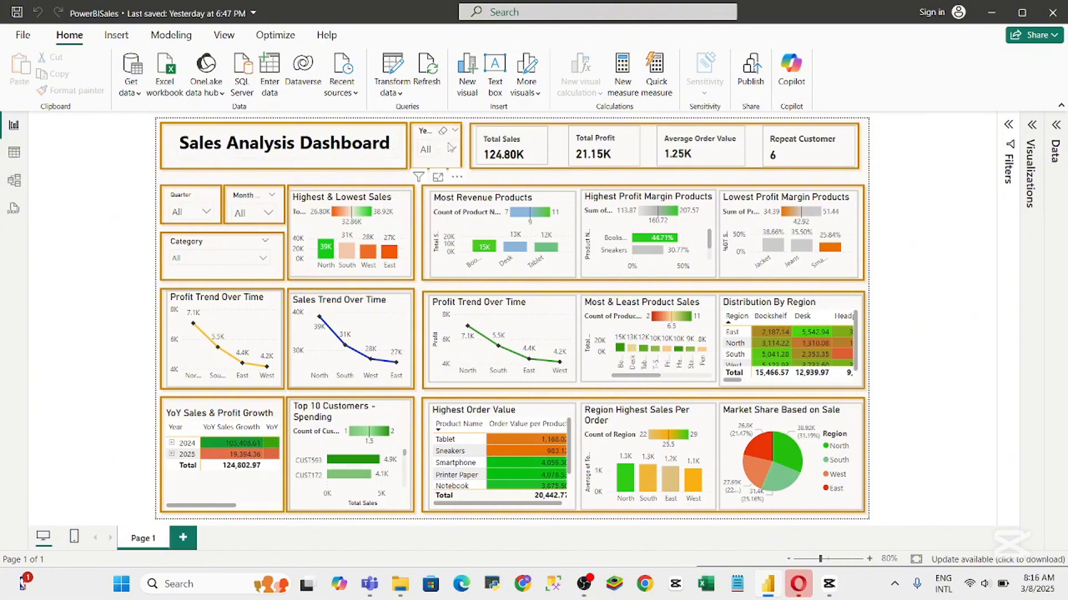
Filter the sales dashboard by year 2025 and by 2024, and clear the Year slicer
left_click(451, 151)
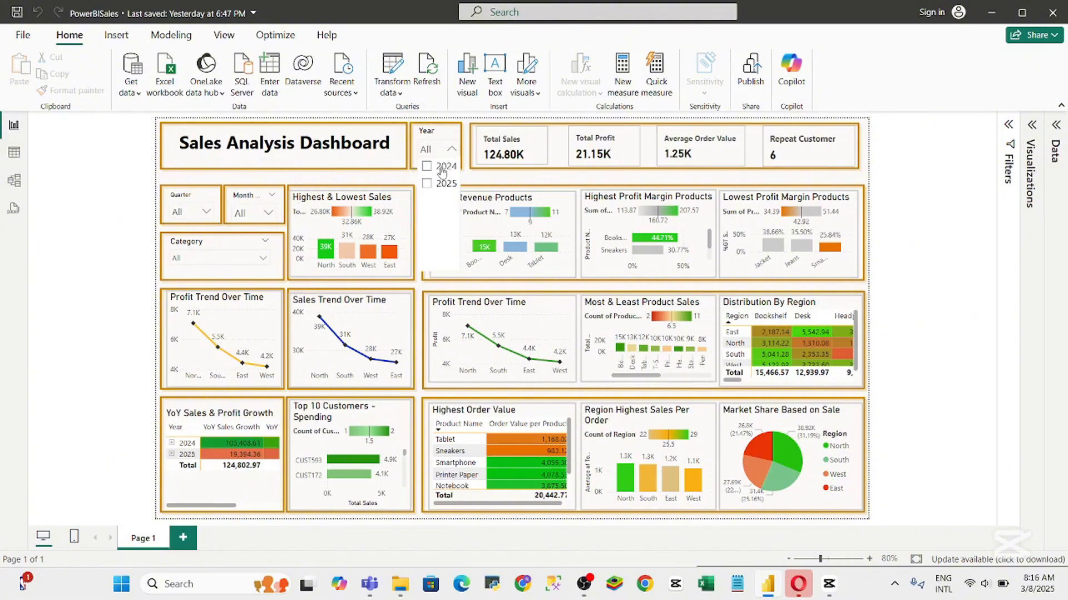
left_click(428, 168)
left_click(428, 168)
right_click(428, 169)
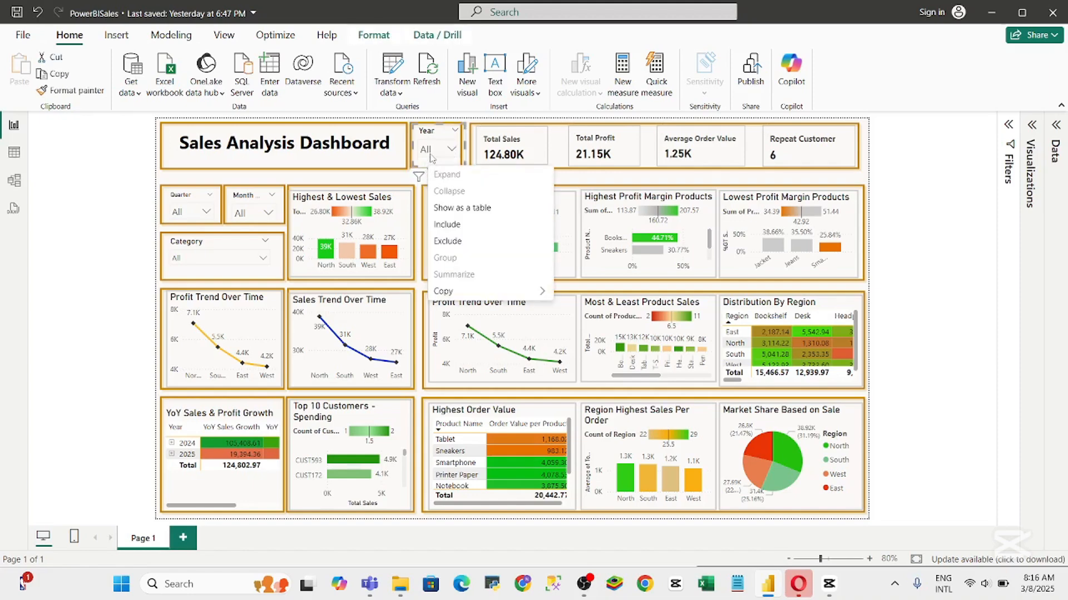
left_click(431, 159)
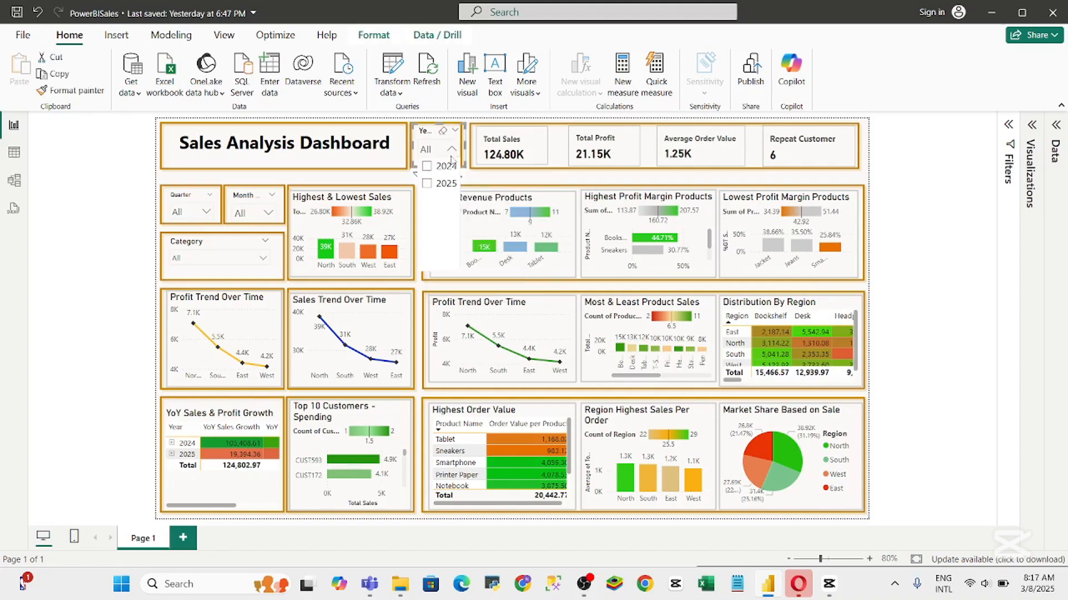
left_click(428, 185)
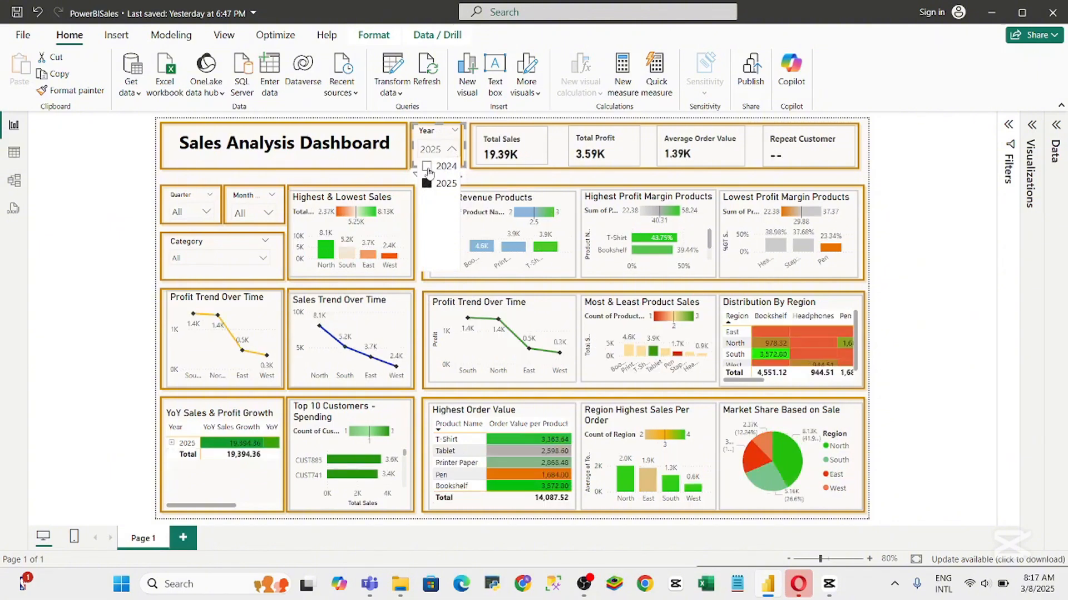
left_click(429, 168)
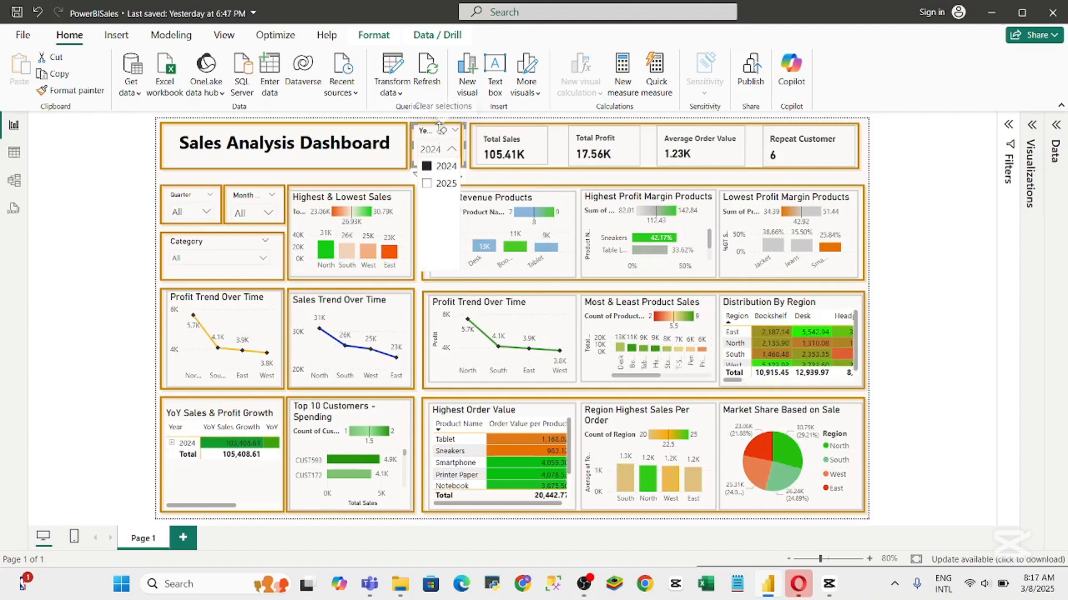
left_click(442, 130)
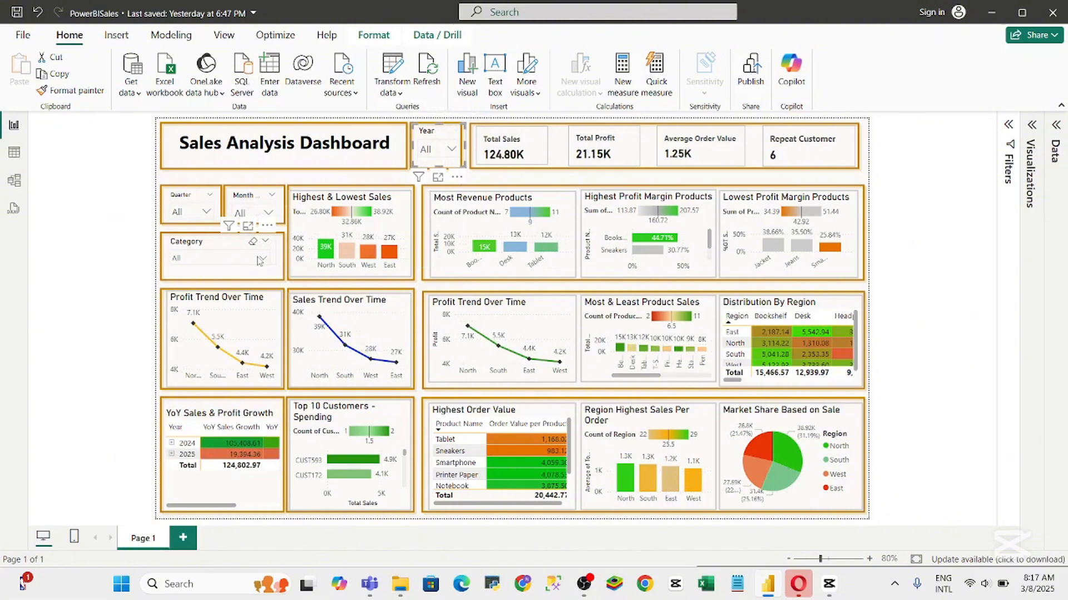
Filter the dashboard by the Furniture category and by Electronics, and clear the Category slicer
left_click(260, 259)
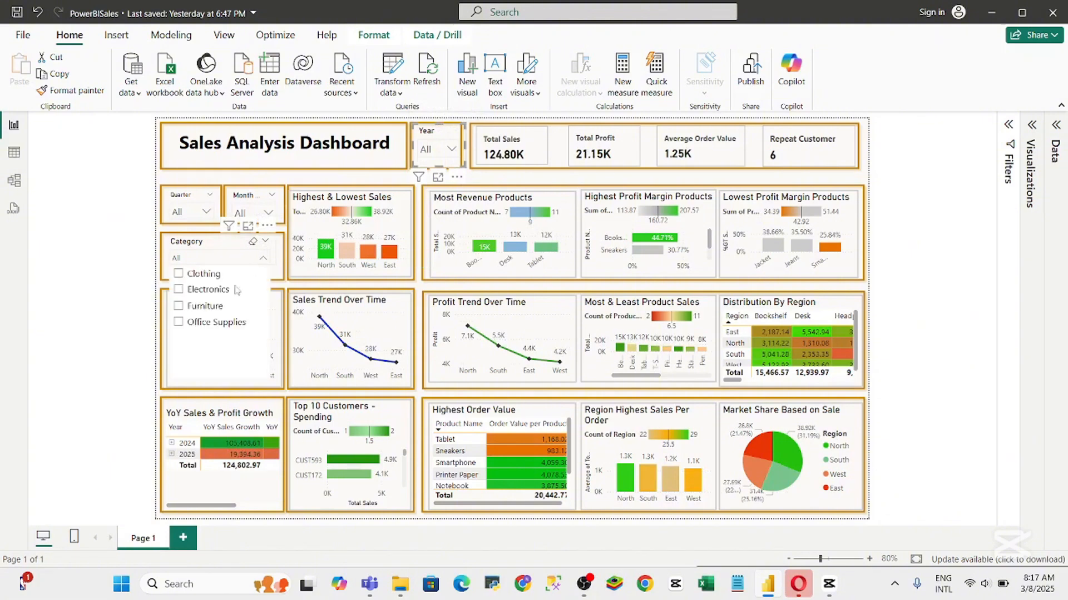
left_click(179, 306)
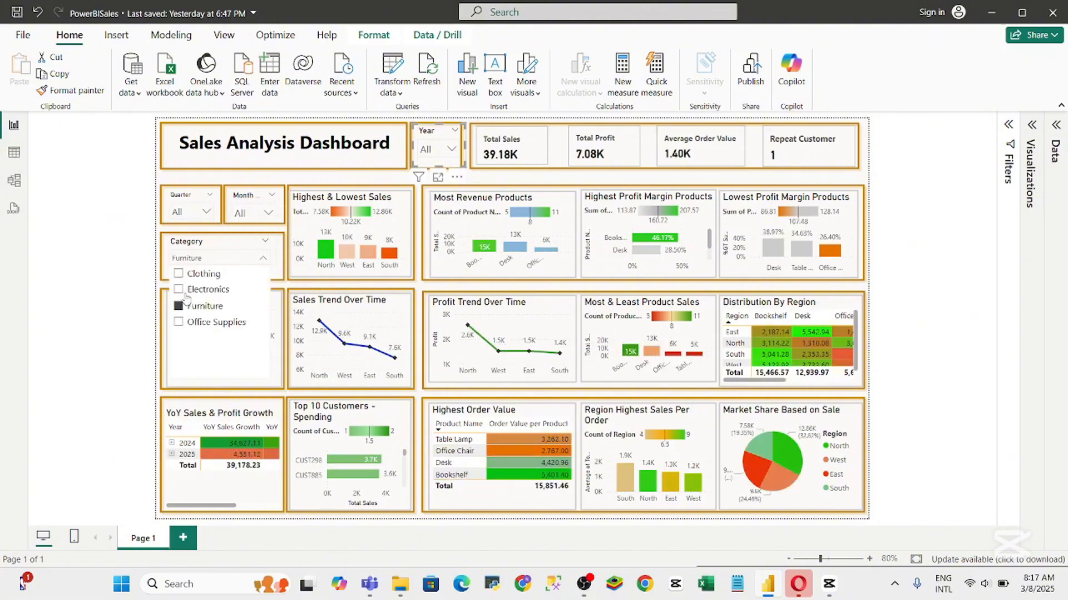
left_click(180, 290)
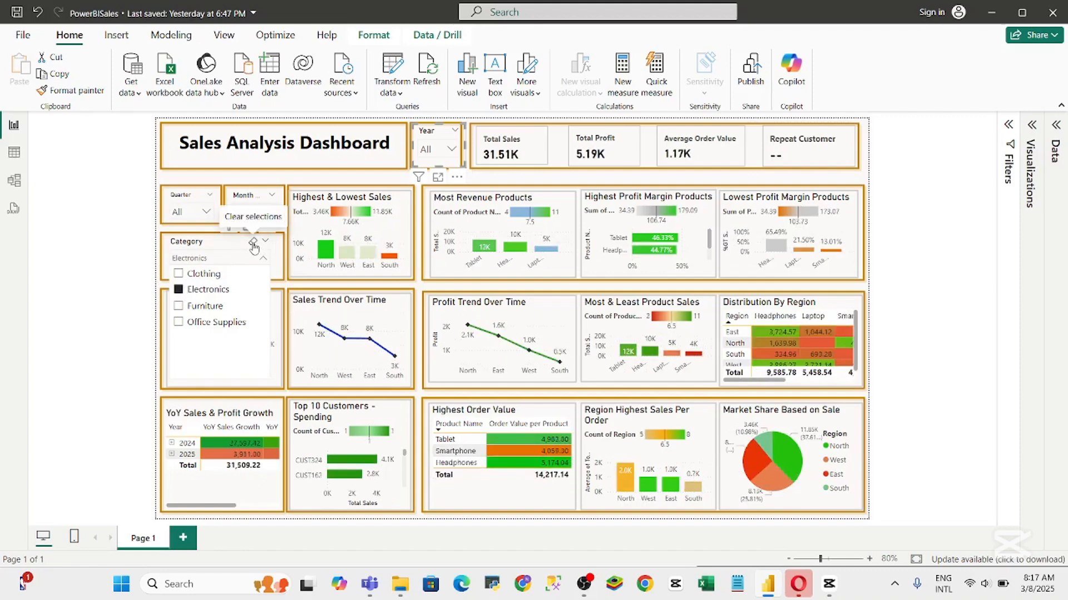
left_click(252, 242)
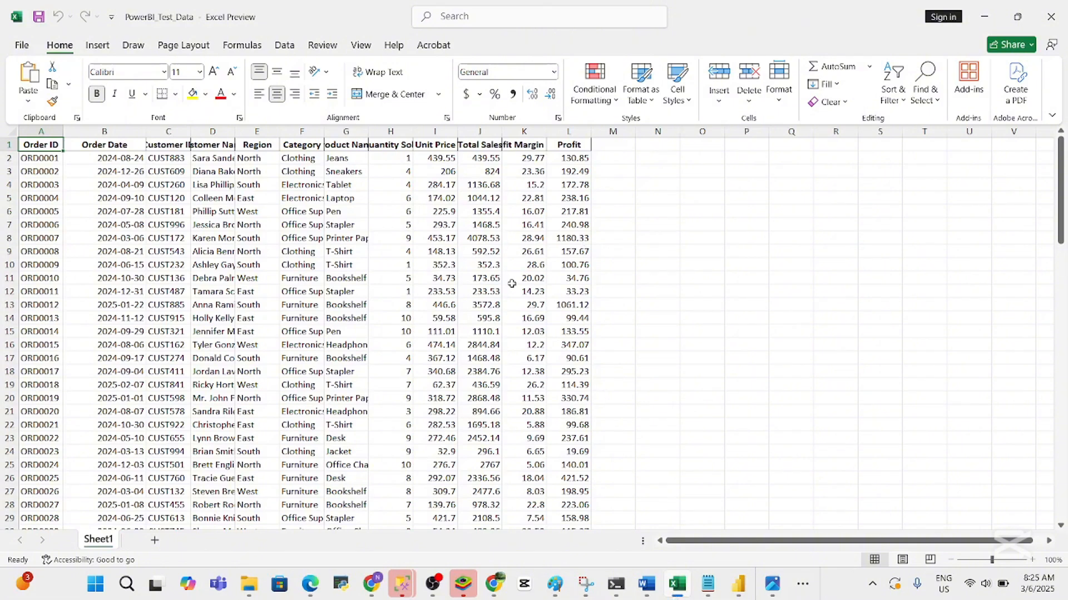
Switch to the Word document Power_Bi_Test_Data_Project and enlarge its view to 190%
left_click(646, 596)
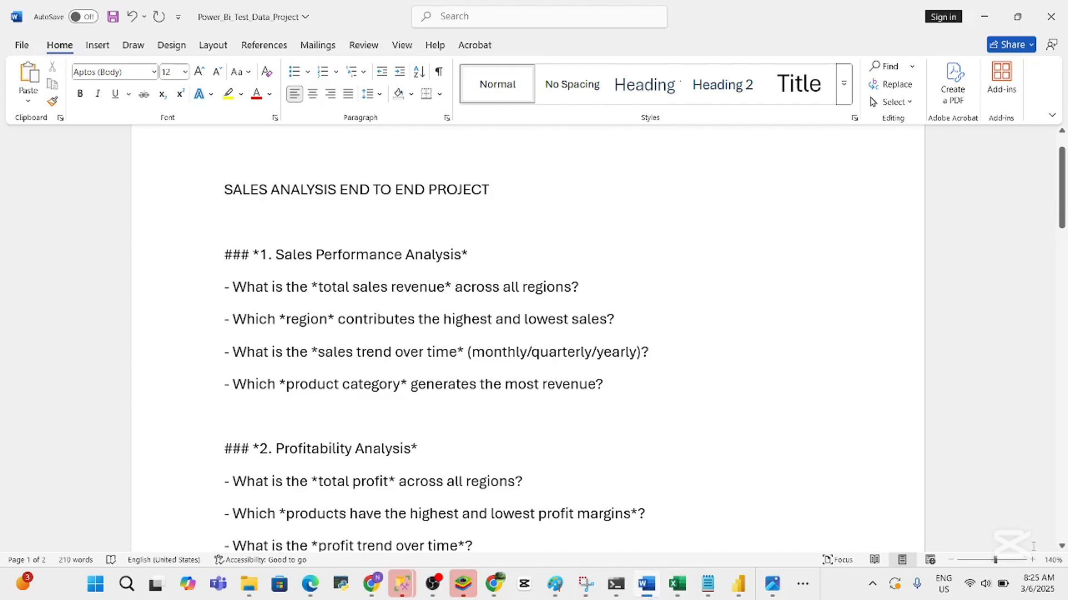
left_click(1033, 562)
left_click(1033, 562)
left_click(1033, 563)
left_click(1033, 562)
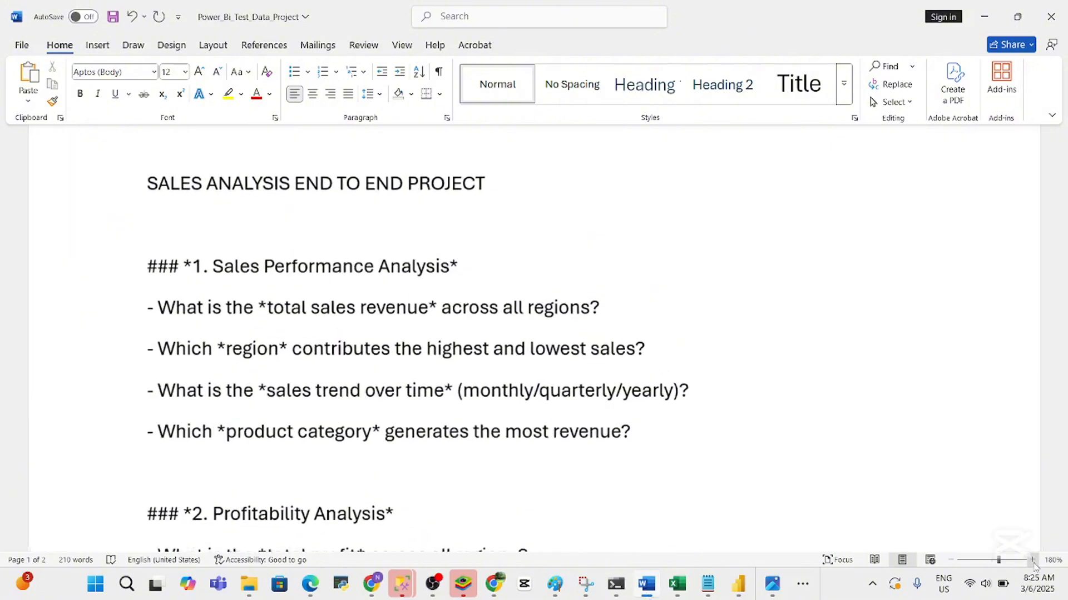
left_click(1034, 562)
Read through the project questions from Sales Performance Analysis to Advanced Insights using DAX, and return to the document's beginning
left_click(1061, 188)
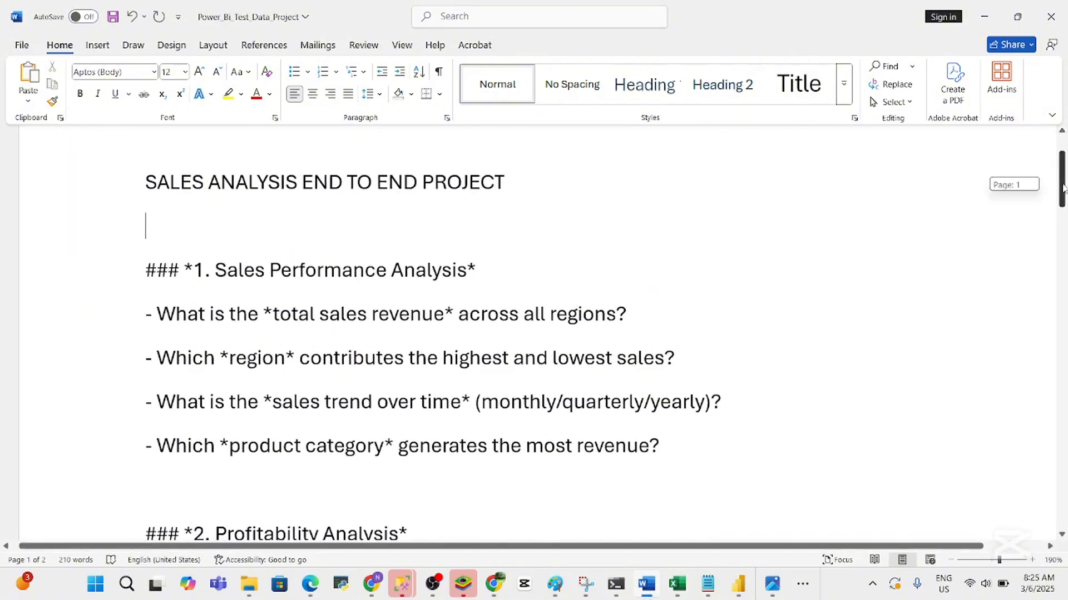
mouse_move(1062, 188)
left_mouse_down()
mouse_move(1059, 374)
mouse_move(1065, 185)
mouse_move(1064, 198)
left_mouse_up()
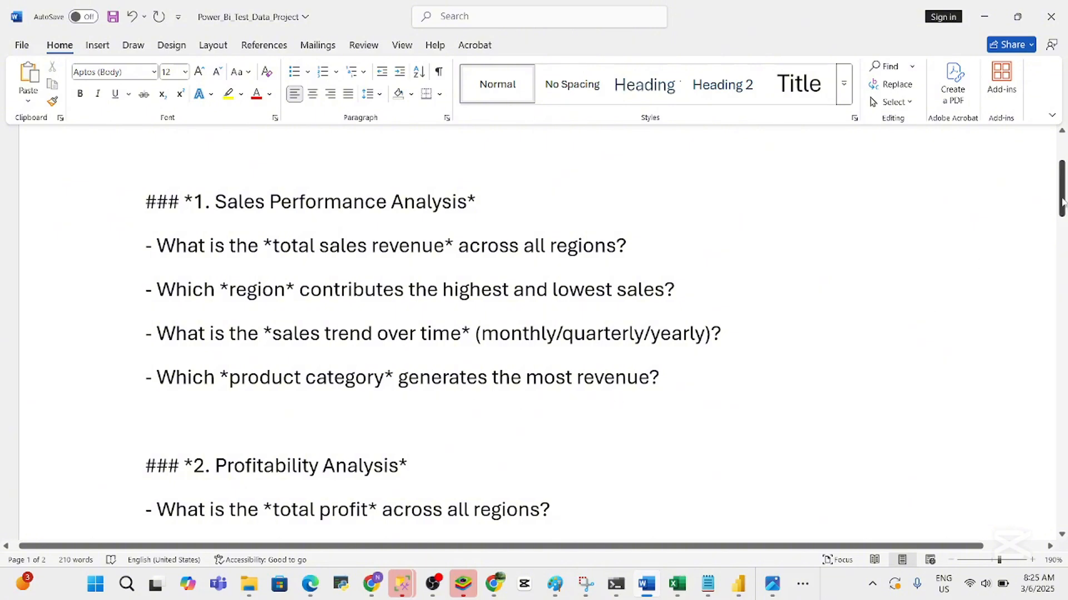
left_click_drag(1062, 204, 1062, 241)
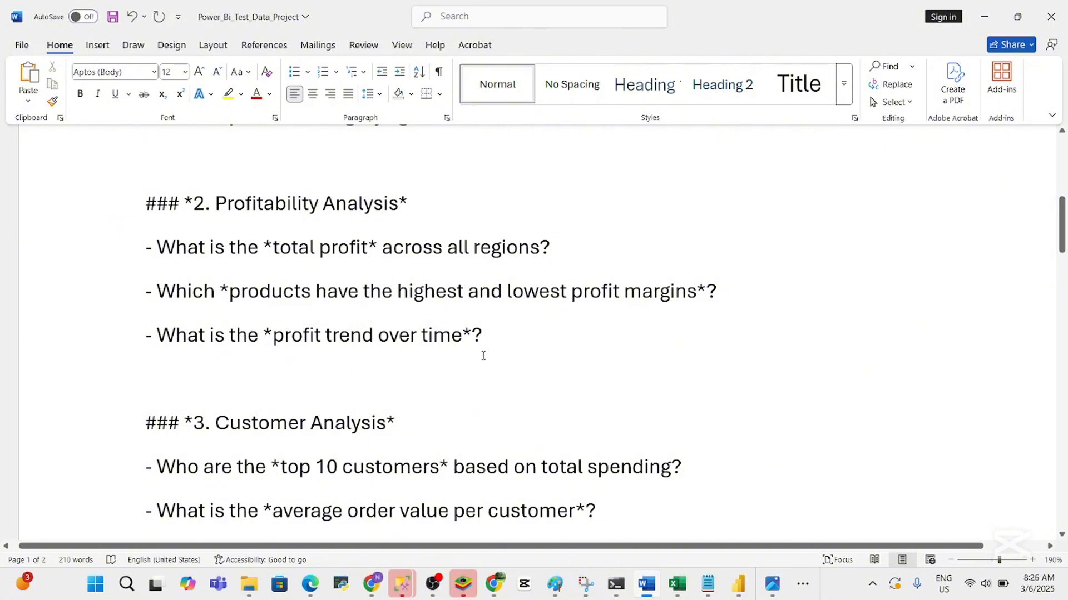
left_click_drag(1061, 225, 1061, 257)
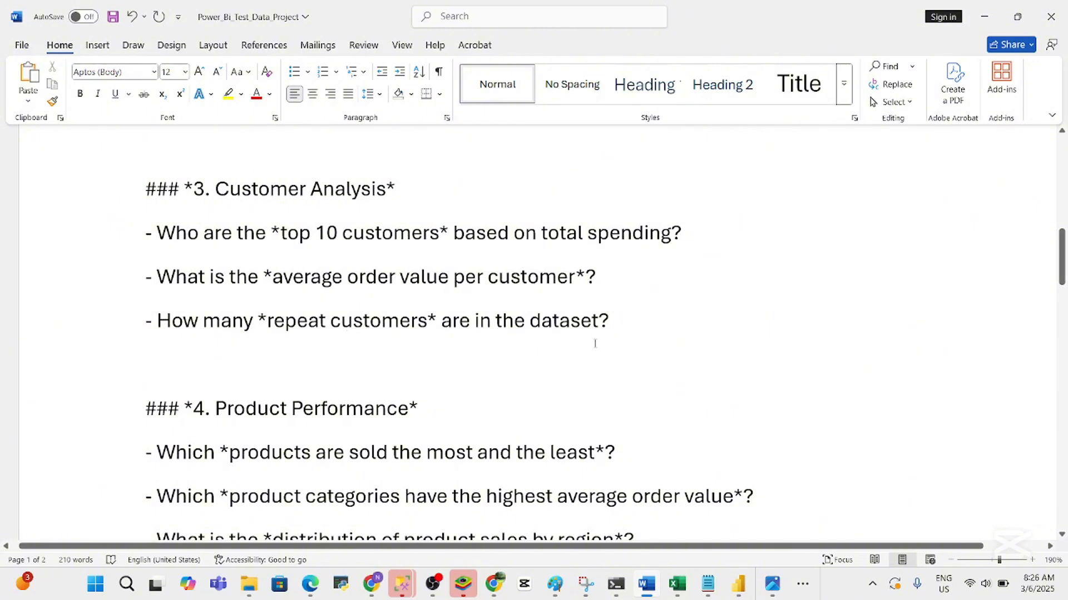
left_click_drag(1059, 265, 1059, 297)
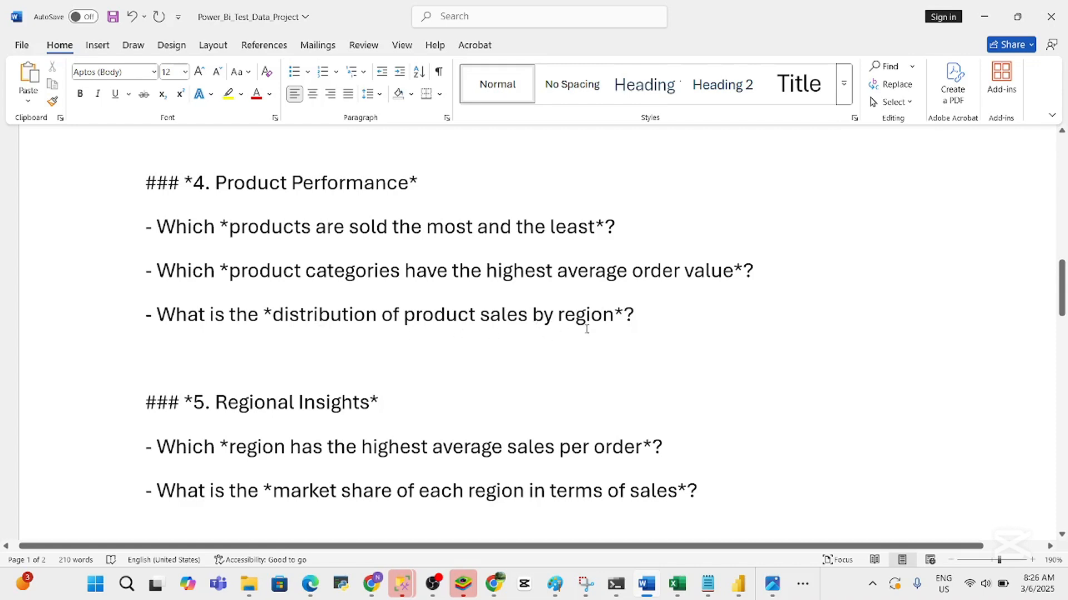
left_click_drag(1060, 297, 1060, 327)
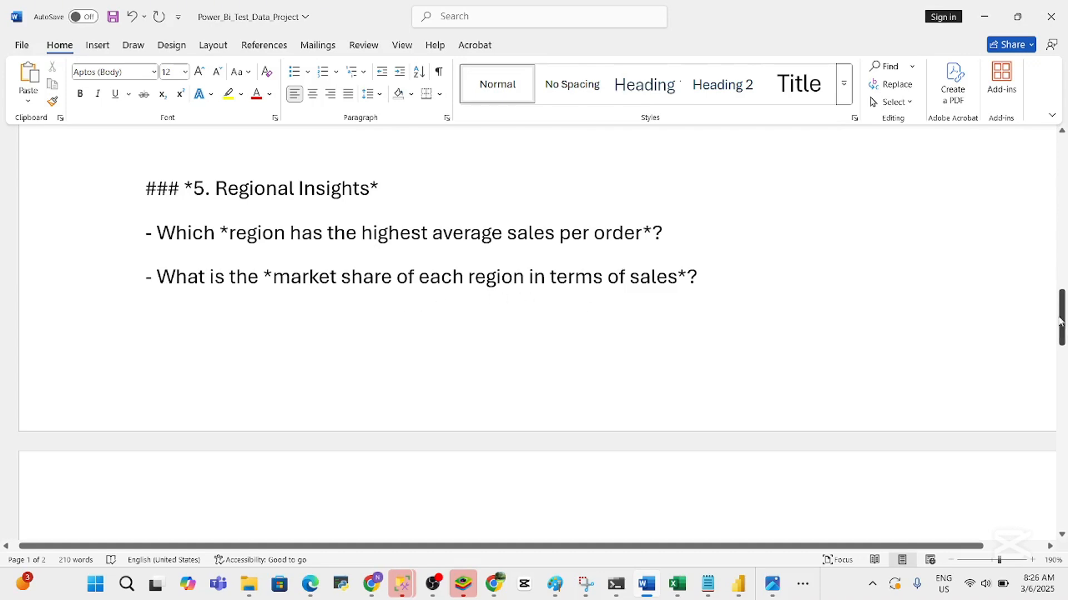
left_click_drag(1062, 320, 1060, 390)
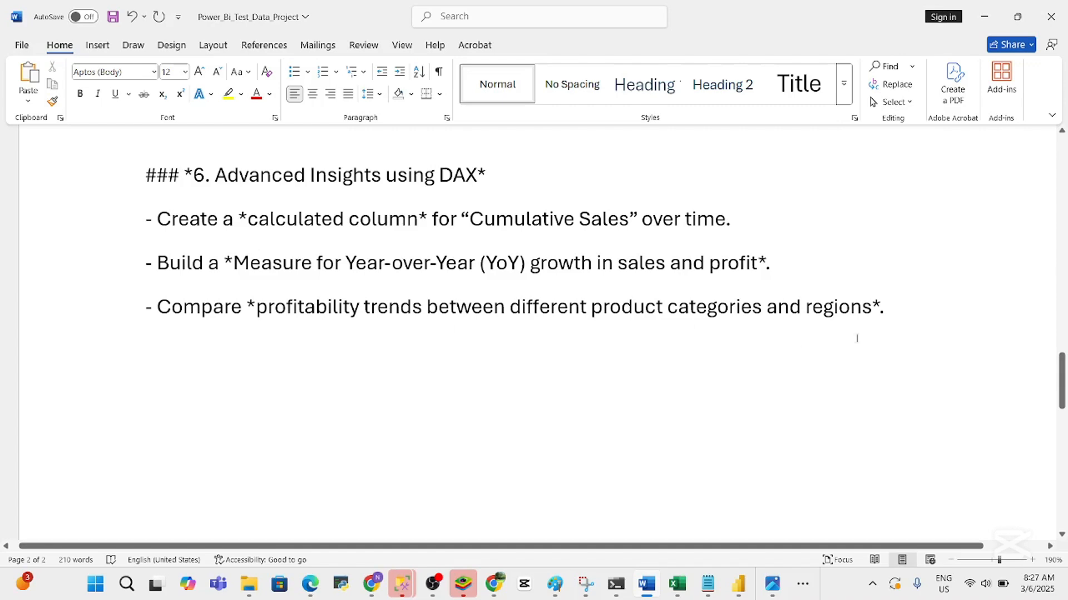
left_click_drag(1062, 395, 1065, 161)
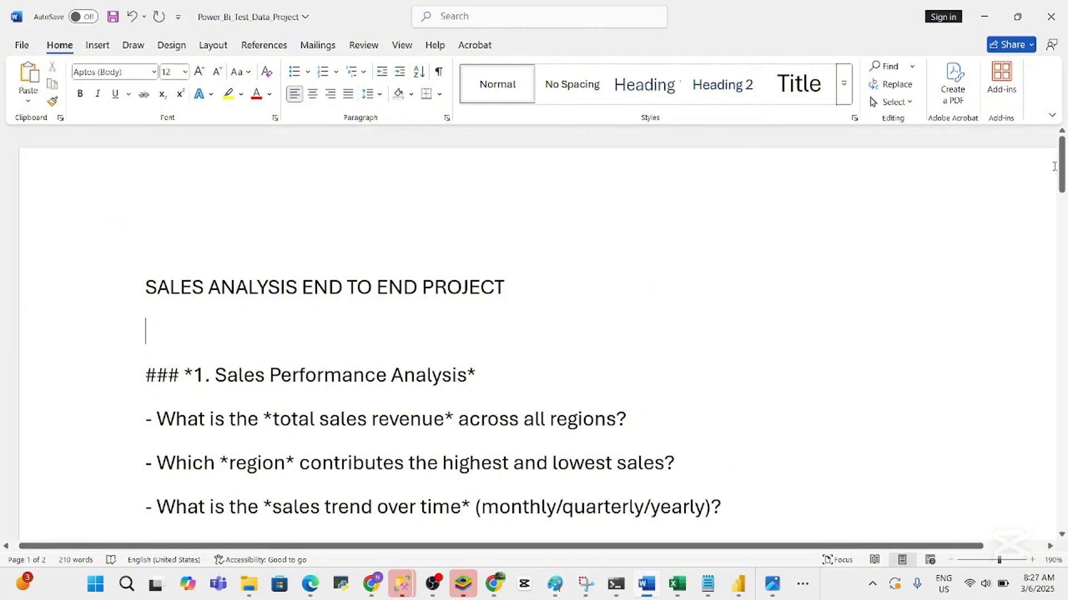
mouse_move(1064, 162)
left_mouse_down()
mouse_move(1043, 393)
mouse_move(1053, 159)
left_mouse_up()
Switch to the Excel workbook PowerBI_Test_Data and save a copy named Sales in the School of Staticians folder
left_click(676, 588)
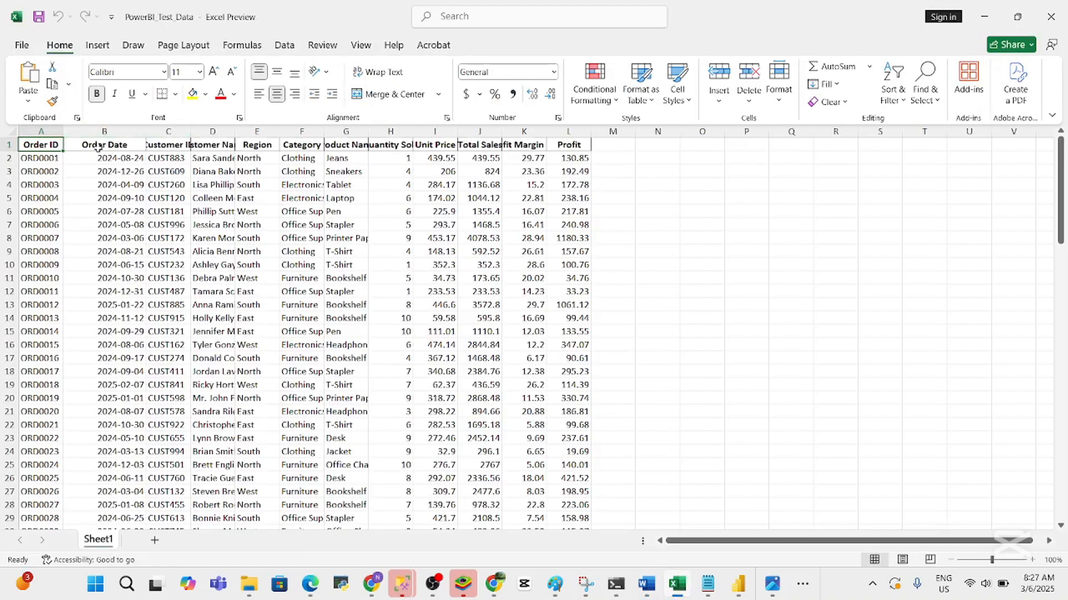
left_click(22, 45)
left_click(54, 225)
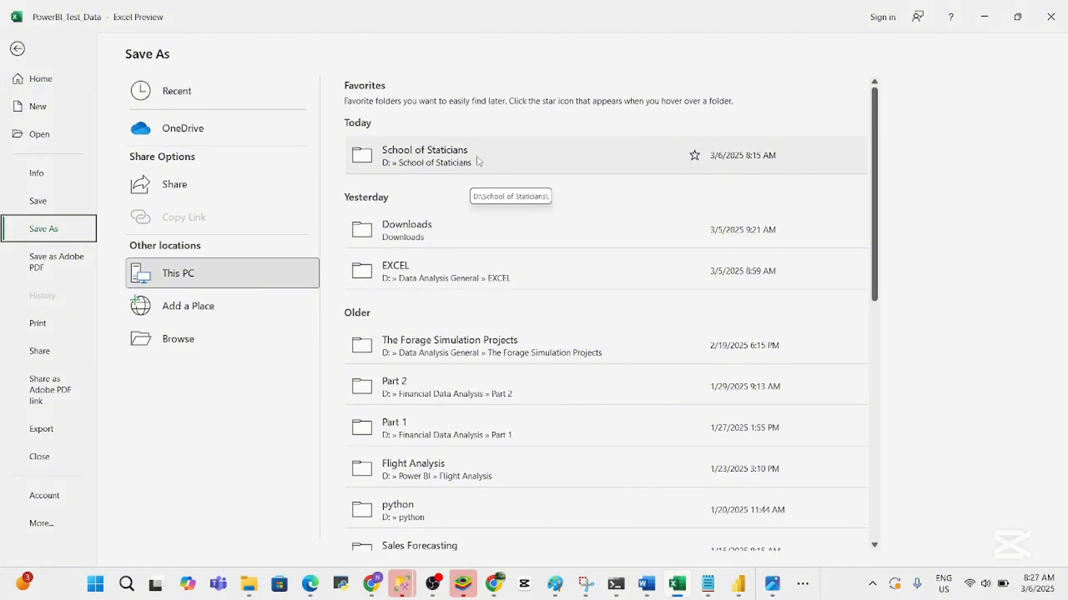
left_click(477, 162)
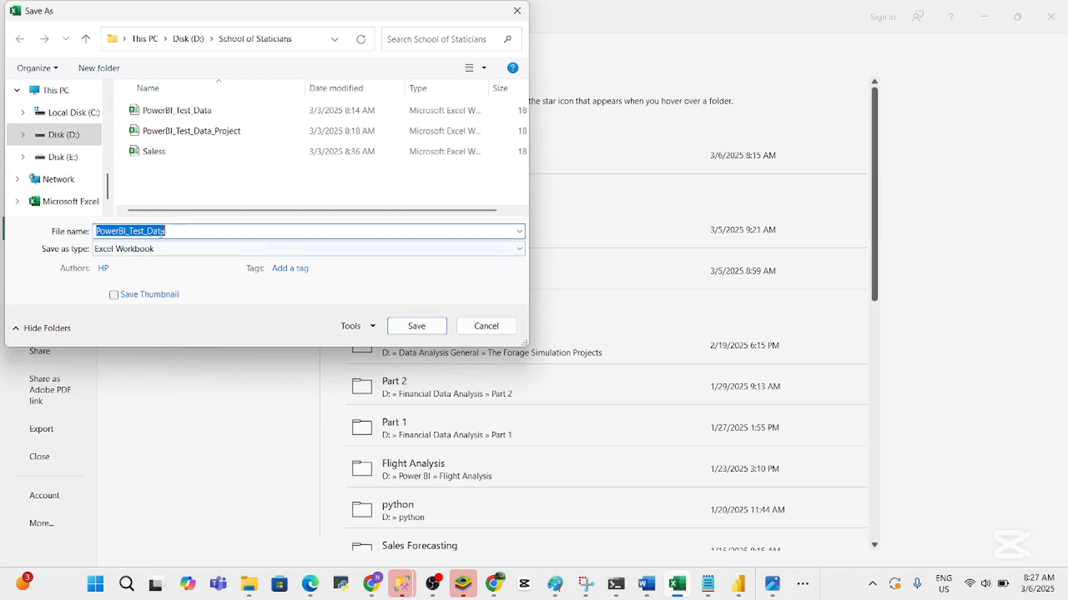
key("BackSpace")
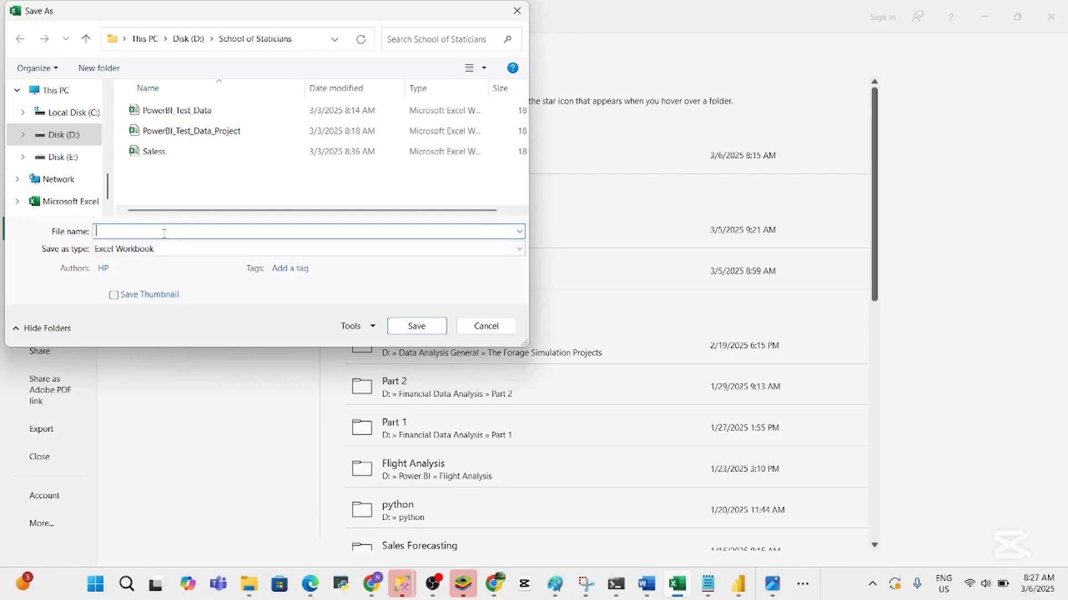
type("s")
key("BackSpace")
type("s")
key("BackSpace")
type("Sales")
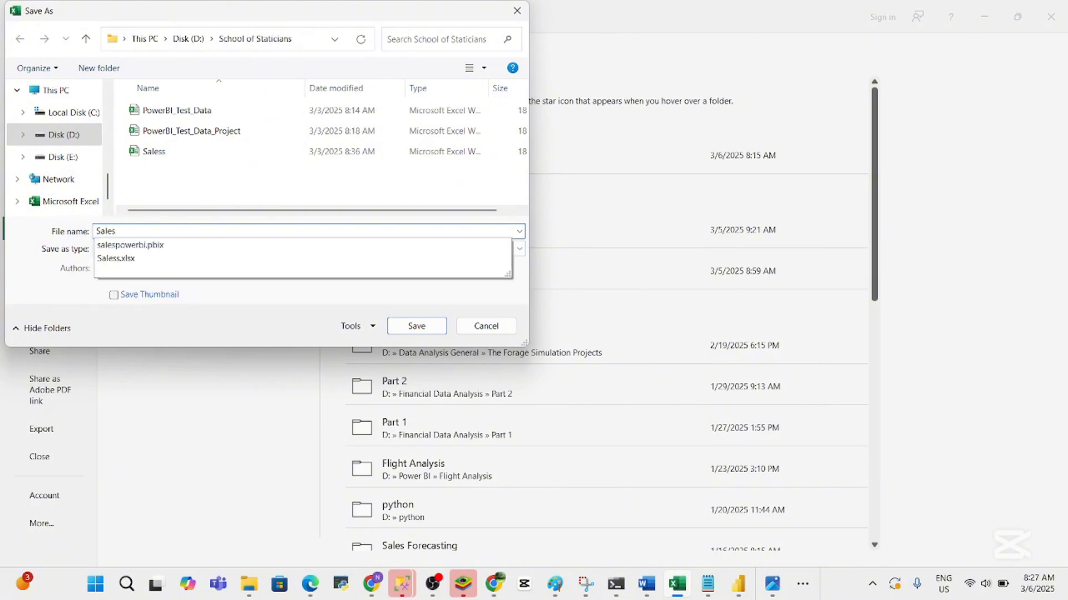
key("Return")
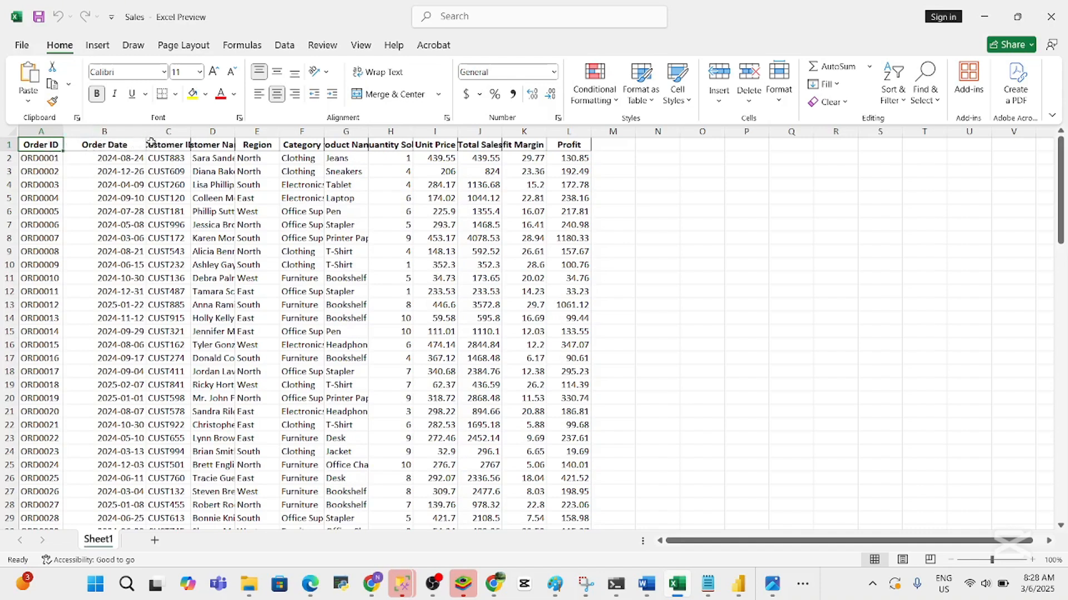
Auto-fit the widths of the Customer ID, Customer Name, Product Name, Quantity Sold and Profit Margin (%) columns
left_click(169, 144)
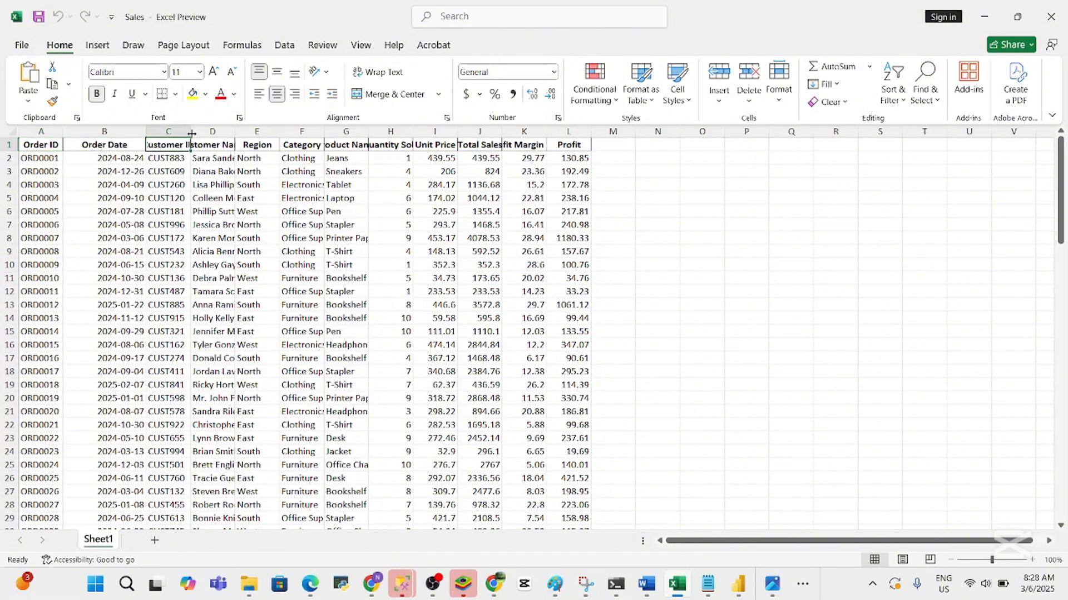
left_click_drag(190, 135, 190, 135)
double_click(190, 134)
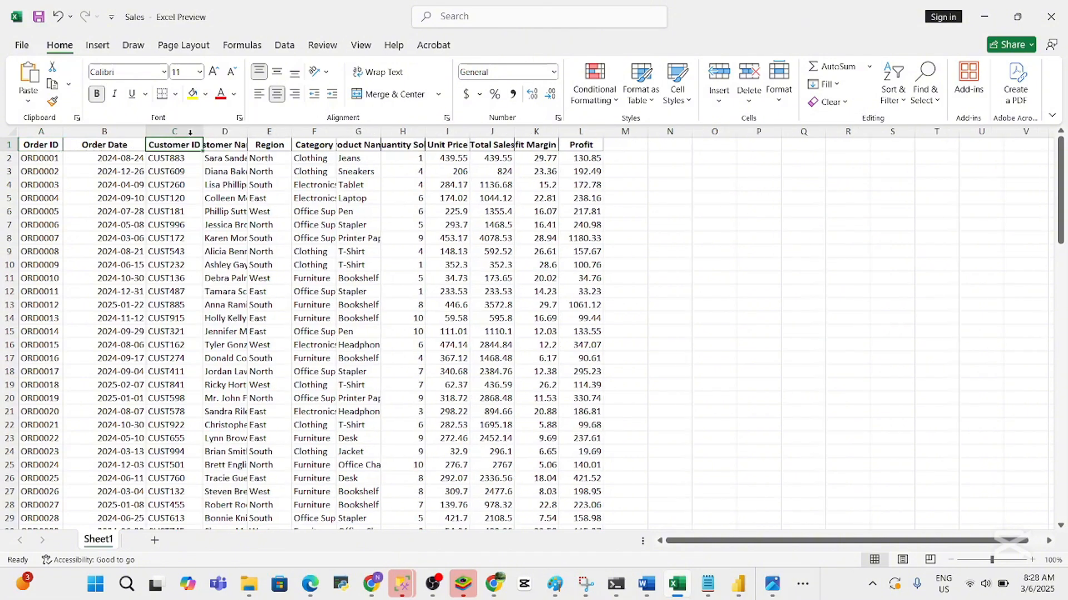
double_click(248, 133)
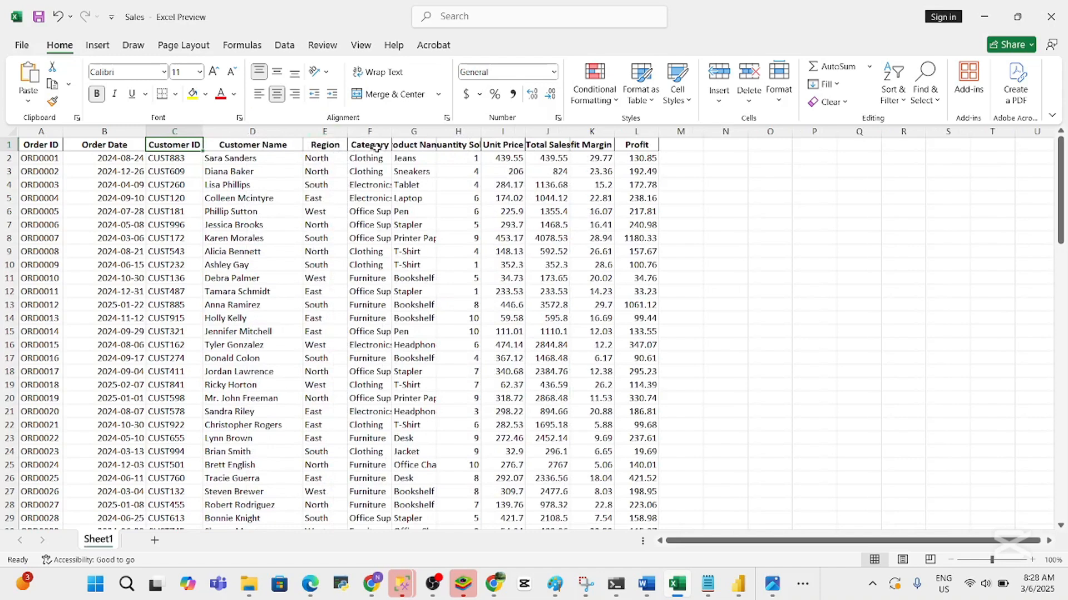
left_click(432, 144)
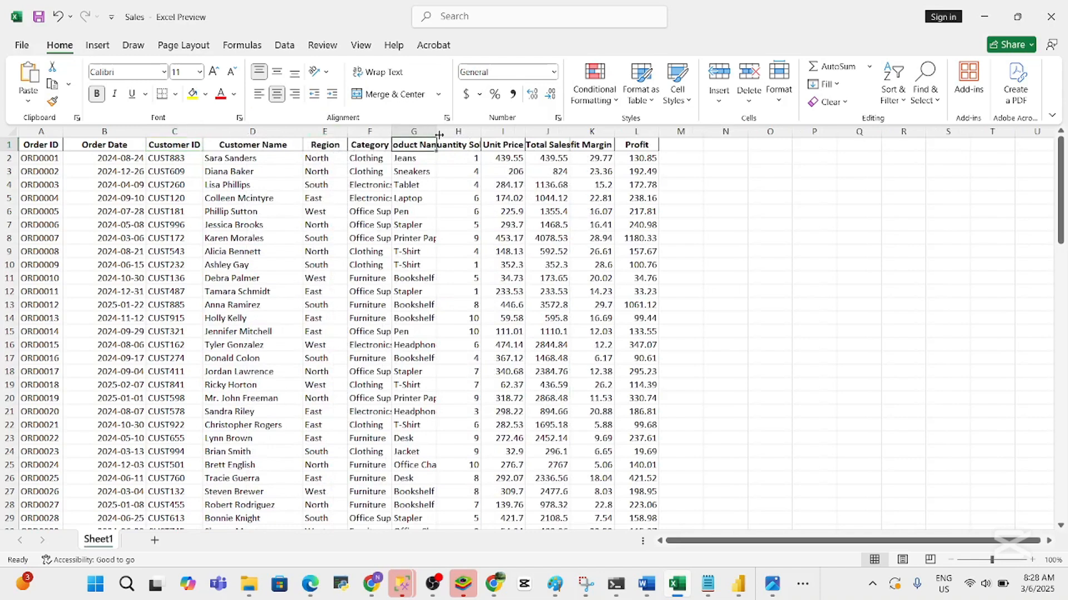
double_click(437, 133)
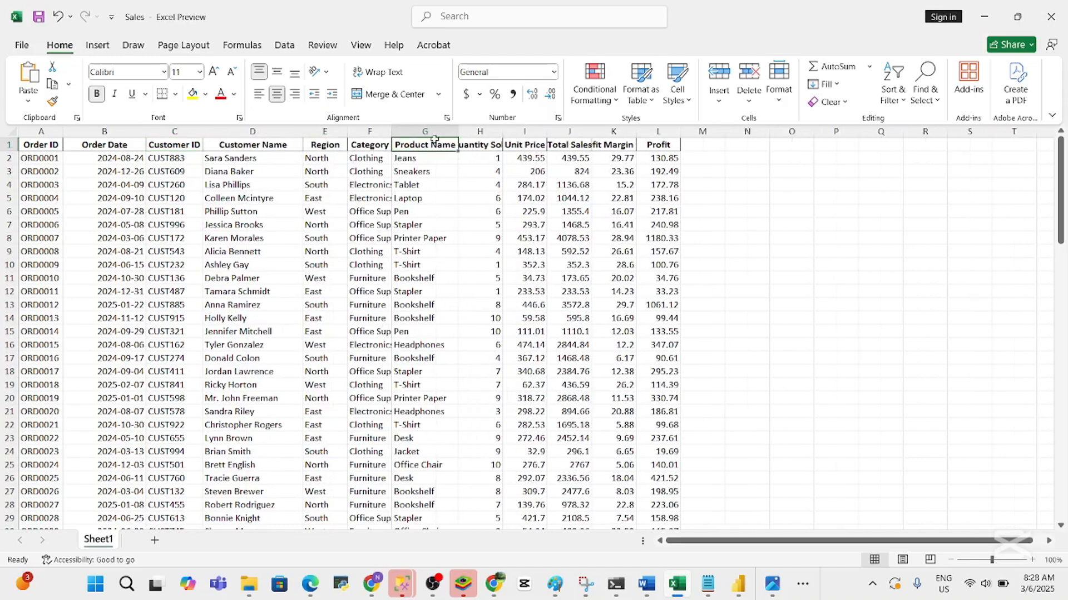
double_click(498, 133)
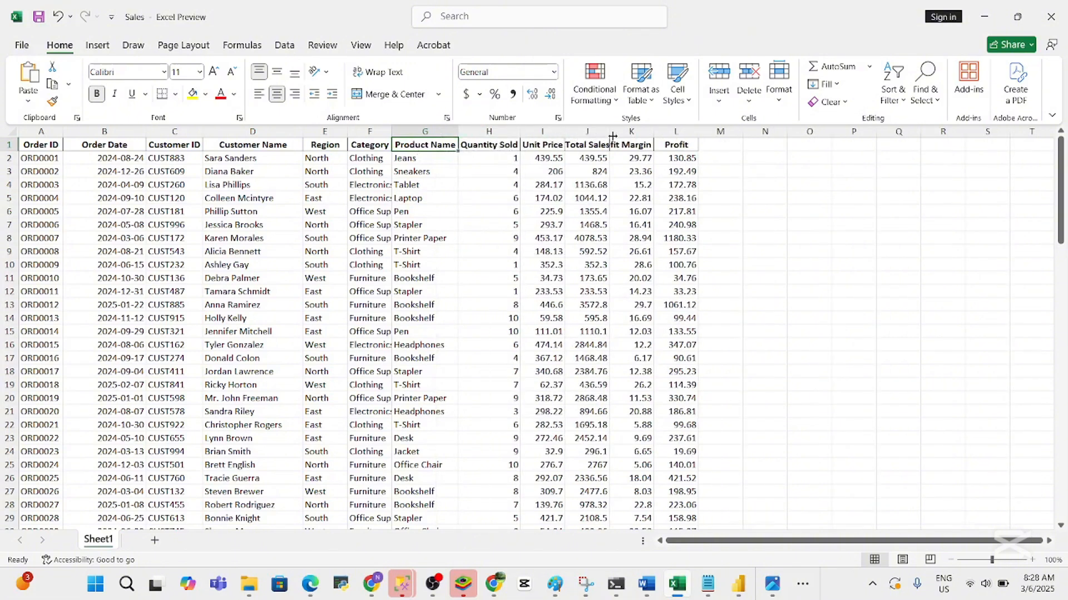
double_click(654, 133)
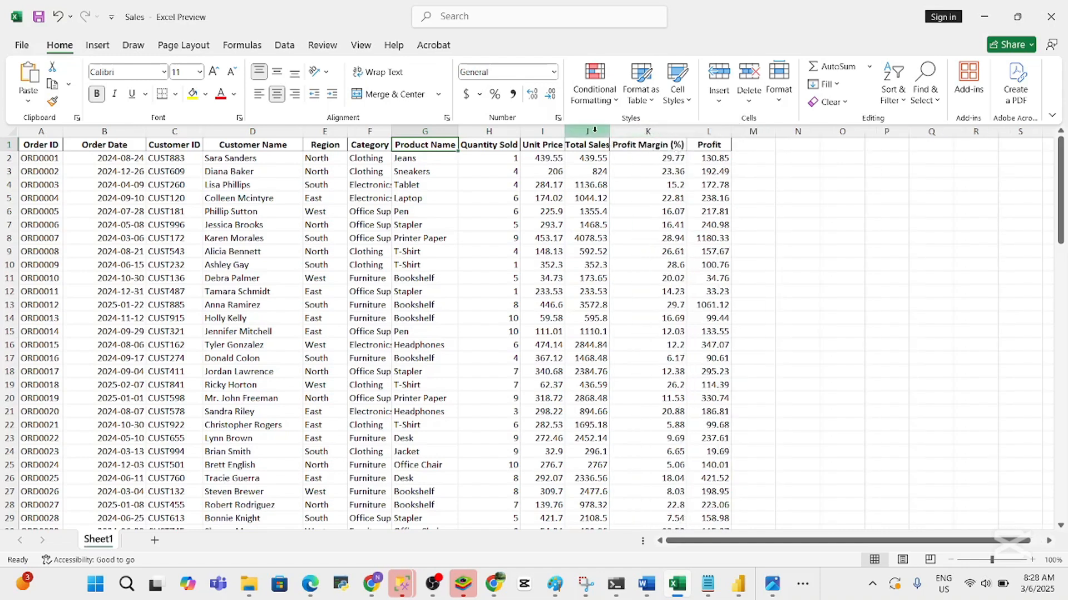
key("Right")
key("Right")
key("Right")
key("Right")
key("Right")
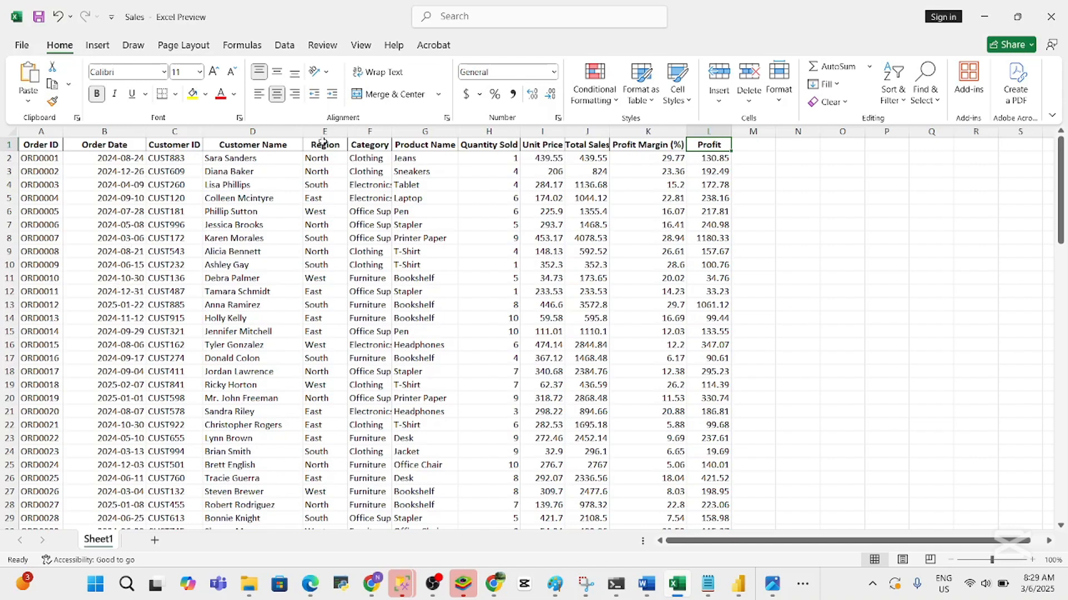
Format the Order Date column as Short Date
left_click(128, 143)
left_click(127, 132)
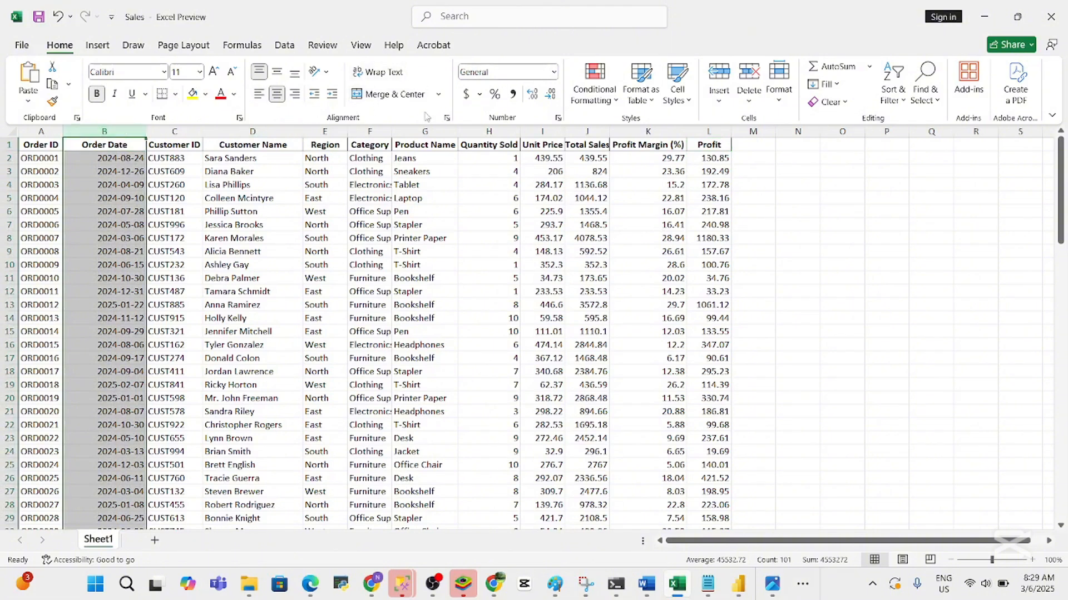
left_click(555, 72)
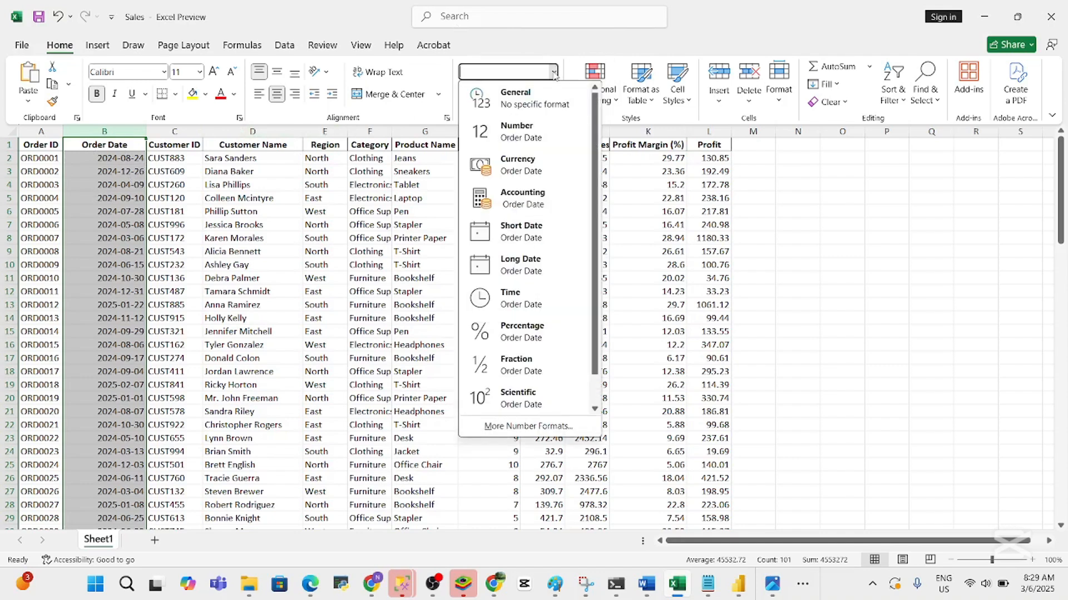
left_click(527, 239)
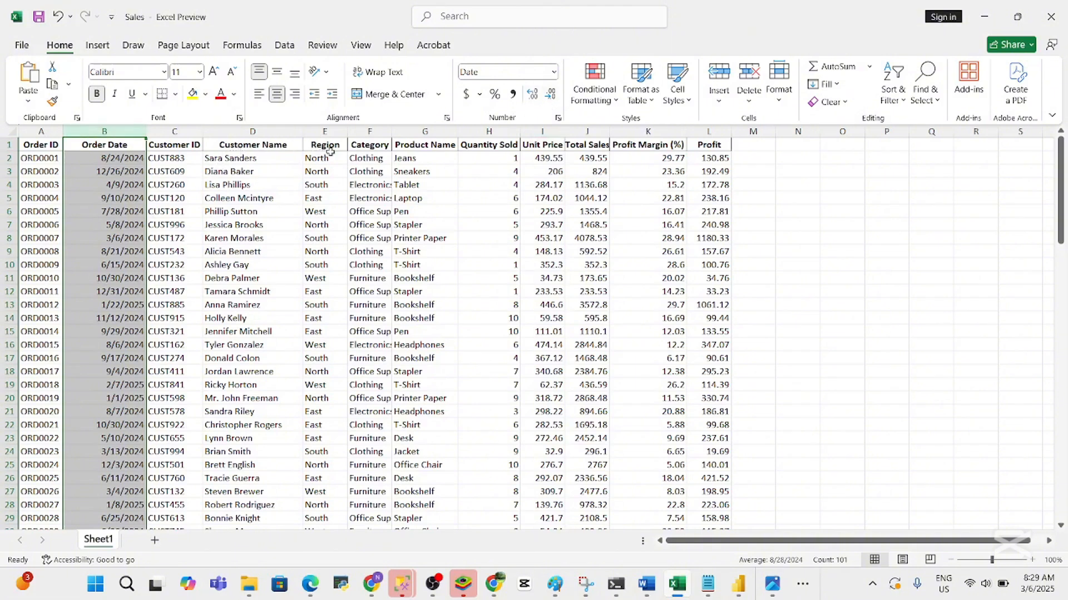
Format the Quantity Sold column as Number with no decimal places
left_click(508, 145)
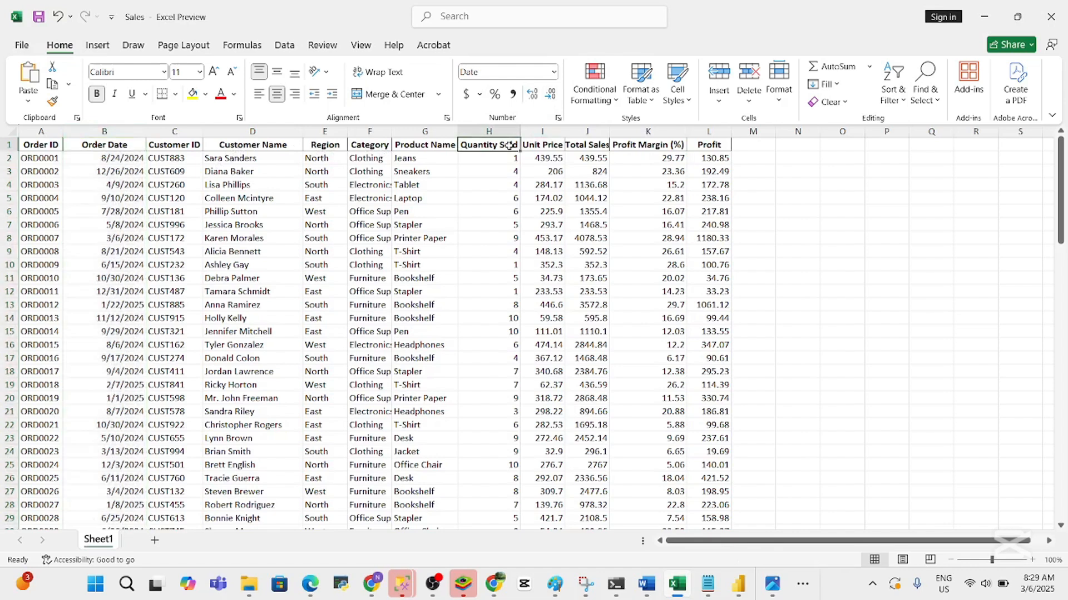
left_click(503, 134)
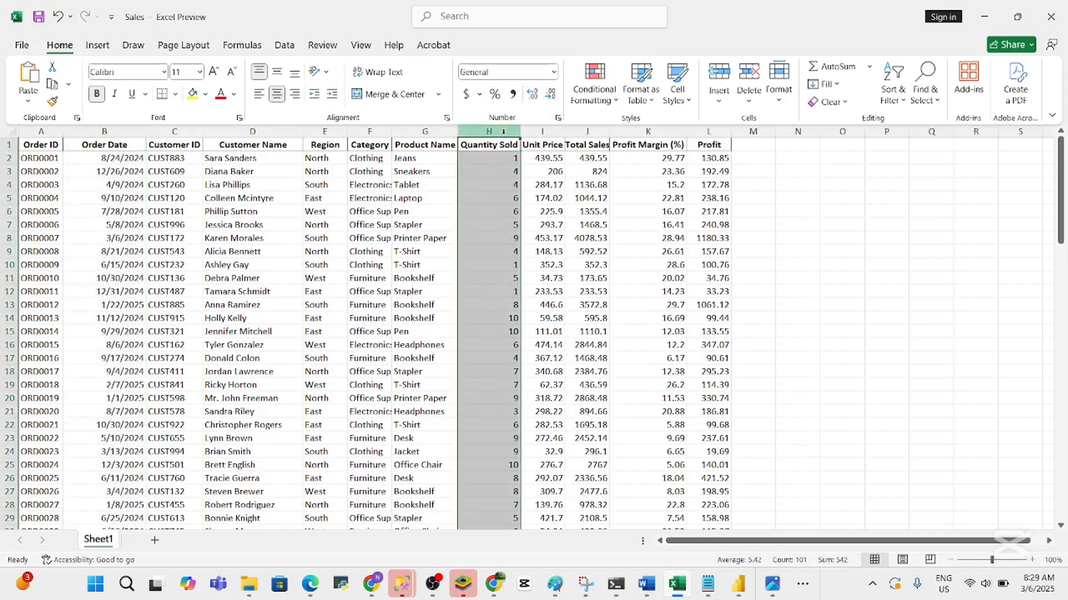
left_click(553, 72)
left_click(537, 133)
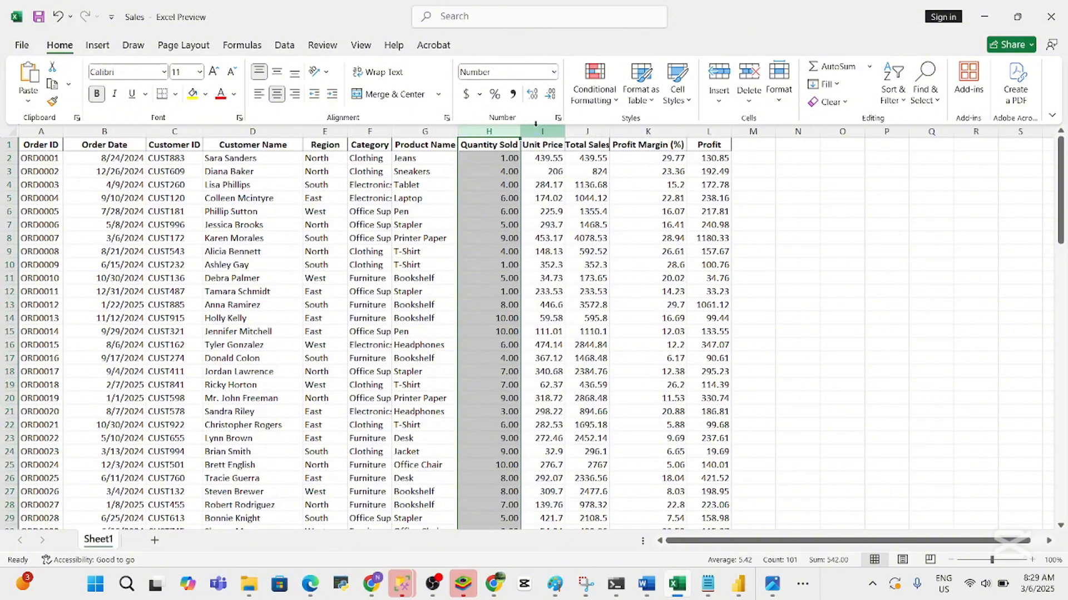
left_click(551, 95)
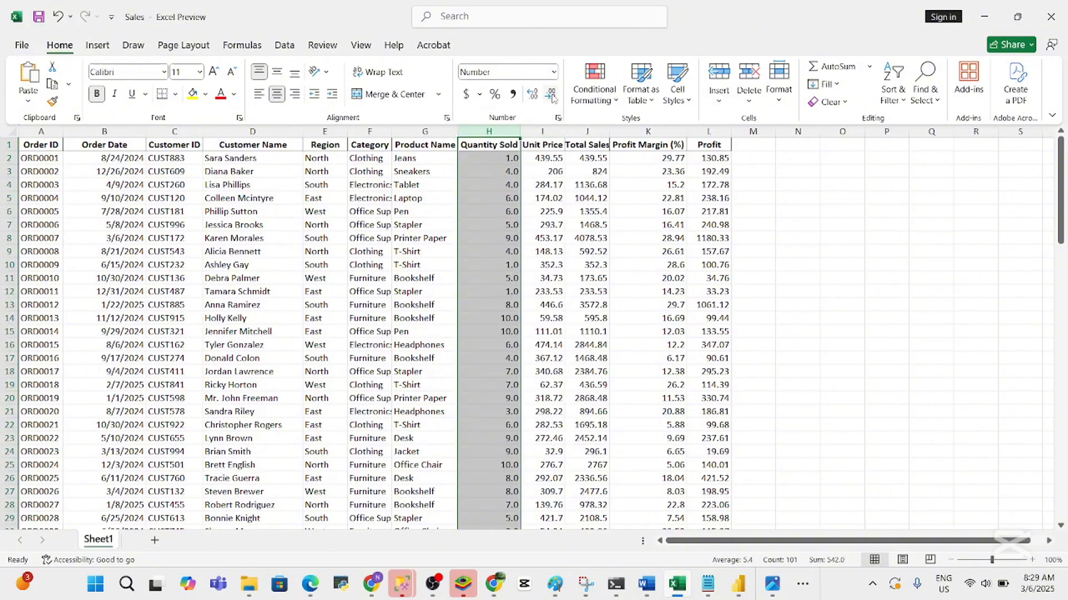
left_click(551, 94)
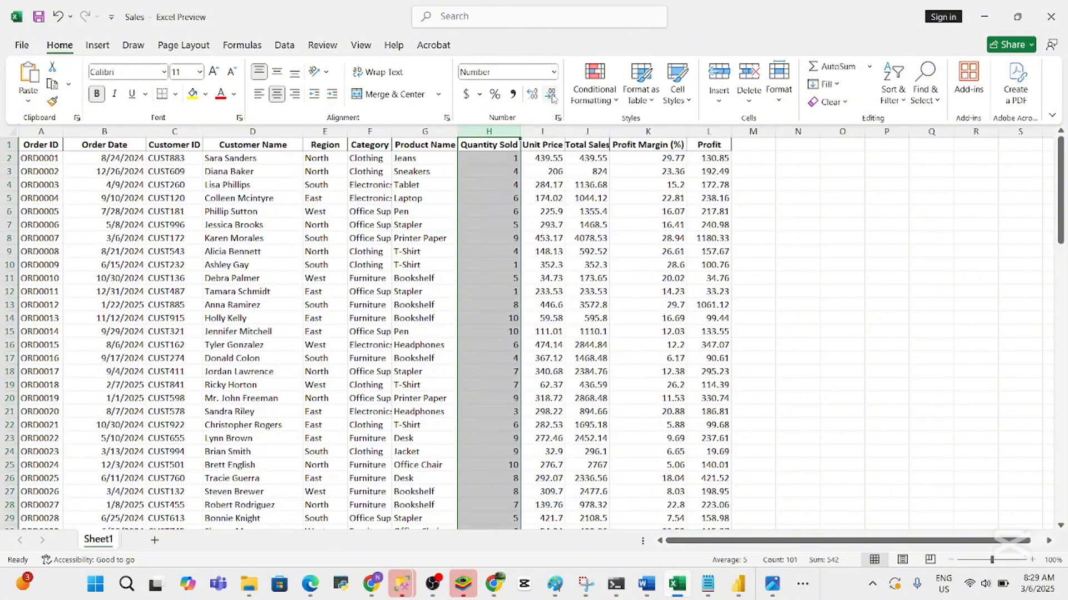
Format the Unit Price column as Currency with no decimal places
left_click(549, 148)
left_click(550, 133)
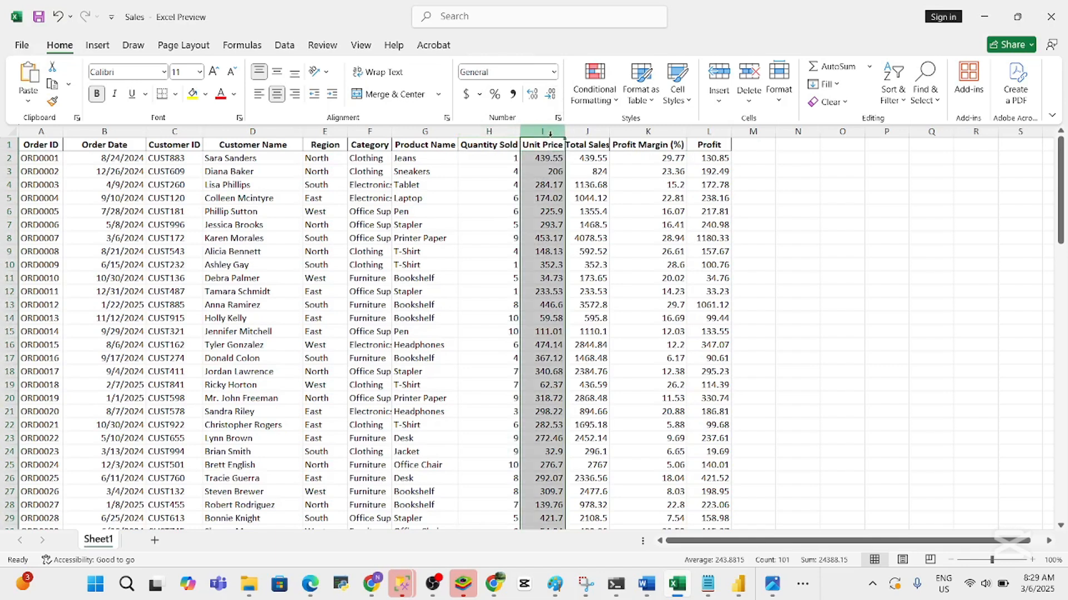
left_click(554, 73)
left_click(534, 125)
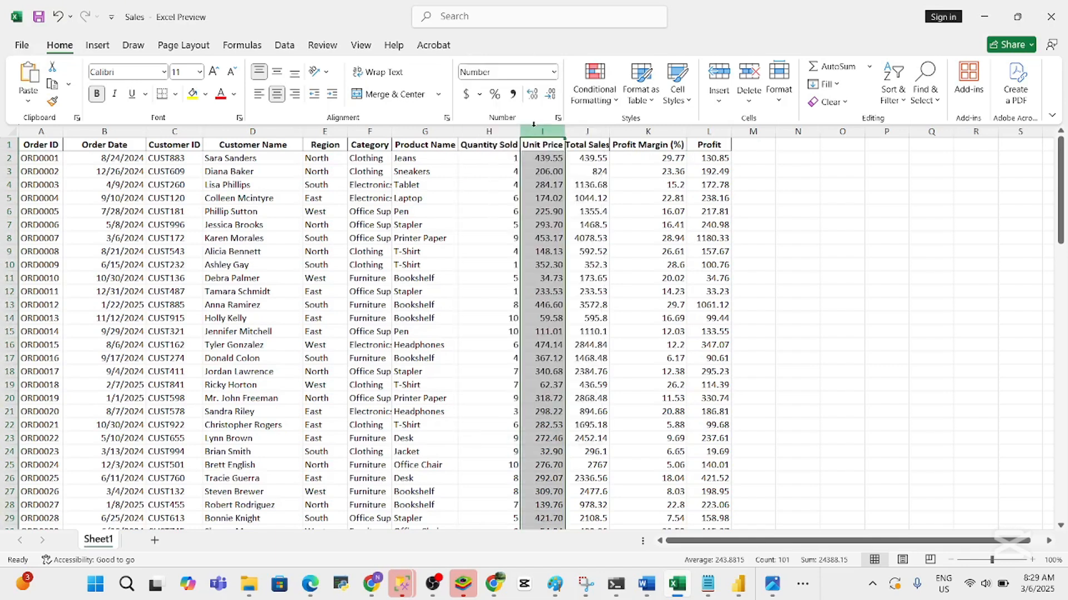
left_click(554, 73)
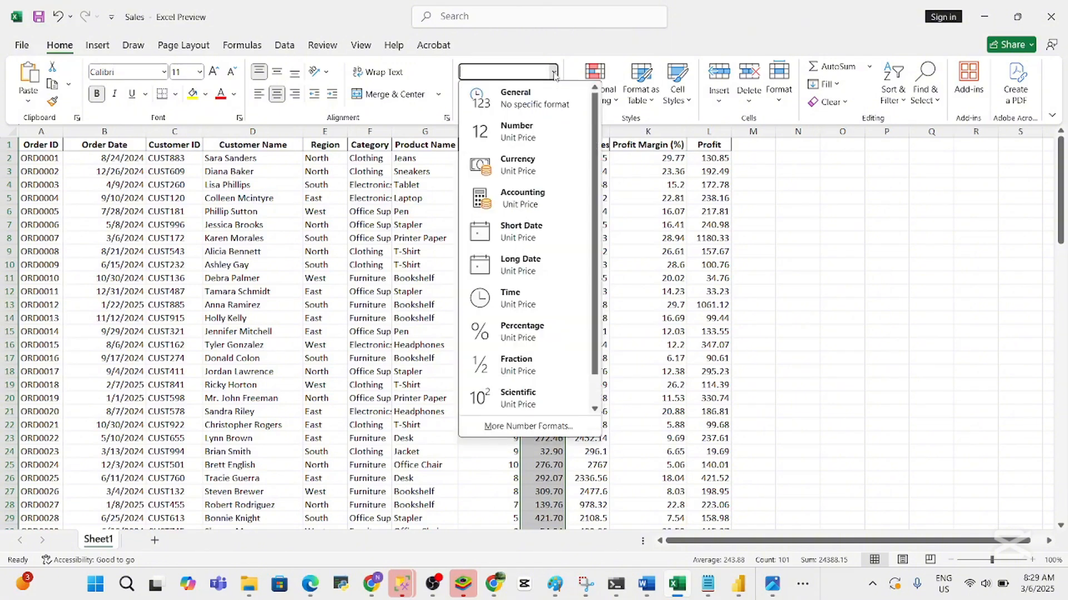
left_click(522, 166)
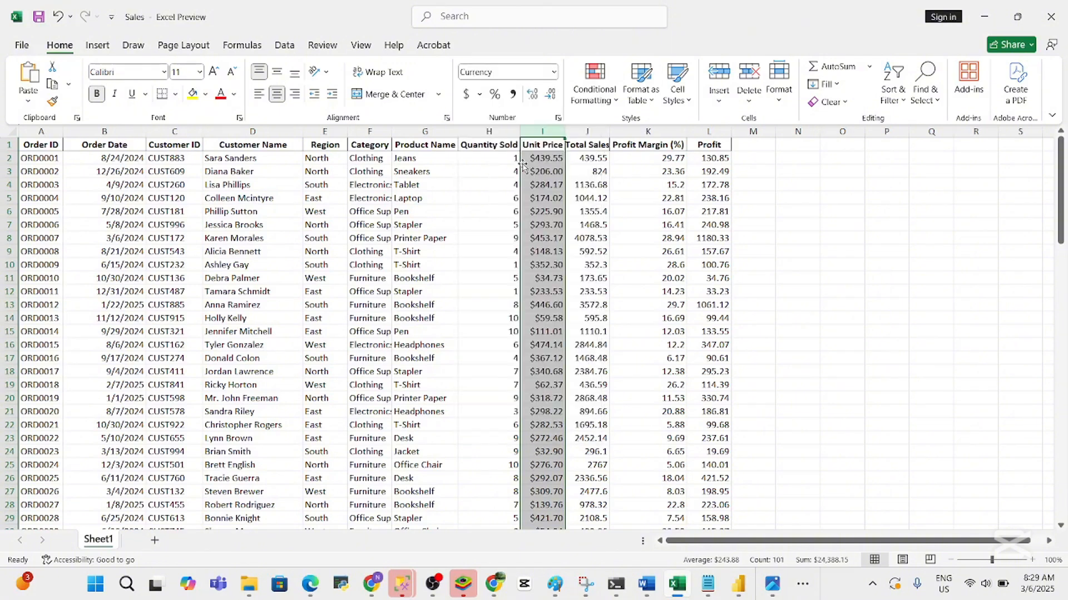
left_click(552, 97)
left_click(553, 97)
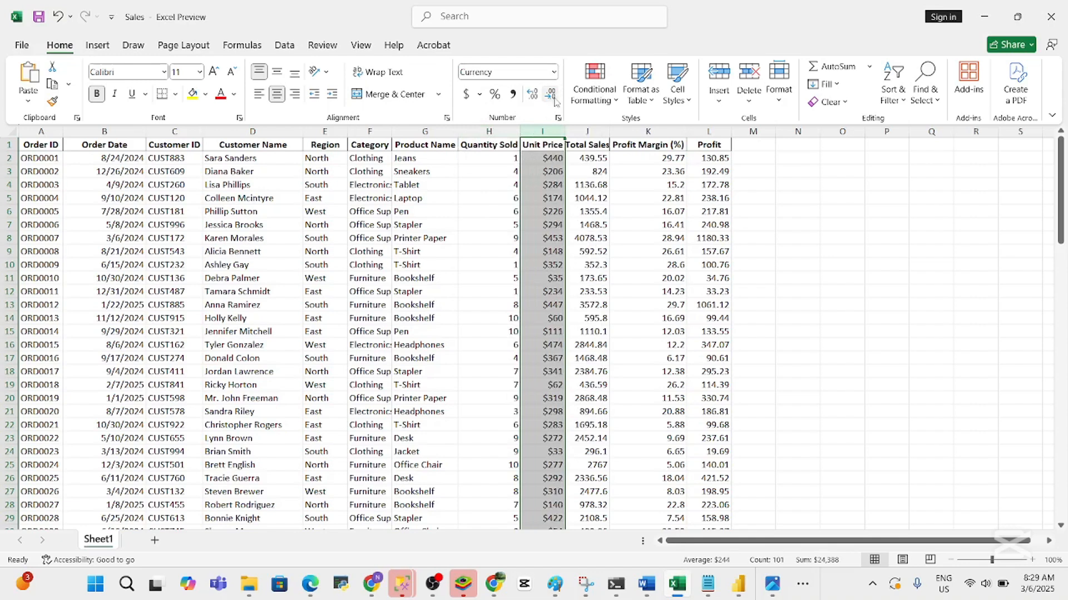
Format the Total Sales column as Currency with no decimal places
left_click(595, 132)
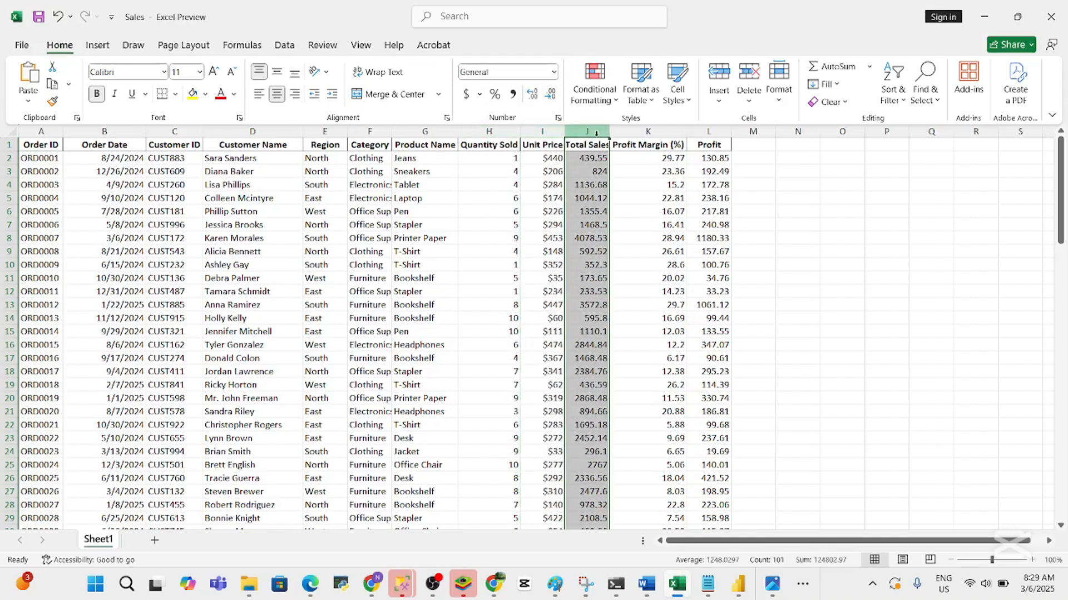
left_click(553, 75)
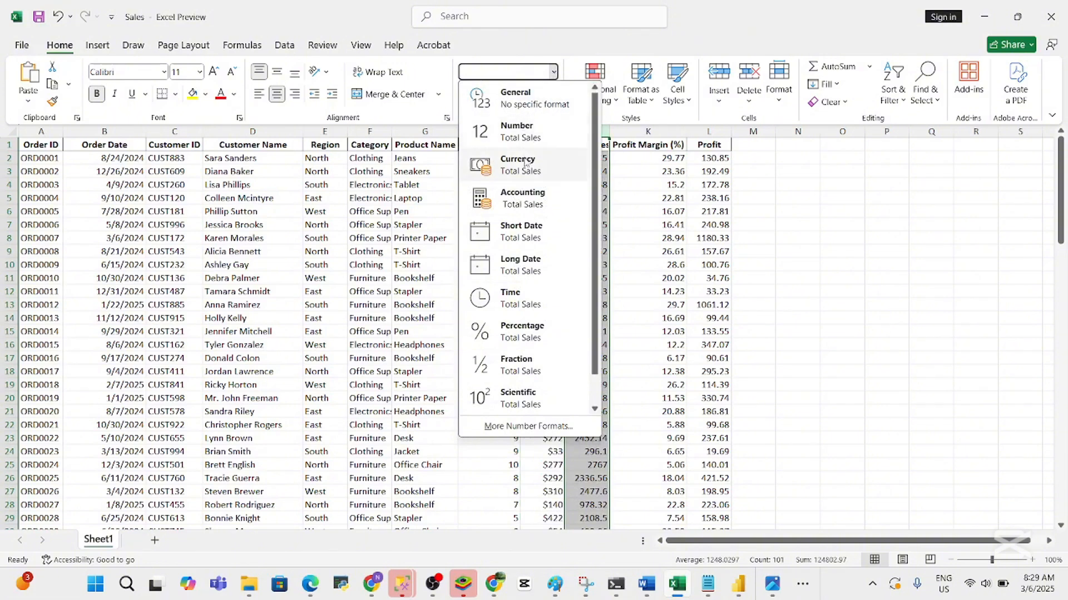
left_click(524, 158)
left_click(551, 95)
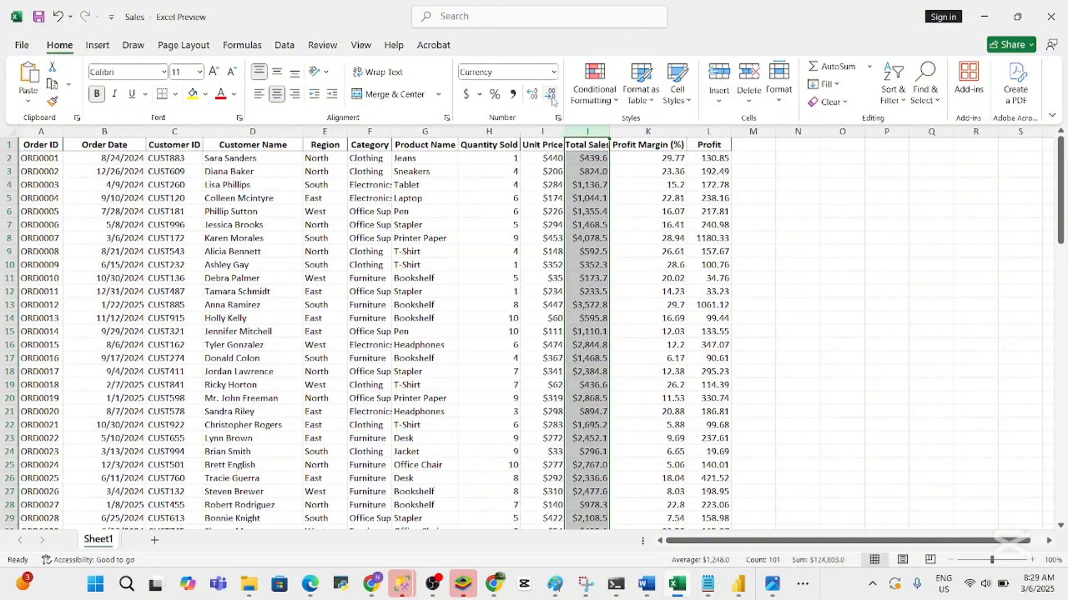
left_click(551, 95)
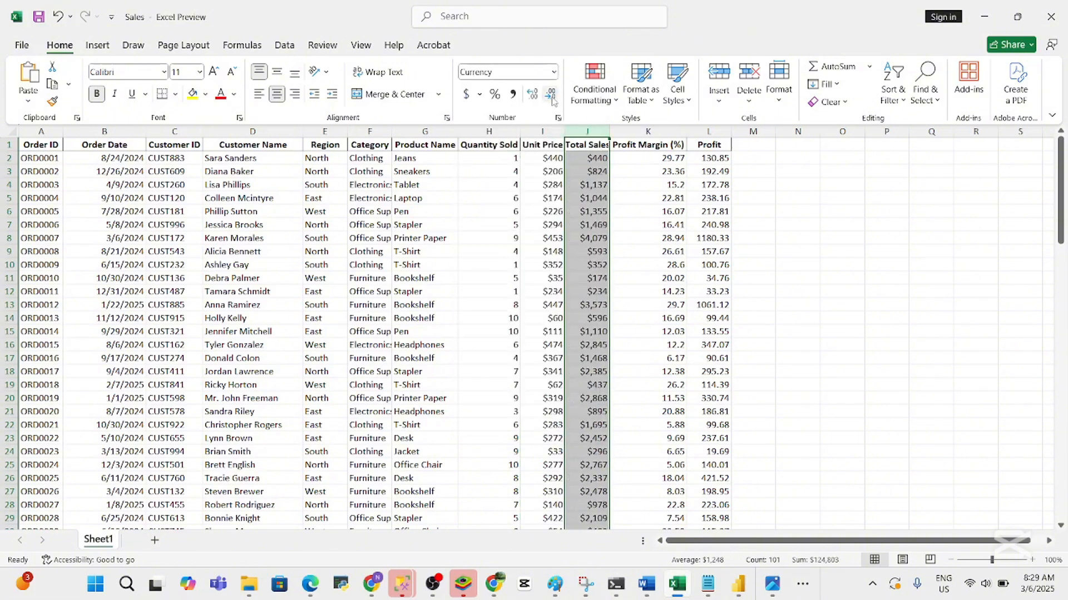
Format the Profit Margin (%) column as Currency with no decimal places
left_click(648, 144)
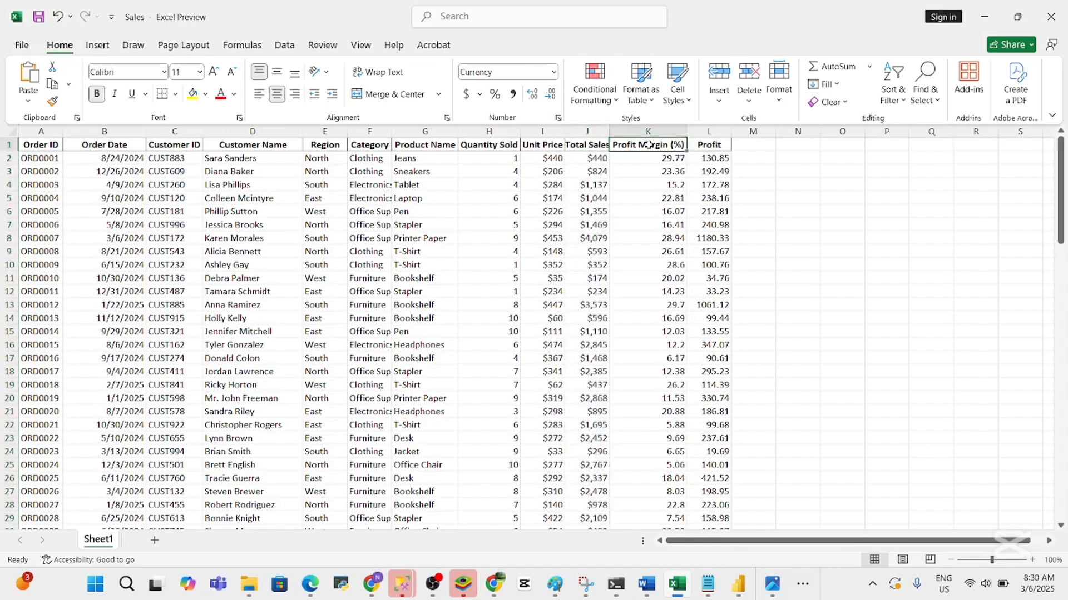
left_click(660, 133)
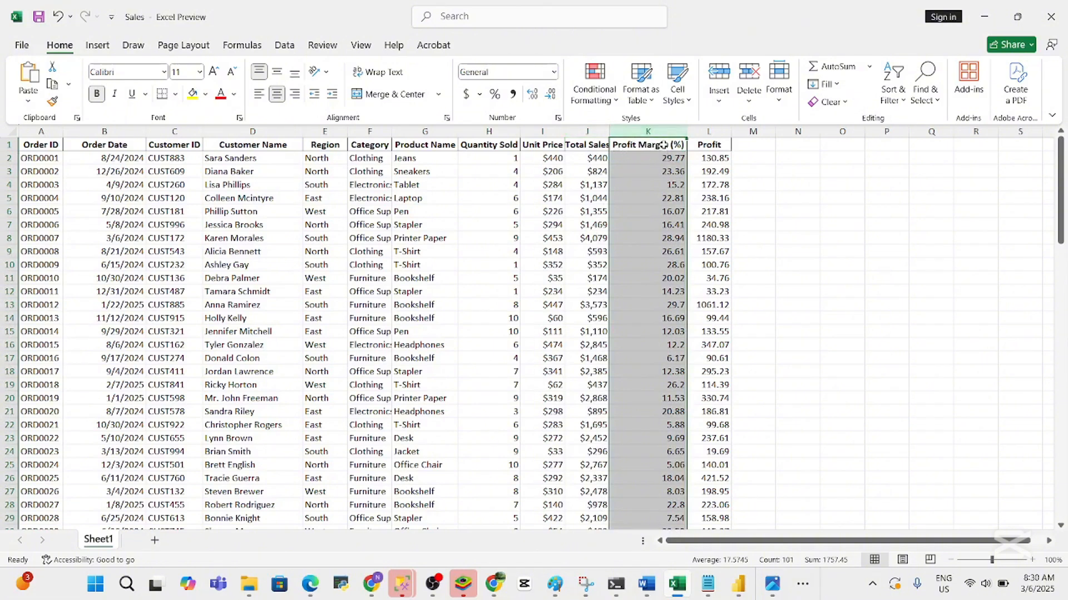
left_click(555, 72)
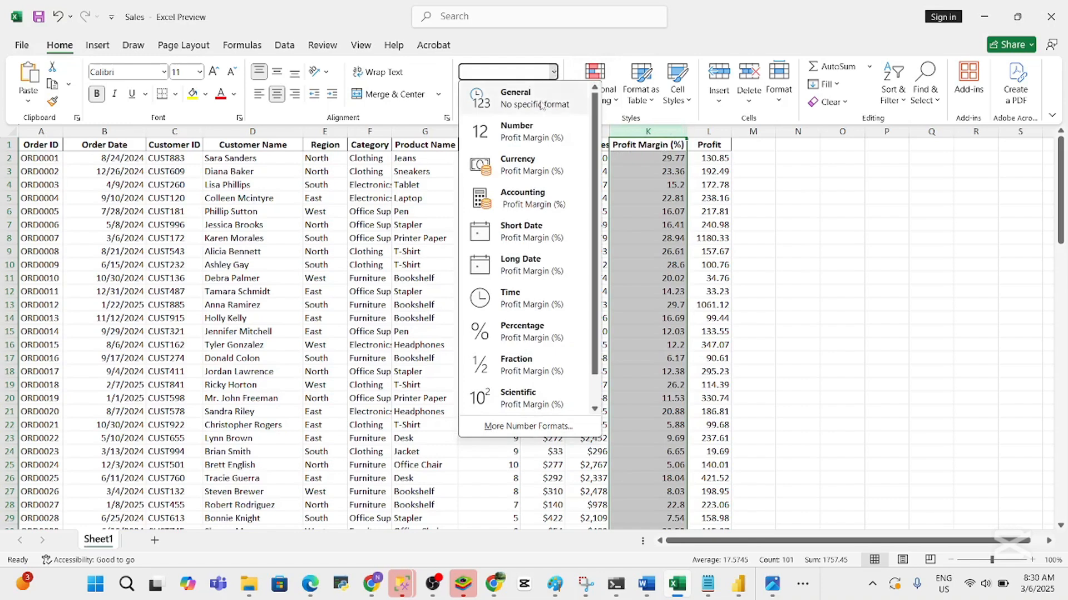
left_click(523, 165)
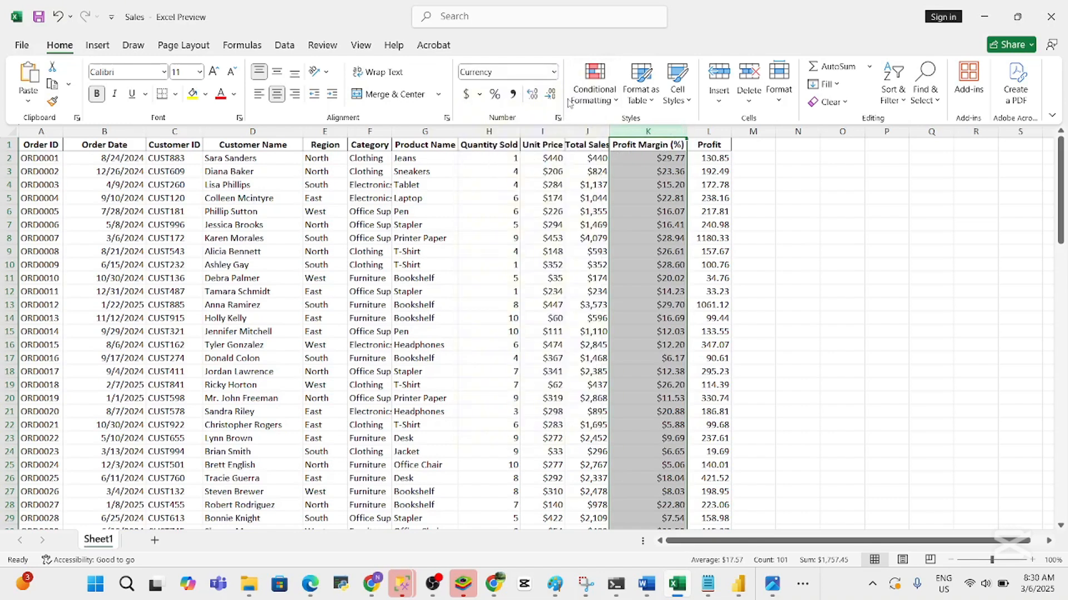
left_click(551, 95)
left_click(551, 95)
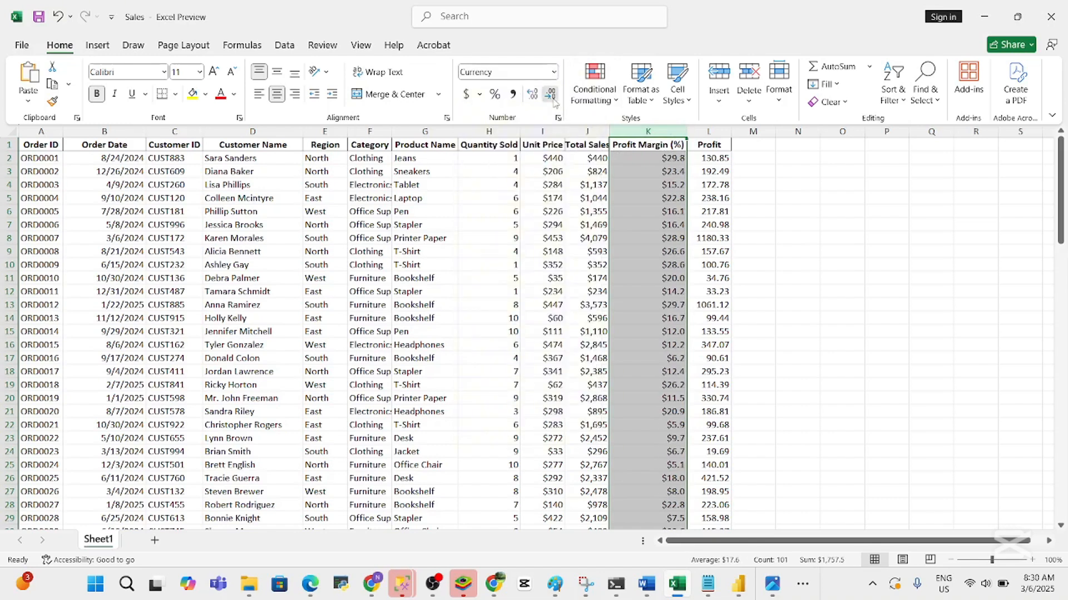
Format the Profit column as Currency with no decimal places and deselect the column
left_click(721, 144)
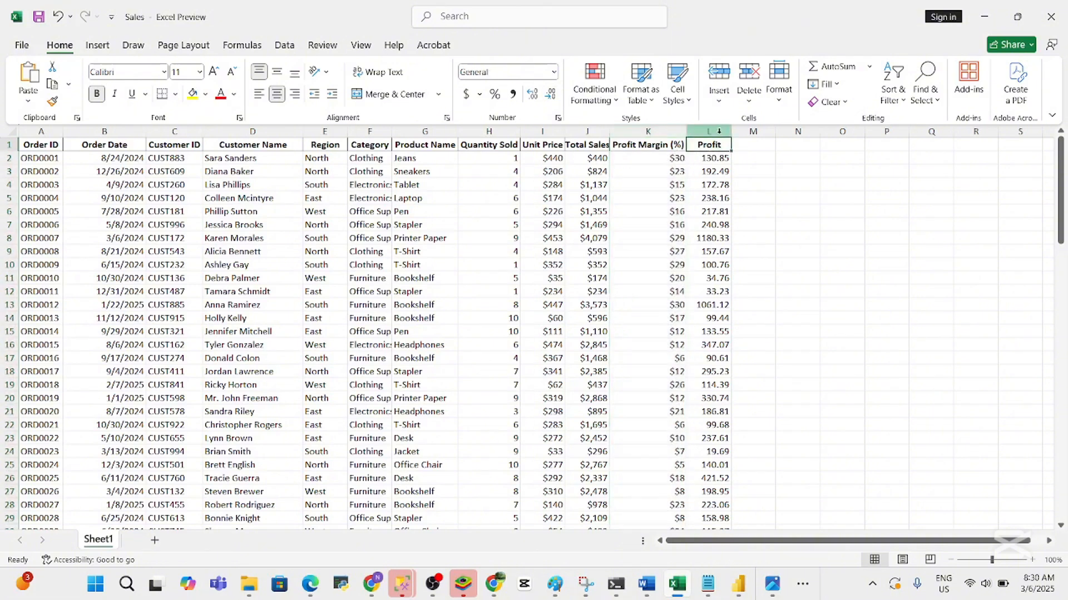
left_click(718, 132)
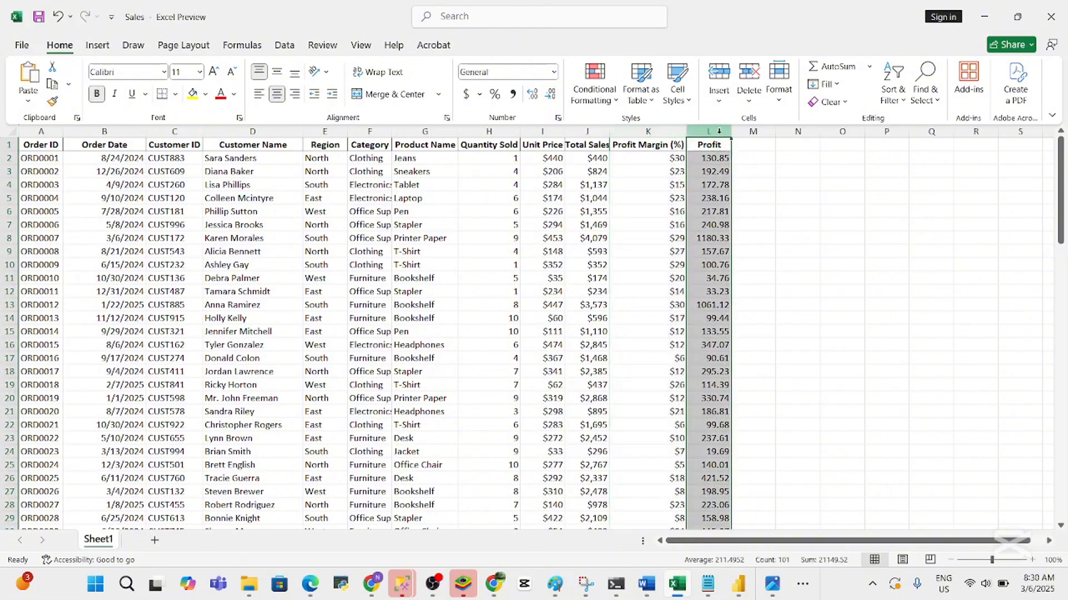
left_click(554, 73)
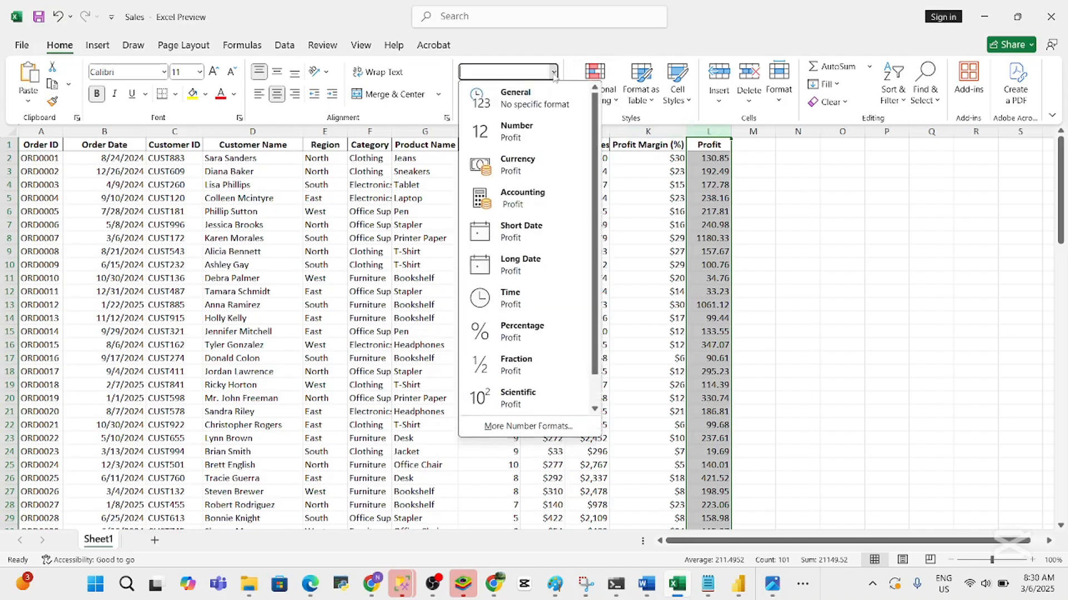
left_click(528, 162)
left_click(550, 96)
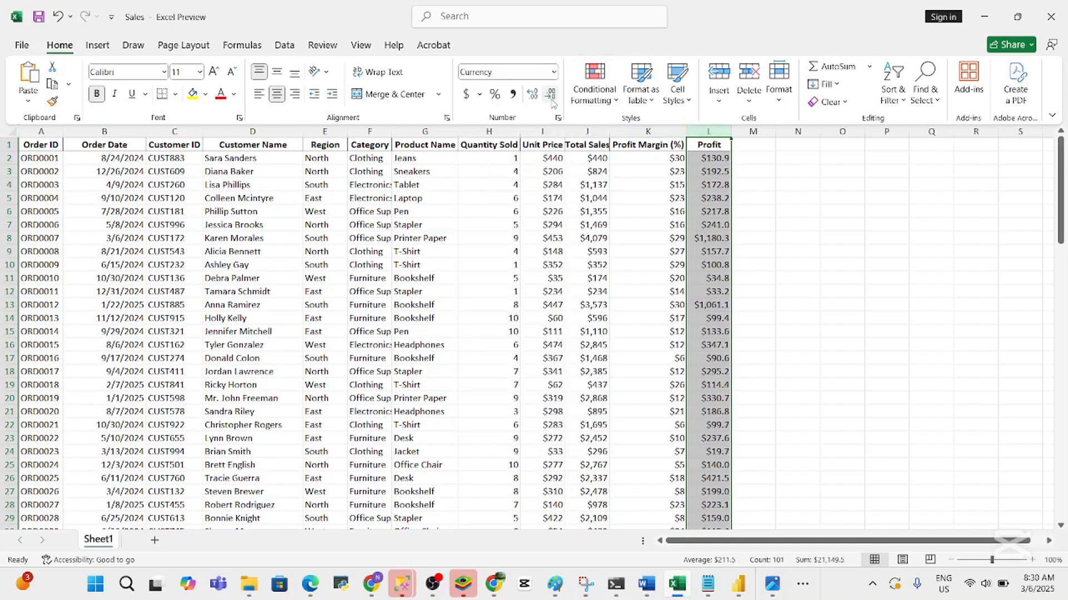
left_click(551, 96)
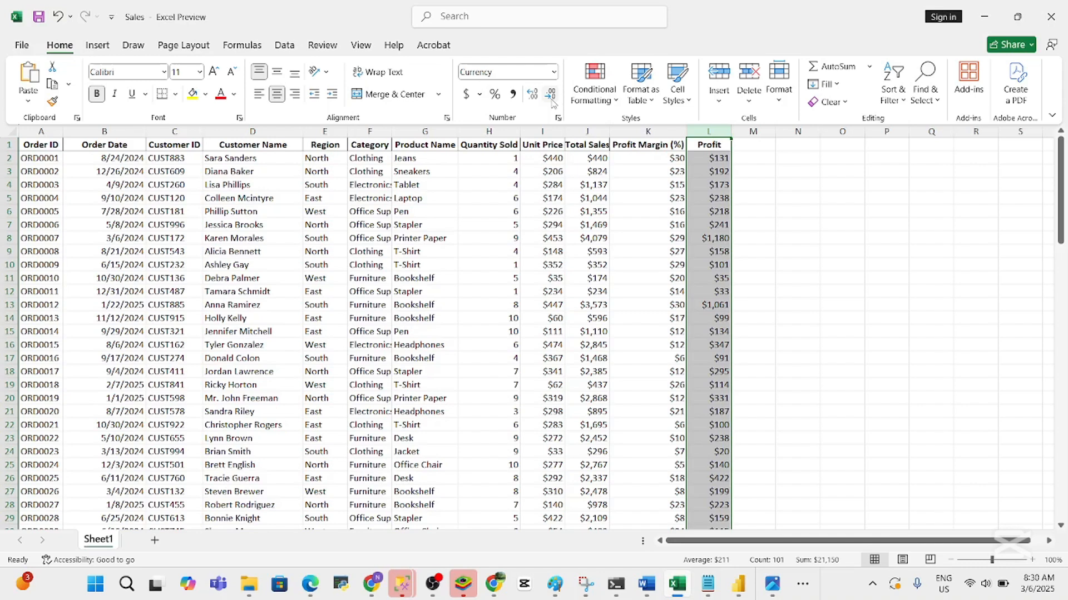
left_click(813, 199)
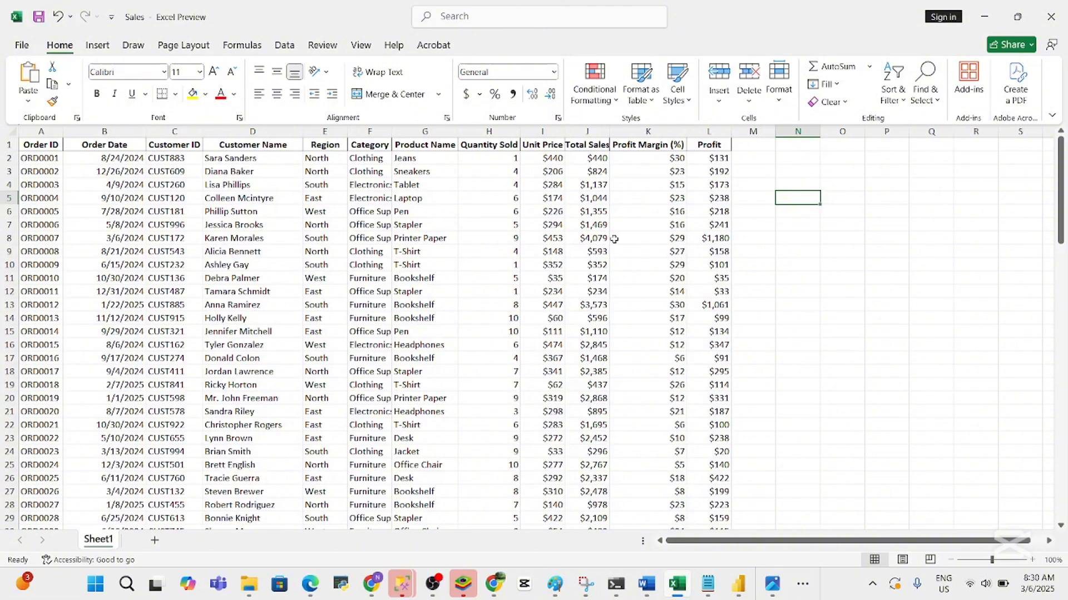
Set up a conditional formatting rule for the entire sheet that formats only cells containing blanks
mouse_move(1060, 200)
left_mouse_down()
mouse_move(1067, 524)
mouse_move(1065, 189)
left_mouse_up()
key("ctrl+a")
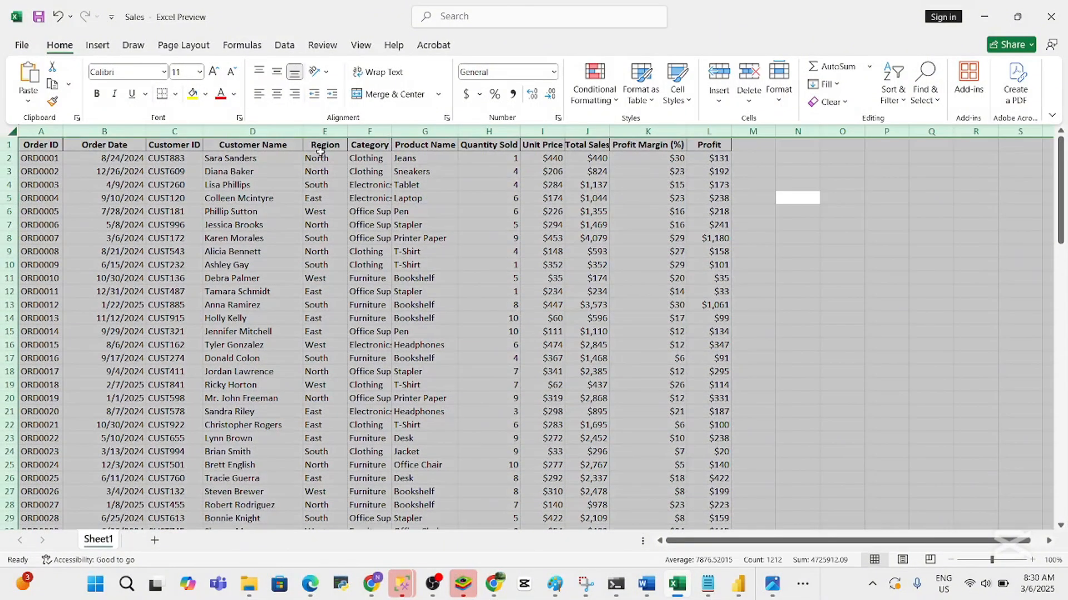
left_click(610, 104)
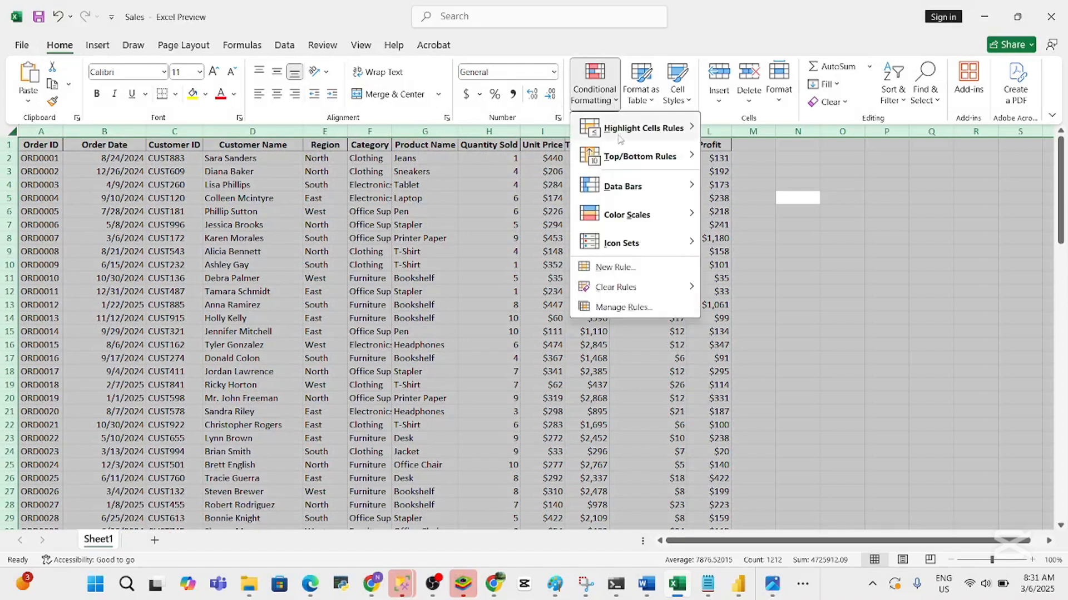
left_click(622, 272)
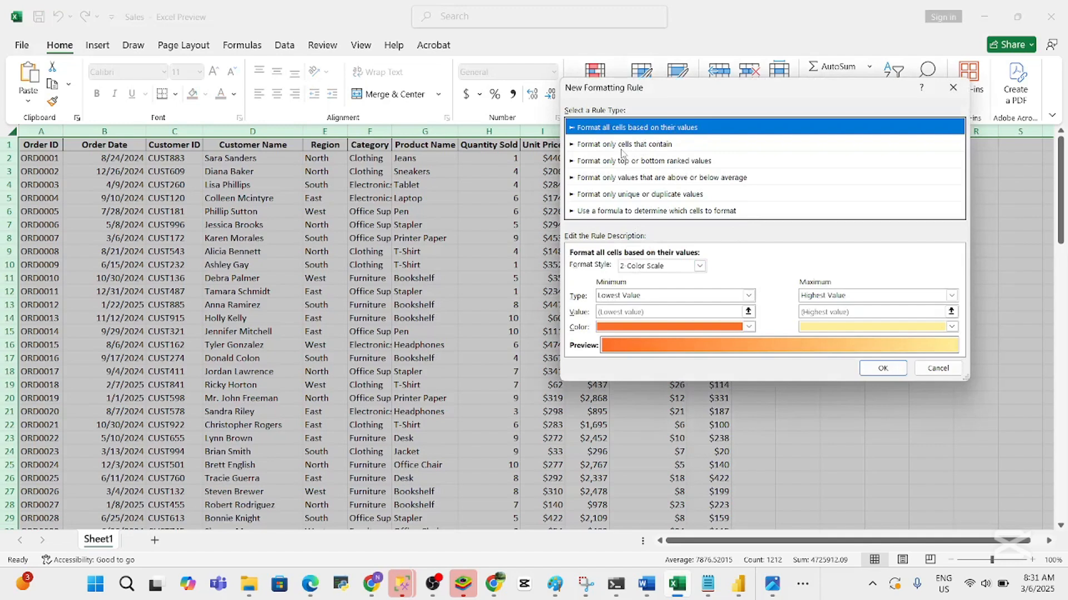
left_click(625, 146)
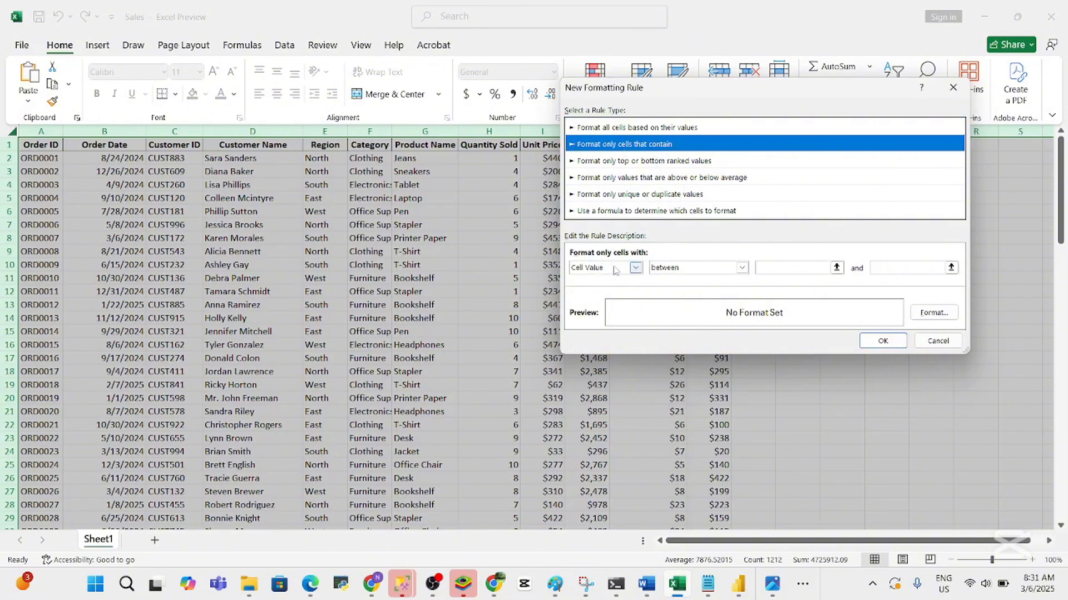
left_click(636, 268)
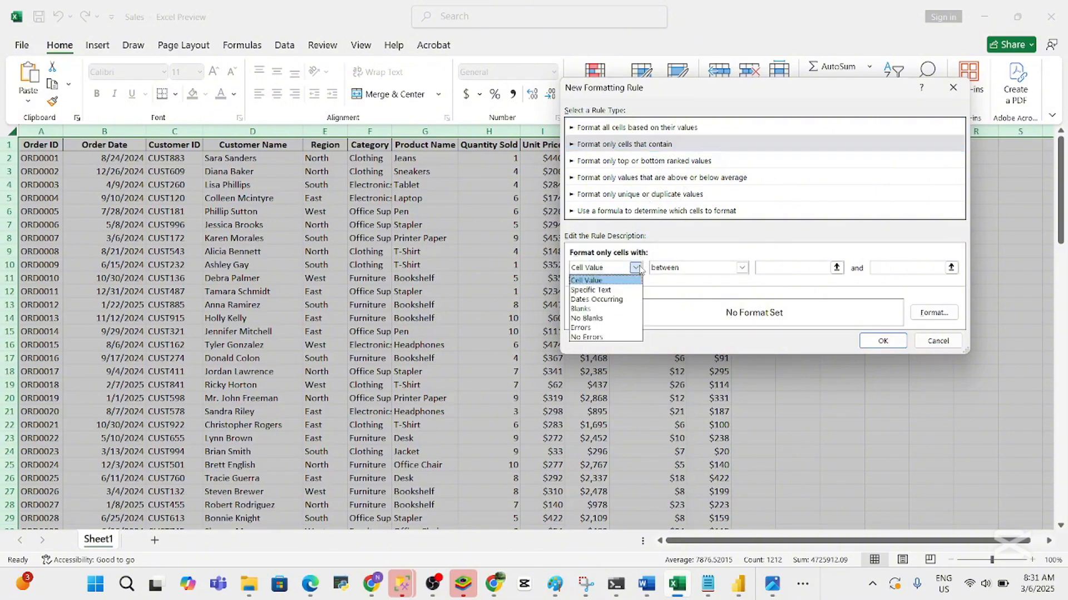
left_click(597, 315)
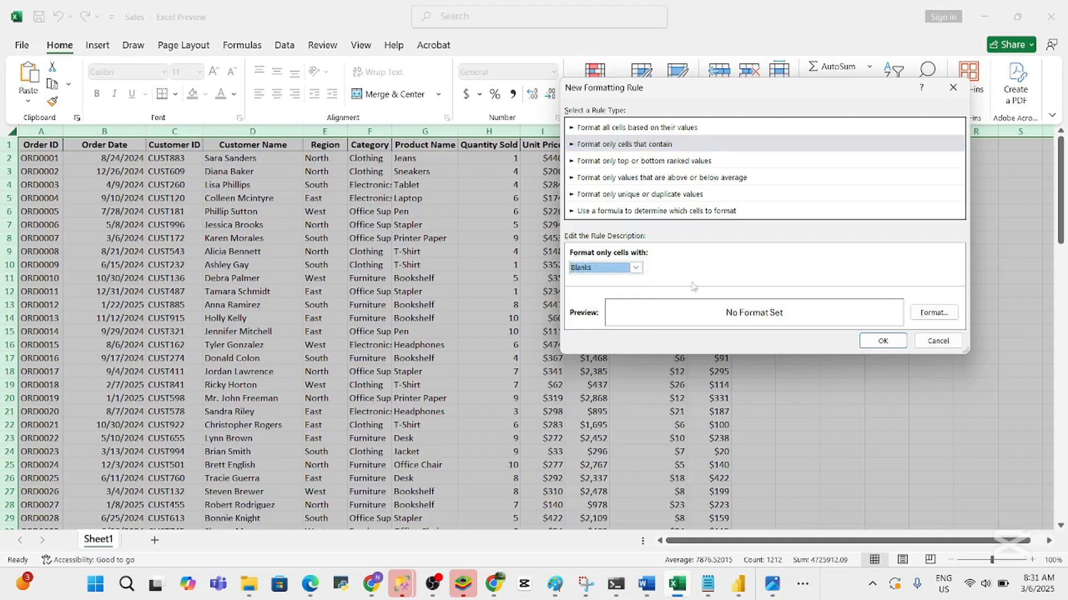
Give the sheet-wide blanks rule a red background fill and apply it
left_click(933, 314)
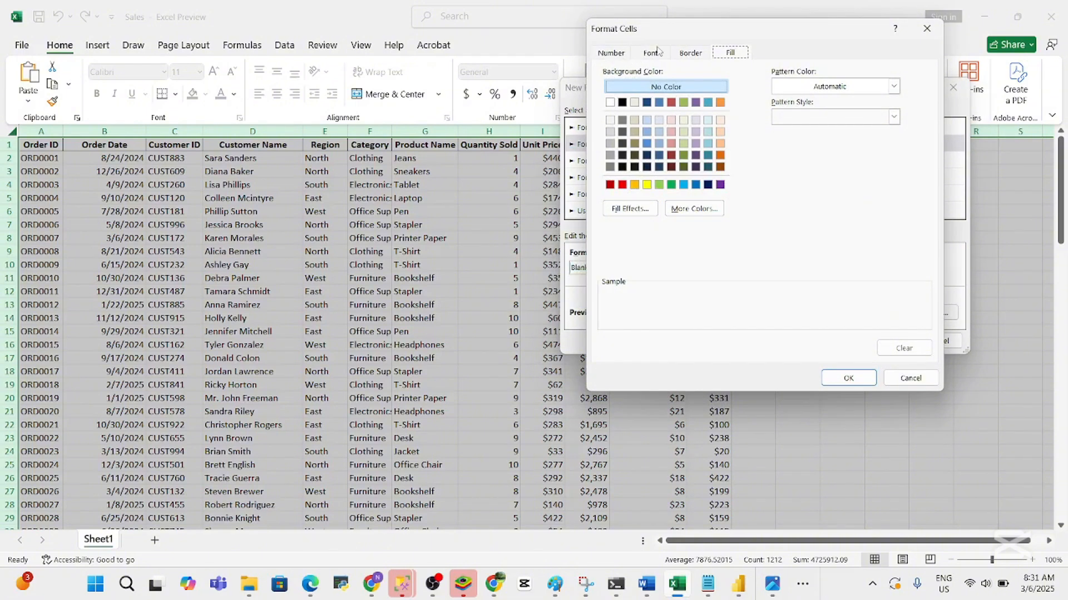
left_click(622, 184)
left_click(849, 378)
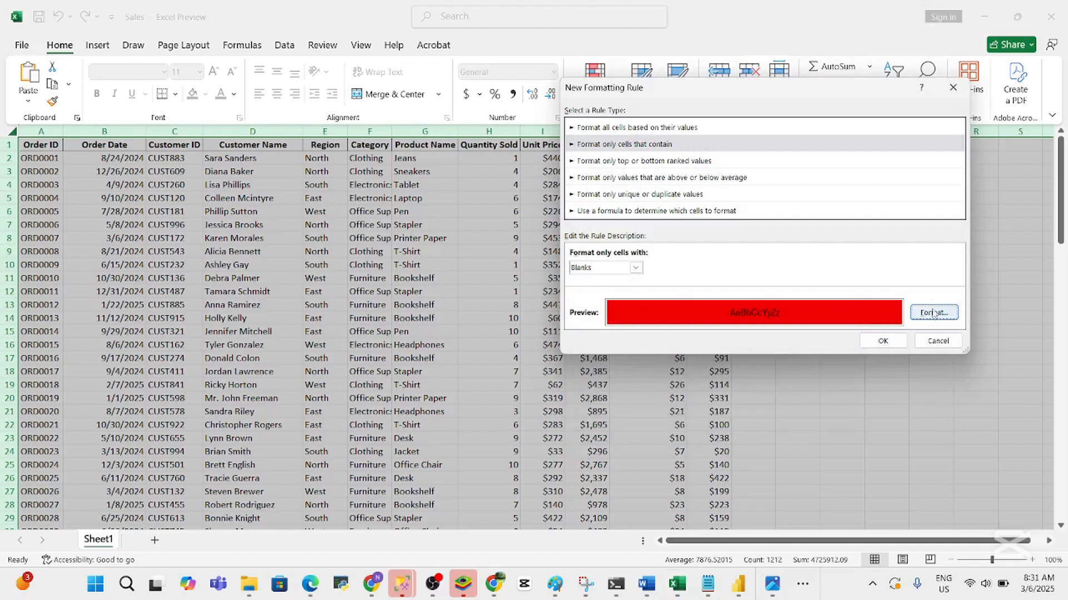
left_click(881, 342)
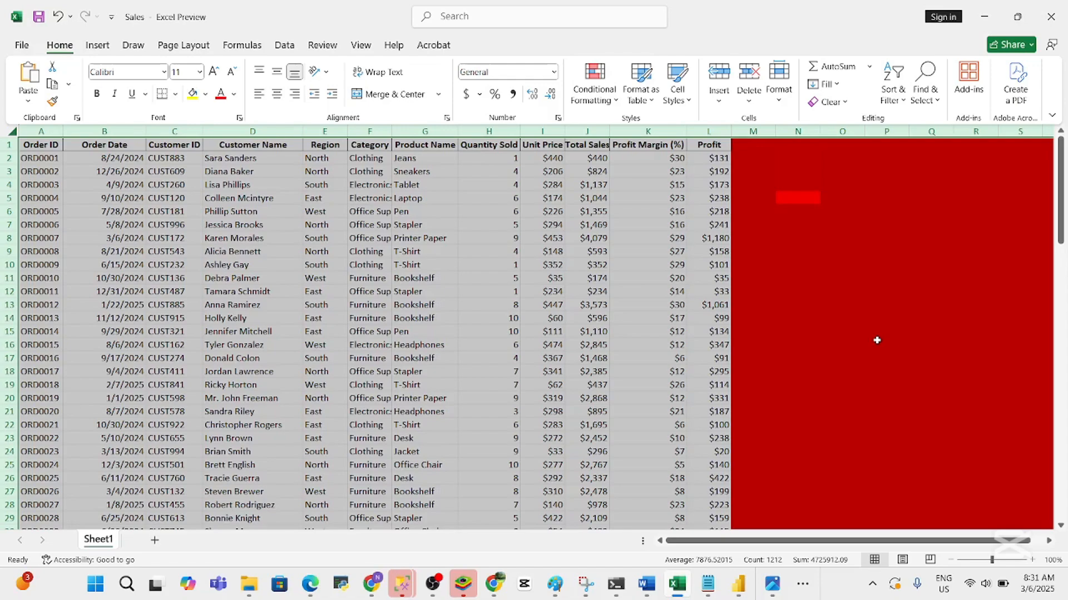
Undo the sheet-wide red highlighting of blank cells and deselect the sheet
key("ctrl+z")
left_click(876, 340)
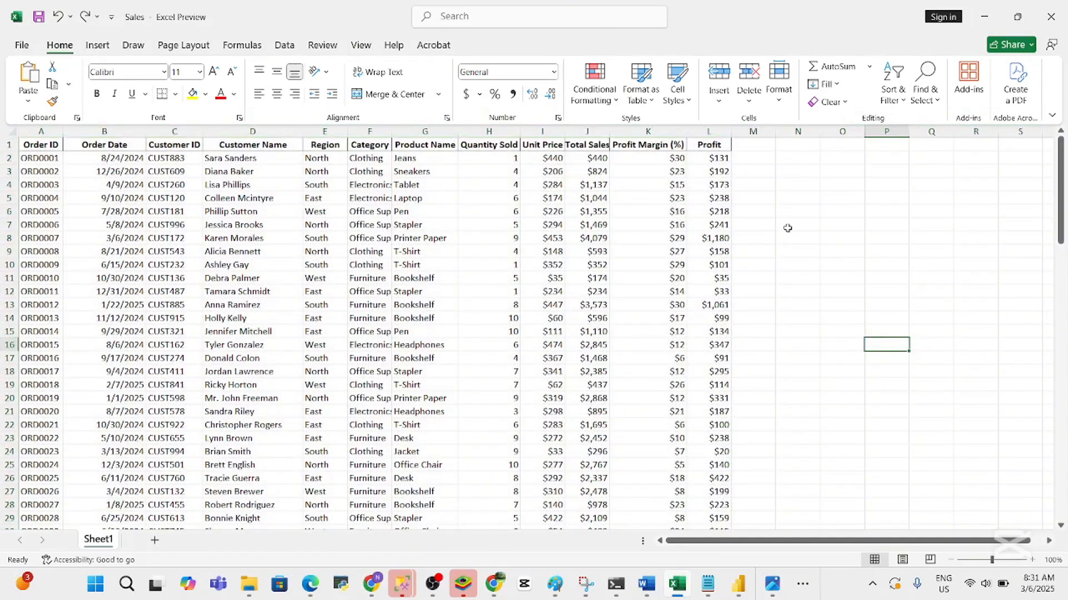
Set up a conditional formatting rule on the data range A1:L101 that formats only cells containing blanks
left_click_drag(1061, 203, 1060, 481)
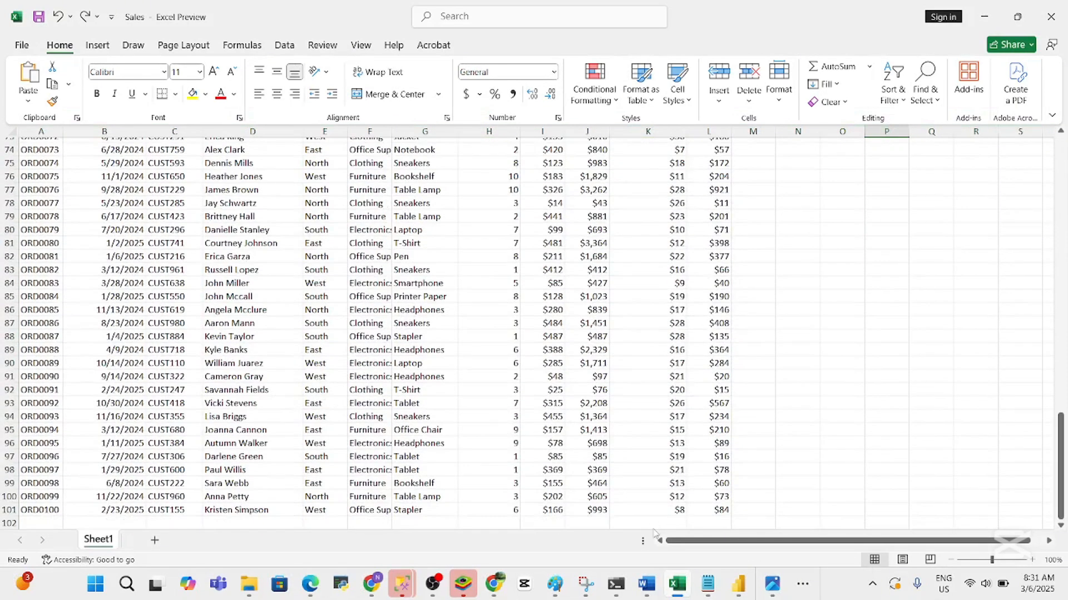
left_click(720, 510)
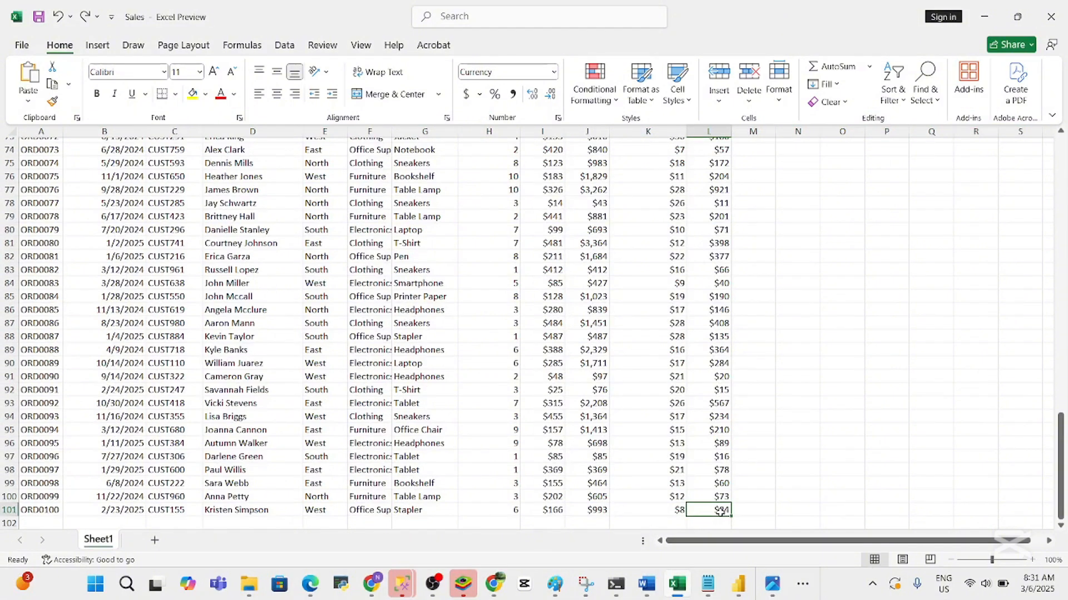
key("ctrl+shift+Left")
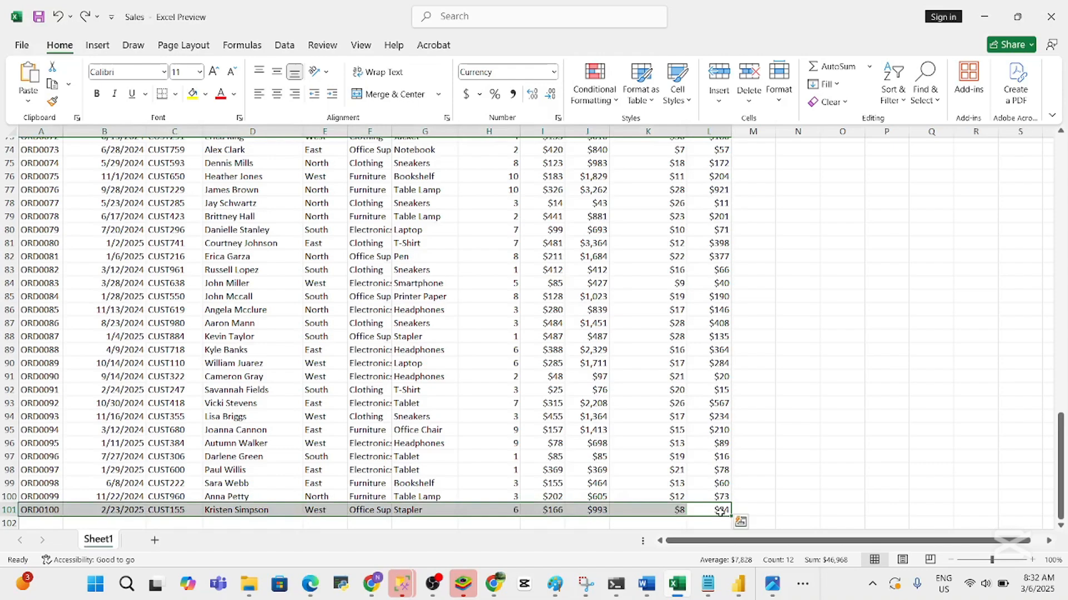
key("ctrl+shift+Up")
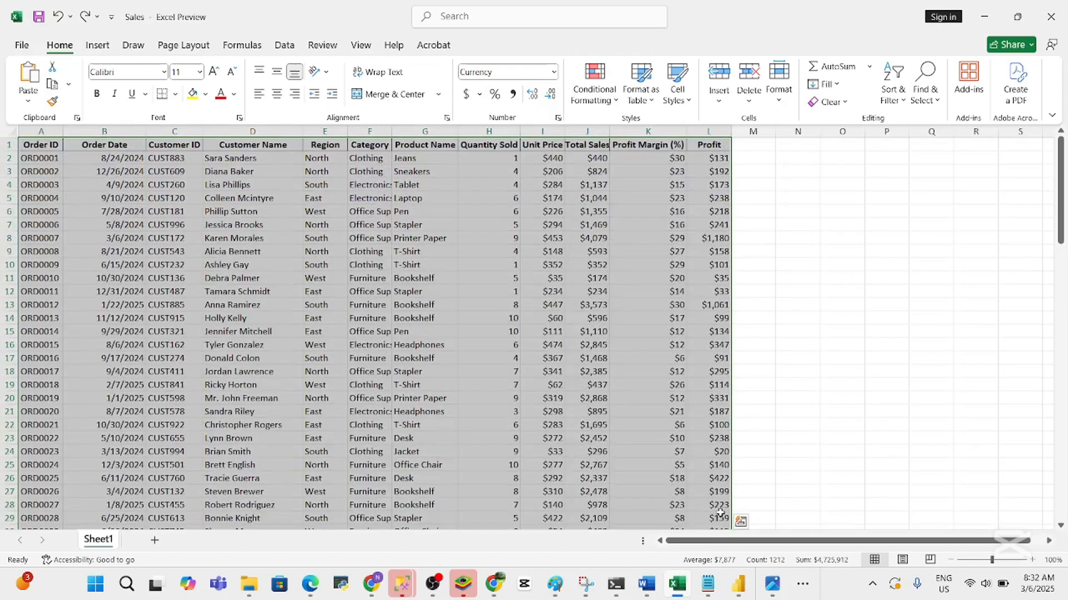
left_click(606, 103)
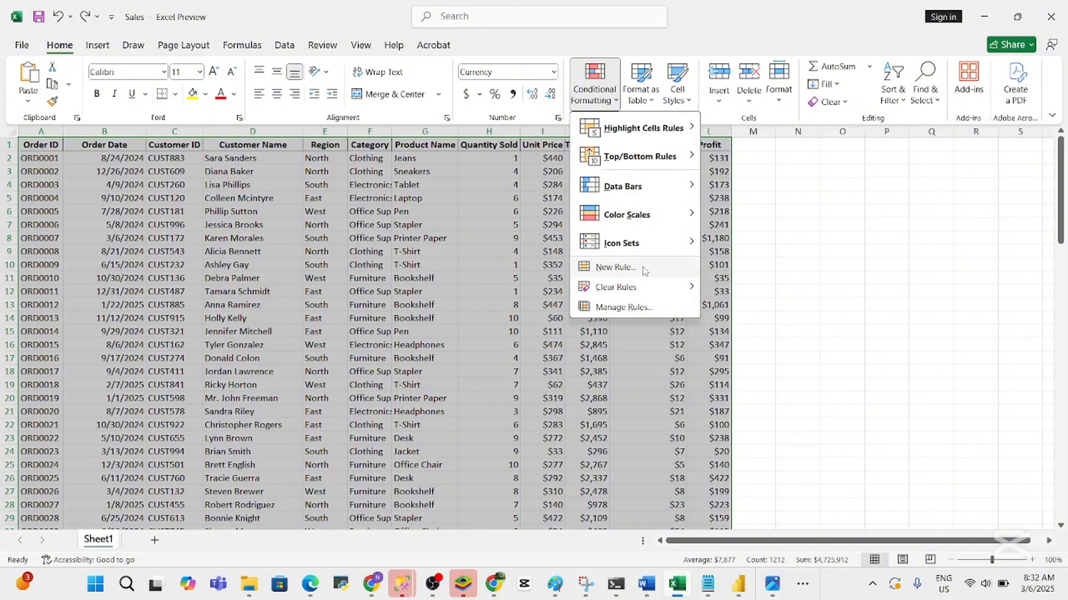
key("Escape")
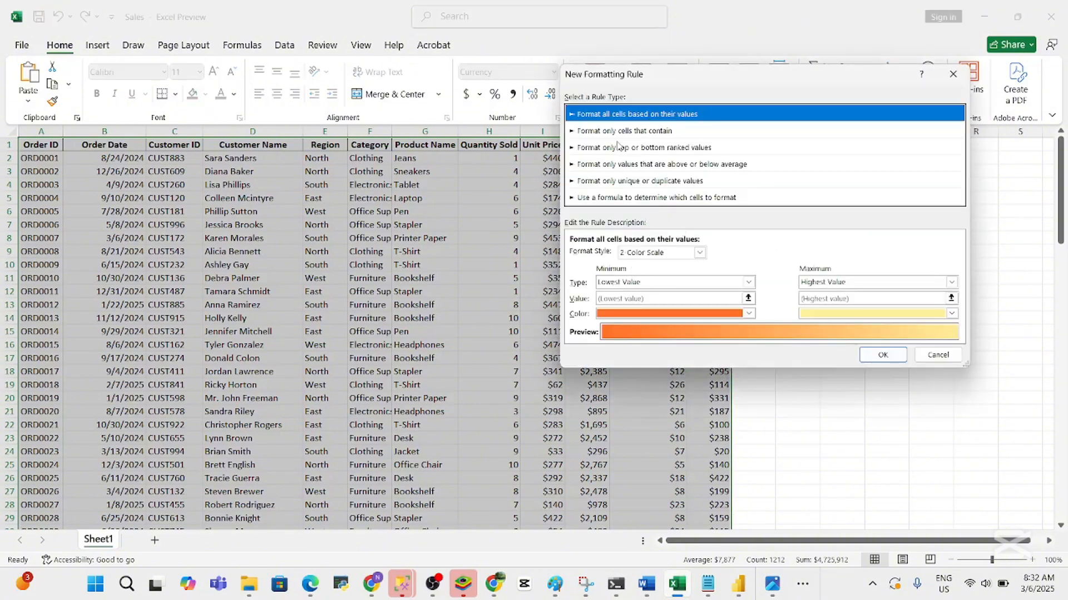
left_click(615, 133)
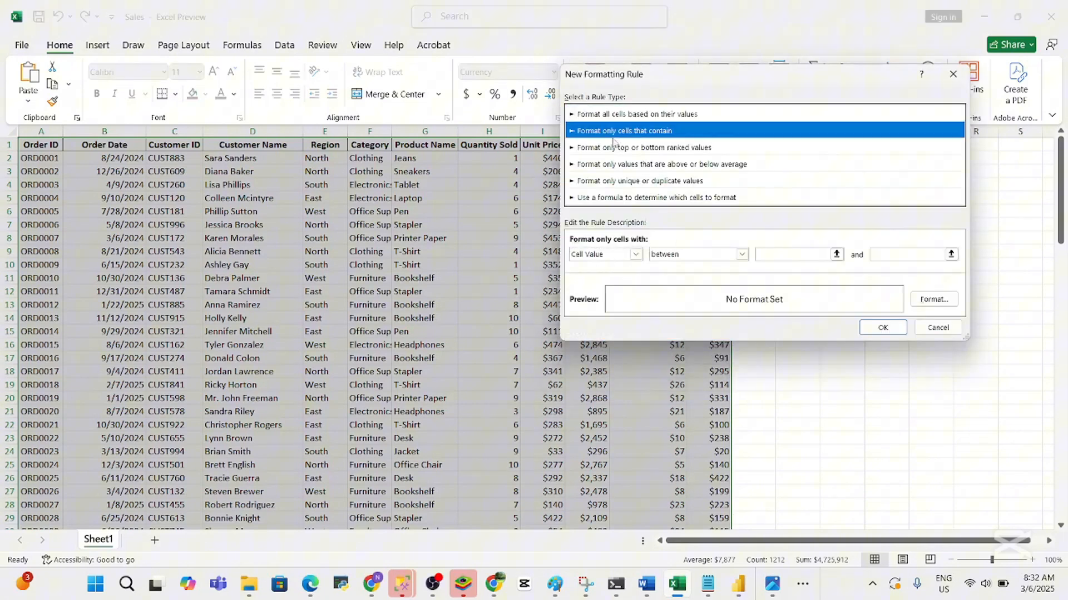
left_click(636, 254)
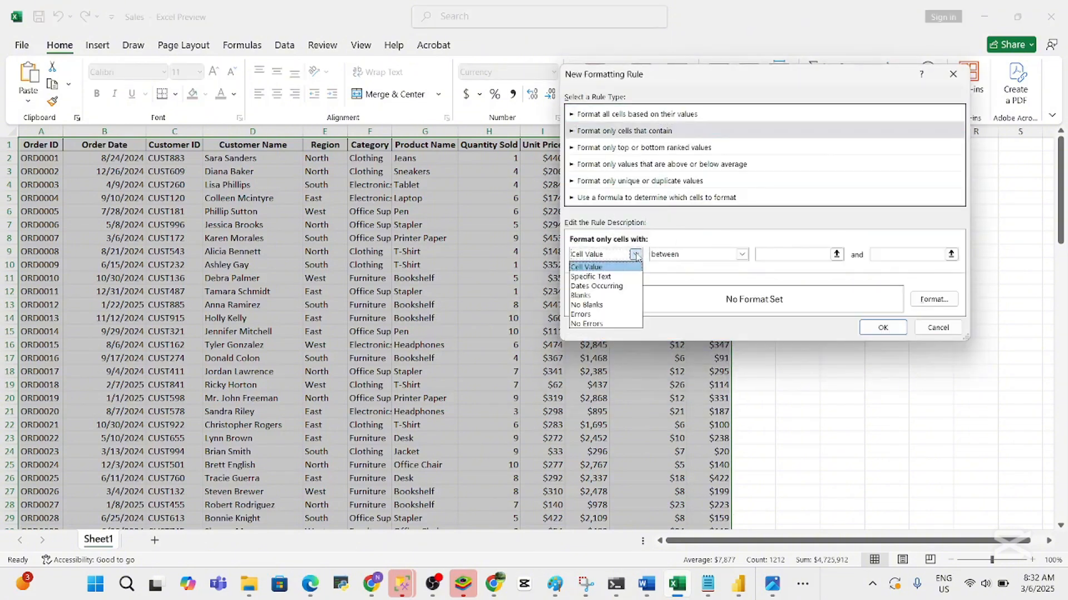
left_click(595, 296)
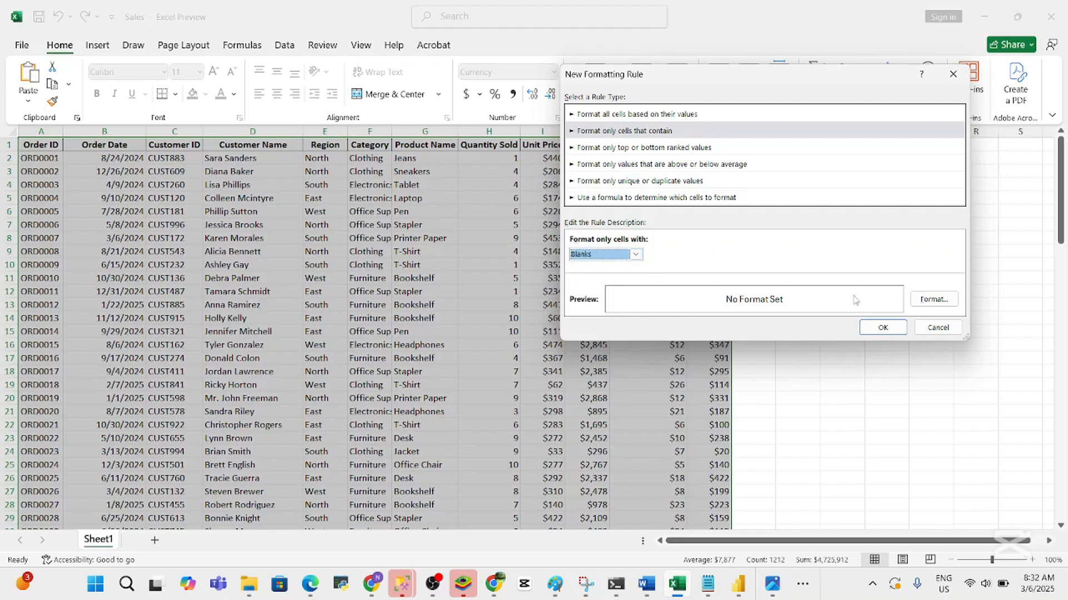
Give the data range's blanks rule a red background fill, apply it and deselect the range
left_click(934, 300)
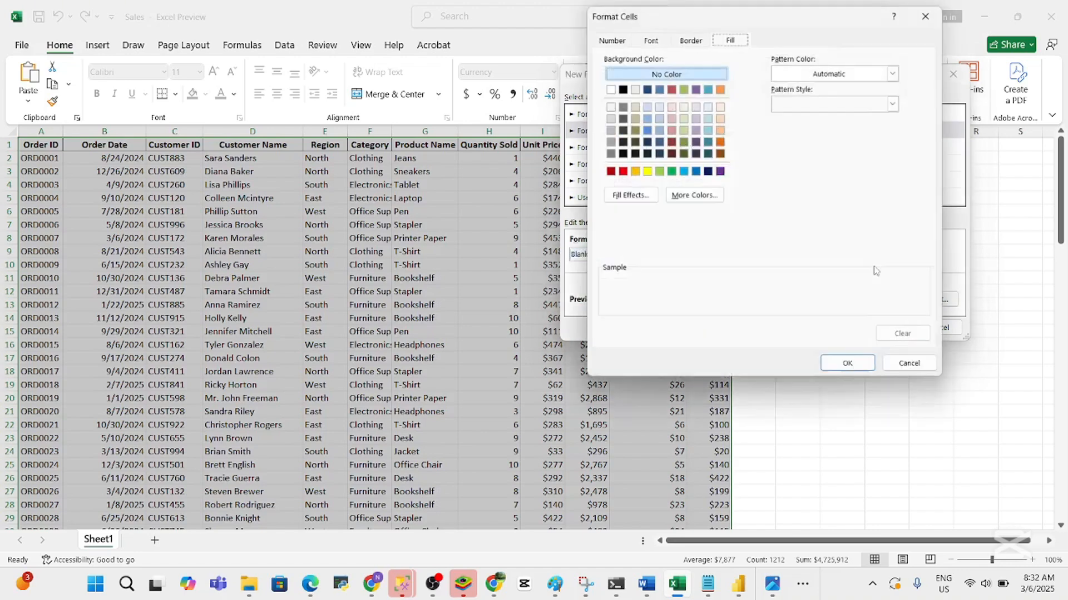
left_click(623, 172)
left_click(849, 366)
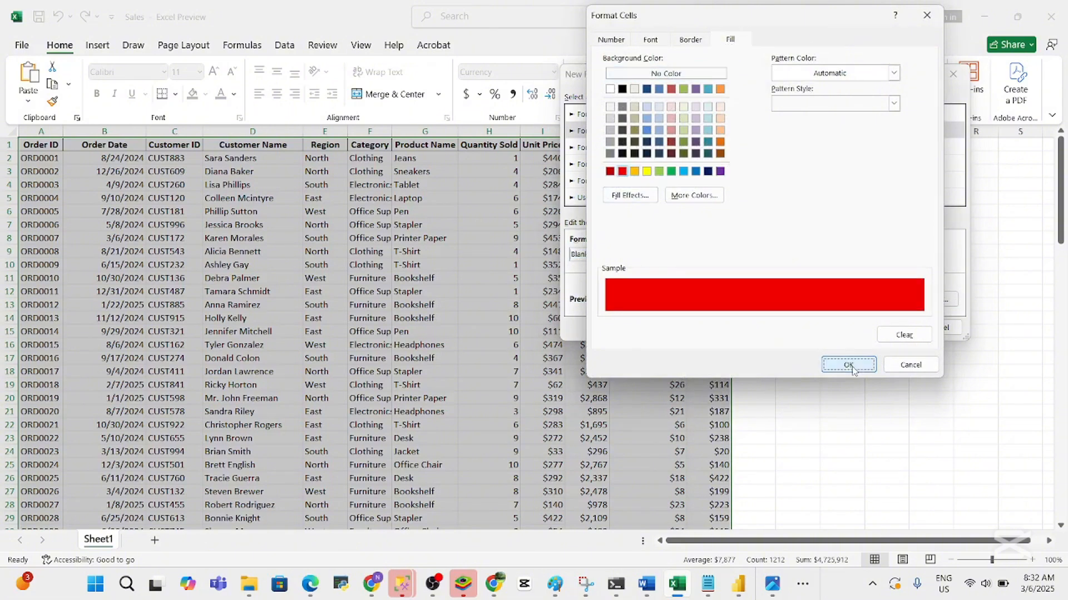
left_click(881, 328)
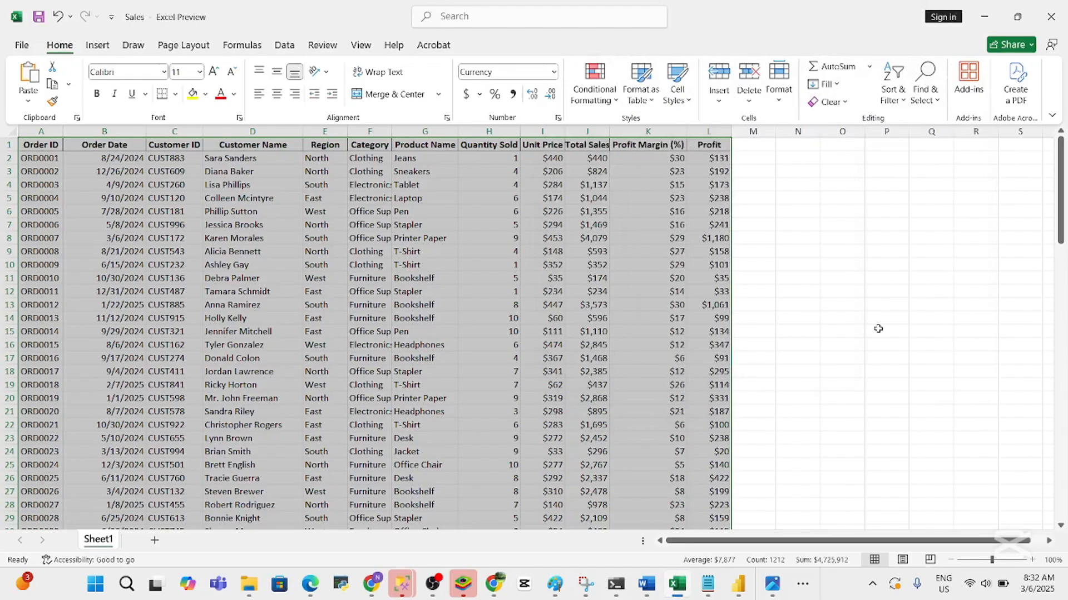
left_click(878, 328)
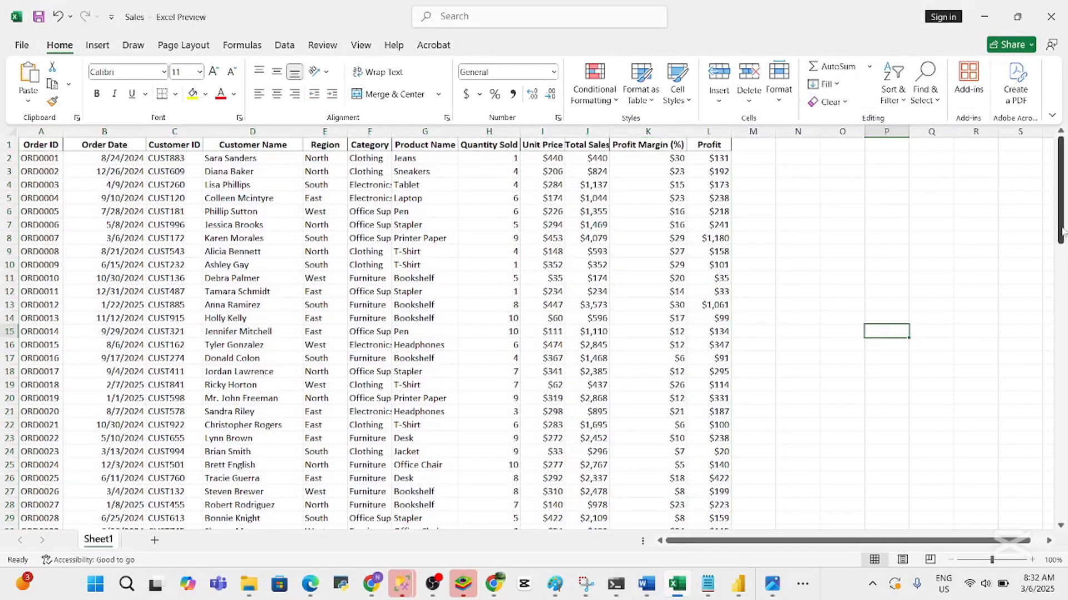
Set up a conditional formatting rule on the data range A1:L101 that formats all duplicate values
mouse_move(1060, 237)
left_mouse_down()
mouse_move(1064, 577)
mouse_move(1065, 219)
left_mouse_up()
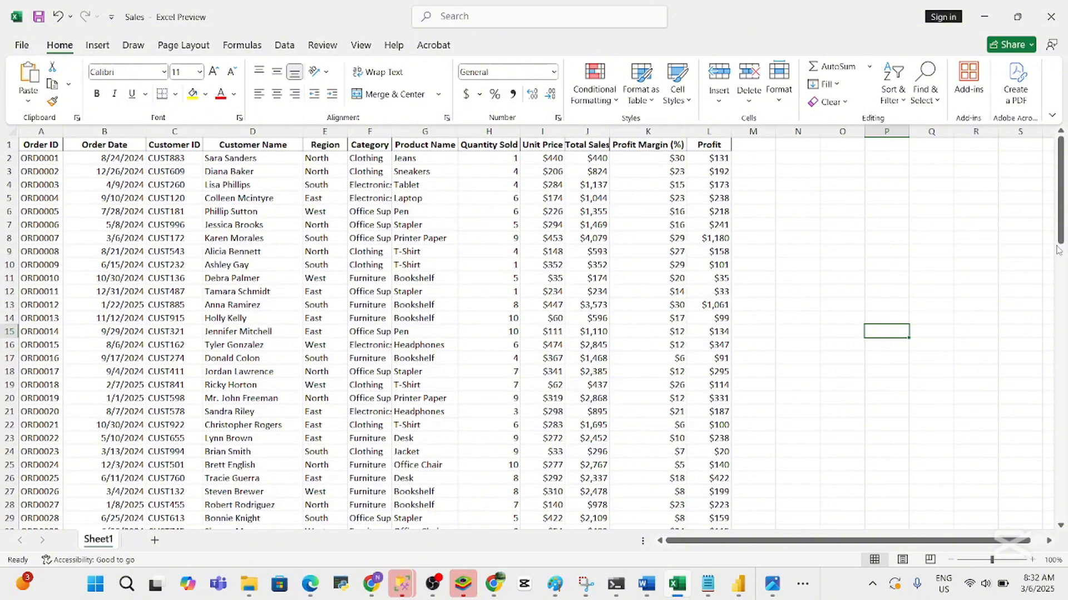
left_click_drag(1061, 225, 1061, 501)
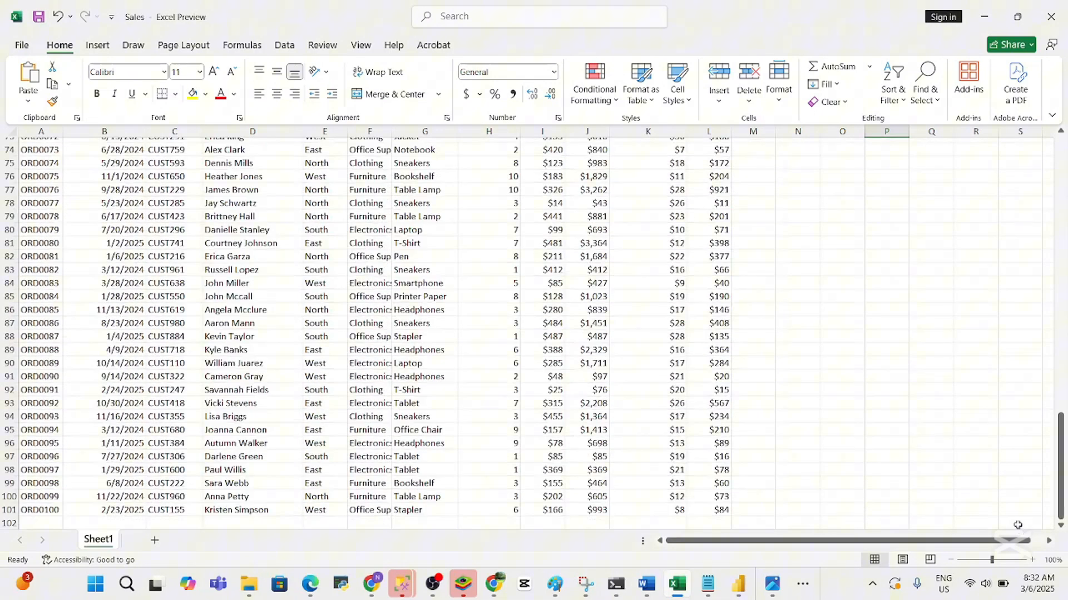
left_click(718, 510)
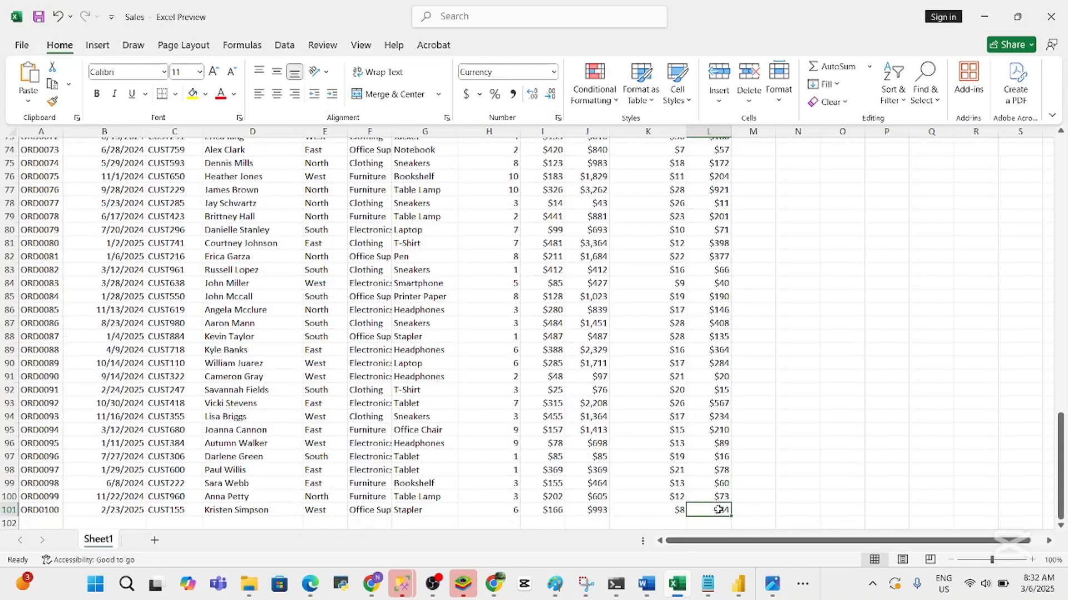
key("ctrl+shift+Left")
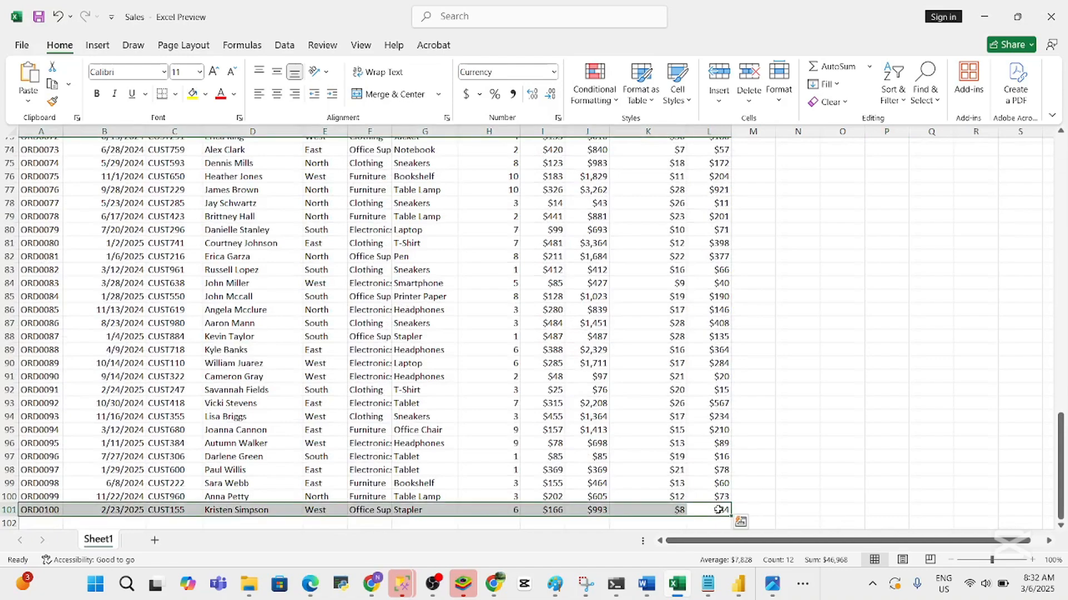
key("ctrl+shift+Up")
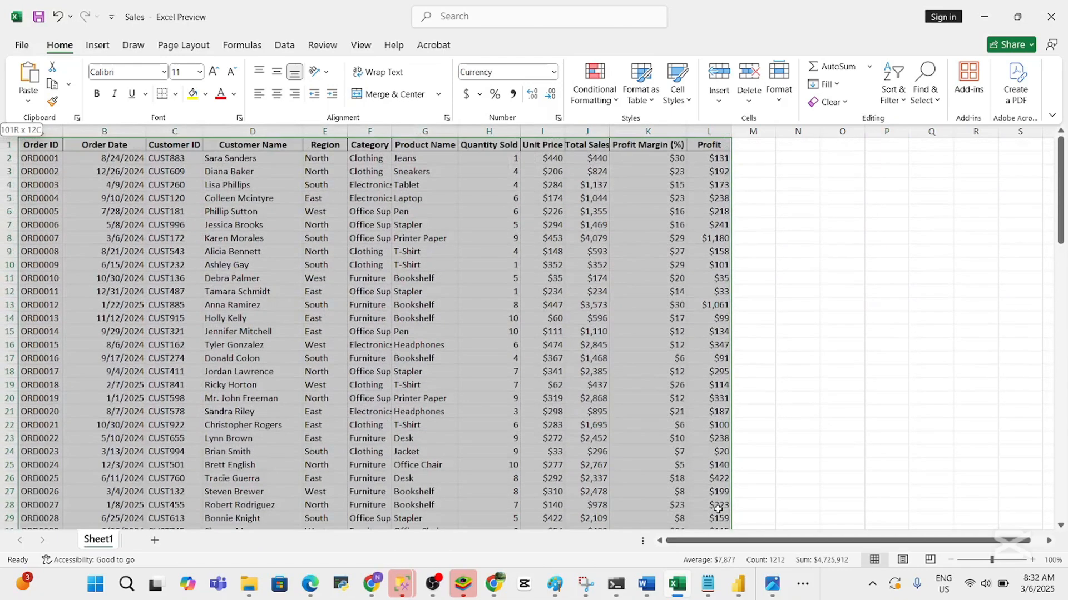
left_click(598, 104)
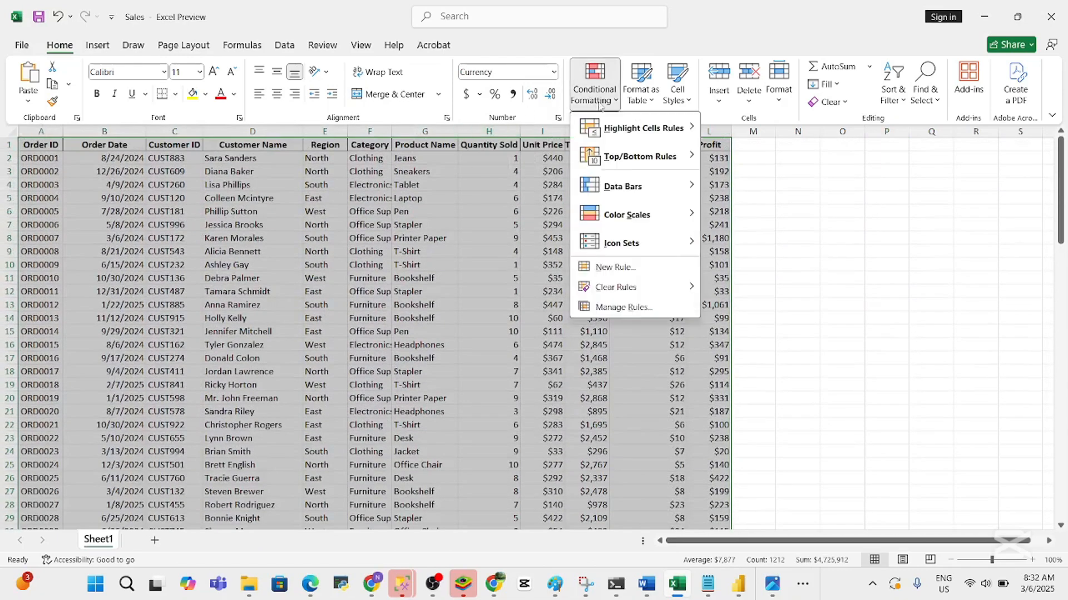
left_click(635, 272)
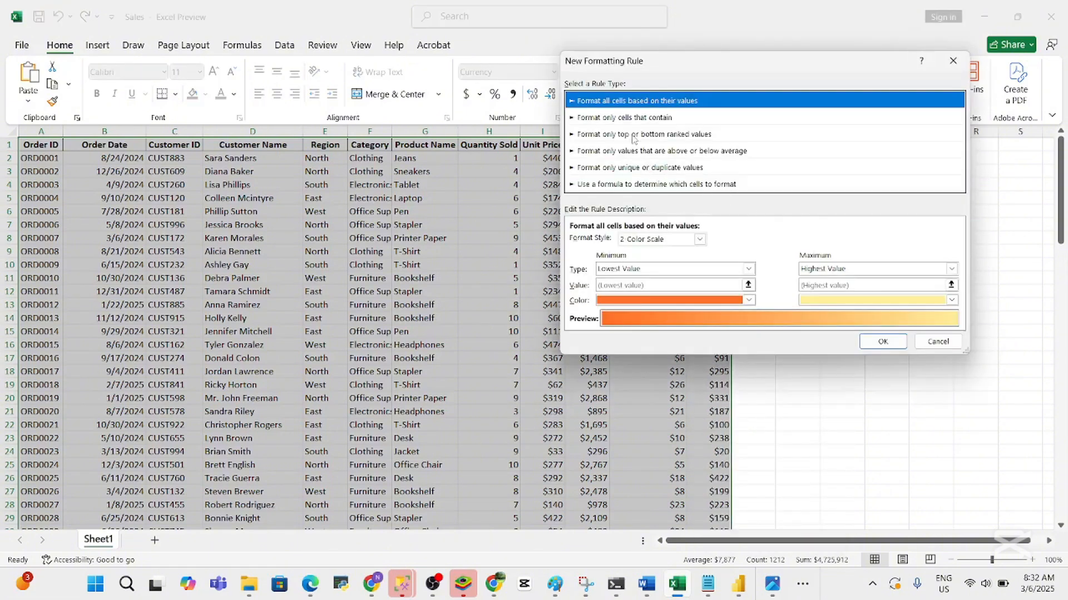
left_click(621, 118)
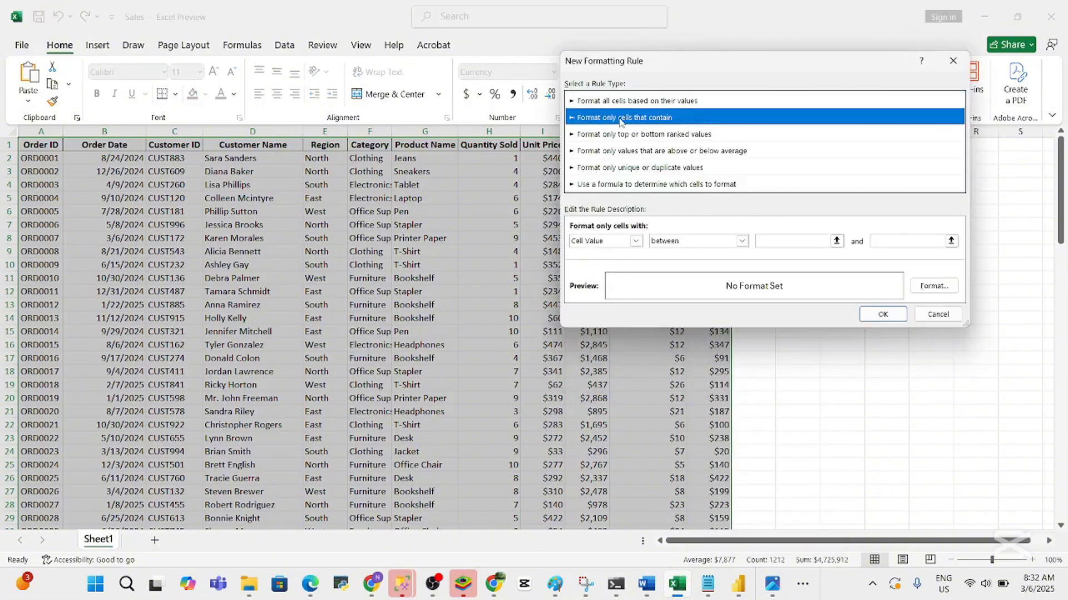
left_click(660, 168)
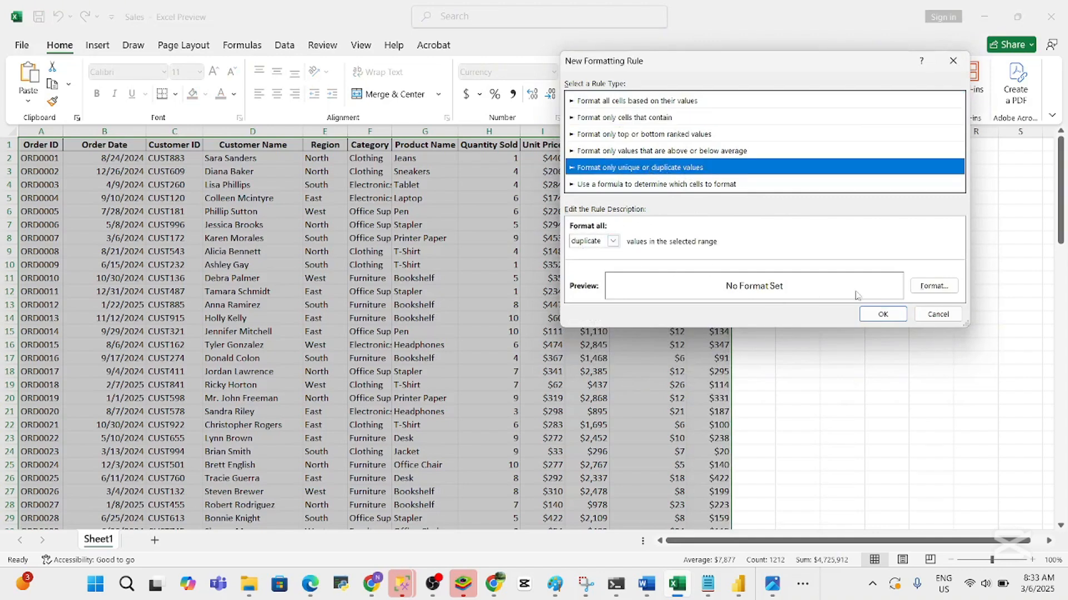
left_click(613, 245)
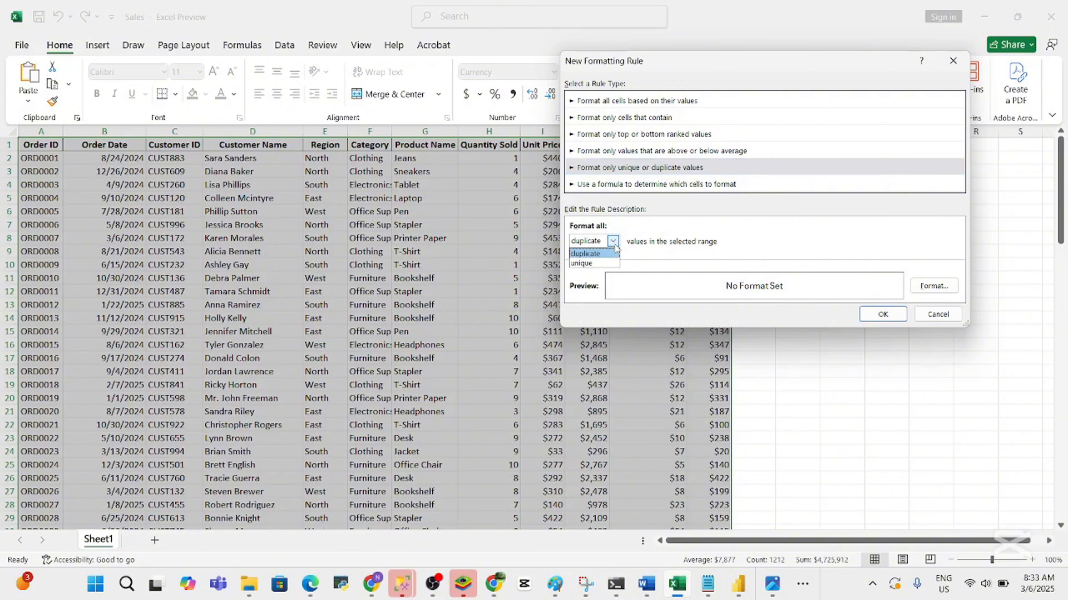
left_click(614, 245)
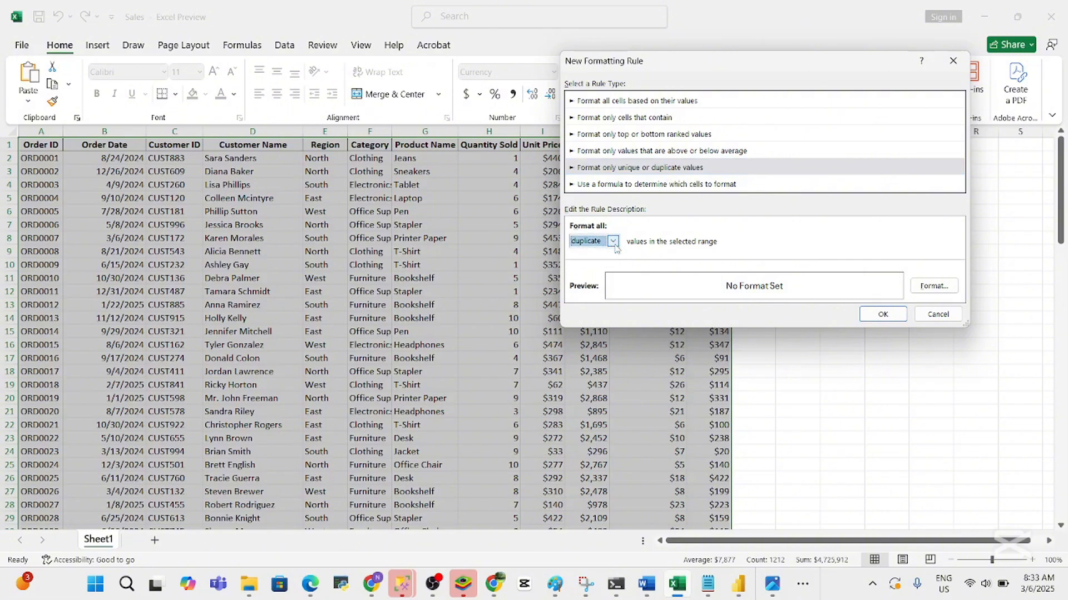
Give the data range's duplicates rule a yellow background fill and apply it
left_click(934, 286)
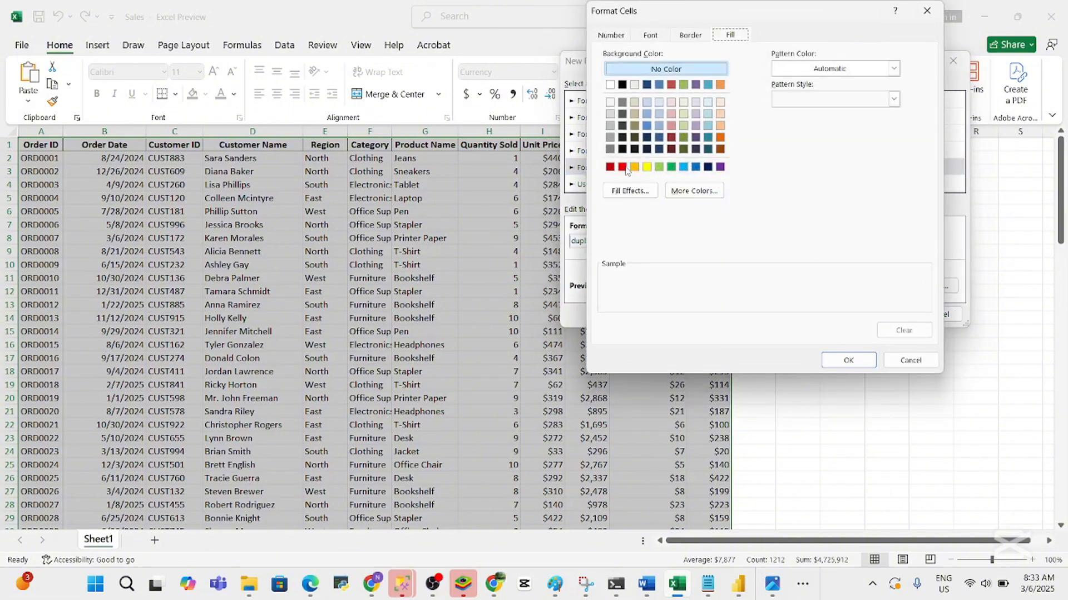
left_click(647, 167)
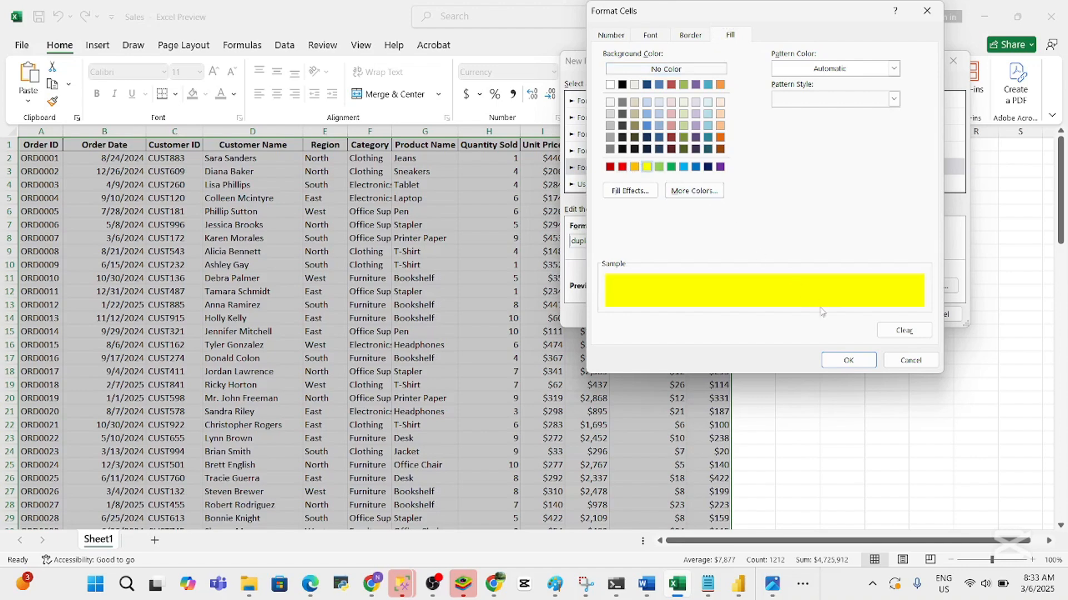
left_click(848, 361)
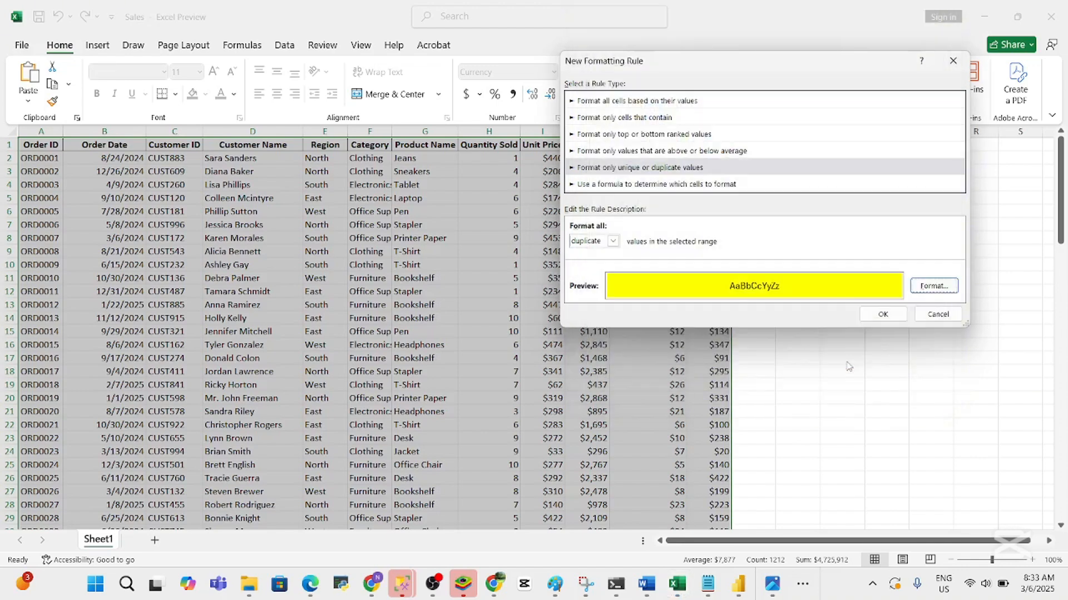
left_click(884, 315)
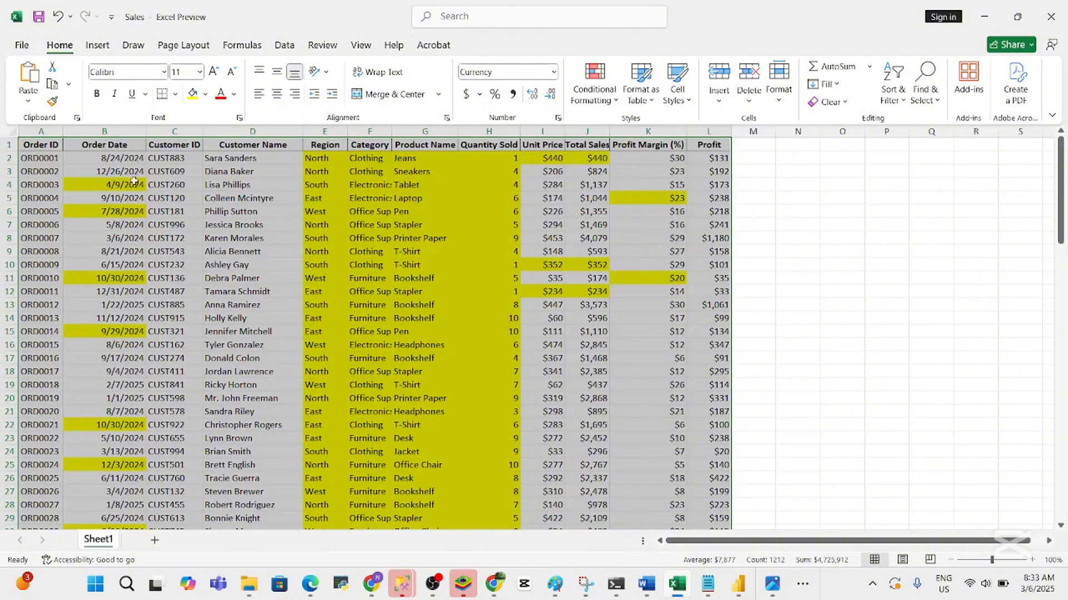
Undo the yellow duplicate highlighting on the data range and deselect the range
scroll(577, 261, "down", 20)
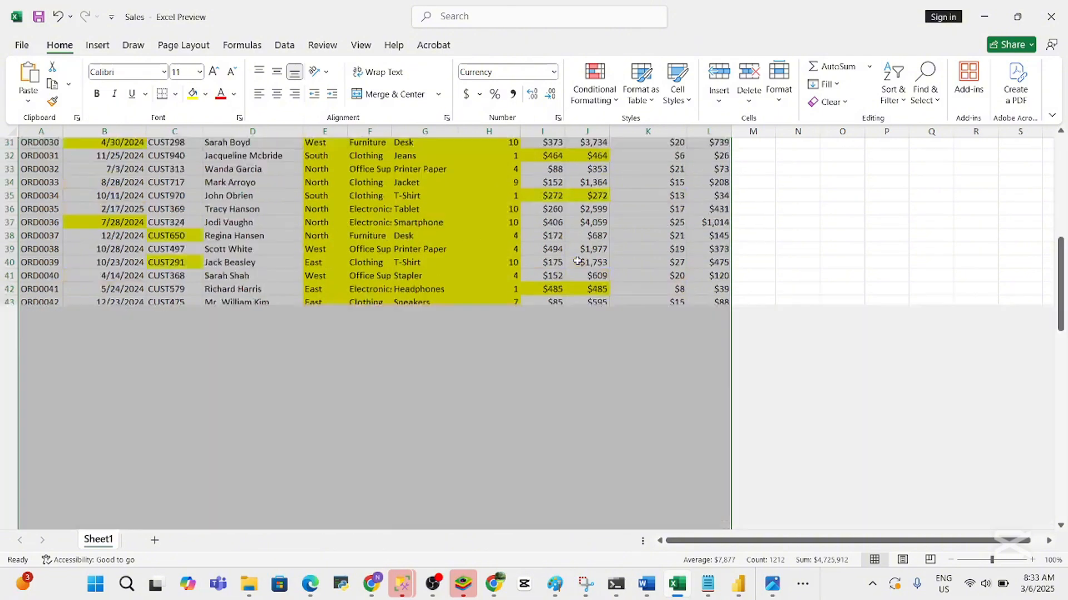
left_click_drag(1063, 483, 1063, 226)
left_click(924, 274)
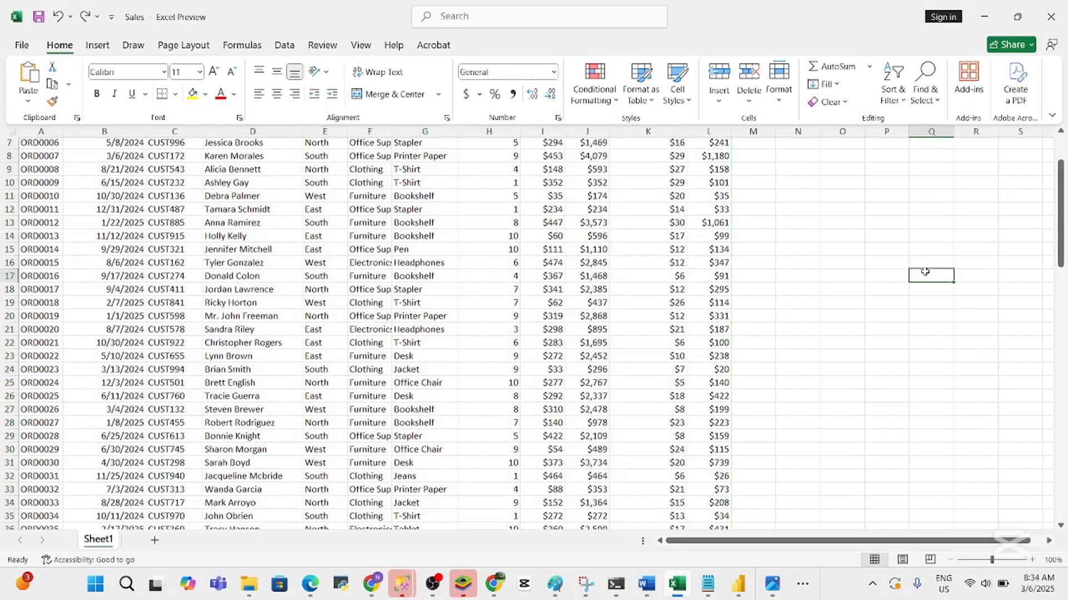
scroll(1061, 240, "up", 2)
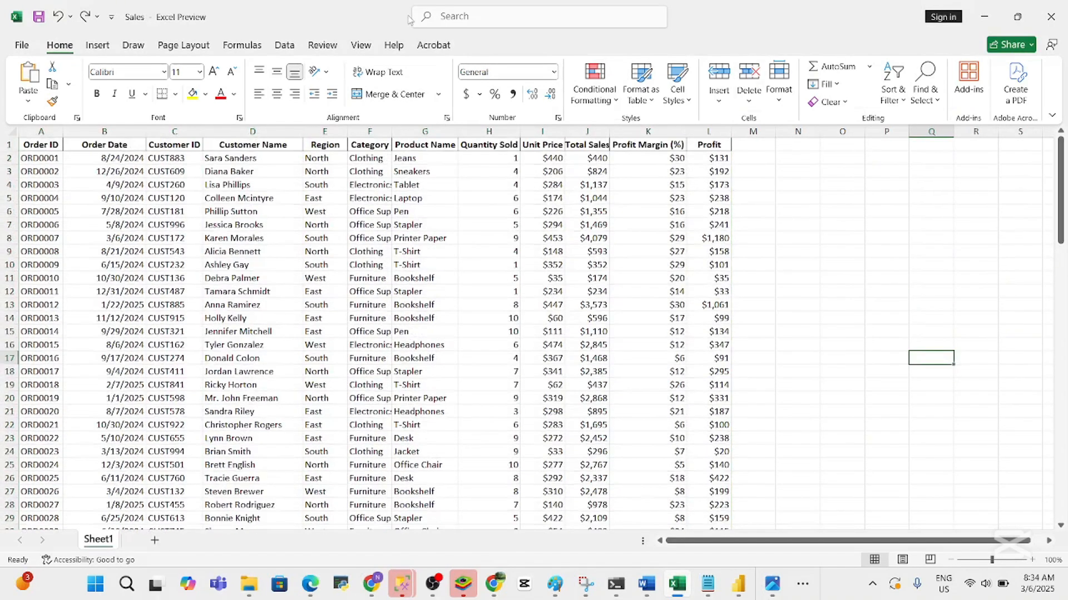
Set up a conditional formatting rule on the Order ID column that formats all duplicate values
left_click(171, 146)
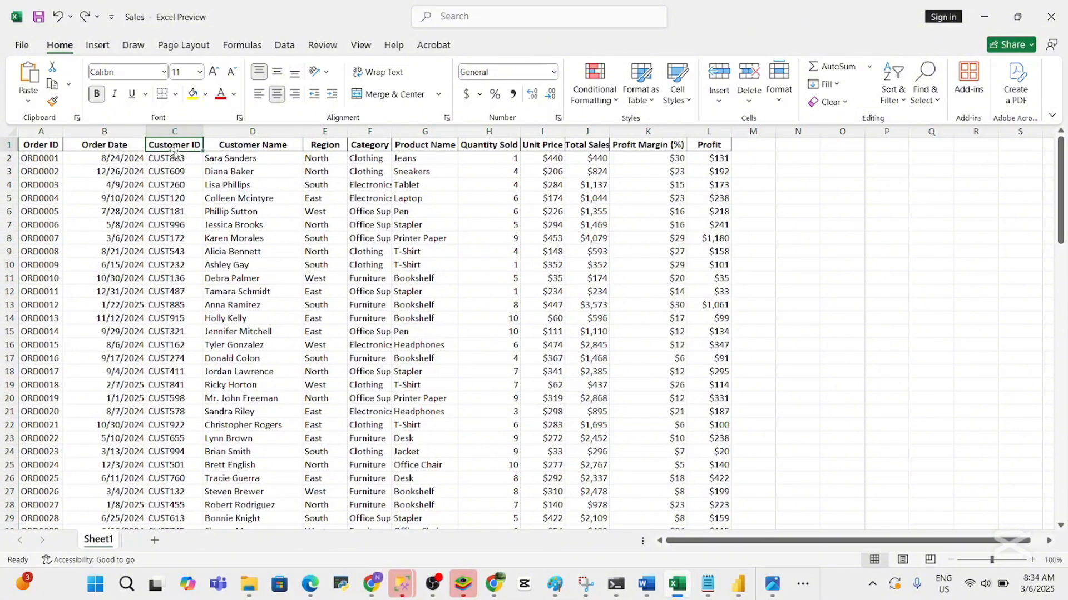
left_click(180, 133)
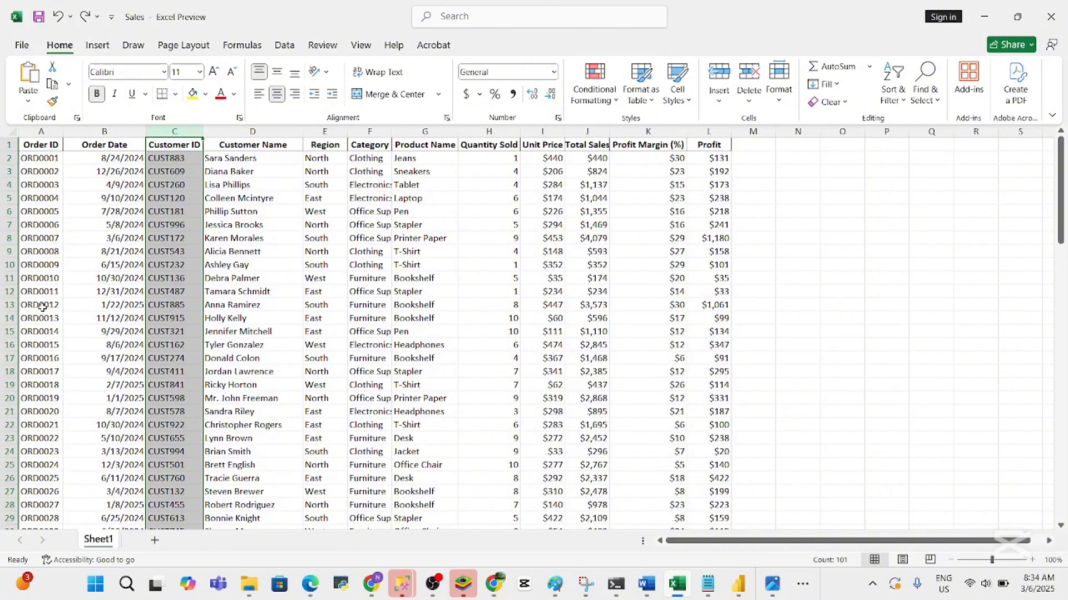
left_click(42, 132)
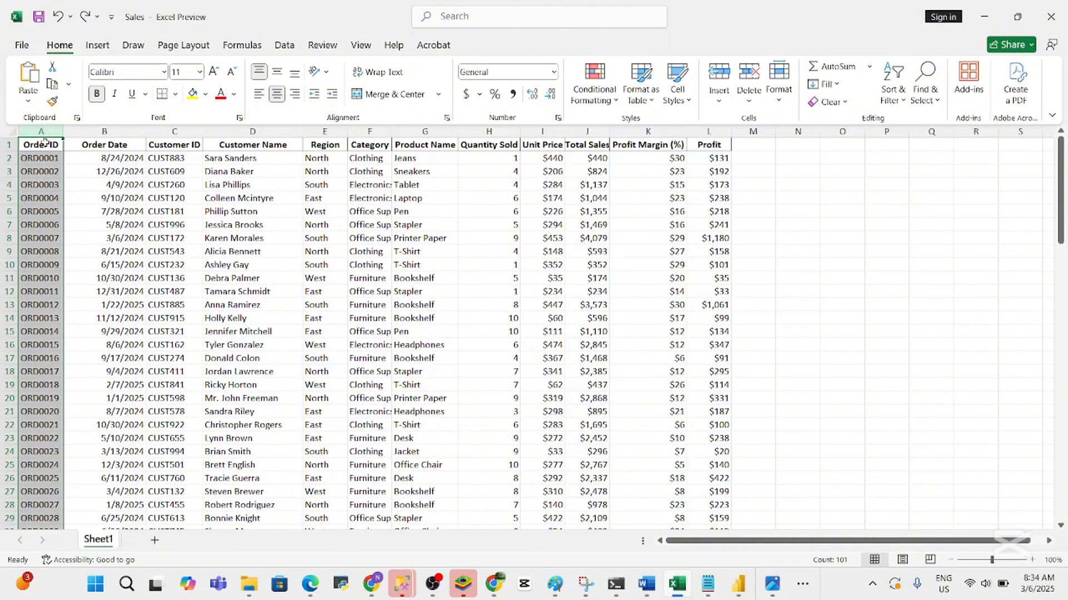
left_click(601, 103)
left_click(636, 272)
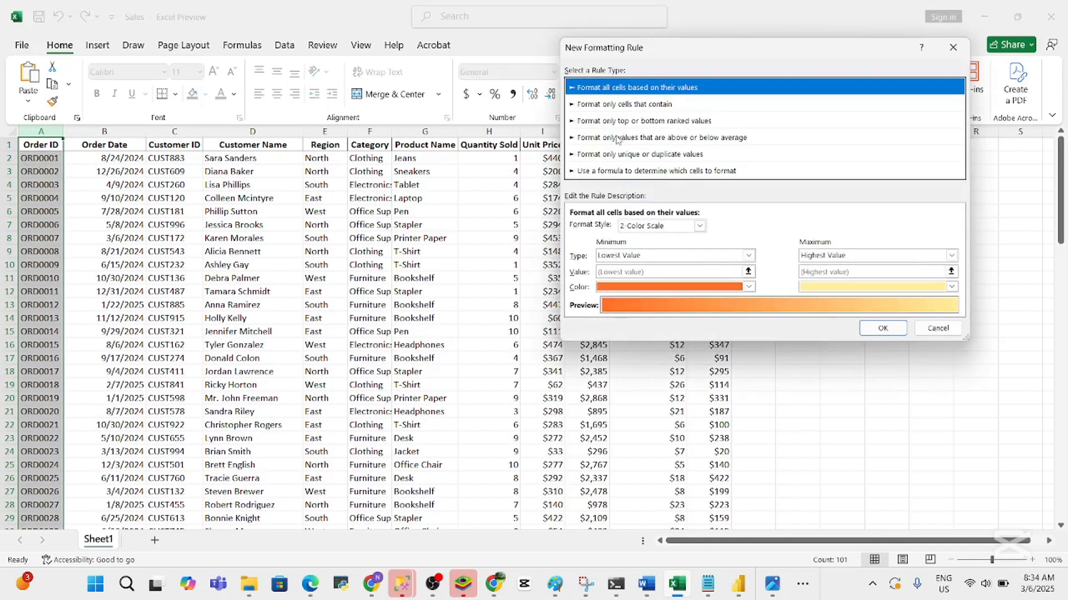
left_click(672, 158)
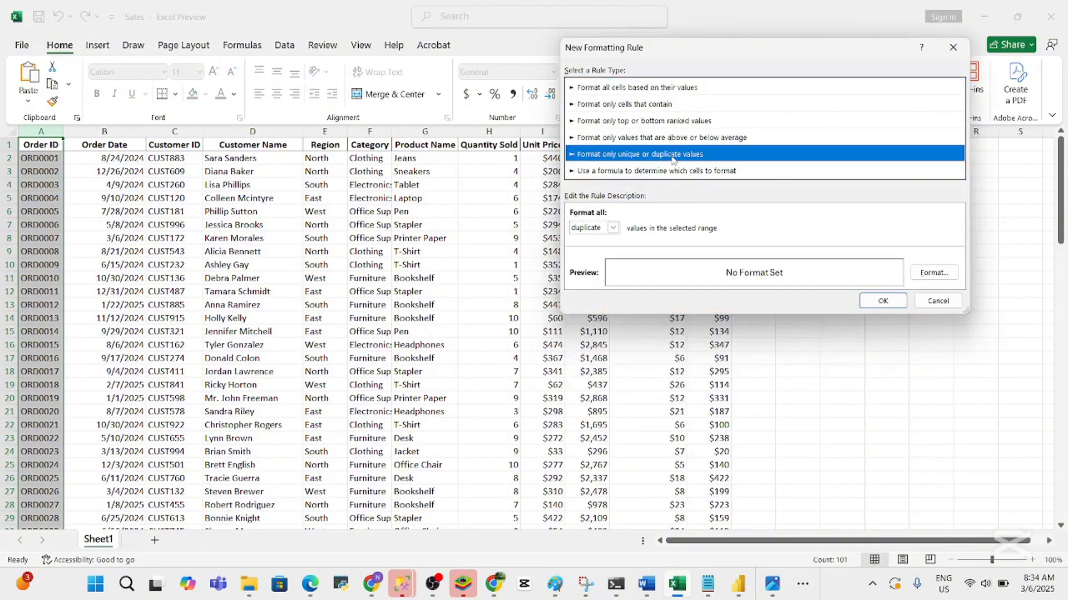
Give the Order ID column's duplicates rule a yellow background fill, apply it and deselect the column
left_click(925, 274)
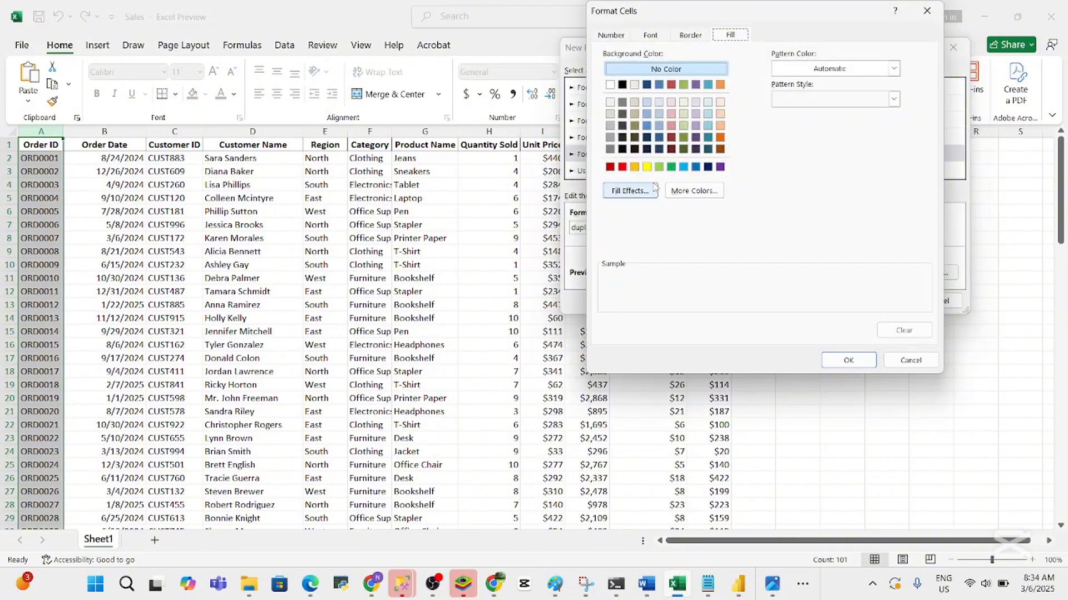
left_click(645, 167)
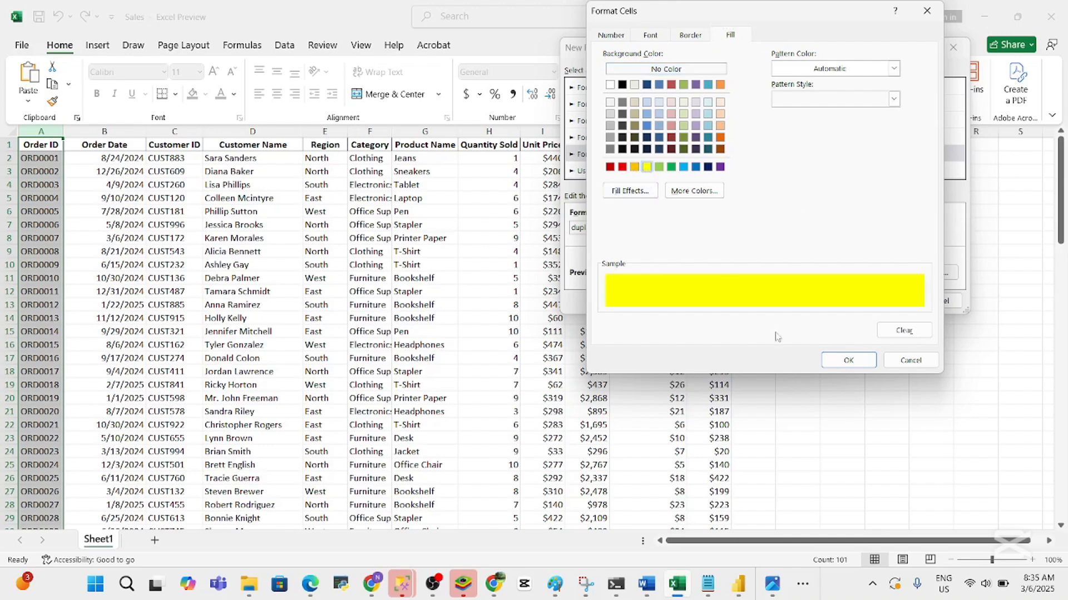
left_click(844, 362)
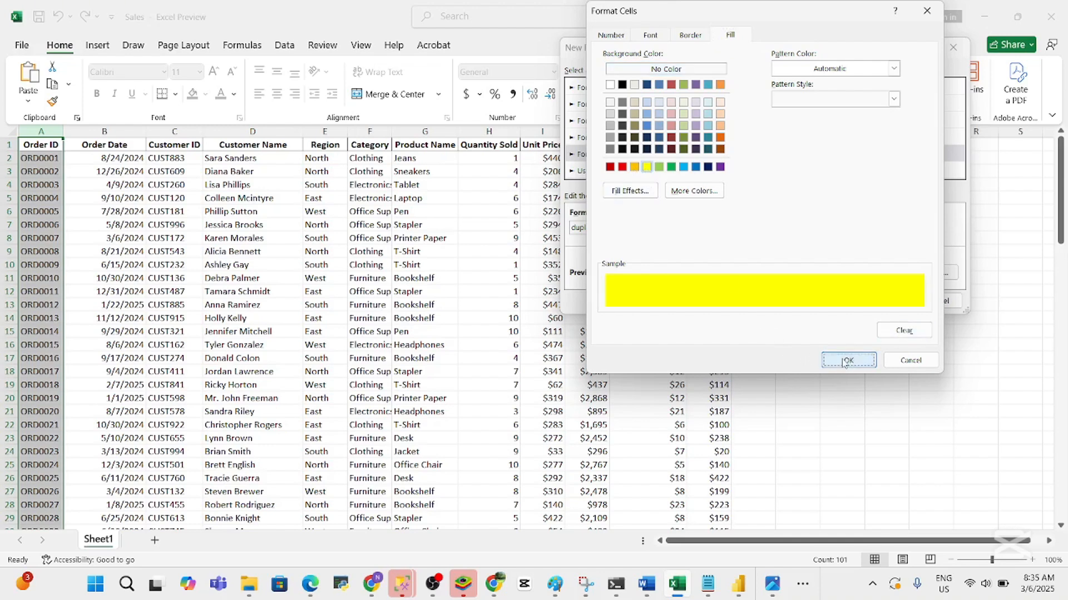
left_click(882, 302)
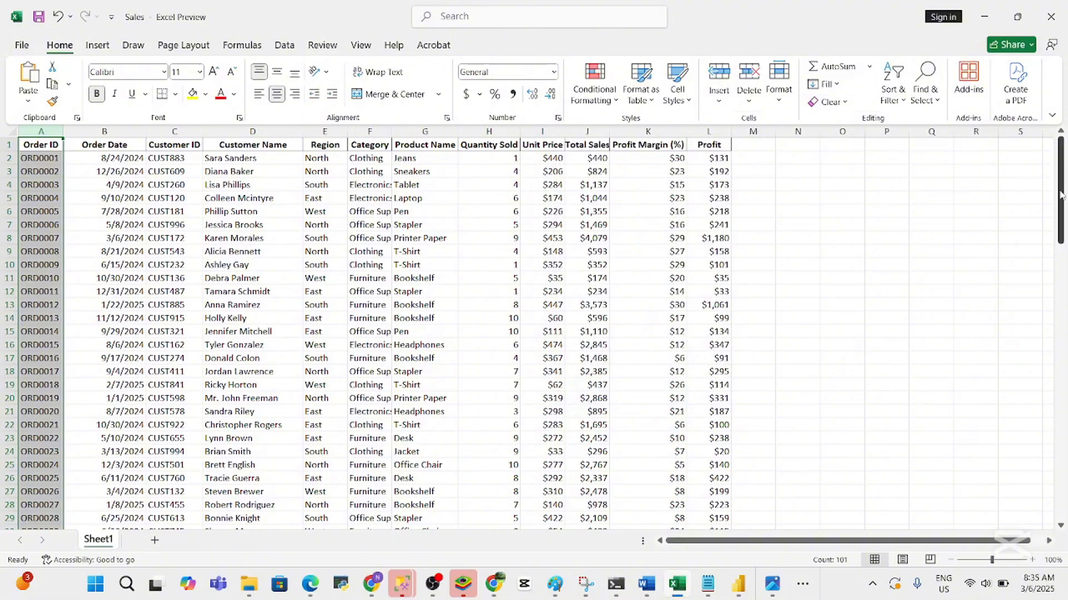
left_click_drag(1062, 200, 1061, 222)
left_click(928, 237)
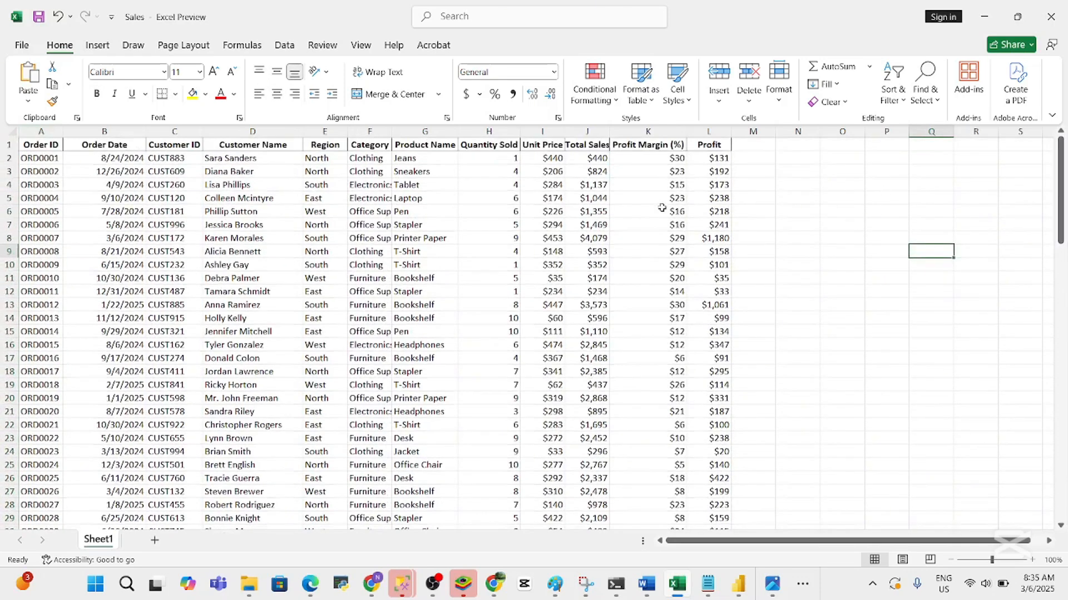
left_click(836, 255)
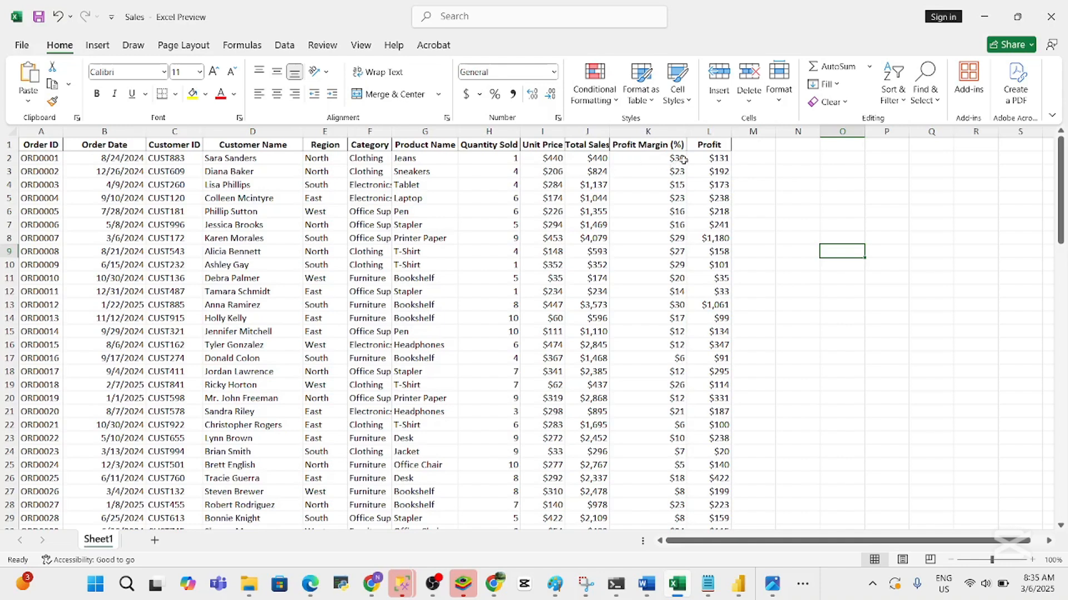
Format the Profit Margin (%) column as Number with no decimal places
left_click(675, 145)
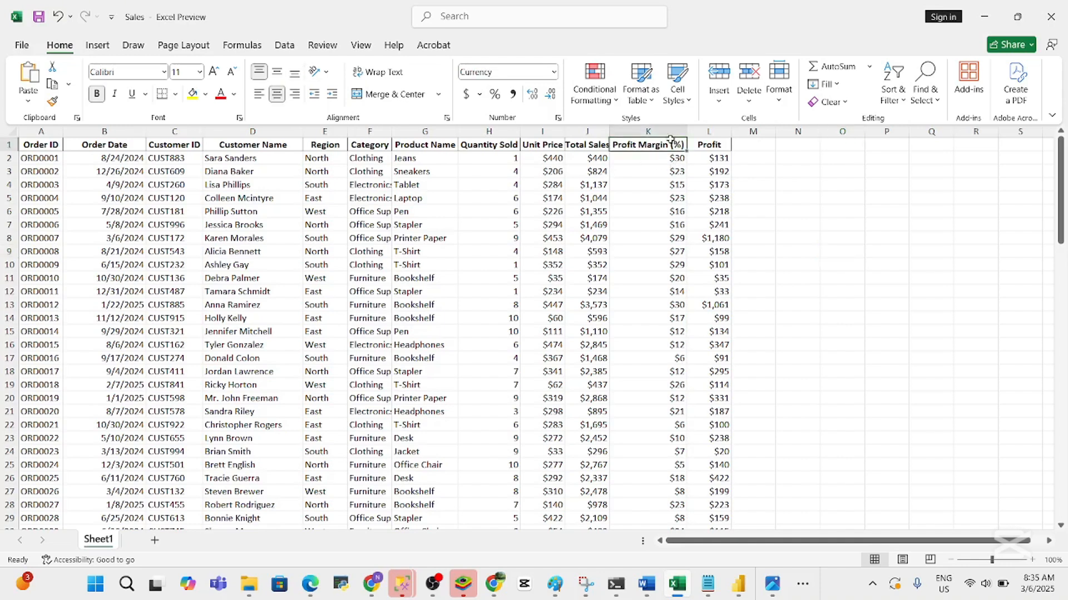
left_click(669, 133)
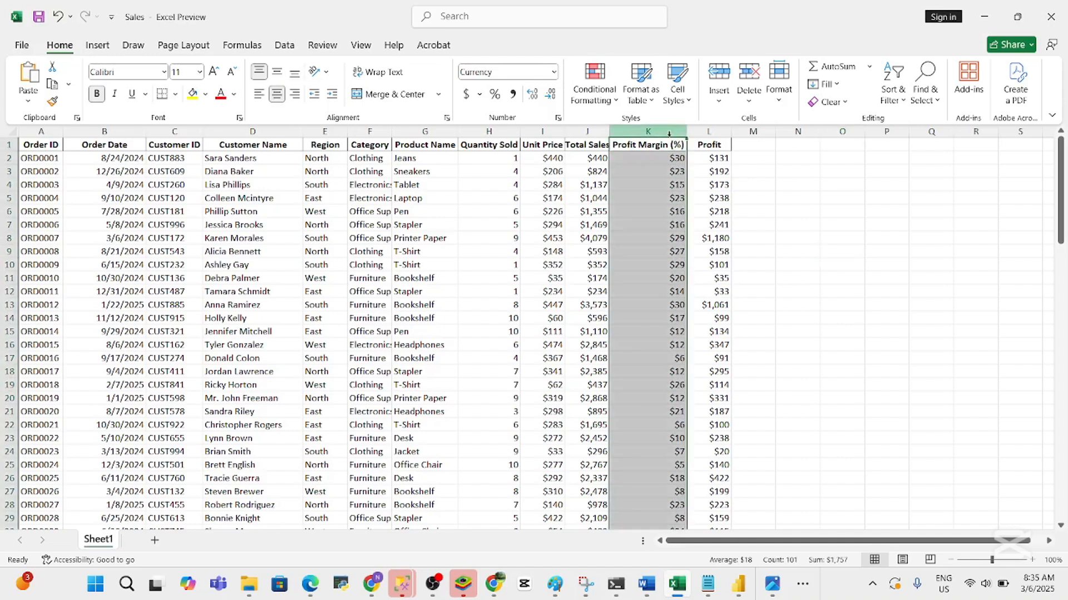
left_click(553, 72)
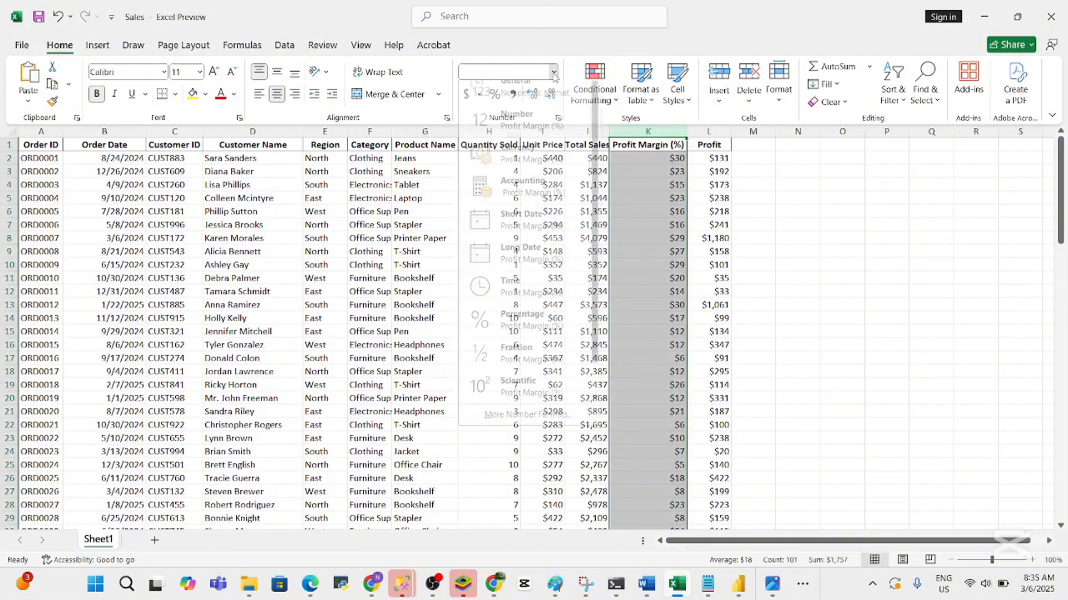
left_click(526, 133)
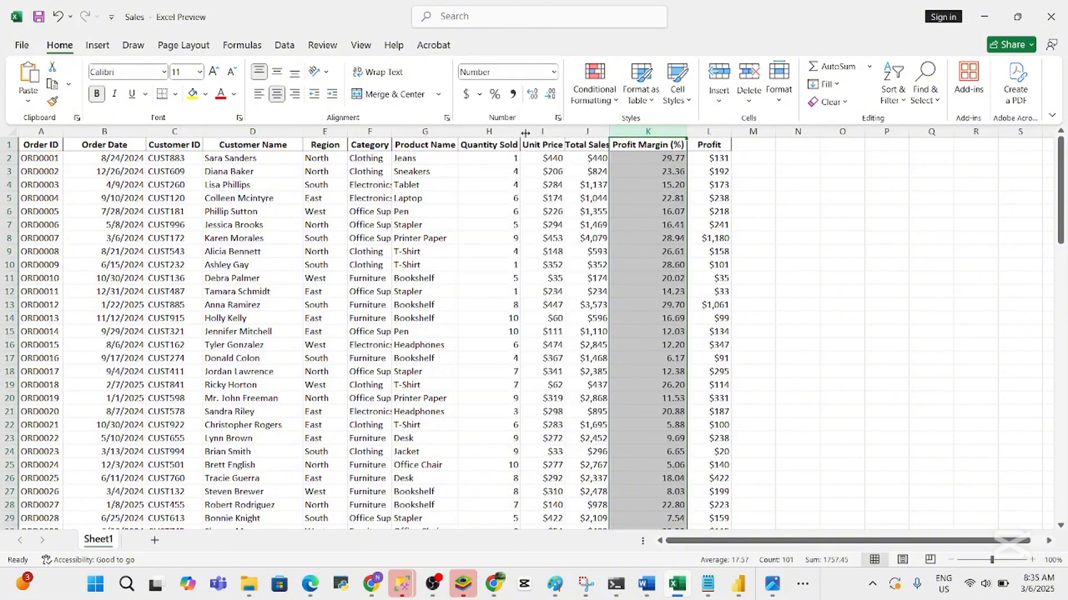
left_click(552, 95)
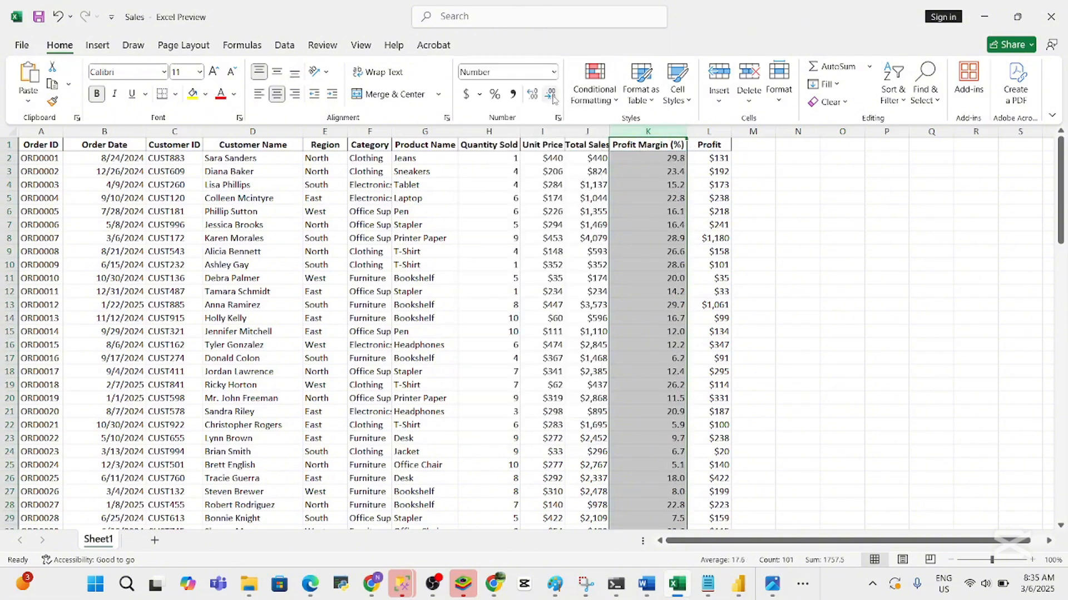
left_click(551, 94)
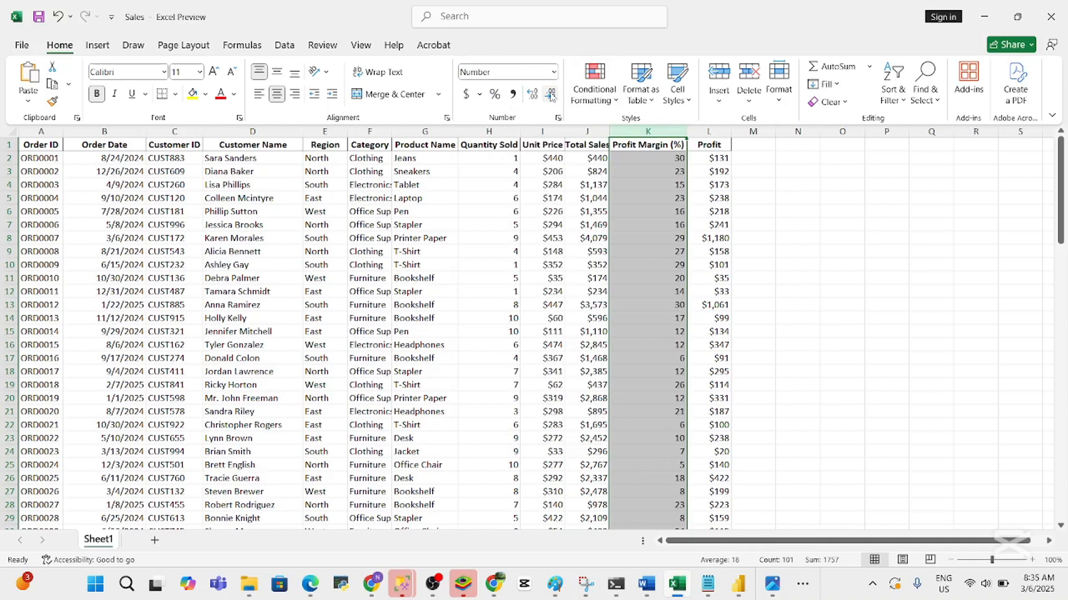
left_click(702, 146)
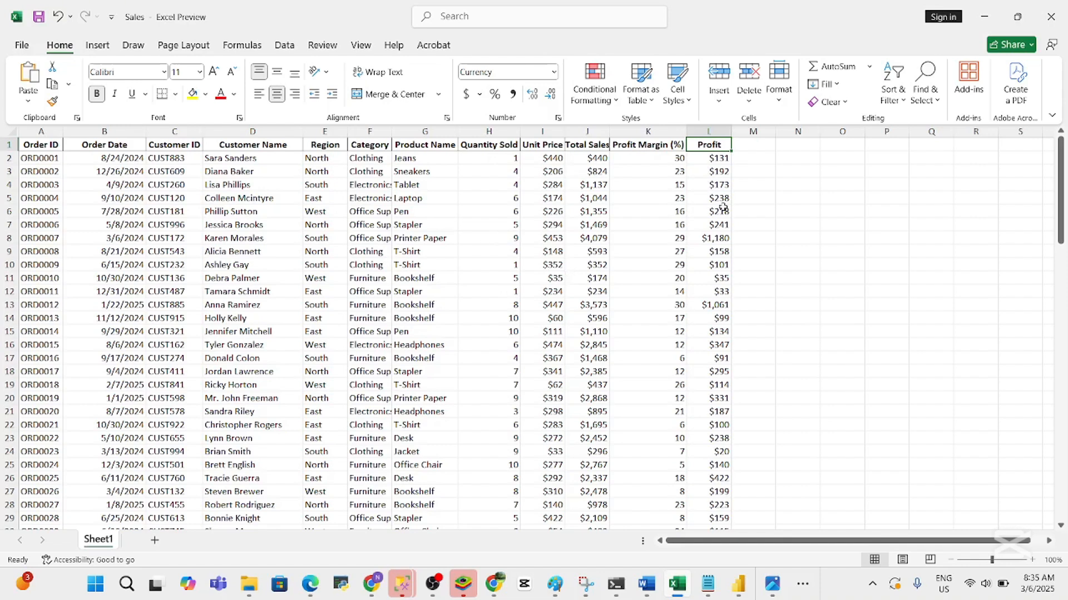
left_click(778, 217)
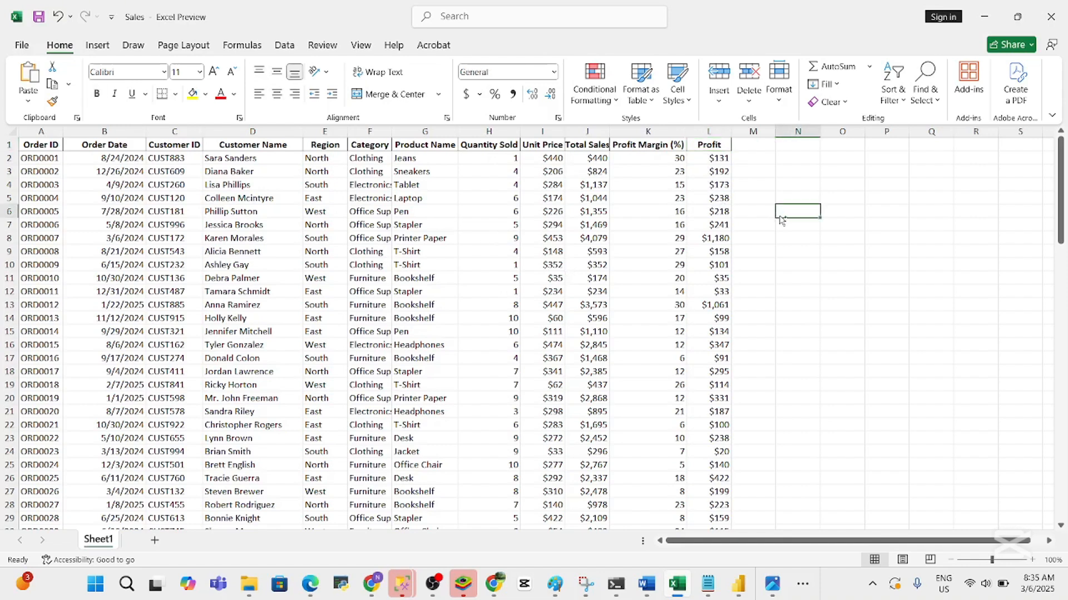
left_click(778, 280)
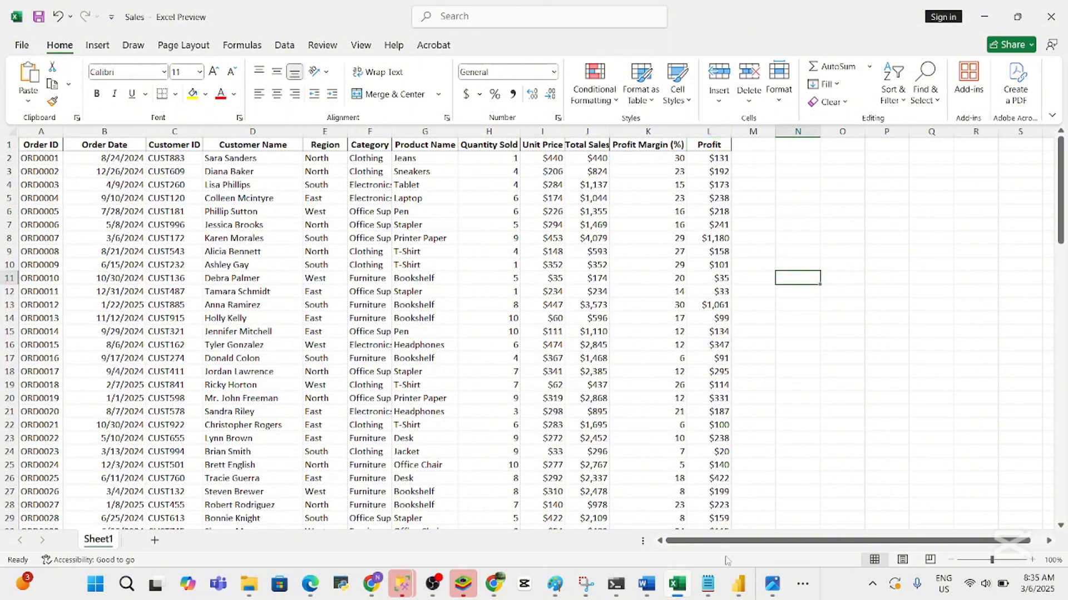
Switch to Power BI Desktop and import the Sales Excel workbook from the School of Staticians folder
left_click(738, 589)
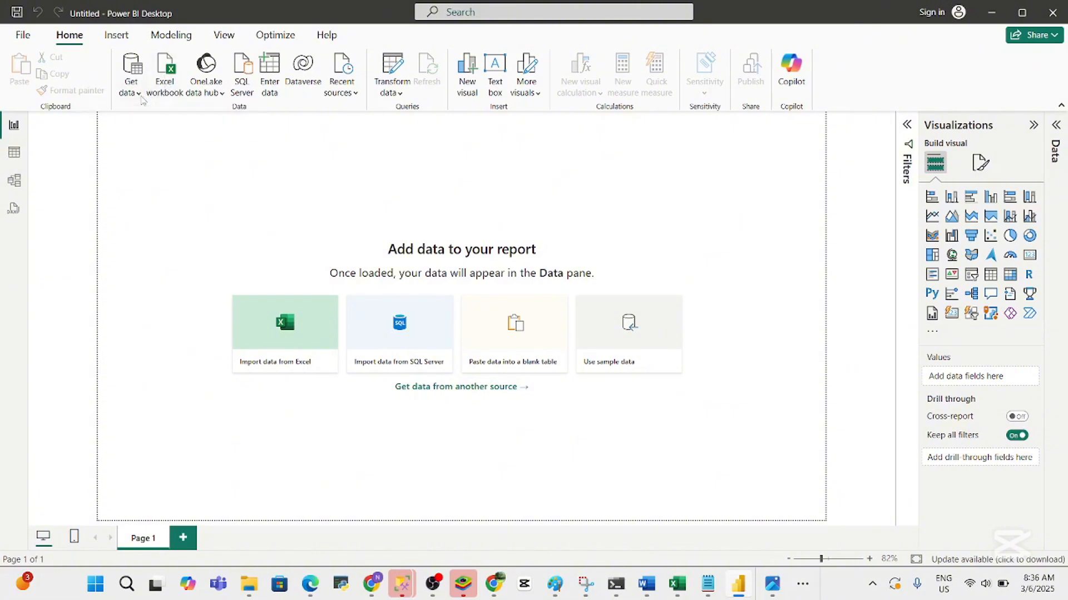
left_click(290, 361)
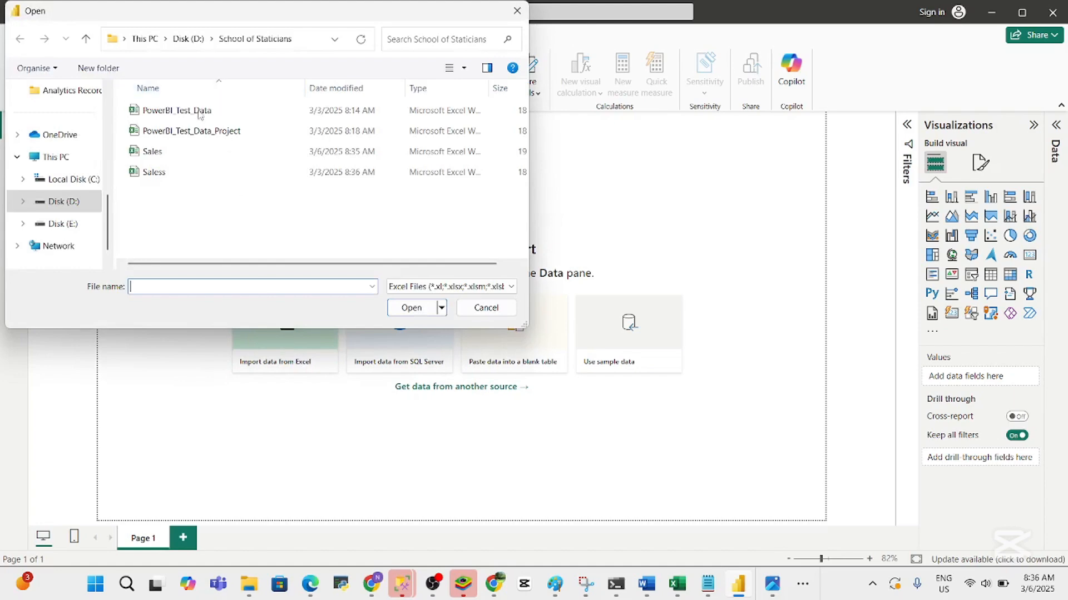
left_click(174, 159)
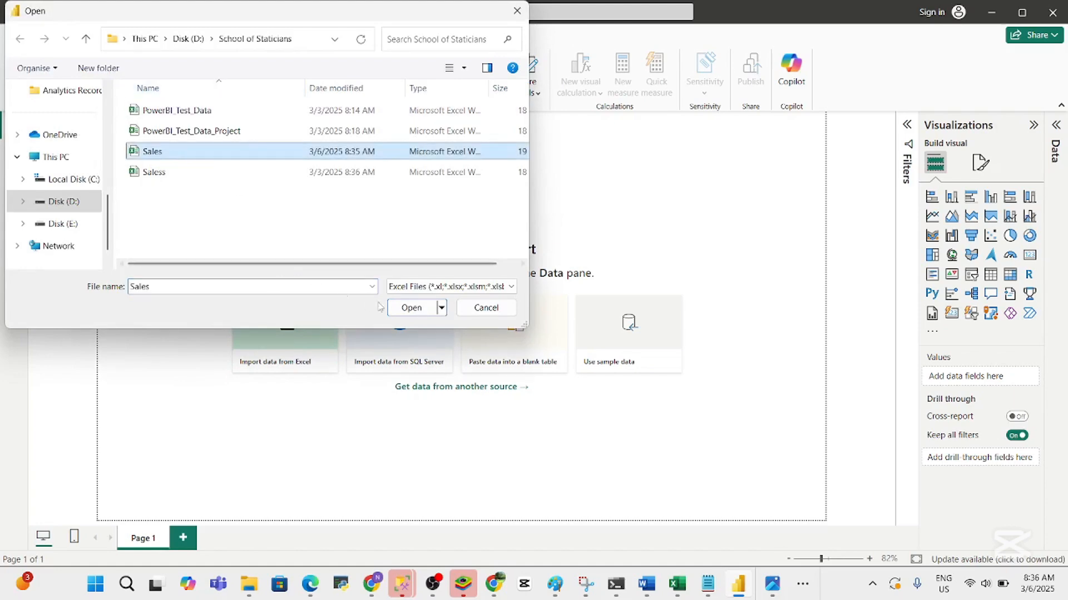
left_click(404, 310)
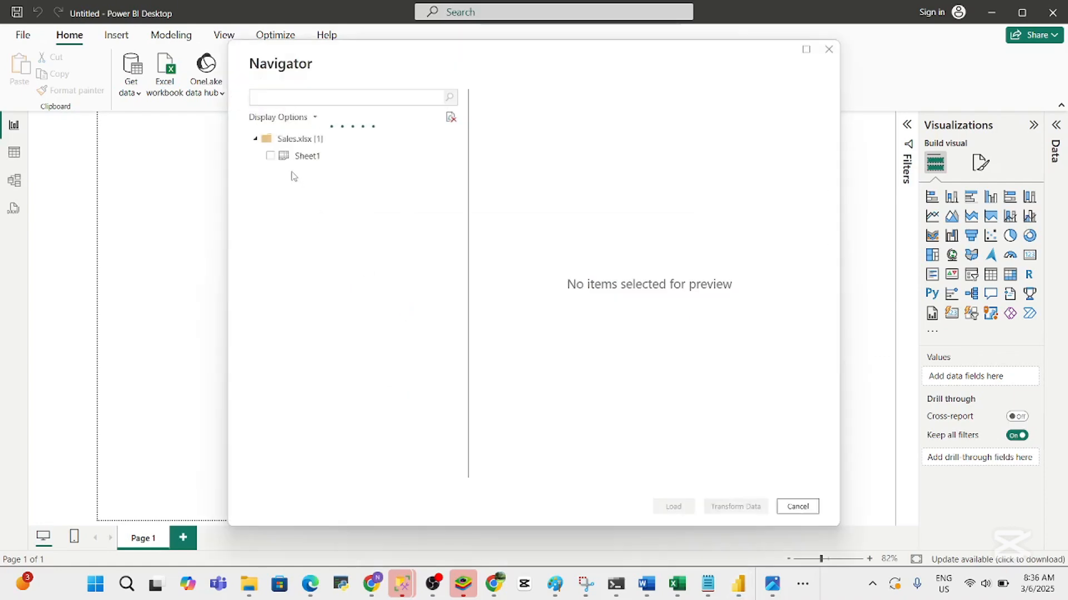
Select Sheet1 of Sales.xlsx, check its columns in the preview and load it into the report
left_click(270, 157)
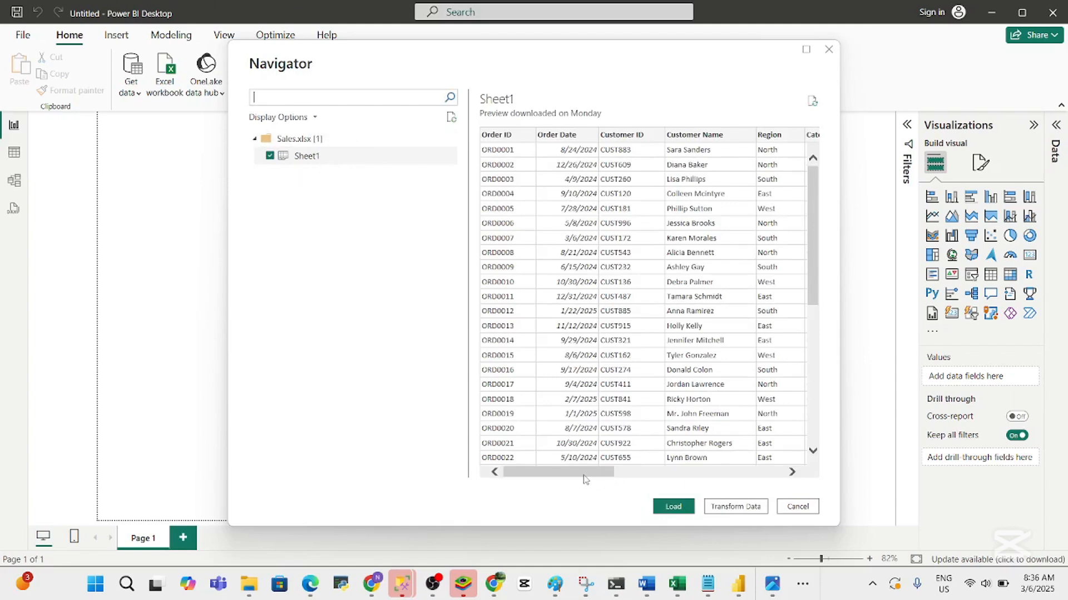
left_click_drag(585, 480, 537, 479)
left_click_drag(568, 476, 539, 427)
left_click_drag(573, 472, 769, 471)
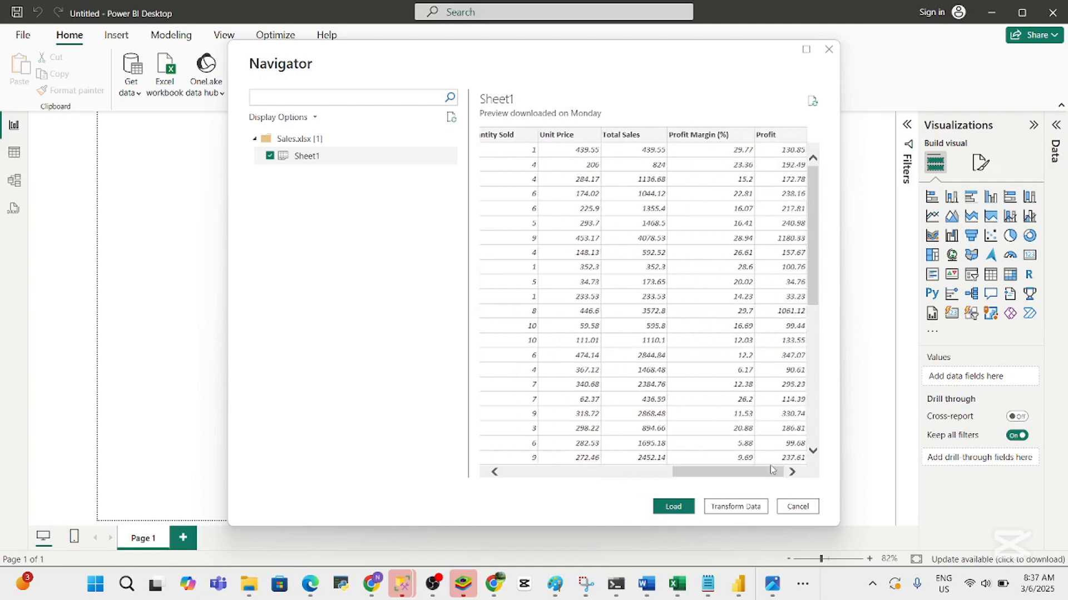
left_click(673, 506)
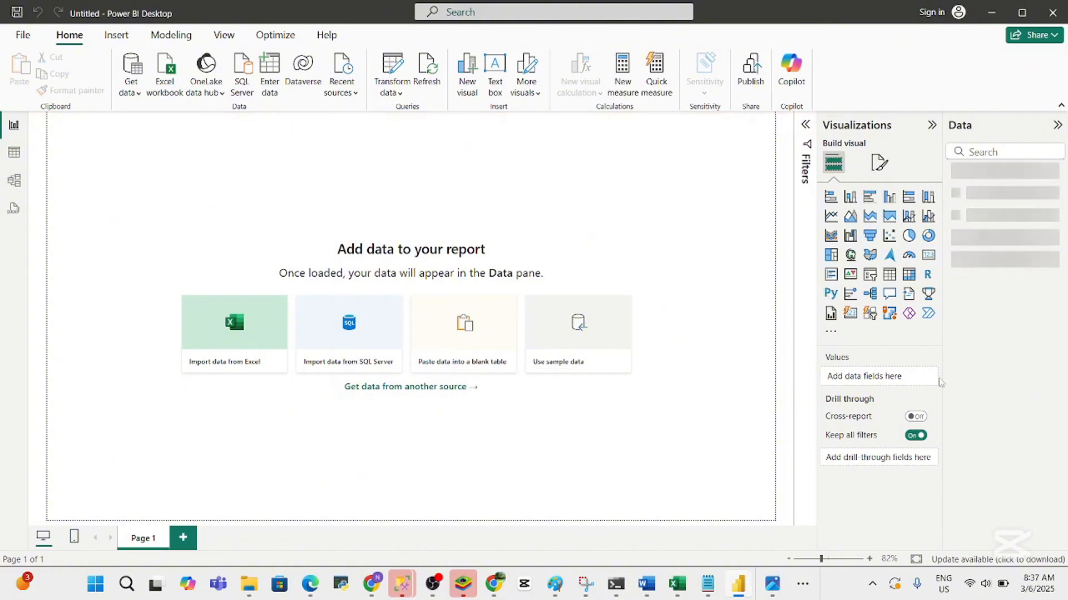
Switch to Word and review the Sales Performance Analysis questions in the Power_Bi_Test_Data_Project document
left_click(645, 593)
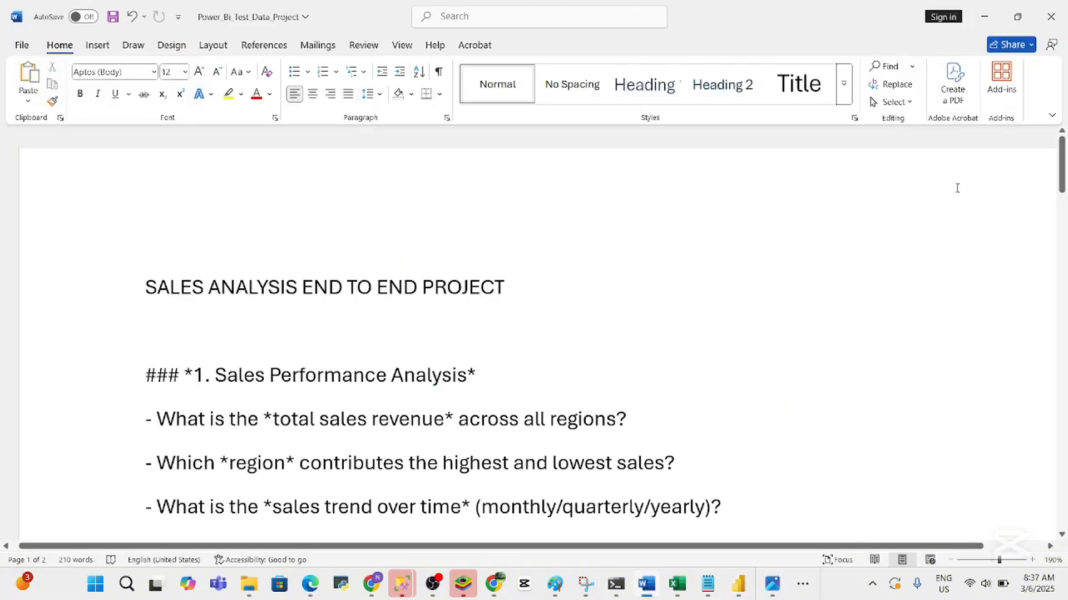
left_click_drag(1061, 179, 1061, 199)
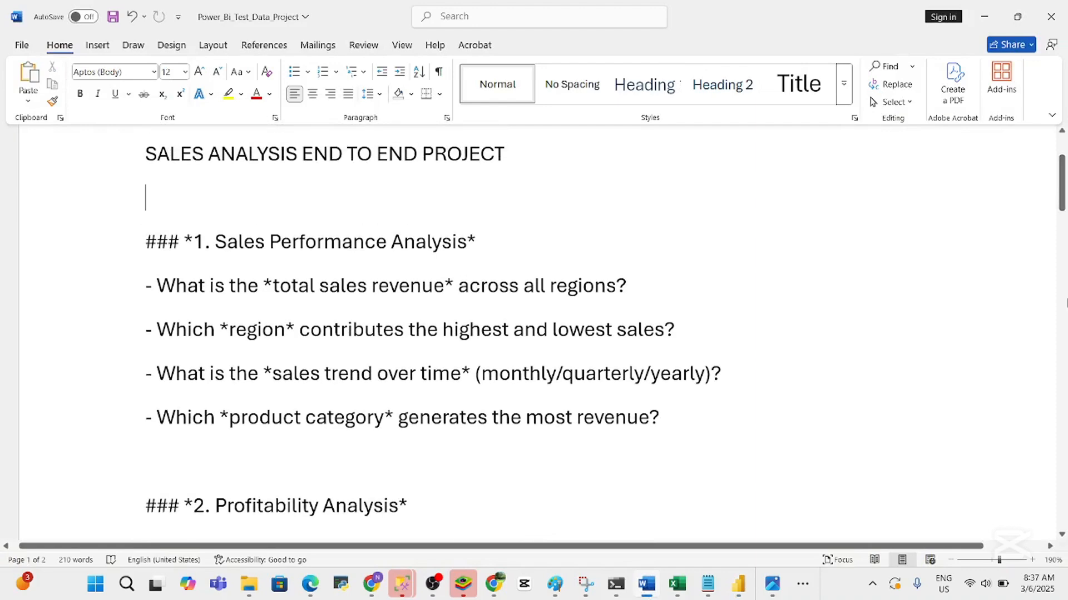
left_click(1032, 560)
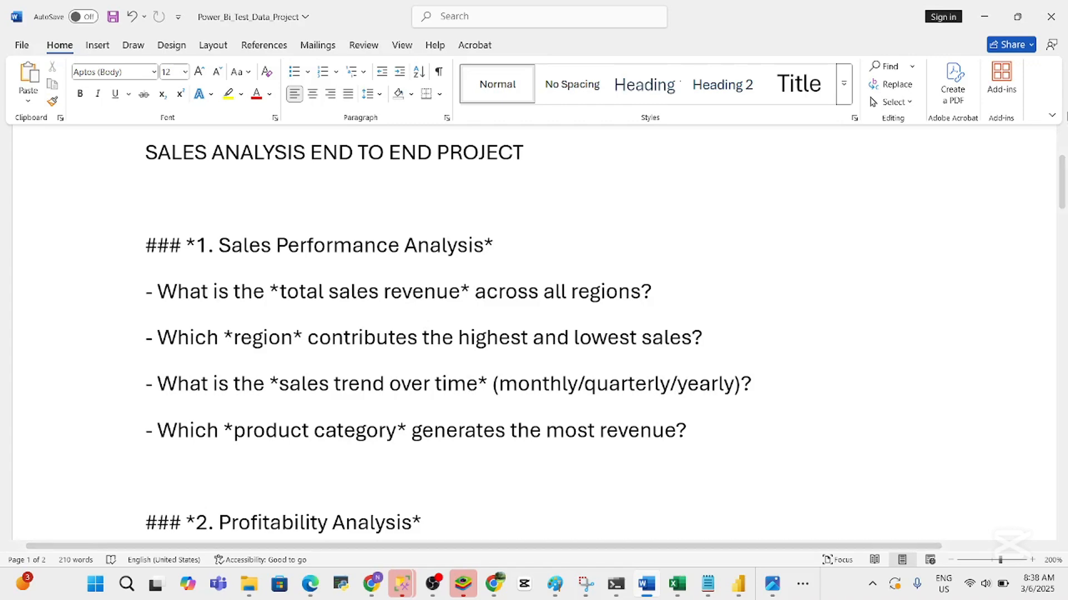
mouse_move(1062, 207)
left_mouse_down()
mouse_move(1065, 307)
mouse_move(1063, 178)
mouse_move(1064, 196)
left_mouse_up()
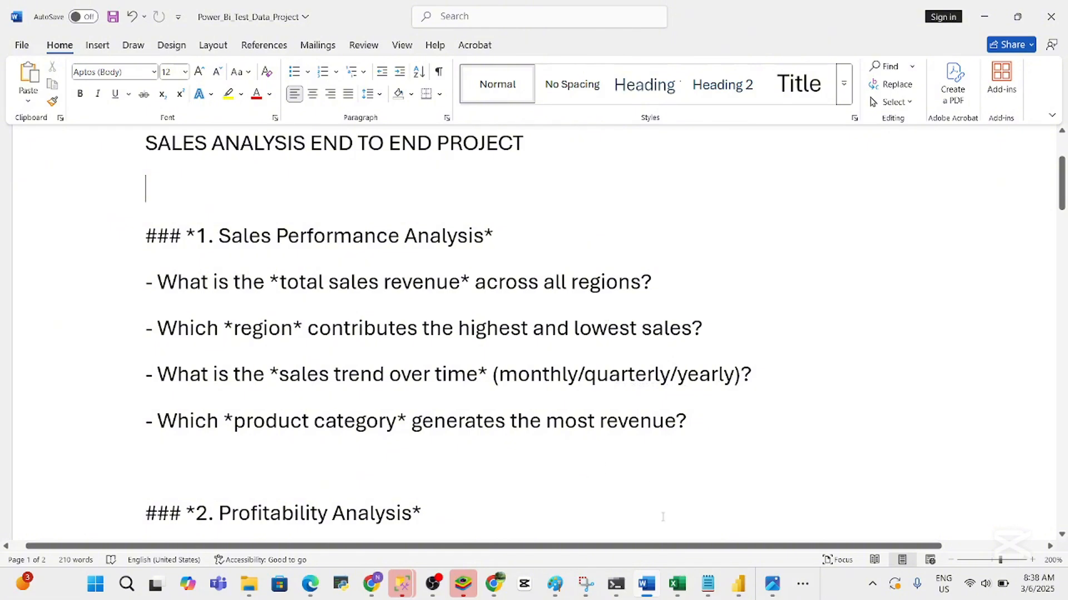
Switch back to Power BI Desktop and rename the Sheet1 table to Sales
left_click(738, 593)
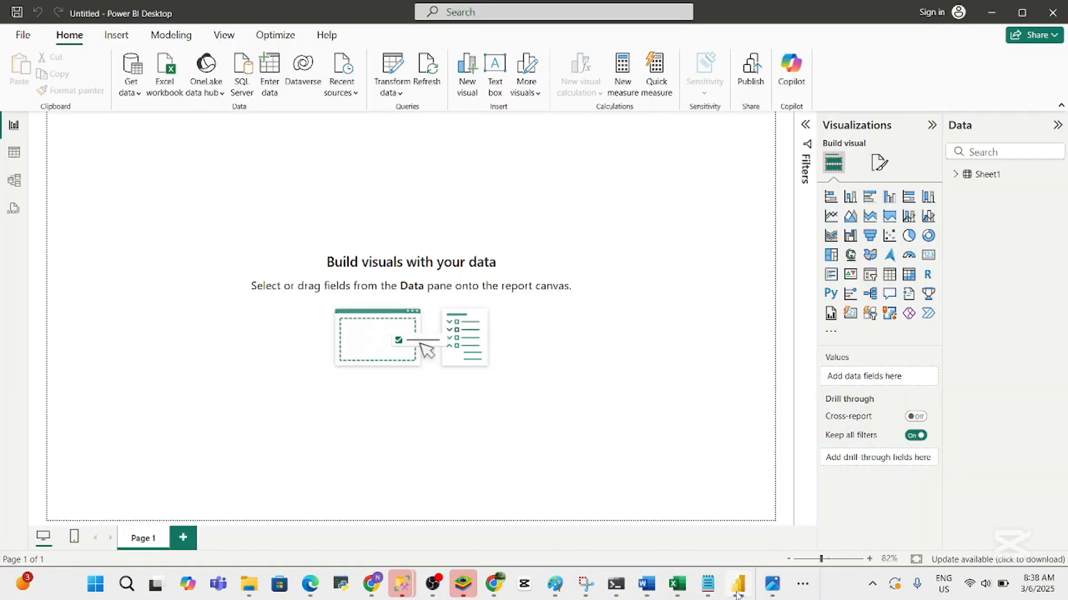
left_click(952, 175)
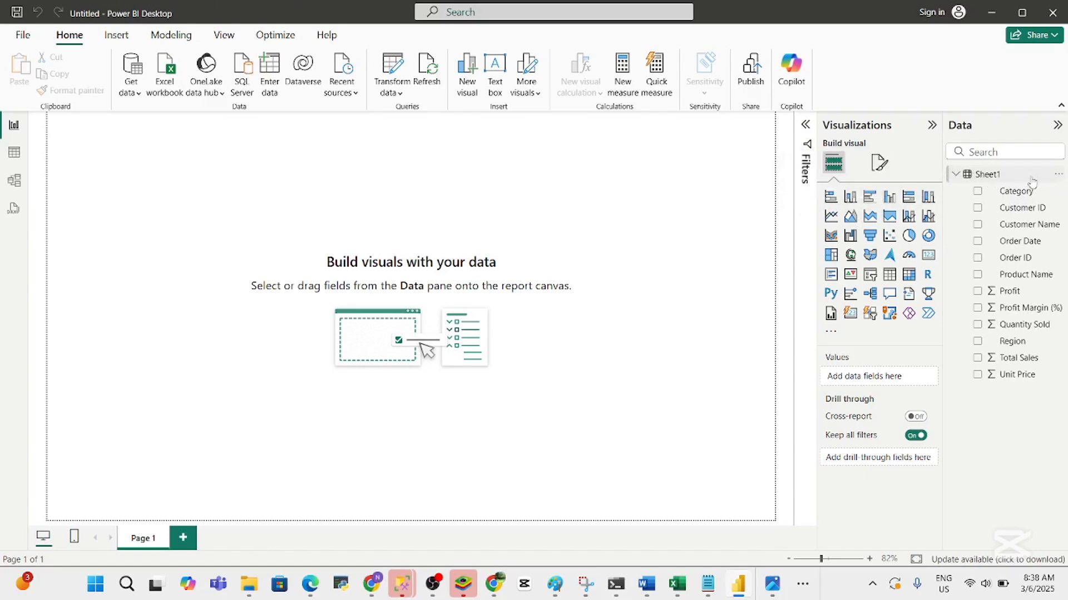
left_click(1059, 177)
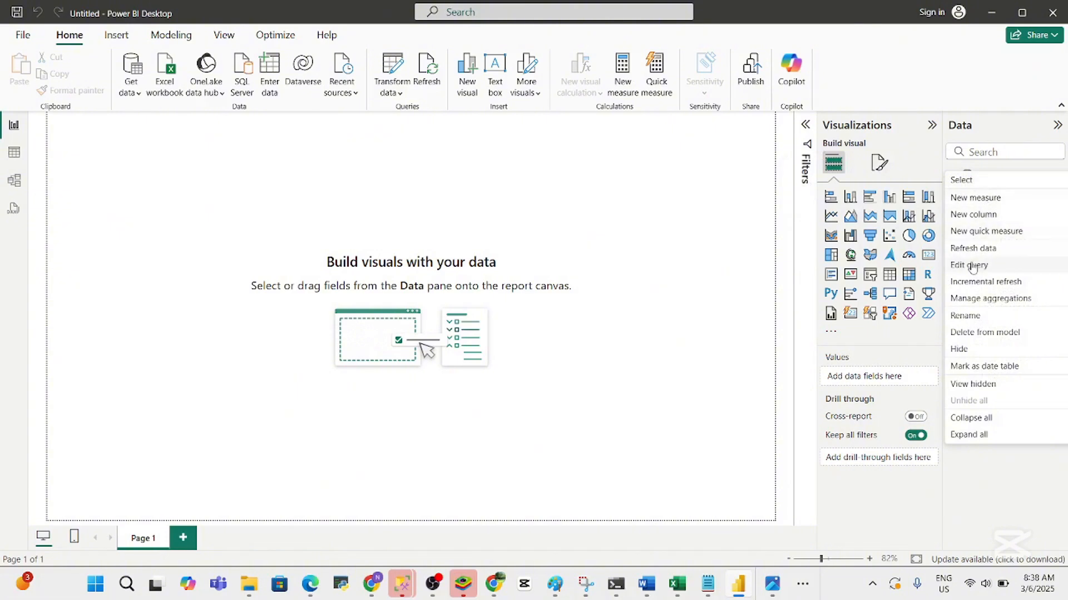
left_click(965, 316)
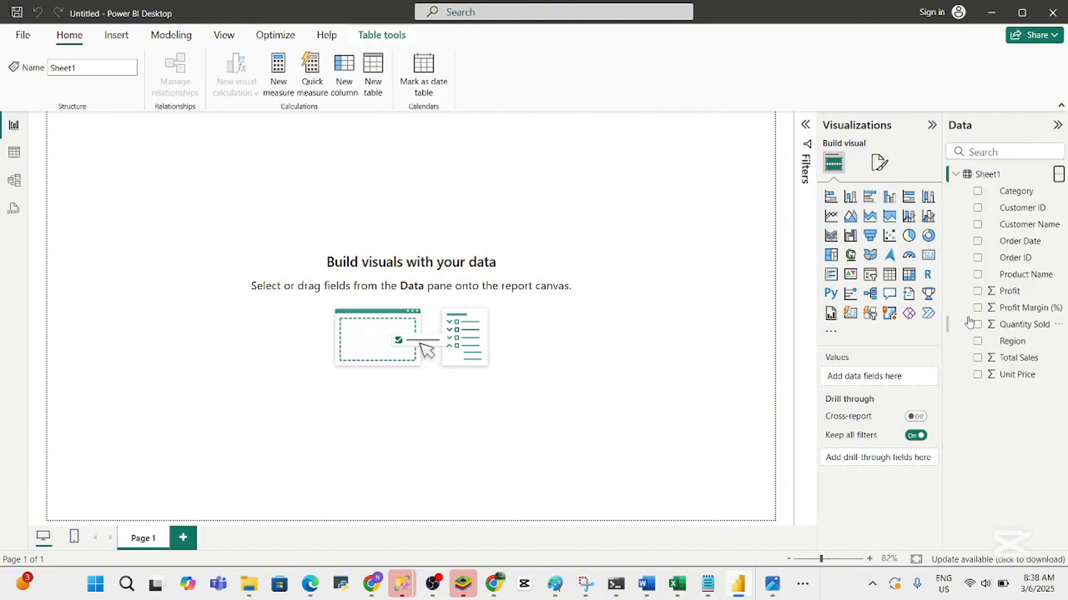
type("S")
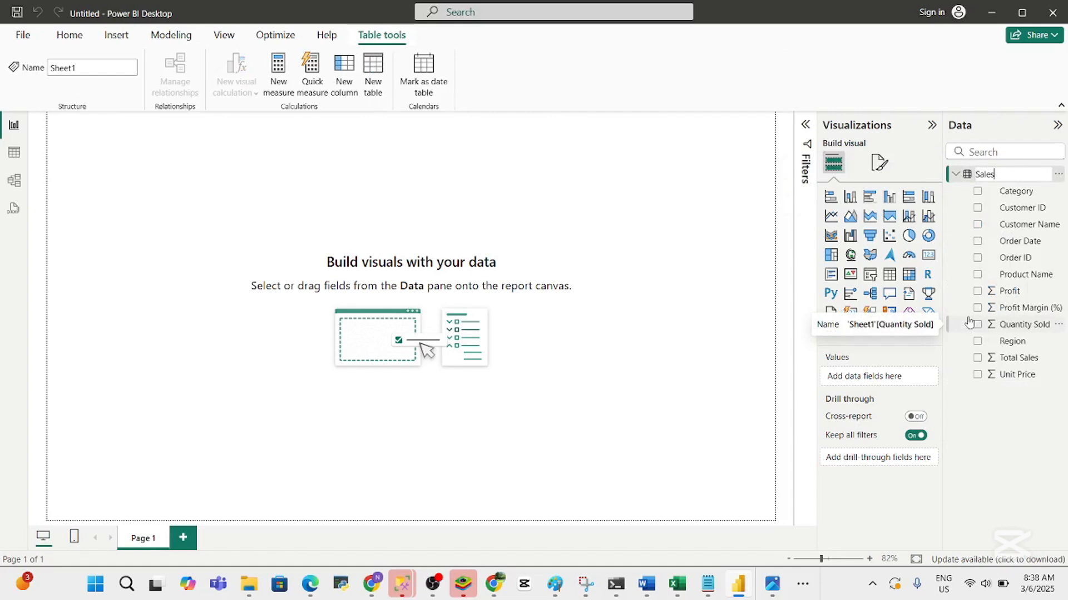
type("ales")
key("Return")
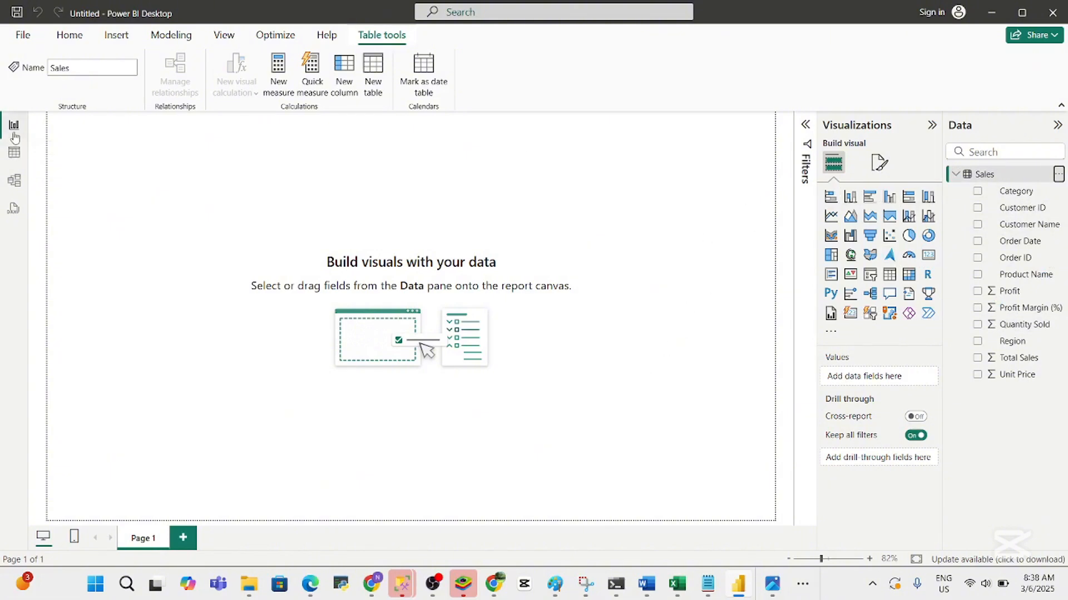
Examine the Sales table's rows in table view and its card in model view, and return to the report view
left_click(15, 154)
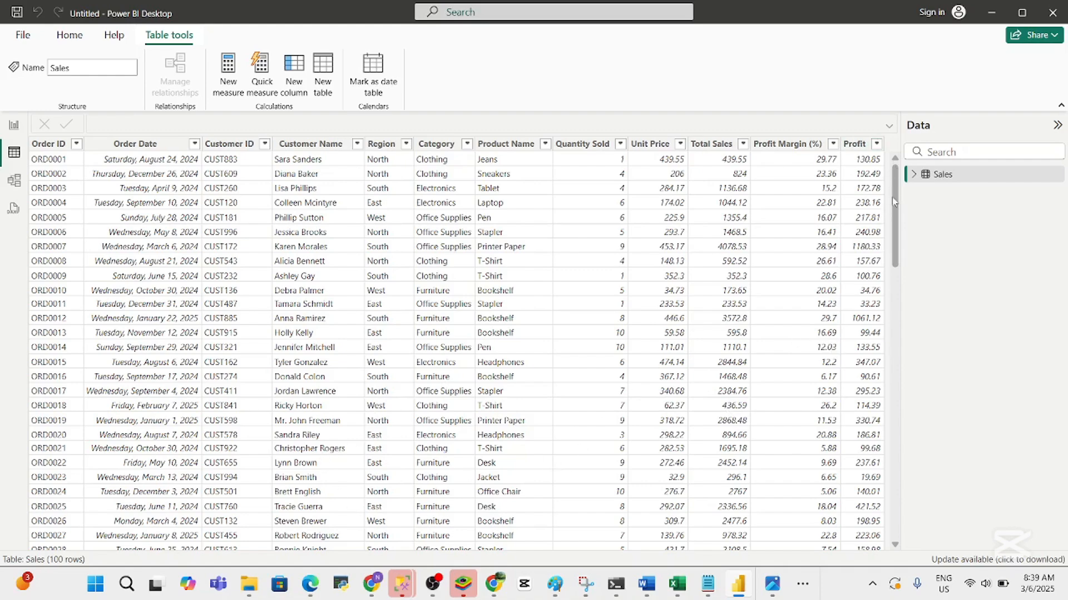
left_click_drag(894, 195, 891, 114)
left_click(14, 126)
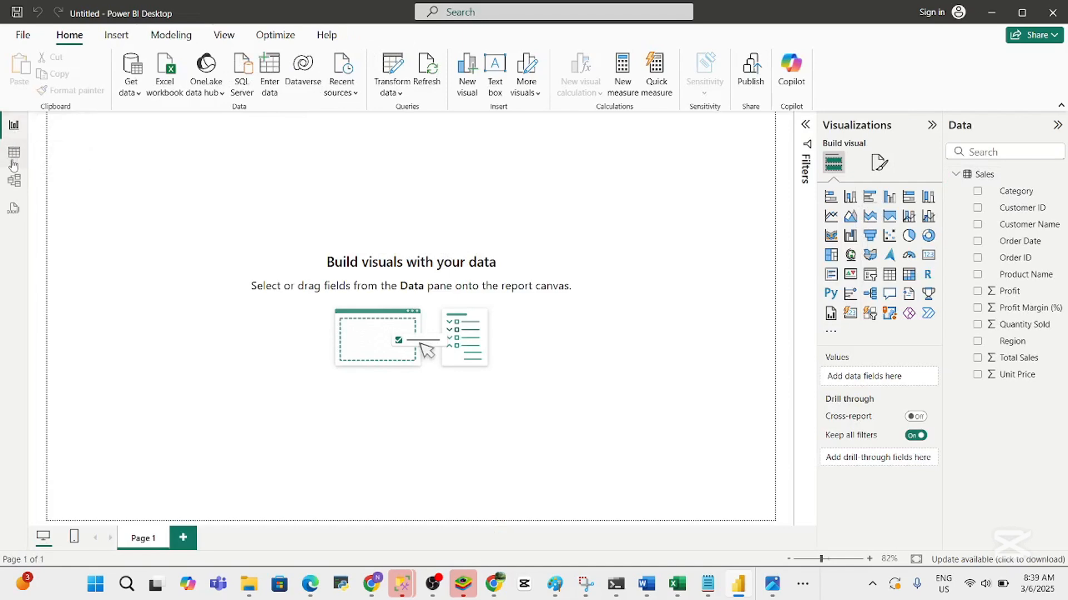
left_click(14, 154)
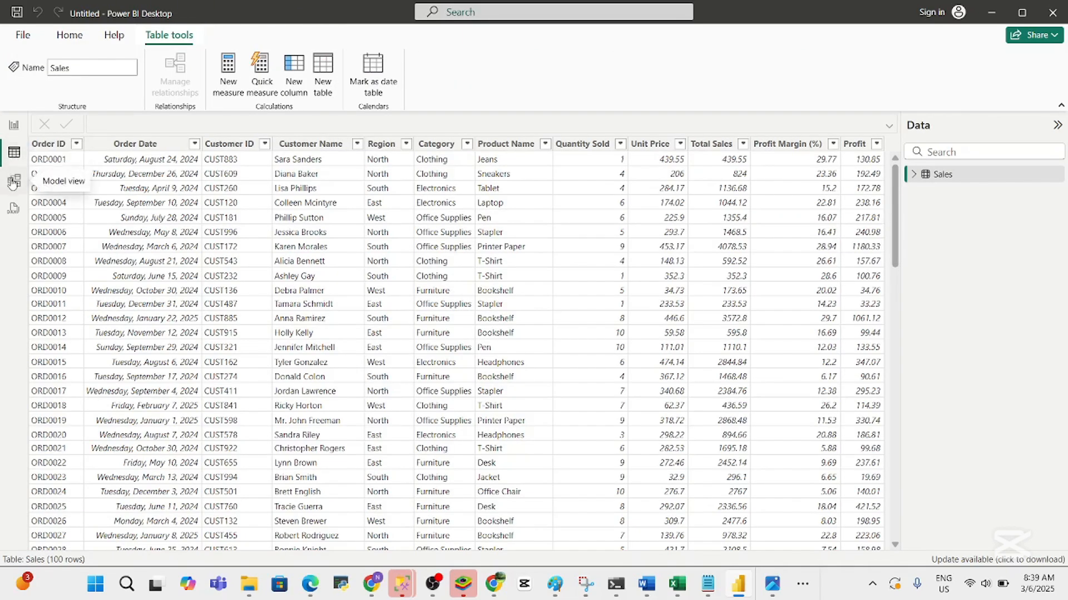
left_click(13, 183)
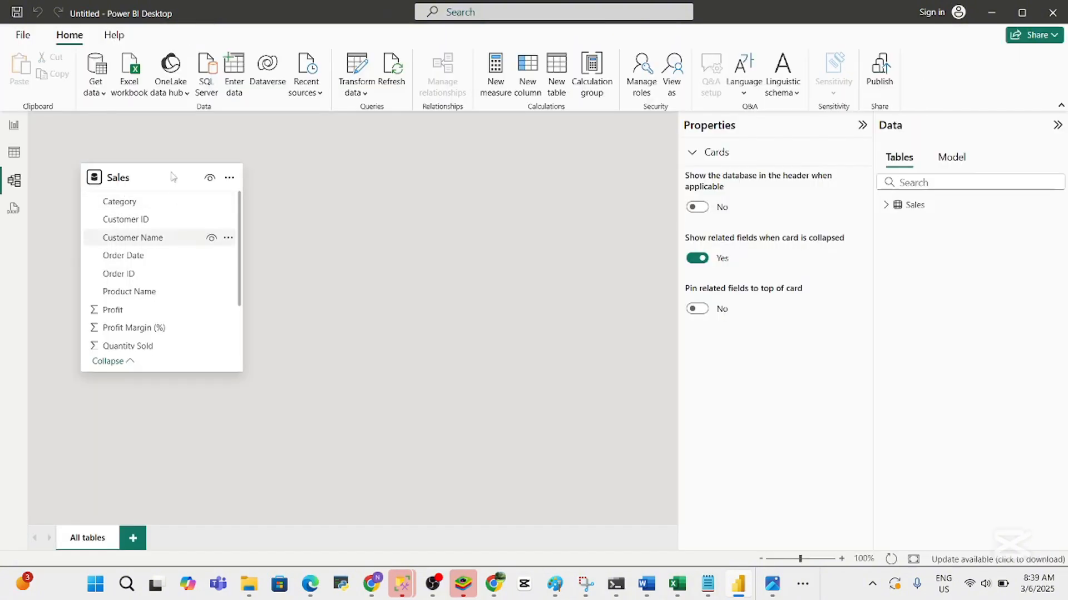
left_click(14, 152)
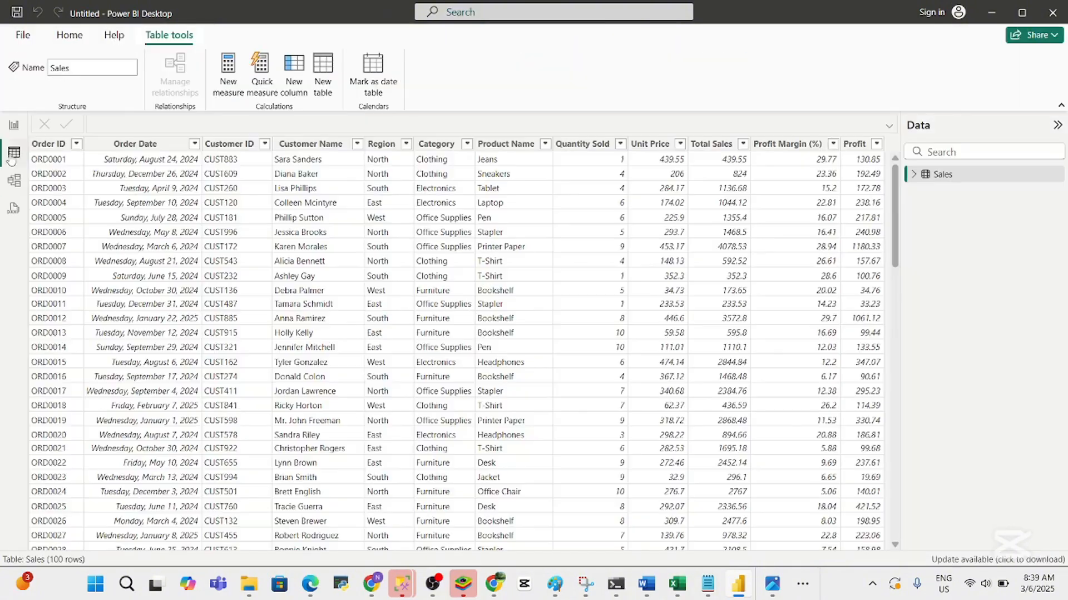
left_click(14, 127)
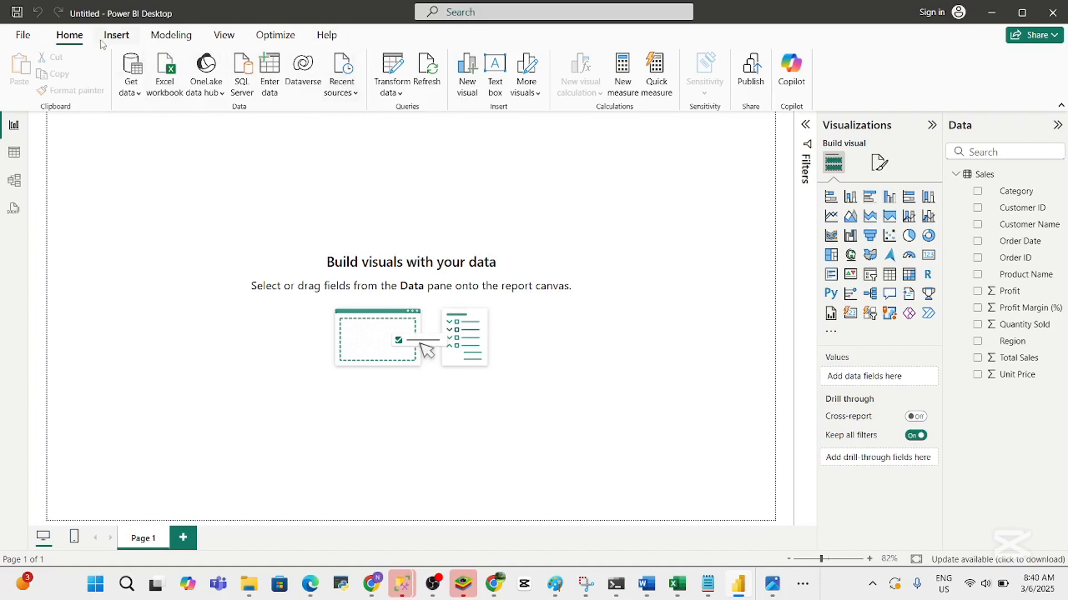
Insert a plain rectangle shape on Page 1 of the report
left_click(117, 44)
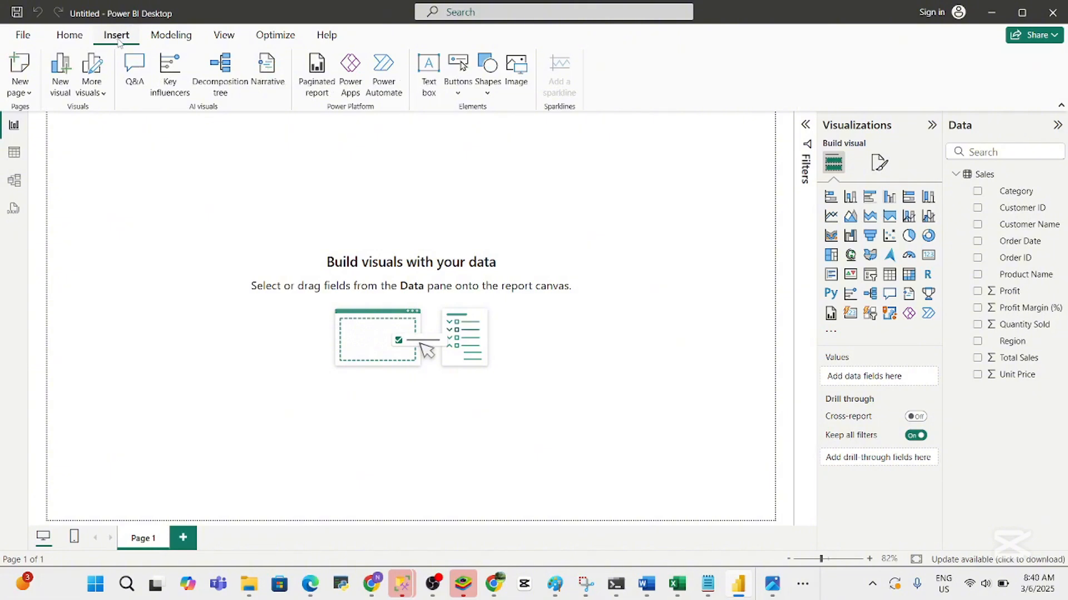
left_click(72, 40)
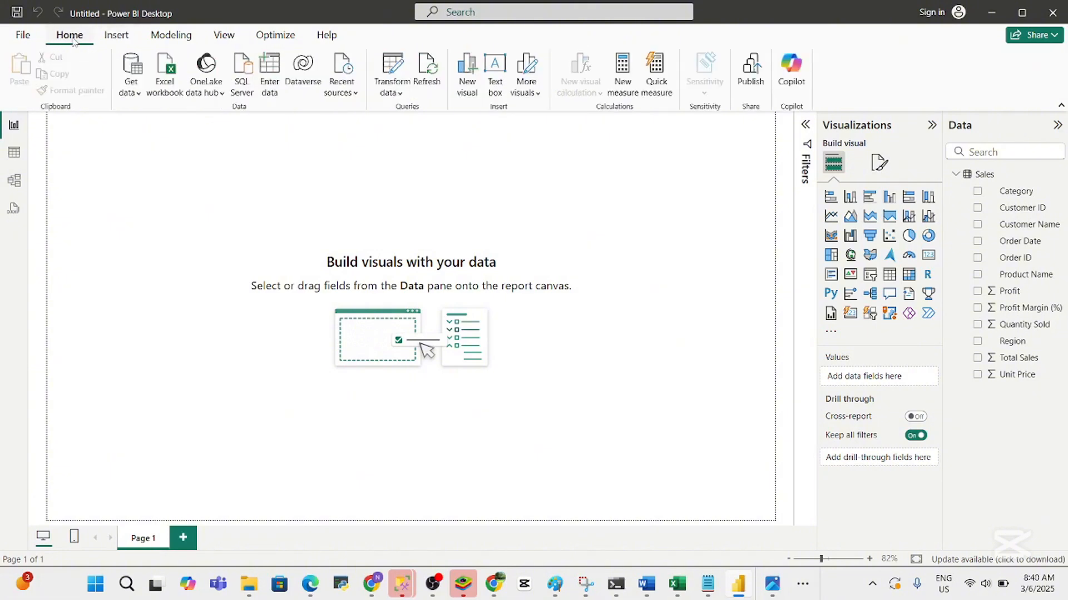
left_click(119, 44)
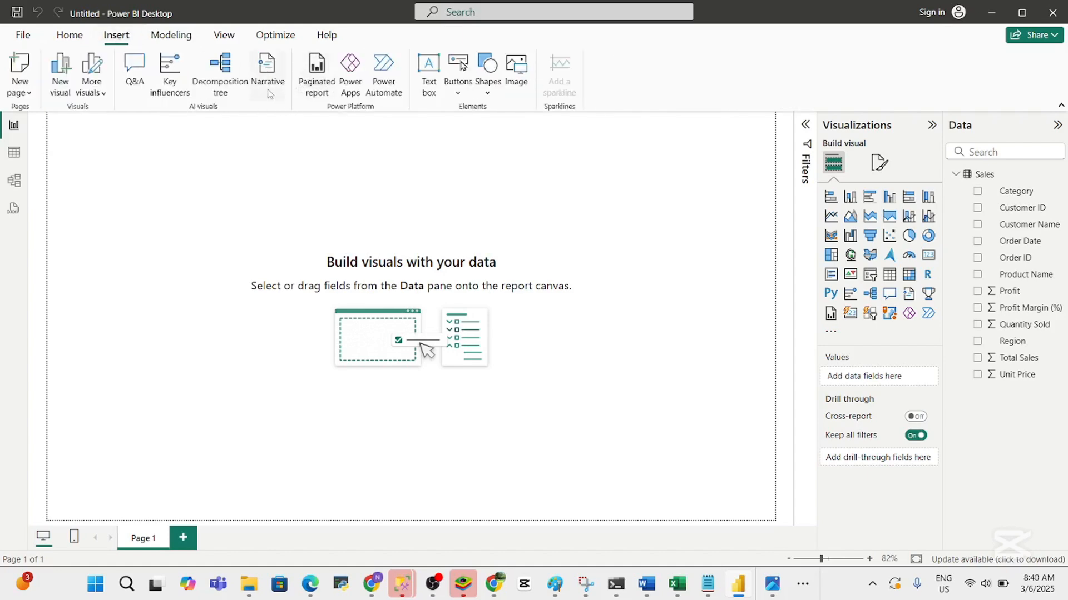
left_click(489, 92)
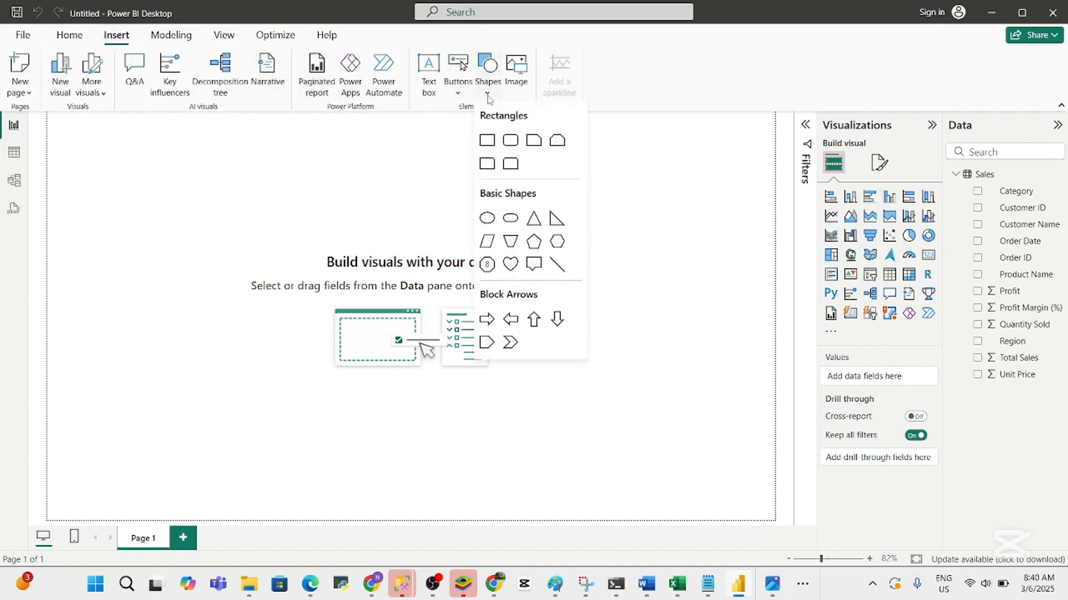
left_click(488, 143)
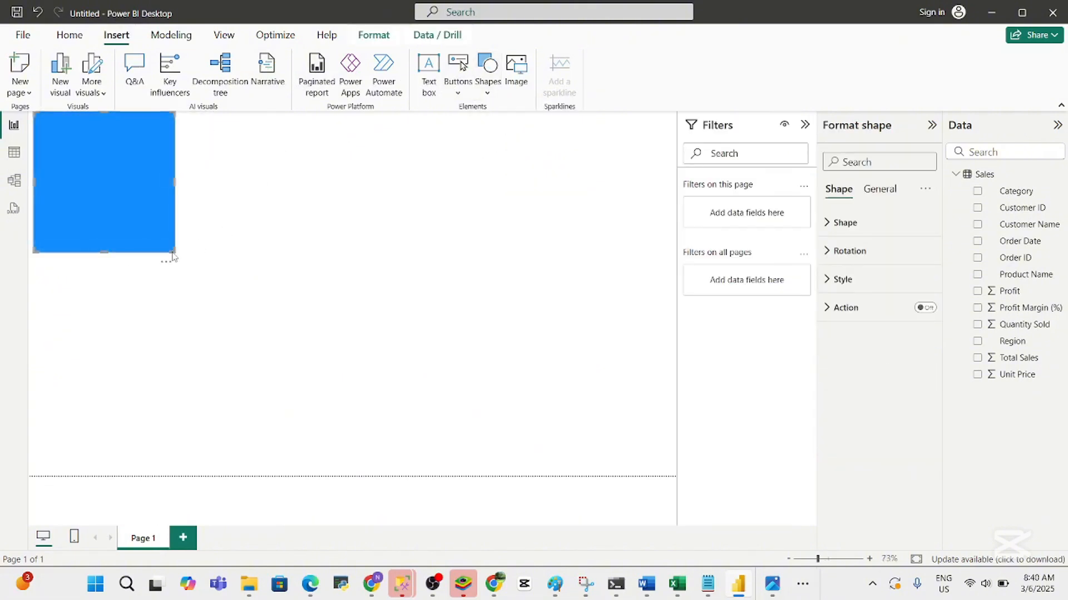
Move the rectangle into the page's upper-left corner and resize it into a wide, short banner
left_click_drag(167, 242, 162, 185)
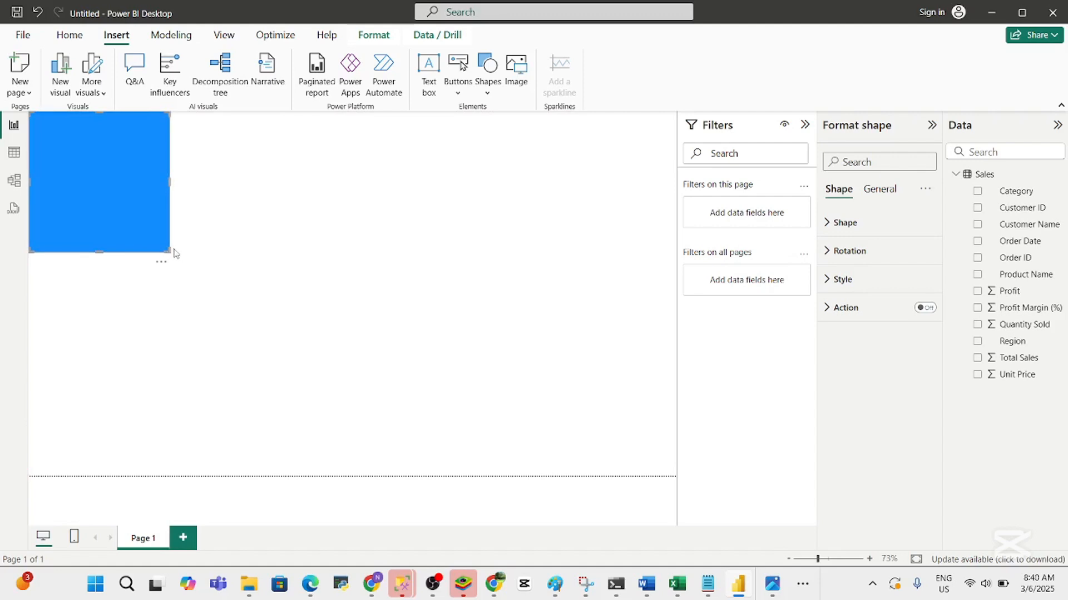
left_click_drag(167, 251, 257, 159)
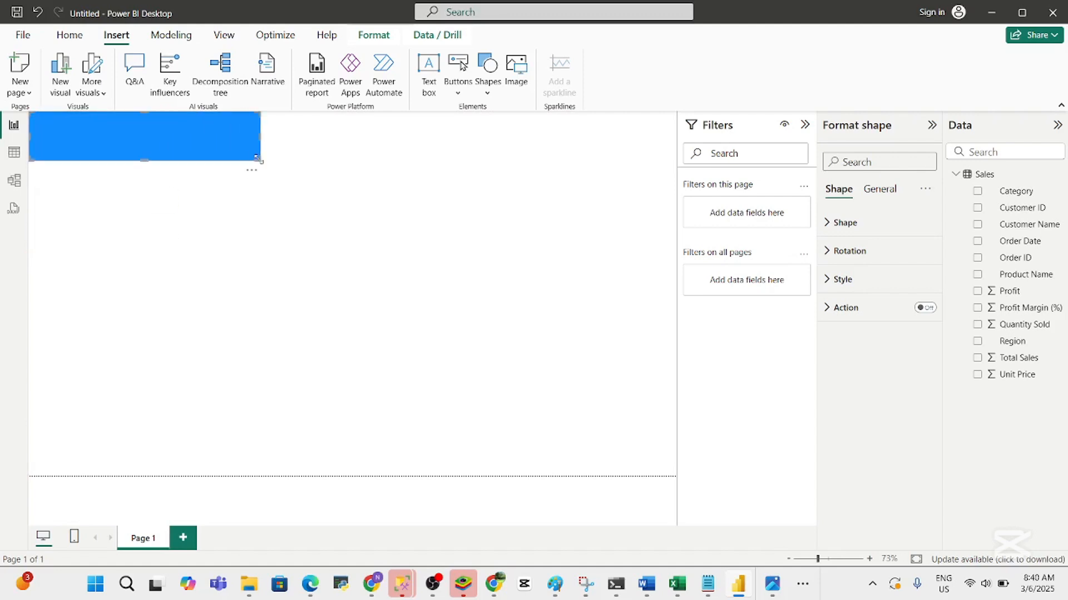
left_click(177, 234)
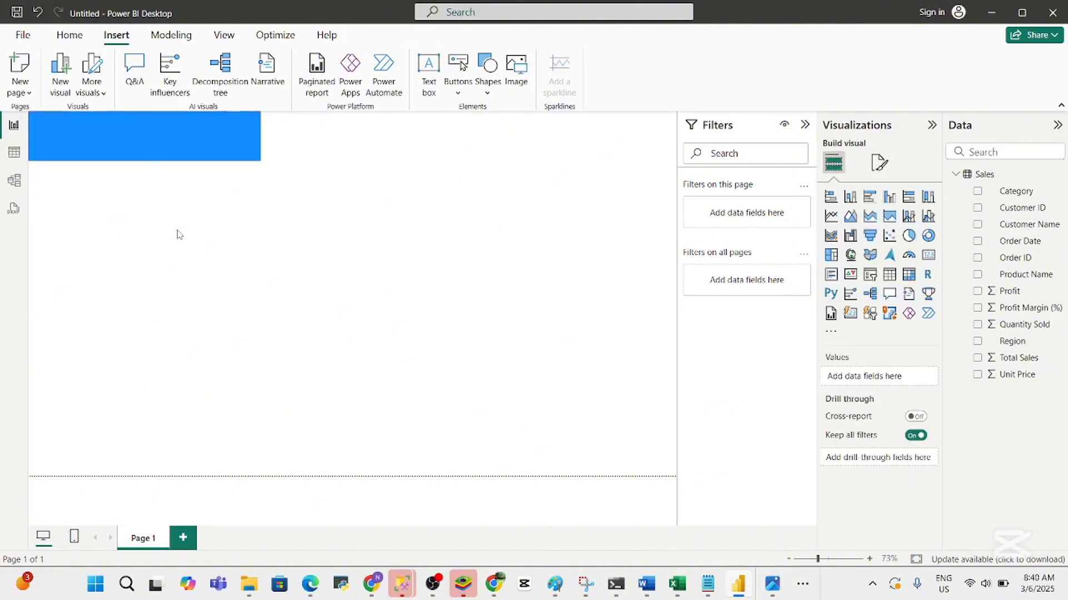
key("ctrl+v")
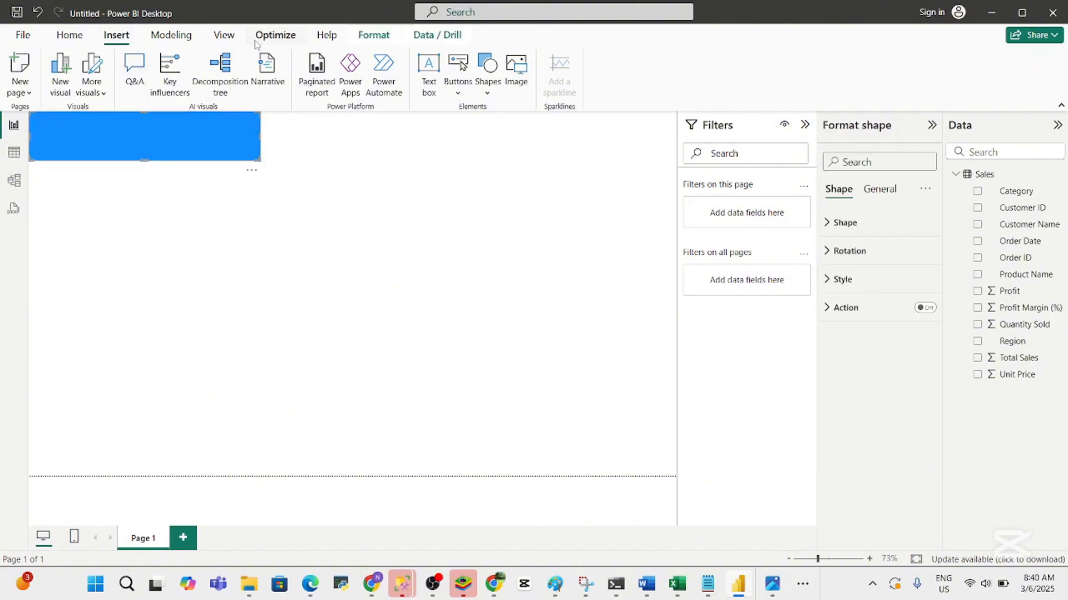
left_click(163, 40)
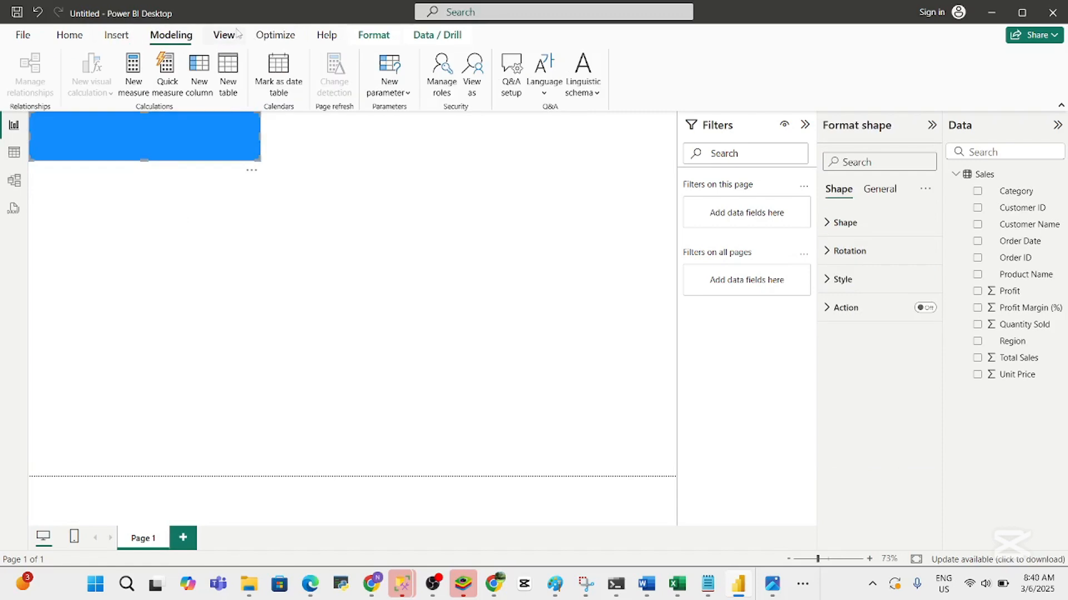
left_click(81, 32)
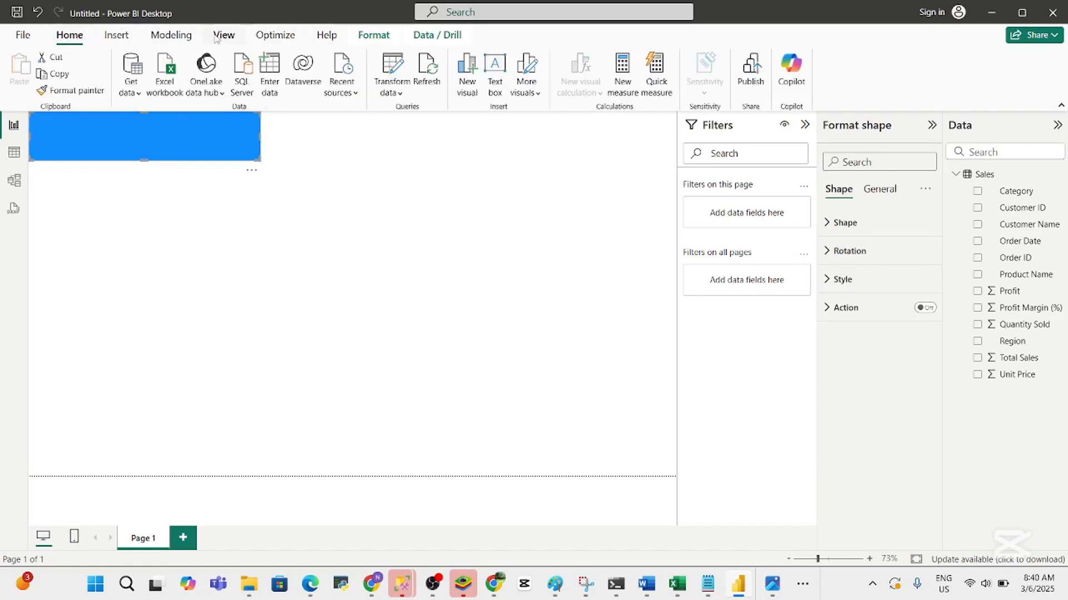
left_click(274, 35)
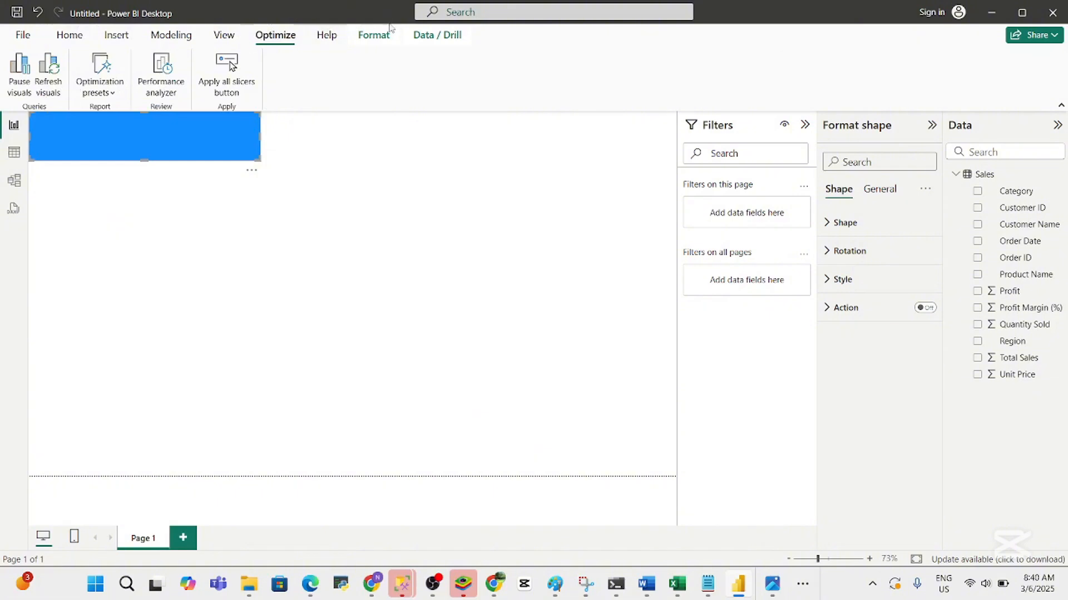
left_click(374, 35)
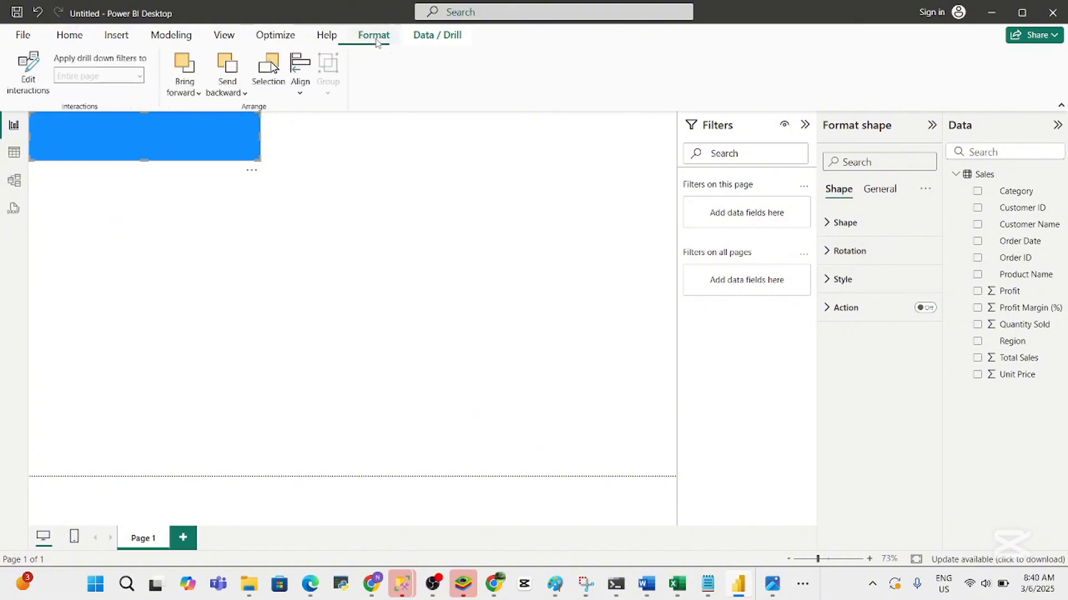
left_click(222, 234)
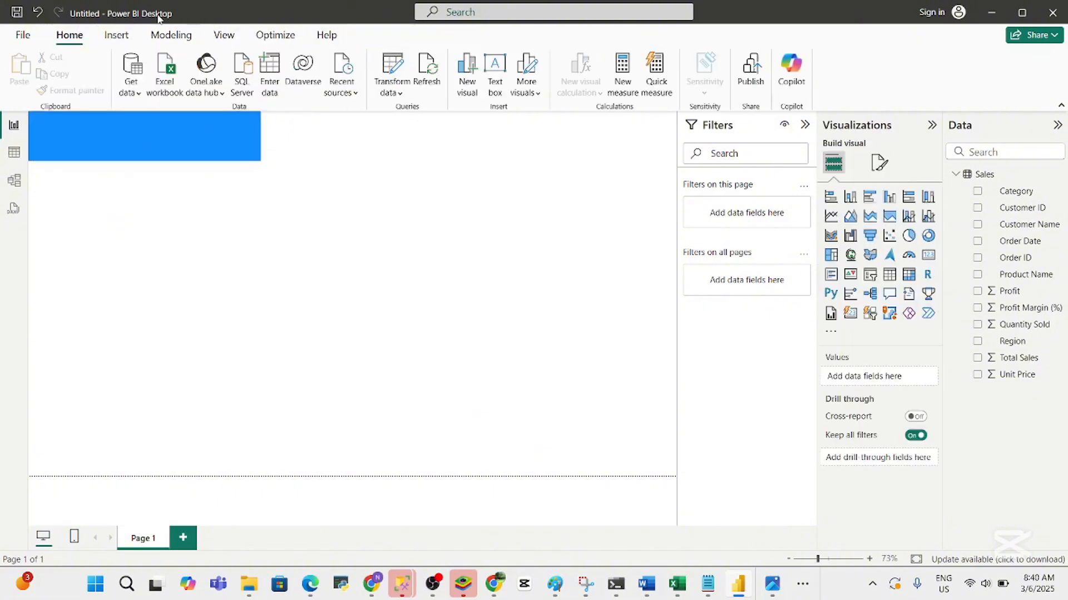
Apply the built-in Solar color theme to the report
left_click(220, 37)
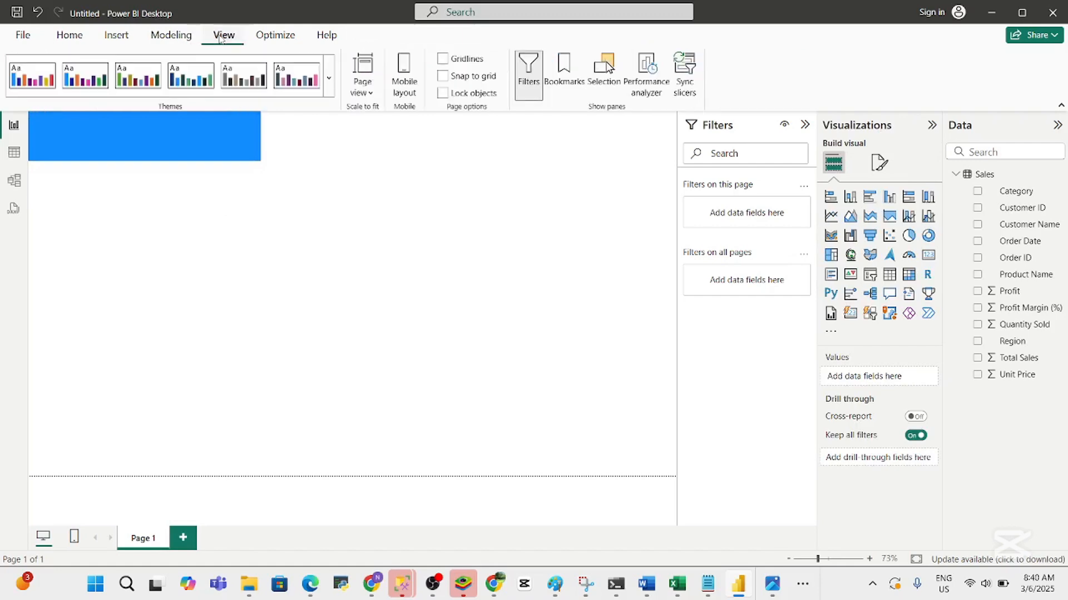
left_click(330, 84)
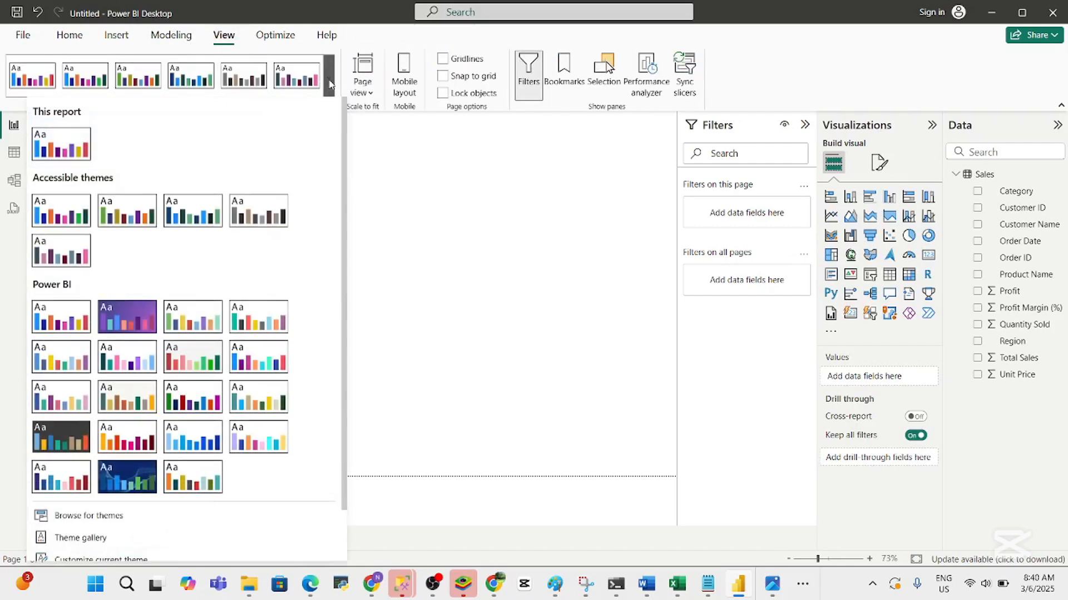
left_click(129, 443)
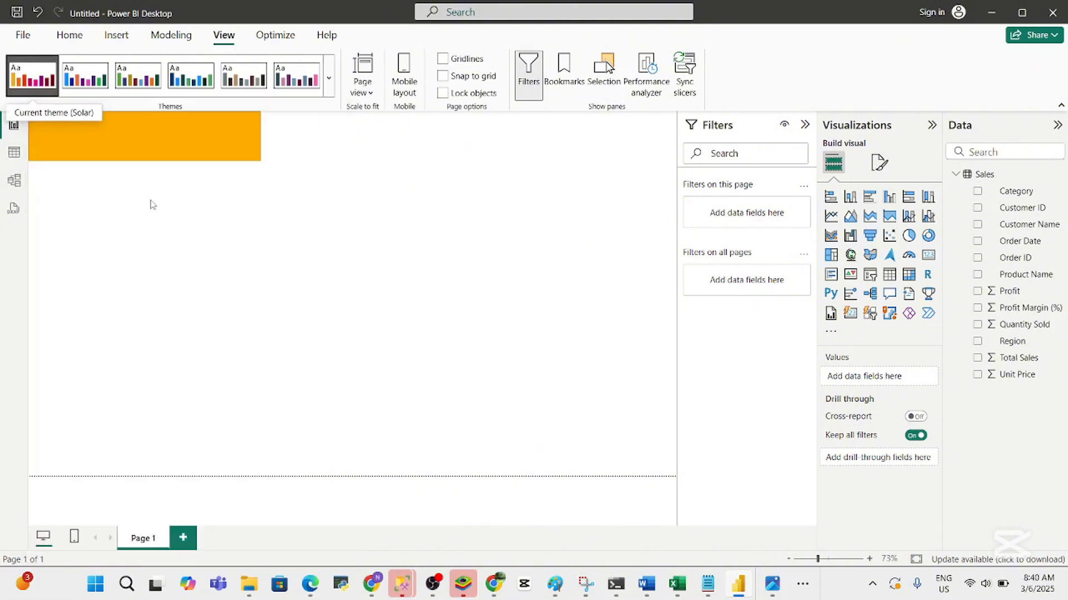
Turn off the banner rectangle's fill and set its border width to 3 px
left_click(189, 145)
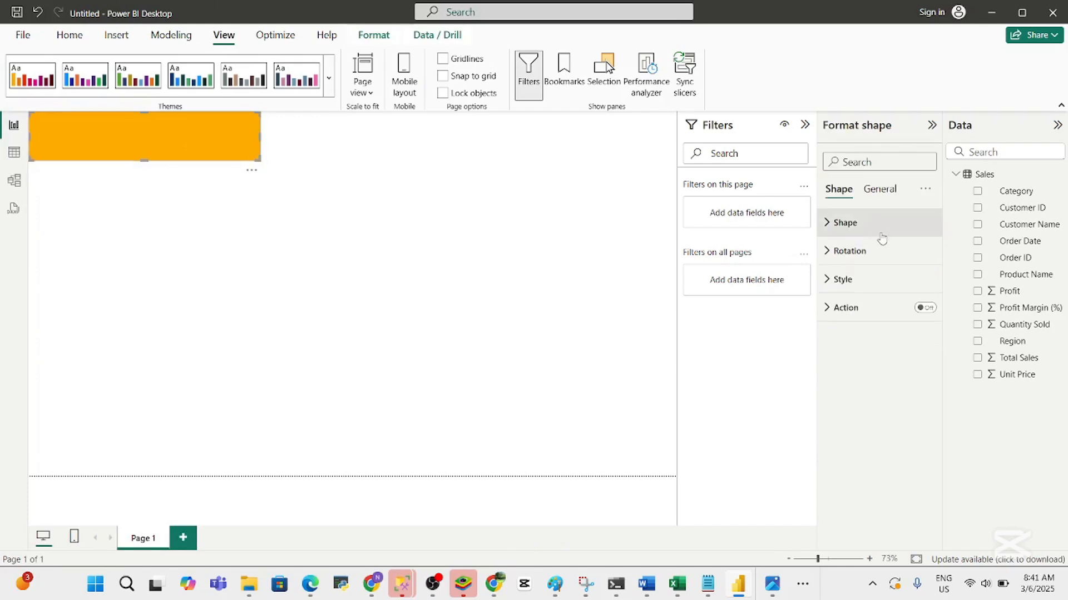
left_click(845, 223)
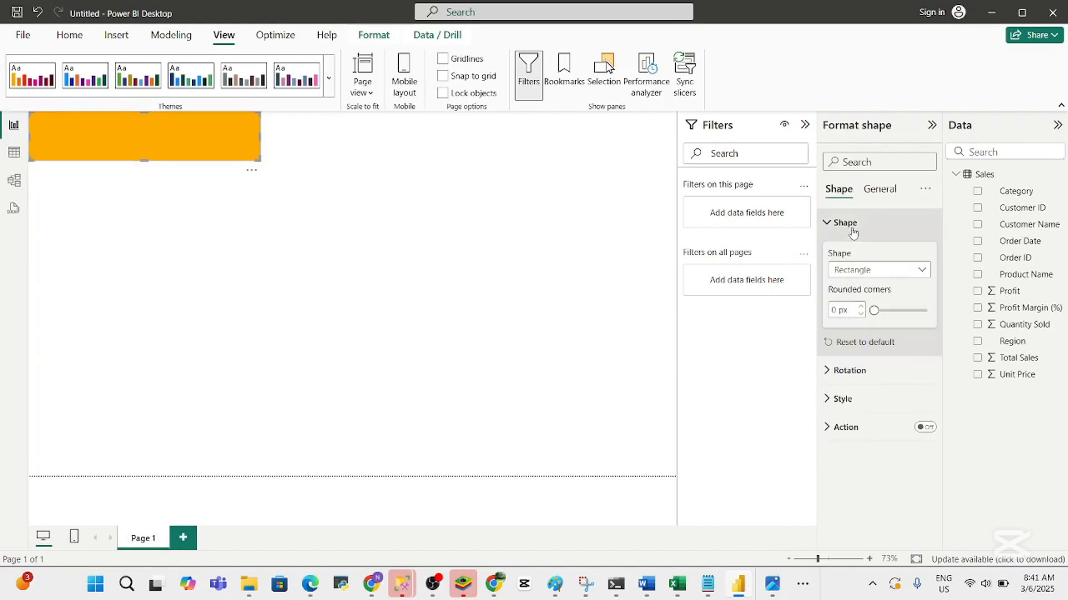
left_click(851, 224)
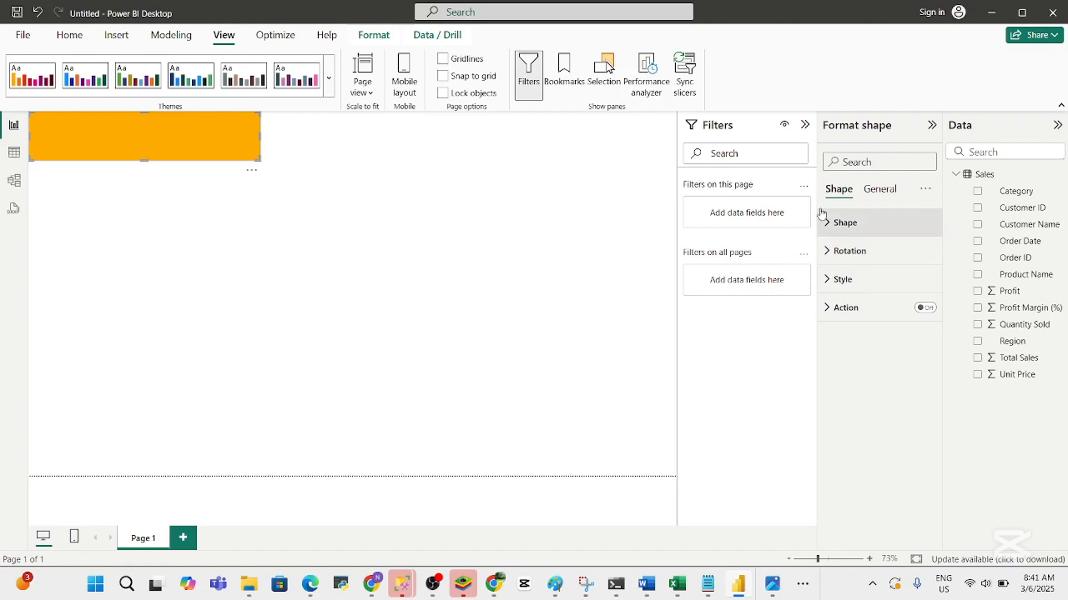
left_click(853, 281)
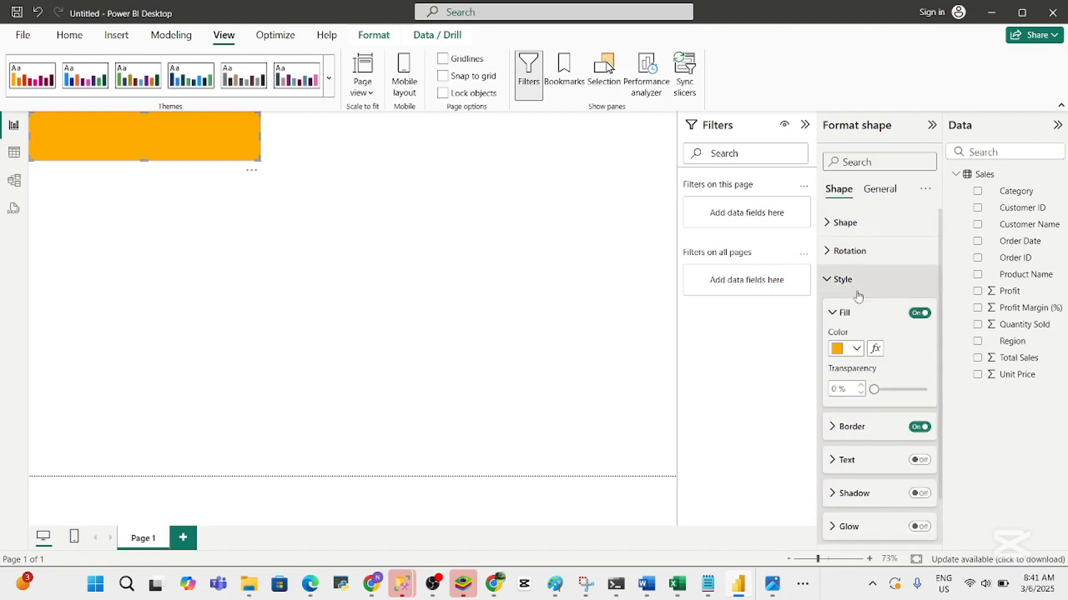
left_click(919, 314)
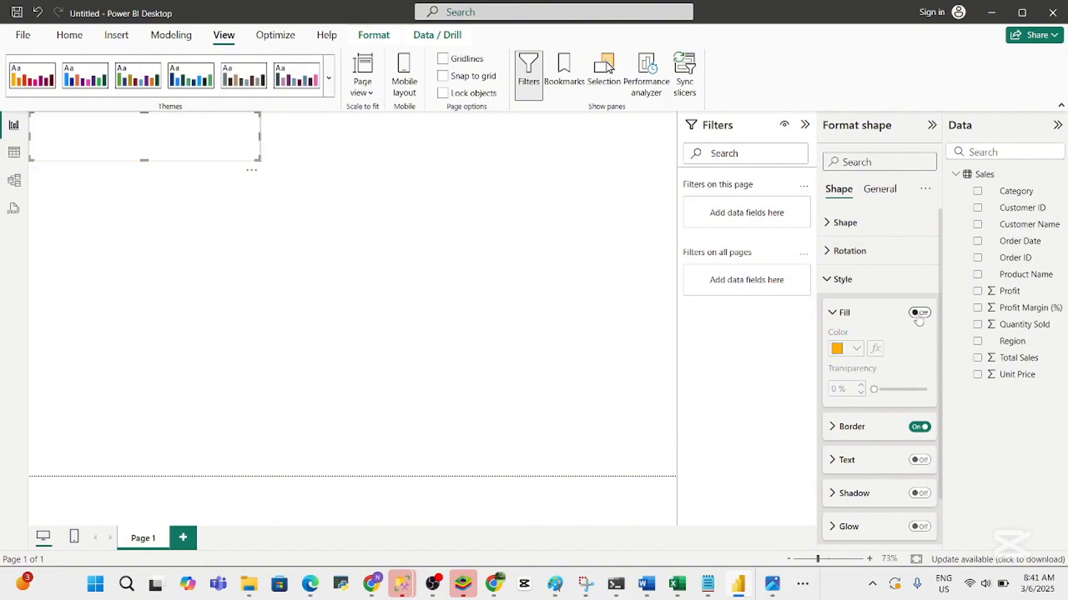
left_click(882, 438)
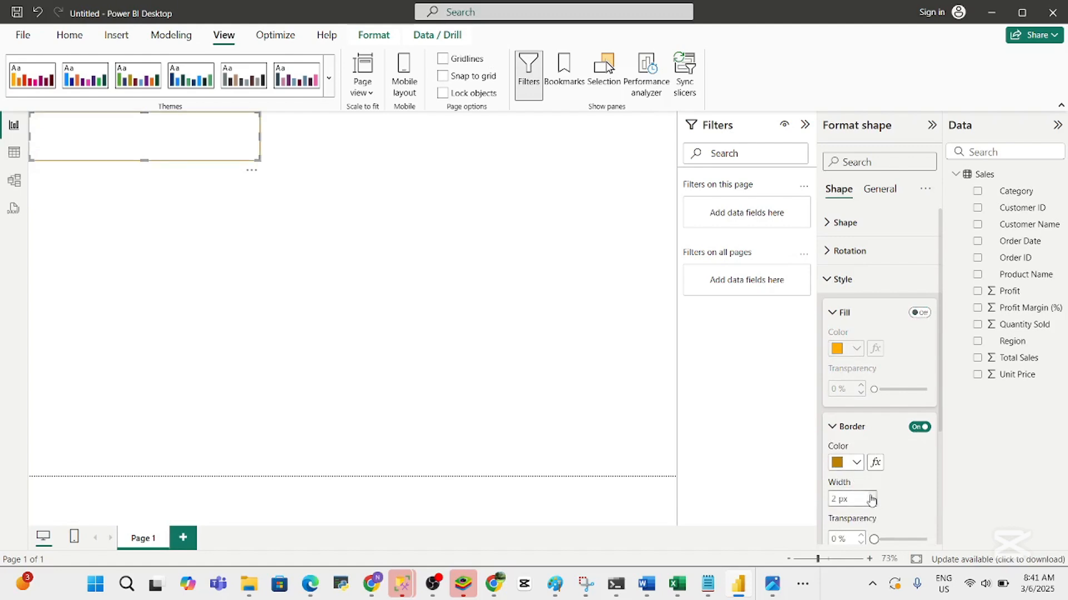
left_click(871, 497)
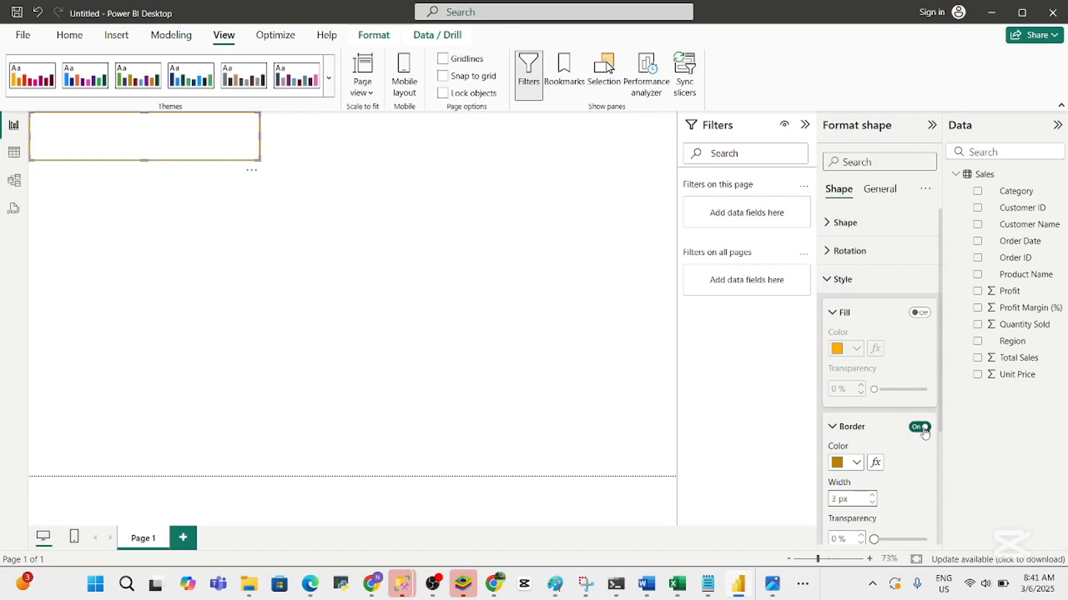
left_click(871, 280)
left_click(846, 259)
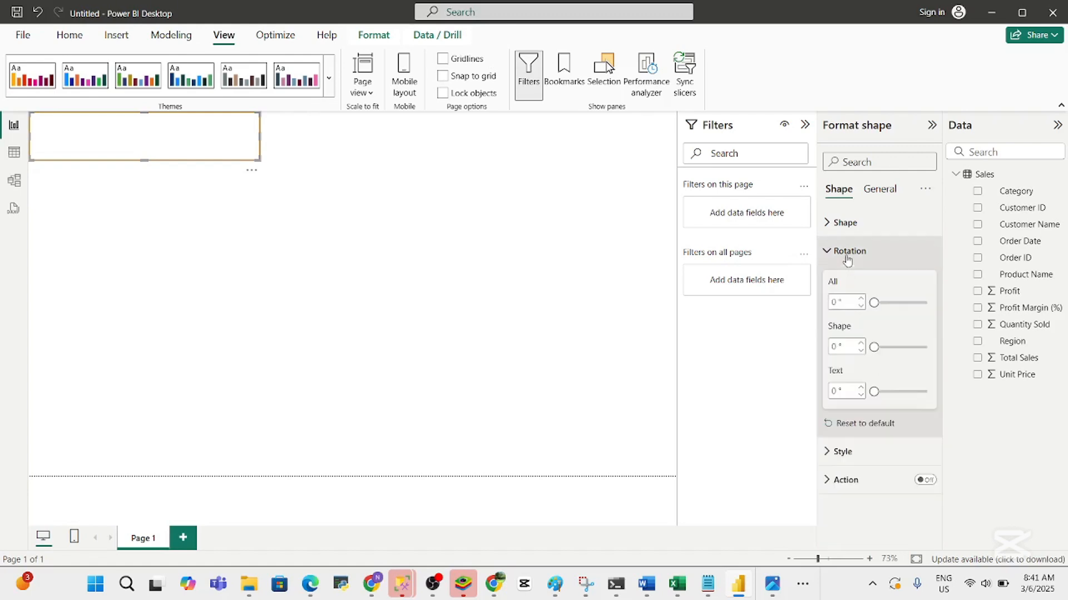
left_click(847, 256)
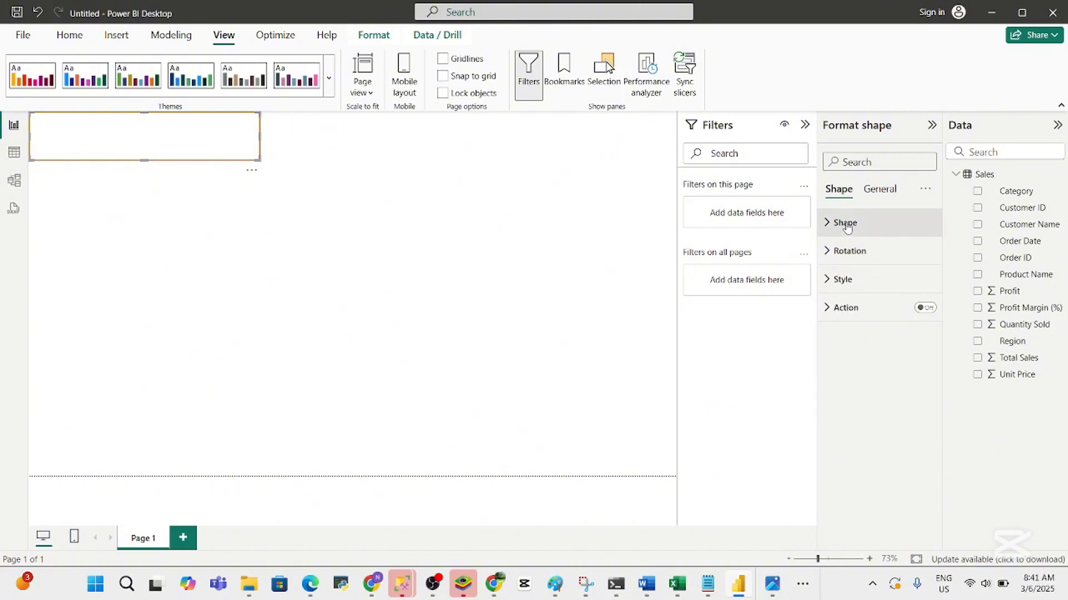
left_click(845, 223)
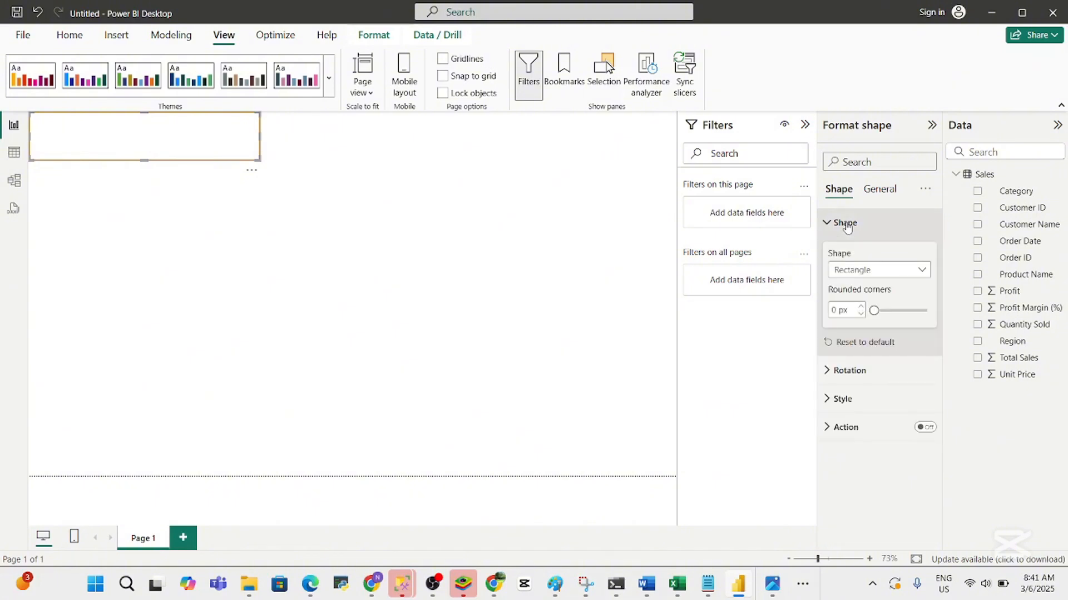
left_click(846, 223)
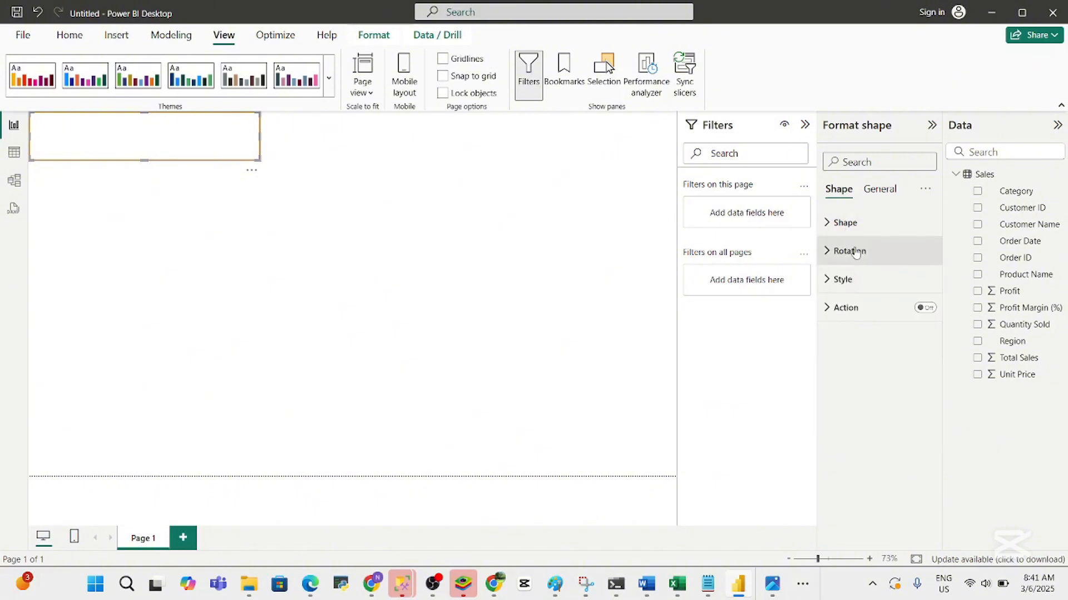
left_click(854, 251)
left_click(855, 251)
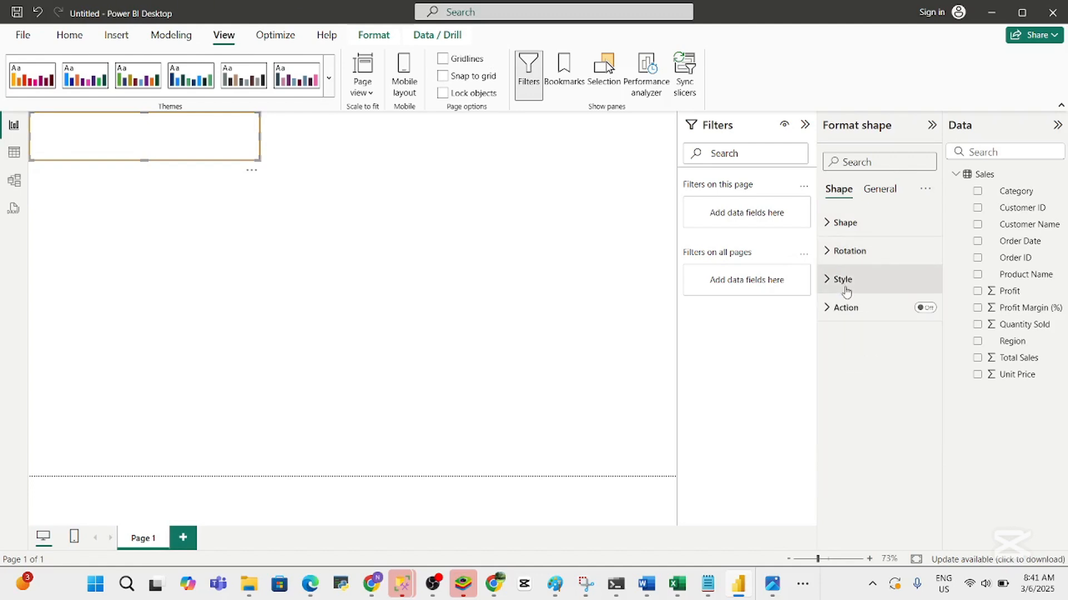
Turn on the rectangle's shadow with 89% transparency and 8 px blur
left_click(845, 289)
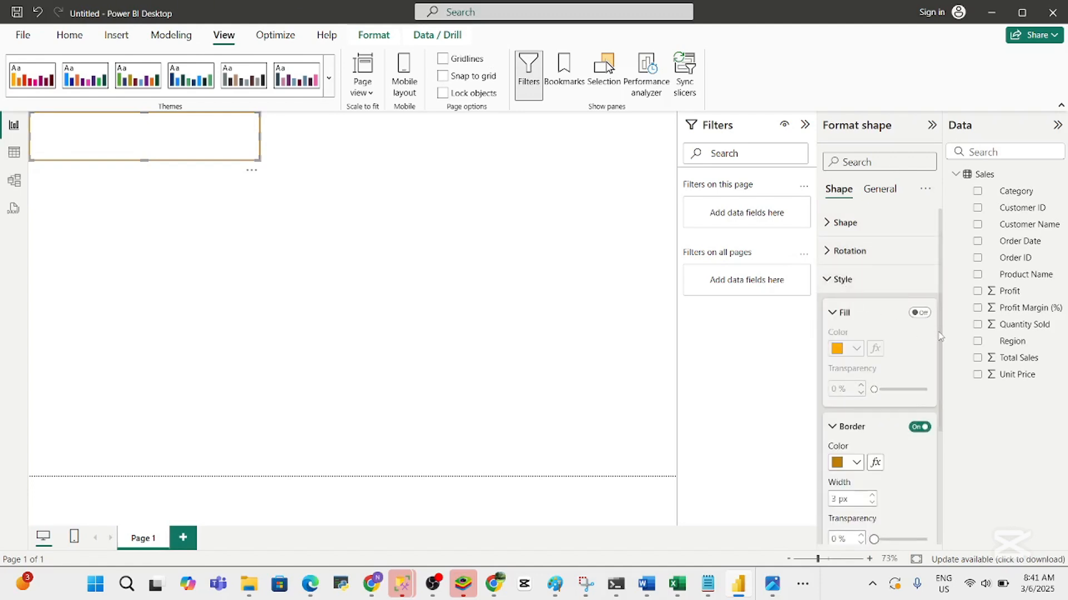
left_click_drag(939, 337, 948, 451)
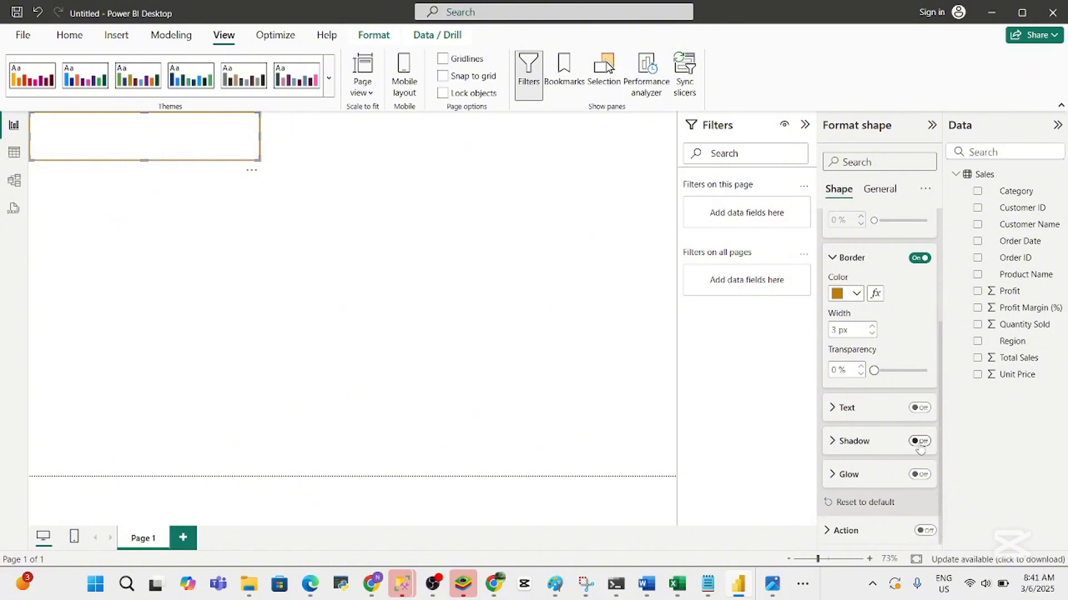
left_click(921, 442)
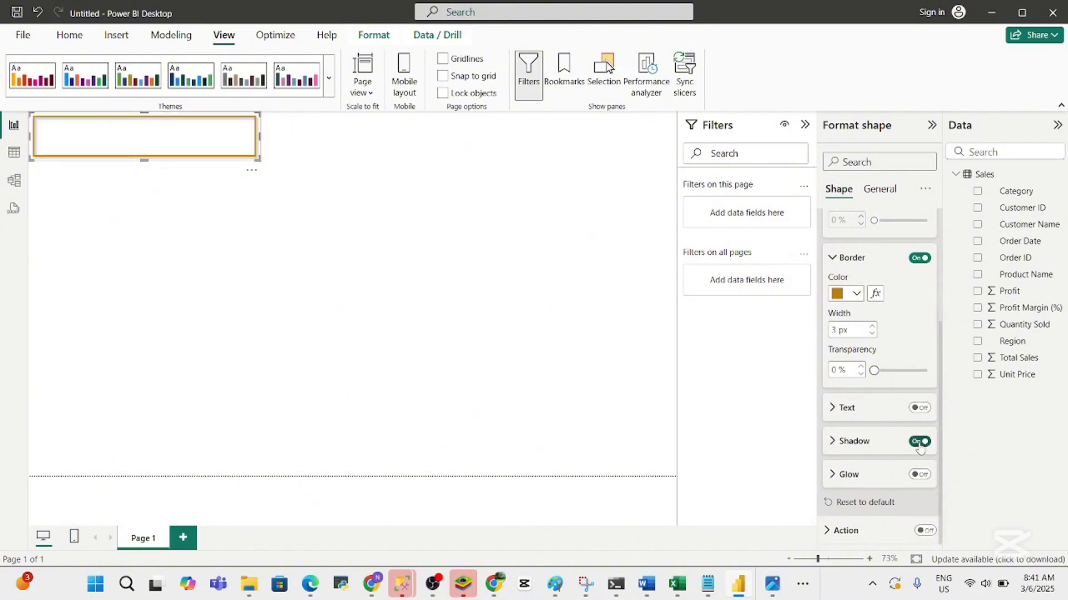
left_click(834, 443)
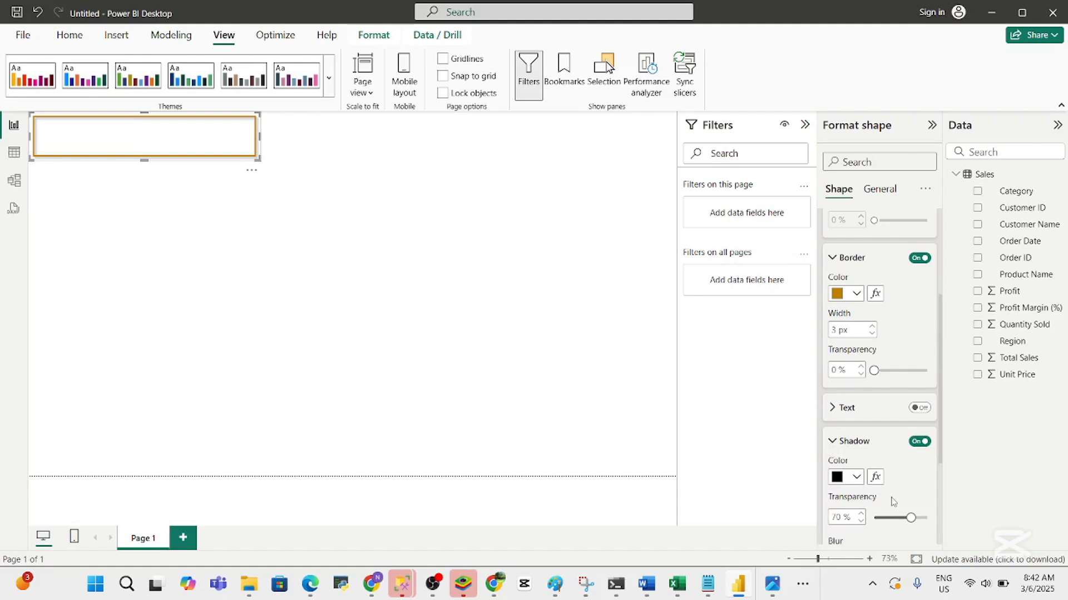
mouse_move(909, 517)
left_mouse_down()
mouse_move(874, 518)
mouse_move(920, 519)
left_mouse_up()
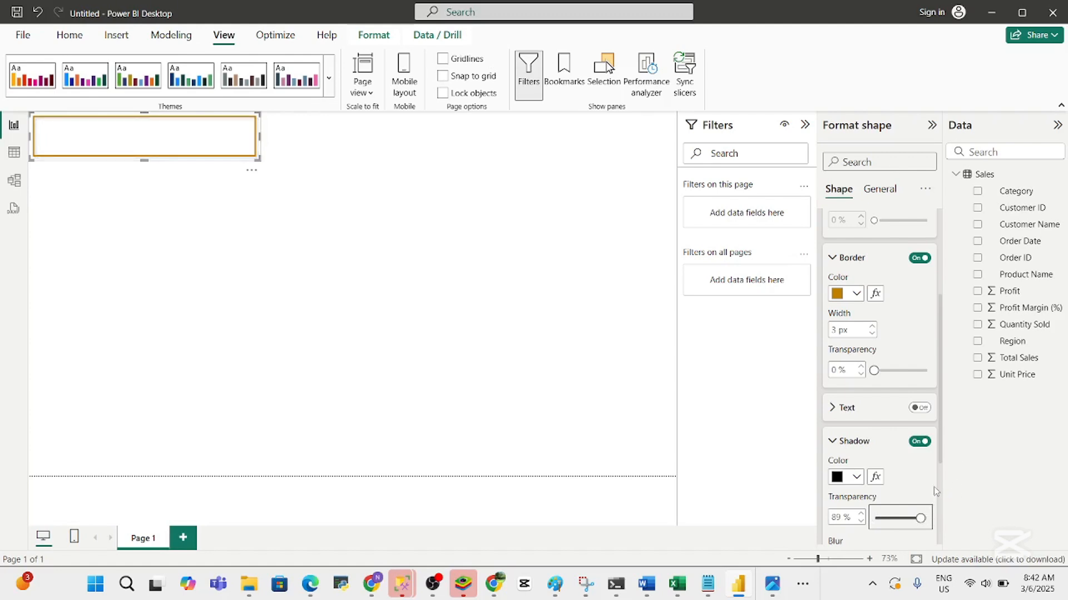
left_click_drag(939, 459, 942, 518)
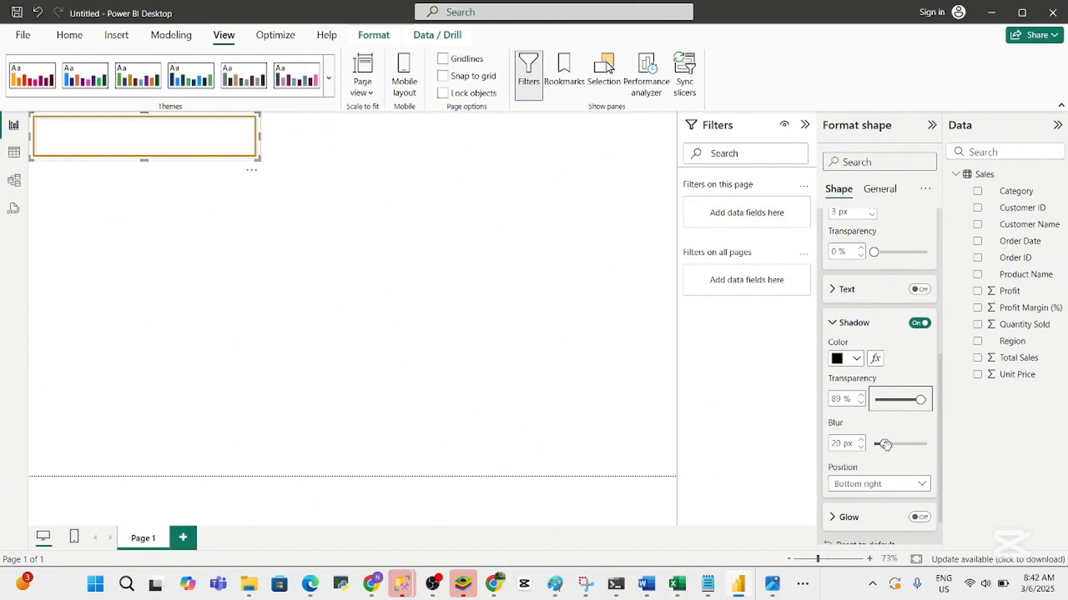
mouse_move(884, 444)
left_mouse_down()
mouse_move(873, 443)
mouse_move(934, 450)
mouse_move(879, 444)
left_mouse_up()
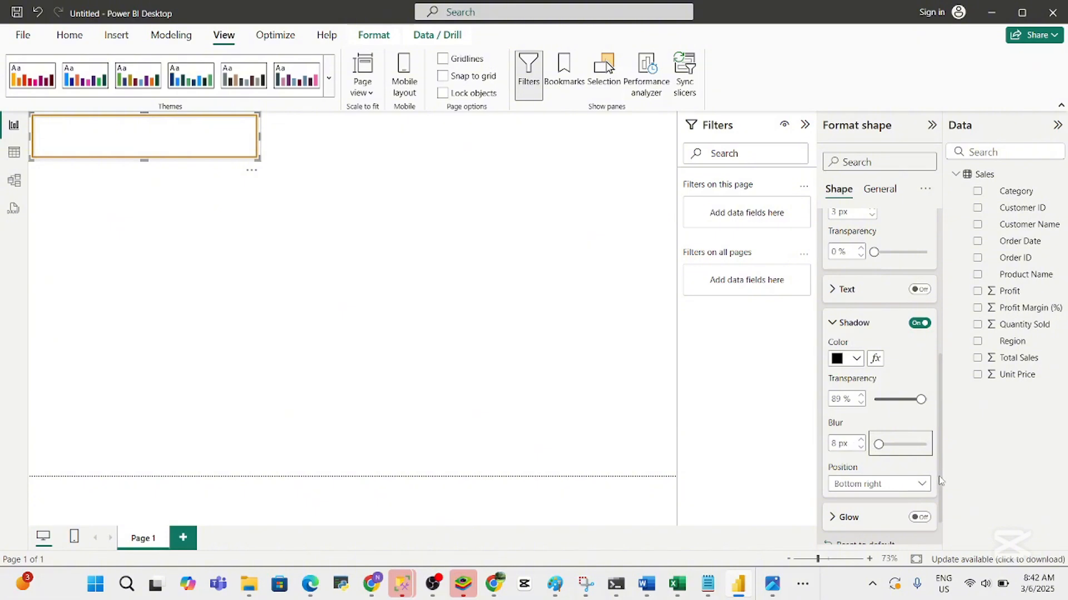
Turn on the rectangle's glow and reduce the glow blur to 0 px
left_click(919, 517)
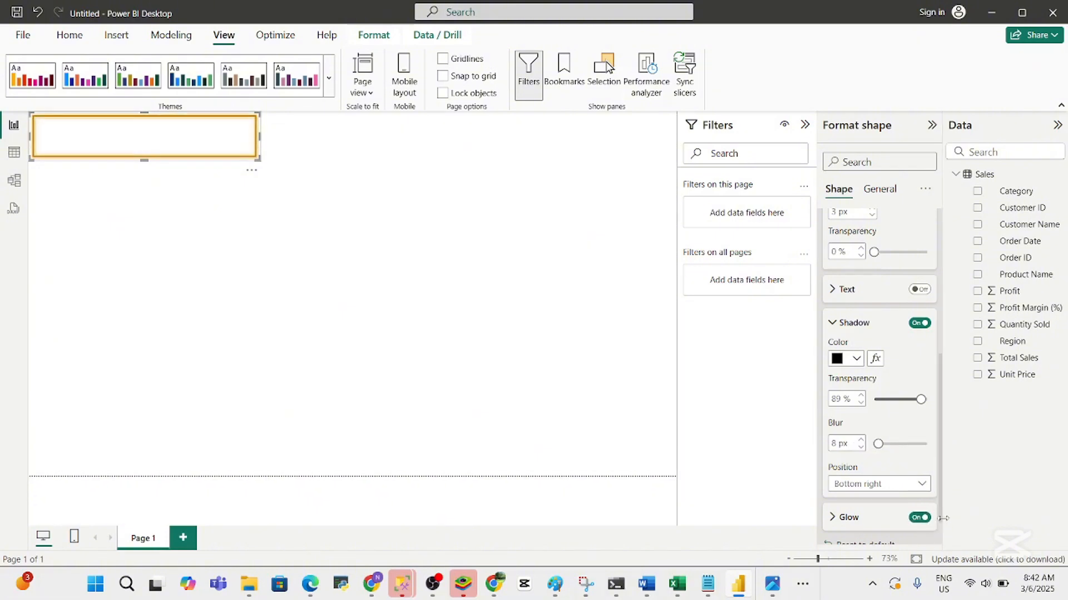
scroll(934, 517, "down", 1)
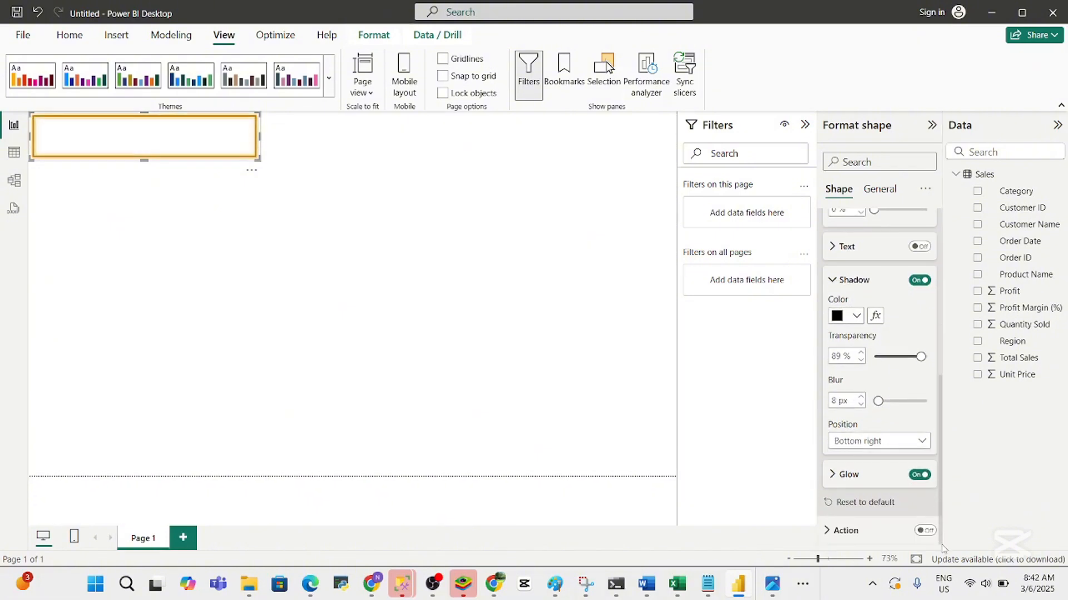
left_click(836, 478)
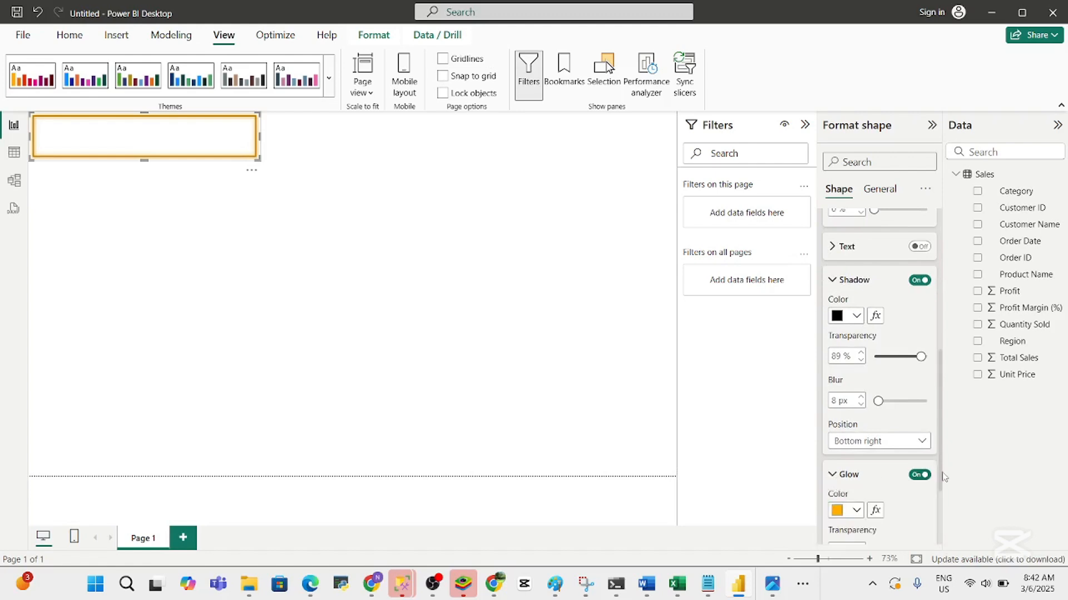
scroll(924, 518, "down", 2)
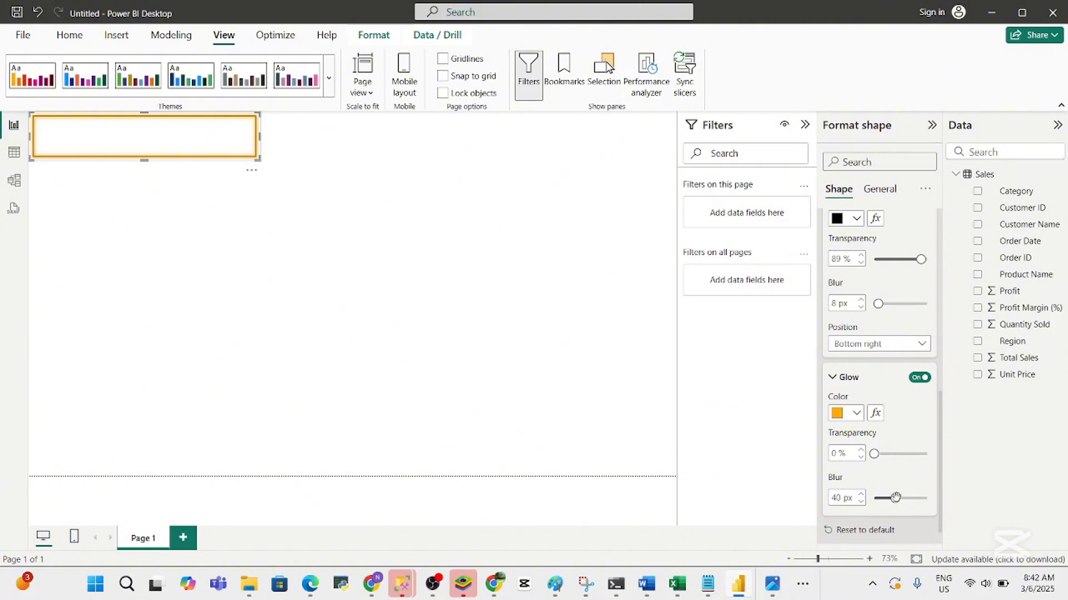
left_click_drag(895, 497, 873, 500)
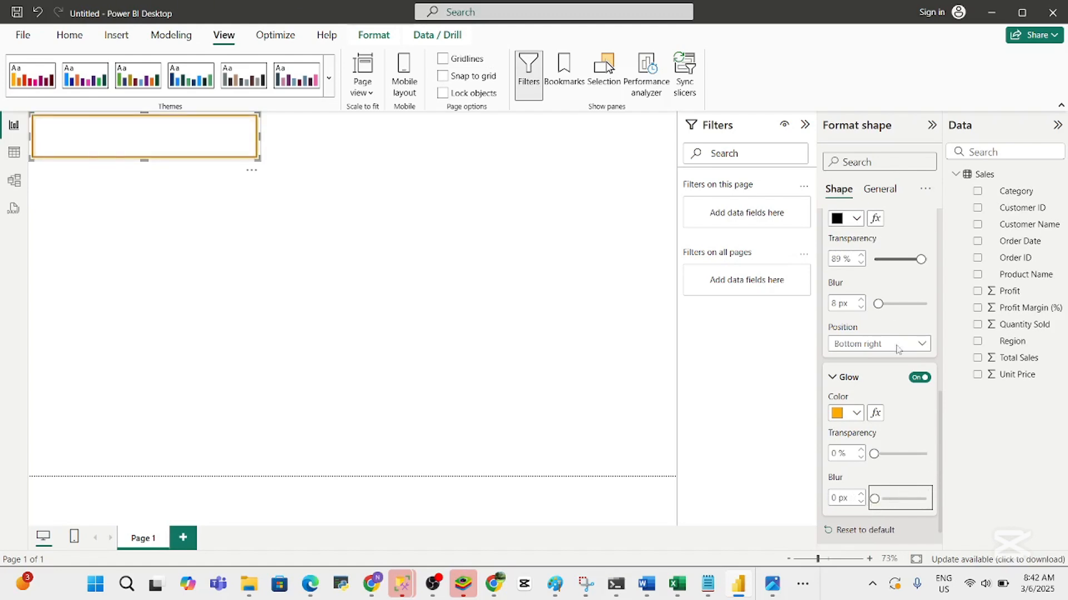
Duplicate the outlined rectangle beside the original and widen the copy to the page's right edge
left_click(881, 193)
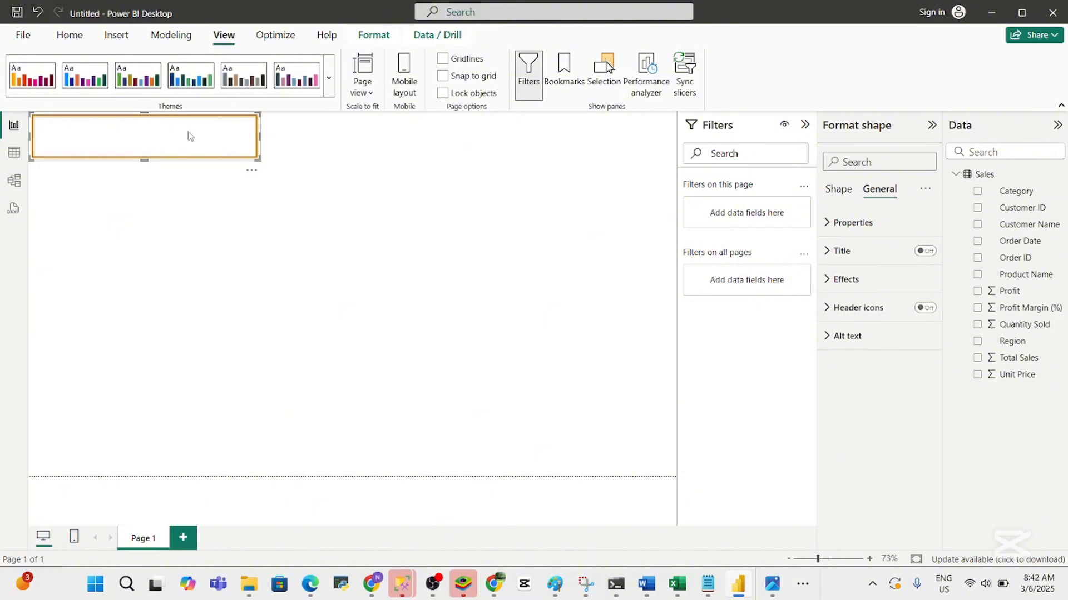
left_click_drag(188, 133, 423, 132)
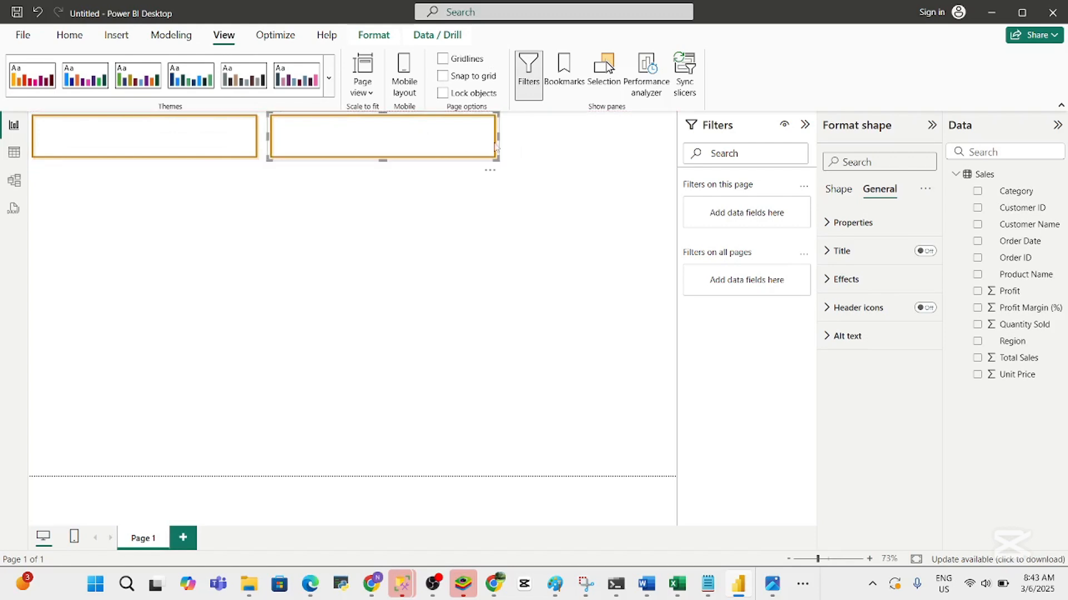
left_click_drag(499, 135, 676, 142)
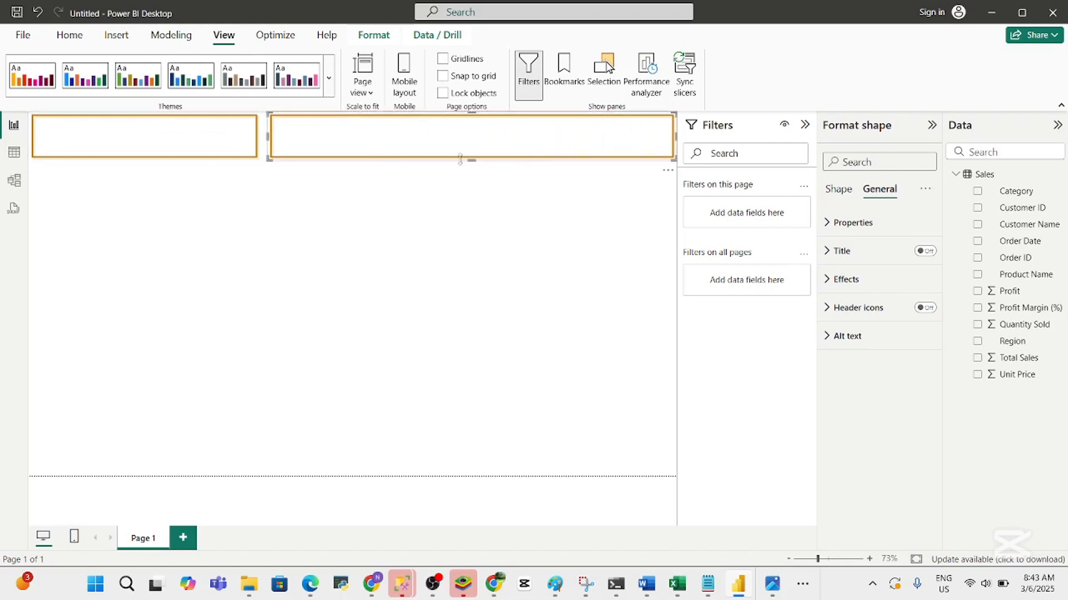
Insert a text box on the page containing the title "Sales Analysis Dashboard"
left_click(205, 147)
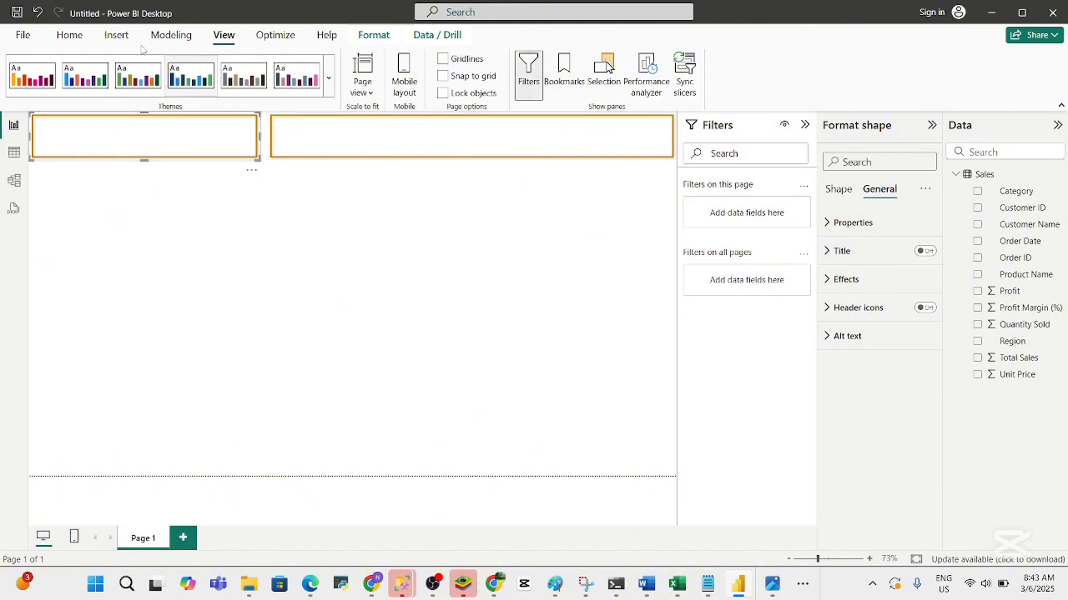
left_click(116, 35)
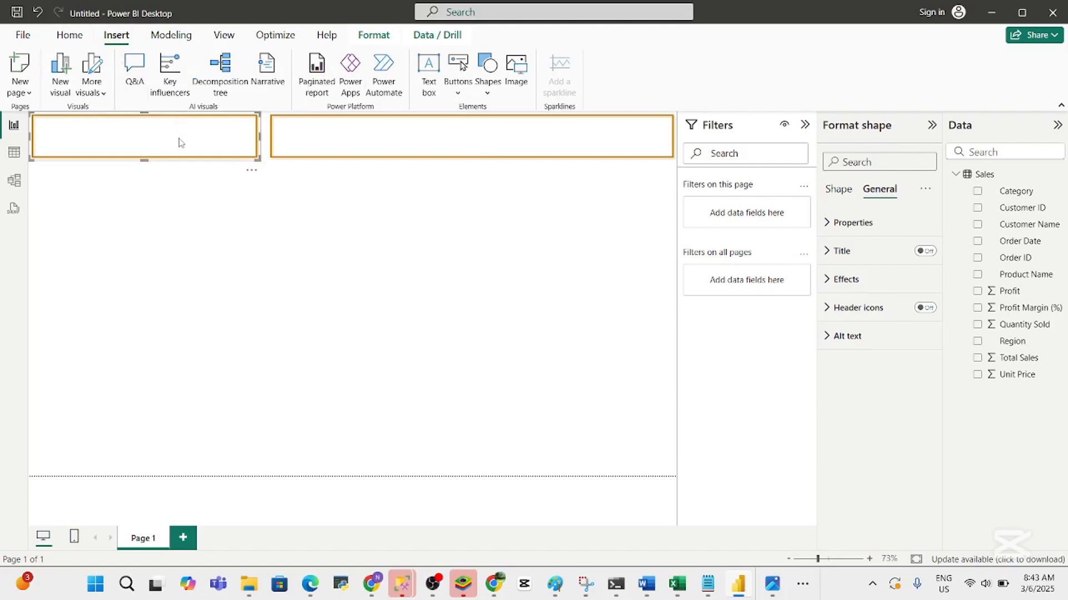
left_click(431, 91)
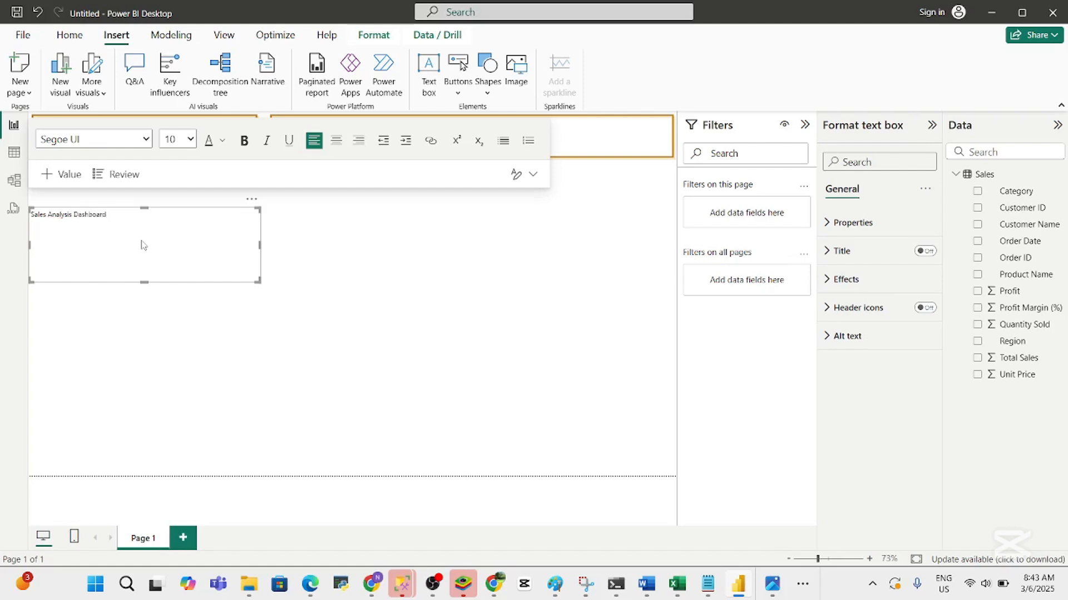
left_click(306, 271)
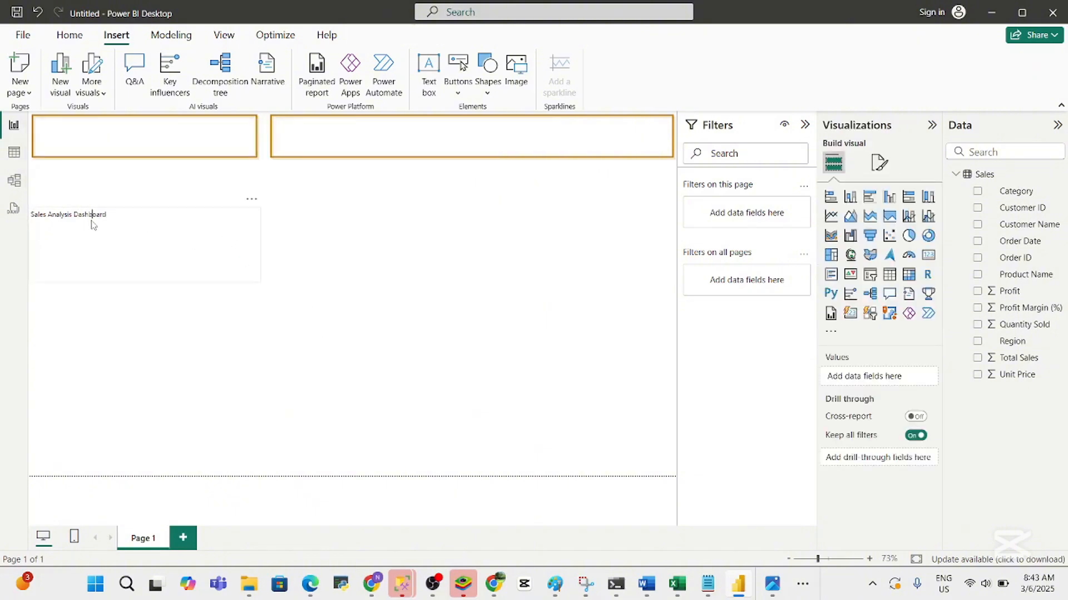
left_click(109, 216)
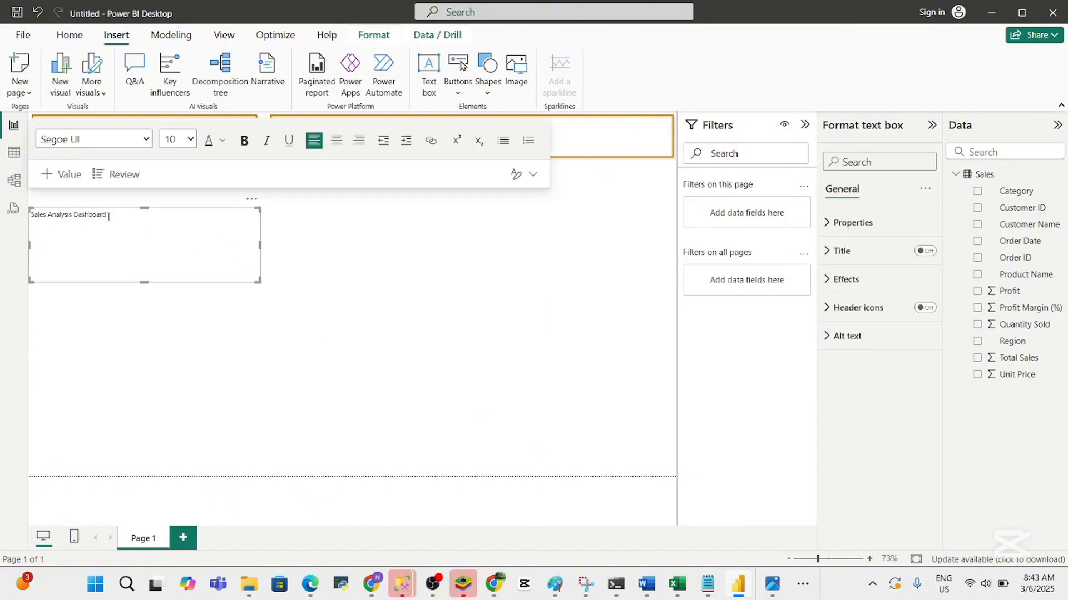
Resize the title text box so that it fits inside the smaller banner frame
left_click(142, 192)
left_click(143, 209)
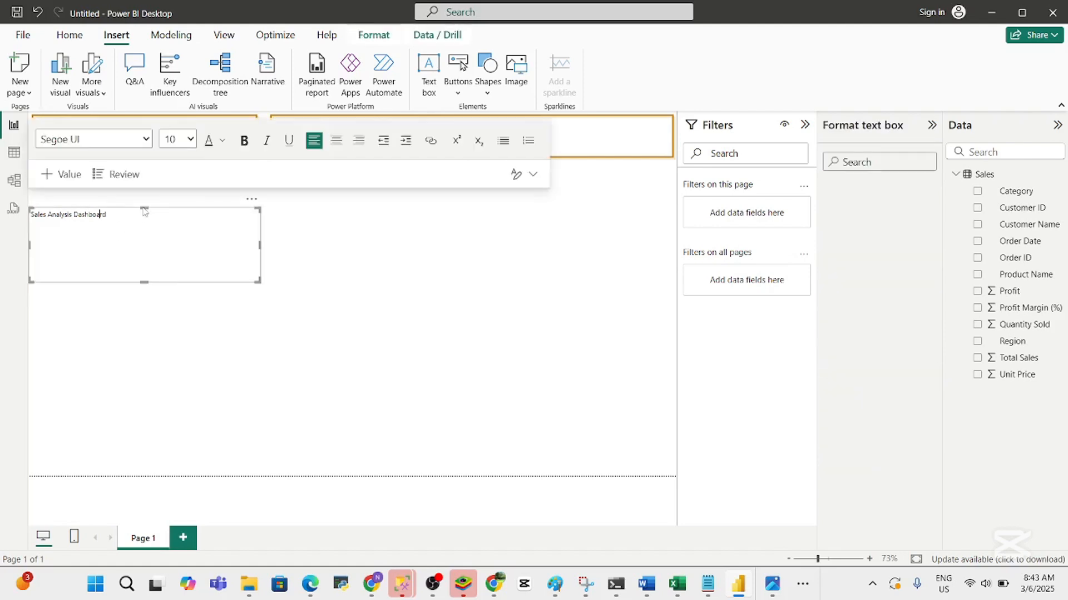
left_click_drag(143, 209, 153, 123)
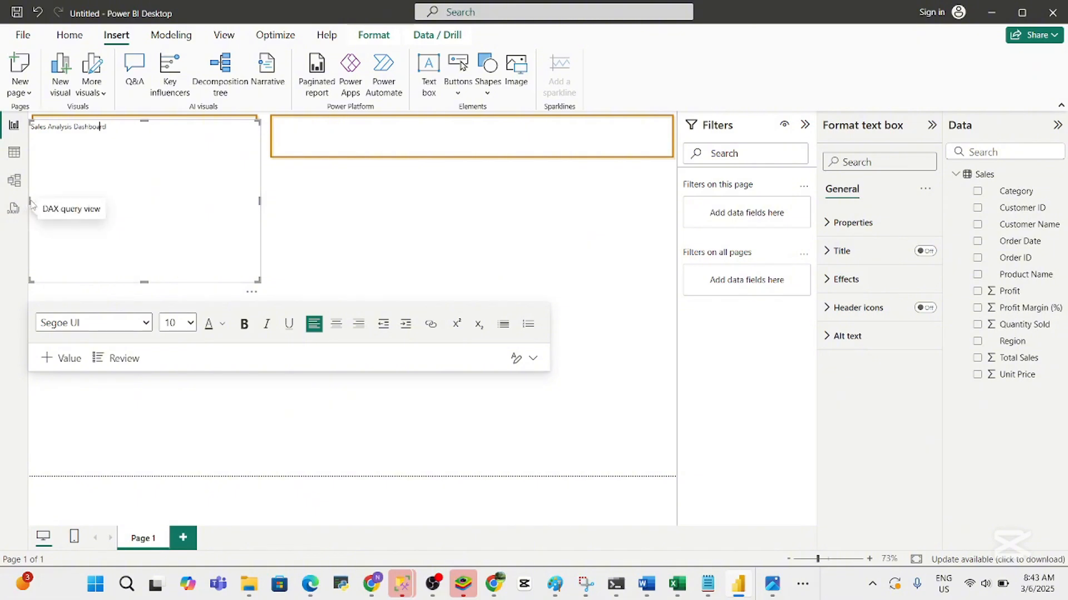
mouse_move(29, 202)
left_mouse_down()
mouse_move(66, 195)
mouse_move(48, 192)
left_mouse_up()
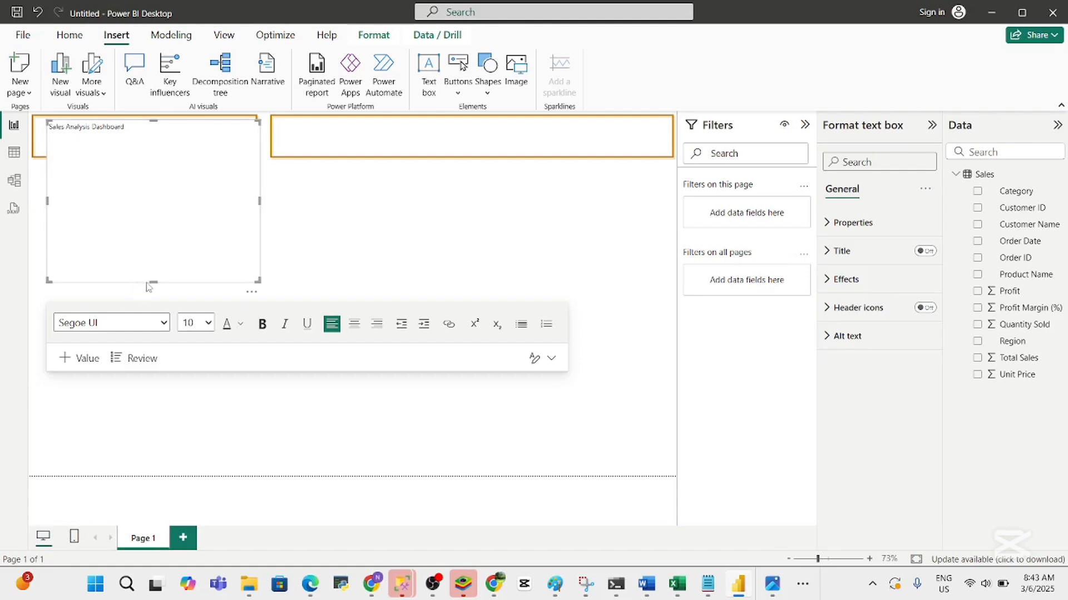
left_click_drag(154, 278, 121, 148)
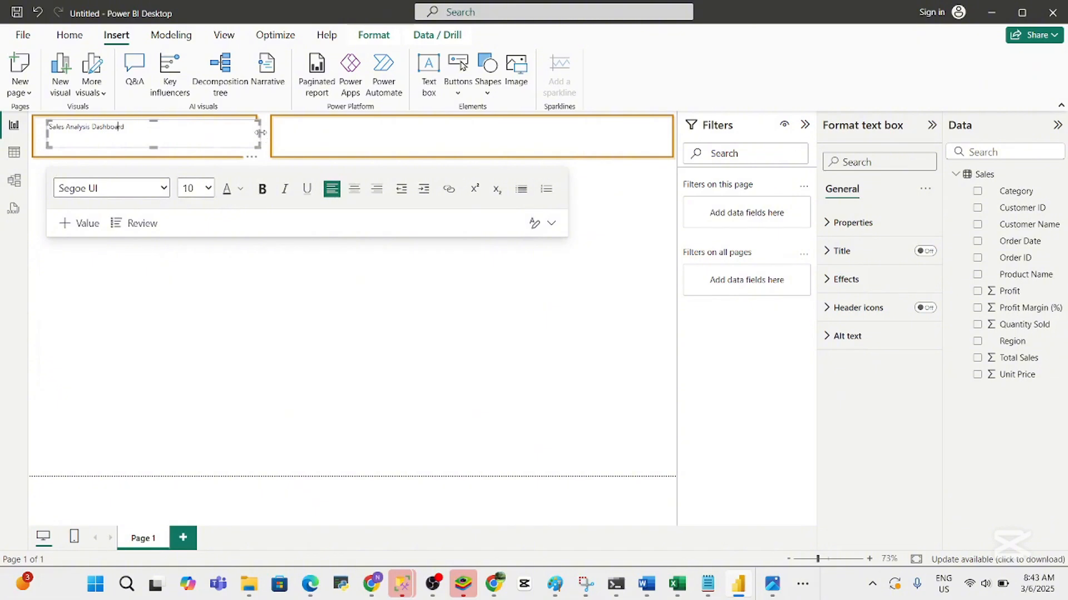
left_click_drag(260, 133, 253, 132)
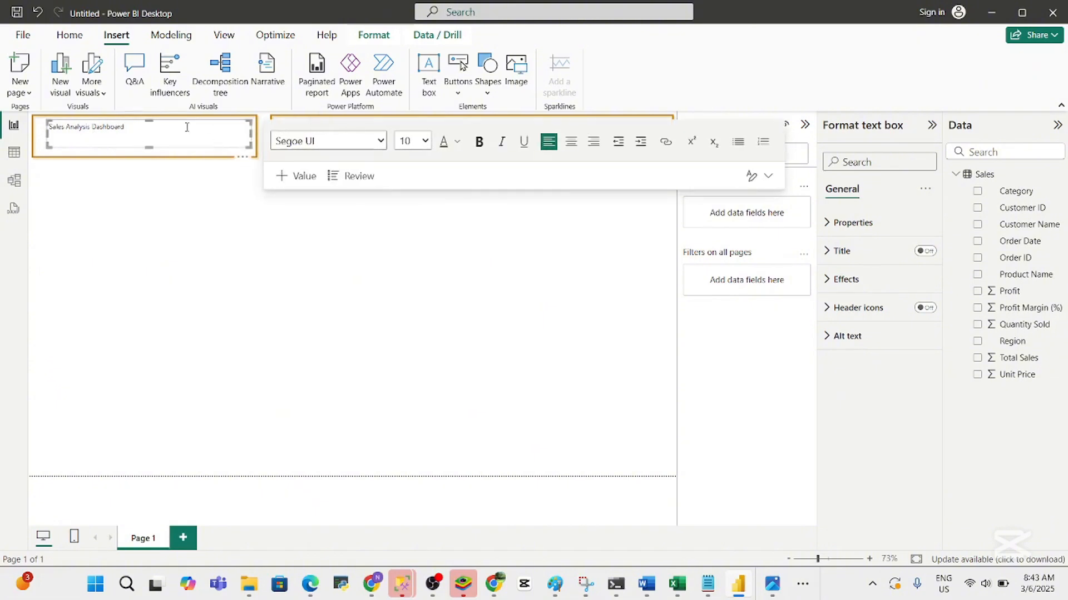
Make the "Sales Analysis Dashboard" title bold and set its font size to 24
key("ctrl+a")
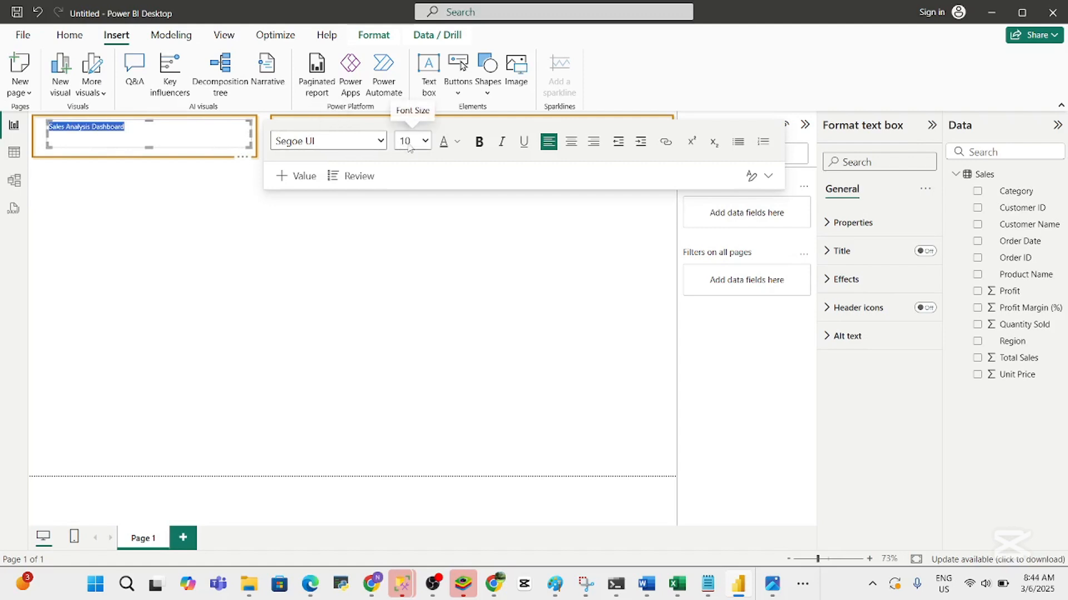
left_click(425, 142)
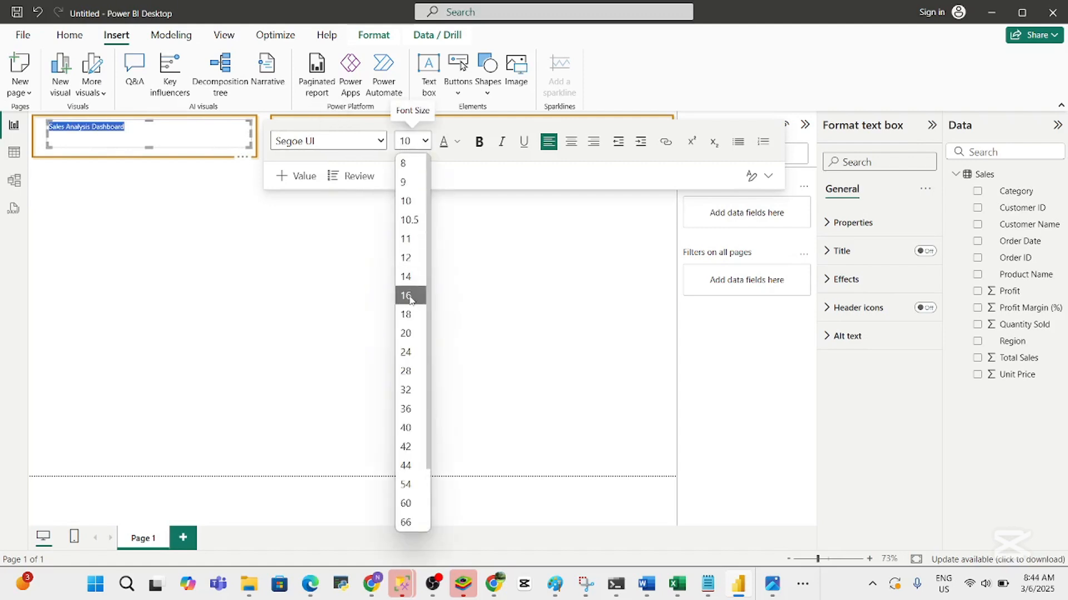
left_click(411, 294)
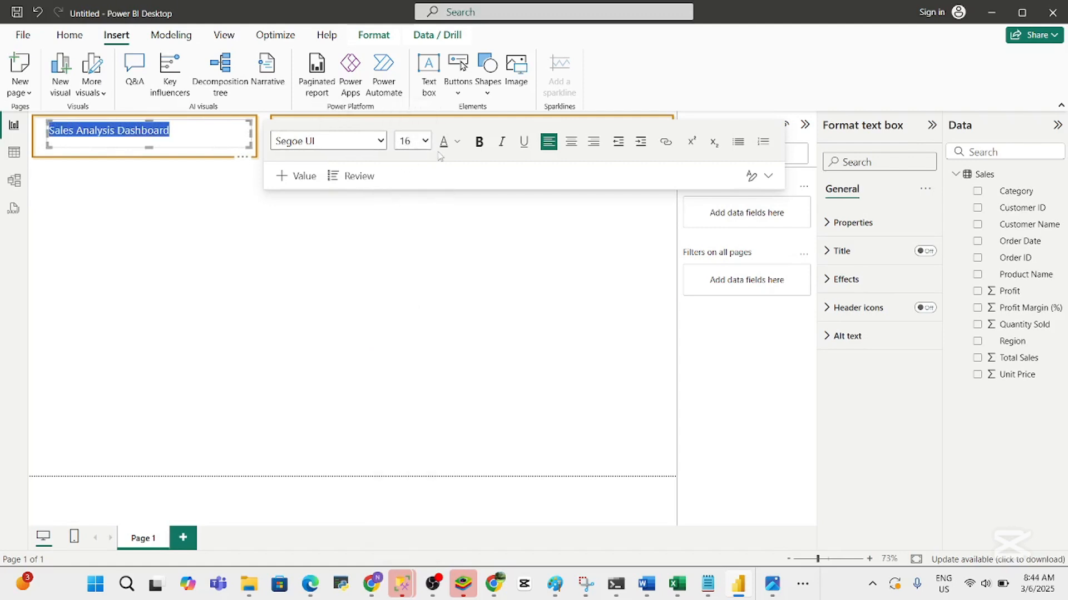
left_click(478, 143)
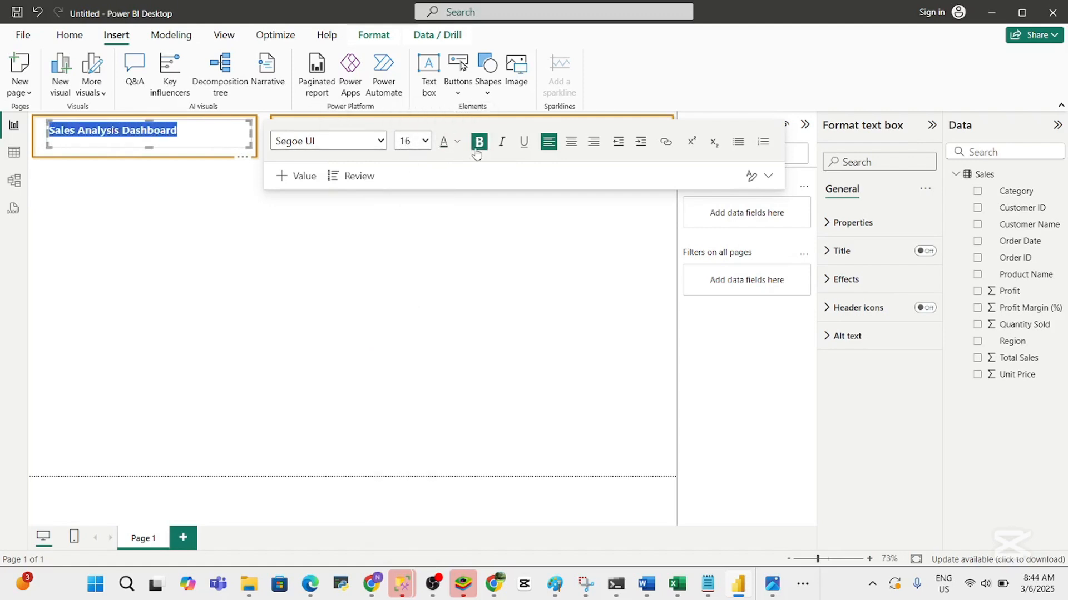
left_click(427, 143)
left_click(408, 414)
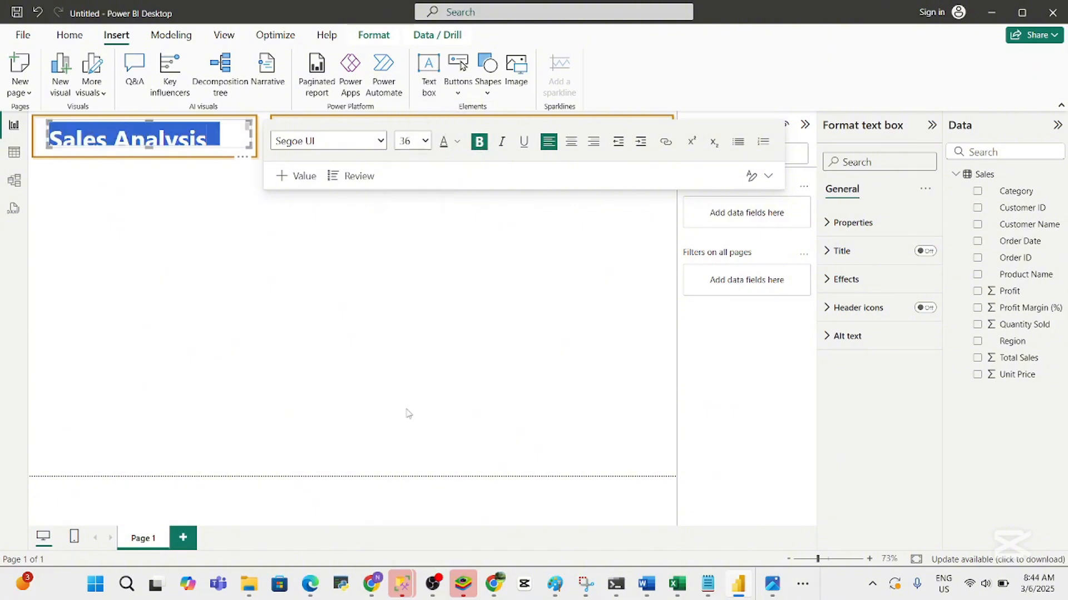
left_click(426, 143)
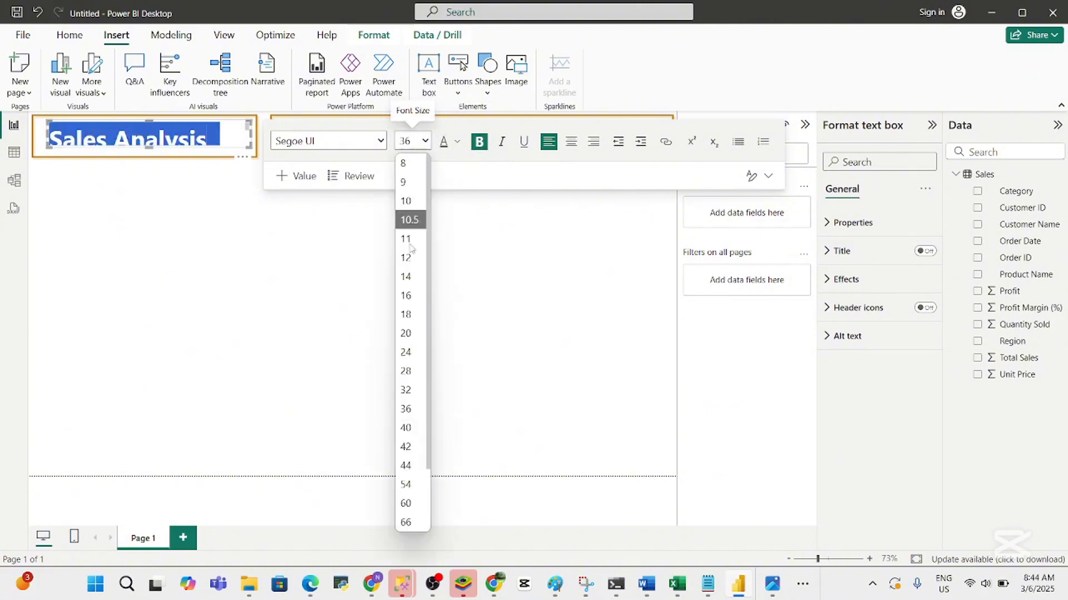
left_click(409, 351)
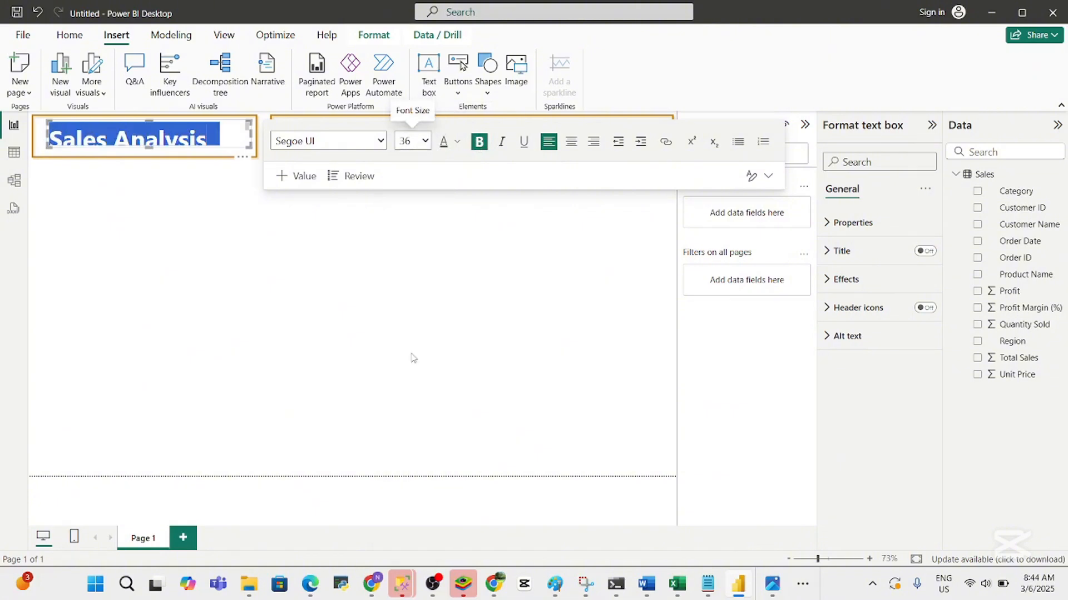
left_click(334, 304)
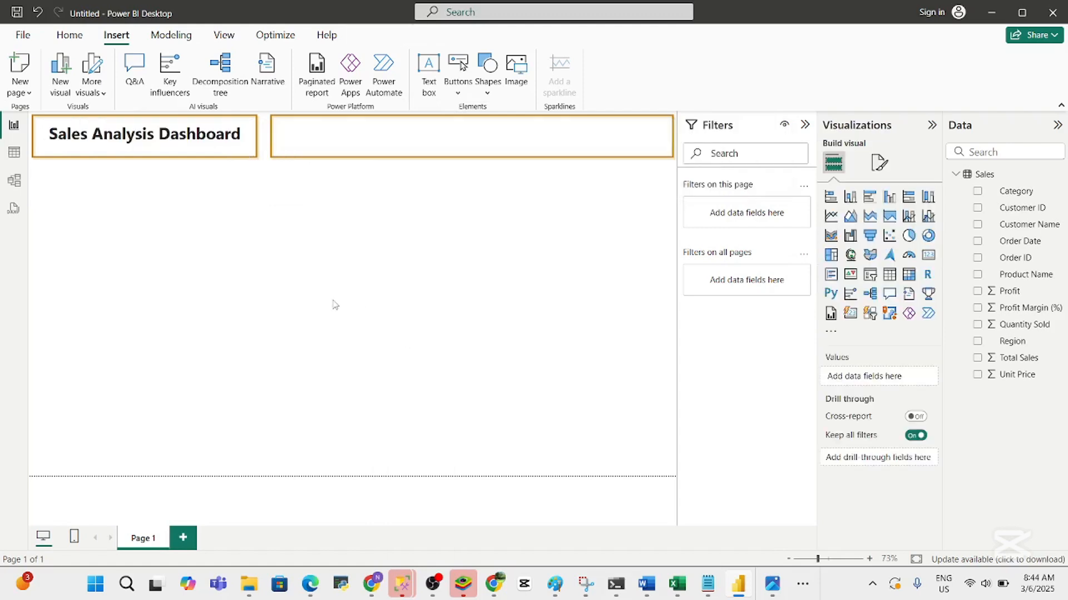
left_click(205, 140)
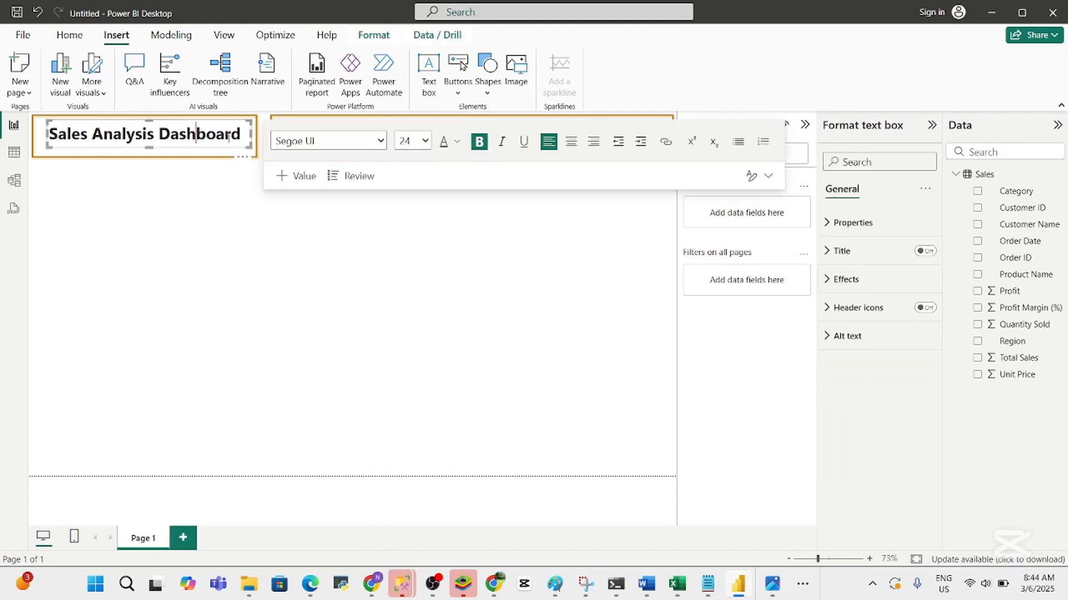
left_click(116, 218)
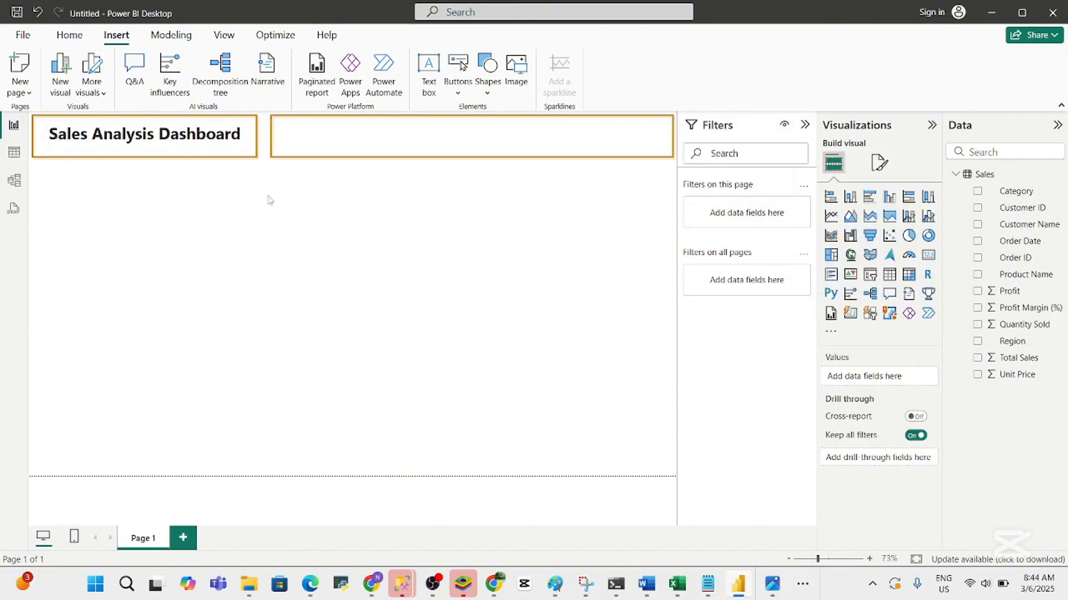
left_click(236, 137)
left_click(162, 206)
Duplicate the wide banner frame and reshape the copy into a tall, narrow frame under the title, reaching almost to the page's lower edge
left_click(303, 155)
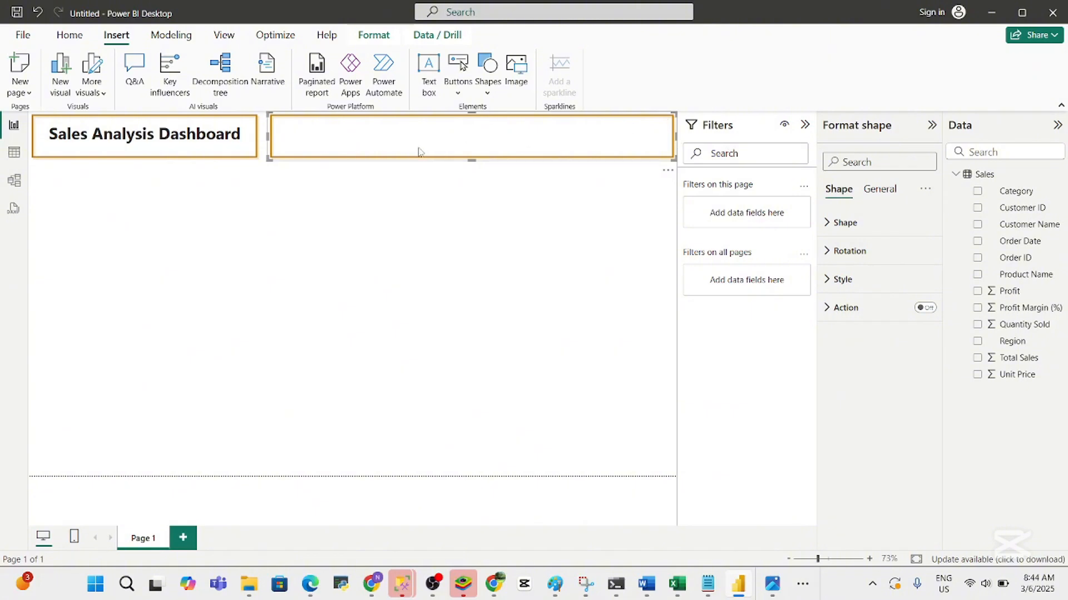
key("ctrl+v")
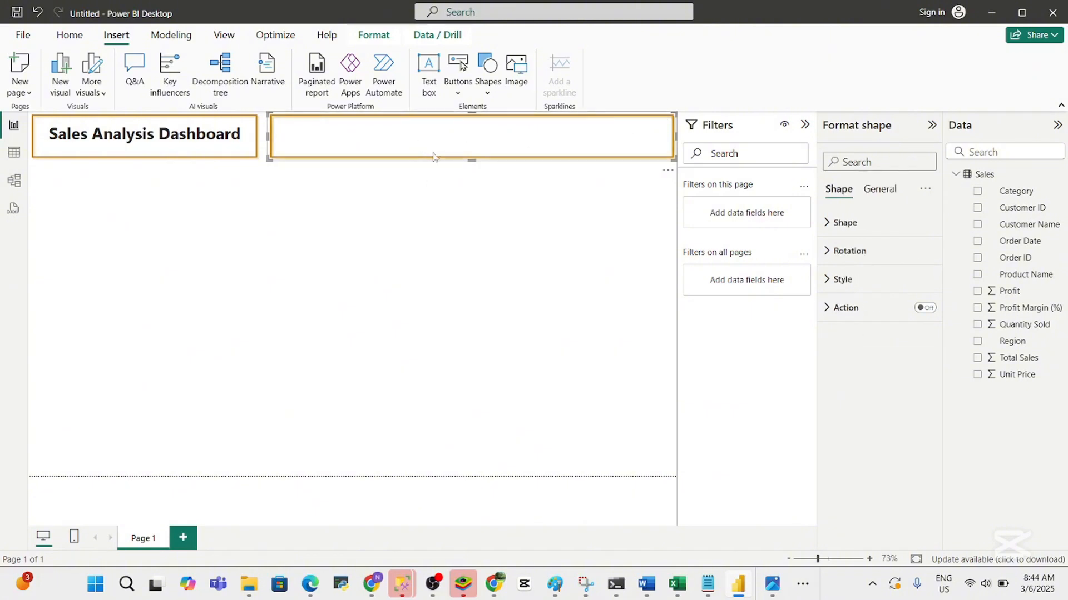
left_click_drag(424, 151, 202, 211)
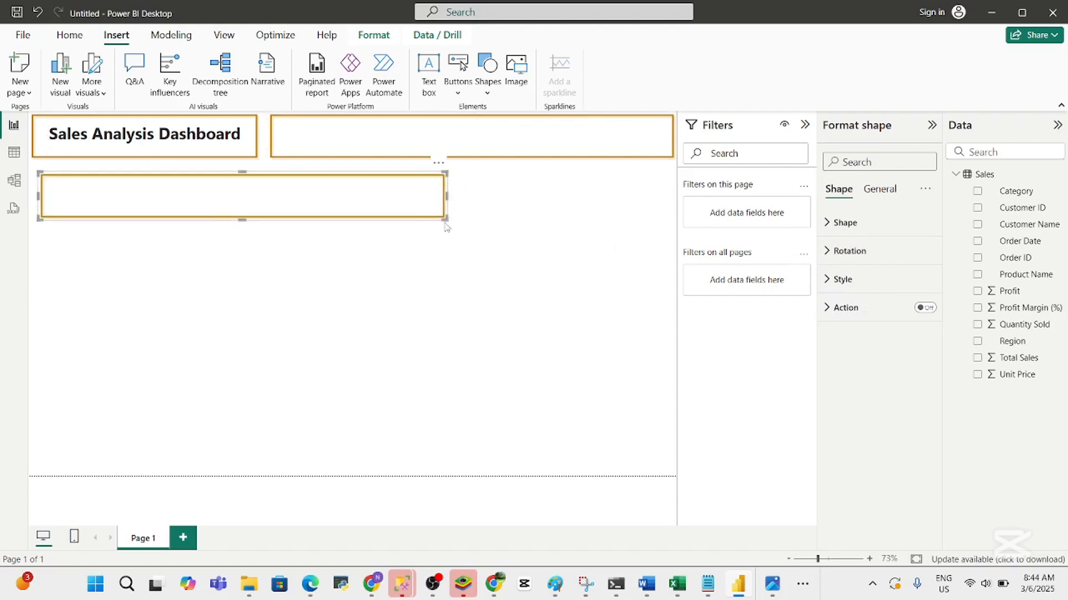
left_click_drag(445, 217, 100, 468)
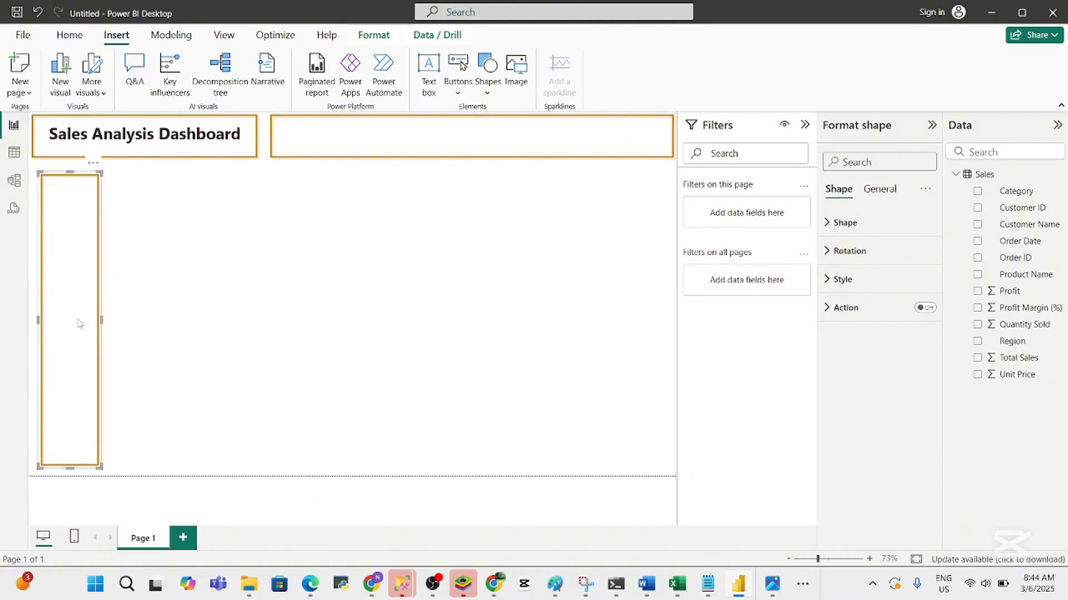
mouse_move(77, 324)
left_mouse_down()
mouse_move(69, 326)
mouse_move(69, 311)
left_mouse_up()
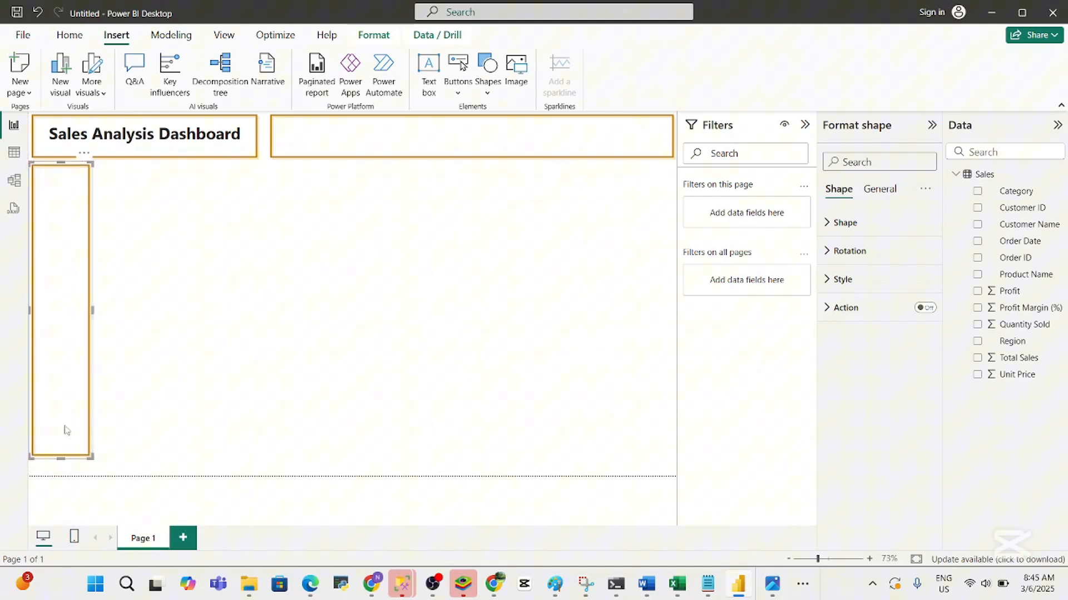
left_click(63, 465)
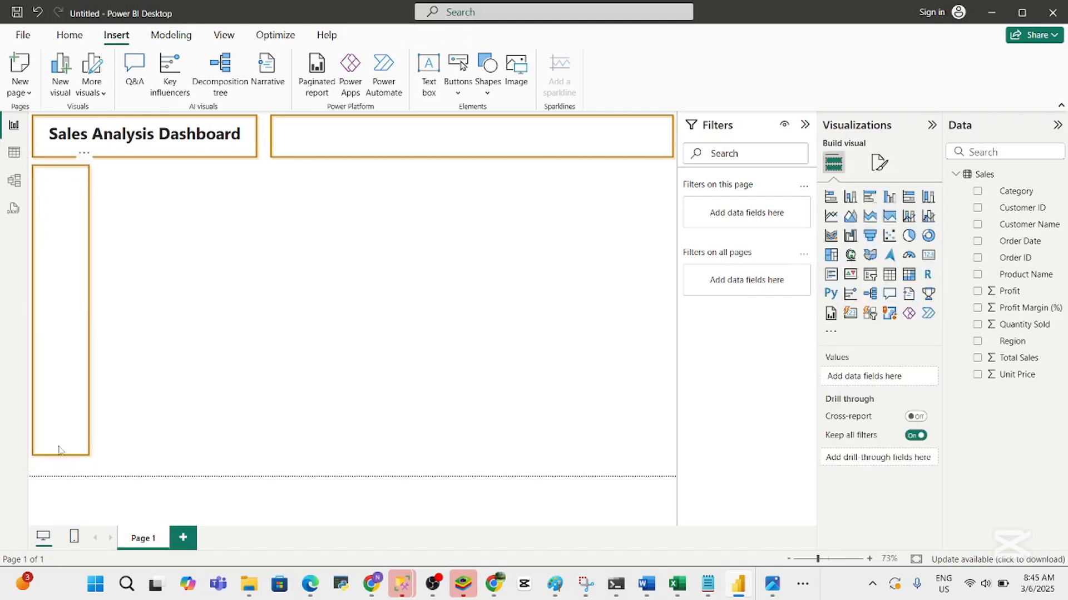
left_click(62, 453)
left_click_drag(61, 457, 61, 466)
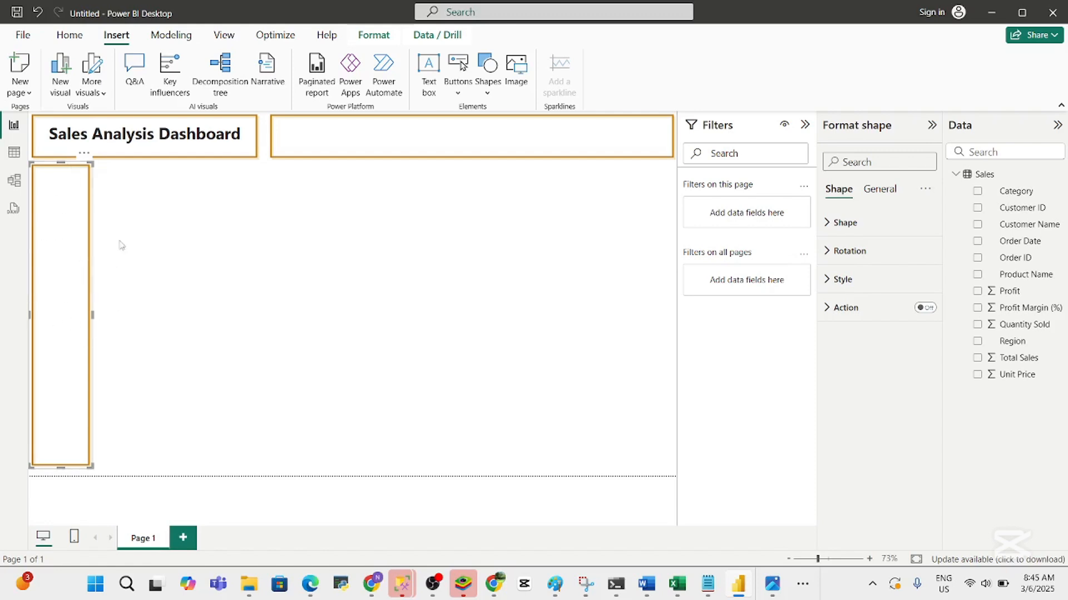
left_click(119, 261)
Duplicate the tall frame beside itself and resize the copy into a short card frame ending in line with the title frame
left_click(82, 261)
key("ctrl+c")
key("ctrl+v")
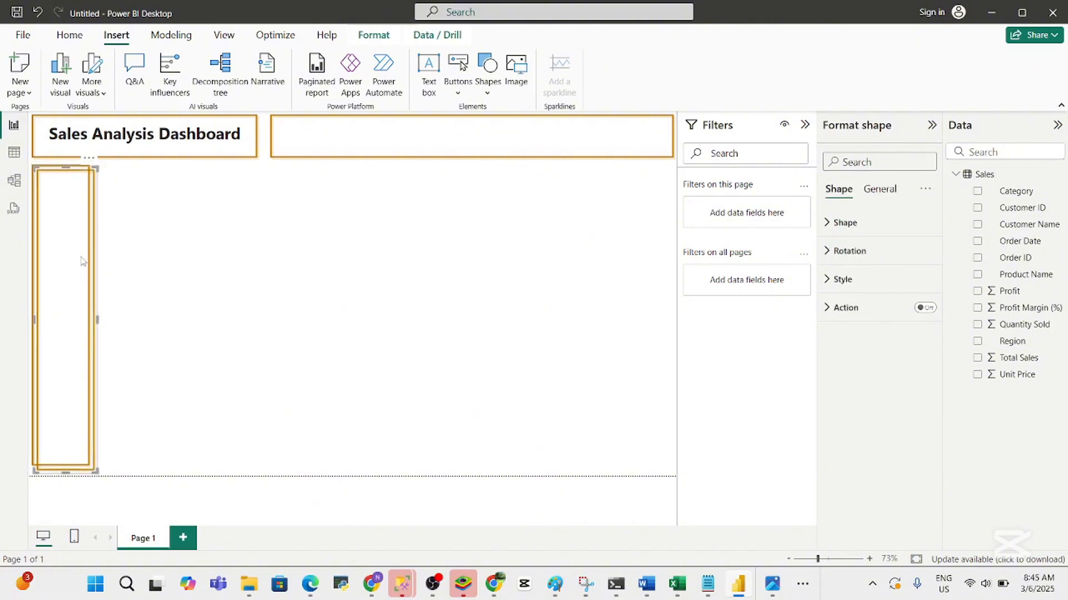
left_click_drag(83, 262, 155, 270)
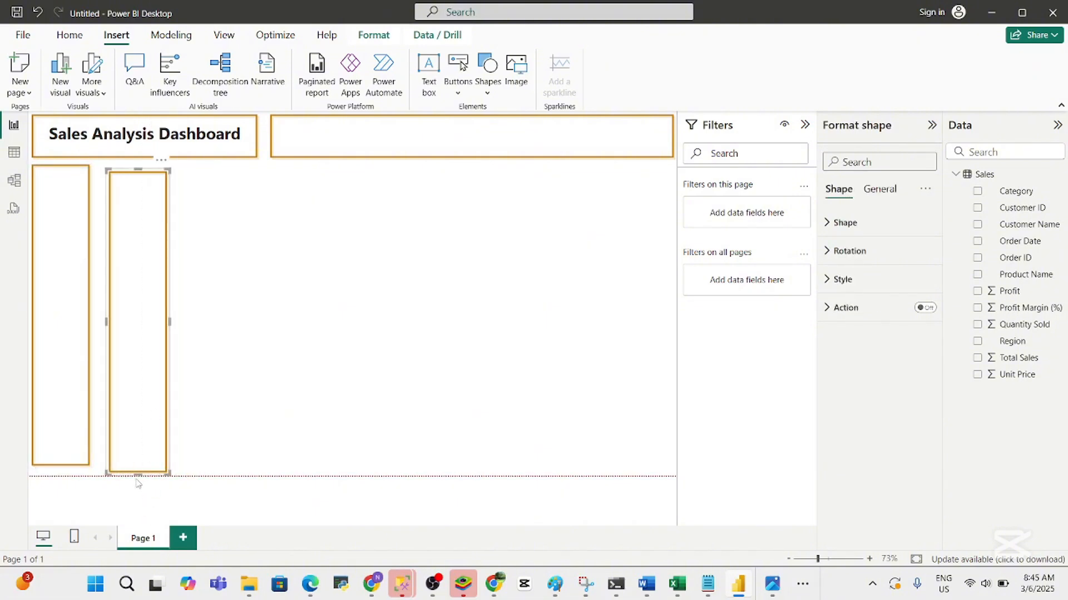
left_click_drag(137, 474, 165, 238)
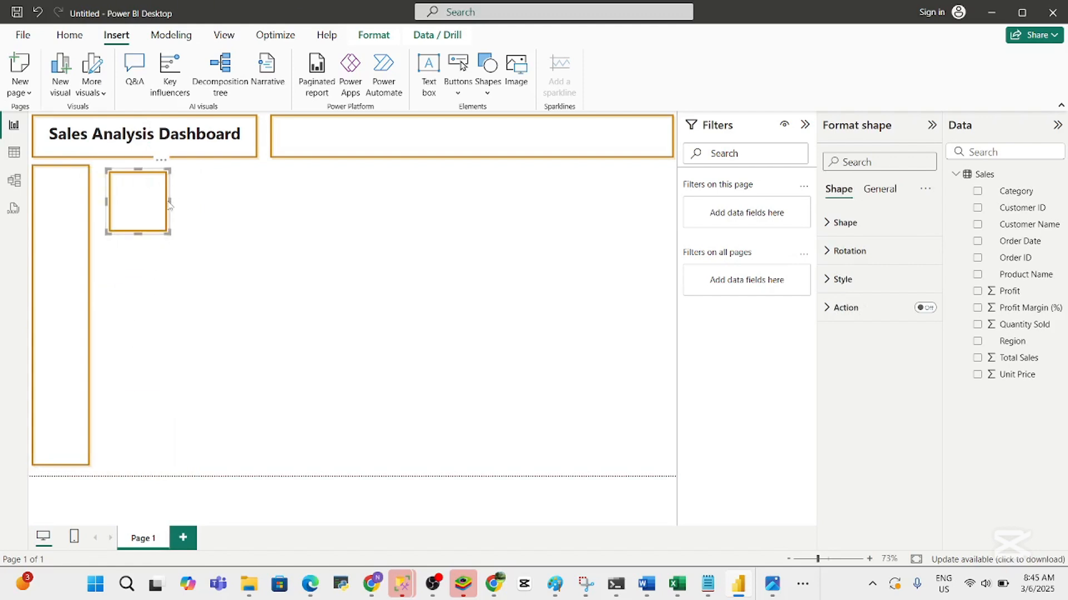
left_click_drag(169, 200, 256, 206)
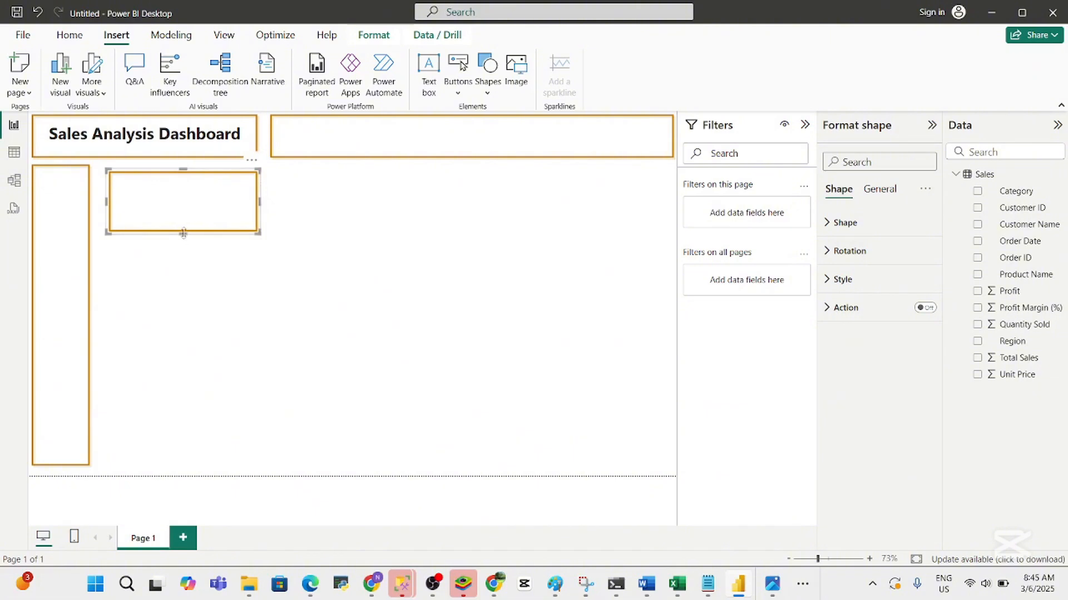
left_click_drag(183, 233, 183, 251)
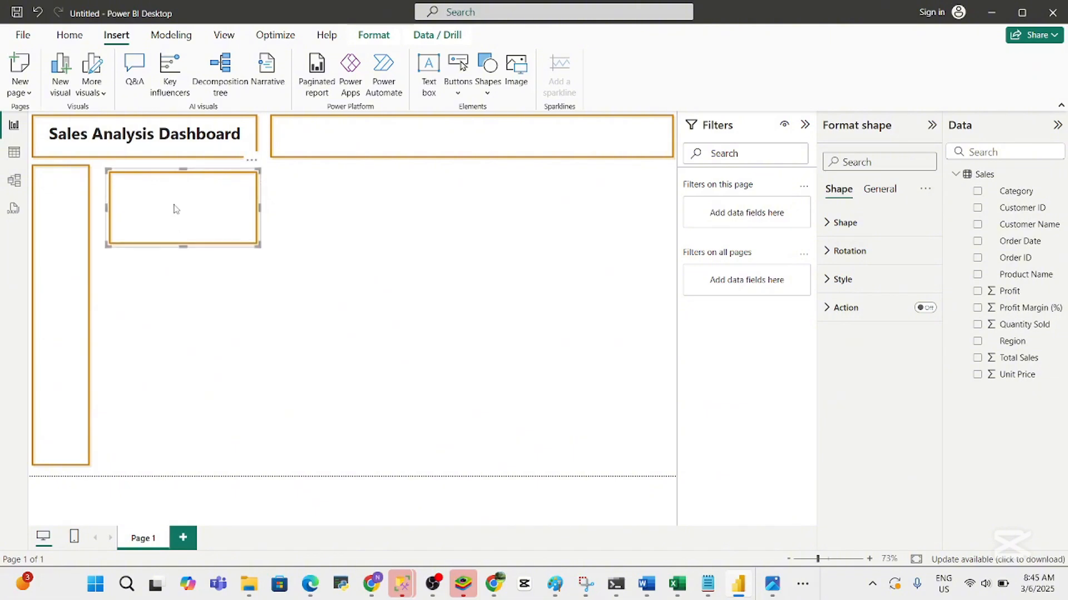
Duplicate the card frame twice and stack the two copies beneath it in a column
key("ctrl+c")
key("ctrl+v")
left_click_drag(175, 208, 173, 299)
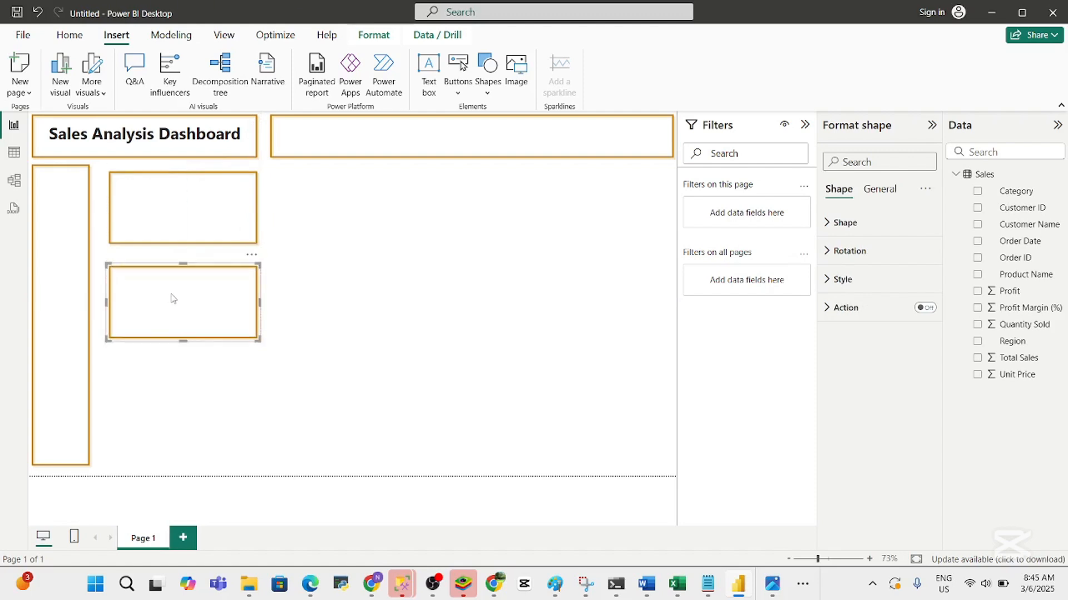
key("ctrl+v")
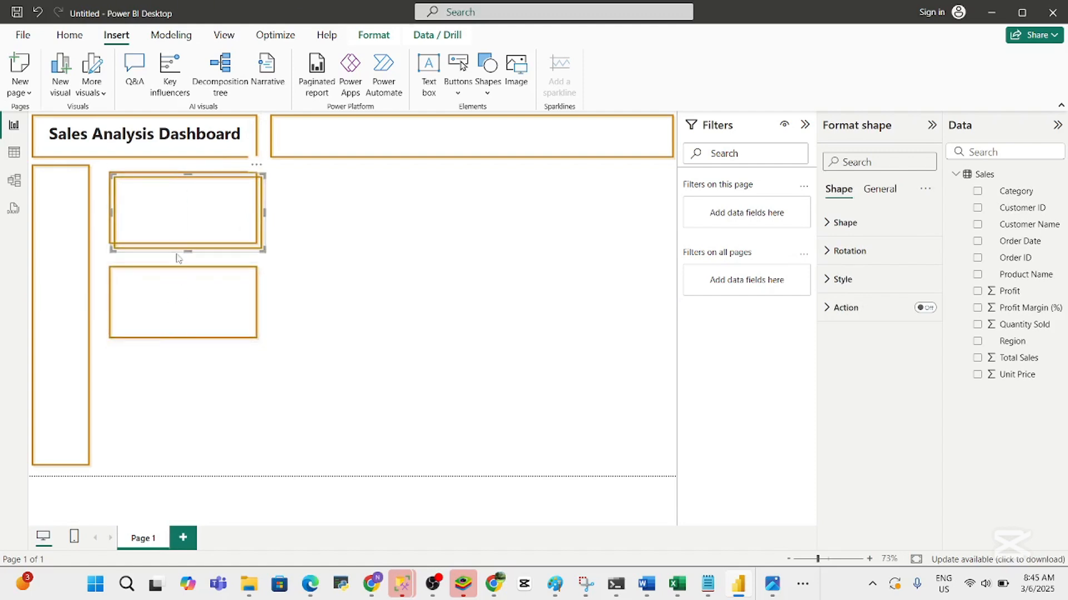
left_click_drag(174, 207, 172, 408)
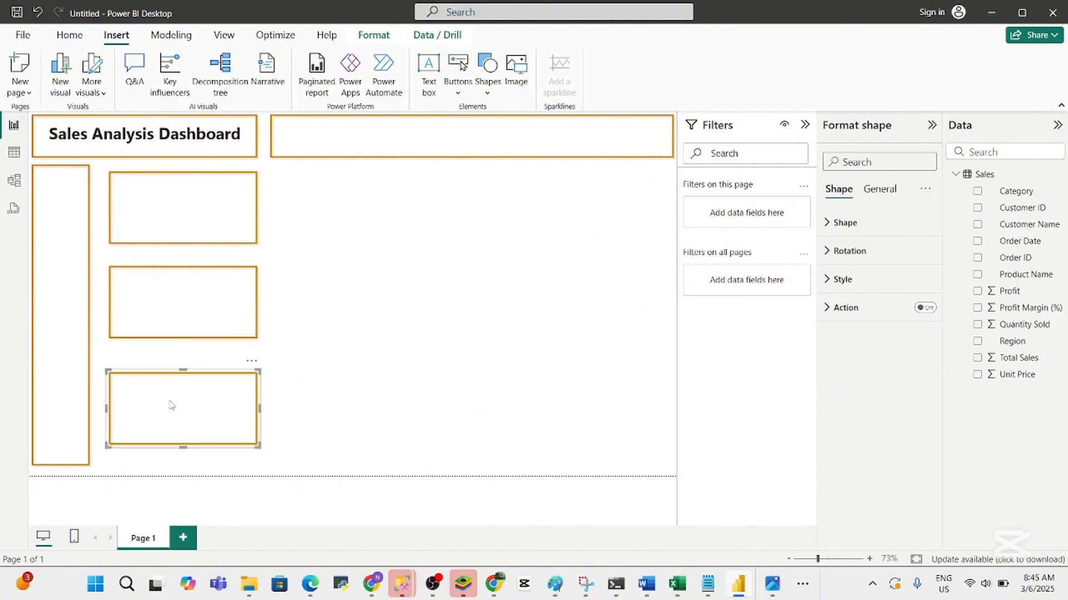
Extend the upper and middle card frames downward so only narrow gaps remain between the three stacked cards
left_click(172, 211)
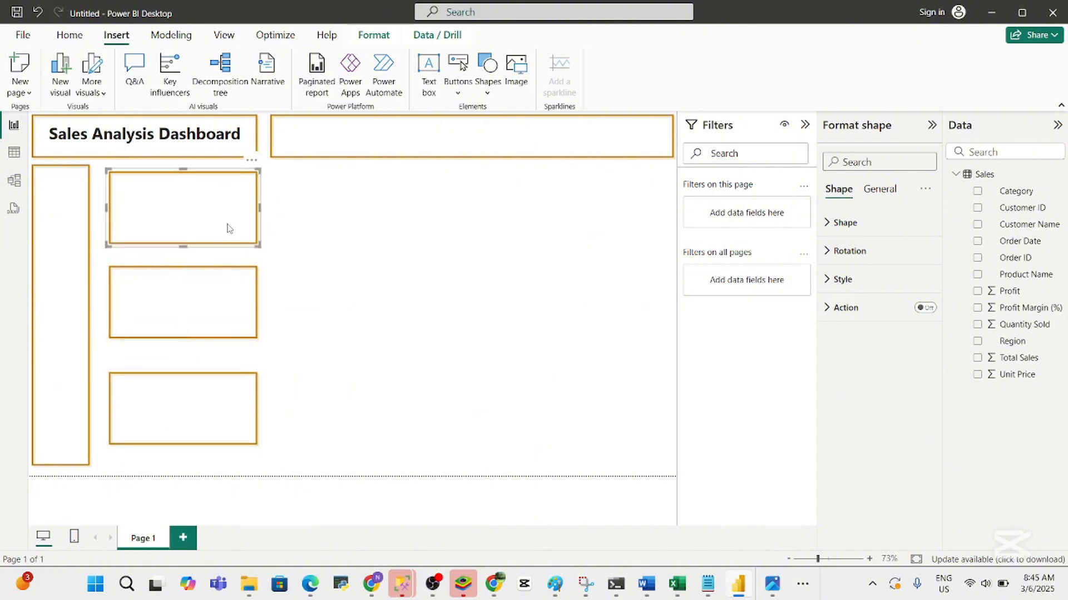
left_click(182, 251)
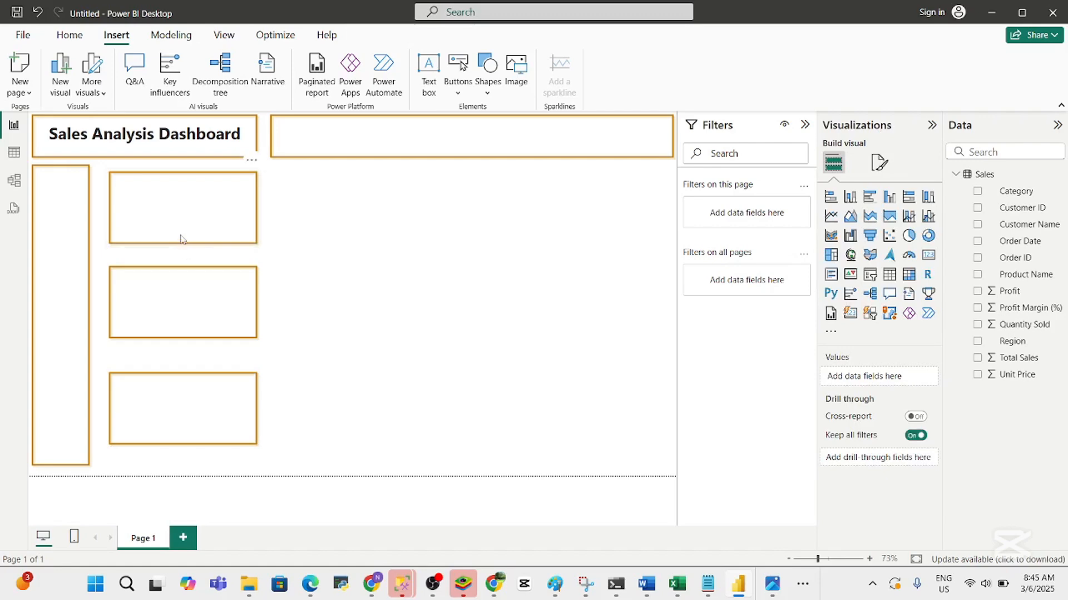
left_click(181, 243)
left_click_drag(182, 243, 181, 259)
left_click(183, 331)
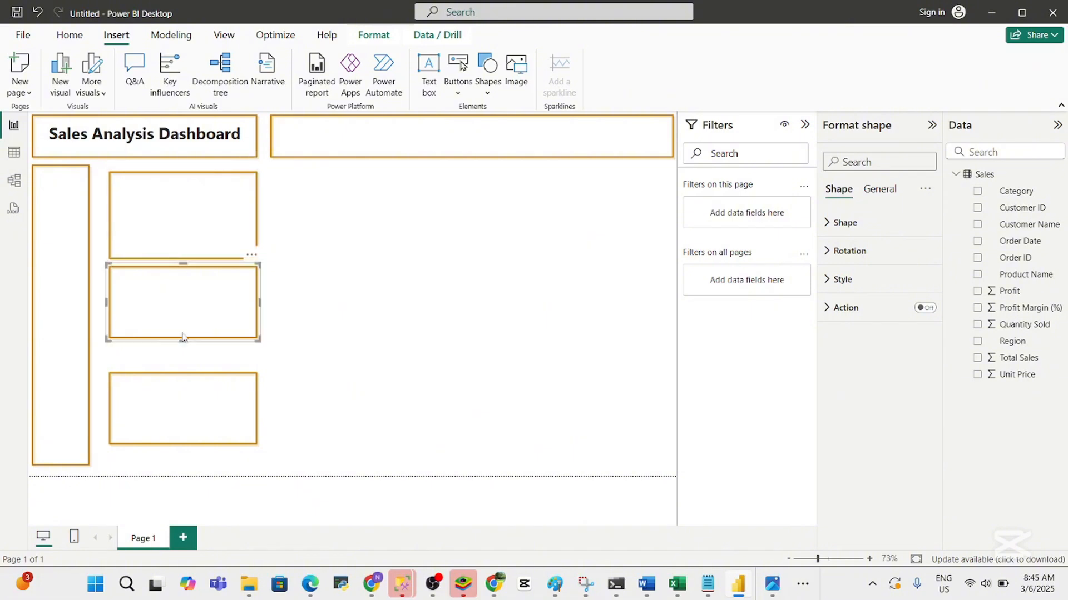
left_click_drag(182, 338, 184, 362)
Stretch the lowest card frame up towards the middle card and down to line up with the tall frame's lower edge
left_click(184, 407)
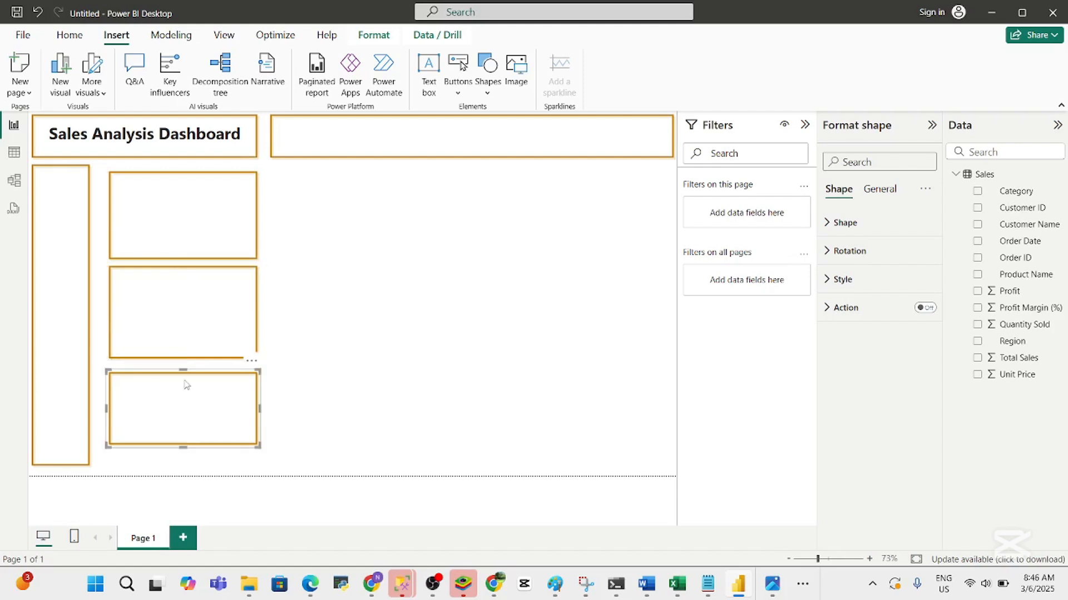
left_click(183, 369)
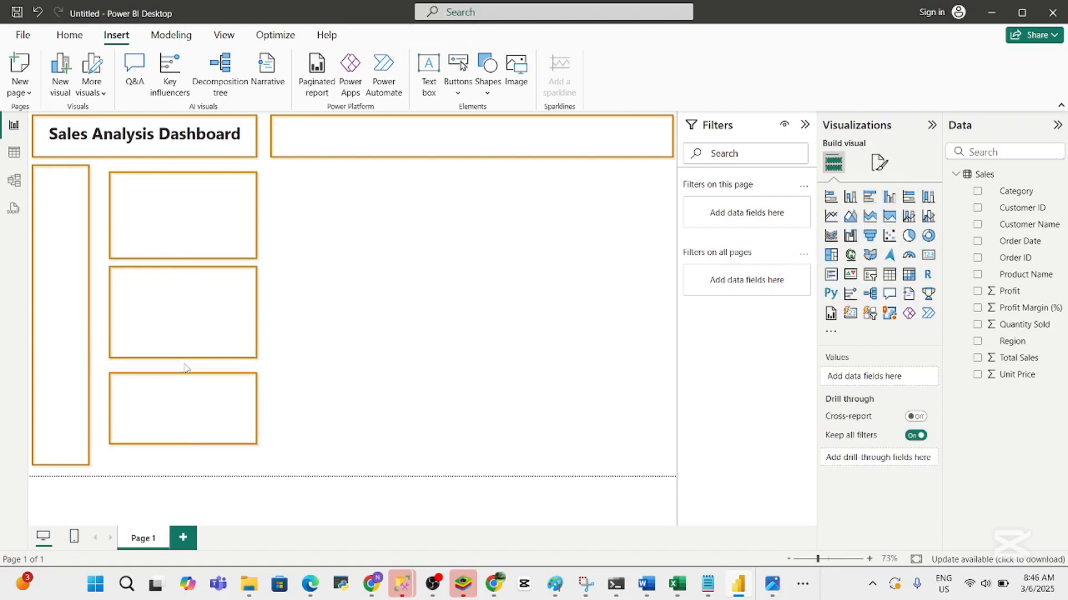
left_click(186, 380)
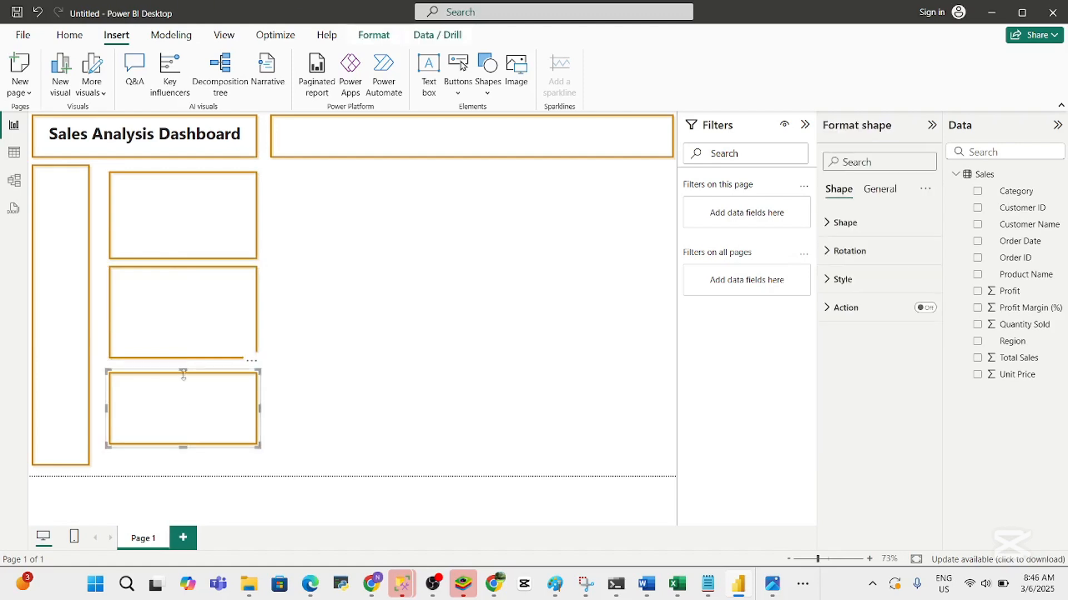
left_click_drag(181, 370, 184, 366)
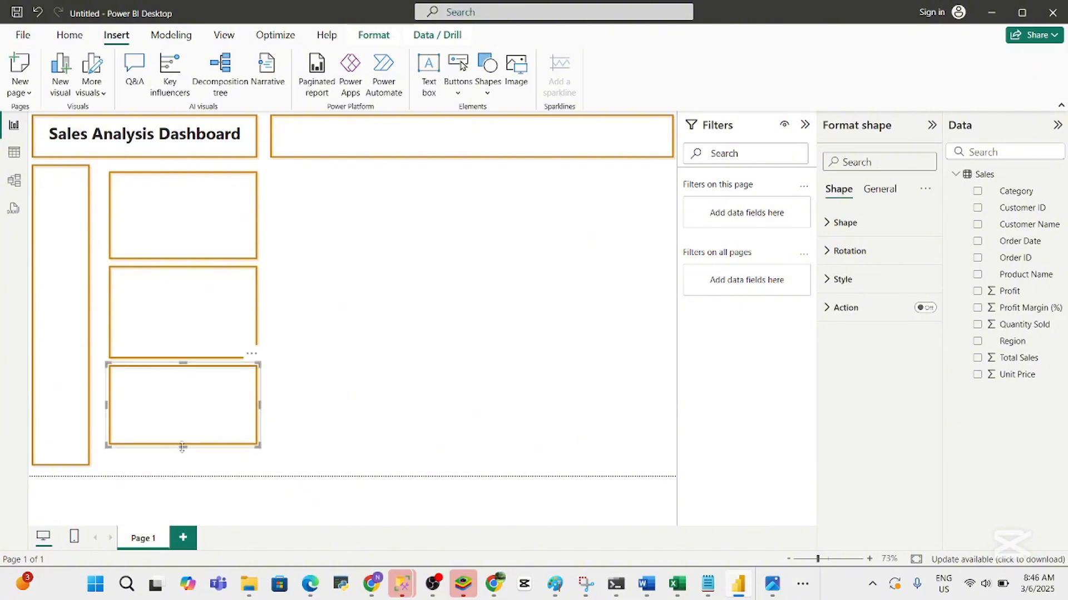
left_click_drag(182, 447, 183, 467)
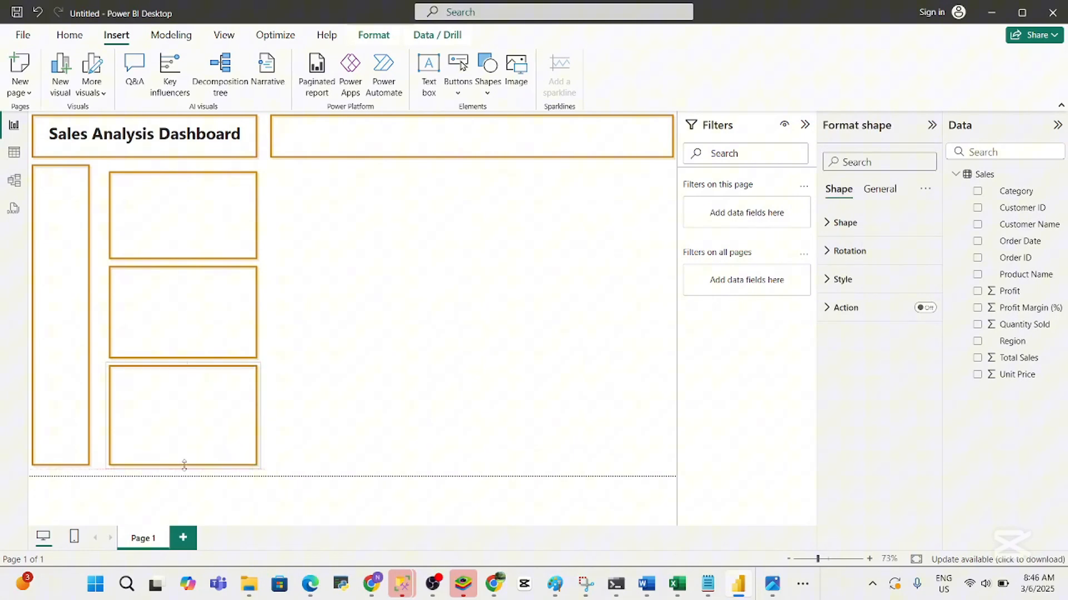
Duplicate the top card frame, place the copy under the wide banner frame and widen it to match the banner's width
left_click(262, 223)
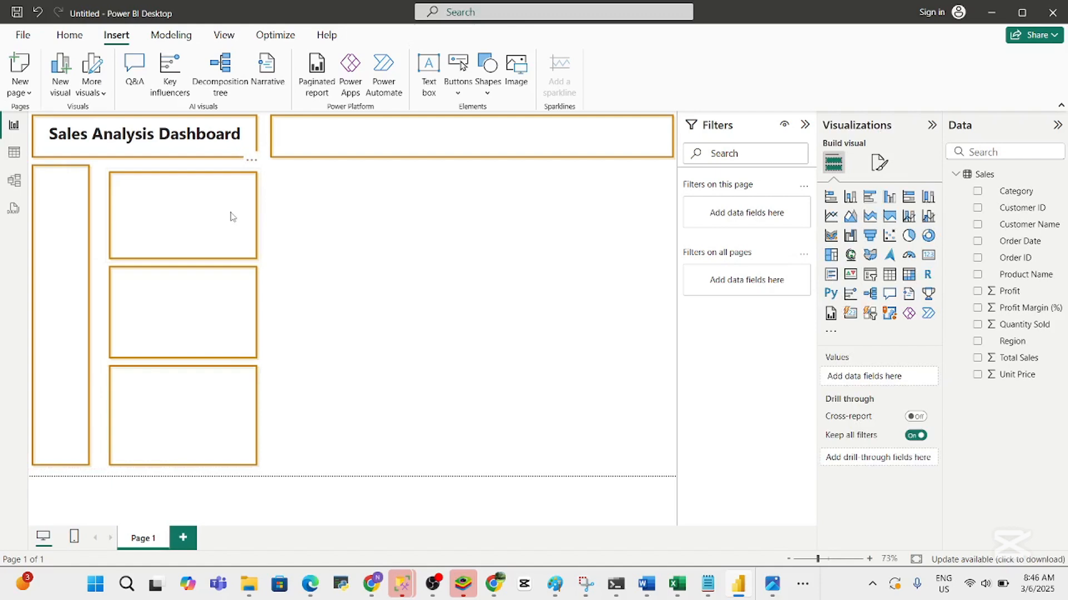
left_click(233, 217)
key("ctrl+c")
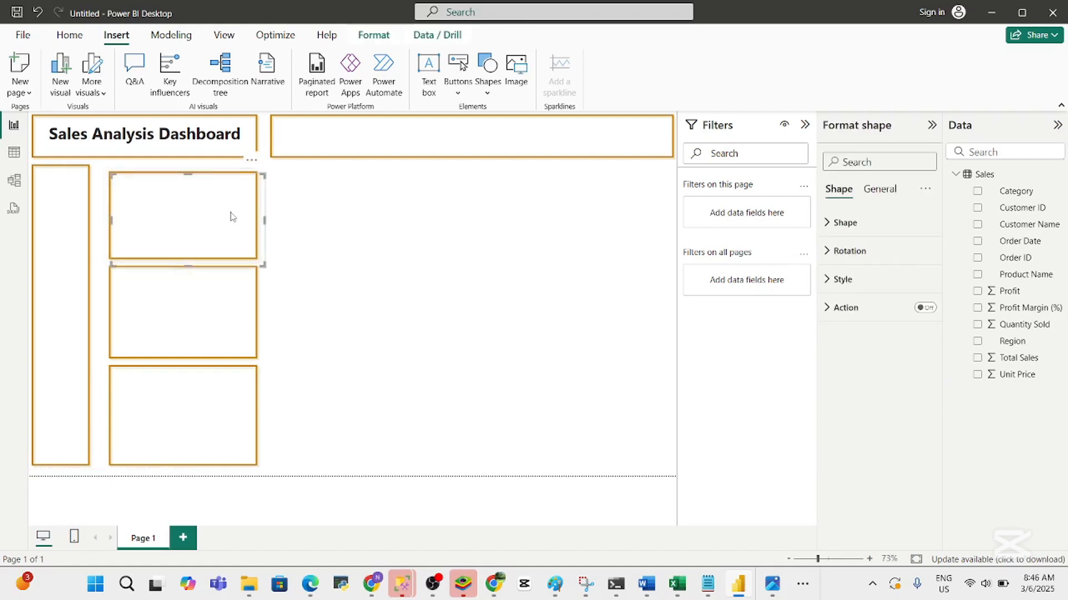
key("ctrl+v")
left_click_drag(232, 217, 391, 212)
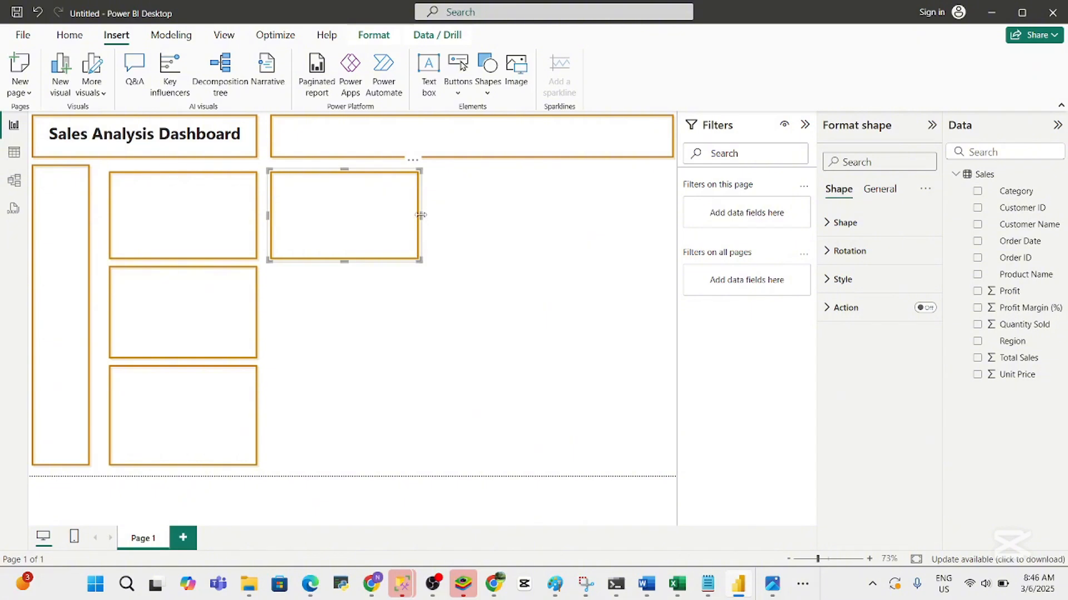
left_click_drag(421, 215, 672, 247)
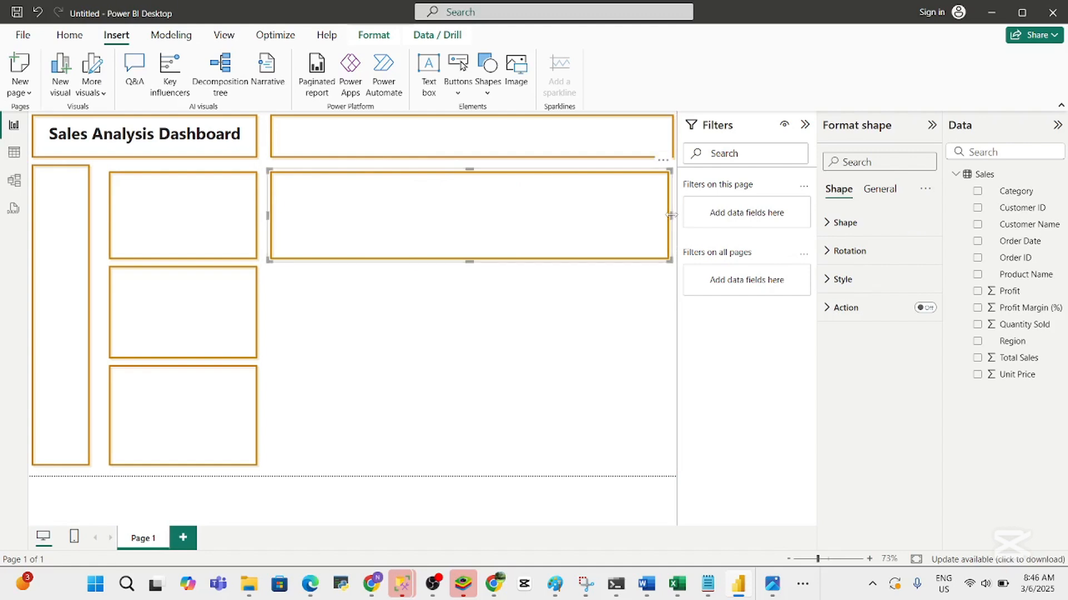
left_click_drag(671, 217, 678, 217)
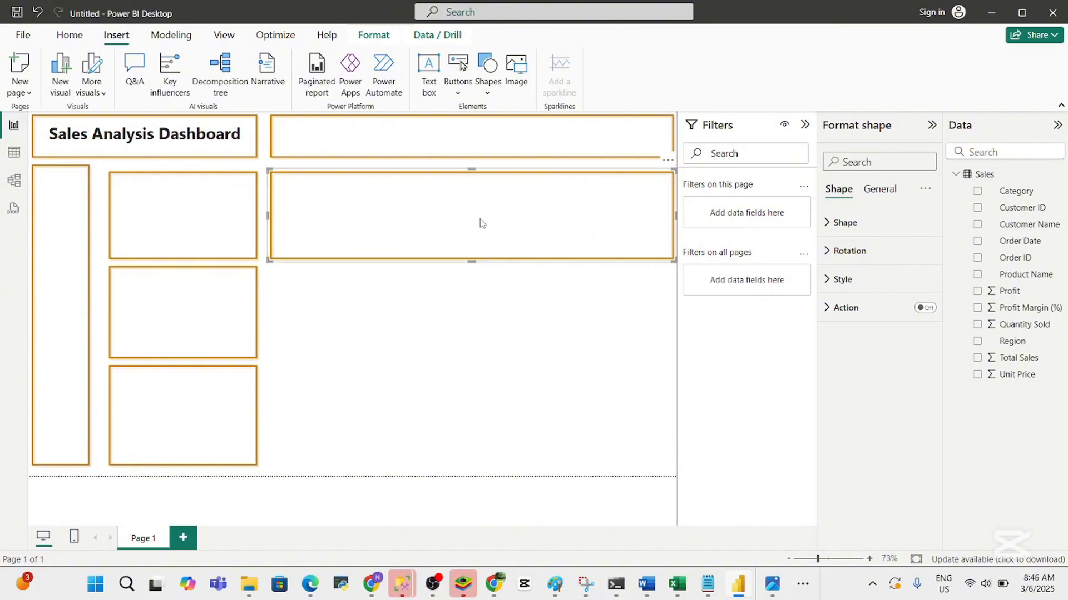
Stack two copies of the wide chart frame beneath it and extend the lowest one to the tall frame's lower edge
key("ctrl+c")
key("ctrl+v")
left_click_drag(482, 222, 480, 314)
left_click(477, 413)
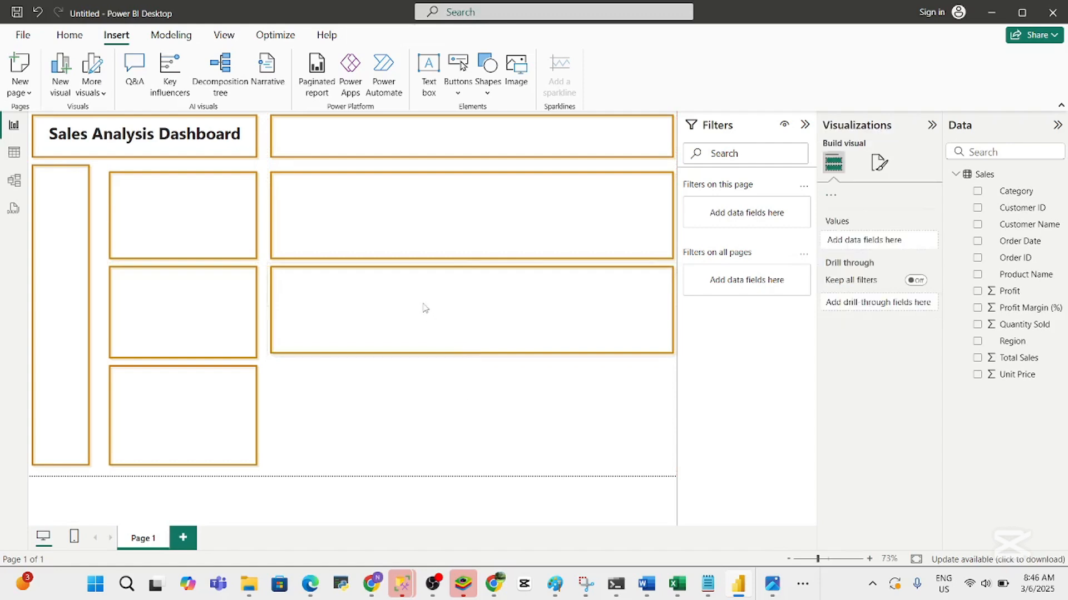
left_click(425, 308)
left_click_drag(425, 308, 446, 406)
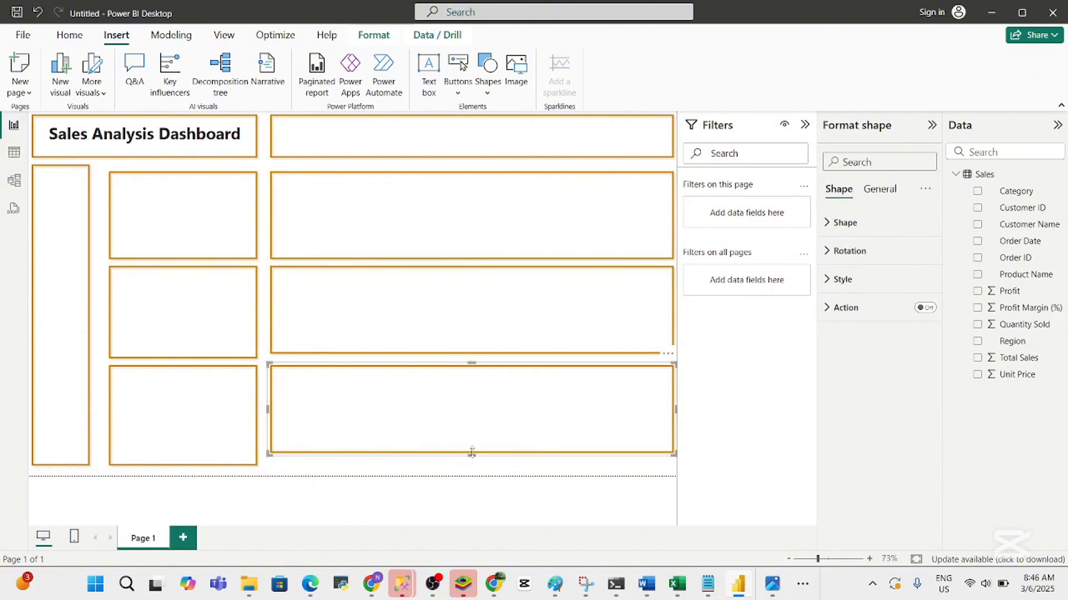
left_click_drag(472, 451, 481, 470)
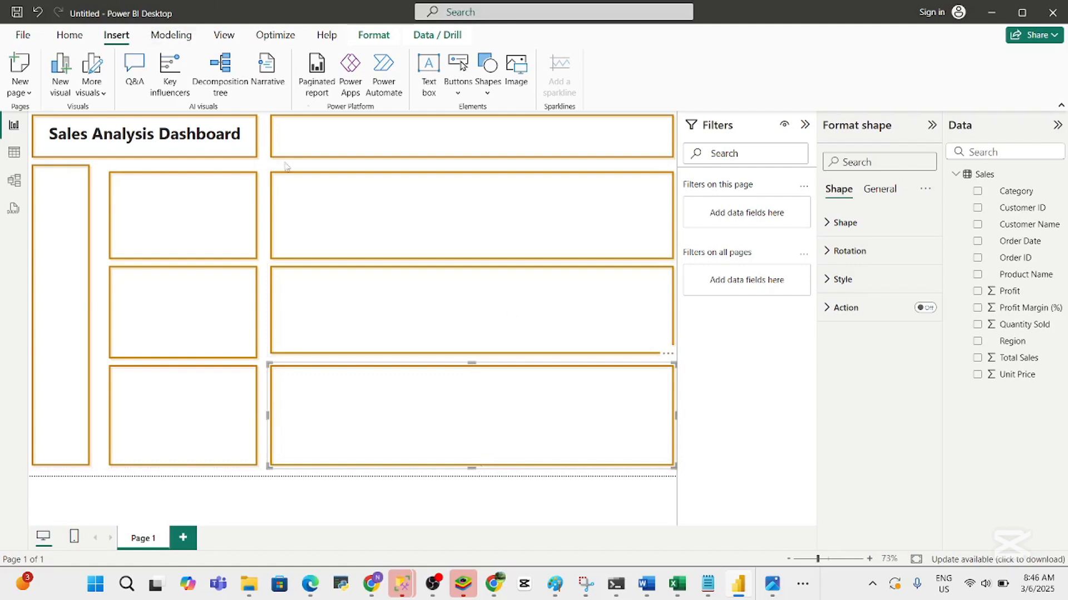
Select everything on the page and try several accessible report themes and the dark Power BI theme with blue frame outlines
key("ctrl+a")
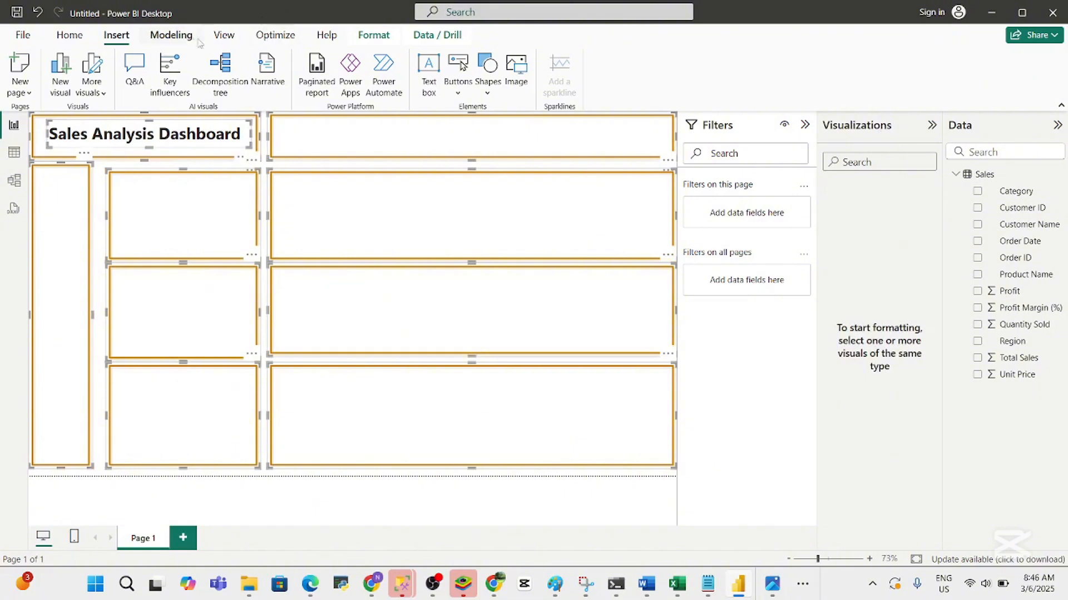
left_click(171, 34)
left_click(224, 36)
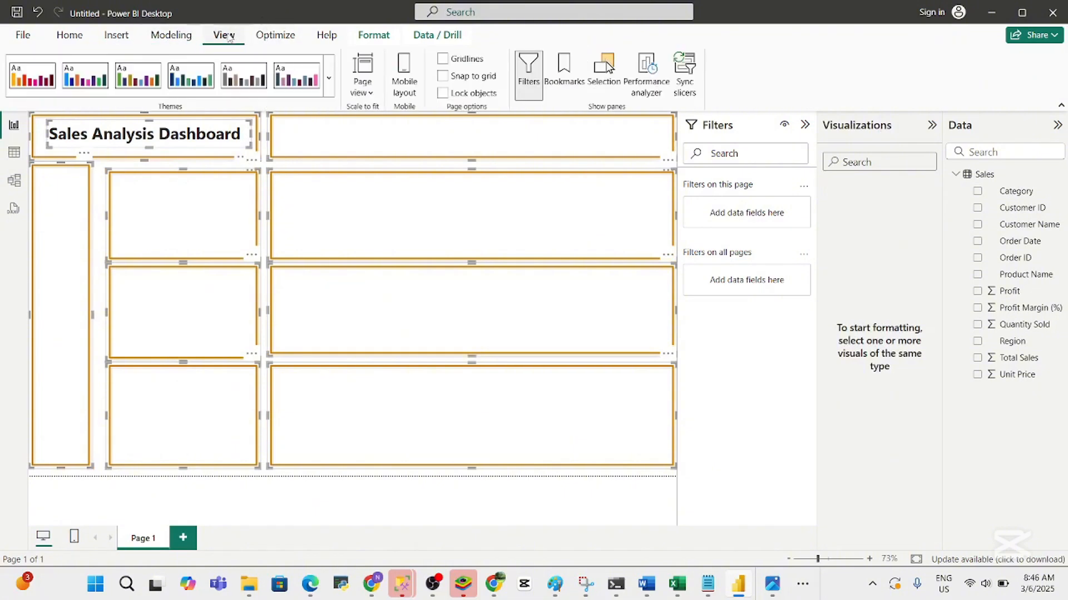
left_click(88, 73)
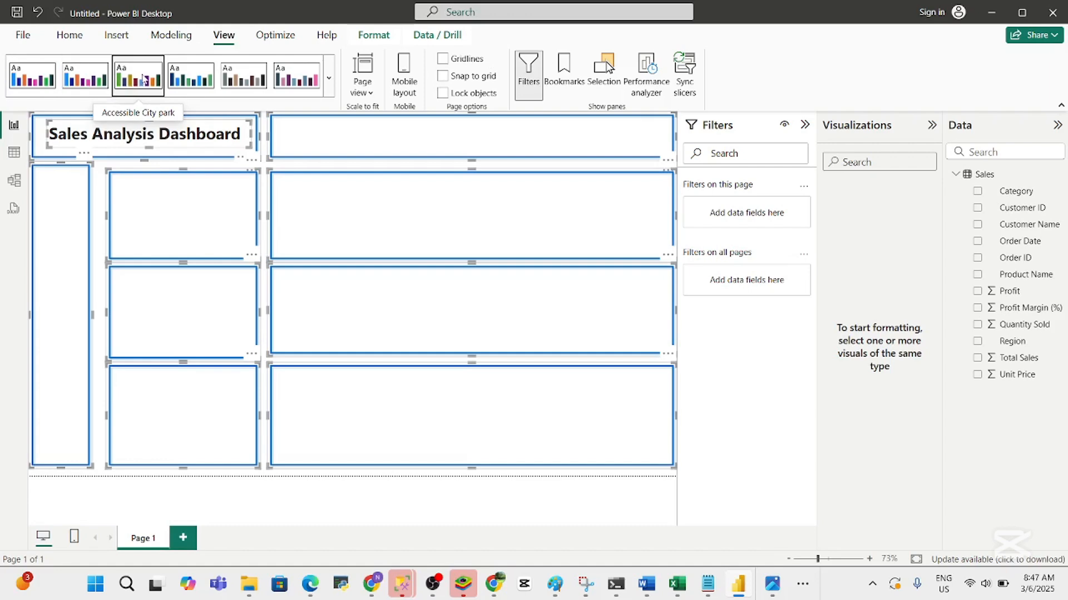
left_click(185, 84)
left_click(243, 84)
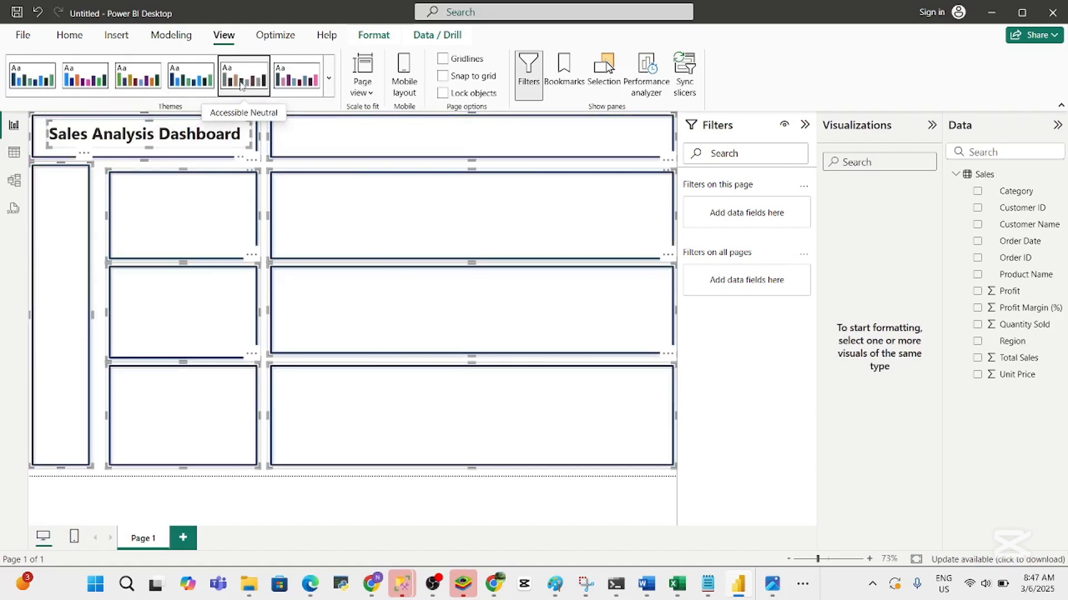
left_click(298, 84)
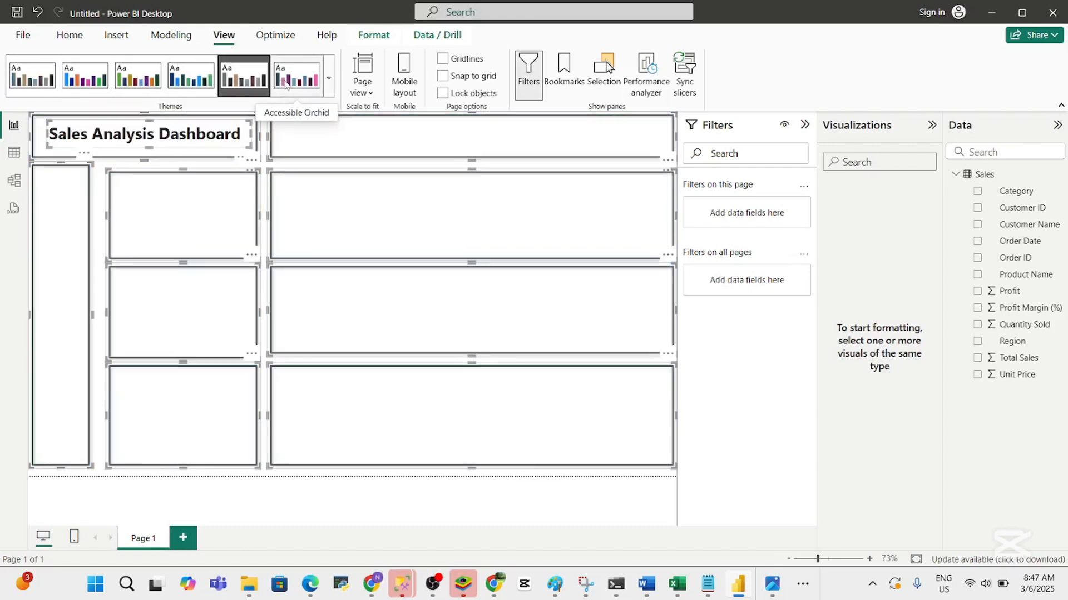
left_click(330, 84)
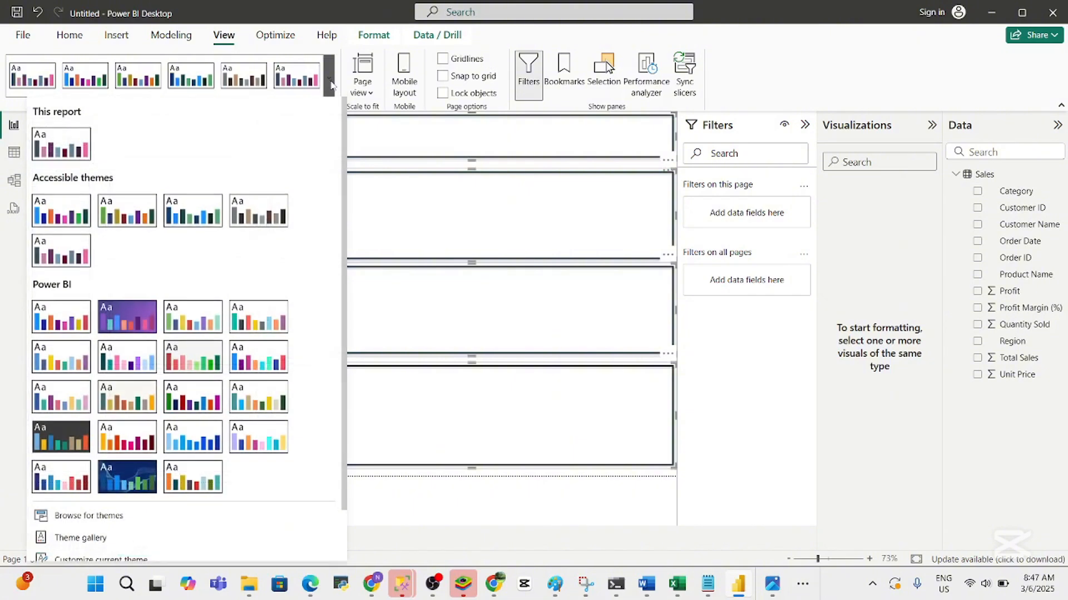
left_click(63, 432)
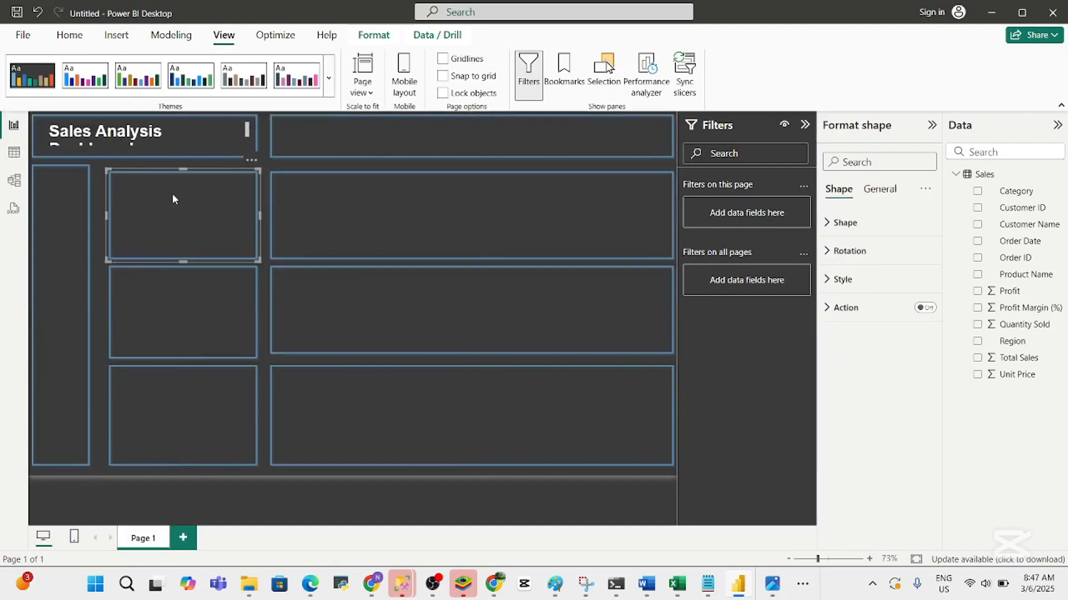
Set the font size of the "Sales Analysis Dashboard" title to 20
left_click(167, 140)
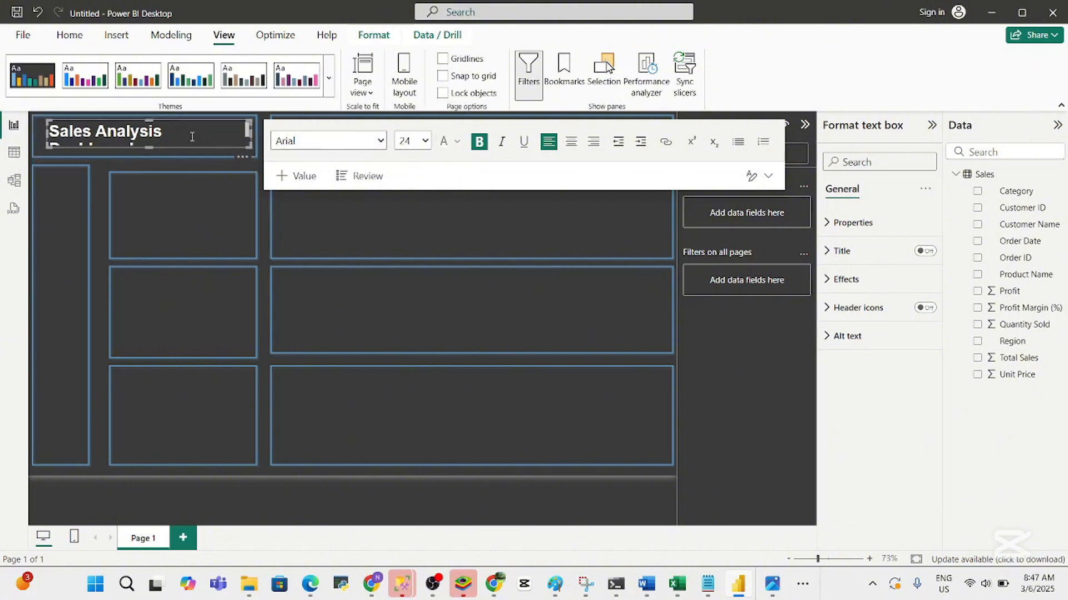
left_click(425, 143)
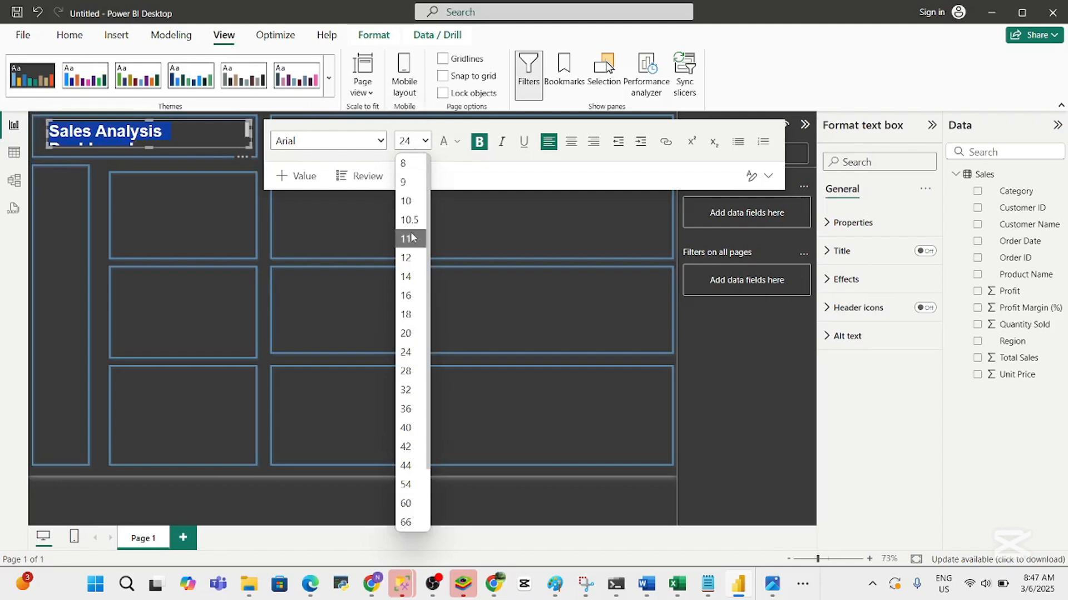
left_click(406, 334)
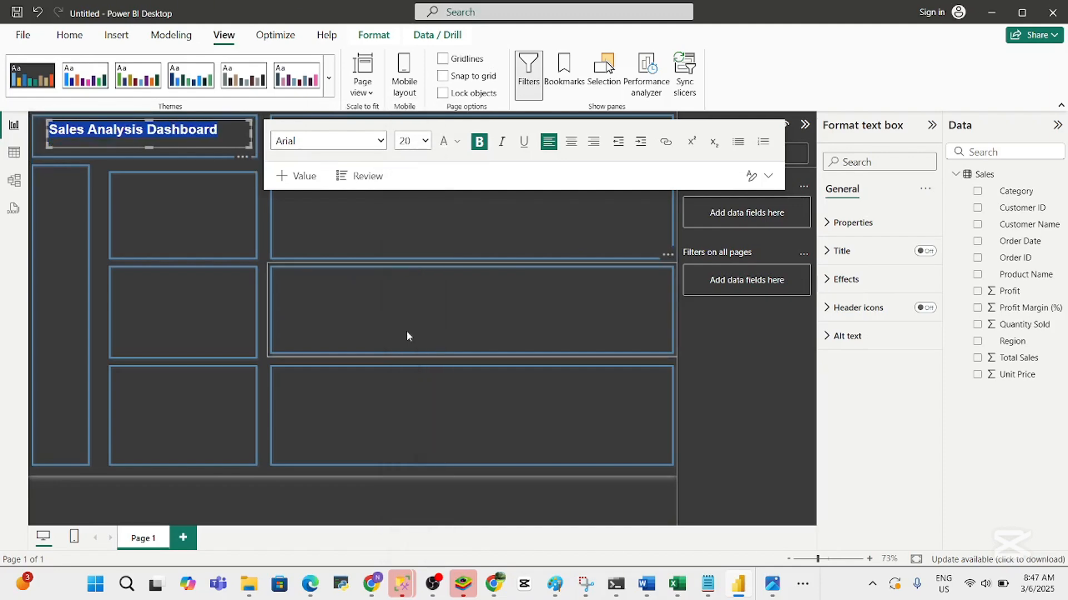
left_click(209, 216)
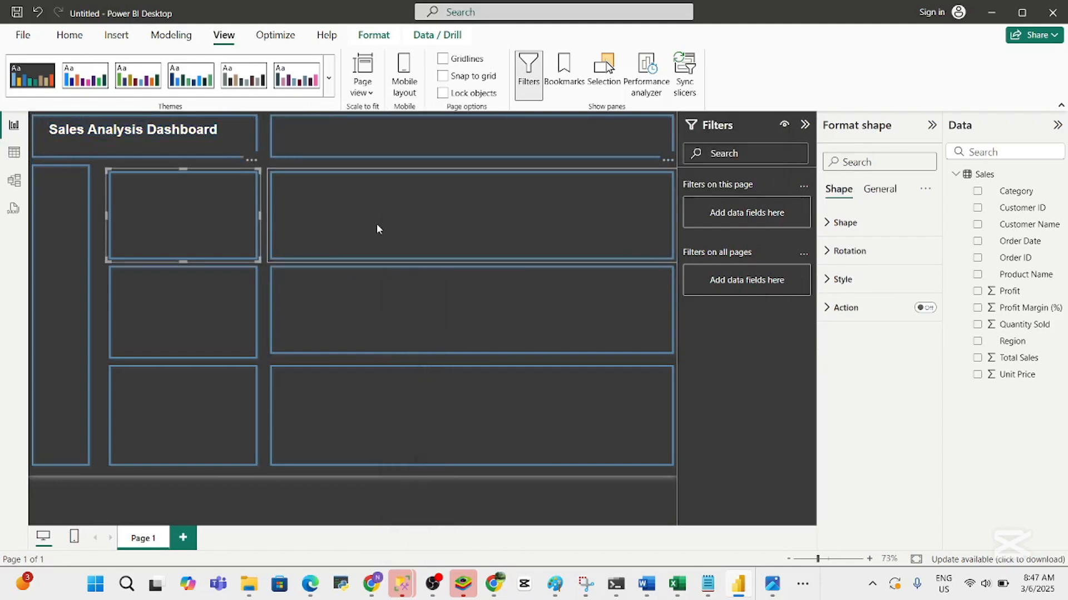
Try the green Accessible City park theme on the report and settle on the orange Solar theme
key("ctrl+a")
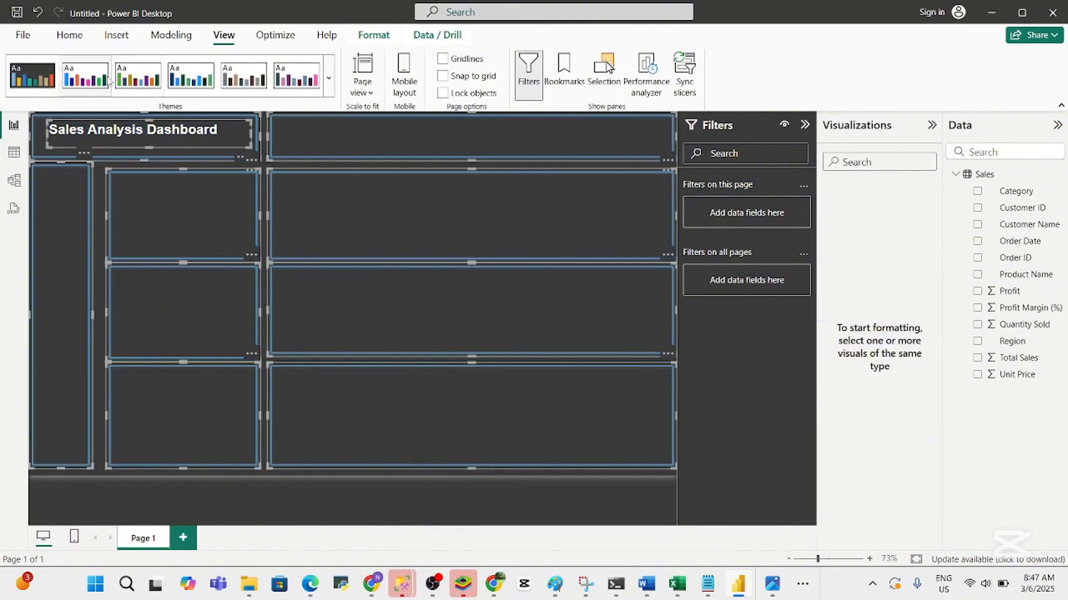
left_click(139, 83)
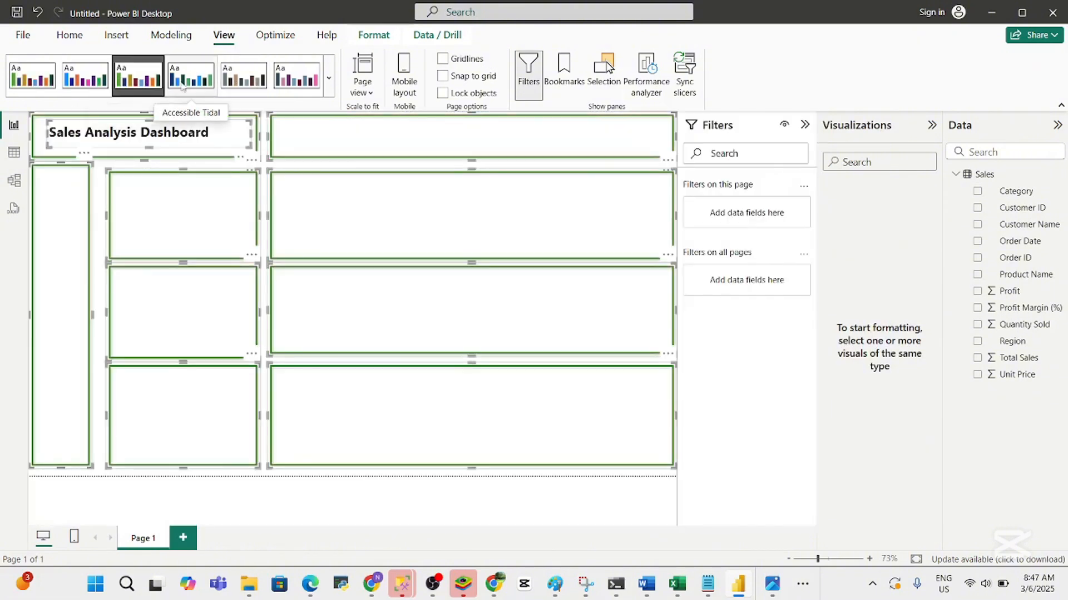
left_click(328, 82)
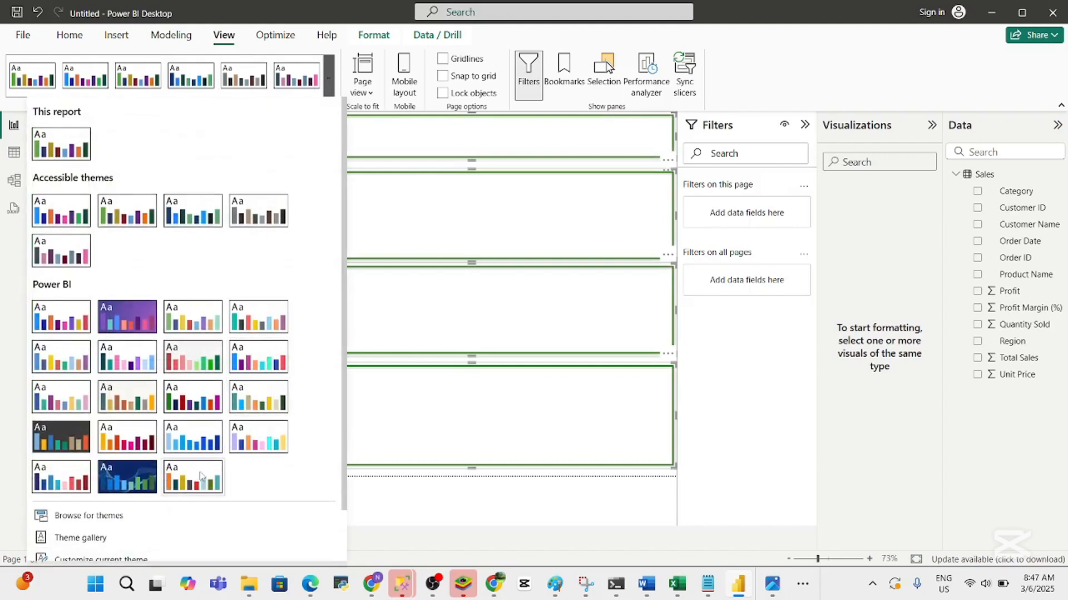
left_click(138, 441)
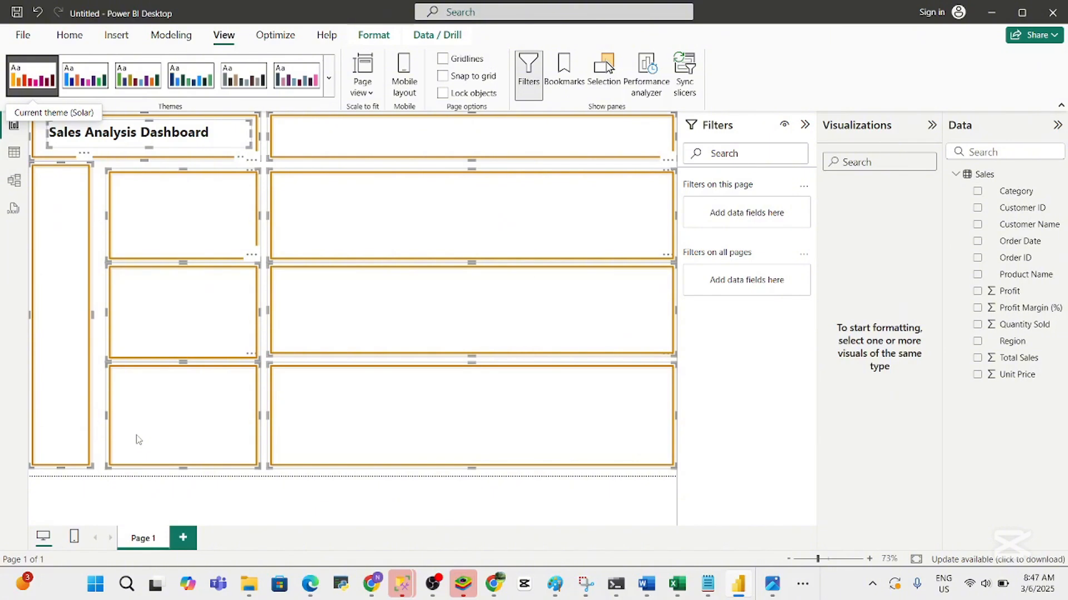
left_click(327, 313)
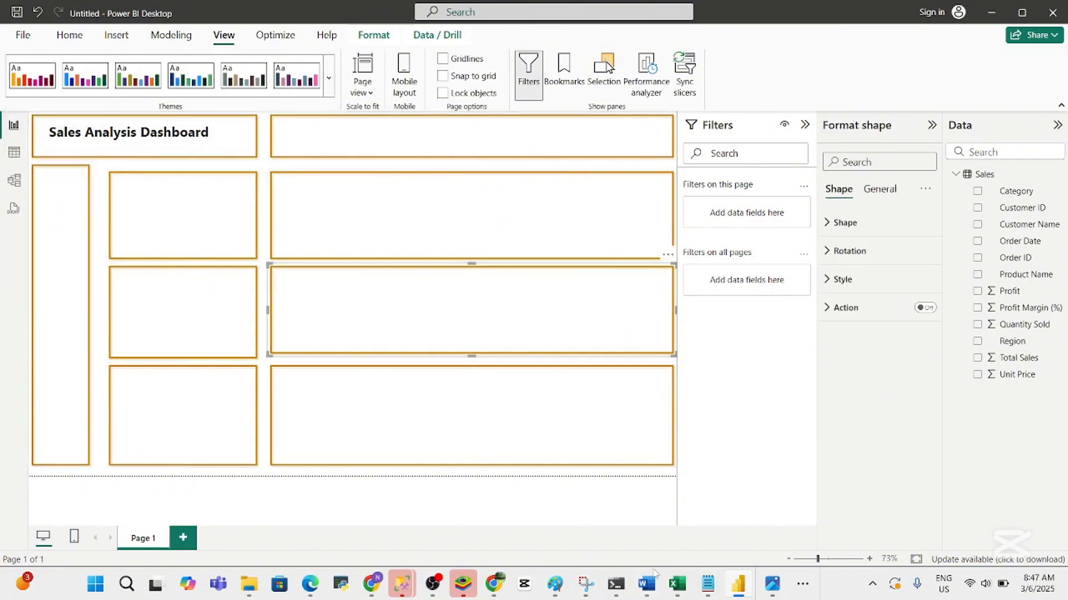
Bring up Word briefly, look over the Sales table's rows and return to the report page
left_click(648, 587)
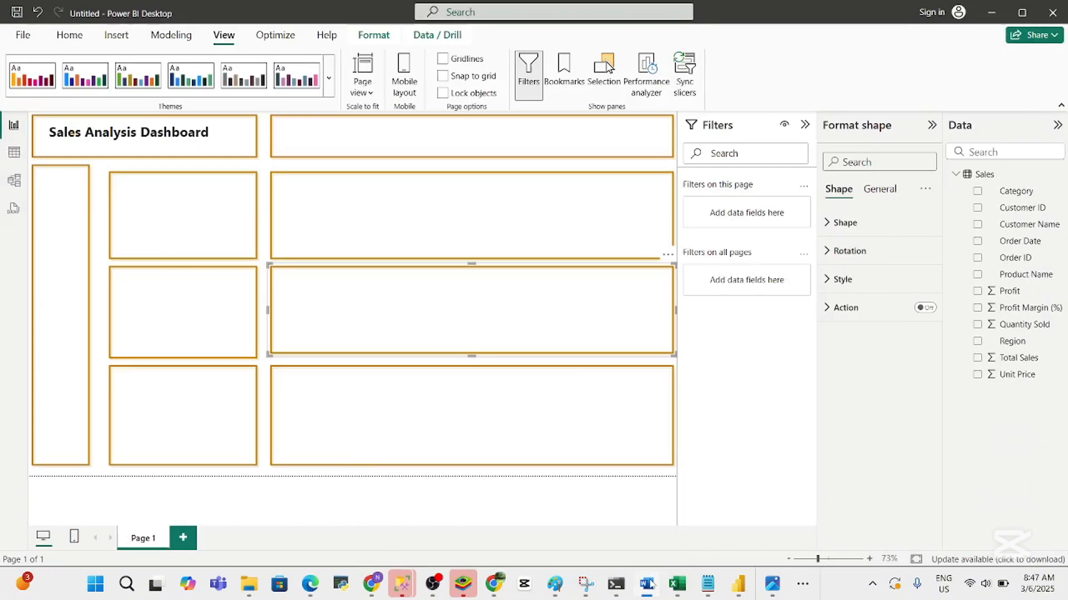
left_click(647, 583)
left_click(12, 155)
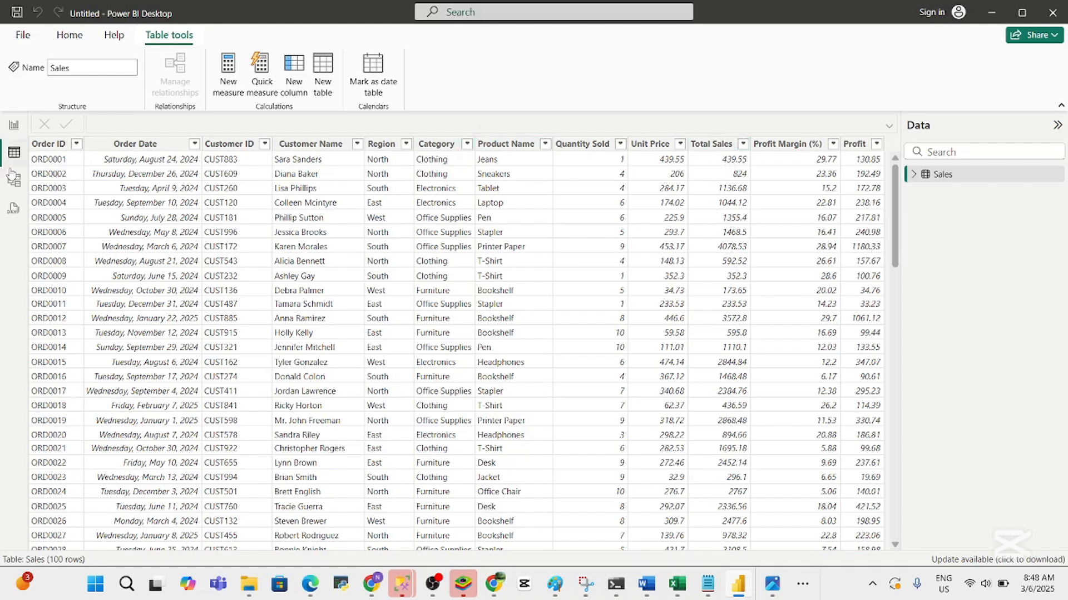
left_click(13, 131)
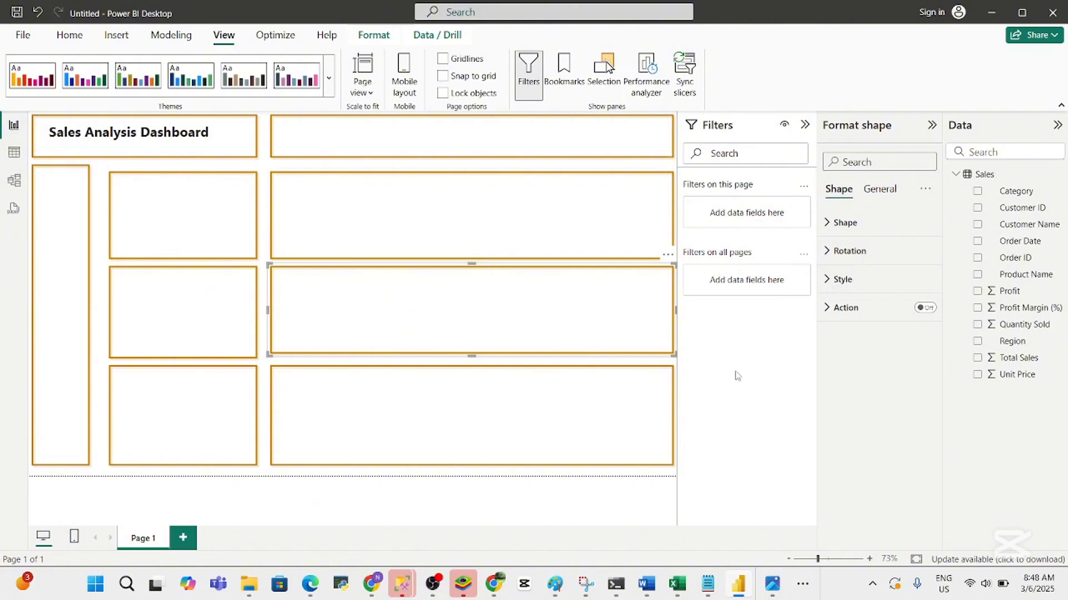
Add a new card visual showing the sum of Total Sales and move it onto the empty header frame beside the title
left_click(566, 476)
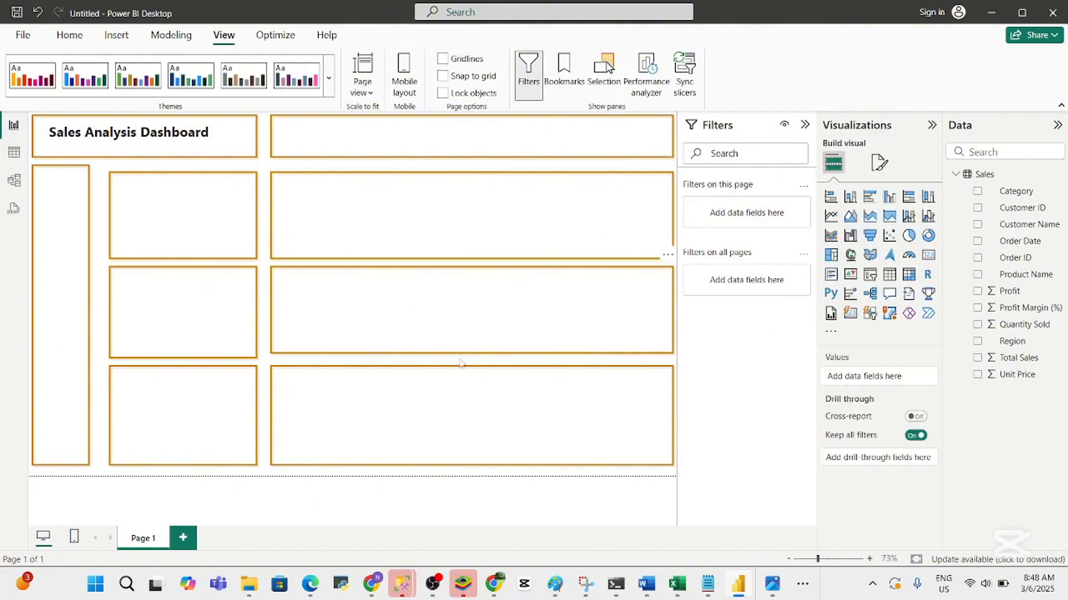
left_click(852, 315)
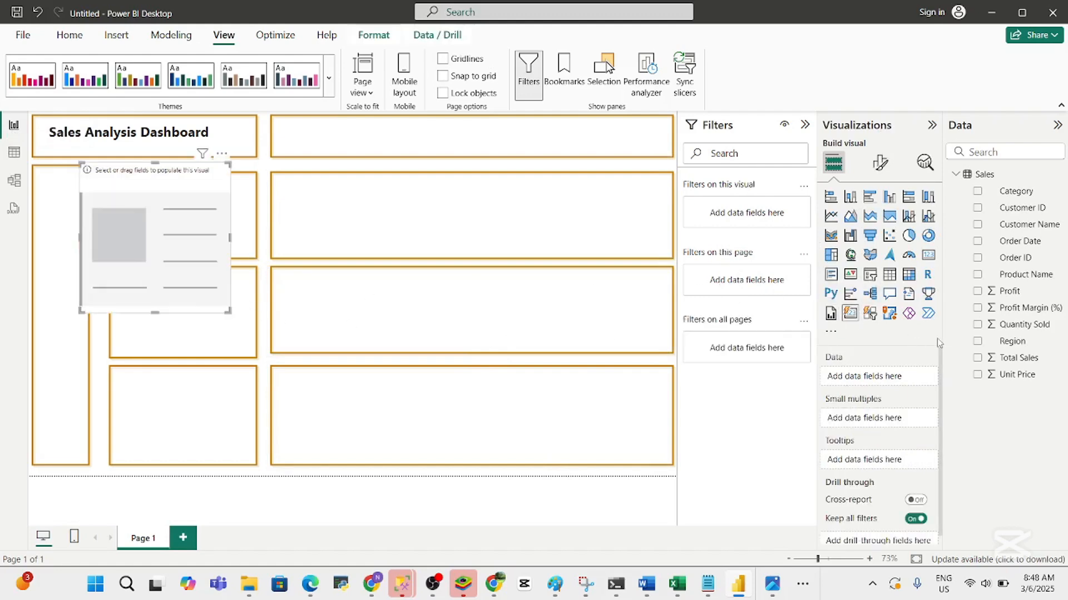
left_click(977, 359)
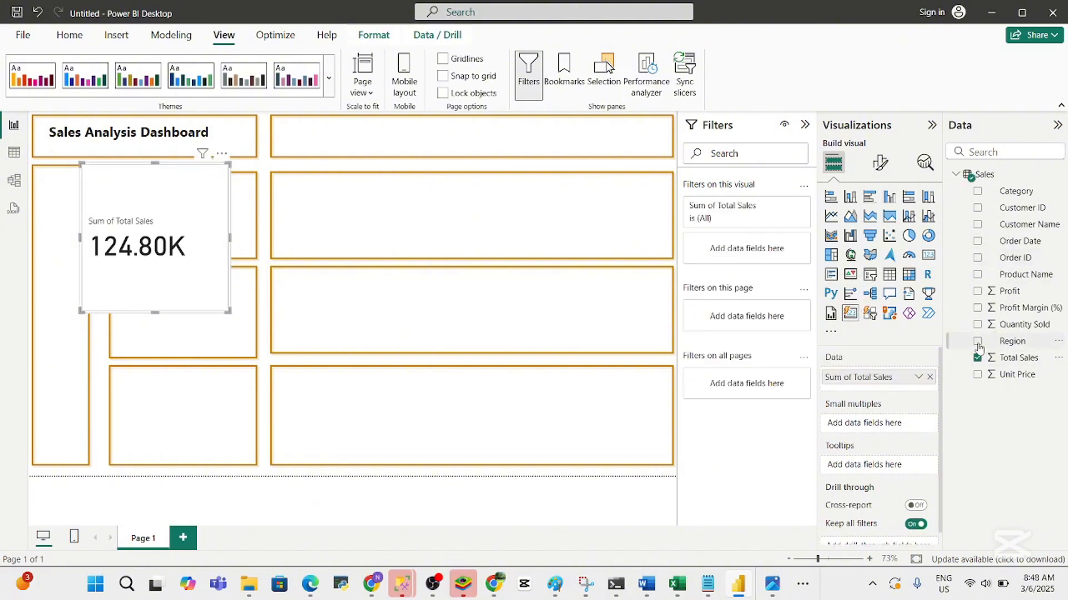
left_click(977, 342)
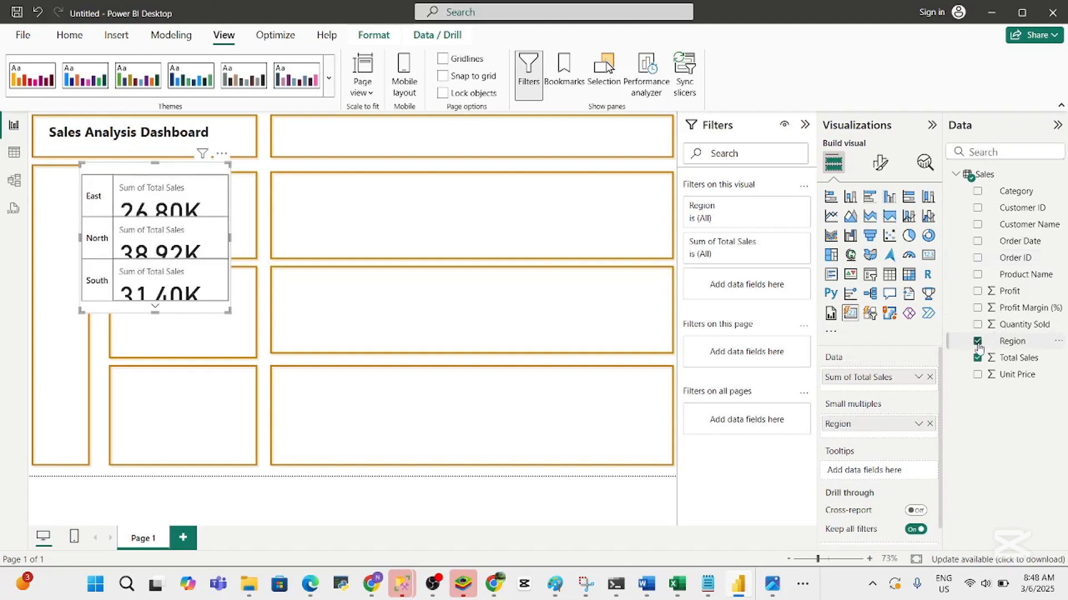
left_click(977, 341)
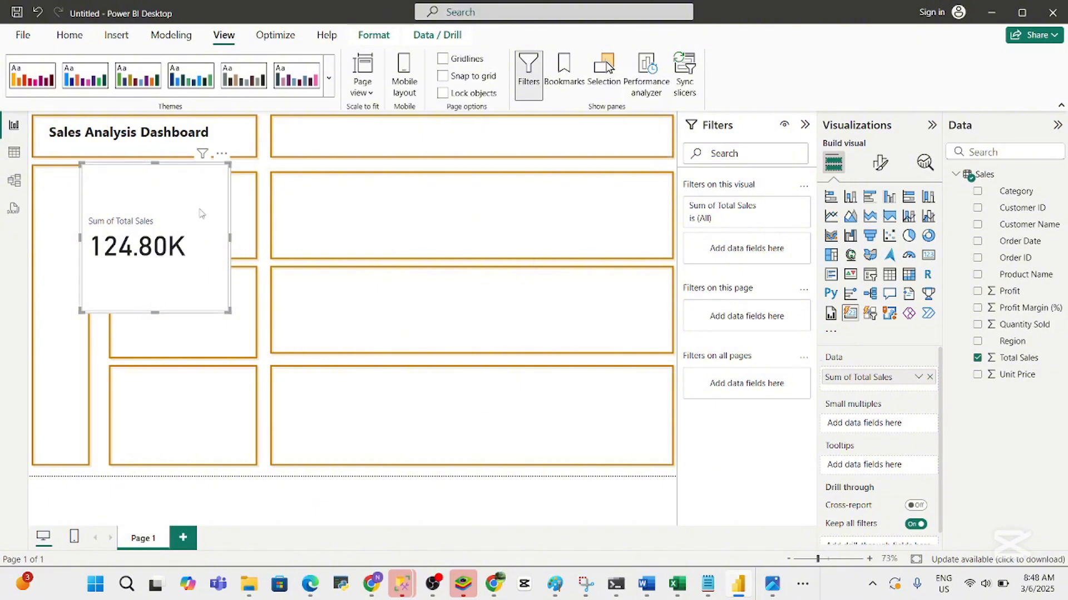
left_click_drag(201, 213, 398, 160)
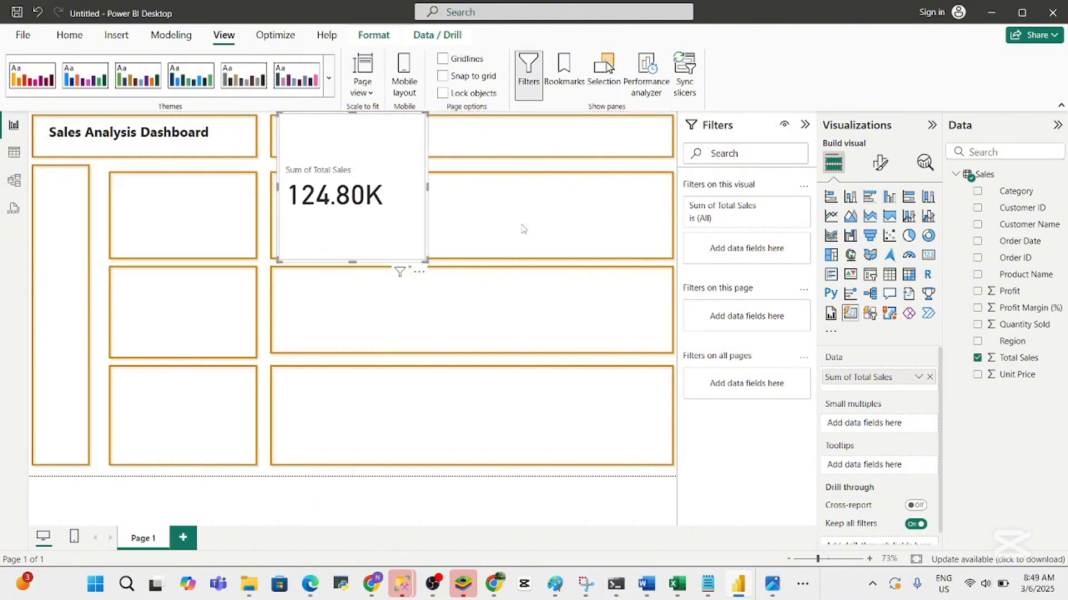
Rename the card's "Sum of Total Sales" field to "Total Sales"
double_click(863, 381)
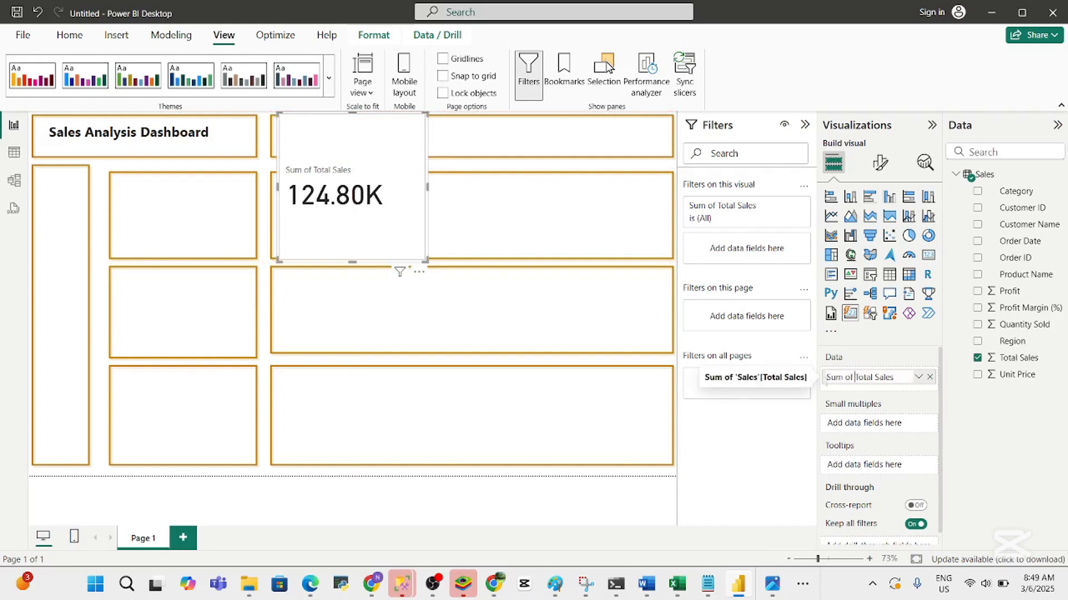
left_click_drag(854, 378, 811, 382)
key("BackSpace")
left_click(876, 427)
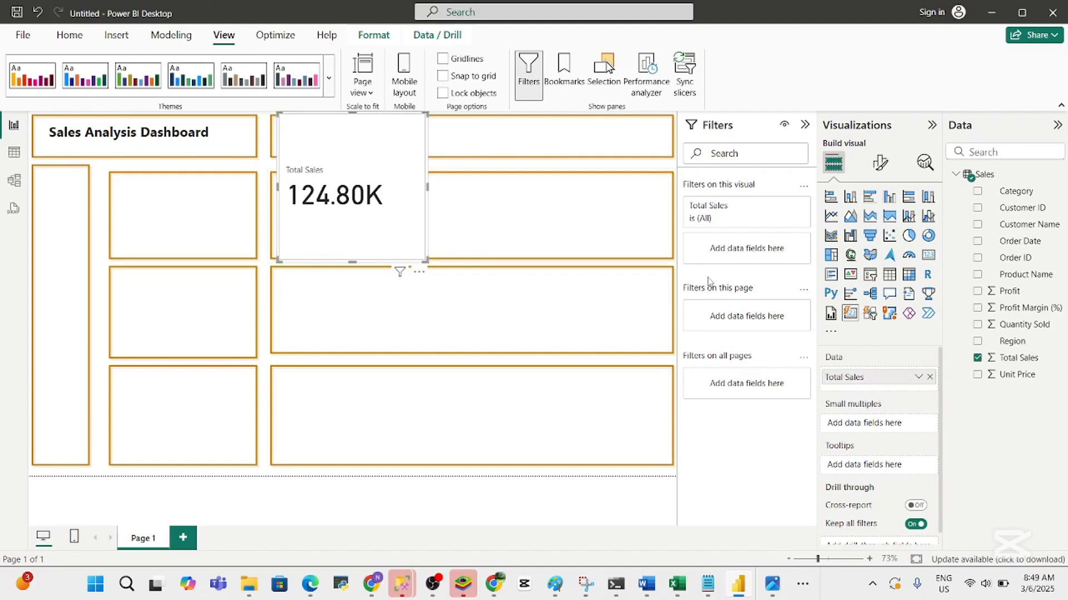
Set the font size of the Total Sales card's callout value to 20
left_click(872, 171)
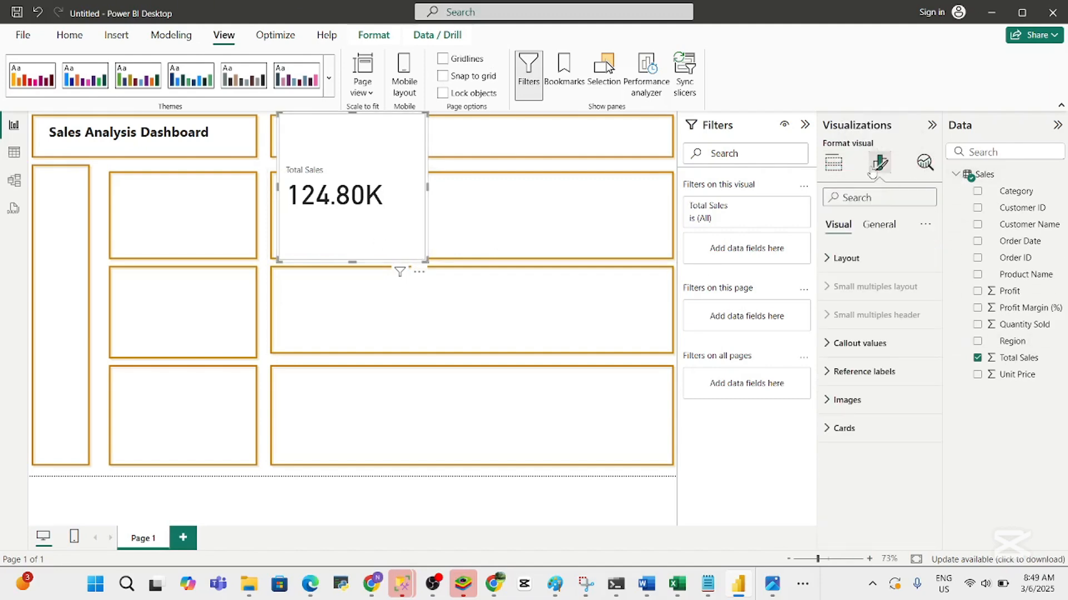
left_click(872, 352)
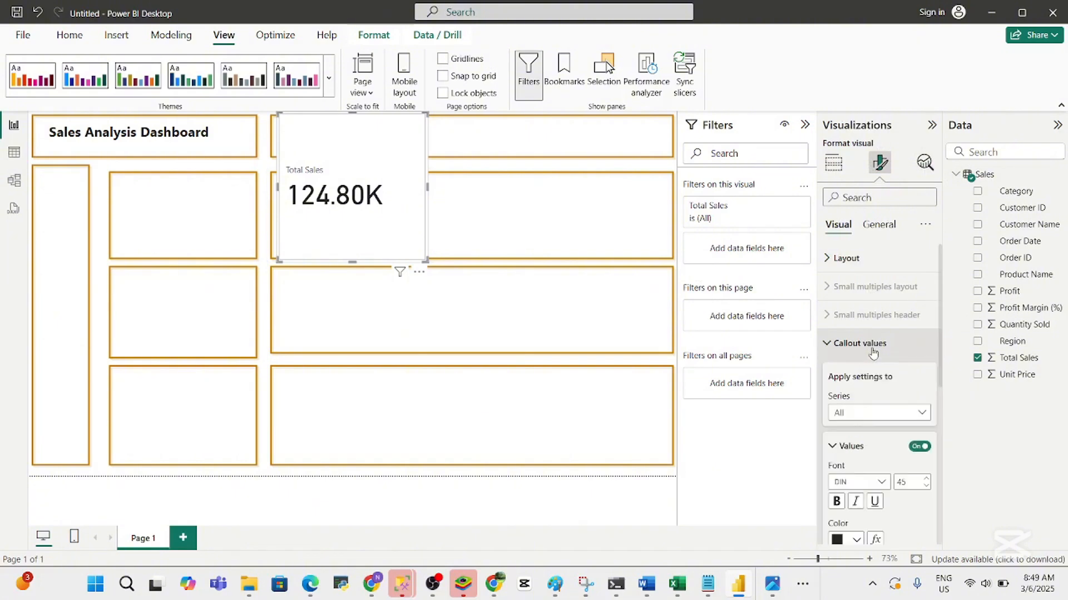
double_click(906, 482)
type("20")
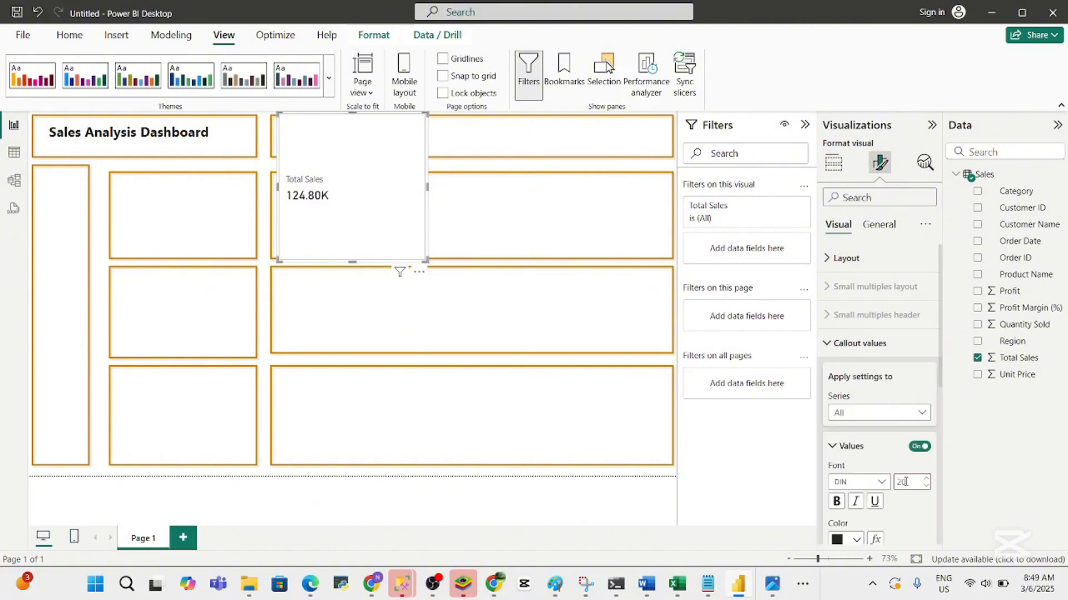
left_click(915, 507)
left_click(851, 447)
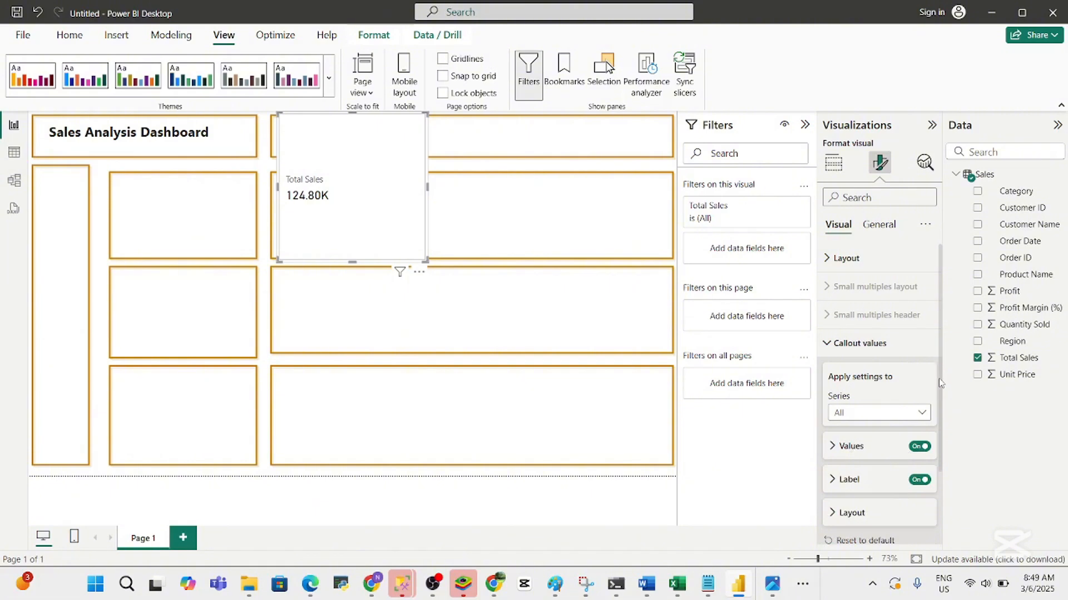
Turn off the Total Sales card's inner background and check its border settings
scroll(940, 382, "down", 3)
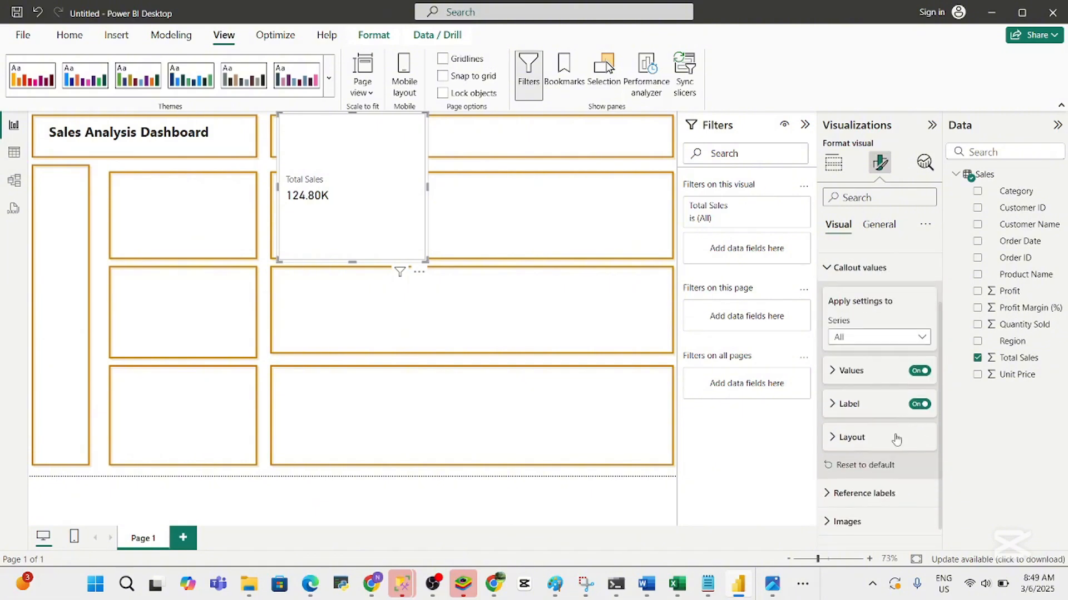
left_click(895, 439)
left_click_drag(939, 435, 940, 526)
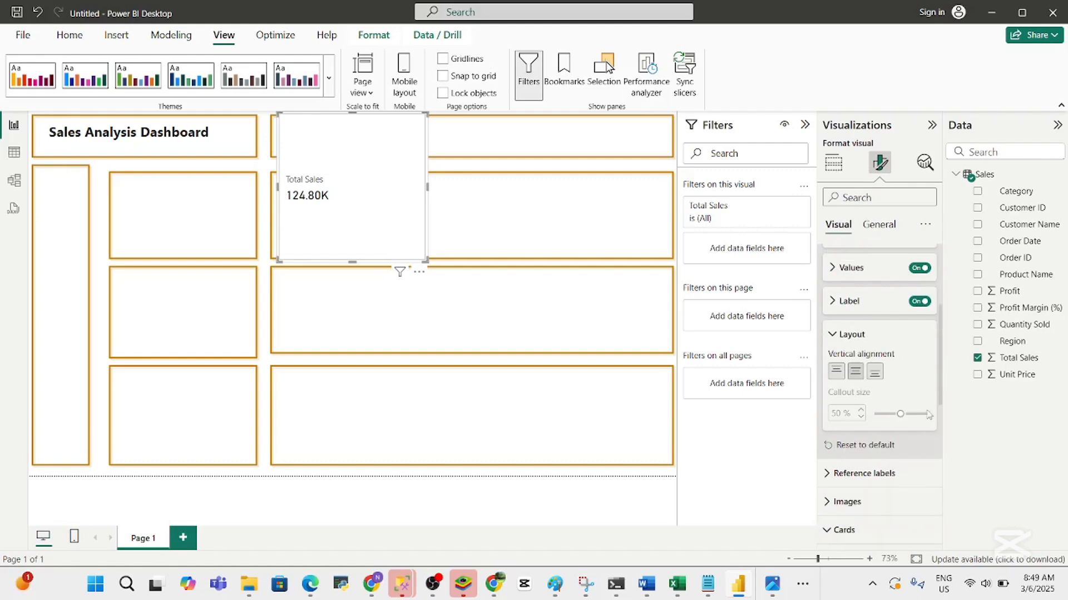
left_click_drag(938, 397, 939, 523)
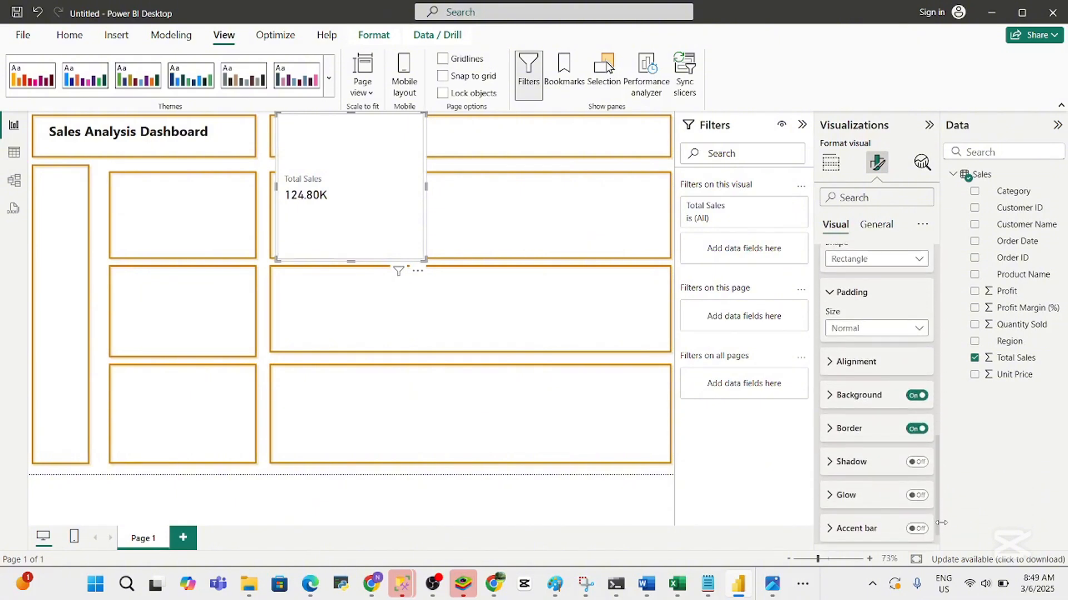
left_click(919, 396)
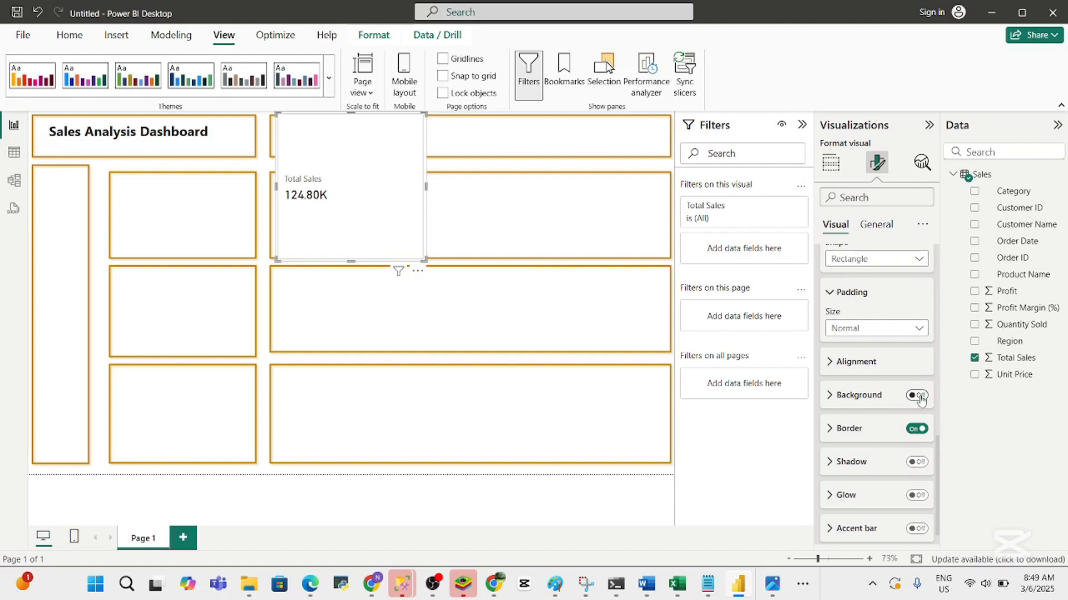
left_click(884, 432)
left_click(884, 432)
Nudge the Total Sales card down and shrink it to fit inside the header frame beside the title
scroll(926, 395, "up", 4)
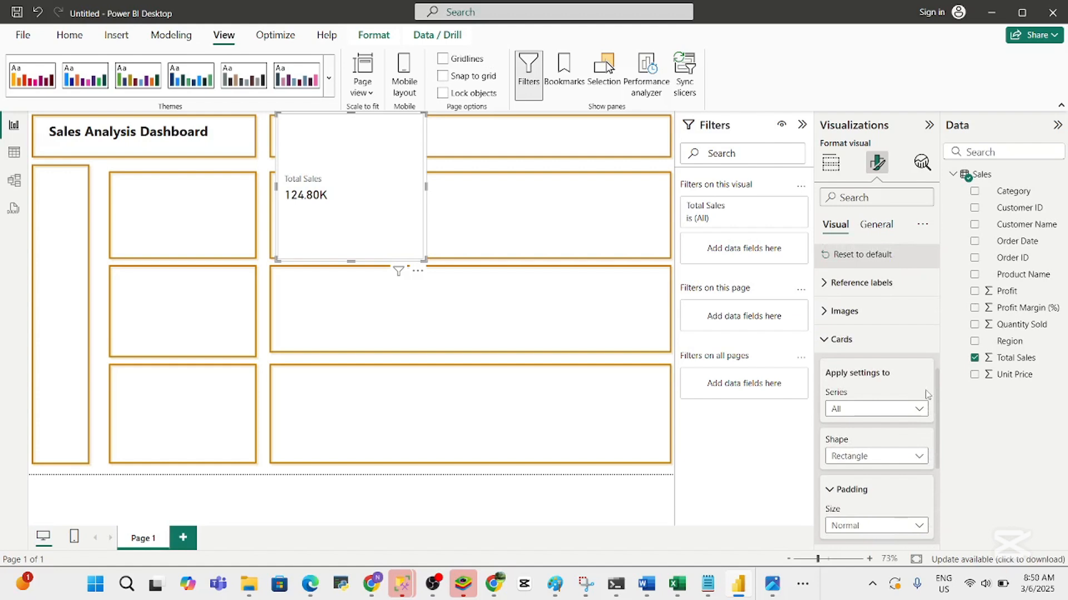
scroll(927, 392, "up", 1)
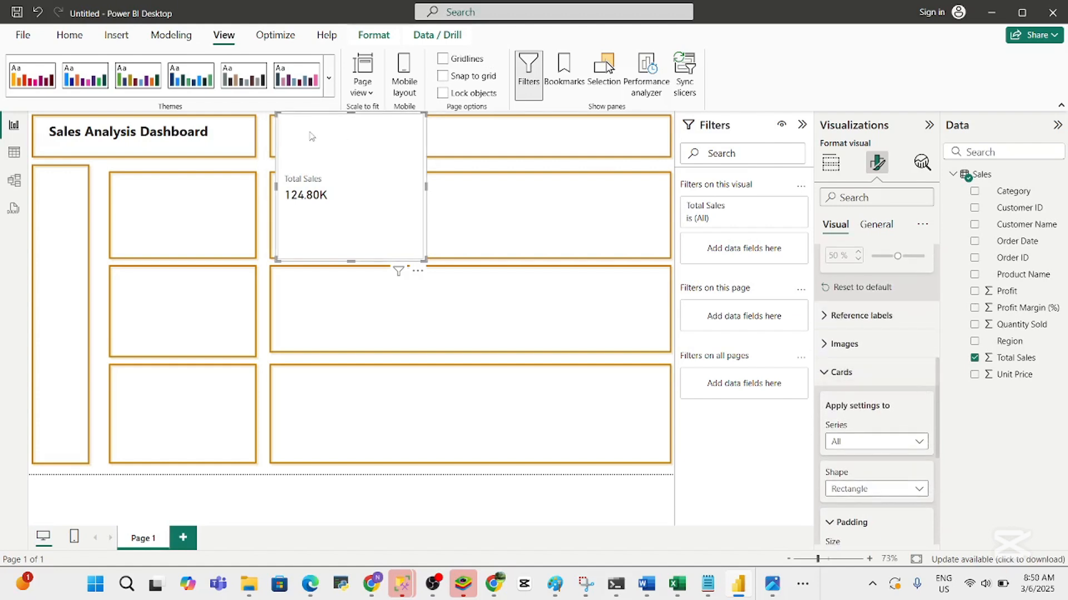
left_click_drag(310, 136, 309, 142)
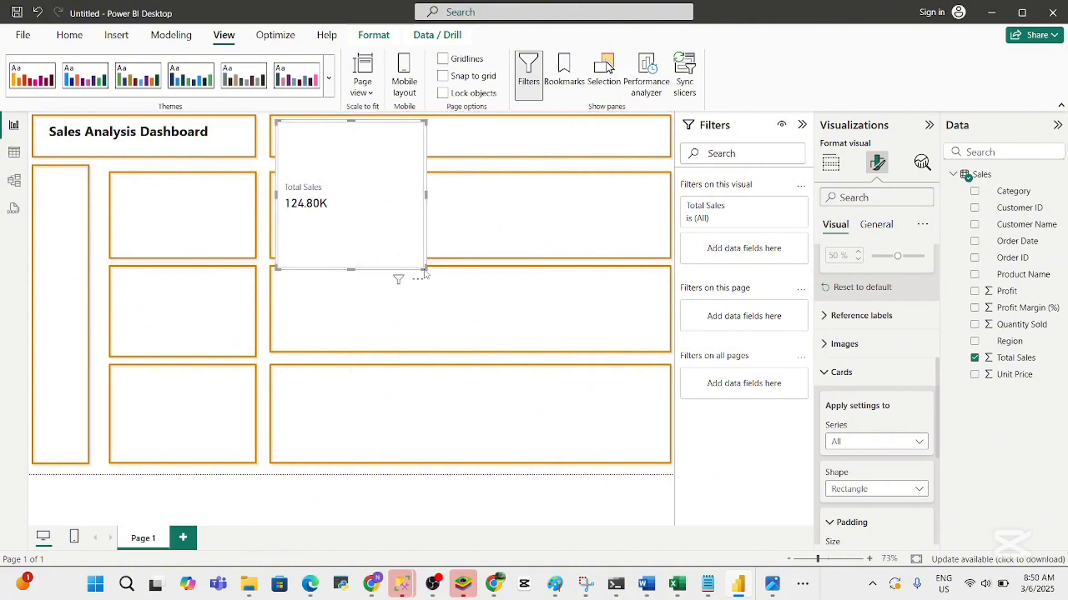
left_click_drag(424, 269, 331, 157)
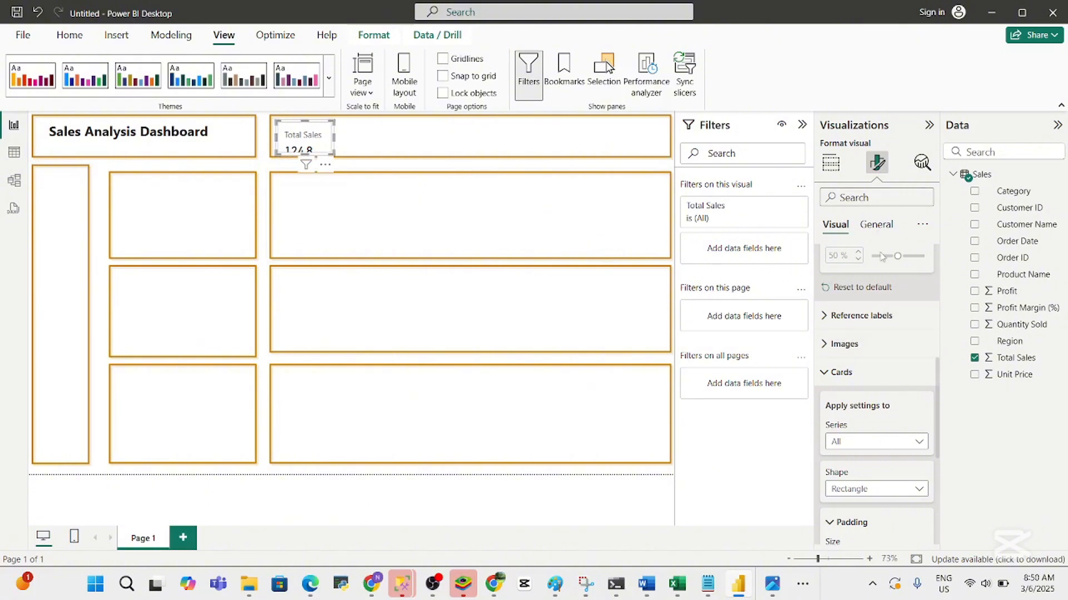
Look through the Total Sales card's reference label, title, effects, data format and card settings for a way to fit its content
left_click(874, 322)
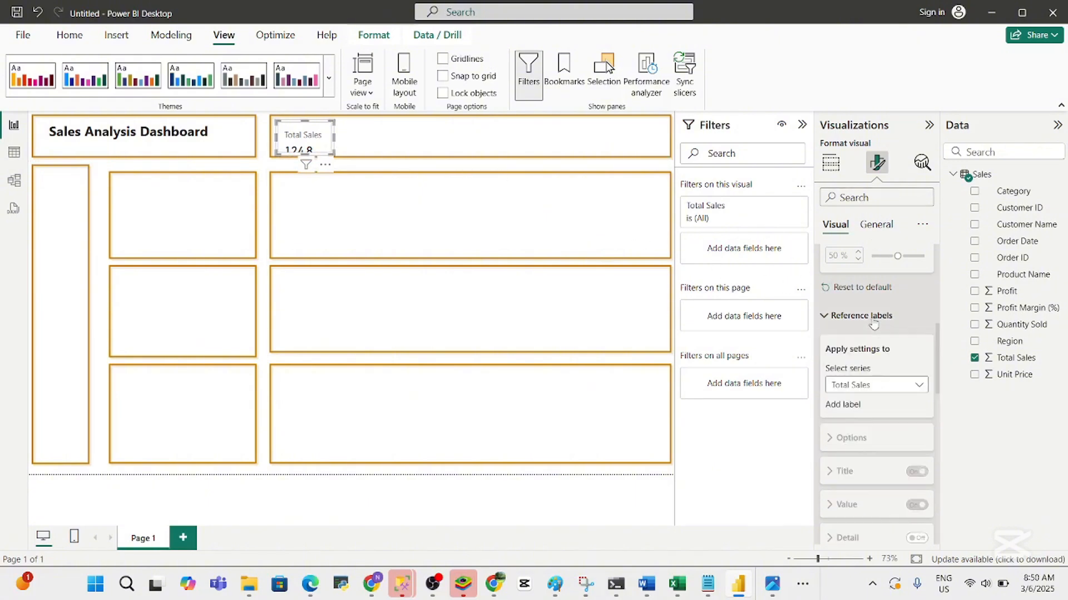
left_click(877, 225)
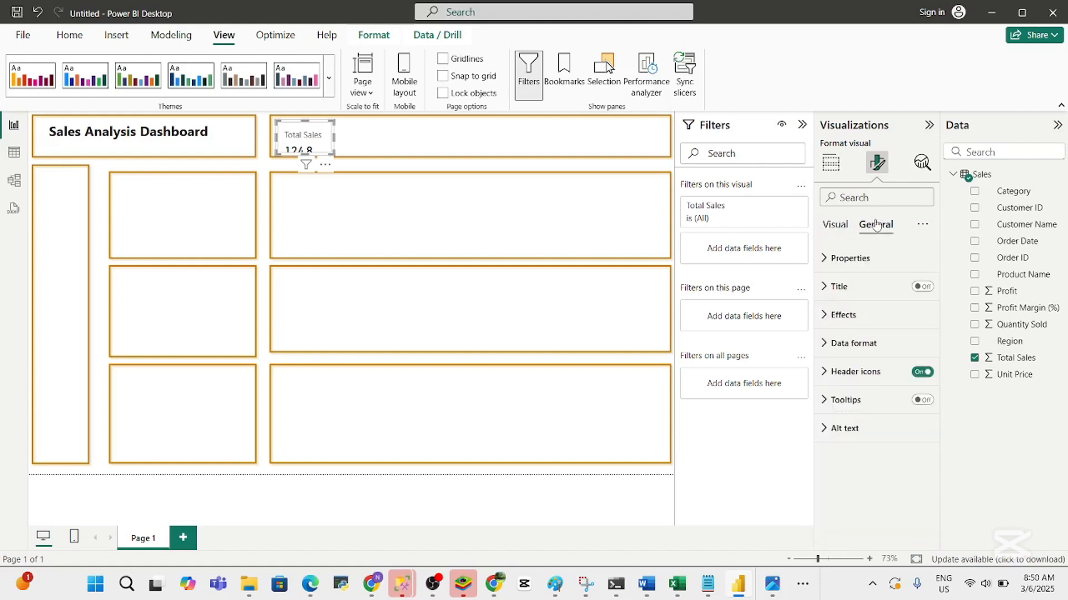
left_click(860, 321)
left_click(860, 321)
left_click(869, 345)
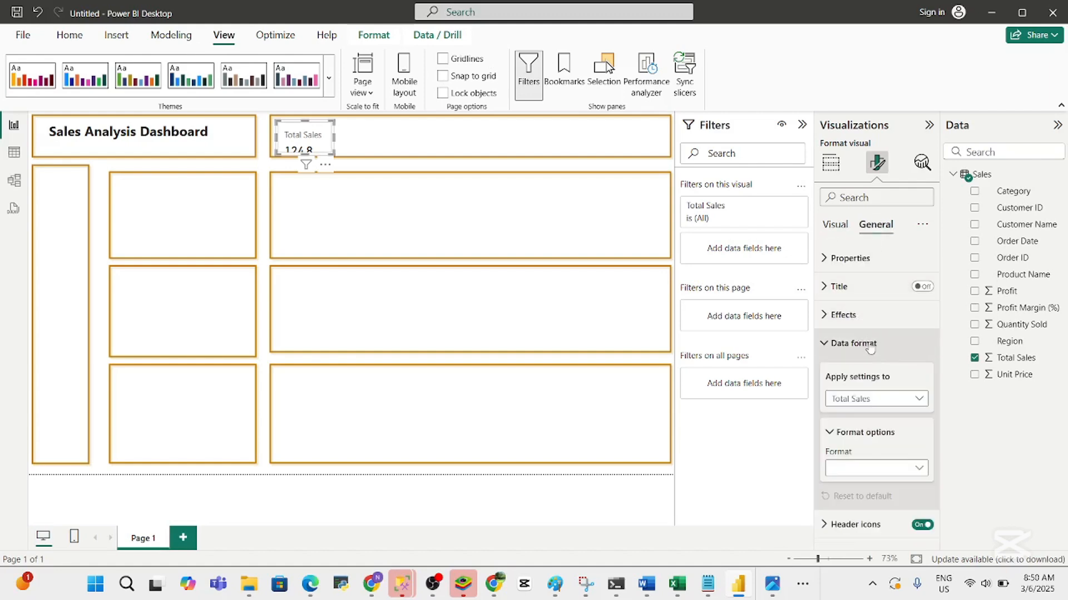
left_click(869, 346)
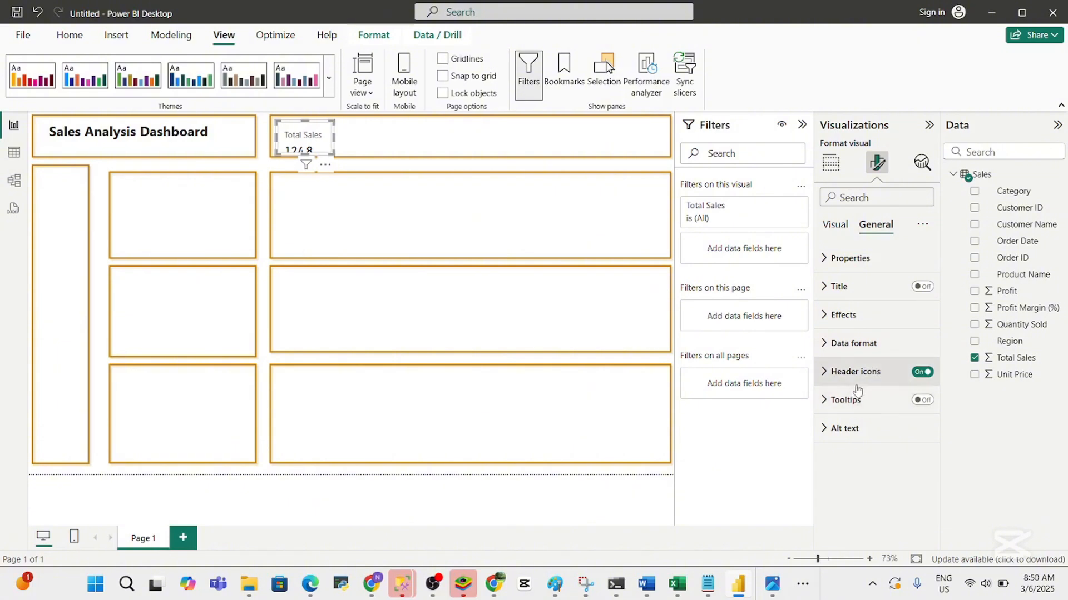
left_click(844, 289)
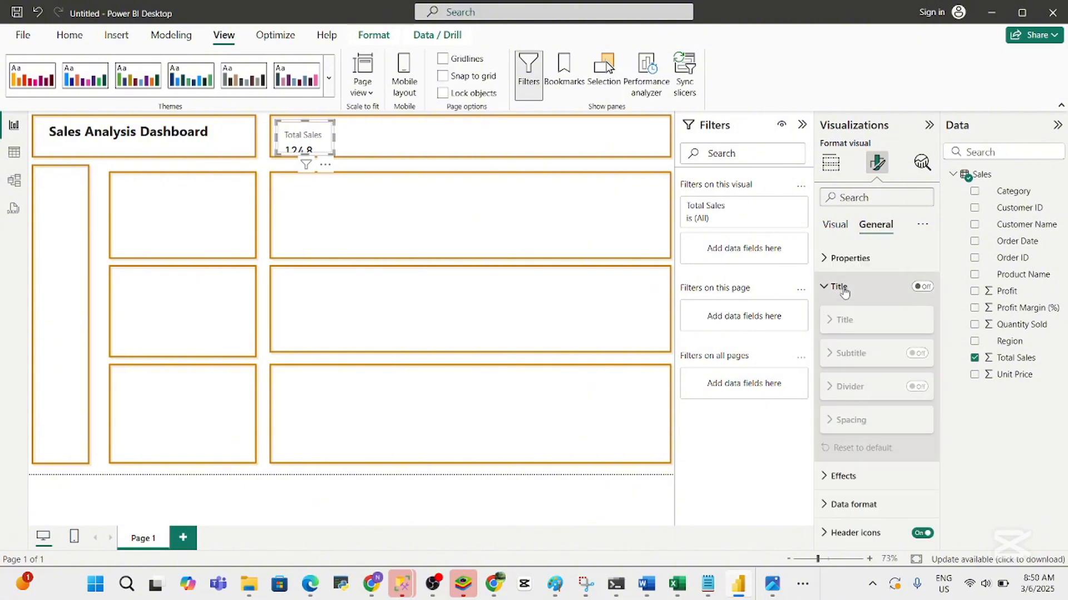
left_click(844, 290)
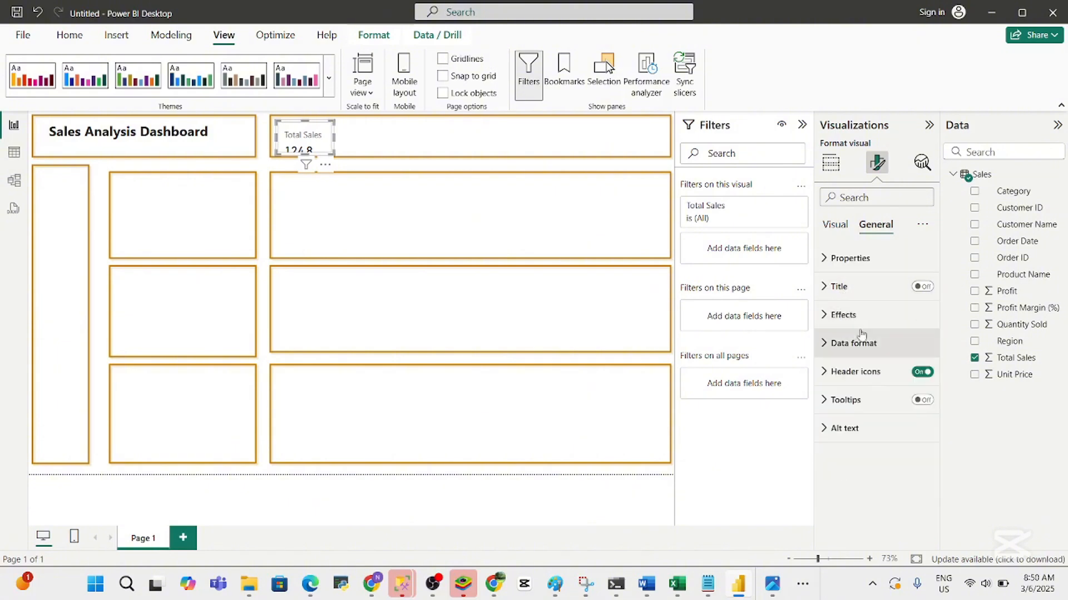
left_click(835, 225)
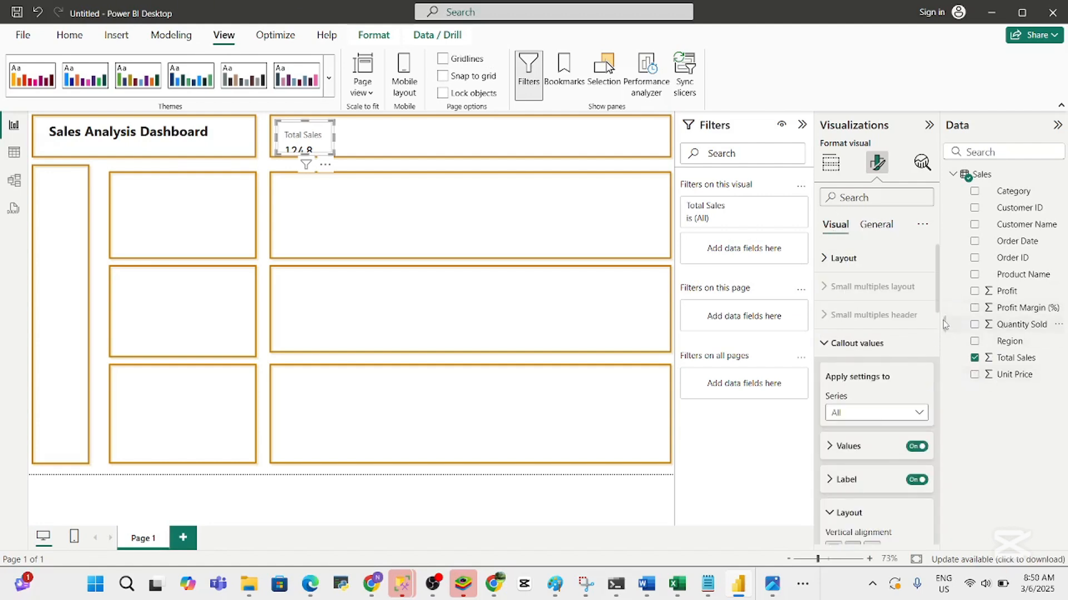
left_click_drag(938, 305, 940, 487)
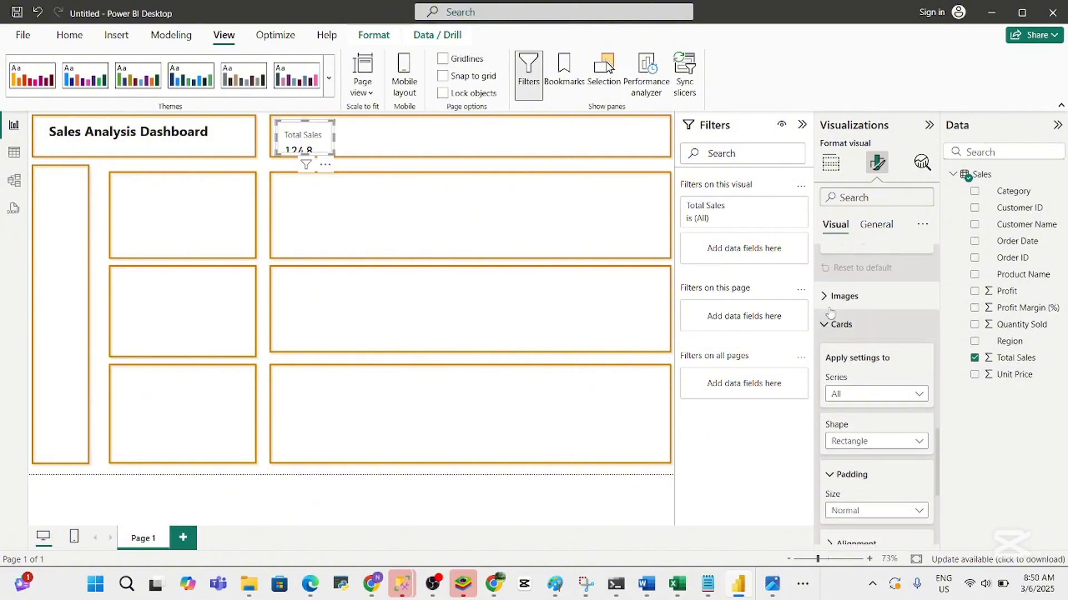
left_click_drag(937, 442, 924, 292)
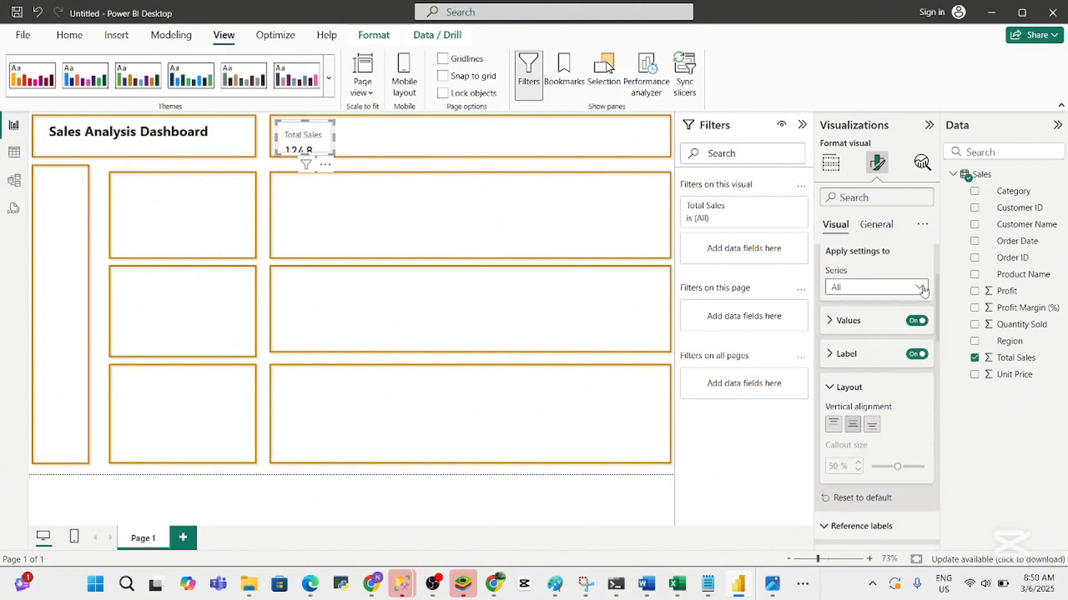
Reduce the callout value's font size by a few points so the full Total Sales figure fits the card's width
left_click(863, 319)
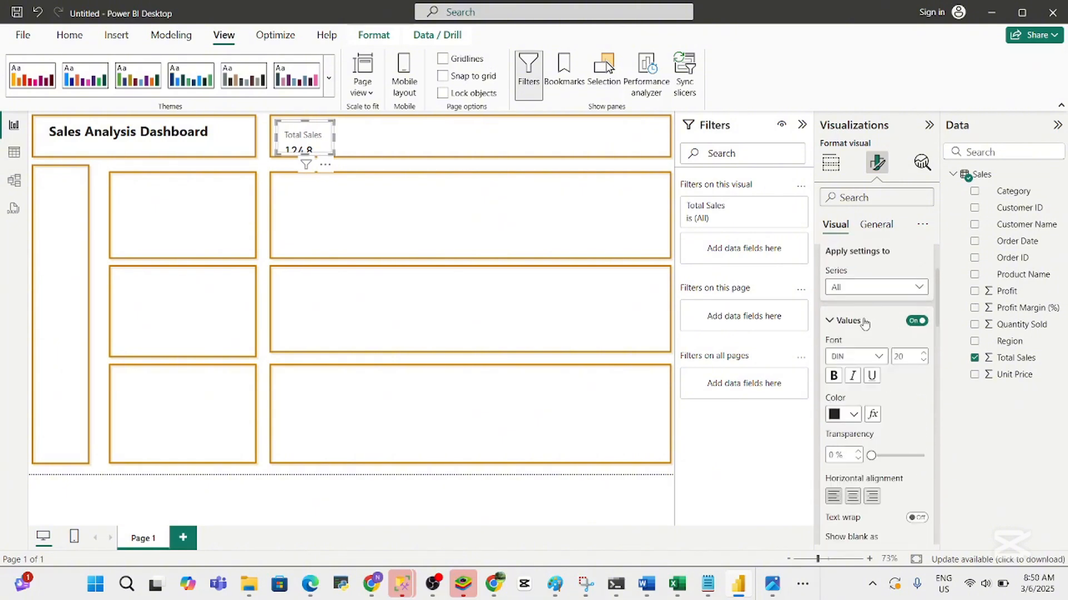
left_click(915, 322)
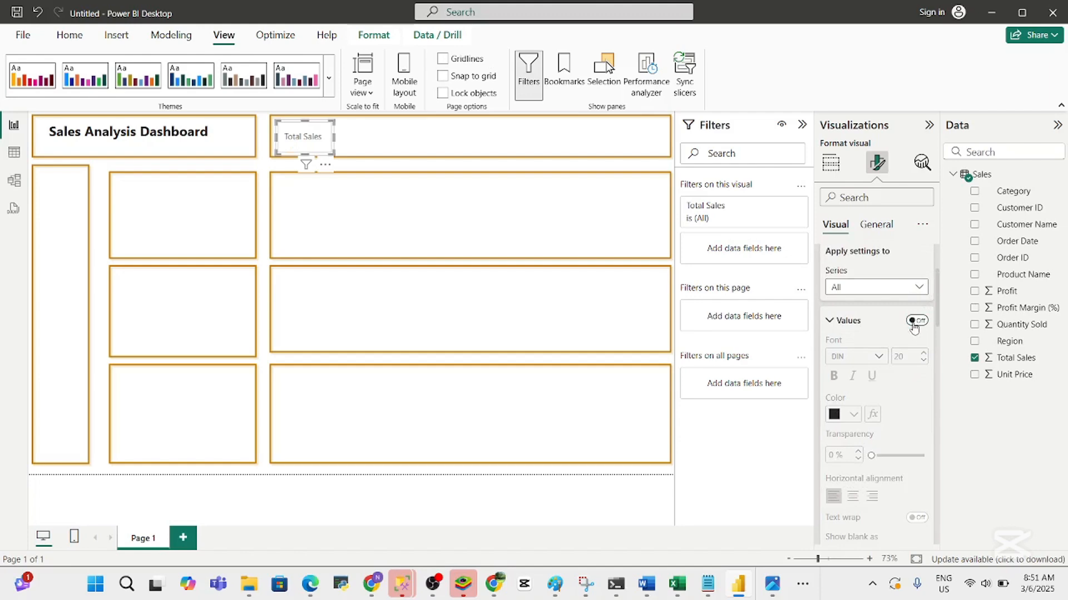
left_click(915, 322)
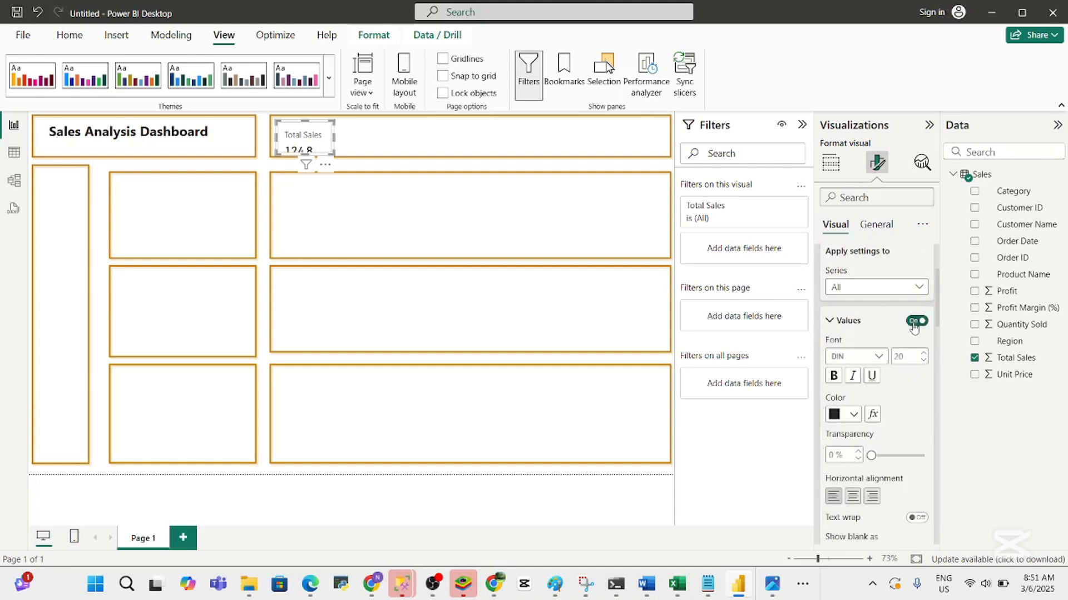
left_click(907, 358)
left_click(924, 363)
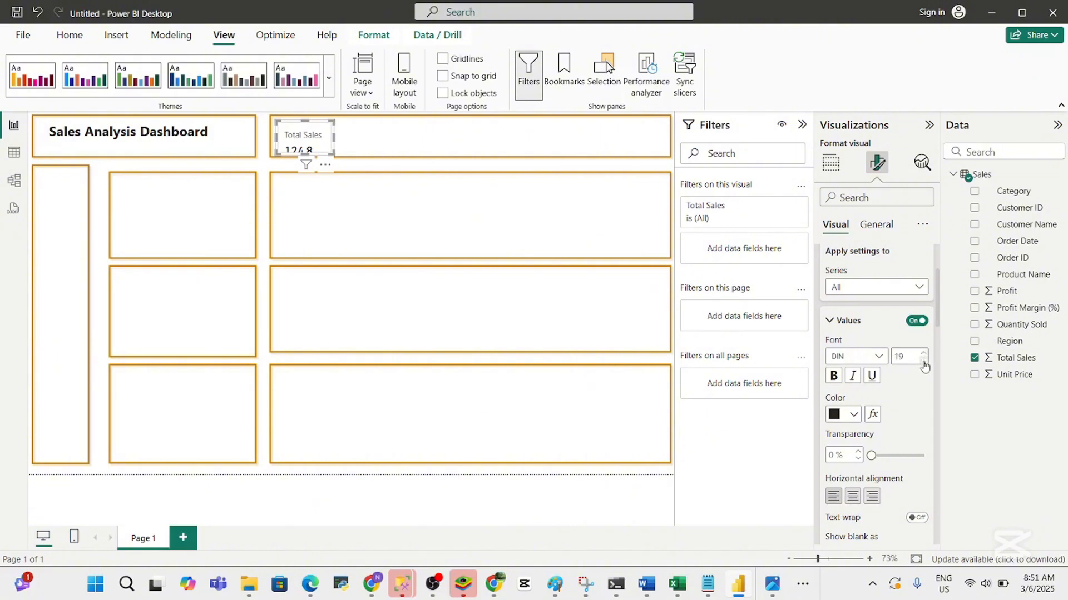
left_click(924, 363)
left_click(924, 363)
left_click(847, 321)
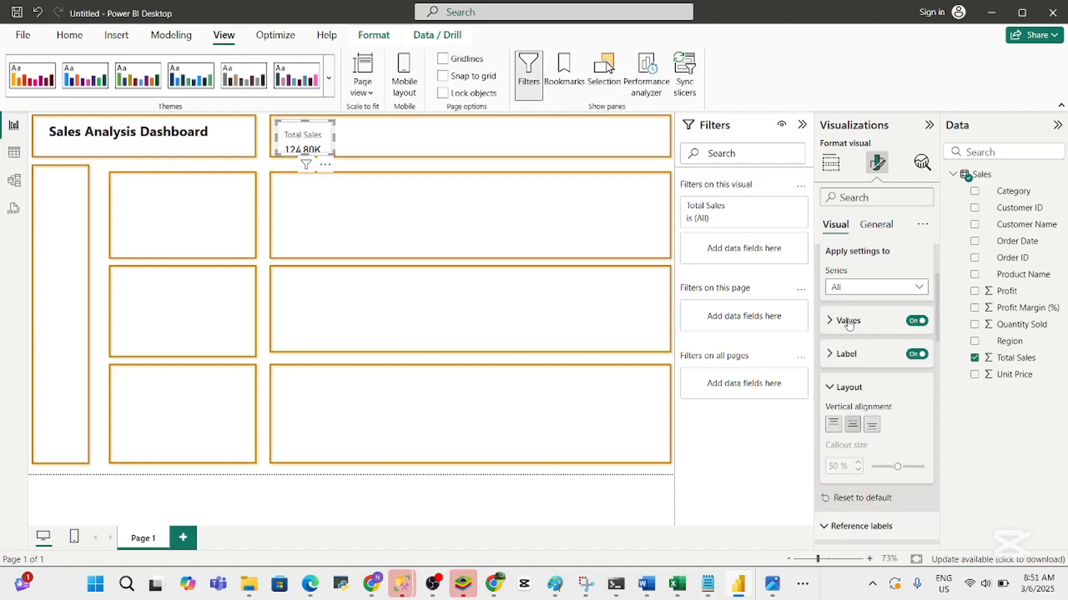
Set the Total Sales card's label font size to 10 and adjust the card's position and size within the header frame
left_click(883, 354)
left_click(915, 356)
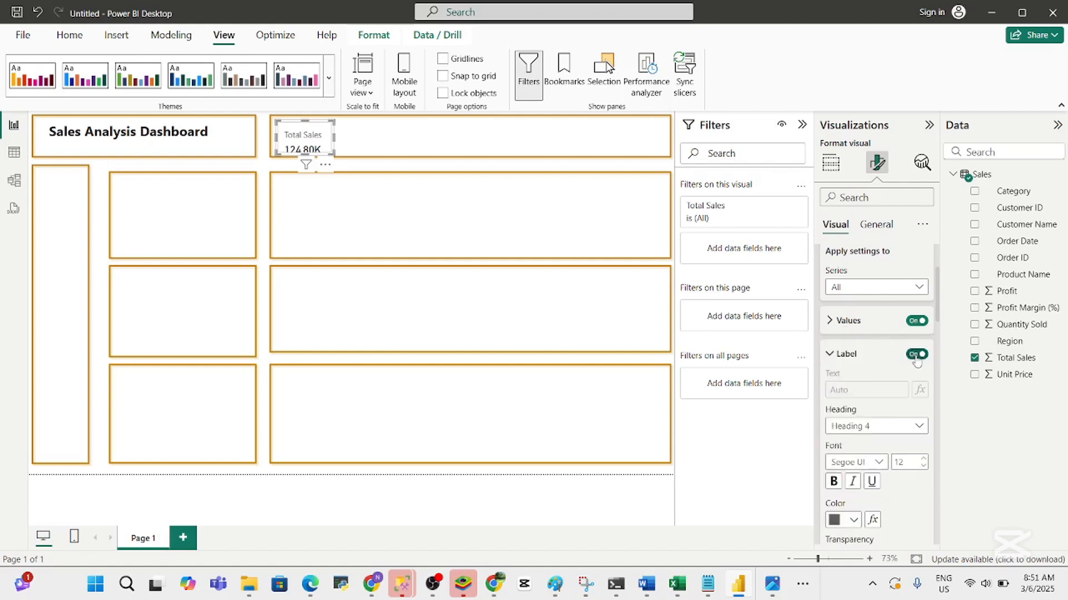
left_click(916, 355)
left_click(924, 469)
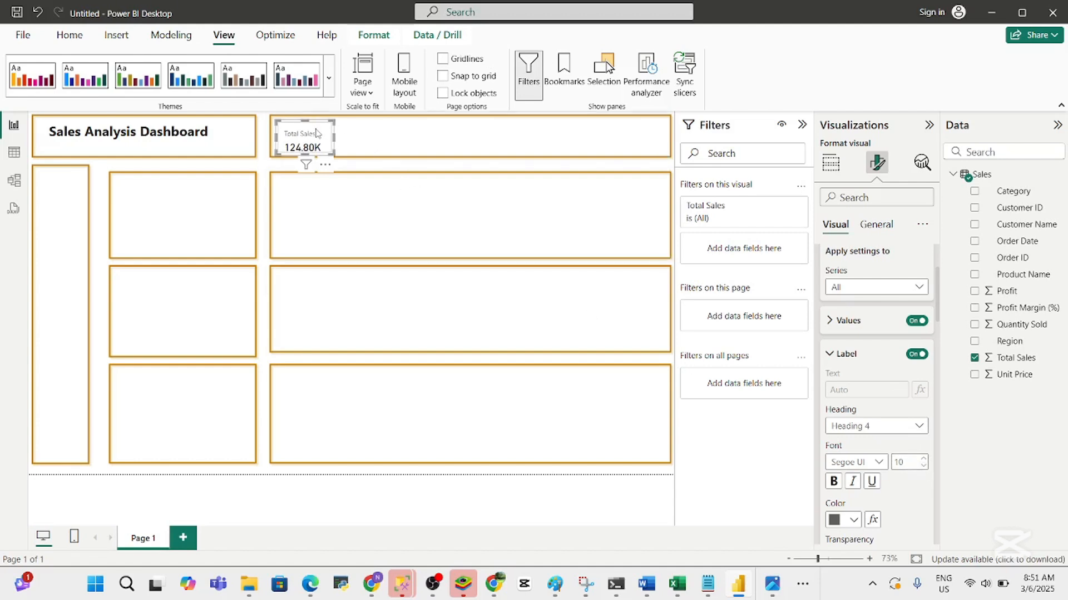
left_click_drag(322, 137, 319, 135)
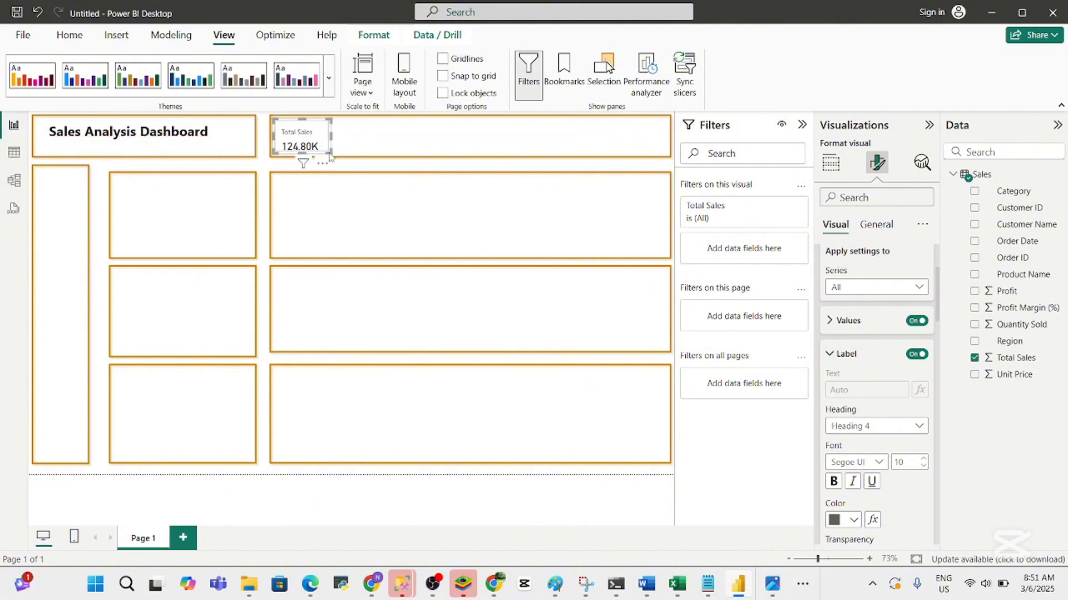
left_click_drag(329, 157, 327, 152)
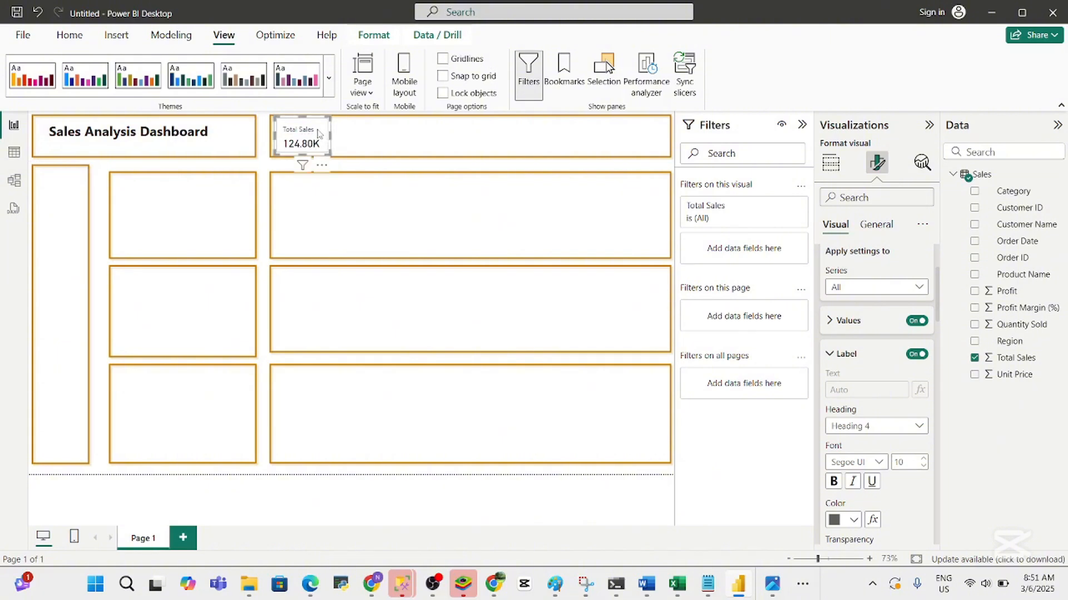
left_click(366, 140)
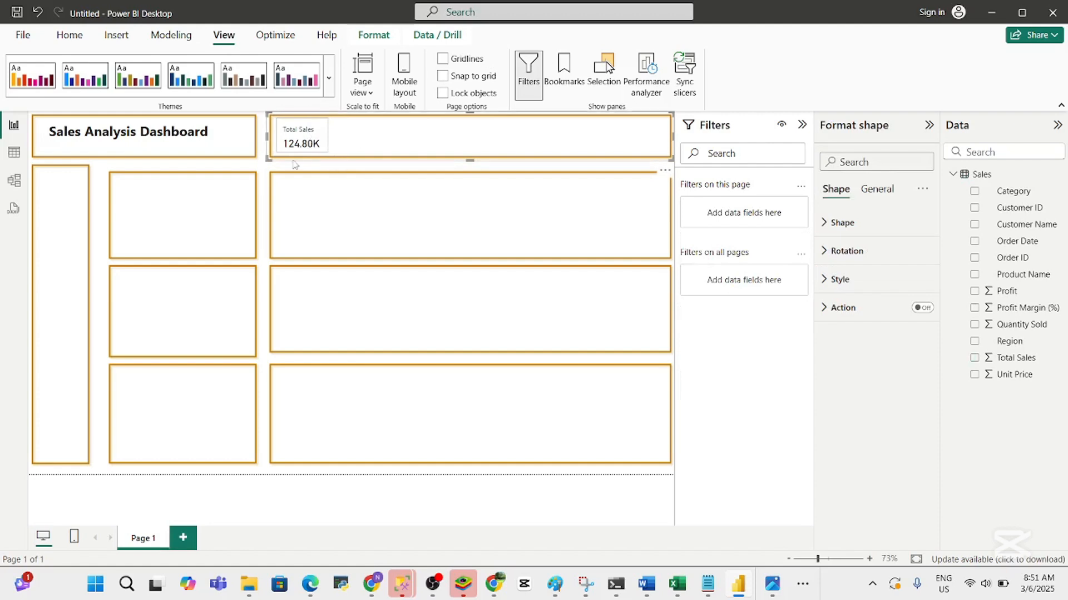
double_click(262, 173)
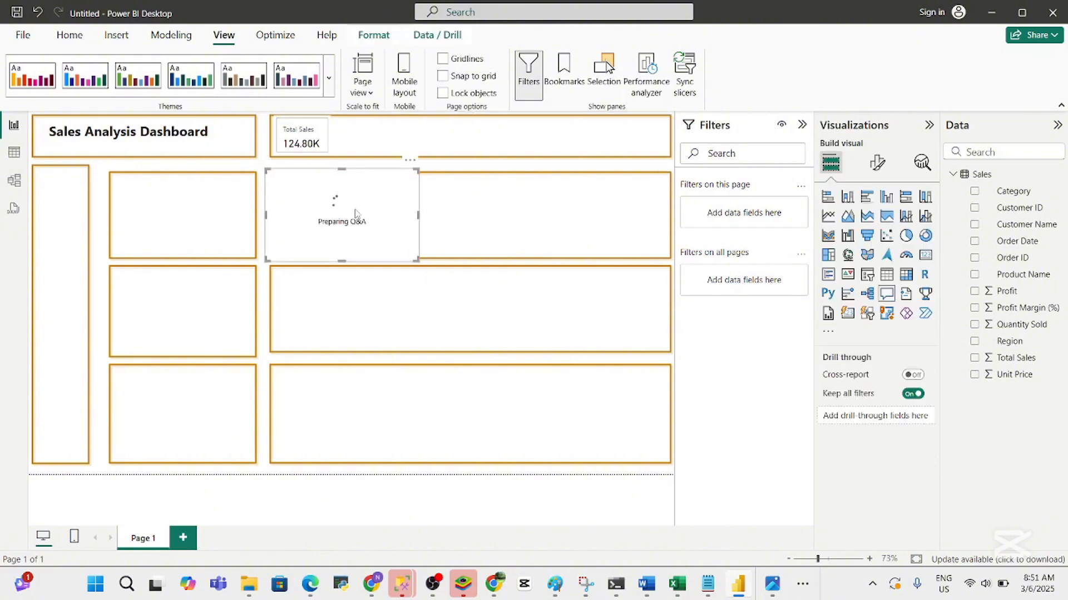
key("Delete")
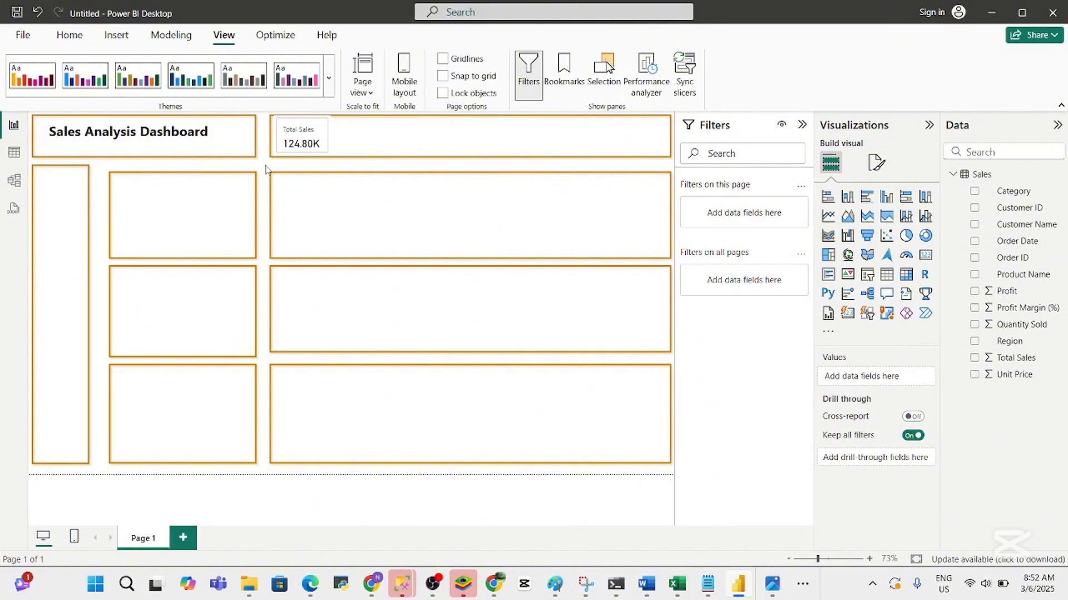
Set the page's canvas background color to the lightest tint of the theme's yellow-orange
left_click(875, 164)
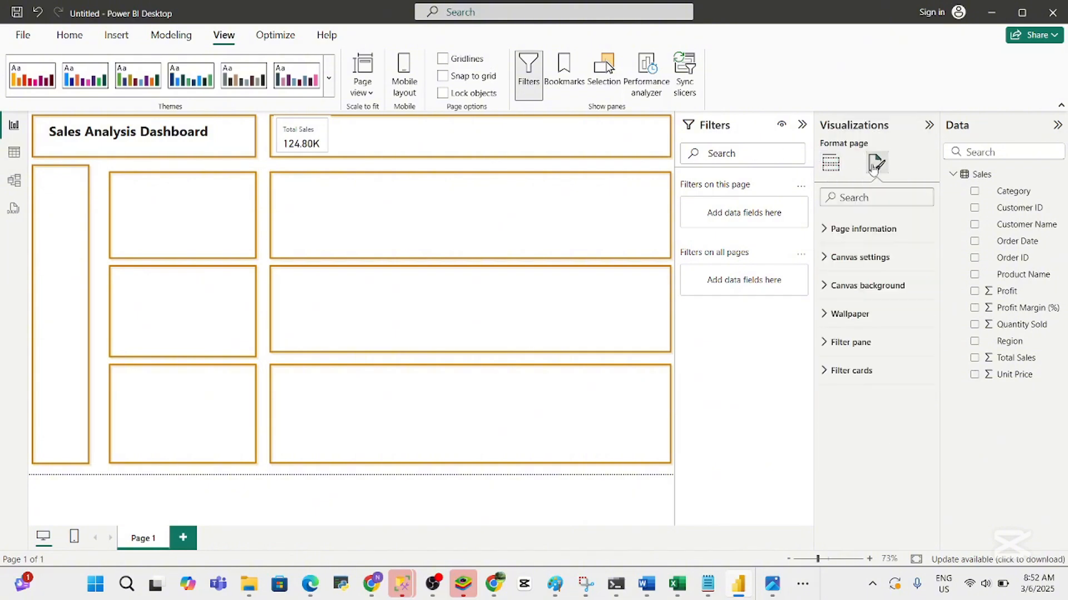
left_click(855, 259)
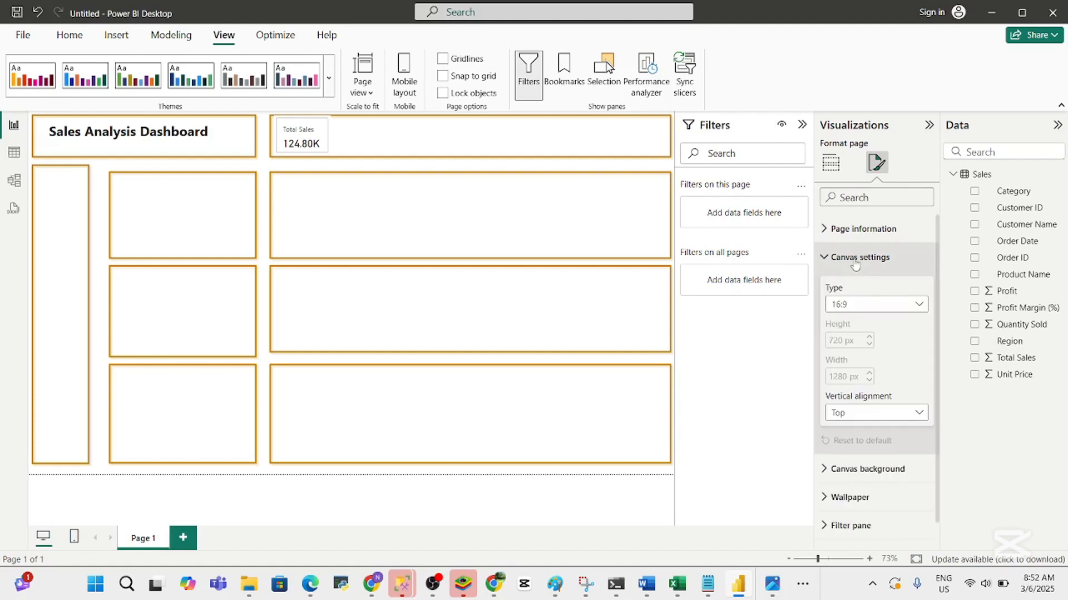
left_click(855, 259)
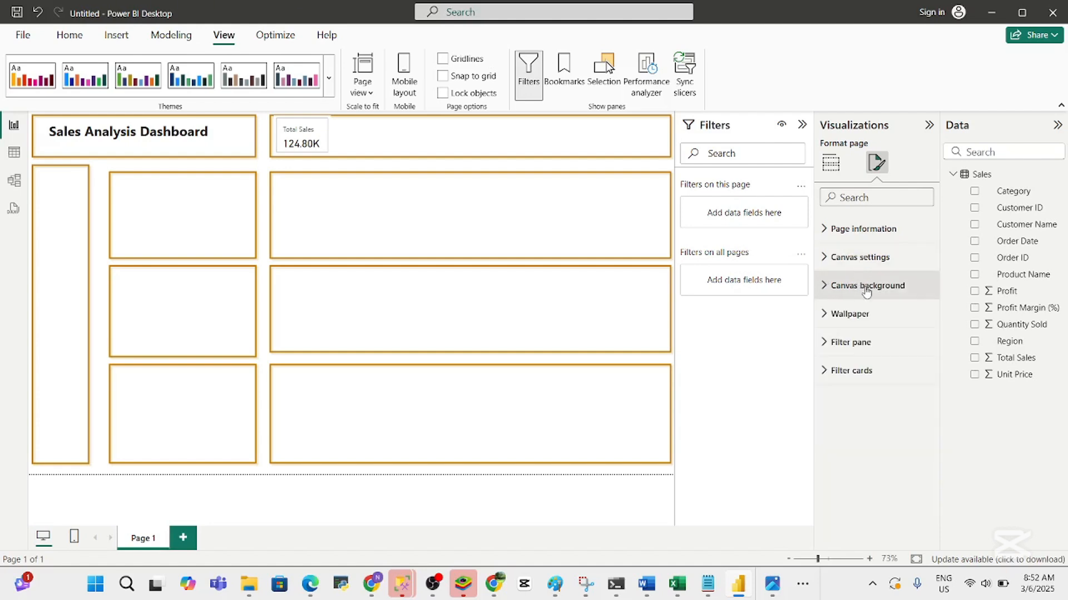
left_click(866, 287)
left_click(854, 333)
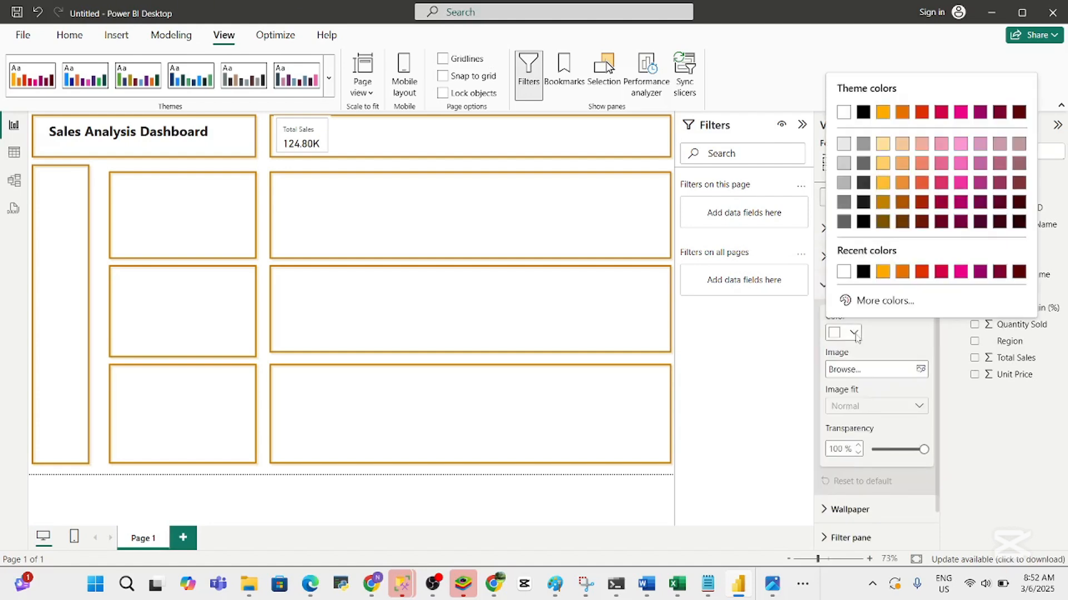
left_click(882, 145)
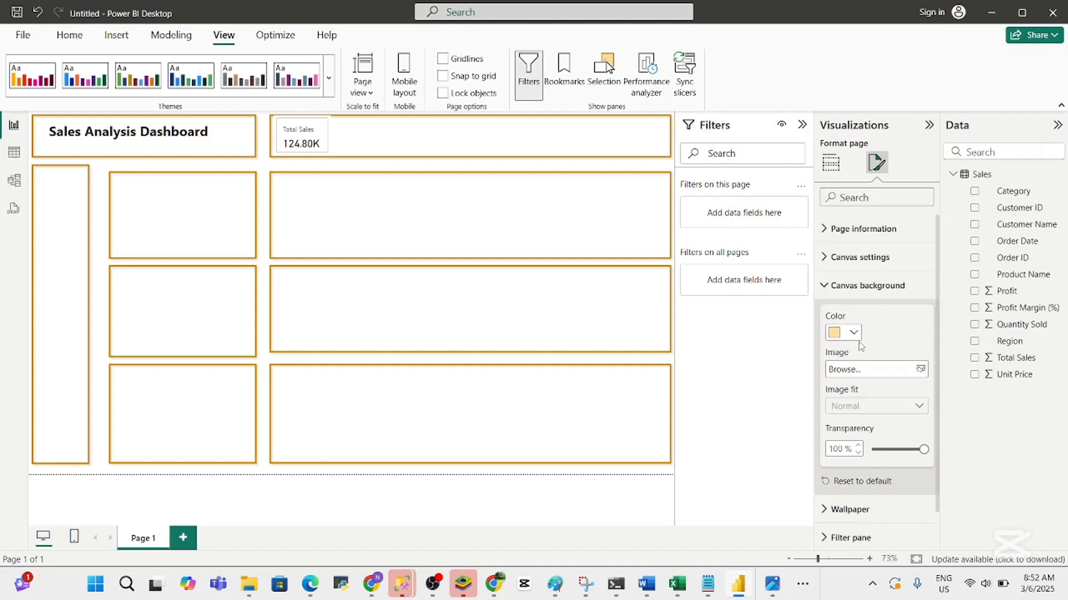
left_click_drag(938, 332, 938, 378)
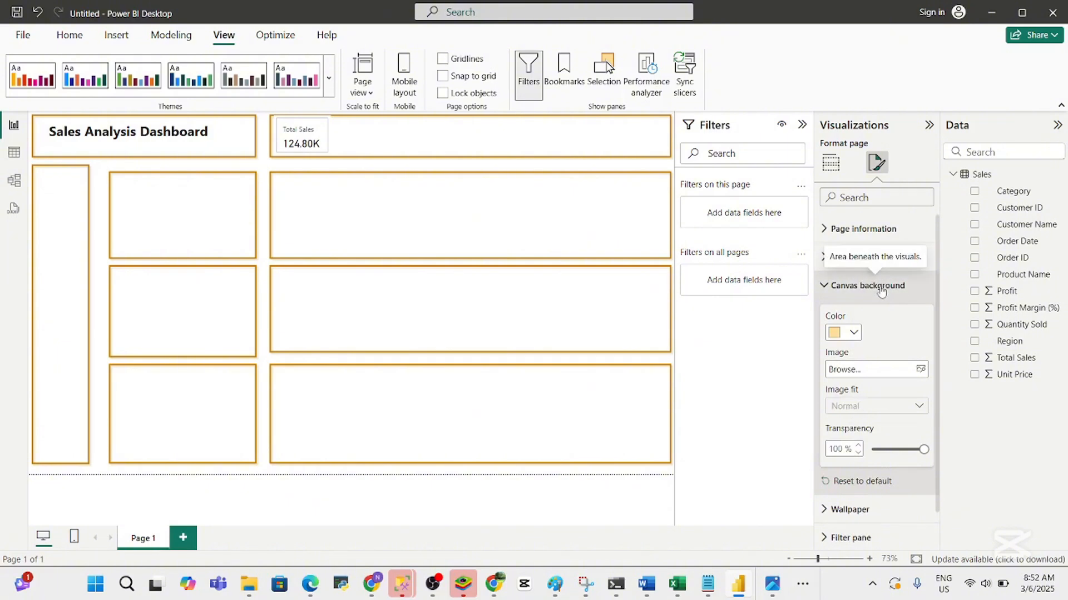
left_click(582, 476)
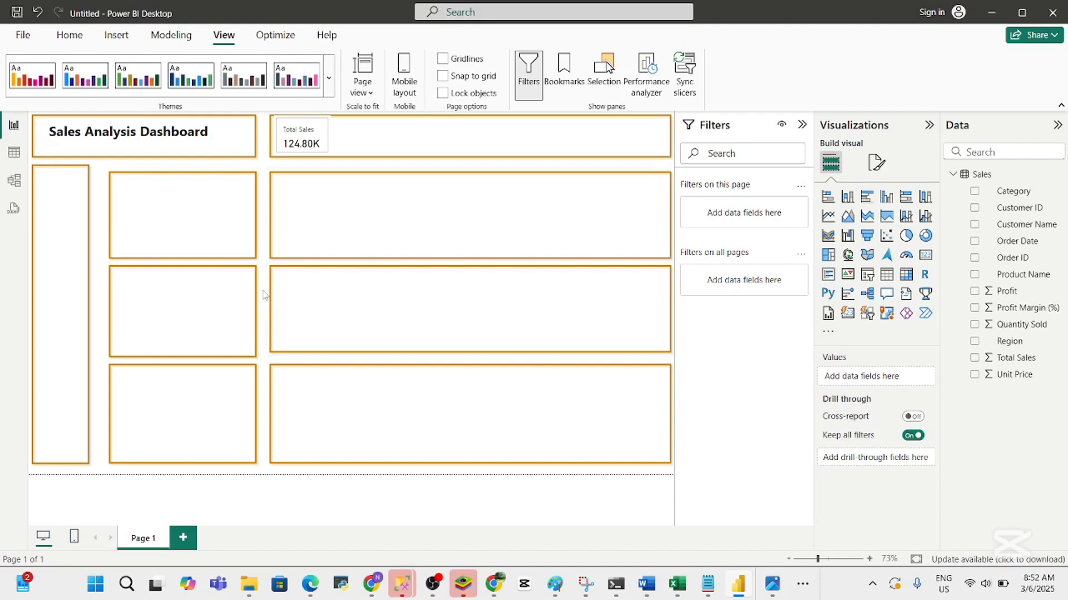
Lower the canvas background's transparency to about 73% so the light orange color shows behind the frames
left_click(876, 162)
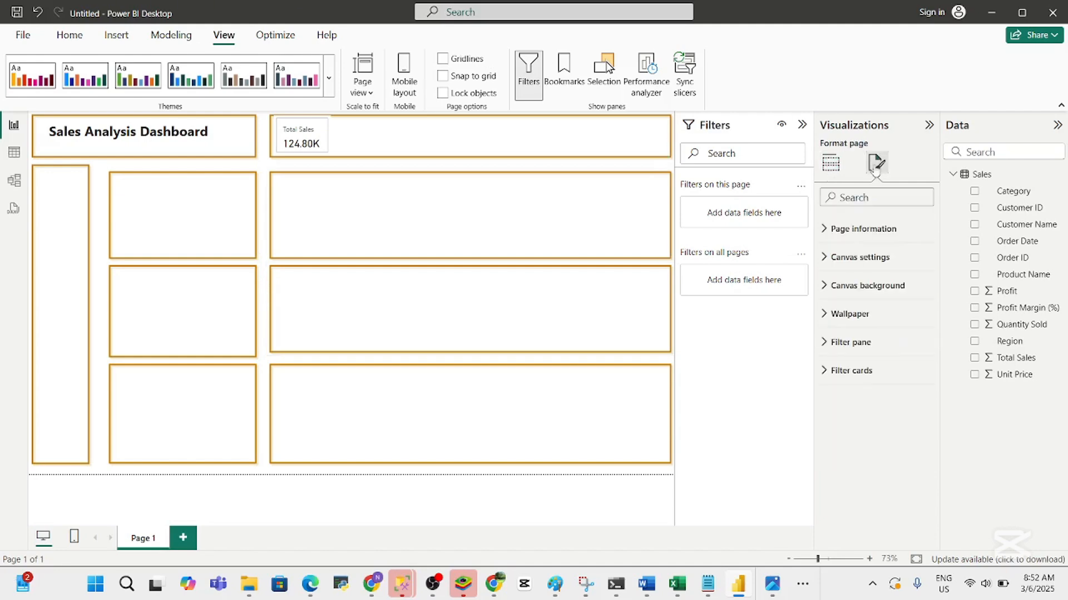
left_click(855, 285)
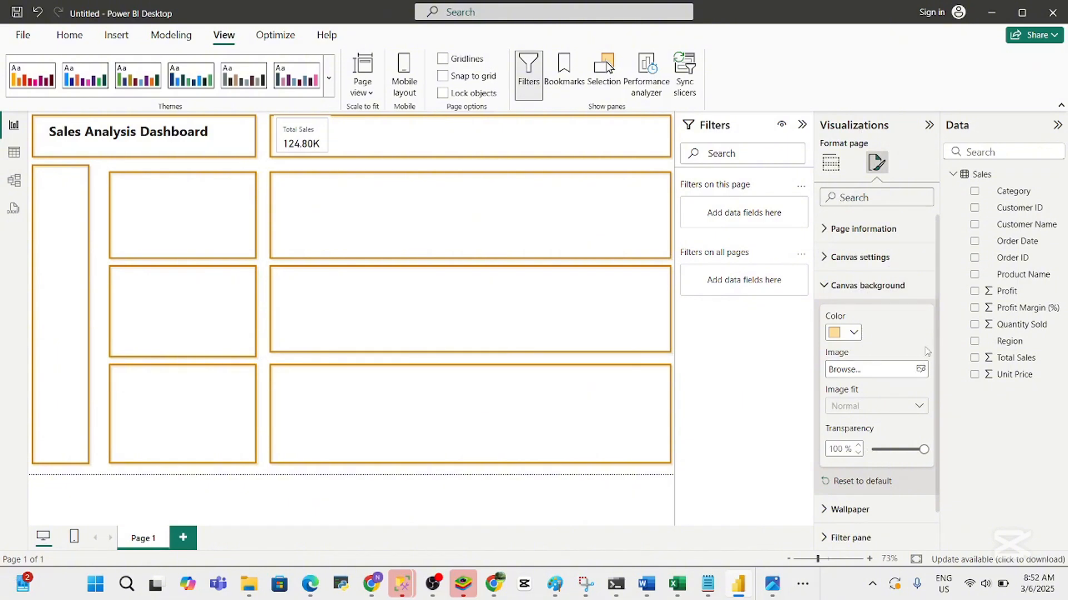
left_click_drag(903, 454, 953, 452)
mouse_move(923, 450)
left_mouse_down()
mouse_move(895, 450)
mouse_move(909, 454)
left_mouse_up()
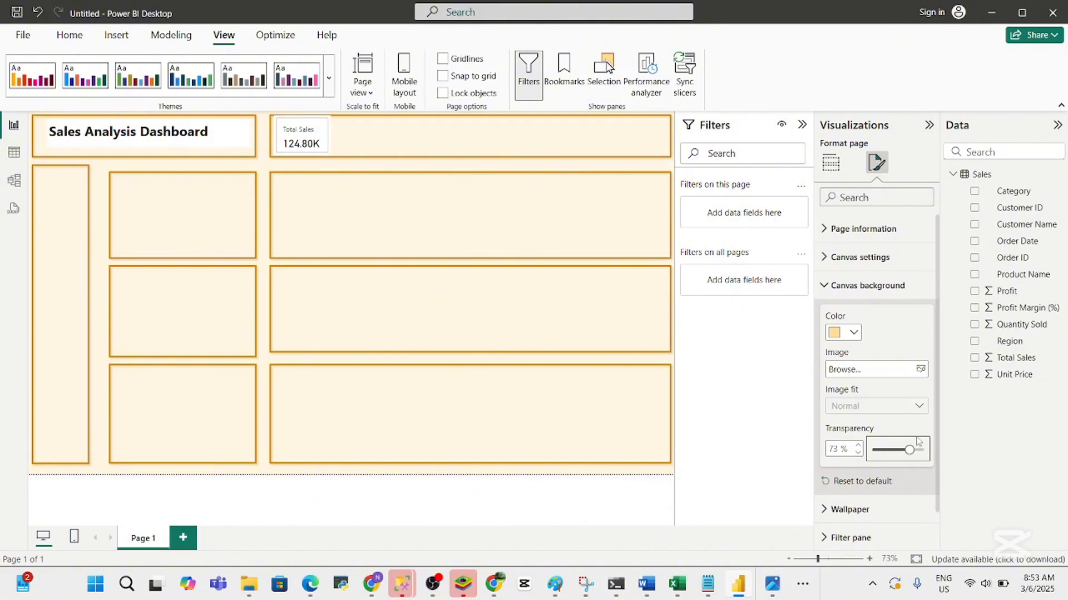
left_click_drag(909, 451, 914, 453)
left_click(907, 450)
left_click(303, 135)
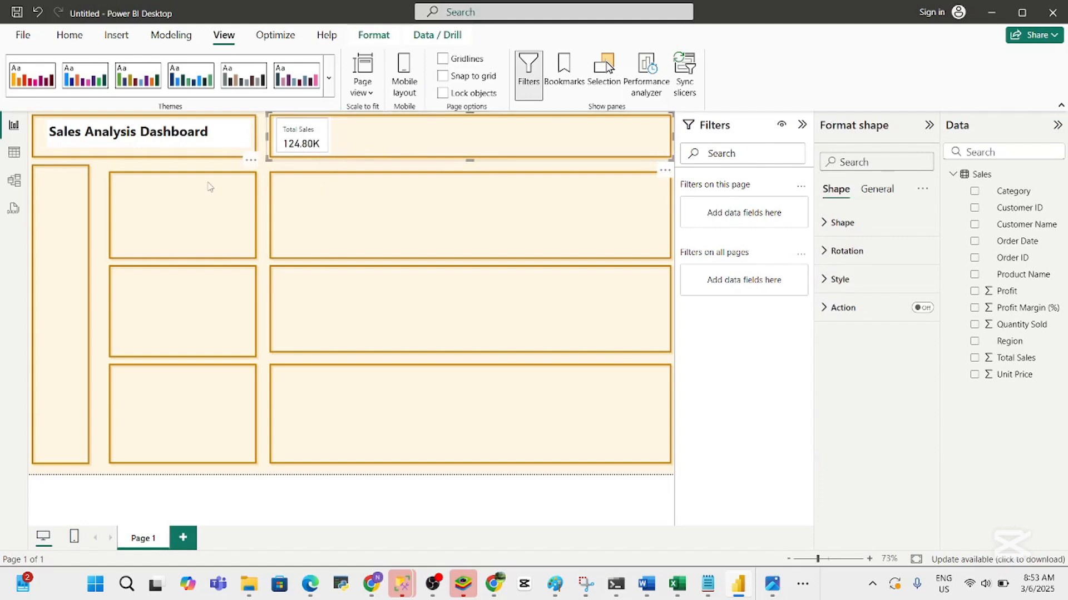
left_click(259, 226)
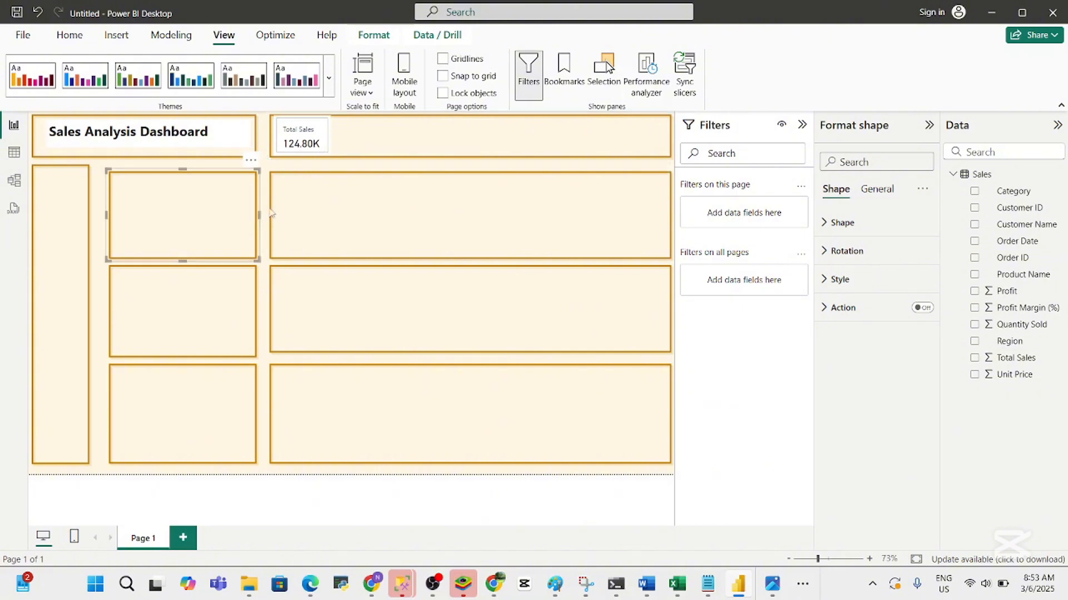
left_click(268, 216)
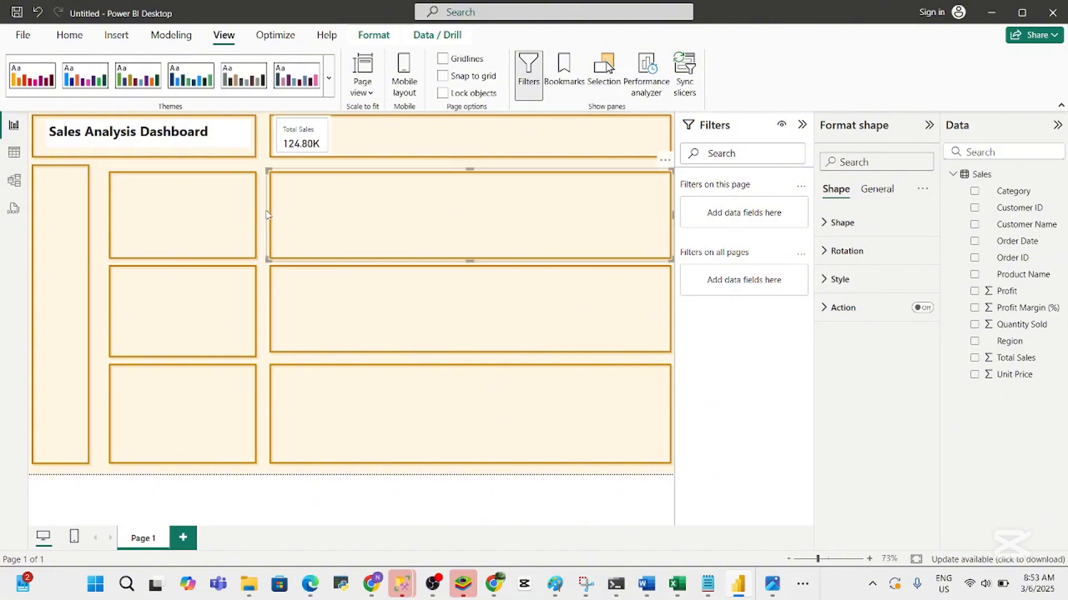
left_click(262, 170)
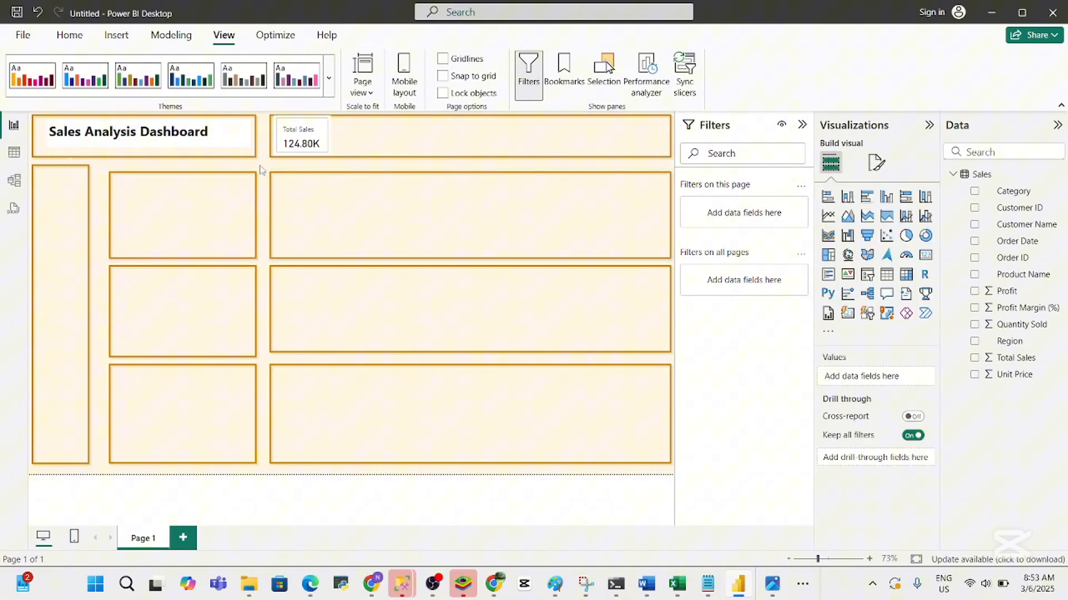
Try the Total Sales card without its inner border, and restore the border
left_click(314, 141)
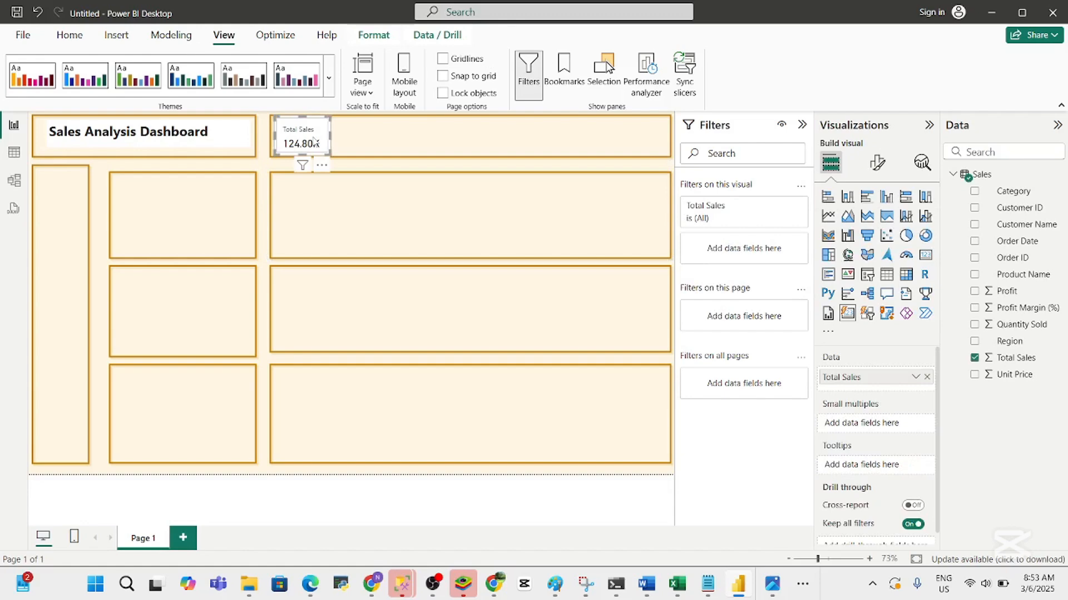
left_click(883, 167)
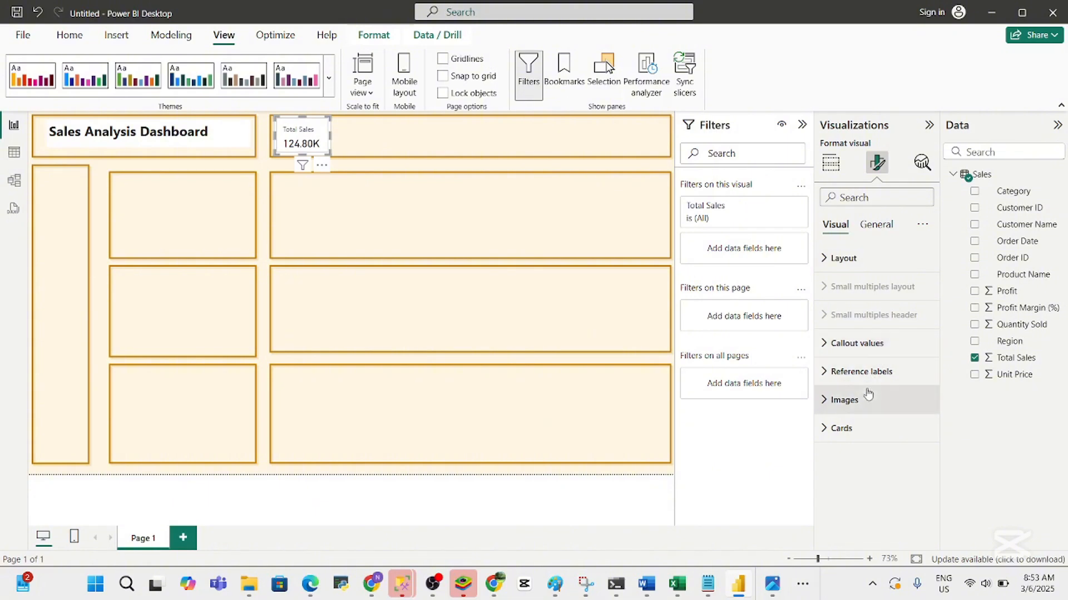
left_click(863, 429)
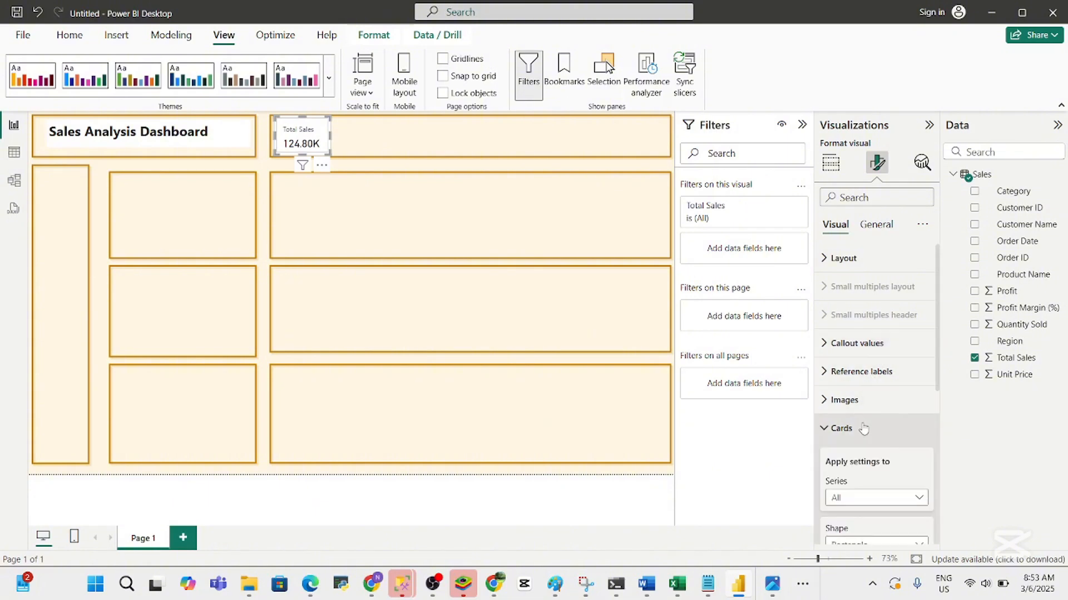
left_click_drag(939, 386, 947, 549)
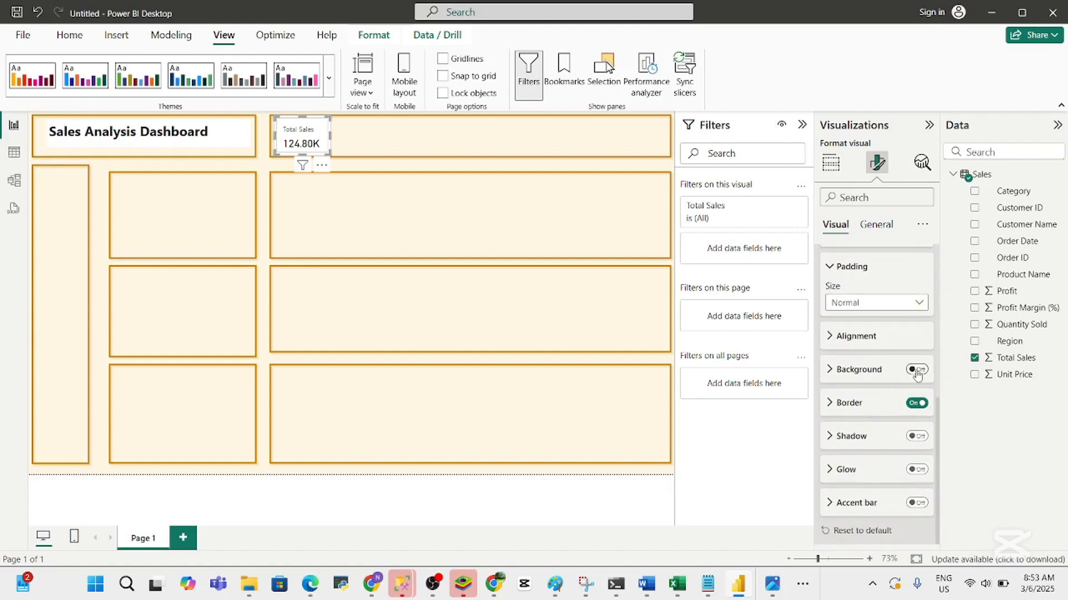
left_click(916, 403)
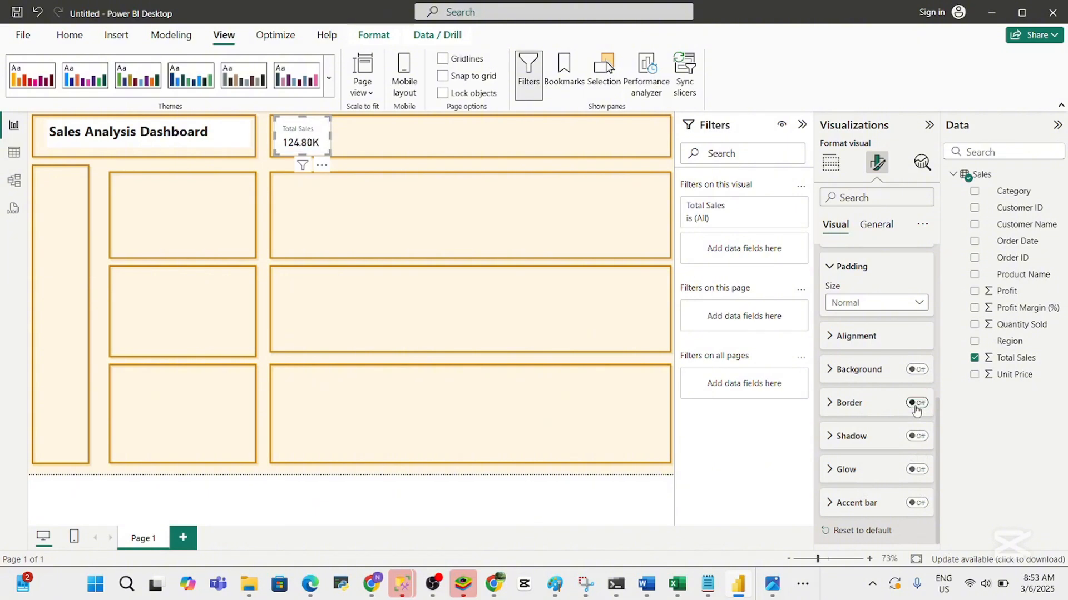
left_click(916, 403)
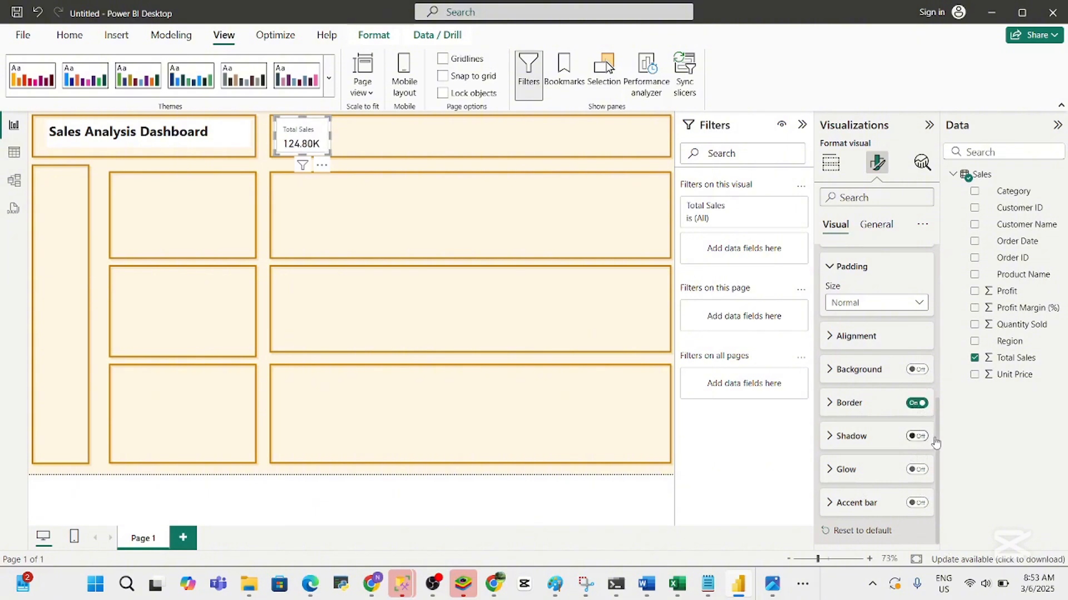
left_click_drag(937, 467, 940, 311)
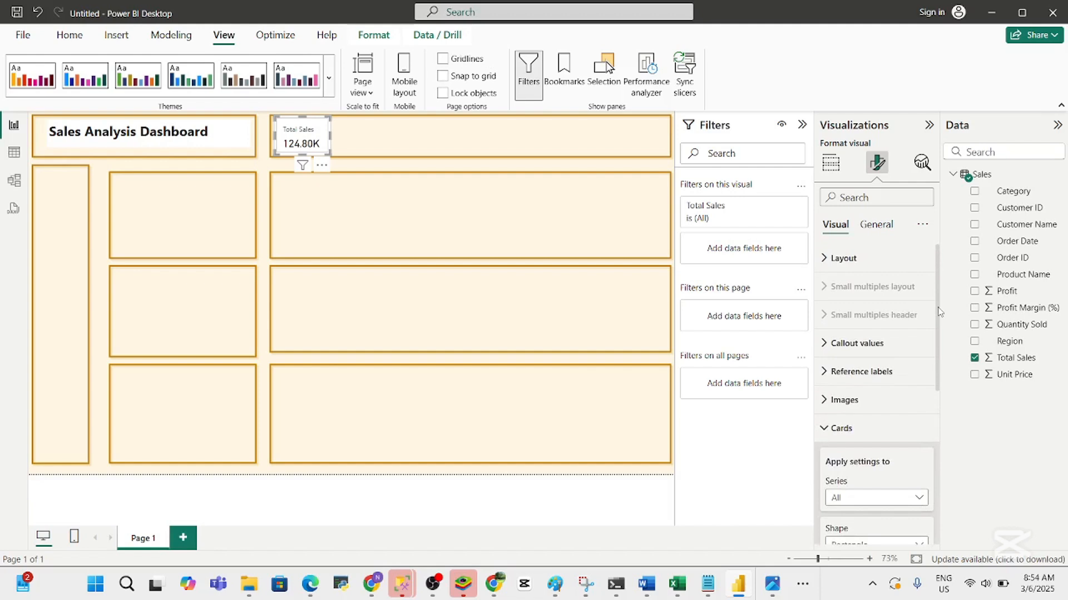
left_click(856, 257)
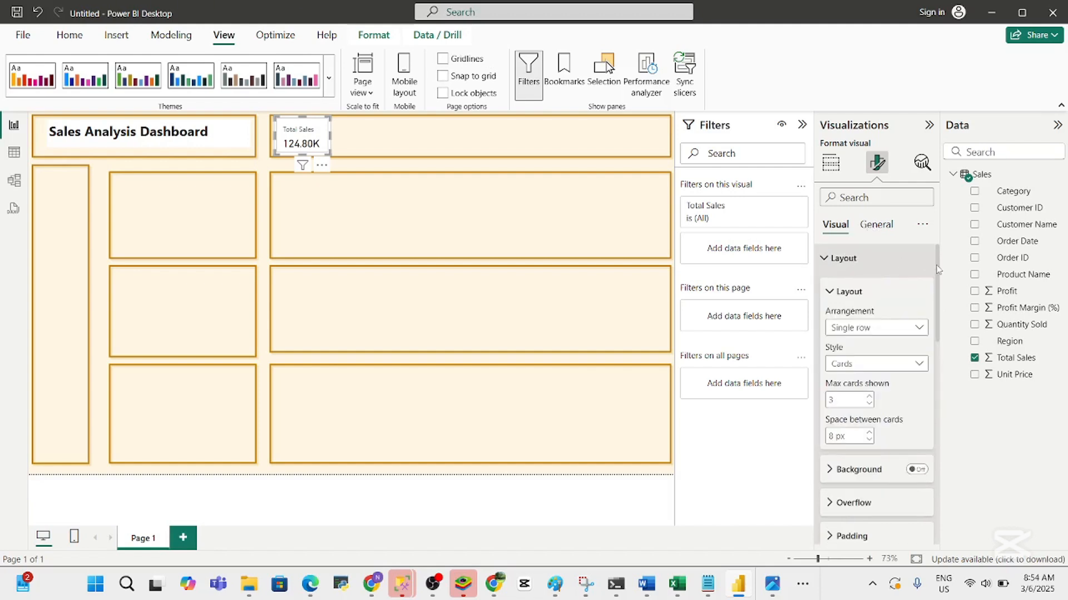
left_click_drag(940, 317, 937, 322)
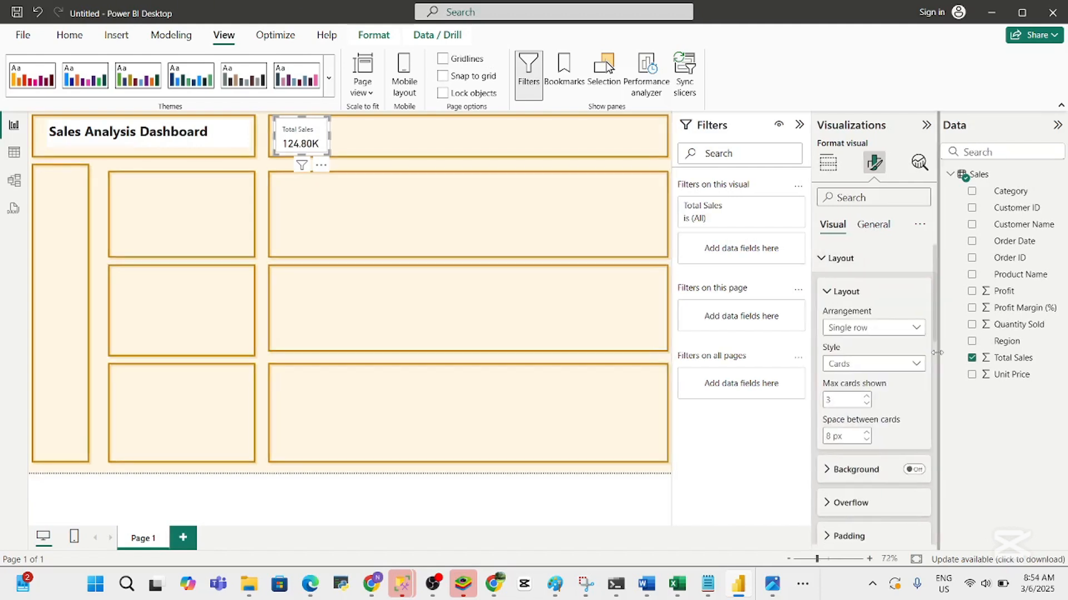
scroll(934, 352, "down", 3)
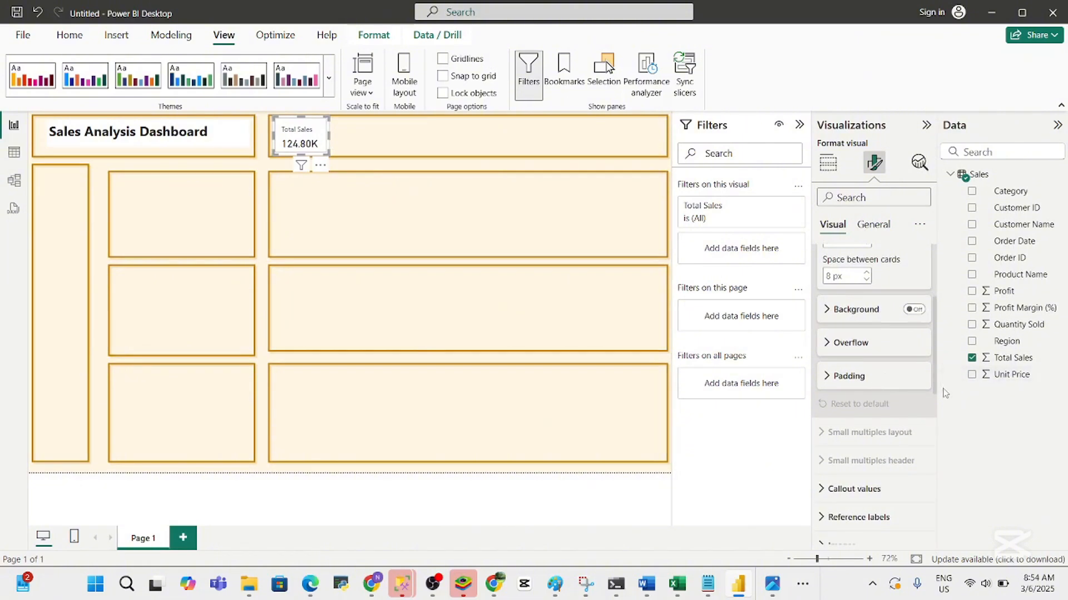
scroll(935, 391, "down", 5)
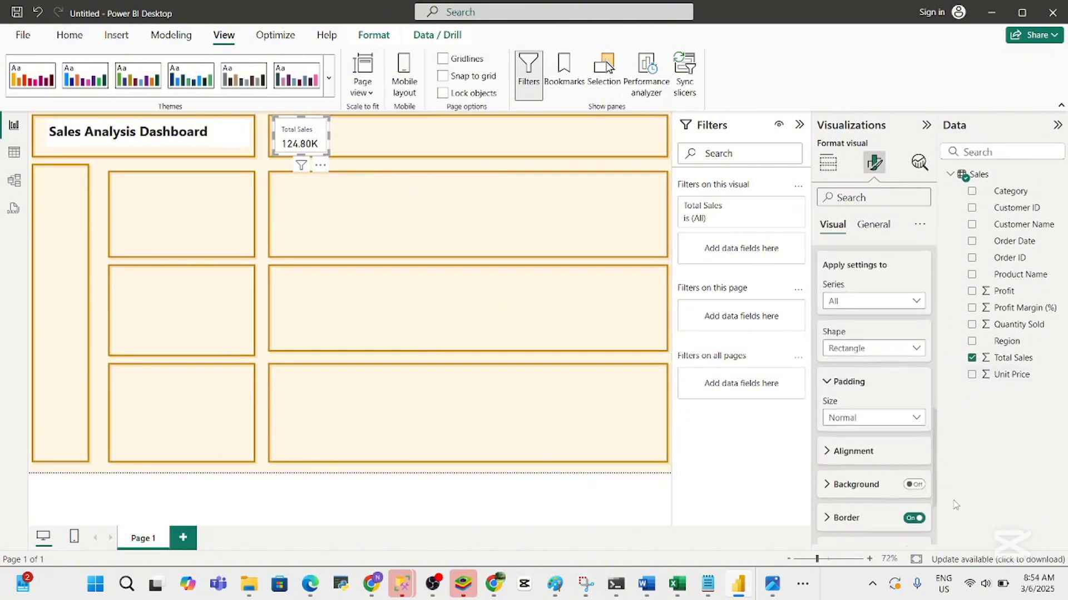
left_click_drag(953, 519, 952, 542)
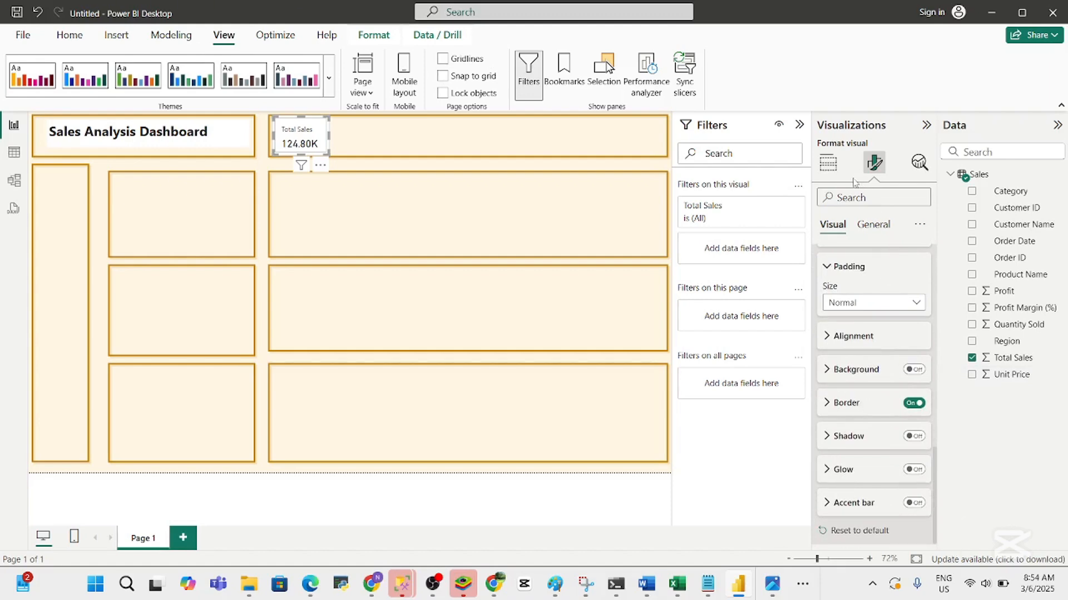
Turn off the Total Sales card's background so the header frame's color shows through it
left_click(873, 224)
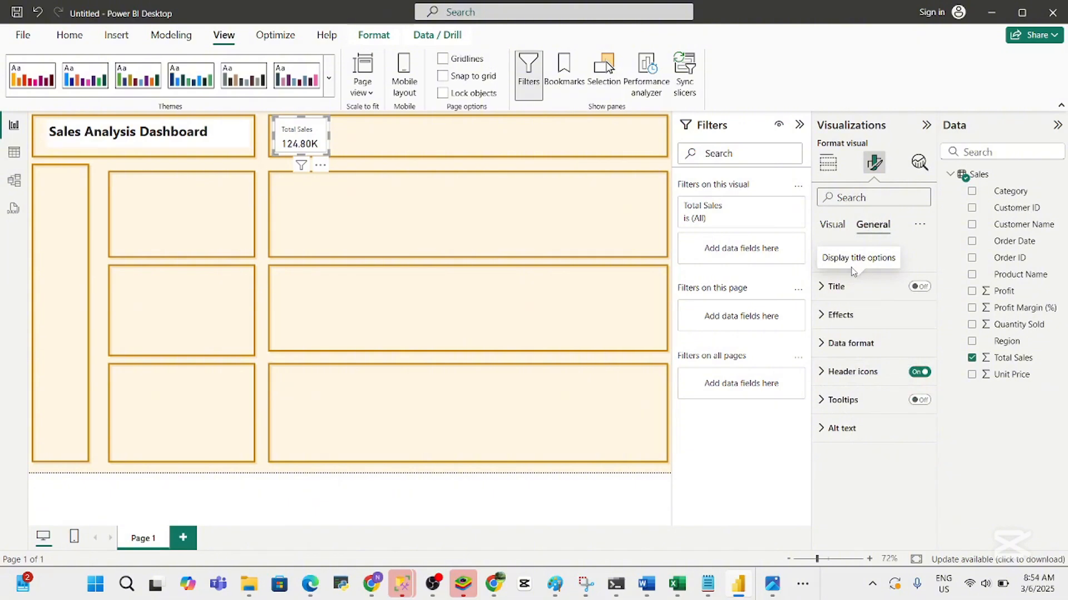
left_click(898, 266)
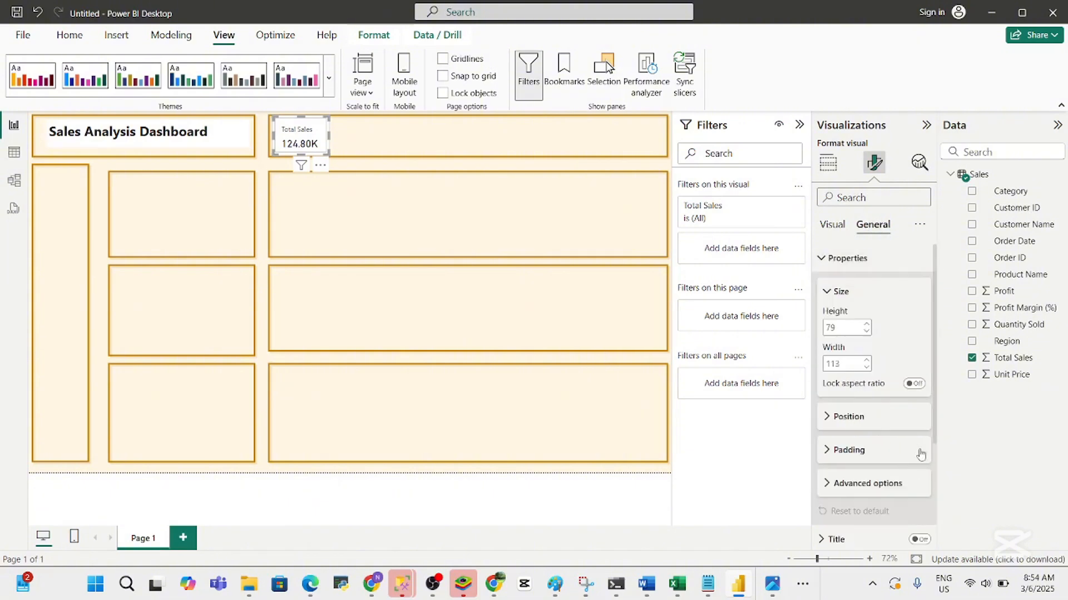
scroll(936, 442, "down", 3)
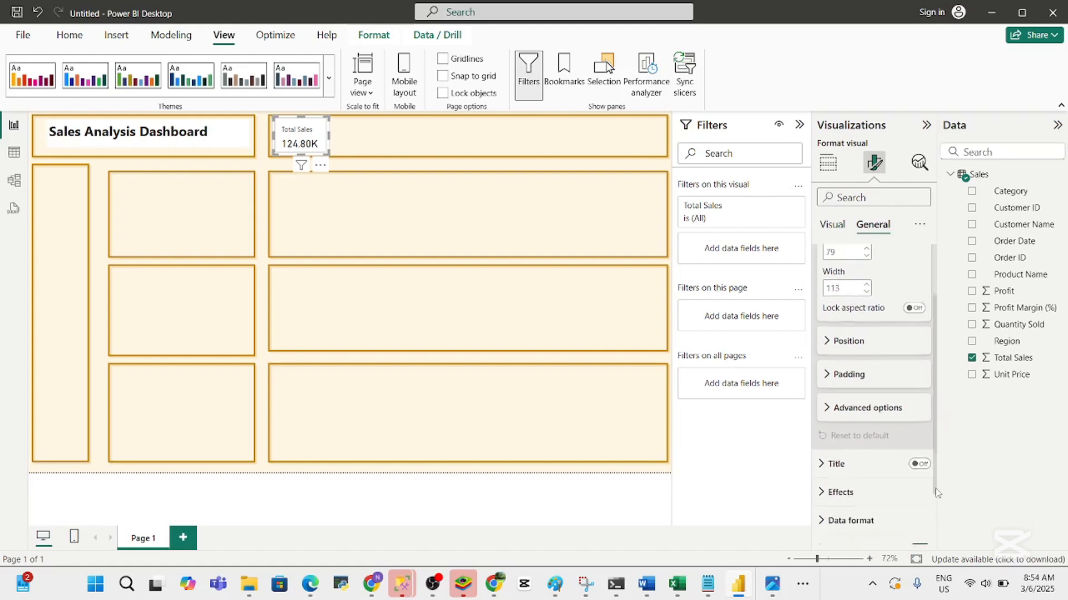
left_click(867, 408)
left_click(869, 408)
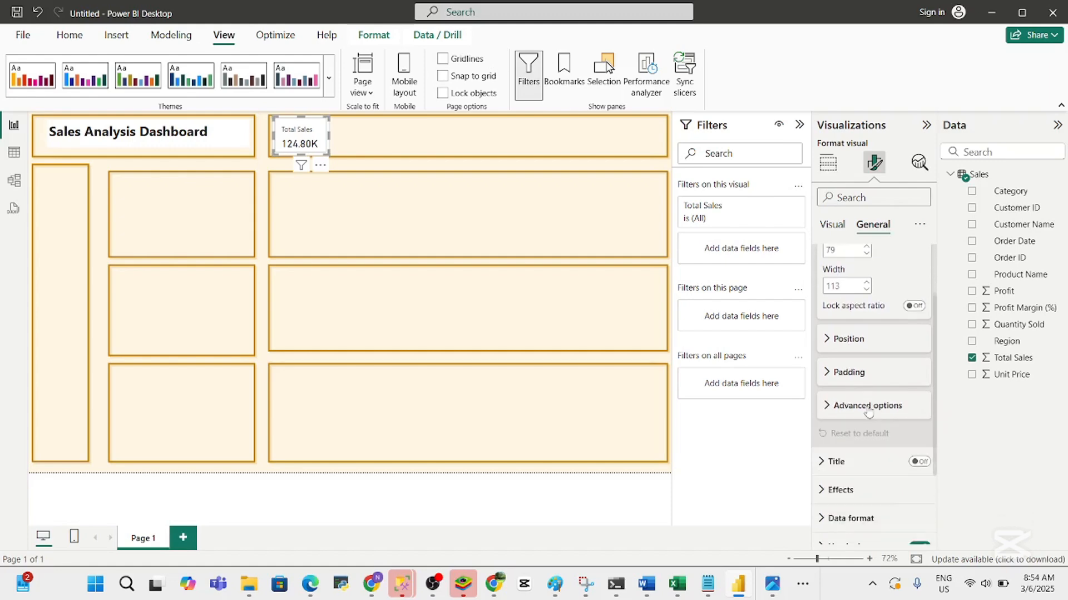
scroll(934, 423, "down", 3)
left_click(923, 417)
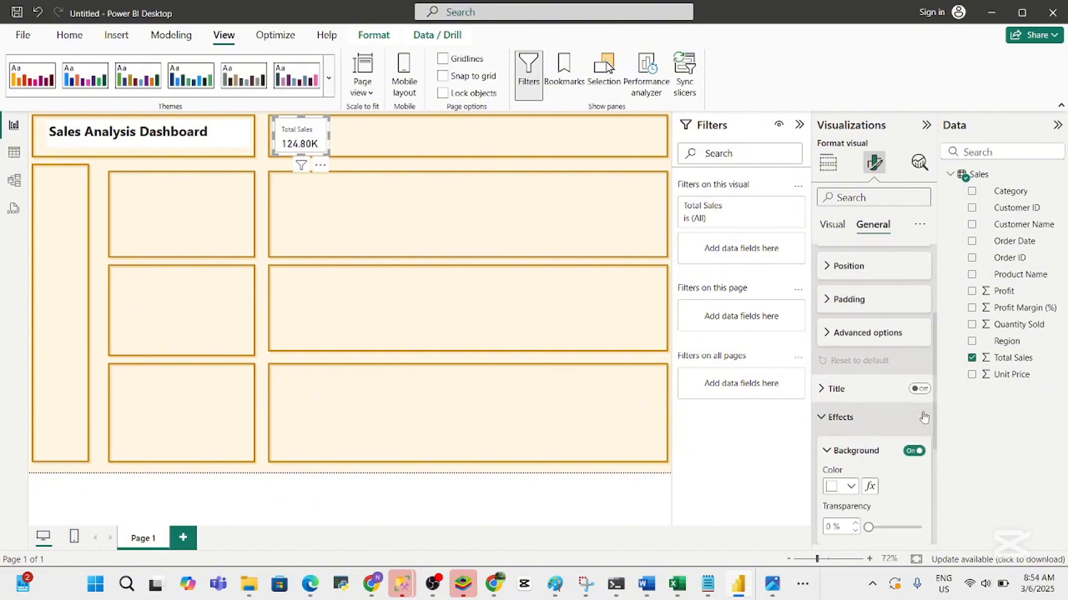
scroll(932, 445, "down", 3)
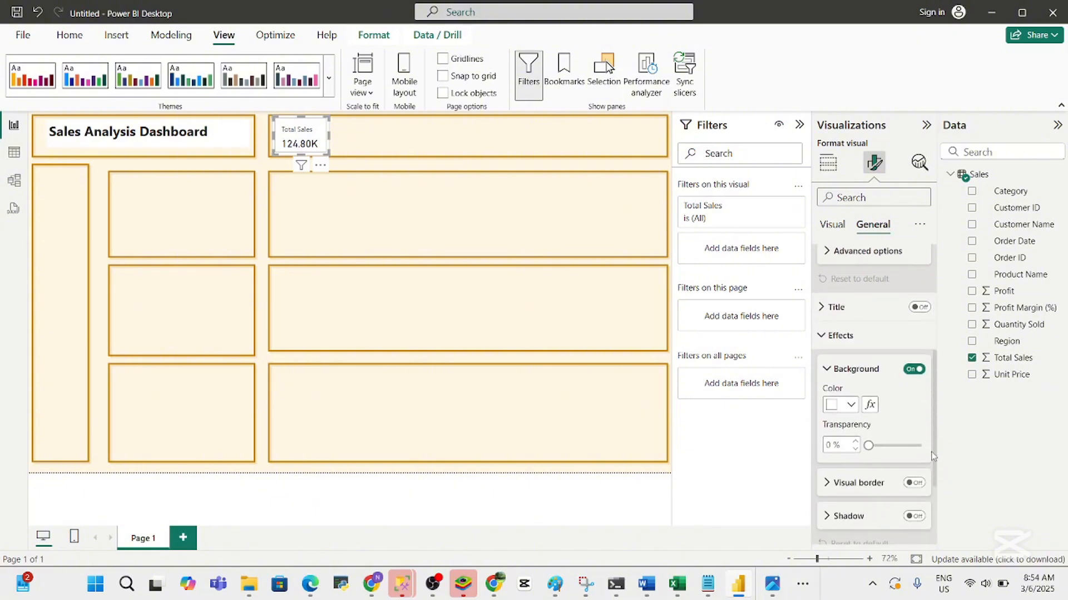
left_click(913, 370)
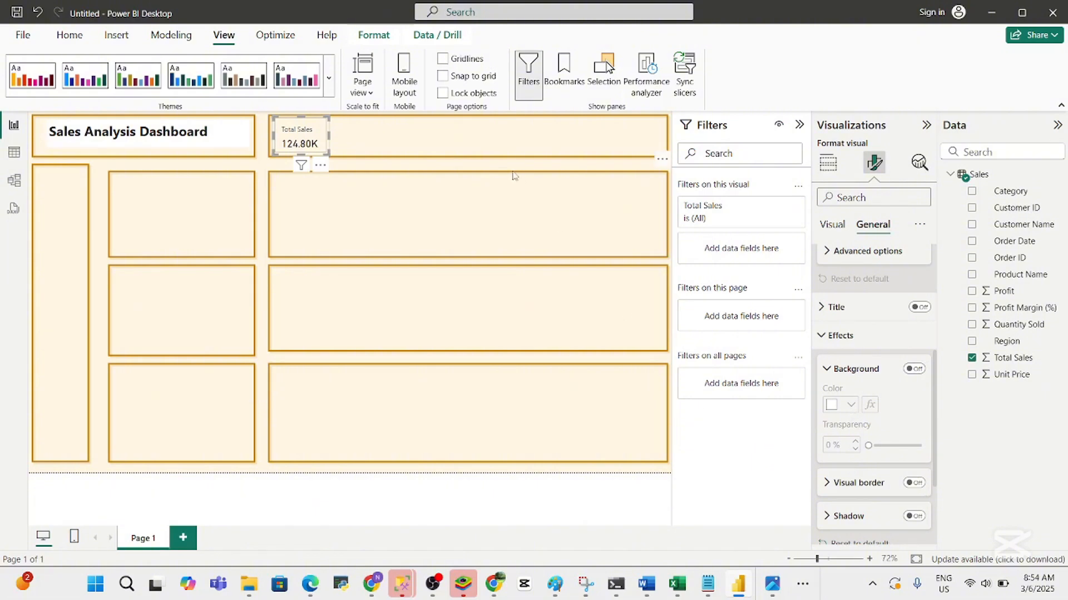
left_click(398, 140)
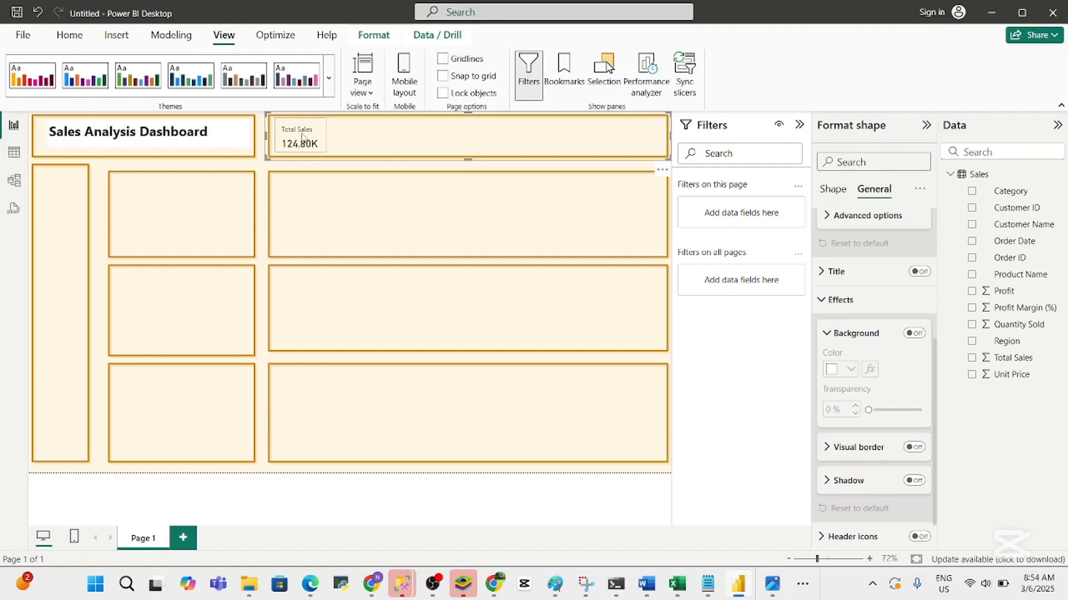
left_click(833, 190)
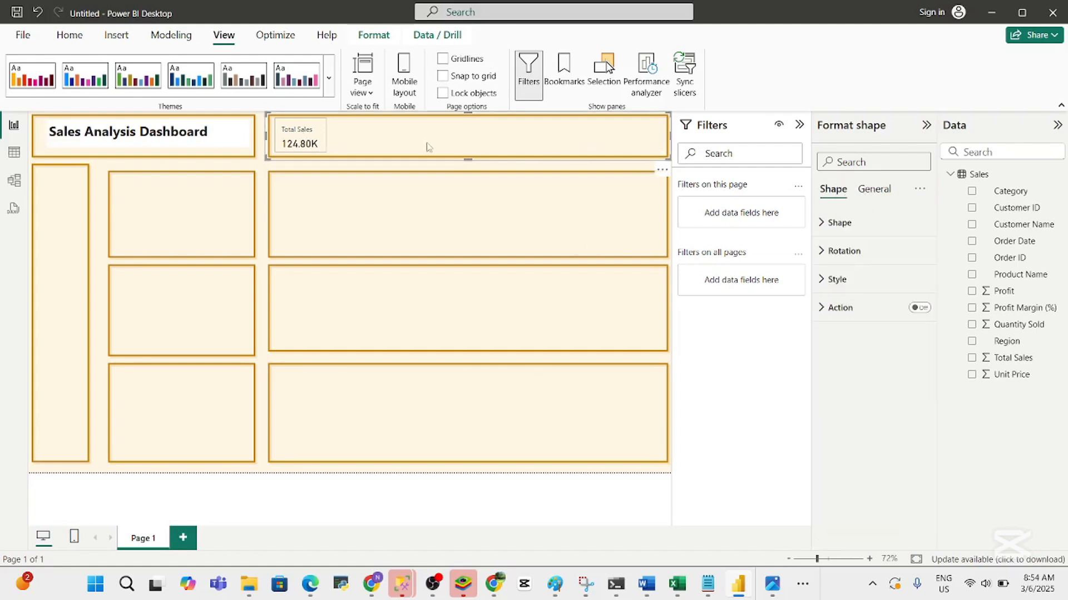
left_click(261, 182)
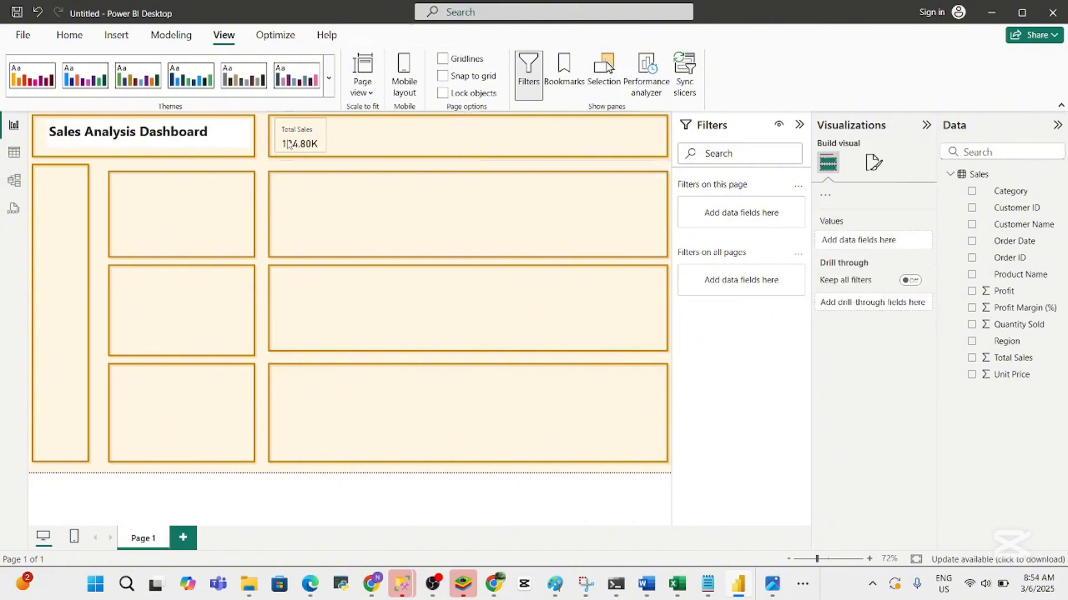
Make the Total Sales card's callout value bold
left_click(298, 139)
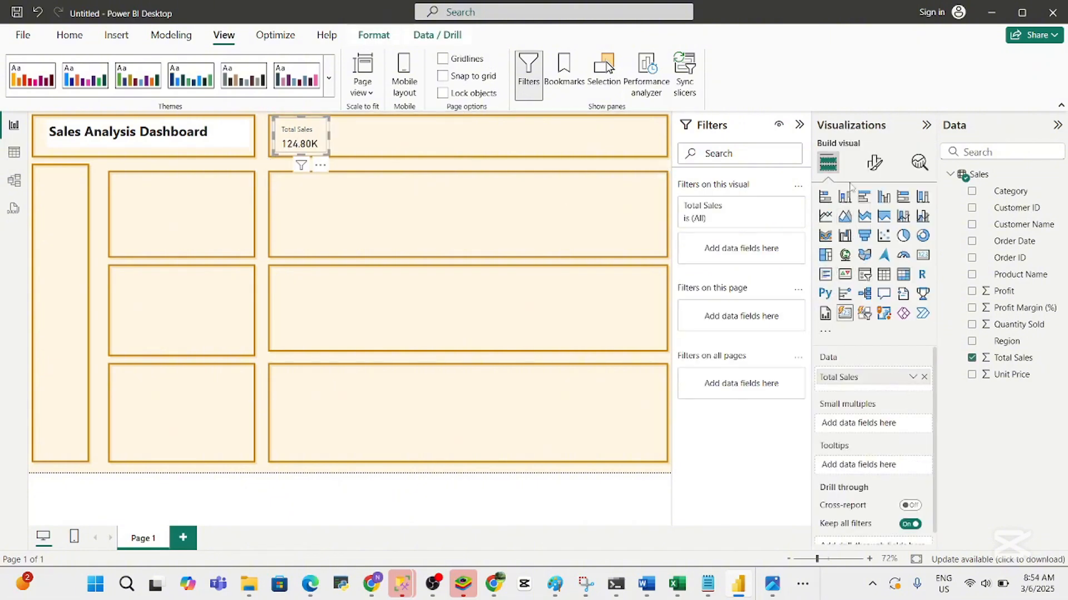
left_click(867, 170)
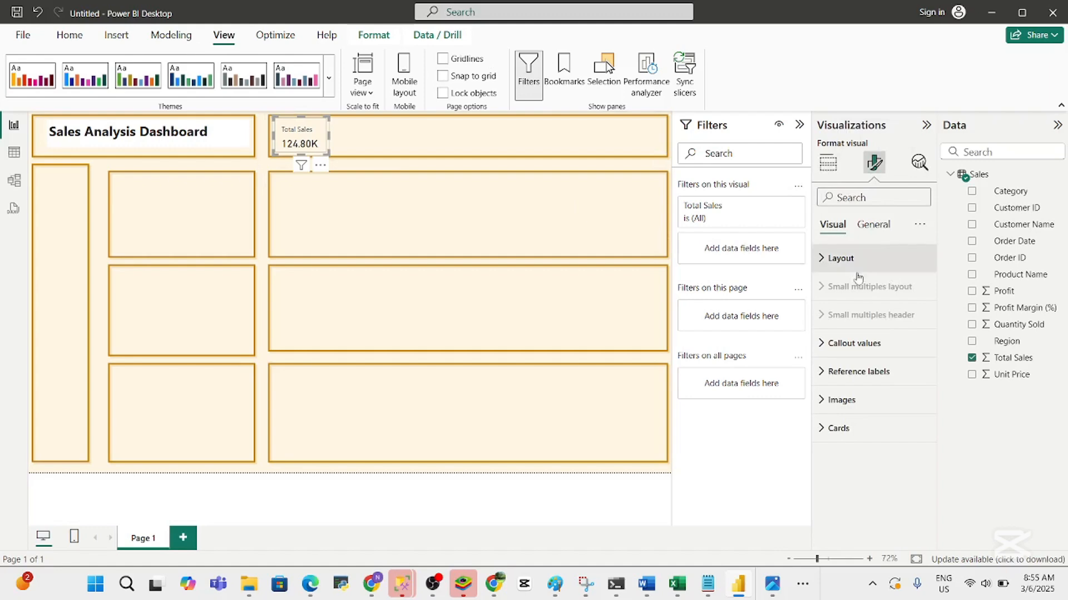
left_click(869, 345)
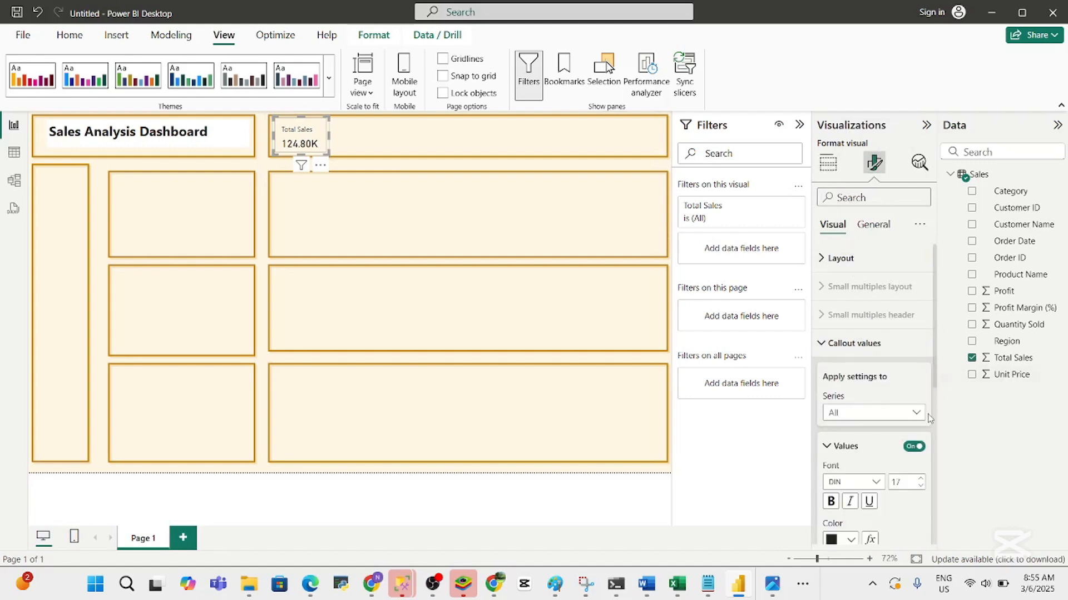
left_click(831, 502)
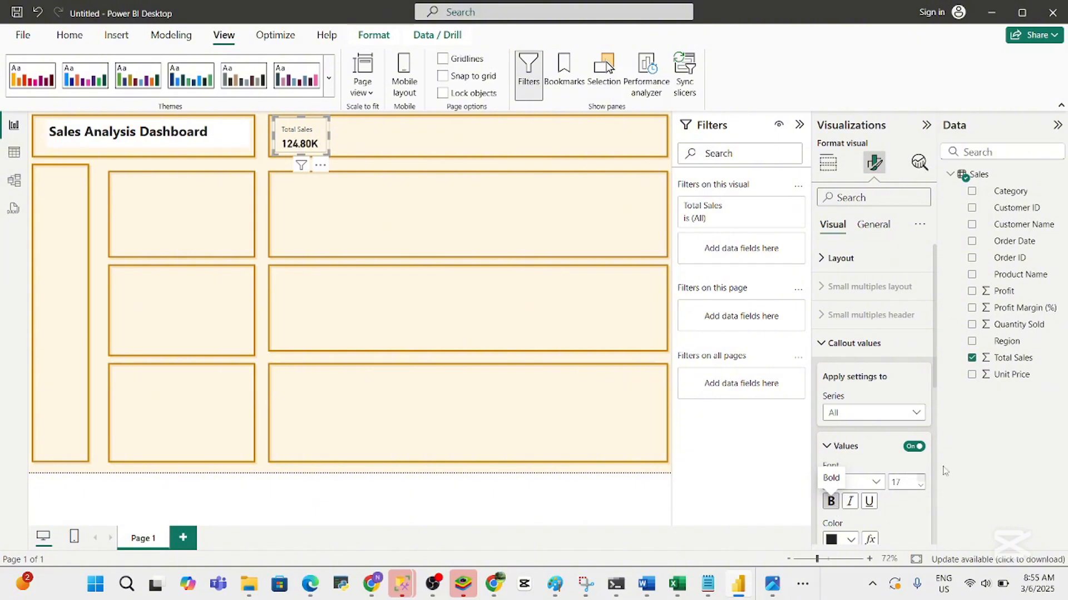
left_click(843, 447)
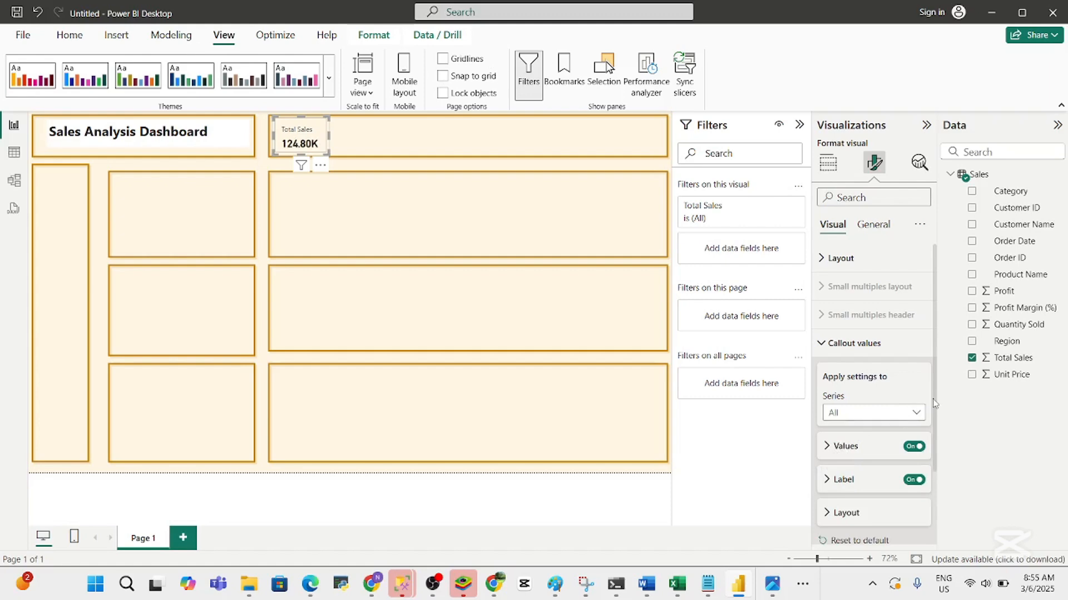
Make the Total Sales card's label text bold
left_click(866, 488)
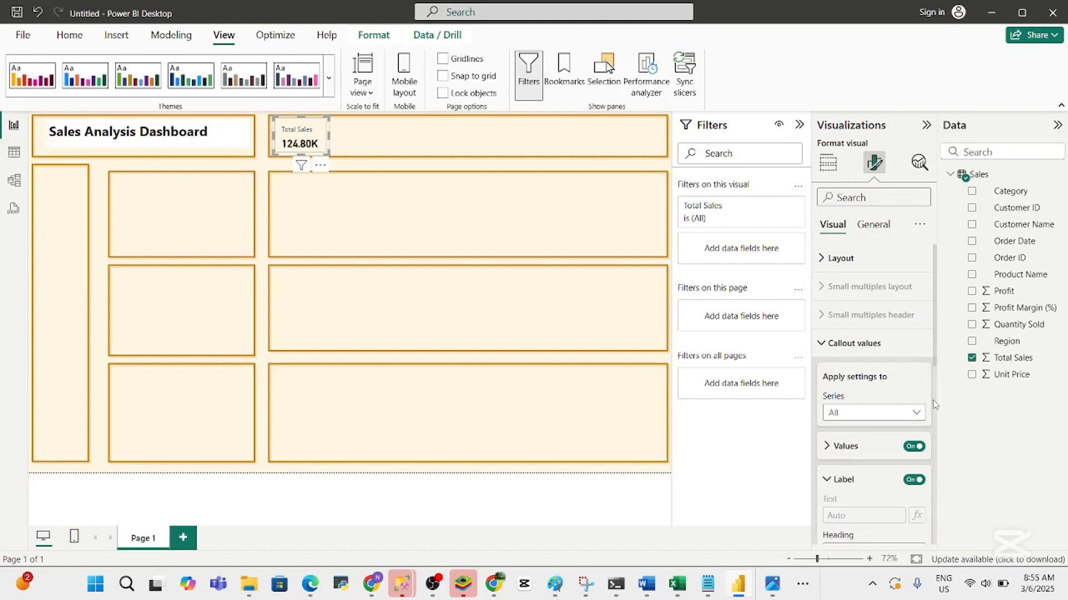
left_click_drag(935, 352, 950, 475)
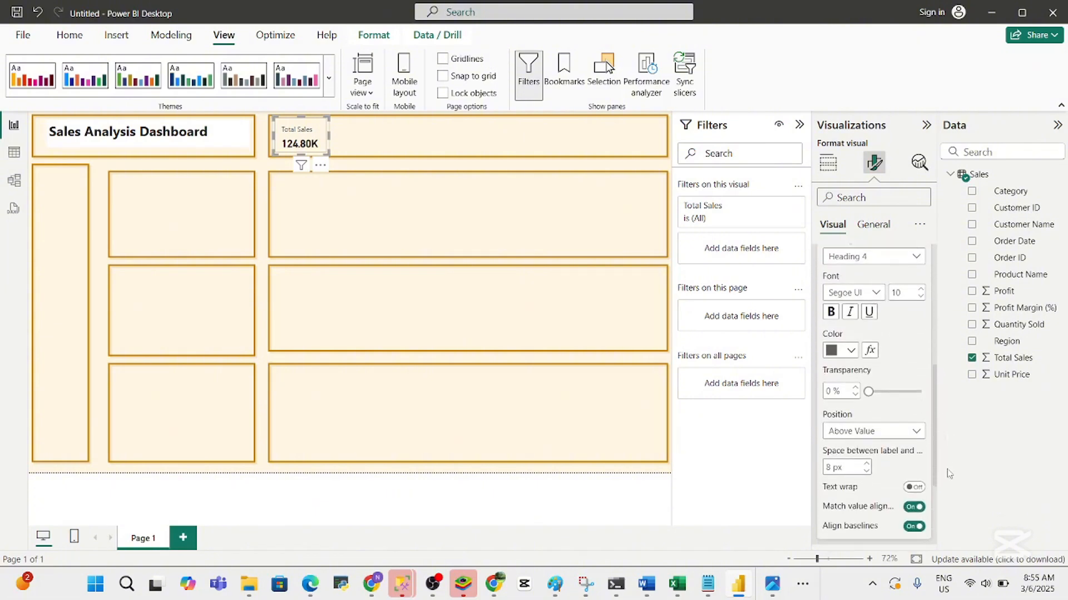
left_click(833, 315)
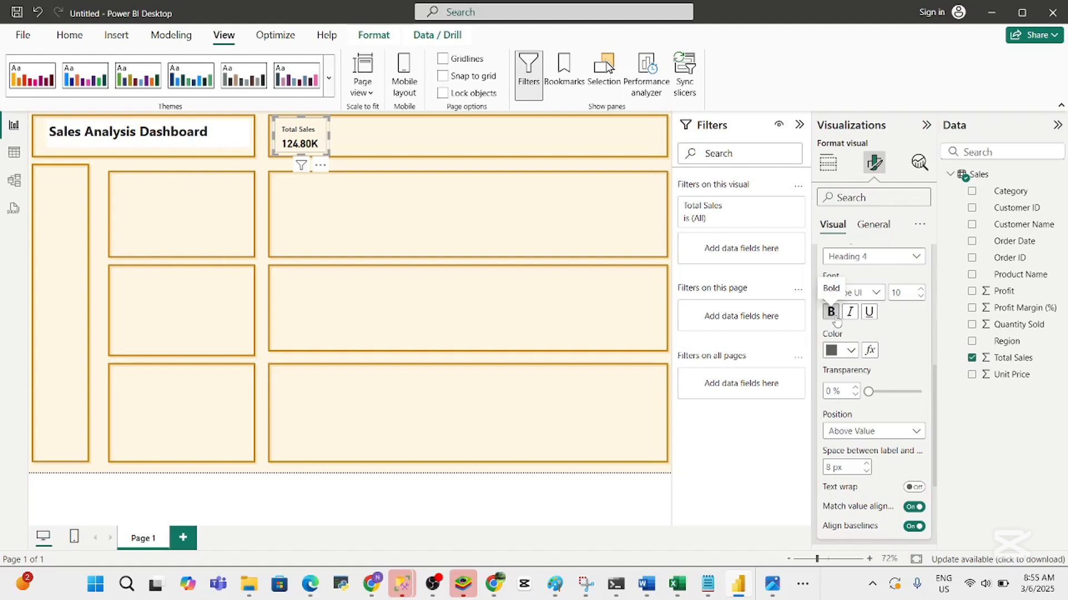
left_click(333, 211)
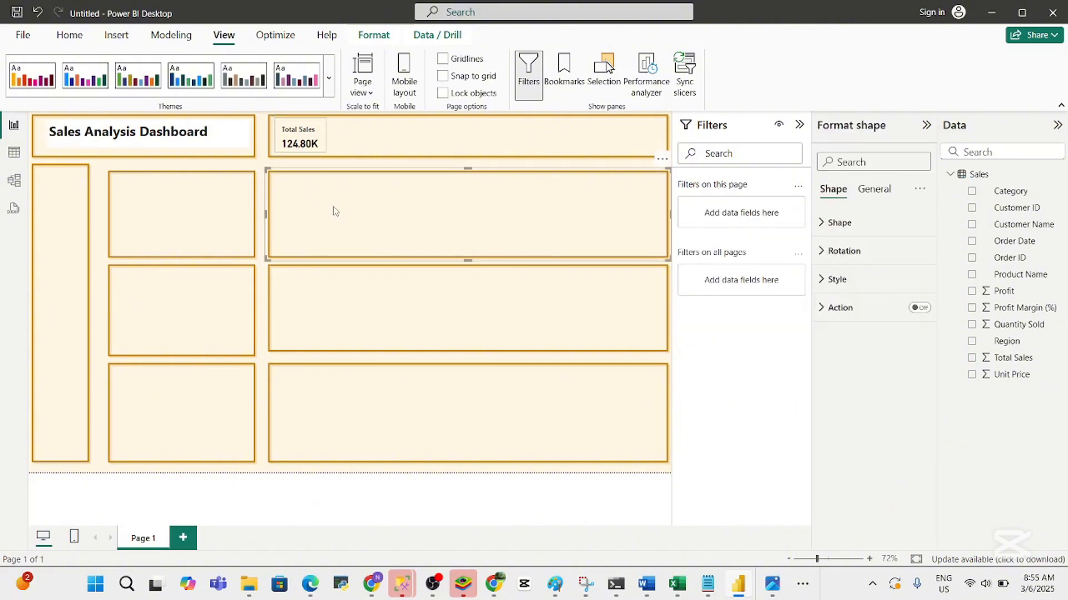
Turn off the background of the Sales Analysis Dashboard title text box
left_click(194, 131)
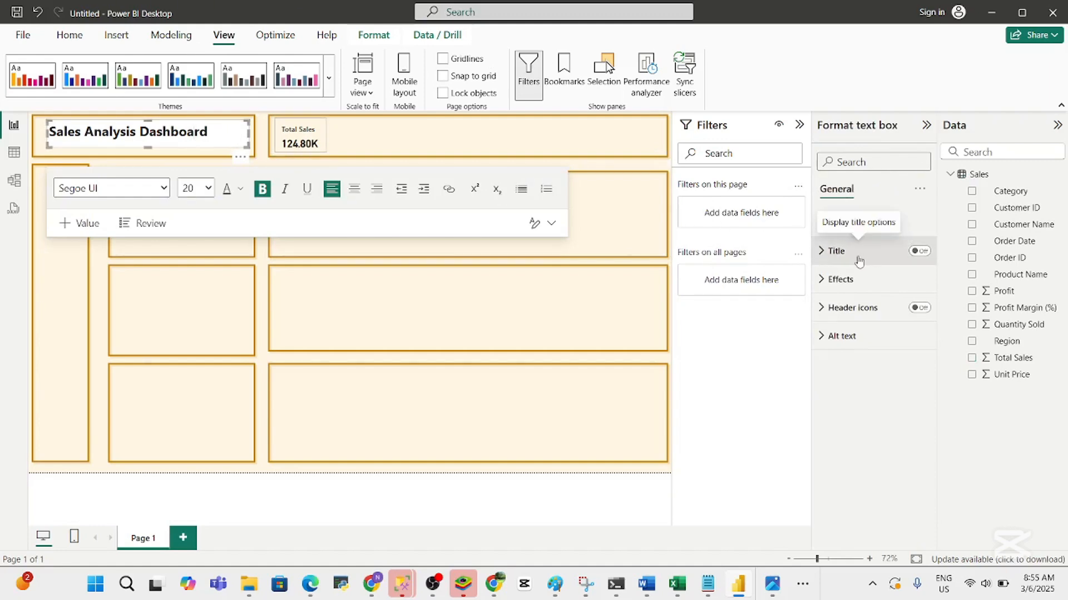
left_click(840, 279)
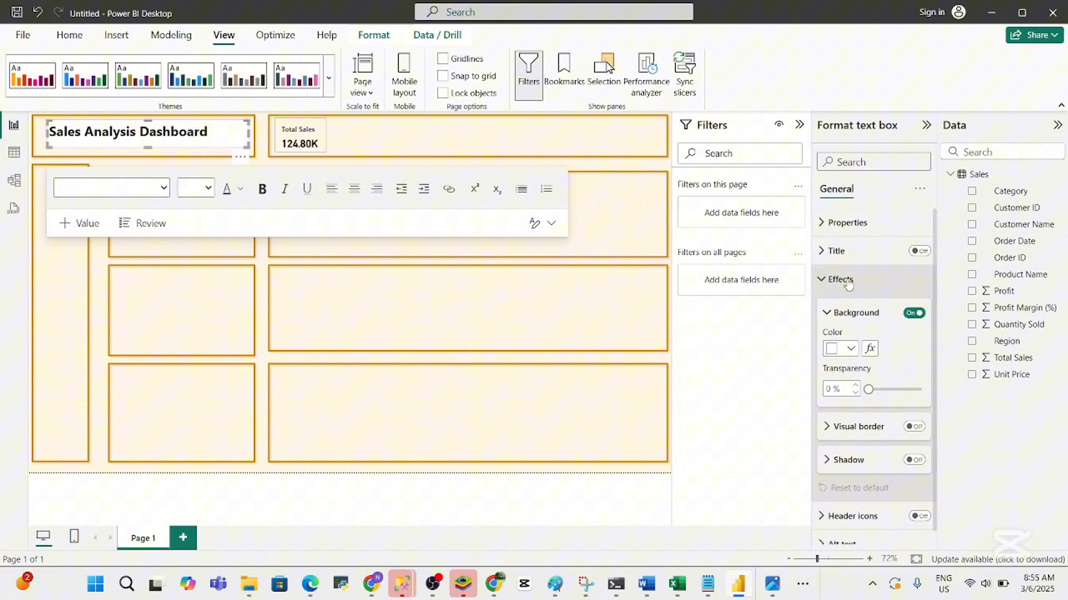
left_click(915, 314)
left_click(915, 314)
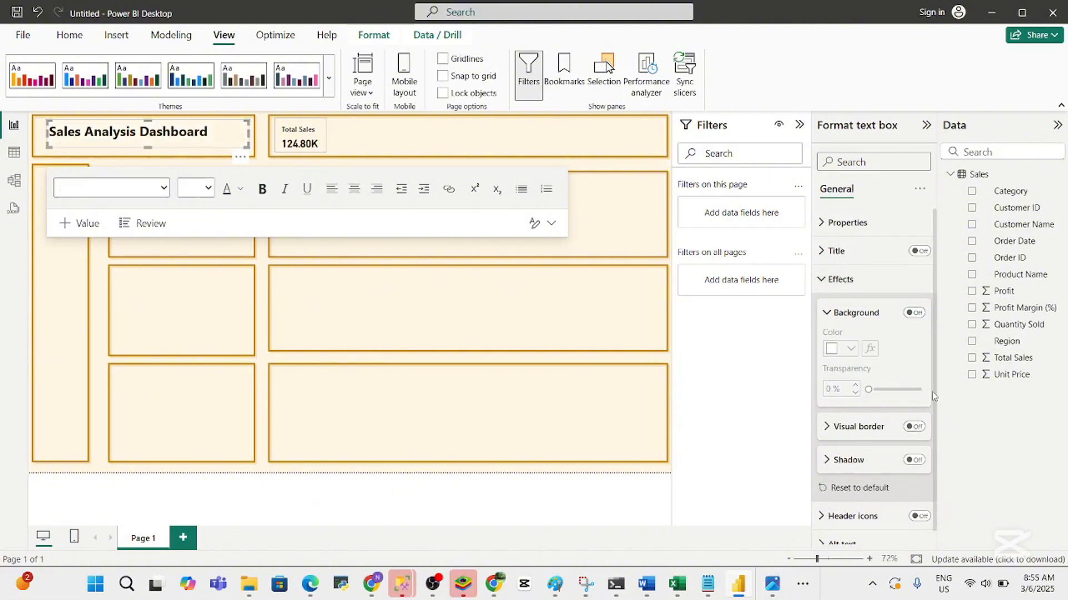
Try a visual border on the dashboard title text box and turn it off again
scroll(934, 396, "down", 1)
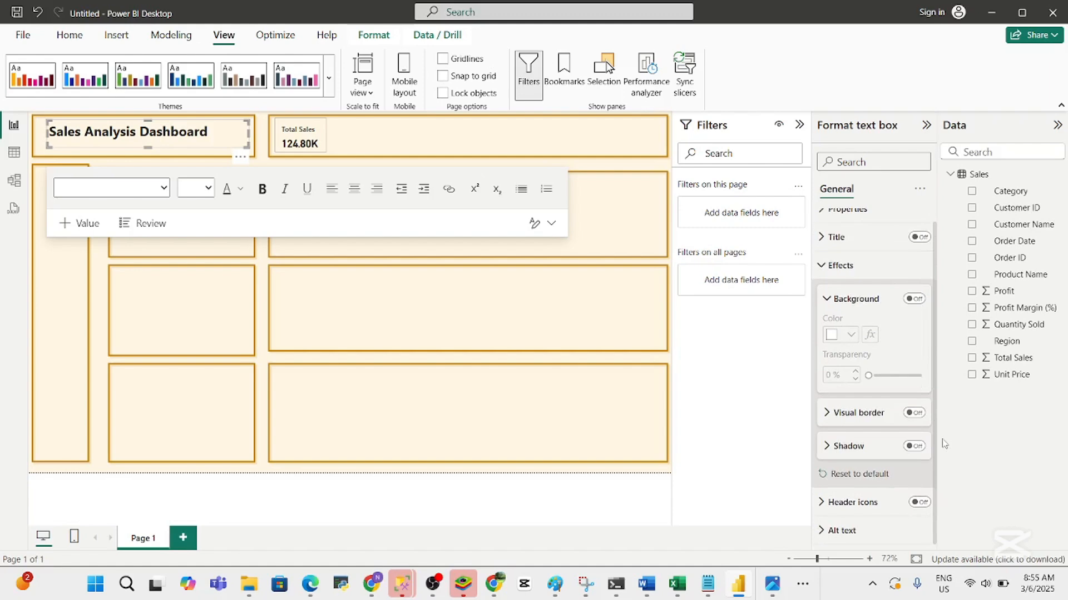
left_click(915, 414)
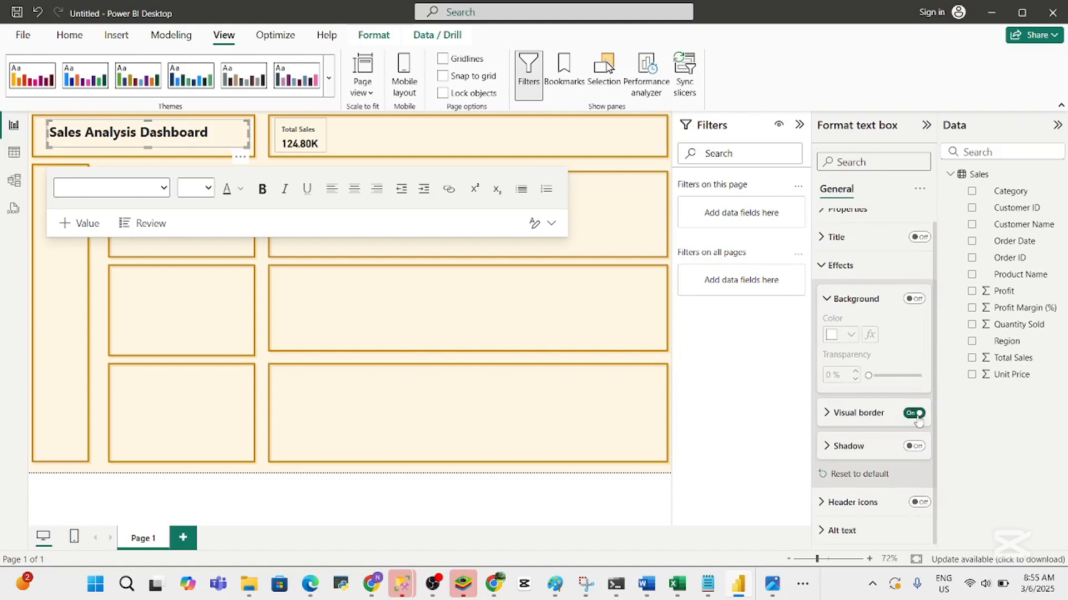
left_click(918, 422)
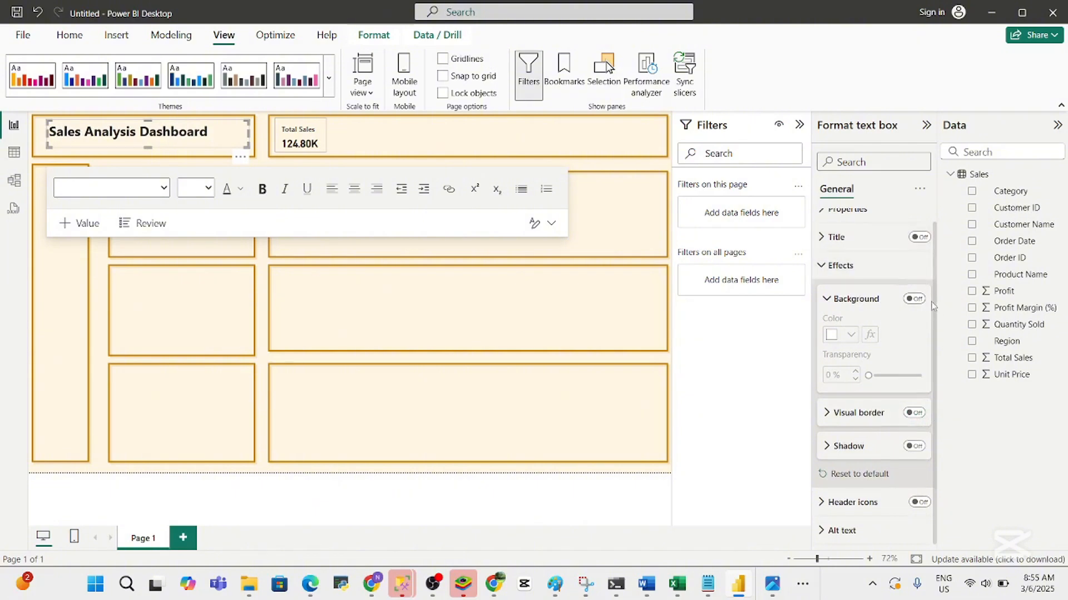
scroll(933, 305, "up", 1)
left_click(840, 279)
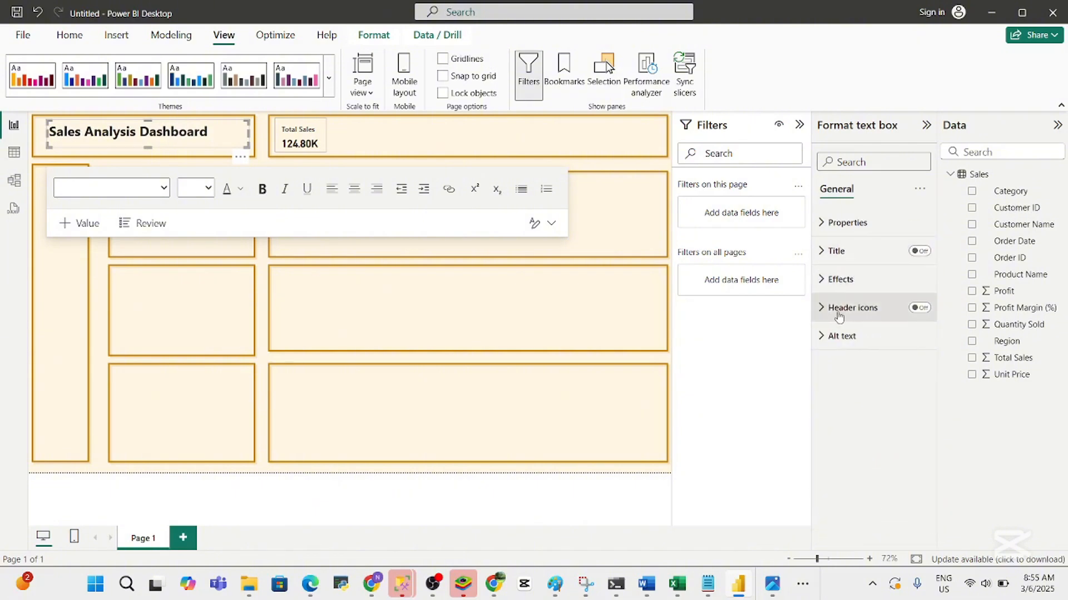
left_click(849, 223)
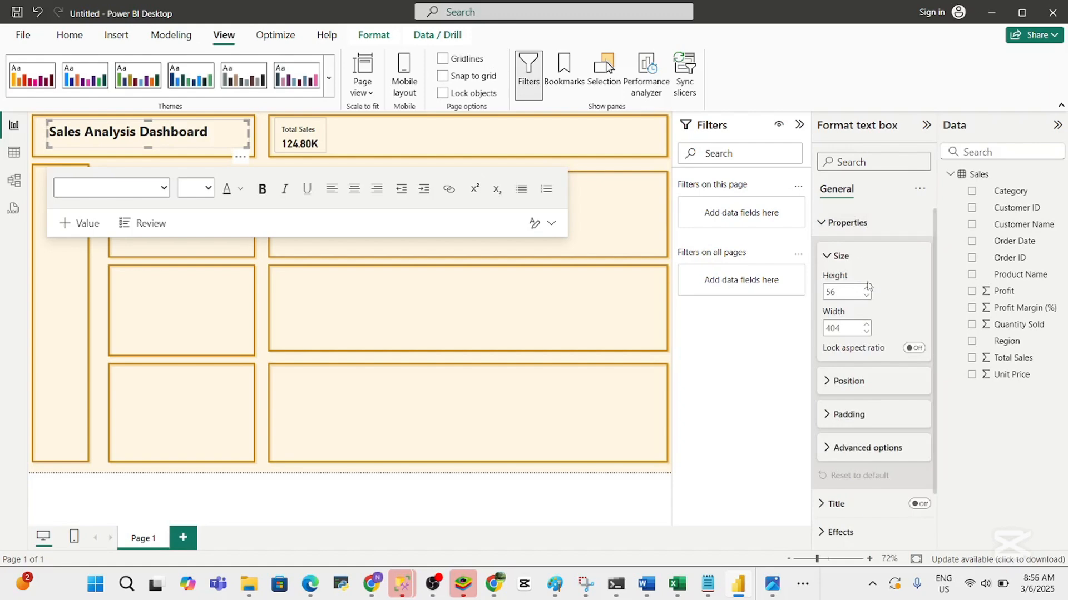
left_click(871, 514)
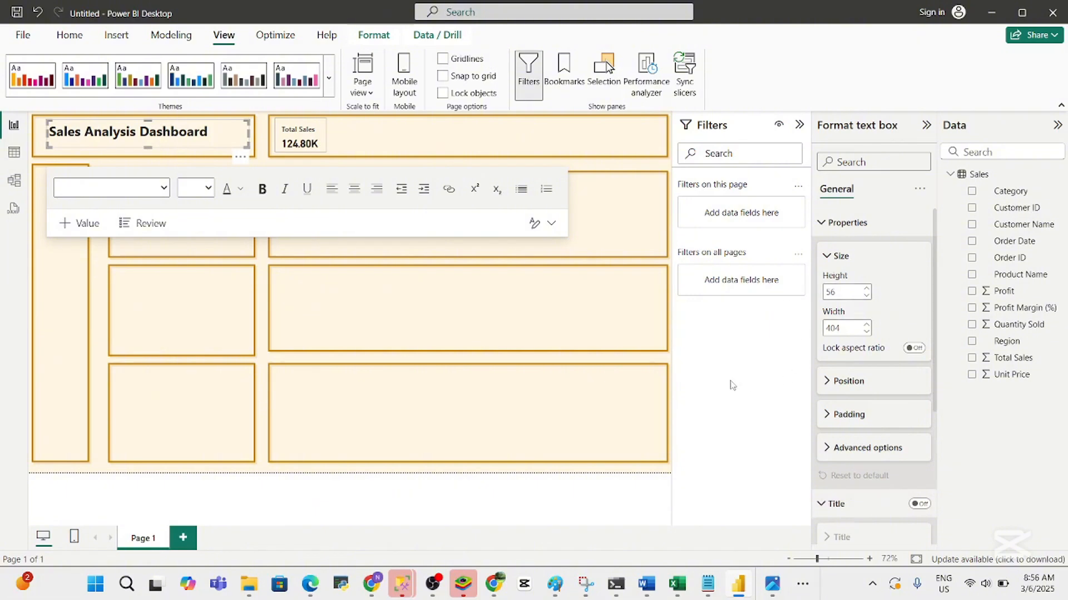
left_click(179, 136)
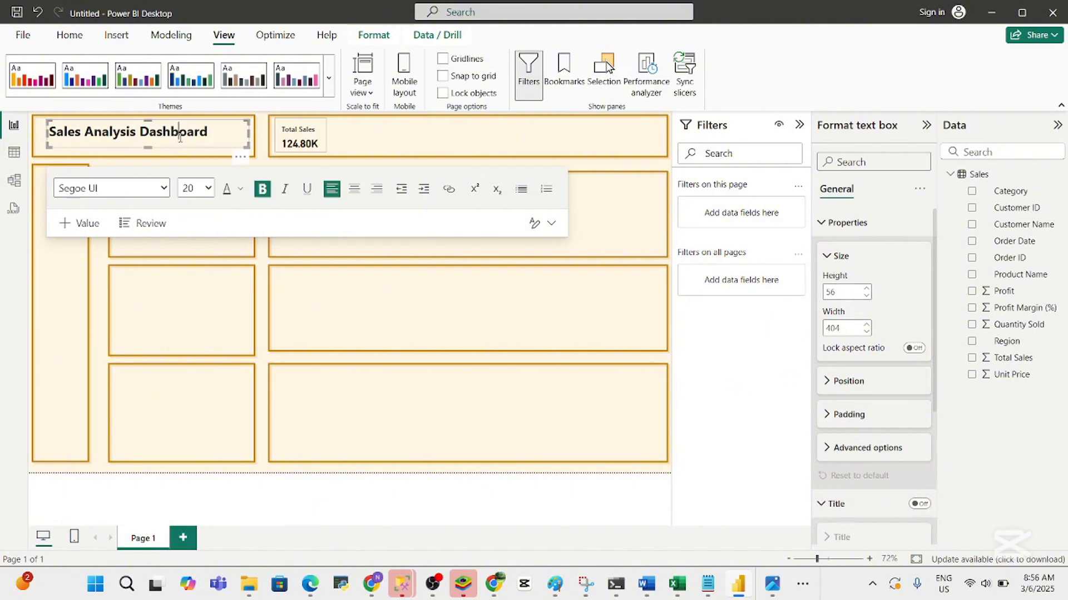
Try a custom golden-orange font colour, #F1B81A, on the whole Sales Analysis Dashboard title
key("ctrl+a")
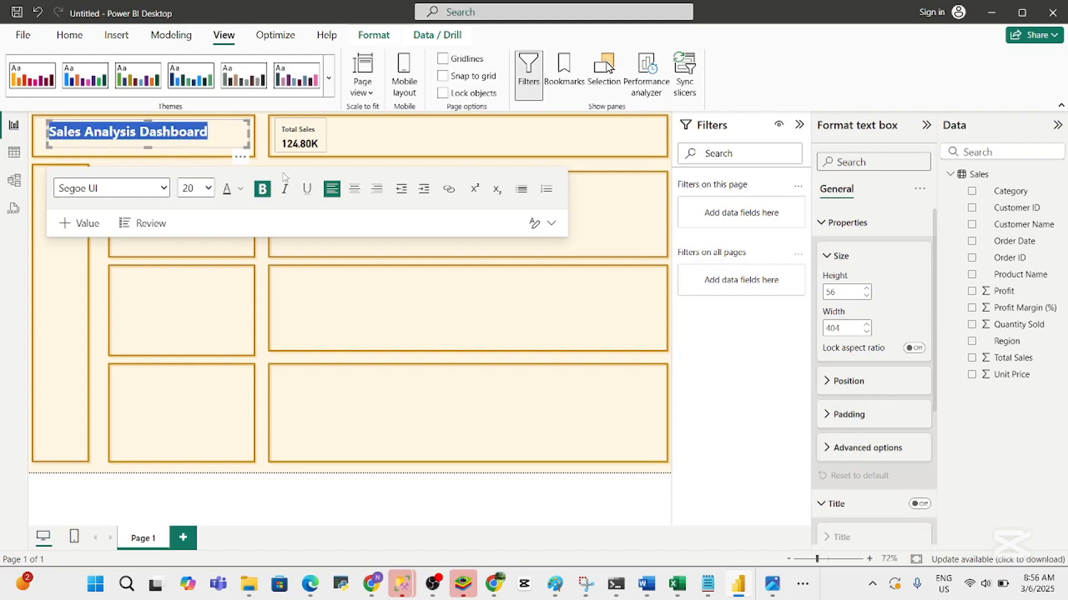
left_click(240, 192)
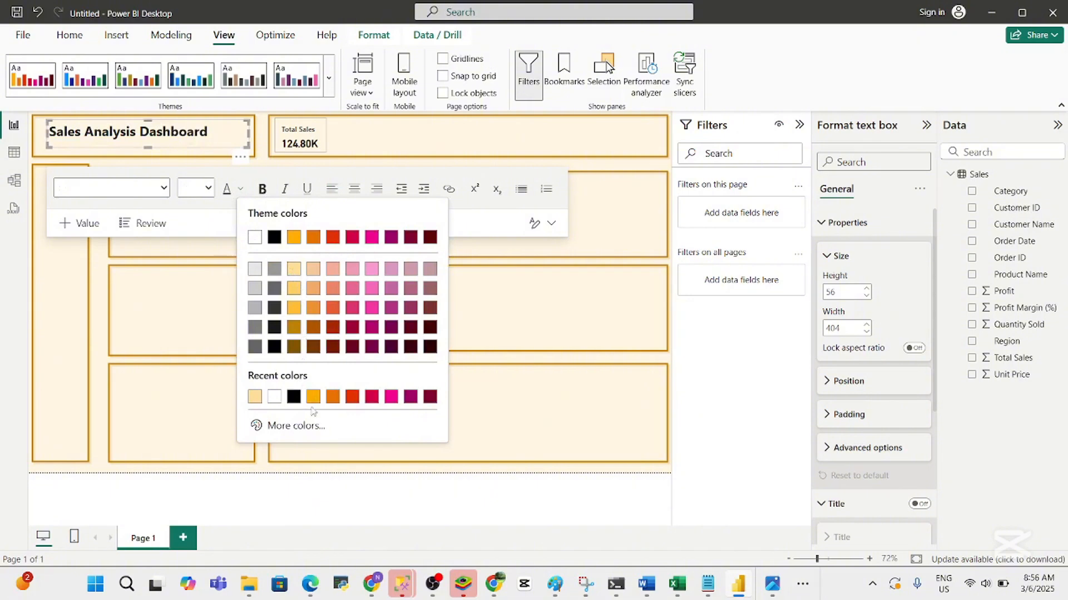
left_click(310, 428)
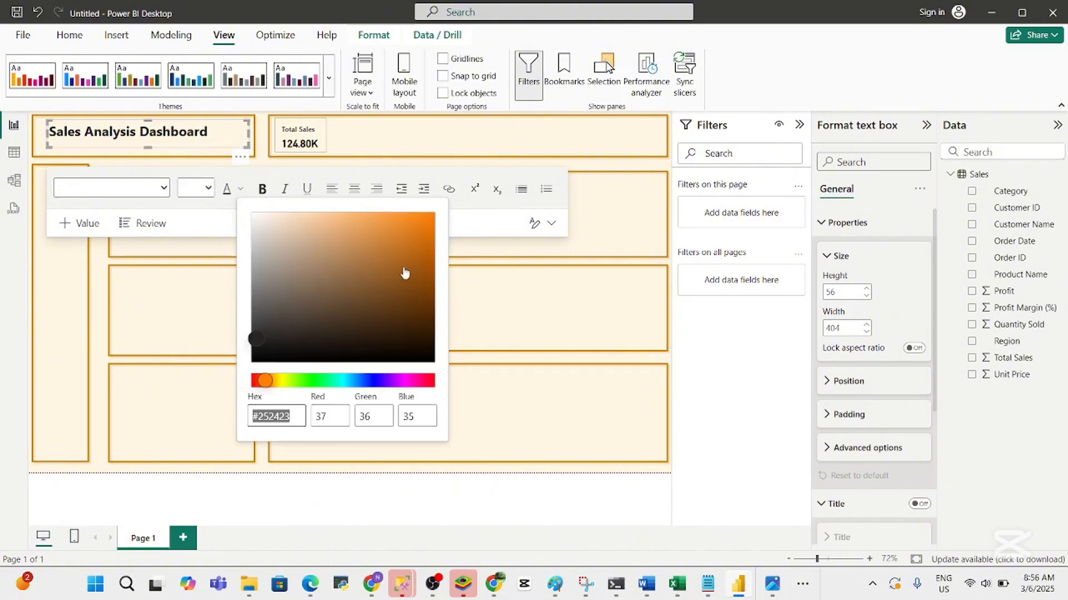
left_click(272, 382)
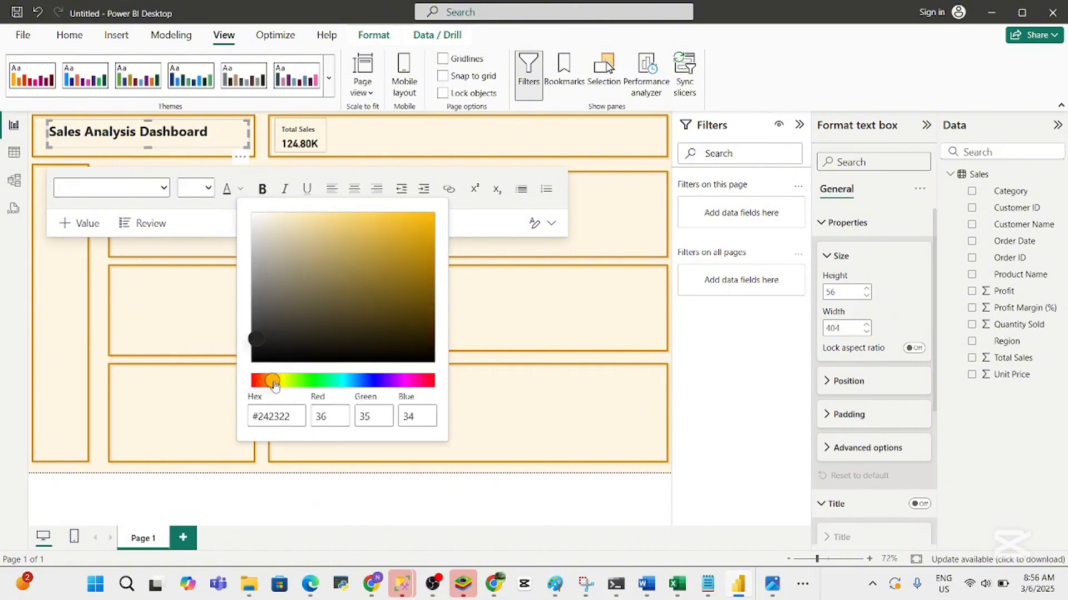
left_click(411, 221)
left_click(491, 417)
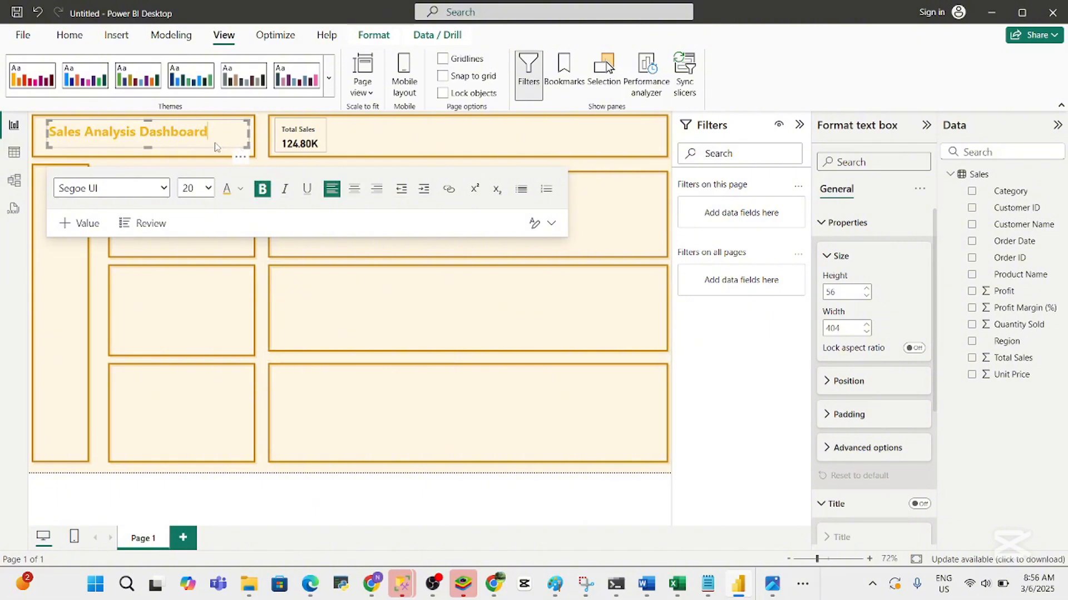
Try a custom yellow font colour, #F1ED19, on the Sales Analysis Dashboard title
key("ctrl+a")
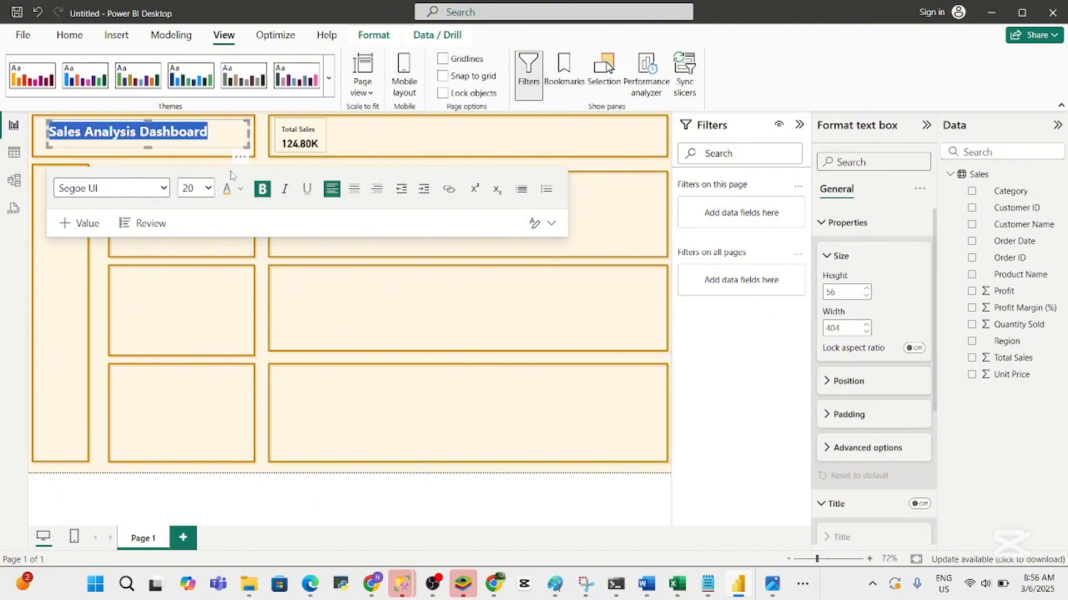
left_click(241, 189)
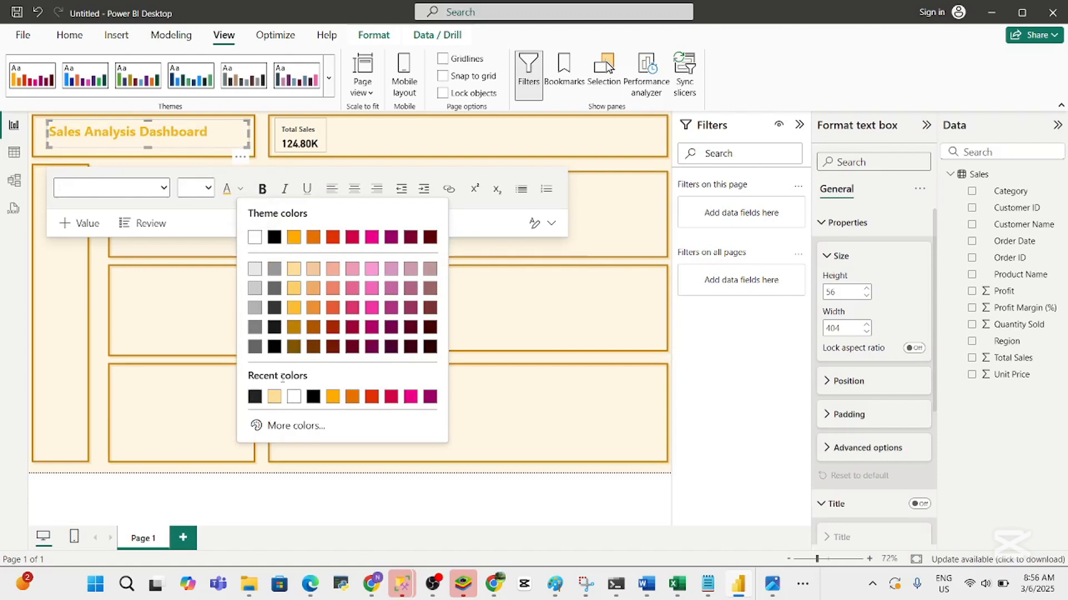
left_click(292, 427)
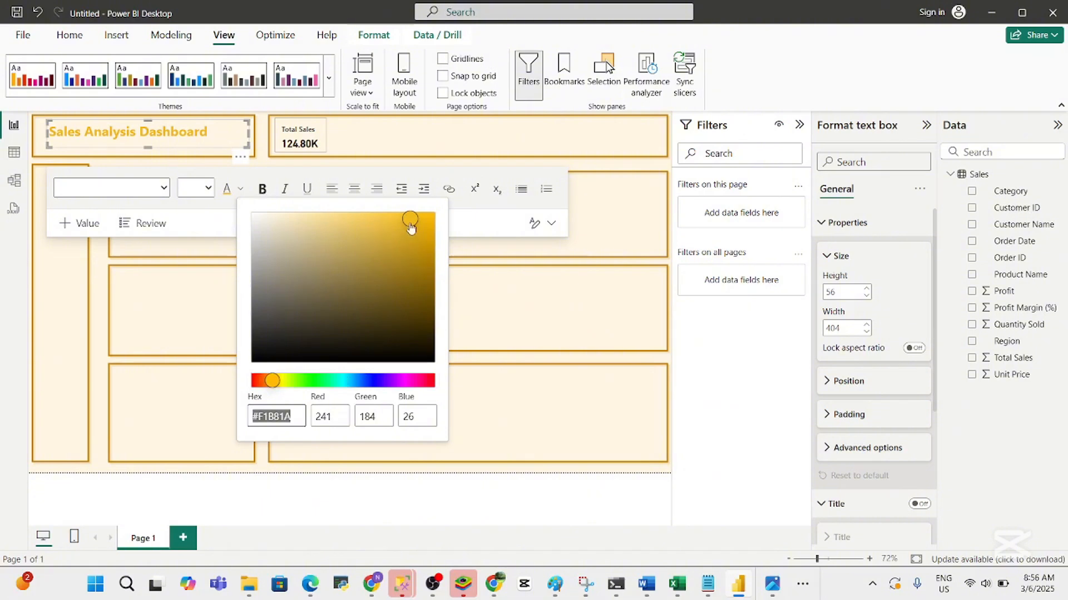
left_click(280, 382)
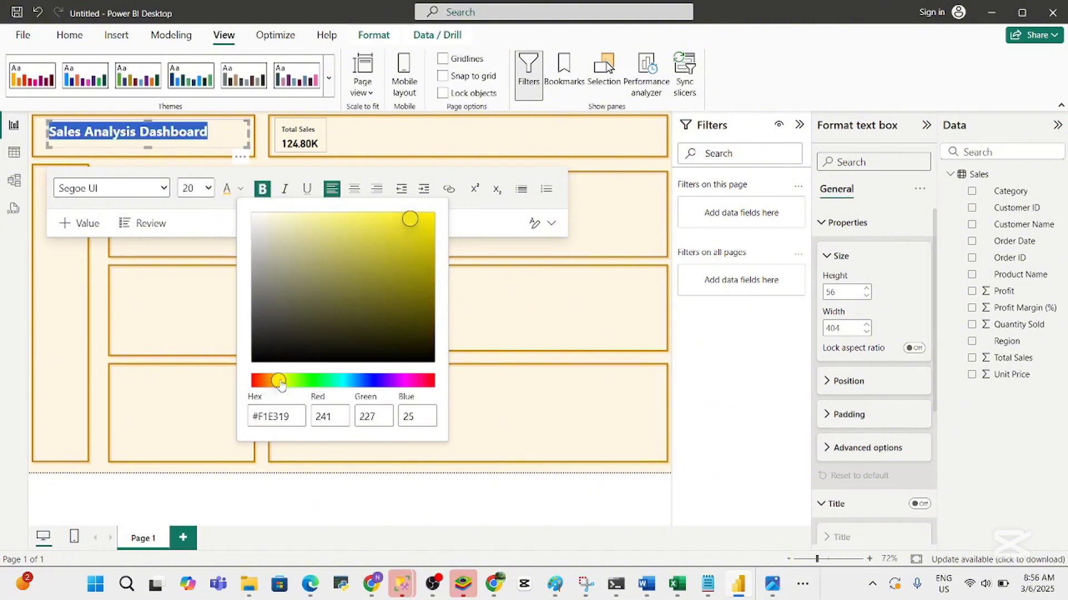
mouse_move(281, 386)
left_mouse_down()
mouse_move(271, 385)
mouse_move(290, 387)
left_mouse_up()
left_click(461, 391)
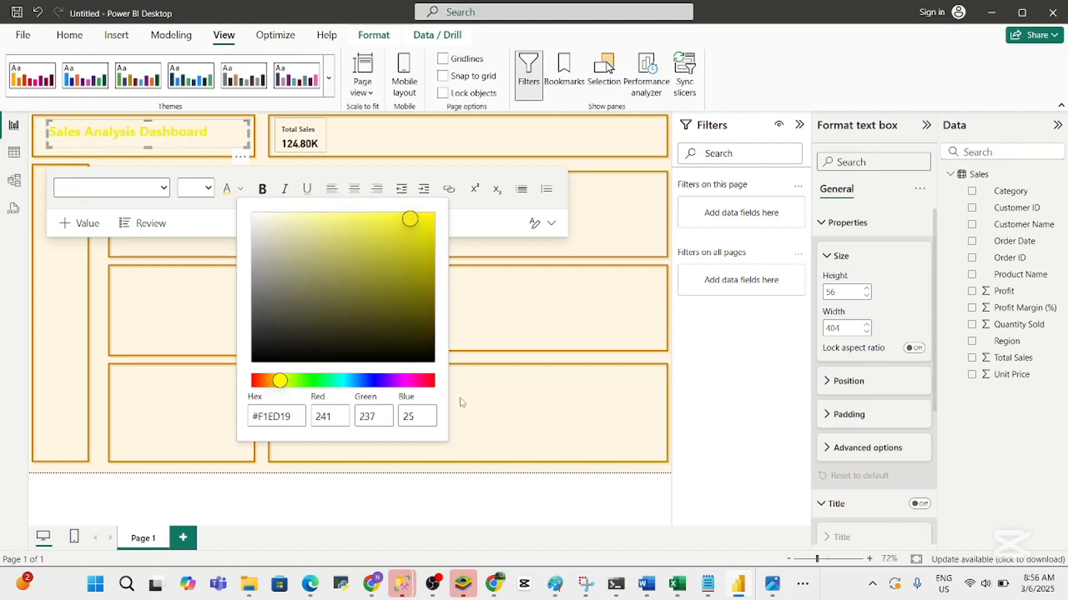
Set the Sales Analysis Dashboard title's font colour to the theme black
triple_click(216, 129)
left_click(240, 189)
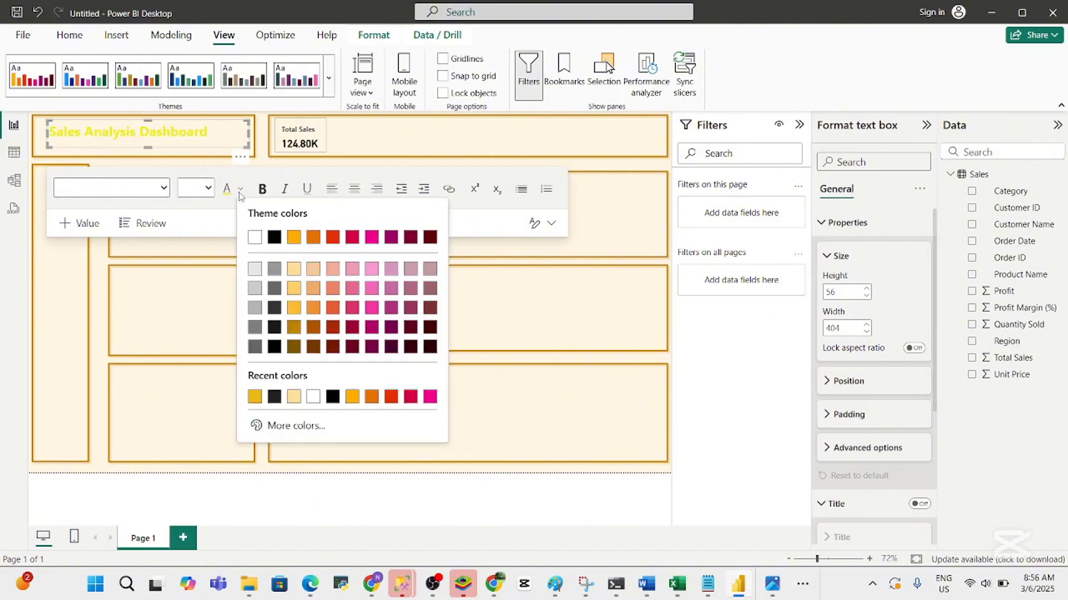
left_click(275, 239)
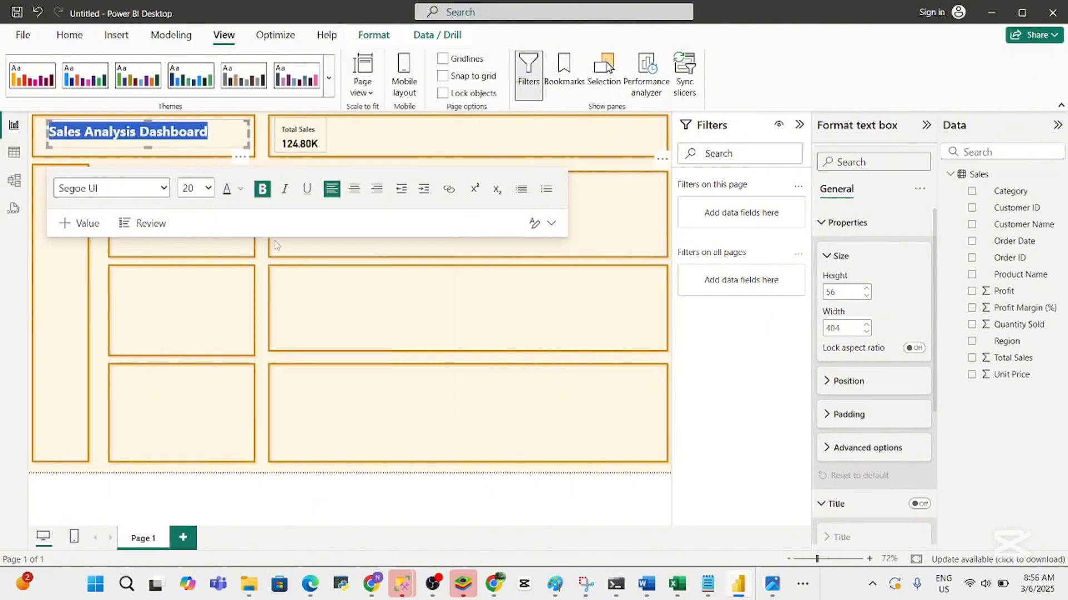
Set the font size of the whole Sales Analysis Dashboard title to 24
left_click(216, 140)
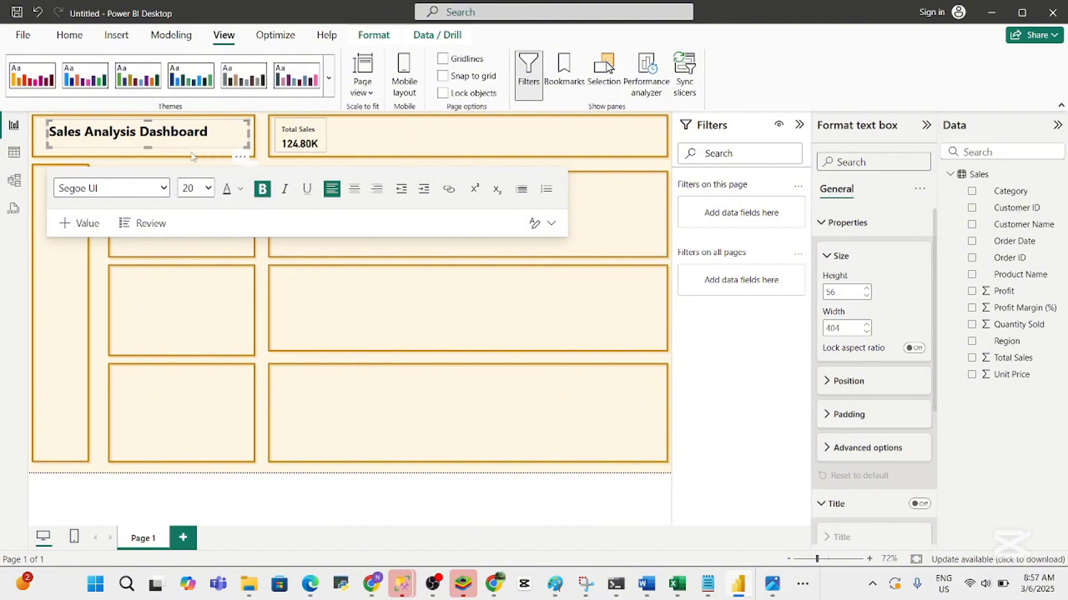
key("ctrl+a")
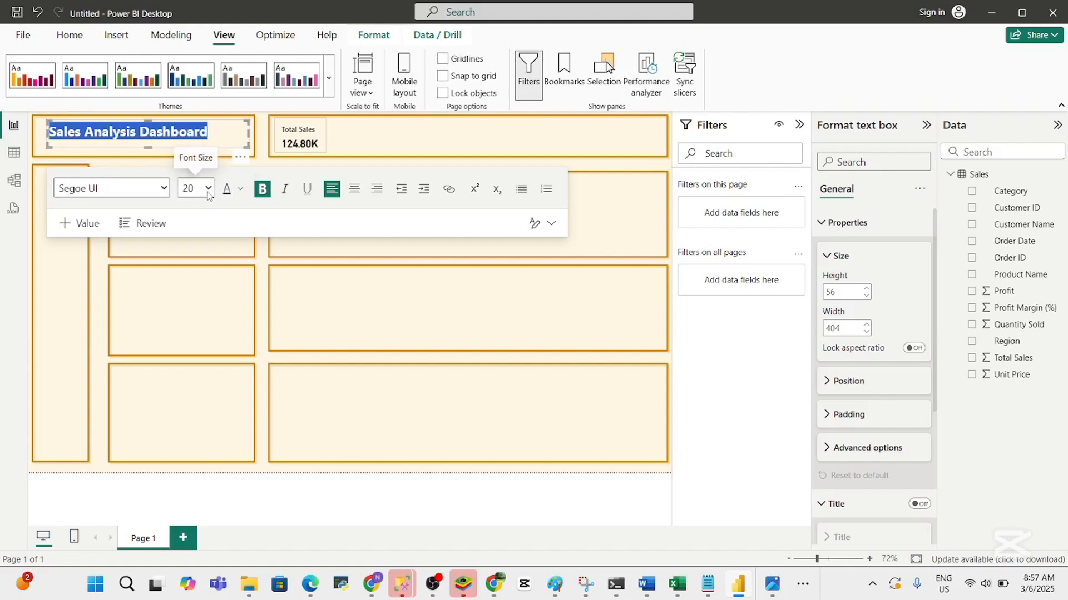
left_click(208, 189)
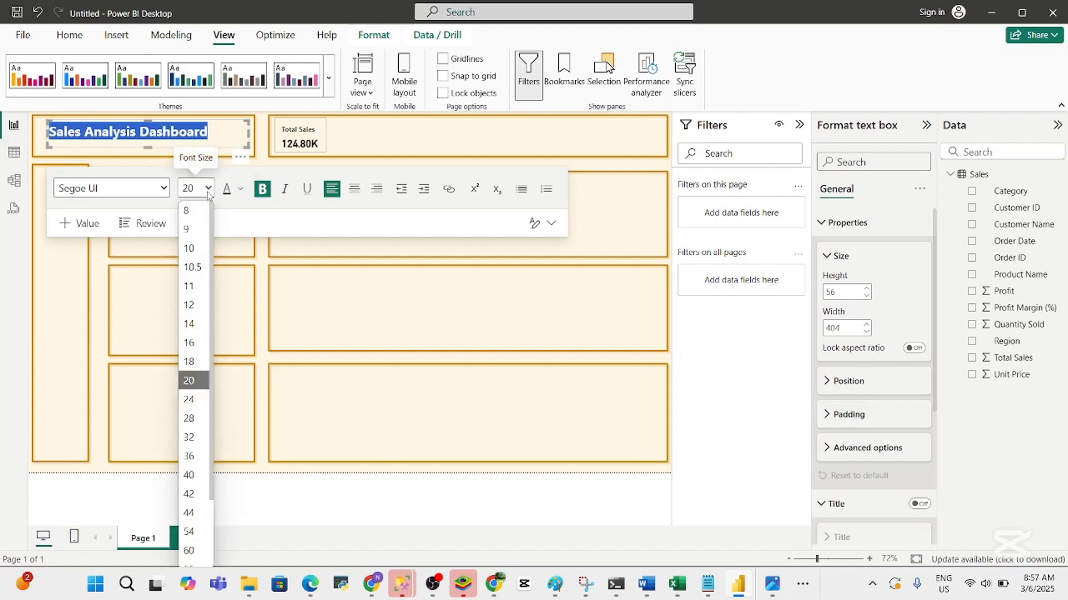
left_click(201, 400)
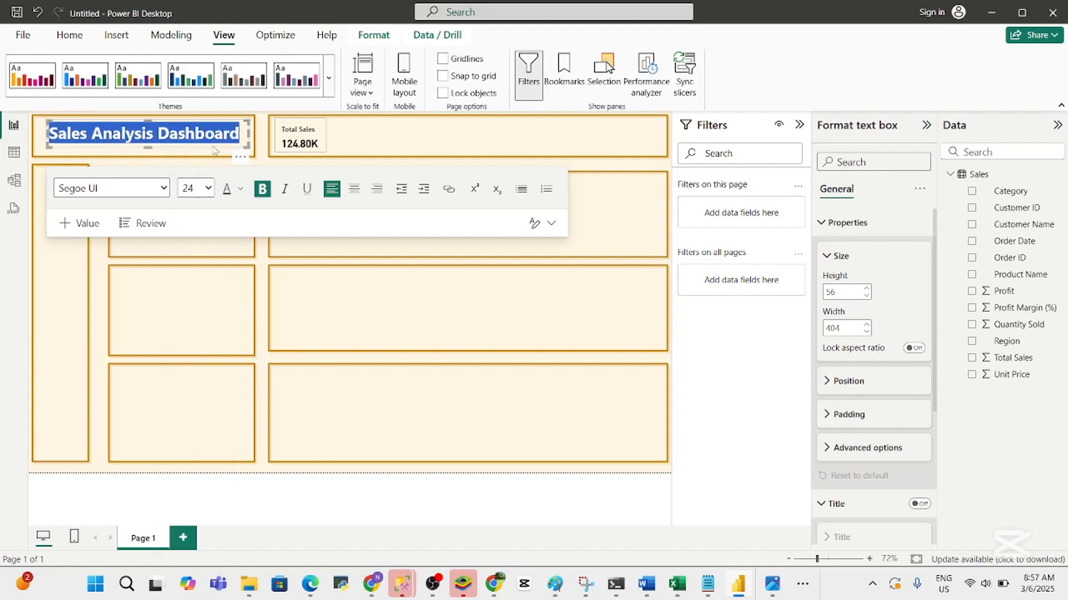
Try font size 28 on the dashboard title, return it to 24 and leave the text box
left_click(206, 189)
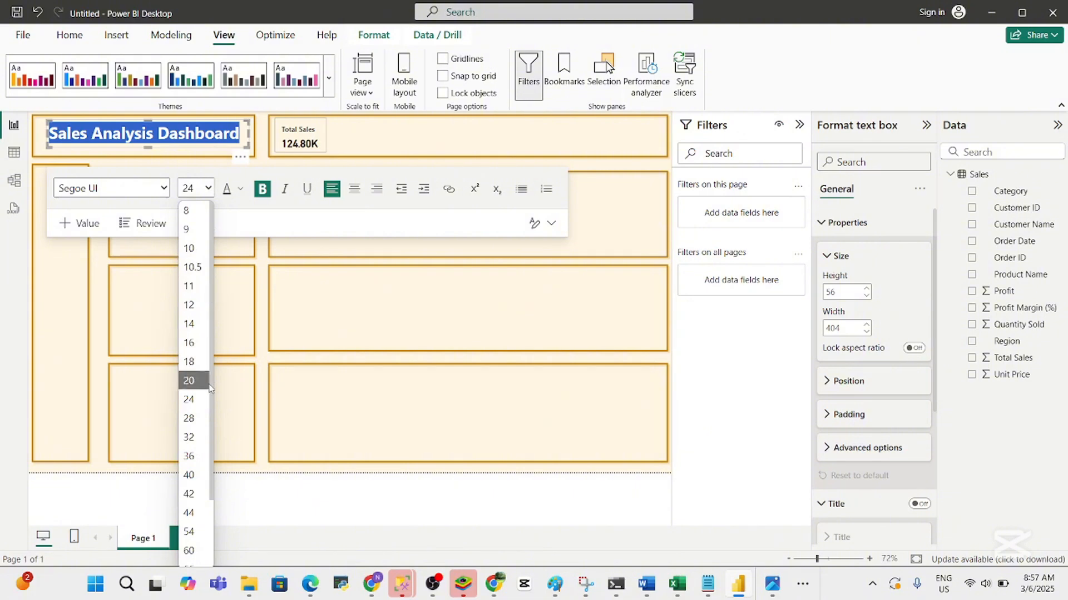
left_click(199, 418)
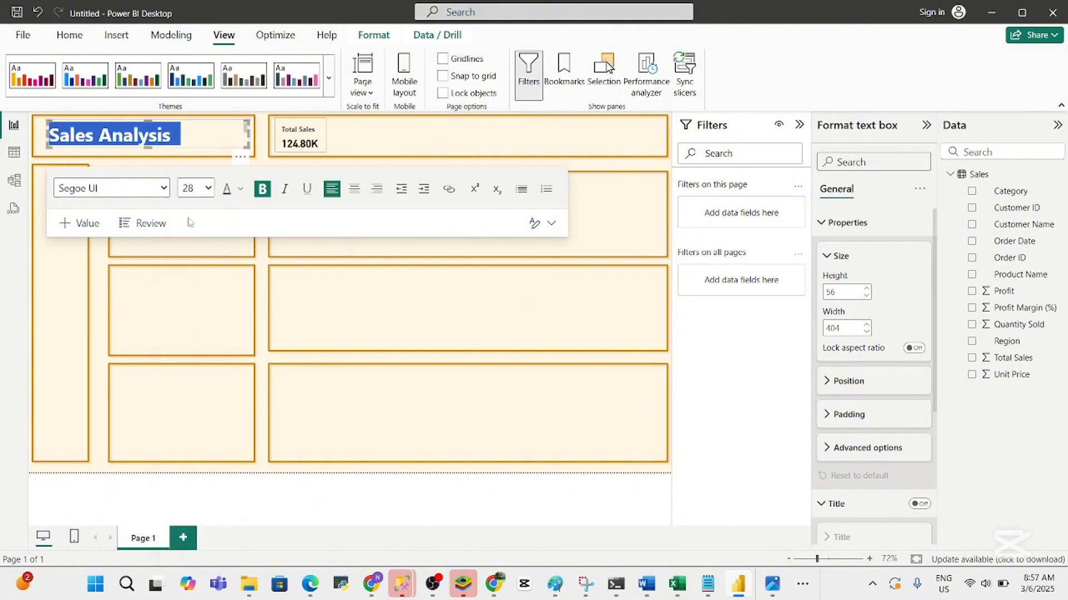
left_click(205, 188)
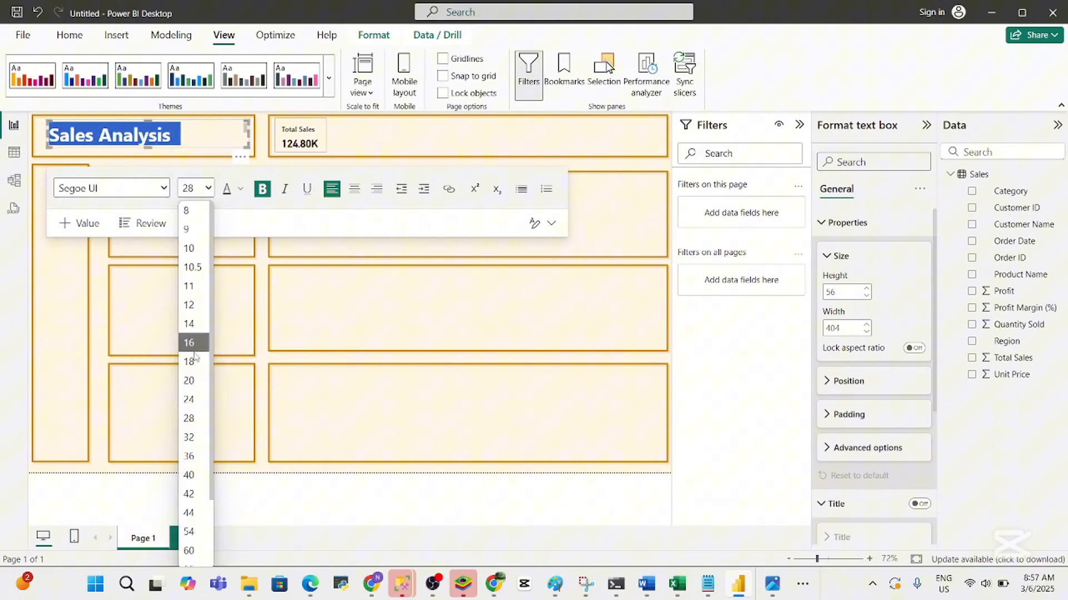
left_click(189, 400)
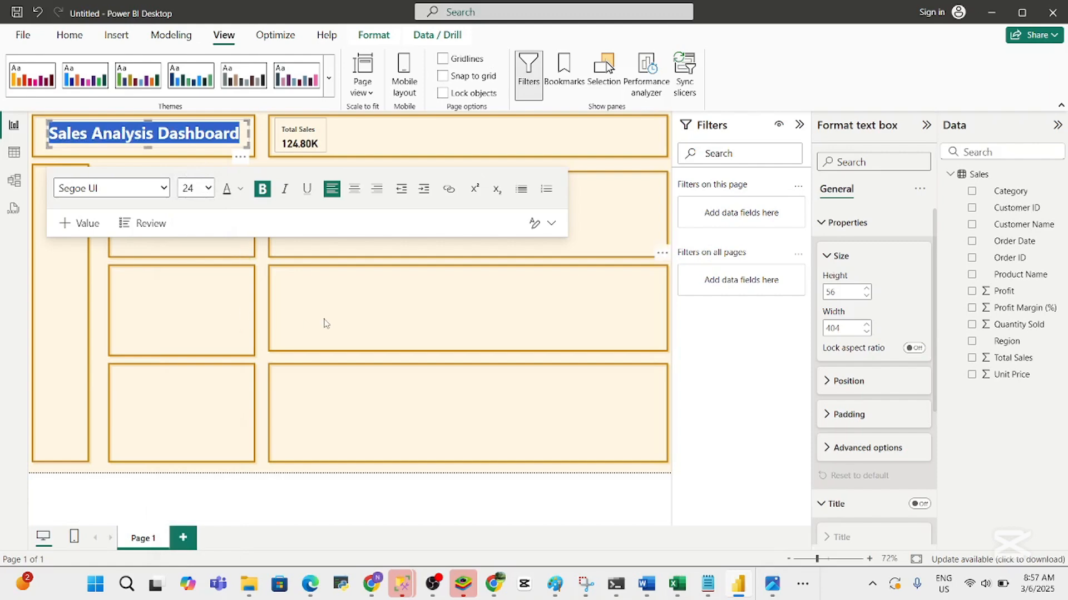
left_click(325, 323)
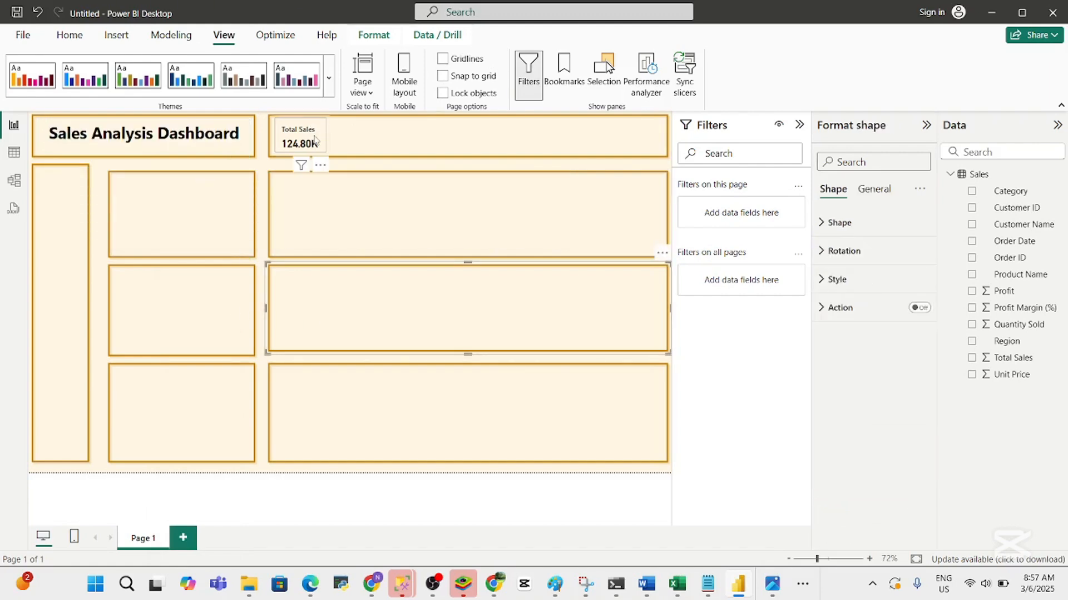
Collapse the Filters pane and enlarge the report page view to 110%
left_click(869, 560)
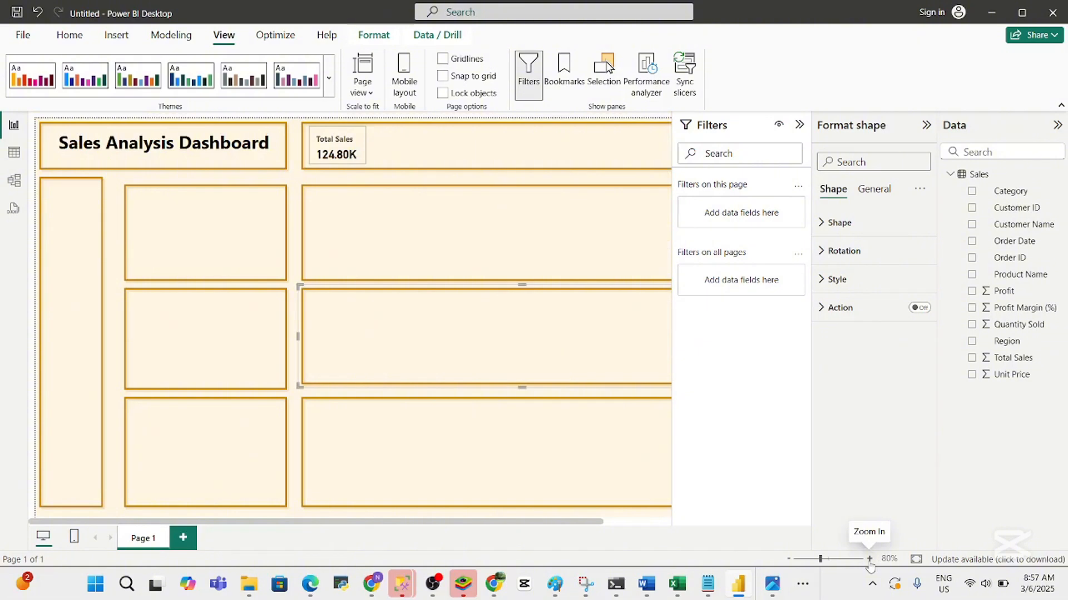
left_click(799, 124)
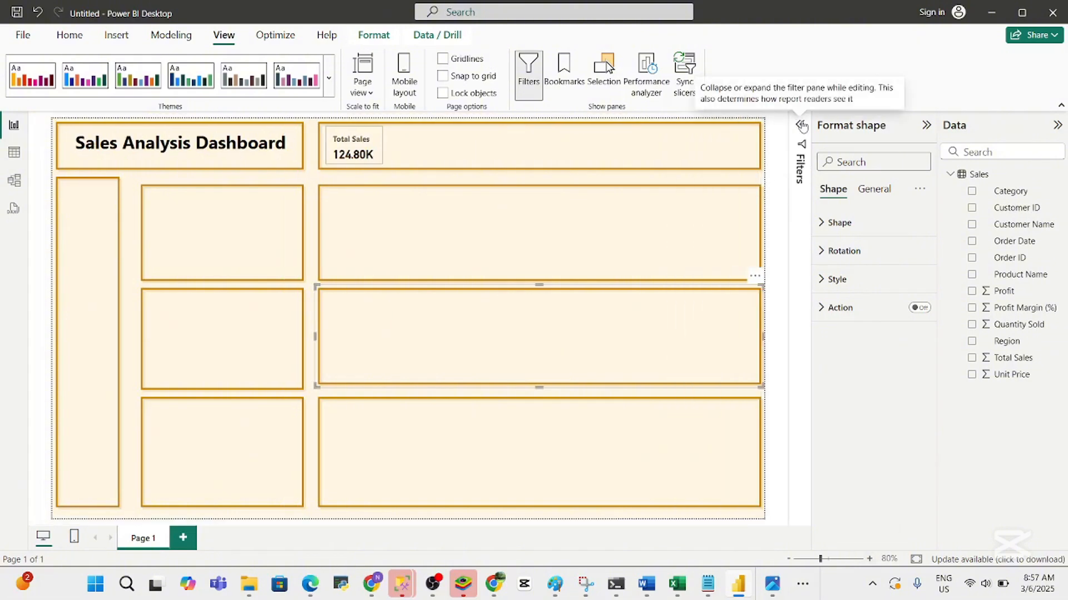
left_click(871, 560)
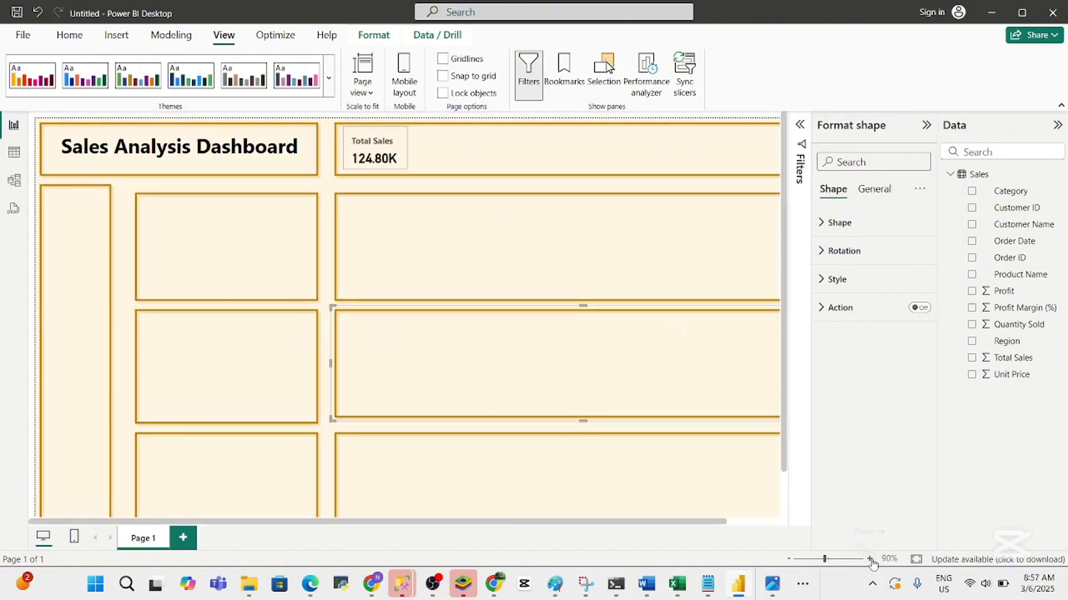
left_click(871, 561)
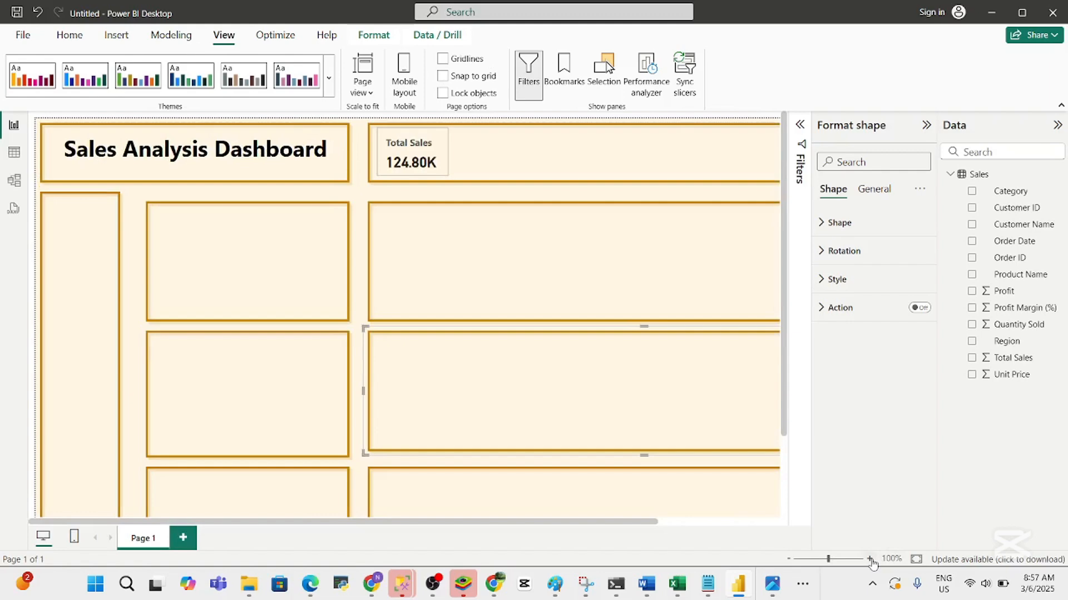
left_click(788, 560)
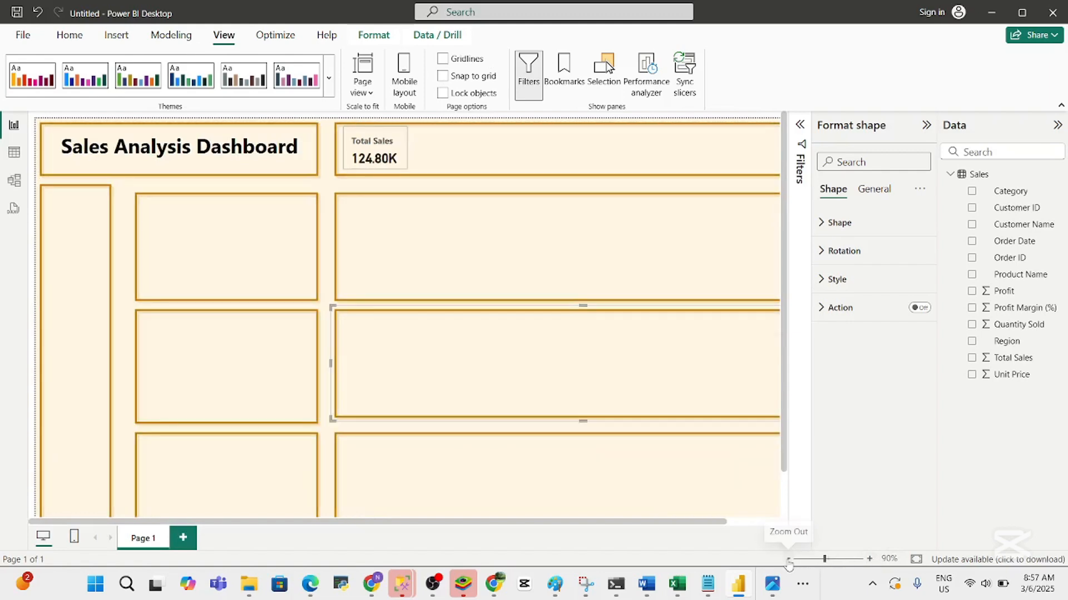
left_click(789, 560)
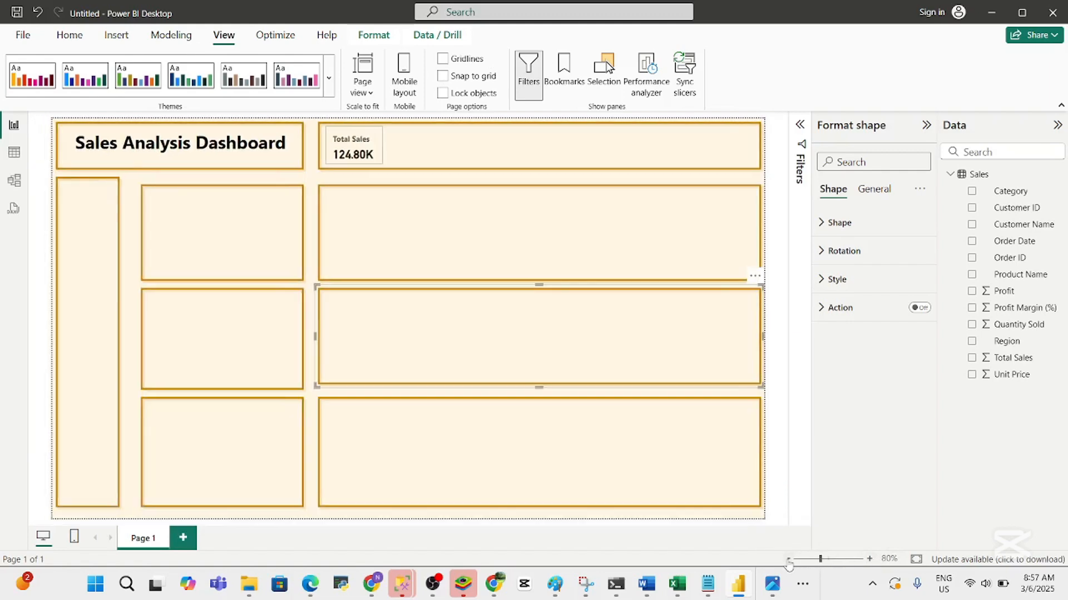
left_click(870, 560)
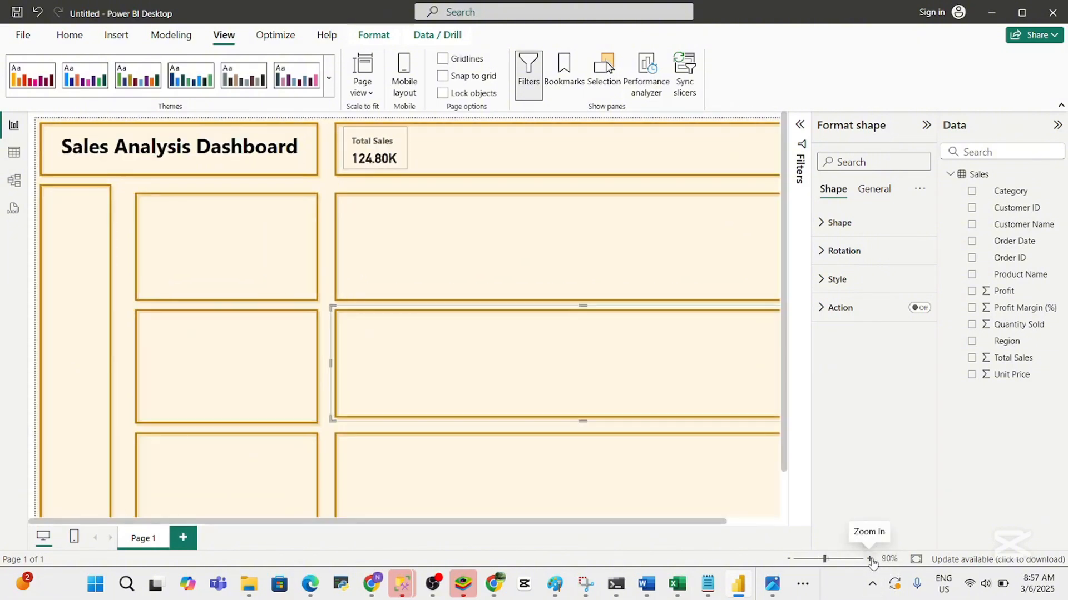
left_click(870, 559)
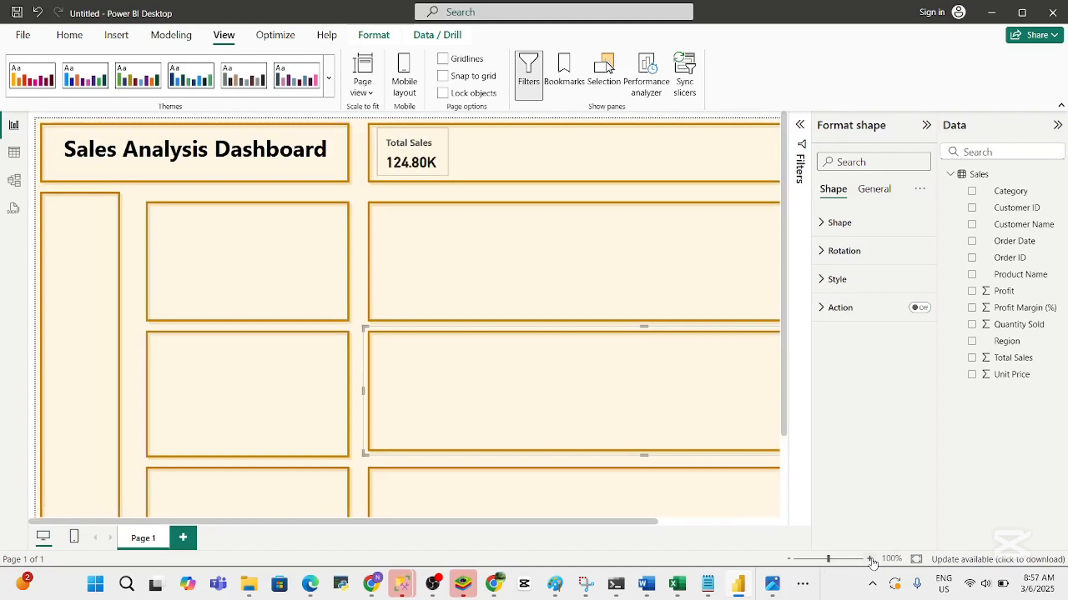
left_click(870, 560)
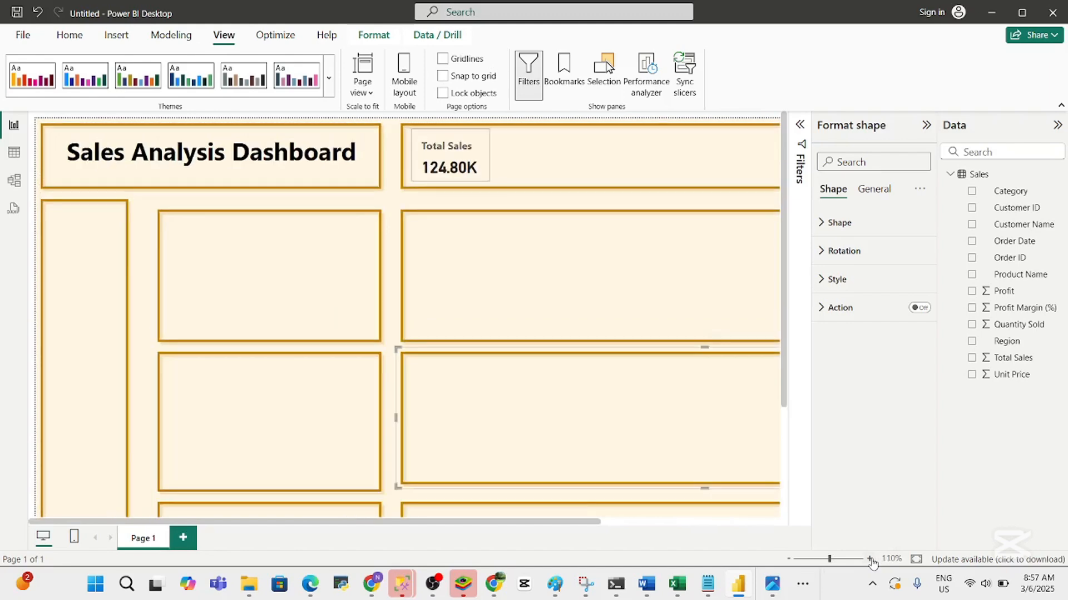
Examine the Total Sales card's general and visual formatting settings
left_click(439, 154)
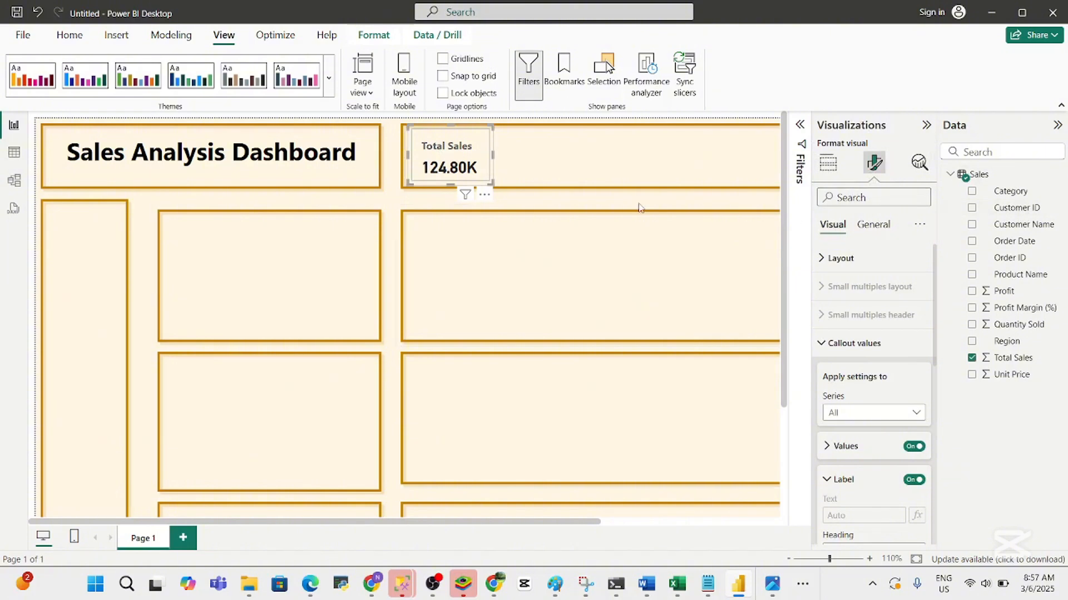
left_click(881, 230)
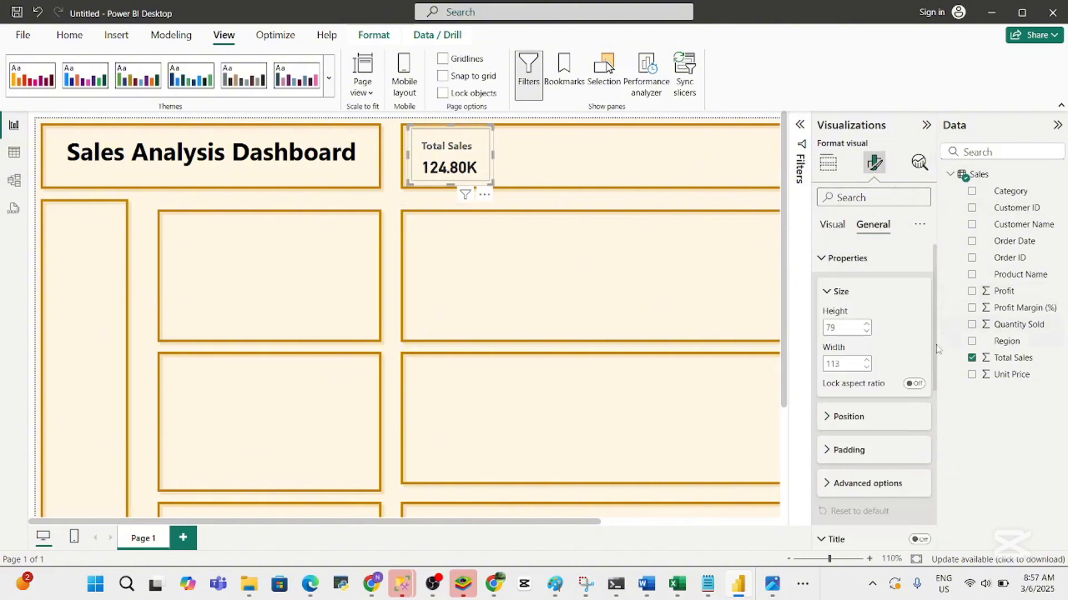
left_click_drag(934, 360, 929, 286)
left_click(834, 228)
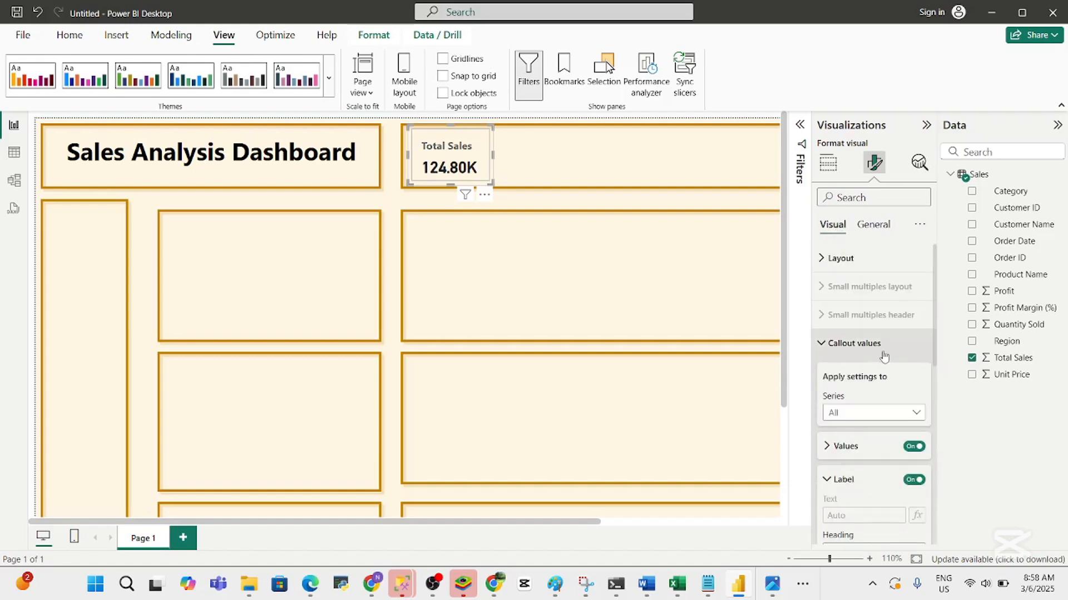
left_click(864, 259)
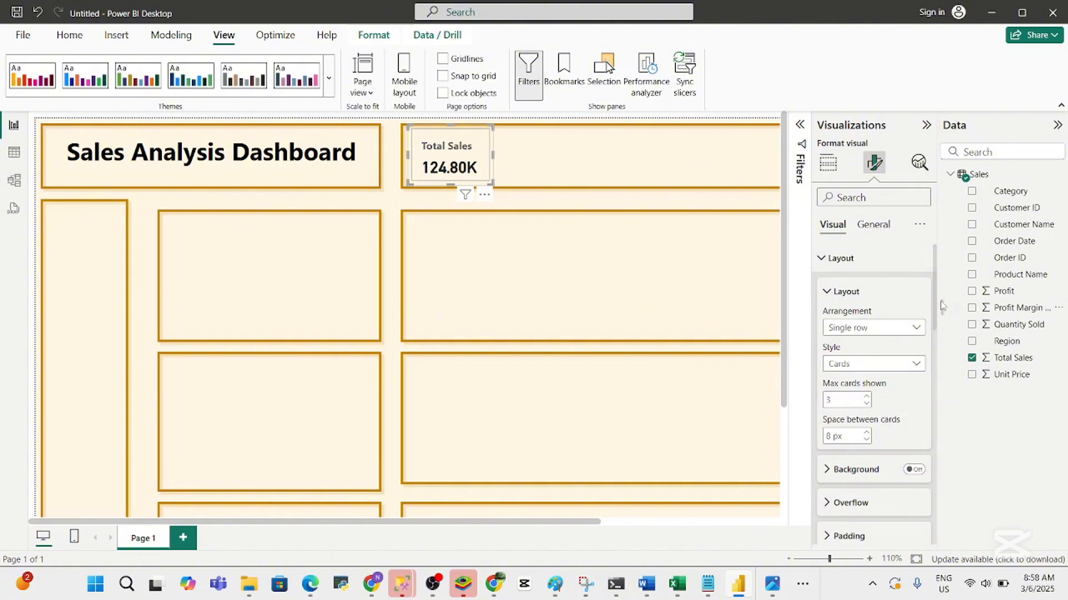
left_click_drag(934, 325, 963, 553)
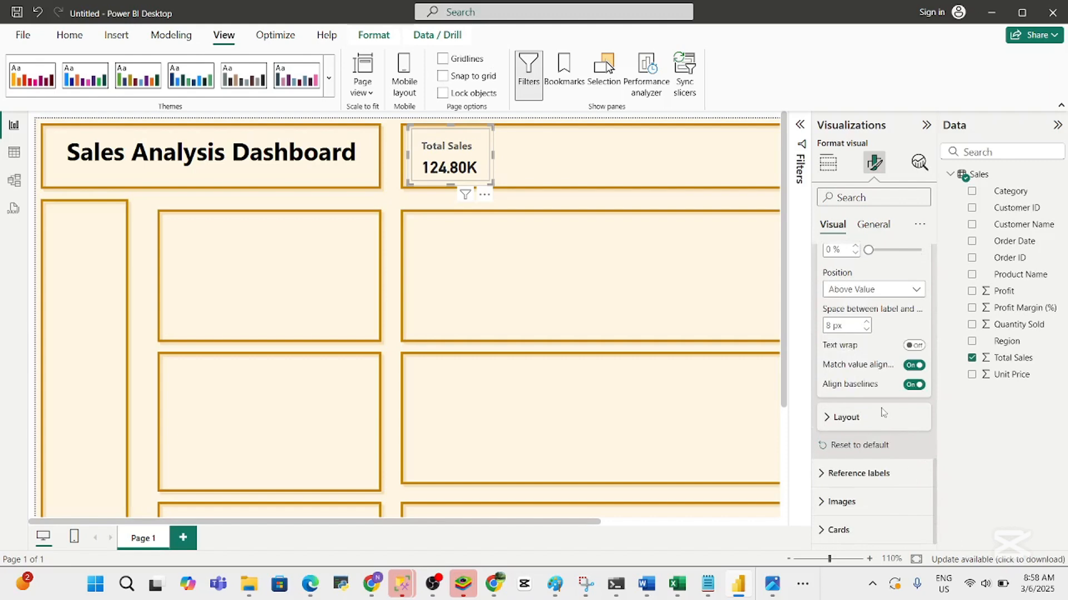
left_click(882, 419)
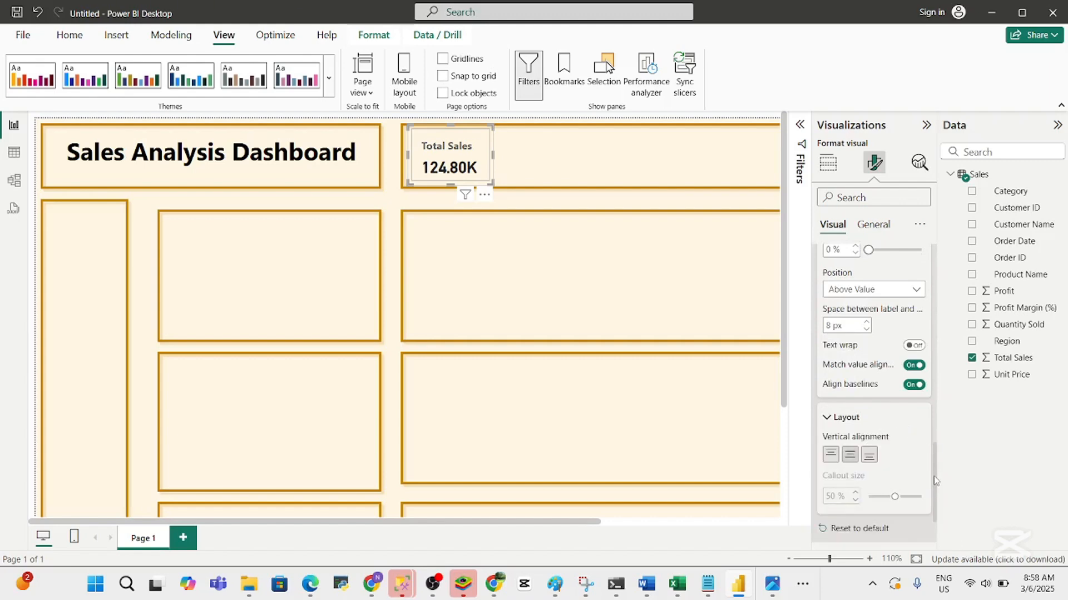
left_click_drag(935, 481, 945, 306)
left_click(893, 396)
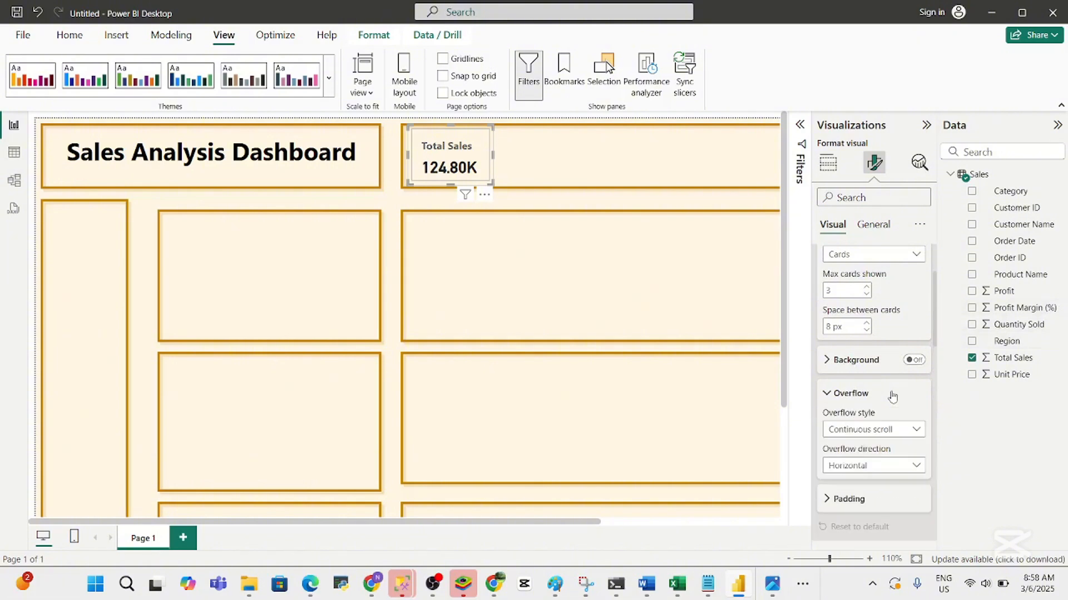
left_click(854, 369)
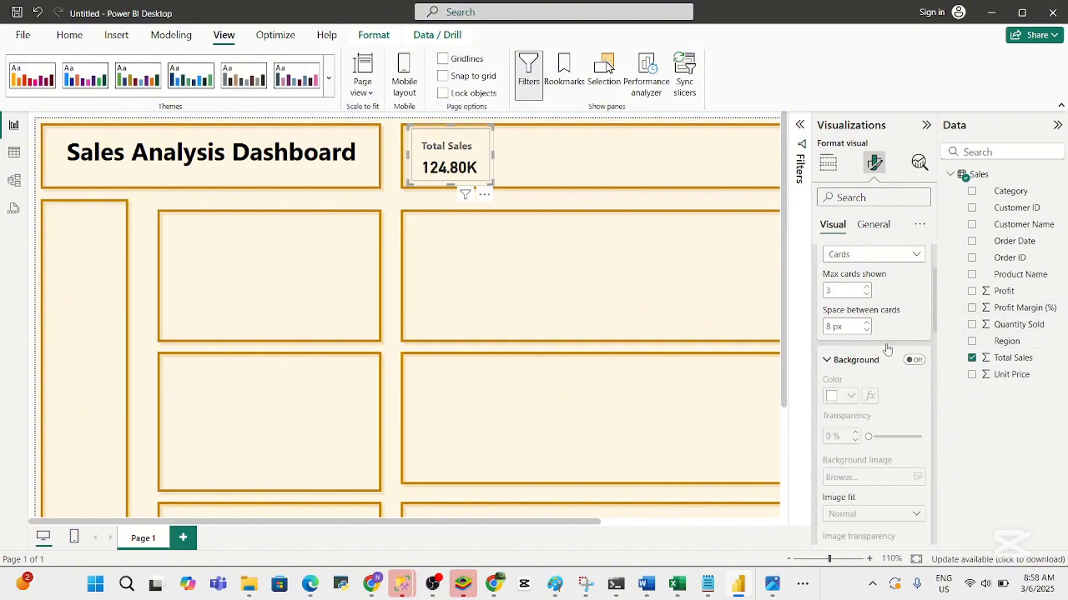
left_click_drag(936, 321, 920, 256)
Shift the Total Sales card slightly within the wide frame beside the dashboard title
left_click(604, 252)
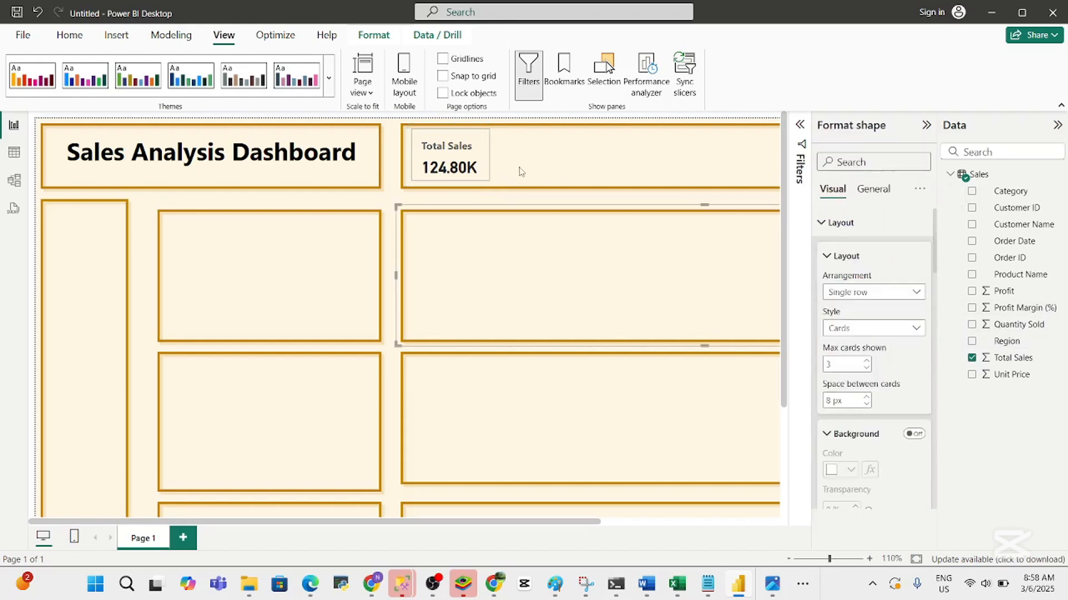
mouse_move(461, 159)
left_mouse_down()
mouse_move(453, 162)
mouse_move(464, 158)
left_mouse_up()
left_click(523, 161)
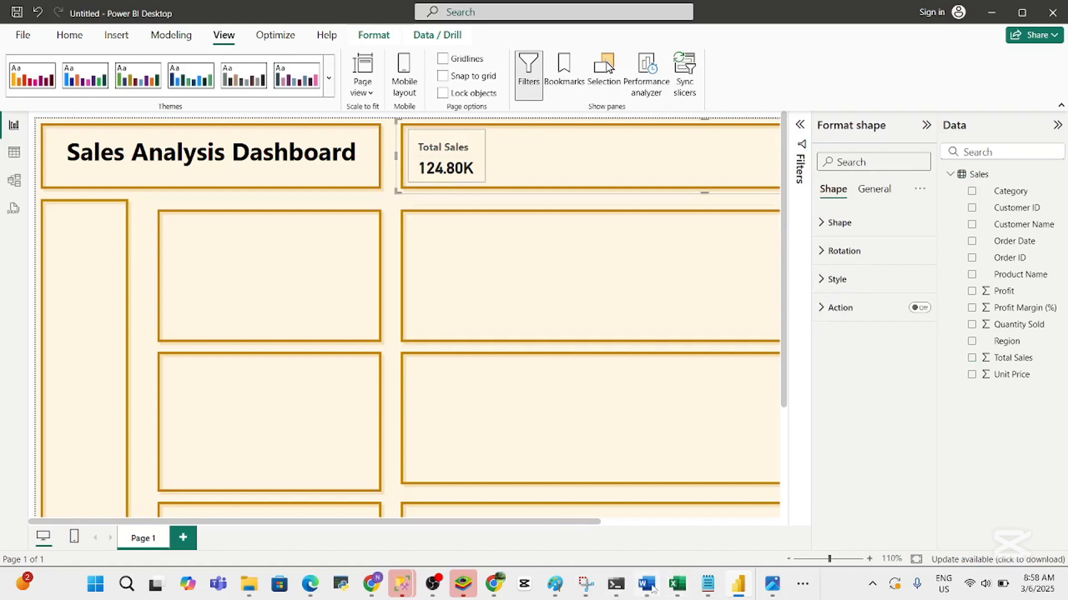
Switch to the Power_Bi_Test_Data_Project document in Word and underline the question about total sales revenue across all regions
mouse_move(652, 588)
left_click(648, 525)
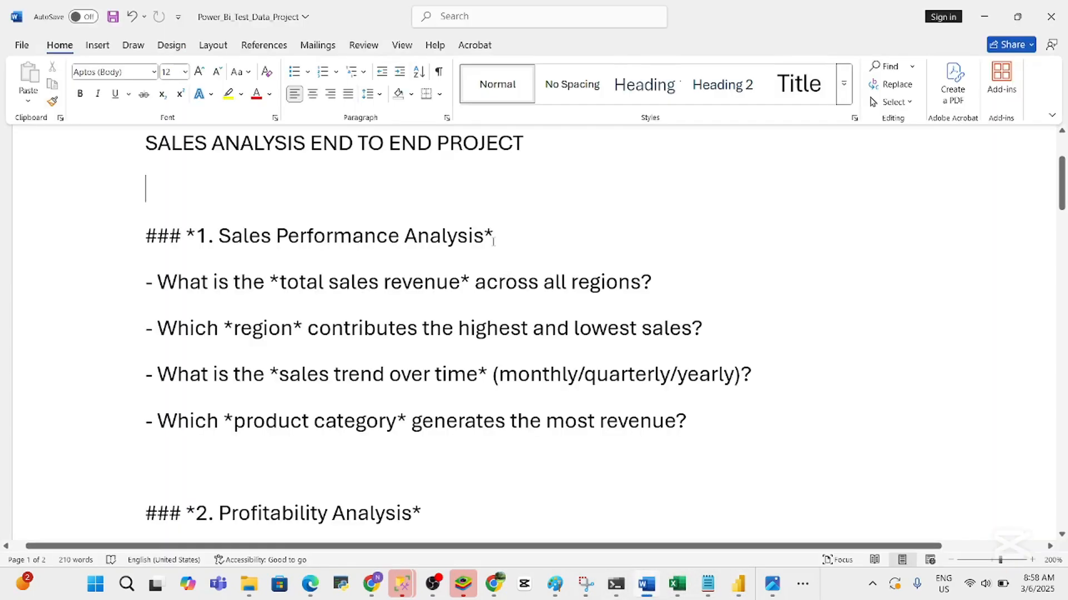
left_click_drag(654, 291, 143, 288)
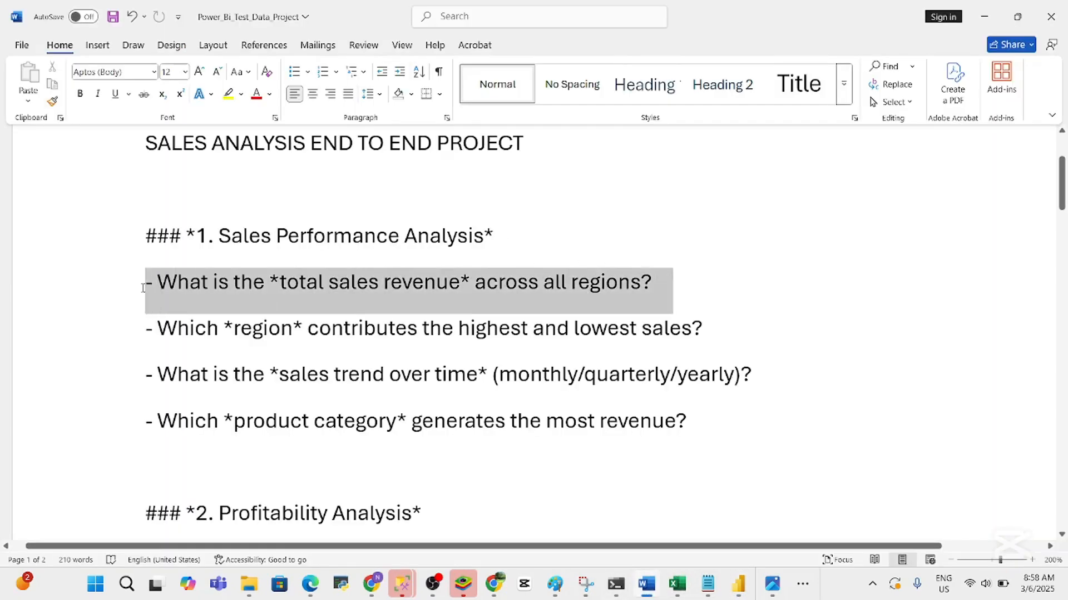
left_click(186, 265)
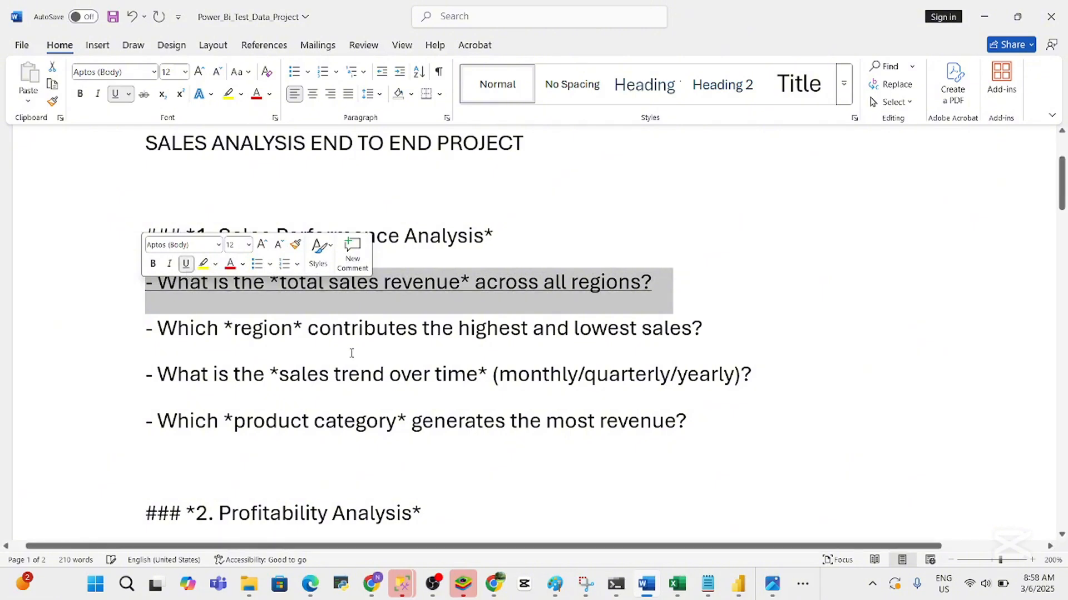
left_click(354, 353)
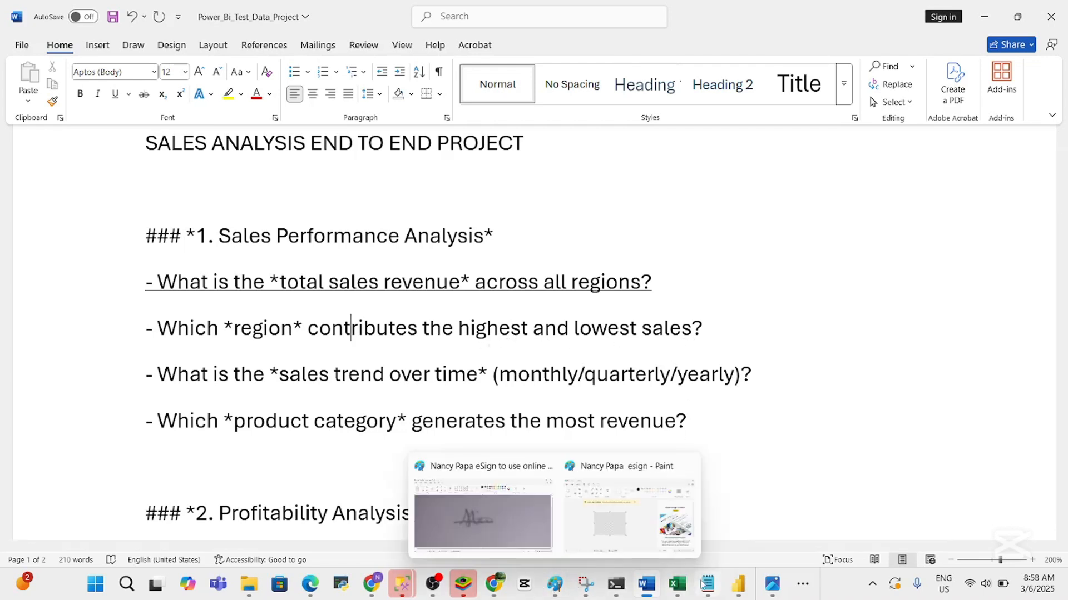
Switch back to Power BI and add a stacked column chart showing Total Sales by Region
left_click(738, 588)
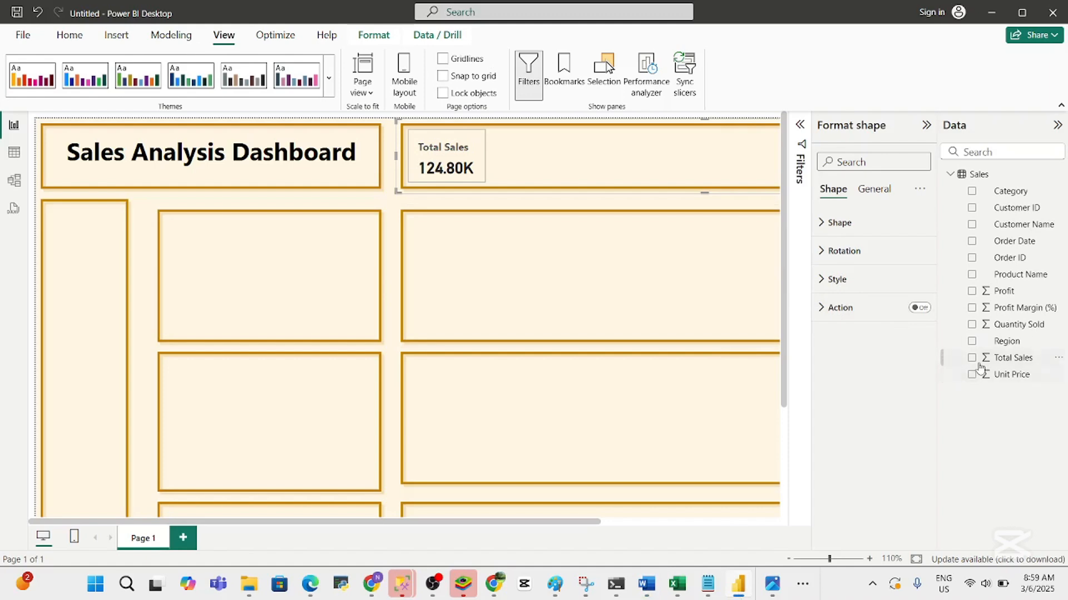
left_click(417, 220)
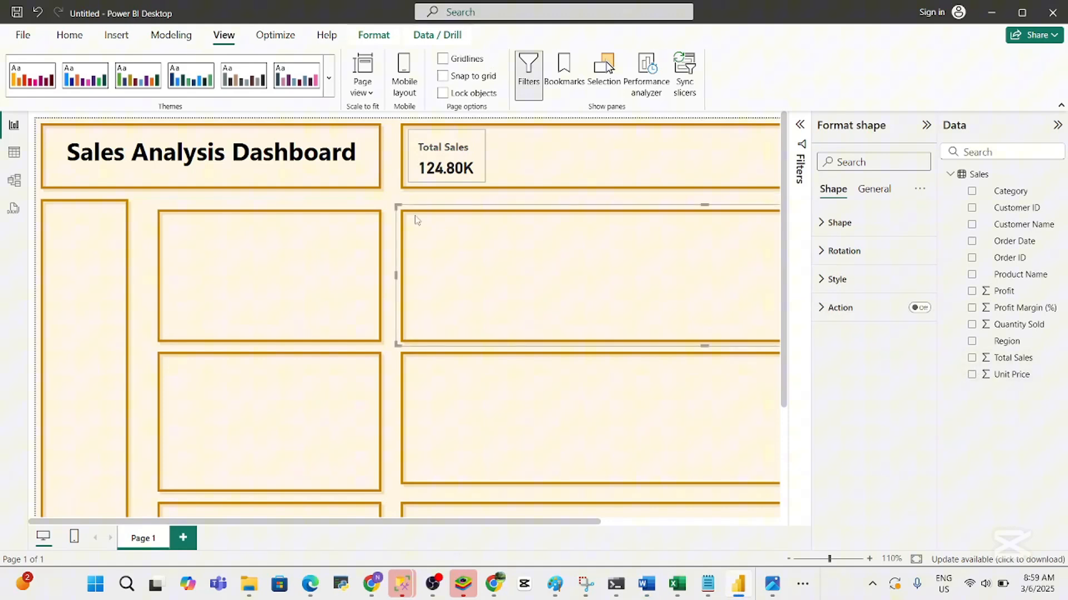
left_click(388, 199)
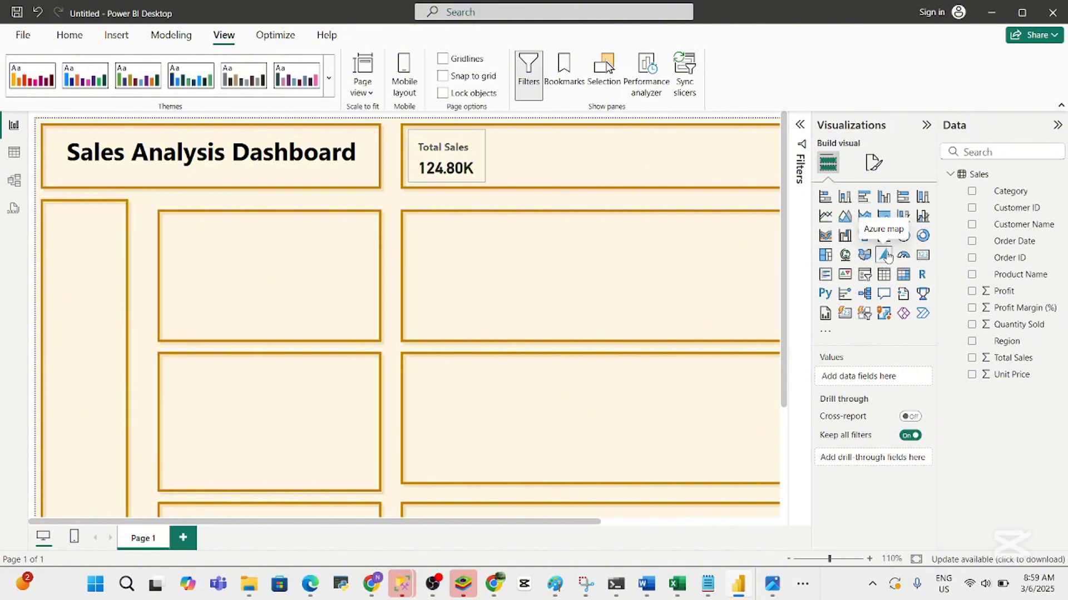
left_click(846, 200)
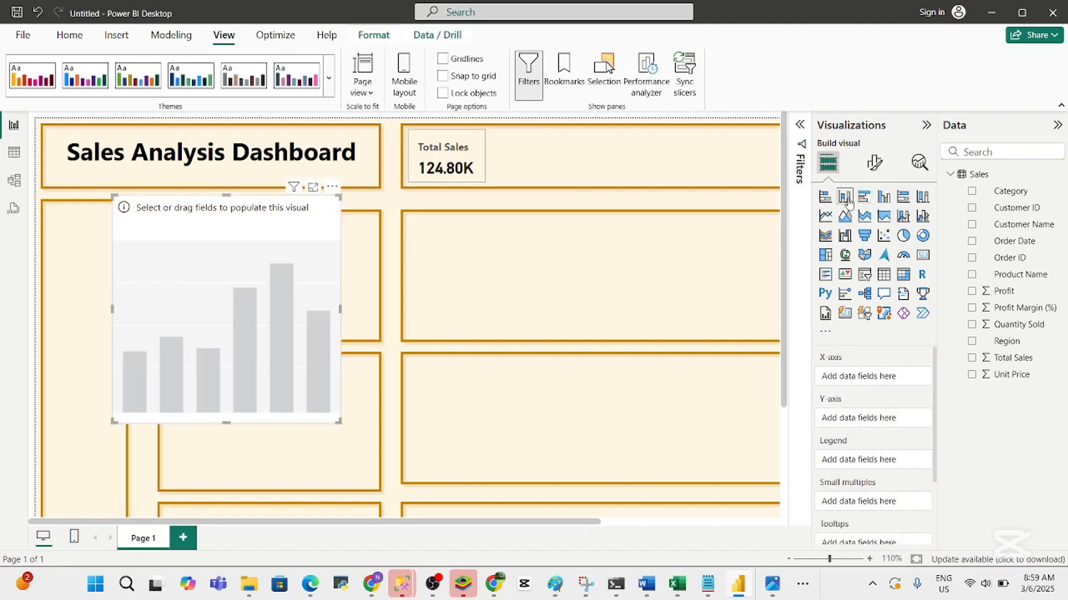
left_click(972, 359)
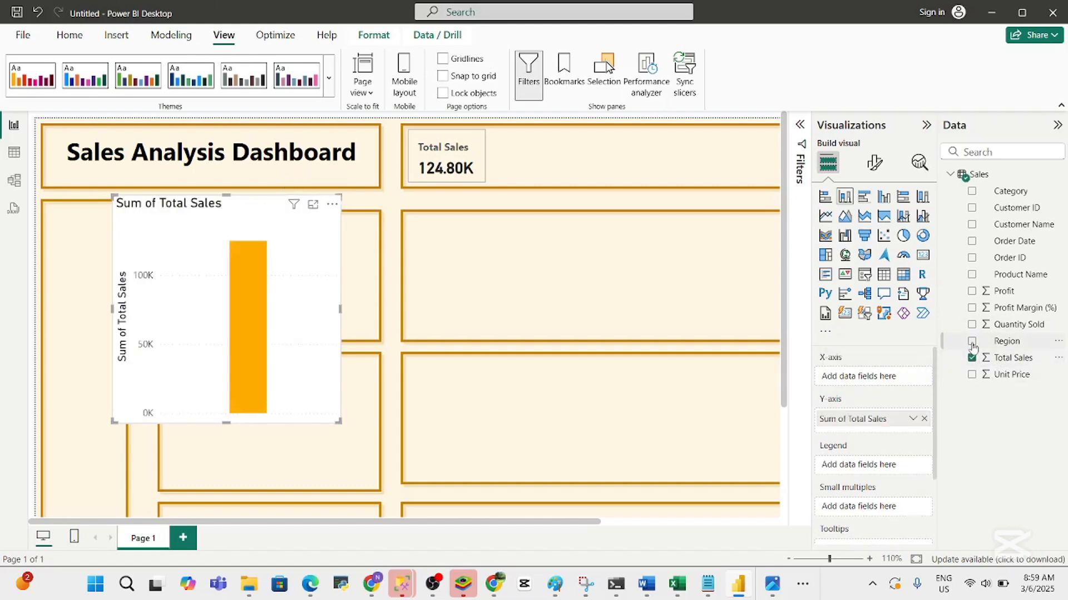
left_click(971, 342)
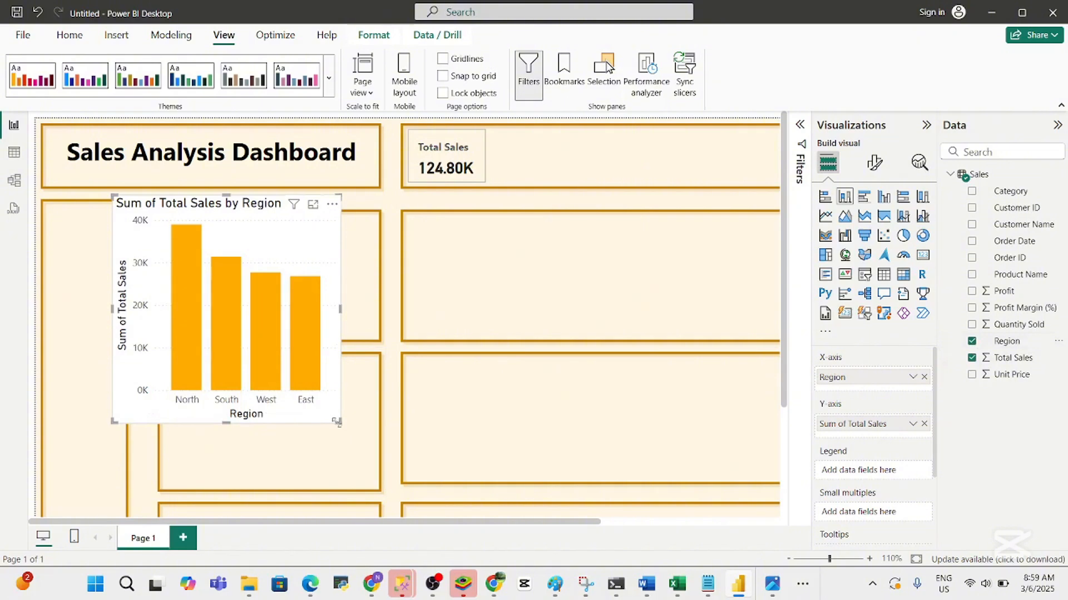
Enlarge the Total Sales by Region chart to inspect its column values, and shrink it to roughly the size of one small dashboard frame
left_click_drag(338, 424, 578, 449)
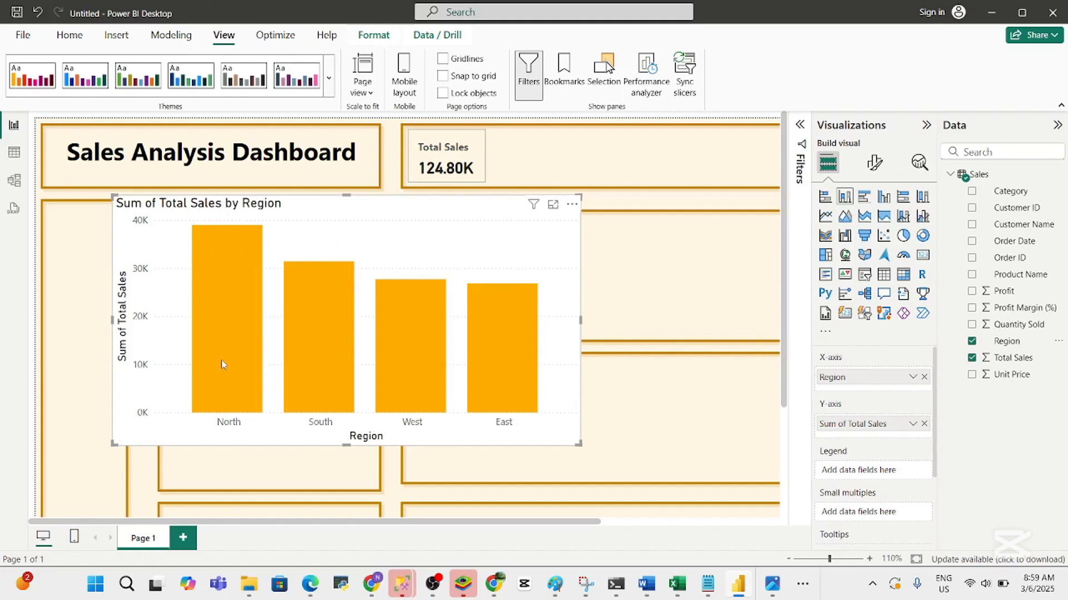
mouse_move(237, 269)
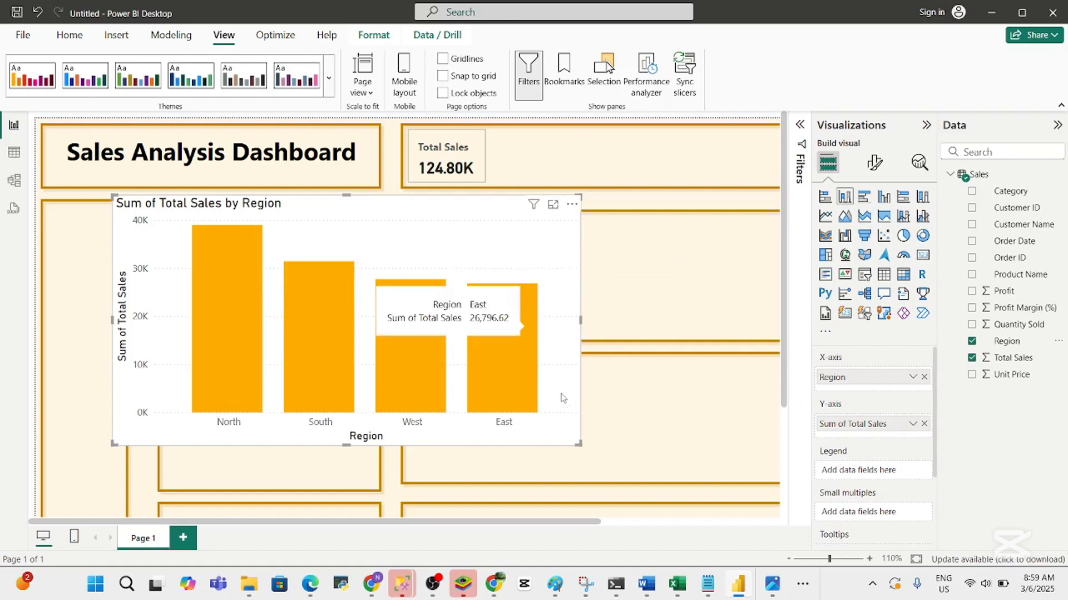
left_click_drag(578, 442, 369, 342)
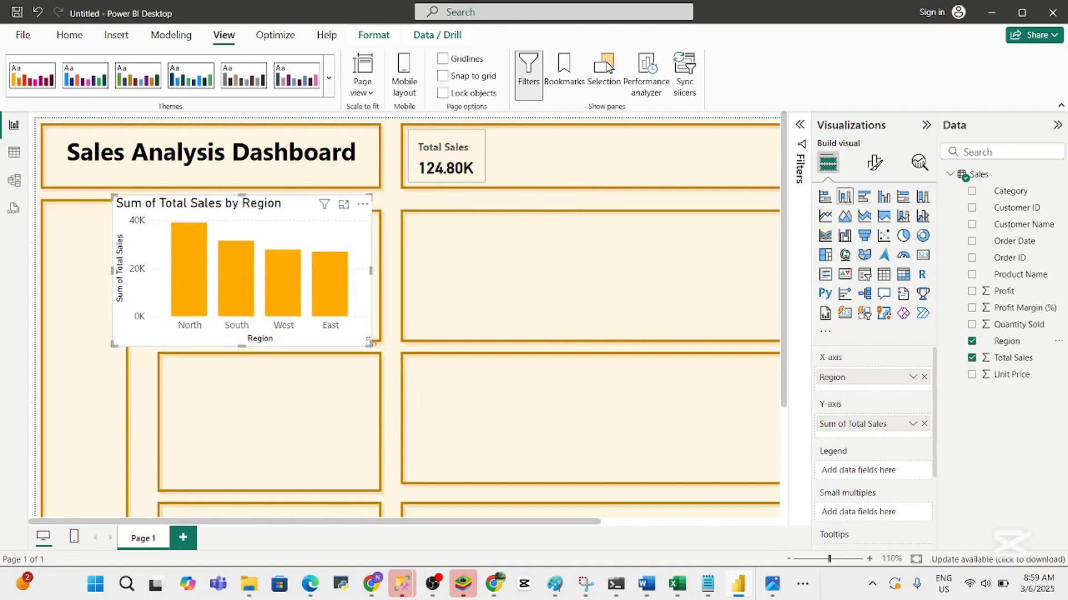
Add a table visual beside the column chart with Total Sales and Region as its columns
left_click(477, 303)
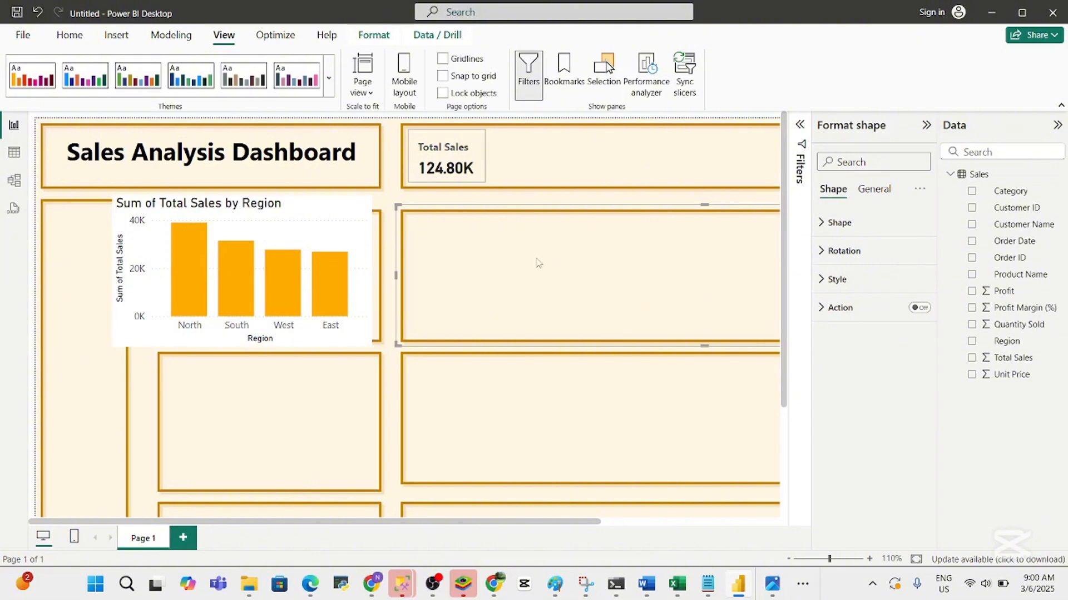
left_click(393, 378)
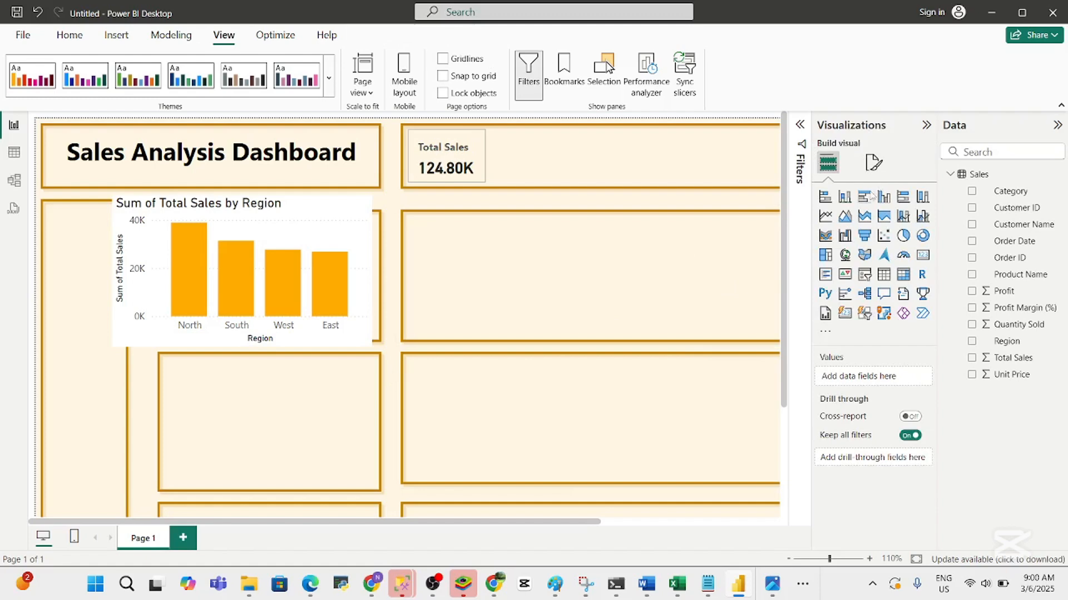
left_click(887, 277)
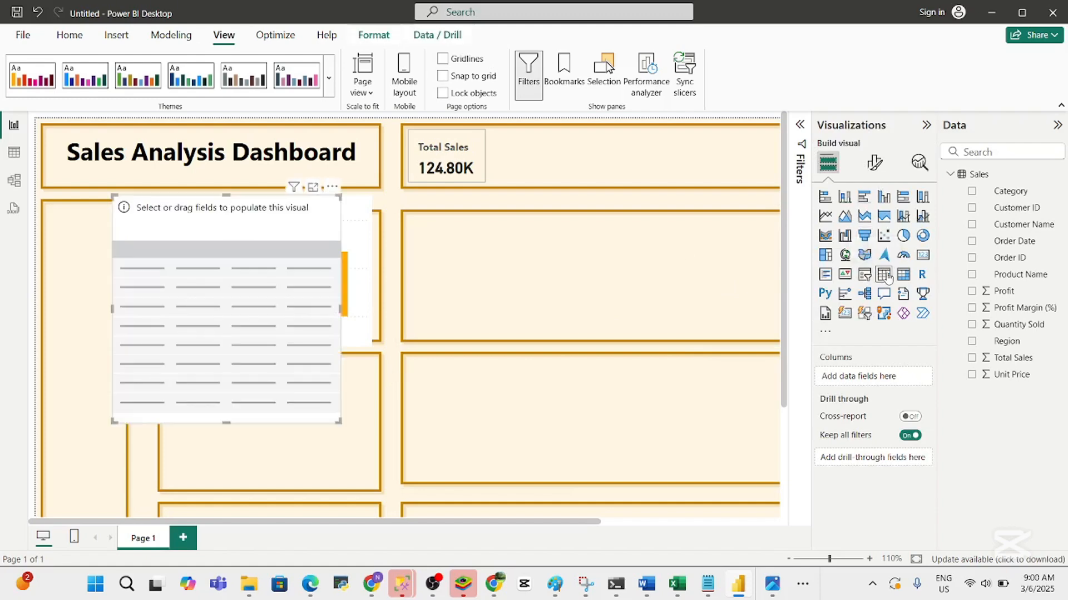
left_click_drag(183, 230, 508, 238)
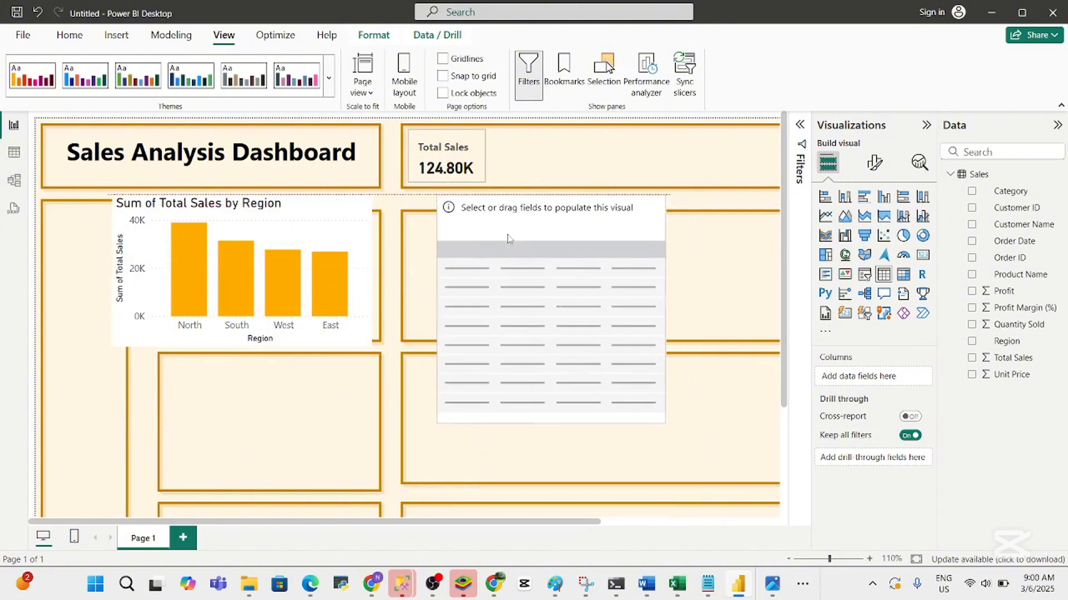
left_click(972, 357)
left_click(970, 342)
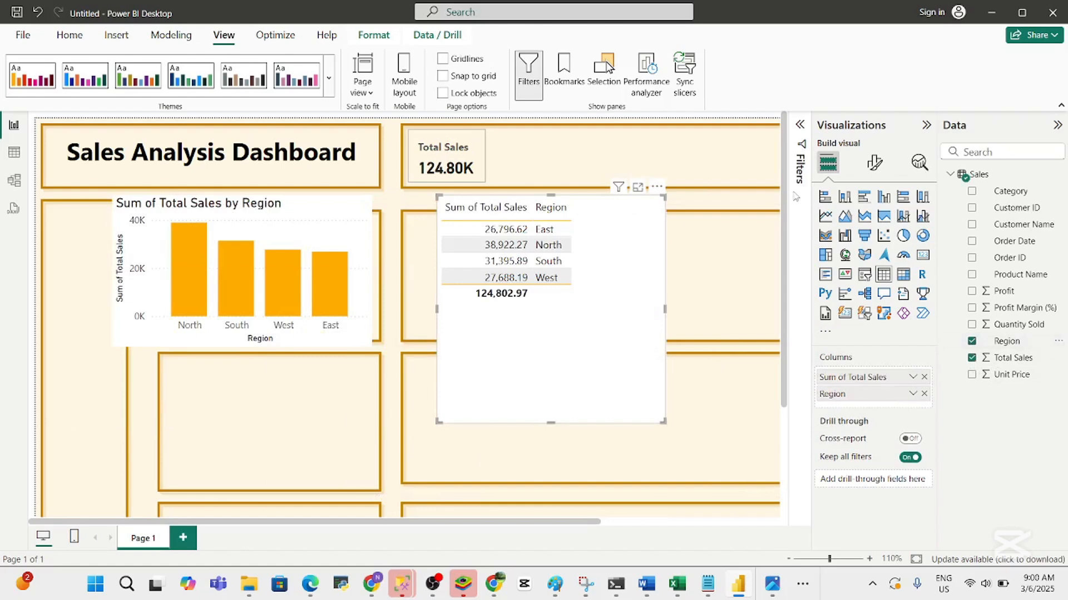
Apply a Top N filter on Region to the table, showing the Top 1 item by Sum of Total Sales
left_click(800, 126)
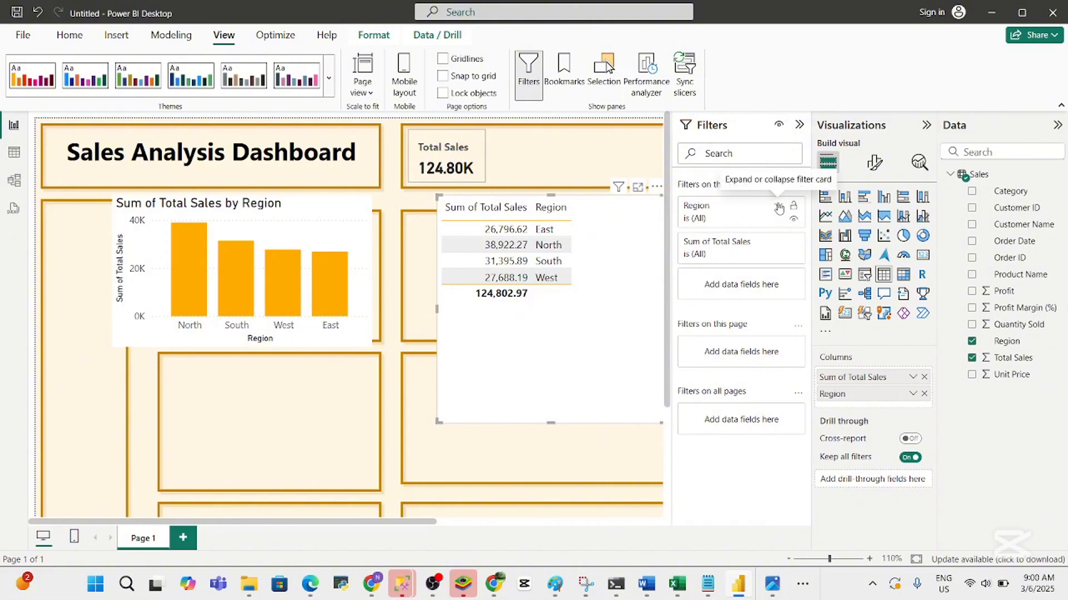
left_click(778, 207)
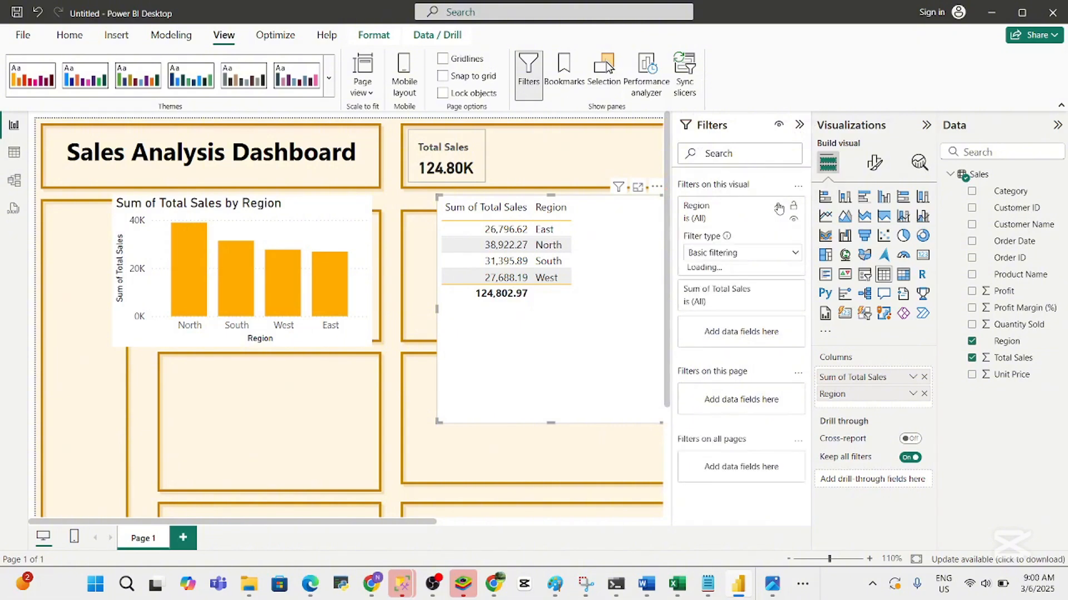
left_click(784, 254)
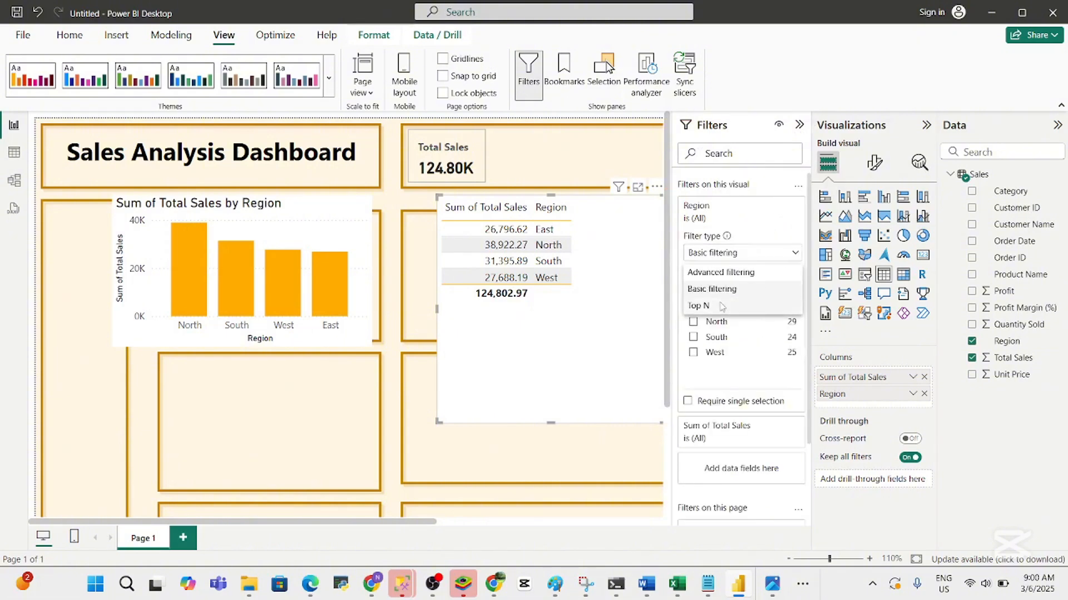
left_click(721, 307)
left_click(751, 290)
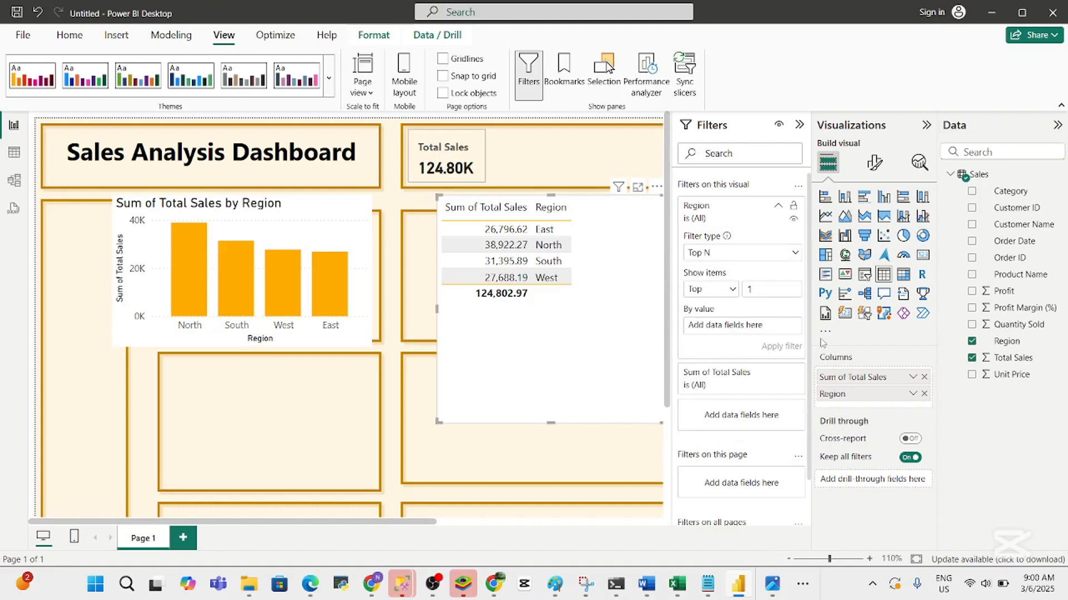
left_click_drag(1004, 358, 732, 334)
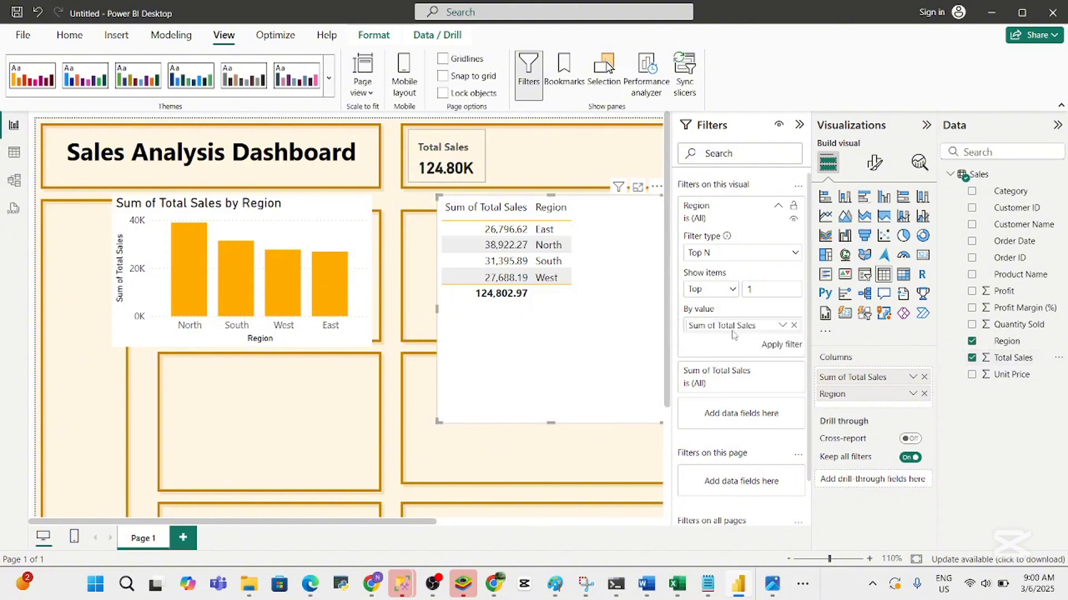
left_click(781, 345)
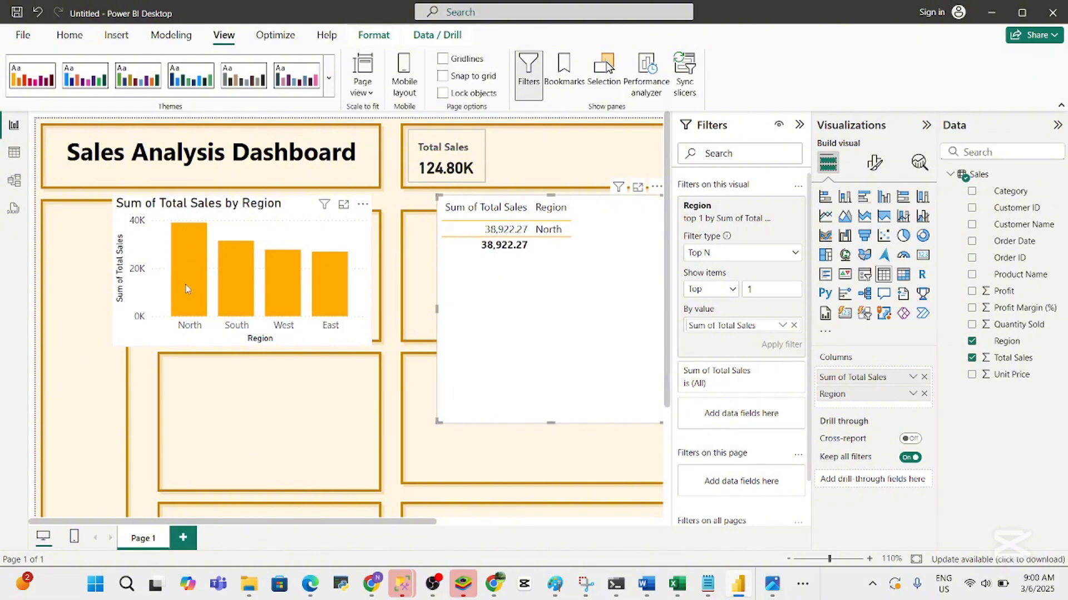
mouse_move(186, 271)
Change the table's Top N filter on Region to show the Bottom 1 item and apply it
left_click(777, 253)
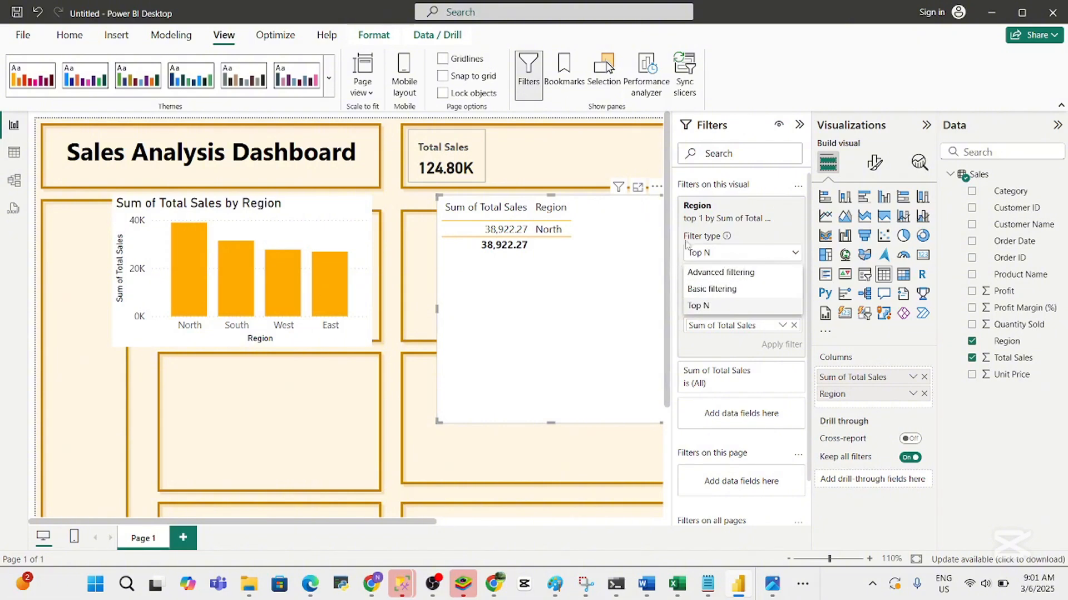
left_click(742, 176)
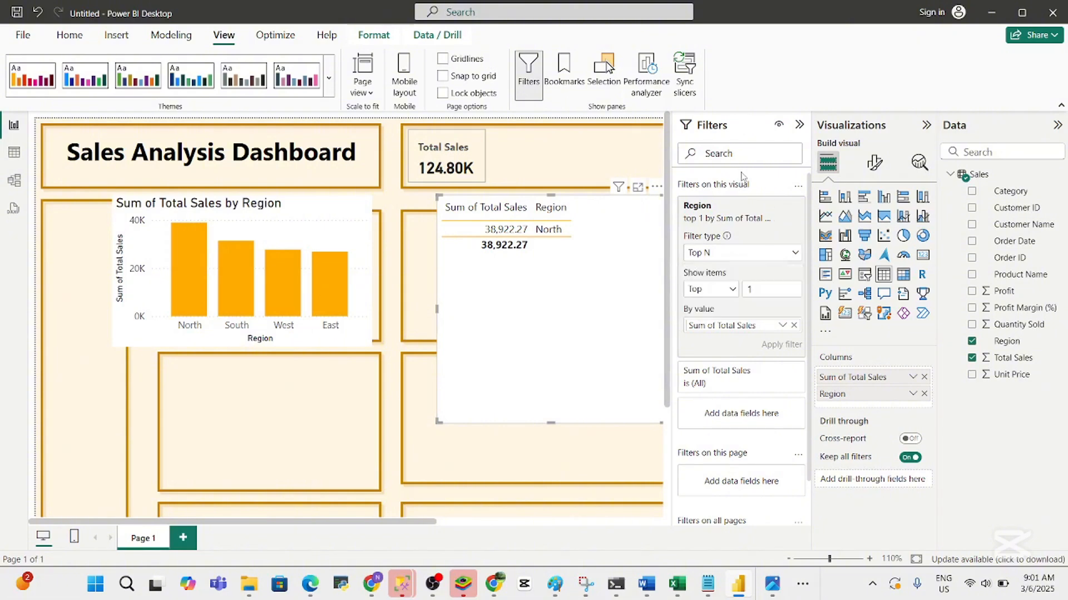
left_click(733, 289)
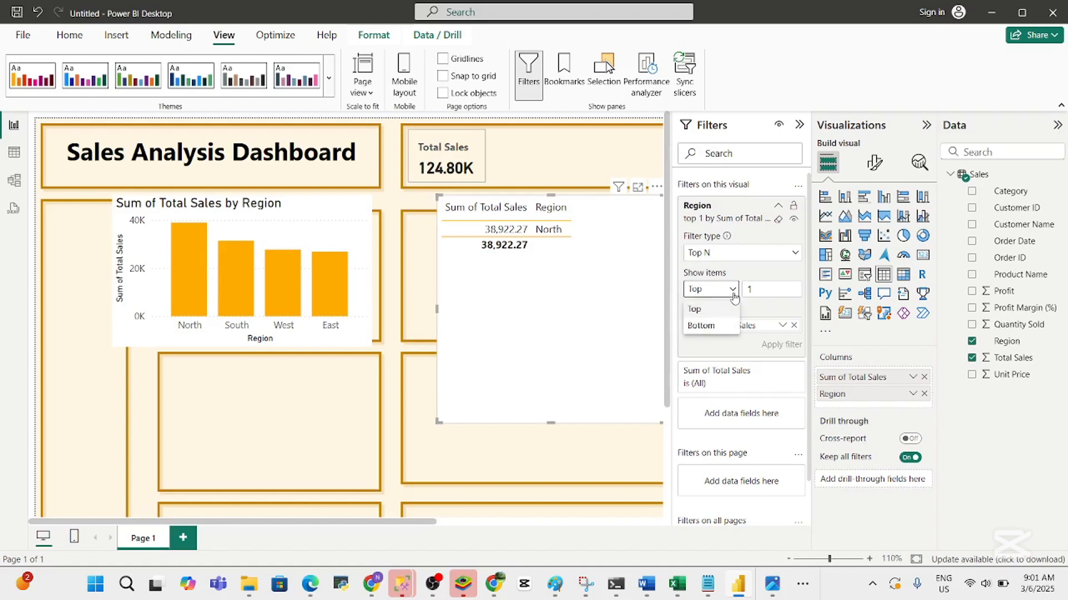
left_click(701, 326)
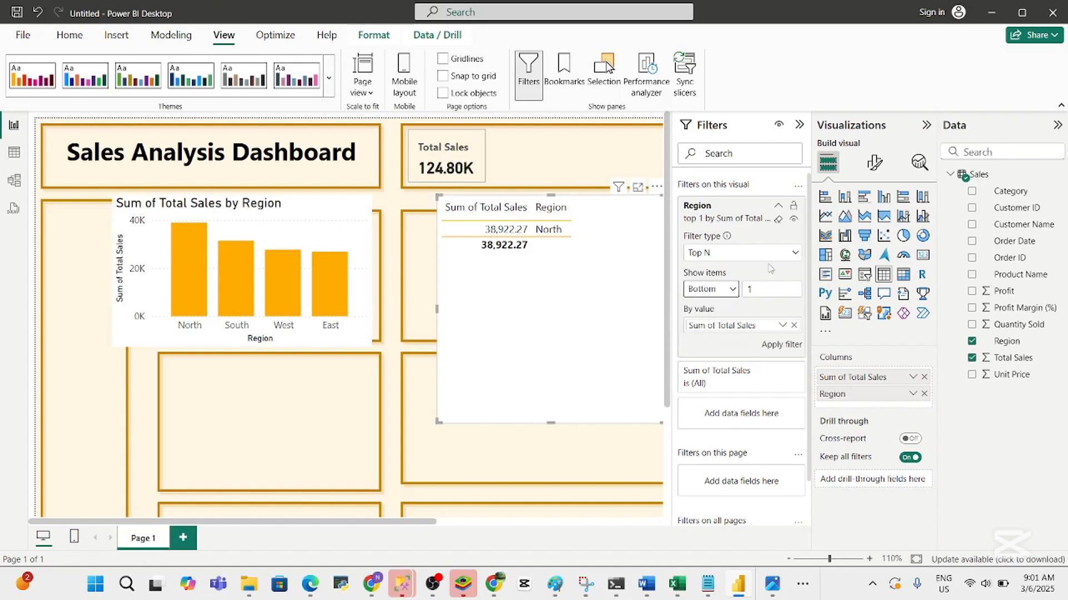
left_click(794, 253)
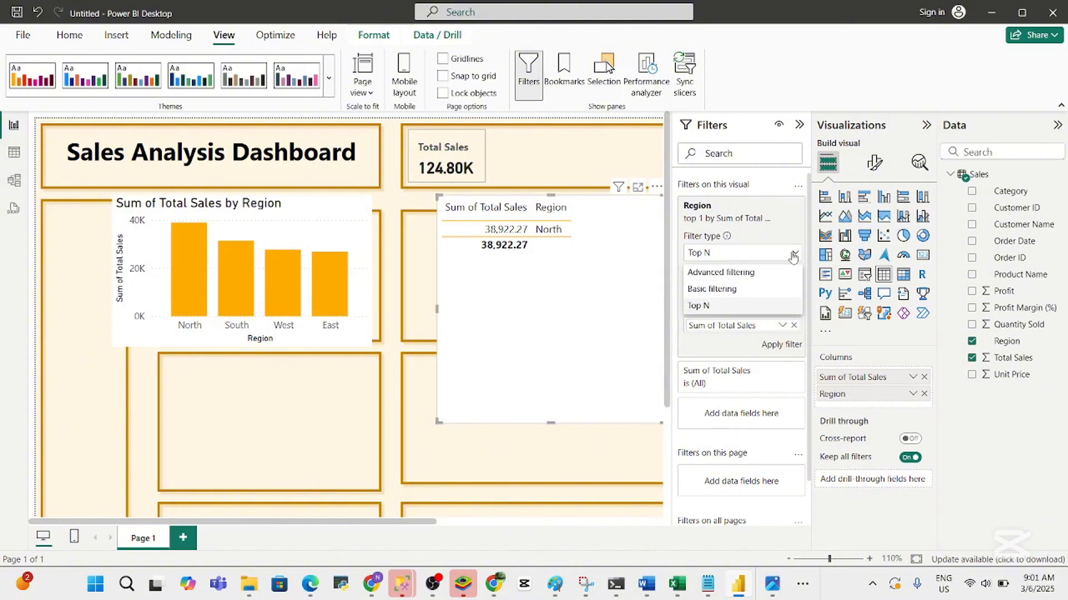
left_click(794, 254)
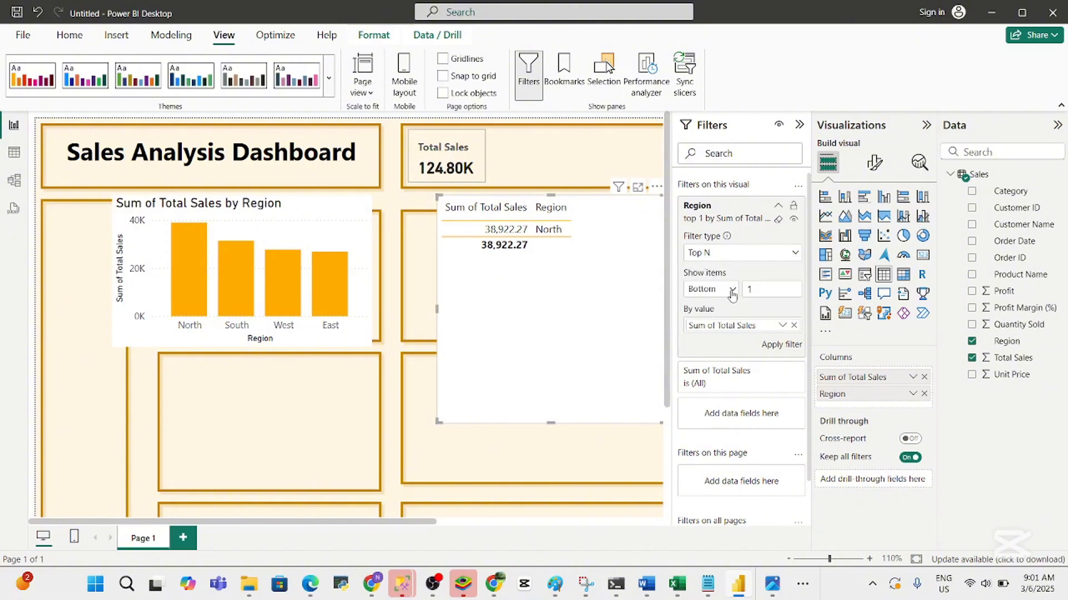
left_click(775, 346)
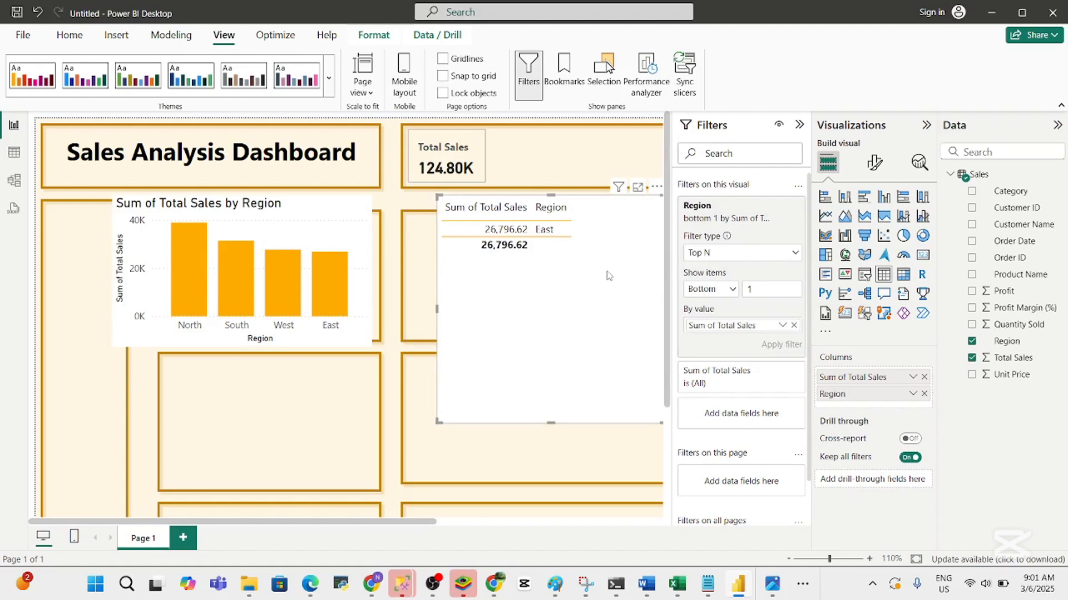
Delete the filtered table visual and move the column chart over the small frame beneath the dashboard title
key("Delete")
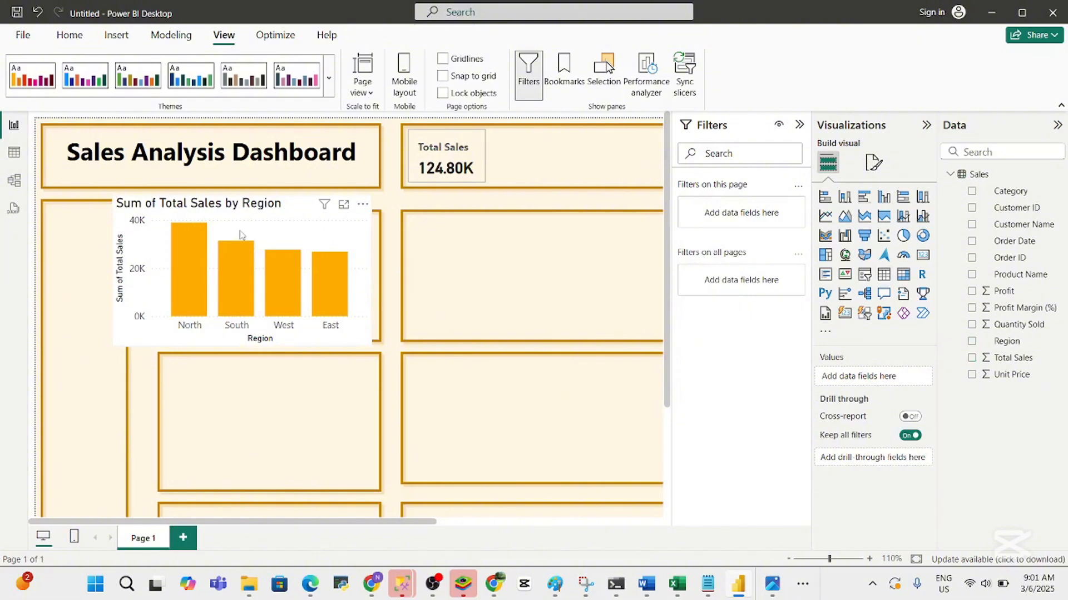
left_click_drag(243, 236, 283, 246)
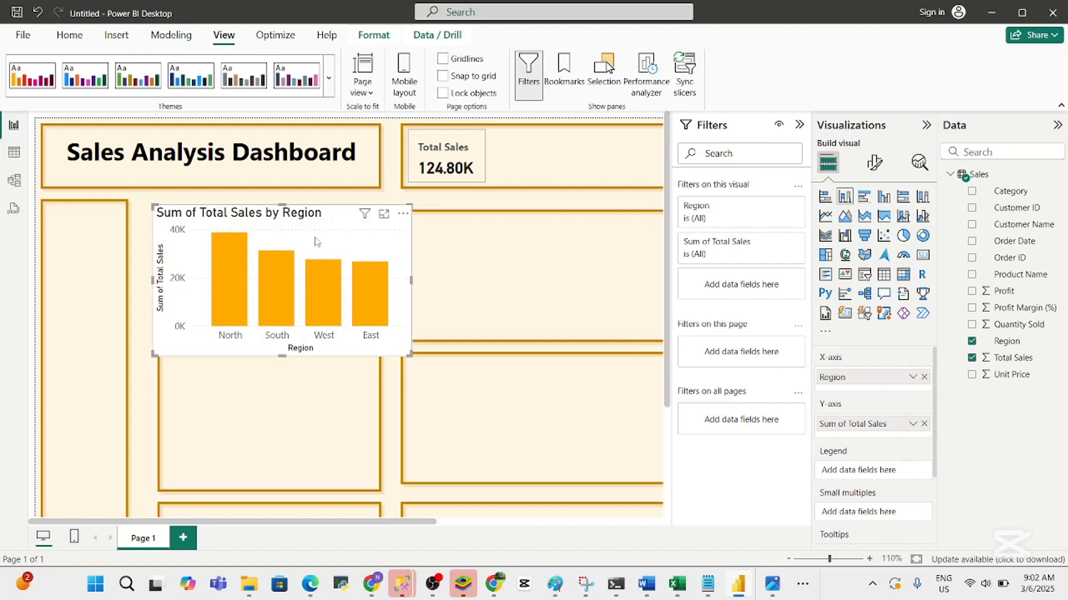
Set the column chart's title text to "Highest & Lowest Sales"
left_click(874, 163)
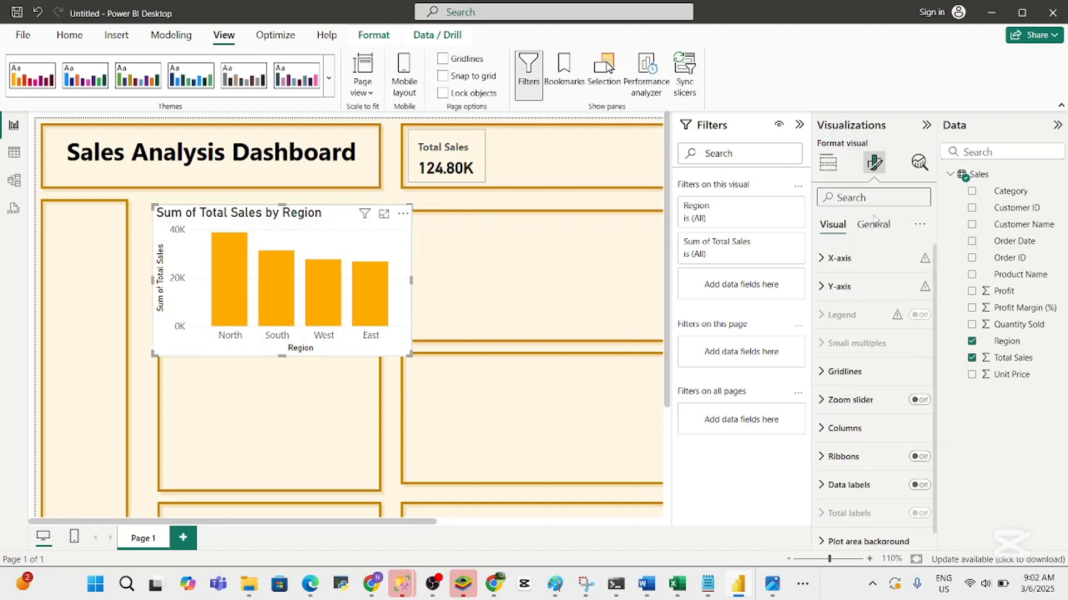
left_click(873, 224)
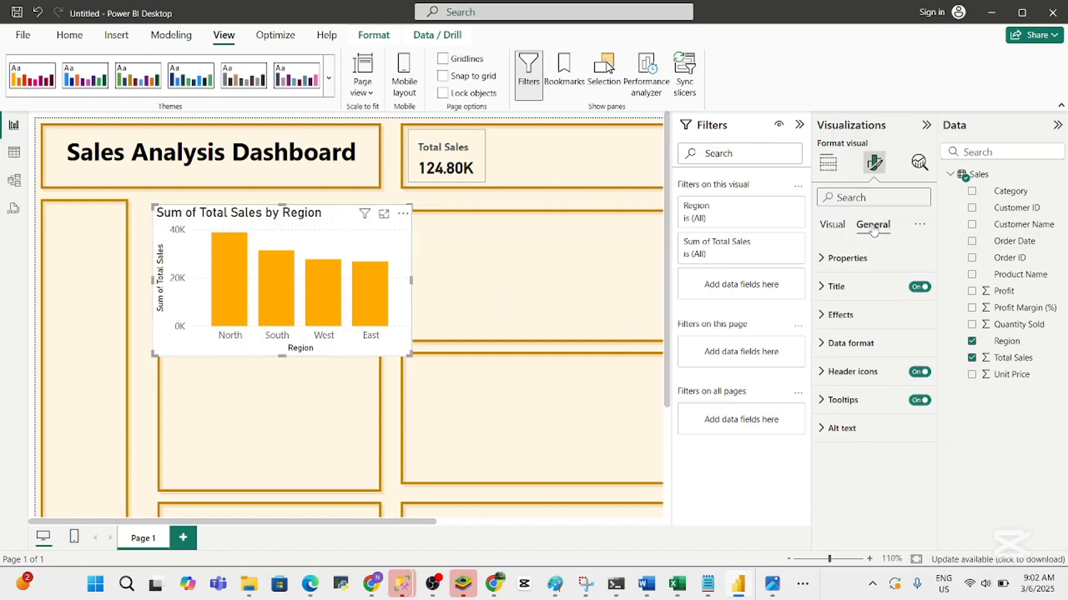
left_click(853, 290)
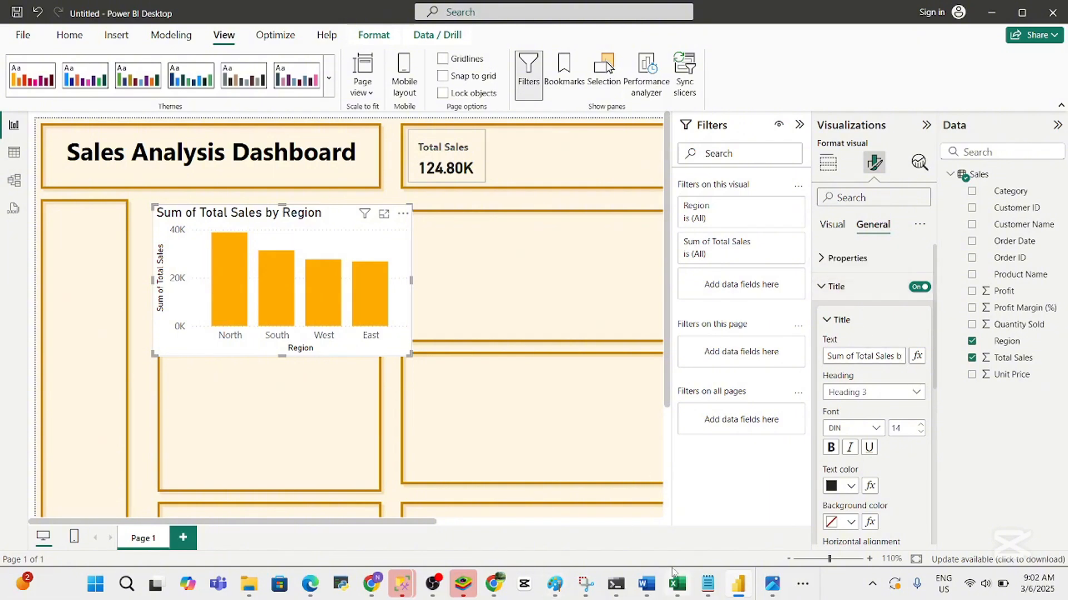
mouse_move(646, 584)
mouse_move(654, 531)
left_click(857, 356)
key("ctrl+a")
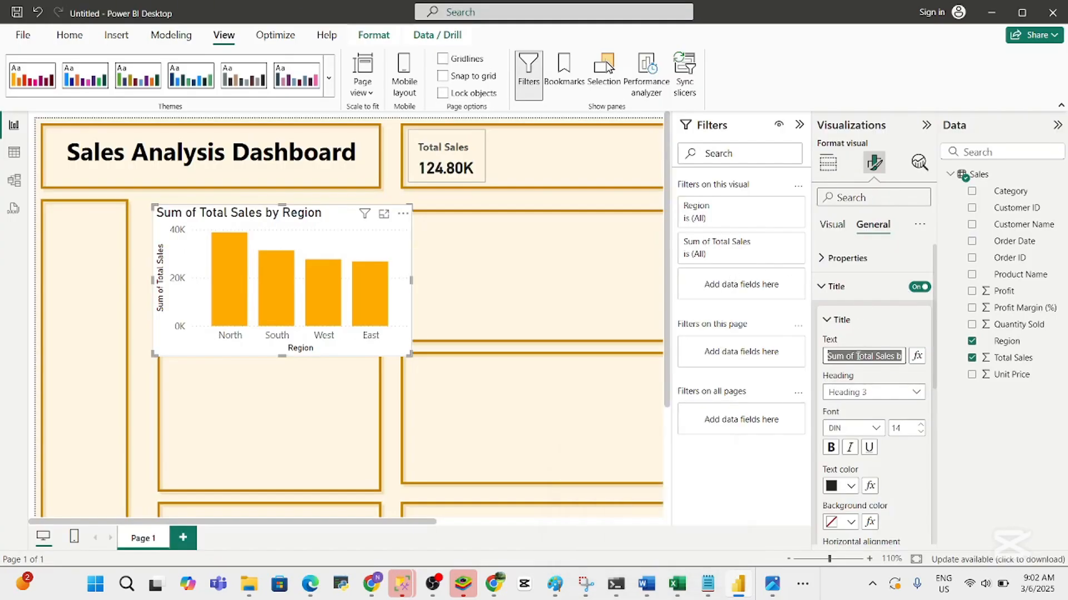
type("Highest & Lowest")
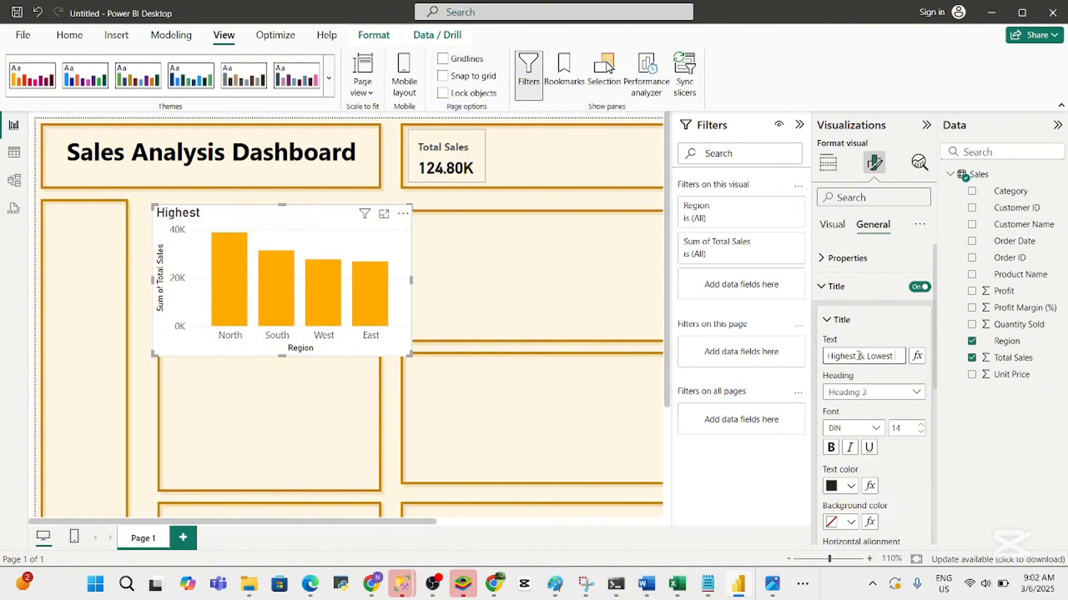
type("Sales")
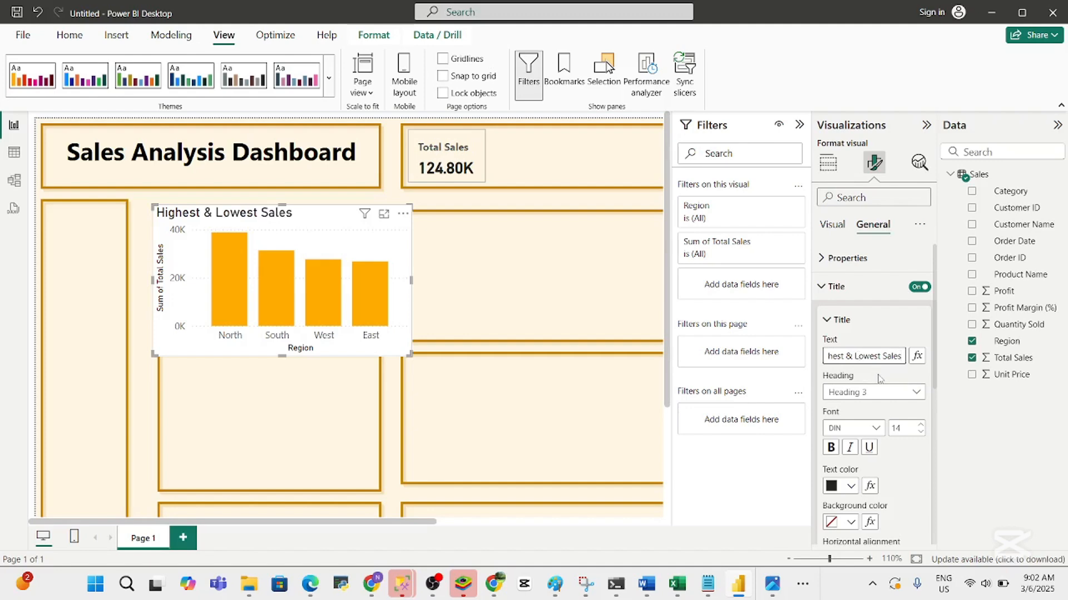
key("Return")
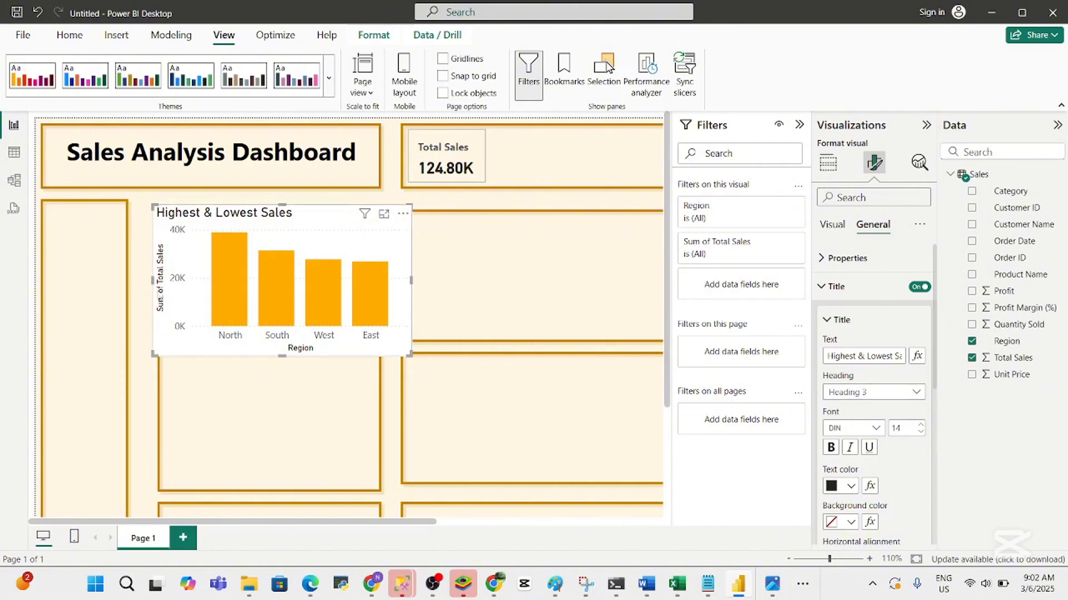
left_click(833, 226)
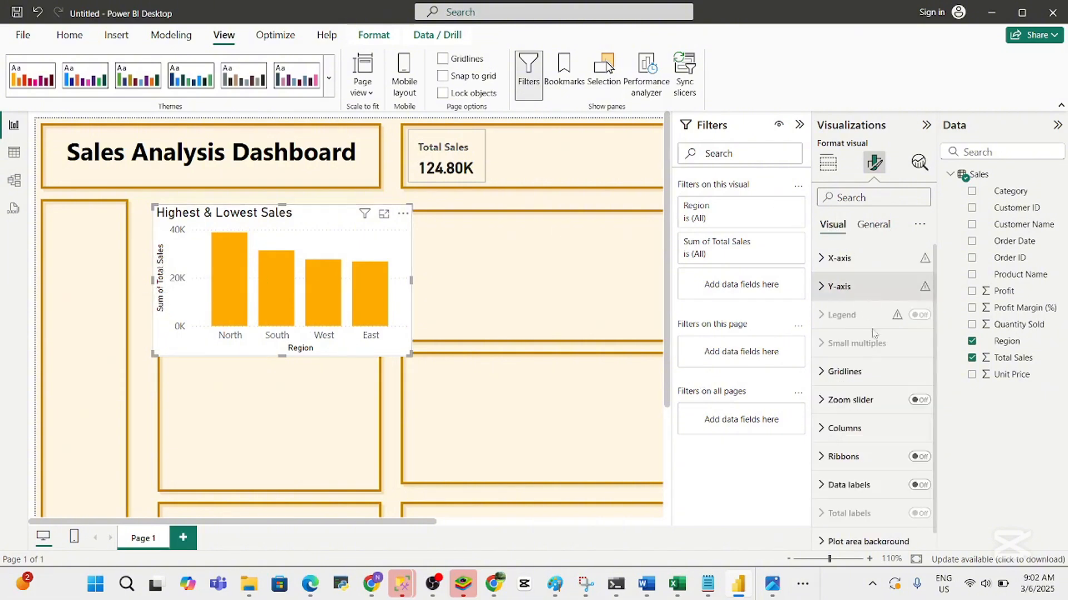
left_click(869, 225)
left_click(837, 225)
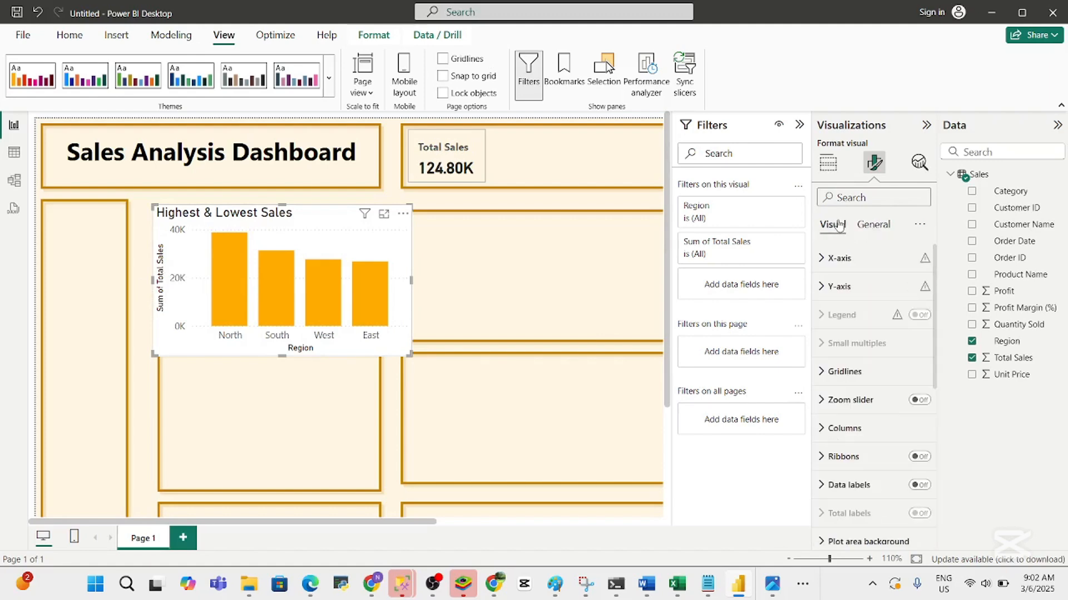
left_click(846, 262)
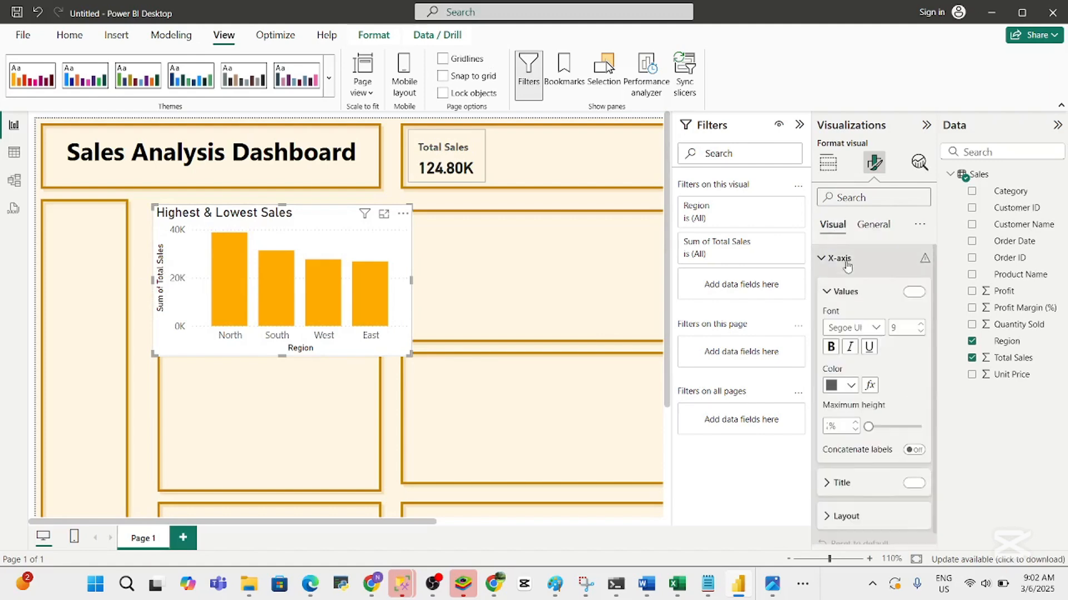
left_click(844, 260)
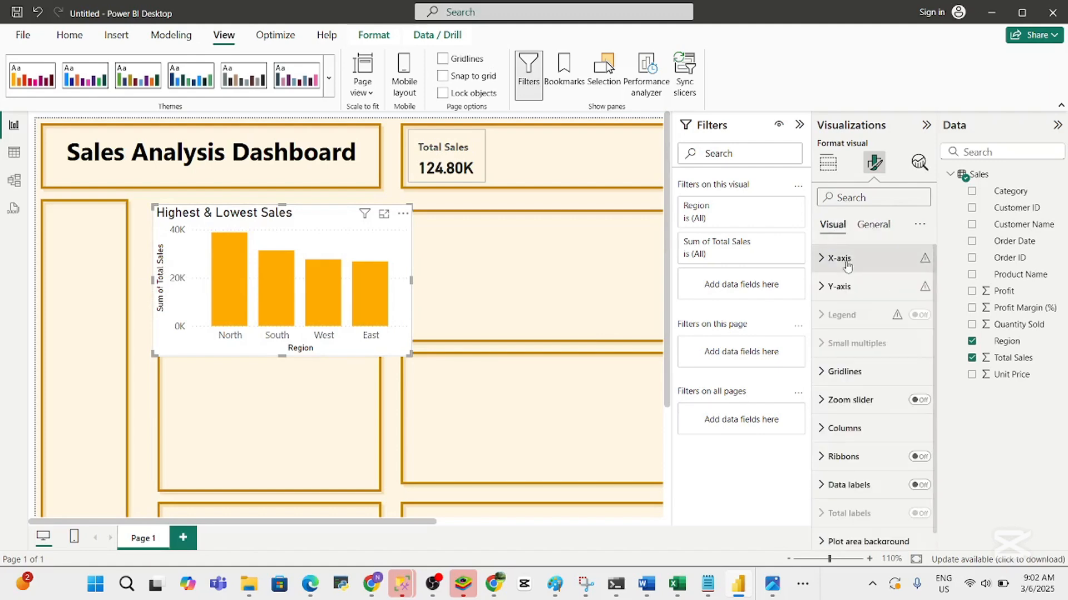
left_click(873, 225)
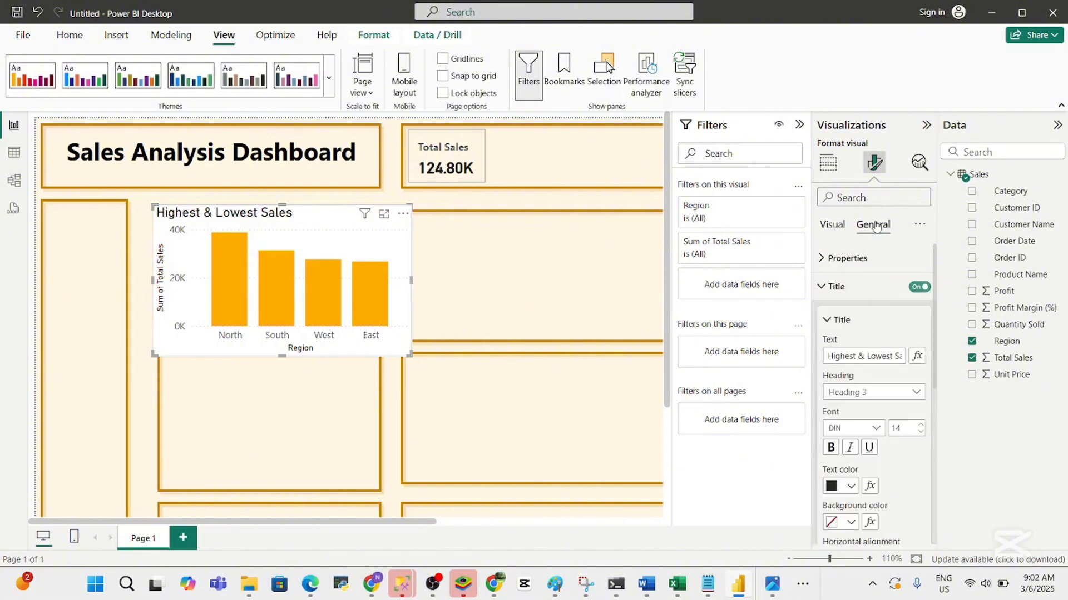
left_click(834, 226)
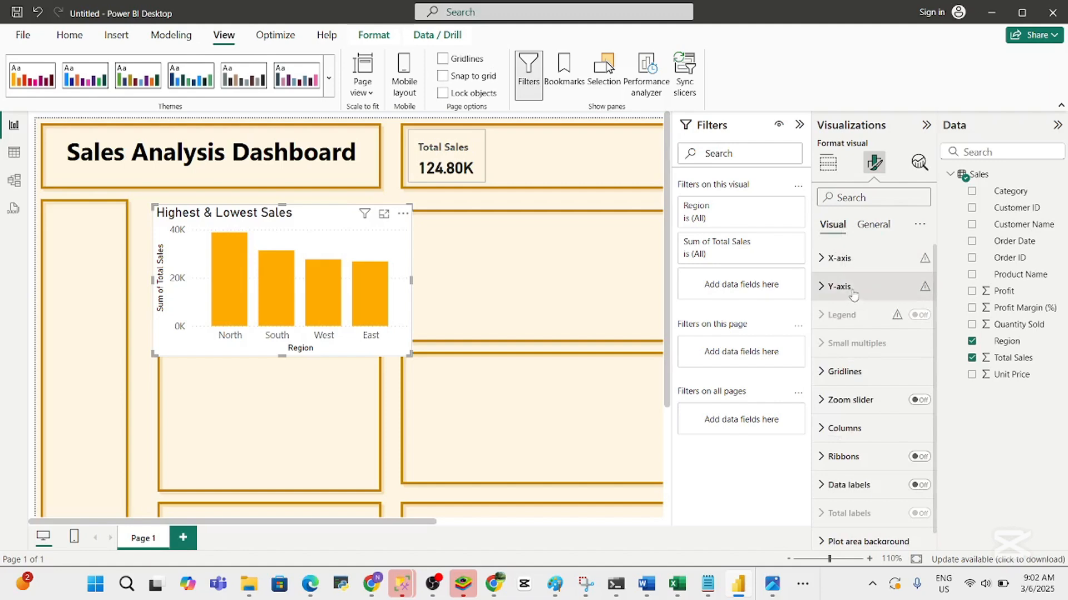
left_click(855, 261)
left_click(855, 261)
Try hiding the column chart's Y-axis title, and turn it back on
left_click(862, 288)
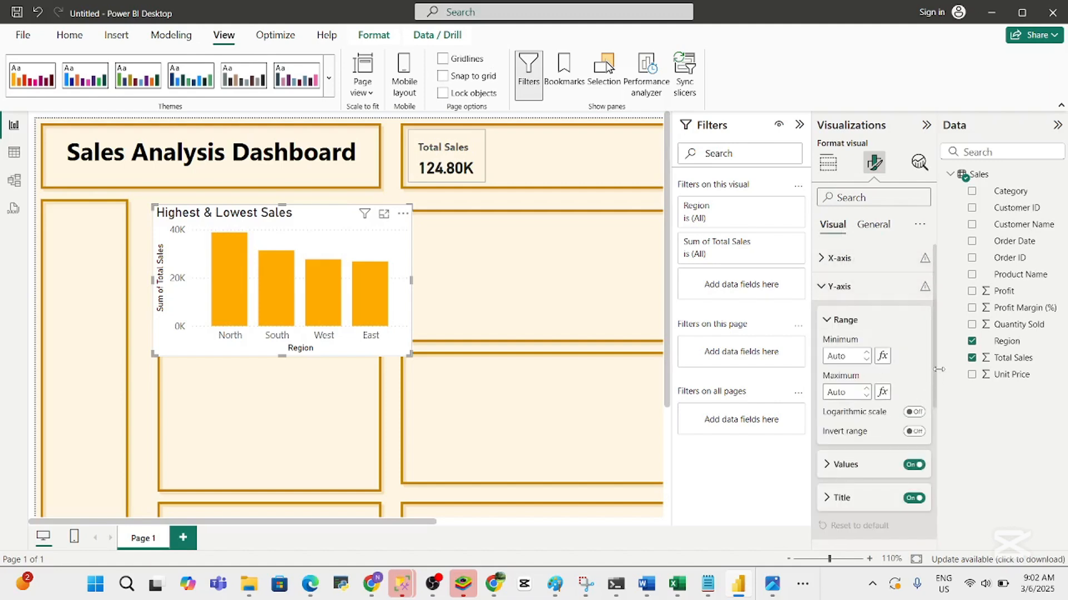
left_click(859, 467)
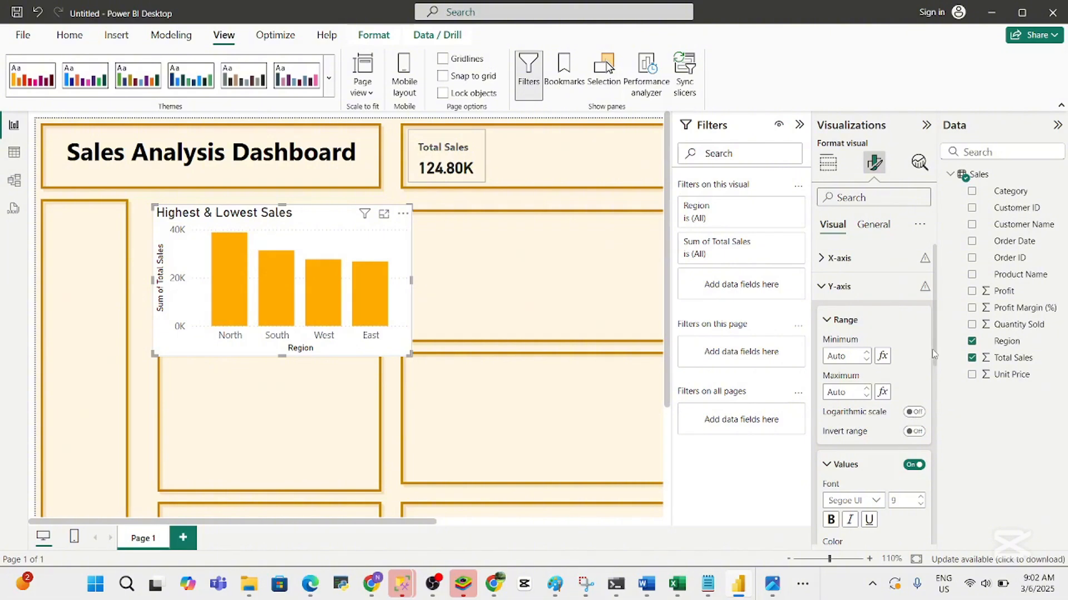
left_click_drag(934, 365, 941, 458)
left_click(859, 420)
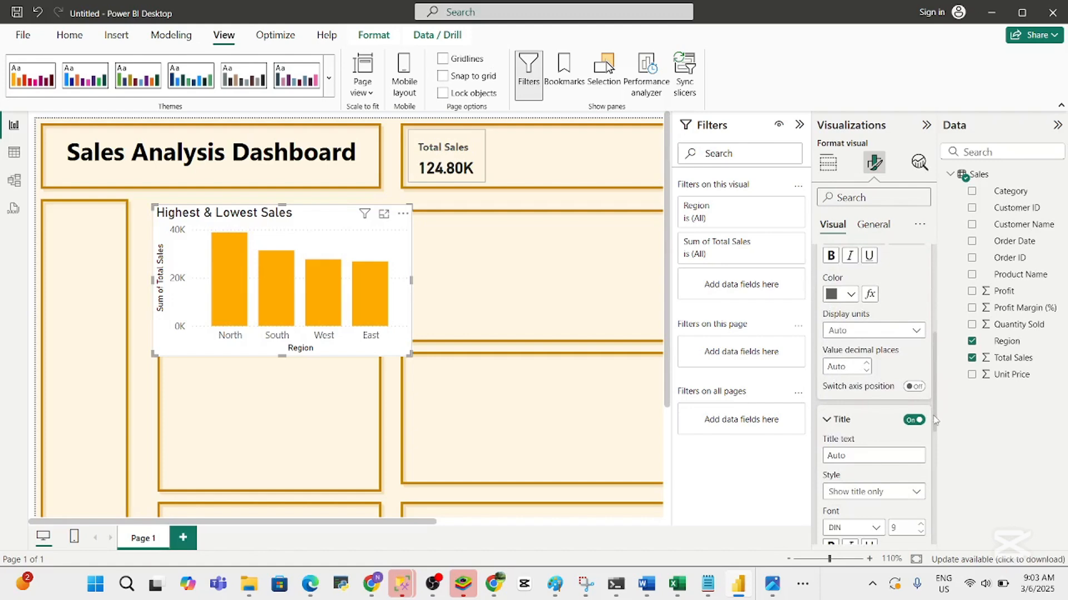
left_click(913, 420)
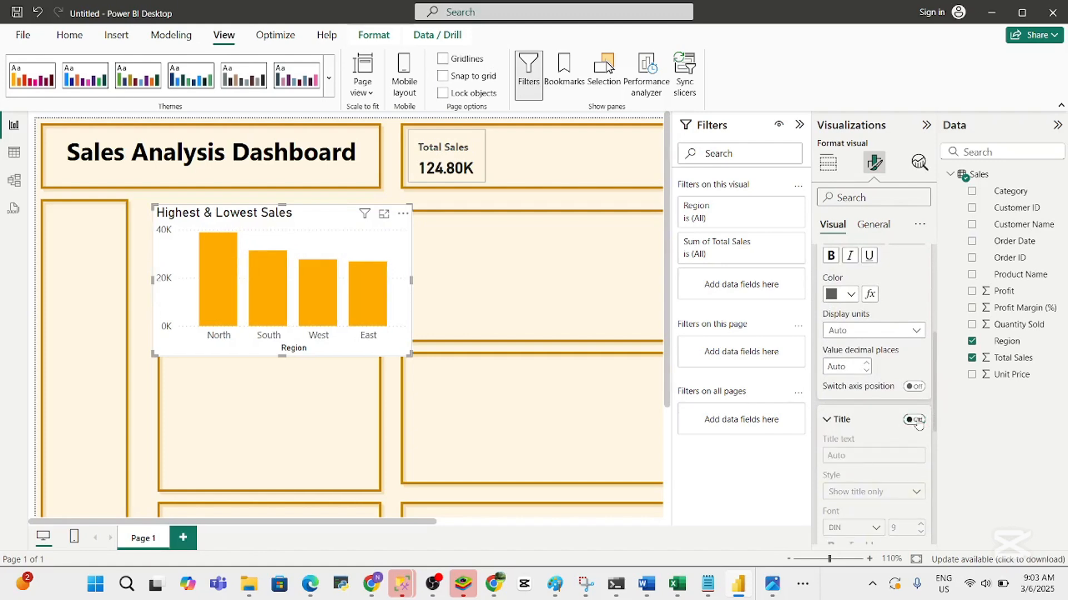
left_click(914, 420)
left_click_drag(936, 420, 934, 303)
left_click(873, 225)
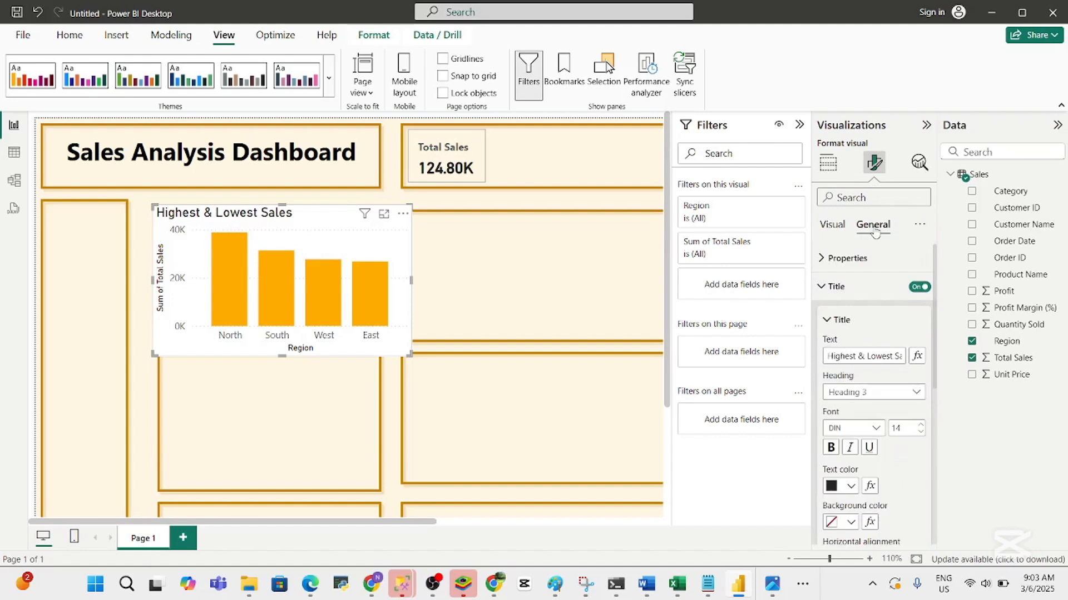
left_click(842, 228)
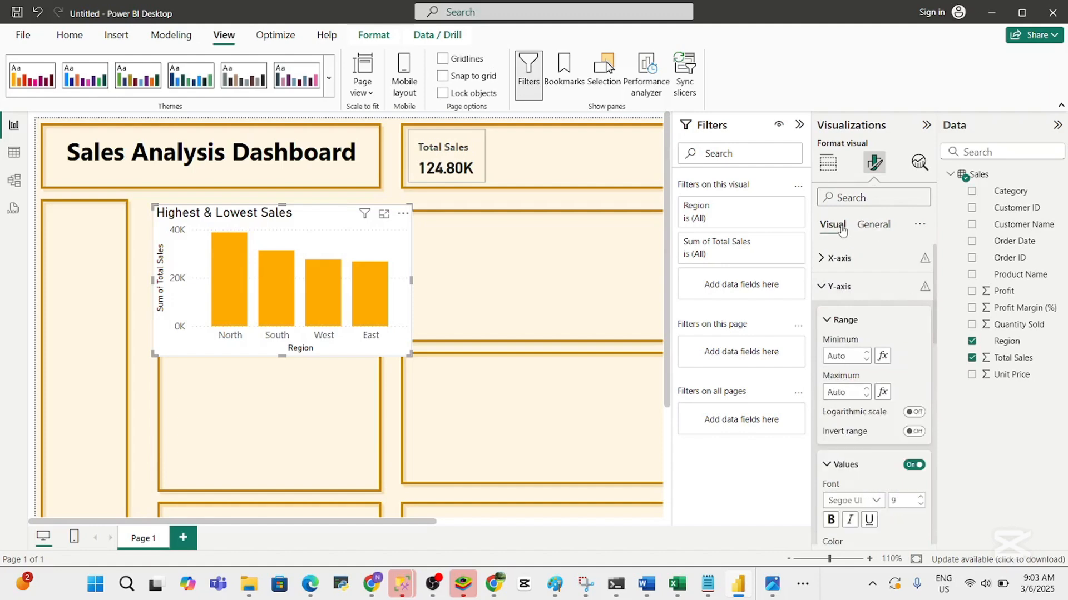
Rename the column chart's Y-axis field to "Total Sales" for this visual
left_click(527, 295)
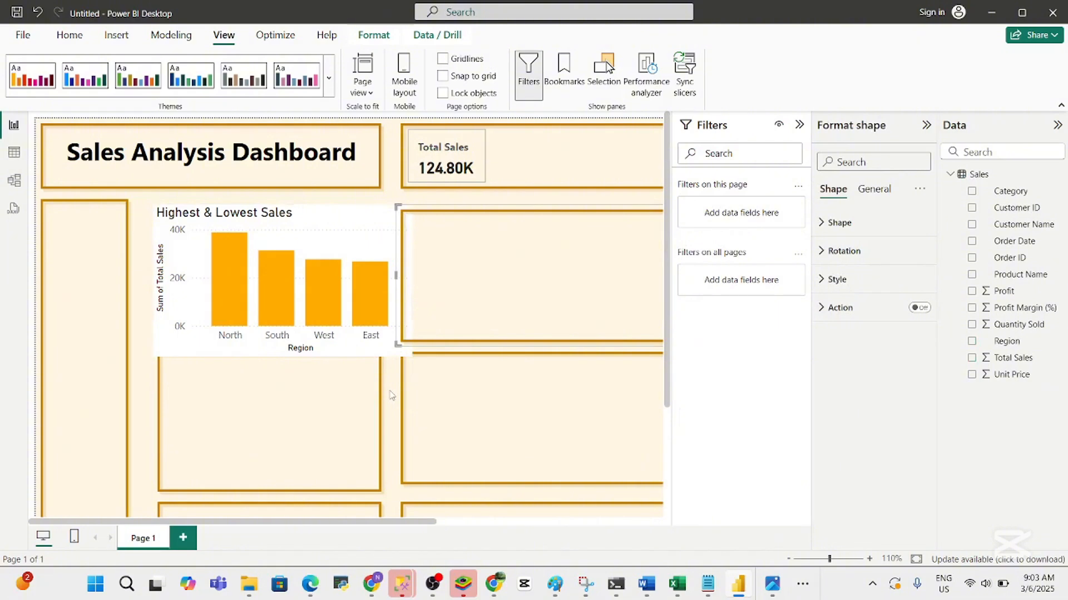
left_click(391, 396)
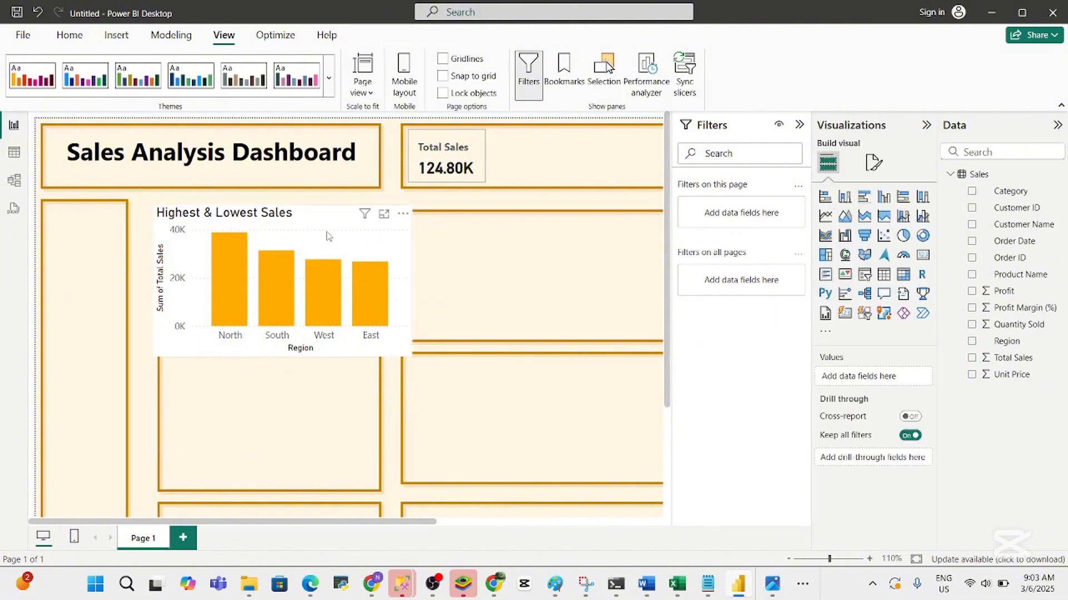
left_click(366, 230)
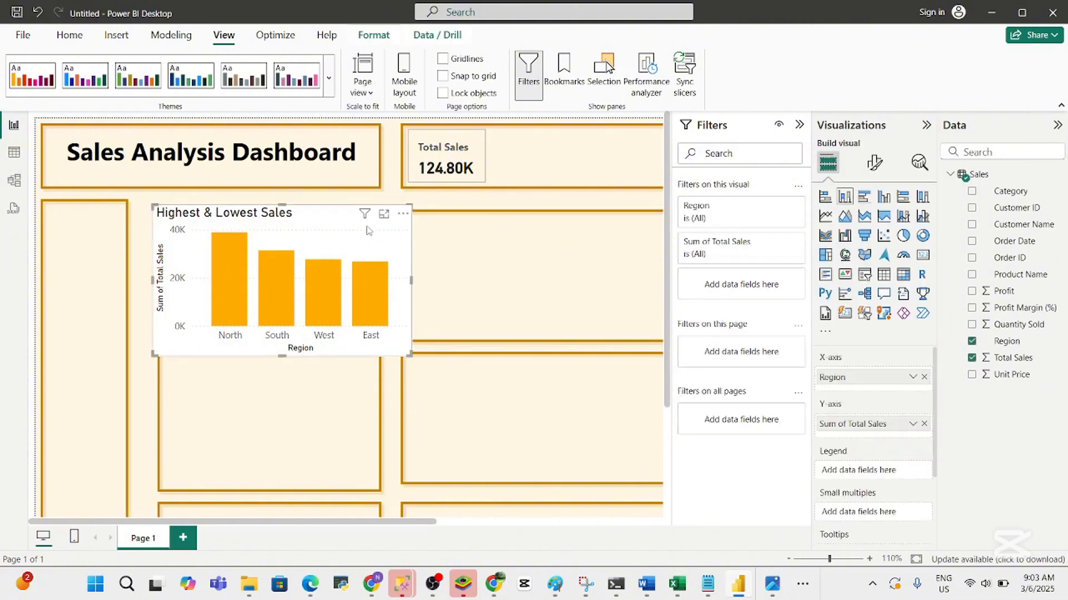
double_click(850, 427)
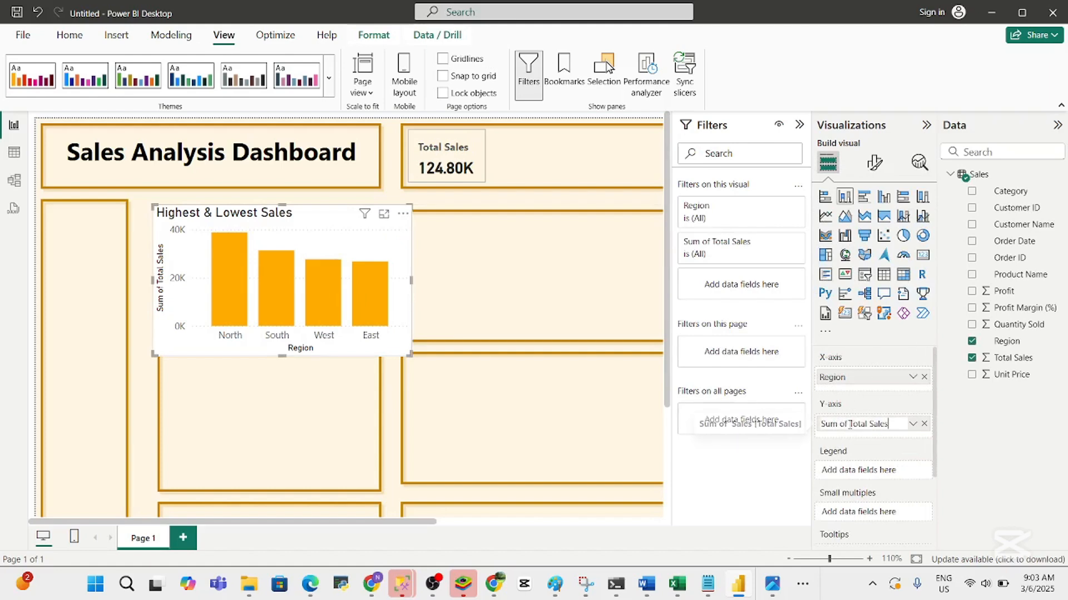
left_click_drag(850, 426, 810, 427)
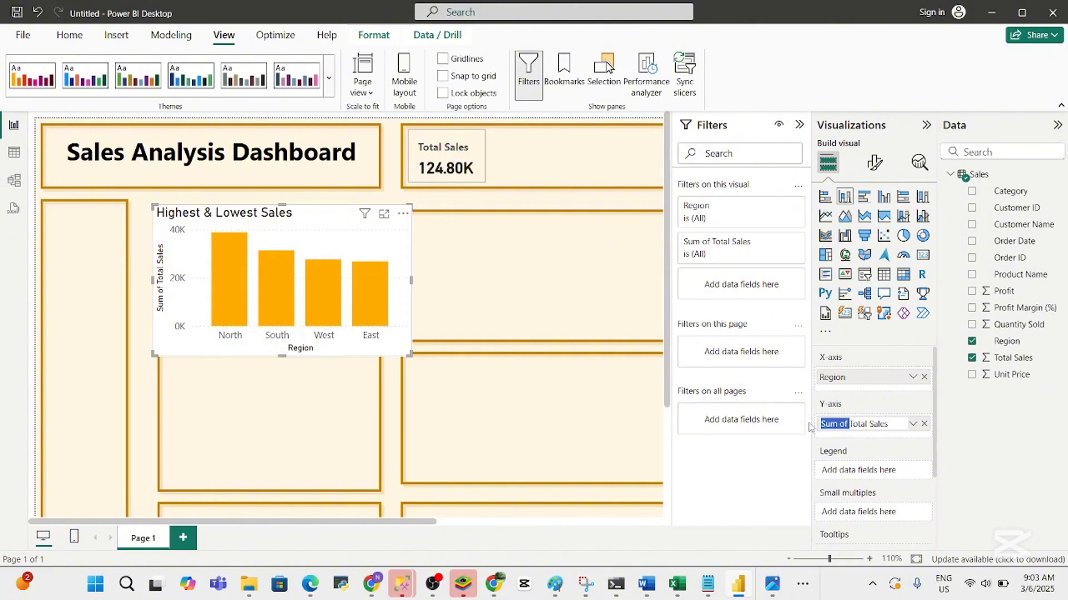
key("BackSpace")
key("Return")
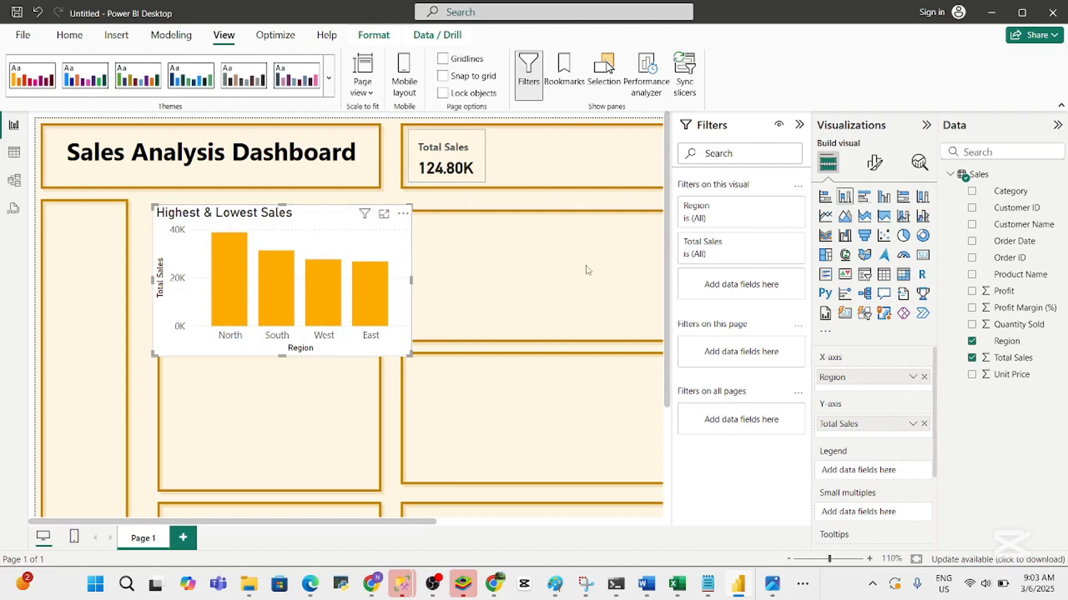
Turn off the background of the Highest & Lowest Sales column chart
left_click(871, 165)
left_click(873, 225)
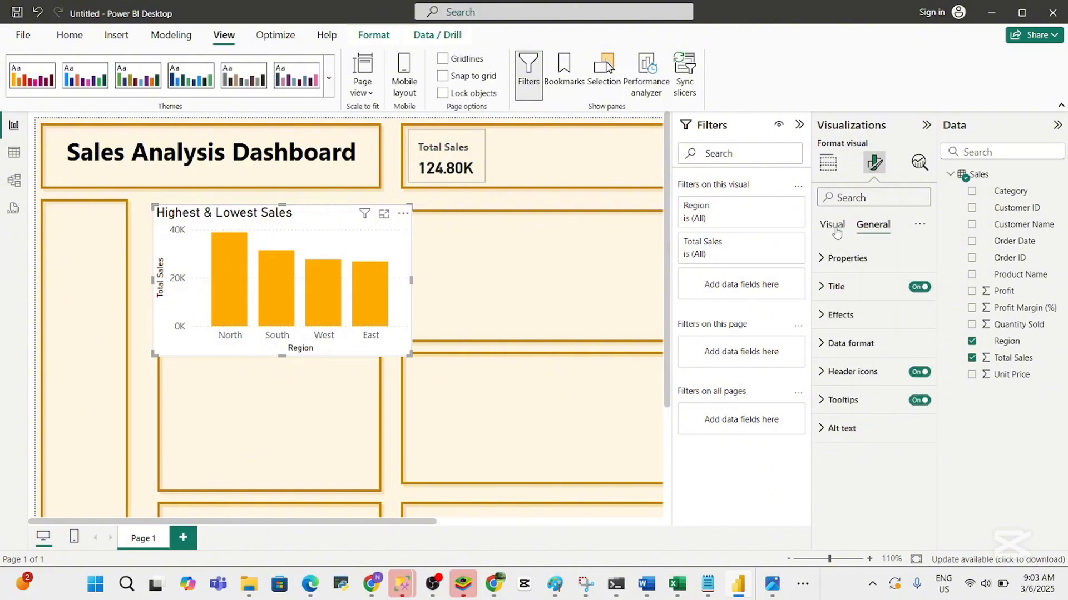
left_click(834, 227)
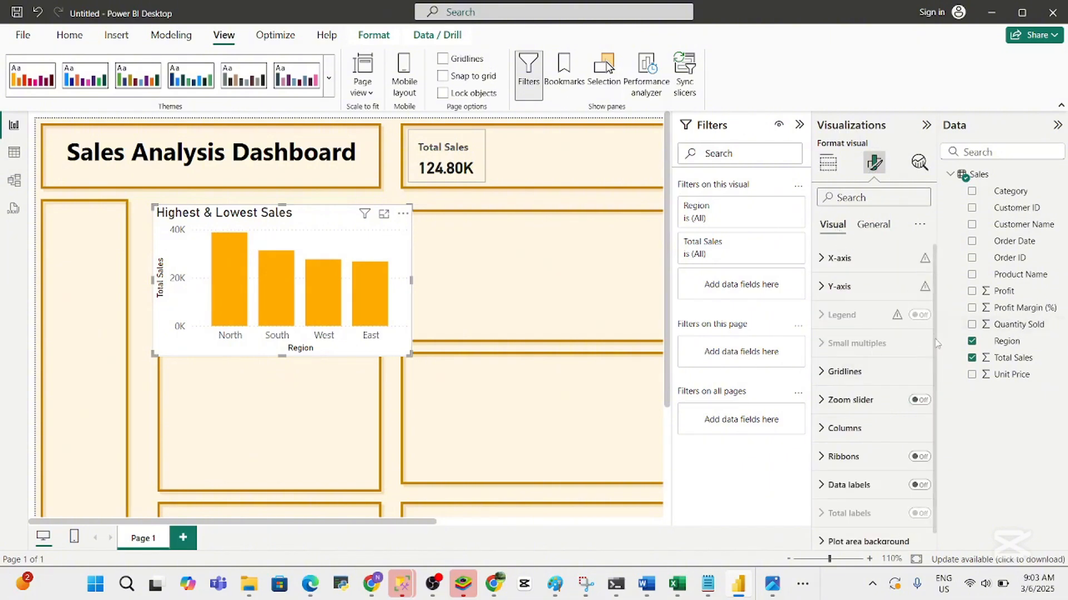
scroll(937, 344, "down", 1)
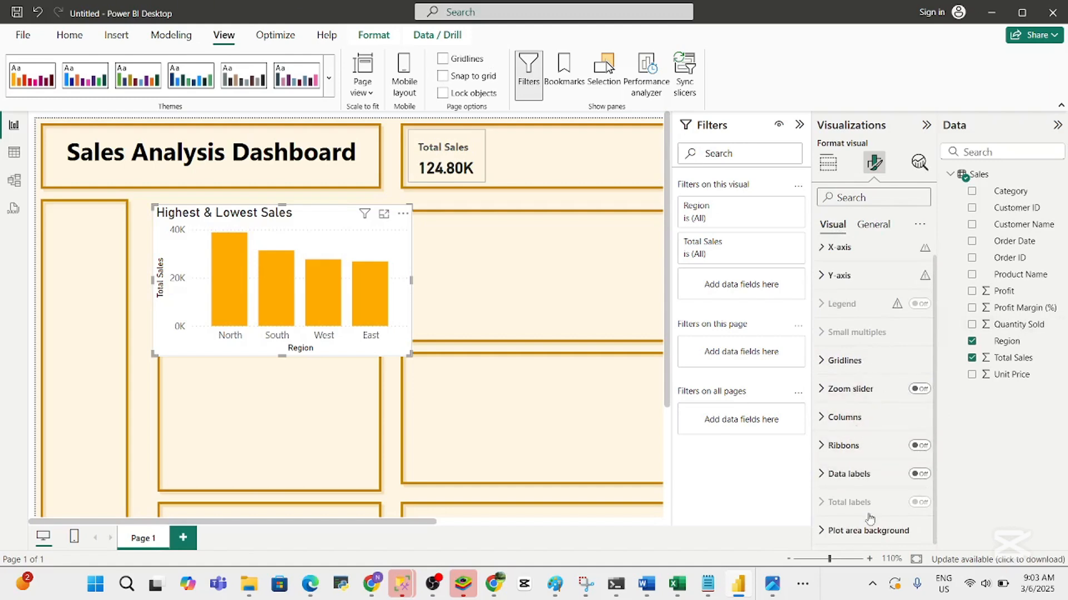
left_click(897, 525)
scroll(934, 518, "down", 1)
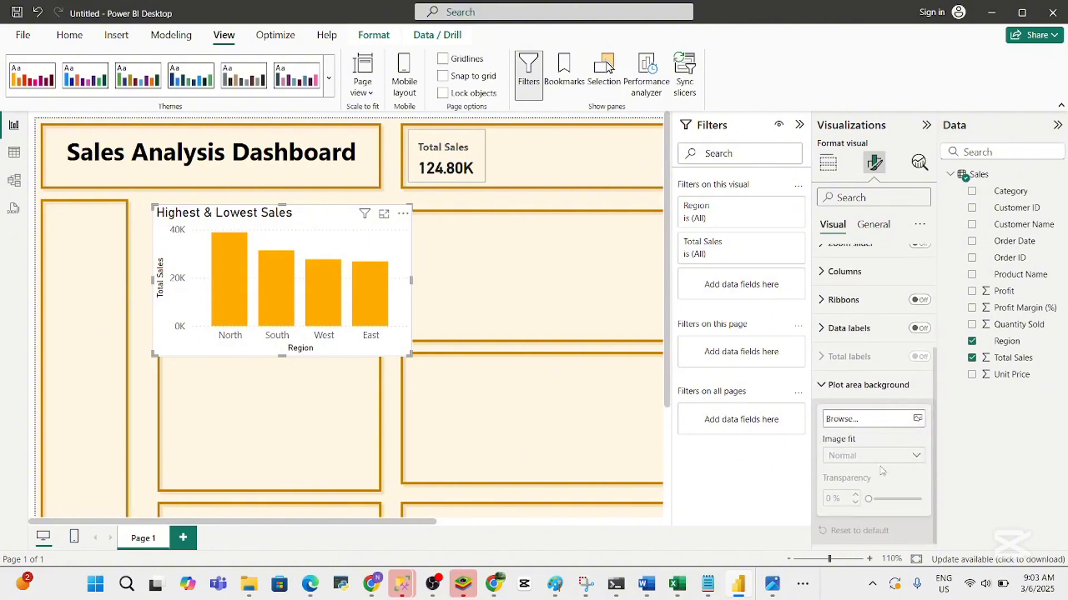
left_click(901, 391)
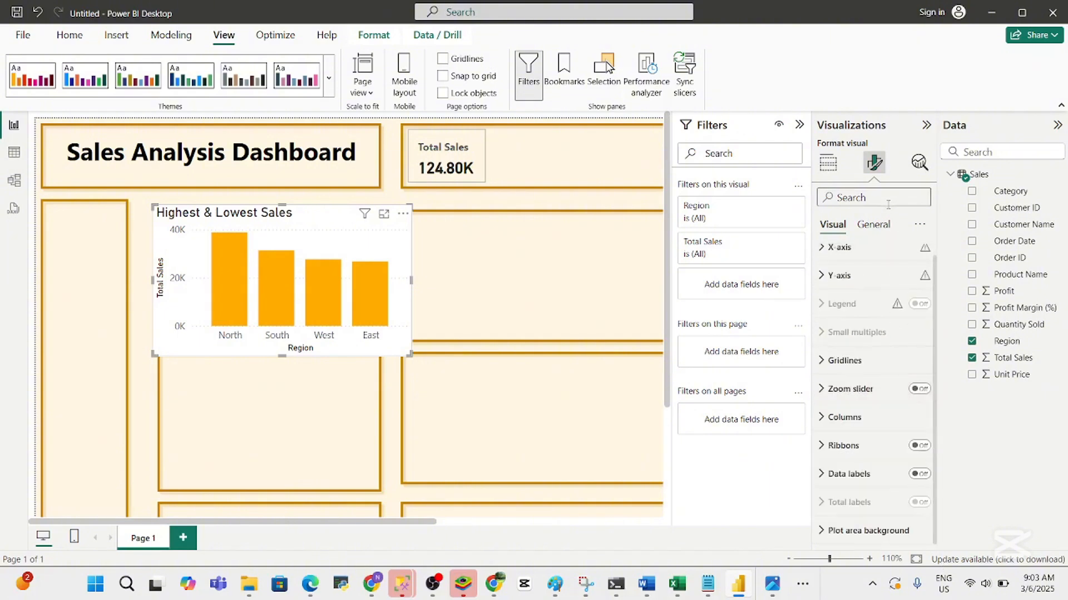
left_click(884, 225)
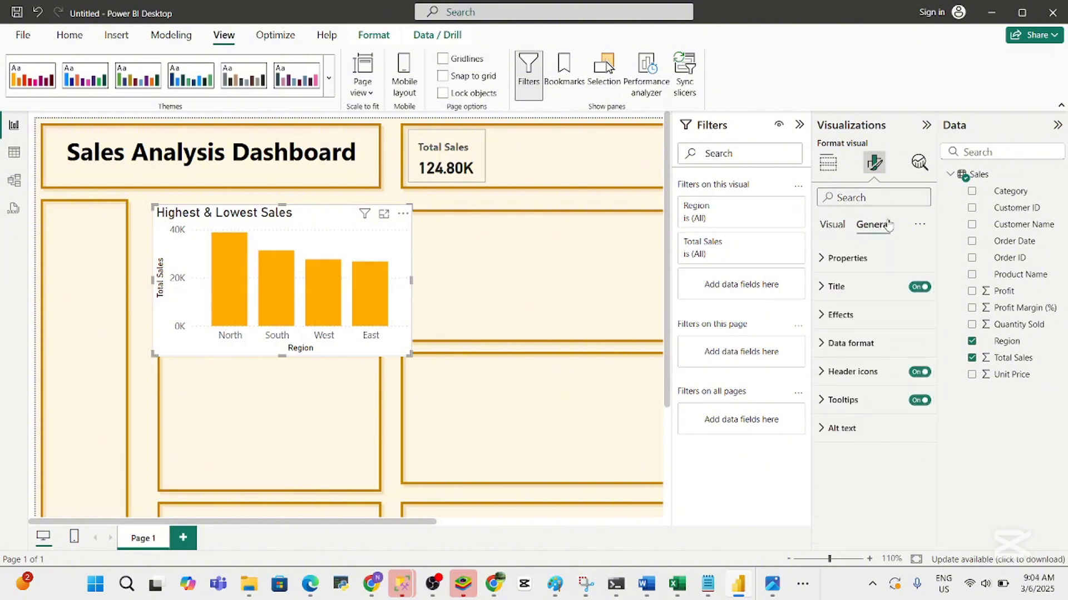
left_click(859, 315)
left_click(913, 349)
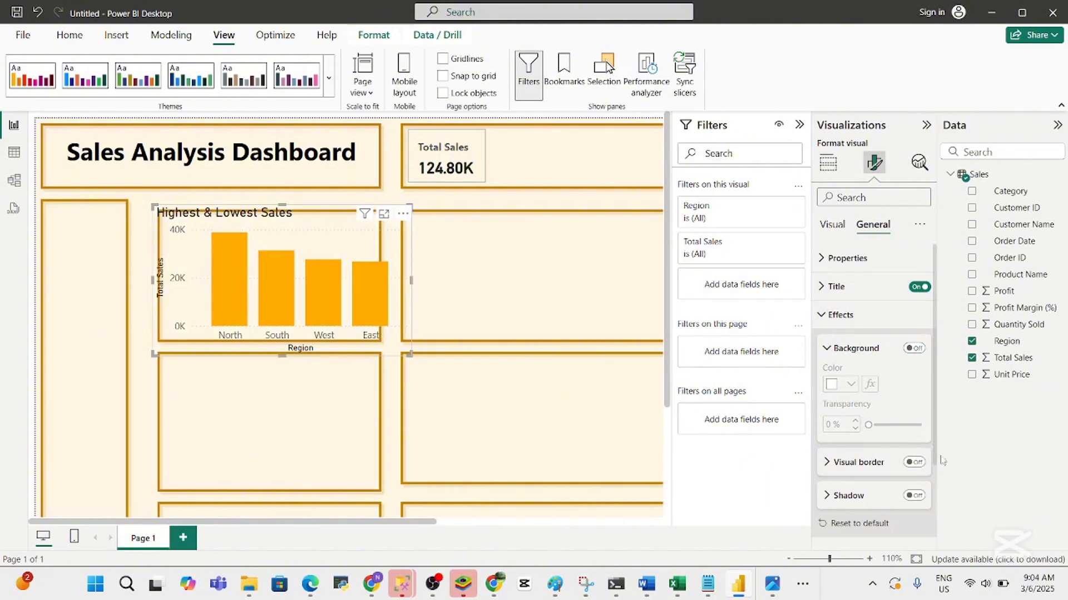
Add a light gray visual border 3 px wide to the column chart
left_click(914, 463)
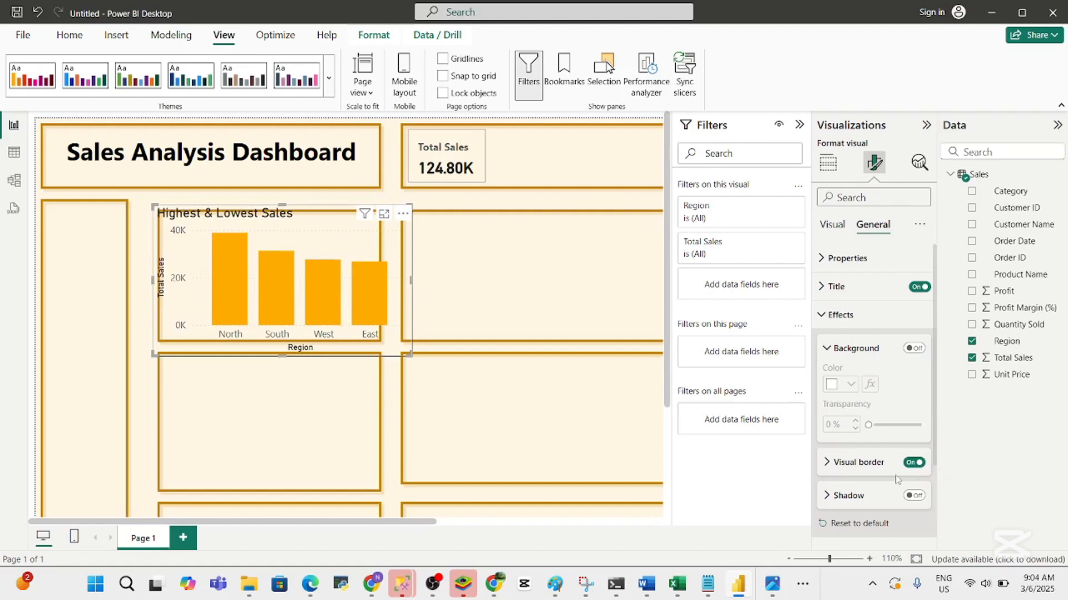
left_click(871, 471)
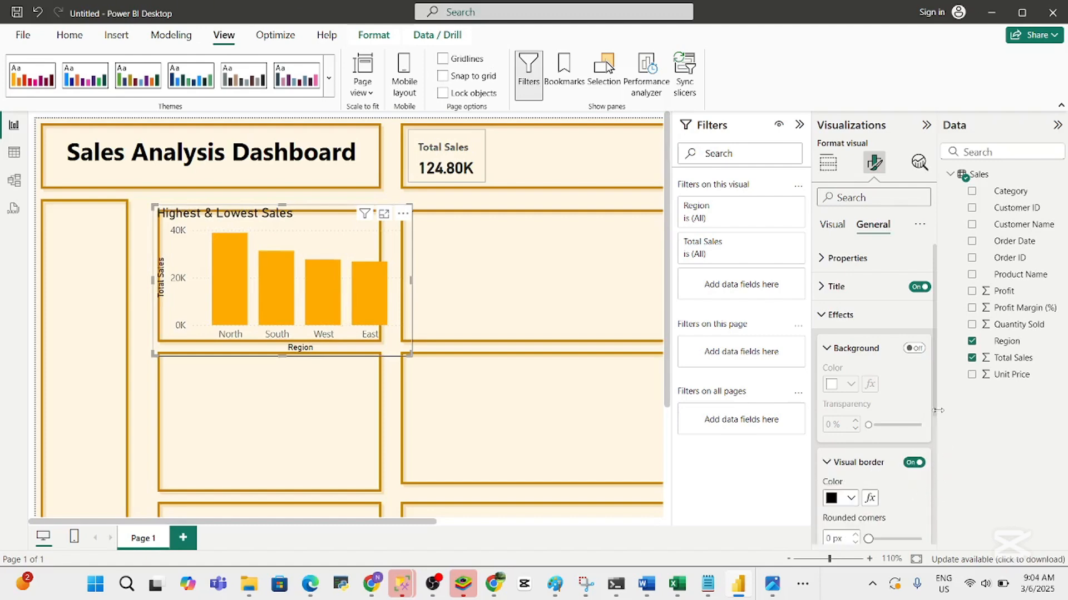
scroll(936, 409, "down", 3)
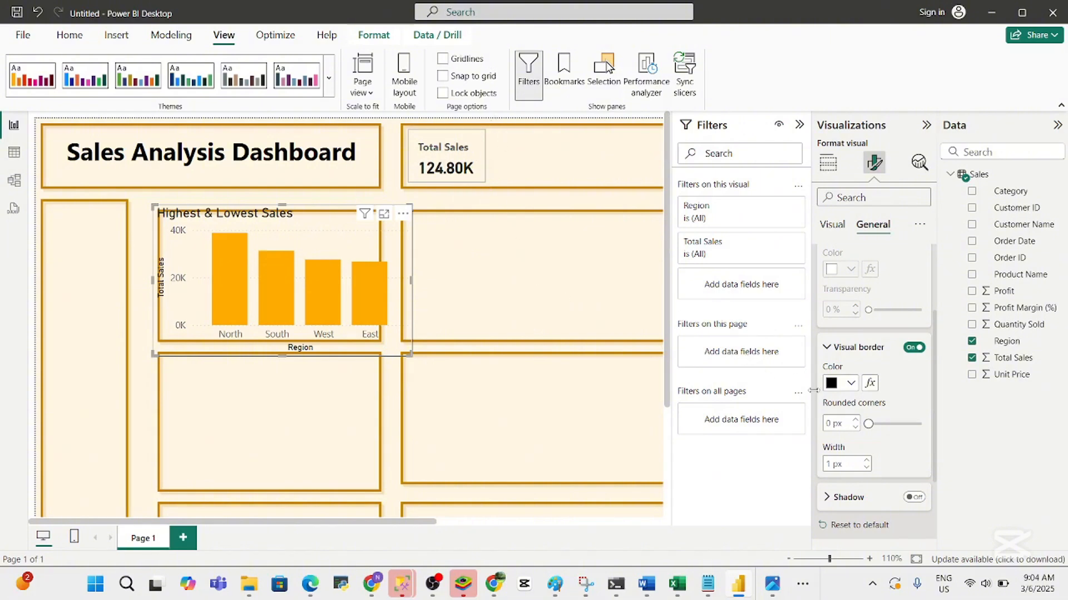
left_click(851, 384)
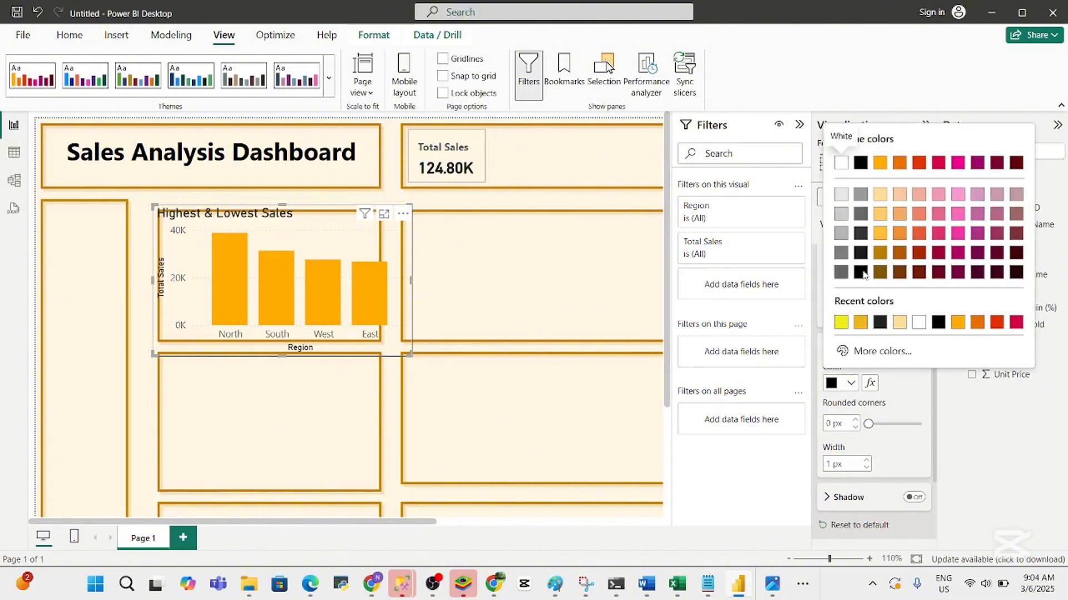
left_click(846, 217)
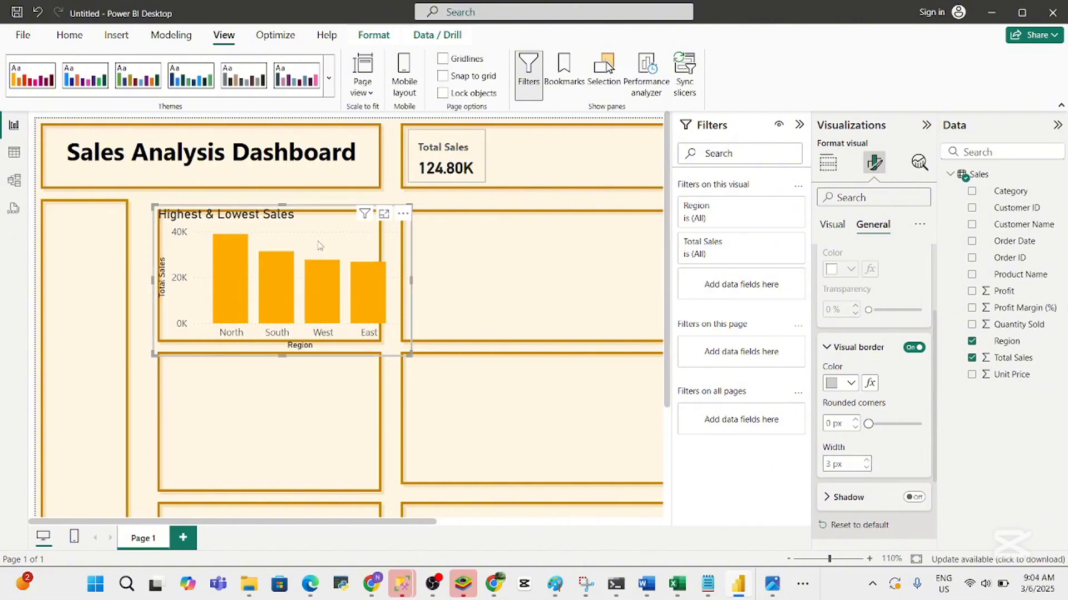
Resize the column chart to fit inside the small frame beneath the dashboard title, and deselect it
left_click_drag(409, 355, 378, 337)
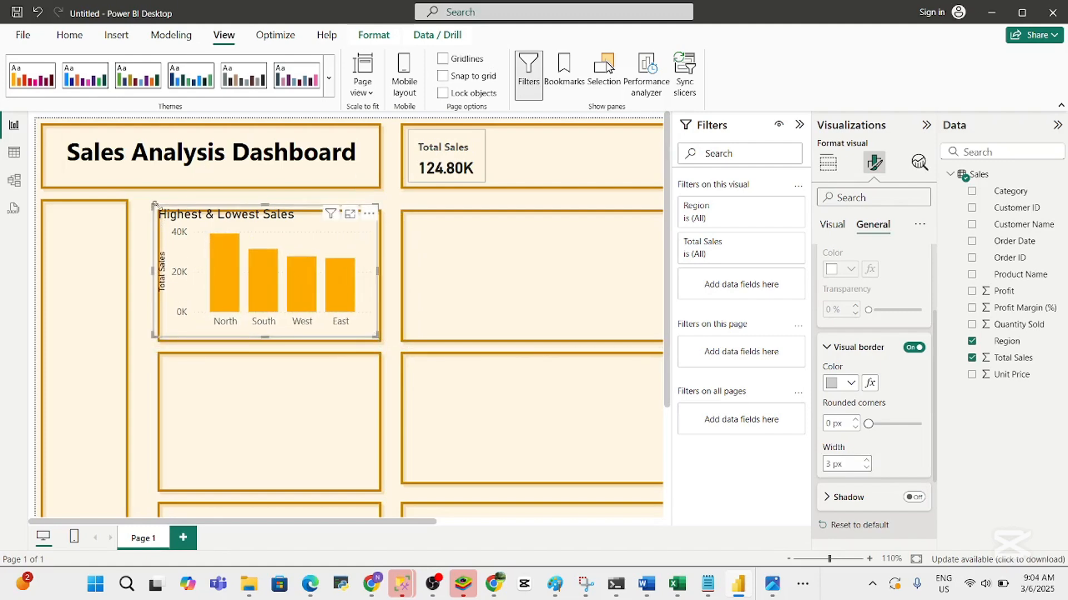
mouse_move(166, 225)
left_mouse_down()
mouse_move(191, 232)
mouse_move(163, 215)
mouse_move(168, 225)
left_mouse_up()
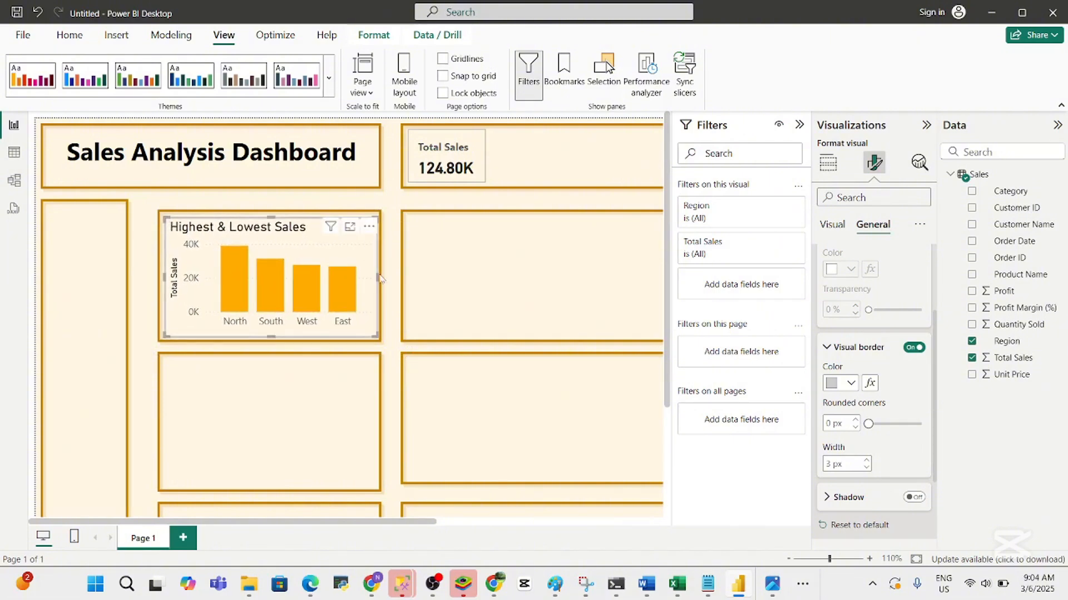
left_click(418, 310)
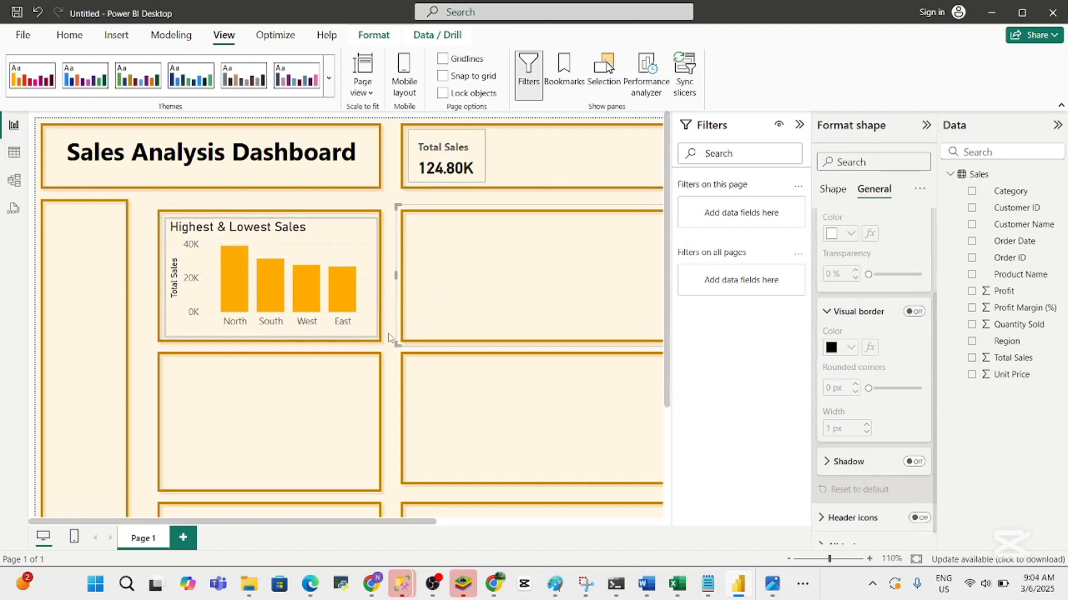
left_click(389, 337)
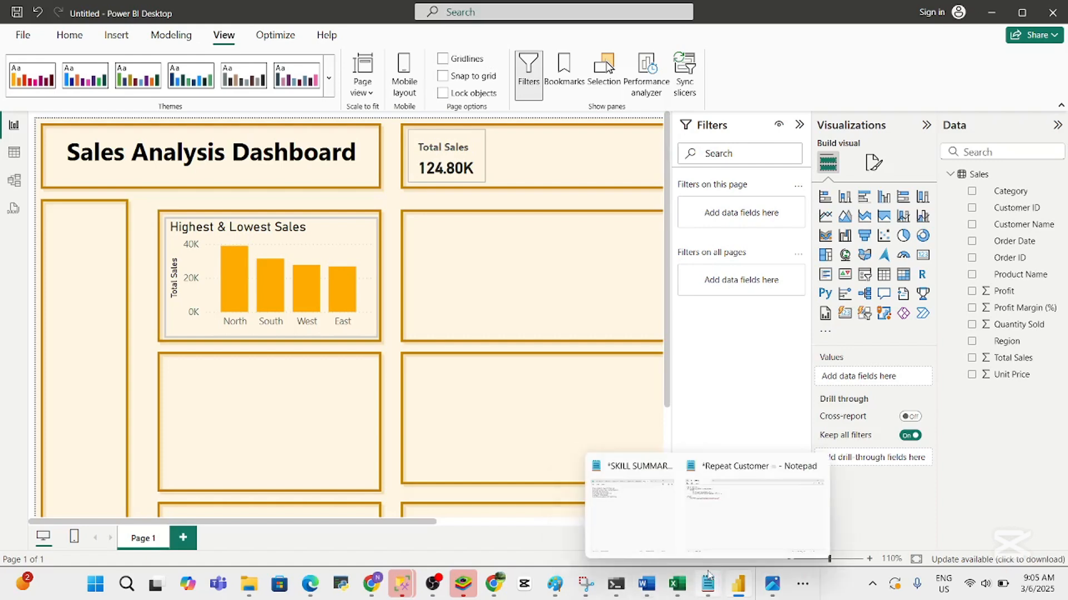
Switch to the Word project document and underline the question about which region contributes the highest and lowest sales
left_click(647, 586)
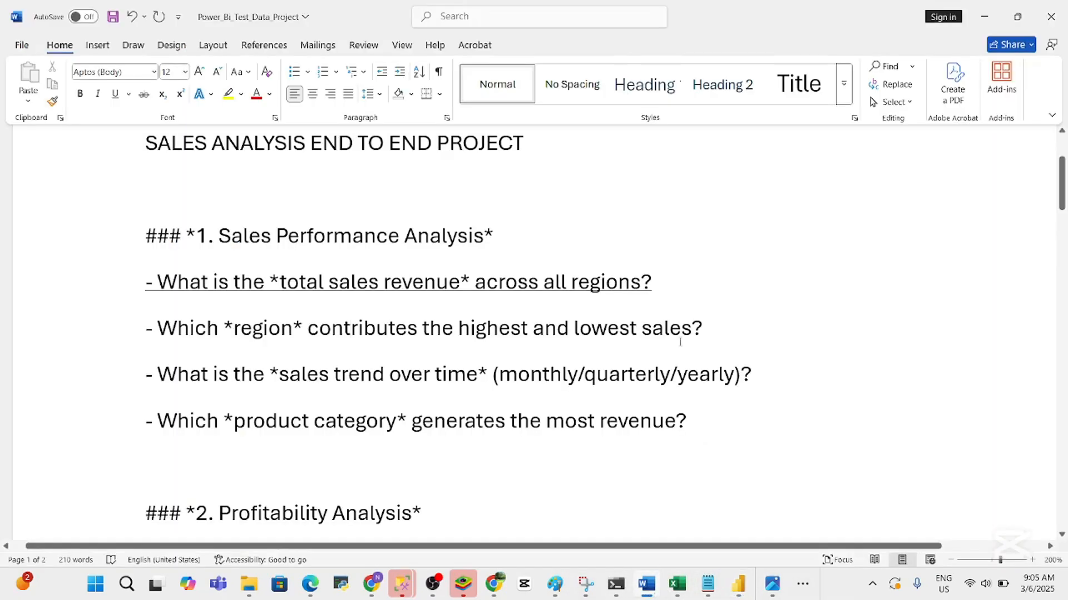
left_click_drag(726, 327, 137, 345)
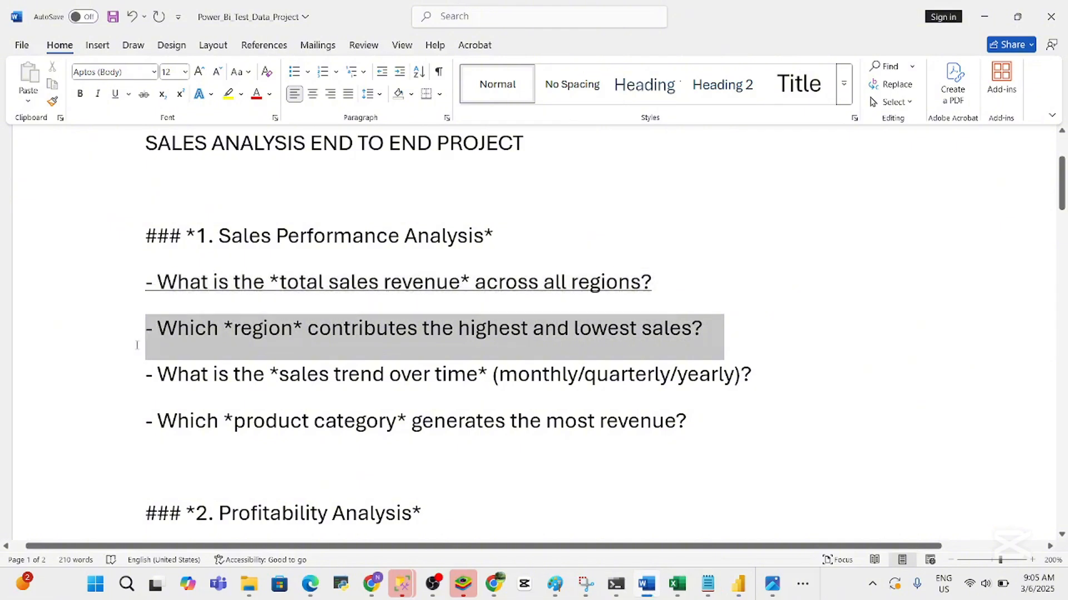
left_click(179, 322)
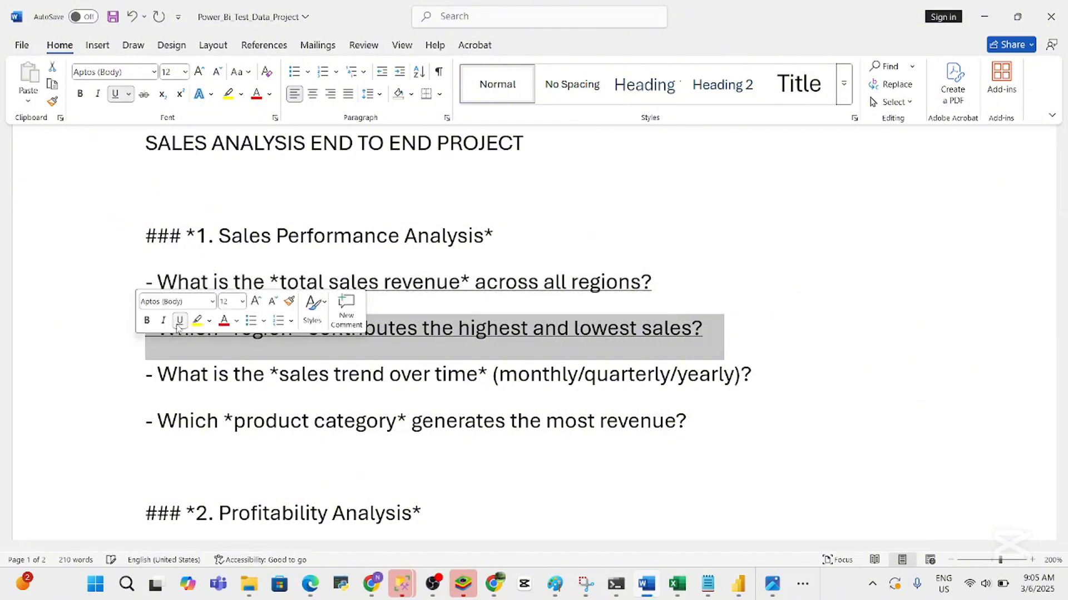
left_click(278, 393)
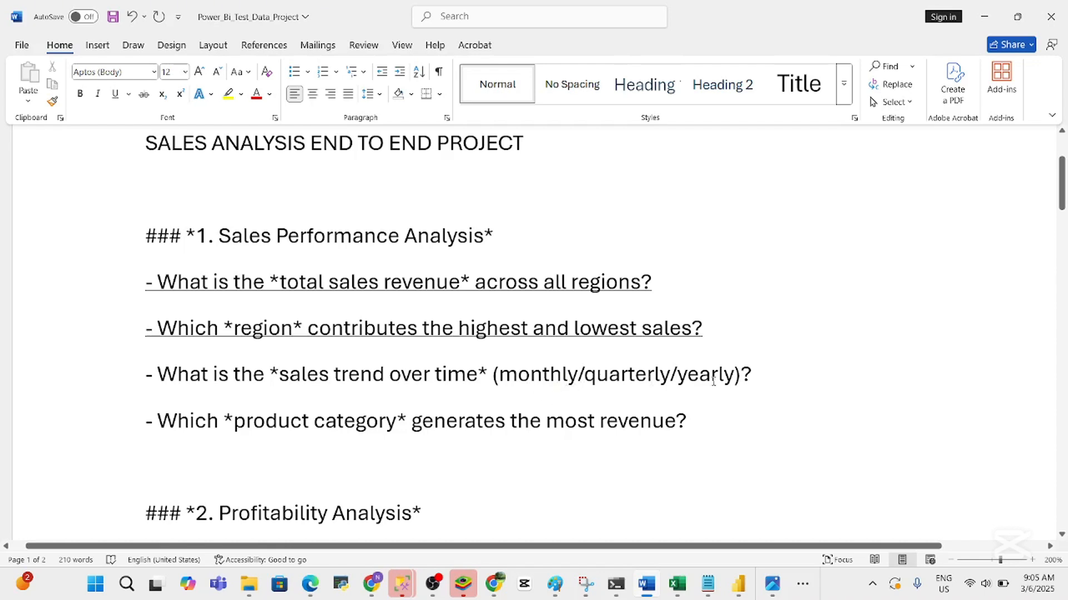
Switch back to Power BI and inspect the Order Date column in the Sales table's data
mouse_move(645, 596)
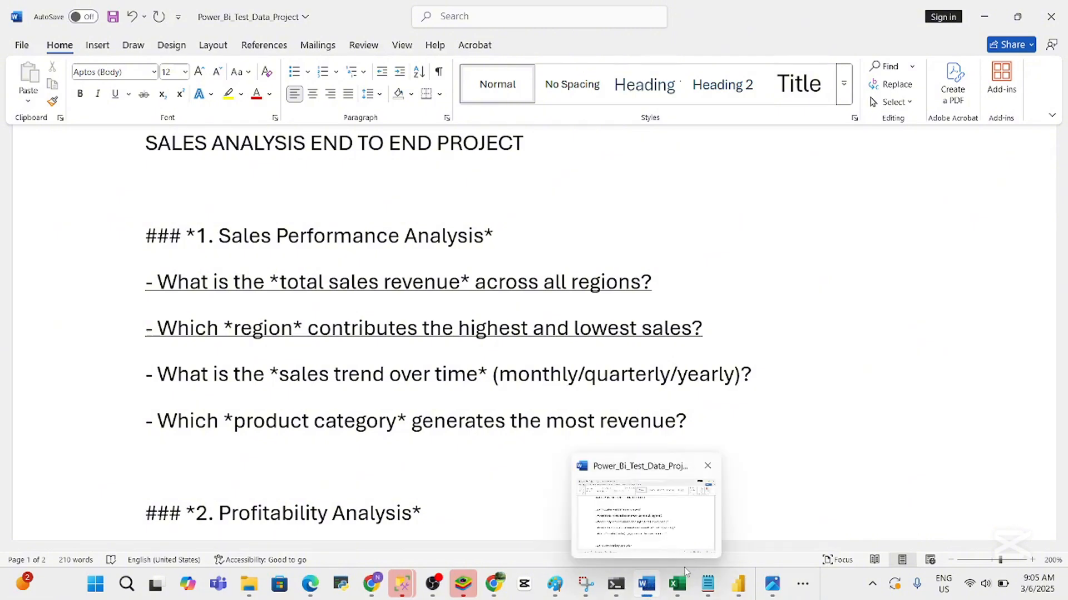
mouse_move(679, 584)
left_click(735, 592)
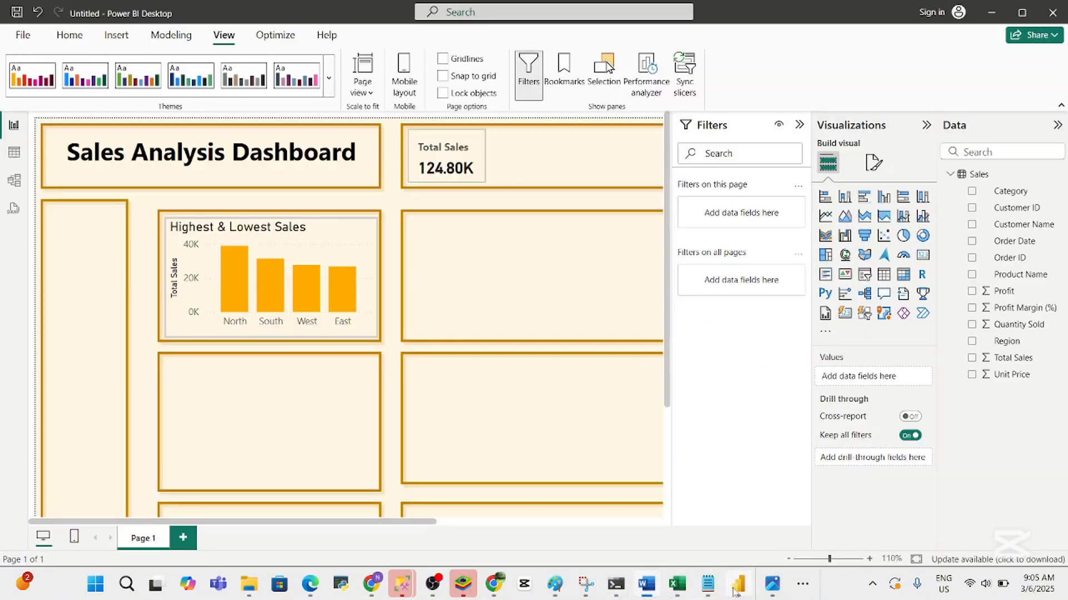
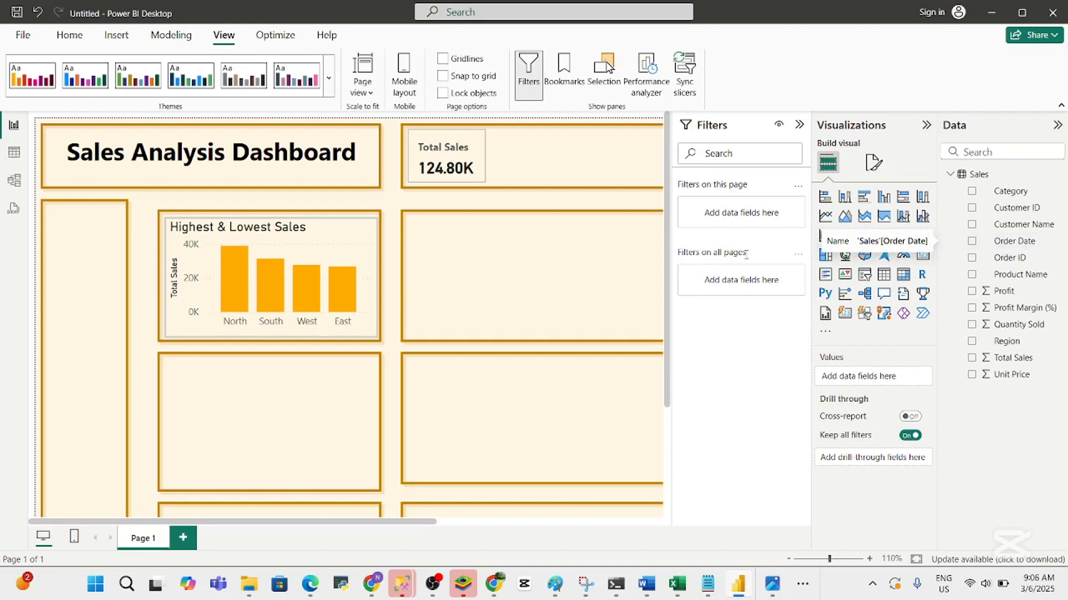
left_click(13, 155)
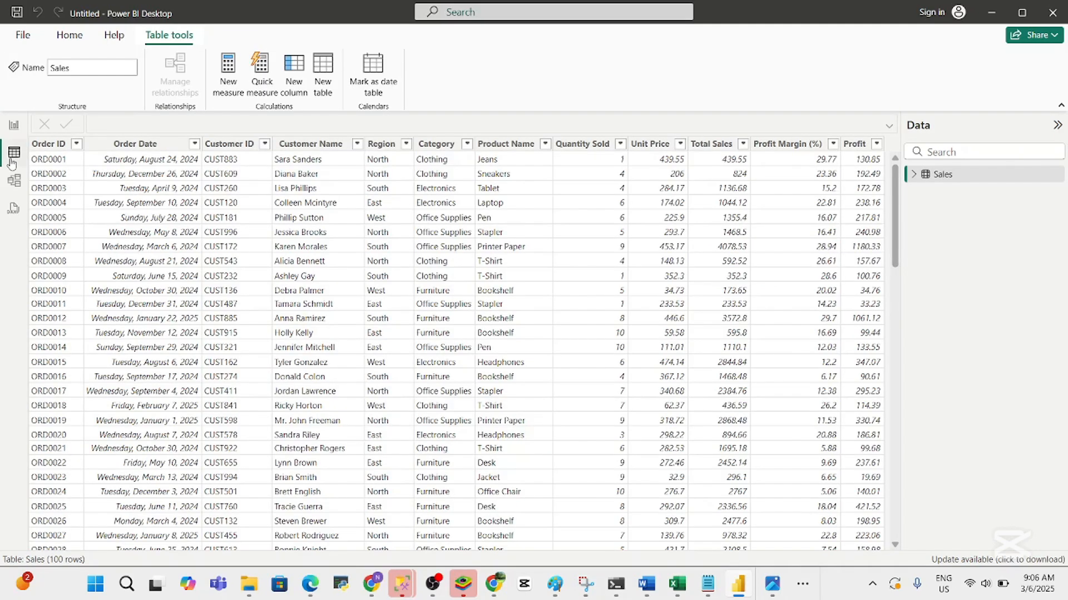
left_click(161, 145)
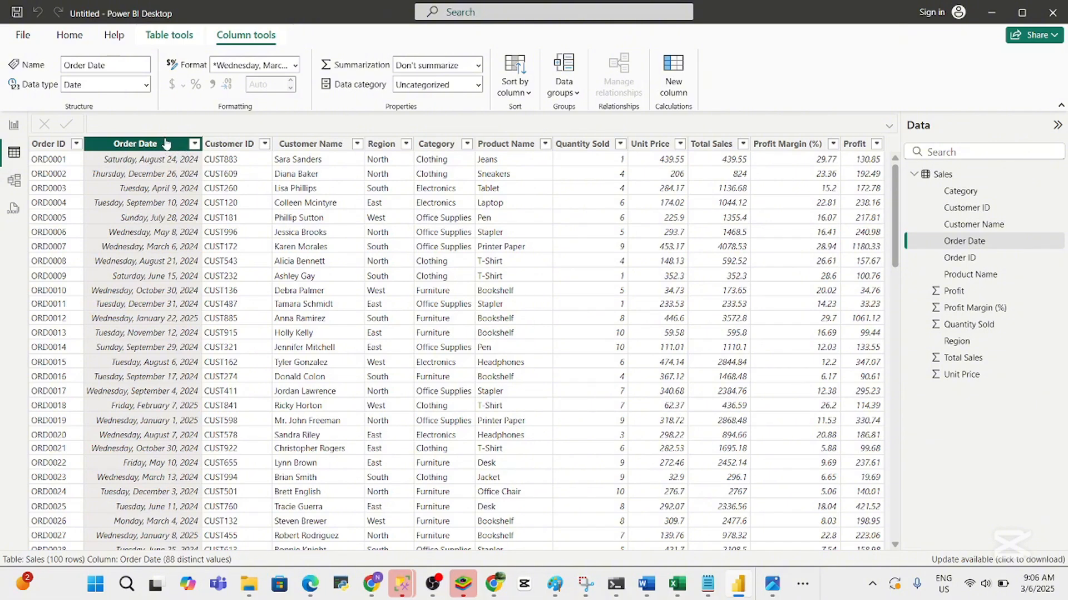
Open the Sales query in Power Query Editor and select the Order Date column
left_click(70, 36)
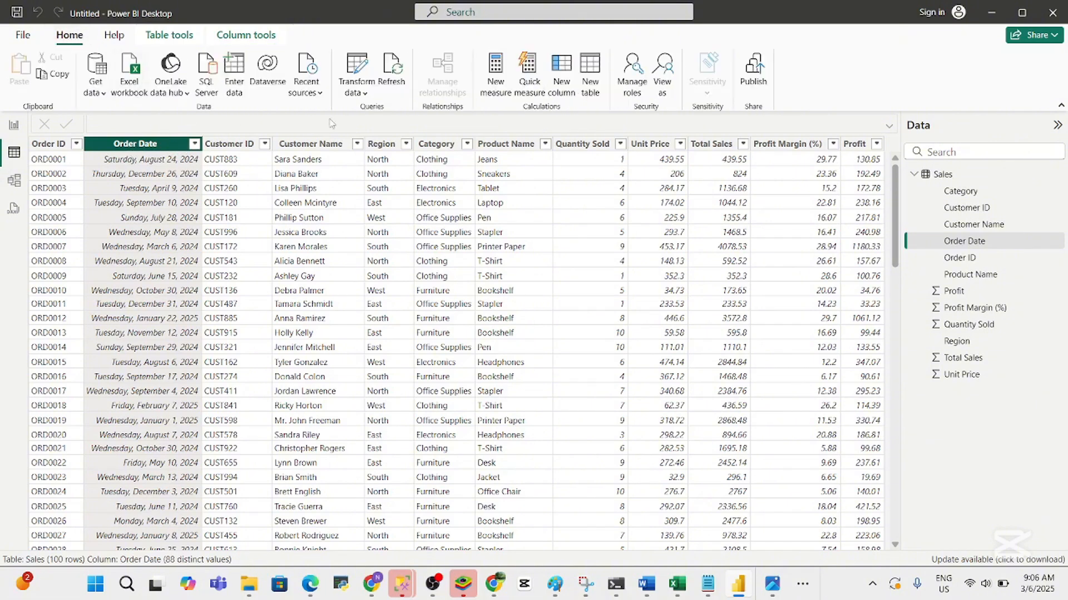
left_click(363, 94)
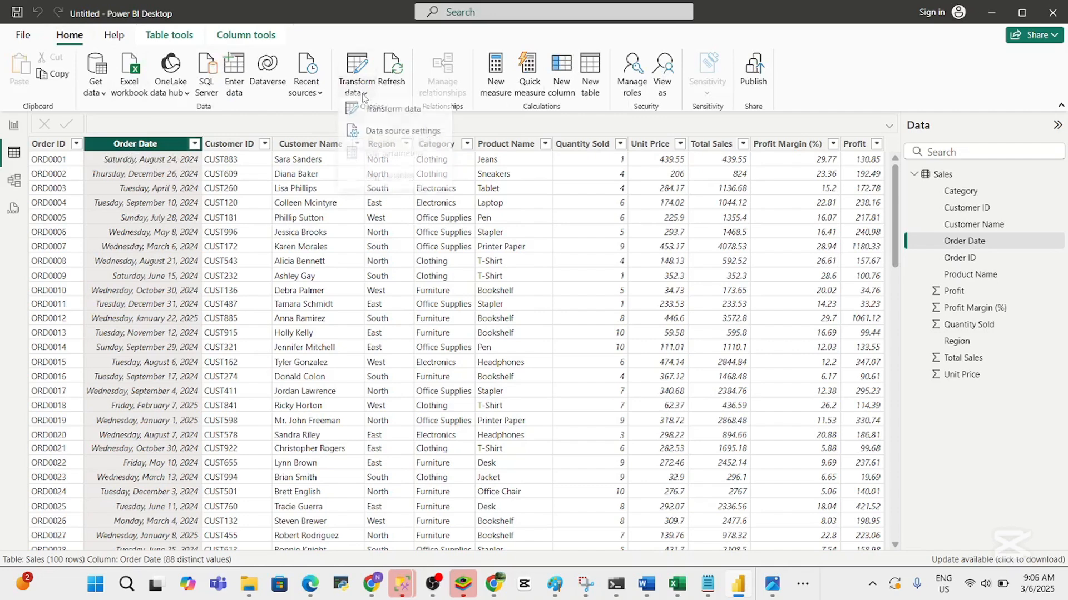
left_click(383, 118)
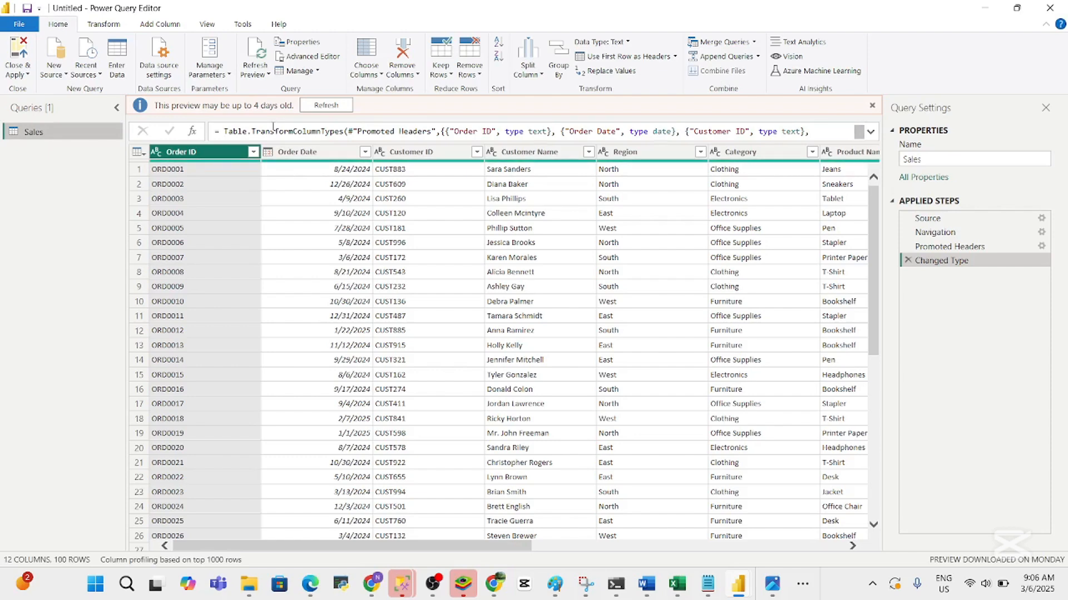
left_click(337, 153)
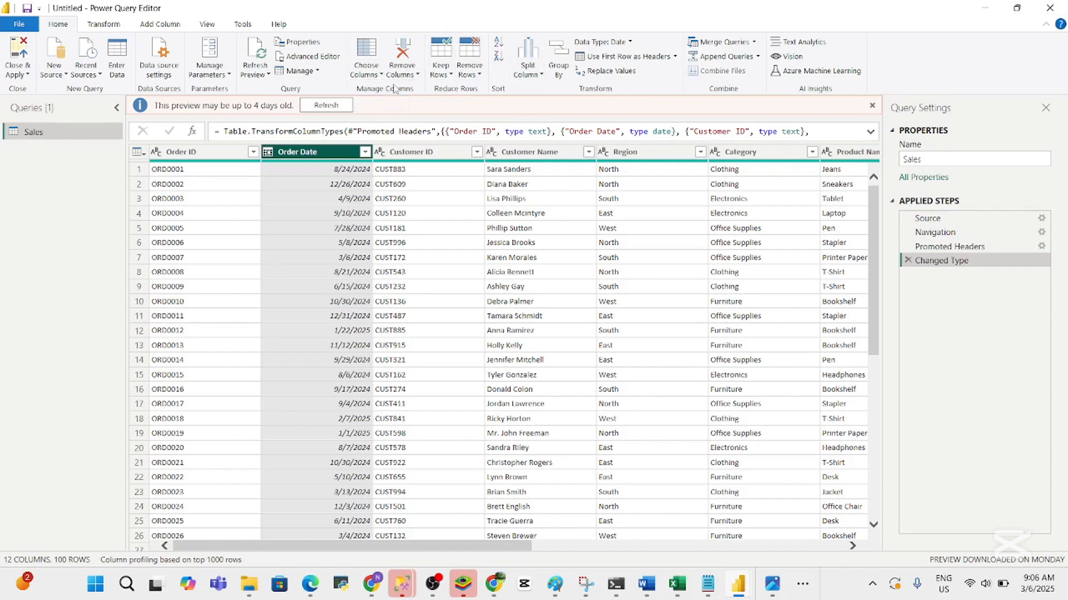
left_click(542, 78)
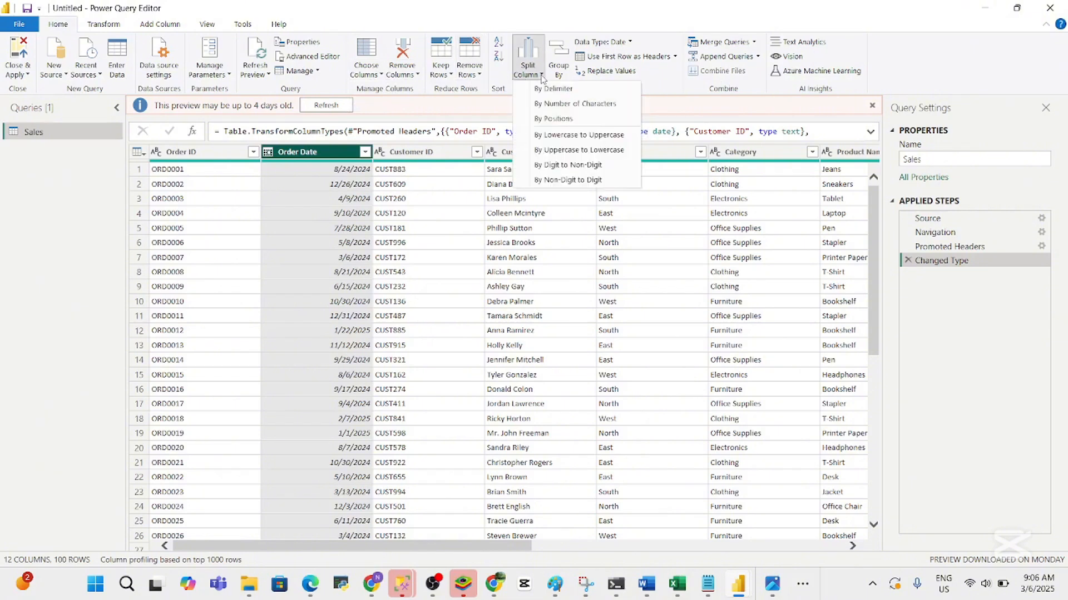
left_click(542, 78)
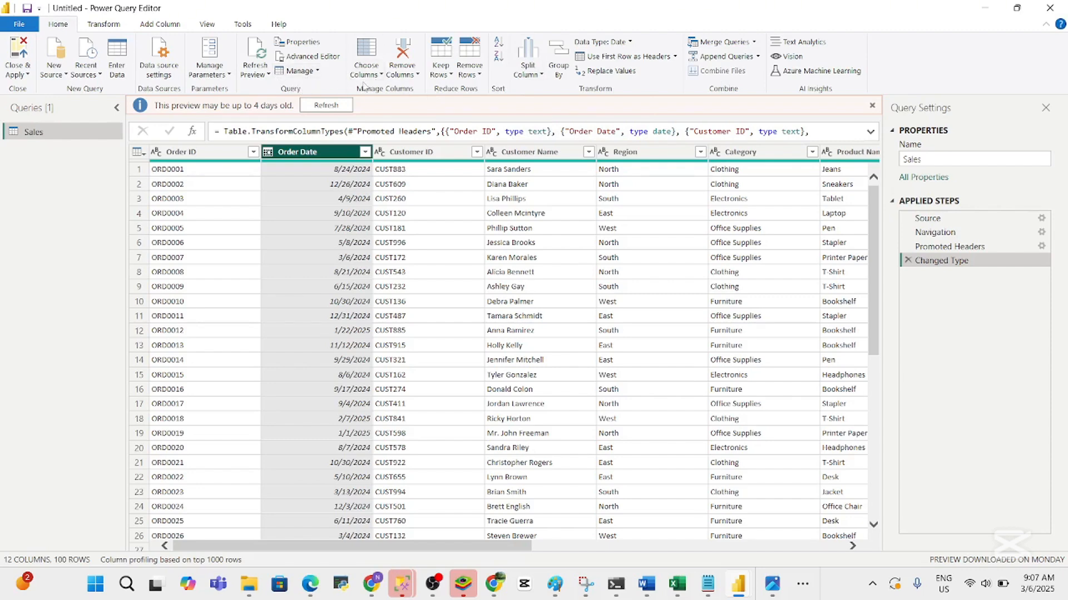
left_click(377, 77)
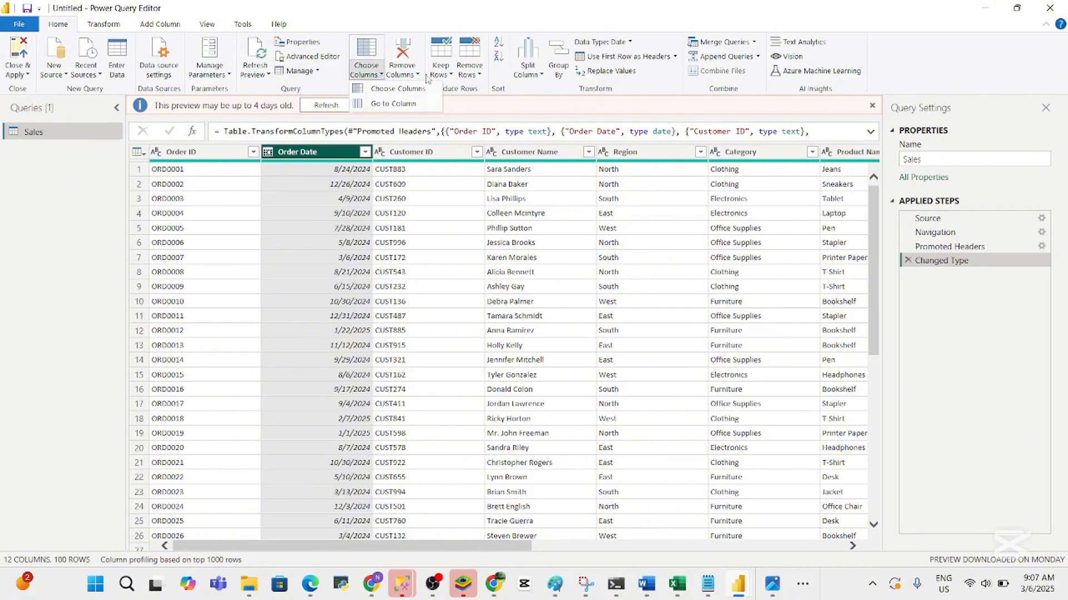
left_click(531, 93)
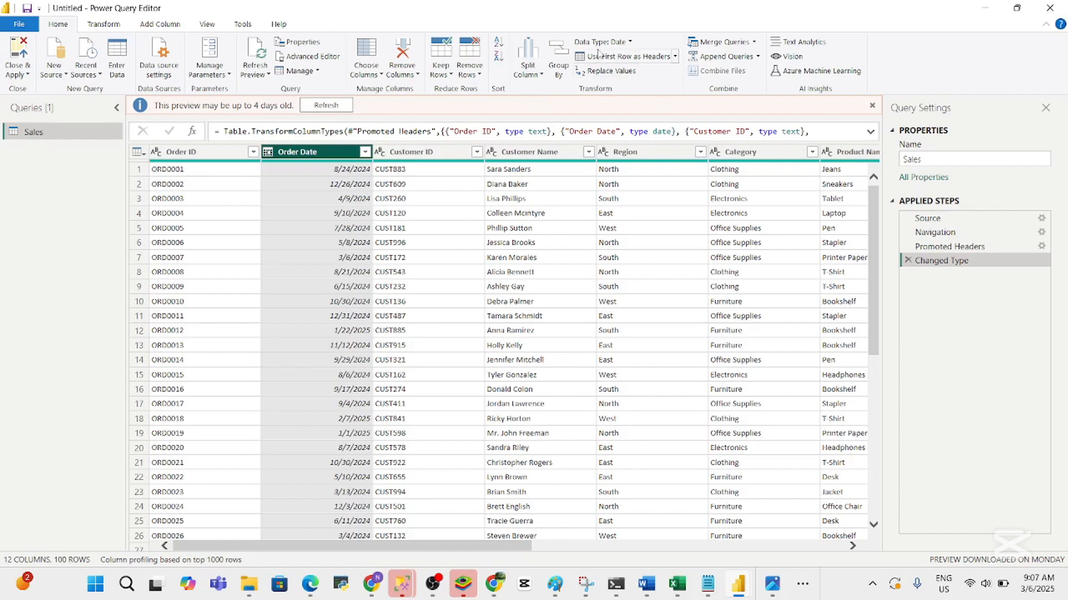
left_click(542, 75)
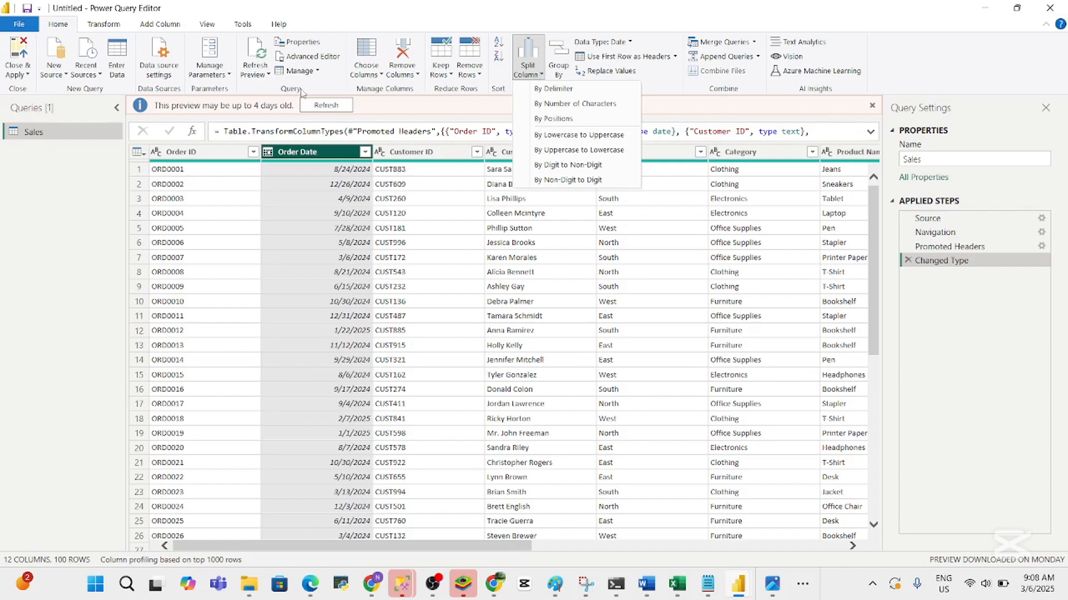
left_click(327, 89)
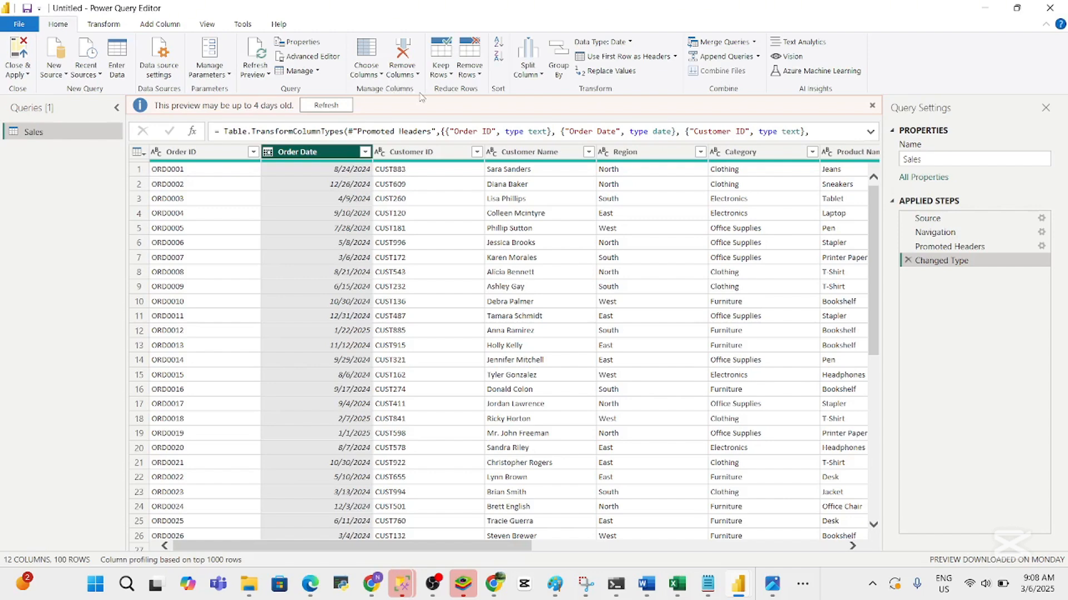
Add a Year column extracted from the Order Date column
right_click(341, 157)
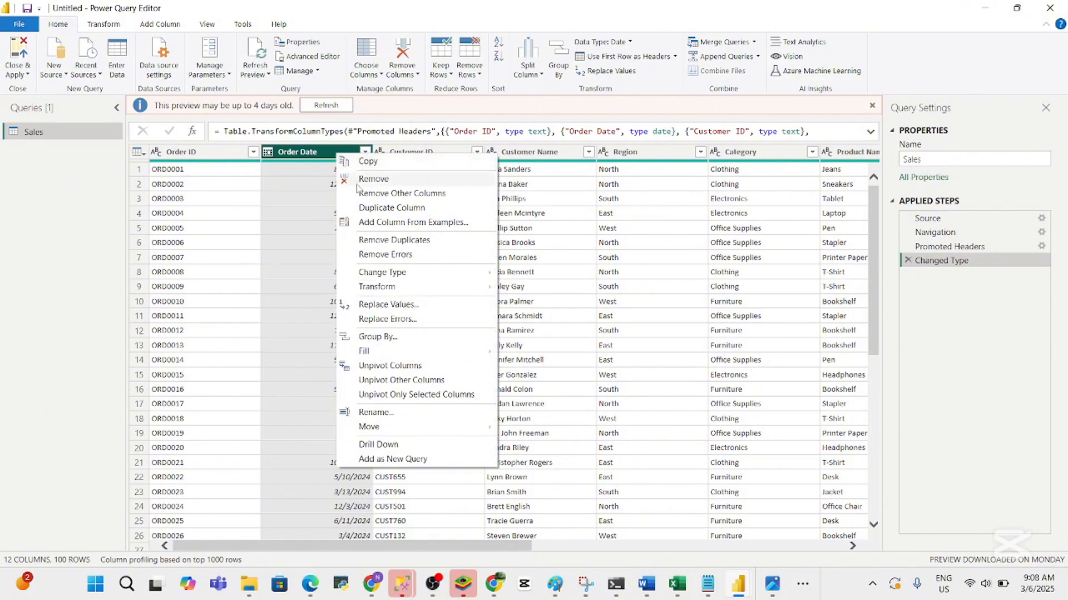
left_click(319, 155)
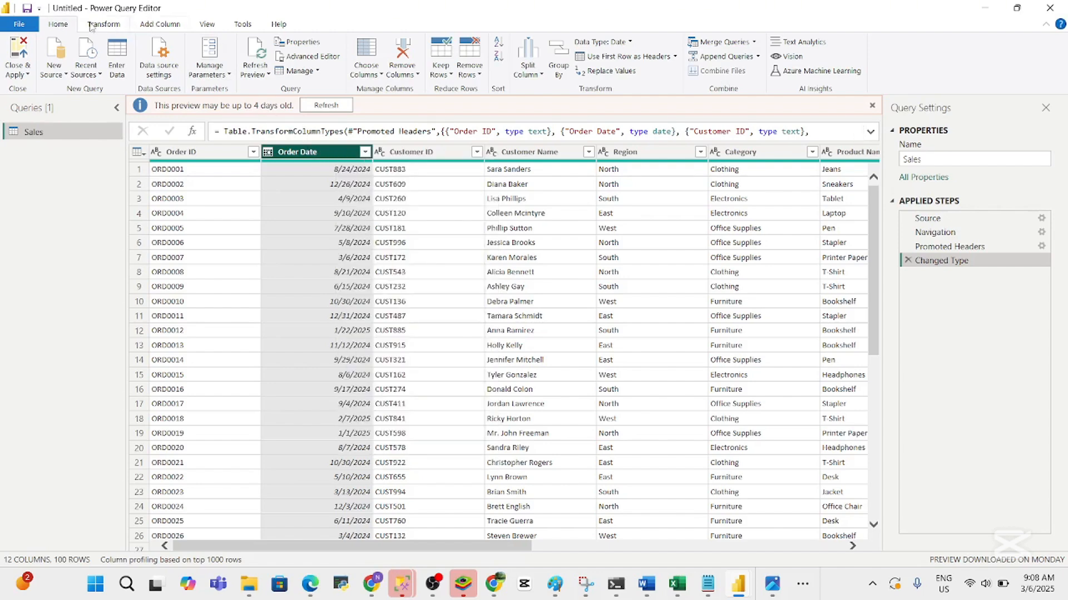
left_click(161, 25)
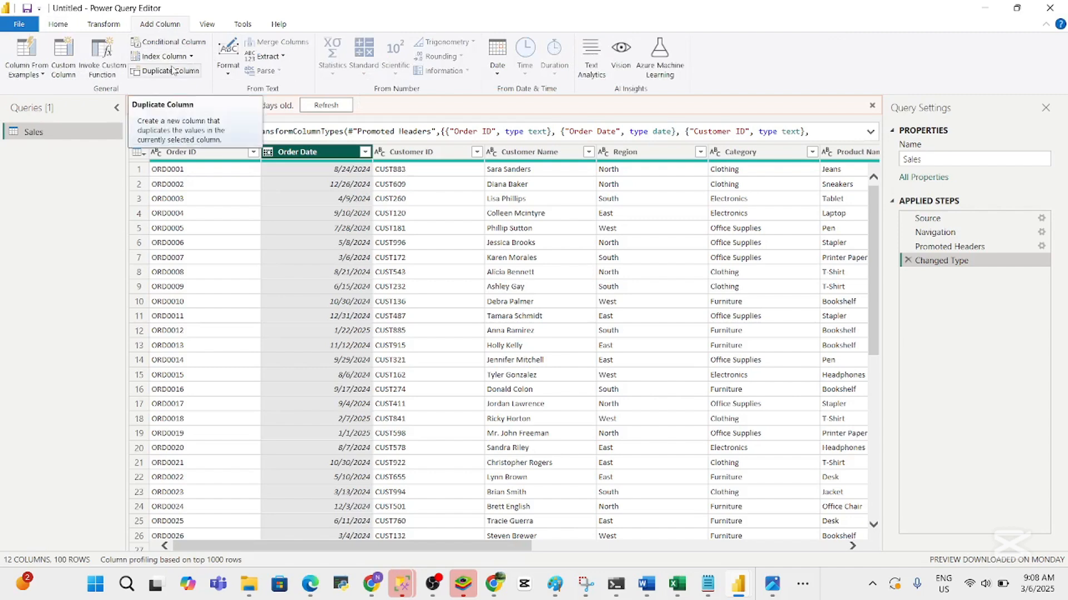
left_click(497, 76)
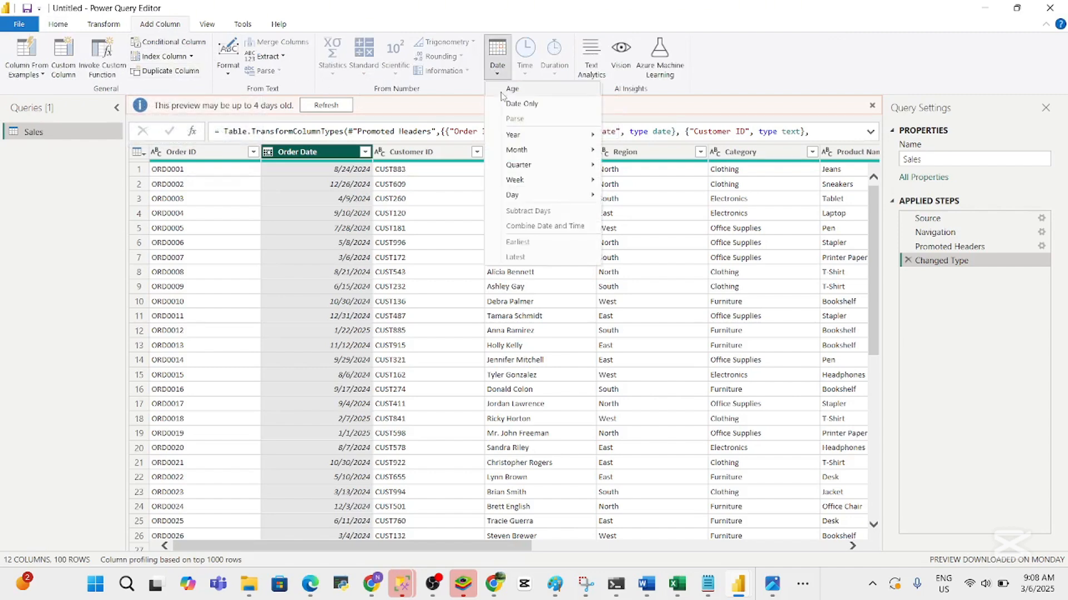
mouse_move(523, 140)
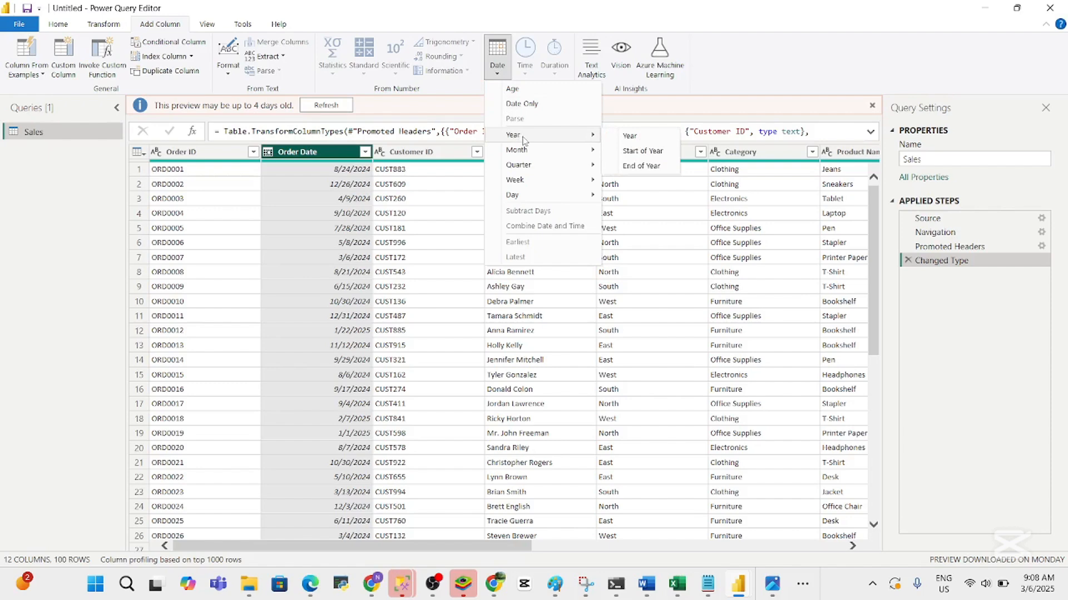
left_click(631, 138)
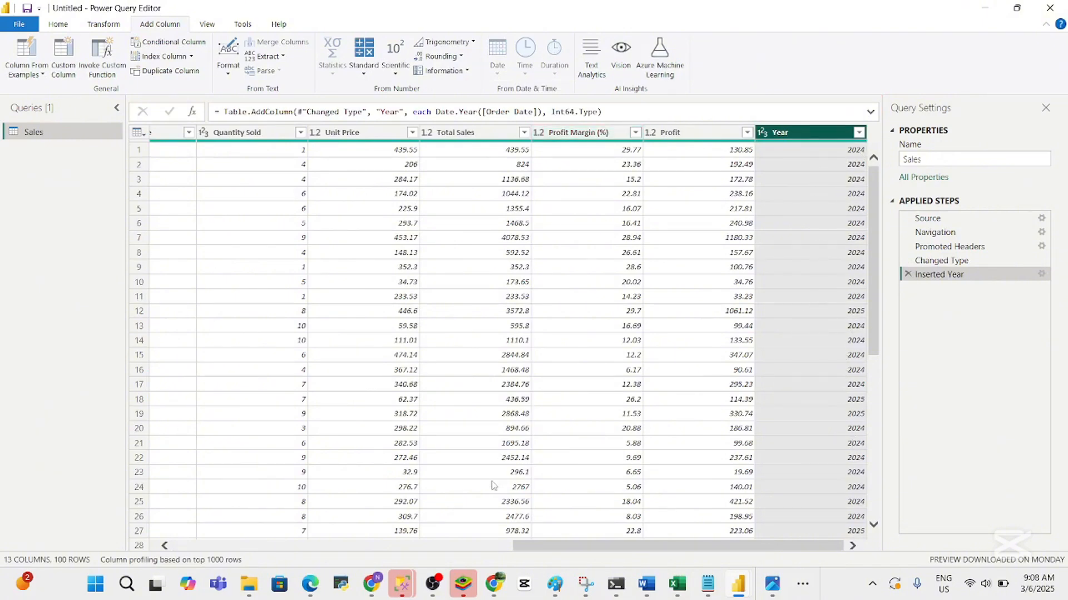
Add a column with the name of the month extracted from the Order Date column
left_click_drag(536, 543, 187, 532)
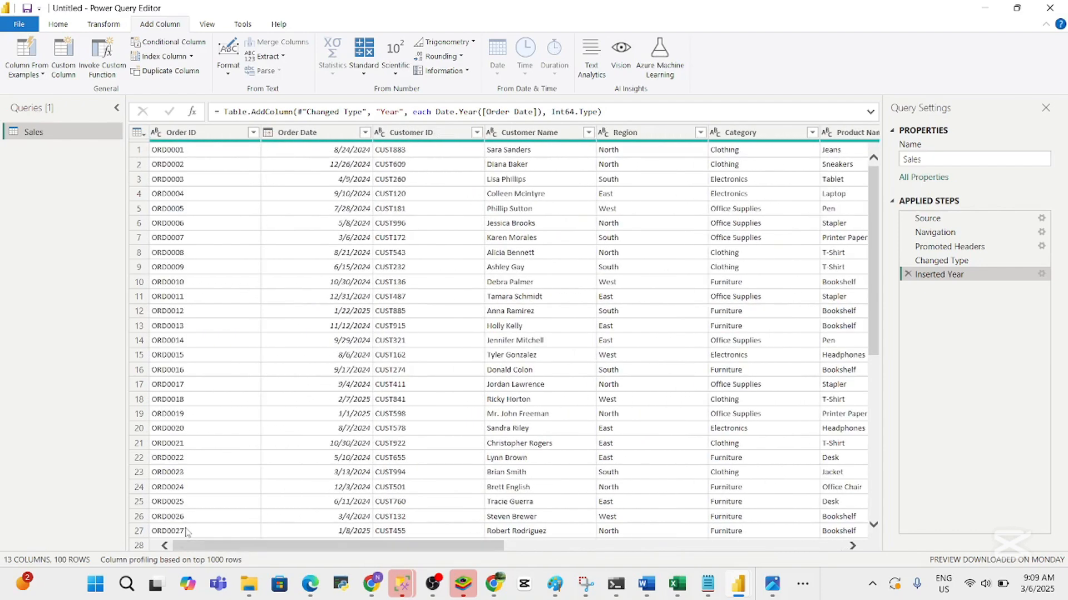
left_click(327, 132)
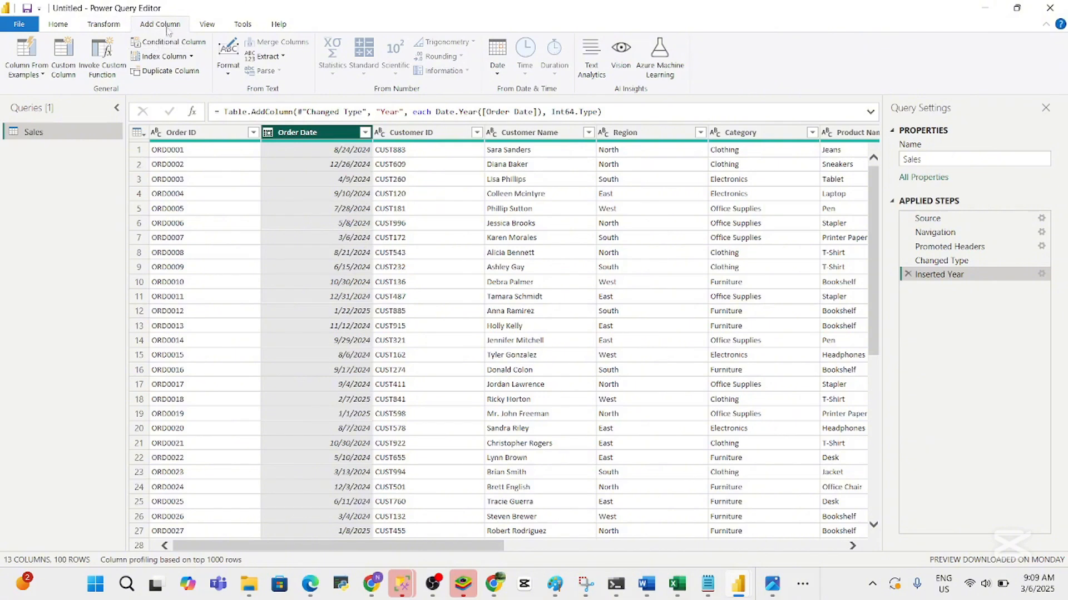
left_click(498, 77)
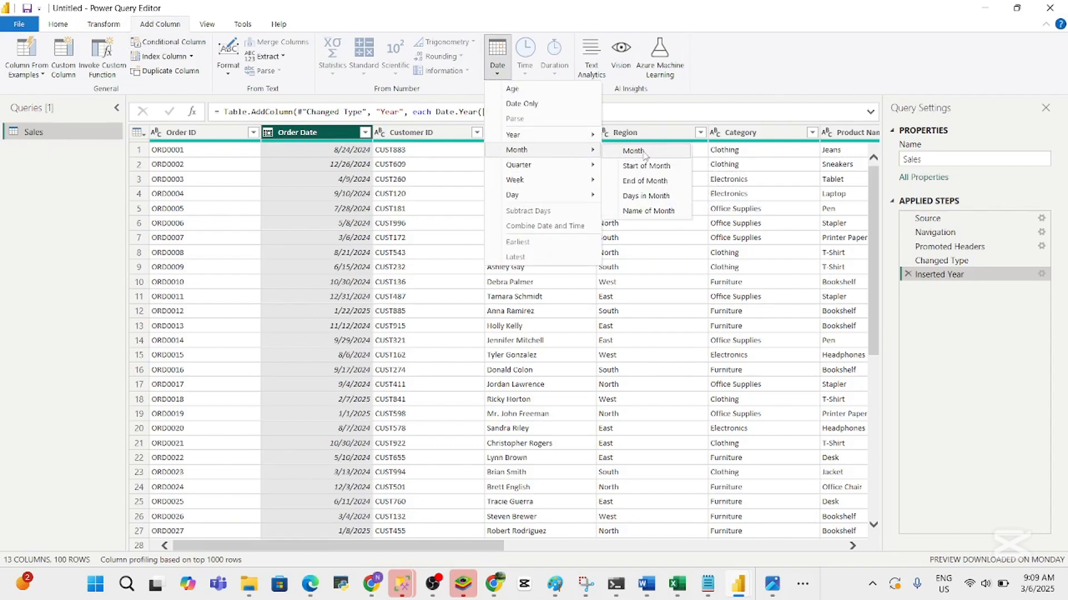
left_click(652, 211)
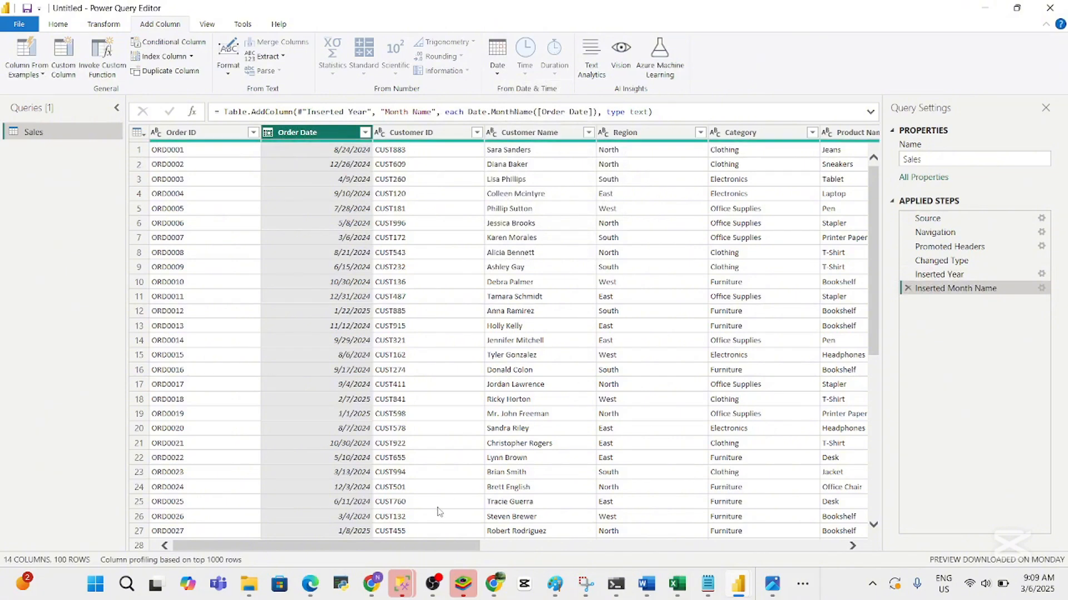
left_click_drag(451, 553, 809, 591)
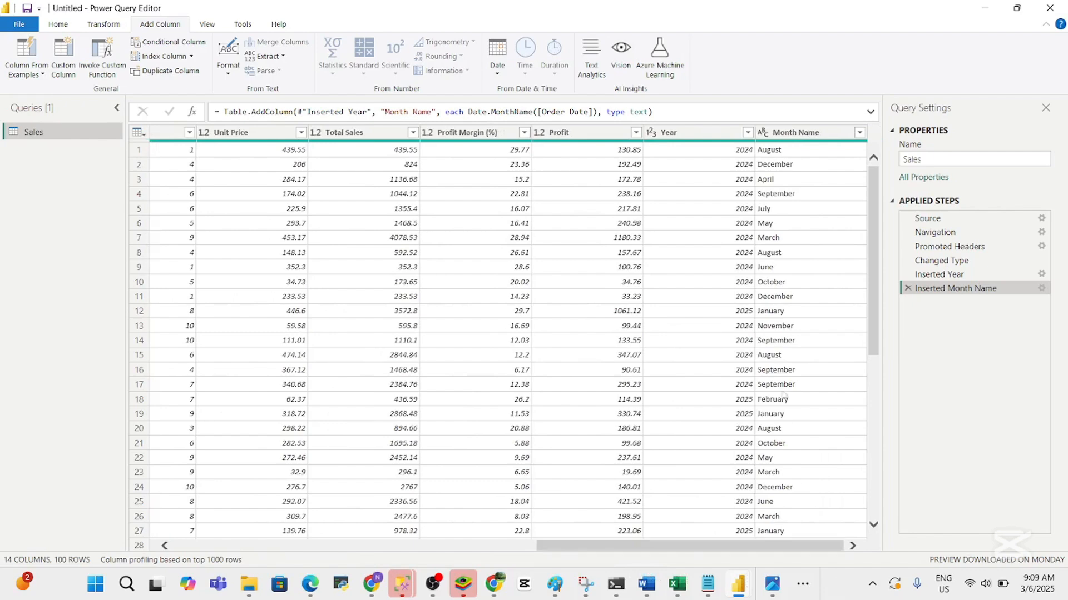
Add a Quarter of Year column extracted from the Order Date column
left_click_drag(676, 550, 280, 546)
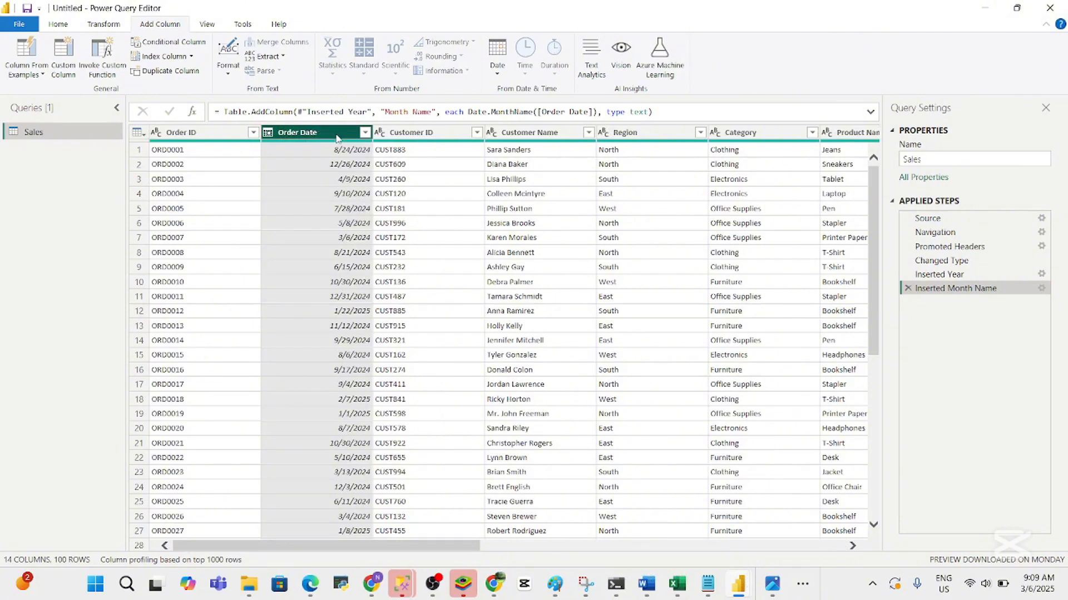
left_click(498, 72)
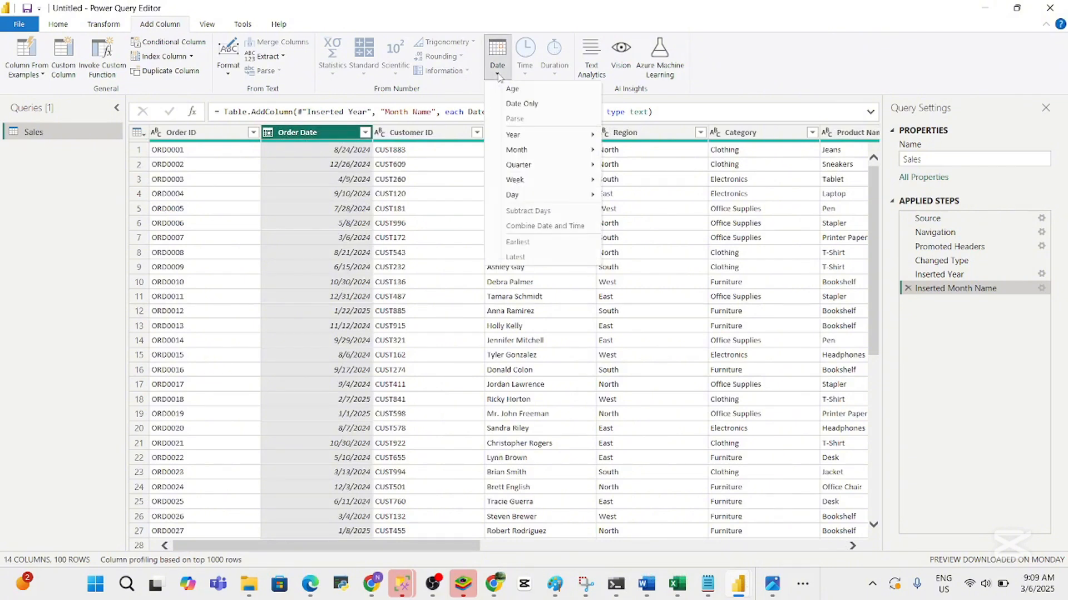
mouse_move(545, 171)
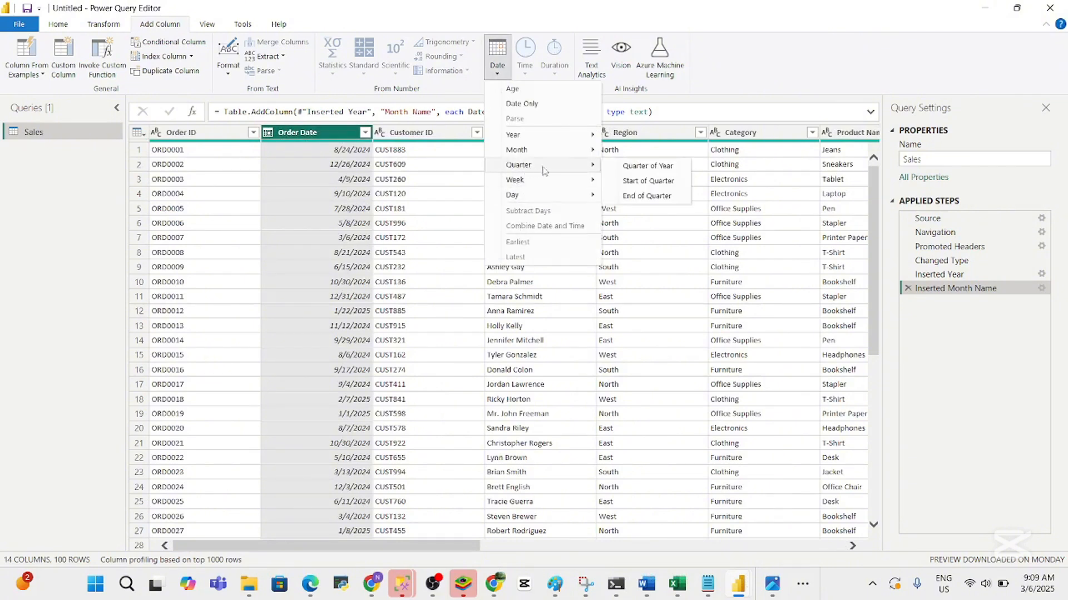
left_click(645, 167)
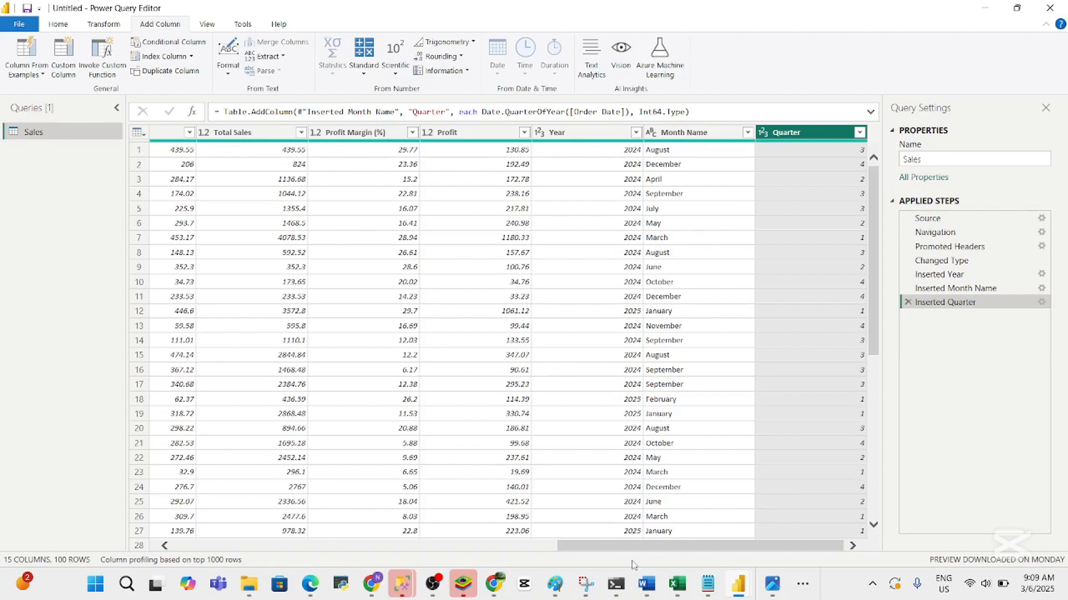
left_click_drag(640, 551, 609, 554)
left_click(719, 135)
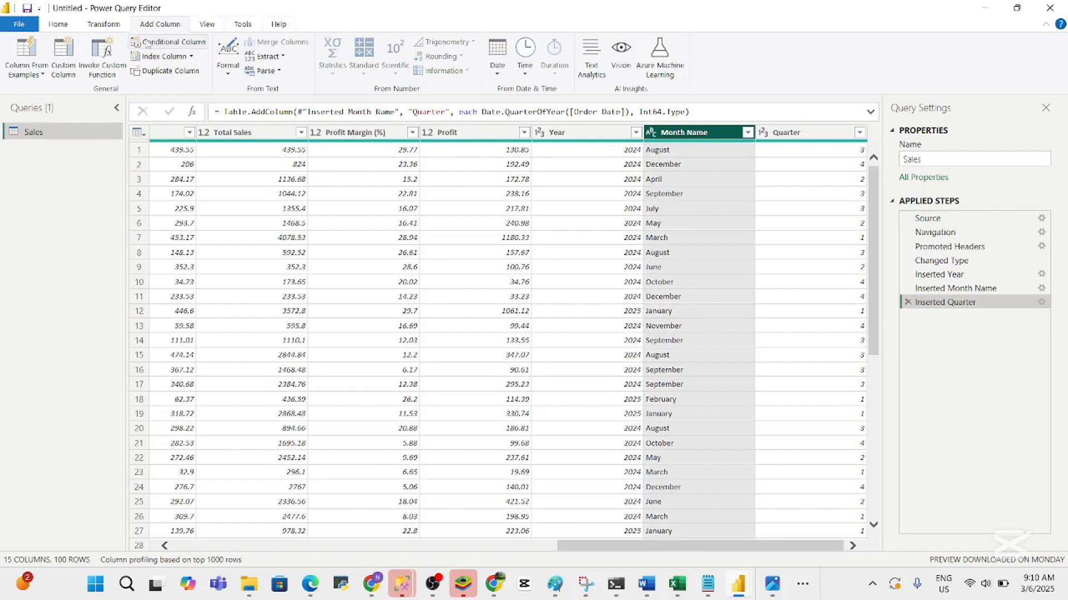
left_click(97, 27)
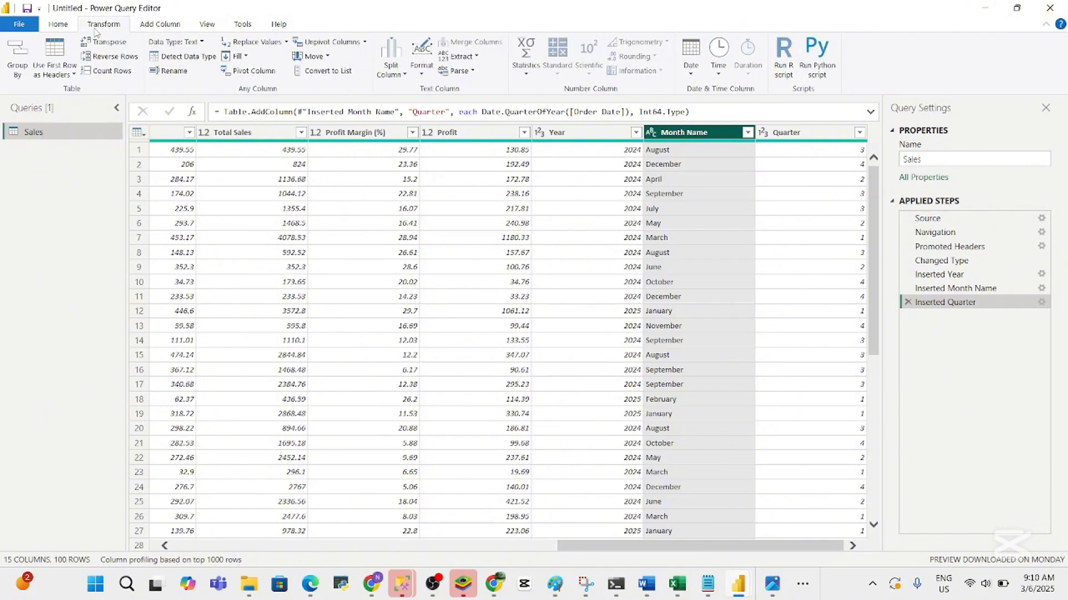
left_click(55, 25)
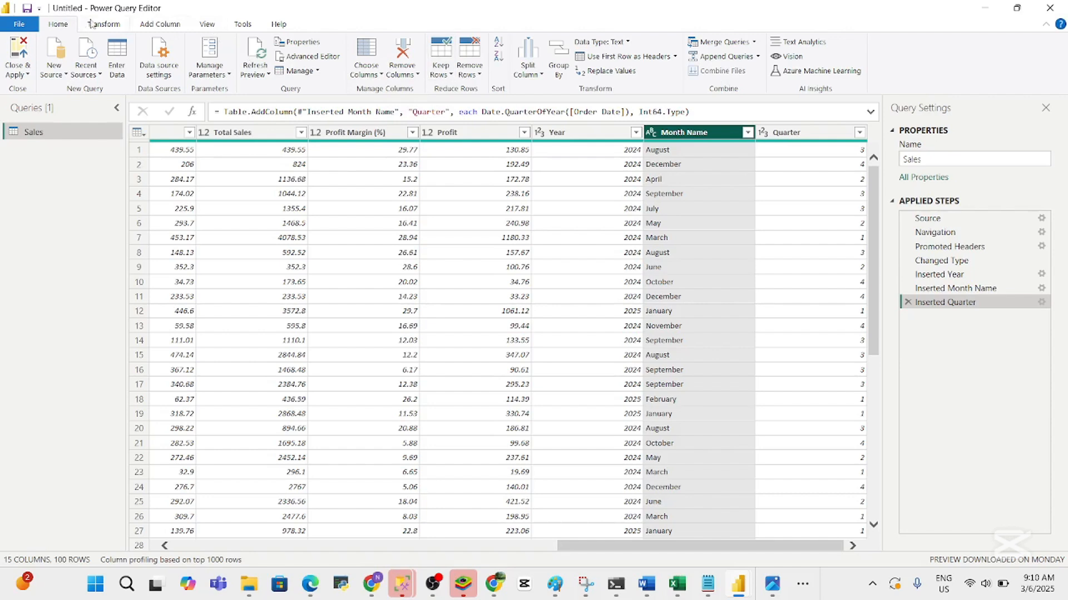
left_click(155, 28)
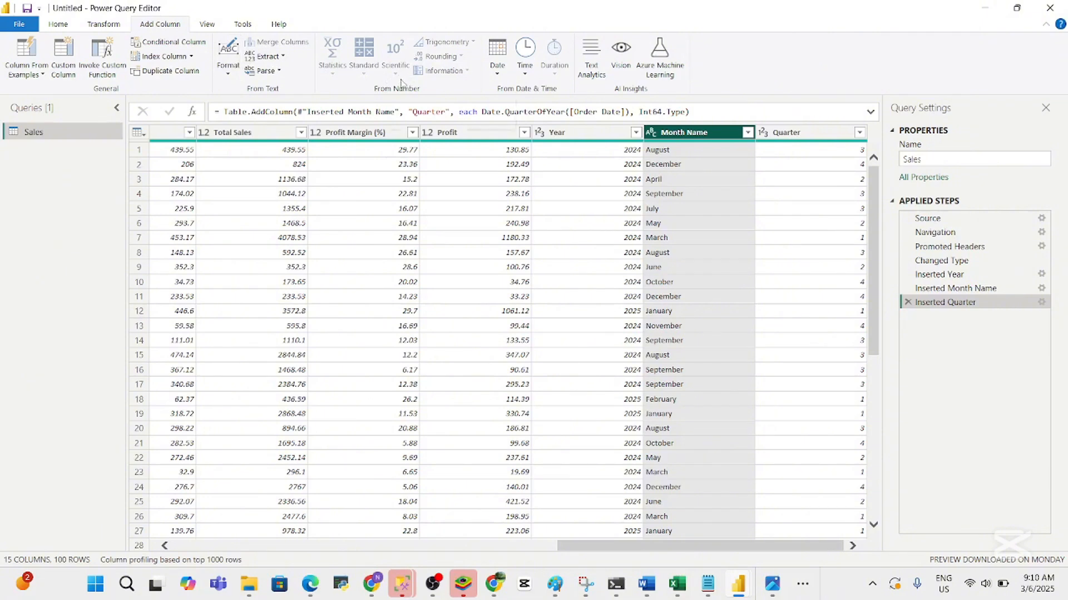
left_click(210, 28)
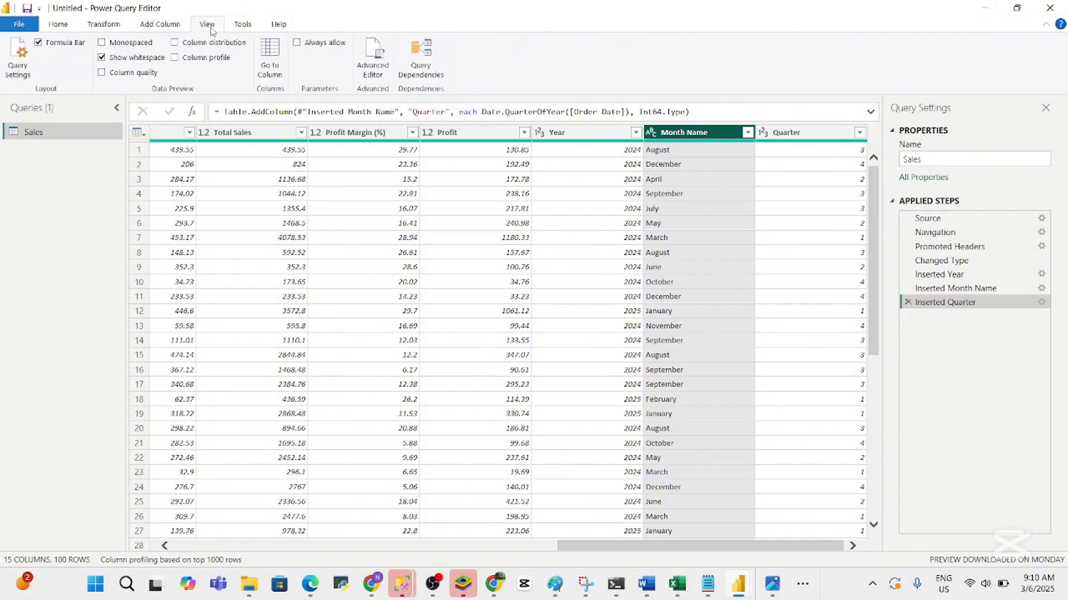
left_click(103, 24)
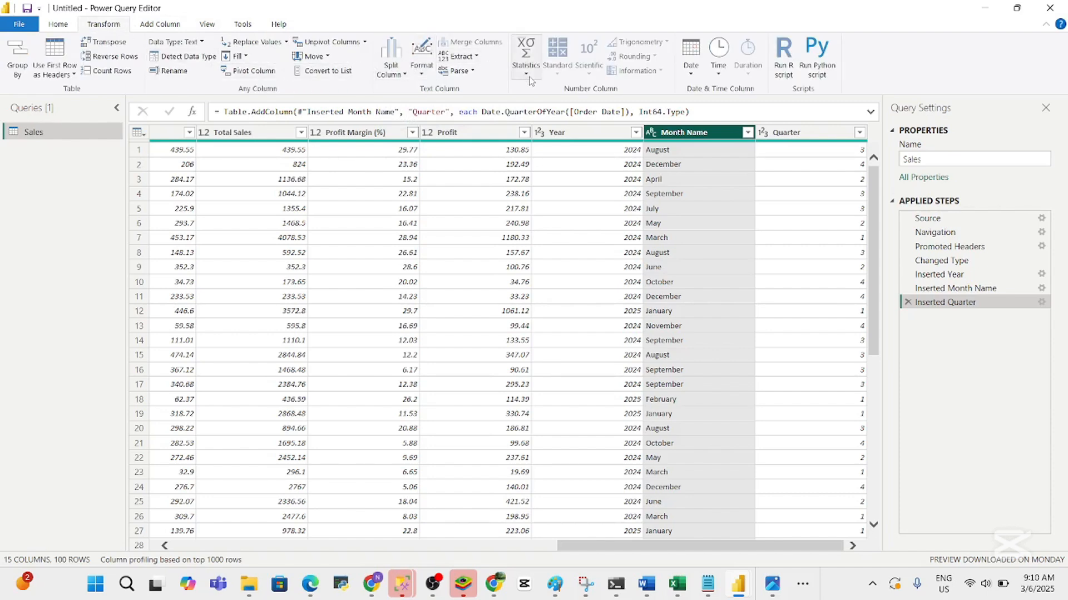
left_click(795, 134)
left_click(701, 134)
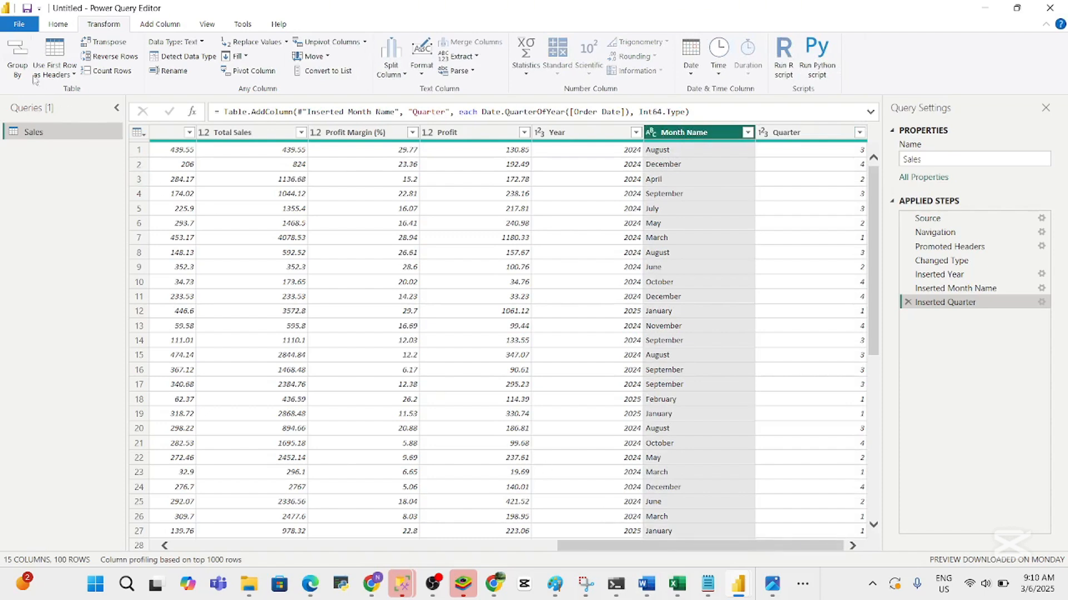
Apply the query changes, close Power Query Editor, and return to the dashboard's report page
left_click(57, 24)
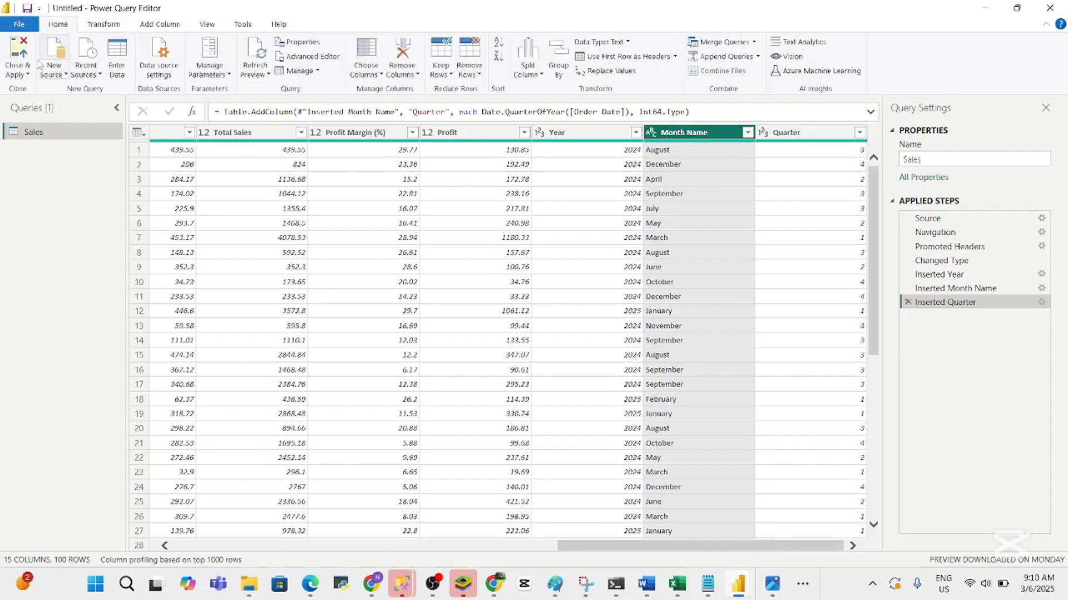
left_click(22, 73)
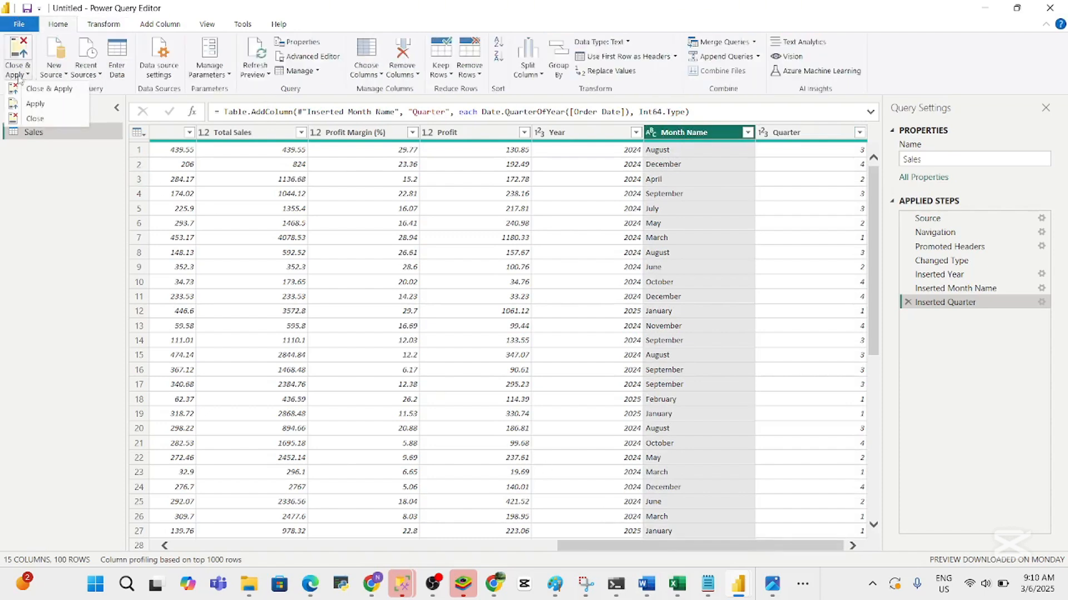
left_click(56, 99)
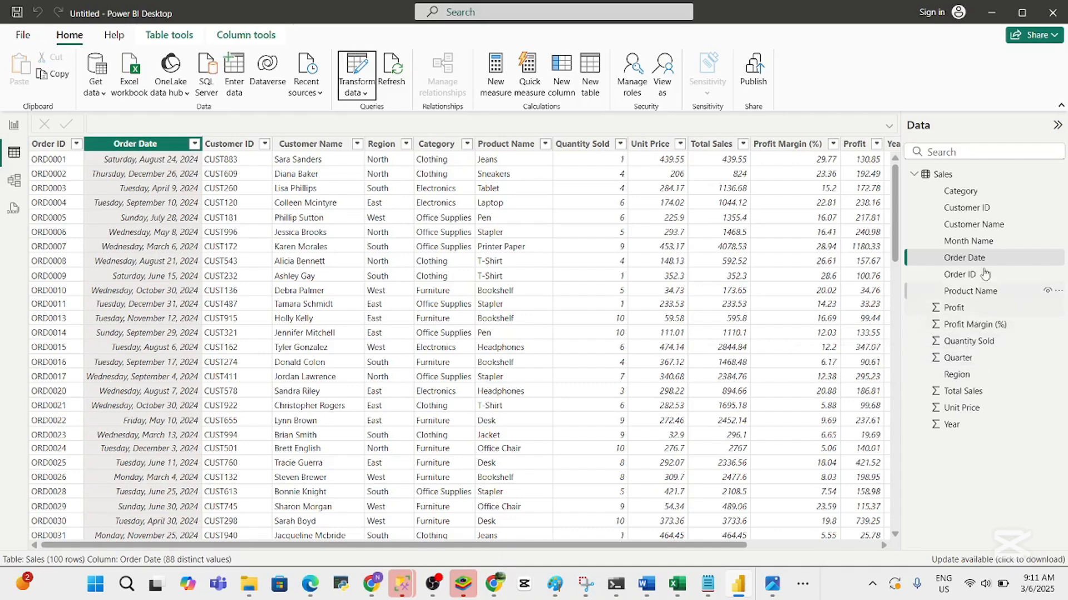
left_click(14, 126)
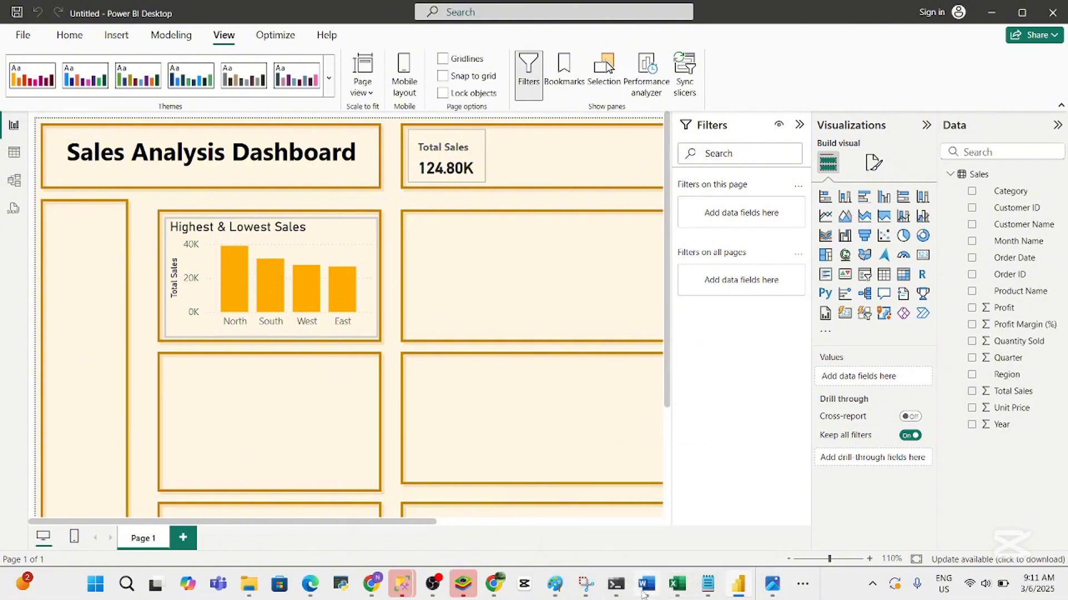
Insert a line chart on the dashboard with Total Sales on the Y-axis and Region on the X-axis
mouse_move(643, 593)
mouse_move(638, 520)
left_click(827, 218)
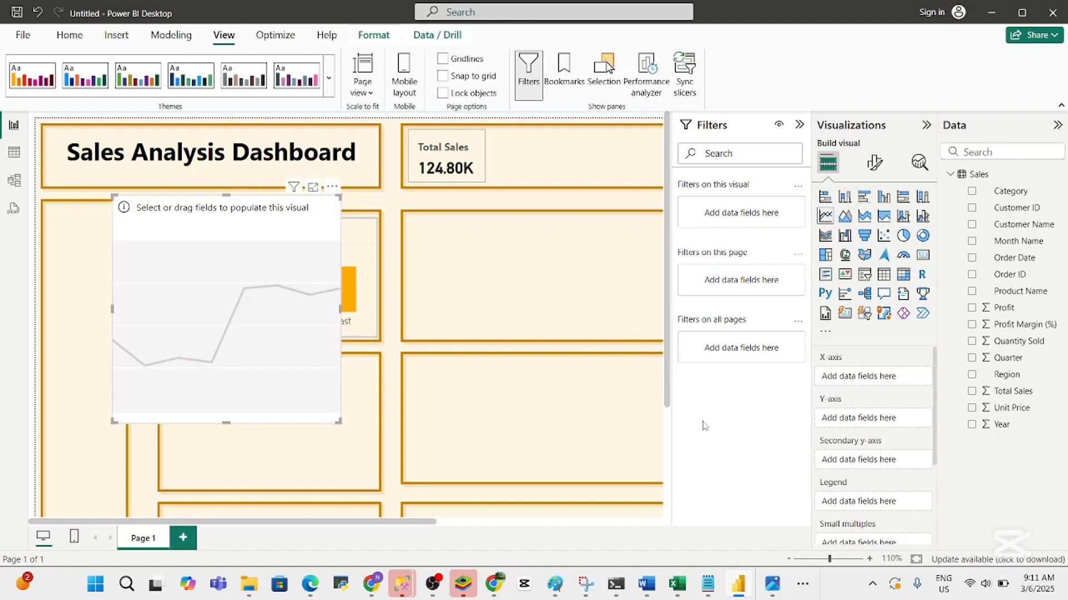
left_click(971, 392)
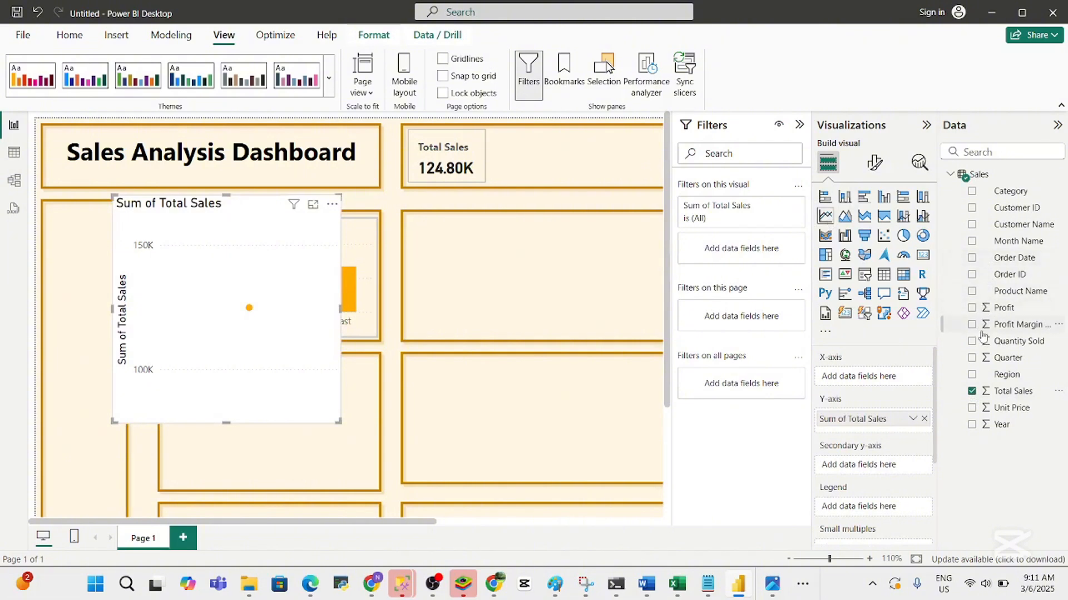
left_click(972, 376)
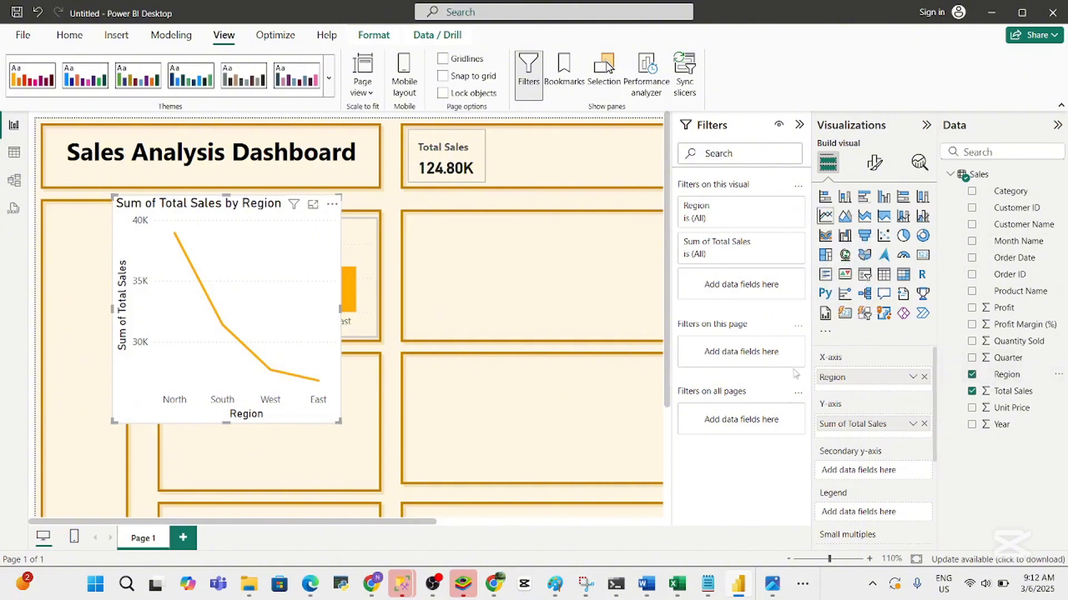
Check the sales trend over time question in the Word project document, and return to Power BI
mouse_move(226, 272)
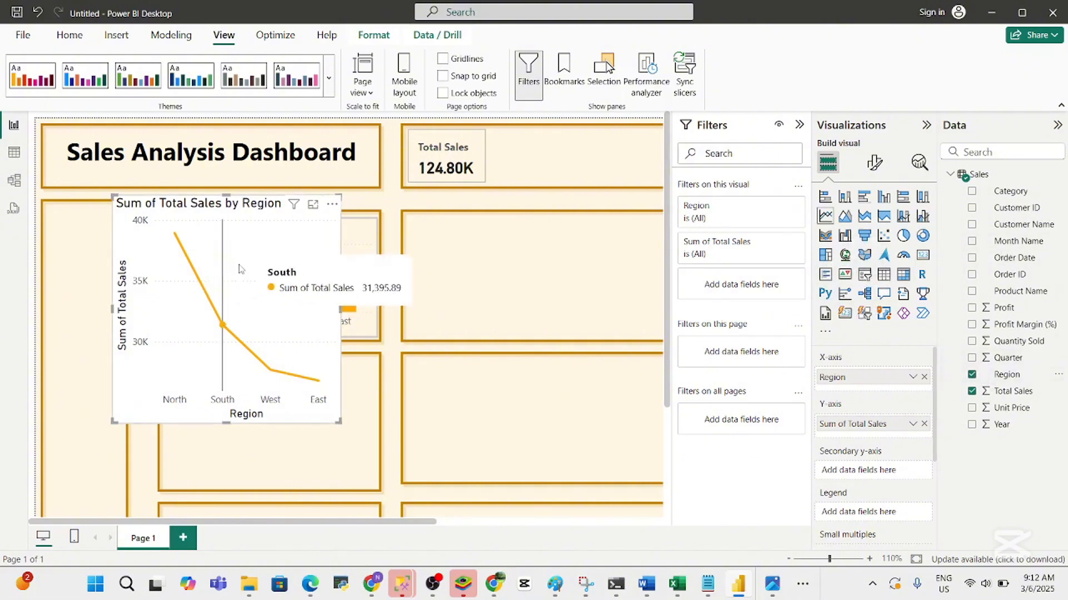
mouse_move(273, 271)
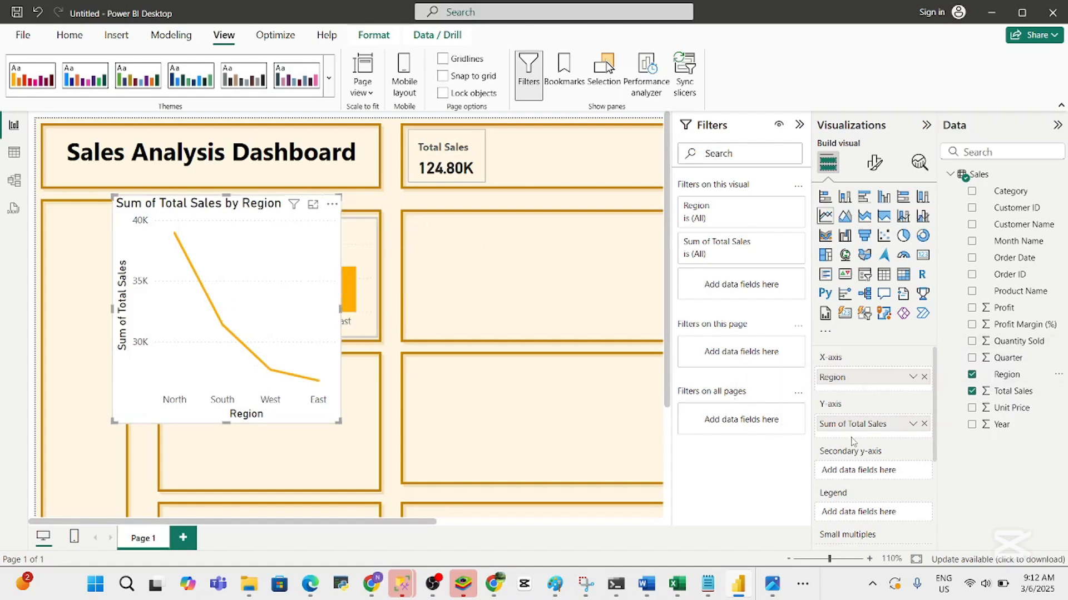
left_click(647, 592)
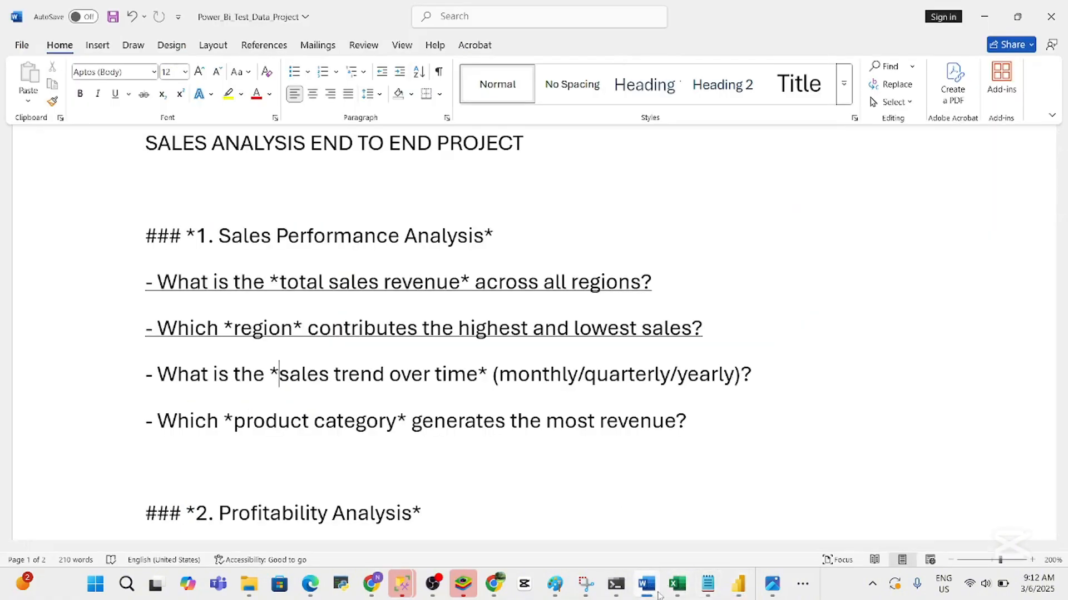
left_click(737, 584)
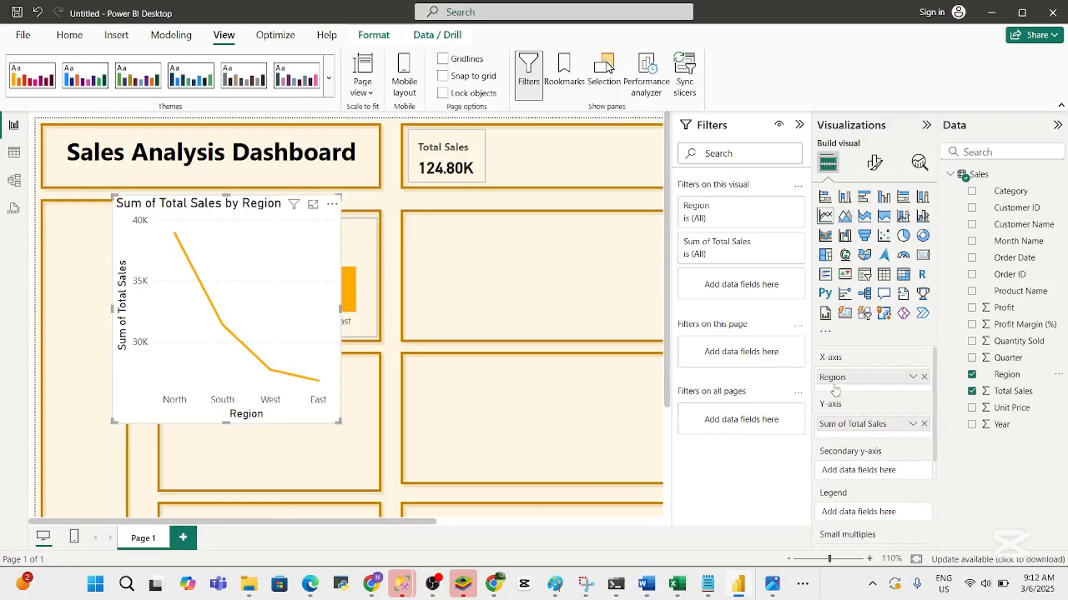
Rename the line chart's Y-axis field to Total Sales and open the visual's formatting options
double_click(845, 424)
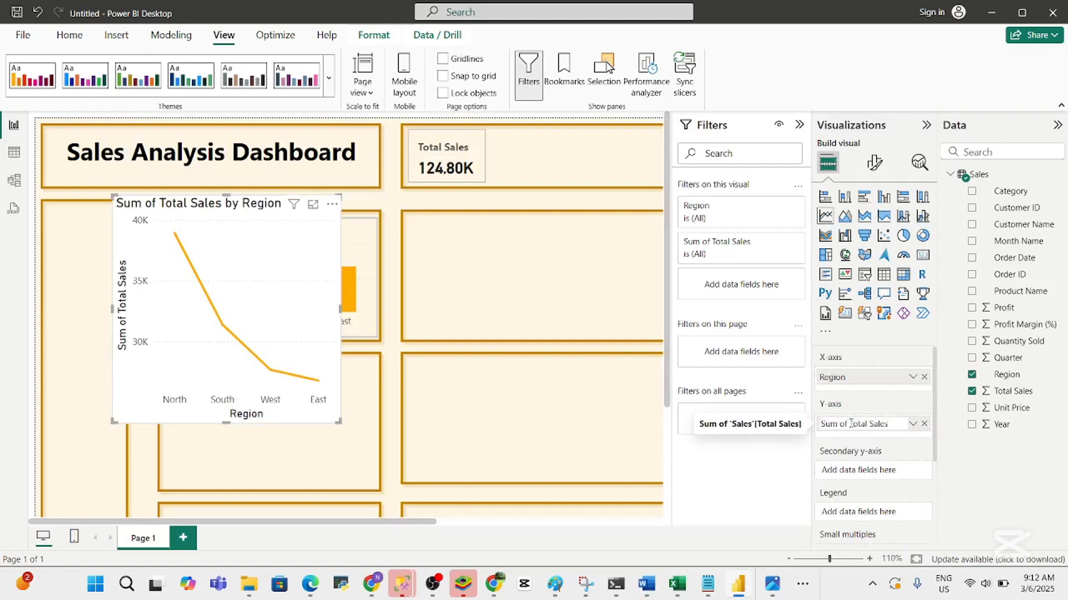
left_click_drag(850, 424, 796, 420)
key("BackSpace")
left_click(874, 163)
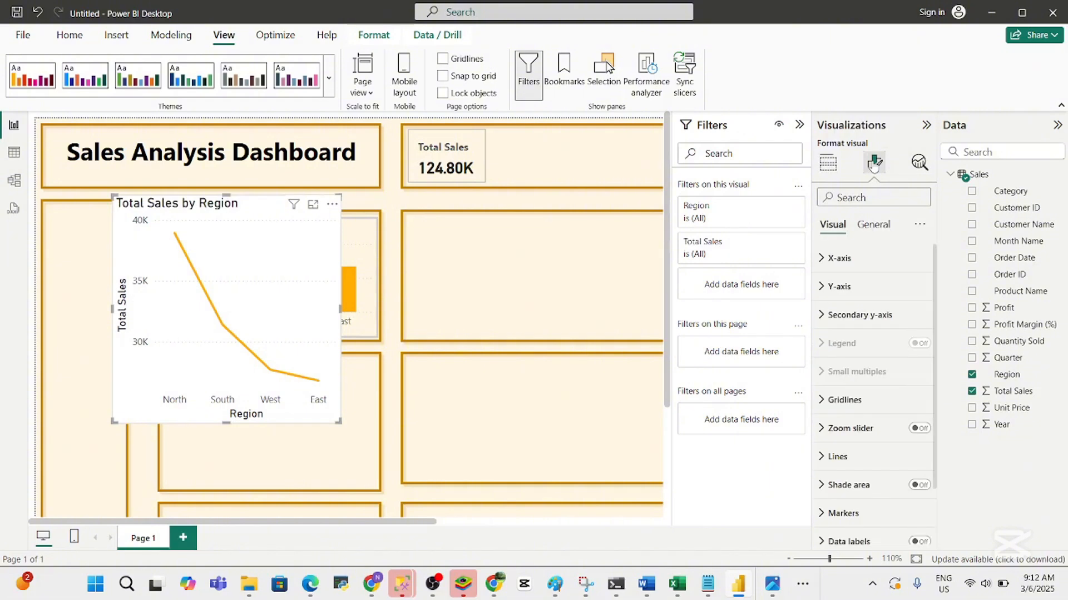
Delete the line chart and place a copy of the Highest & Lowest Sales chart in the panel below the original
mouse_move(262, 243)
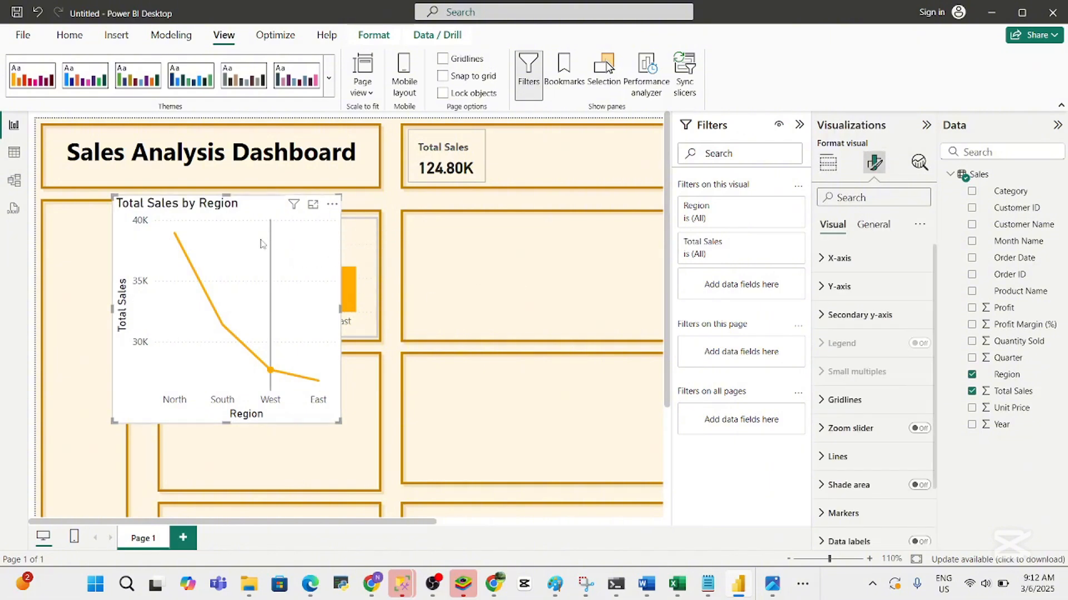
key("Delete")
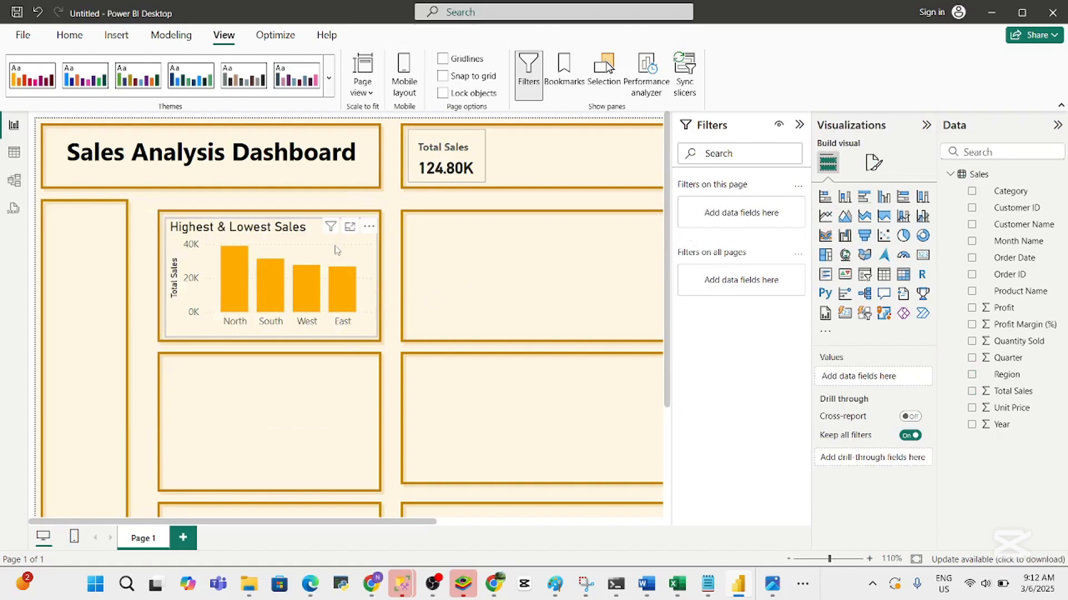
left_click(336, 250)
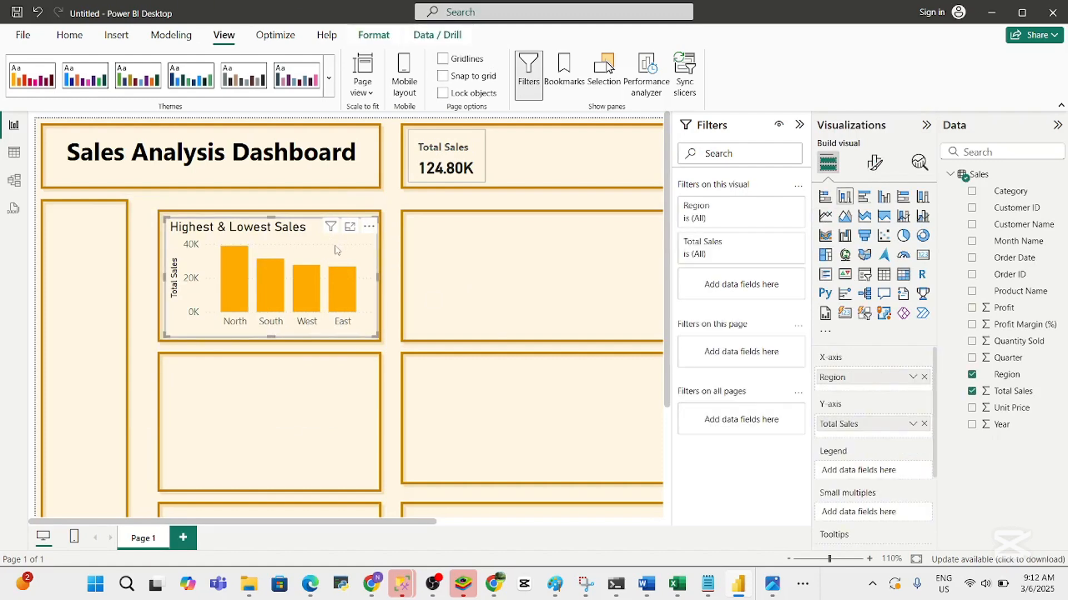
key("ctrl+c")
key("ctrl+v")
left_click_drag(335, 250, 339, 393)
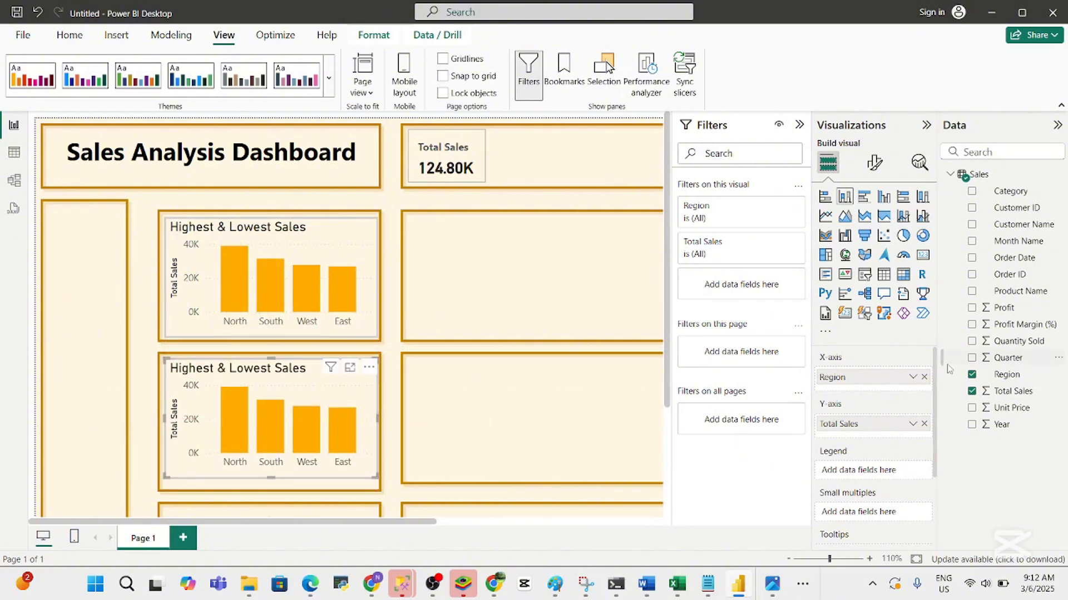
Clear the copied chart's fields, convert it to a line chart, and plot Total Sales by Region
left_click(972, 392)
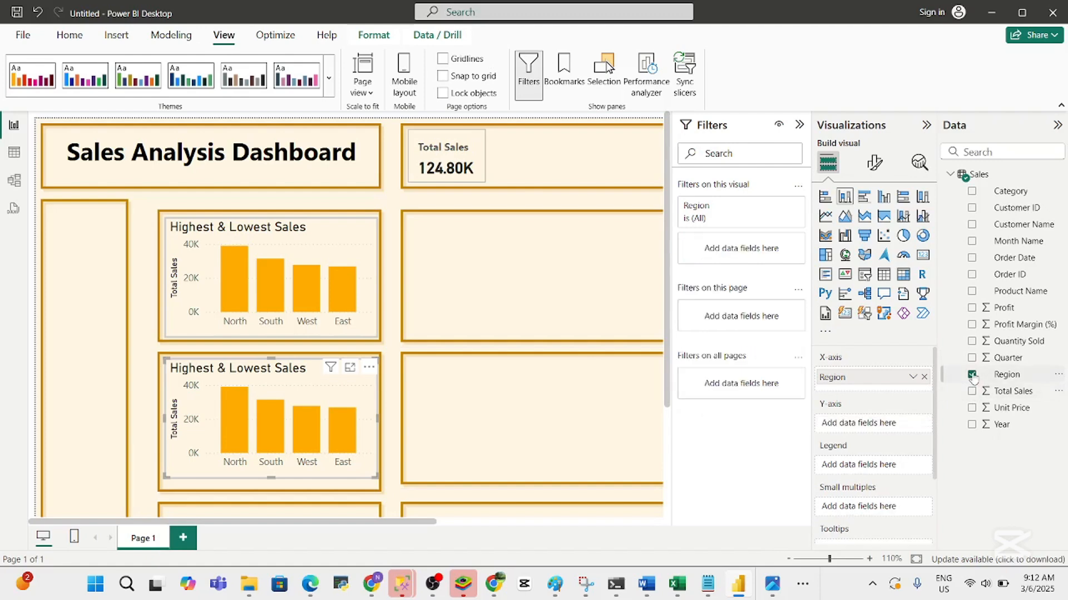
left_click(972, 375)
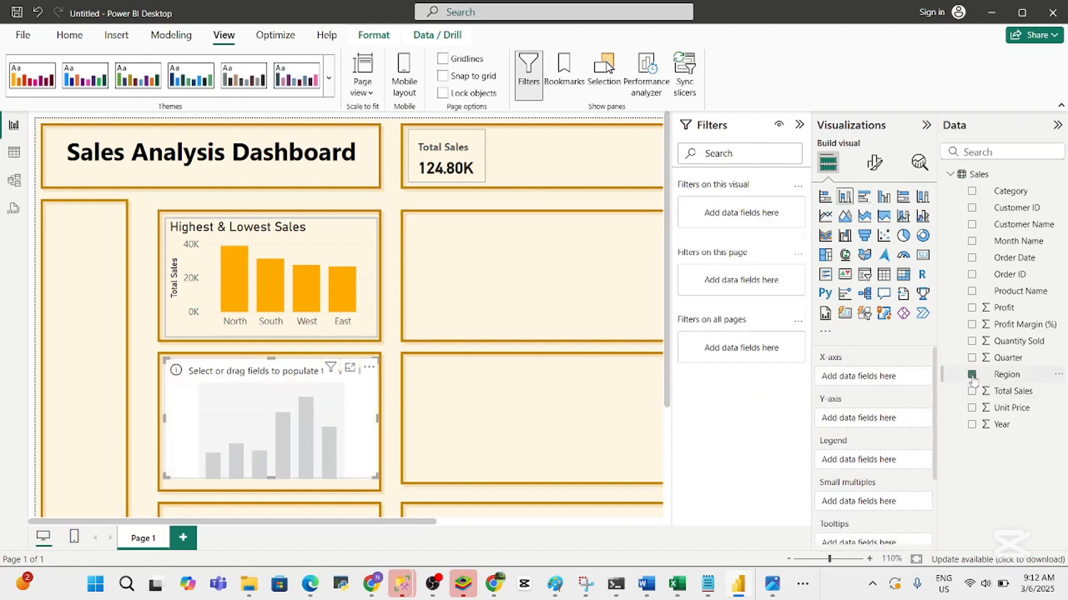
left_click(827, 216)
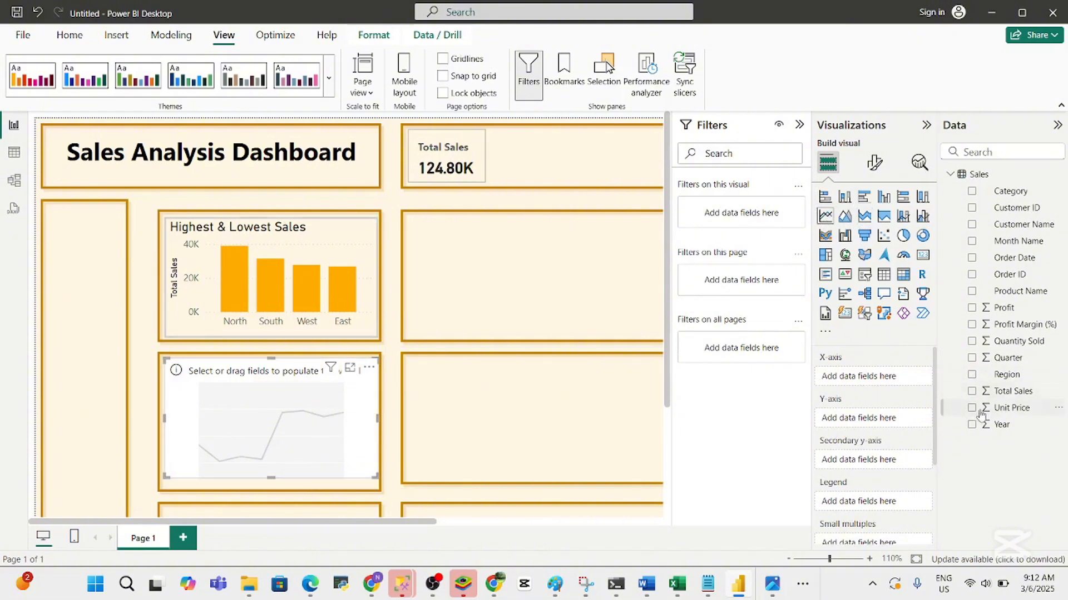
left_click(972, 392)
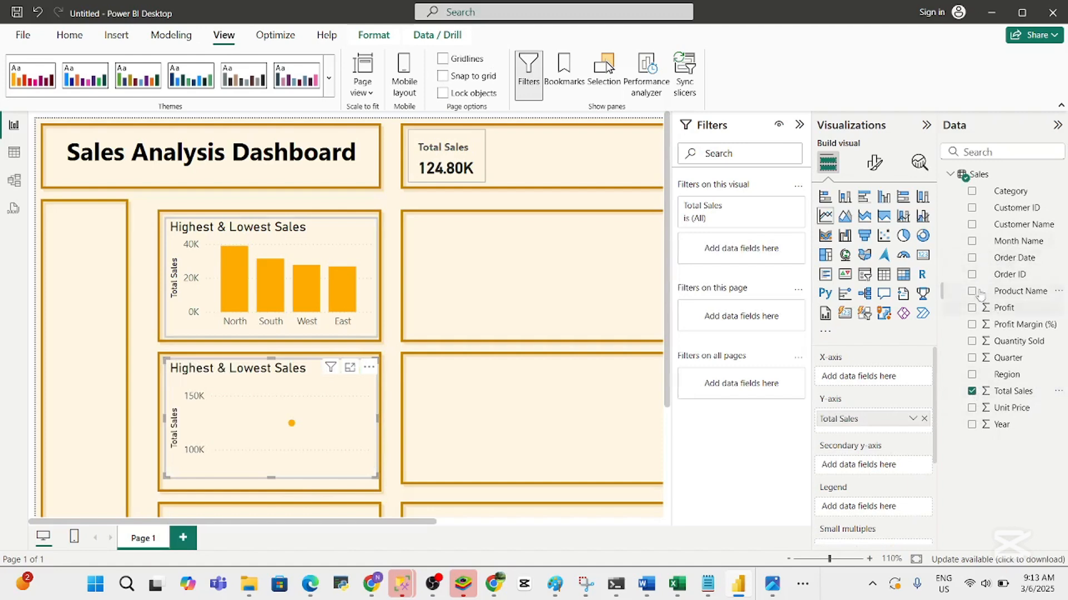
left_click(971, 376)
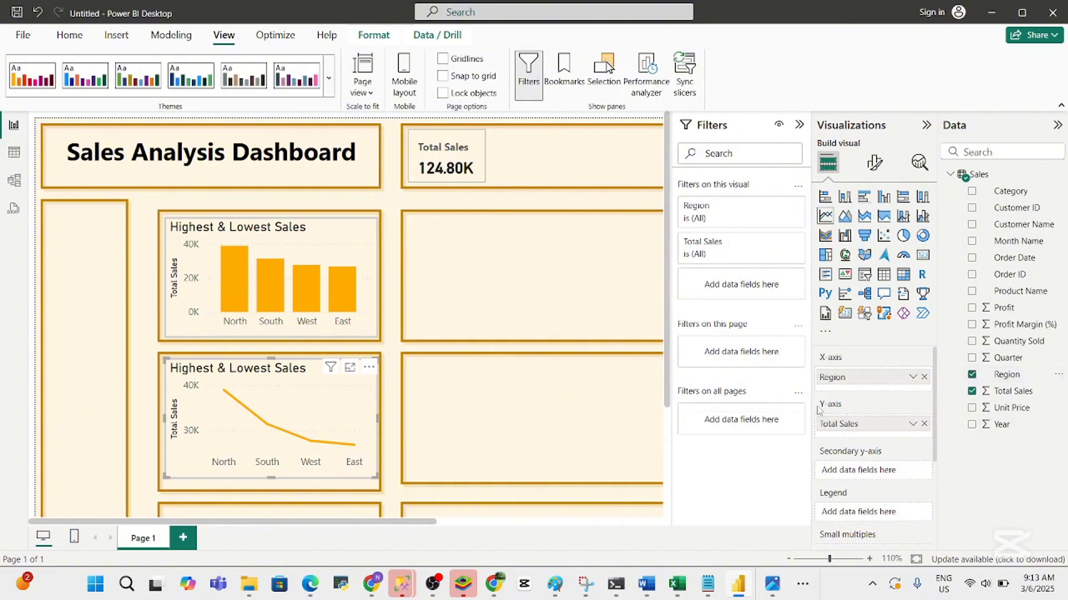
Title the line chart "Sales Trend Over Time" and enlarge it to fill its panel
left_click(877, 164)
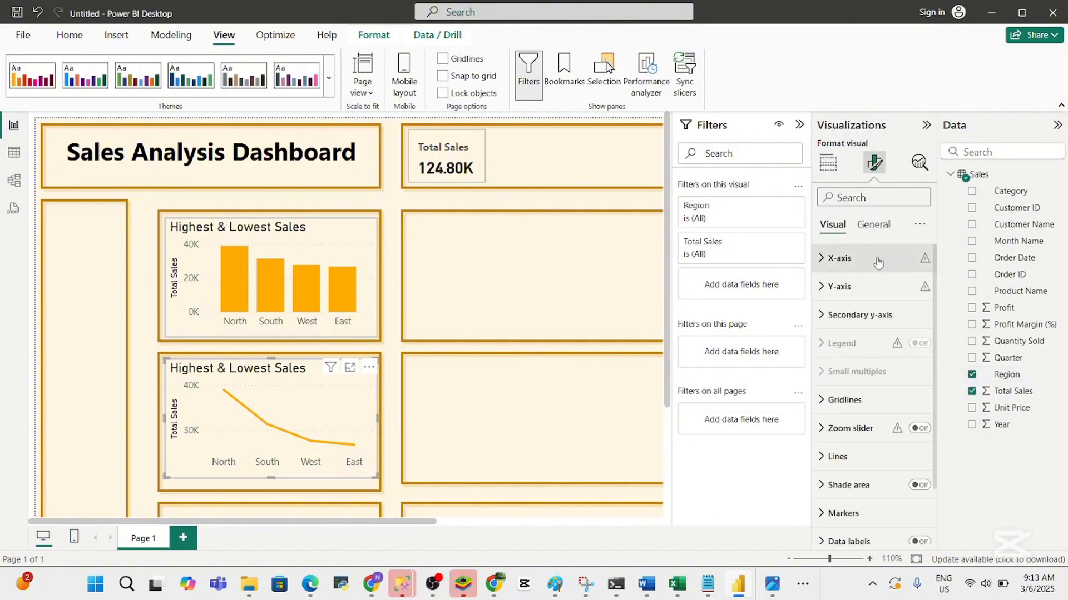
left_click(873, 225)
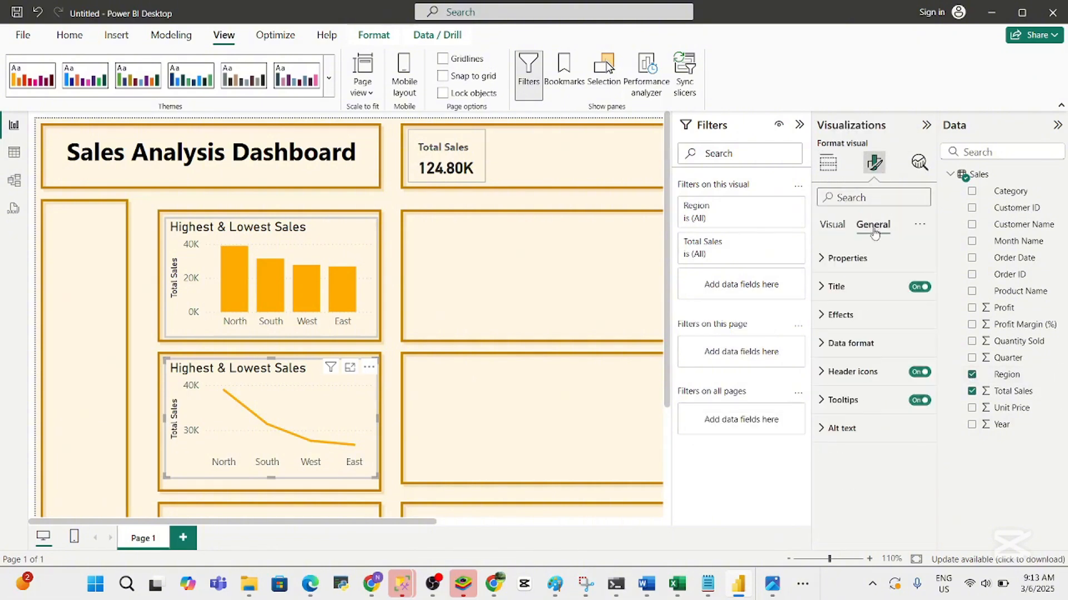
left_click(847, 288)
left_click(865, 356)
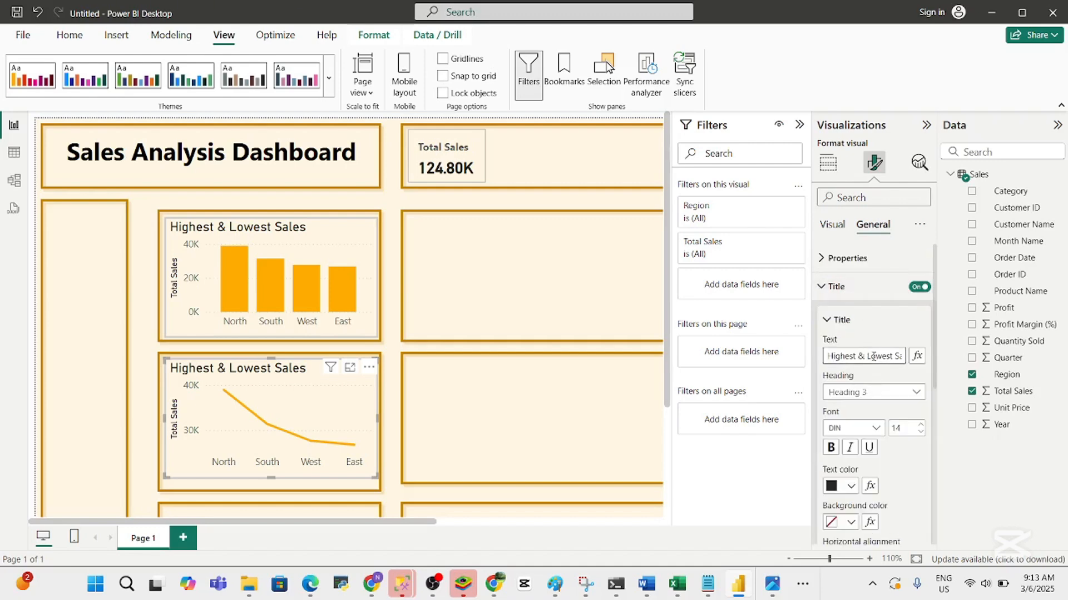
key("ctrl+a")
type("Sales ")
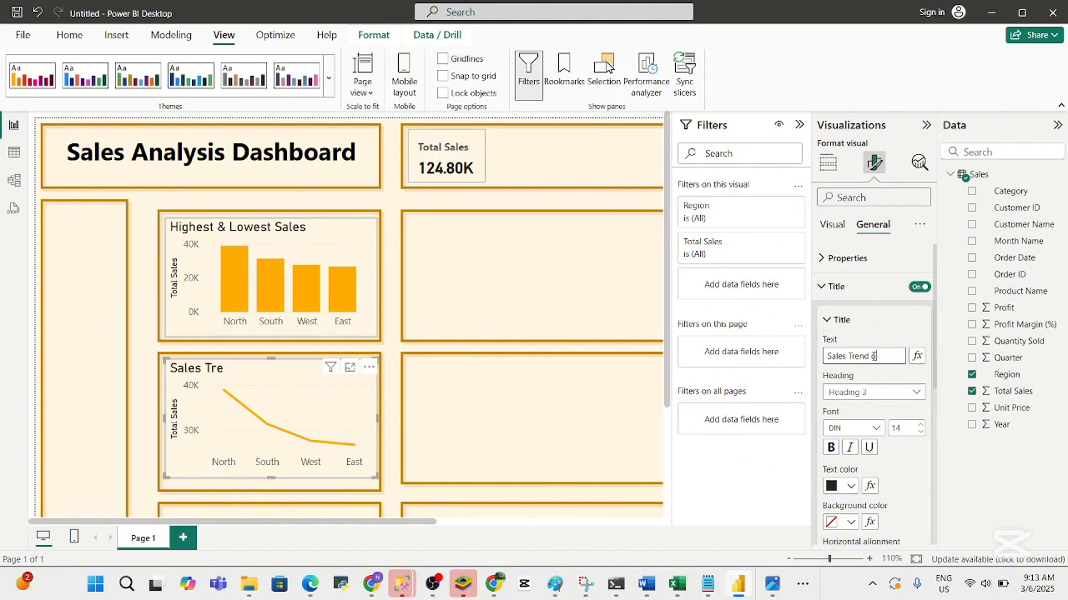
type("Trend Over Time")
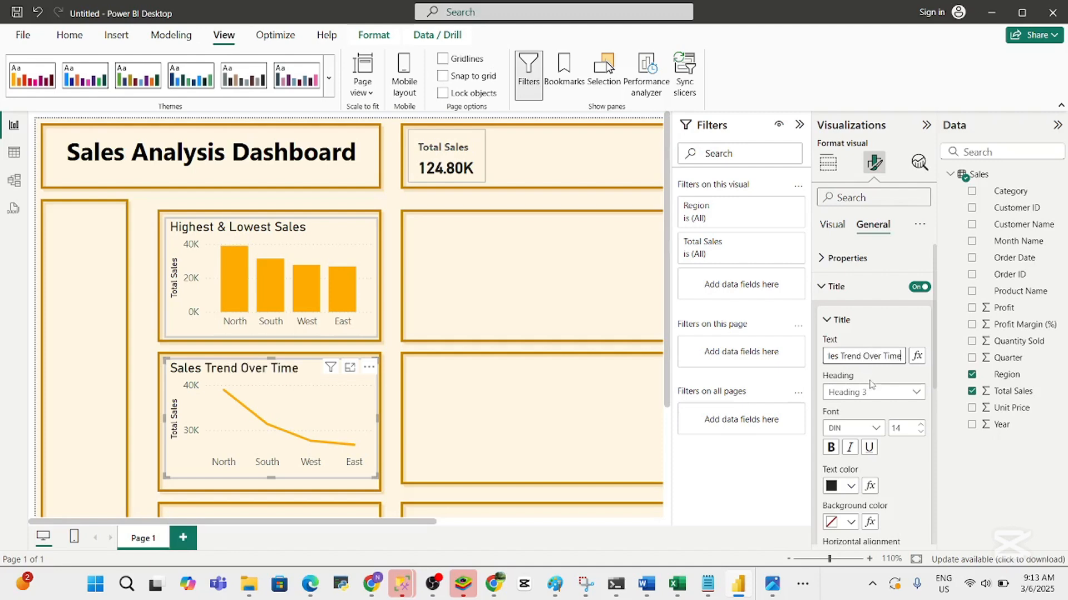
left_click(837, 321)
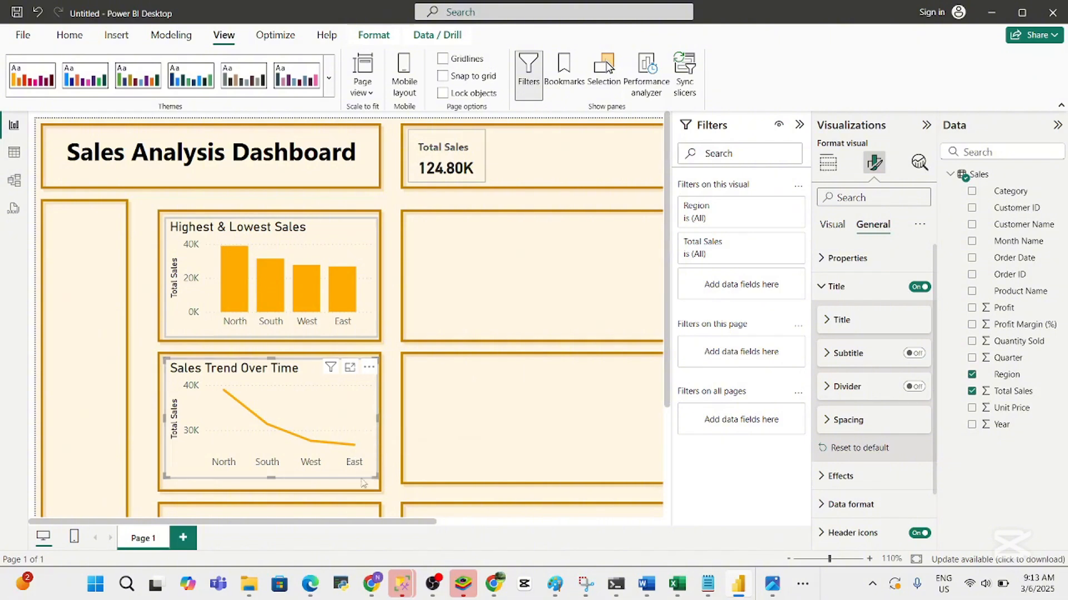
left_click_drag(363, 483, 374, 489)
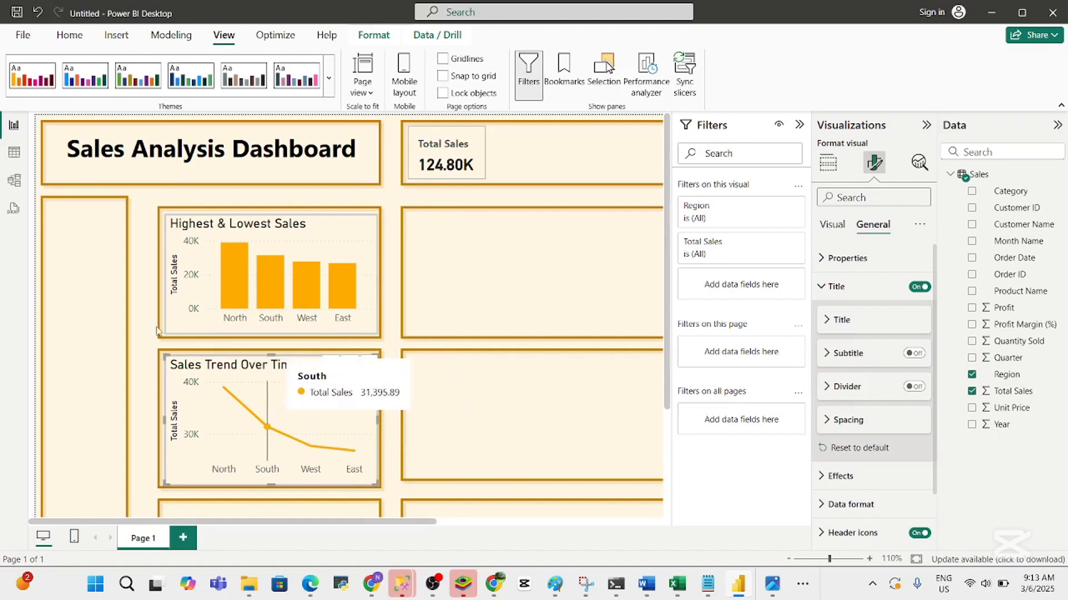
Place a copy of the Total Sales card in the tall narrow panel, remove its field, and convert it to a slicer
left_click(101, 280)
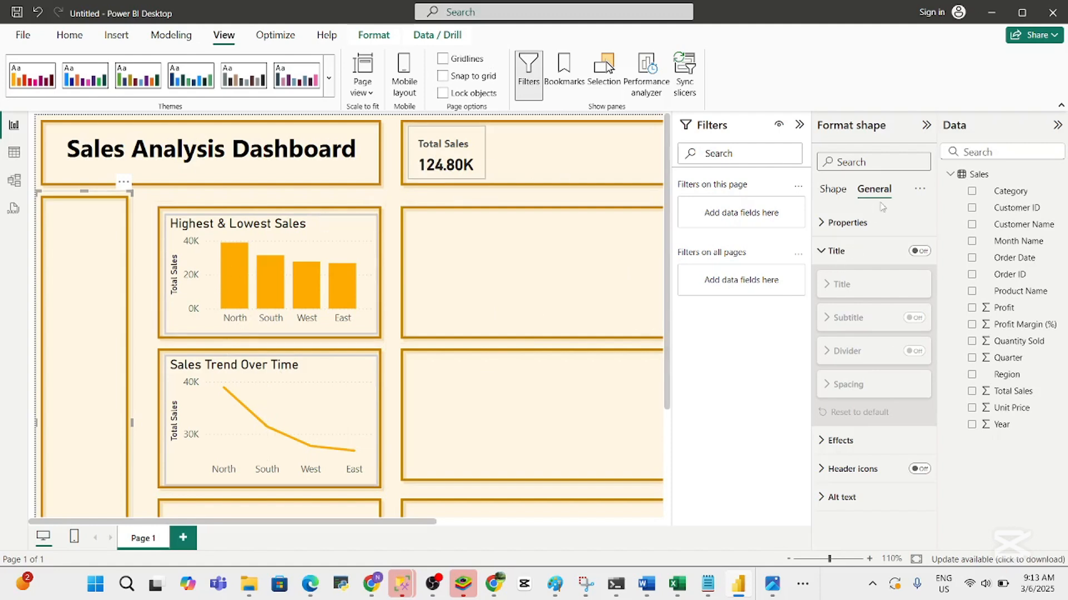
left_click(394, 340)
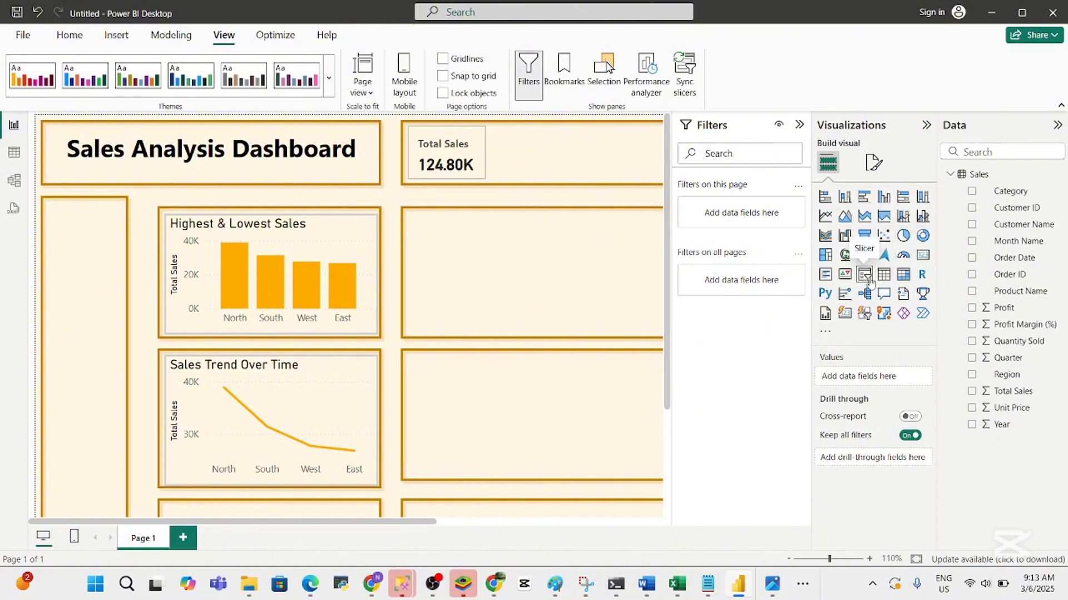
left_click(466, 148)
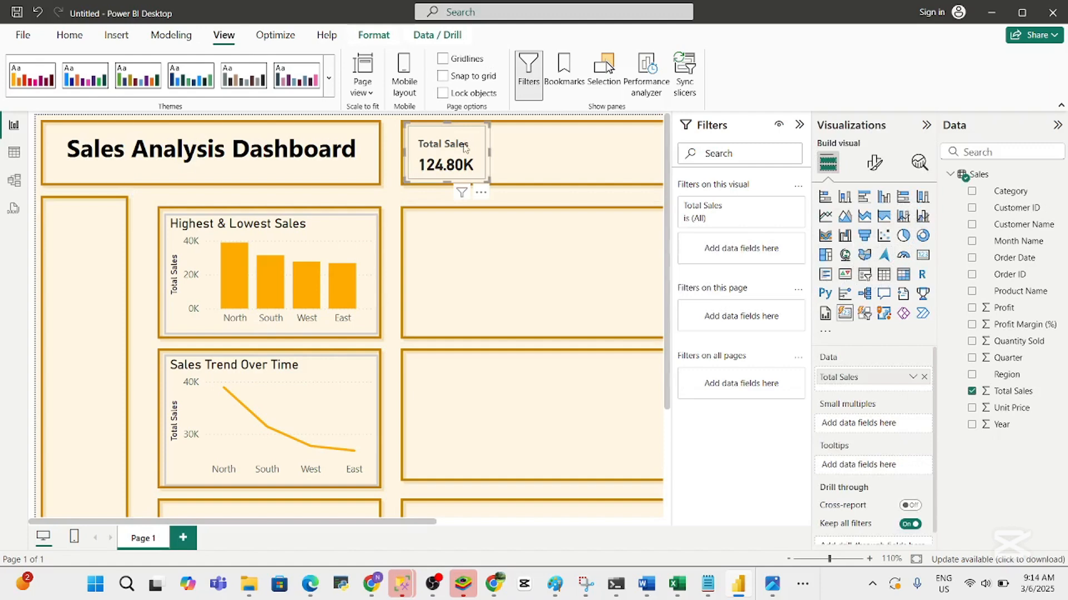
left_click_drag(466, 148, 103, 223)
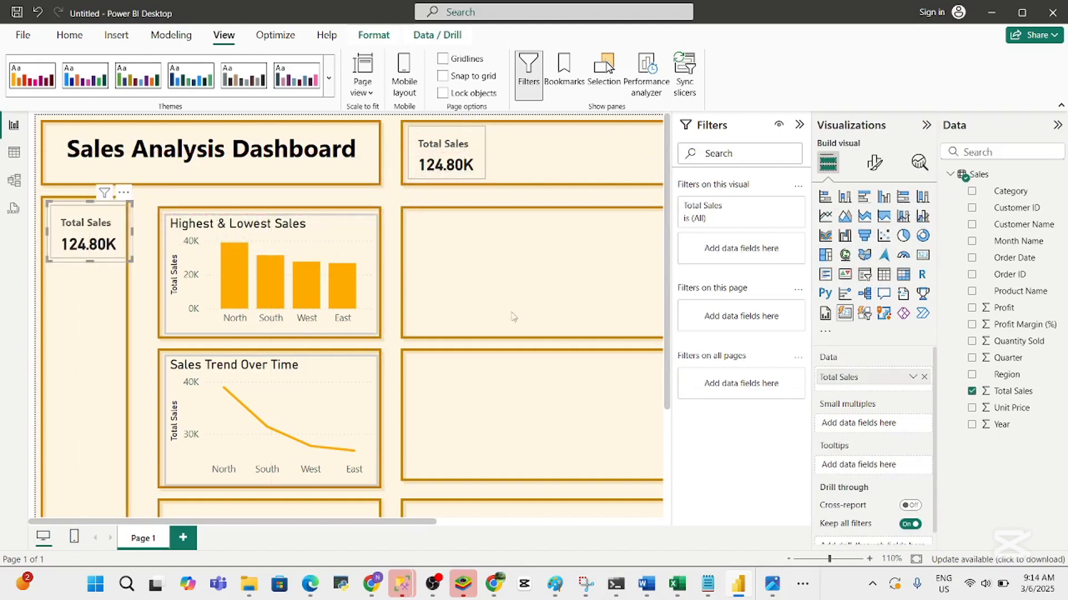
left_click(972, 391)
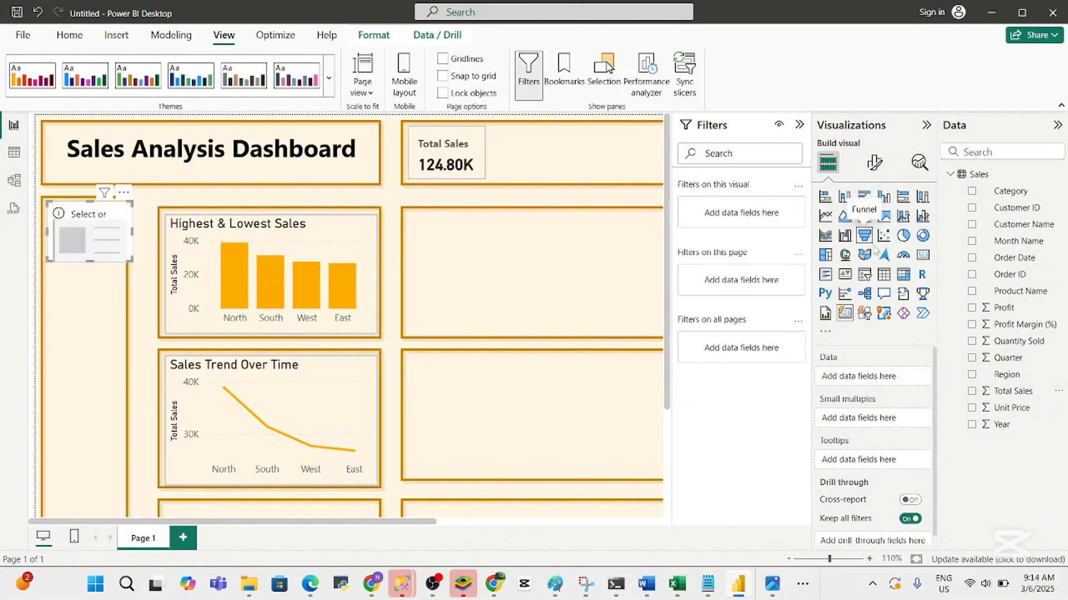
left_click(865, 279)
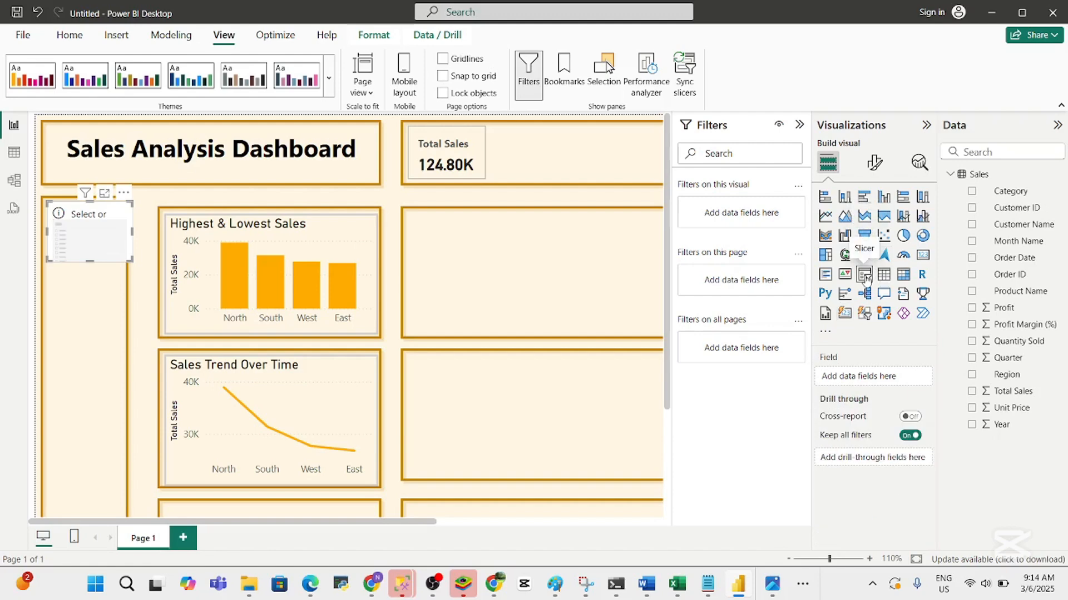
Add the Month Name field to the slicer and resize the slicer to fit the width of its narrow panel
left_click_drag(74, 233, 73, 236)
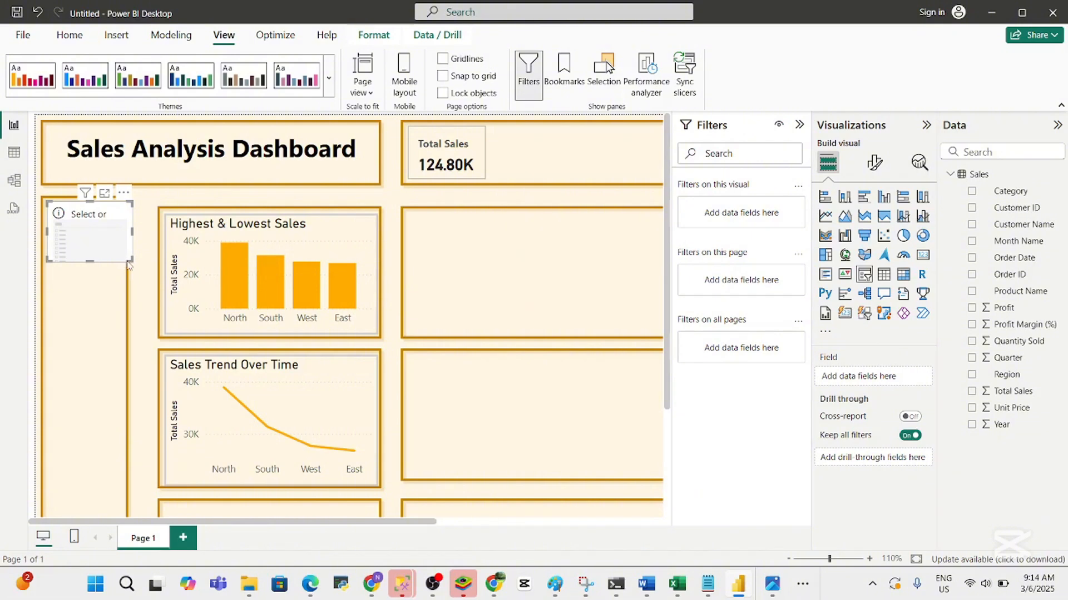
left_click_drag(129, 265, 130, 291)
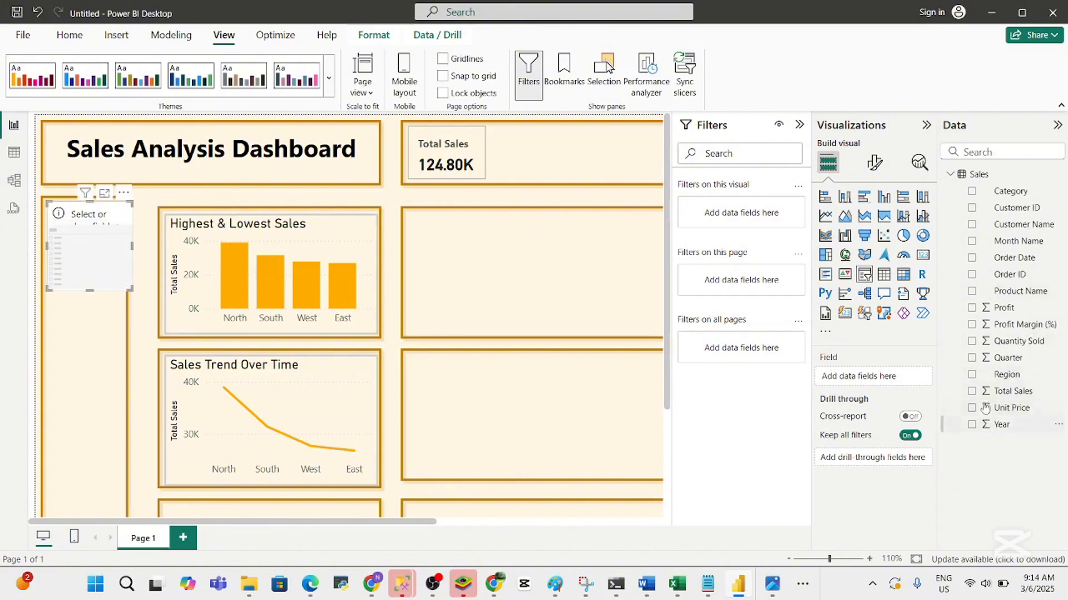
left_click(971, 242)
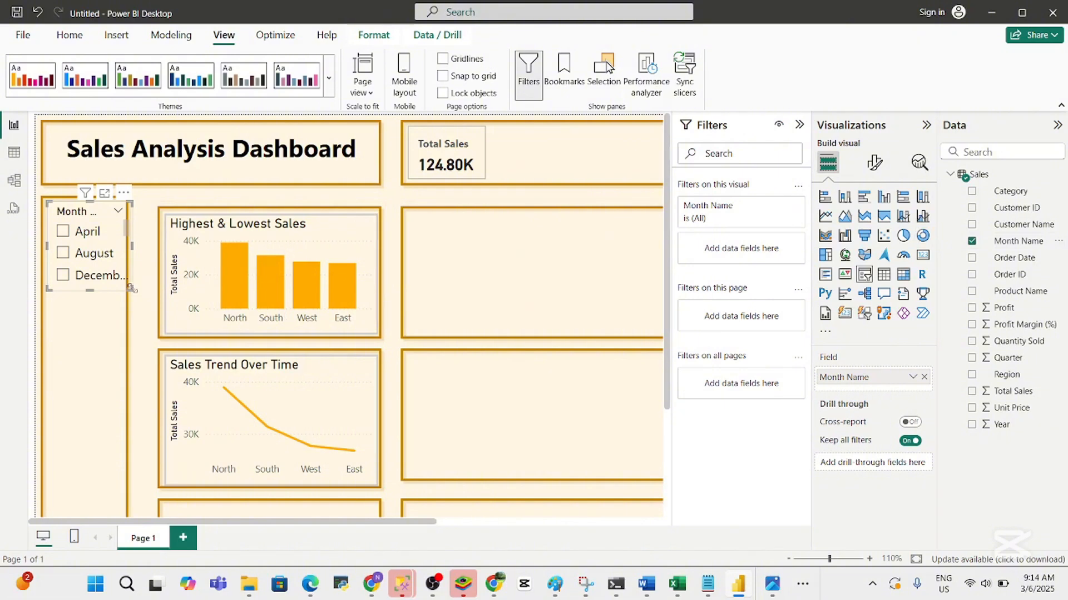
mouse_move(129, 288)
left_mouse_down()
mouse_move(112, 269)
mouse_move(123, 290)
left_mouse_up()
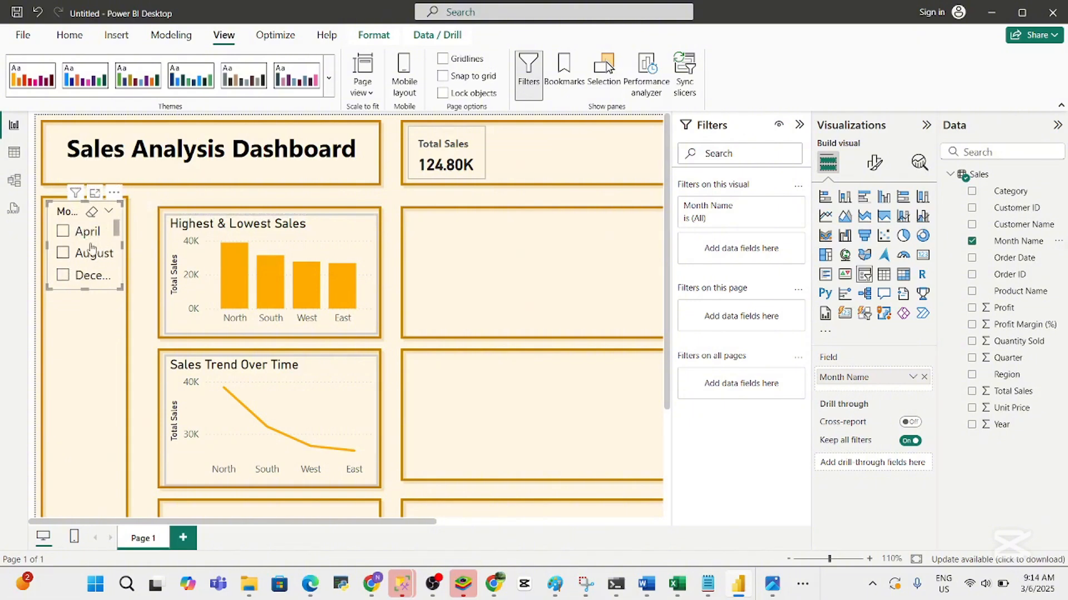
Compare Year and Quarter as replacements for the slicer's Month Name field, and settle on Quarter
mouse_move(261, 399)
left_click(972, 243)
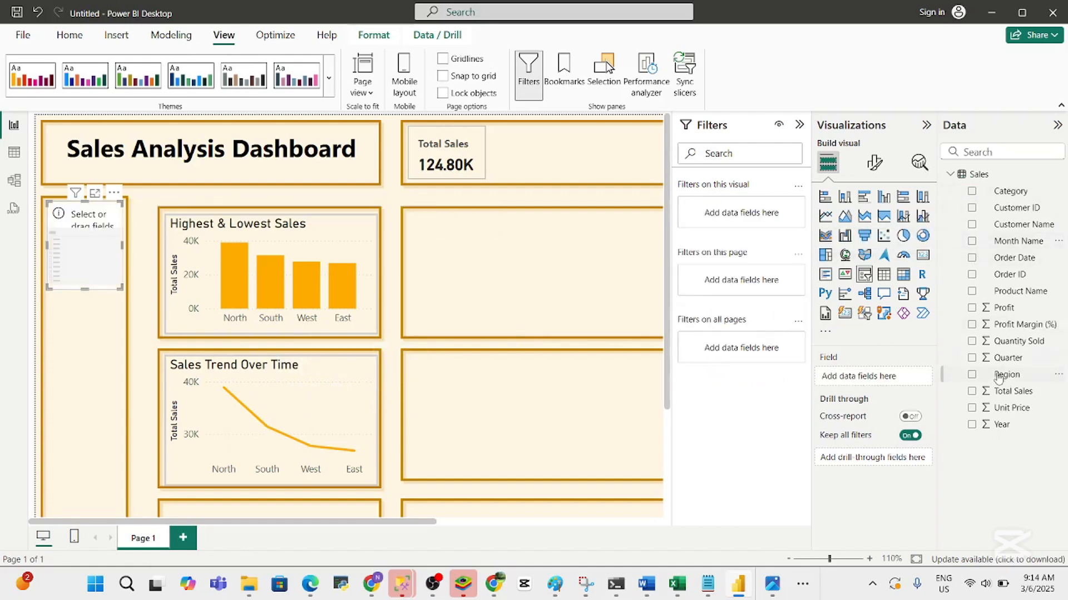
left_click(974, 426)
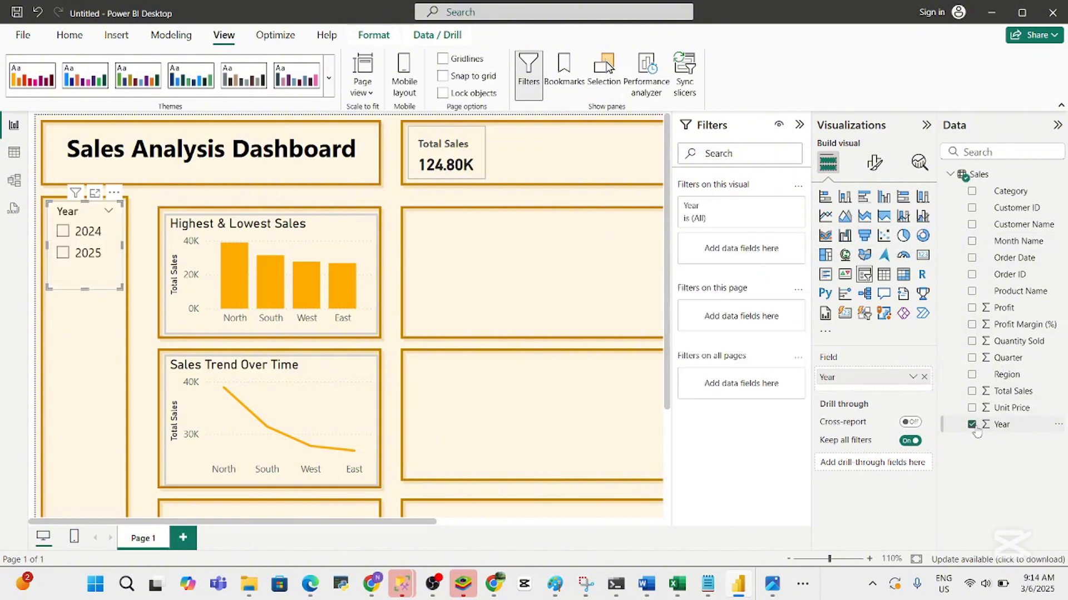
left_click(972, 425)
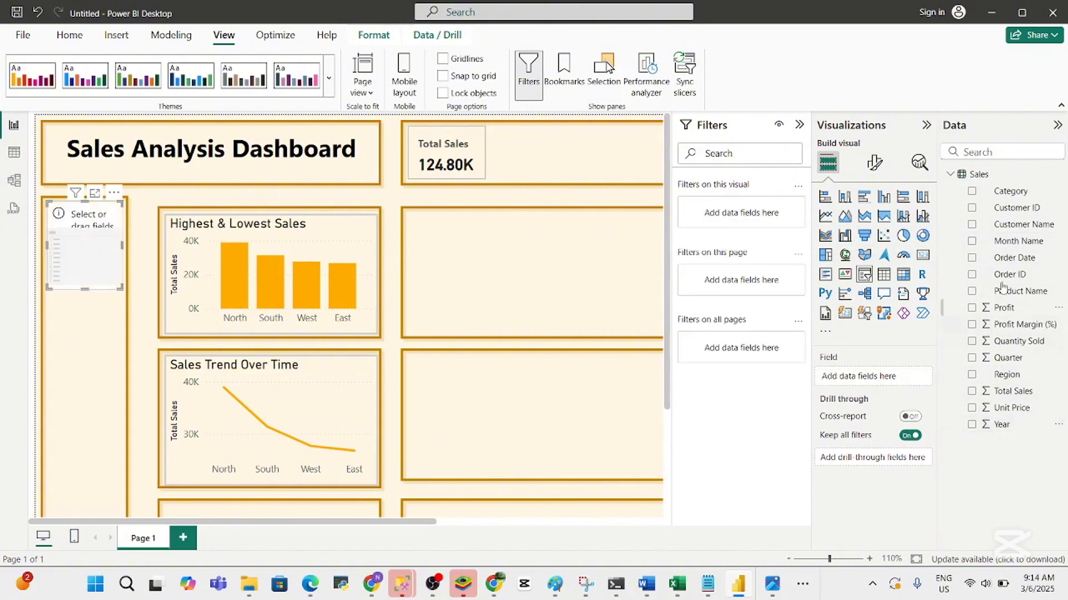
left_click(973, 359)
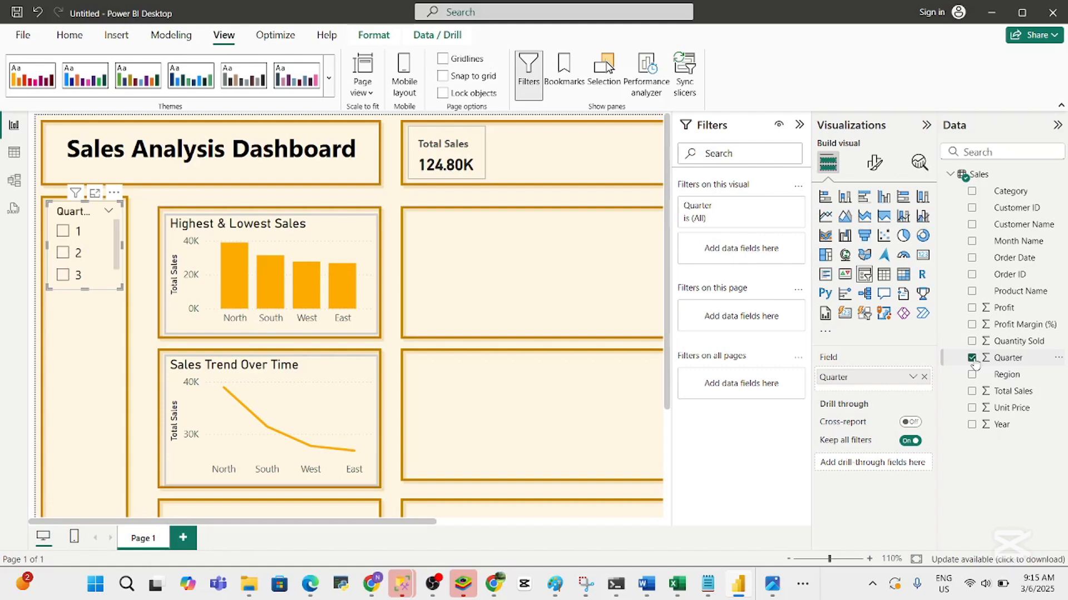
left_click(972, 360)
left_click(972, 426)
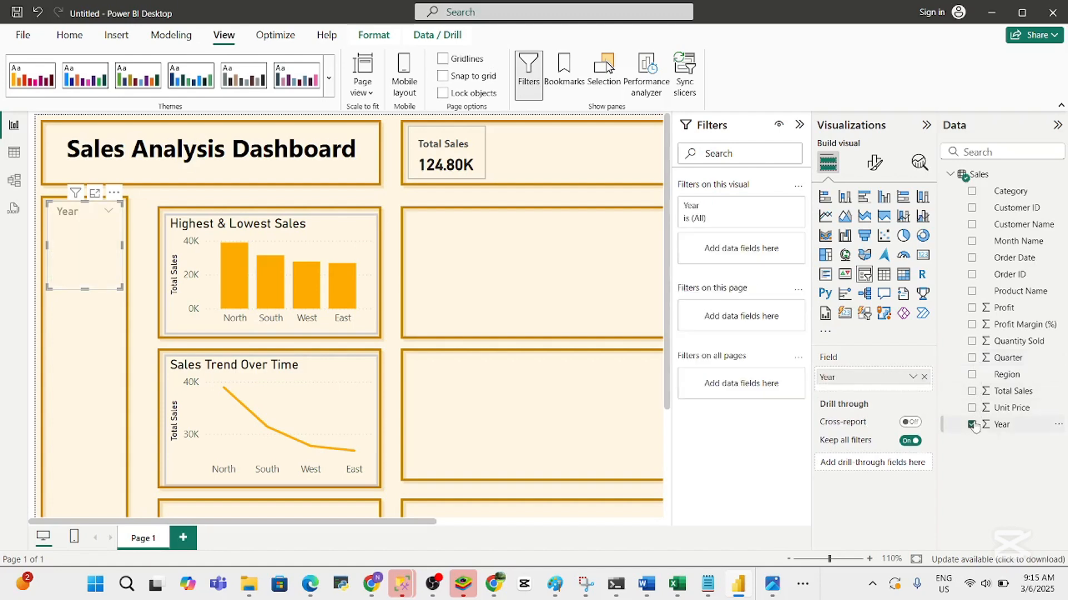
left_click(972, 425)
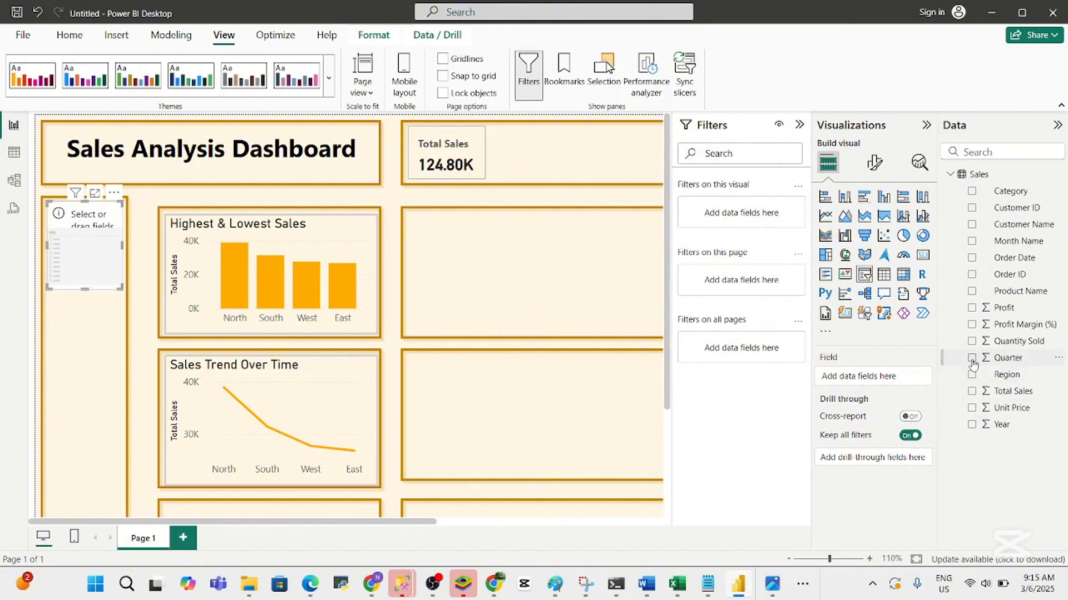
left_click(972, 359)
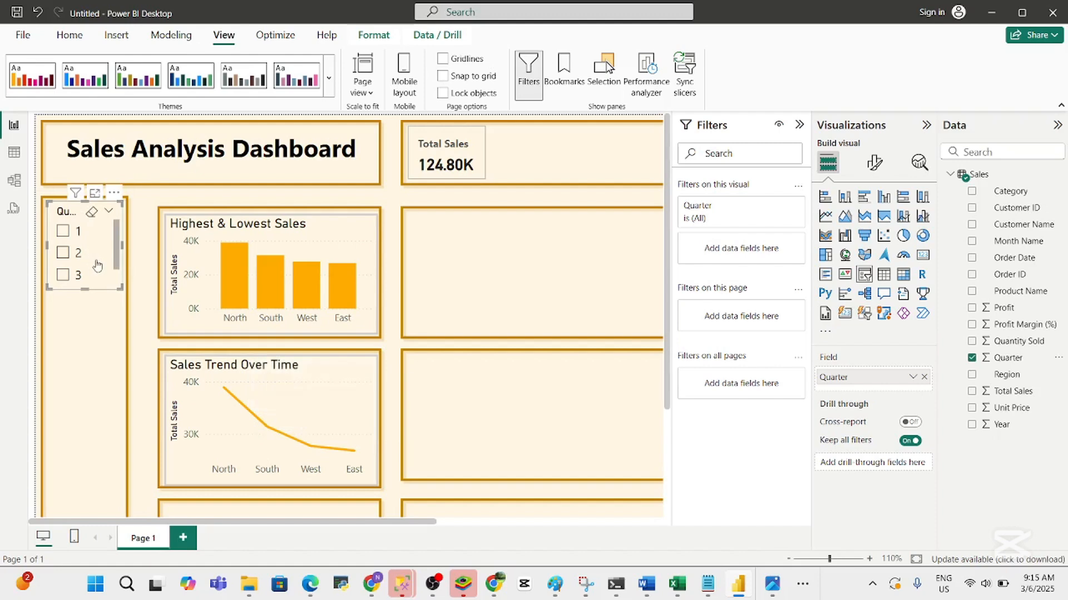
Filter the dashboard to quarter 2 using the slicer
left_click(63, 253)
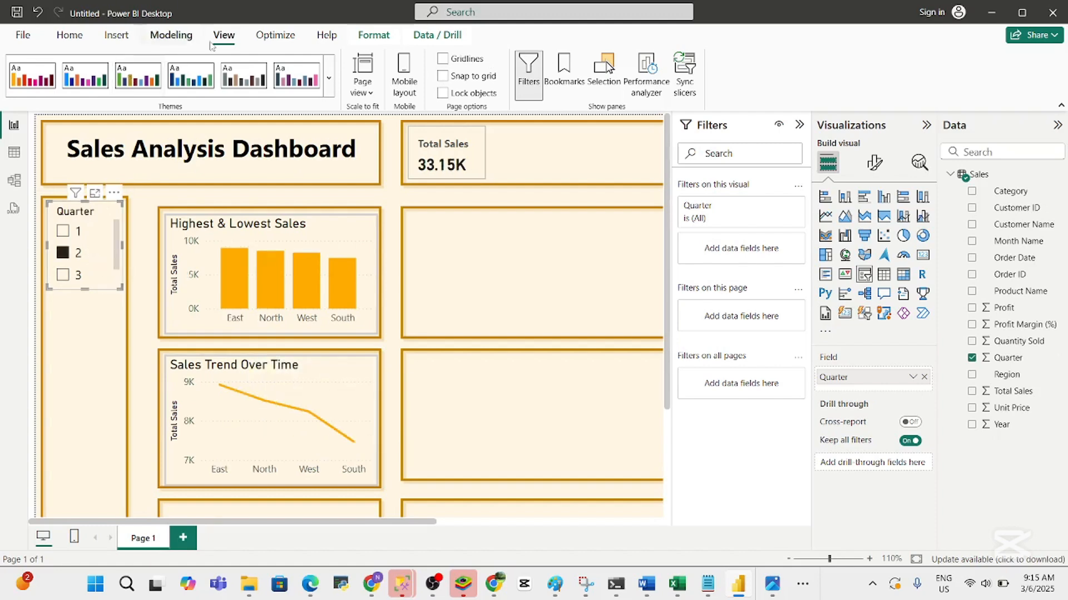
left_click(171, 35)
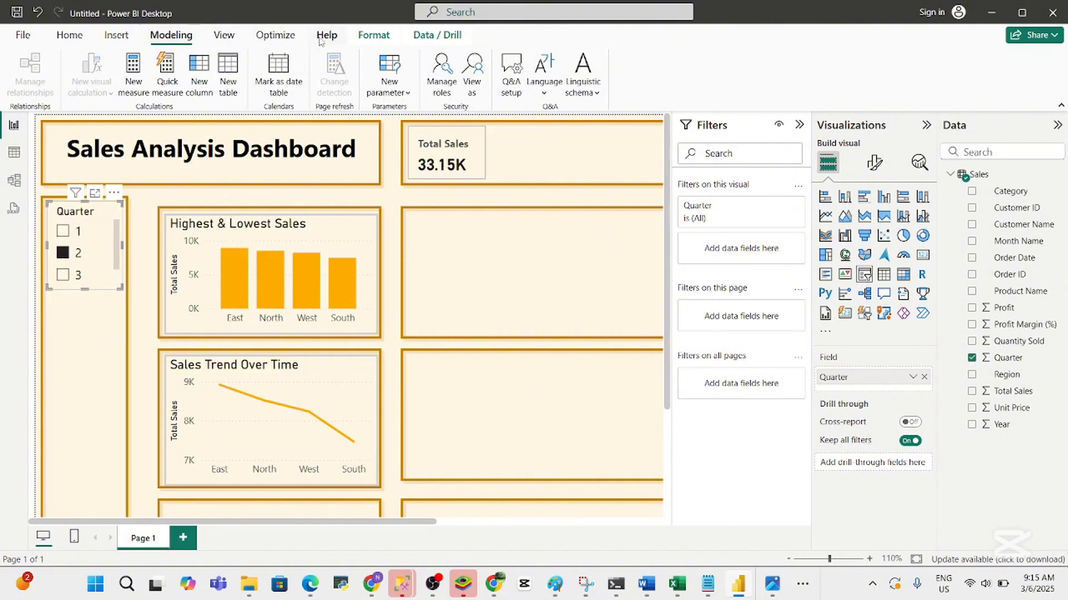
Edit the Quarter slicer's interactions so it does not filter the dashboard title, the Total Sales card or the Highest & Lowest Sales chart
left_click(372, 37)
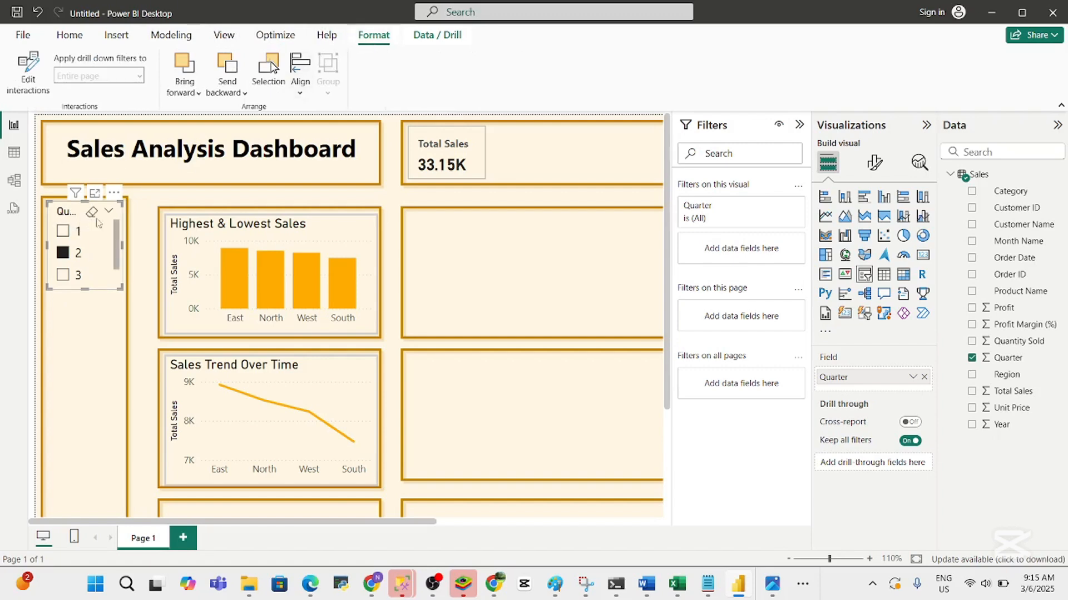
left_click(37, 92)
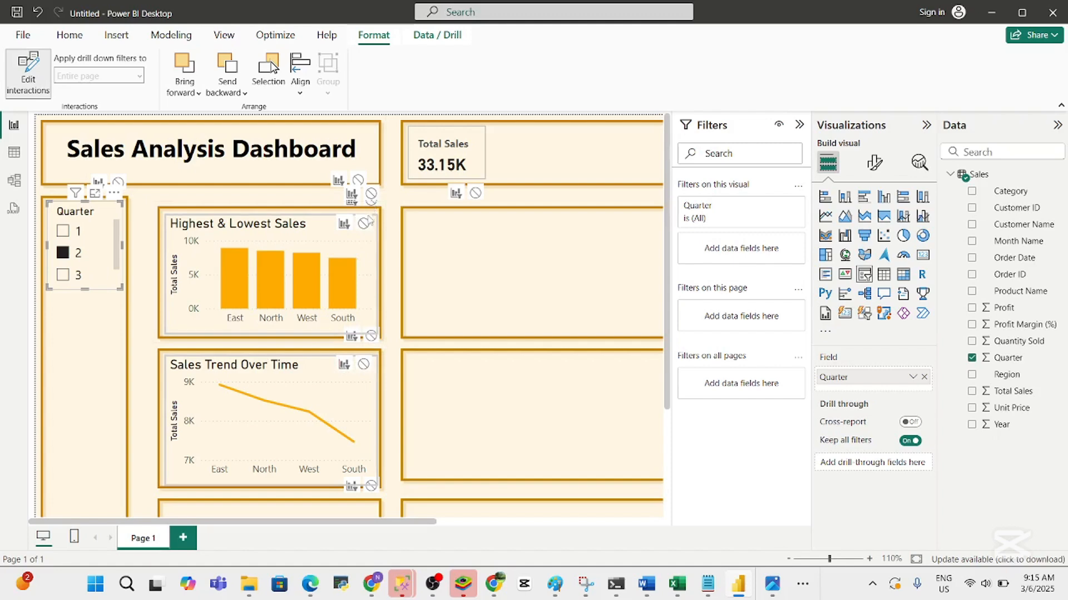
left_click(359, 181)
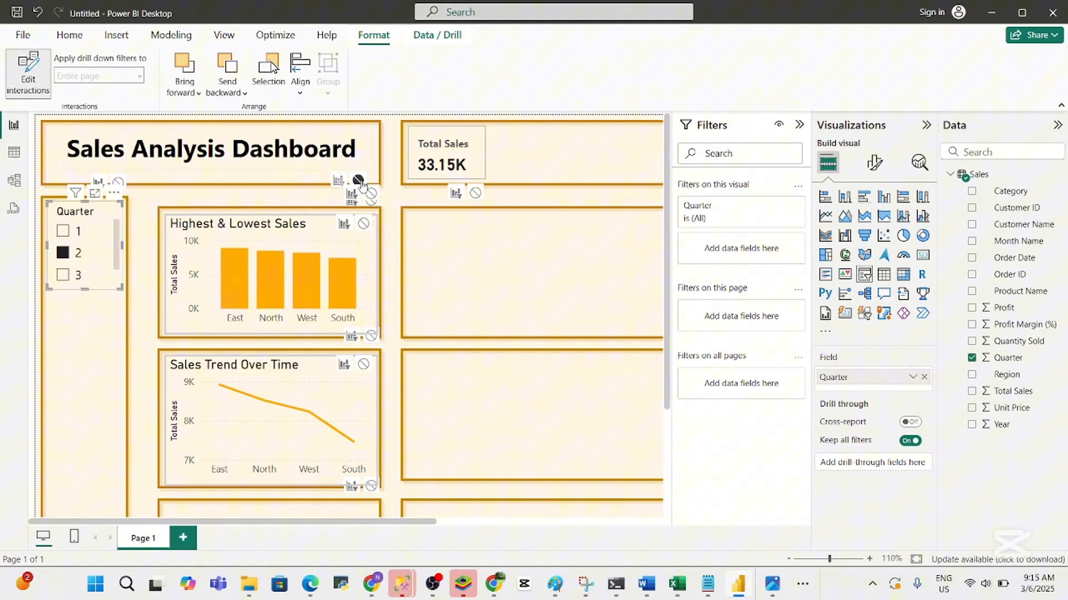
left_click(475, 193)
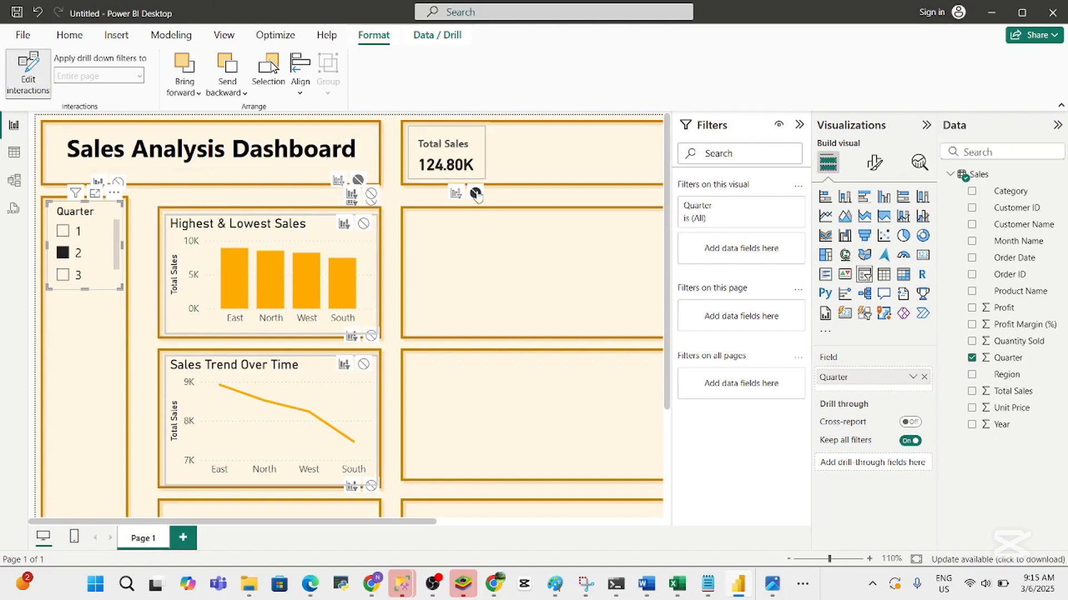
left_click(363, 224)
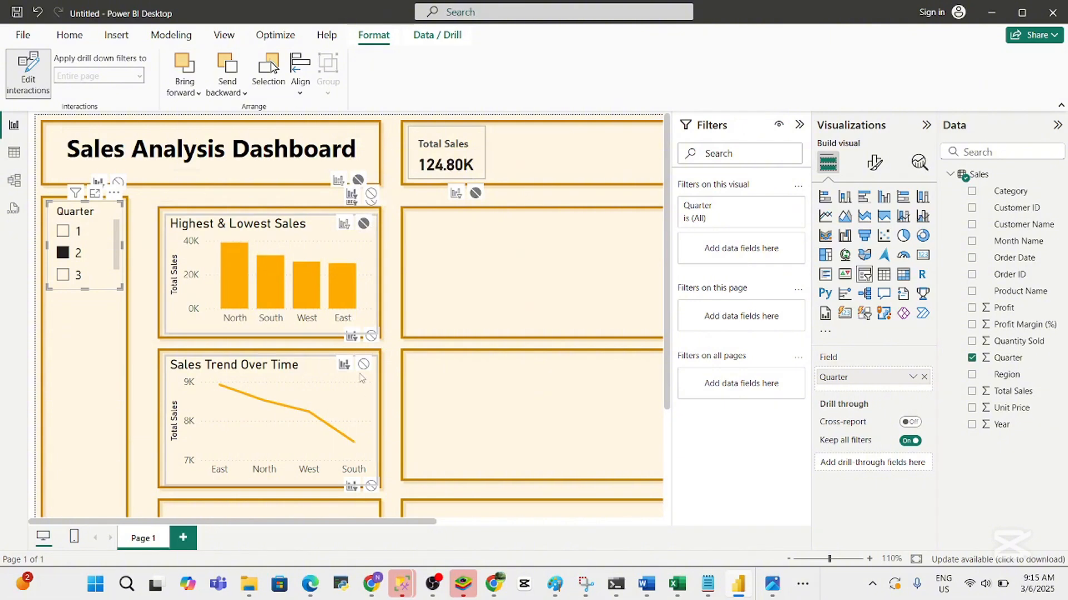
Test the edited interactions by switching the Quarter slicer among quarters 1, 2 and 3, and deselect the slicer
left_click(63, 232)
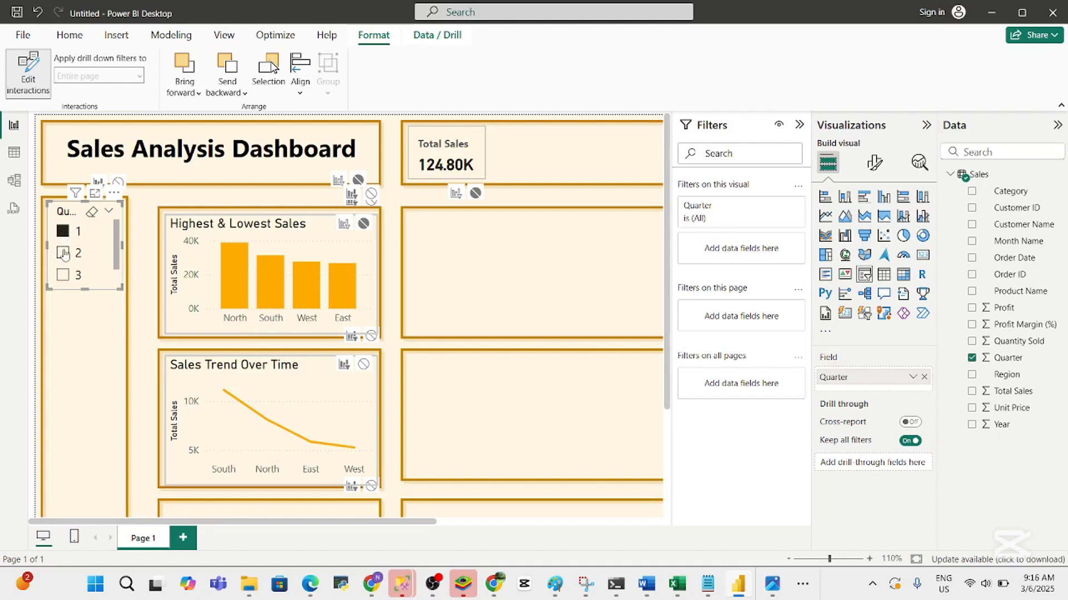
left_click(64, 254)
left_click(63, 275)
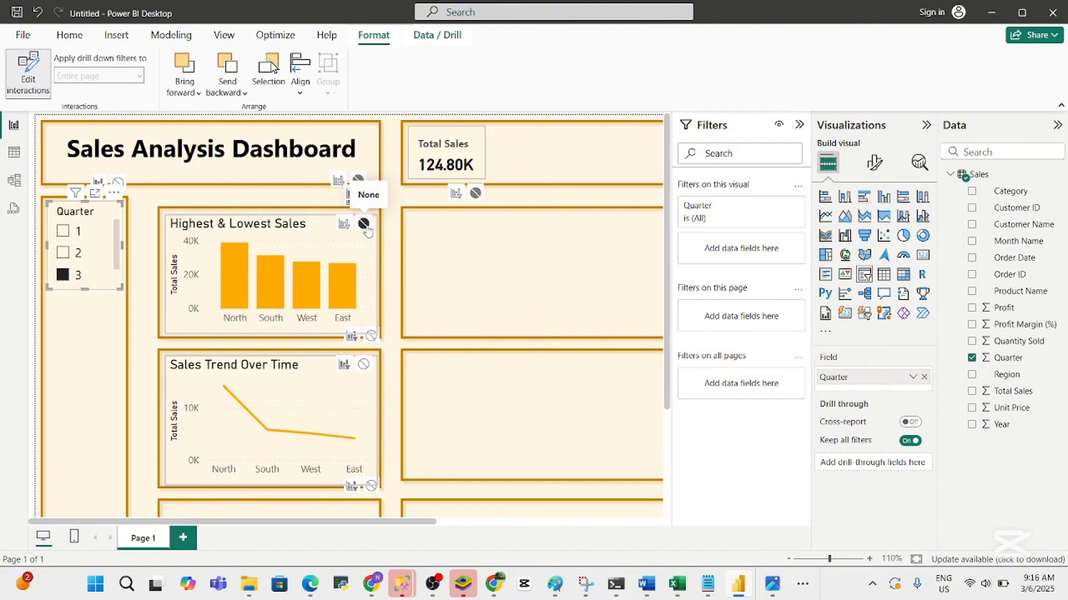
left_click(364, 225)
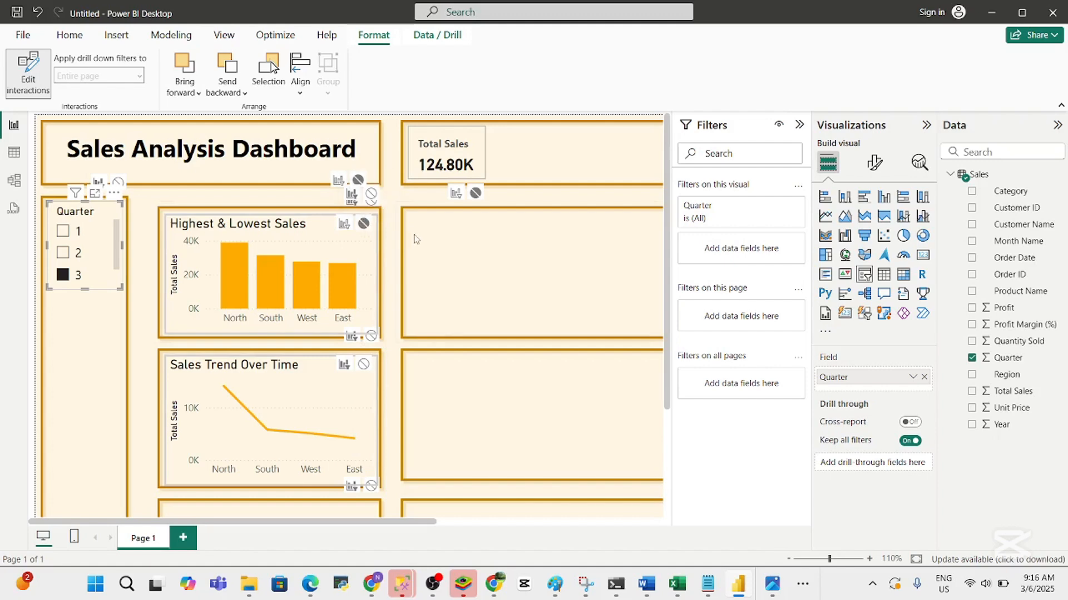
left_click(63, 231)
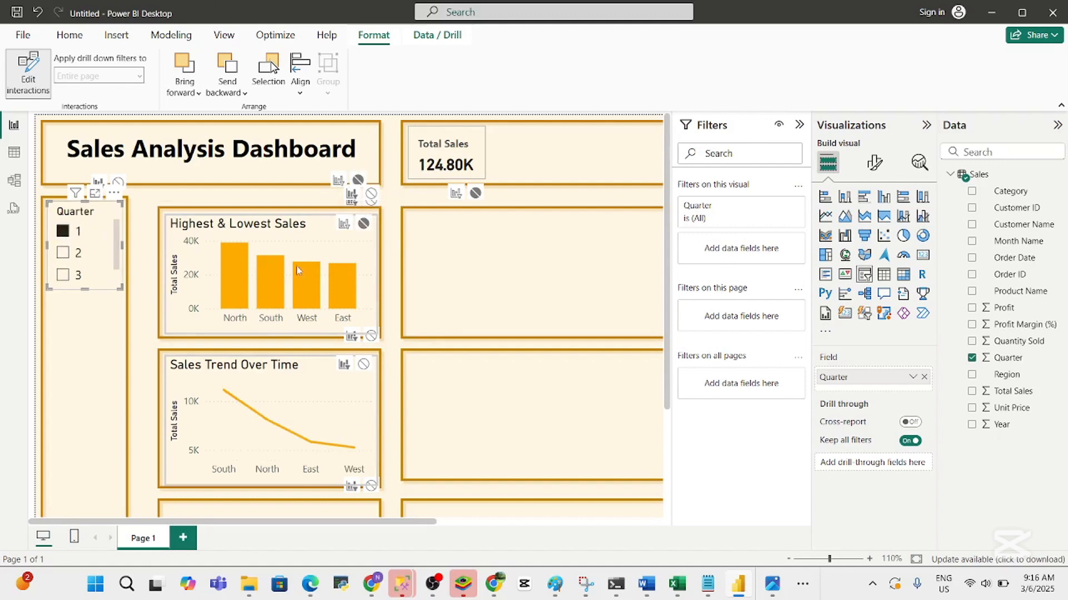
left_click(64, 254)
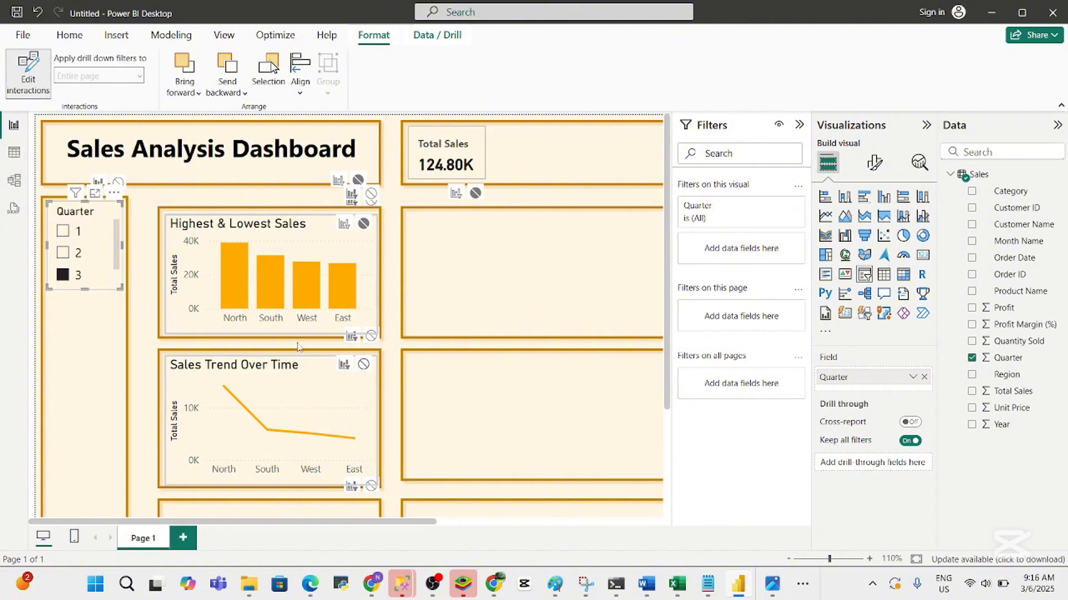
left_click(82, 347)
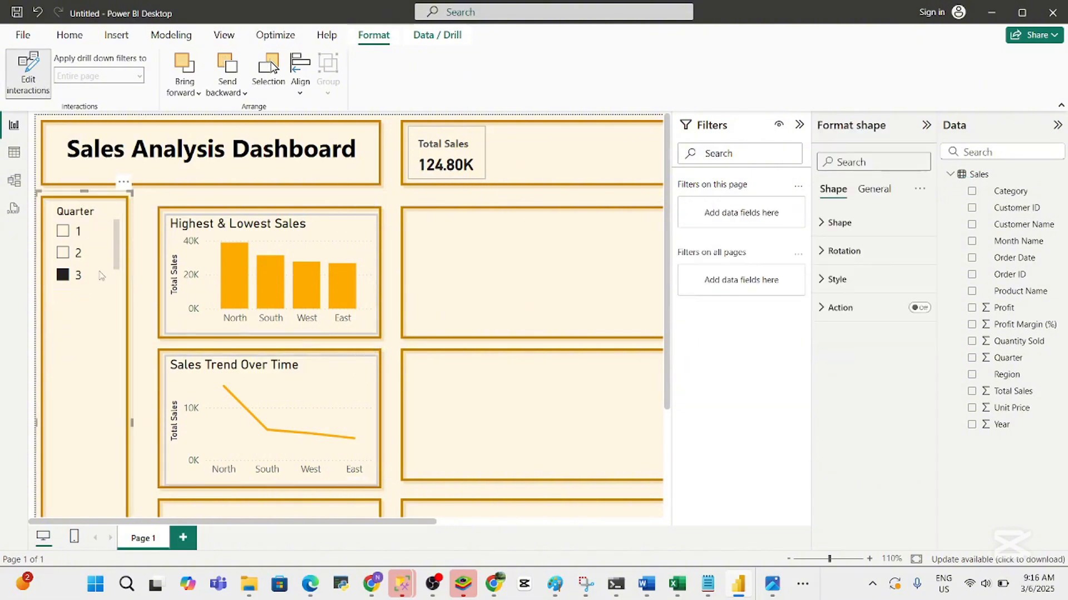
left_click(147, 270)
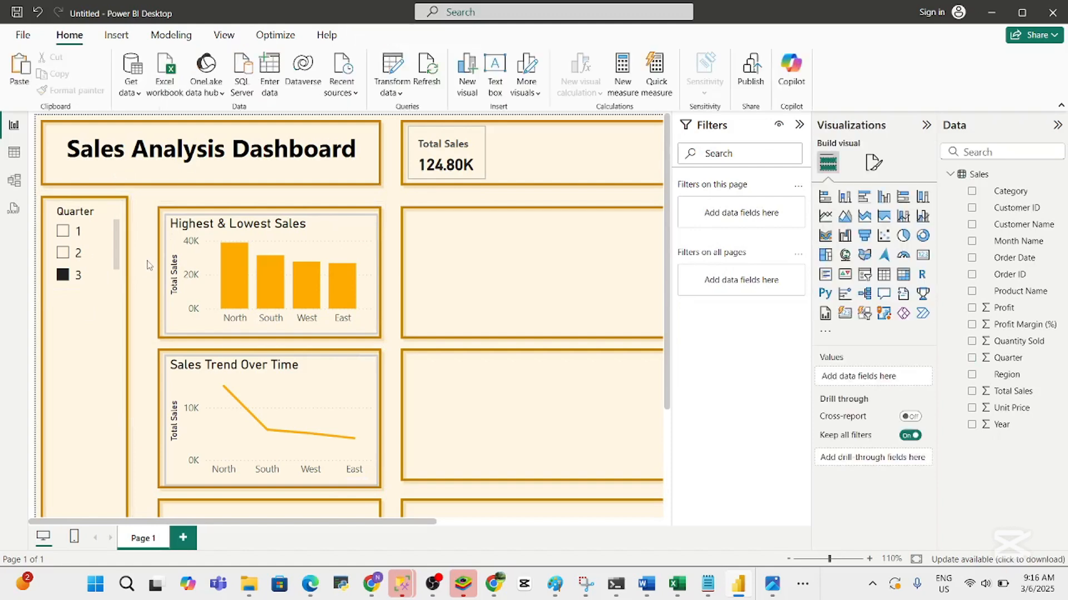
Slightly reduce the Quarter slicer's height and filter it to quarter 1
left_click(93, 257)
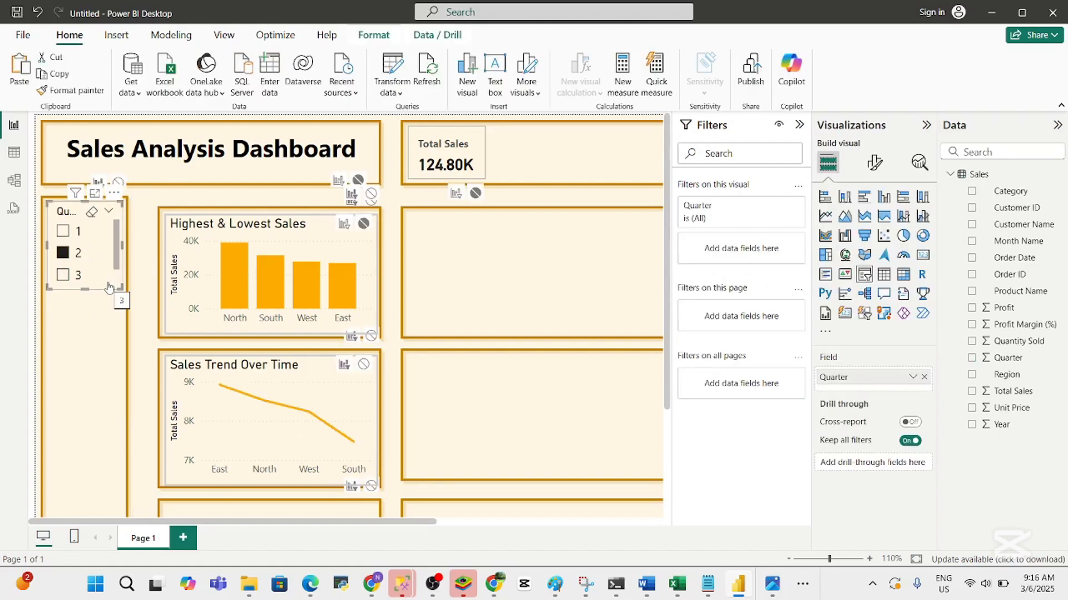
mouse_move(119, 290)
left_mouse_down()
mouse_move(105, 291)
mouse_move(121, 291)
left_mouse_up()
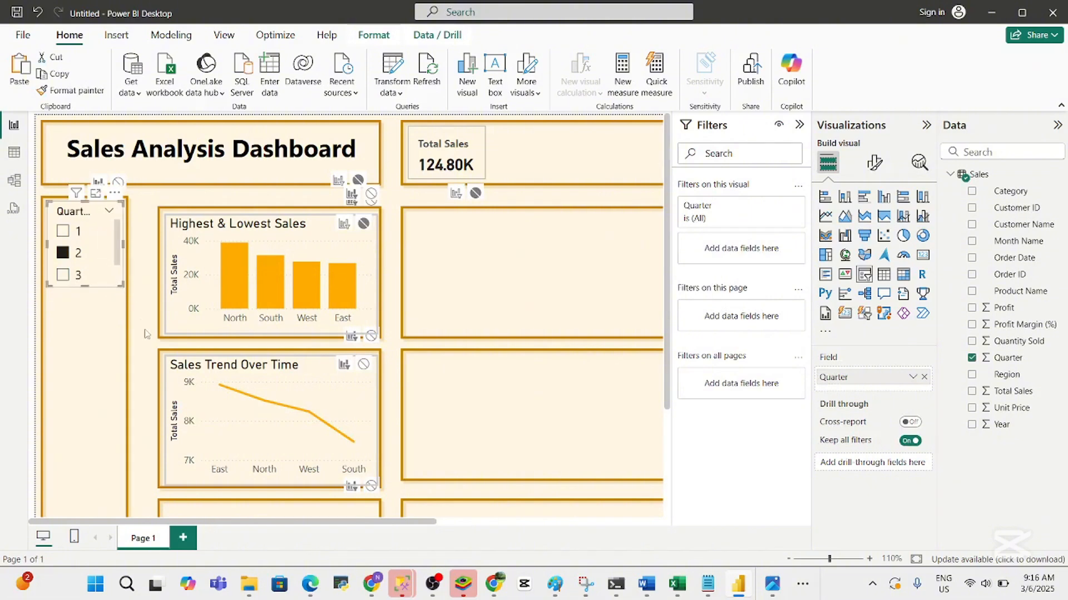
left_click(92, 248)
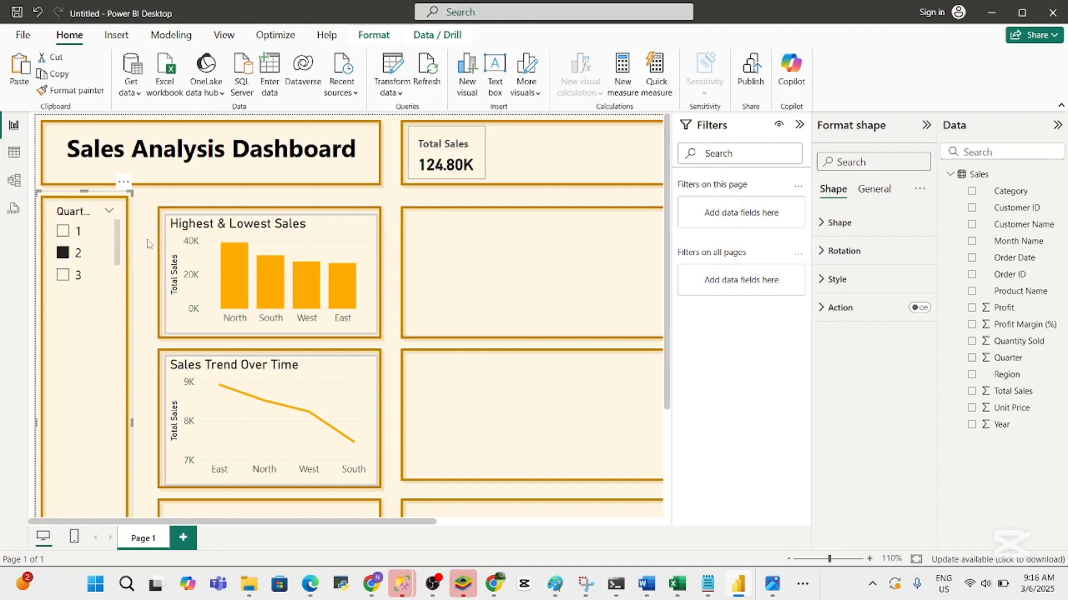
left_click(91, 243)
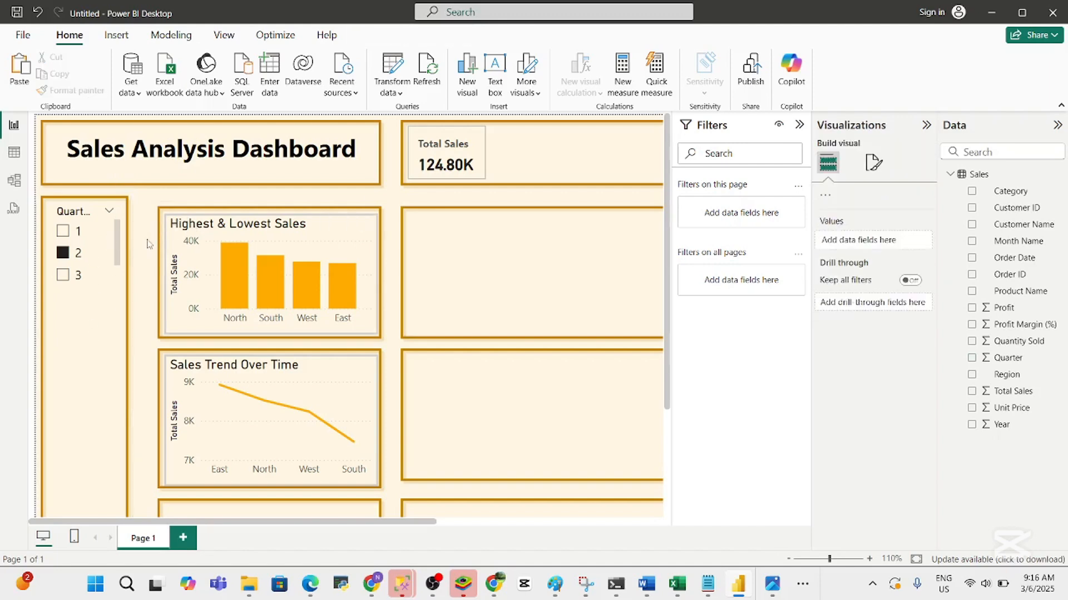
left_click(90, 235)
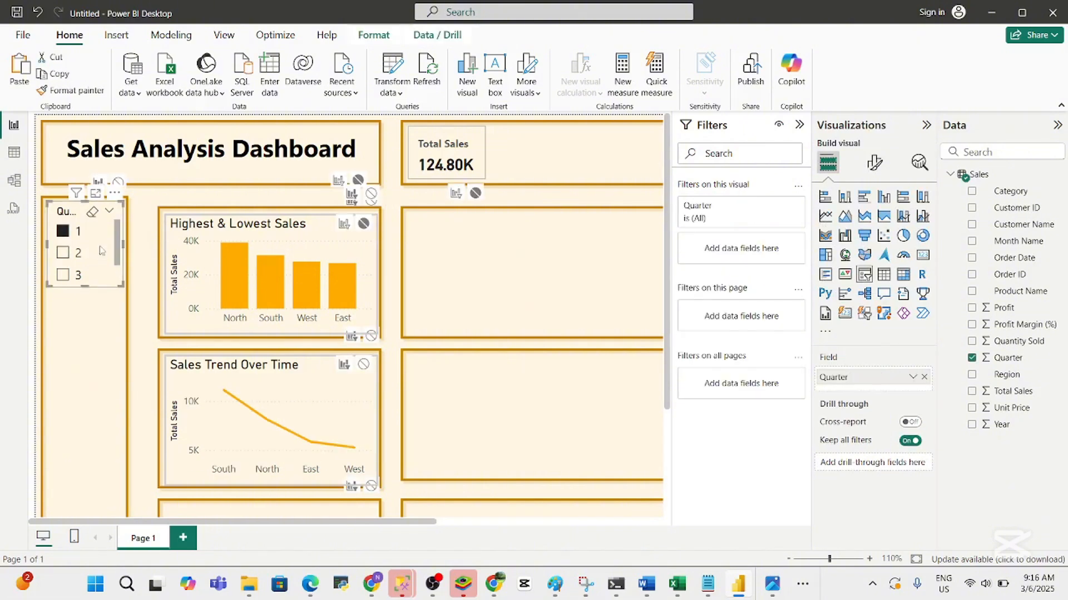
Place a copy of the Quarter slicer directly beneath the original and replace its Quarter field with Month Name
left_click_drag(92, 250, 99, 340)
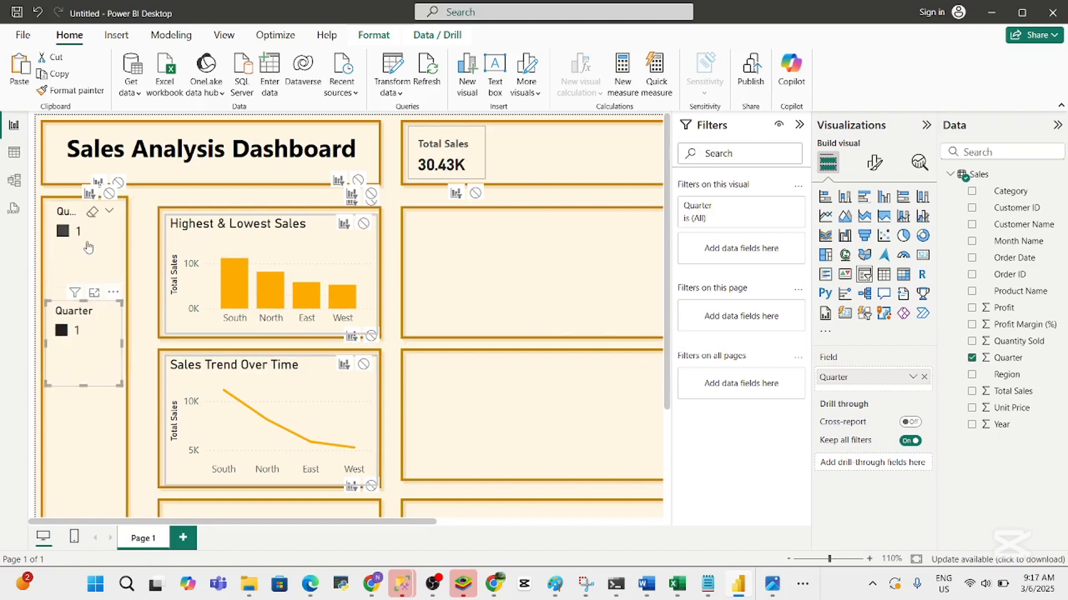
left_click(89, 251)
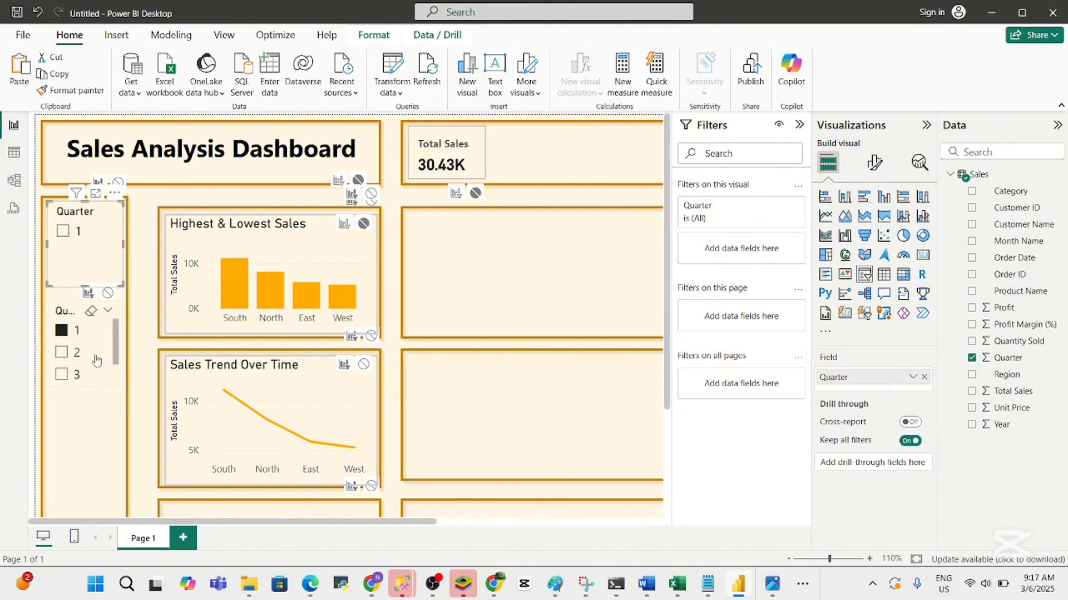
left_click(96, 356)
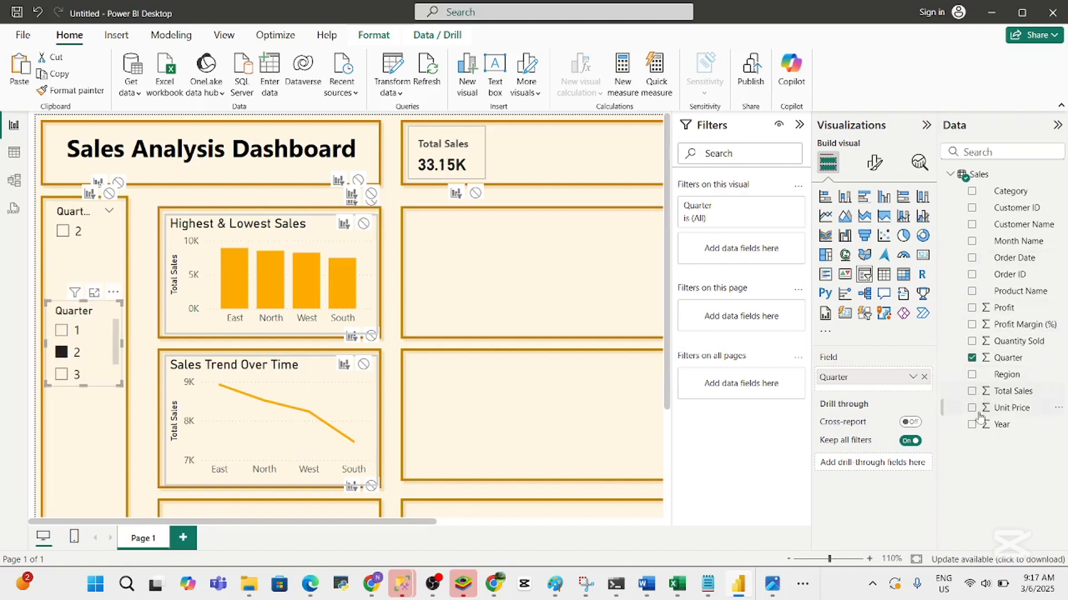
left_click(972, 242)
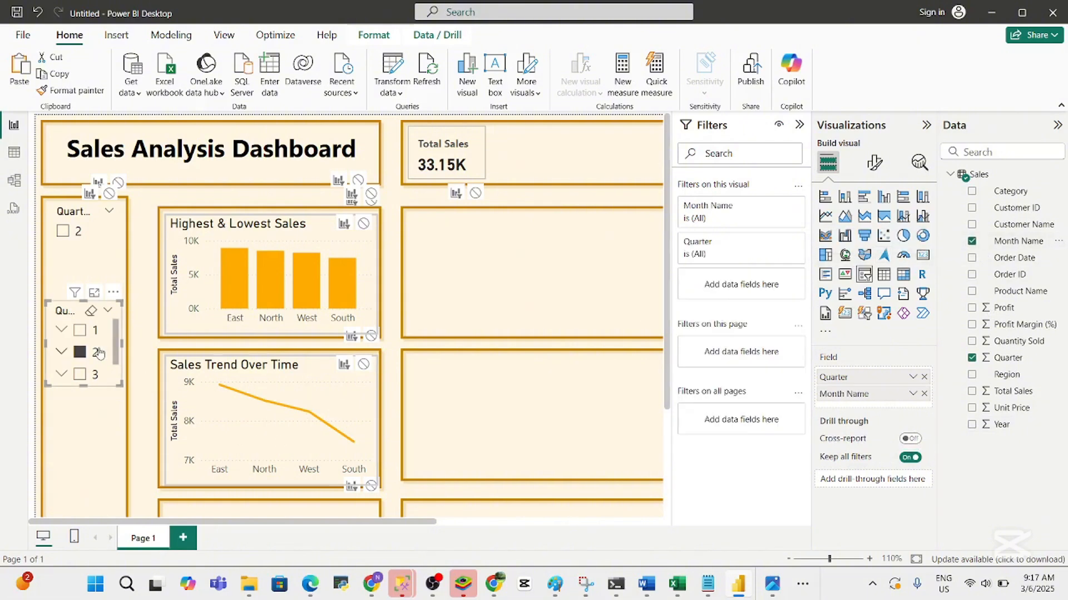
left_click(972, 358)
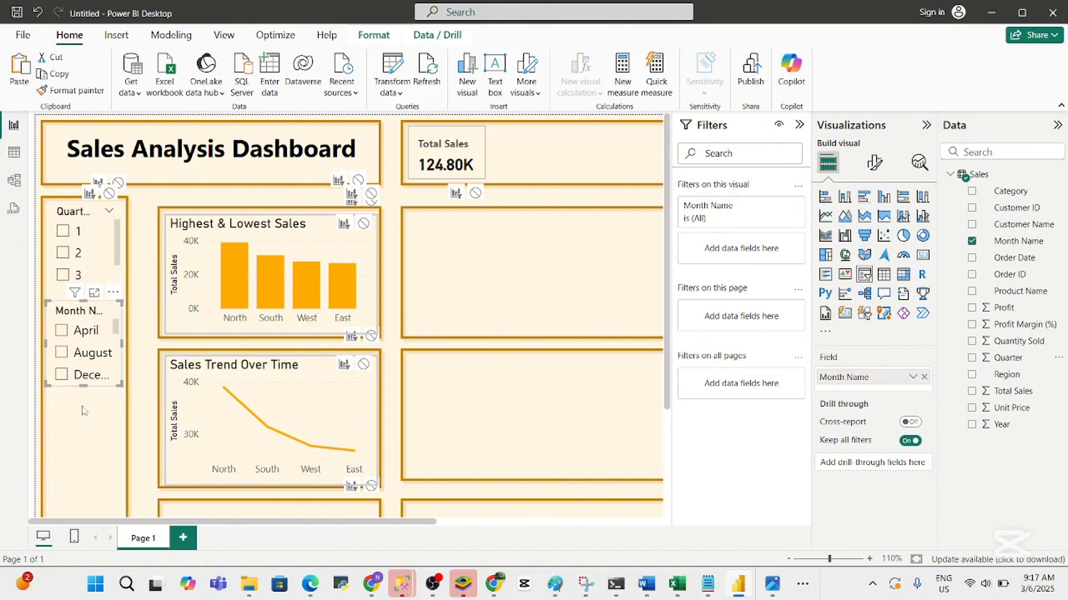
Paste another slicer copy beneath the Month Name slicer and replace its Quarter field with Year
left_click(98, 372)
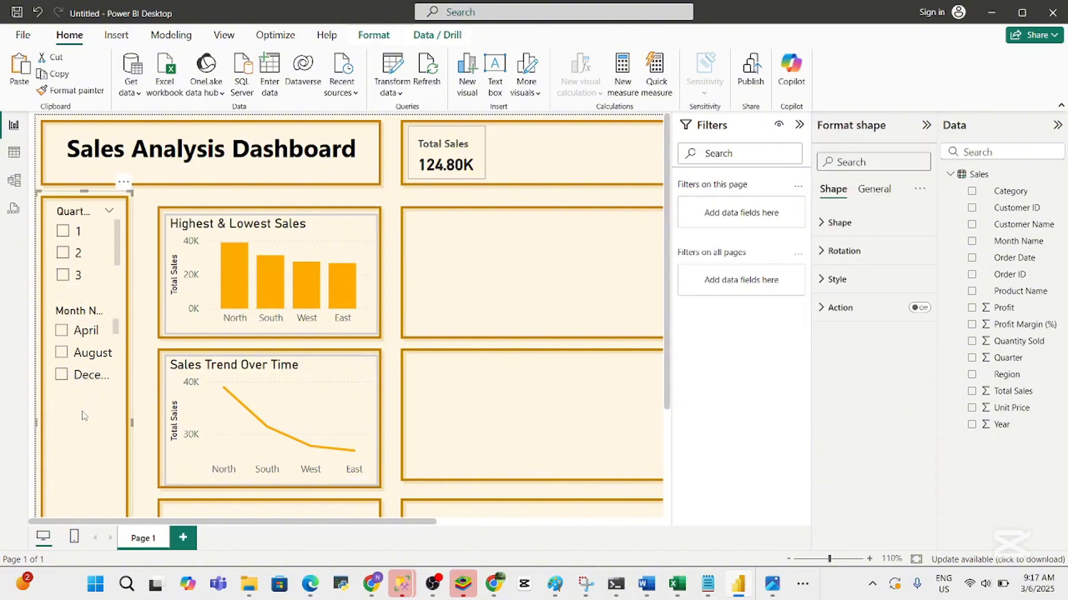
key("ctrl+v")
left_click_drag(96, 242, 89, 438)
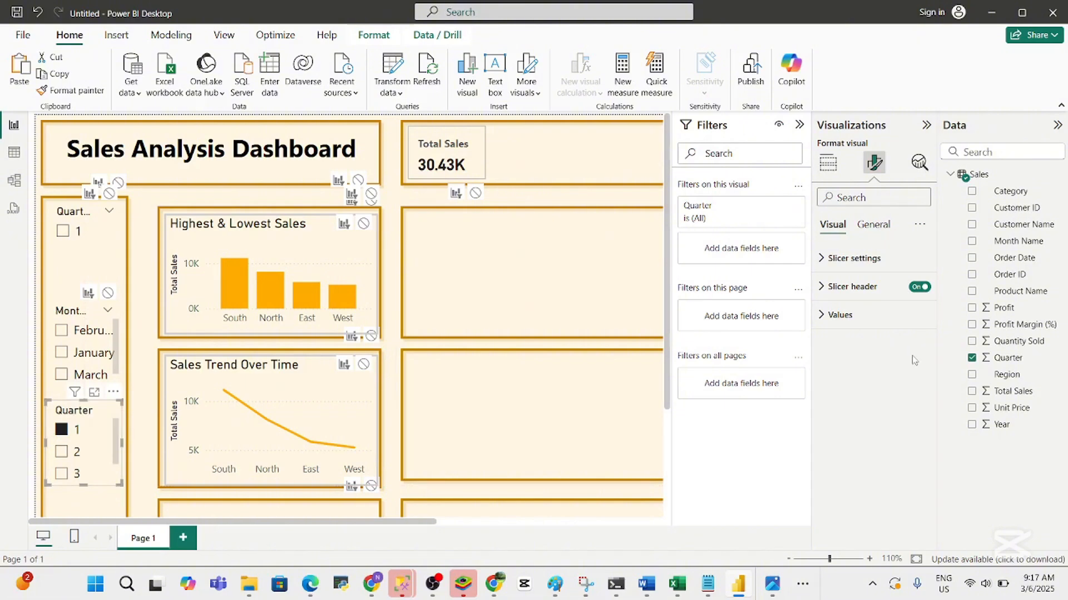
left_click(972, 359)
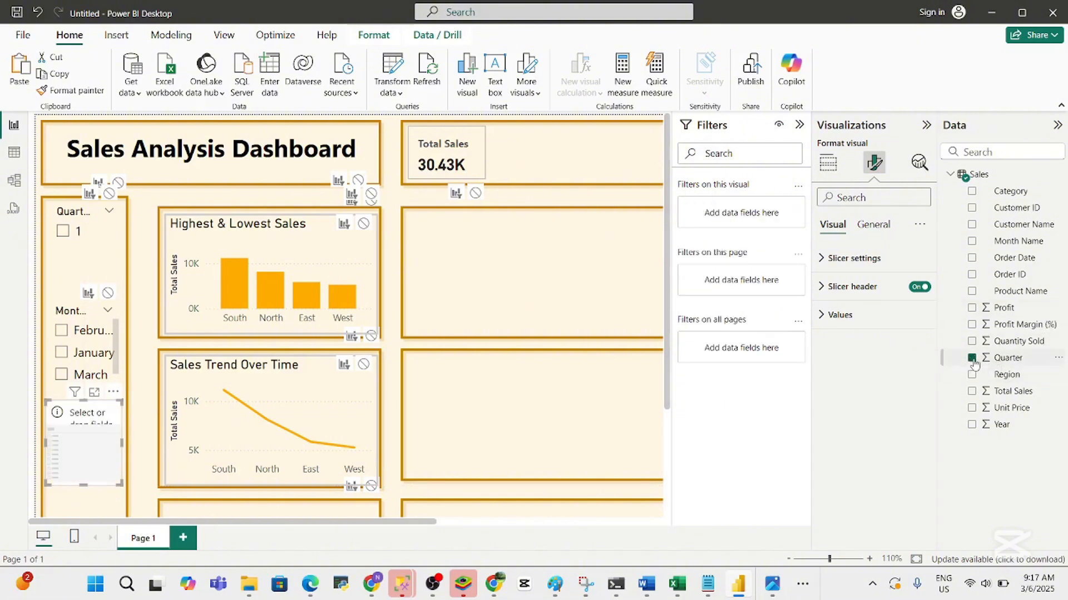
left_click(971, 425)
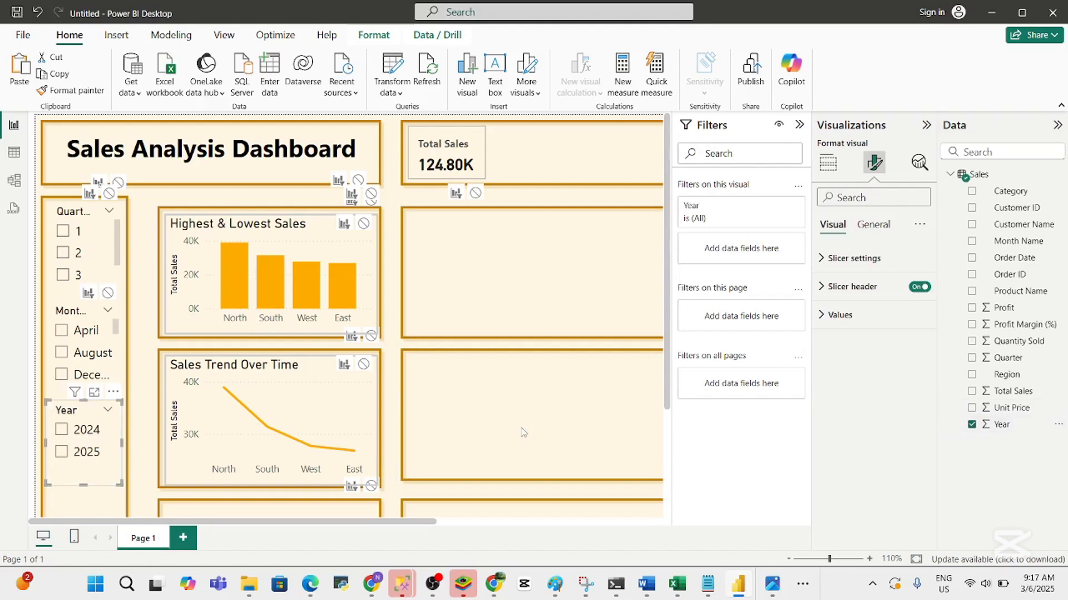
left_click(392, 447)
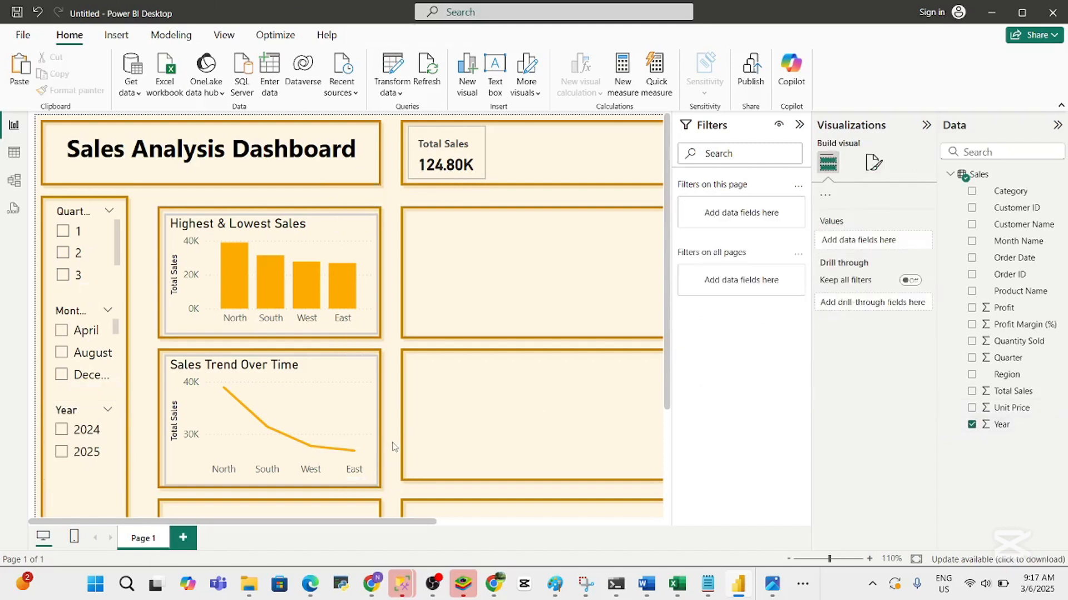
Test the Year slicer with 2024 and clear the selections in the Year, Month Name and Quarter slicers
left_click(72, 426)
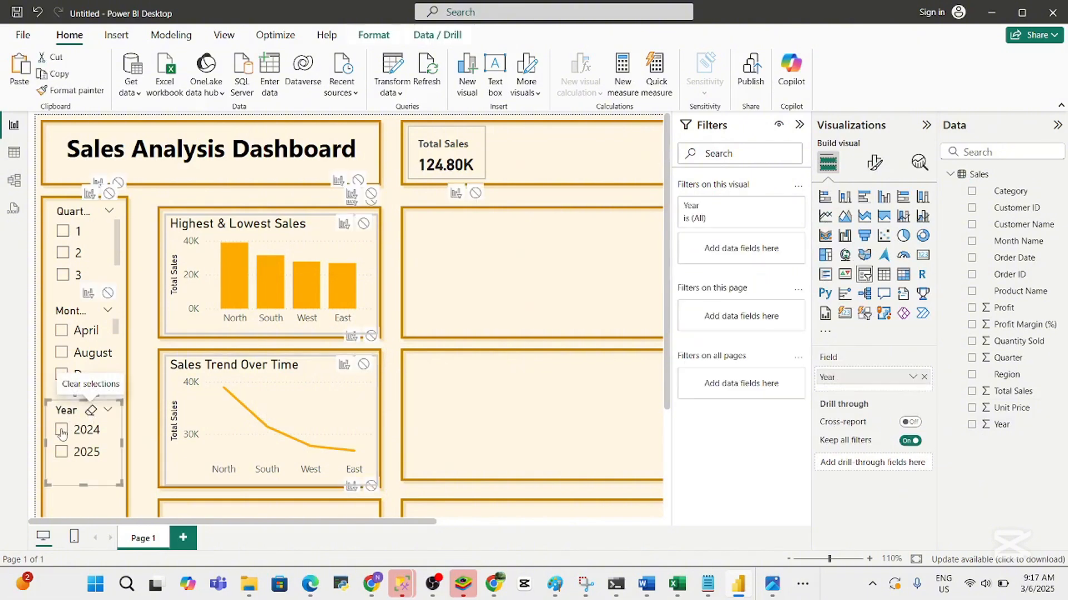
left_click(61, 431)
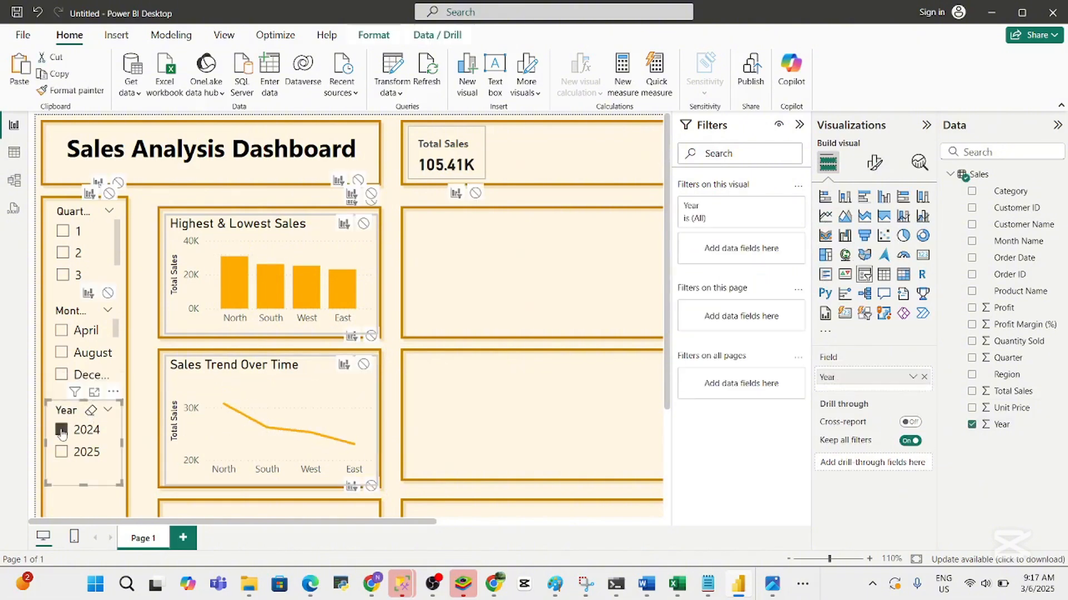
left_click(91, 411)
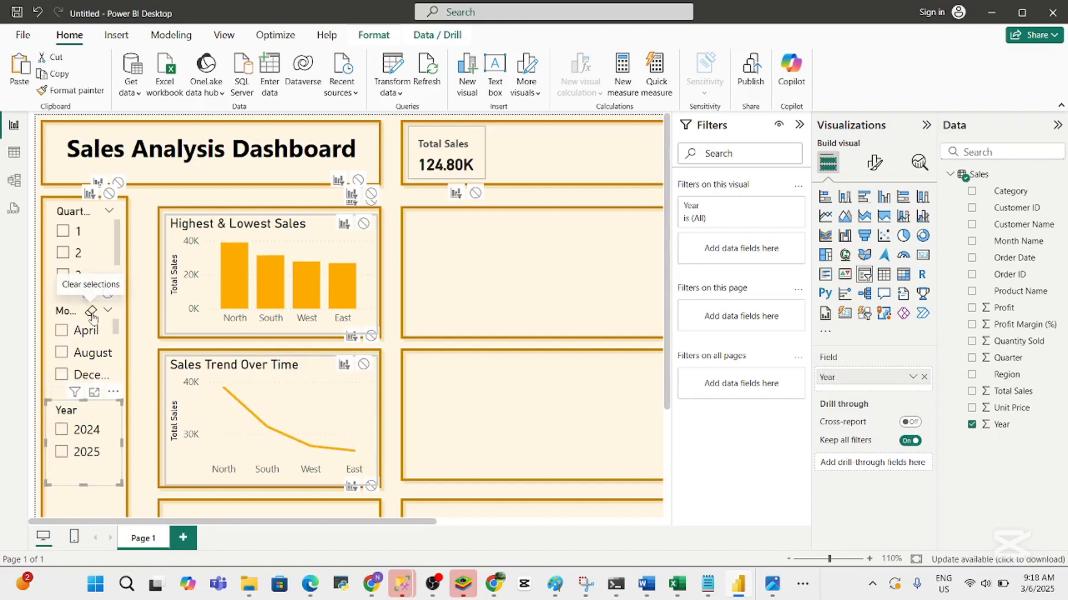
left_click(92, 316)
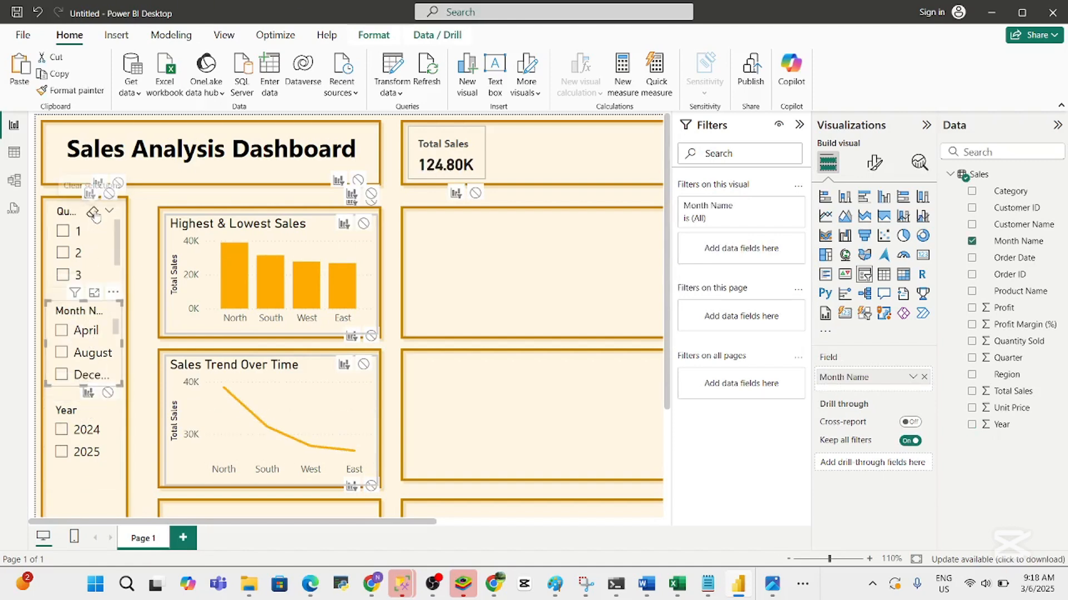
left_click(95, 216)
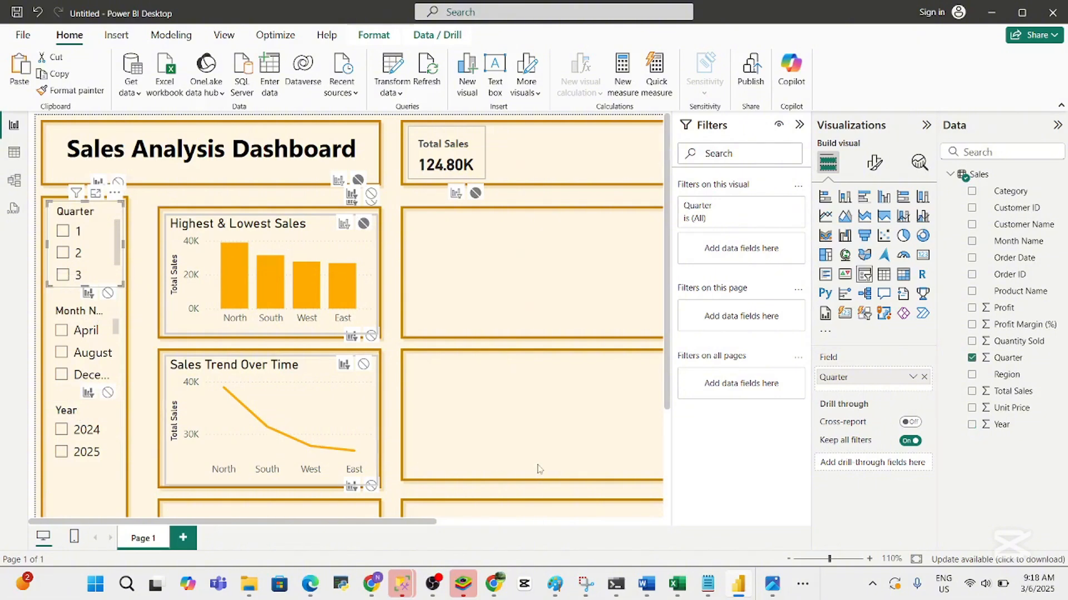
Switch to Word to check the next sales performance question in the project document, and return to the Power BI dashboard
left_click(529, 440)
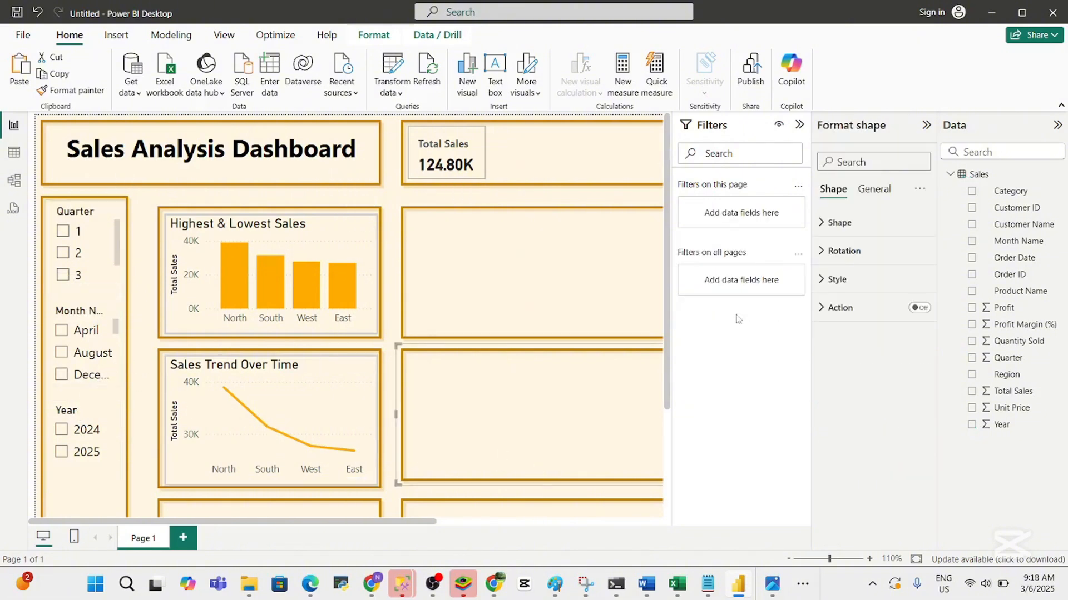
mouse_move(667, 398)
left_mouse_down()
mouse_move(668, 454)
mouse_move(677, 395)
left_mouse_up()
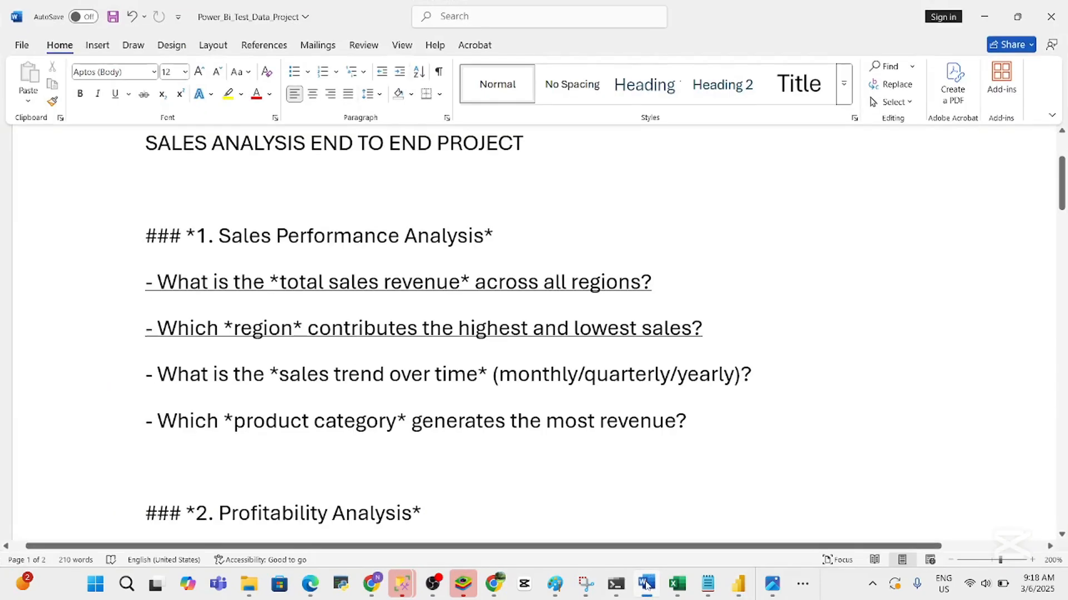
left_click(646, 584)
left_click(645, 583)
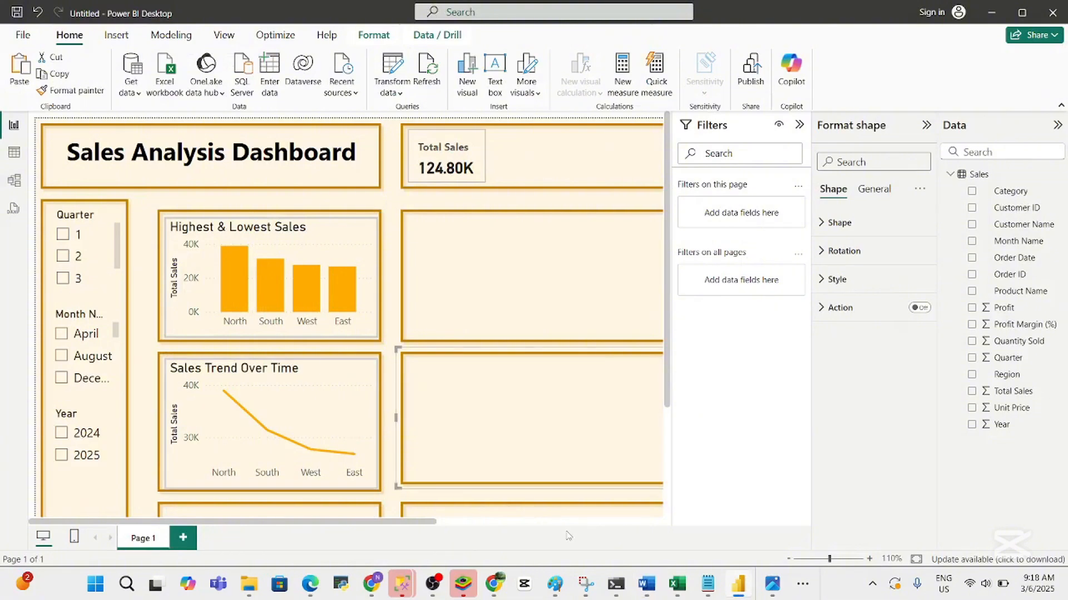
Switch to the Word project document, underline the sales trend over time question and review the profitability questions below it
left_click(642, 588)
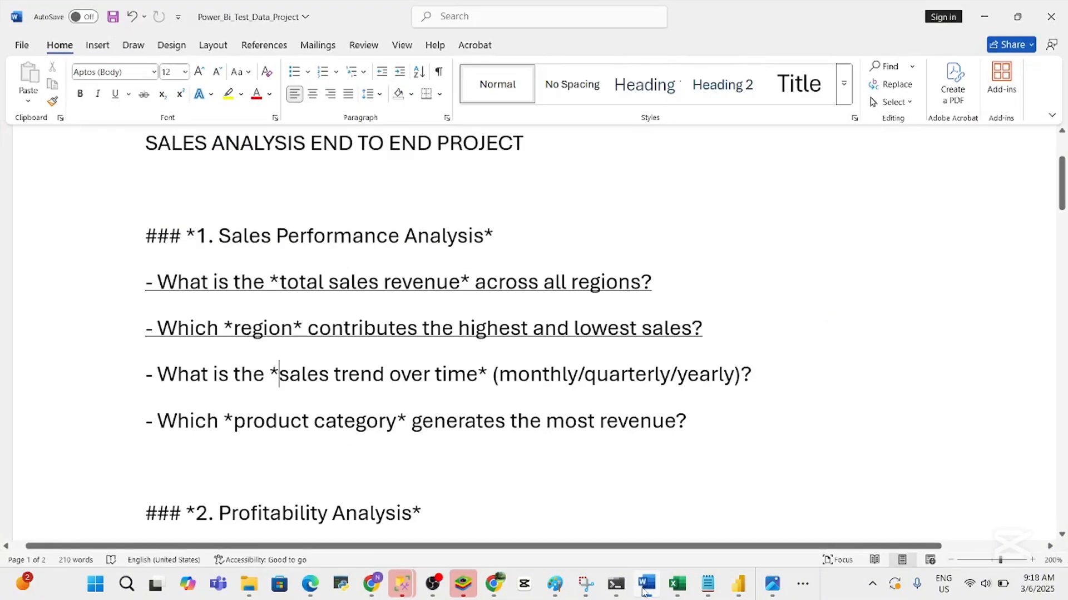
left_click(642, 588)
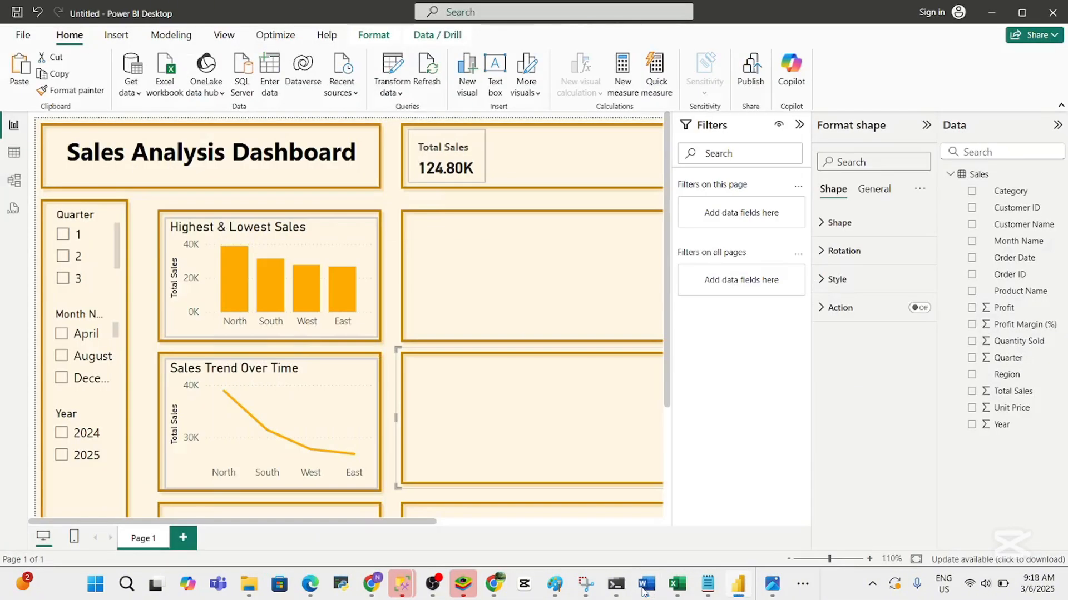
left_click(642, 588)
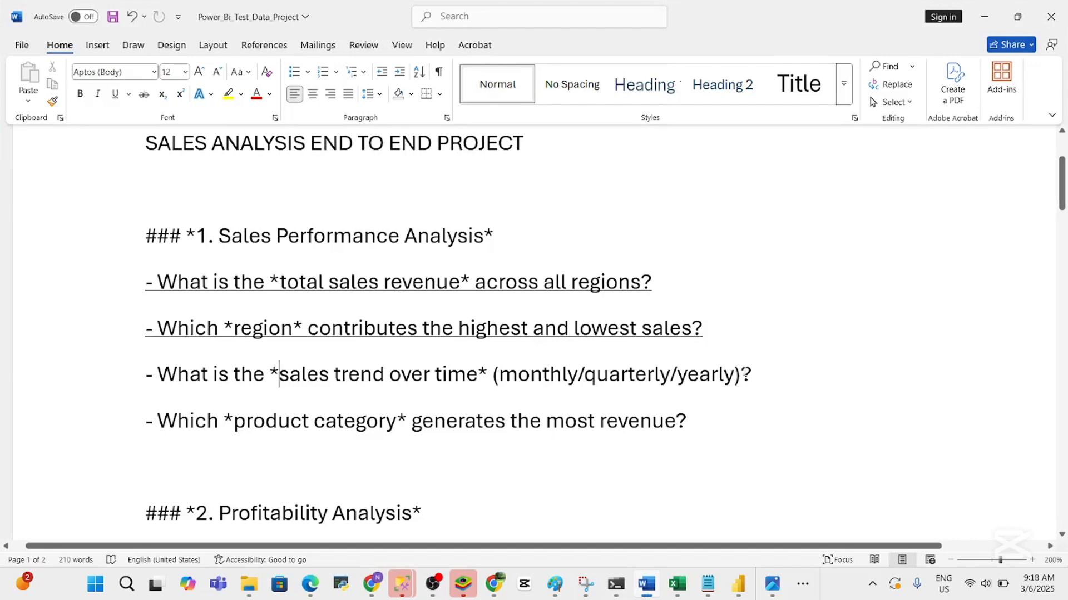
left_click_drag(735, 381, 153, 396)
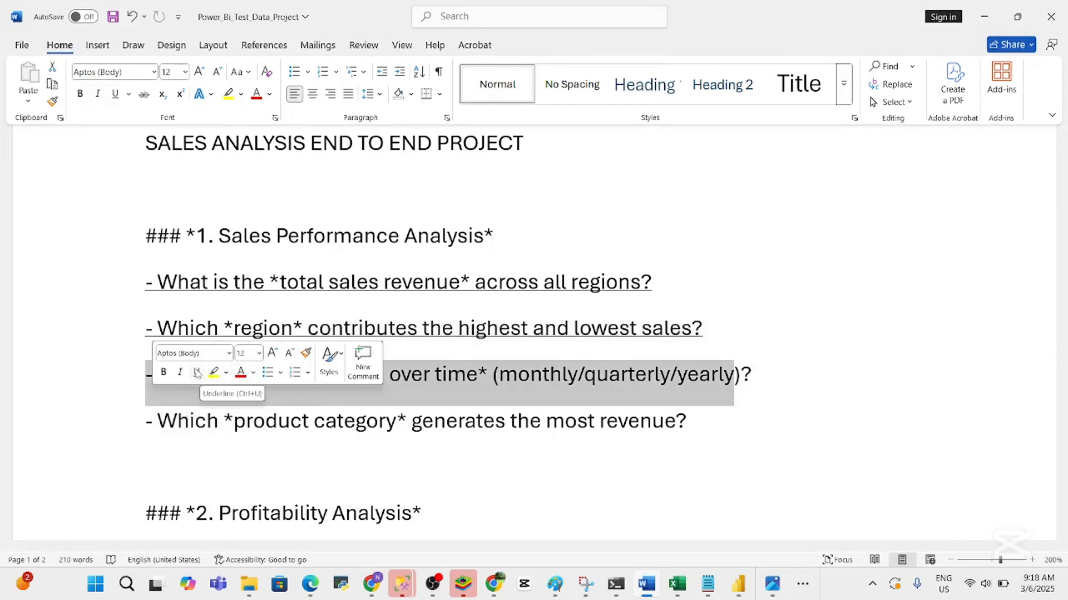
left_click(196, 373)
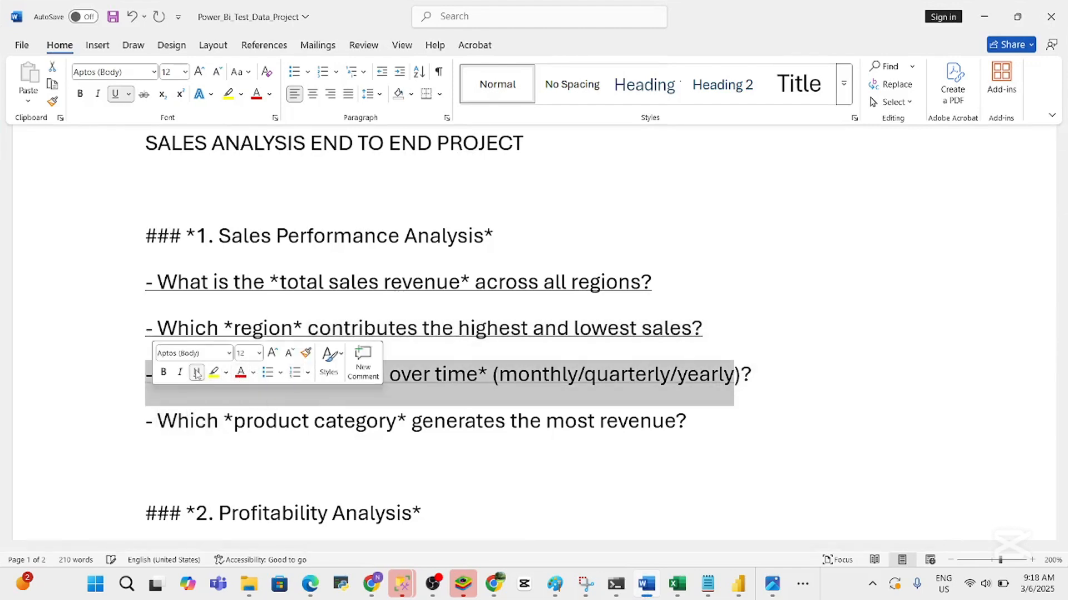
left_click(522, 398)
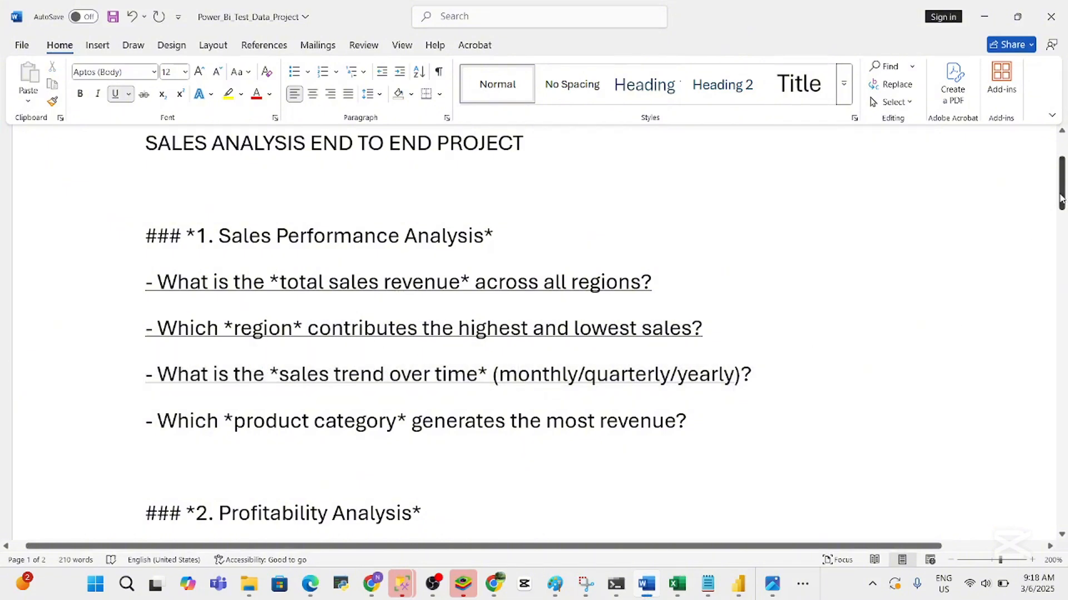
left_click_drag(1061, 198, 1063, 229)
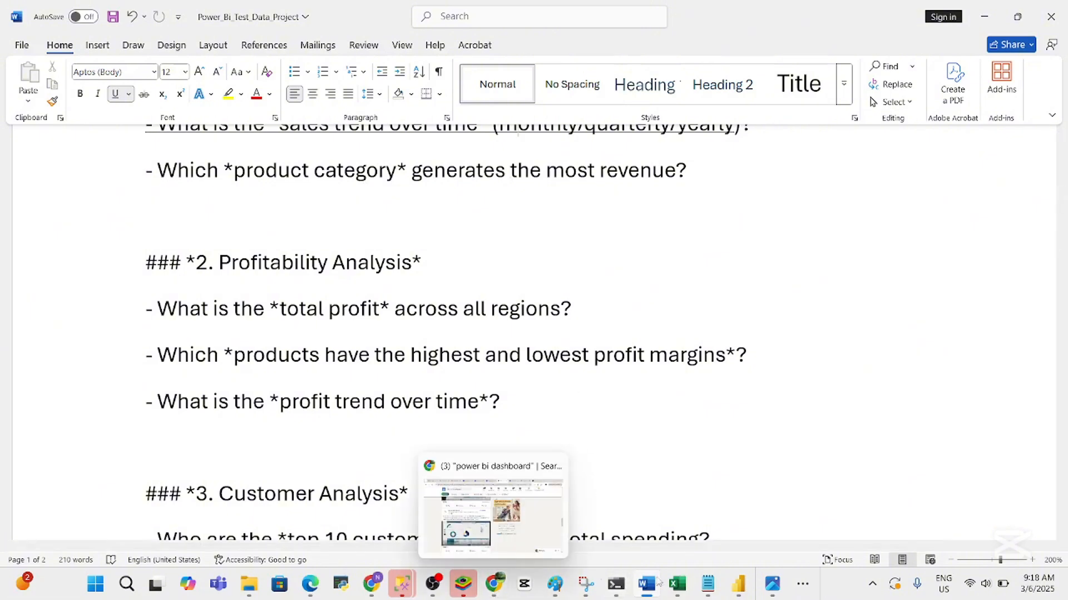
Return to Power BI and place a copy of the Highest & Lowest Sales chart in the empty panel beside the original
left_click(739, 584)
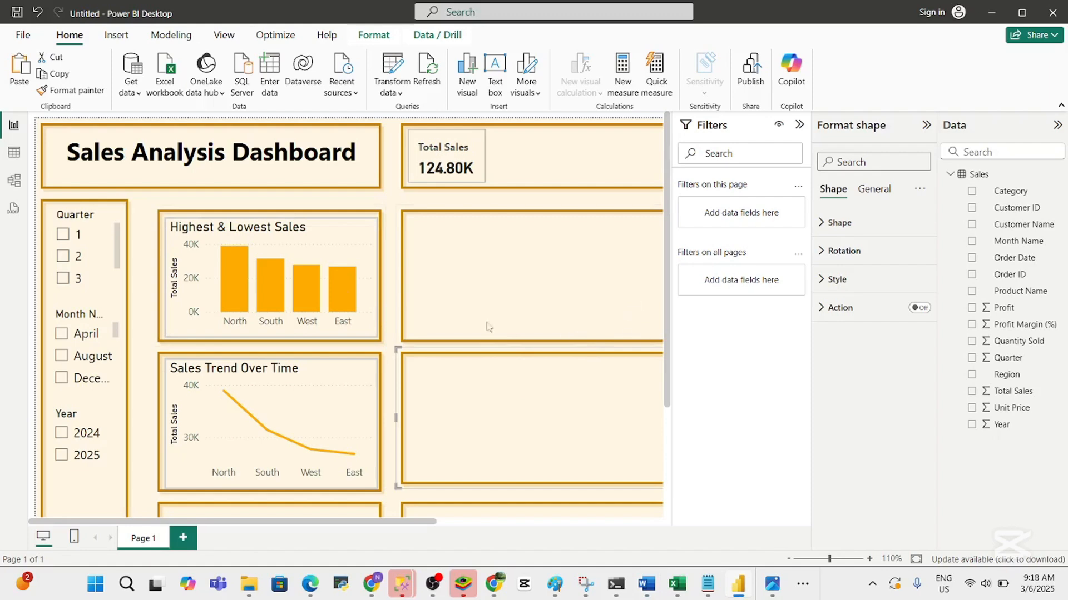
mouse_move(229, 266)
left_click(335, 254)
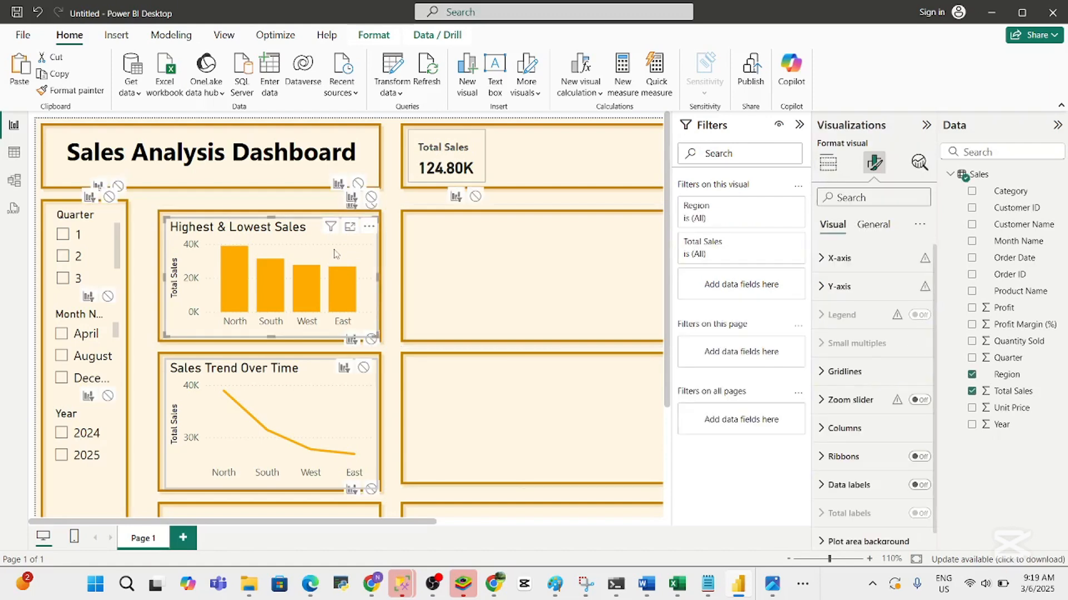
key("ctrl+c")
key("ctrl+v")
left_click_drag(334, 254, 576, 247)
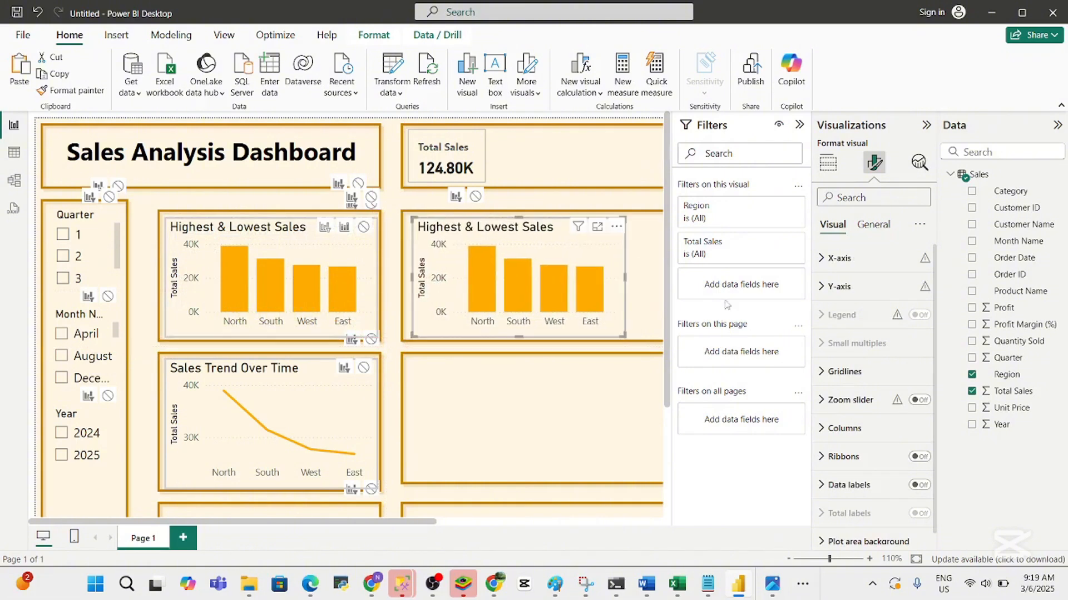
Replace the copied chart's Region field with Product Name and plot it against Total Sales
left_click(972, 391)
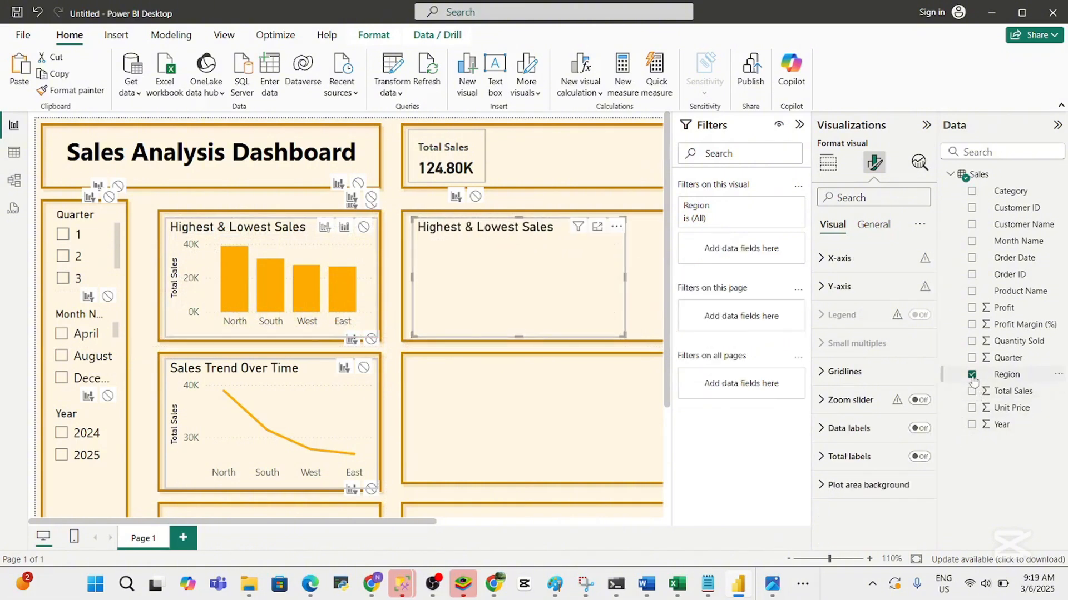
left_click(971, 374)
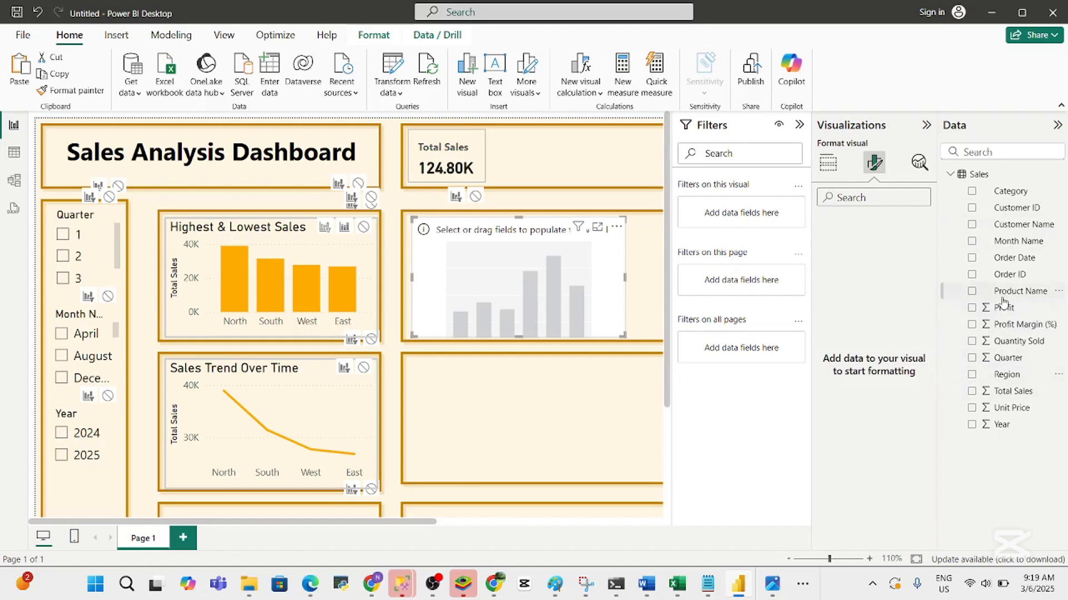
left_click(972, 292)
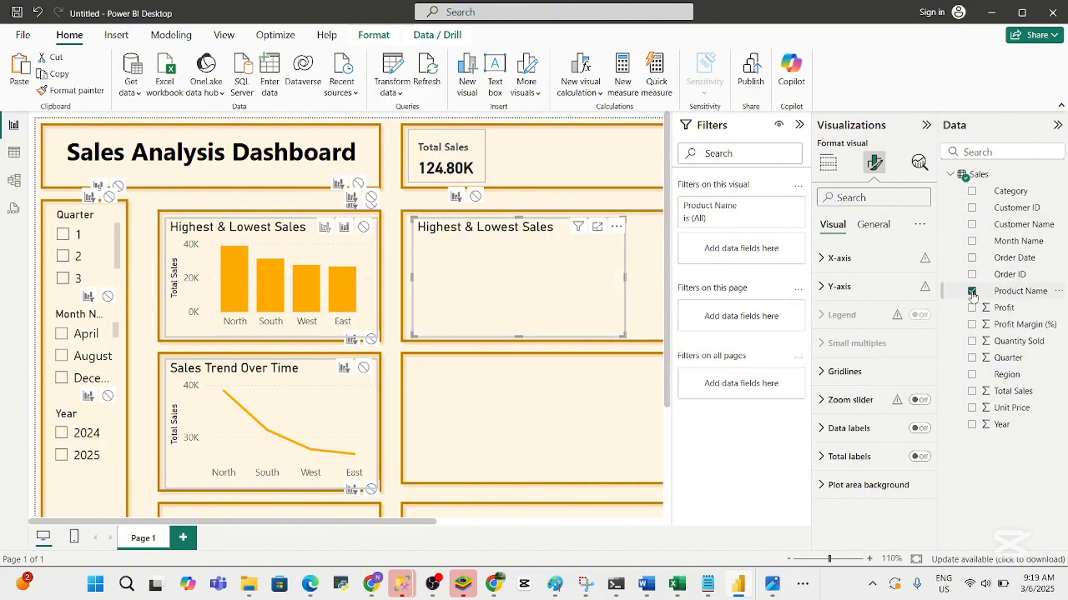
left_click(972, 392)
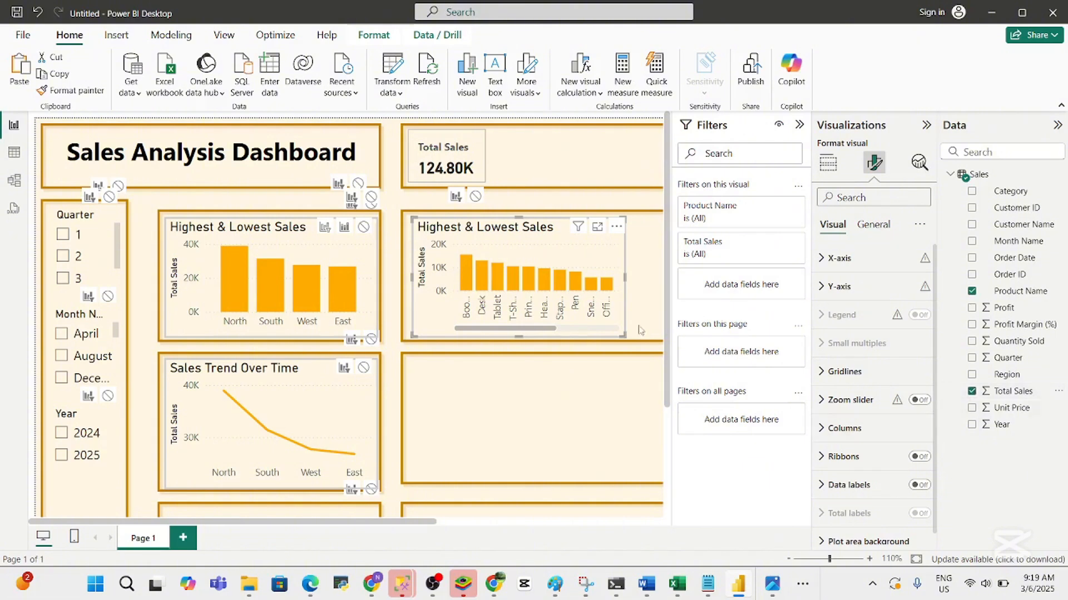
mouse_move(565, 330)
left_mouse_down()
mouse_move(617, 331)
mouse_move(481, 341)
mouse_move(581, 331)
left_mouse_up()
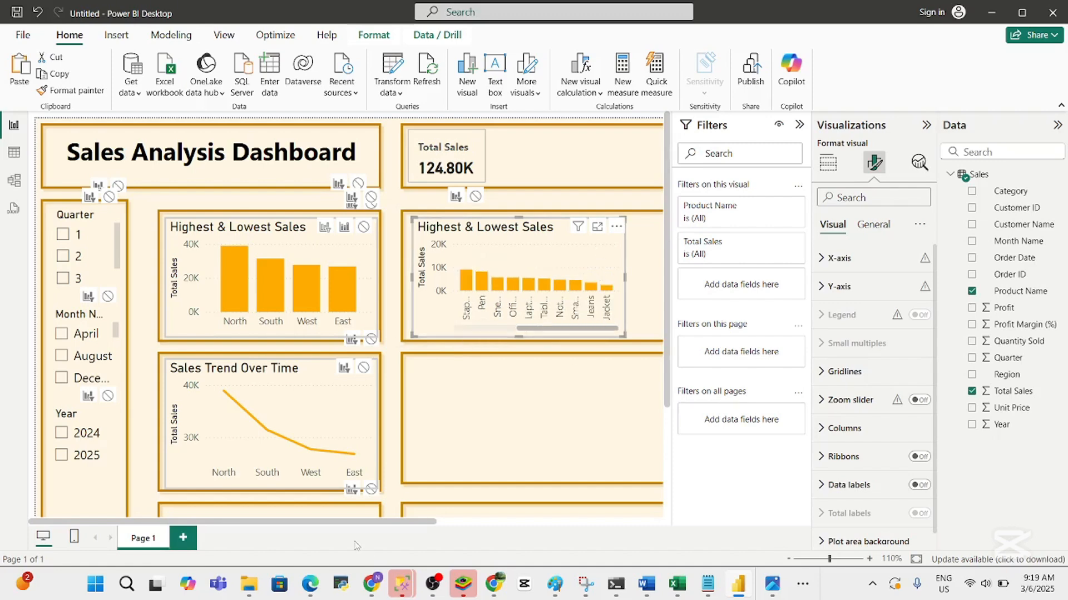
Look through the product bars in the copied chart and convert it to a table visual
left_click_drag(352, 525, 528, 551)
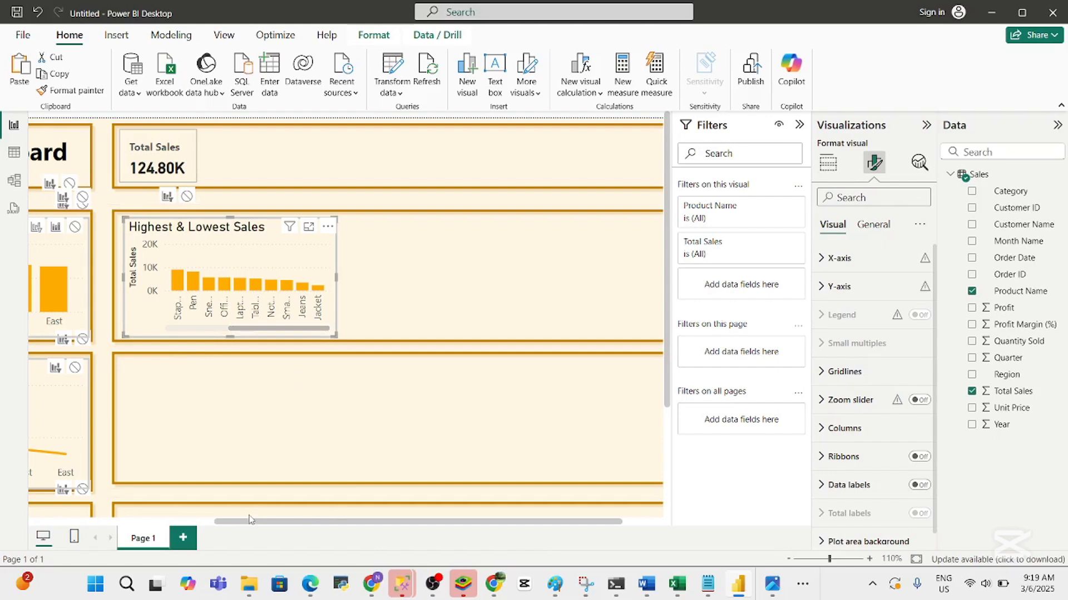
left_click_drag(253, 524, 233, 509)
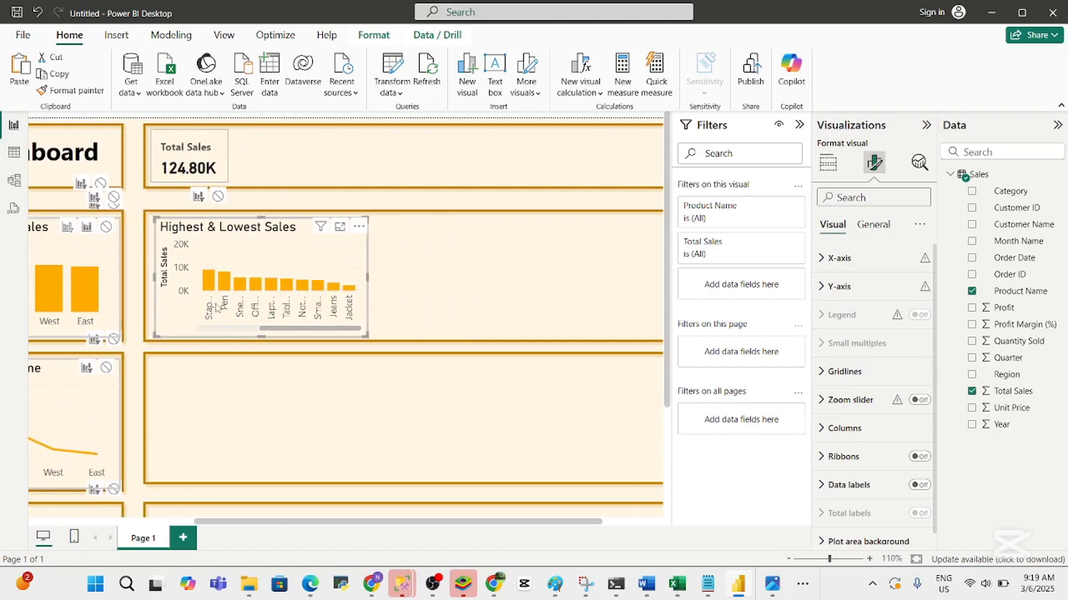
left_click_drag(304, 333, 194, 340)
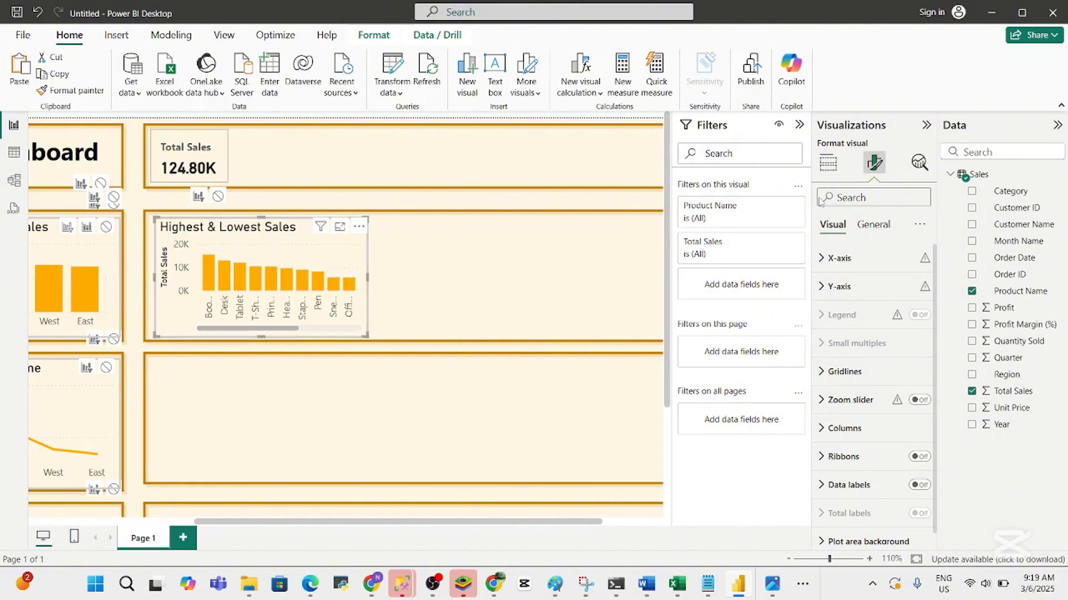
left_click(828, 164)
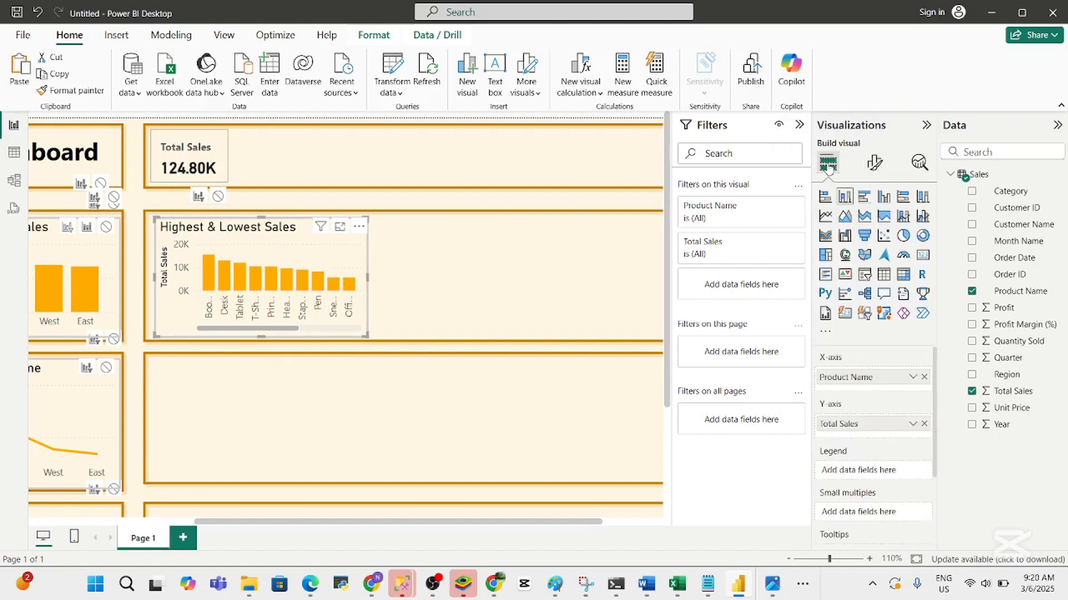
left_click(883, 276)
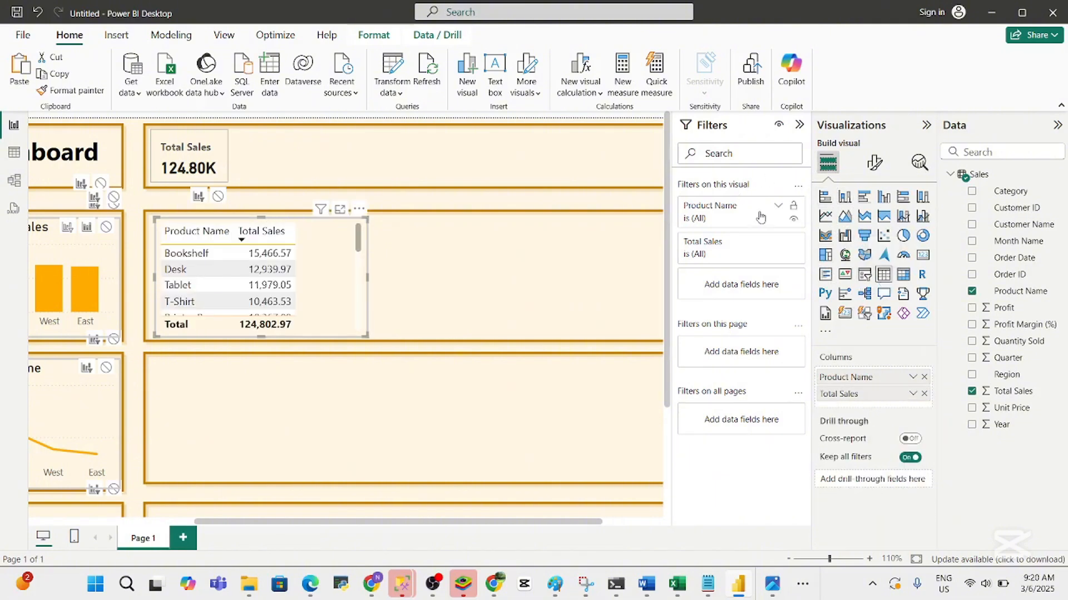
Apply a Top N filter on Product Name that shows the top 5 items by sum of Total Sales
left_click(777, 209)
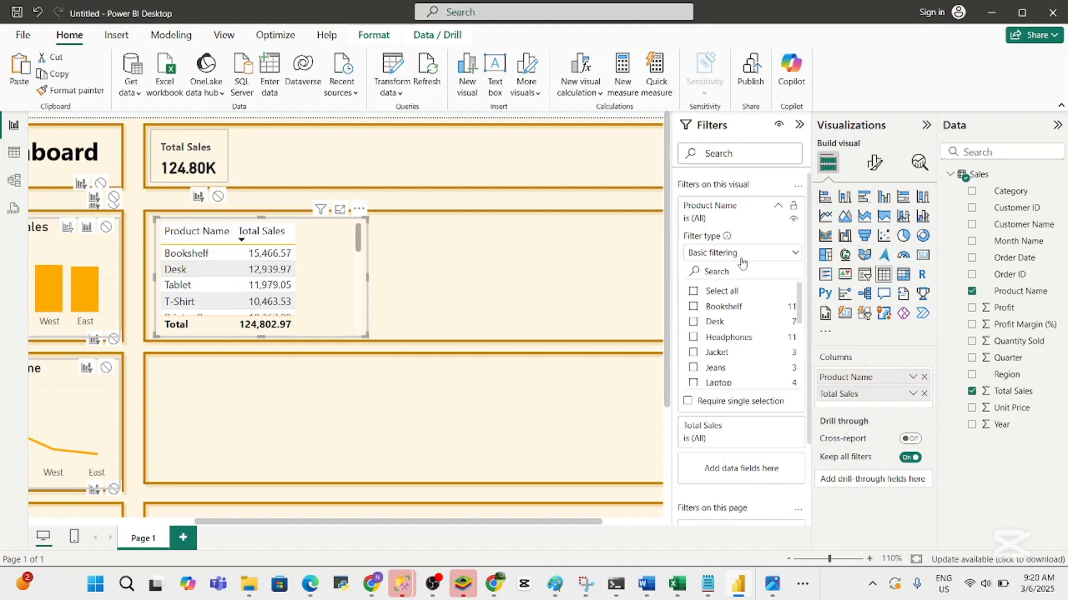
left_click(742, 253)
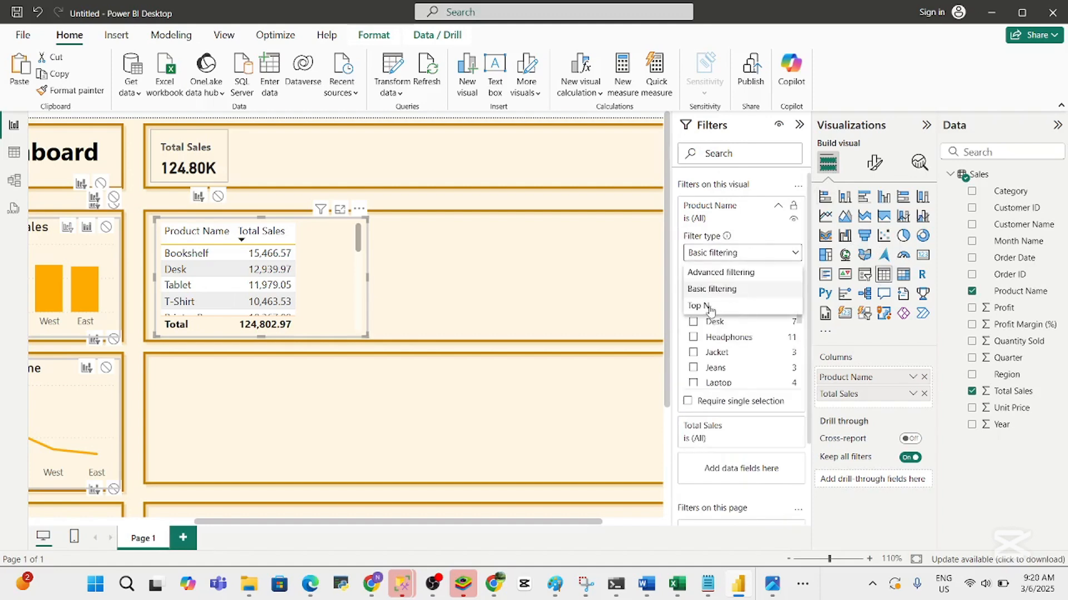
left_click(710, 306)
left_click(761, 285)
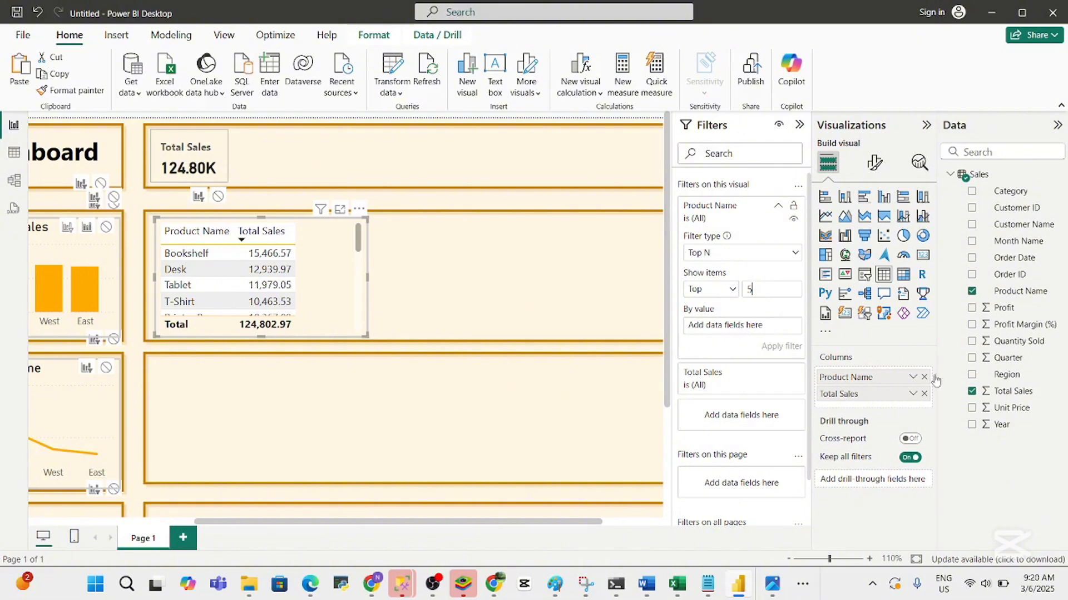
left_click_drag(1001, 391, 762, 334)
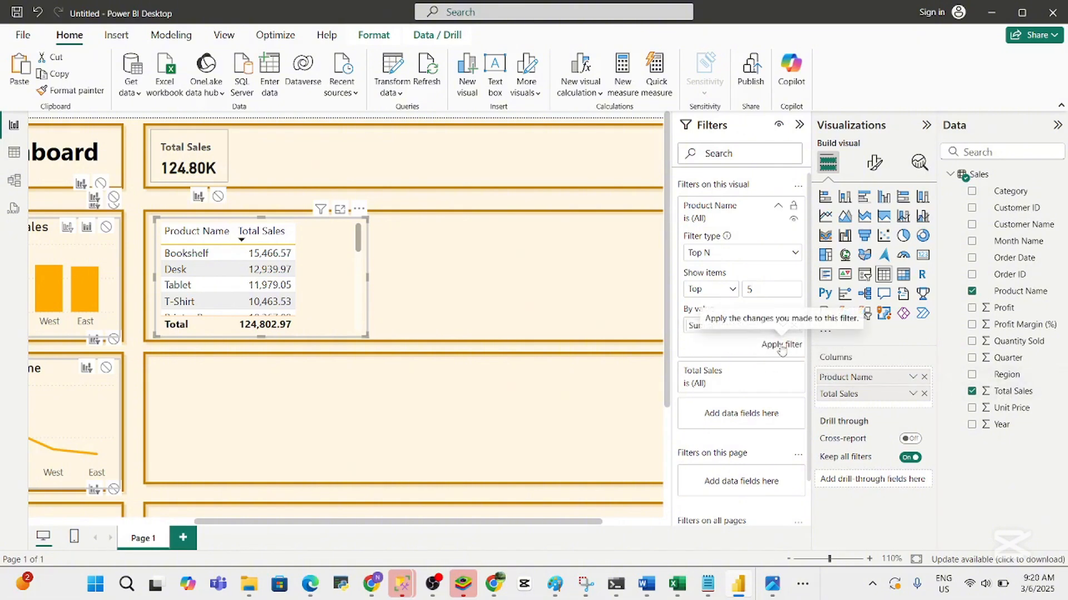
left_click(782, 345)
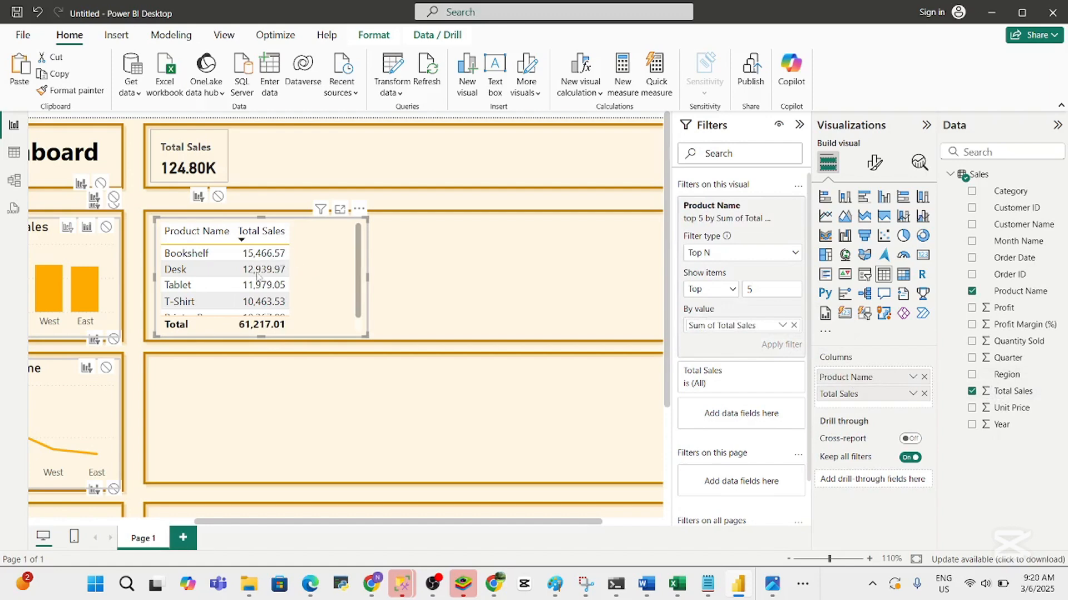
Change the product sales table to a clustered bar chart and make it narrower within its panel
left_click(846, 198)
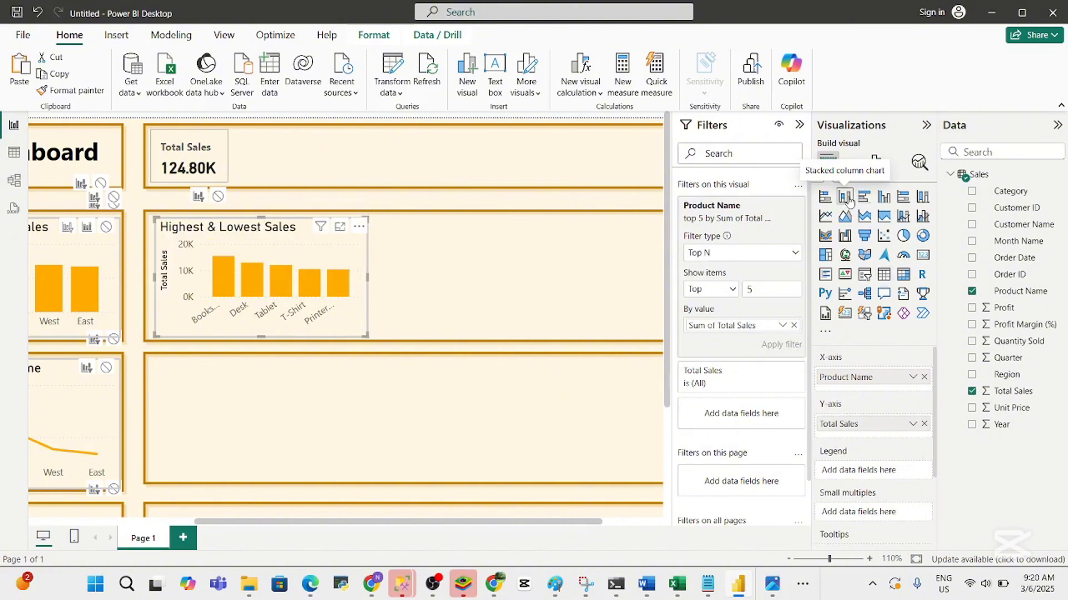
left_click(864, 197)
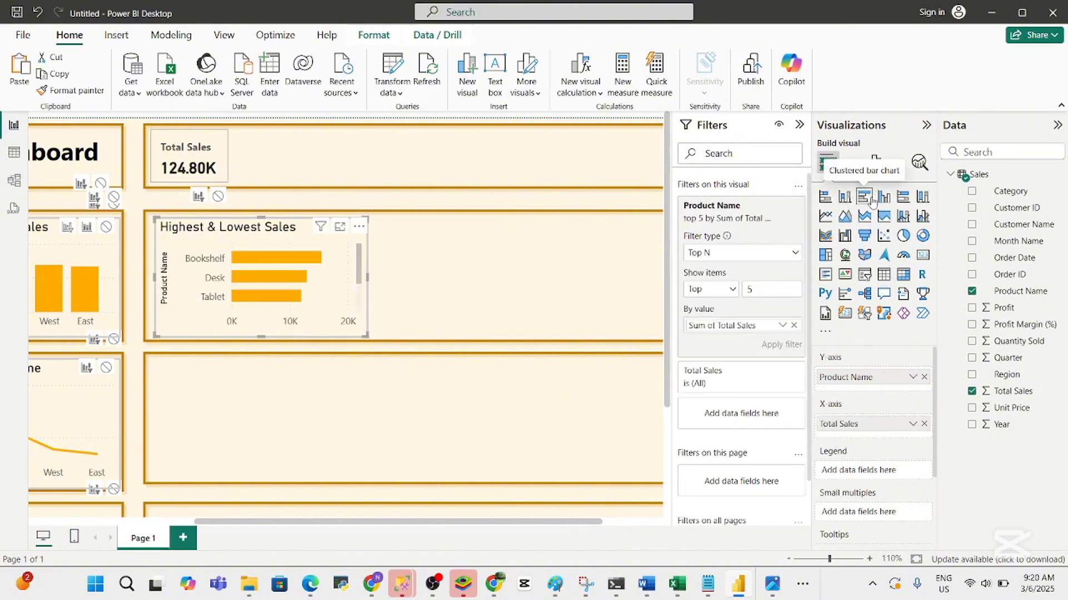
scroll(357, 309, "down", 1)
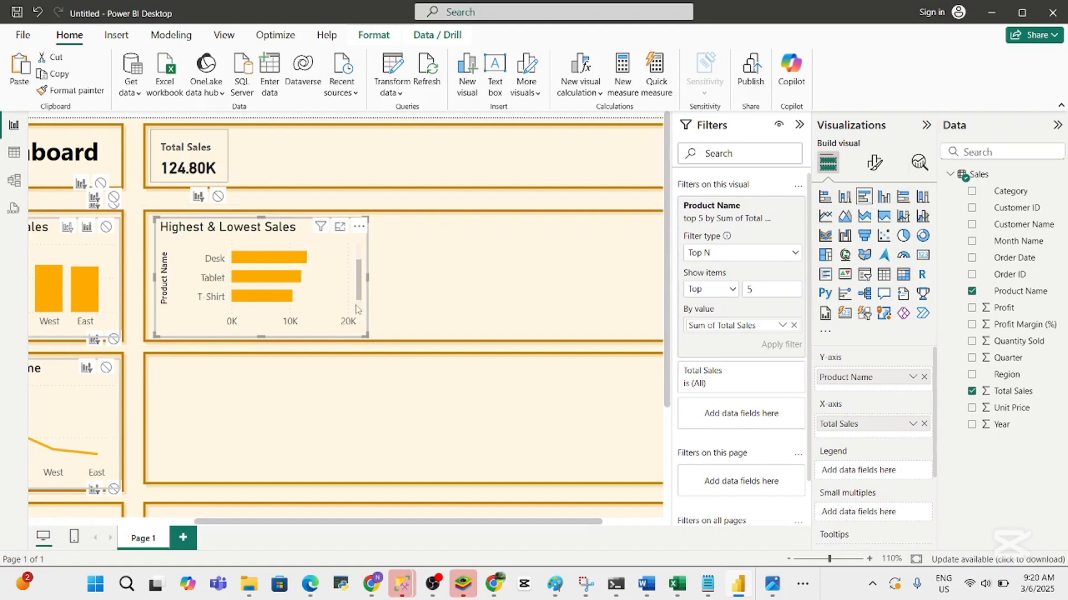
scroll(358, 292, "up", 1)
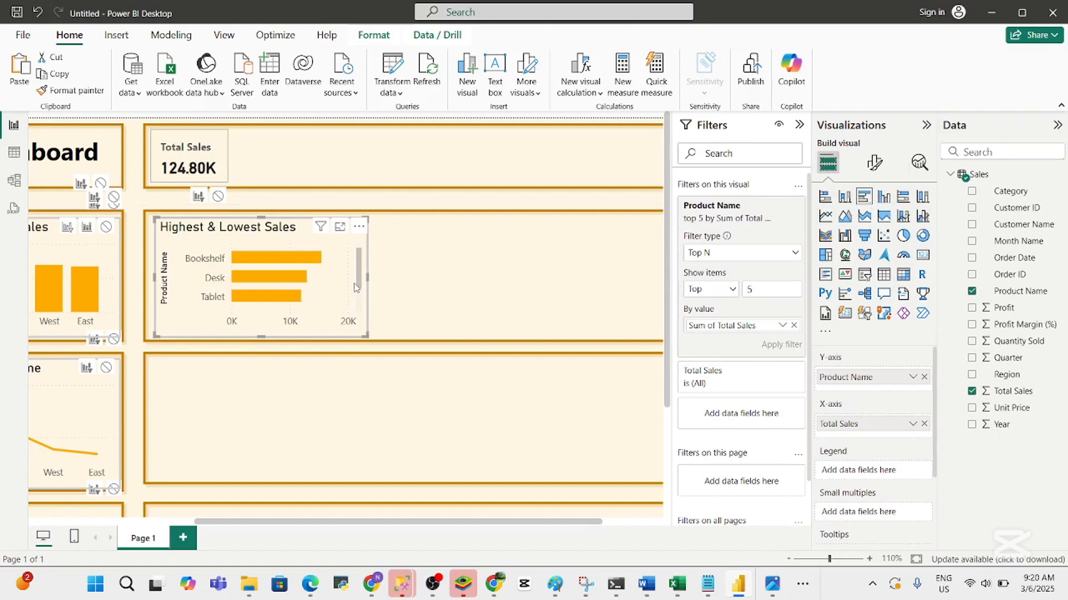
left_click_drag(354, 285, 354, 299)
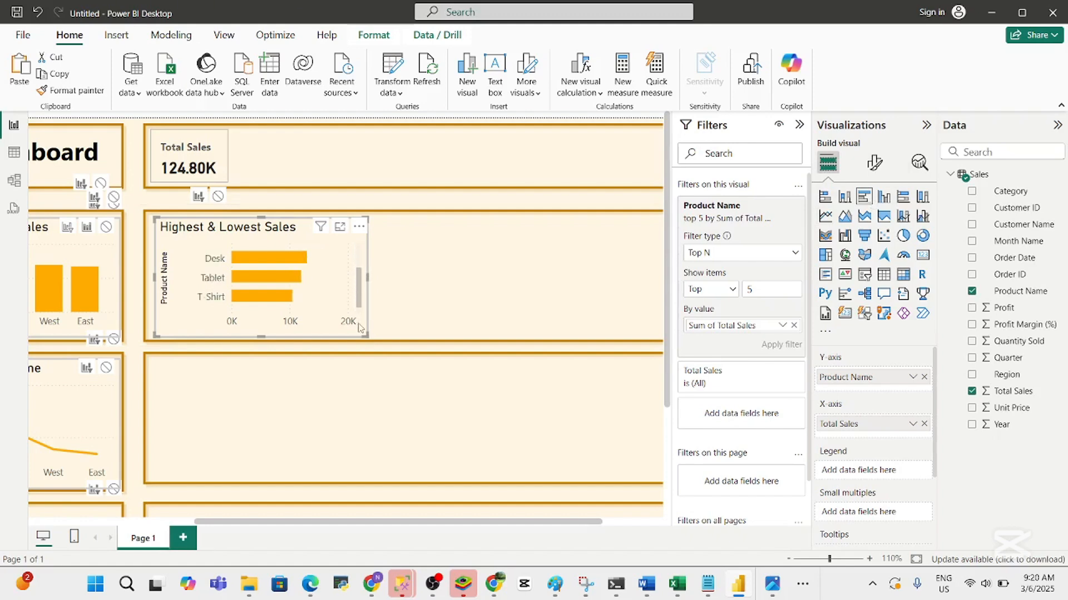
left_click_drag(365, 335, 333, 336)
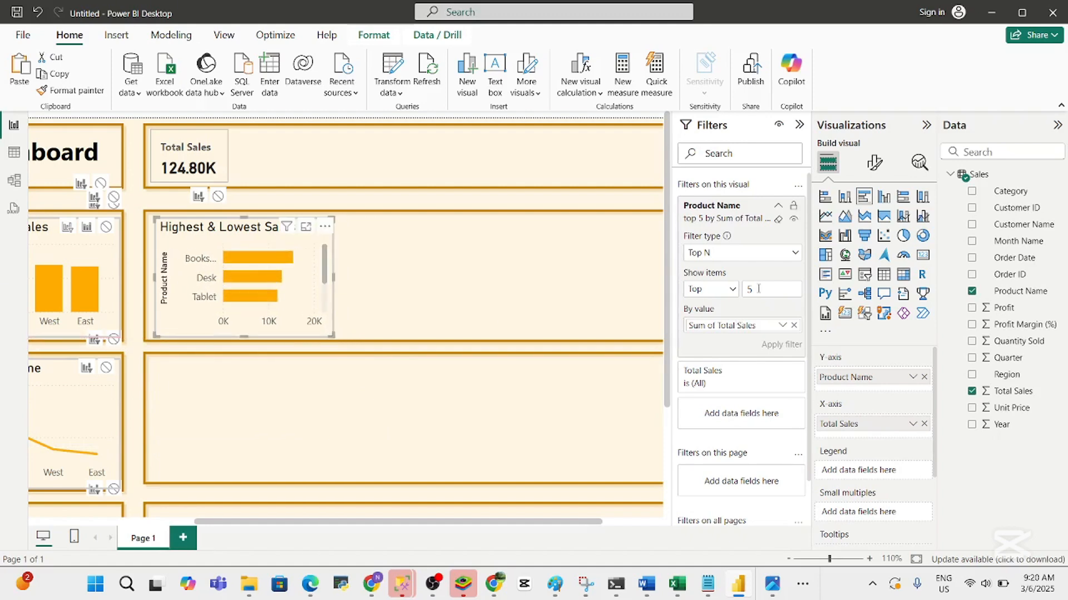
Limit the product chart's Top N filter to the top 3 items and widen the chart slightly
type("4")
key("BackSpace")
type("3")
left_click(779, 343)
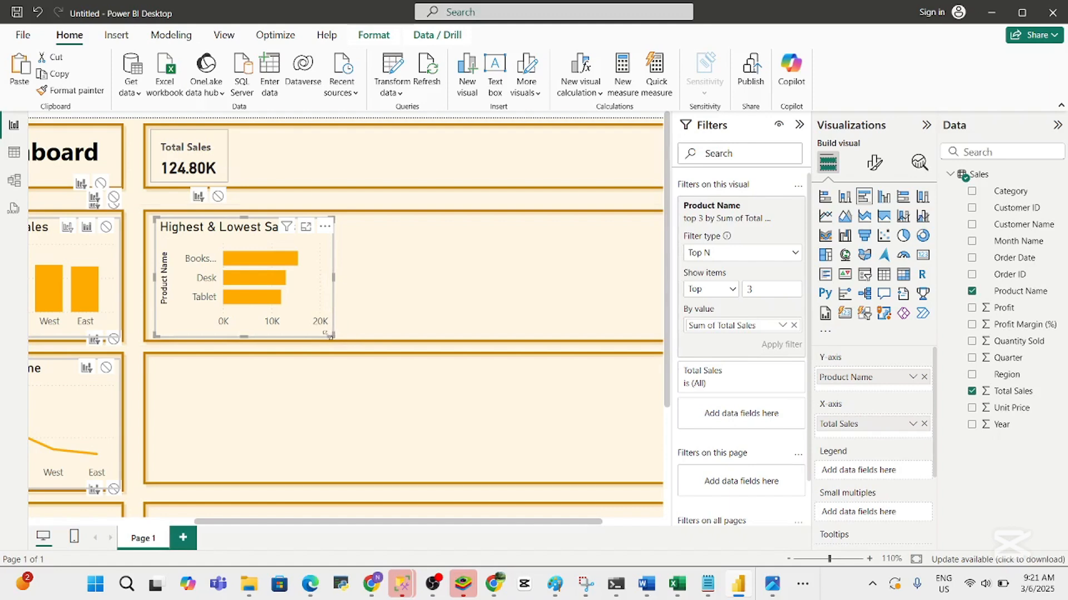
left_click_drag(331, 336, 343, 337)
Turn on data labels for the regional Highest & Lowest Sales column chart and the top-products bar chart
left_click_drag(254, 523, 145, 523)
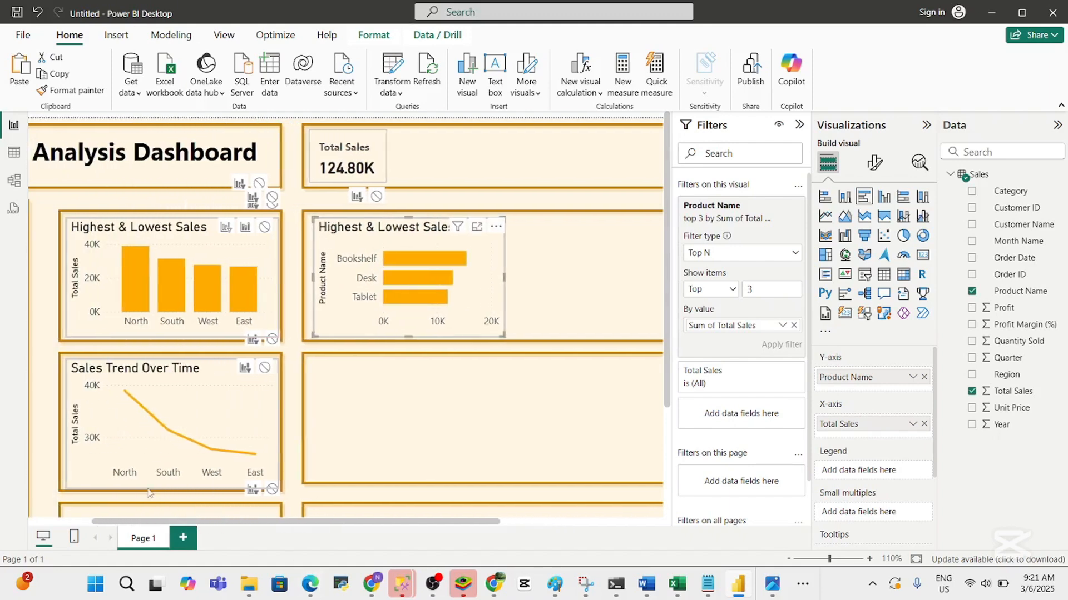
left_click(228, 267)
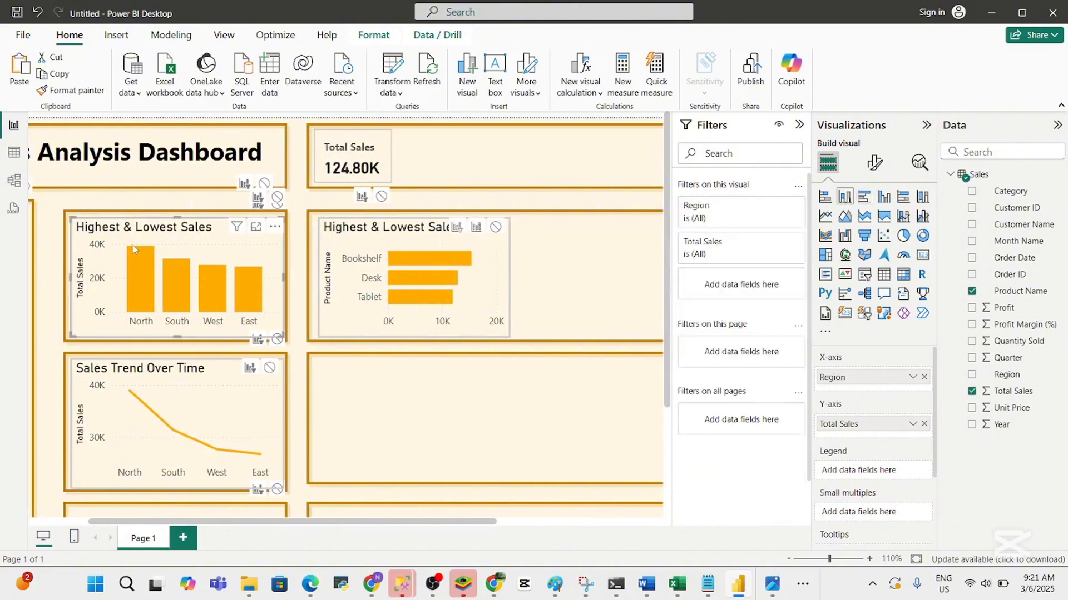
left_click(876, 164)
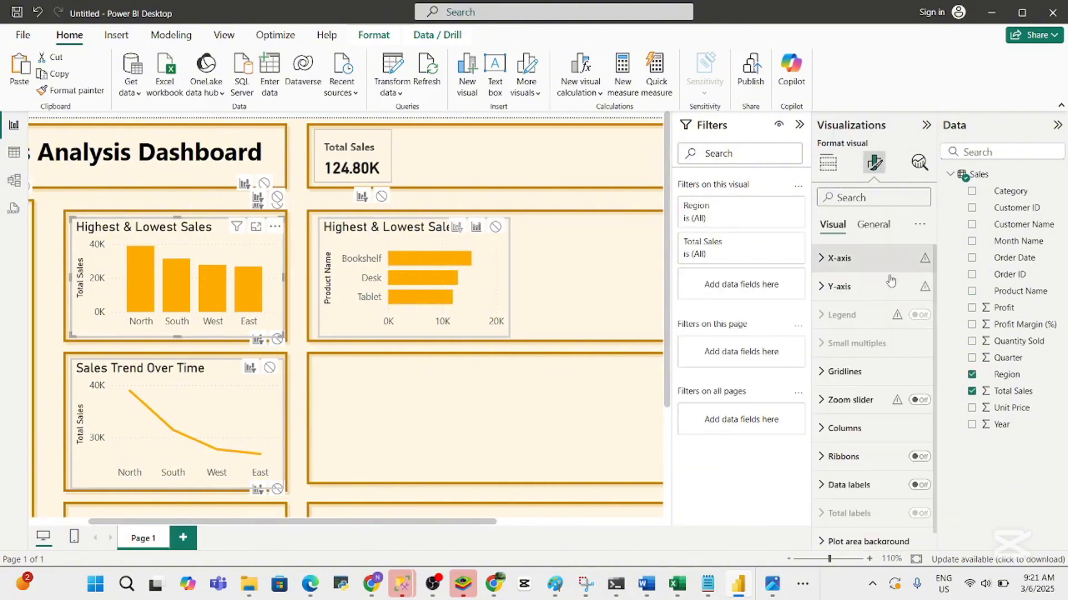
left_click(870, 486)
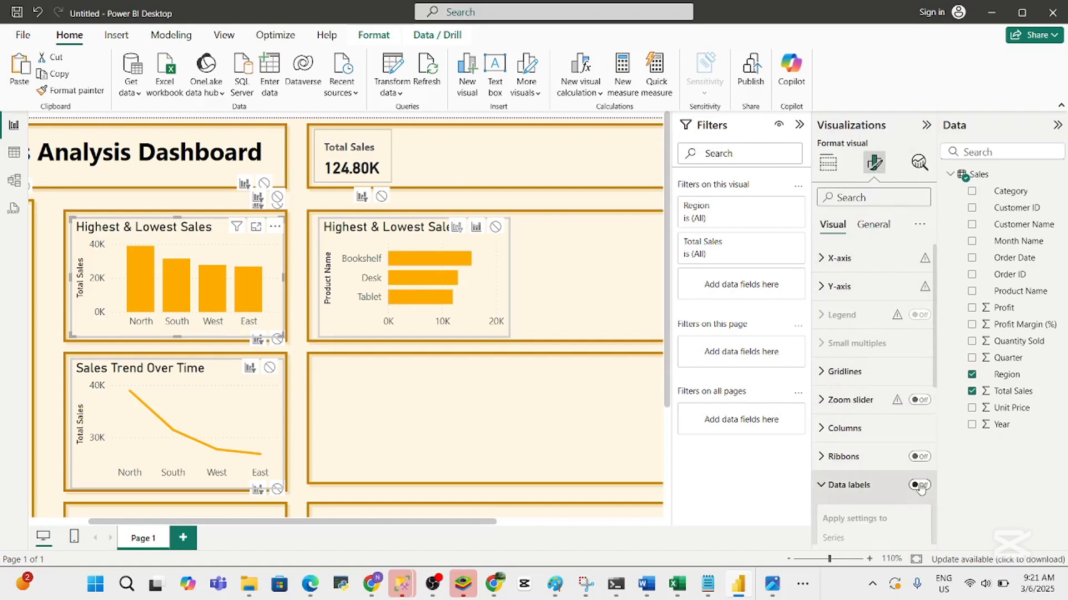
left_click(920, 486)
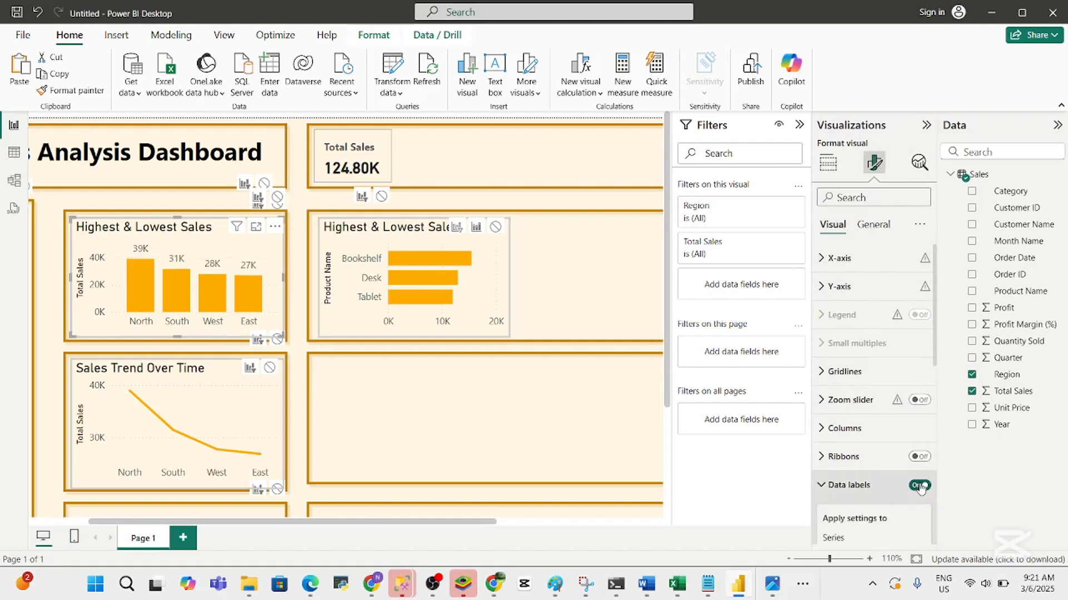
left_click(478, 286)
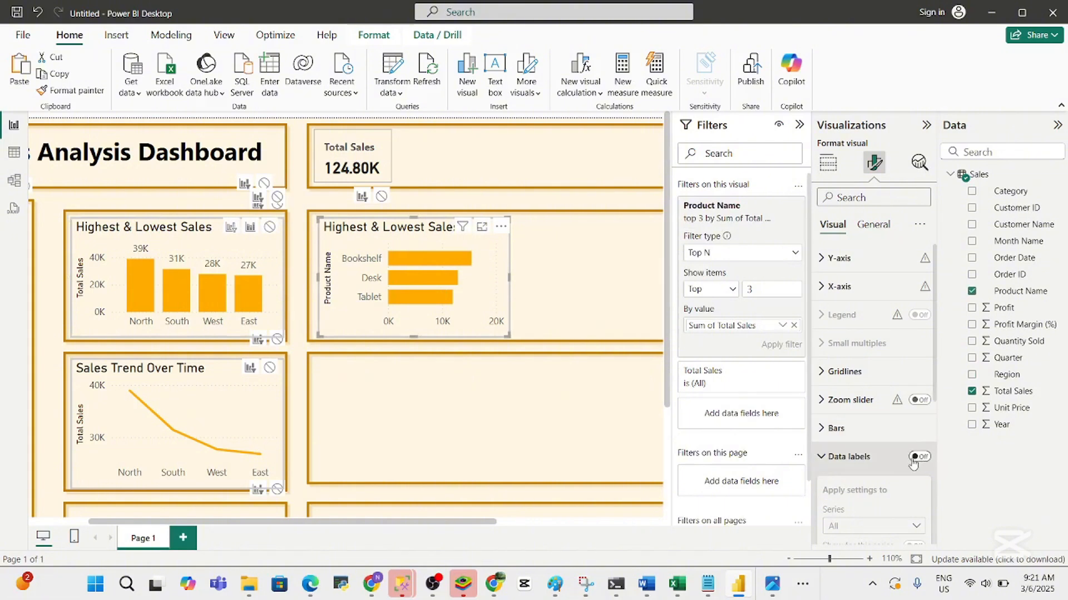
left_click(919, 457)
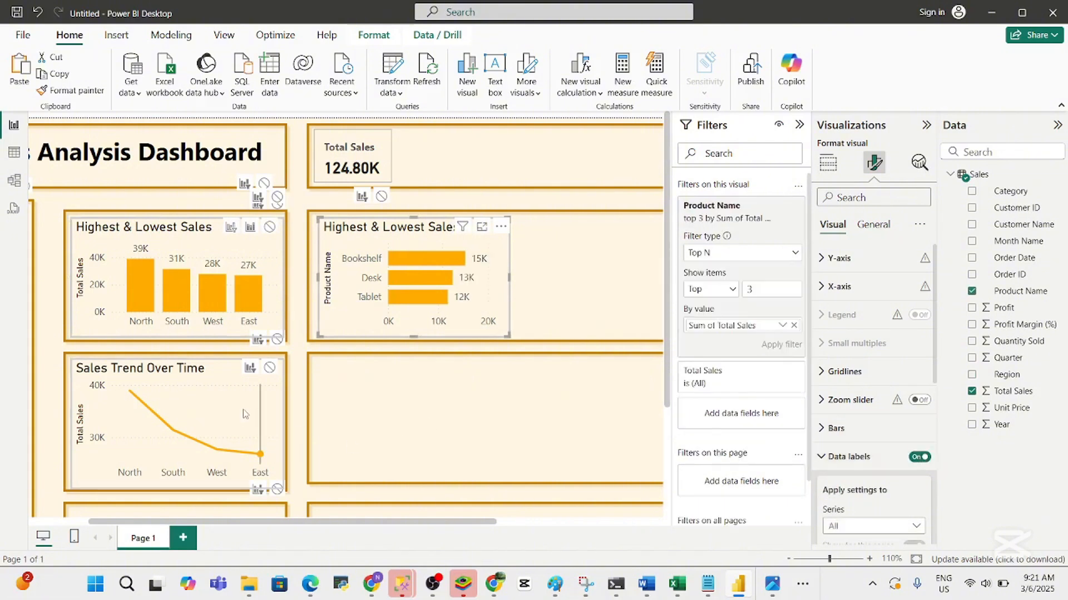
Turn on data labels and show markers for all categories on the Sales Trend Over Time line chart
left_click(266, 418)
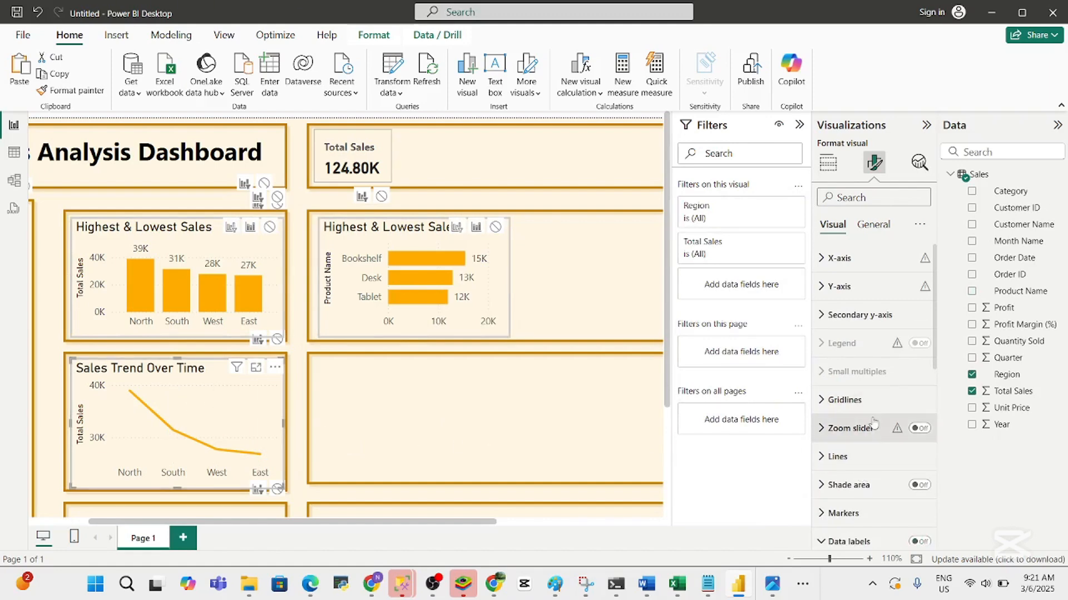
left_click(919, 542)
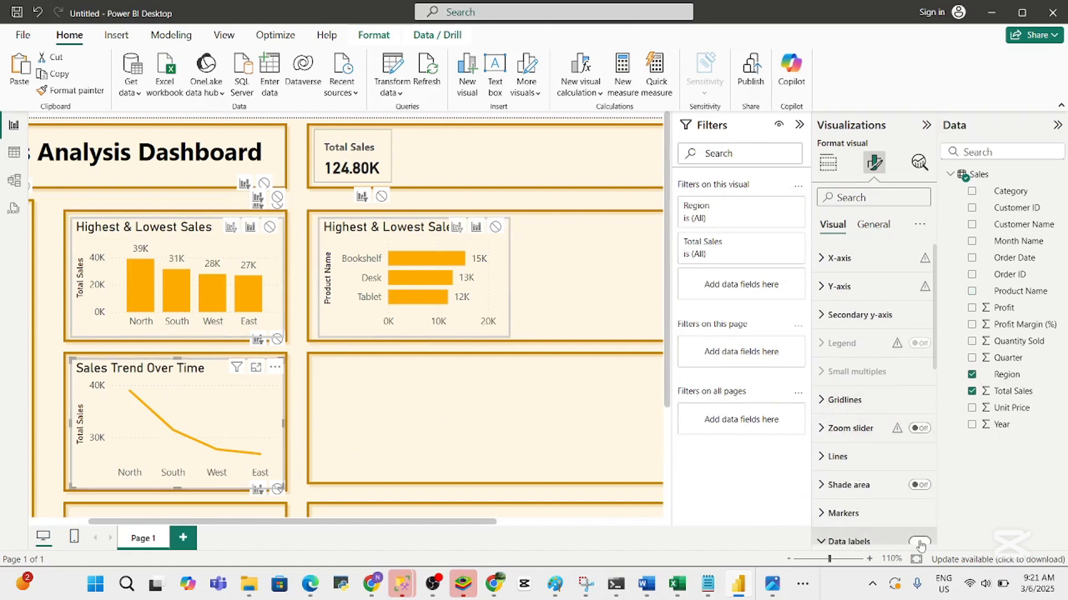
left_click(865, 520)
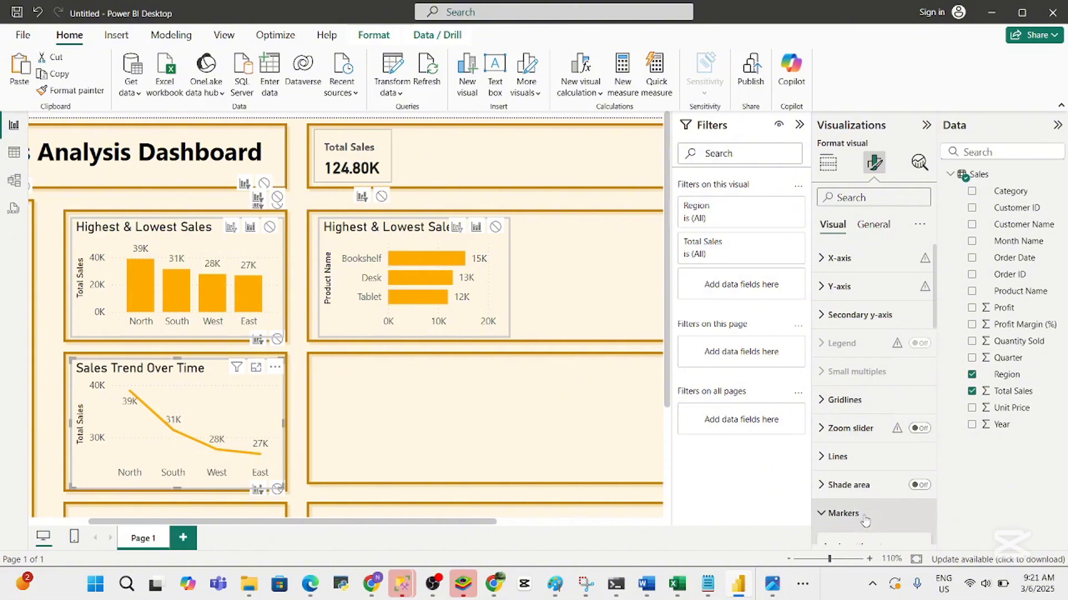
scroll(940, 381, "down", 2)
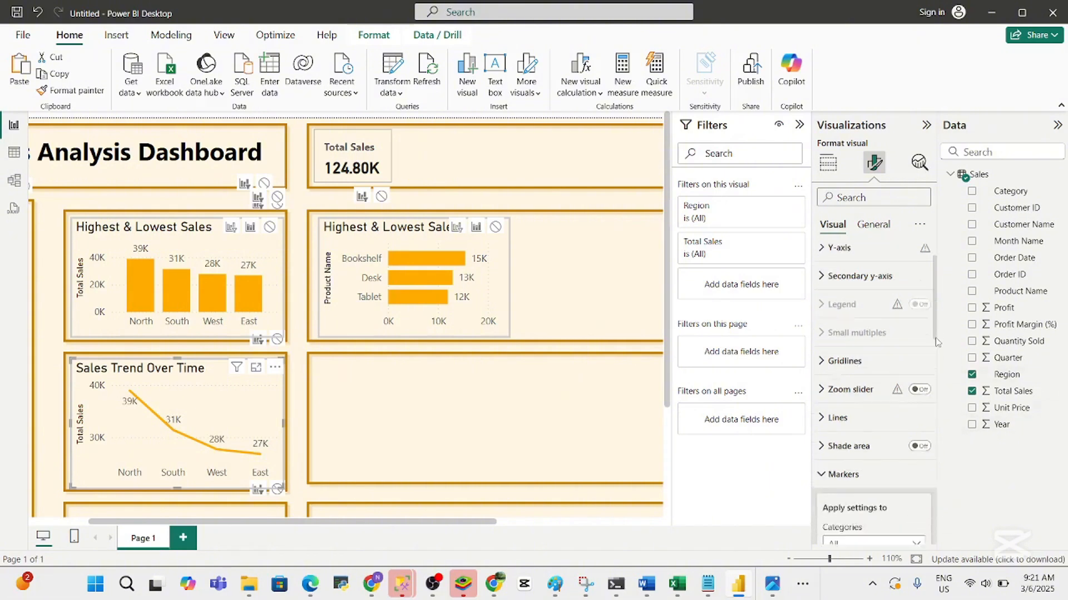
scroll(941, 387, "down", 1)
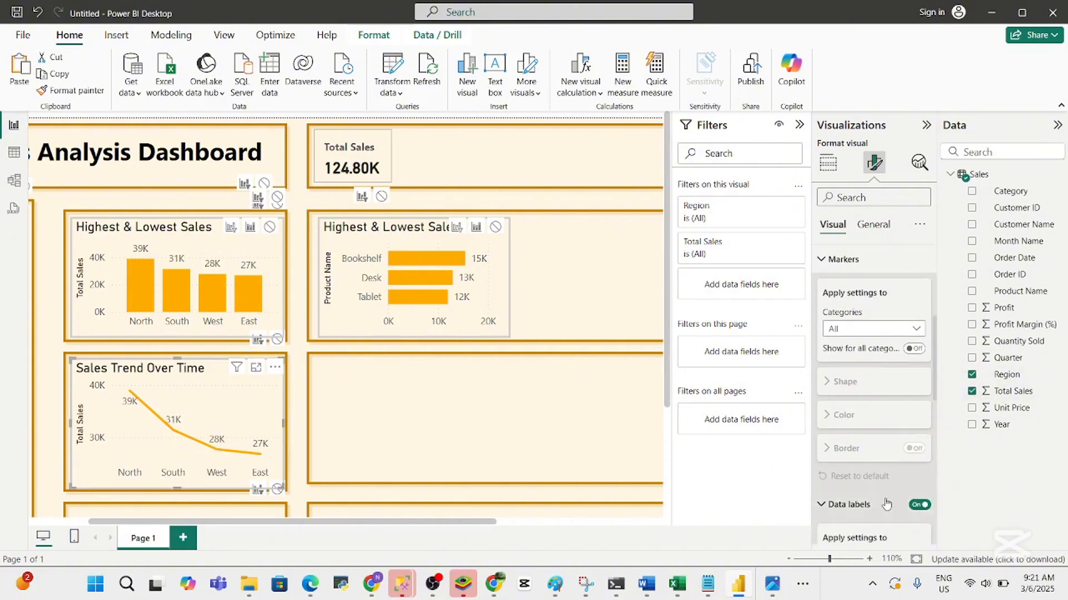
left_click(914, 349)
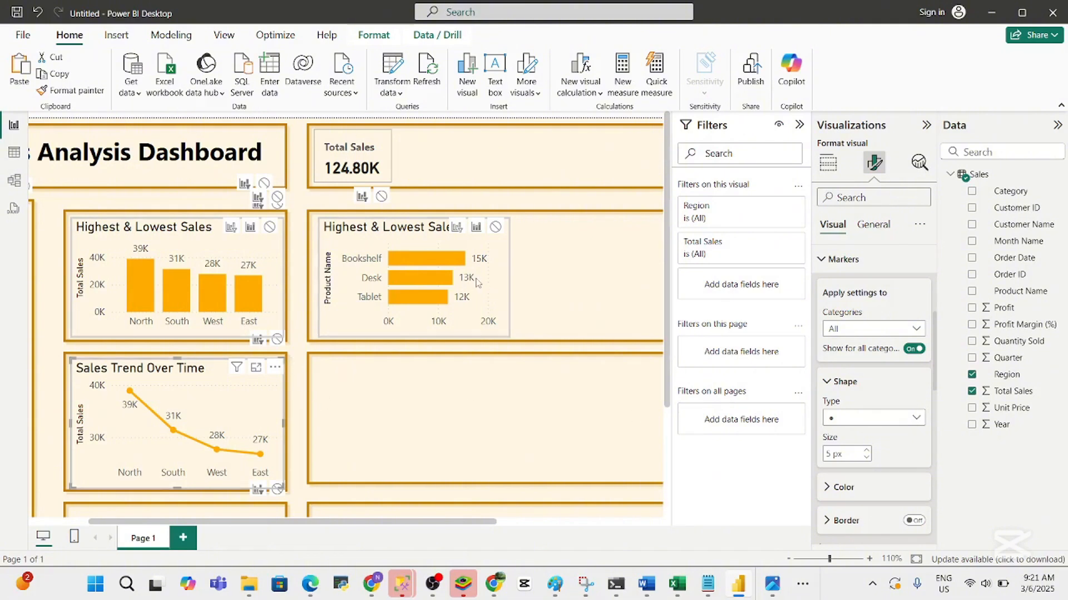
Check the project questions in the Word document, return to Power BI and retitle the product bar chart "Most Revenue Products"
left_click(420, 241)
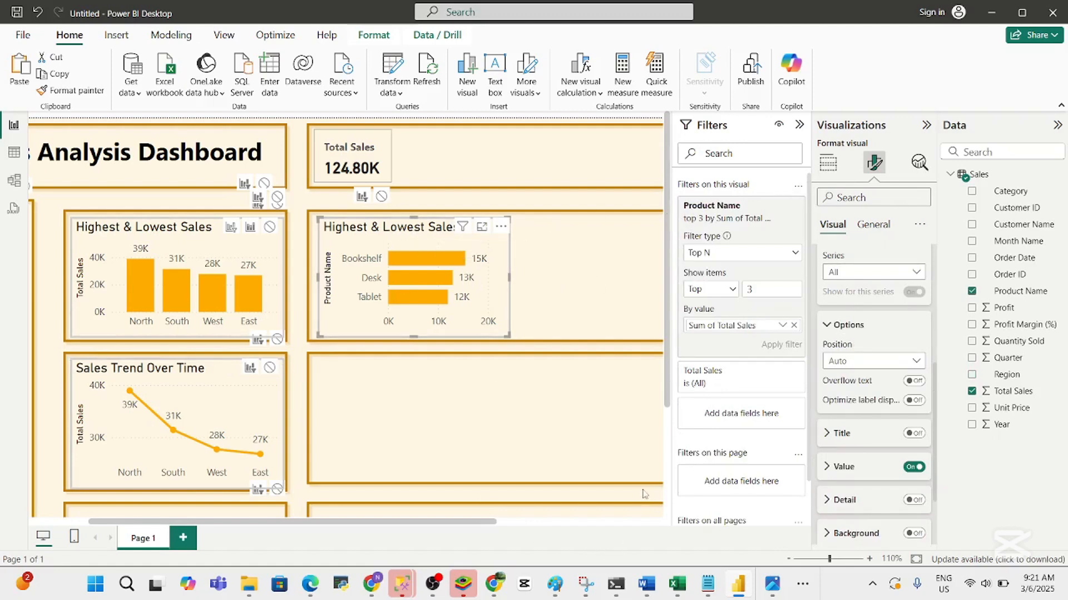
left_click(644, 584)
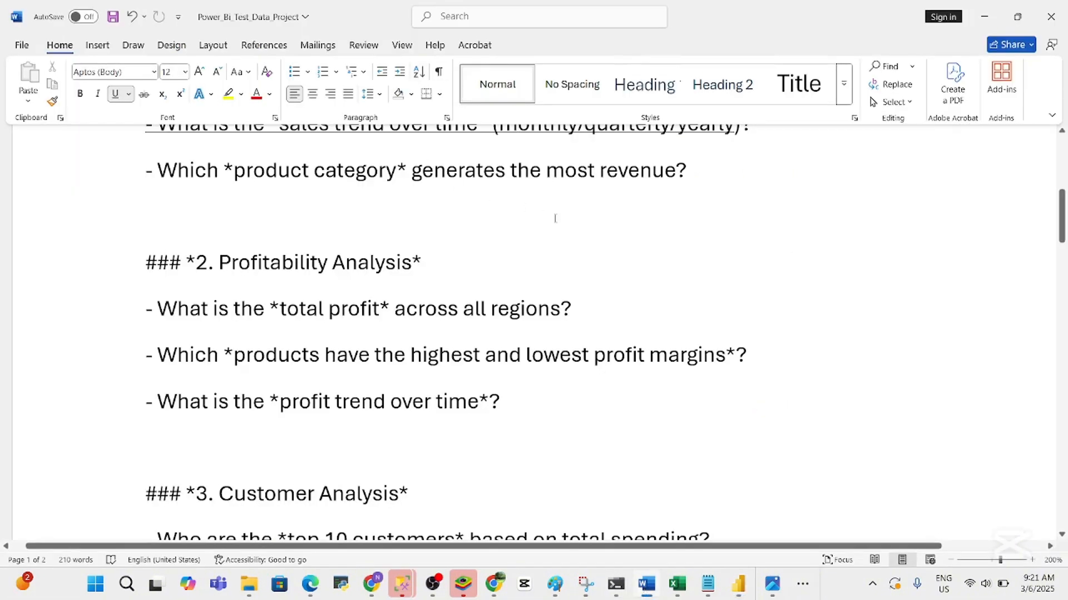
left_click(646, 585)
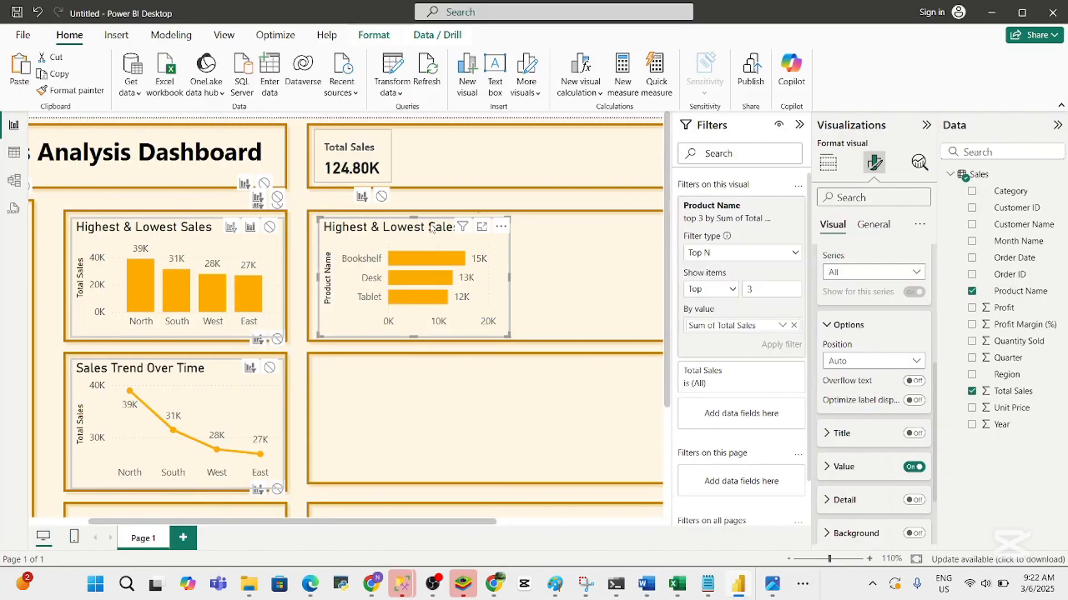
left_click(873, 228)
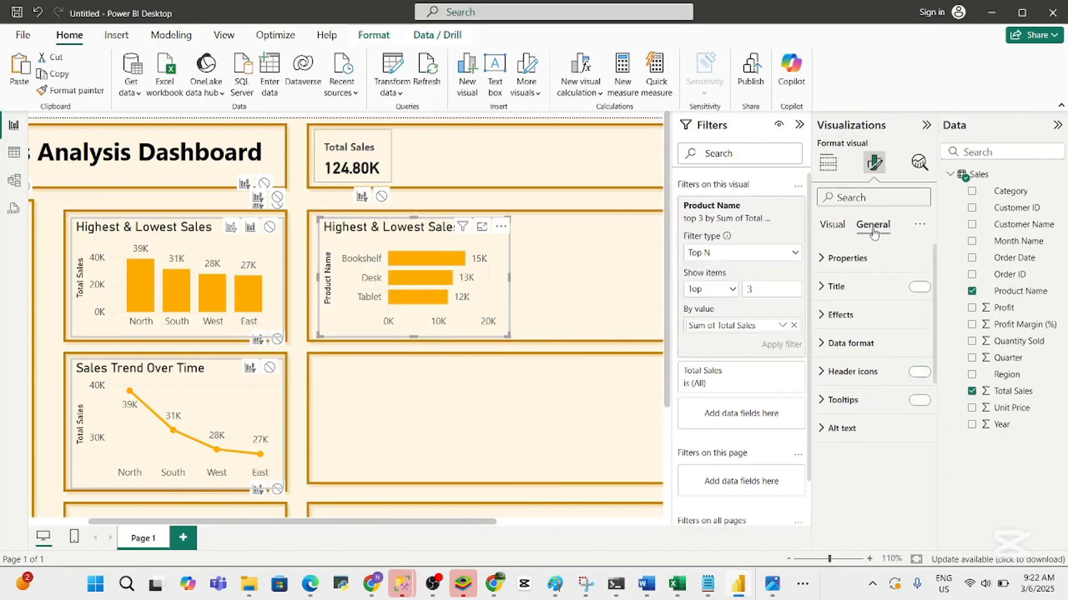
left_click(854, 269)
left_click(854, 269)
left_click(862, 298)
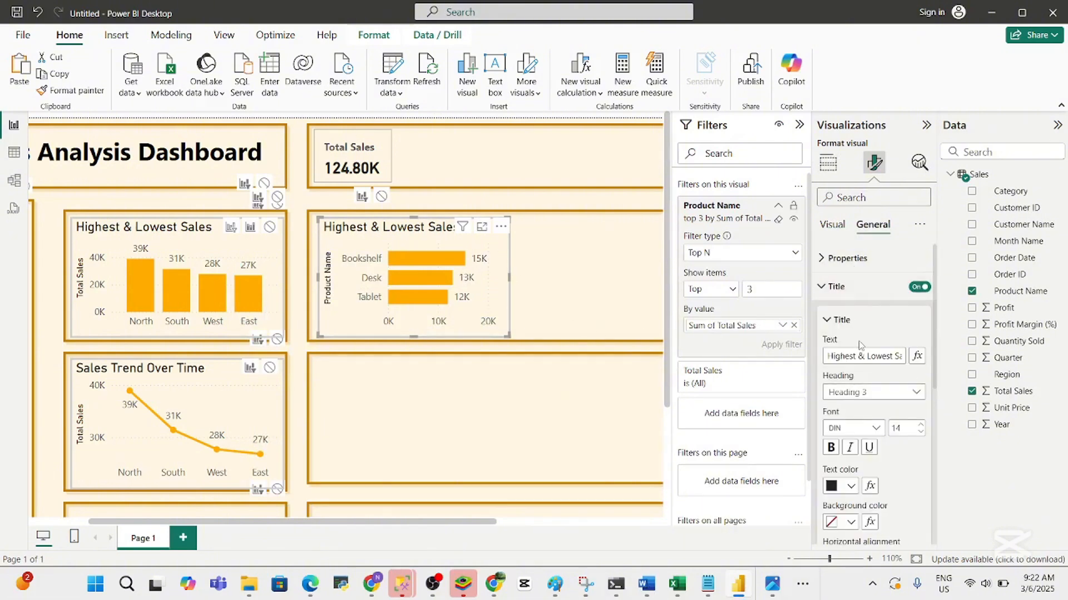
left_click(867, 358)
key("ctrl+a")
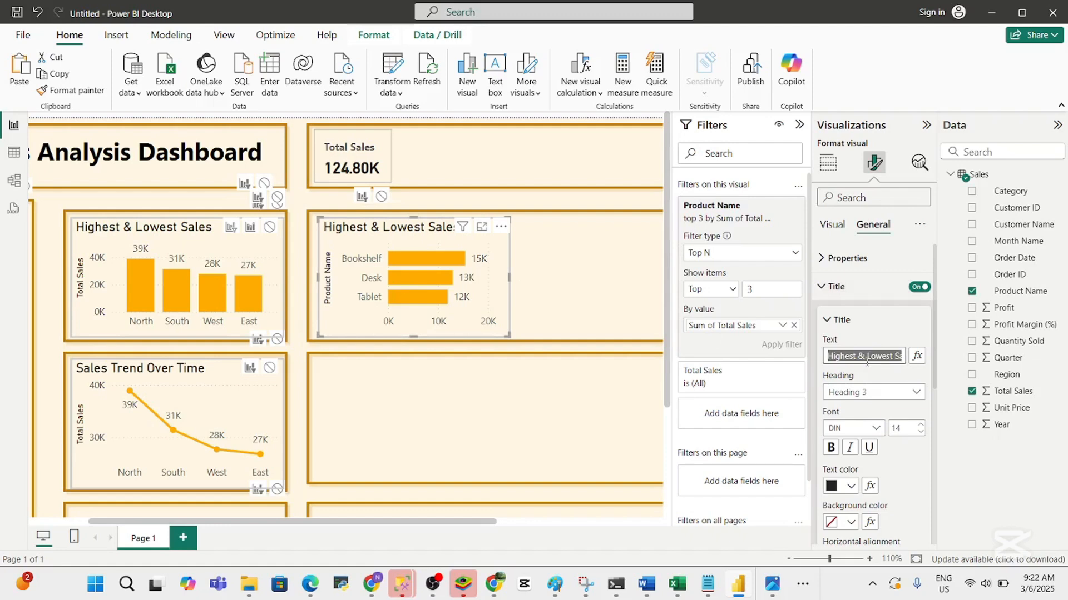
type("Produ")
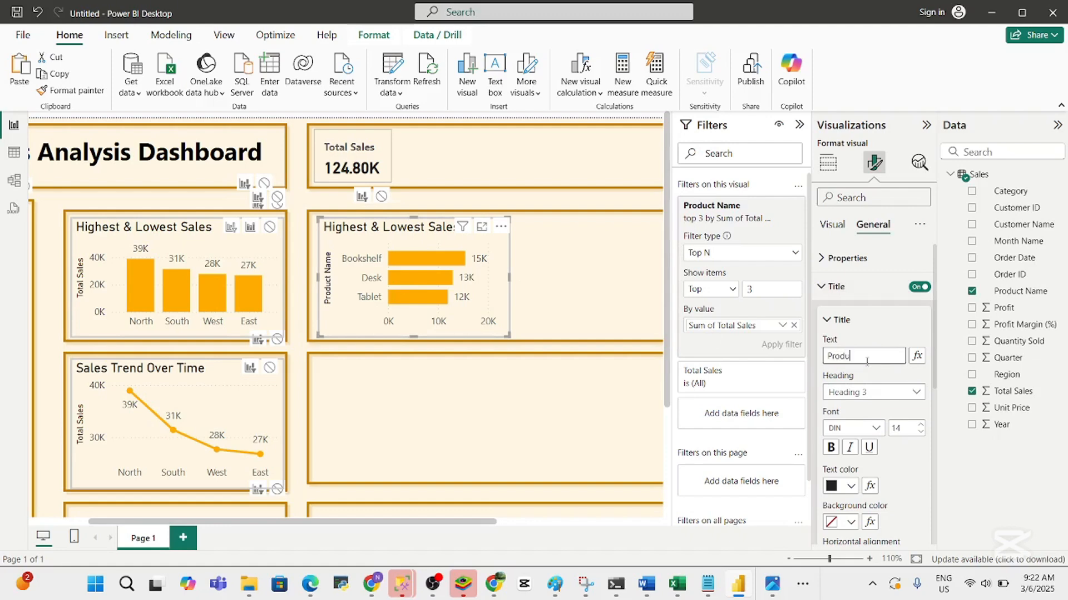
type("cts")
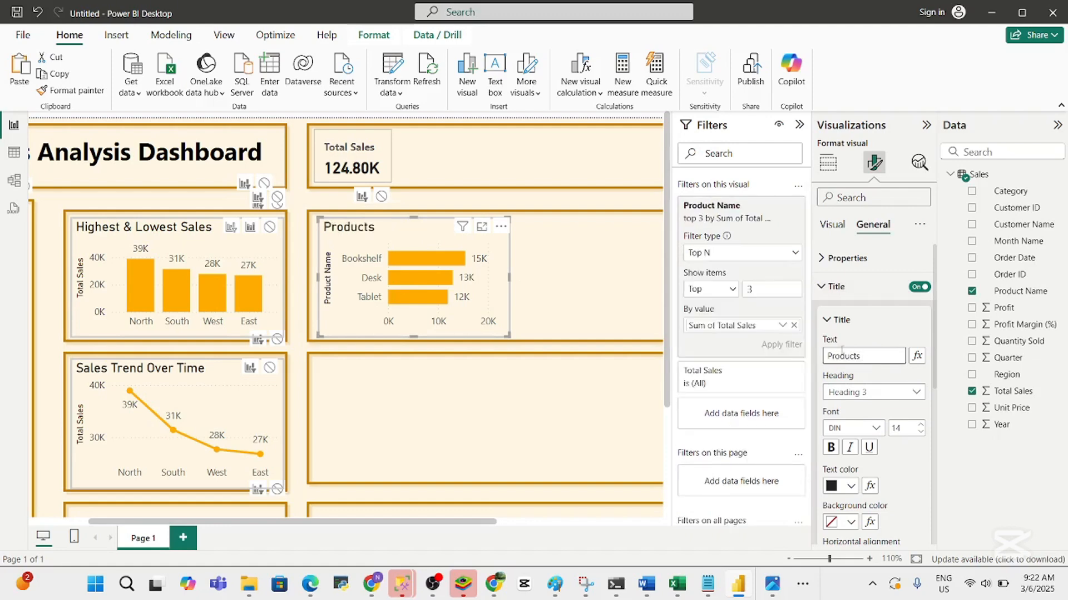
left_click(828, 356)
type("Most ")
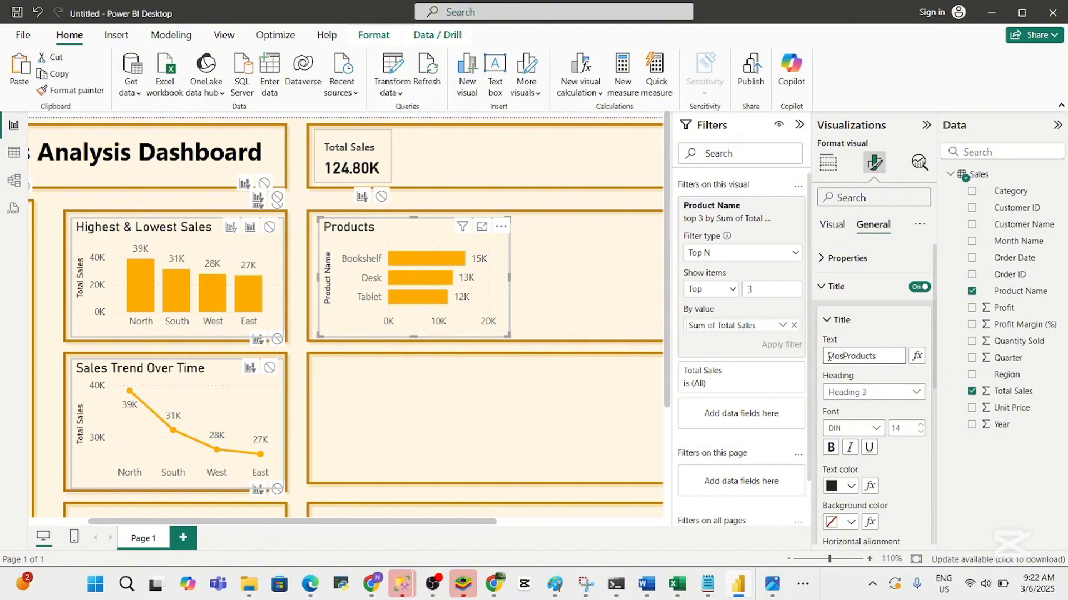
type("Revenue")
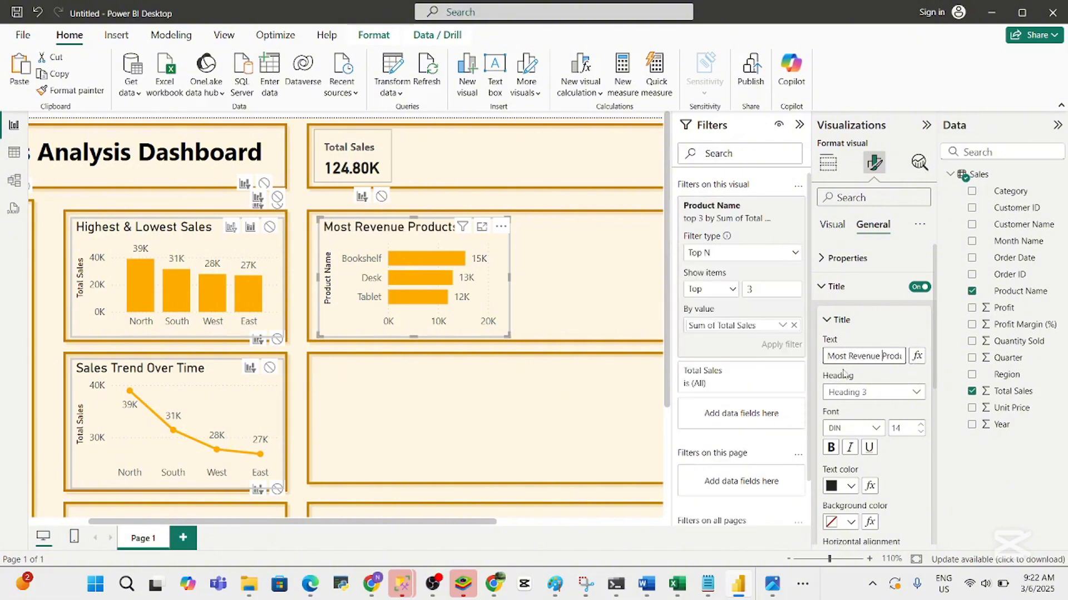
left_click(535, 313)
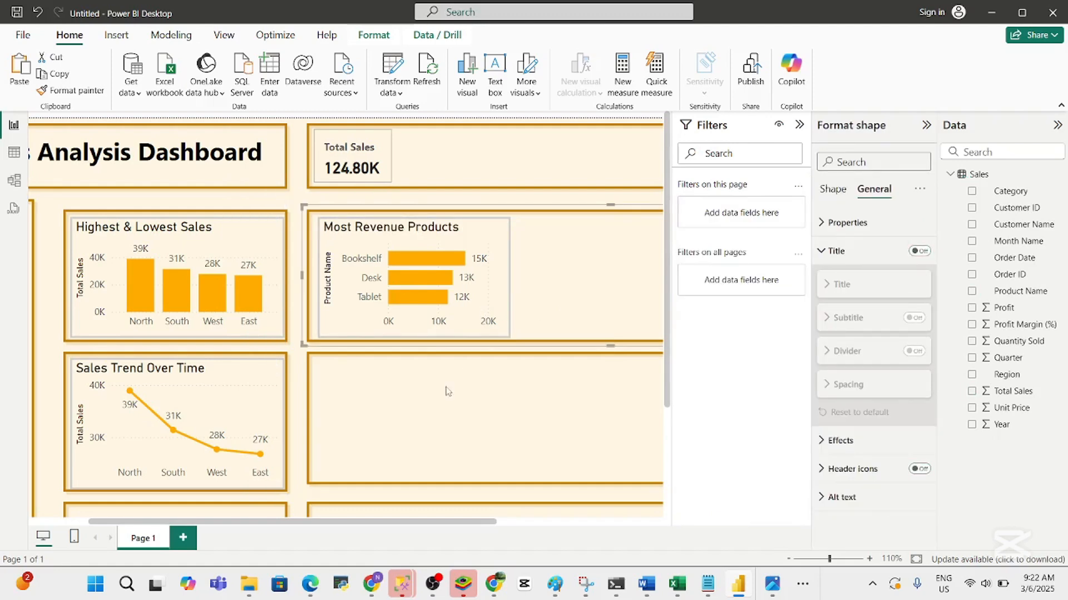
left_click_drag(403, 526, 507, 526)
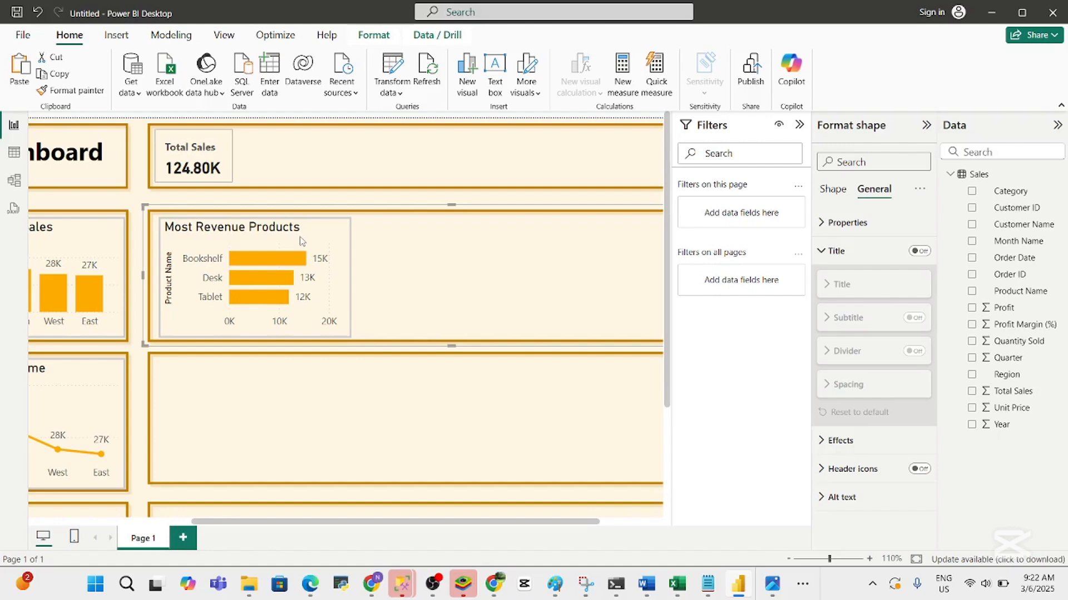
left_click_drag(303, 242, 431, 239)
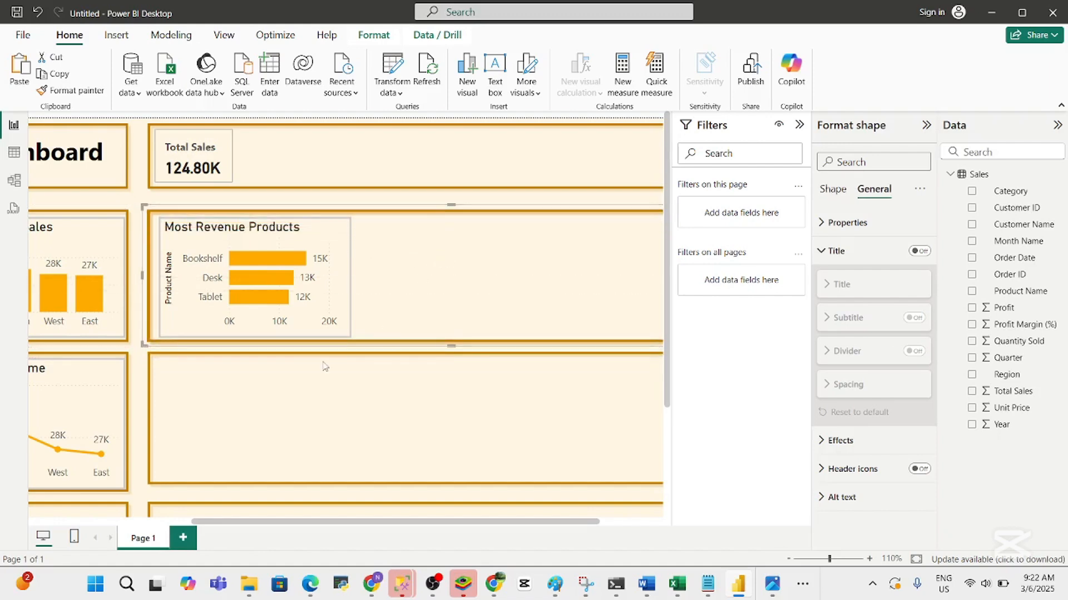
left_click(140, 390)
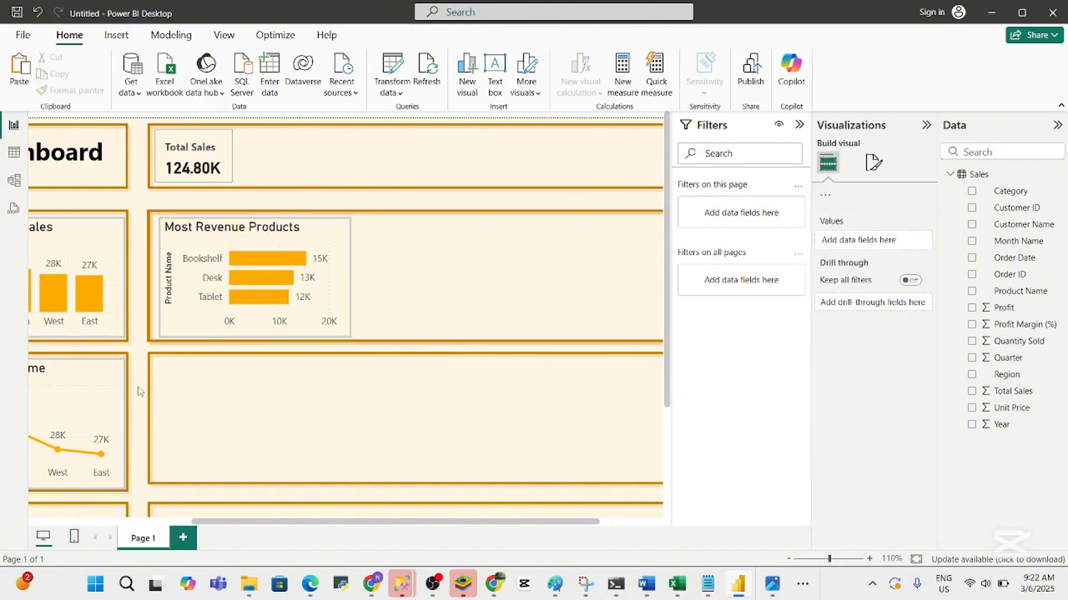
left_click(324, 318)
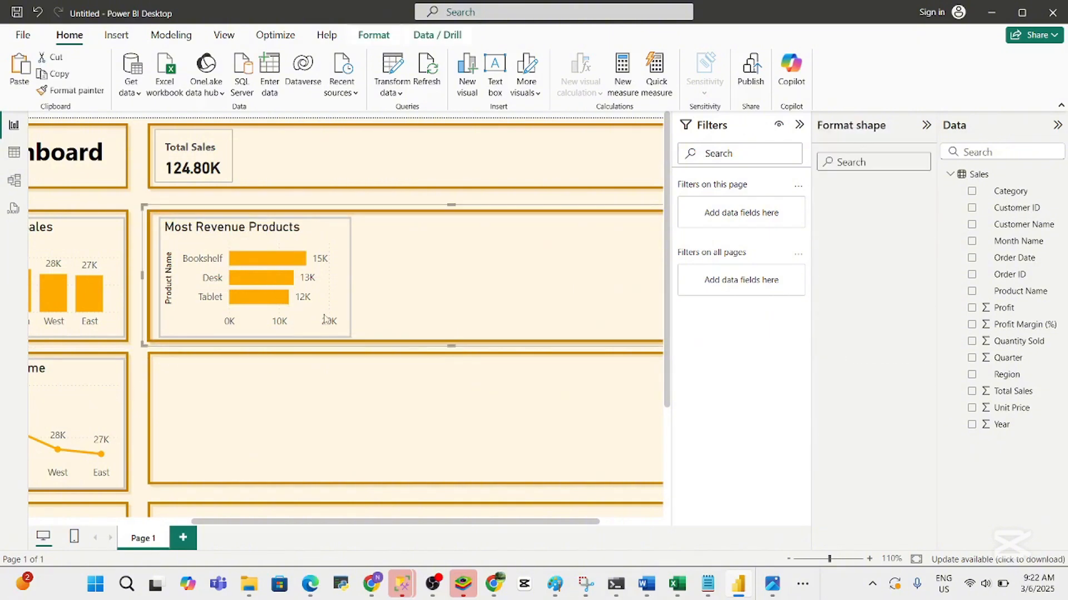
left_click(138, 393)
left_click(144, 389)
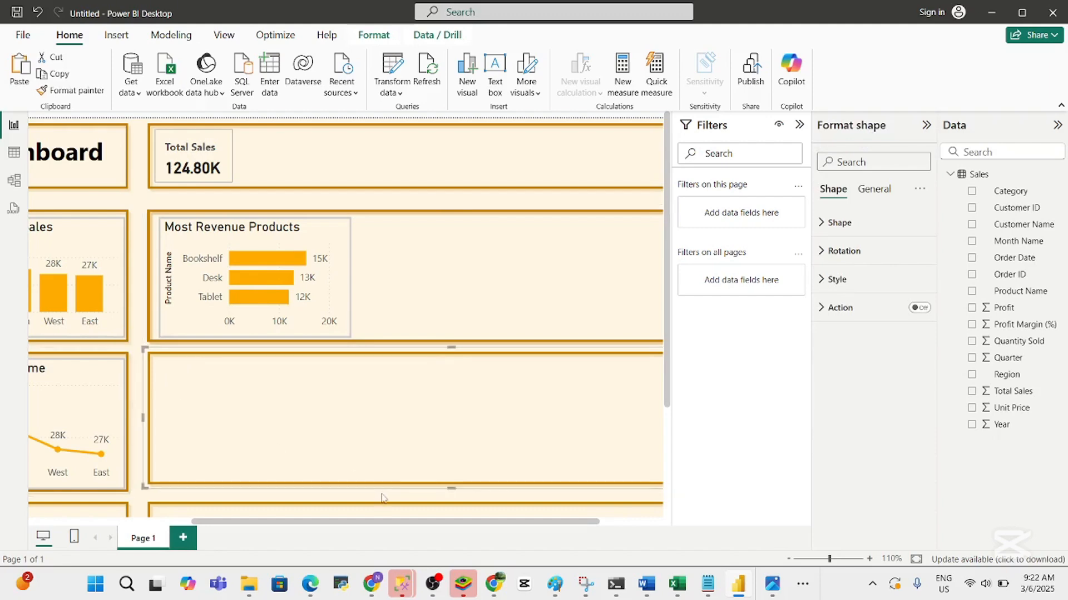
left_click_drag(262, 527, 66, 515)
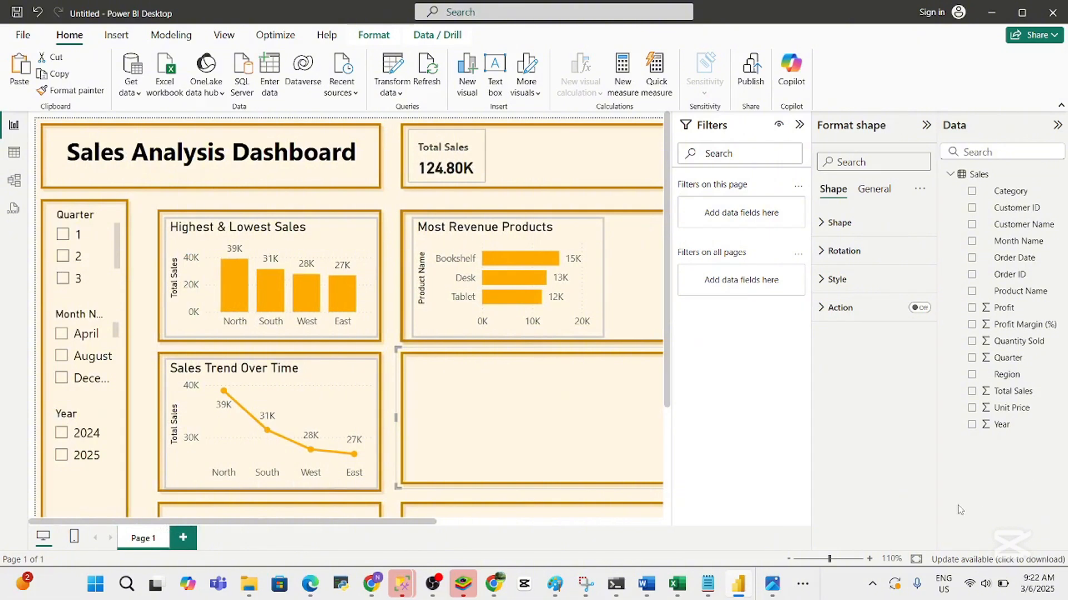
Send the background panel shapes behind the title, slicers, card and charts, including the empty panels, to the back
left_click(805, 560)
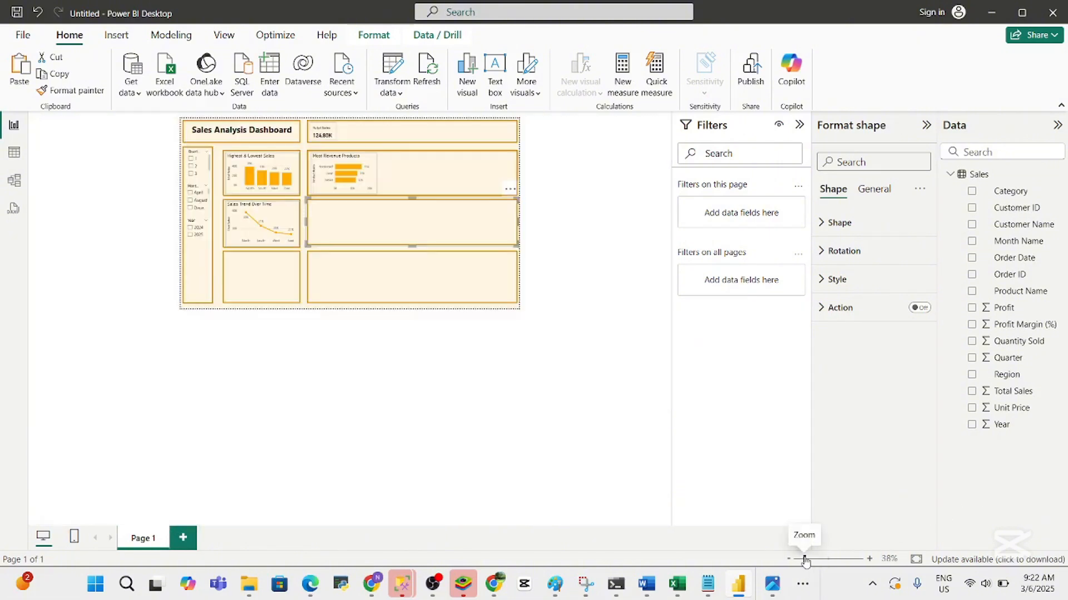
left_click(869, 559)
left_click(870, 559)
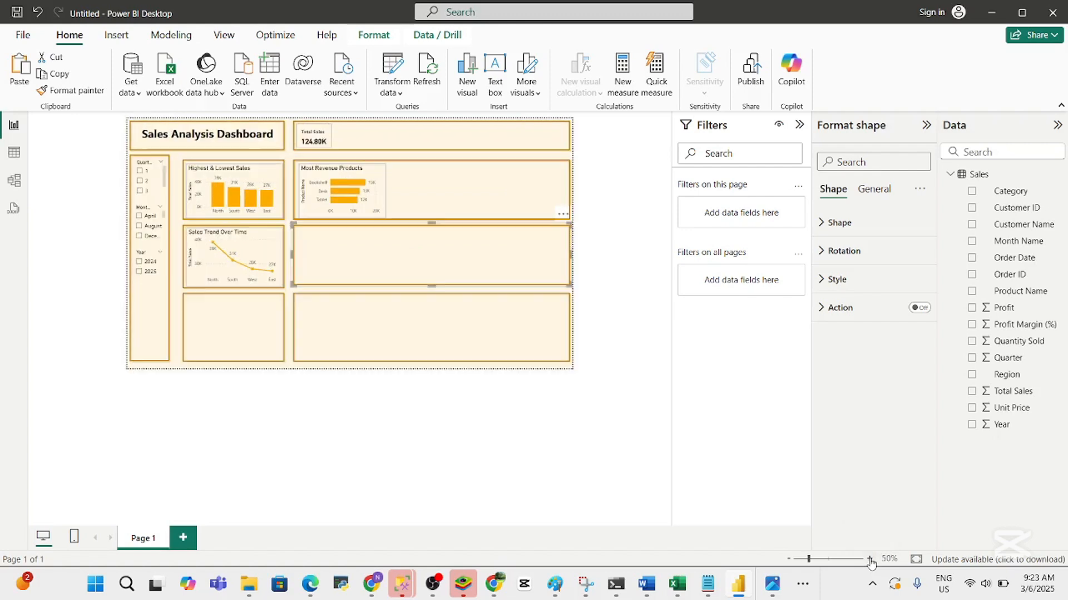
left_click(329, 330)
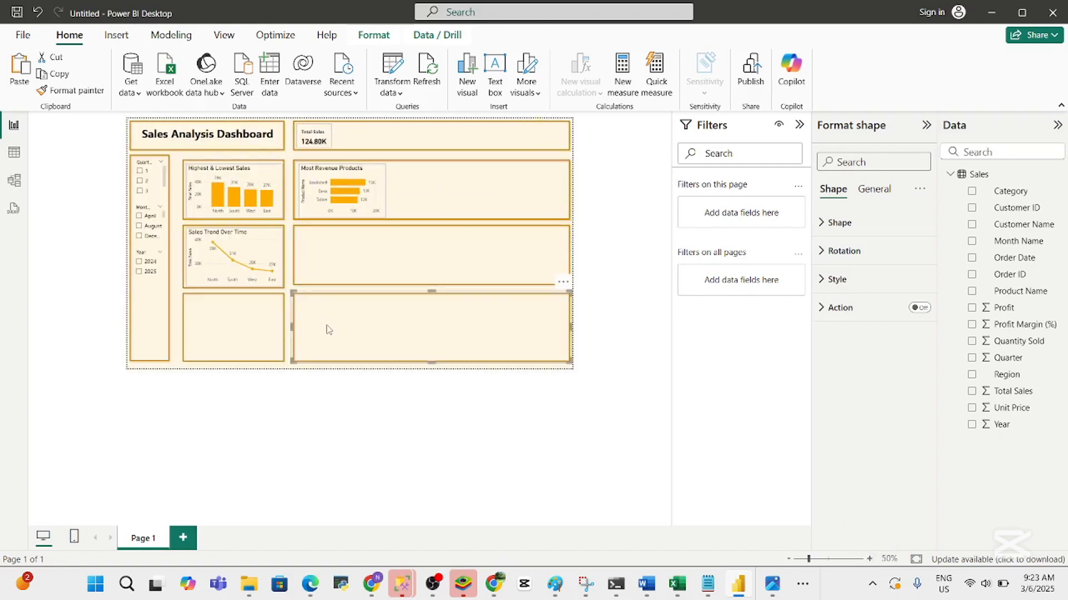
left_click(239, 330, "ctrl")
left_click(324, 269, "ctrl")
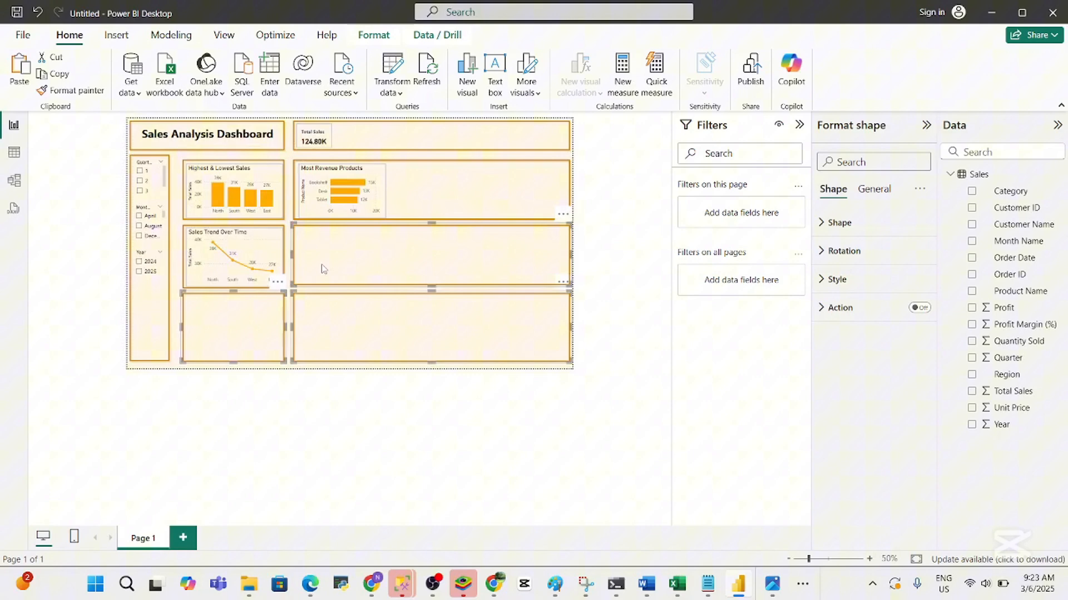
left_click(537, 143, "ctrl")
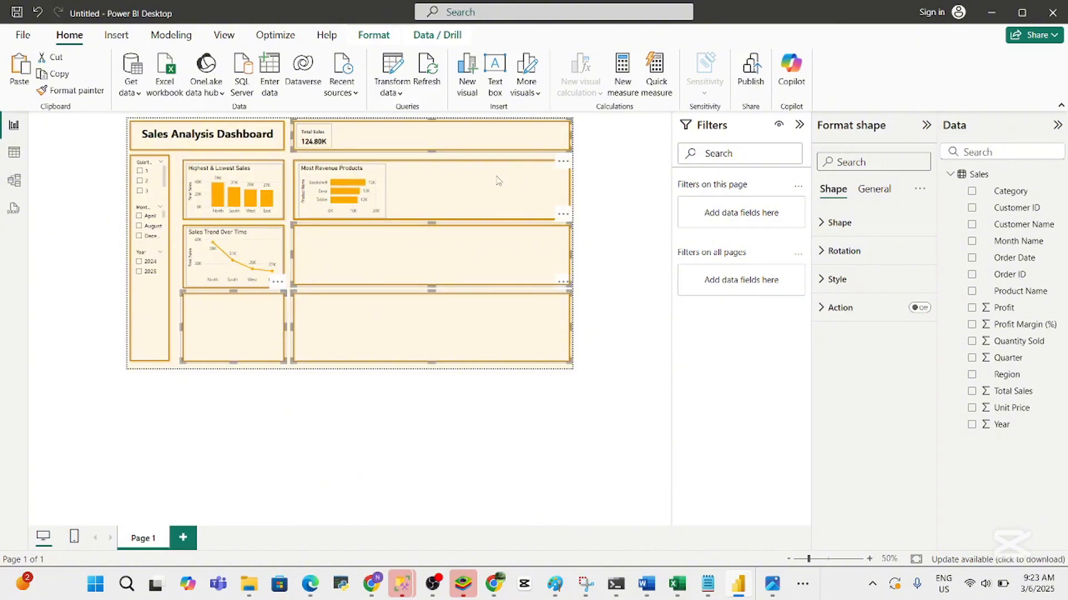
left_click(523, 190, "ctrl")
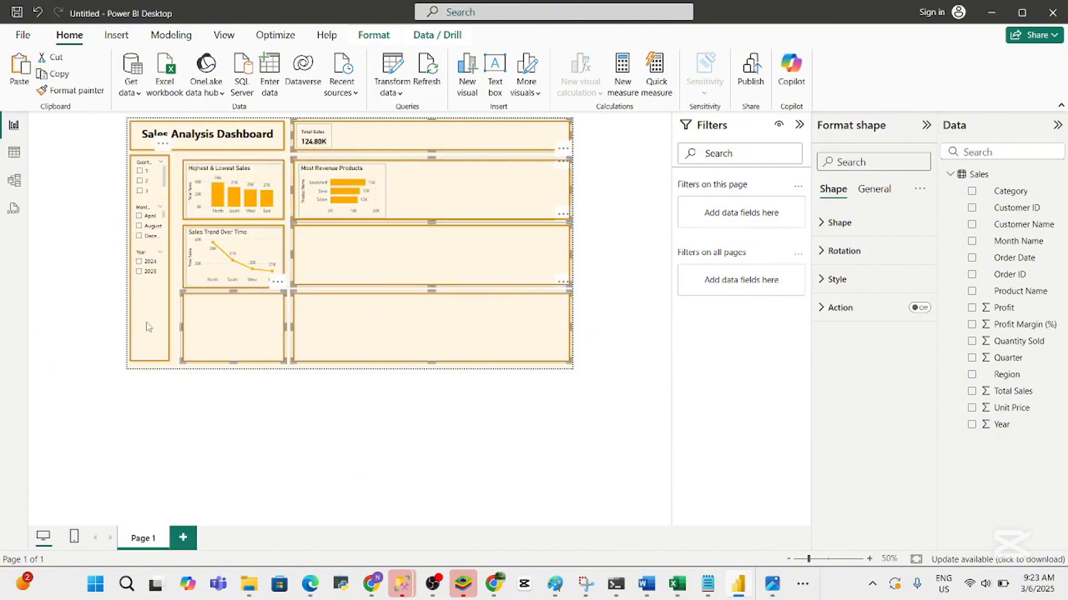
left_click(147, 327, "ctrl")
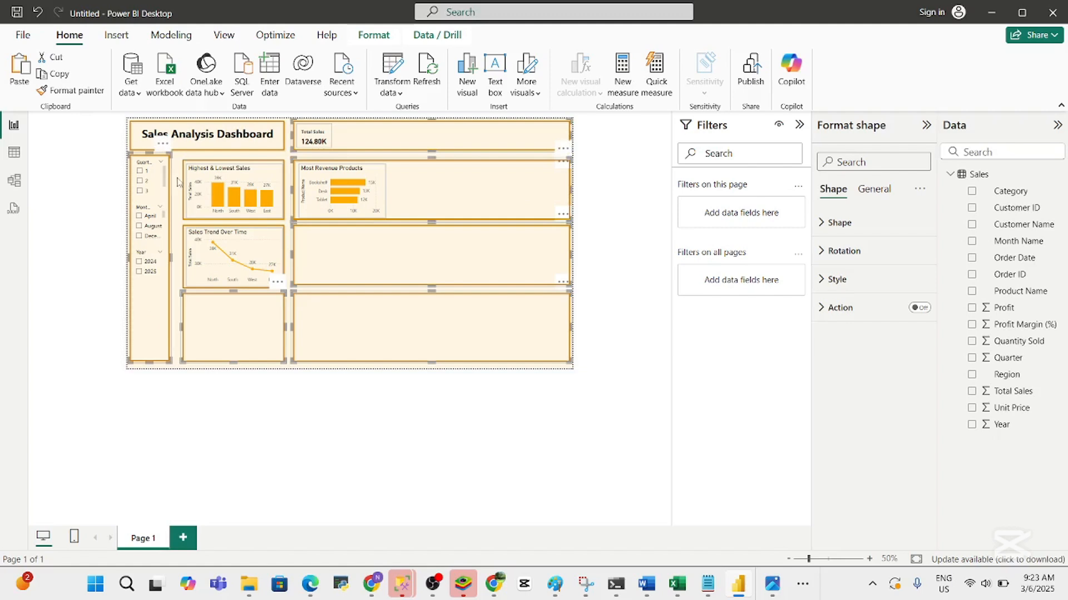
left_click(195, 151, "ctrl")
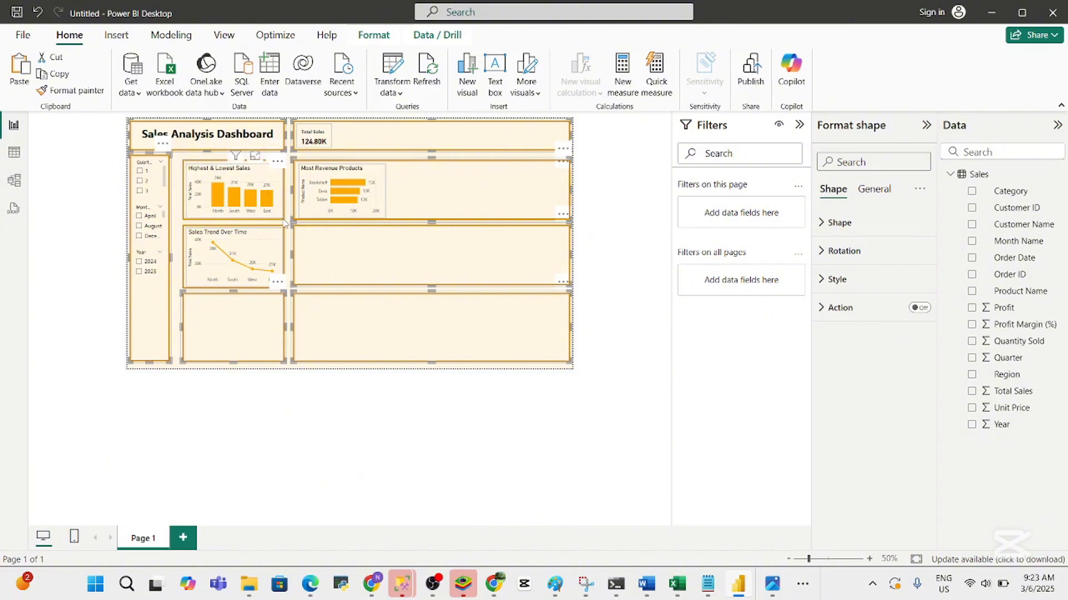
left_click(181, 219, "ctrl")
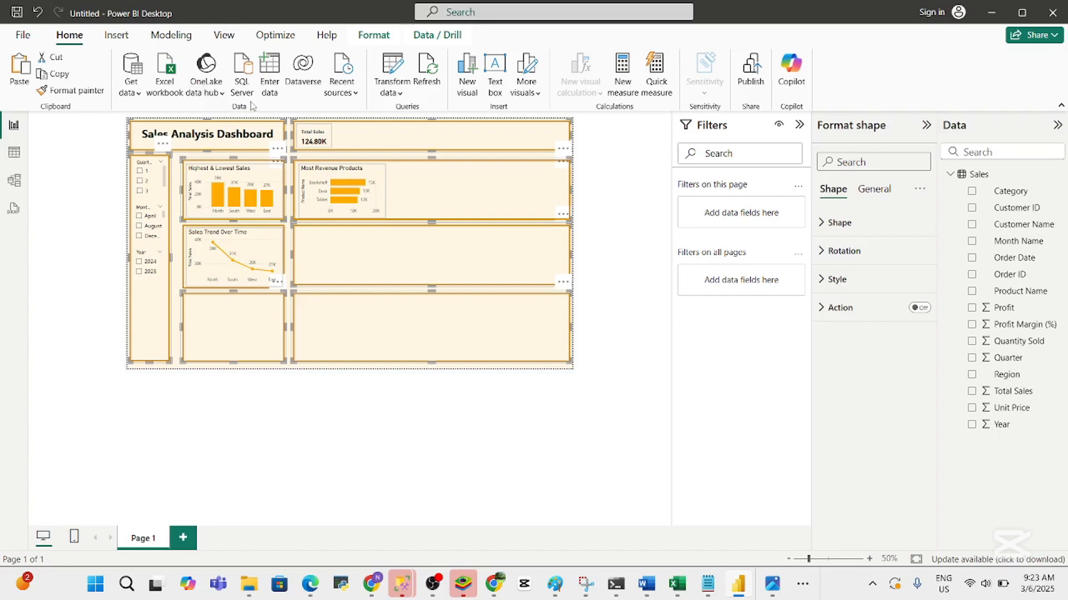
left_click(228, 39)
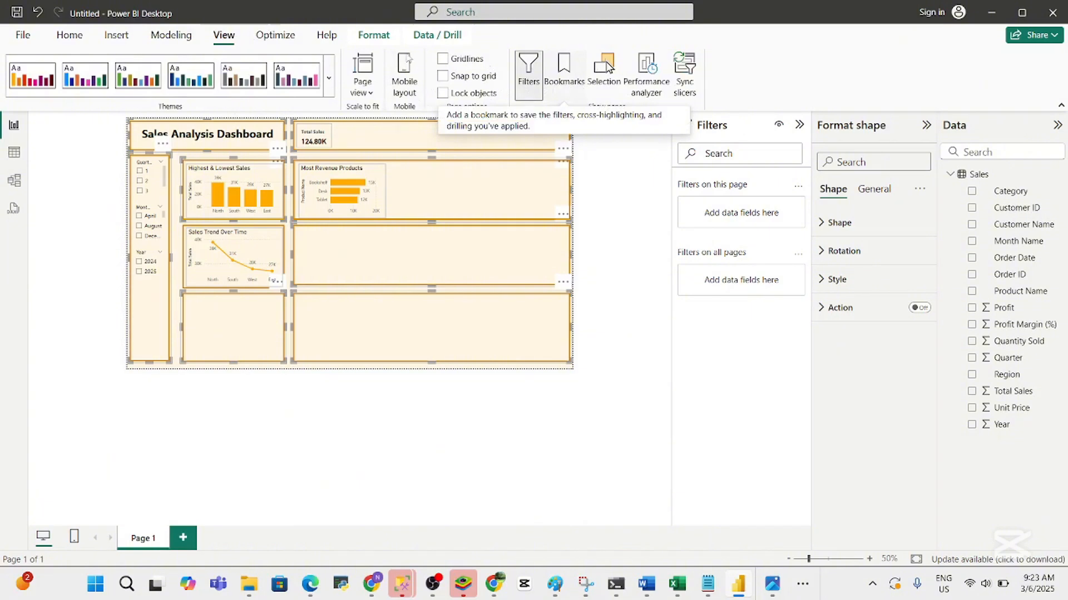
left_click(374, 35)
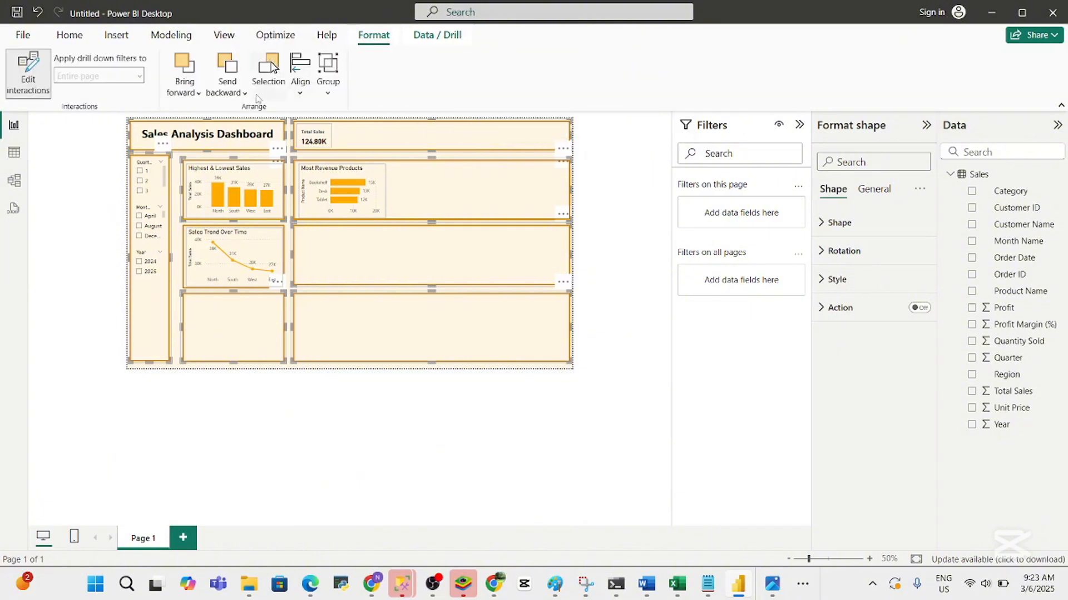
left_click(236, 96)
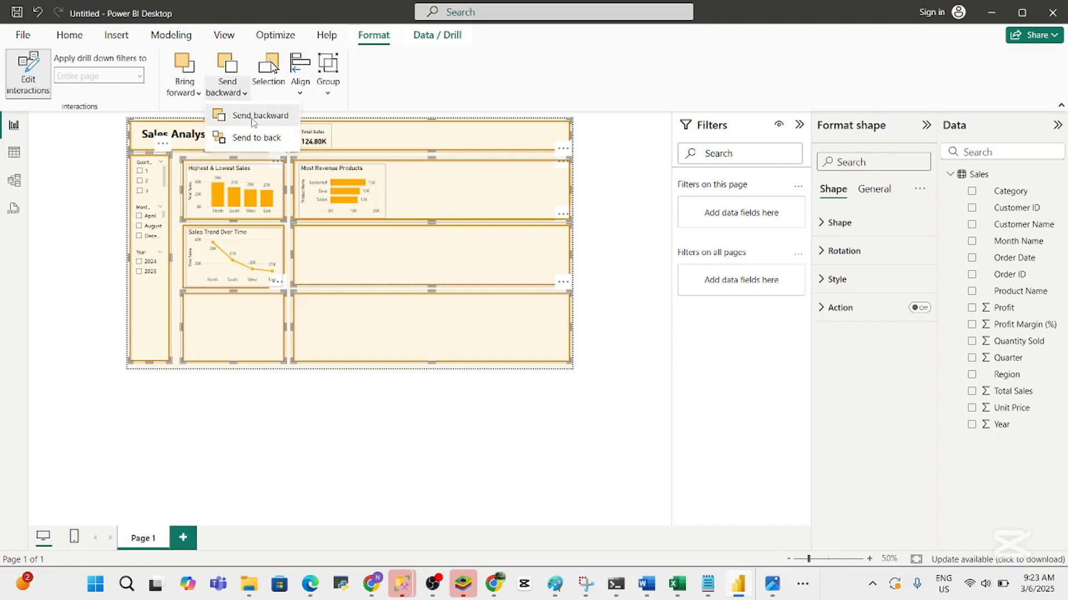
left_click(253, 121)
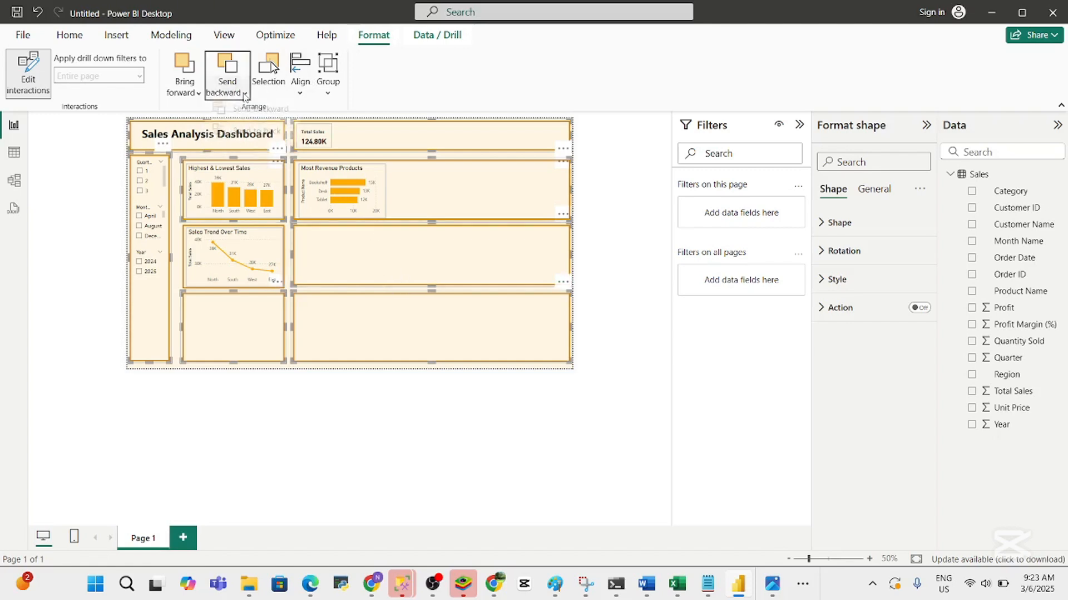
left_click(244, 93)
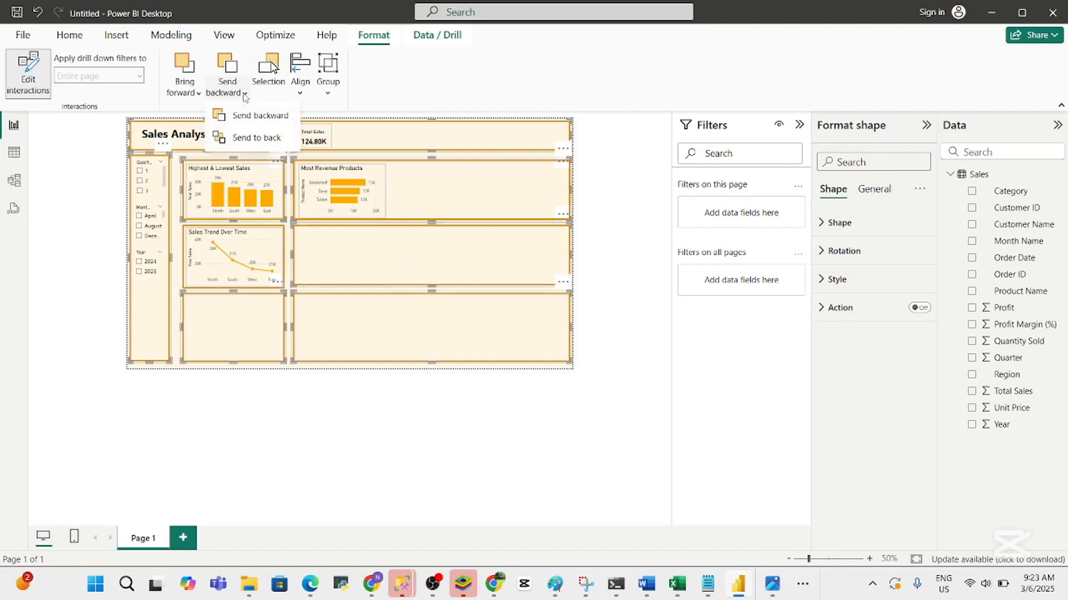
left_click(256, 137)
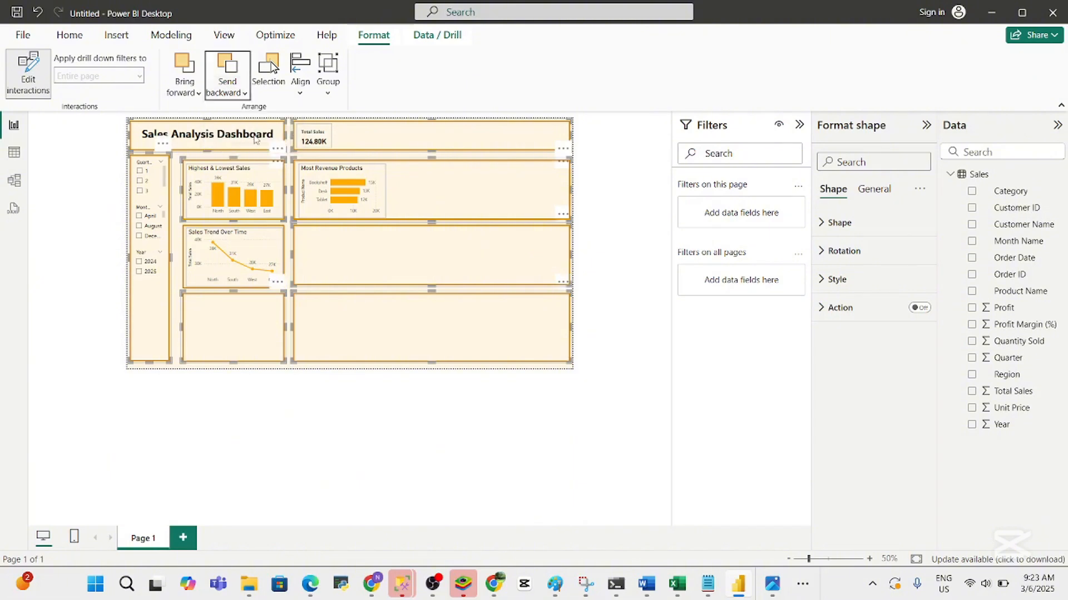
left_click(420, 329)
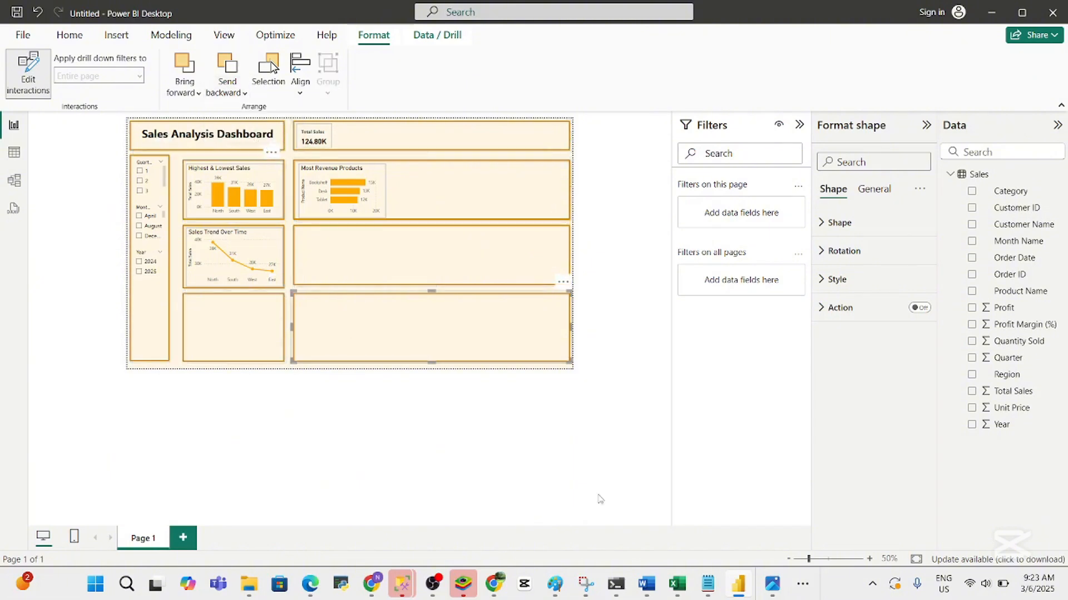
Duplicate the Most Revenue Products bar chart and place the copy beside the original in the same panel
left_click(869, 558)
left_click(869, 559)
left_click(869, 558)
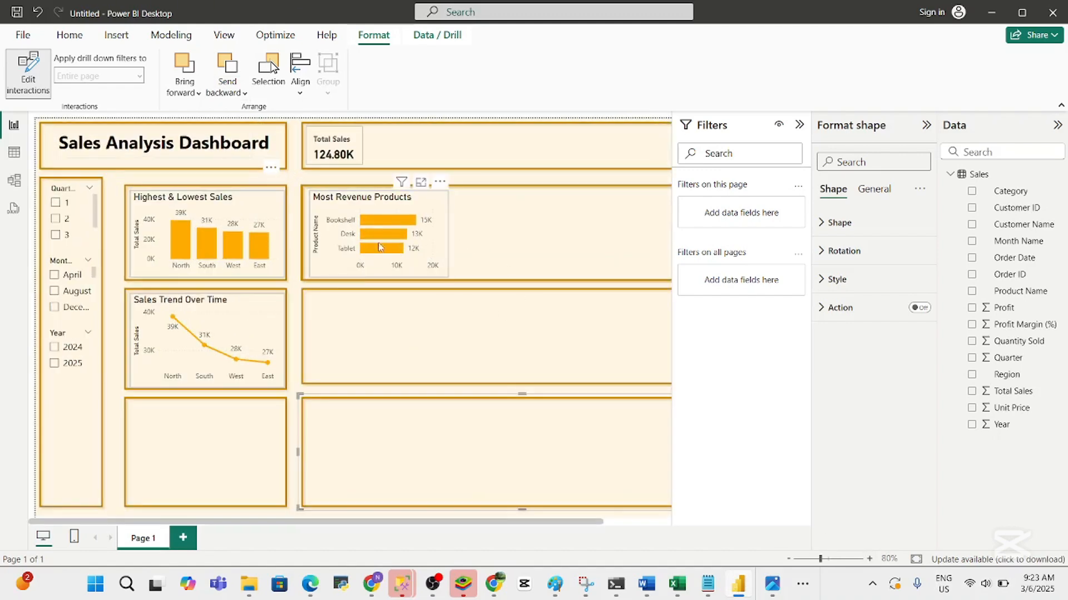
mouse_move(384, 241)
left_click_drag(425, 522, 517, 513)
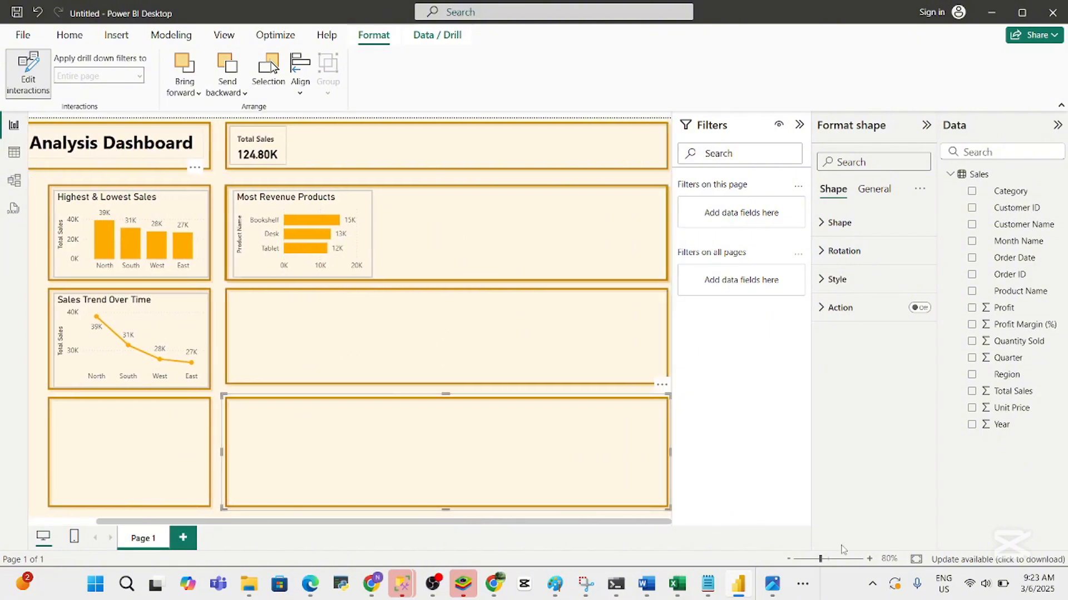
left_click(869, 558)
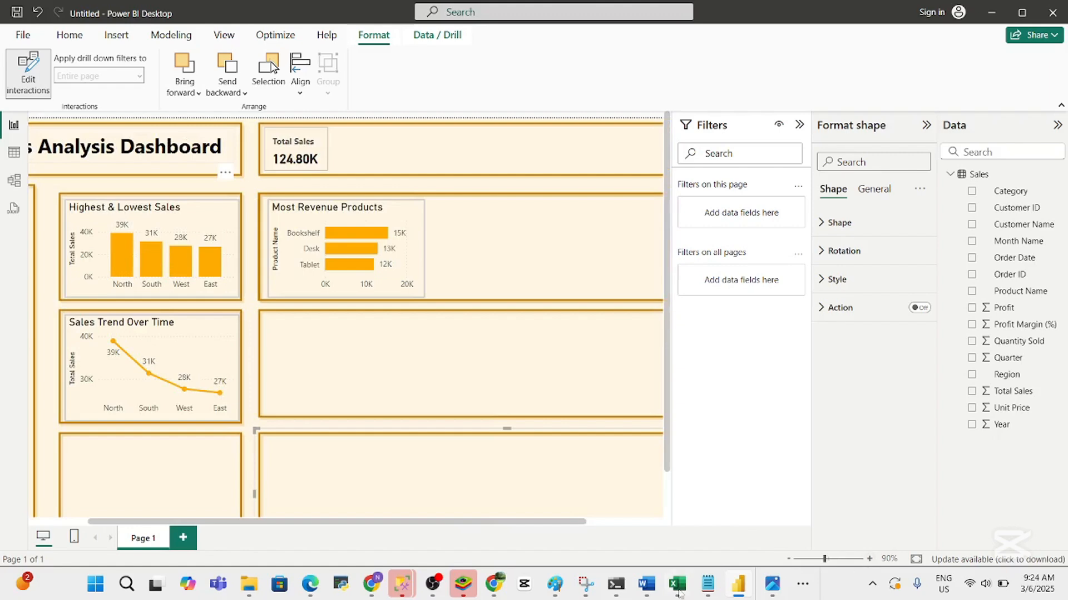
left_click_drag(279, 520, 388, 518)
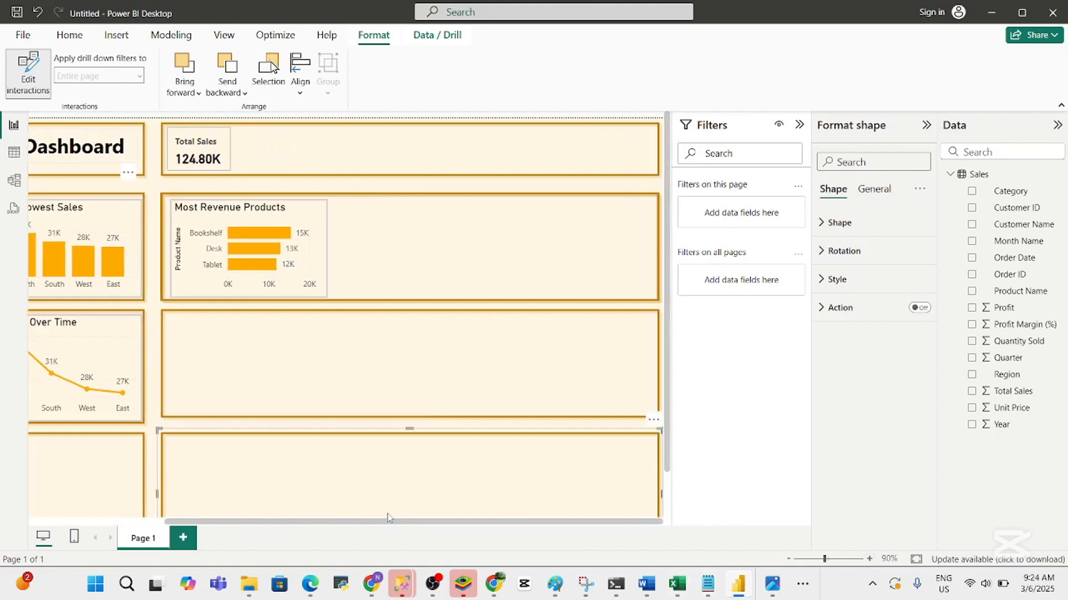
left_click(319, 236)
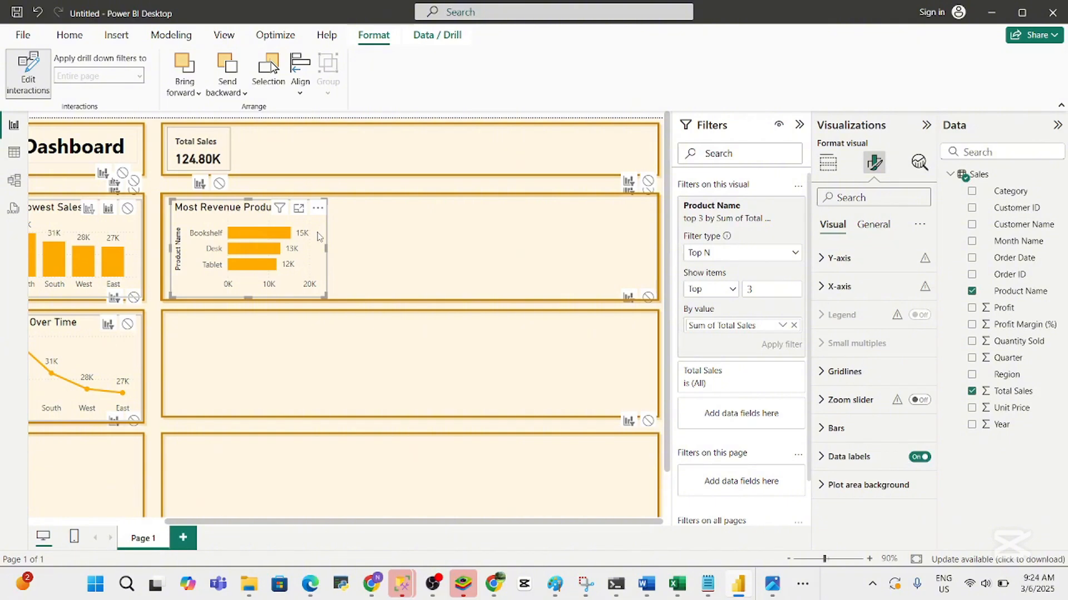
left_click_drag(317, 237, 474, 233)
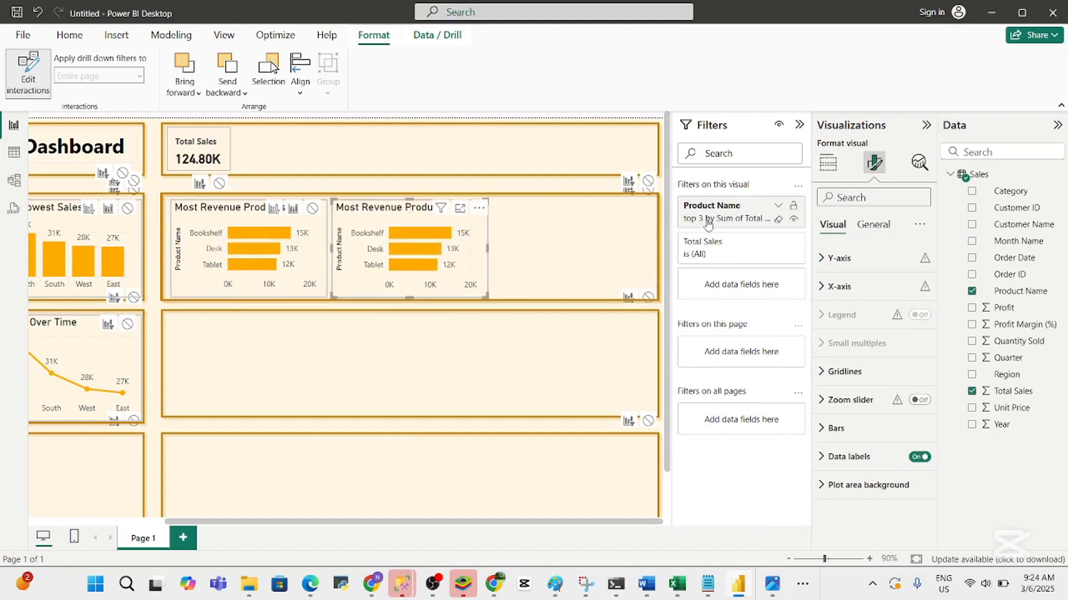
Set the duplicated chart's Product Name Top N filter to the bottom 3 items by Sum of Total Sales and apply it
mouse_move(792, 220)
left_click(777, 210)
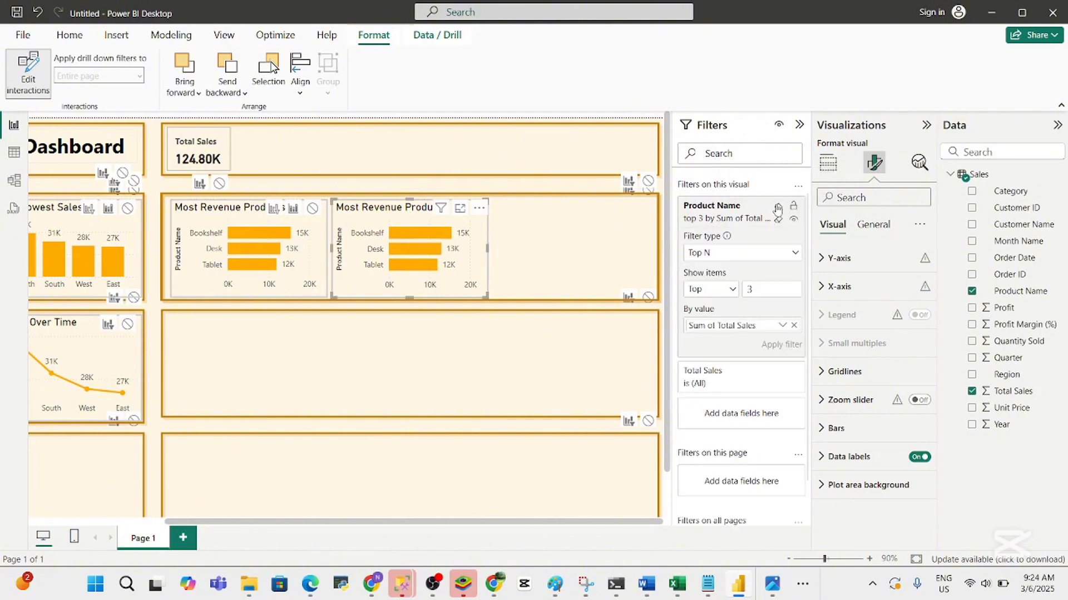
left_click(777, 209)
left_click(777, 209)
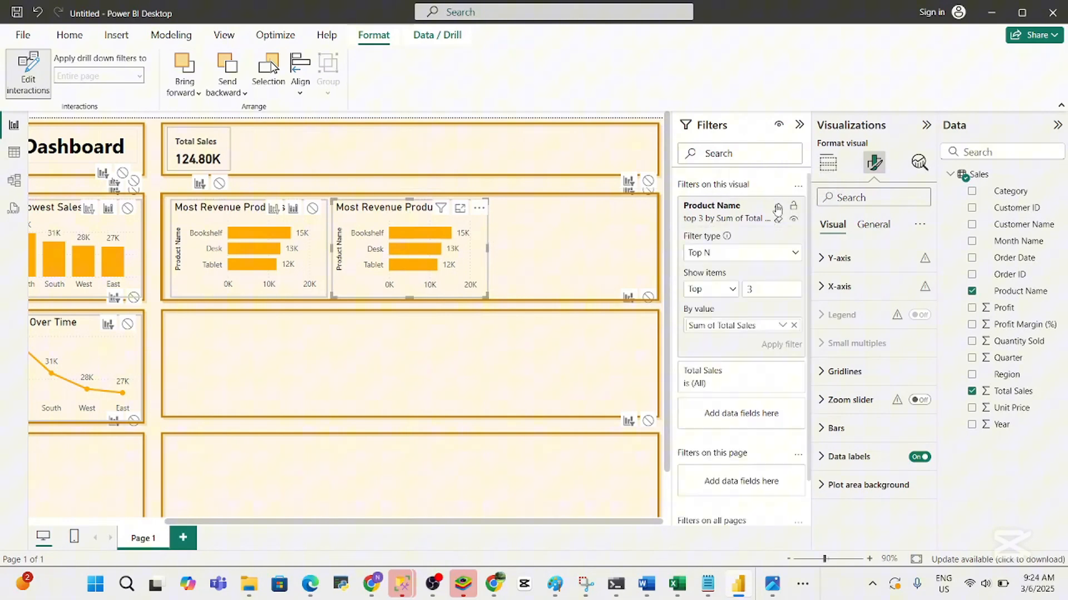
left_click(731, 289)
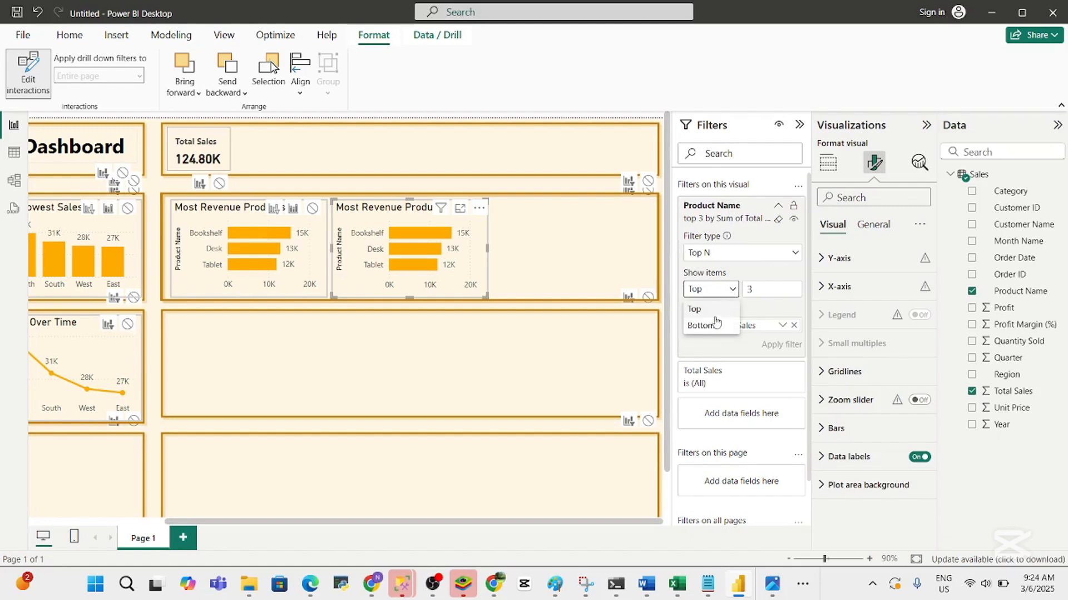
left_click(710, 325)
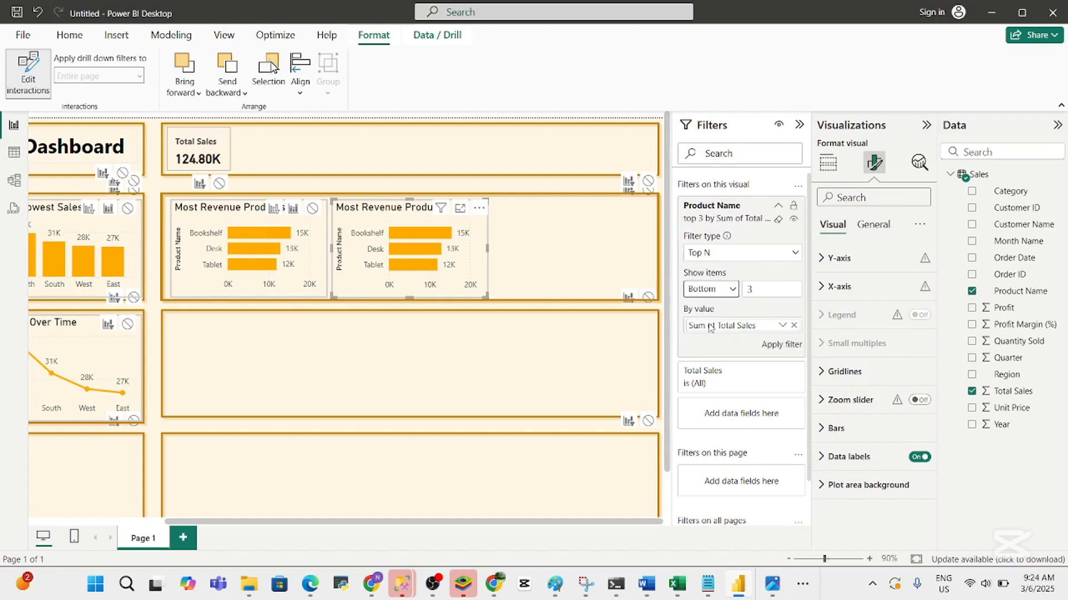
left_click(779, 345)
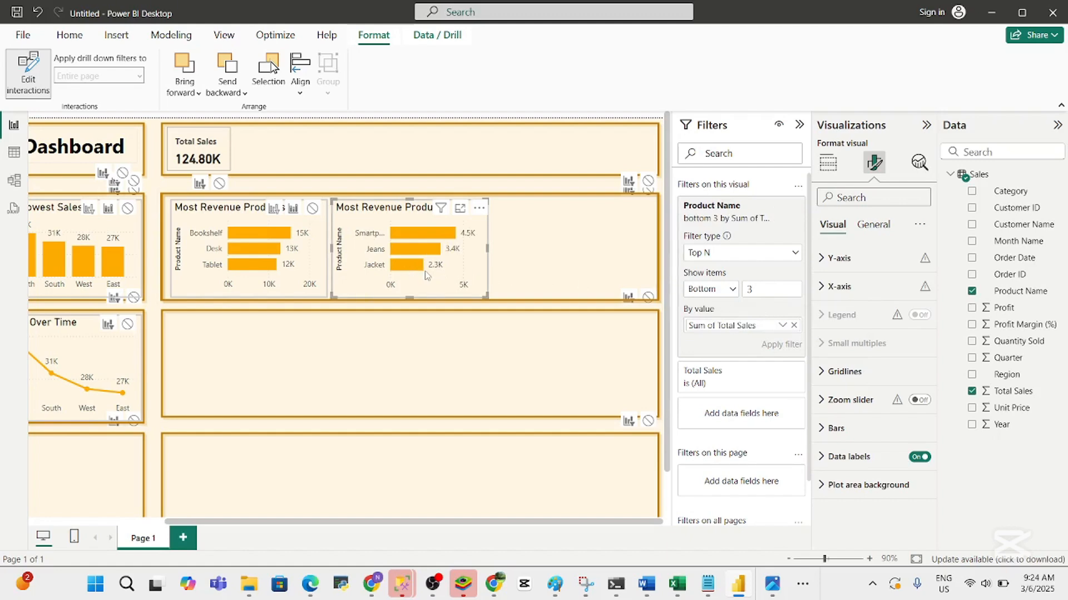
Switch to the Word document to check the revenue and profitability questions, and return to Power BI
mouse_move(423, 274)
right_click(383, 210)
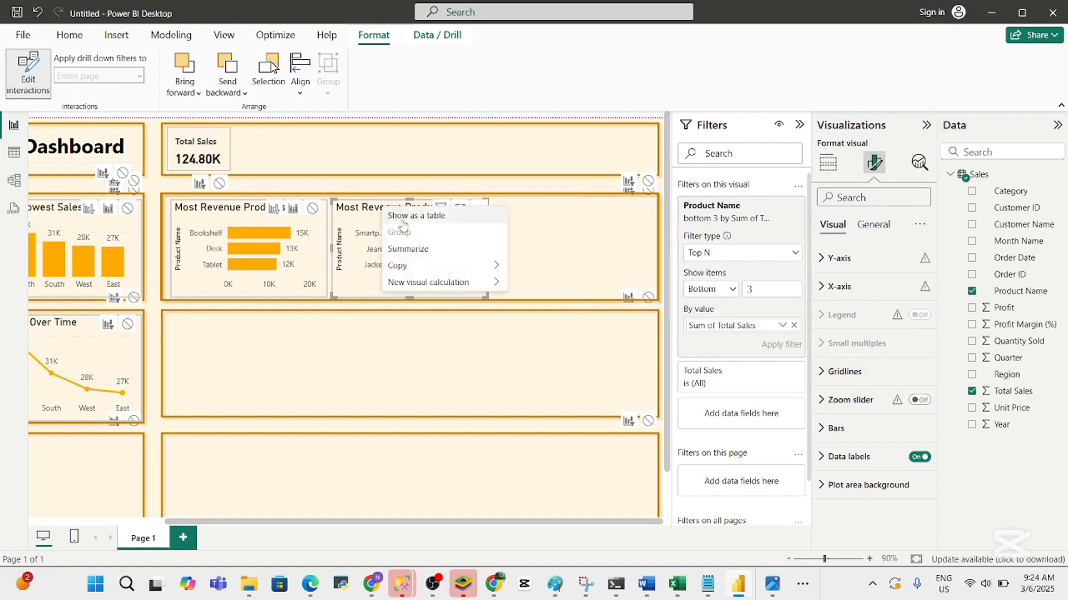
left_click(555, 255)
left_click(645, 585)
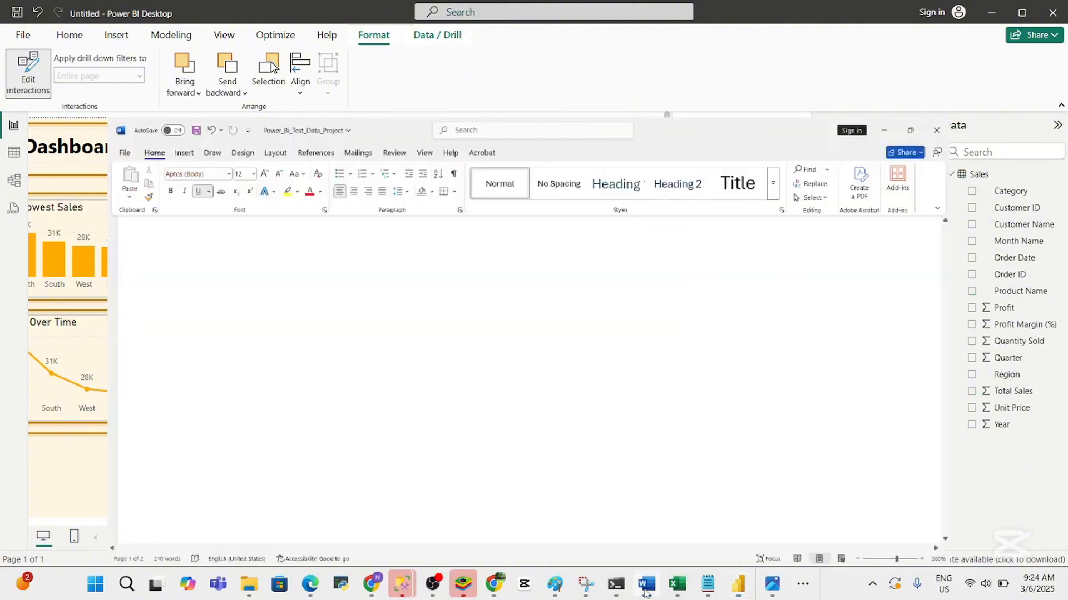
left_click(646, 585)
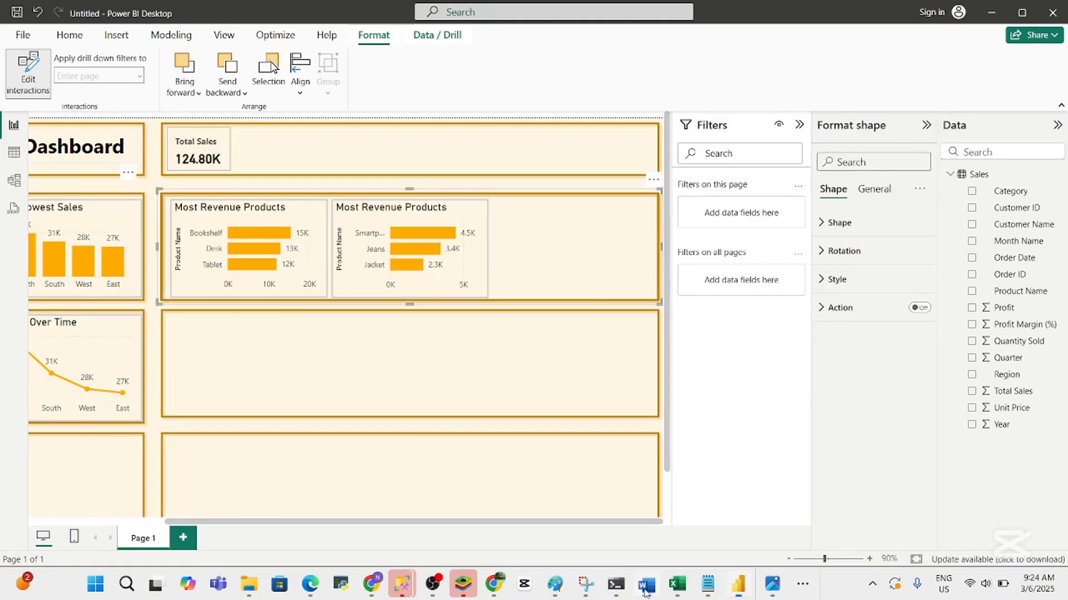
left_click(646, 585)
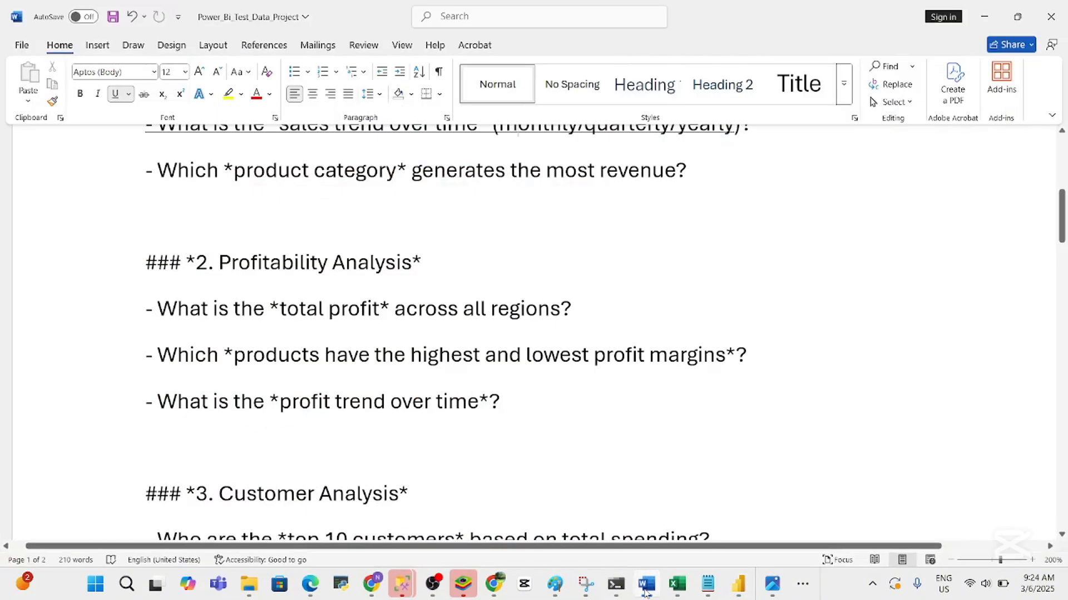
left_click(645, 585)
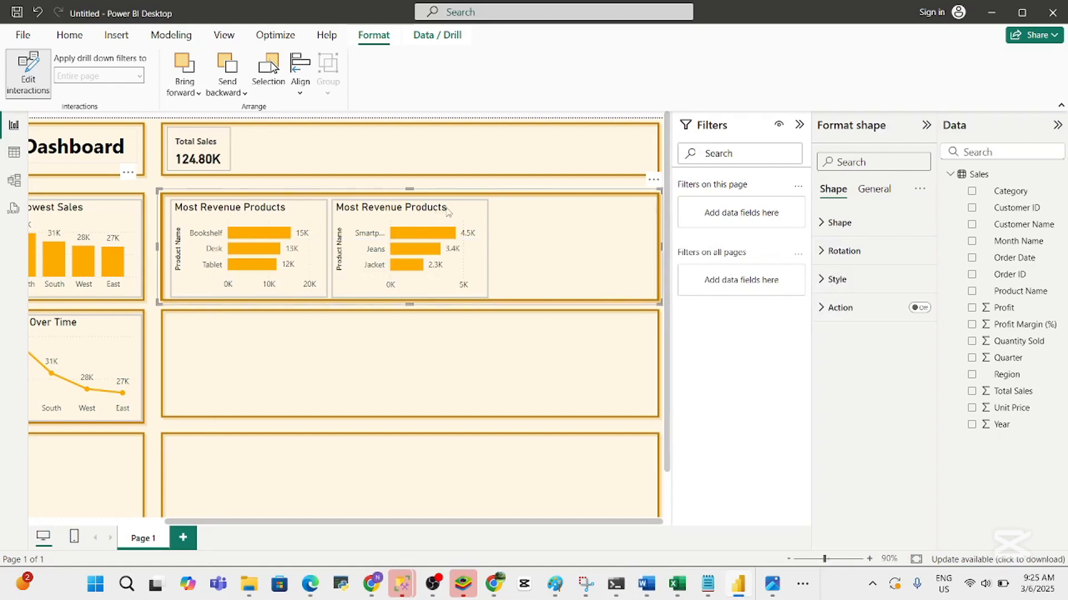
Delete the duplicated bottom-3 product bar chart
key("Escape")
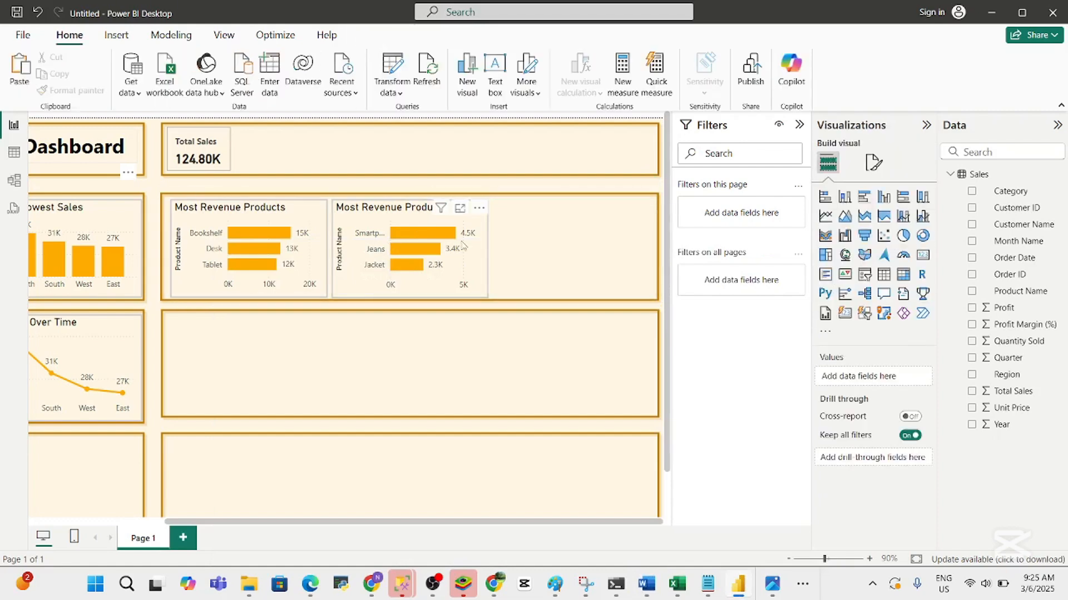
left_click(467, 257)
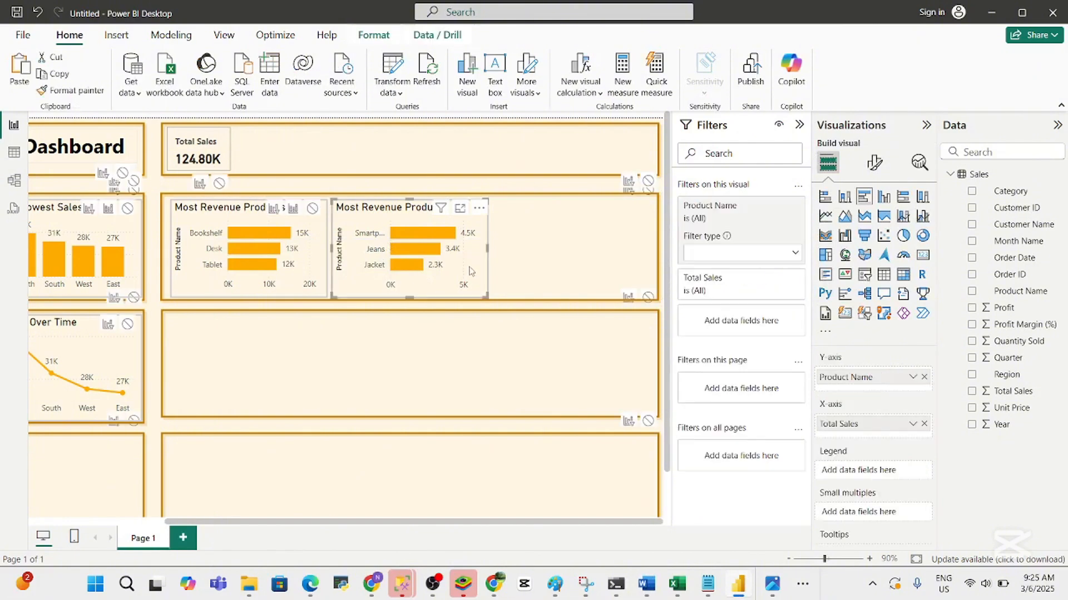
key("Delete")
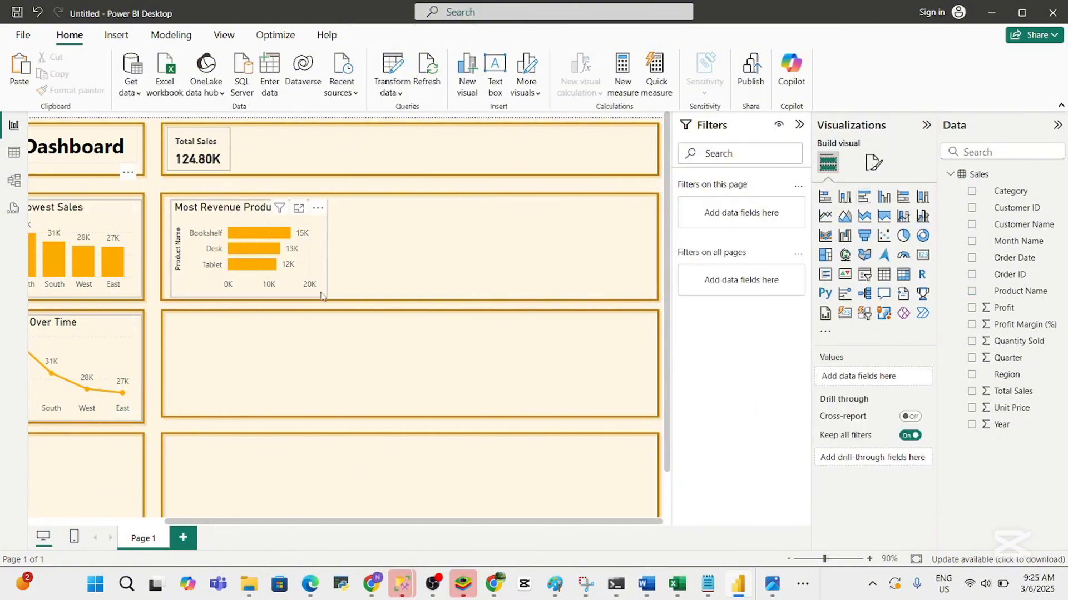
Switch to the Word document and underline the question about which product category generates the most revenue
left_click(652, 591)
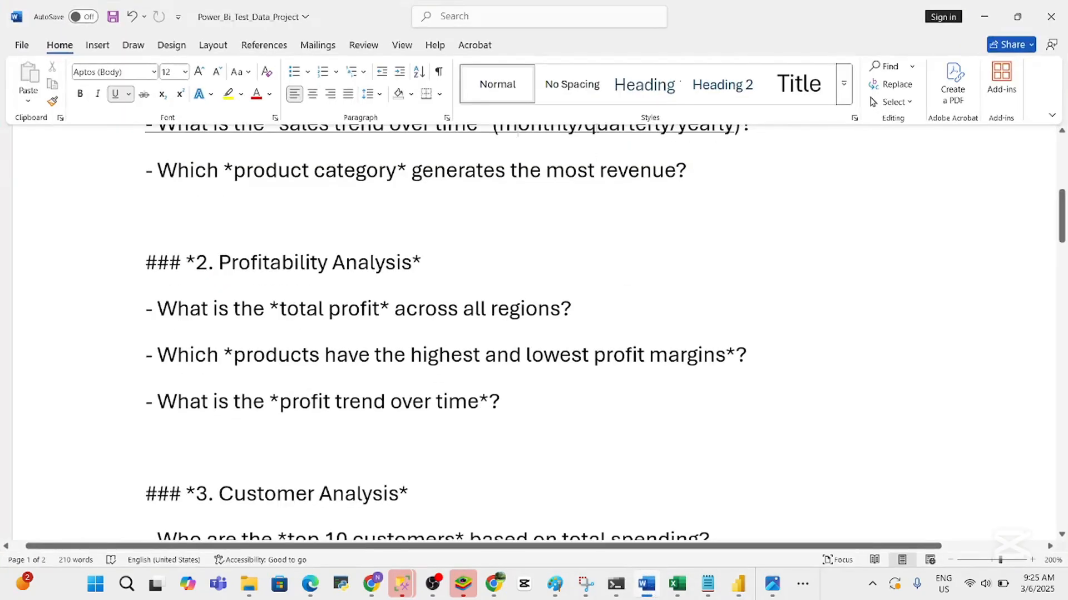
left_click_drag(698, 167, 159, 184)
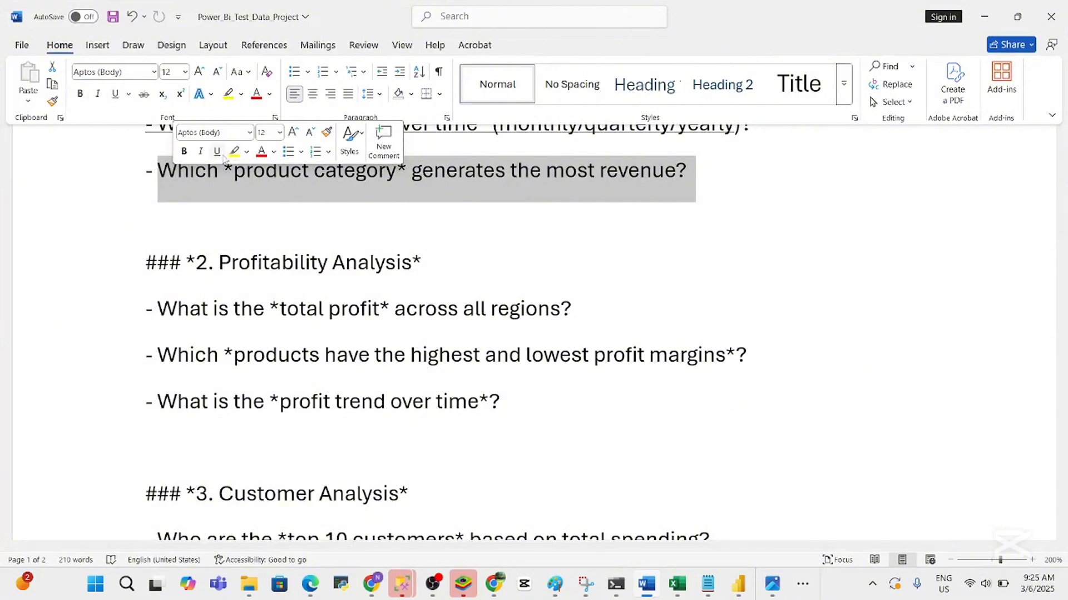
left_click(217, 152)
left_click(401, 262)
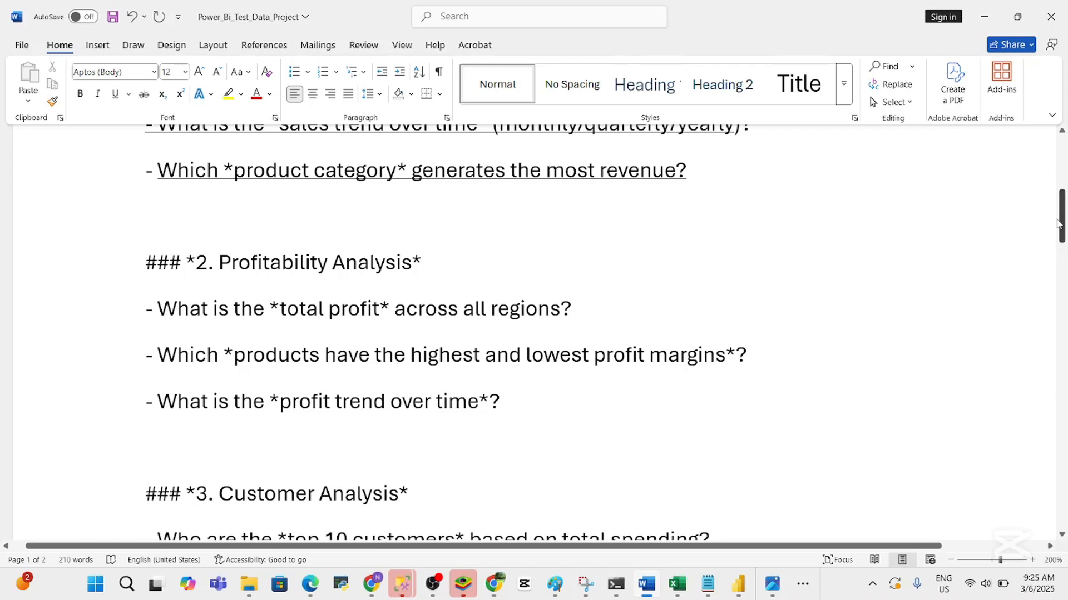
Read the Profitability Analysis question about total profit across all regions, and return to Power BI
left_click_drag(1060, 223, 1063, 239)
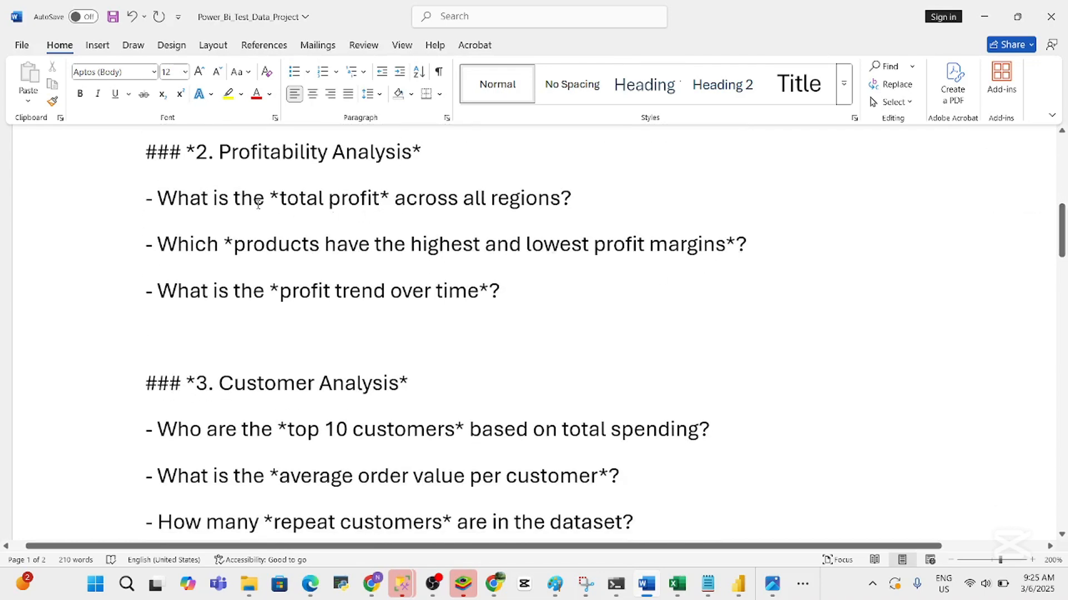
left_click_drag(573, 199, 158, 199)
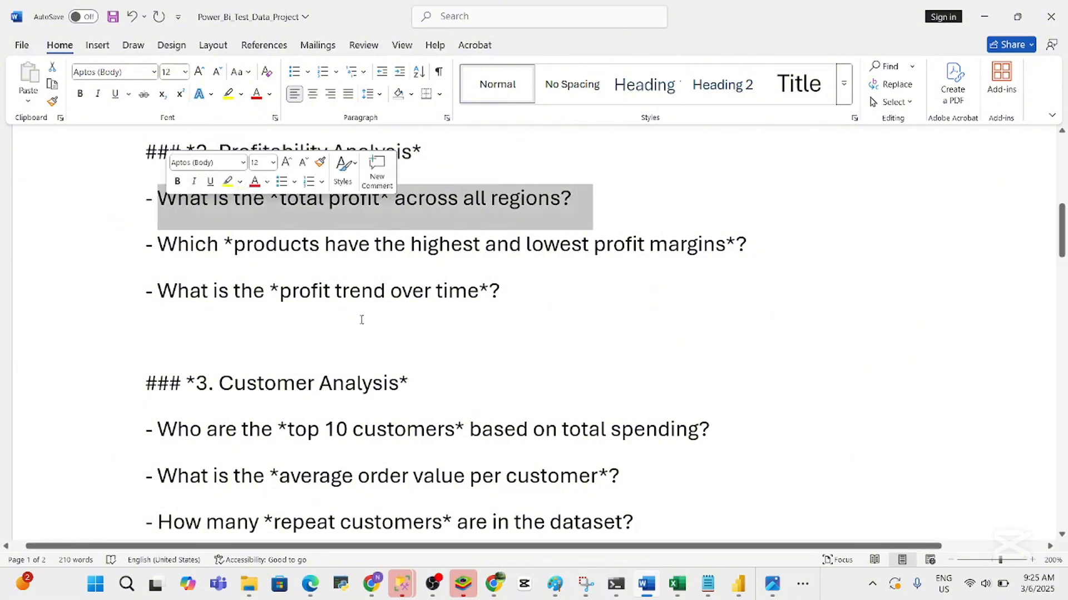
left_click(412, 291)
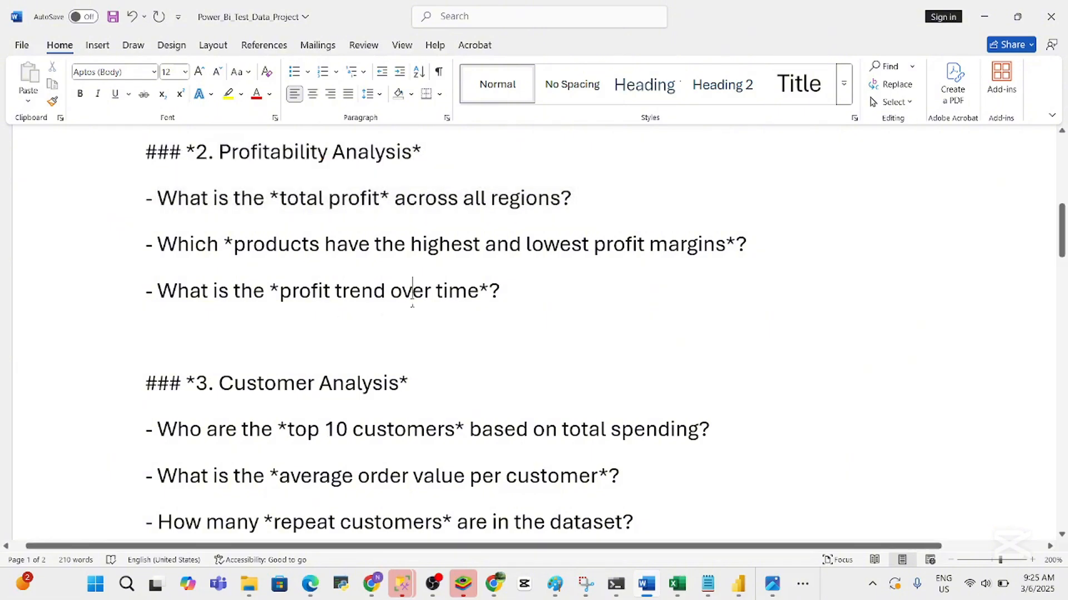
left_click(740, 585)
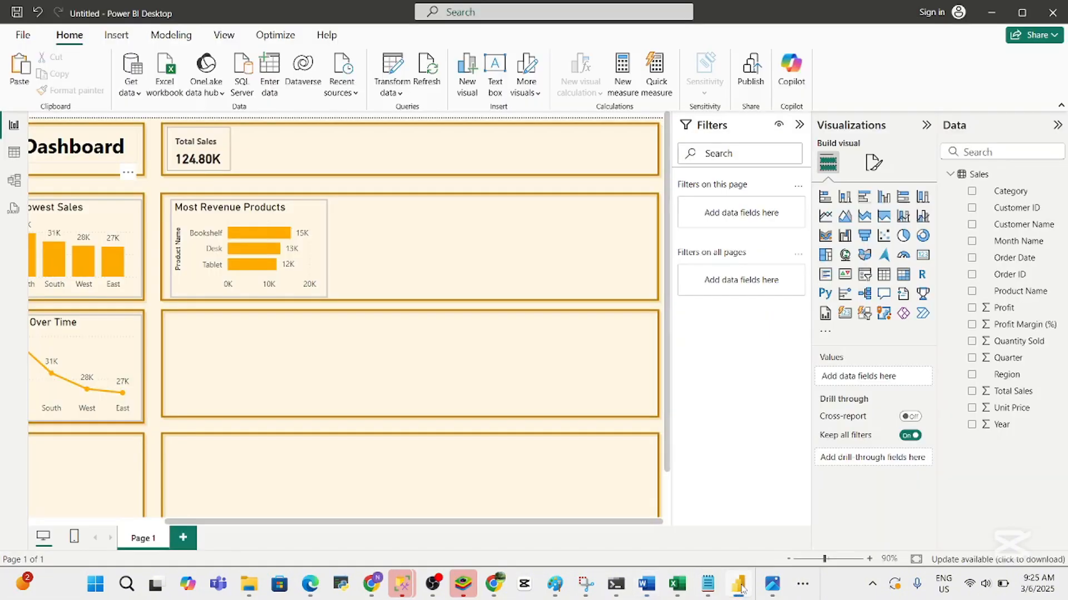
Duplicate the Total Sales card and place the copy directly beside the original in the header panel
left_click(209, 142)
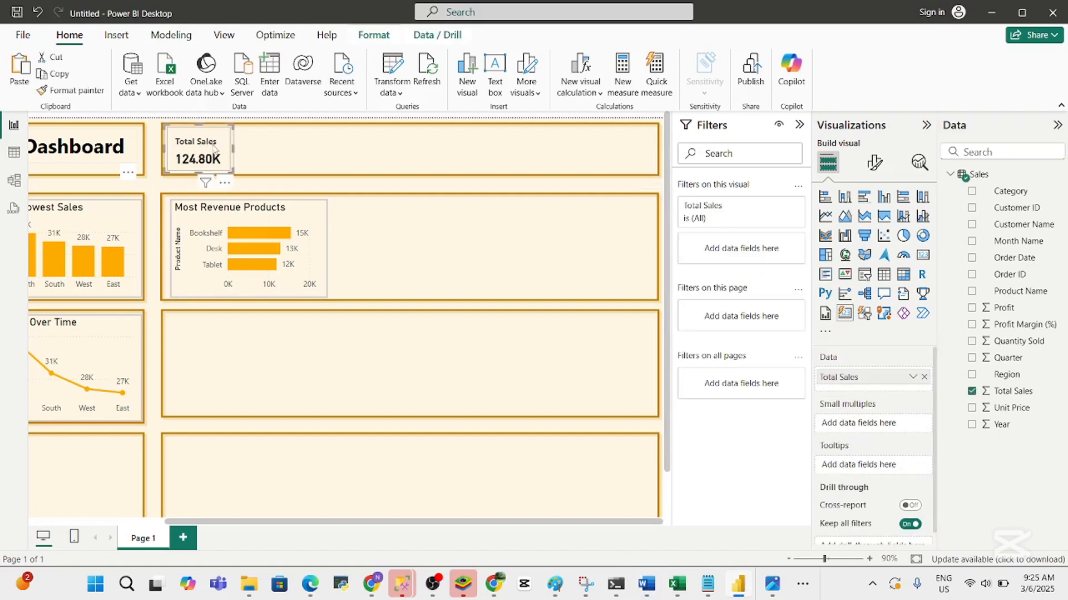
key("ctrl+c")
key("ctrl+v")
left_click_drag(214, 146, 259, 135)
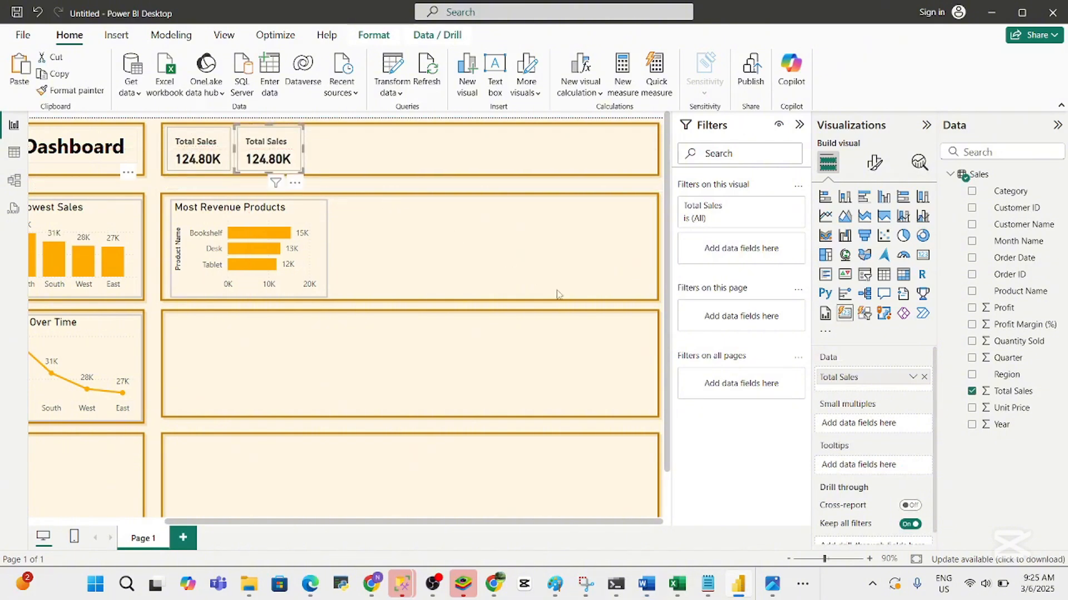
Replace Total Sales with Profit in the duplicated card and rename the field to Total Profit
left_click(971, 392)
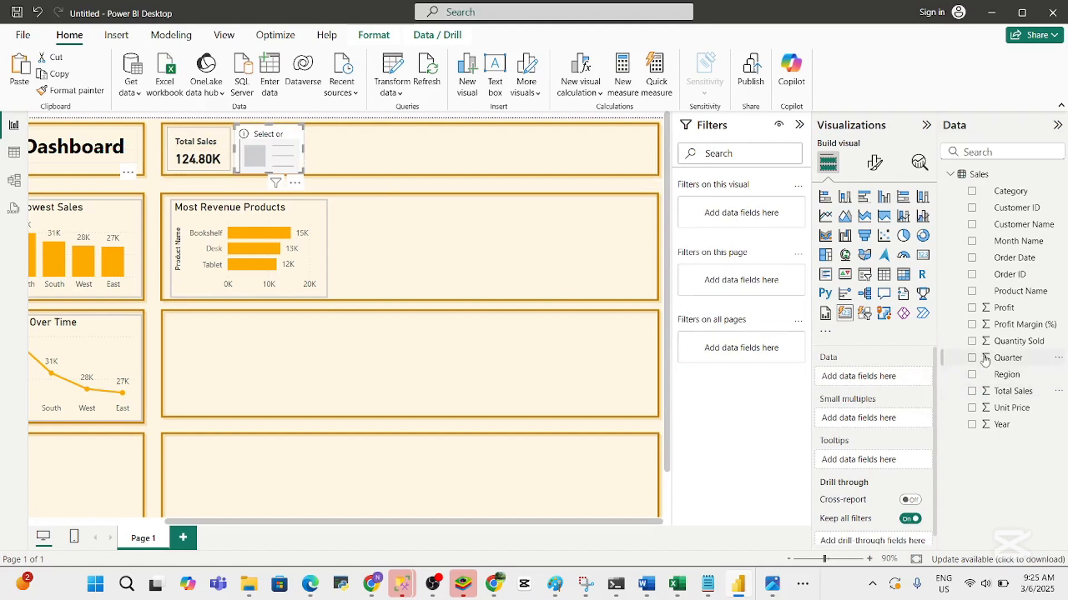
left_click(971, 308)
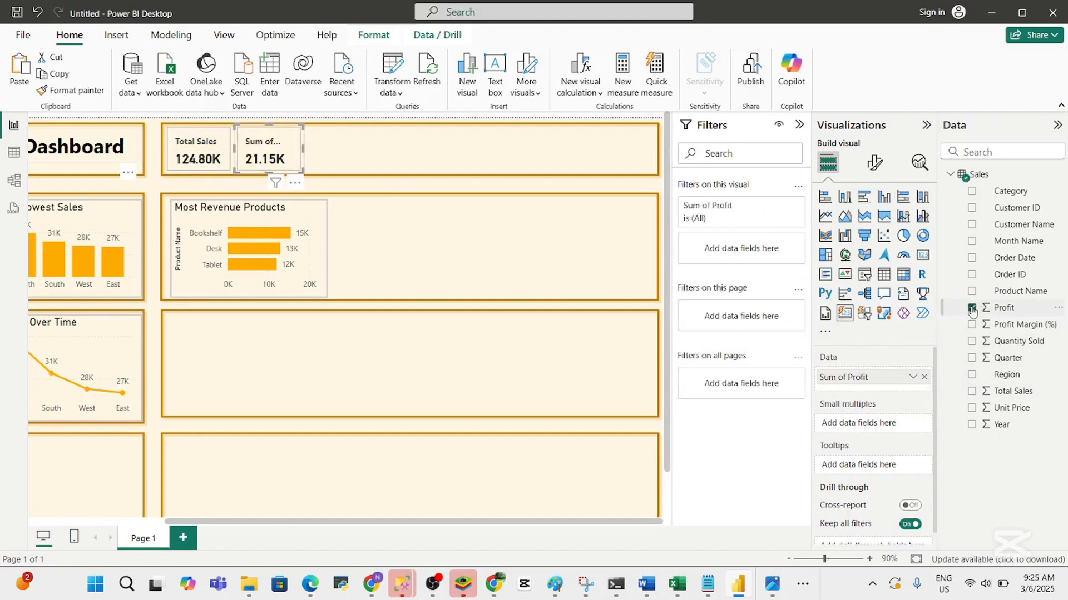
double_click(847, 381)
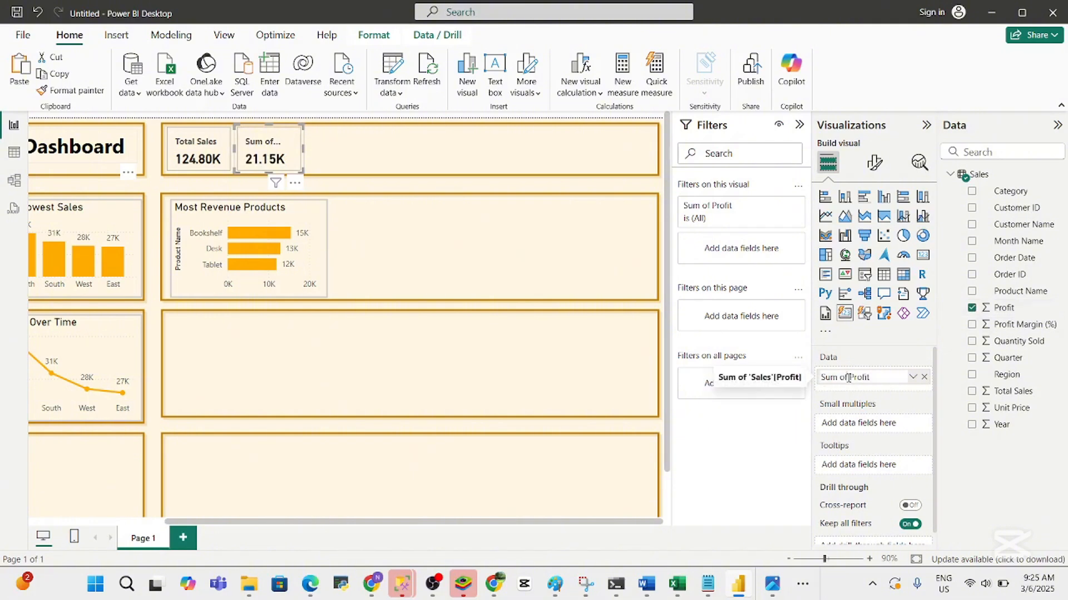
left_click_drag(848, 378, 786, 394)
type("Total")
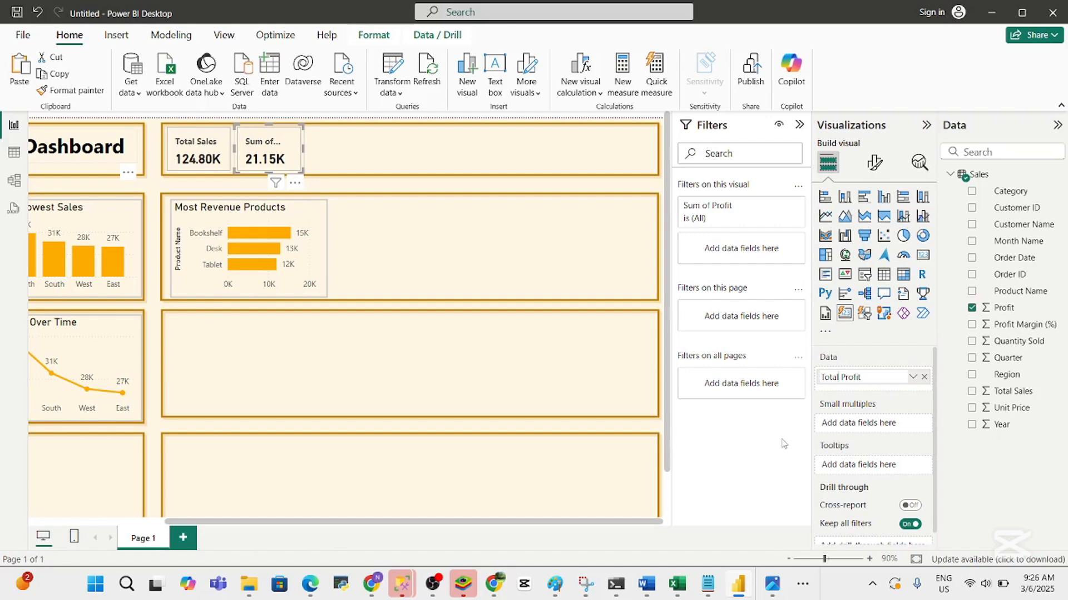
key("Return")
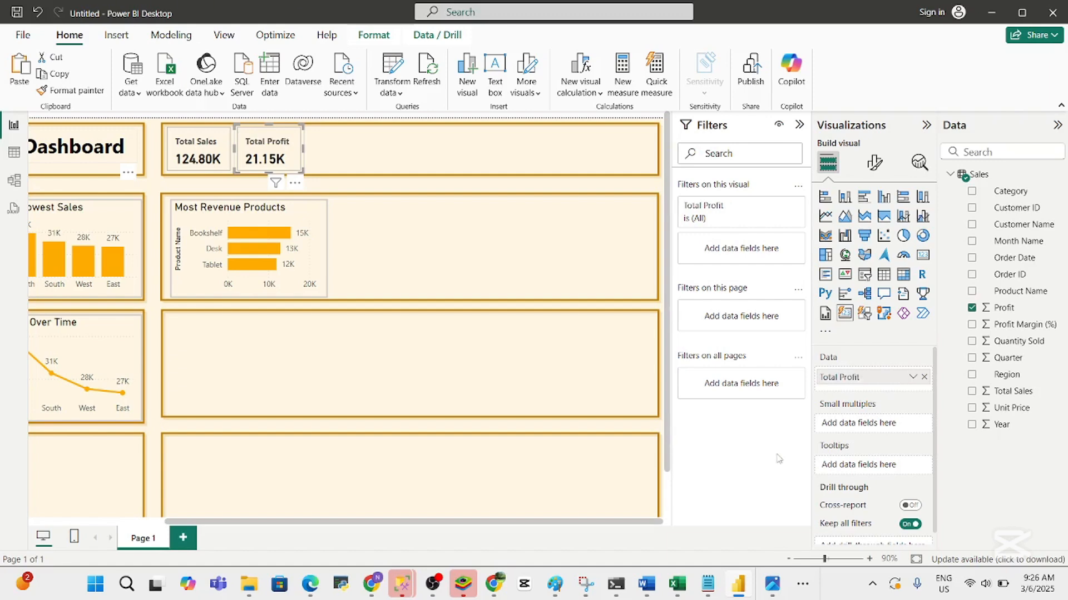
Switch to the Word document, underline the question about total profit across all regions, and return to Power BI
mouse_move(681, 592)
left_click(648, 592)
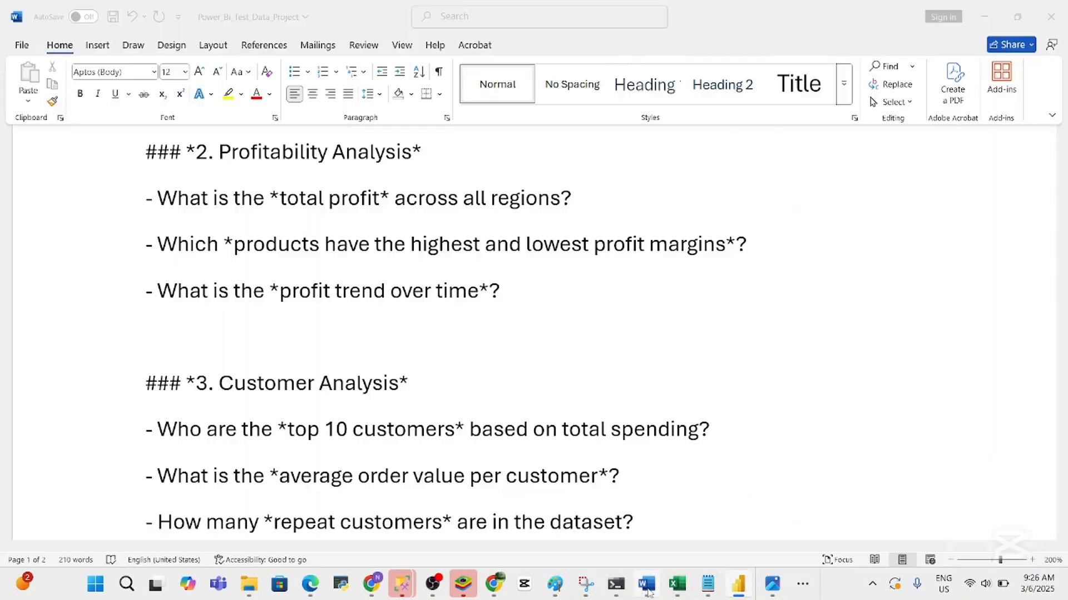
left_click_drag(588, 206, 145, 202)
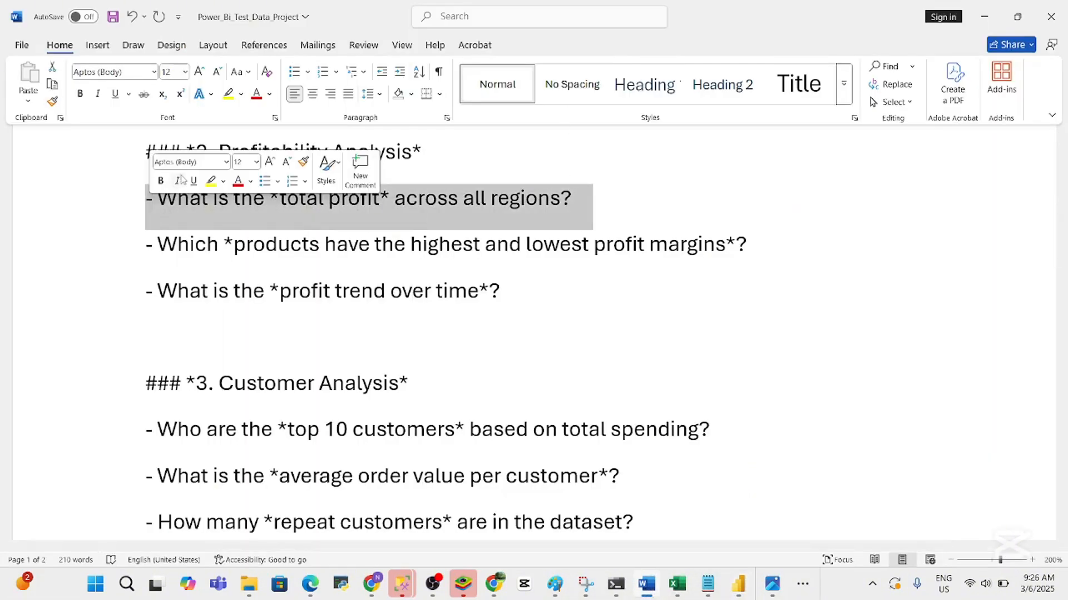
left_click(194, 181)
left_click(264, 248)
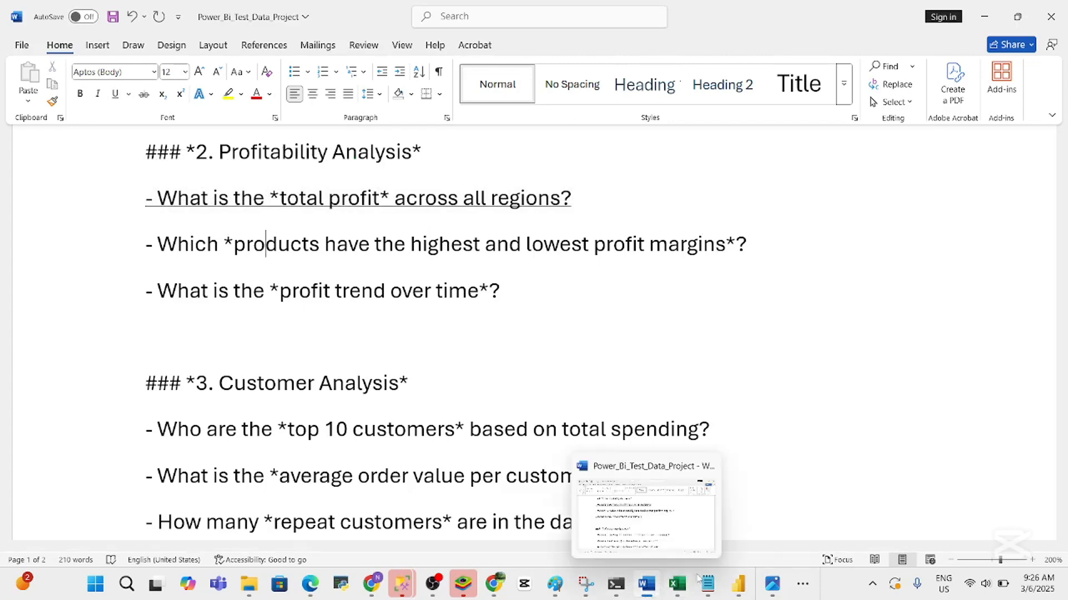
left_click(732, 527)
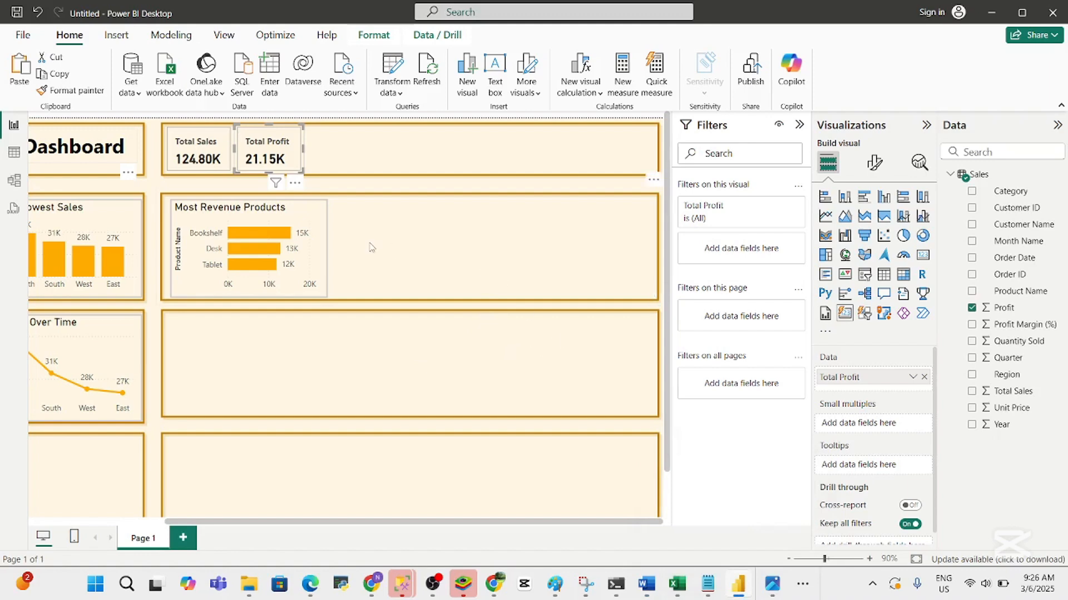
Duplicate the Most Revenue Products chart beside the original and make the copy show Profit Margin (%) by Product Name
left_click(317, 264)
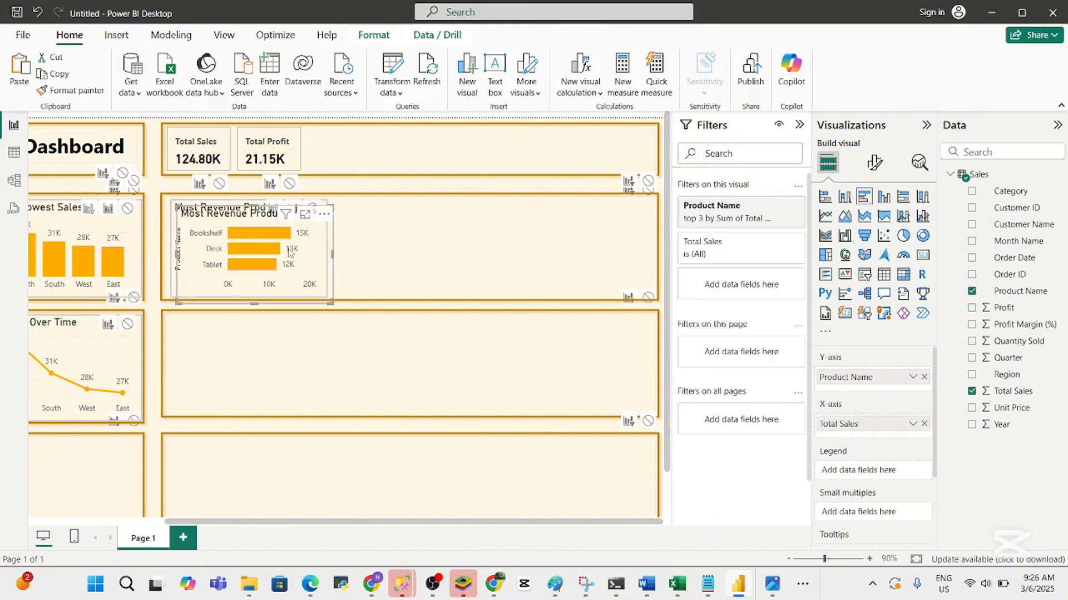
left_click_drag(317, 264, 461, 256)
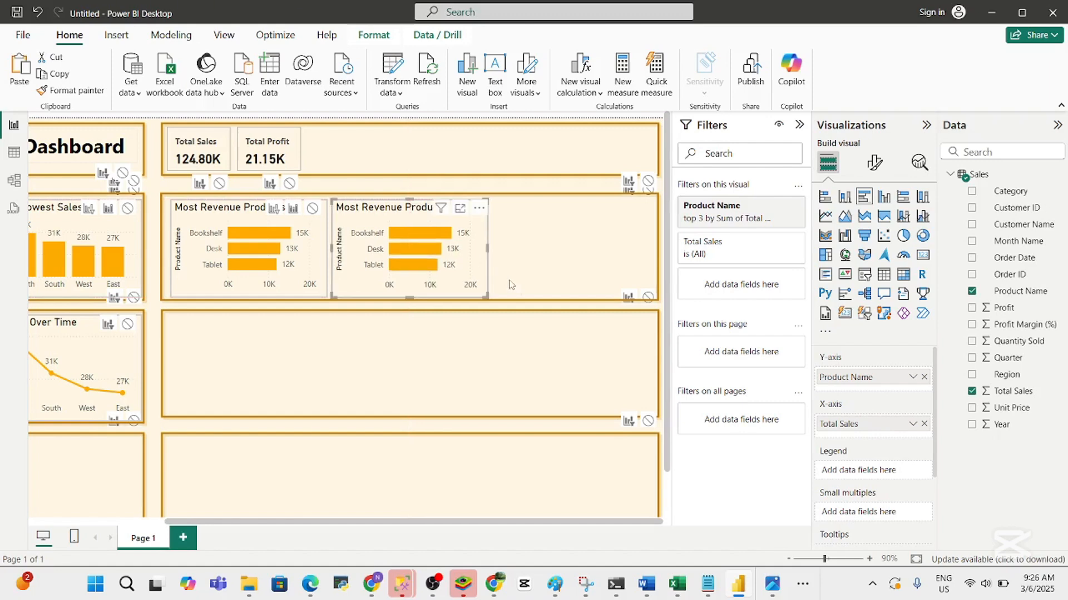
left_click(971, 392)
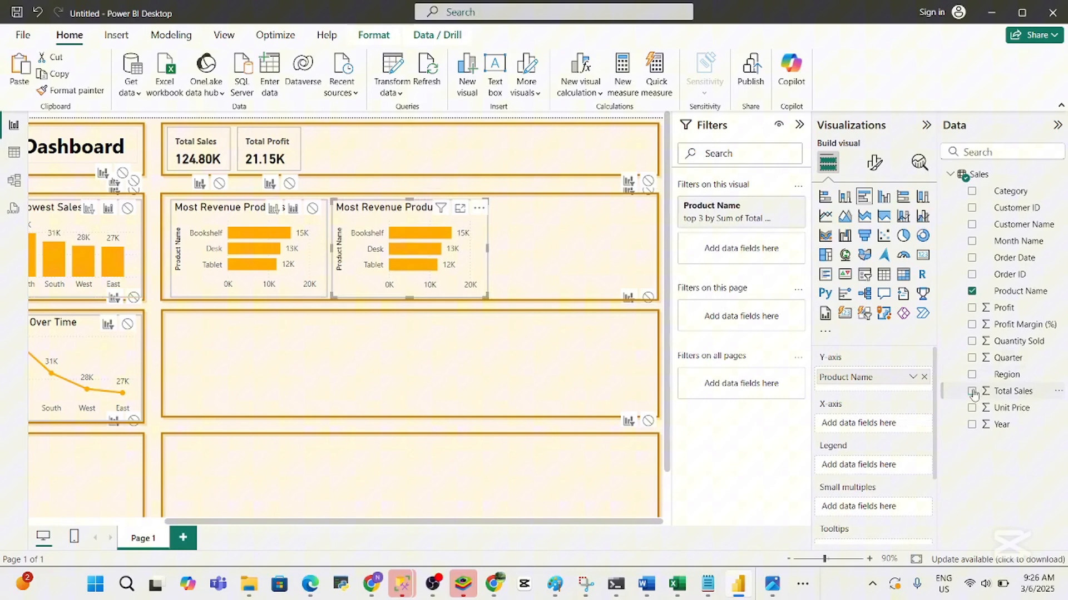
left_click(972, 292)
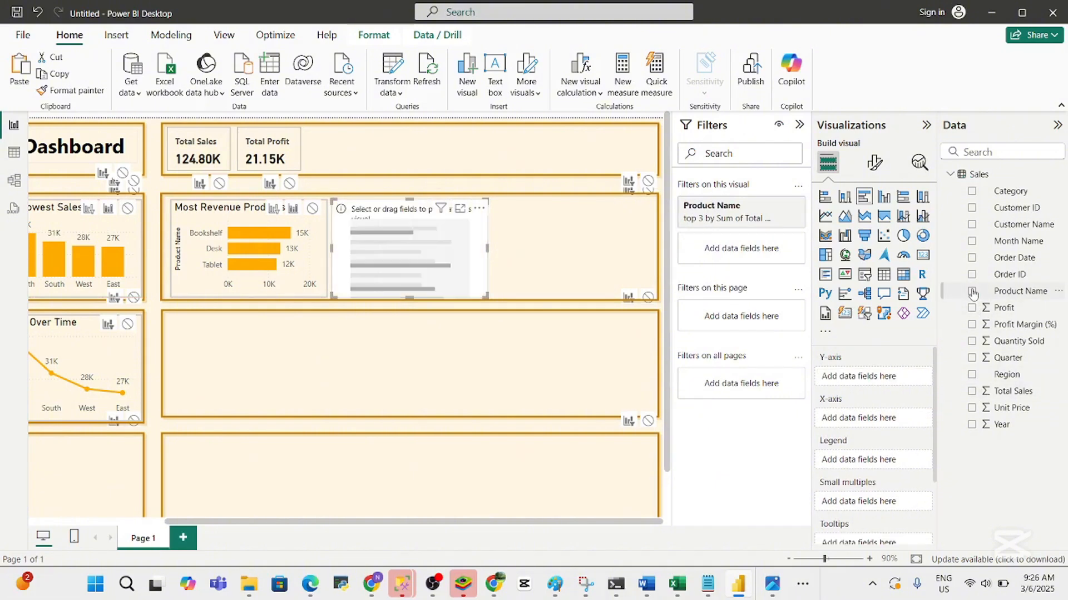
left_click(973, 326)
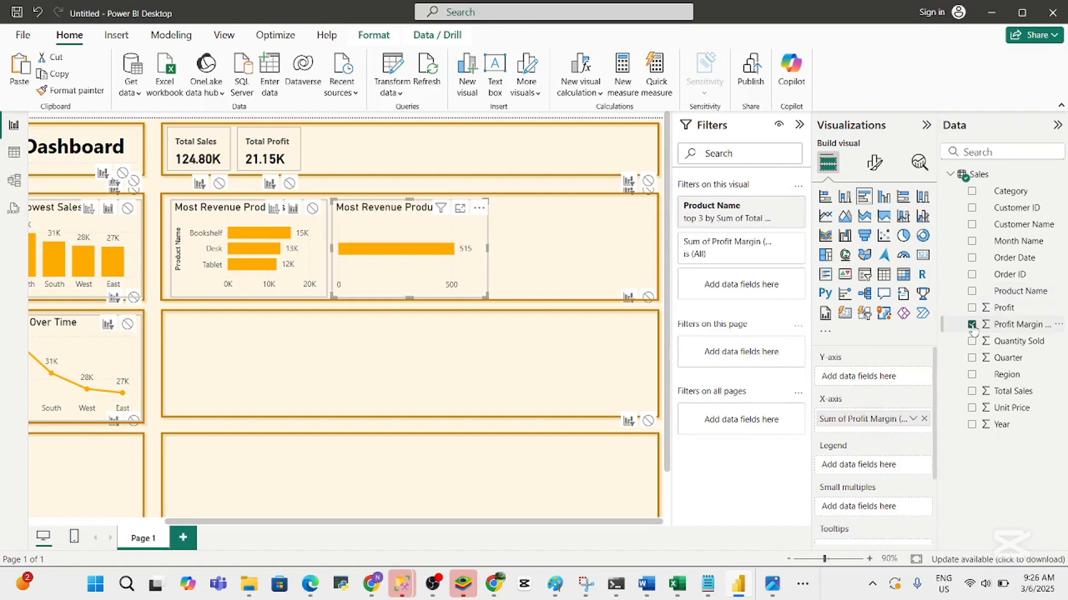
left_click(972, 293)
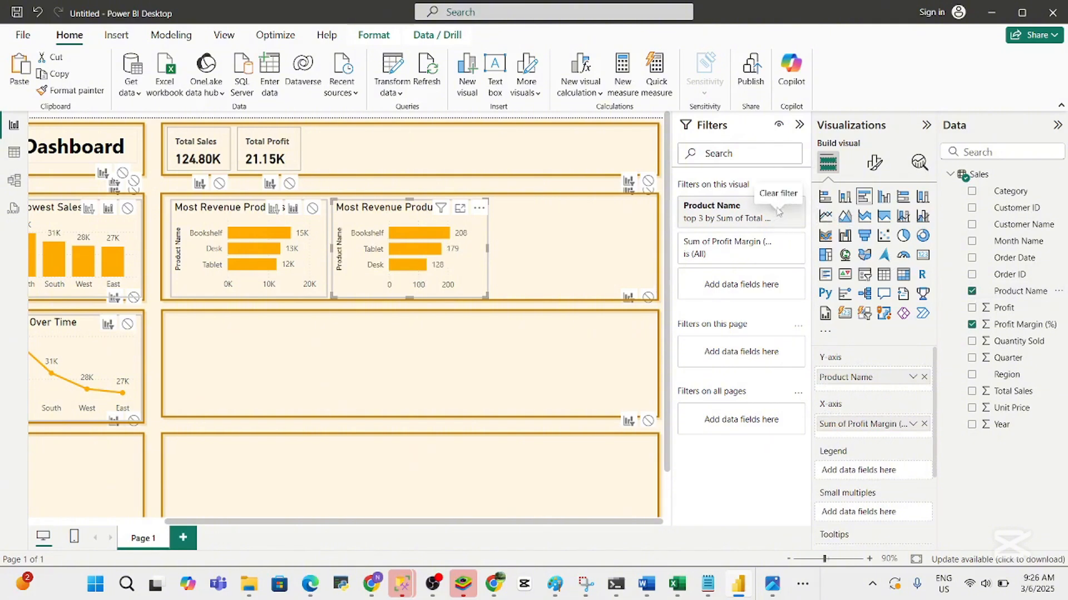
Try to remove Sum of Total Sales from the duplicated chart's Product Name Top N filter
left_click(778, 210)
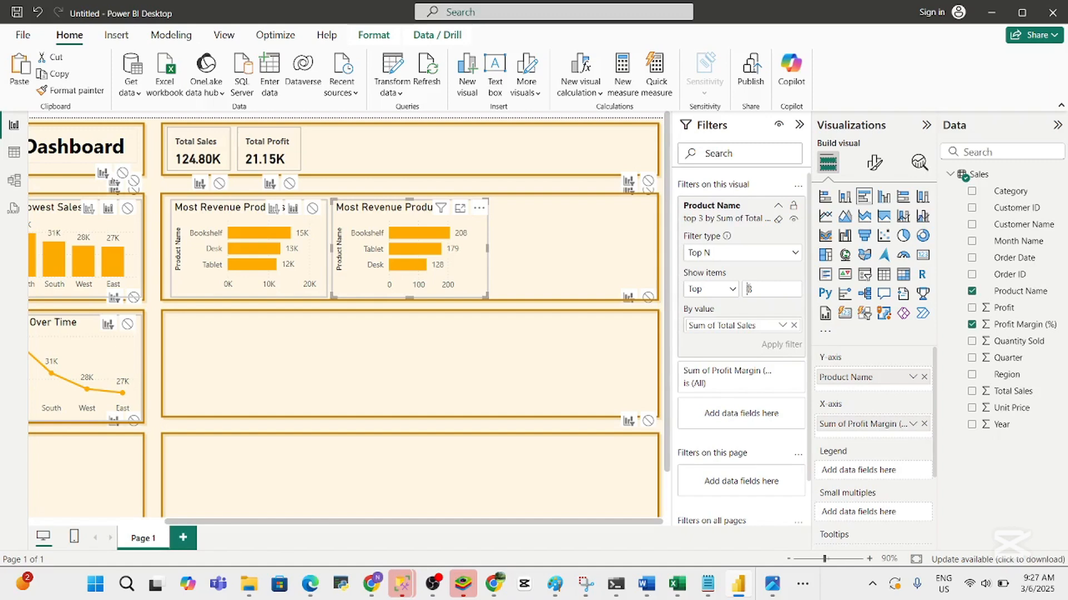
left_click(794, 326)
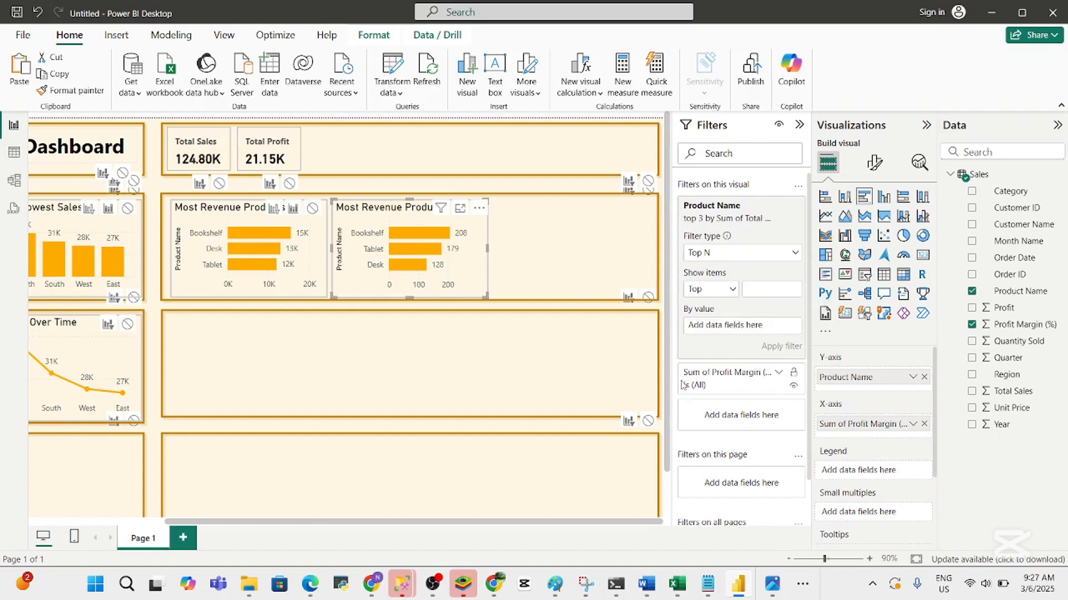
left_click(575, 351)
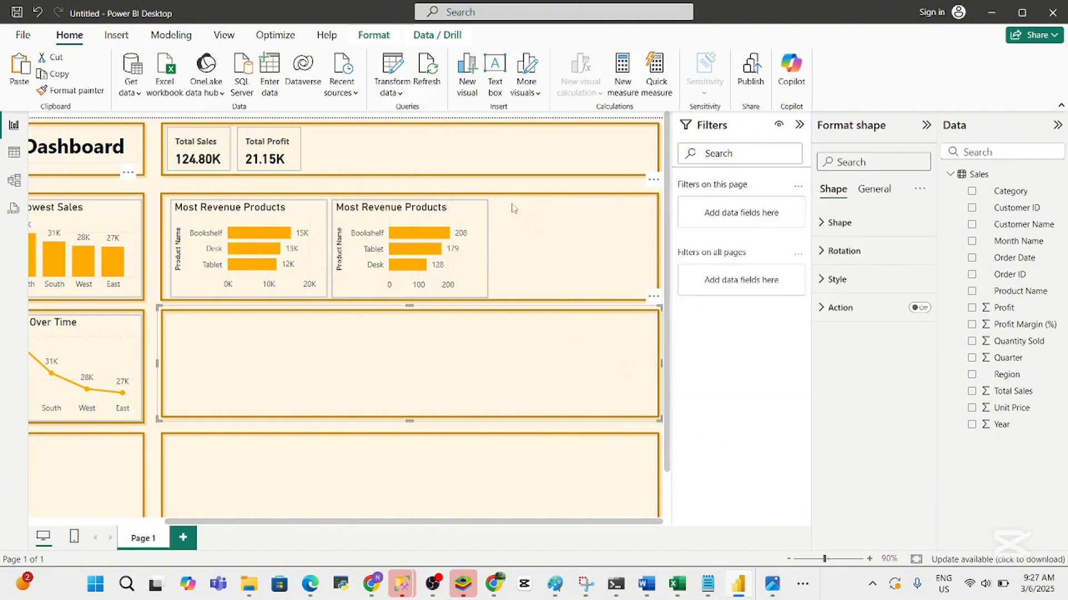
Delete the duplicated profit margin bar chart
left_click(454, 236)
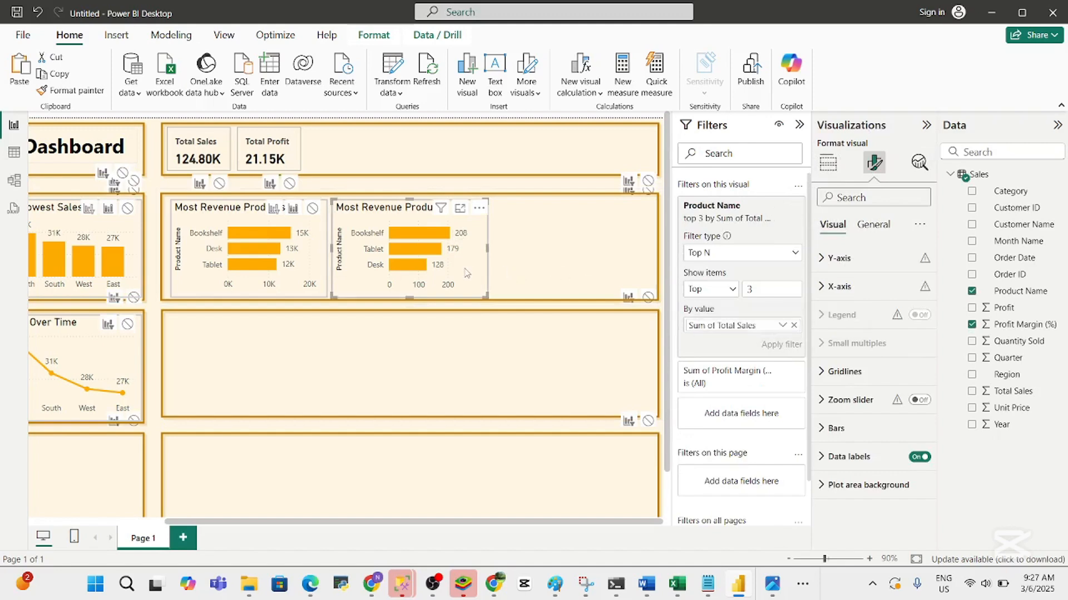
key("Delete")
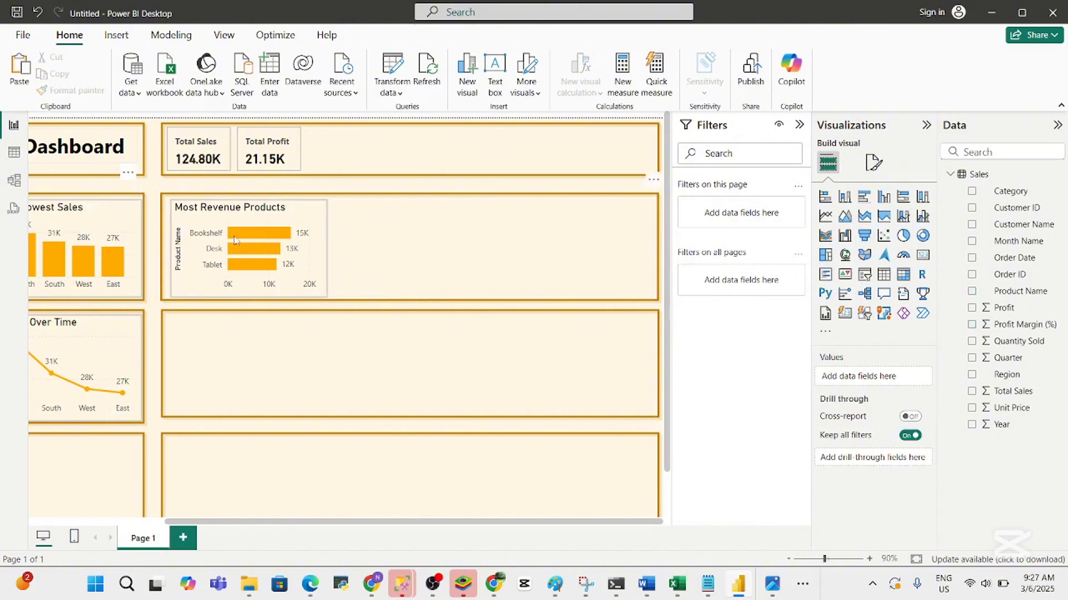
mouse_move(268, 241)
Switch to the Word document to check the profit margin question, and return to Power BI
mouse_move(654, 598)
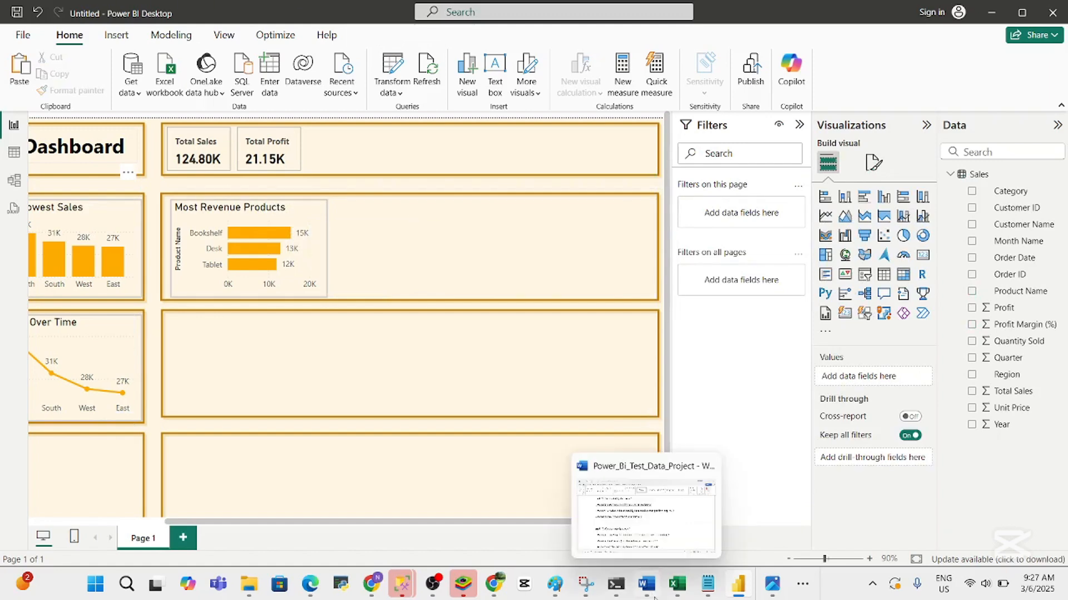
left_click(656, 531)
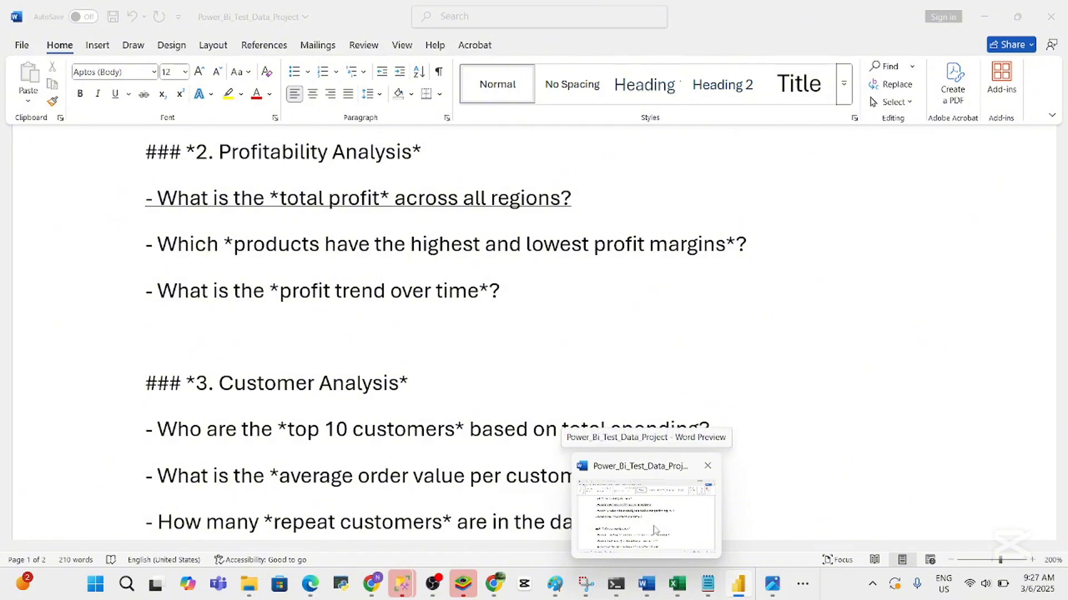
key("alt+Tab")
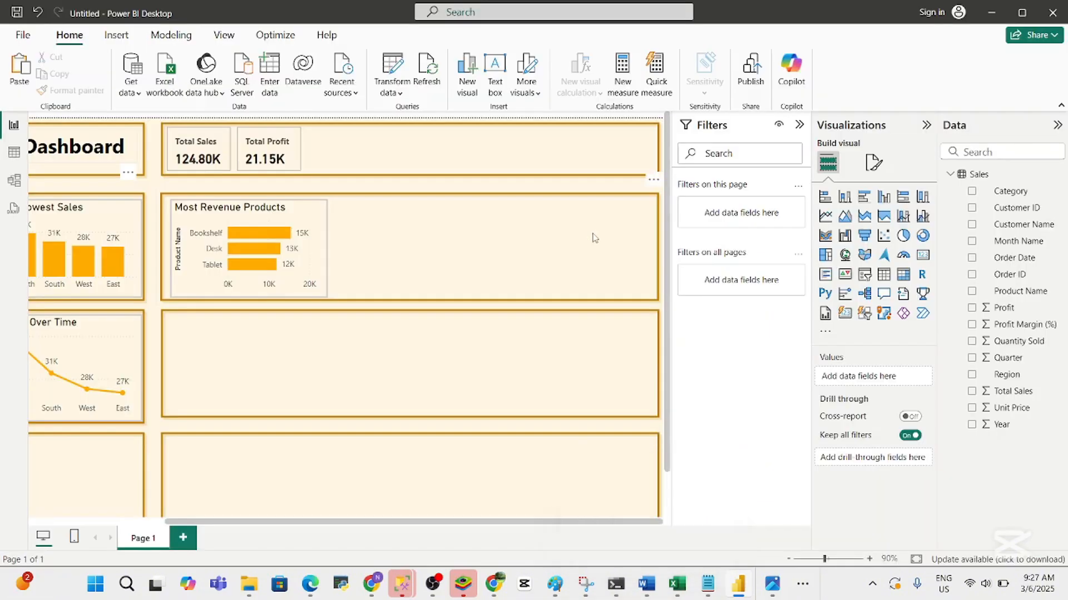
Place a copy of the Most Revenue Products chart beside it, replacing its Total Sales values with Profit Margin (%) per Product Name
left_click(299, 277)
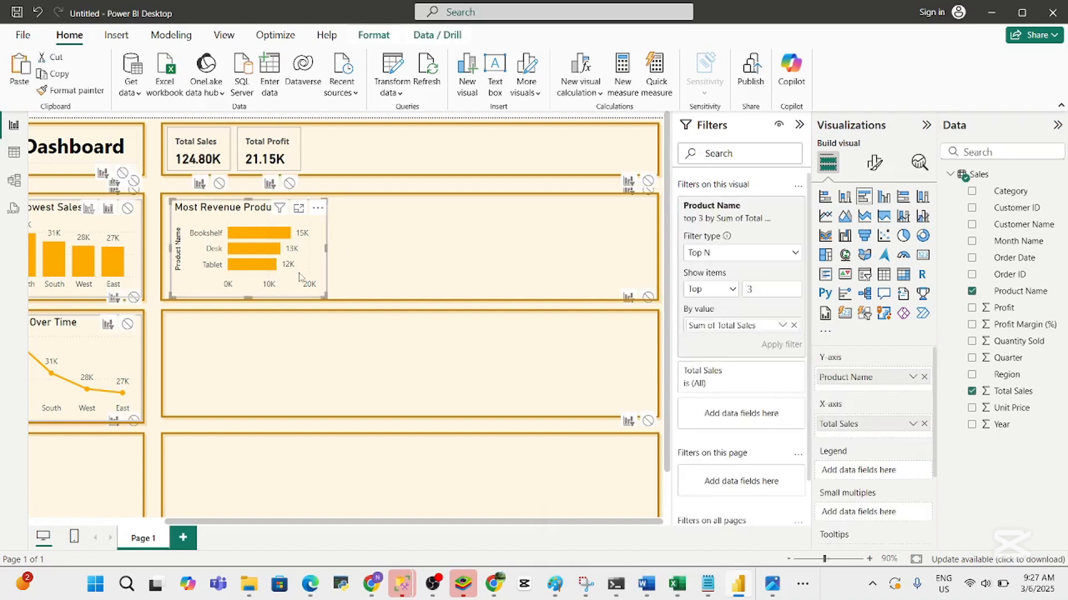
left_click_drag(306, 252, 452, 258)
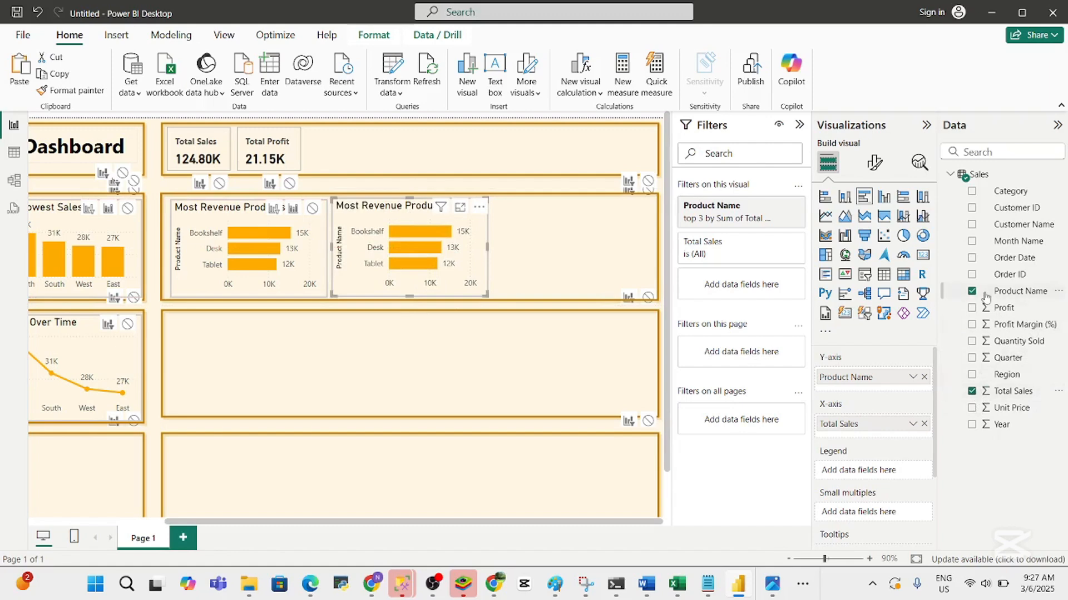
left_click(972, 391)
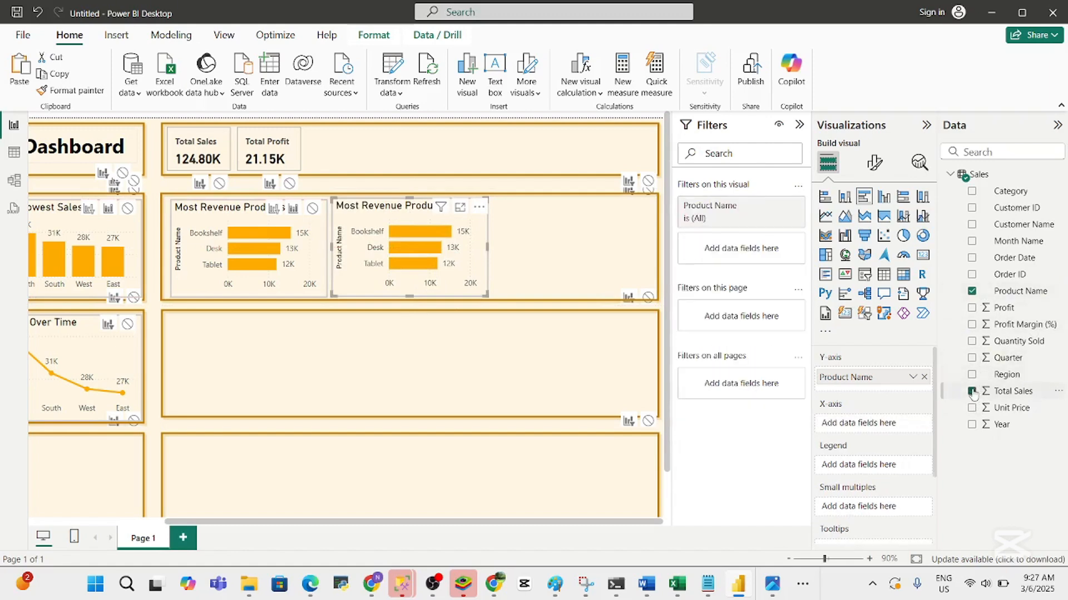
left_click(971, 291)
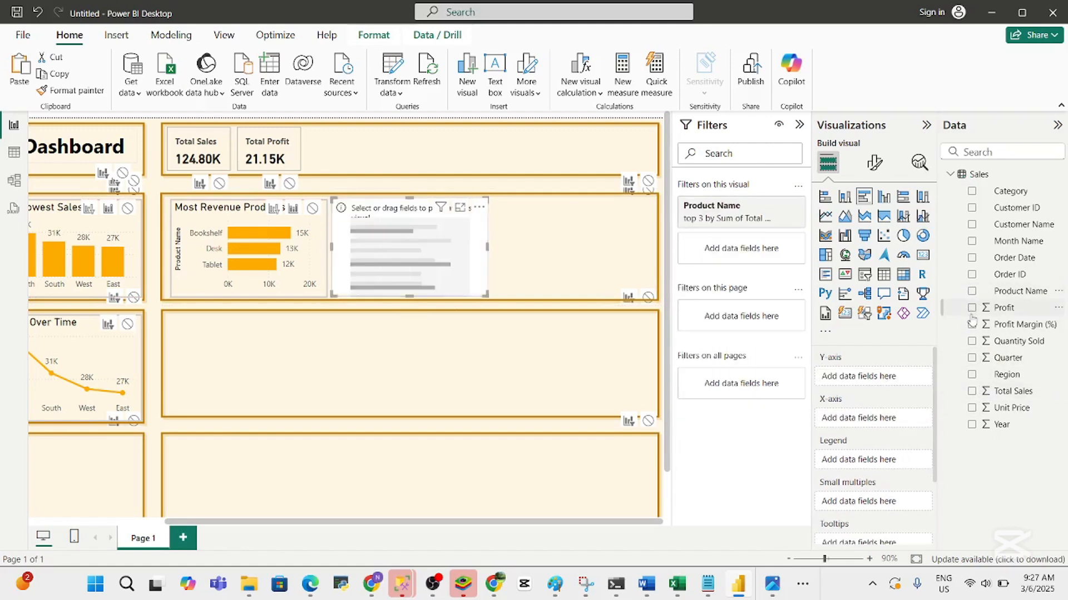
left_click(972, 326)
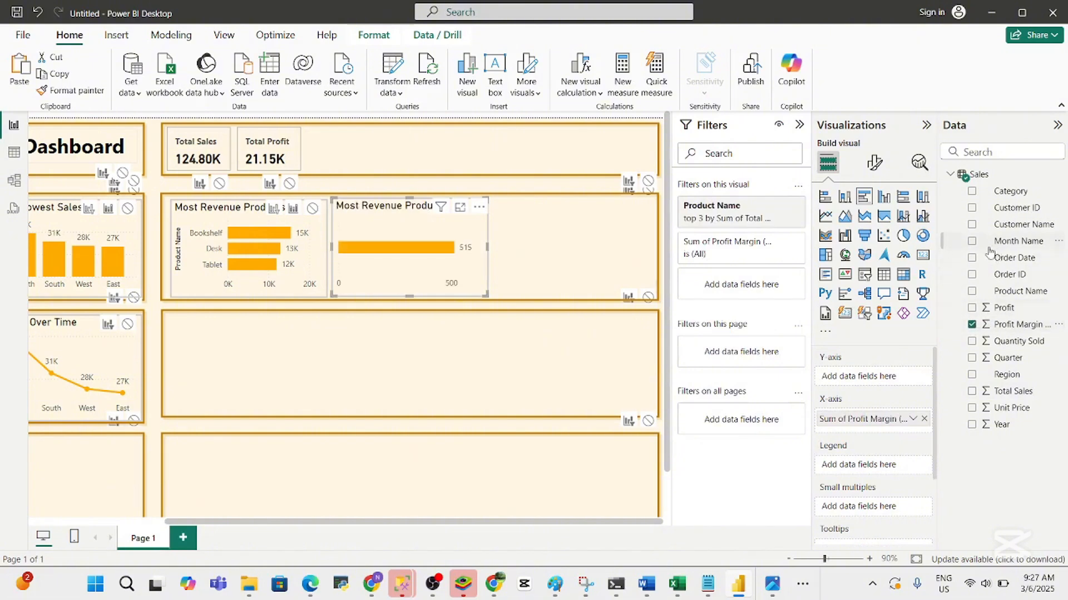
left_click(972, 292)
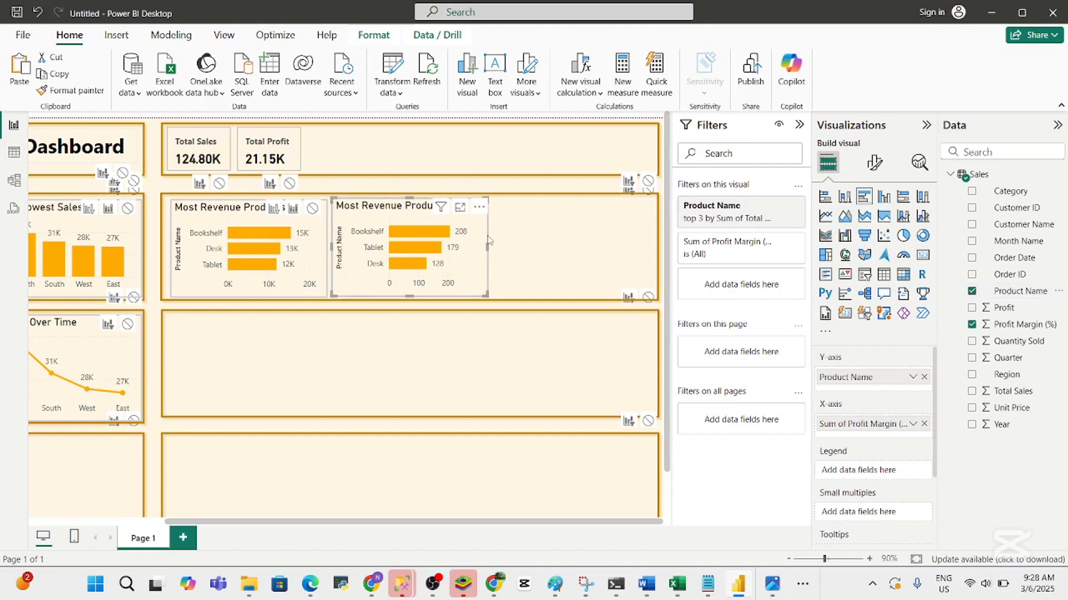
Retitle the copied chart "Highest Profit Margin Products"
left_click(874, 163)
left_click(872, 227)
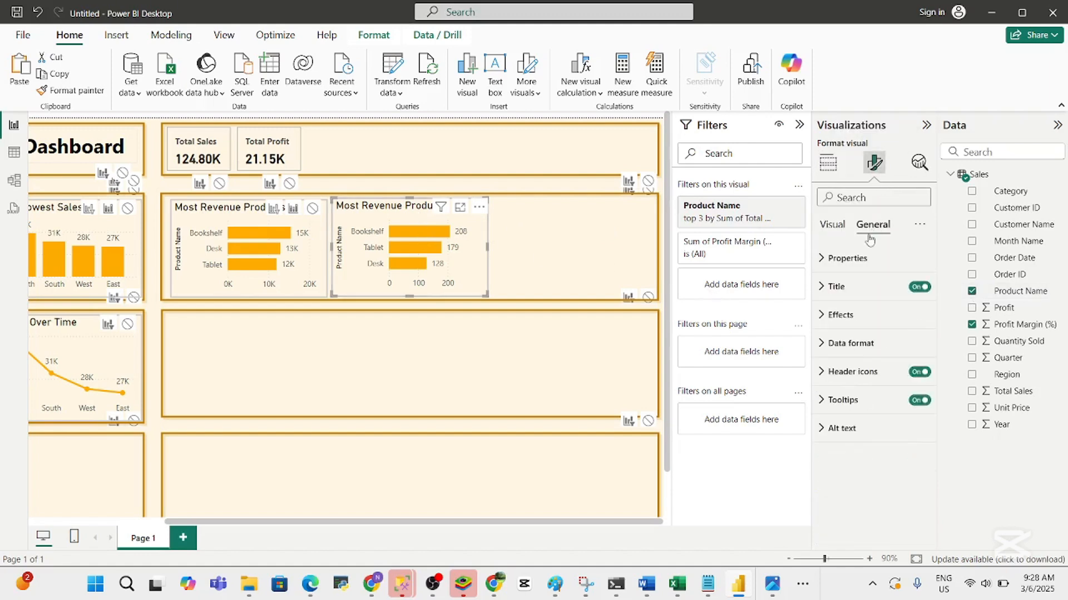
left_click(855, 288)
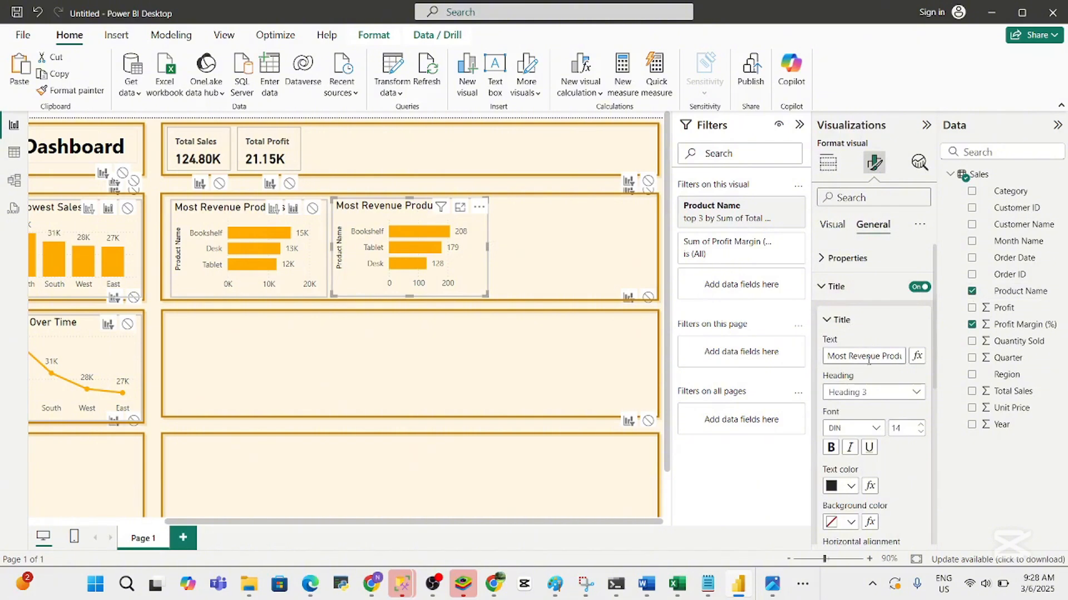
left_click_drag(873, 356, 784, 359)
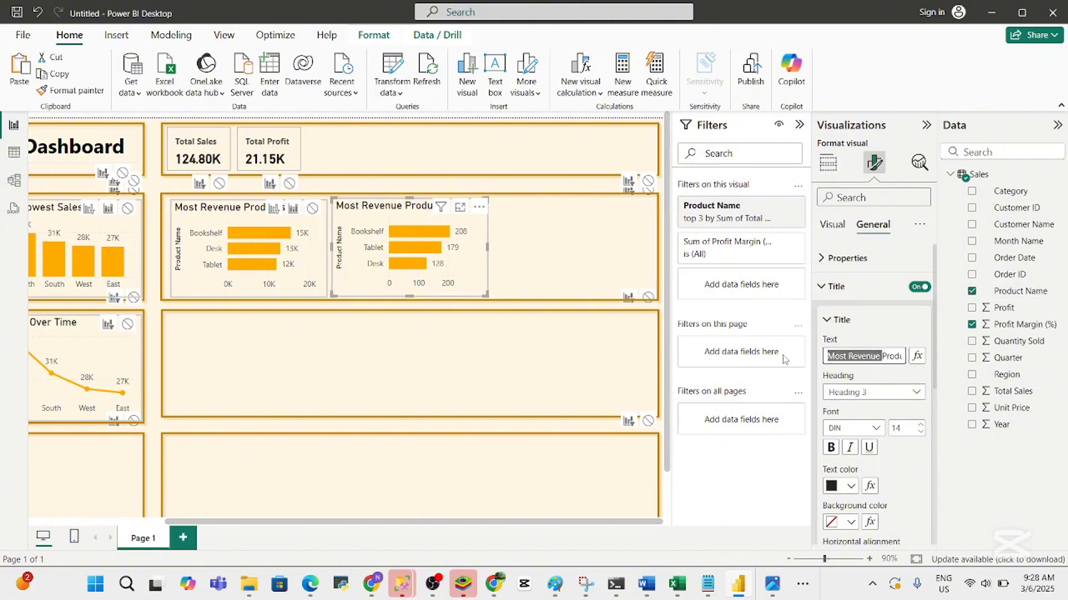
key("BackSpace")
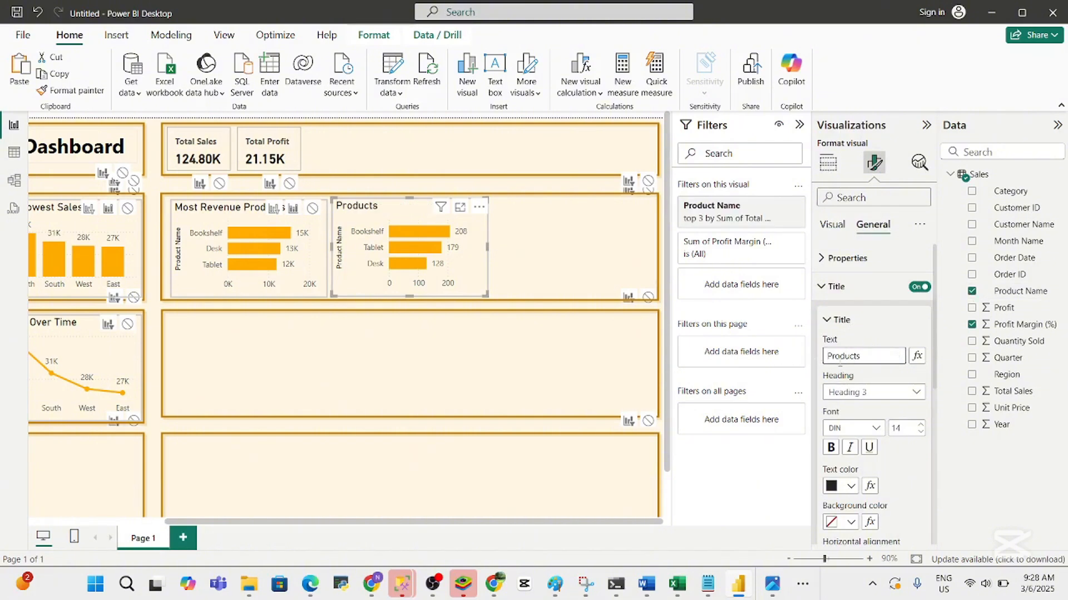
type("Highest Profit M")
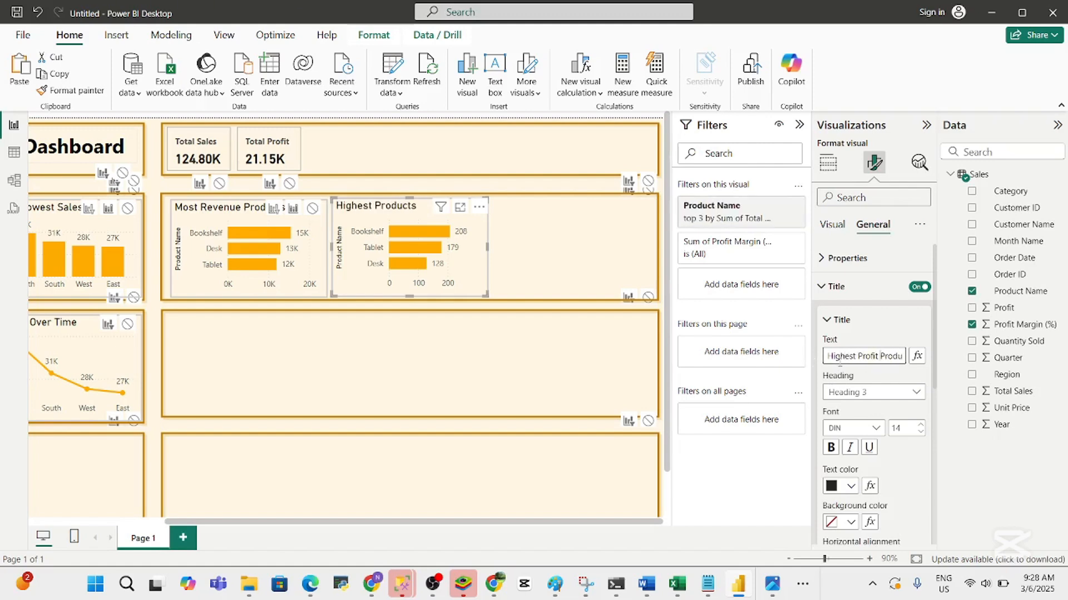
type("argin")
left_click(862, 321)
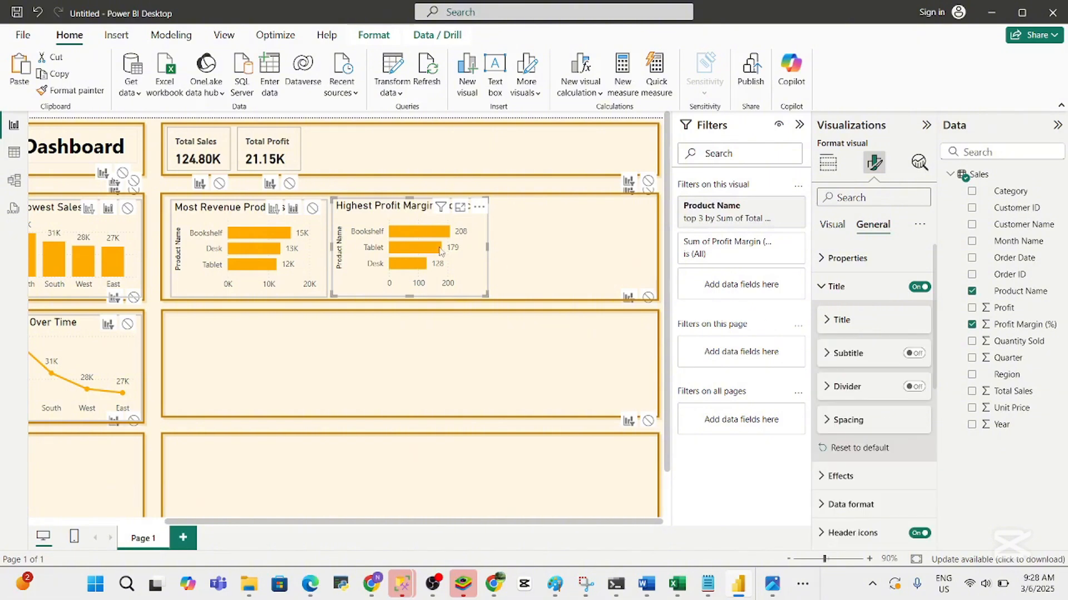
left_click(533, 243)
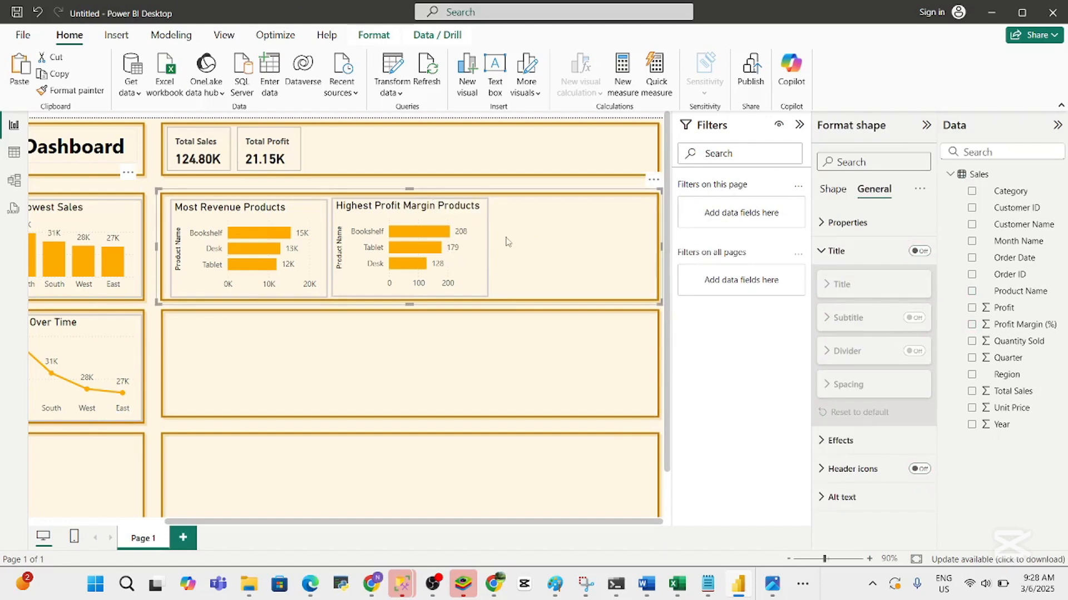
left_click(150, 340)
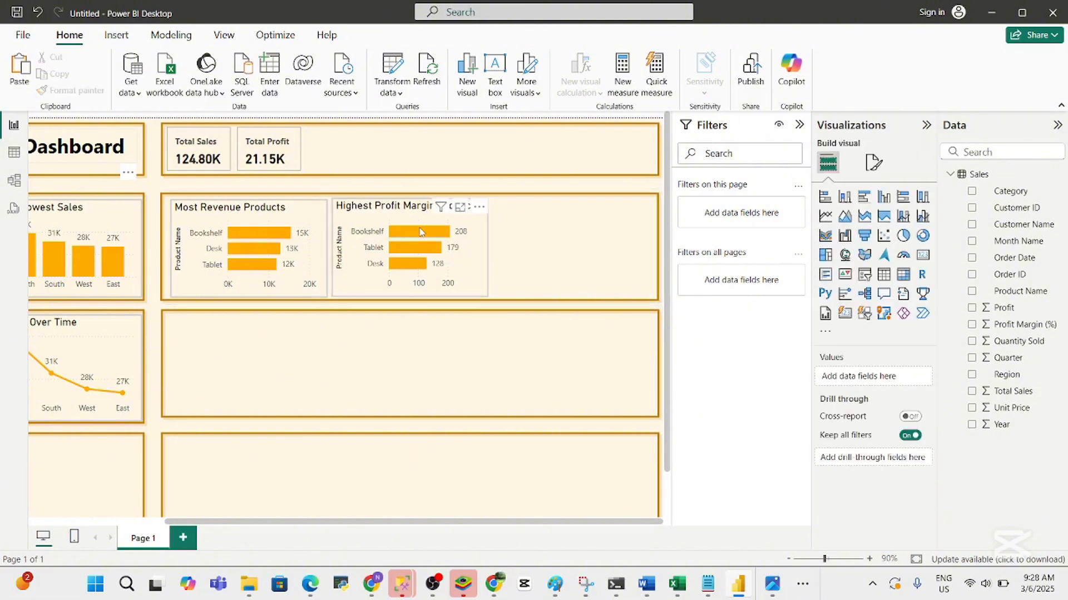
Cross-filter the dashboard by the Bookshelf bar, clear that selection, and inspect the profit margin chart's Product Name filter
left_click(421, 231)
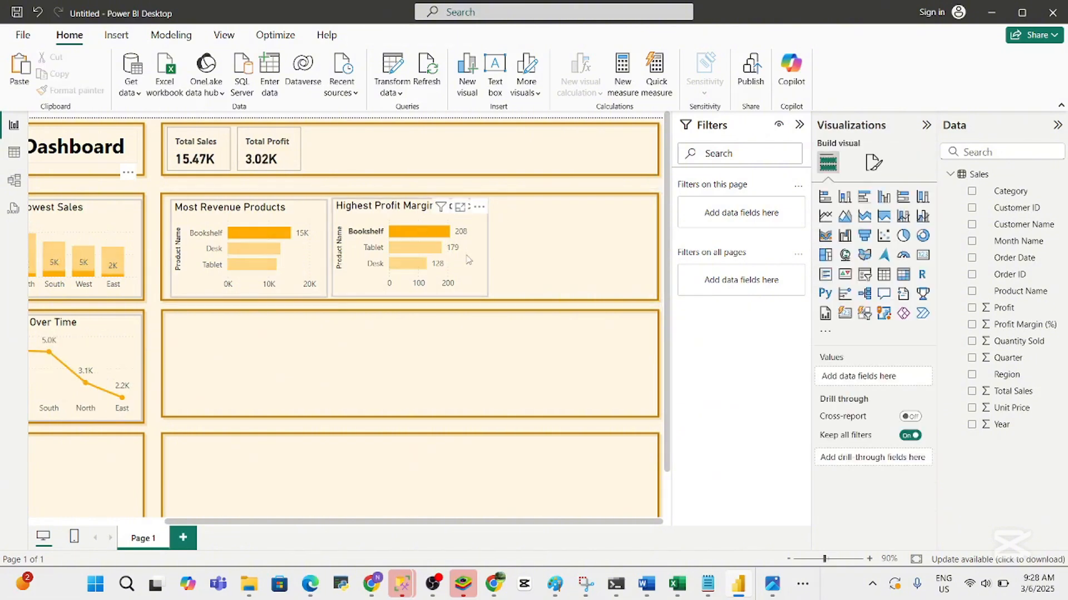
left_click(469, 260)
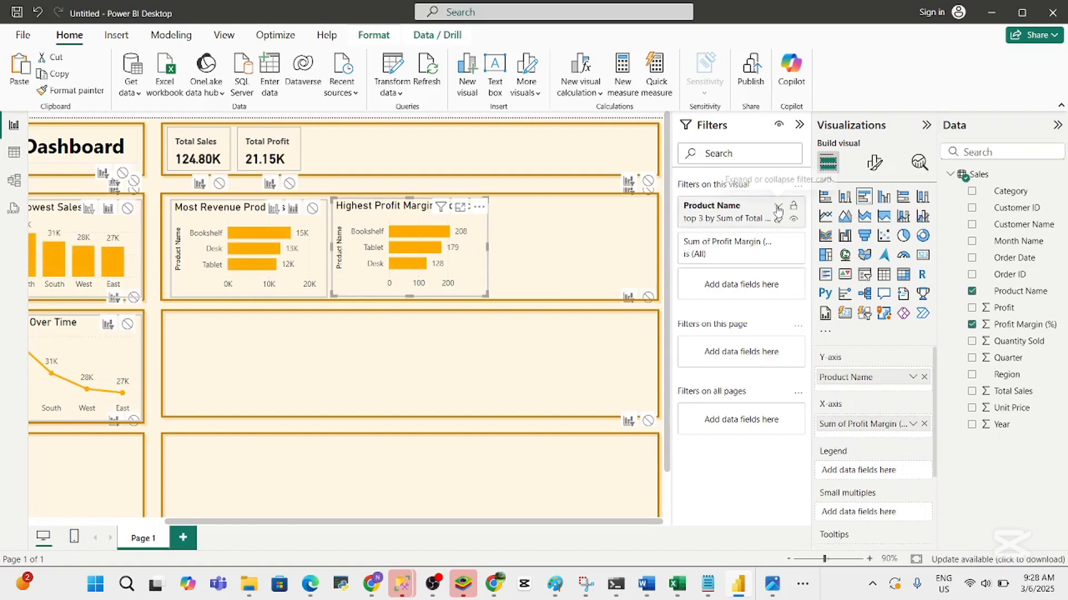
left_click(777, 209)
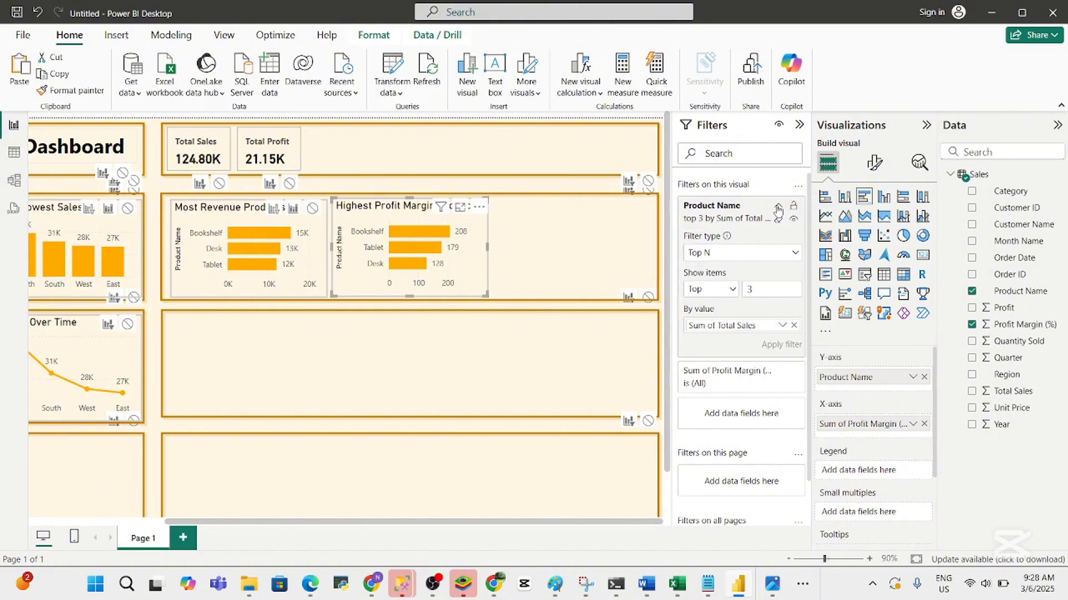
left_click(479, 261)
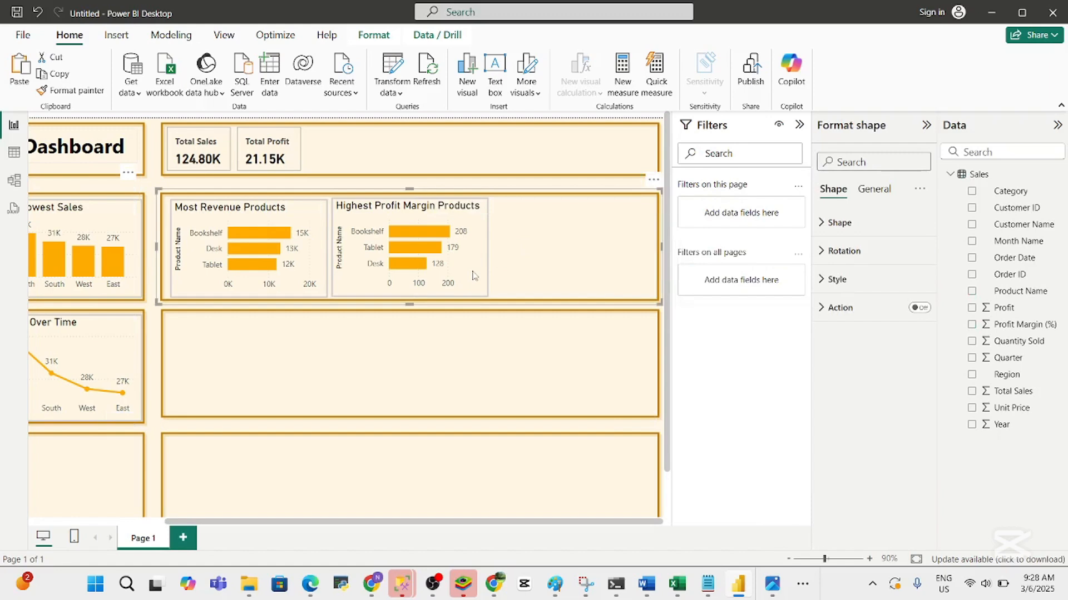
key("ctrl+v")
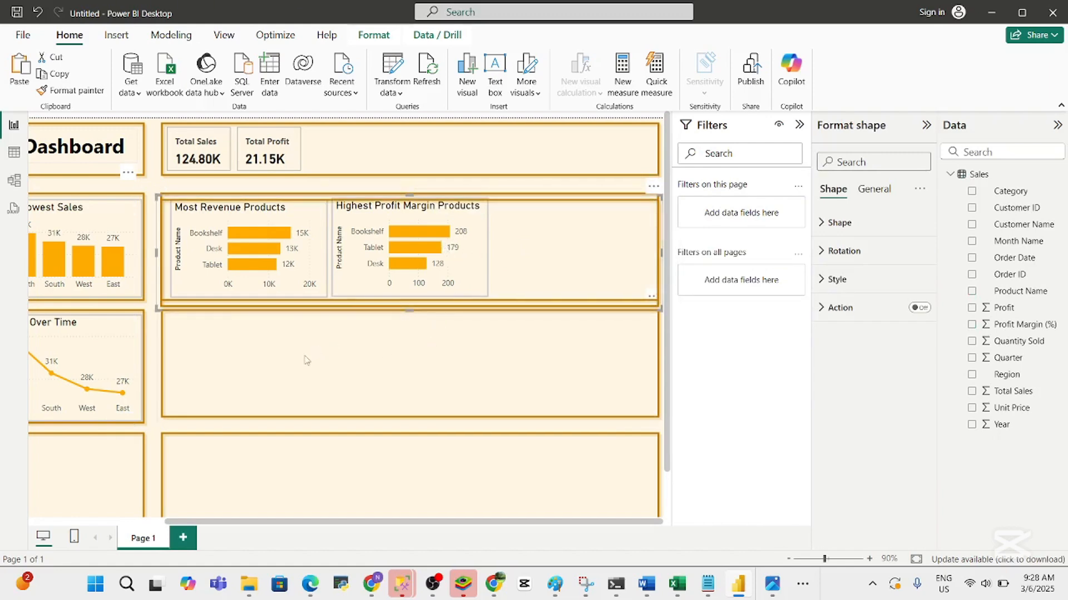
key("ctrl+z")
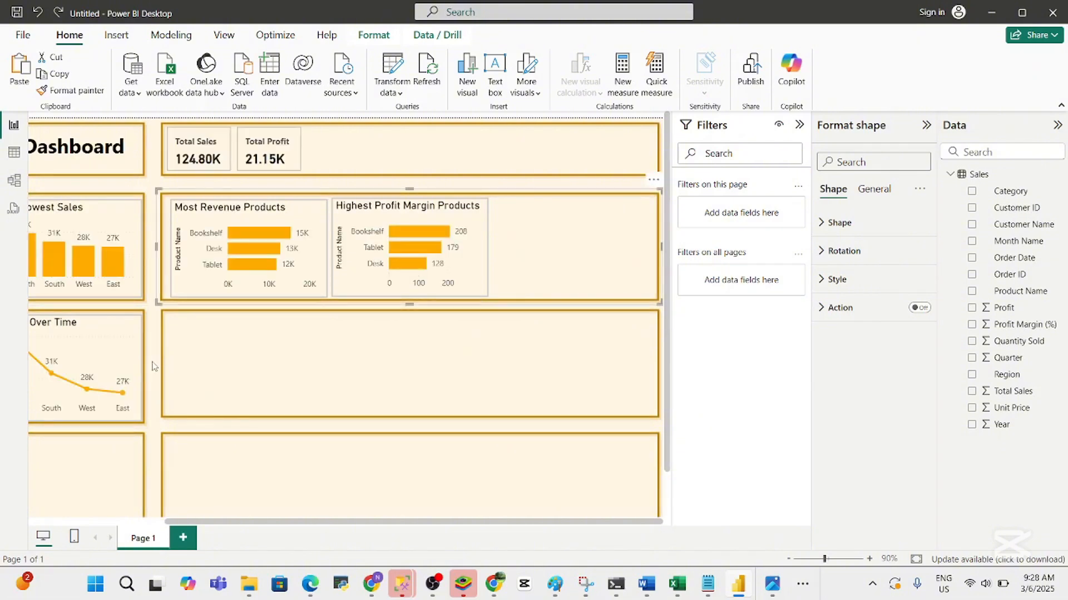
left_click(154, 365)
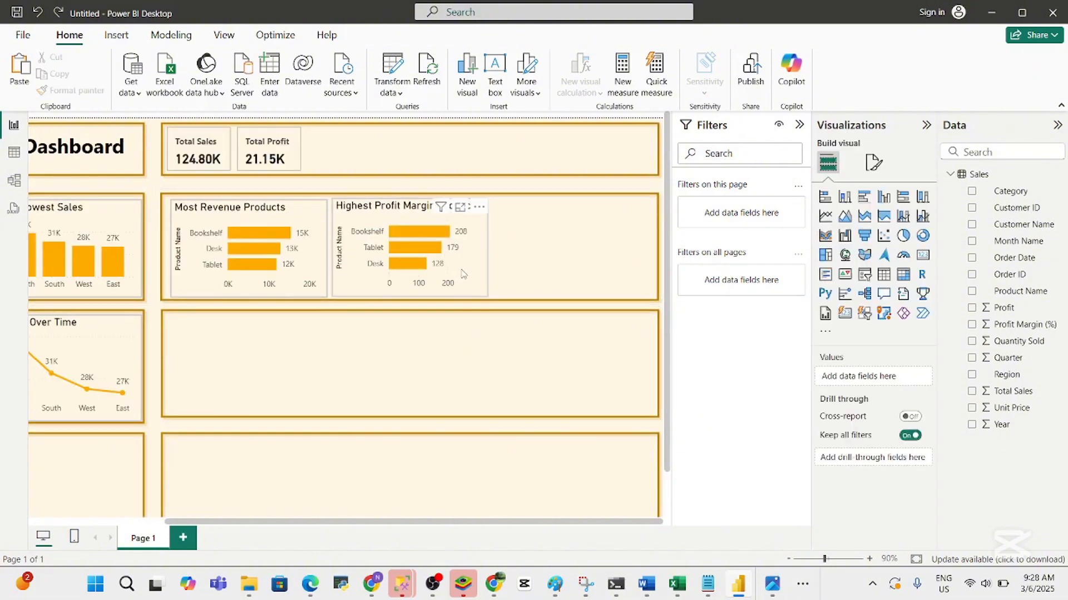
Show the Highest Profit Margin Products chart's Profit Margin (%) values as percent of grand total
left_click(461, 272)
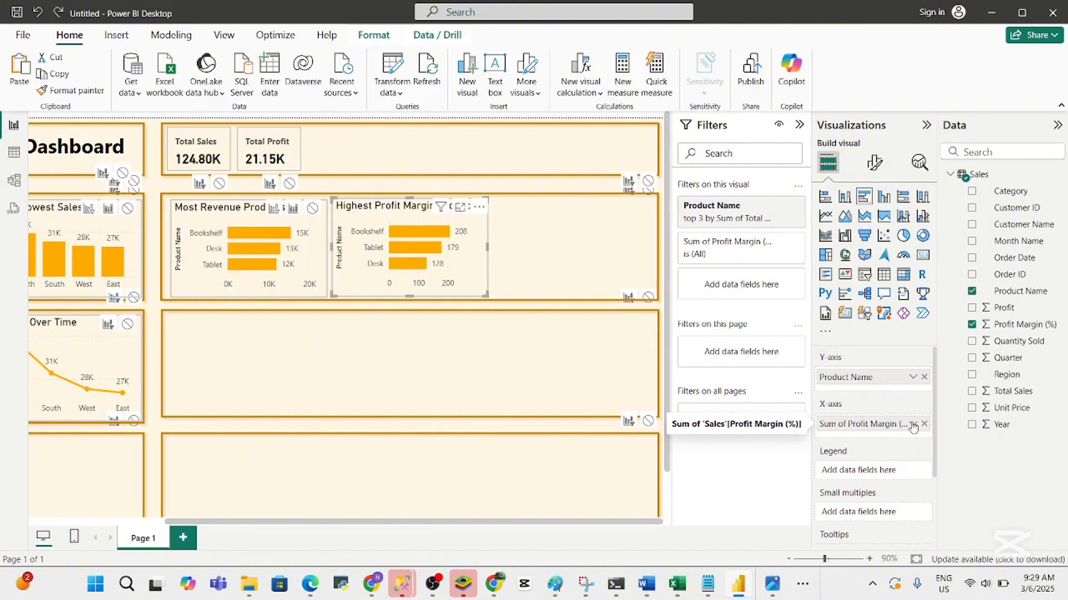
left_click(912, 425)
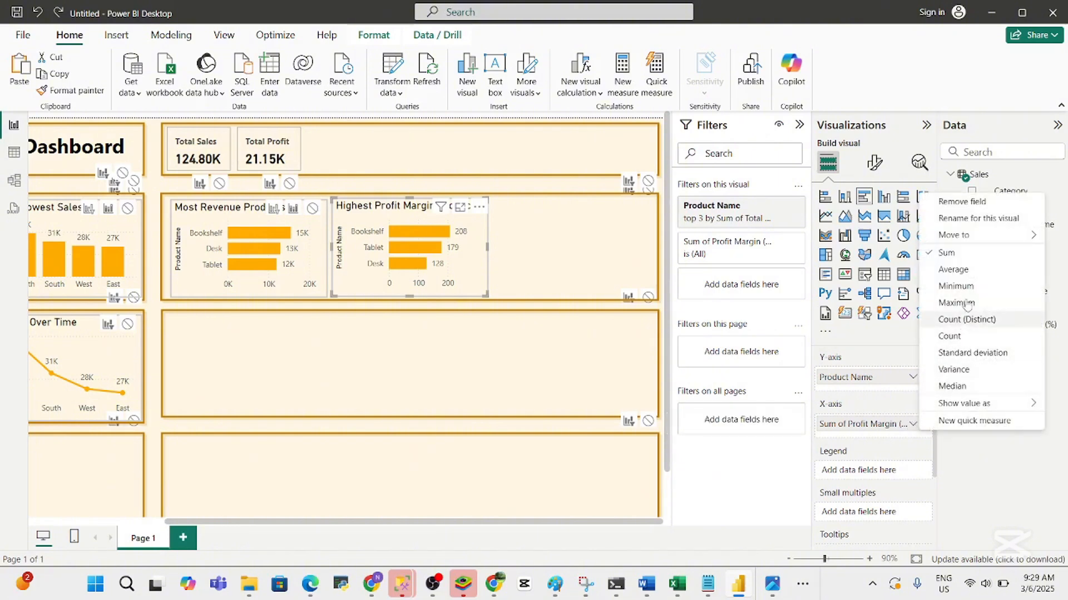
mouse_move(1022, 405)
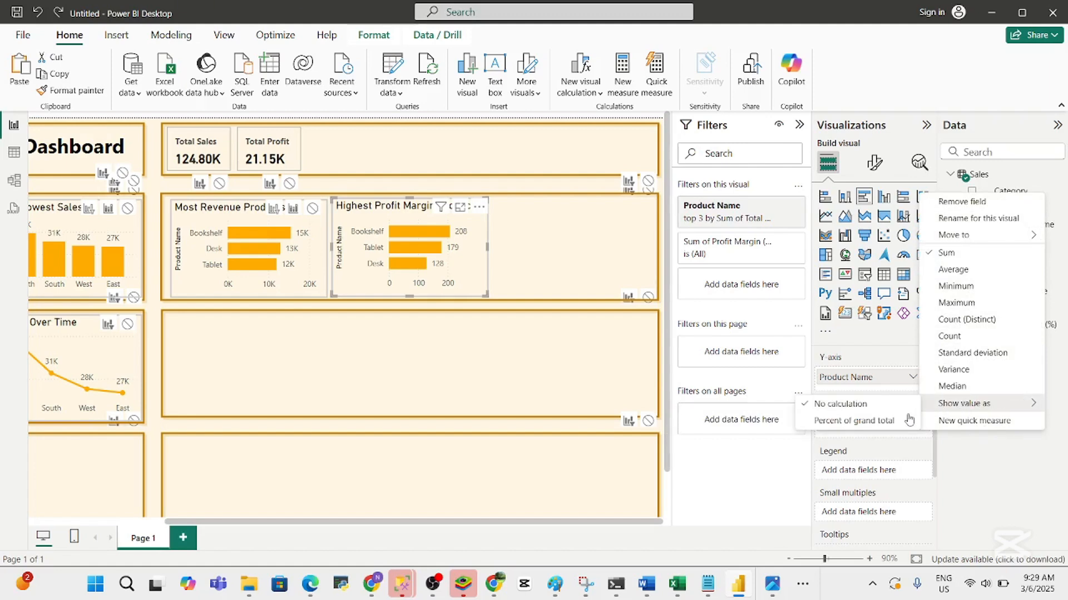
left_click(881, 420)
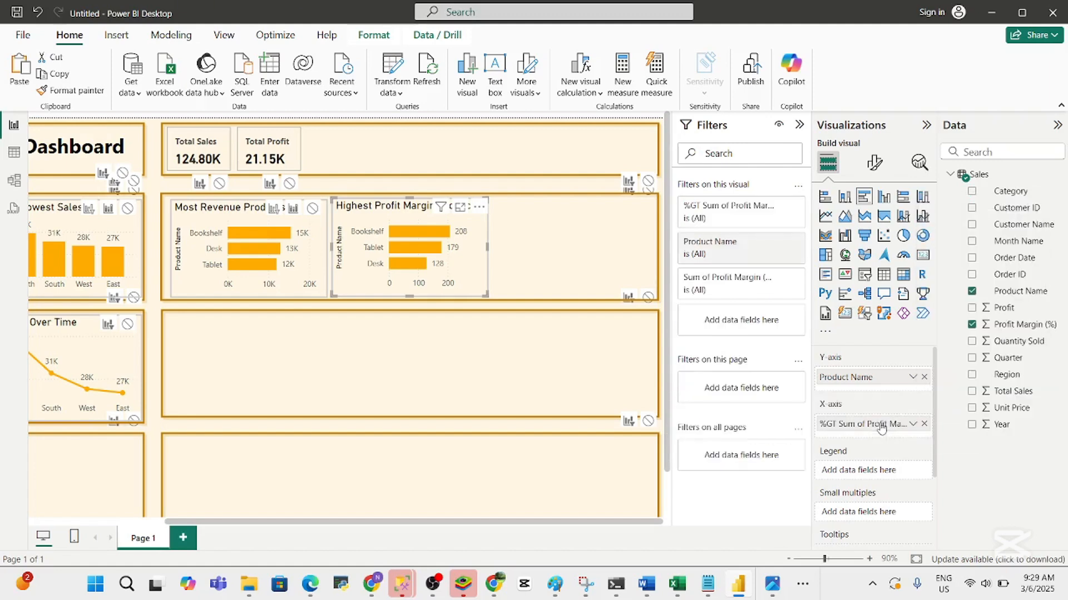
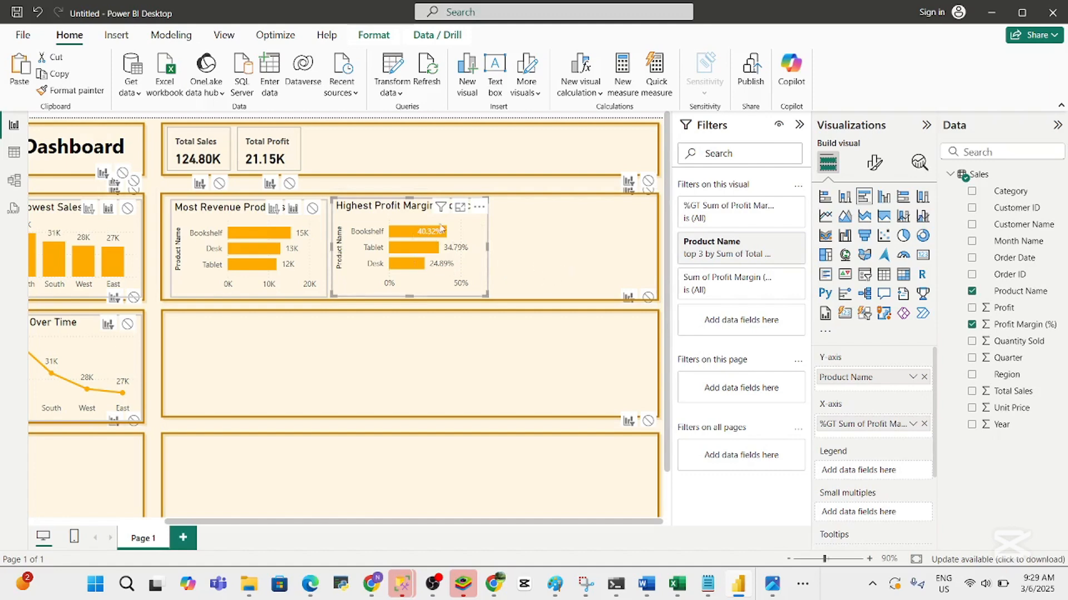
left_click(520, 248)
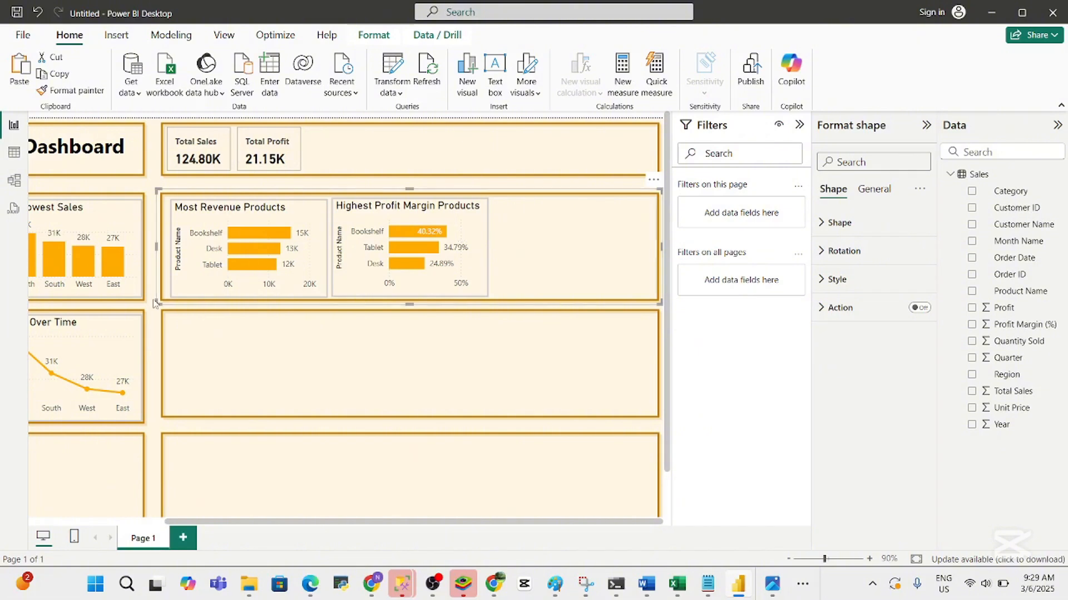
left_click(156, 338)
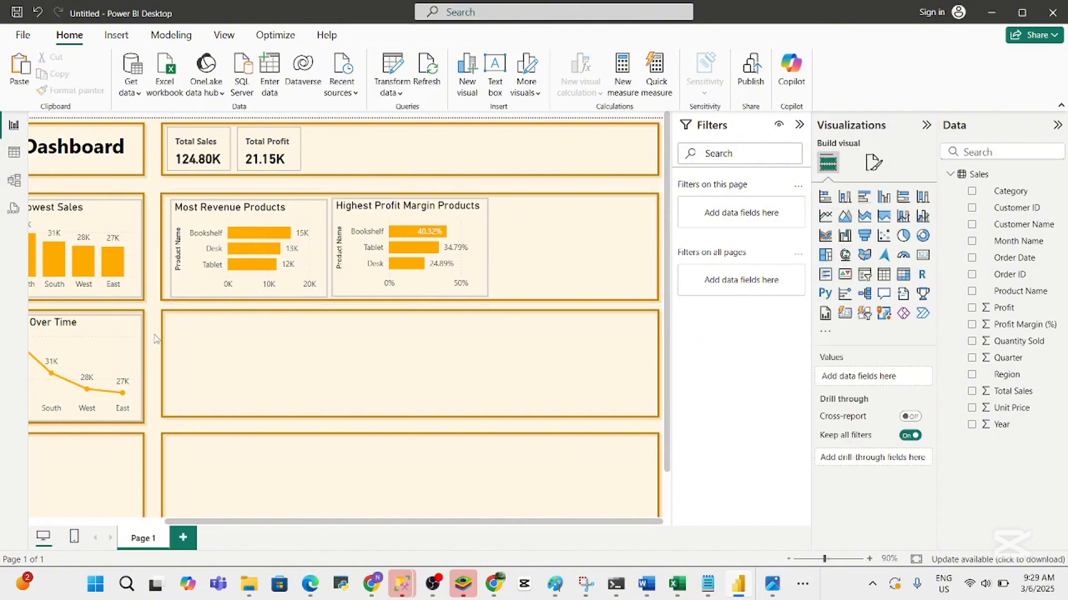
Duplicate the Highest Profit Margin Products chart into the panel's free space and filter the copy to the bottom 3 products by Sum of Total Sales
left_click(464, 234)
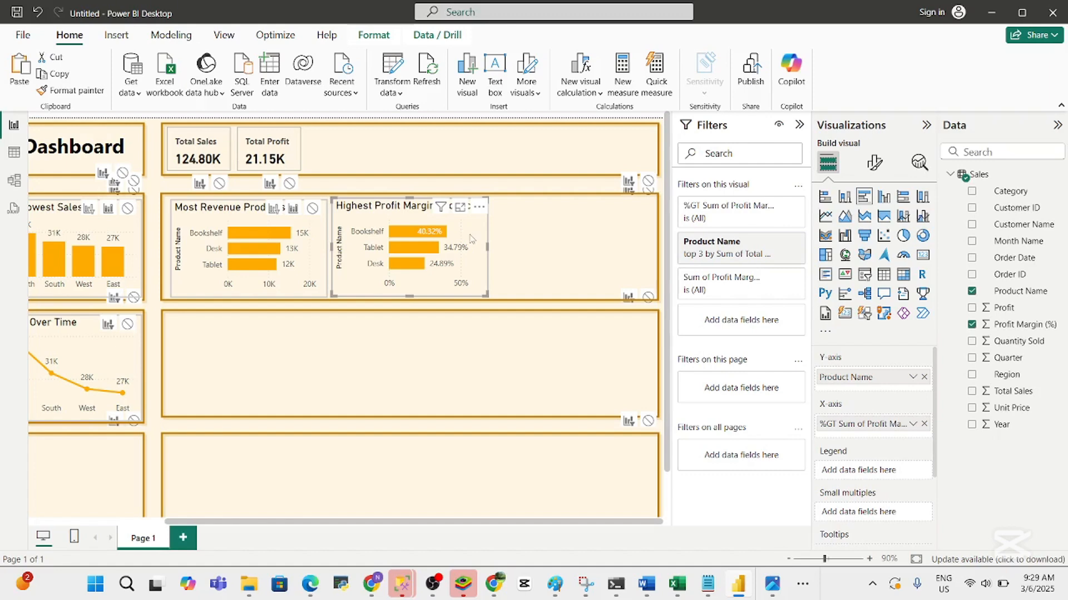
left_click_drag(465, 233, 623, 234)
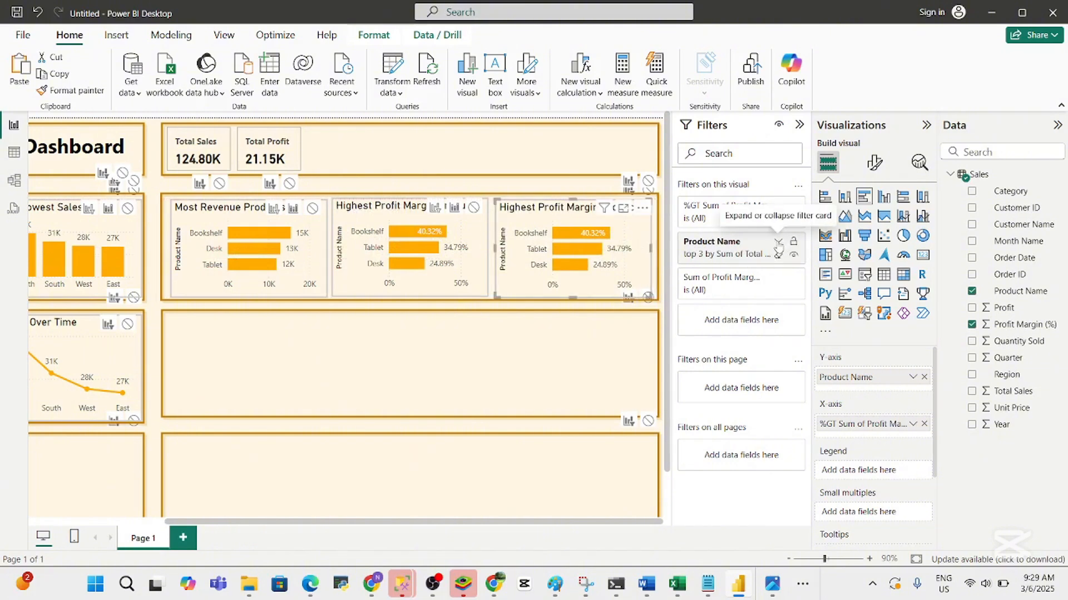
left_click(779, 243)
left_click(778, 243)
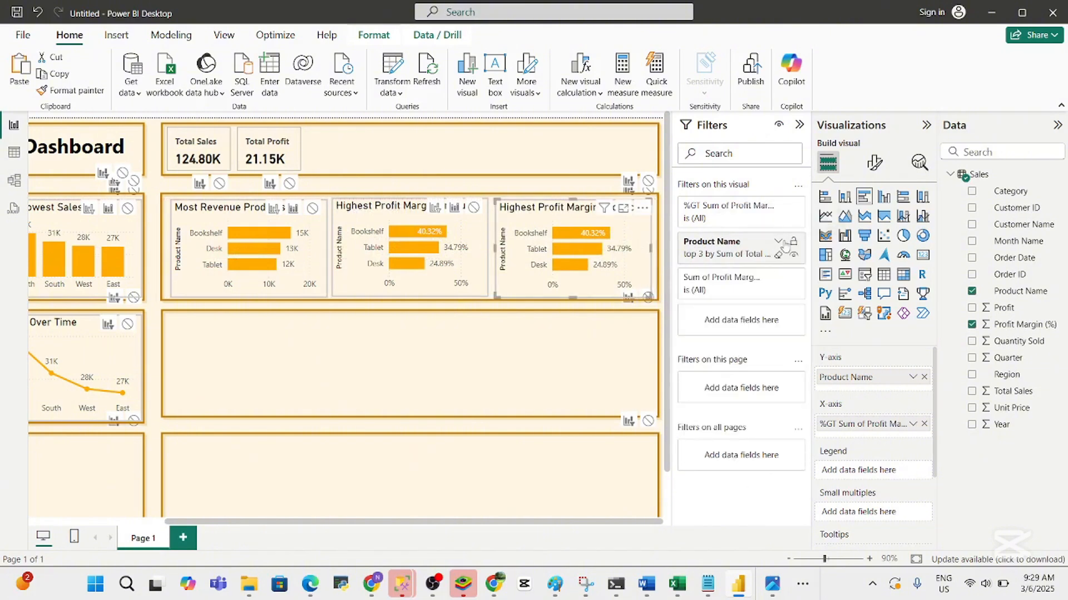
left_click(779, 243)
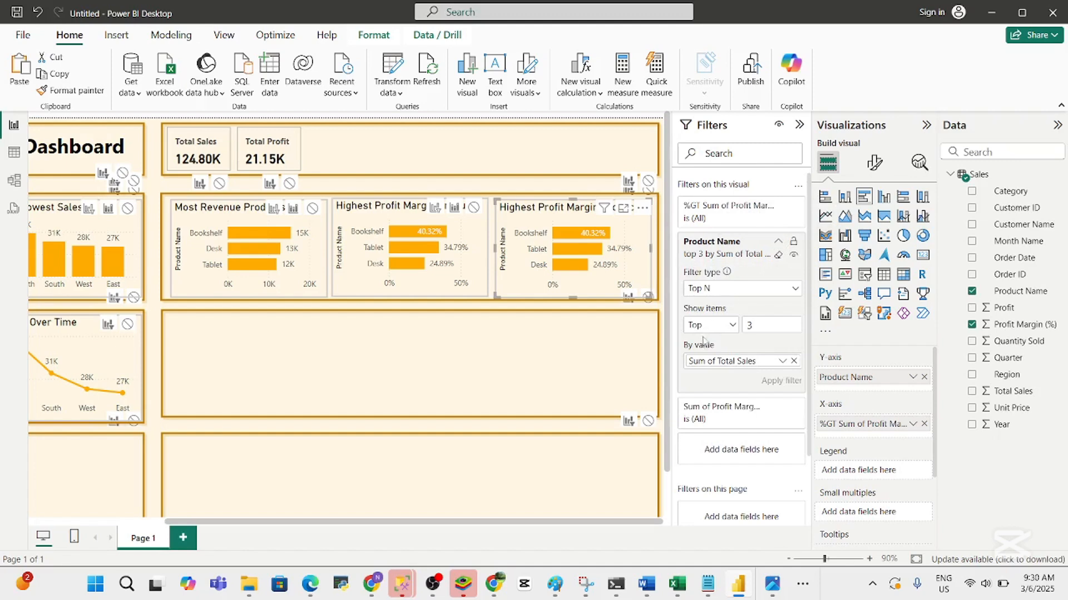
left_click(733, 326)
left_click(701, 362)
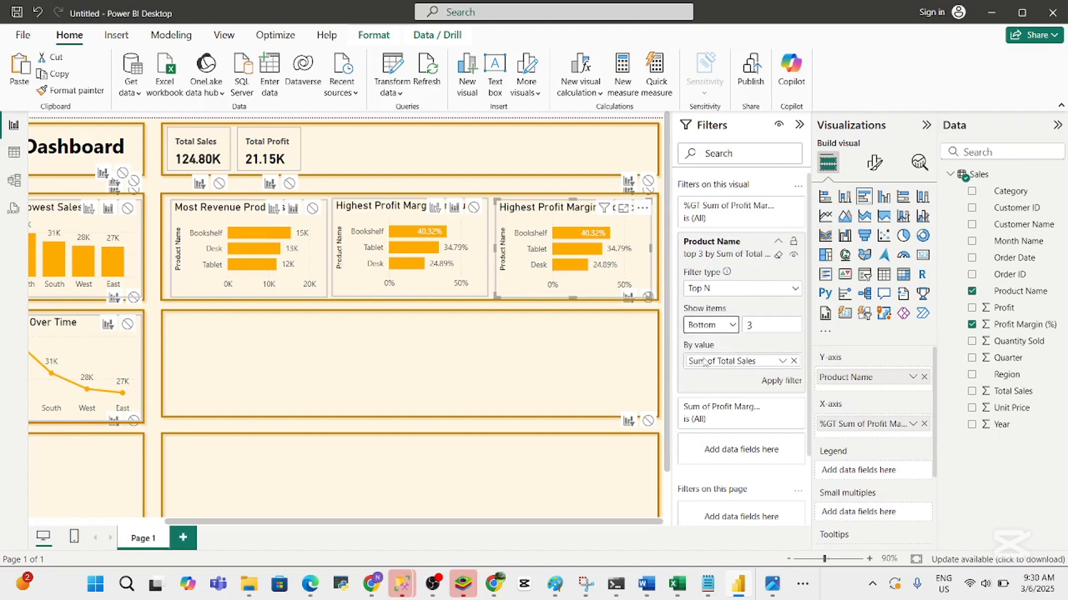
left_click(781, 384)
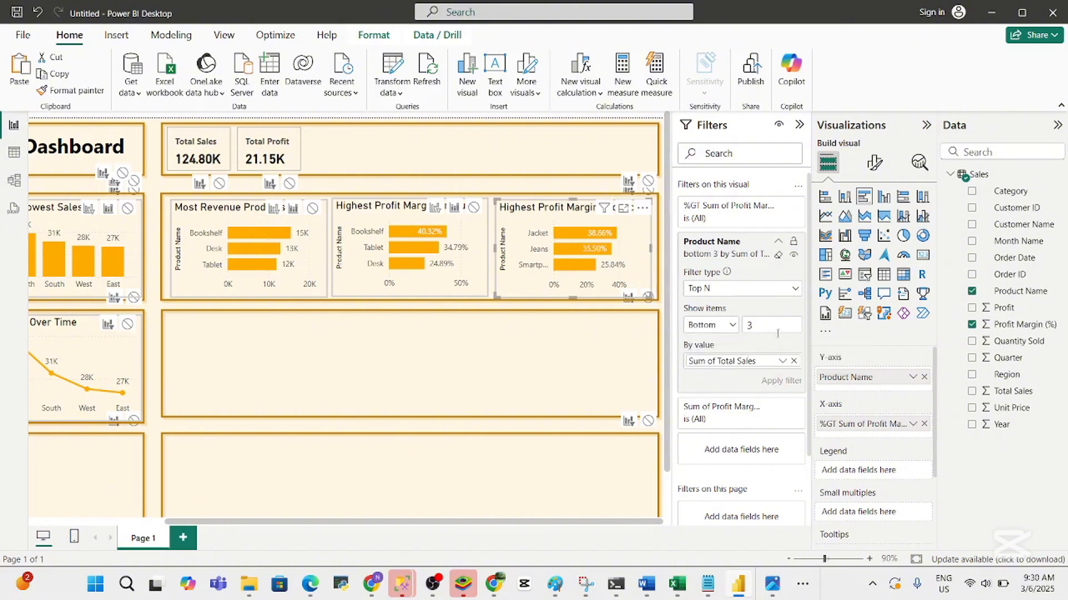
Replace the ranking value of the copied chart's bottom 3 Product Name filter with Average of Profit Margin (%)
left_click(784, 362)
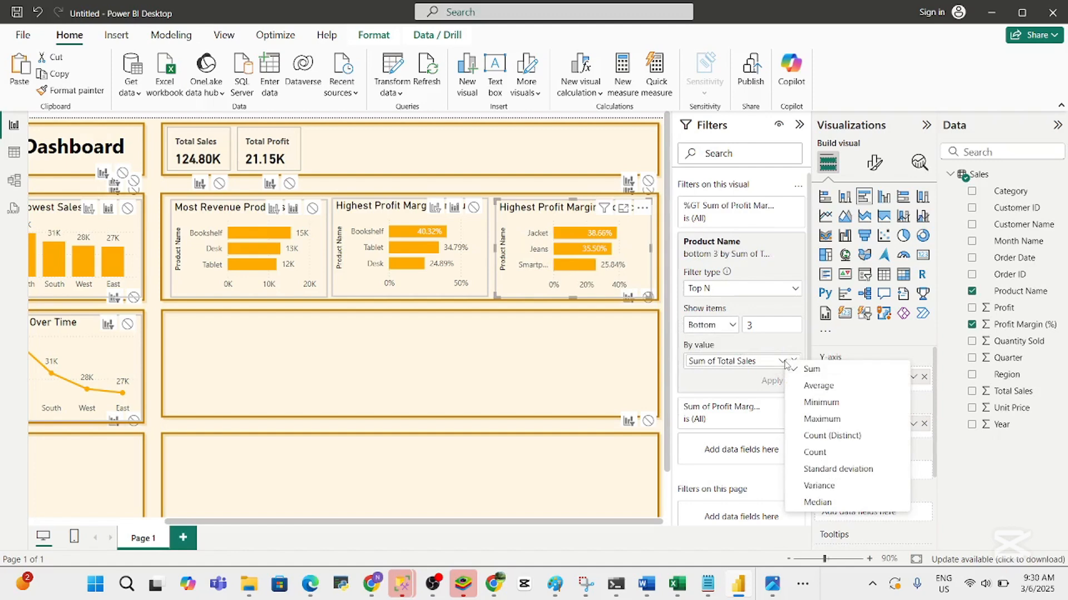
left_click(760, 366)
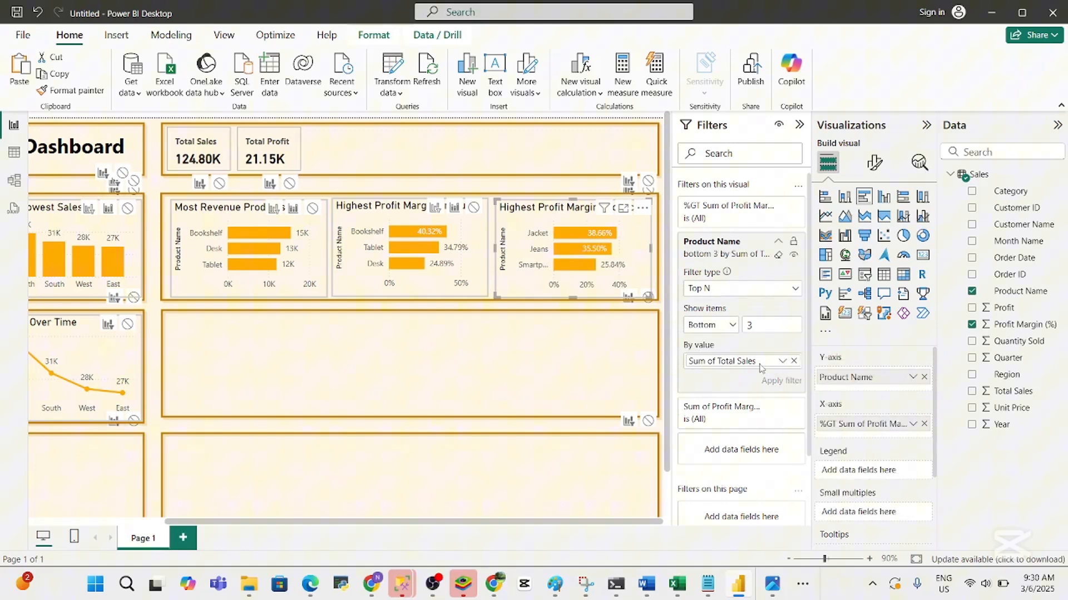
left_click(796, 362)
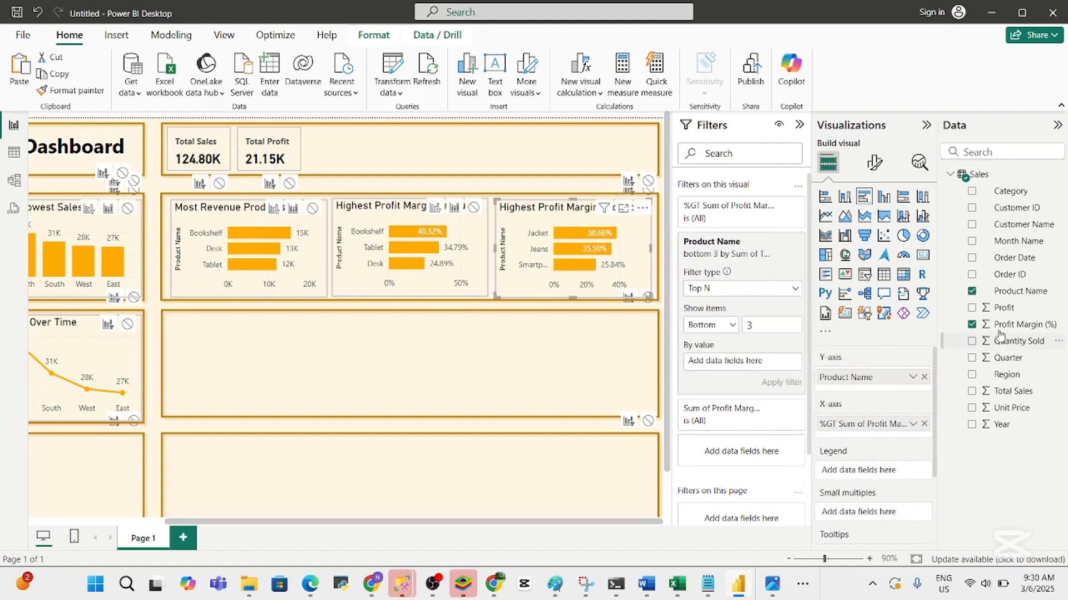
left_click_drag(970, 333, 723, 361)
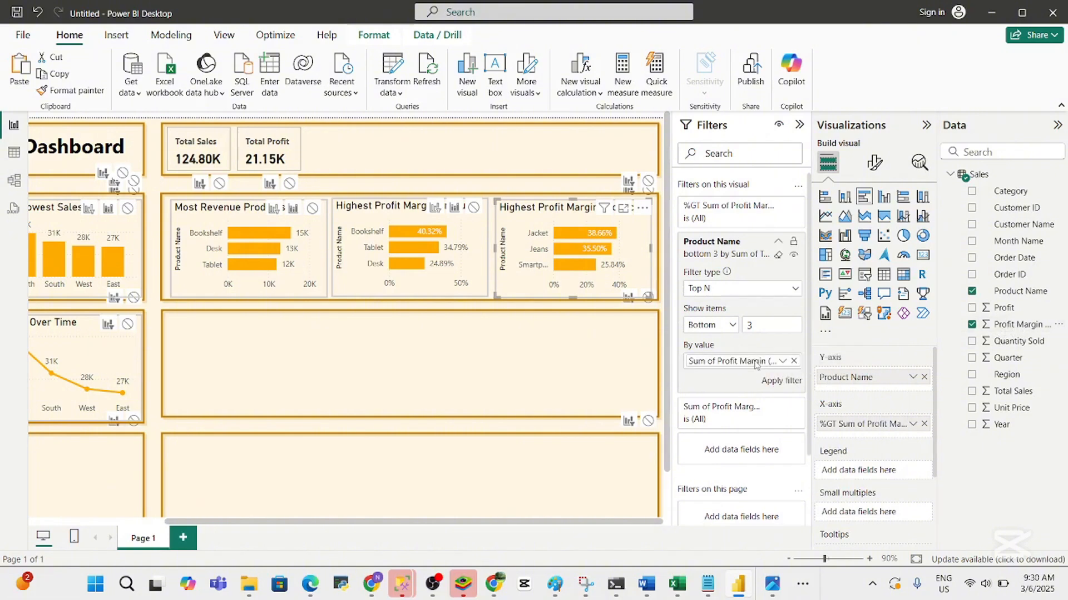
left_click(782, 361)
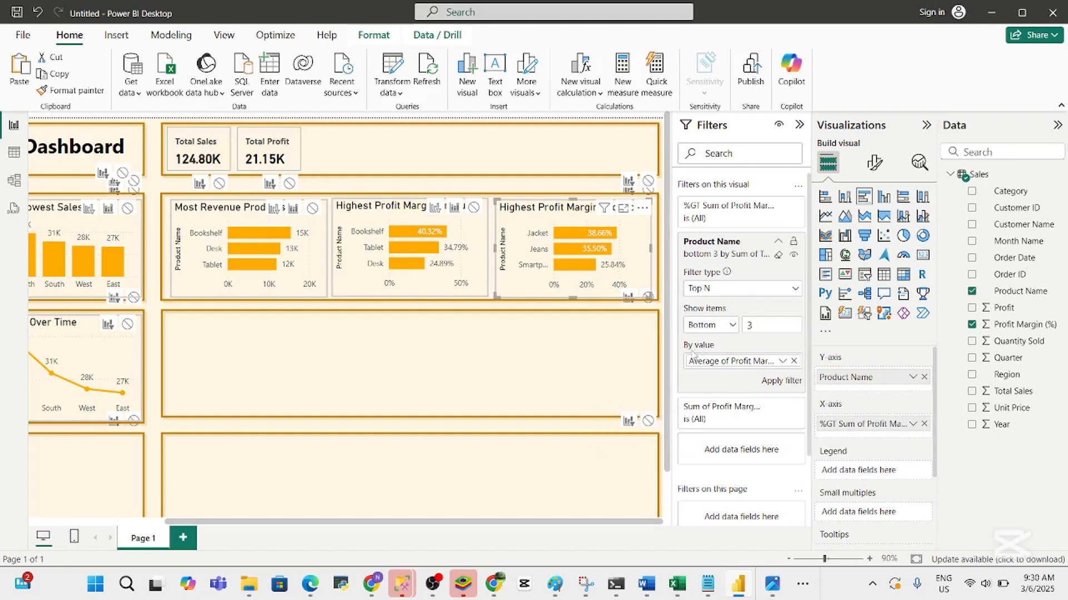
Rank the original Highest Profit Margin Products chart's top 3 Product Name filter by Average of Profit Margin (%) and apply it
left_click(452, 282)
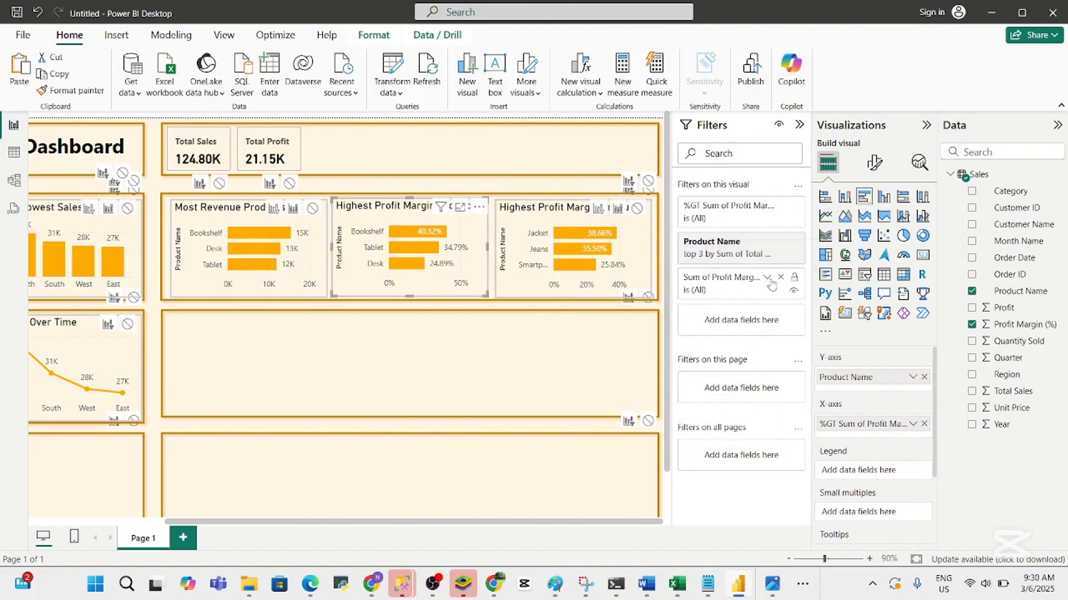
left_click(768, 278)
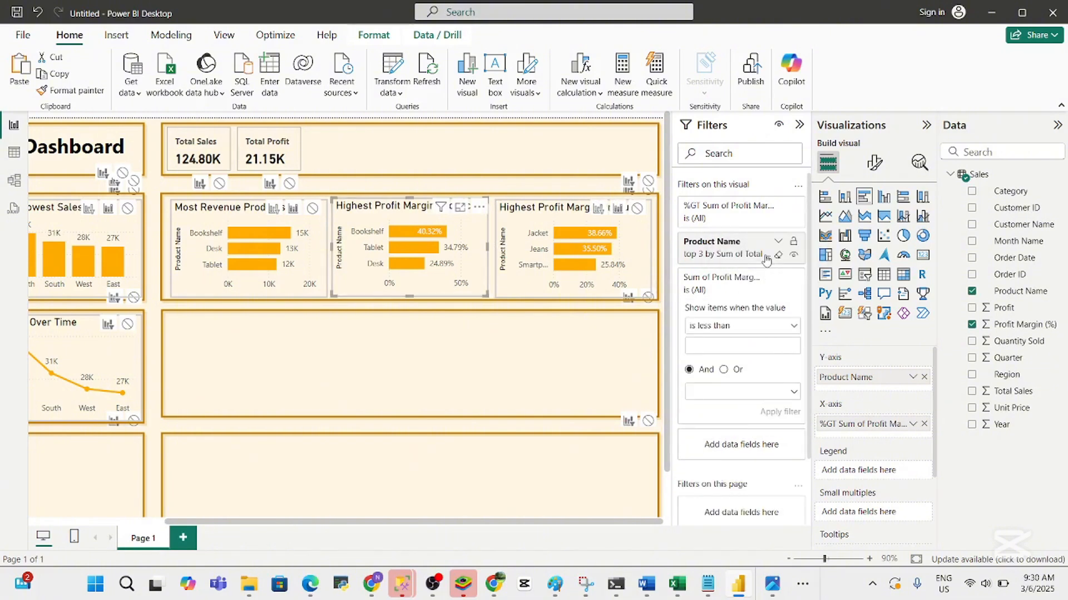
left_click(766, 259)
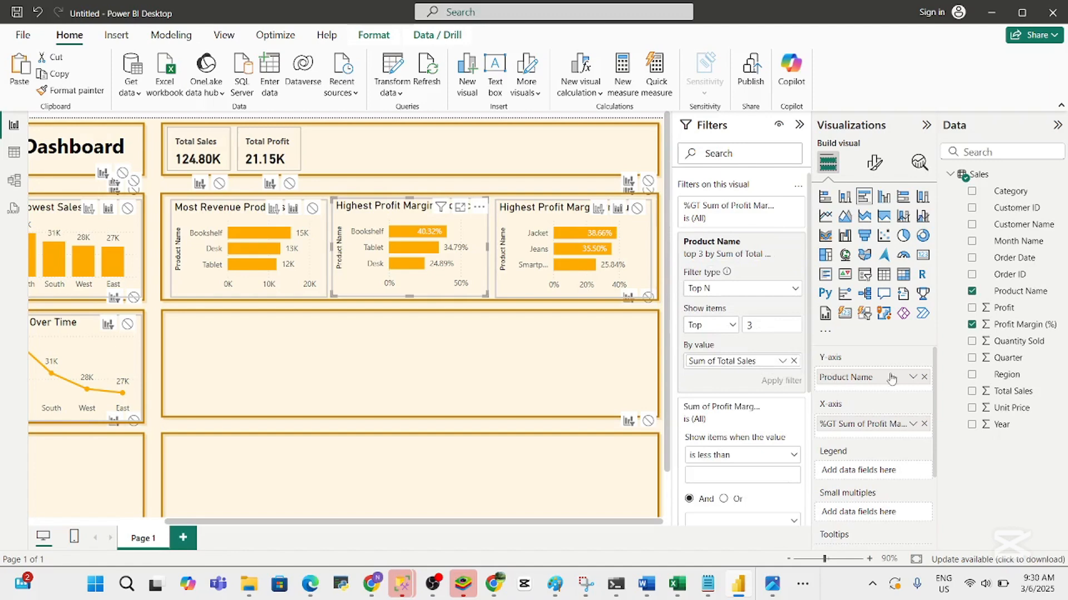
left_click(793, 361)
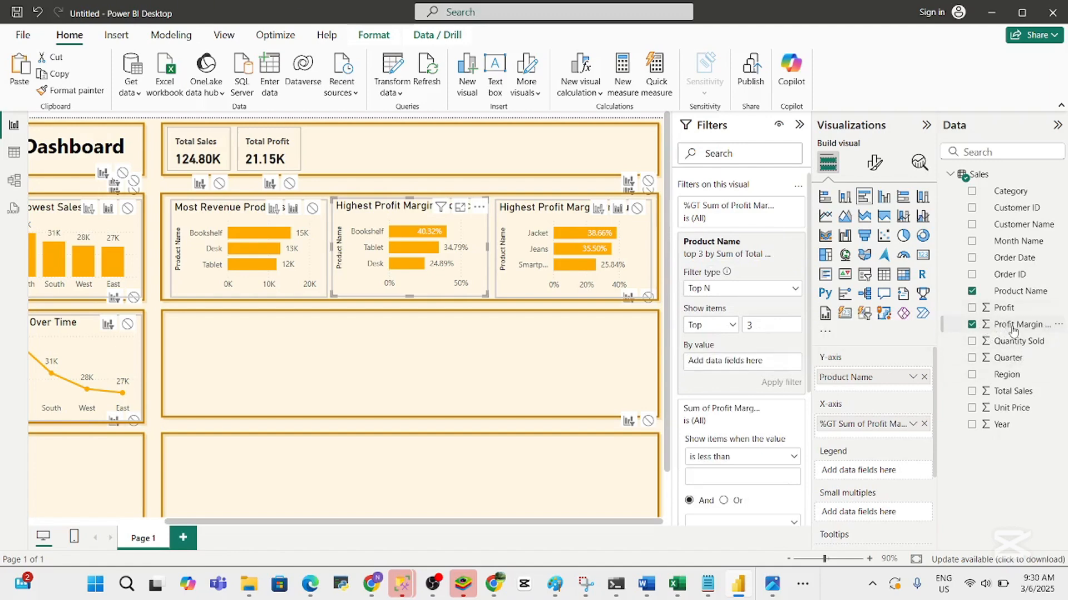
left_click_drag(1013, 330, 734, 367)
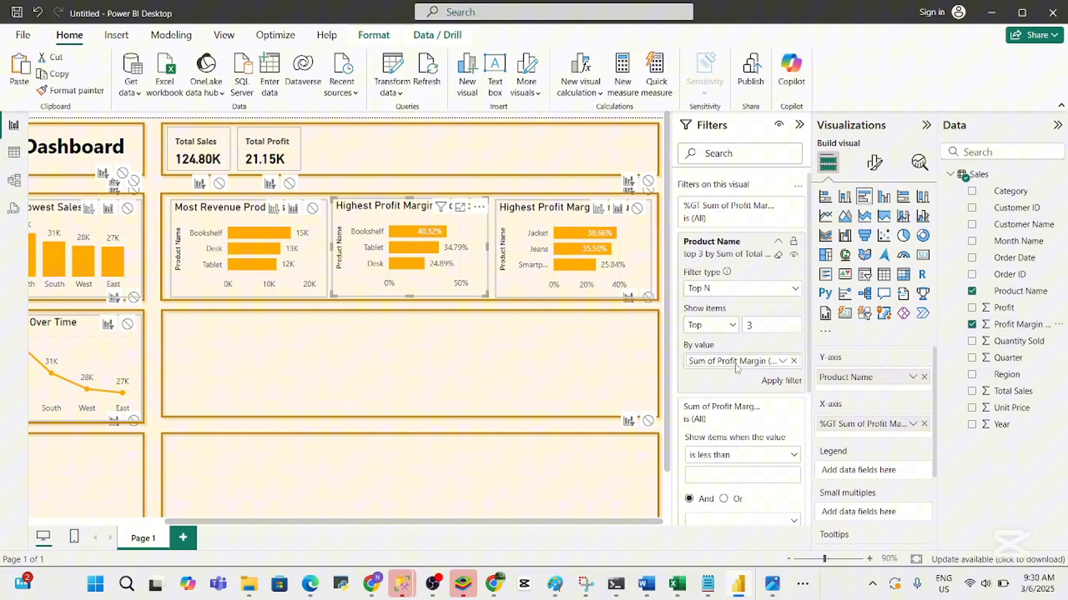
left_click(782, 361)
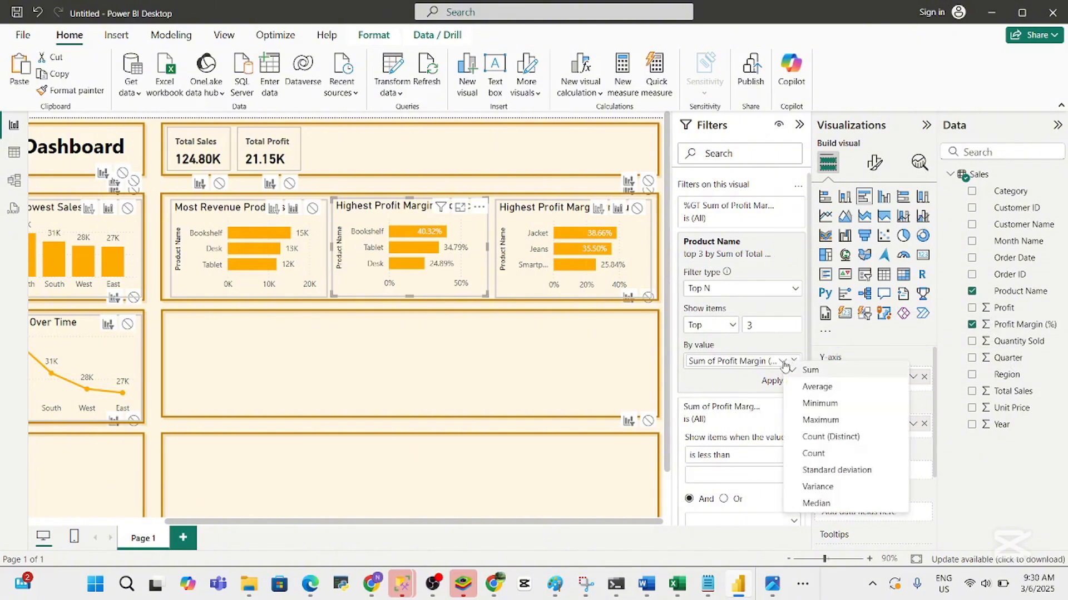
left_click(806, 387)
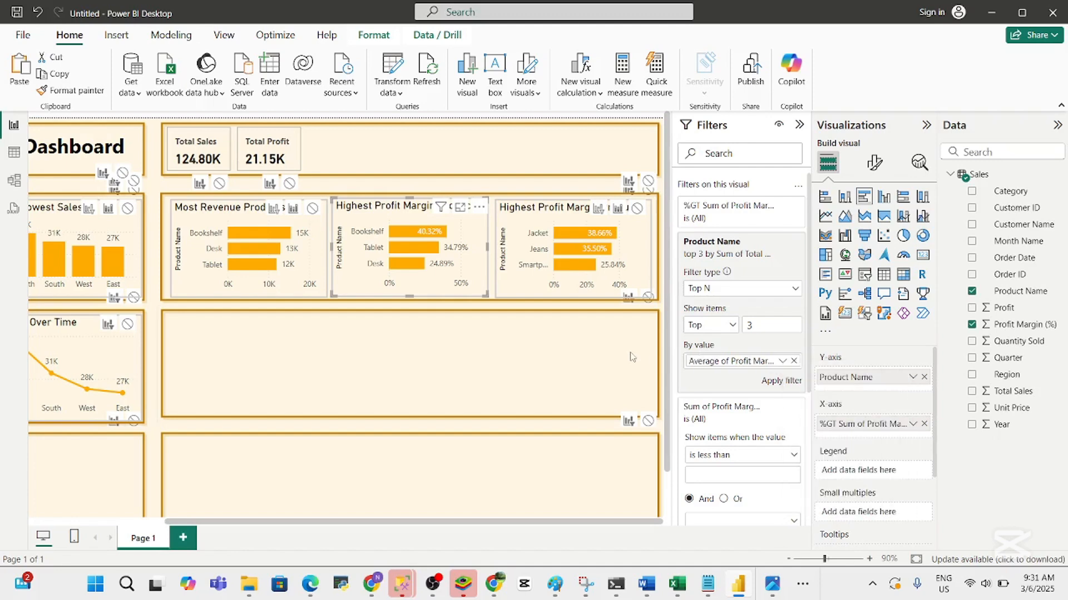
left_click(797, 387)
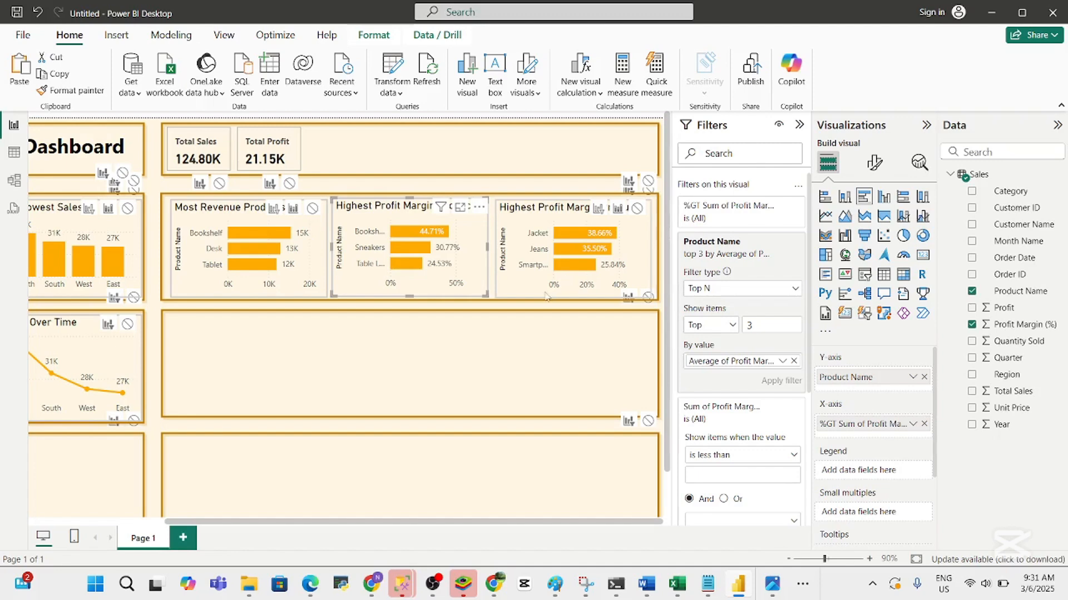
left_click(154, 377)
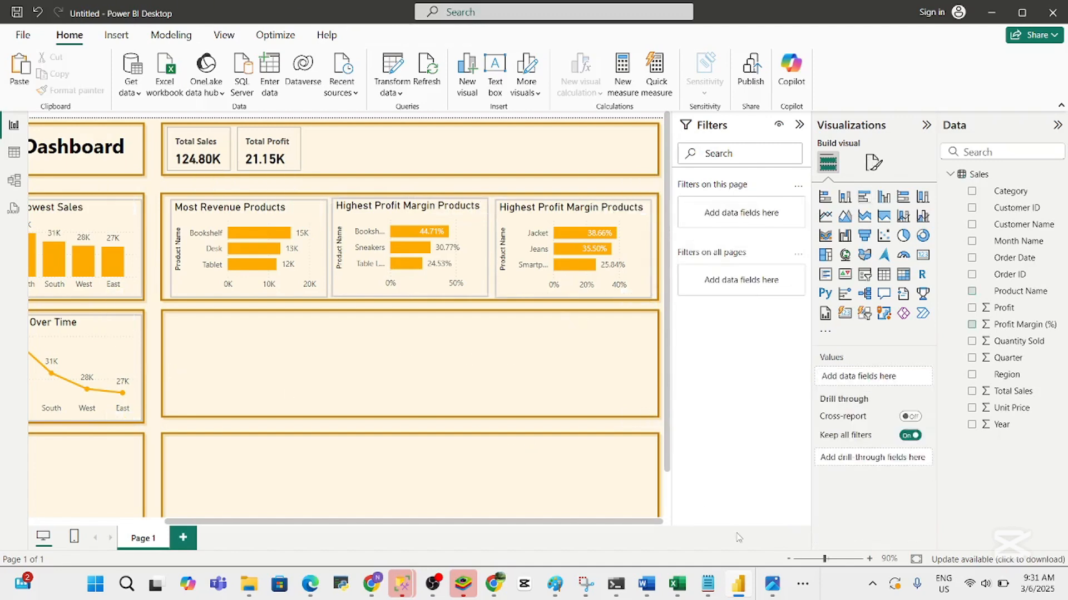
left_click(789, 559)
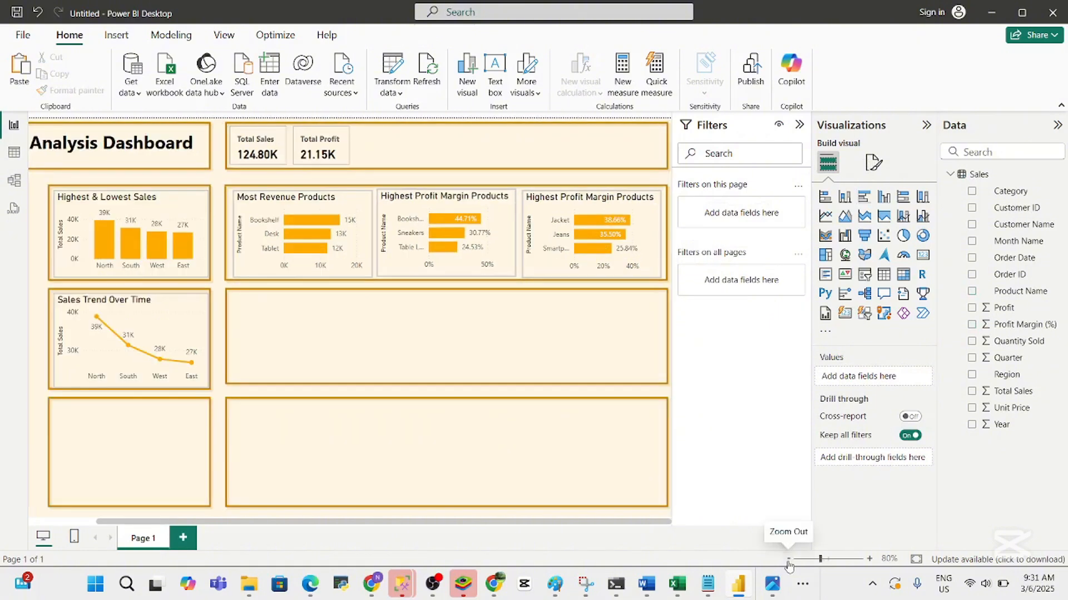
left_click(788, 560)
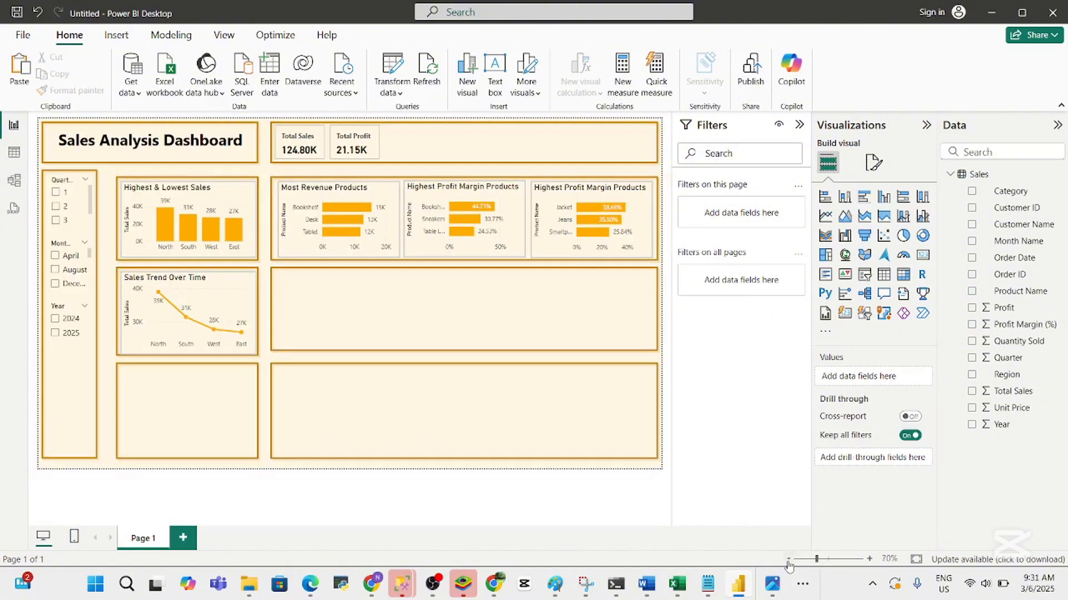
left_click(868, 559)
left_click(869, 559)
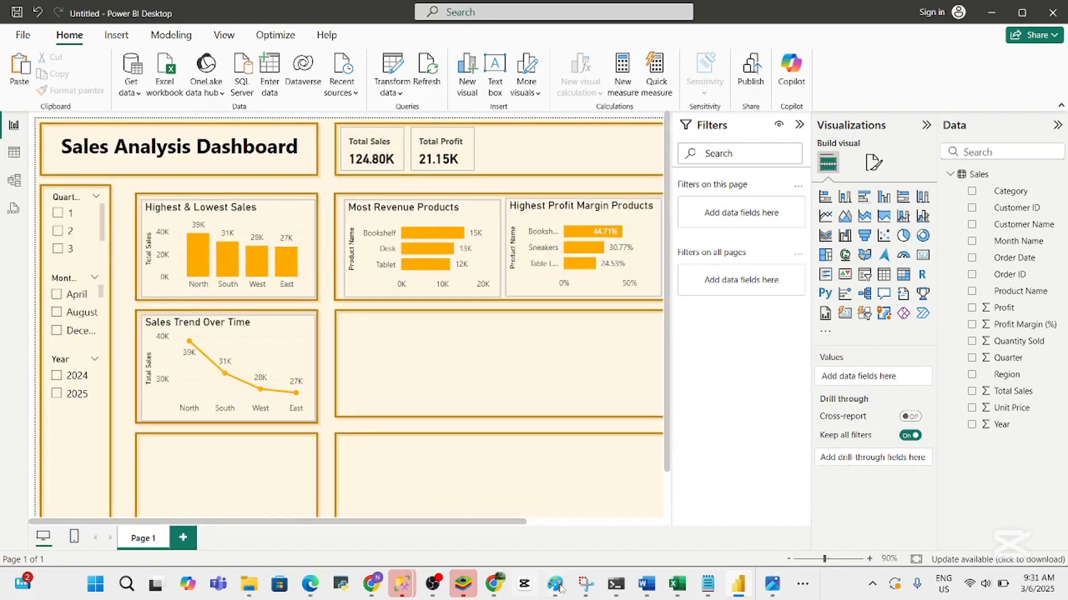
Switch to the Word question list and underline the question about products with the highest and lowest profit margins
left_click(645, 584)
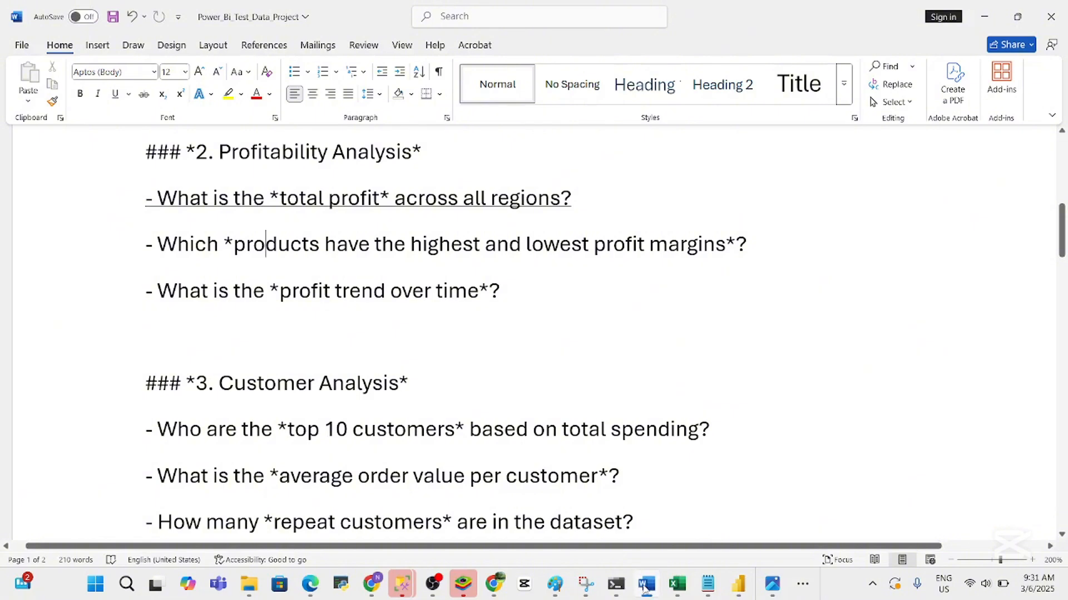
left_click_drag(754, 243, 143, 254)
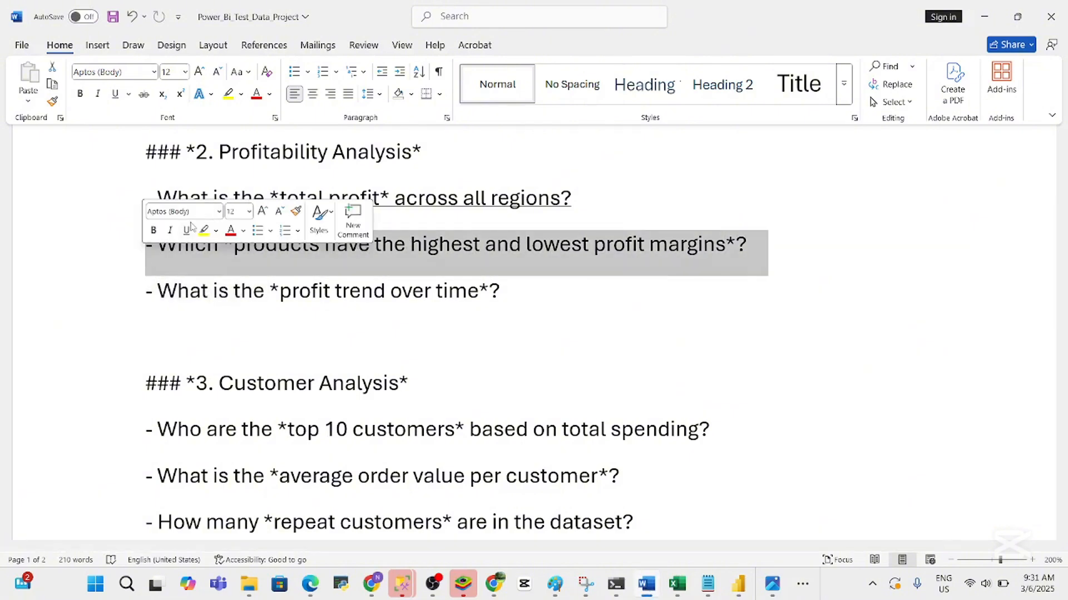
left_click(186, 231)
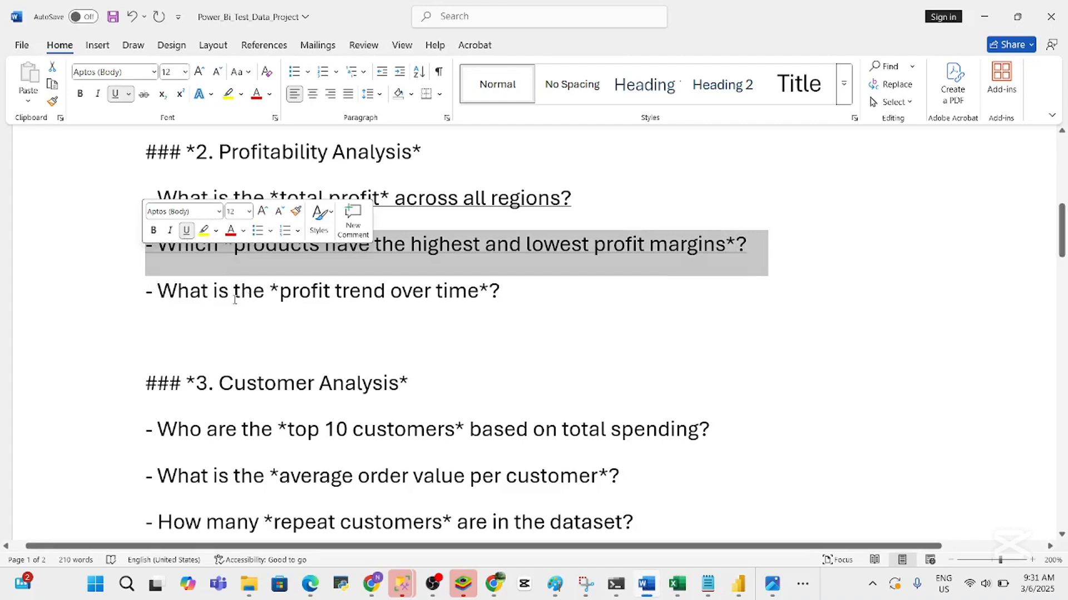
Switch to Power BI Desktop and duplicate the Sales Trend Over Time line chart into the empty frame beside it
left_click(380, 297)
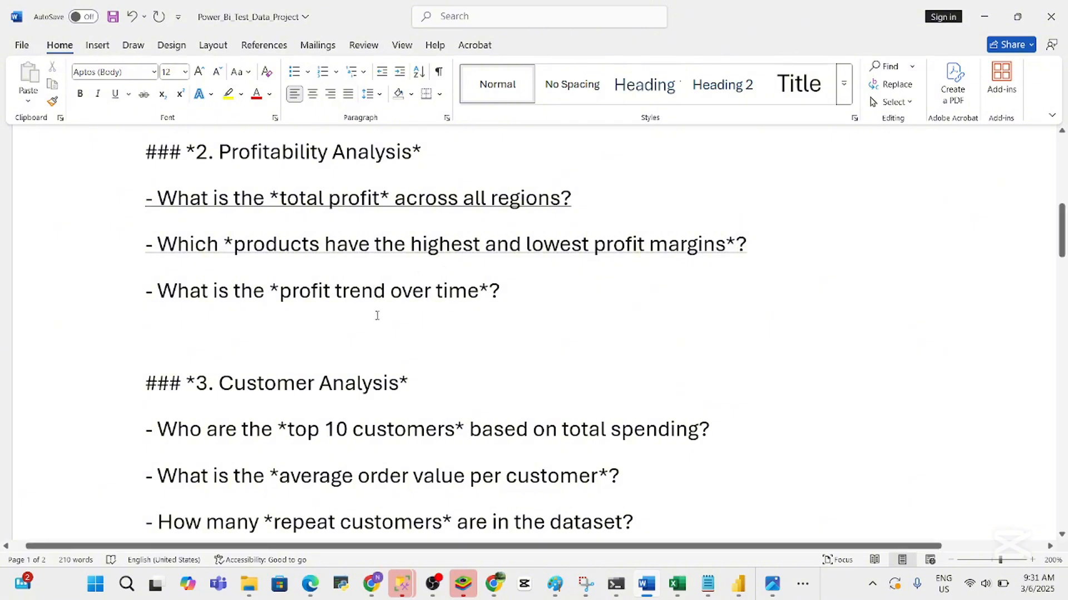
left_click(740, 593)
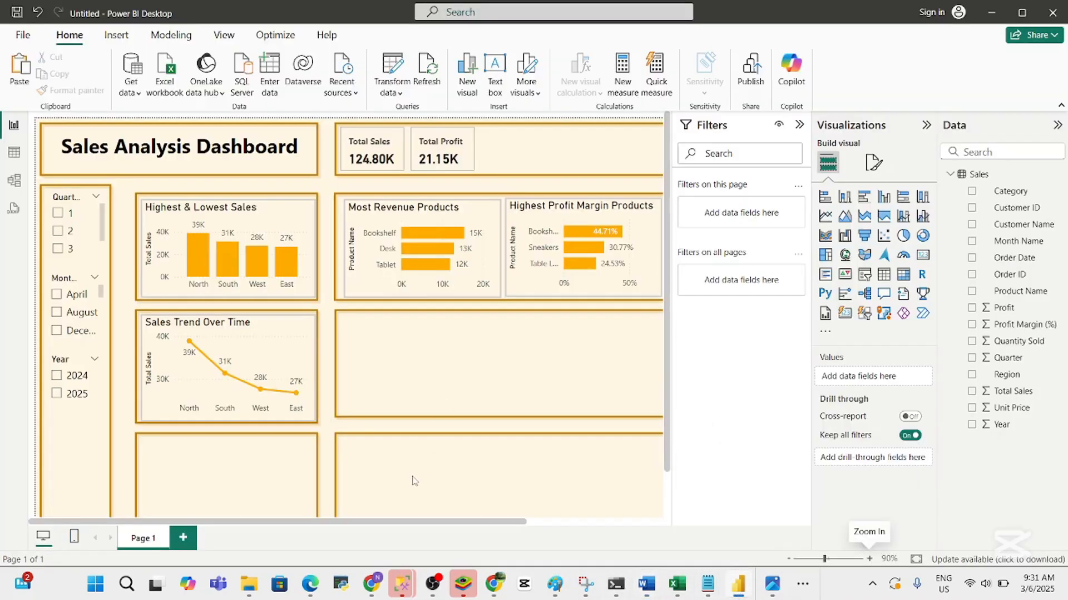
left_click(284, 354)
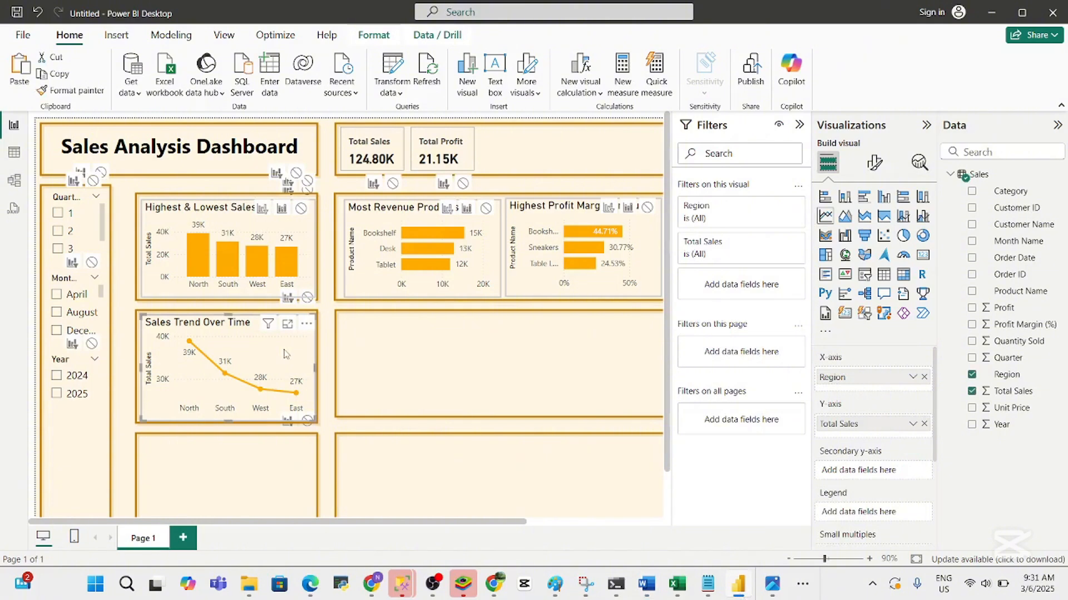
key("ctrl+c")
key("ctrl+v")
left_click_drag(285, 353, 472, 349)
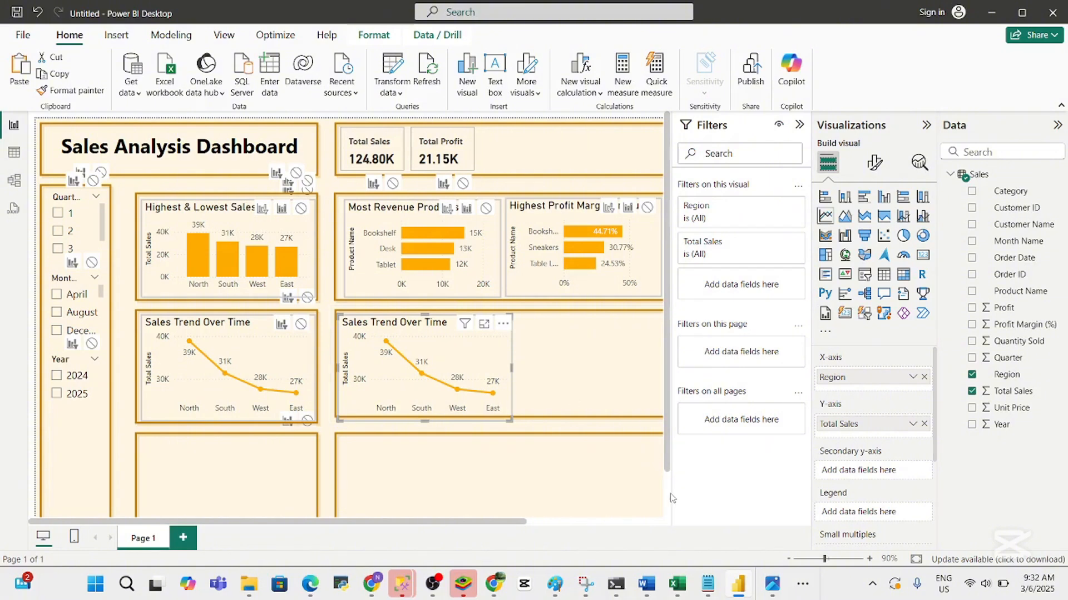
Collapse the report filters area and resize the frame behind the copied line chart, making it slightly taller and narrower
left_click(870, 560)
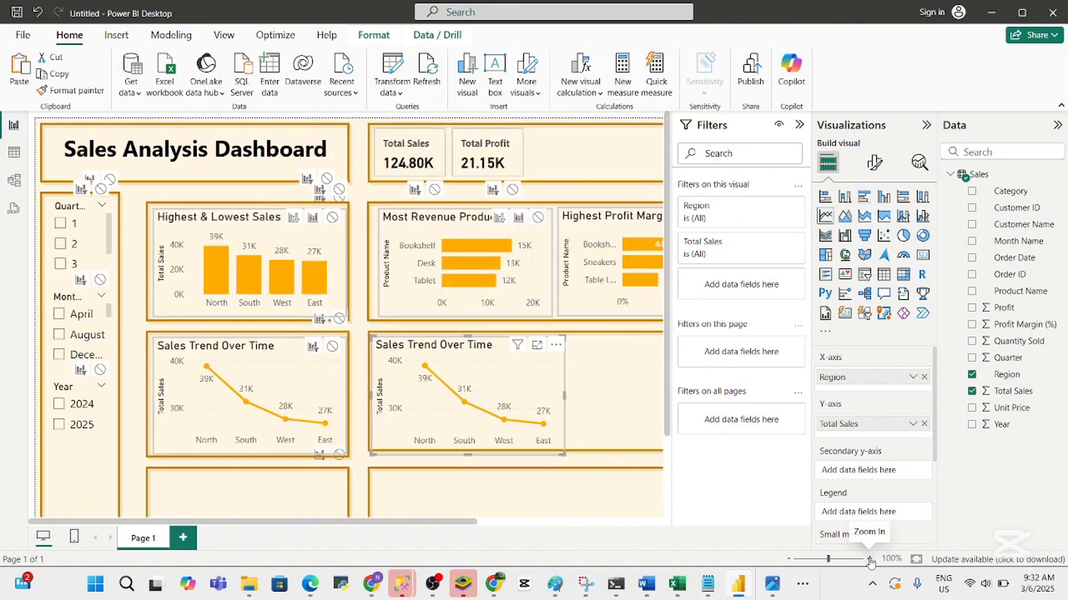
left_click(790, 560)
left_click(790, 561)
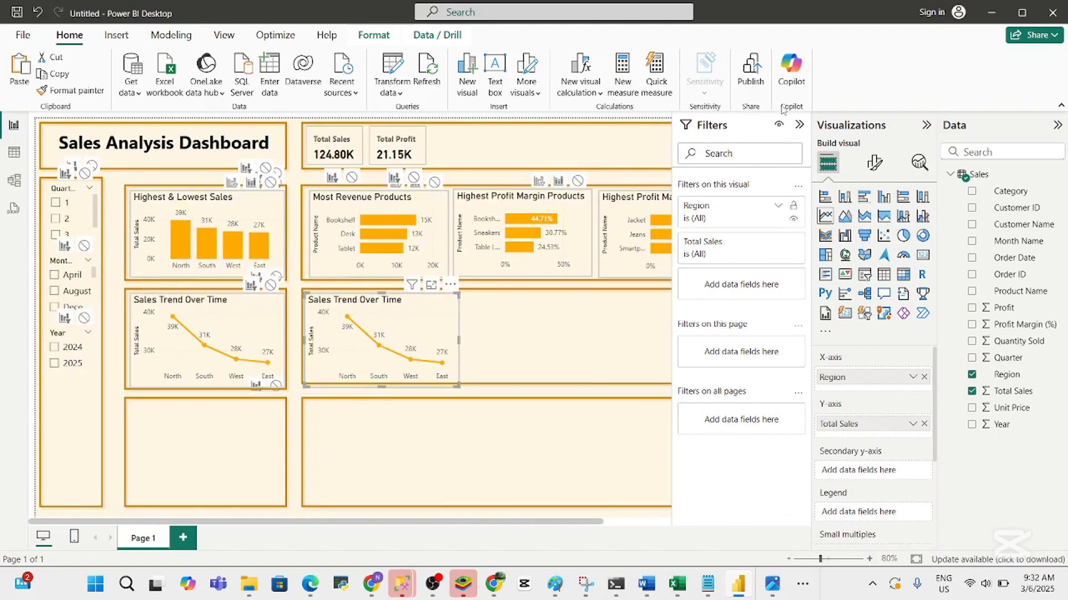
left_click(799, 125)
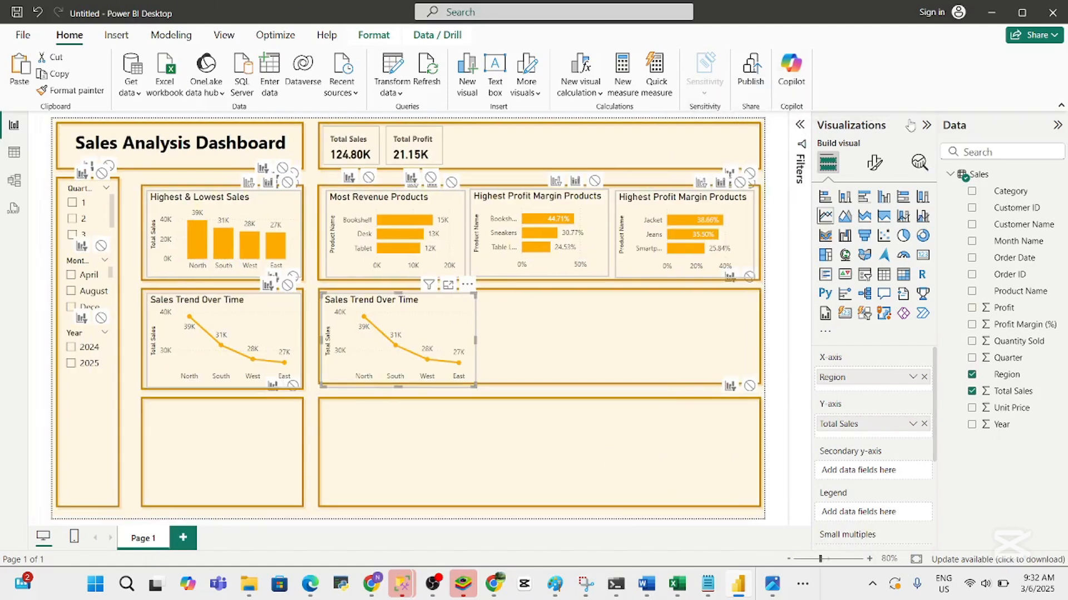
left_click(311, 441)
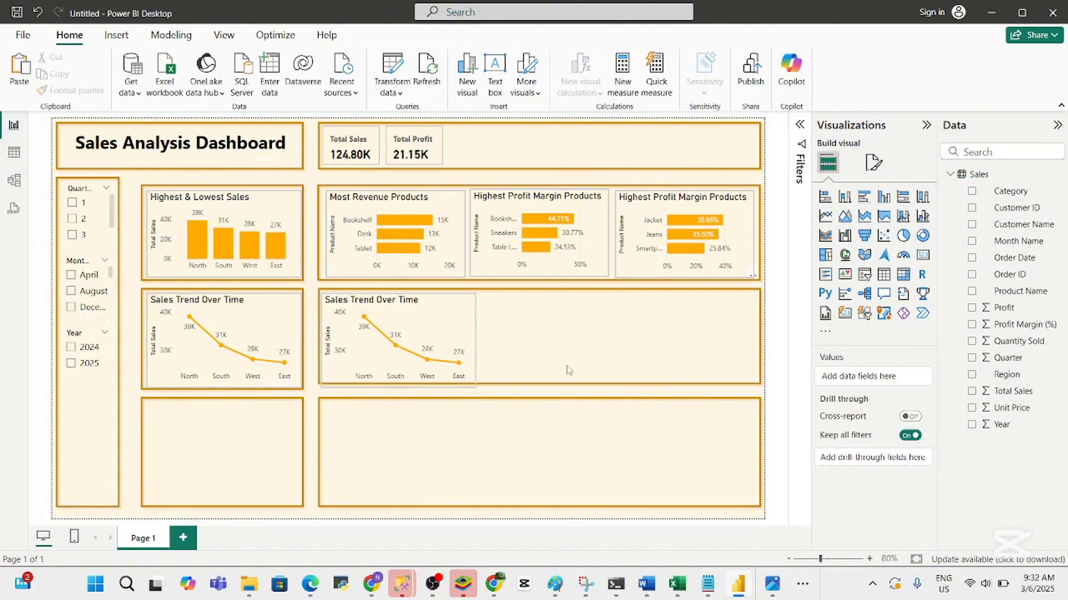
left_click(723, 383)
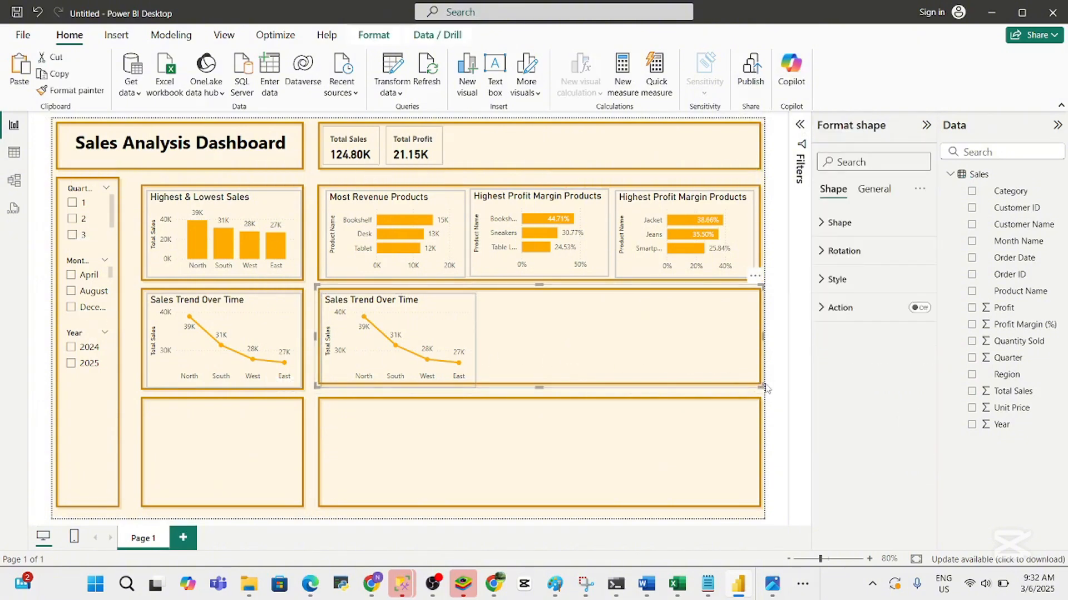
mouse_move(761, 385)
left_mouse_down()
mouse_move(755, 405)
mouse_move(752, 393)
left_mouse_up()
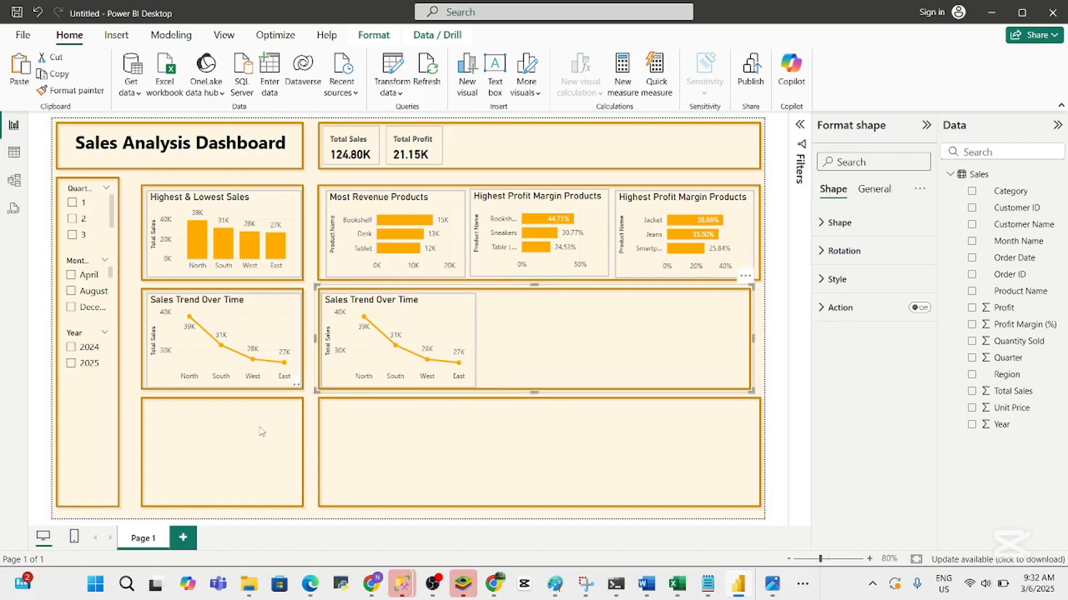
left_click(309, 436)
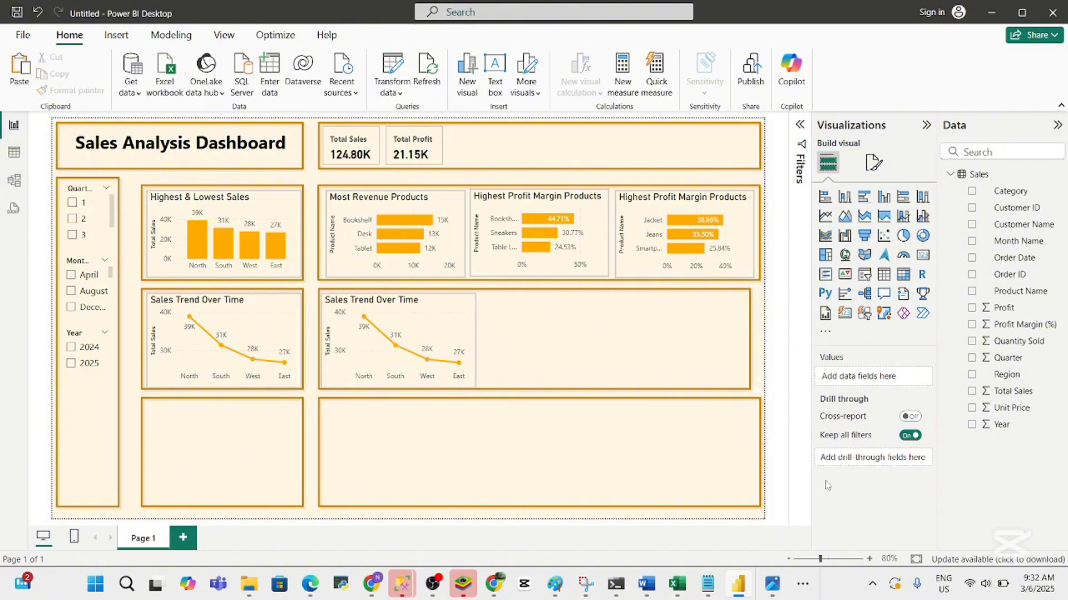
Replace Total Sales with Profit as the Y-axis value of the copied line chart
left_click(869, 559)
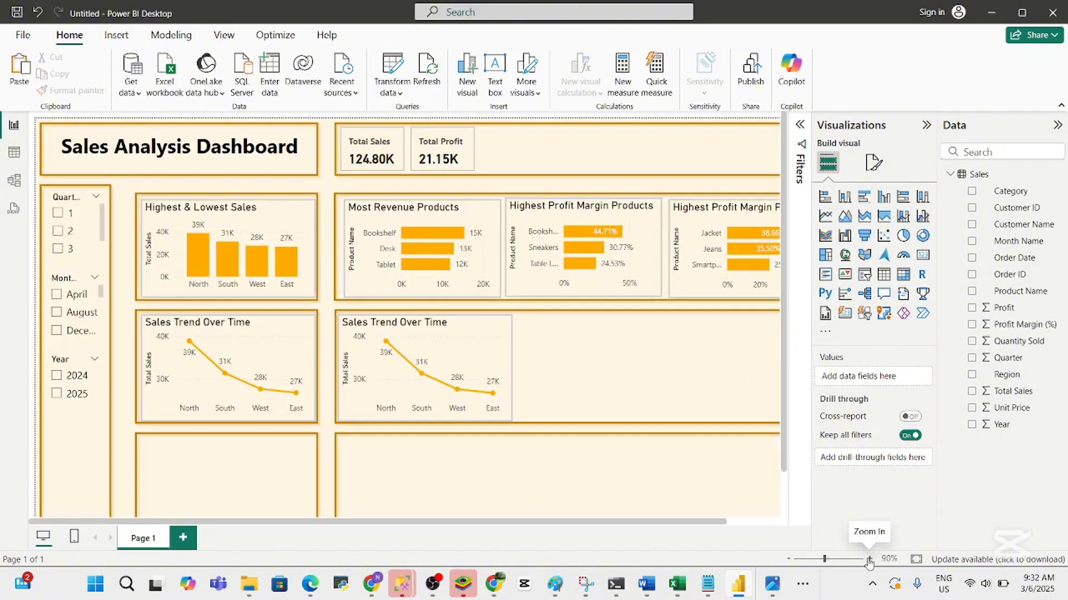
left_click(869, 559)
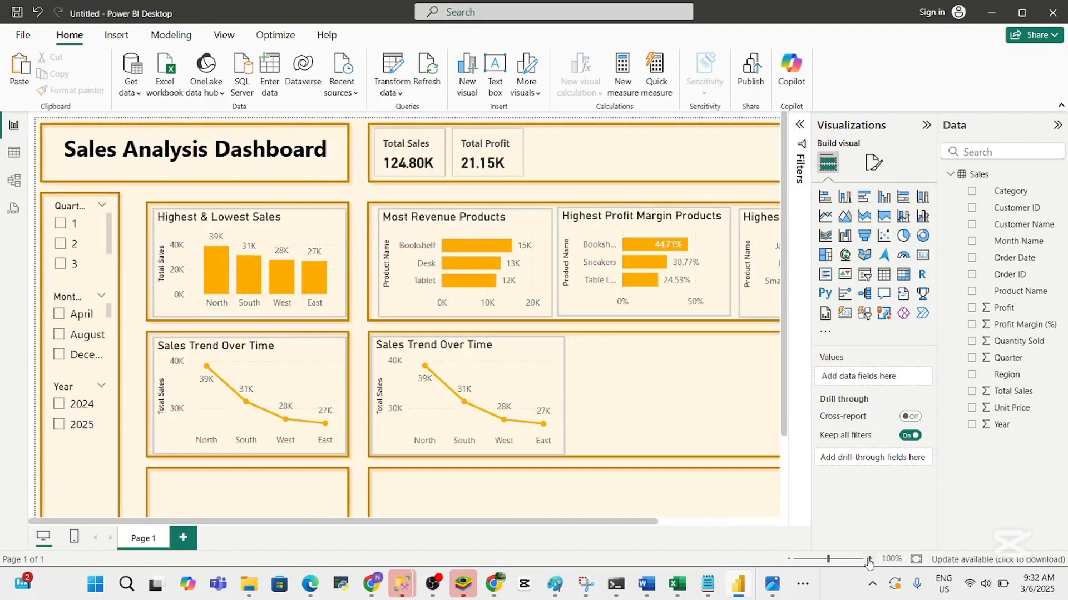
left_click(530, 379)
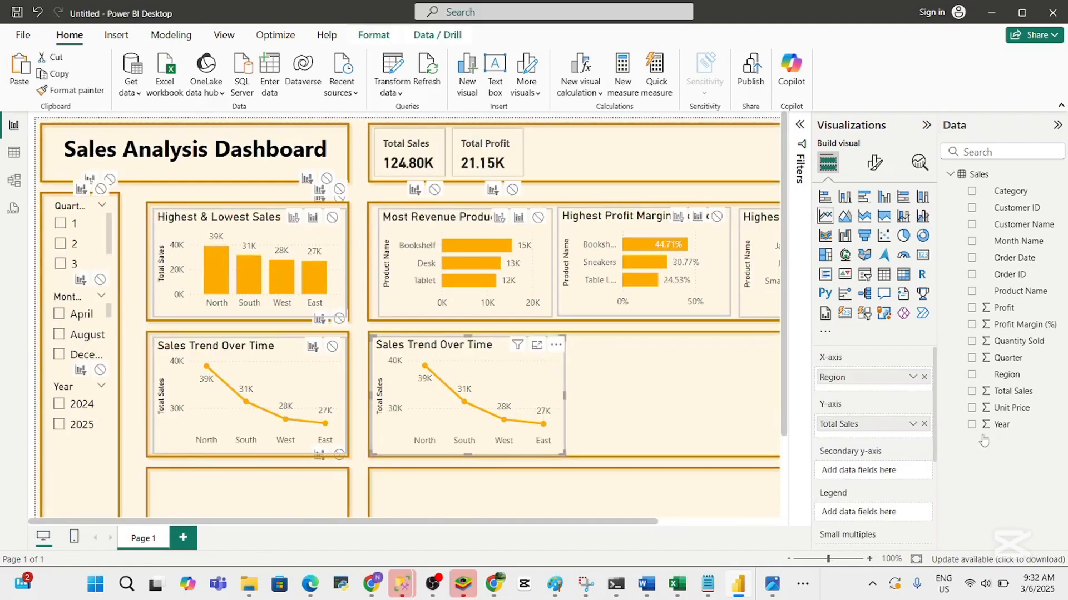
left_click(972, 392)
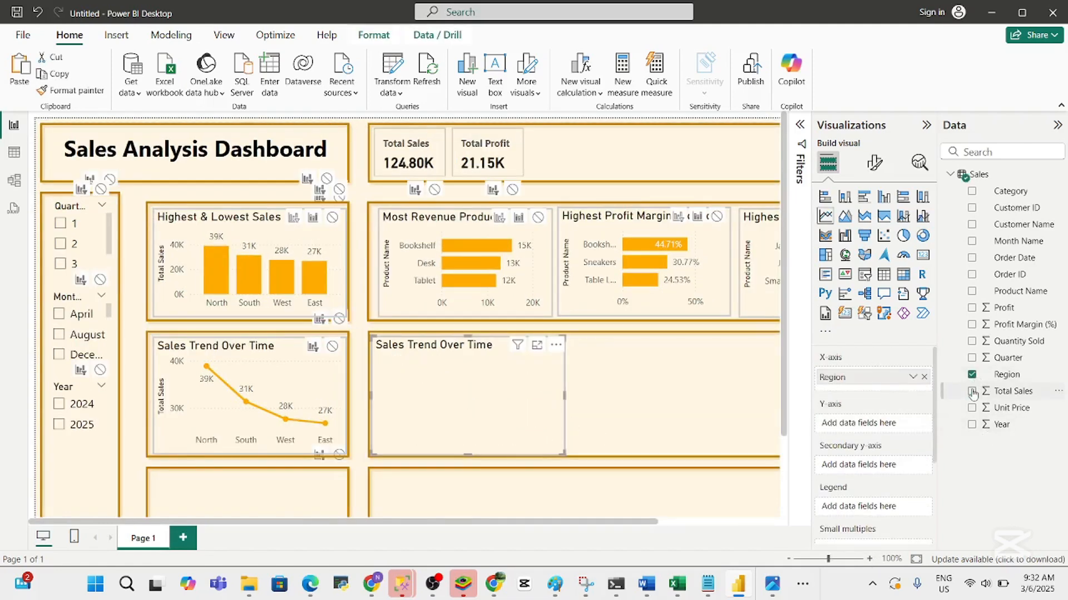
left_click(973, 309)
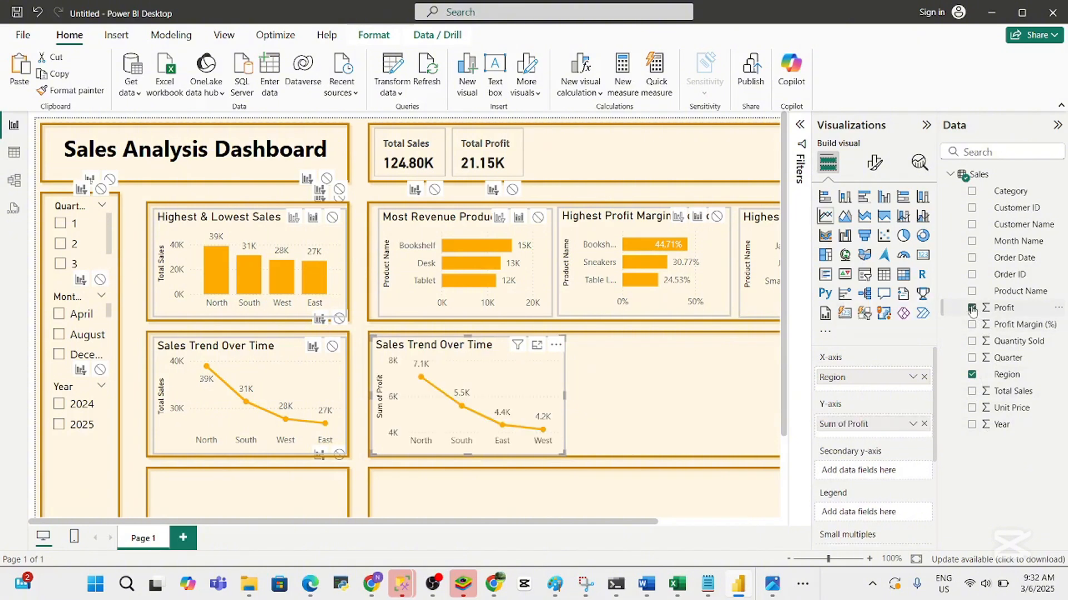
Change the copied line chart's title to "Profit Trend Over Time"
left_click(877, 166)
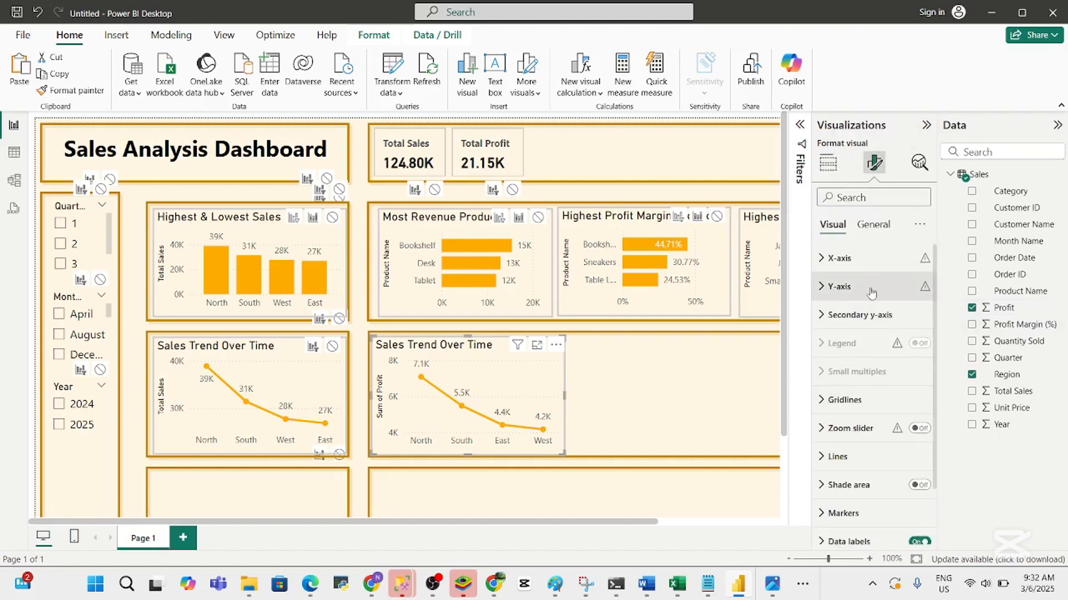
left_click(874, 226)
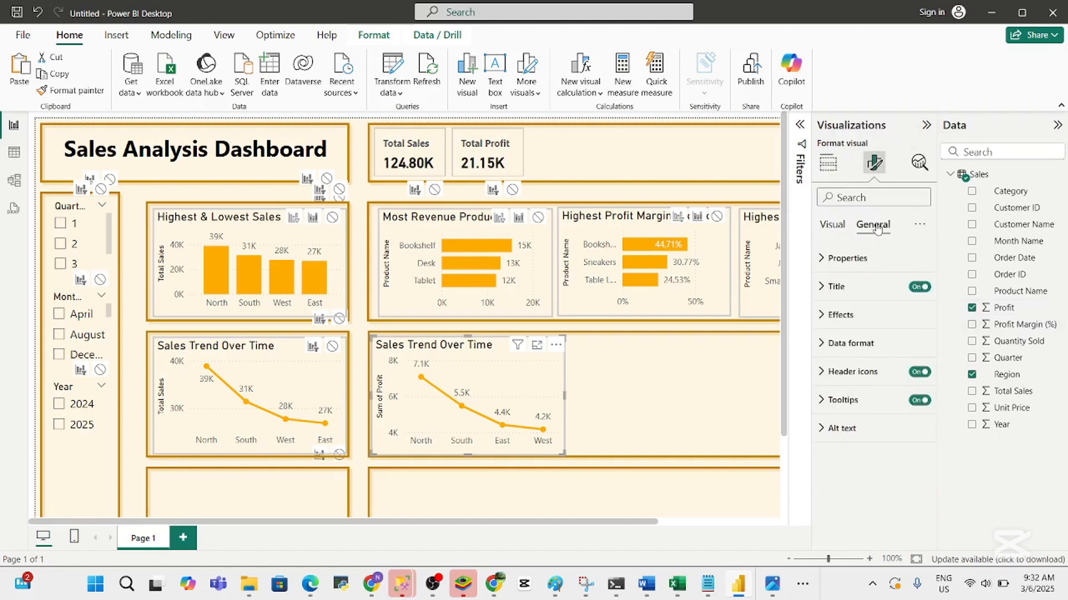
left_click(870, 290)
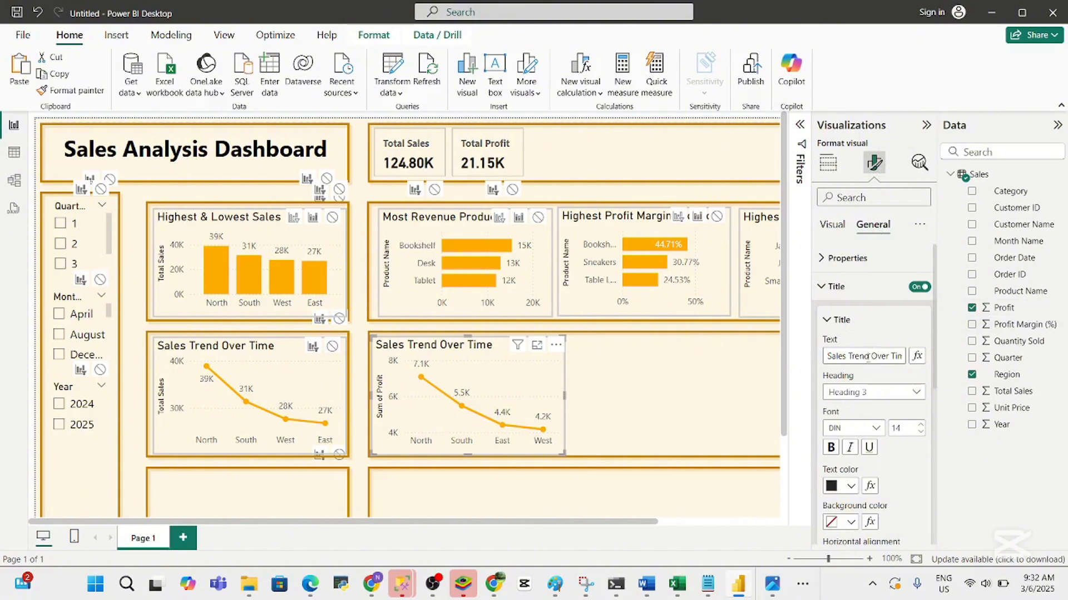
left_click_drag(848, 356, 785, 360)
type("Profit")
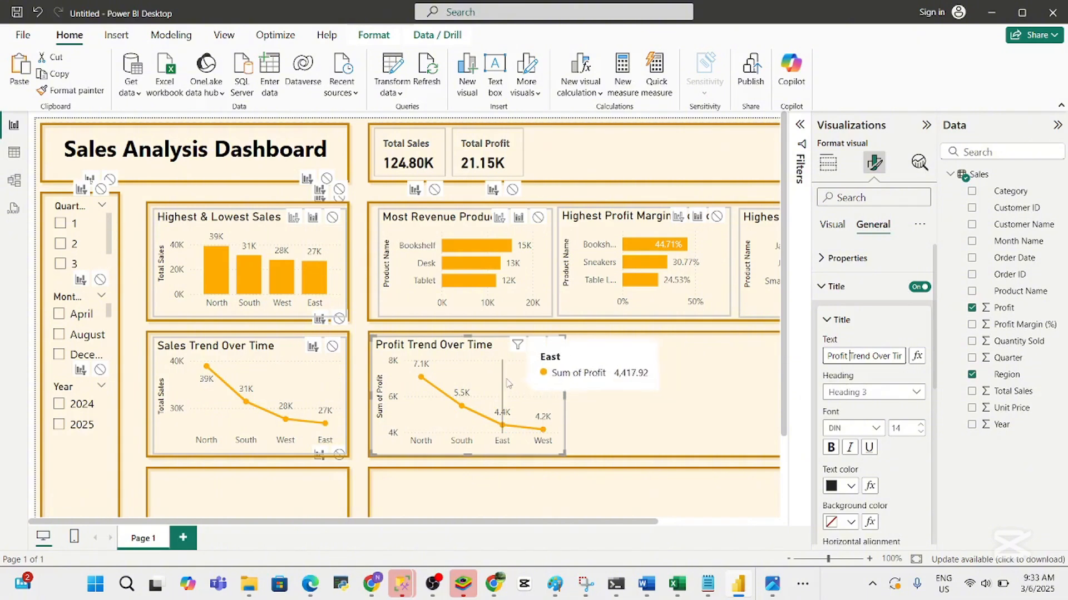
Check how the charts respond to the April, 2024 and 2025 slicer selections, clearing each one after viewing it
left_click(59, 316)
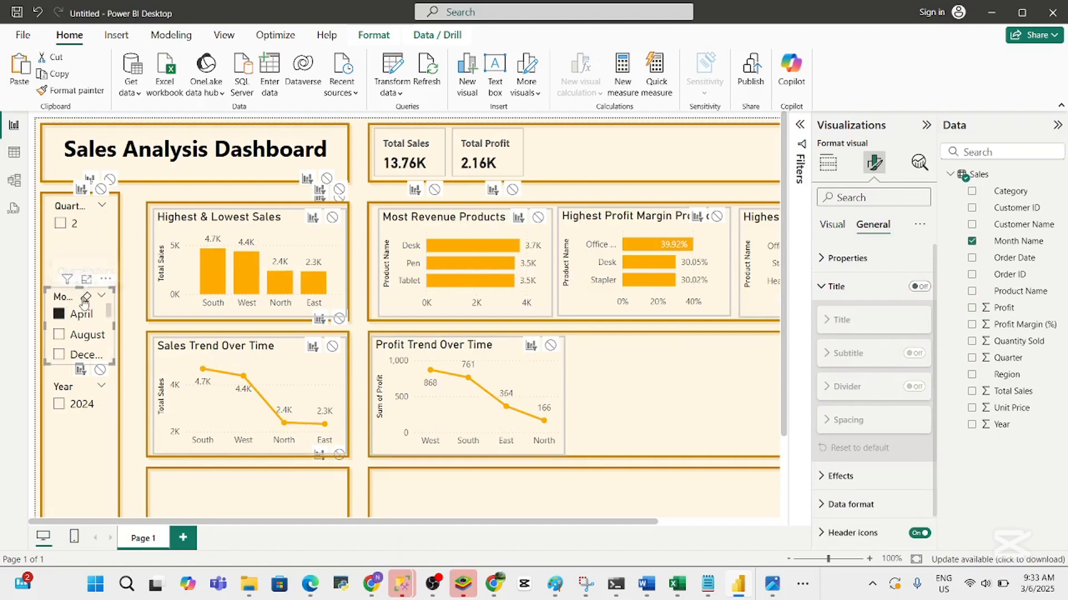
left_click(86, 298)
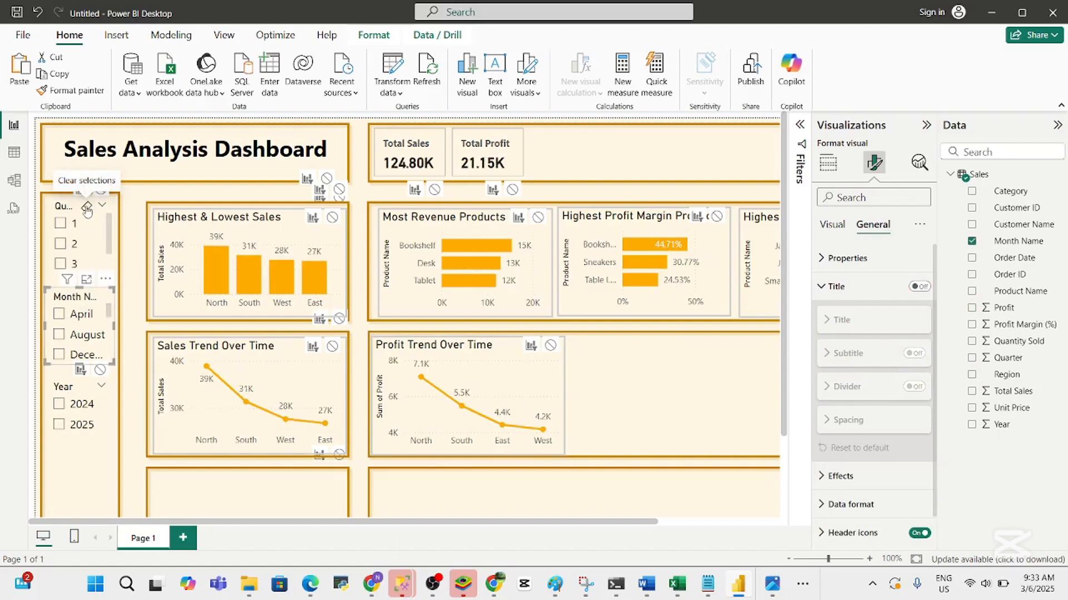
left_click(87, 210)
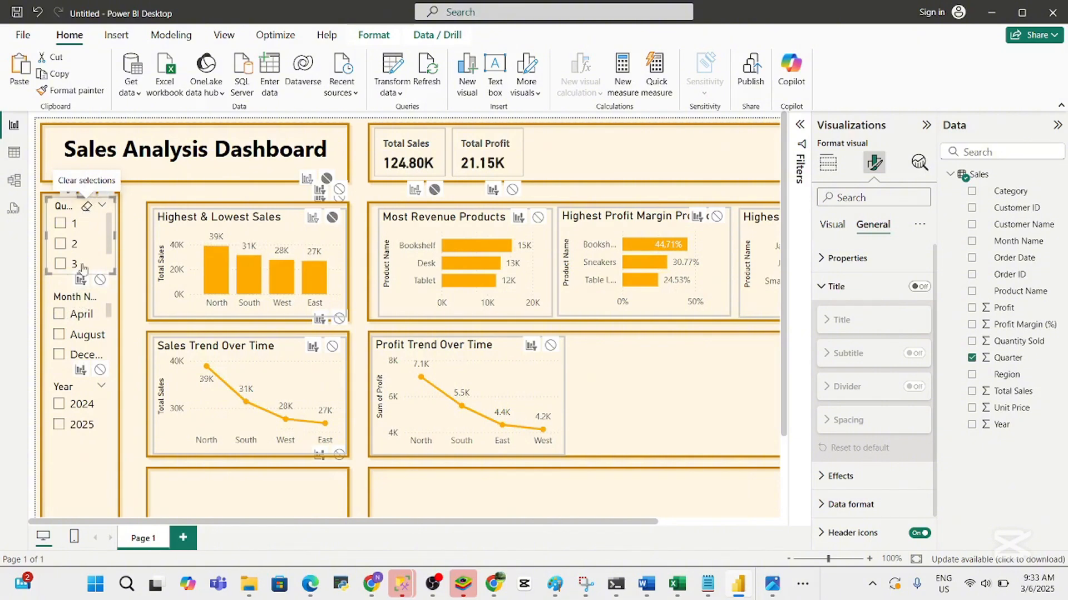
left_click(58, 404)
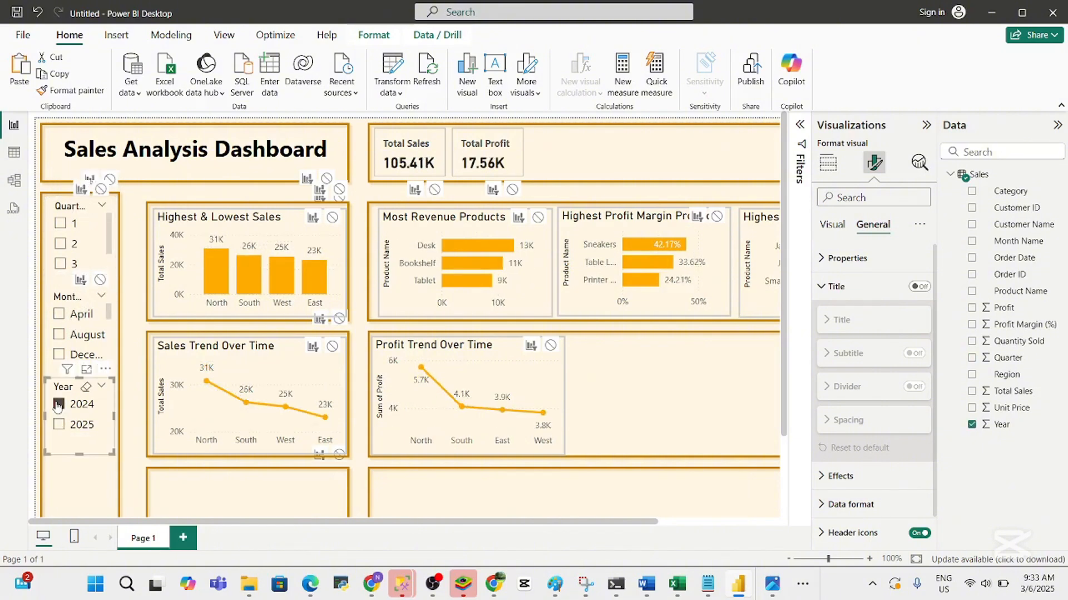
left_click(59, 404)
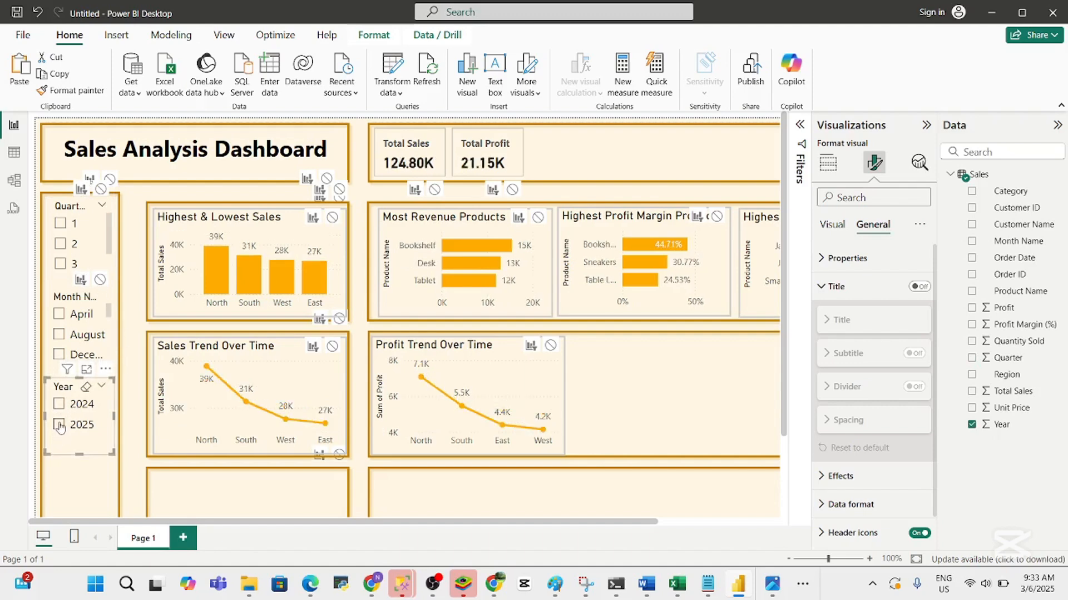
left_click(59, 425)
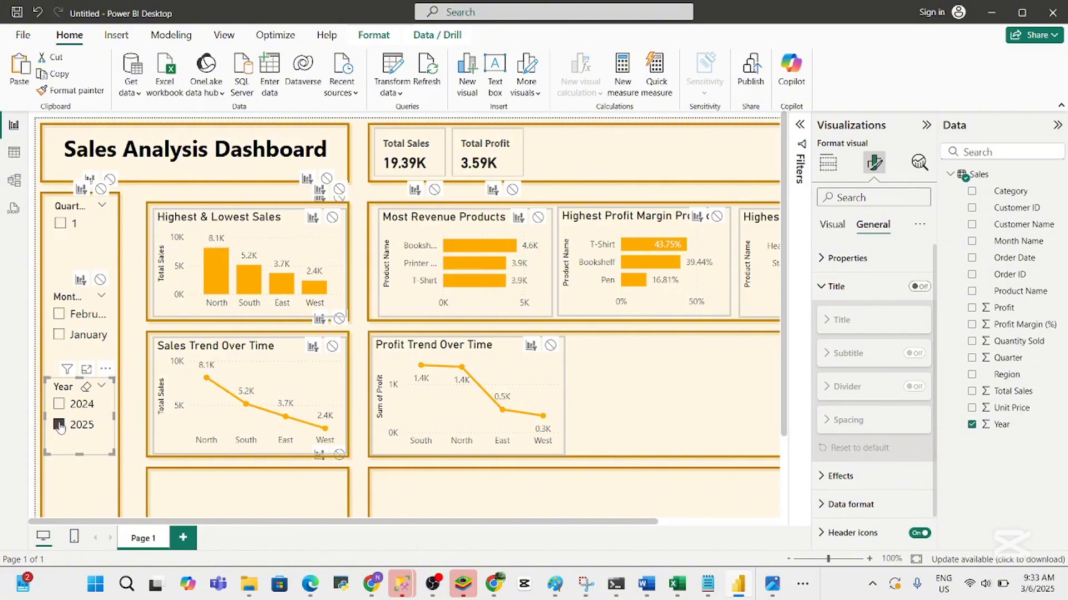
left_click(59, 425)
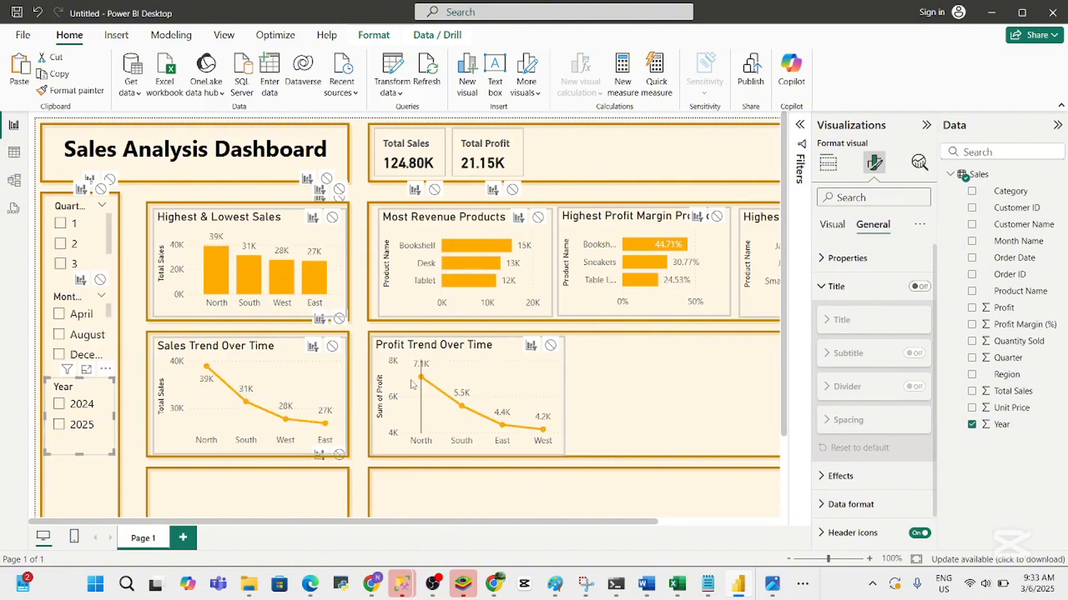
mouse_move(414, 380)
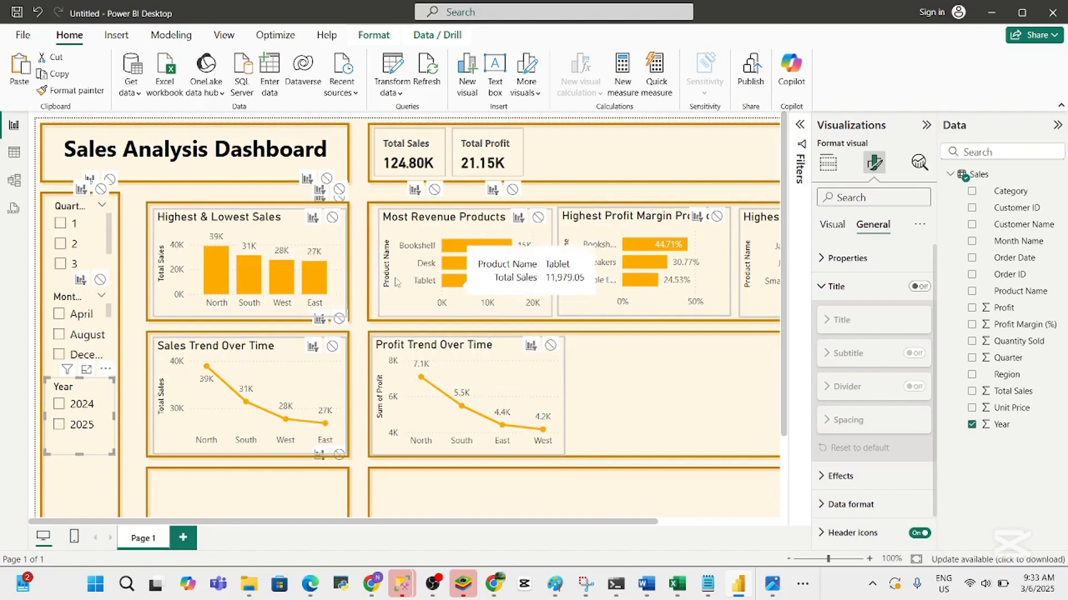
View the whole dashboard filtered to quarter 1 and clear the quarter selection
left_click(90, 231)
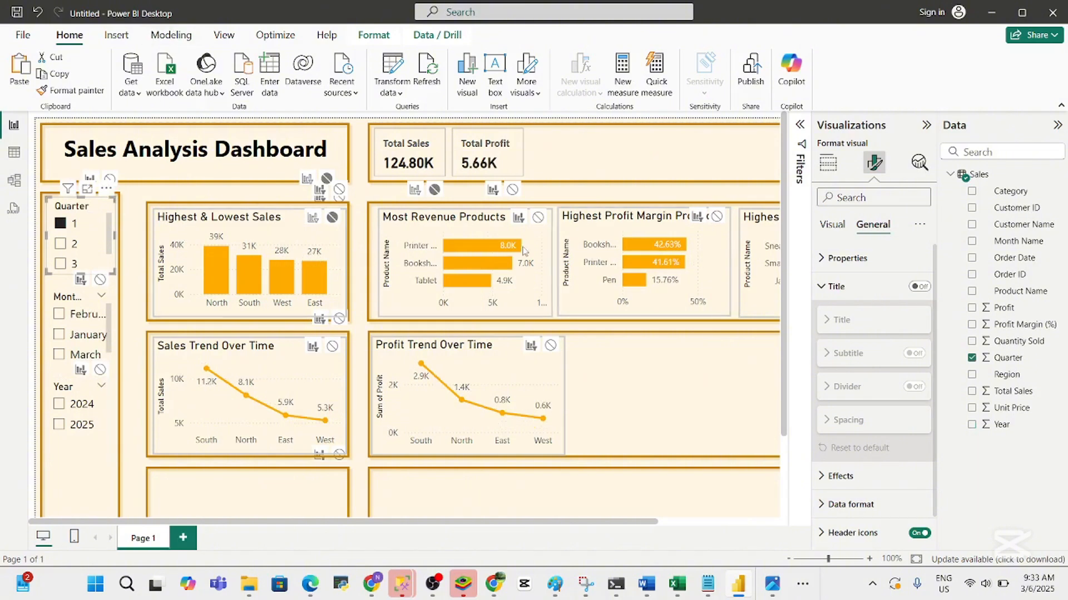
left_click(788, 559)
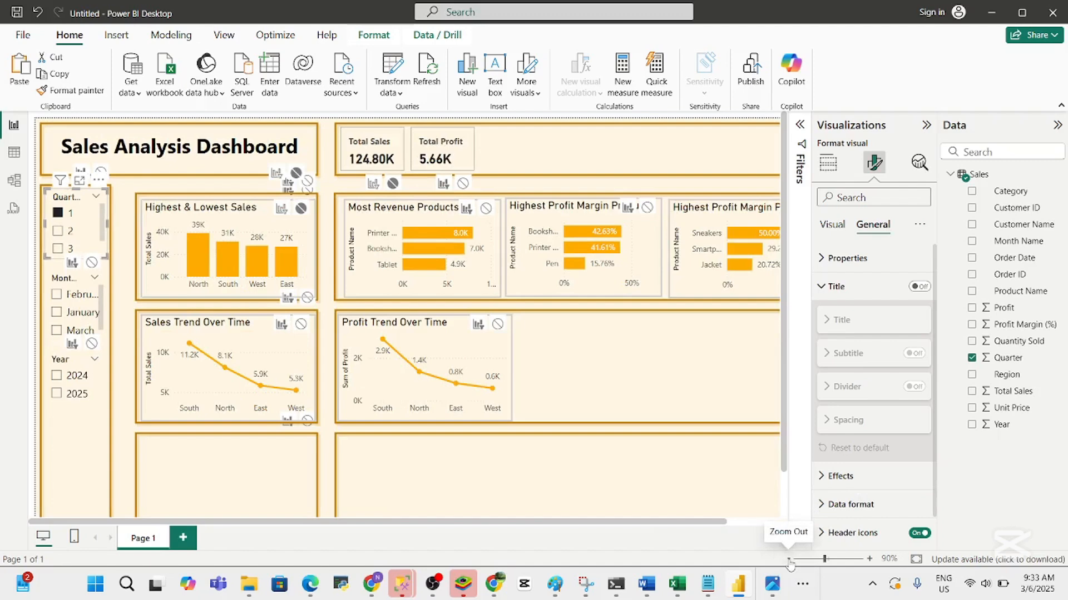
left_click(789, 559)
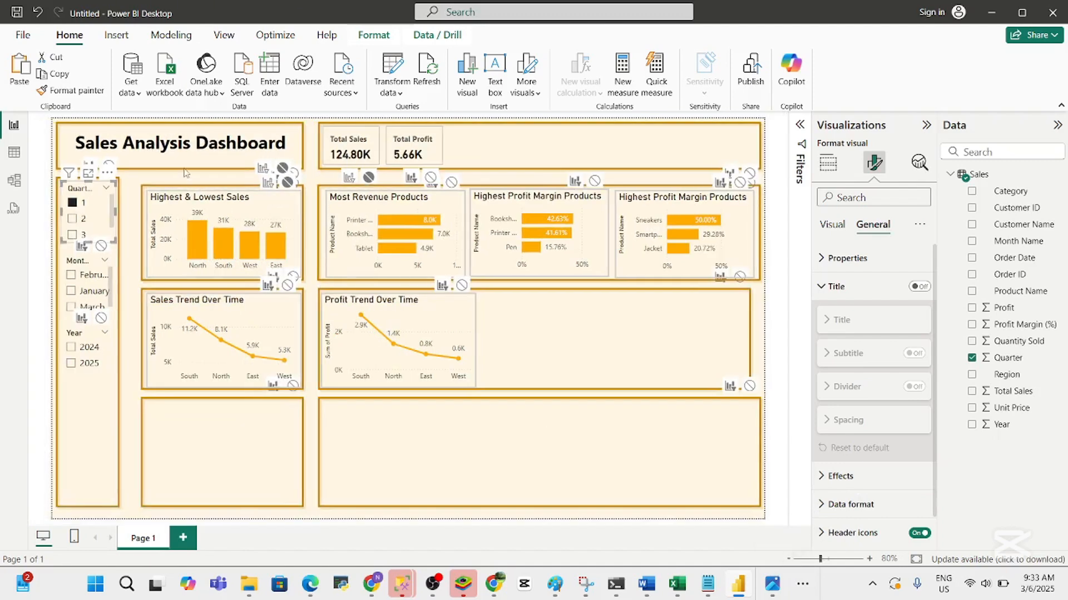
left_click(92, 205)
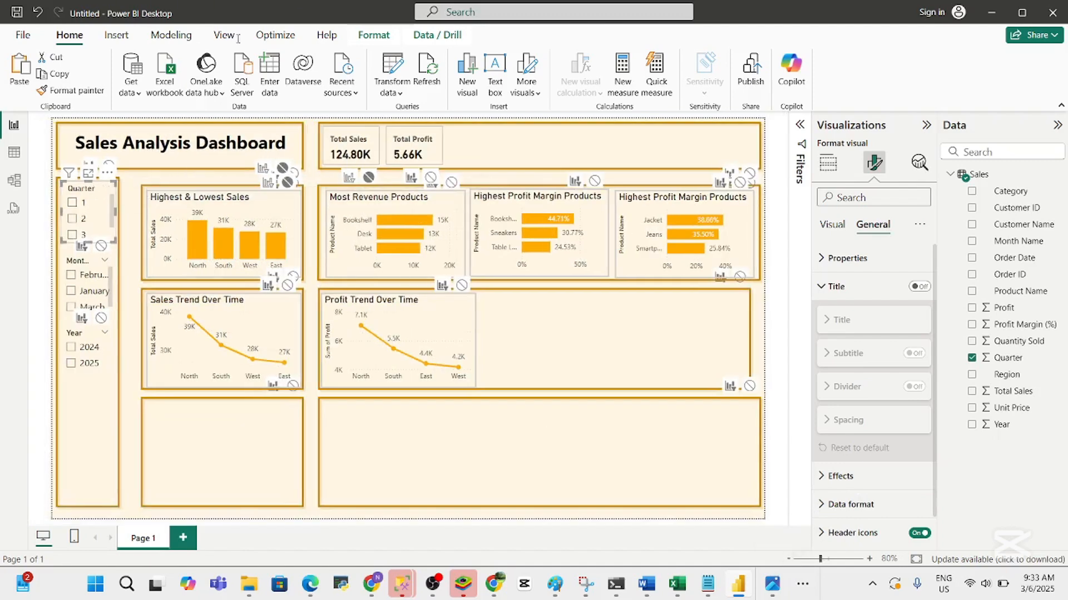
Turn off the Edit interactions mode for the dashboard visuals
left_click(173, 37)
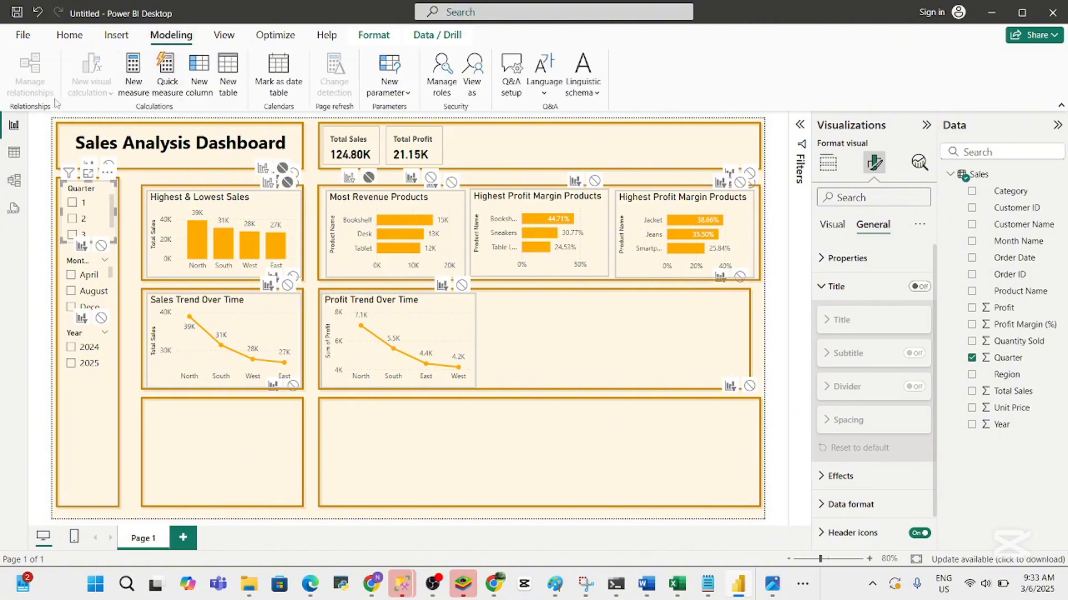
left_click(368, 35)
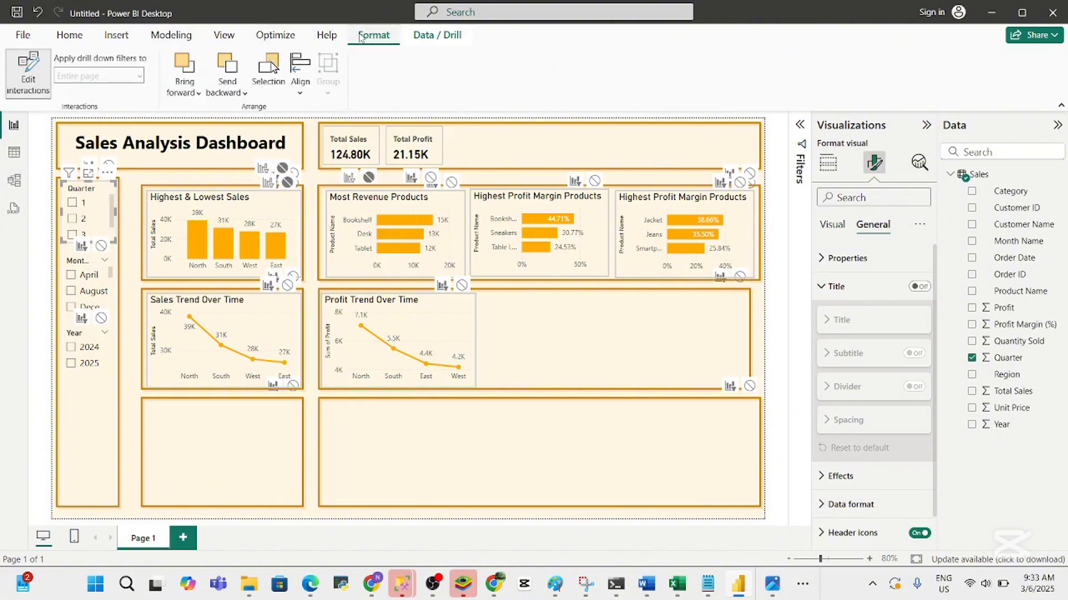
left_click(27, 91)
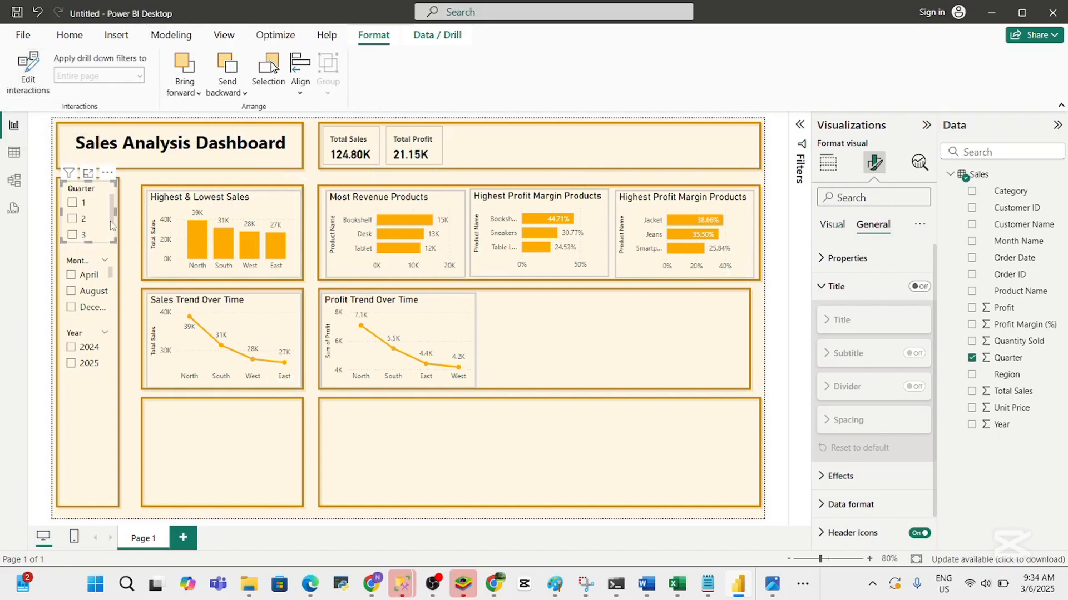
Enable Edit interactions and stop the Quarter slicer from filtering the Most Revenue Products chart and both Highest Profit Margin Products charts
left_click(31, 95)
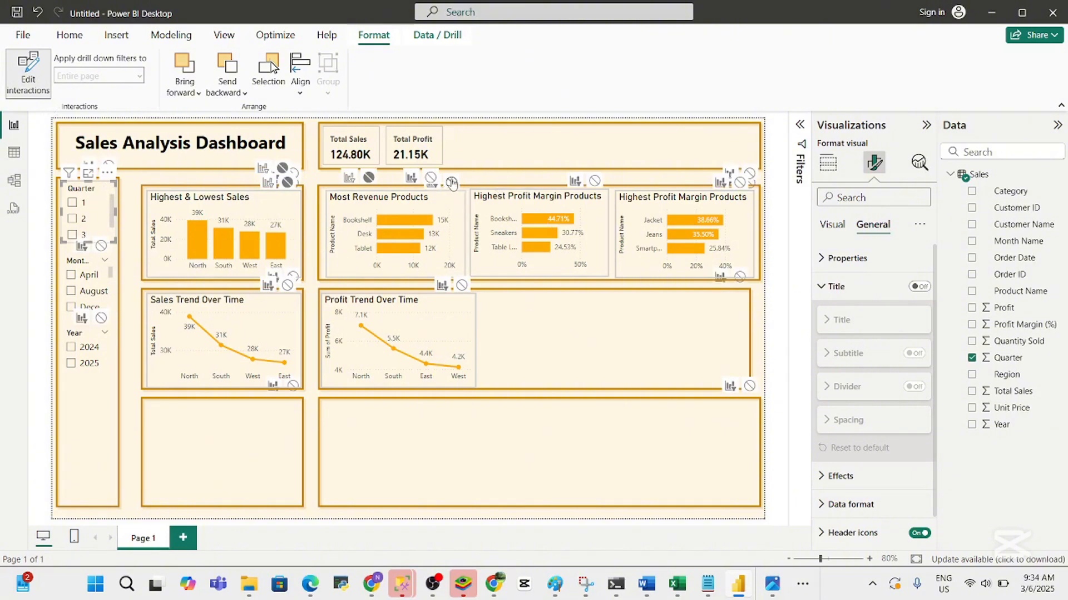
left_click(451, 182)
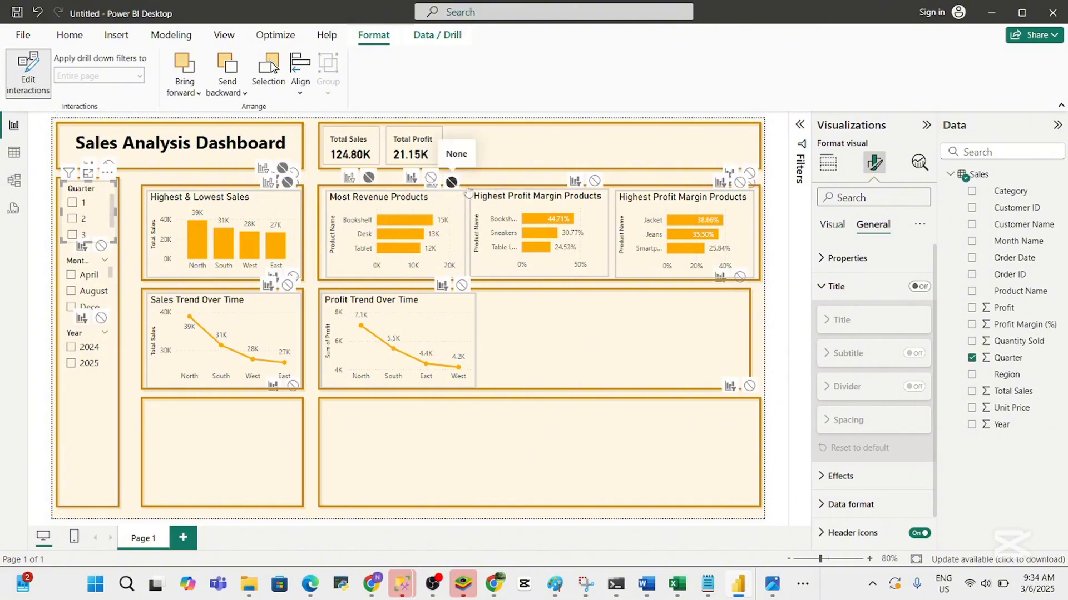
left_click(595, 182)
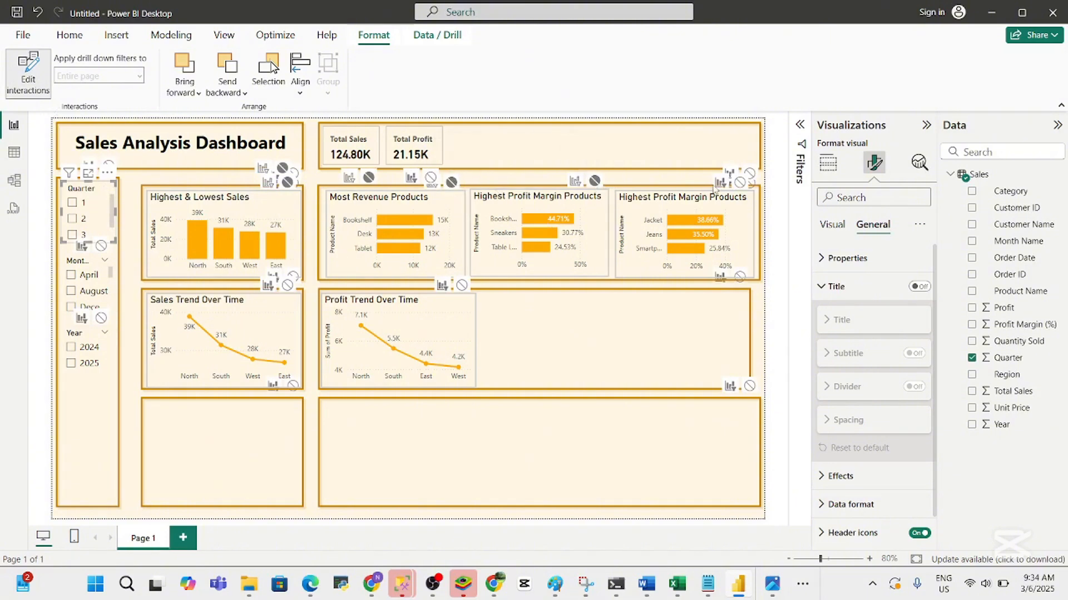
left_click(742, 183)
Select August and set the Month Name slicer's interaction to None for the revenue products chart and both profit margin charts
left_click(71, 291)
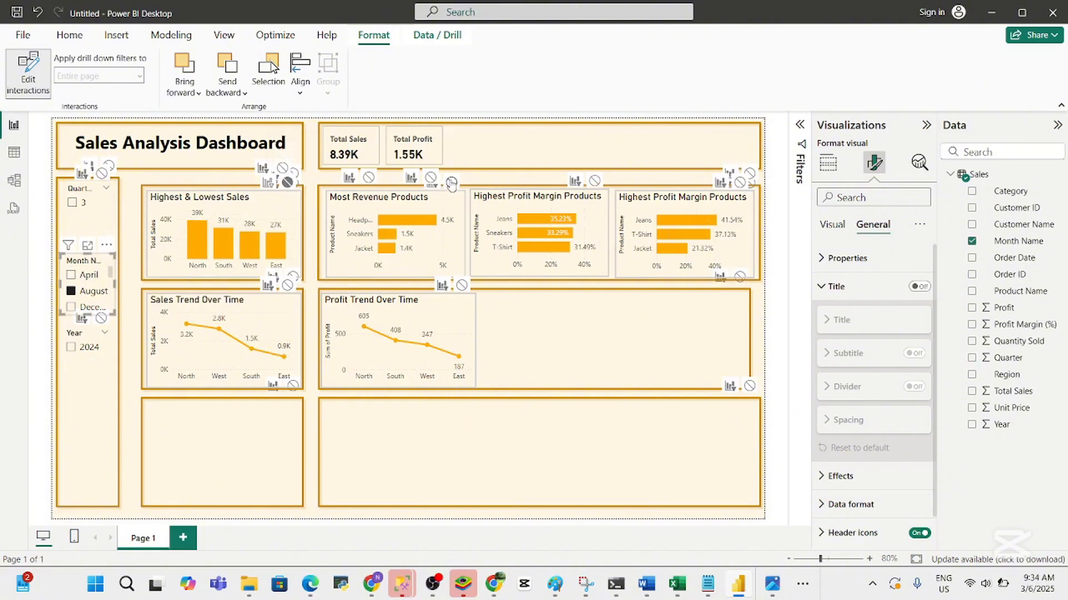
left_click(452, 182)
left_click(595, 181)
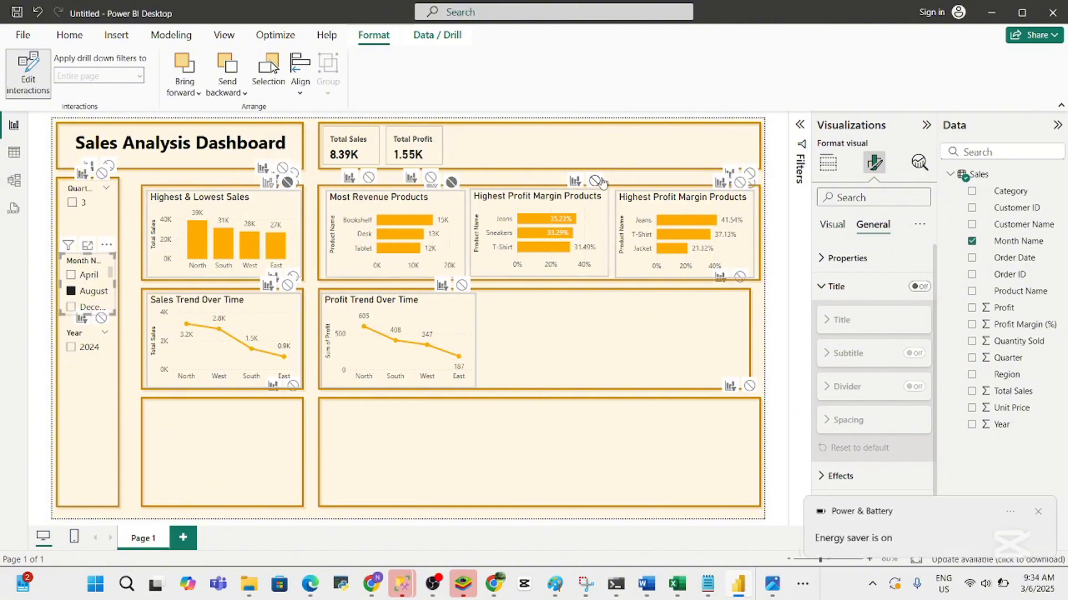
left_click(740, 183)
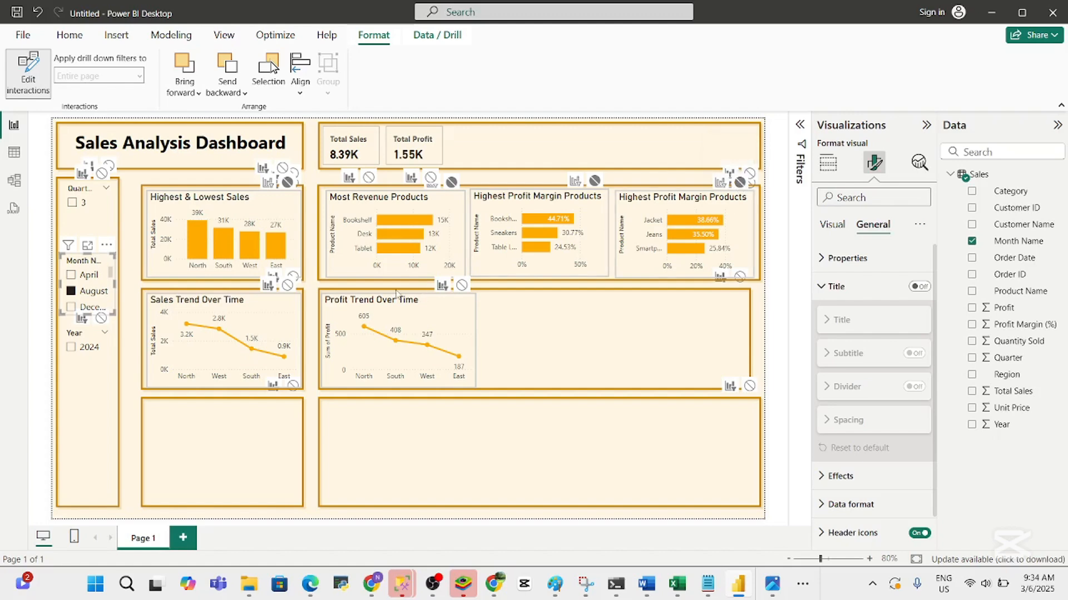
Select 2024 and set the Year slicer's interaction to None for the Highest & Lowest Sales, revenue products and both profit margin charts
left_click(89, 354)
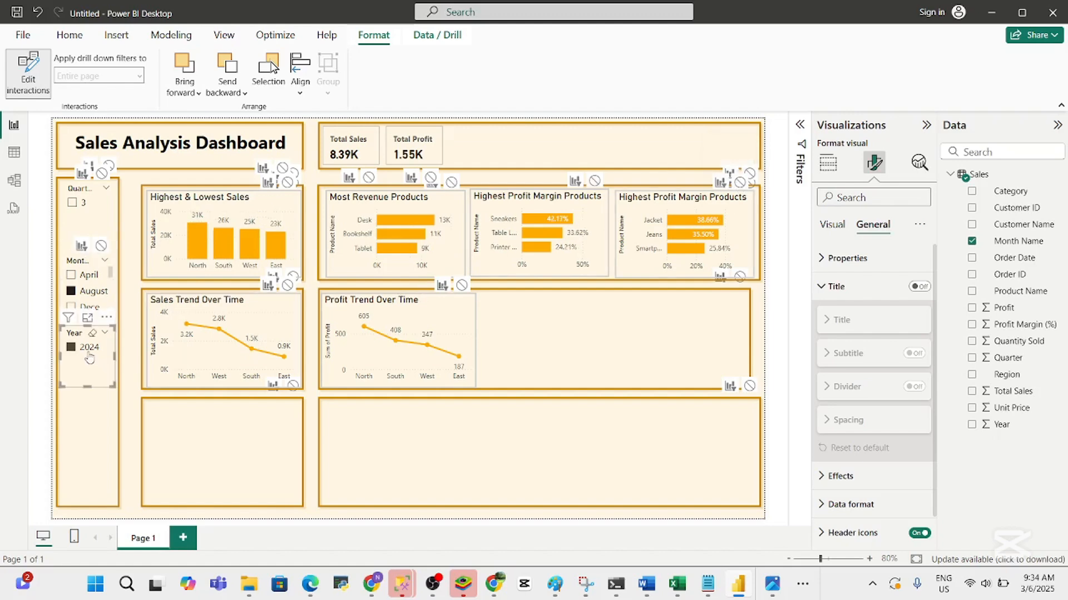
left_click(287, 183)
left_click(451, 183)
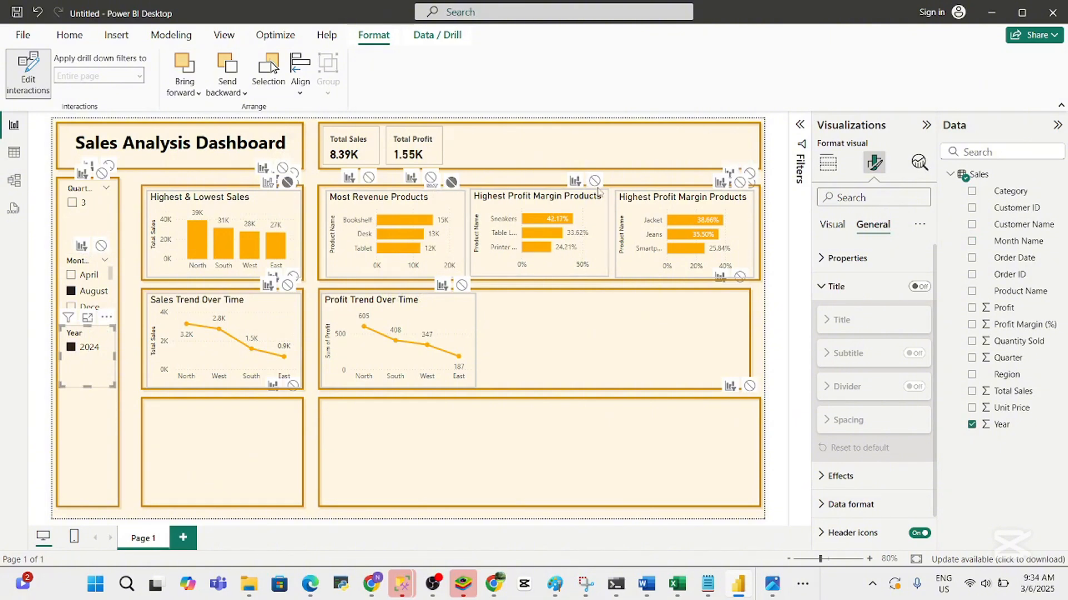
left_click(595, 181)
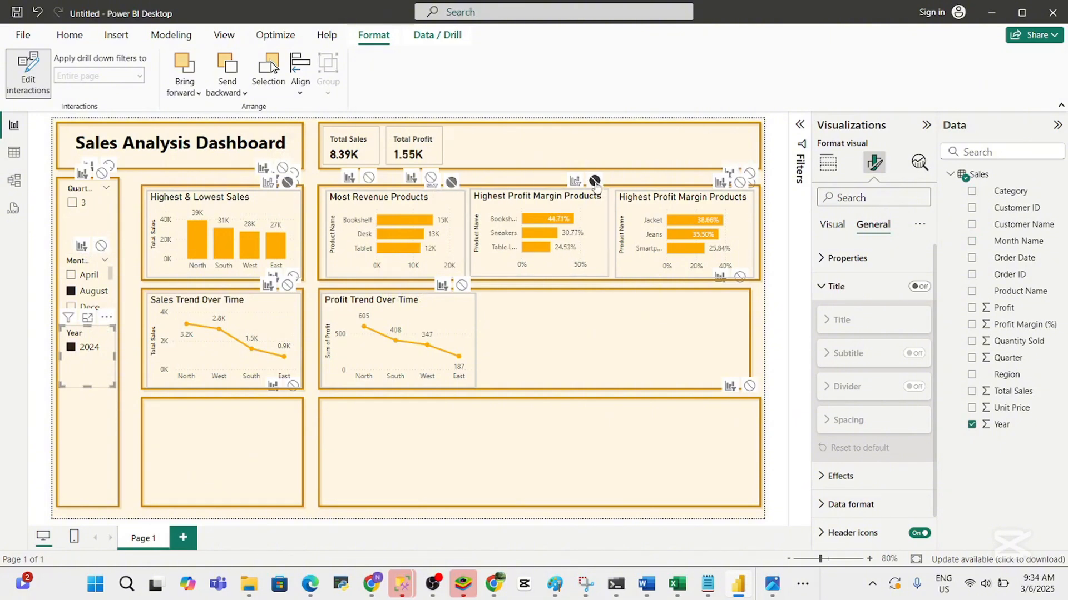
left_click(739, 183)
Clear the August and 2024 selections in the month and year slicers
left_click(128, 465)
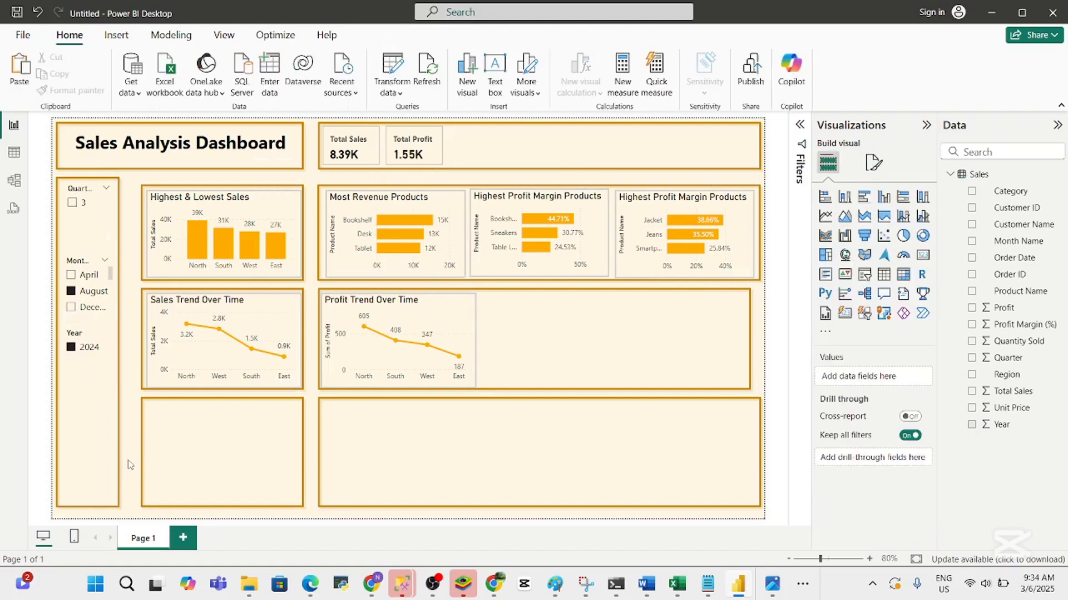
mouse_move(91, 275)
left_click(93, 261)
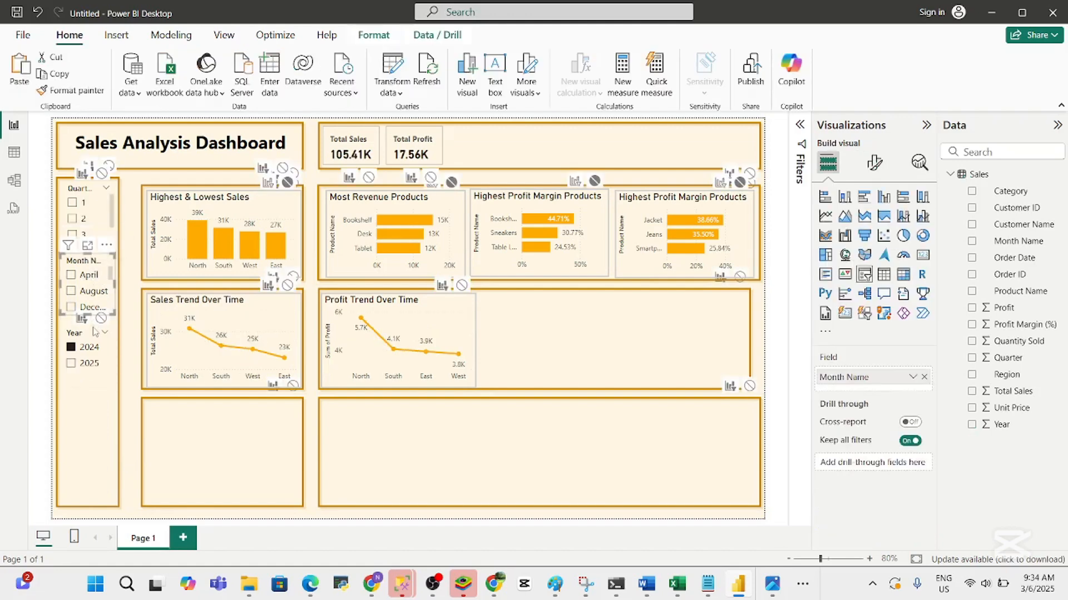
left_click(93, 334)
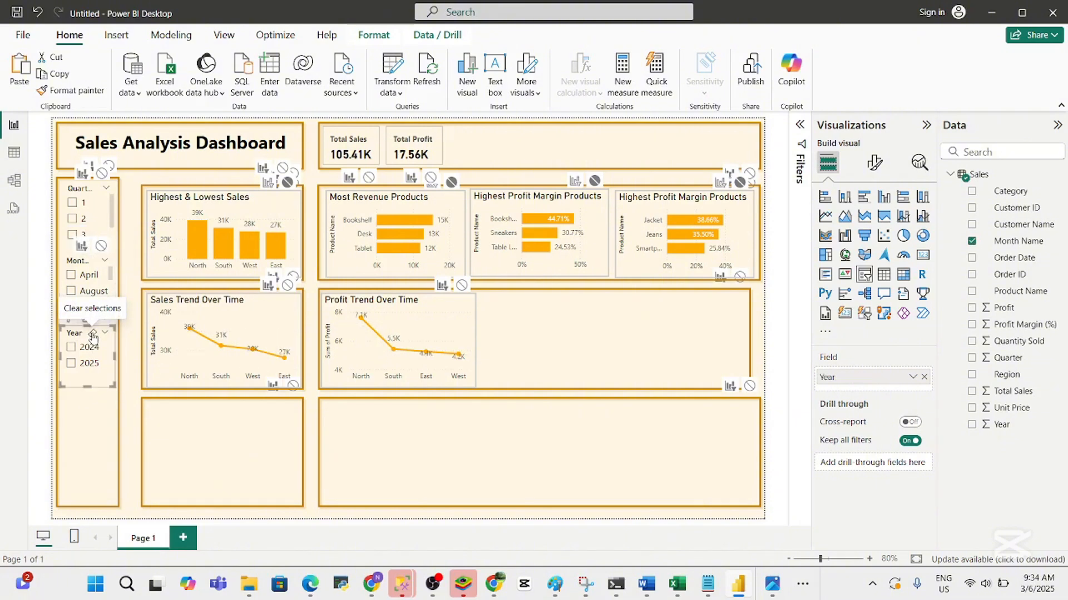
double_click(132, 418)
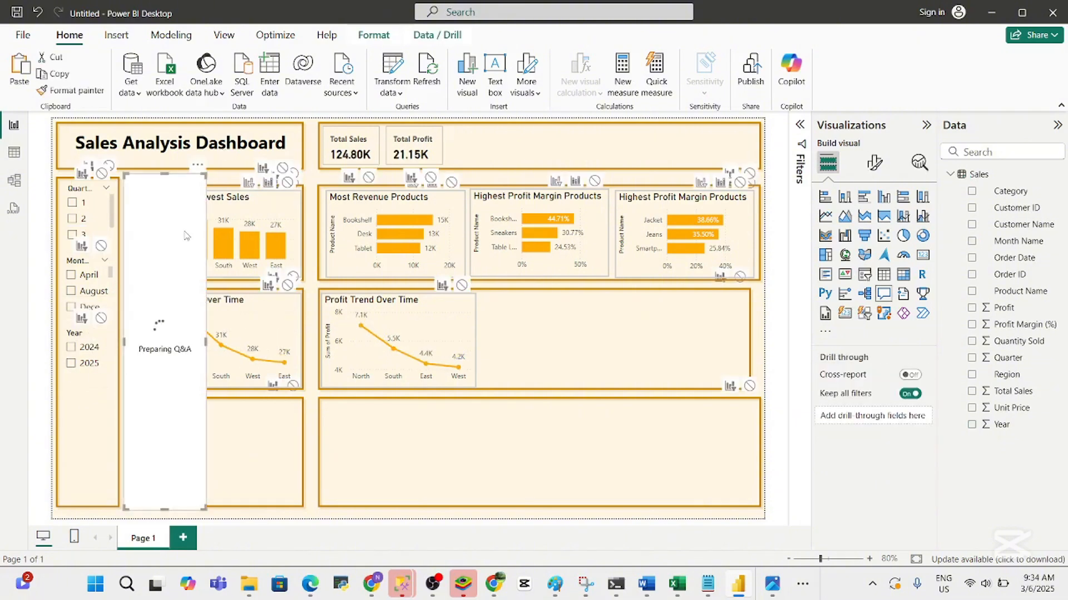
key("Delete")
left_click(186, 233)
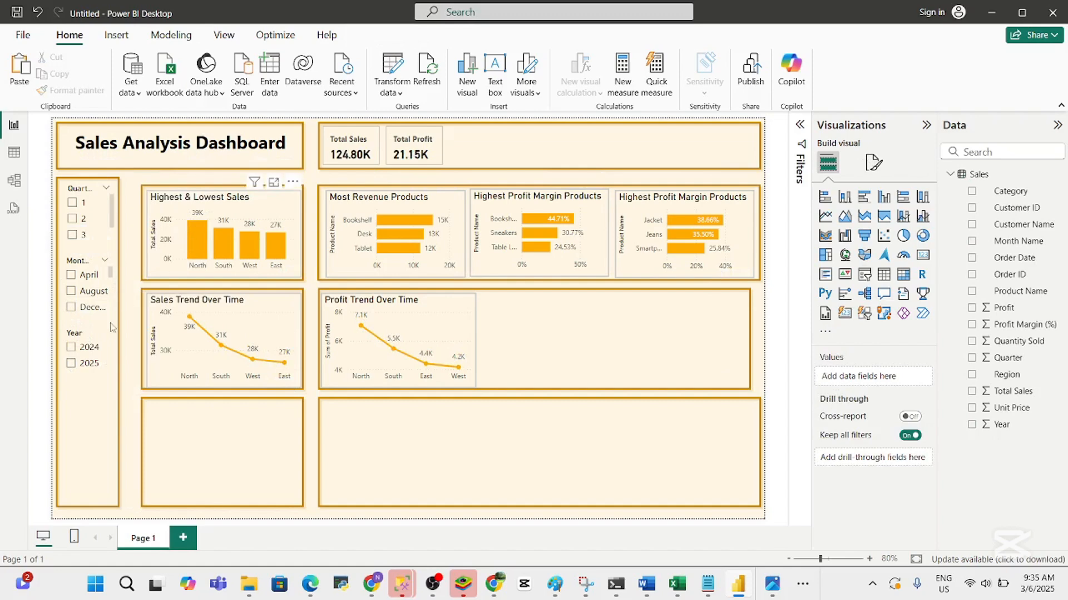
left_click(132, 443)
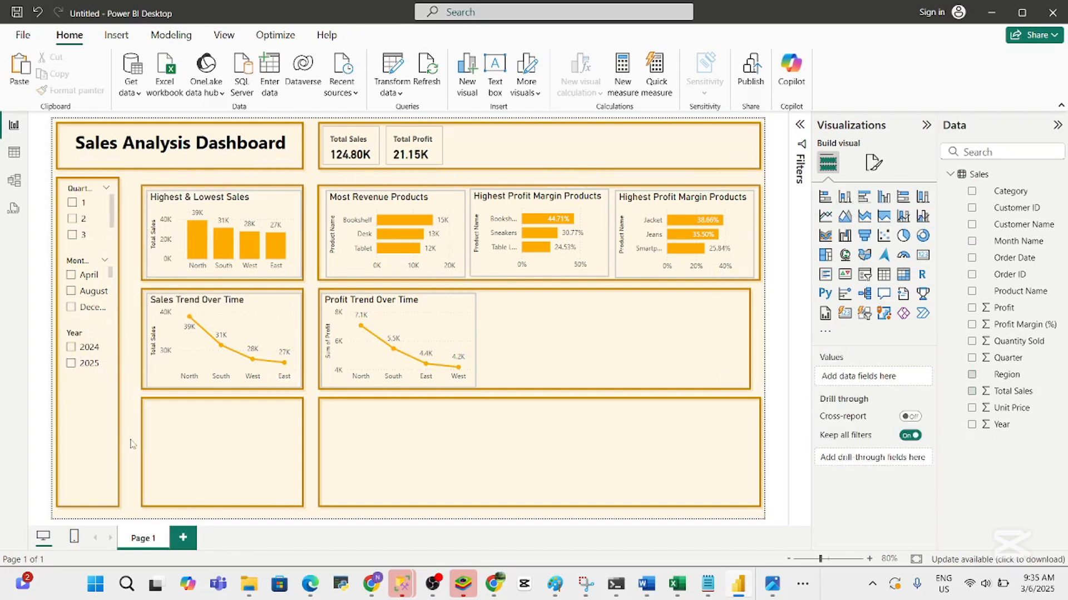
Check the charts' response to 2024, 2025, and February and January within 2025, clearing the month and year selections after viewing
left_click(71, 348)
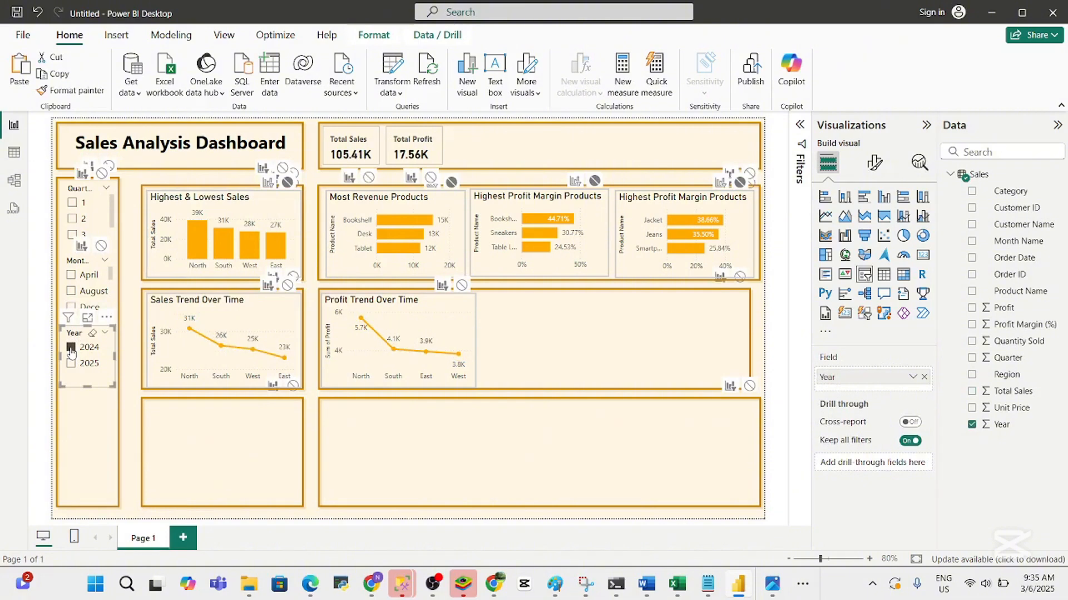
left_click(71, 364)
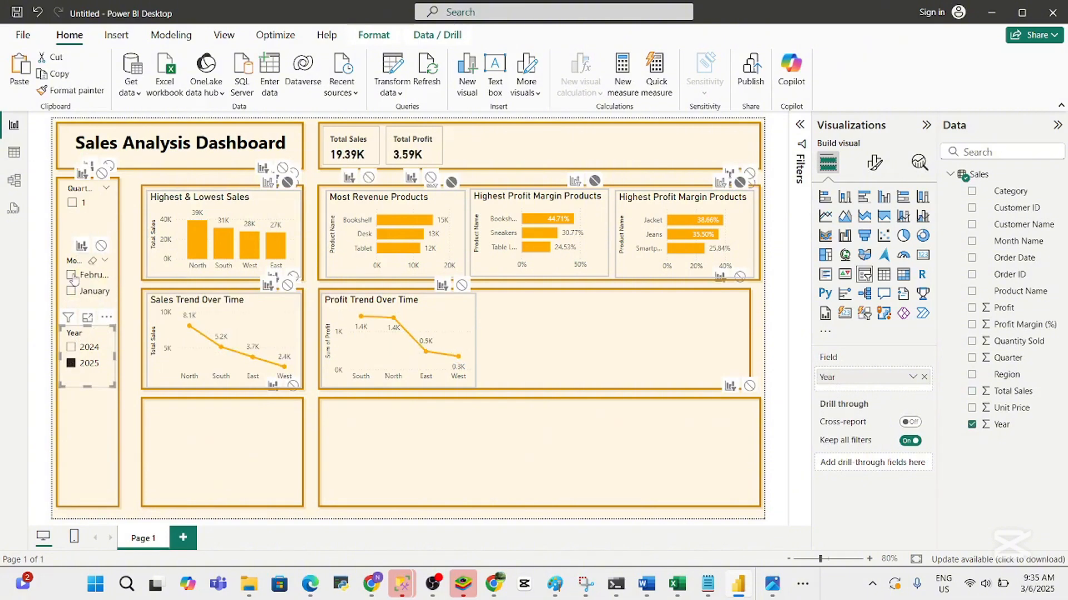
left_click(72, 276)
left_click(72, 292)
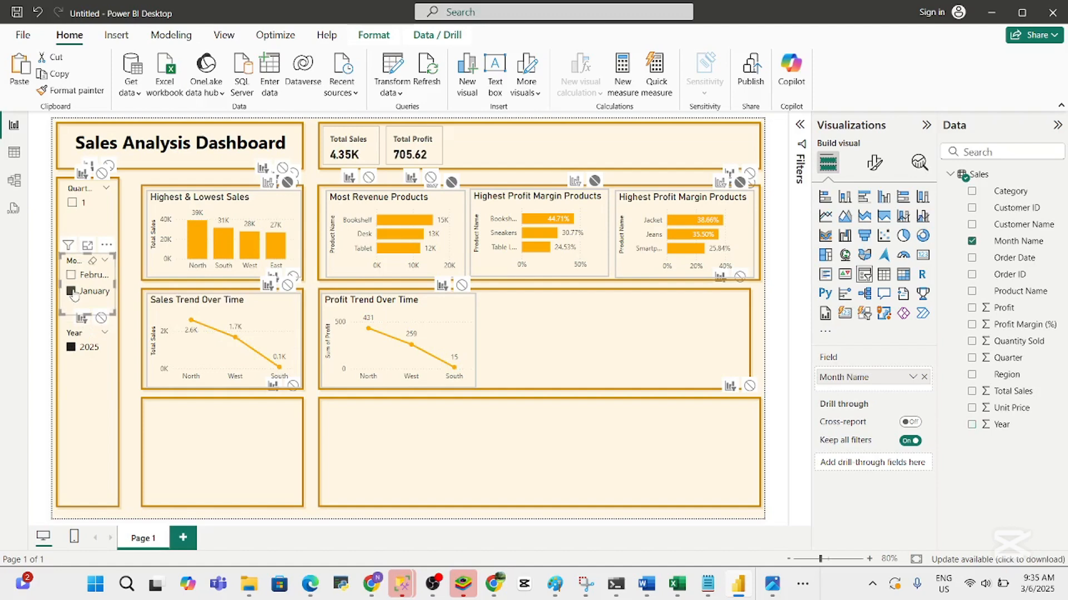
left_click(94, 261)
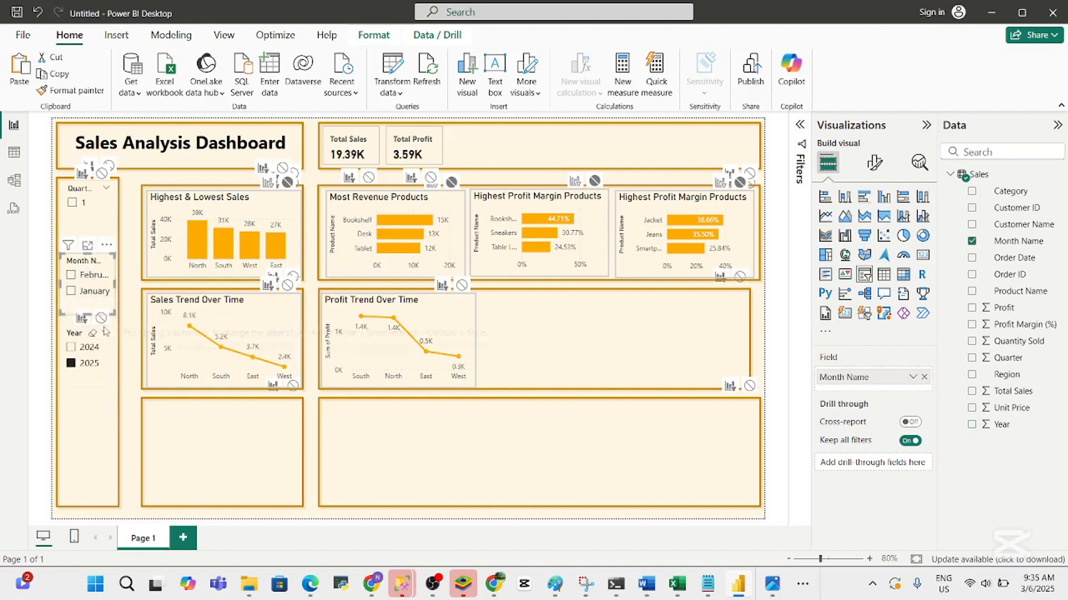
left_click(93, 333)
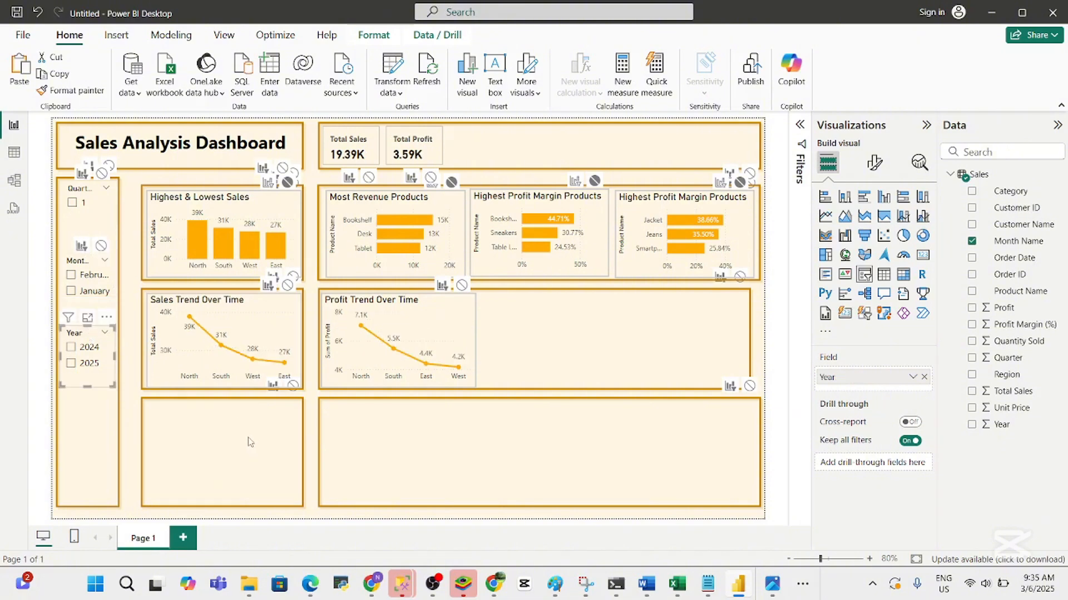
left_click(130, 454)
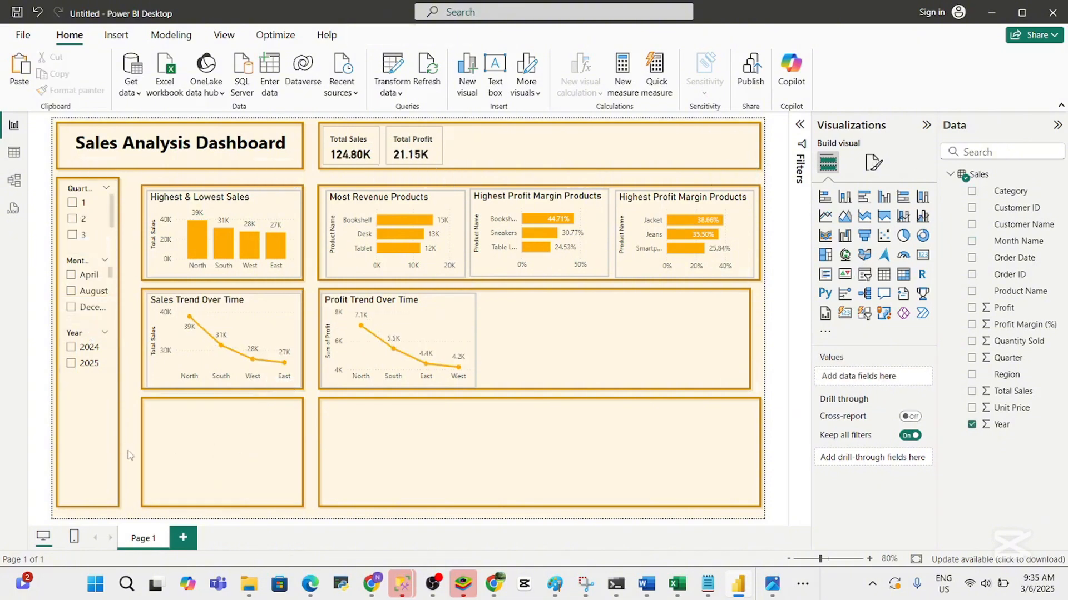
Switch to the Word document and underline the question "What is the *profit trend over time*?"
left_click(645, 584)
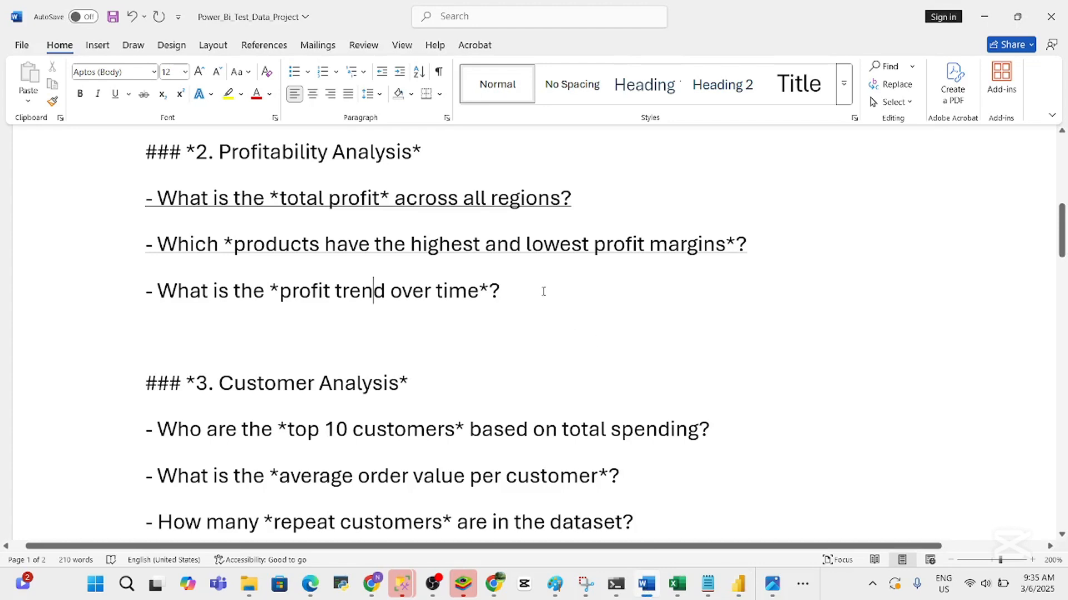
left_click_drag(521, 291, 158, 292)
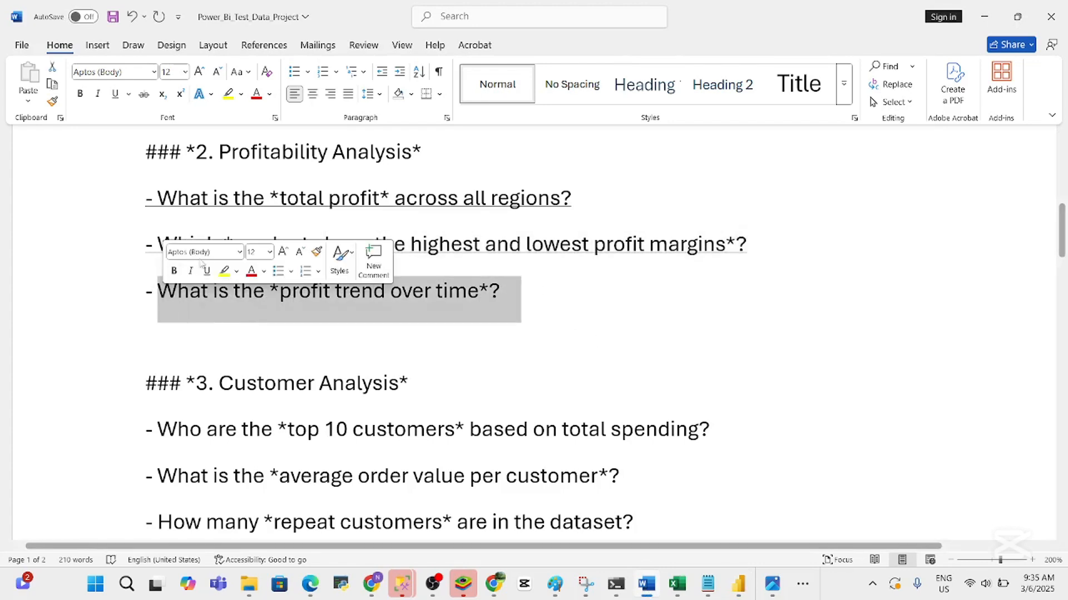
left_click(207, 271)
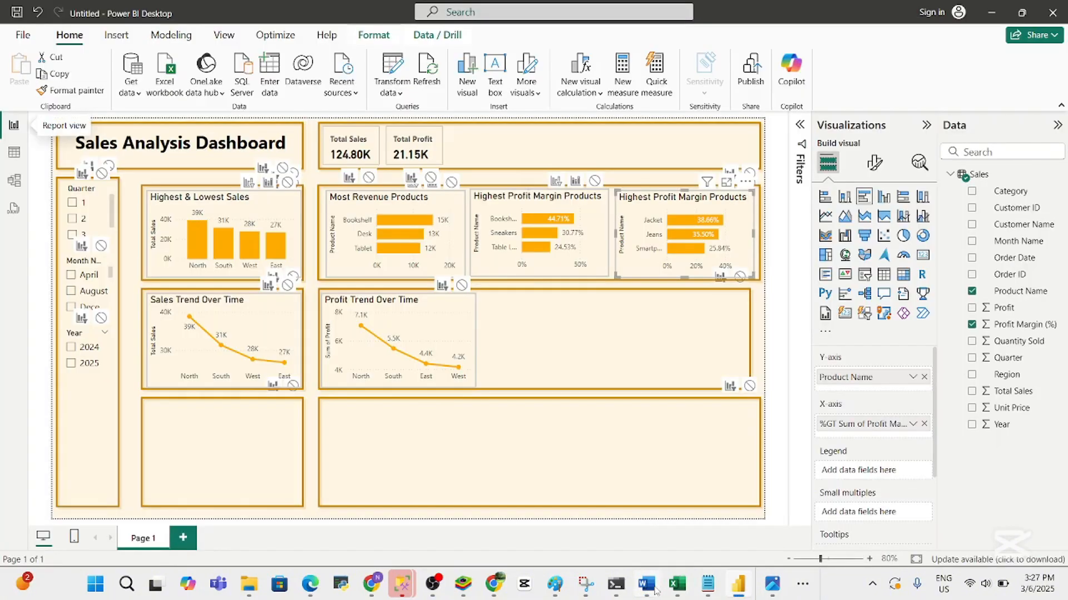
Reread the profit margin question in Word, return to Power BI, and inspect the rightmost profit margin chart's Product Name filter
left_click(654, 590)
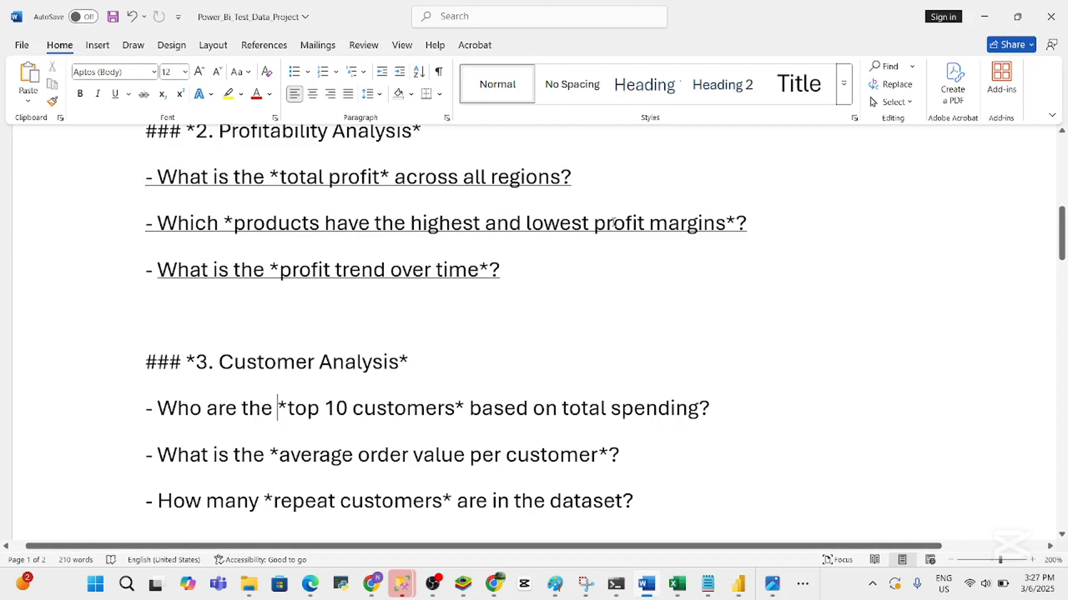
left_click(730, 588)
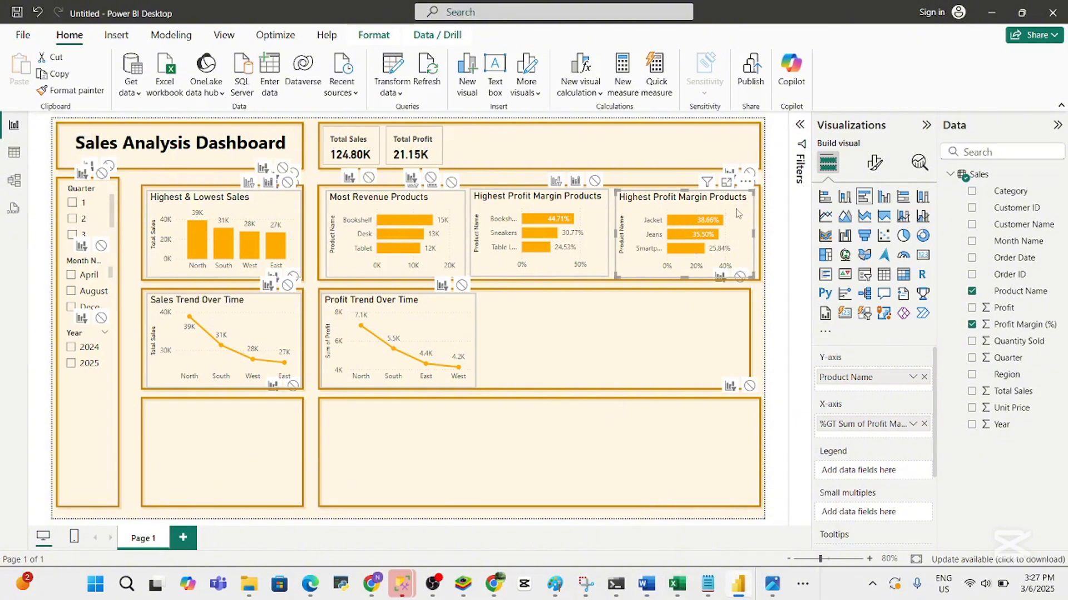
left_click(800, 125)
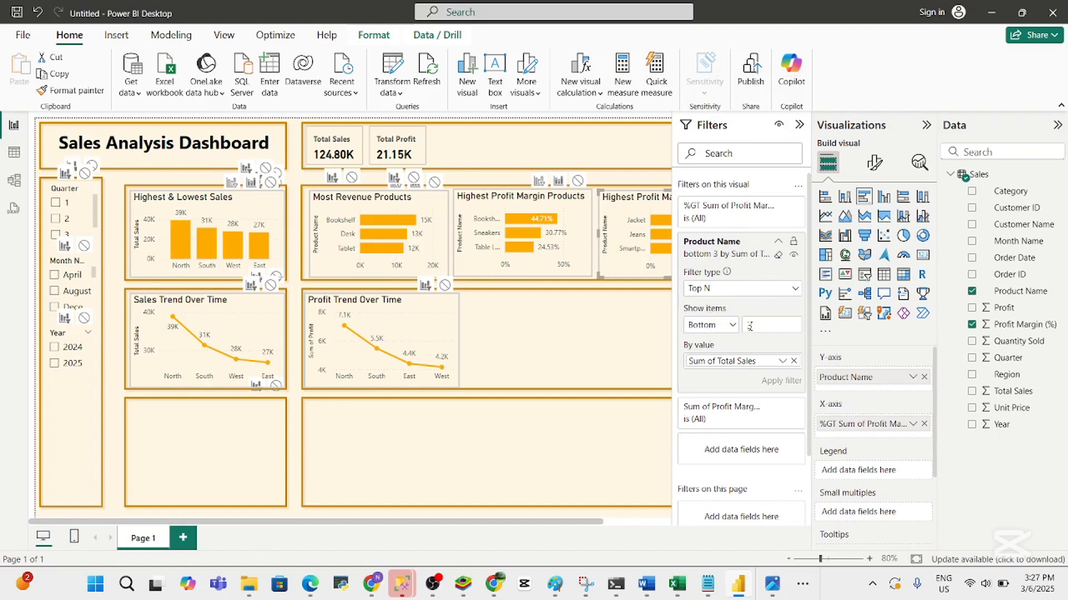
left_click(799, 125)
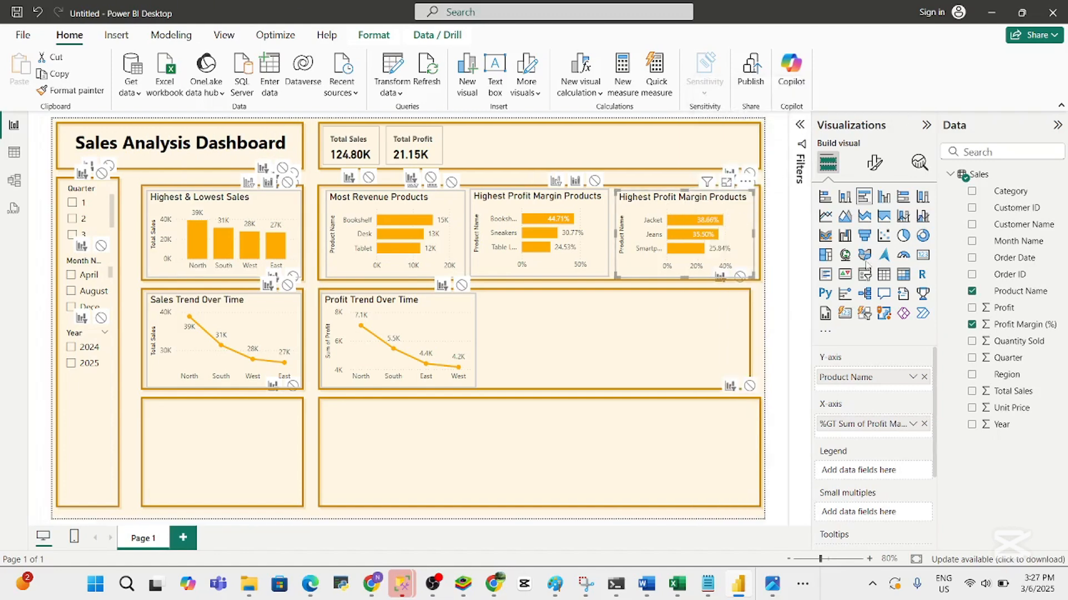
Change the rightmost profit margin chart's title to "Lowest Profit Margin Products"
left_click(876, 164)
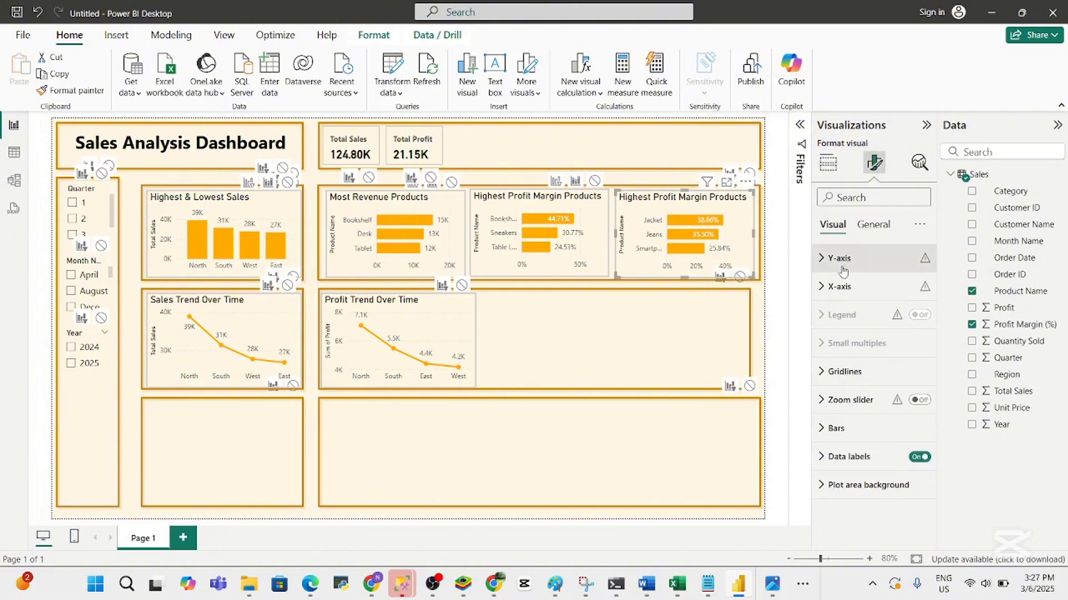
left_click(873, 224)
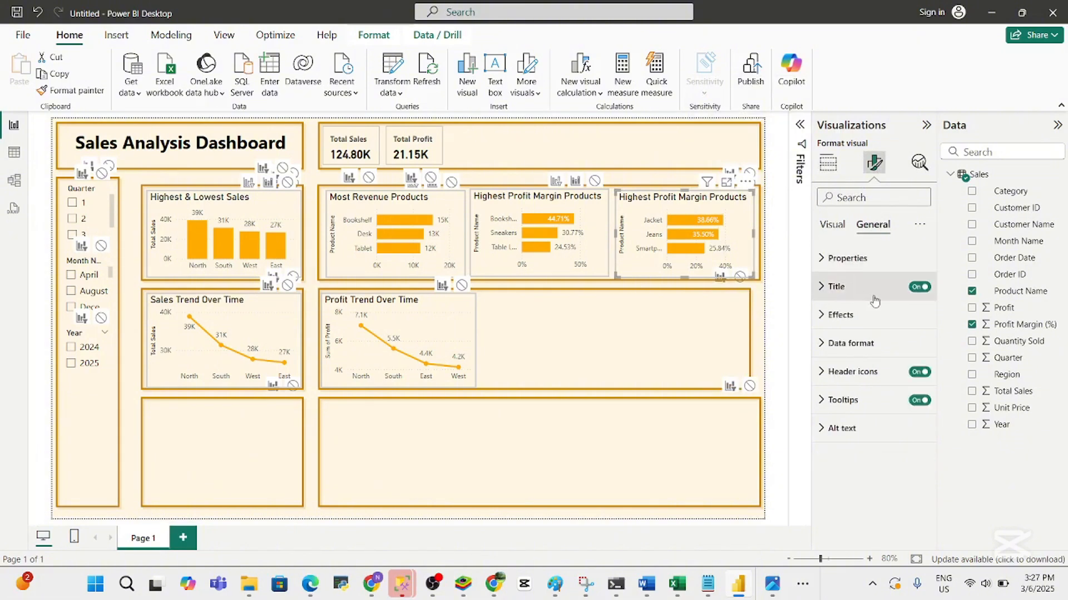
left_click(852, 288)
double_click(856, 355)
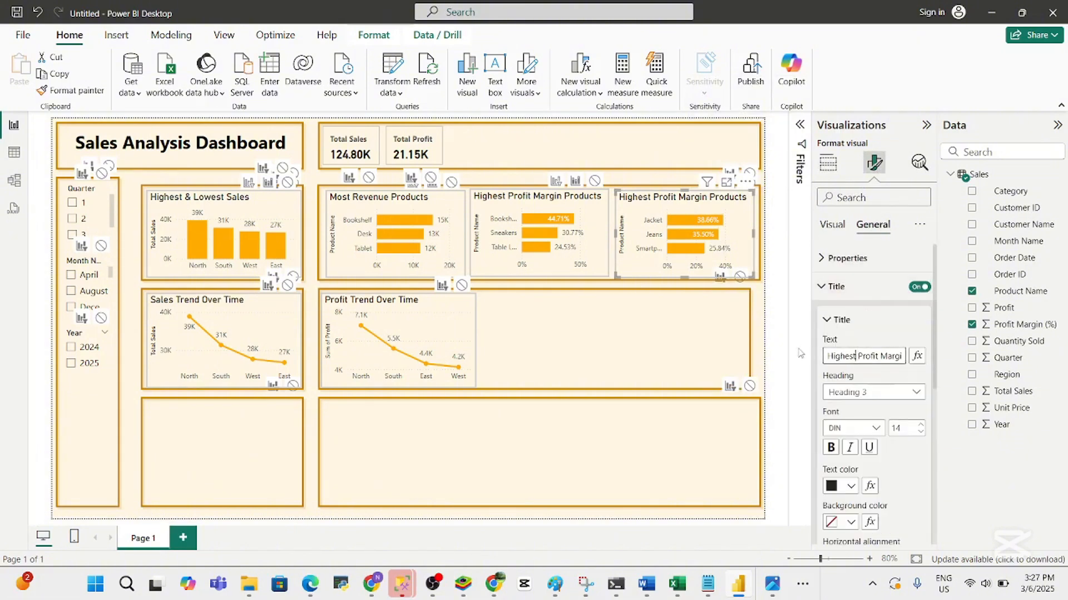
type("Lowest")
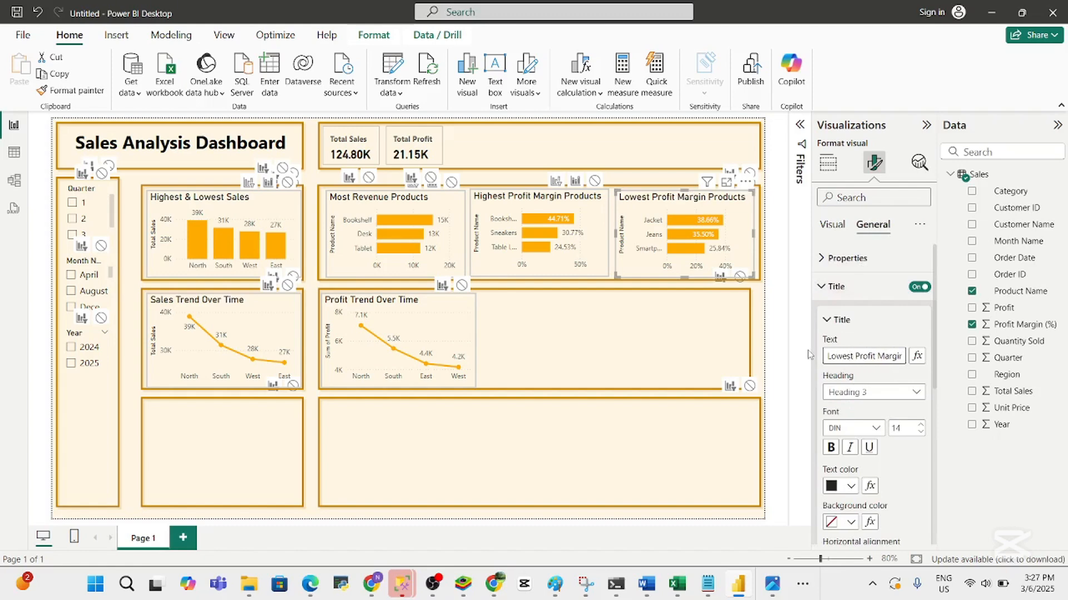
left_click(688, 336)
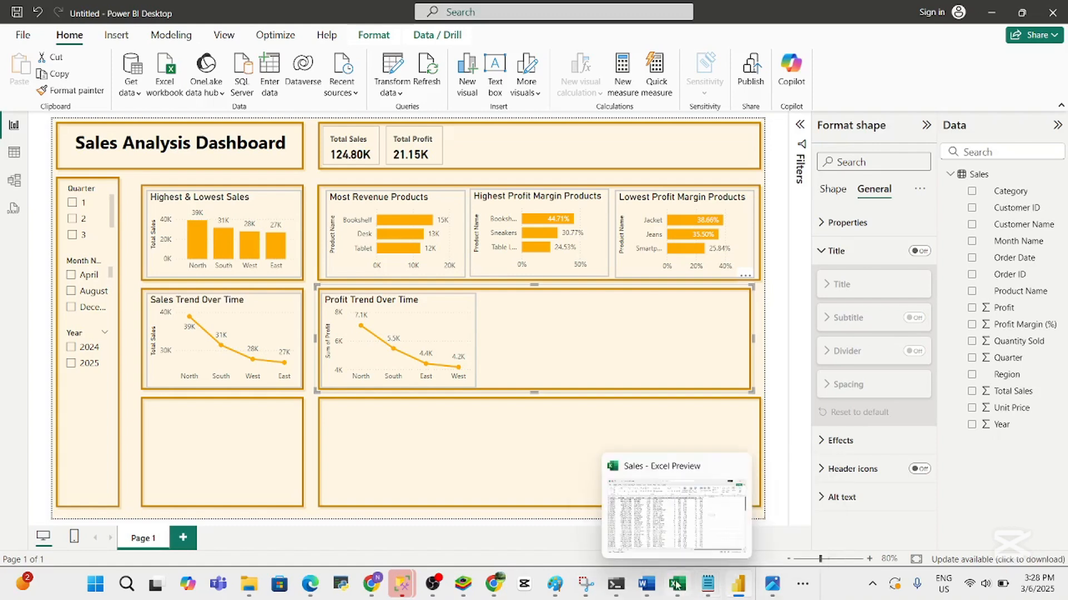
Switch to the Word document and read the Customer Analysis questions
left_click(647, 585)
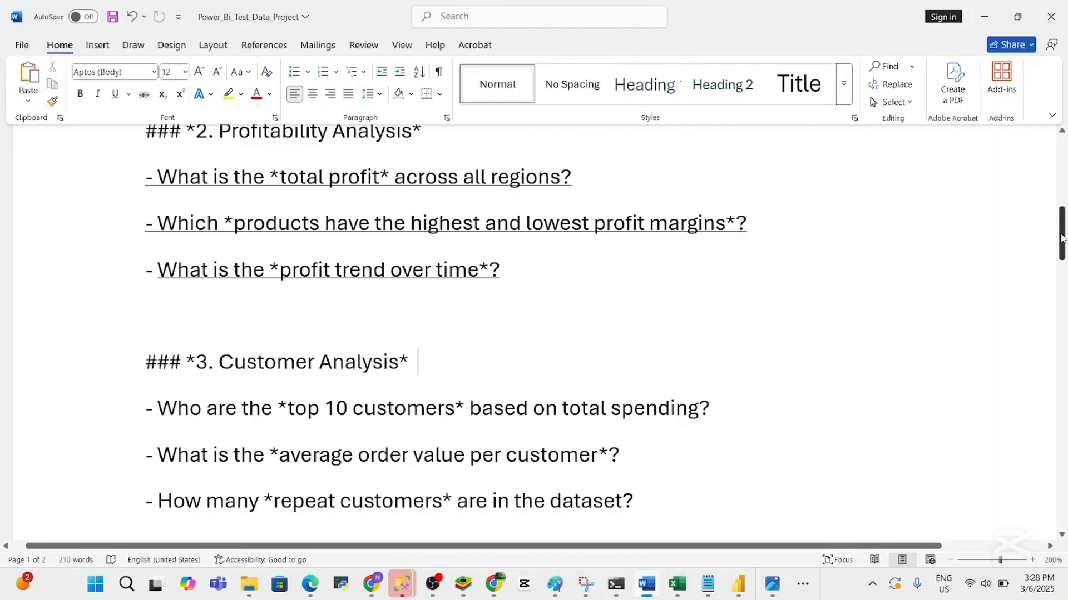
left_click_drag(1062, 236, 1064, 263)
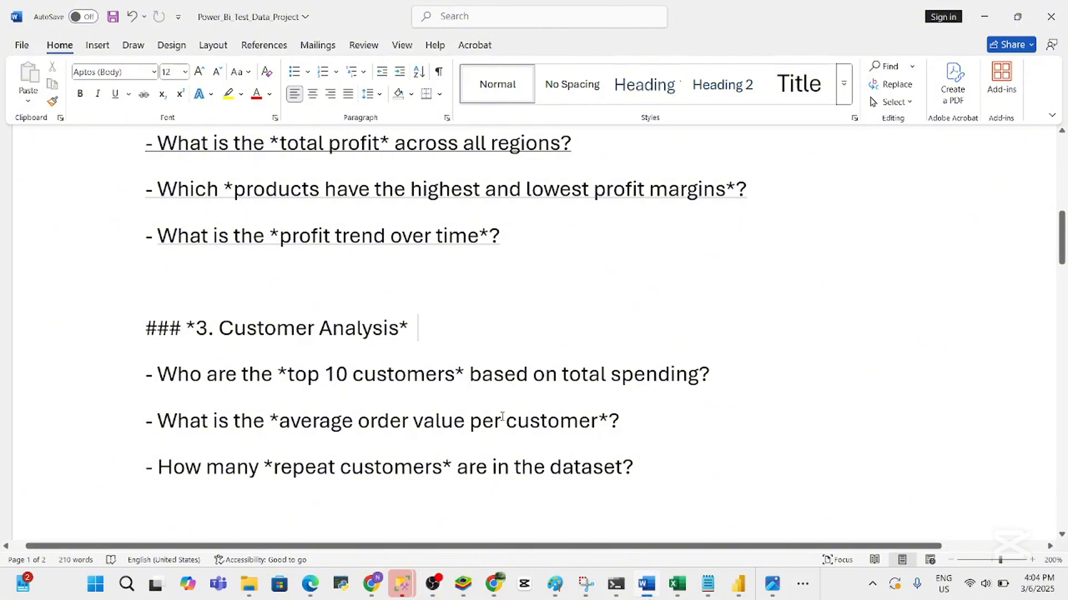
Switch to Power BI and add a table visual with Customer ID, Customer Name and Total Sales
left_click(736, 585)
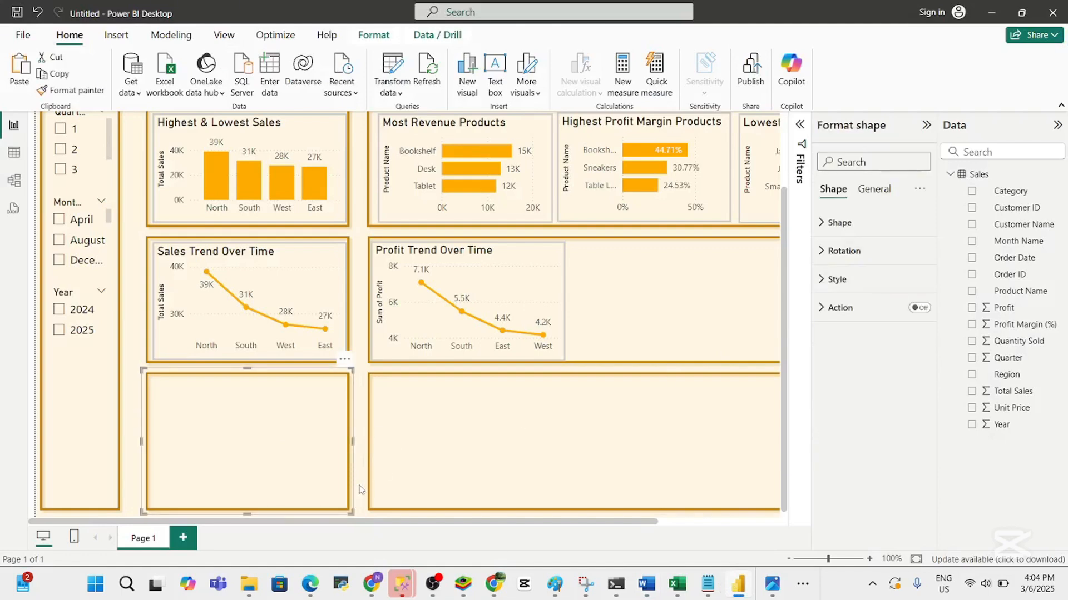
left_click(797, 266)
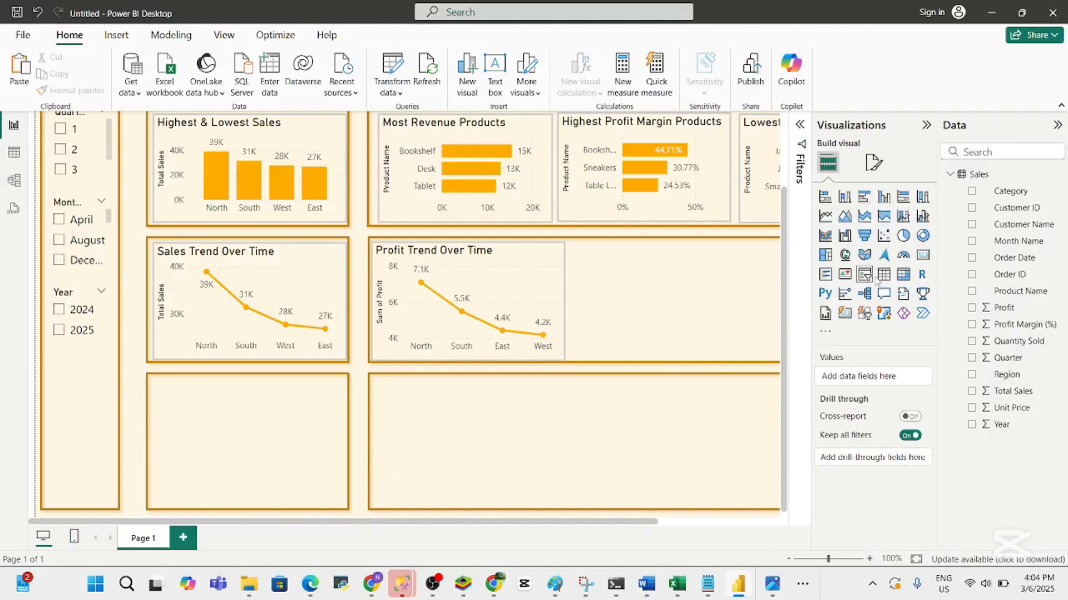
left_click(883, 275)
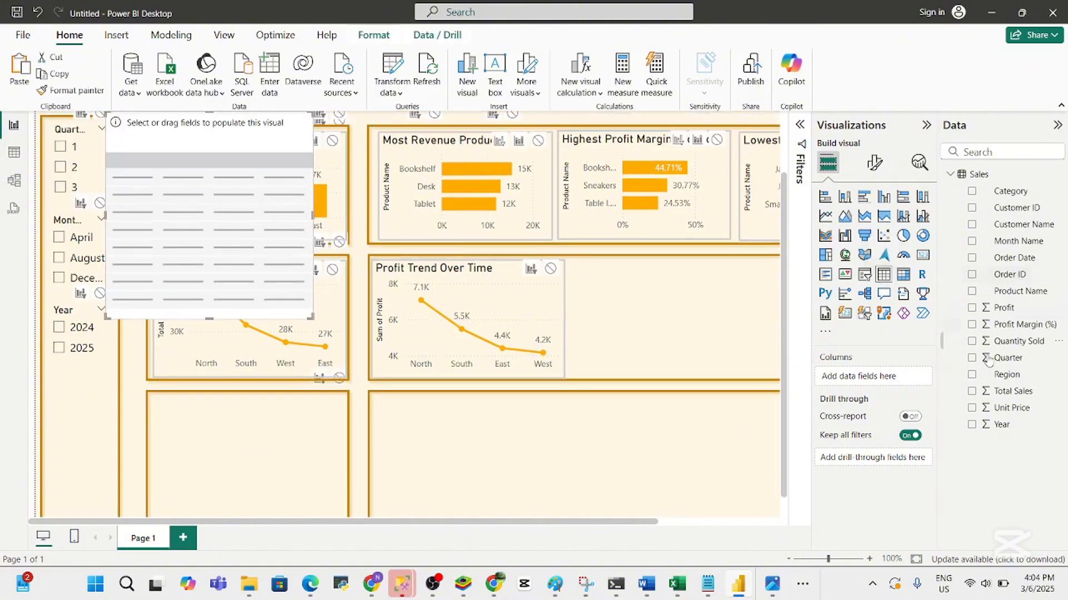
left_click(972, 209)
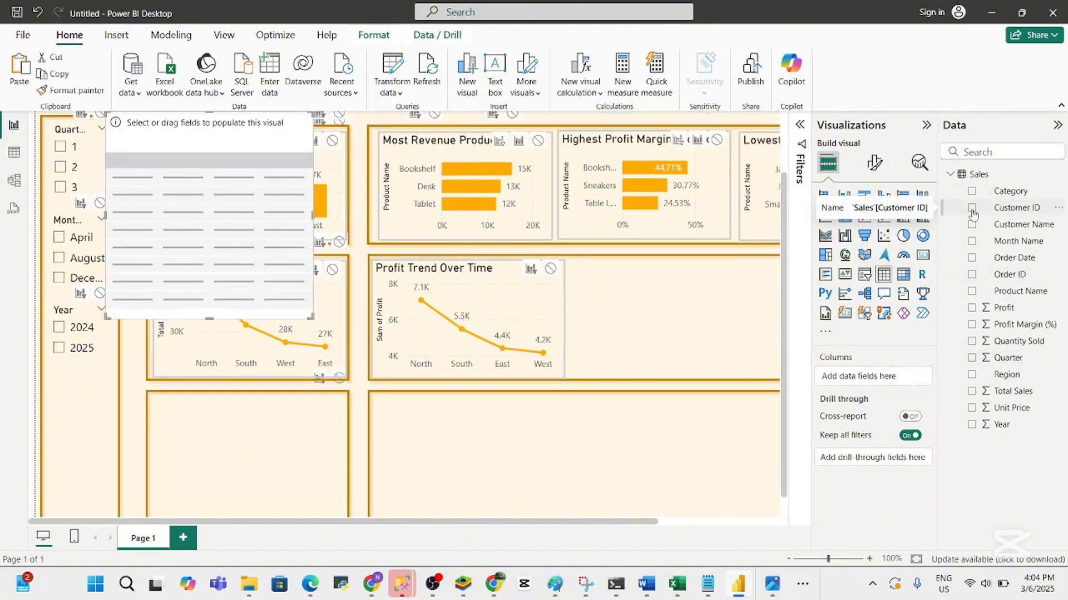
left_click(972, 225)
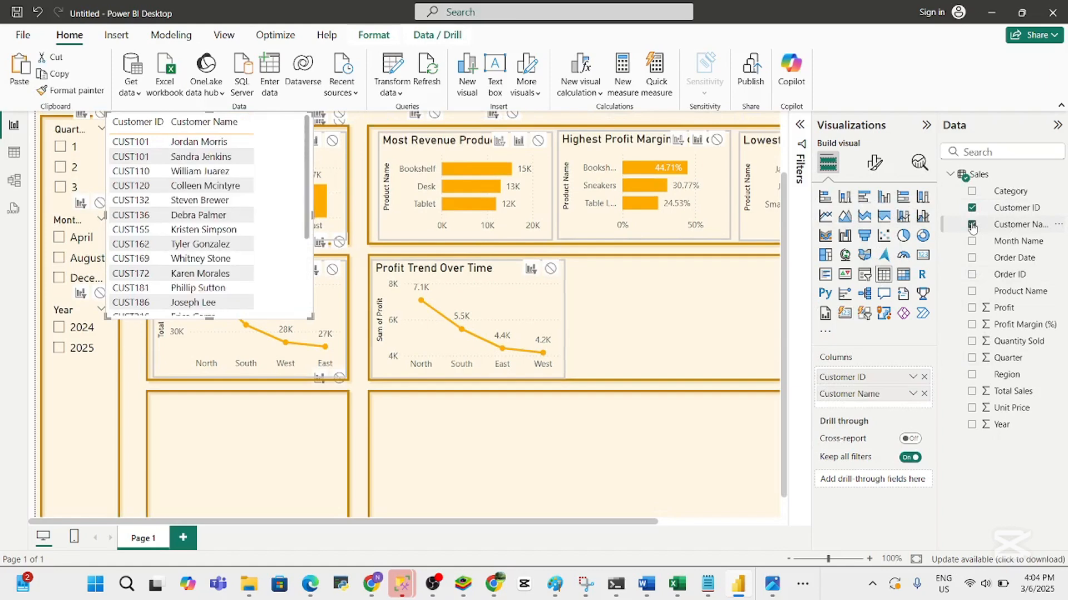
left_click(973, 393)
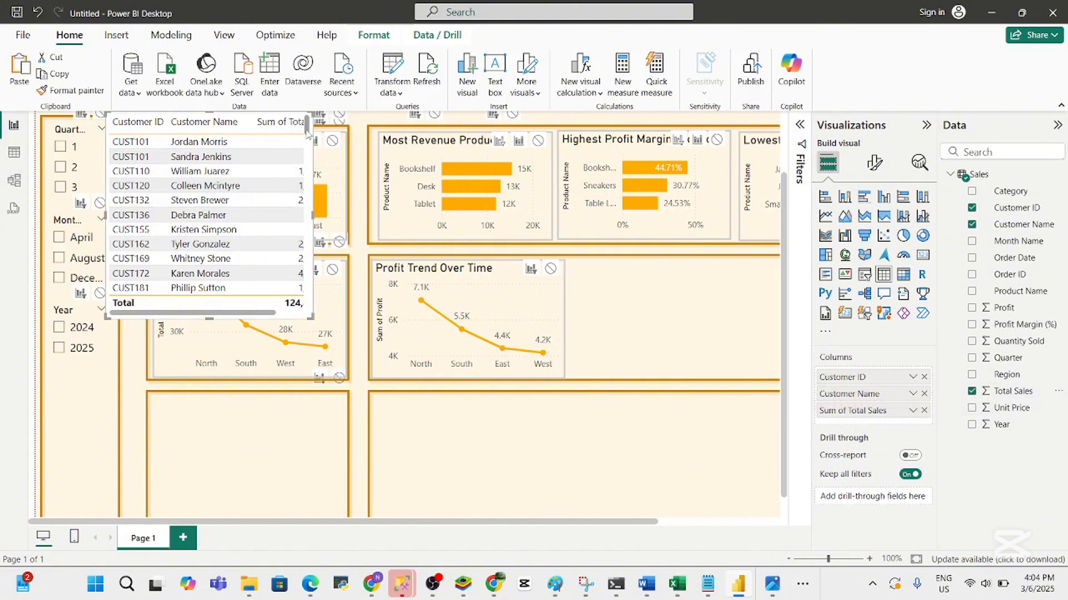
Look through the customer table's rows and enlarge the table to show the full Sum of Total Sales column
left_click_drag(306, 132, 300, 233)
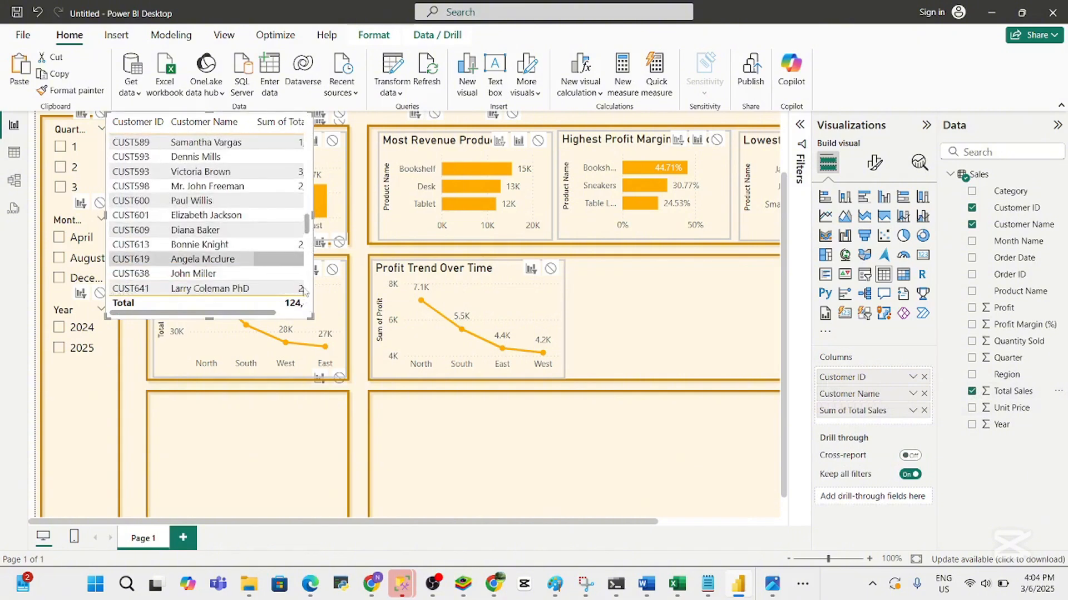
left_click(310, 321)
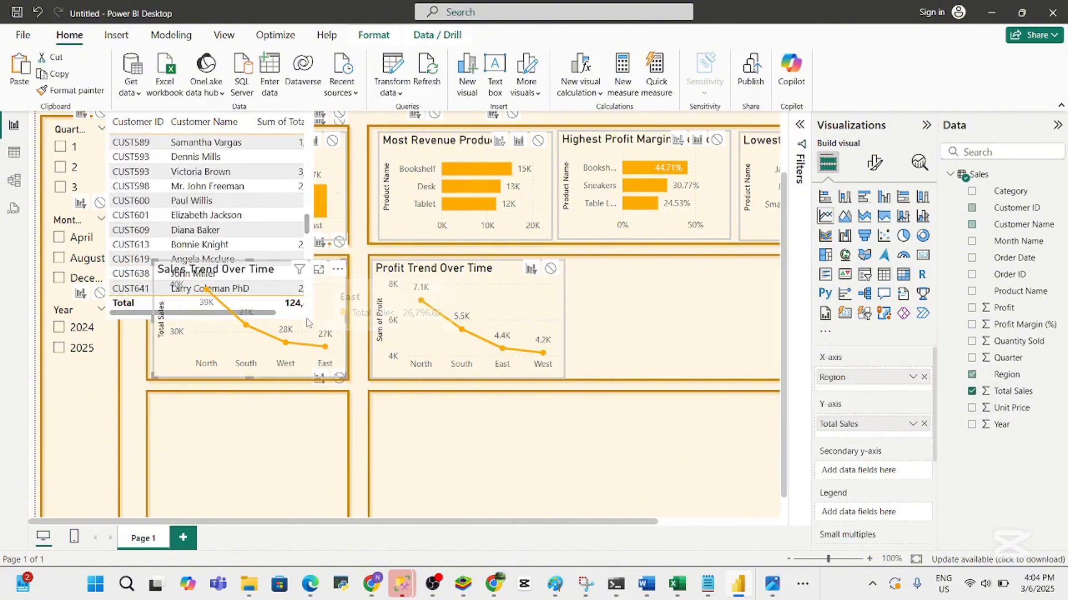
left_click(243, 191)
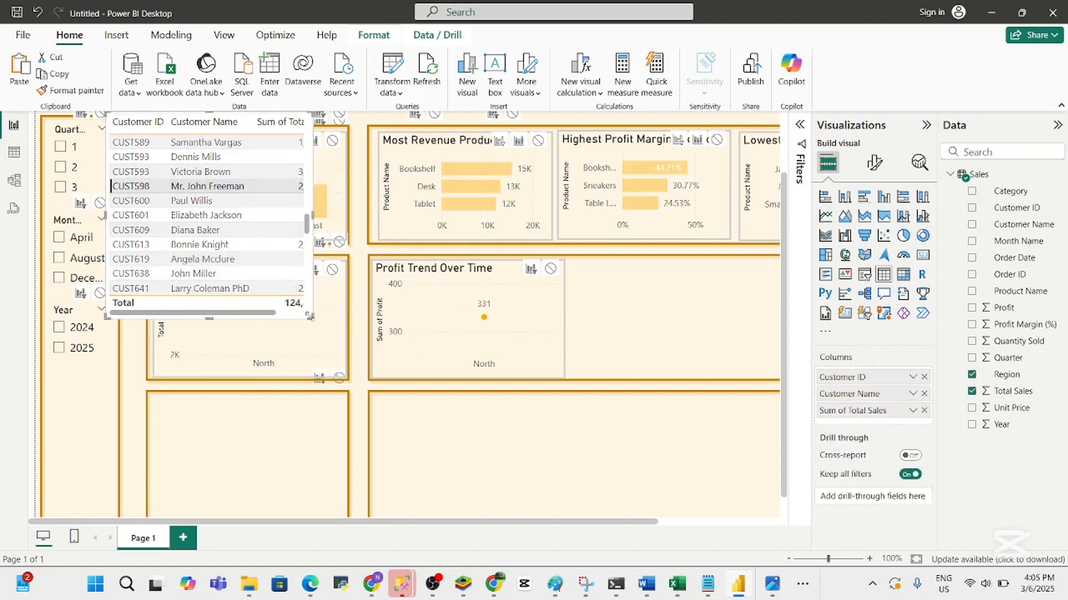
left_click_drag(309, 316, 360, 362)
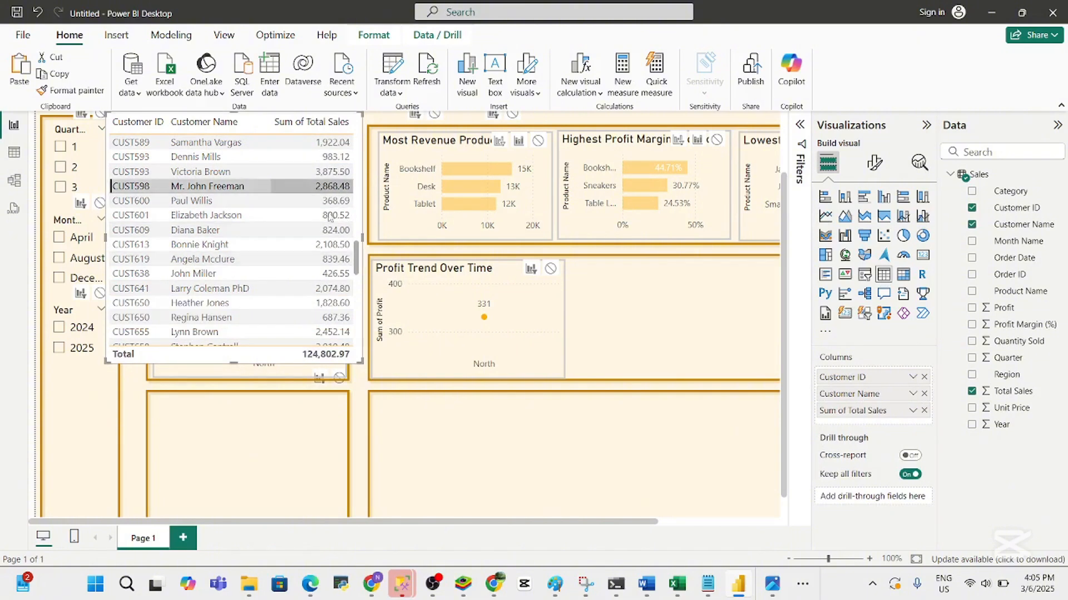
Expand the customer table's filters and review the conditions offered for Sum of Total Sales
left_click(799, 125)
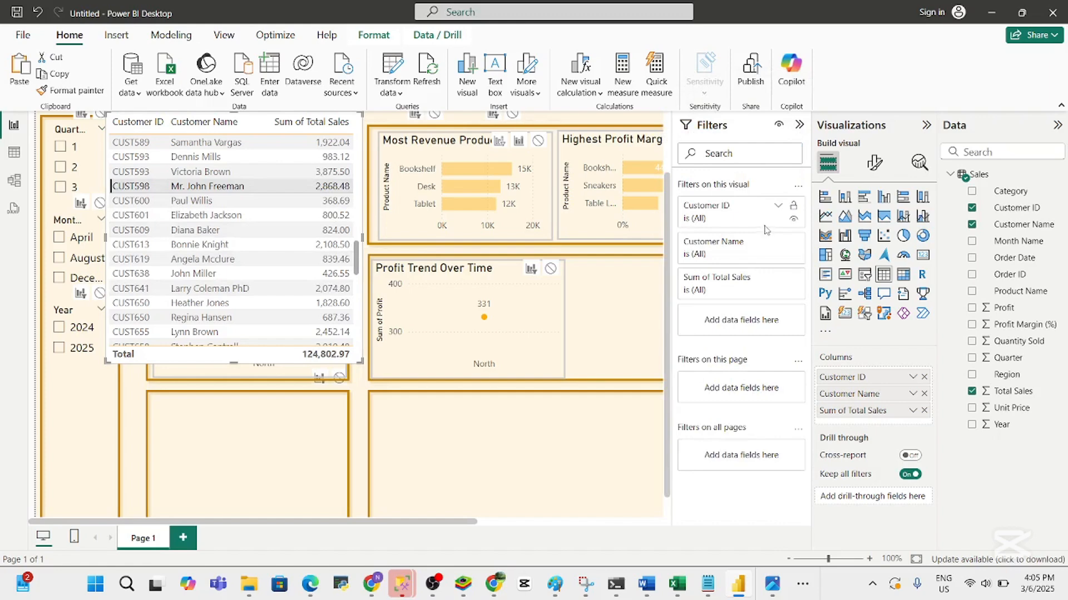
left_click(777, 278)
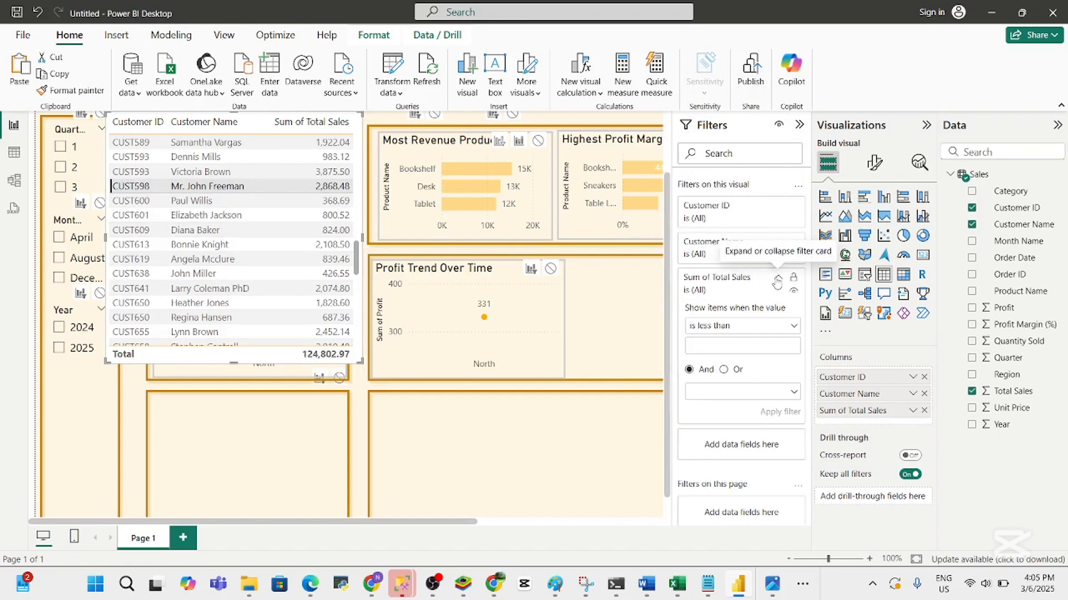
left_click(777, 278)
left_click(777, 278)
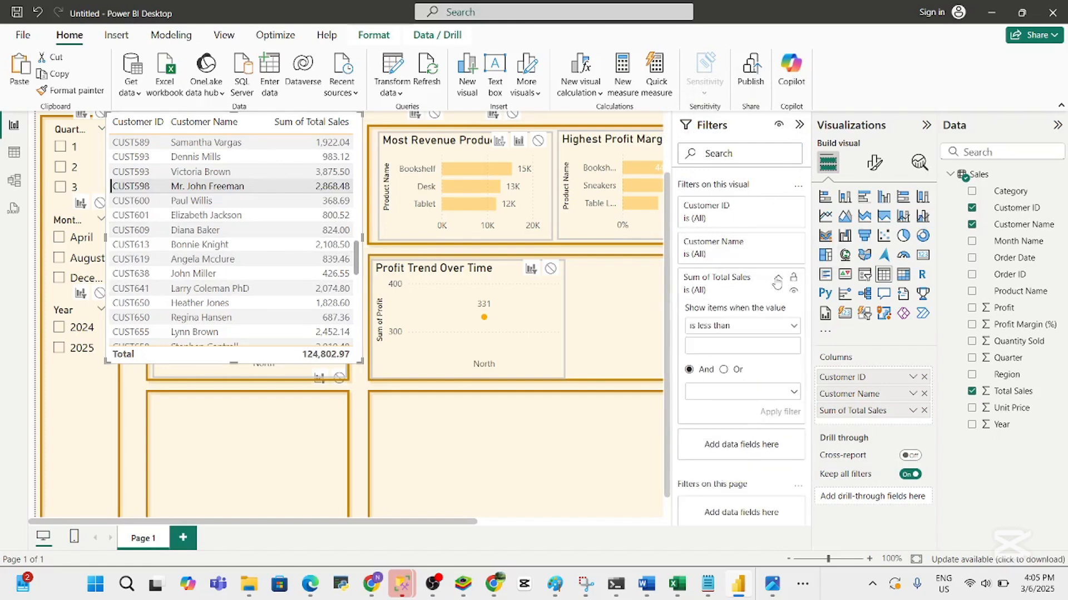
left_click(795, 326)
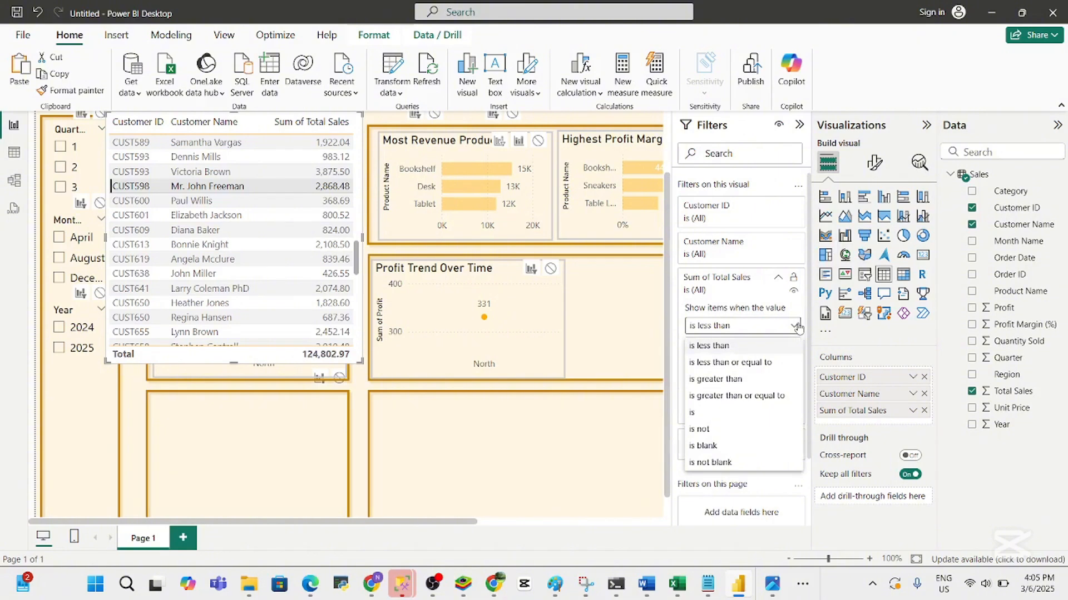
left_click(795, 327)
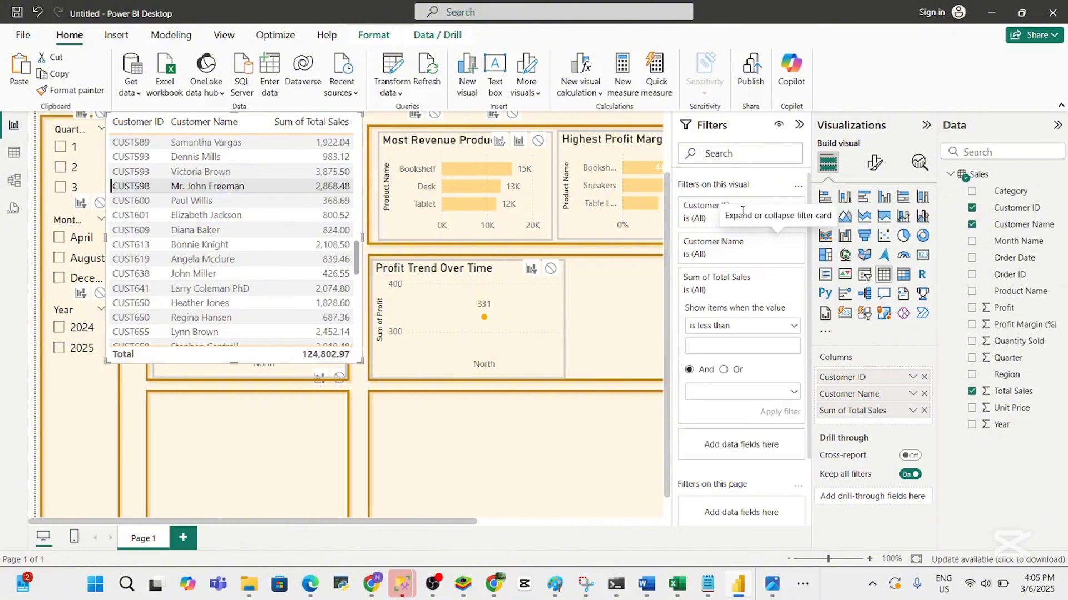
Filter the table's Customer ID by Top N, showing the top 10 by Sum of Total Sales
left_click(777, 209)
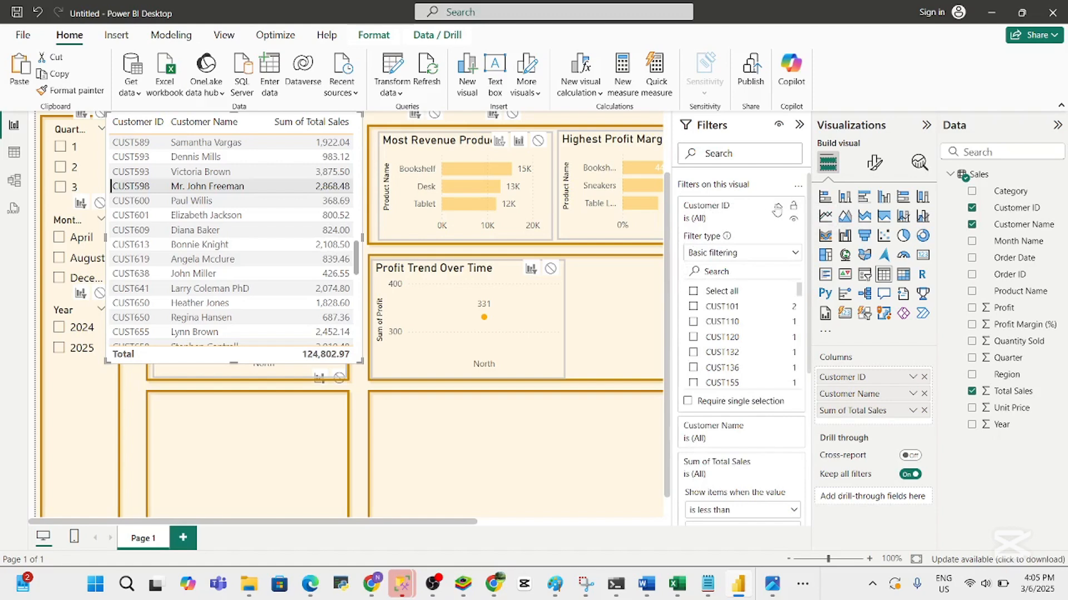
left_click(777, 209)
left_click(777, 208)
left_click(785, 253)
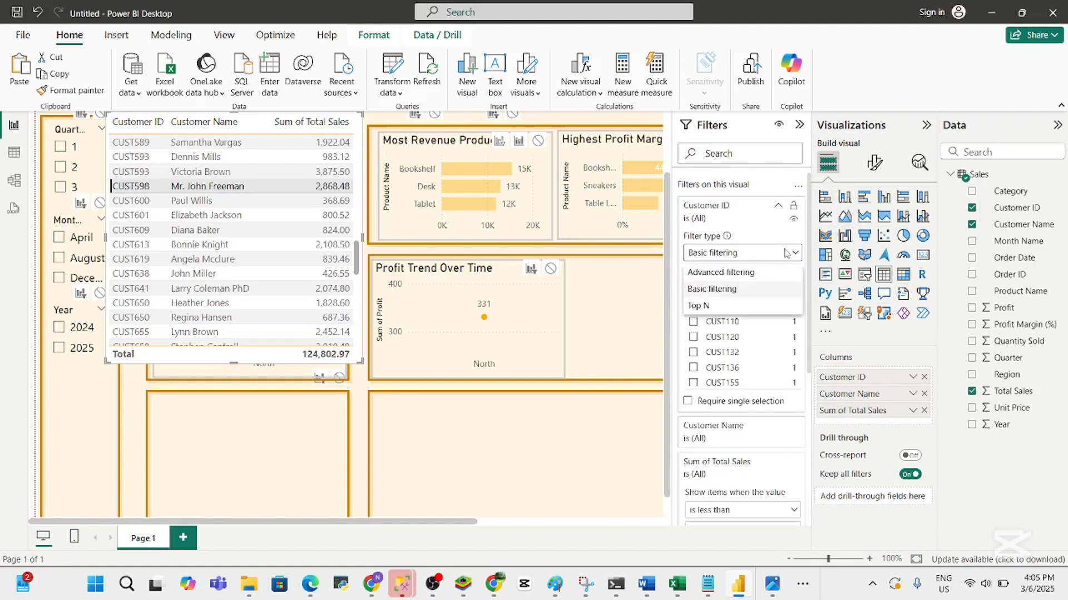
left_click(712, 305)
left_click(759, 286)
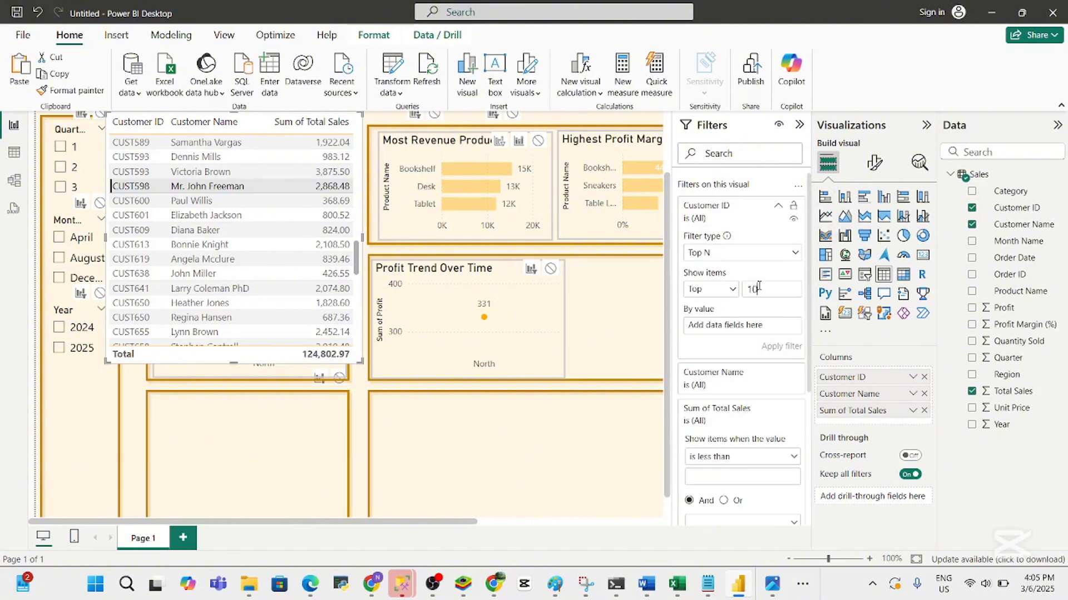
left_click_drag(1012, 391, 758, 327)
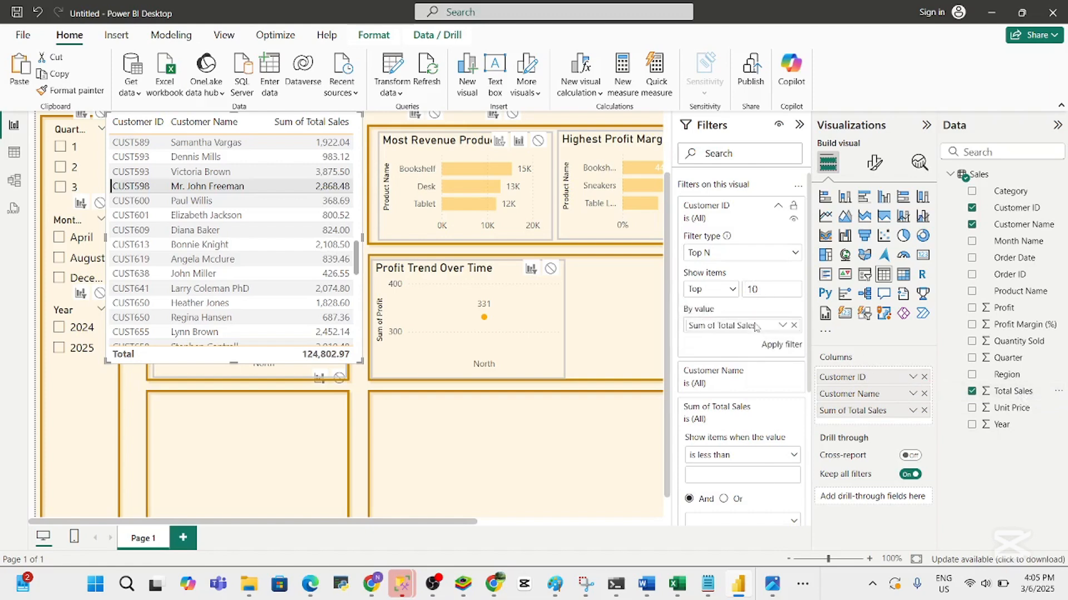
left_click(780, 348)
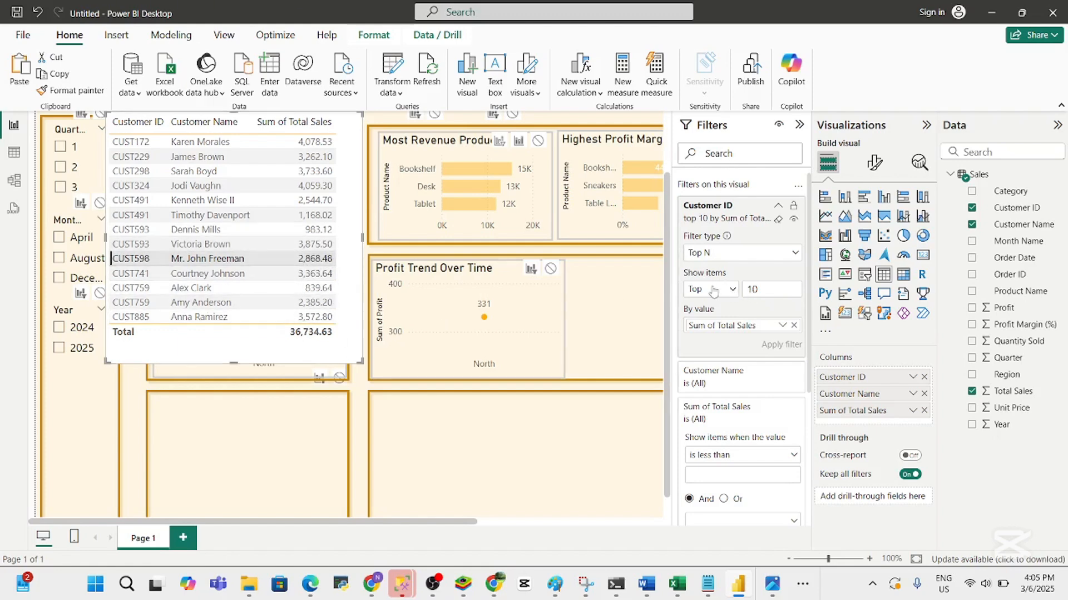
Convert the table to a stacked column chart, enlarge it, compare clustered and 100% stacked bar types, and return to stacked column
left_click(845, 199)
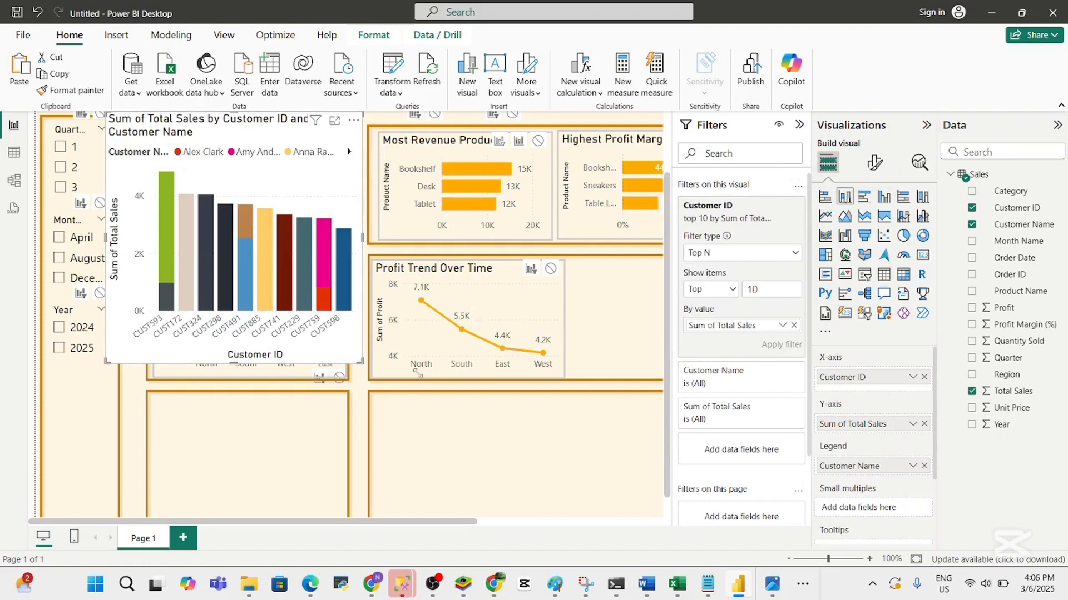
left_click_drag(361, 362, 447, 383)
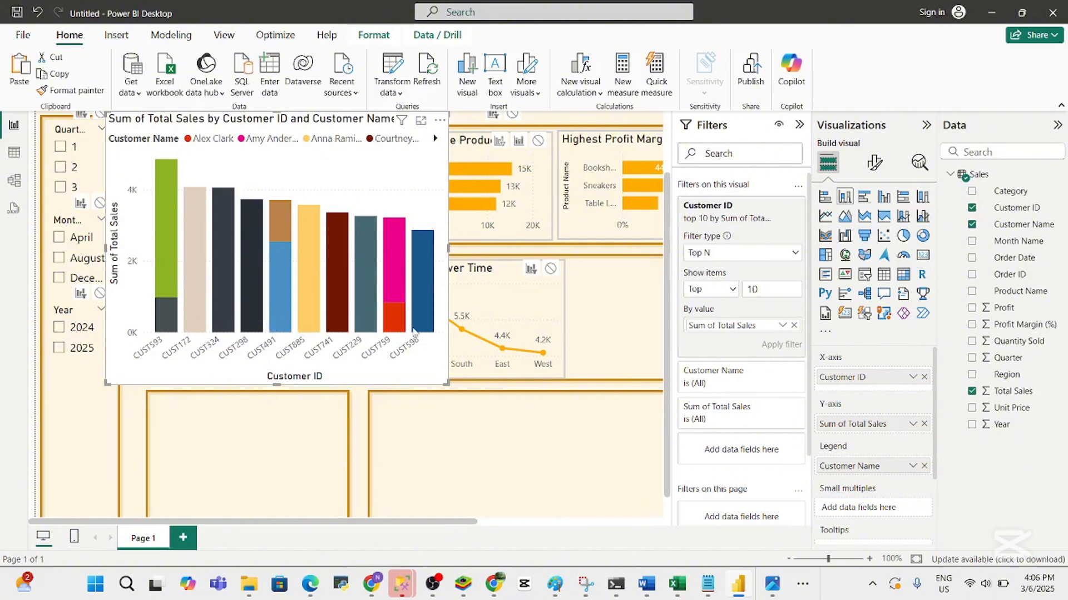
left_click(870, 204)
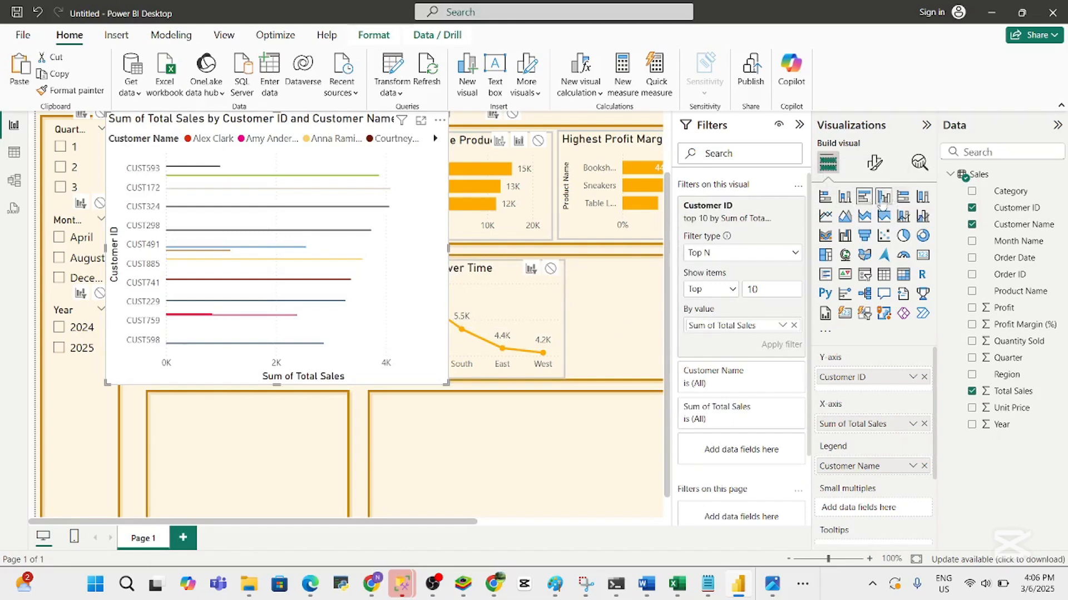
left_click(883, 200)
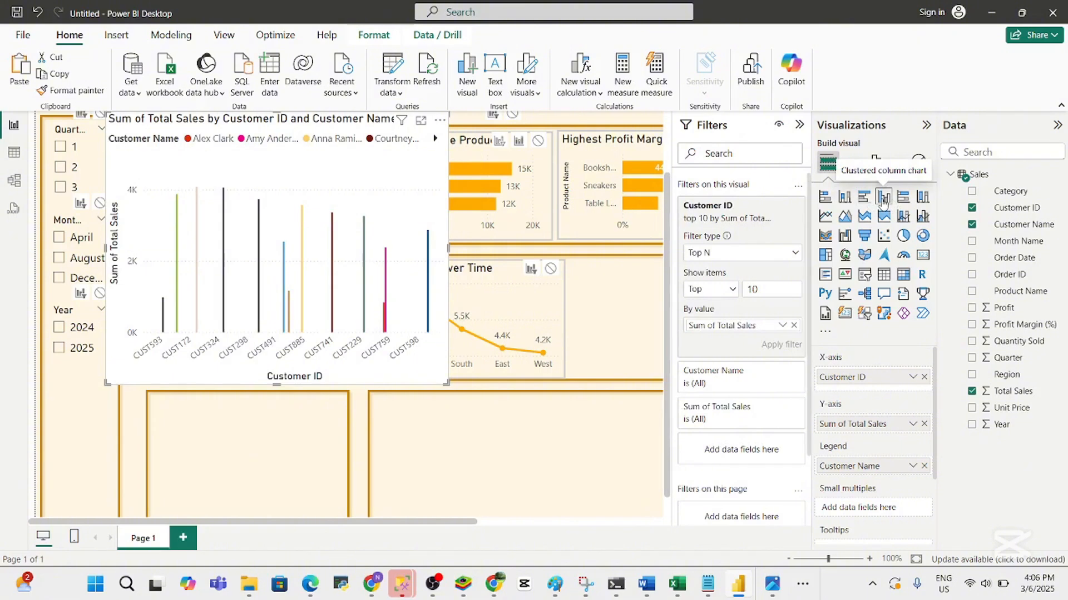
left_click(902, 199)
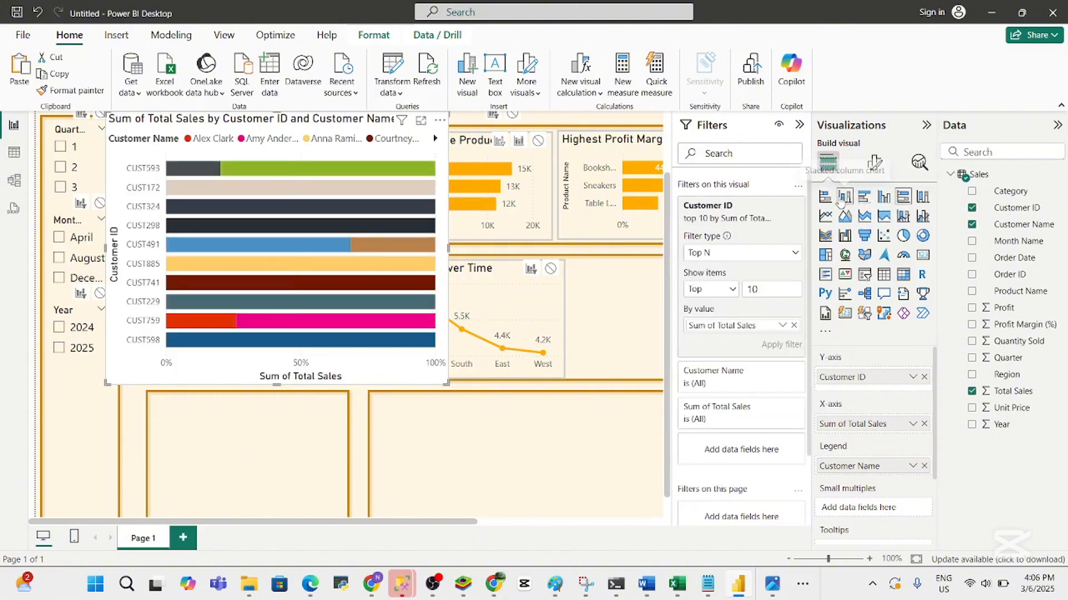
left_click(844, 198)
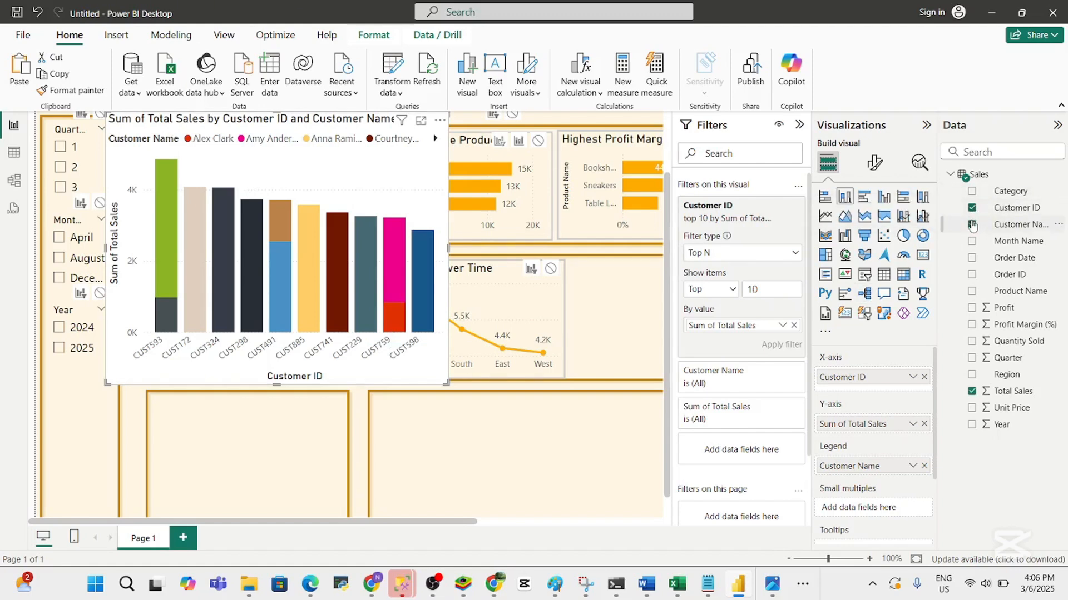
Remove Customer Name from the top customers column chart and delete the chart
left_click(972, 225)
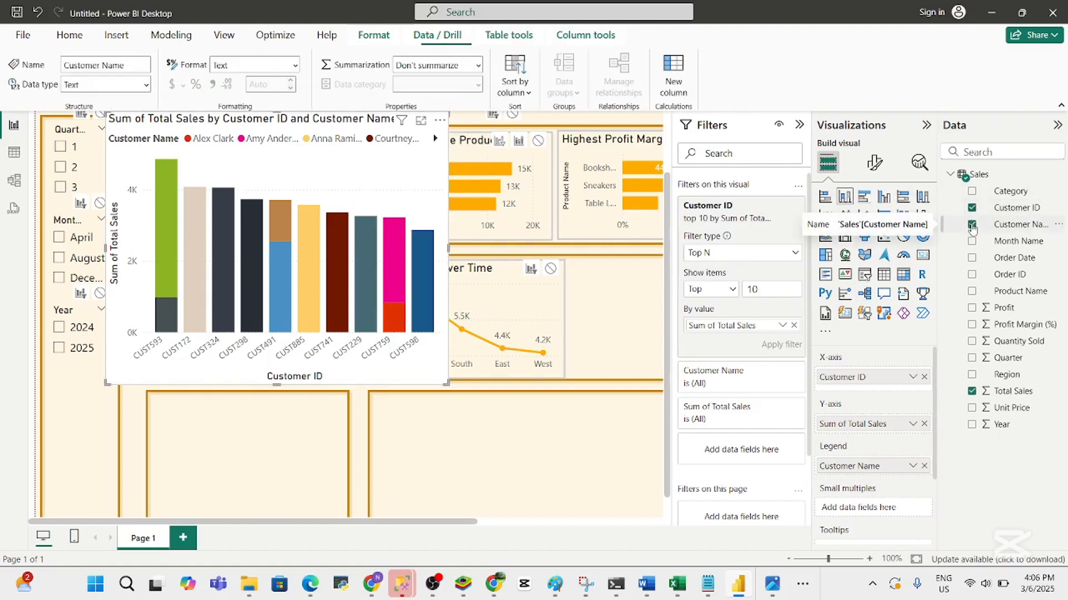
left_click(972, 225)
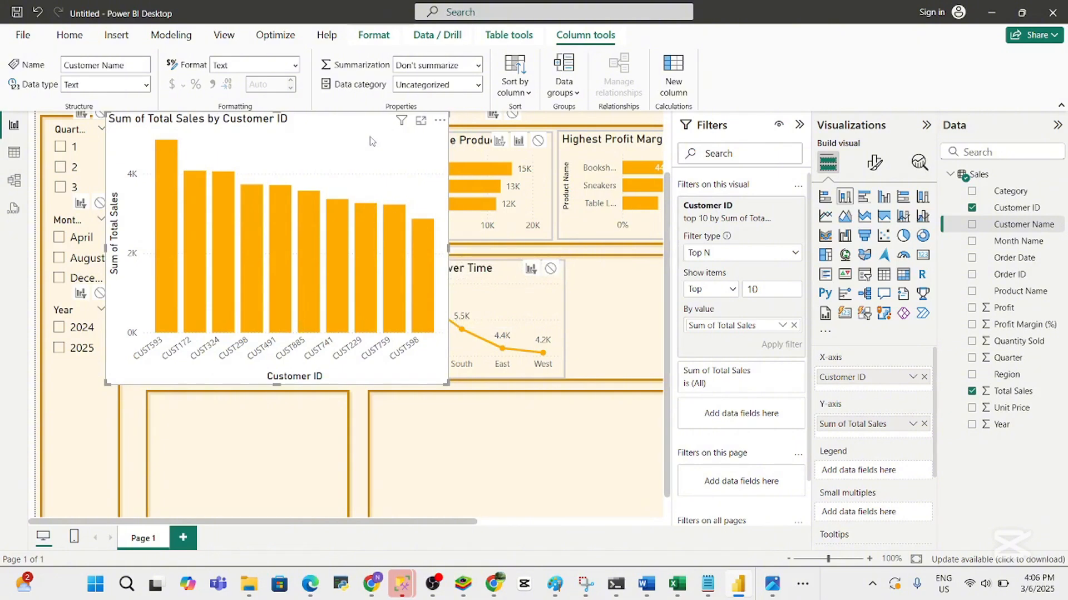
key("Delete")
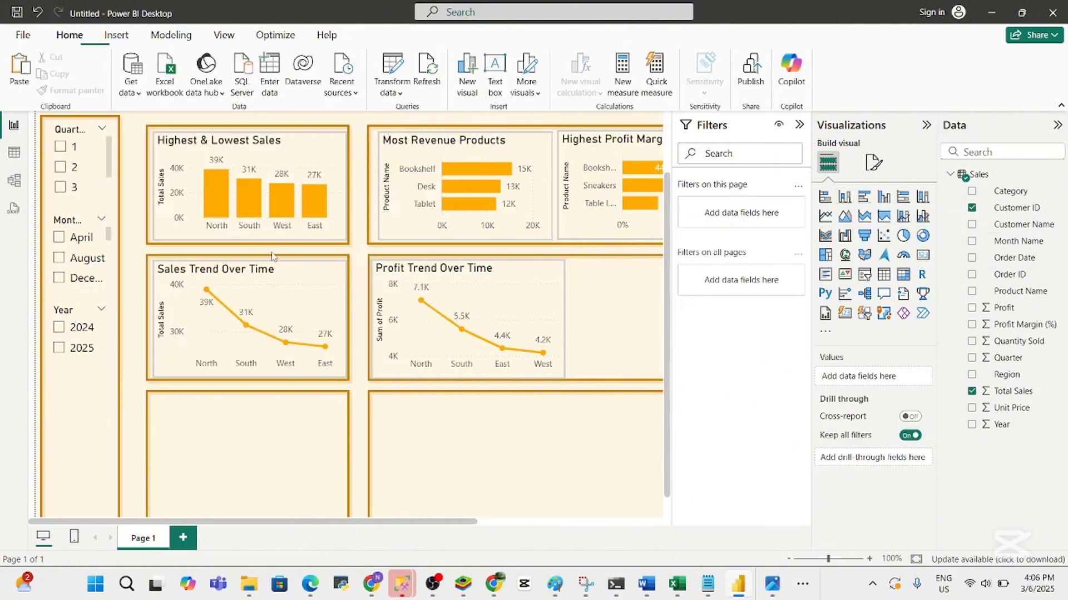
Duplicate the Sales Trend Over Time line chart and place the copy in the empty frame below it
left_click(282, 306)
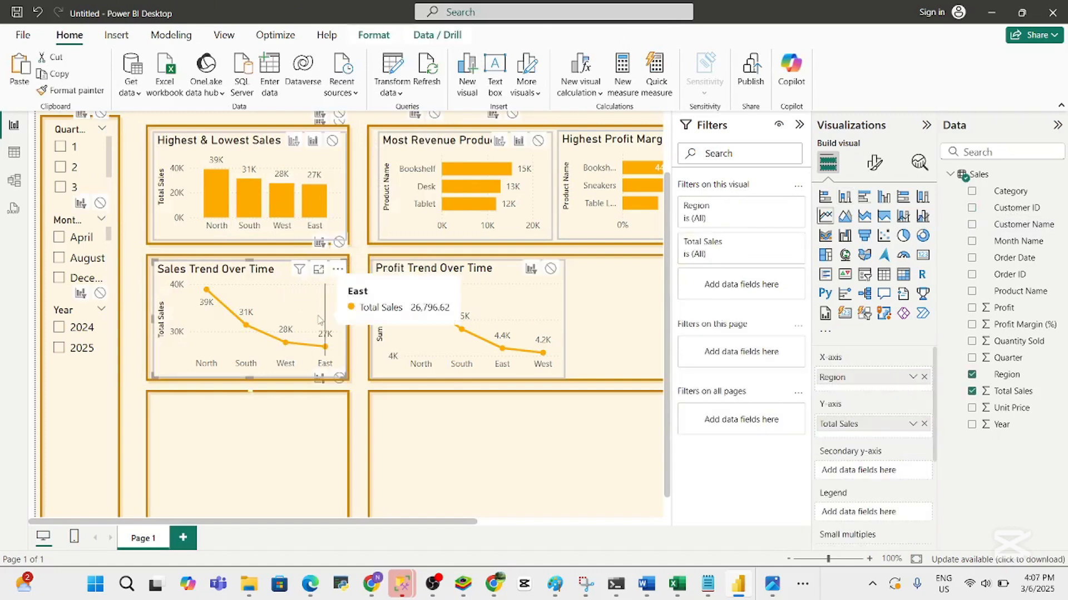
key("ctrl+c")
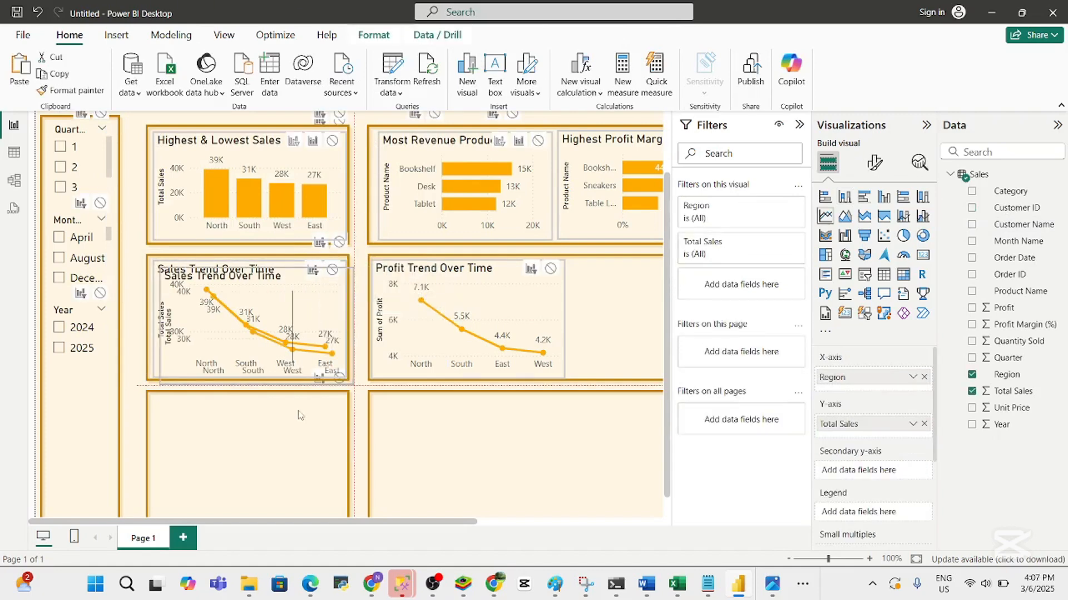
key("ctrl+v")
mouse_move(299, 454)
left_mouse_down()
mouse_move(299, 430)
mouse_move(300, 441)
left_mouse_up()
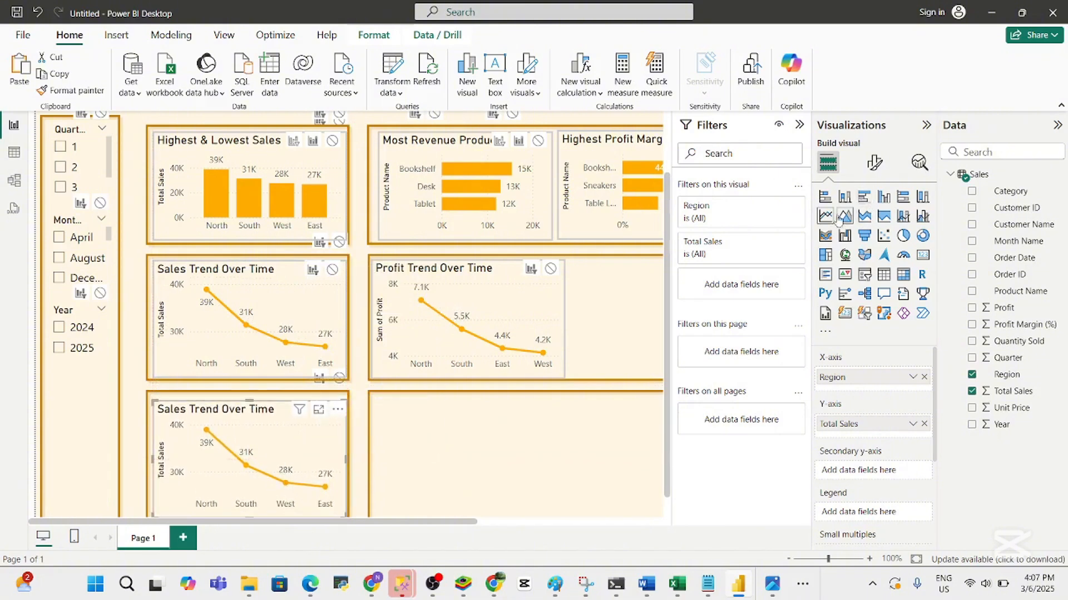
Replace the copied chart's fields with Customer ID on the X-axis and Total Sales on the Y-axis
left_click(971, 376)
left_click(972, 391)
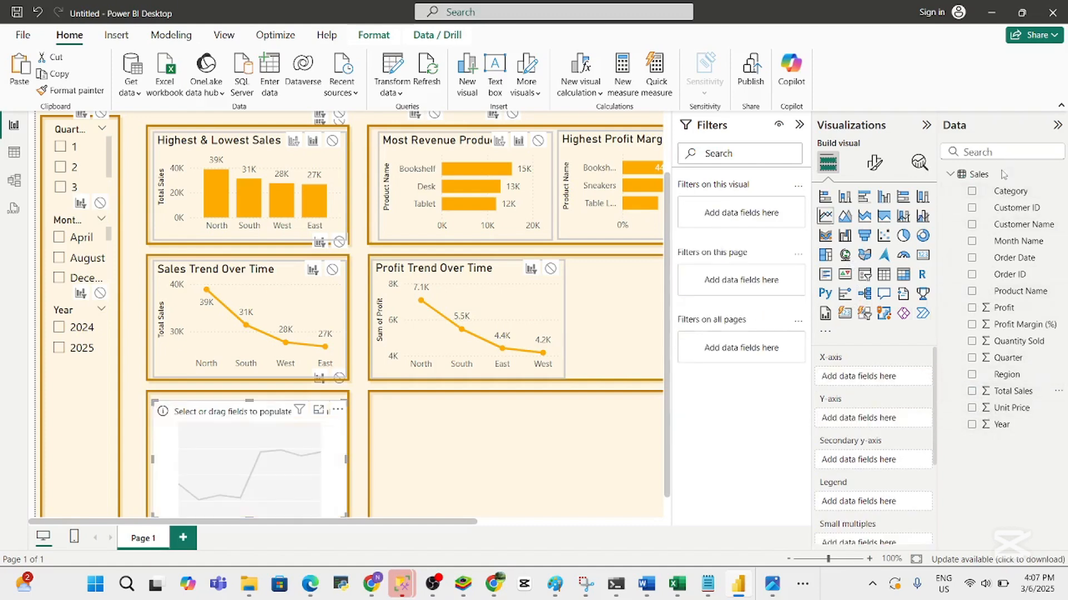
left_click(972, 208)
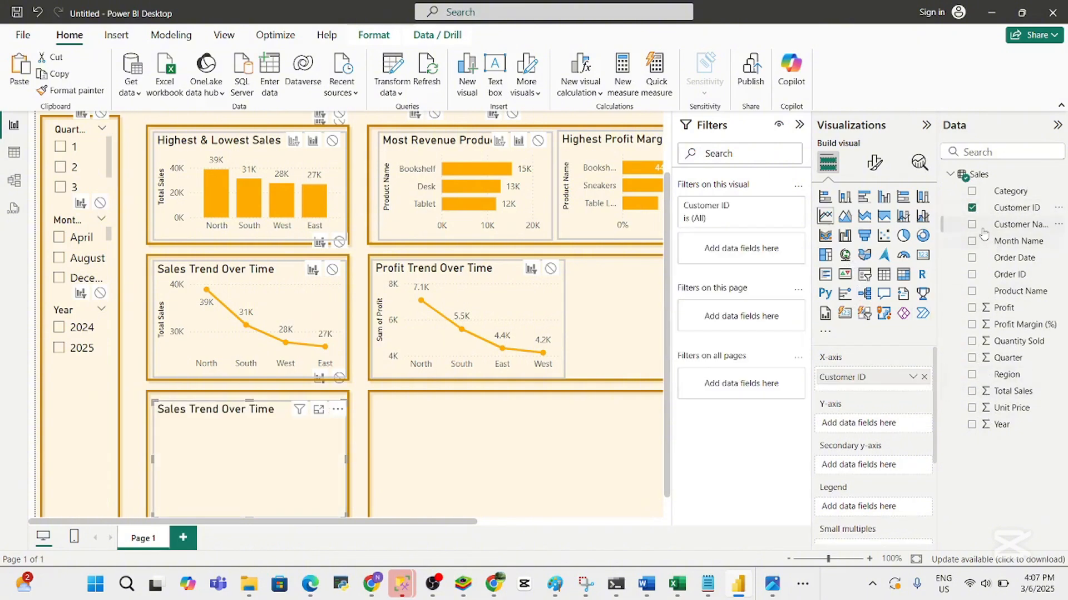
left_click(973, 395)
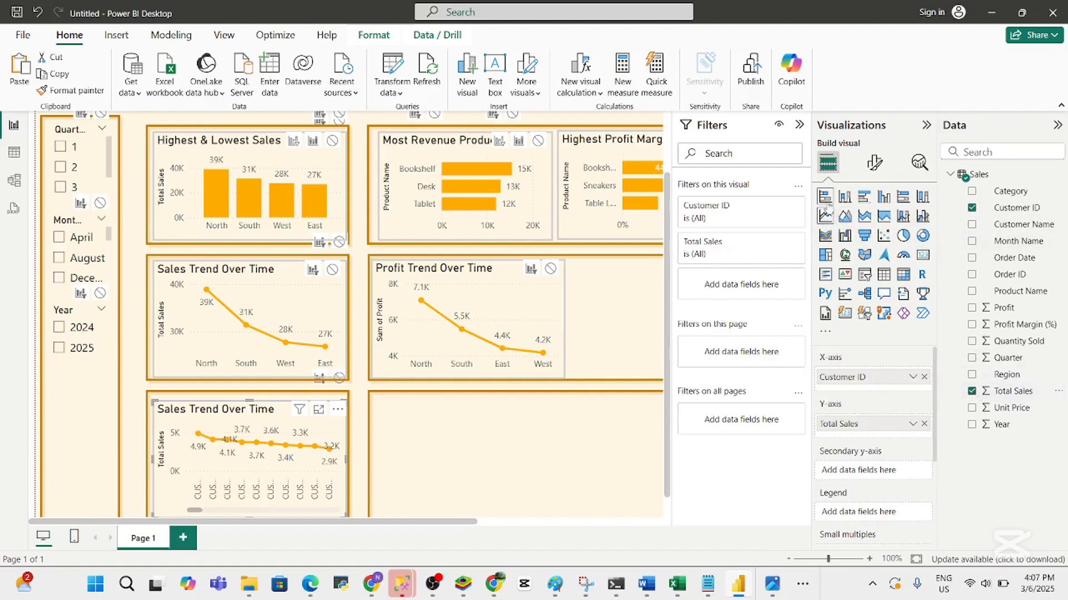
Convert the Customer ID chart to a stacked bar chart and filter Customer ID to the top 10 by Sum of Total Sales
left_click(826, 197)
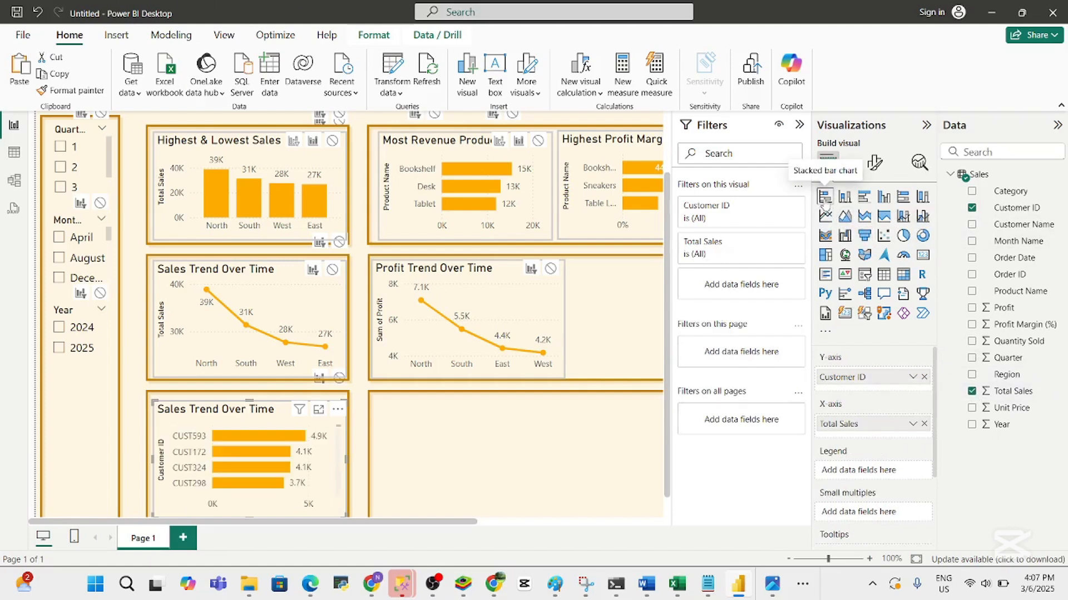
left_click(776, 207)
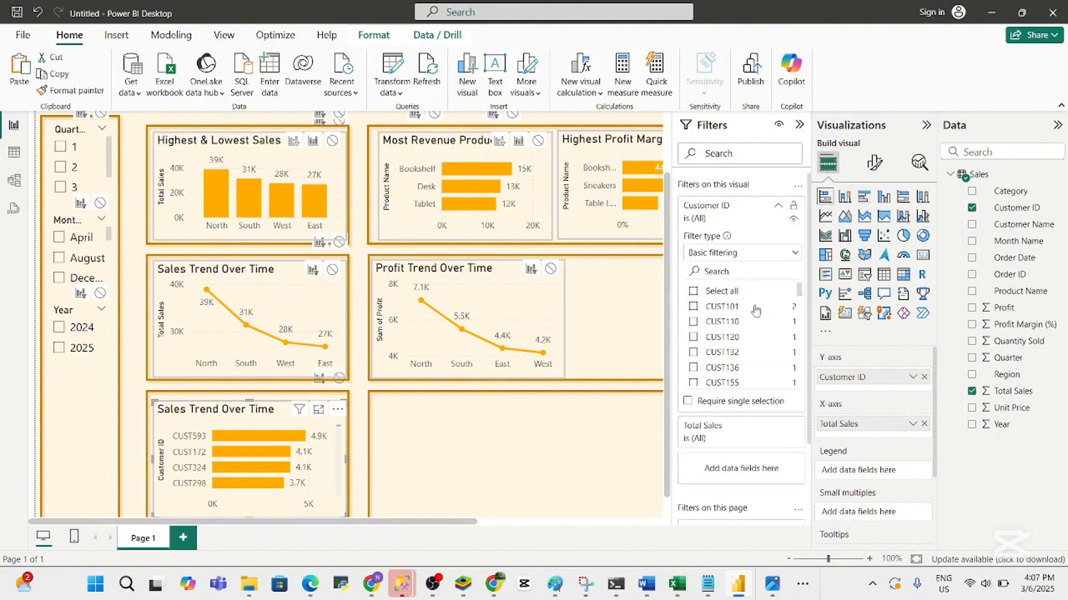
left_click(753, 254)
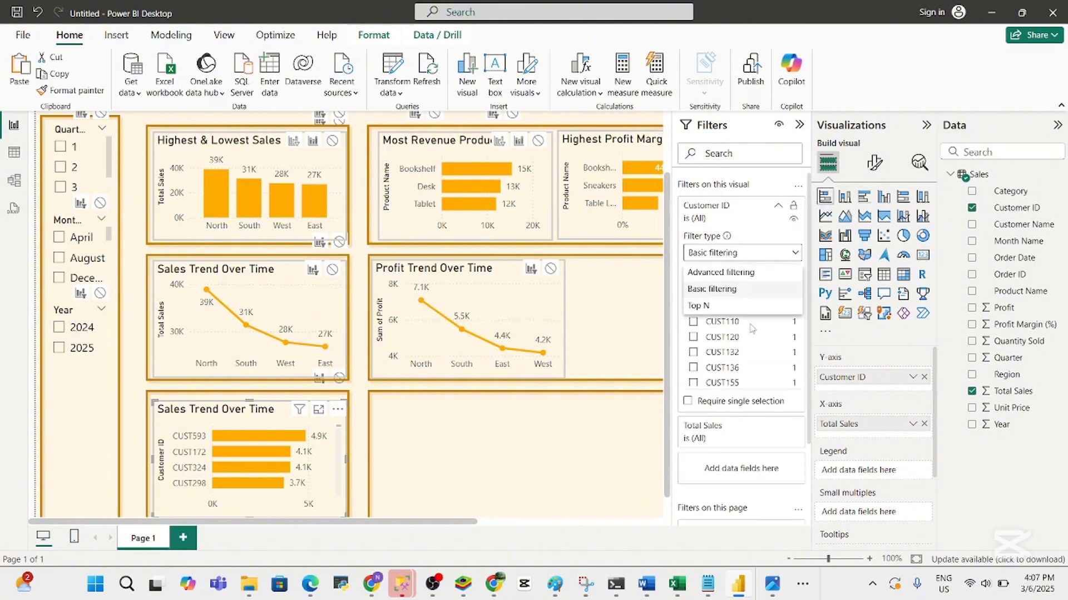
left_click(721, 307)
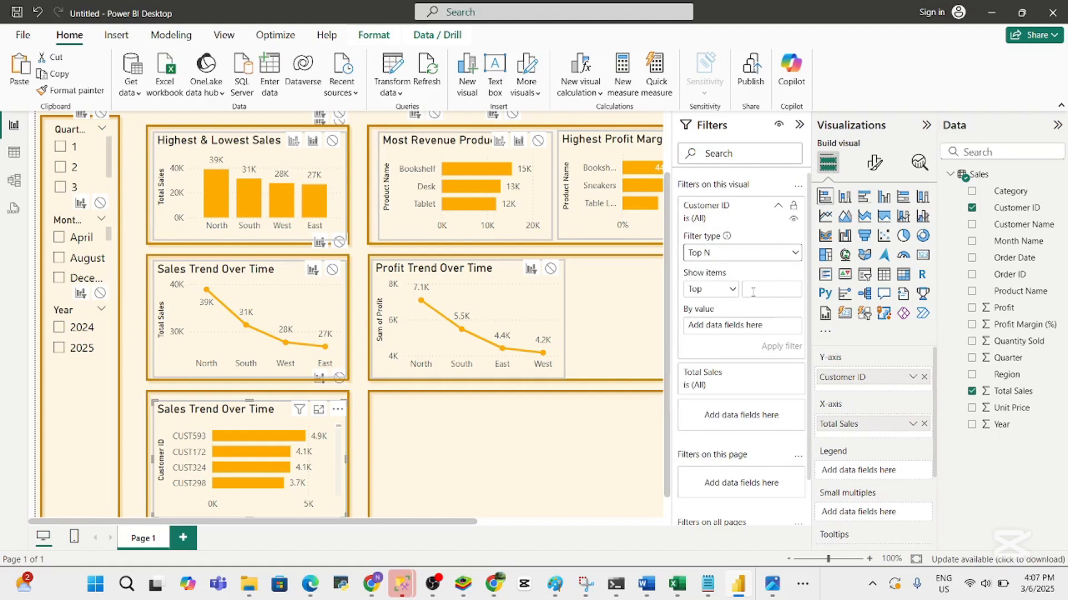
left_click(753, 291)
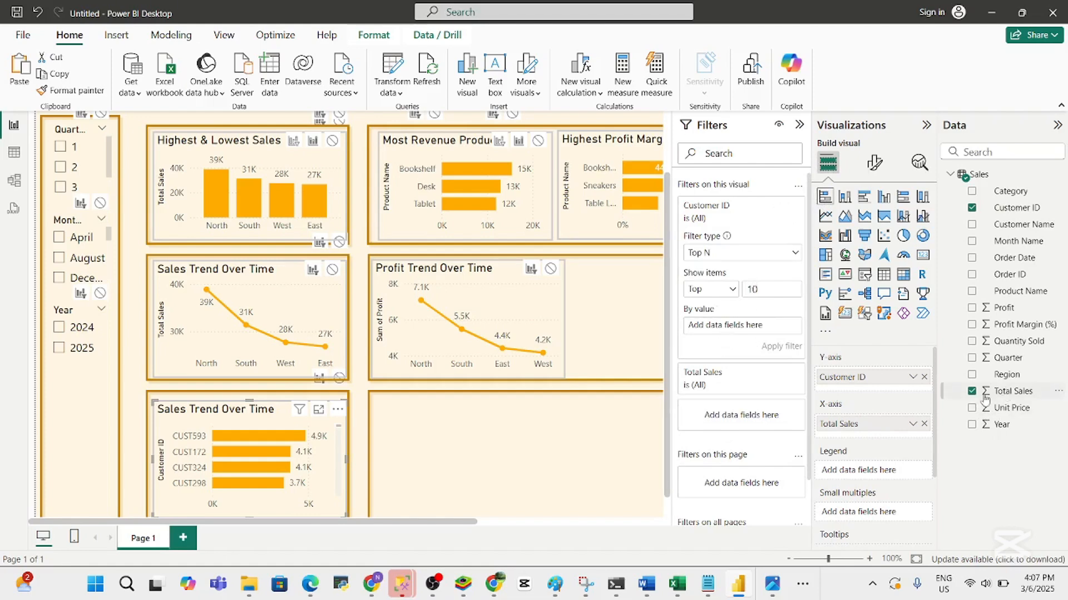
left_click_drag(985, 398, 746, 327)
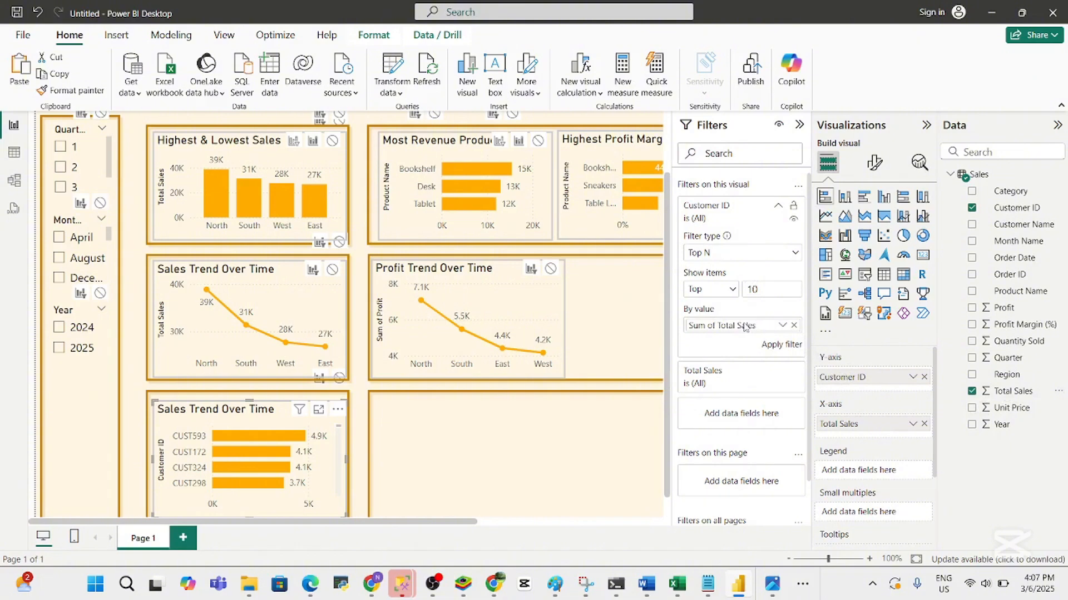
left_click(776, 345)
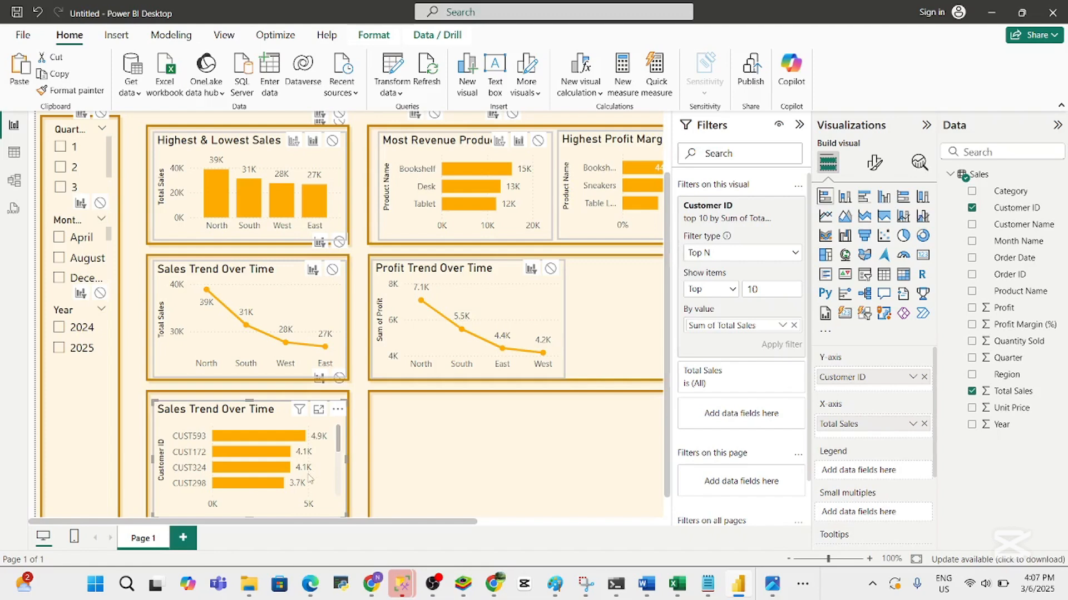
Move the customer bar chart up and enlarge it to look through the ten listed customers
left_click_drag(309, 480, 323, 422)
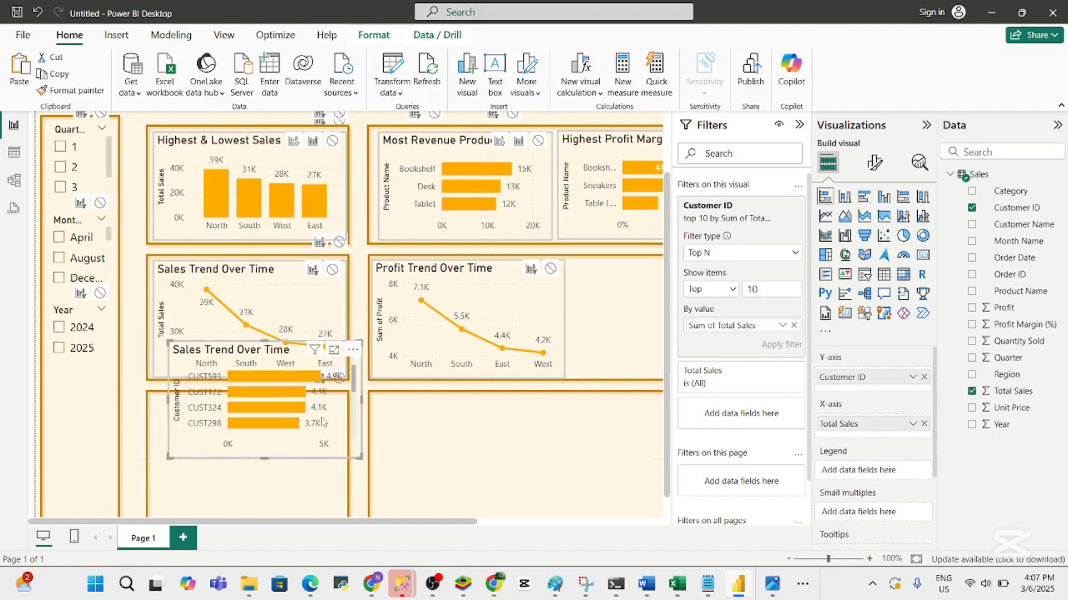
left_click(357, 459)
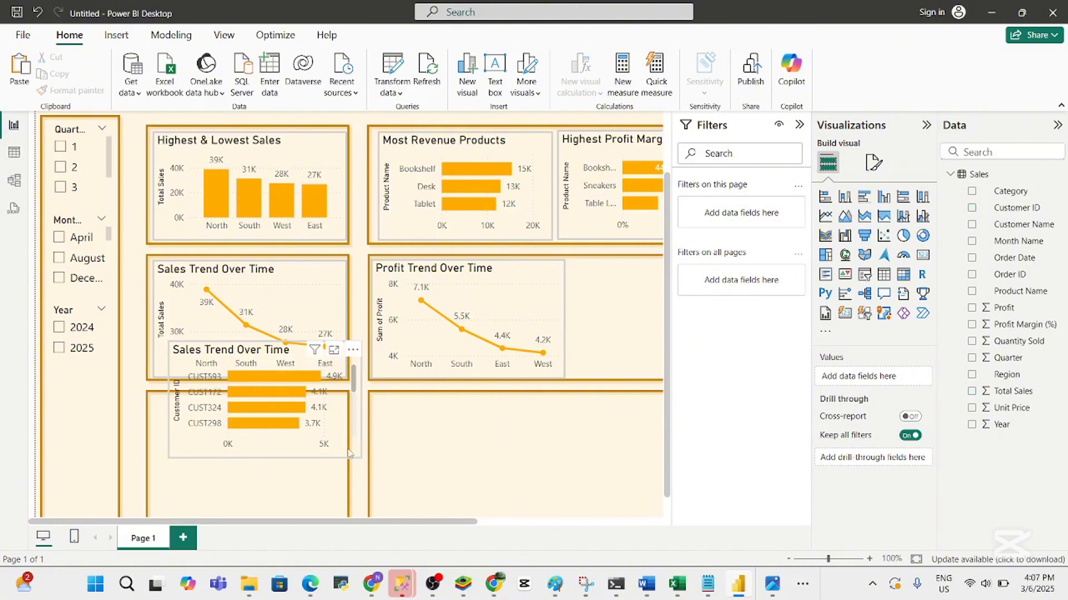
left_click(356, 454)
left_click_drag(381, 473, 540, 500)
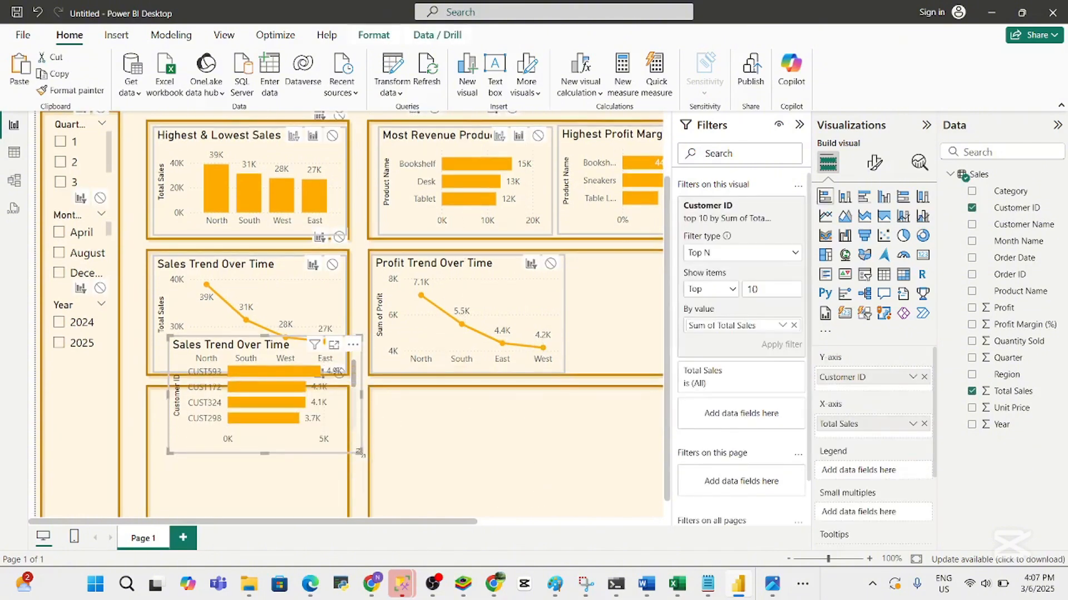
left_click_drag(404, 468, 473, 487)
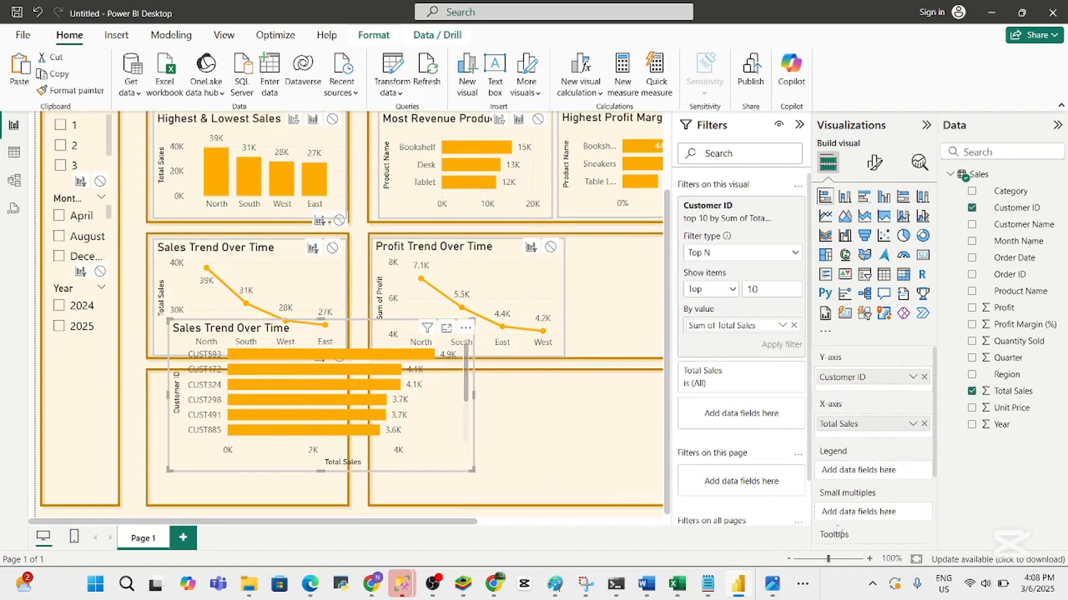
left_click(789, 559)
left_click(788, 559)
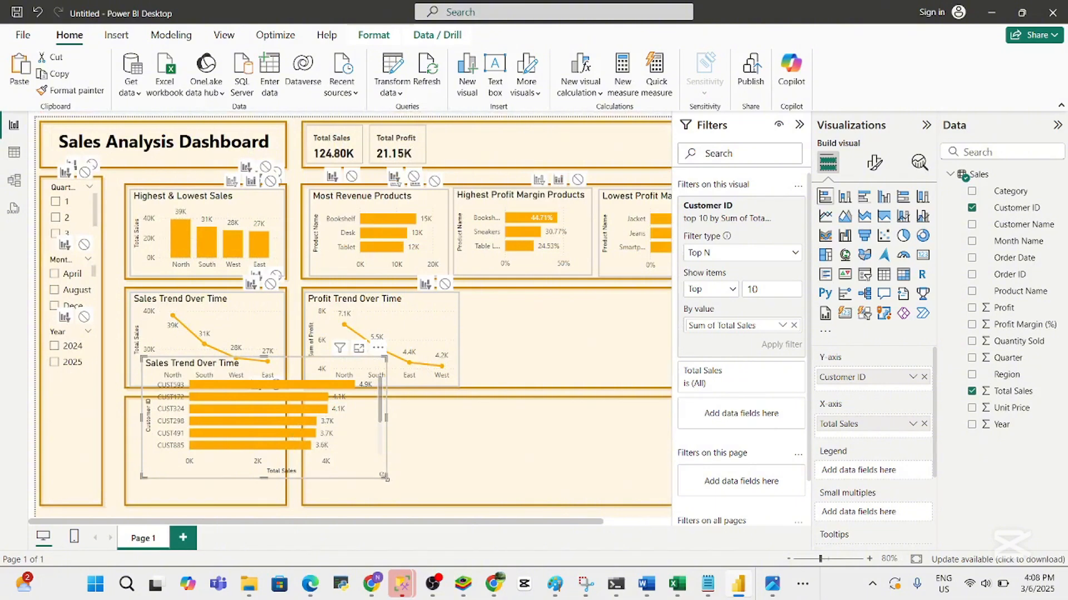
left_click_drag(410, 495, 418, 493)
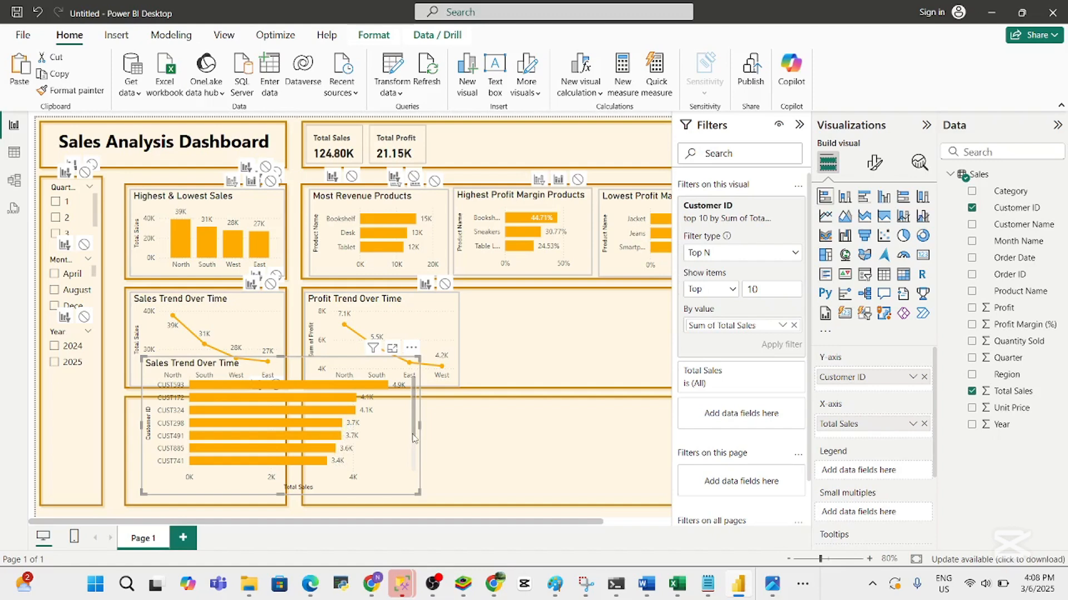
left_click_drag(413, 438, 413, 479)
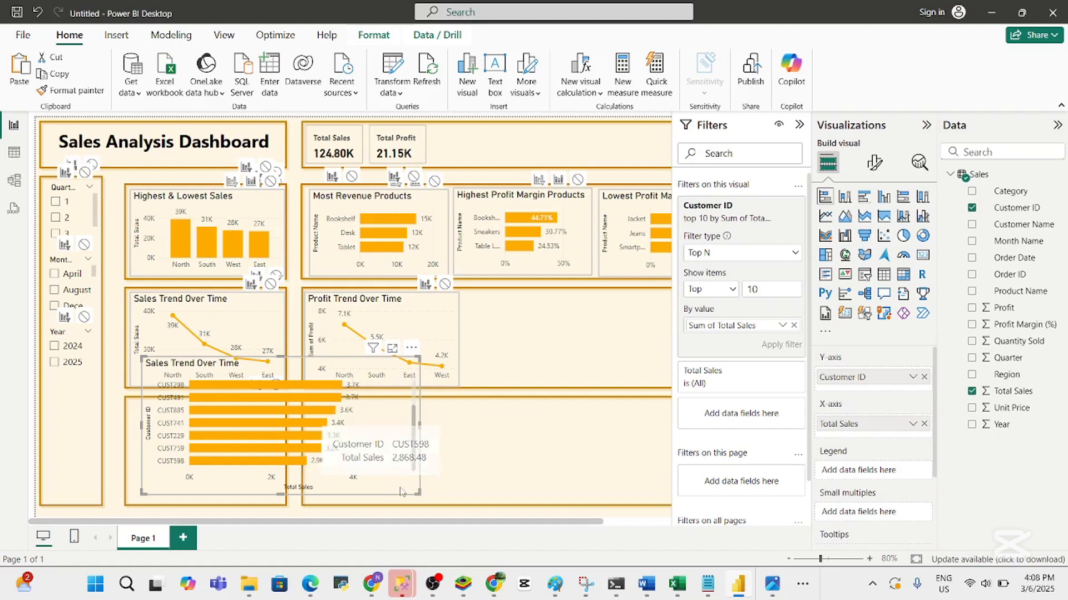
Shrink the customer bar chart and fit it into the frame below the Sales Trend Over Time chart
left_click_drag(419, 494, 285, 507)
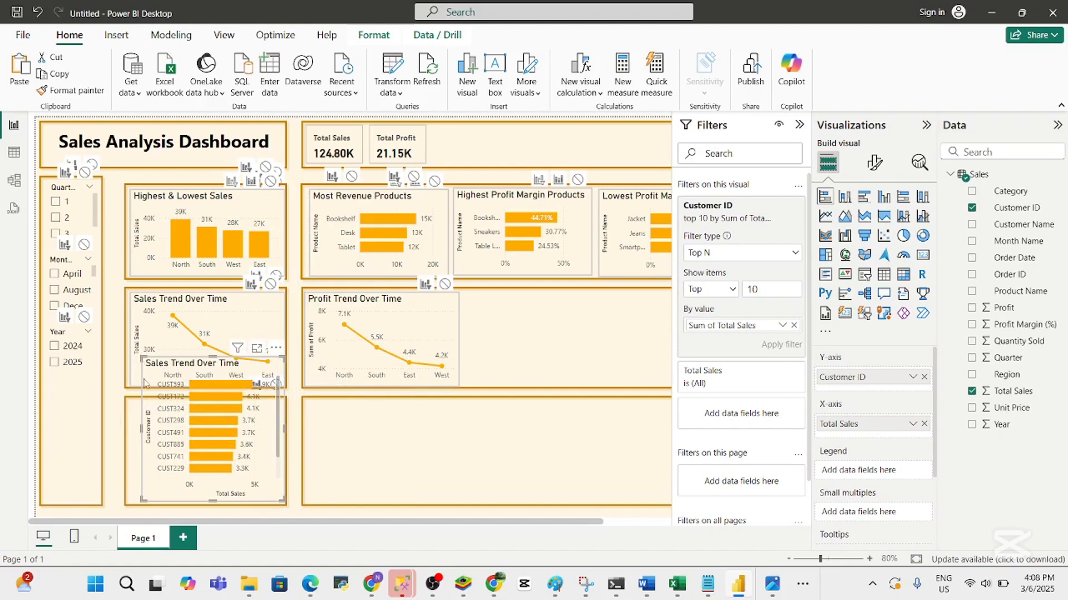
left_click_drag(145, 384, 136, 411)
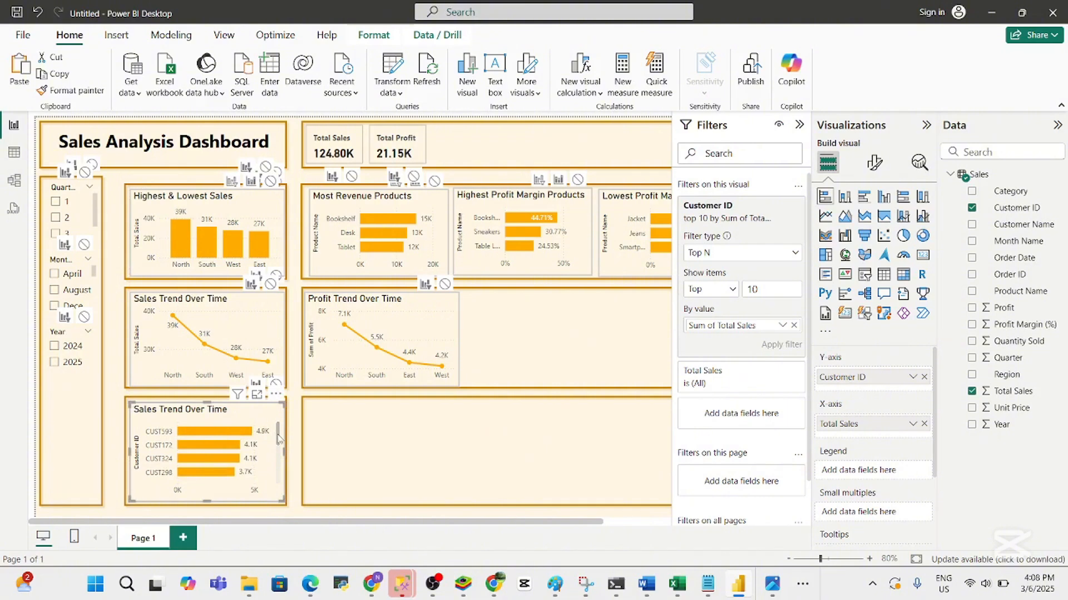
left_click_drag(279, 440, 274, 481)
scroll(268, 467, "up", 3)
left_click(370, 450)
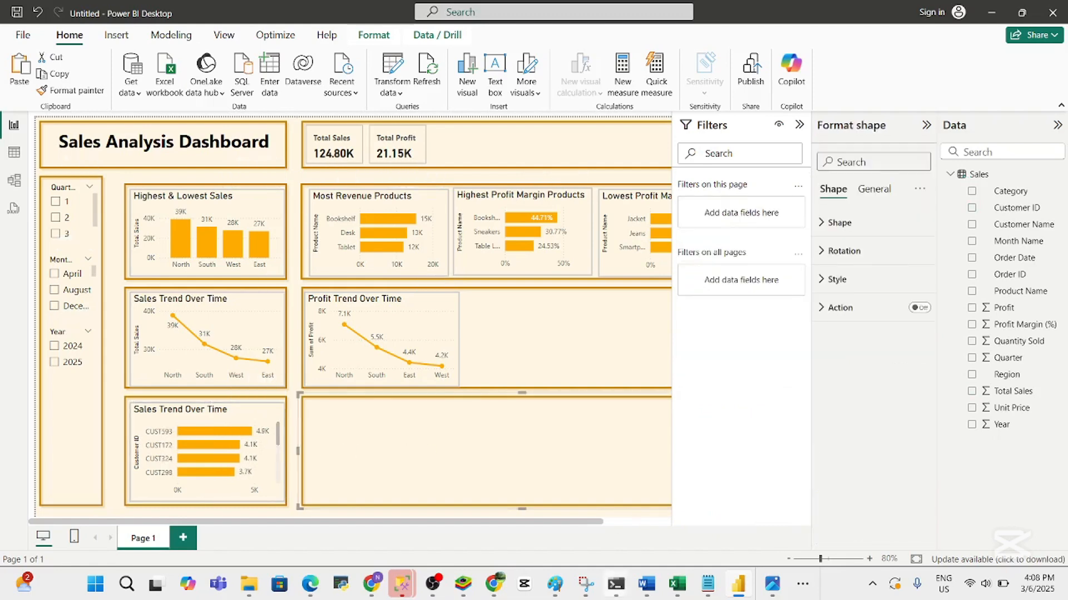
Switch to the Word document and underline the question about the top 10 customers based on total spending
left_click(644, 585)
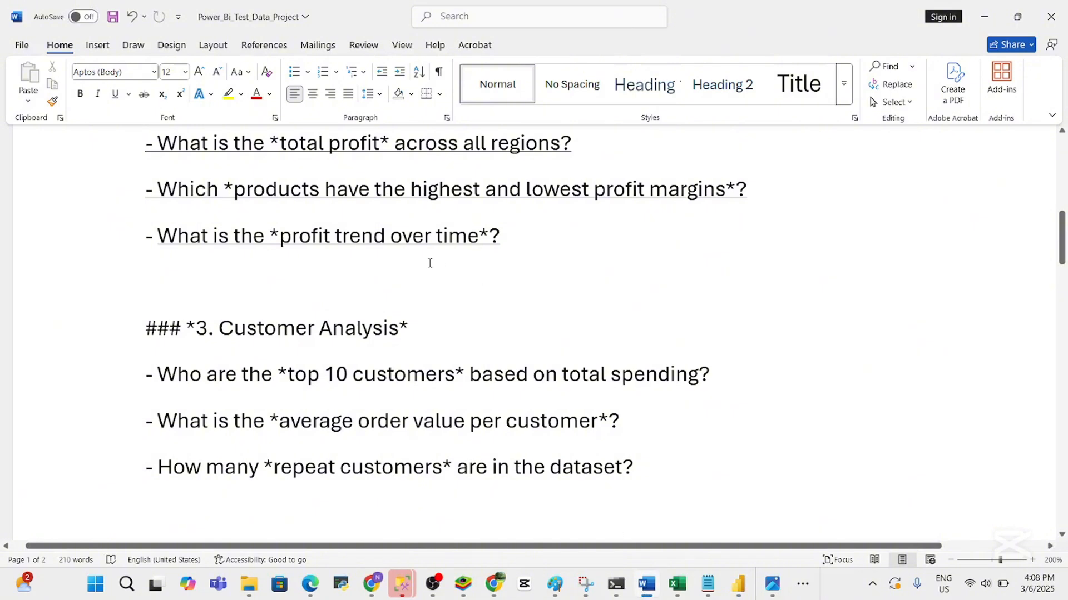
left_click_drag(720, 377, 159, 381)
left_click(210, 361)
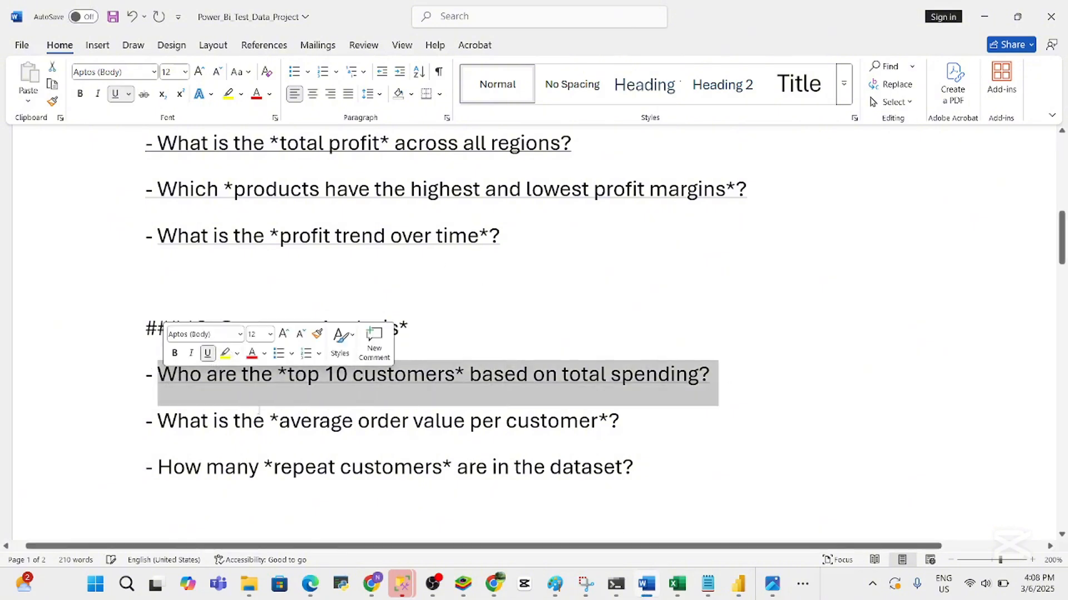
left_click(254, 420)
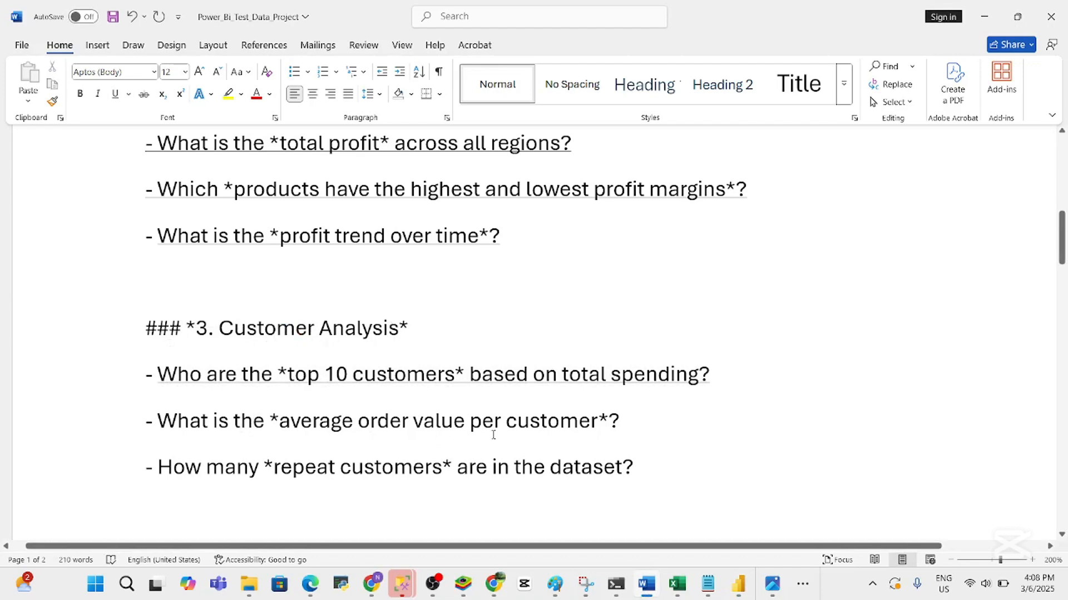
Return to Power BI and view the Sales table's data rows
mouse_move(648, 593)
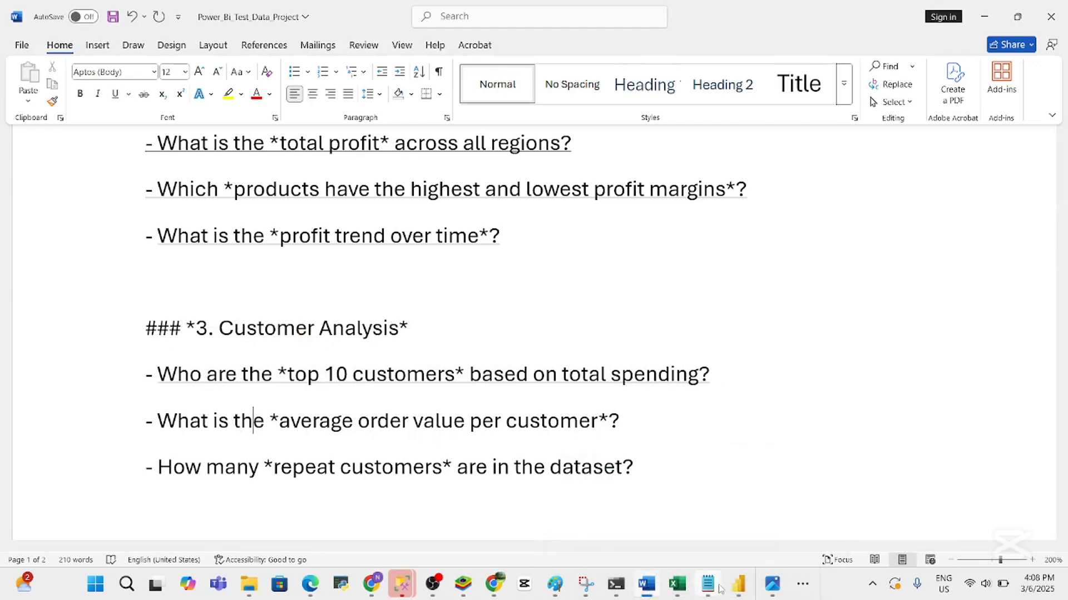
left_click(739, 584)
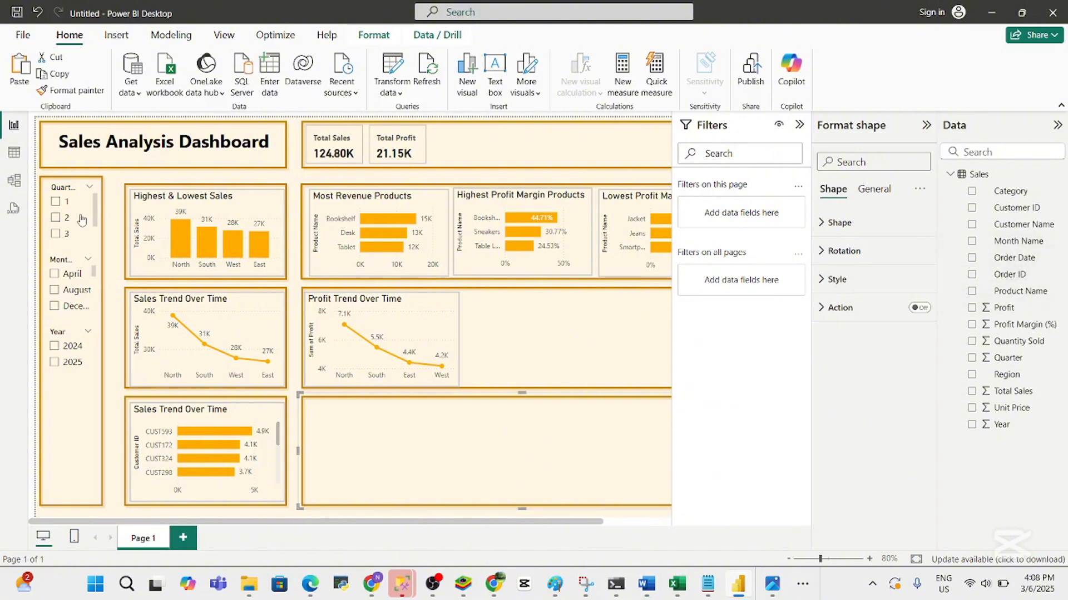
left_click(14, 152)
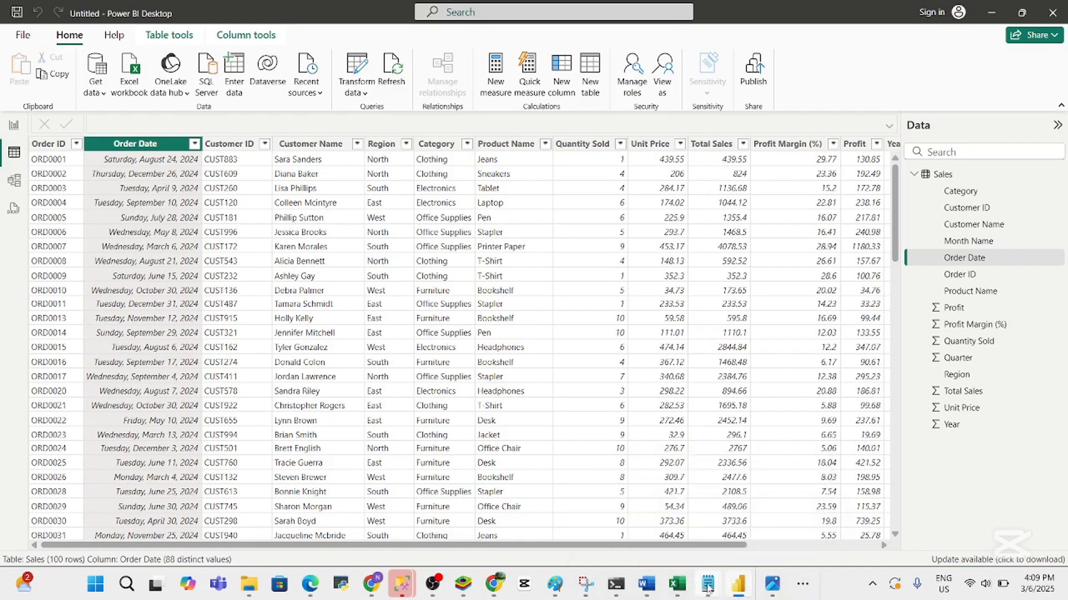
Switch to Notepad and copy the Average Order Value DAX formula from the notes
mouse_move(708, 589)
left_click(720, 509)
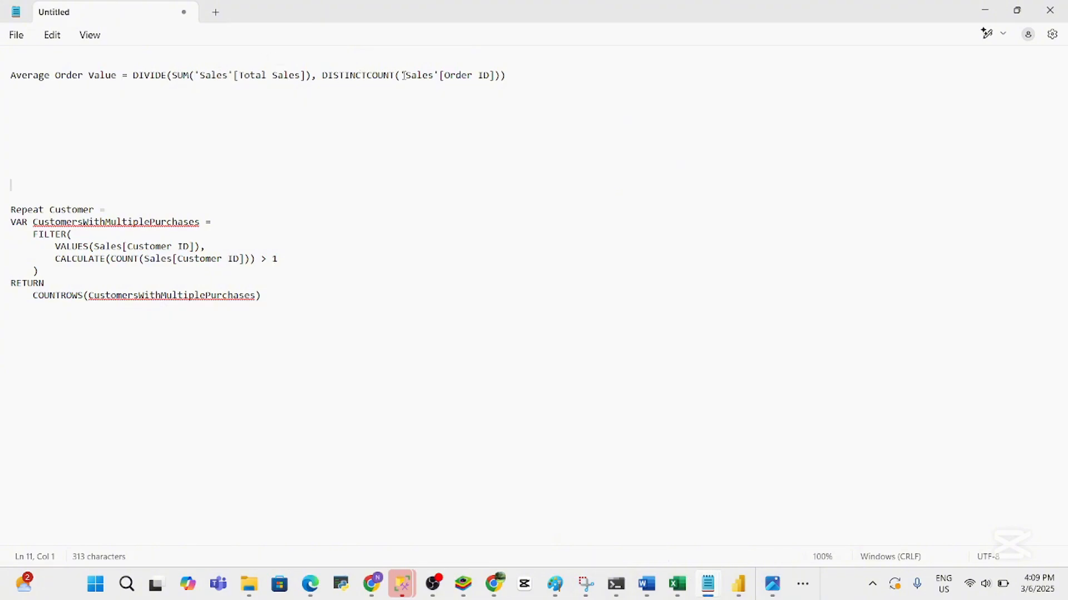
left_click_drag(509, 76, 16, 76)
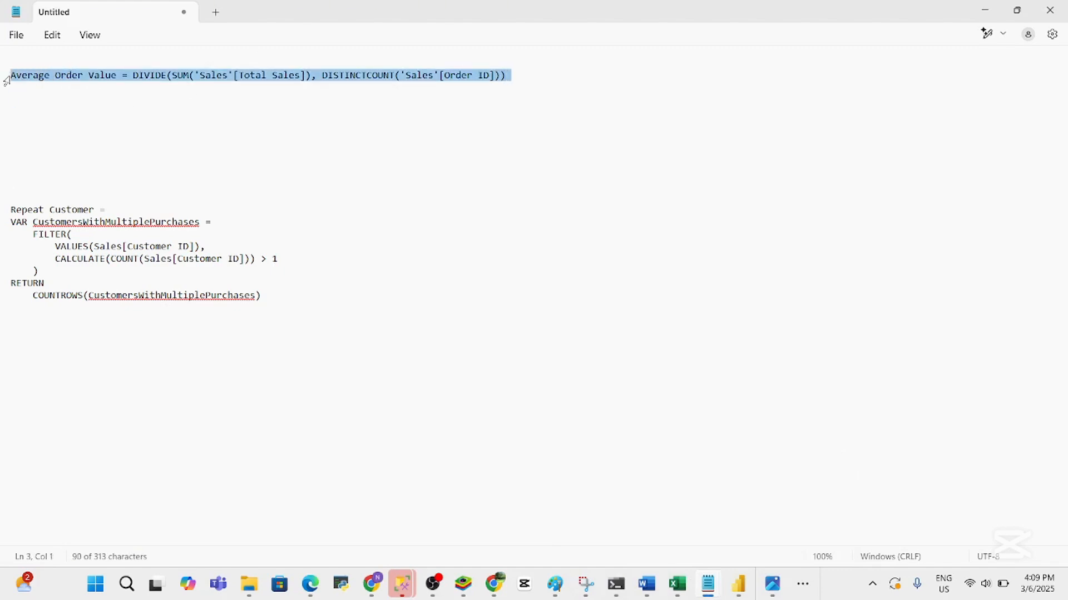
left_click(85, 136)
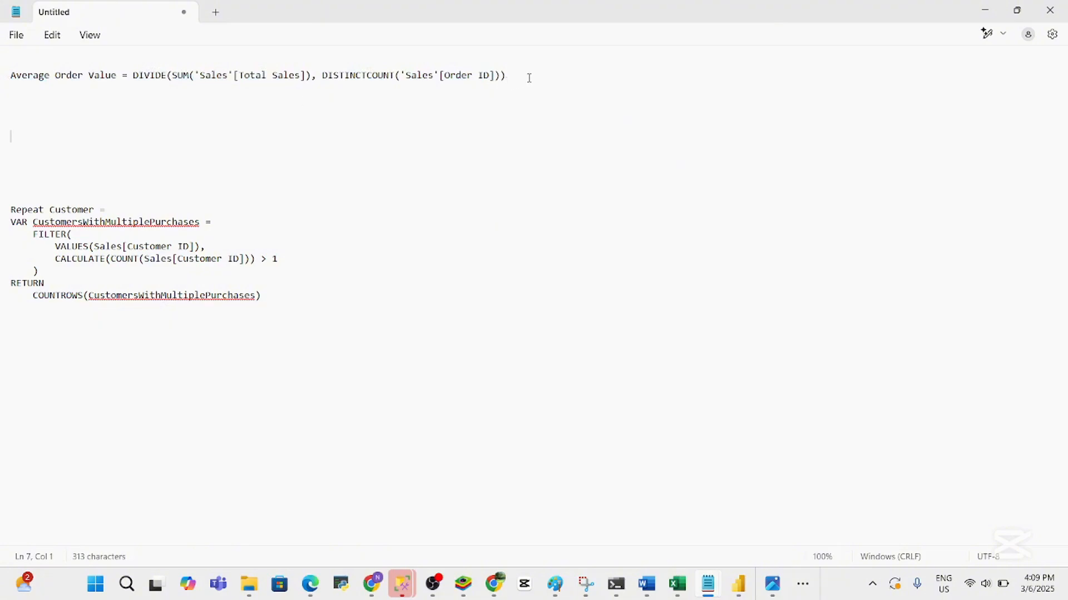
left_click_drag(533, 76, 6, 82)
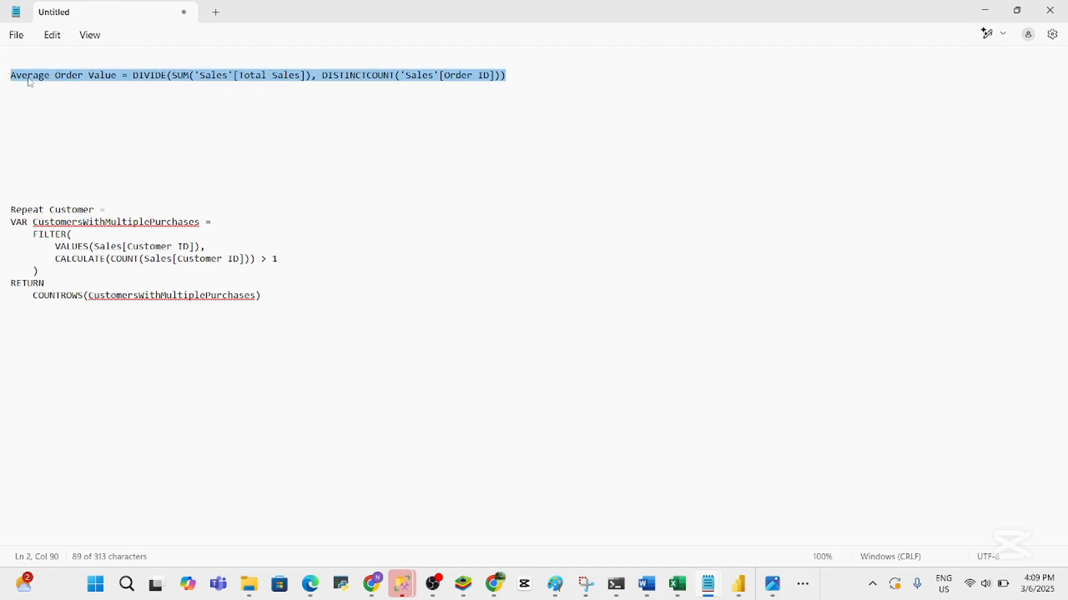
In Power BI's report view, add a Sales table measure: Average Order Value = DIVIDE(SUM('Sales'[Total Sales]), DISTINCTCOUNT('Sales'[Order ID]))
left_click(738, 584)
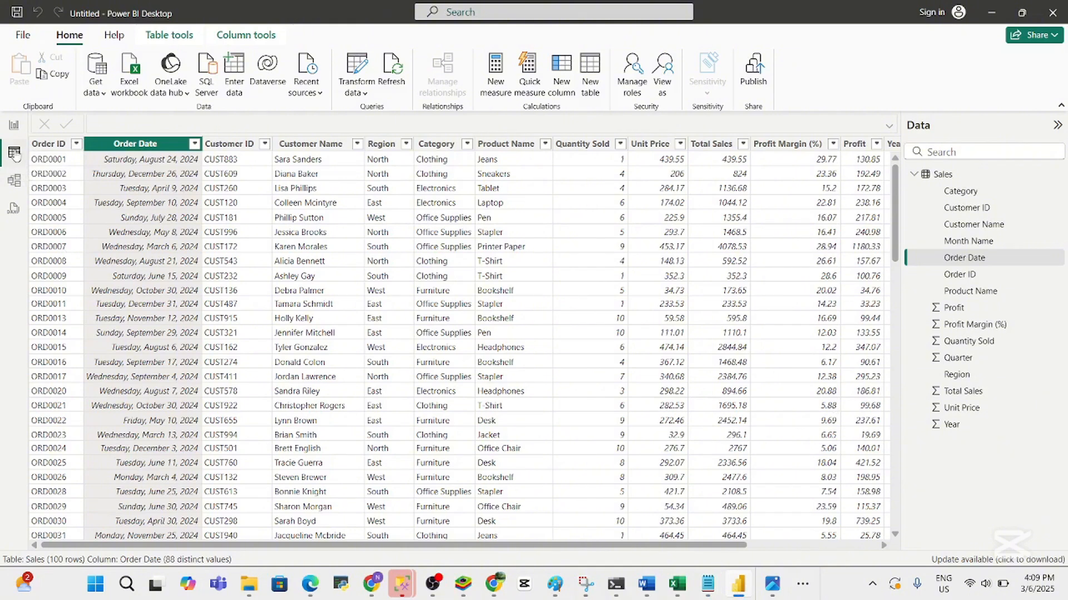
left_click(11, 126)
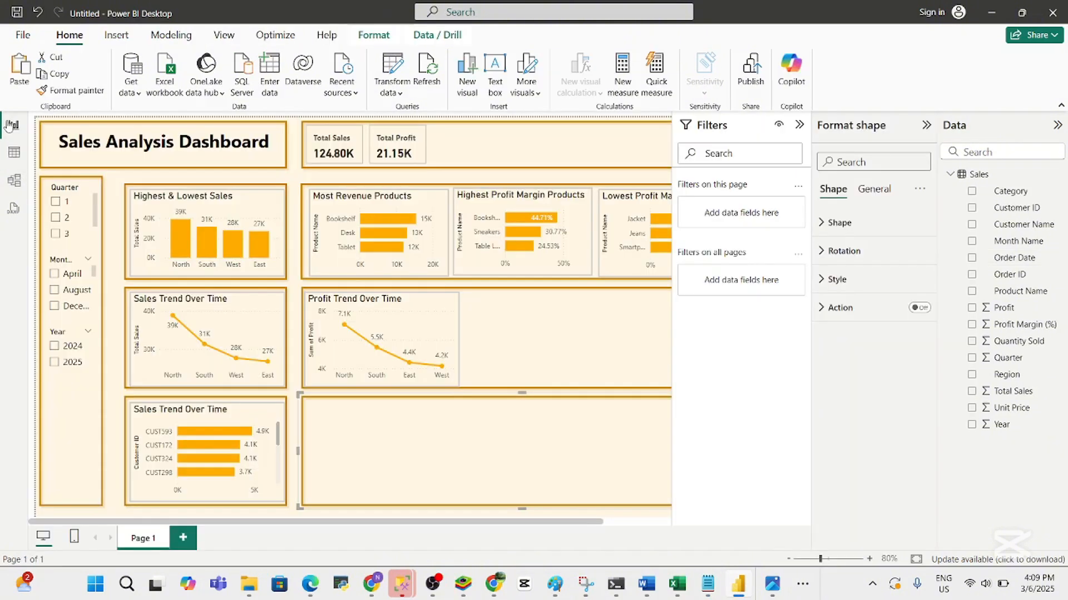
left_click(979, 176)
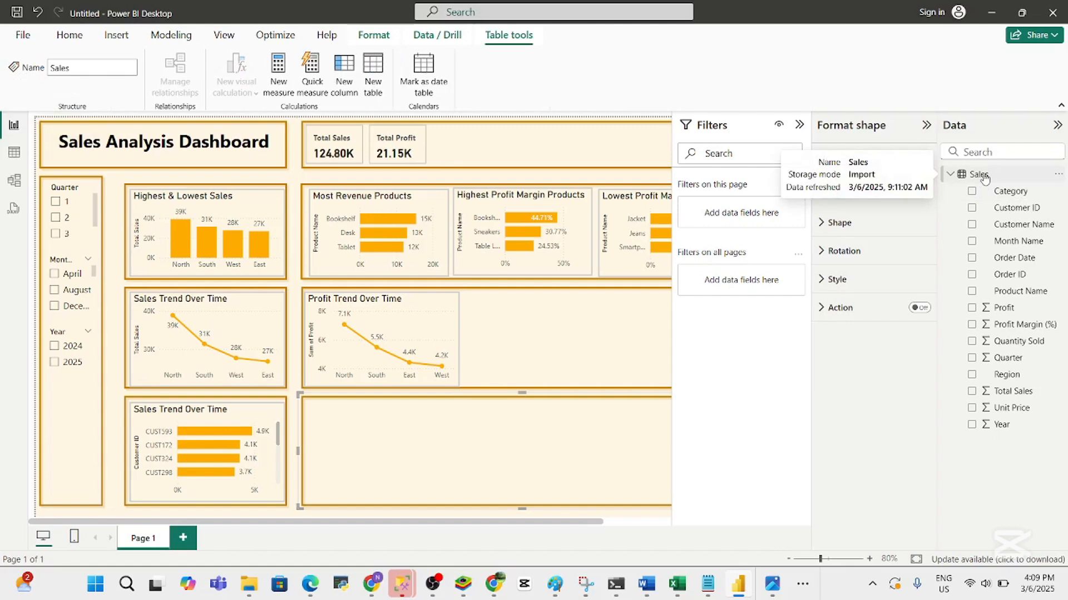
right_click(984, 176)
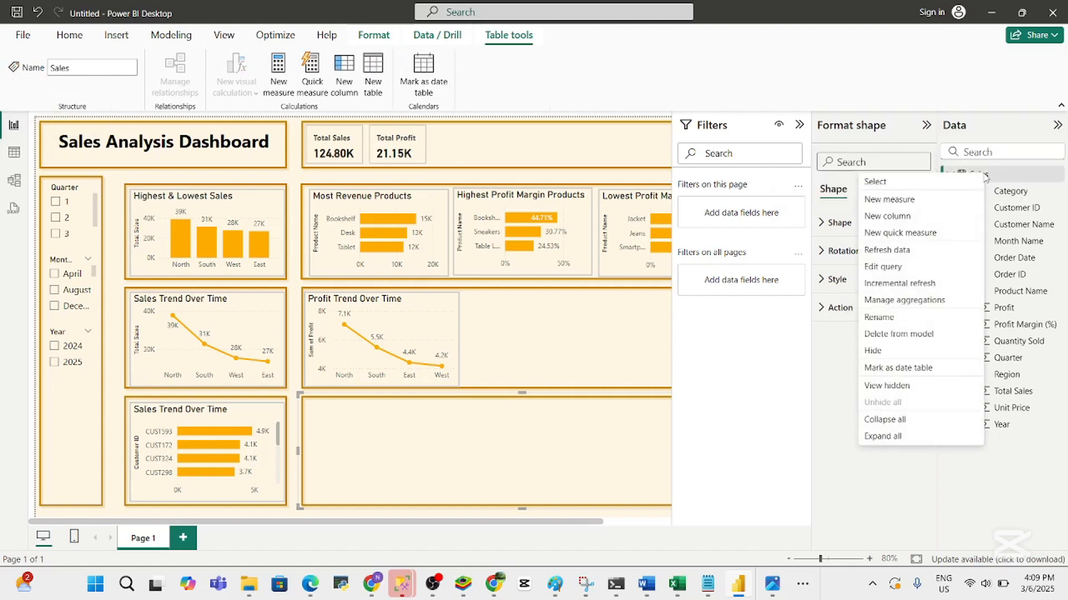
left_click(907, 205)
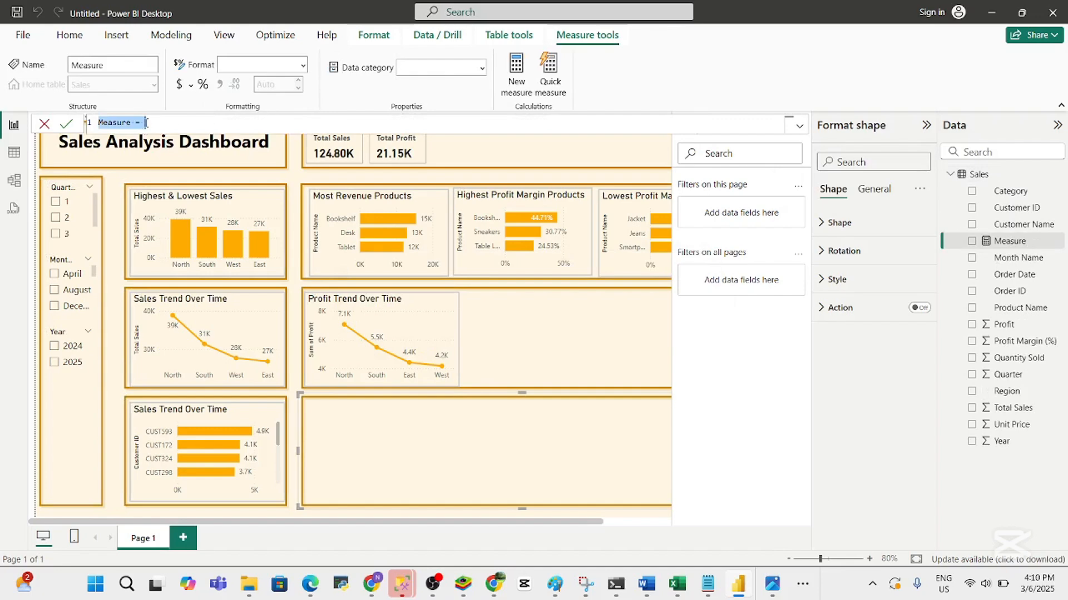
type("Average Order Value = DIVIDE(SUM('Sales'[Total Sales]), DISTINCTCOUNT('Sales'[Order ID]))")
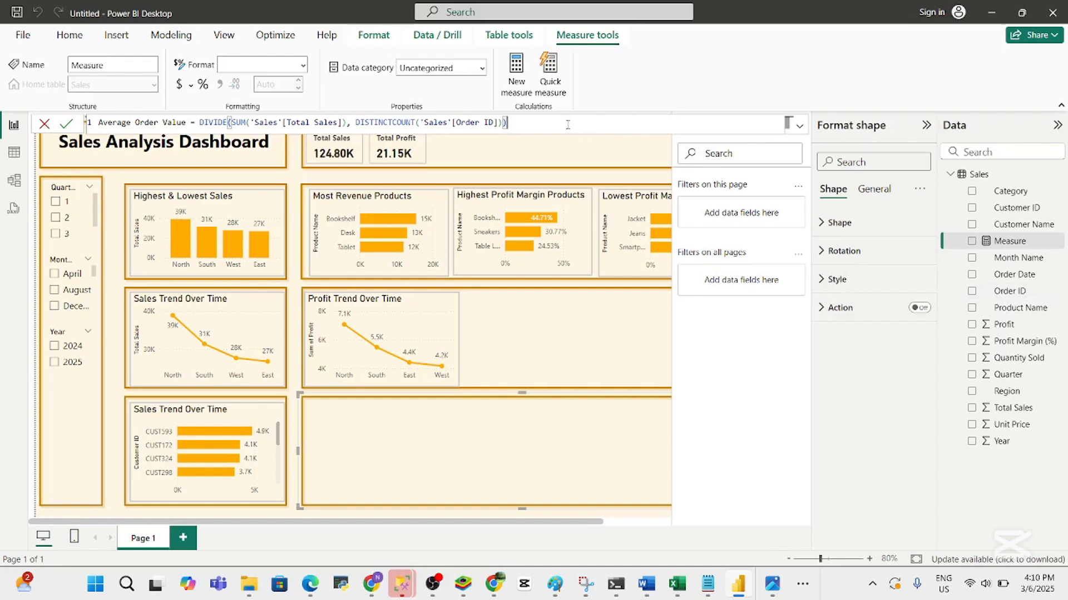
key("Return")
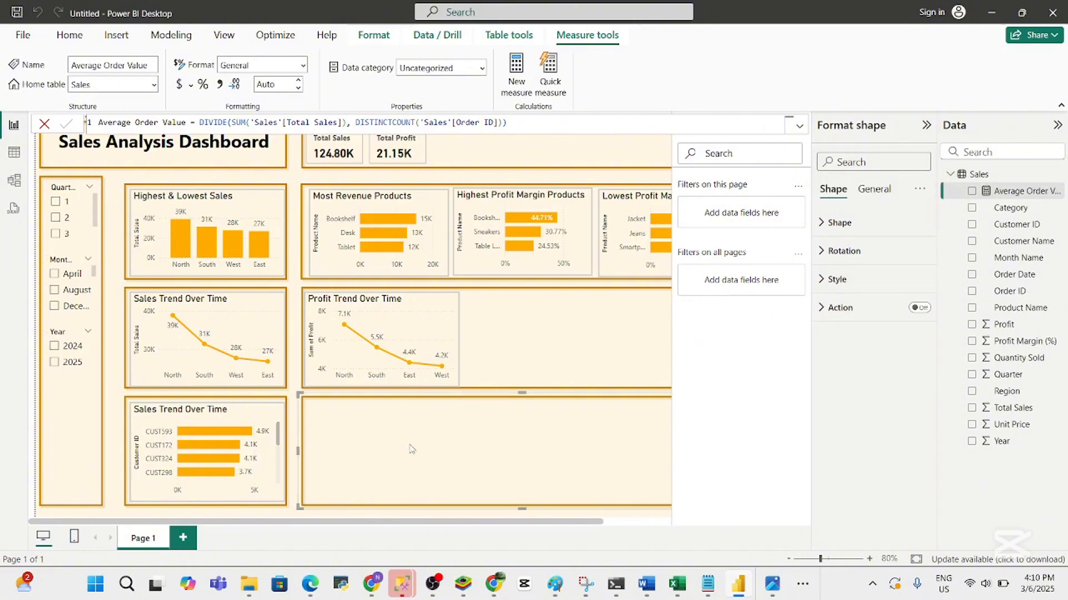
left_click(44, 123)
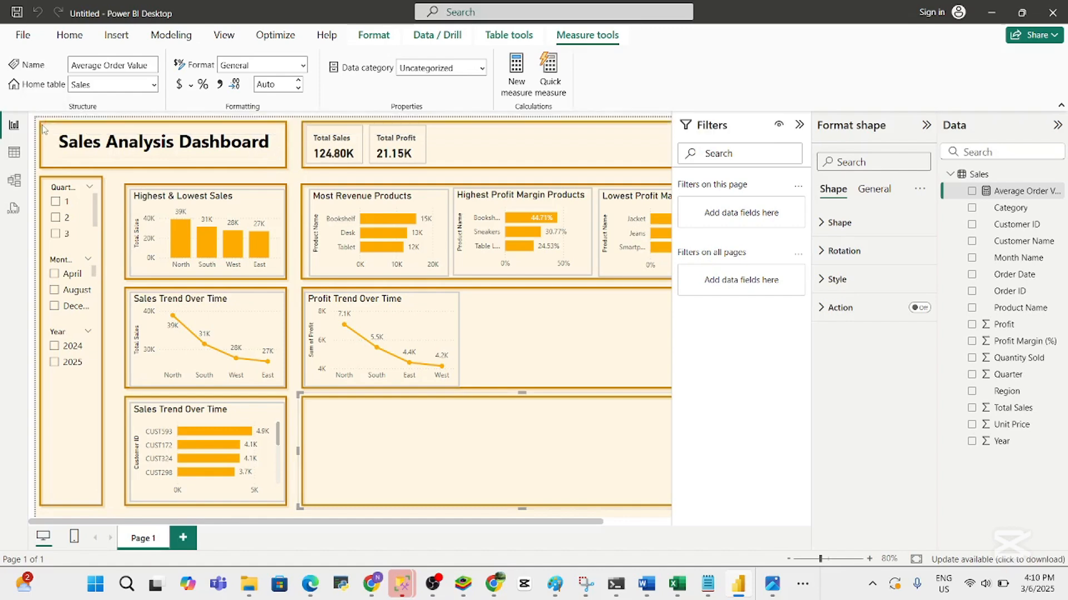
Duplicate the Total Profit card and place the copy directly beside the original in the dashboard's KPI strip
left_click(800, 127)
left_click(797, 127)
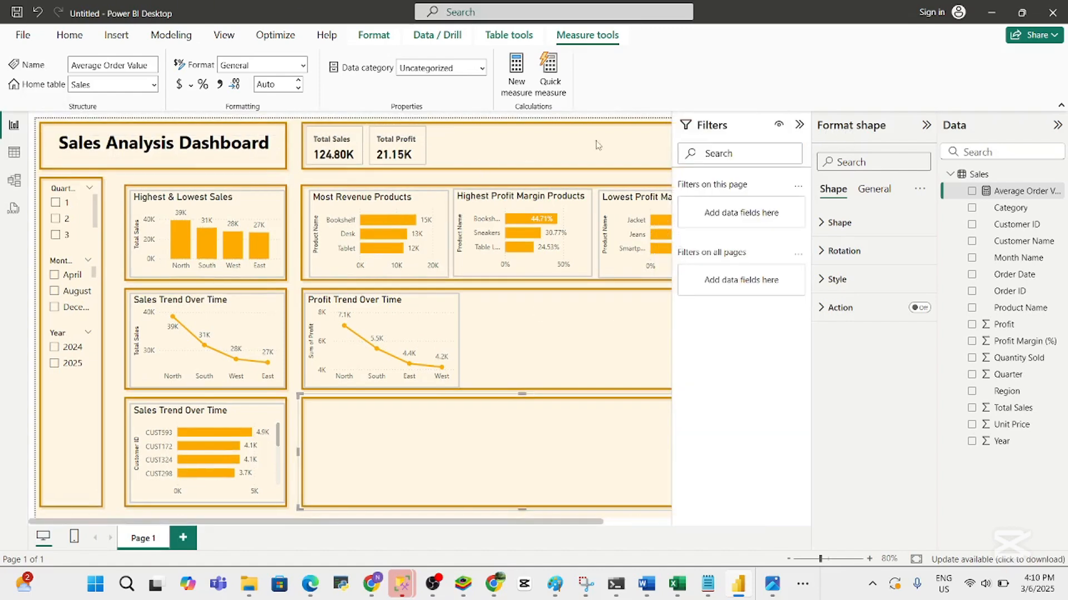
left_click(799, 125)
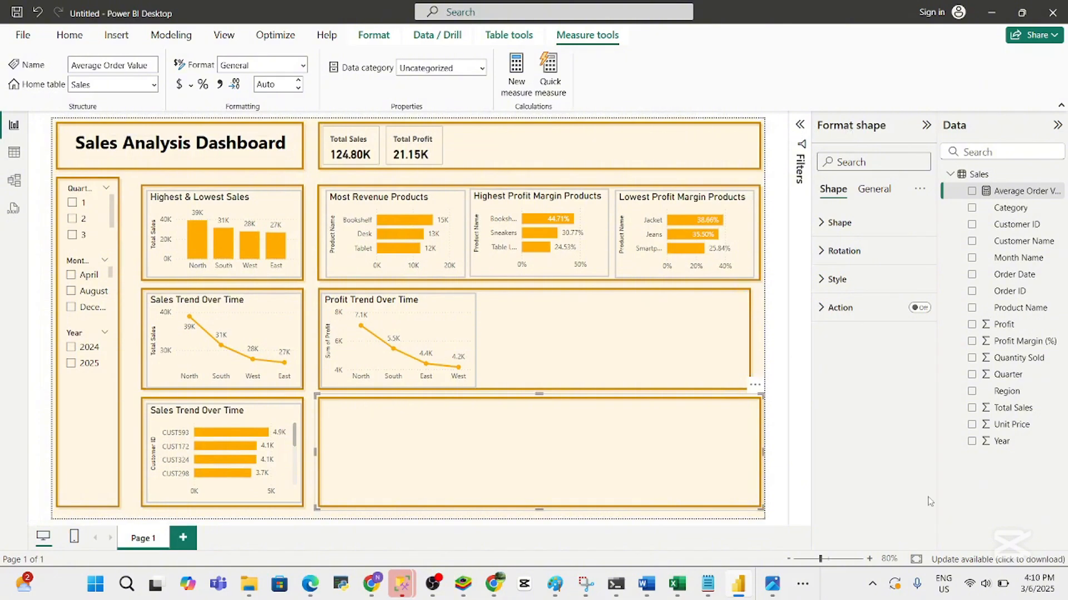
left_click(868, 560)
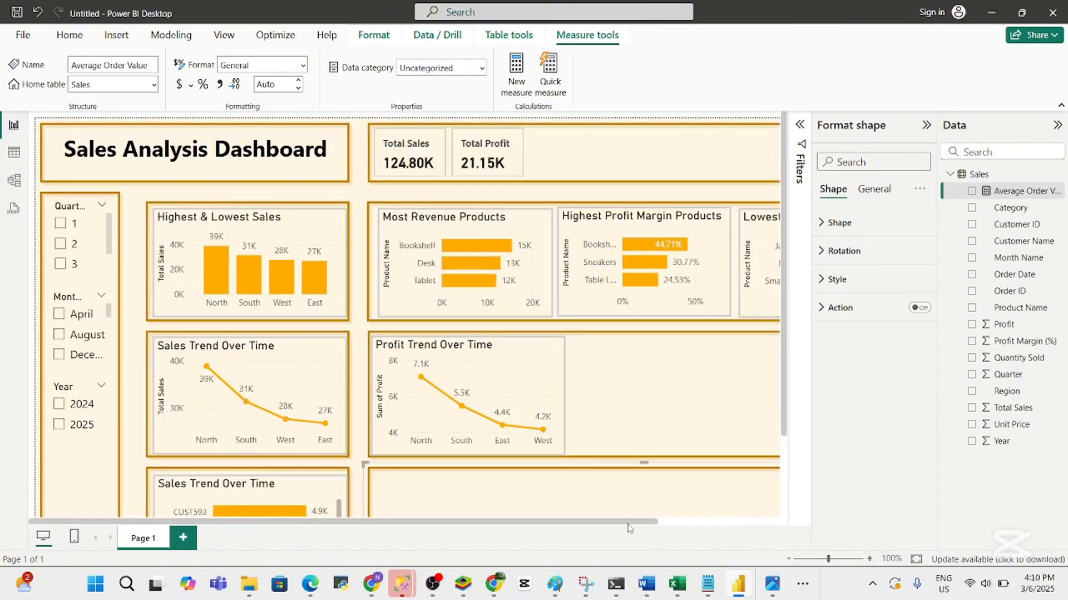
scroll(629, 529, "right", 5)
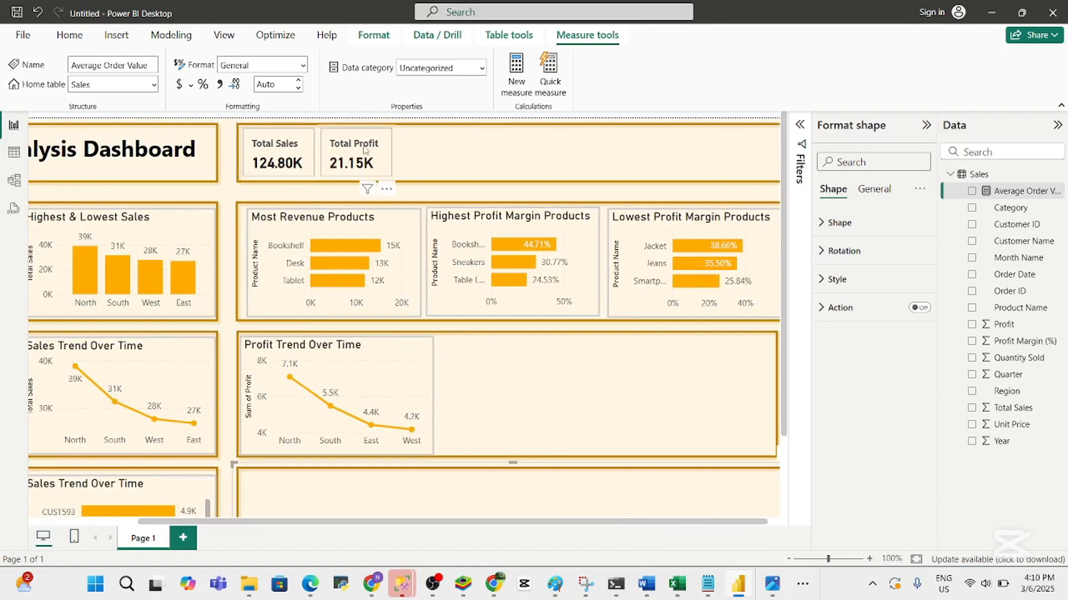
left_click(364, 149)
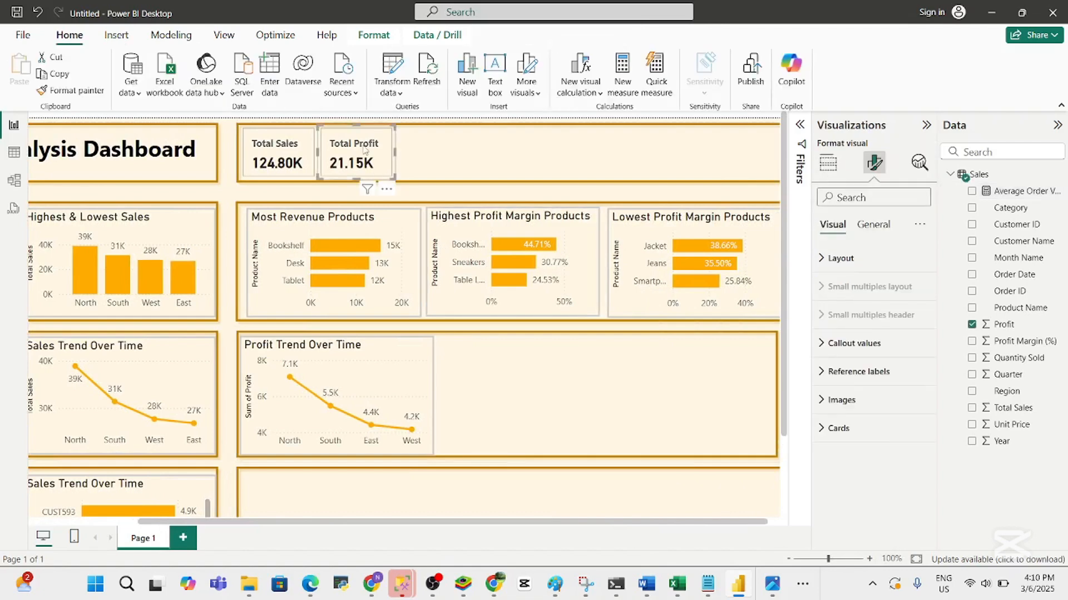
key("ctrl+c")
key("ctrl+v")
left_click_drag(363, 148, 434, 143)
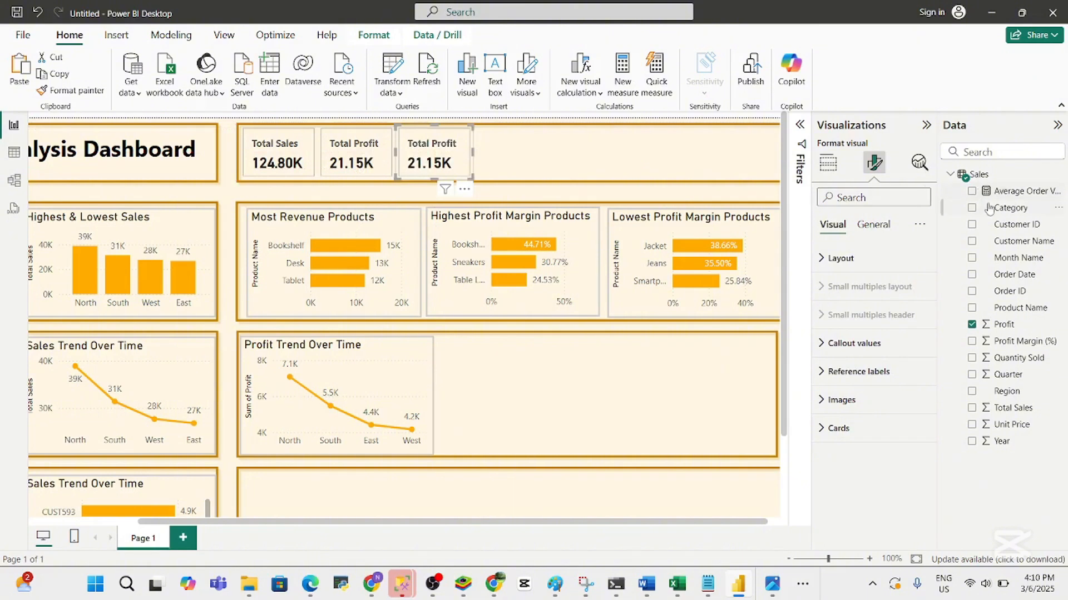
Replace the copied card's Profit field with the Average Order Value measure and widen the card to fit its full label
left_click(972, 192)
left_click_drag(473, 178, 536, 179)
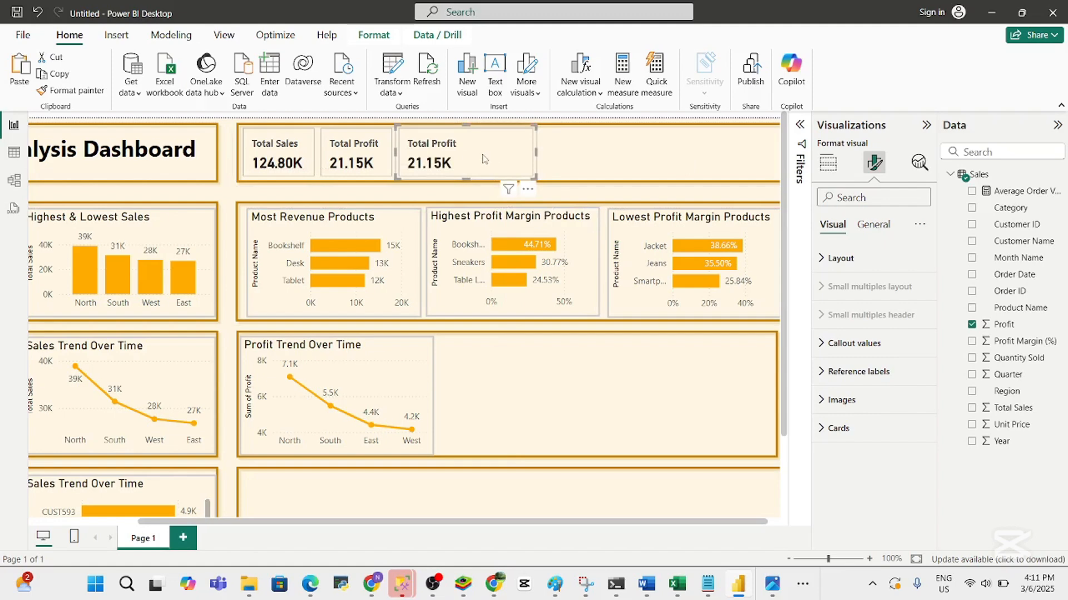
left_click(972, 325)
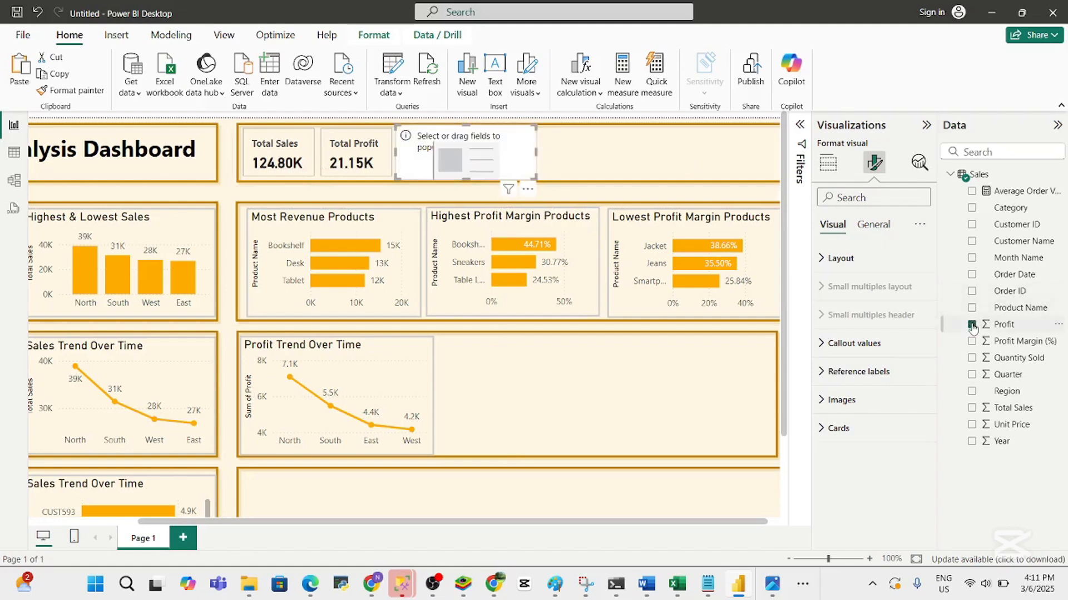
left_click(971, 191)
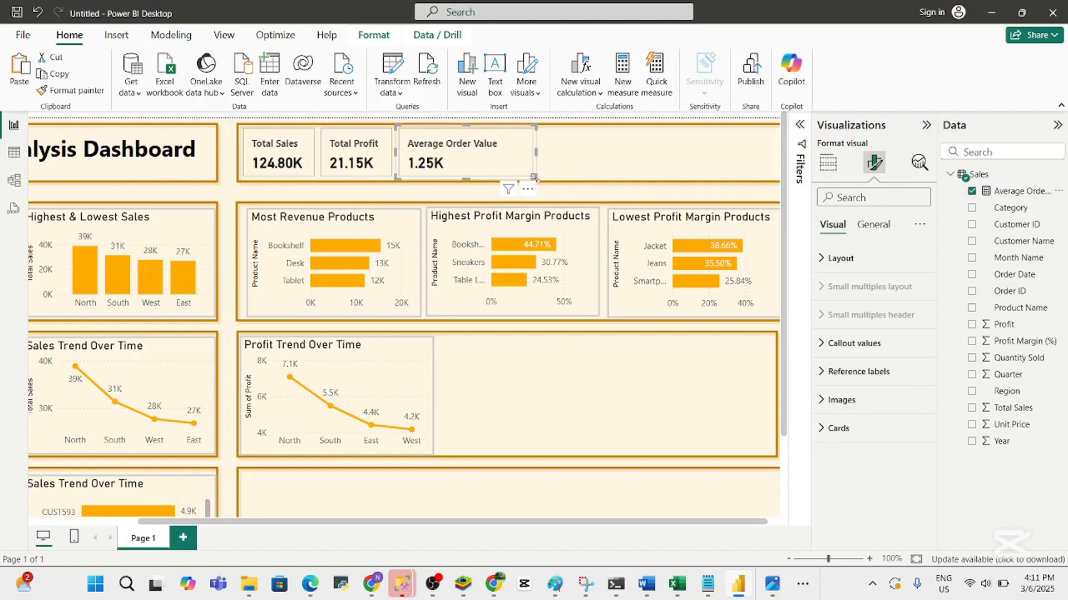
left_click_drag(535, 180, 517, 178)
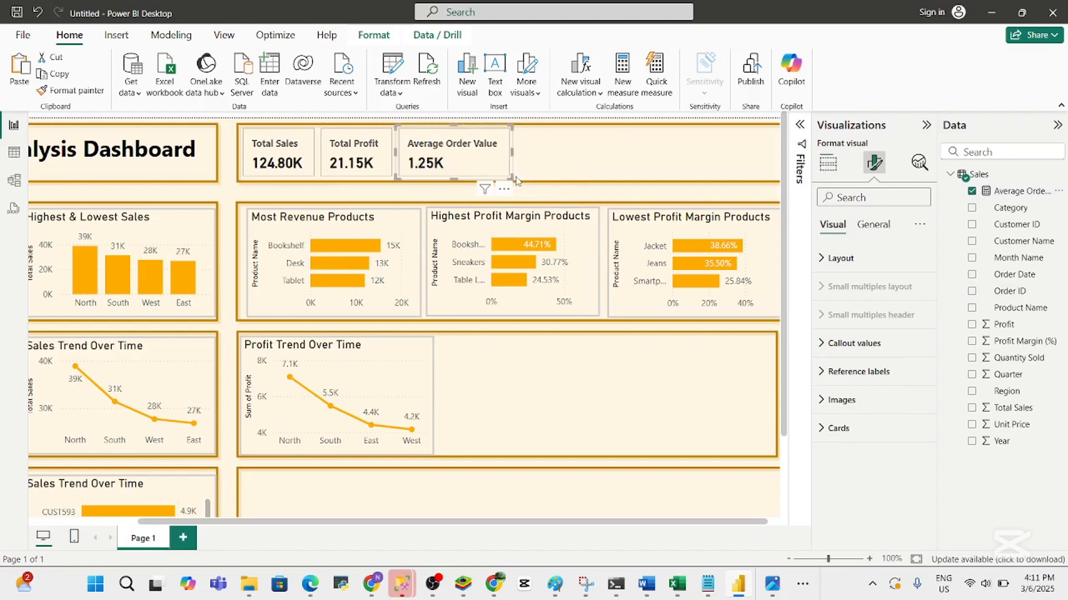
Switch to the Word document and underline the question about the average order value per customer
left_click(646, 595)
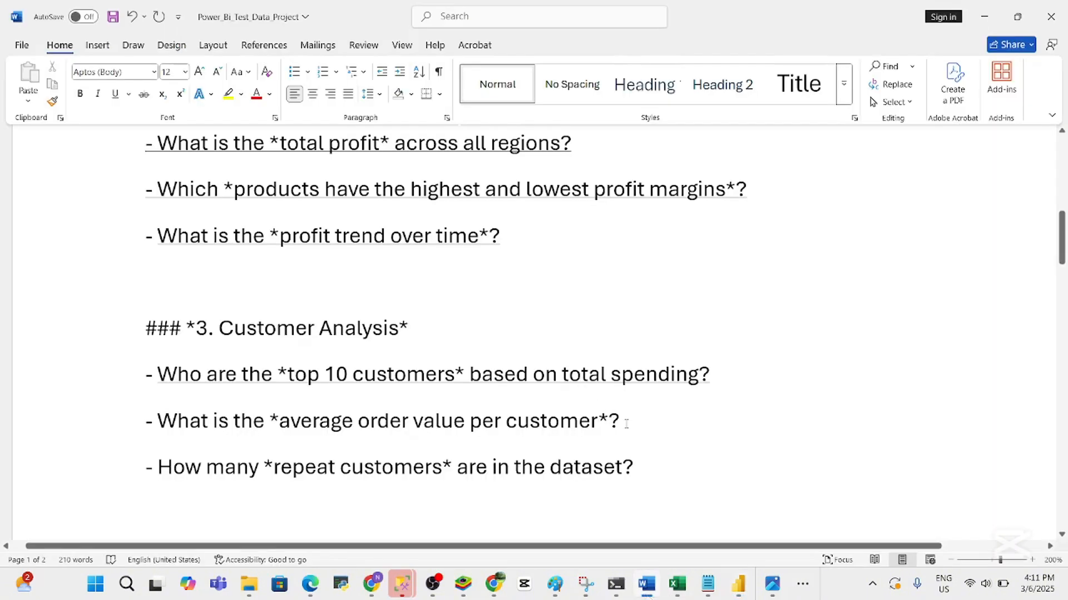
left_click_drag(626, 424, 158, 425)
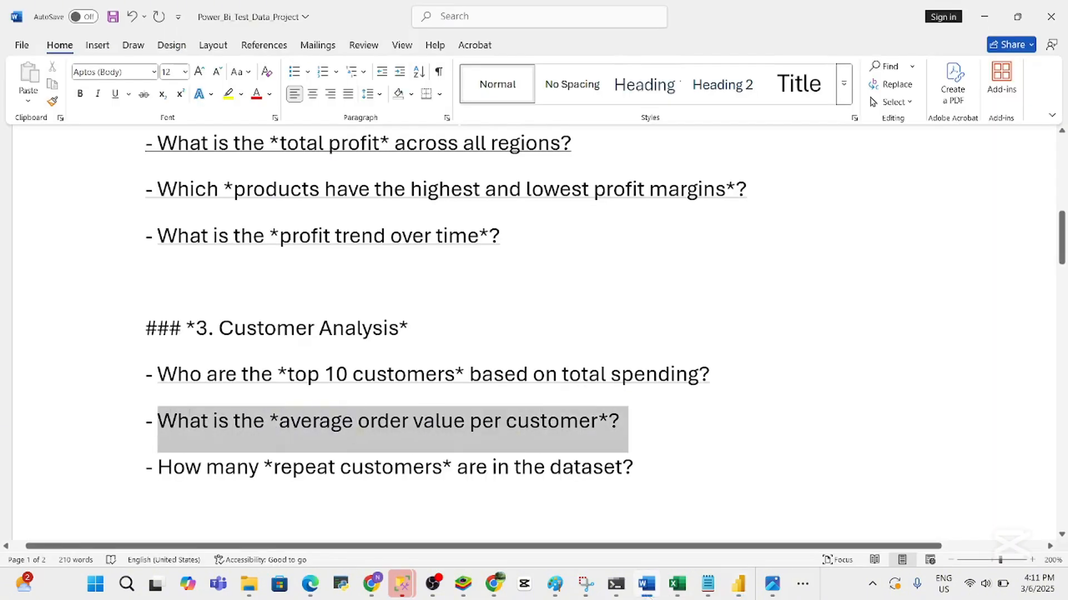
left_click(200, 388)
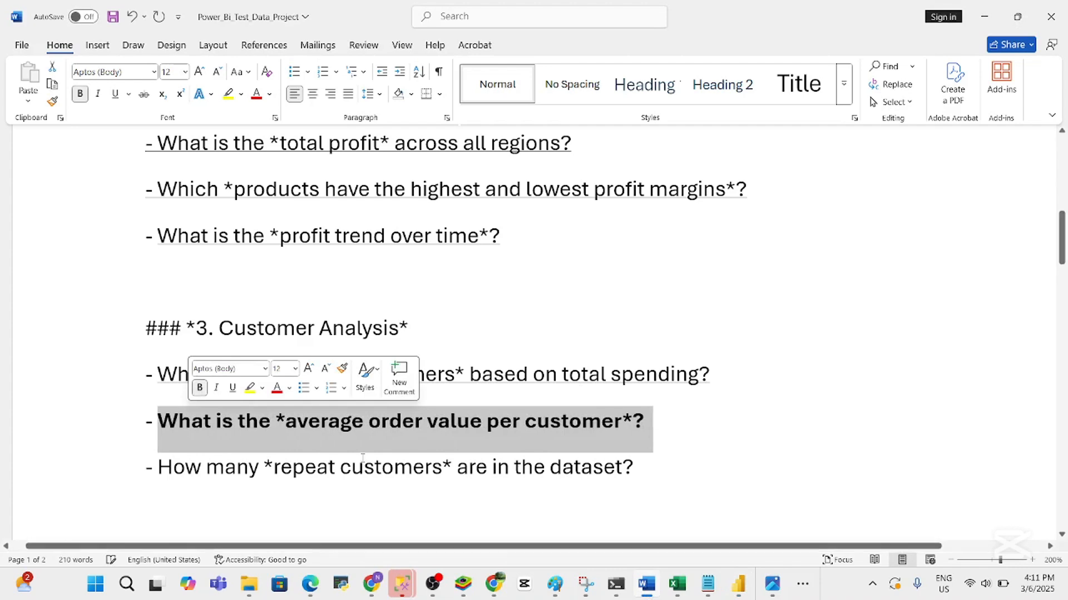
left_click(200, 387)
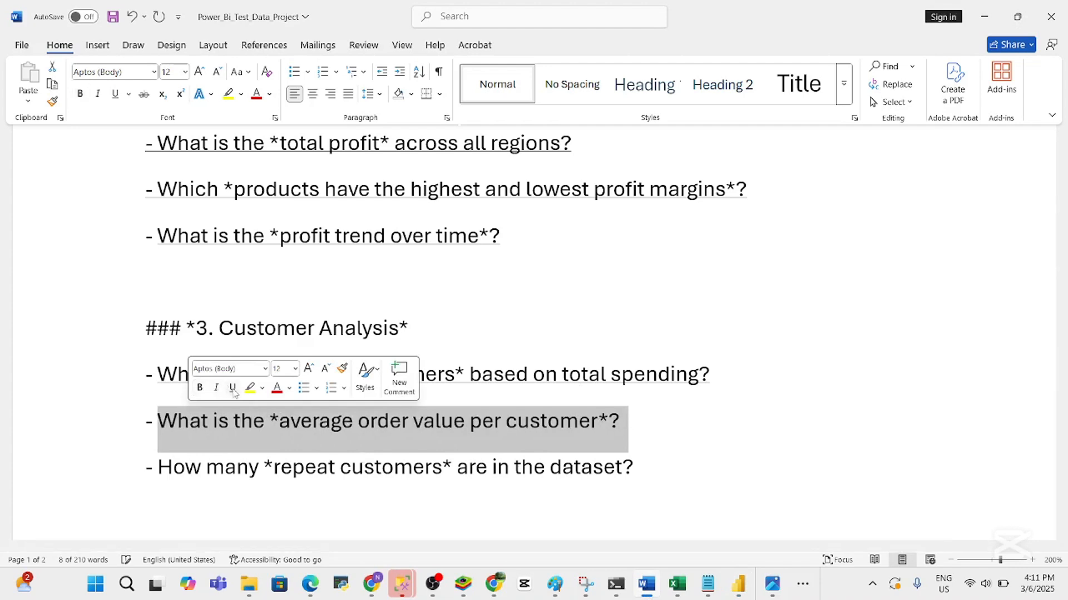
left_click(233, 387)
left_click(302, 457)
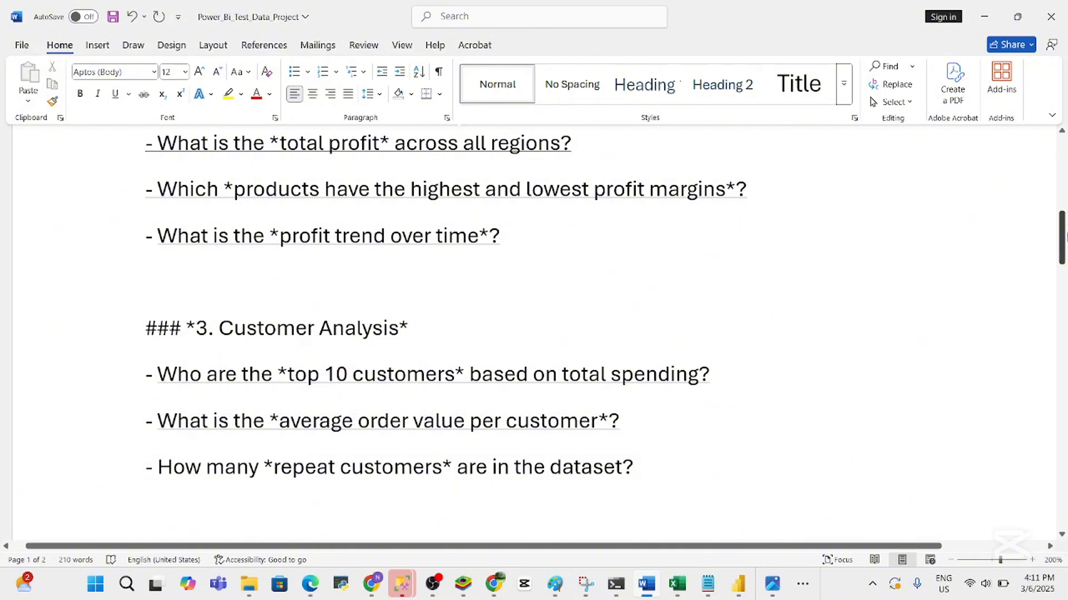
mouse_move(1062, 236)
left_mouse_down()
mouse_move(1063, 268)
mouse_move(1063, 254)
left_mouse_up()
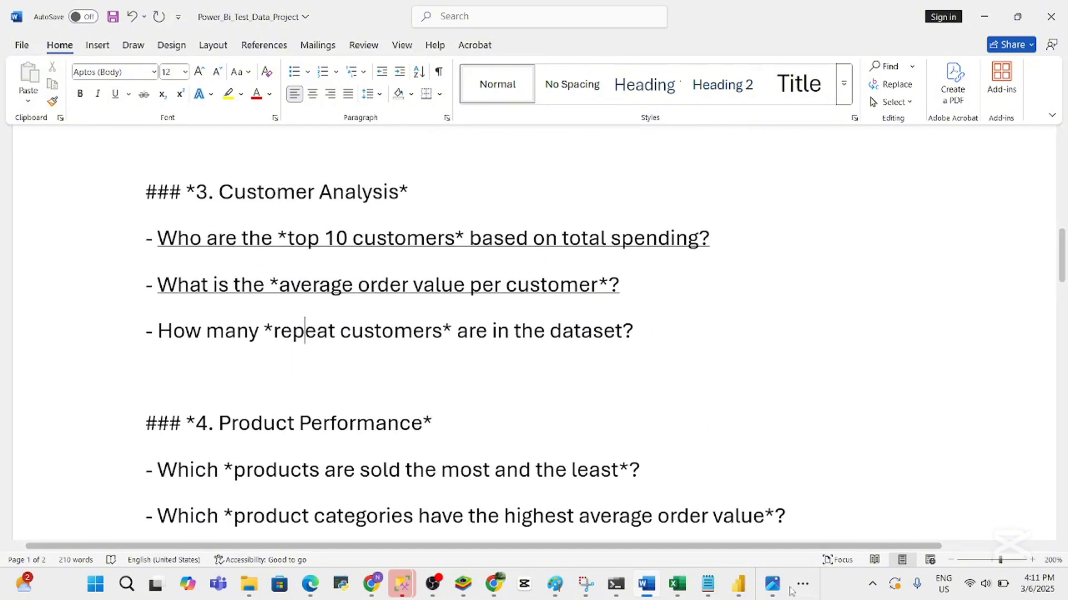
Switch to the untitled Notepad notes and copy the entire Repeat Customer DAX formula, through the COUNTROWS line
left_click(712, 593)
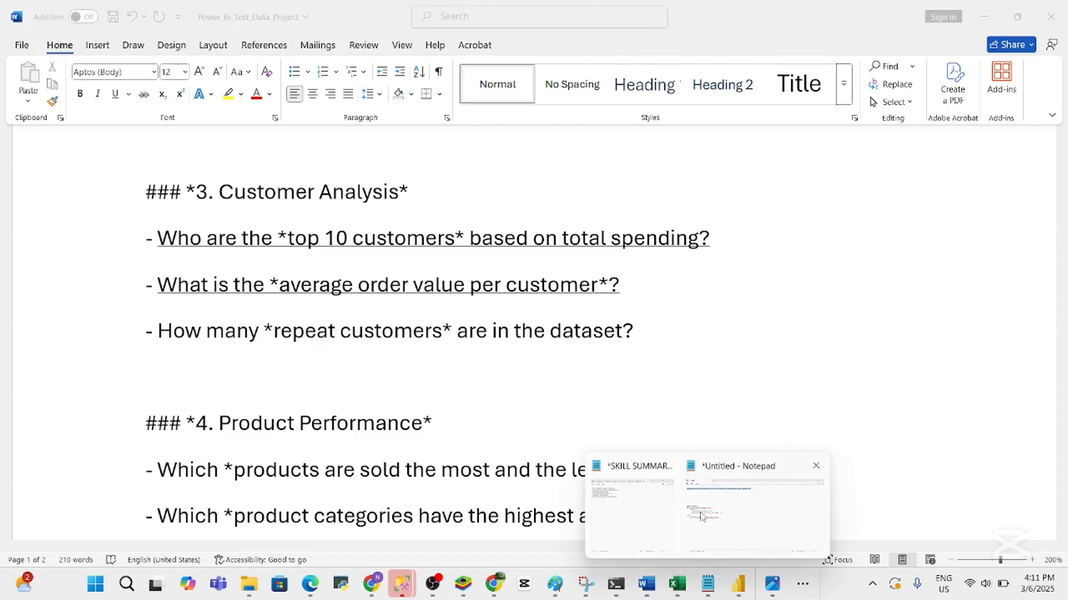
left_click(754, 509)
left_click(396, 271)
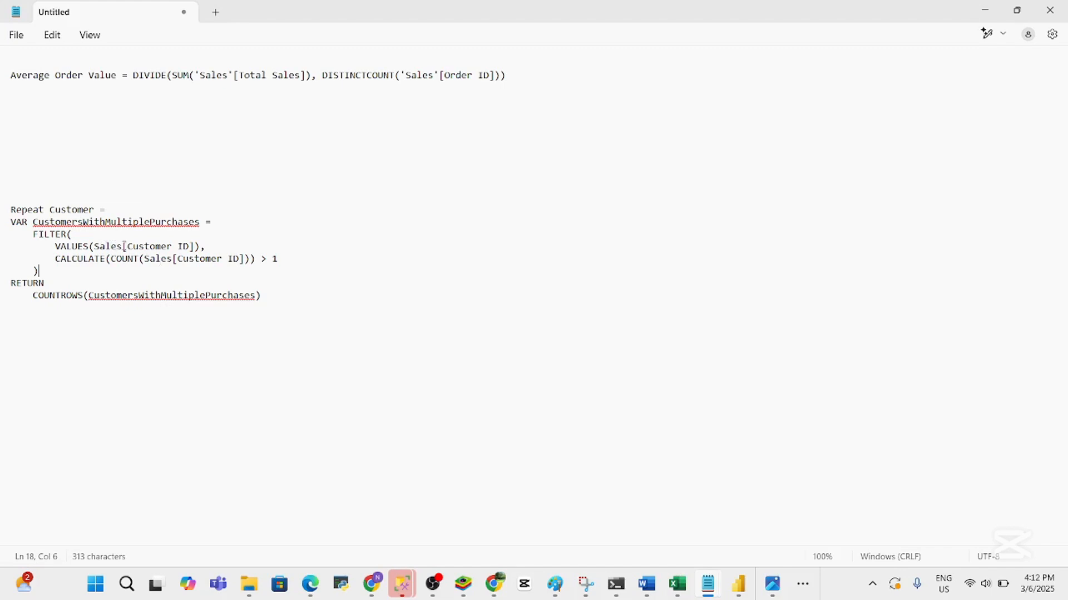
left_click_drag(267, 296, 222, 291)
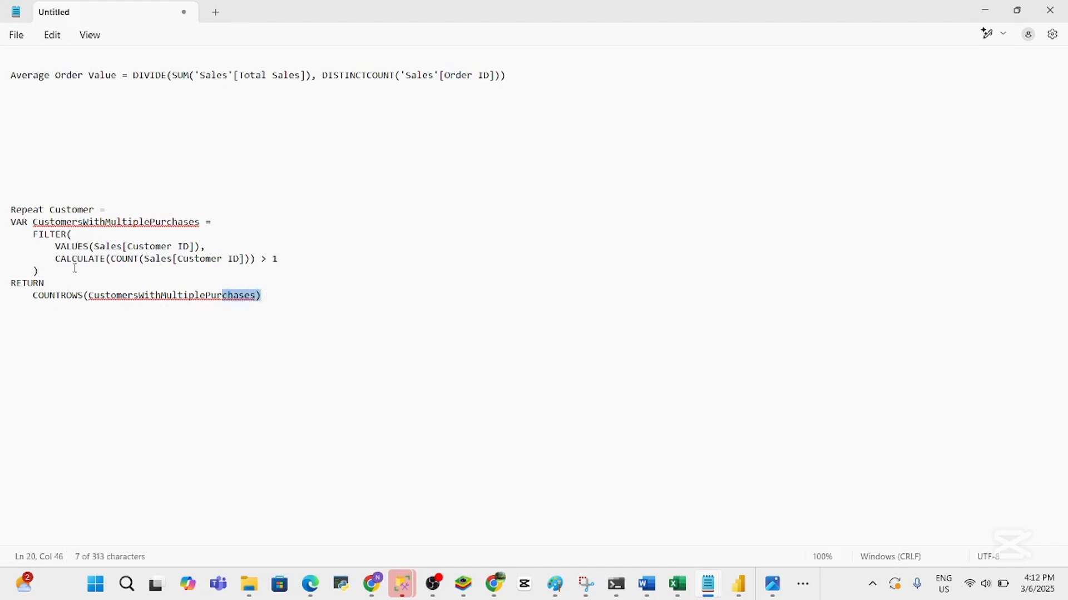
left_click(39, 234)
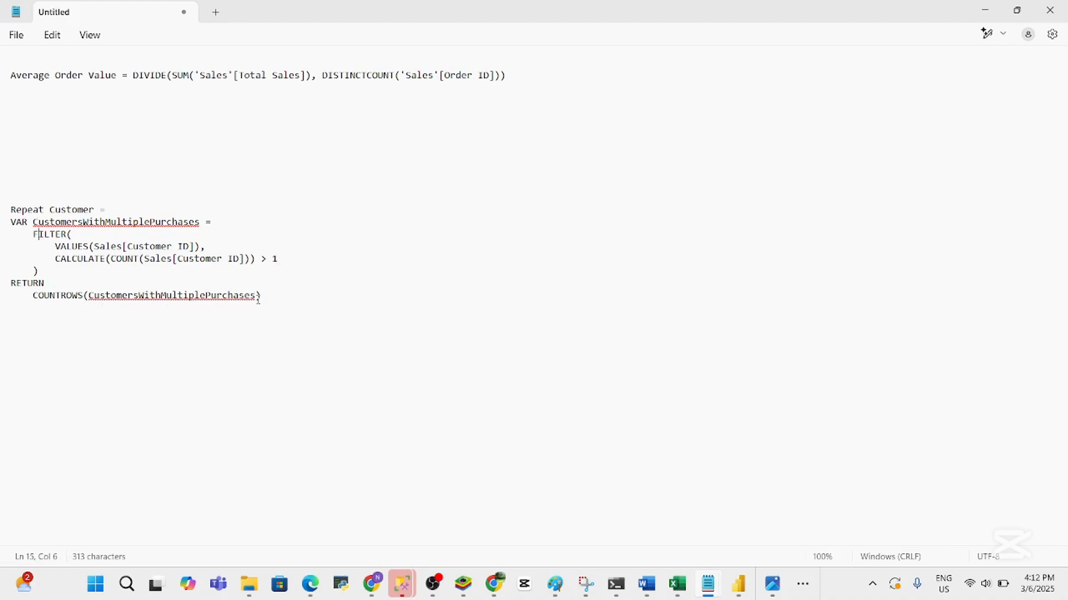
left_click_drag(259, 296, 38, 259)
left_click(39, 259)
left_click_drag(251, 307, 11, 210)
key("ctrl+c")
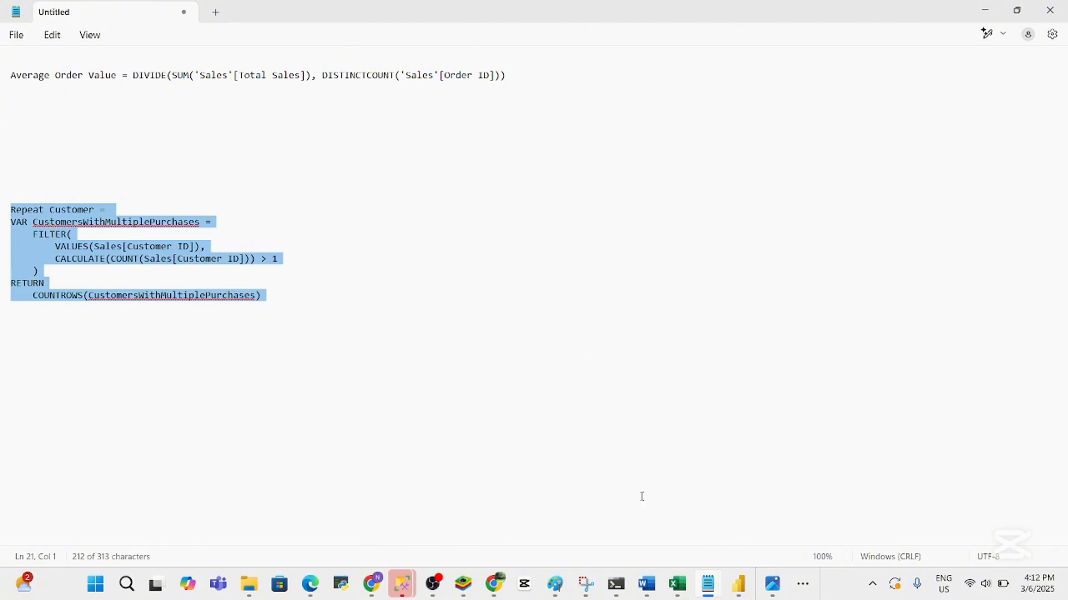
Return to Power BI and add a Sales table measure from the copied Repeat Customer formula, counting Customer IDs that occur more than once
left_click(741, 584)
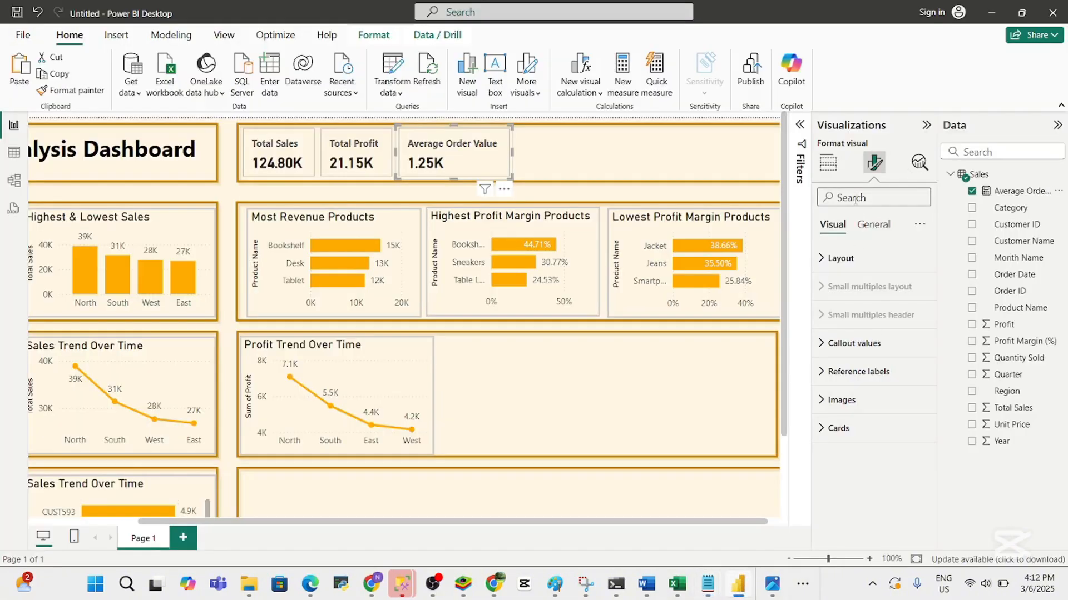
left_click(988, 176)
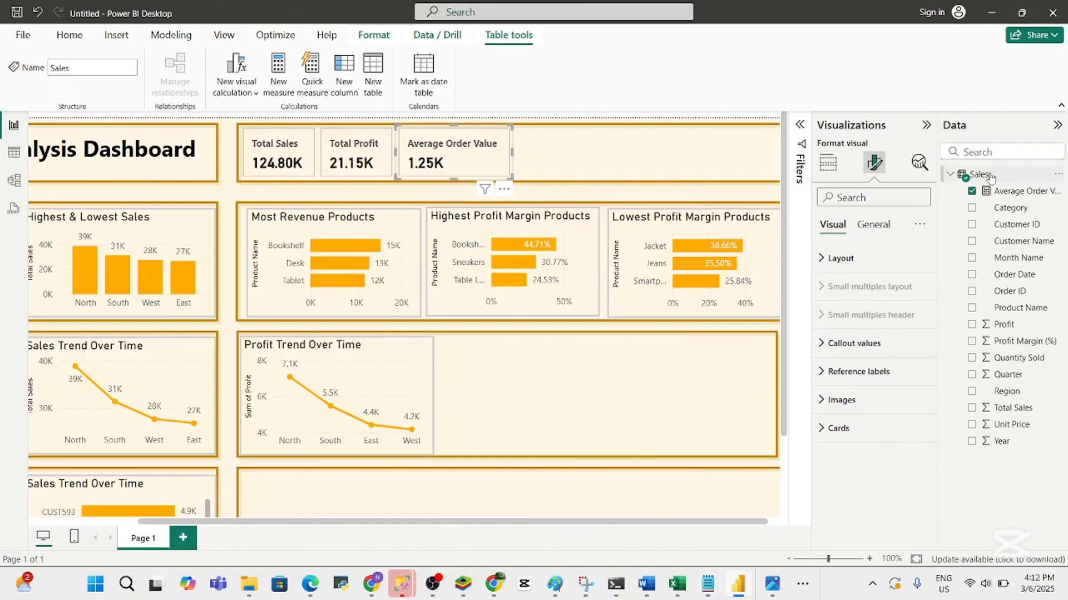
right_click(989, 175)
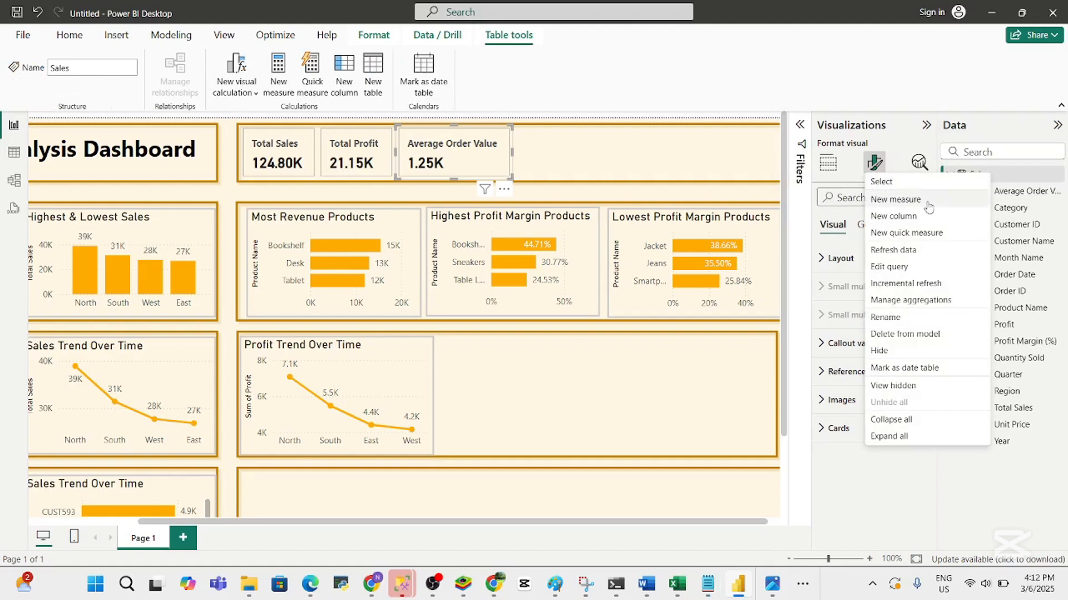
left_click(896, 200)
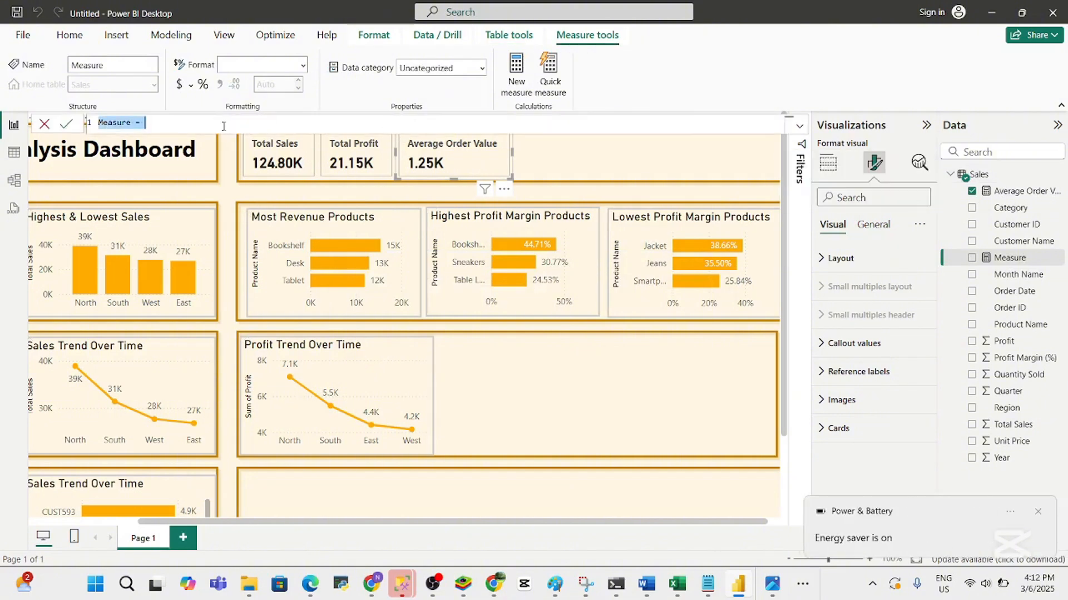
key("ctrl+v")
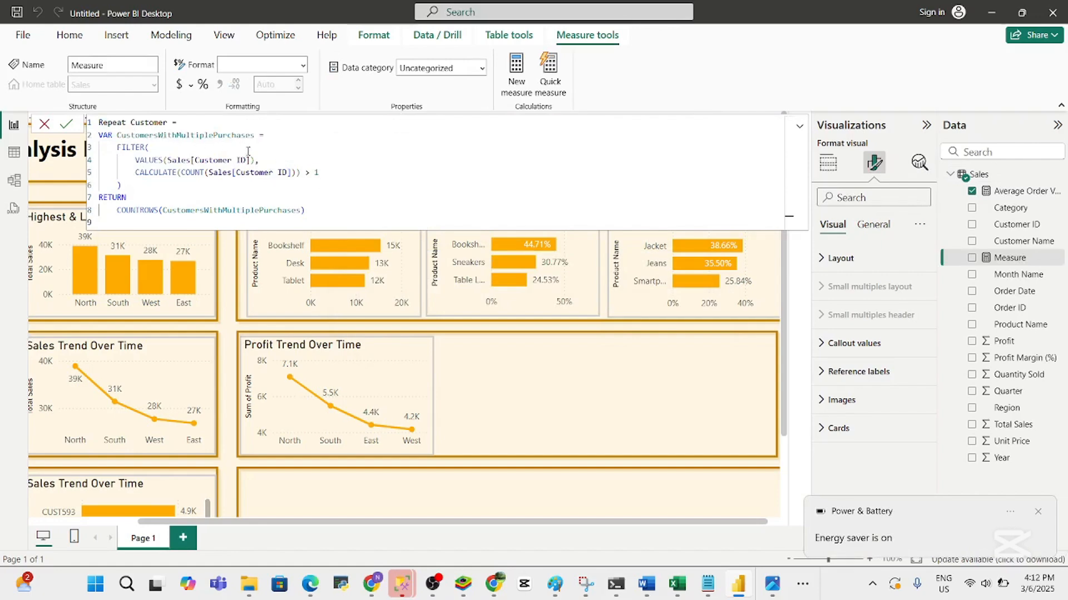
left_click(318, 210)
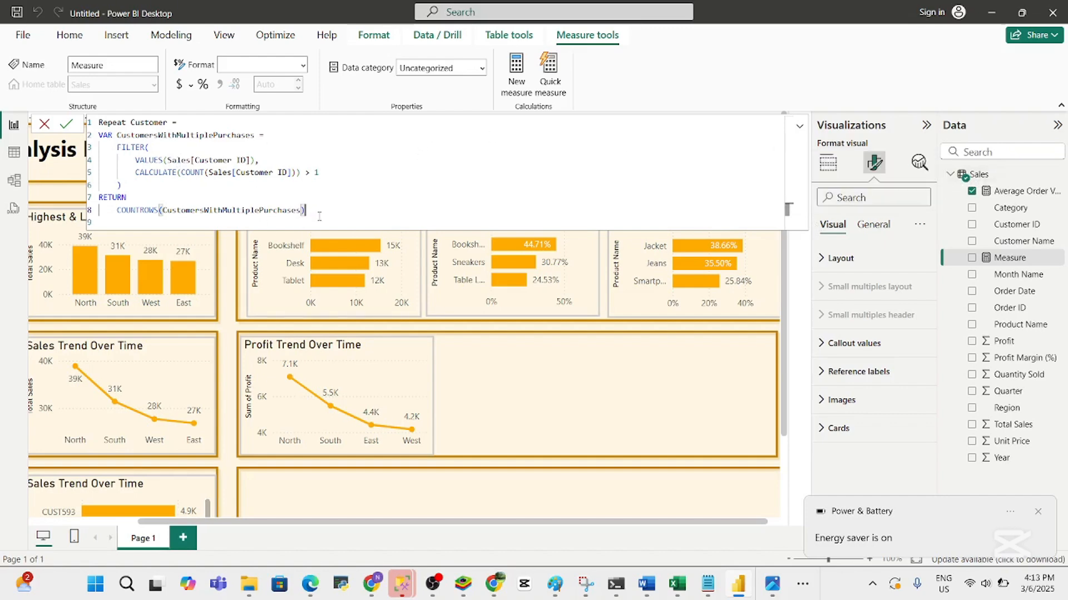
key("Return")
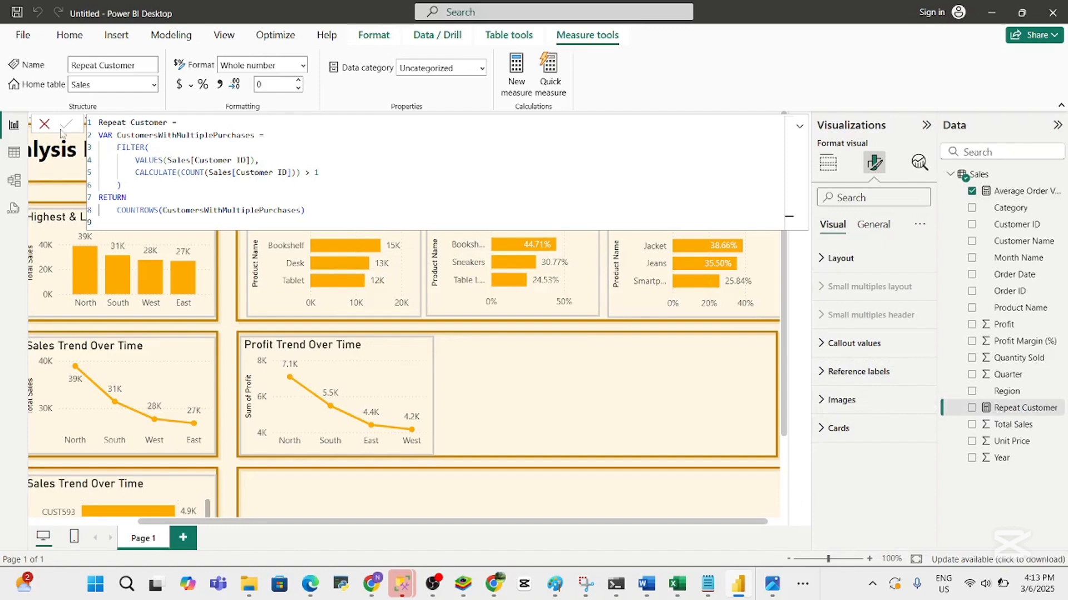
left_click(44, 125)
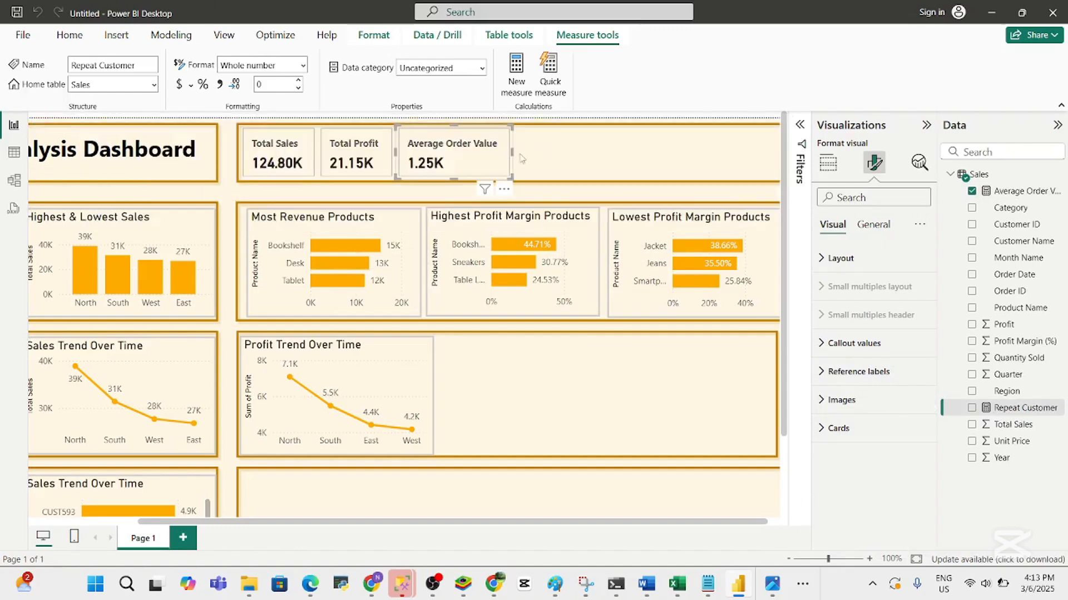
Duplicate the Total Profit card again and place the copy right after the Average Order Value card
left_click(373, 150)
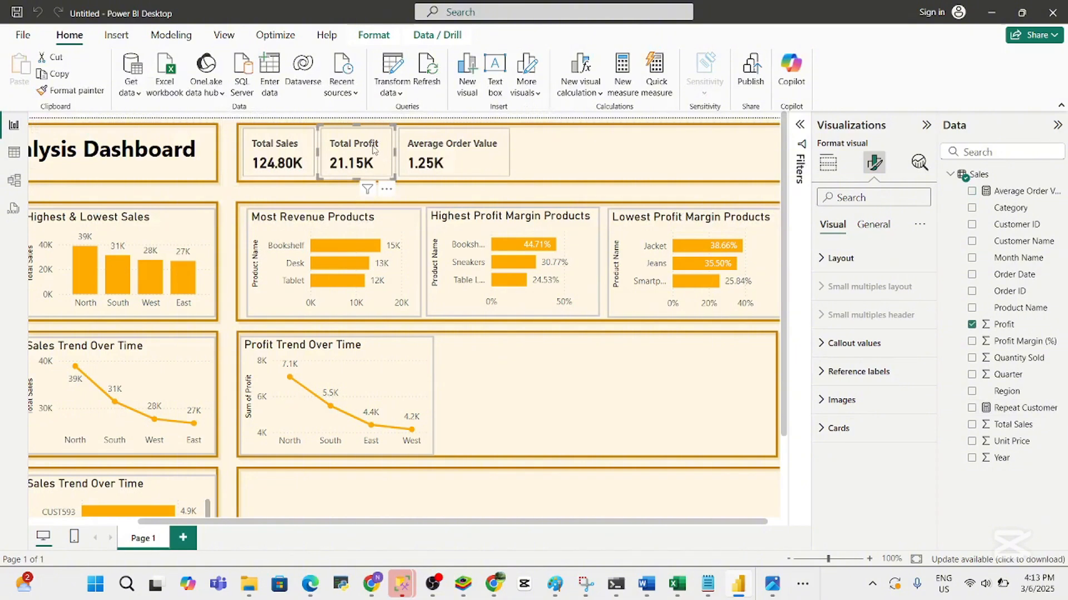
key("ctrl+c")
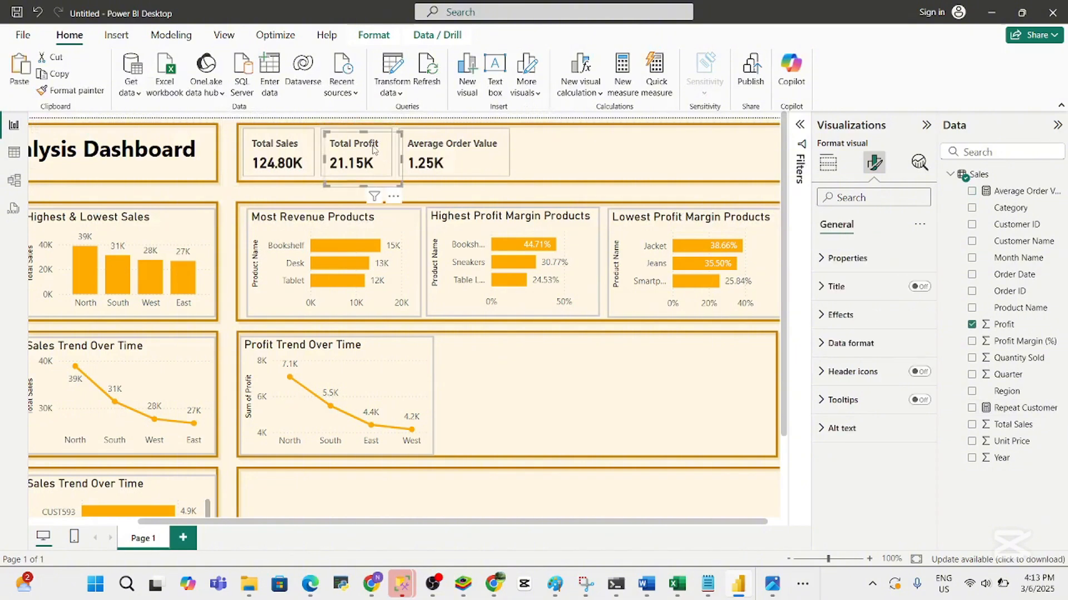
key("ctrl+v")
left_click_drag(374, 150, 559, 143)
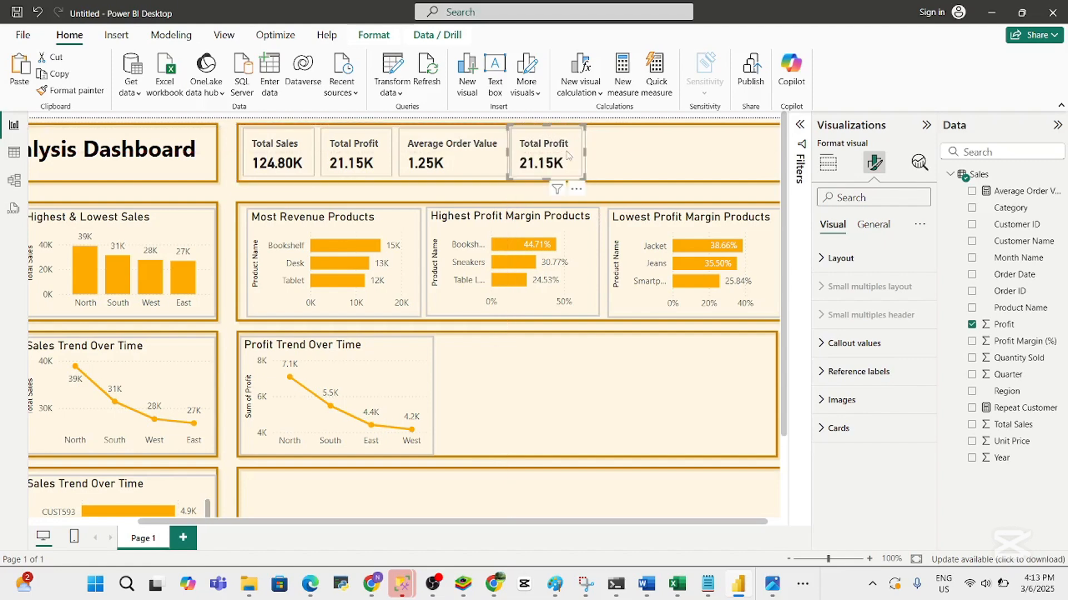
Swap the new card's Profit field for the Repeat Customer measure and widen the card to fit its full label
left_click(973, 326)
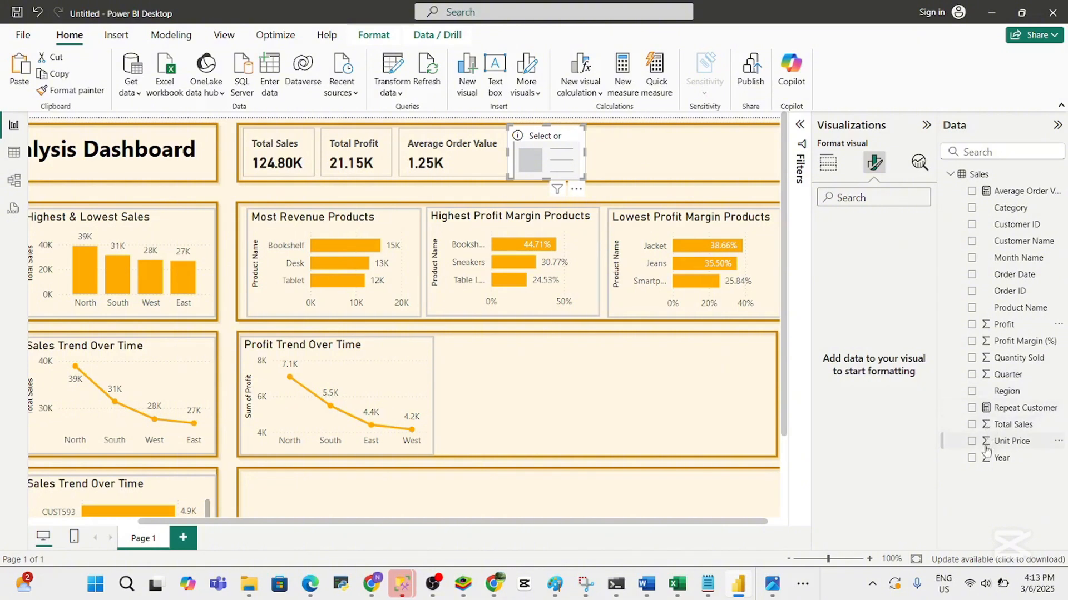
left_click(971, 410)
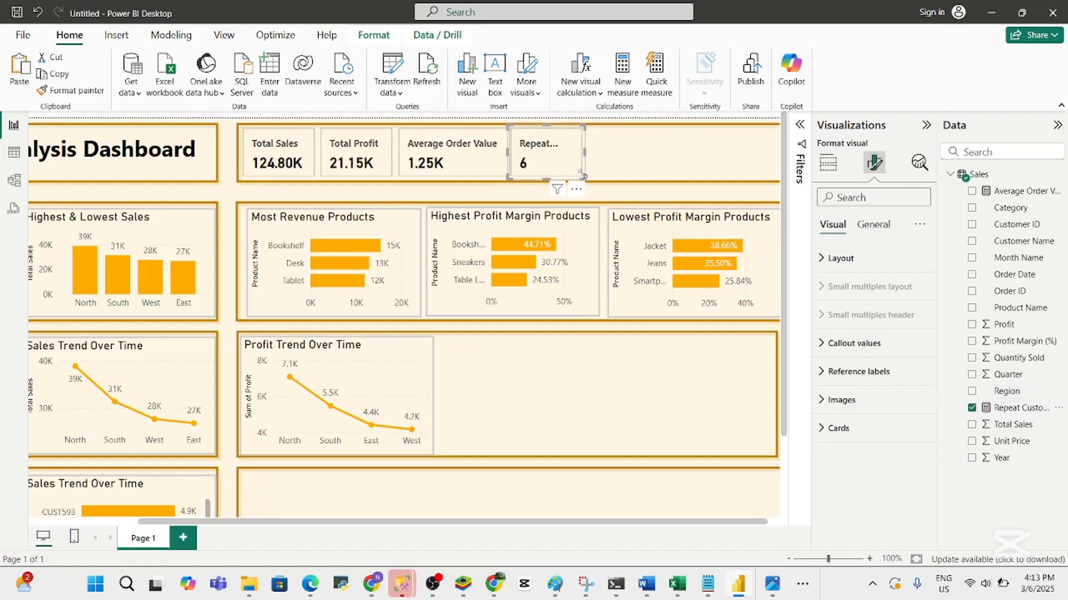
left_click_drag(583, 175, 606, 177)
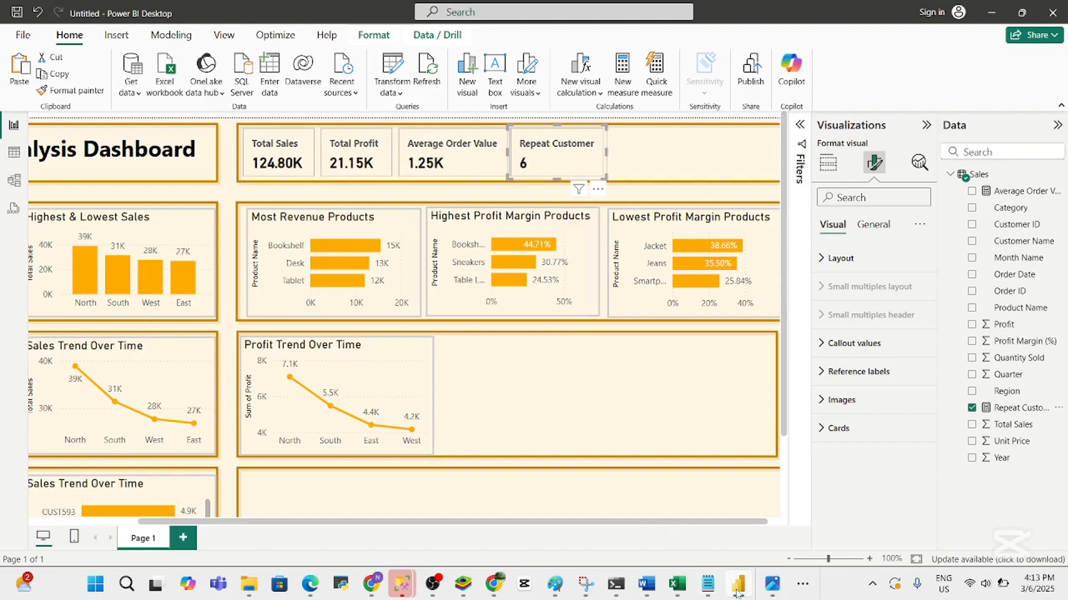
Switch to the Word document, underline the repeat customers question, and review the product performance question about most and least sold products
left_click(647, 587)
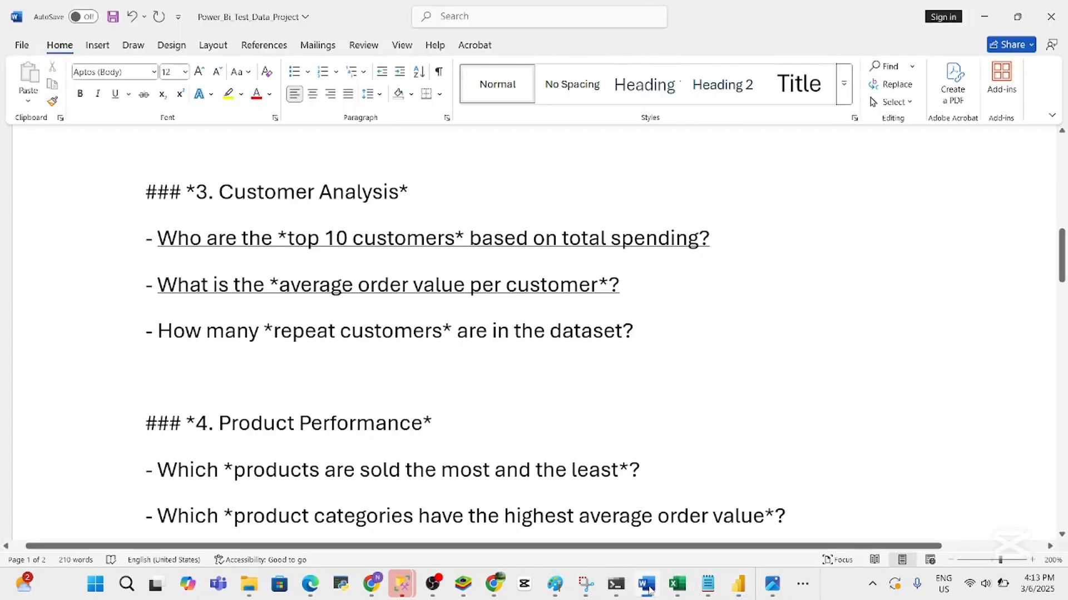
left_click_drag(647, 334, 144, 340)
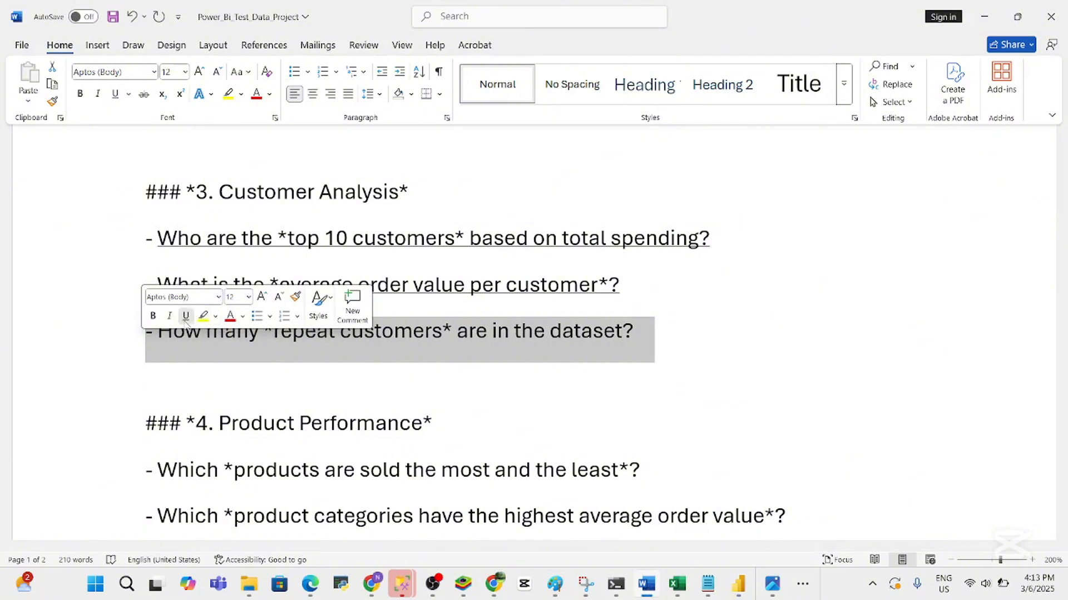
left_click(256, 373)
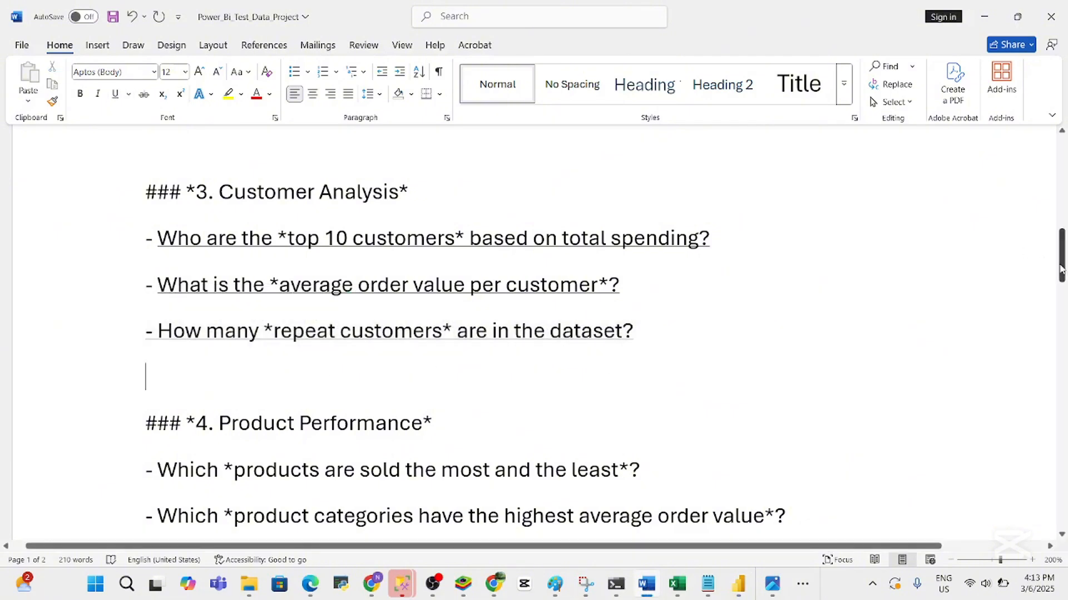
left_click_drag(1062, 267, 1063, 295)
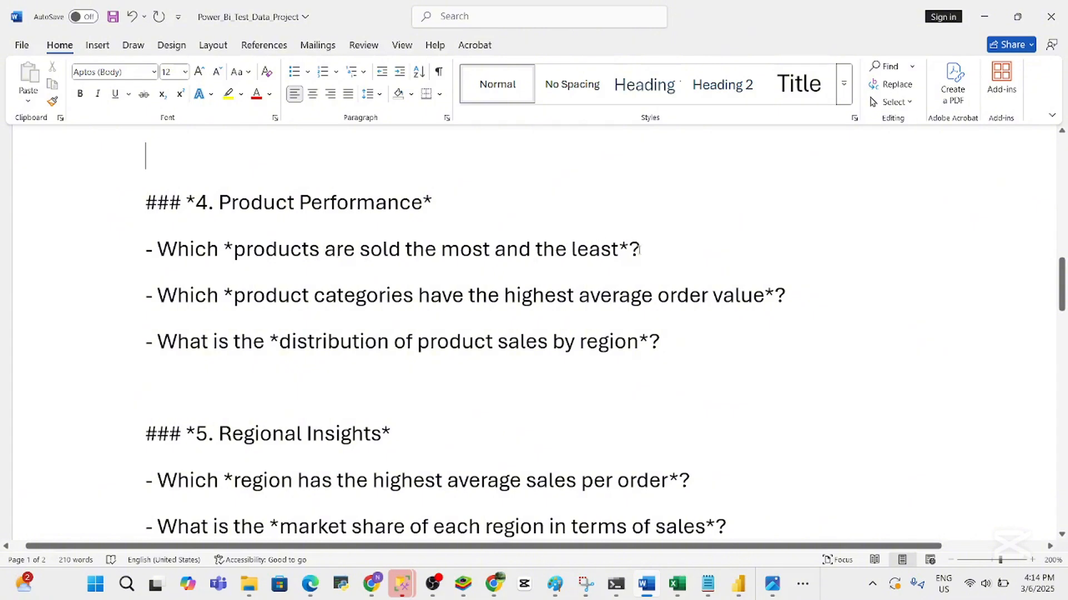
left_click_drag(649, 256, 157, 257)
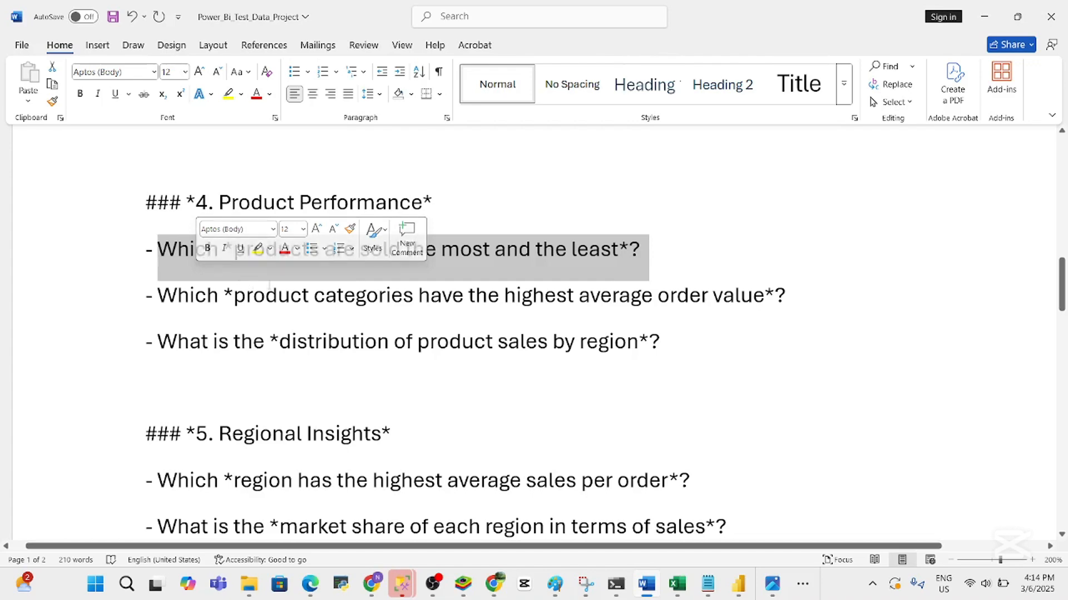
left_click(266, 295)
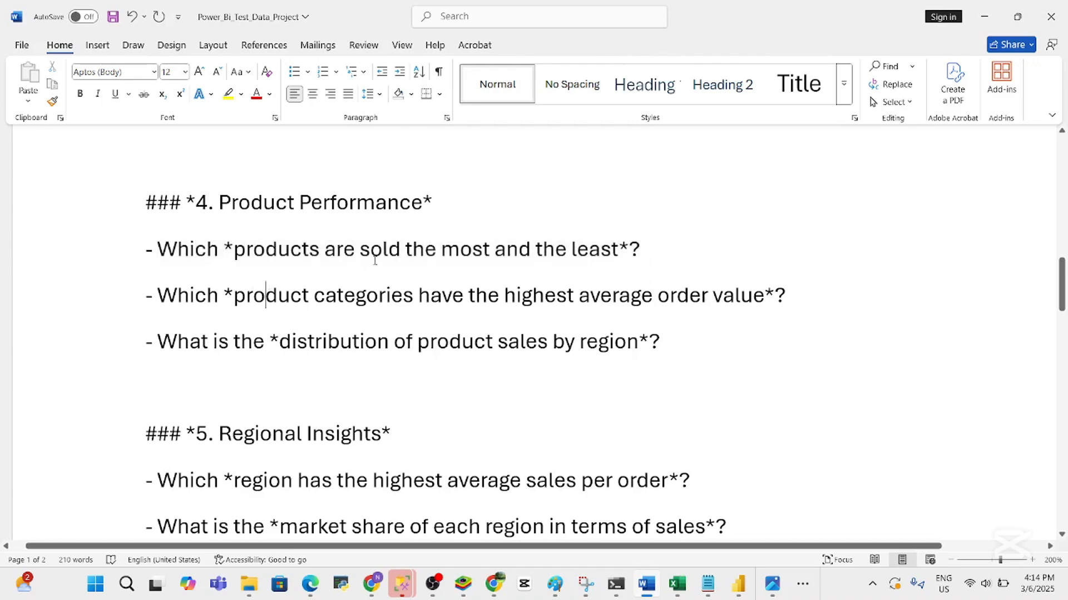
Return to Power BI and duplicate the Highest & Lowest Sales column chart, placing the copy right beside the Profit Trend Over Time chart
left_click(738, 584)
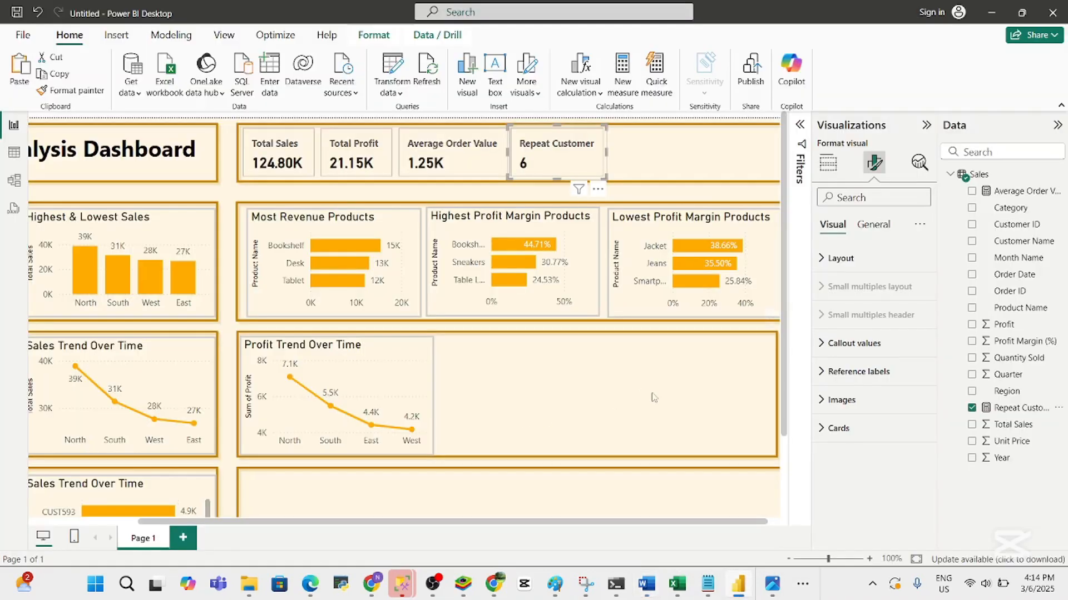
scroll(787, 383, "down", 3)
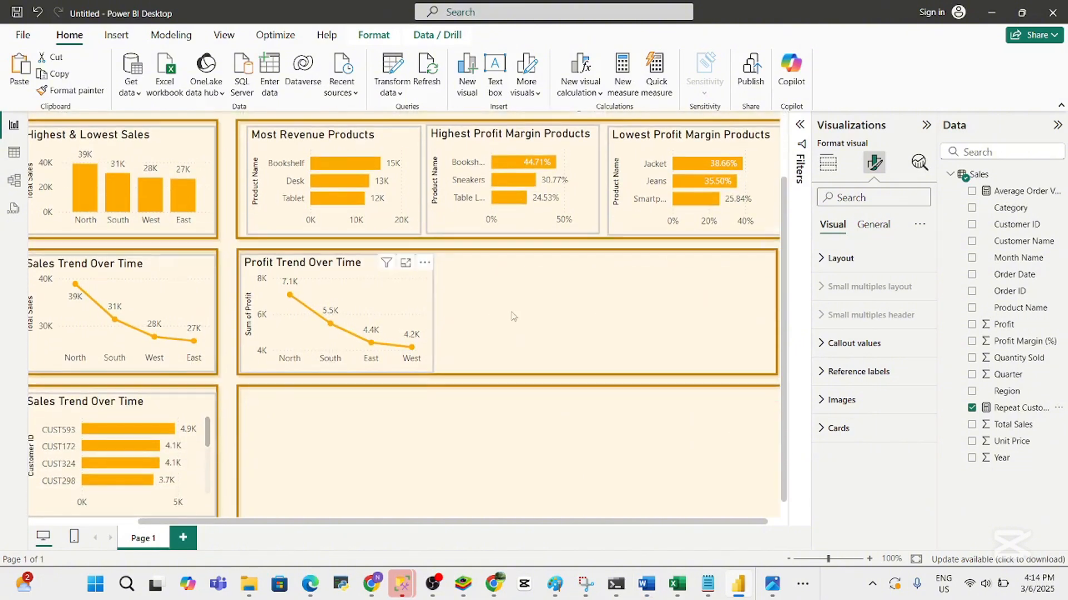
left_click(199, 172)
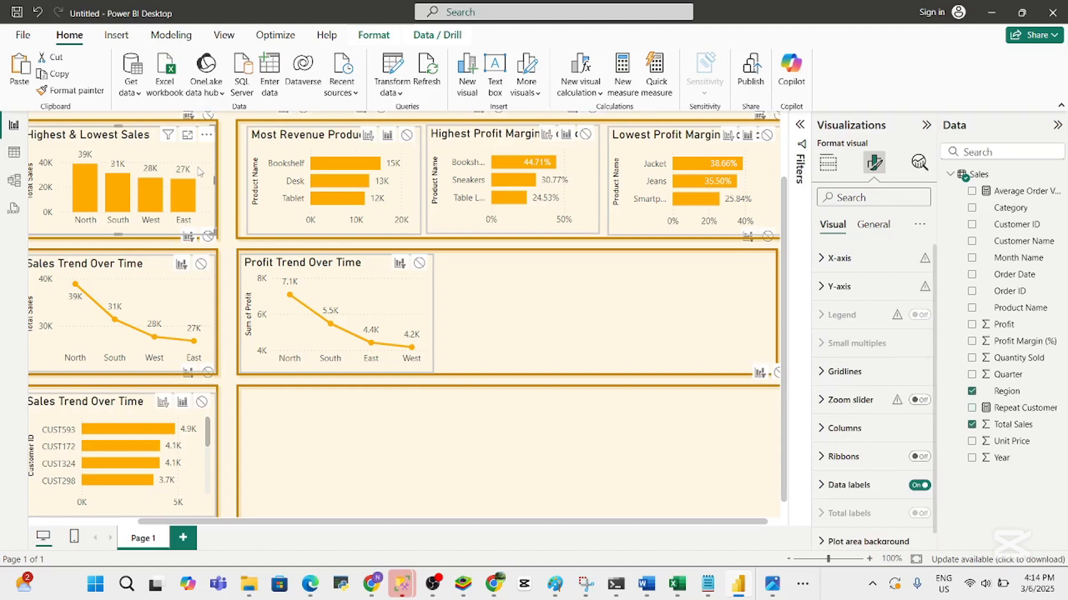
left_click(533, 322)
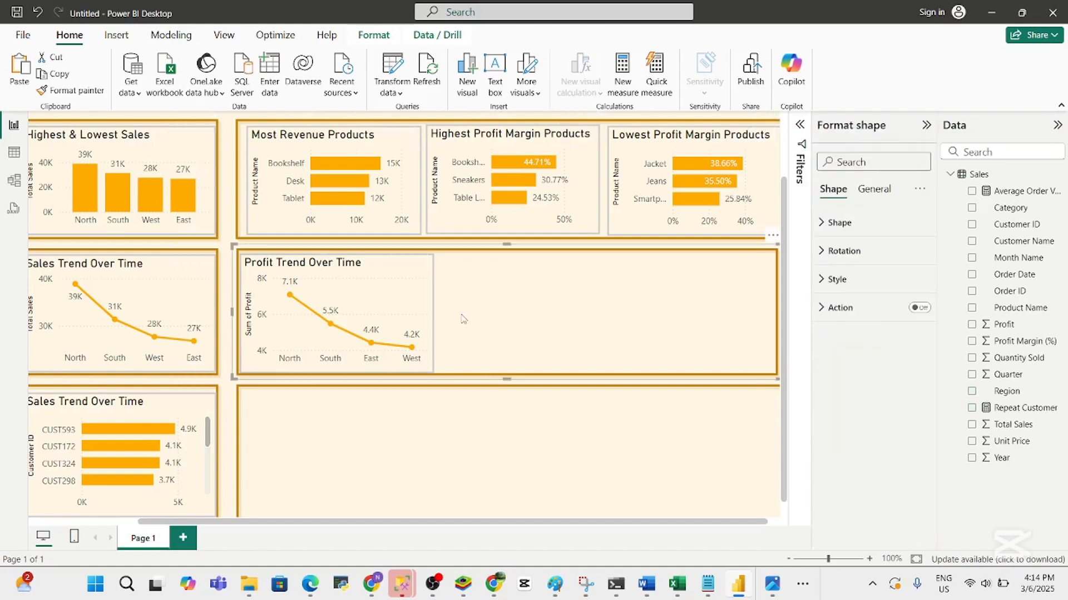
left_click(191, 165)
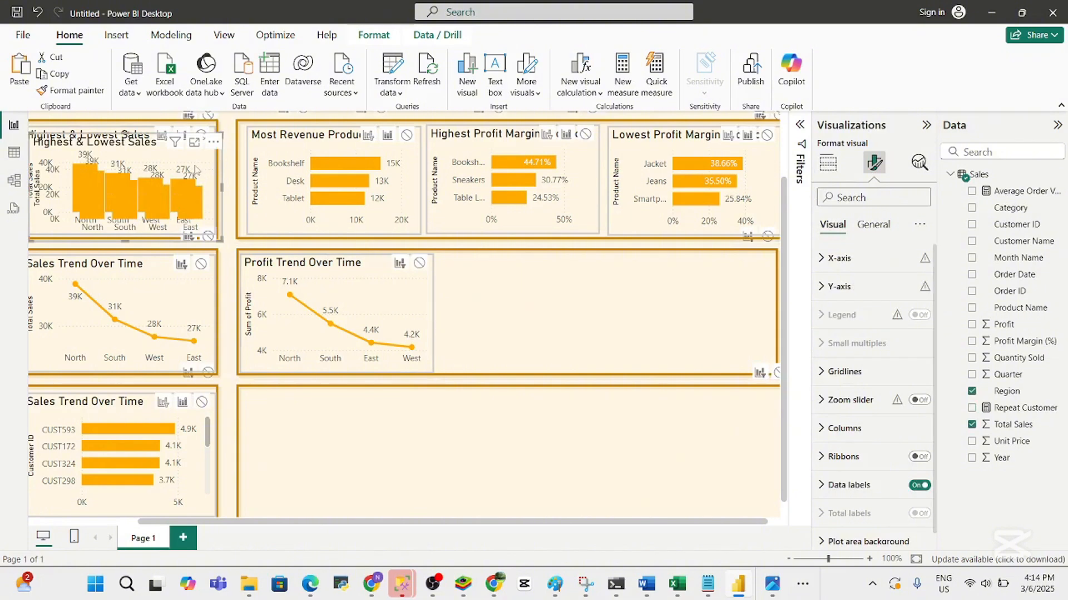
left_click_drag(192, 165, 607, 294)
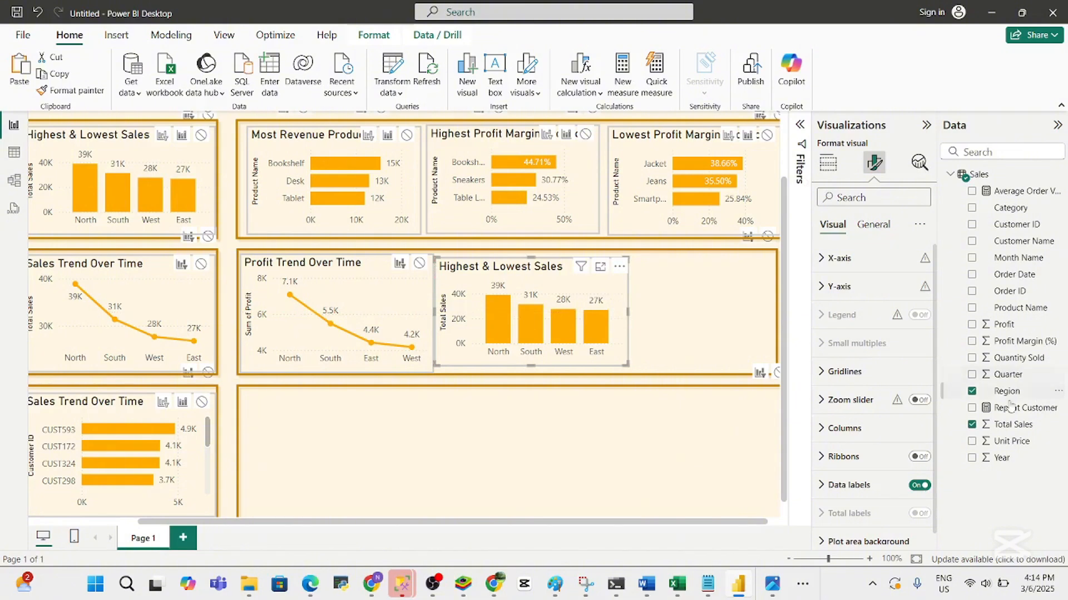
Clear the Region and Total Sales fields from the copied chart and try Product Name in it, leaving the chart without fields
left_click(971, 392)
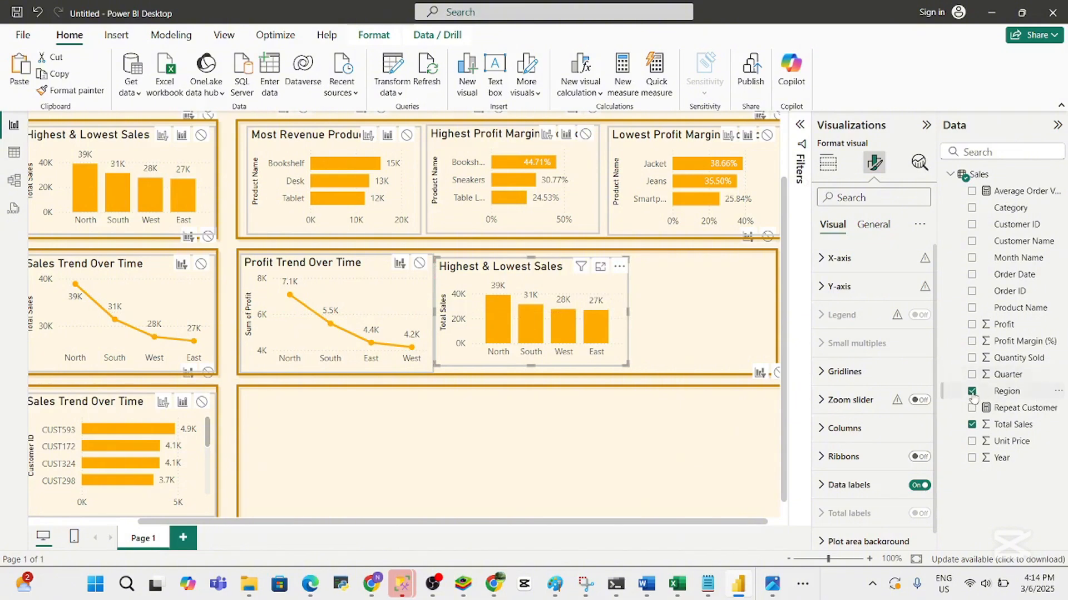
left_click(972, 426)
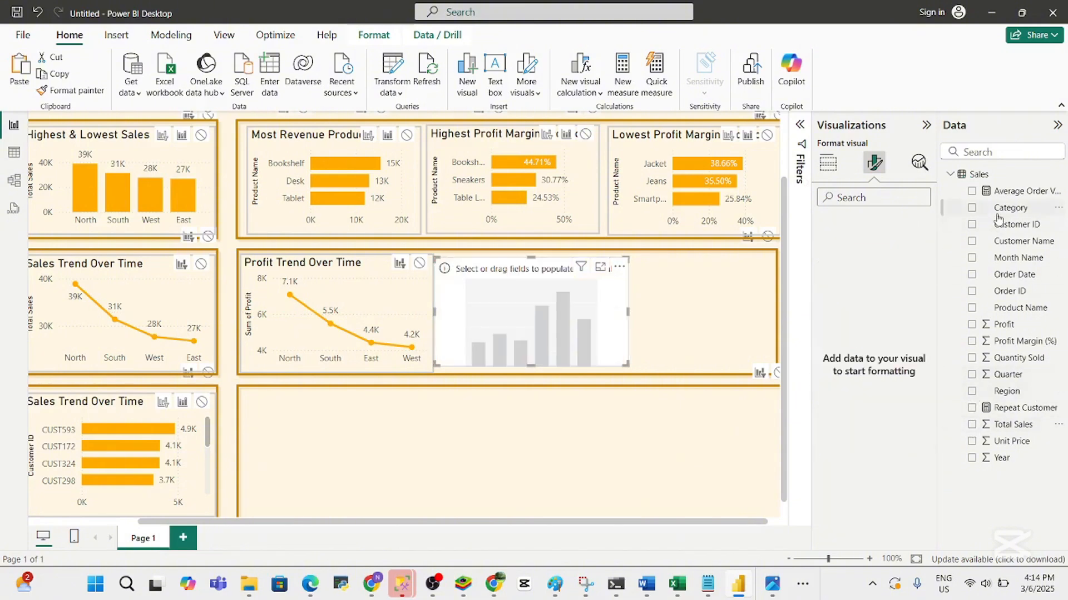
left_click(971, 308)
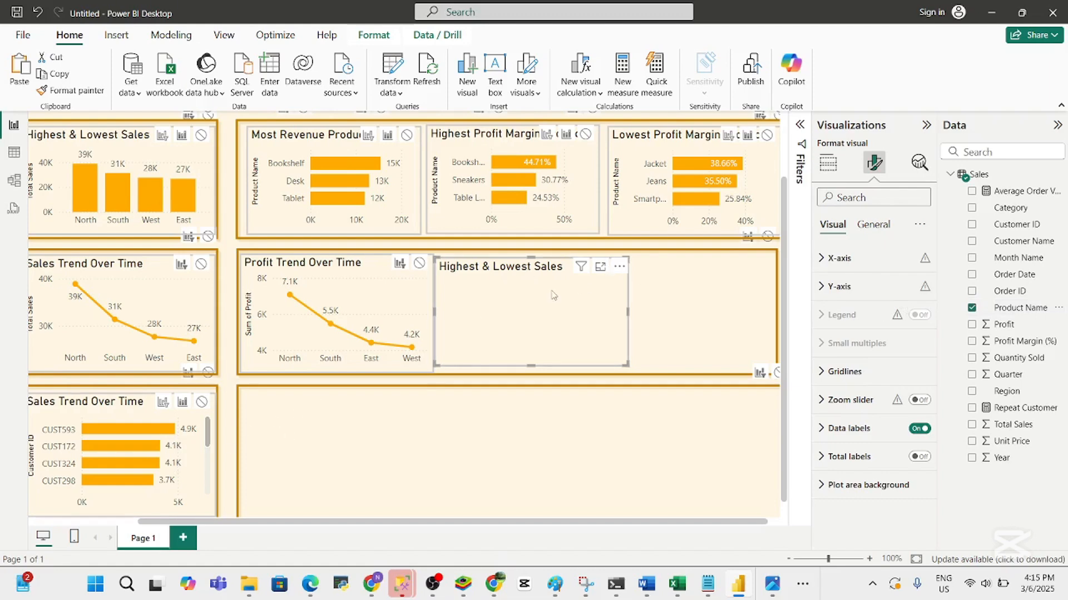
left_click(971, 308)
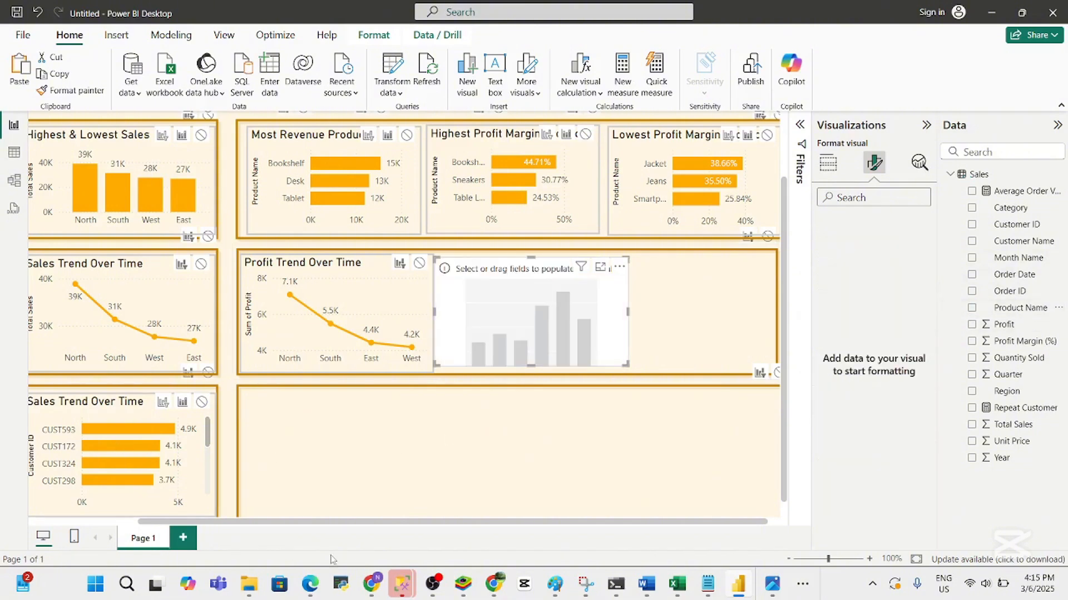
Switch to the Word document to check the customer analysis questions and return to Power BI
left_click_drag(239, 521, 138, 524)
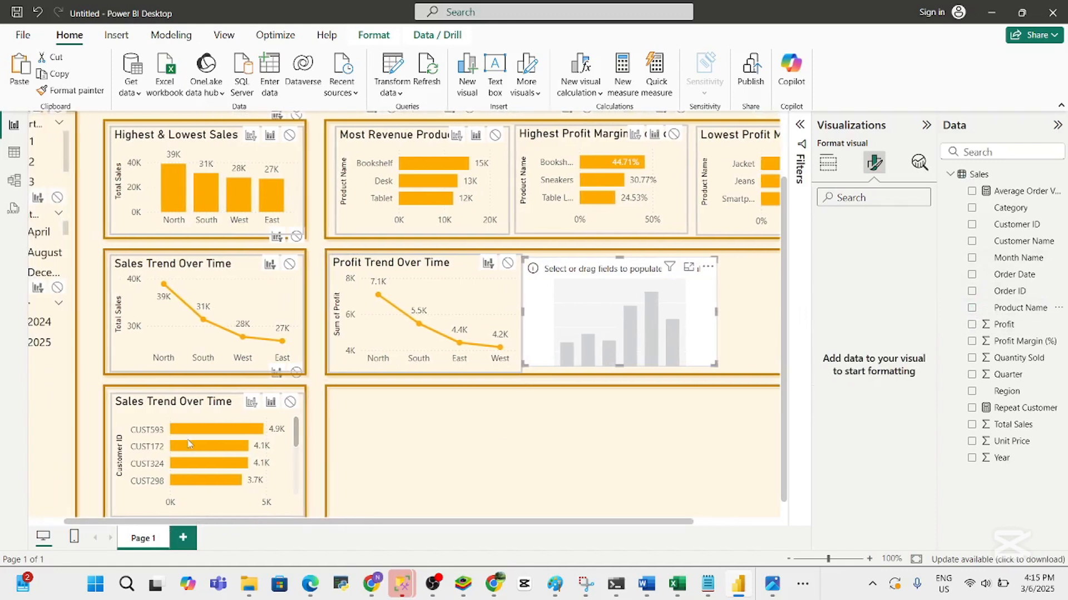
left_click(645, 585)
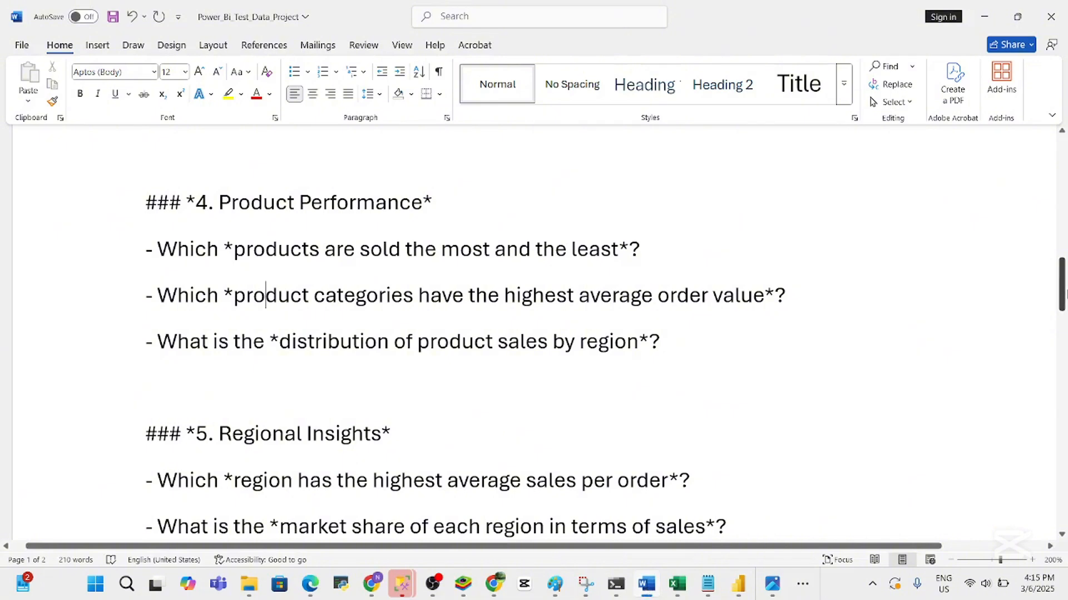
left_click_drag(1060, 293, 1059, 248)
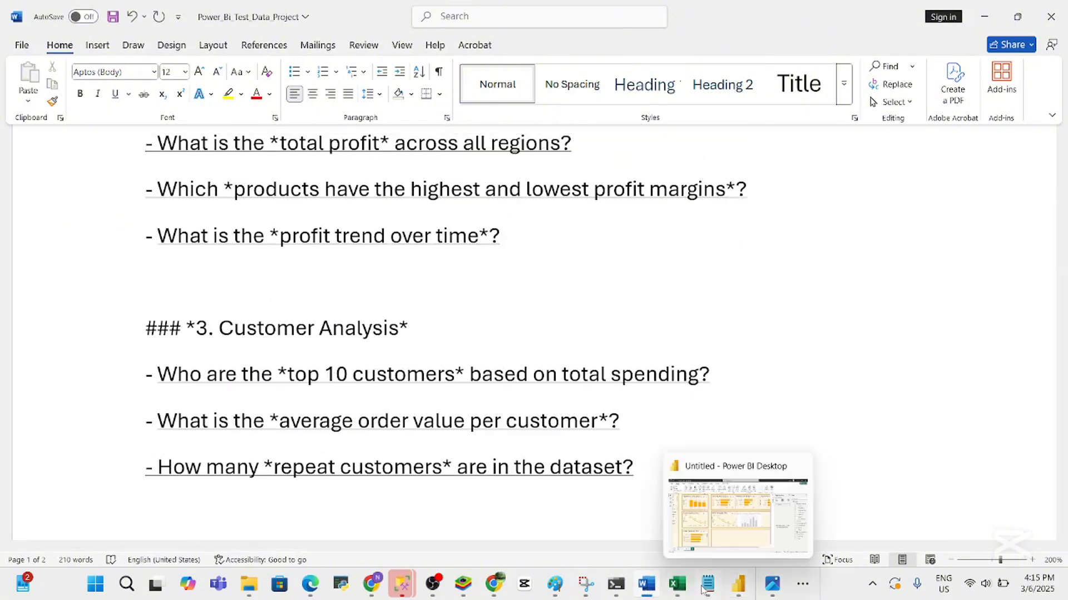
mouse_move(687, 588)
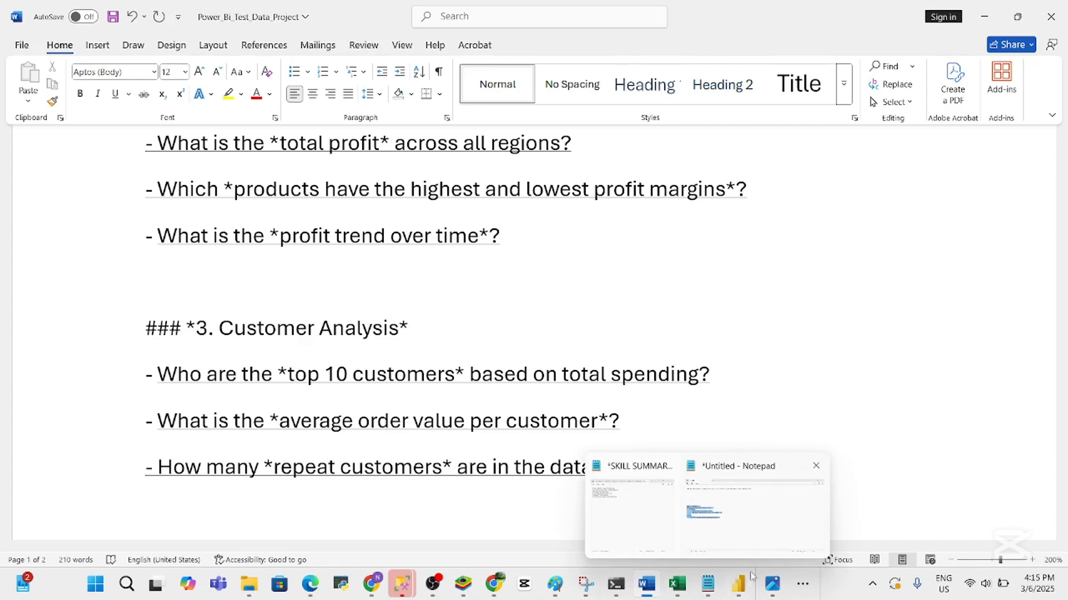
left_click(737, 585)
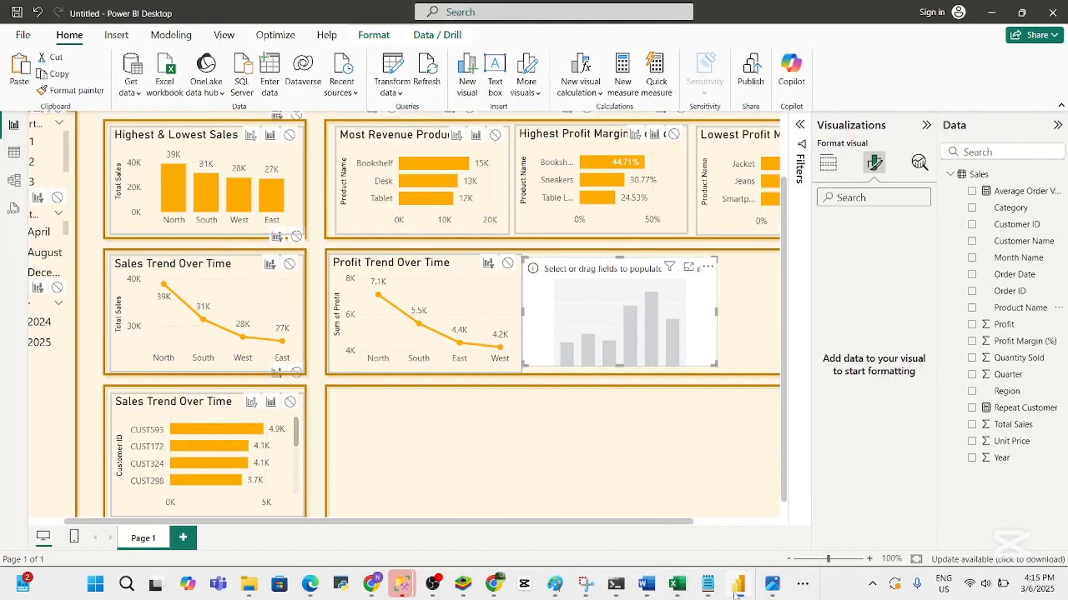
Retitle the Customer ID bar chart "Top 10 Customers - Spending" and deselect it
left_click(201, 412)
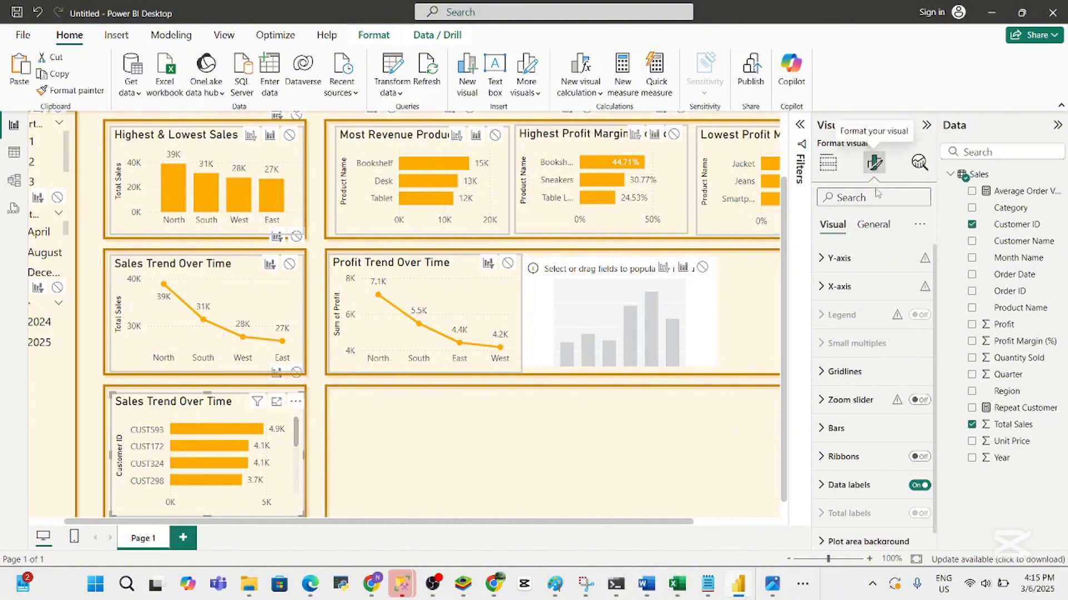
left_click(873, 225)
left_click(860, 295)
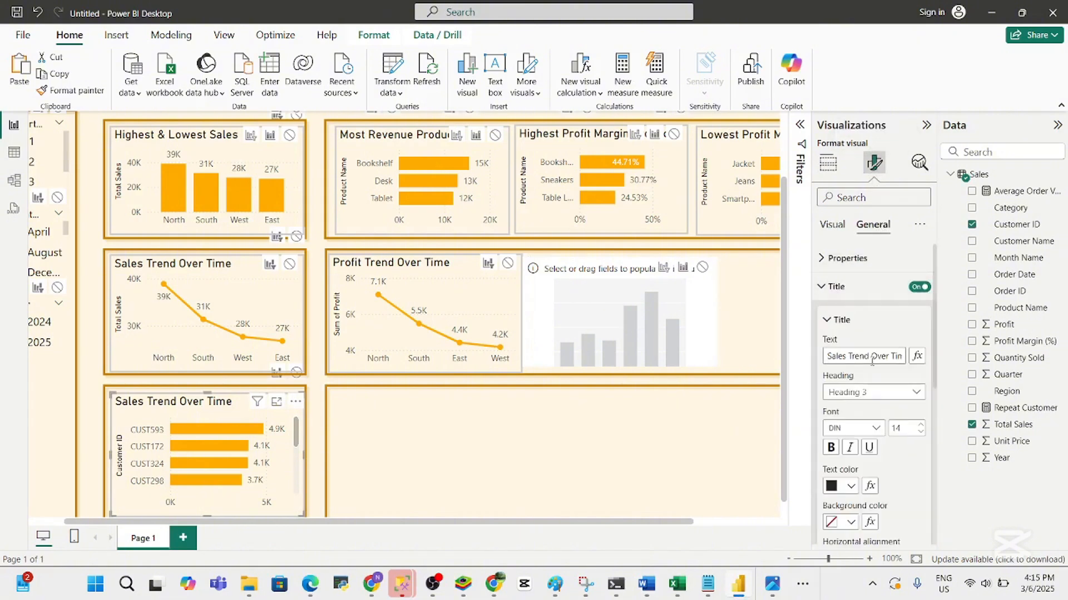
triple_click(871, 356)
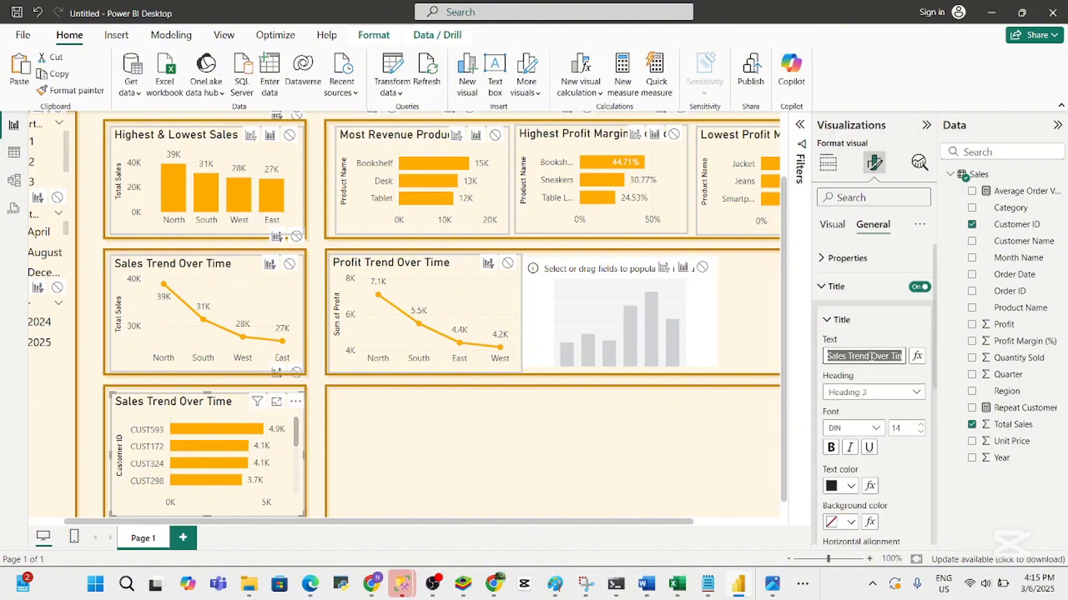
type("Top 10 cUS")
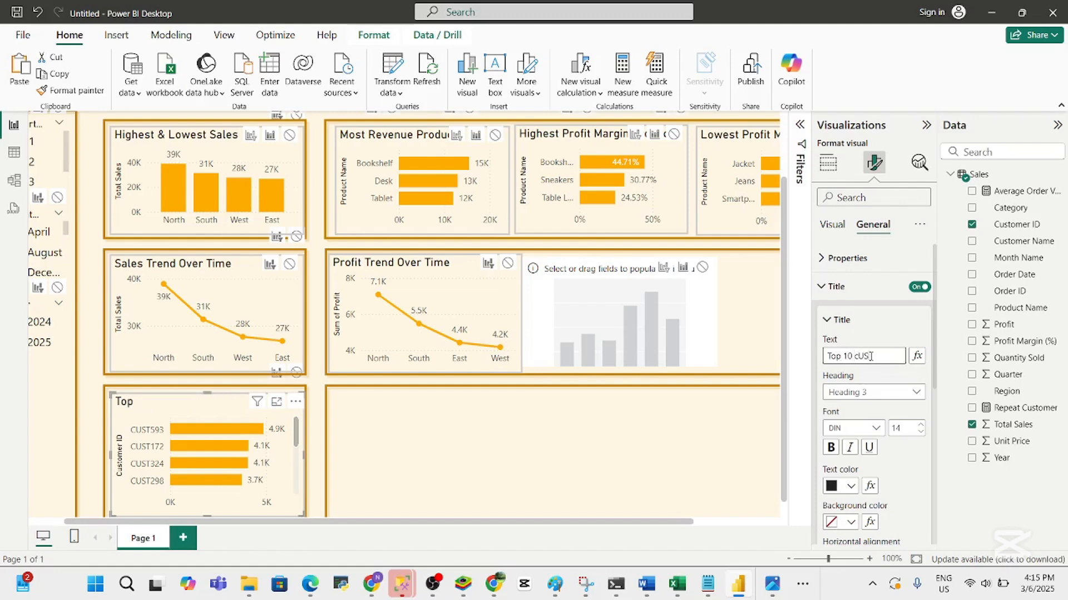
type("TO")
key("BackSpace")
type("Customer")
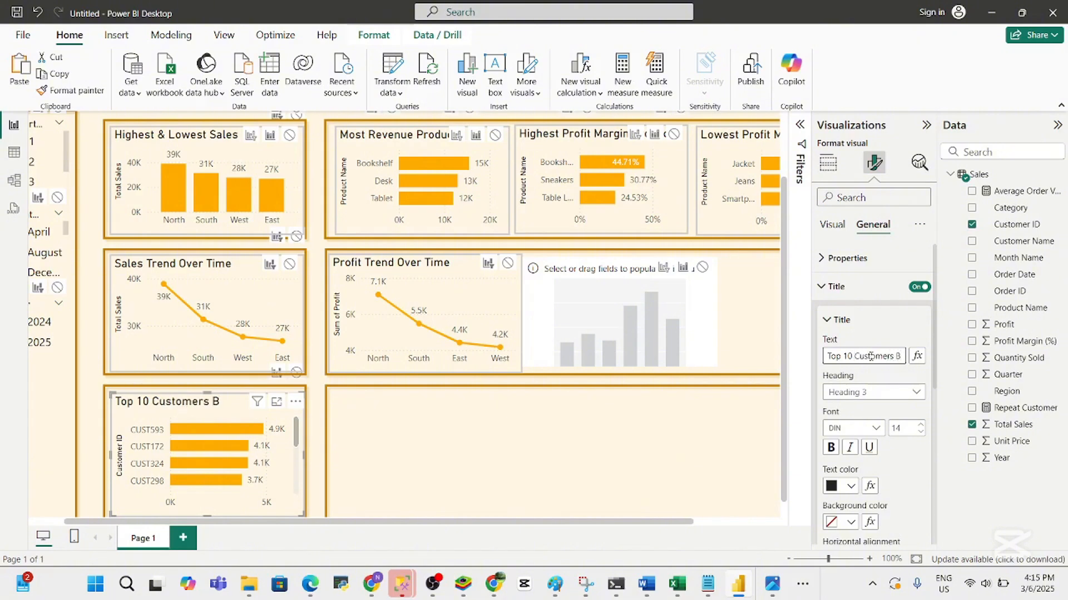
type("s Spending")
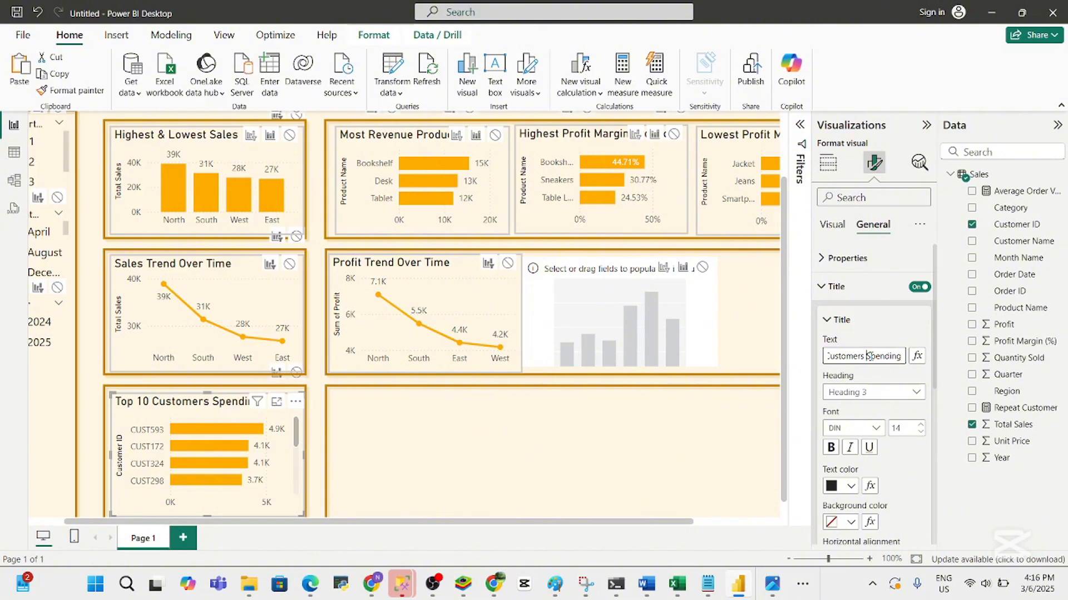
left_click(868, 355)
type("-")
left_click(216, 419)
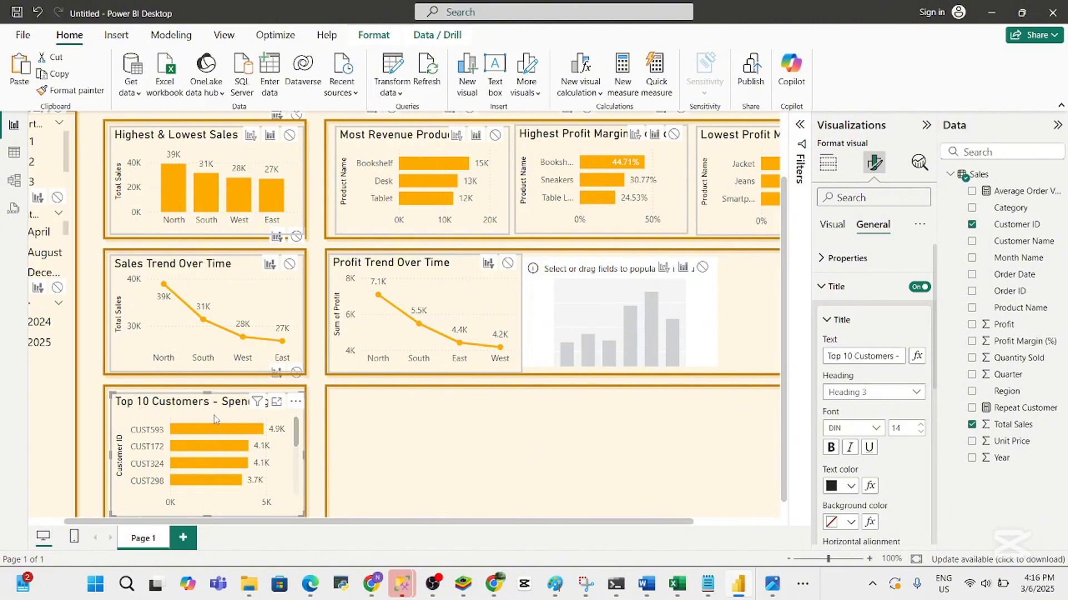
left_click(376, 441)
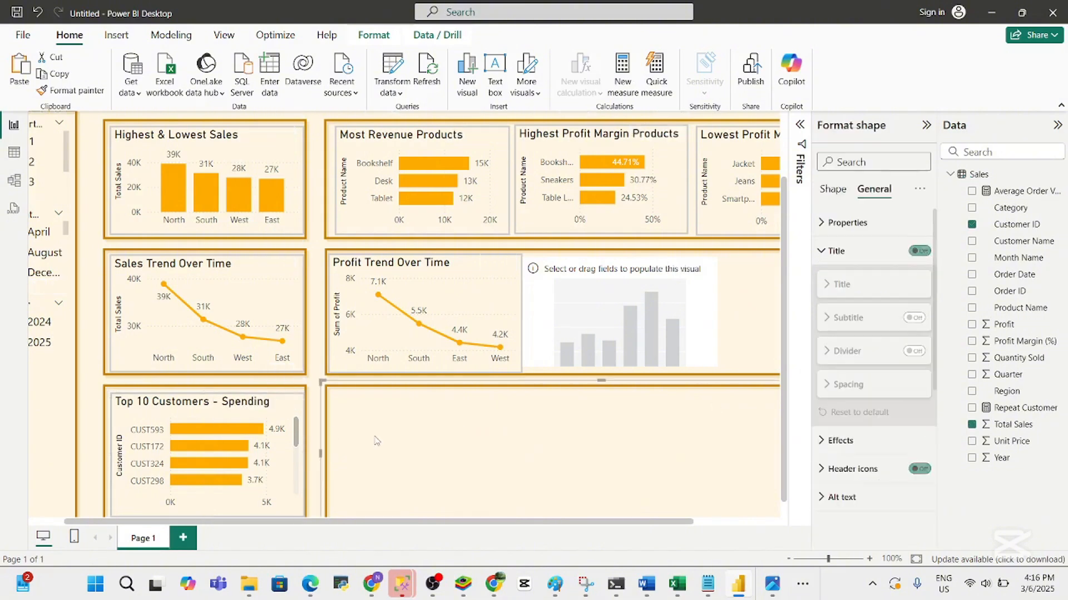
left_click(316, 418)
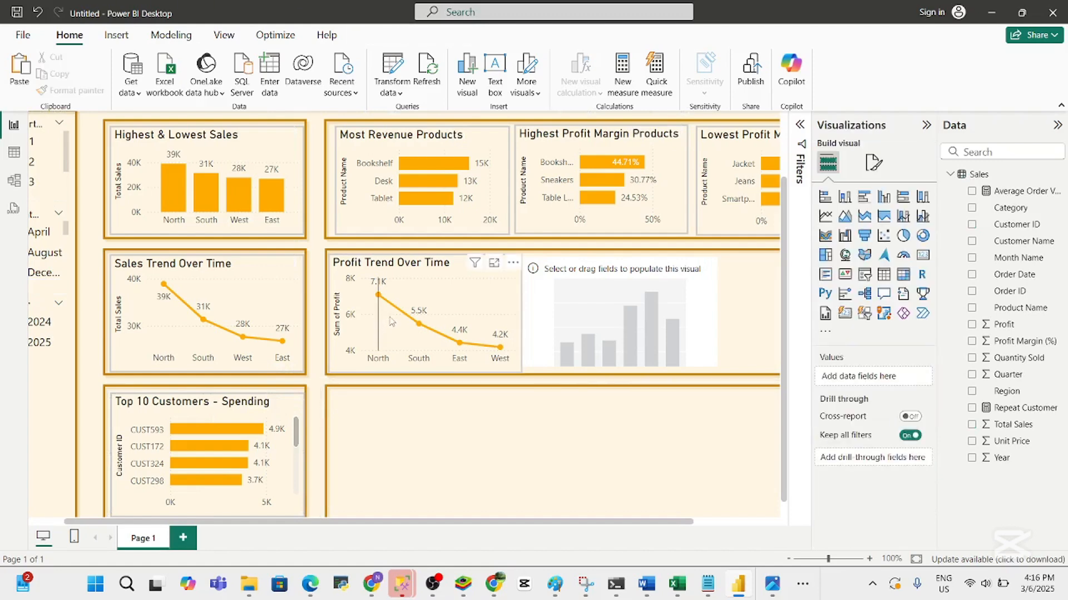
Recheck the product performance questions in Word, and back in Power BI fill the empty chart with Product Name and Total Sales
left_click(601, 295)
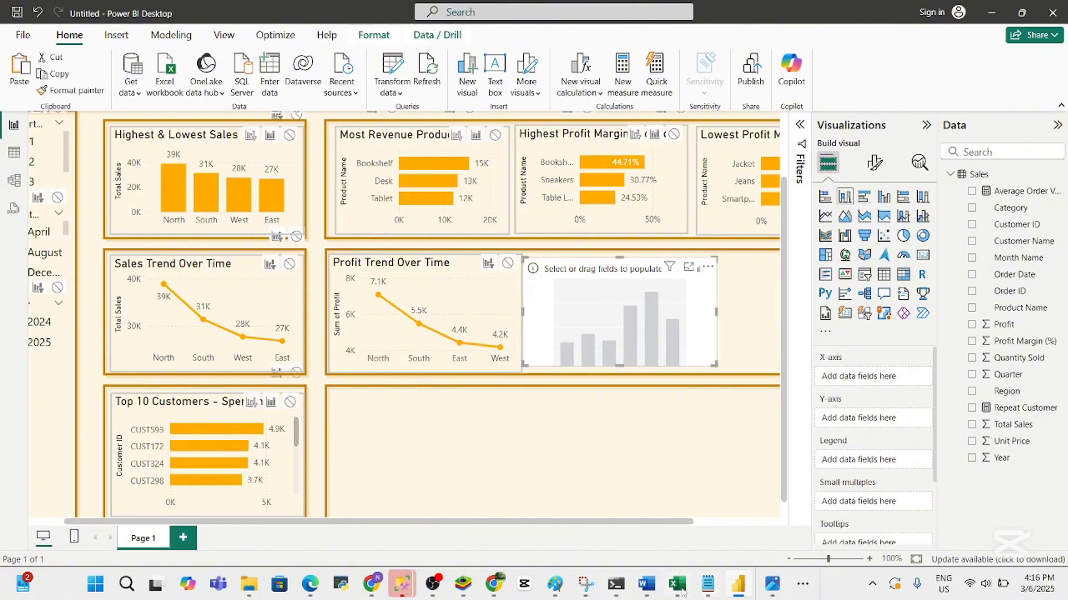
left_click(646, 585)
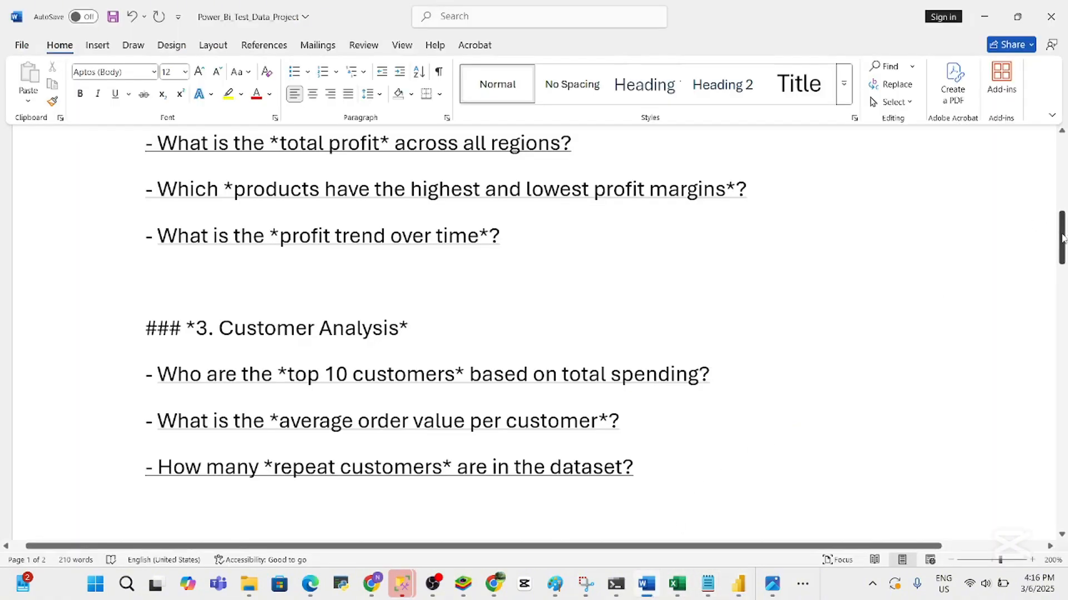
left_click_drag(1062, 238, 1062, 267)
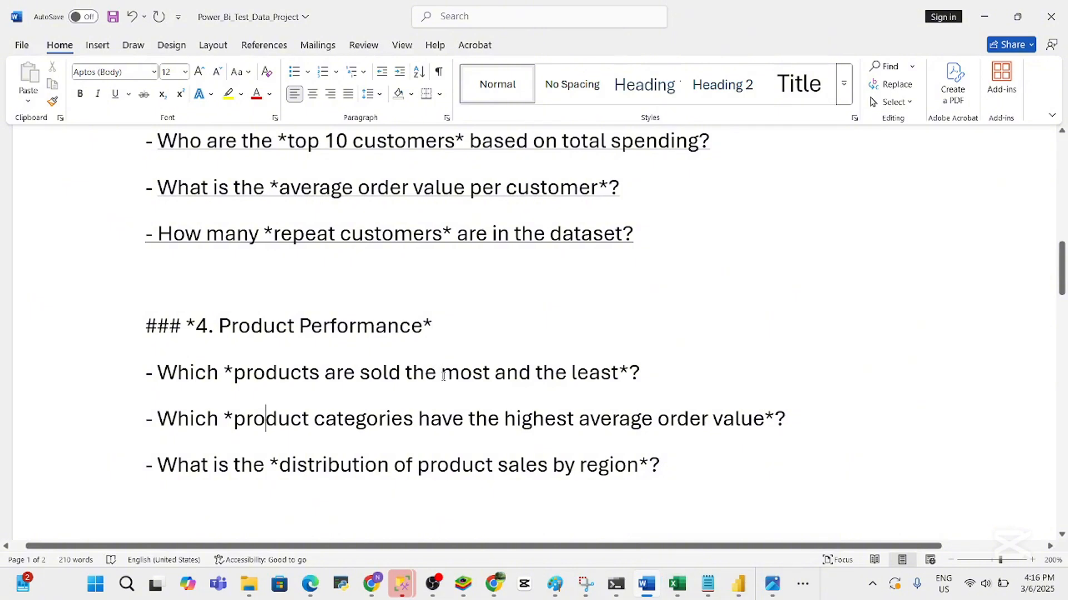
left_click(738, 584)
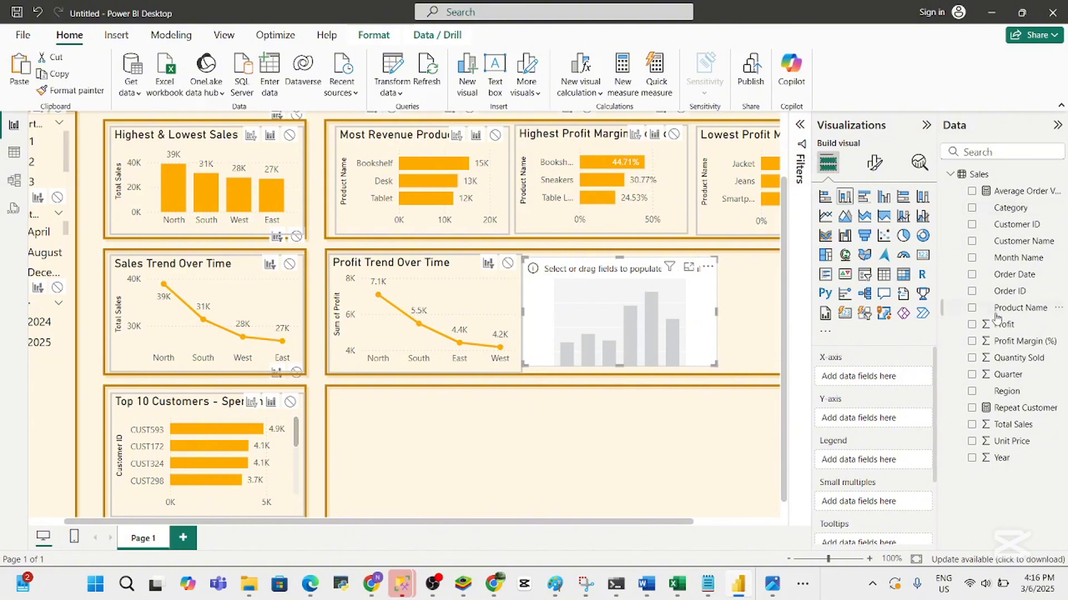
left_click(971, 308)
left_click(972, 425)
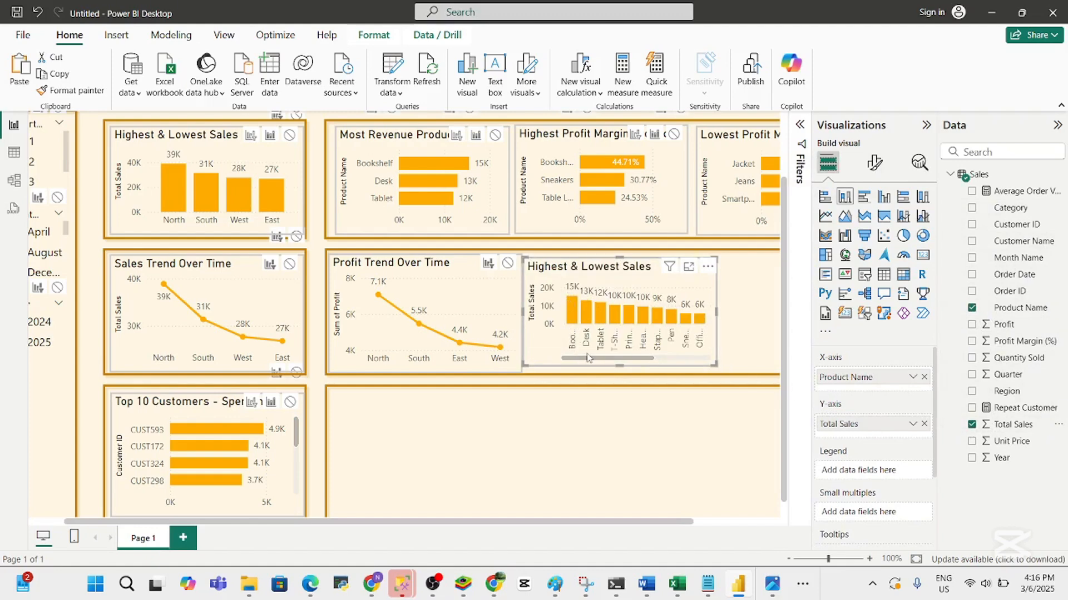
Resize the product sales chart to fit beside the Profit Trend chart and recheck the product performance questions in Word
left_click_drag(606, 359, 584, 360)
mouse_move(699, 371)
left_mouse_down()
mouse_move(687, 378)
mouse_move(757, 386)
mouse_move(688, 373)
left_mouse_up()
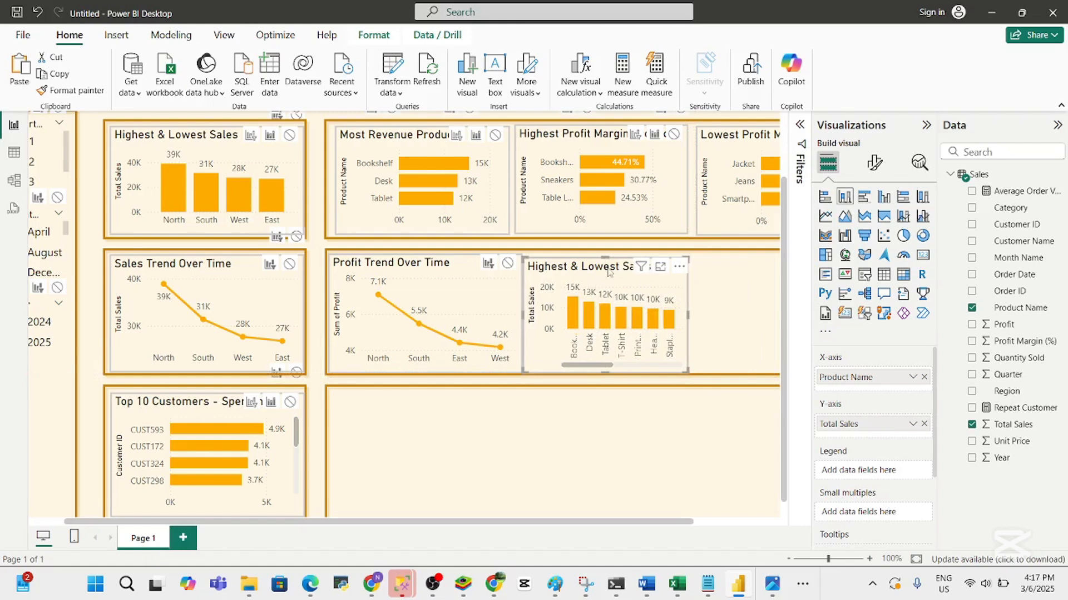
left_click(647, 585)
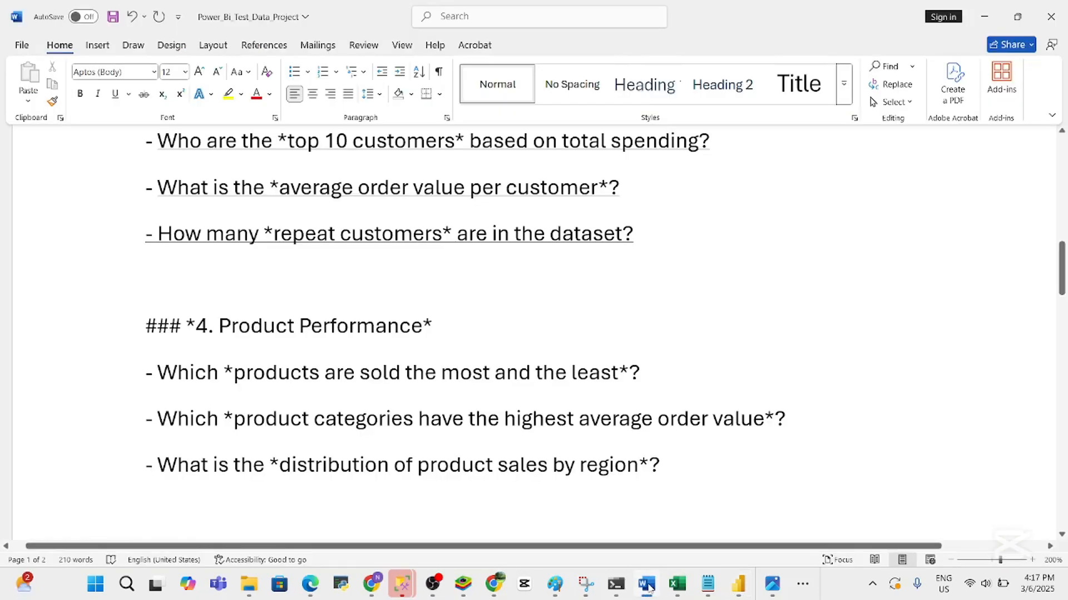
left_click(647, 585)
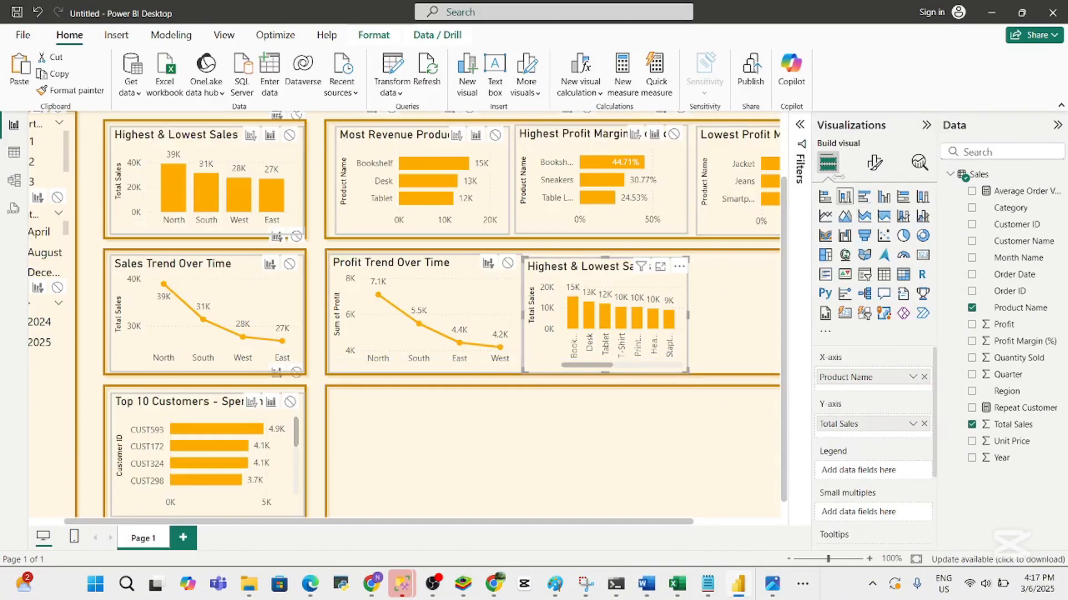
Retitle the product sales column chart "Most & Least Sales" and deselect it
left_click(874, 162)
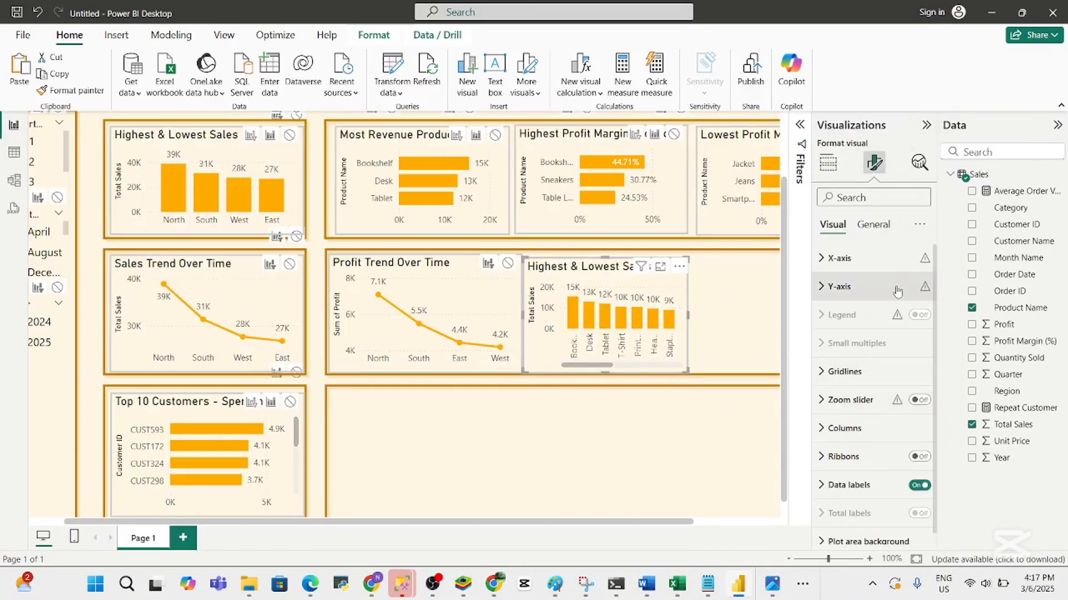
left_click(873, 224)
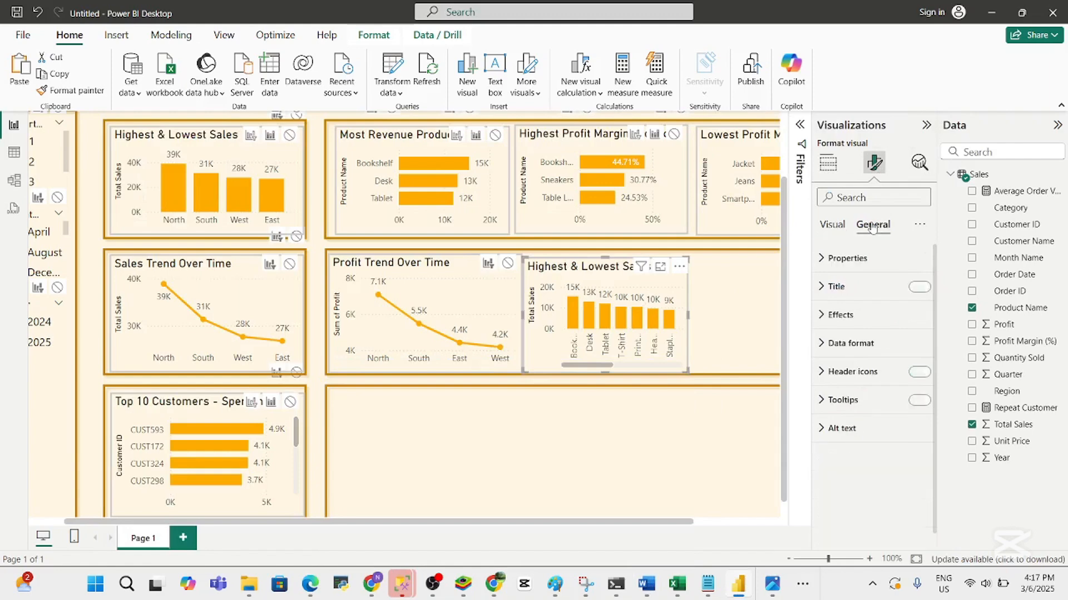
left_click(872, 287)
left_click(866, 357)
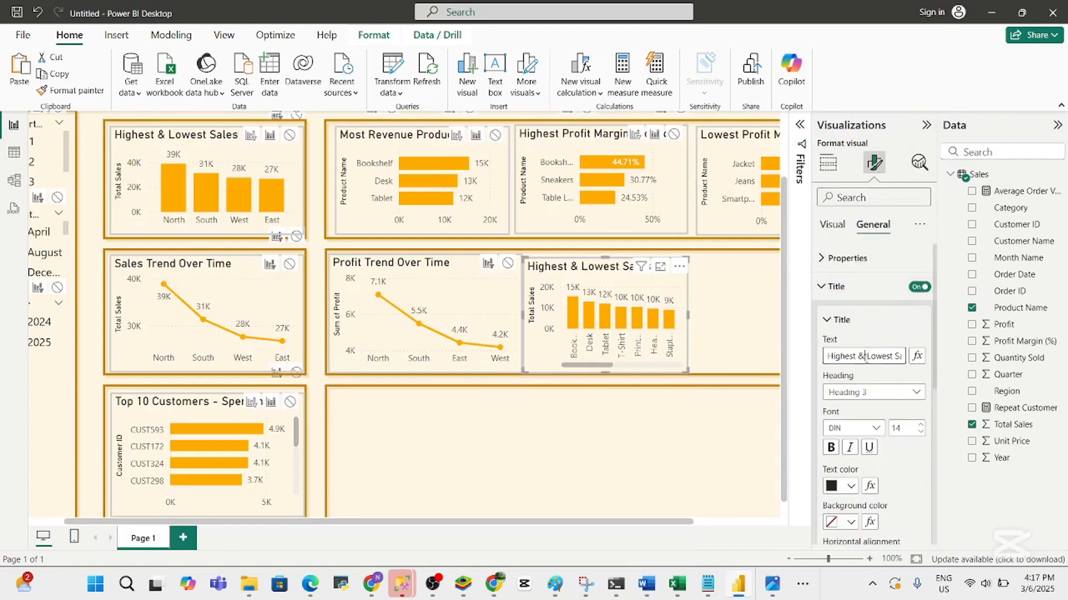
key("ctrl+a")
type("Most")
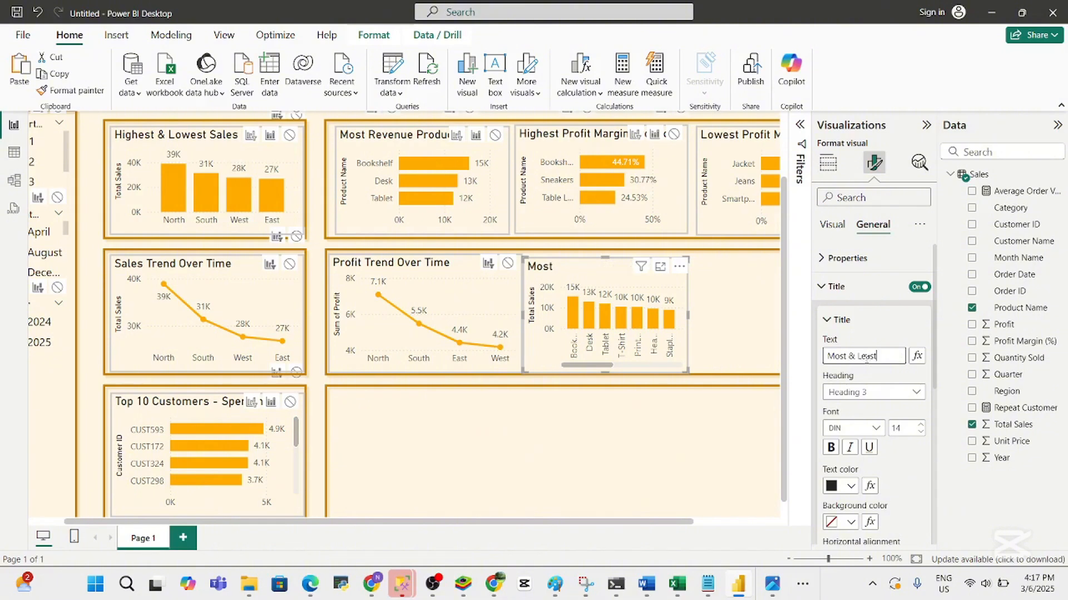
type(" & Least Sales")
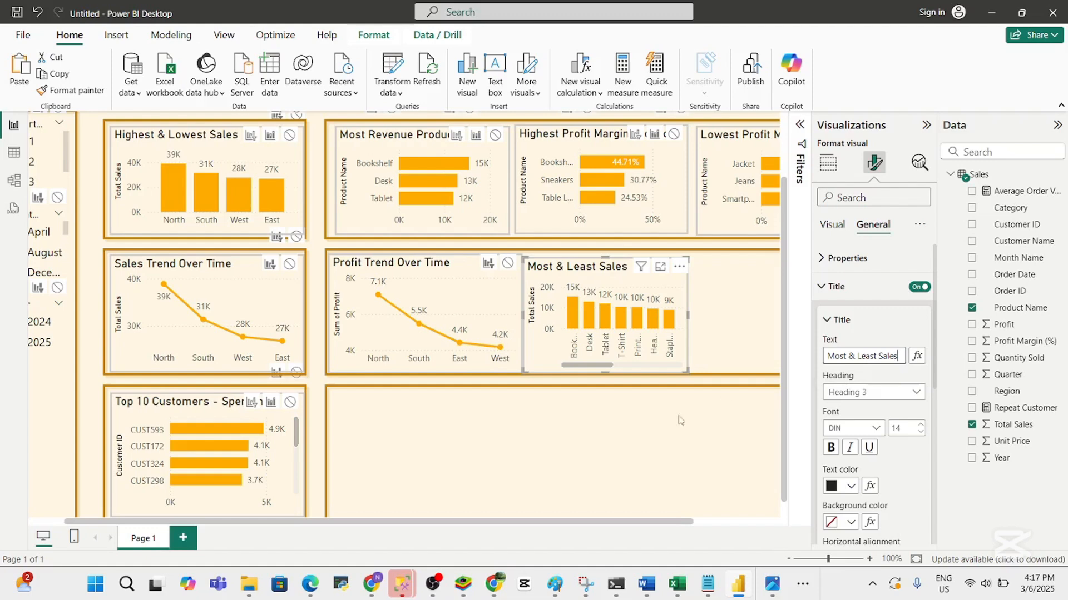
left_click(664, 425)
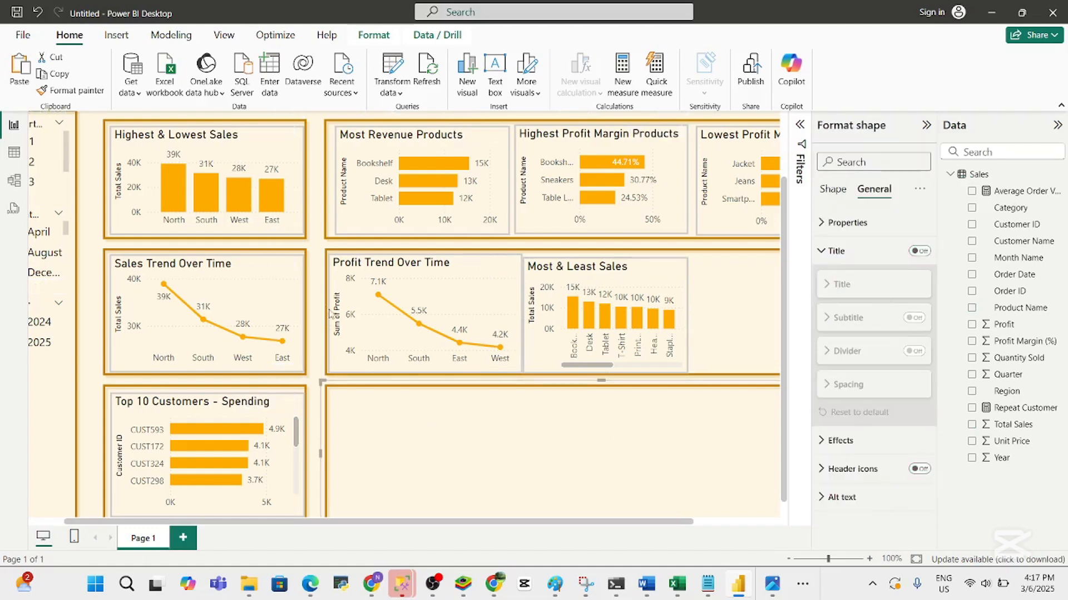
Try to rename the Profit Trend Over Time chart's Y-axis field as "Profit"
left_click(345, 322)
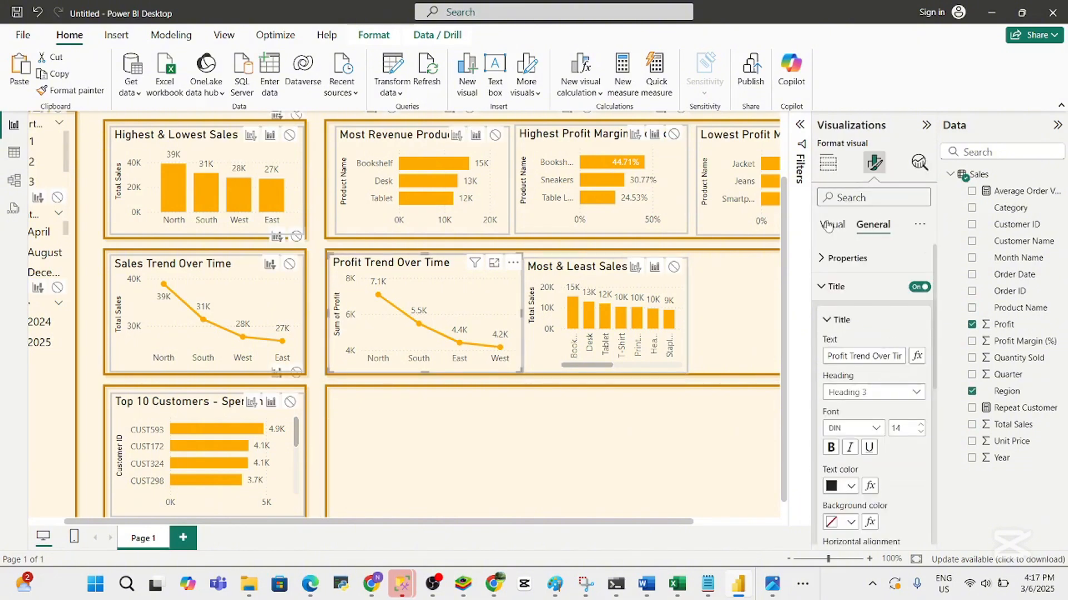
left_click(831, 224)
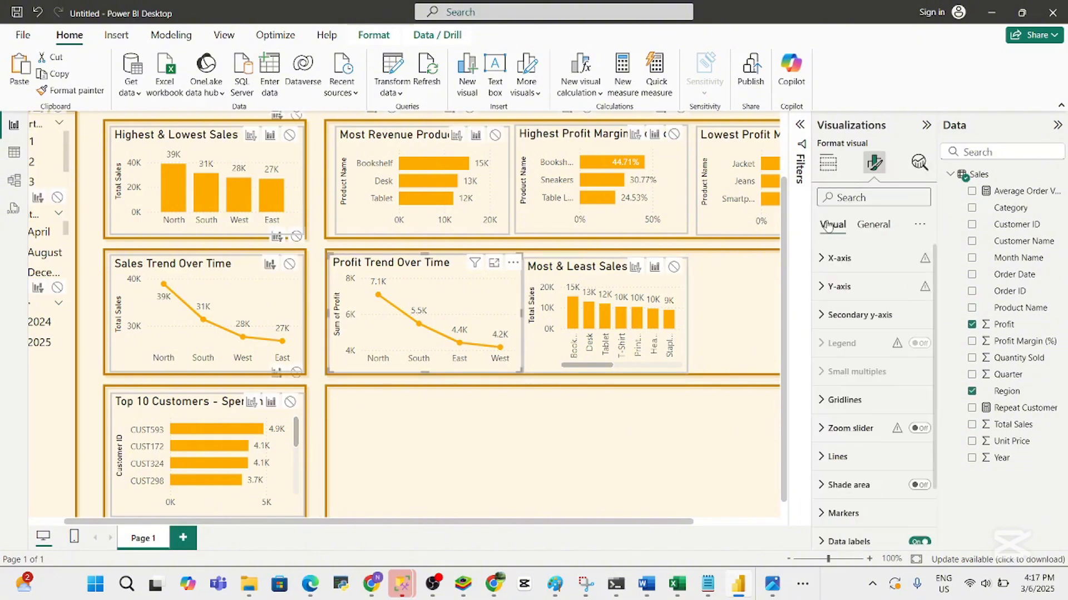
left_click(315, 396)
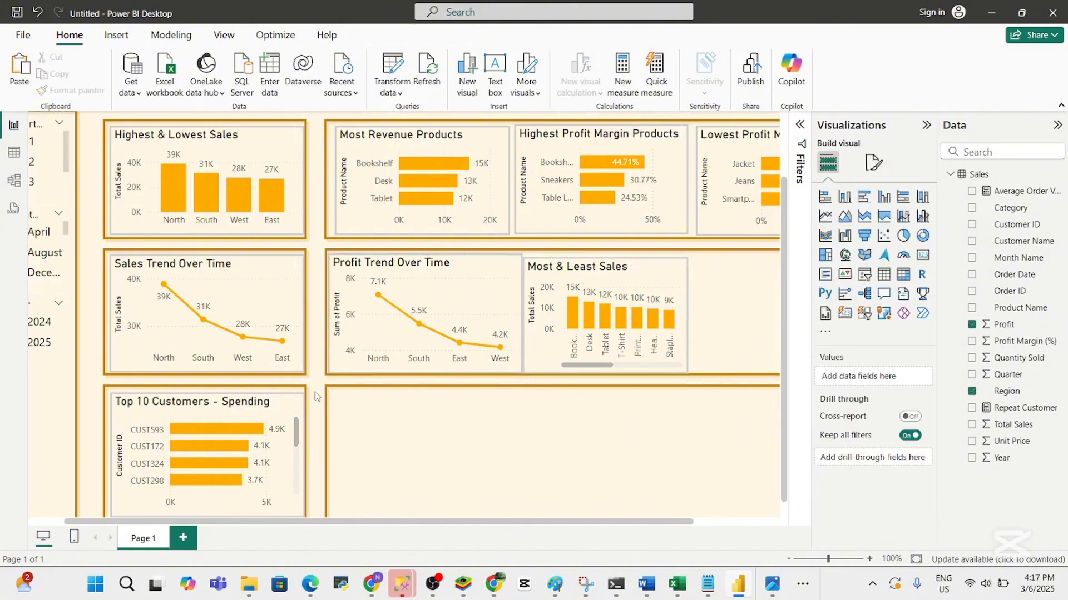
left_click(448, 297)
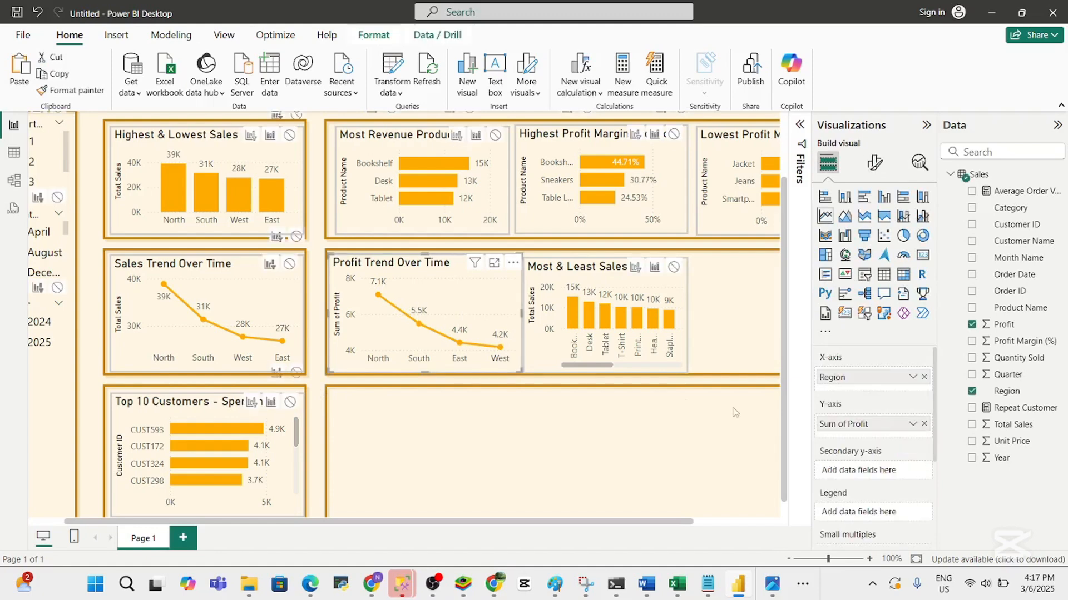
double_click(853, 425)
left_click_drag(850, 426, 804, 432)
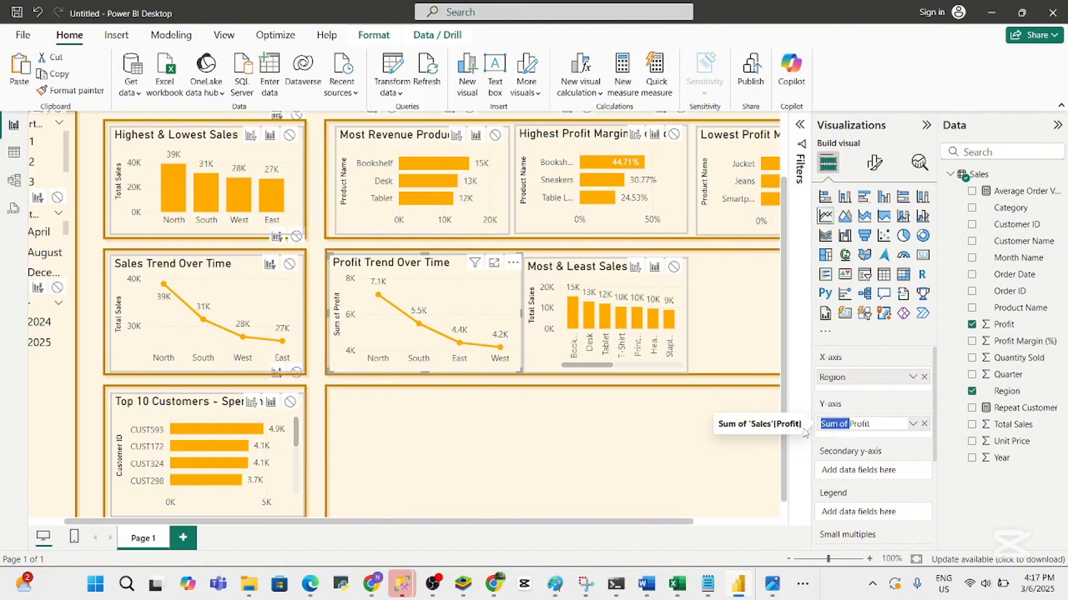
key("BackSpace")
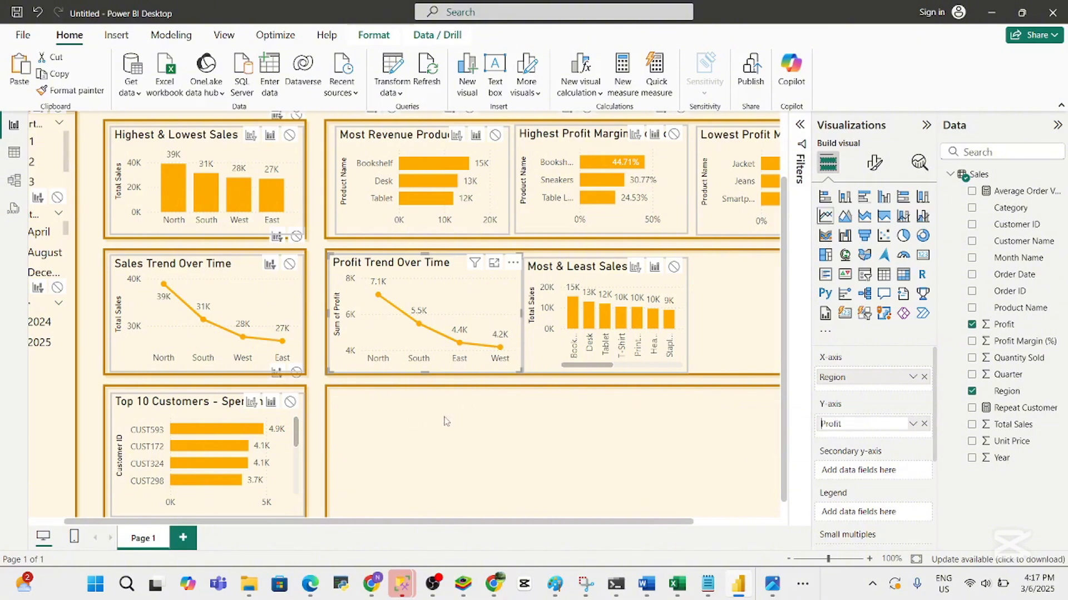
left_click(322, 421)
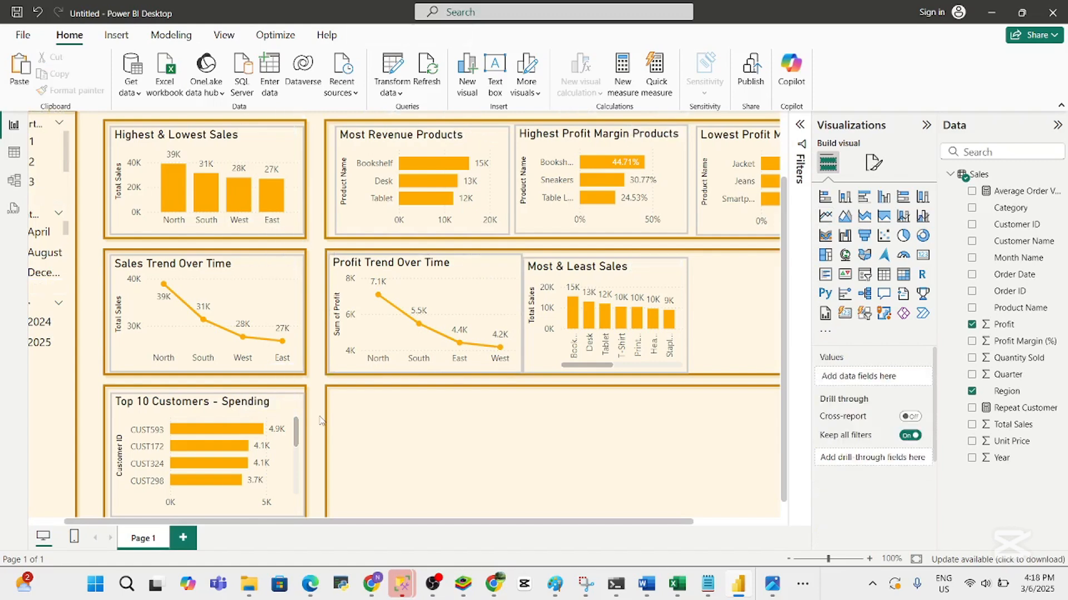
Rename the Sum of Profit field on the Profit Trend Over Time chart's Y-axis as "Profit" and confirm it
left_click(439, 344)
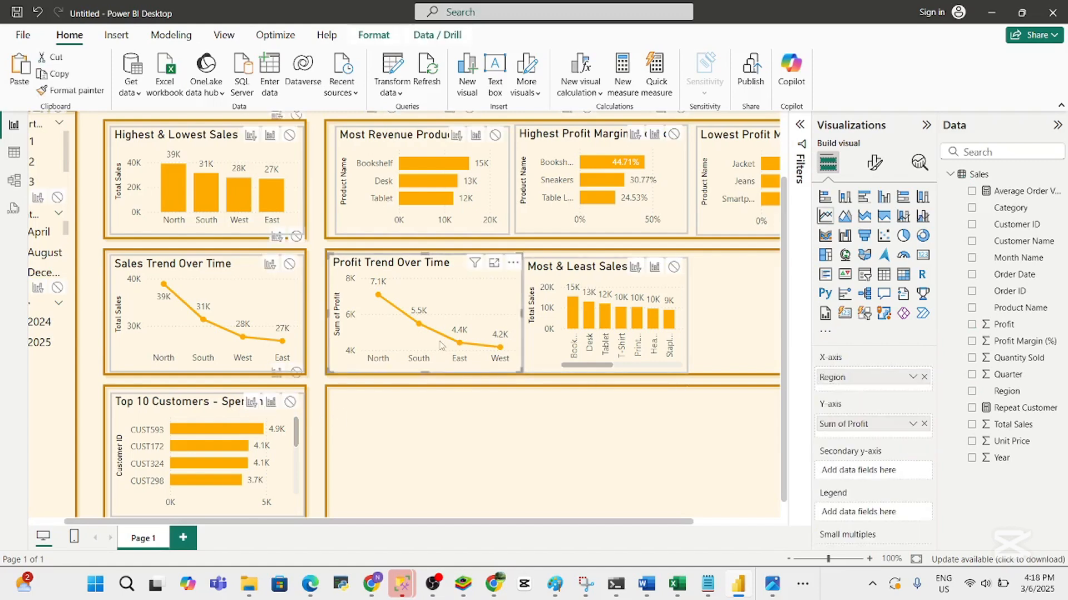
double_click(849, 427)
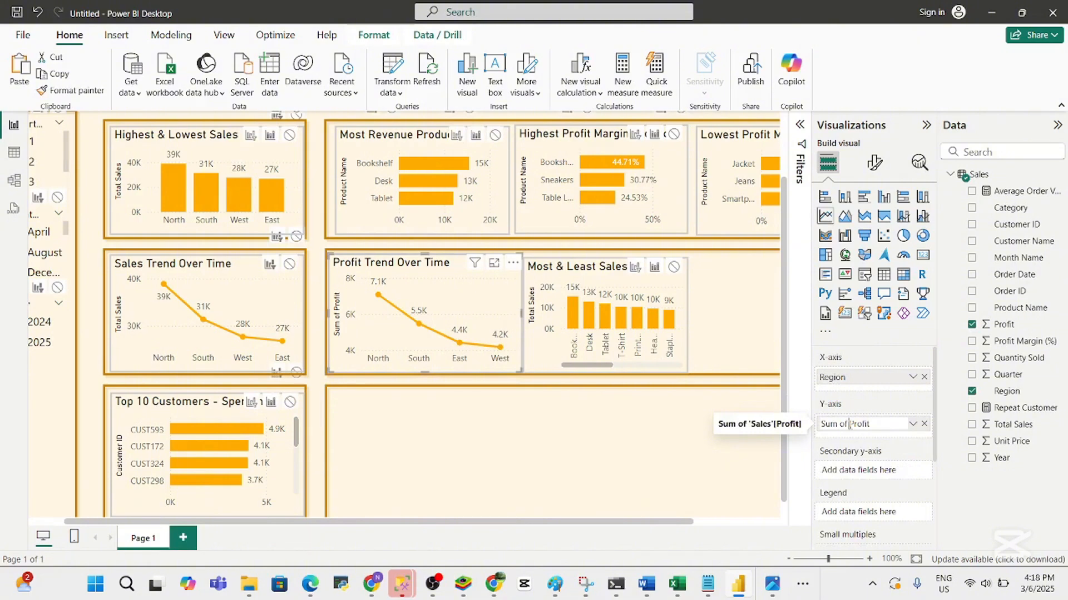
key("BackSpace")
key("BackSpace")
key("BackSpace")
key("BackSpace")
key("BackSpace")
key("BackSpace")
key("BackSpace")
key("Return")
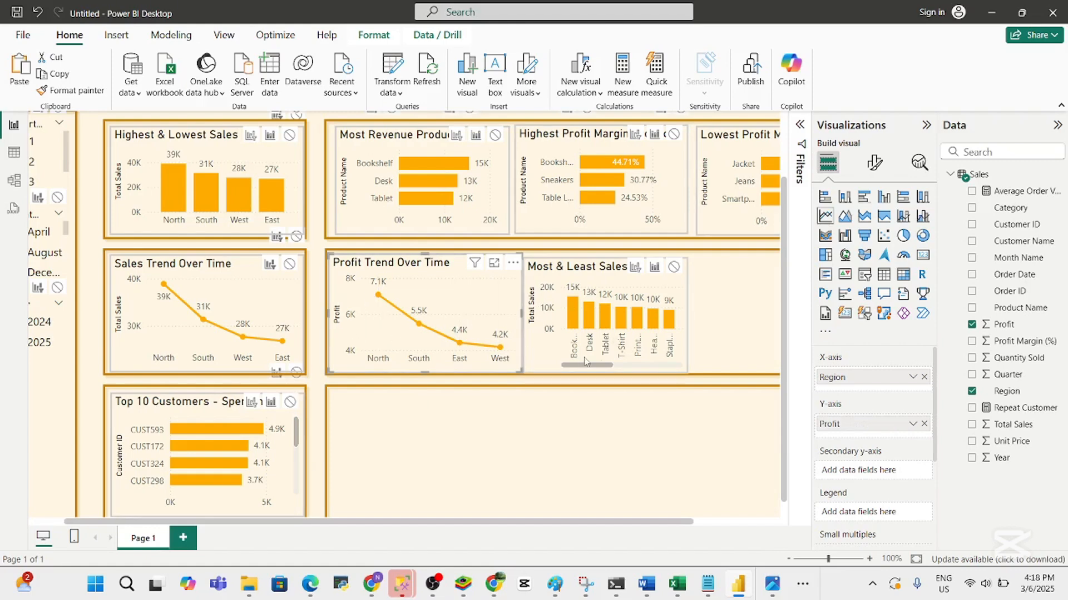
Switch to the Word document and underline the question about the most and least sold products to mark it answered
left_click(645, 585)
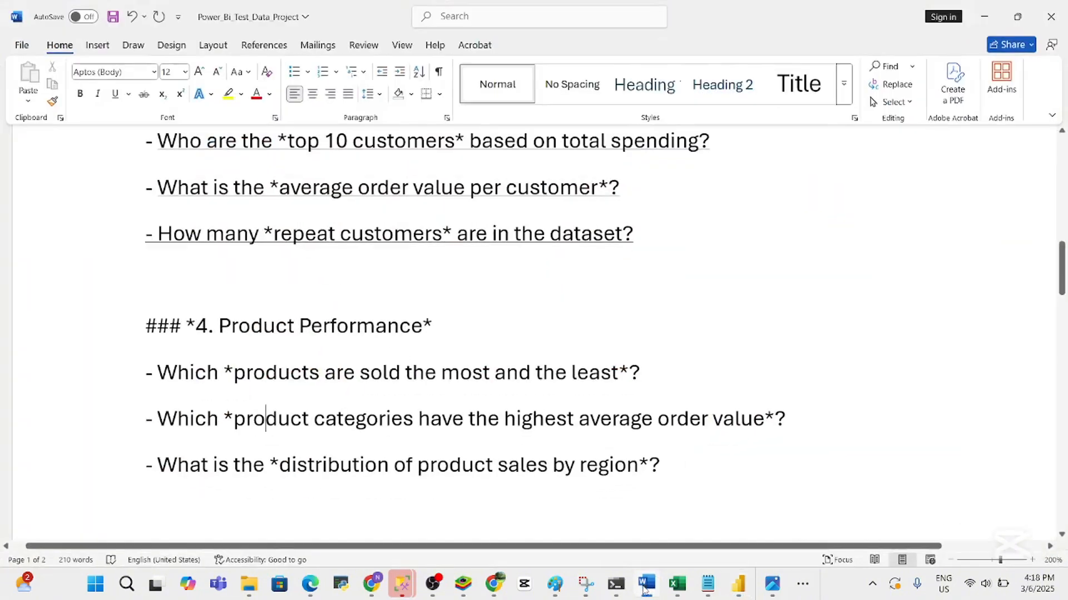
left_click(648, 373)
left_click_drag(1063, 272, 1062, 293)
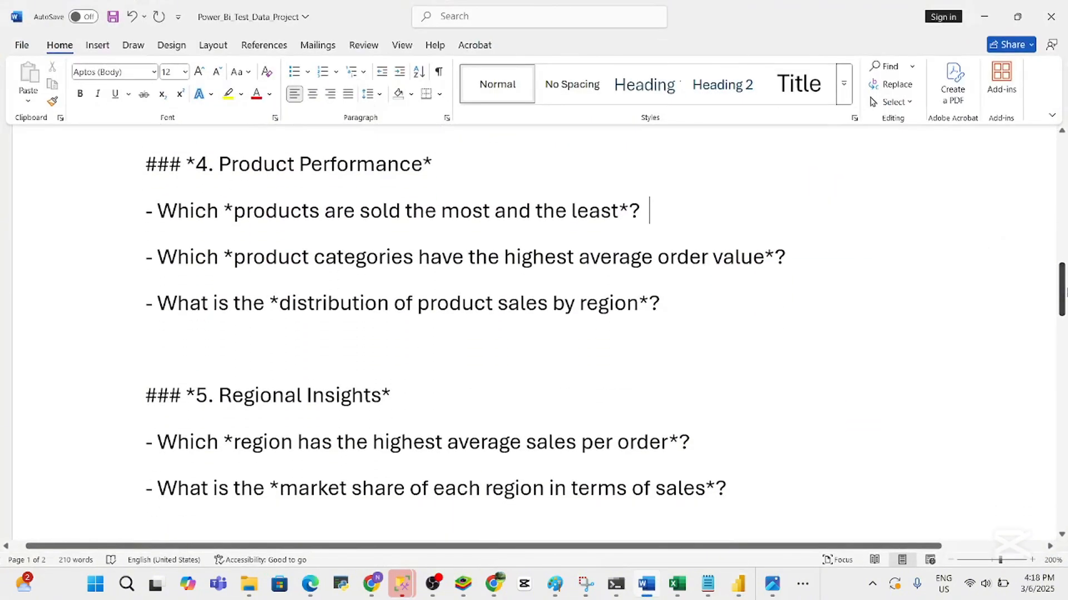
left_click_drag(658, 202, 158, 211)
left_click(207, 196)
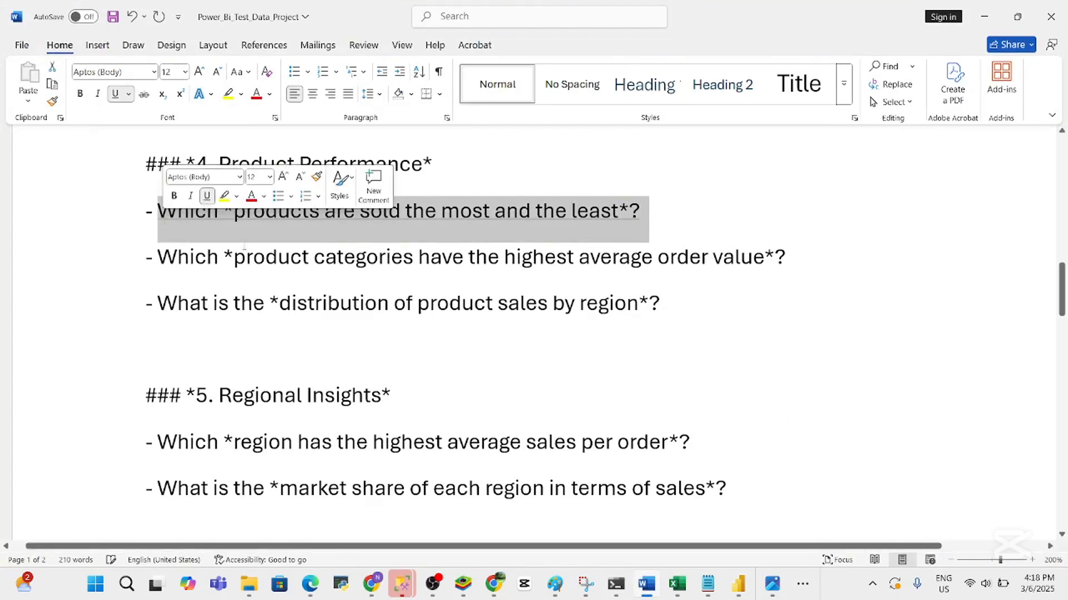
left_click(255, 269)
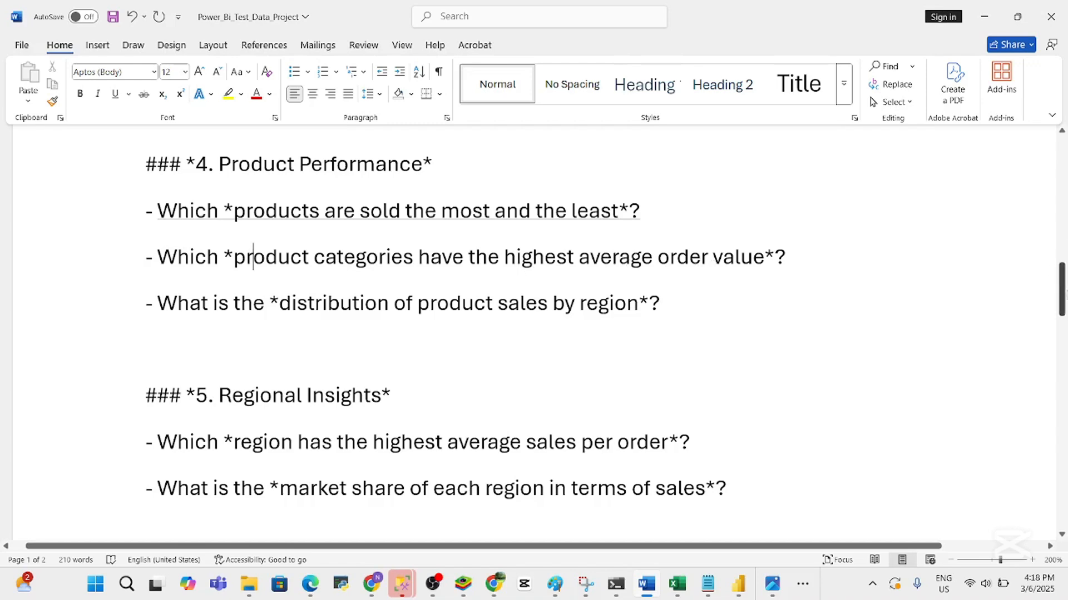
Compare the customer and product category average order value questions in Word, glancing at the Power BI report
left_click_drag(1060, 293, 1055, 263)
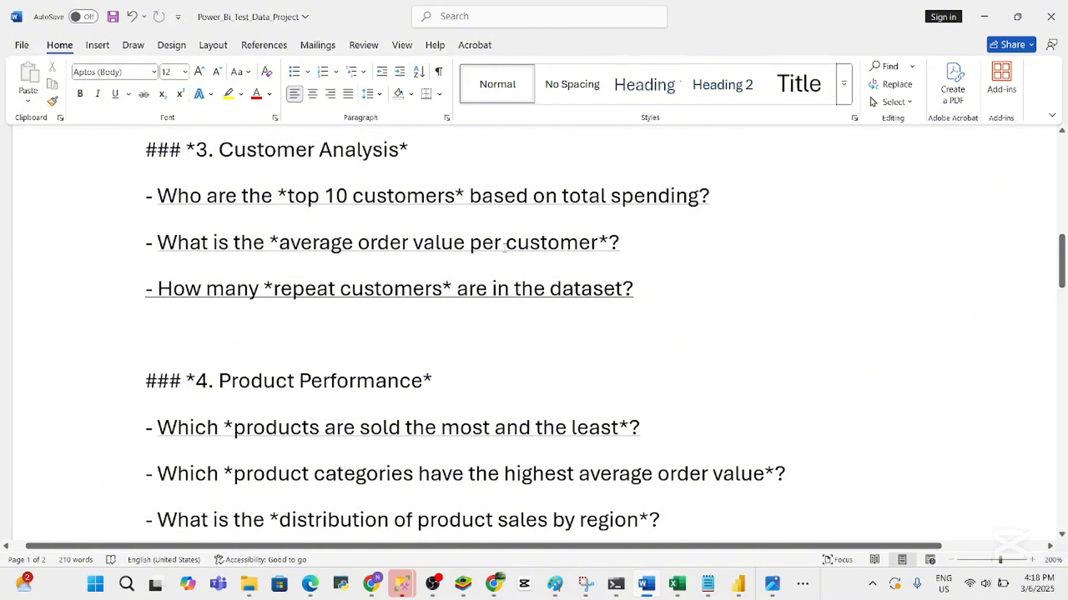
left_click_drag(1060, 257, 1060, 292)
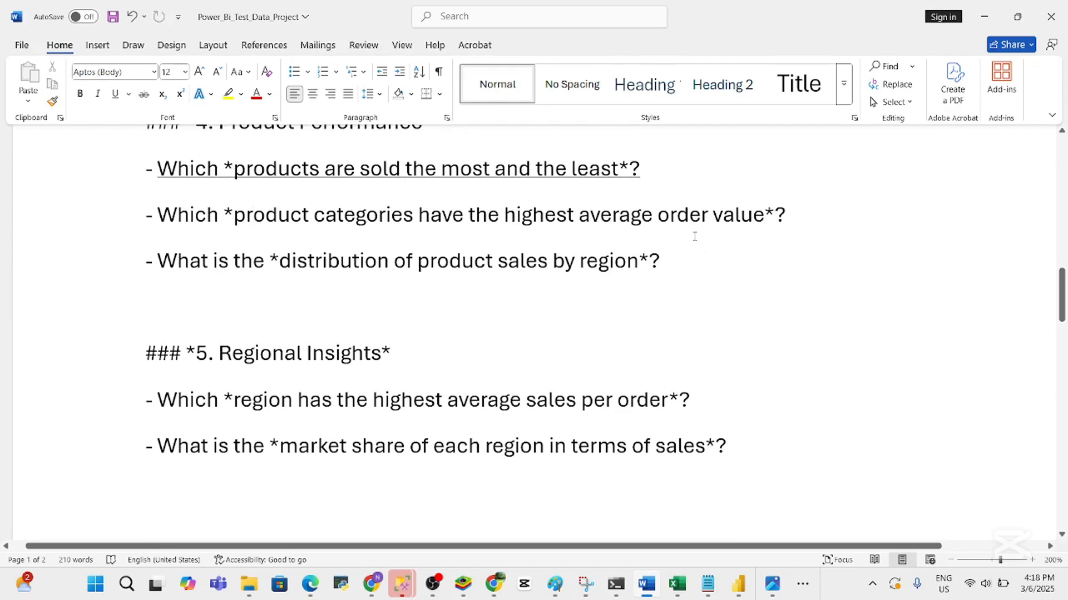
mouse_move(735, 594)
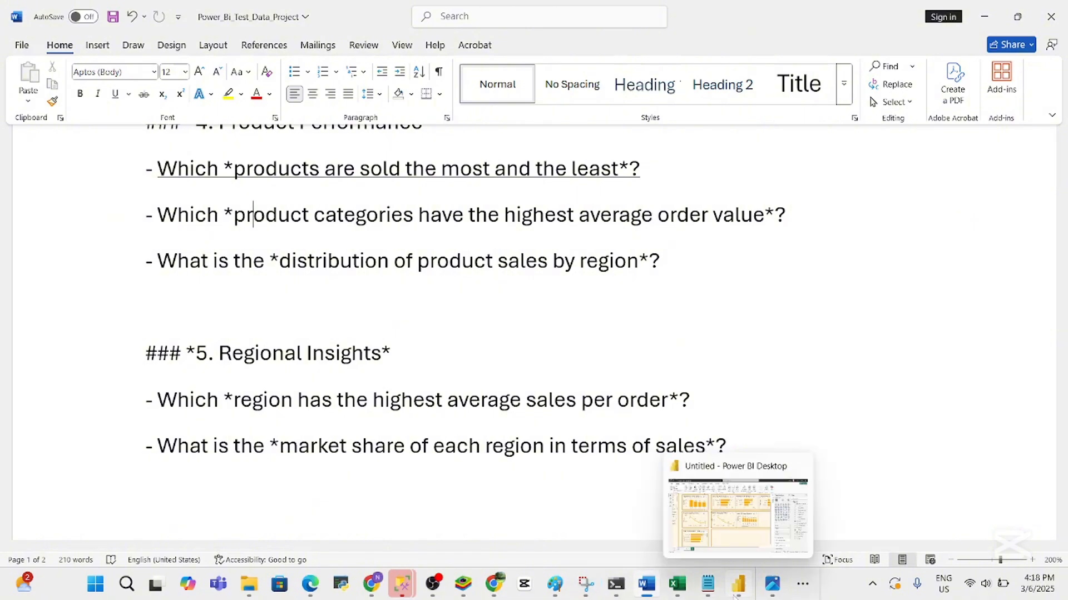
left_click(735, 594)
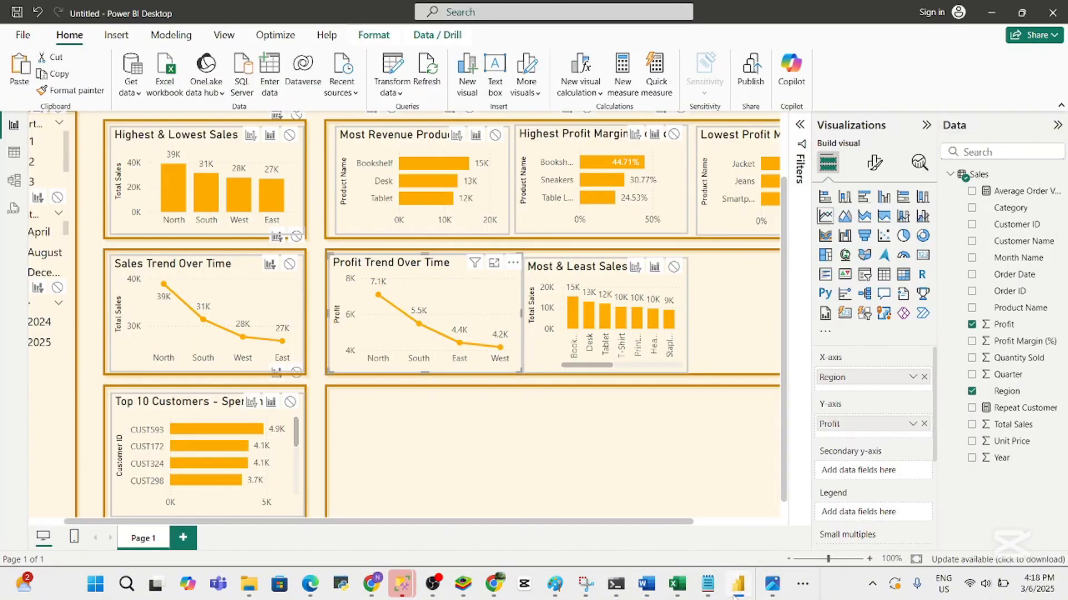
left_click(736, 594)
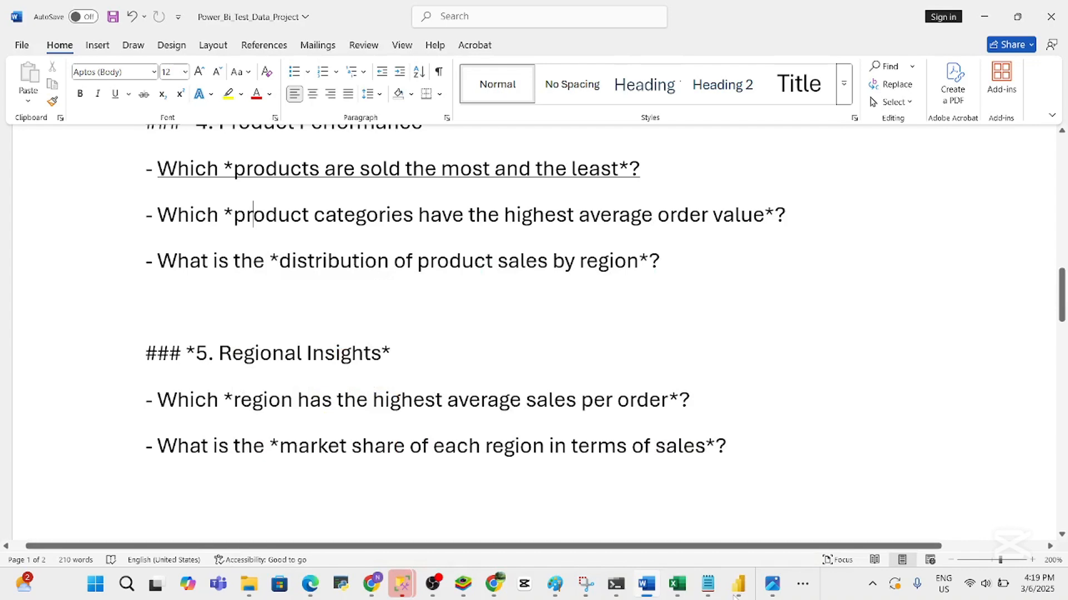
Switch to ChatGPT in Chrome and ask "which products have highest order value formula"
left_click(495, 591)
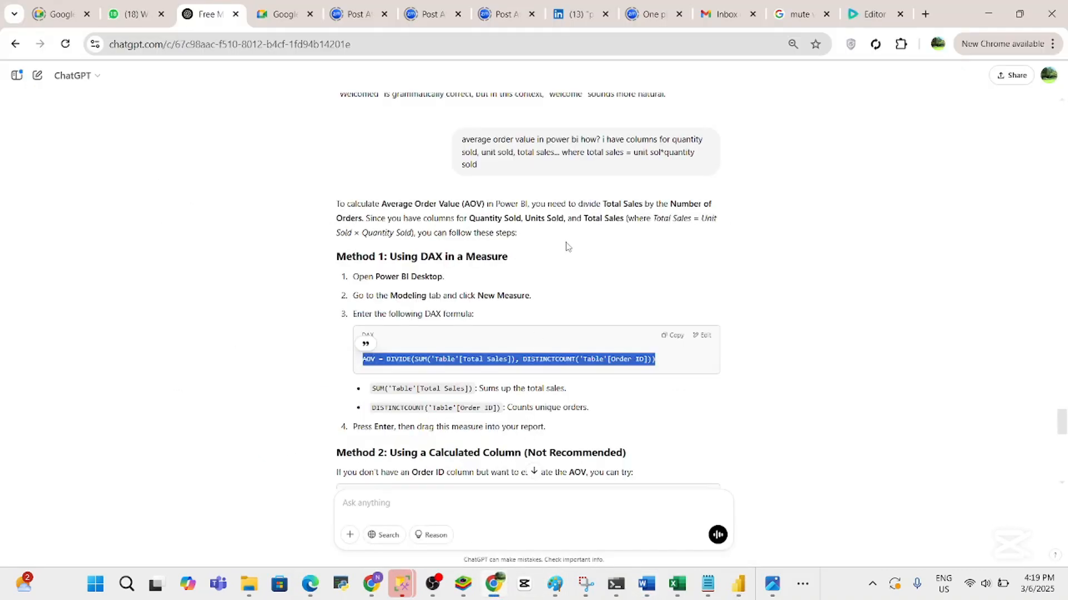
left_click(451, 515)
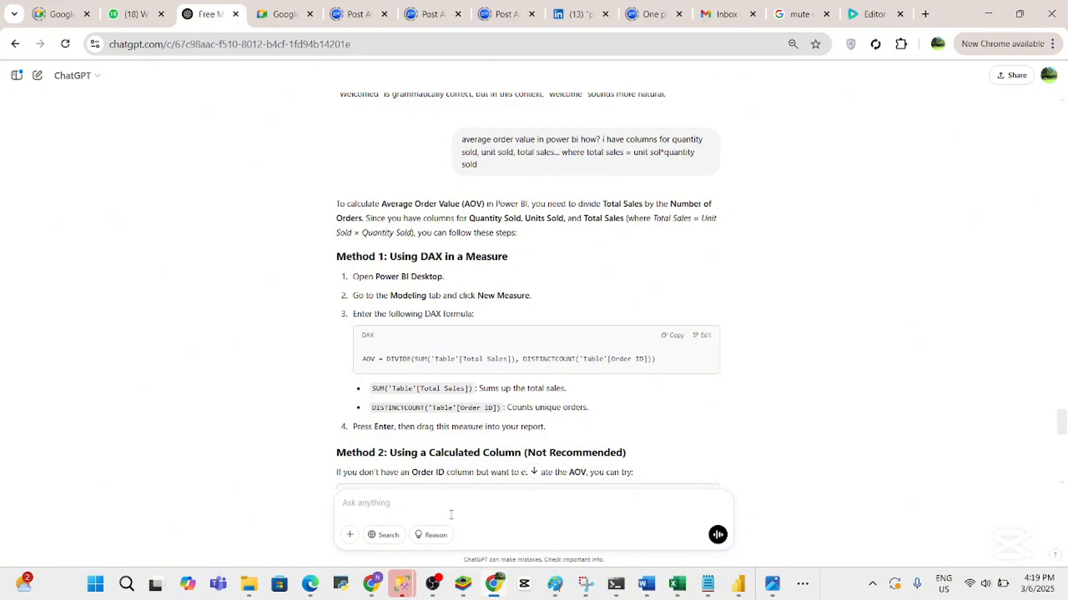
type("which products have highest orde")
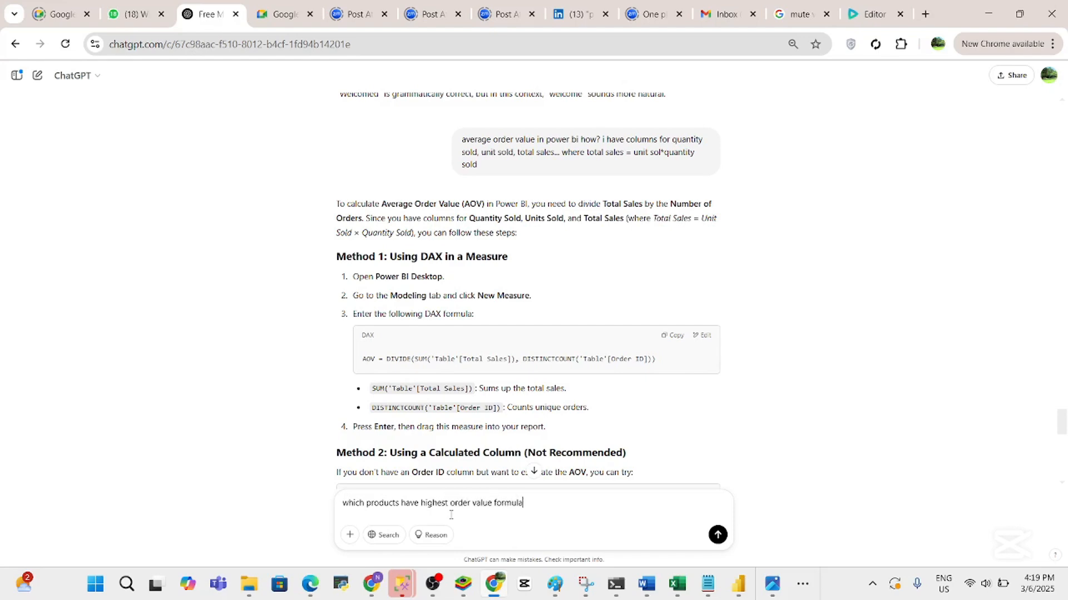
type("r value formula")
key("Return")
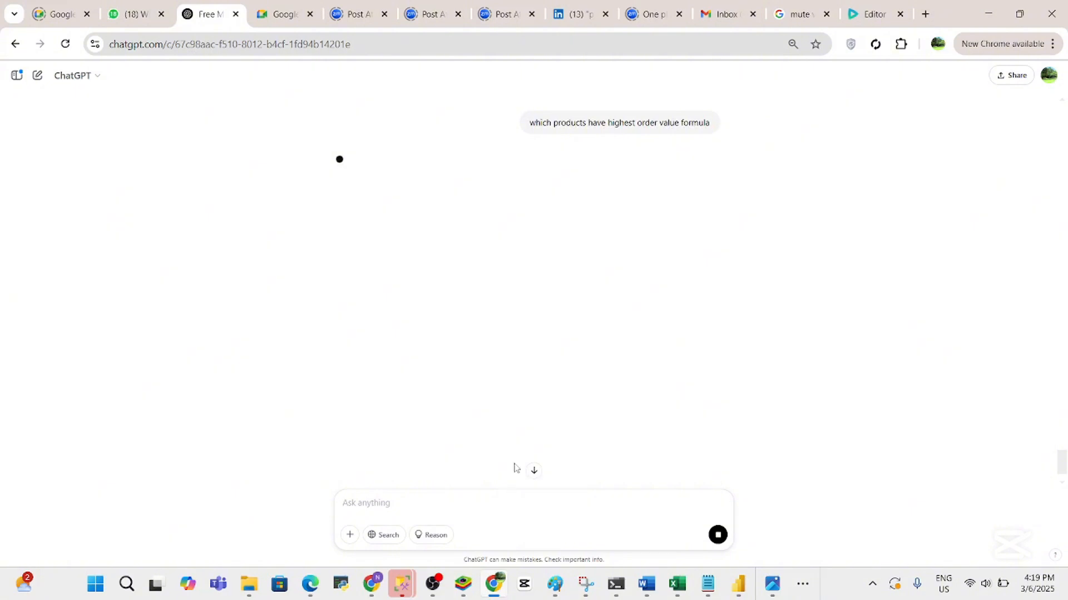
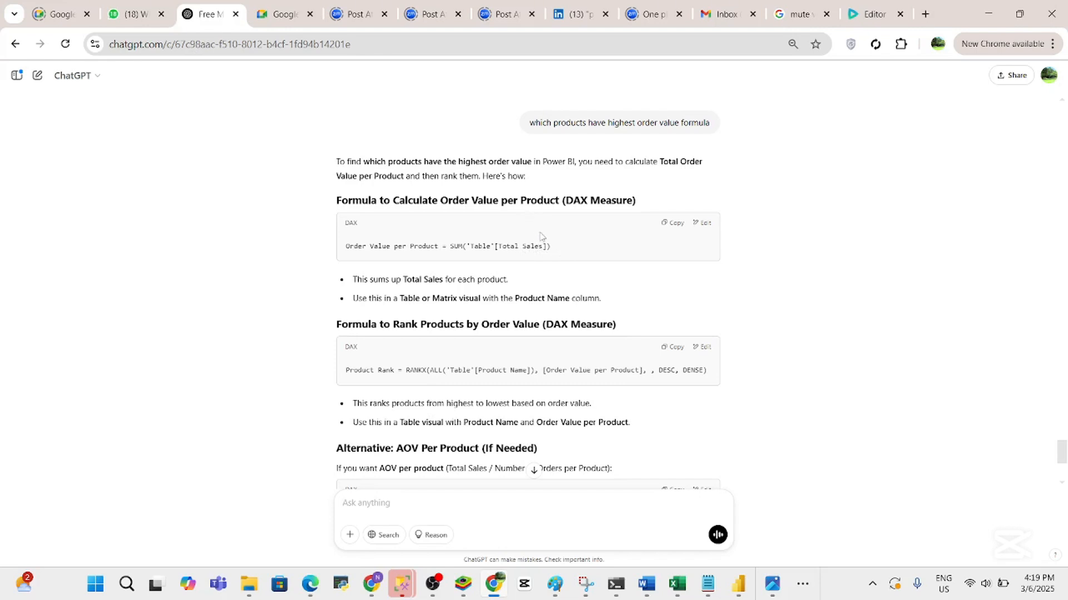
Ask ChatGPT whether the copied formula Order Value per Product = SUM('Table'[Total Sales]) leaves room for all products or another column is needed
left_click_drag(558, 248, 341, 252)
key("ctrl+c")
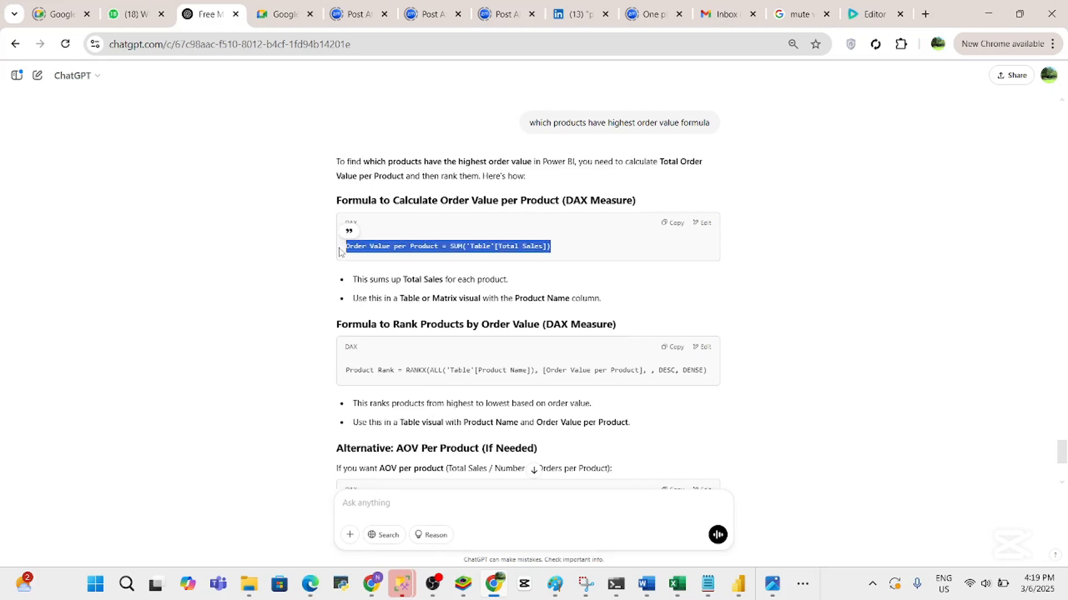
left_click(385, 499)
type("will this o")
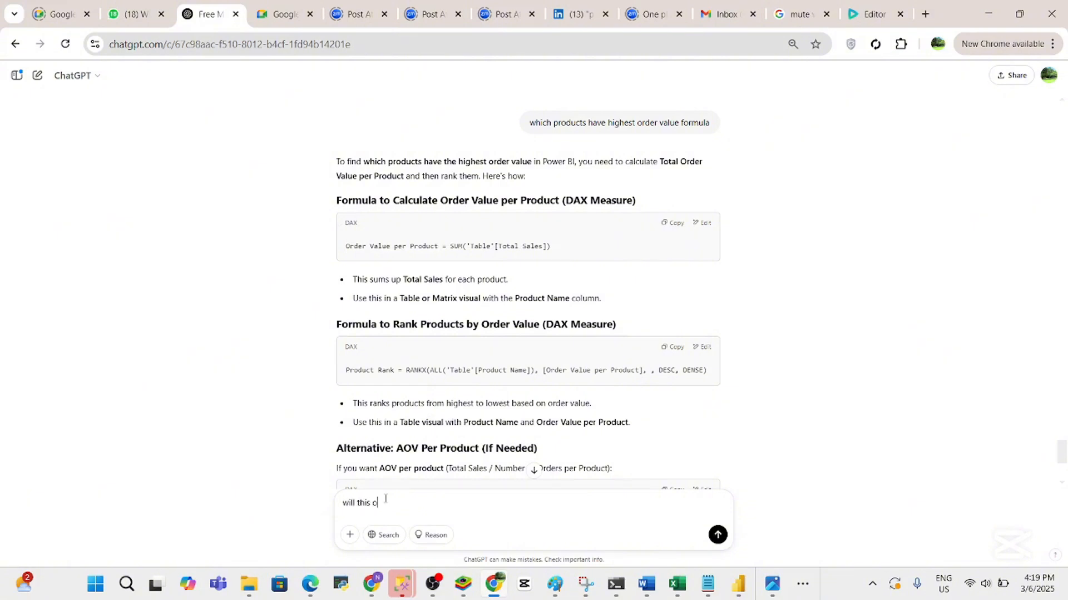
type("ne leave room")
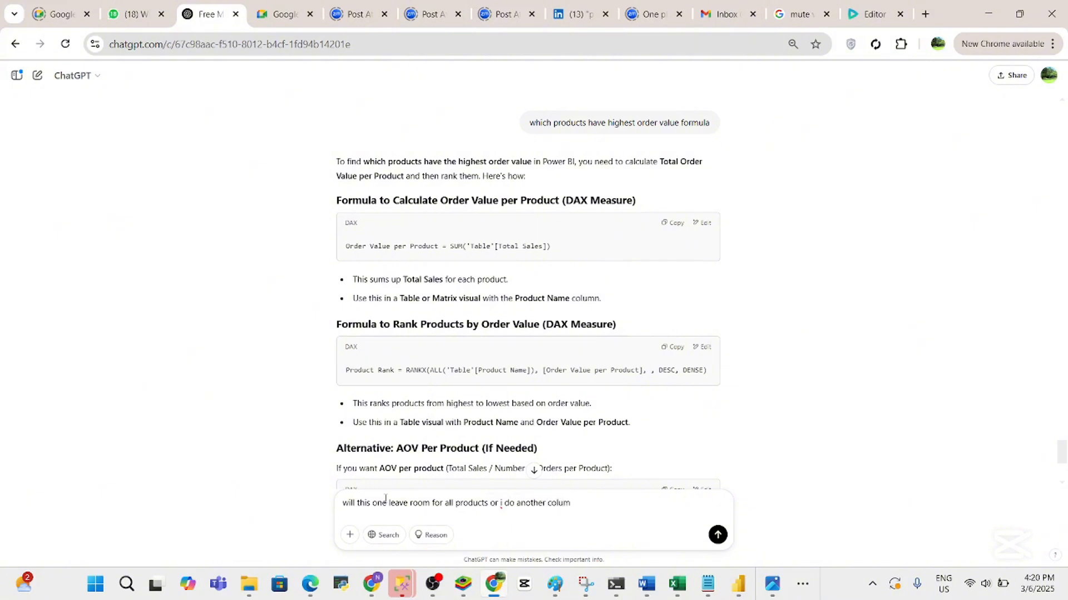
key("ctrl+v")
key("Return")
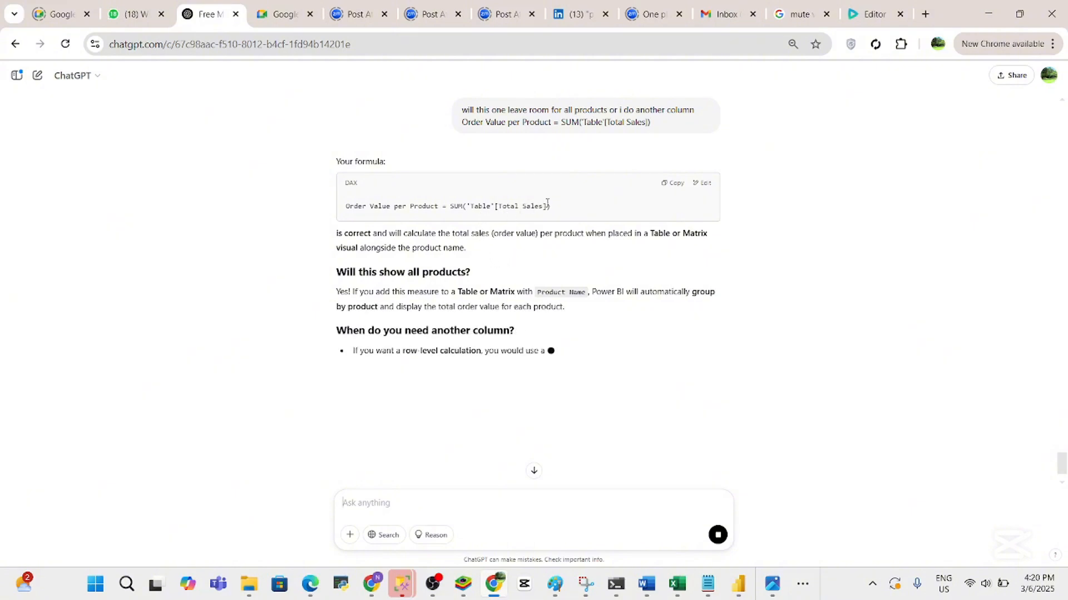
Copy the Order Value per Product formula from ChatGPT's reply, switch to Power BI, and recheck the customer and product questions in Word
left_click_drag(559, 207, 343, 208)
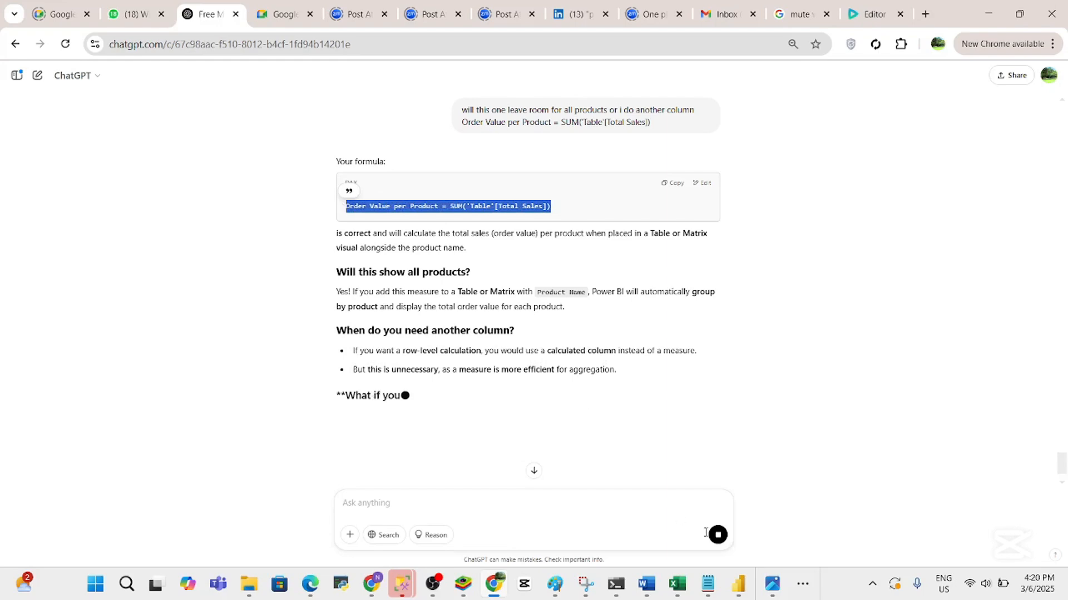
mouse_move(739, 594)
left_click(740, 525)
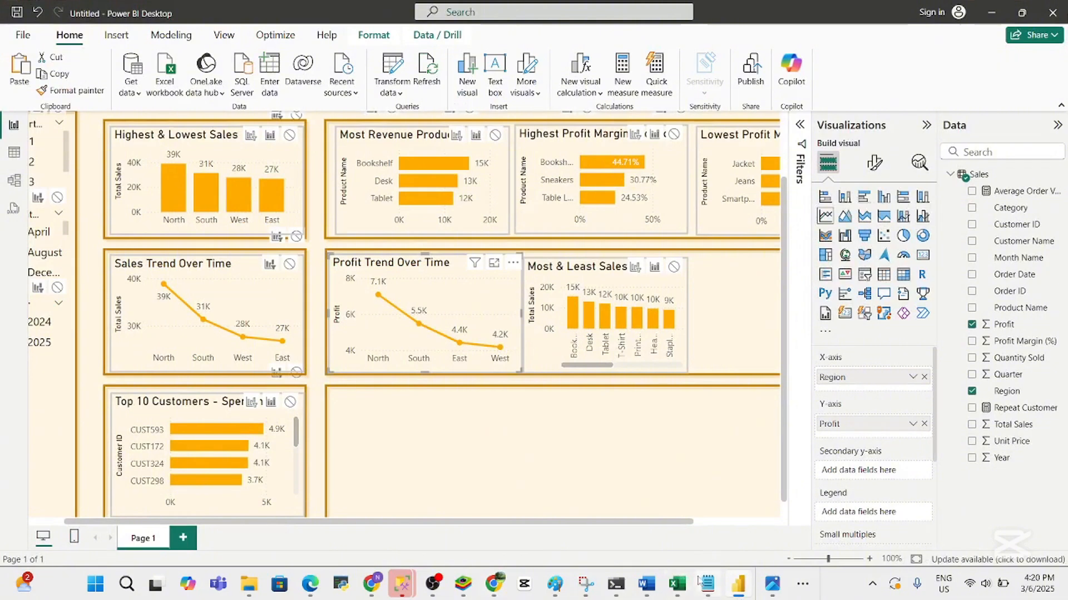
left_click(650, 594)
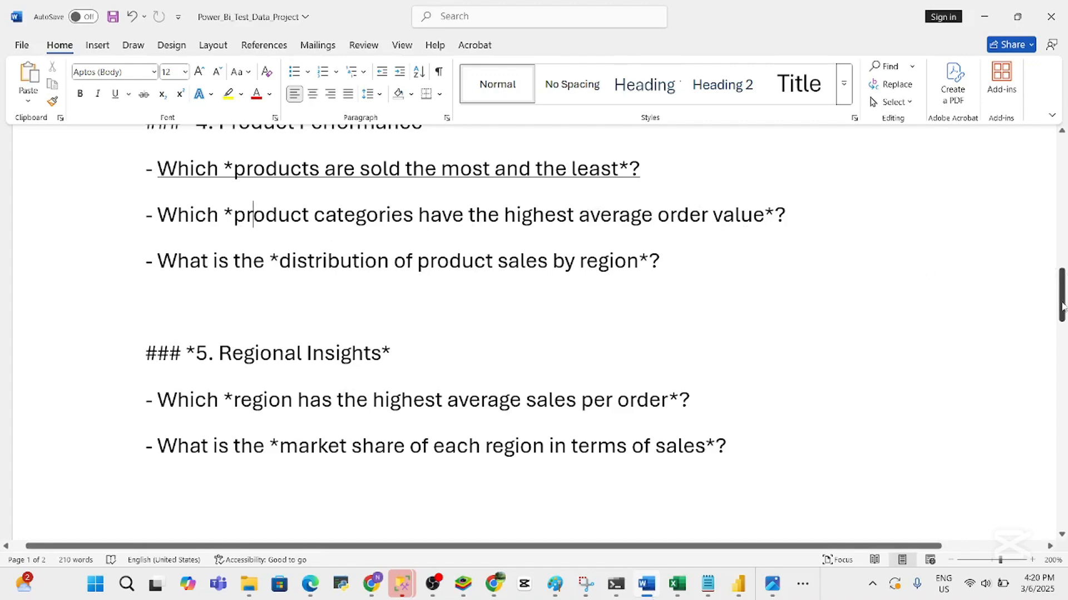
left_click_drag(1060, 306, 1053, 270)
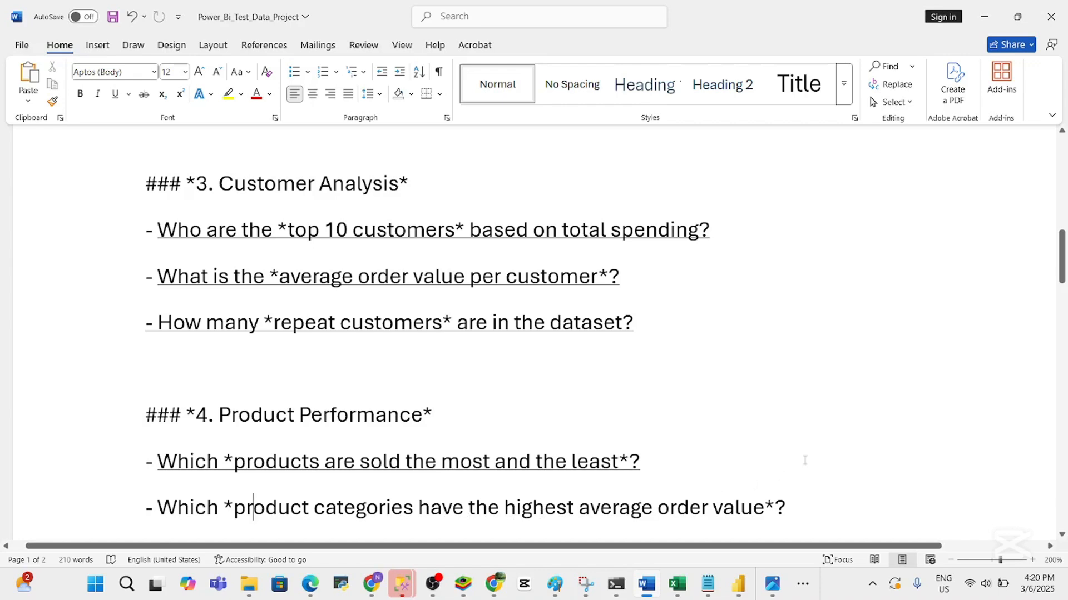
left_click_drag(1060, 257, 1061, 274)
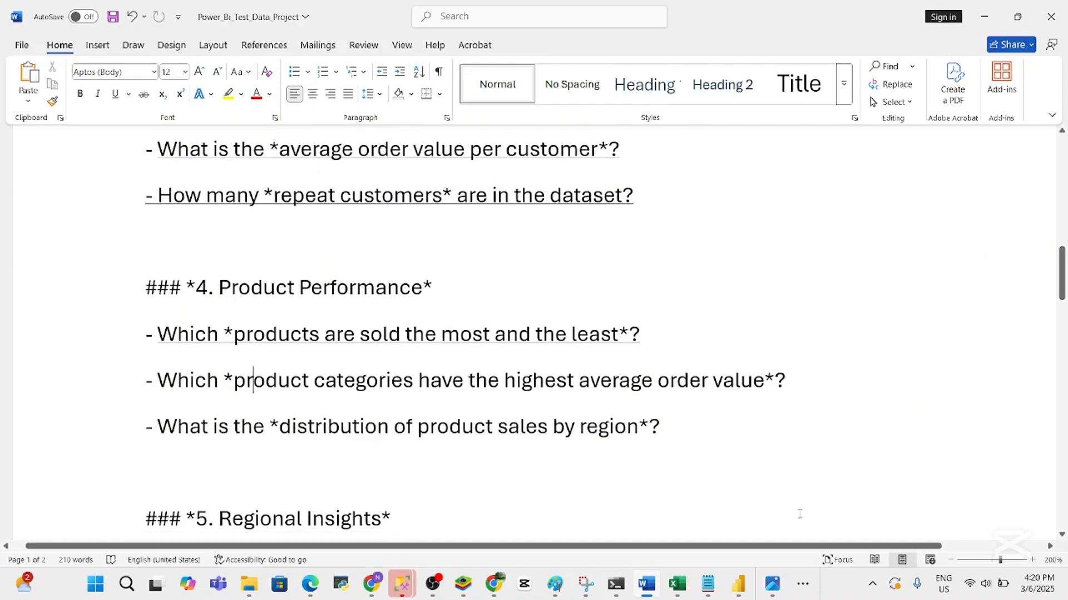
Switch to Power BI and add a measure to the Sales table: Order Value per Product = SUM('Table'[Total Sales])
left_click(741, 584)
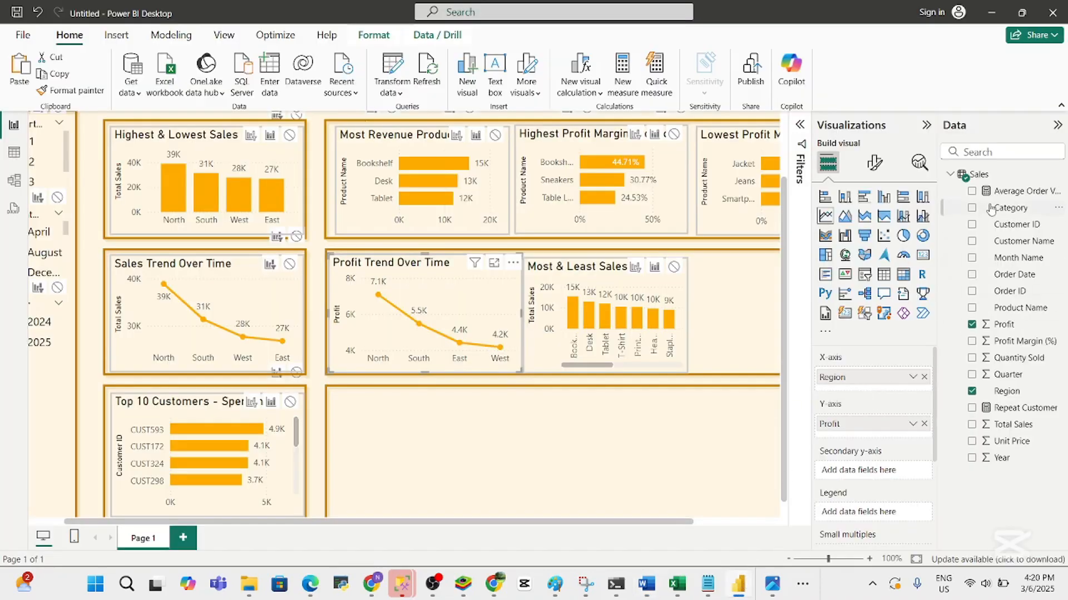
left_click(979, 175)
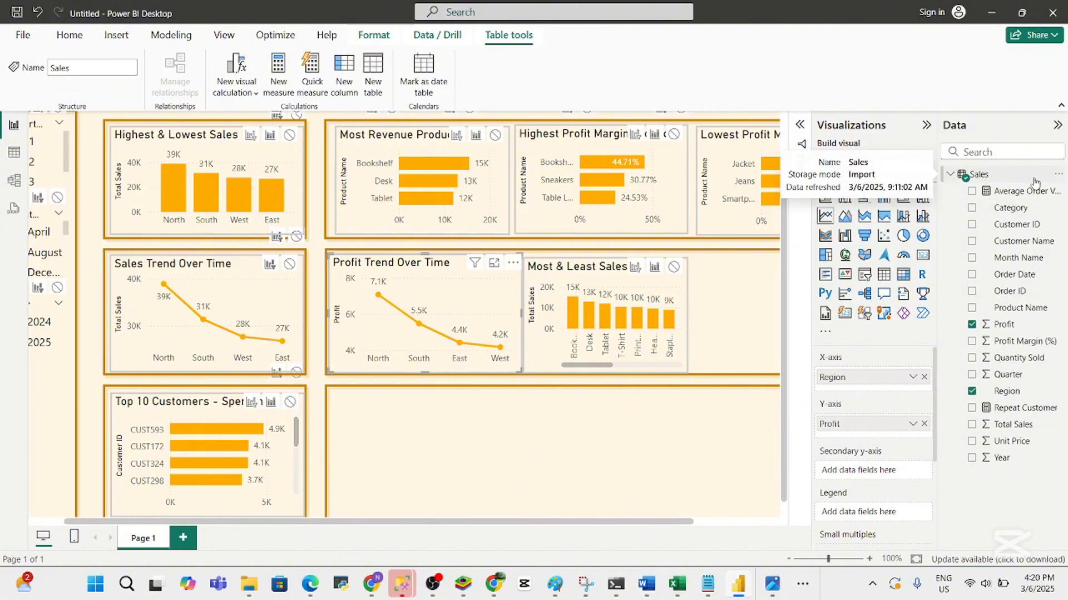
right_click(999, 180)
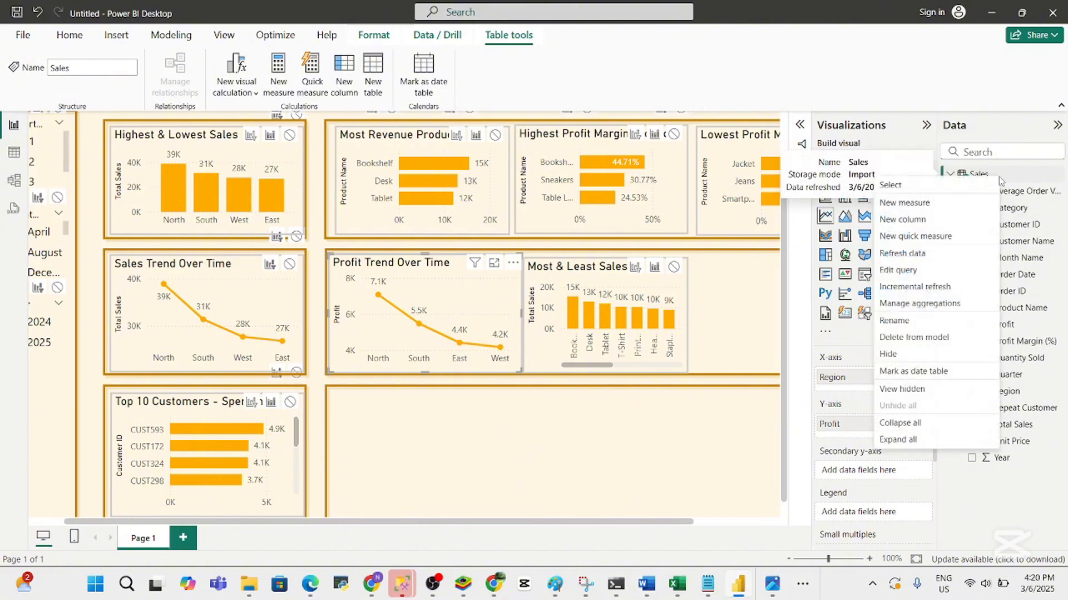
left_click(901, 207)
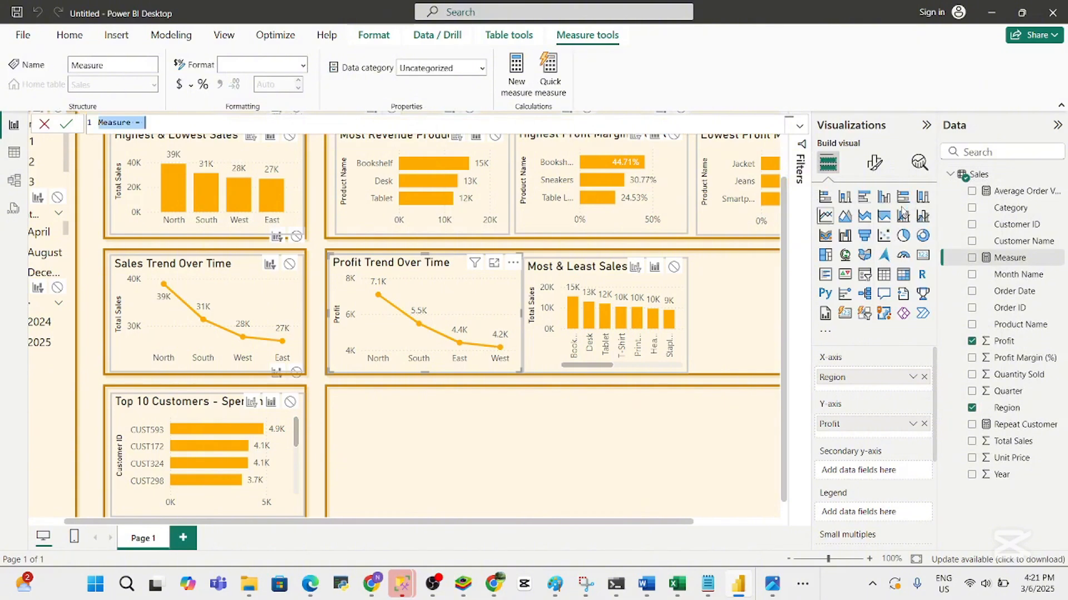
type("Order Value per Product = SUM('Table'[Total Sales])")
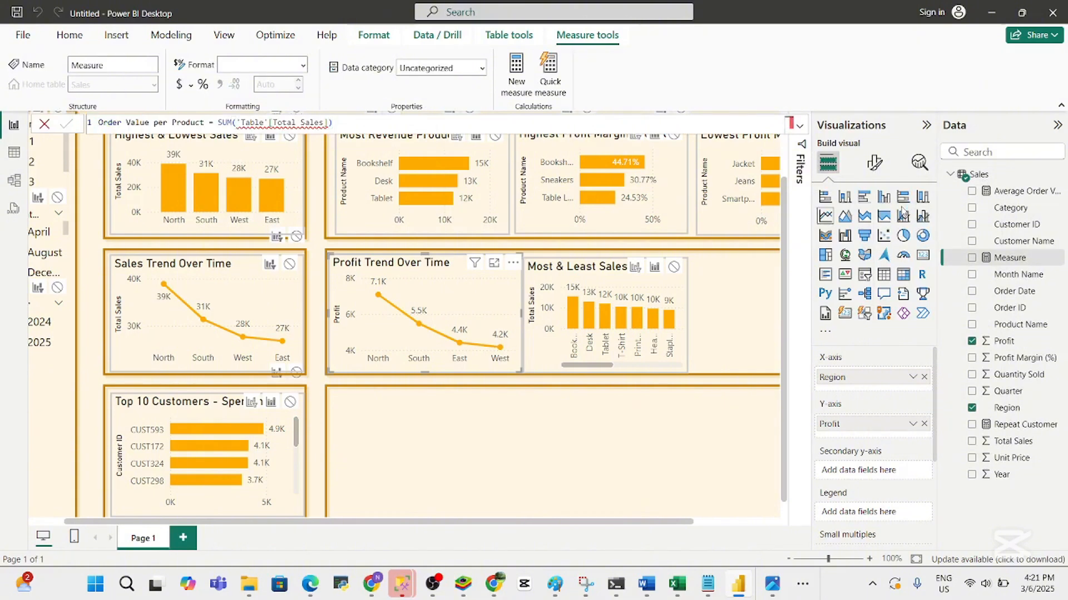
key("Return")
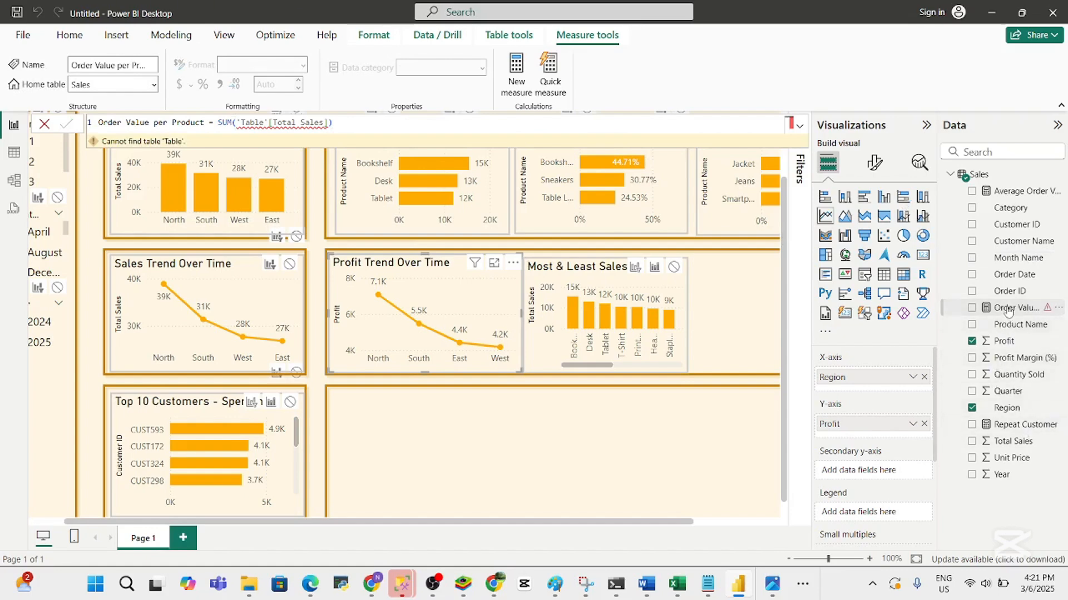
Correct the Order Value per Product measure to reference 'Sales'[Total Sales], commit it, and close the formula editor
double_click(264, 123)
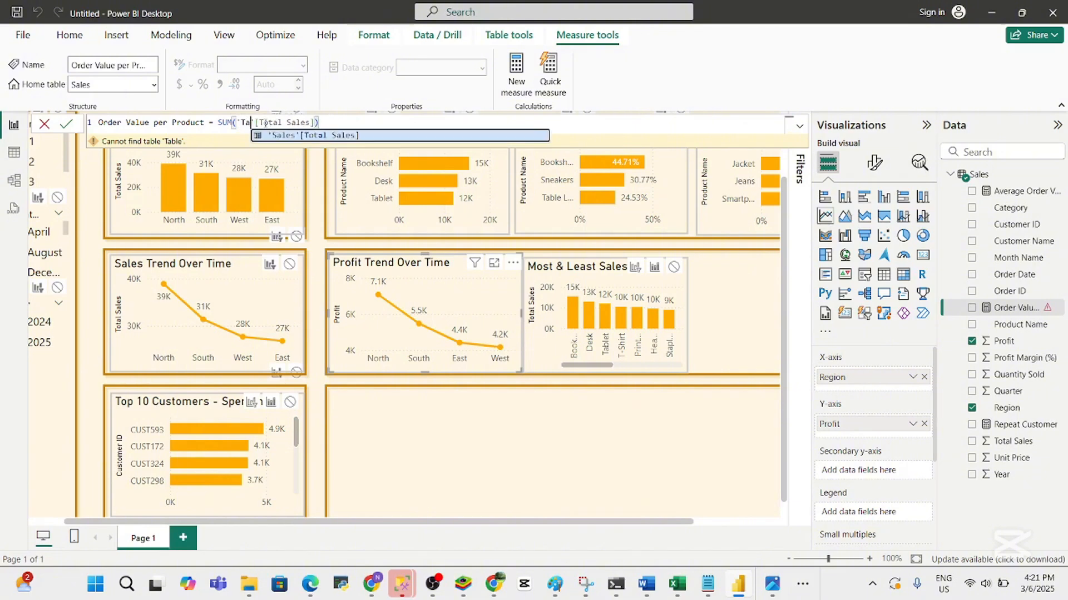
key("BackSpace")
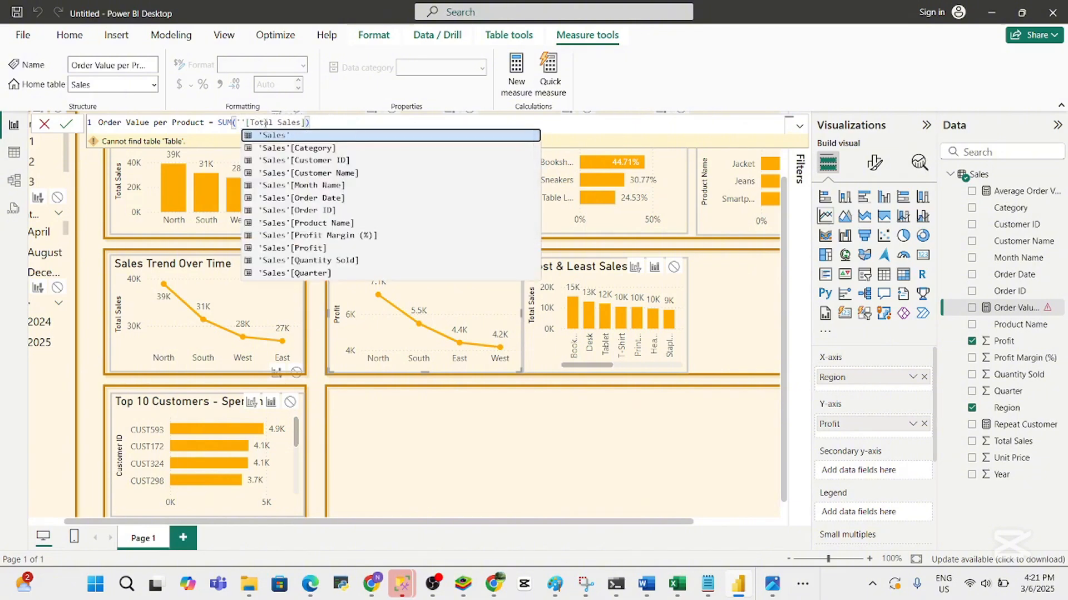
type("Sales")
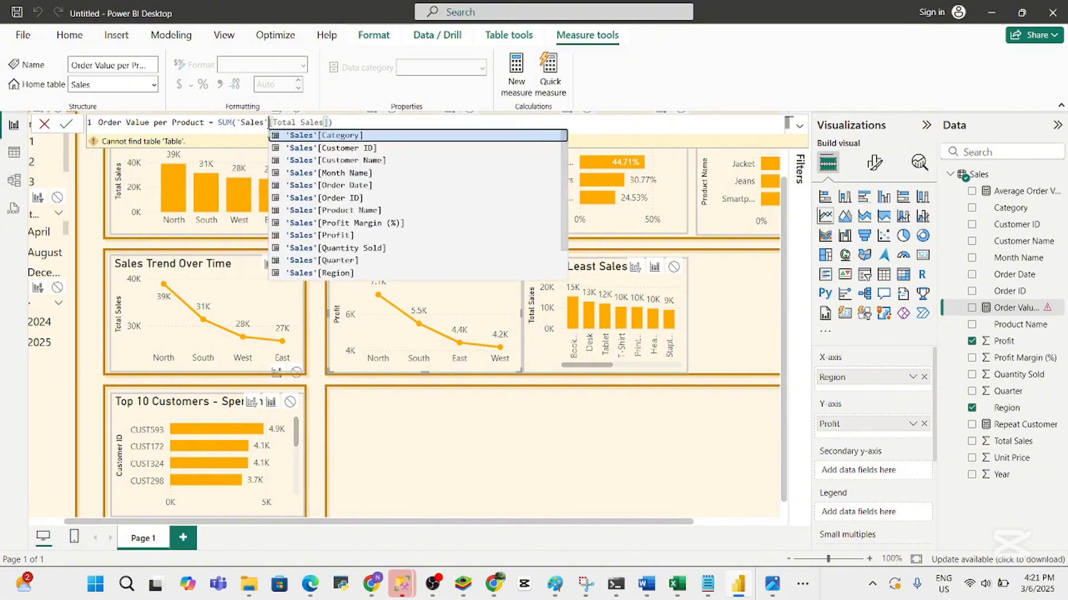
left_click(333, 121)
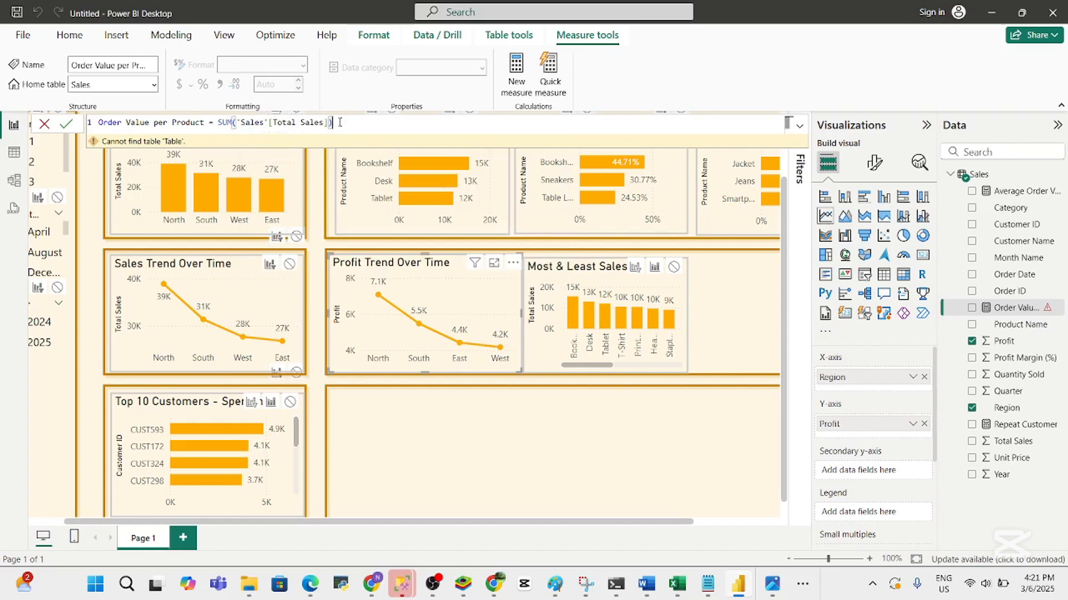
key("Return")
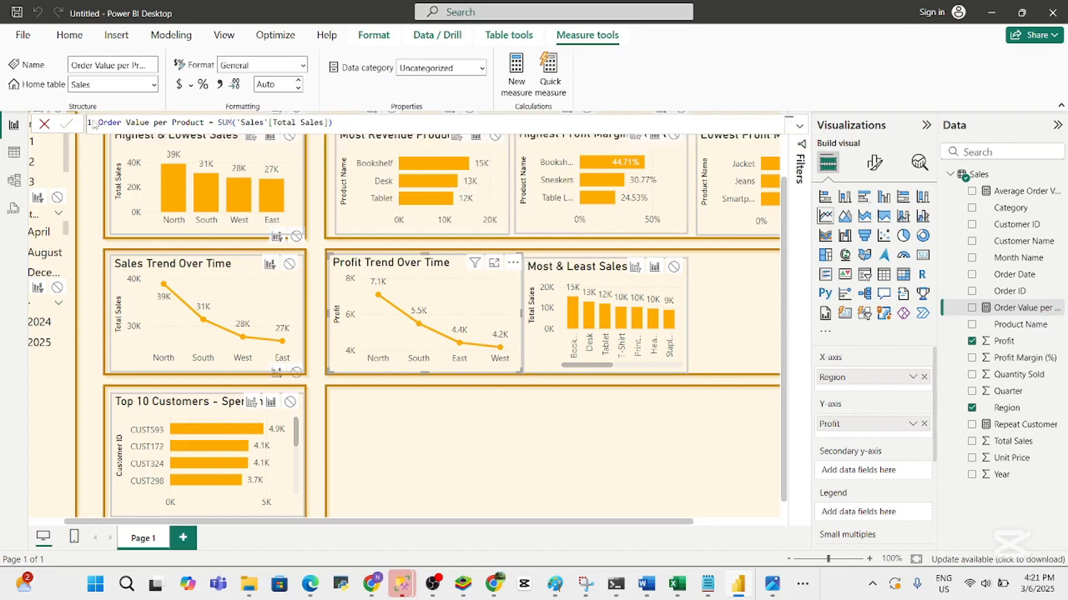
left_click(1017, 312)
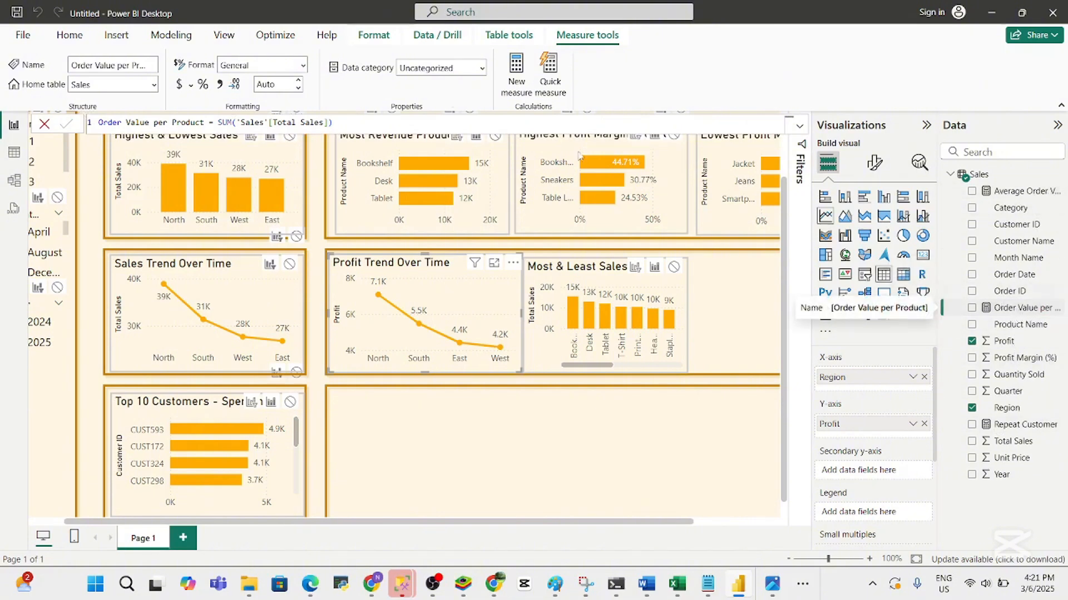
left_click(45, 124)
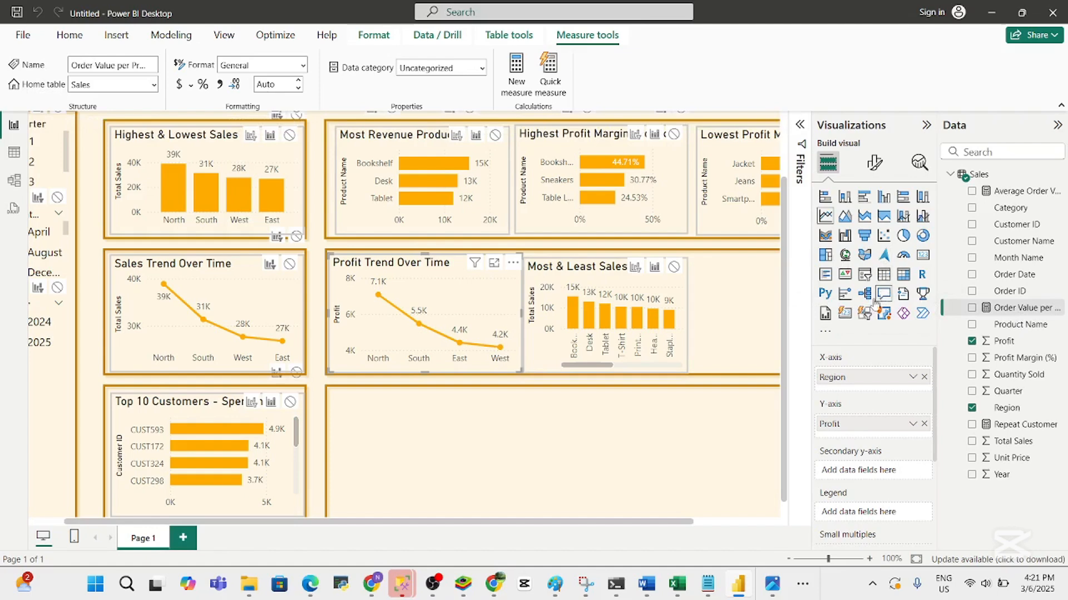
Duplicate the Top 10 Customers spending chart and place the copy in the empty panel beside it
left_click(345, 433)
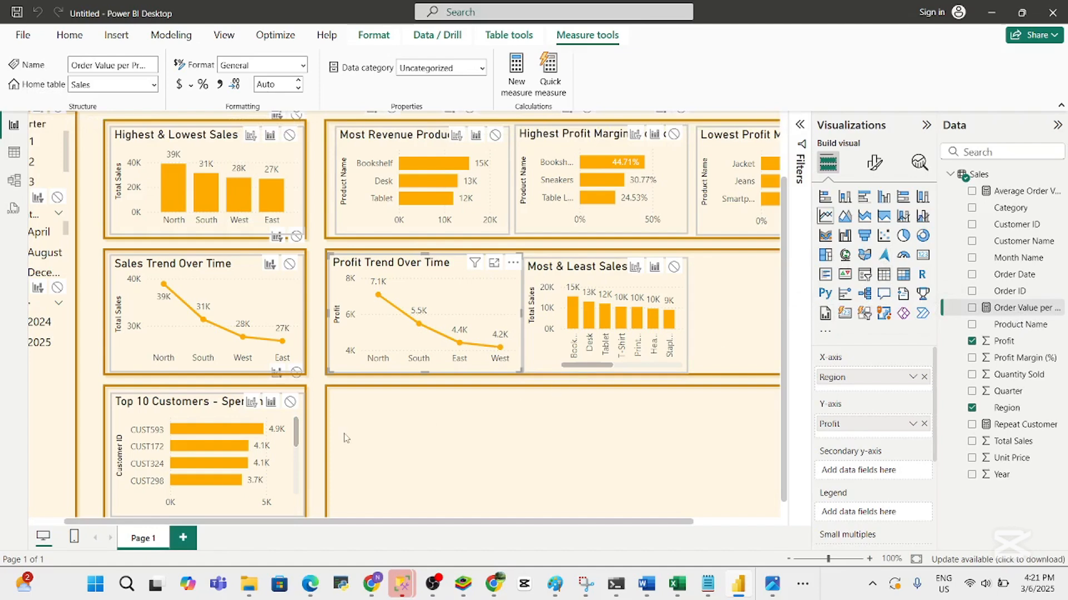
left_click(274, 481)
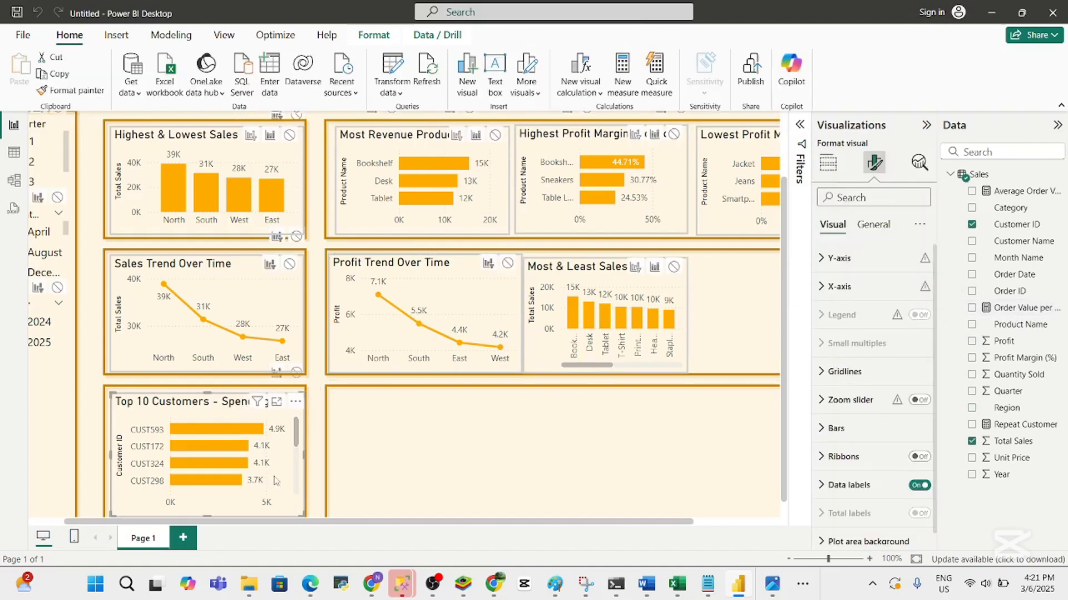
key("ctrl+c")
key("ctrl+v")
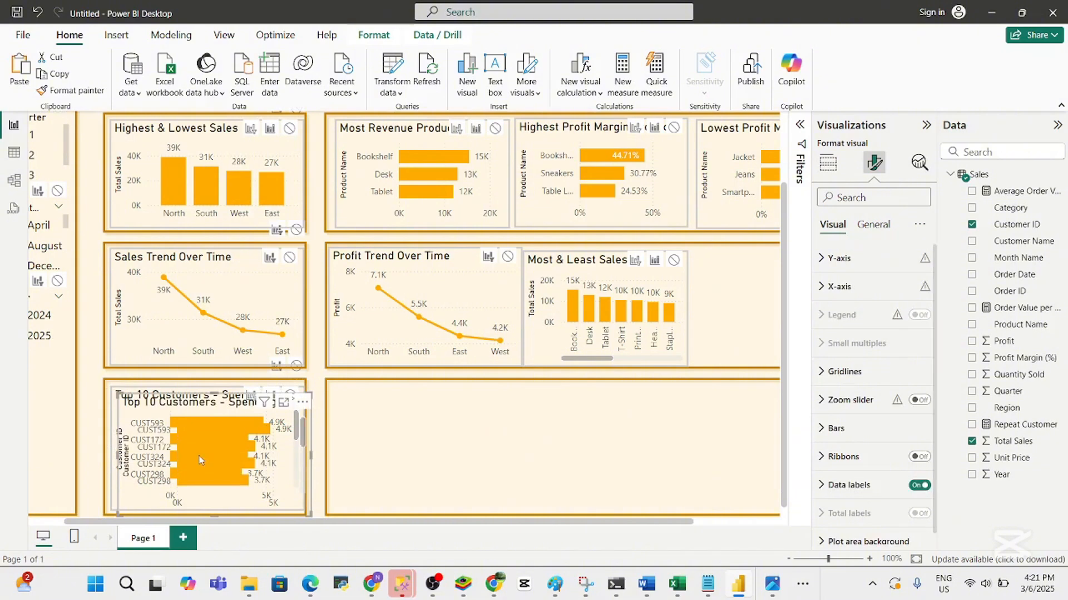
left_click_drag(202, 460, 418, 451)
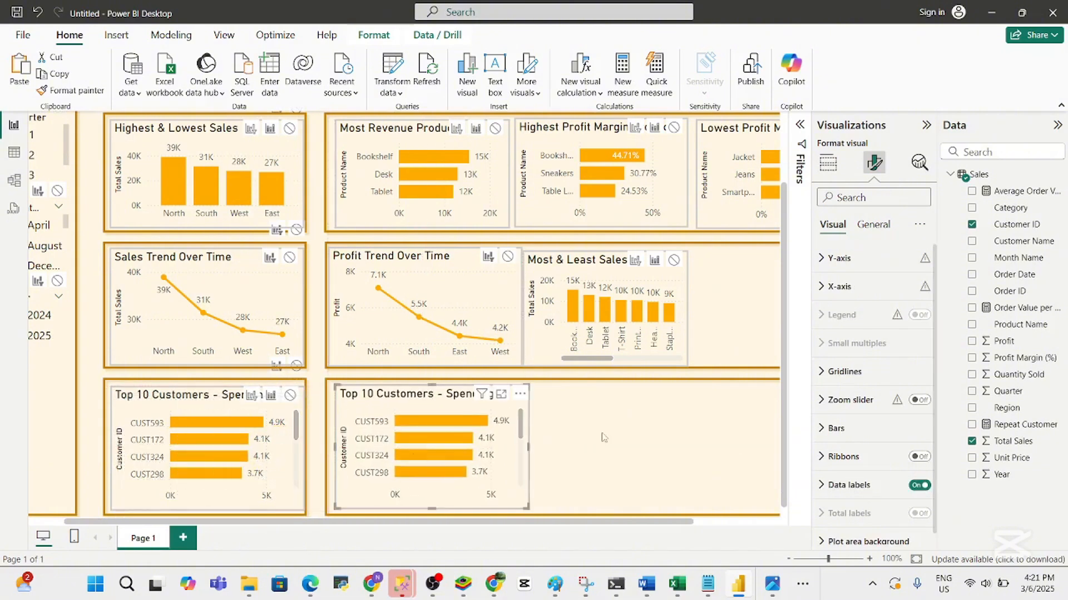
Replace the copied chart's Total Sales and Customer ID fields with Product Name and Order Value per Product
left_click(972, 441)
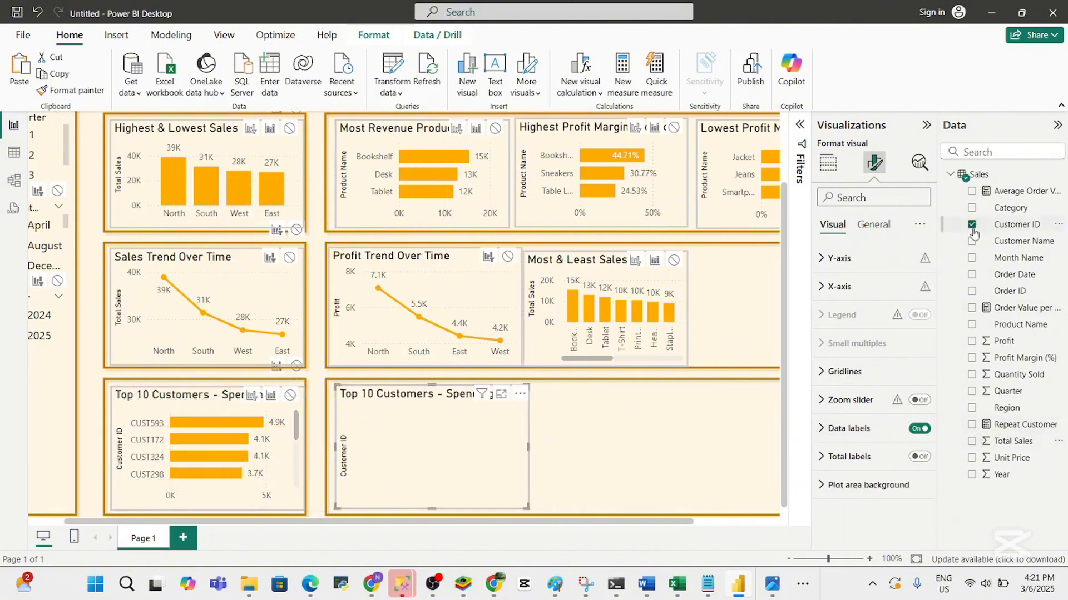
left_click(973, 232)
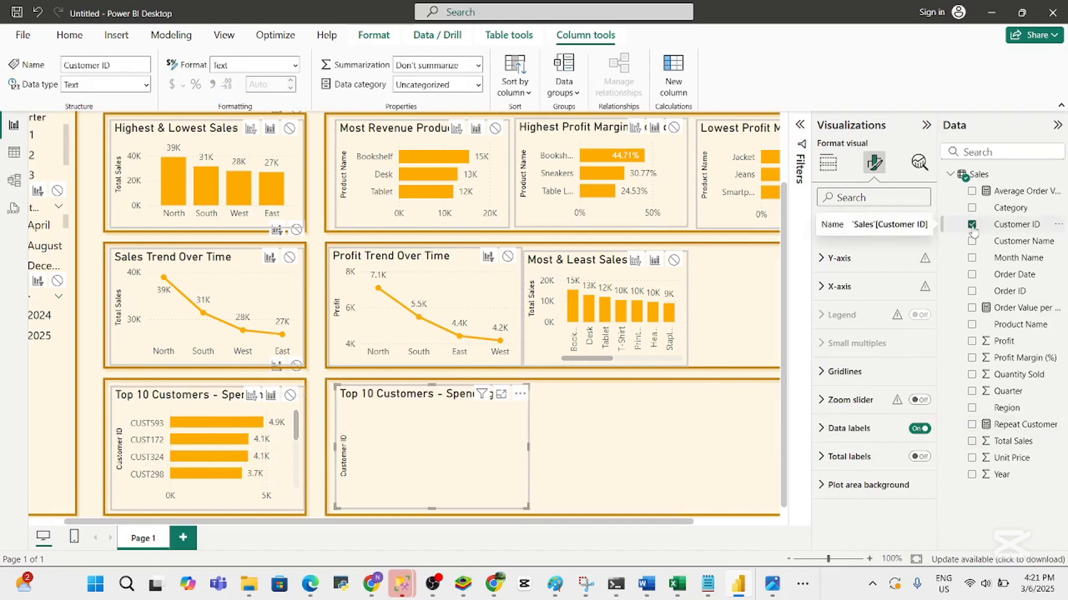
left_click(971, 225)
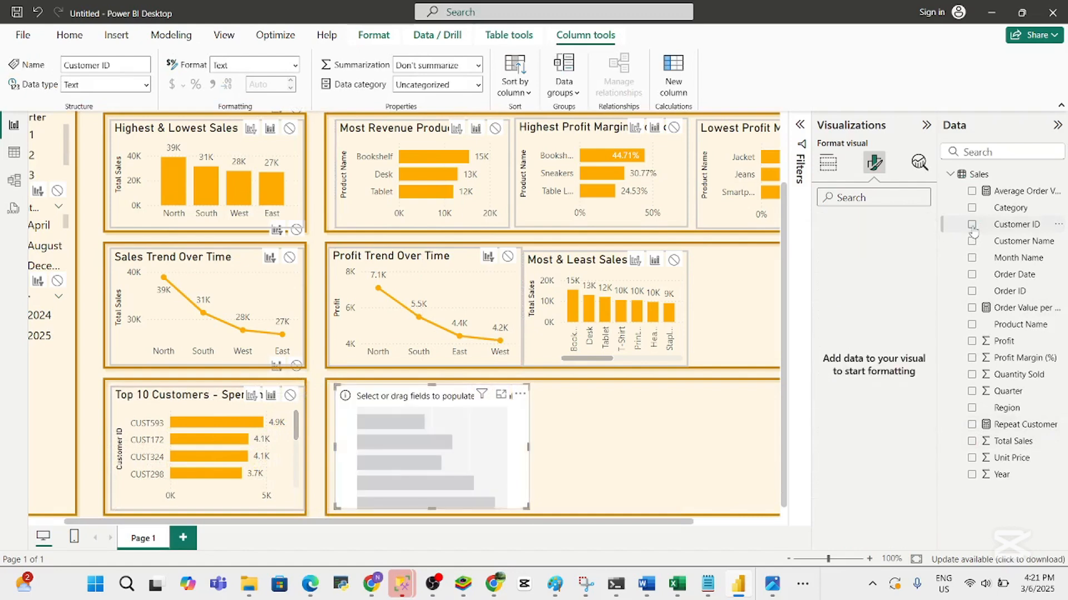
left_click(972, 326)
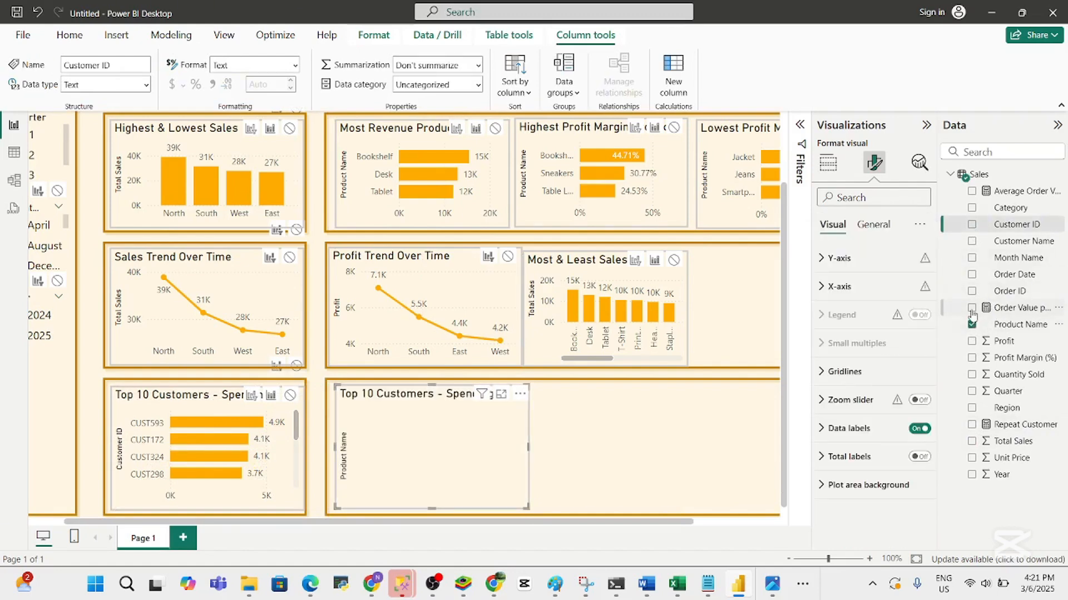
left_click(971, 309)
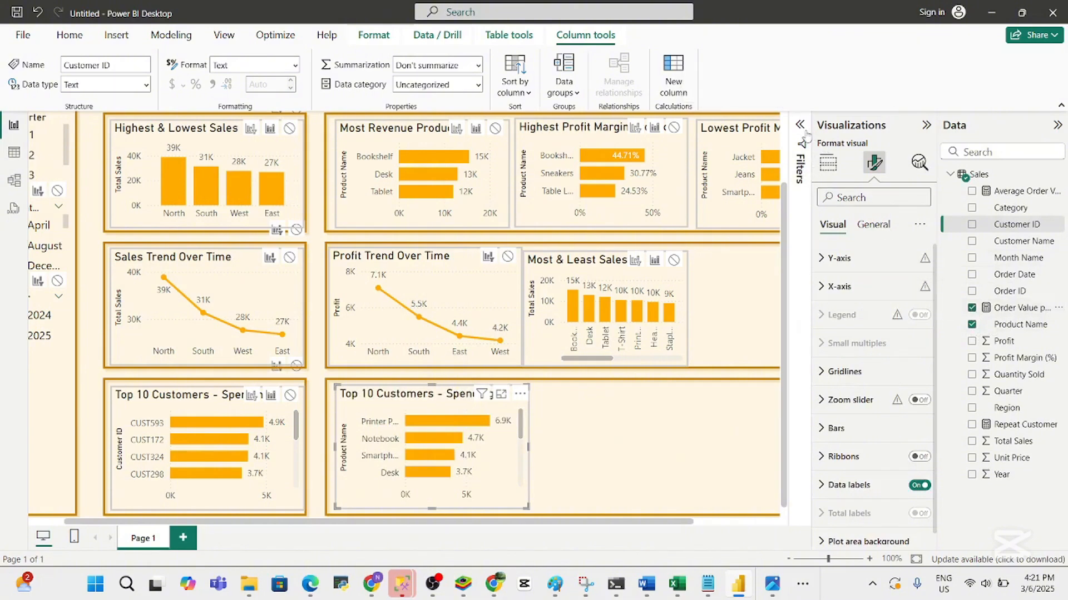
Convert the copied product chart into a table visual and look through its rows
left_click(827, 162)
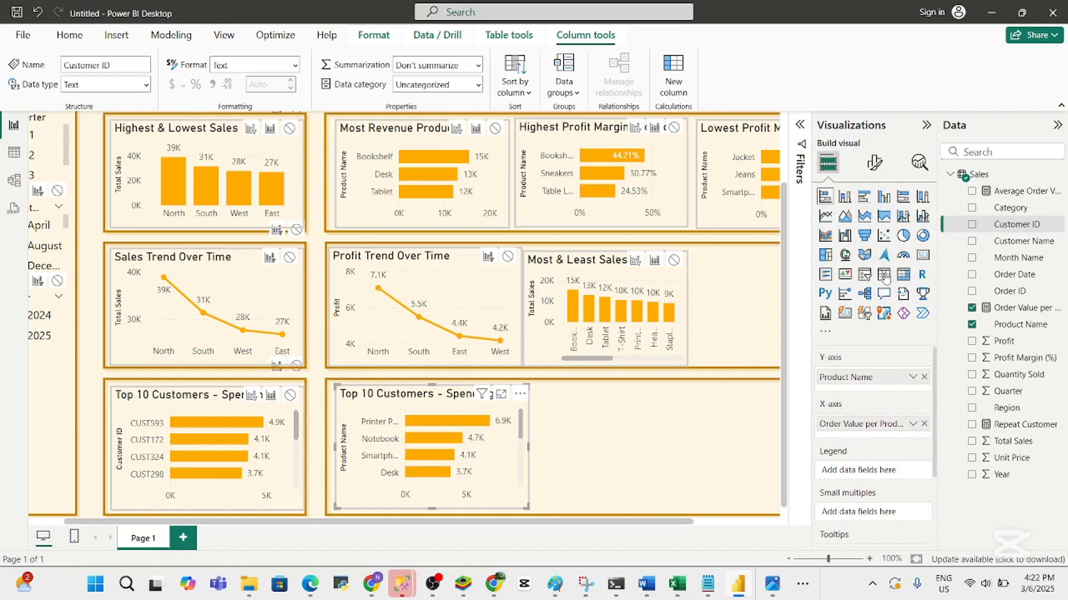
left_click(884, 275)
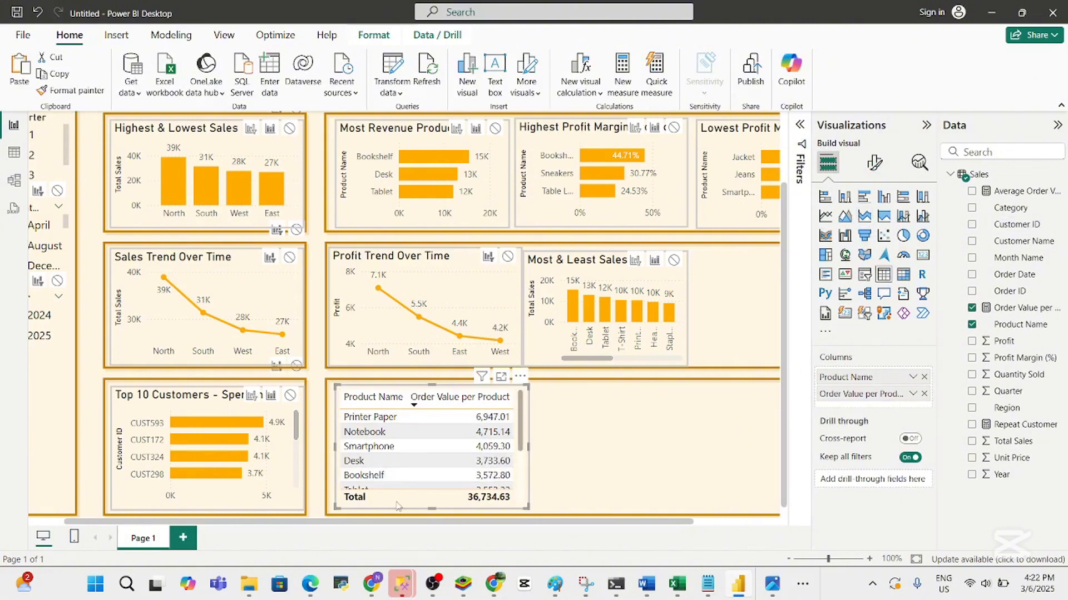
left_click_drag(520, 433, 517, 405)
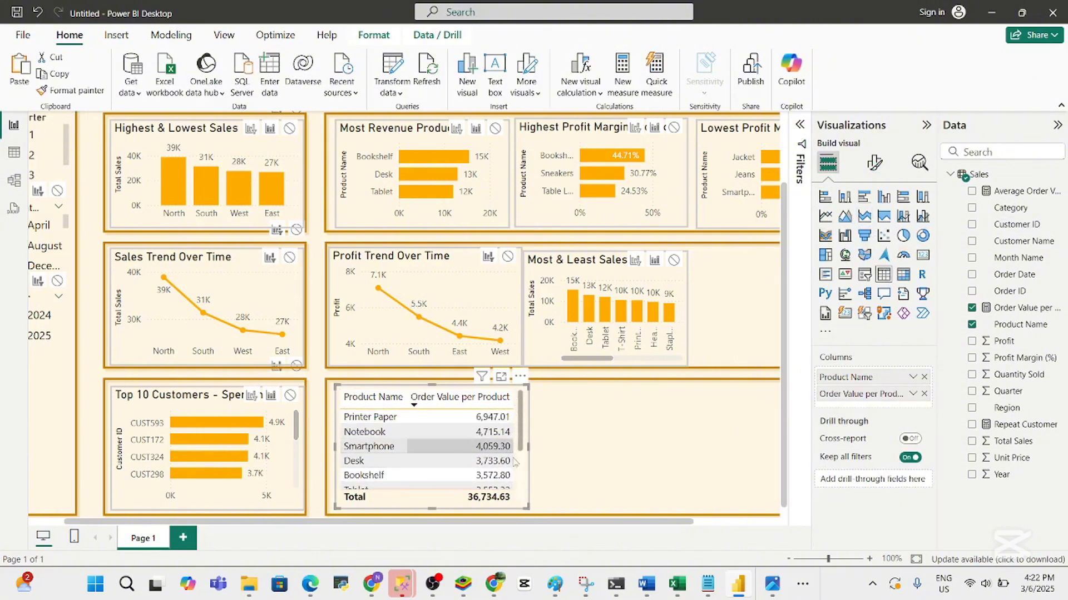
mouse_move(653, 584)
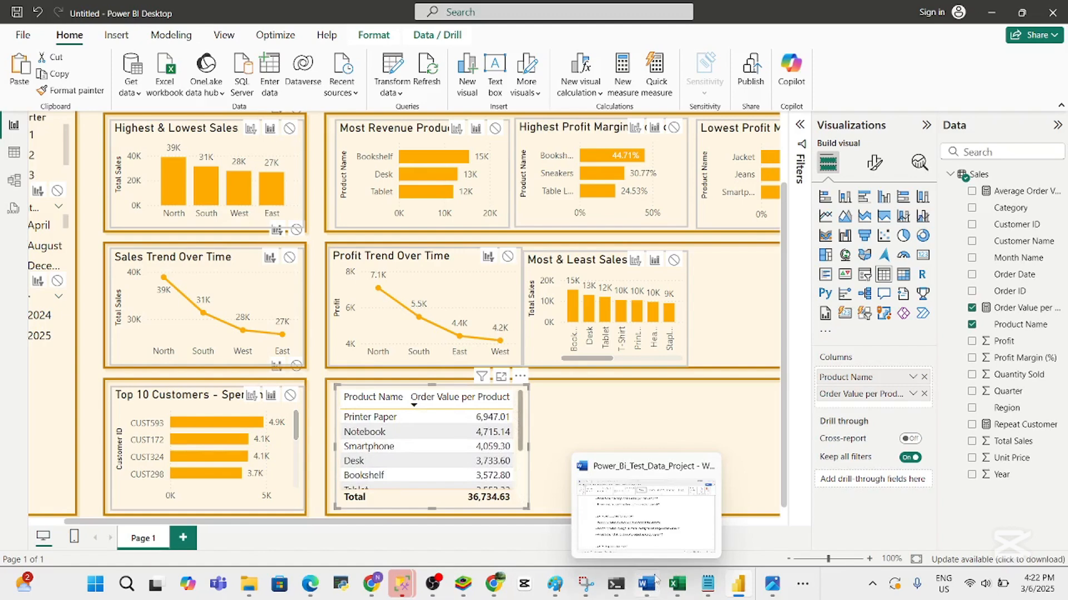
Review the Product Performance questions in the Word document, then examine the order value table's rows in Power BI from highest to lowest
left_click(654, 591)
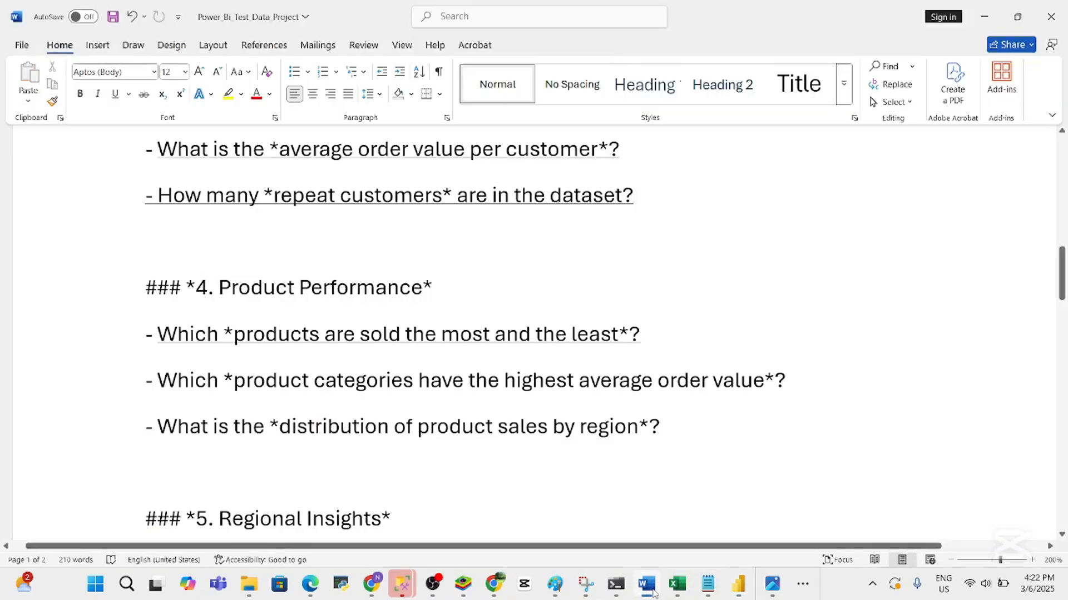
left_click(654, 592)
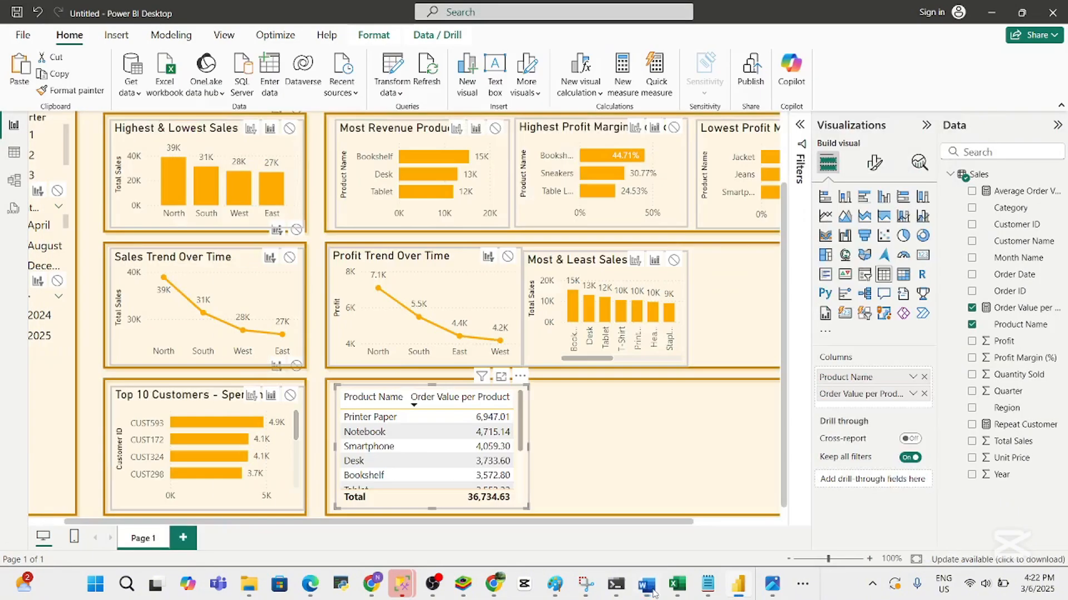
left_click_drag(516, 427, 517, 498)
scroll(512, 487, "up", 3)
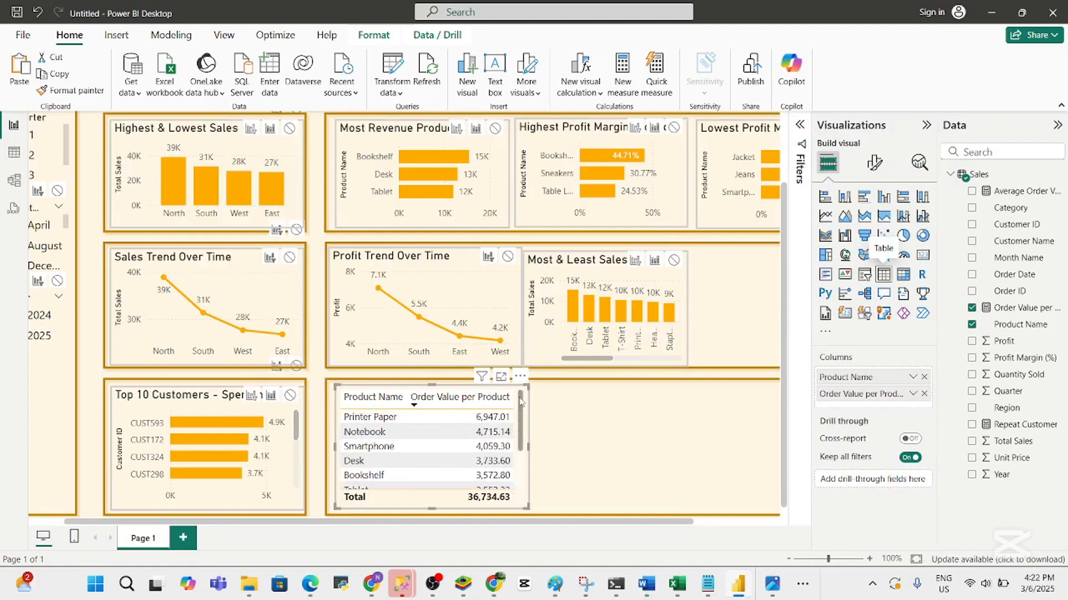
scroll(522, 468, "down", 3)
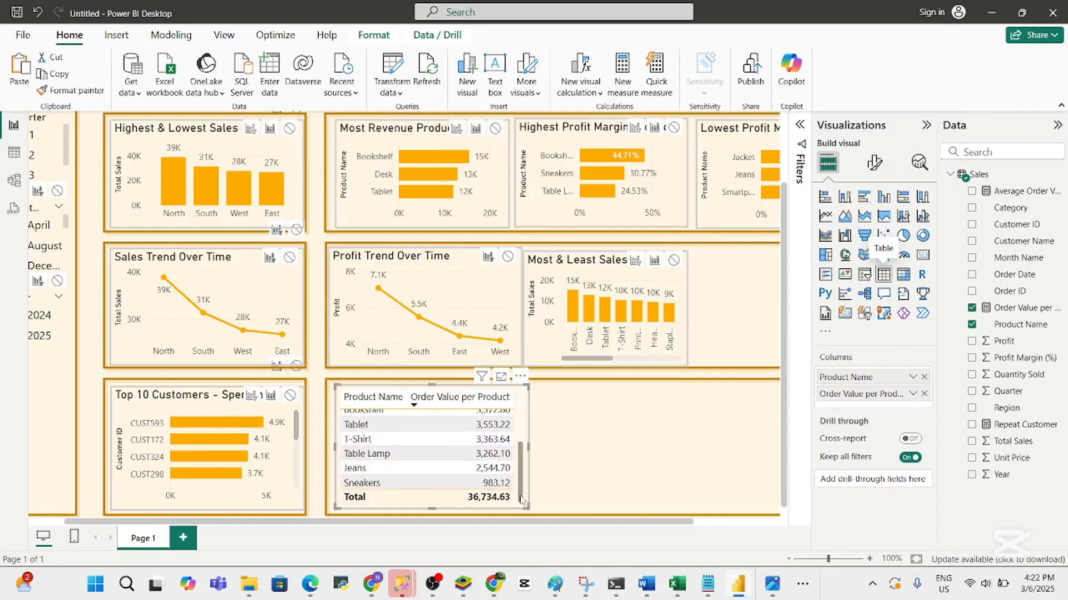
scroll(518, 502, "up", 1)
scroll(517, 502, "down", 1)
scroll(511, 425, "up", 3)
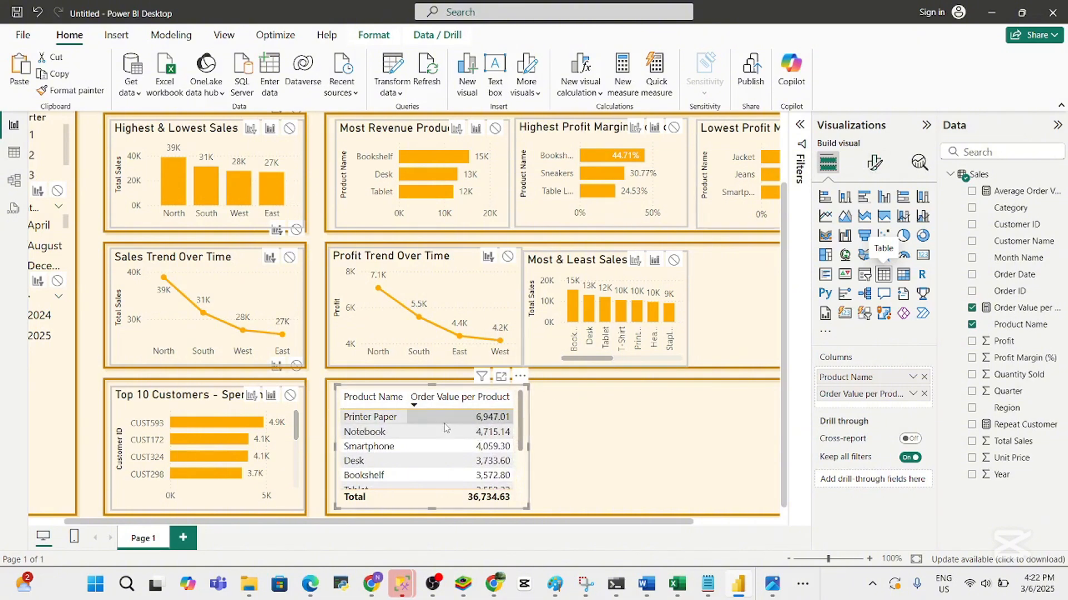
Replace the by-value field of the product table's Customer ID Top N filter with Order Value per Product and apply the filter
left_click(799, 124)
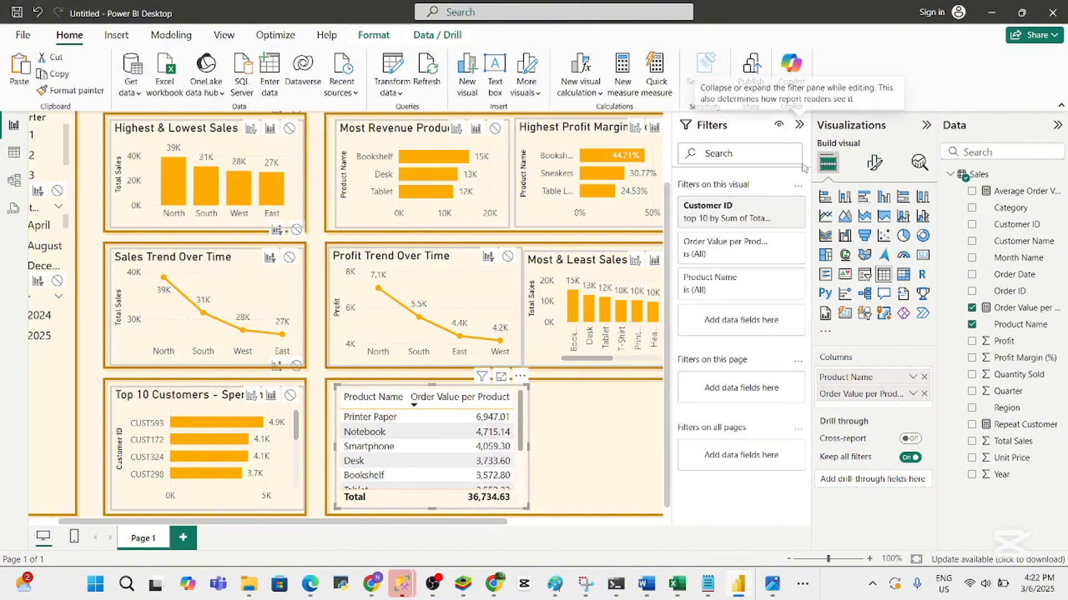
left_click(763, 216)
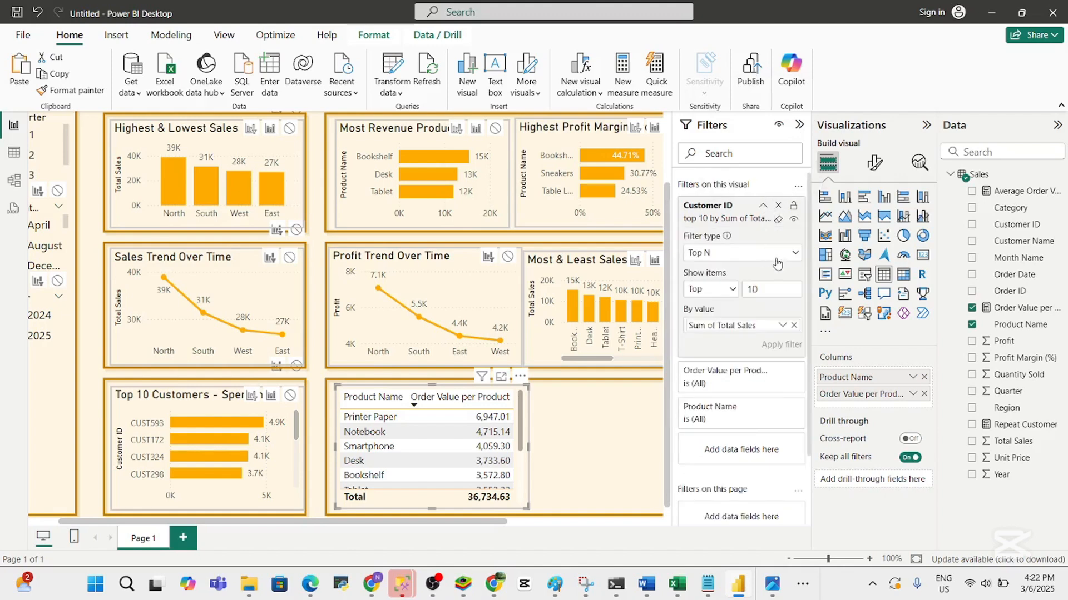
left_click(793, 326)
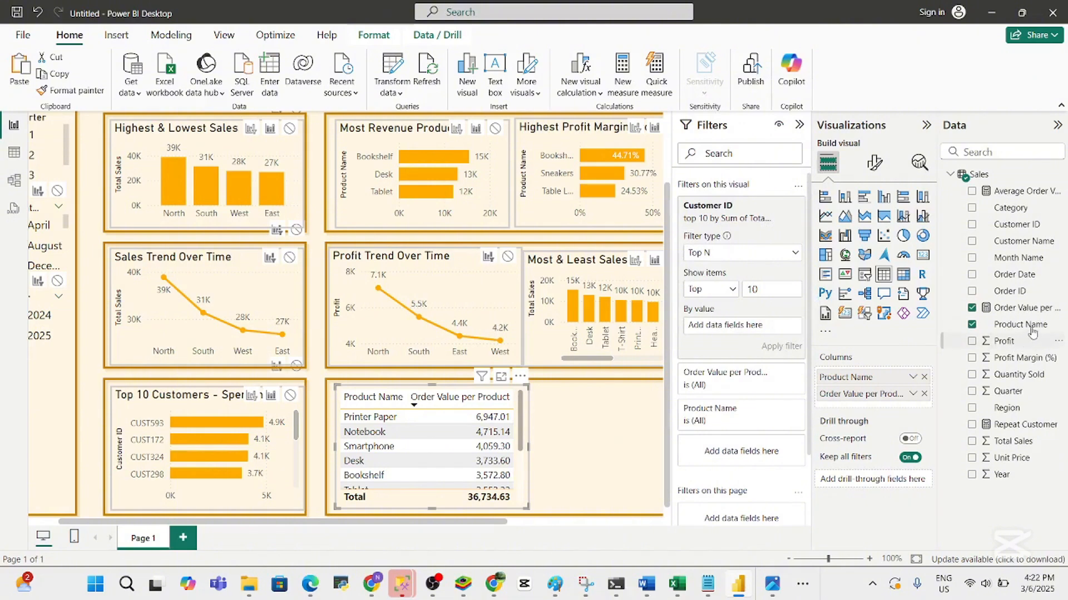
left_click_drag(784, 306, 762, 328)
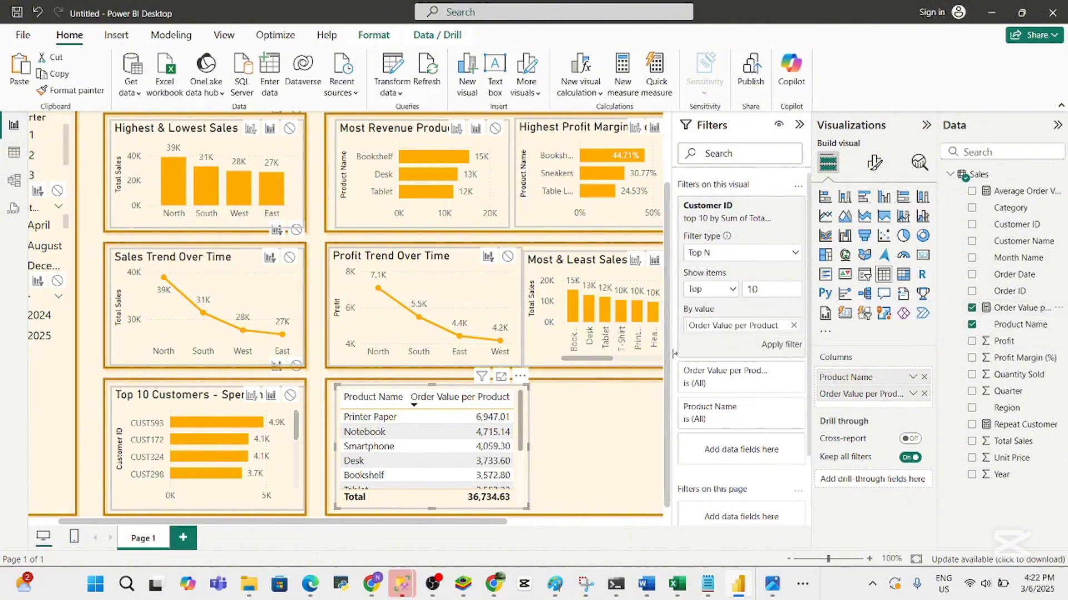
left_click(777, 347)
Shift the product table slightly down within its panel and undo the accidental move of the background shape
left_click(383, 432)
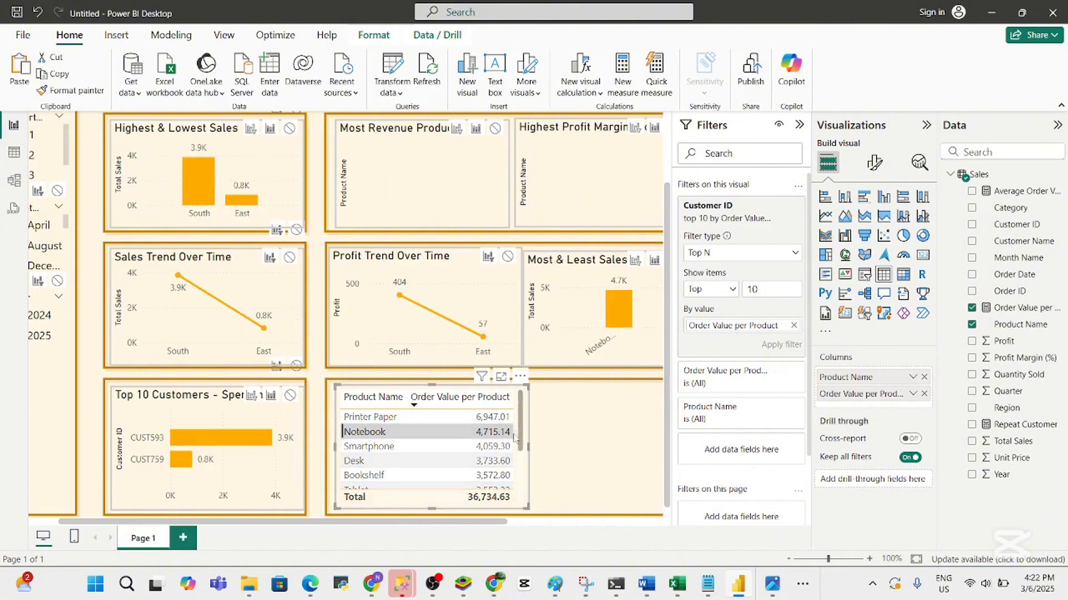
left_click_drag(514, 437, 508, 458)
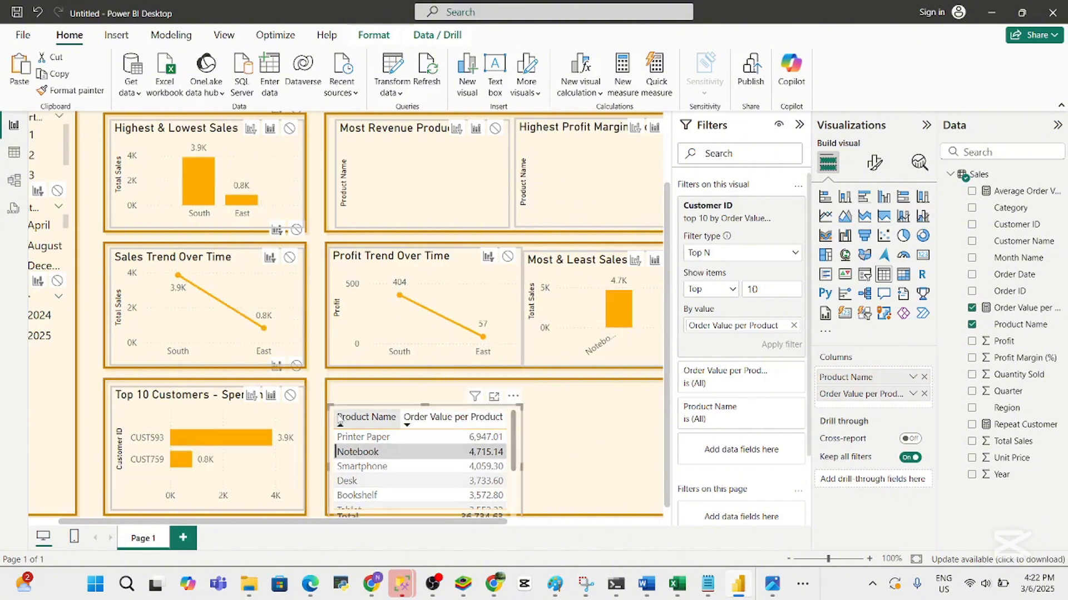
left_click(329, 401)
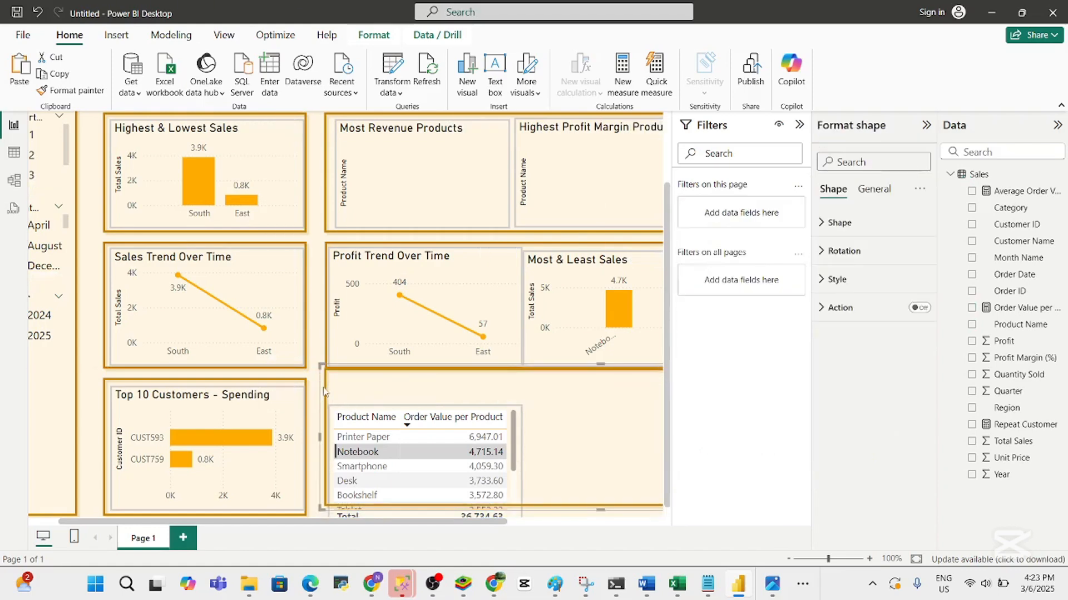
key("ctrl+z")
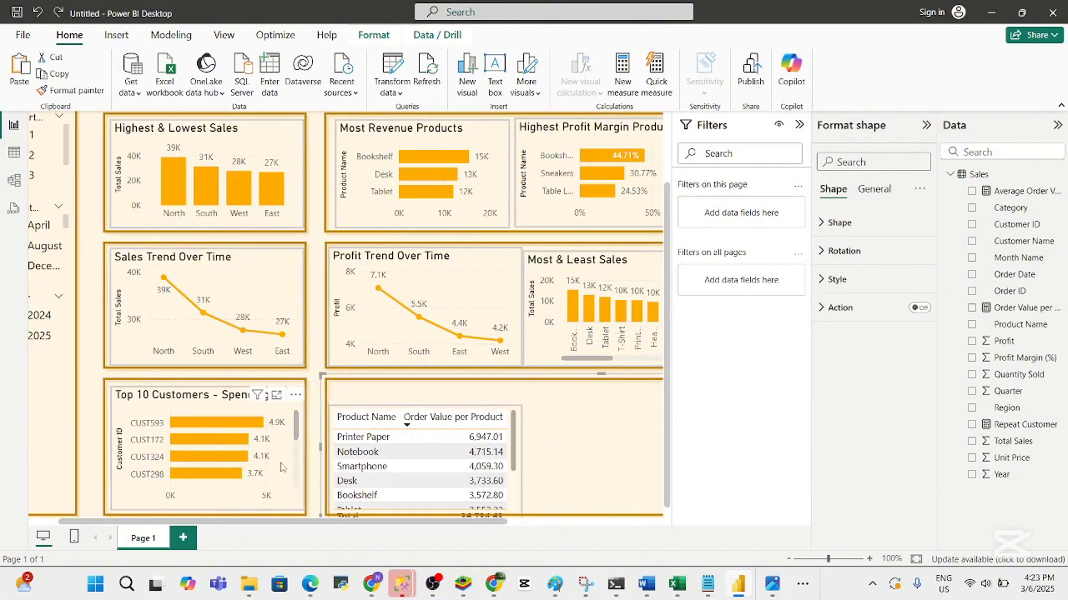
left_click(315, 488)
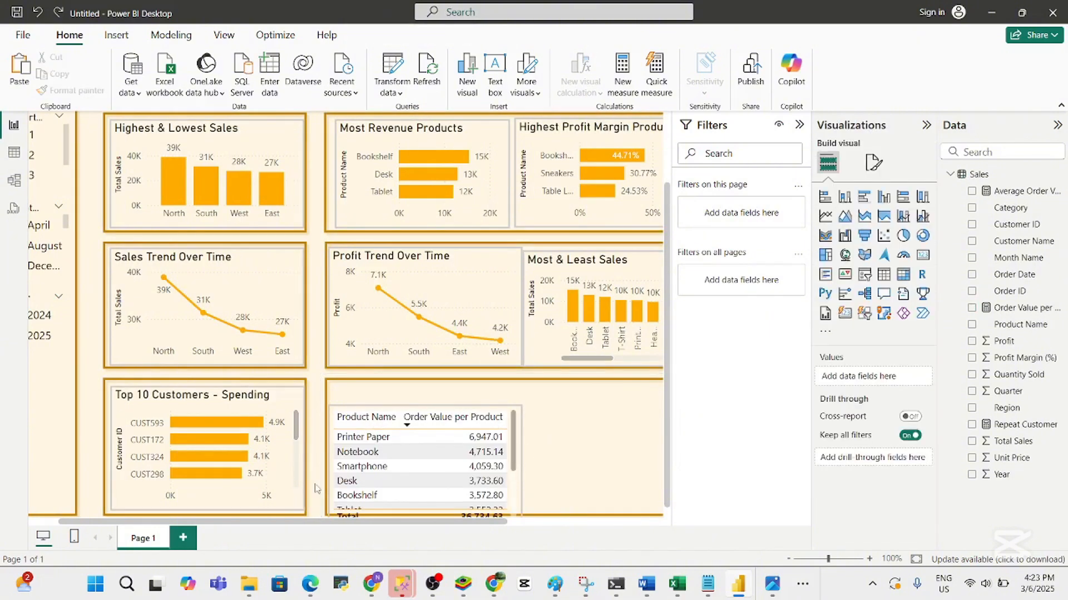
Sort the product table by Order Value per Product in ascending order and extend its upper edge towards the panel's top
left_click(453, 451)
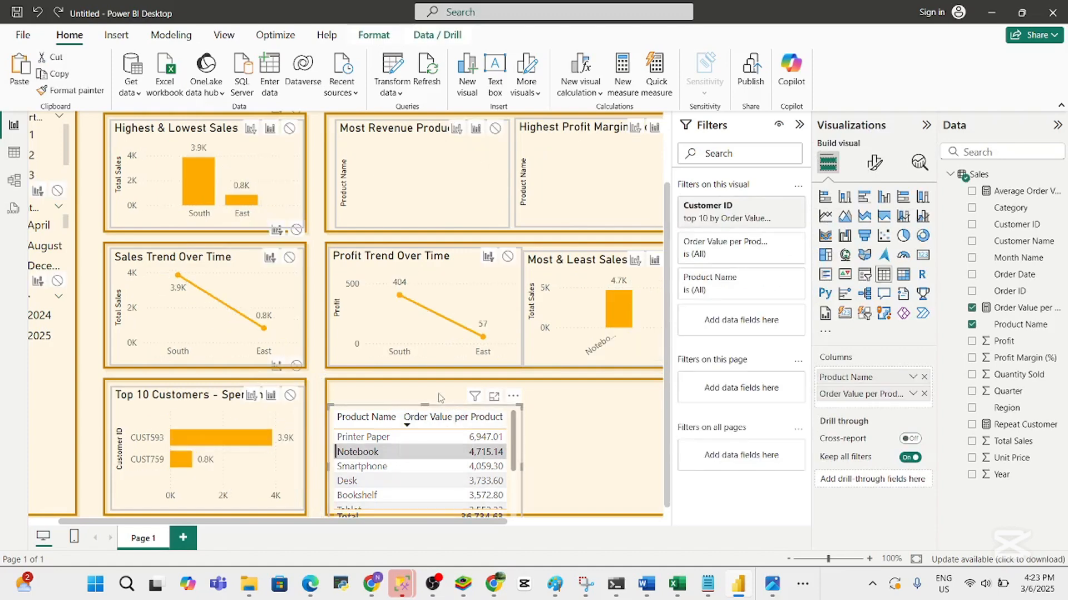
left_click(465, 421)
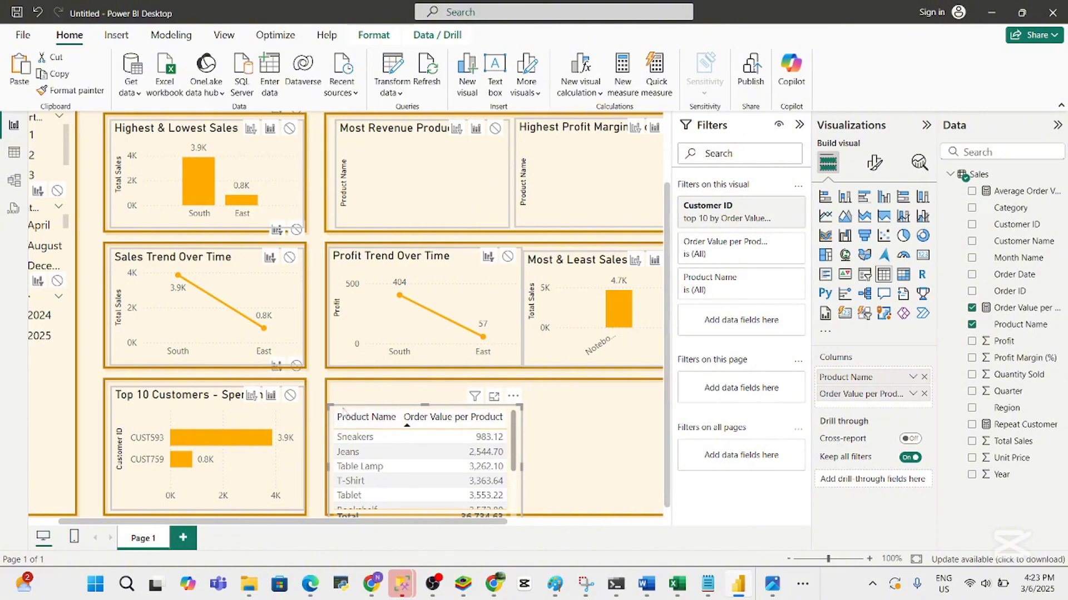
left_click_drag(331, 405, 335, 395)
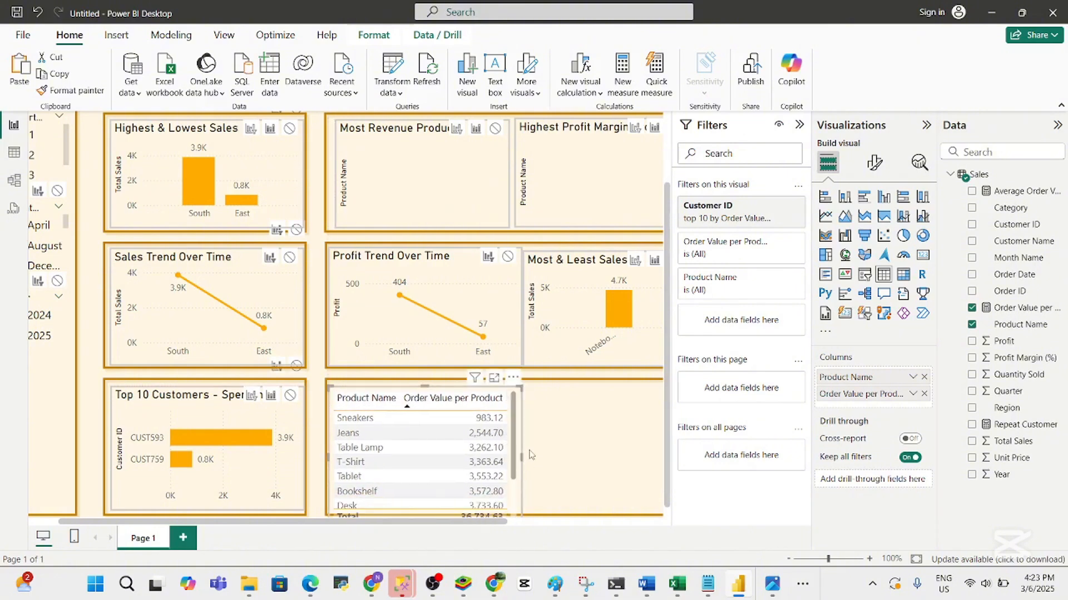
left_click(560, 487)
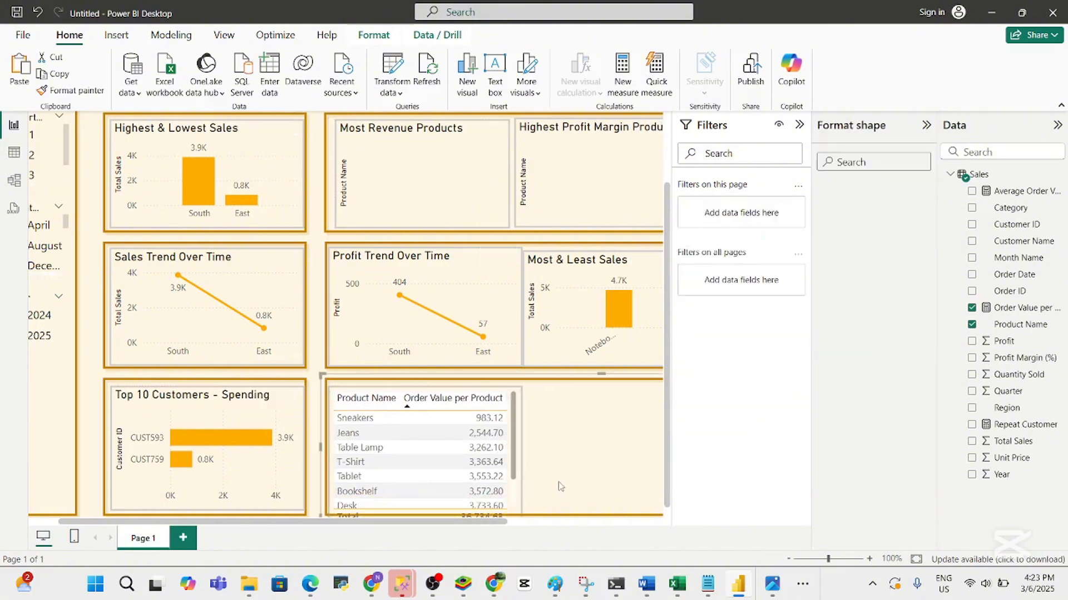
Shrink the product table from its lower corner so that it fits inside the background panel
left_click(789, 560)
left_click(789, 559)
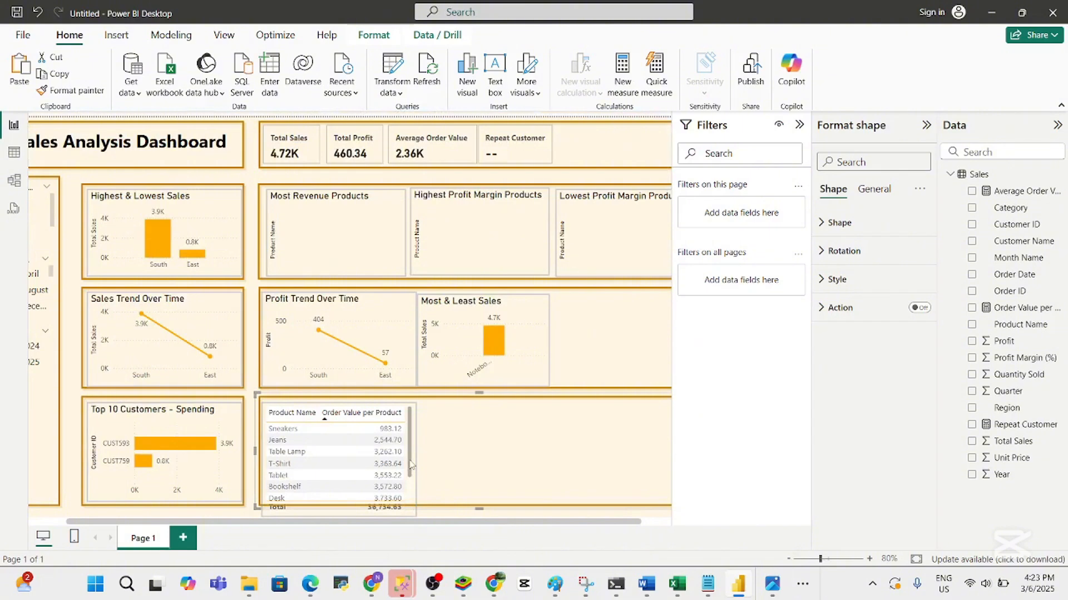
left_click(252, 431)
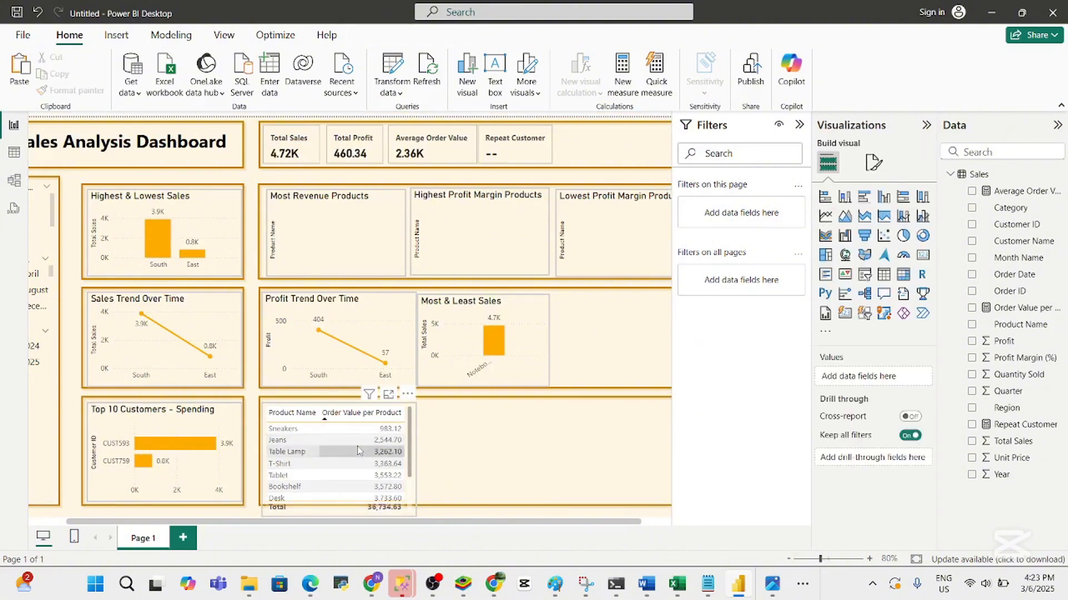
left_click(357, 451)
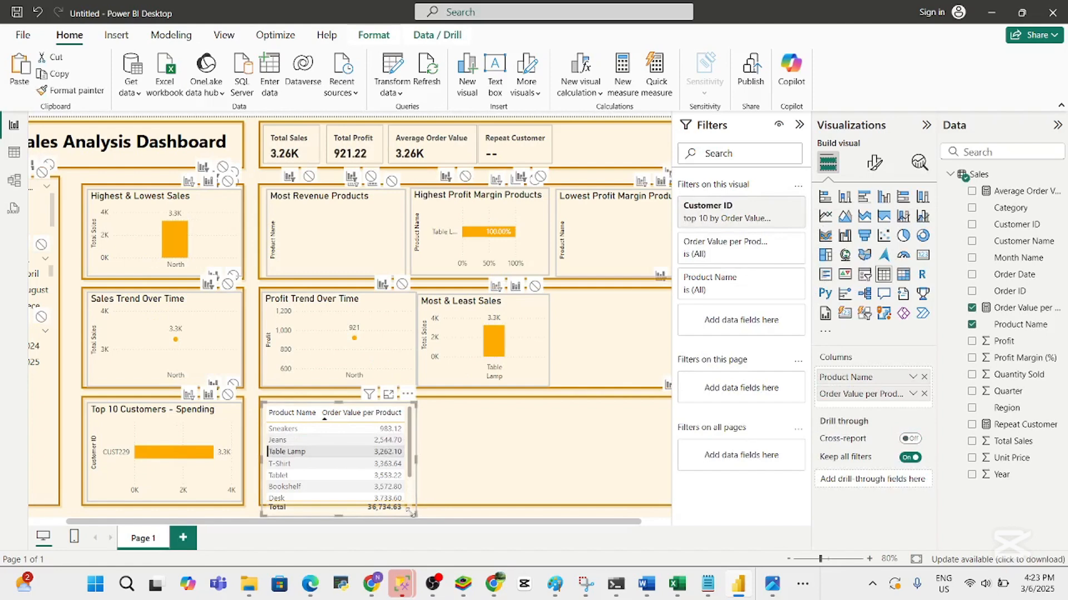
left_click_drag(412, 512, 395, 503)
mouse_move(392, 440)
left_mouse_down()
mouse_move(392, 470)
mouse_move(390, 425)
left_mouse_up()
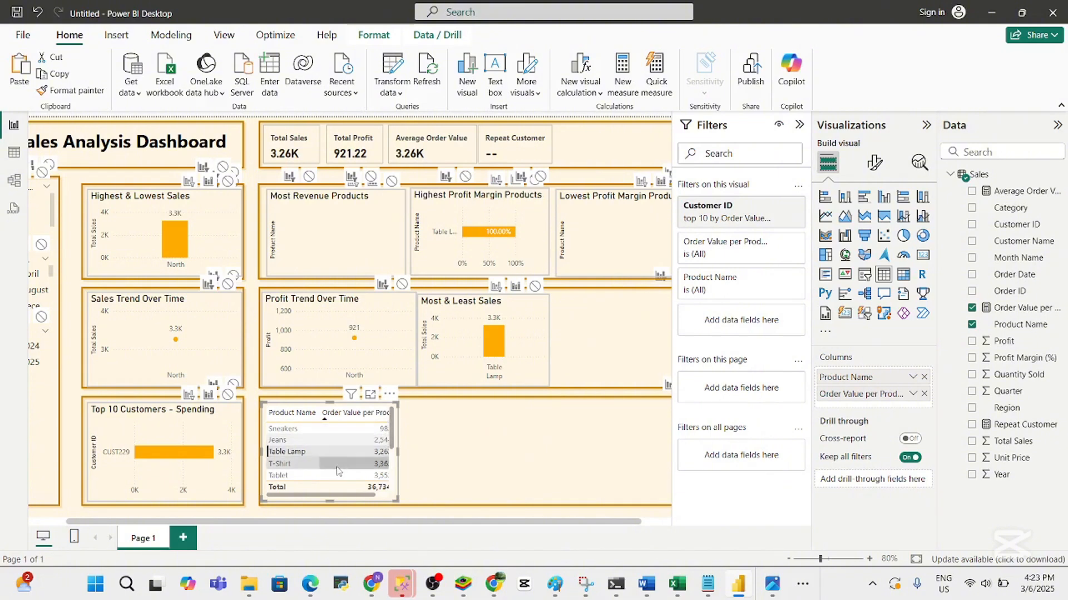
Cross-filter the dashboard by the Jeans, Sneakers and Table Lamp rows, and sort the table by Order Value per Product in descending order
left_click(333, 443)
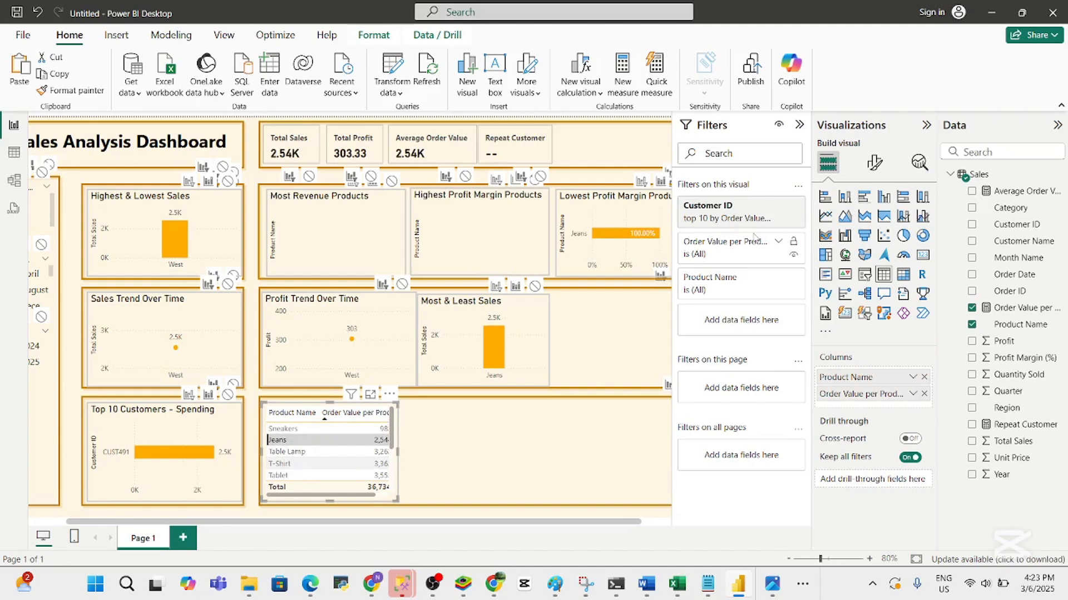
left_click(199, 426)
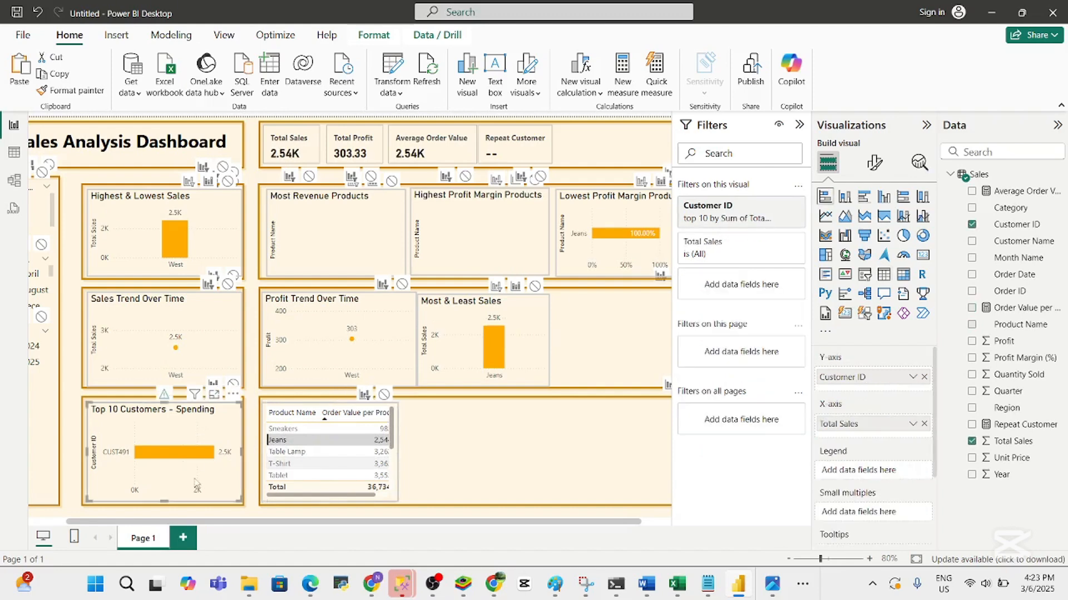
left_click_drag(197, 523, 120, 524)
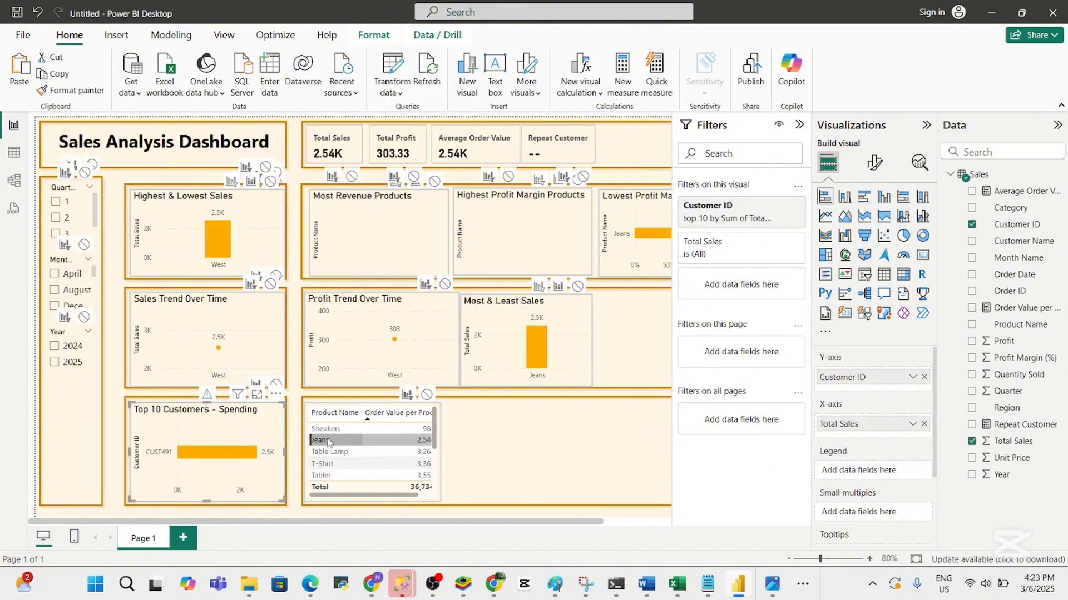
left_click(349, 430)
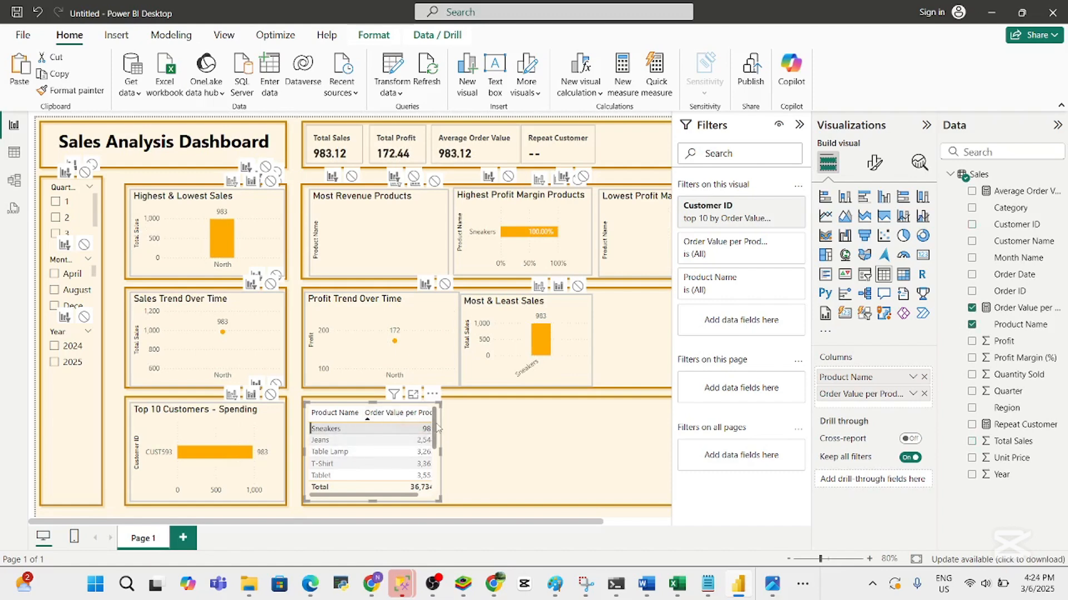
left_click(410, 430)
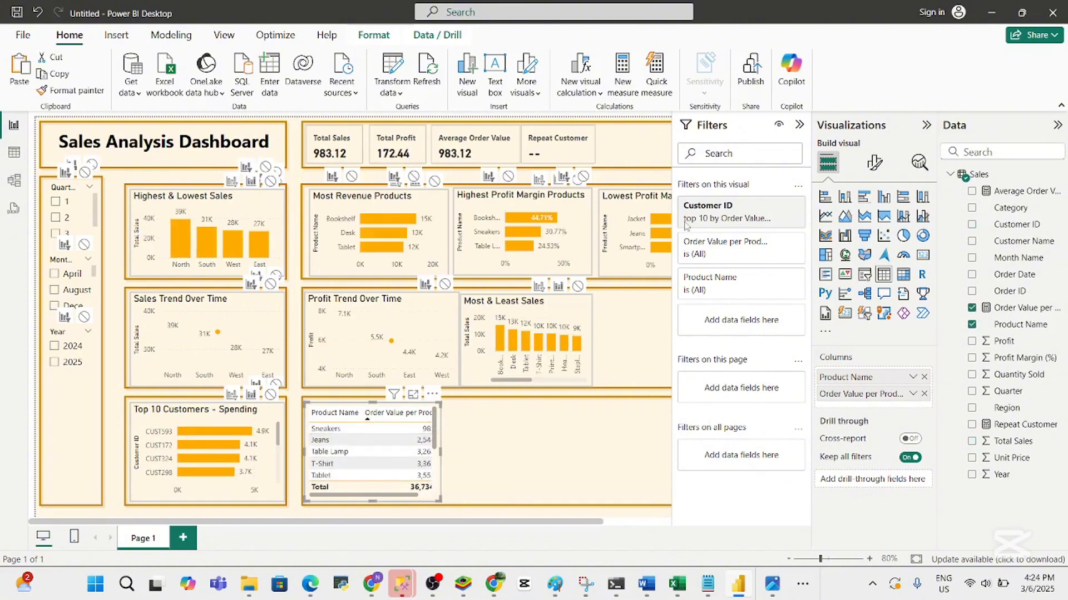
left_click(397, 453)
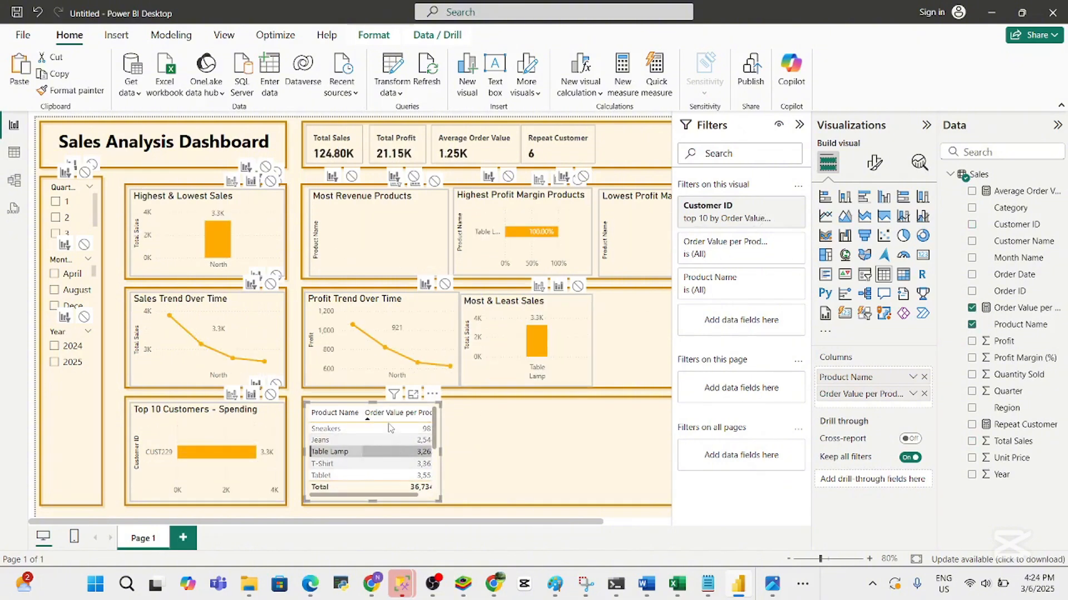
left_click(388, 415)
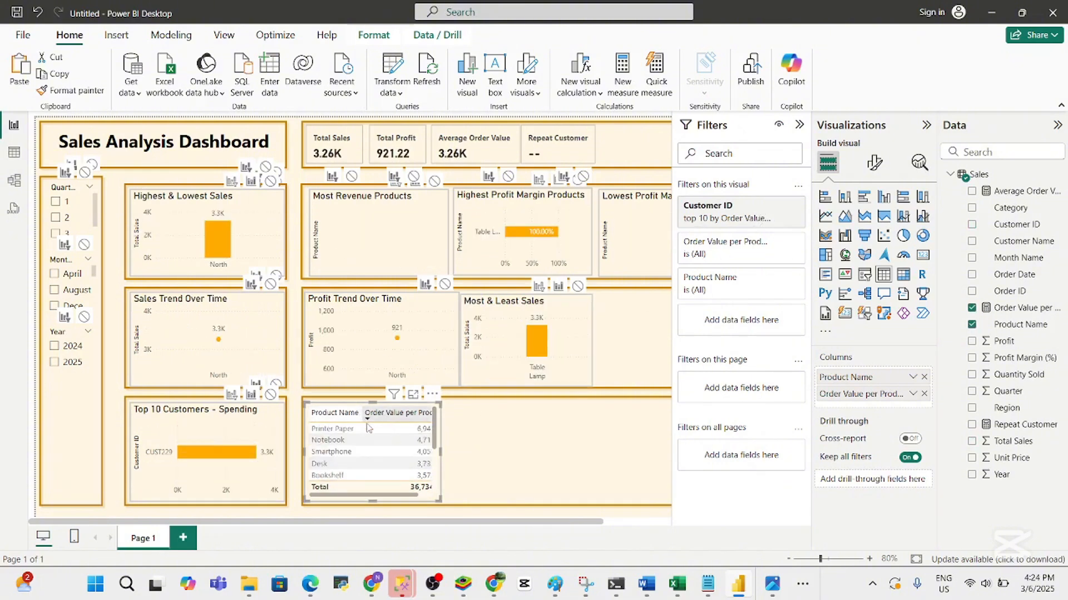
Set the product table's Customer ID Top N filter to the top 5 by Order Value per Product and apply it
left_click(748, 255)
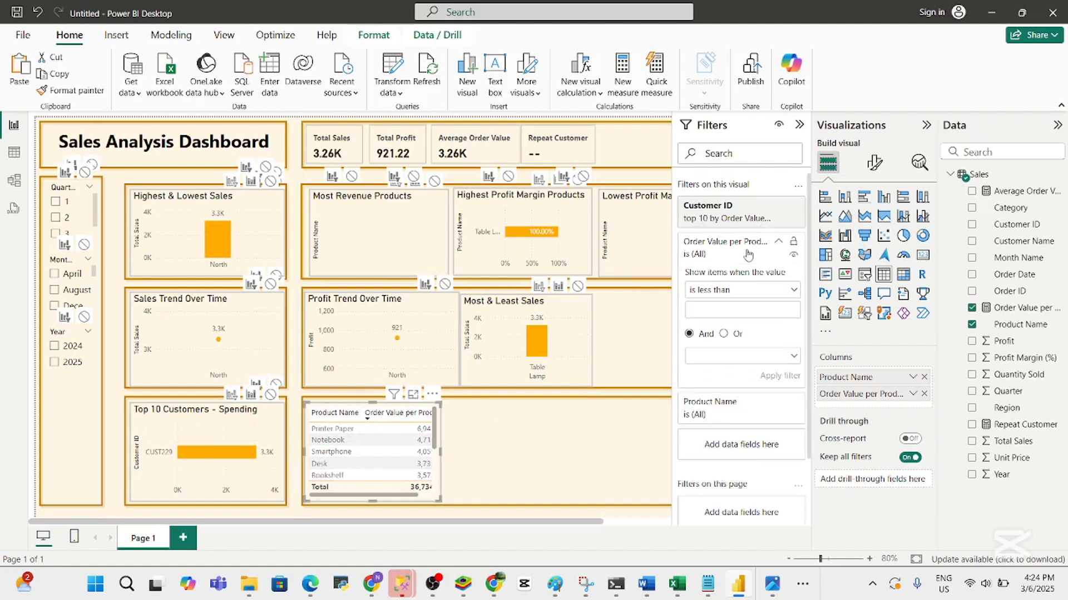
left_click(768, 221)
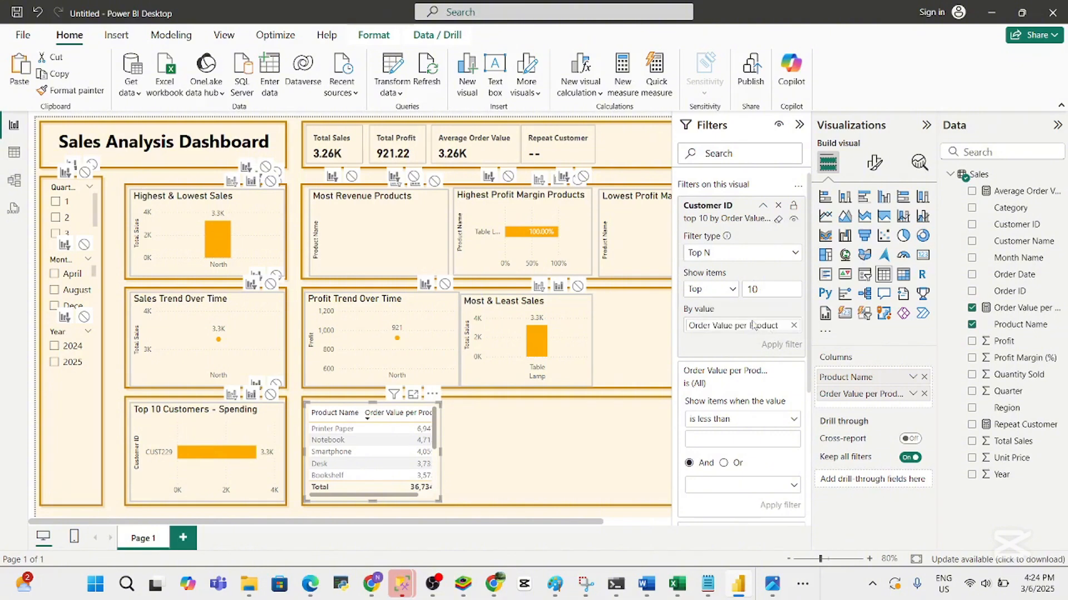
left_click(757, 217)
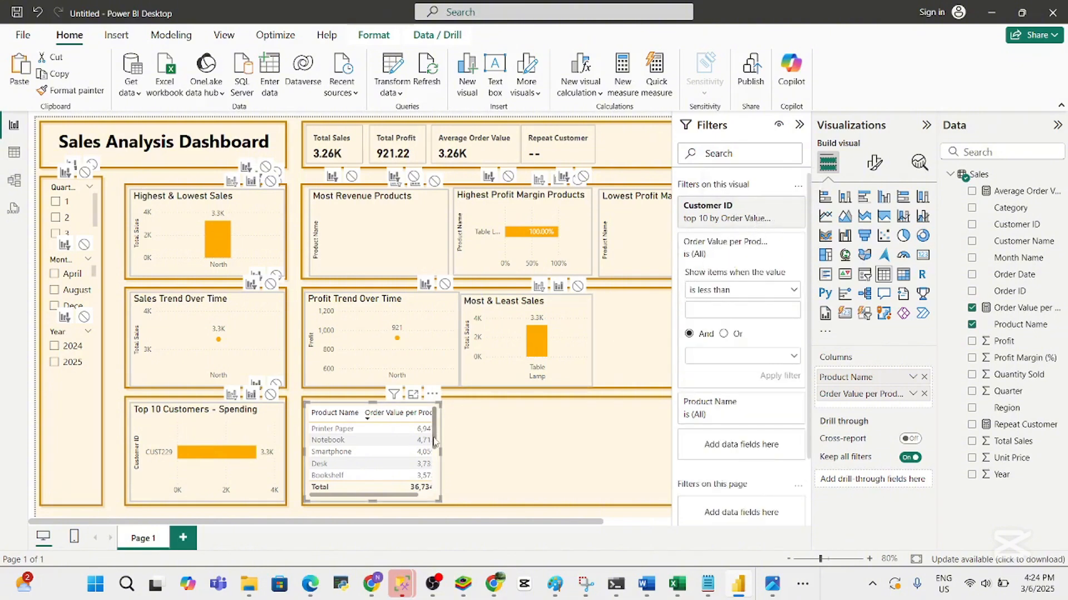
left_click_drag(436, 443, 369, 492)
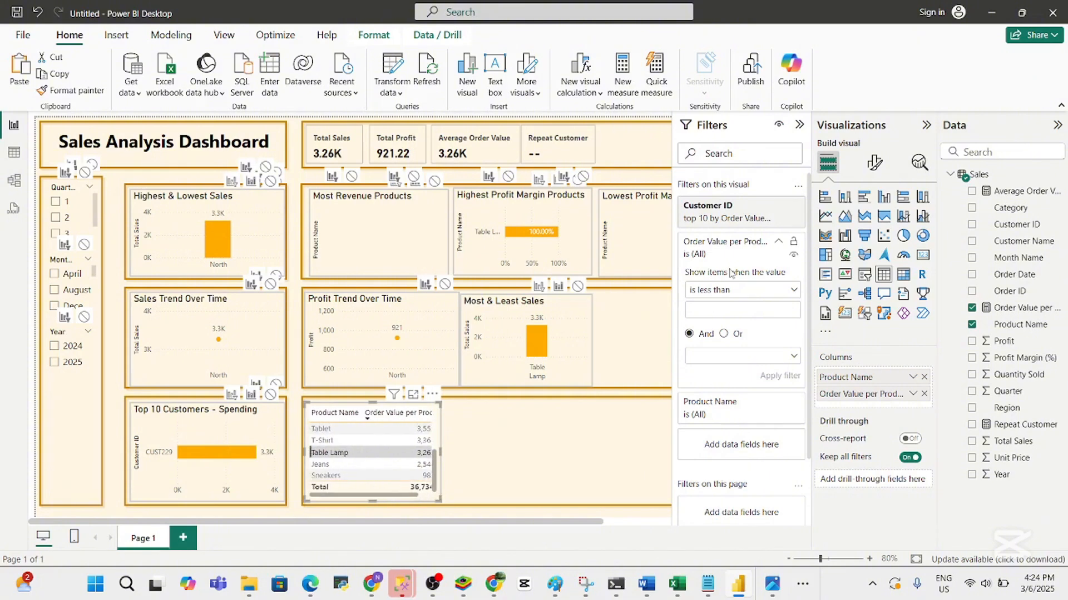
left_click(762, 208)
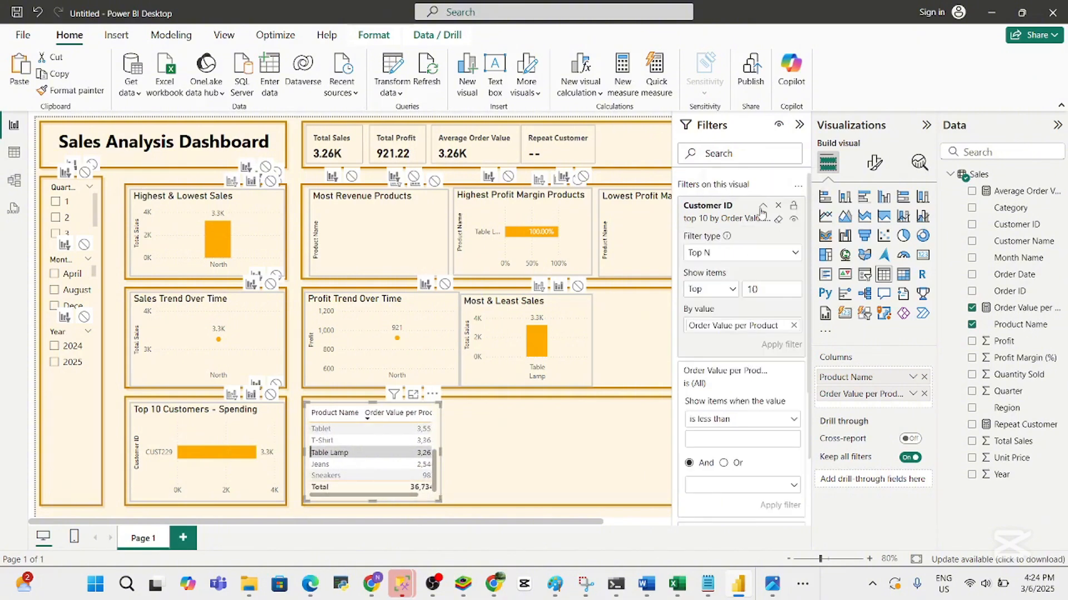
left_click(765, 285)
key("BackSpace")
key("BackSpace")
type("5")
left_click(779, 348)
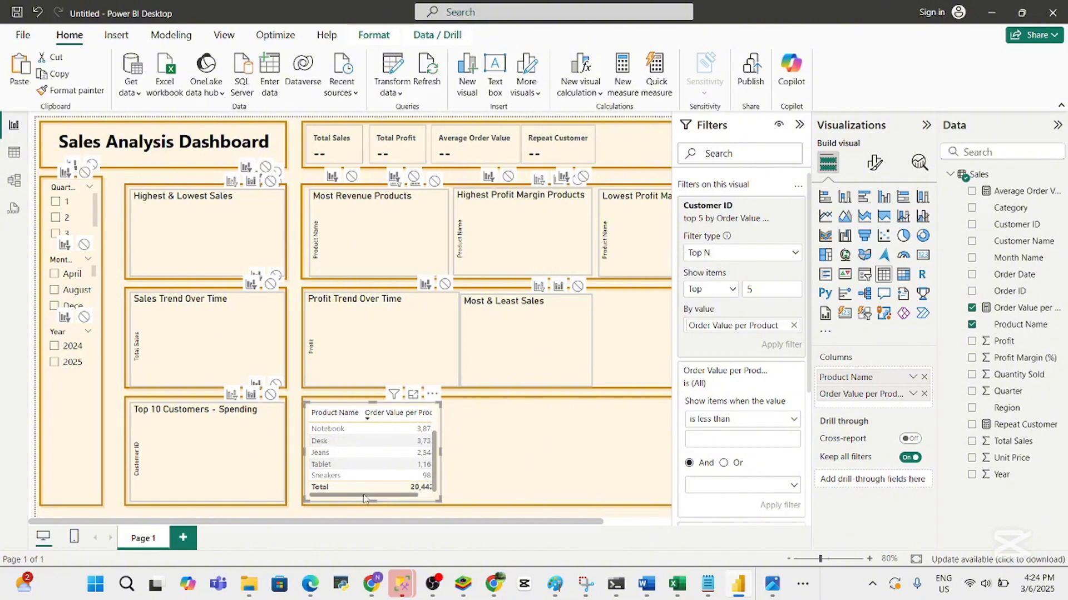
Widen the product table slightly, nudge it inside its background panel, and collapse the Filters pane
left_click_drag(365, 493, 379, 493)
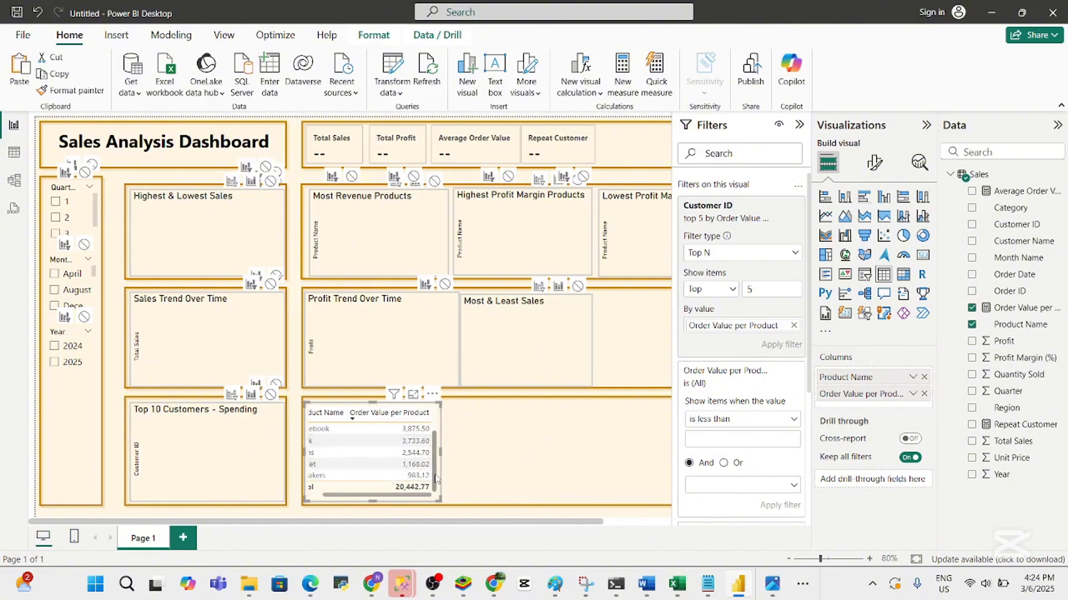
left_click_drag(435, 478, 438, 439)
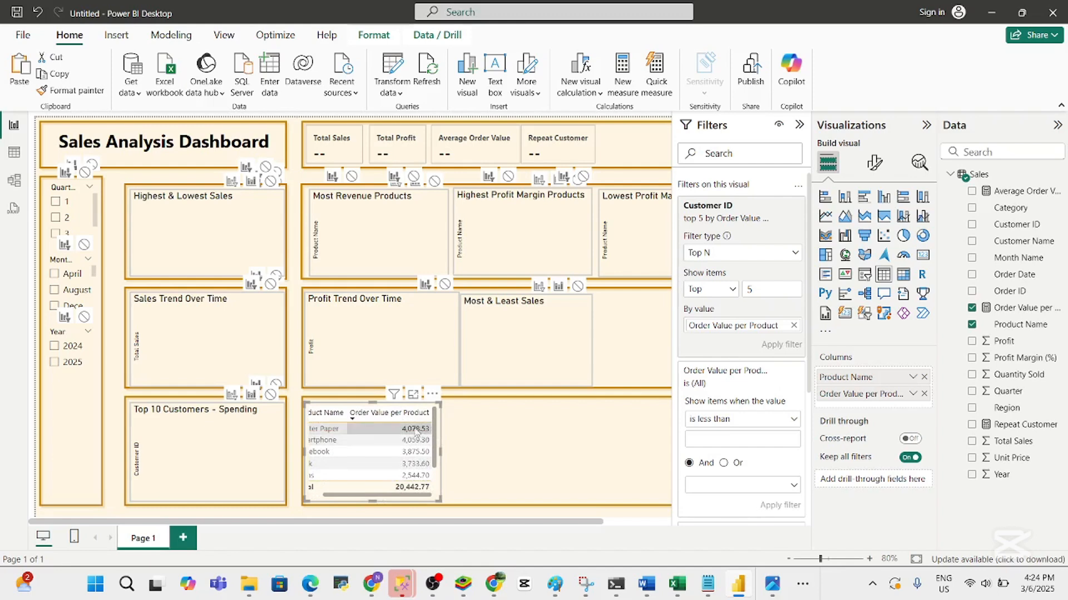
left_click_drag(437, 457, 448, 466)
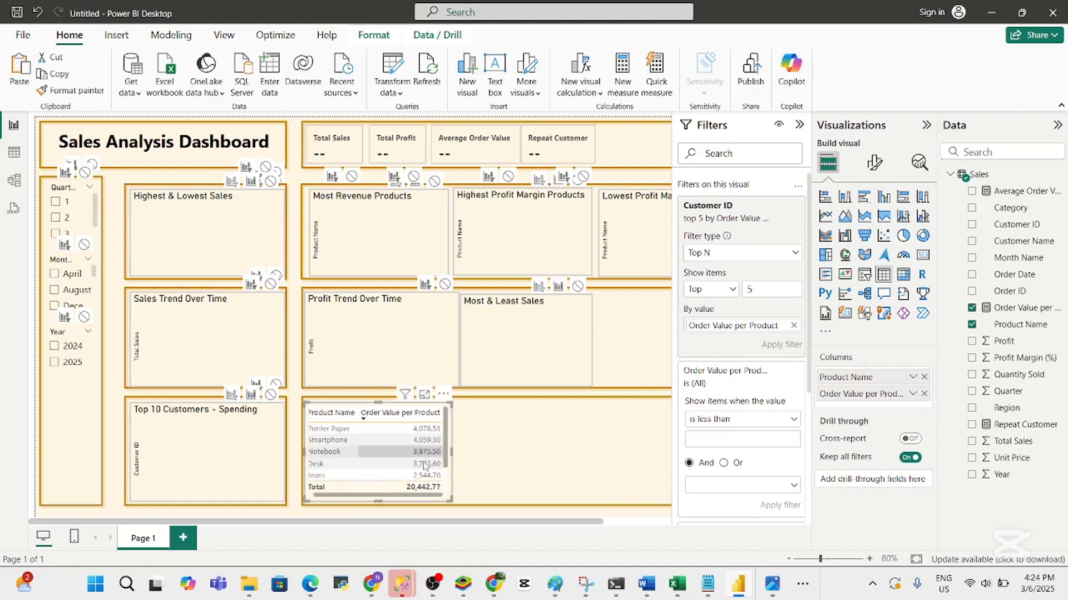
left_click_drag(412, 496, 416, 497)
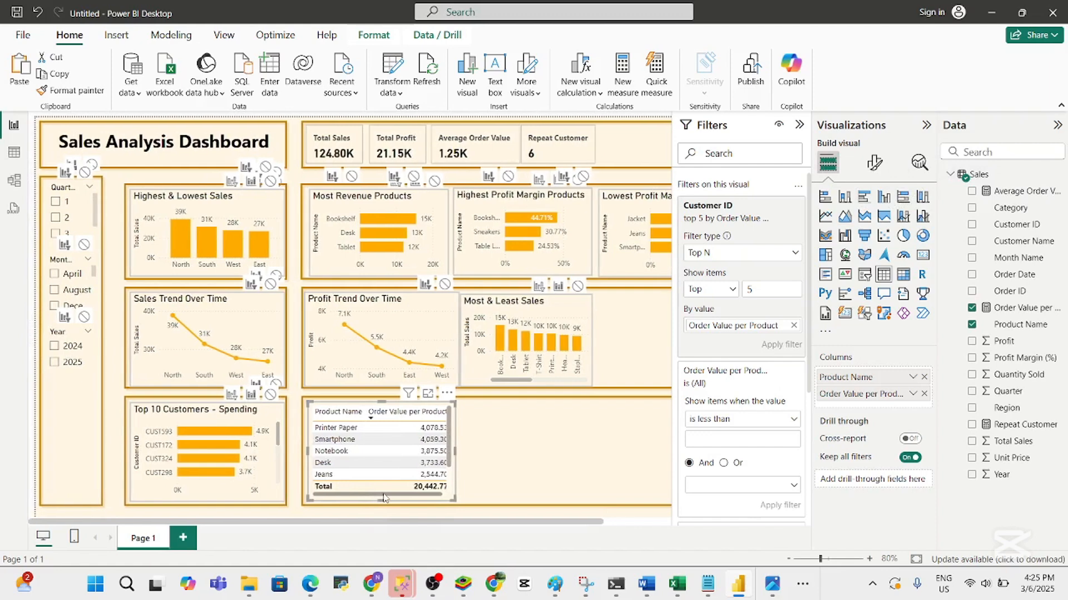
mouse_move(384, 498)
left_mouse_down()
mouse_move(419, 497)
mouse_move(380, 496)
left_mouse_up()
left_click(490, 449)
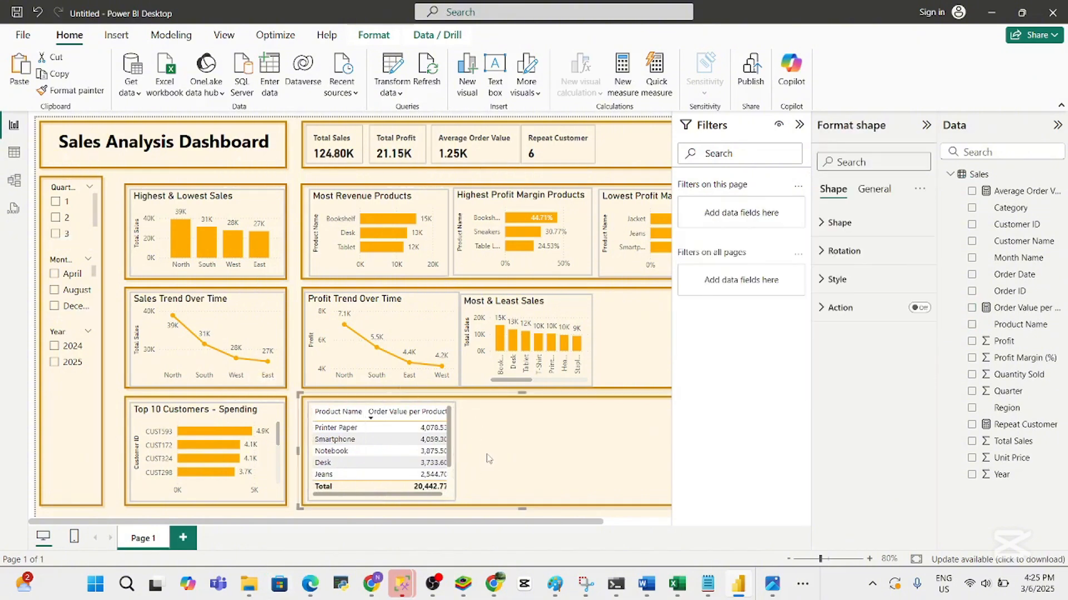
left_click(800, 126)
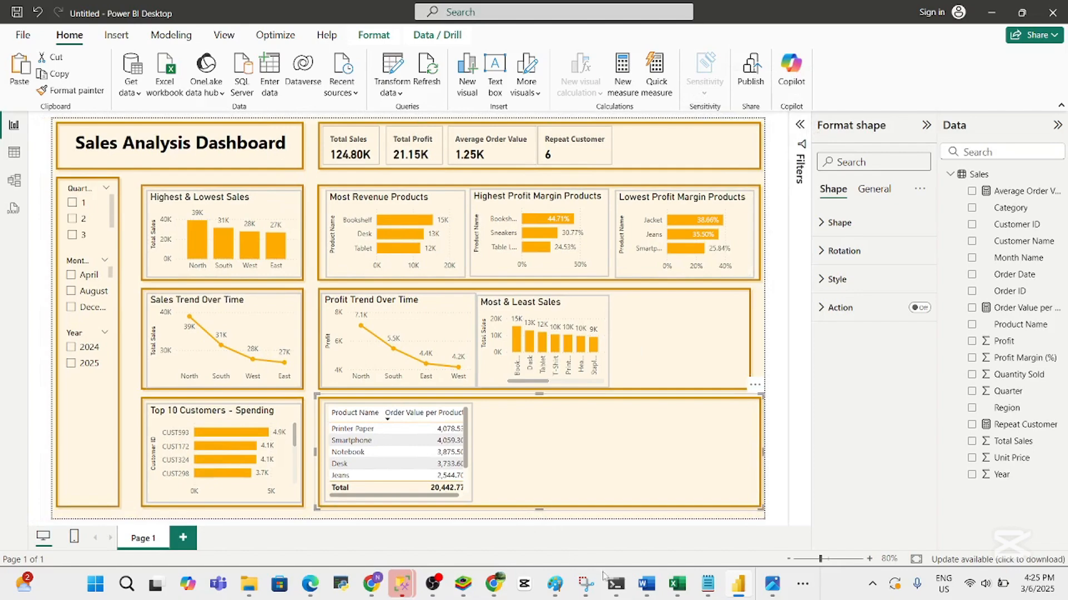
Switch to the Word document and underline the question about which product categories have the highest average order value
left_click(646, 585)
left_click(647, 589)
left_click(647, 590)
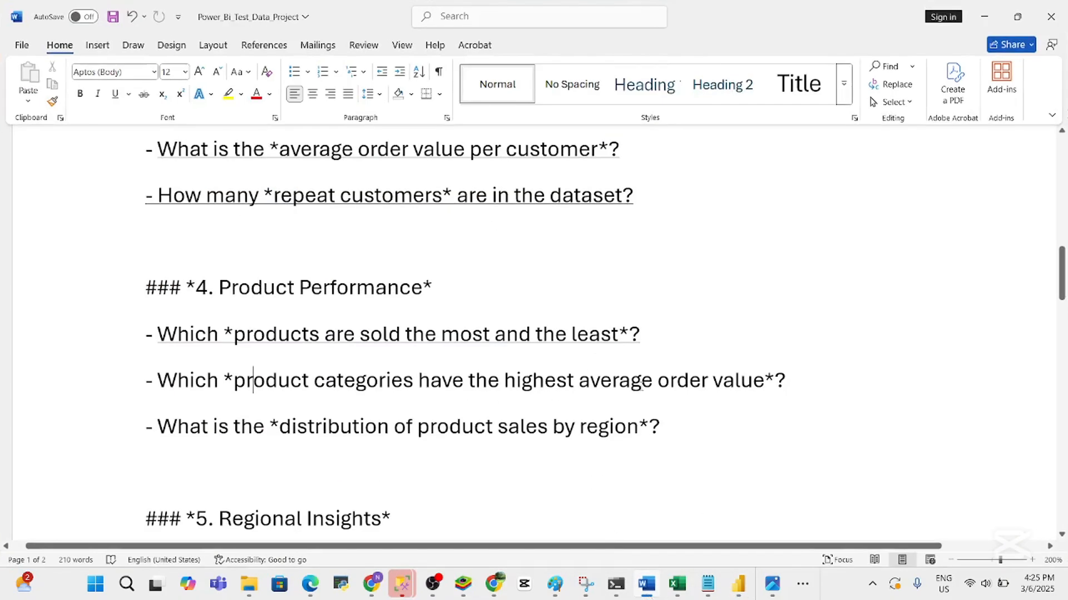
left_click_drag(783, 388, 159, 387)
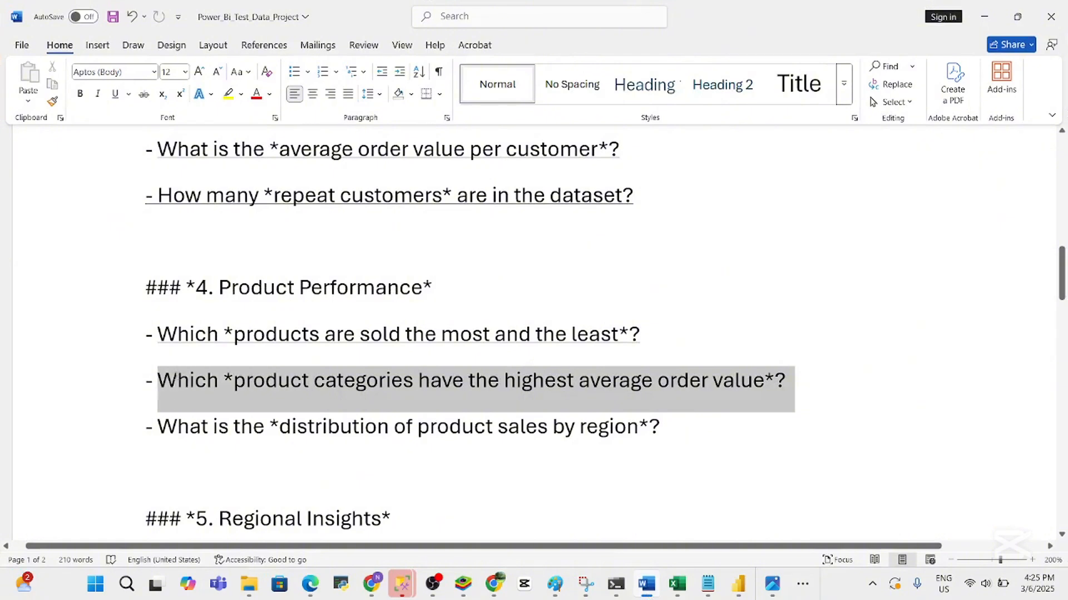
left_click(212, 351)
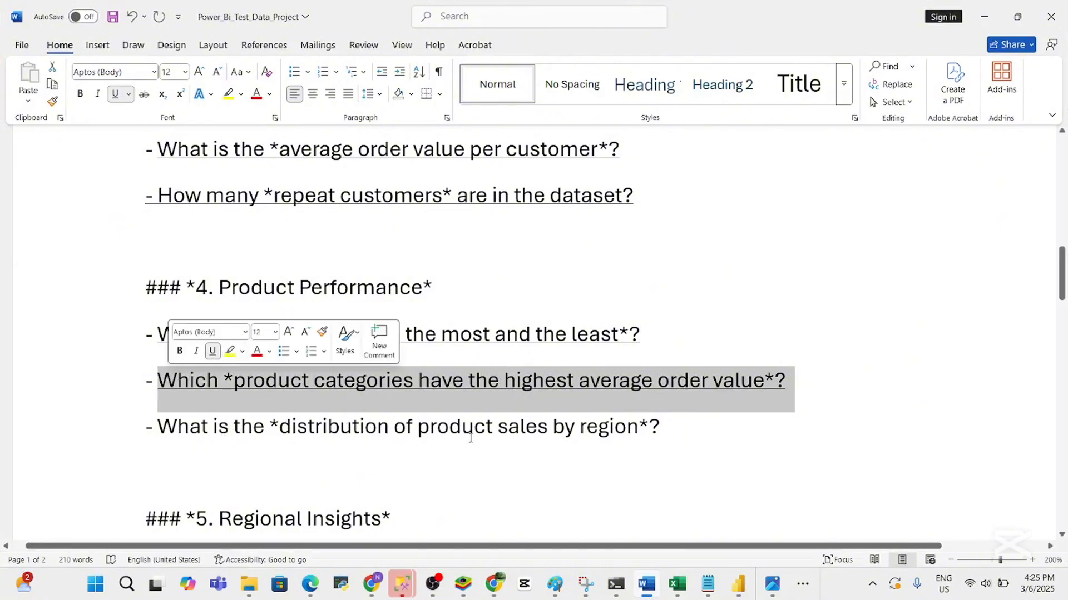
left_click(508, 442)
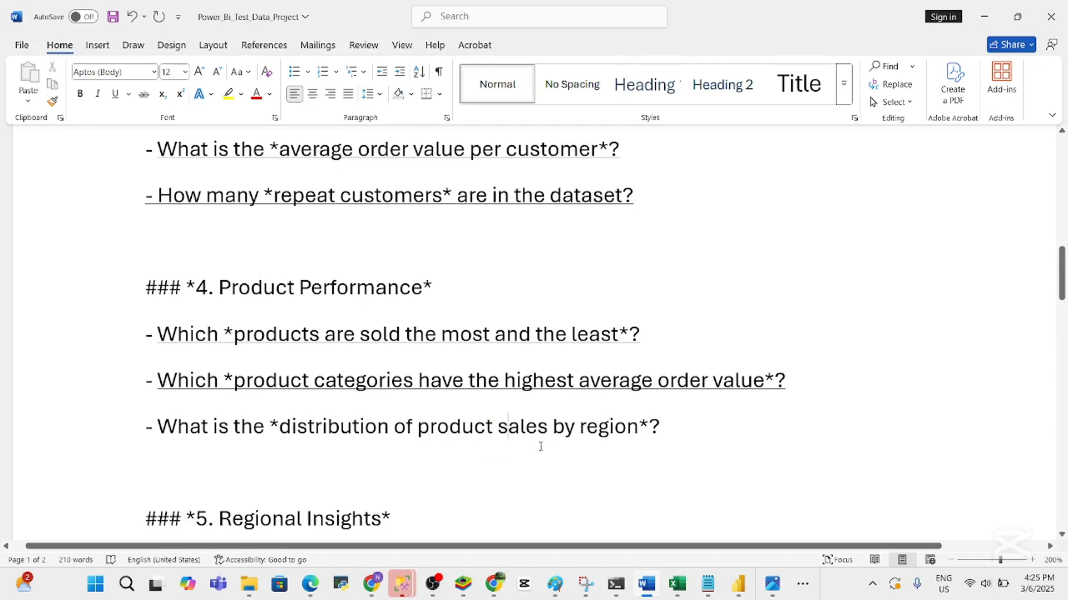
Return to Power BI, duplicate the Most & Least Sales chart and place the copy beside the product table
mouse_move(656, 591)
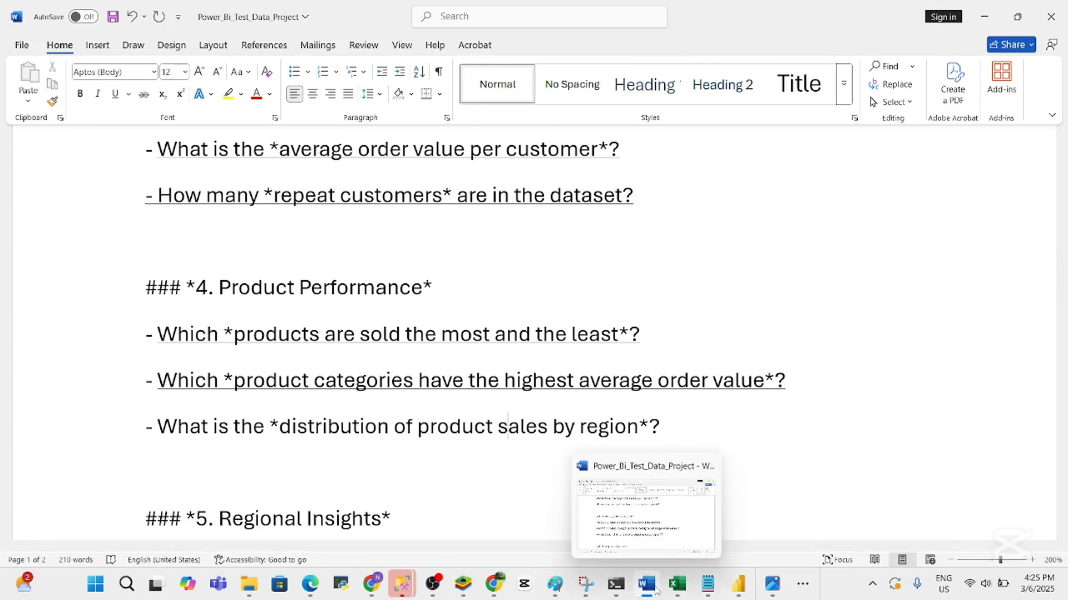
left_click(742, 588)
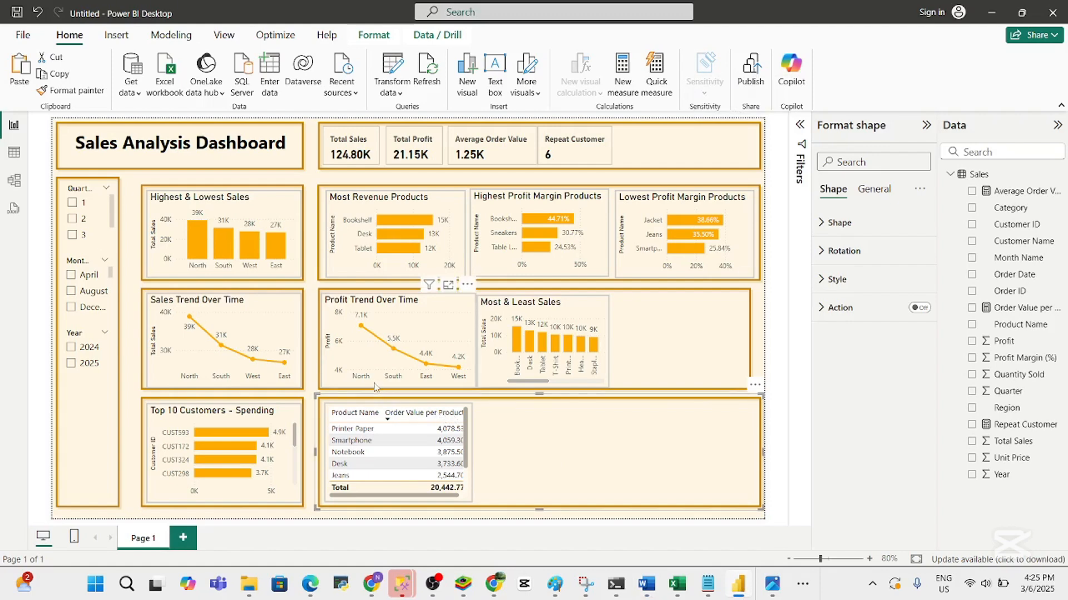
left_click(273, 306)
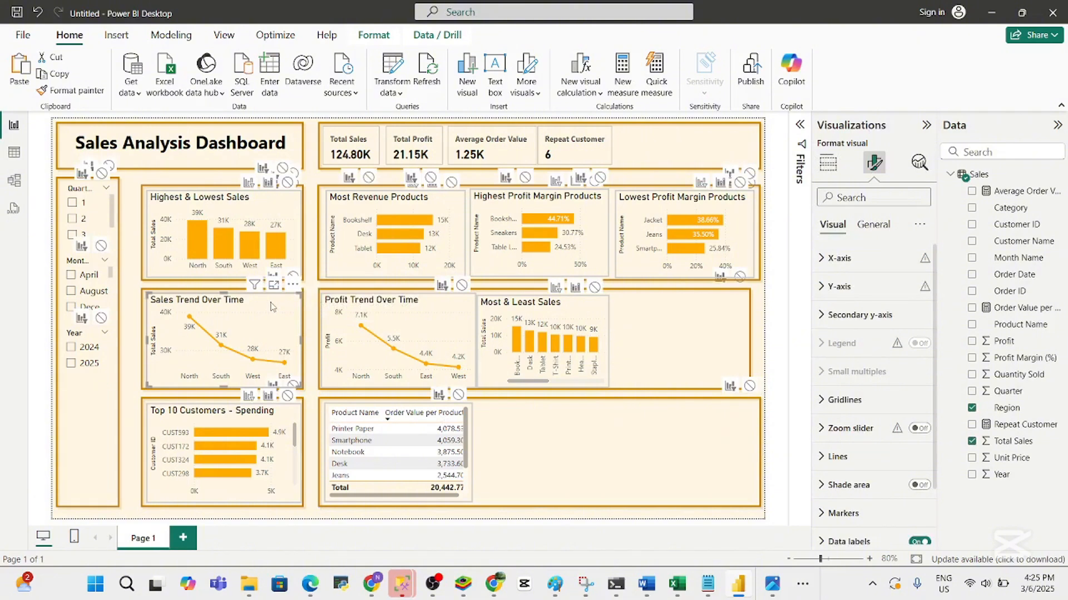
left_click(556, 414)
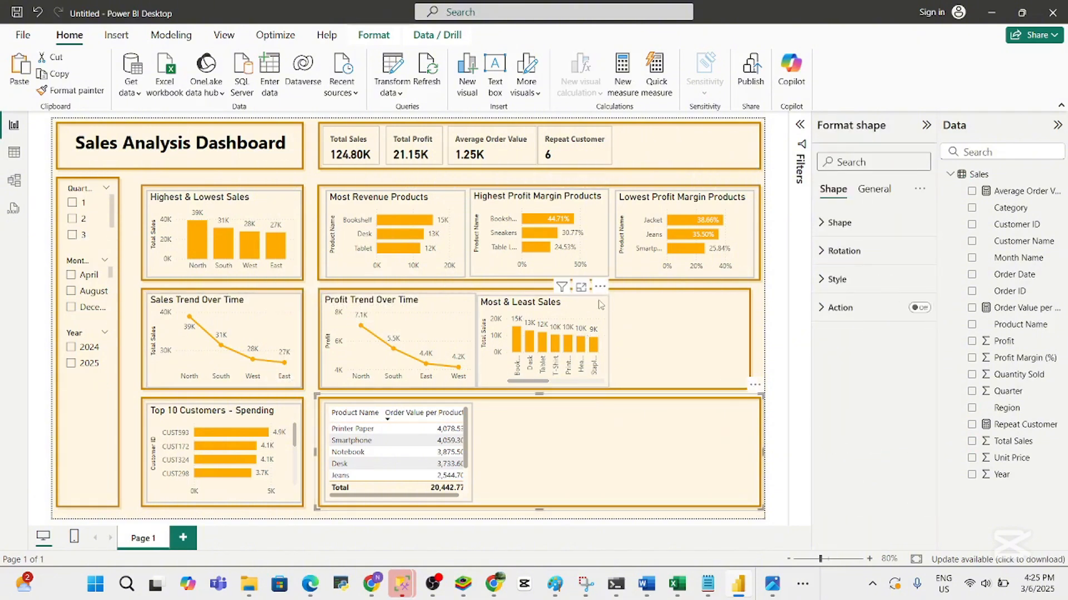
left_click(595, 312)
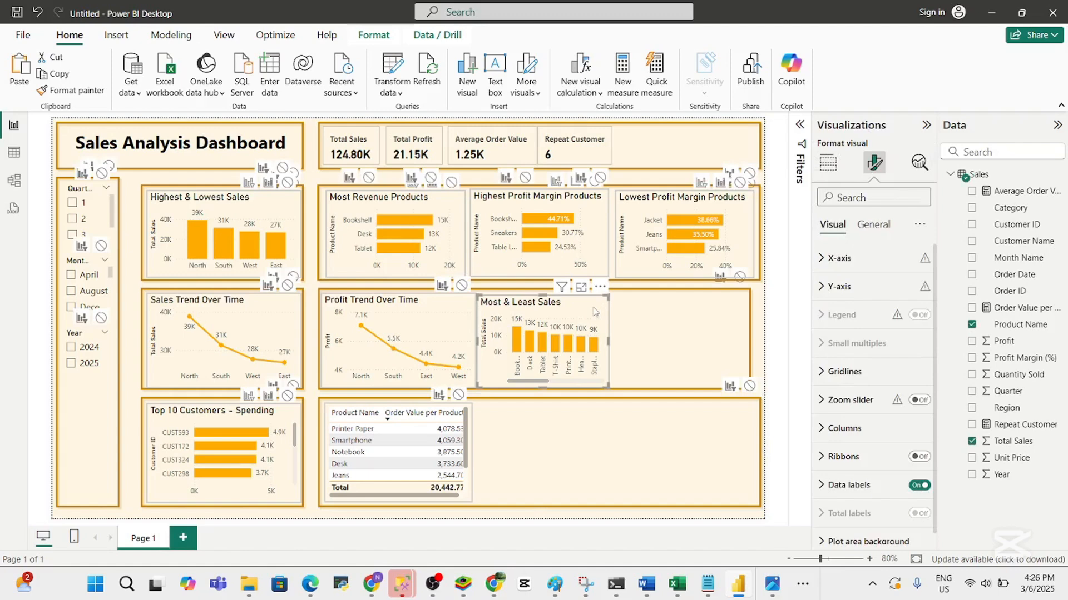
key("ctrl+v")
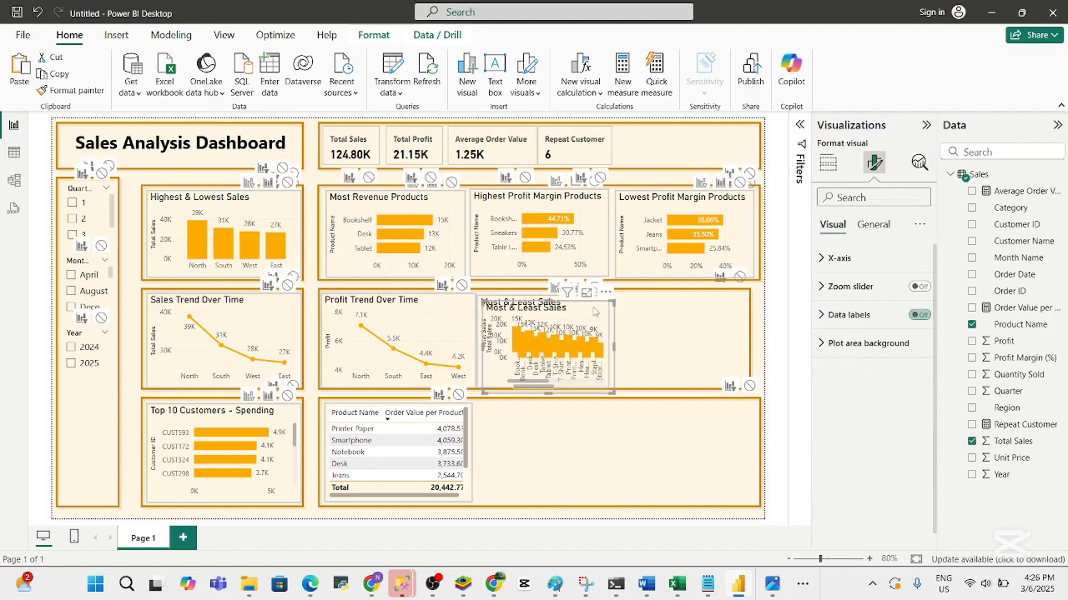
left_click_drag(595, 312, 590, 413)
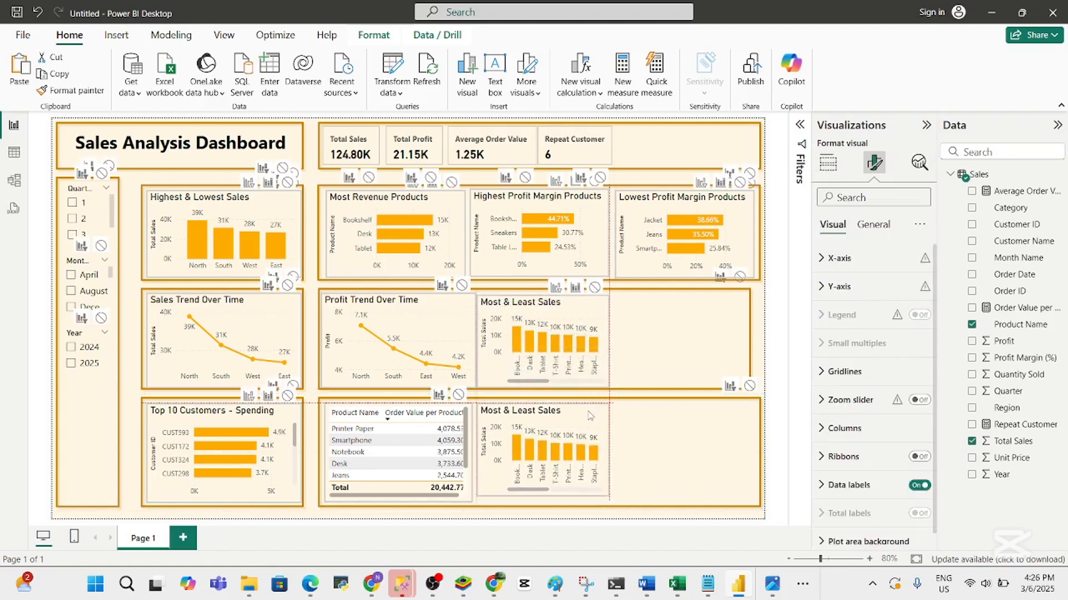
Remove Total Sales and Product Name from the duplicated chart, and consult the Word document for the next product question
left_click(972, 441)
left_click(972, 326)
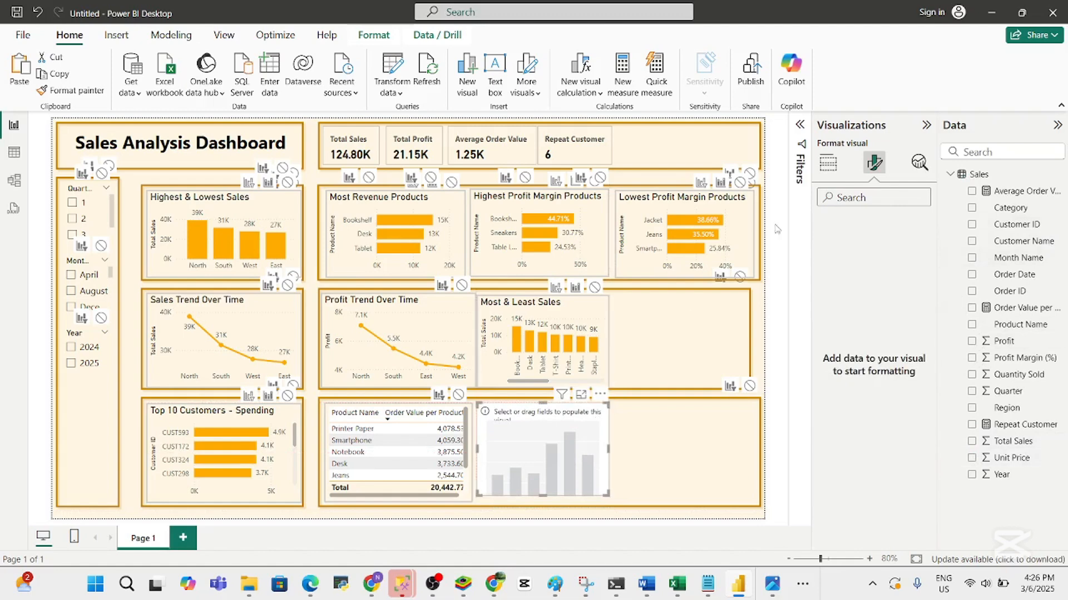
left_click(800, 124)
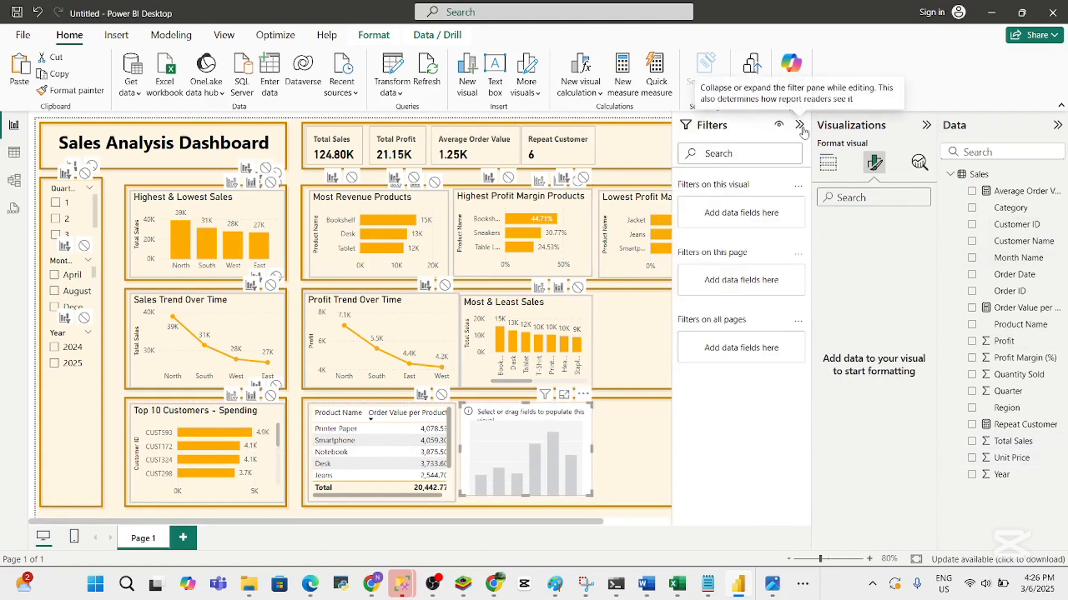
left_click(799, 124)
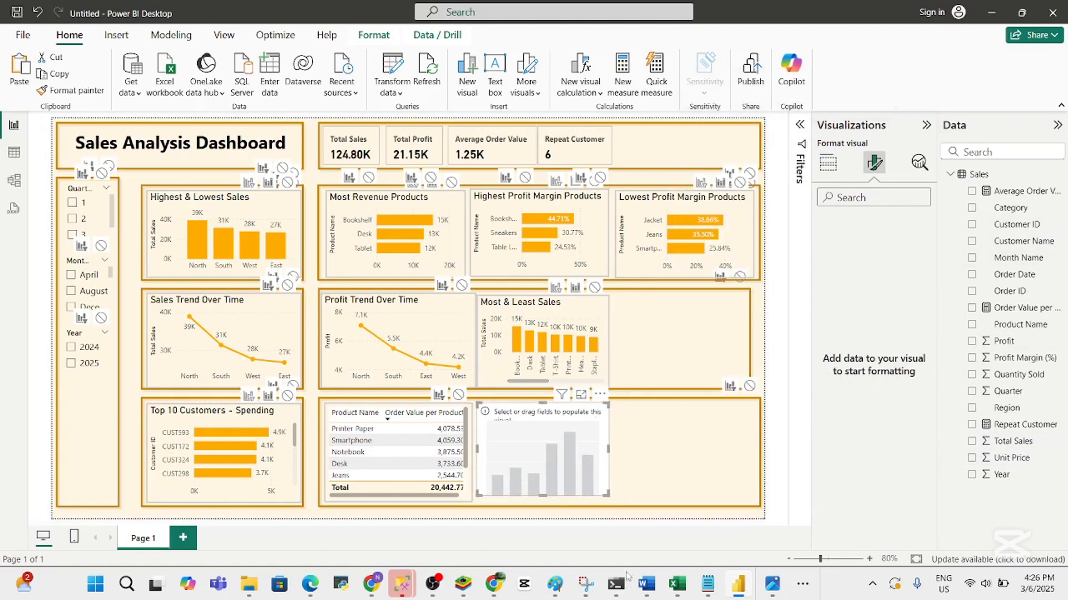
left_click(644, 585)
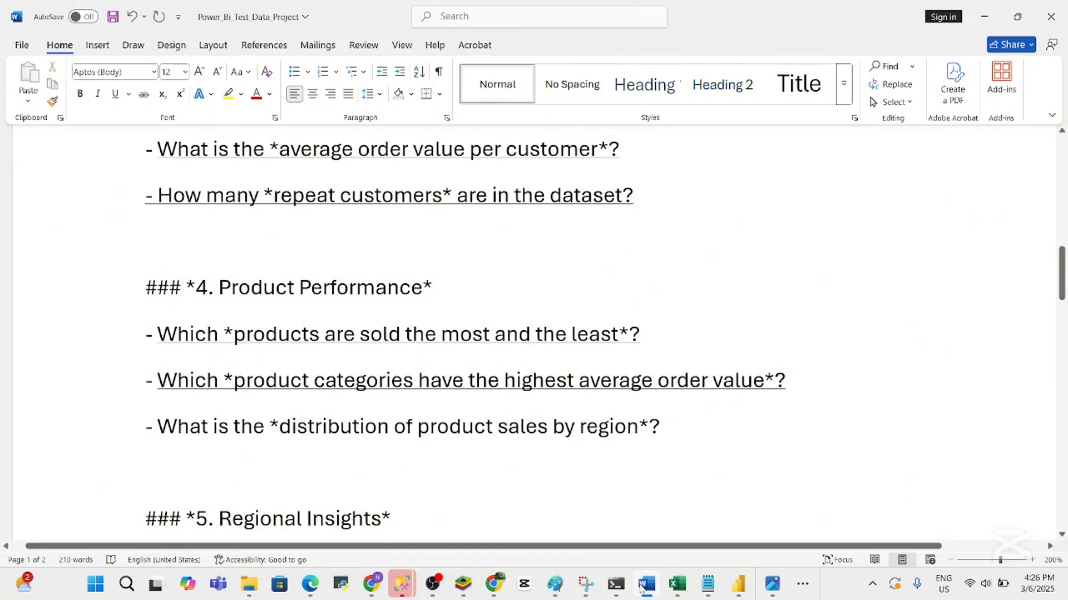
left_click(644, 585)
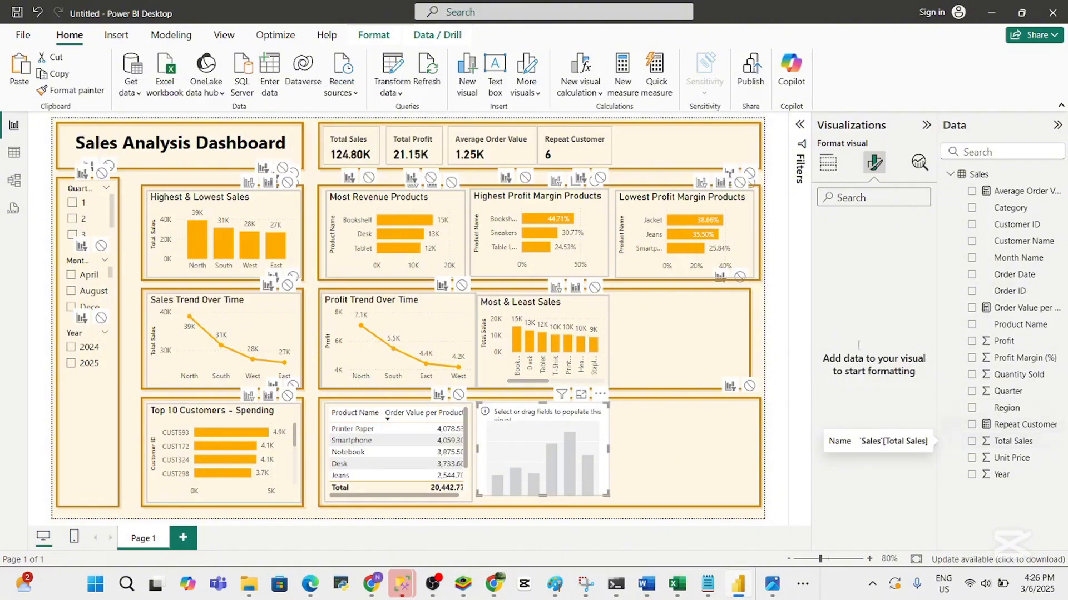
left_click(800, 129)
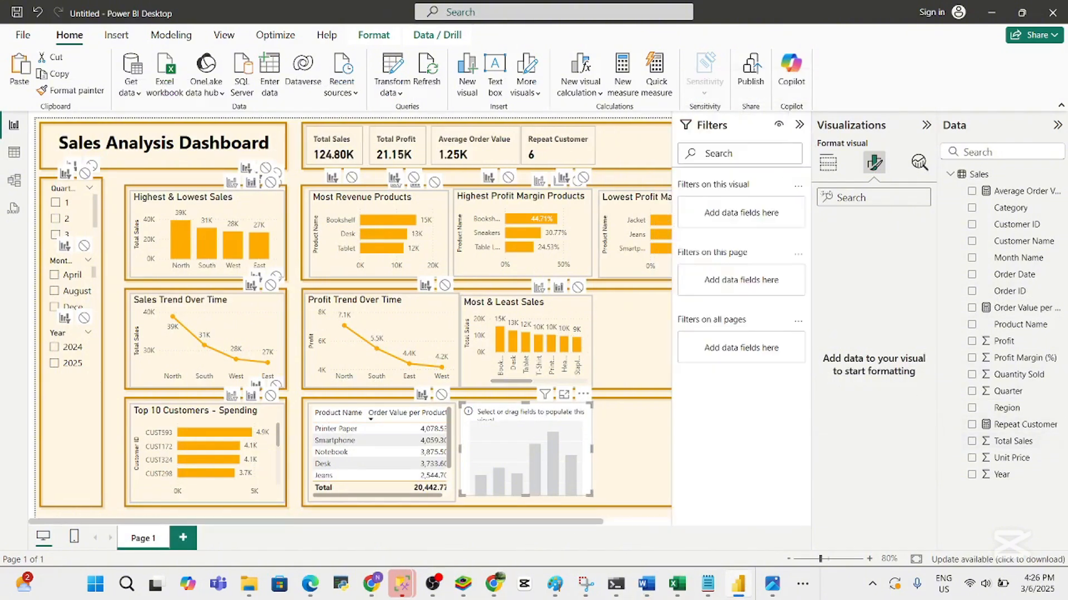
left_click(799, 127)
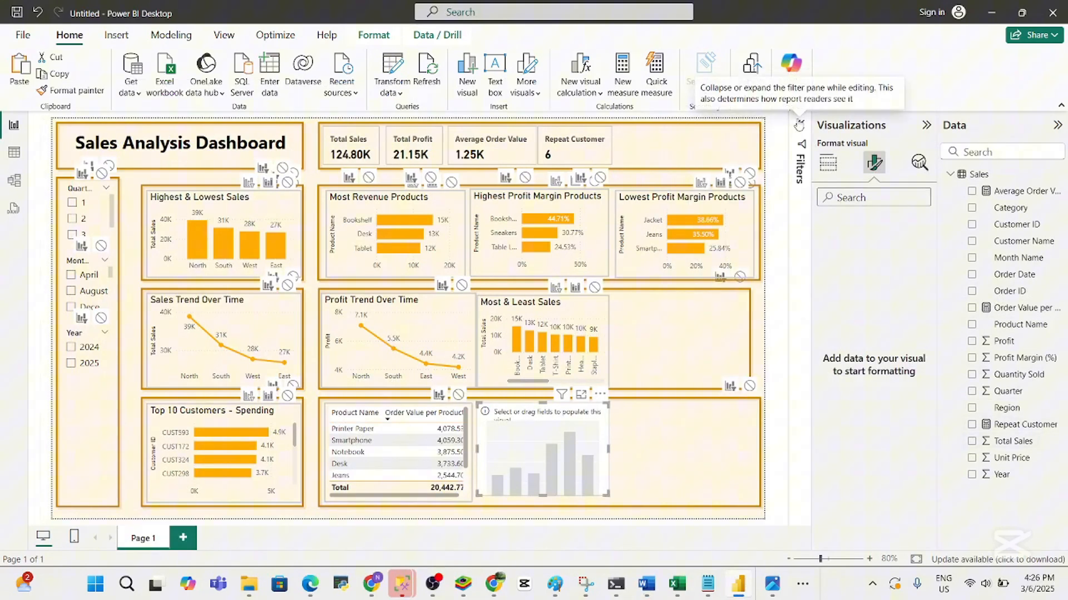
Convert the emptied chart to a matrix and recheck the Word question on the distribution of product sales by region
left_click(828, 163)
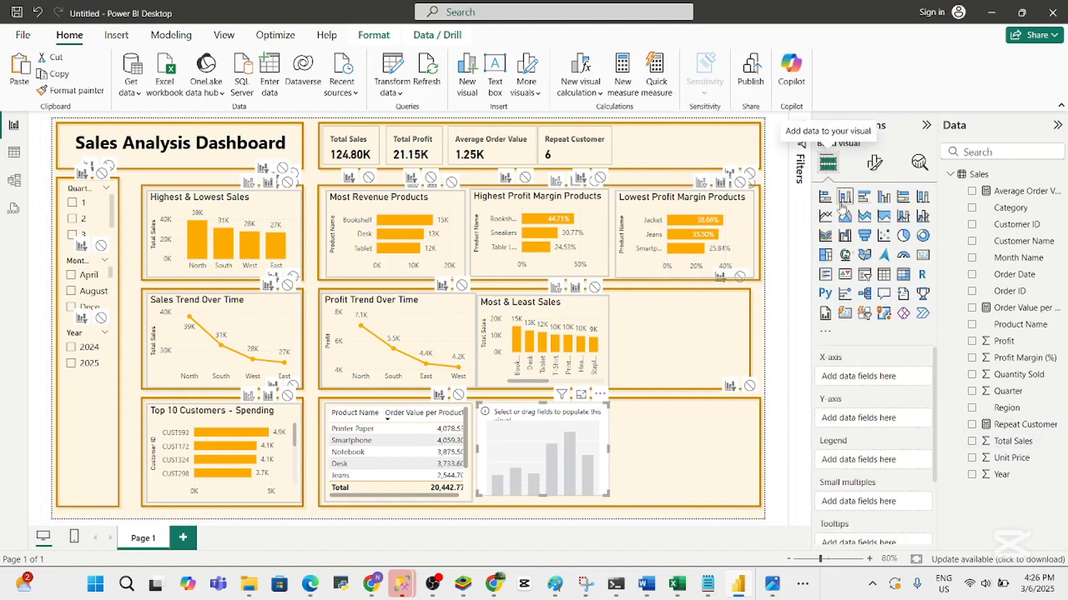
left_click(903, 275)
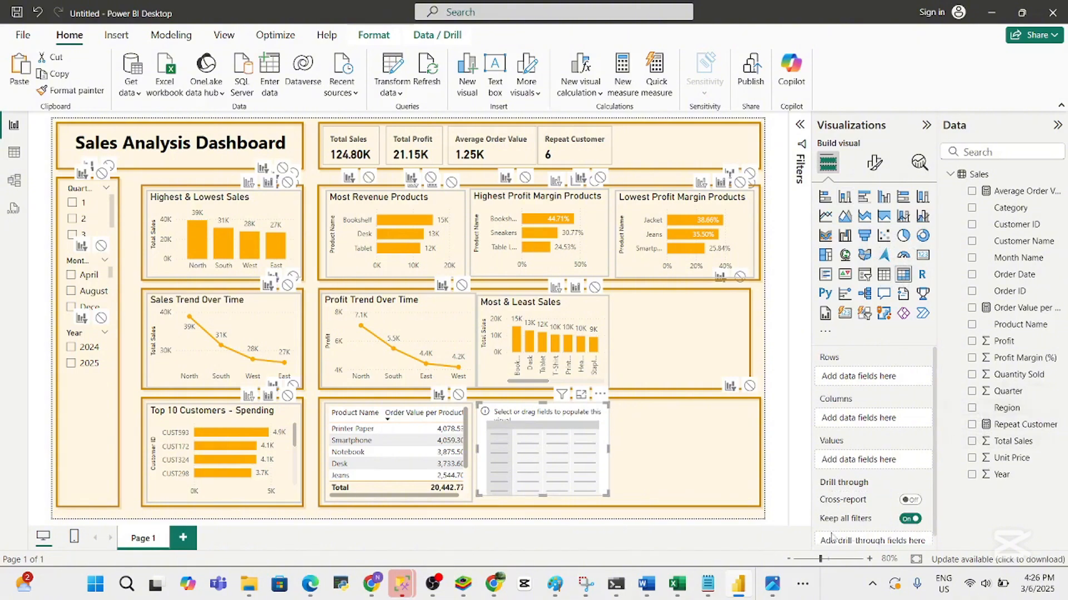
left_click(653, 593)
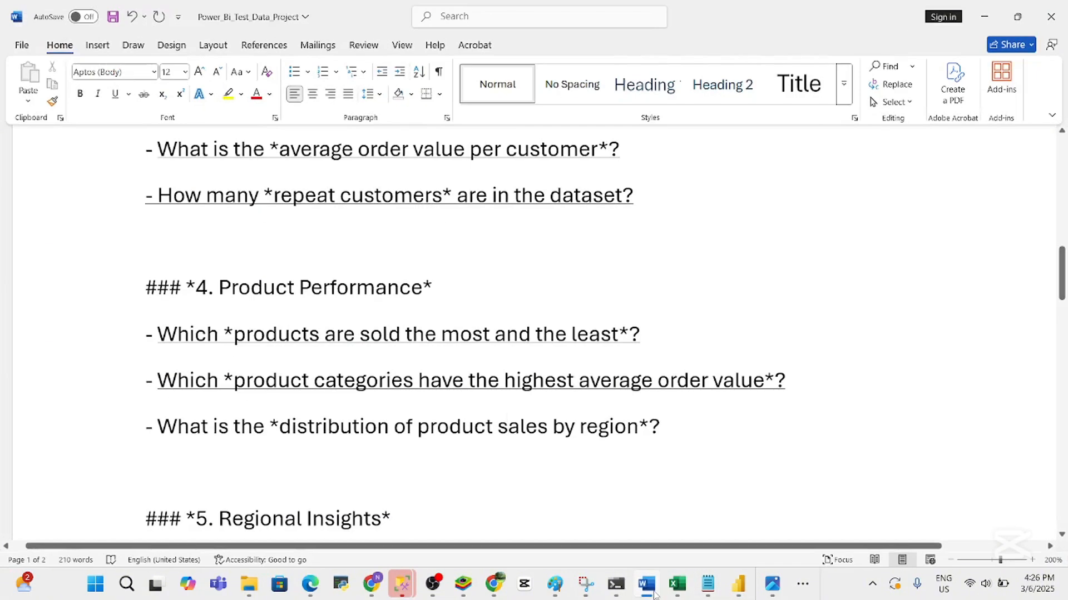
left_click(654, 593)
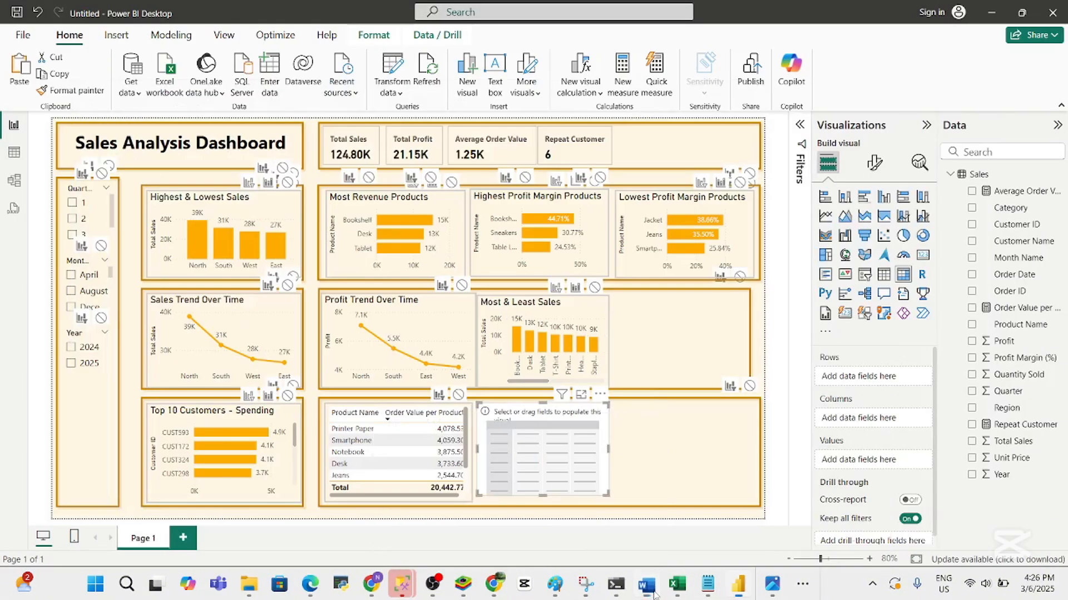
Populate the matrix with Product Name as rows, Region as columns and Total Sales as values, checking it against the Word question
left_click(972, 443)
left_click(972, 443)
left_click(972, 325)
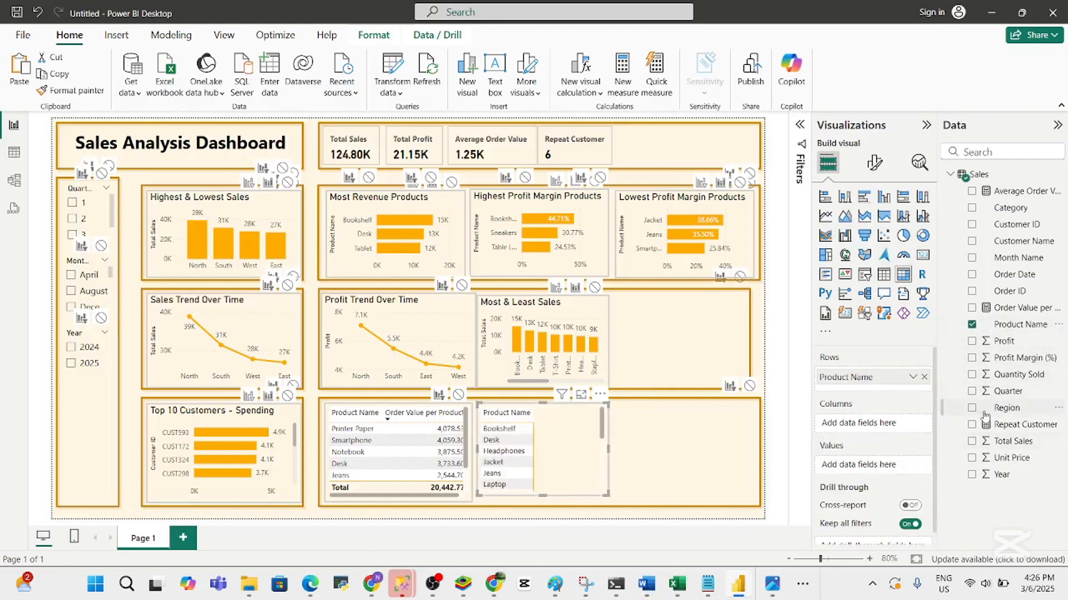
left_click(972, 442)
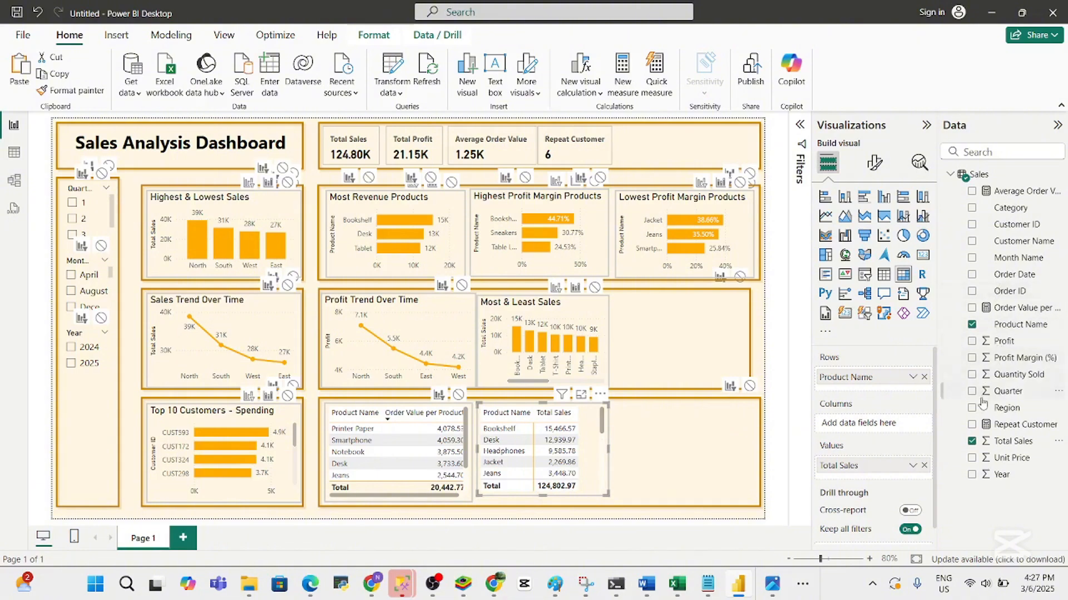
left_click_drag(968, 408, 868, 423)
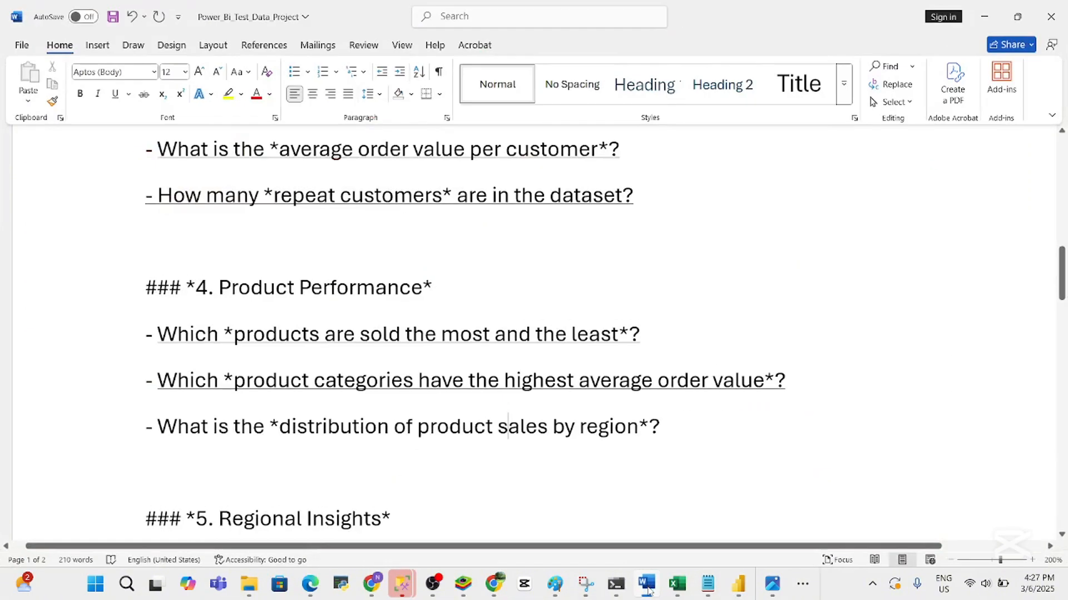
left_click(646, 584)
left_click(646, 585)
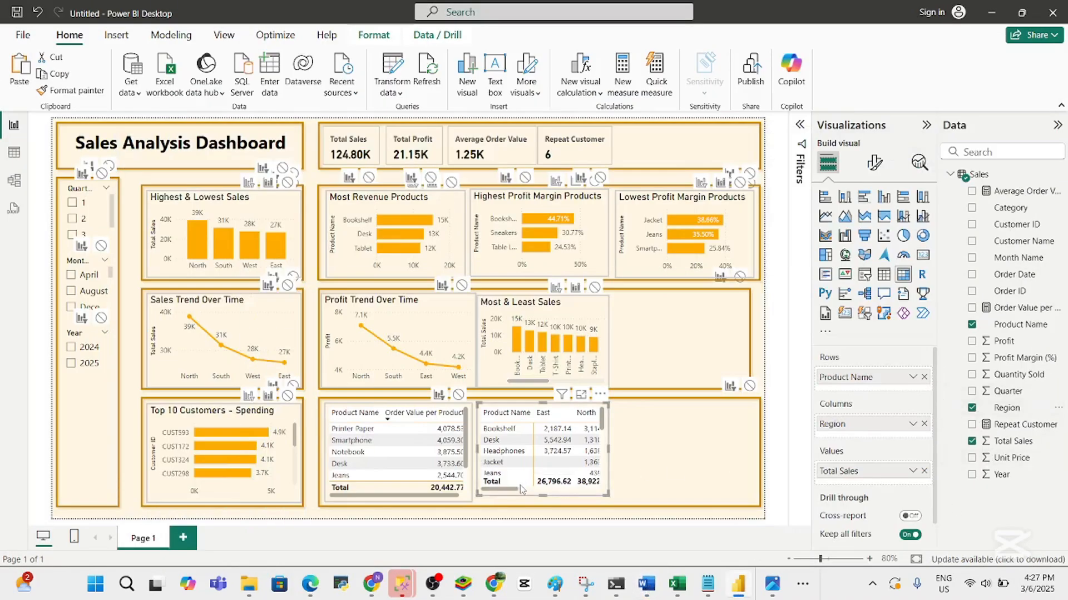
mouse_move(514, 493)
left_mouse_down()
mouse_move(551, 502)
mouse_move(500, 500)
left_mouse_up()
Remove Product Name, Total Sales and Region from the matrix
left_click(977, 326)
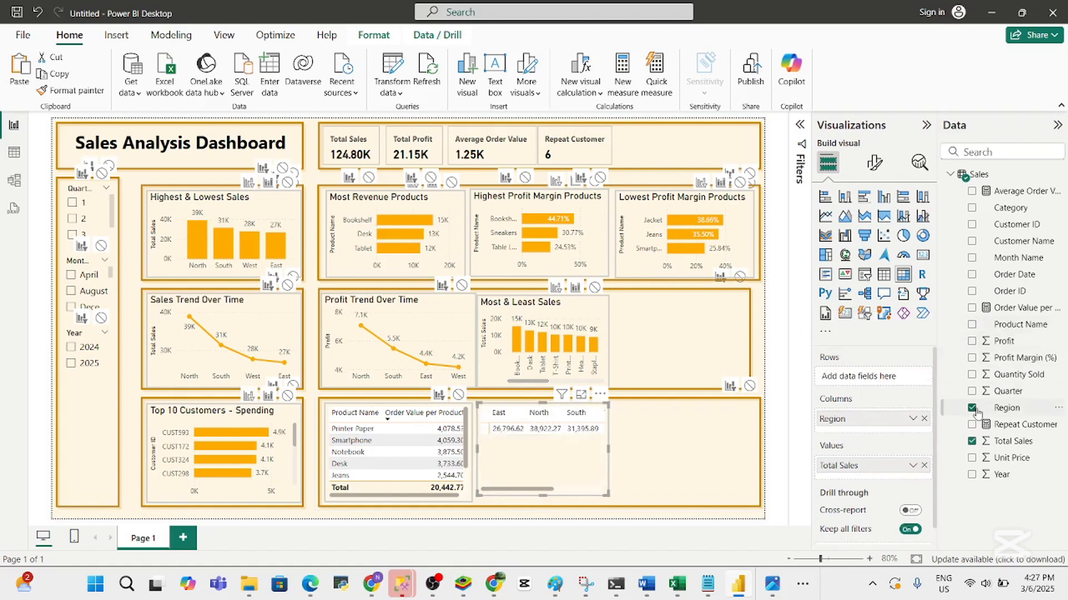
left_click(973, 441)
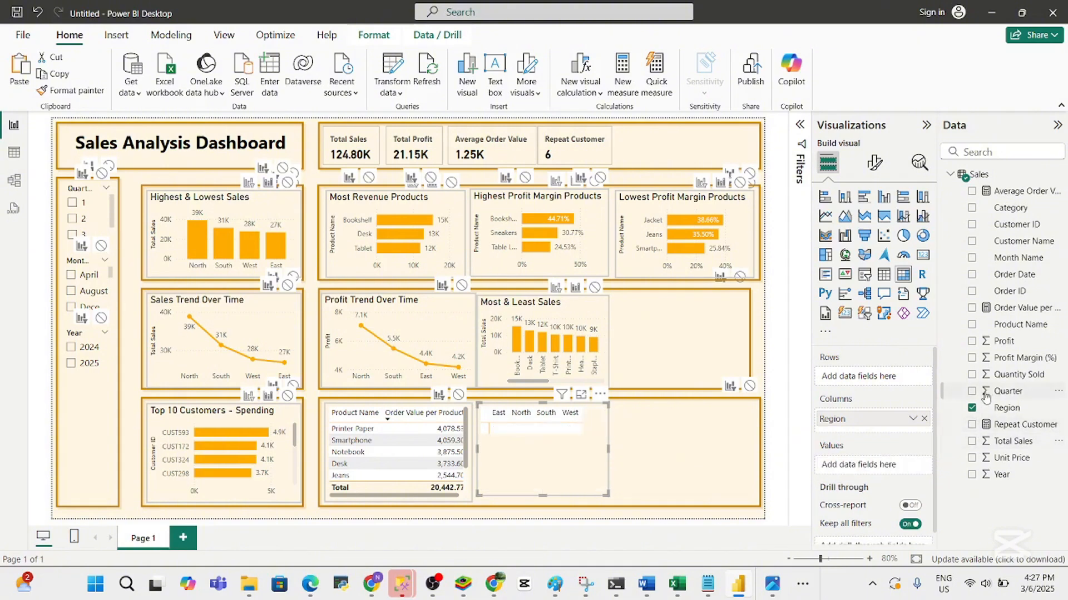
left_click(973, 409)
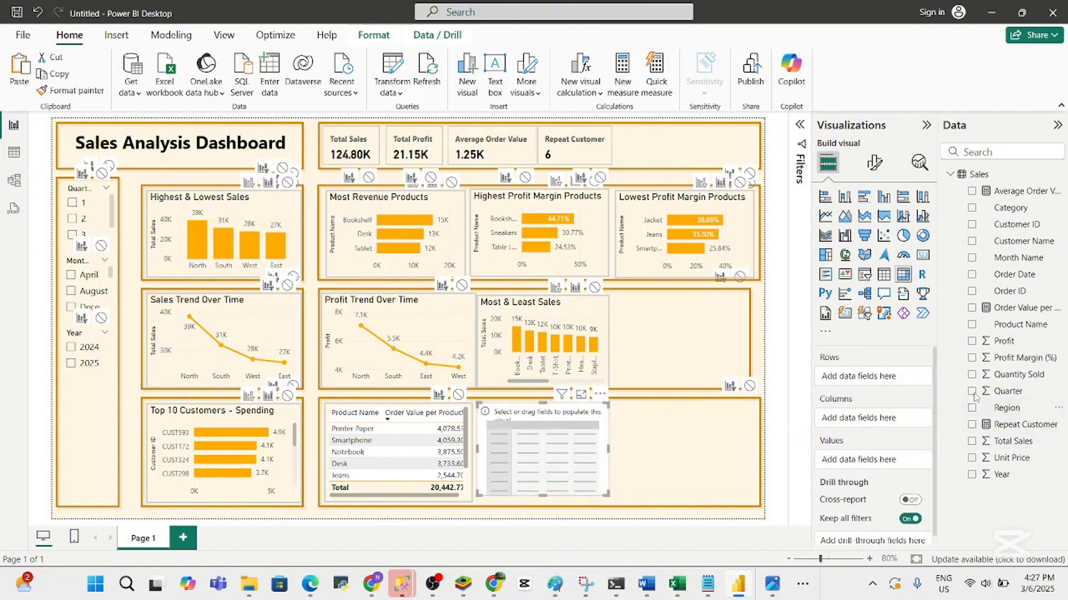
Populate the matrix with Region as rows, Product Name as columns and Total Sales as values, checking the layout against the Word question
left_click(973, 409)
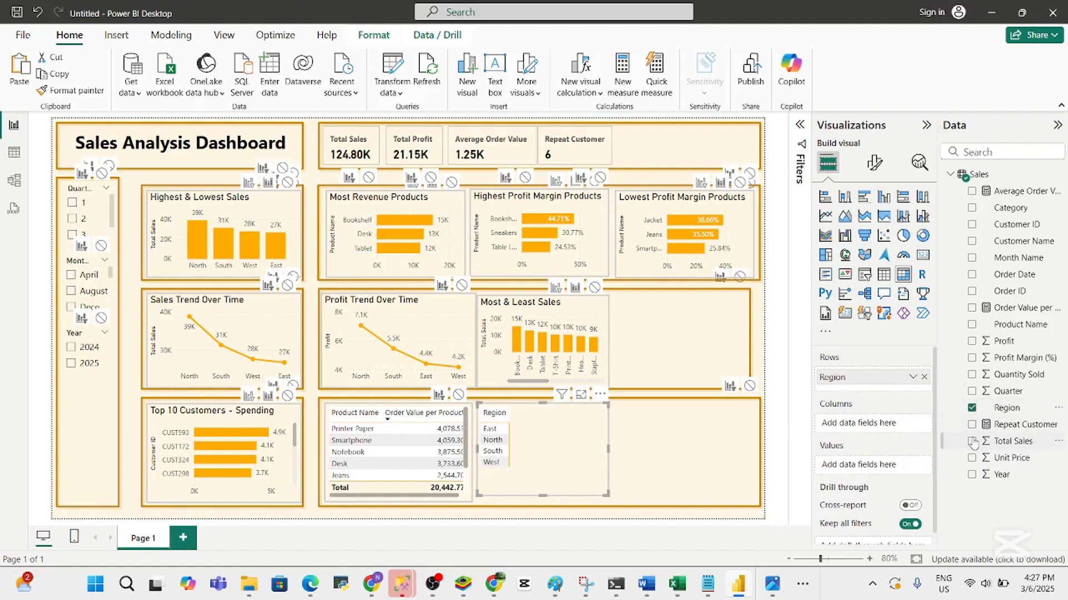
left_click(972, 442)
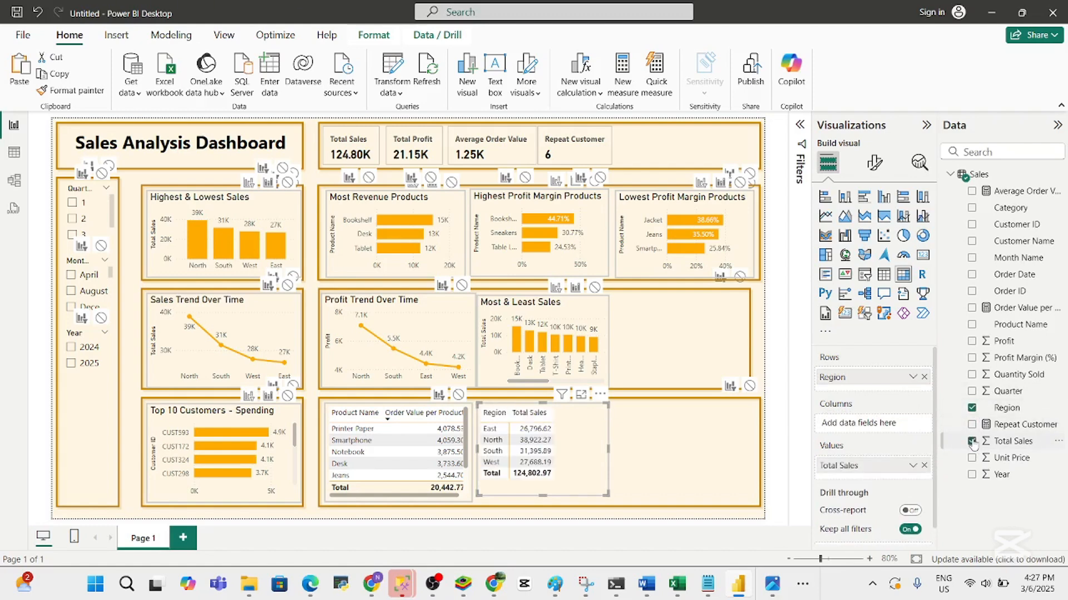
left_click(972, 325)
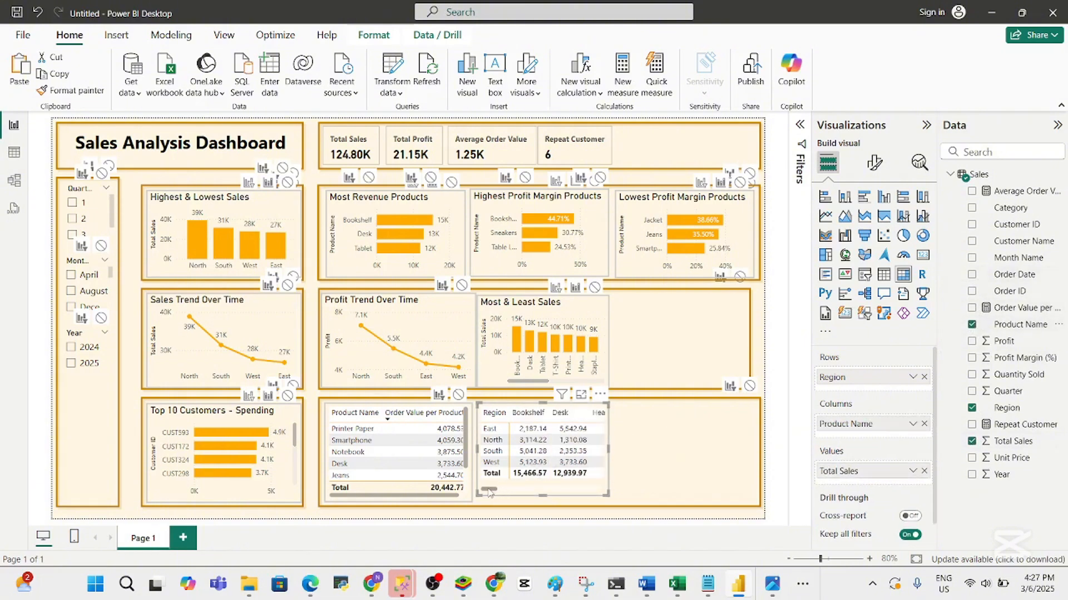
scroll(519, 492, "right", 5)
scroll(489, 494, "left", 5)
left_click(646, 584)
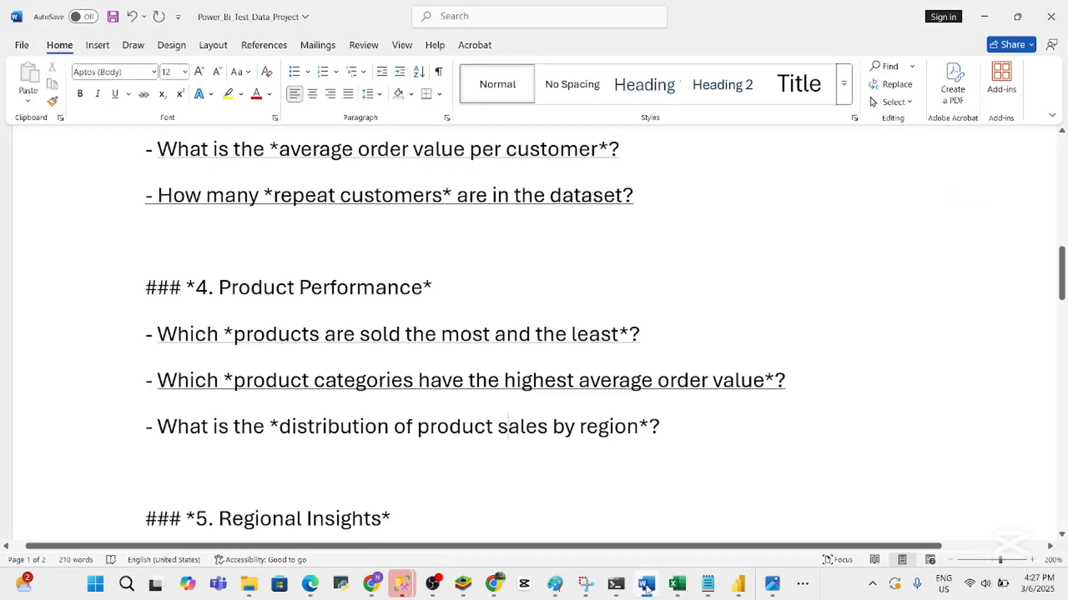
left_click(646, 585)
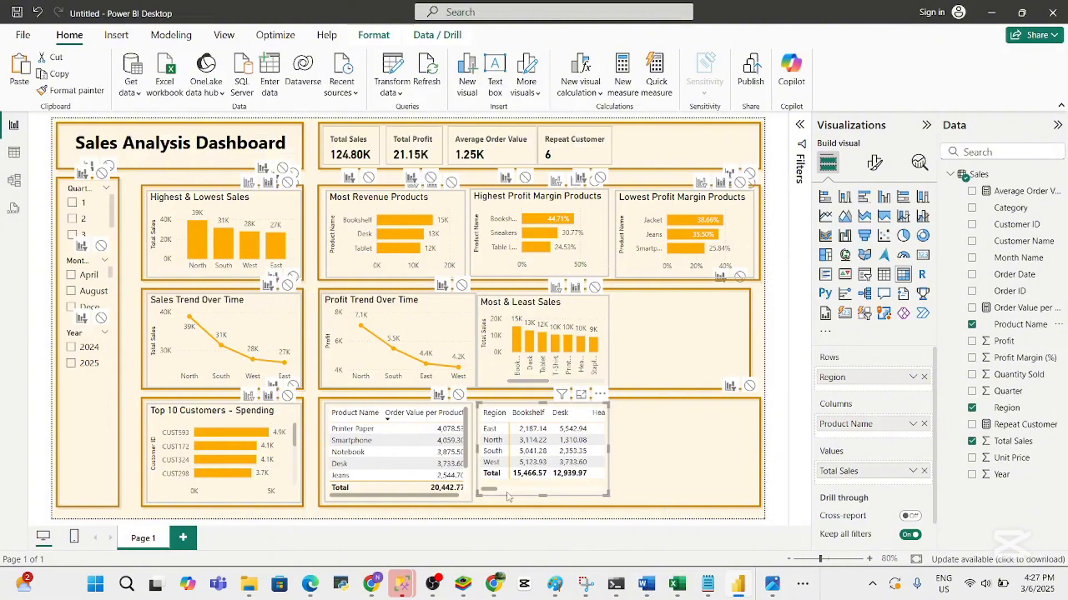
mouse_move(492, 493)
left_mouse_down()
mouse_move(525, 493)
mouse_move(489, 496)
left_mouse_up()
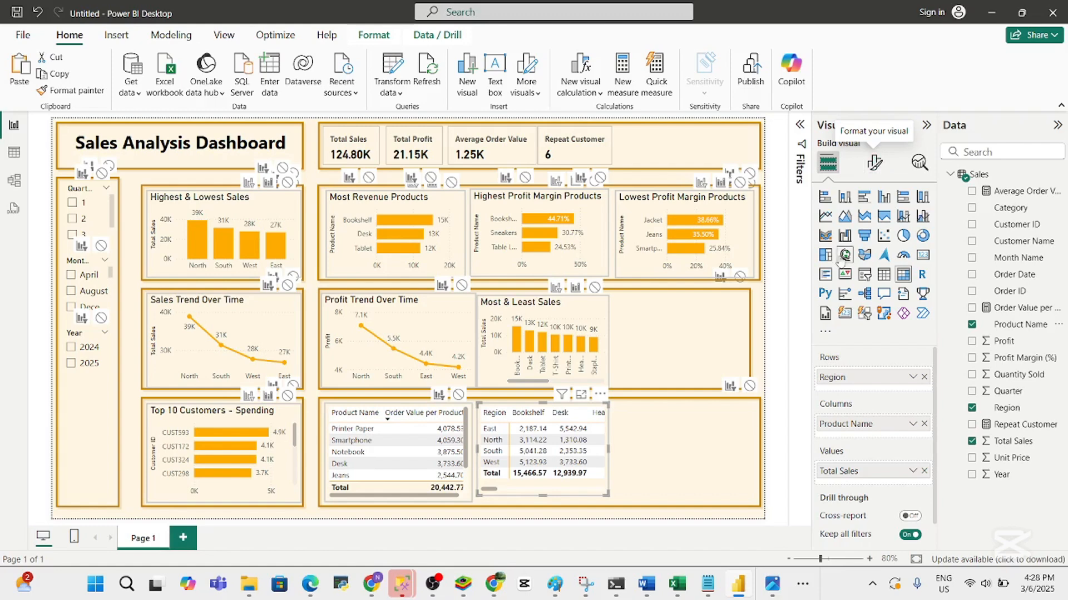
left_click(800, 125)
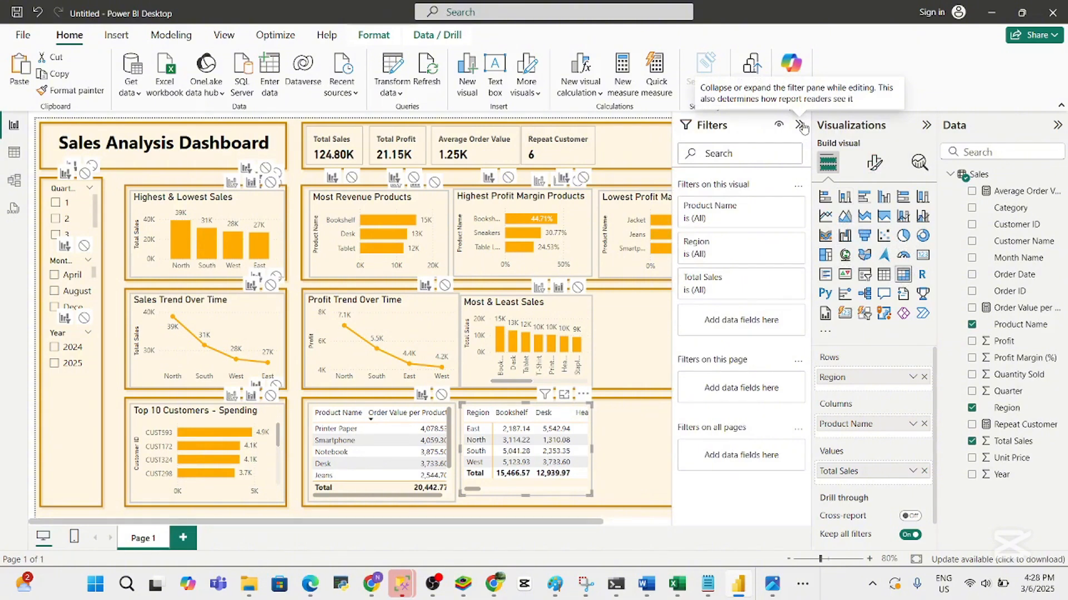
left_click(801, 125)
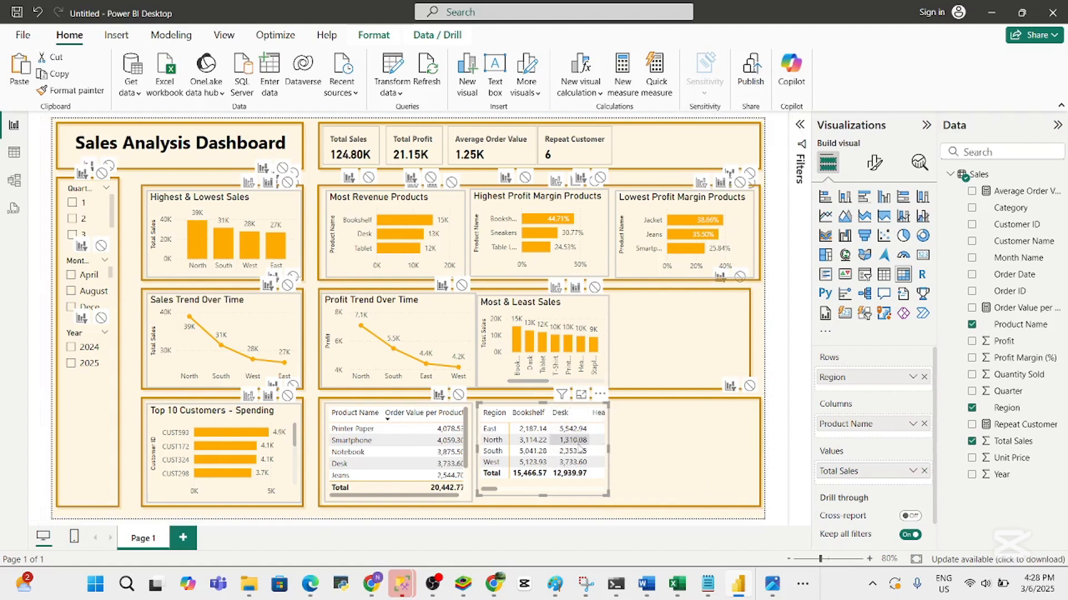
right_click(1026, 445)
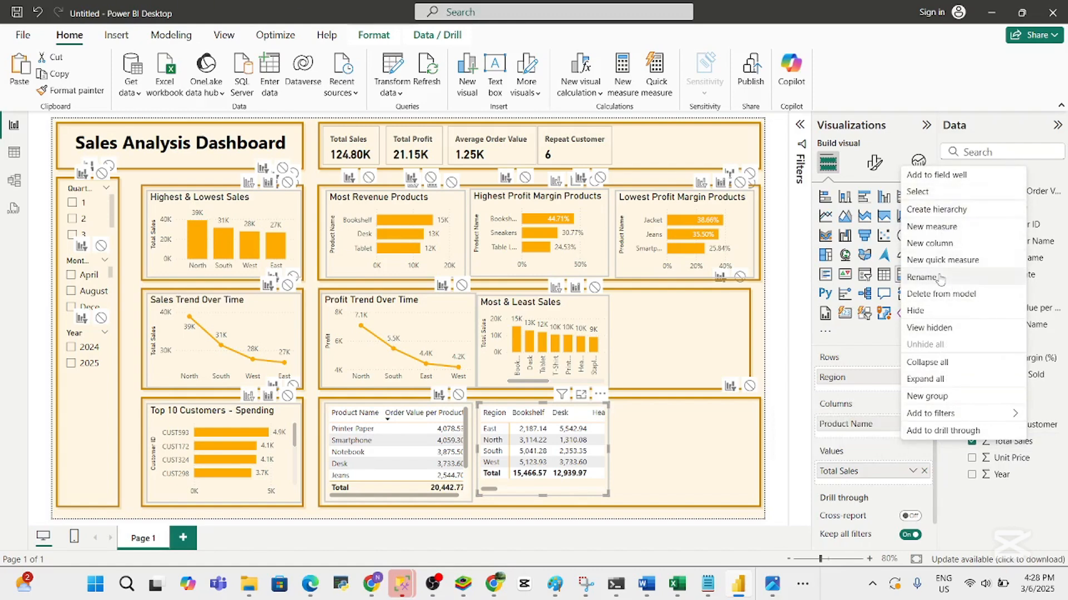
left_click(803, 364)
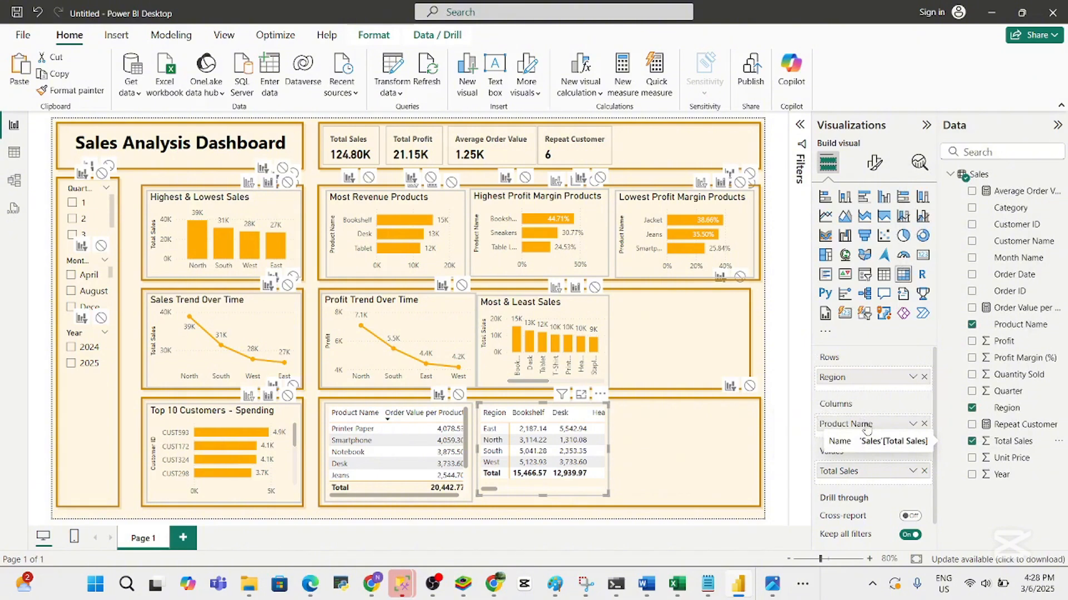
left_click(912, 472)
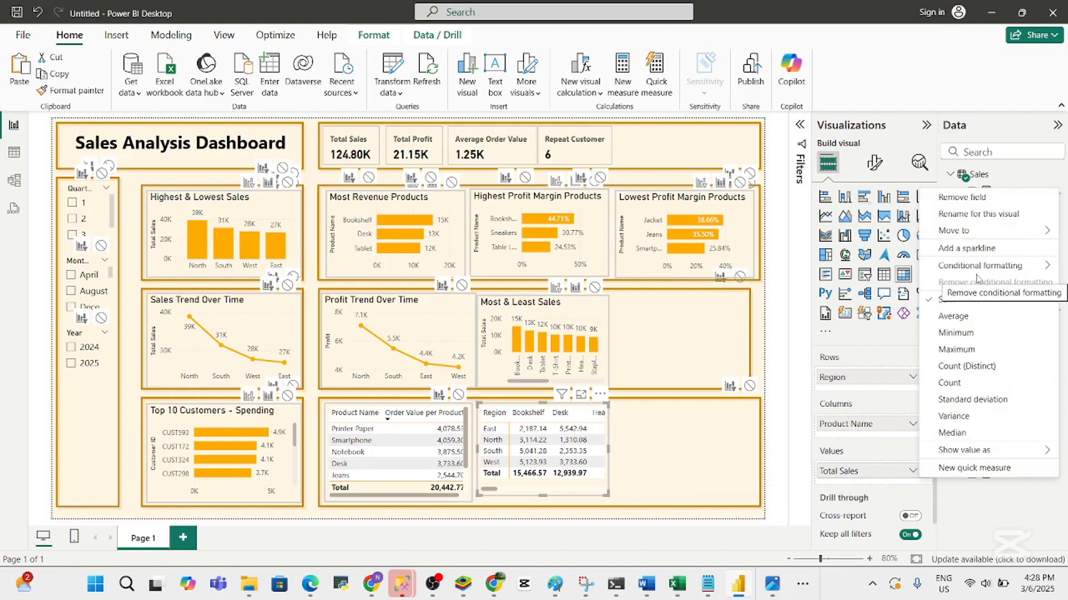
mouse_move(978, 266)
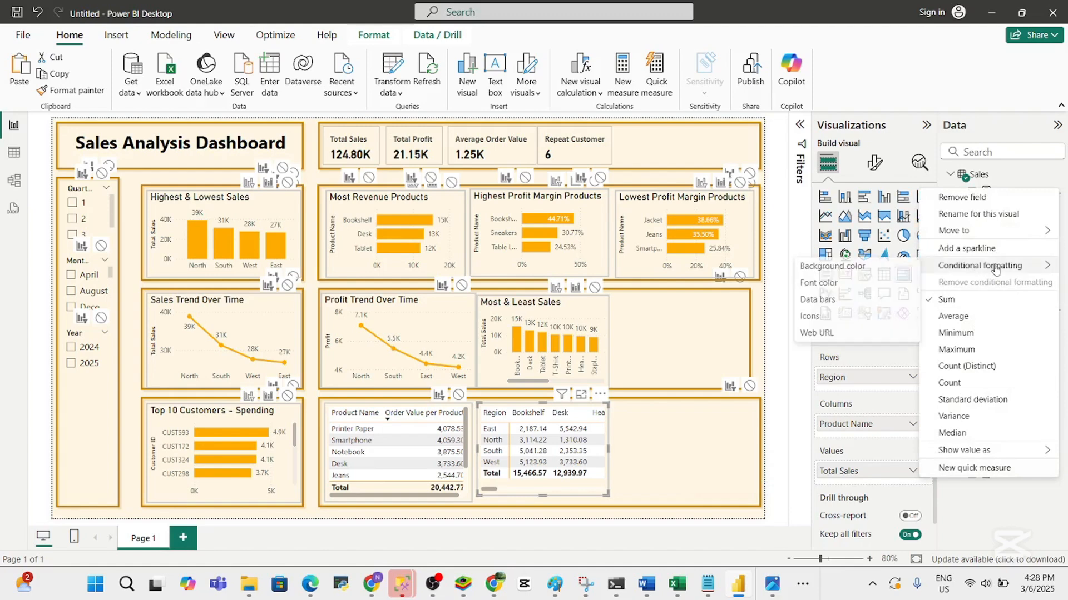
left_click(859, 268)
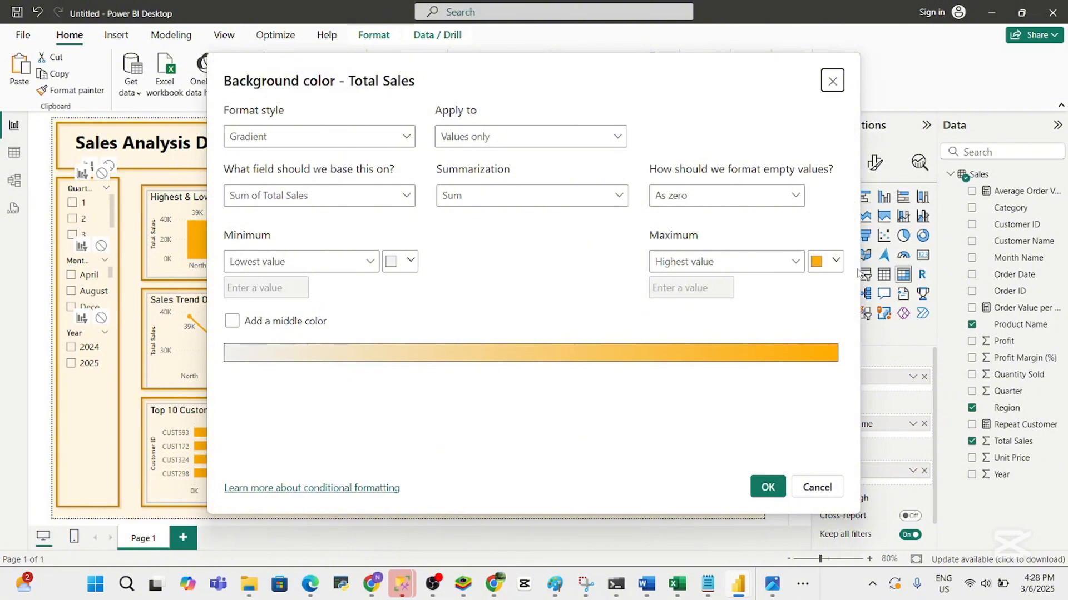
left_click_drag(545, 85, 606, 92)
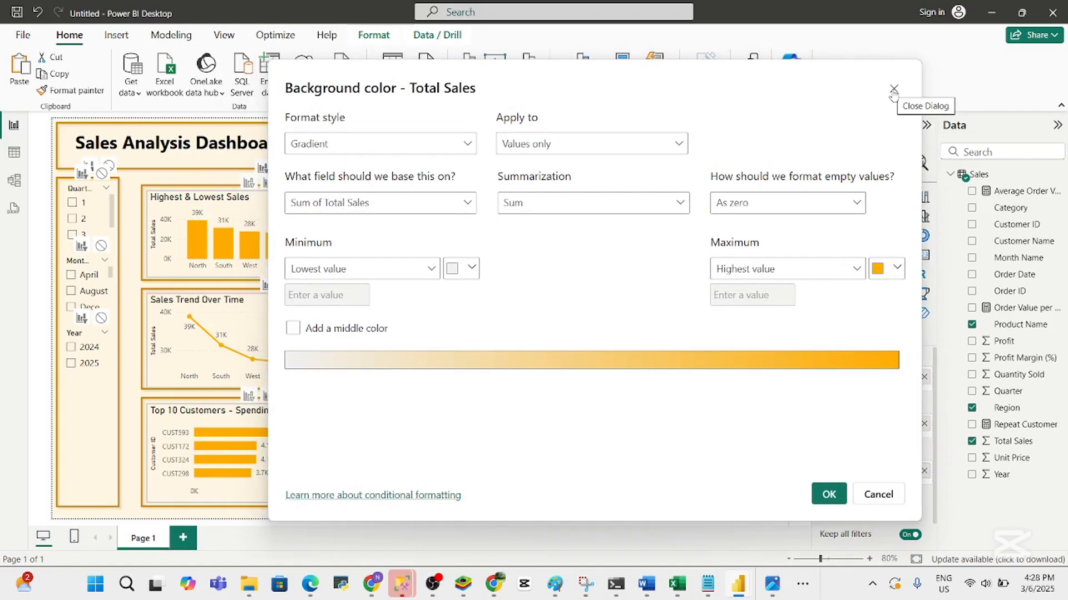
left_click(893, 90)
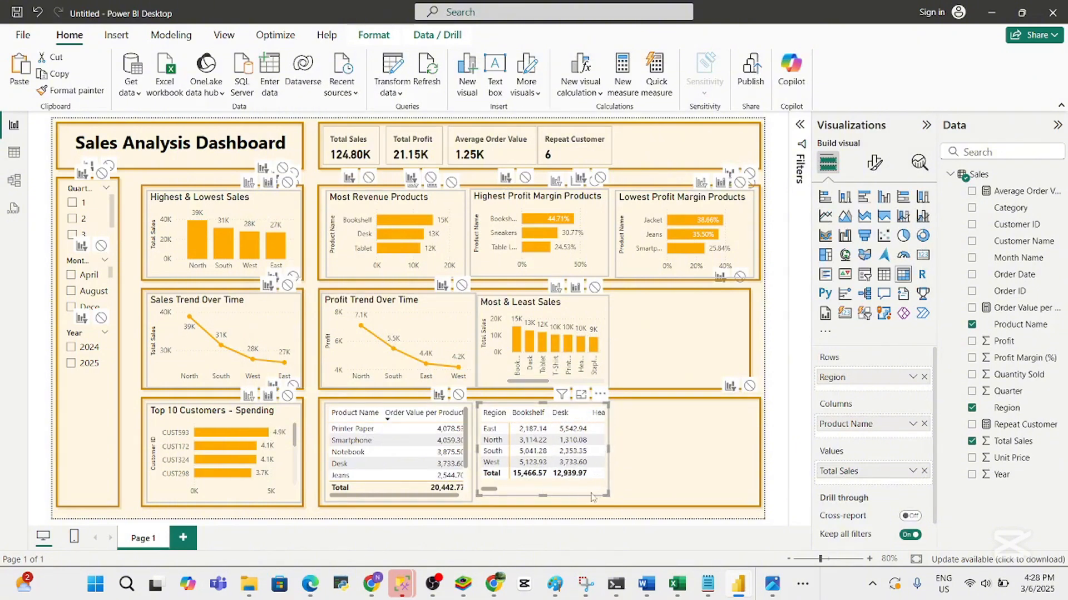
Review the Sales table's columns and records in the table view, and return to the report page
left_click(13, 152)
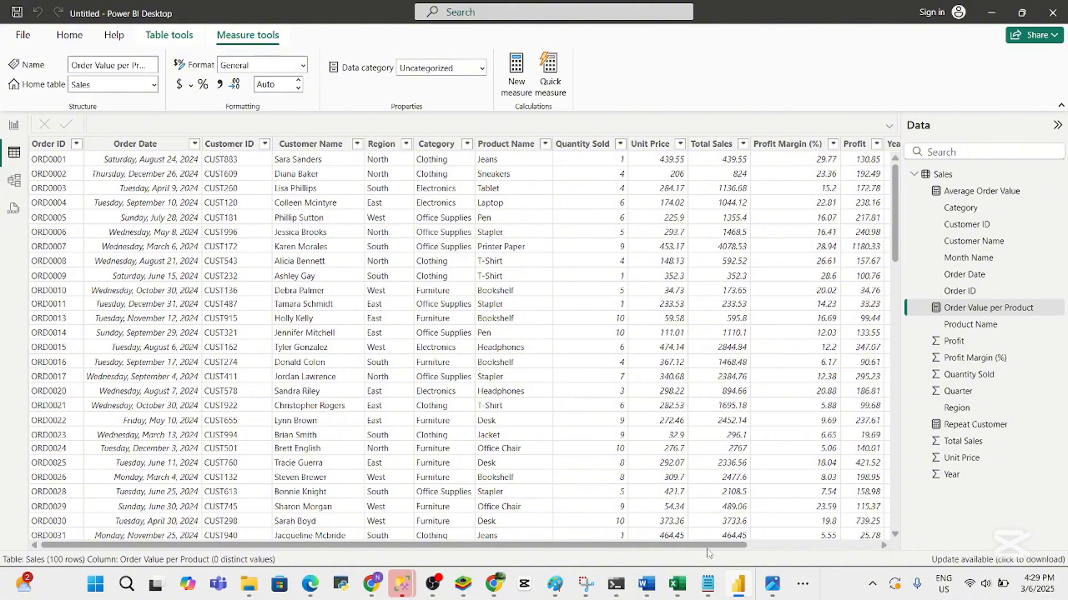
left_click_drag(713, 547, 754, 540)
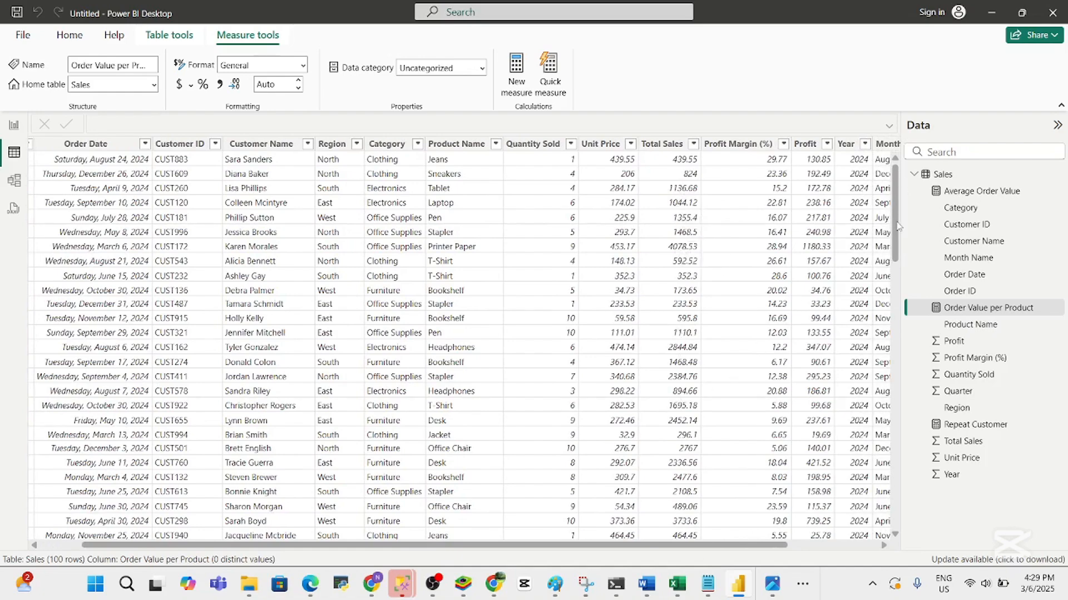
mouse_move(896, 227)
left_mouse_down()
mouse_move(890, 281)
mouse_move(888, 225)
left_mouse_up()
left_click(15, 126)
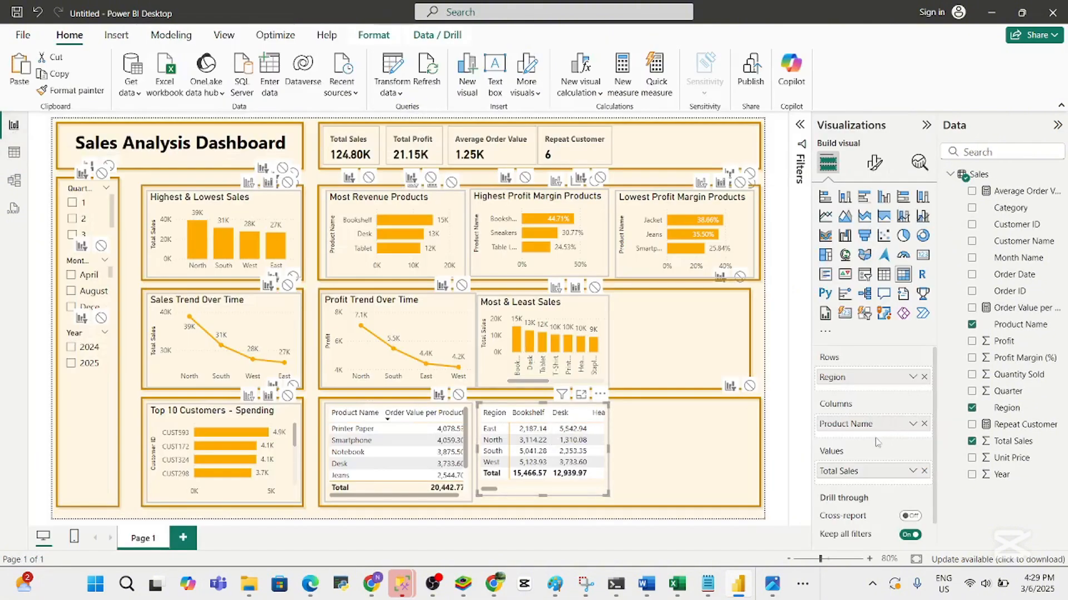
Set up a gradient background color for the matrix's Total Sales values, with a light red-orange for the lowest value
right_click(872, 477)
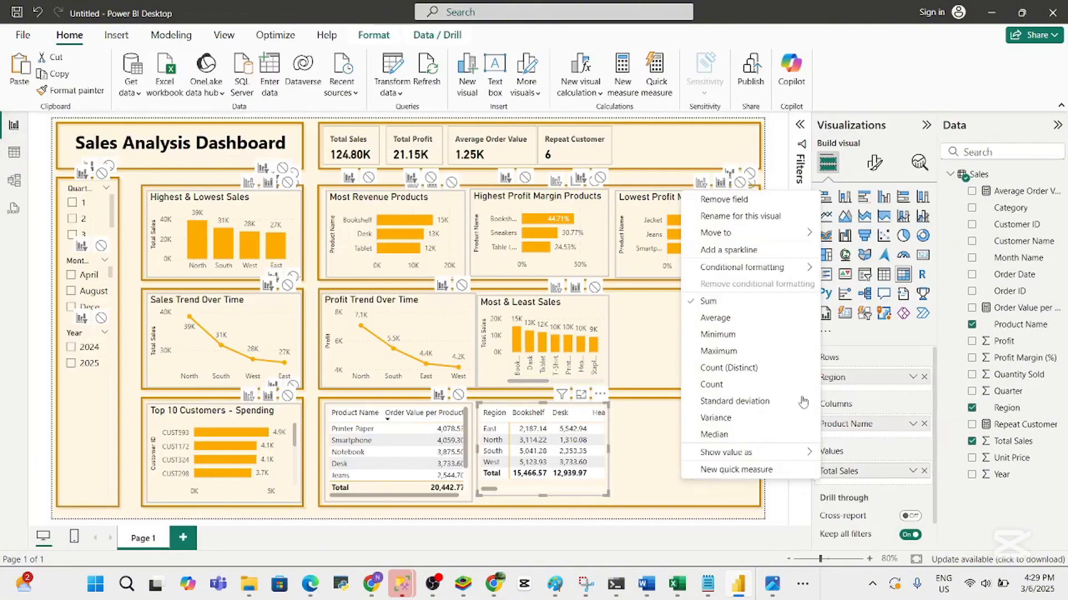
mouse_move(753, 269)
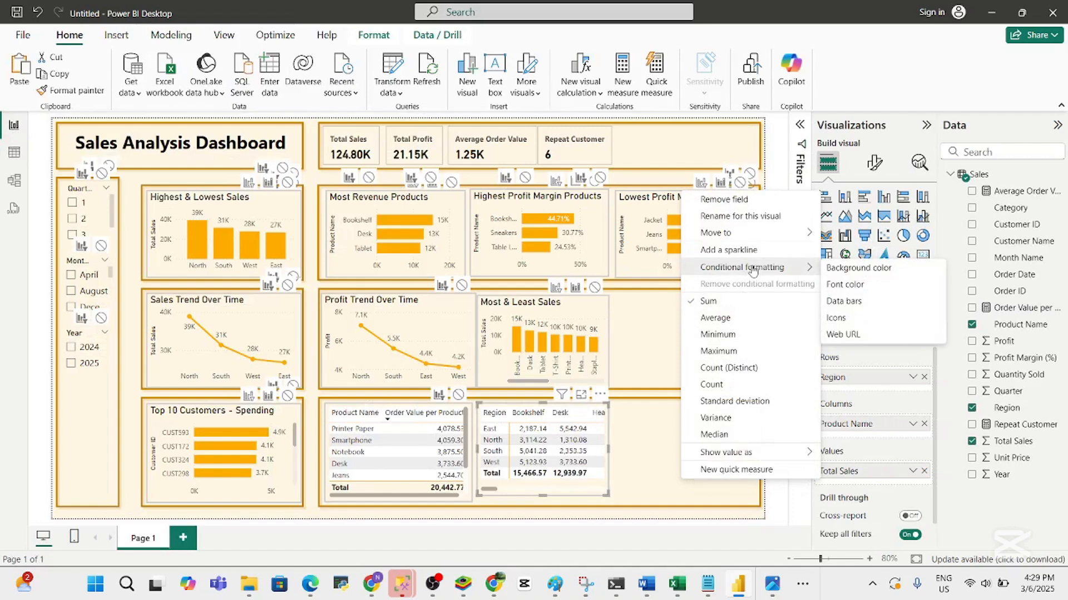
left_click(850, 267)
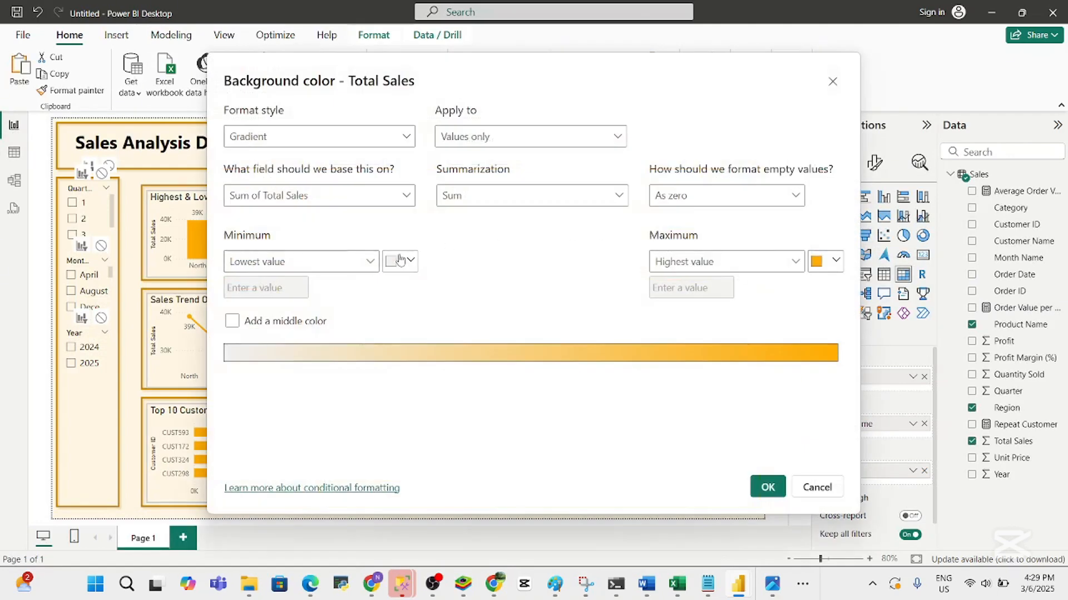
left_click(338, 265)
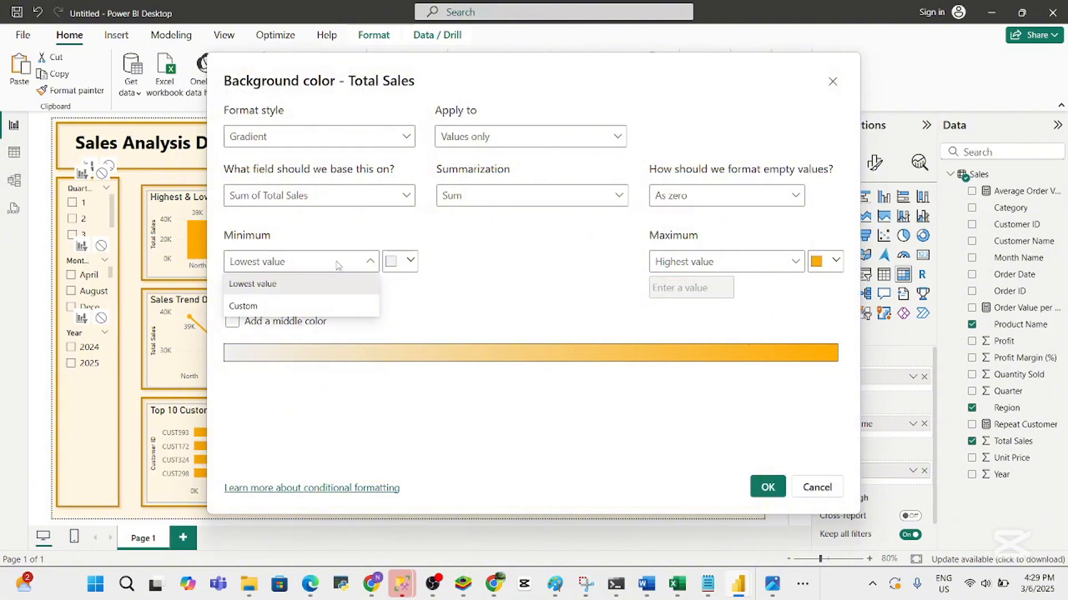
left_click(337, 265)
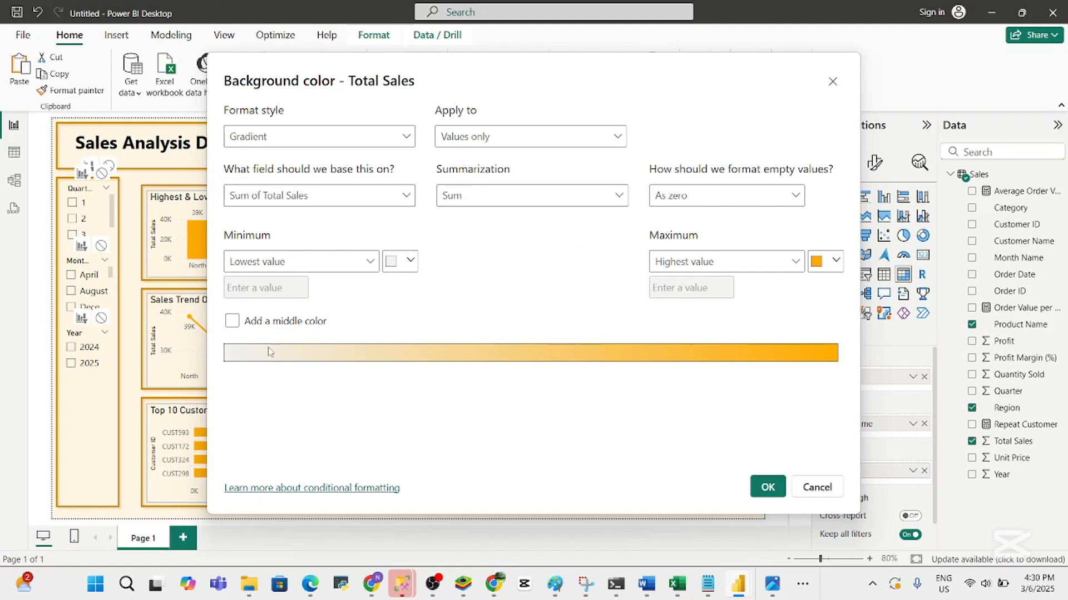
left_click(409, 262)
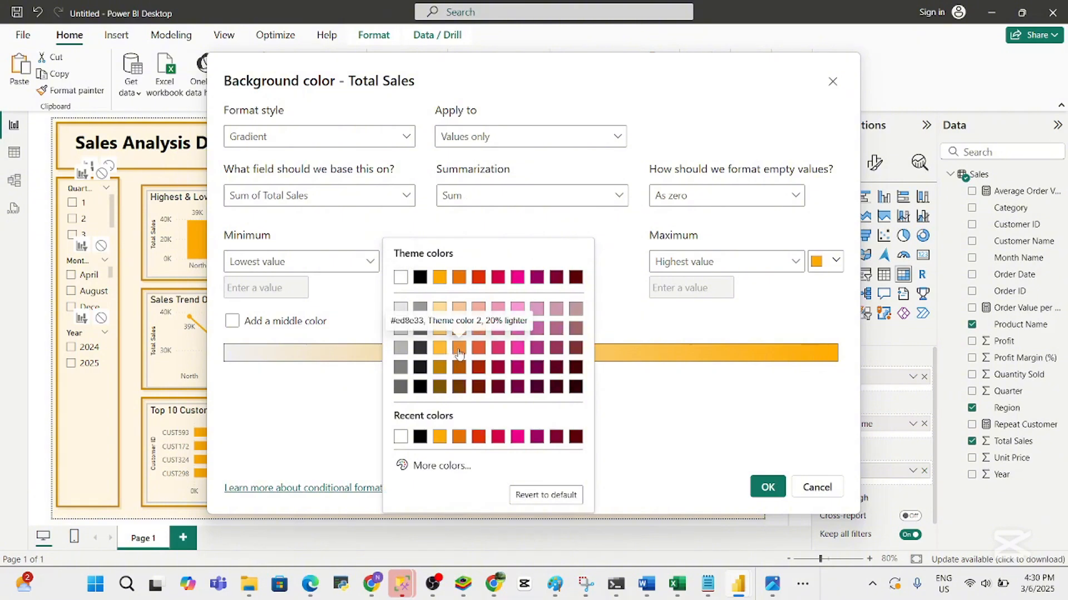
left_click(479, 349)
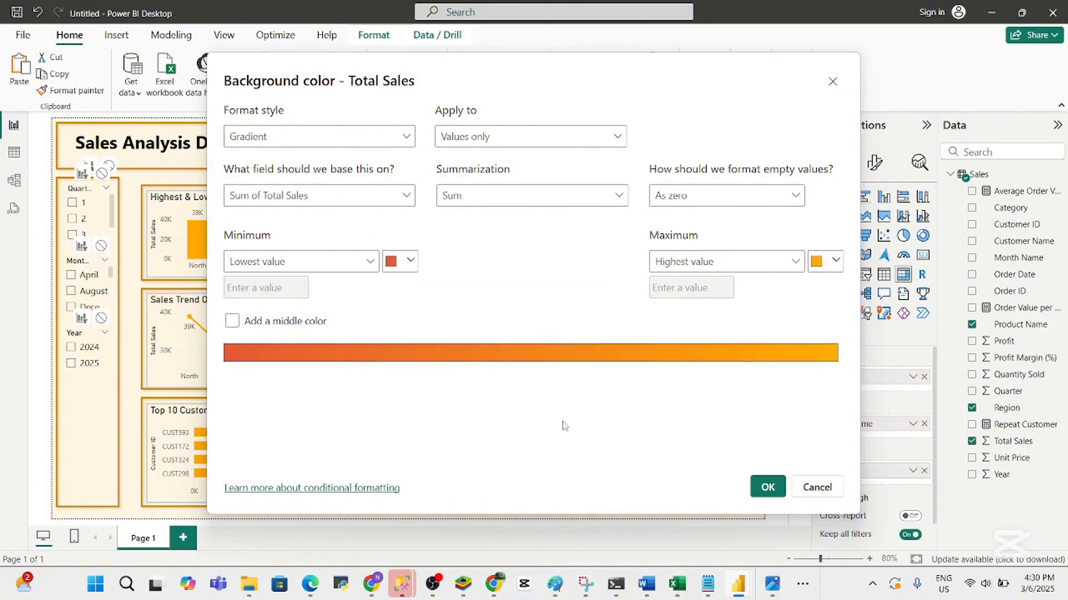
Set the gradient's highest-value color to bright green #24F200 and apply the background formatting to the matrix
left_click(835, 263)
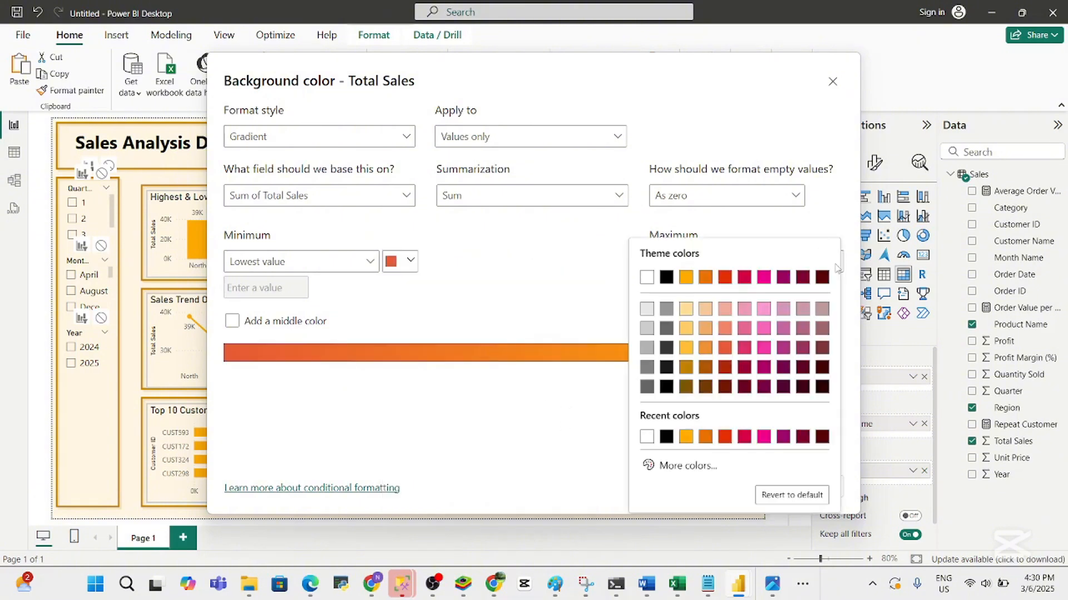
left_click(683, 469)
left_click(700, 419)
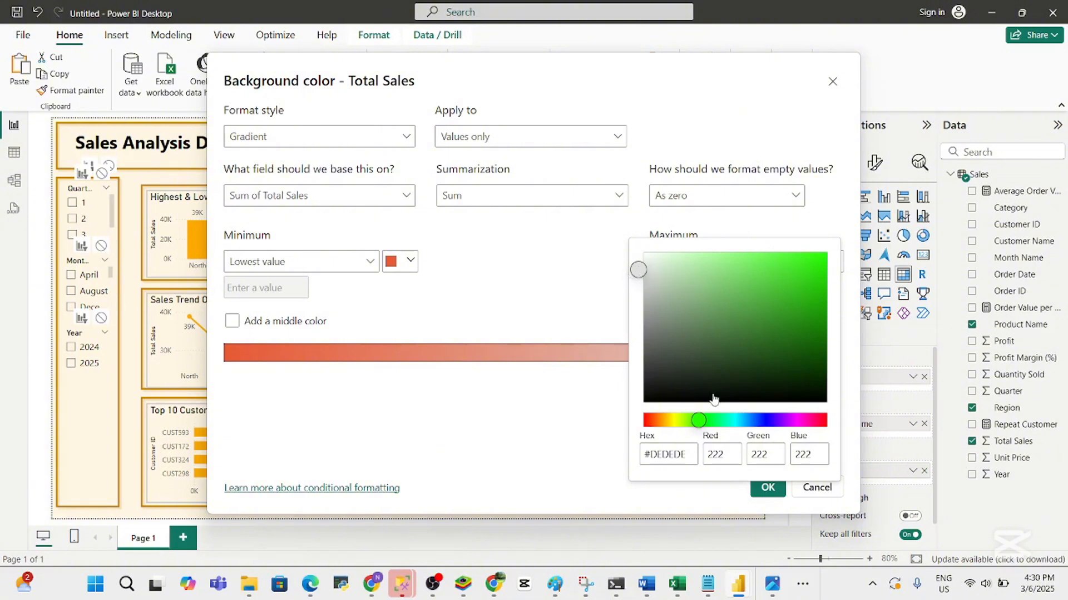
left_click(801, 270)
left_click_drag(804, 274, 825, 256)
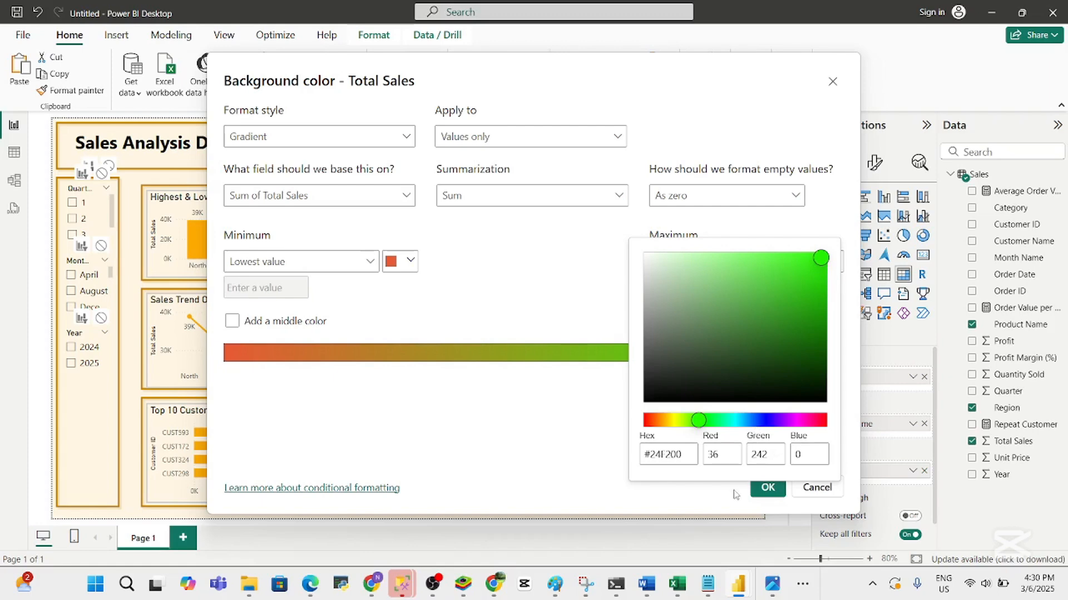
left_click(611, 458)
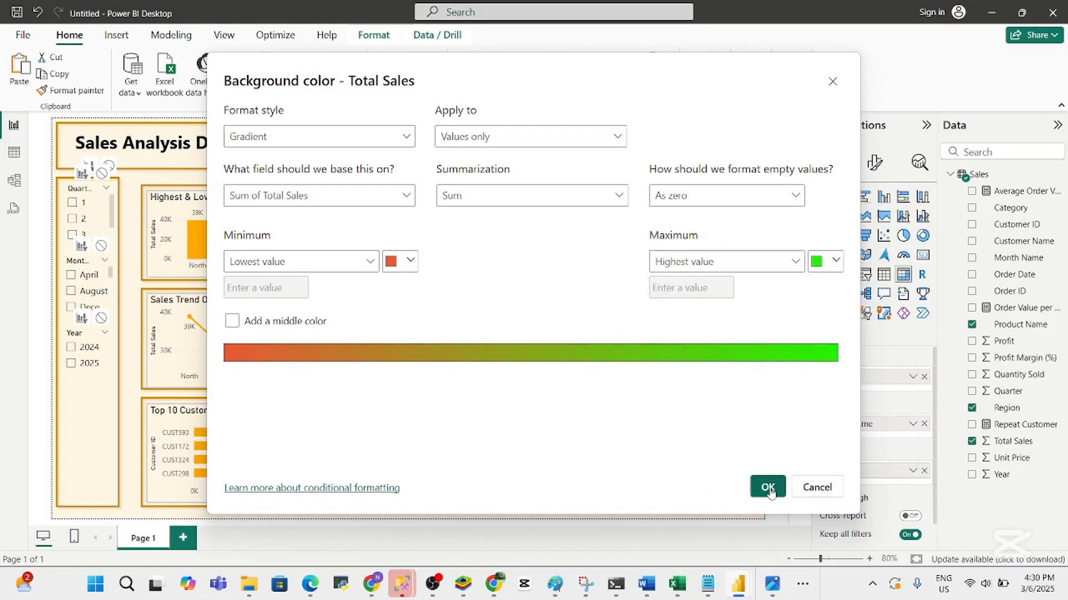
left_click(769, 493)
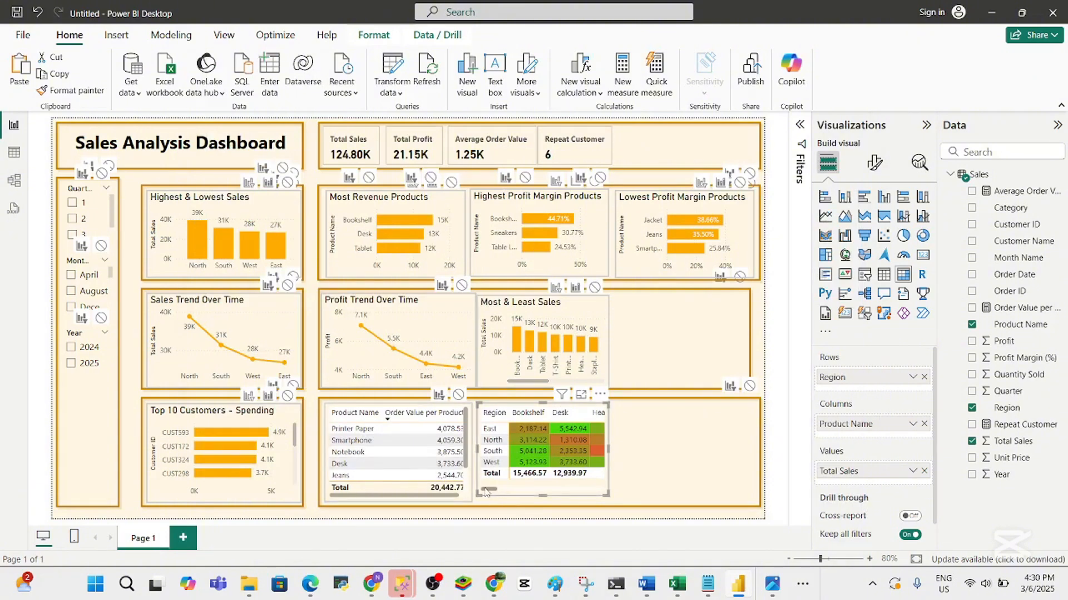
Extend the region matrix slightly downward within its dashboard section
mouse_move(485, 490)
left_mouse_down()
mouse_move(597, 497)
mouse_move(488, 489)
left_mouse_up()
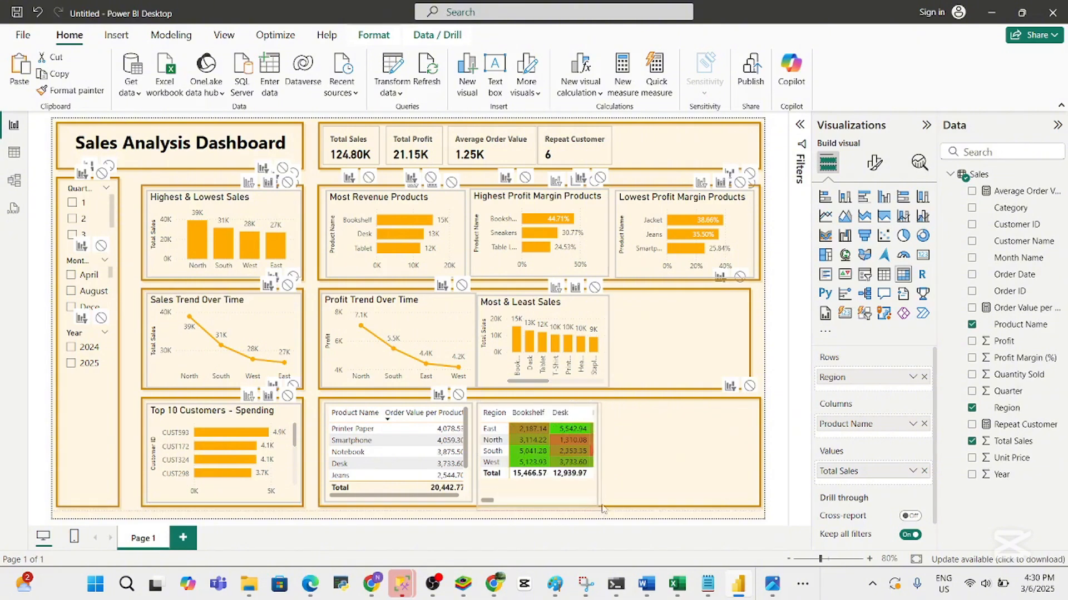
left_click_drag(607, 495, 606, 500)
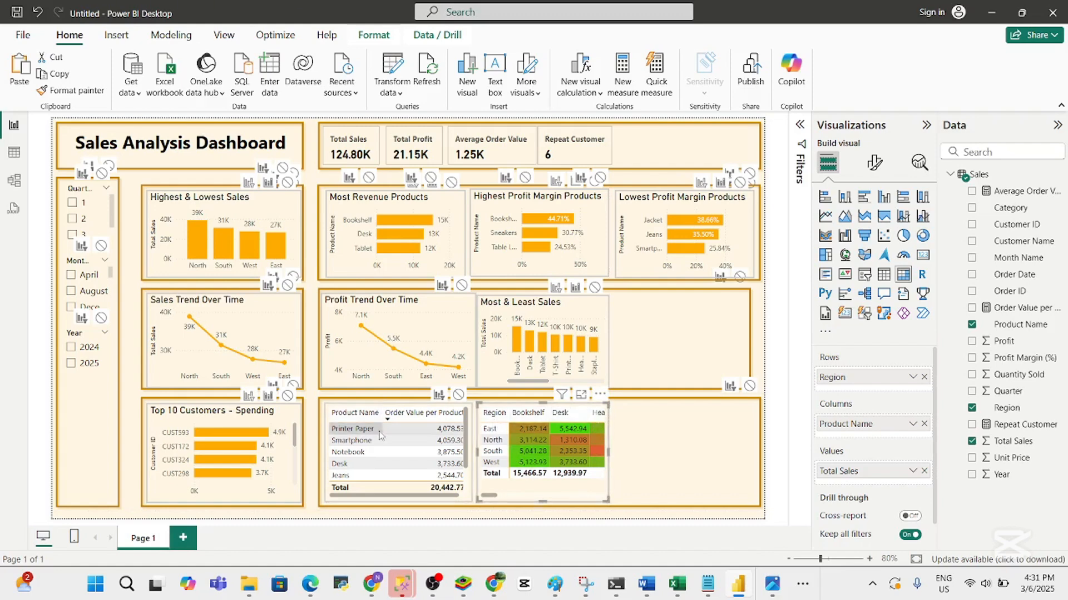
Sort the order value table by Product Name in ascending order, and switch to the Word document's product performance questions
left_click(424, 414)
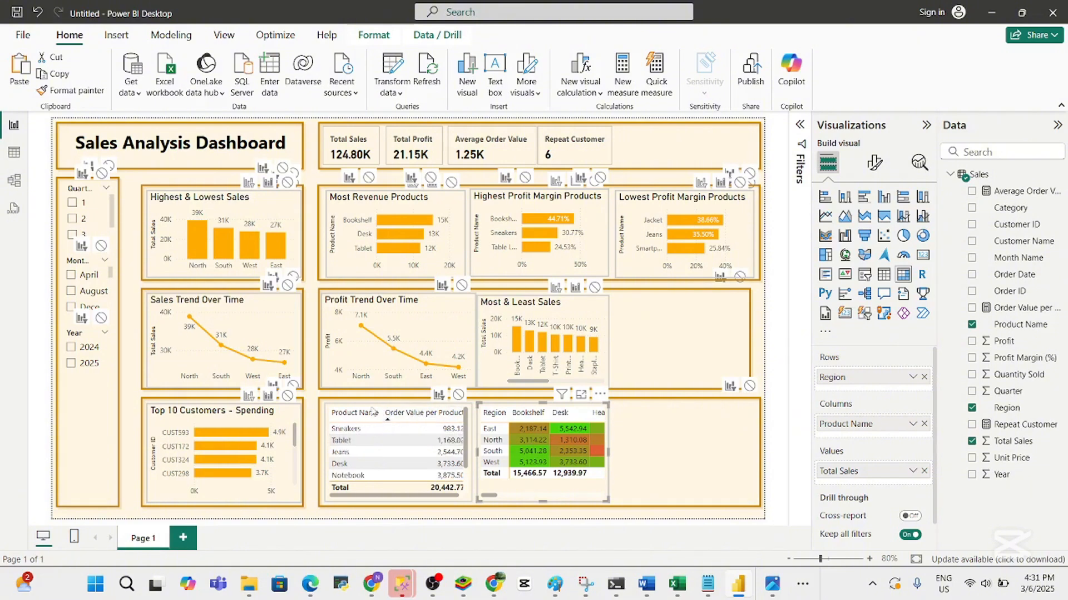
left_click(370, 412)
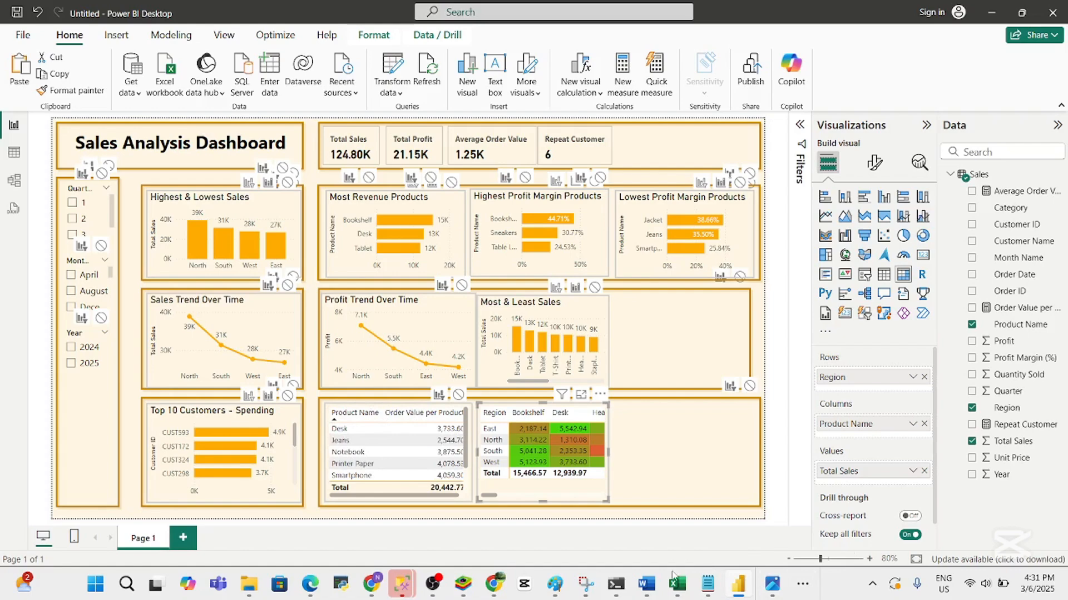
left_click(645, 586)
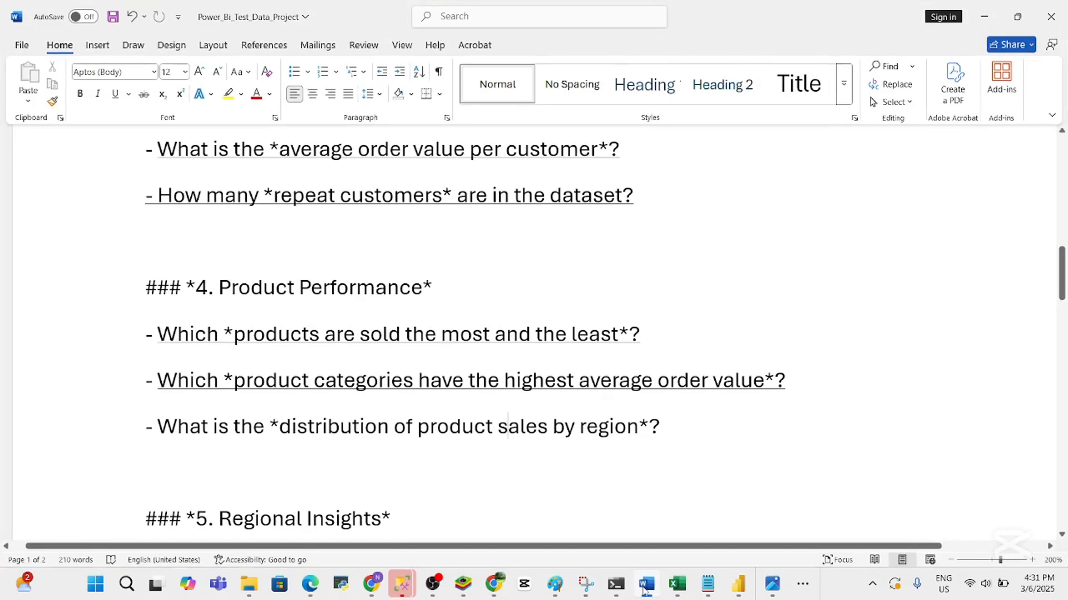
Switch back to the Power BI dashboard and sort the product table by Order Value per Product in descending order
left_click(644, 589)
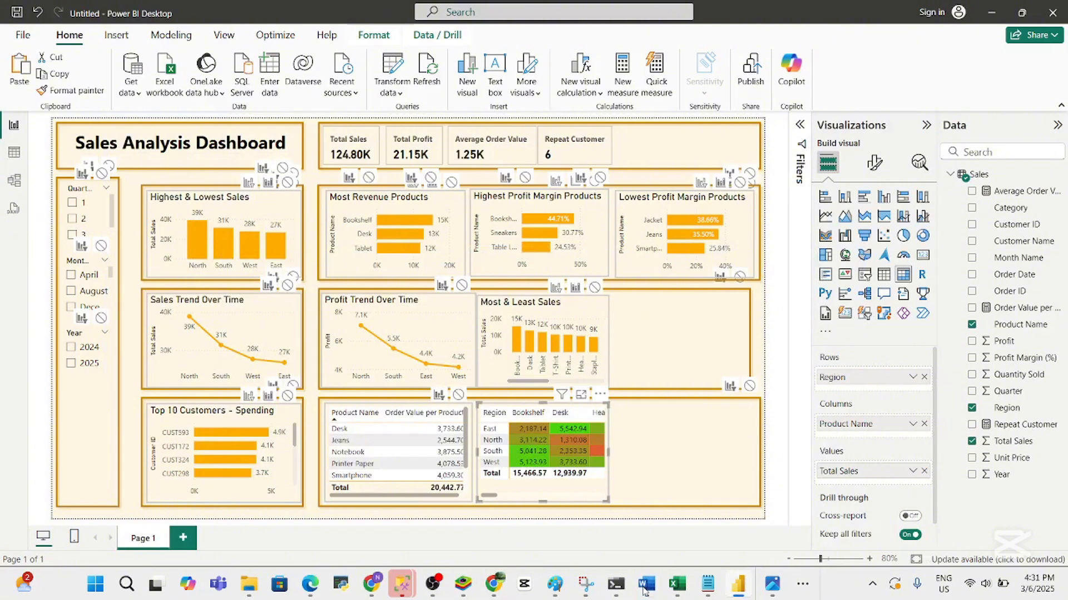
left_click(436, 414)
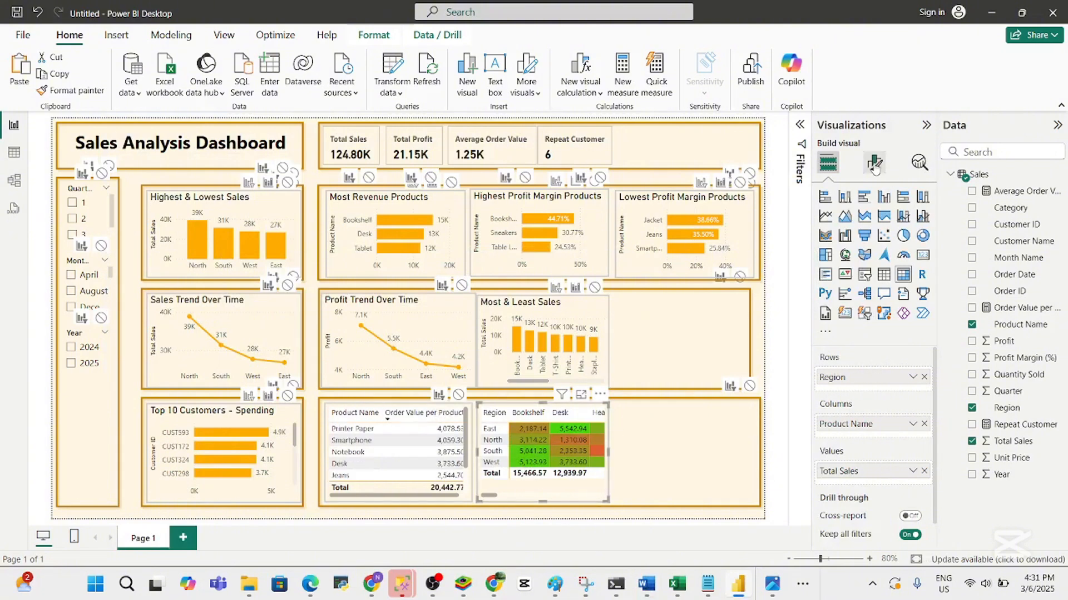
Turn on the title for the color-graded region matrix
left_click(874, 164)
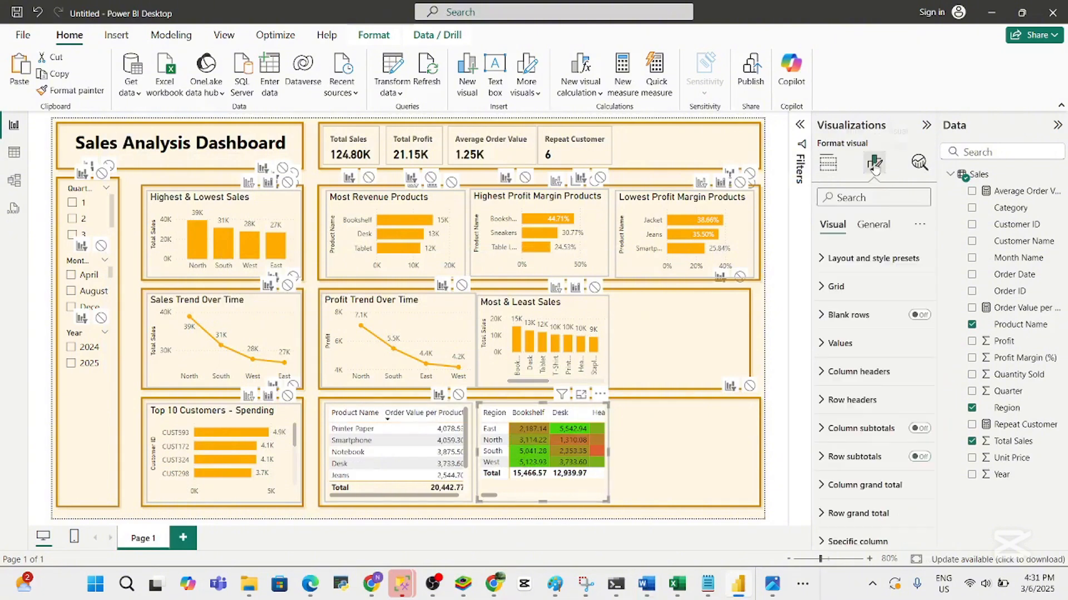
left_click(872, 225)
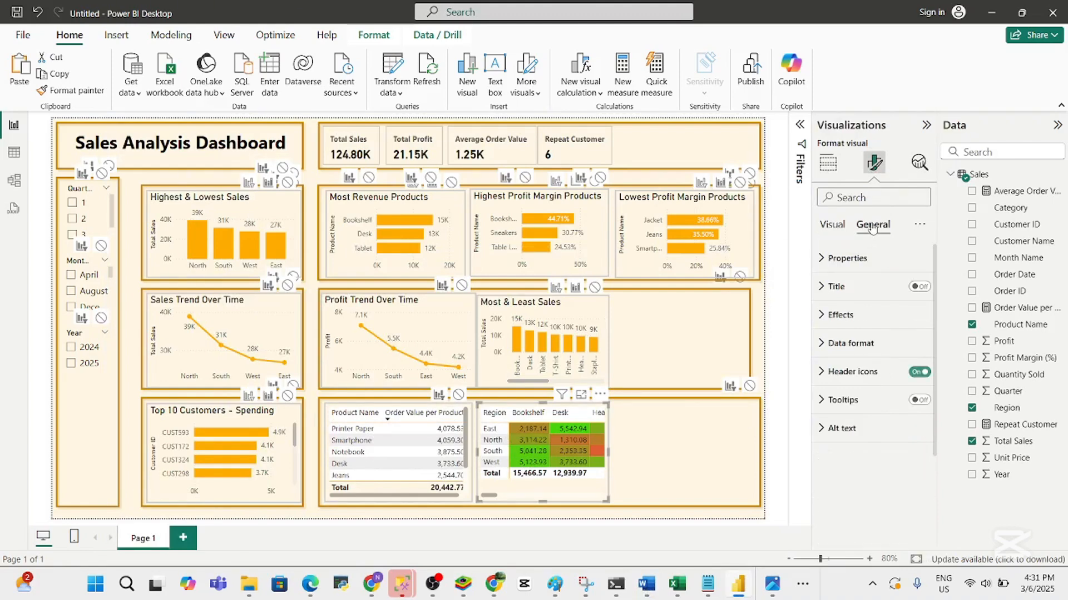
left_click(871, 288)
left_click(919, 287)
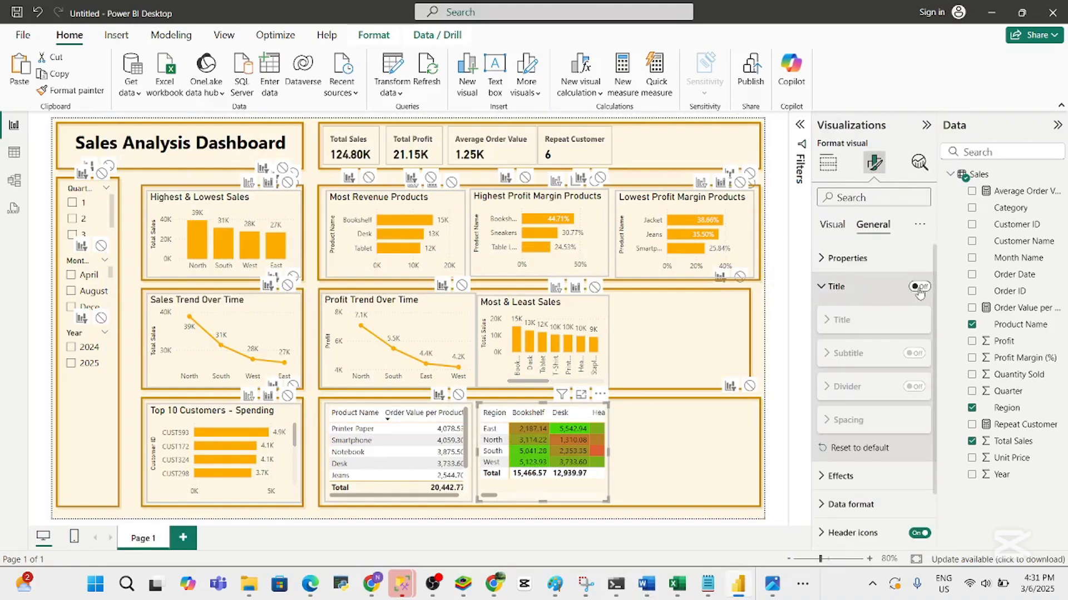
right_click(919, 289)
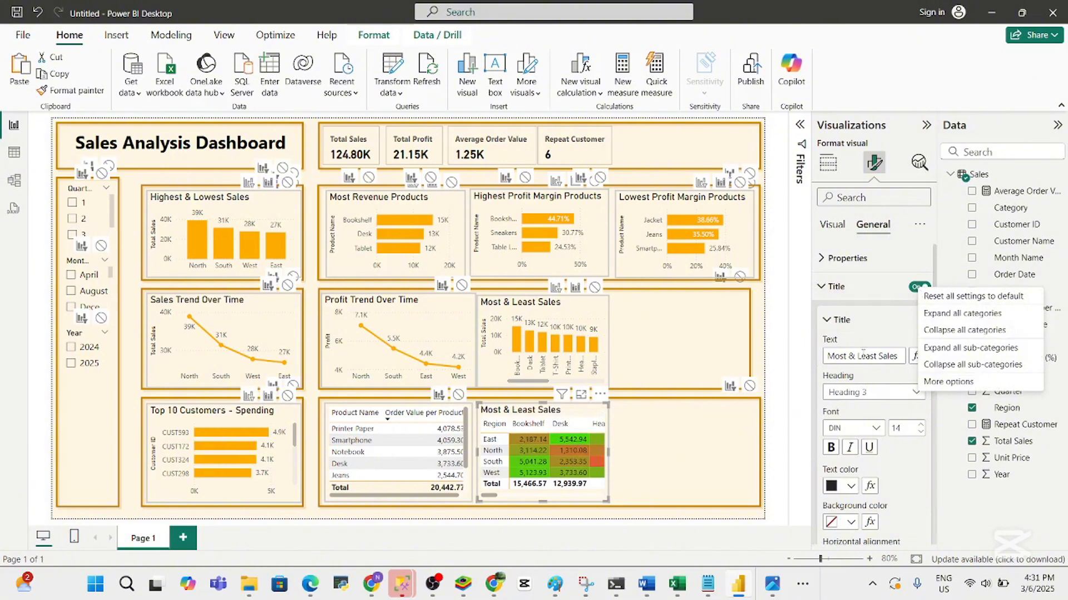
Change the title of the region-by-product matrix to "Highest Order Value"
left_click(863, 354)
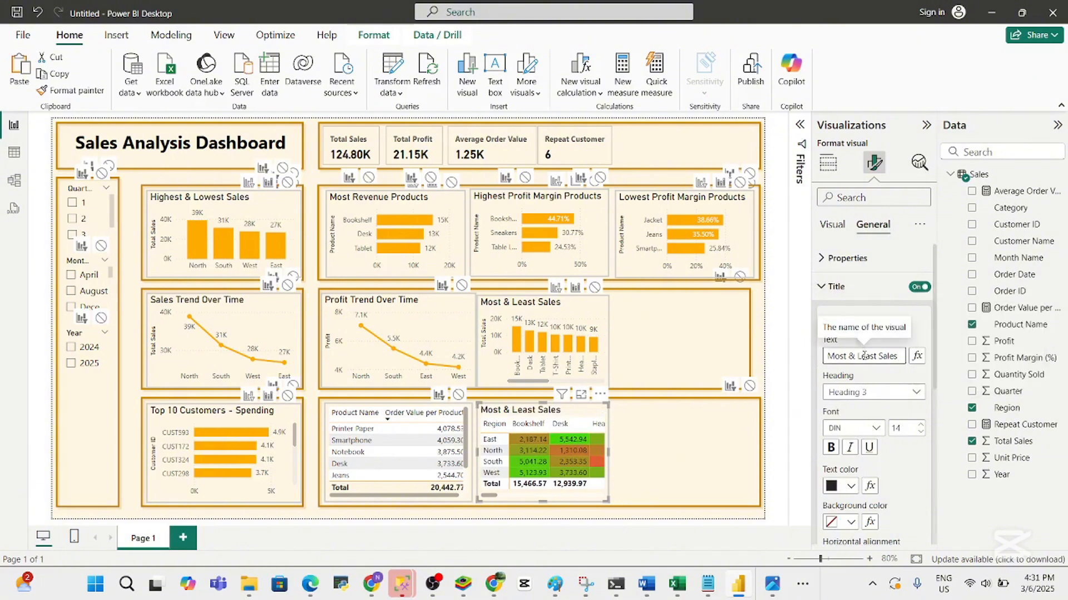
triple_click(863, 356)
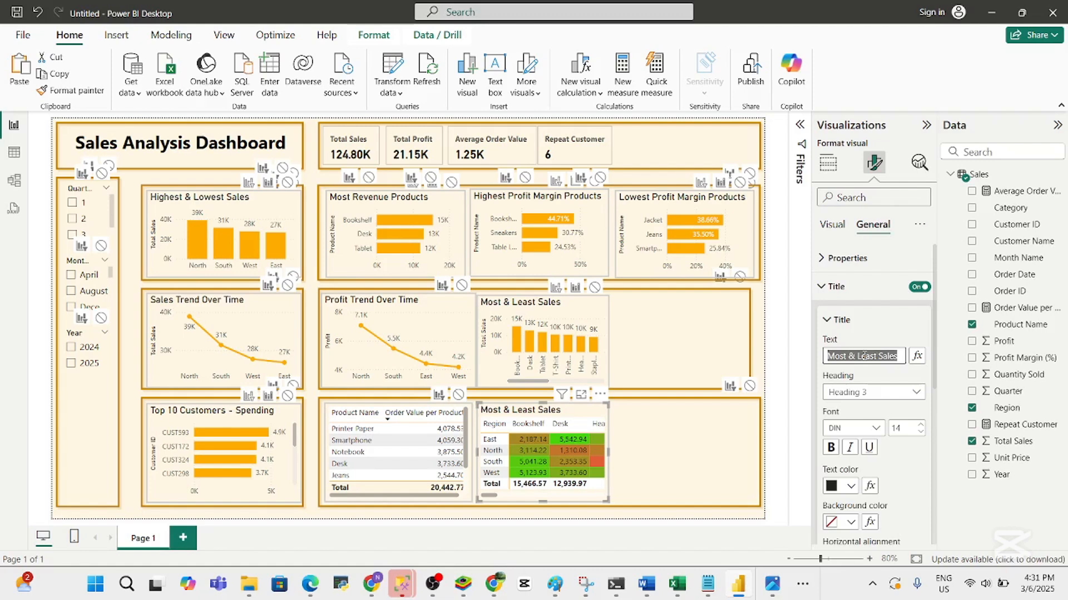
type("h")
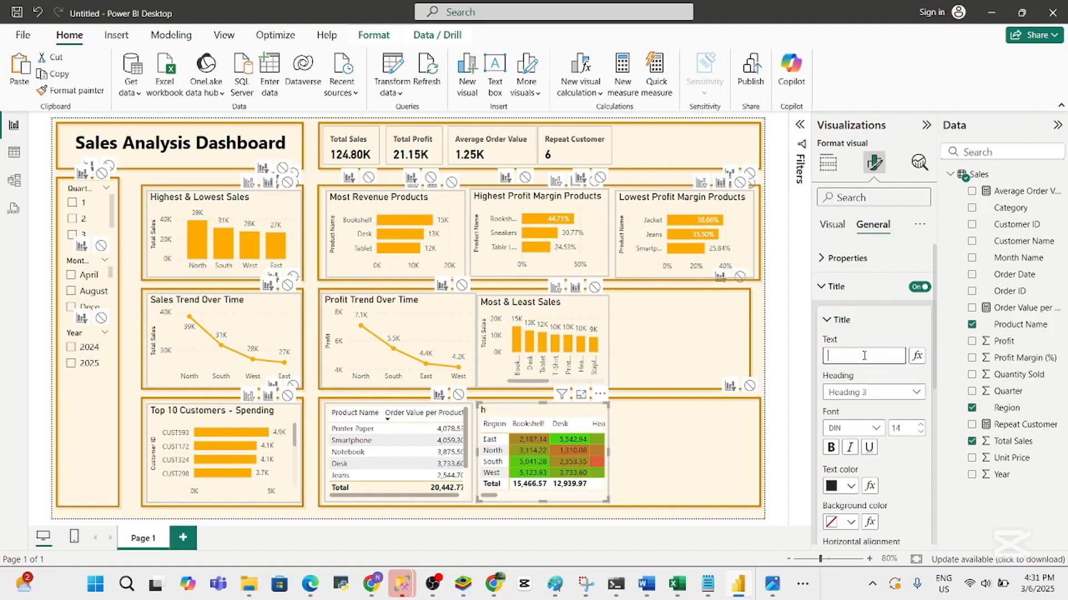
type("Higest")
key("BackSpace")
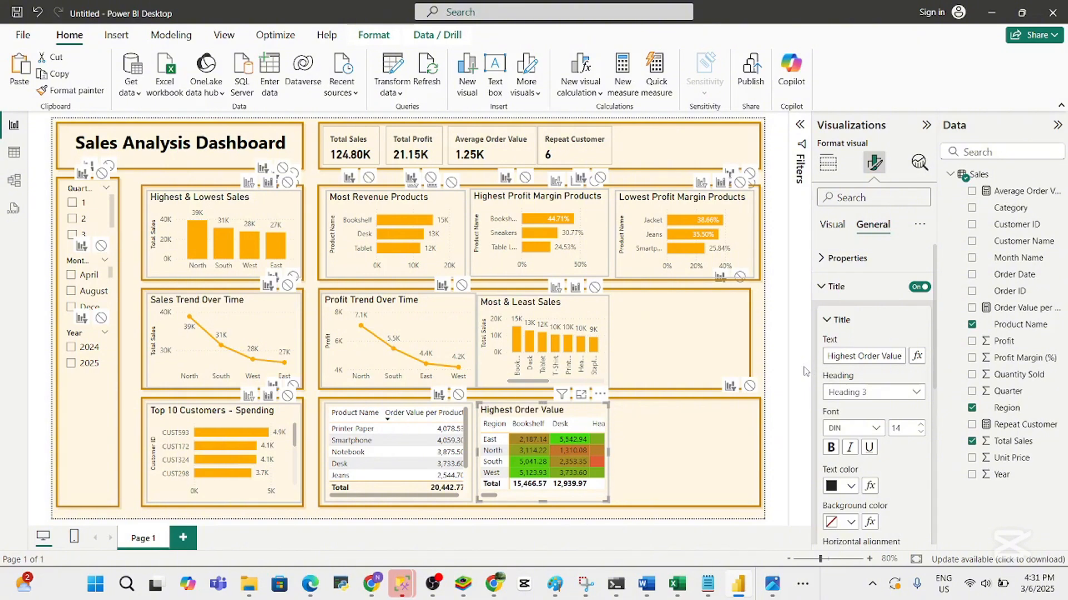
Turn on the title of the order-value-per-product table and set its text to "Highest Order Value"
left_click(408, 432)
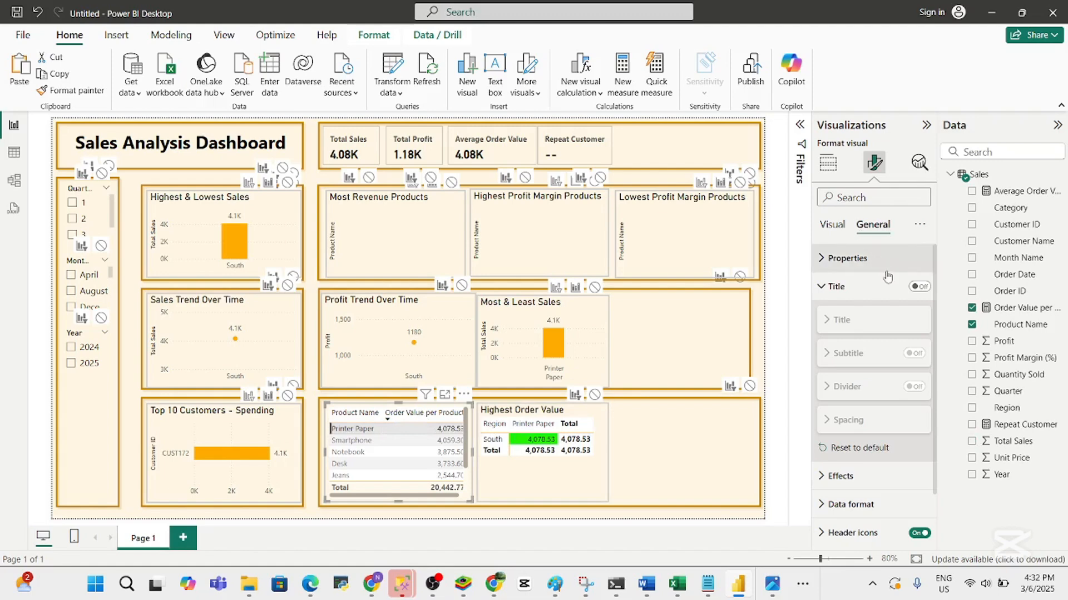
left_click(919, 286)
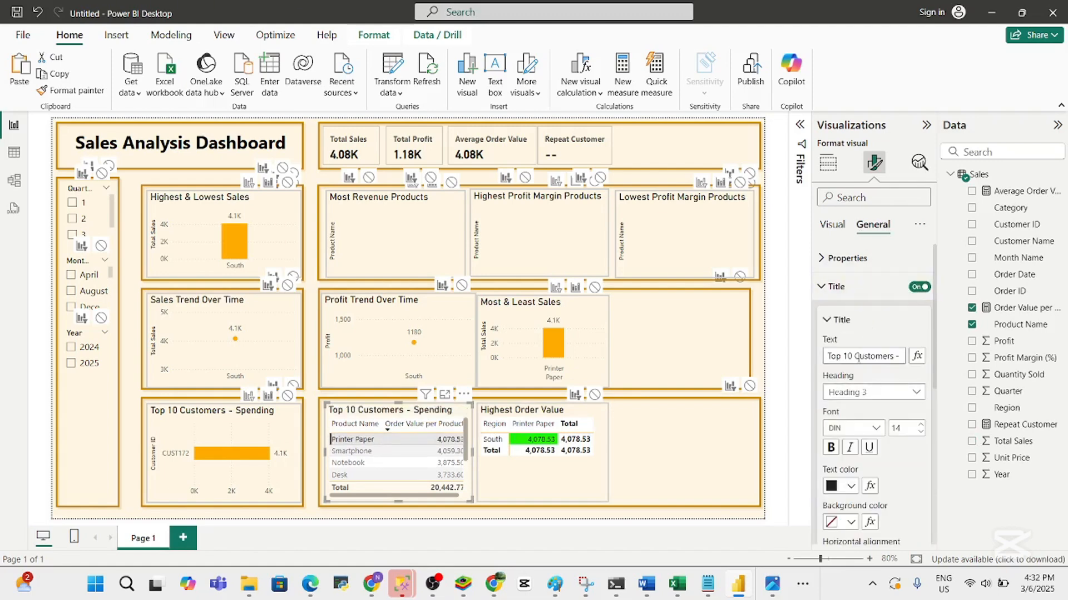
left_click(859, 356)
type("Highes")
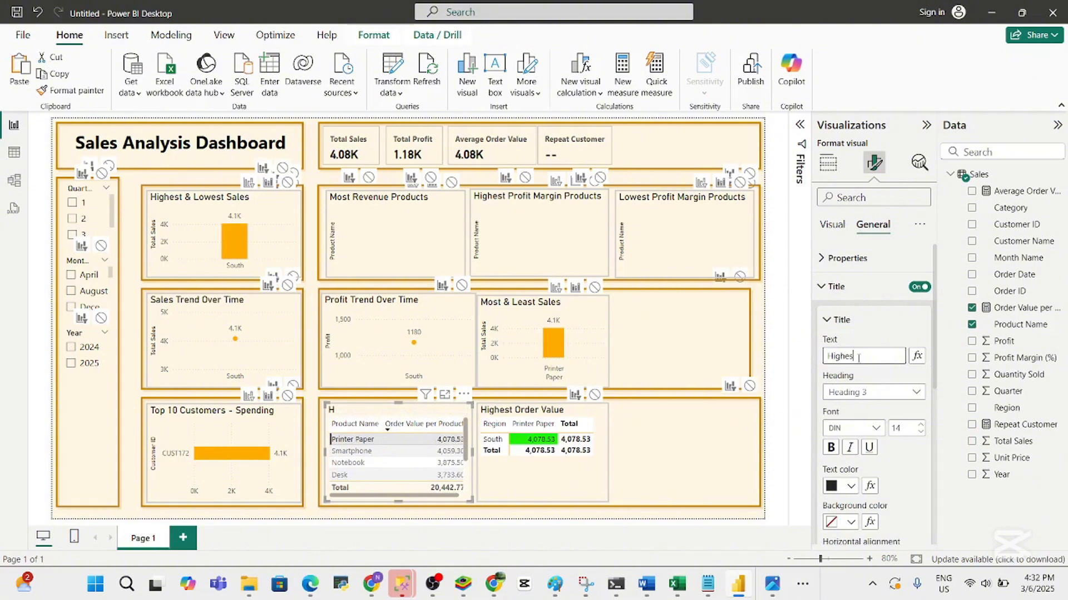
type("t Prder Value")
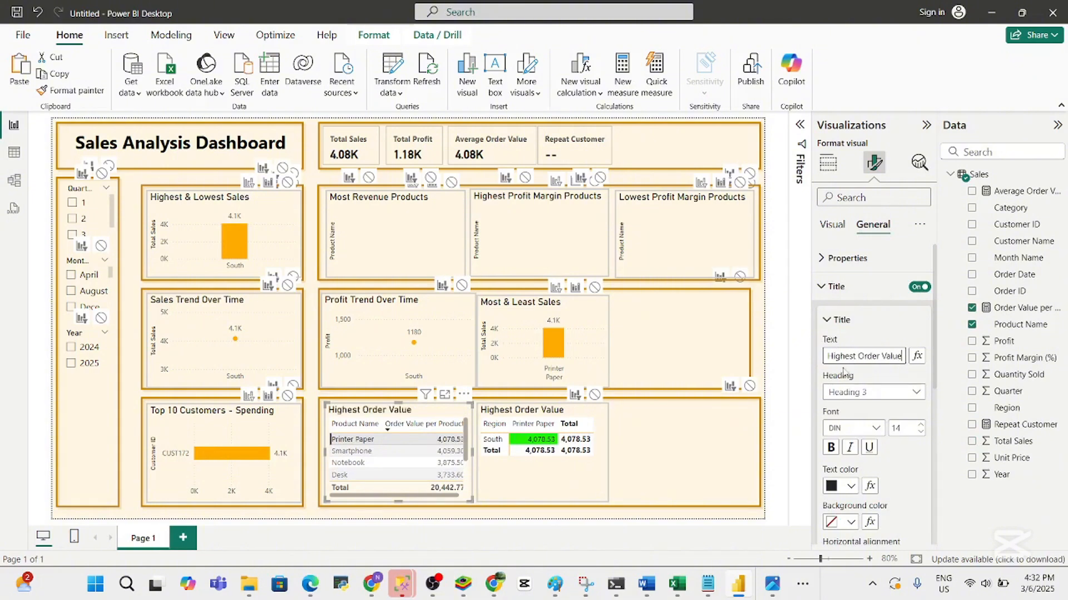
left_click(805, 363)
Select the region matrix, check the product sales distribution question in the Word document, and return to Power BI
left_click(582, 489)
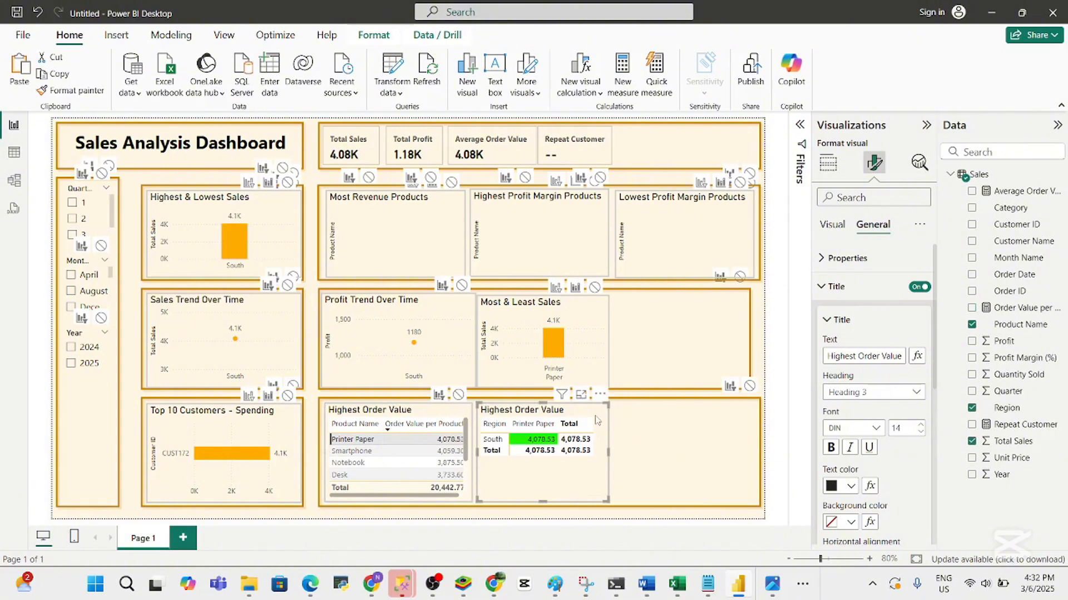
mouse_move(738, 593)
left_click(654, 586)
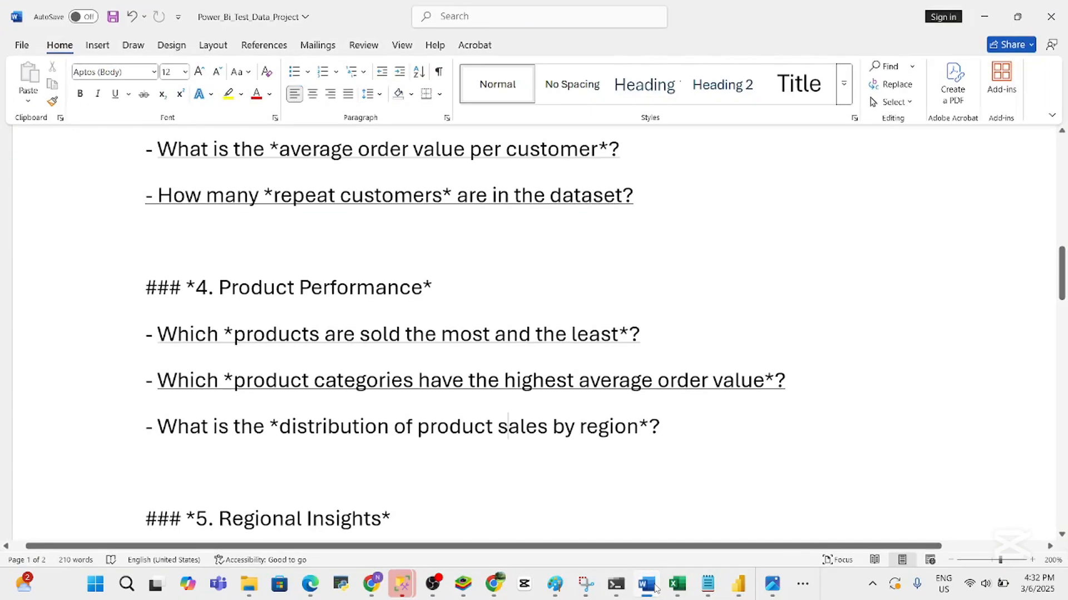
left_click(654, 586)
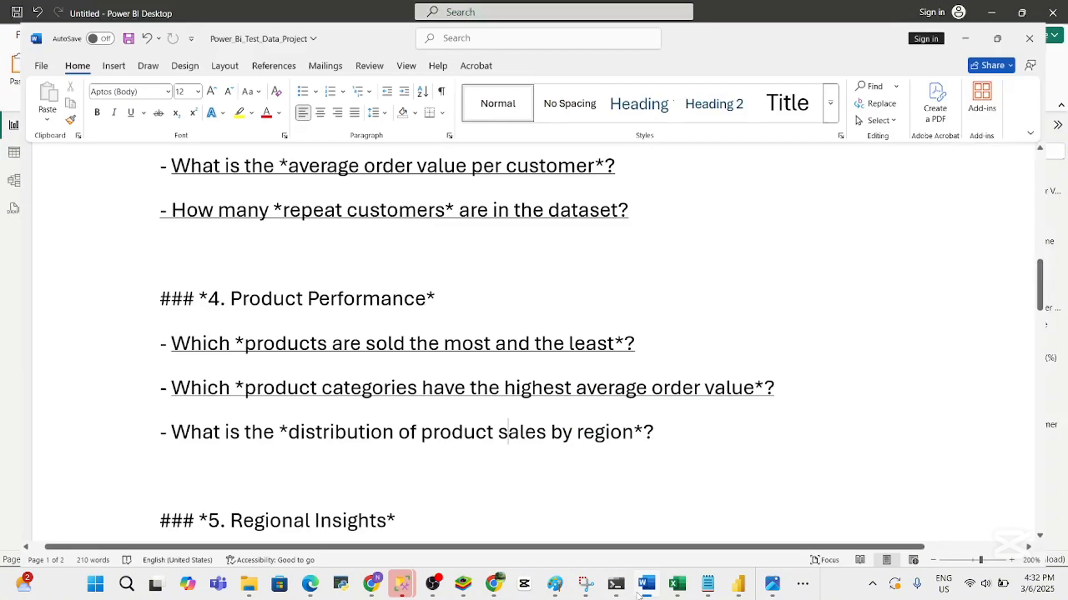
left_click(640, 591)
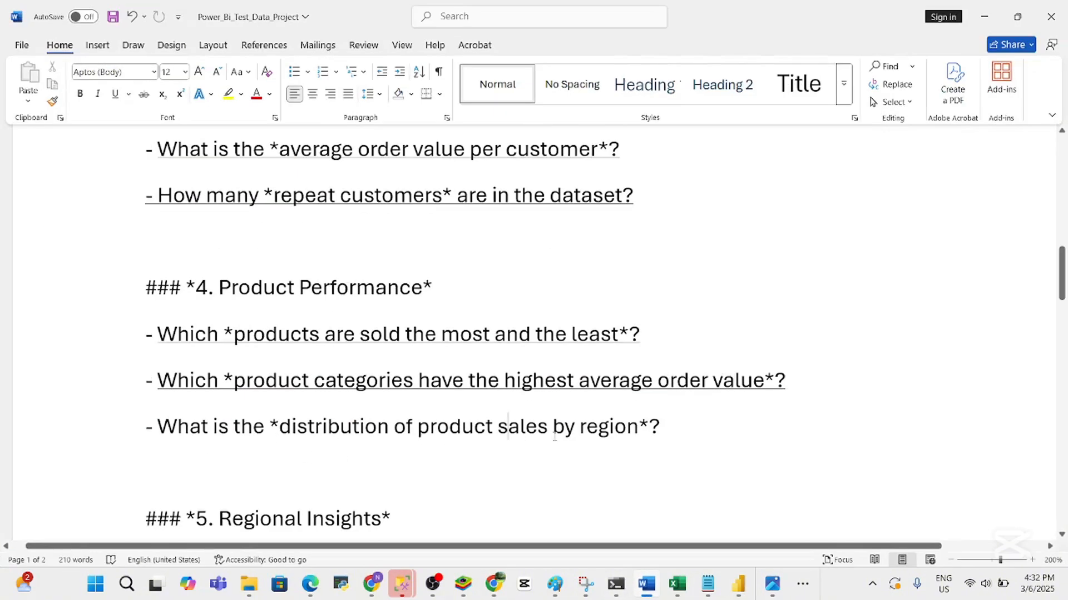
left_click(645, 591)
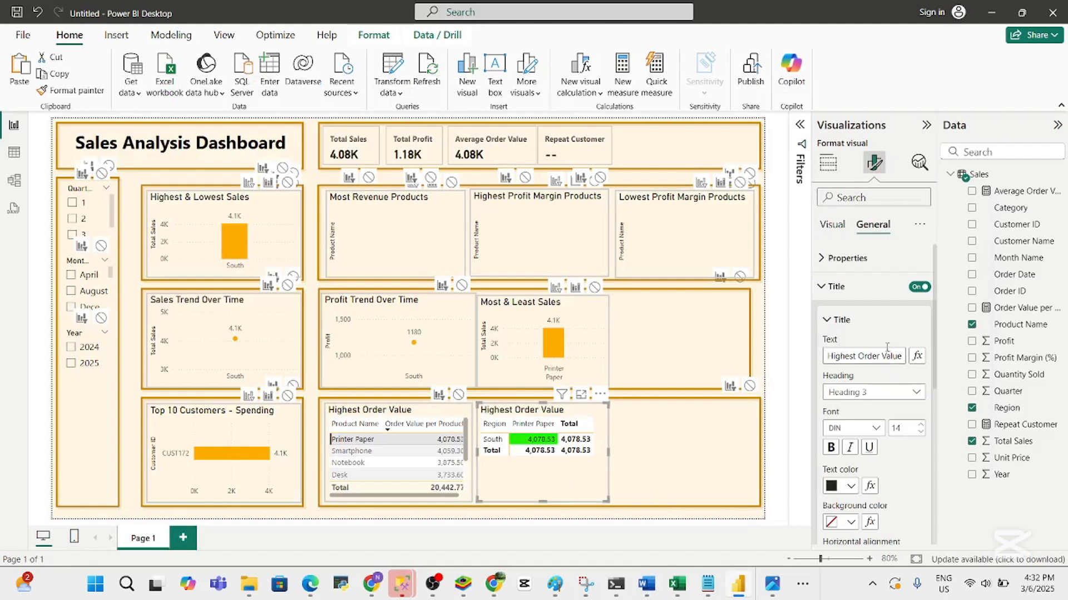
left_click(879, 357)
key("ctrl+s")
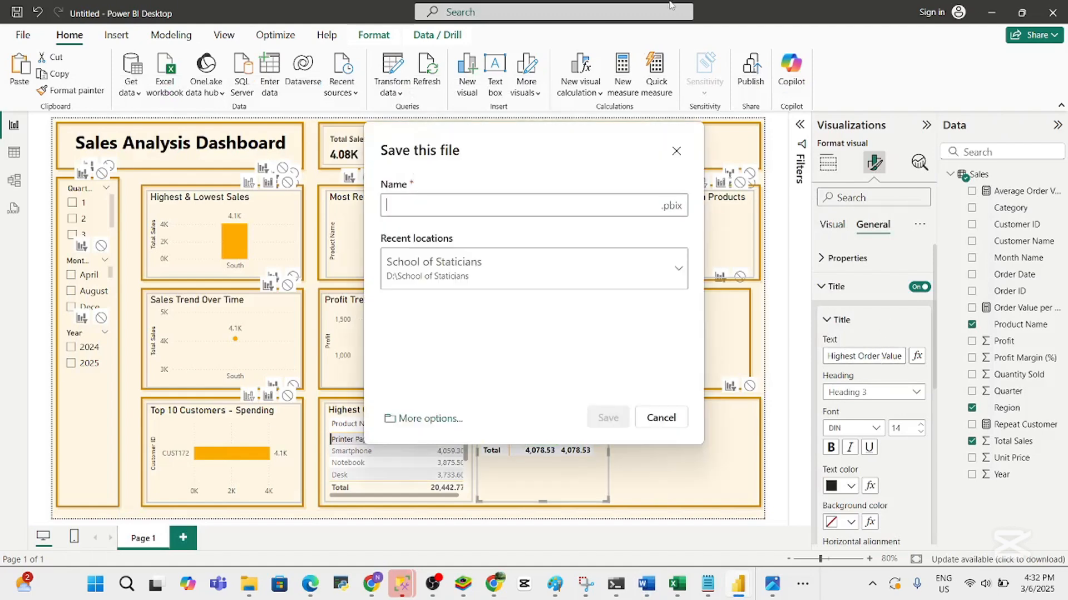
left_click(676, 151)
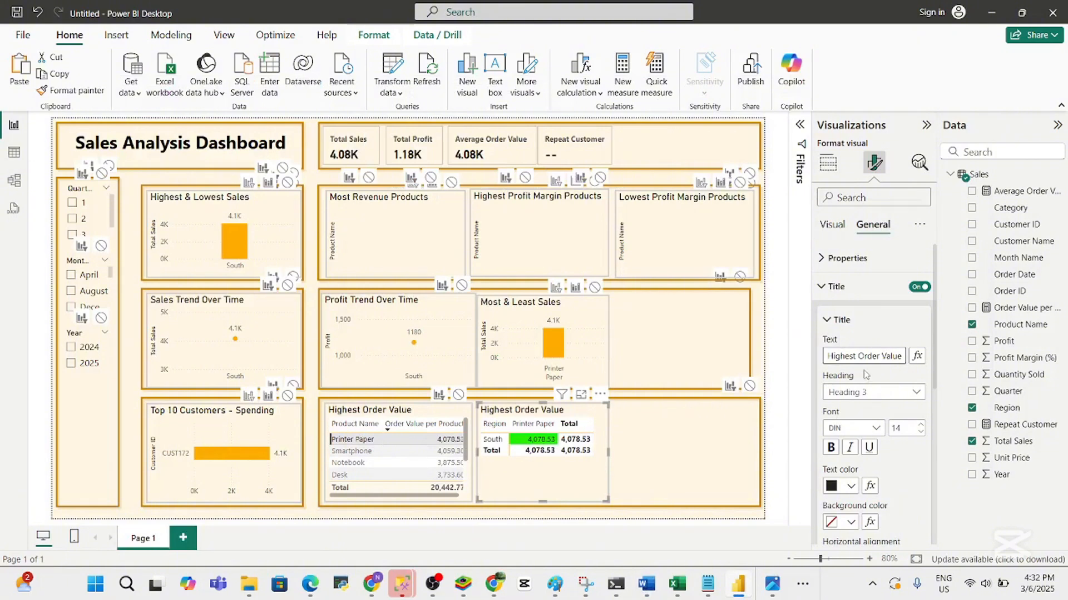
Set the title of the region-by-product matrix to "Distribution By Region"
triple_click(854, 355)
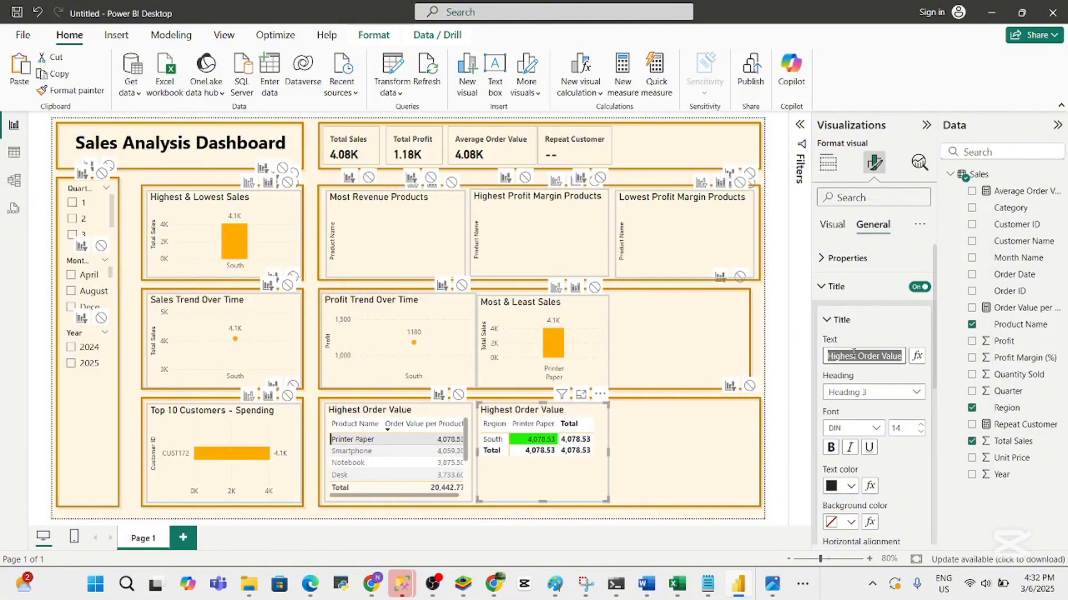
type("Distri")
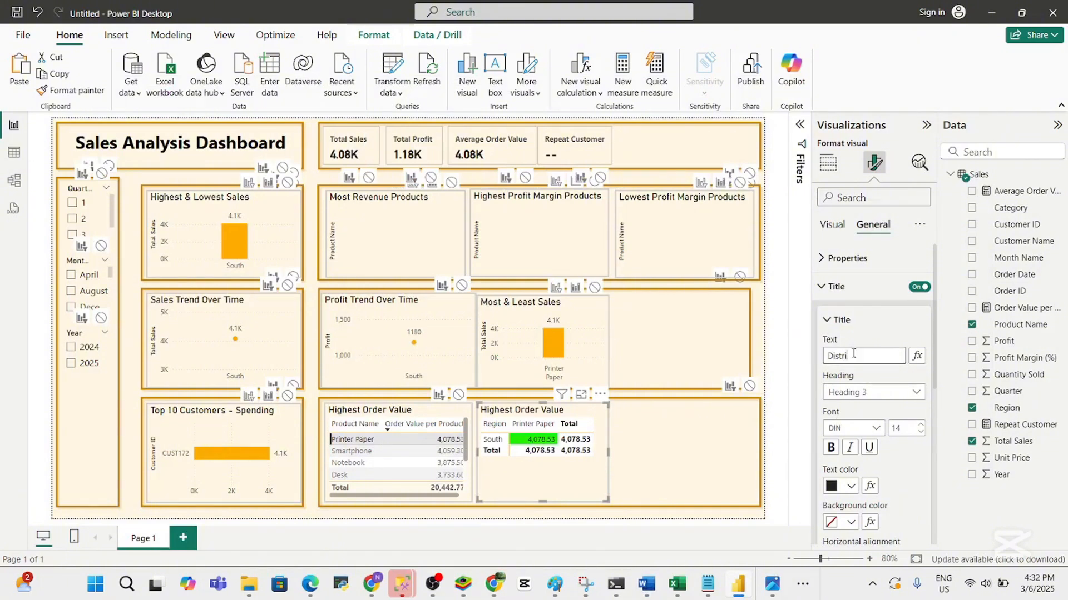
type("bution o")
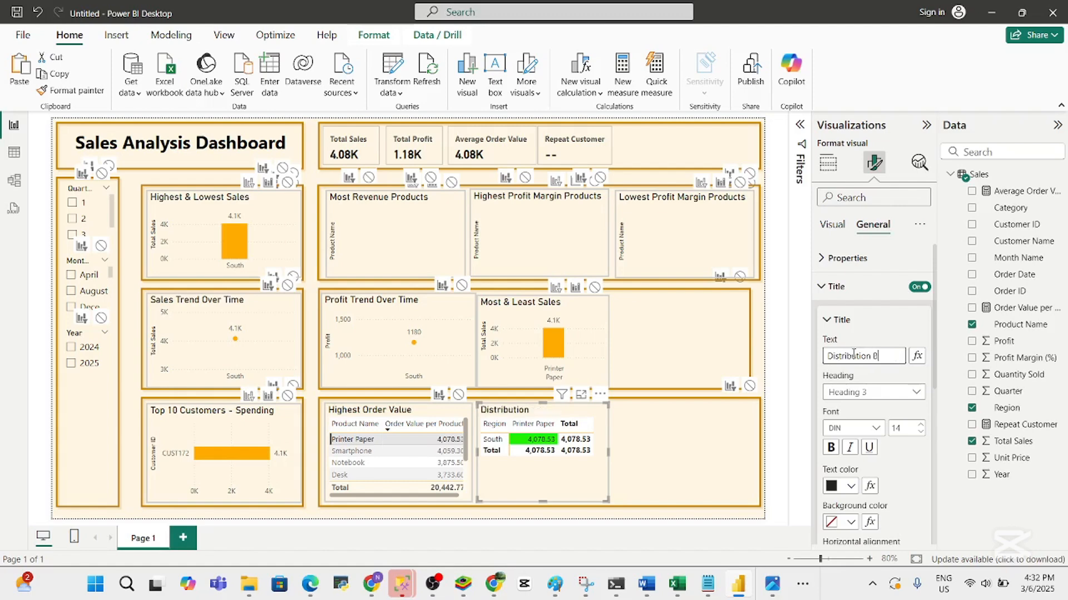
type("y Region")
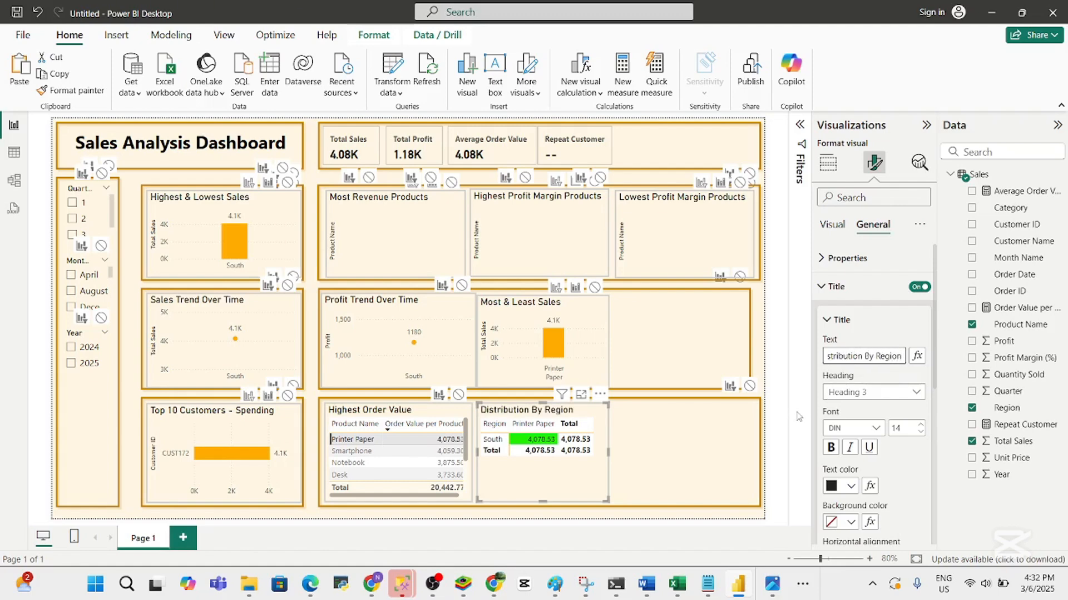
key("Return")
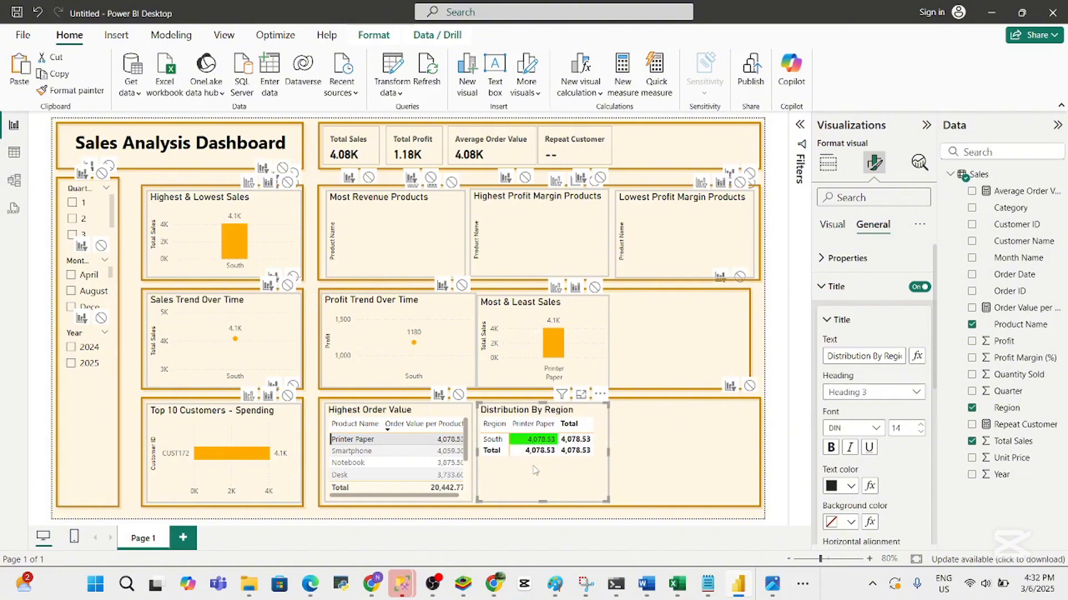
Clear the row selection in the Highest Order Value table to remove the cross-filter from the dashboard
left_click(437, 455)
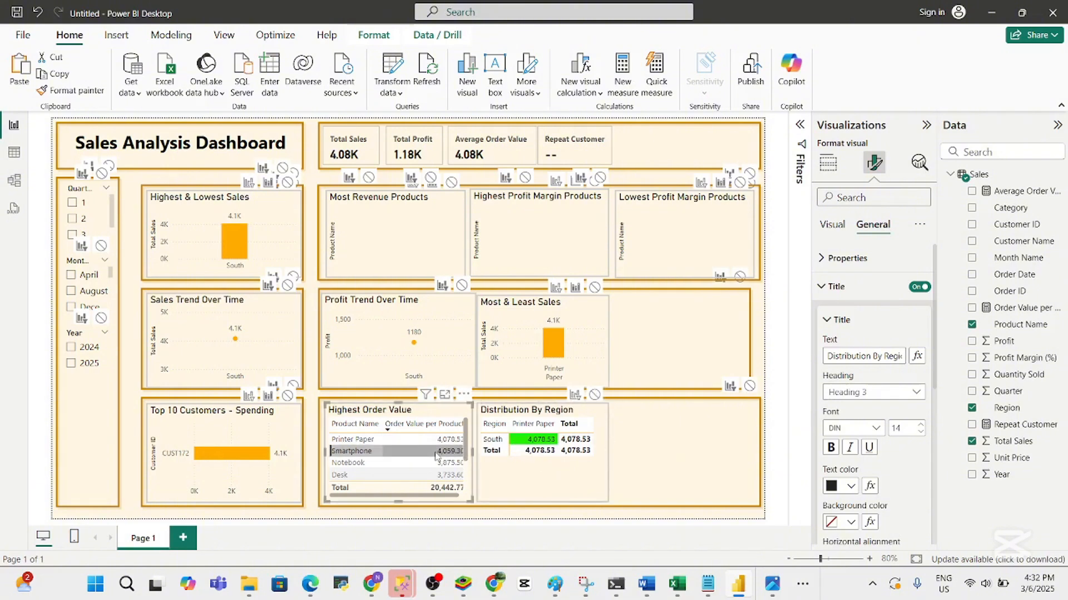
left_click(377, 491)
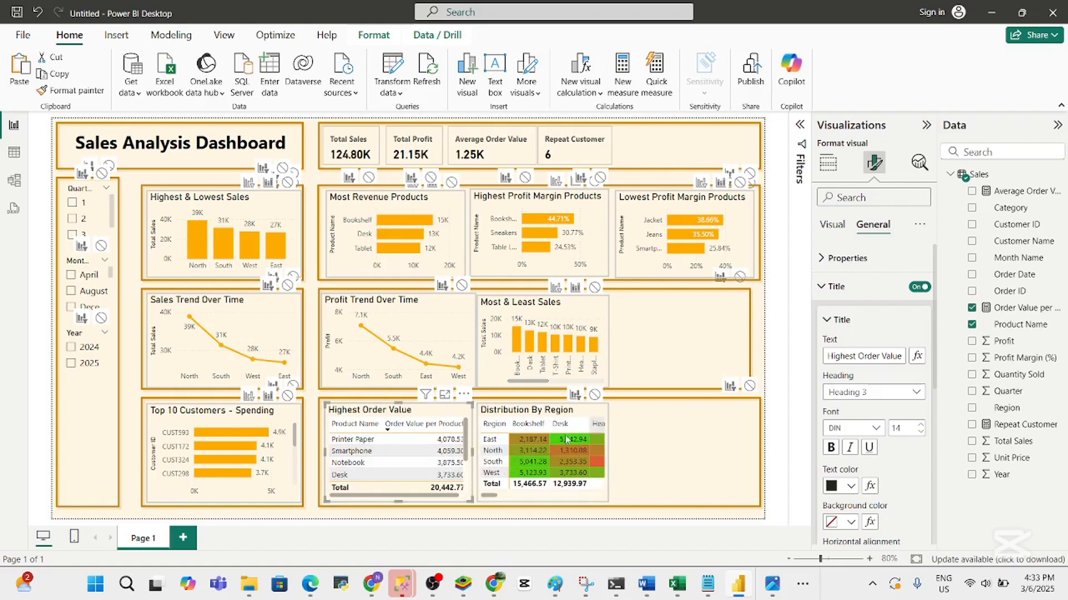
left_click(637, 466)
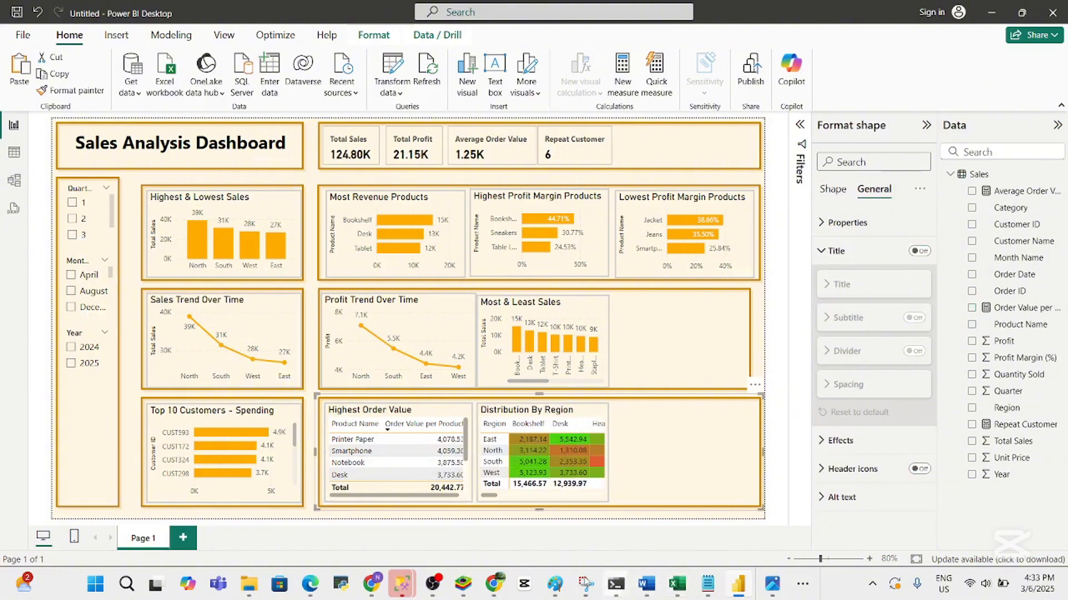
Switch to the Word document and underline the question about the distribution of product sales by region
left_click(646, 587)
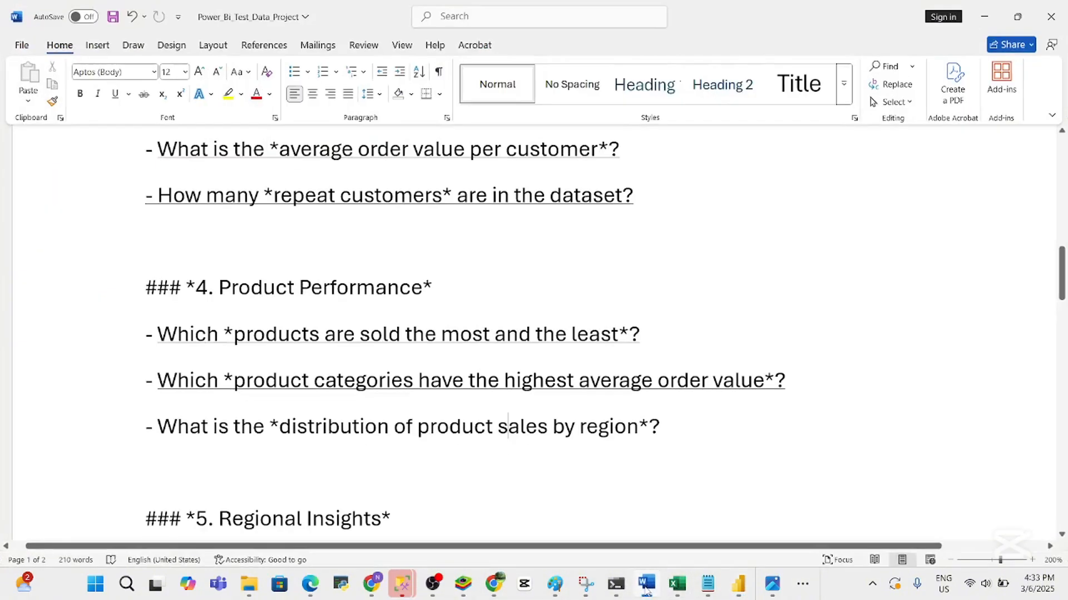
left_click_drag(678, 435, 159, 437)
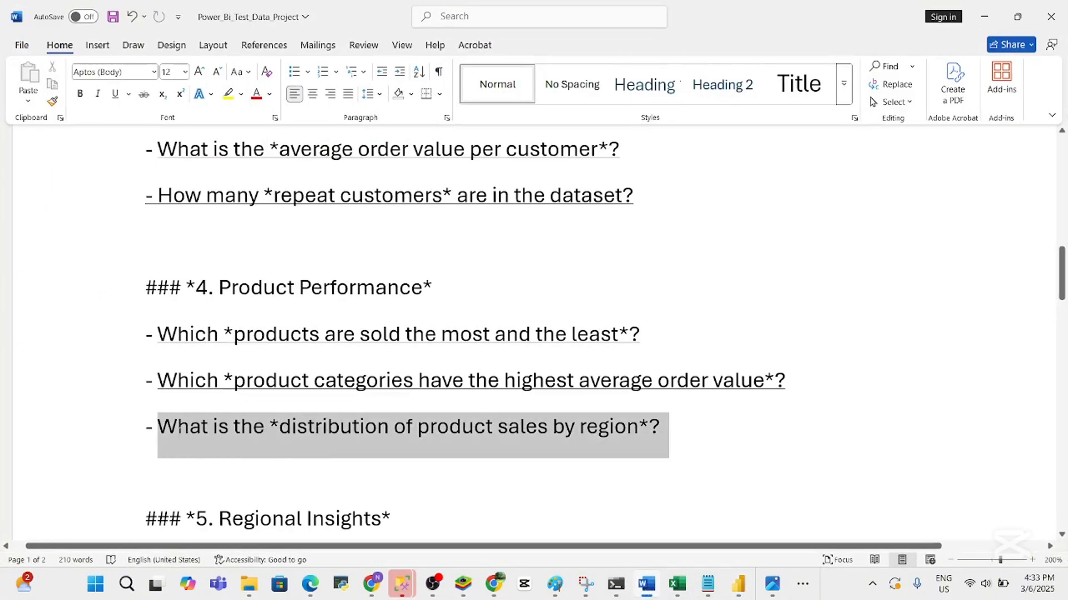
left_click(221, 410)
left_click(308, 427)
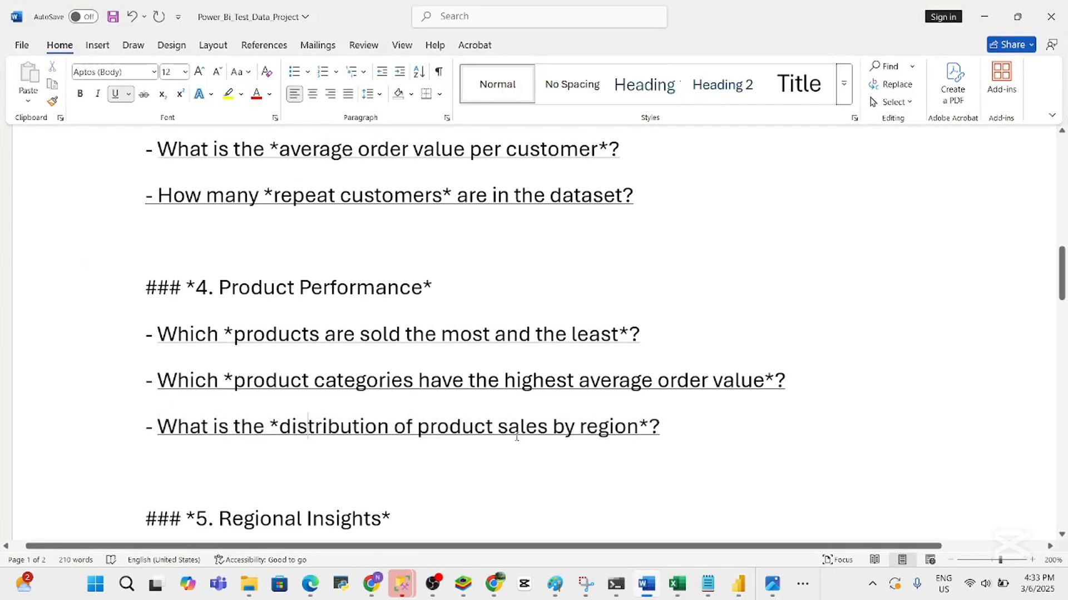
Read the Regional Insights questions in the Word document and return to the Power BI dashboard
left_click_drag(1059, 305, 1065, 329)
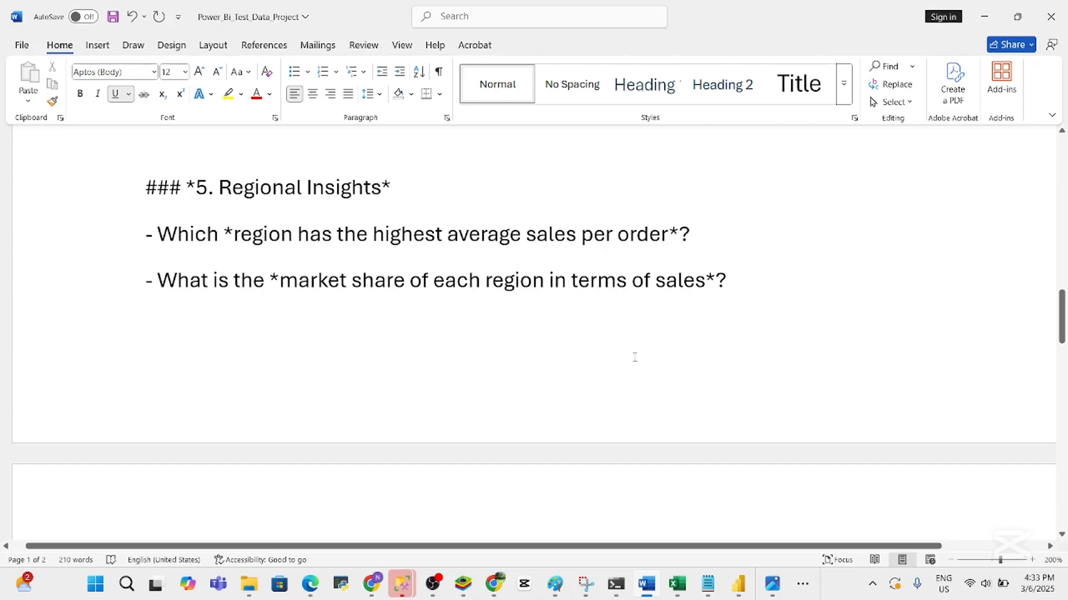
left_click(645, 585)
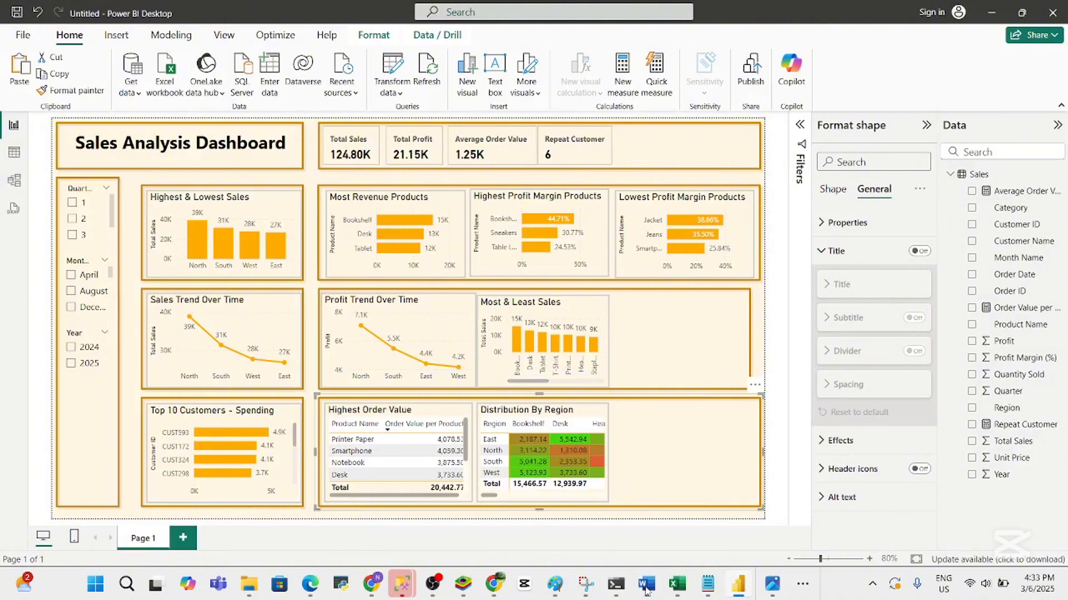
left_click(646, 585)
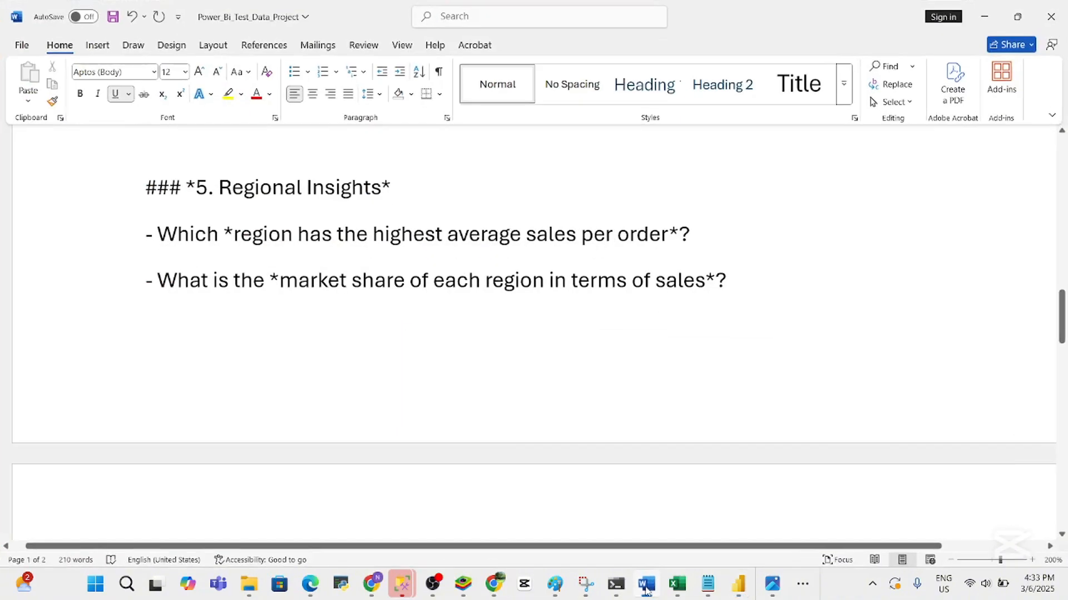
left_click(645, 587)
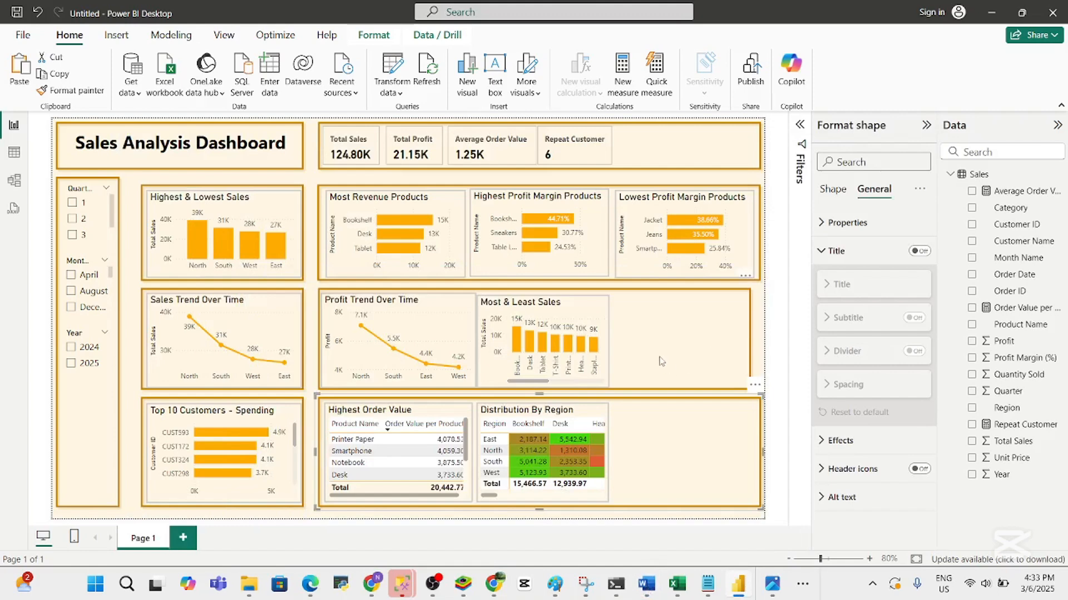
Shift the background shape behind Profit Trend Over Time to align its right edge with the other rows, and select the Most & Least Sales chart
left_click(658, 359)
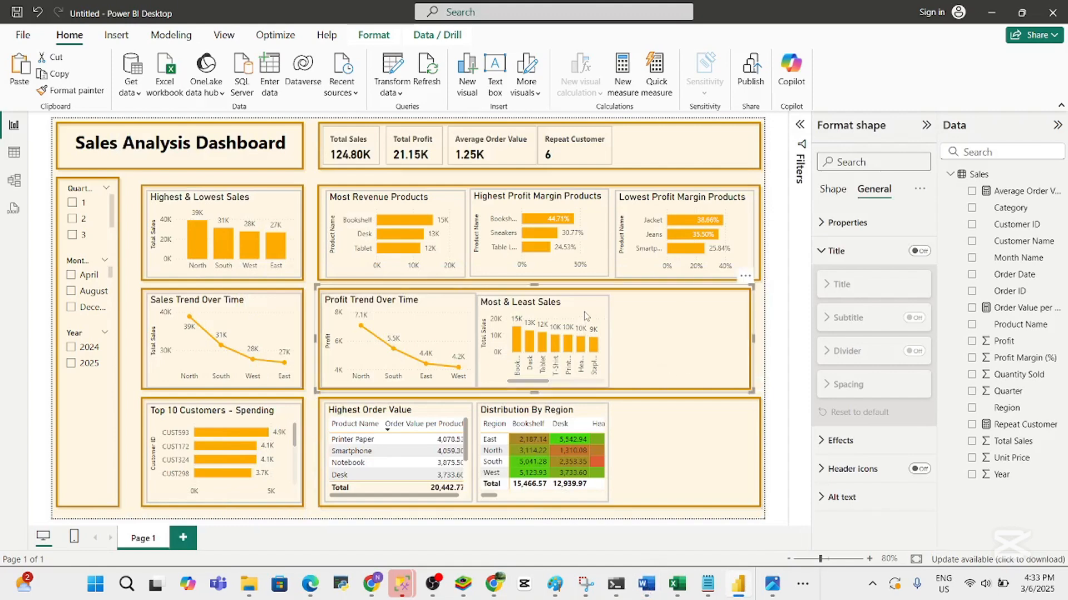
left_click(760, 371)
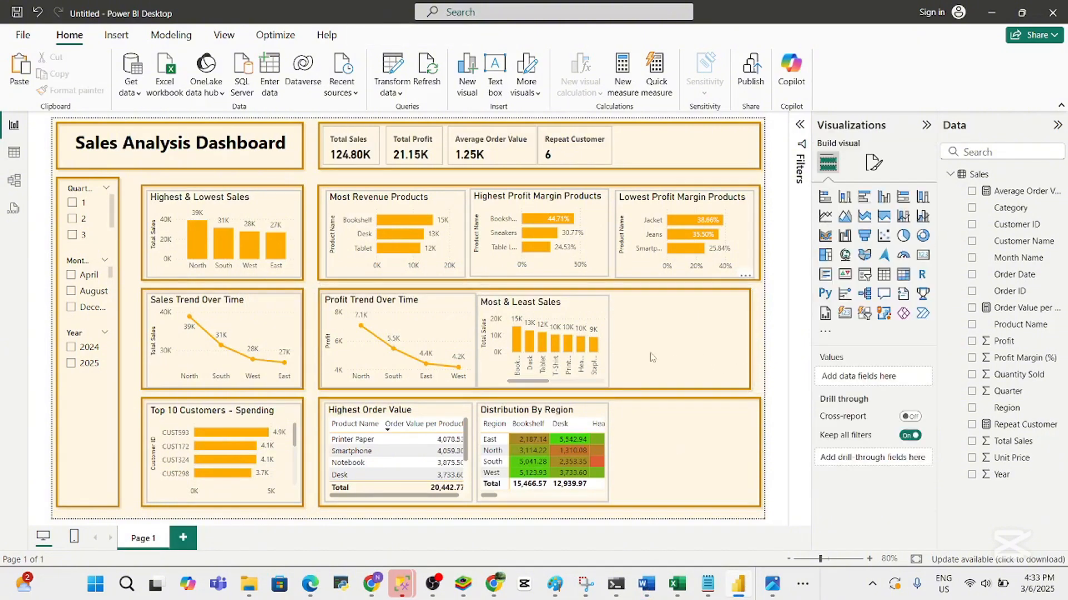
left_click(749, 390)
left_click_drag(750, 391, 760, 393)
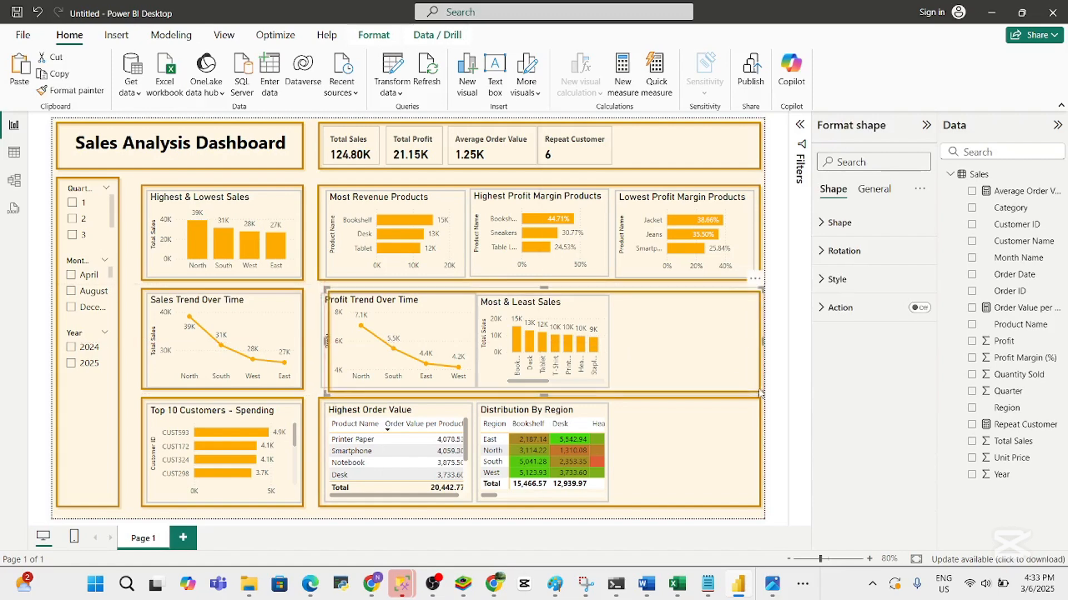
left_click(318, 333)
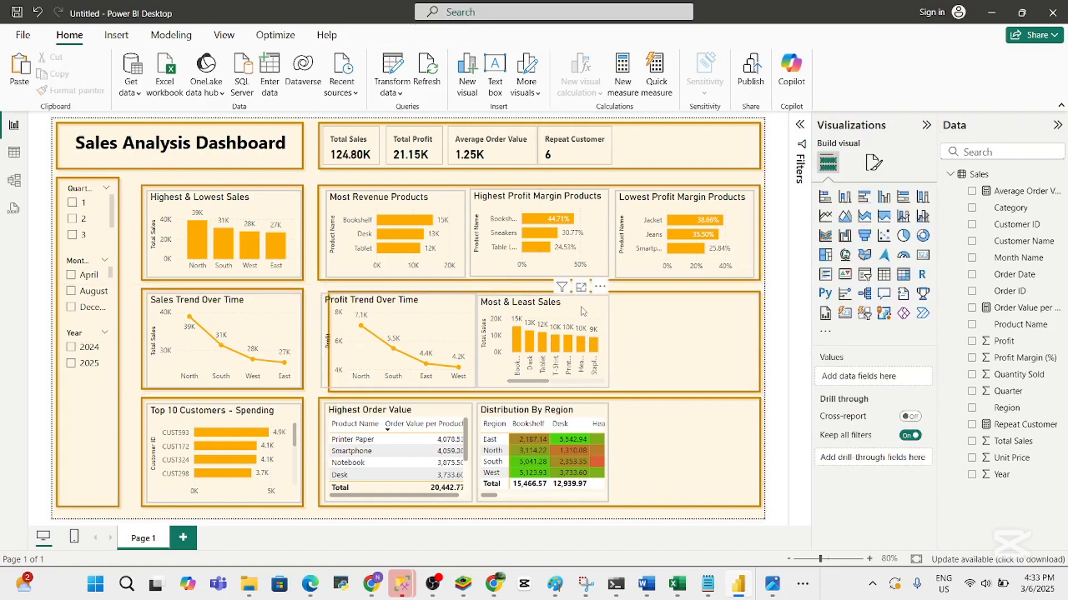
left_click(584, 311)
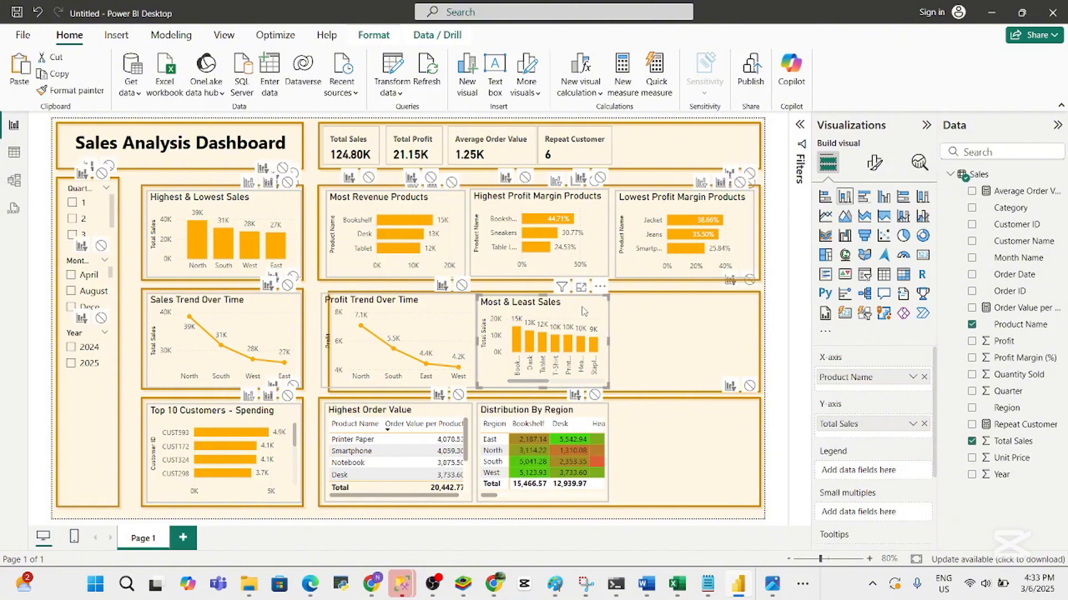
Duplicate the Most & Least Sales chart, place the copy in the empty space beside it, and remove its Total Sales and Product Name fields
key("ctrl+c")
key("ctrl+v")
left_click_drag(584, 311, 720, 303)
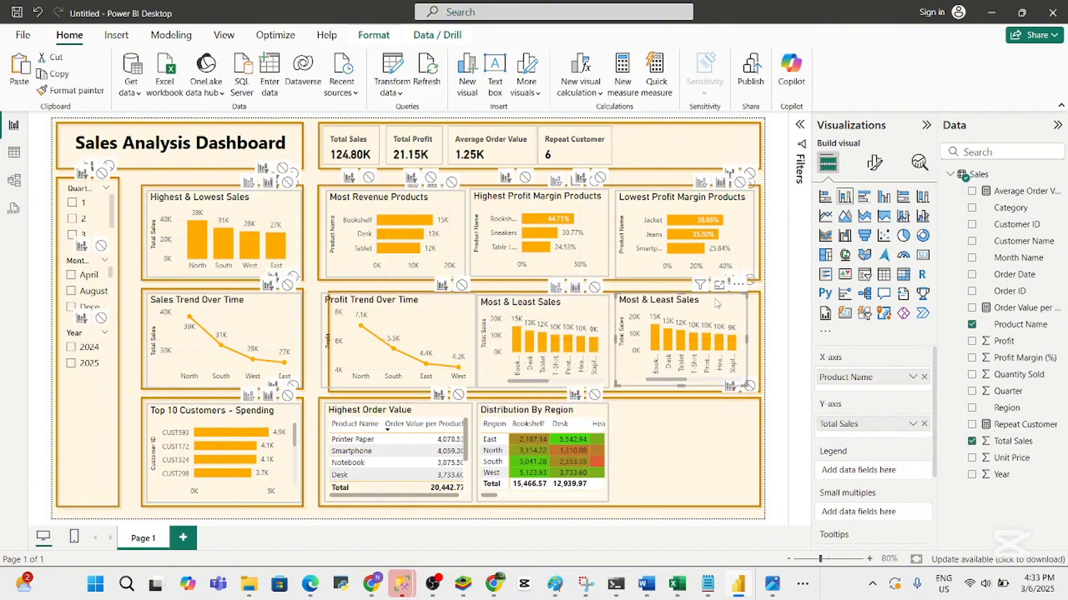
left_click(972, 441)
left_click(973, 326)
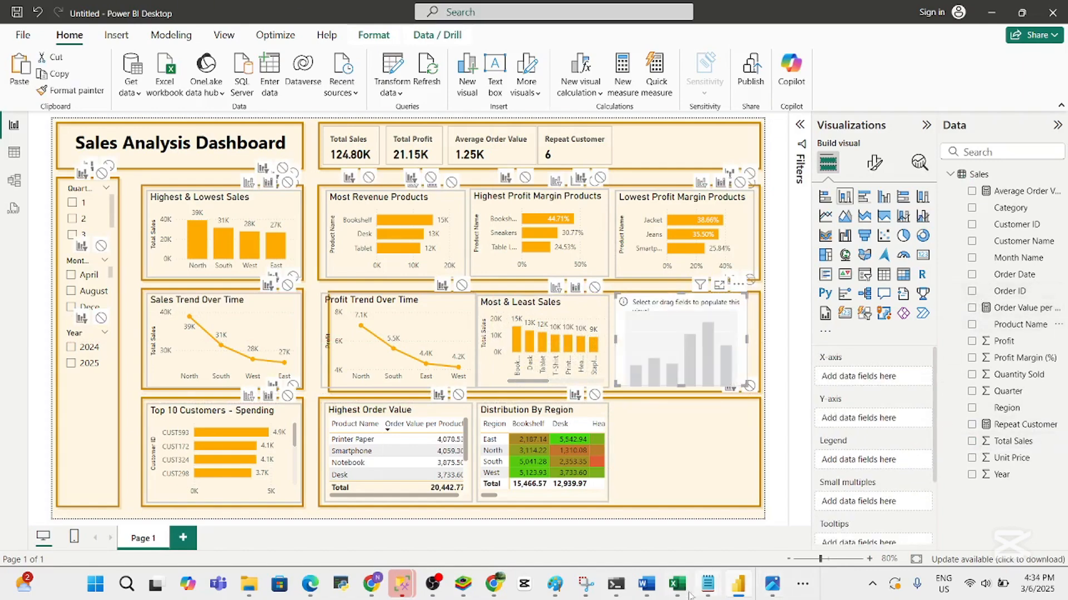
Check the Regional Insights questions in the Word document to determine the fields for the empty chart, and return to Power BI
left_click(644, 587)
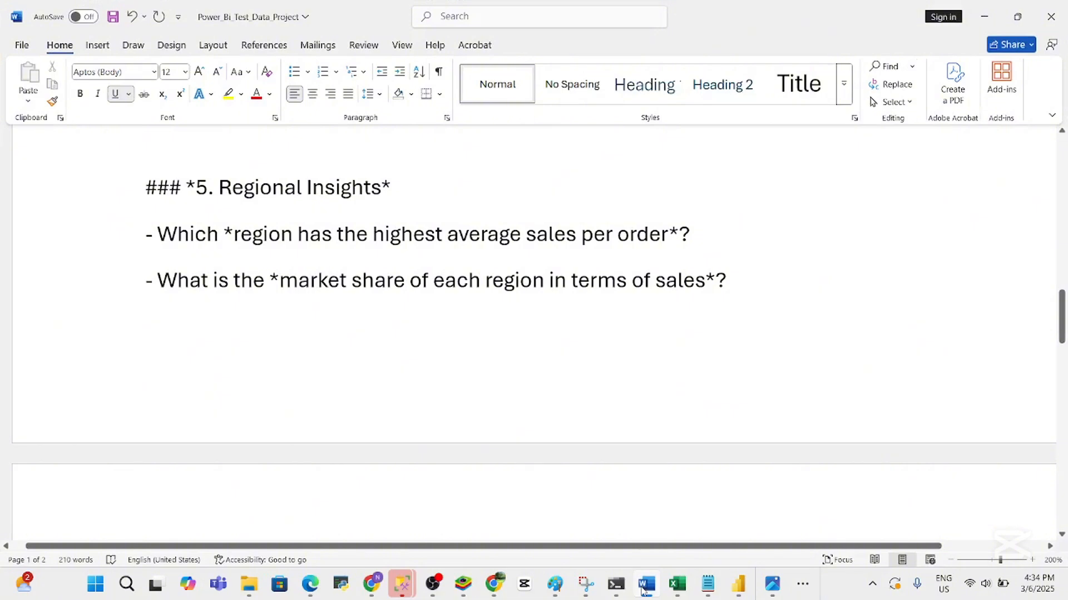
left_click(644, 588)
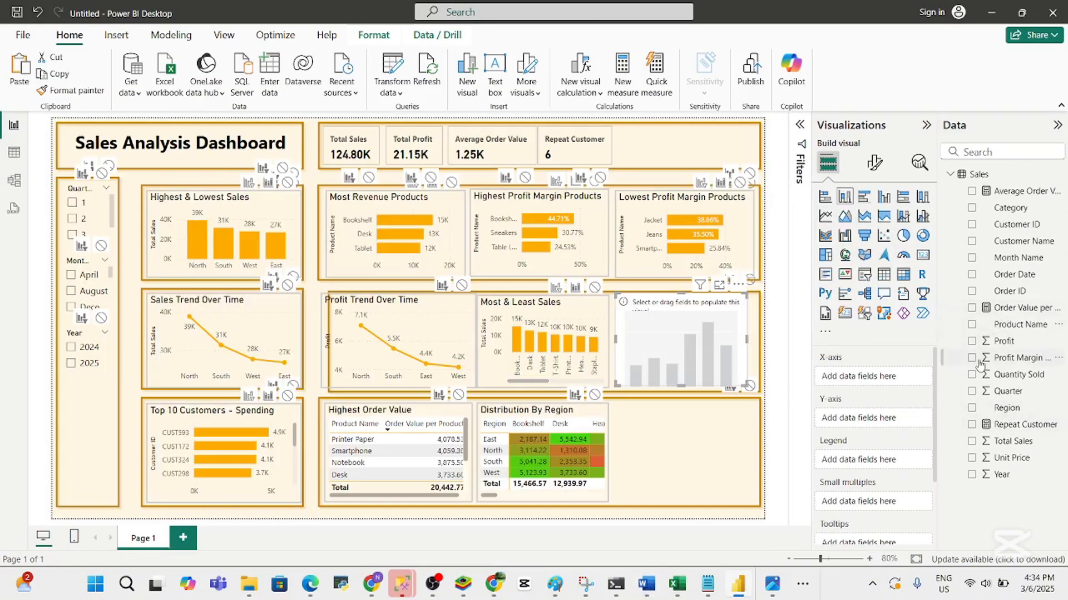
left_click(972, 409)
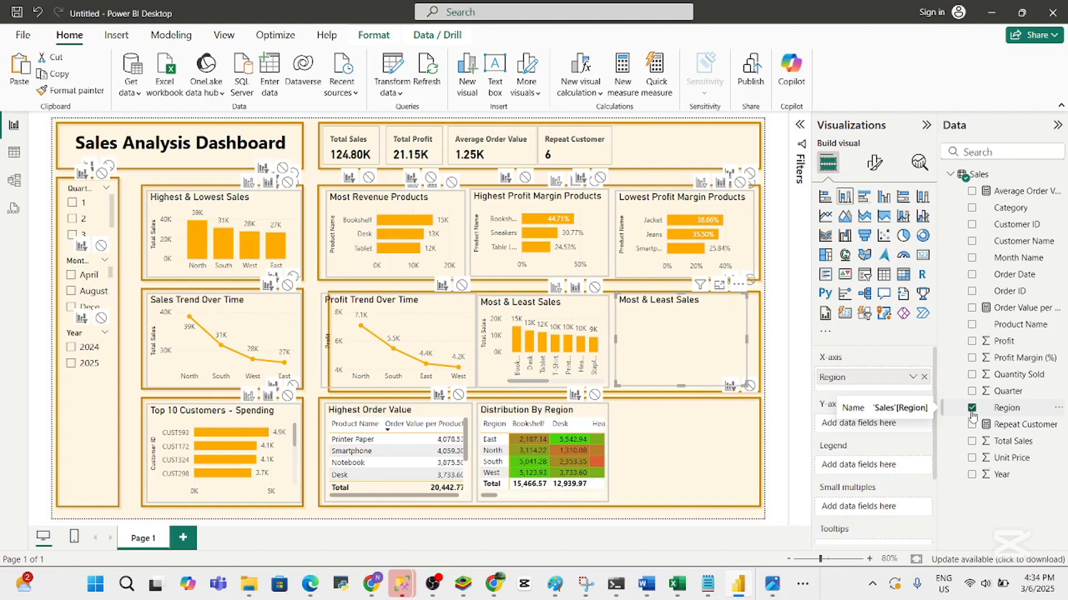
left_click(971, 409)
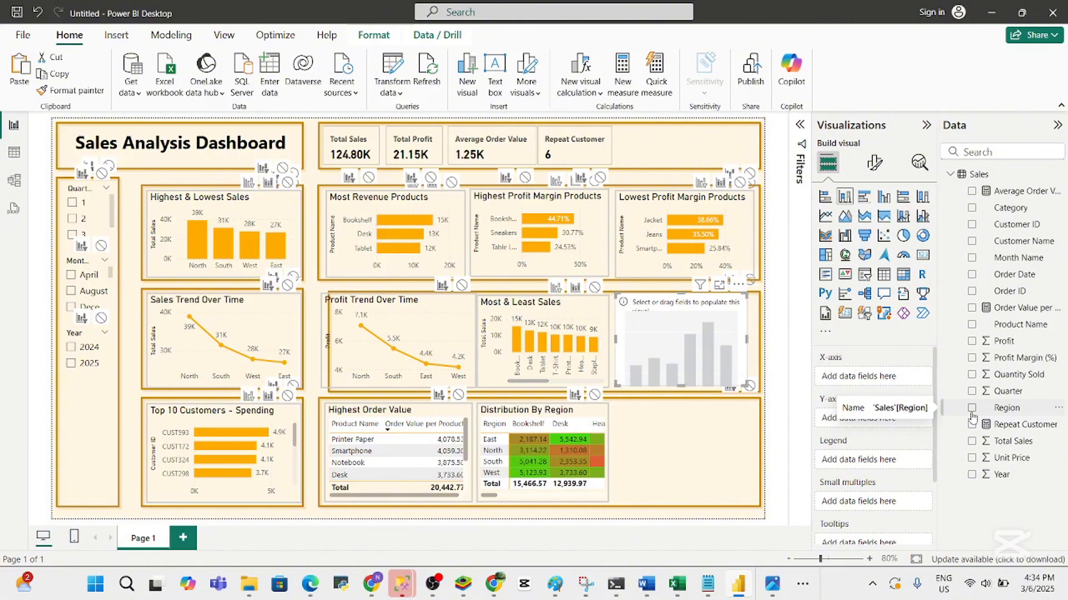
left_click(648, 584)
left_click(648, 585)
left_click(648, 585)
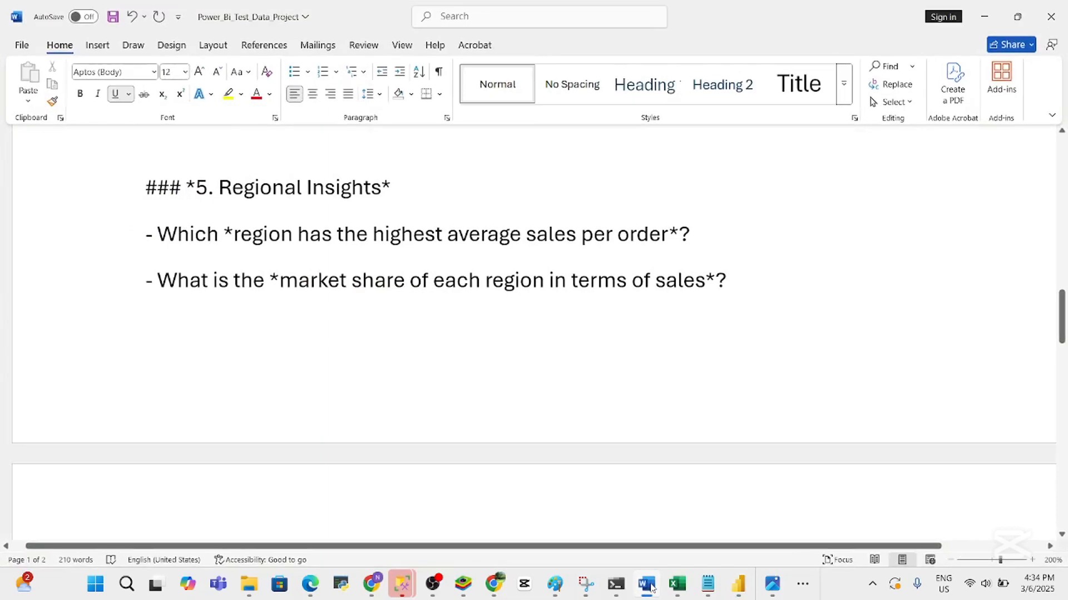
left_click(648, 585)
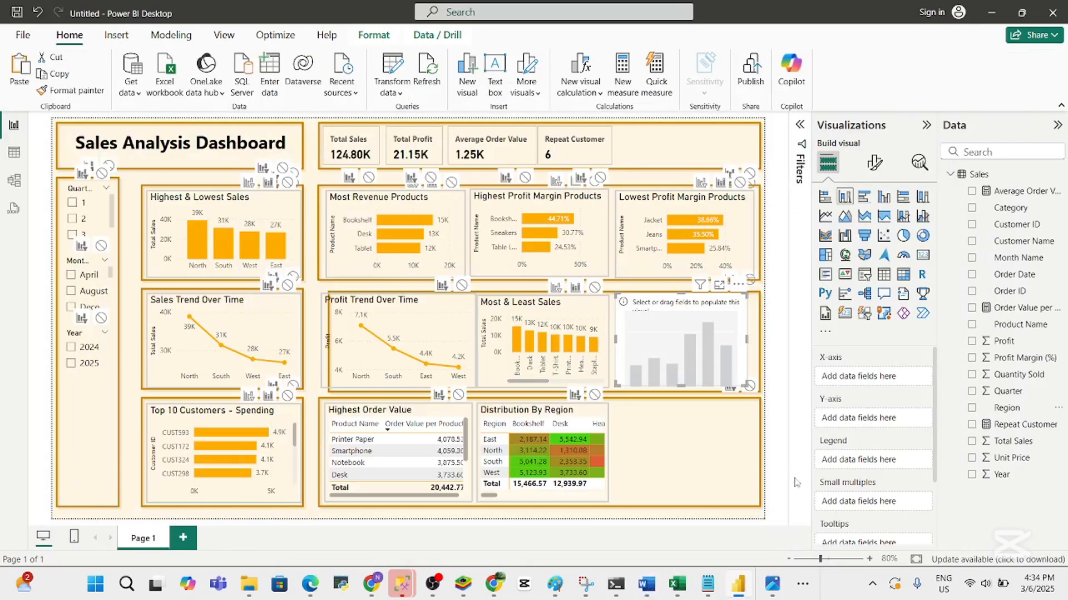
Plot the average of Total Sales by Region in the empty chart and enlarge it slightly to fill its space
left_click(971, 408)
left_click(972, 442)
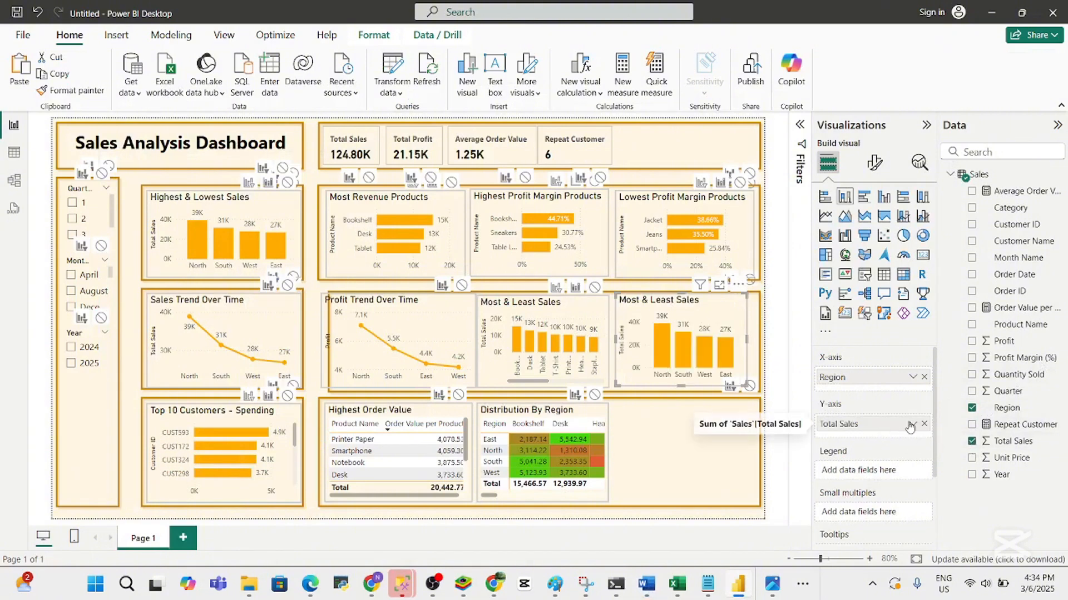
left_click(912, 423)
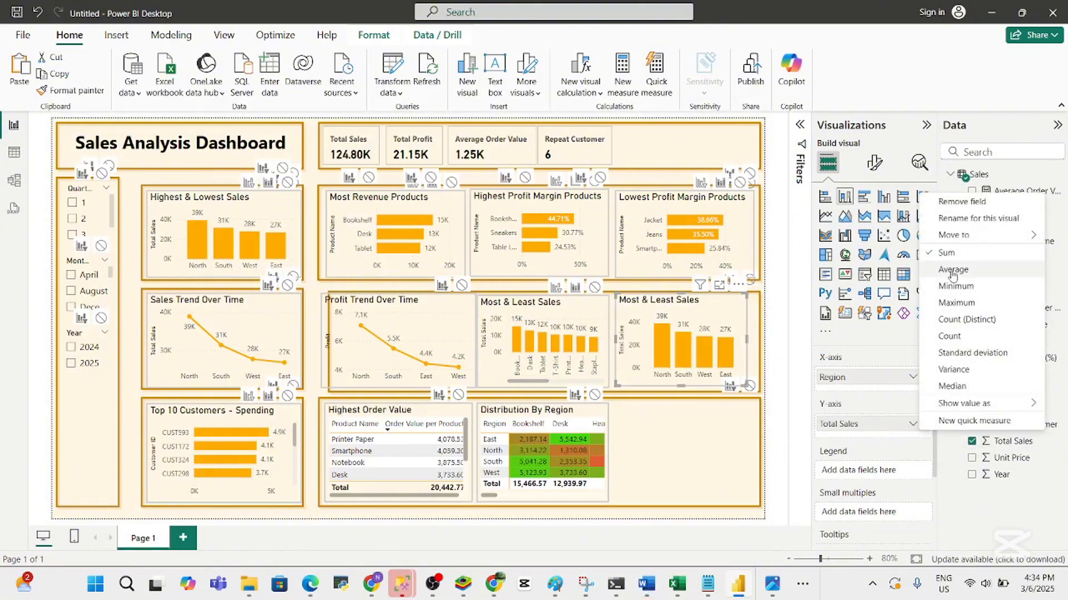
left_click(970, 269)
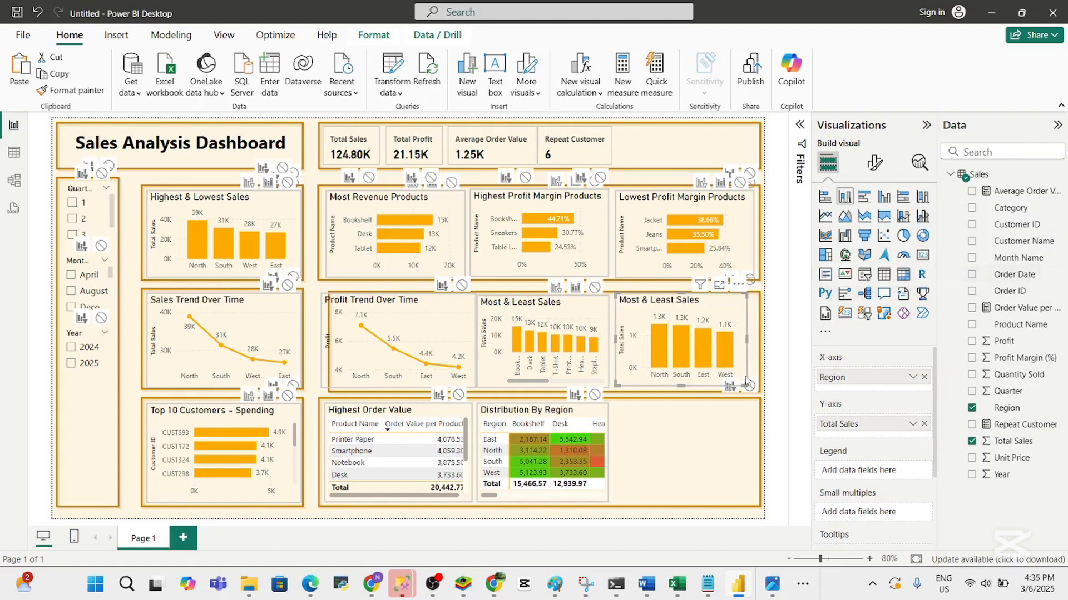
left_click_drag(746, 385, 756, 390)
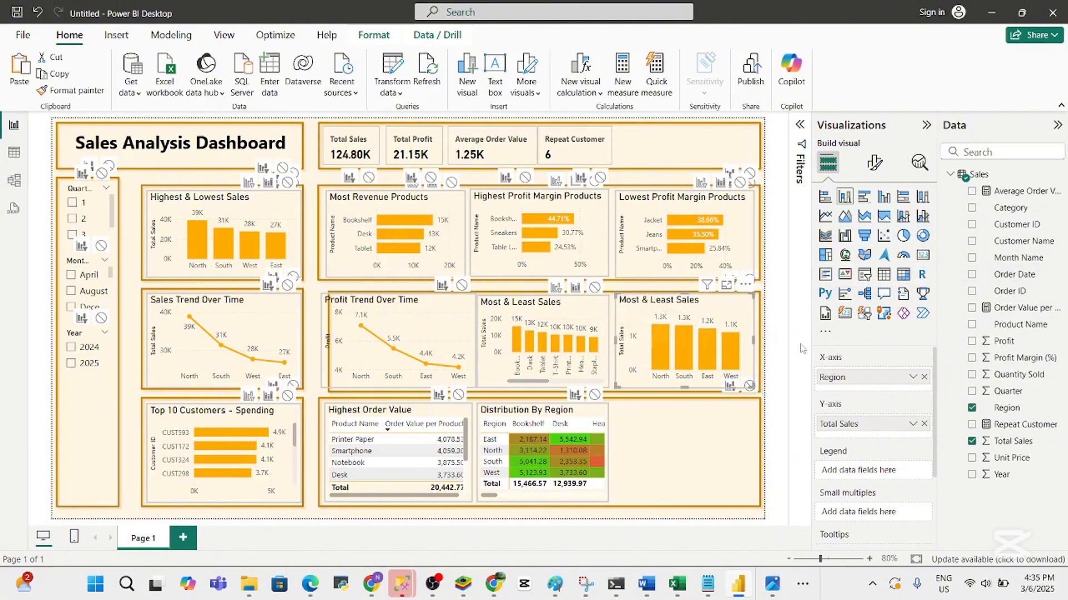
Retitle the average sales by region chart as "Region Highest Sales Per Order", checking the question's wording in the Word document
left_click(874, 173)
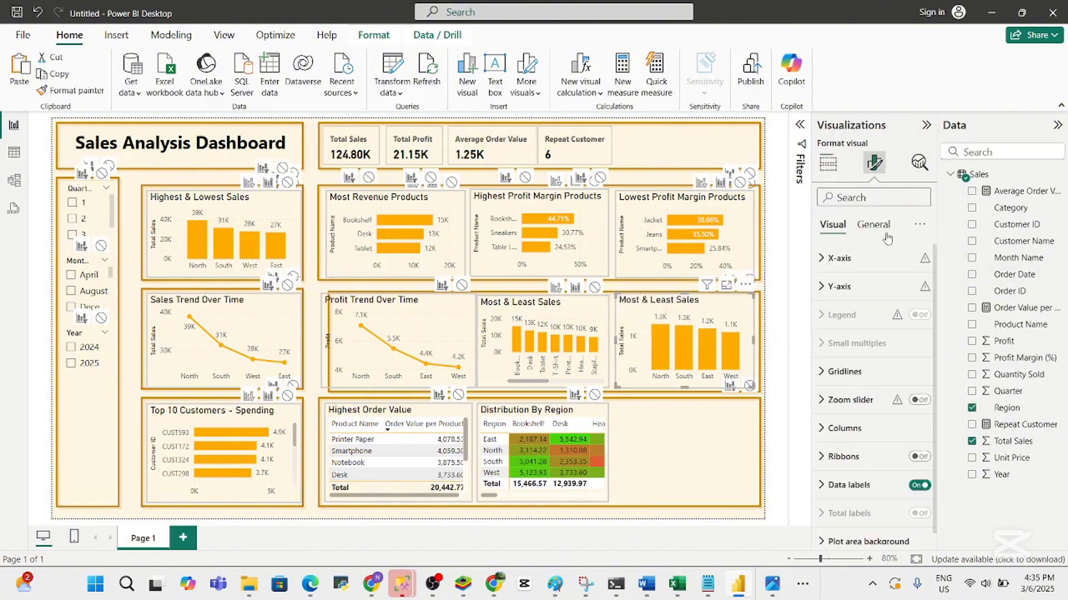
left_click(874, 225)
left_click(877, 287)
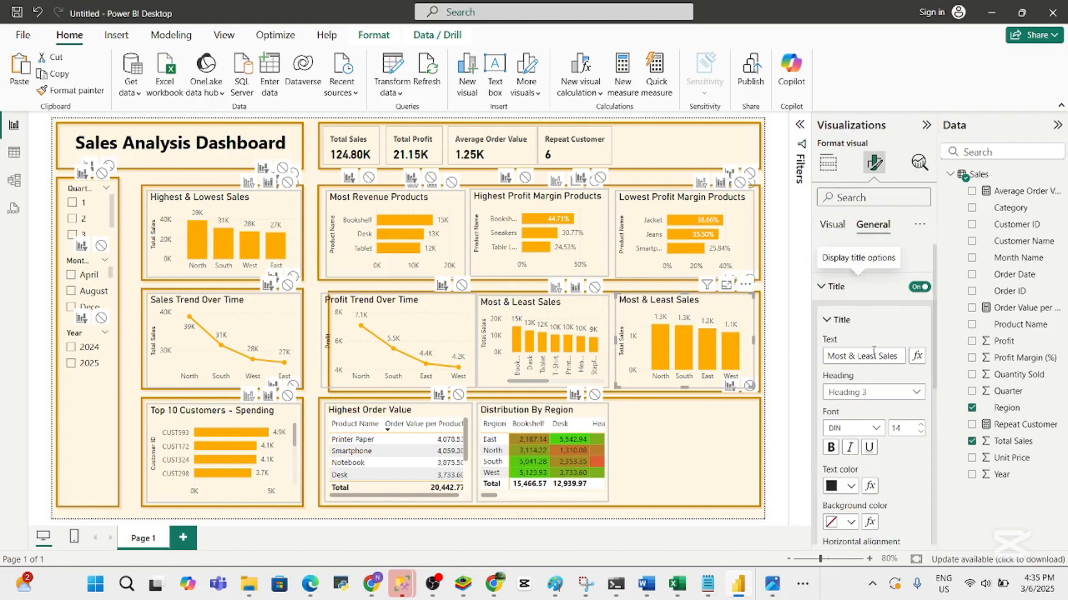
left_click(875, 356)
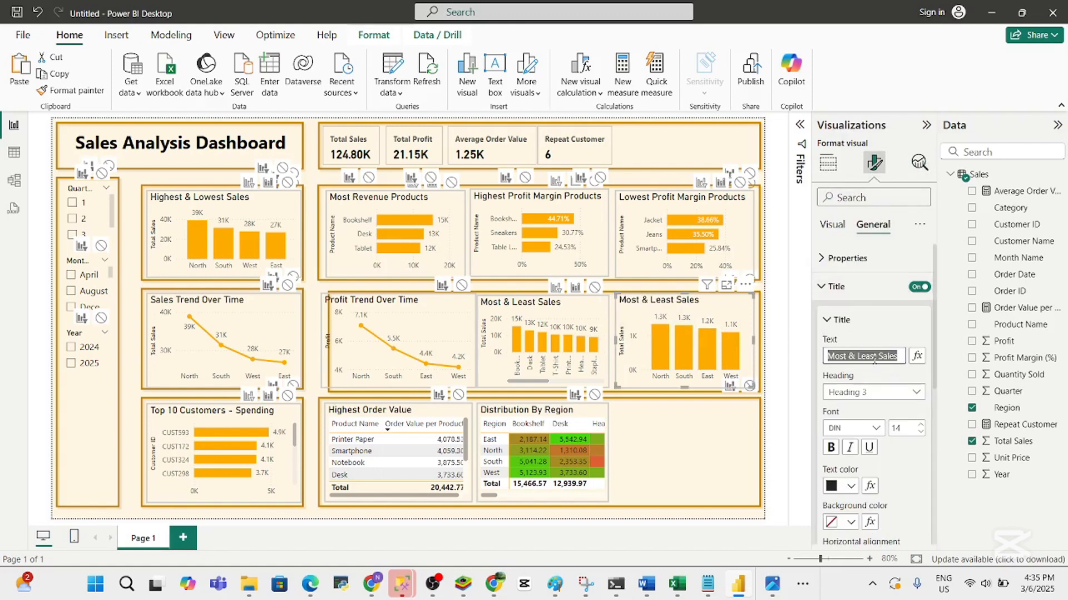
type("Regio")
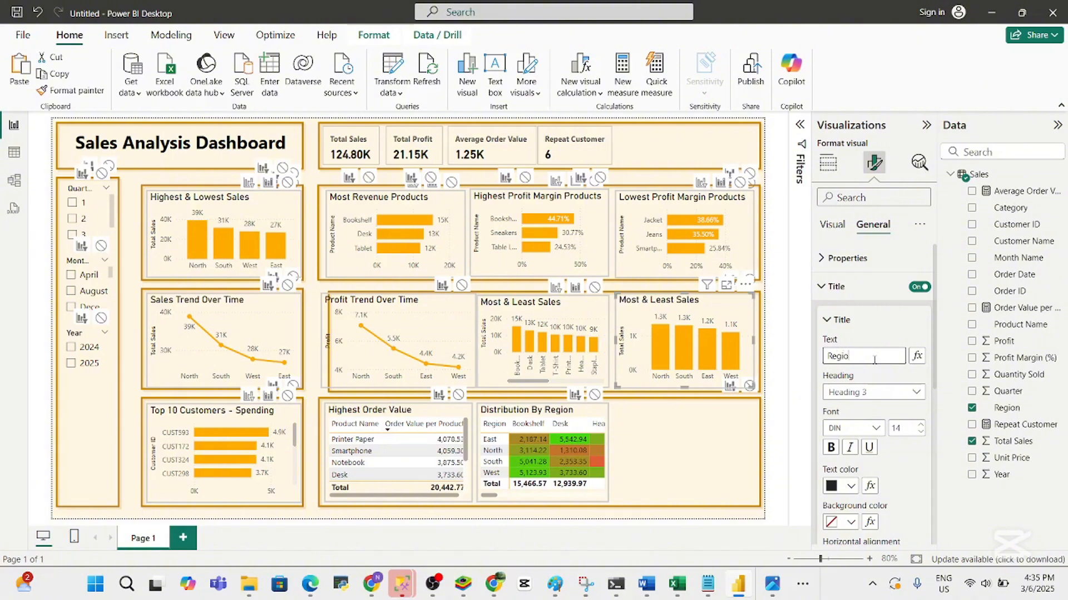
type("n Highest")
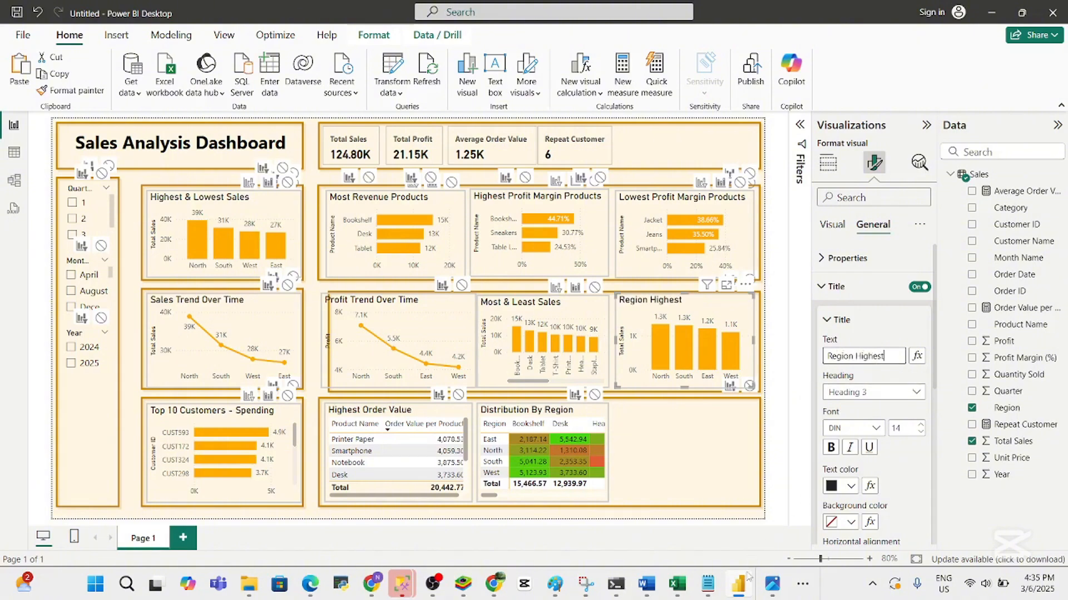
left_click(654, 591)
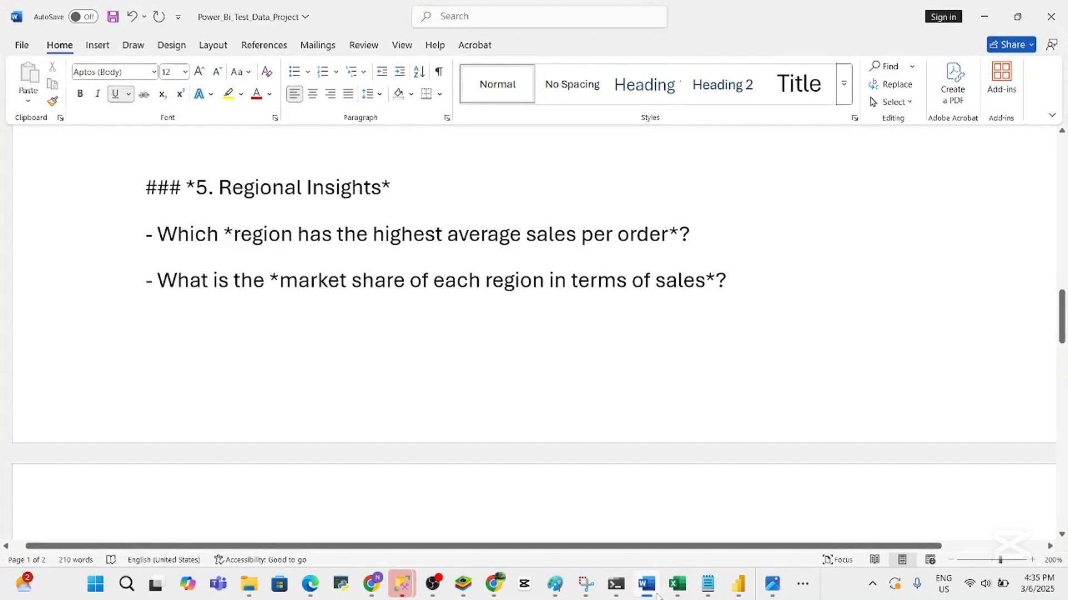
left_click(654, 591)
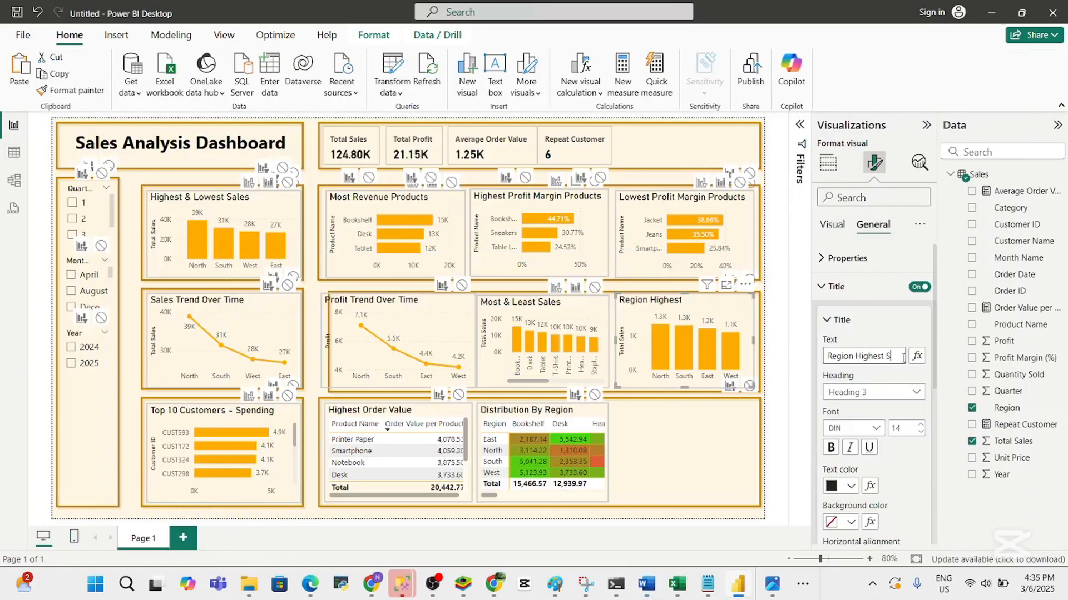
type("es Per")
type(" C")
type("rder")
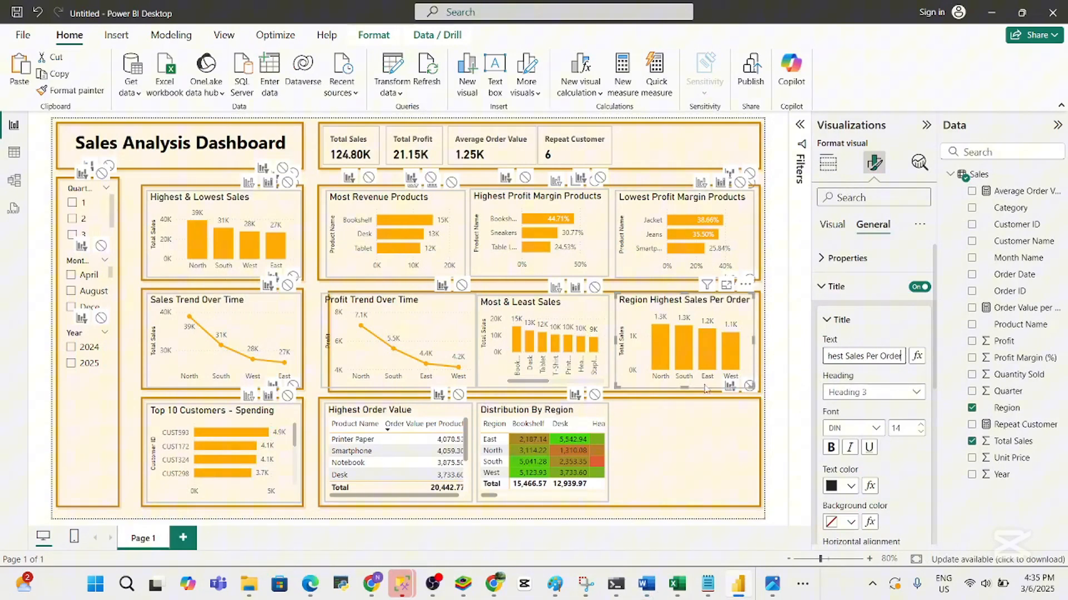
left_click(690, 422)
Convert the Region Highest Sales Per Order chart to a pie chart and widen it to the edge of the background shape
left_click(675, 326)
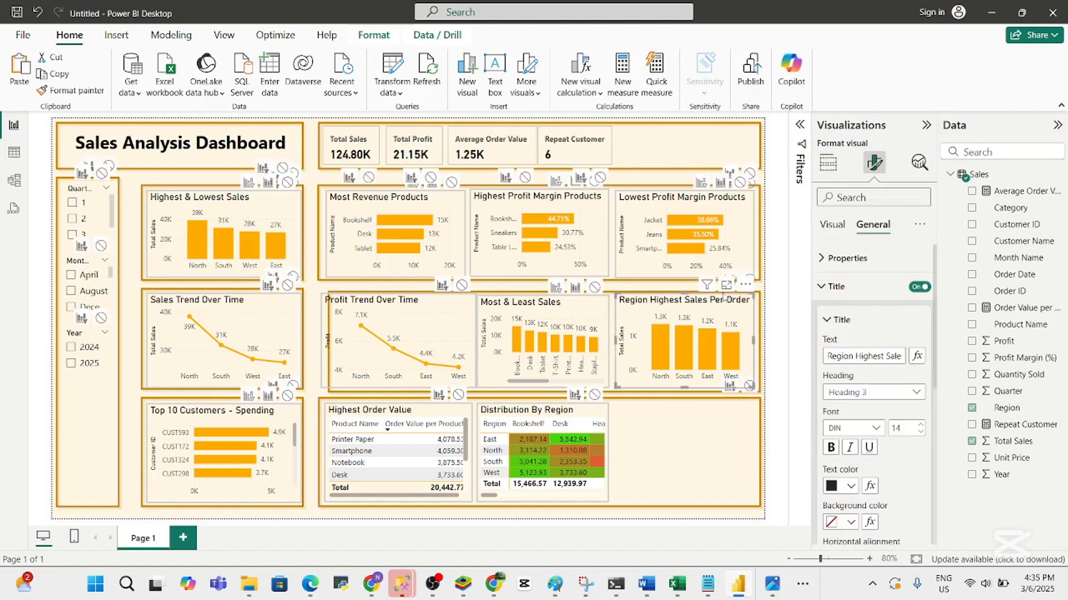
left_click(826, 163)
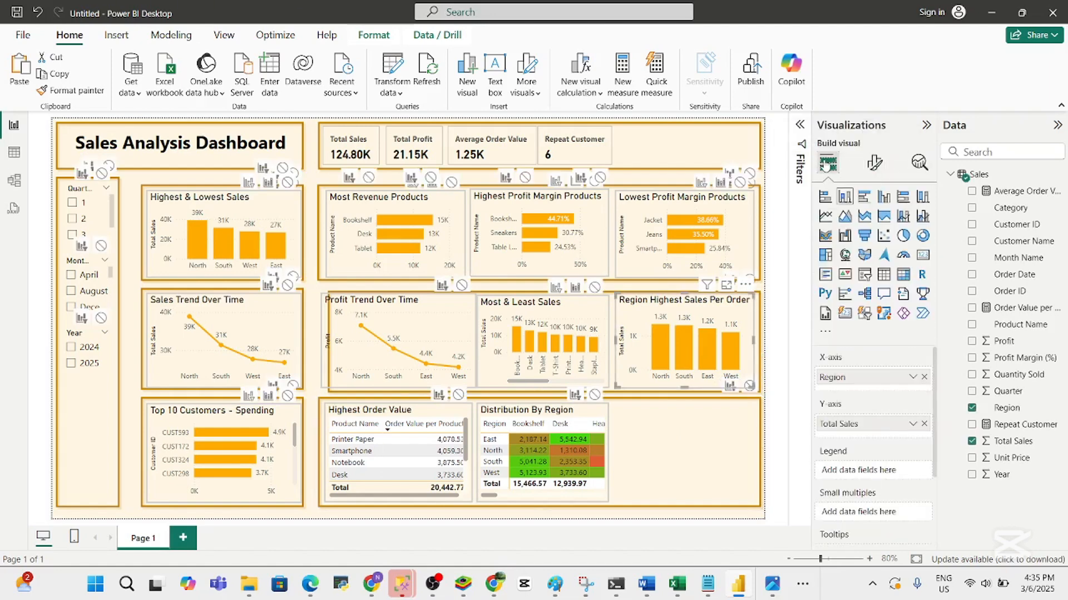
left_click(905, 237)
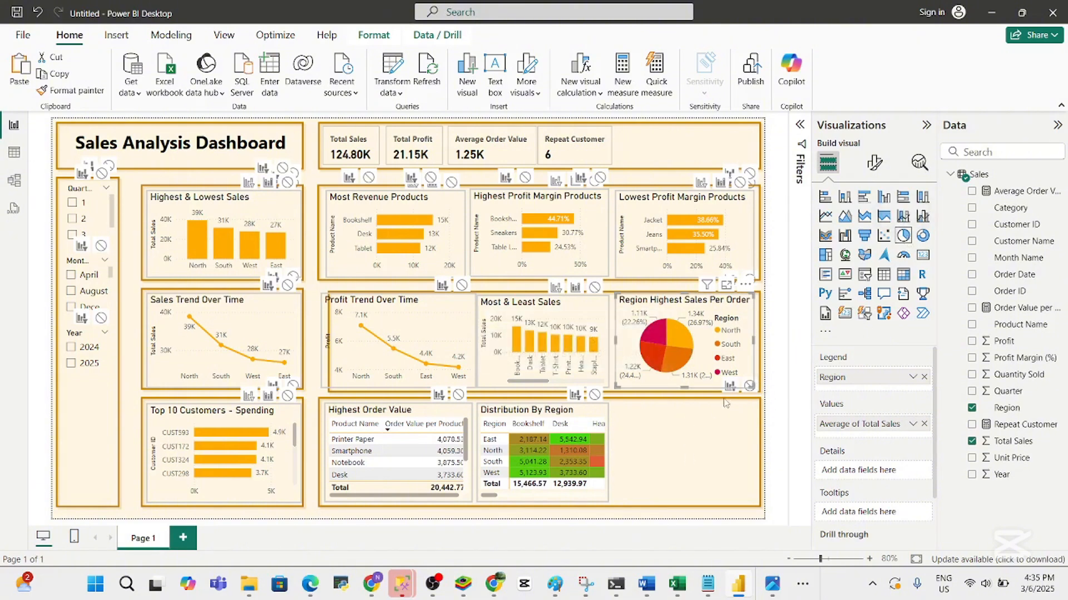
left_click_drag(753, 387, 761, 389)
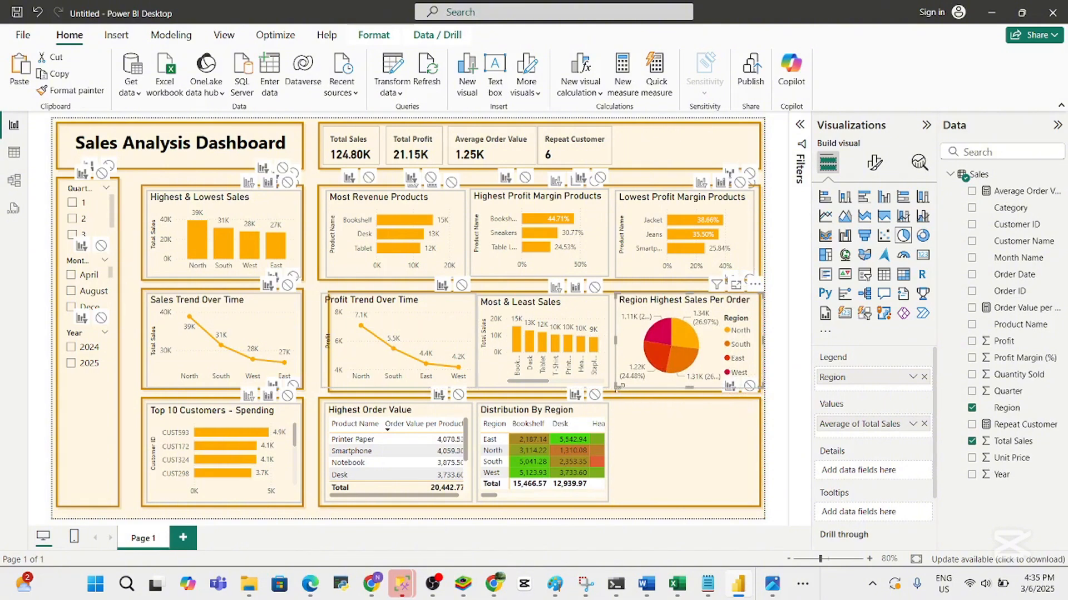
left_click_drag(615, 386, 614, 387)
left_click(661, 444)
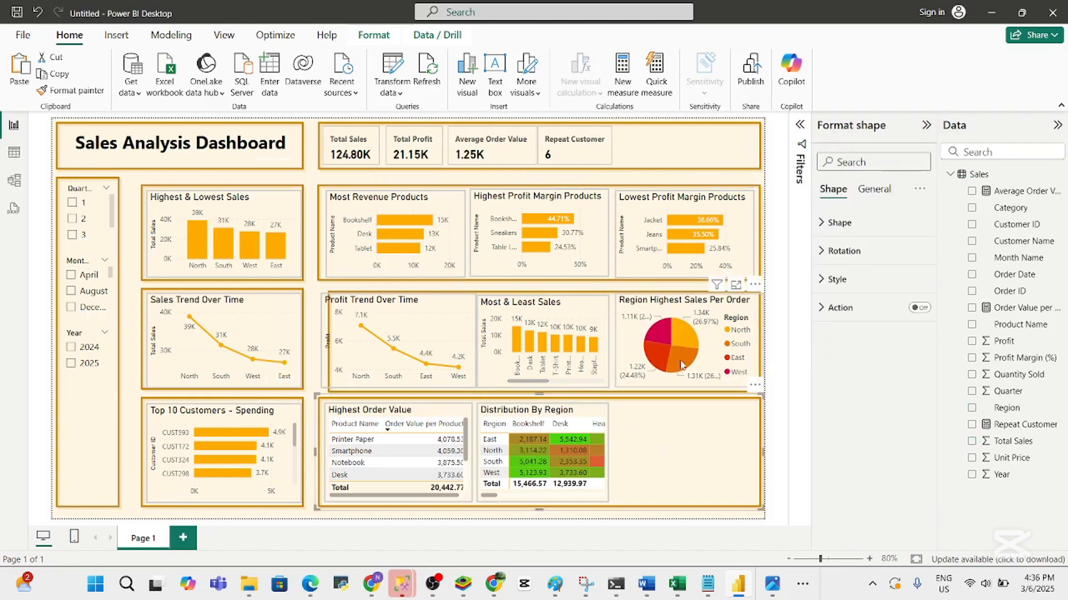
Inspect the North slice of the pie chart, cross-filter the dashboard by it, and clear that selection
mouse_move(689, 364)
mouse_move(685, 341)
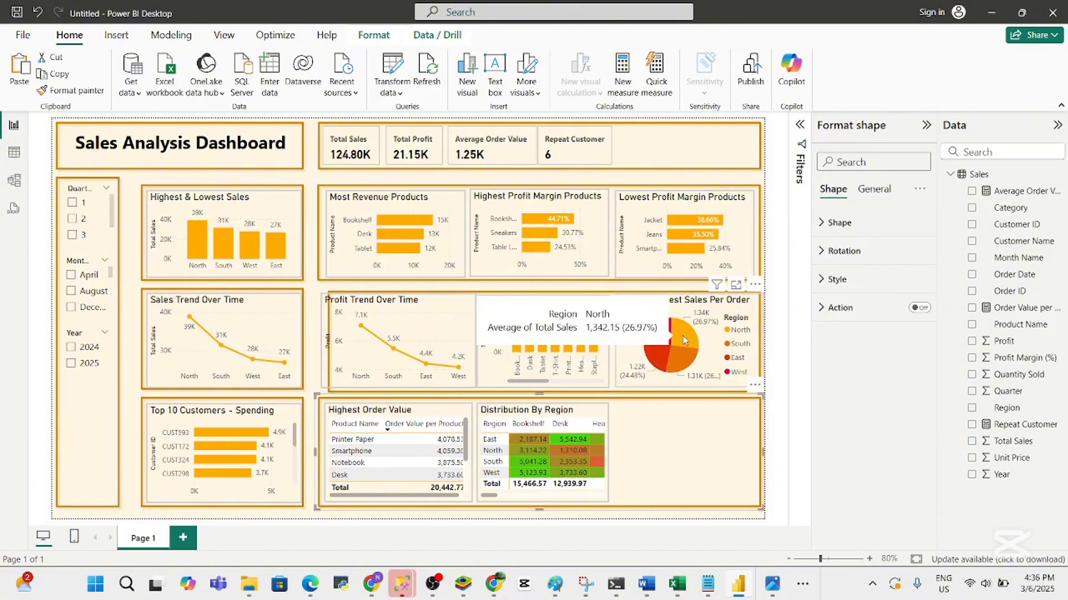
left_click(682, 341)
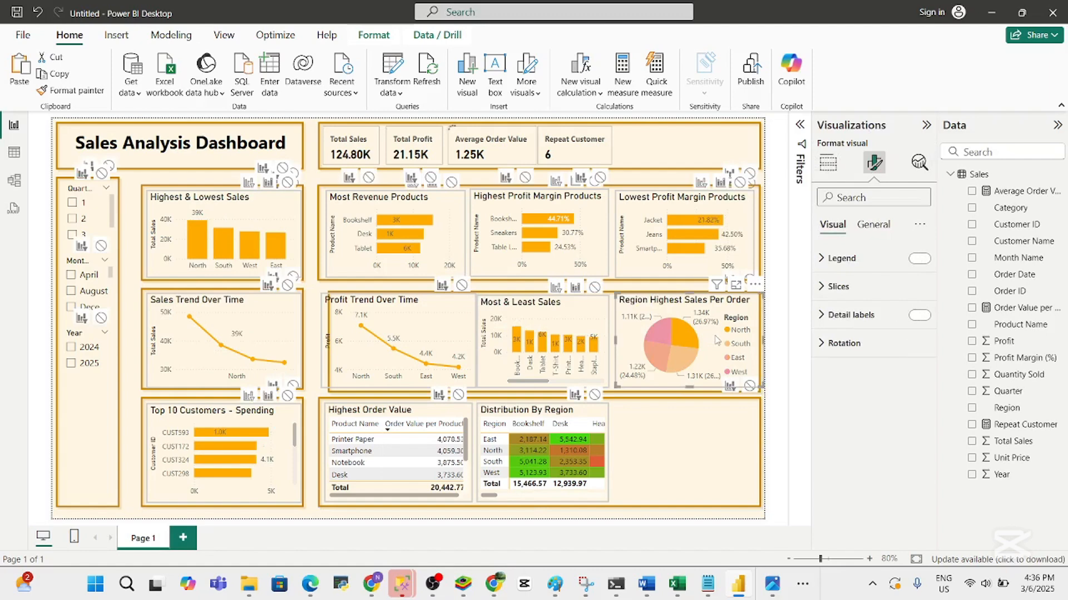
left_click(717, 340)
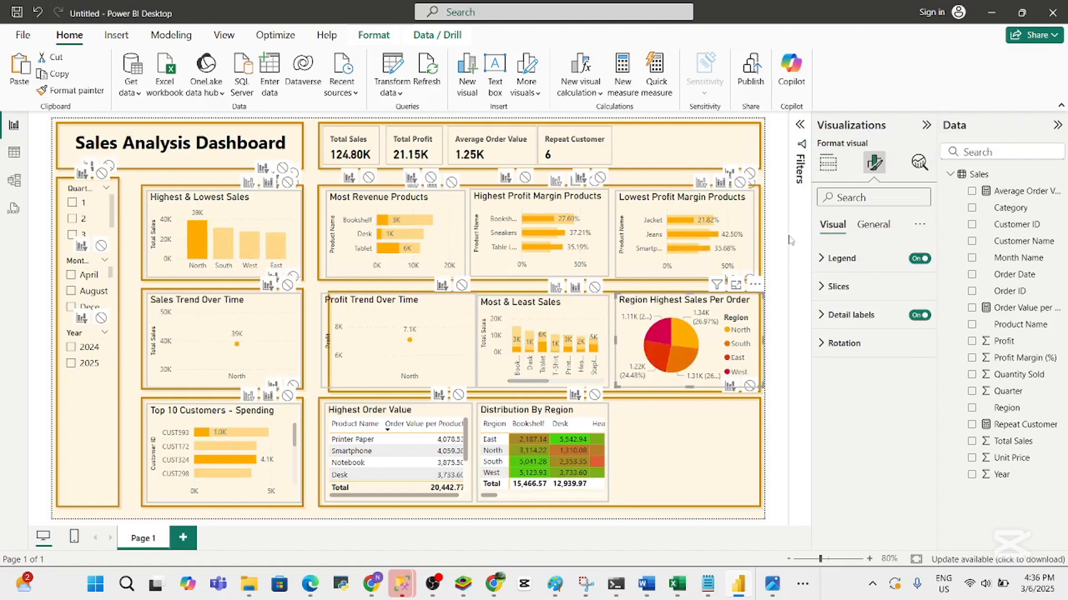
Try a funnel chart for Region Highest Sales Per Order, return it to a pie chart, and deselect it
left_click(828, 161)
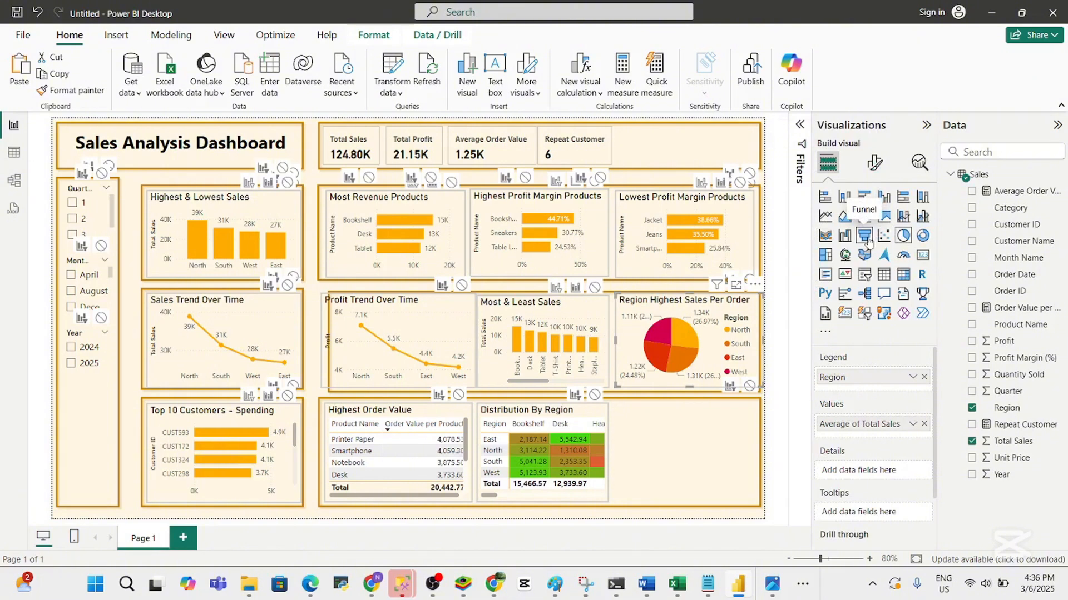
left_click(866, 236)
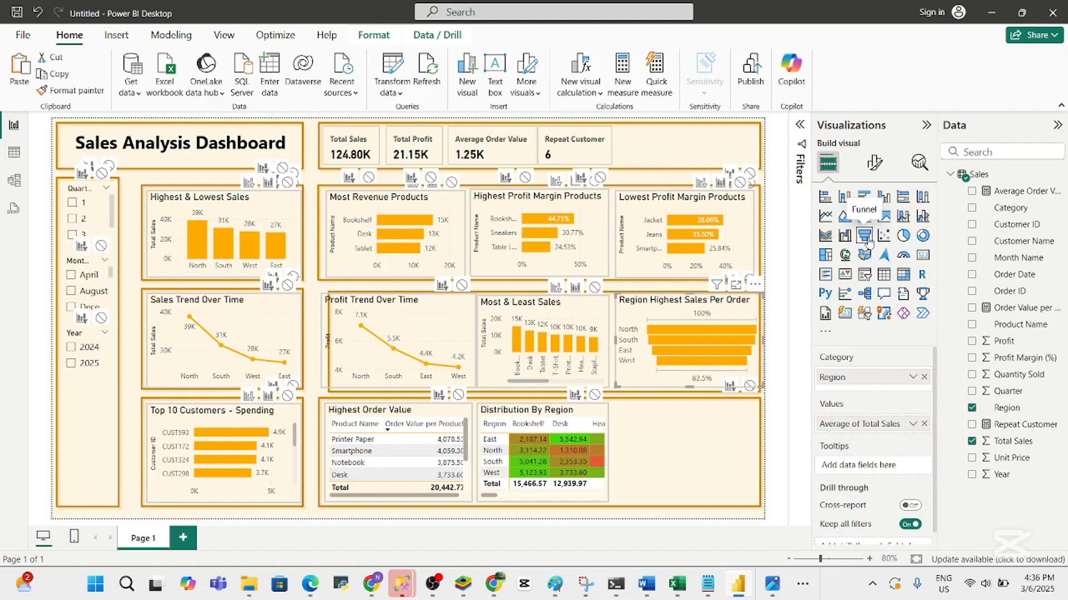
left_click(906, 239)
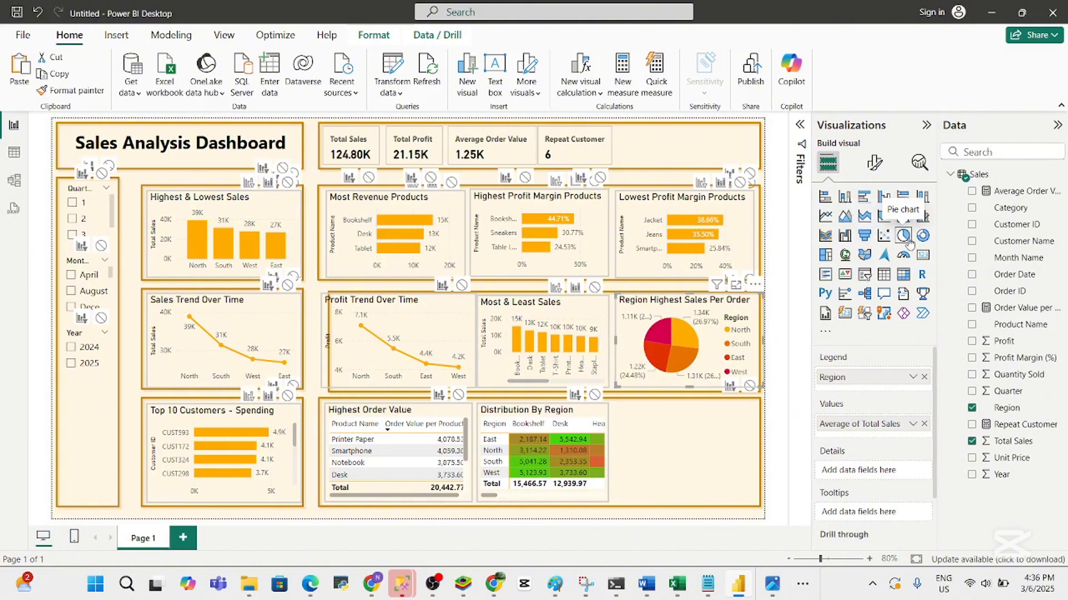
left_click(682, 459)
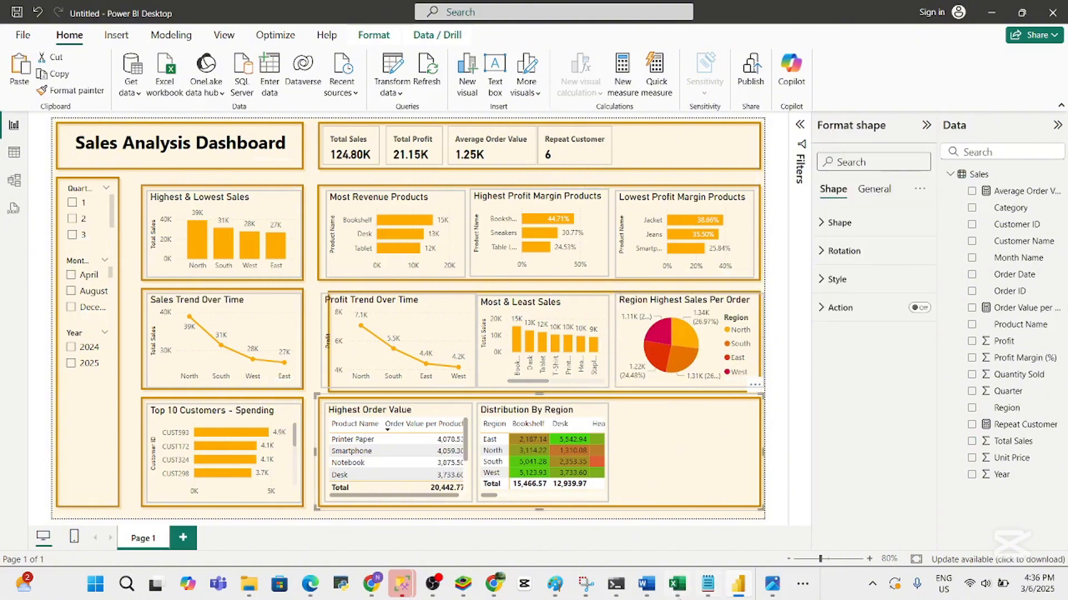
Switch to the Word document and underline the question about which region has the highest average sales per order
left_click(645, 589)
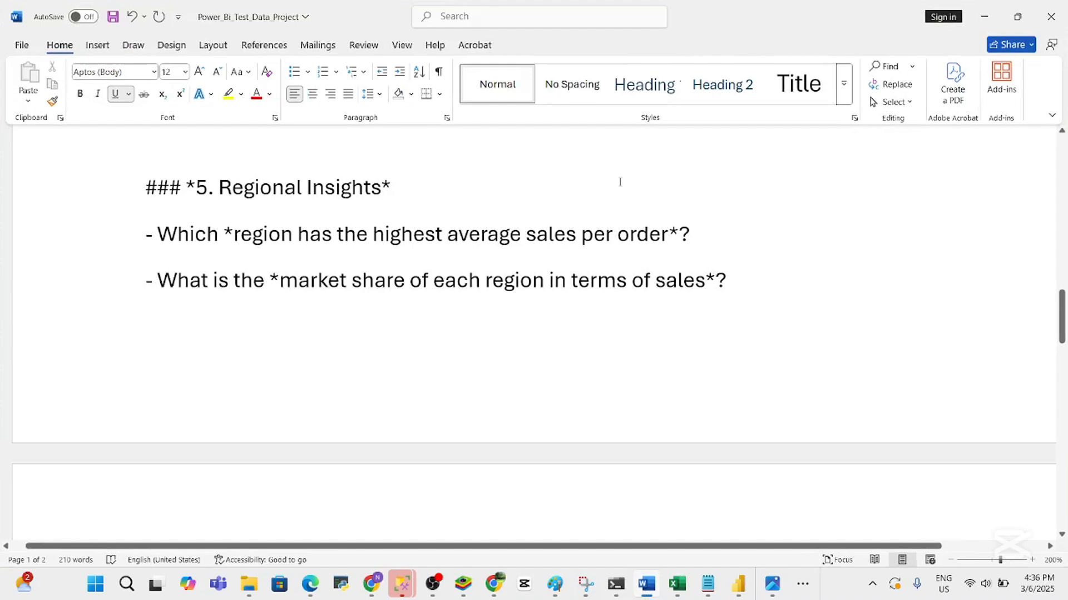
left_click_drag(719, 223, 158, 236)
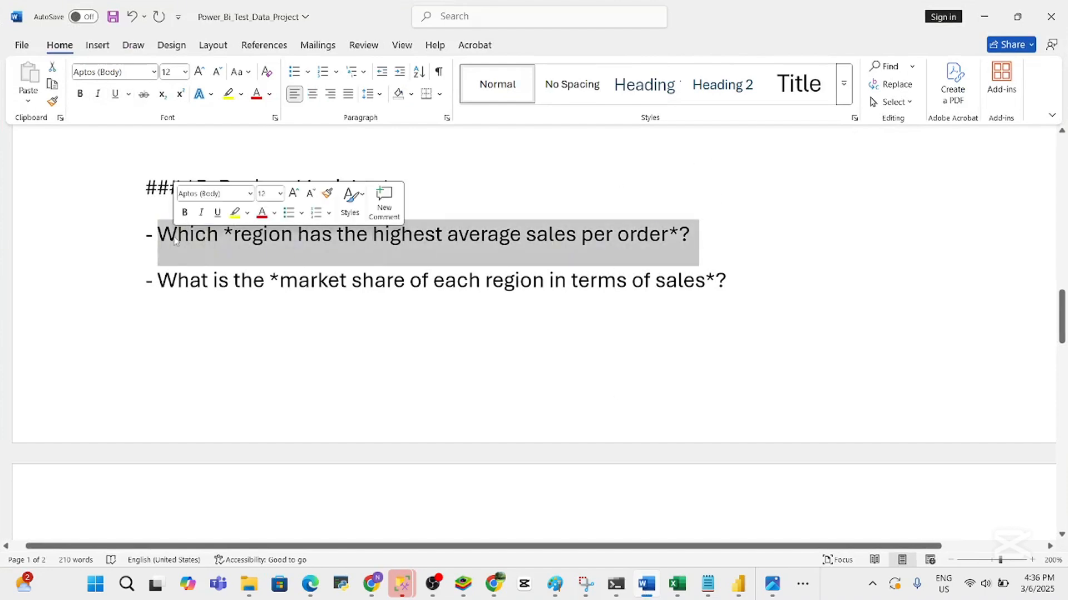
left_click(223, 213)
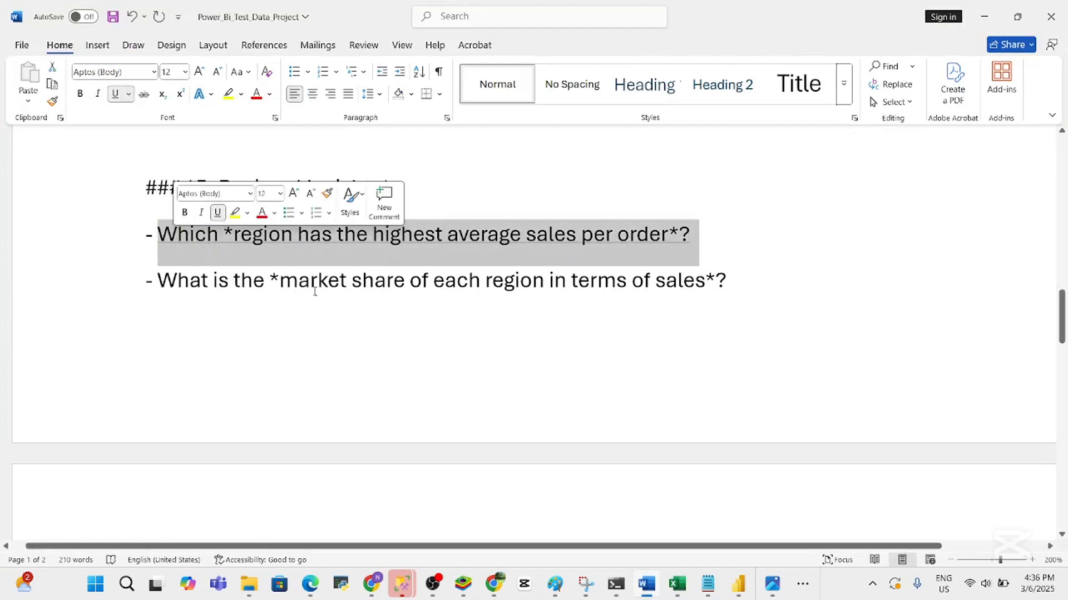
Review the Word document's question about each region's market share in terms of sales and compare it with the dashboard
left_click(366, 285)
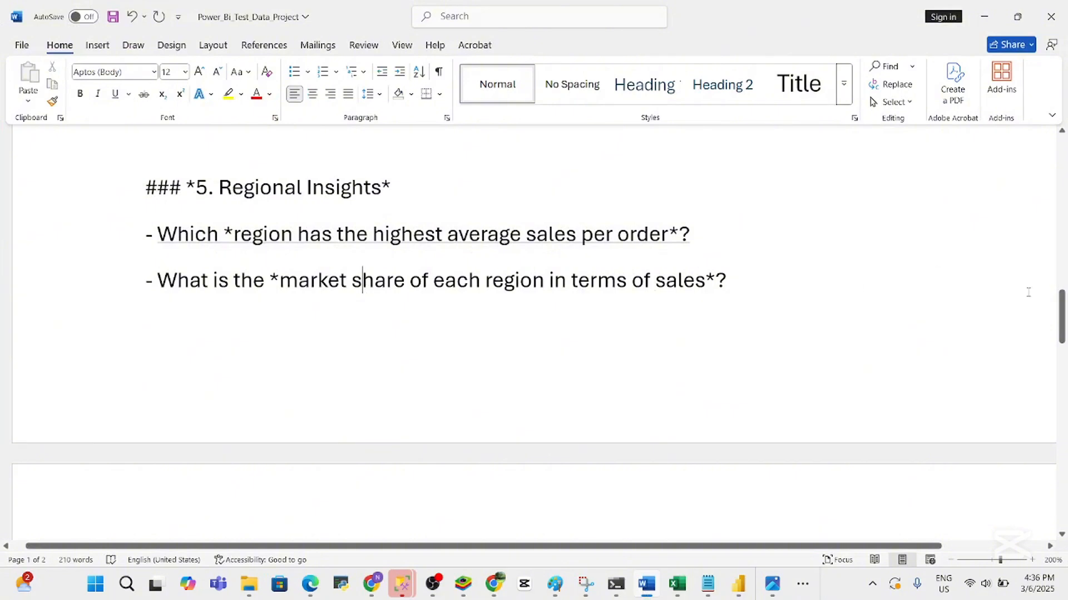
left_click_drag(1062, 325, 1063, 338)
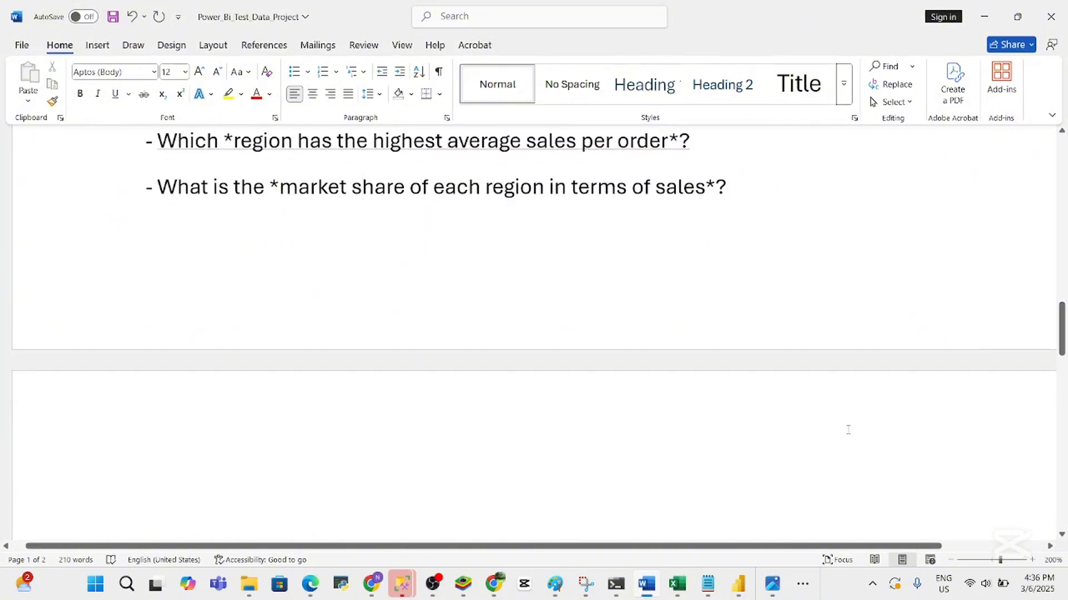
left_click(654, 588)
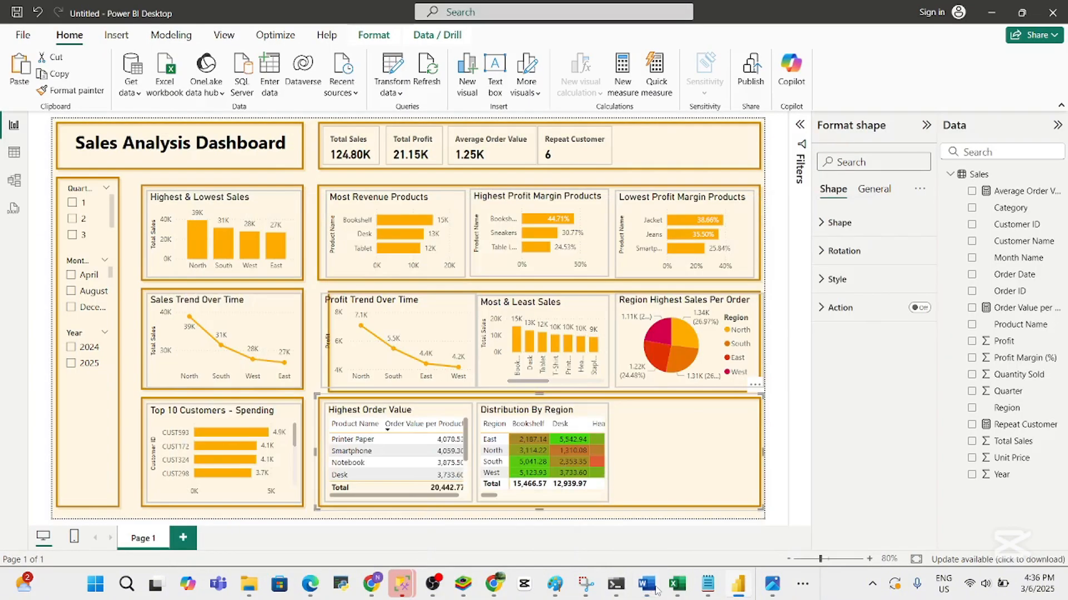
mouse_move(682, 346)
left_click(645, 585)
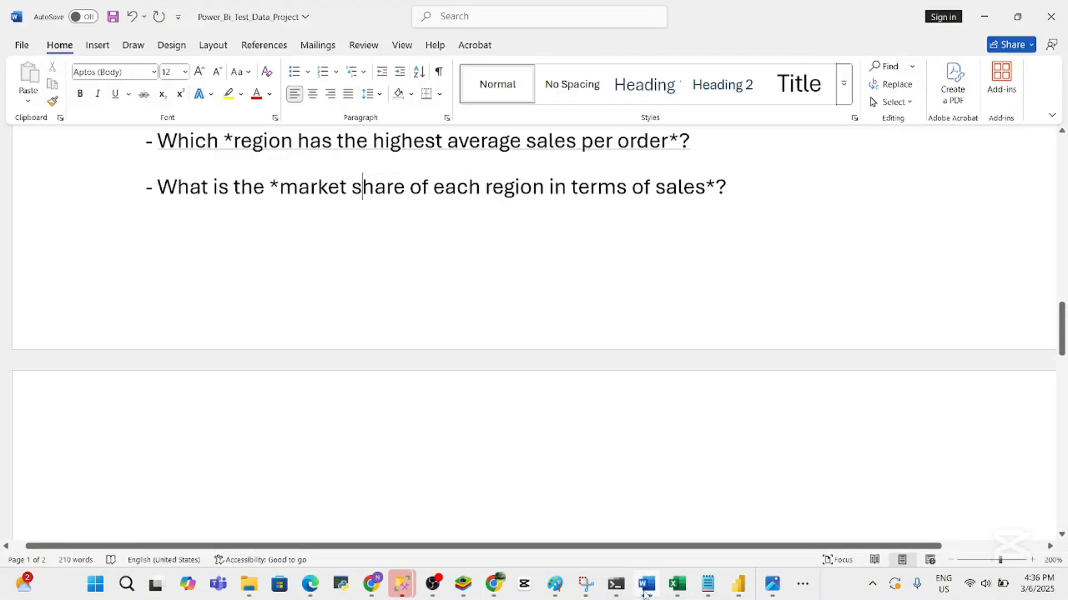
left_click(643, 593)
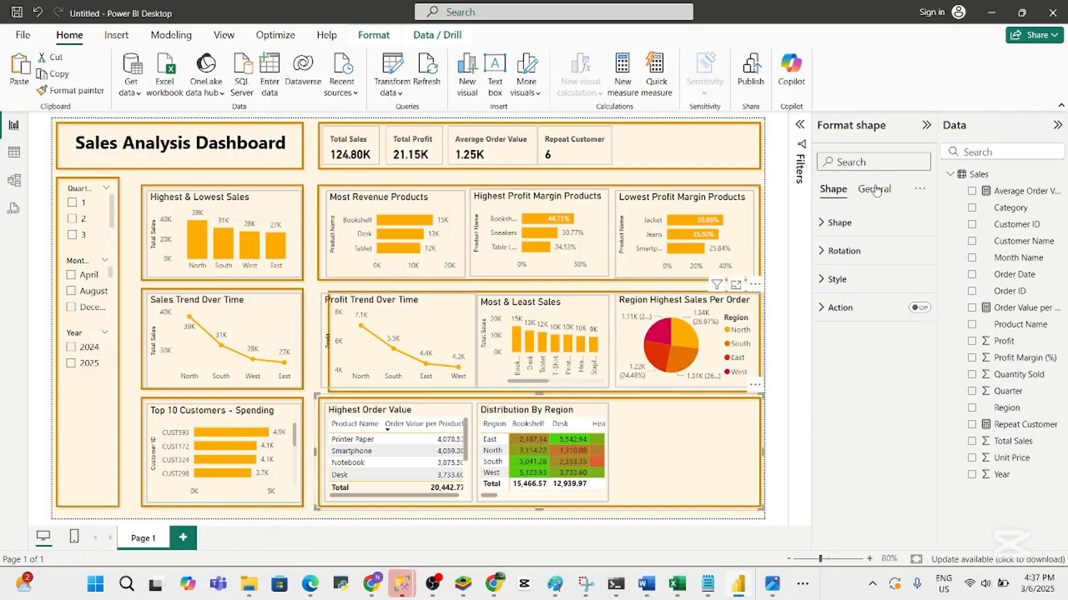
Convert the Region Highest Sales Per Order pie chart to a clustered column chart and deselect it
left_click(655, 356)
left_click(830, 170)
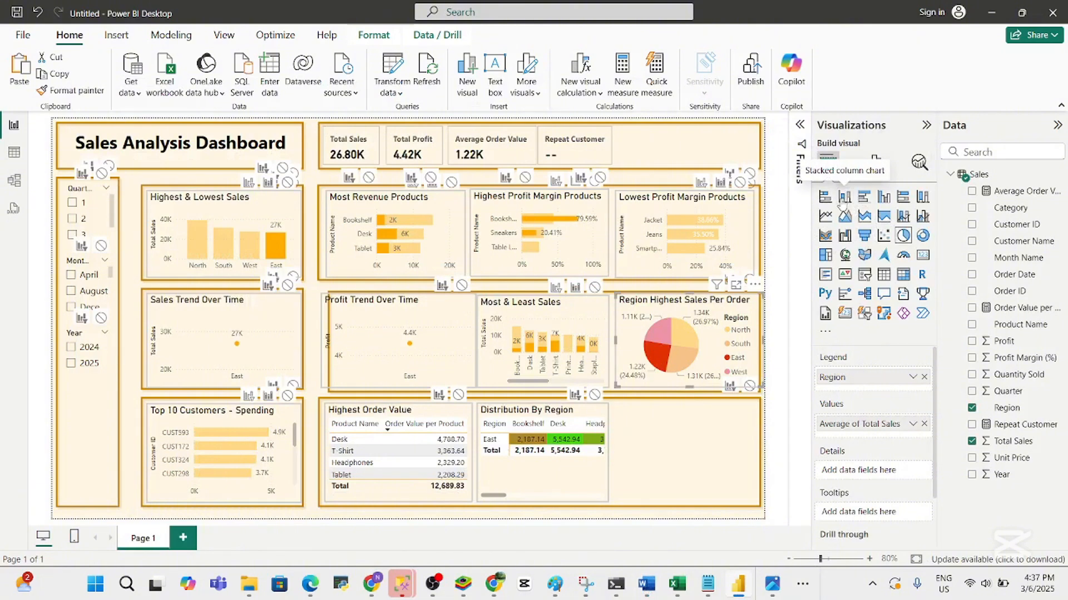
left_click(844, 200)
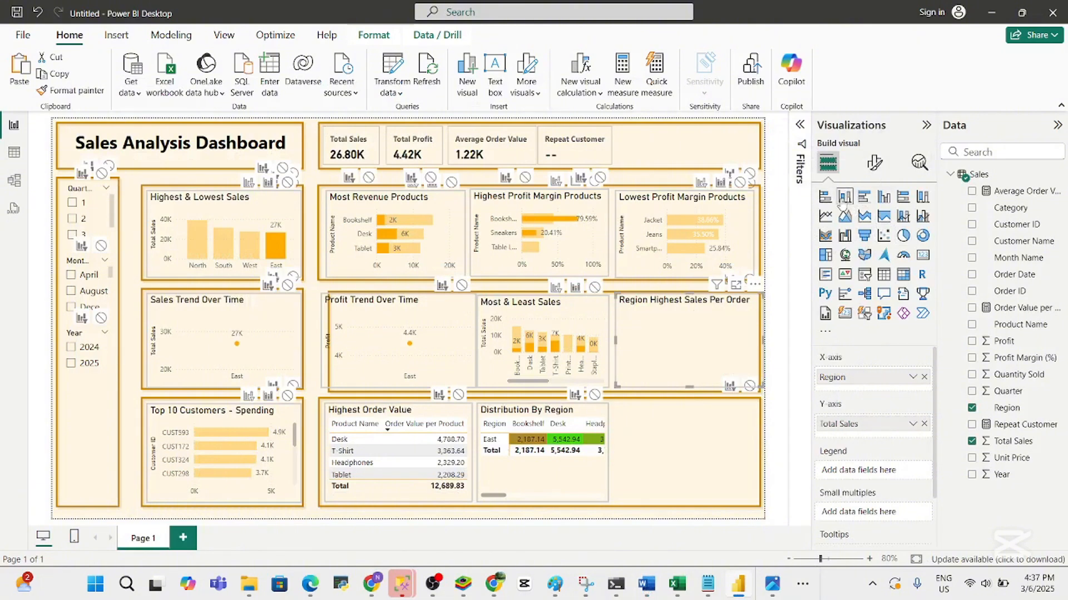
left_click(883, 197)
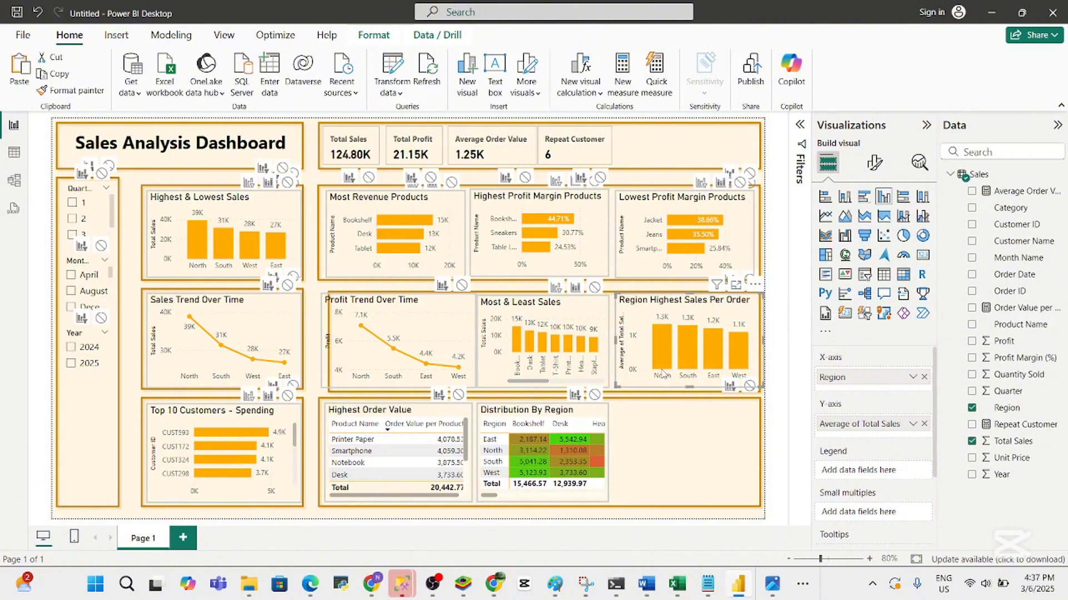
left_click(658, 424)
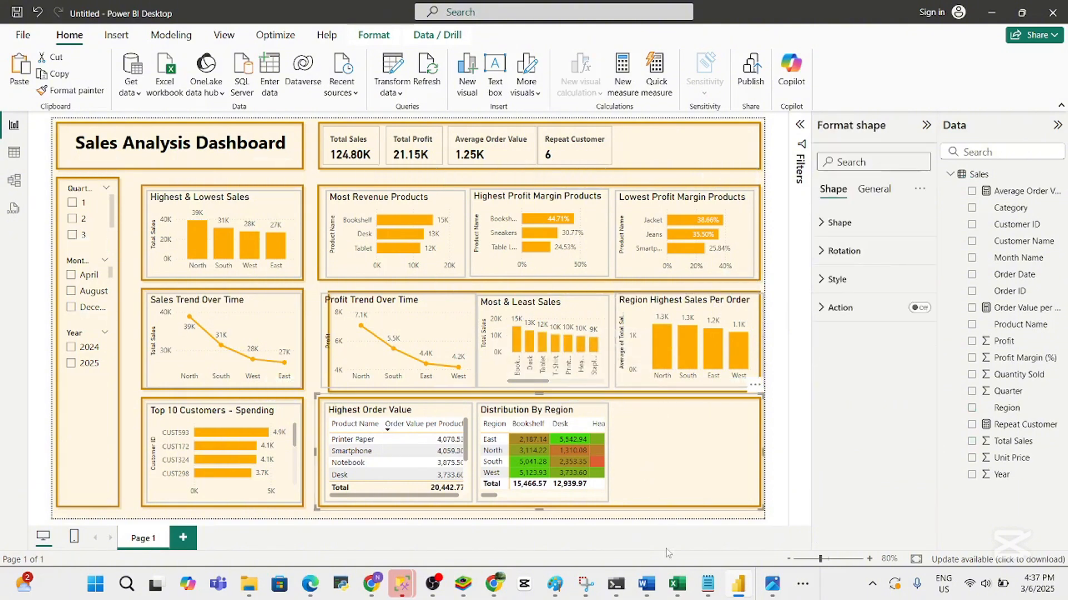
Duplicate the Region Highest Sales Per Order chart and place the copy in the empty space beside Distribution By Region
left_click(639, 354)
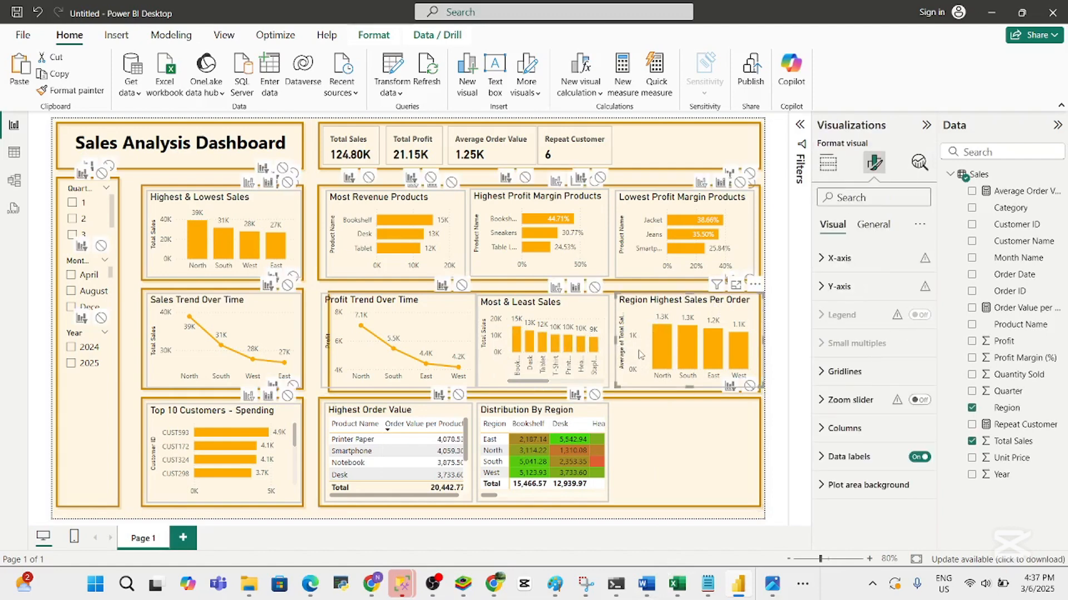
key("ctrl+c")
key("ctrl+v")
left_click_drag(638, 354, 640, 463)
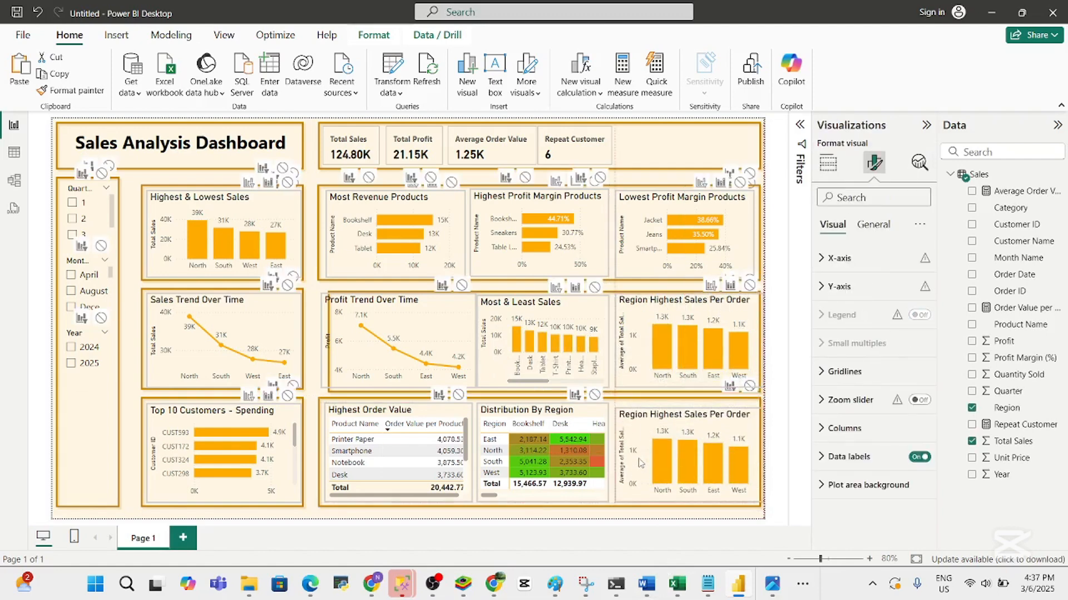
Replace the copied chart's fields with Region and summed Total Sales, and convert it to a pie chart
left_click(654, 595)
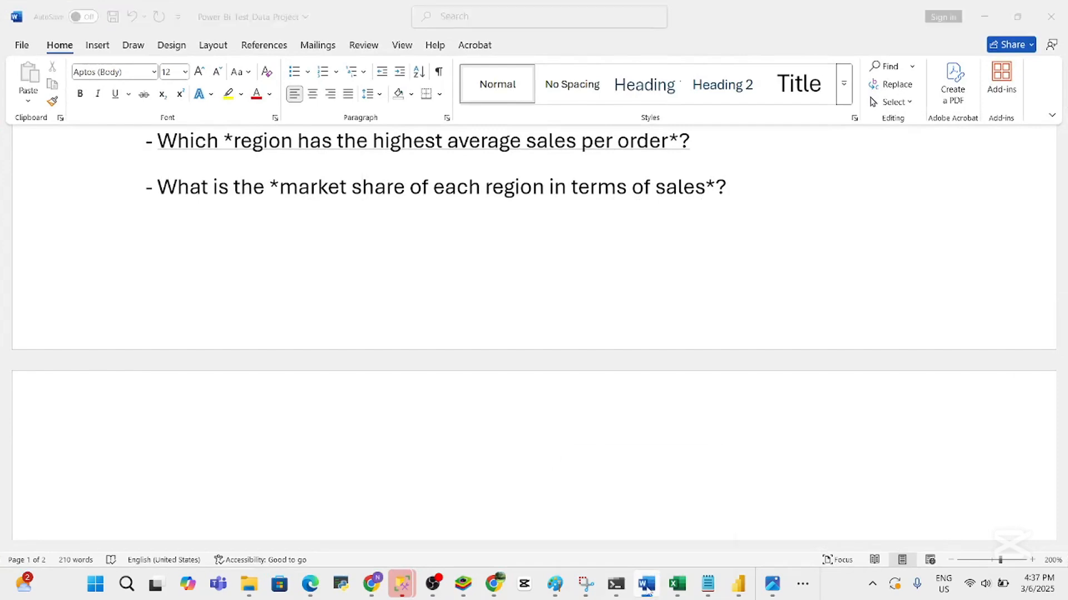
key("alt+Tab")
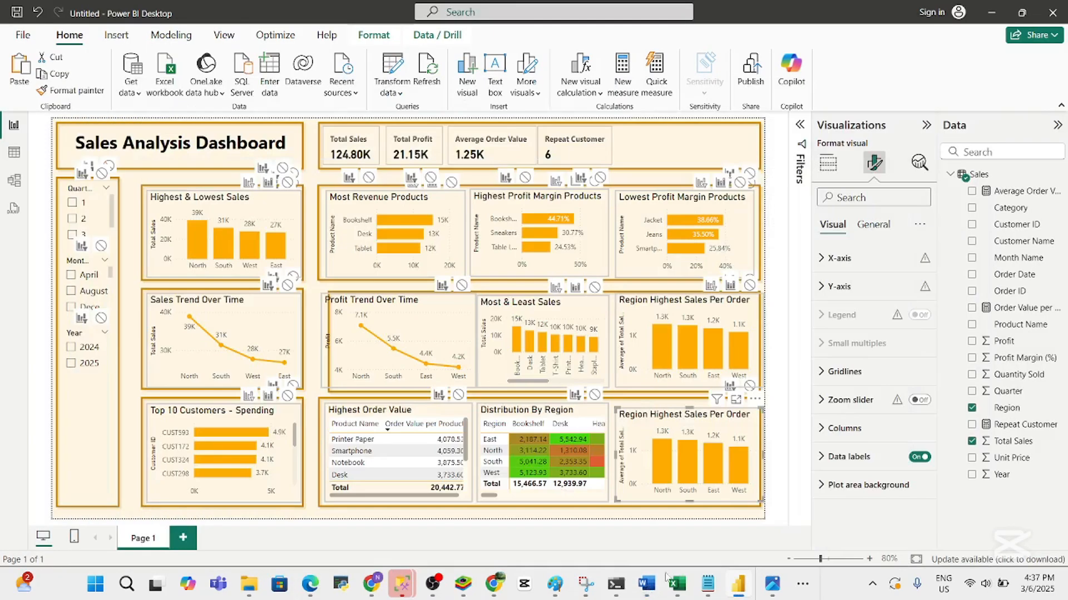
left_click(713, 476)
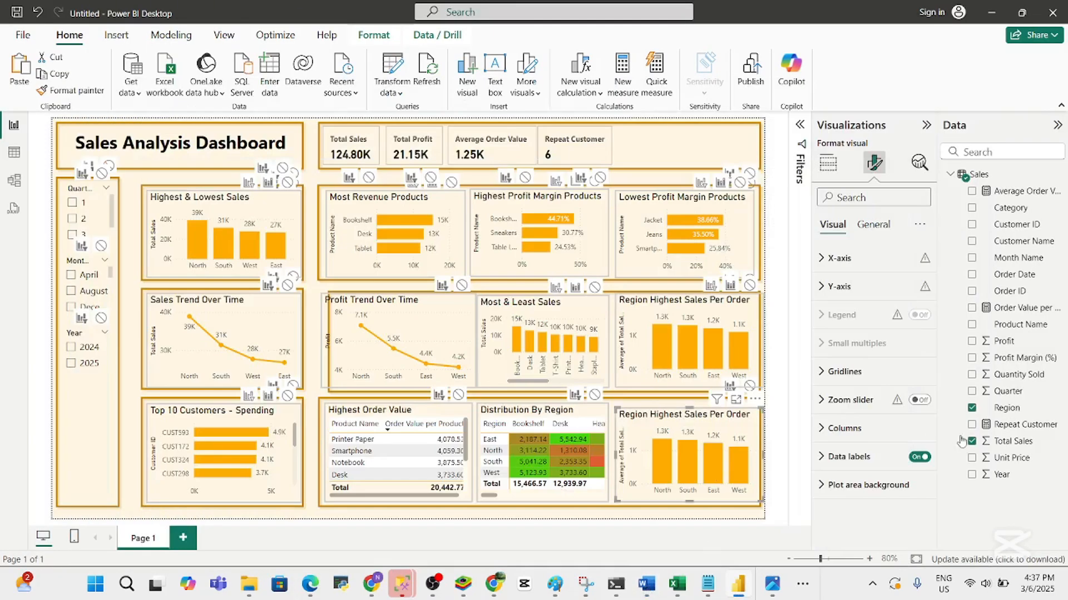
left_click(972, 408)
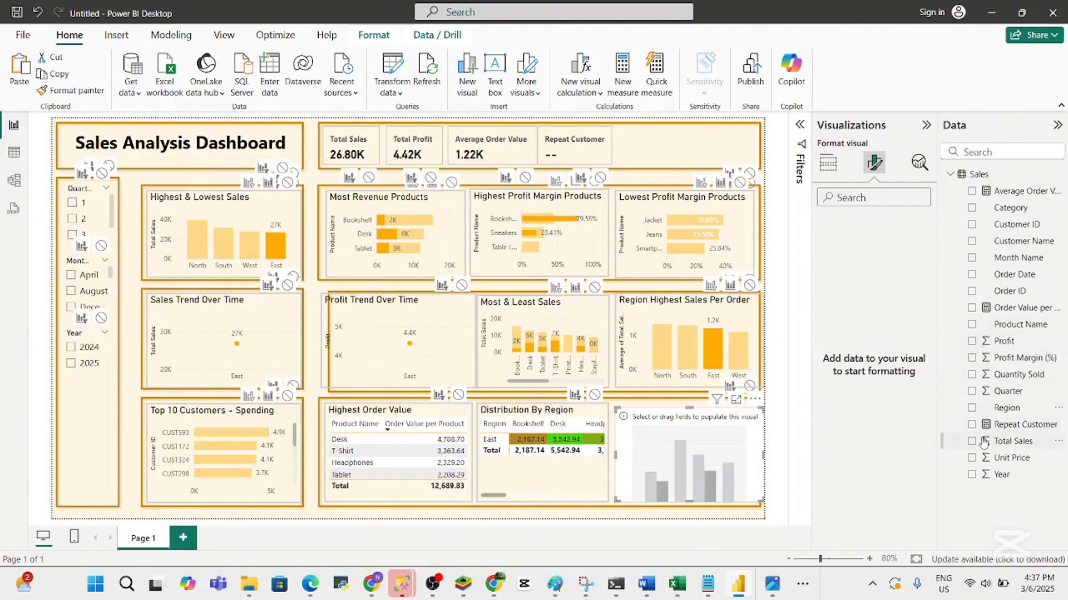
left_click(971, 408)
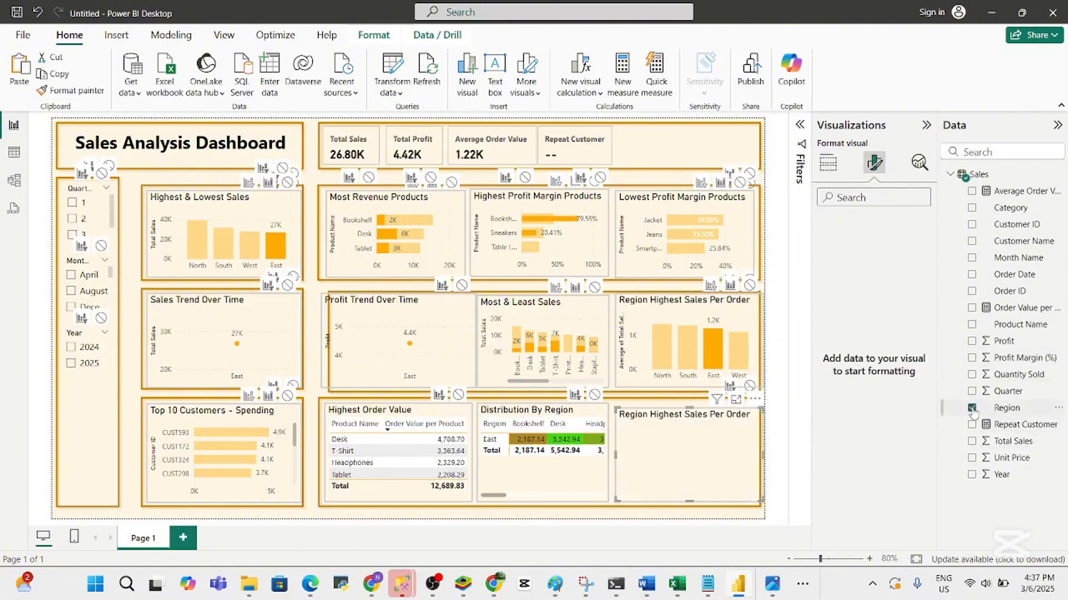
left_click(972, 442)
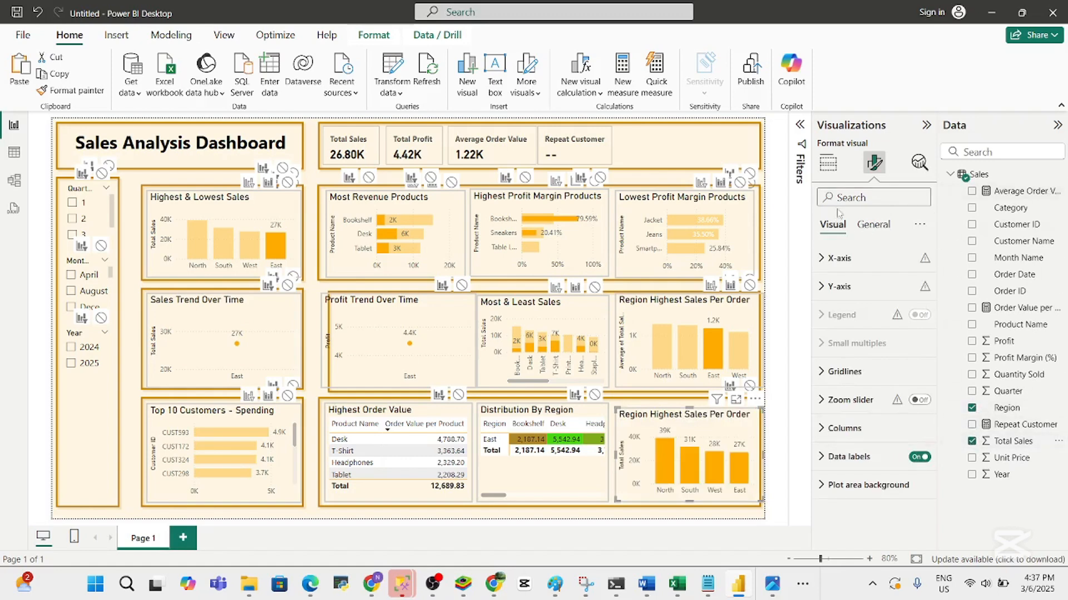
left_click(828, 163)
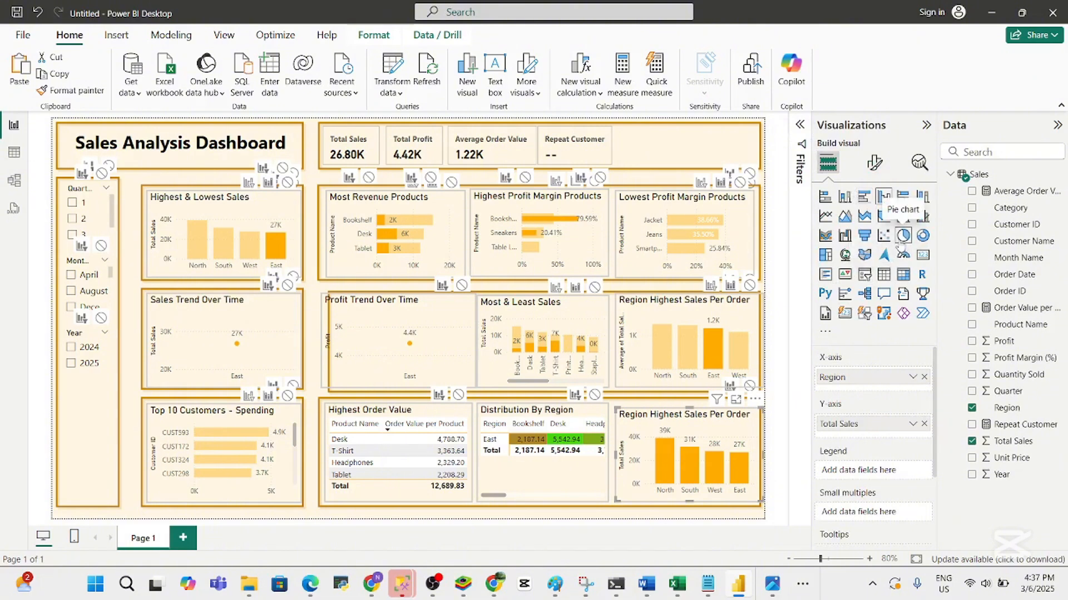
left_click(903, 236)
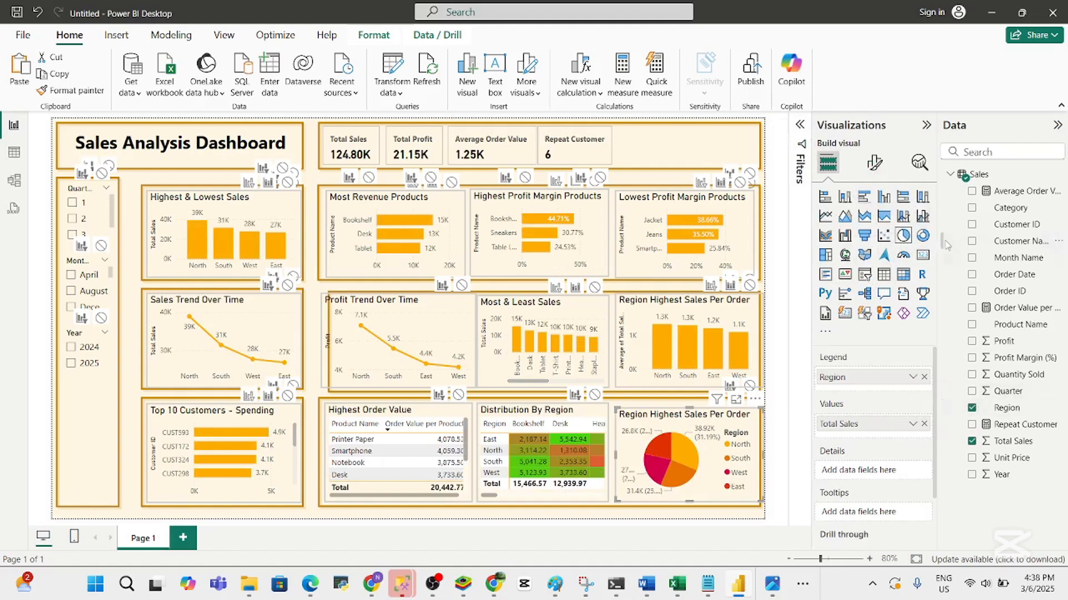
Change the title of the copied pie chart to "Market Share Based on Sale", checking the wording of the Word question
left_click(874, 163)
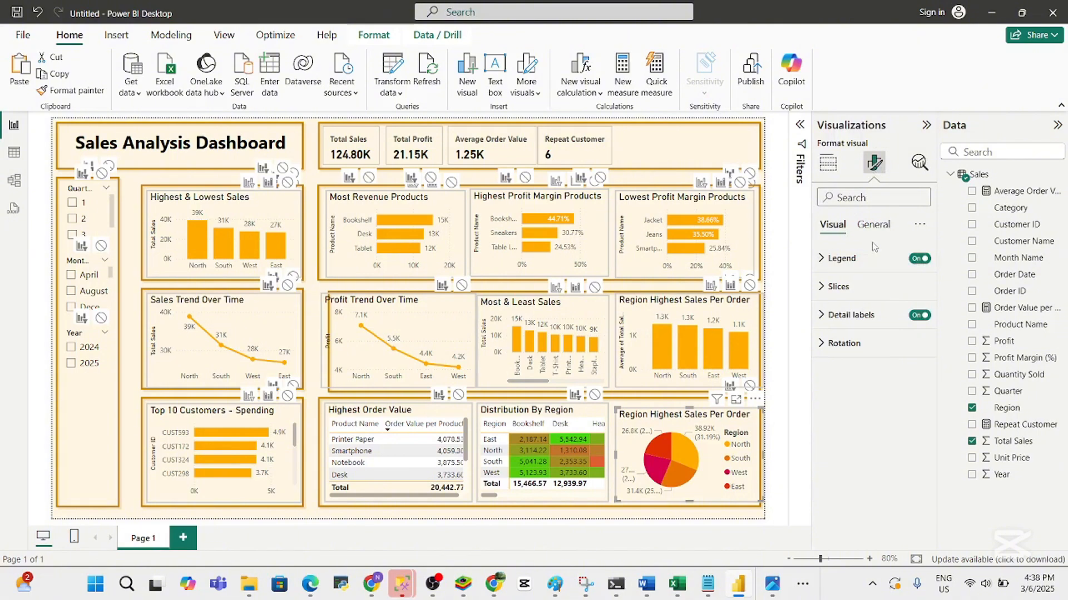
left_click(869, 224)
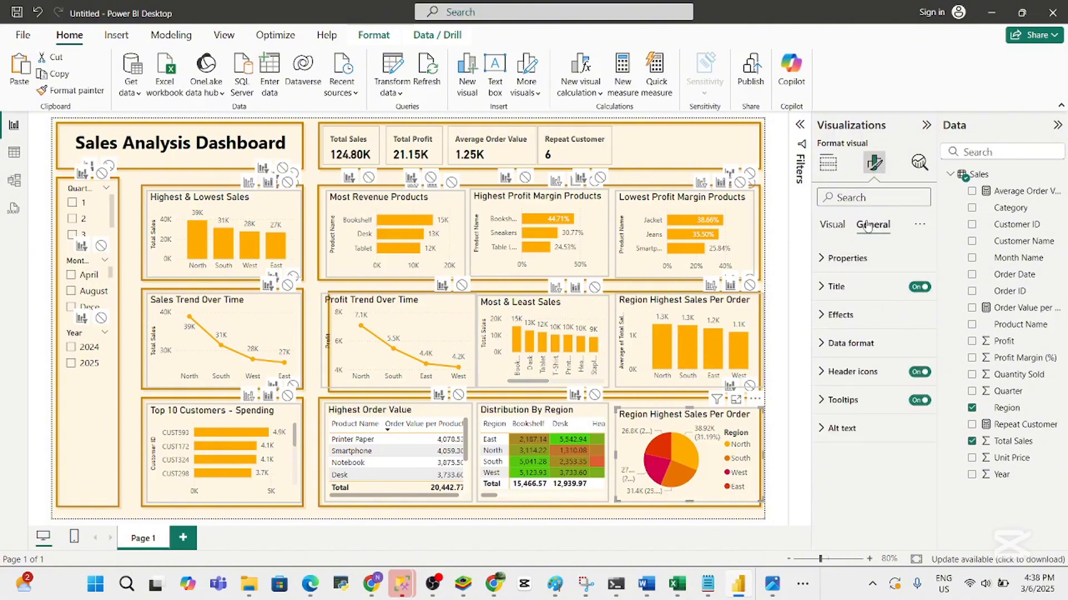
left_click(836, 286)
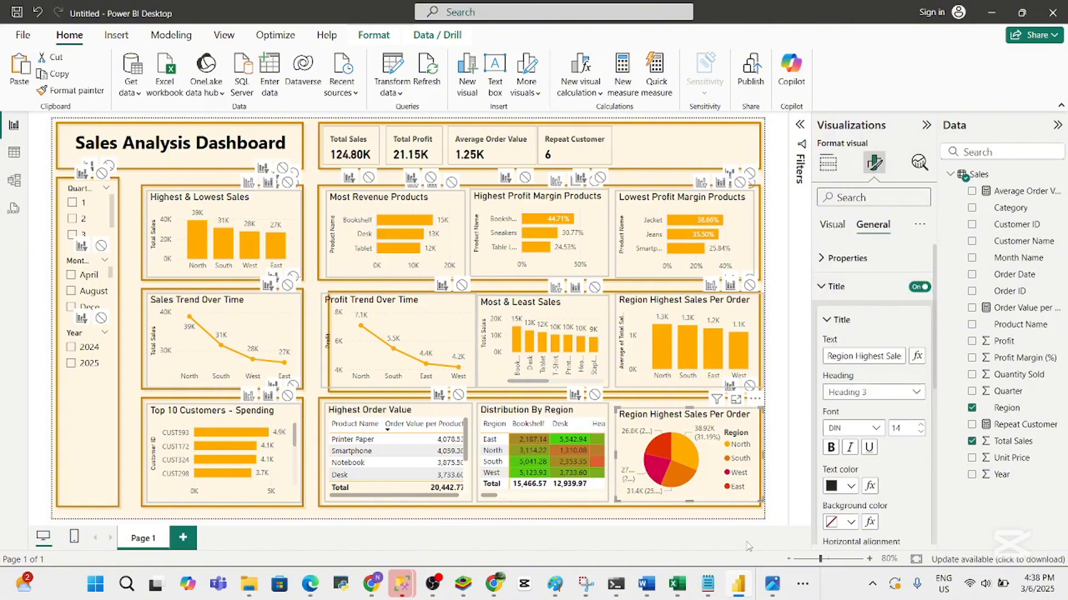
left_click(653, 592)
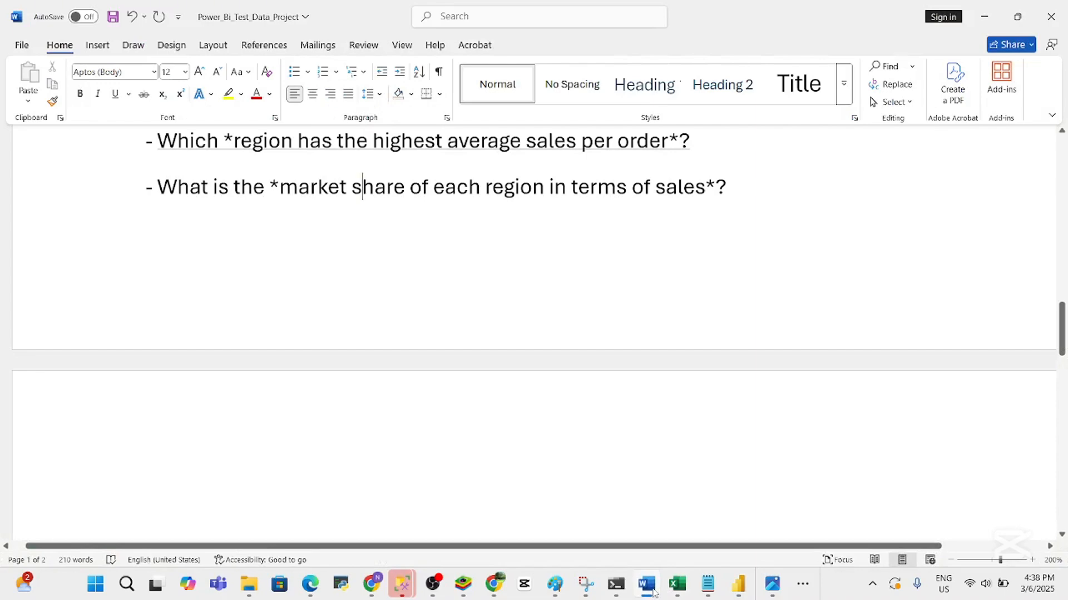
left_click(653, 591)
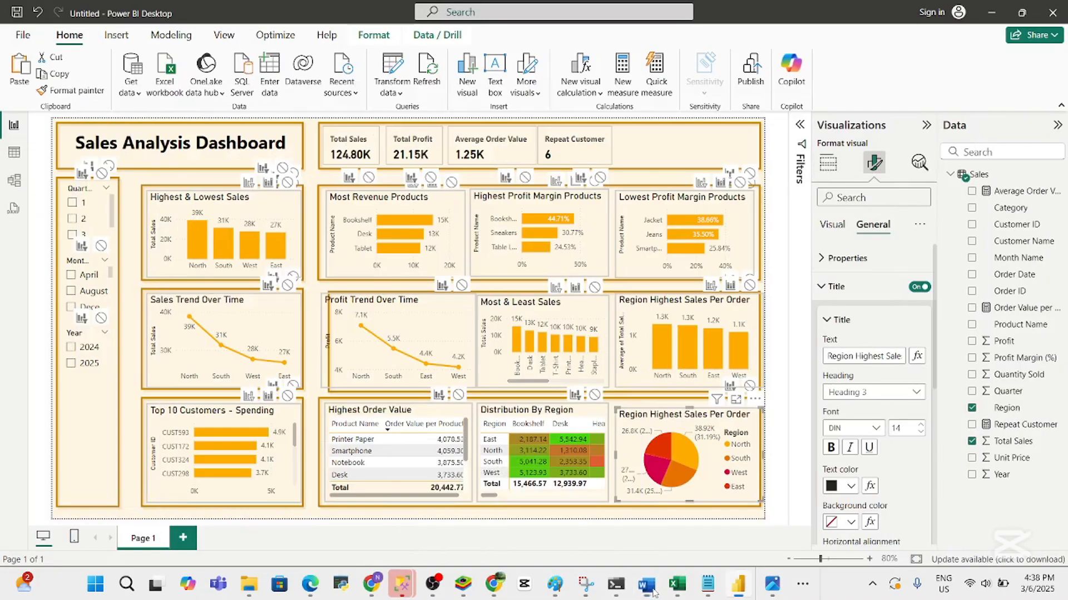
left_click(857, 362)
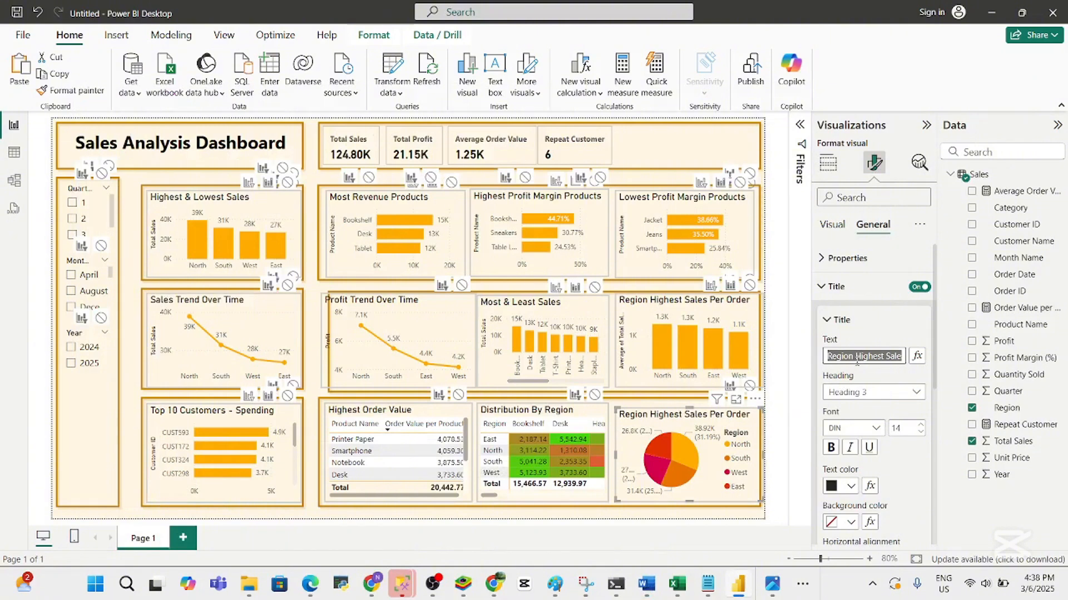
type("Market Share")
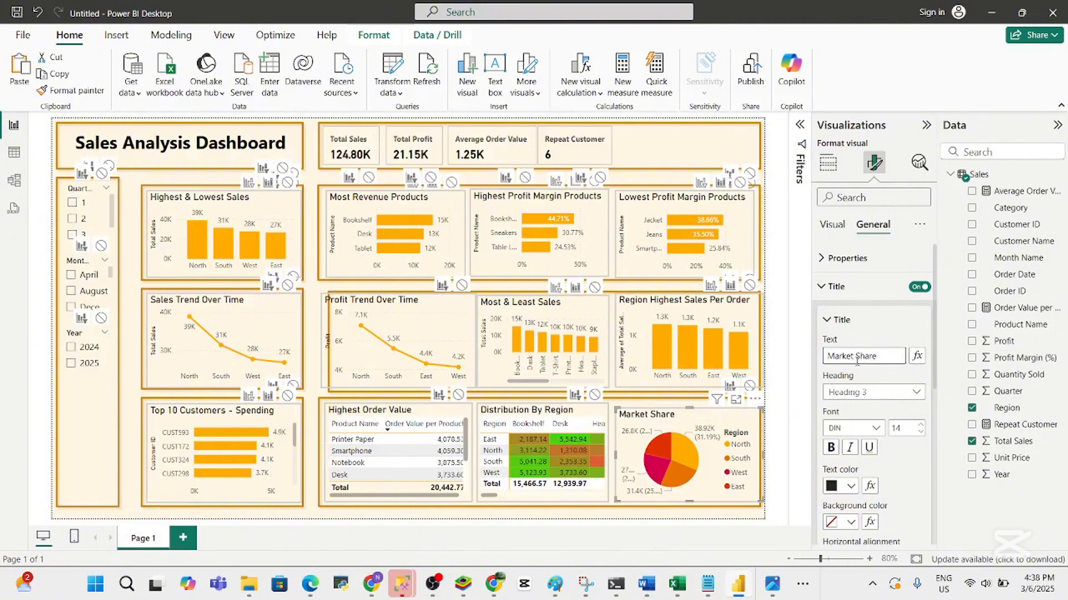
type(" - Sales")
key("BackSpace")
type("Based on Sale")
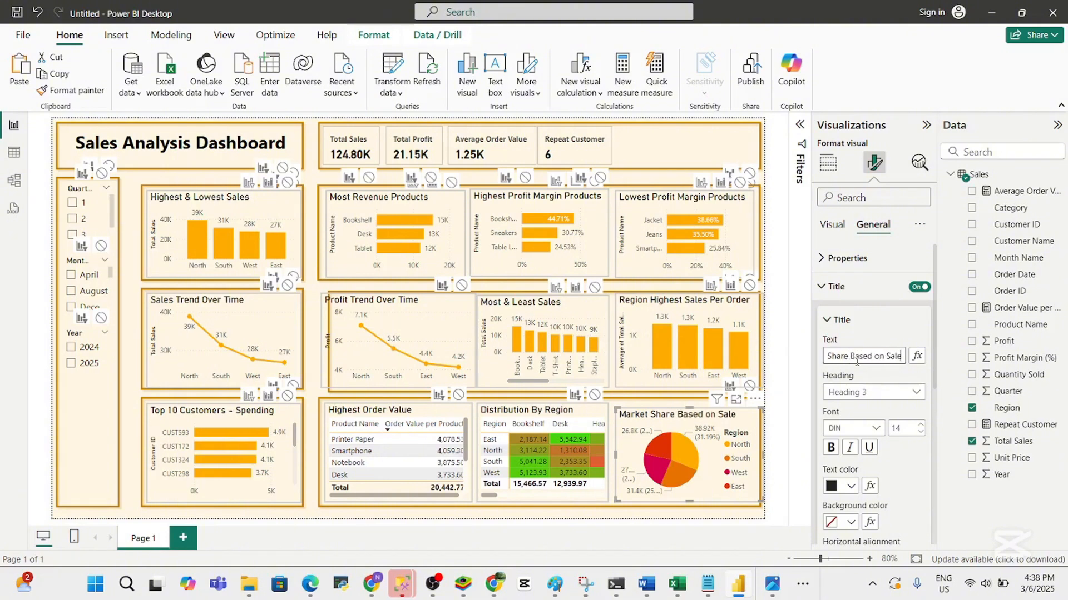
left_click(755, 430)
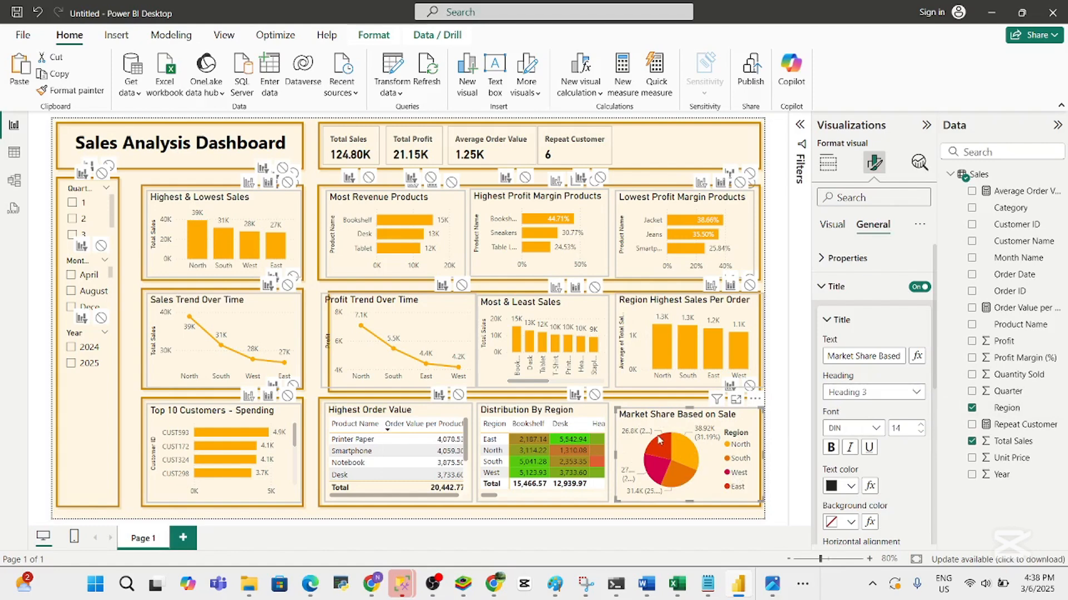
Keep the detail labels on the Market Share Based on Sale pie chart switched on and set their font size to 8
left_click(834, 225)
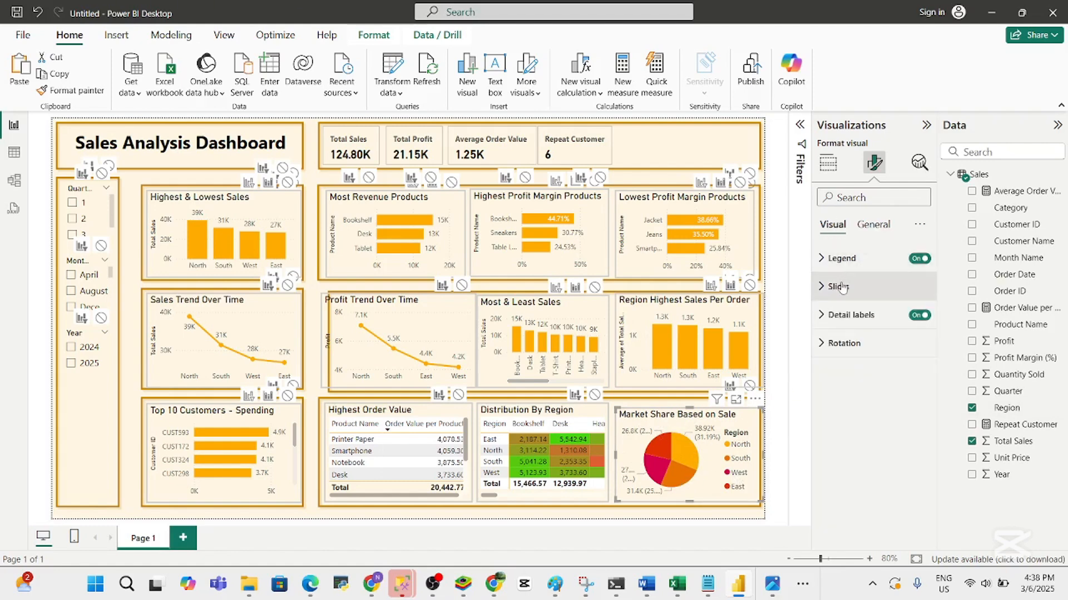
left_click(851, 316)
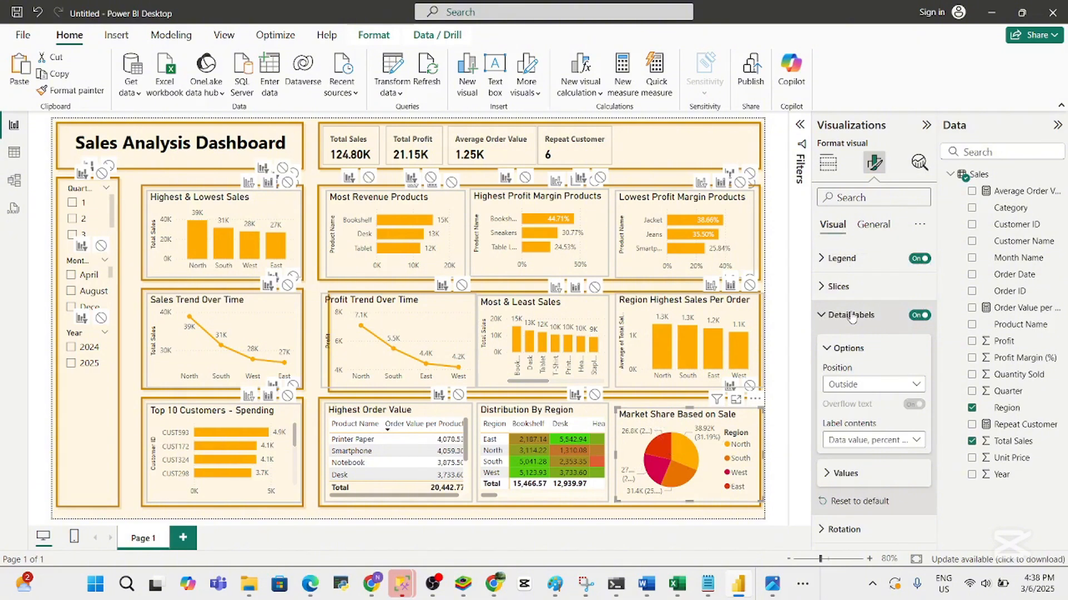
left_click(851, 316)
left_click(850, 315)
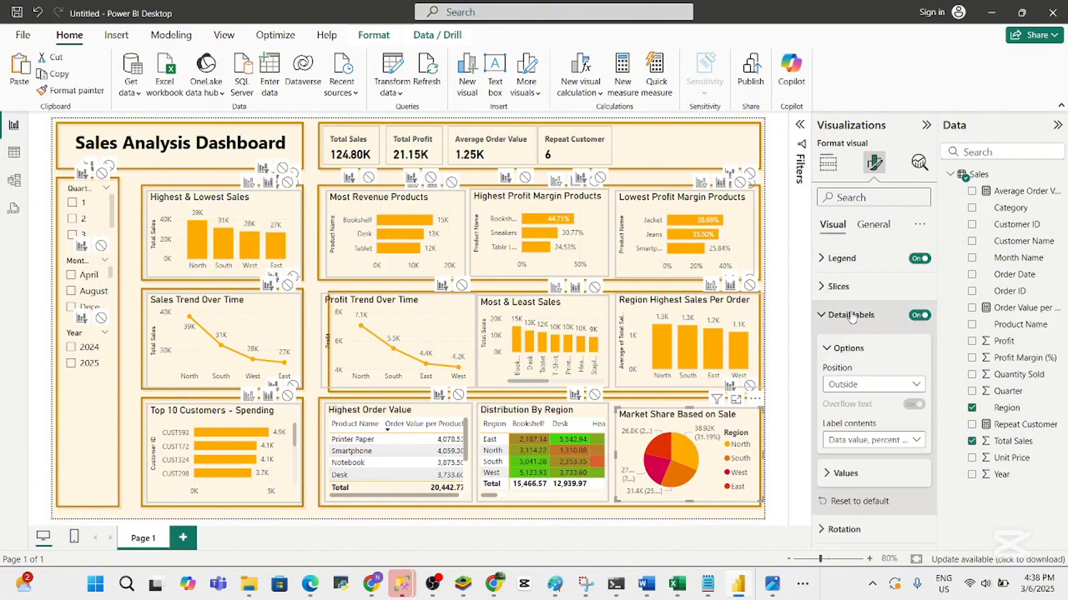
left_click(918, 316)
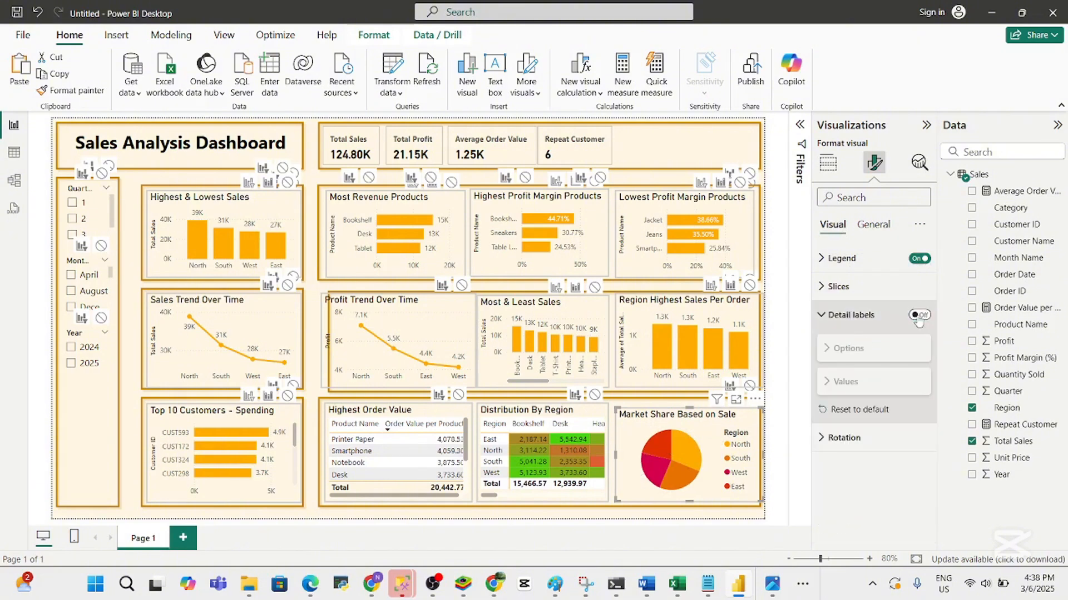
left_click(918, 317)
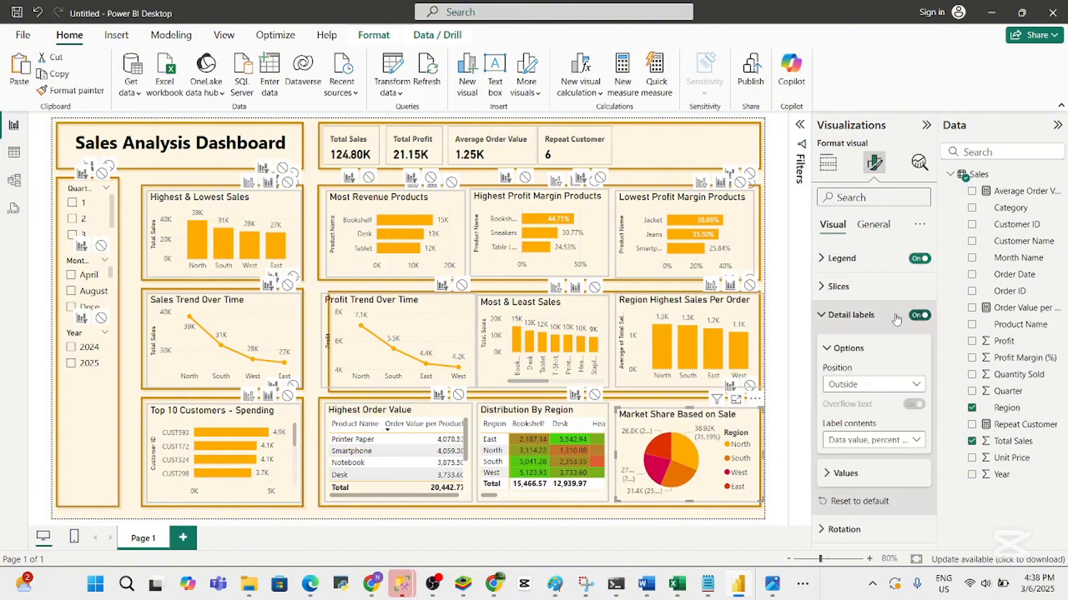
left_click(871, 474)
scroll(940, 445, "down", 2)
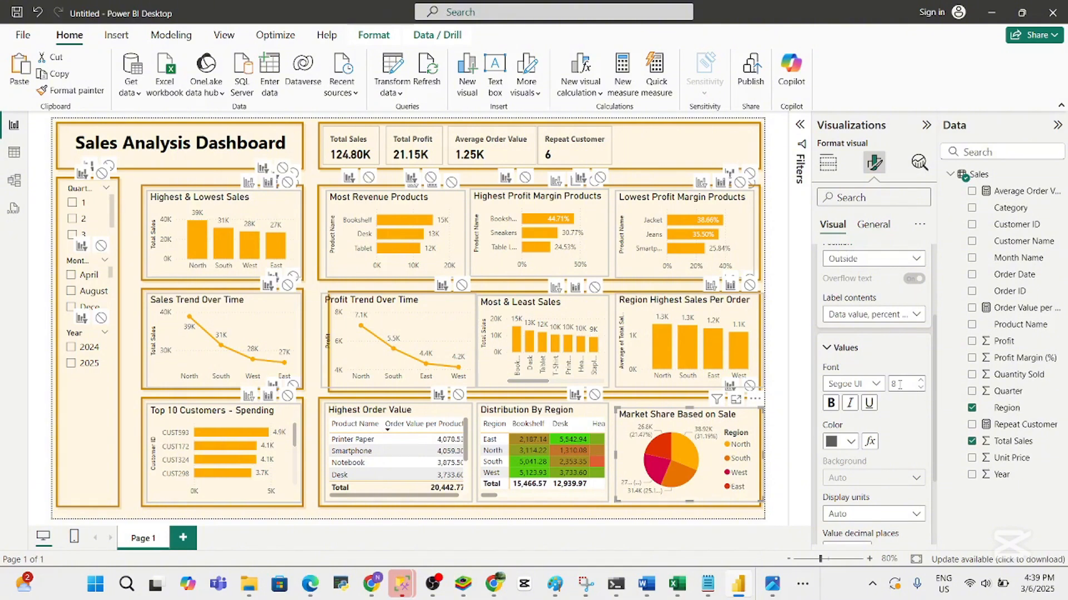
left_click(907, 418)
left_click(872, 227)
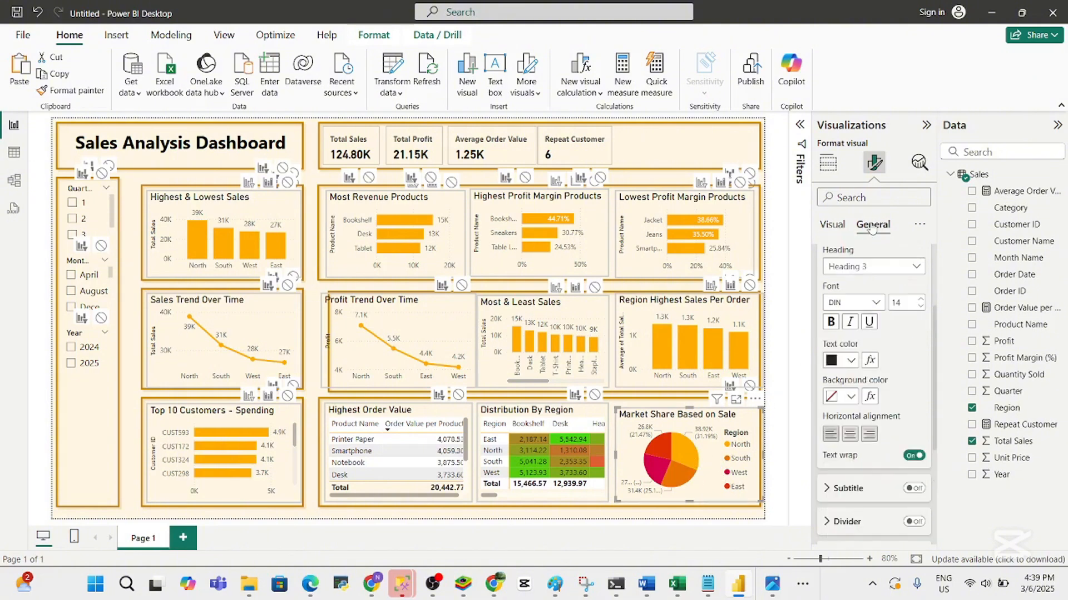
Switch to the Word project document and underline the question about each region's market share in terms of sales
mouse_move(687, 451)
left_click(647, 585)
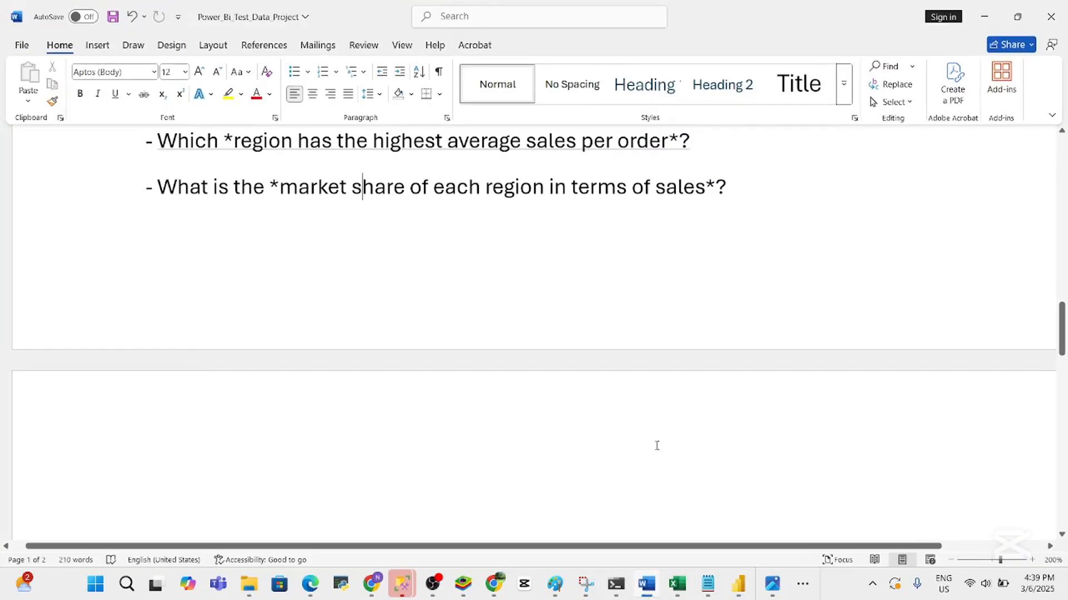
left_click_drag(734, 202, 158, 208)
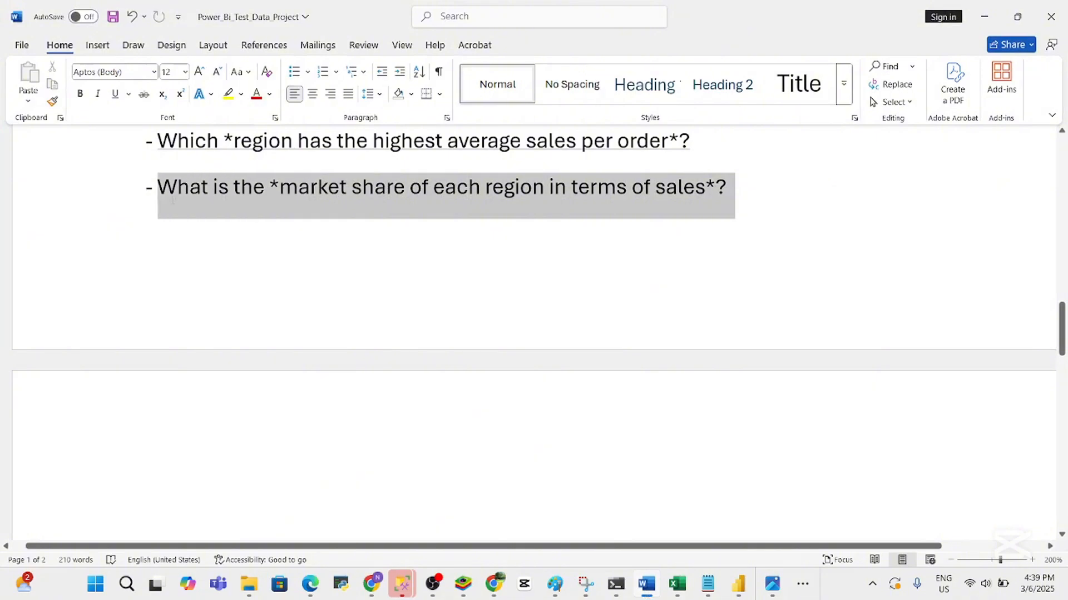
left_click(213, 174)
left_click(328, 187)
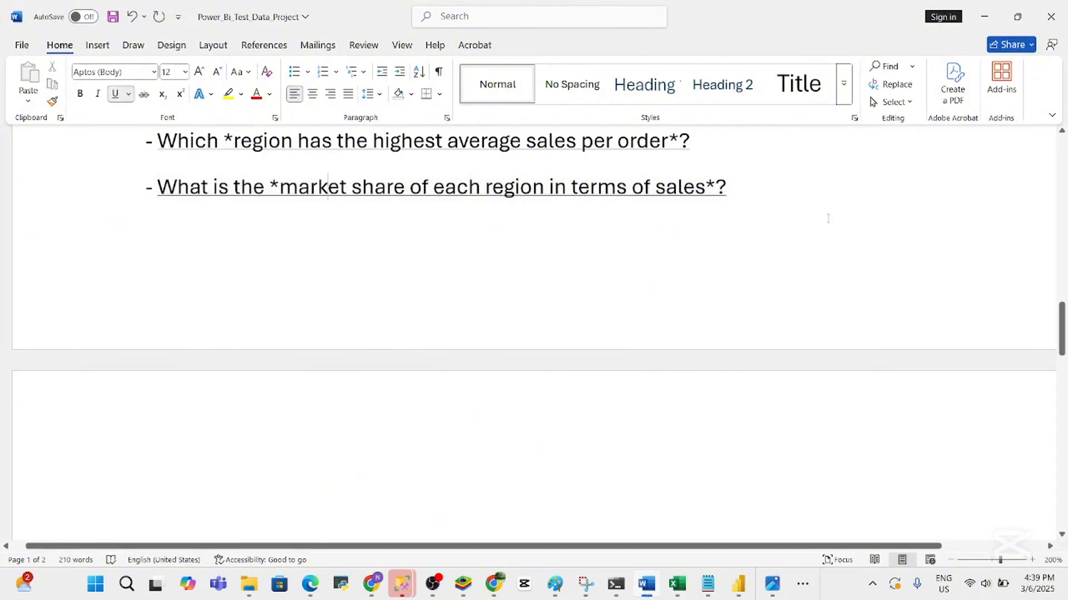
Read the Advanced Insights using DAX section in Word and compare it with the Power BI dashboard and the Excel sales sheet
left_click_drag(1060, 314, 1060, 370)
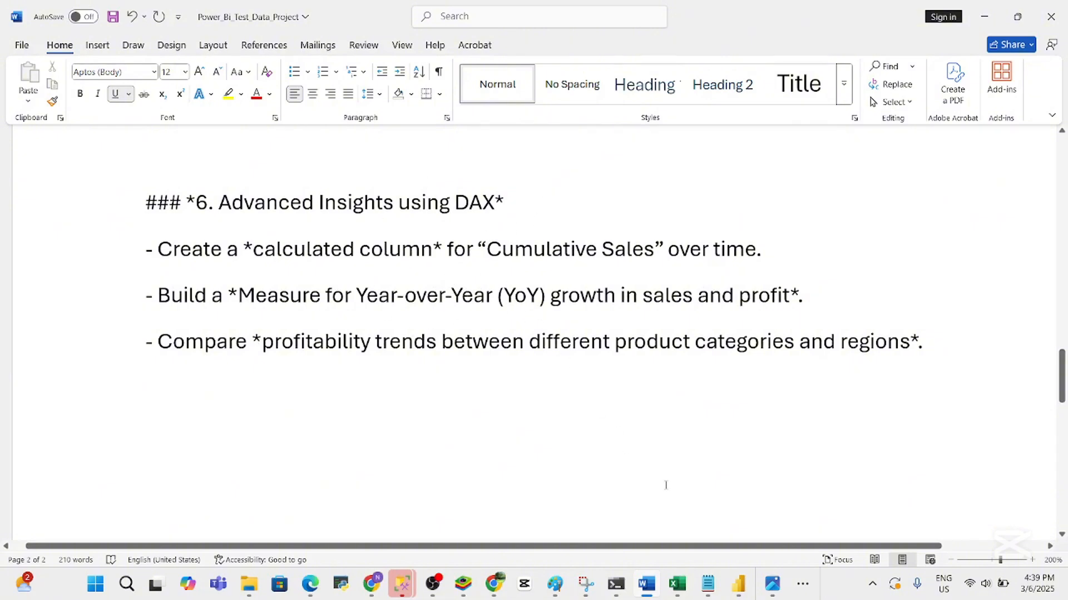
left_click(736, 591)
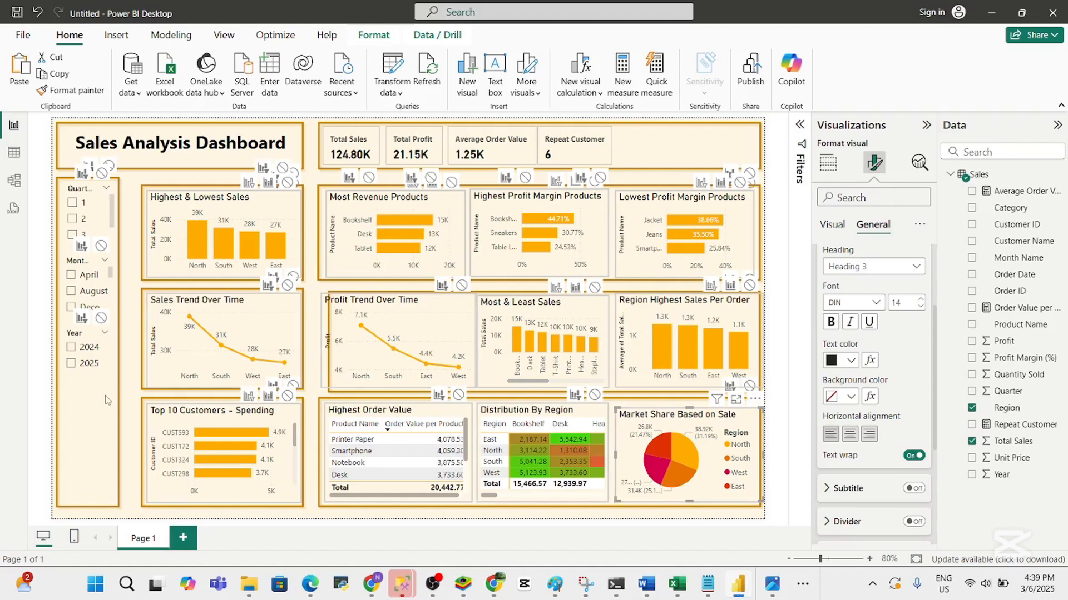
left_click(96, 428)
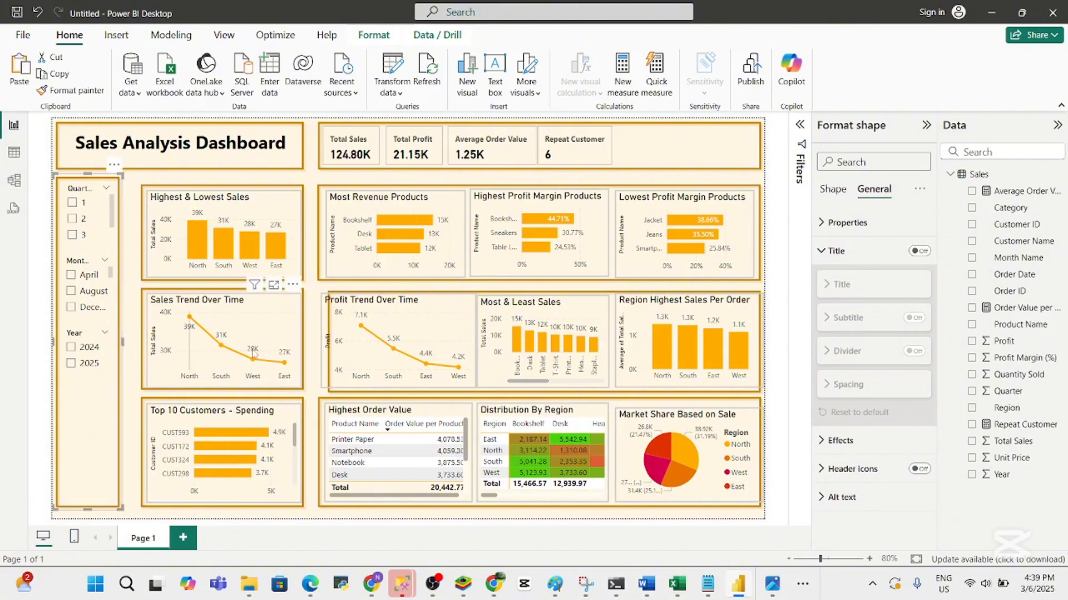
left_click(677, 592)
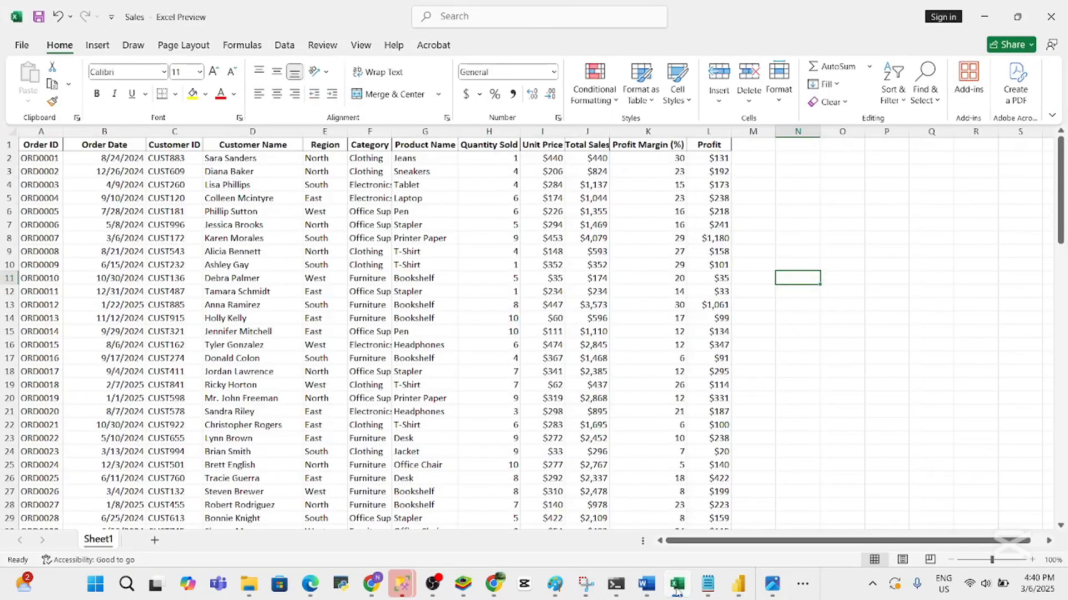
left_click(676, 592)
left_click(647, 591)
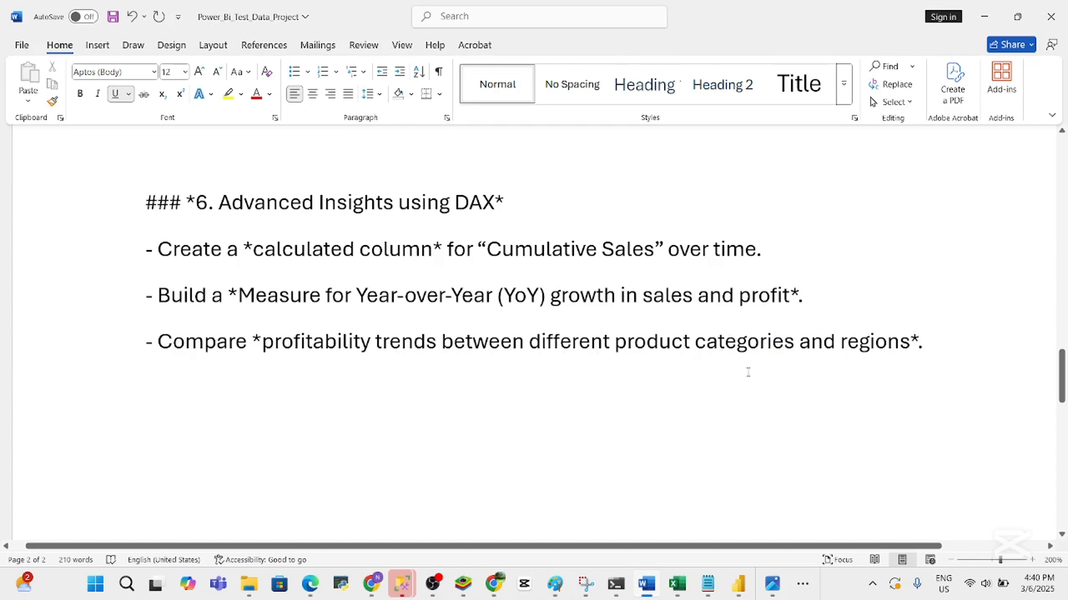
left_click(738, 585)
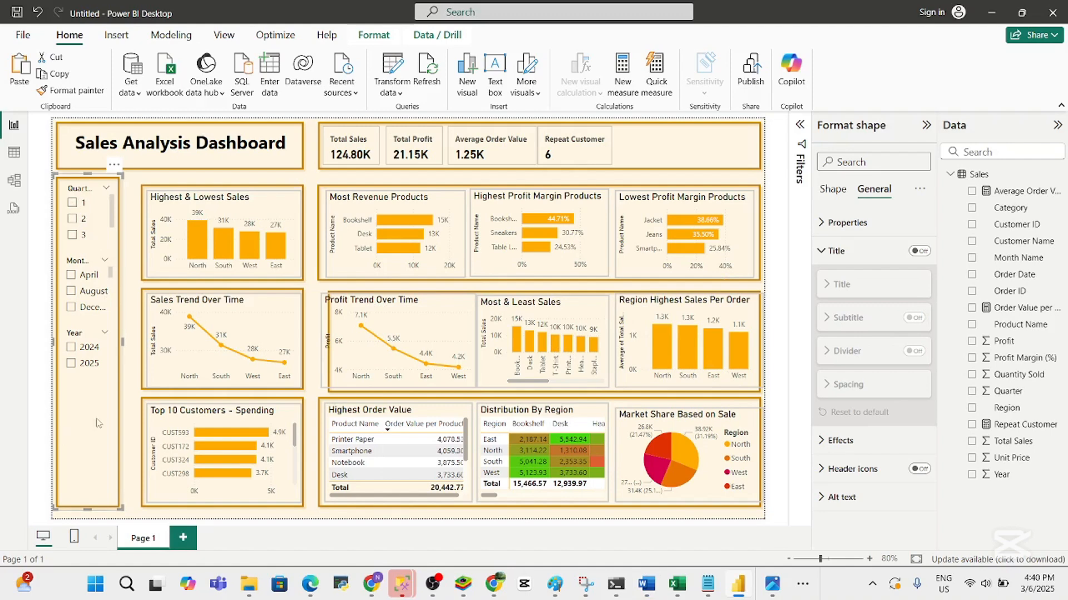
Test the Year slicer with 2024 and look at how the cards and charts respond, including the Repeat Customer card's options
left_click(133, 413)
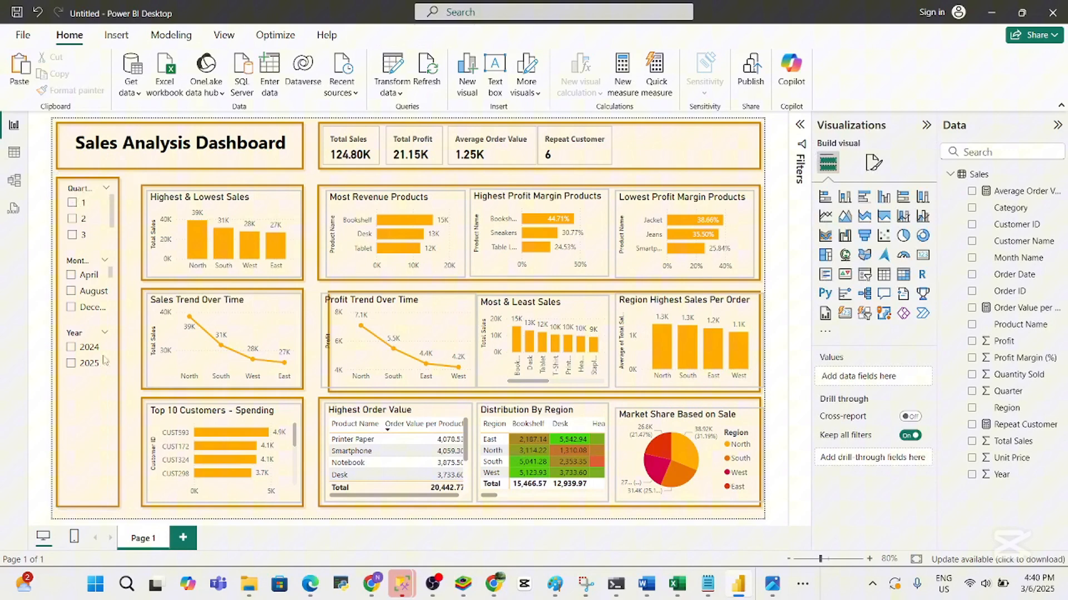
left_click(74, 349)
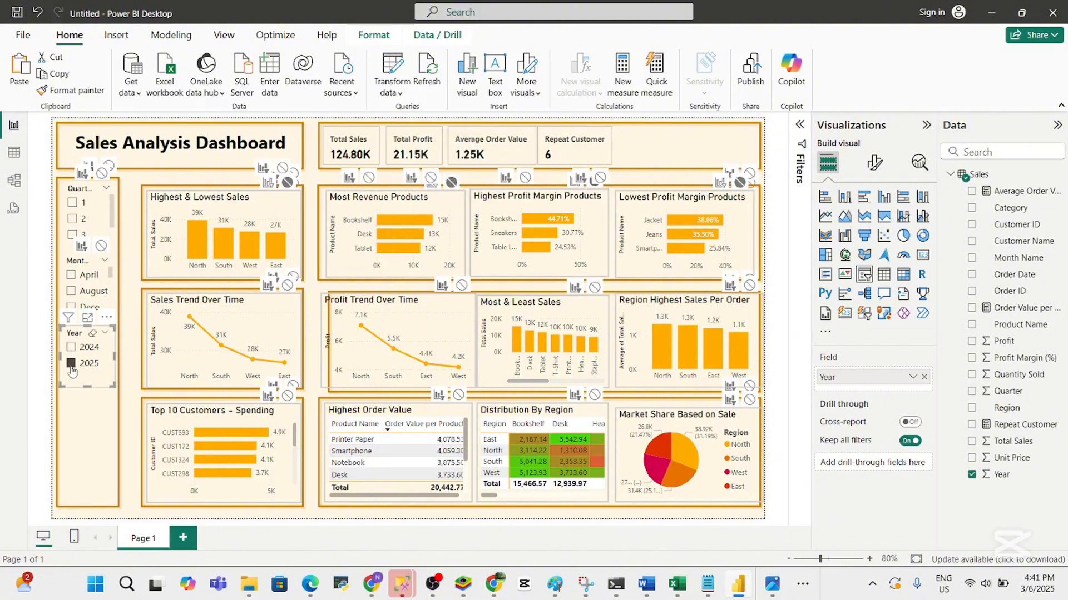
left_click(72, 349)
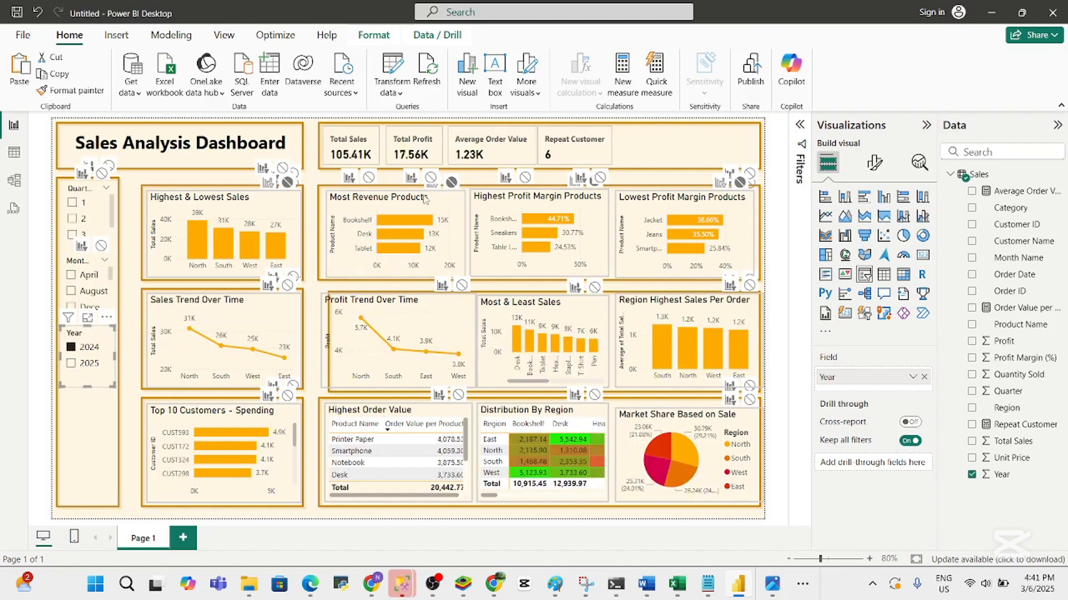
left_click(450, 181)
left_click(609, 162)
left_click(605, 177)
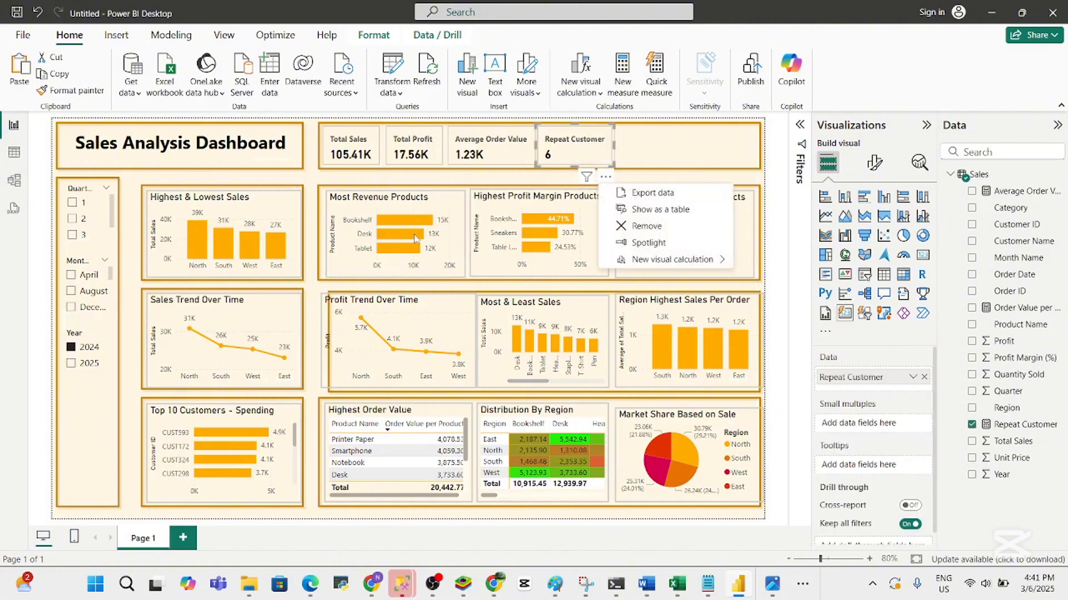
left_click(98, 408)
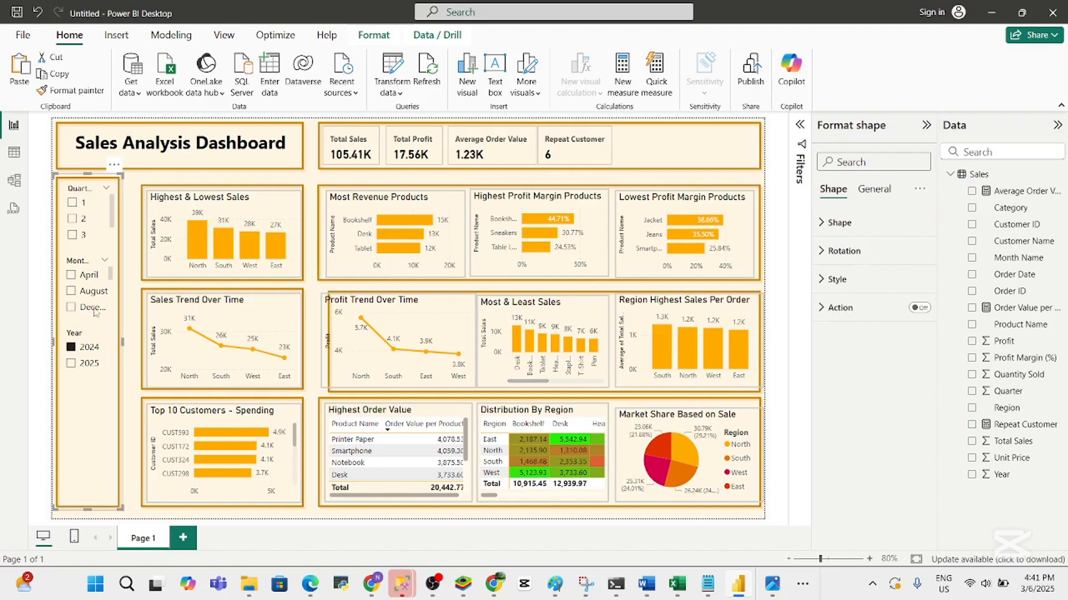
left_click(136, 403)
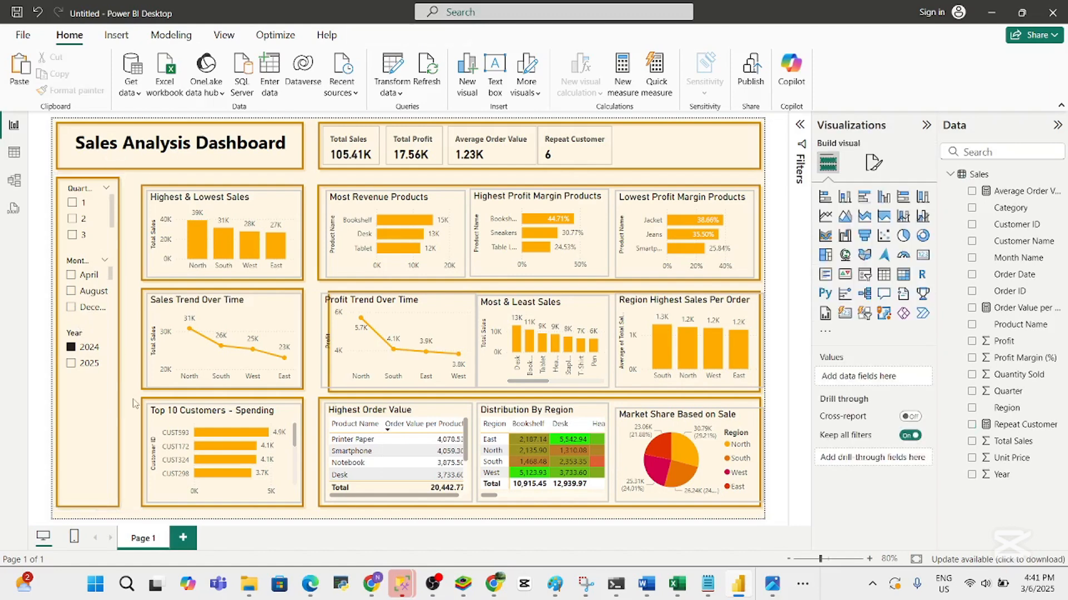
Filter the dashboard by 2025 and edit the Year slicer's interactions so that it does not filter the Total Profit card
left_click(87, 368)
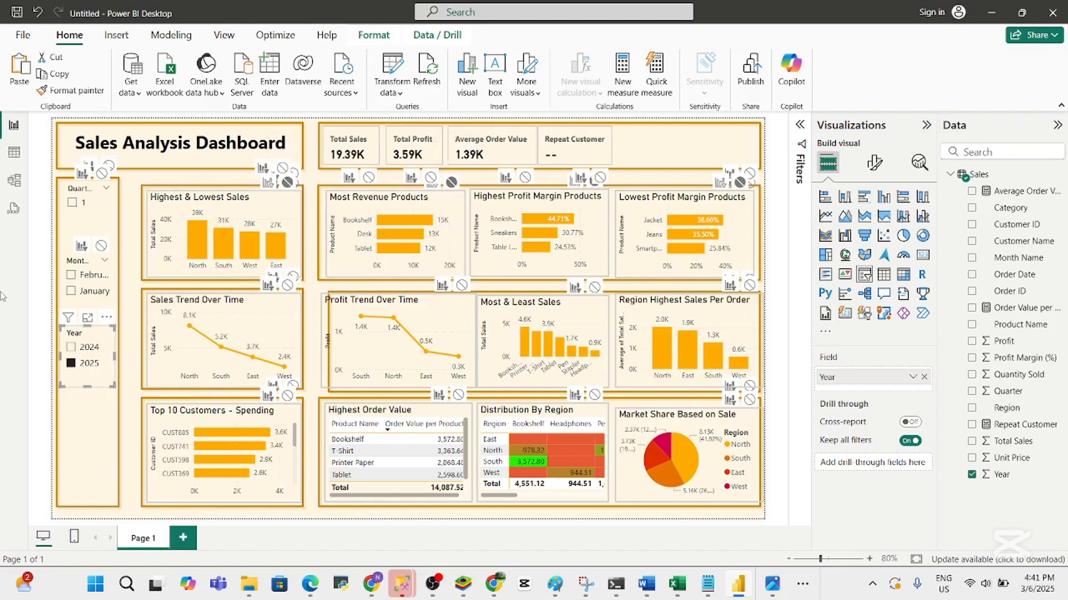
left_click(383, 33)
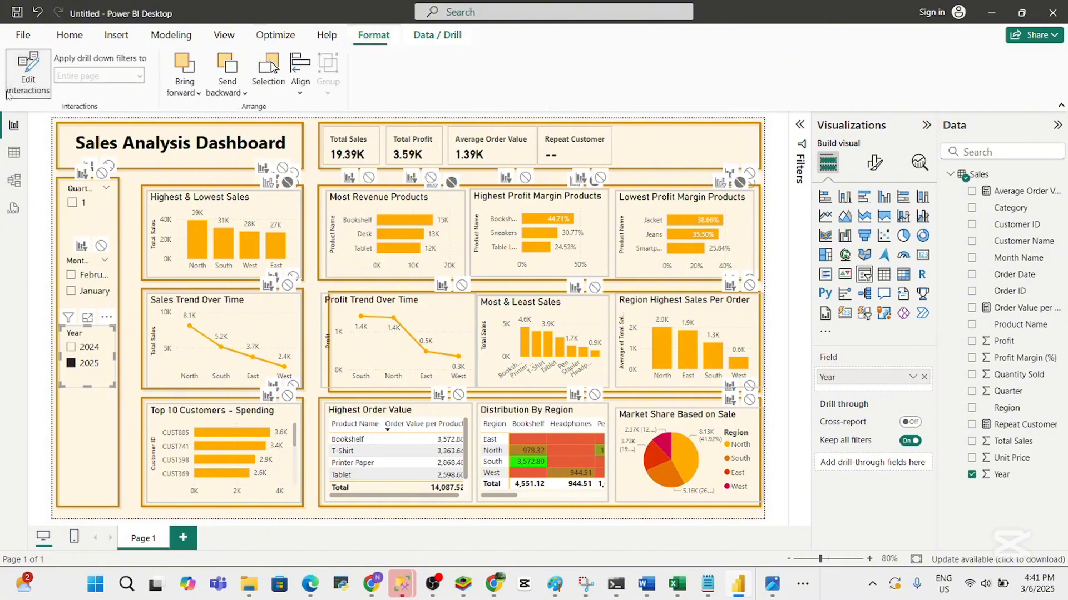
left_click(31, 86)
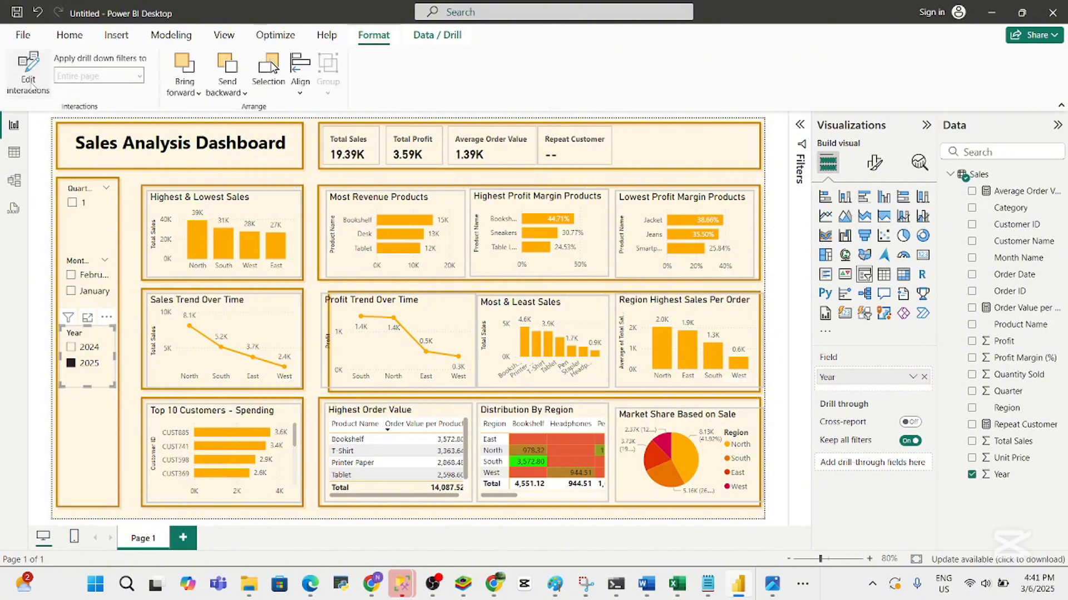
left_click(35, 92)
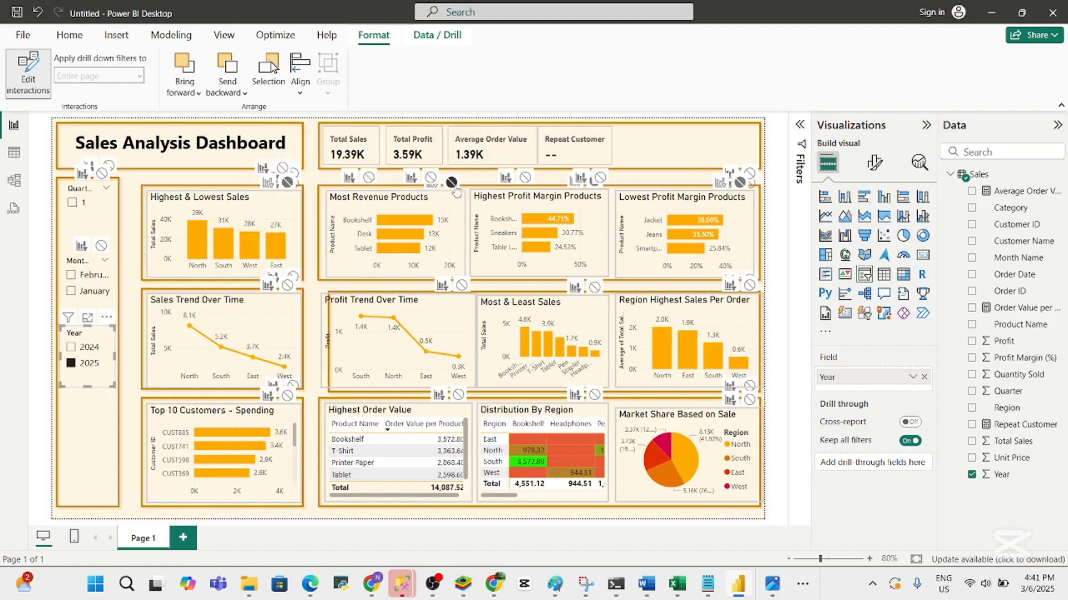
left_click(431, 178)
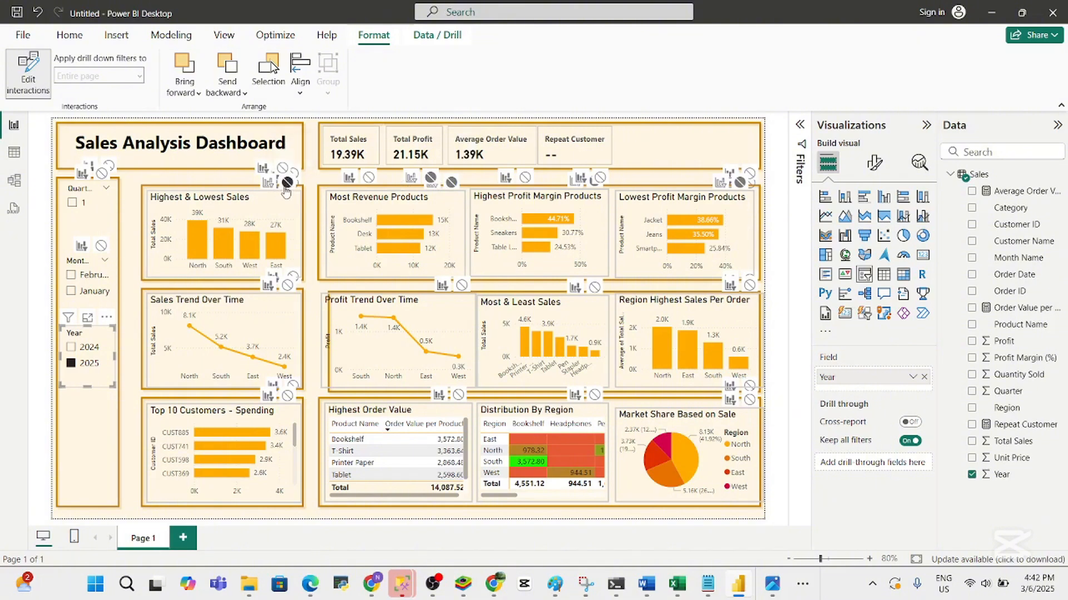
Switch the Year slicer between 2024 and 2025 to check how the summary cards respond, finishing on 2024
left_click(72, 347)
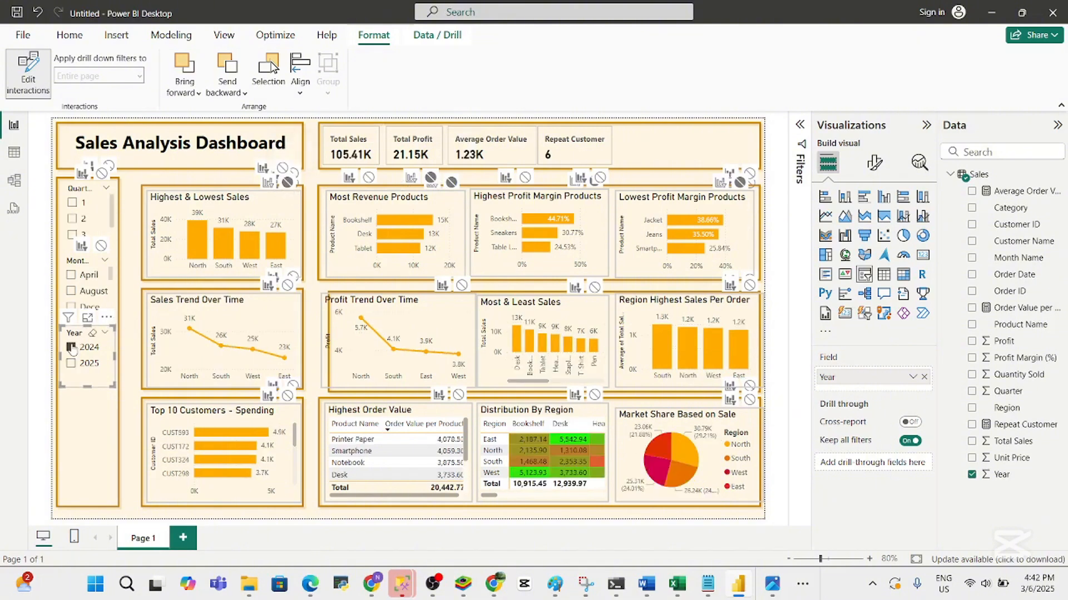
left_click(71, 364)
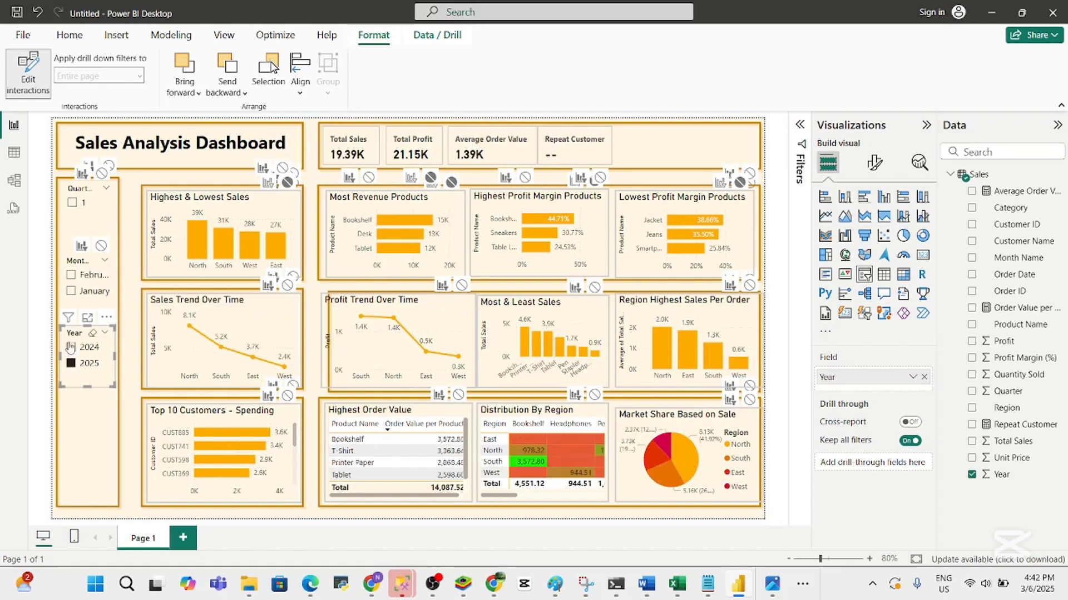
left_click(71, 348)
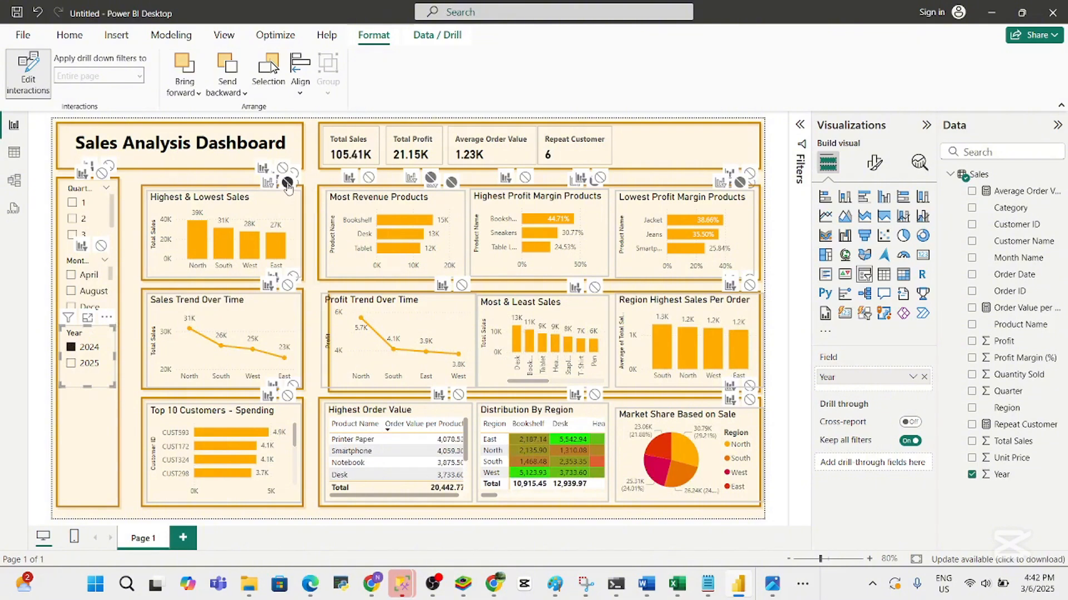
Test the Month slicer with August and the Quarter slicer with 3, check the Filters pane, and clear the quarter selection
left_click(89, 291)
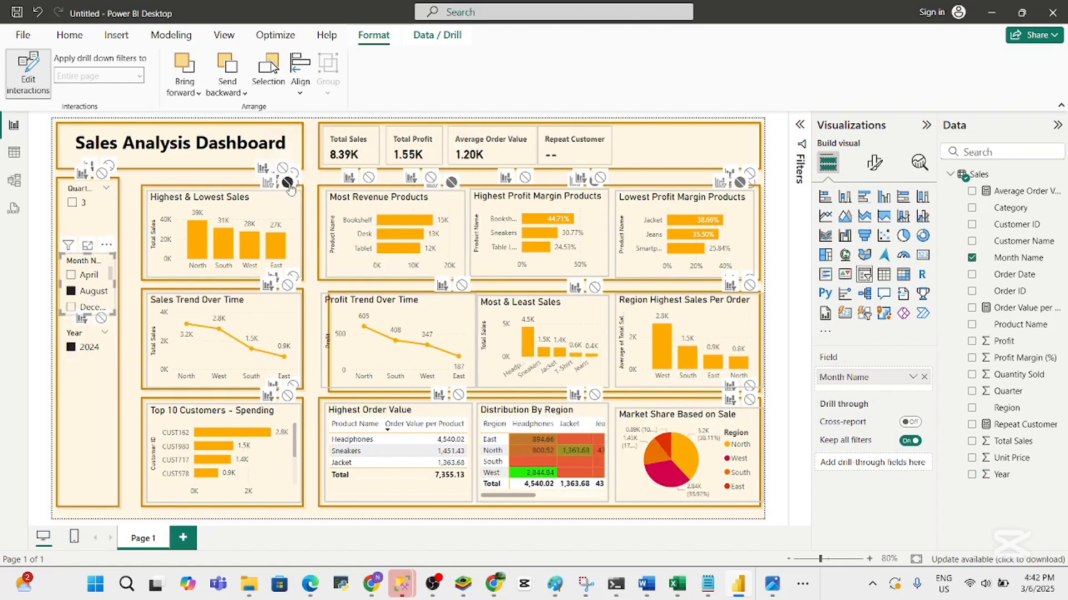
left_click(80, 204)
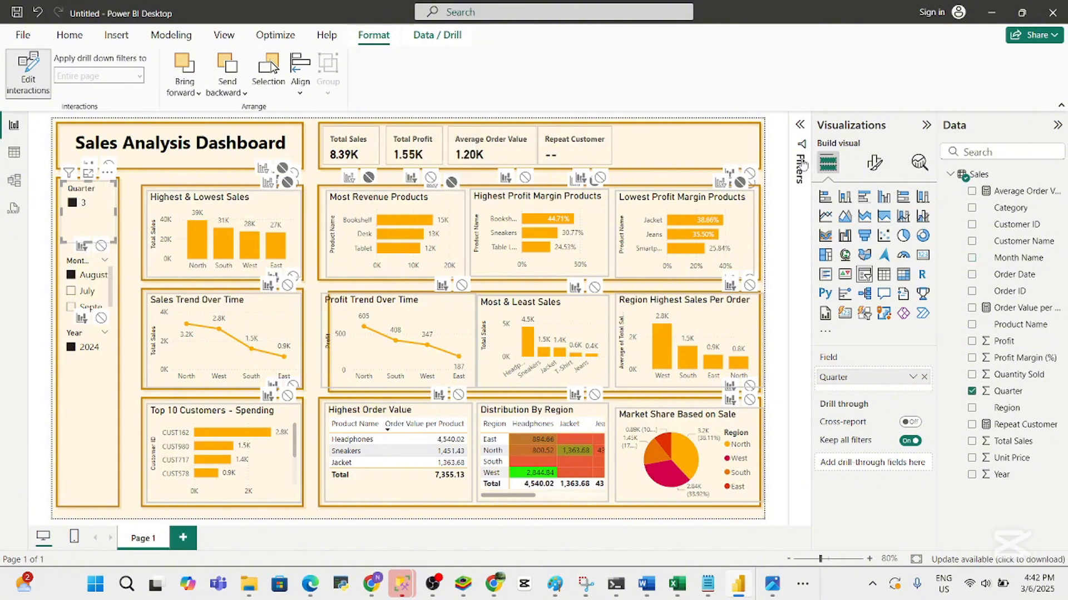
left_click(801, 133)
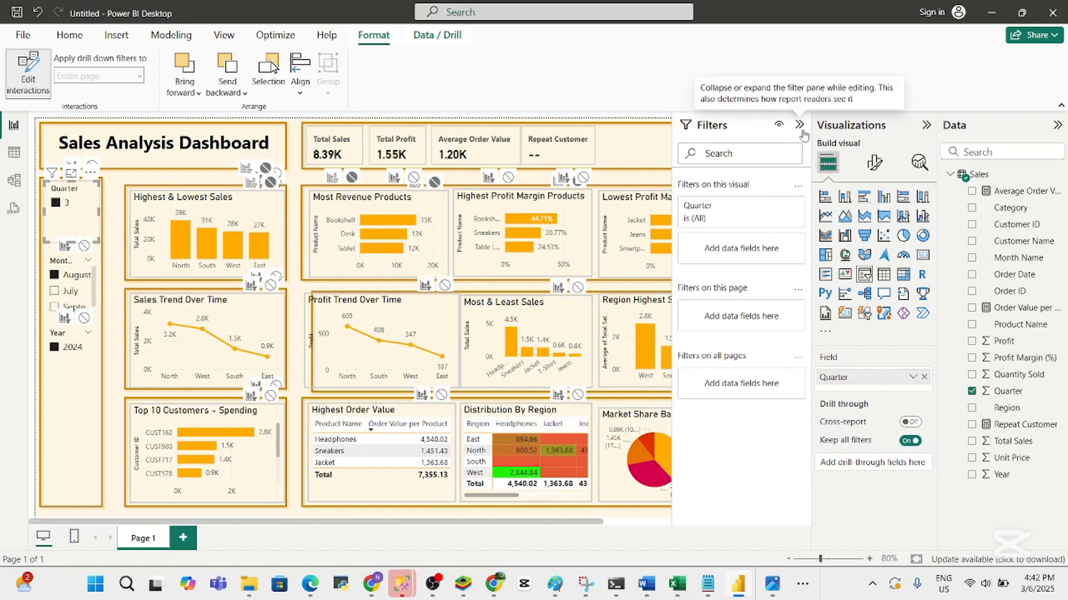
left_click(801, 131)
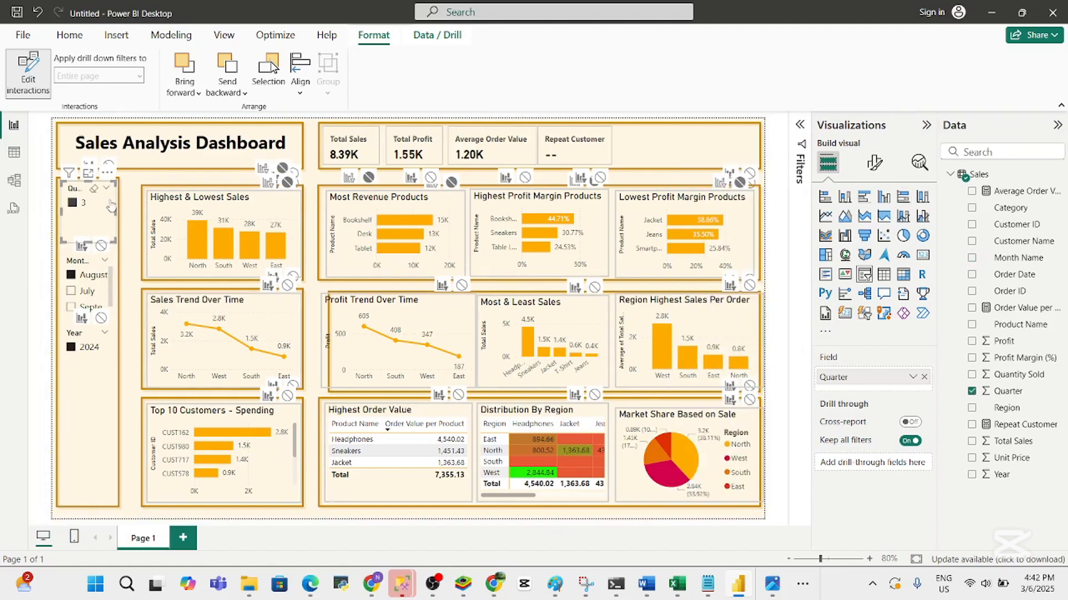
left_click(94, 188)
Check the Quarter slicer's interactions with the Highest & Lowest Sales and Most Revenue Products charts
left_click(298, 183)
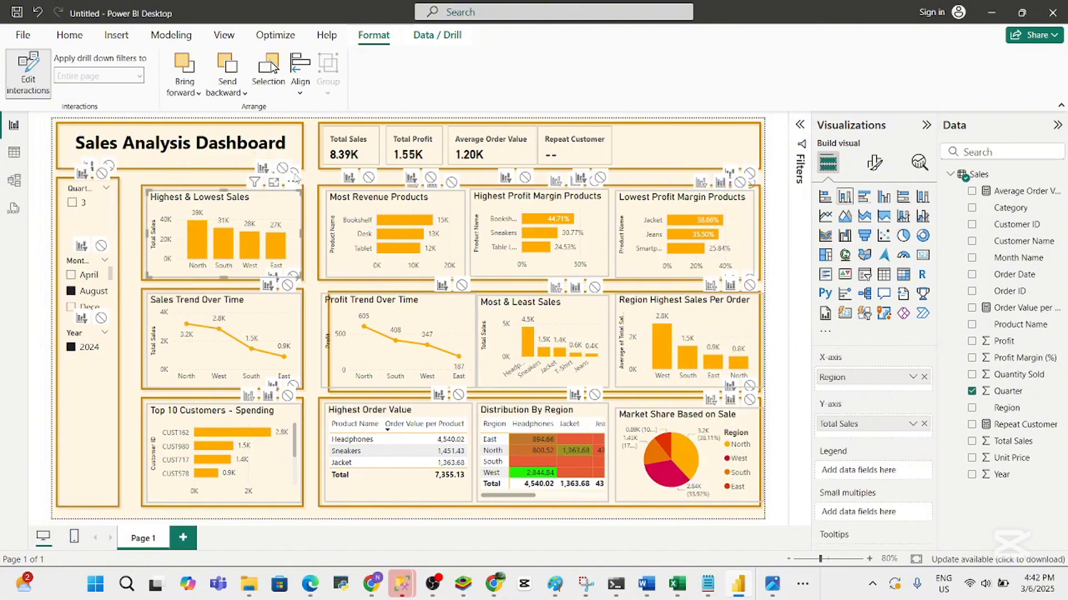
left_click(384, 184)
left_click(72, 224)
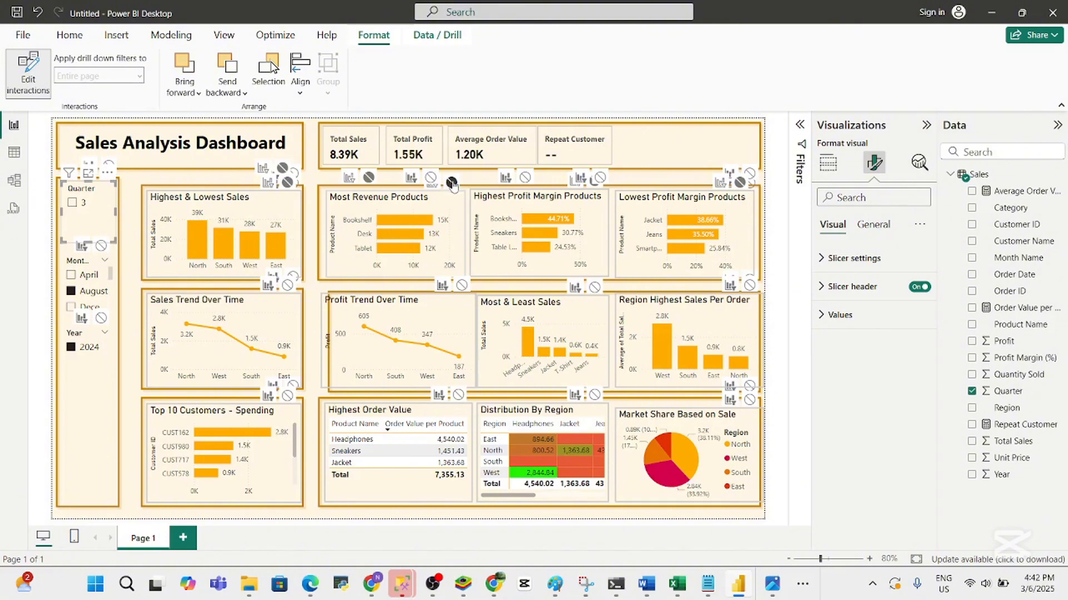
left_click(287, 184)
left_click(452, 184)
Clear the Year slicer's selection and filter the dashboard by April in the Month slicer
left_click(83, 371)
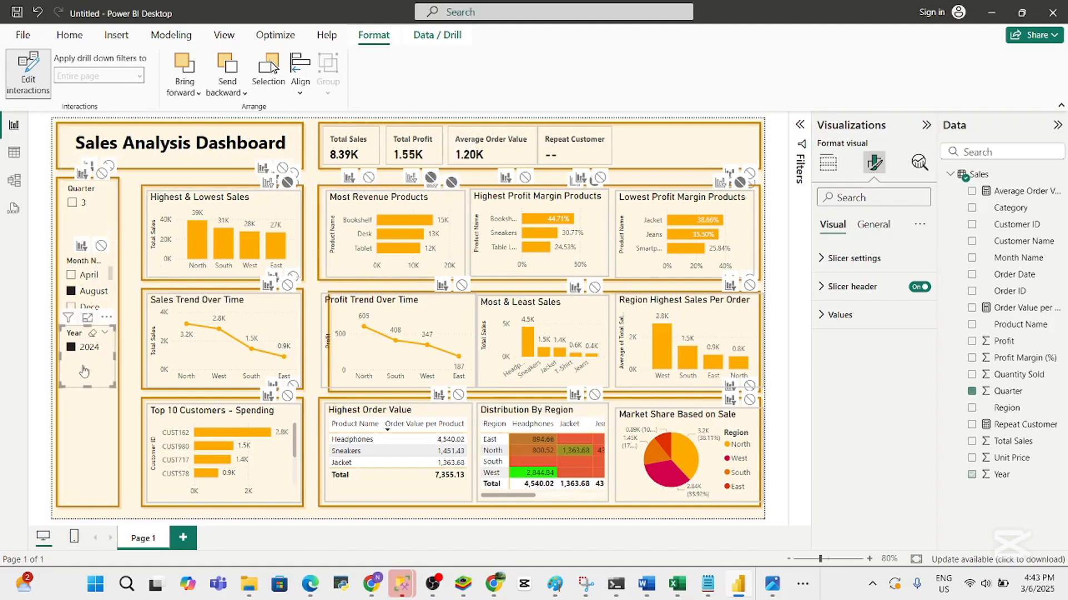
left_click(92, 333)
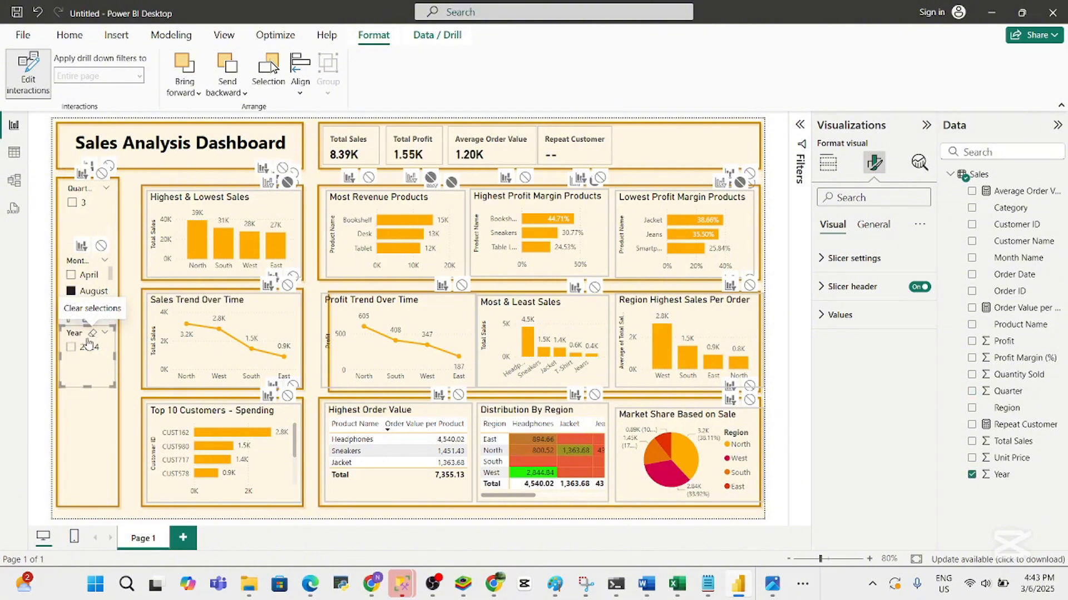
left_click(77, 456)
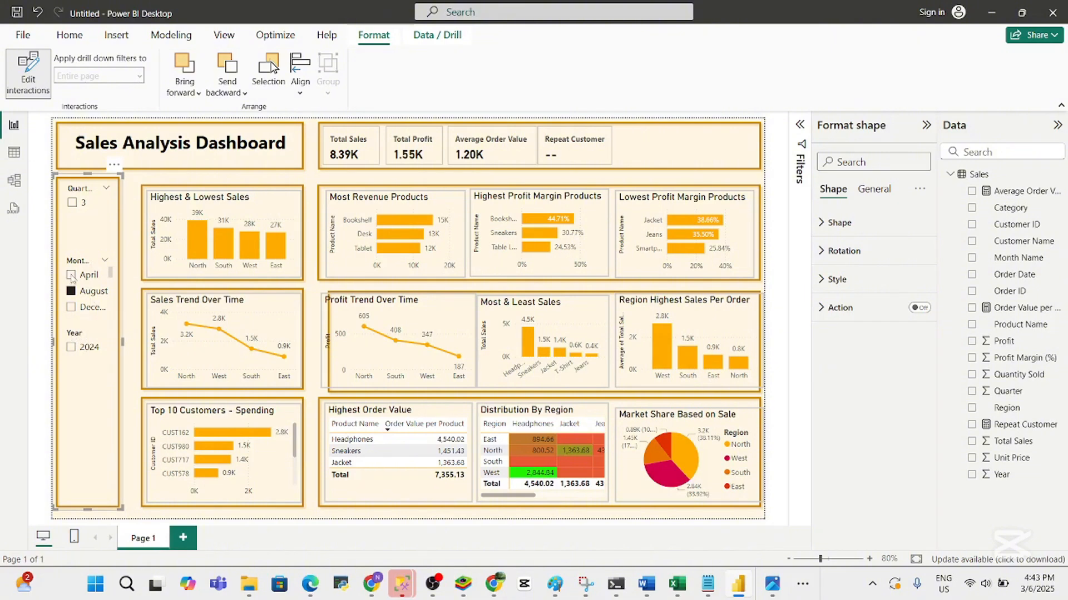
left_click(146, 368)
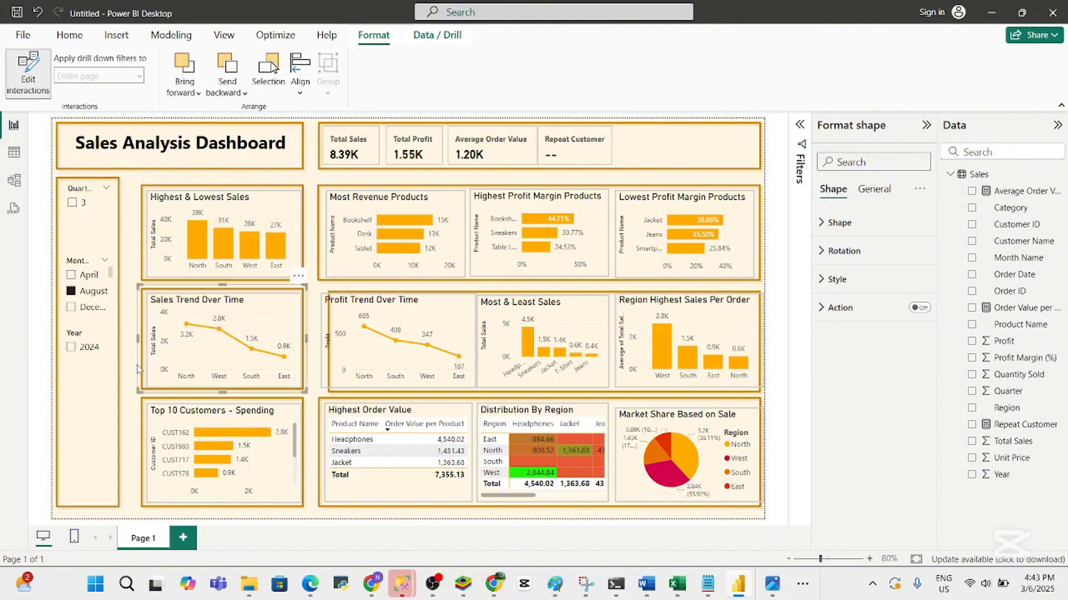
left_click(71, 274)
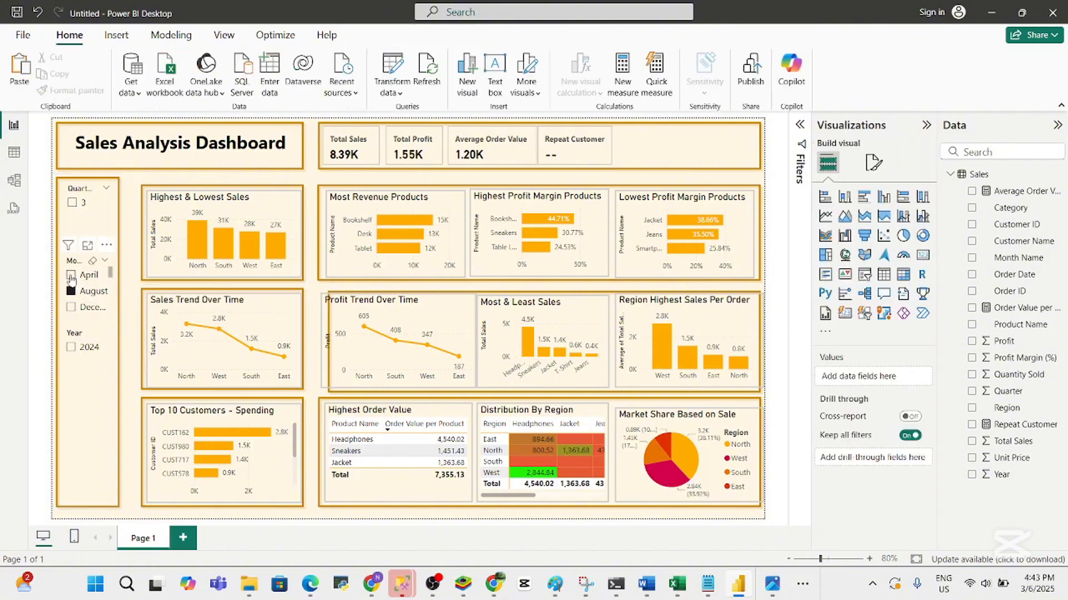
left_click(70, 275)
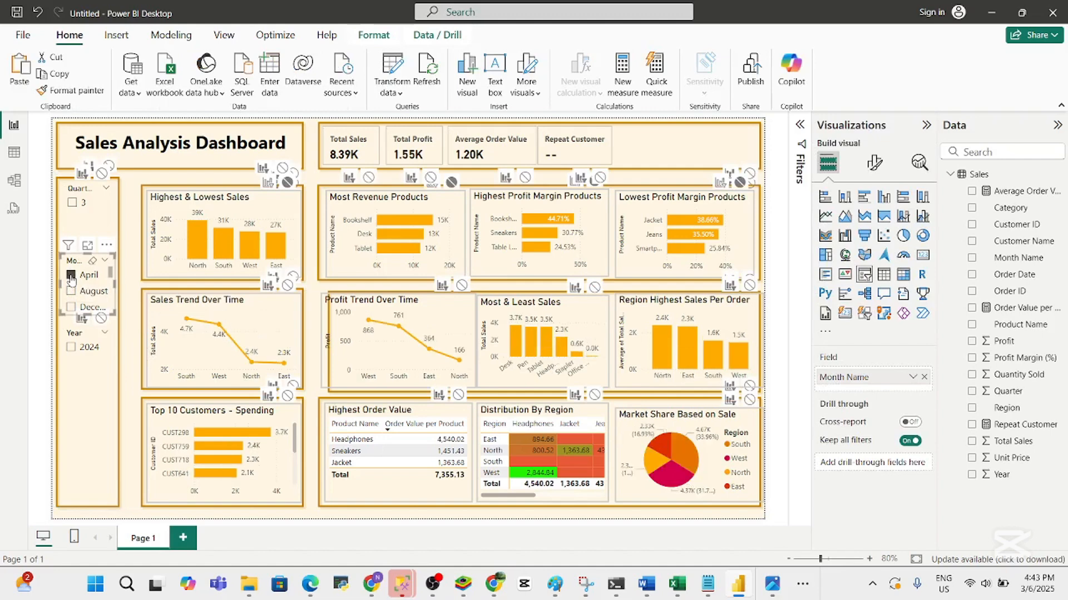
Compare the dashboard's visuals for August and April with the Month slicer, and clear the month selection
left_click(72, 292)
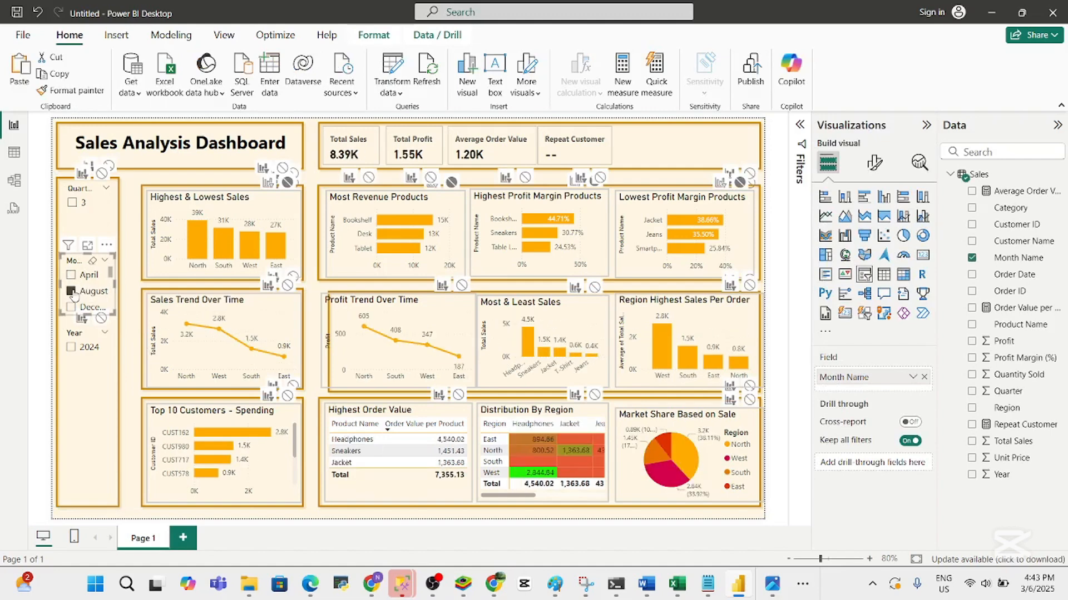
left_click(72, 276)
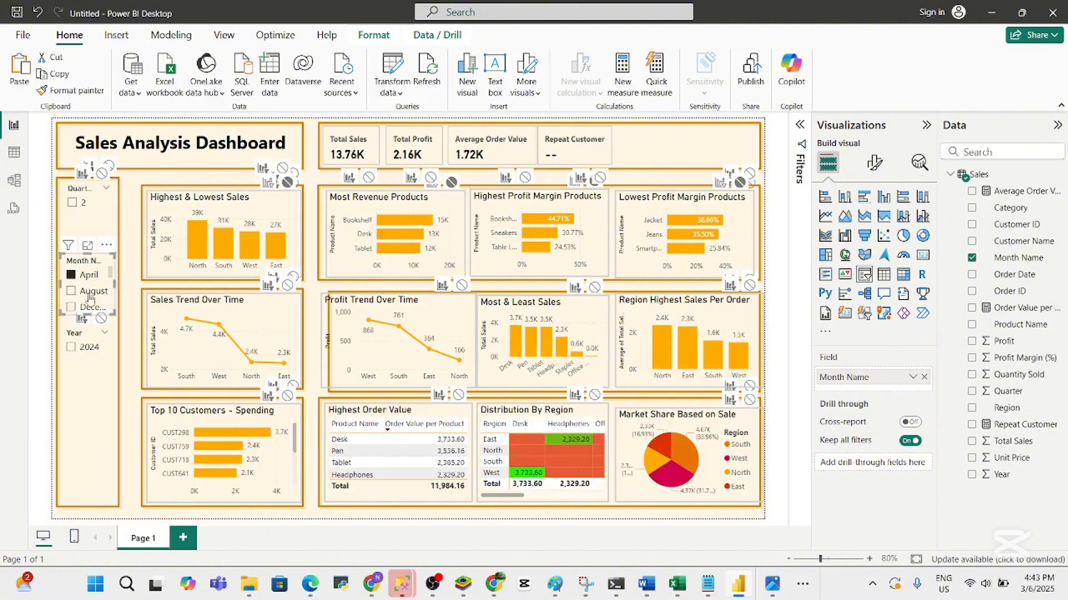
left_click(71, 291)
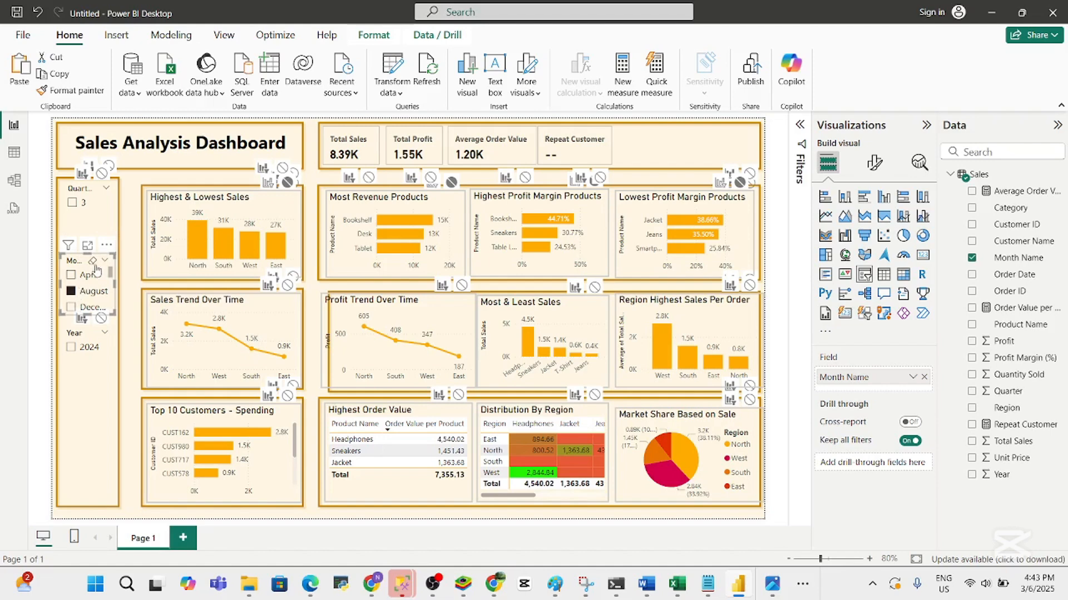
left_click(92, 261)
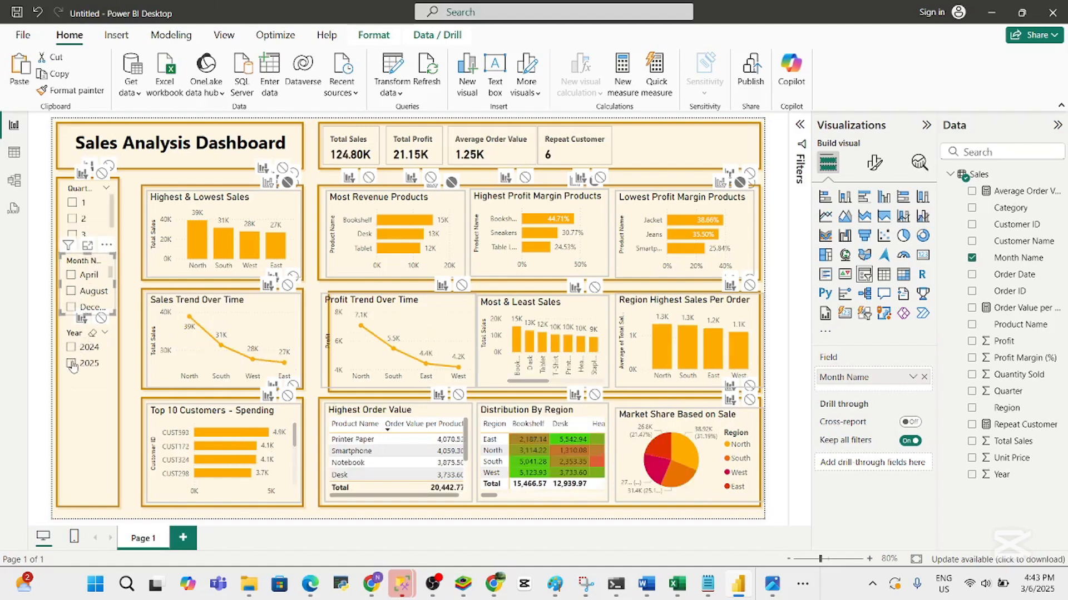
Switch the Year slicer between 2025 and 2024, checking its effect on the Lowest Profit Margin Products chart and finishing on 2024
left_click(72, 364)
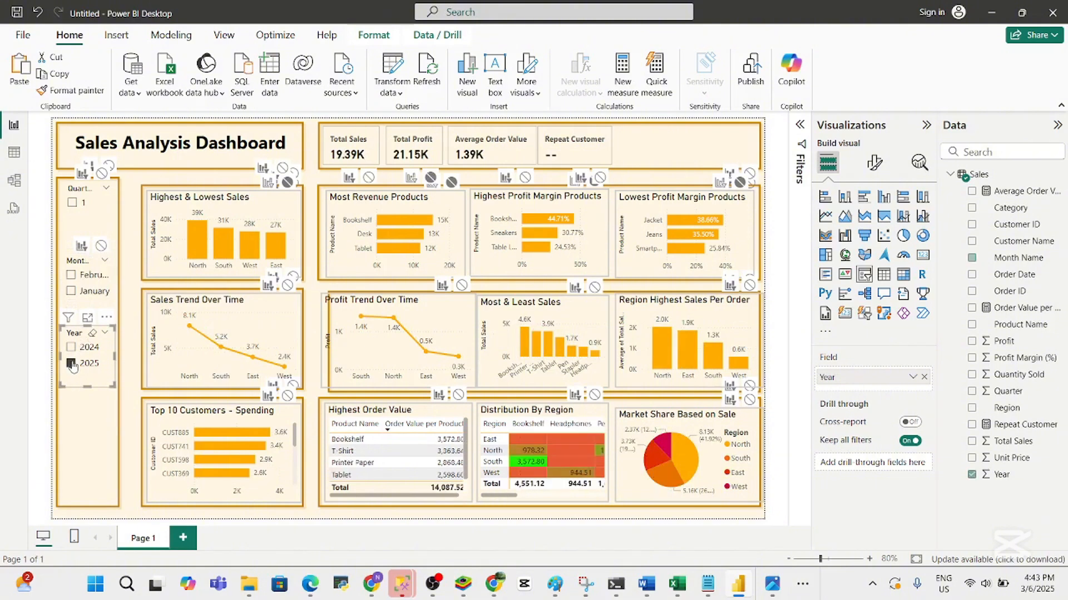
left_click(72, 348)
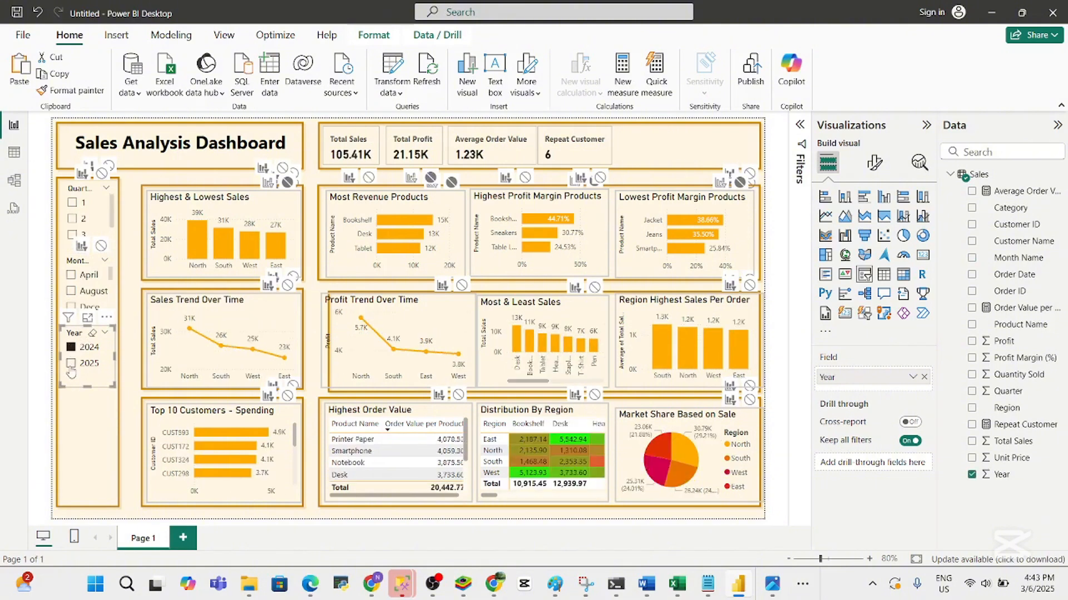
left_click(71, 364)
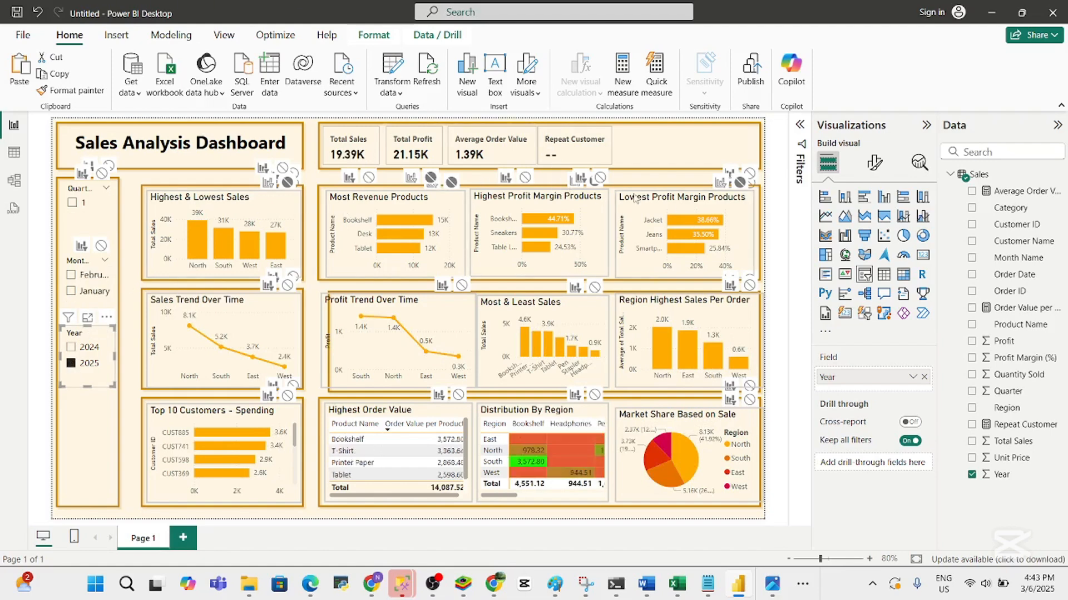
left_click(740, 182)
left_click(747, 184)
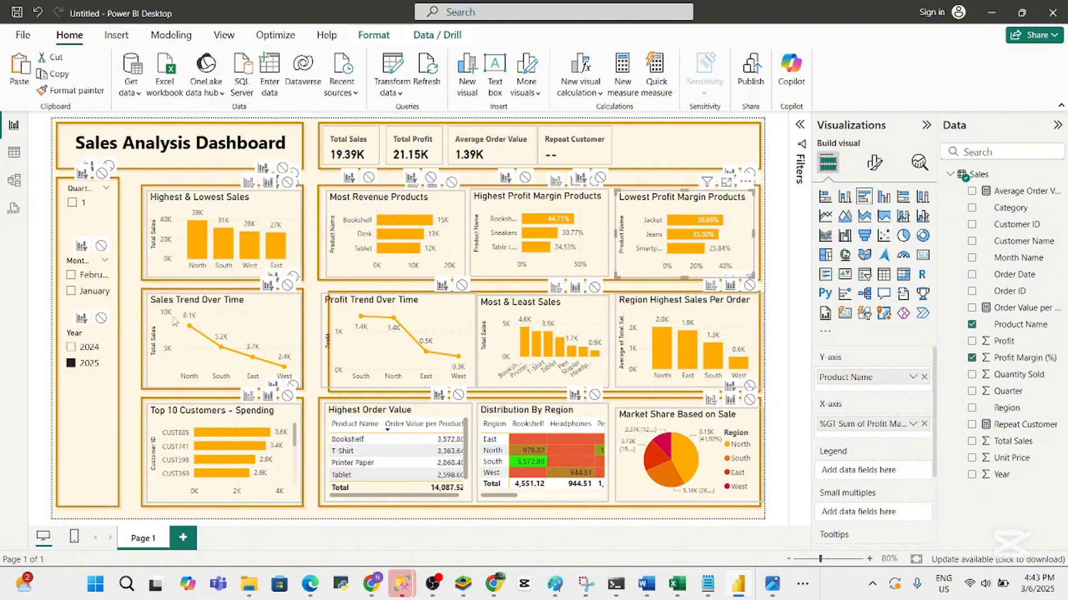
left_click(89, 347)
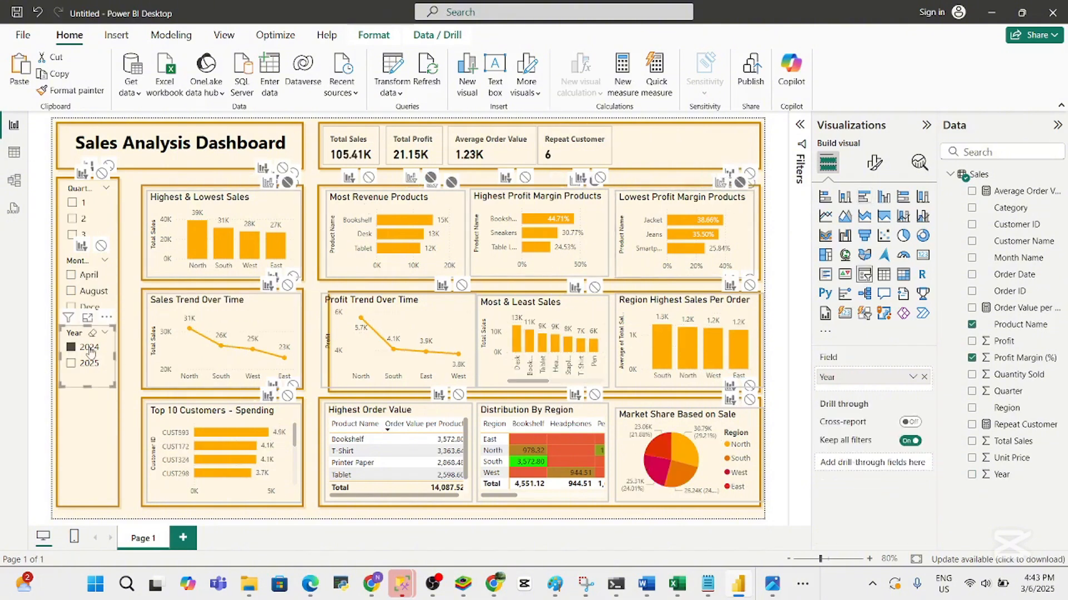
Check the Year slicer's interactions with the Most Revenue Products and Highest & Lowest Sales charts, and clear the year selection
left_click(450, 184)
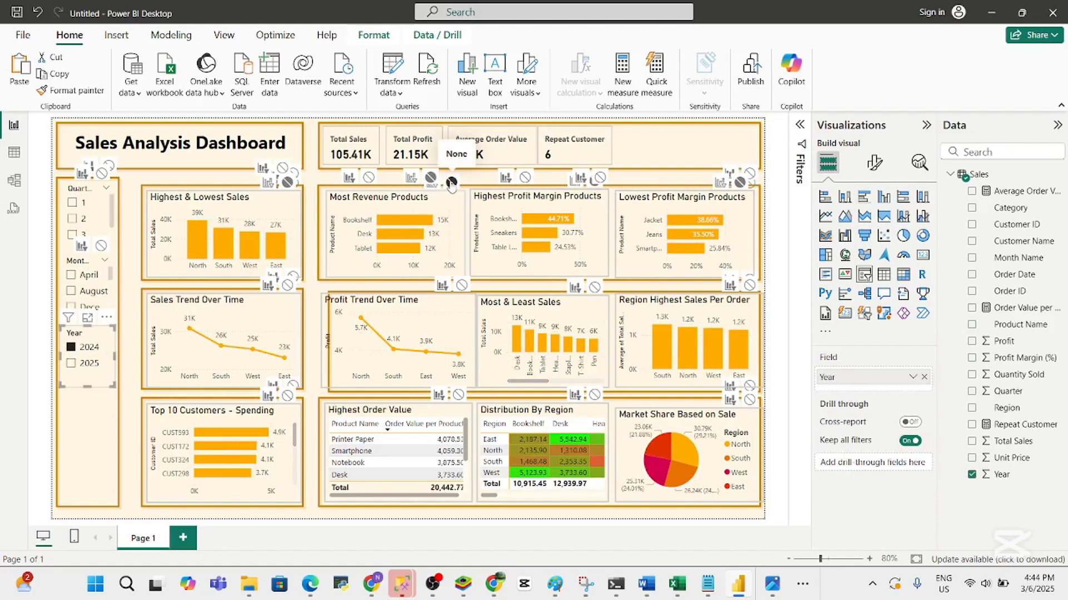
right_click(287, 183)
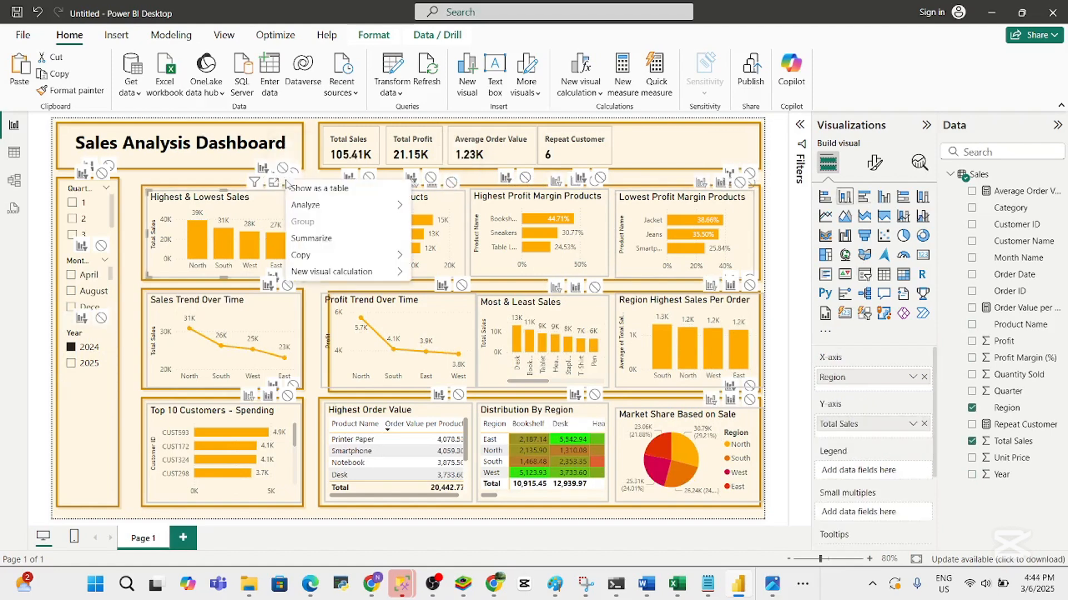
left_click(261, 207)
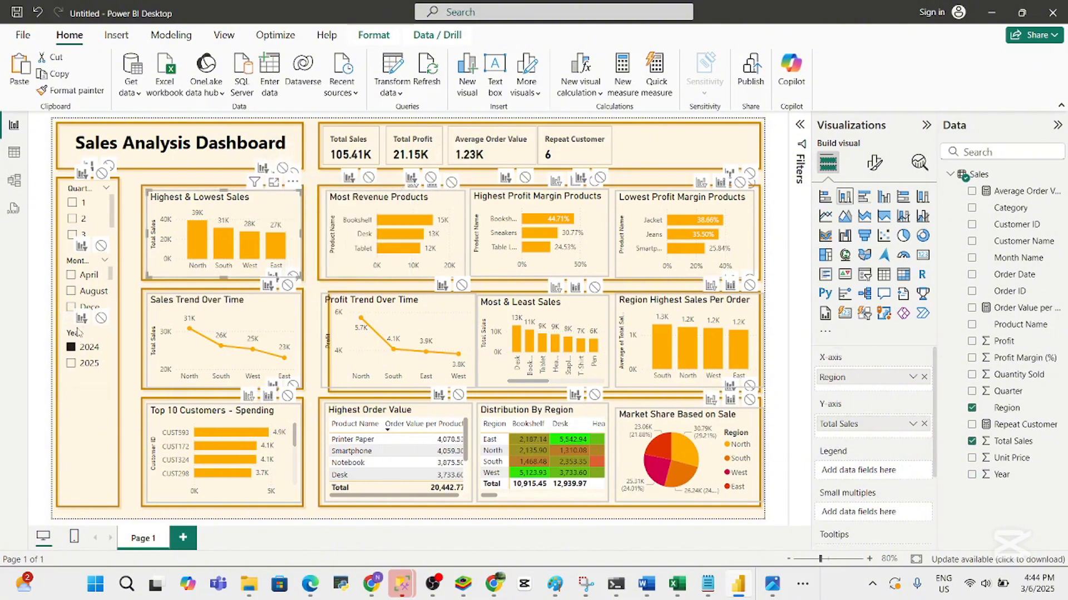
left_click(94, 401)
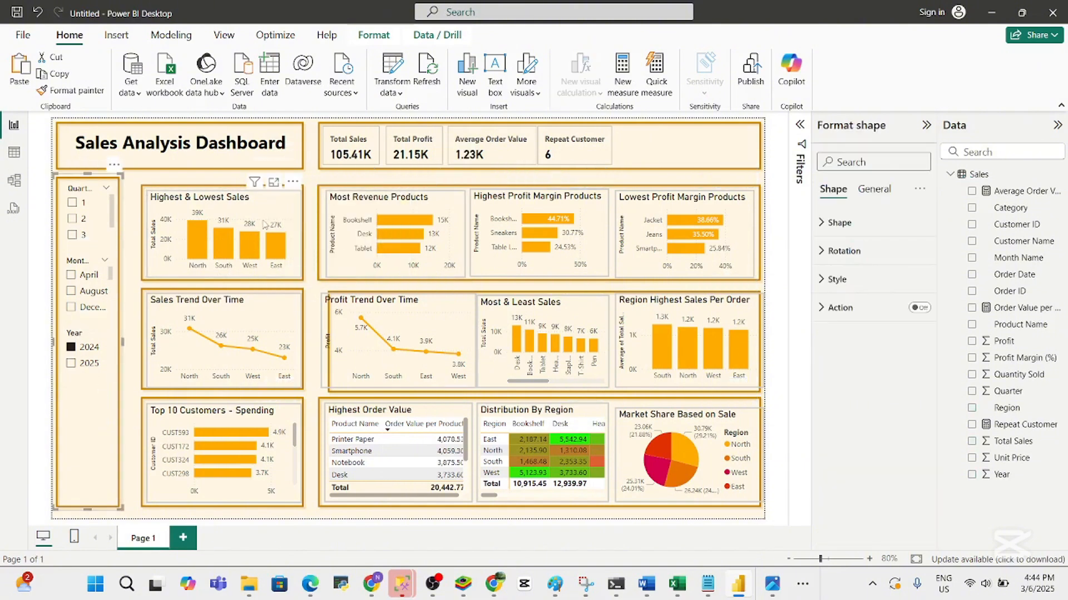
left_click(104, 334)
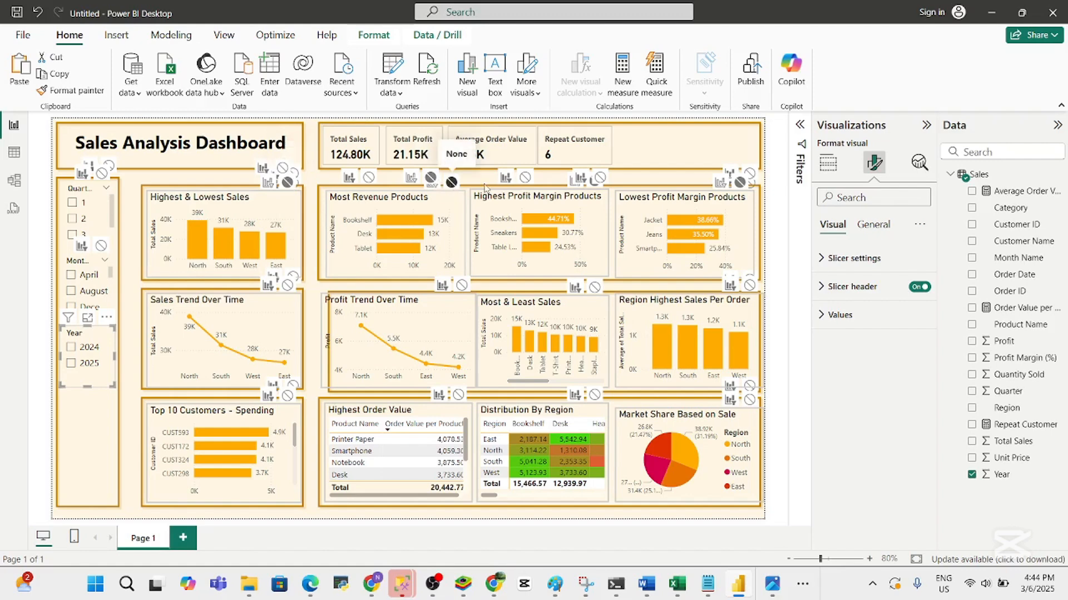
left_click(595, 191)
left_click(442, 222)
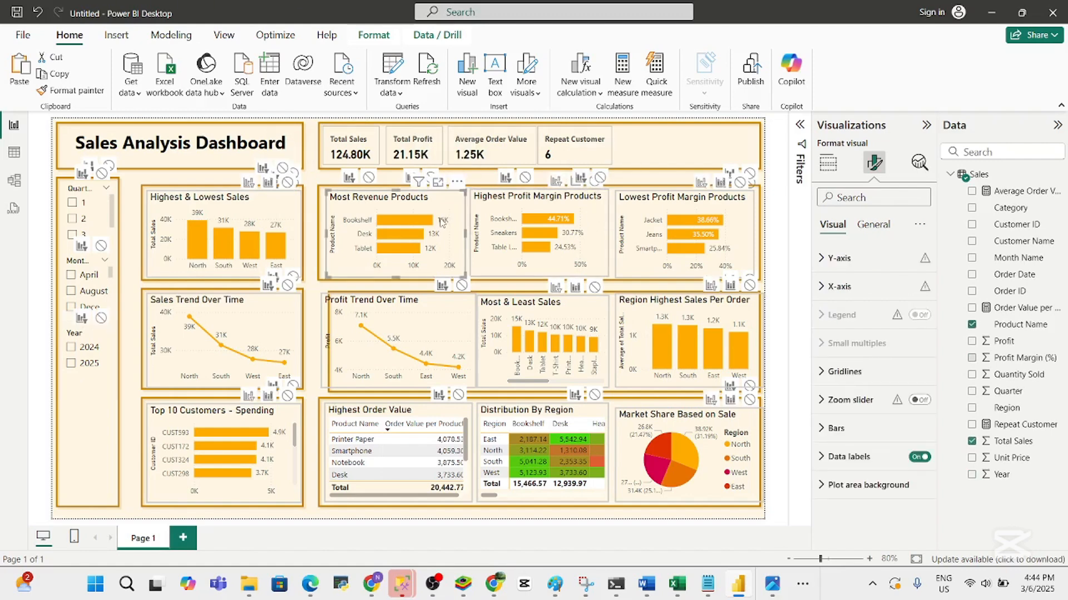
Filter by 2024 and set the Year slicer's interaction to None for Average Order Value, Repeat Customer, Profit Trend, Most & Least Sales and Region Highest Sales
left_click(74, 348)
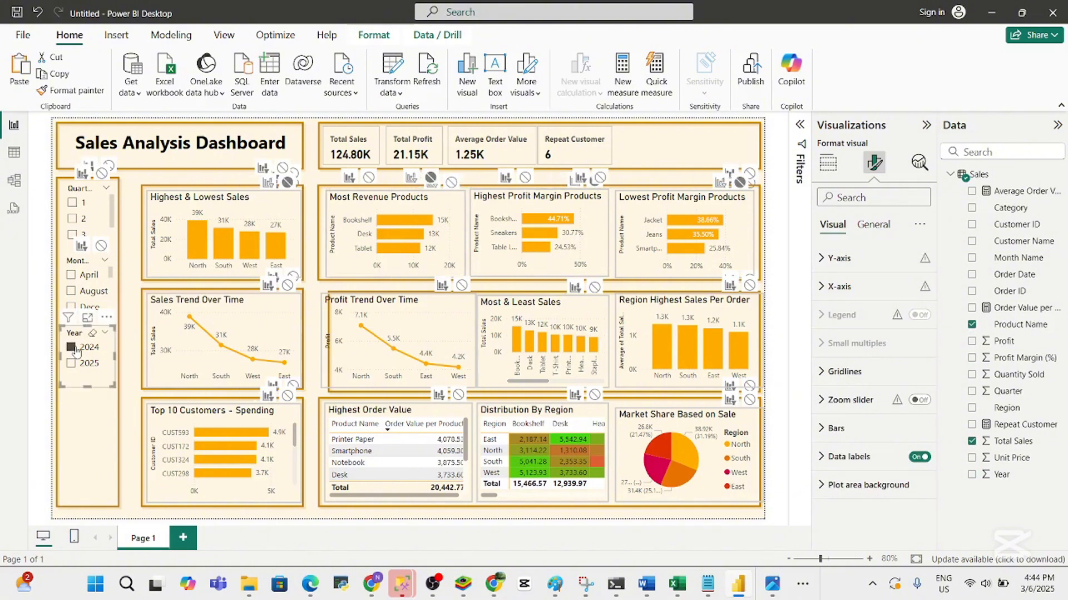
left_click(451, 182)
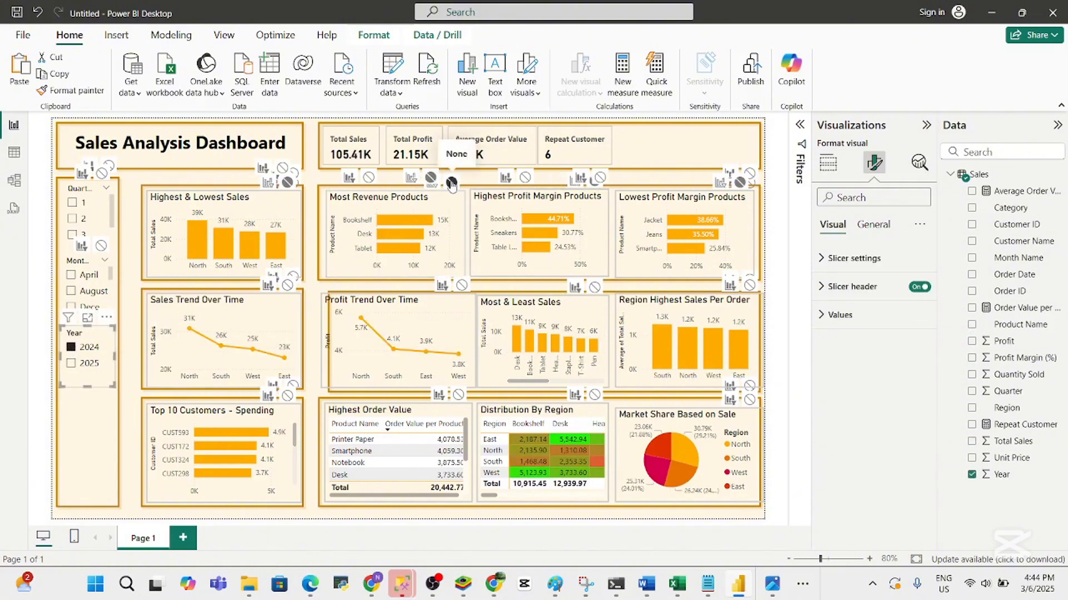
left_click(462, 286)
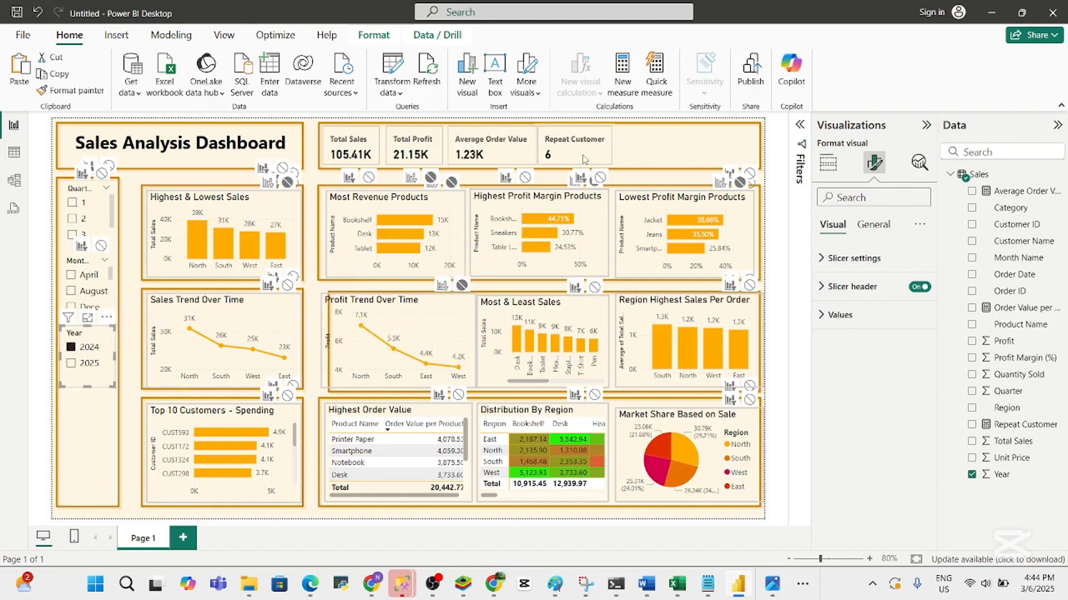
left_click(525, 177)
left_click(597, 178)
left_click(750, 284)
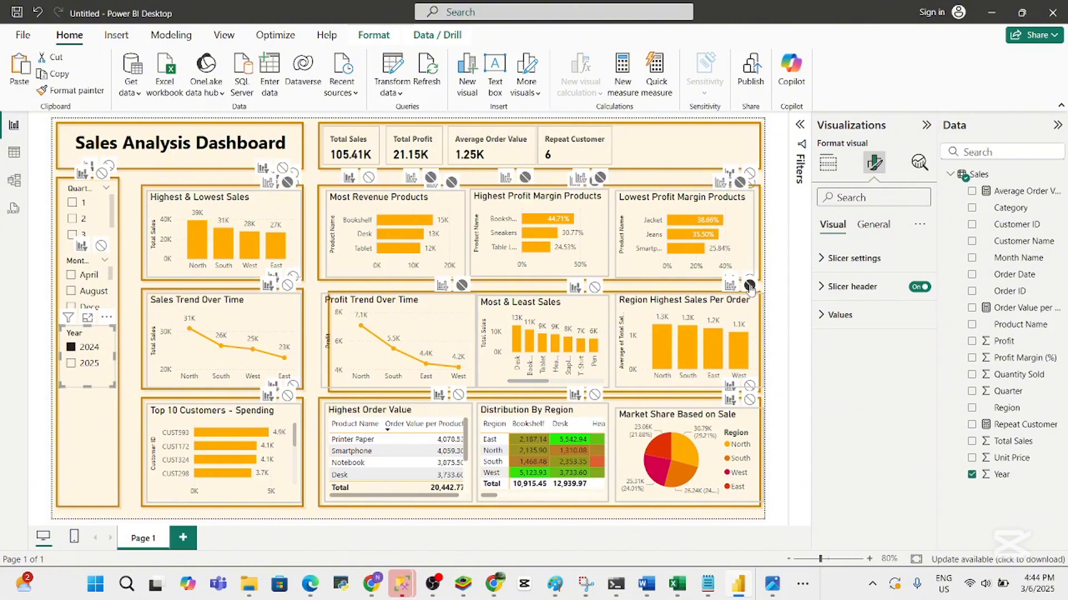
left_click(594, 286)
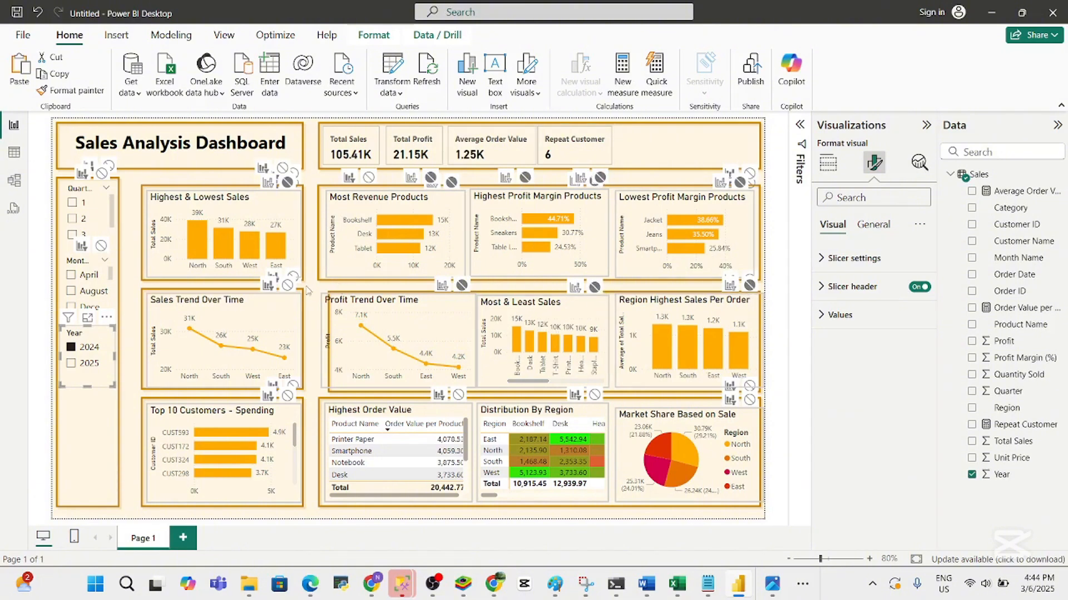
Stop the Year slicer from filtering Sales Trend Over Time, Top 10 Customers, Highest Order Value, Distribution By Region and Market Share Based on Sale
left_click(287, 285)
left_click(287, 395)
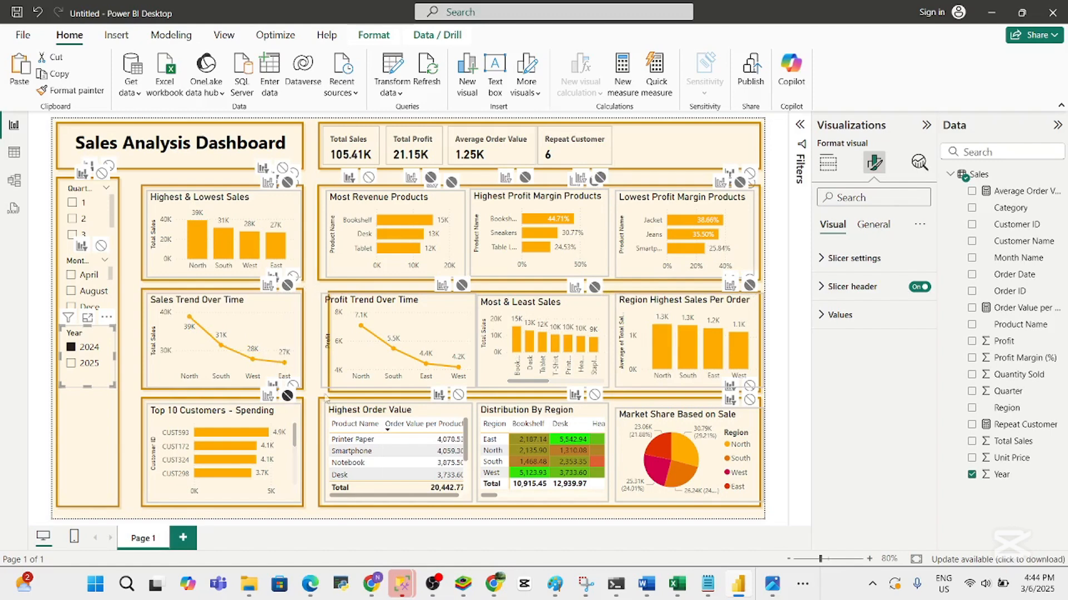
left_click(458, 396)
left_click(595, 395)
left_click(750, 400)
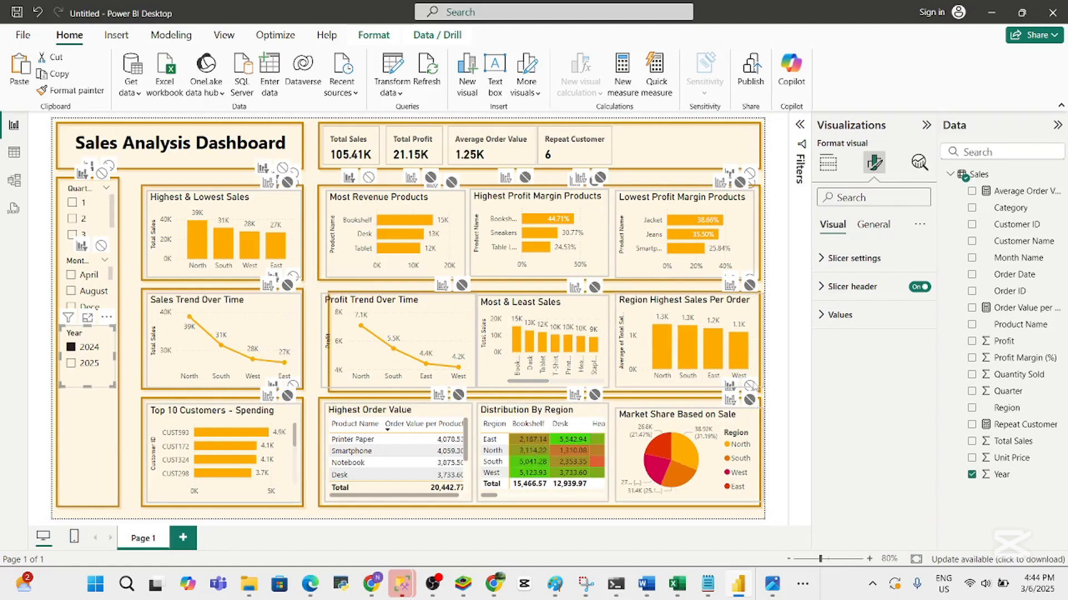
left_click(751, 387)
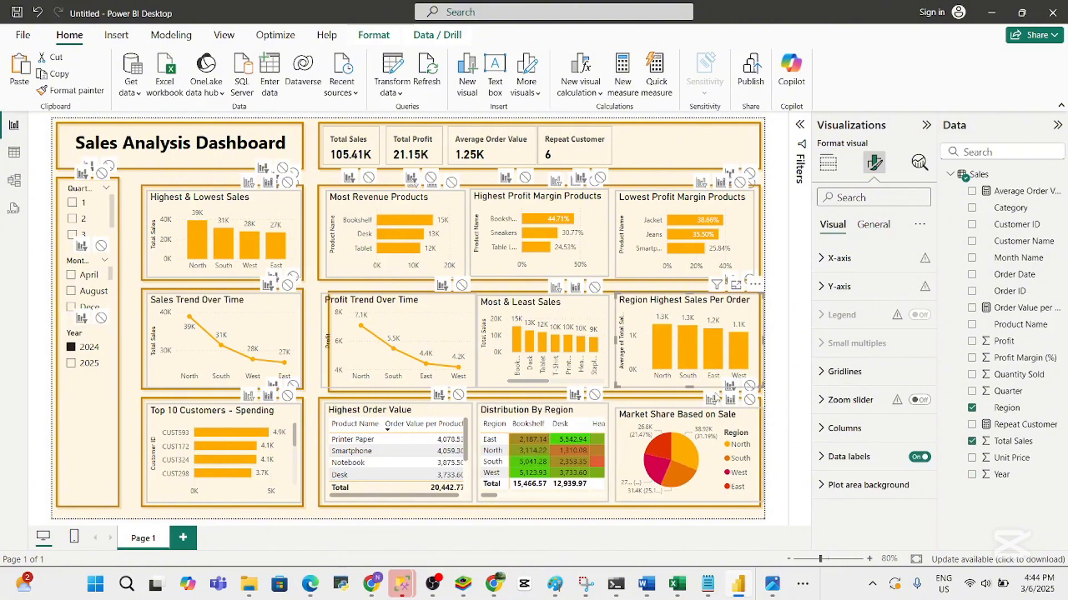
left_click(685, 396)
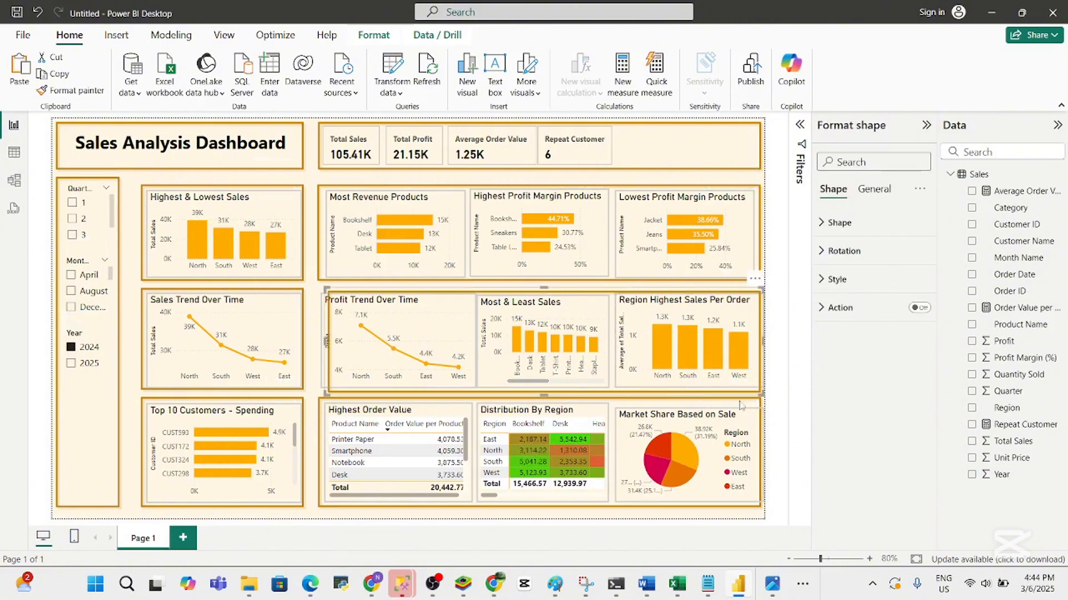
Alternate the Year slicer between 2025 and 2024 to test the disabled interactions, and clear the year selection
left_click(71, 364)
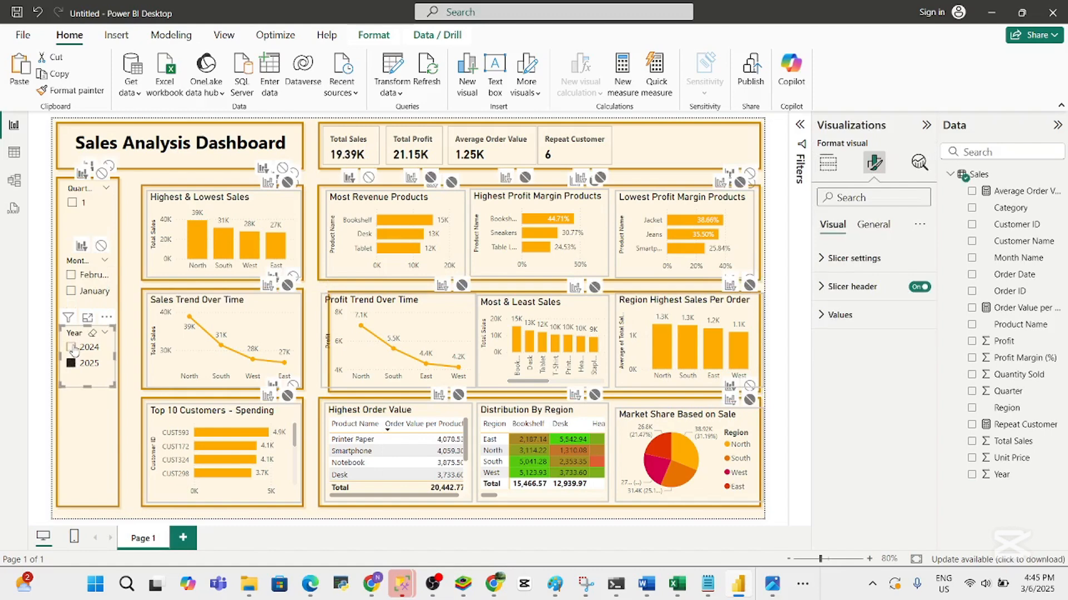
left_click(70, 364)
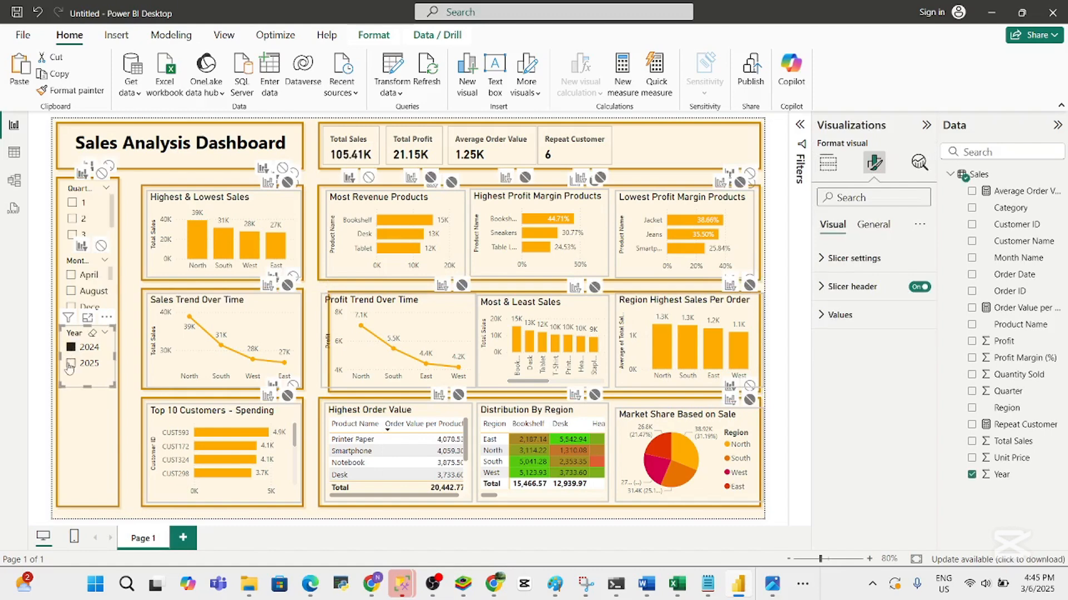
left_click(71, 348)
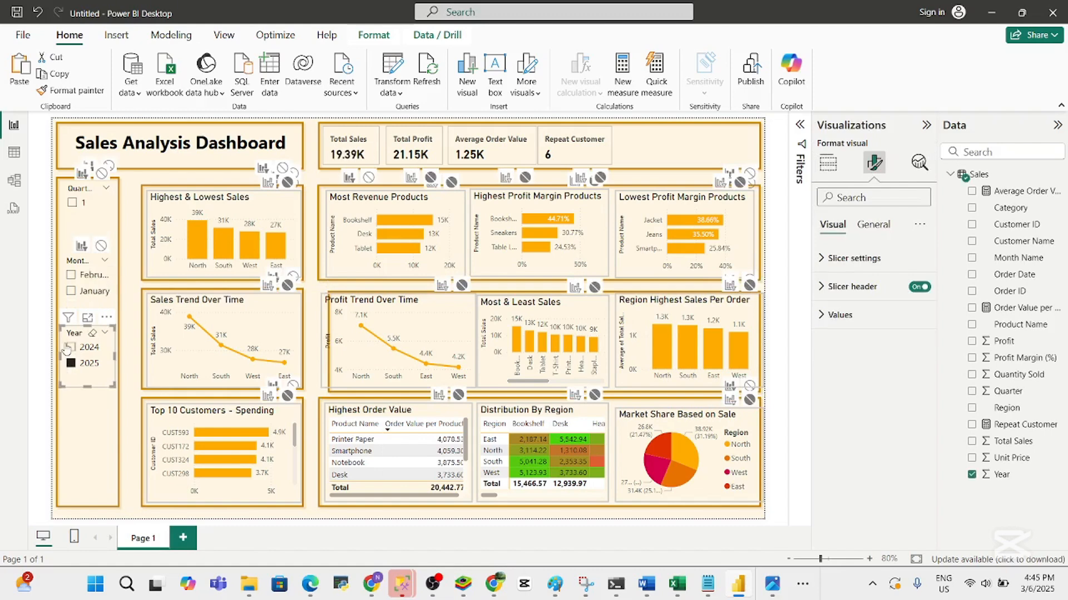
left_click(71, 347)
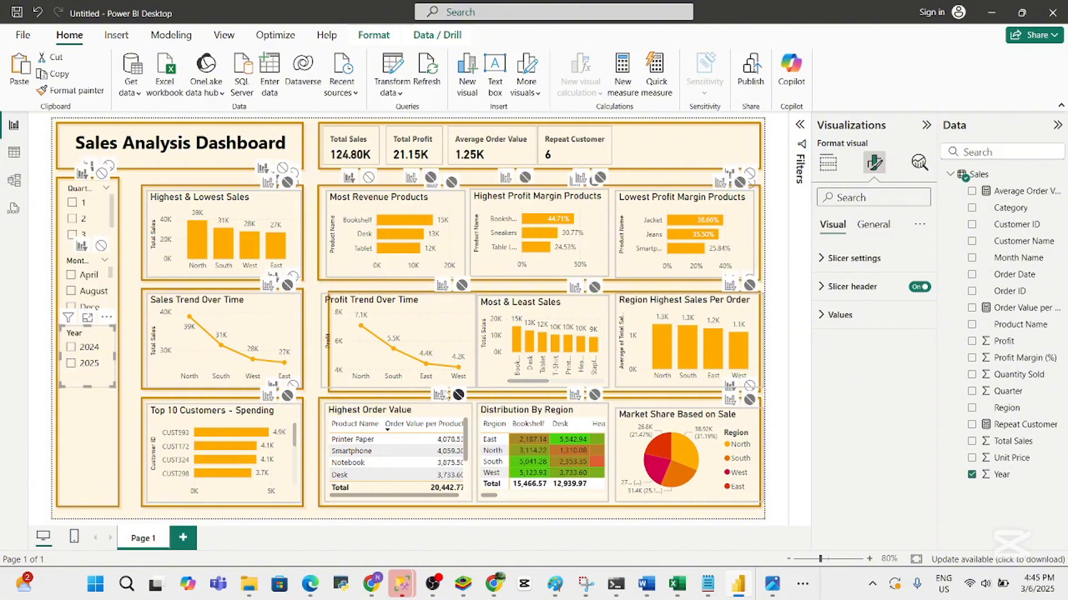
Restore the Year slicer's filtering of the summary cards, Highest & Lowest Sales, Most Revenue Products, Sales Trend, Top 10 Customers and Highest Order Value
left_click(439, 395)
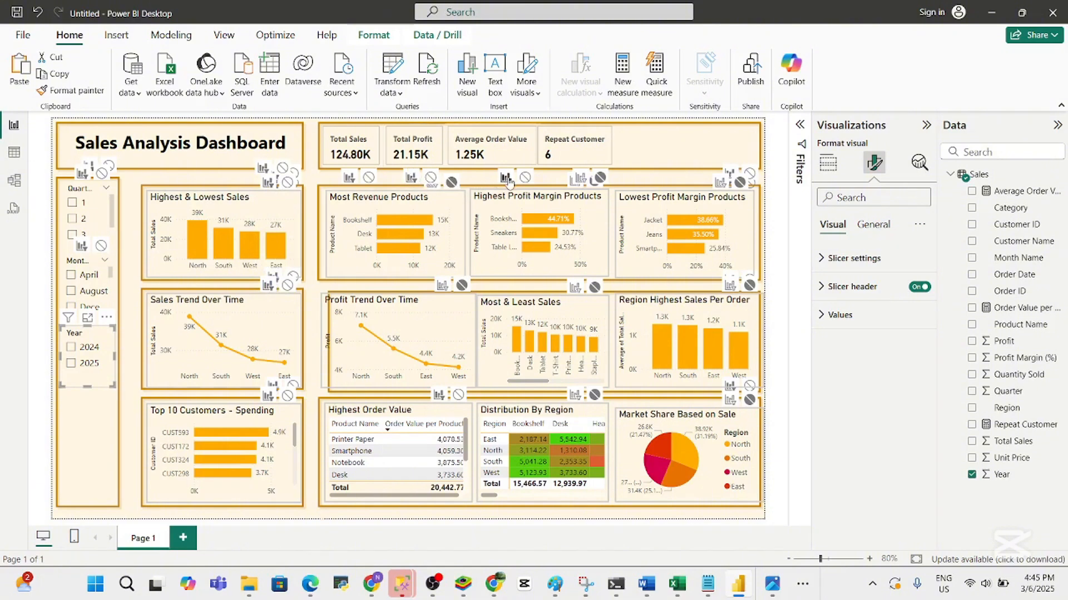
left_click(413, 182)
left_click(572, 184)
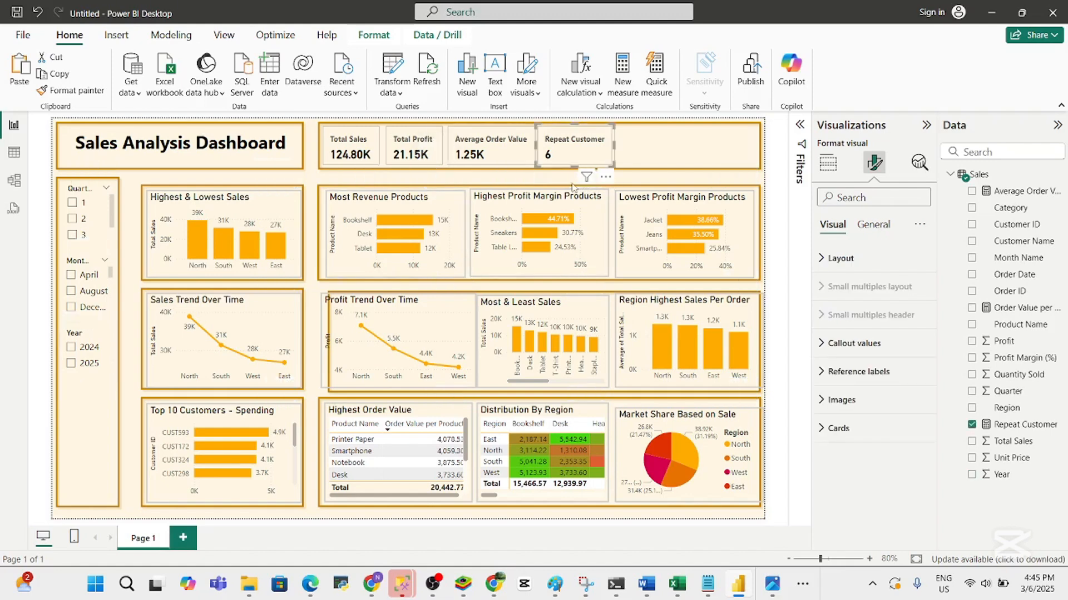
Filter the dashboard by 2024 and by 2025 to check how the Repeat Customer card responds
left_click(98, 348)
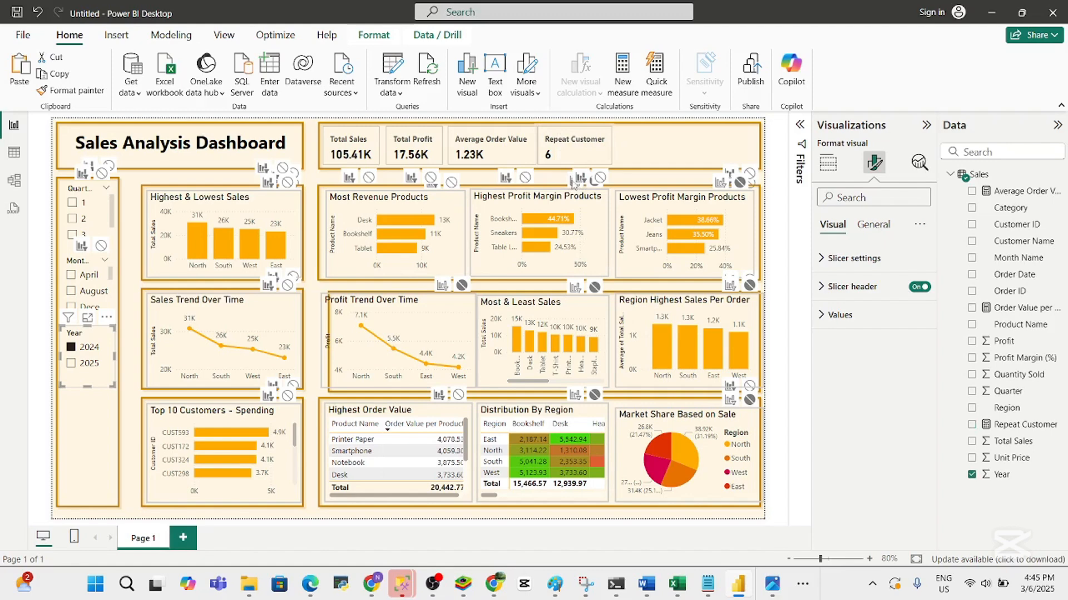
left_click(573, 149)
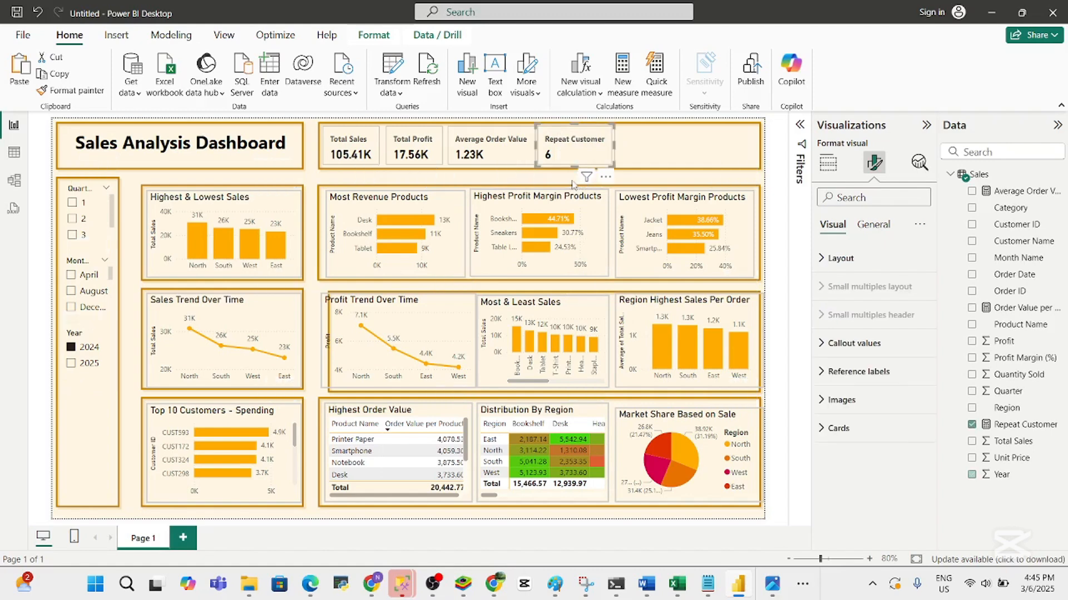
left_click(72, 364)
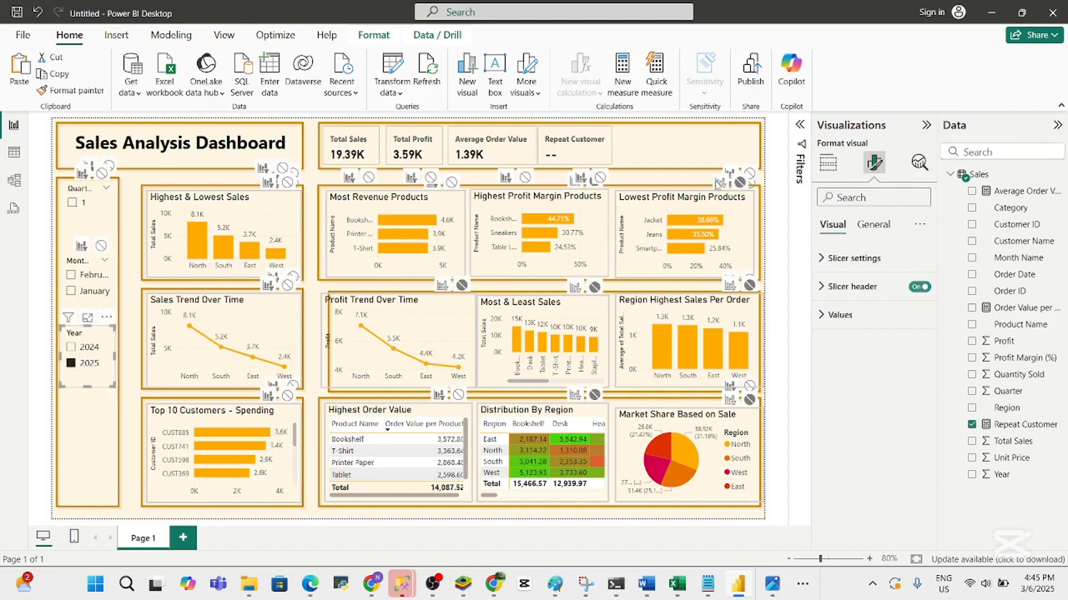
Restore the Year slicer's filtering of Profit Trend Over Time, Most & Least Sales, Region Highest Sales Per Order and Lowest Profit Margin Products
left_click(442, 286)
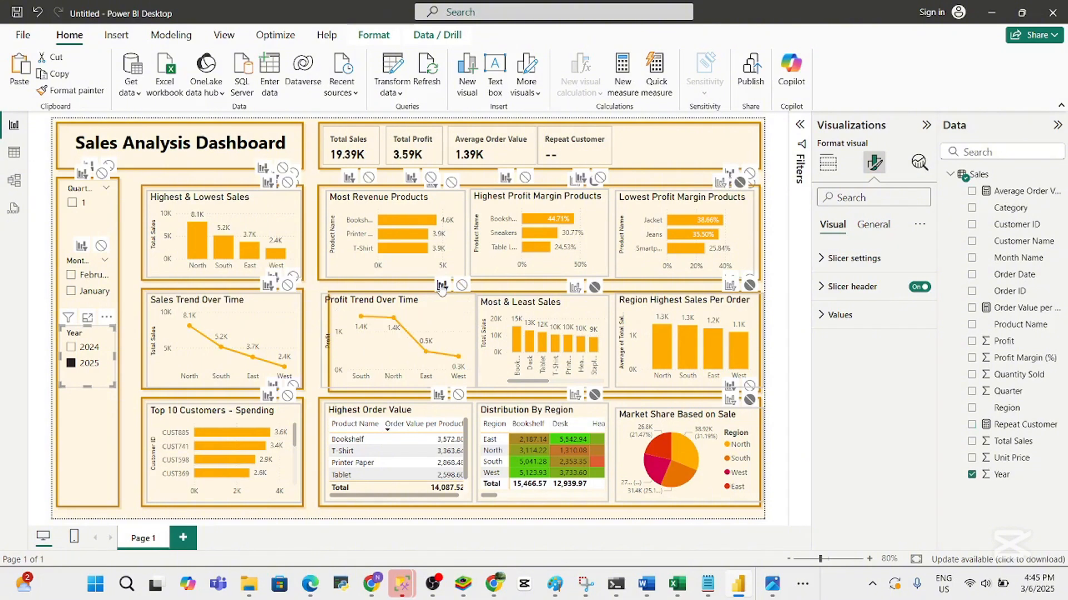
left_click(575, 288)
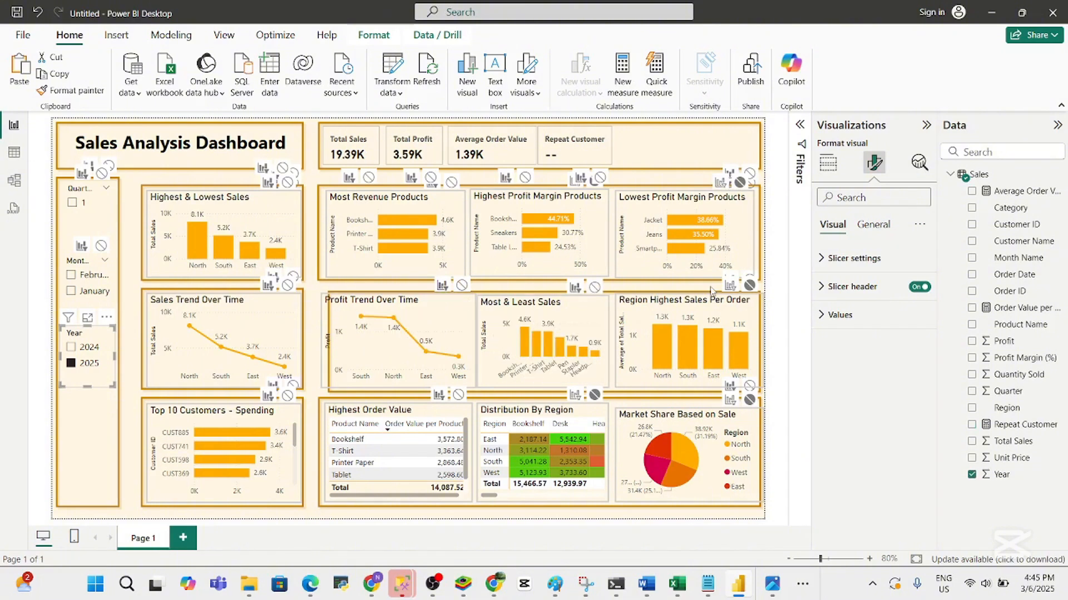
left_click(730, 285)
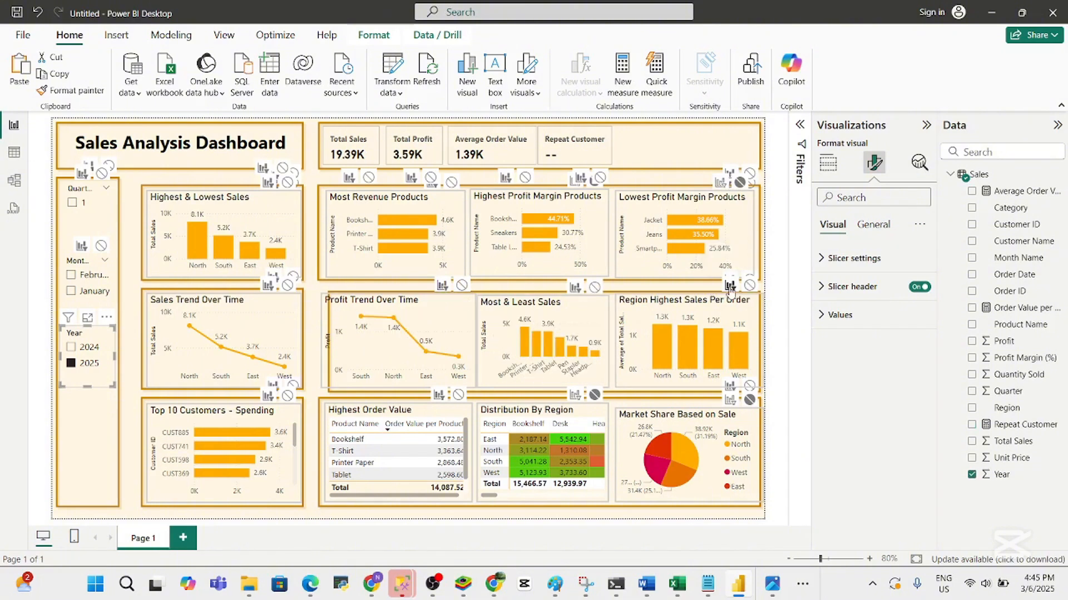
left_click(720, 183)
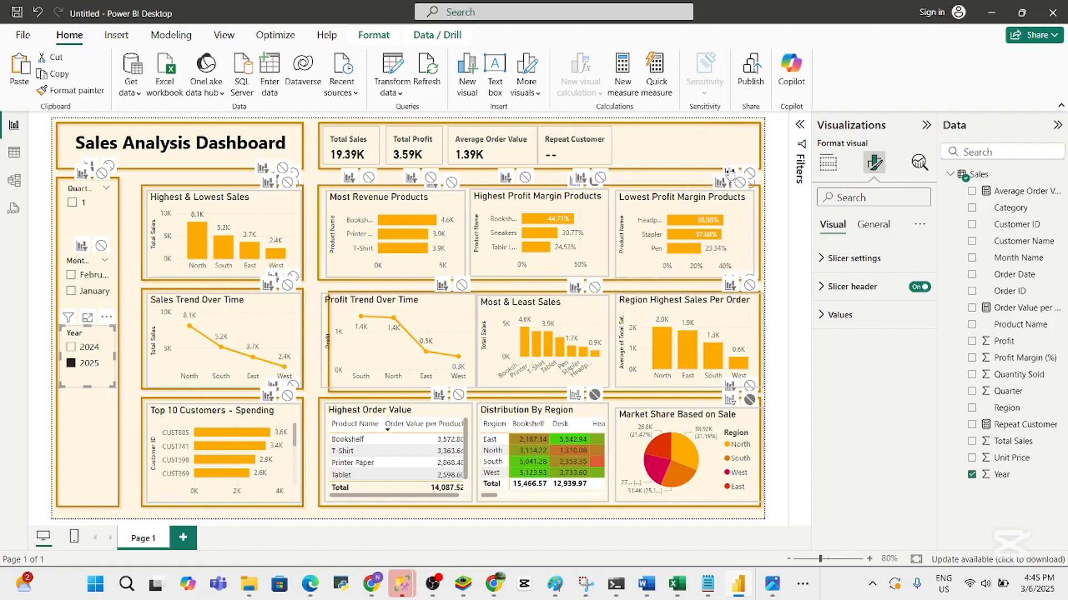
Try to restore the Year slicer's filtering of Highest Profit Margin Products by temporarily shifting that chart, and test it with 2024
left_click(575, 183)
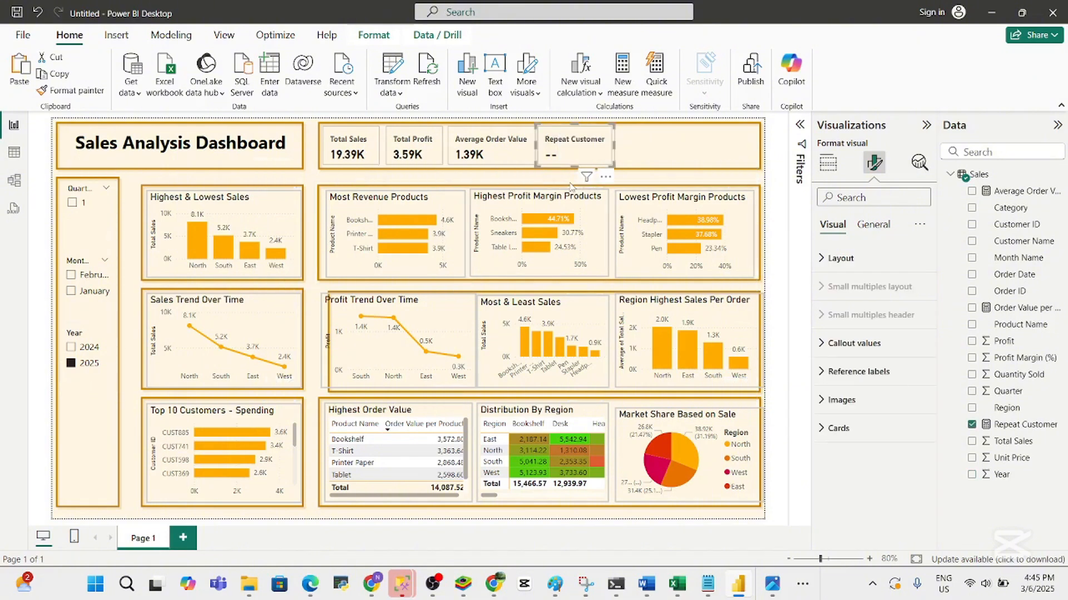
left_click(110, 362)
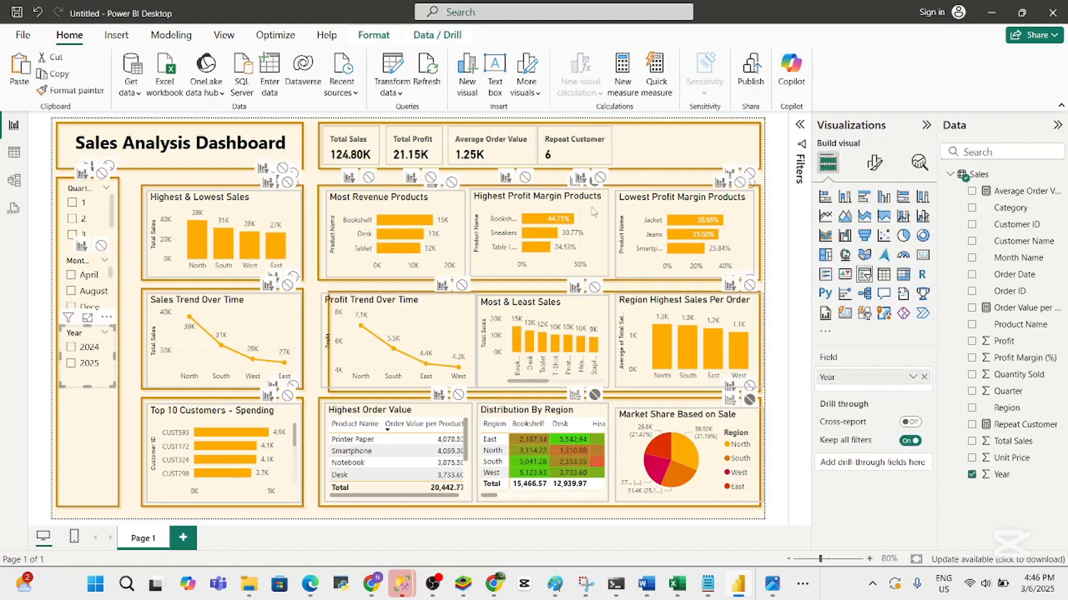
left_click_drag(593, 254, 589, 225)
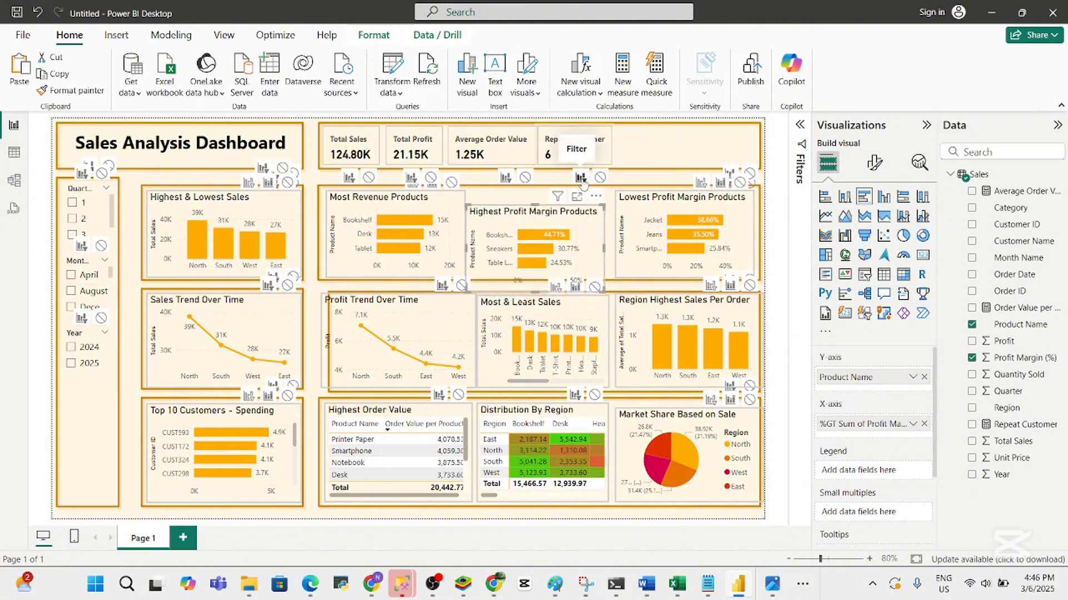
left_click_drag(592, 238, 598, 223)
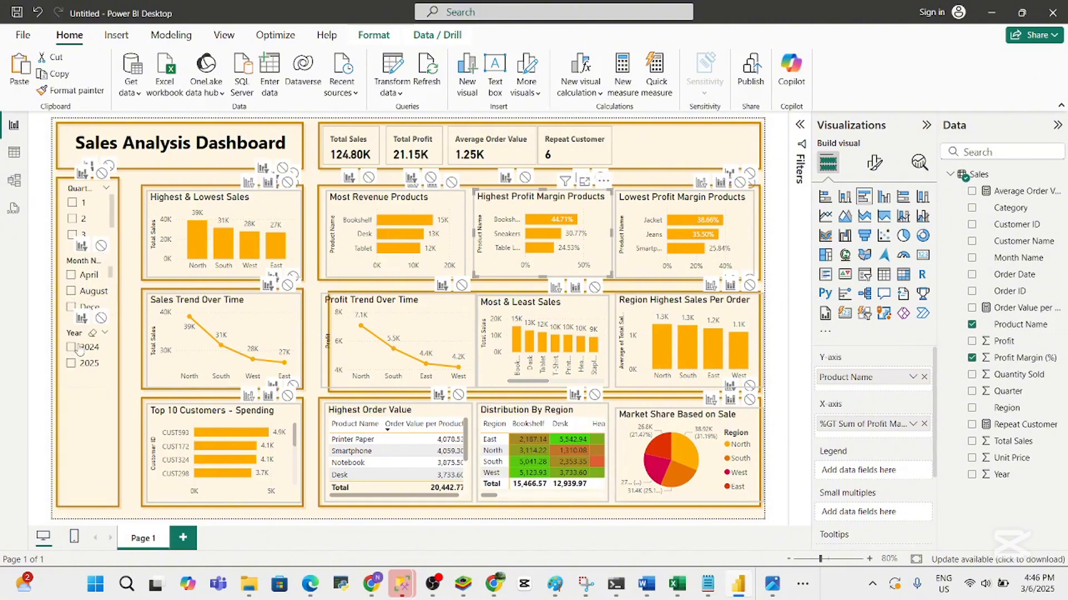
left_click(79, 348)
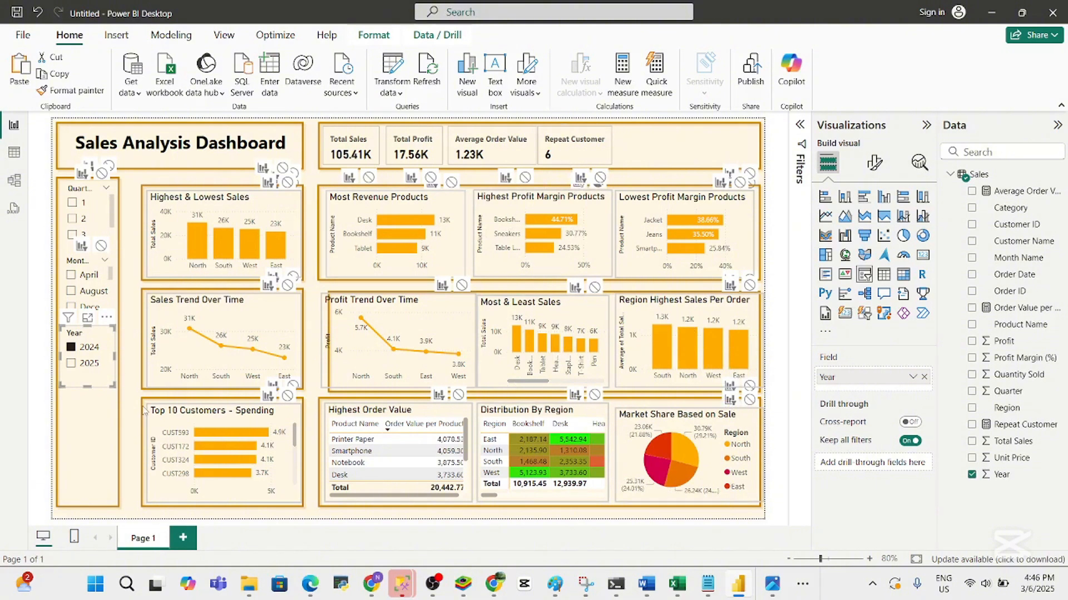
left_click(127, 382)
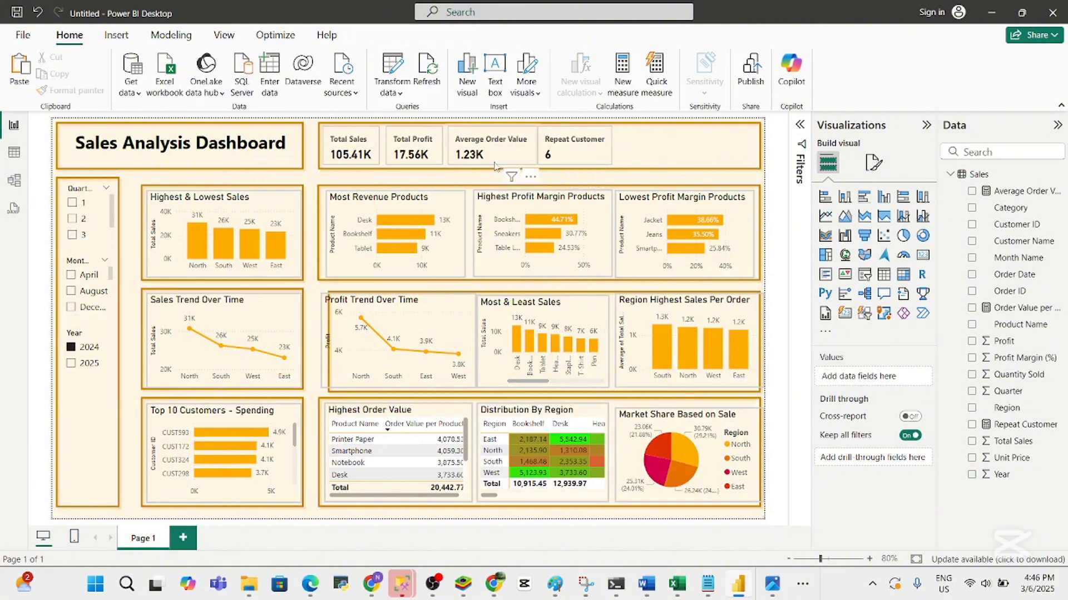
Move the Repeat Customer card aside, restore the Year slicer's filtering of Highest Profit Margin Products, and return the card beside Average Order Value
left_click(645, 164)
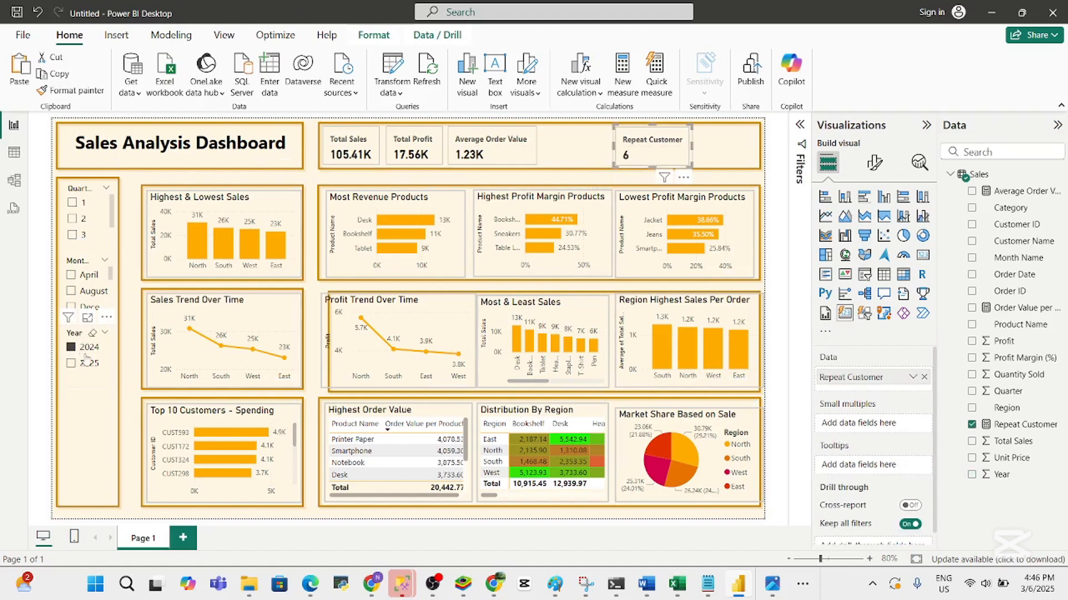
left_click(87, 354)
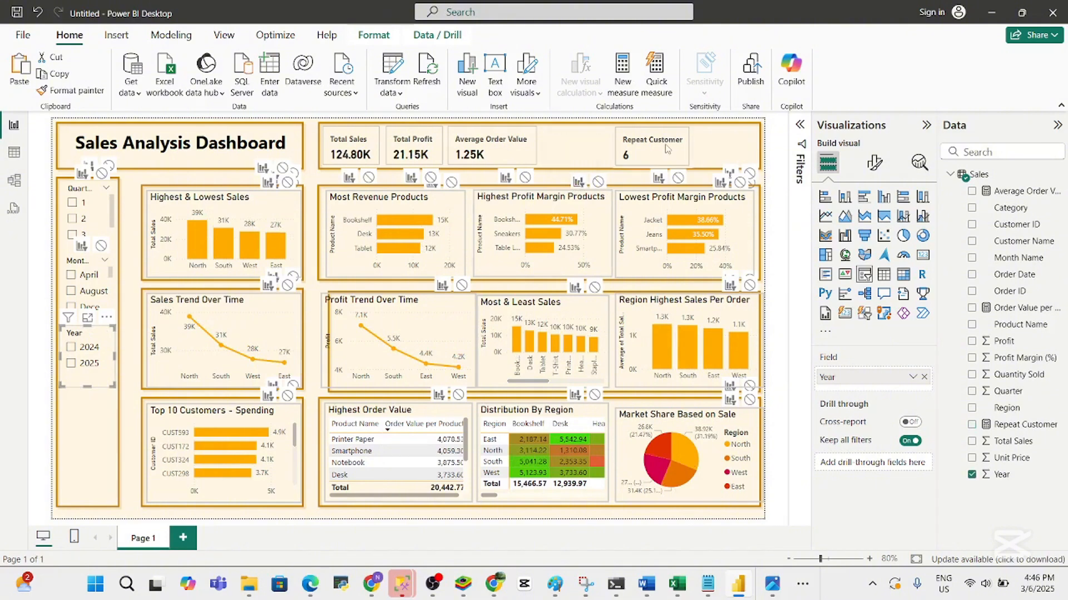
left_click_drag(664, 150, 592, 152)
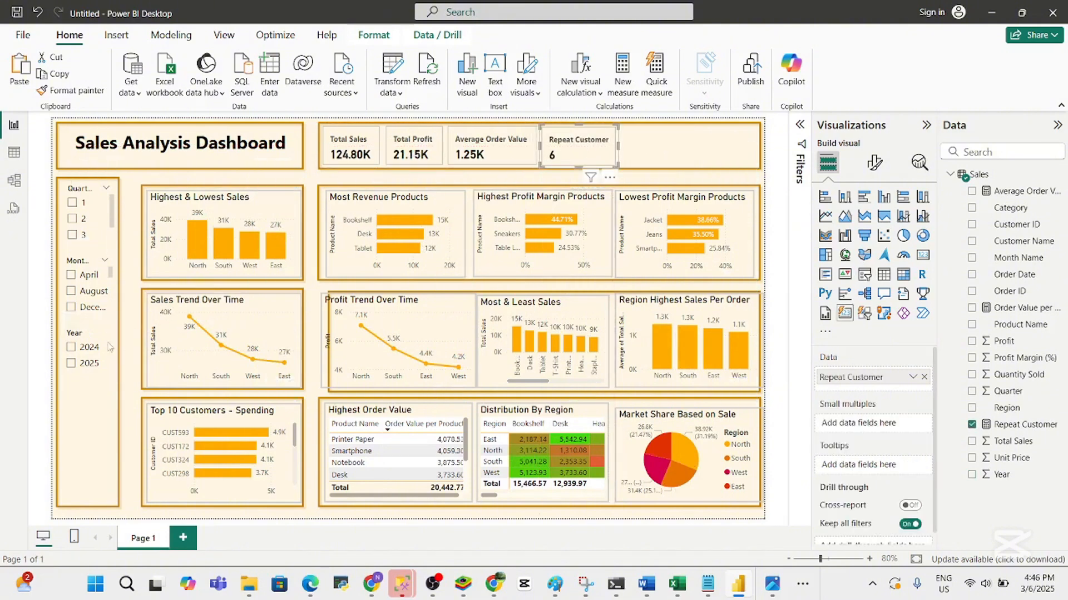
Alternate the Year slicer between 2024 and 2025 to check that every visual responds, ending on 2024
left_click(72, 348)
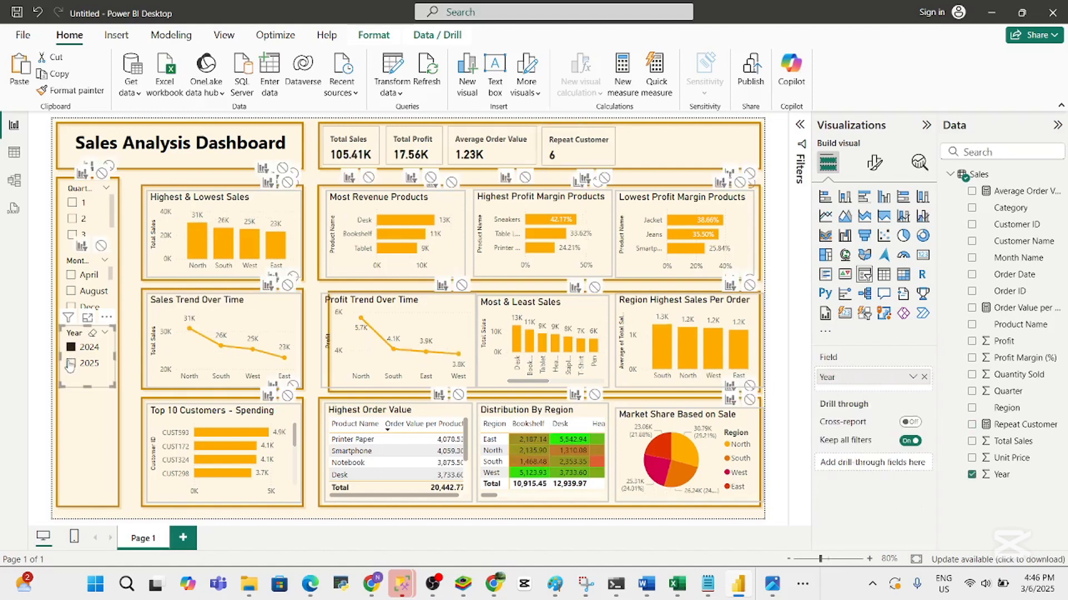
left_click(70, 364)
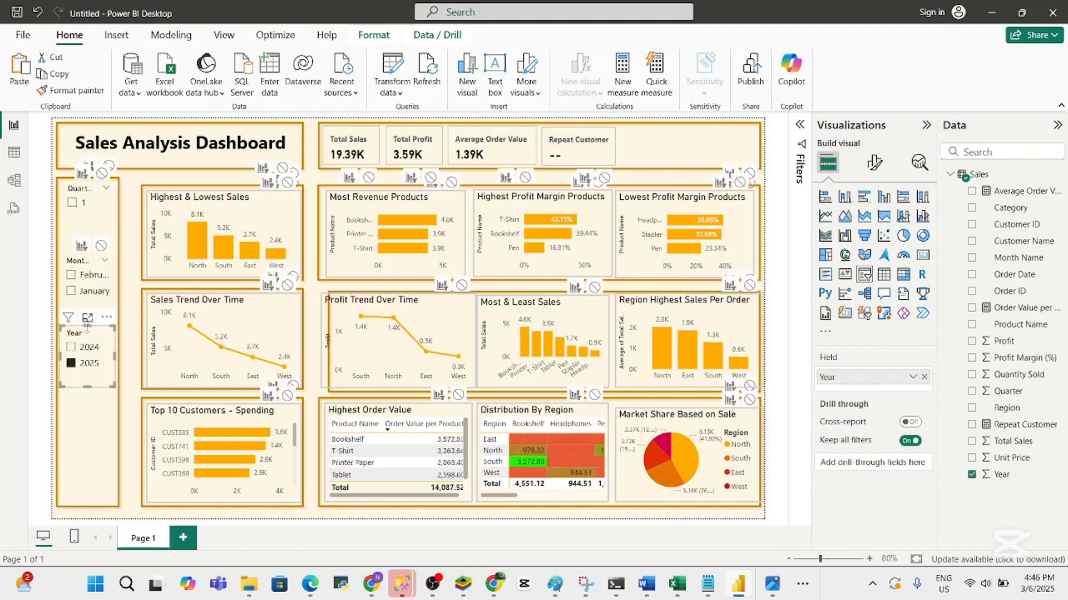
left_click(71, 348)
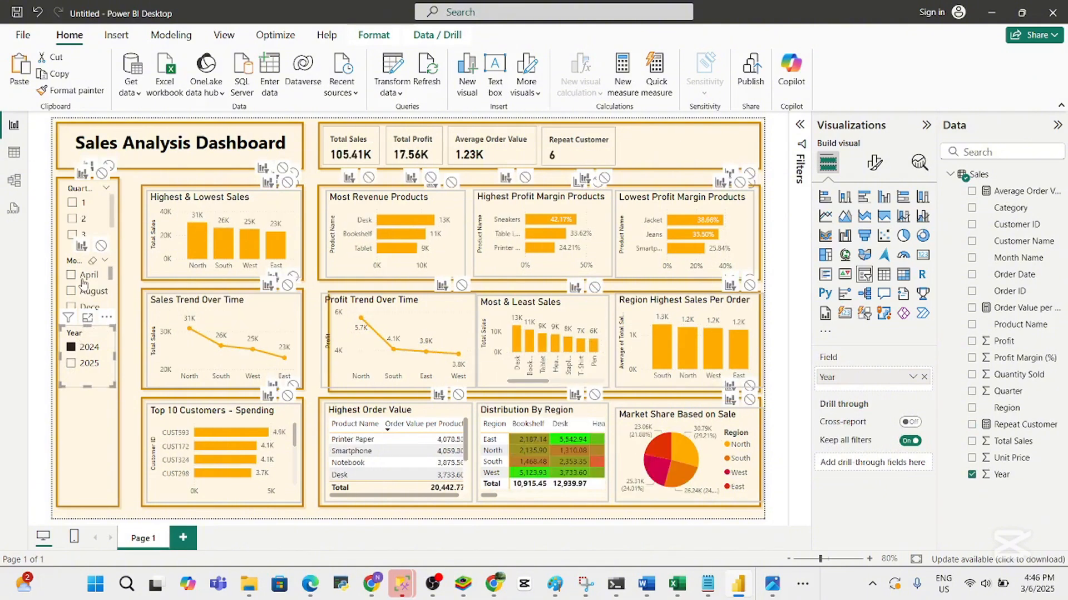
Select April and restore the Month Name slicer's filtering of Highest & Lowest Sales, Most Revenue, Highest Profit Margin and Lowest Profit Margin Products
left_click(81, 276)
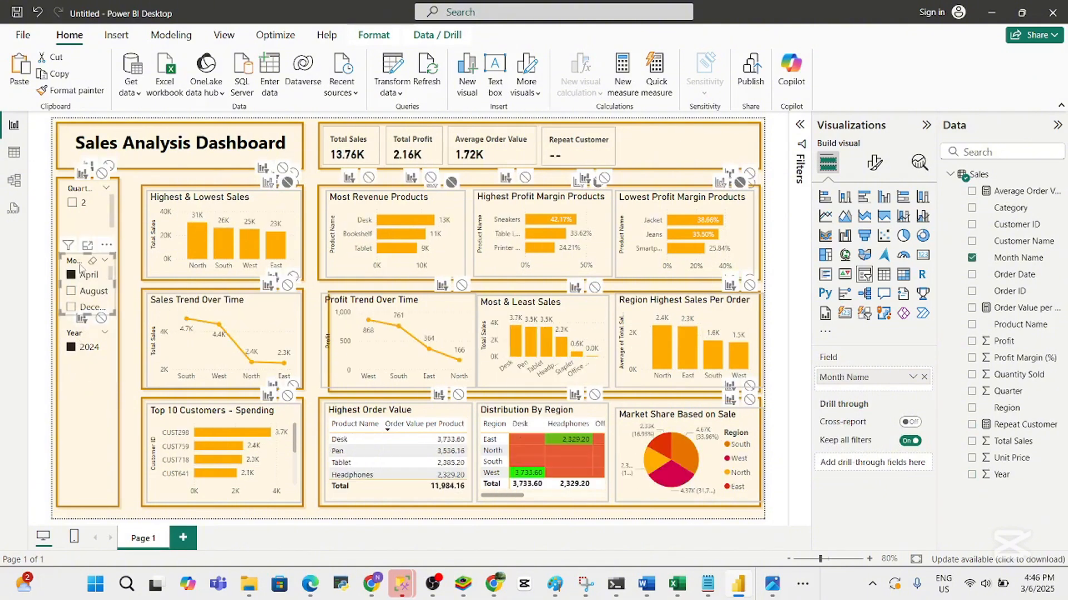
left_click(268, 184)
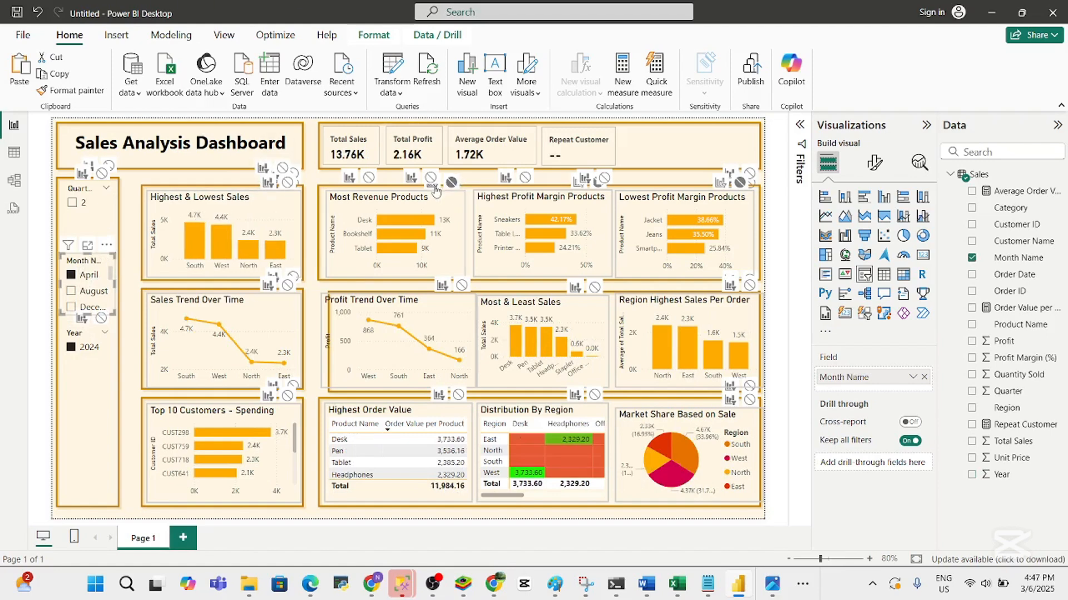
left_click(435, 190)
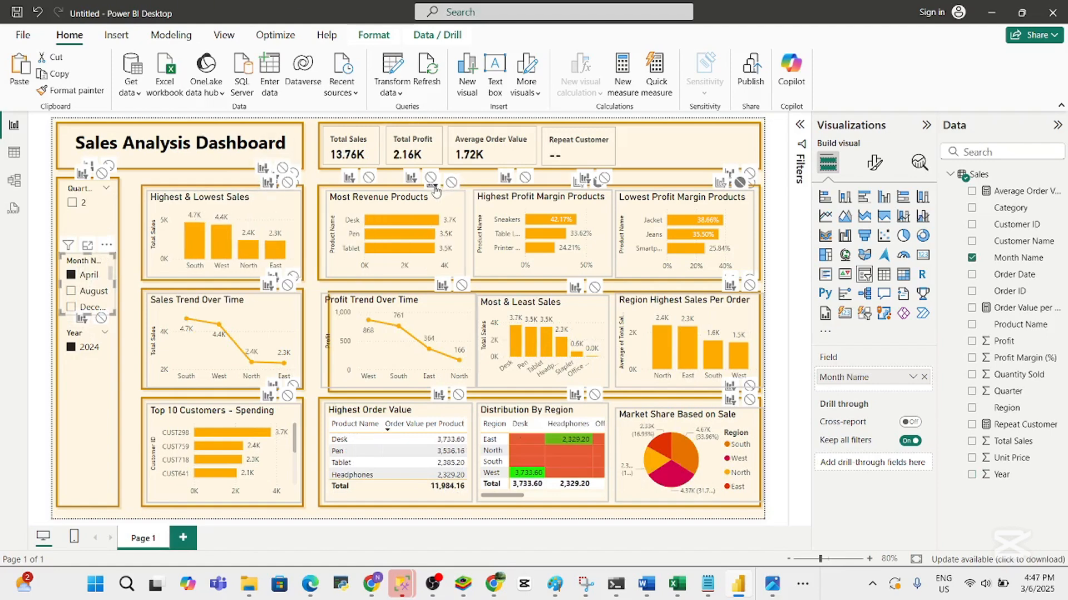
left_click(584, 179)
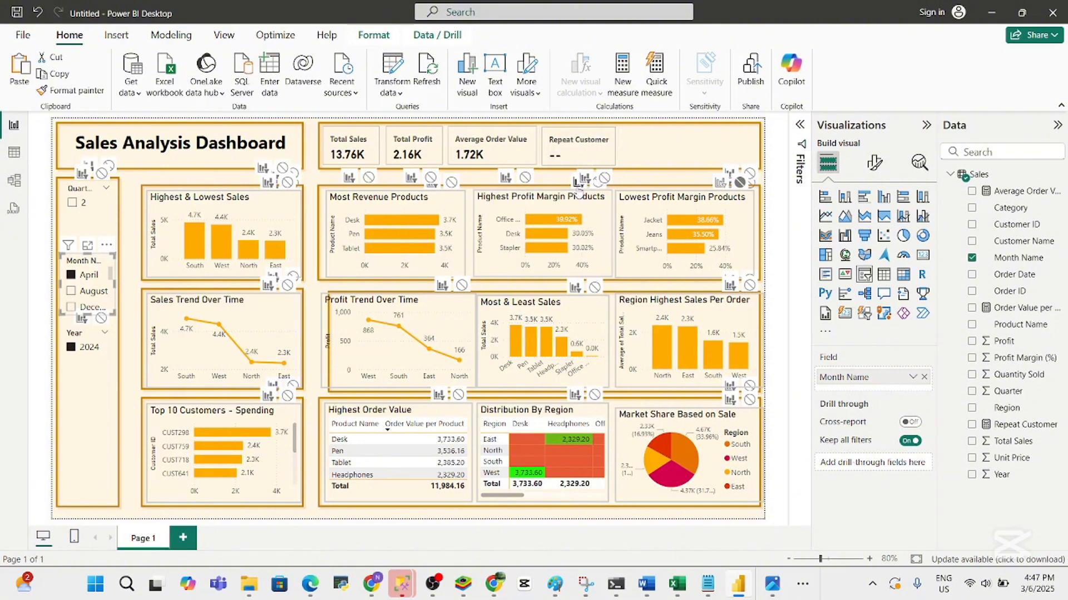
left_click(721, 181)
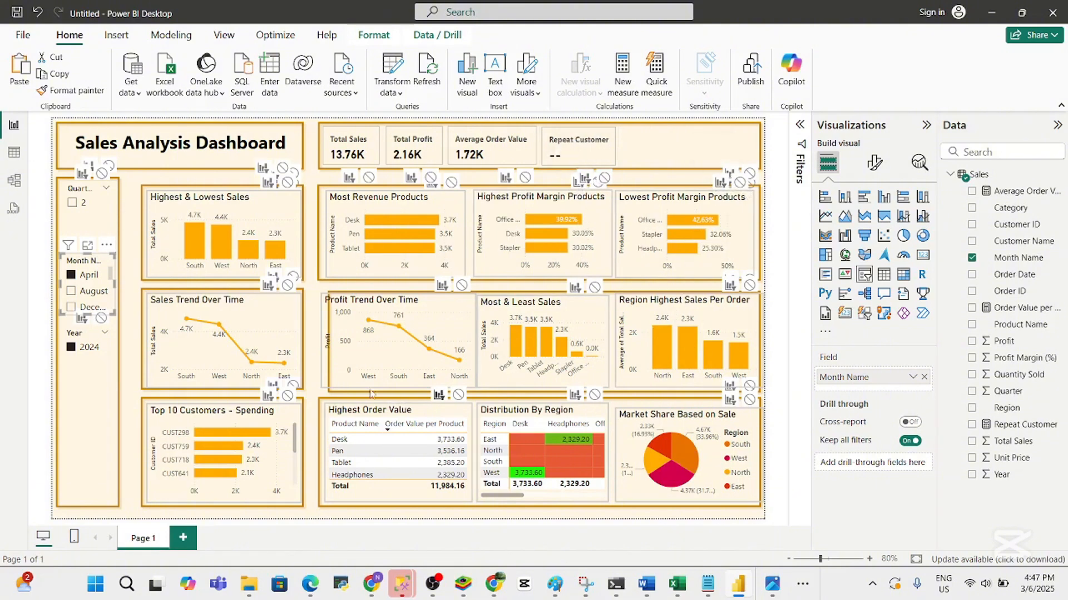
Select quarter 2 and restore the Quarter slicer's filtering of Most Revenue, Highest Profit Margin and Lowest Profit Margin Products
left_click(85, 206)
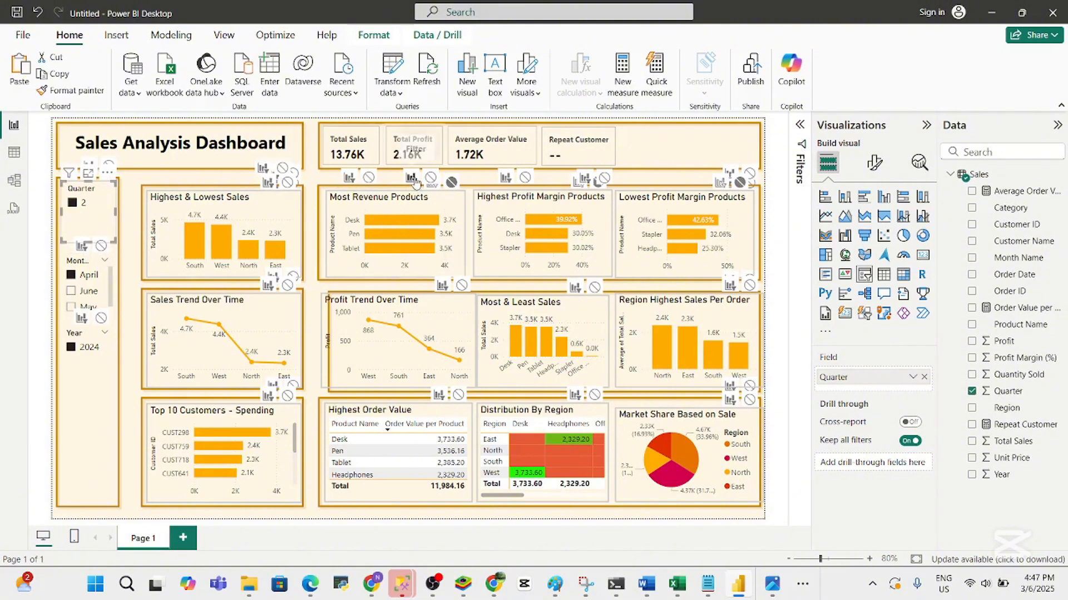
left_click(432, 190)
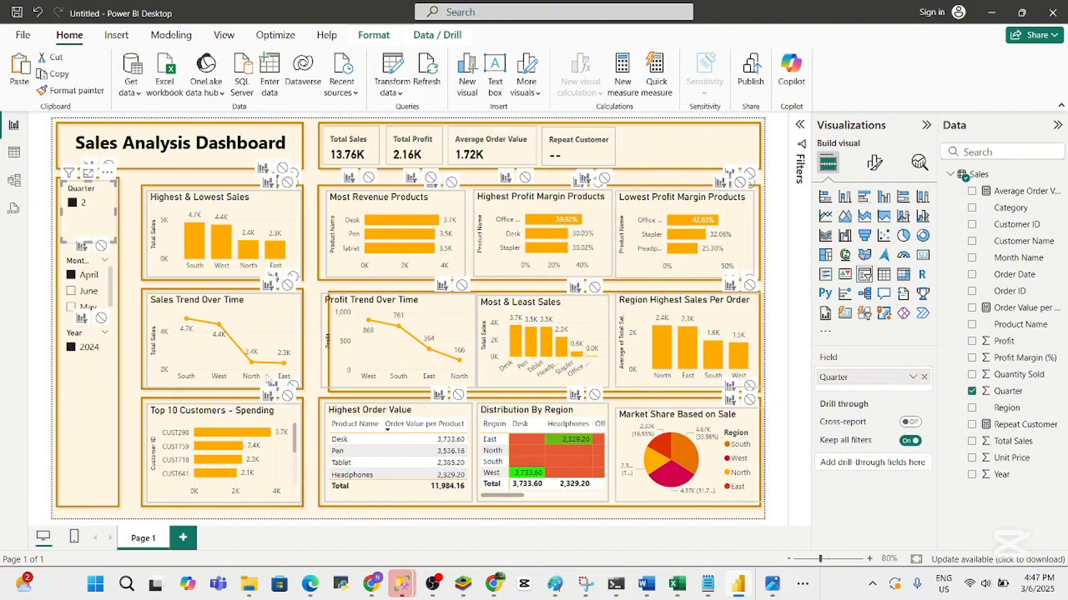
Clear the Year, Month Name and Quarter slicer selections, and deselect everything on the dashboard
left_click(78, 379)
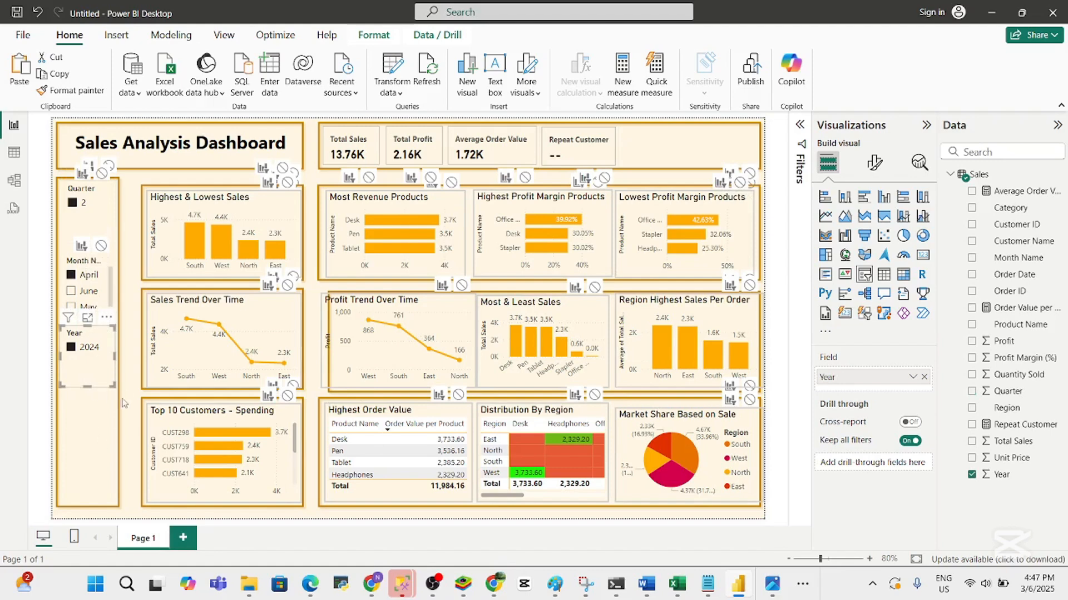
left_click(92, 334)
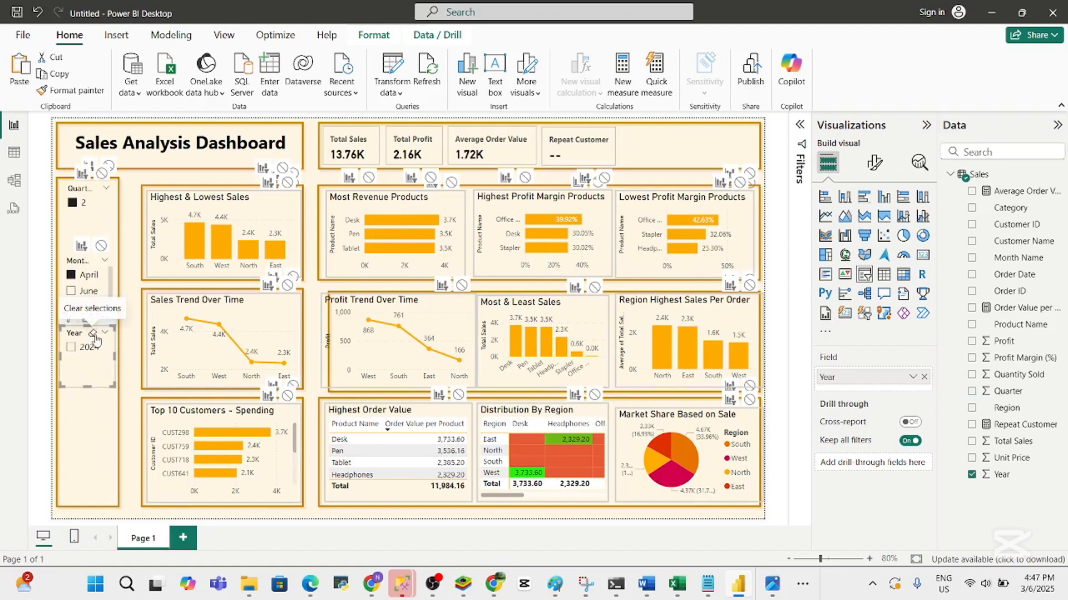
left_click(128, 413)
left_click(93, 336)
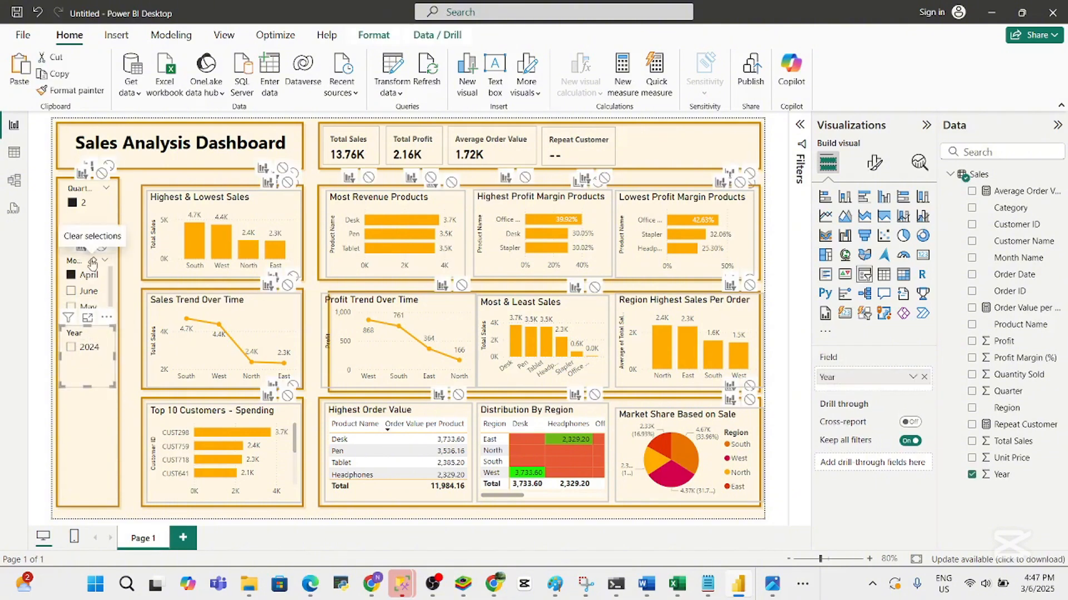
left_click(92, 262)
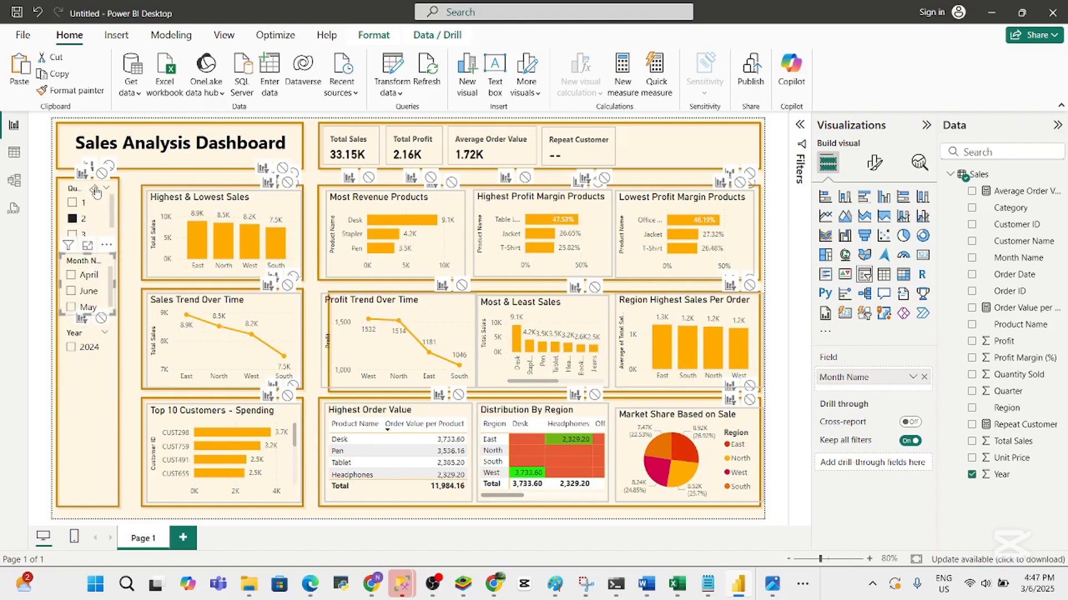
left_click(95, 191)
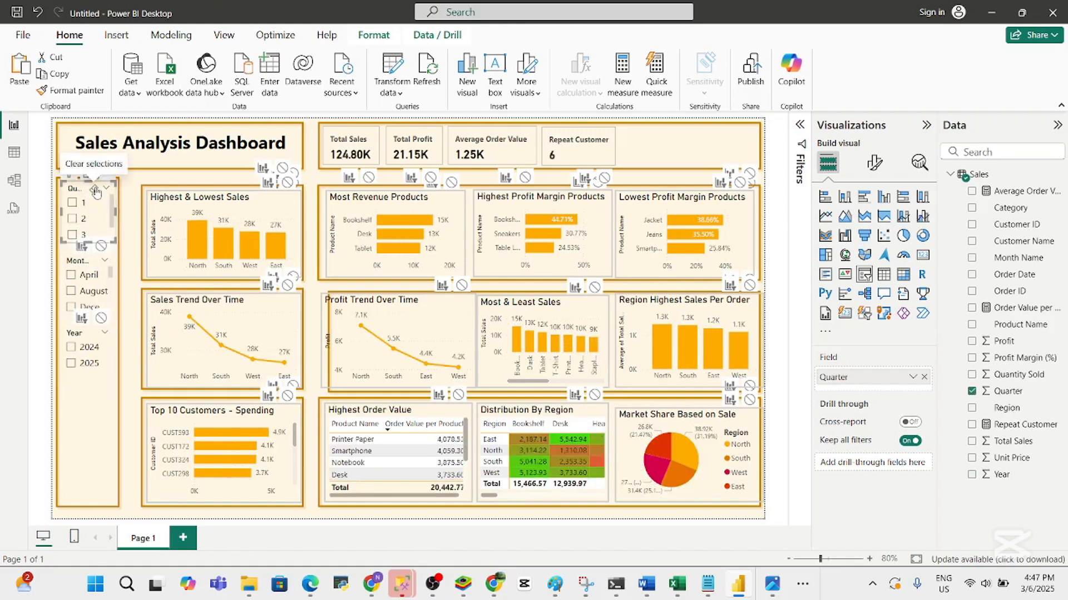
left_click(89, 411)
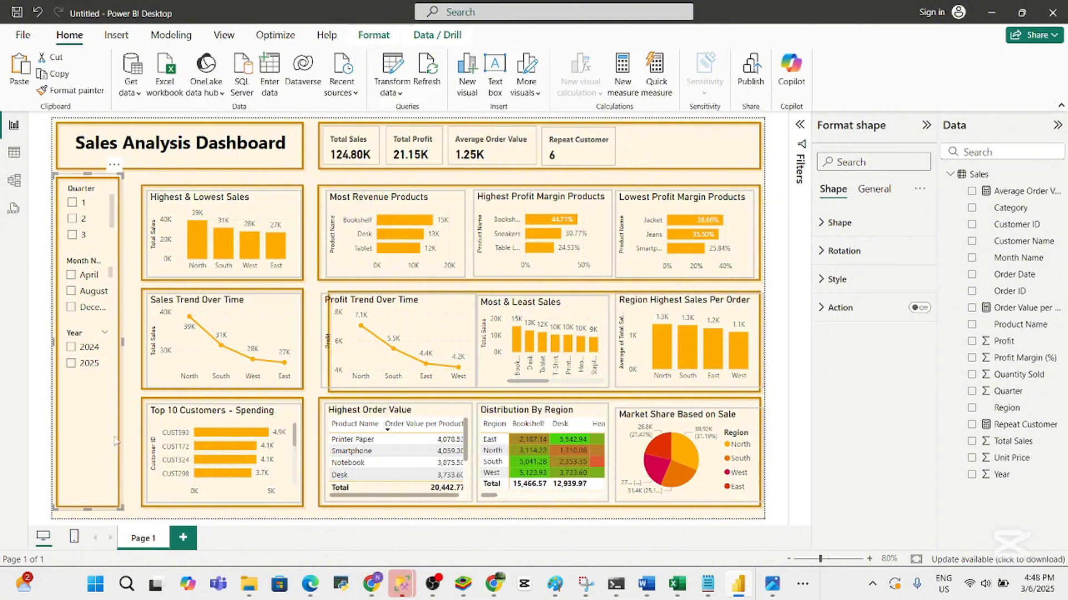
left_click(132, 450)
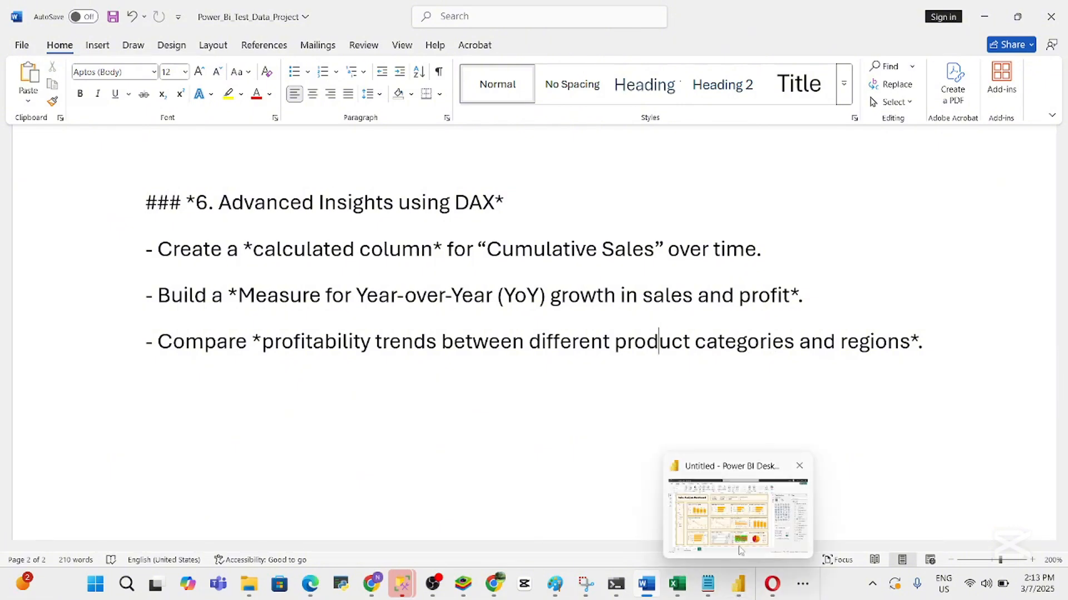
Switch from the Word project document back to the Power BI Desktop dashboard
left_click(737, 583)
left_click(736, 583)
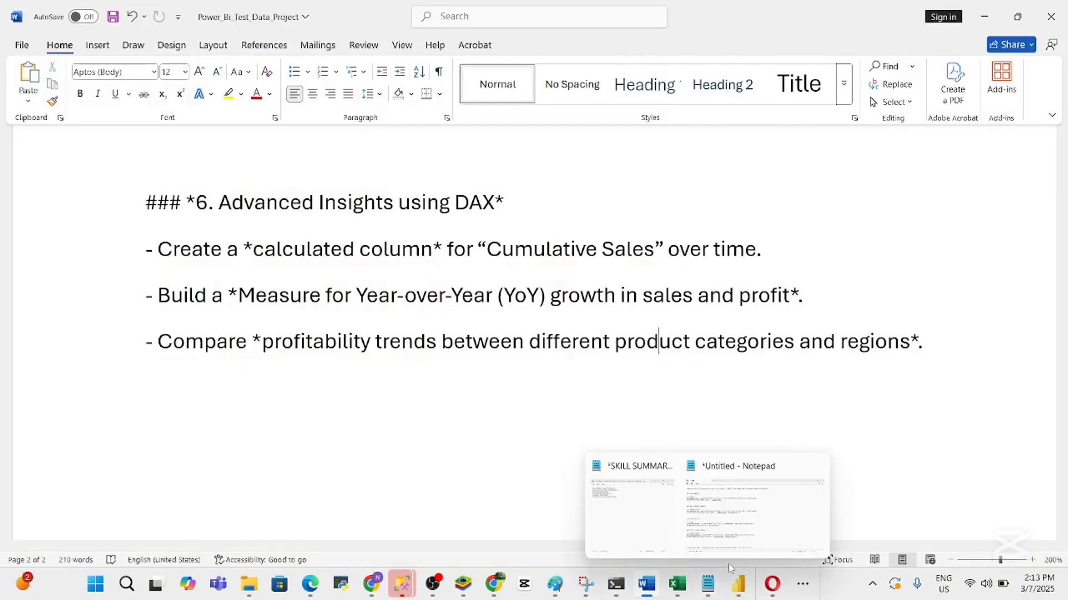
left_click(738, 584)
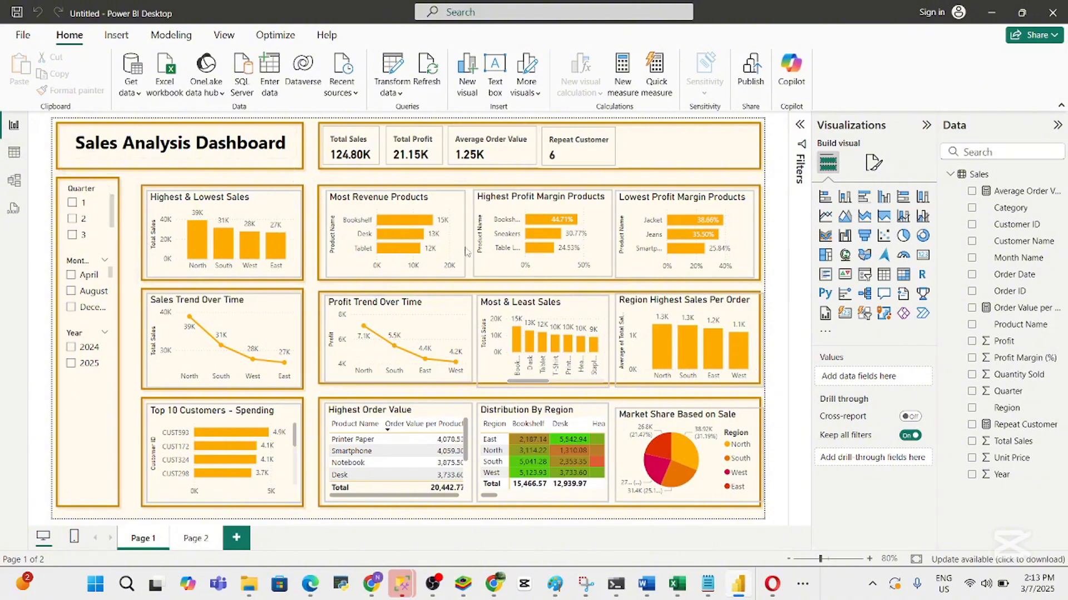
Show the Sales table's data and select the Order Date column
left_click(13, 153)
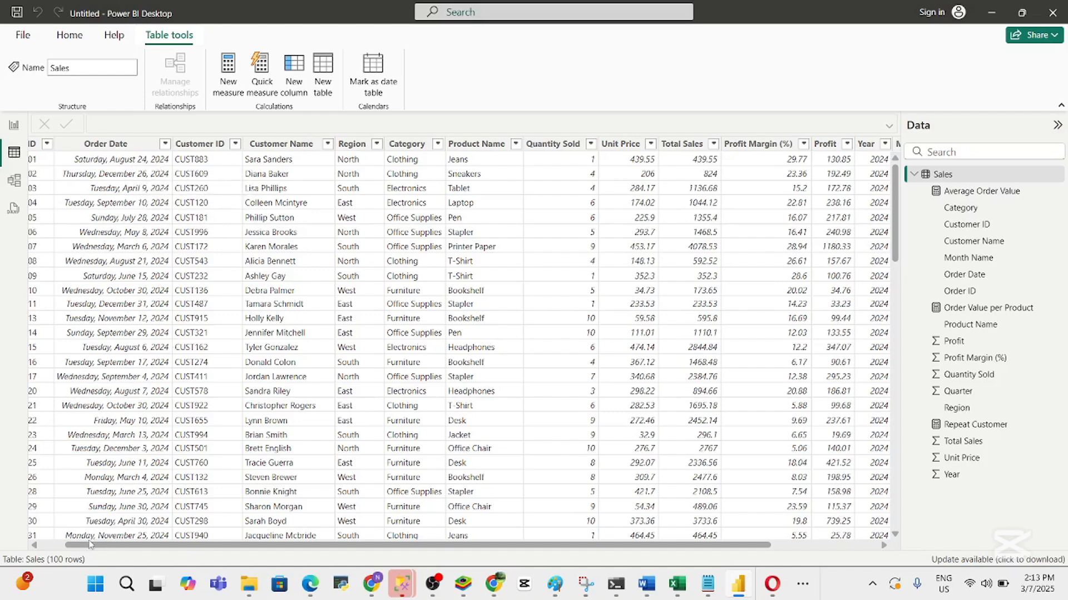
left_click_drag(92, 546, 64, 541)
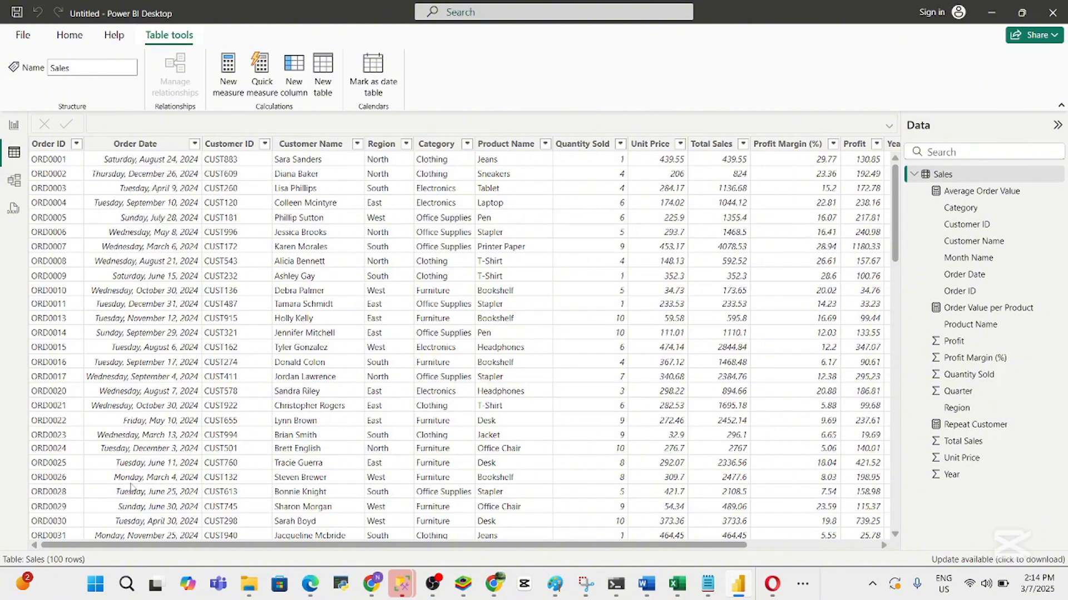
left_click(153, 148)
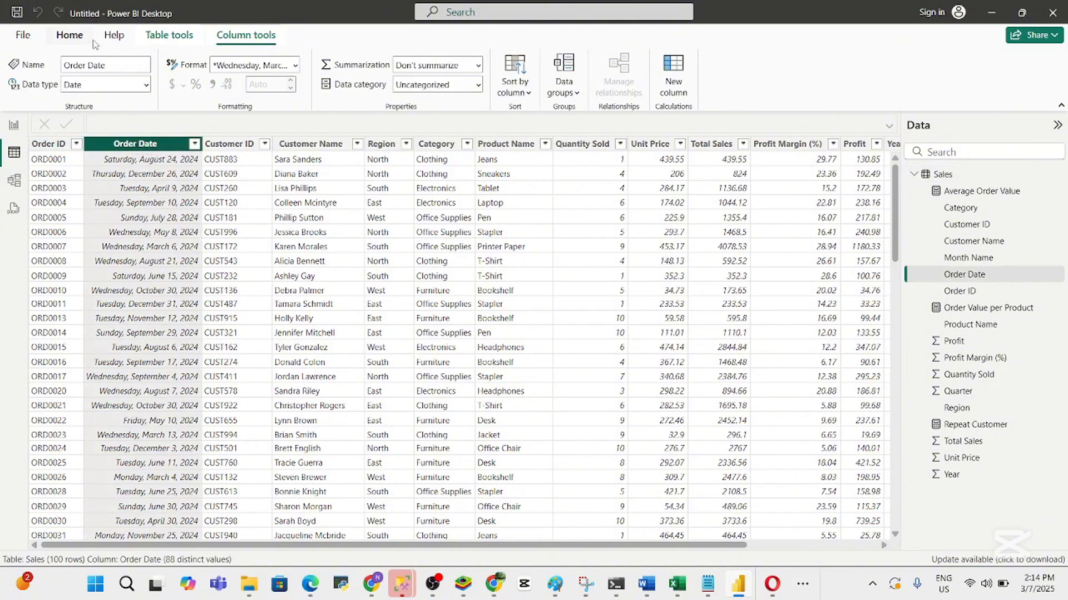
Open the Sales query in Power Query Editor and sort the table by Order Date in ascending order
left_click(71, 37)
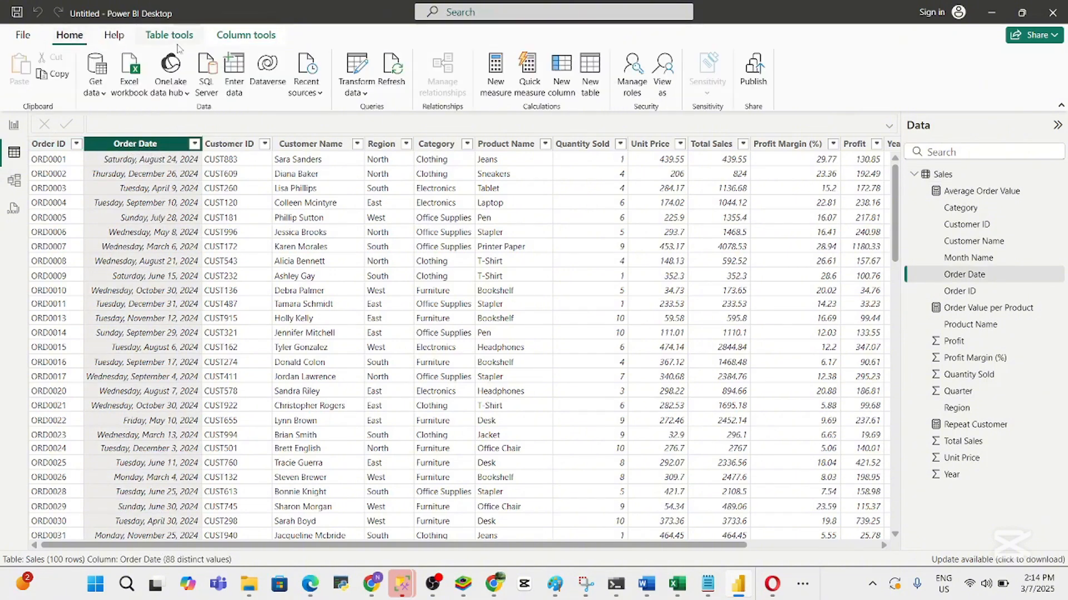
left_click(365, 95)
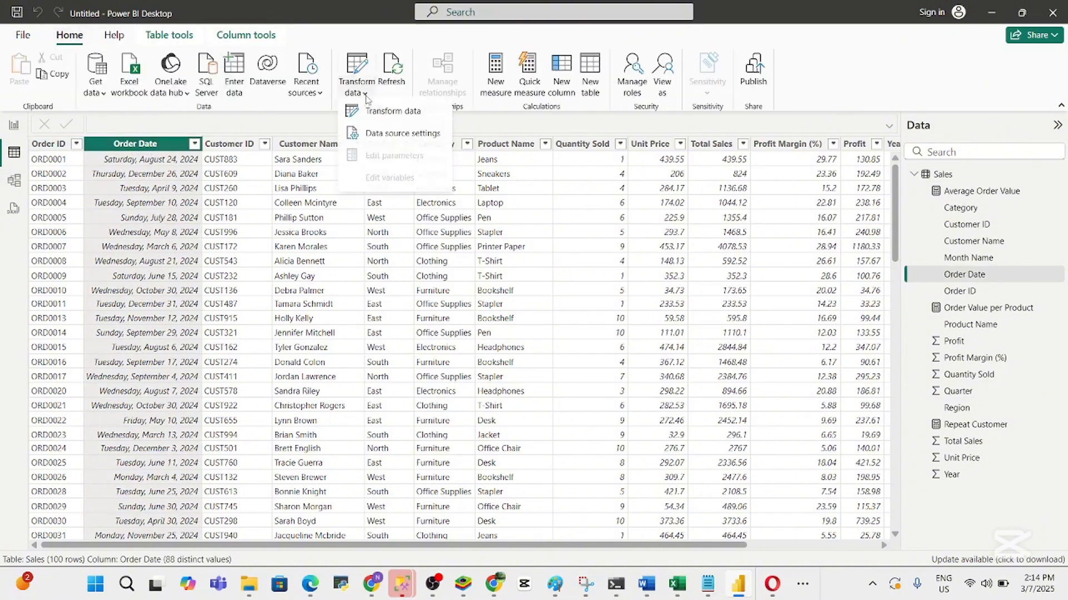
left_click(390, 123)
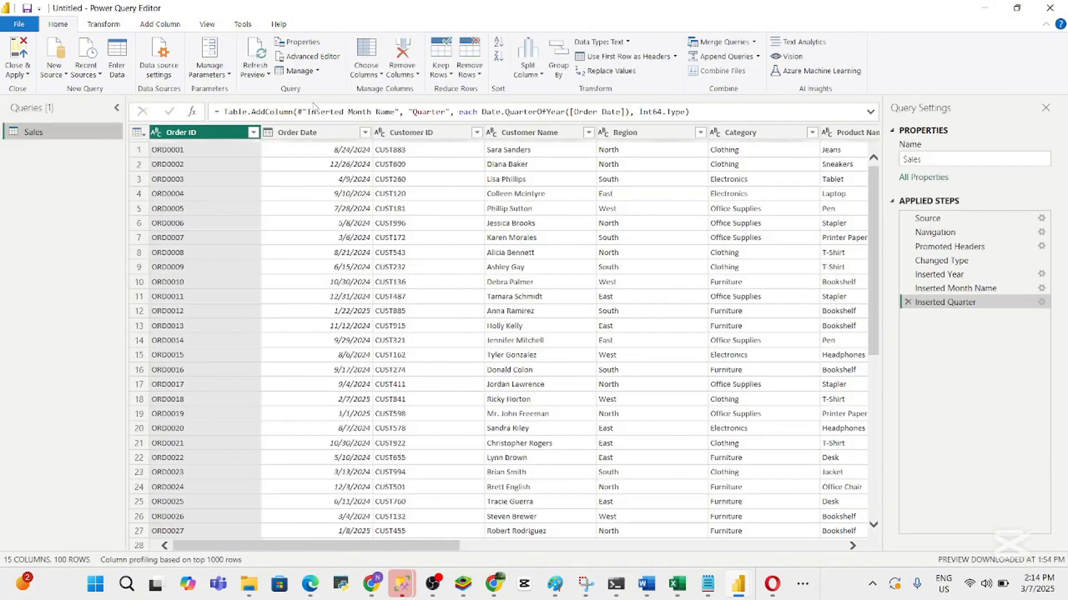
left_click(325, 136)
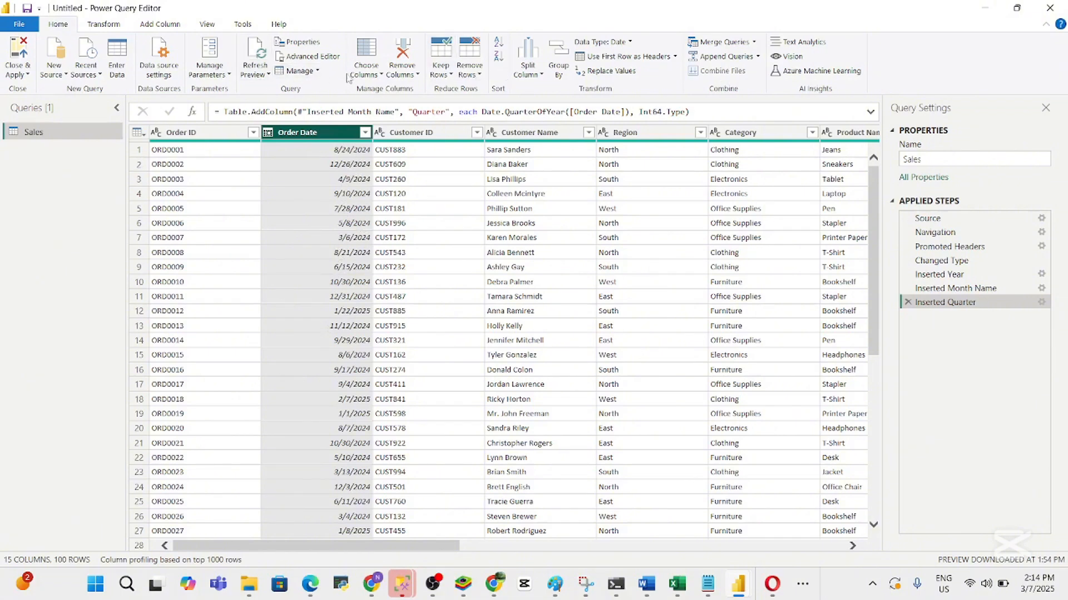
left_click(500, 49)
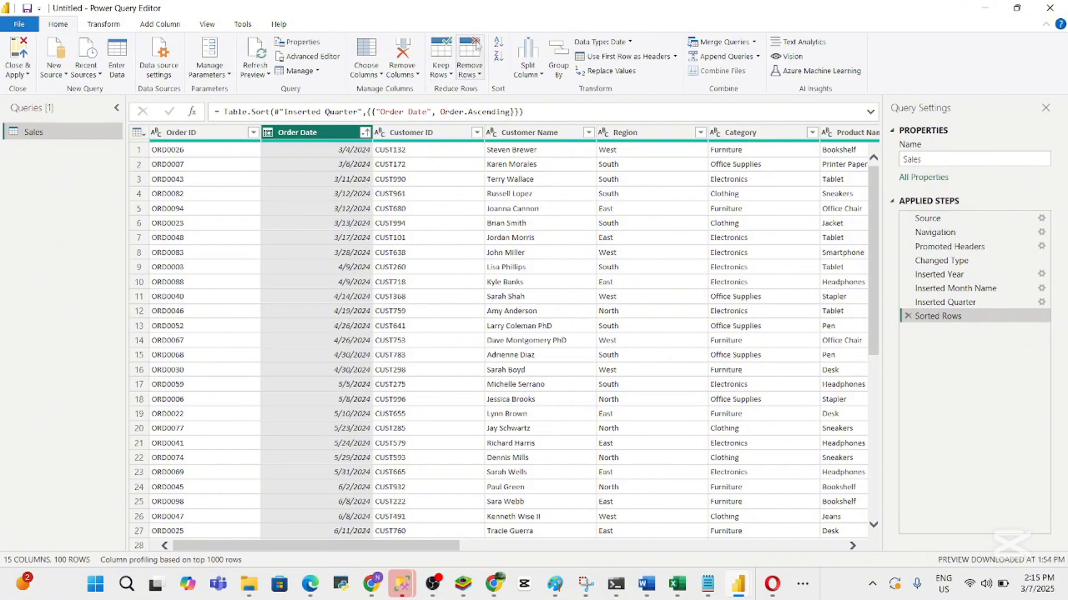
left_click(499, 57)
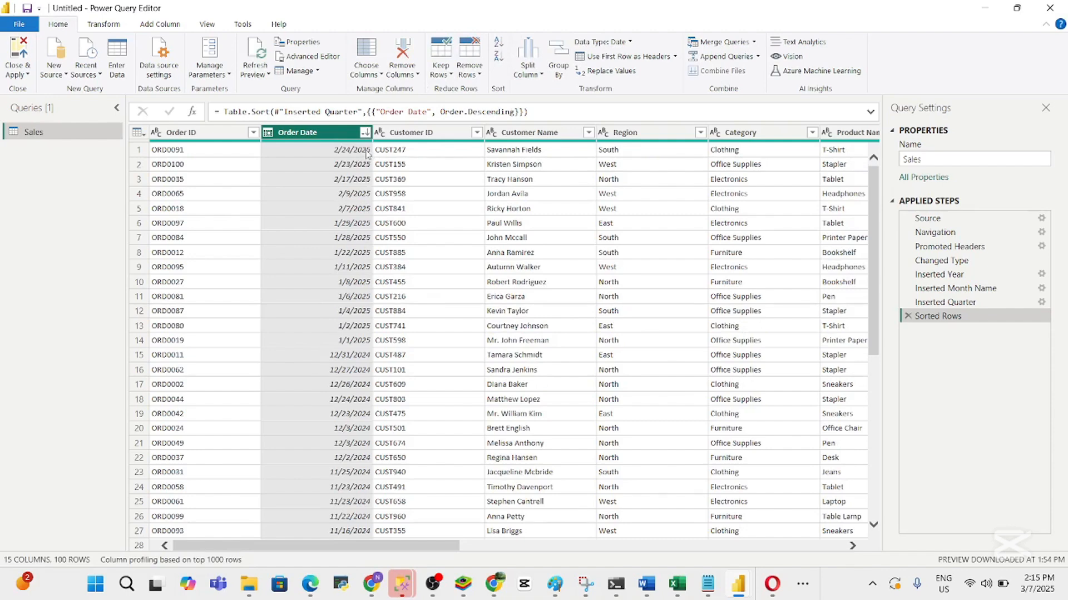
left_click(499, 43)
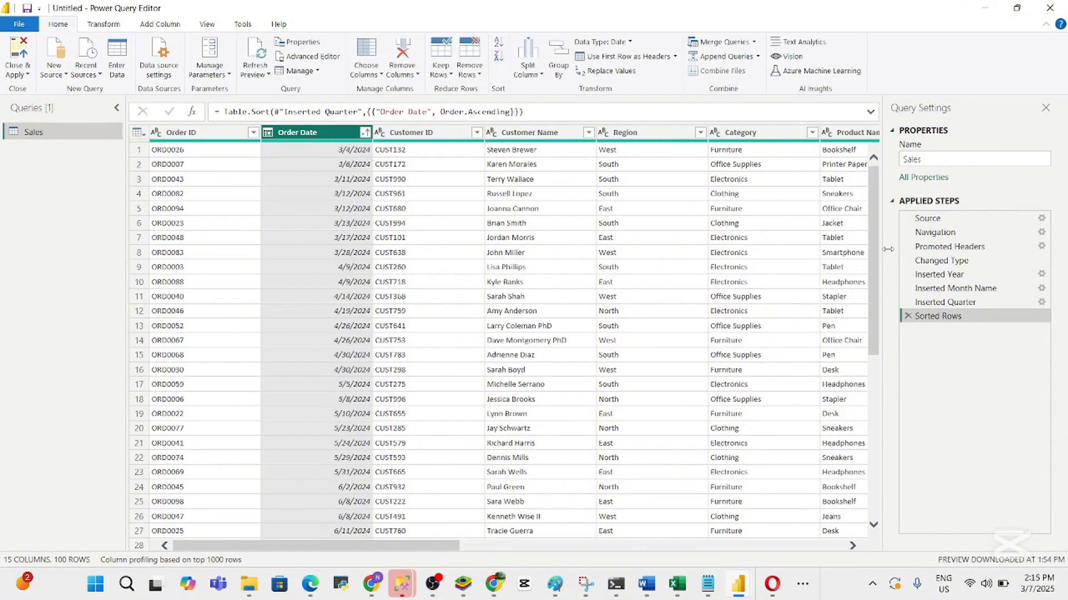
Review the sorted Order Date rows down to the end, and close Power Query Editor applying the sort
scroll(872, 326, "down", 8)
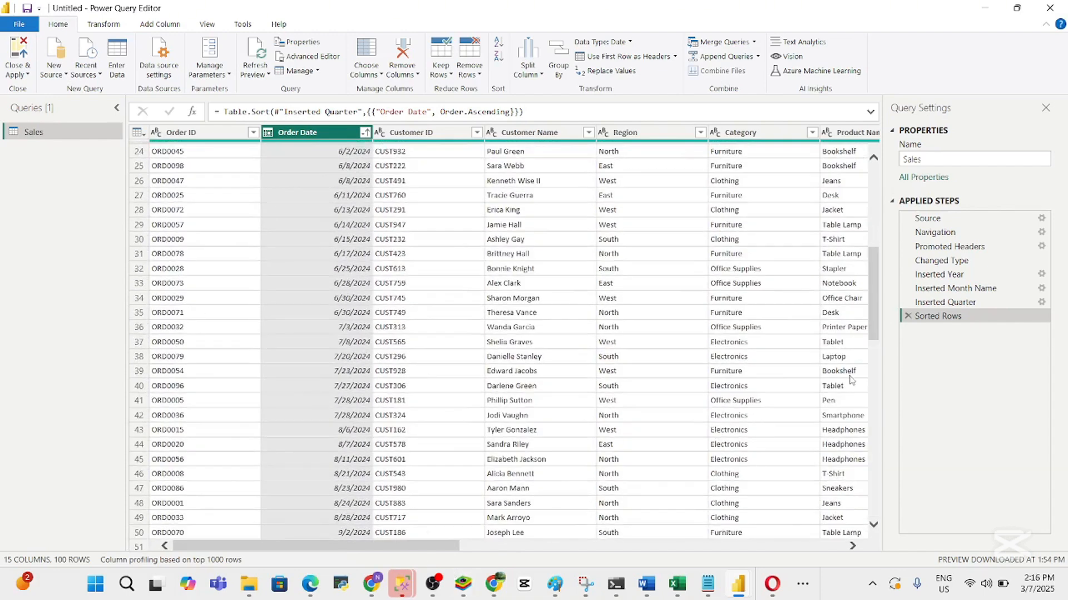
scroll(887, 422, "down", 15)
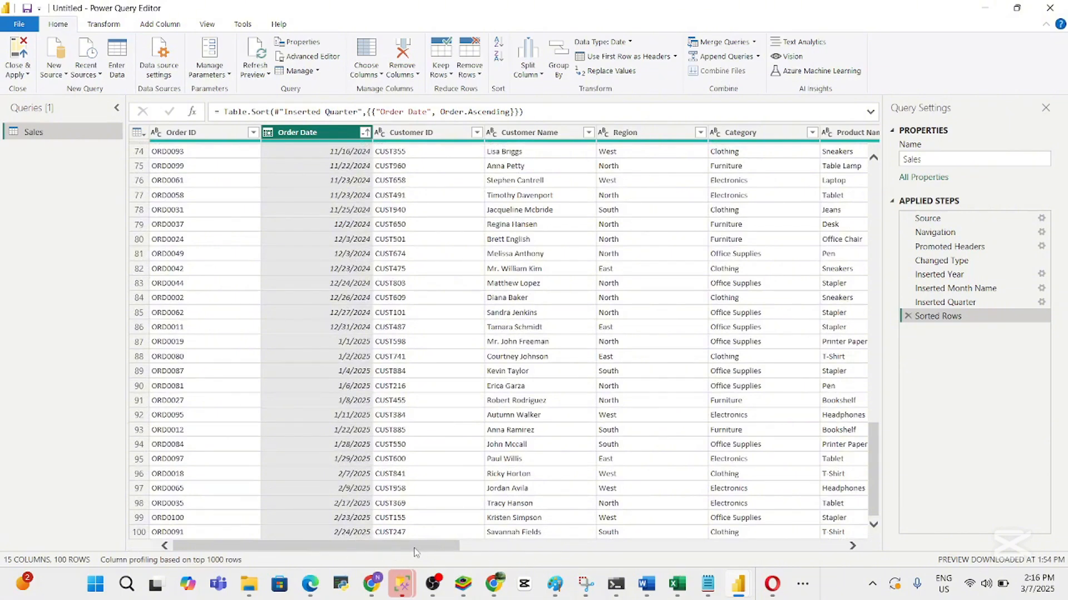
left_click_drag(873, 454, 865, 157)
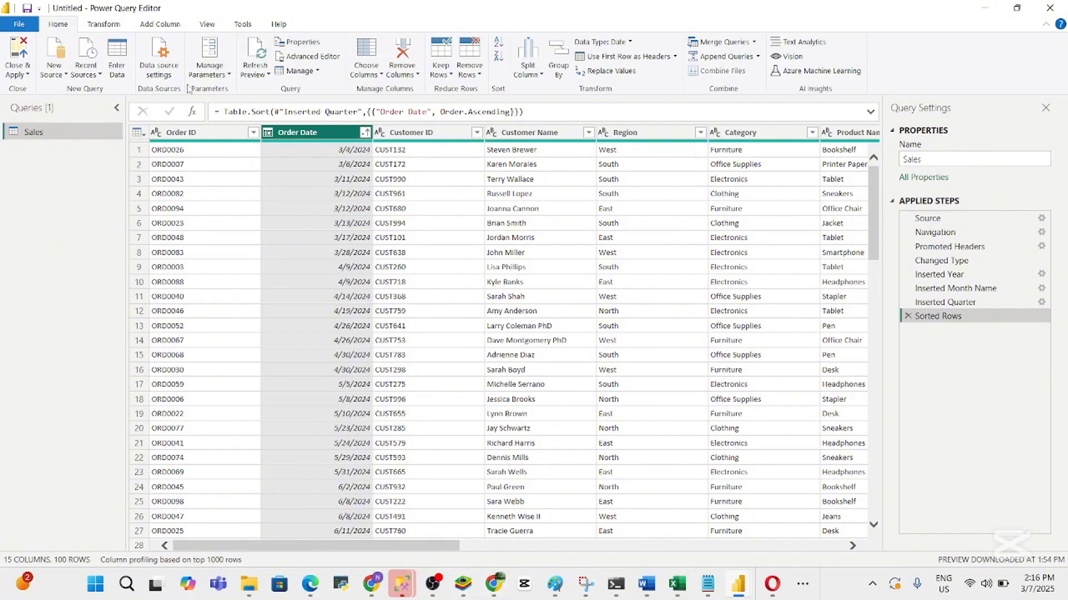
left_click(25, 75)
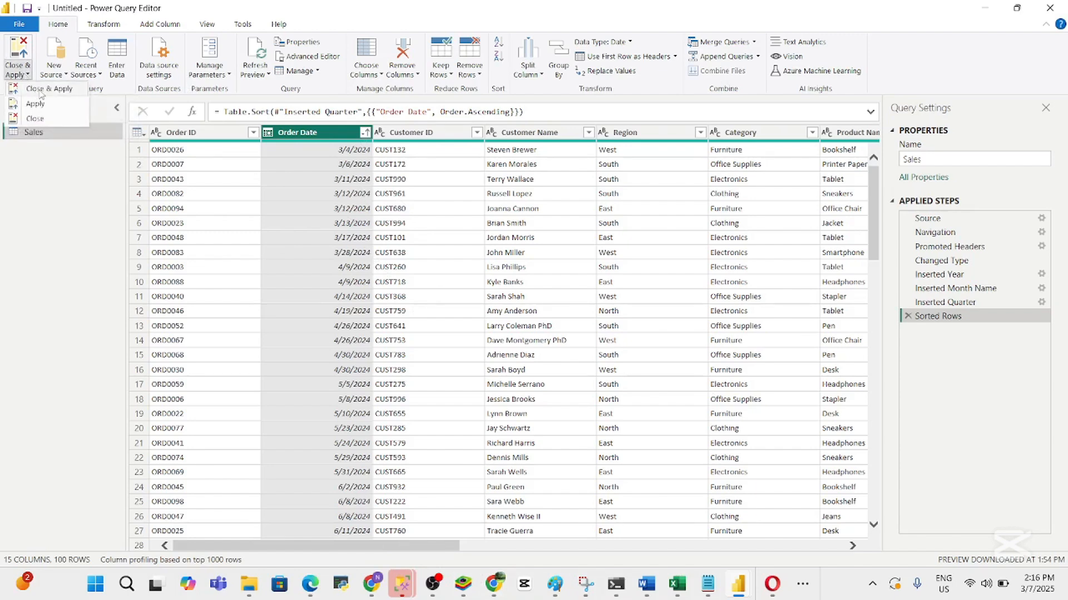
left_click(40, 89)
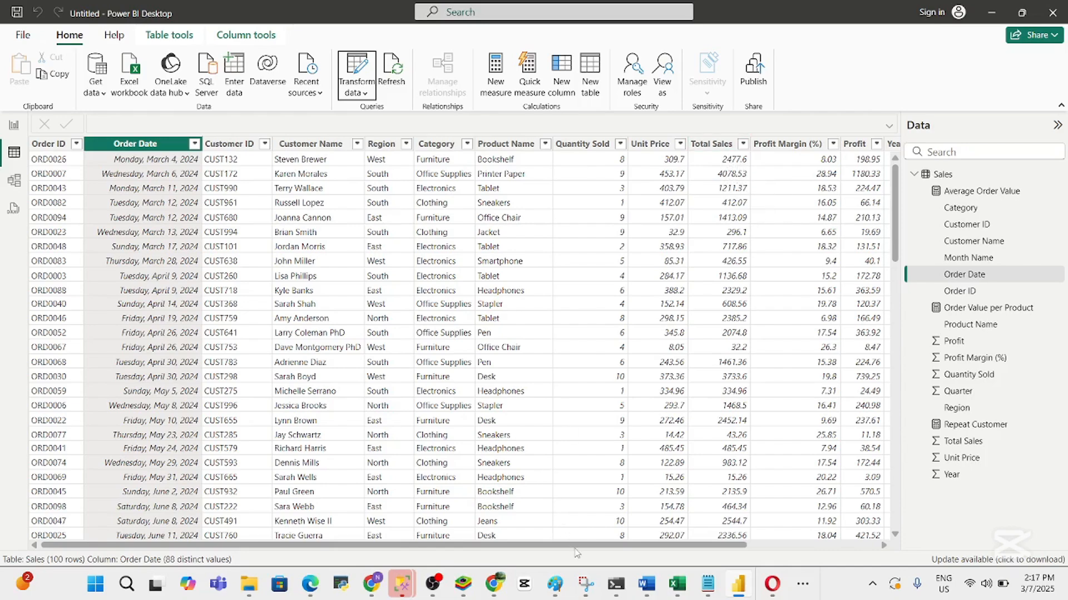
Start a new calculated column in the Sales table and copy the Cumulative Sales formula from the untitled Notepad file
left_click_drag(576, 548, 311, 262)
left_click(560, 72)
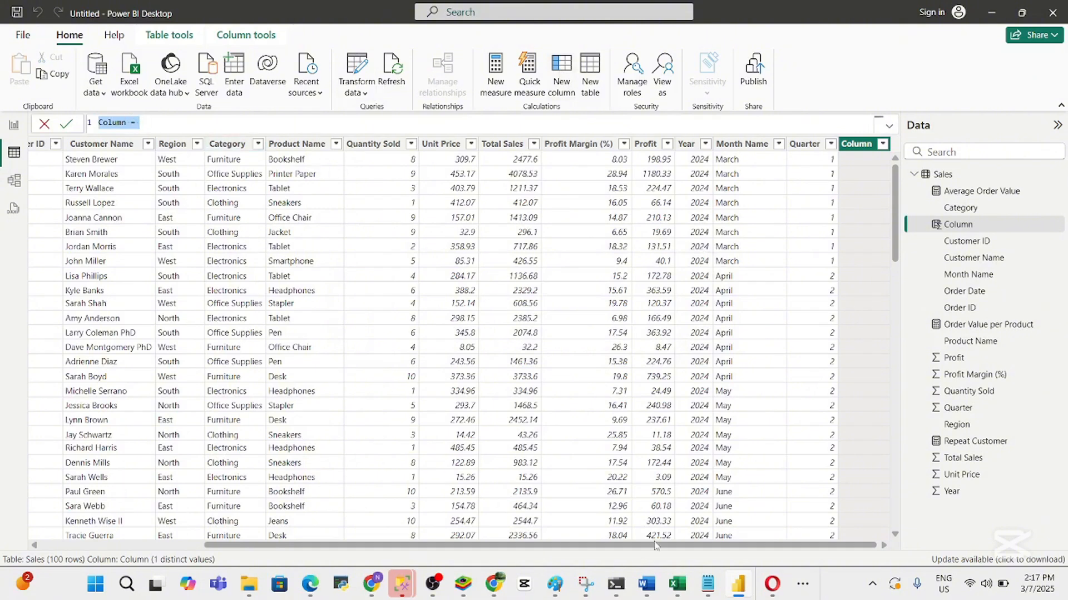
mouse_move(709, 594)
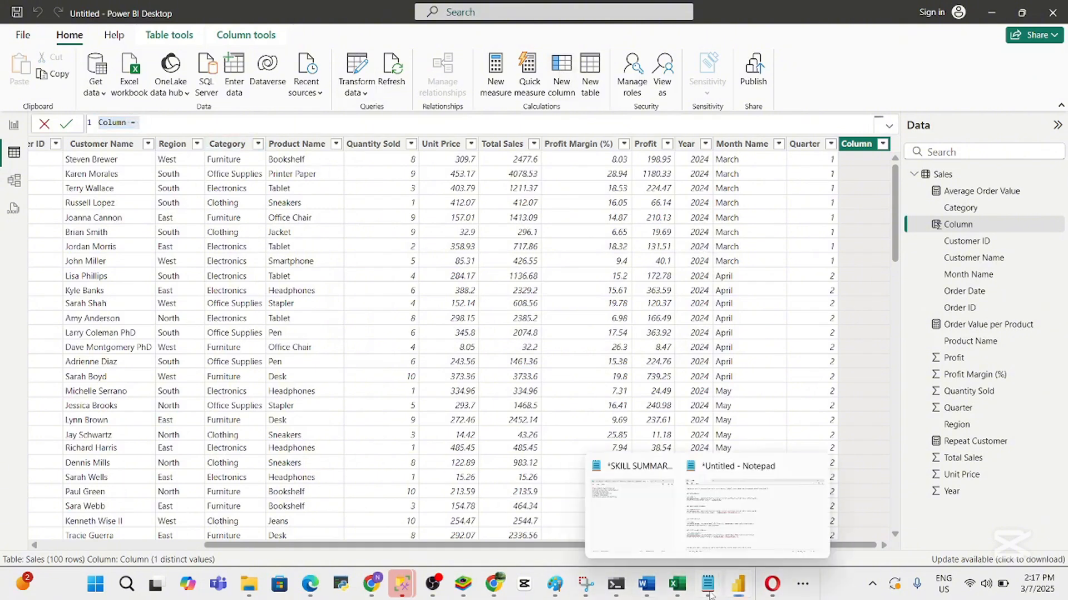
left_click(704, 525)
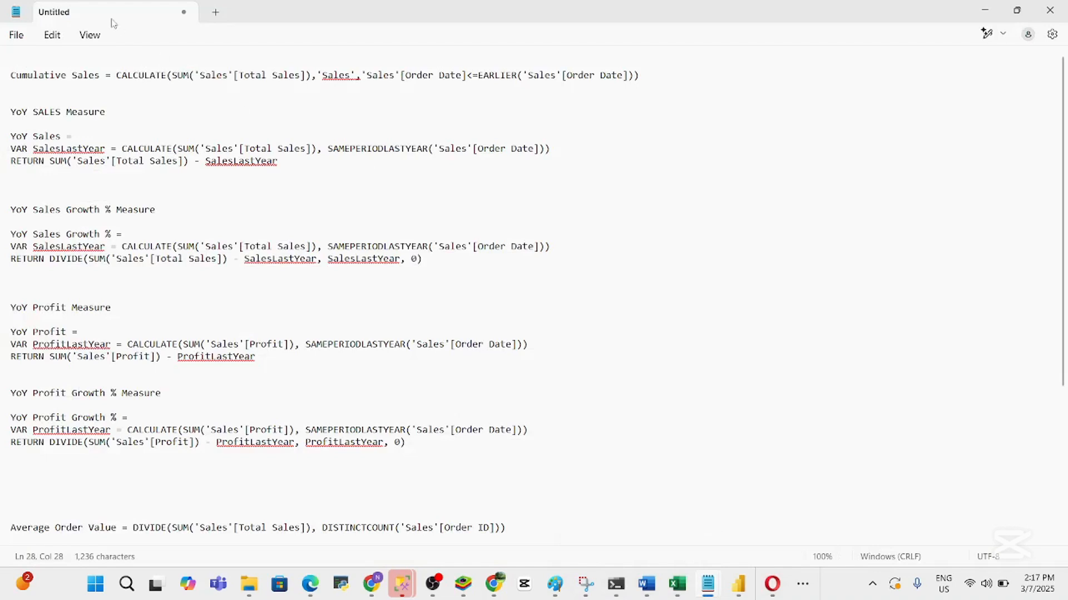
left_click(6, 83)
key("ctrl+c")
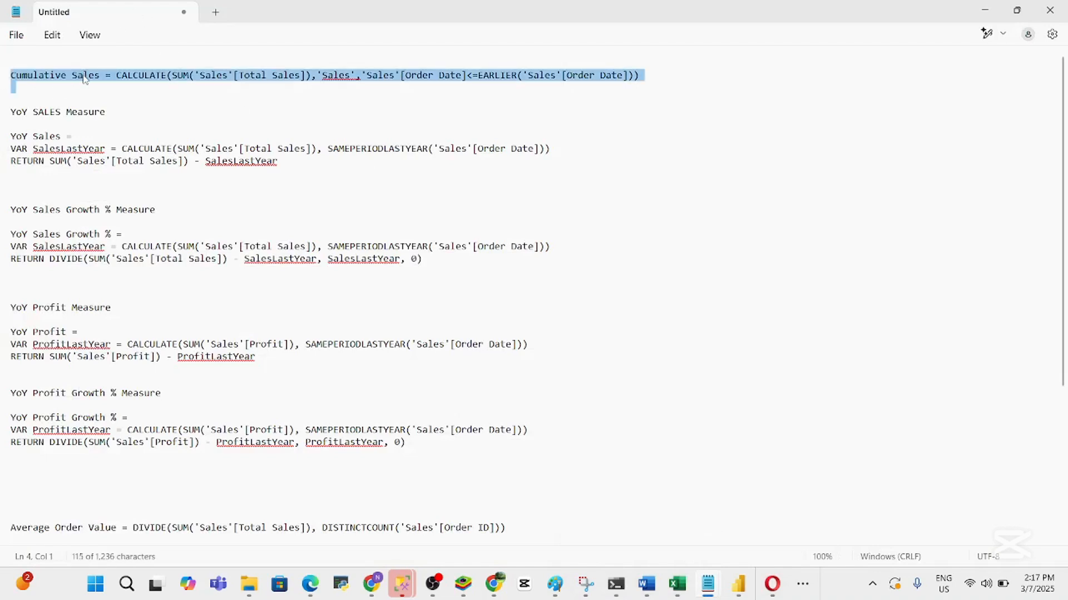
Back in Power BI Desktop, define the new column as Cumulative Sales = CALCULATE(SUM('Sales'[Total Sales]),'Sales','Sales'[Order Date]<=EARLIER('Sales'[Order Date]))
left_click(738, 584)
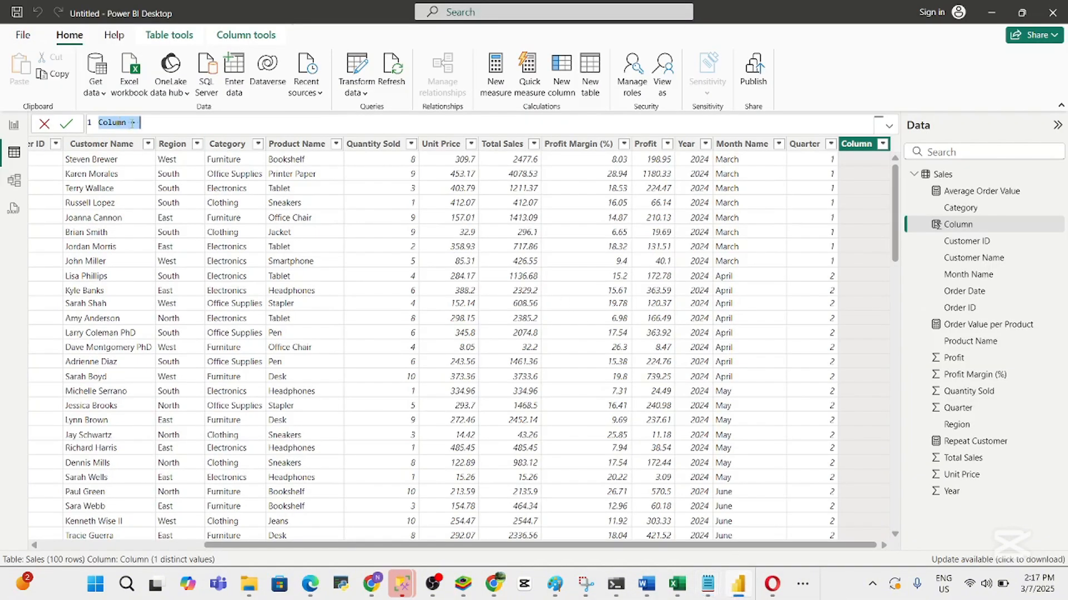
key("ctrl+v")
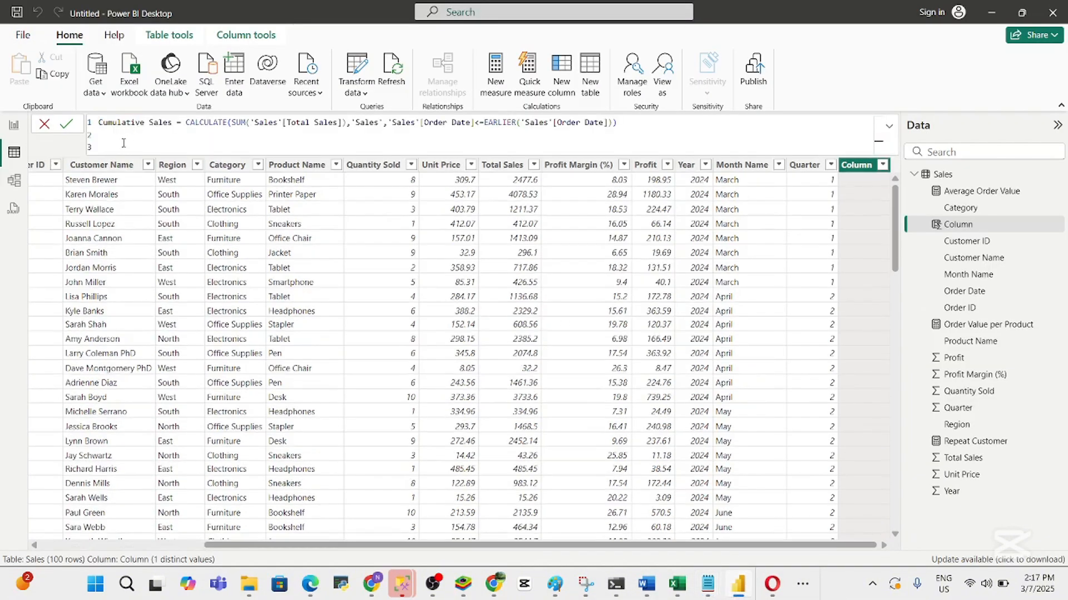
key("BackSpace")
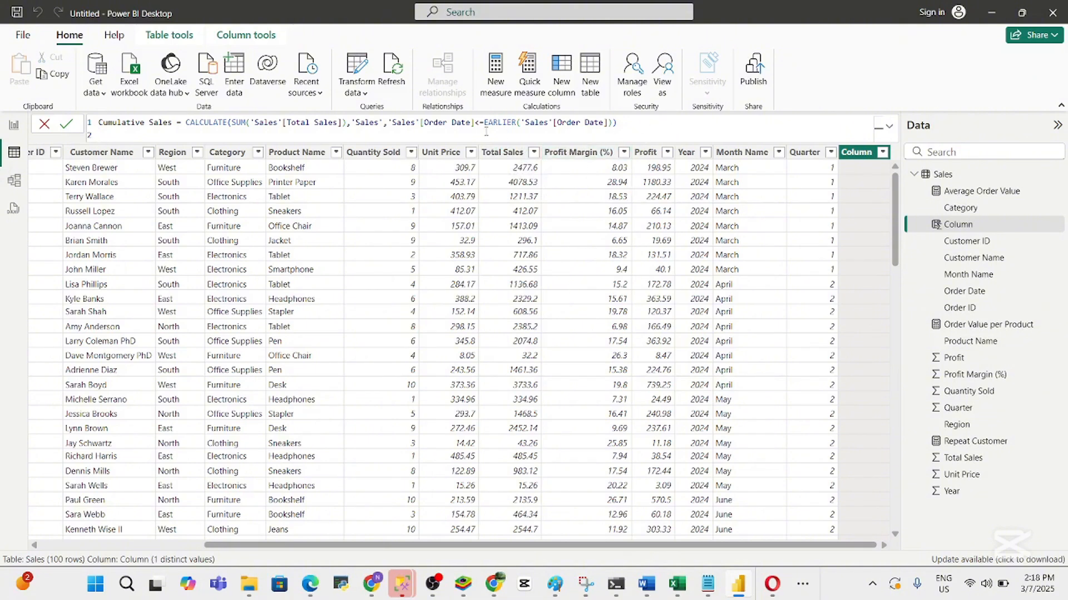
key("Return")
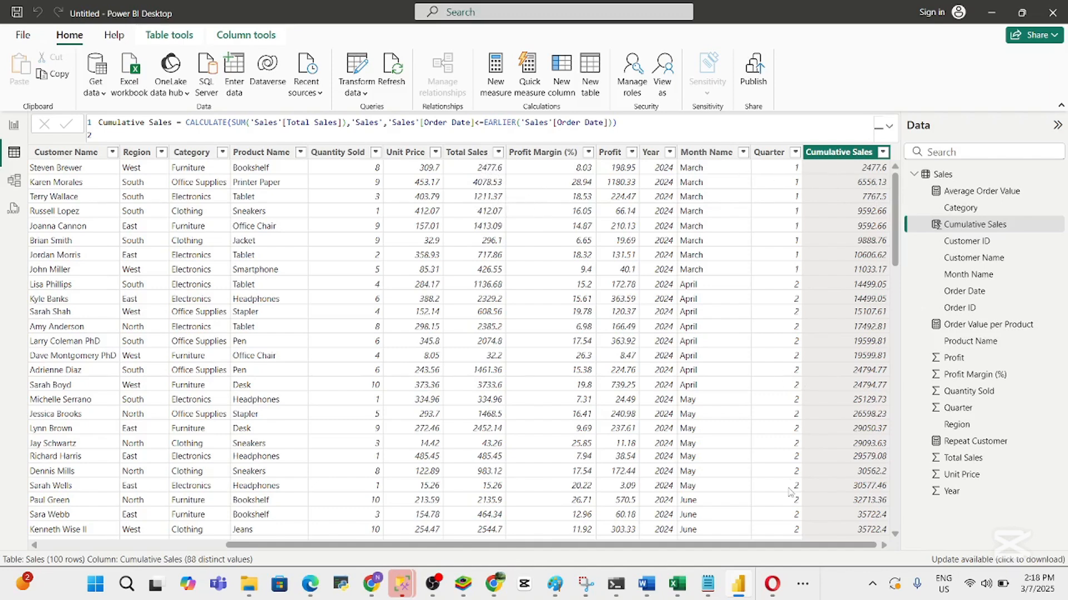
Switch to the Word project document and underline the Cumulative Sales calculated column task in section 6
mouse_move(723, 596)
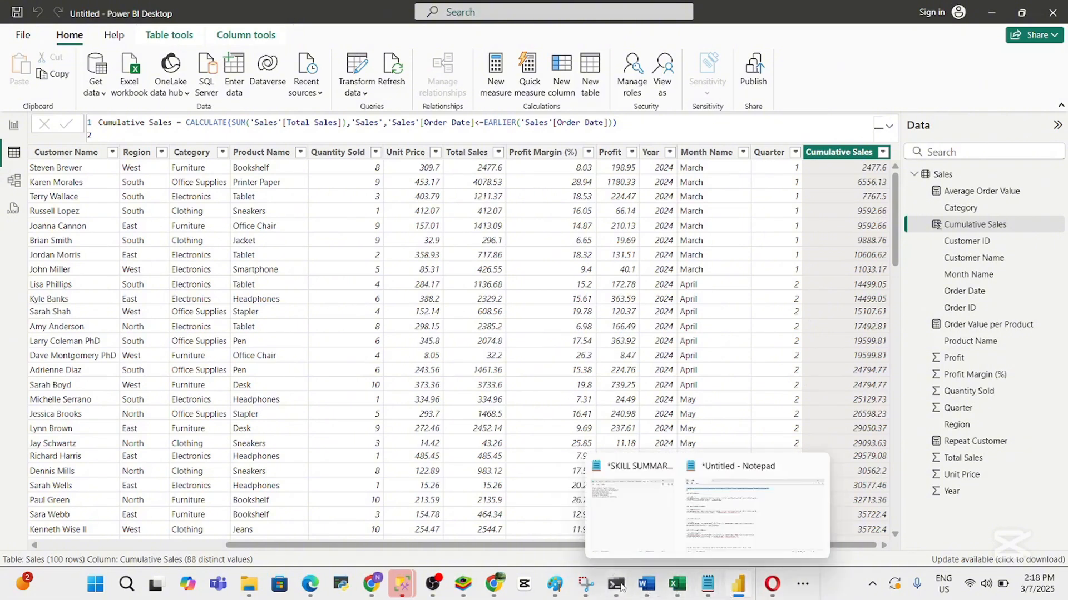
left_click(644, 587)
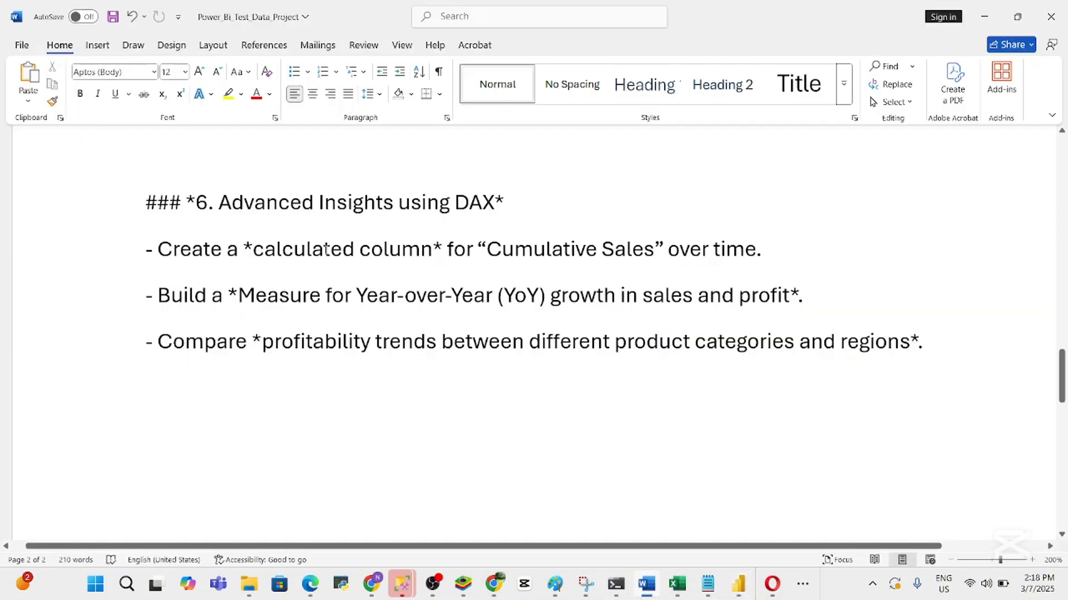
left_click_drag(804, 250, 142, 250)
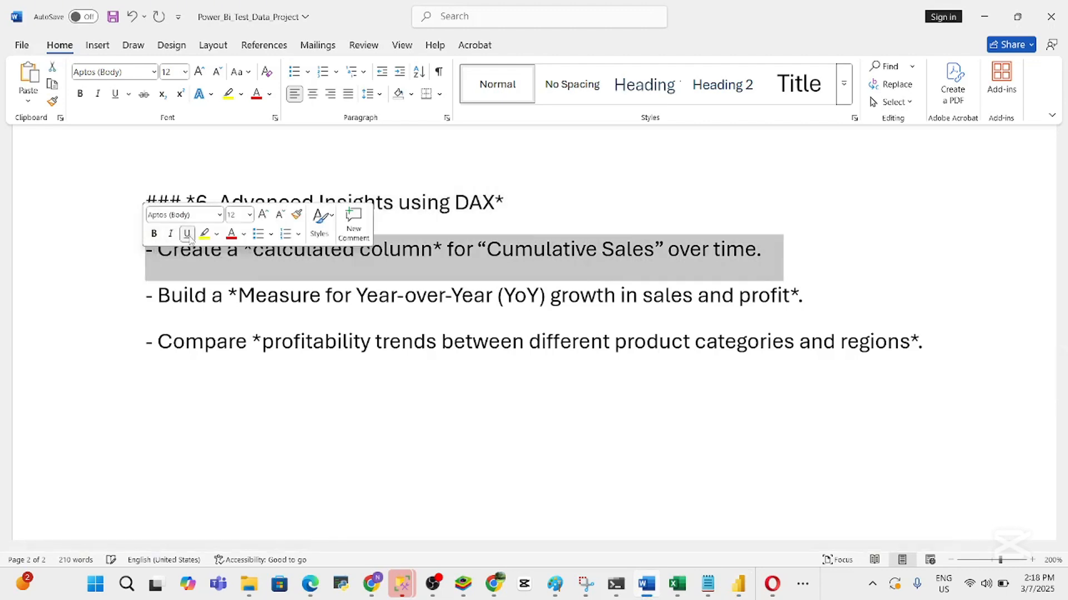
left_click(187, 234)
left_click(269, 295)
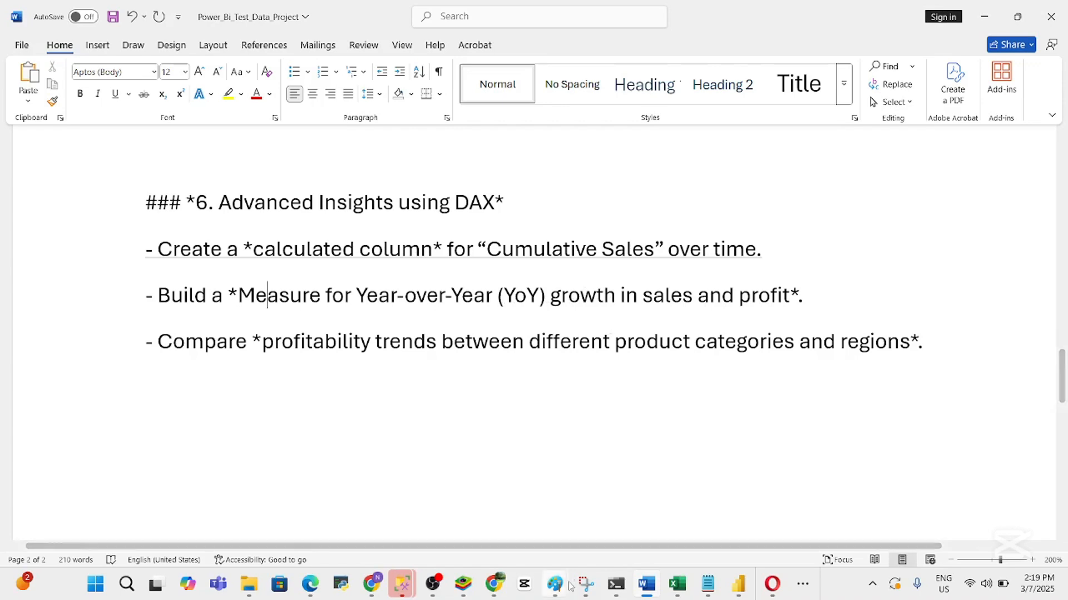
Start a new measure in Power BI's Sales table and copy the complete YoY Sales formula from the untitled Notepad file
left_click(735, 593)
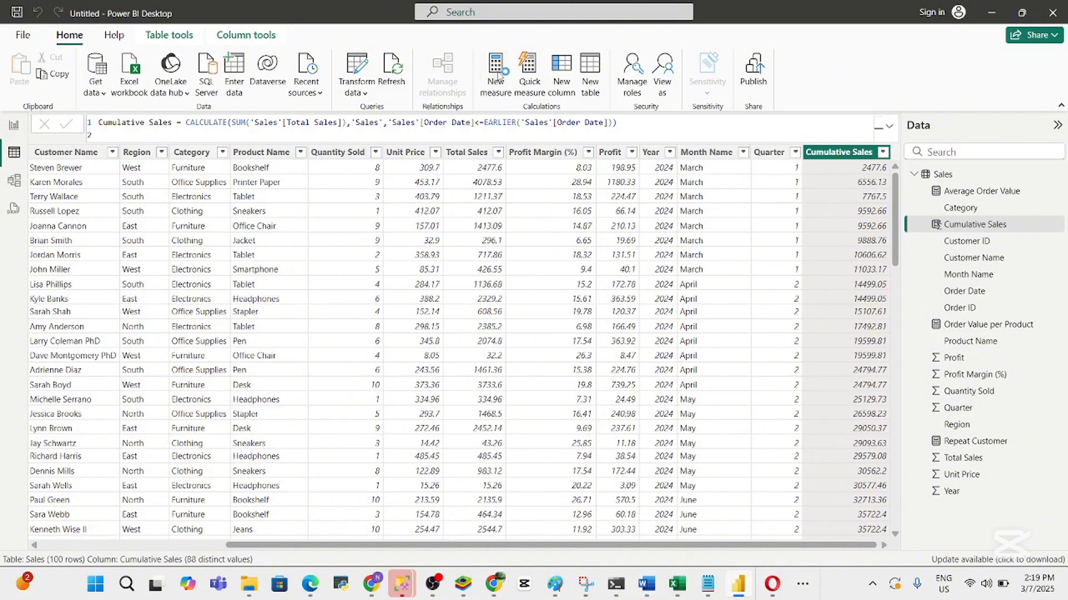
left_click(496, 75)
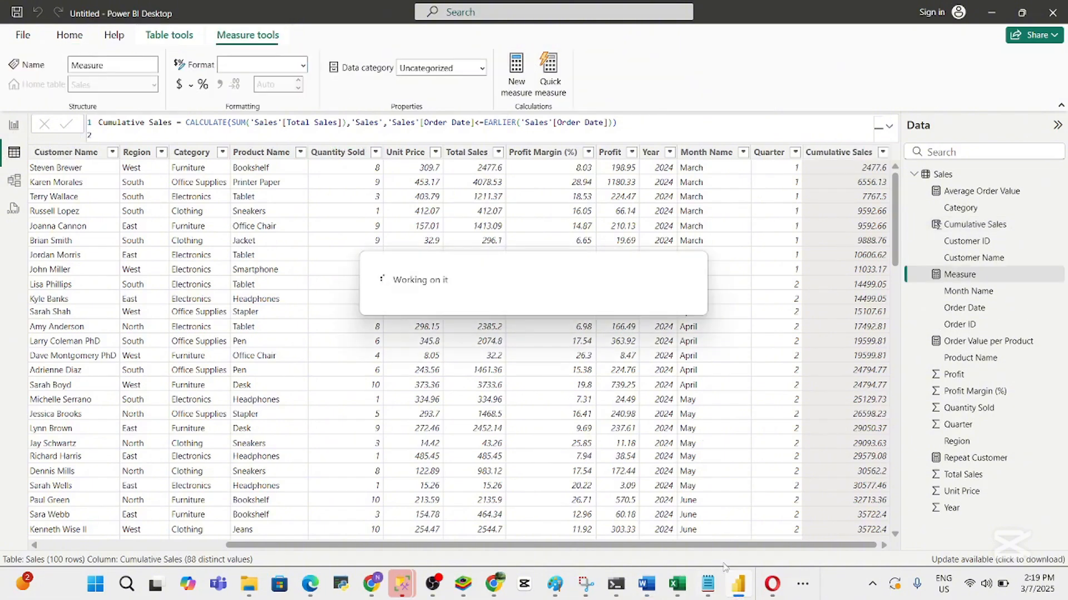
mouse_move(713, 589)
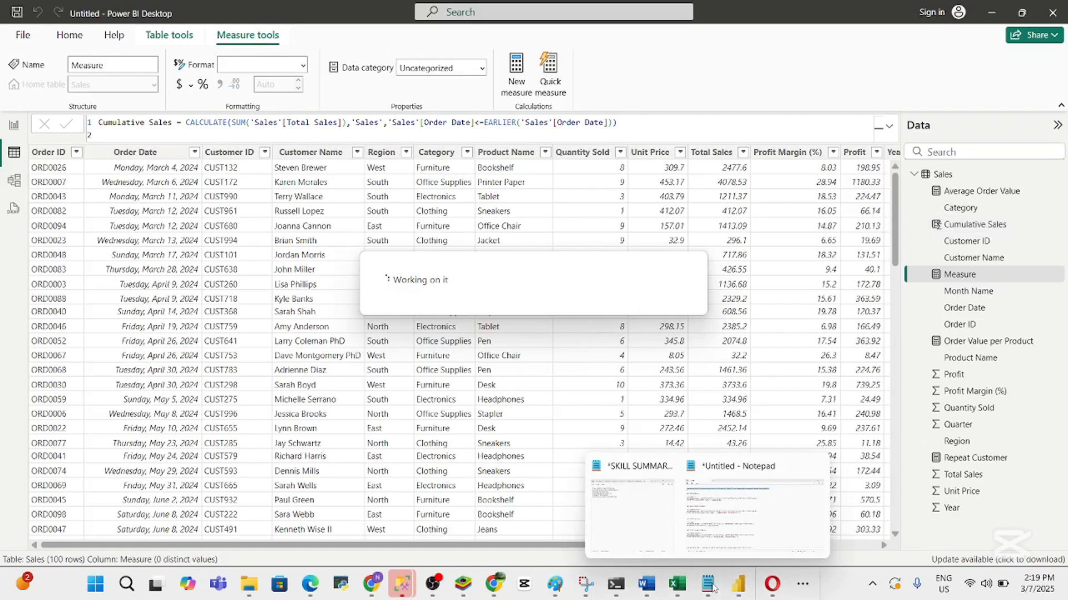
left_click(721, 533)
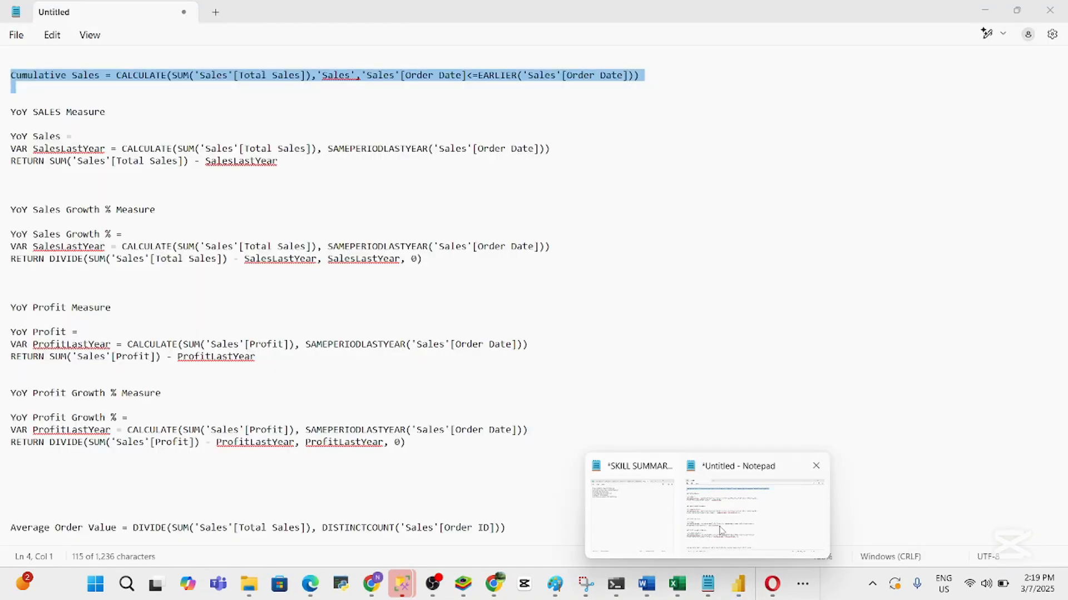
left_click(630, 305)
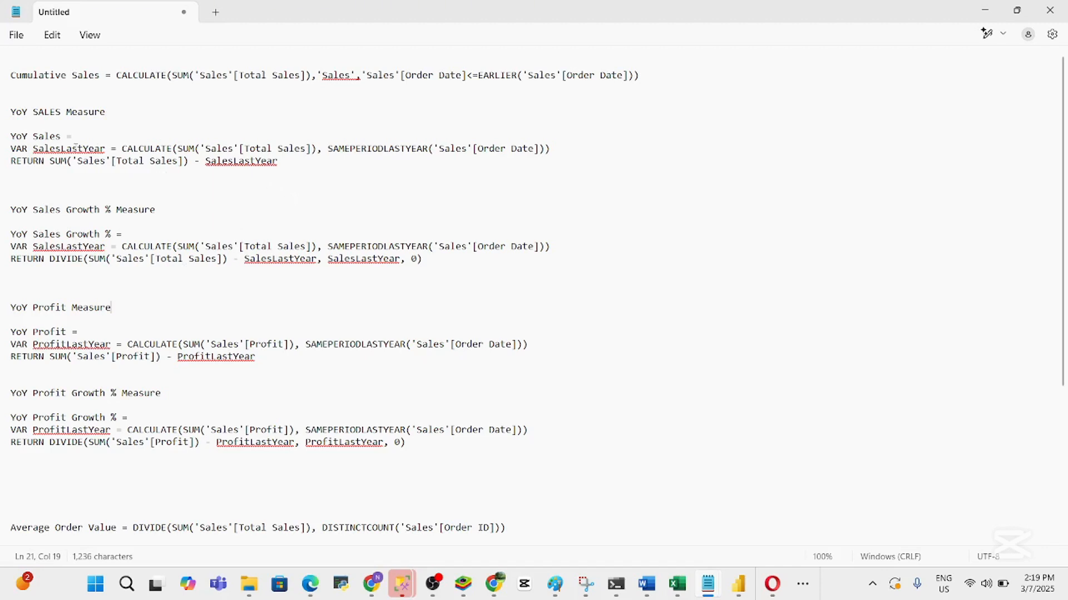
left_click(295, 169)
left_click_drag(280, 173, 10, 137)
key("ctrl+c")
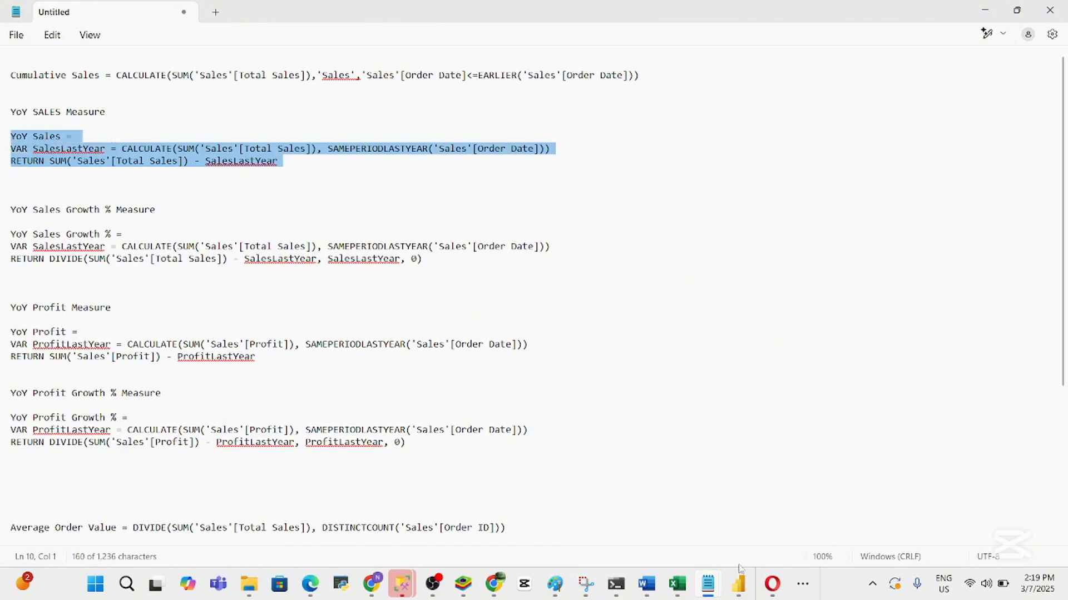
In Power BI Desktop, define the YoY Sales measure as SUM('Sales'[Total Sales]) - SalesLastYear, with SalesLastYear = CALCULATE(SUM('Sales'[Total Sales]), SAMEPERIODLASTYEAR('Sales'[Order Date]))
left_click(737, 583)
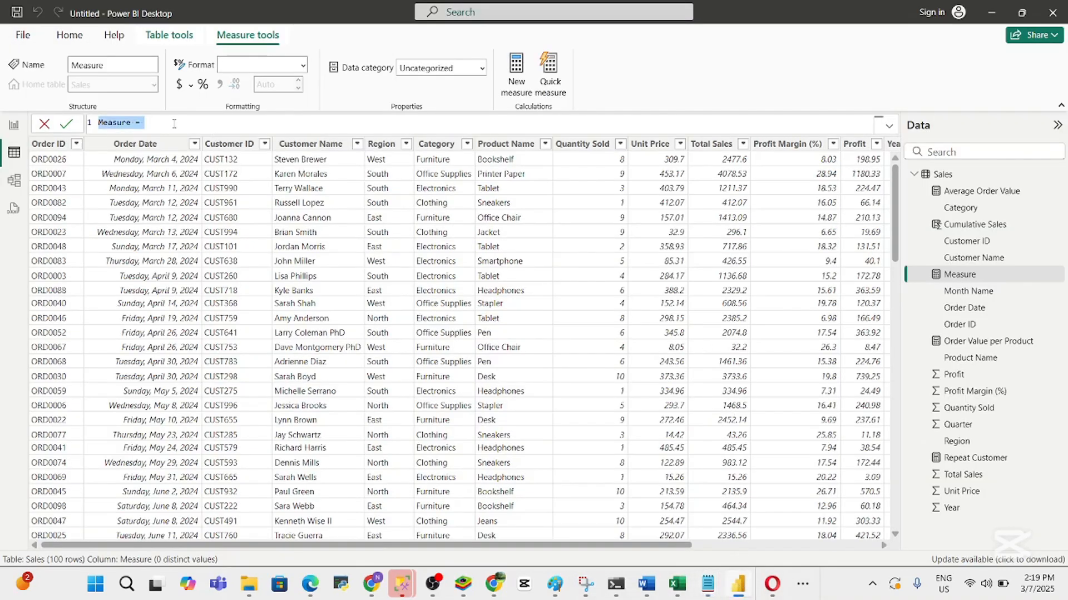
key("ctrl+v")
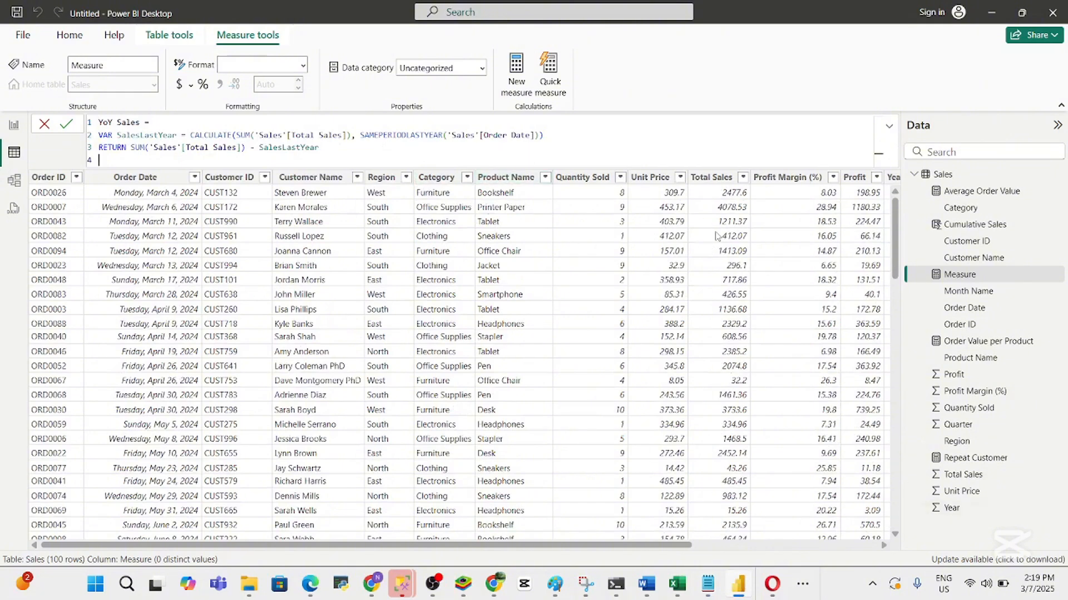
left_click(508, 179)
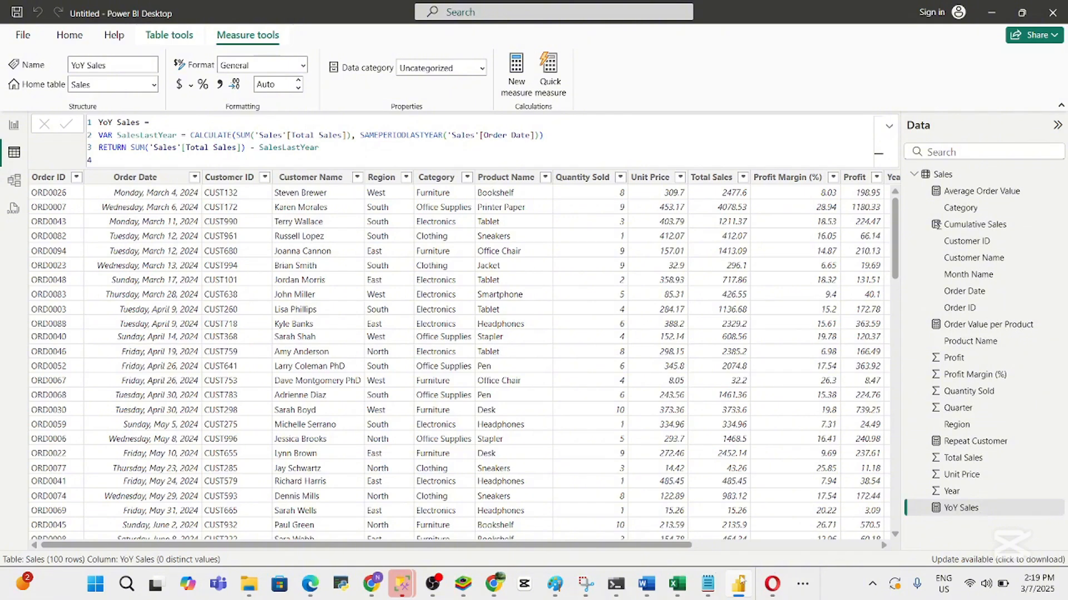
Switch to the untitled Notepad file and copy the complete YoY Sales Growth % formula
mouse_move(707, 586)
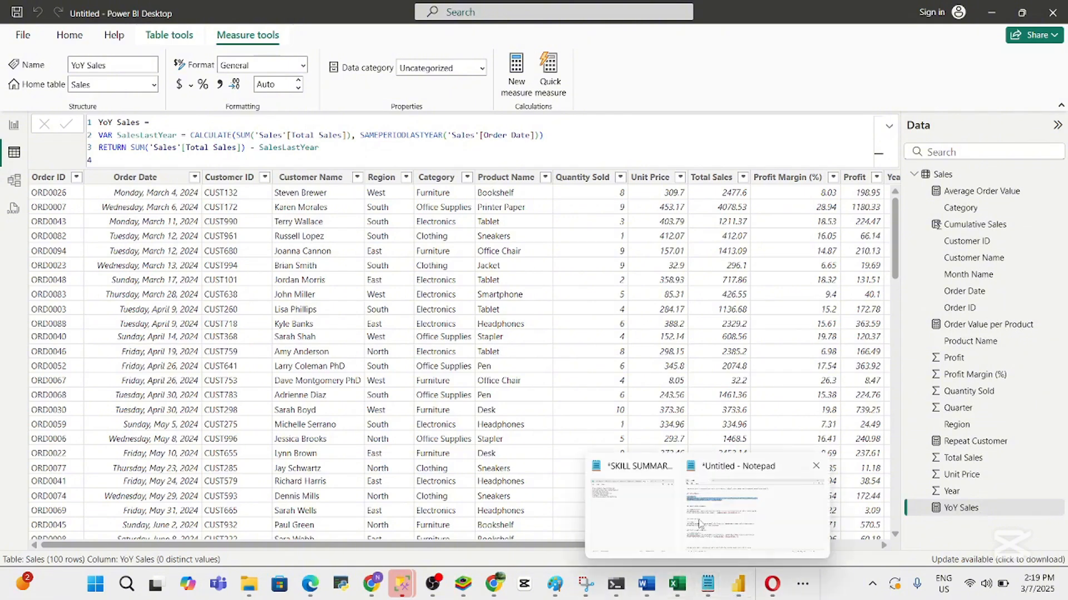
left_click(701, 522)
left_click(157, 257)
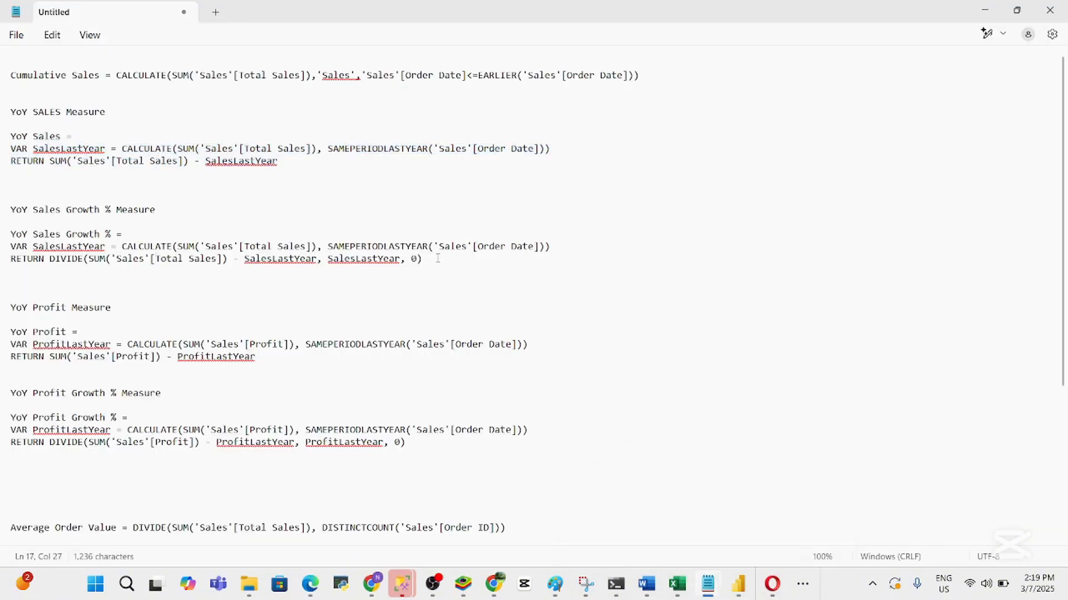
left_click_drag(438, 259, 9, 234)
key("ctrl+c")
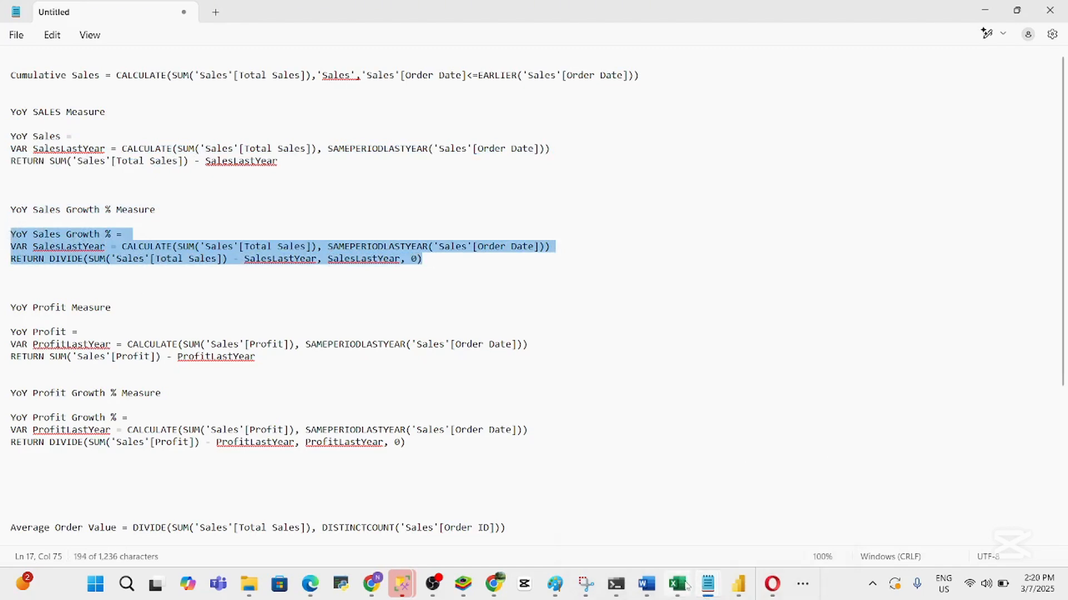
In Power BI Desktop, create the measure YoY Sales Growth % as DIVIDE(SUM('Sales'[Total Sales]) - SalesLastYear, SalesLastYear, 0), with SalesLastYear = CALCULATE(SUM('Sales'[Total Sales]), SAMEPERIODLASTYEAR('Sales'[Order Date]))
left_click(734, 535)
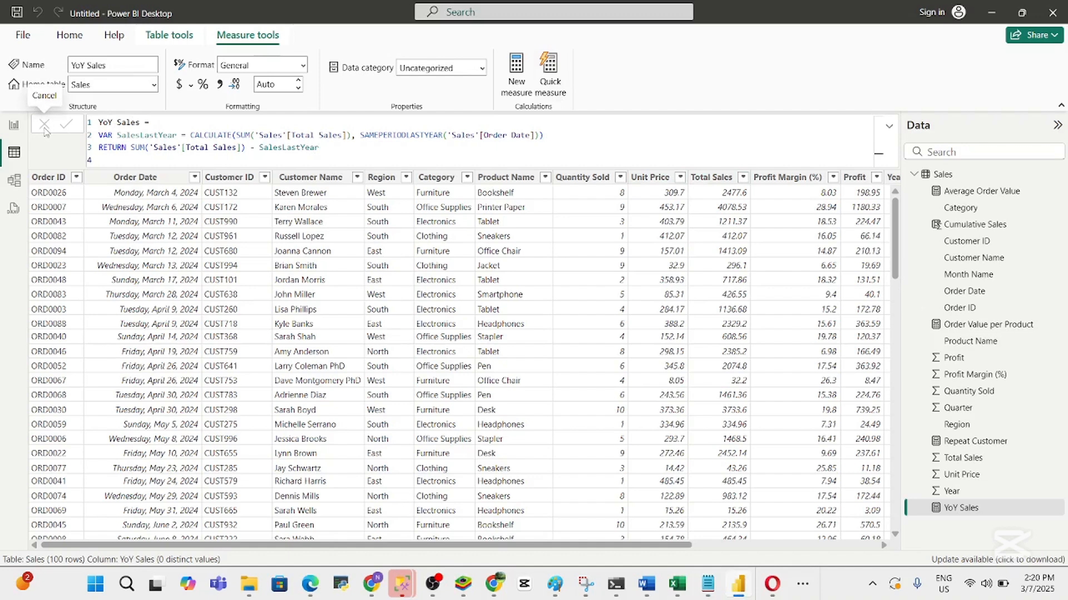
left_click(515, 82)
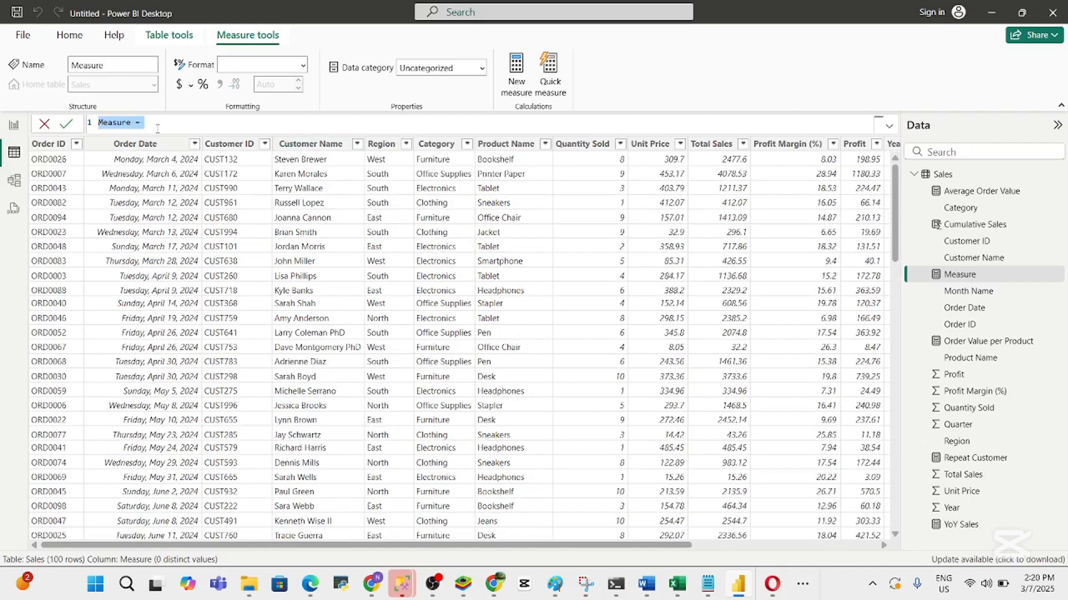
key("ctrl+v")
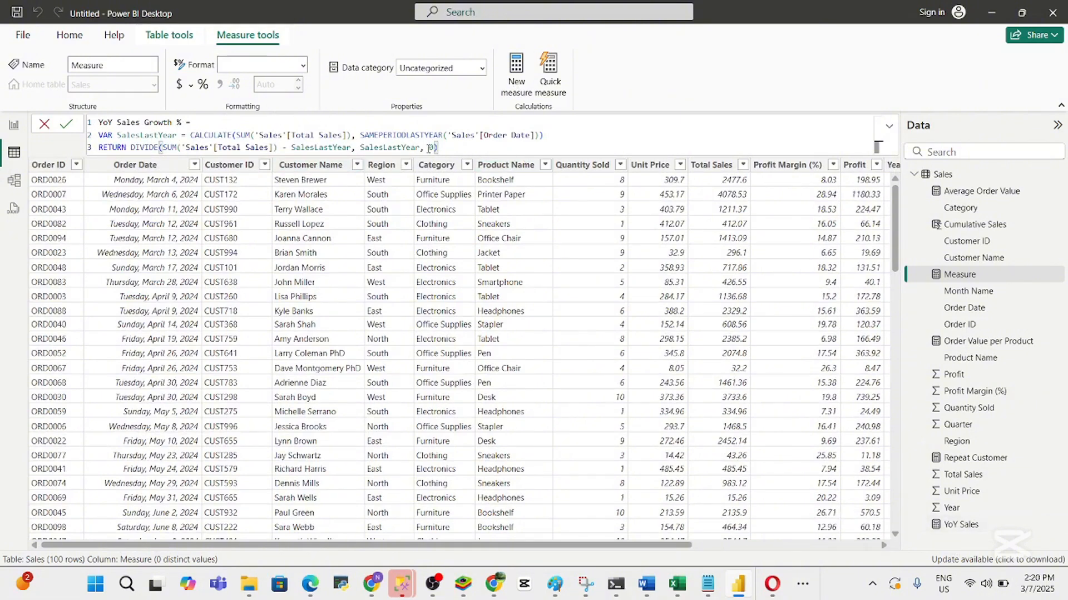
key("Return")
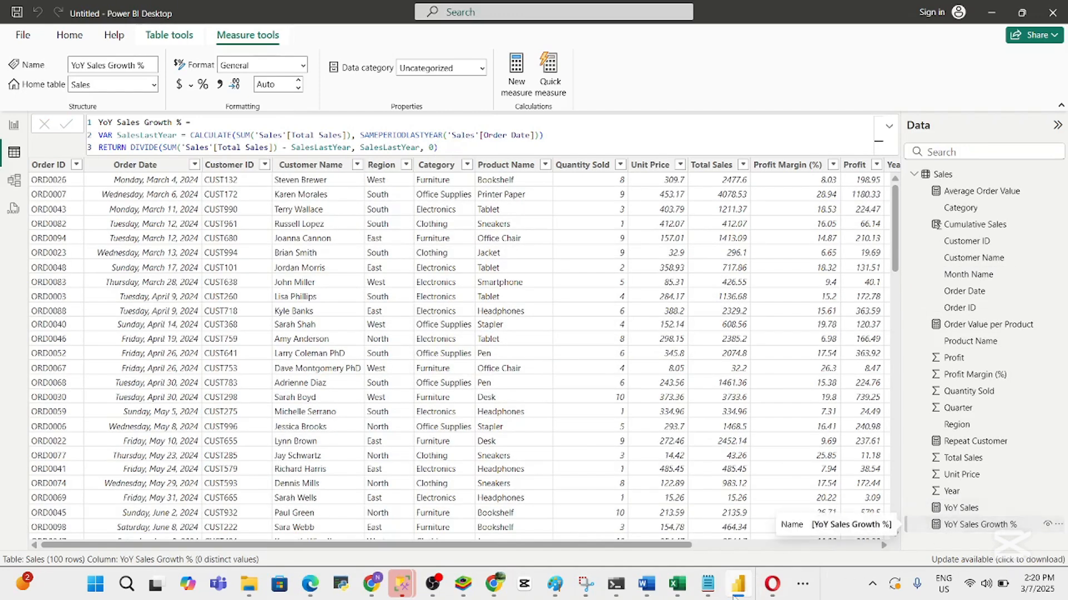
Return to the untitled Notepad file and copy the complete YoY Profit formula
mouse_move(735, 595)
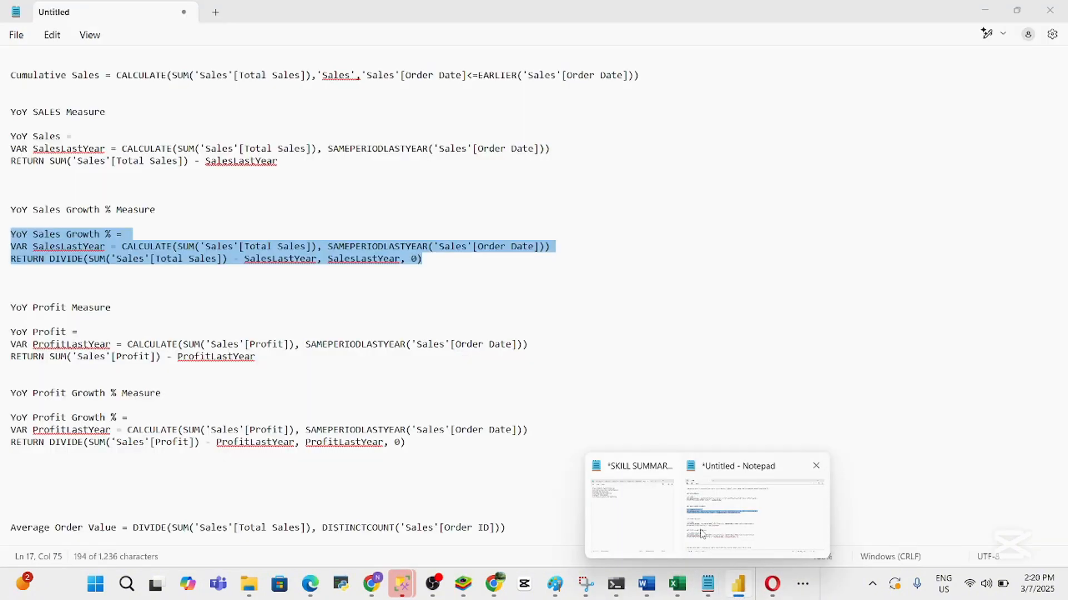
left_click(702, 533)
left_click(176, 356)
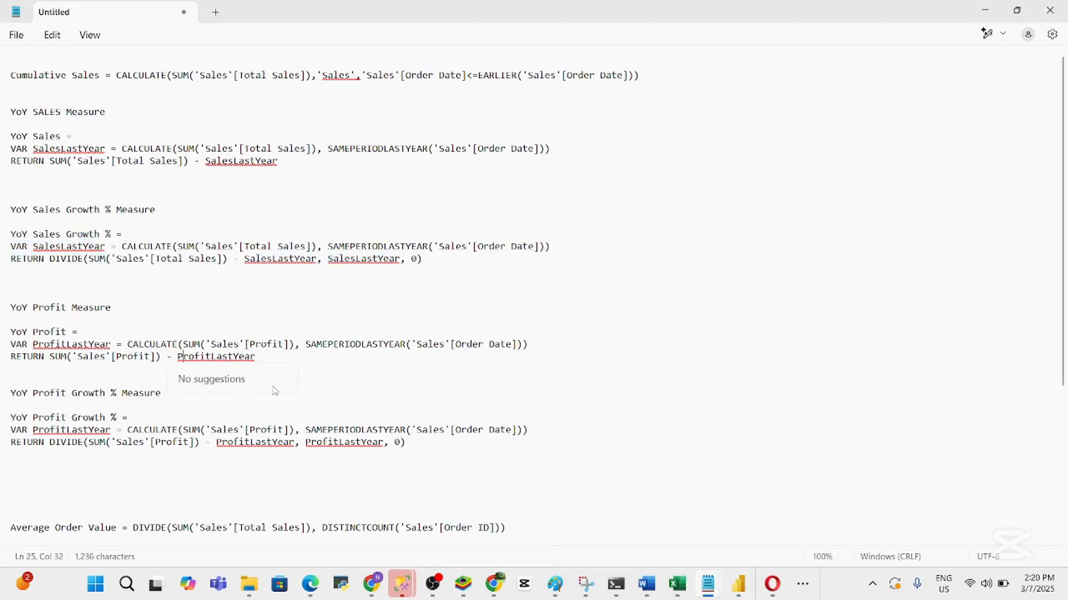
left_click(365, 371)
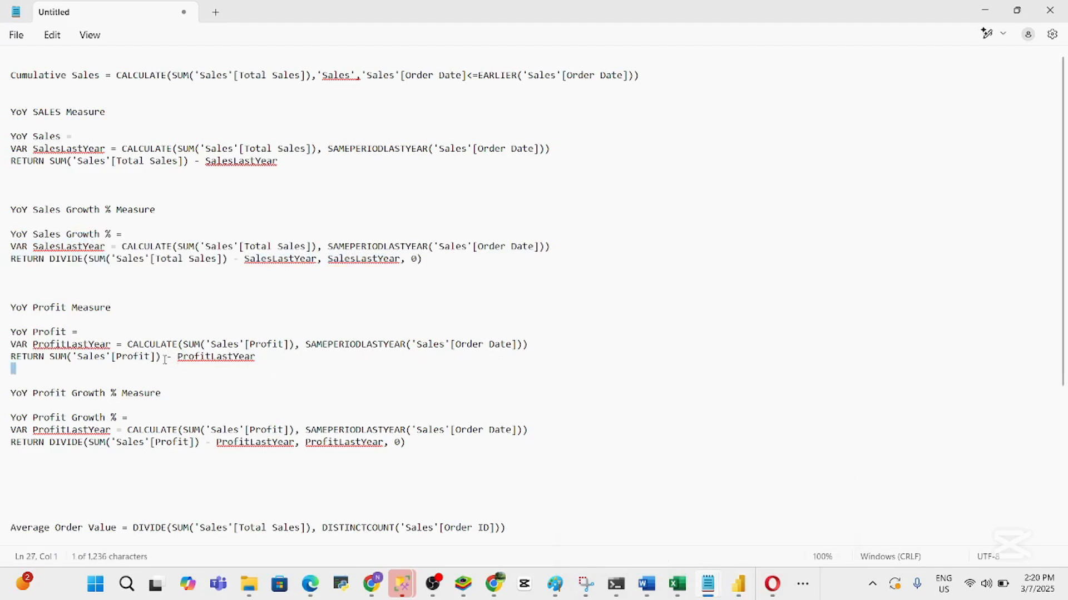
left_click_drag(11, 368, 11, 332)
key("ctrl+c")
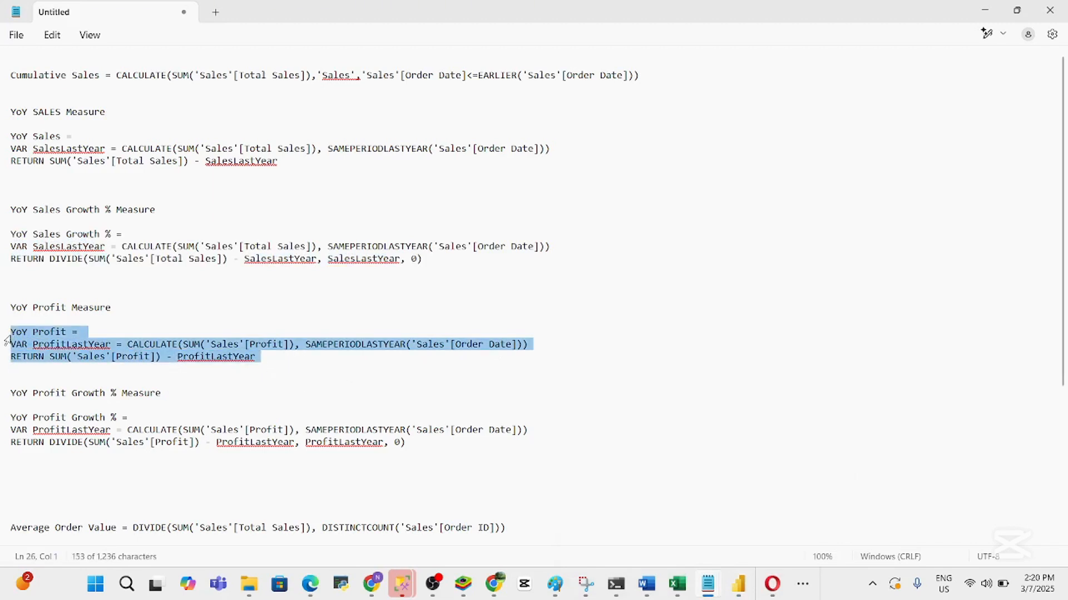
In Power BI Desktop, create the measure YoY Profit as SUM('Sales'[Profit]) - ProfitLastYear, with ProfitLastYear = CALCULATE(SUM('Sales'[Profit]), SAMEPERIODLASTYEAR('Sales'[Order Date]))
left_click(739, 584)
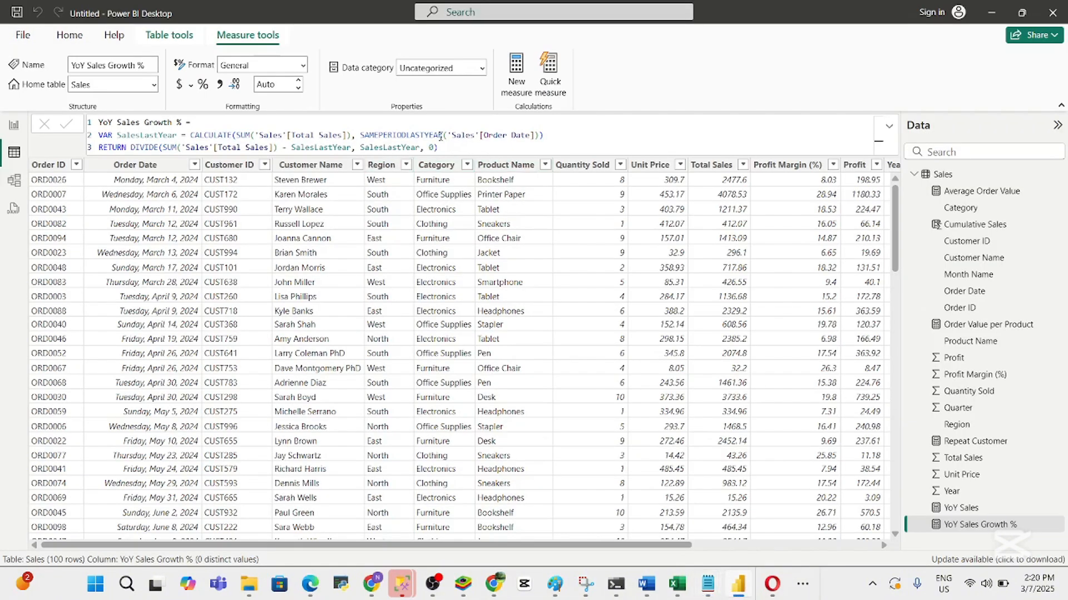
left_click(514, 84)
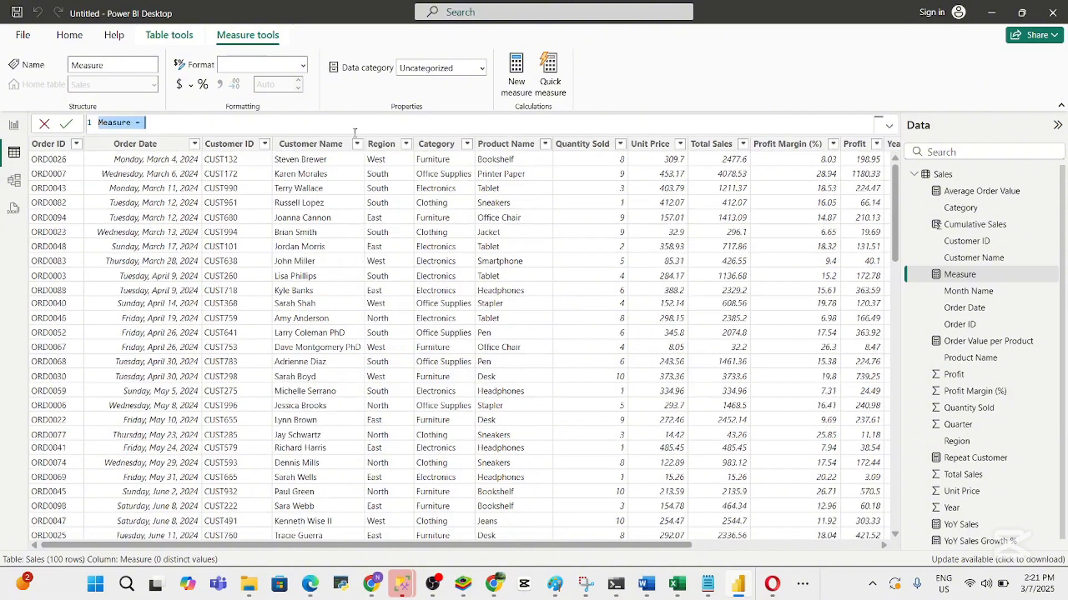
key("ctrl+v")
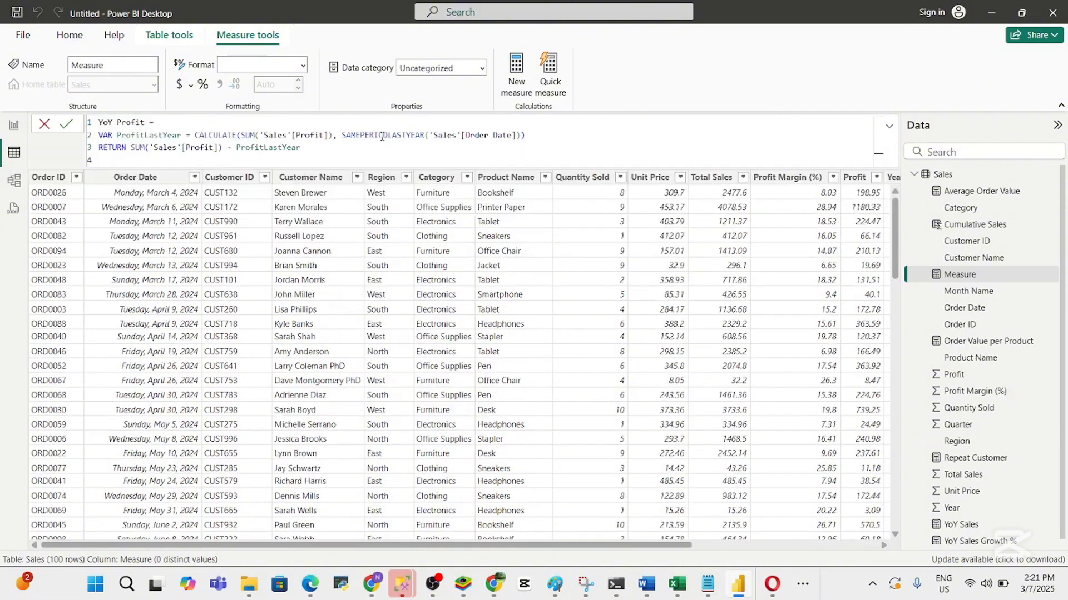
key("Return")
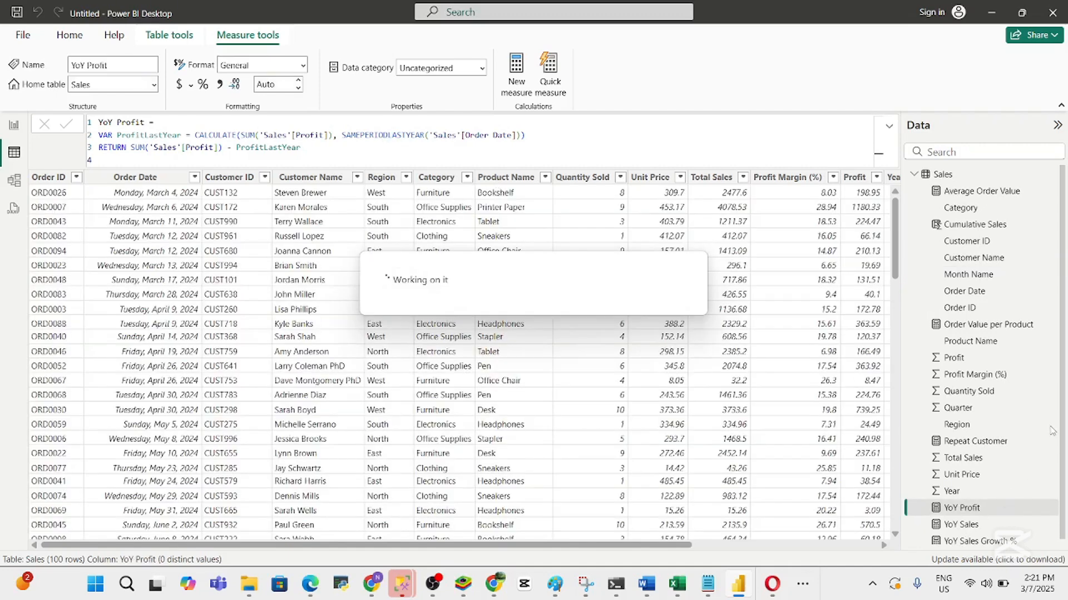
left_click_drag(1063, 461, 1066, 534)
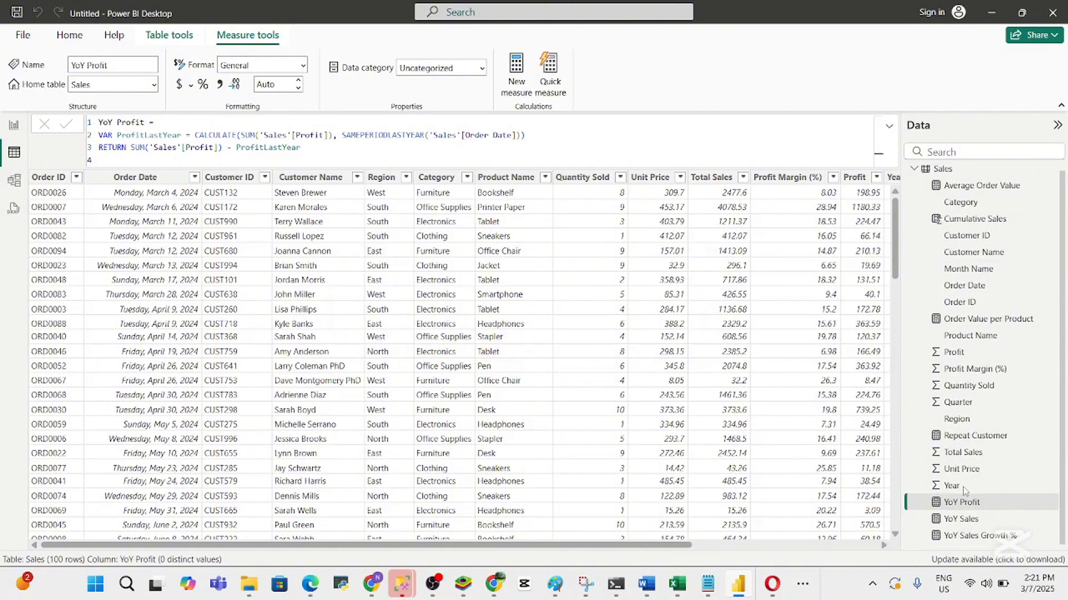
Switch to the untitled Notepad file and copy the complete YoY Profit Growth % formula
mouse_move(687, 588)
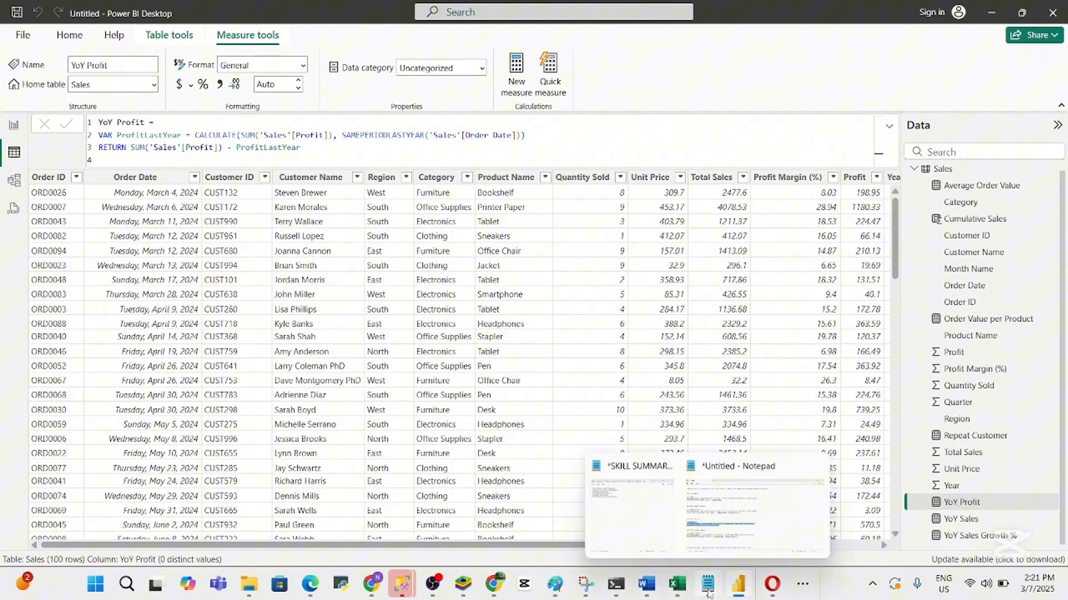
left_click(713, 534)
left_click(203, 394)
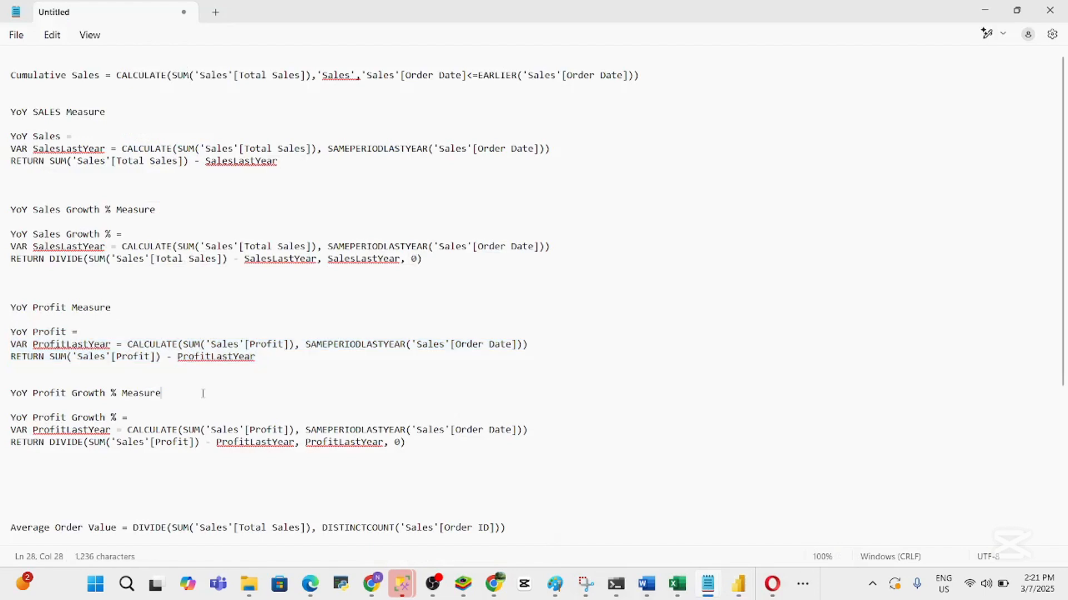
left_click_drag(406, 443, 16, 421)
key("ctrl+c")
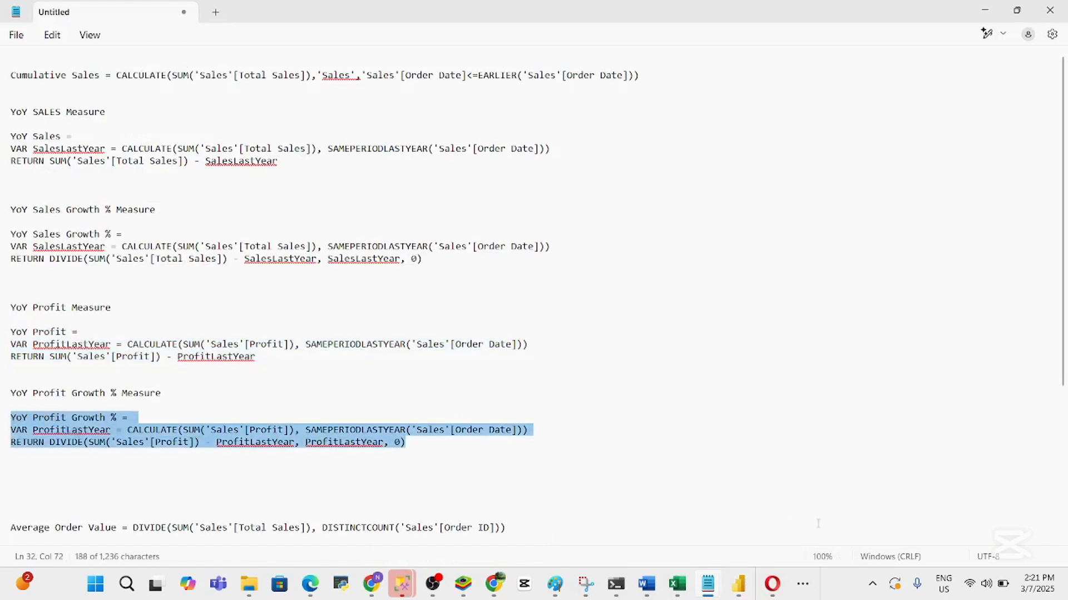
In Power BI Desktop, create the measure YoY Profit Growth % as DIVIDE(SUM('Sales'[Profit]) - ProfitLastYear, ProfitLastYear, 0), with ProfitLastYear = CALCULATE(SUM('Sales'[Profit]), SAMEPERIODLASTYEAR('Sales'[Order Date]))
left_click(738, 588)
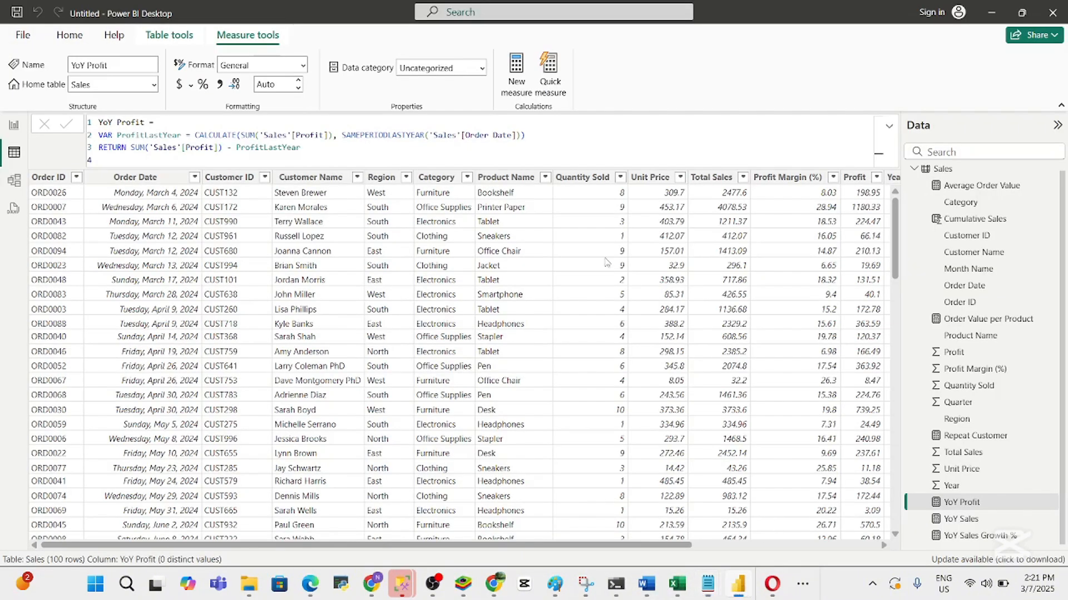
left_click(515, 73)
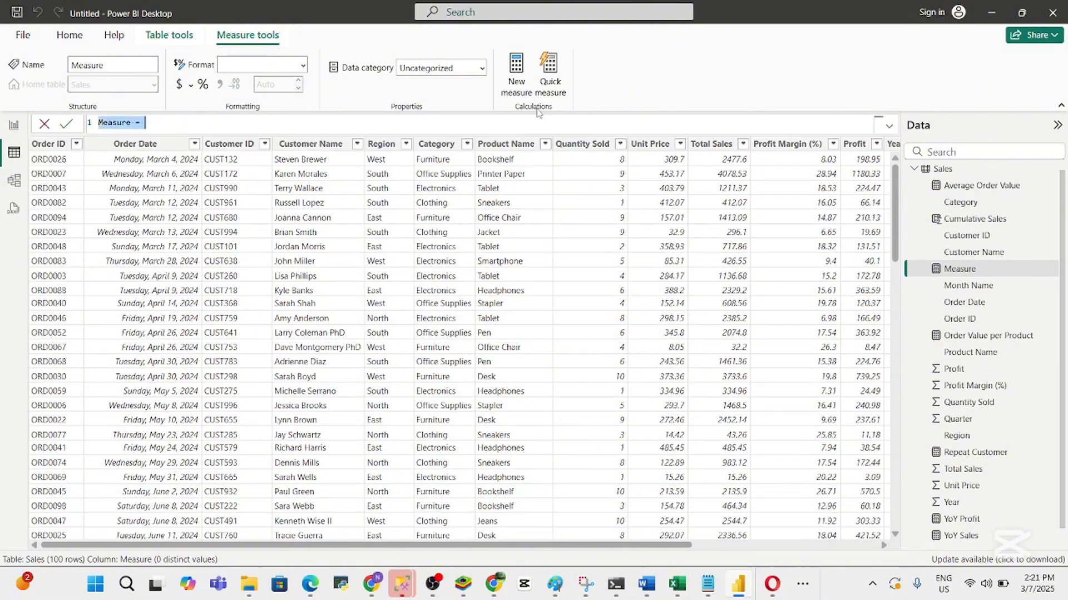
key("ctrl+v")
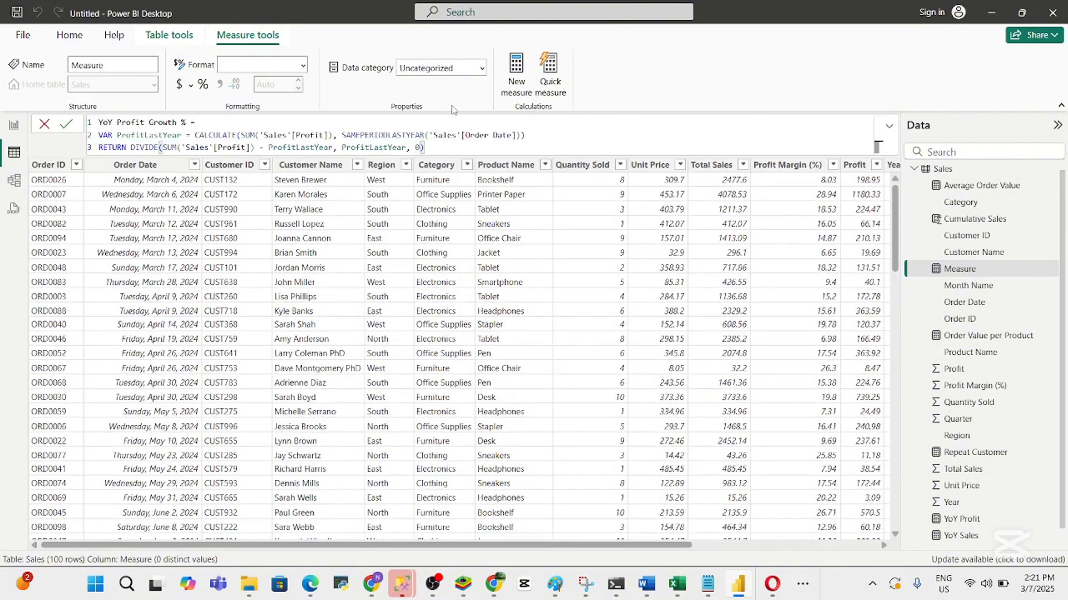
key("Return")
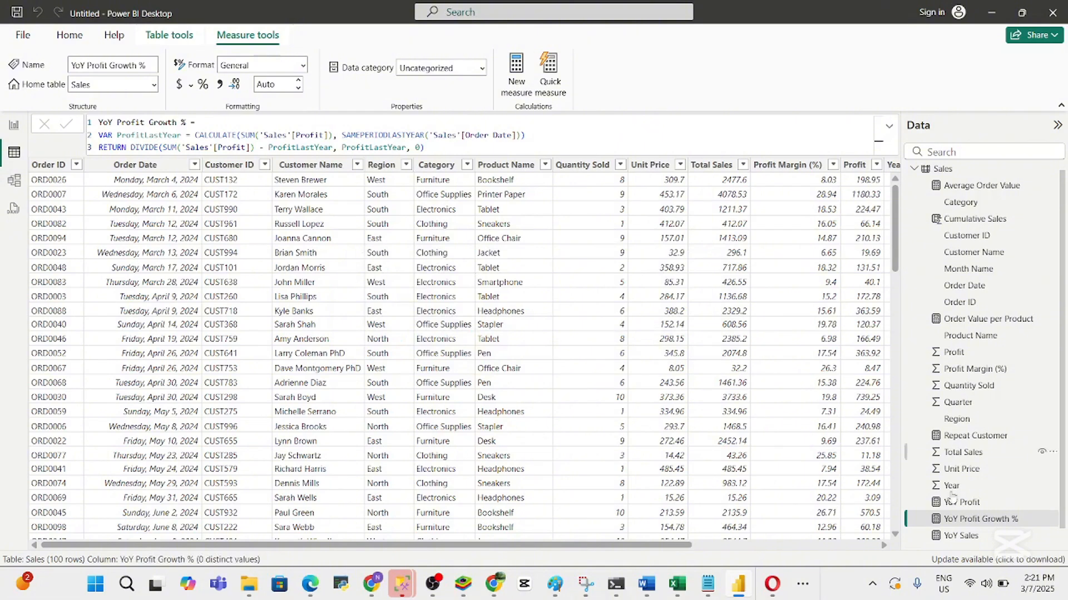
scroll(1065, 492, "down", 1)
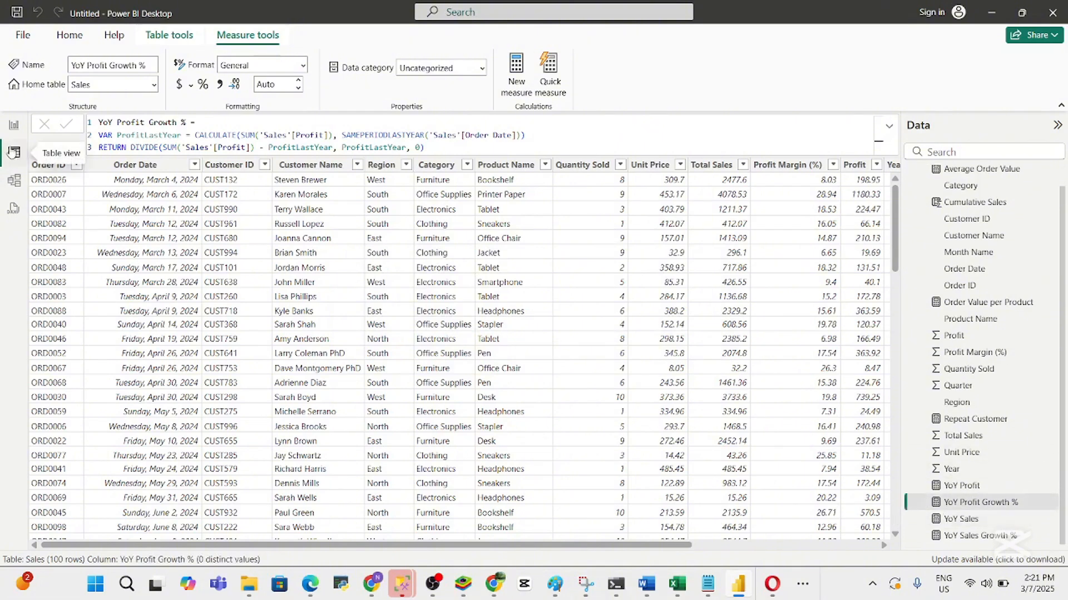
Open the dashboard in report view, slightly enlarge the Repeat Customer card and copy it
left_click(13, 125)
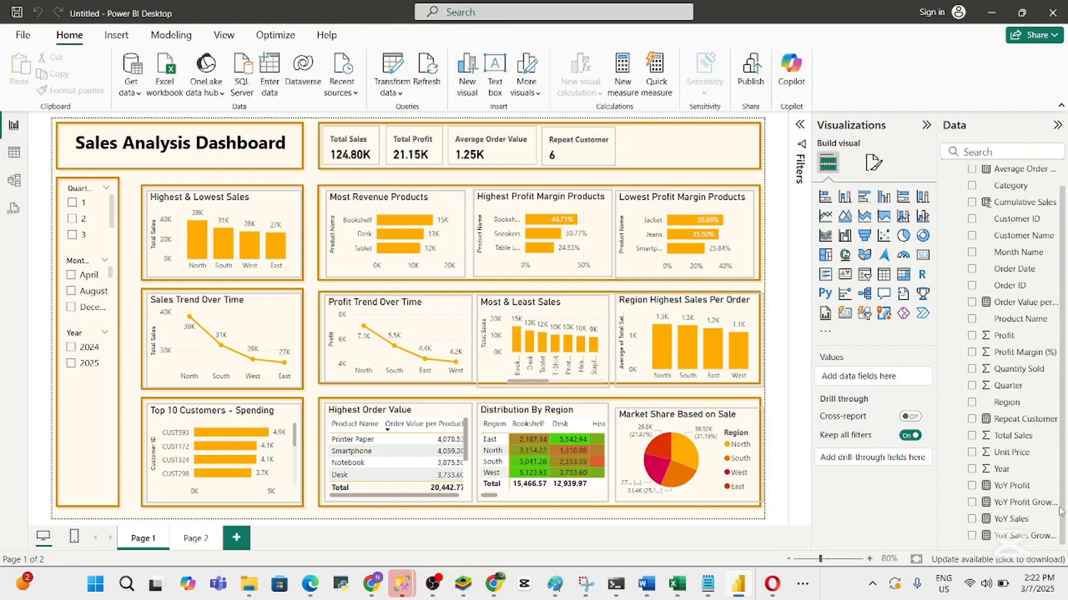
scroll(1063, 513, "down", 1)
left_click(596, 151)
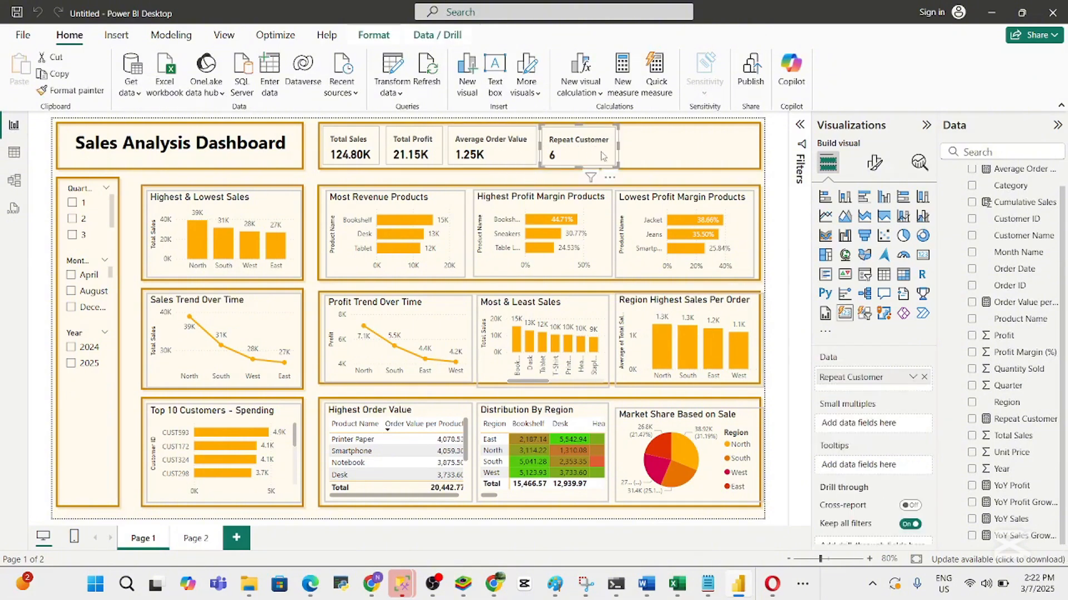
mouse_move(616, 164)
left_mouse_down()
mouse_move(593, 163)
mouse_move(619, 170)
left_mouse_up()
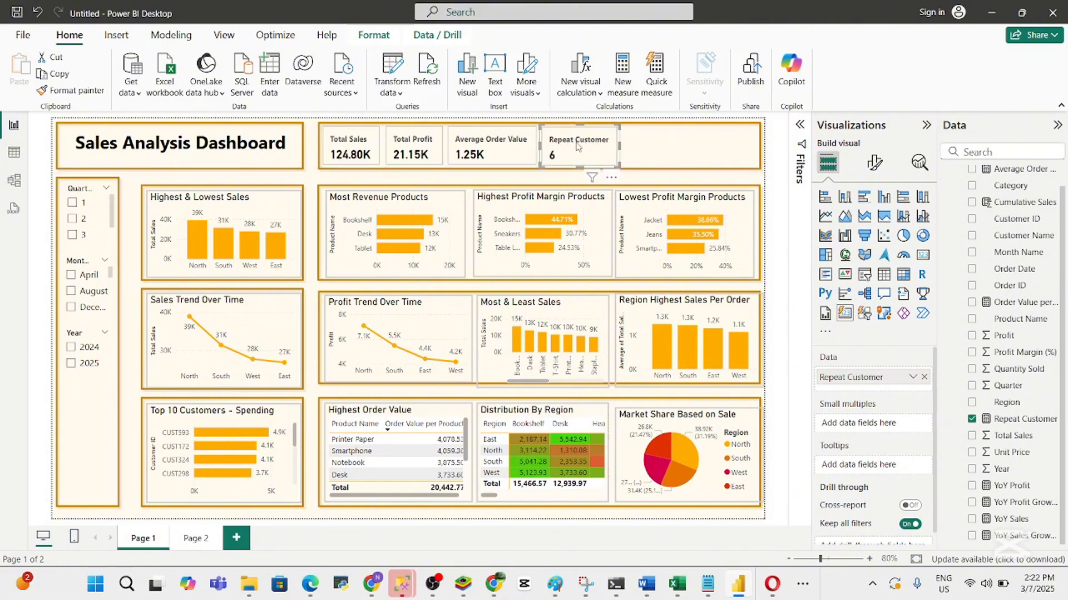
key("ctrl+c")
Try to reselect the Repeat Customer card in the KPI band beside the dashboard title
left_click(596, 158)
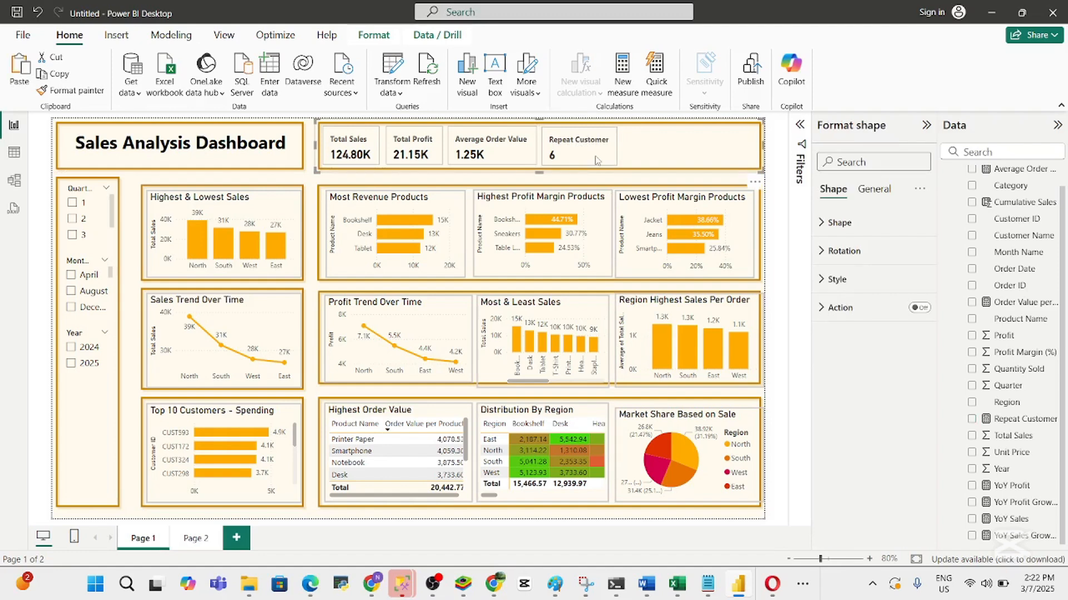
left_click_drag(596, 156, 600, 154)
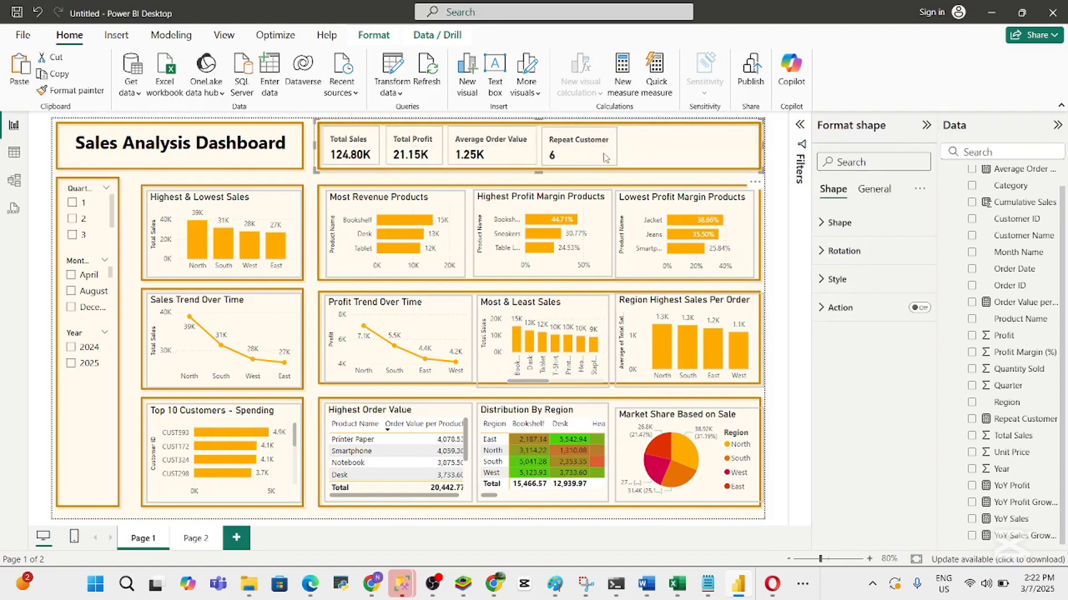
left_click(310, 192)
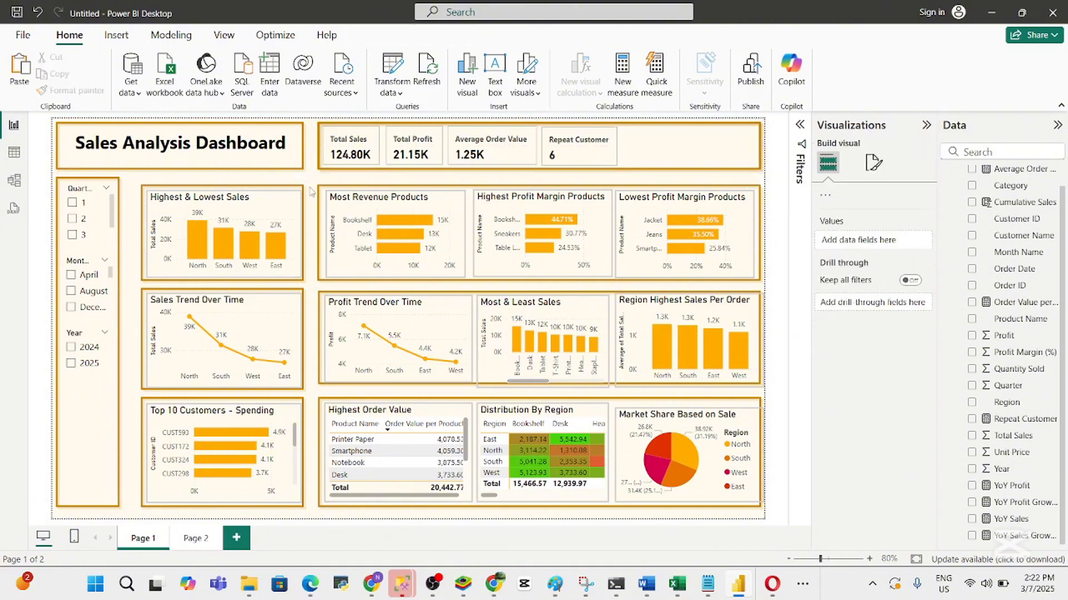
left_click(576, 158)
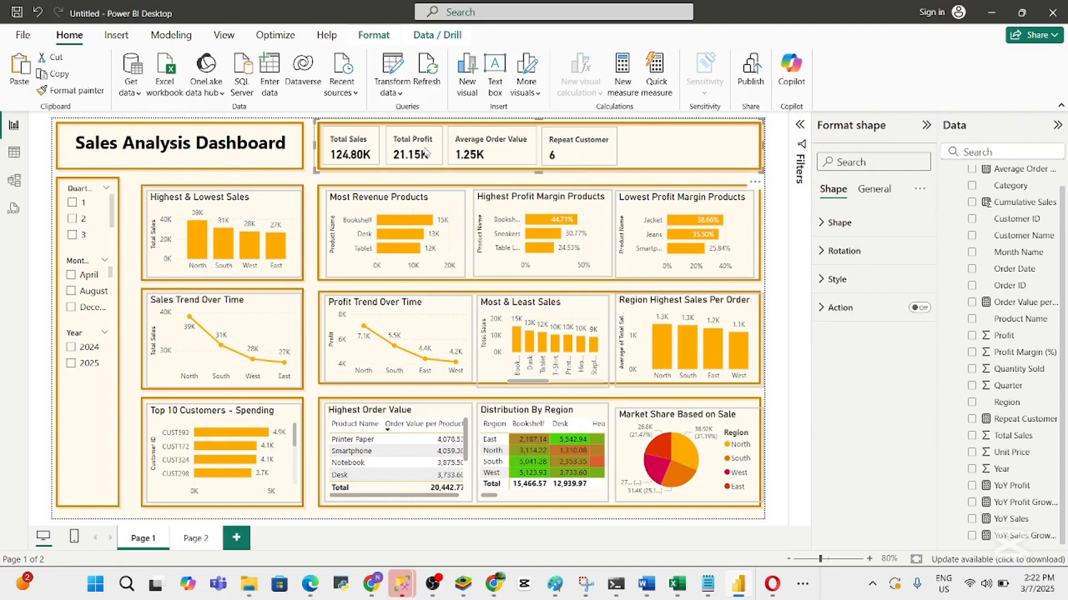
left_click(312, 187)
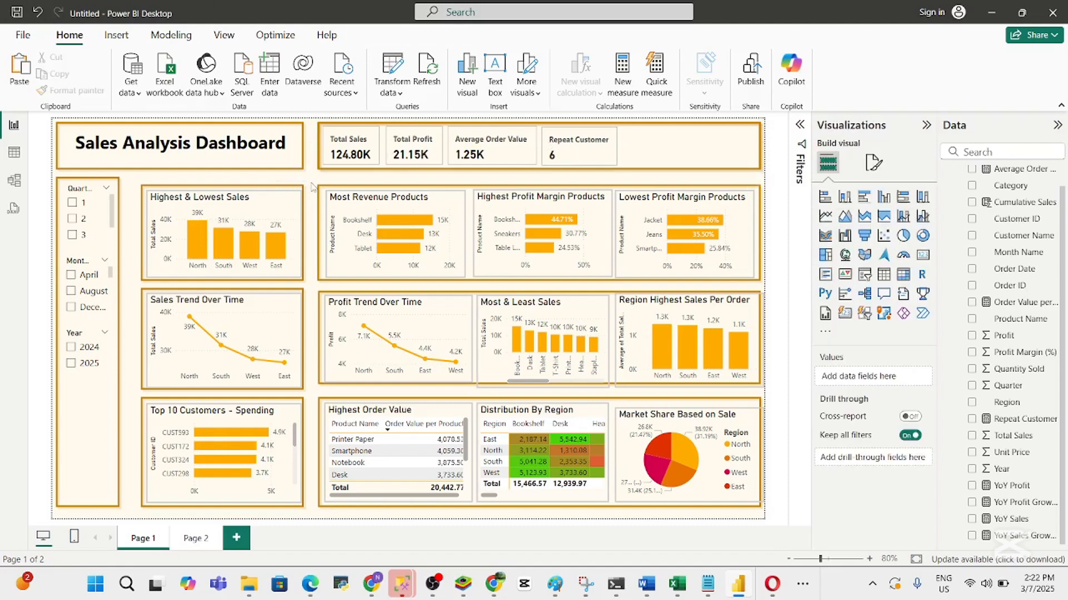
Send the KPI band's background shape to the back so it sits behind the cards, and deselect it
left_click(406, 154)
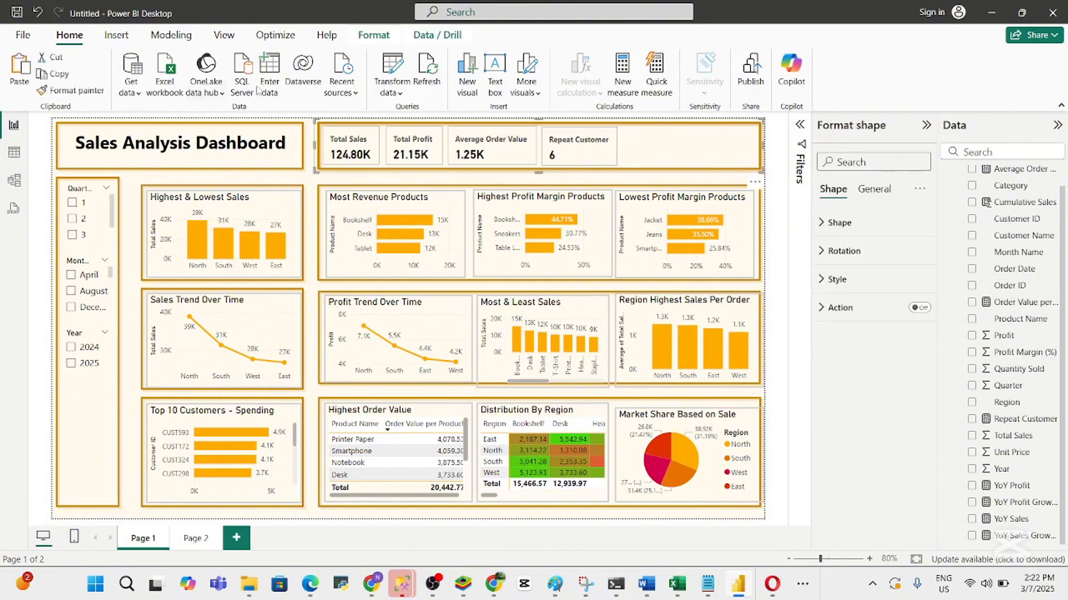
left_click(171, 34)
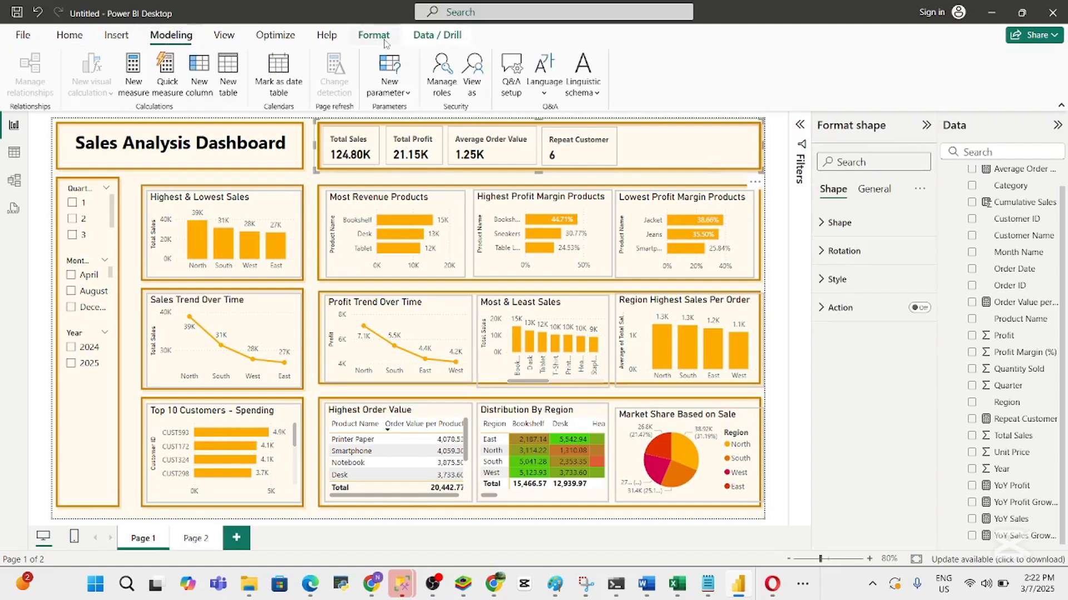
left_click(378, 37)
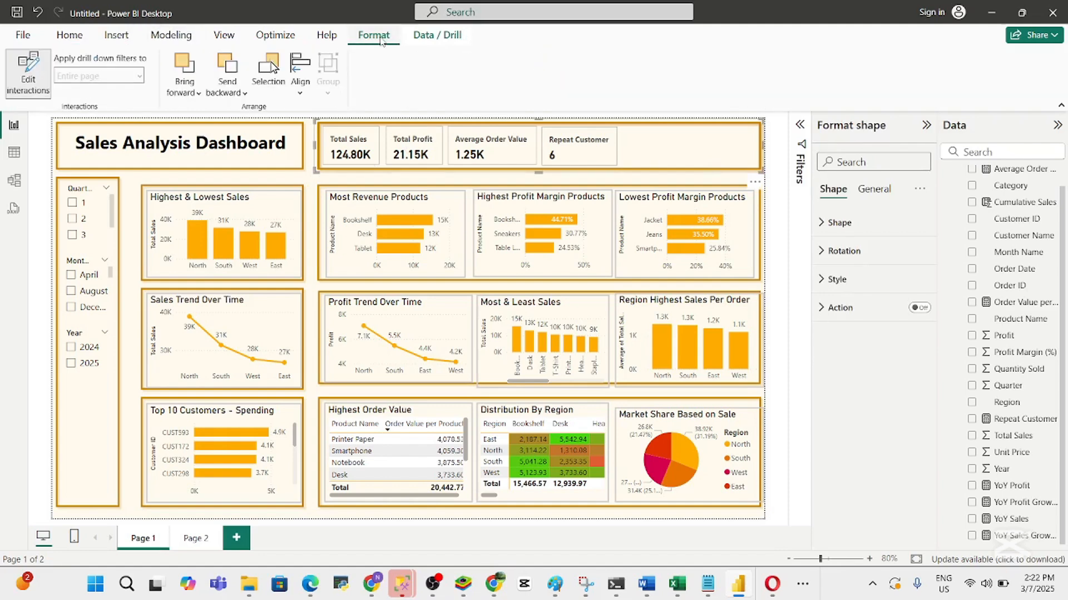
left_click(243, 94)
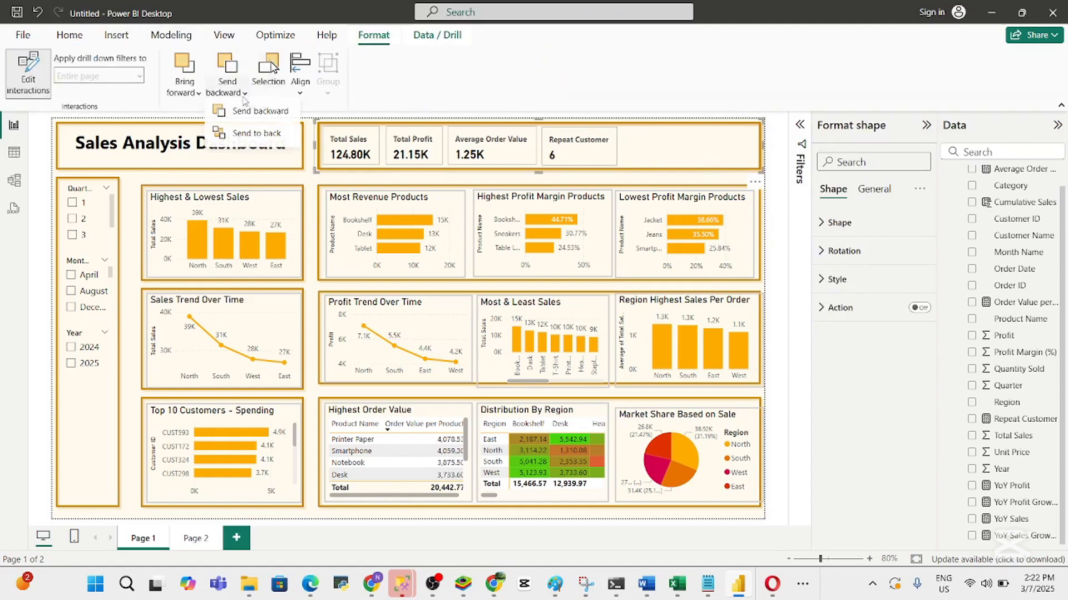
left_click(254, 138)
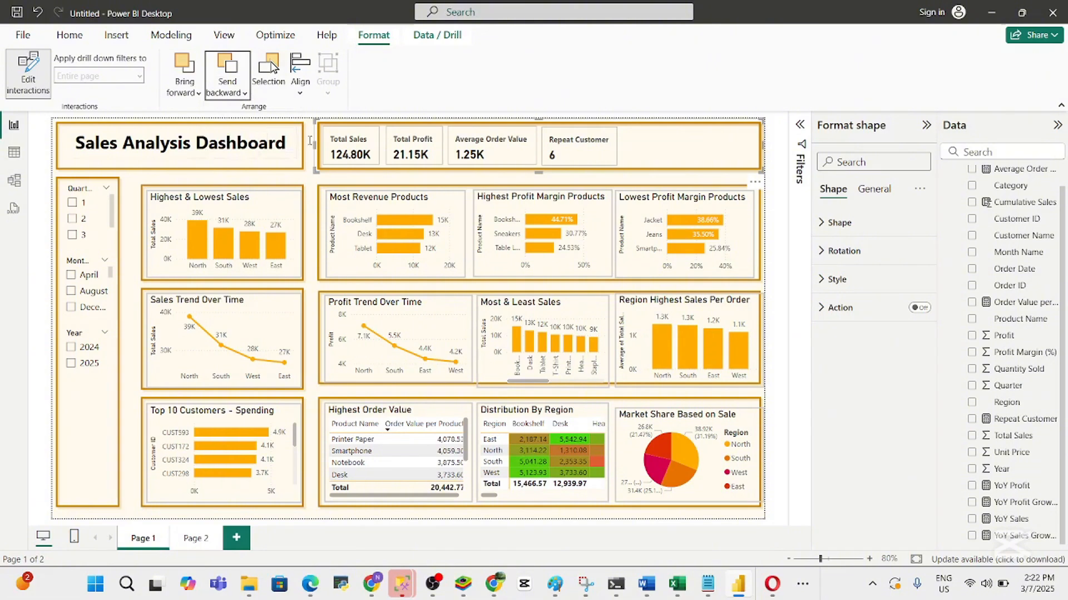
left_click(314, 185)
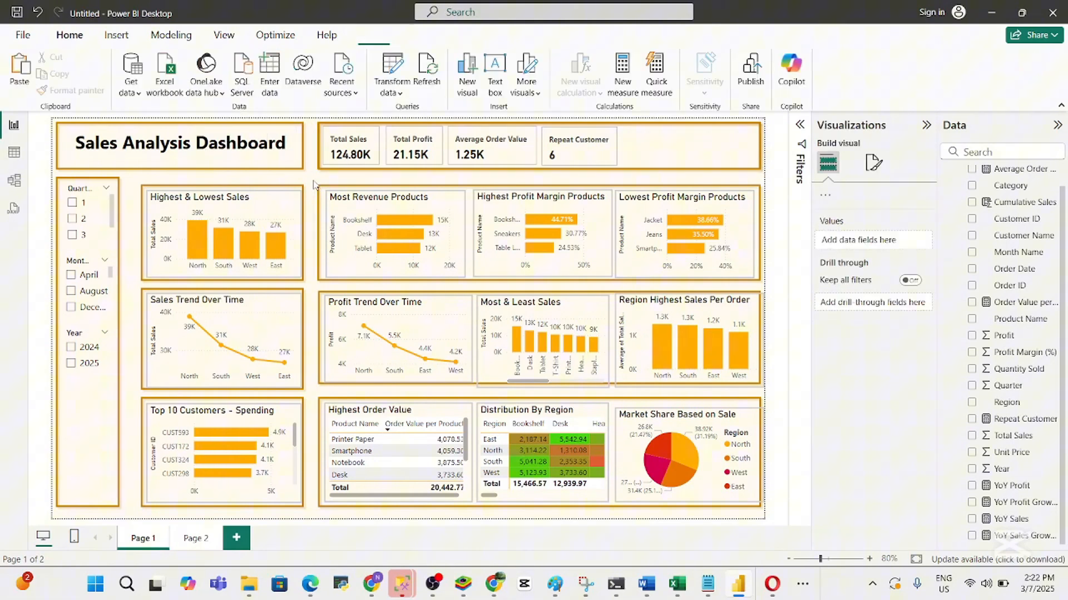
Duplicate the Total Profit card as a blank card beside Repeat Customer, and check the YoY growth requirement in the Word document
left_click(425, 157)
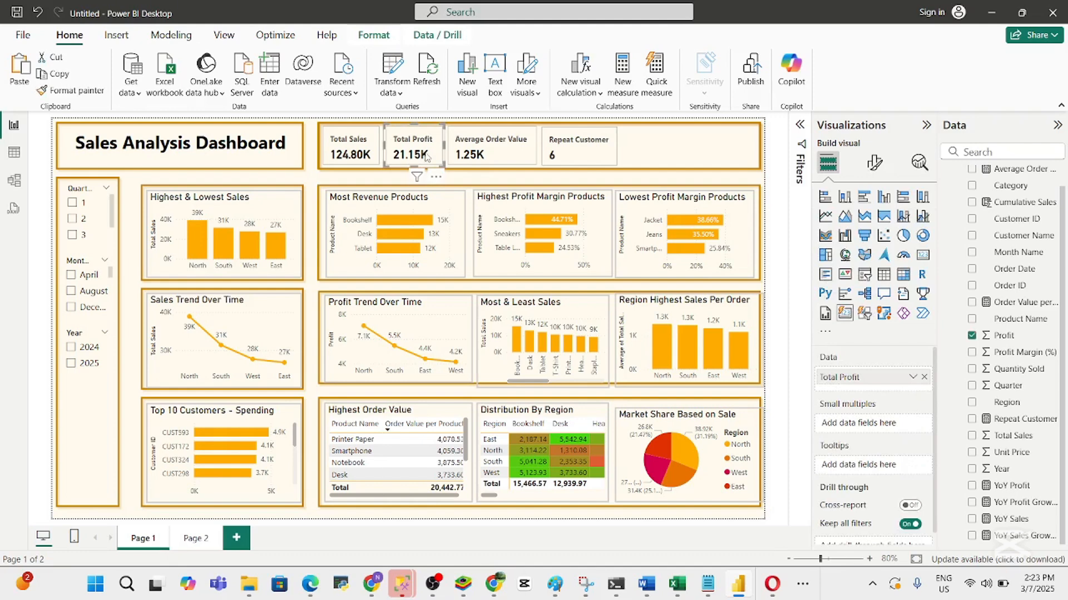
key("ctrl+v")
left_click_drag(418, 148, 652, 146)
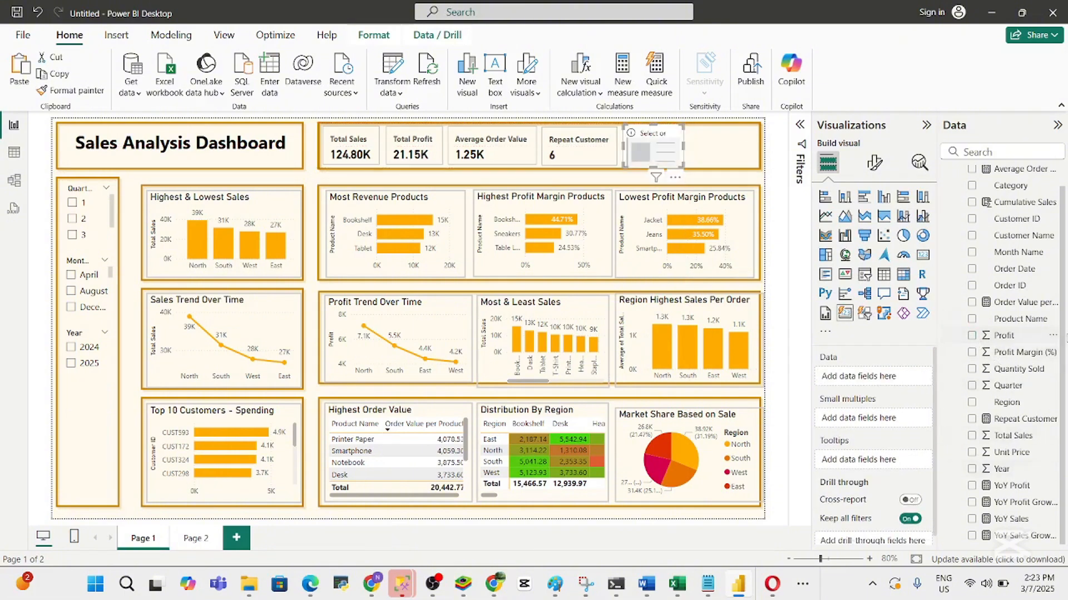
left_click(656, 593)
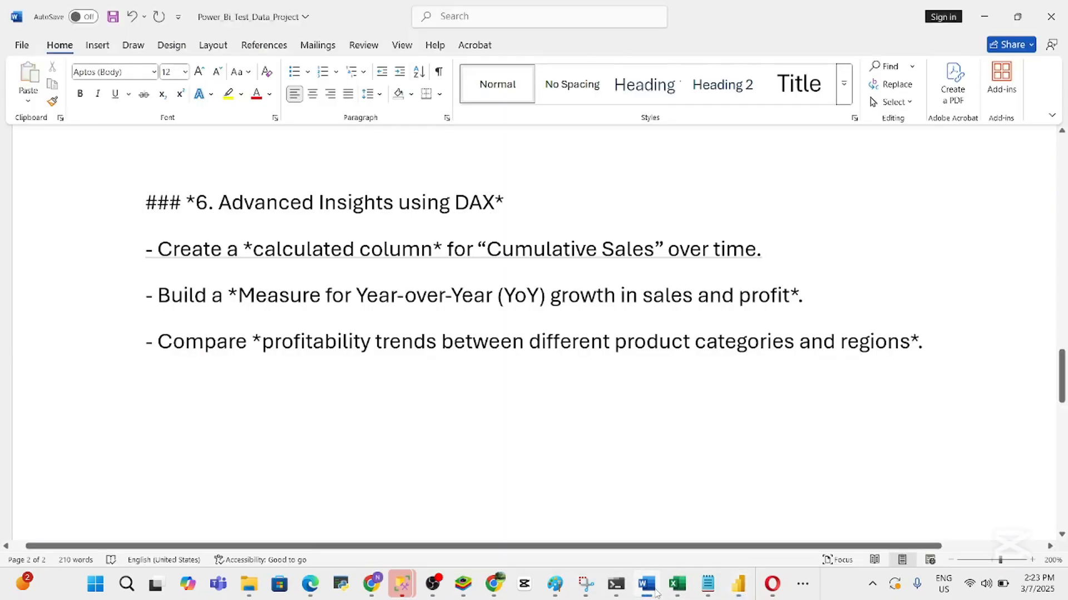
left_click(656, 593)
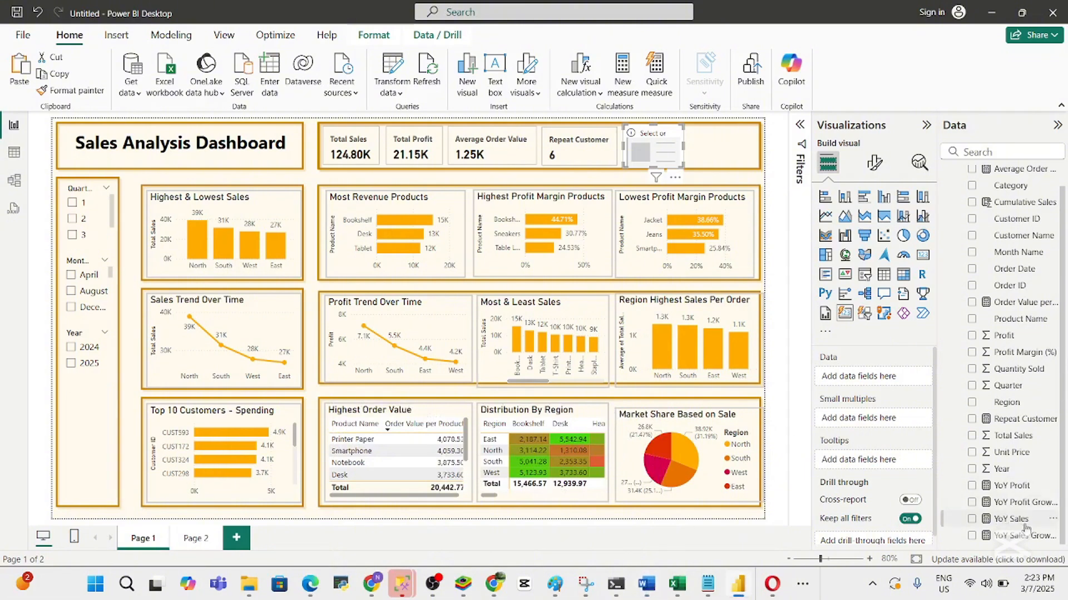
Try the YoY Sales measure in the blank card beside Repeat Customer, remove it and reselect the card
left_click(972, 521)
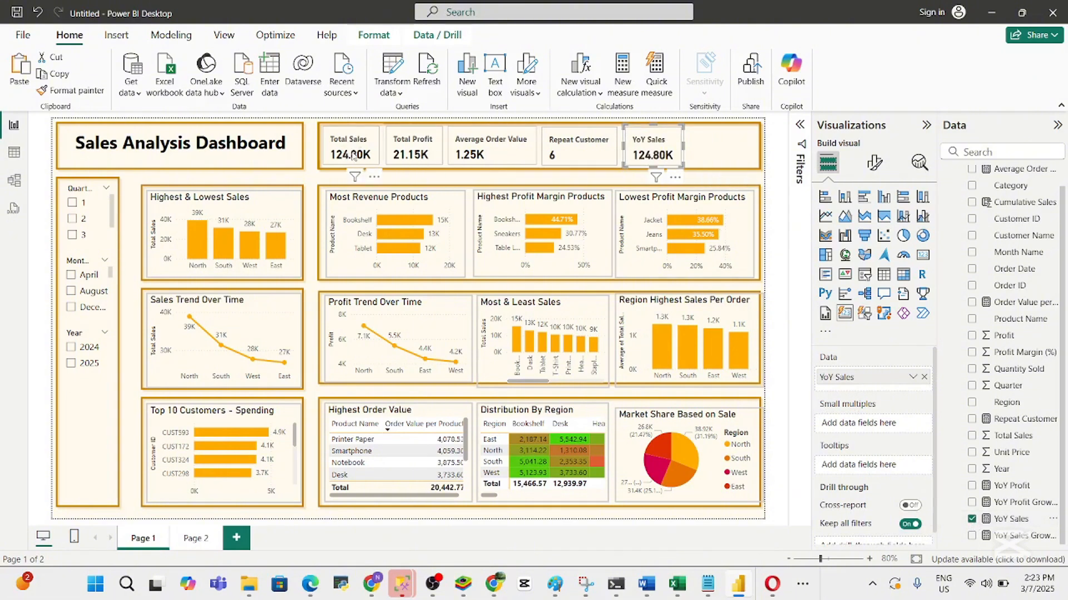
left_click(973, 521)
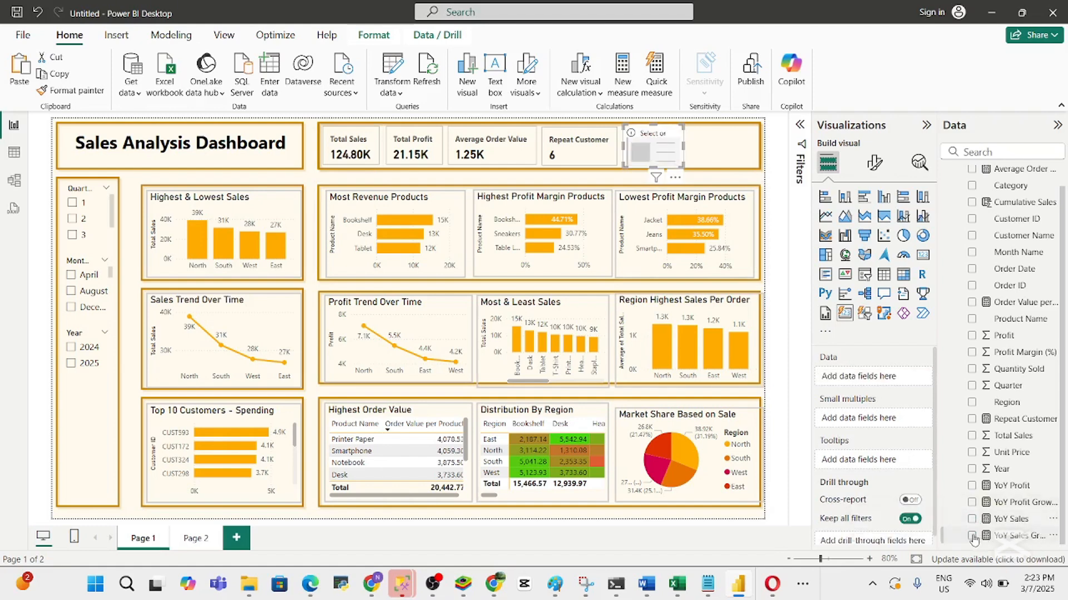
left_click(955, 509)
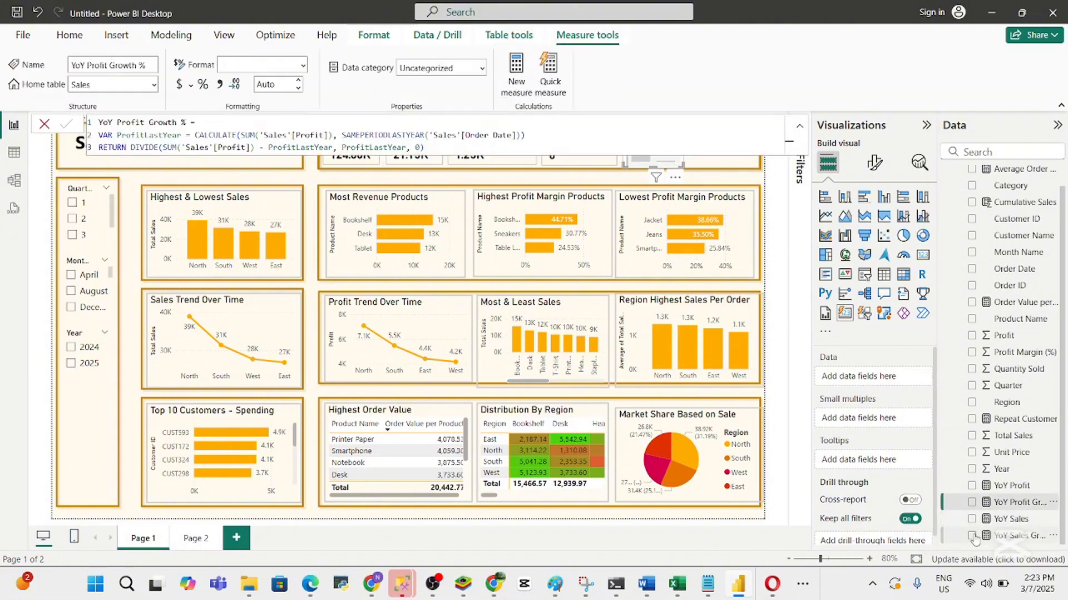
left_click(798, 130)
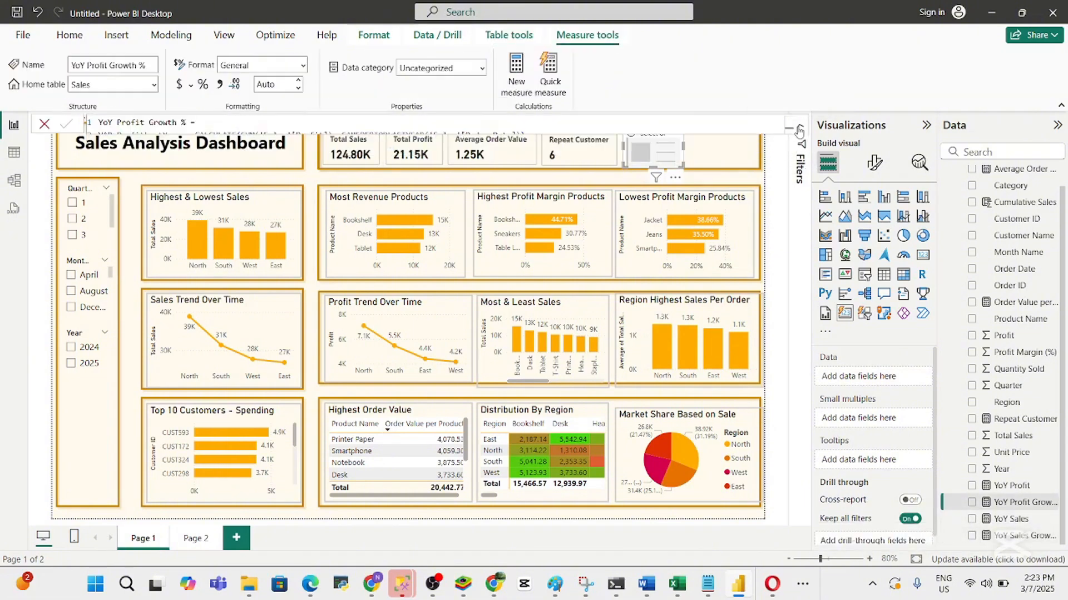
left_click(777, 231)
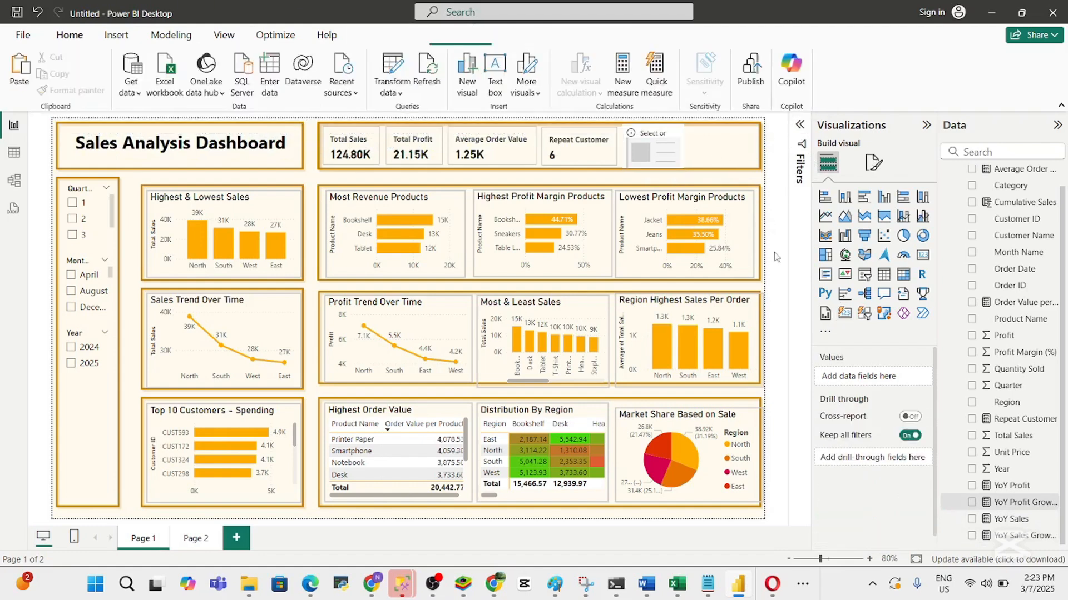
left_click(662, 151)
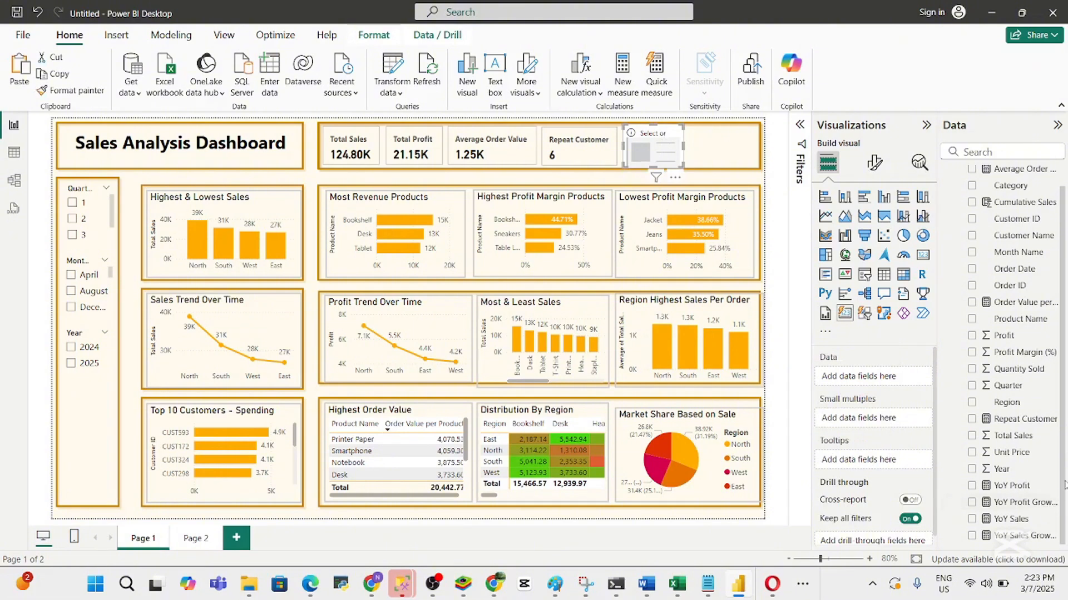
Try YoY Profit Growth %, YoY Sales Growth % and YoY Profit one at a time in the blank card, clearing each
left_click(971, 502)
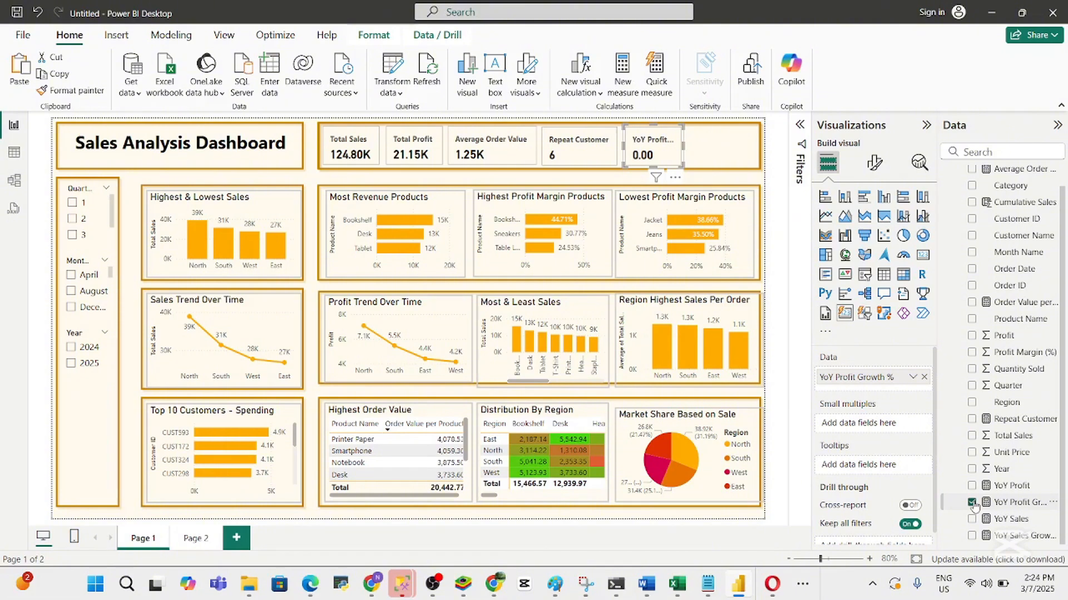
left_click(972, 503)
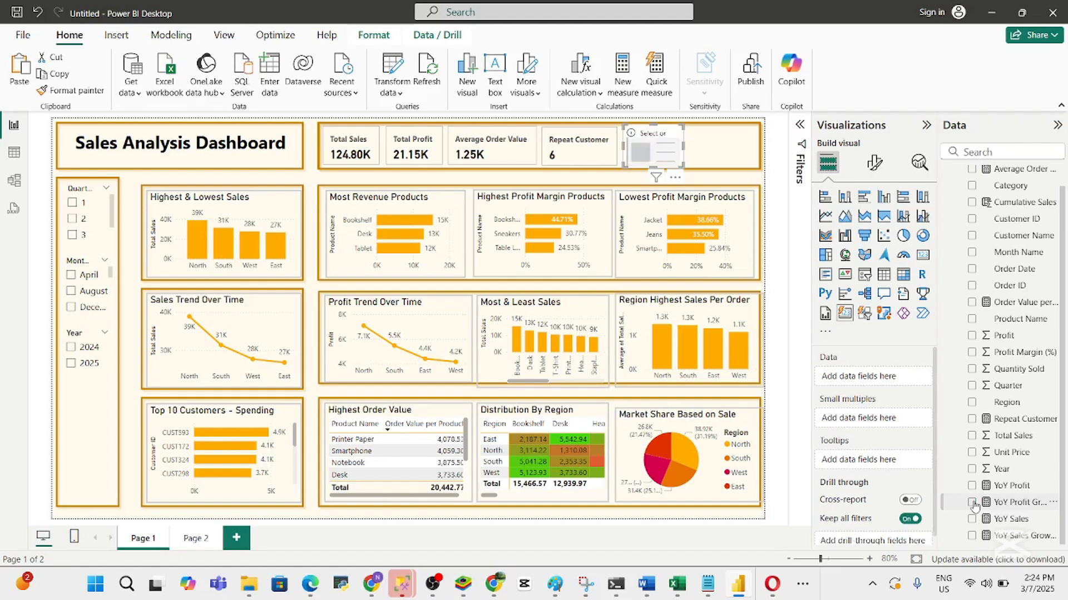
left_click(973, 537)
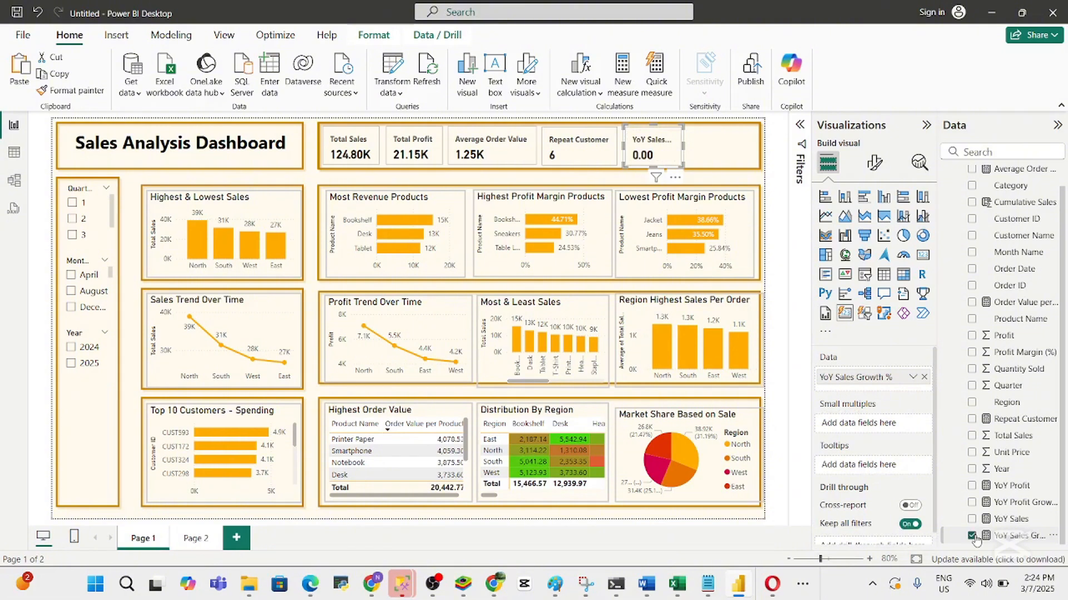
left_click(973, 537)
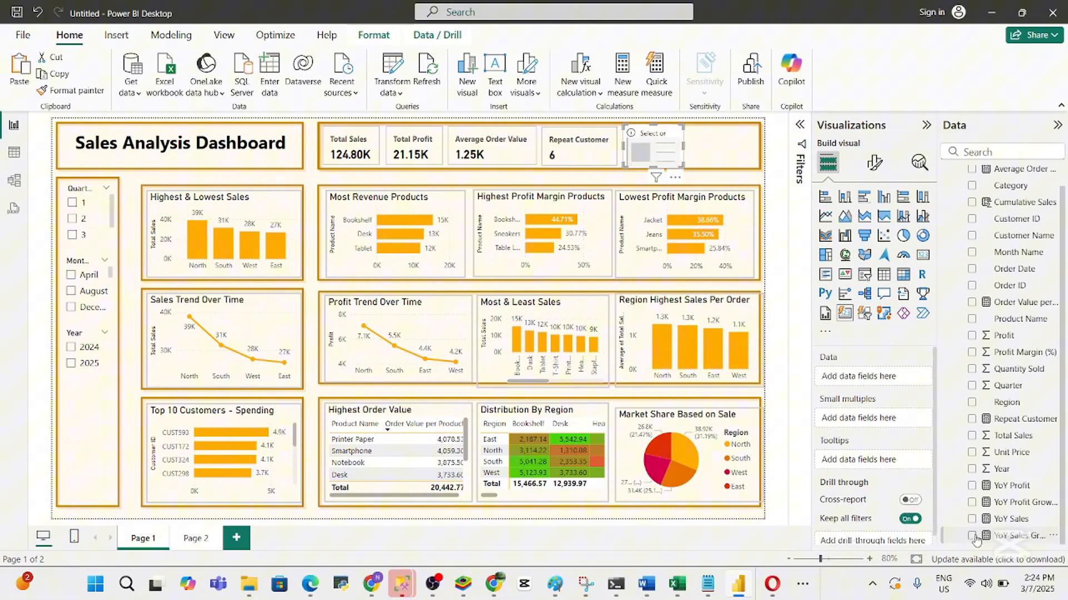
left_click(972, 486)
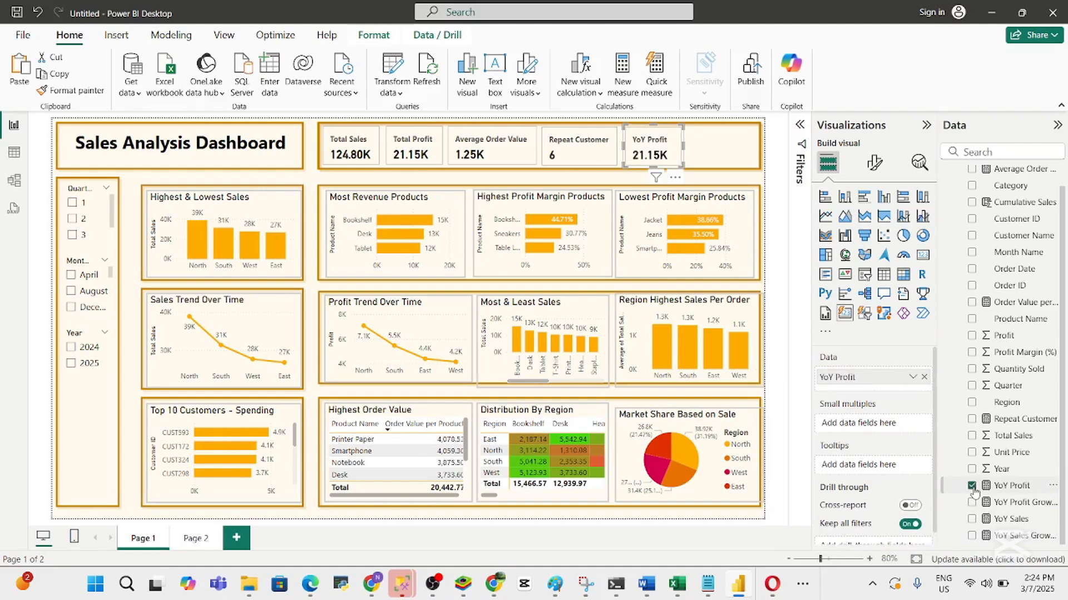
left_click(972, 486)
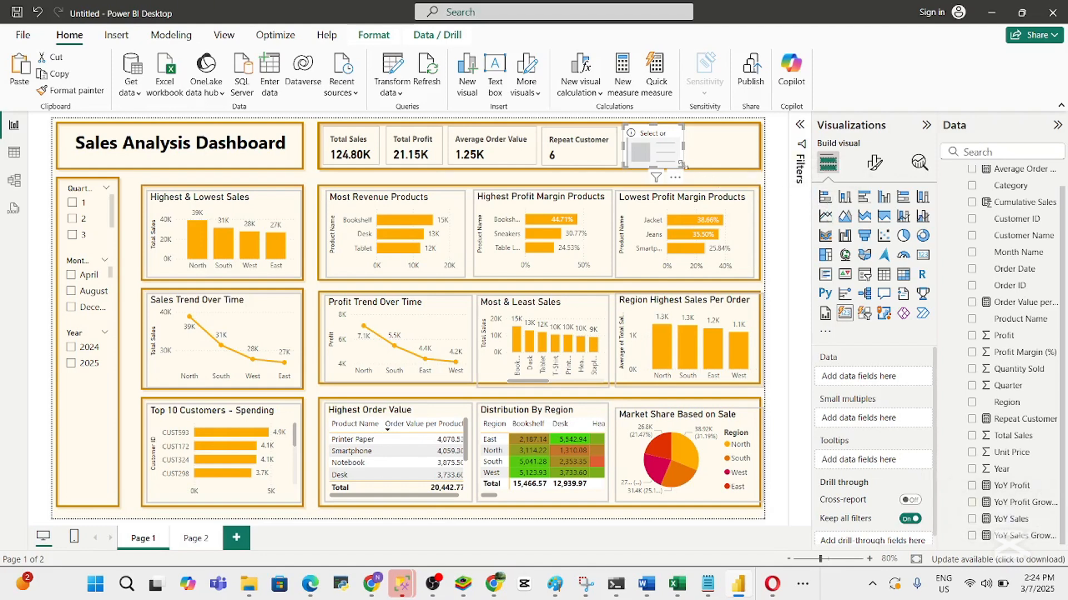
Delete the blank card beside the Repeat Customer card
left_click_drag(680, 165, 677, 163)
mouse_move(646, 584)
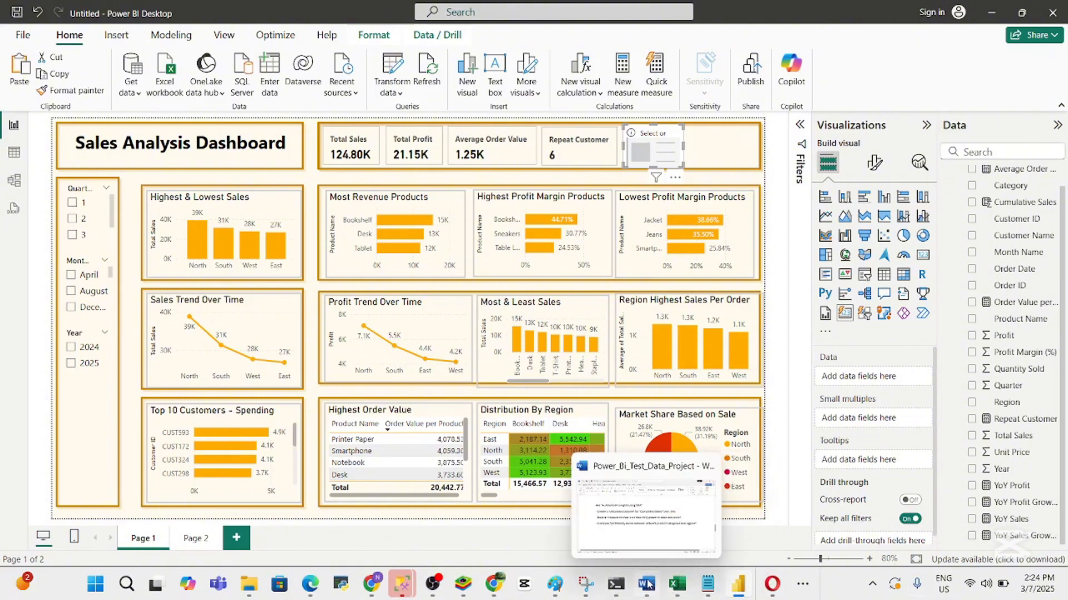
mouse_move(642, 519)
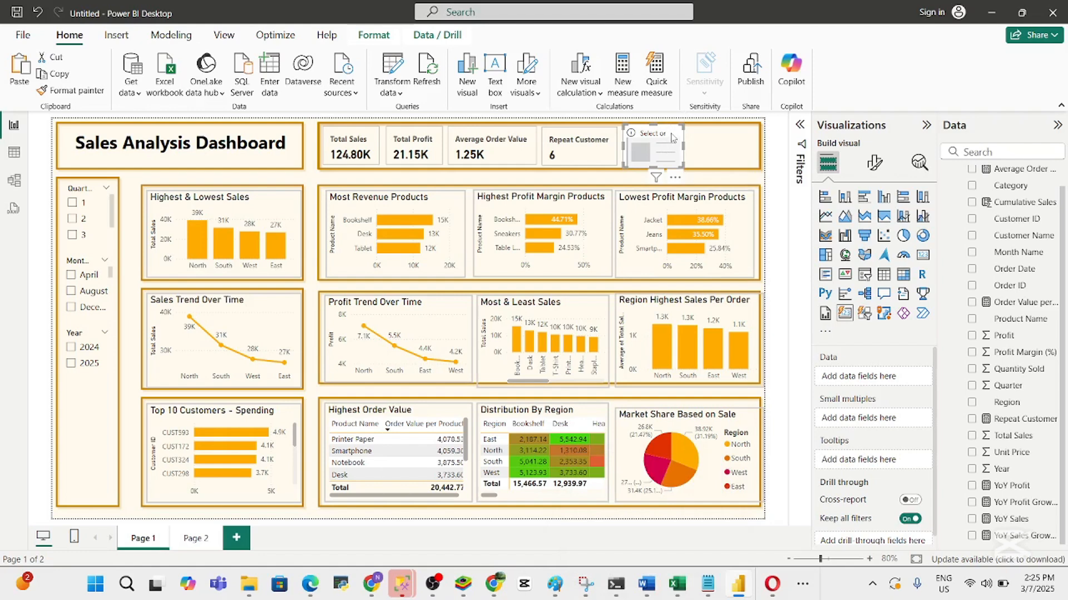
key("Delete")
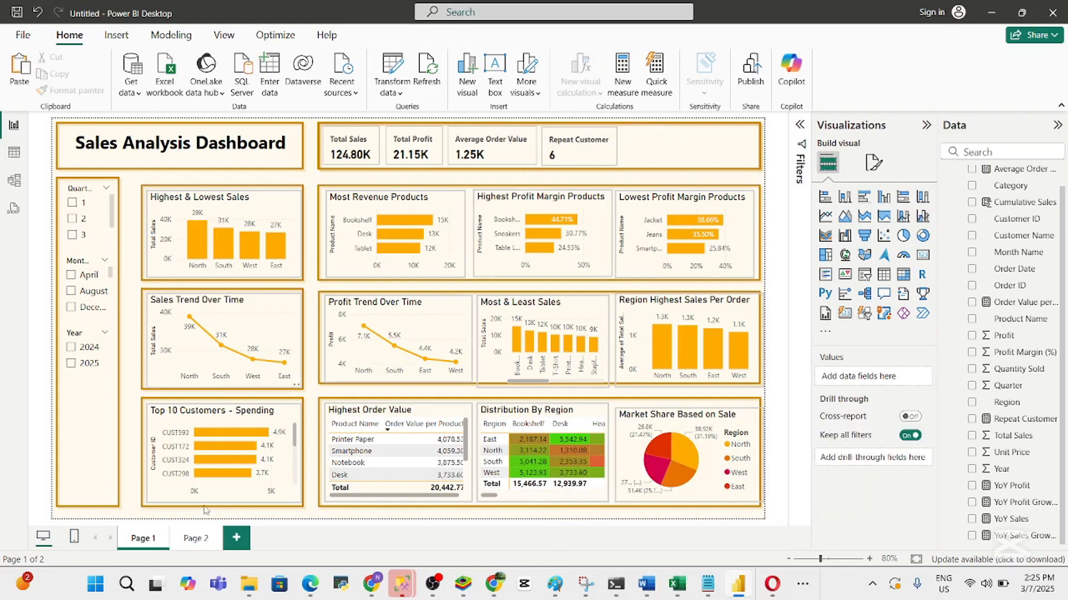
Shorten the slicer panel's background shape to run from the top of the Highest & Lowest Sales frame to just below the Year slicer
left_click(112, 507)
left_click_drag(118, 478, 113, 284)
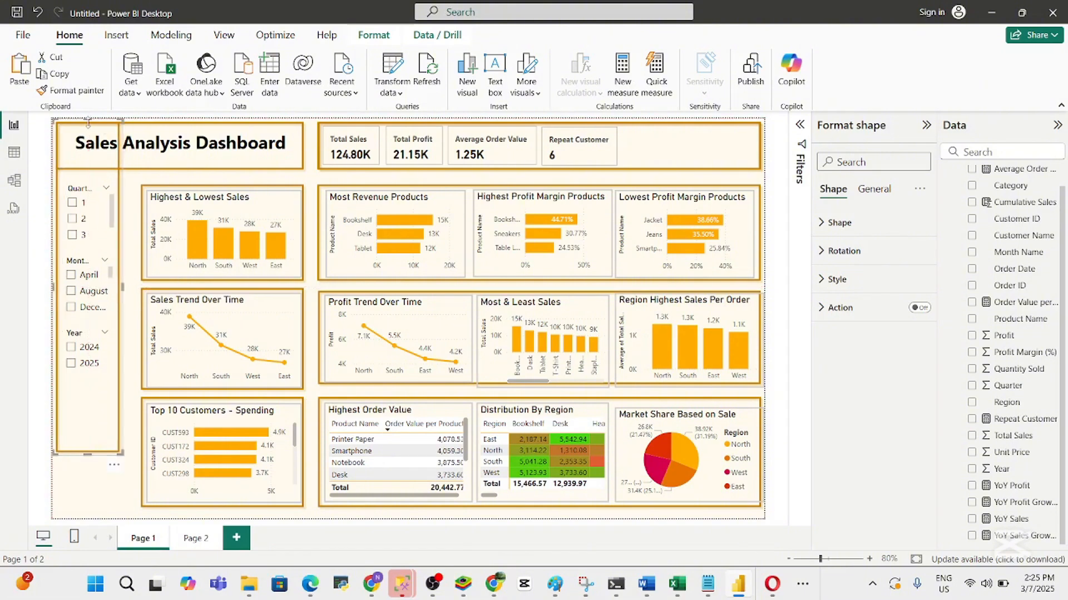
left_click_drag(88, 122, 95, 185)
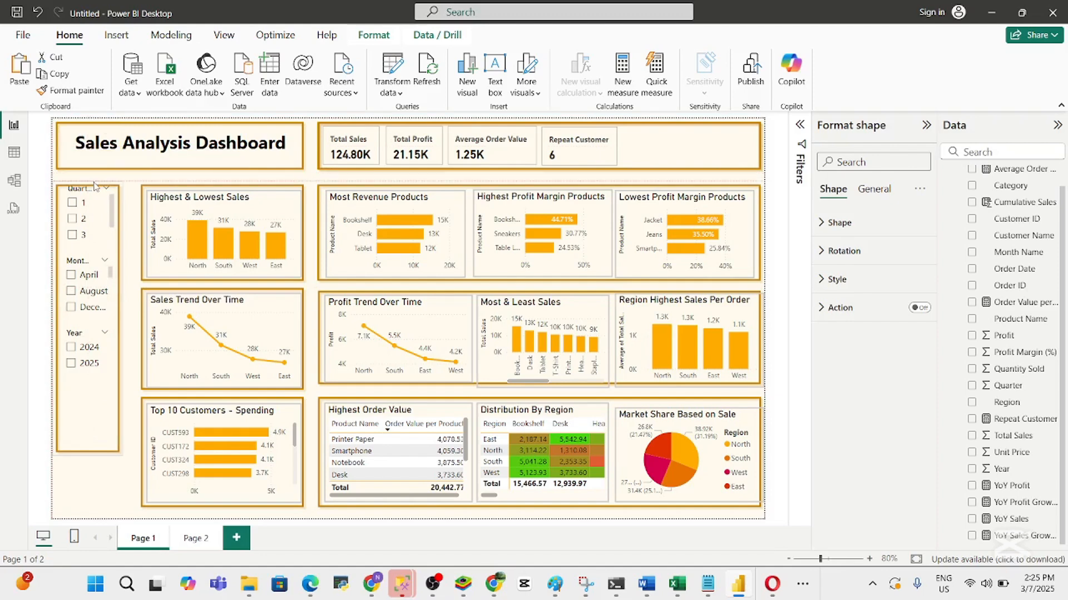
left_click(94, 186)
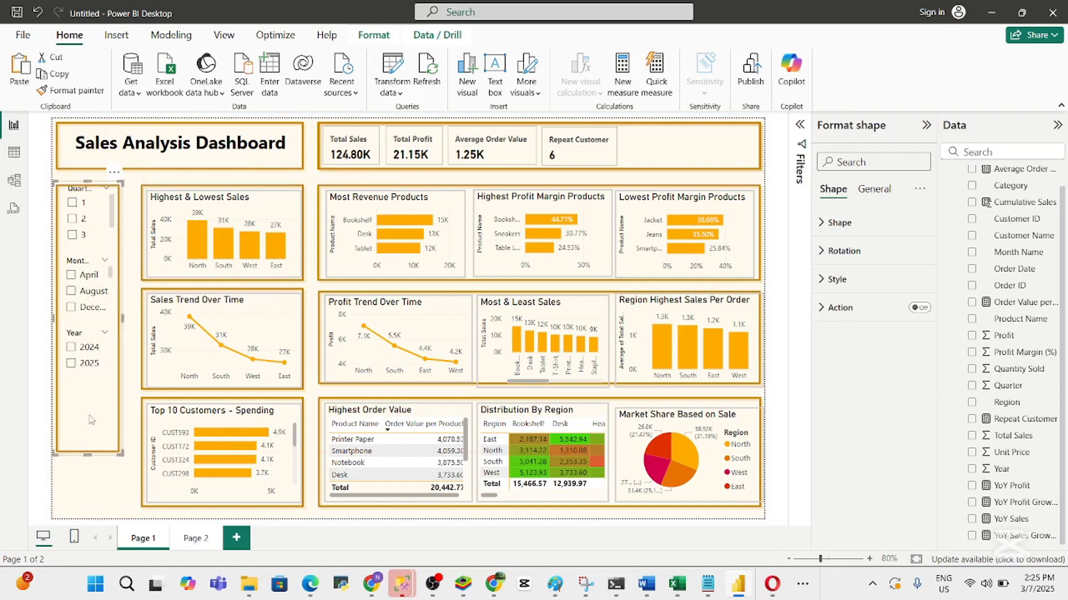
left_click_drag(88, 455, 88, 381)
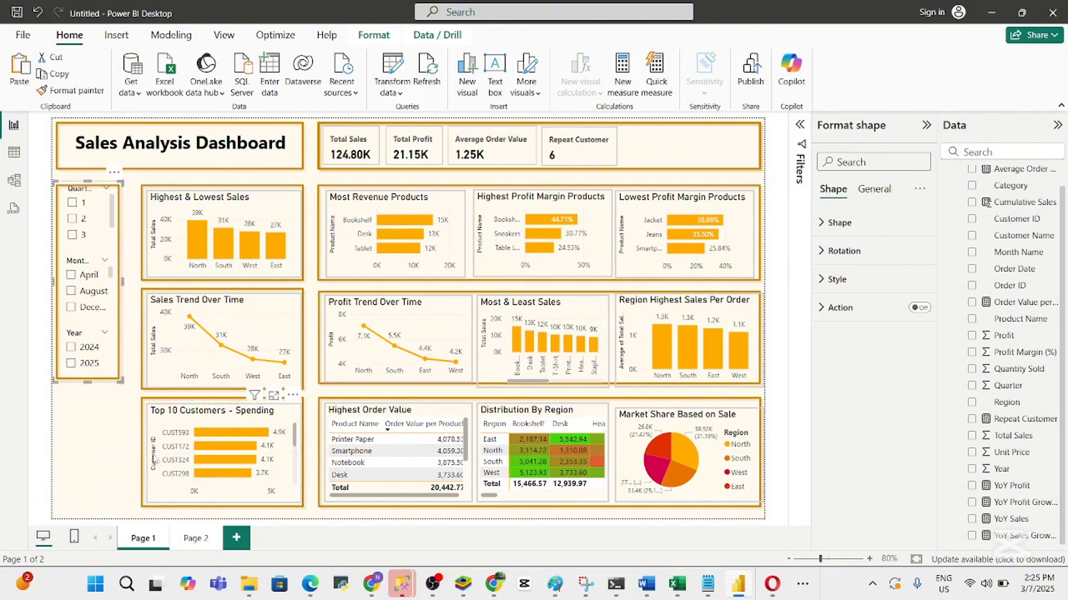
Narrow the Top 10 Customers - Spending chart and its background frame from their left edges to free space below the slicers
left_click(144, 441)
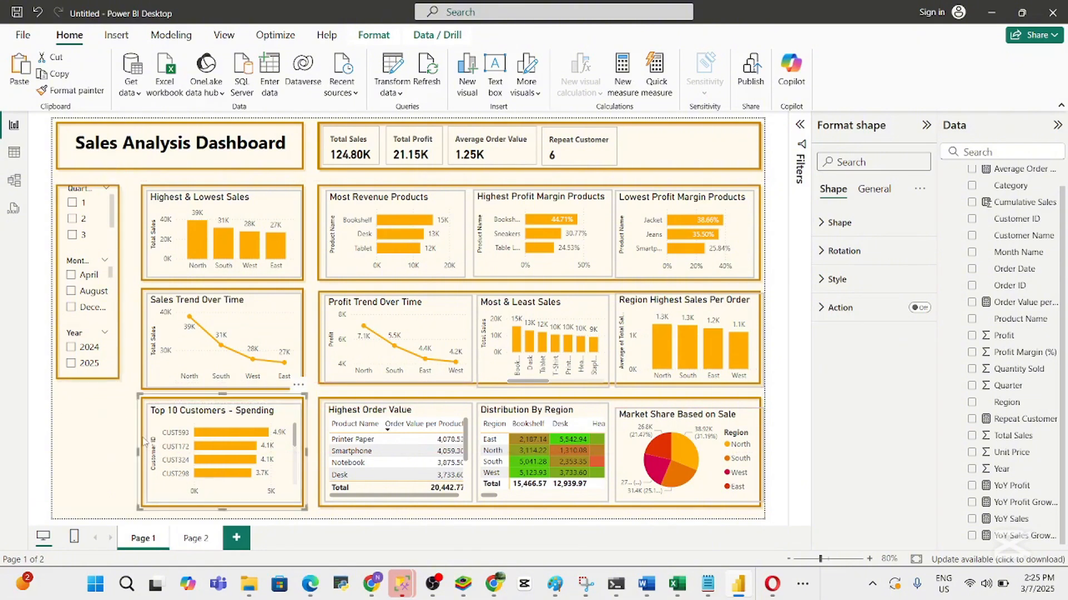
left_click_drag(149, 460, 172, 472)
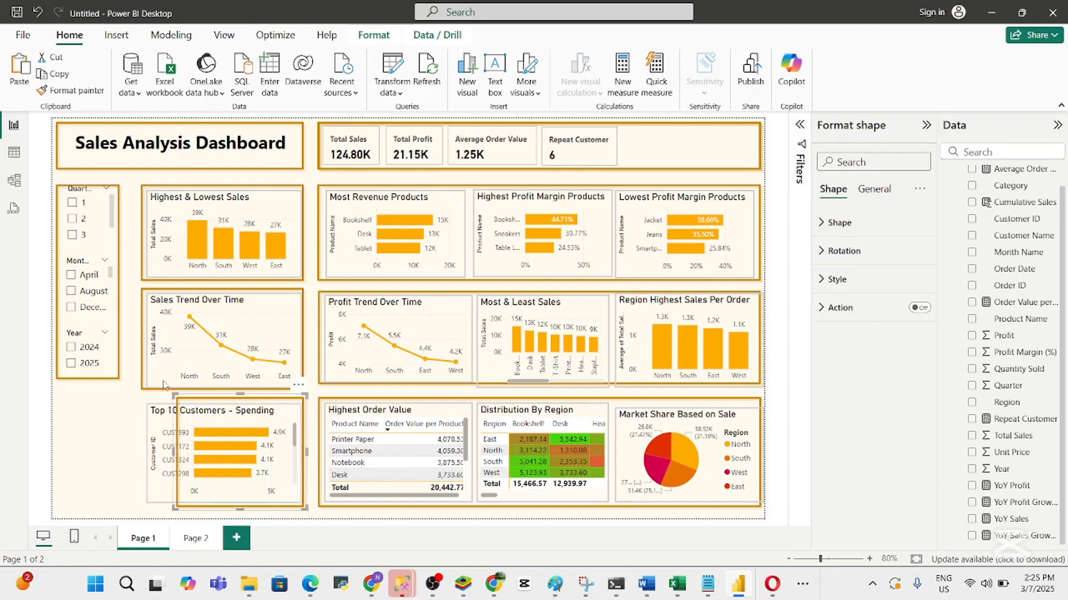
left_click(106, 441)
left_click(160, 442)
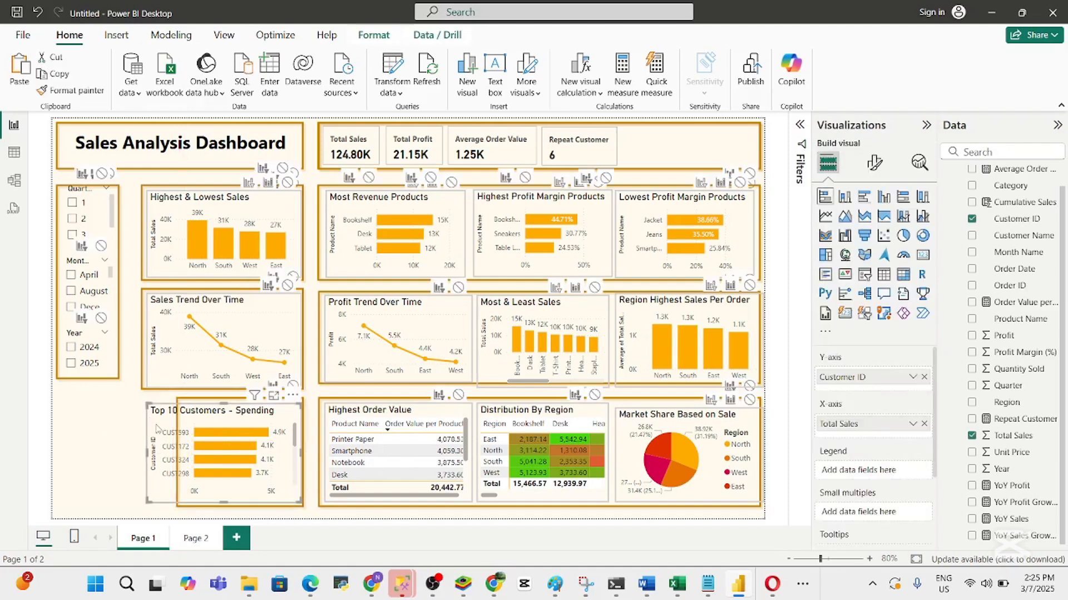
left_click_drag(147, 403, 184, 408)
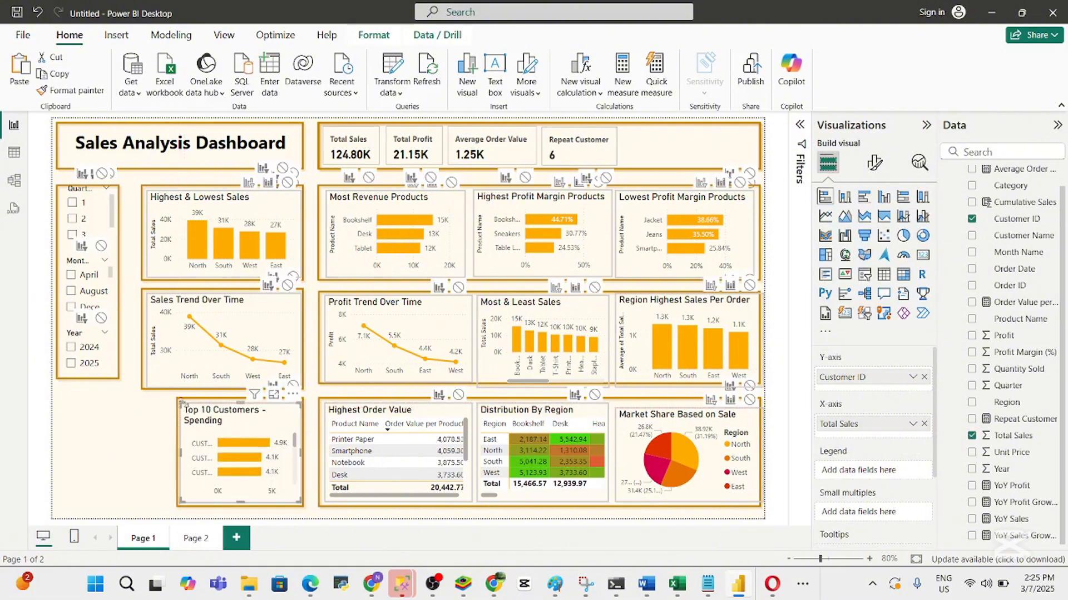
Duplicate the Top 10 Customers background frame and place the copy in the empty space below the slicer panel
left_click(177, 436)
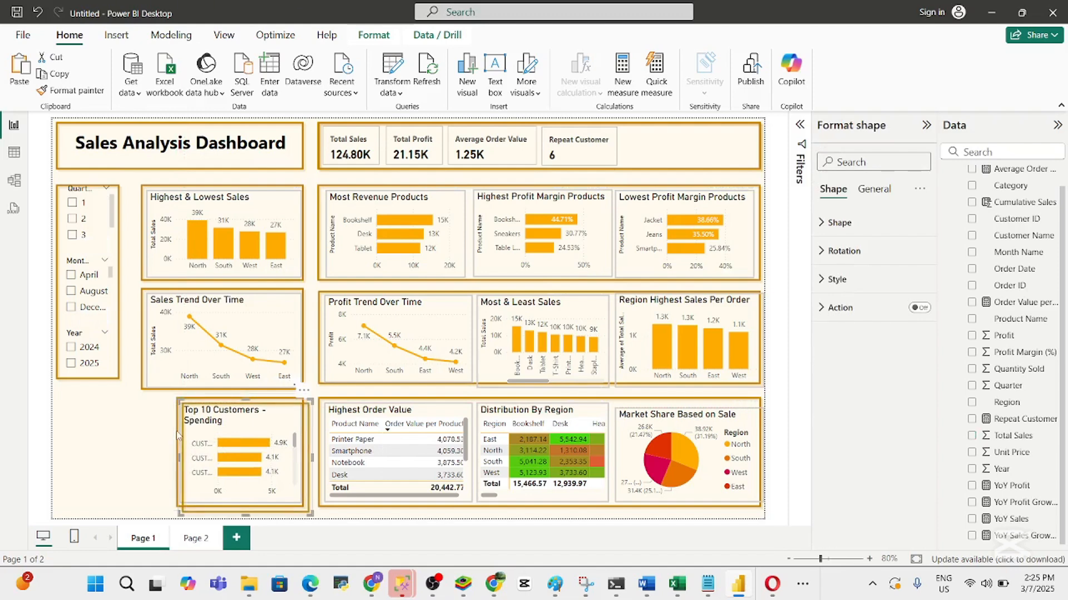
left_click_drag(175, 431, 56, 437)
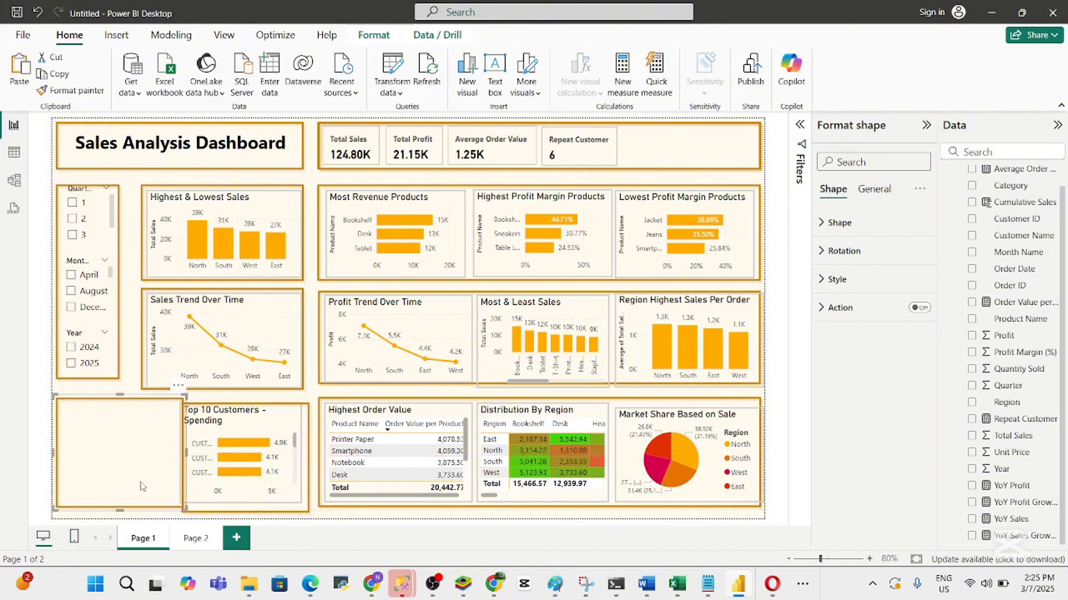
Narrow the duplicated frame below the slicers and match its upper and lower edges to the Top 10 Customers frame
left_click_drag(182, 509, 174, 516)
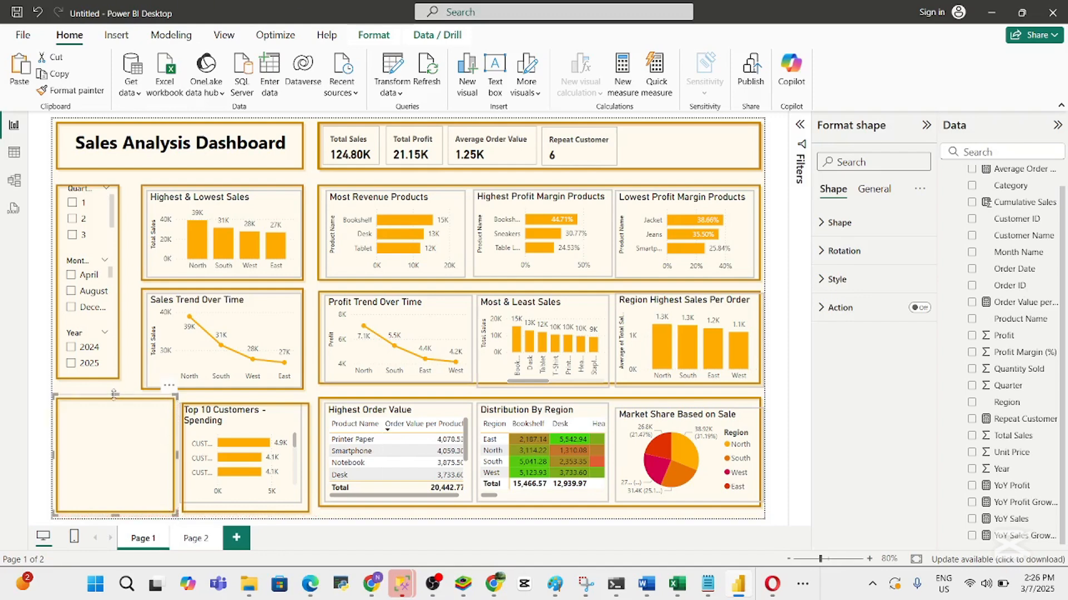
left_click_drag(113, 395, 116, 404)
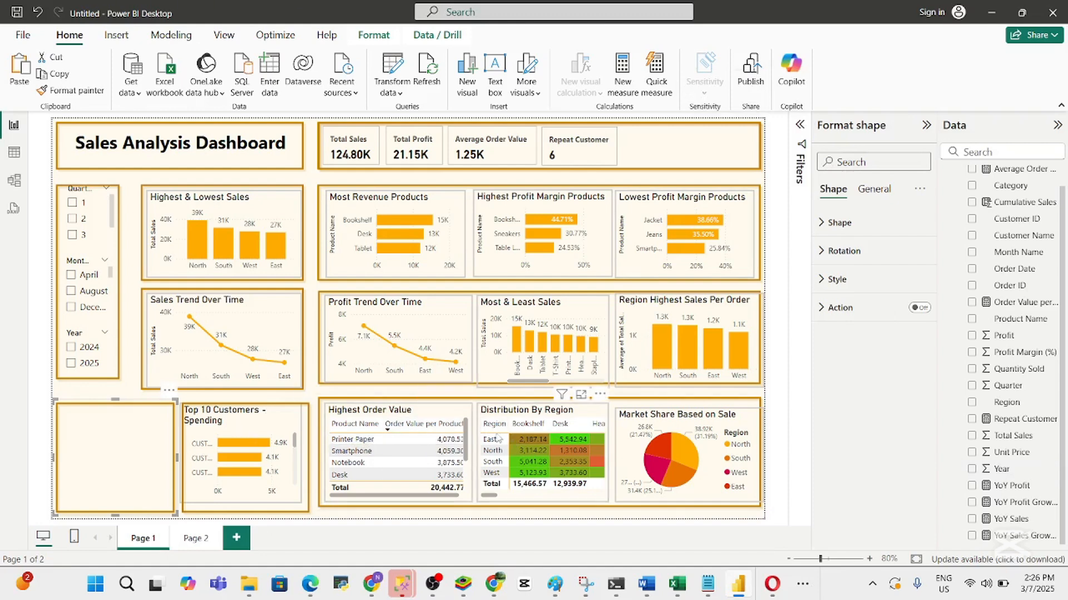
left_click(236, 432)
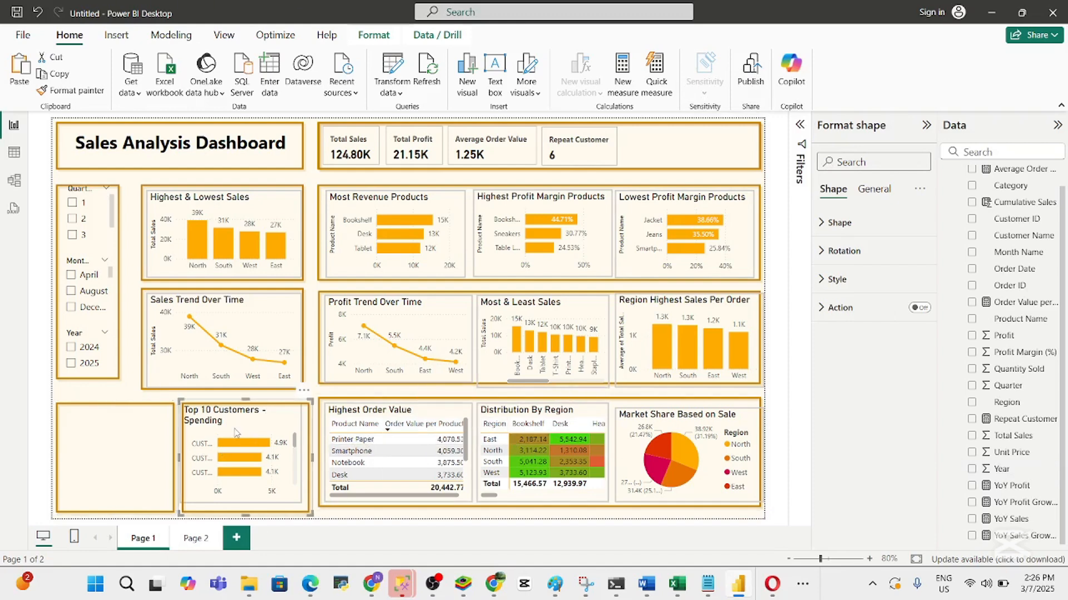
Duplicate the Sales Trend Over Time chart and shrink the copy to fit inside the empty frame below the slicers
left_click(257, 330)
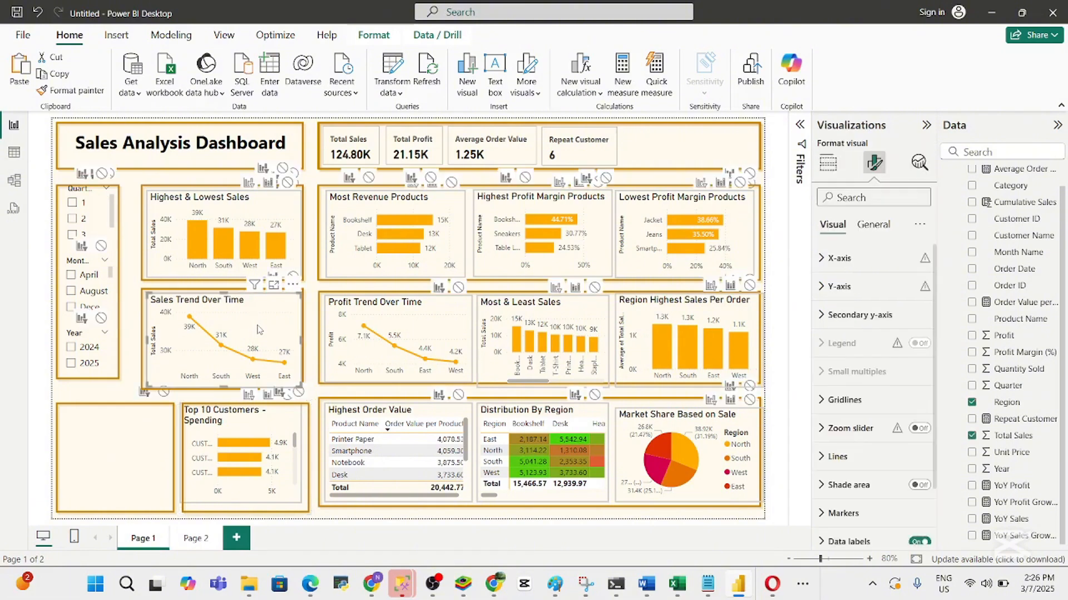
key("ctrl+v")
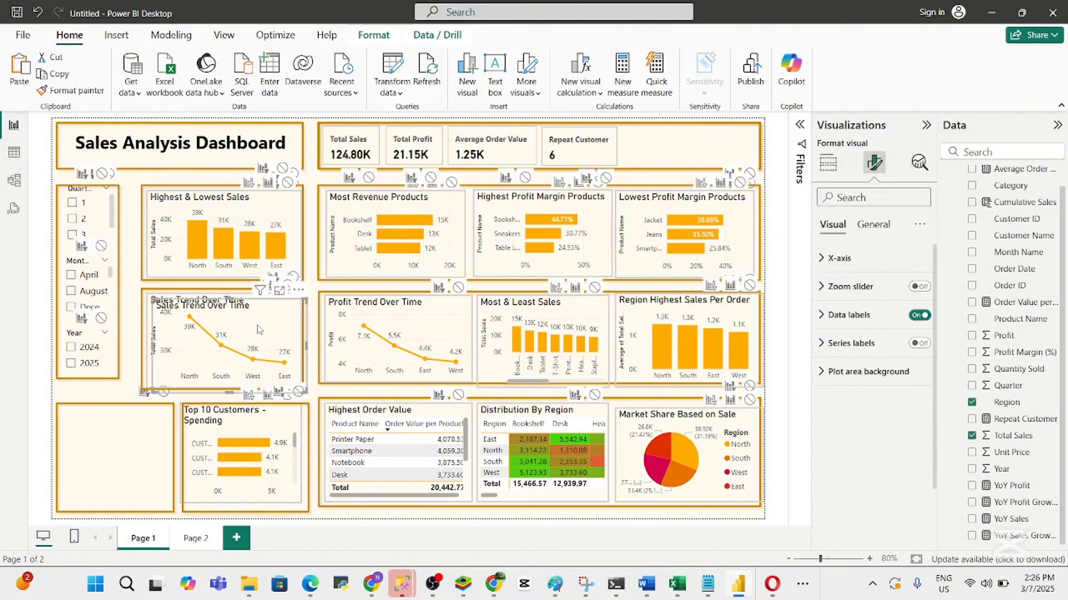
left_click_drag(257, 327, 169, 443)
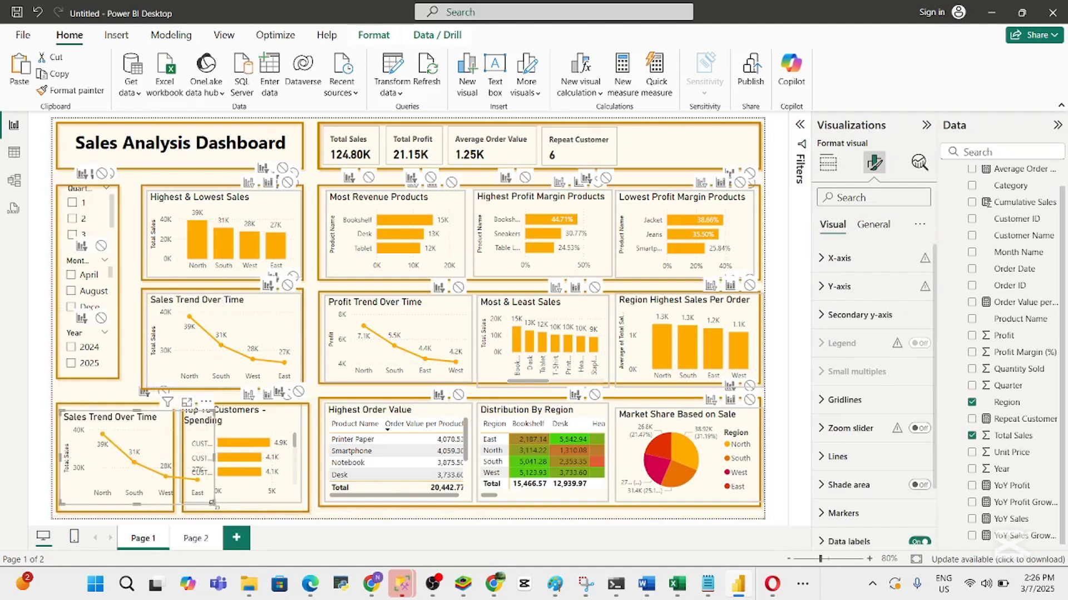
left_click_drag(212, 504, 156, 503)
left_click_drag(165, 510, 172, 512)
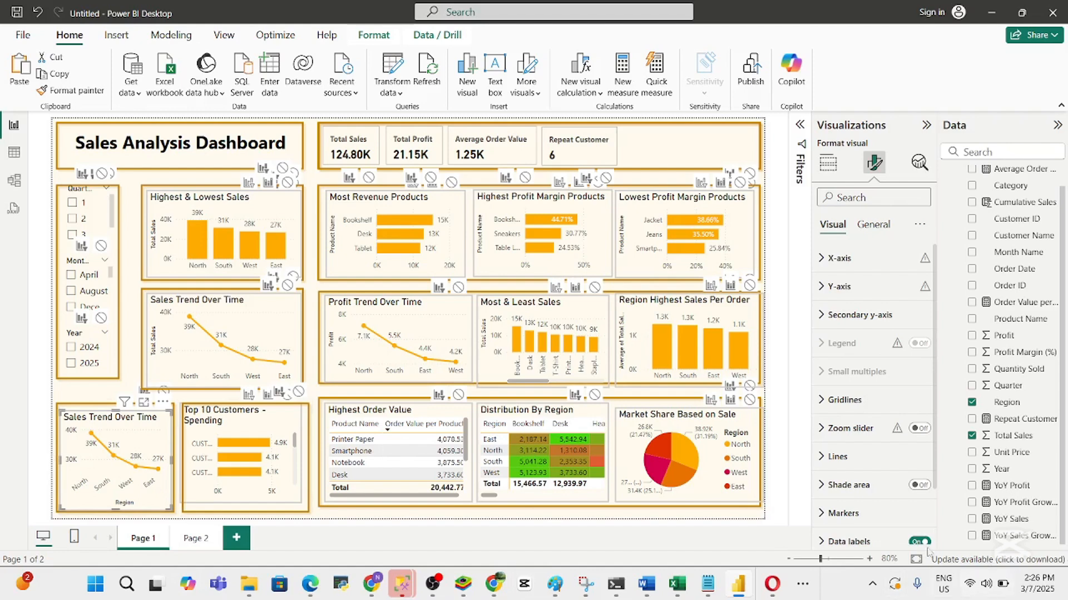
Clear the copied chart's fields and convert it to a matrix with Year as rows and Total Sales as values
left_click(975, 433)
left_click(971, 403)
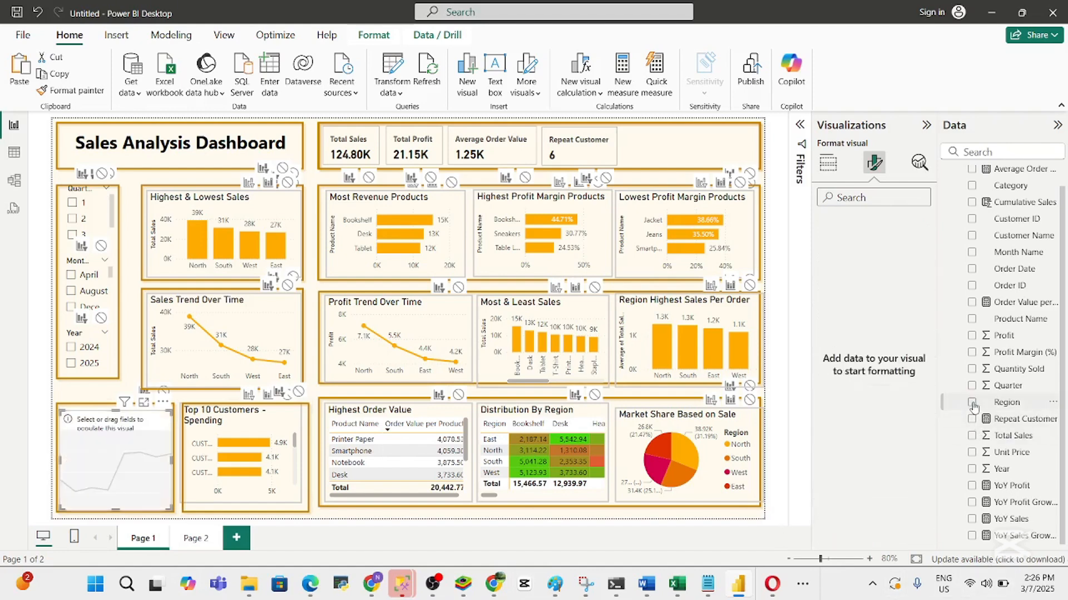
left_click(828, 165)
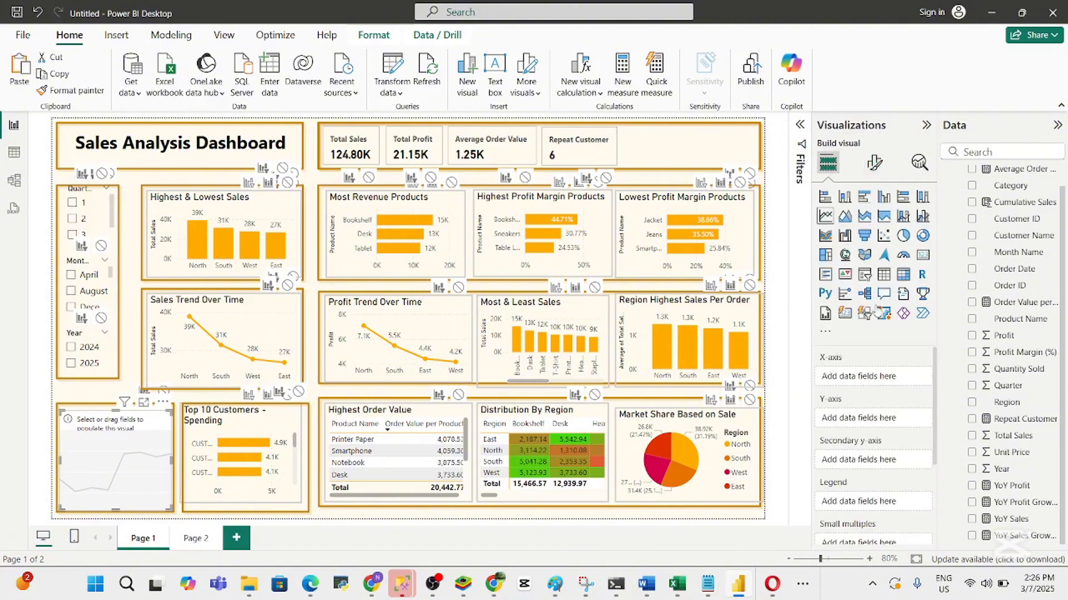
left_click(904, 274)
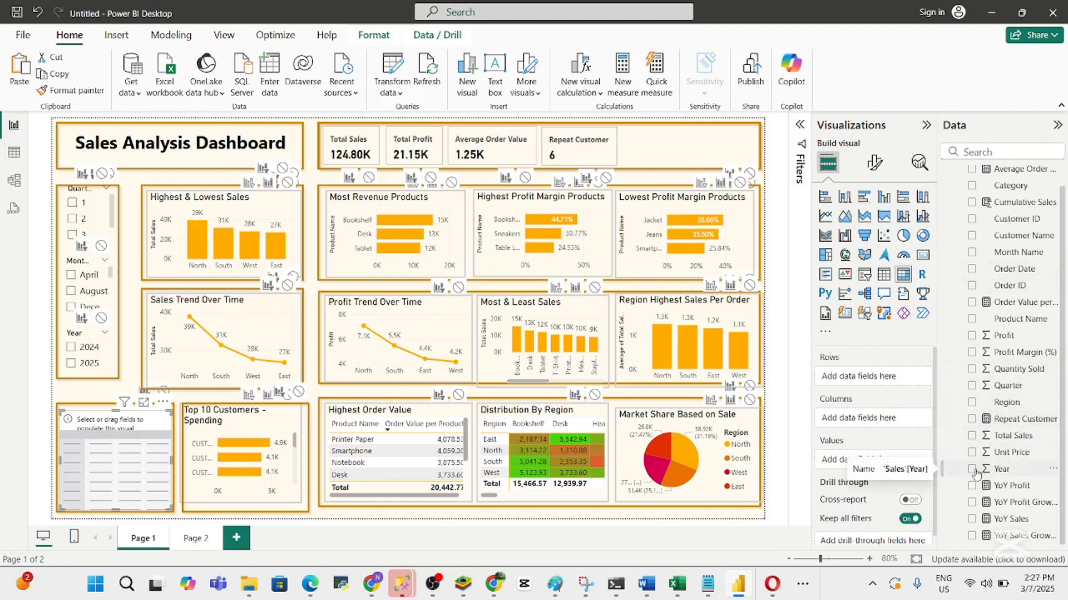
left_click_drag(987, 473, 848, 382)
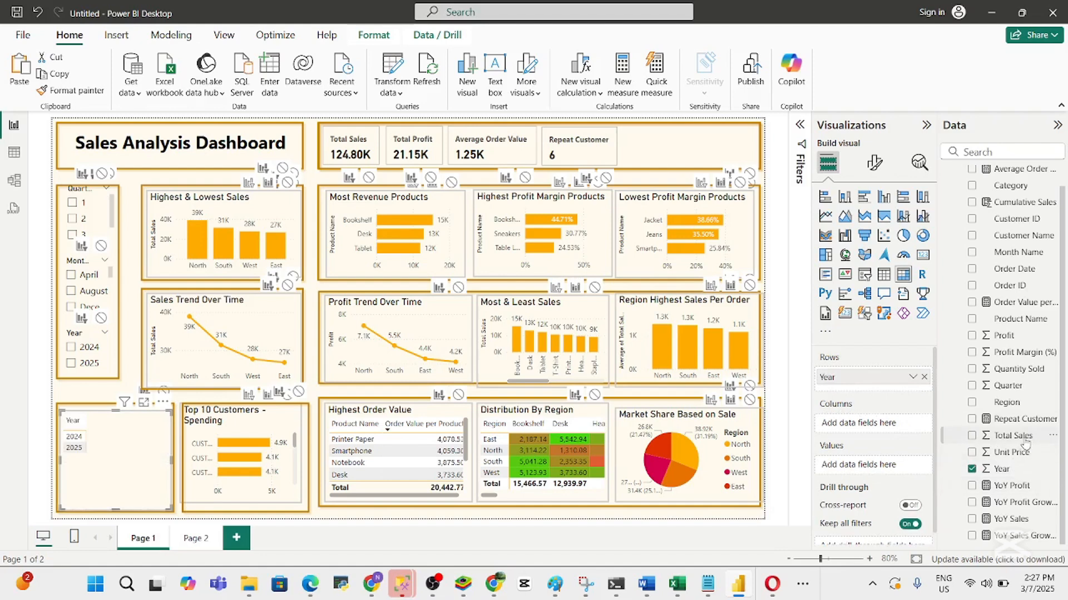
left_click_drag(1022, 439, 900, 472)
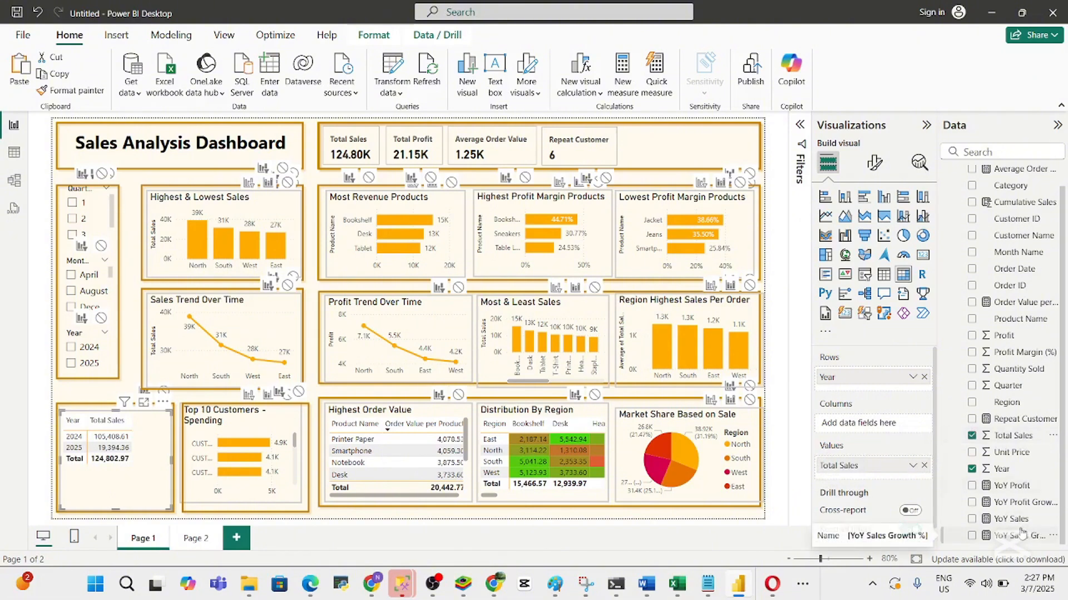
Select the 2024 row in the new matrix to check that year's total sales
mouse_move(494, 593)
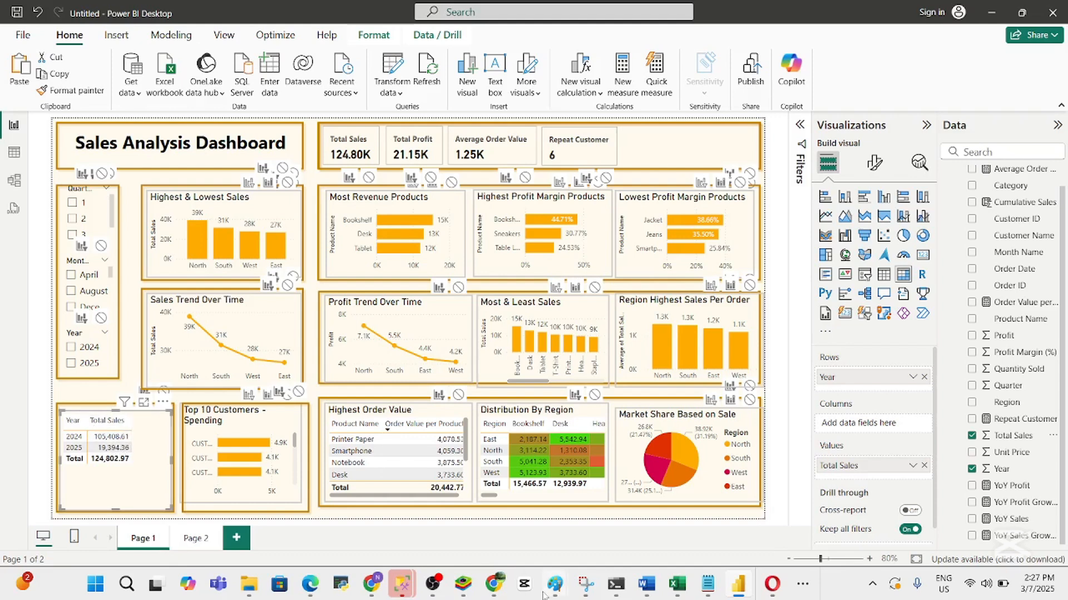
left_click(496, 587)
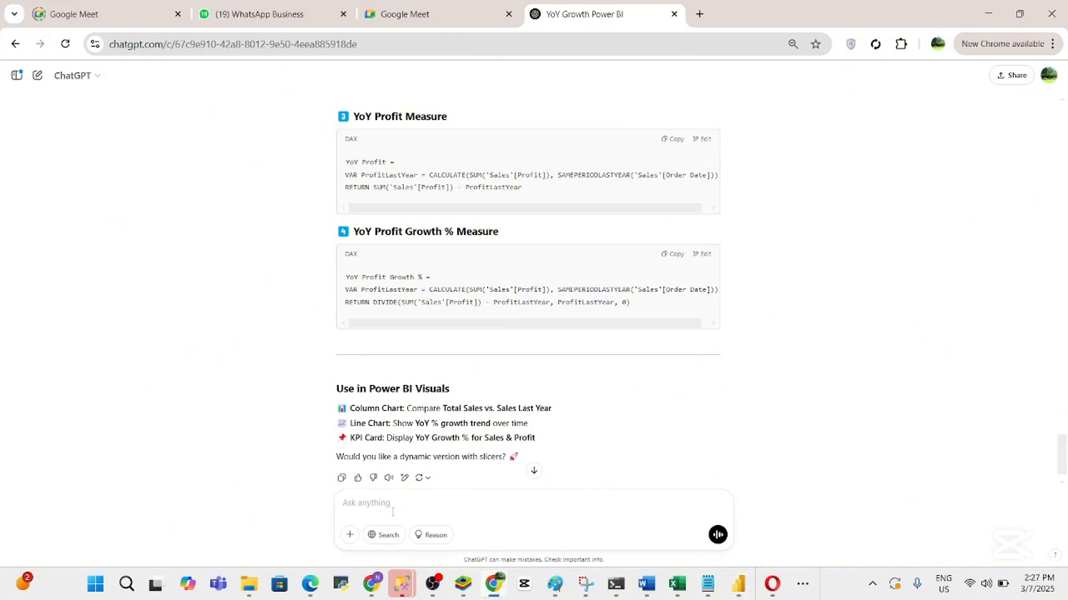
mouse_move(494, 590)
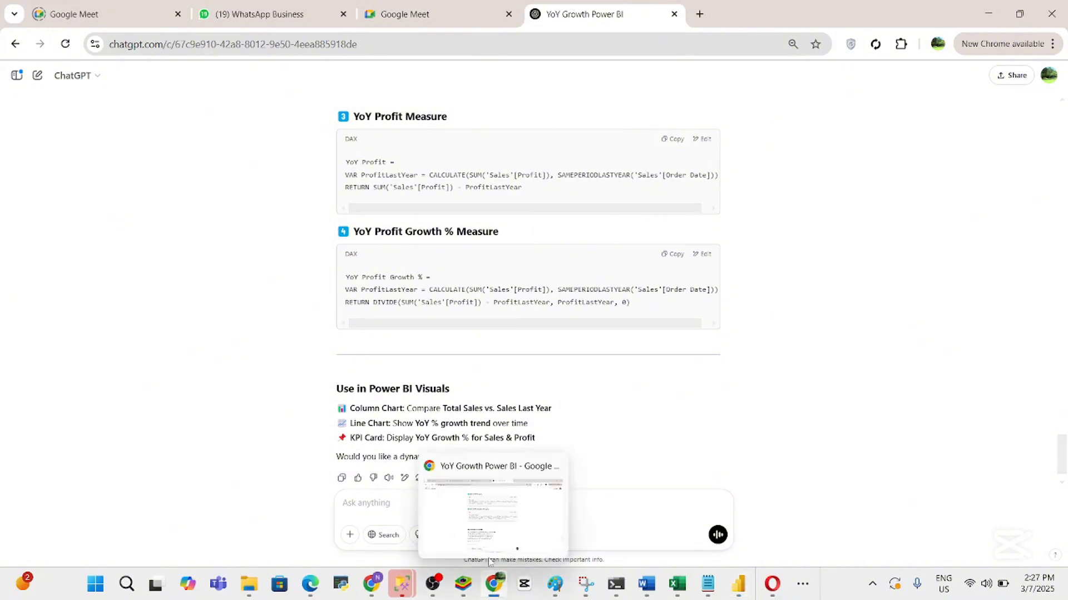
key("alt+Tab")
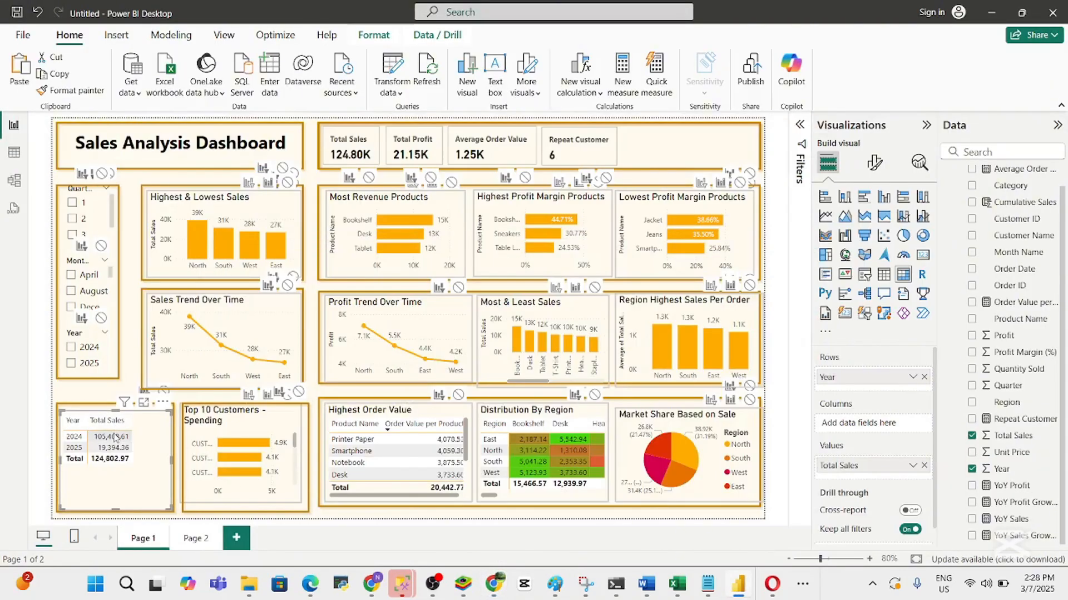
left_click(80, 438)
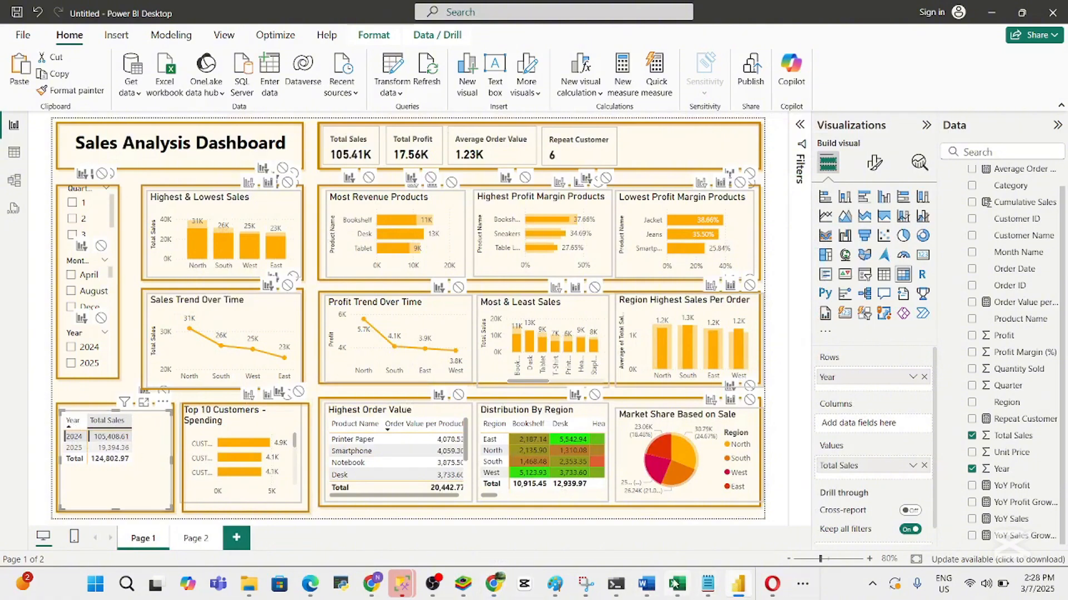
Switch to ChatGPT and begin a prompt with "in 2024 total sales 105408.61 and in 2025 total sales", using the matrix figure
left_click(495, 584)
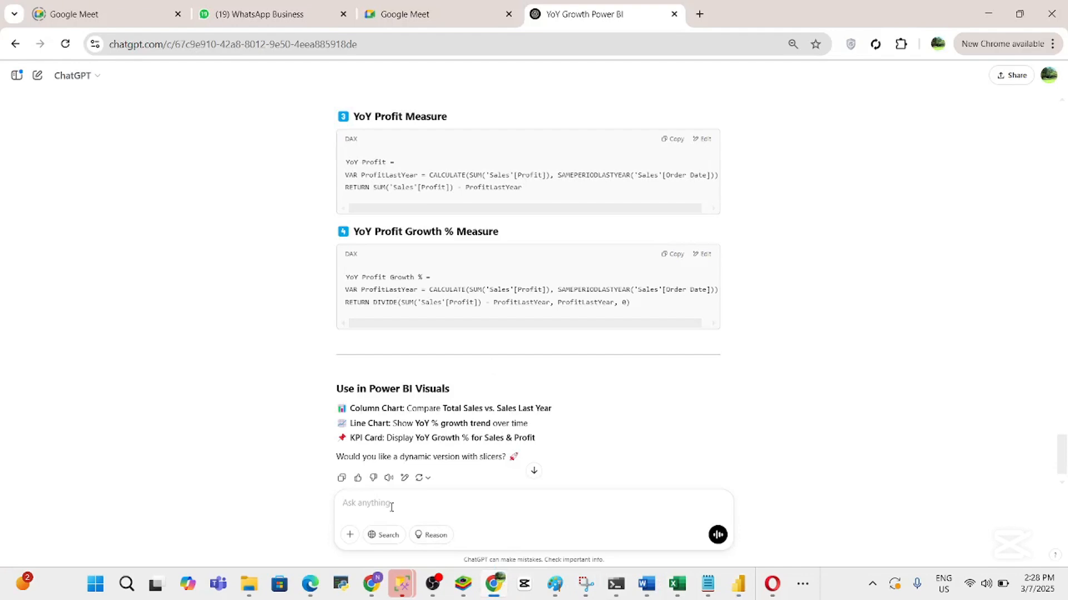
type("in 2024  total sale")
mouse_move(645, 587)
mouse_move(657, 541)
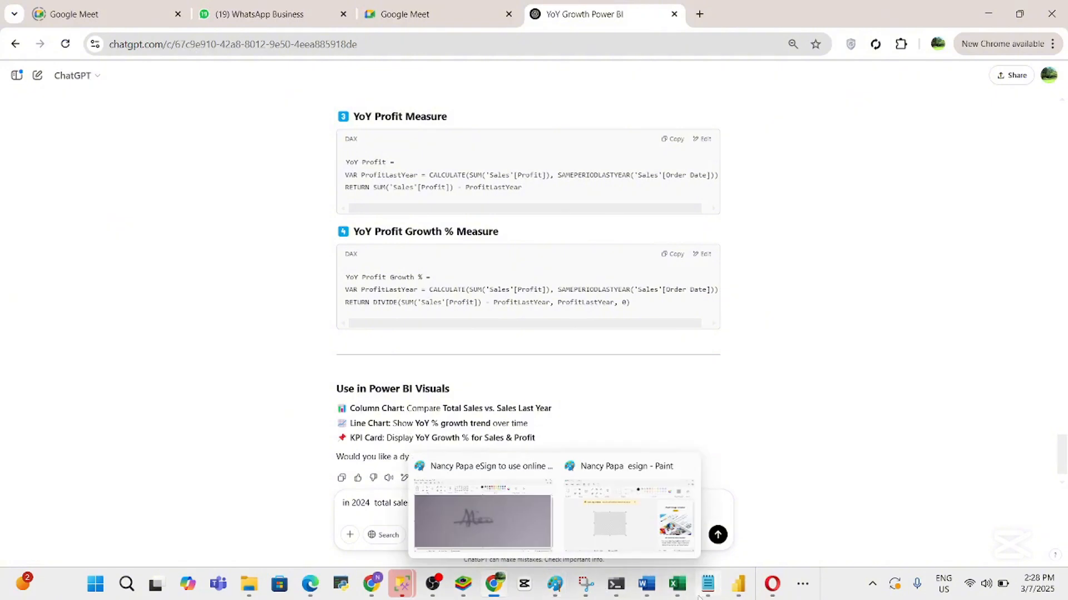
left_click(737, 585)
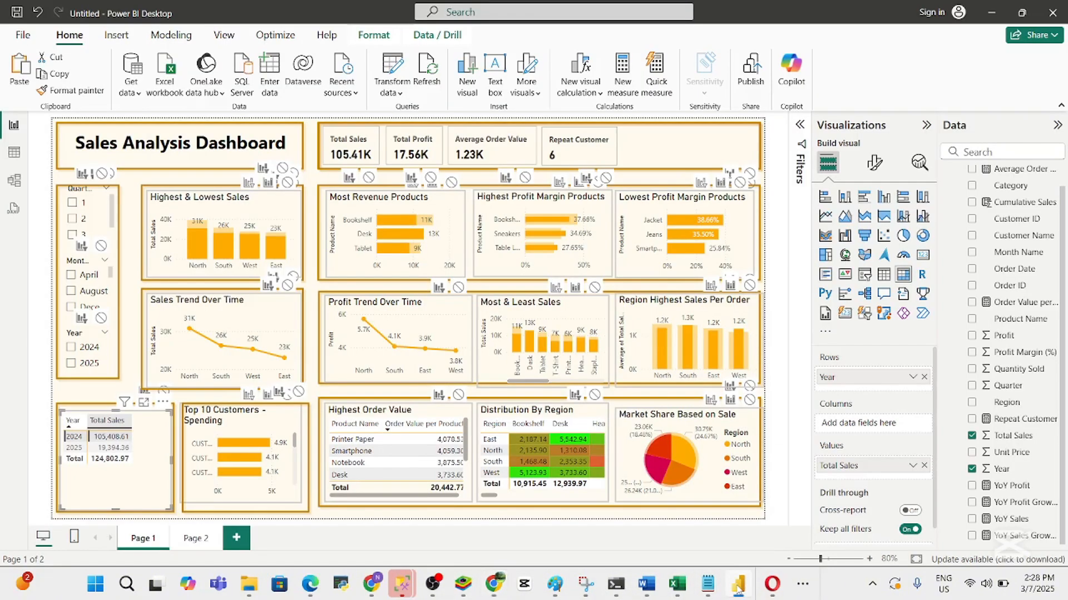
left_click(738, 587)
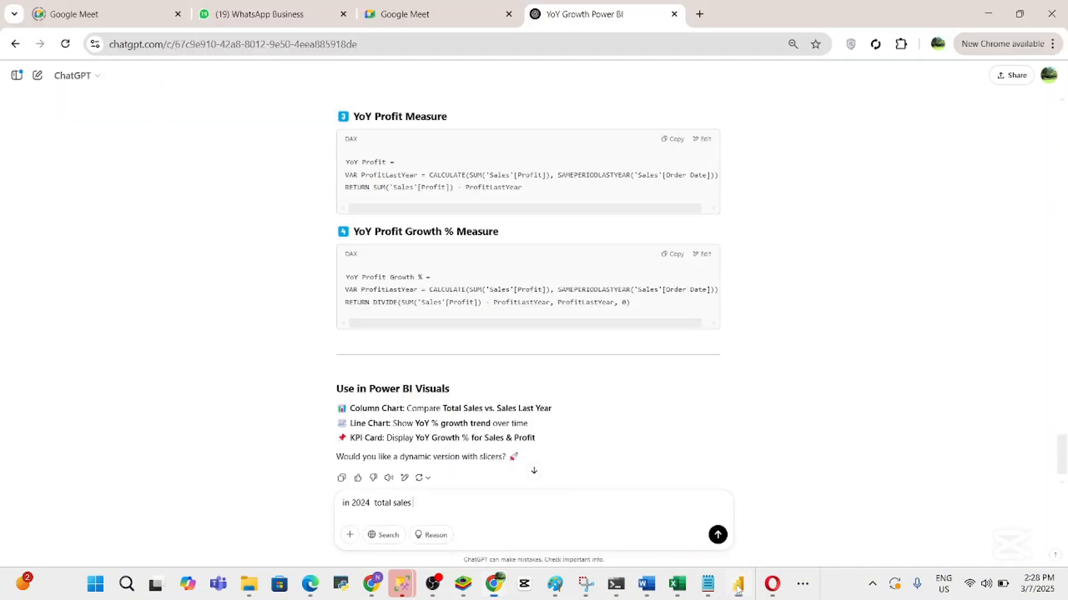
type("0")
type("5400")
type(".6")
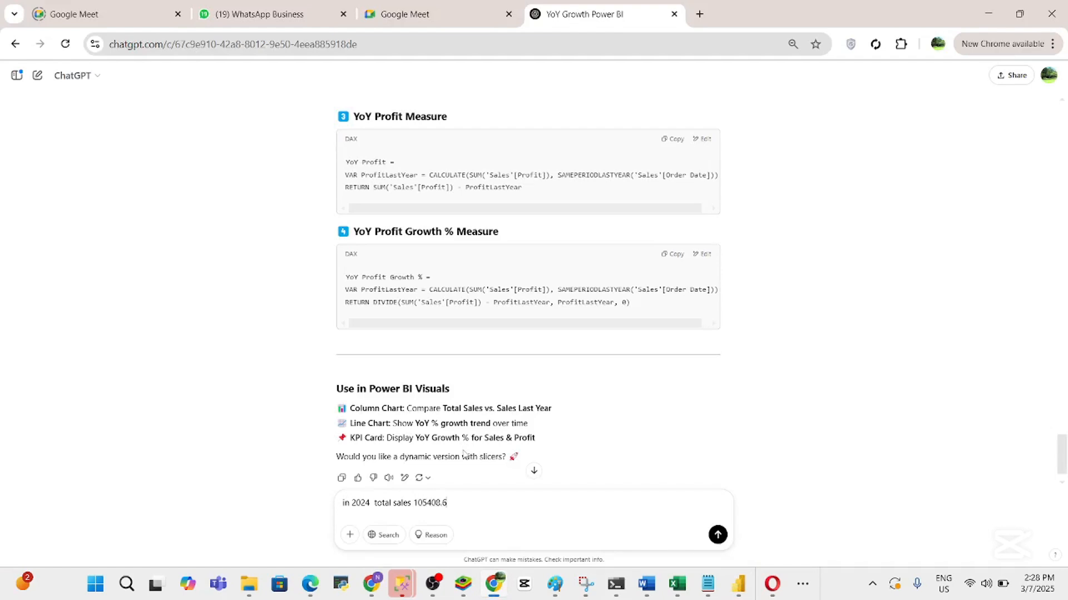
type("1 and in 2025 total sales was")
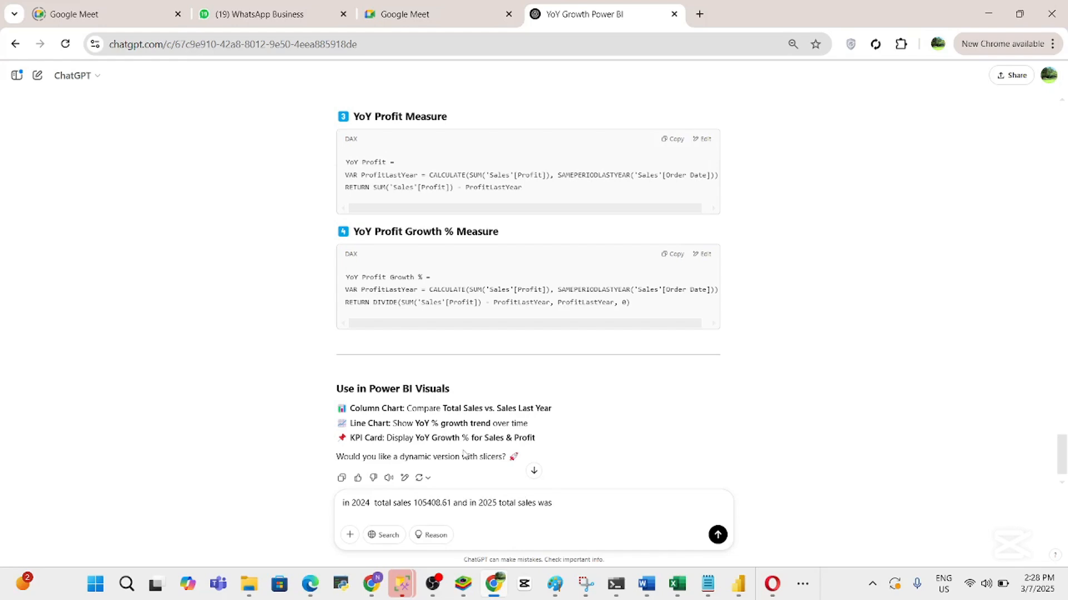
Complete the prompt with the 2025 figure 19394.35 and "so how do i do yoy growth in sales", and send it
key("BackSpace")
key("BackSpace")
key("BackSpace")
left_click(739, 590)
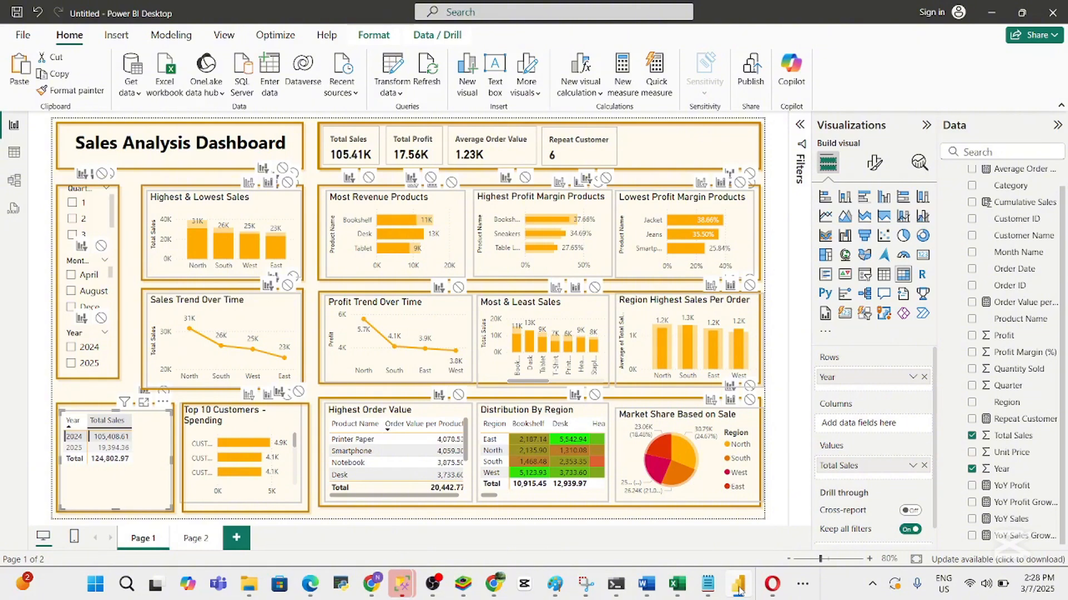
left_click(739, 591)
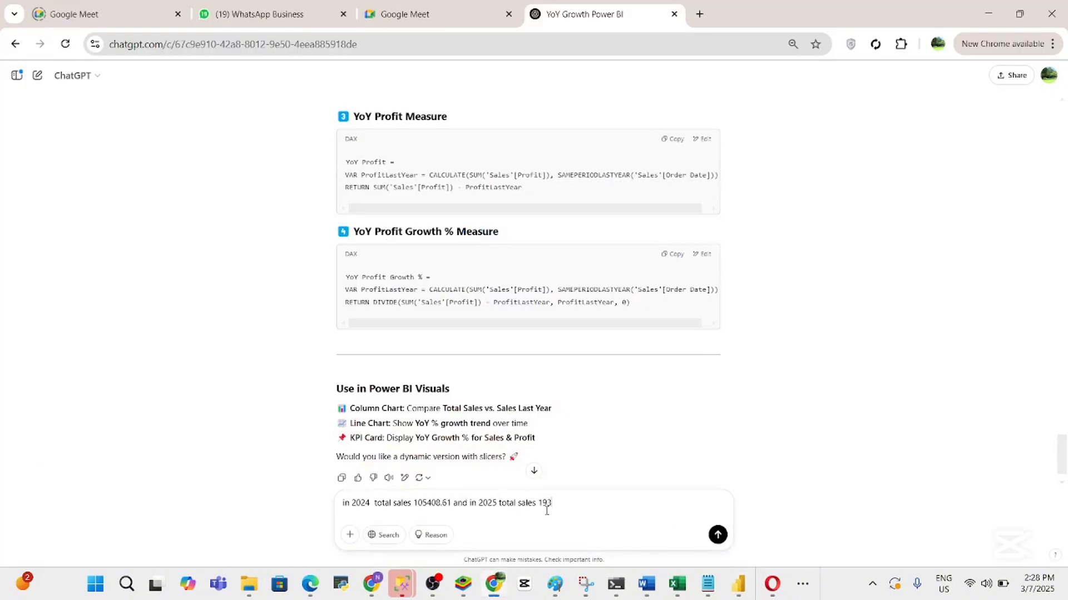
type("94.35  so how do i do yoy")
left_click(648, 584)
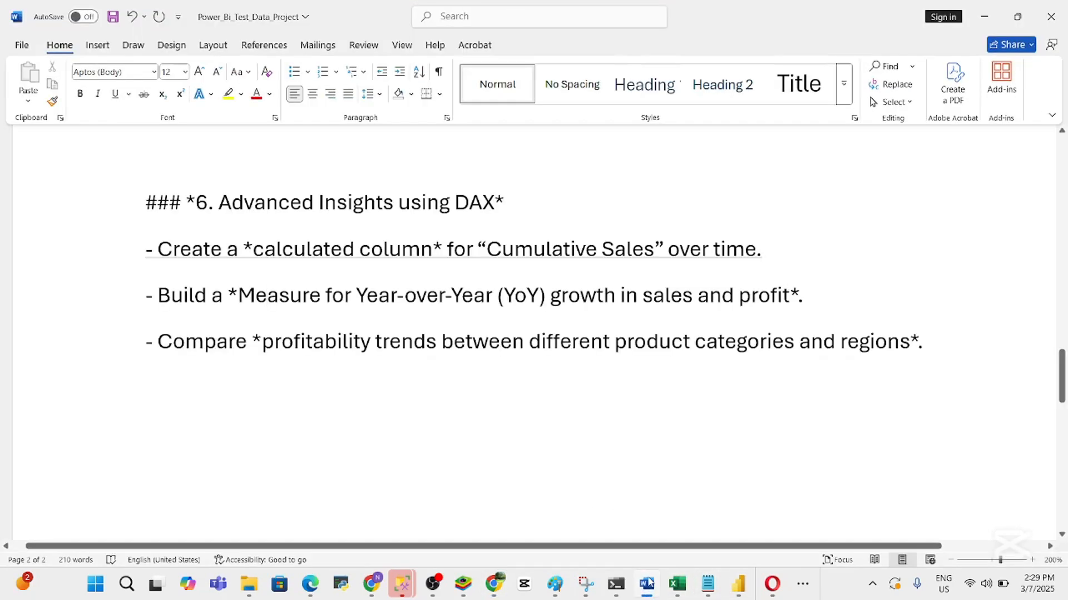
left_click(647, 583)
type("gro")
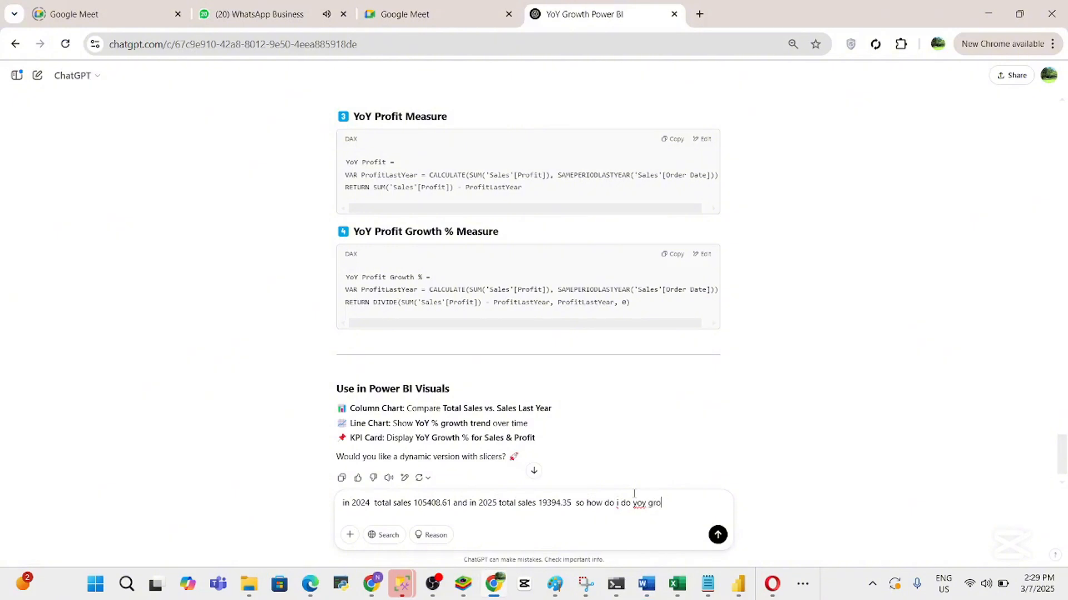
type("wth in sales")
key("Return")
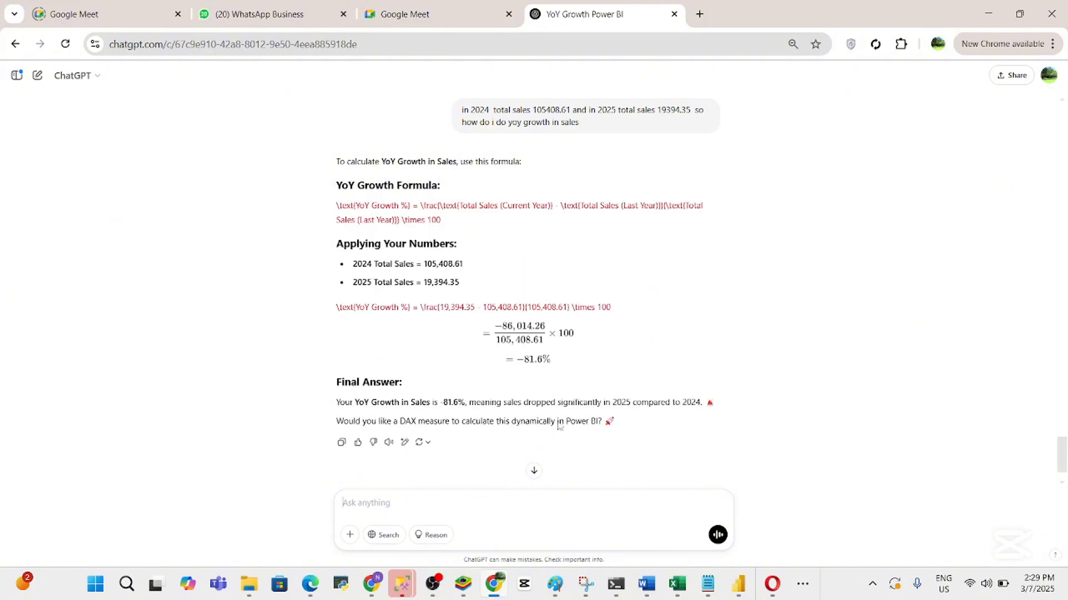
Ask ChatGPT "in power bi dax create a measure" and copy the YoY Sales Growth % code from the reply
type("in power bi dax create a m")
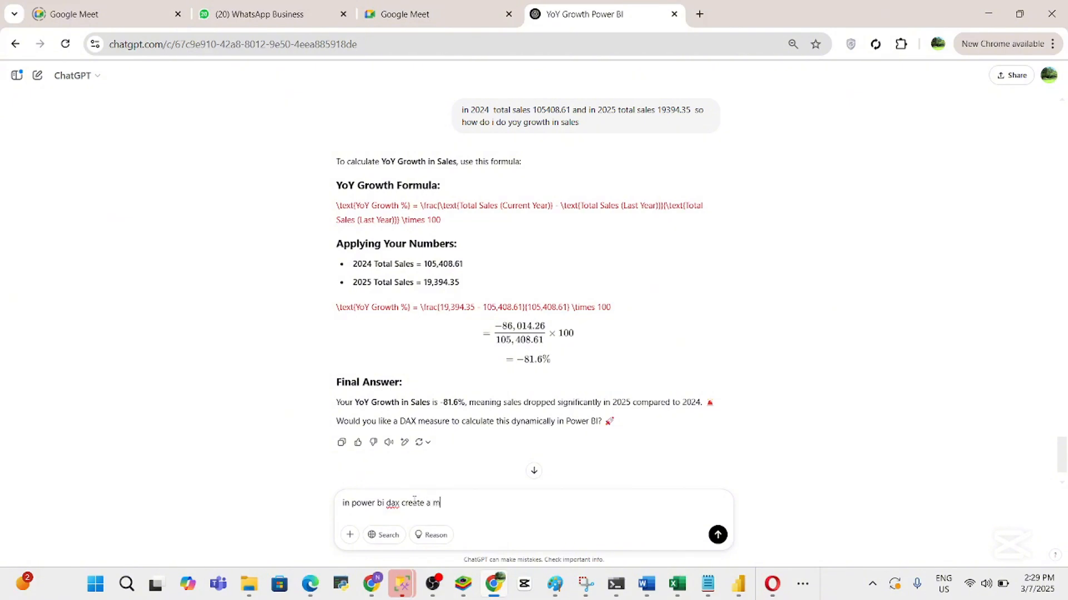
type("easure")
key("Return")
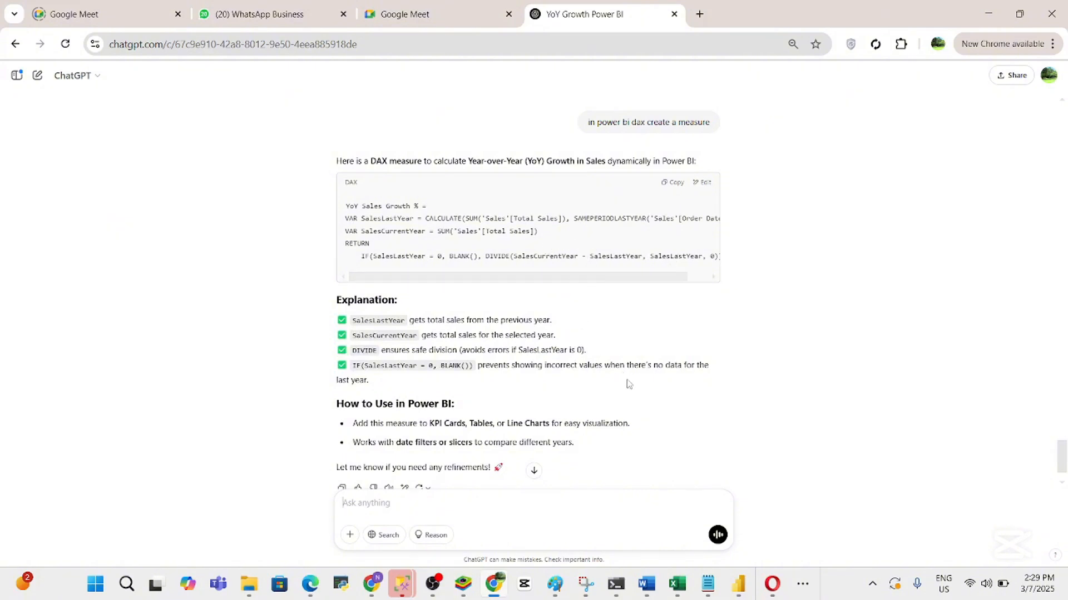
left_click(672, 189)
left_click_drag(1064, 465, 1066, 485)
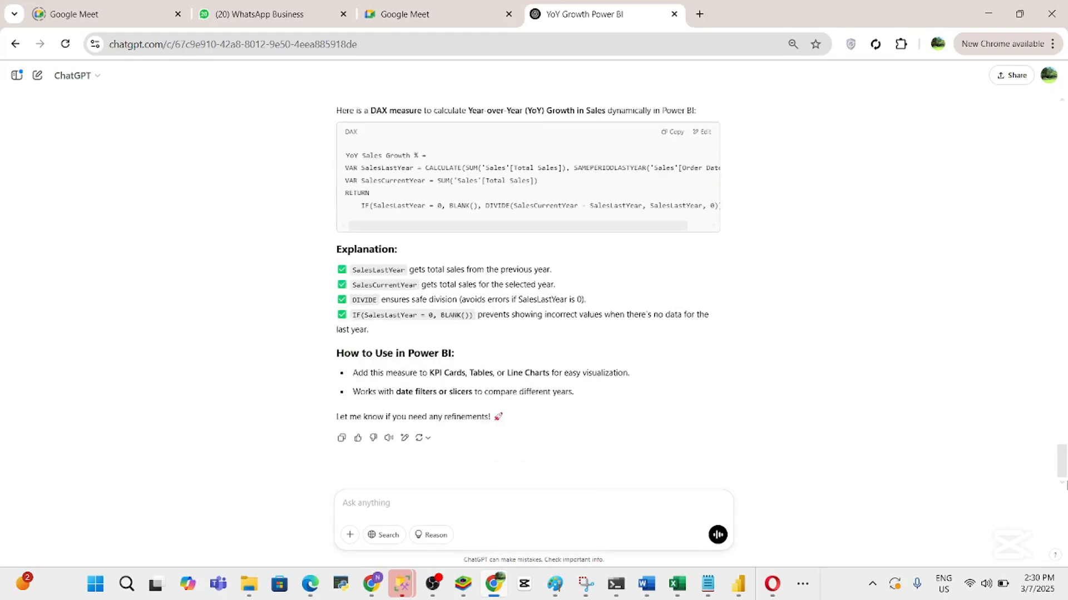
Switch back to Power BI and delete the YoY Profit measure from the Sales table
left_click(733, 593)
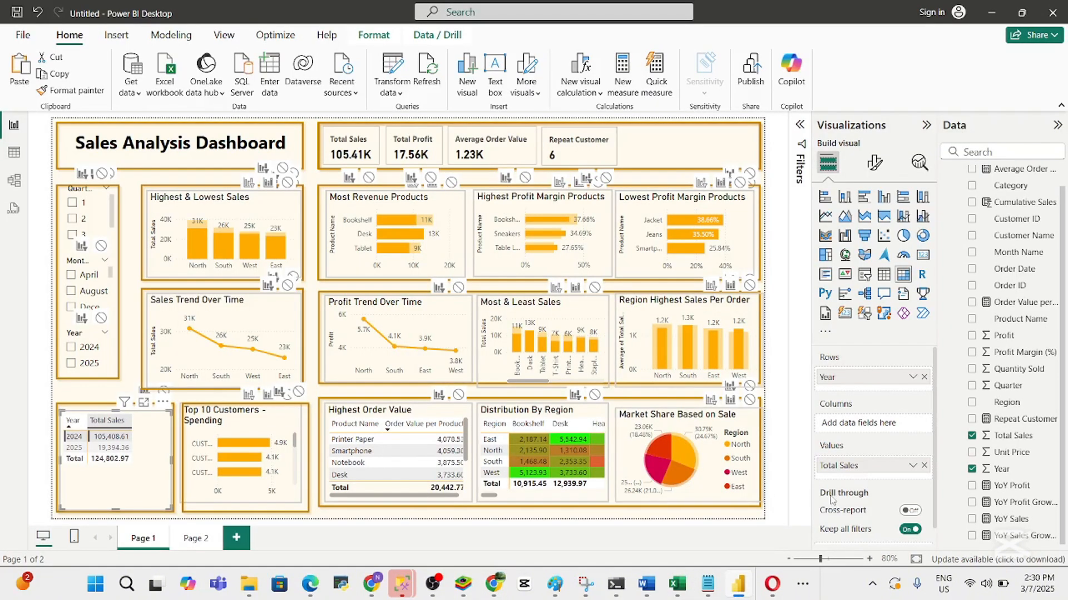
right_click(1053, 488)
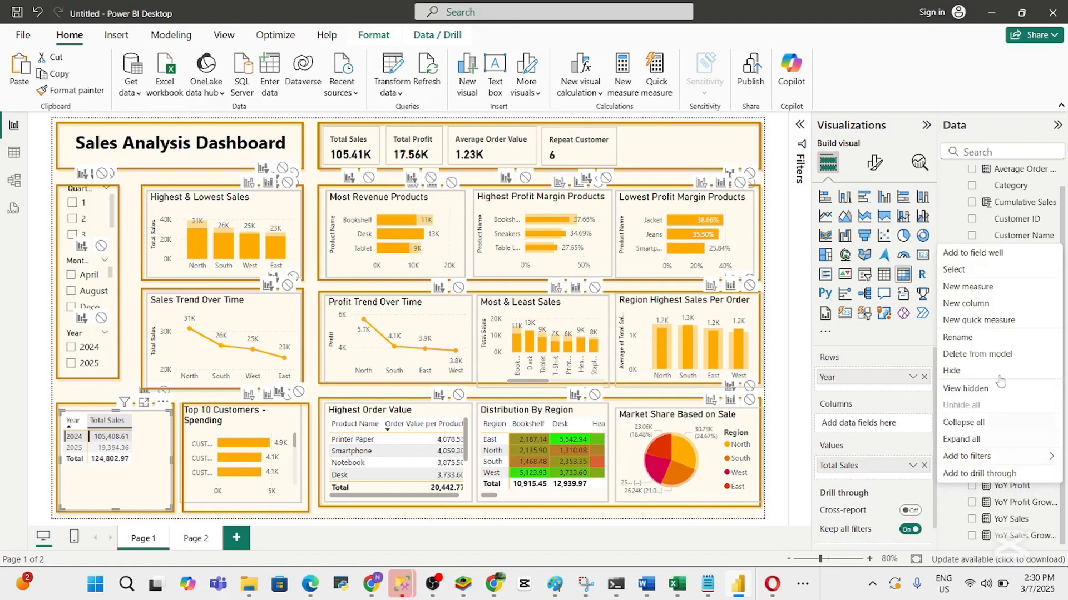
left_click(990, 359)
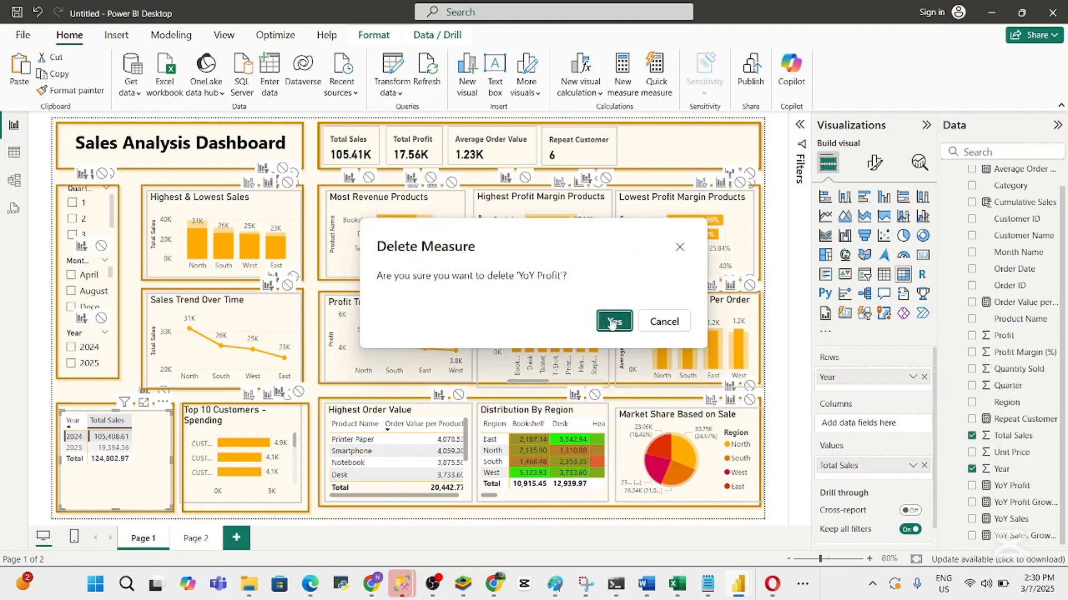
left_click(612, 322)
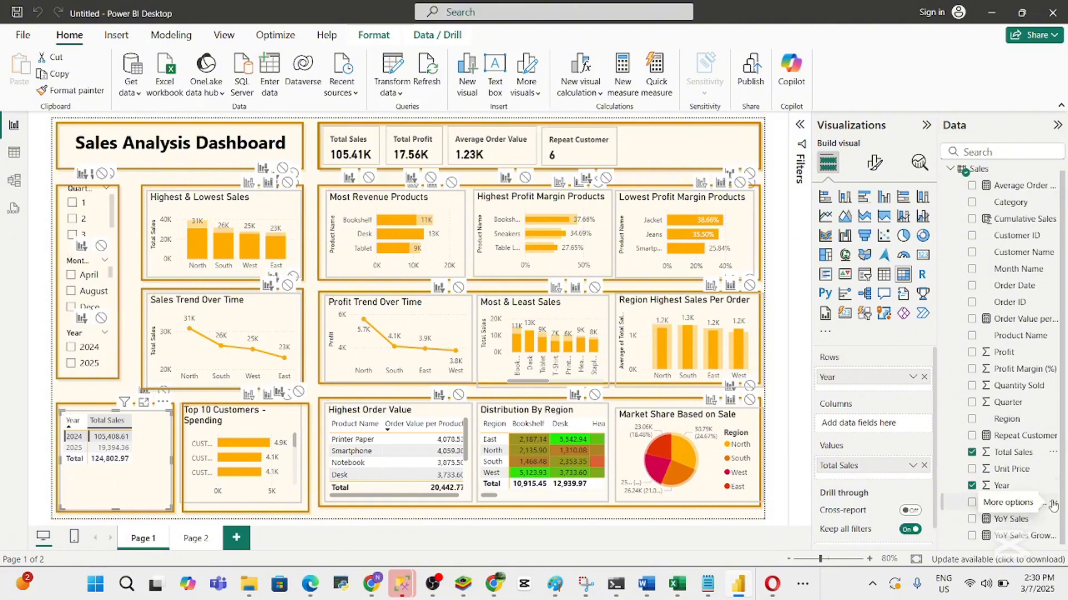
Delete the YoY Profit Growth % and YoY Sales measures from the Sales table
left_click(1052, 505)
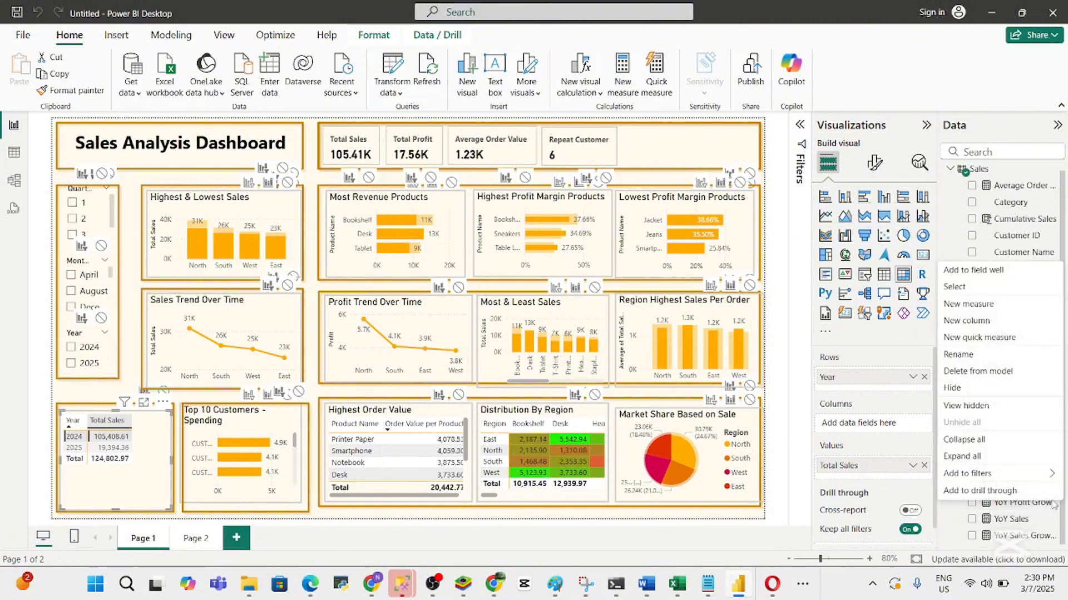
left_click(973, 372)
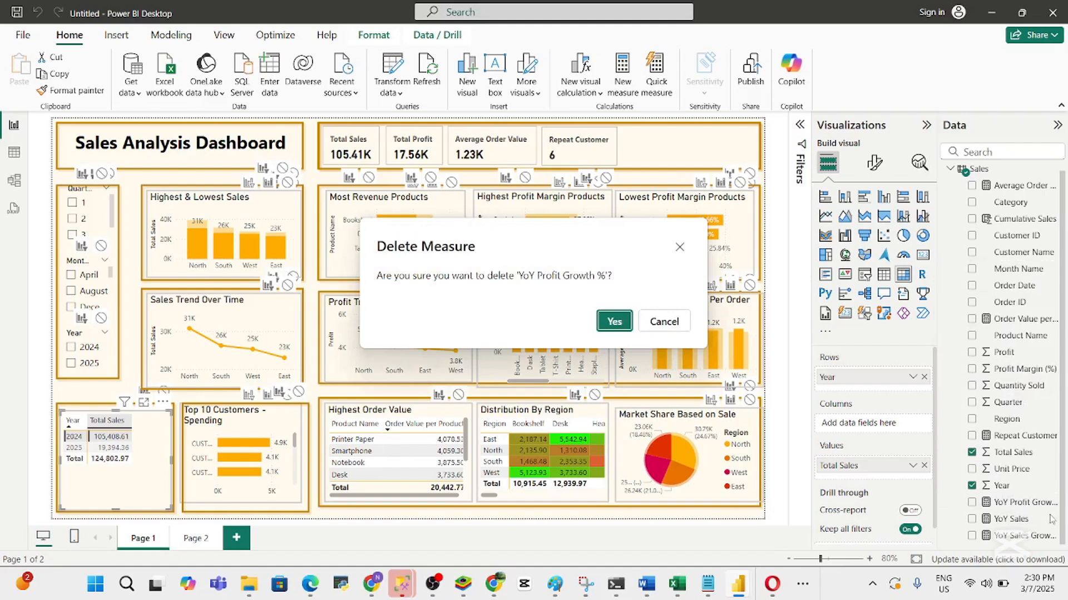
left_click(614, 321)
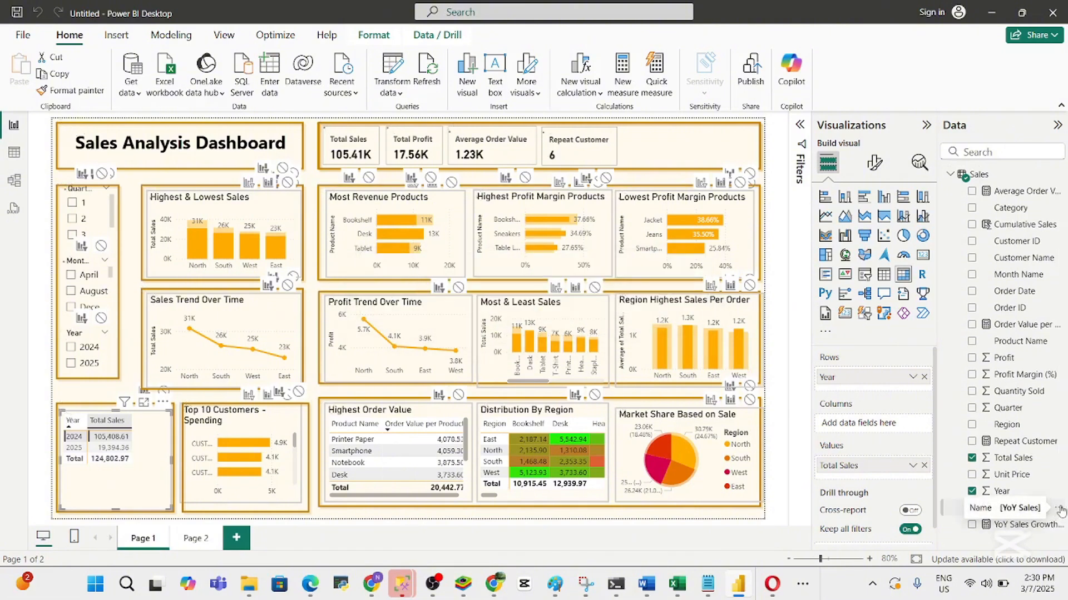
left_click(1059, 509)
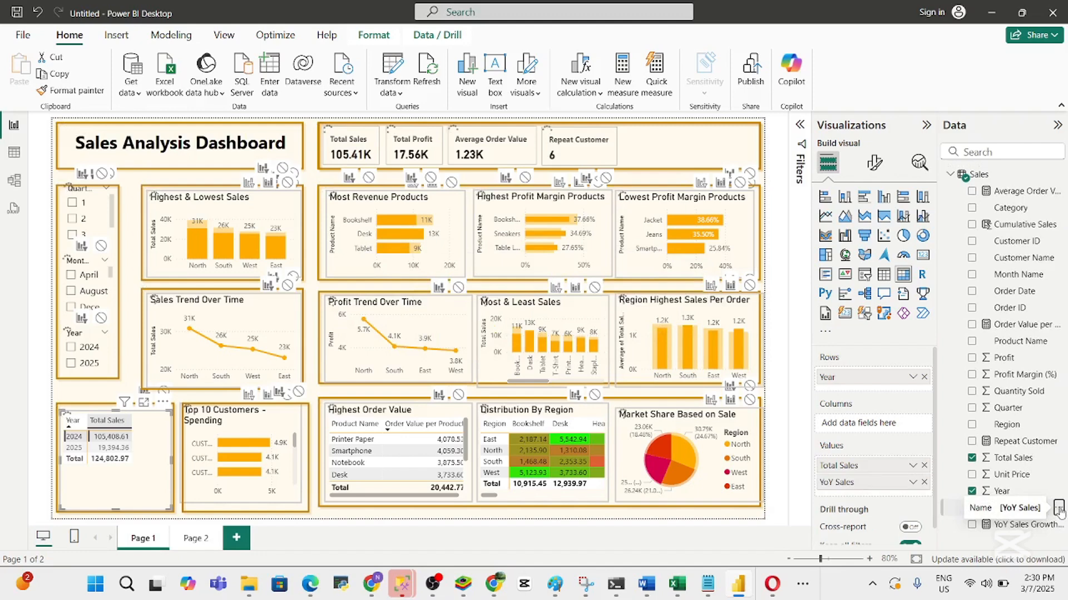
left_click(1060, 509)
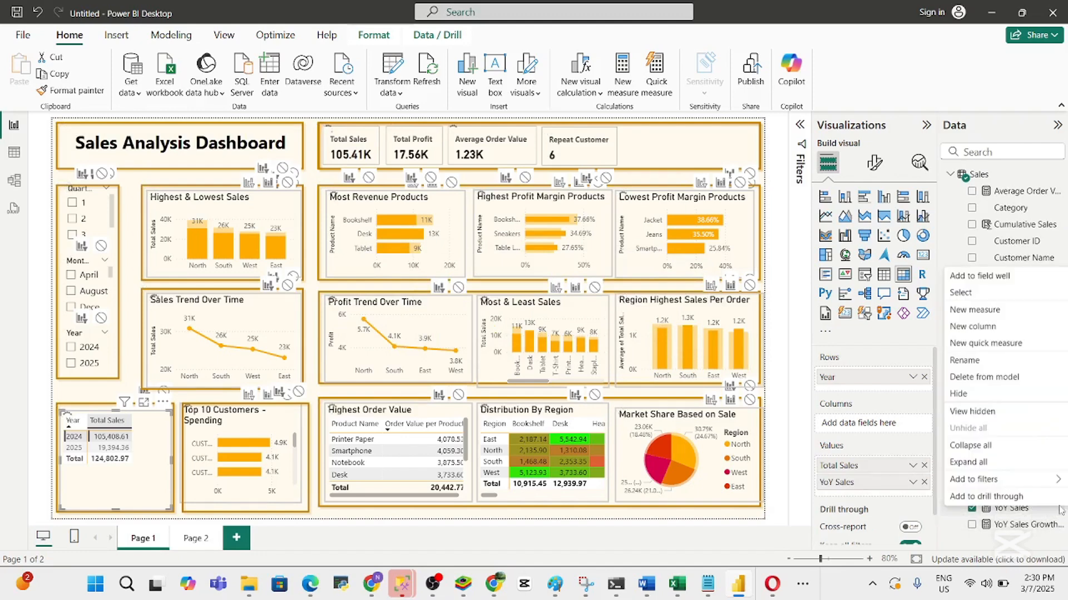
left_click(985, 378)
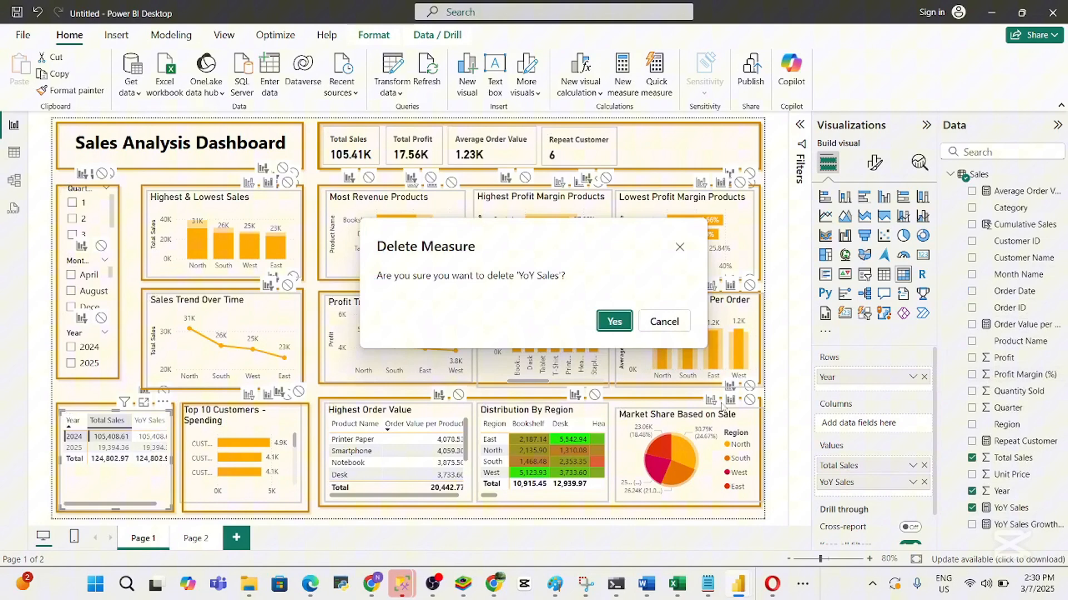
left_click(617, 322)
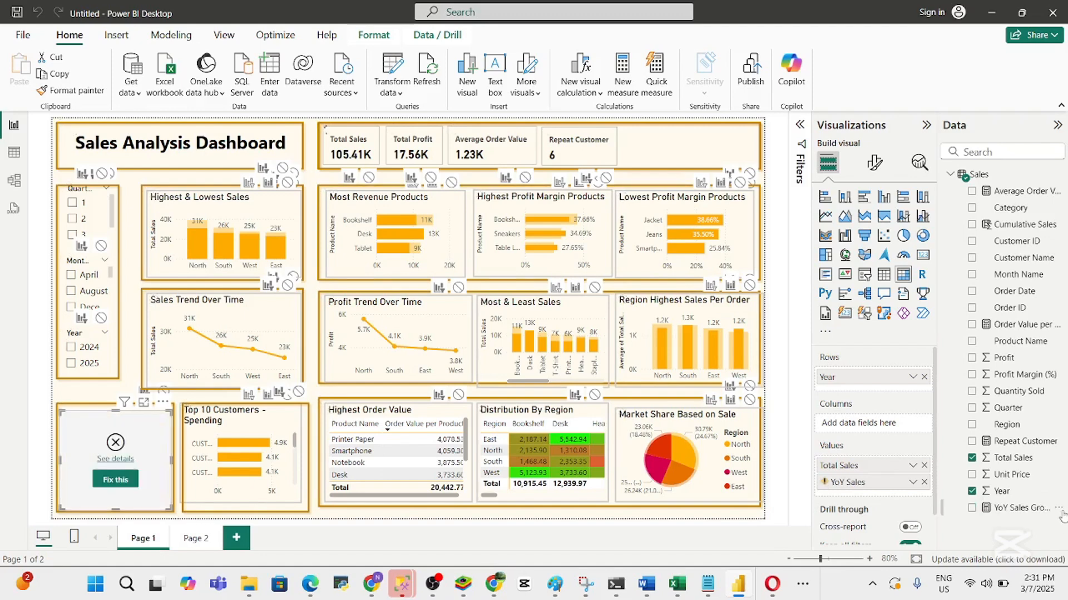
Delete the old YoY Sales Growth % measure from the Sales table
left_click(1059, 509)
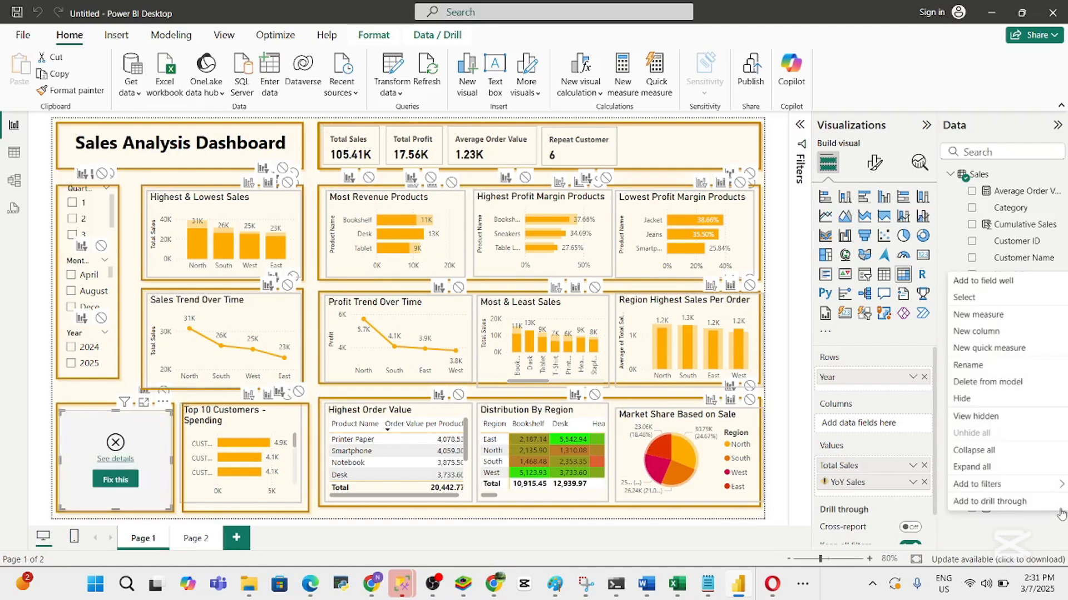
left_click(983, 382)
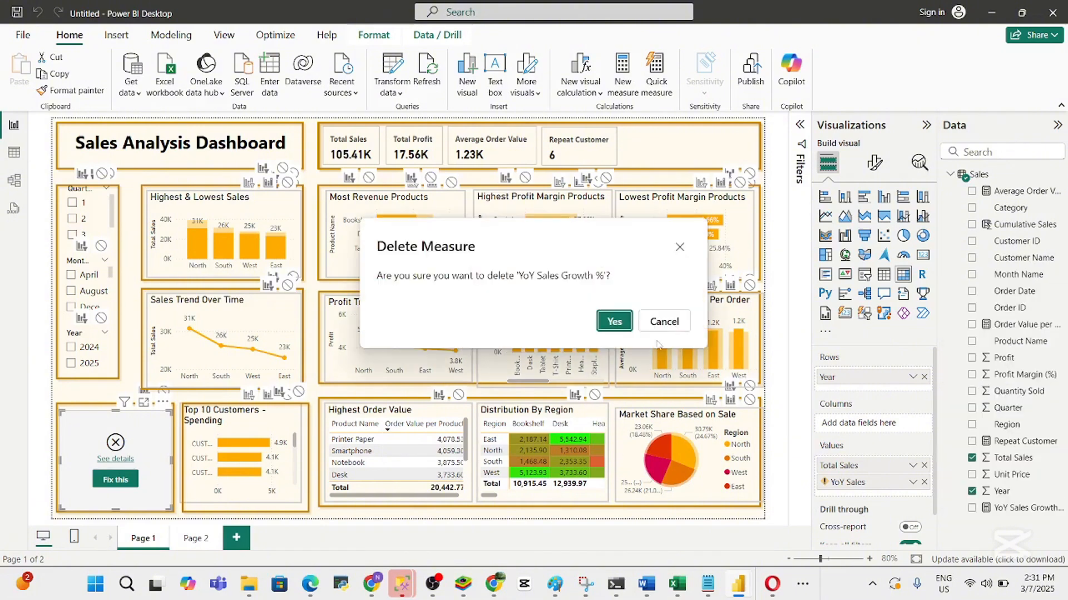
left_click(614, 320)
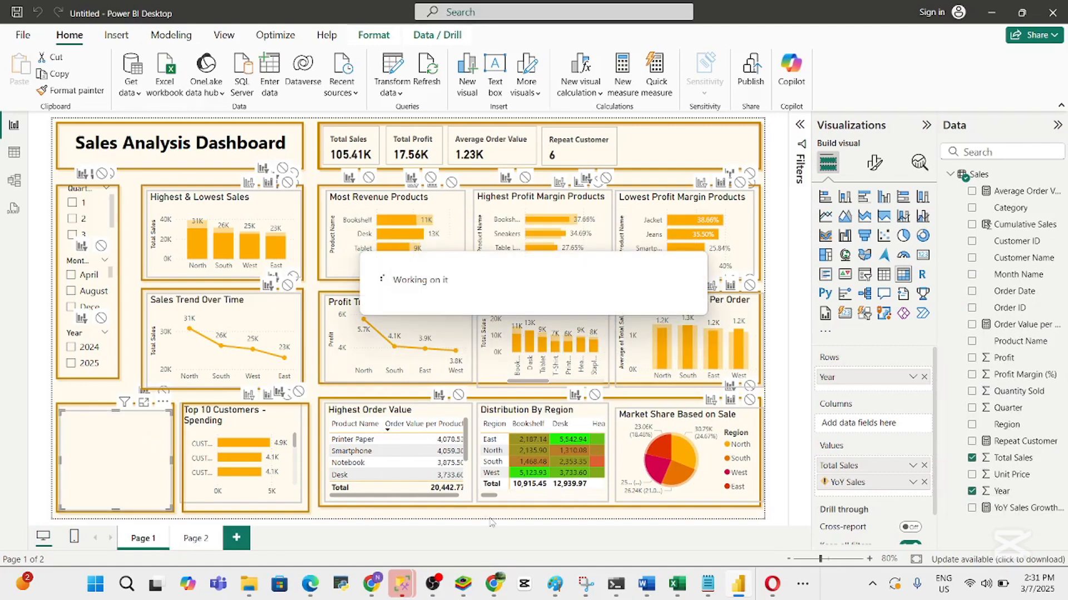
Clear all fields from the yearly sales matrix and rebuild it with Year as rows and Total Sales as values
left_click(971, 492)
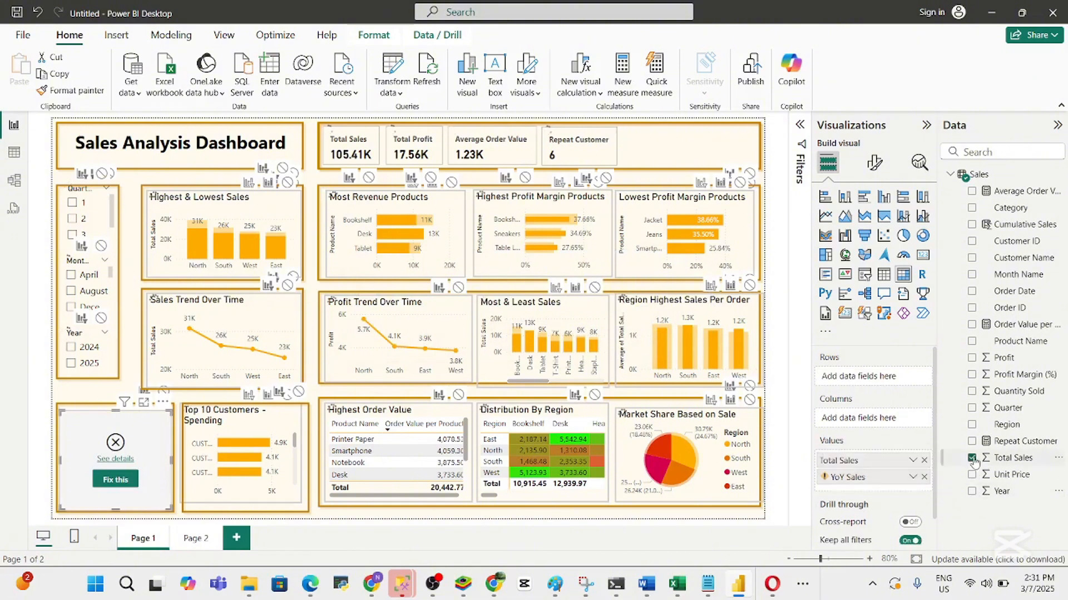
left_click(972, 458)
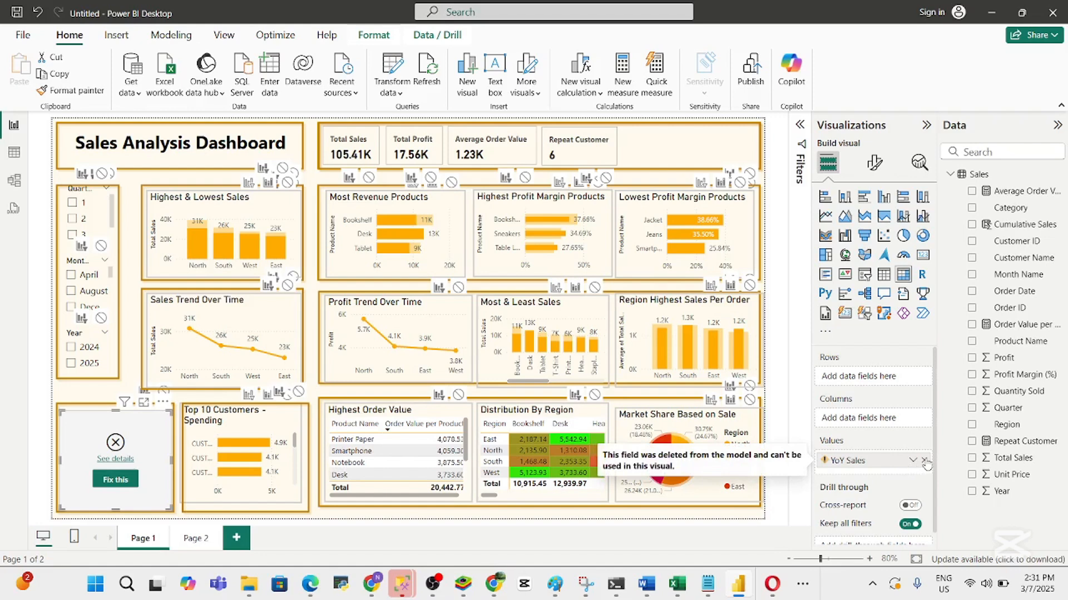
left_click(925, 461)
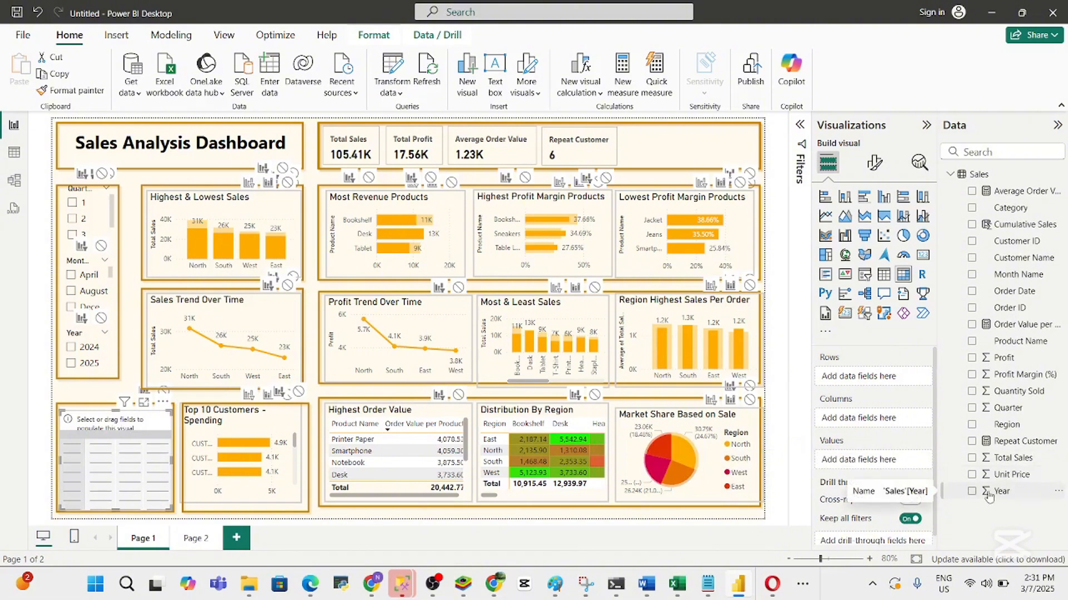
left_click_drag(1000, 492, 840, 372)
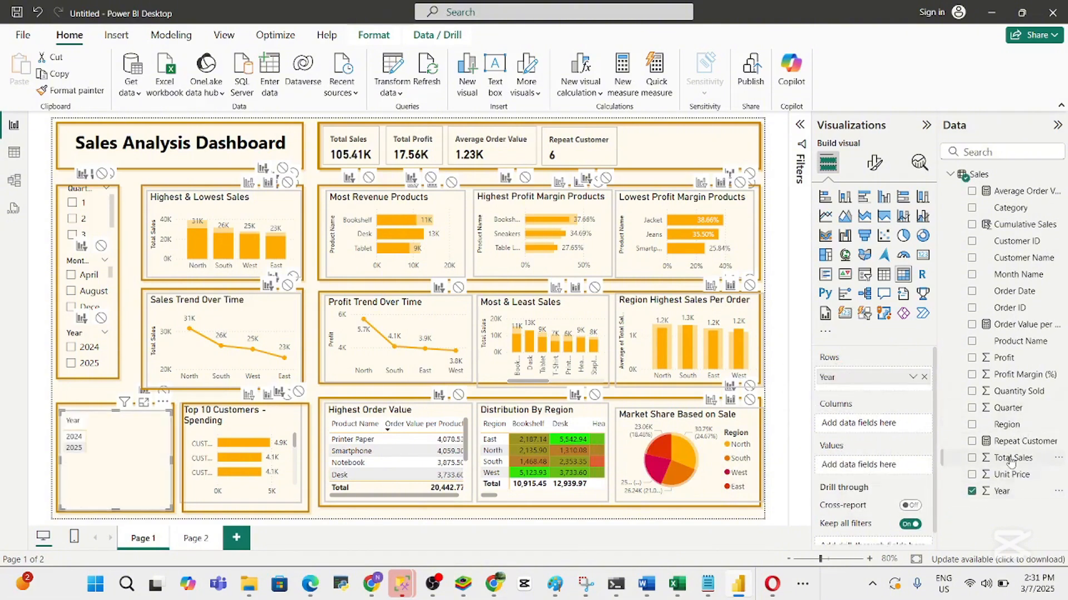
left_click_drag(1009, 458, 877, 471)
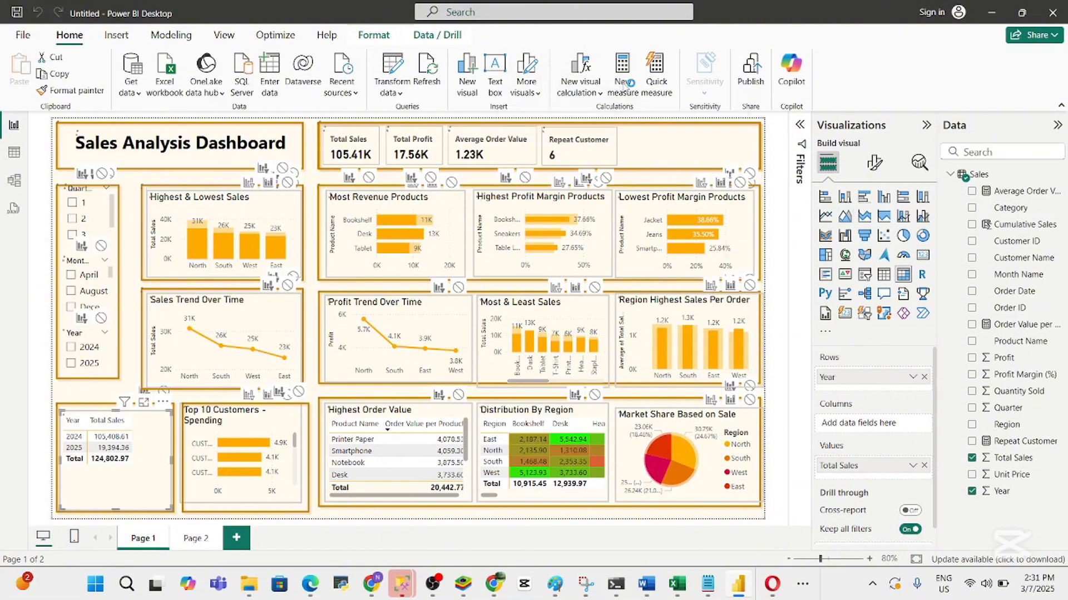
Create the YoY Sales Growth % measure from the copied DAX code, comparing Total Sales with SAMEPERIODLASTYEAR on Order Date
left_click(625, 83)
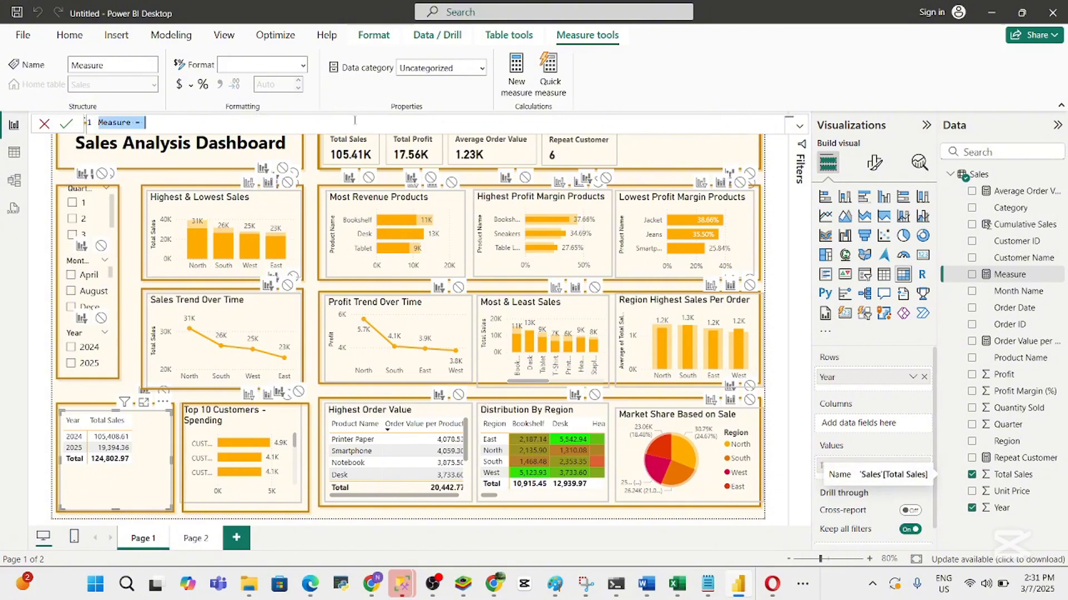
type("YoY Sales Growth % = VAR SalesLastYear = CALCULATE(SUM('Sales'[Total Sales]), SAMEPERIODLASTYEAR('Sales'[Order Date])) VAR SalesCurrentYear = SUM('Sales'[Total Sales]) RETURN     IF(SalesLastYear = 0, BLANK(), DIVIDE(SalesCurrentYear - SalesLastYear, SalesLastYear, 0))")
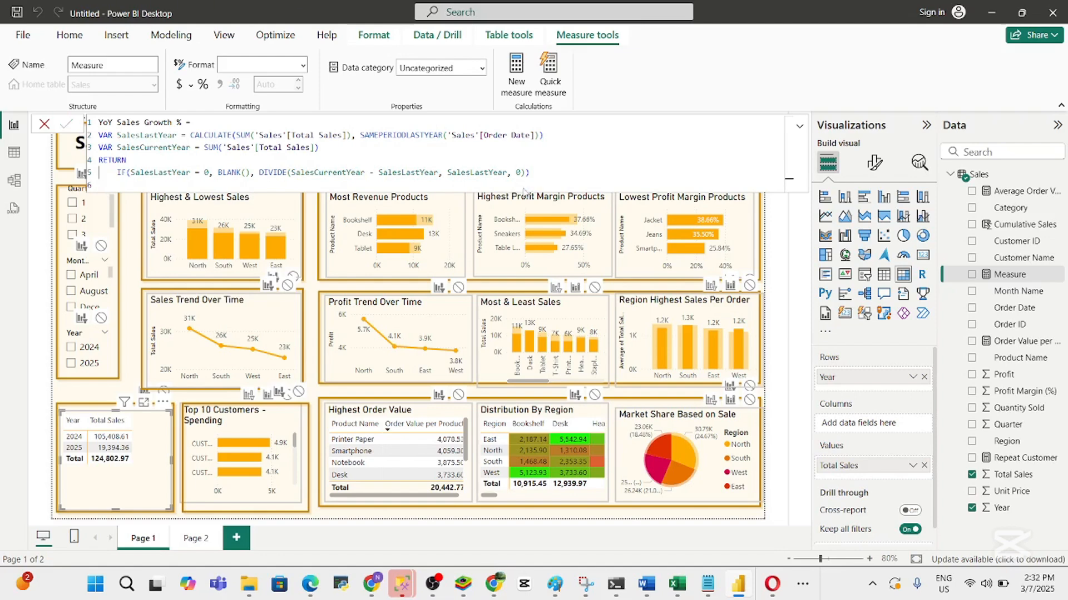
key("Return")
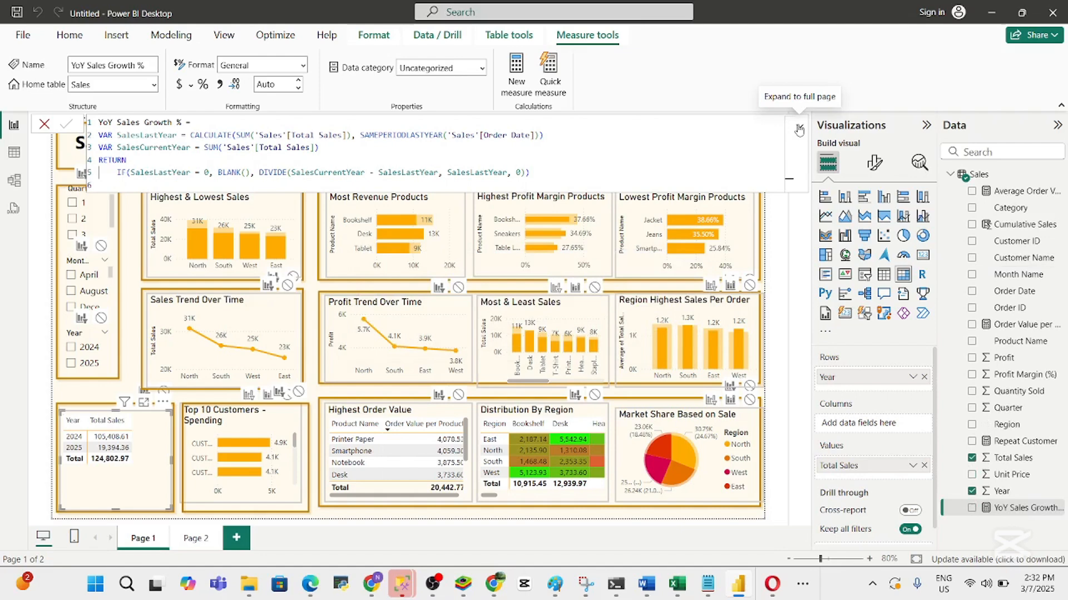
left_click(799, 130)
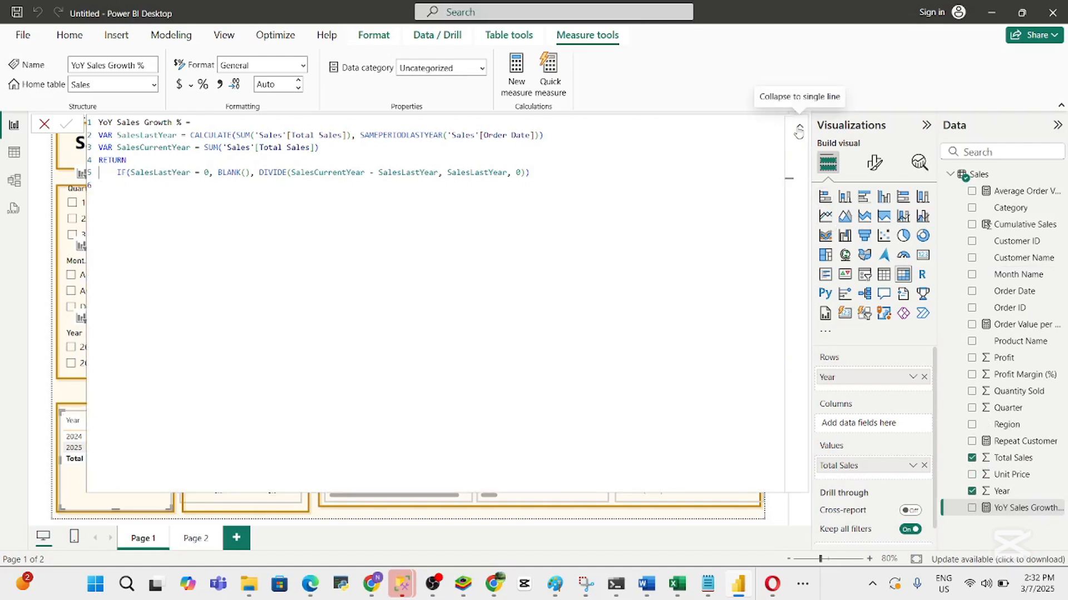
left_click(799, 131)
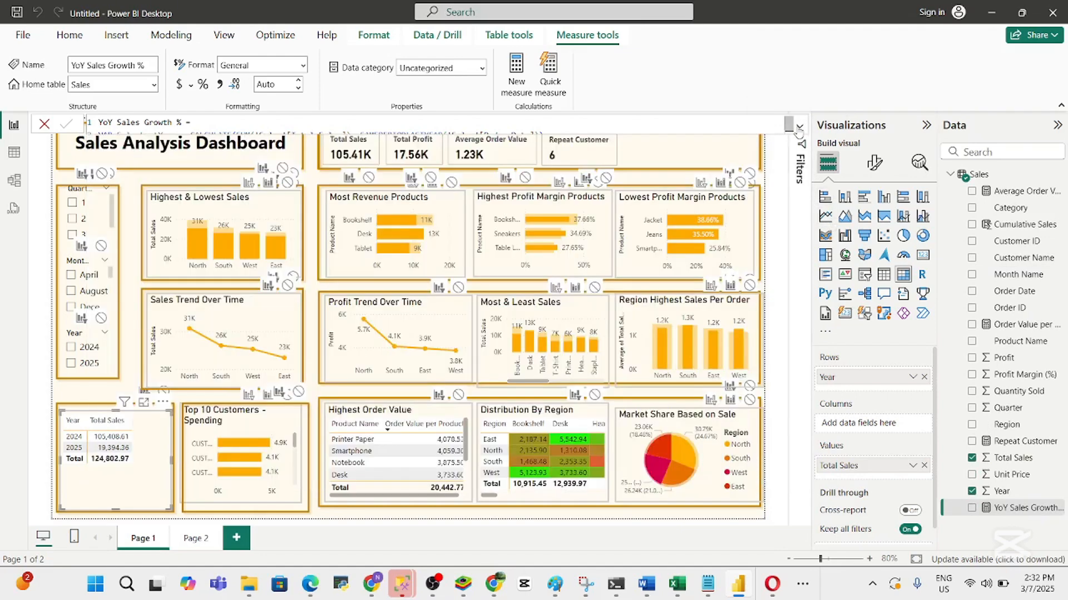
Try adding the YoY Sales Growth % measure to the yearly sales matrix
left_click(971, 509)
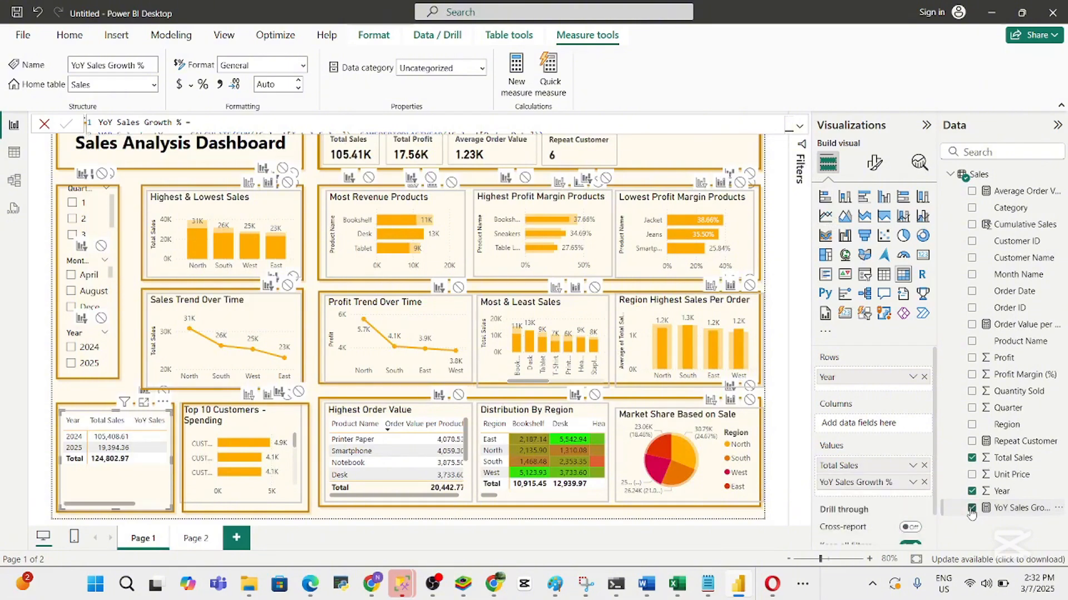
left_click(971, 509)
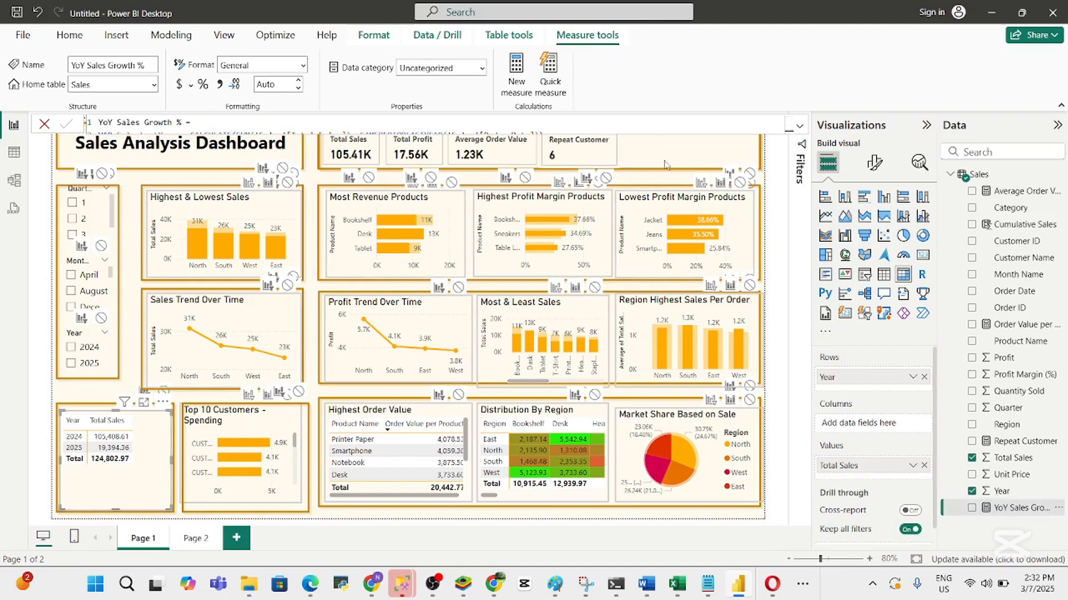
left_click(44, 124)
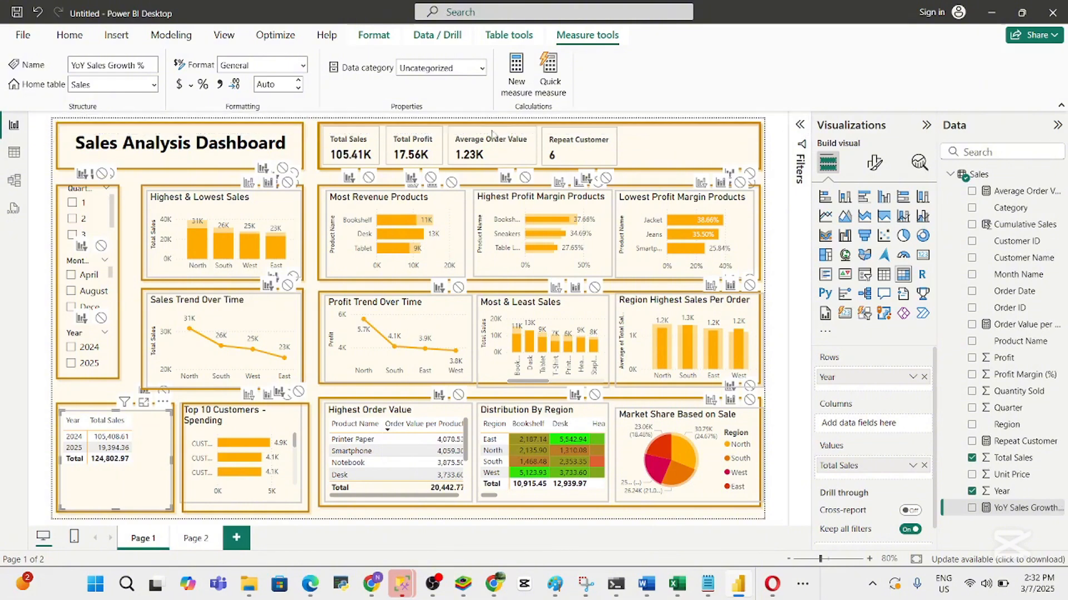
Duplicate the Total Profit card and place the copy beside the Repeat Customer card
left_click(427, 154)
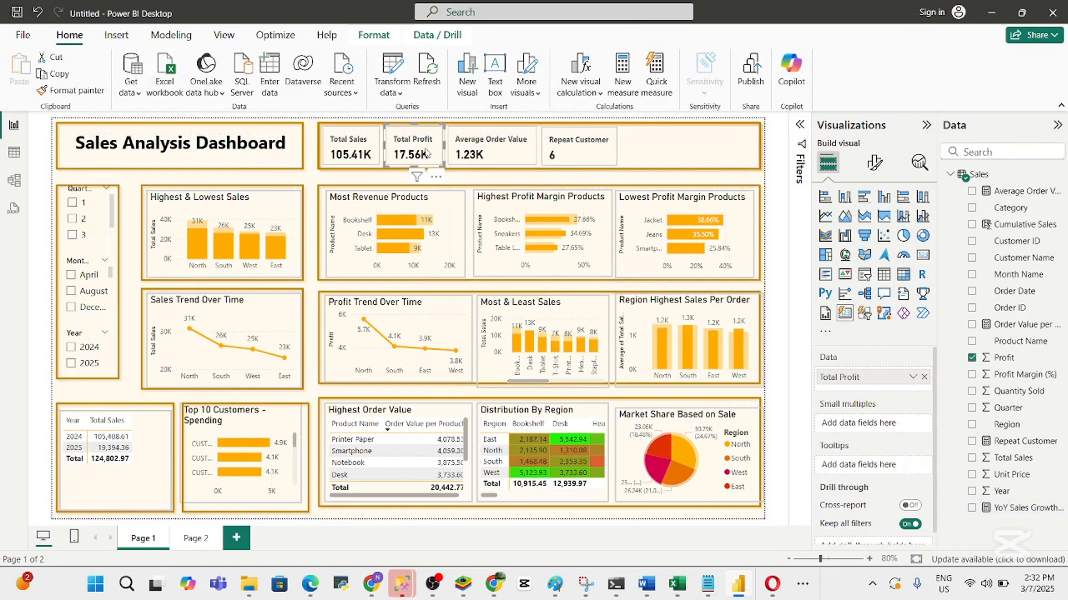
mouse_move(427, 154)
left_mouse_down()
mouse_move(558, 157)
mouse_move(639, 142)
mouse_move(429, 155)
left_mouse_up()
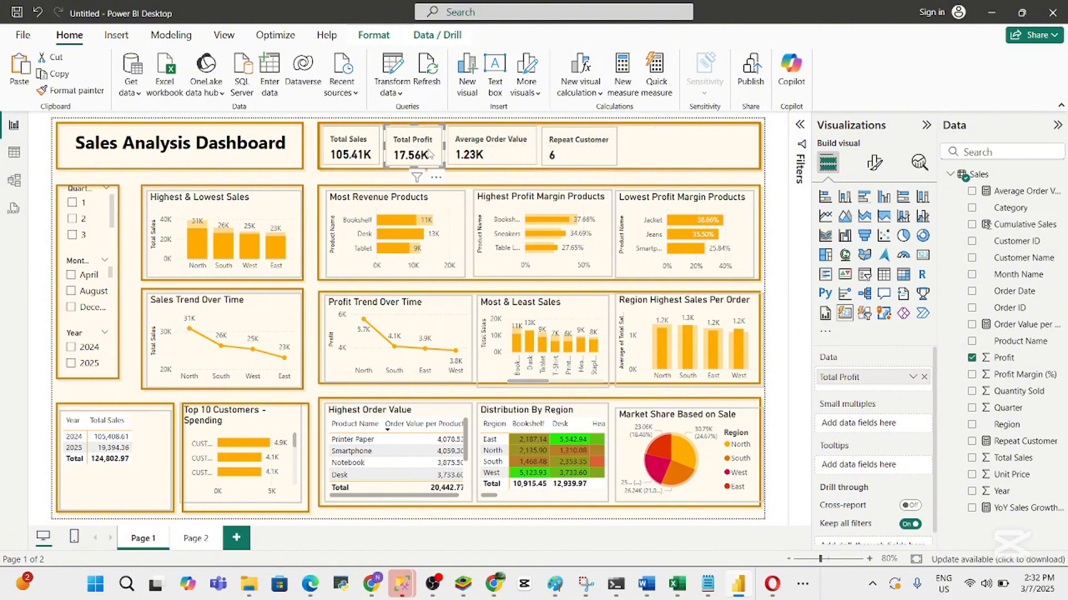
key("ctrl+c")
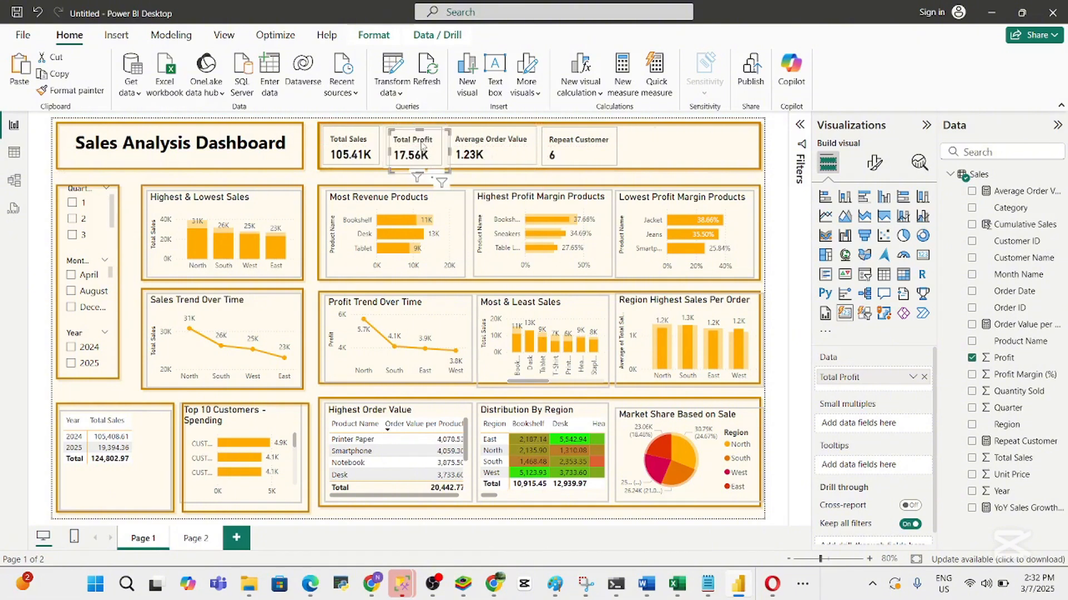
key("ctrl+v")
left_click_drag(526, 167, 650, 144)
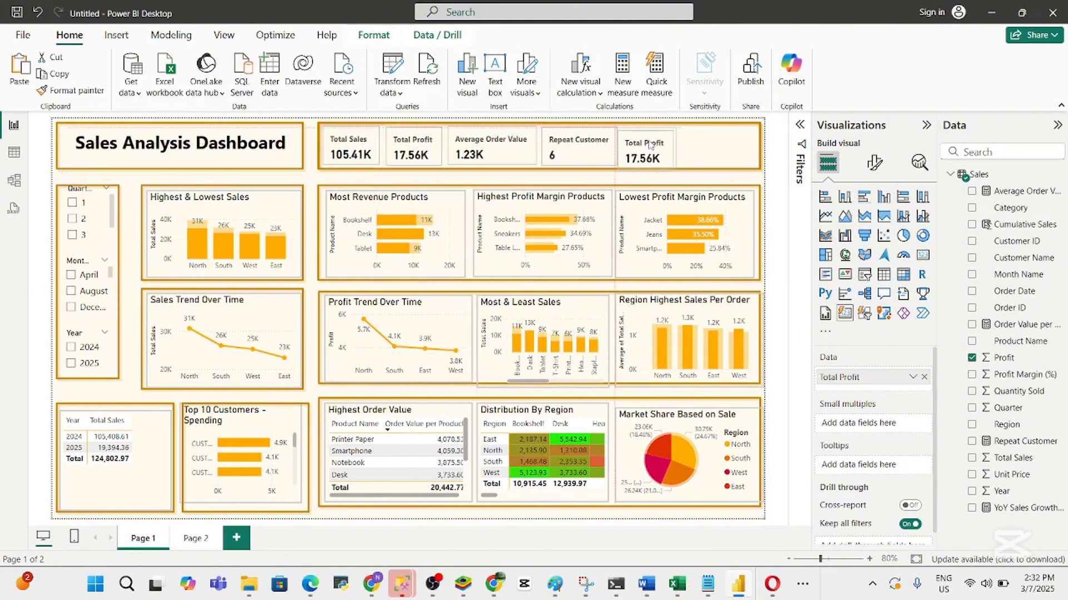
Replace Profit with YoY Sales Growth % in the duplicated card and align it with the other KPI cards
left_click(971, 358)
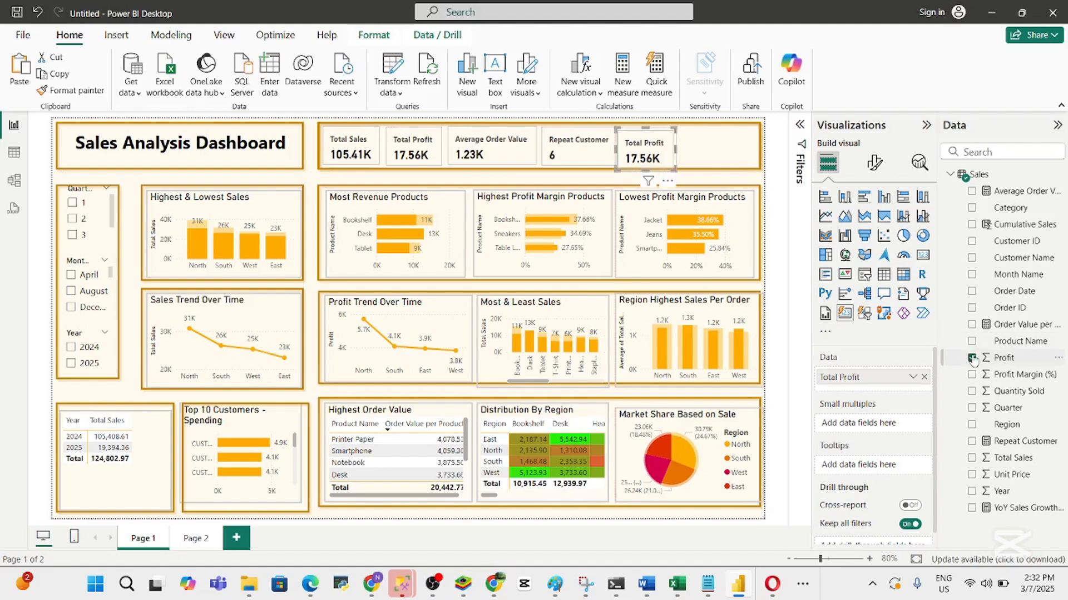
left_click(972, 359)
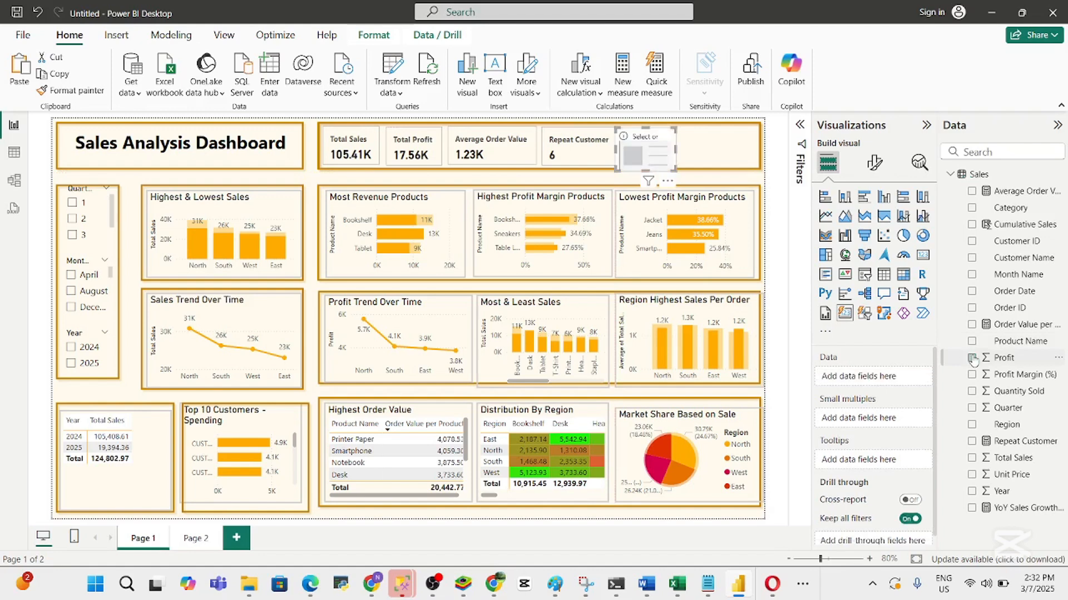
left_click(971, 508)
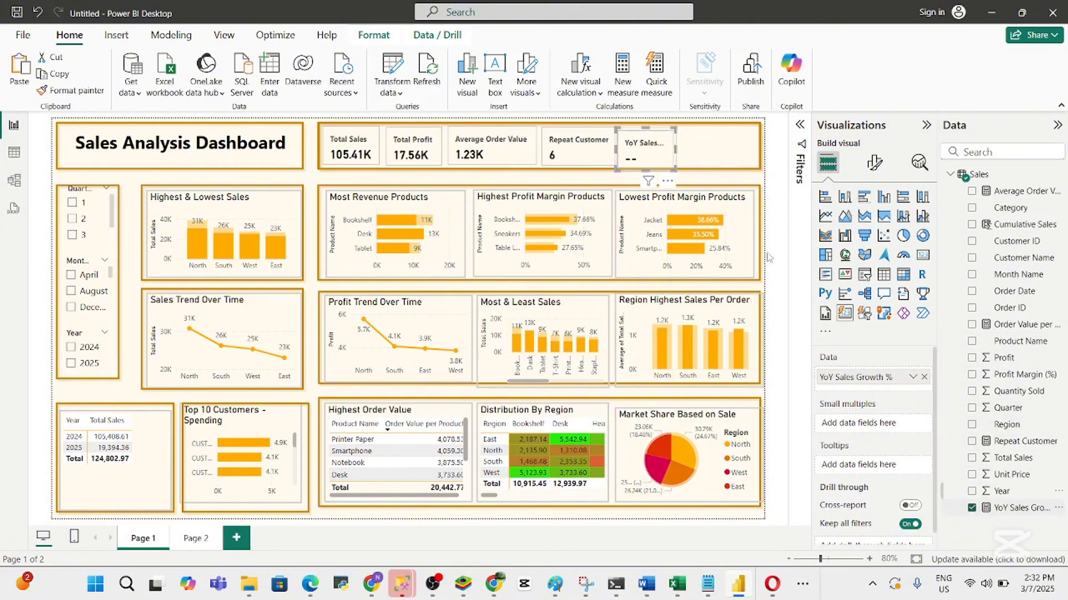
left_click_drag(661, 153, 662, 150)
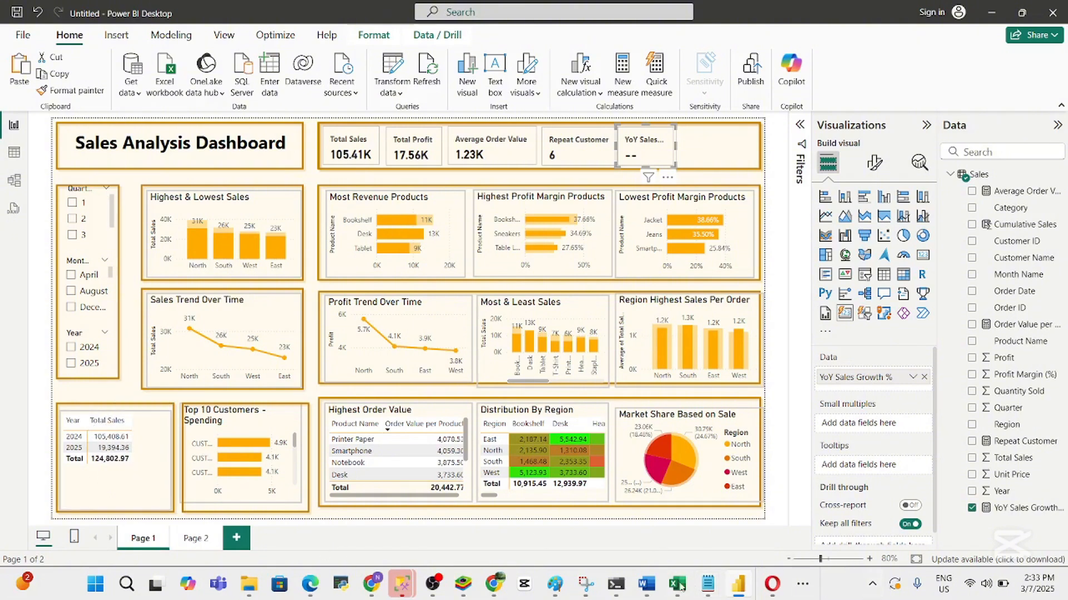
Switch to ChatGPT in Chrome and send "when i select its -- in card yet i expect −81.6%", pasting the expected percentage from its earlier answer
mouse_move(685, 591)
left_click(494, 585)
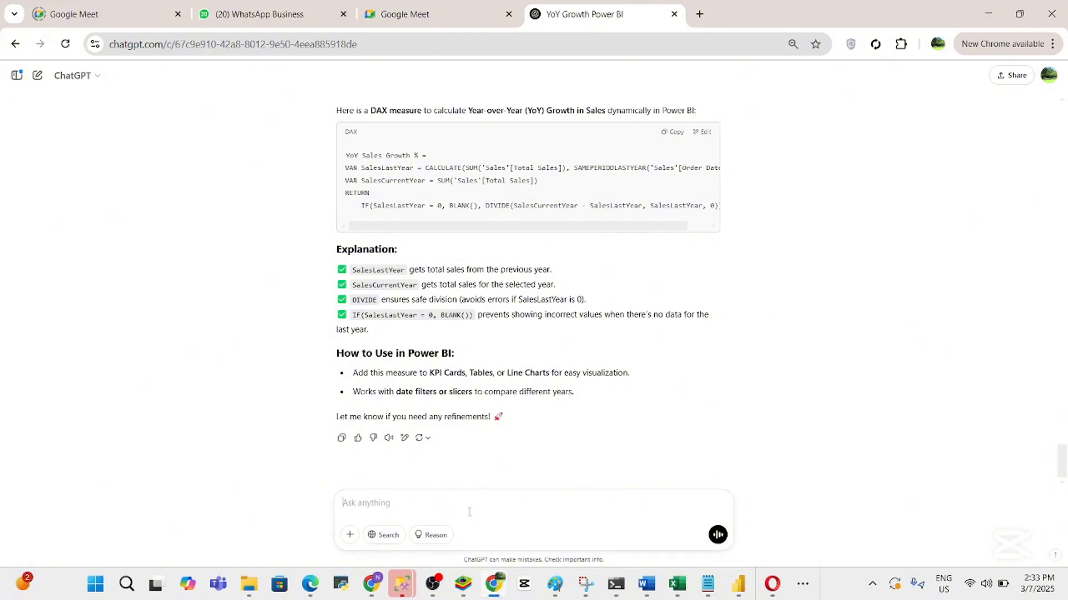
type("when i select its -- in card")
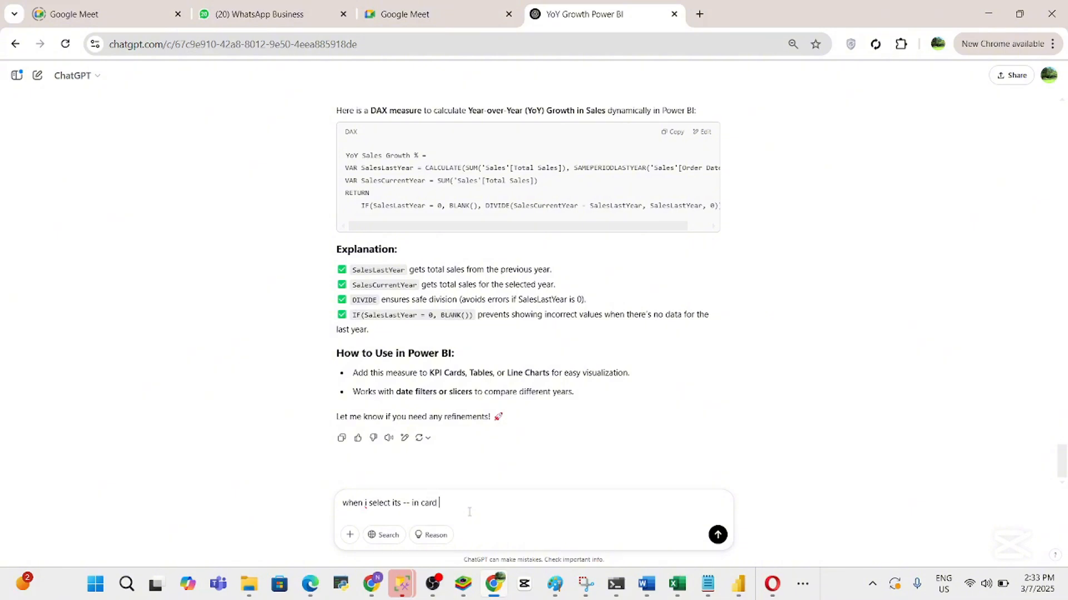
scroll(1041, 451, "up", 10)
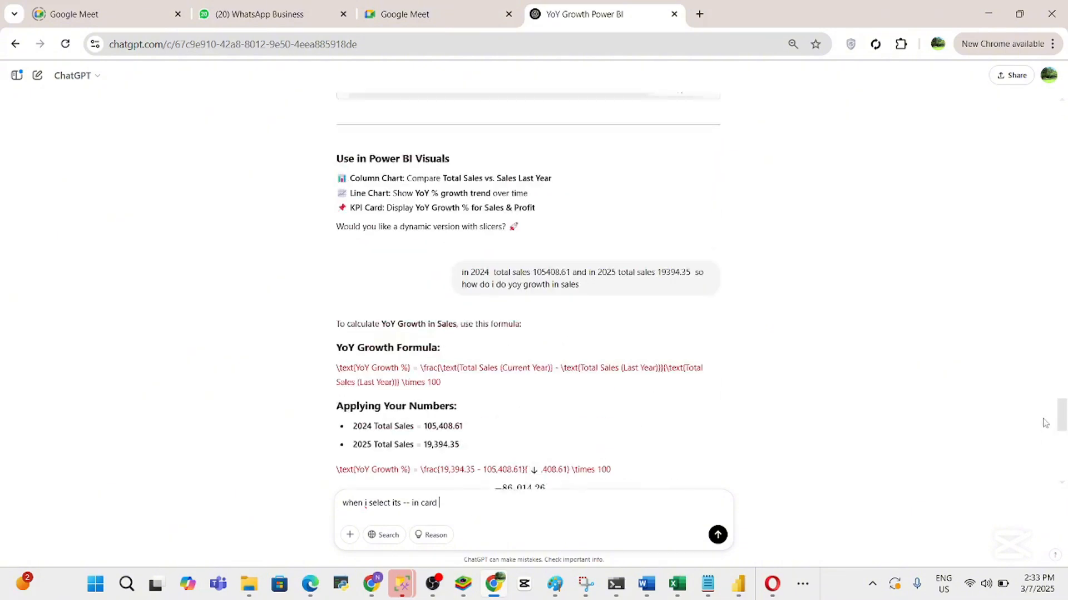
scroll(1042, 450, "down", 5)
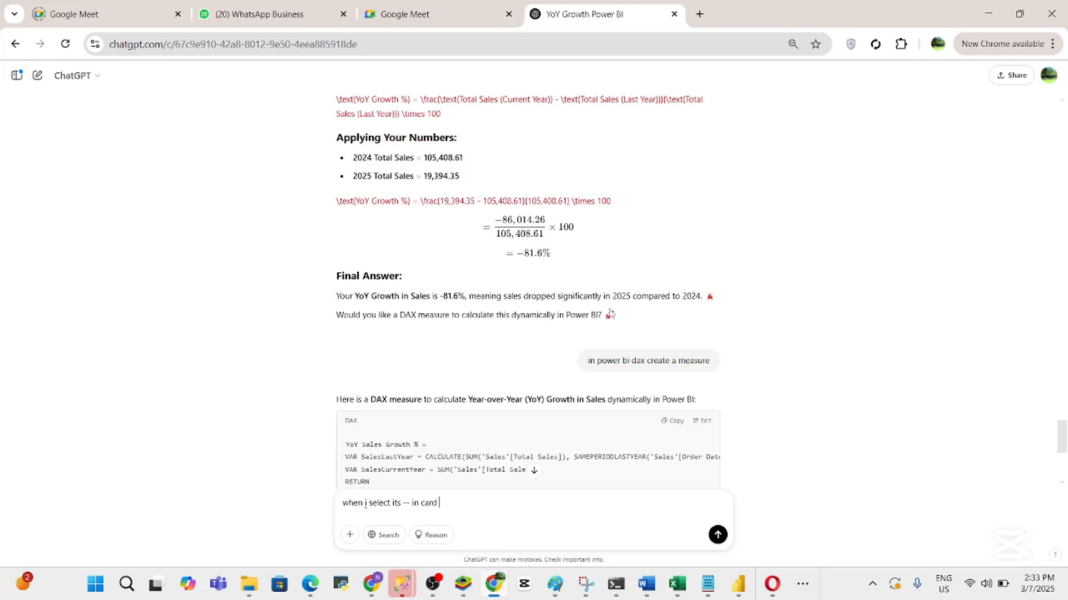
left_click_drag(495, 261, 516, 262)
key("ctrl+c")
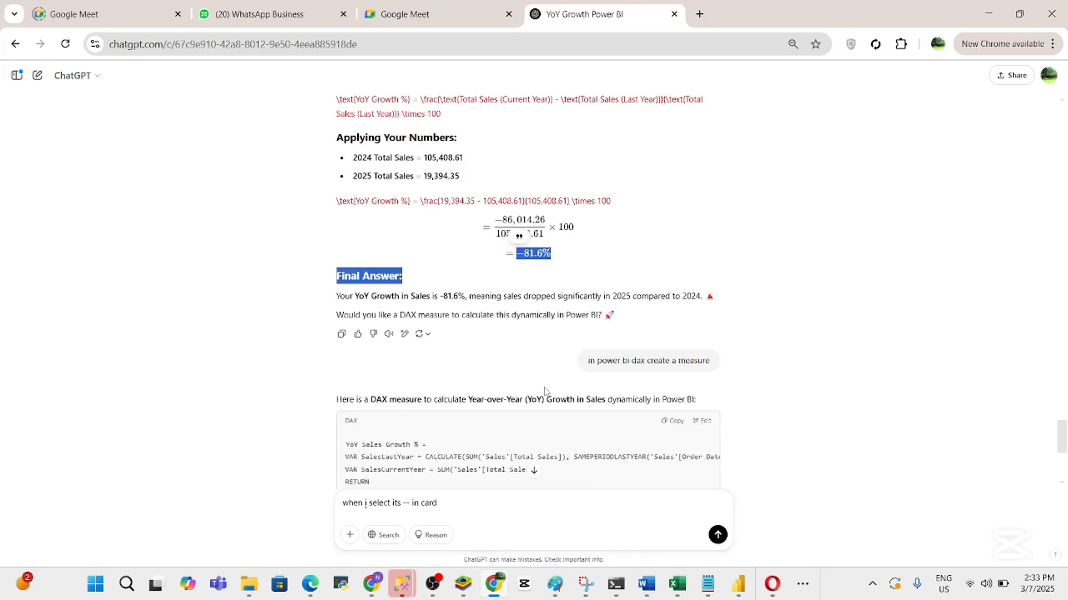
left_click(463, 512)
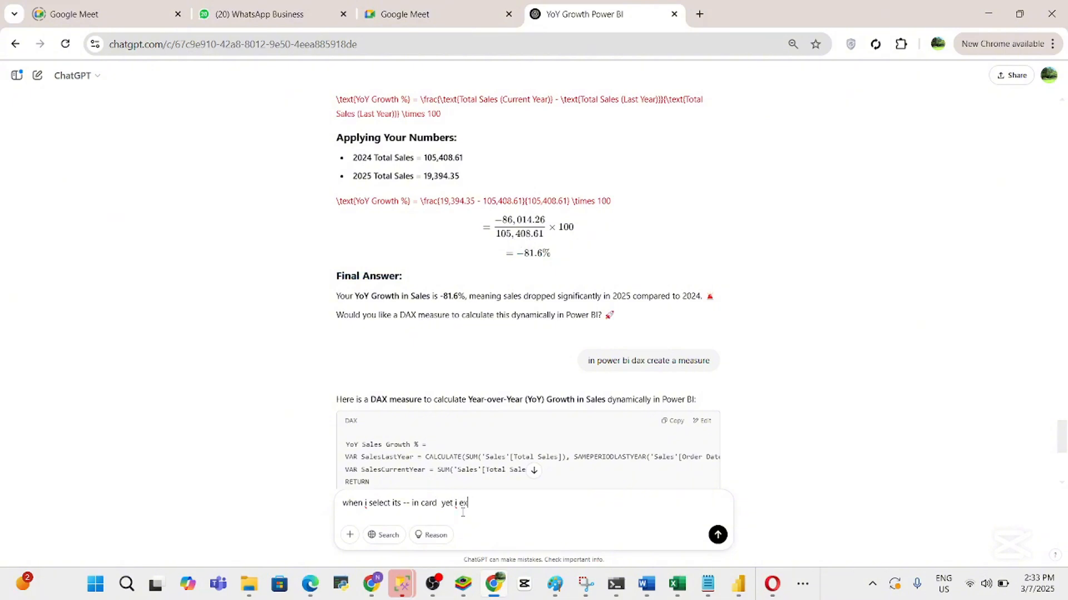
key("ctrl+v")
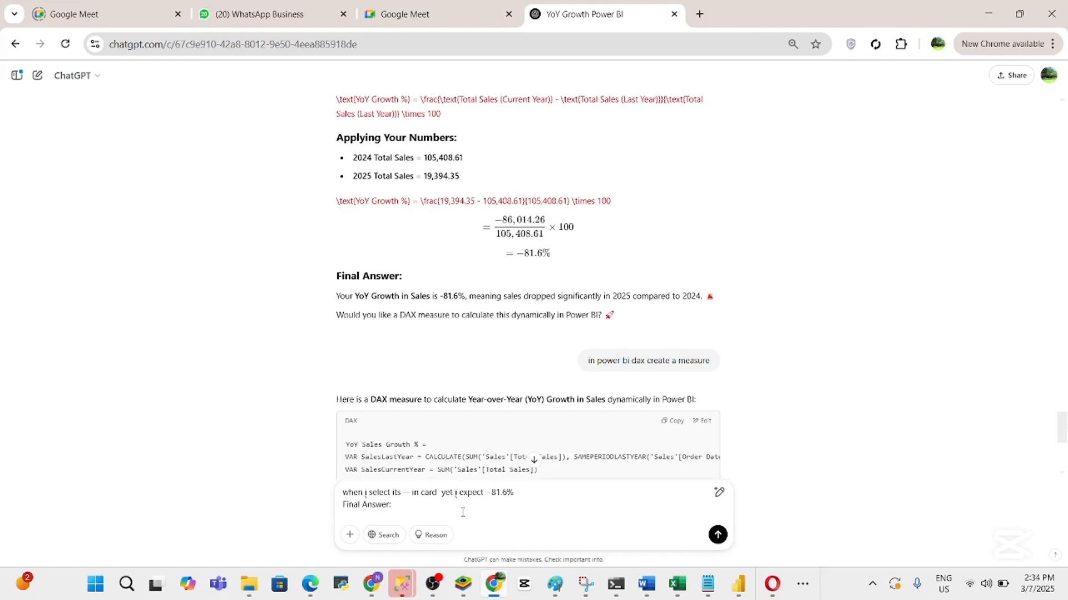
key("Return")
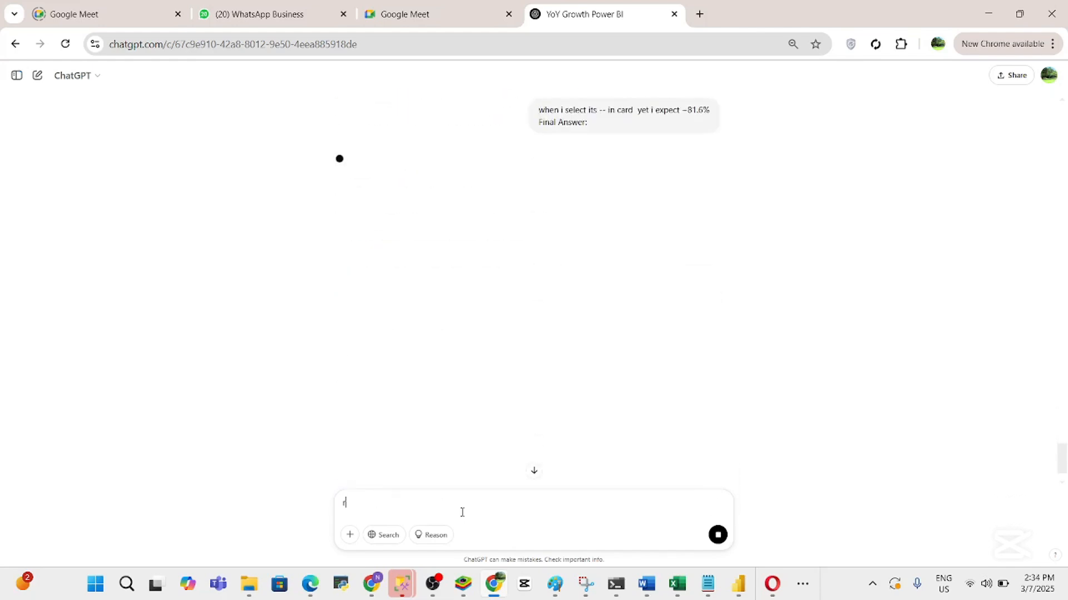
Send ChatGPT the follow-up "remember i have already computed cumulative sales" and take the copied Cumulative Sales DAX measure back to Power BI
type("remember ")
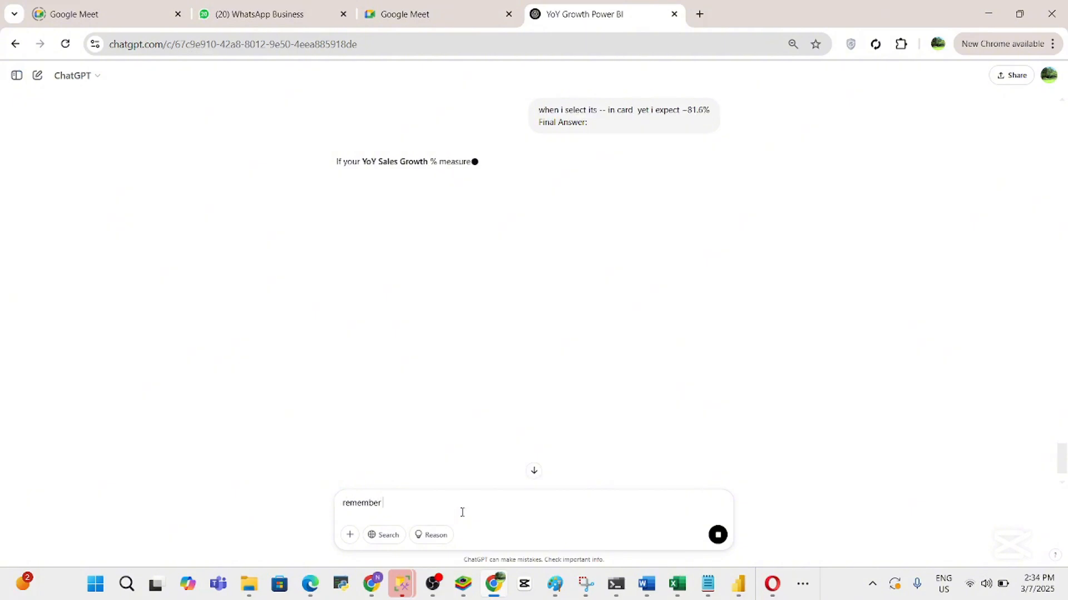
type("i have alre")
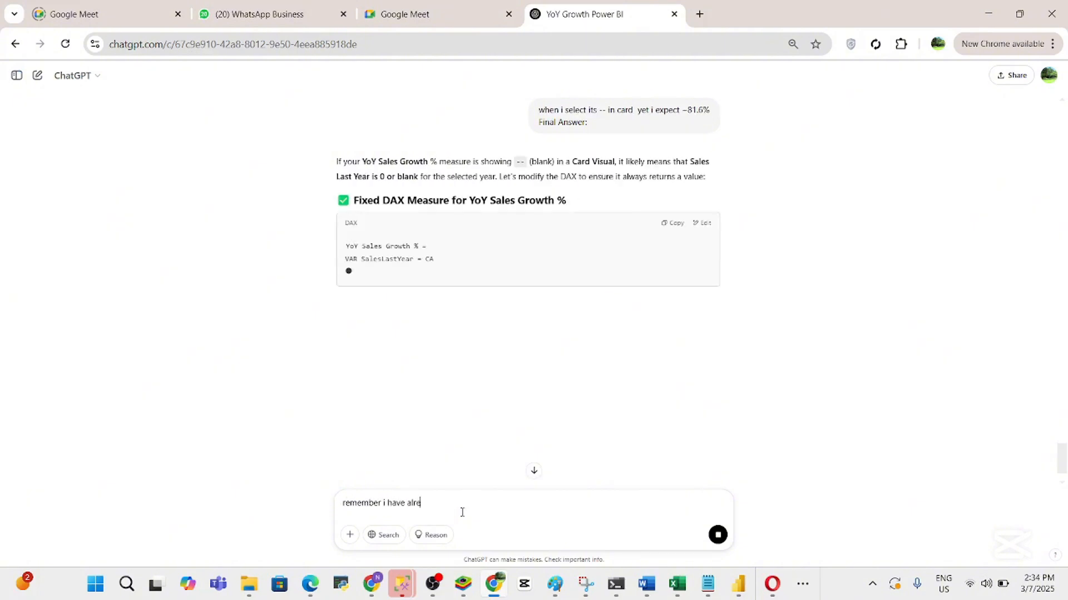
type("ady com")
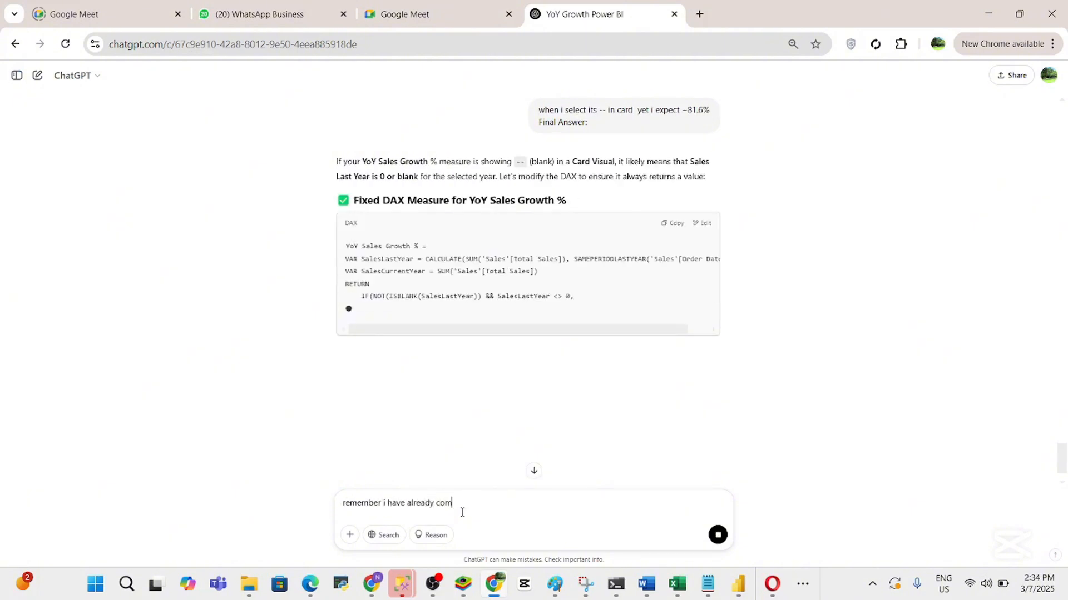
type("puted cumulative sales")
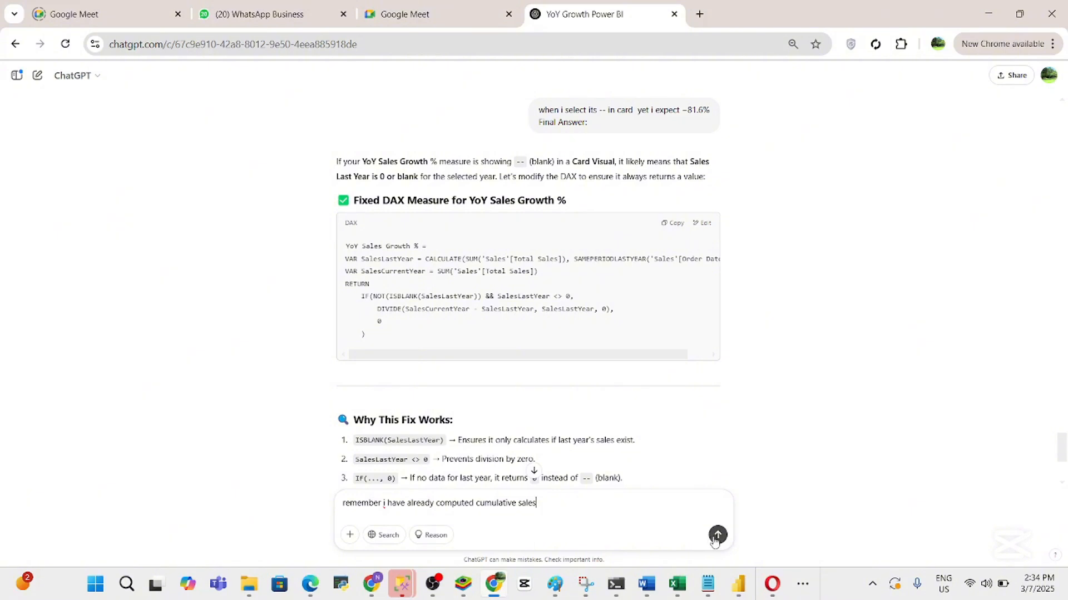
left_click(718, 535)
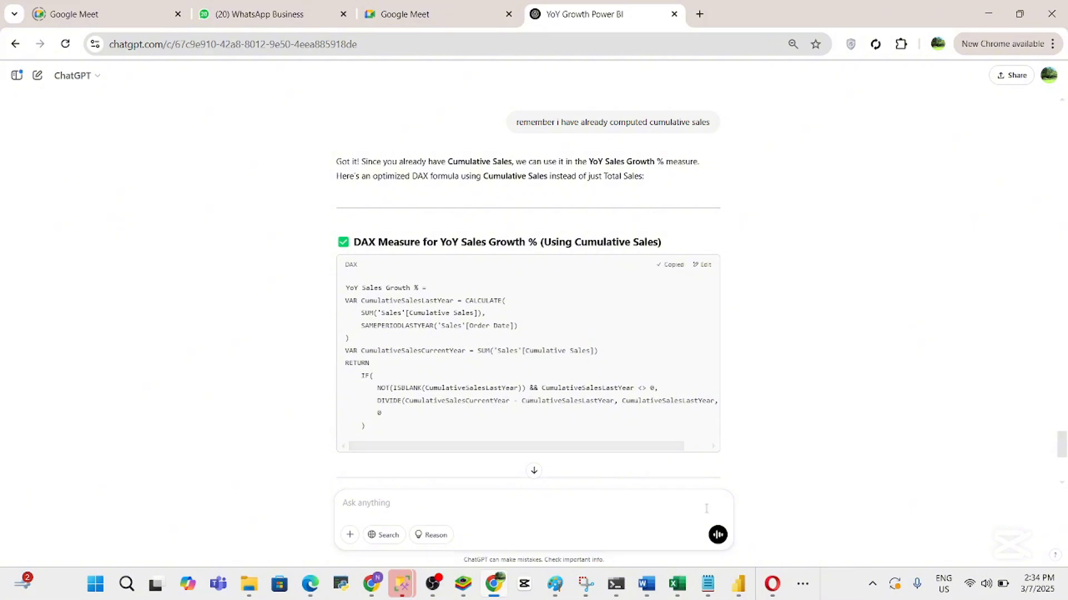
left_click(738, 587)
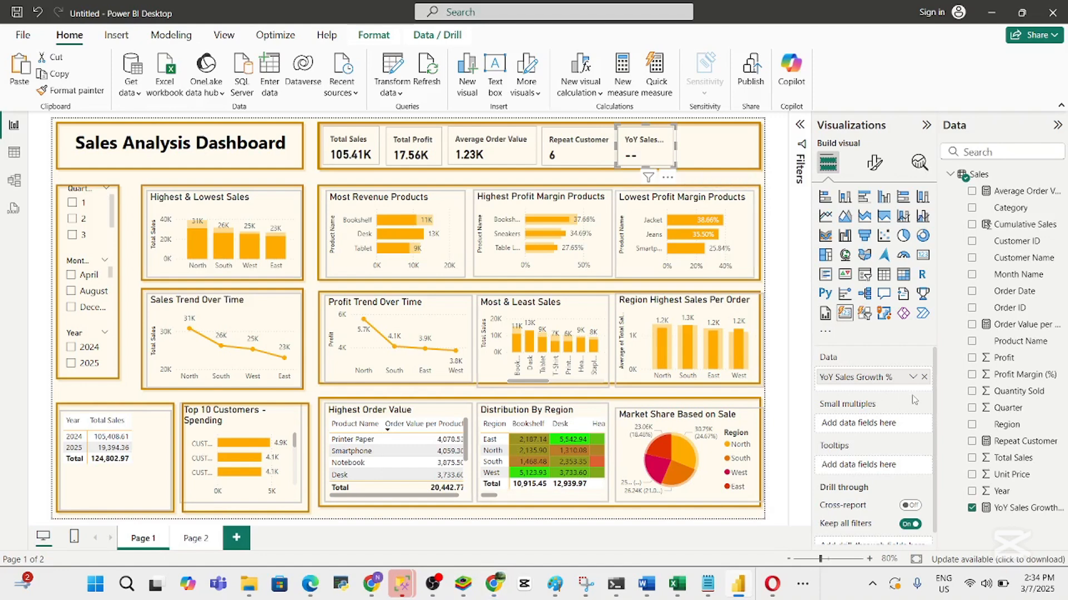
left_click(1034, 511)
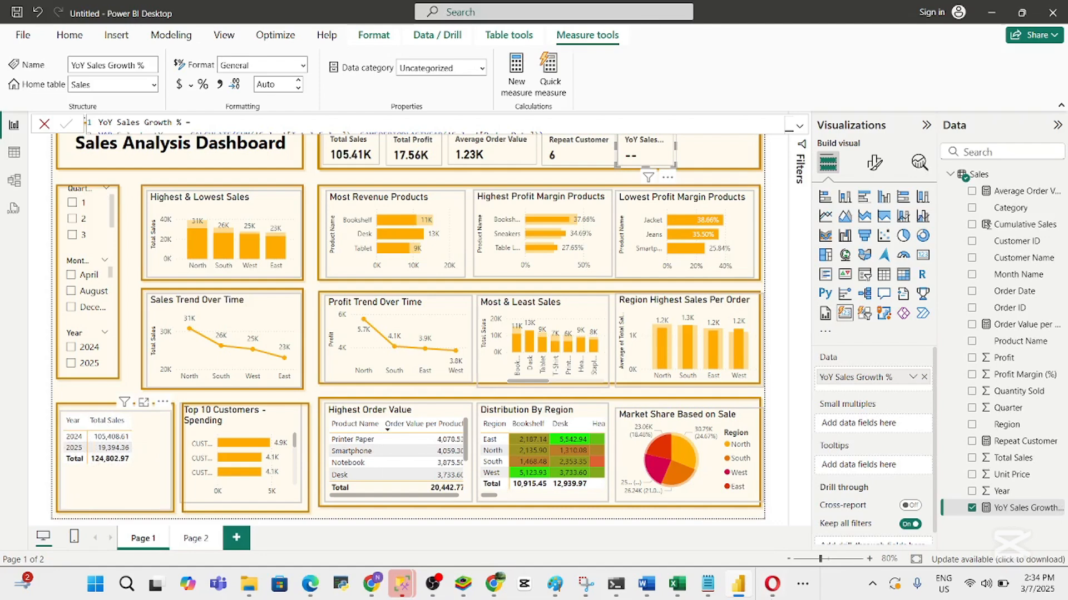
left_click(160, 469)
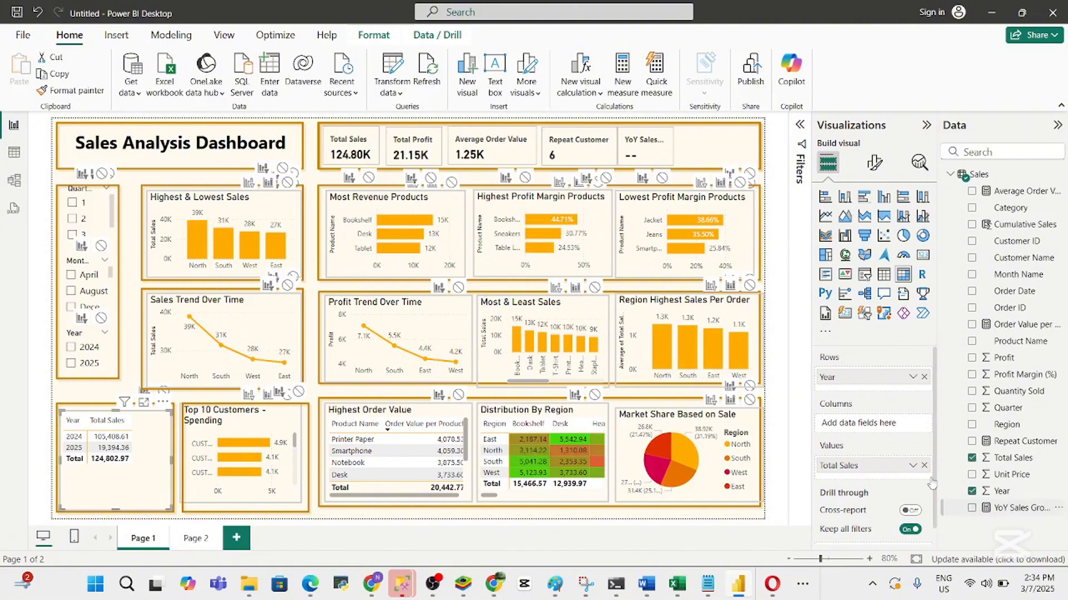
left_click(923, 379)
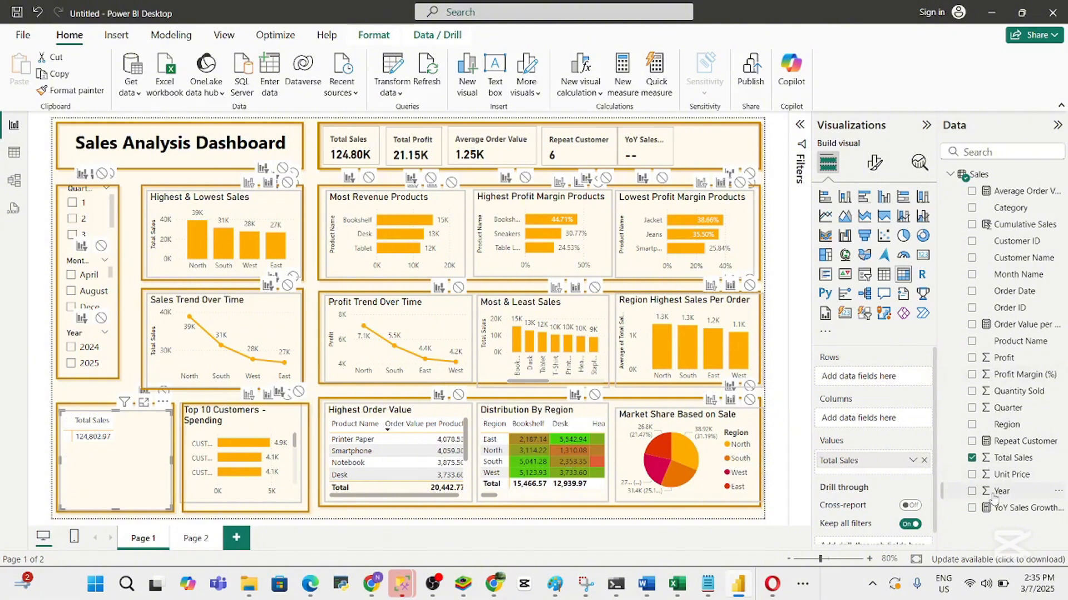
left_click_drag(1000, 491, 856, 378)
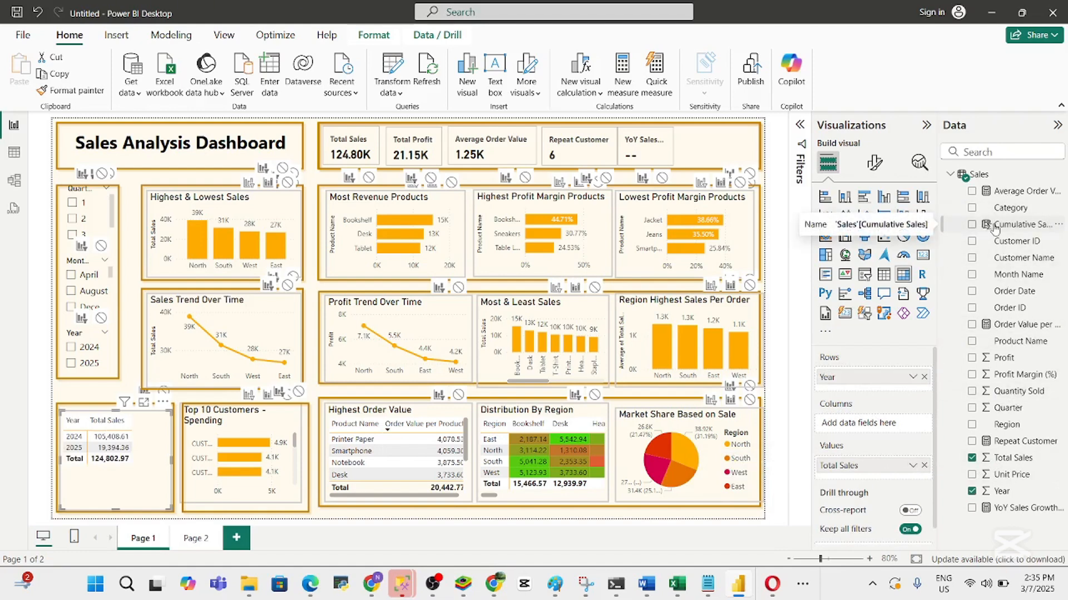
left_click_drag(977, 227, 853, 483)
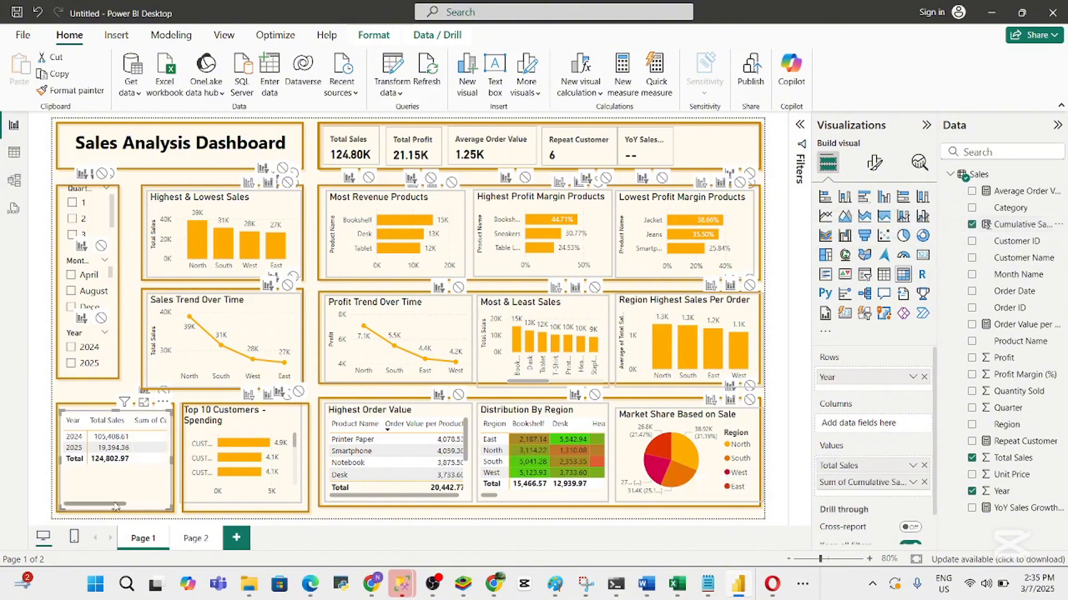
mouse_move(116, 507)
left_mouse_down()
mouse_move(160, 505)
mouse_move(87, 492)
mouse_move(154, 497)
mouse_move(108, 499)
left_mouse_up()
left_click(972, 225)
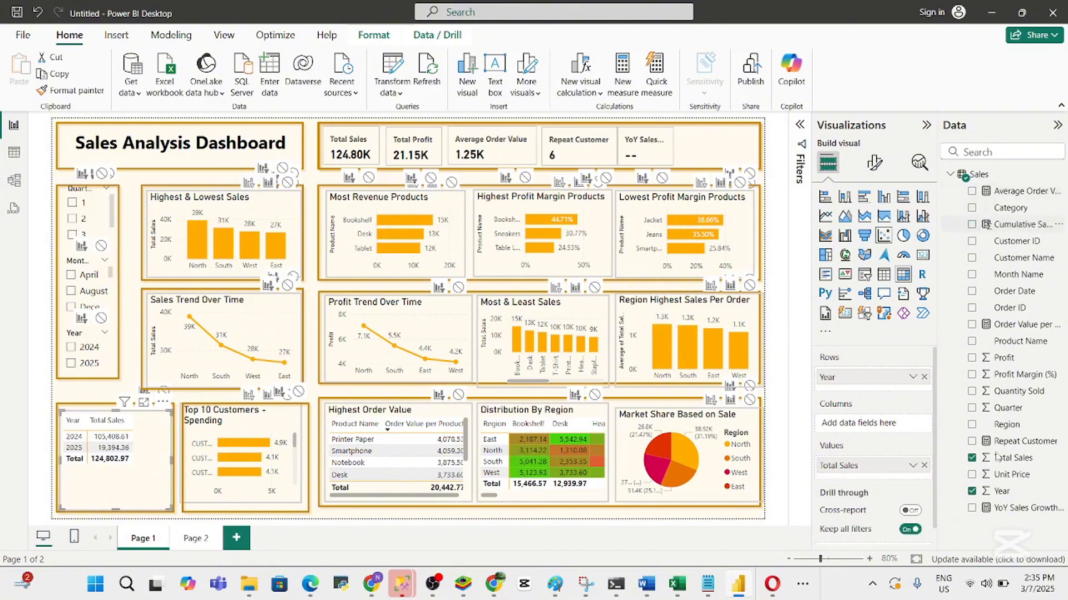
Delete the YoY Sales Growth % measure from the Sales table in the model
left_click(1021, 509)
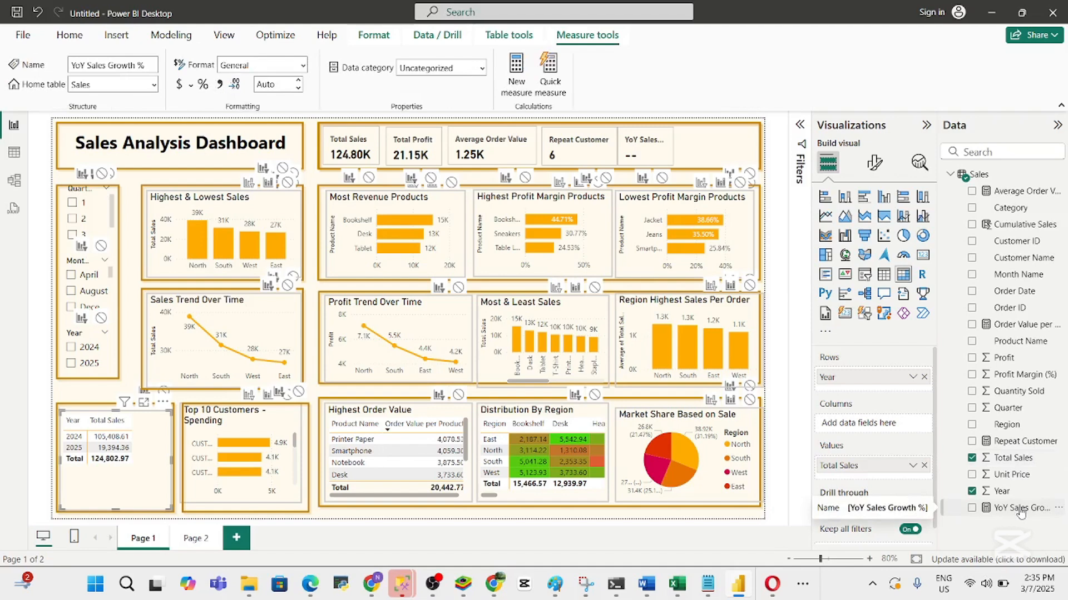
left_click(1061, 511)
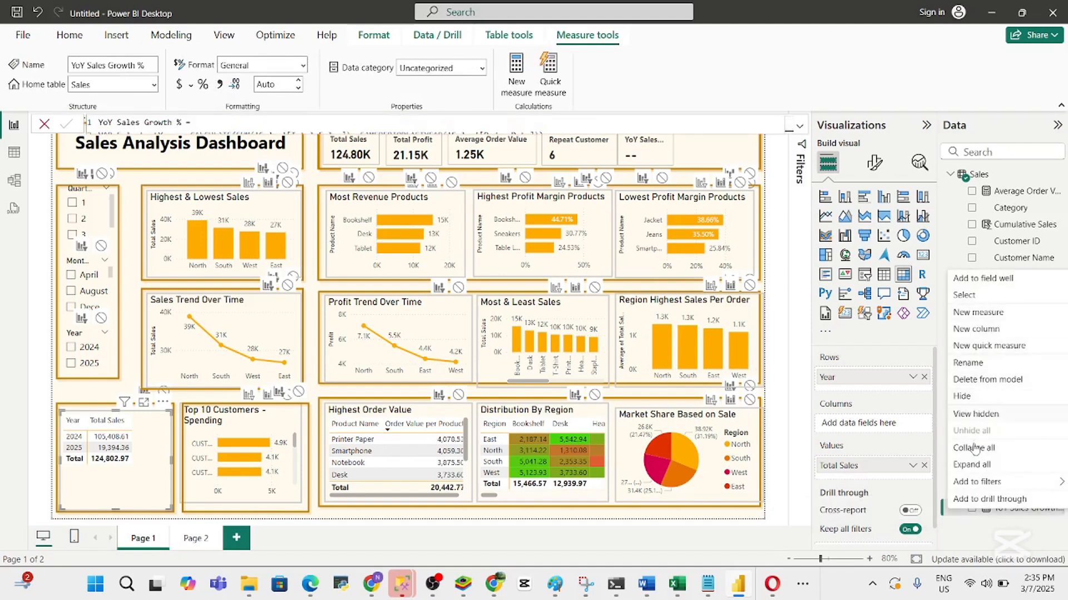
left_click(991, 379)
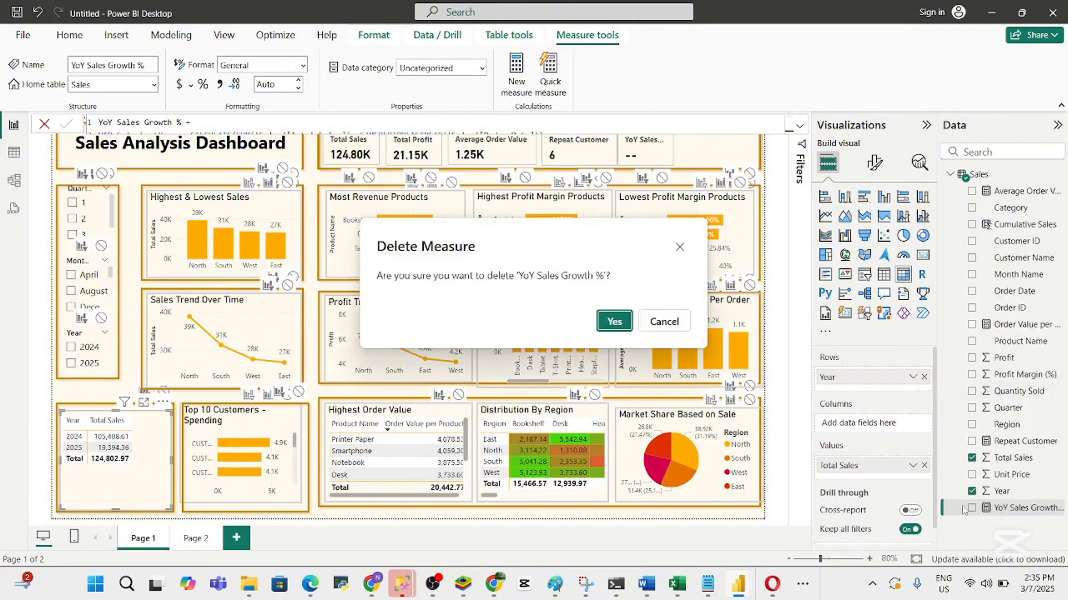
left_click(612, 322)
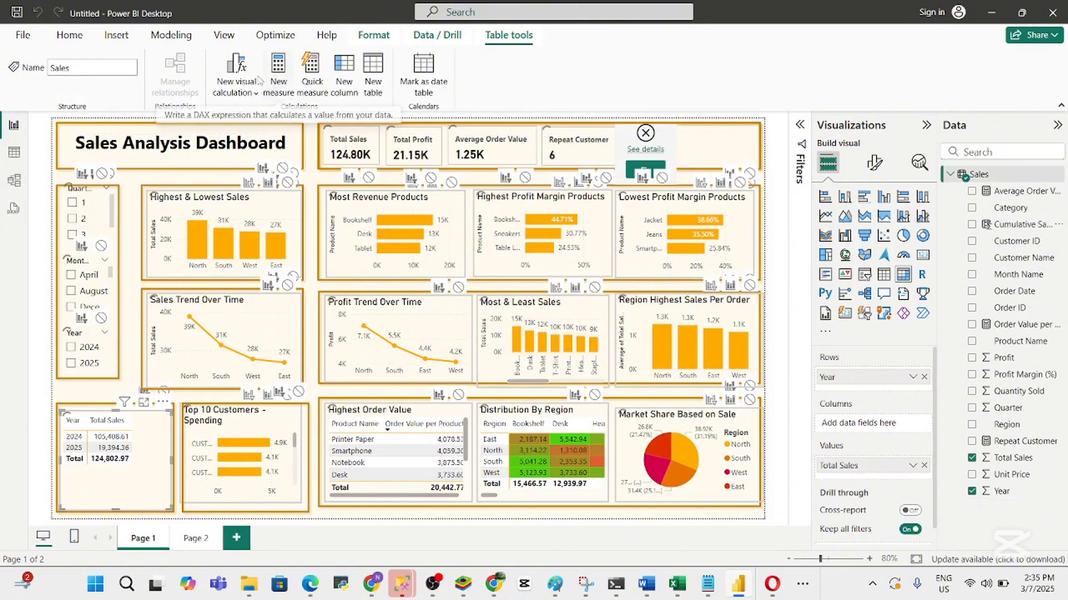
Create a Sales measure, YoY Sales Growth %, dividing cumulative sales change by the SAMEPERIODLASTYEAR value on Order Date, with 0 when last year is blank or zero
left_click(280, 71)
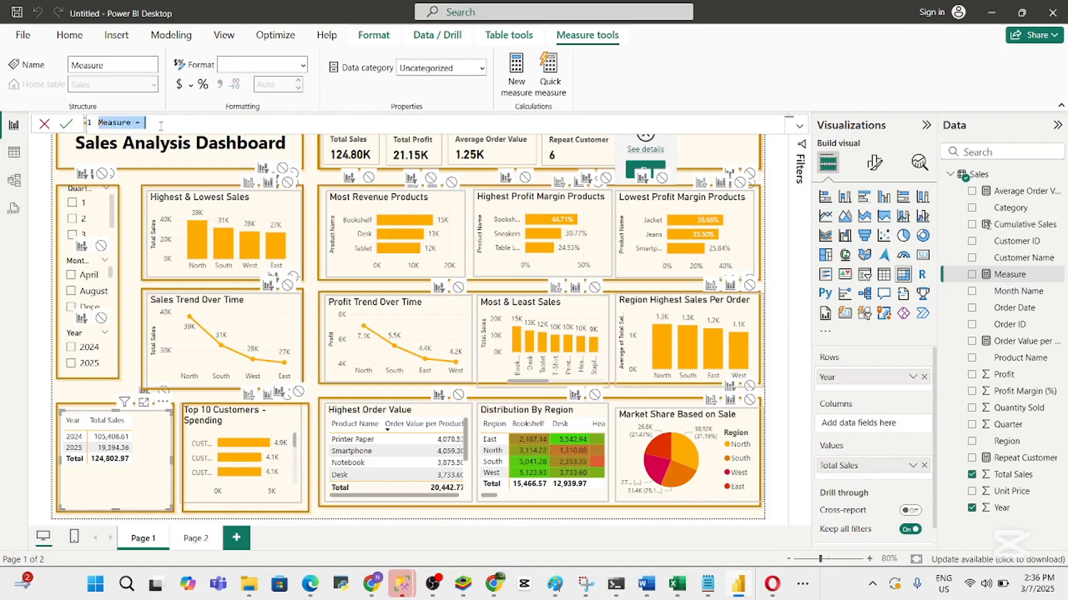
type("YoY Sales Growth % = VAR CumulativeSalesLastYear = CALCULATE(     SUM('Sales'[Cumulative Sales]),     SAMEPERIODLASTYEAR('Sales'[Order Date]) ) VAR CumulativeSalesCurrentYear = SUM('Sales'[Cumulative Sales]) RETURN     IF(         NOT(ISBLANK(CumulativeSalesLastYear)) && CumulativeSalesLastYear <> 0,         DIVIDE(CumulativeSalesCurrentYear - CumulativeSalesLastYear, CumulativeSalesLastYear, 0),         0     )")
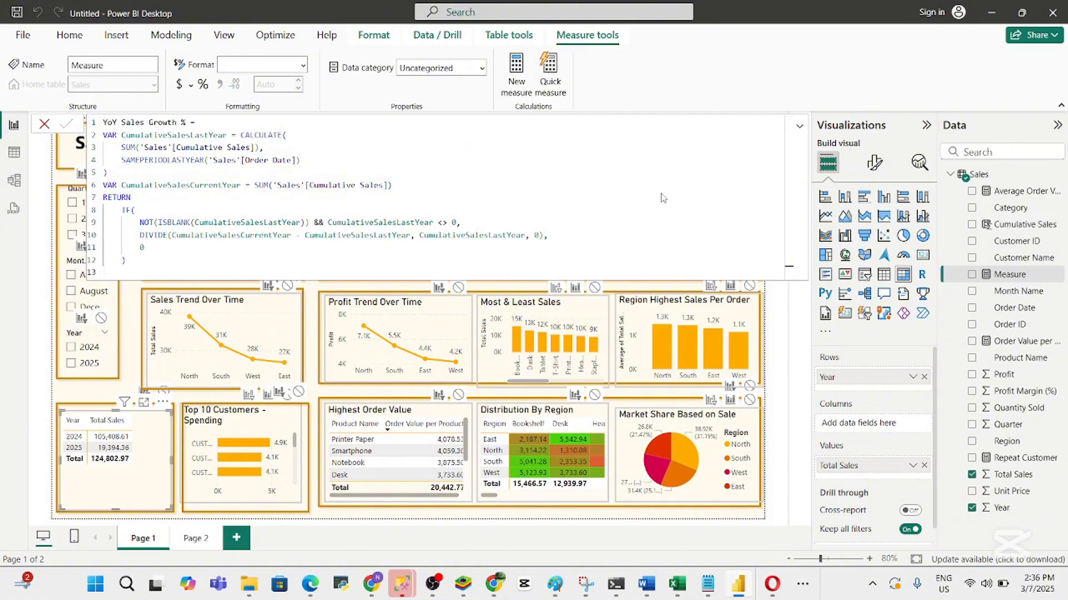
key("Return")
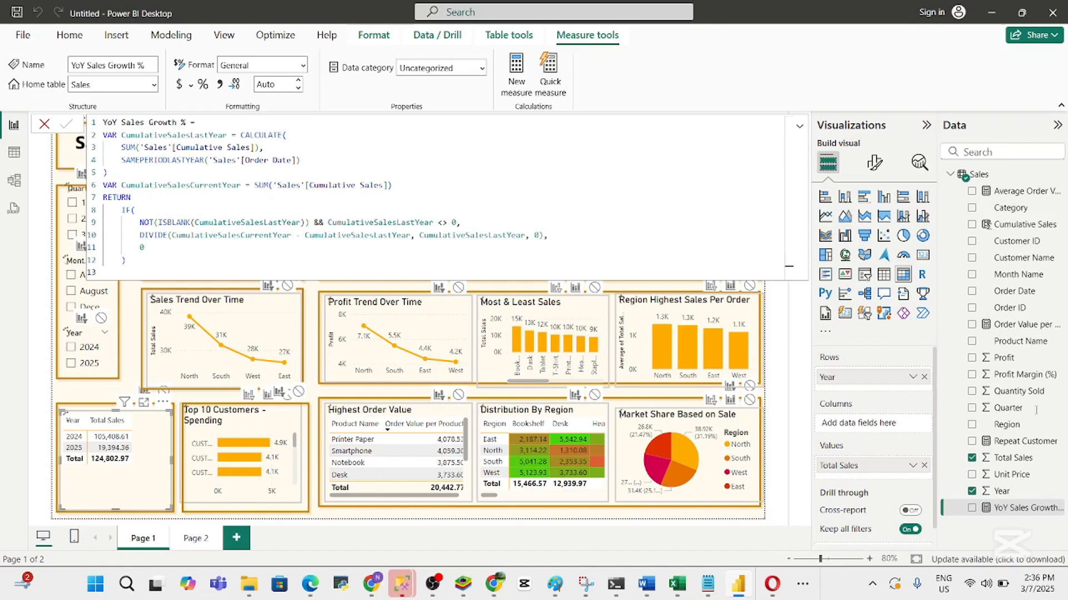
left_click(799, 130)
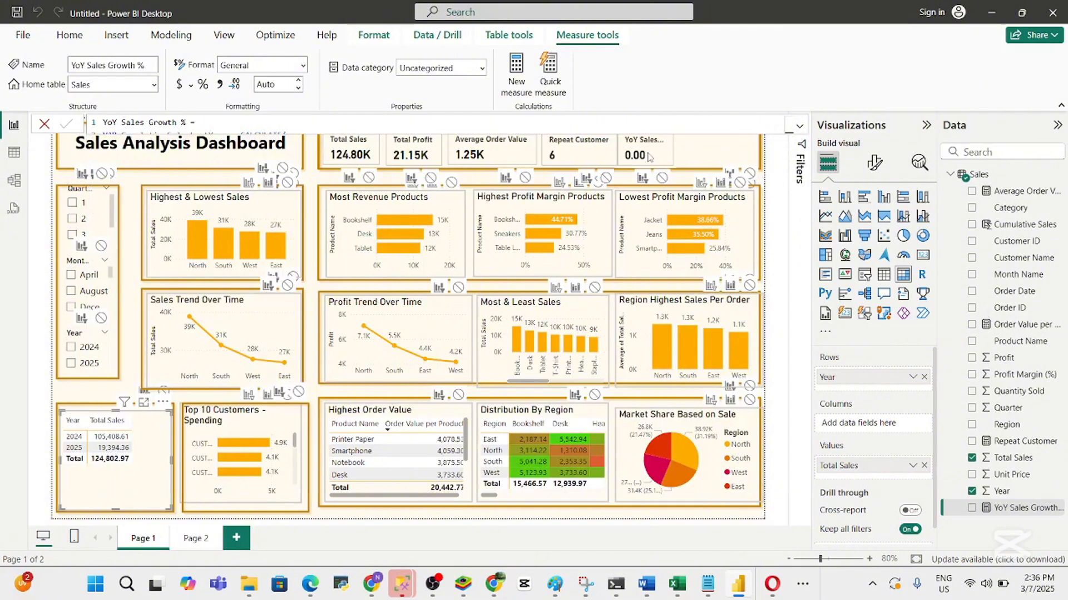
Enlarge the YoY Sales Growth % card slightly from its lower corner
left_click(648, 157)
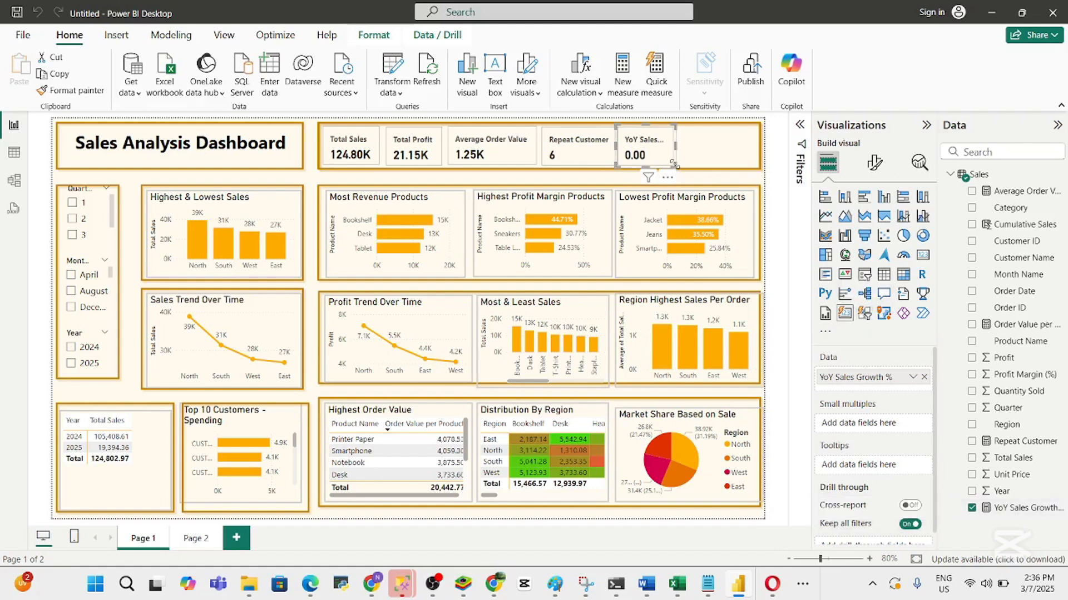
mouse_move(673, 164)
left_mouse_down()
mouse_move(692, 171)
mouse_move(678, 170)
left_mouse_up()
Switch to the Word project brief, read the Advanced Insights requirement on comparing profitability trends by category and region, and return to Power BI
mouse_move(743, 584)
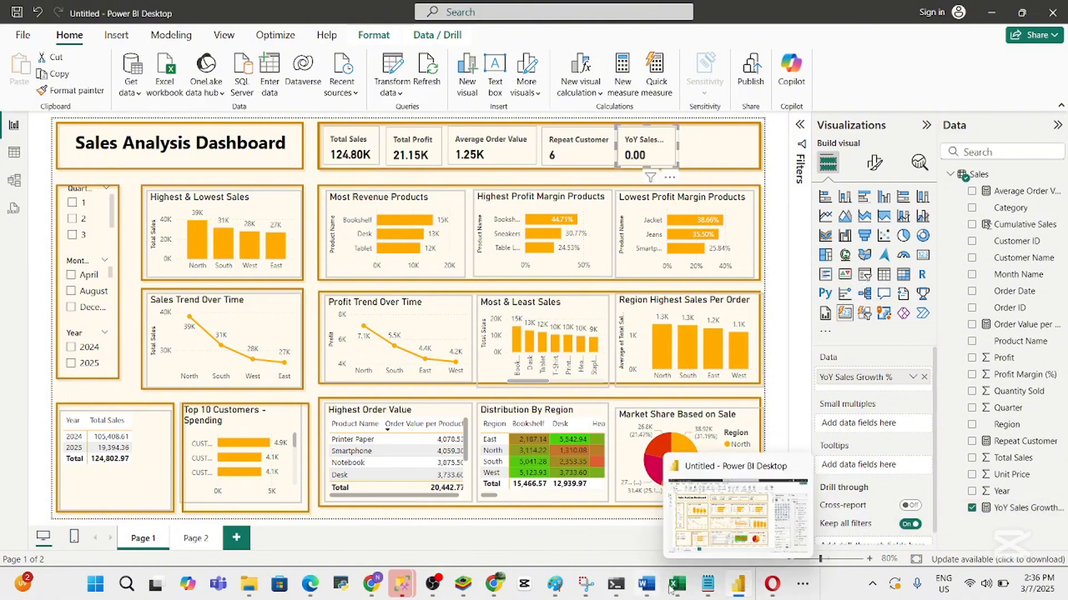
left_click(646, 584)
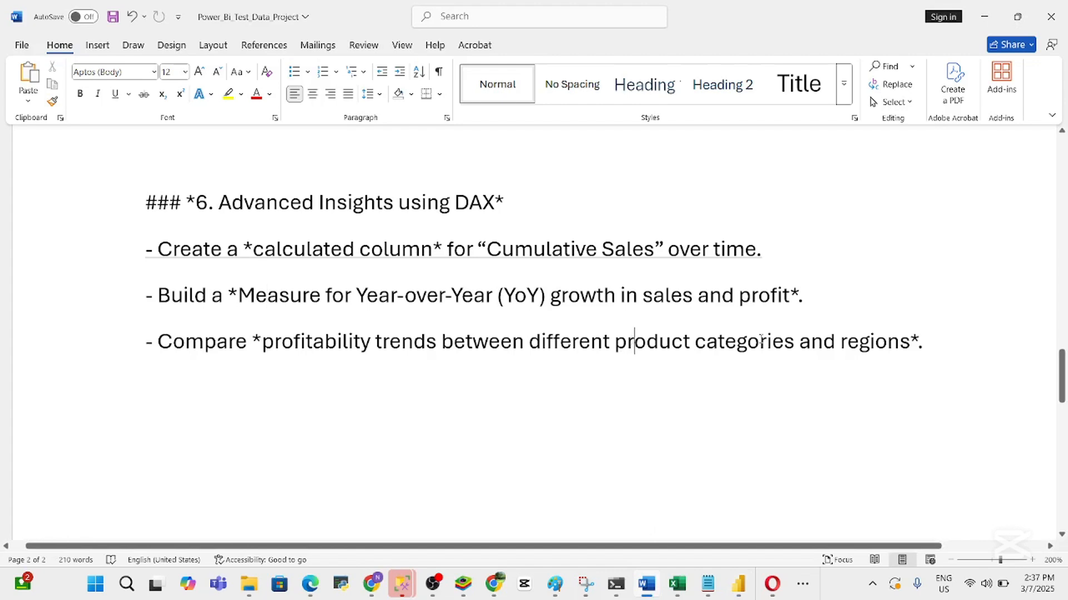
left_click_drag(937, 345, 218, 378)
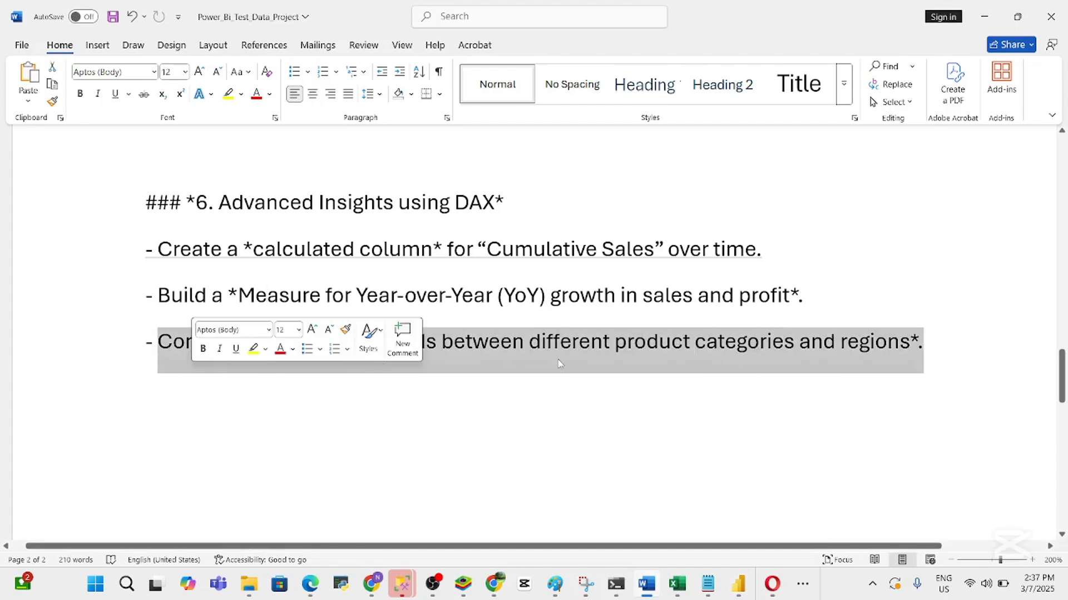
left_click(641, 359)
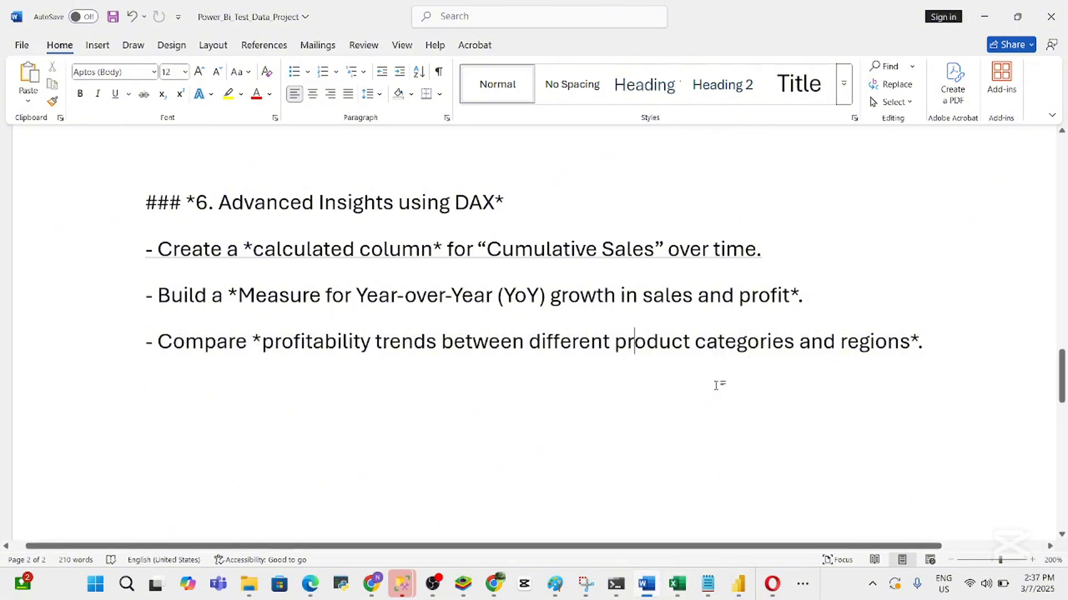
left_click(744, 586)
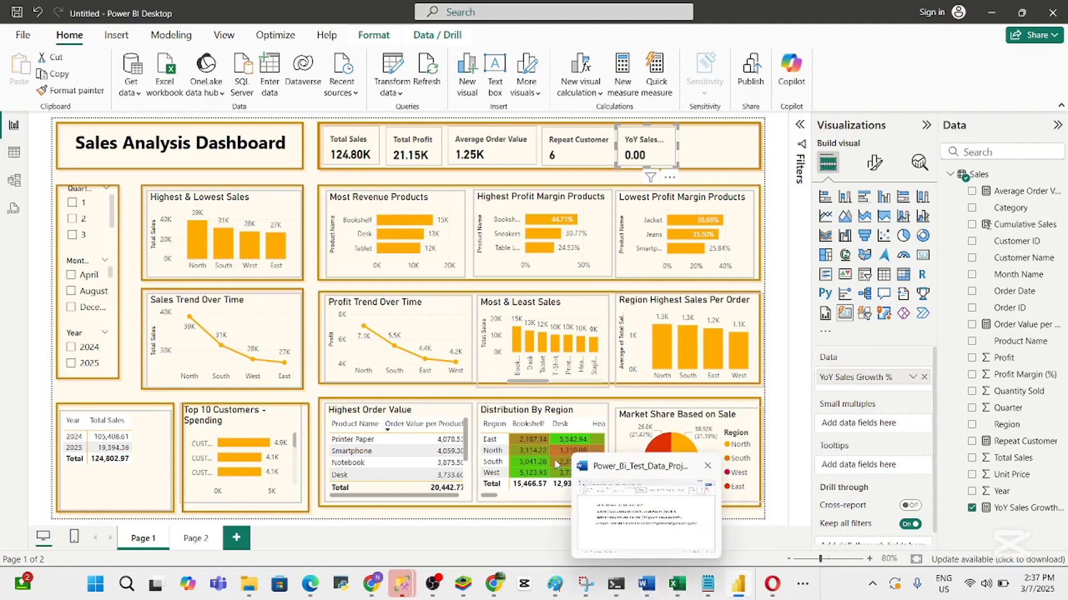
Clear the Year and Total Sales fields from the yearly sales matrix and convert the empty visual to a line chart
left_click(141, 452)
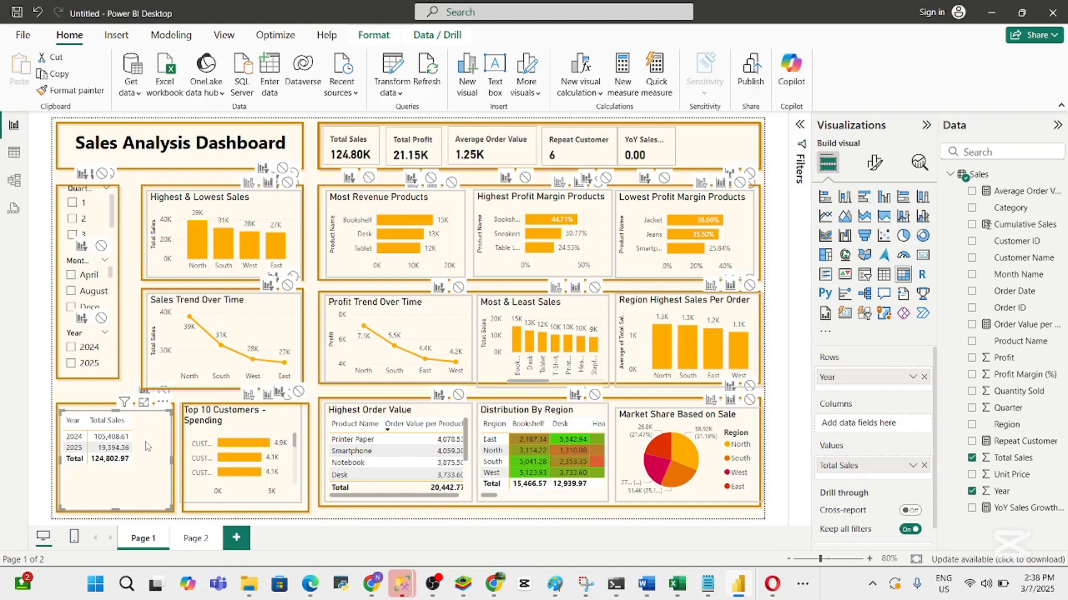
left_click(971, 490)
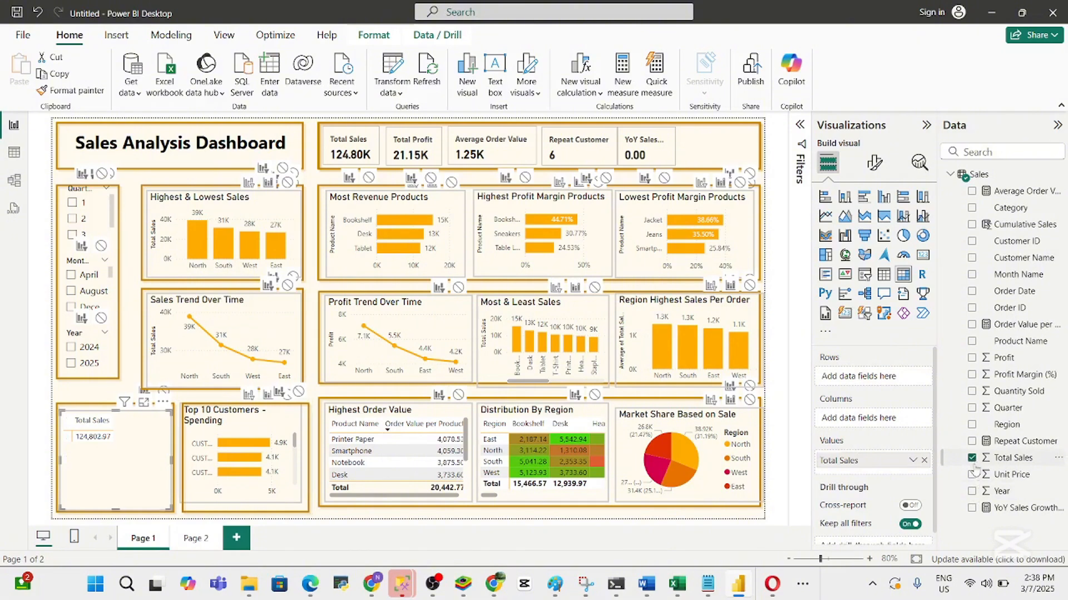
left_click(972, 459)
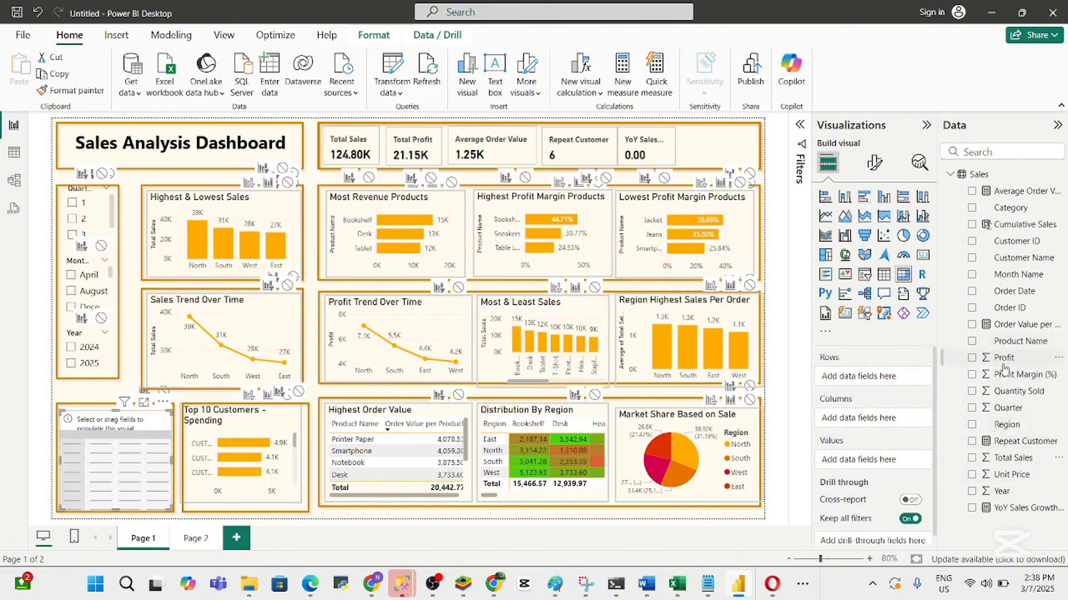
left_click(971, 359)
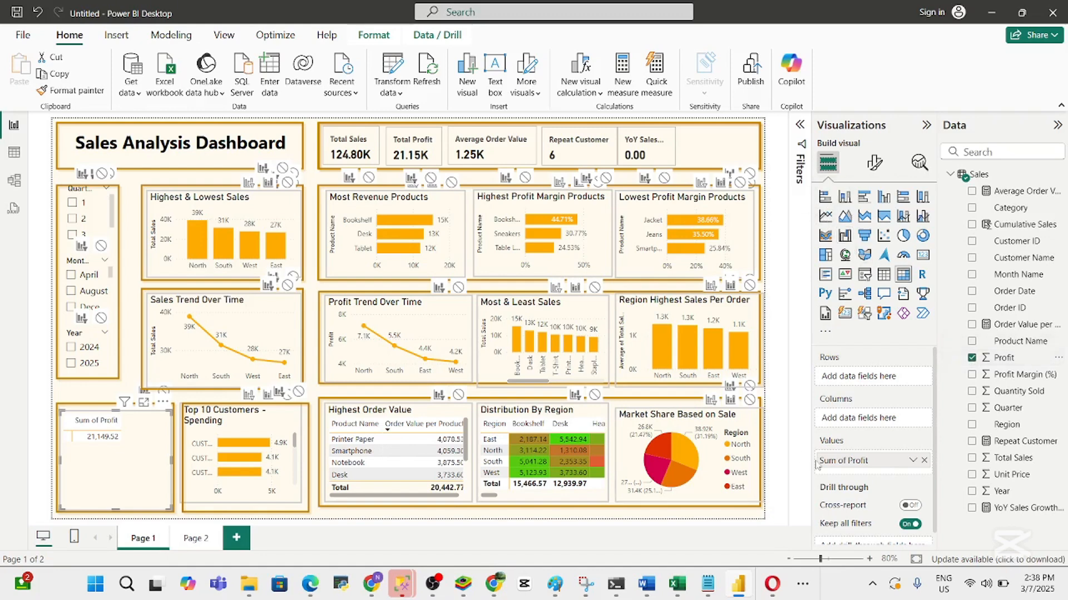
left_click(972, 359)
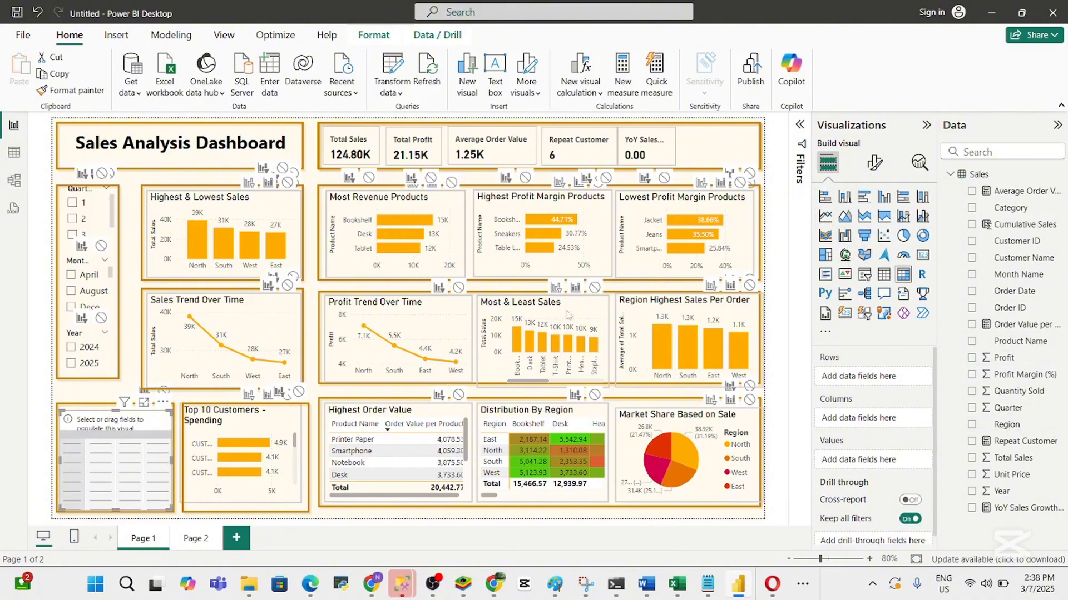
left_click(825, 217)
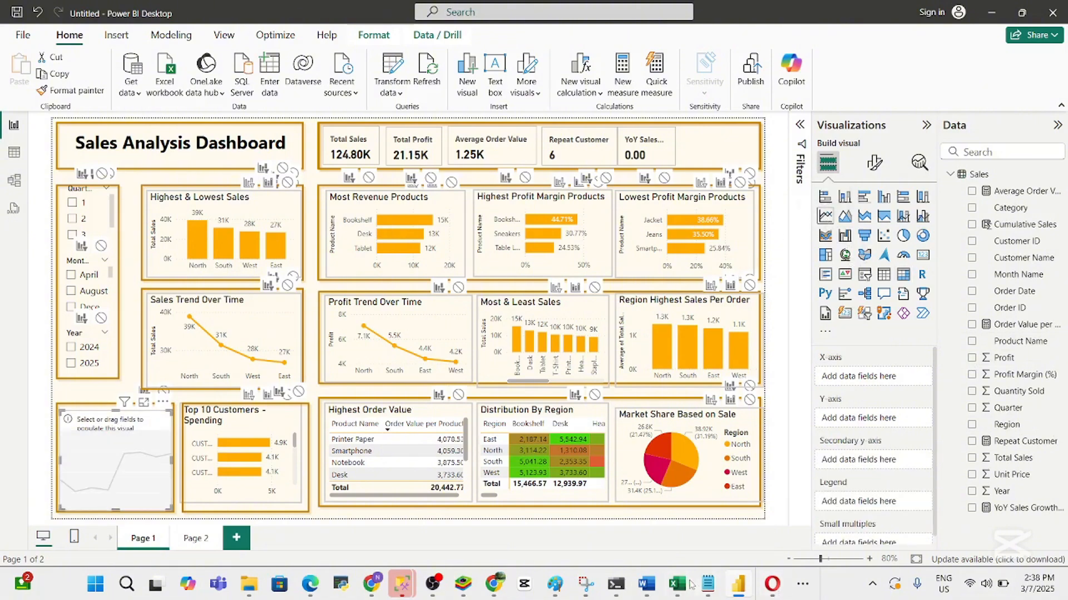
Recheck the Word brief and plot the sum of Profit by Region in the new line chart
left_click(646, 586)
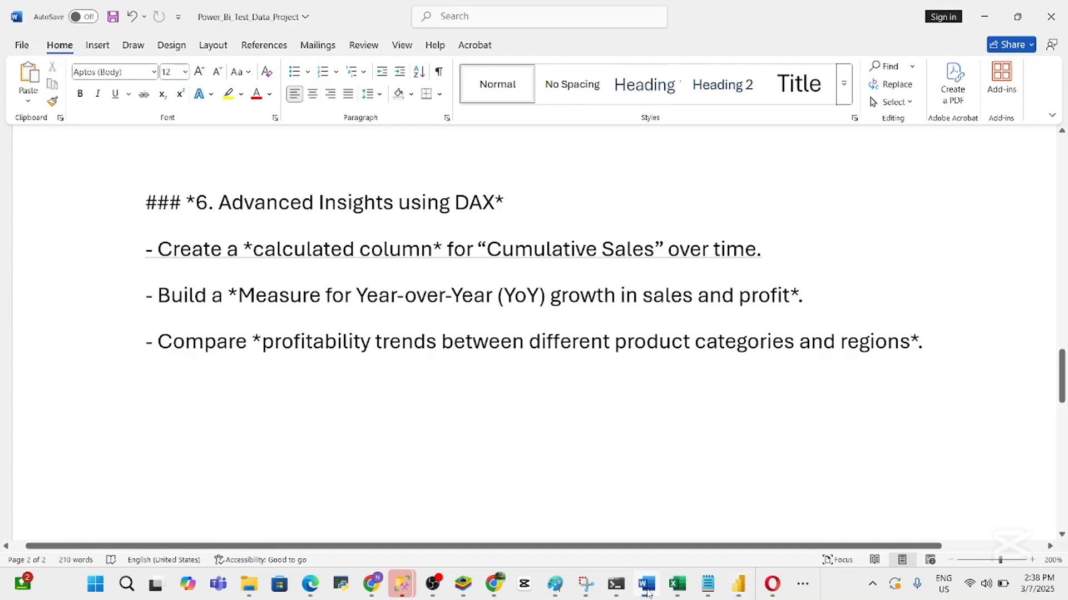
left_click(647, 588)
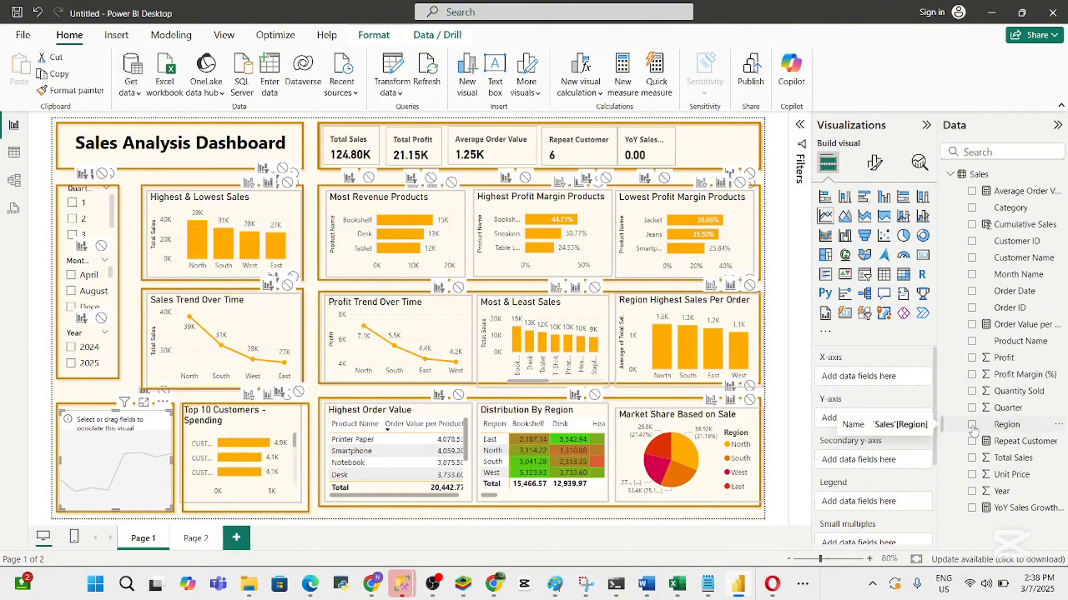
left_click(972, 425)
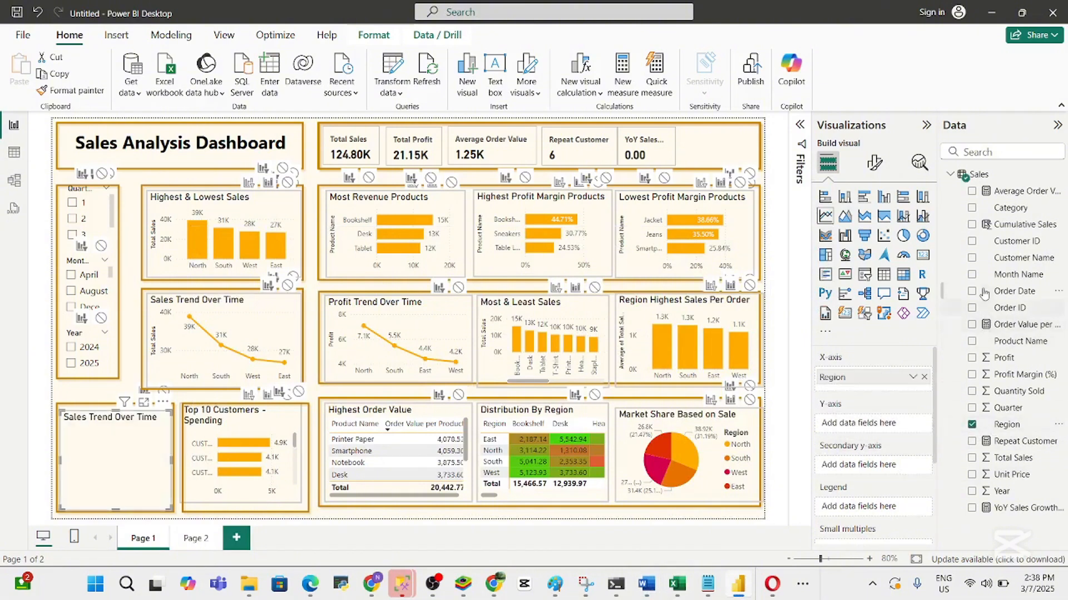
left_click(972, 359)
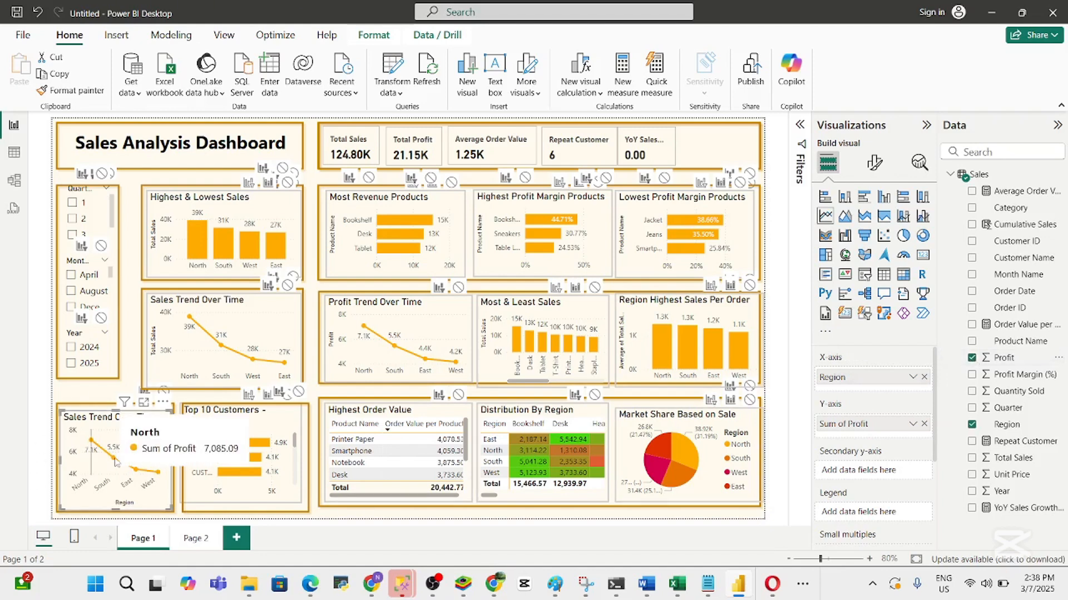
mouse_move(133, 455)
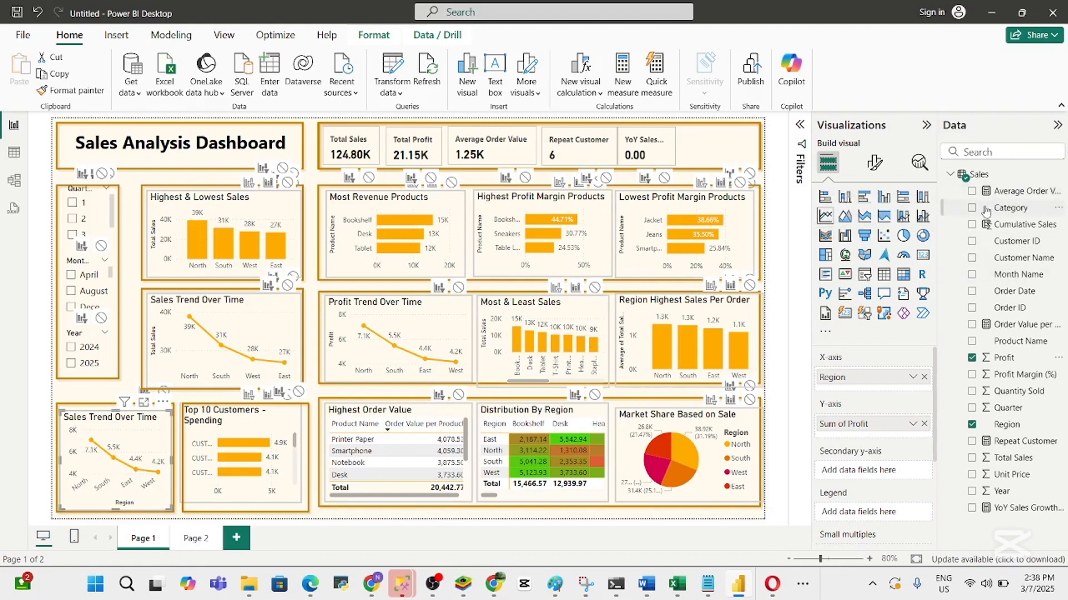
left_click(89, 395)
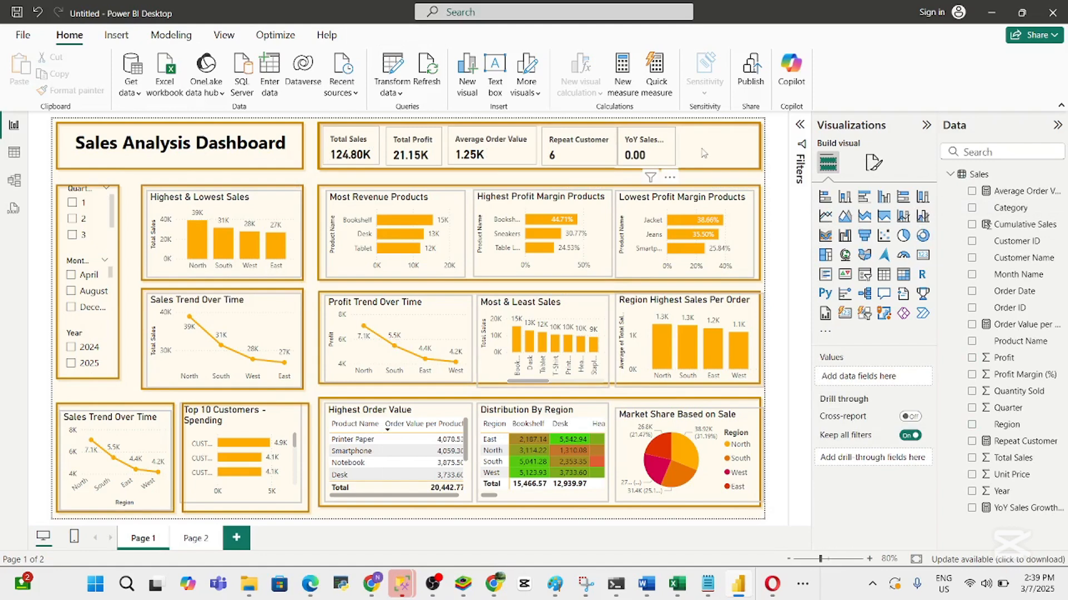
Shift all five KPI cards rightward within their background frame, leaving an empty gap before the Total Sales card
left_click_drag(644, 154, 677, 144)
left_click_drag(580, 151, 613, 155)
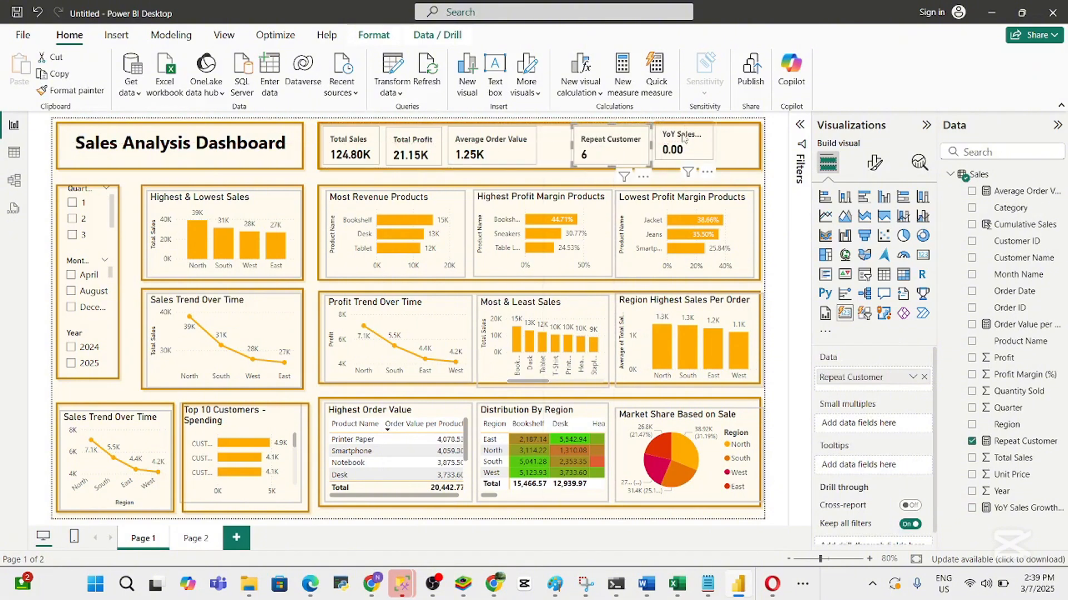
left_click_drag(684, 145, 682, 148)
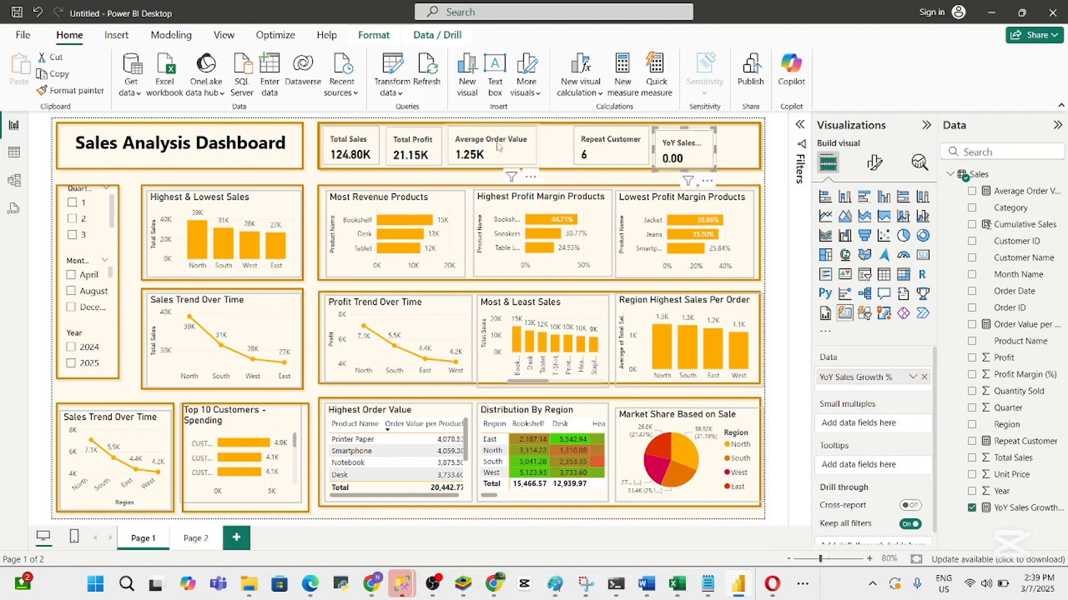
left_click_drag(501, 148, 530, 146)
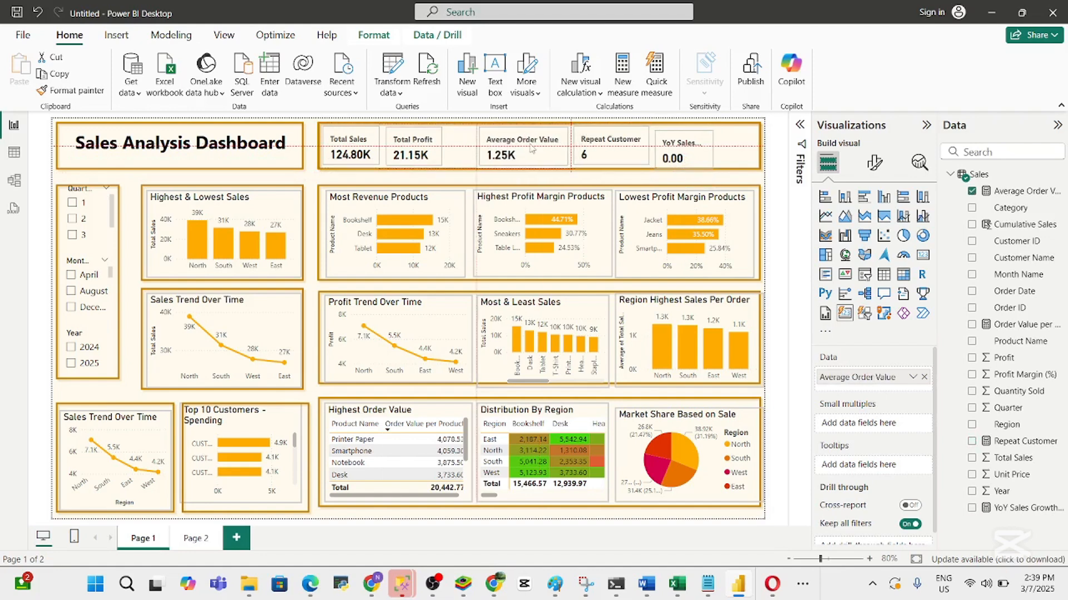
left_click_drag(422, 146, 452, 146)
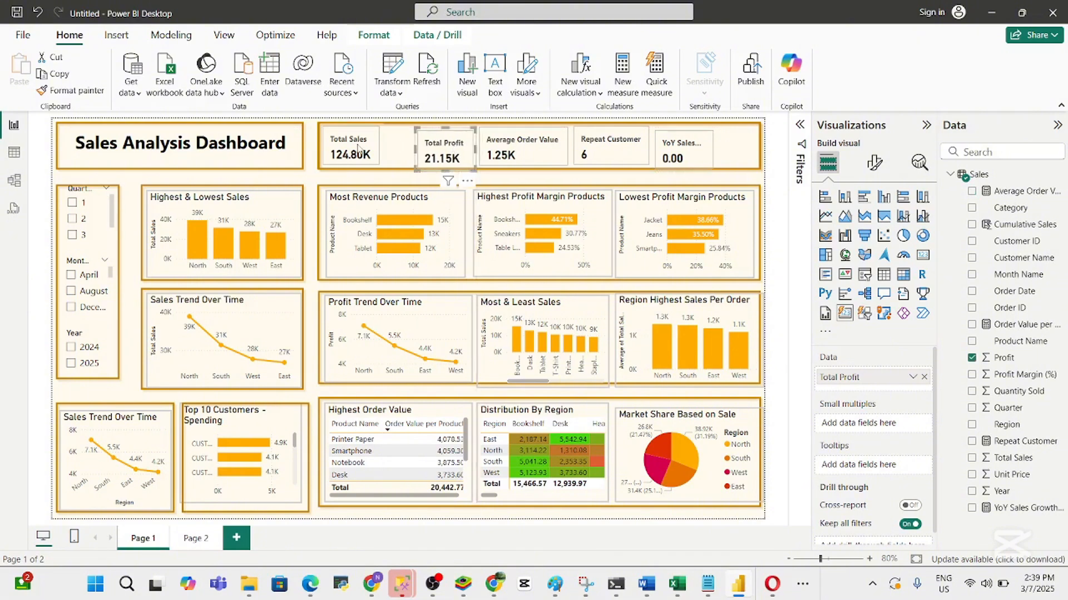
left_click_drag(360, 148, 387, 148)
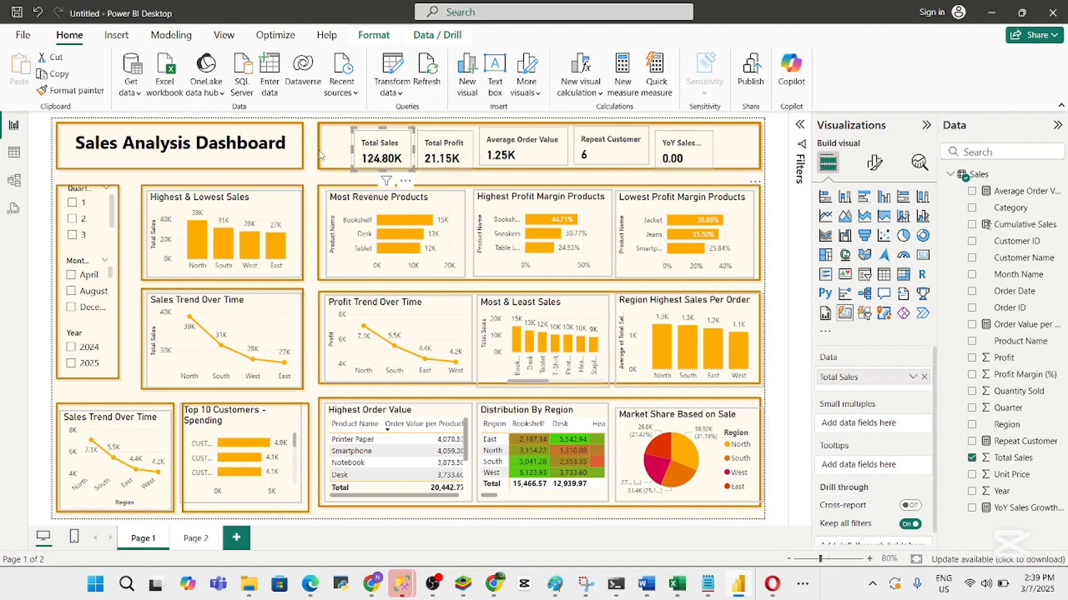
Narrow the upper KPI background frame from its left side so that it starts just before the Total Sales card
left_click(312, 168)
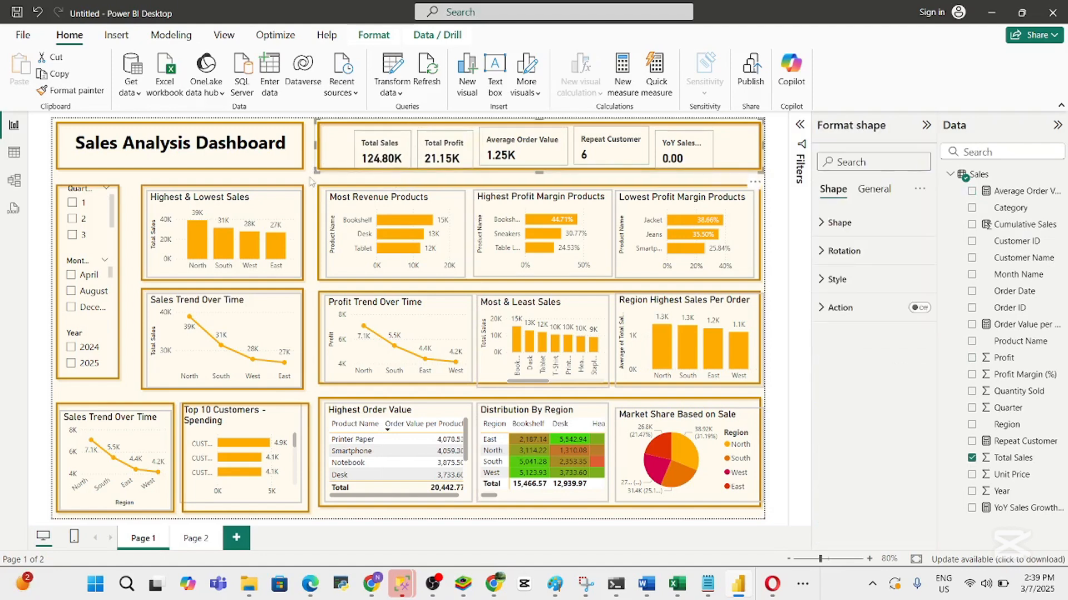
left_click(314, 185)
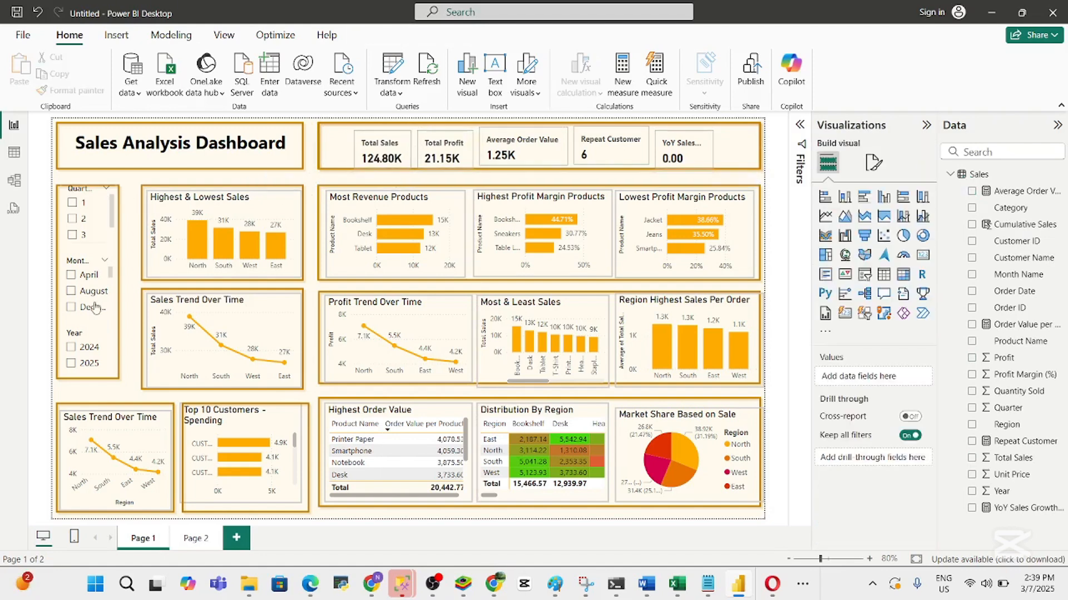
left_click(322, 162)
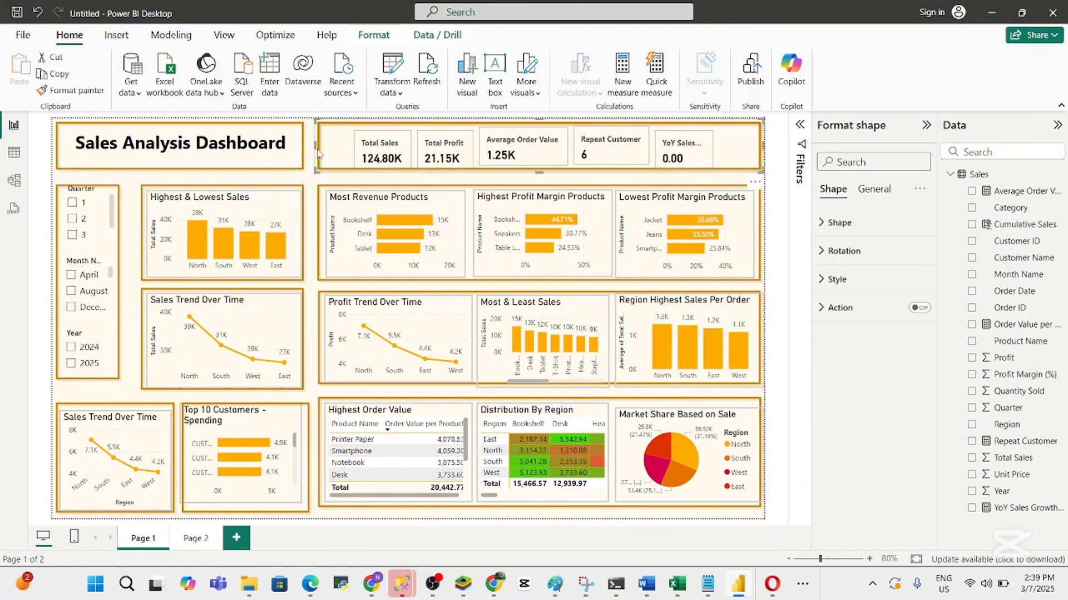
left_click_drag(314, 145, 346, 149)
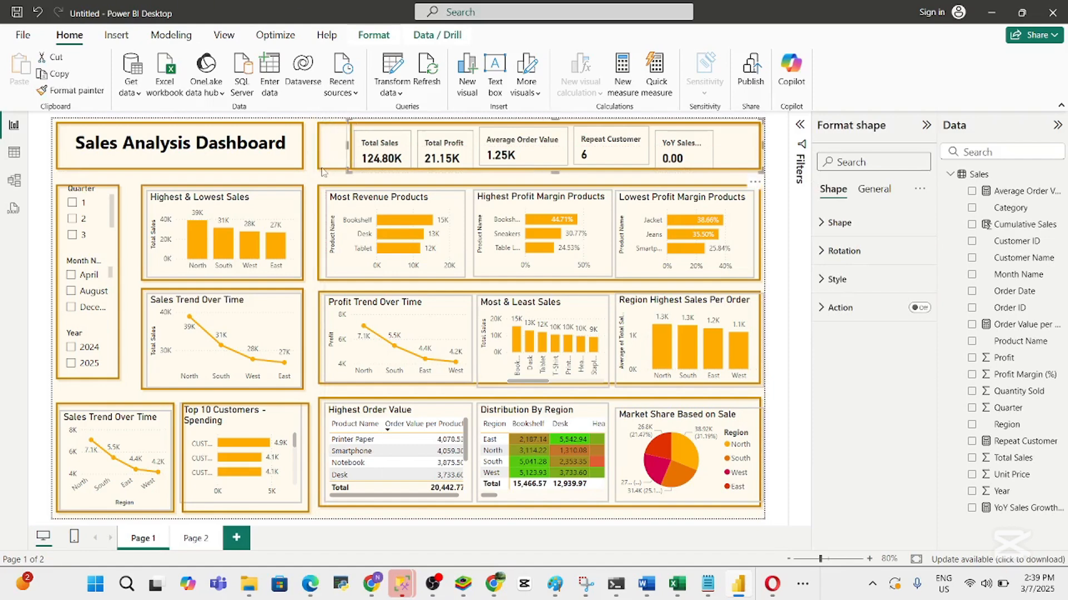
key("ctrl+z")
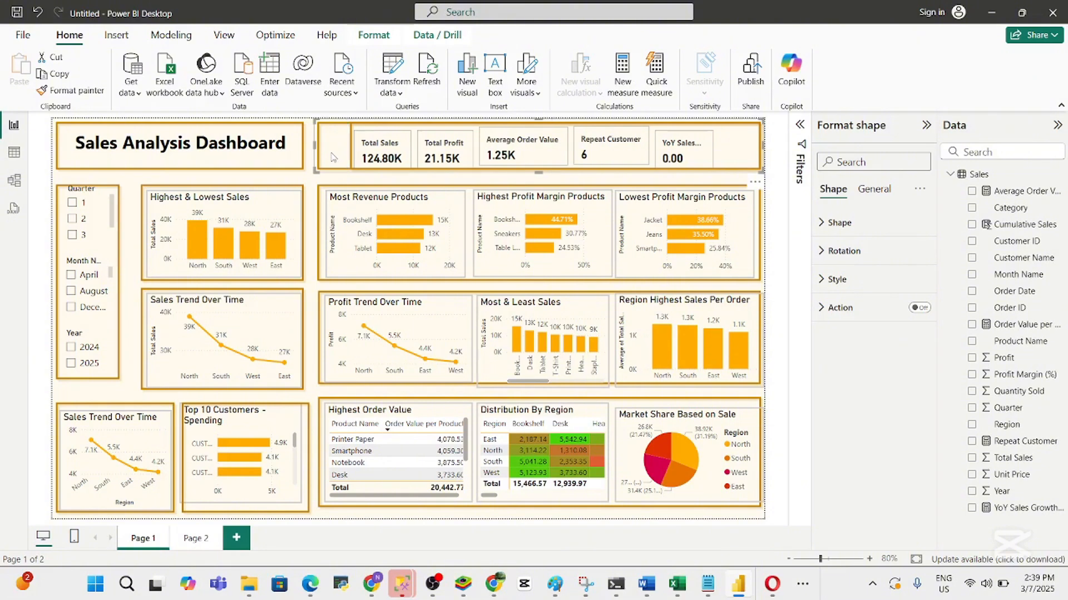
Shrink the spare full-width frame into a small box and place it between the dashboard title and the KPI frame
left_click_drag(333, 158, 241, 186)
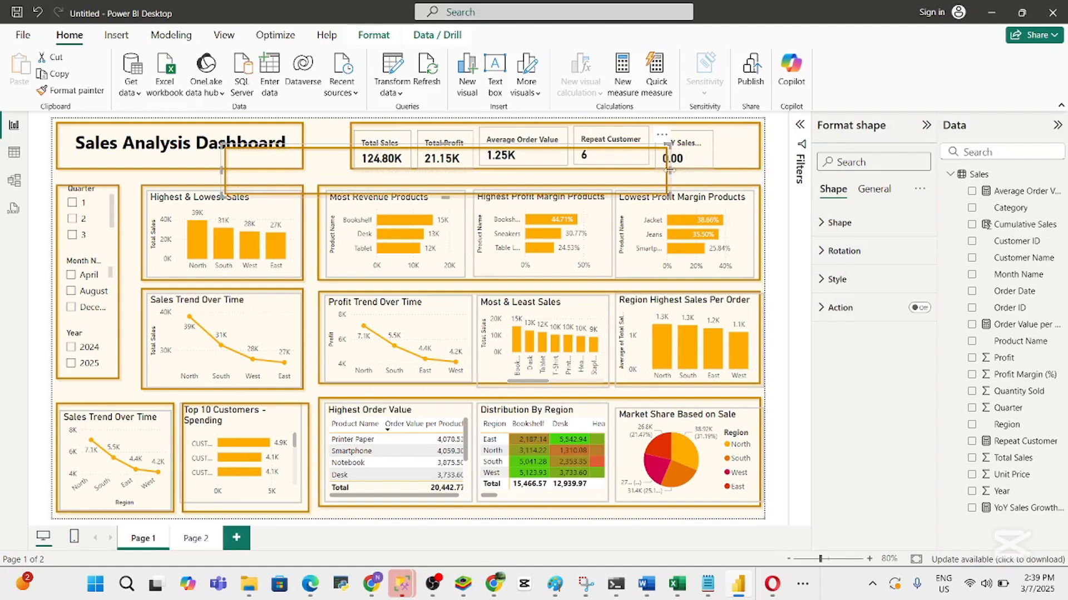
left_click_drag(669, 170, 349, 172)
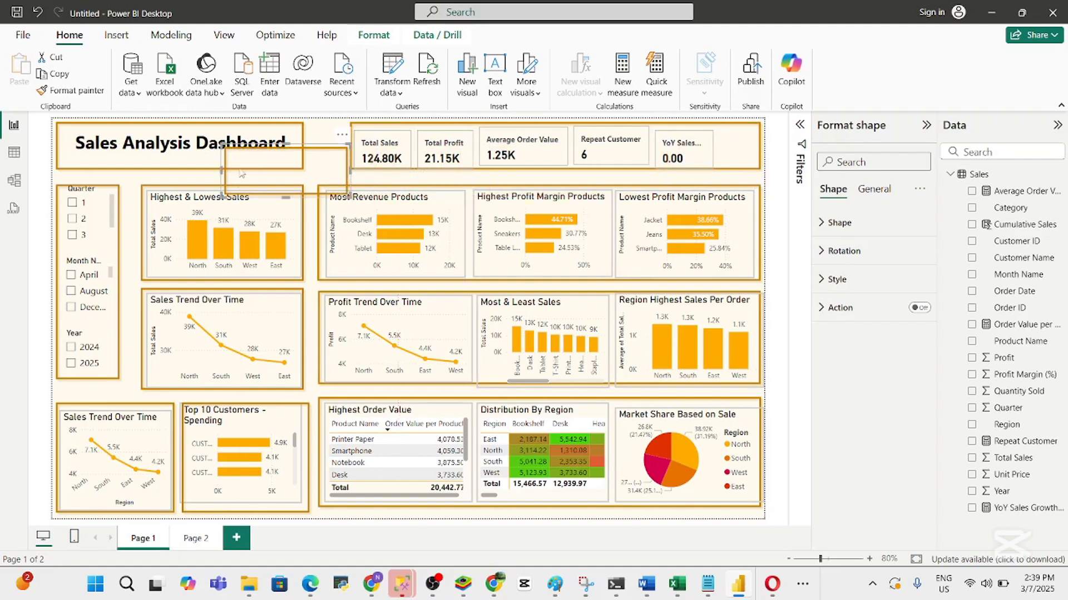
left_click_drag(221, 169, 319, 140)
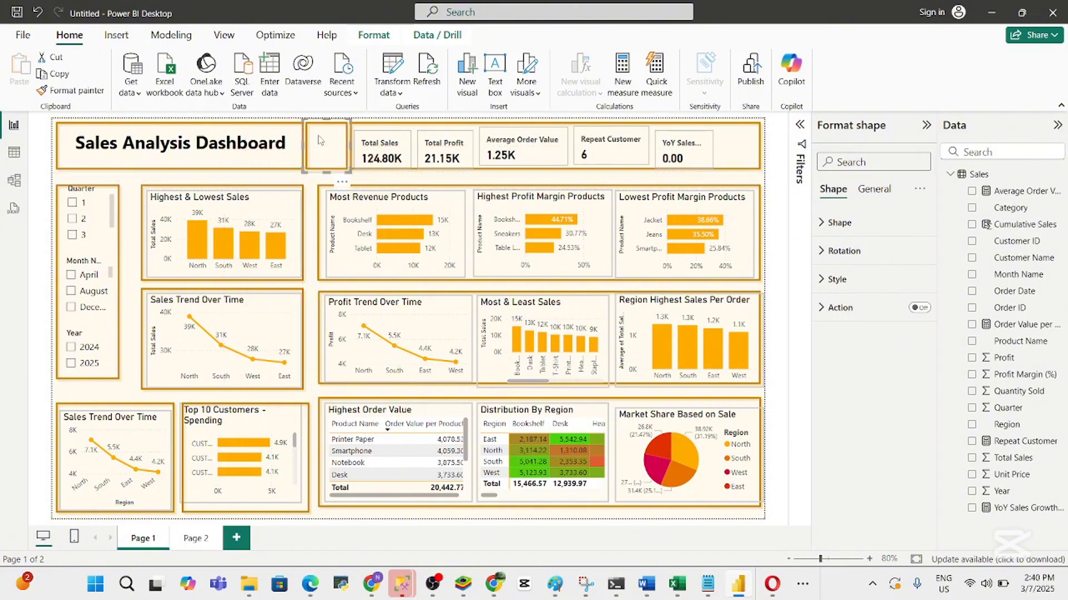
Move the Year slicer into the small box beside the dashboard title and resize it to fit
left_click(90, 348)
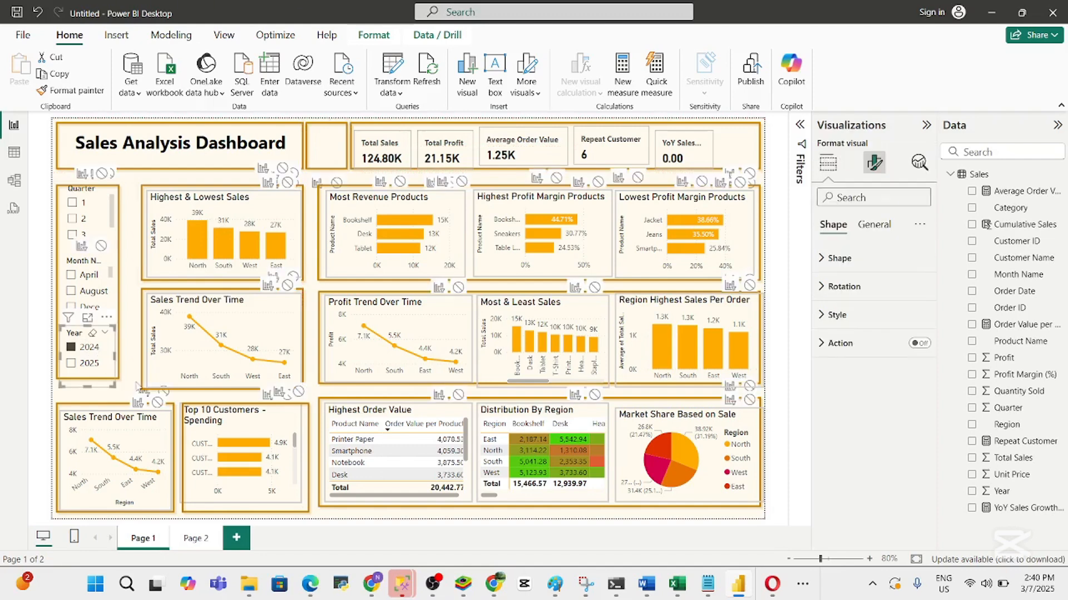
left_click_drag(97, 347, 344, 146)
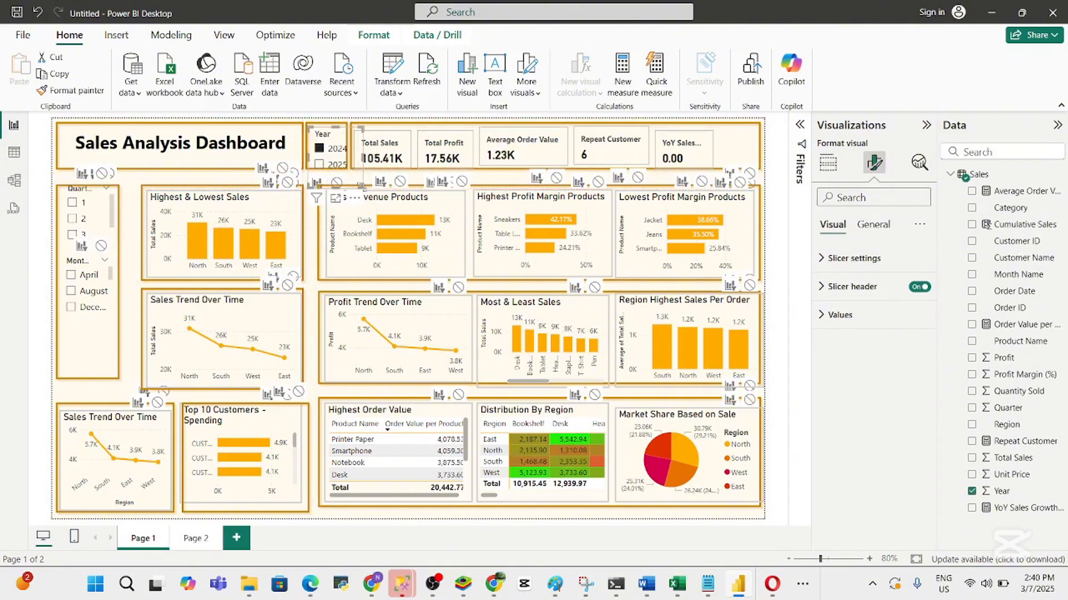
left_click_drag(359, 185, 342, 165)
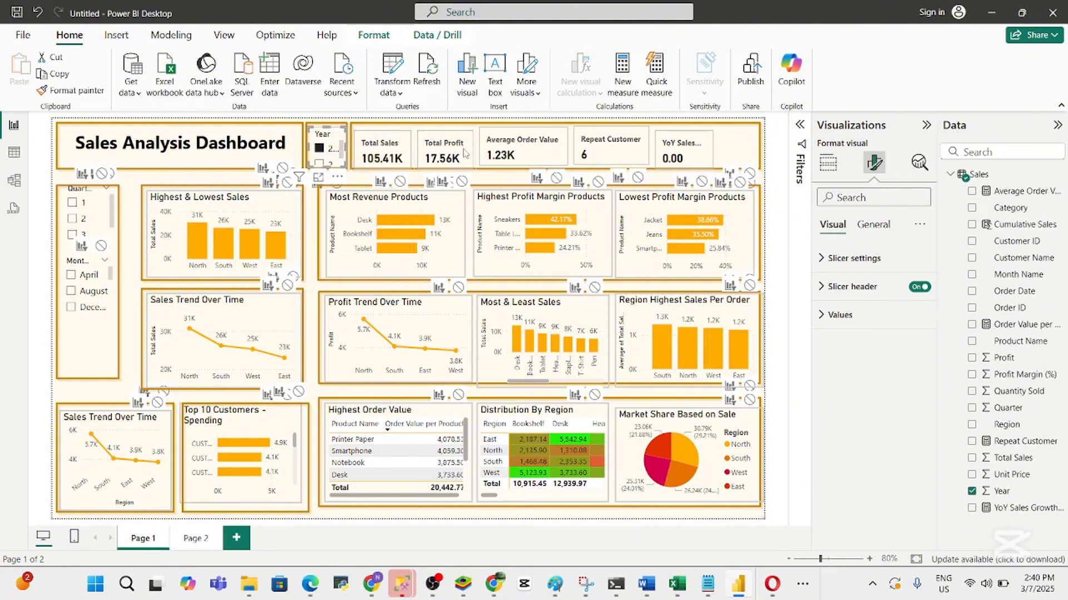
Narrow the Repeat Customer and Average Order Value cards and move the cards from Total Sales to Repeat Customer closer to YoY Sales Growth %
left_click(641, 163)
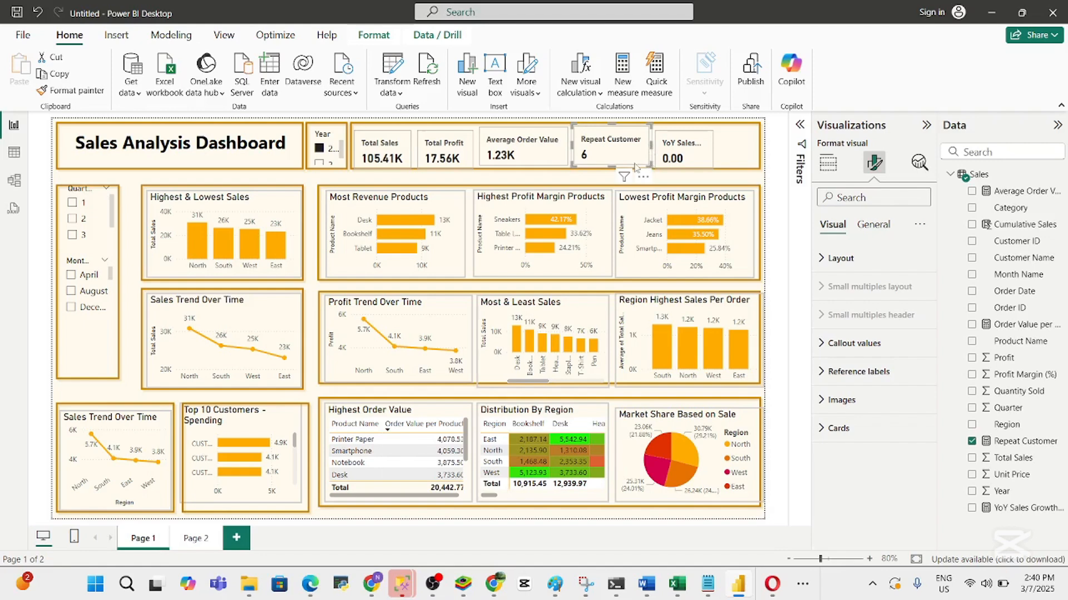
left_click_drag(635, 166, 628, 165)
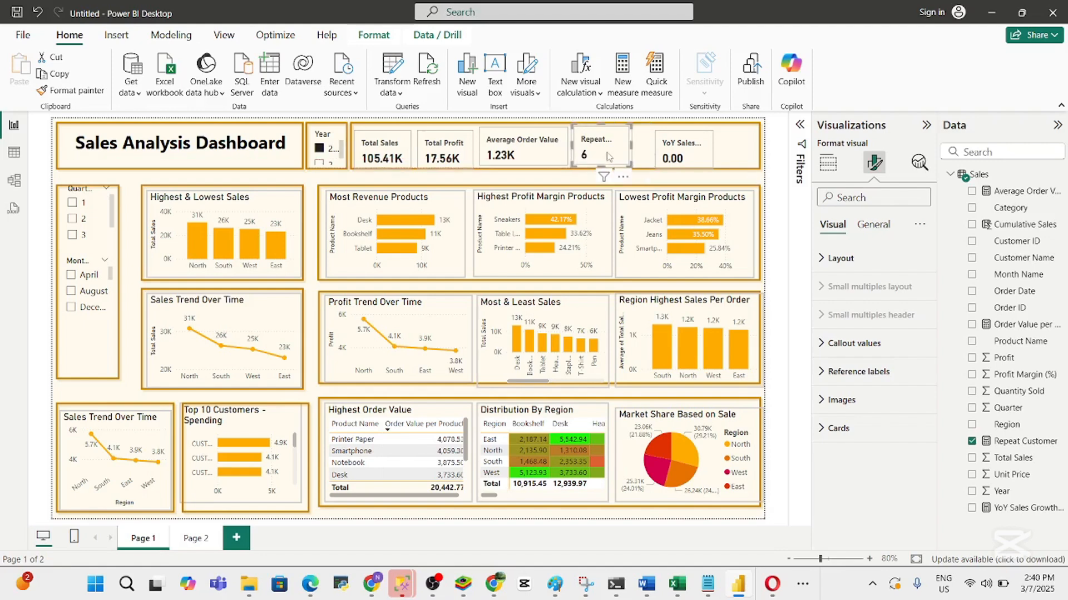
left_click_drag(606, 155, 621, 155)
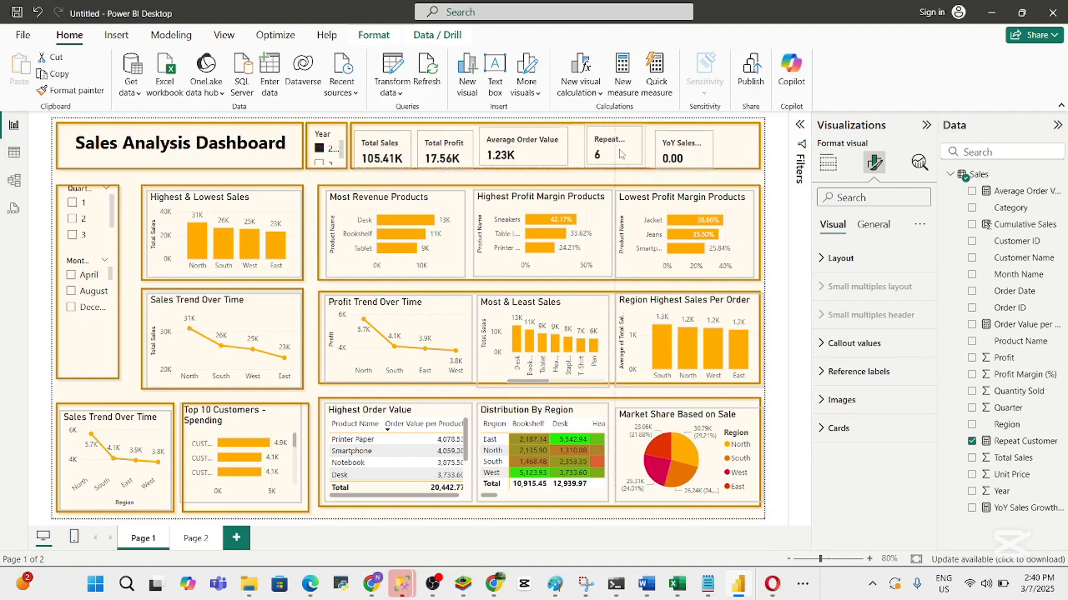
left_click(541, 149)
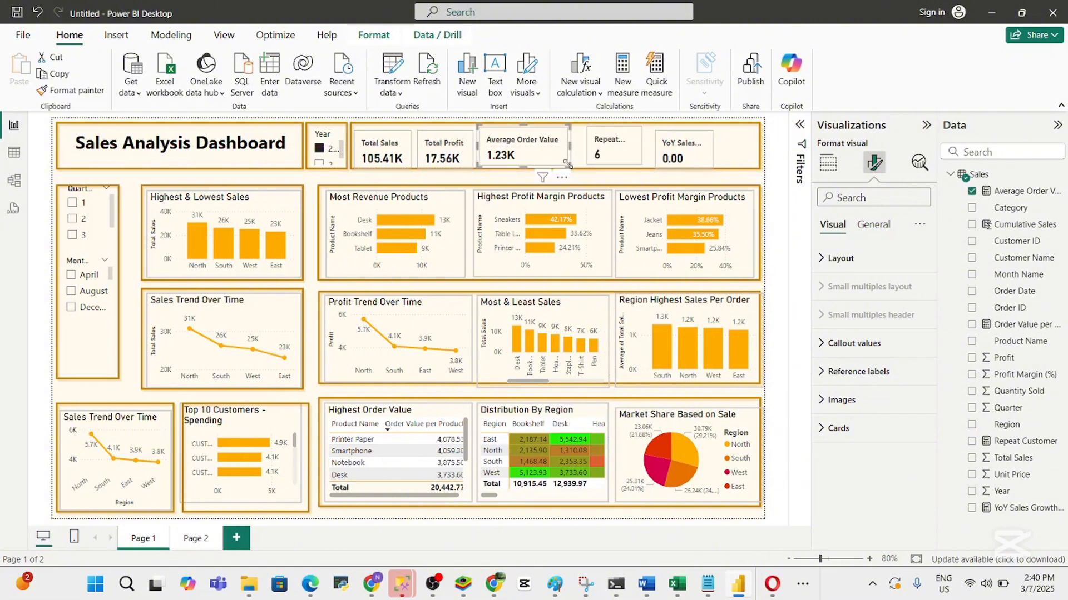
left_click_drag(567, 164, 482, 144)
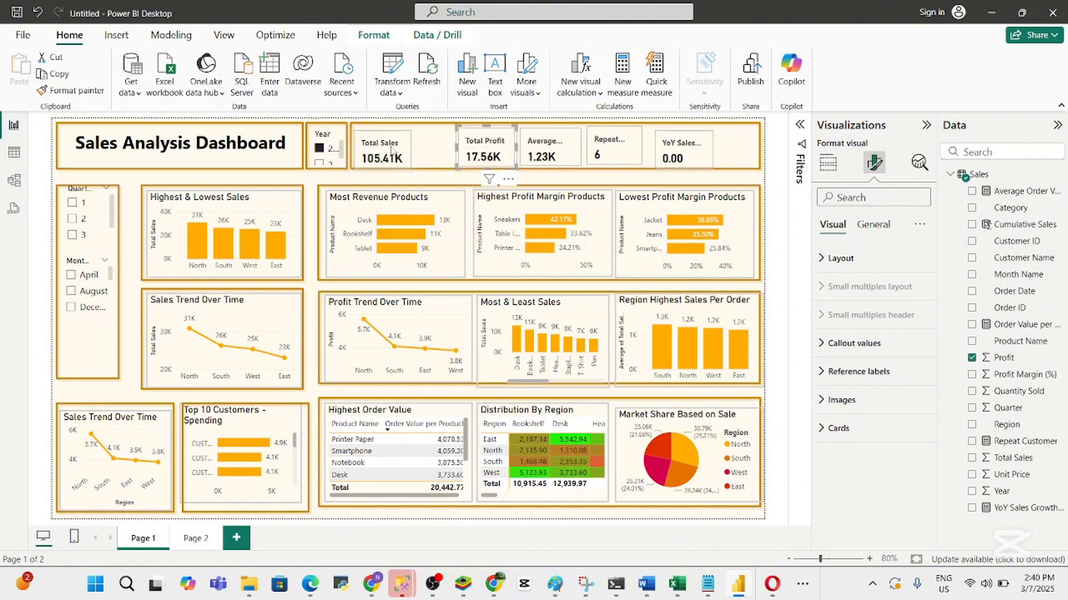
left_click_drag(391, 149, 428, 150)
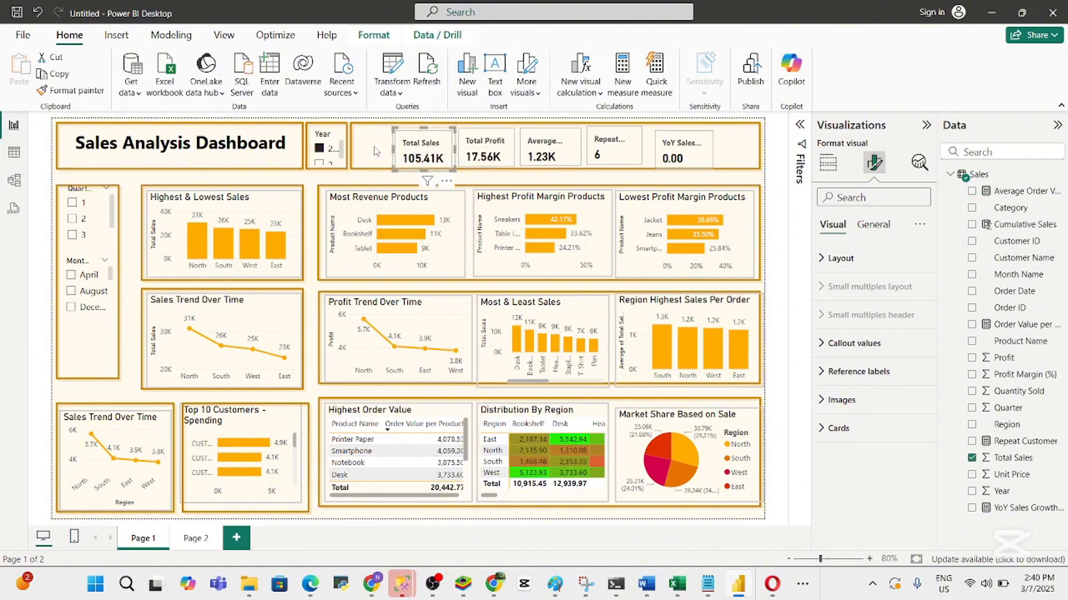
Trim the KPI frame's left edge further to leave a gap beside the Year slicer box
left_click(364, 155)
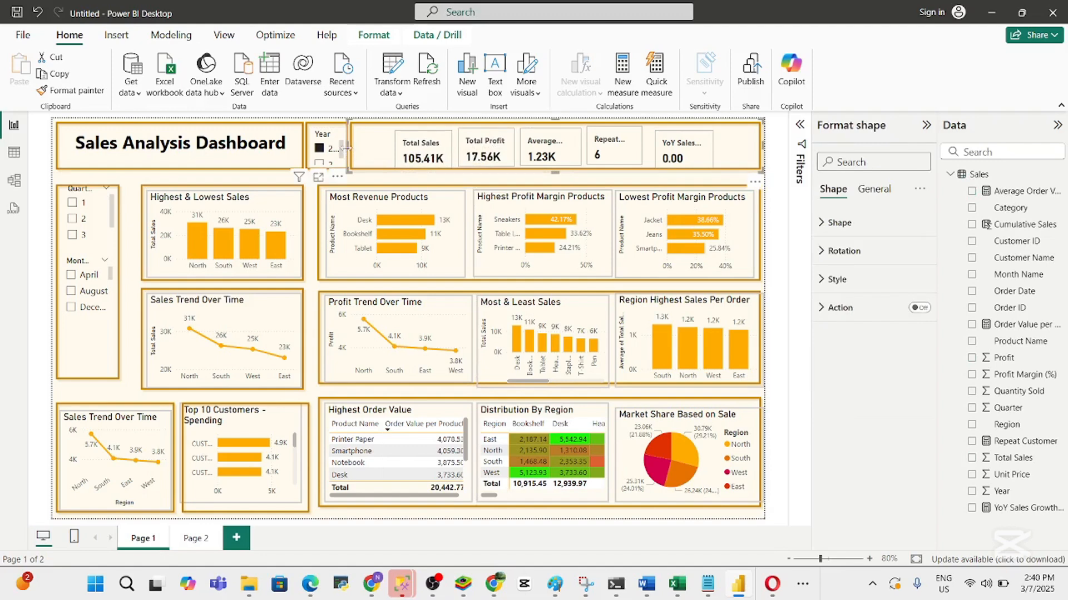
left_click_drag(349, 170, 363, 170)
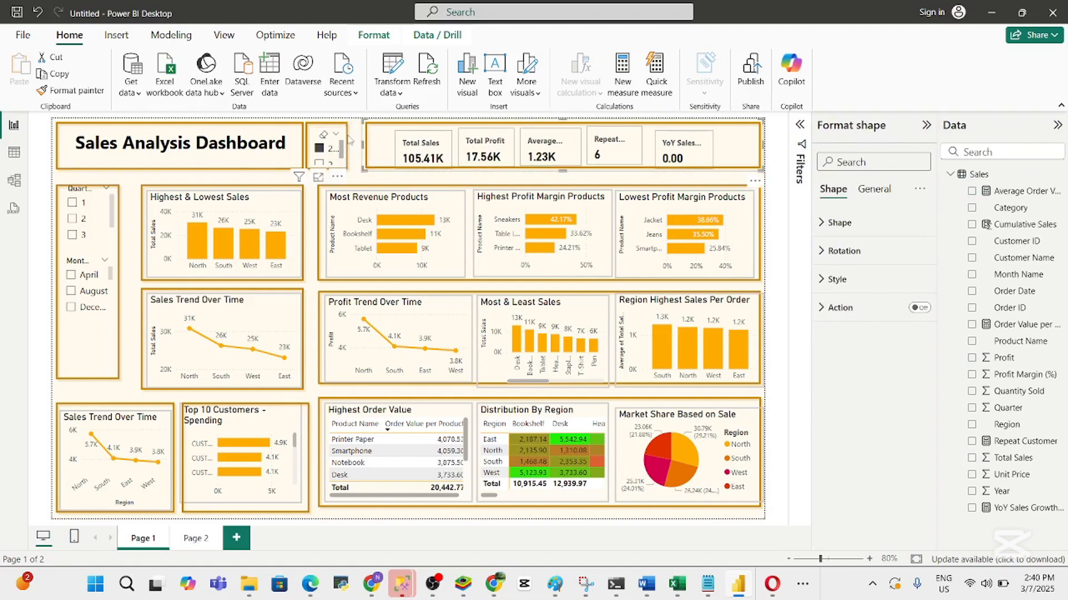
Clear the 2024 selection in the Year slicer and widen both the slicer and its box so the year labels fit
left_click(345, 159)
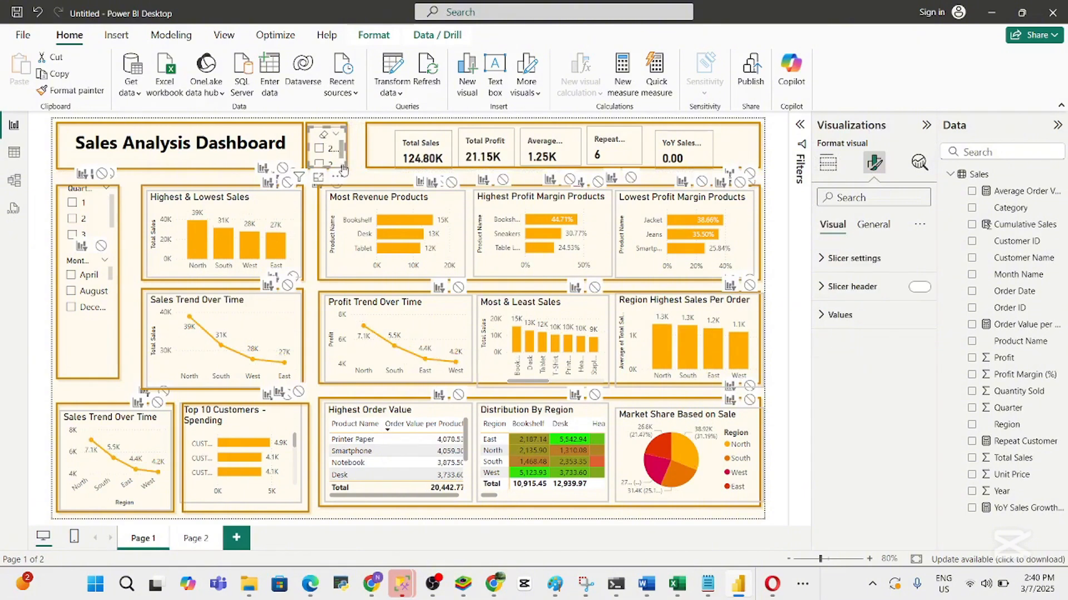
left_click_drag(345, 165, 379, 177)
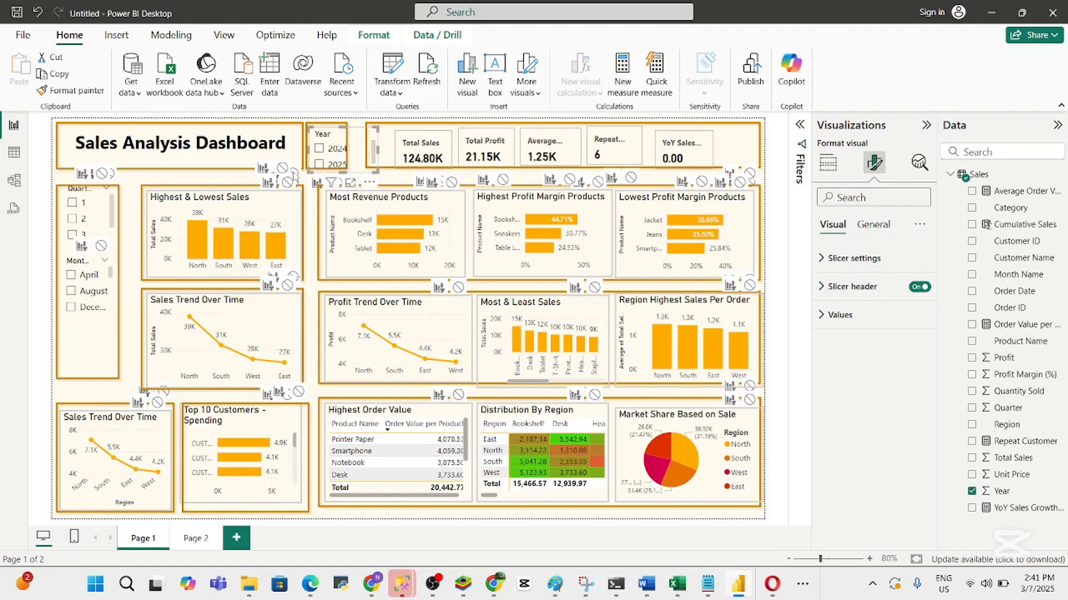
left_click(244, 179)
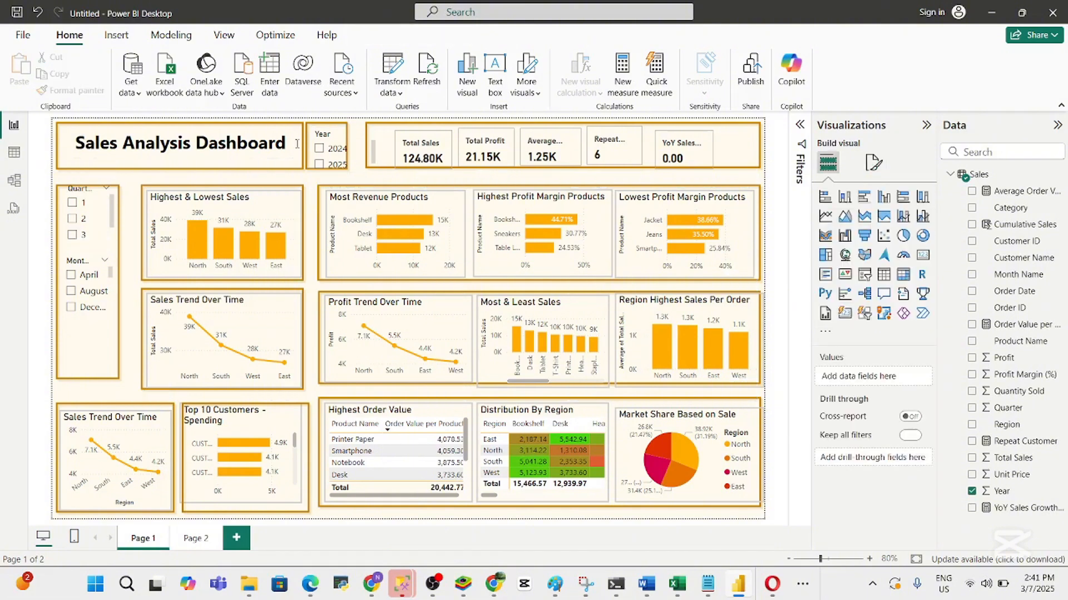
left_click(345, 127)
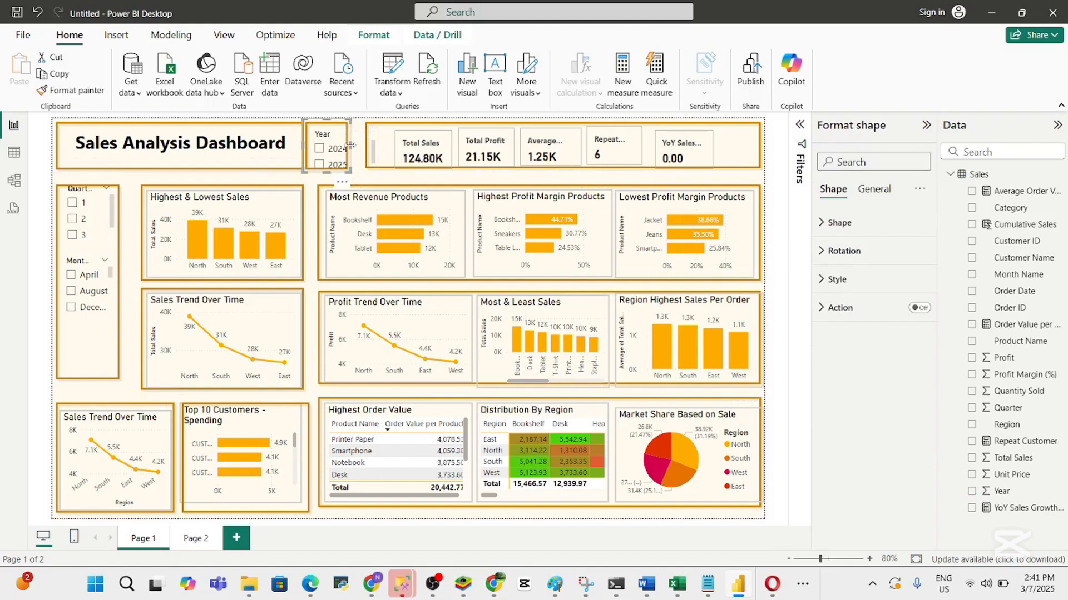
left_click_drag(350, 146, 360, 149)
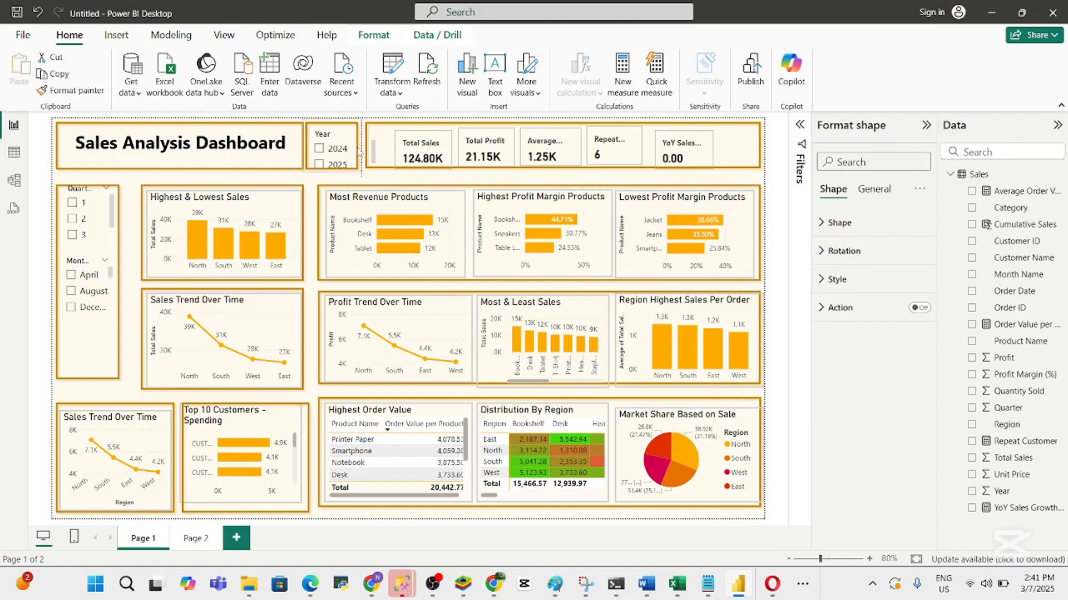
left_click_drag(357, 148, 355, 148)
left_click(286, 176)
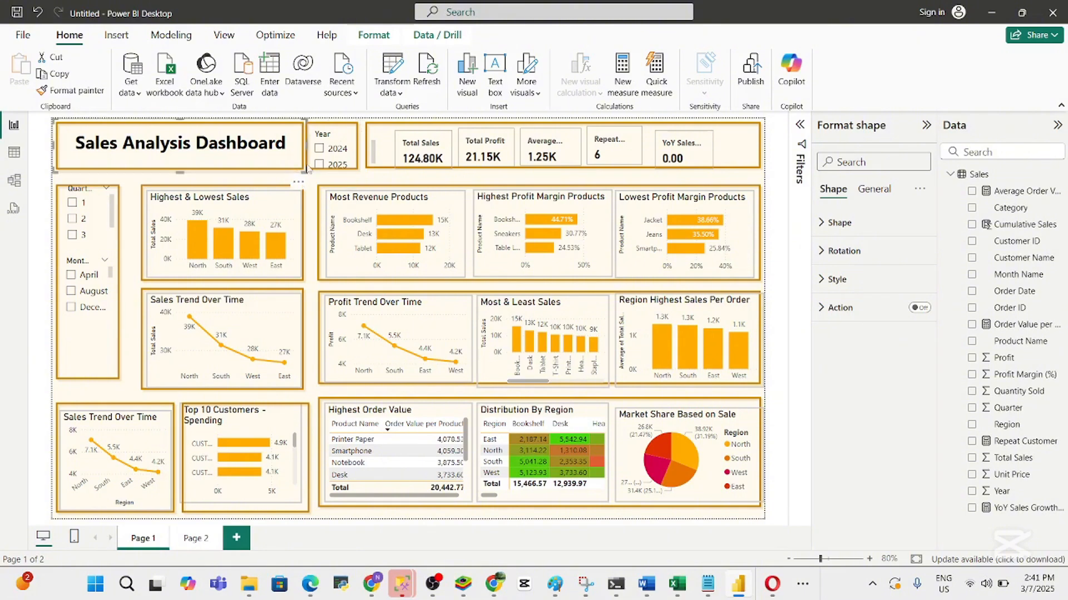
Reposition the Year slicer within its box so that its header and both the 2024 and 2025 options fit inside
left_click(340, 142)
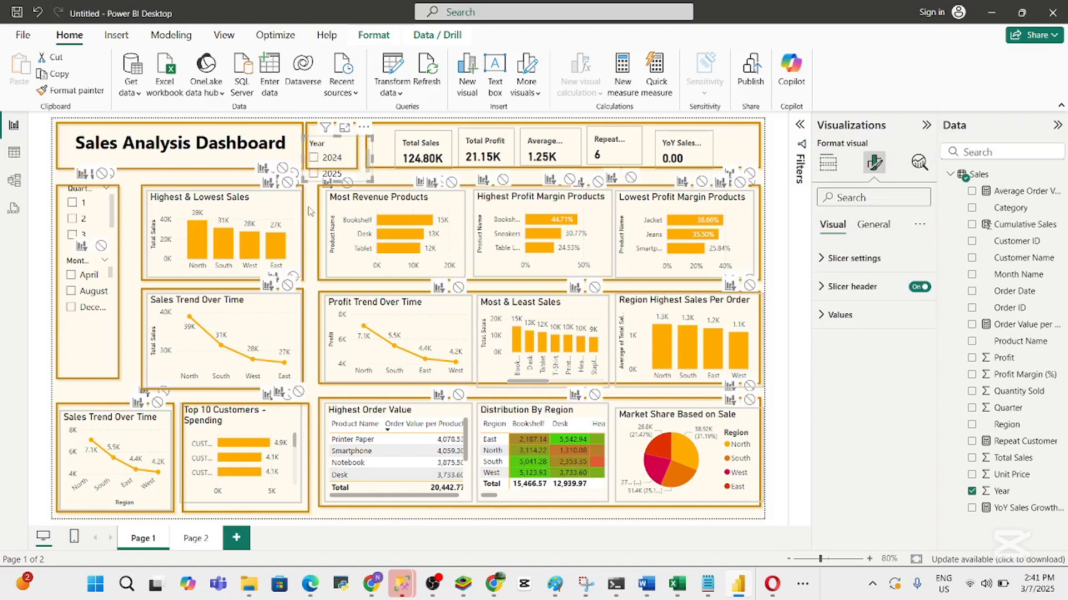
left_click(345, 139)
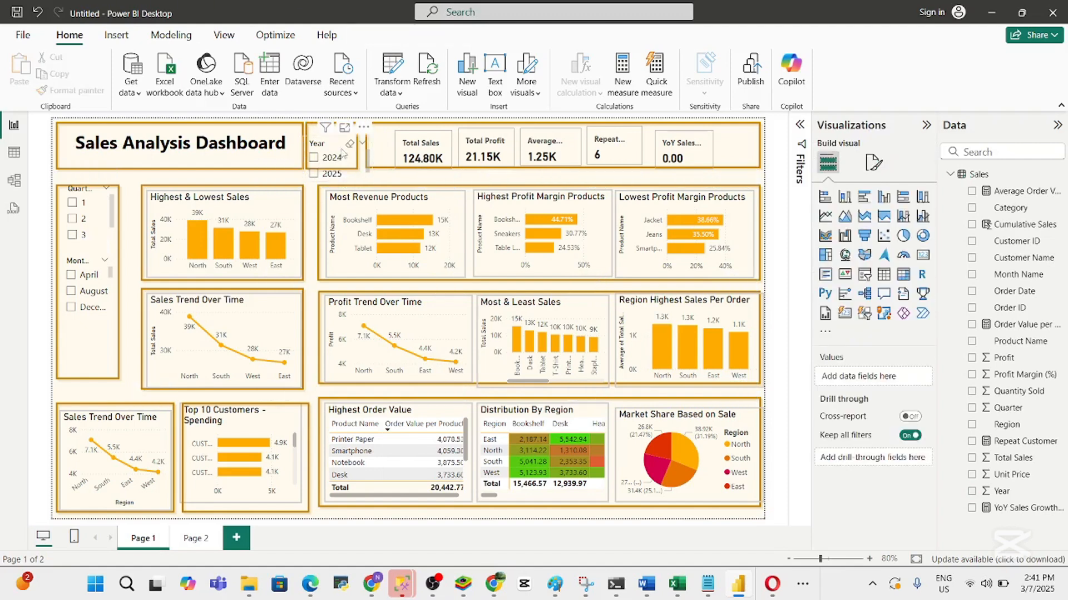
left_click(342, 152)
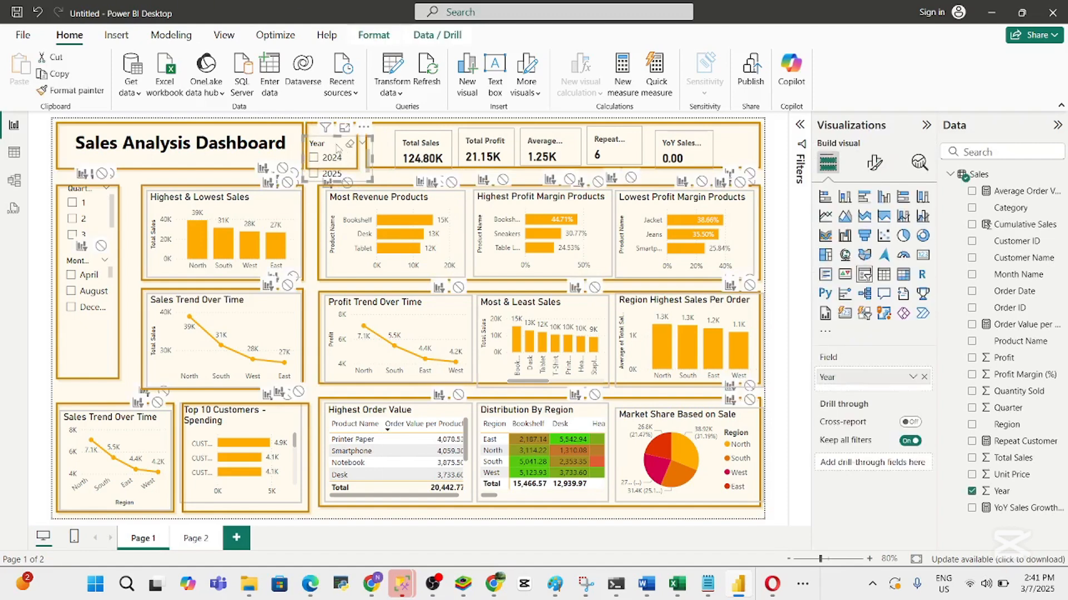
left_click_drag(337, 148, 345, 139)
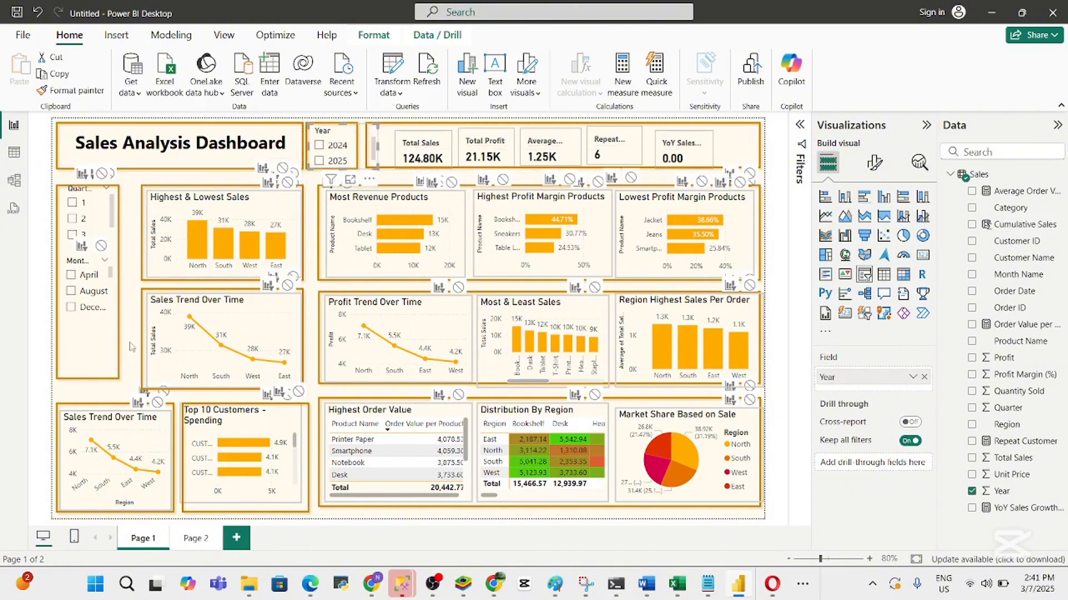
left_click(102, 382)
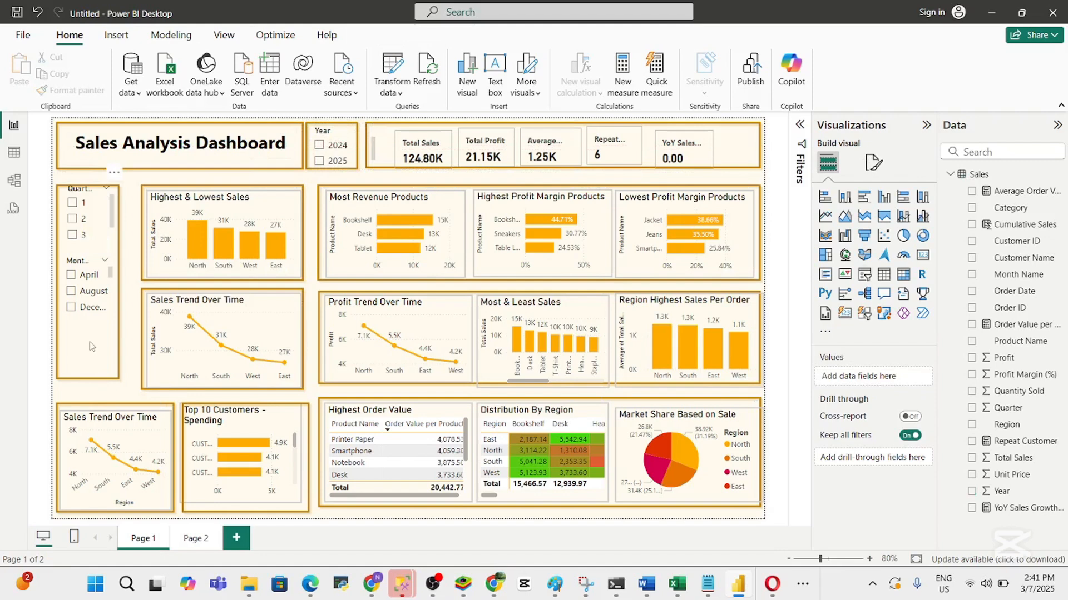
Reduce the height of the Quarter slicer so it takes up less of the slicer box it shares with Month Name
left_click(100, 358)
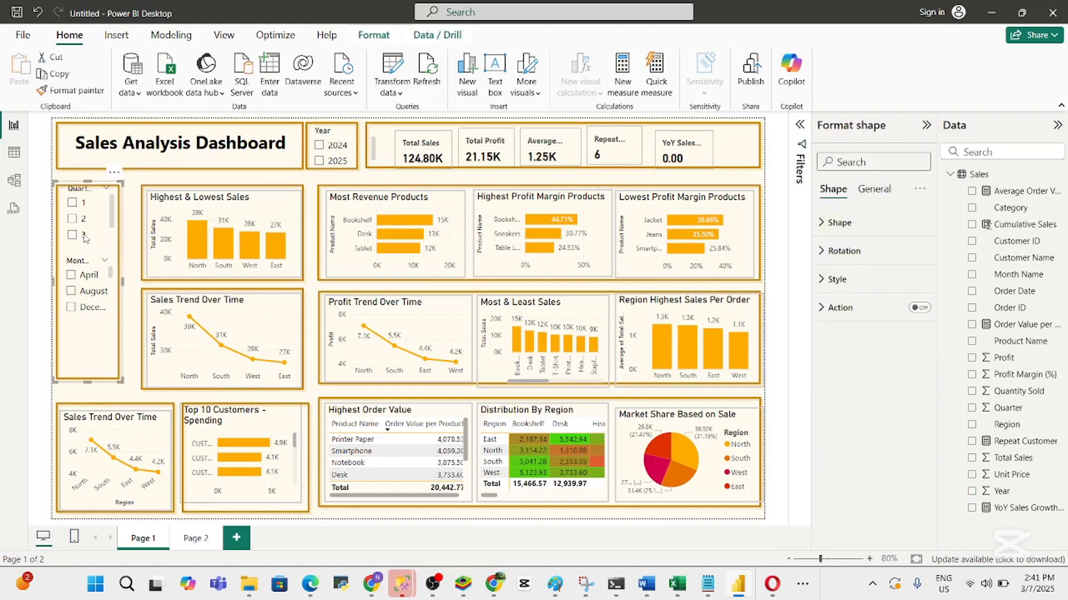
left_click(133, 254)
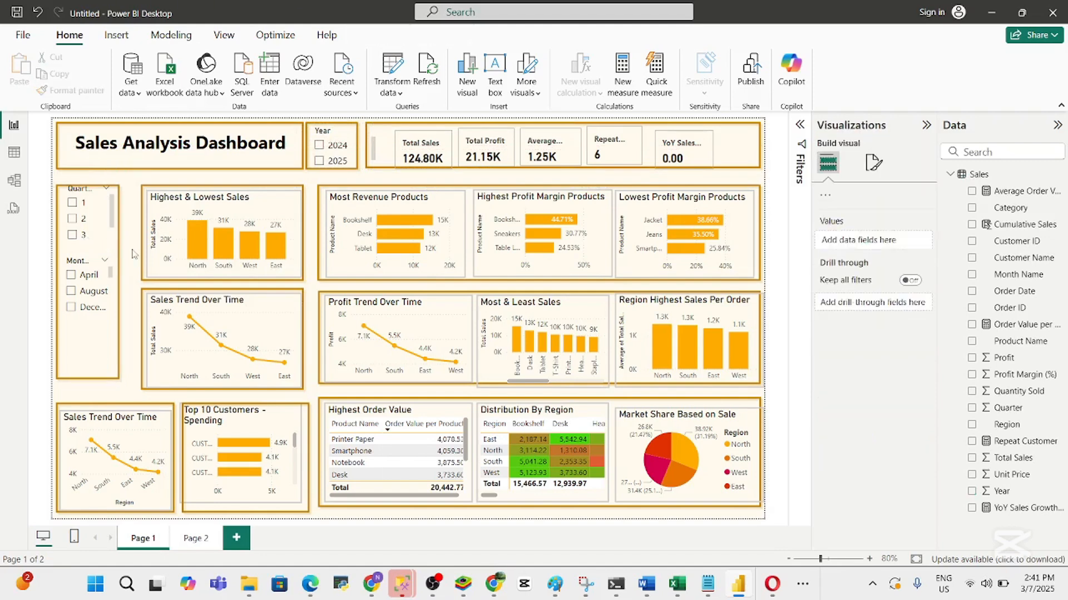
left_click(86, 235)
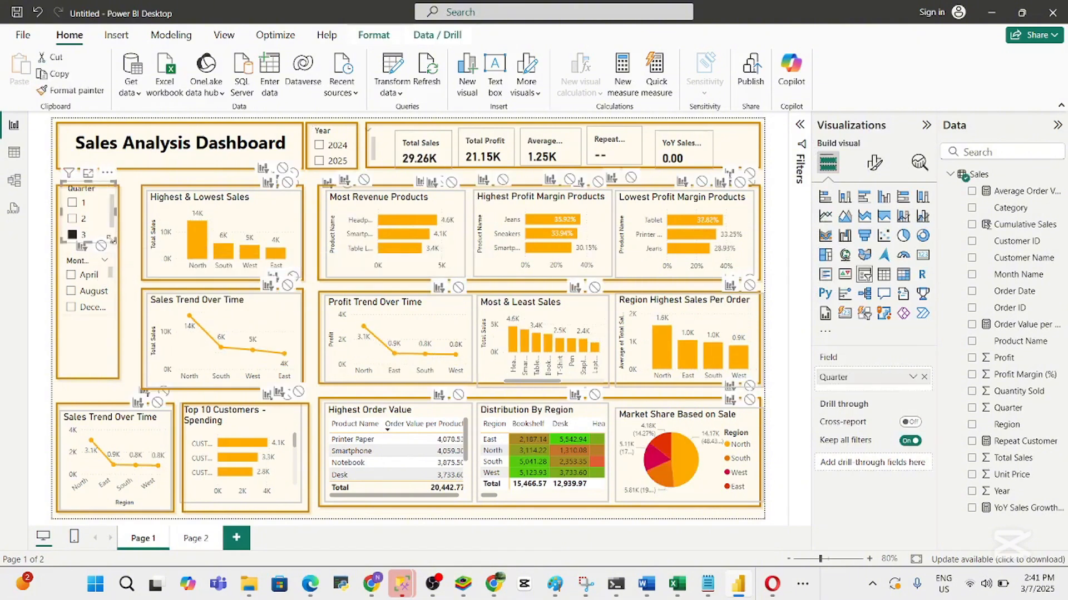
mouse_move(113, 240)
left_mouse_down()
mouse_move(122, 221)
mouse_move(118, 247)
mouse_move(121, 227)
mouse_move(107, 230)
left_mouse_up()
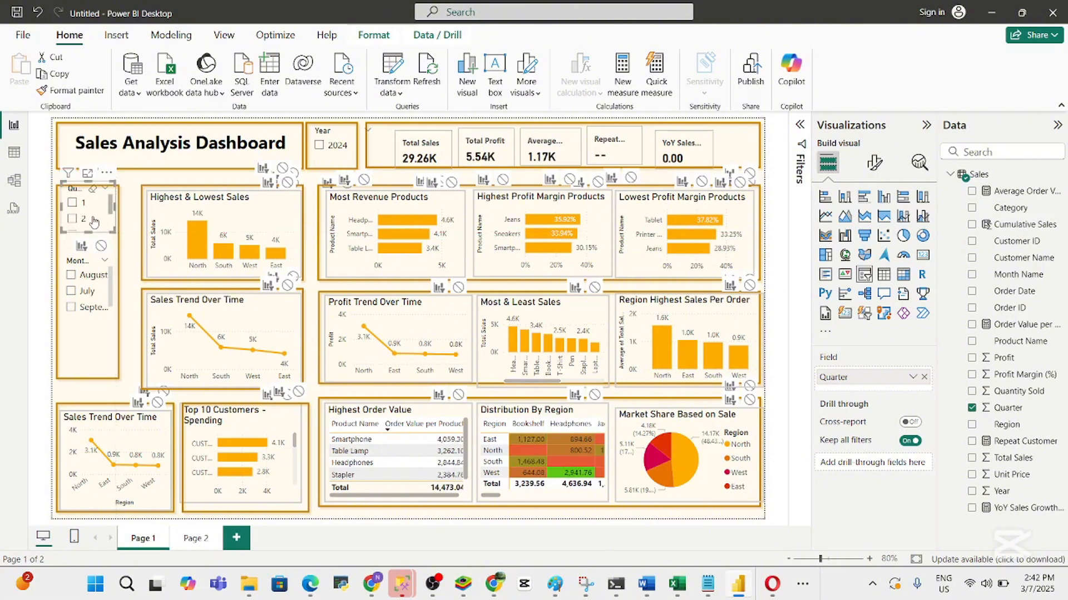
Place the Quarter slicer at the top of its box above the Month Name slicer and select quarter 1
left_click(92, 220)
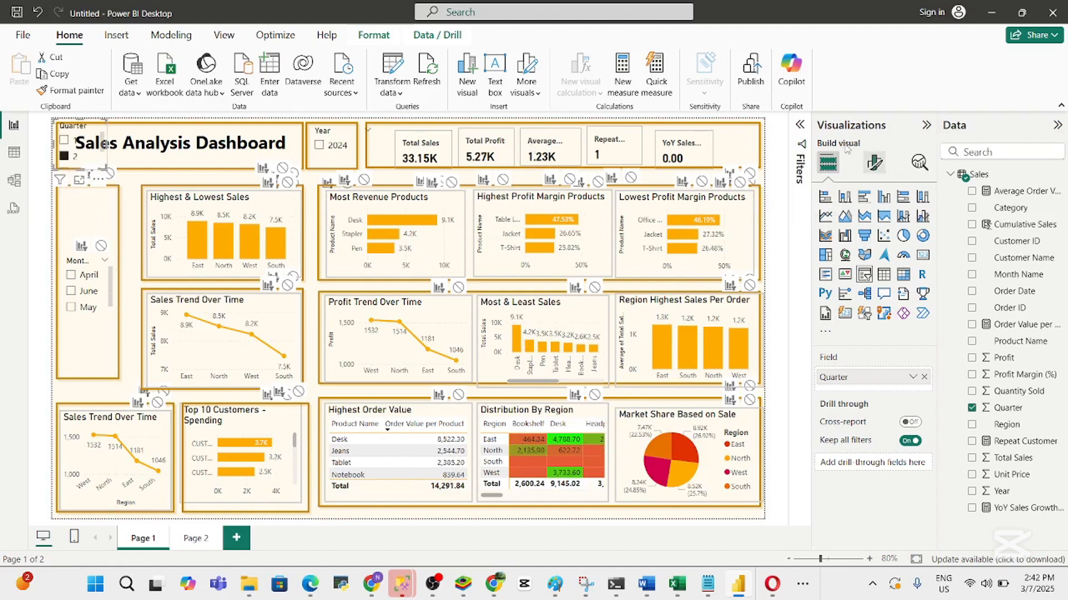
left_click(874, 162)
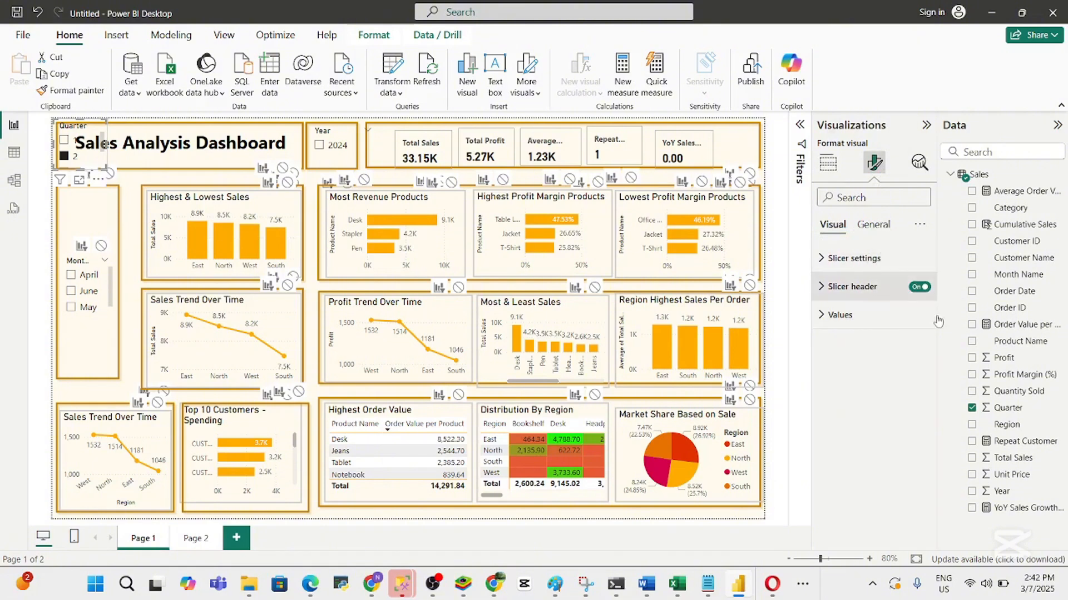
left_click(873, 228)
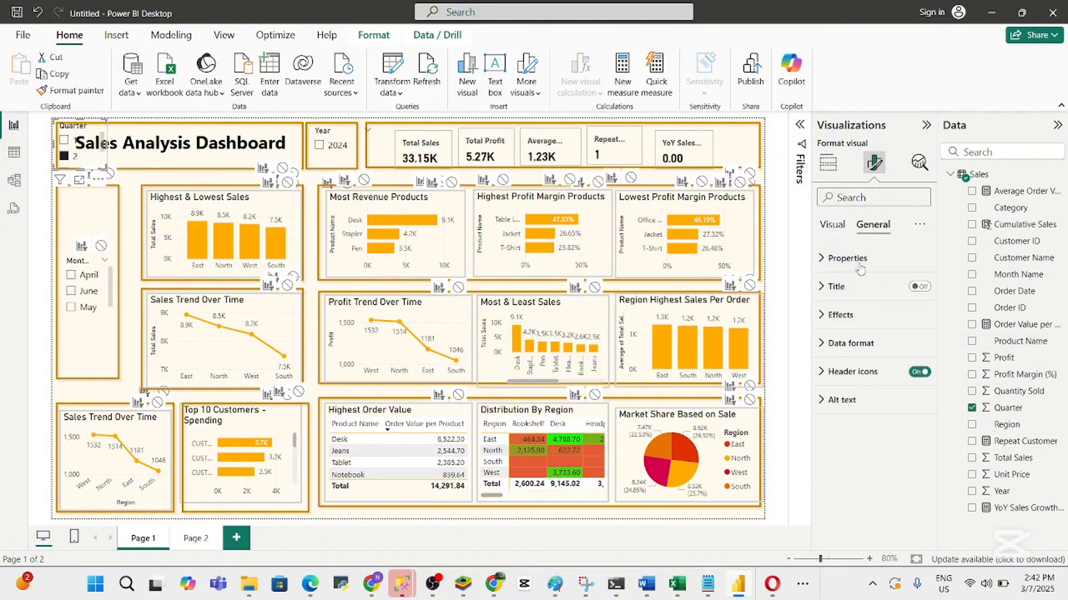
left_click(840, 229)
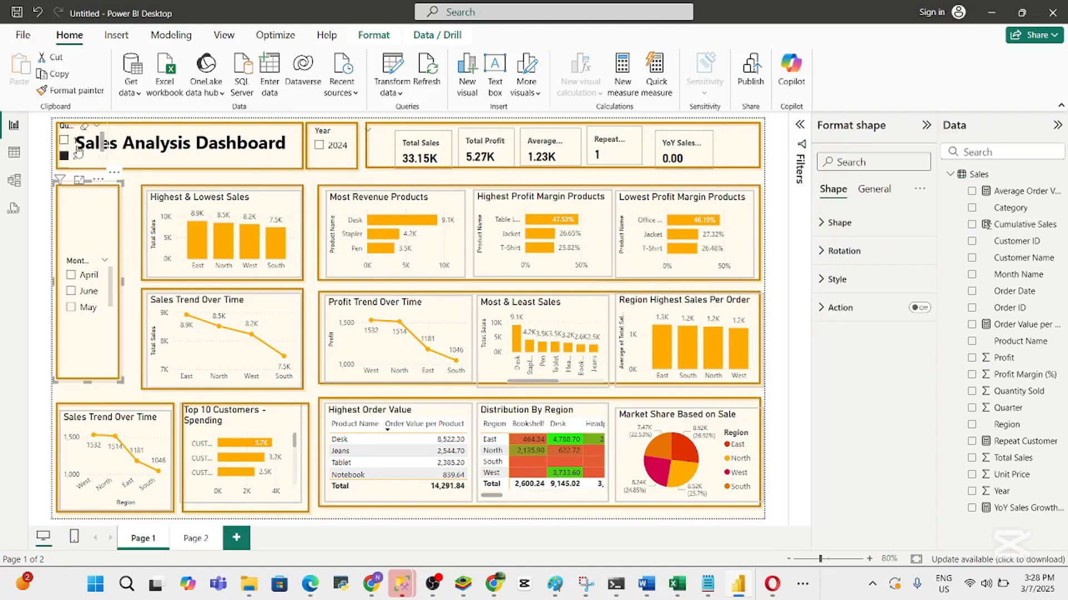
left_click_drag(85, 212, 92, 210)
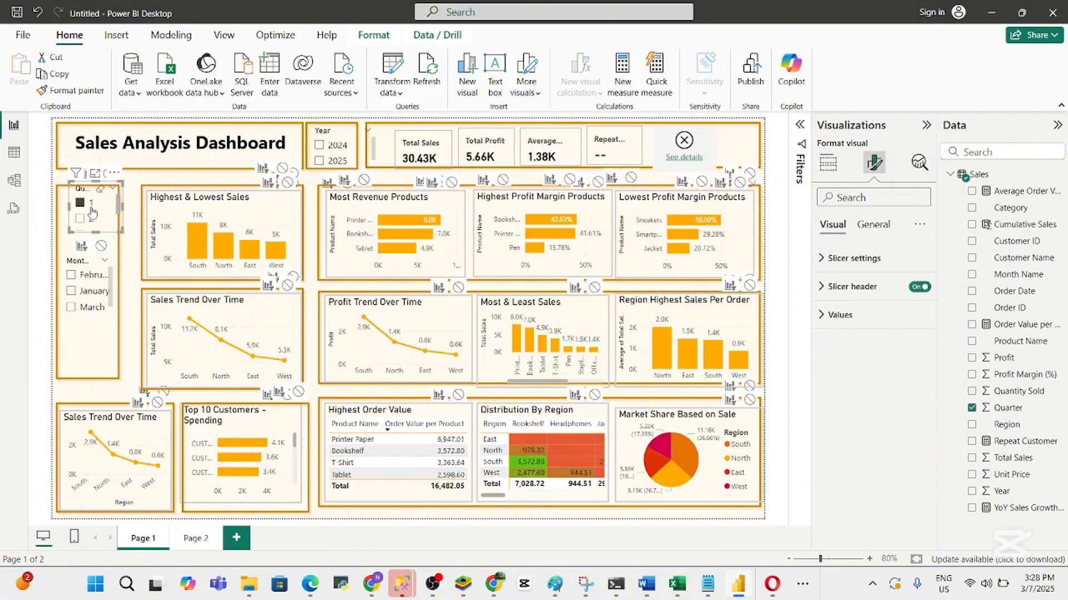
Change the Quarter slicer's style to Dropdown
left_click(828, 162)
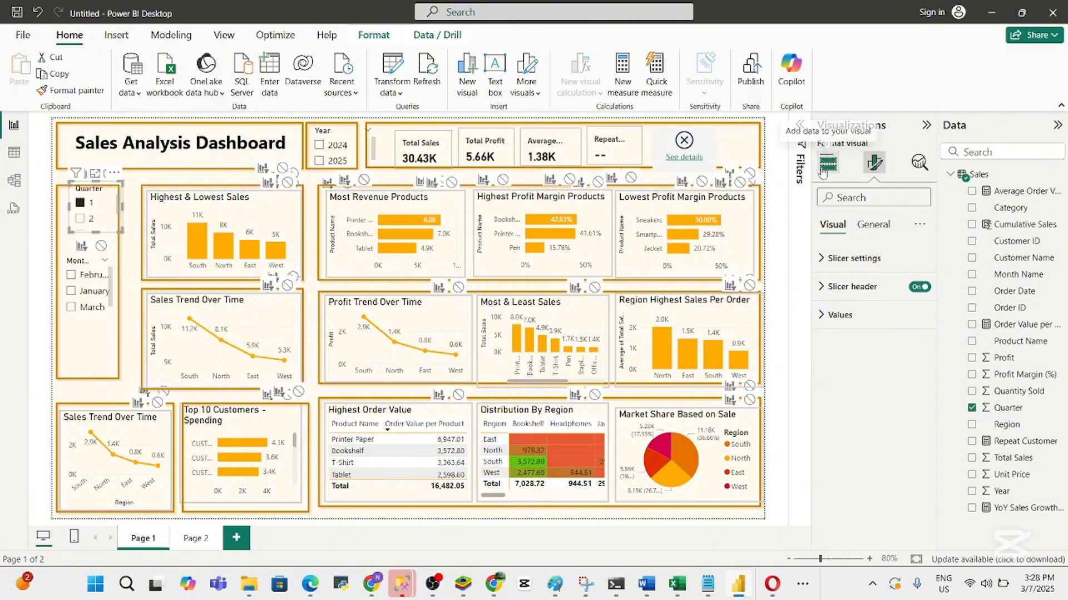
left_click(873, 163)
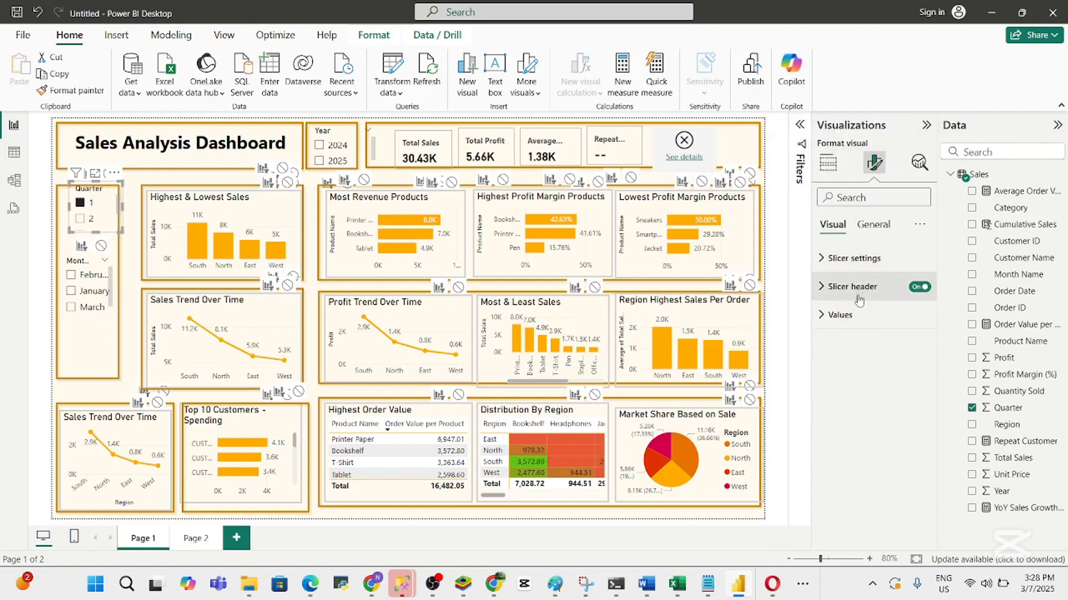
left_click(845, 259)
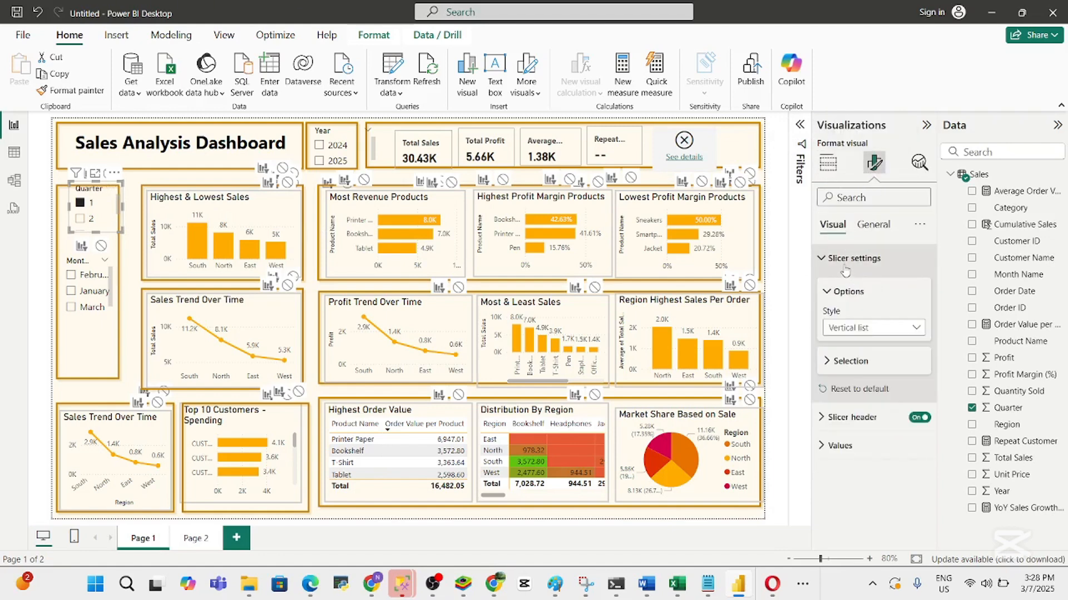
left_click(917, 330)
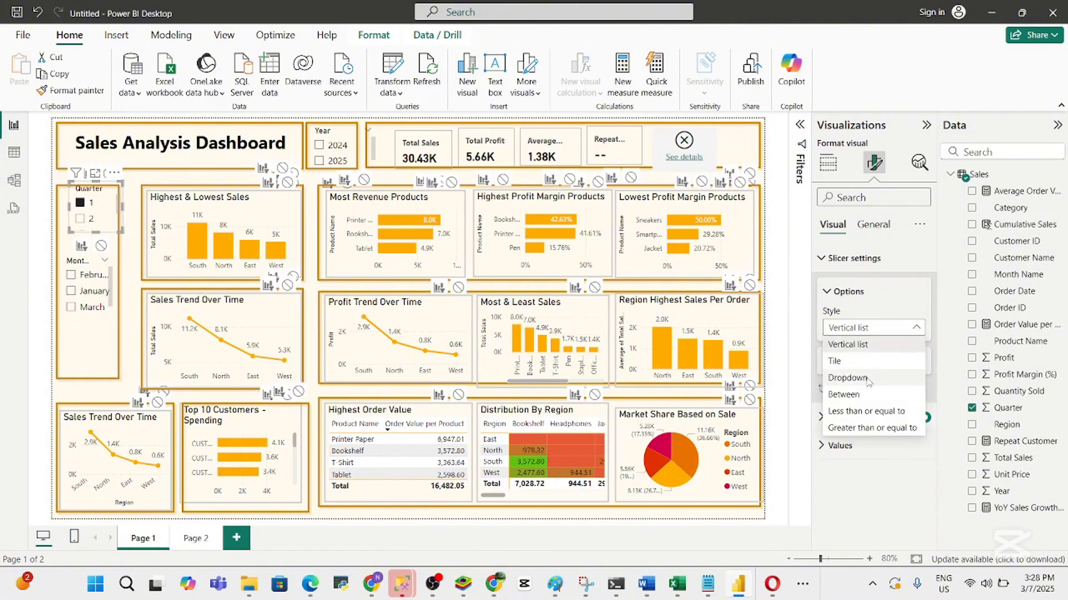
left_click(847, 378)
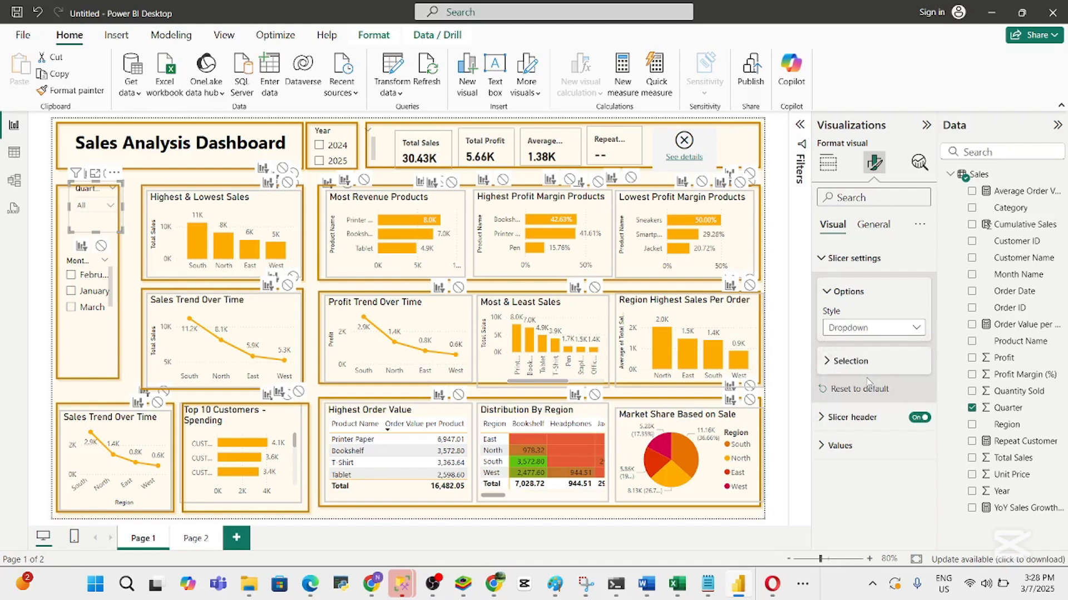
Change the style of the Year and Month Name slicers to Dropdown
left_click(334, 136)
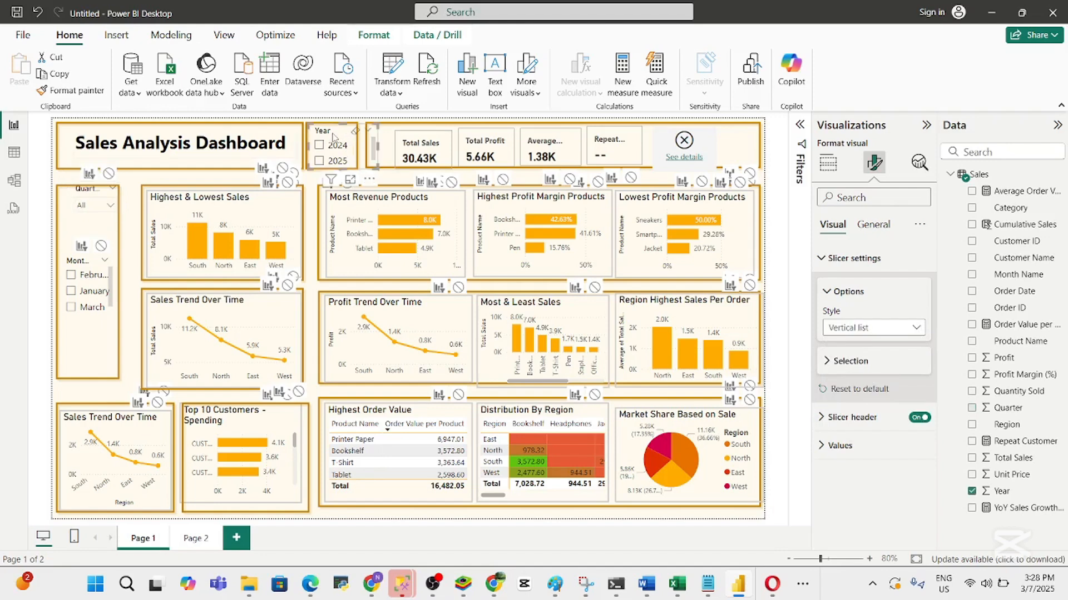
left_click(915, 329)
left_click(859, 383)
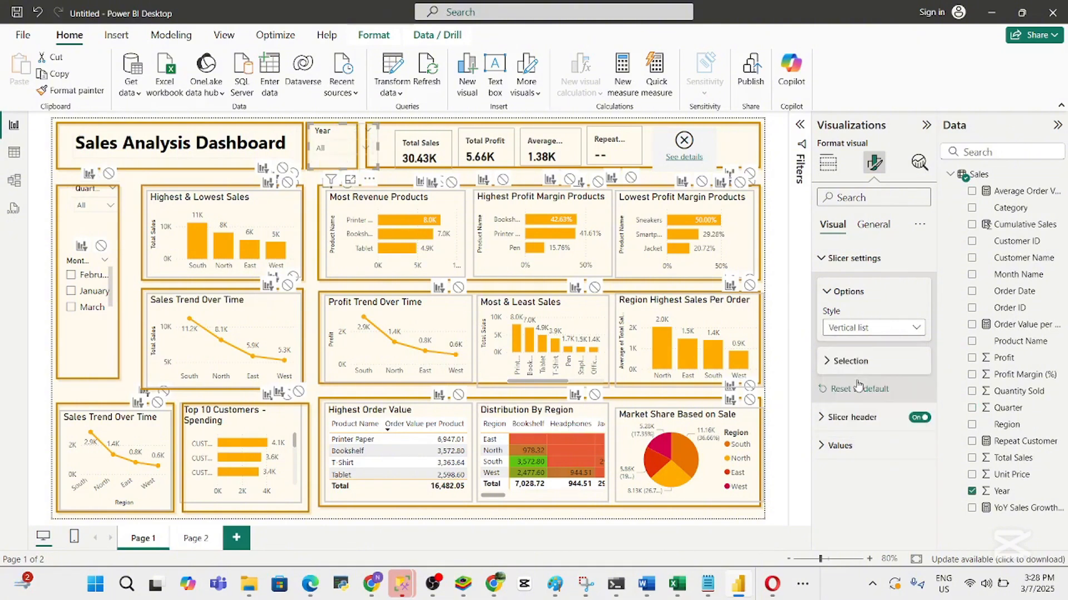
left_click(81, 277)
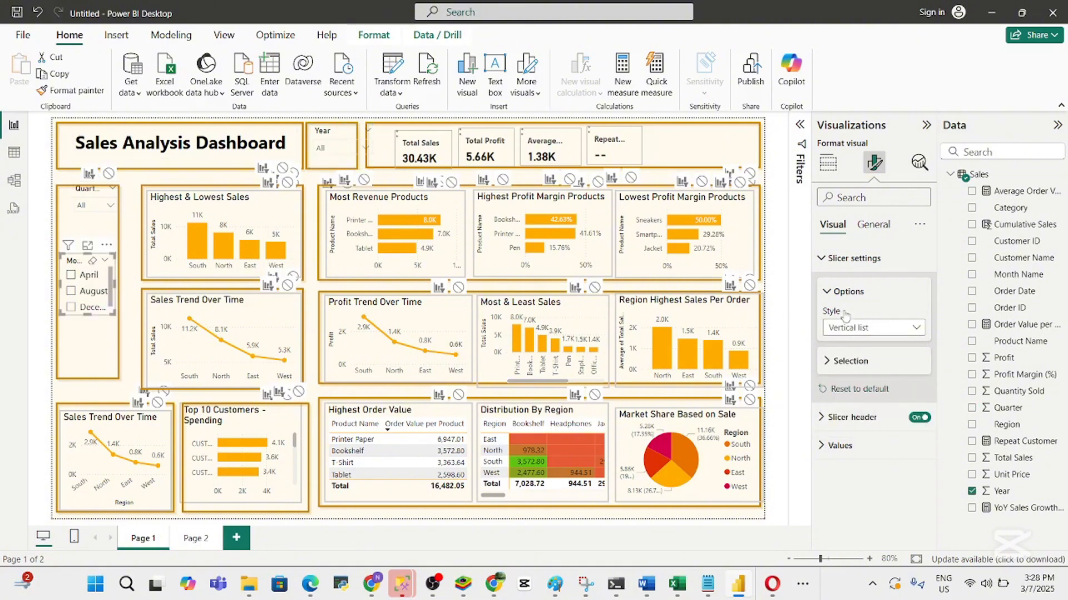
left_click(899, 329)
left_click(861, 378)
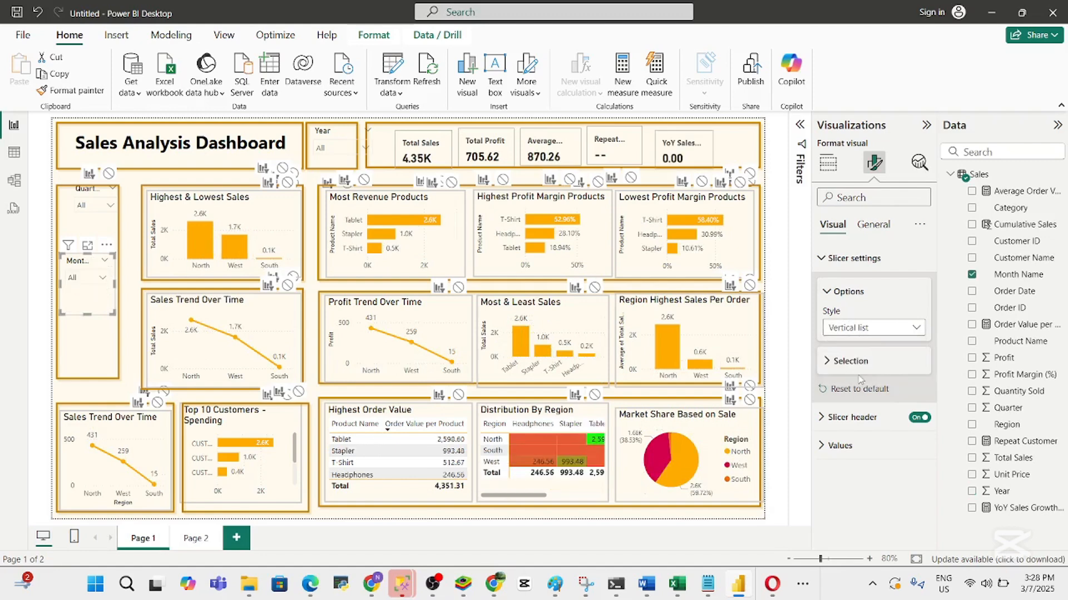
Check the Year slicer's dropdown options and narrow the slicer so its arrow fits inside its box
left_click(340, 159)
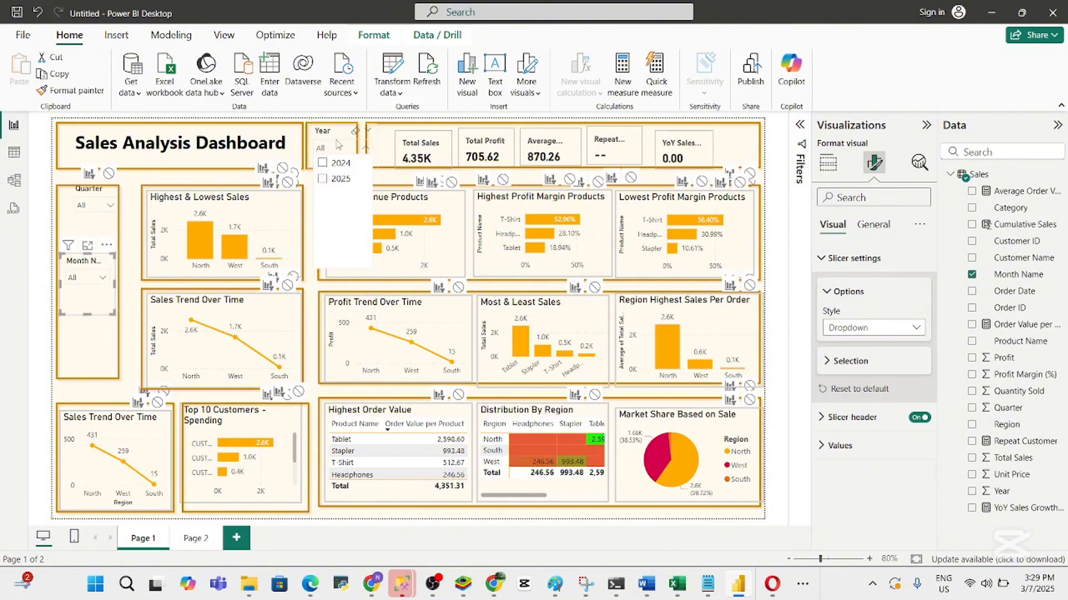
left_click(339, 146)
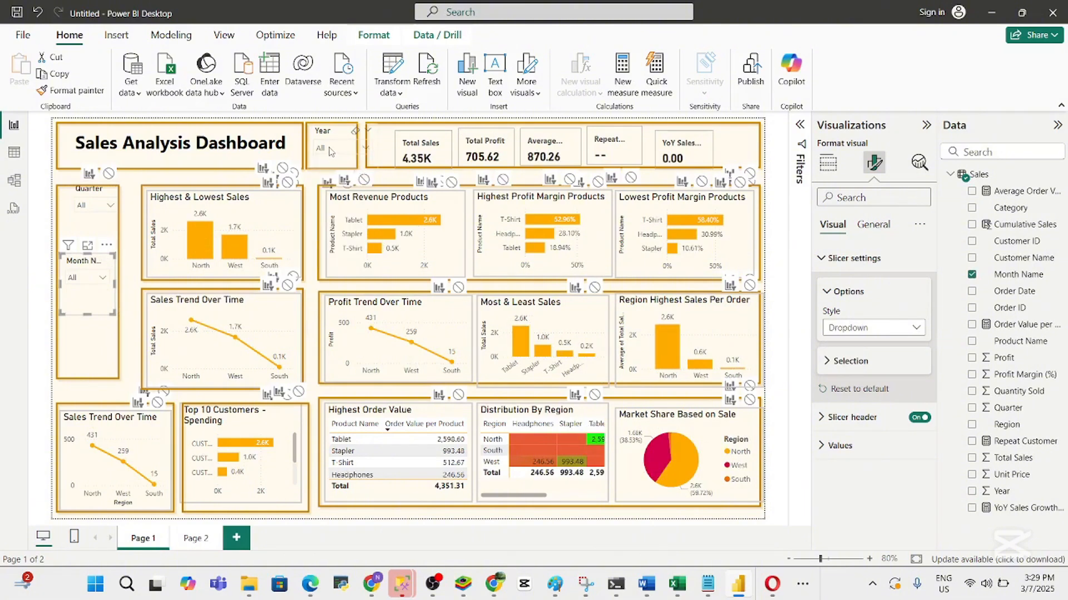
left_click(331, 150)
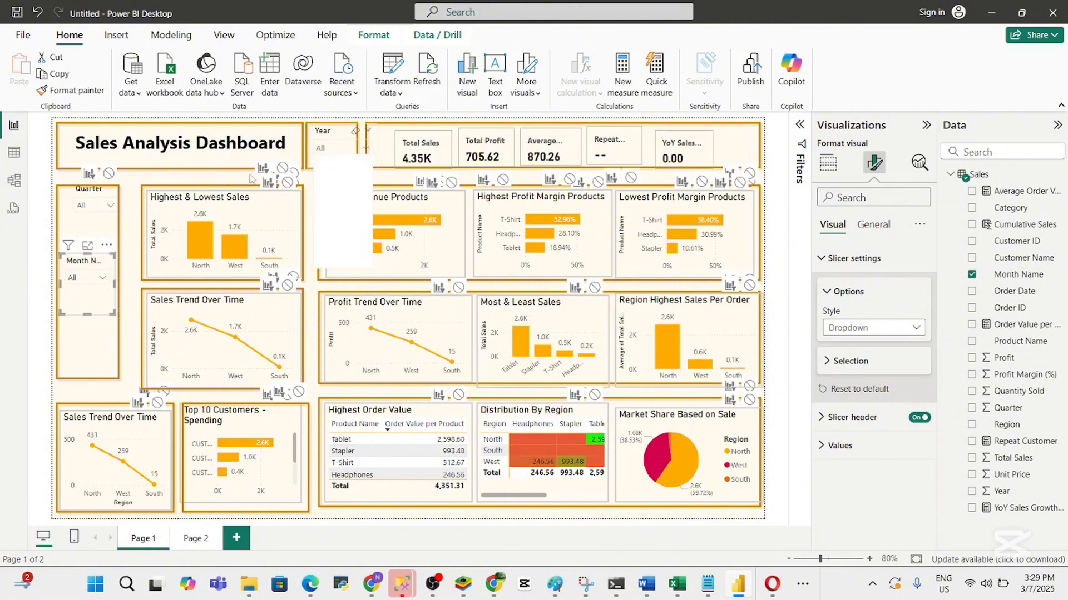
left_click(132, 185)
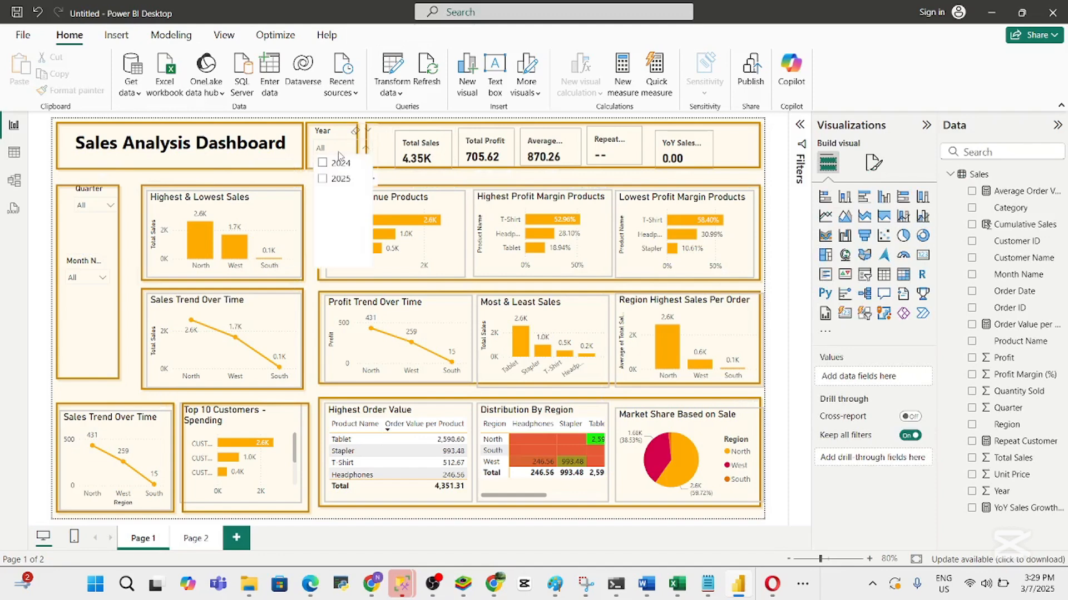
left_click(330, 132)
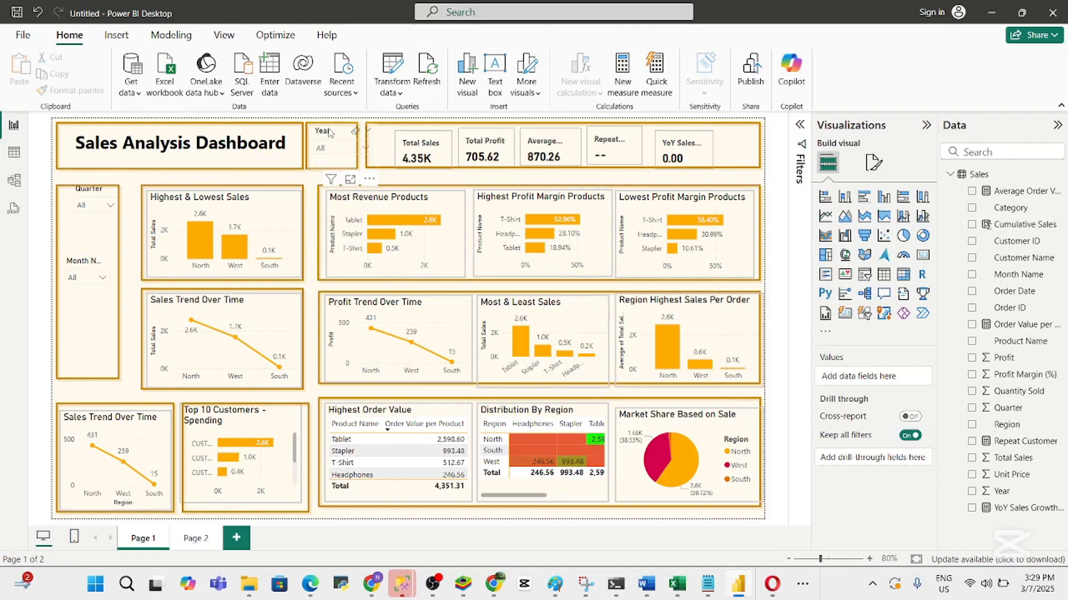
left_click(329, 143)
mouse_move(374, 166)
left_mouse_down()
mouse_move(346, 163)
mouse_move(359, 163)
left_mouse_up()
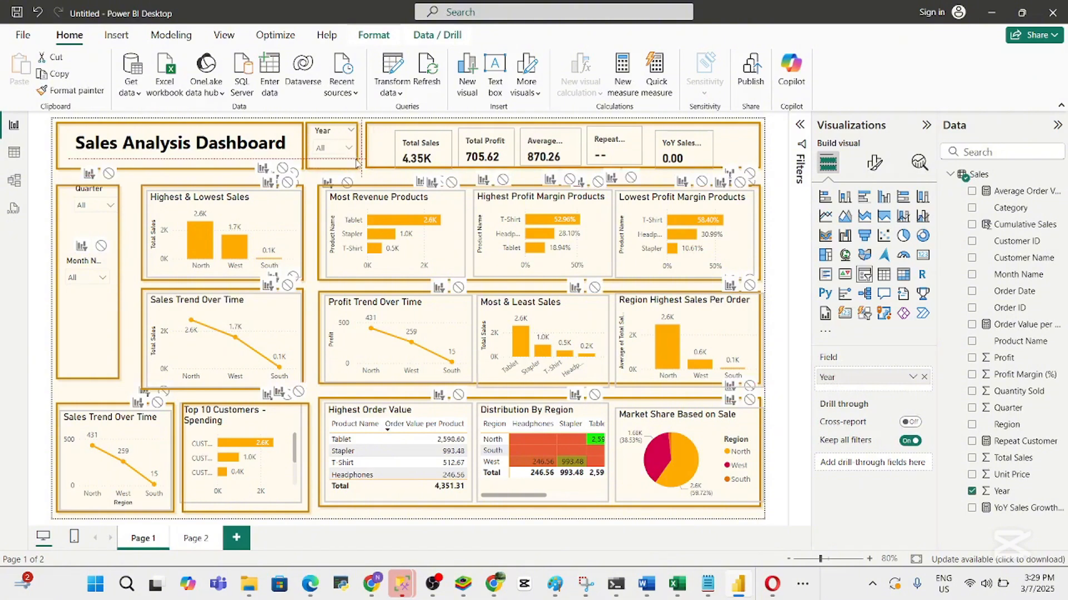
Shrink the Quarter dropdown slicer and shift it left so it sits fully inside its box
left_click(92, 211)
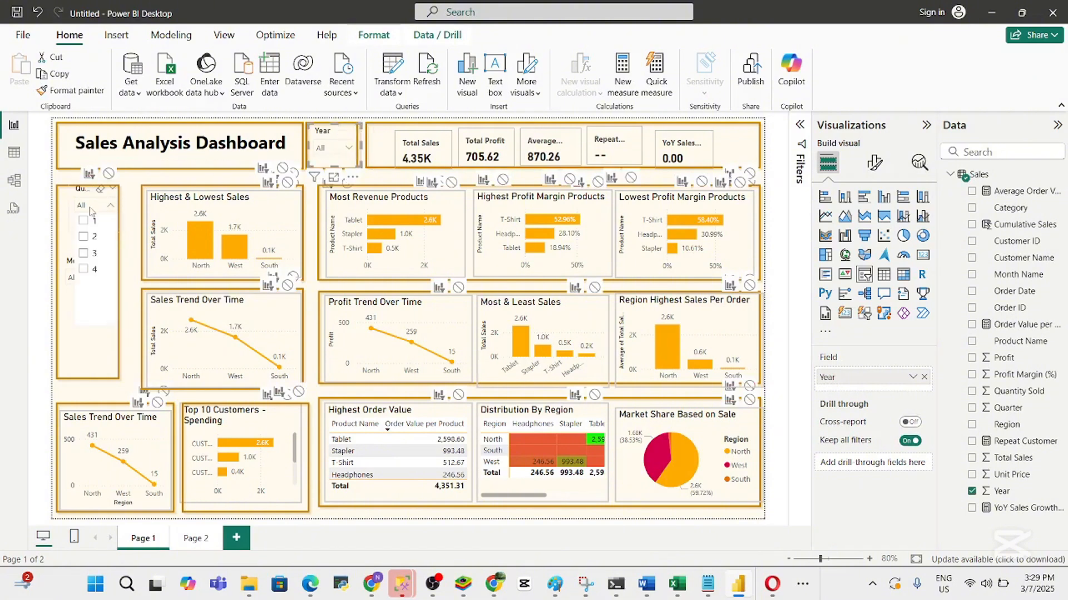
left_click(82, 196)
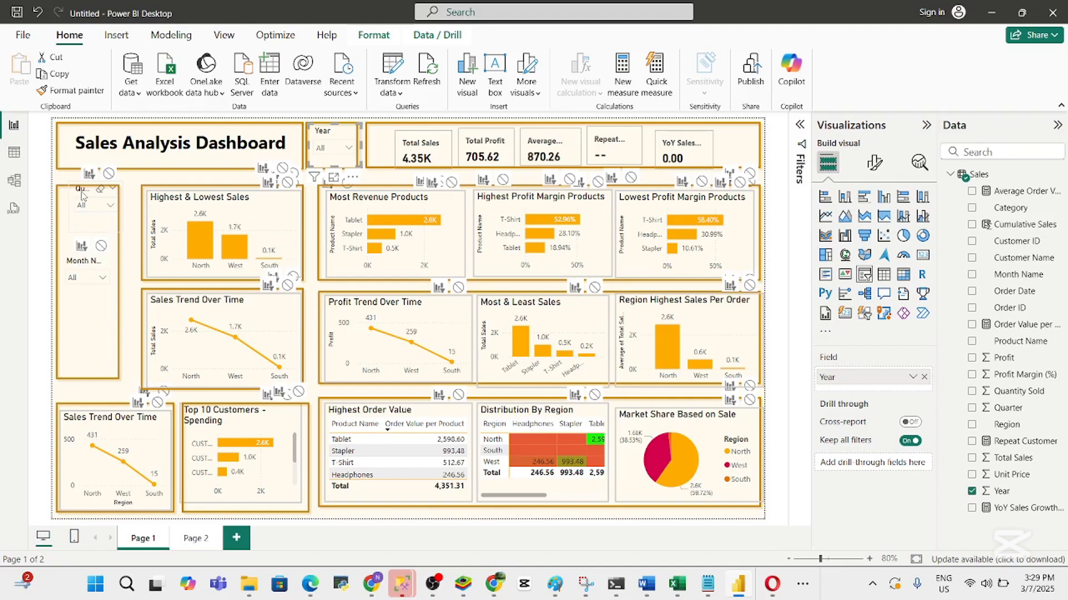
left_click(83, 196)
mouse_move(95, 219)
left_mouse_down()
mouse_move(78, 223)
mouse_move(108, 217)
left_mouse_up()
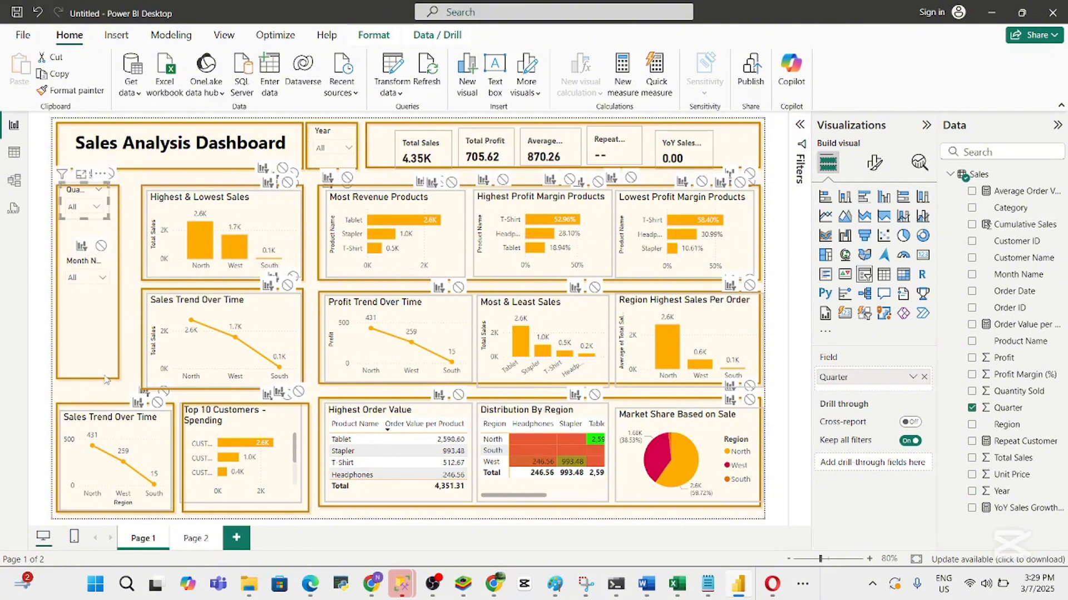
Narrow the Highest & Lowest Sales chart and its frame from their left edges to free space beside the slicer box
left_click(91, 348)
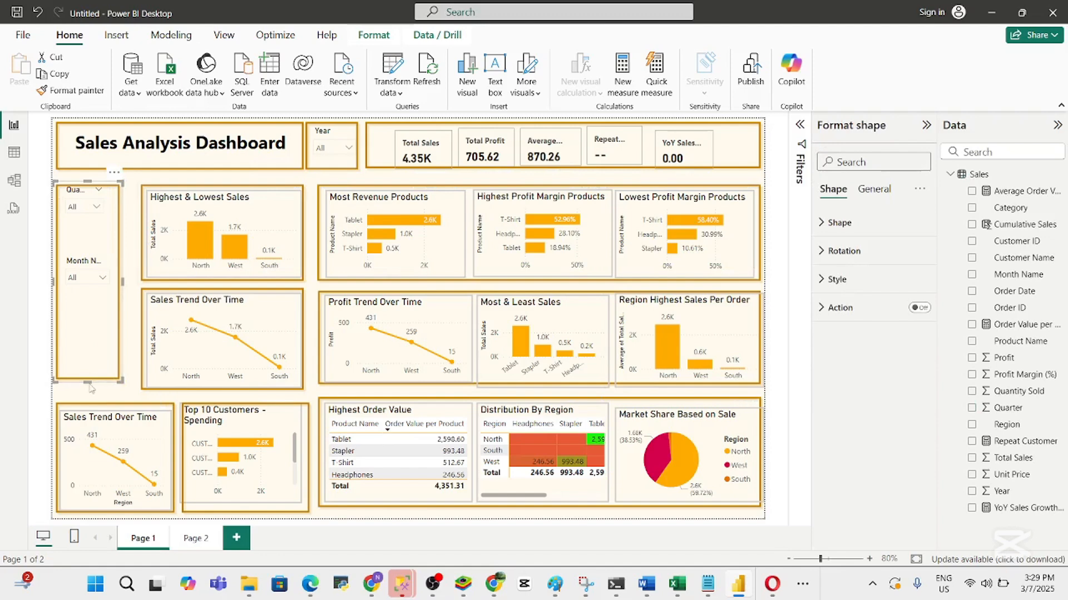
left_click(157, 224)
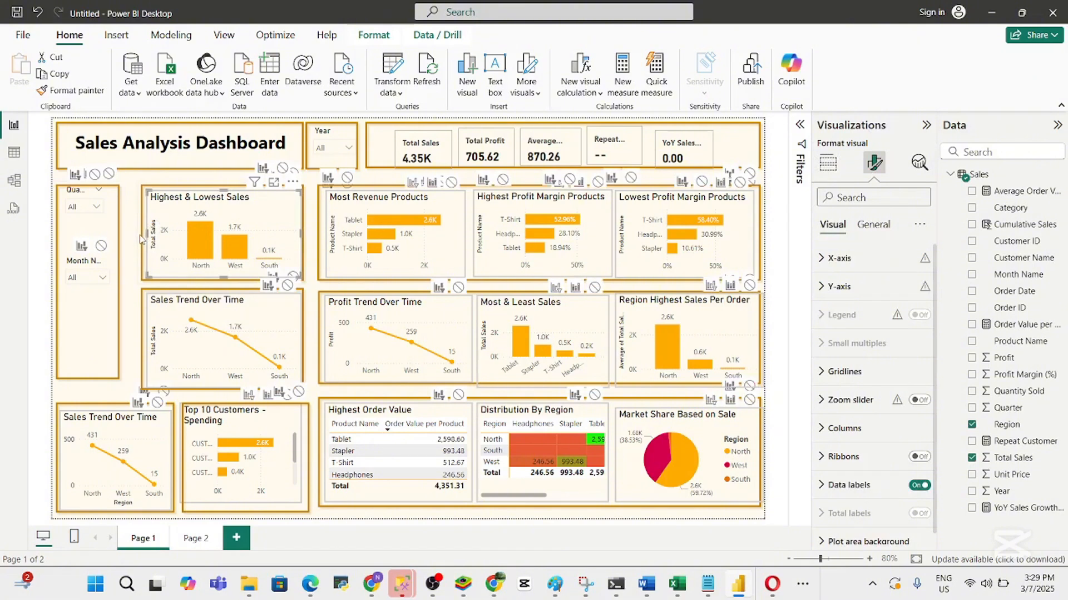
left_click(140, 239)
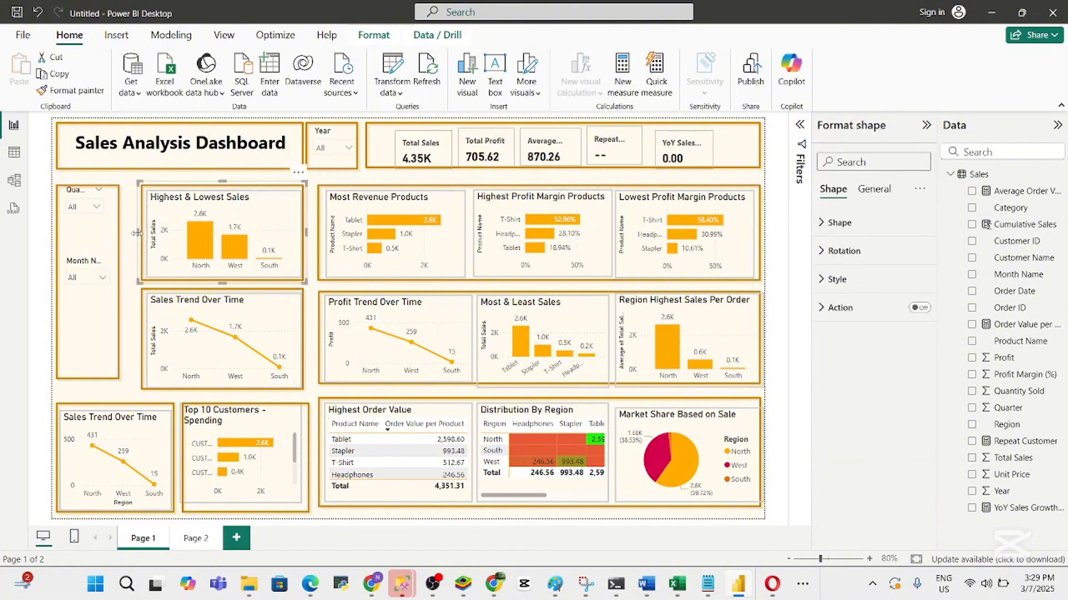
left_click_drag(137, 233, 181, 243)
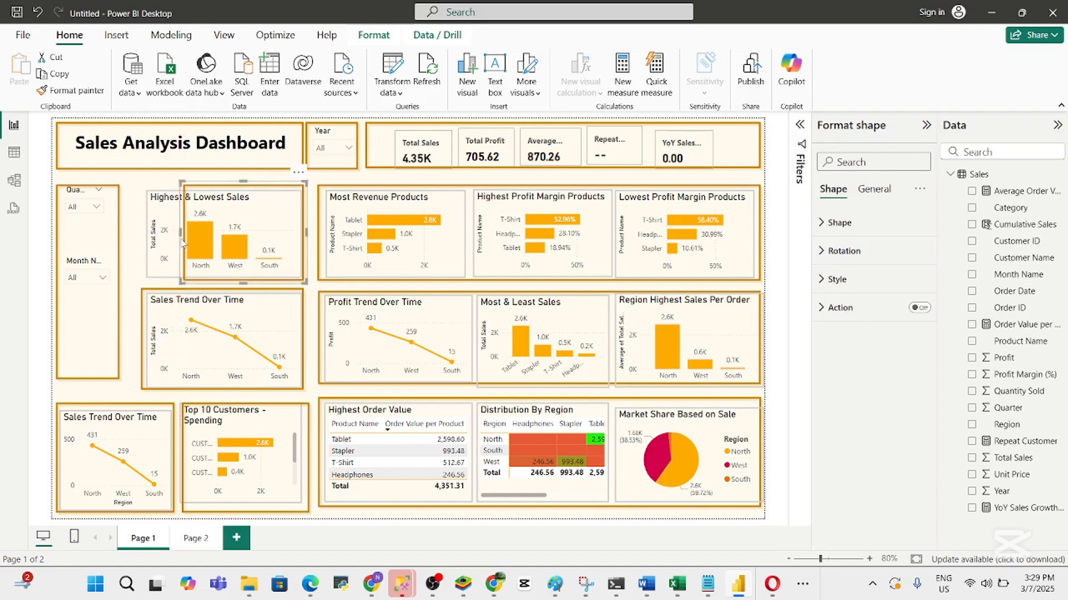
left_click(155, 253)
left_click_drag(147, 191, 184, 189)
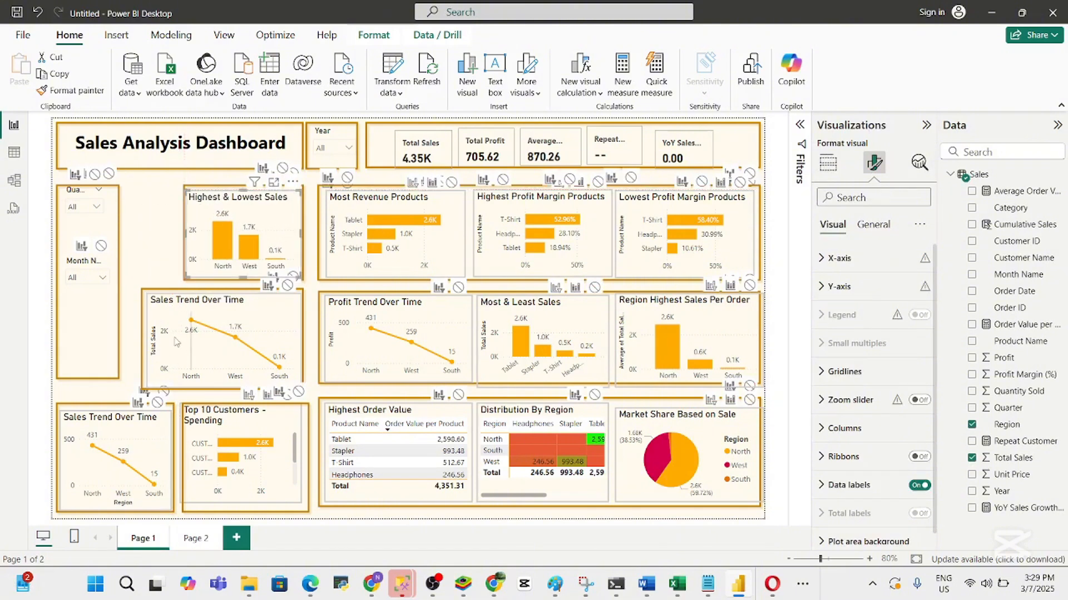
Narrow the Sales Trend Over Time chart below Highest & Lowest Sales and its frame from their left edges to match the chart above
left_click(177, 342)
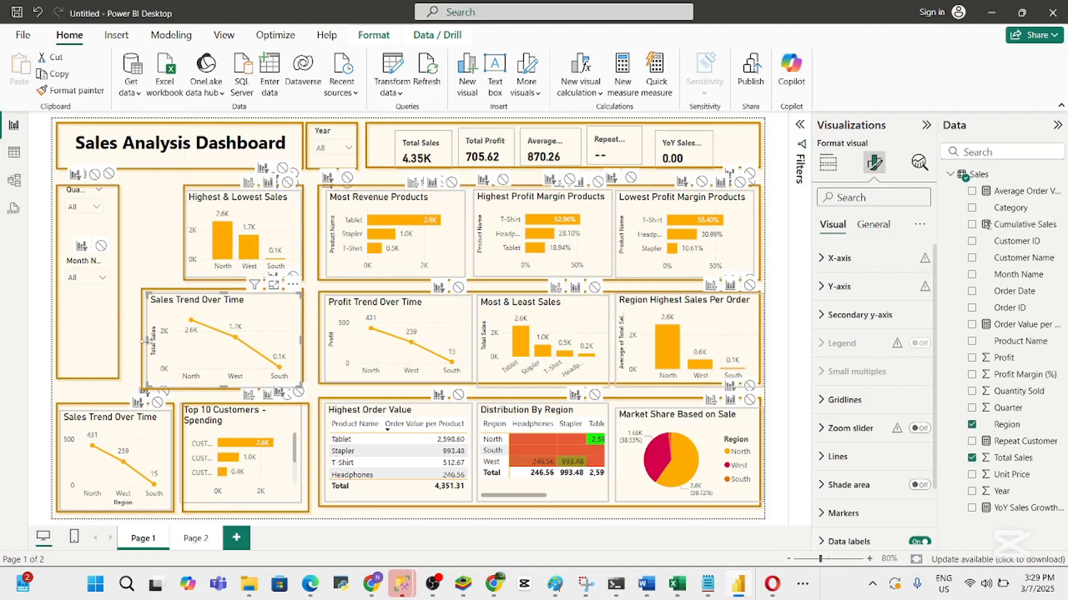
left_click_drag(146, 341, 187, 352)
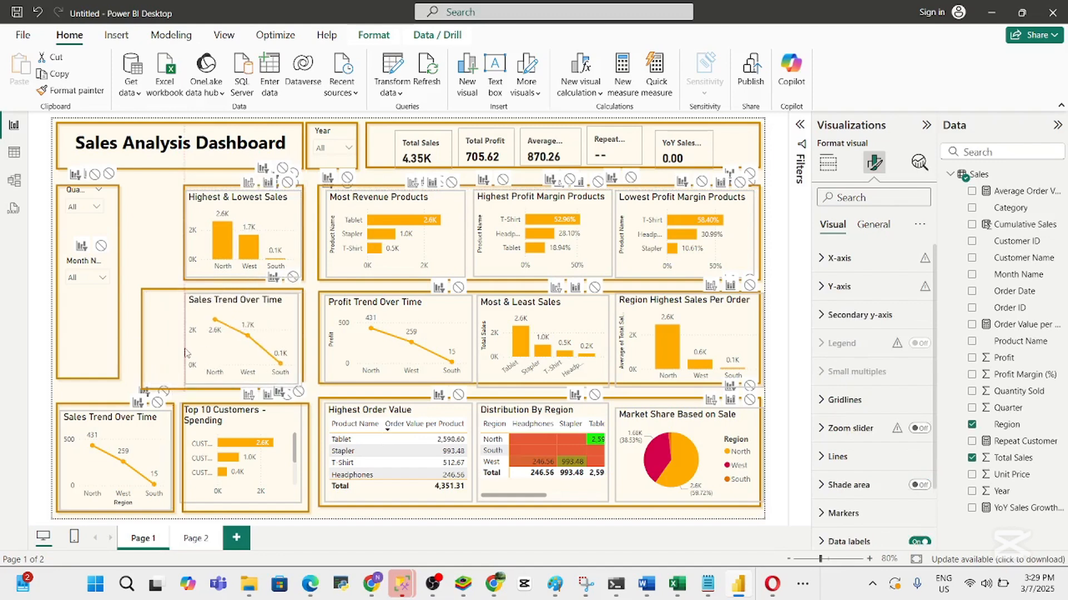
left_click(147, 352)
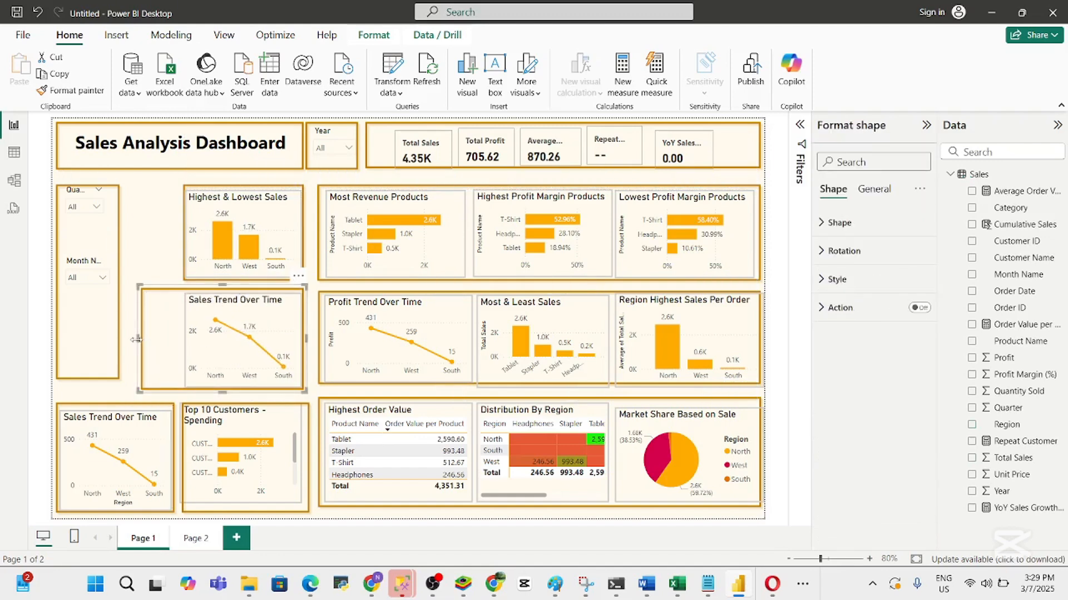
left_click_drag(143, 341, 179, 348)
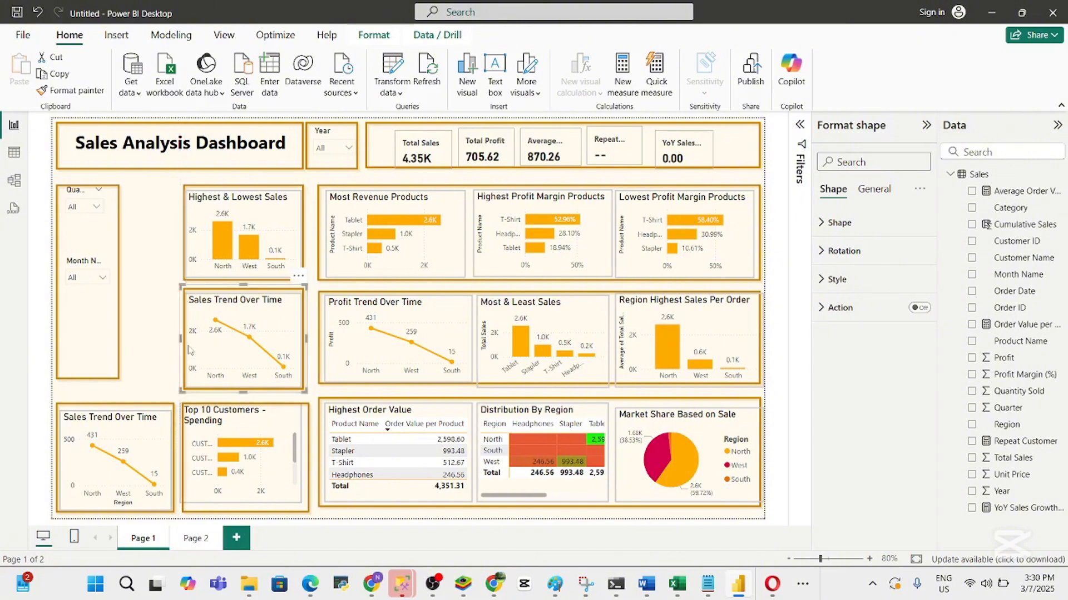
Widen the slicer box rightward to fill the freed space up to the Highest & Lowest Sales chart
left_click(122, 212)
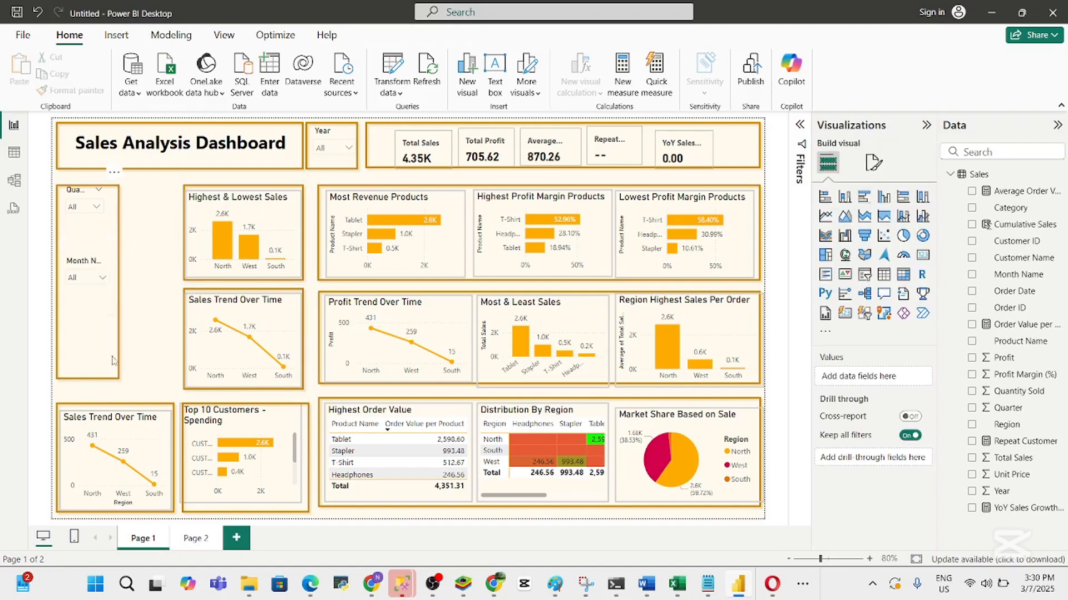
left_click(121, 313)
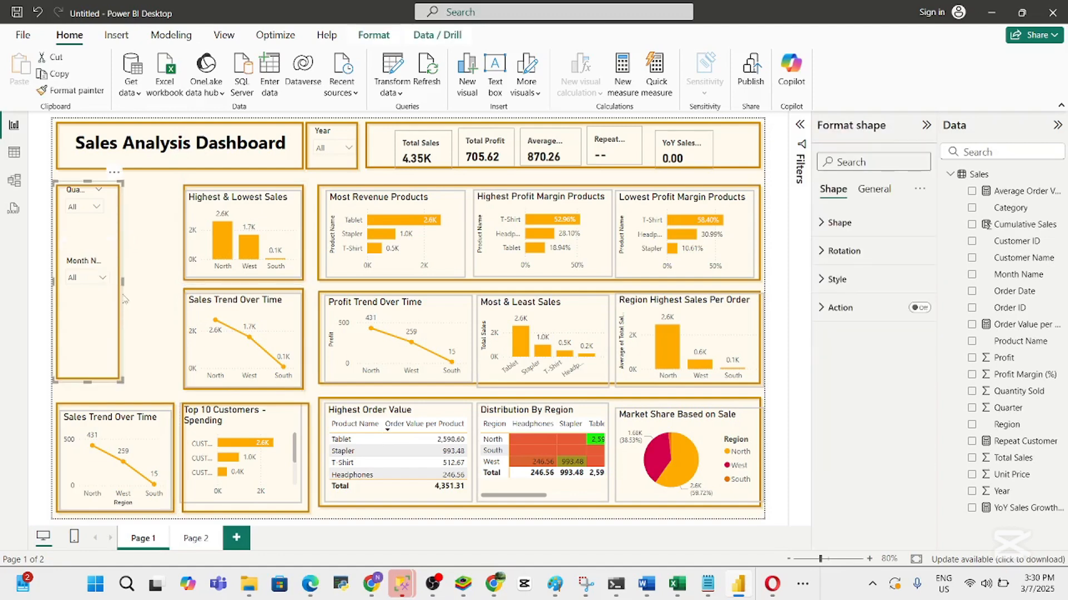
left_click_drag(158, 267, 179, 243)
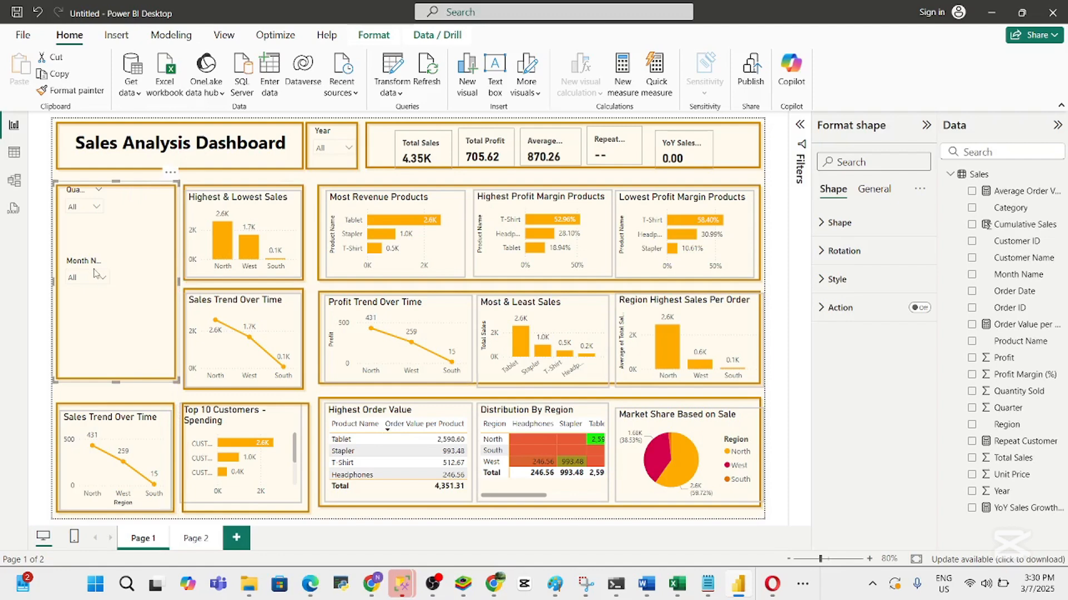
left_click(92, 399)
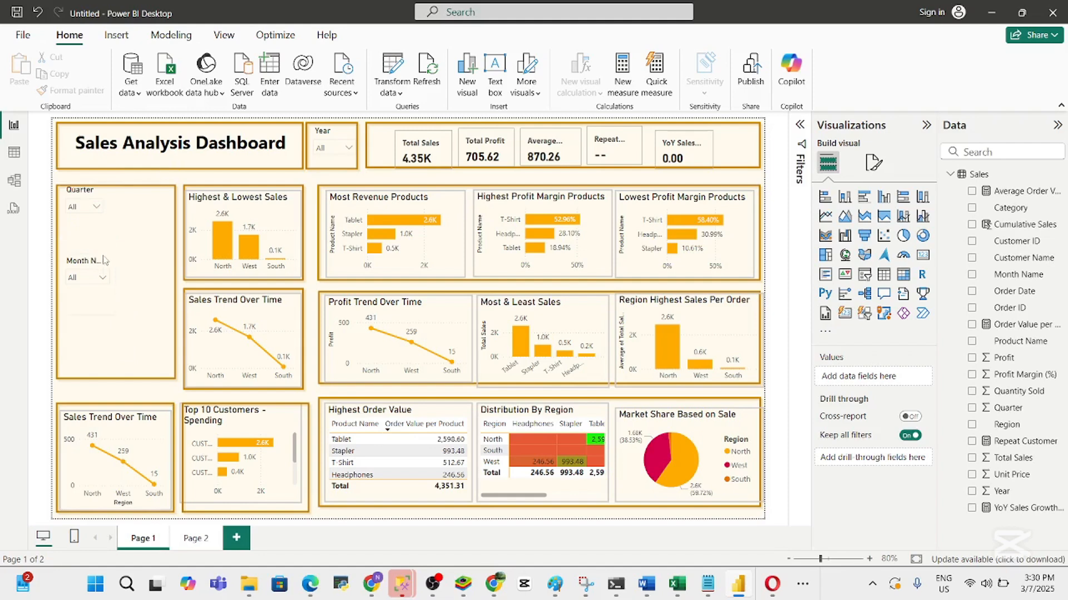
Move the Month Name slicer beside the Quarter slicer inside the box and reduce its height
left_click(82, 266)
left_click_drag(82, 266, 139, 201)
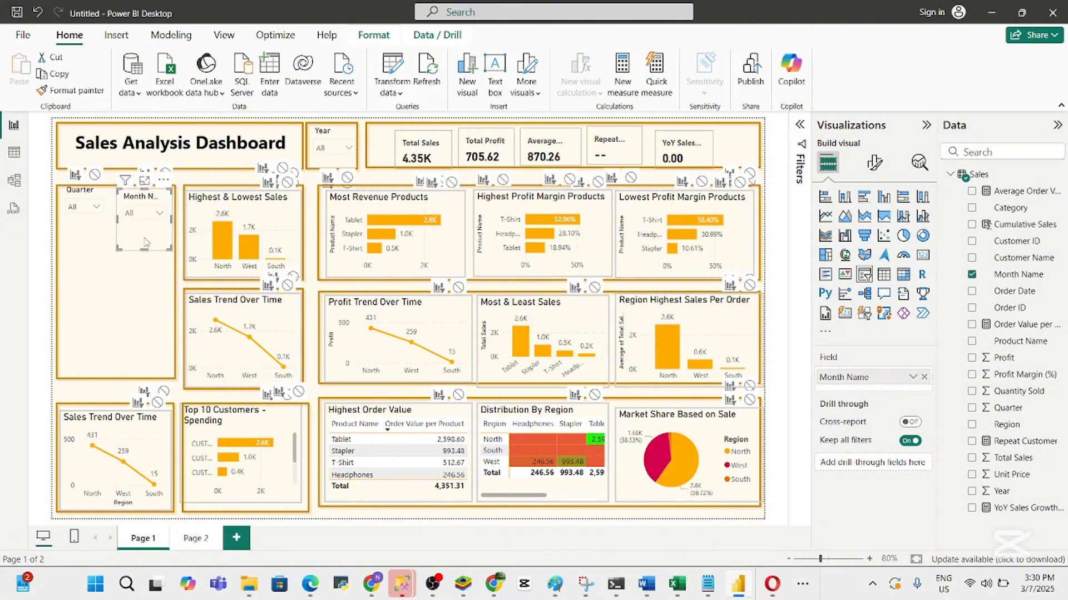
left_click_drag(144, 239, 145, 214)
left_click(133, 365)
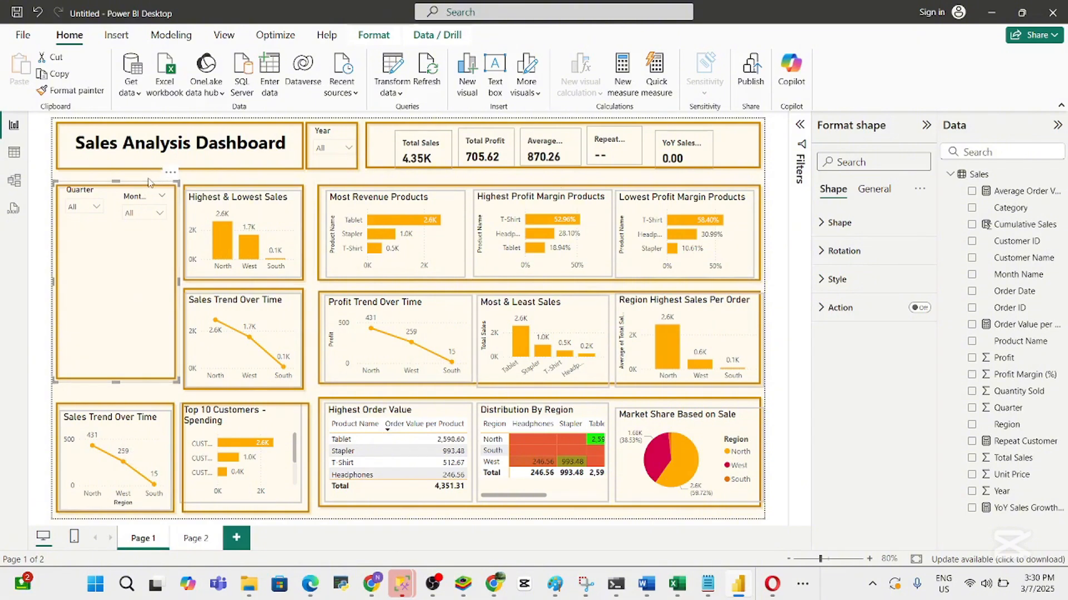
left_click(148, 179)
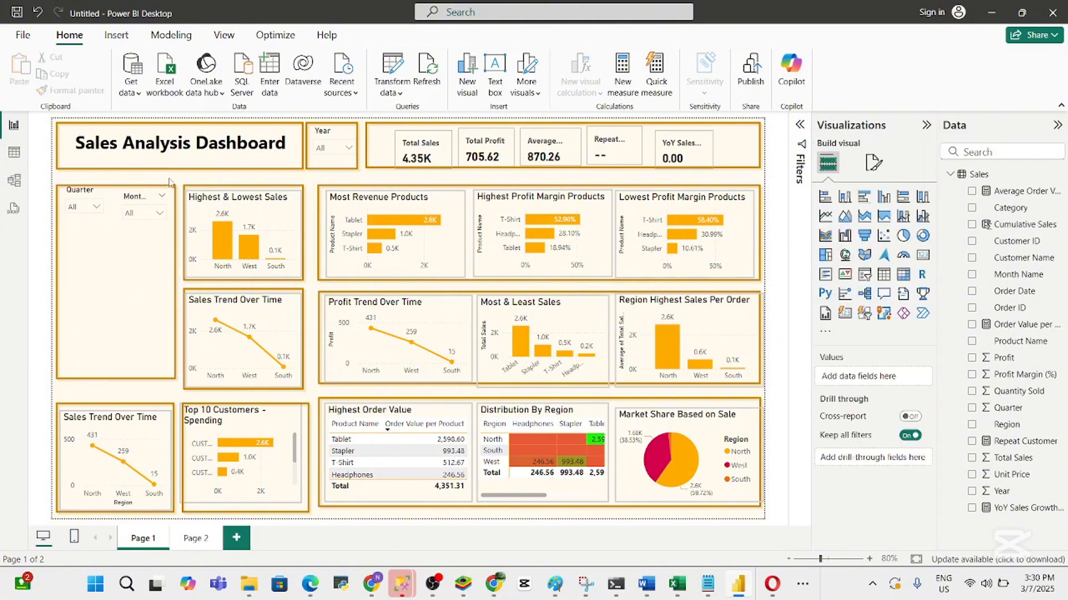
Duplicate the Month Name slicer and place the copy beneath the Quarter slicer
left_click(148, 218)
left_click(131, 203)
left_click(127, 204)
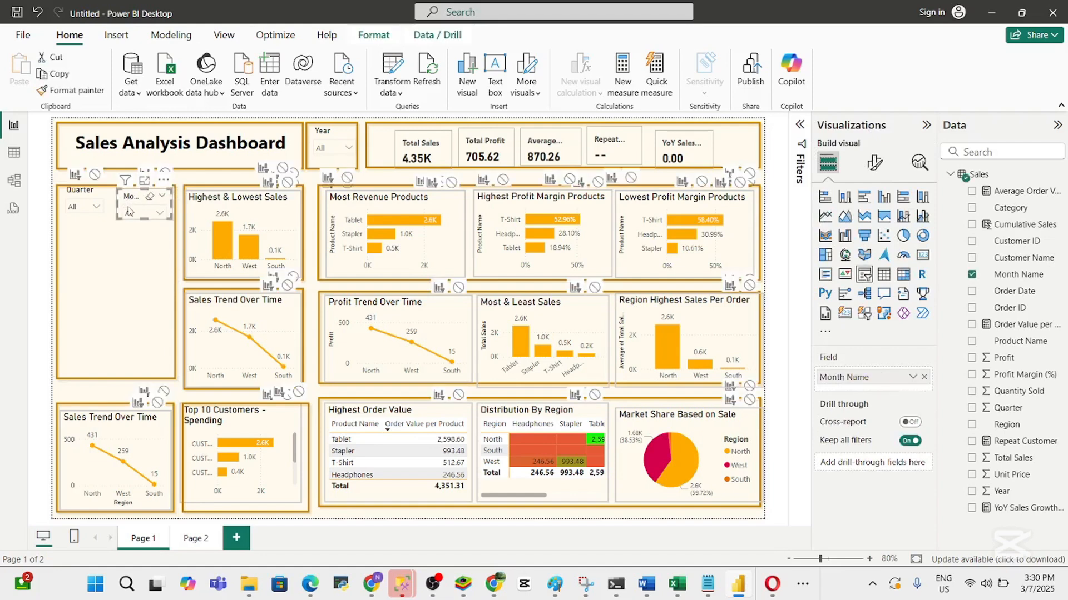
key("ctrl+c")
key("ctrl+v")
left_click_drag(137, 209, 80, 236)
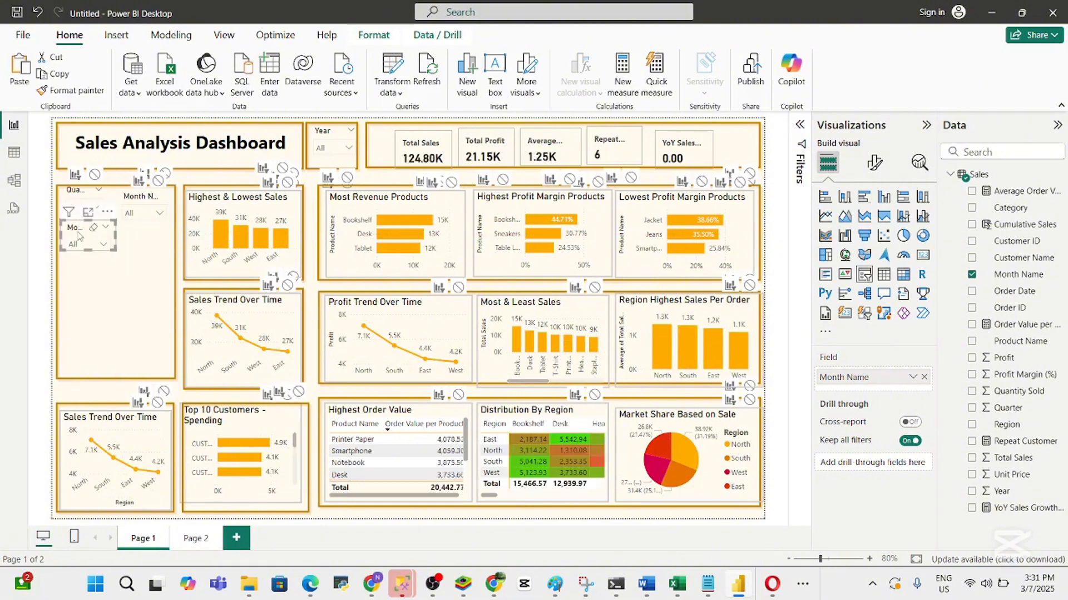
Replace the copied slicer's Month Name field with Category and widen the slicer across the box
left_click(972, 275)
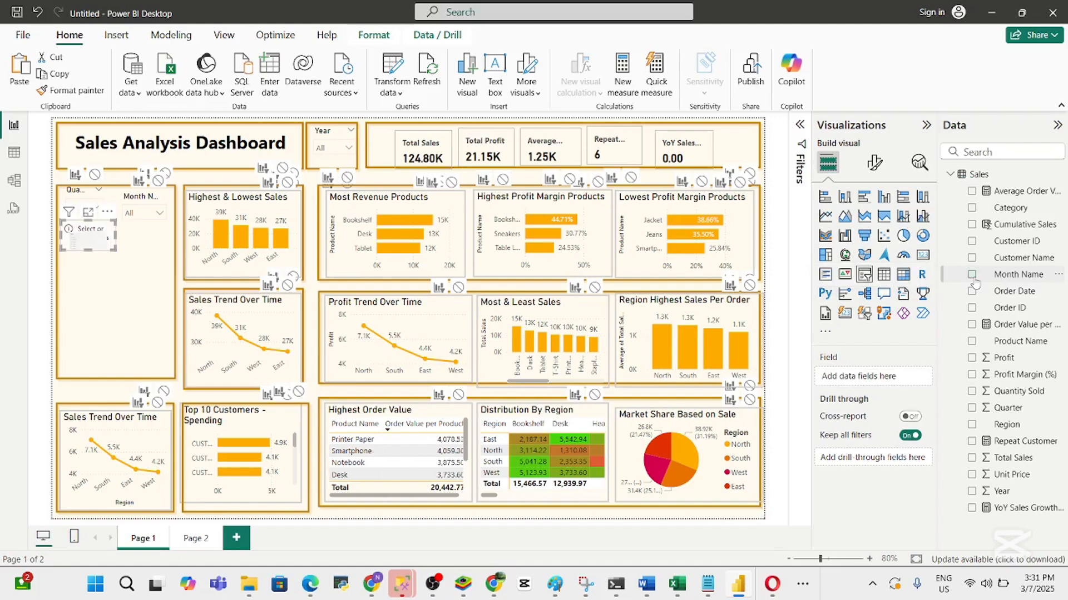
left_click(972, 208)
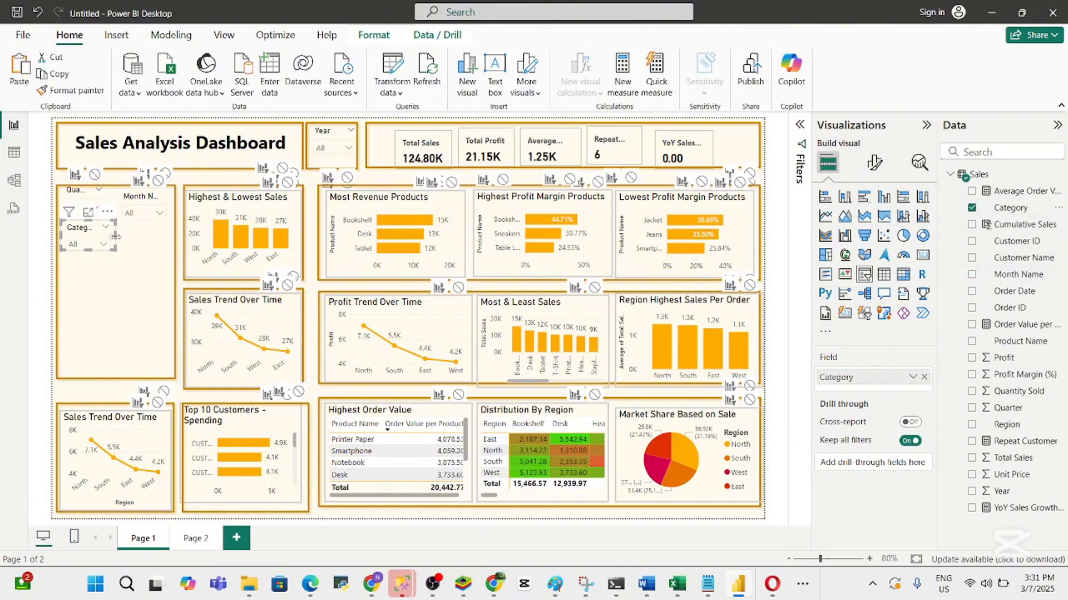
left_click_drag(115, 235, 174, 240)
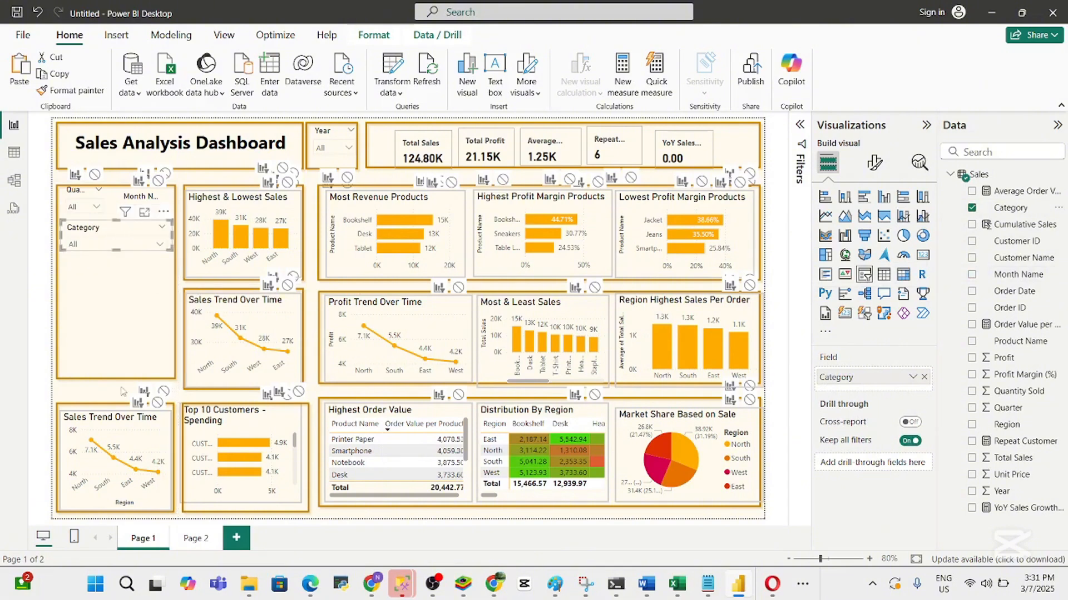
Shorten the slicer box from its lower edge so it closely surrounds the Quarter, Month Name and Category slicers
left_click(132, 361)
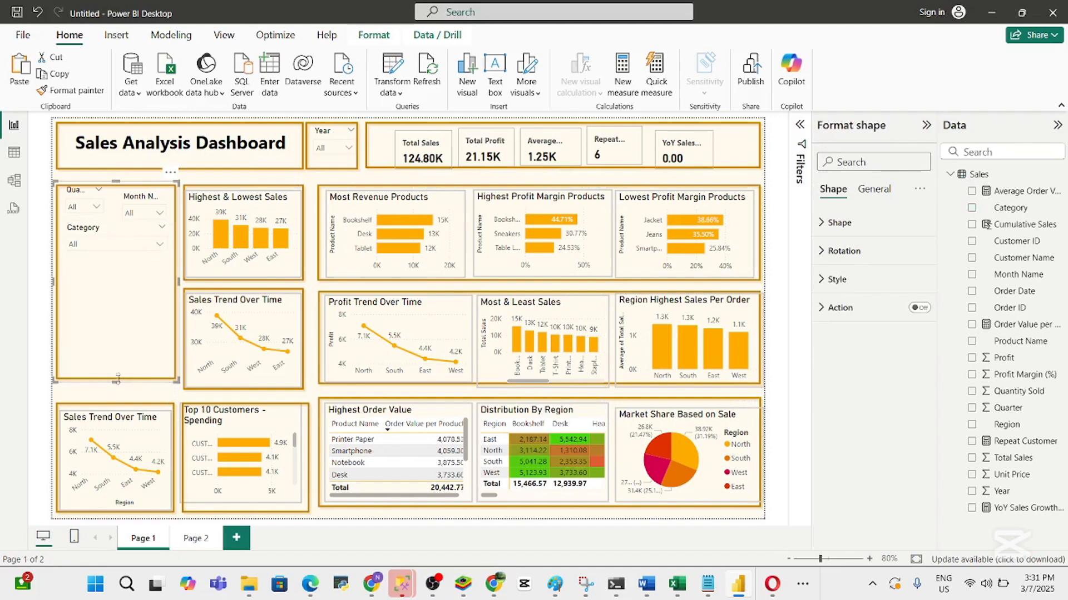
left_click_drag(117, 380, 129, 262)
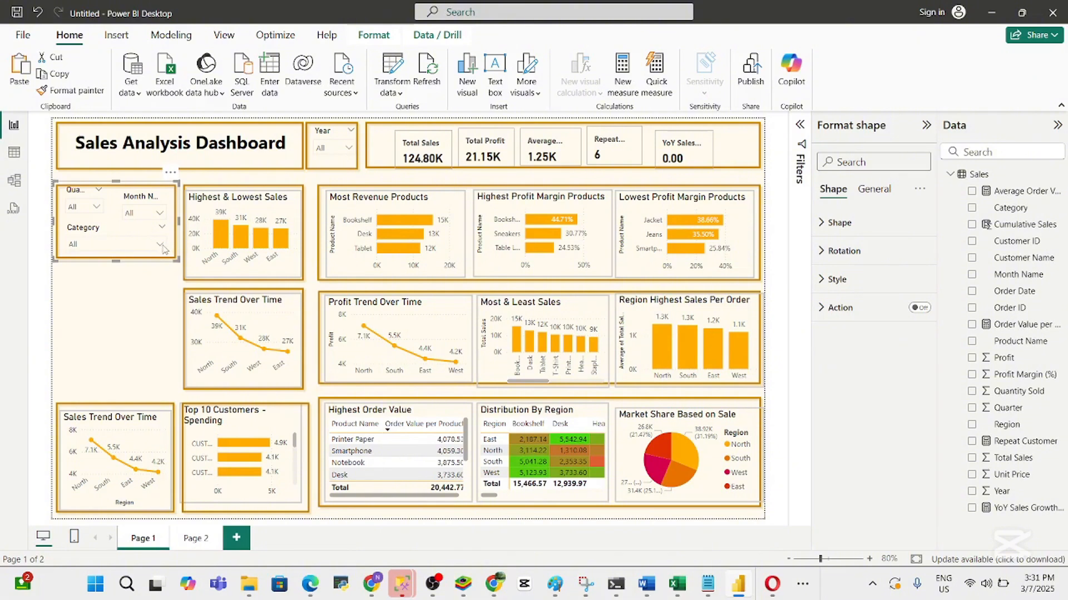
left_click(110, 301)
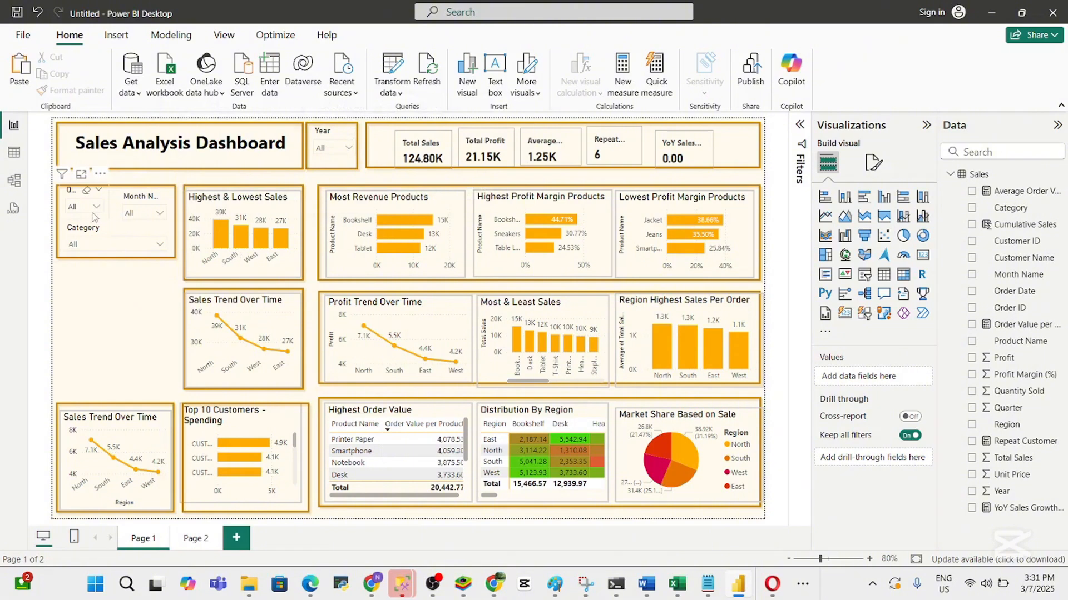
Place a copy of the slicer box below the original and move the Category slicer into it
left_click(124, 260)
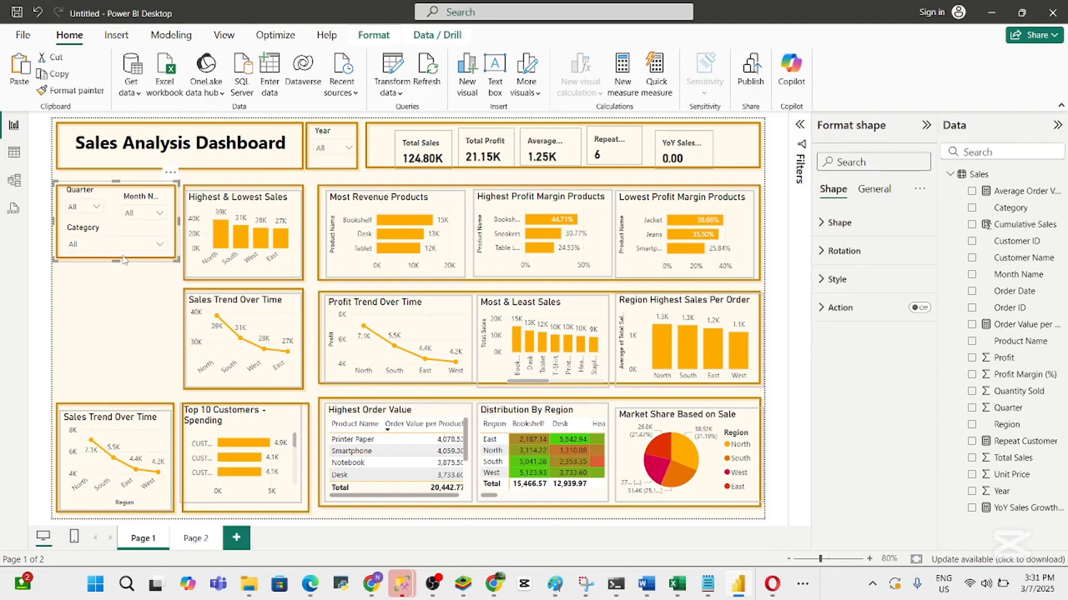
left_click_drag(125, 260, 106, 345)
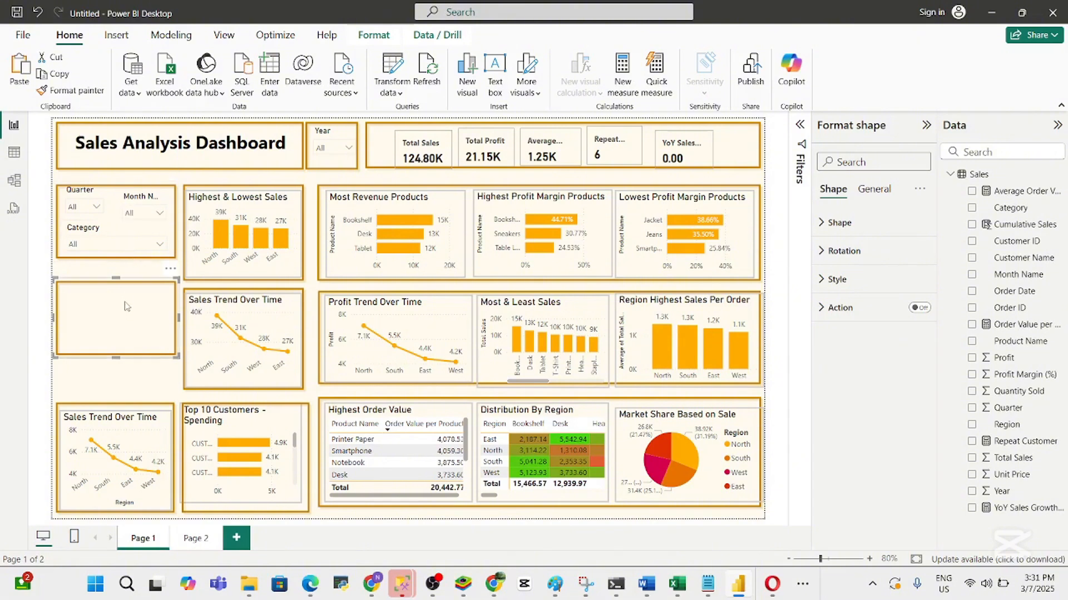
left_click(108, 271)
left_click_drag(110, 234, 117, 309)
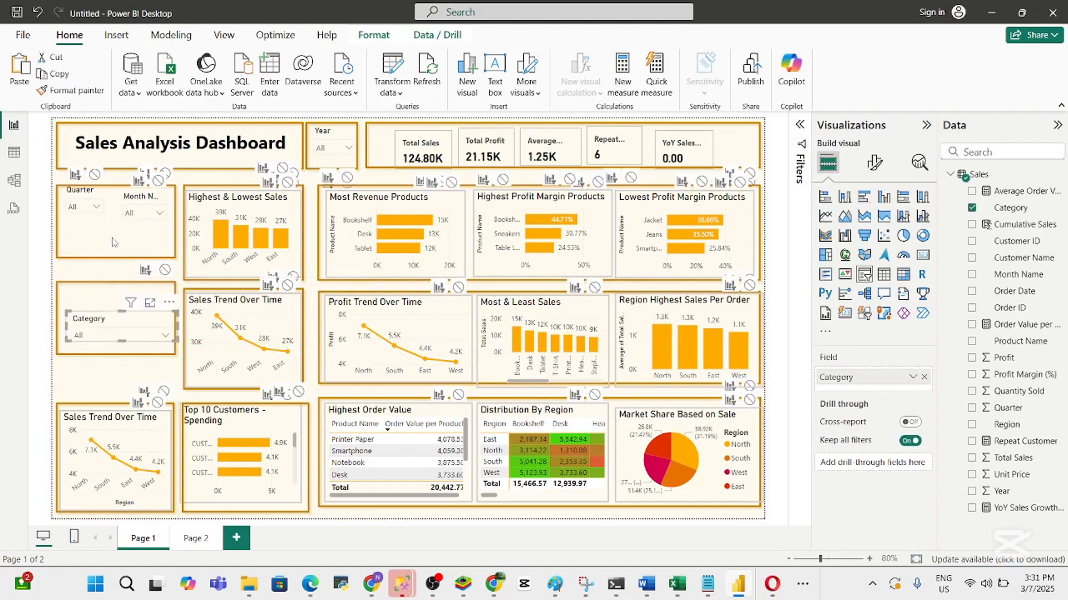
Shrink the upper box to surround only the Quarter slicer and place a duplicate of it over the Month Name slicer
left_click(121, 242)
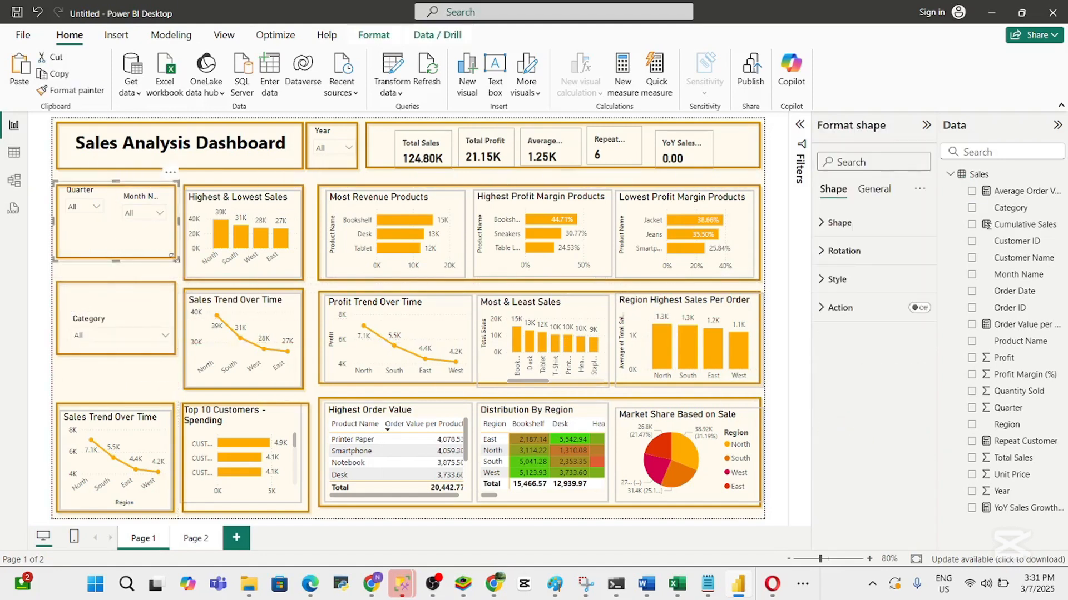
left_click_drag(173, 257, 115, 224)
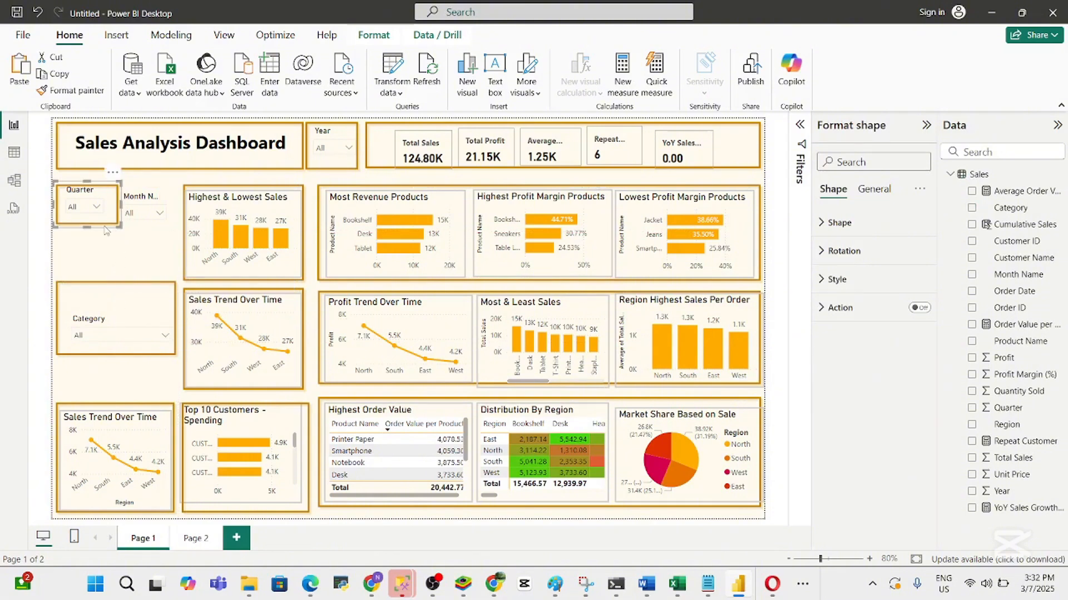
key("ctrl+v")
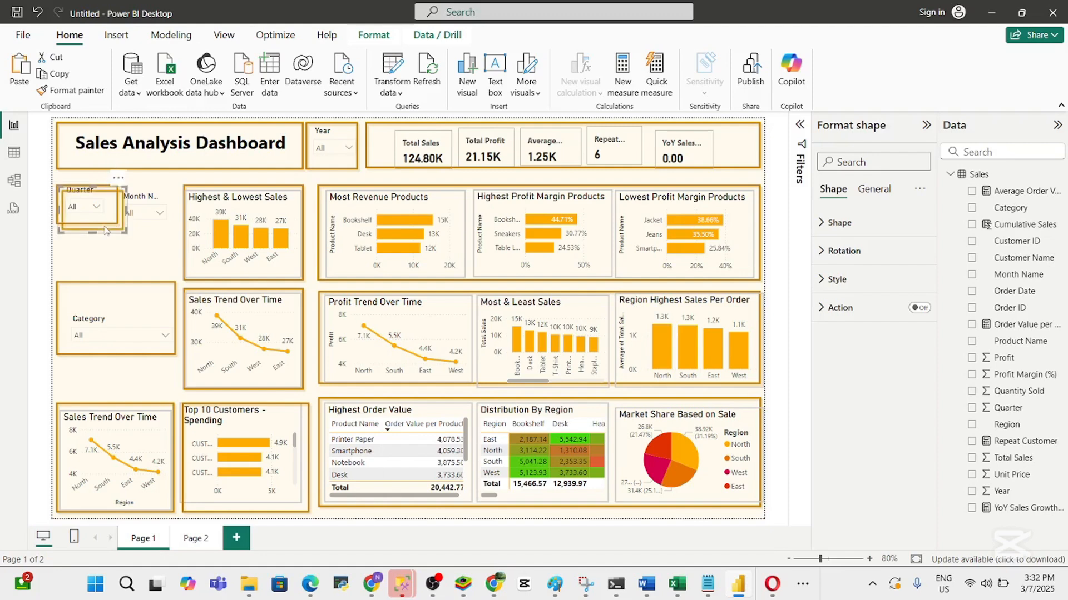
left_click_drag(115, 225, 172, 199)
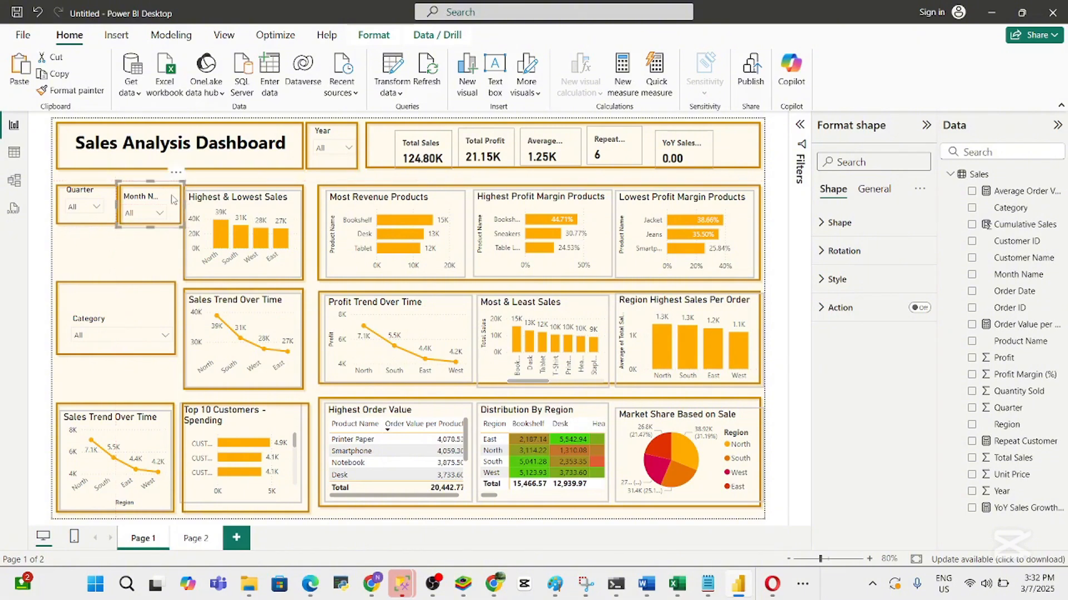
Send the new box to the back, behind the Month Name slicer
left_click(374, 35)
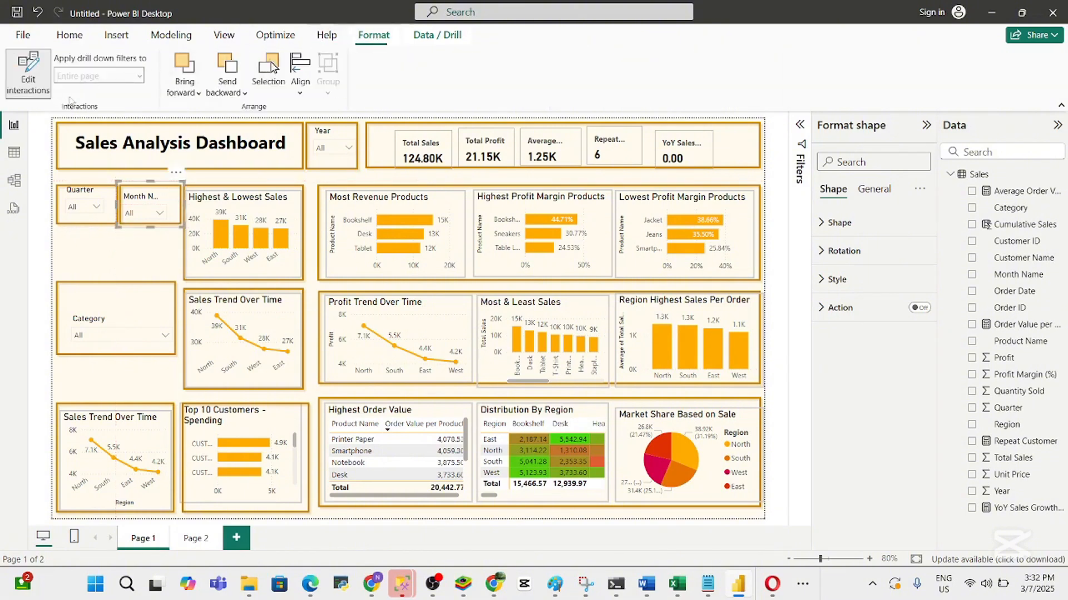
left_click(238, 95)
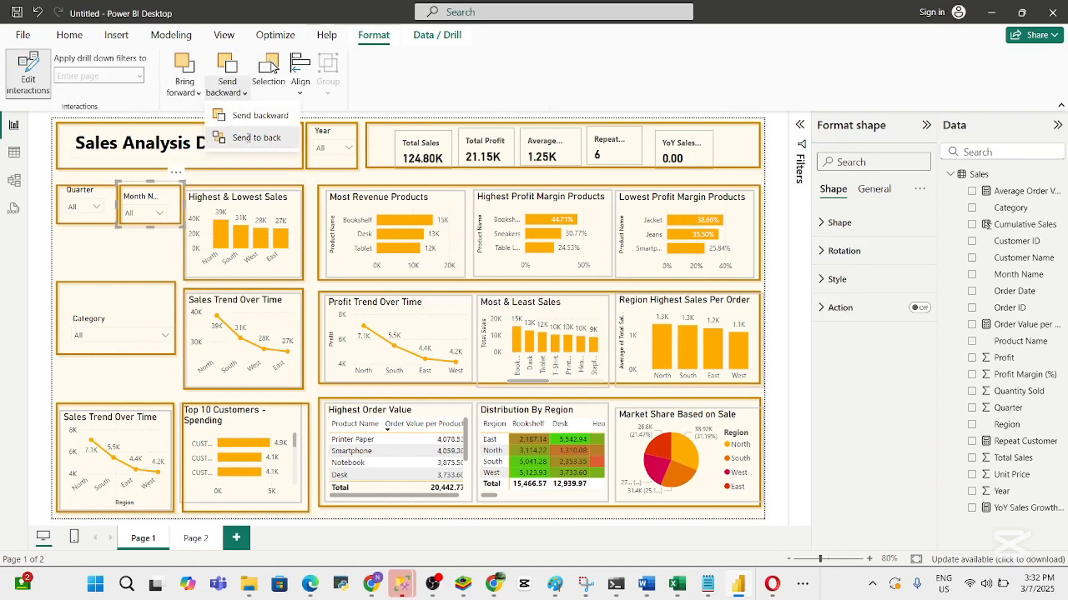
left_click(248, 138)
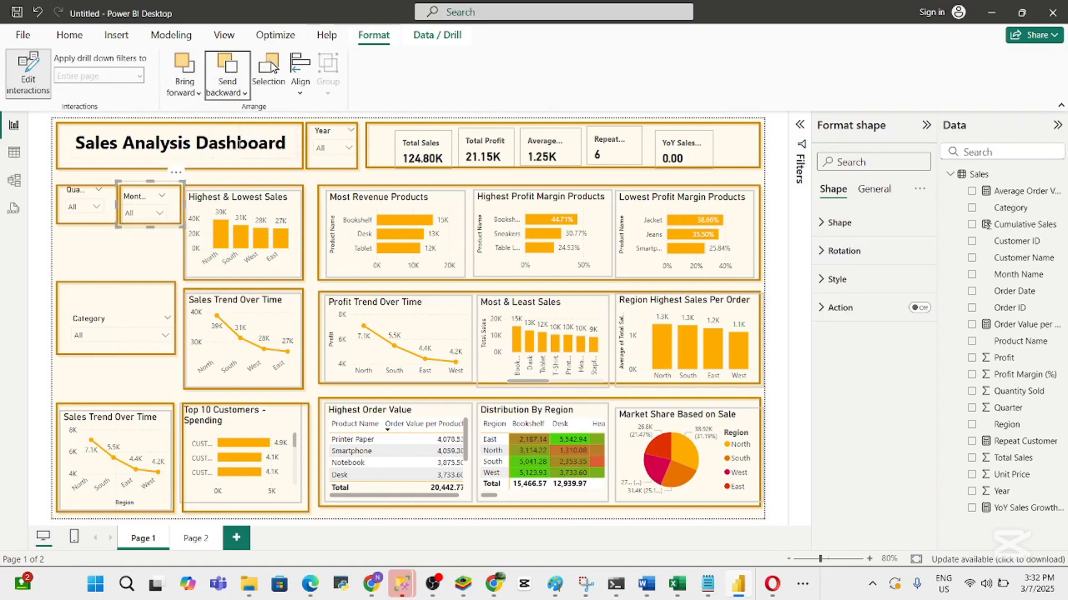
left_click(86, 203)
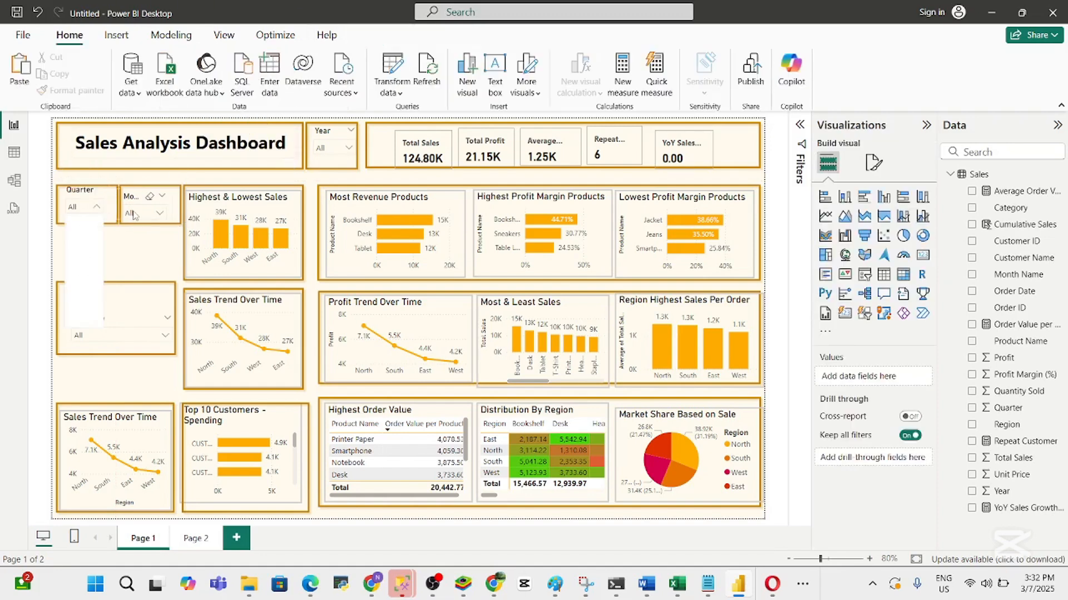
left_click(125, 255)
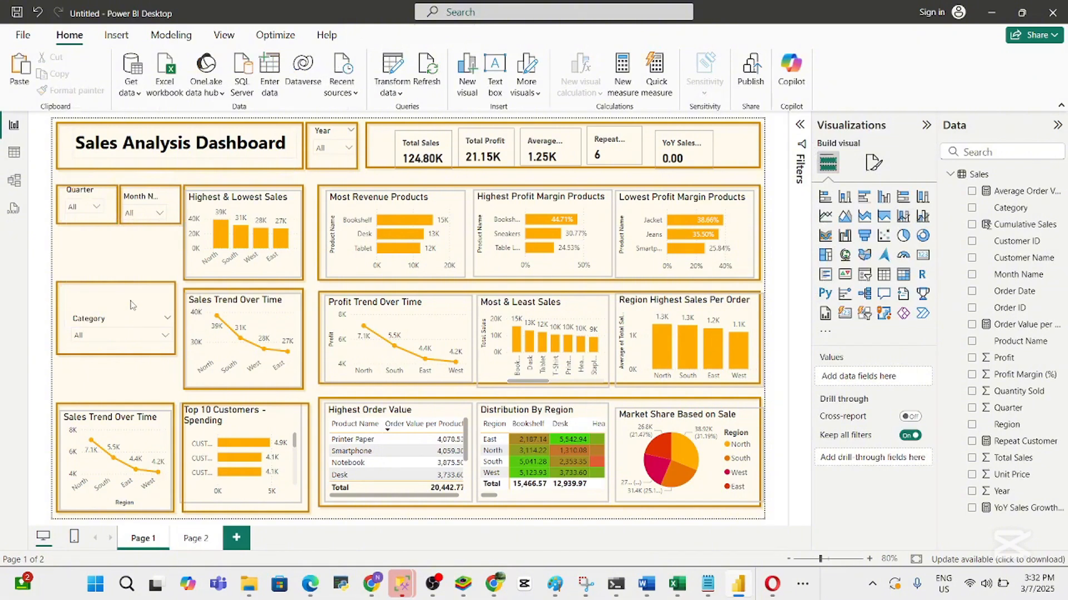
double_click(132, 304)
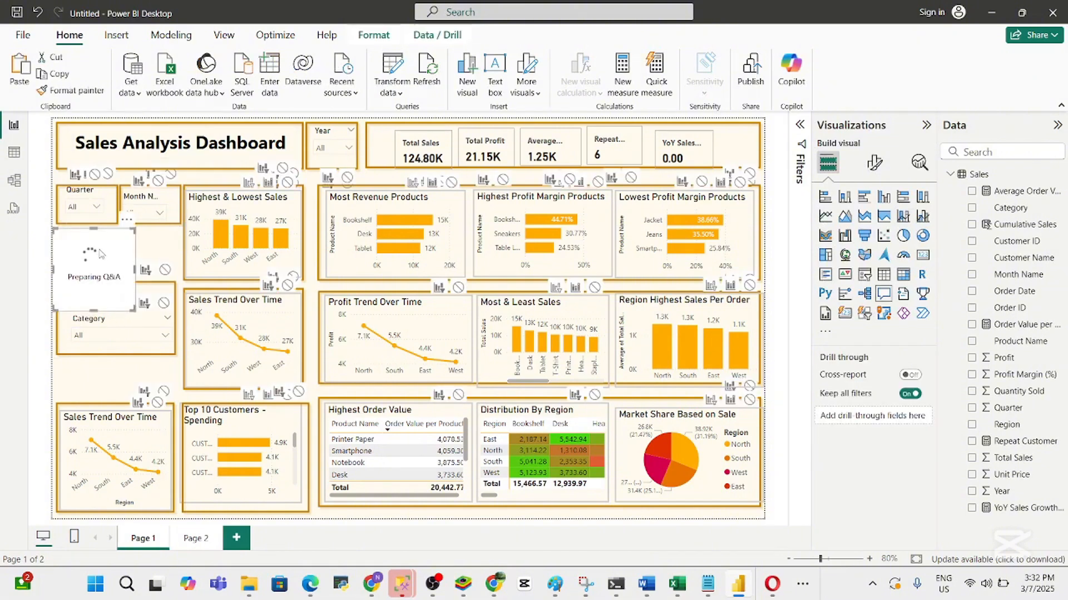
key("Delete")
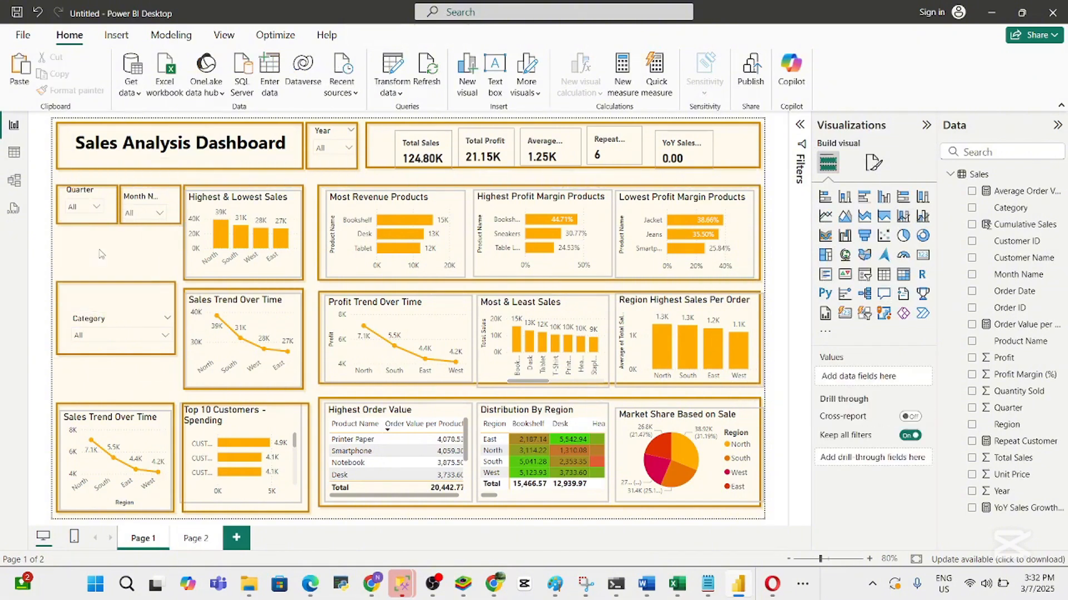
Place a shorter copy of the Category slicer's box directly beneath the Quarter and Month Name boxes
left_click(123, 301)
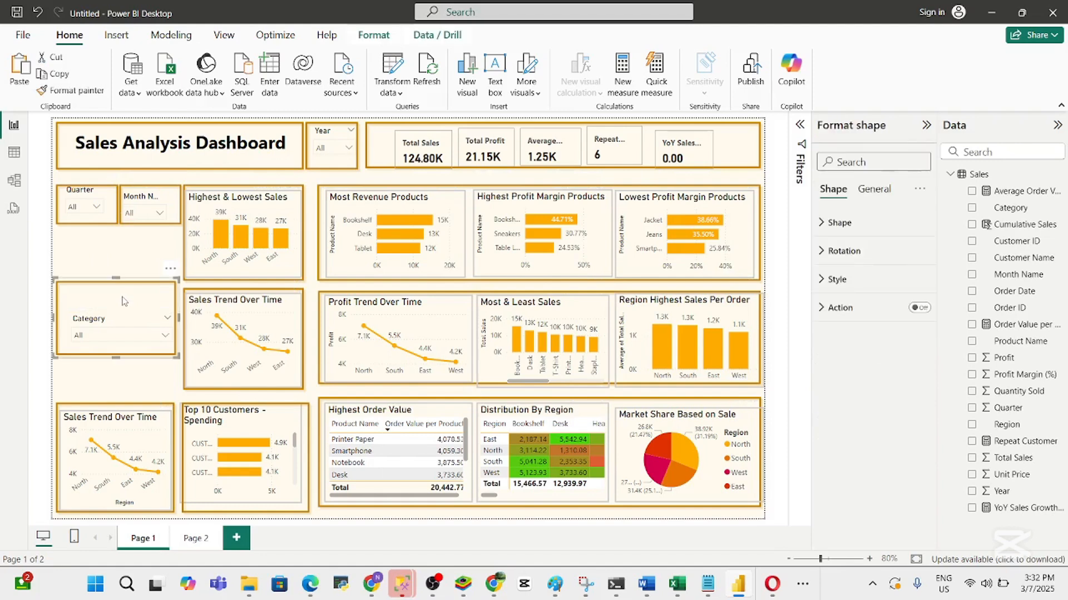
left_click_drag(123, 301, 121, 243)
left_click_drag(113, 309, 115, 266)
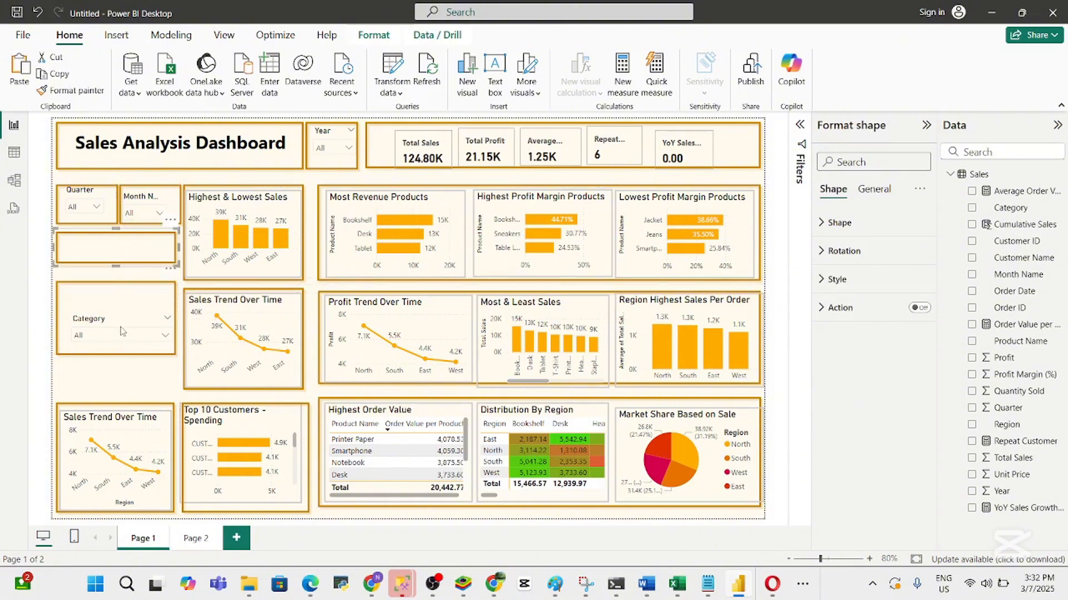
Send the larger box around the Category slicer to the back
left_click(123, 332)
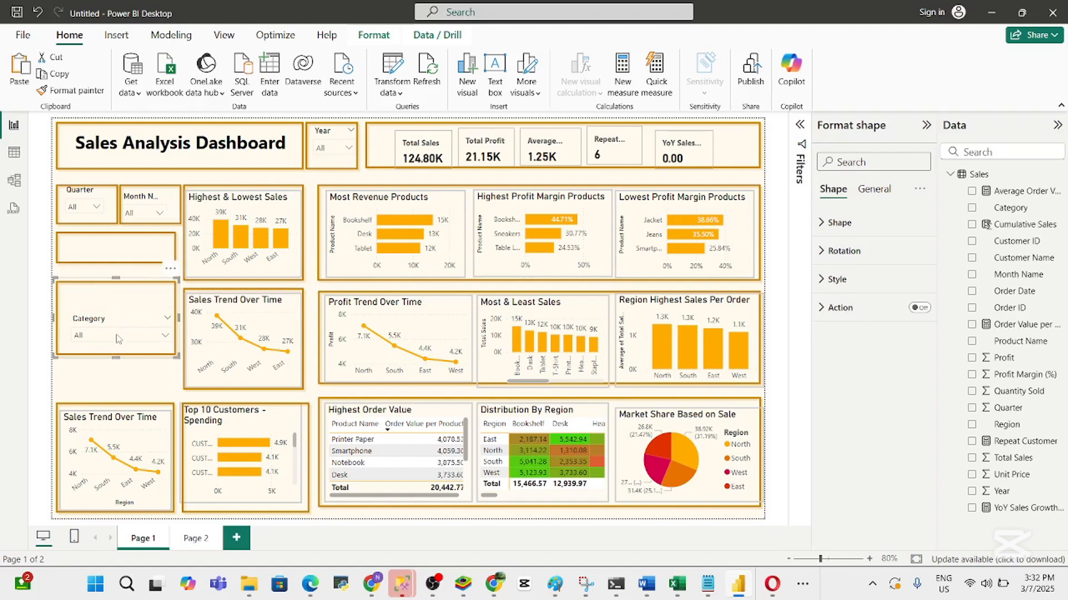
left_click(118, 339)
left_click(116, 323)
left_click(101, 378)
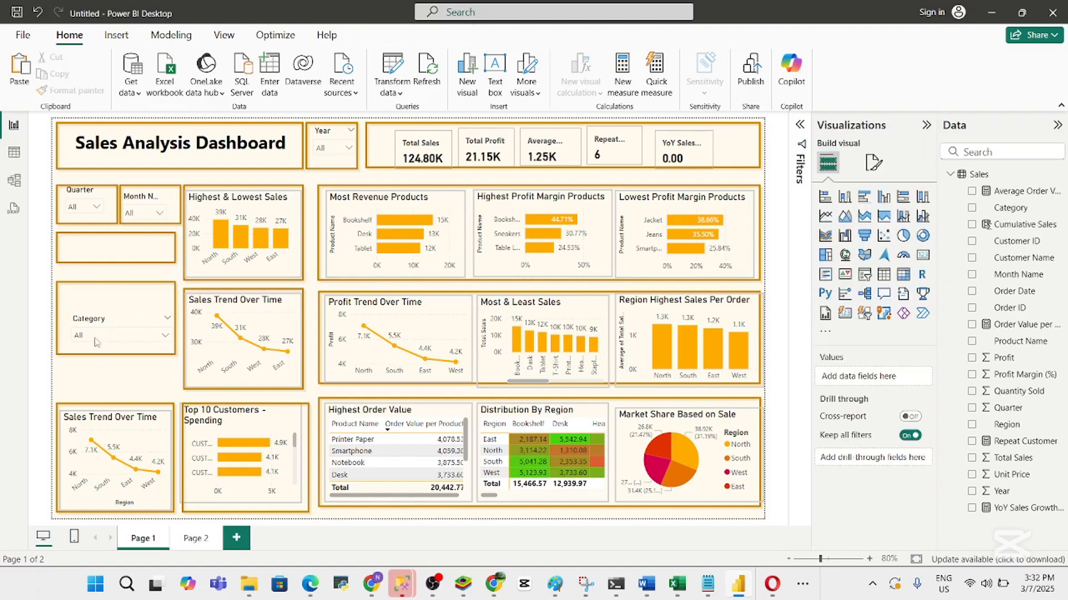
left_click(92, 326)
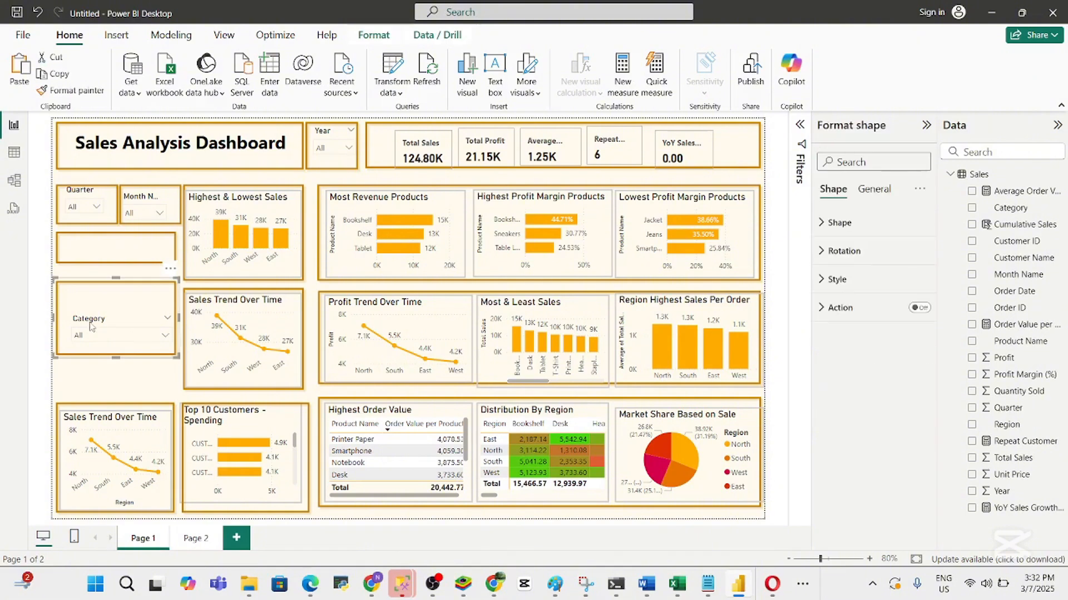
left_click(89, 393)
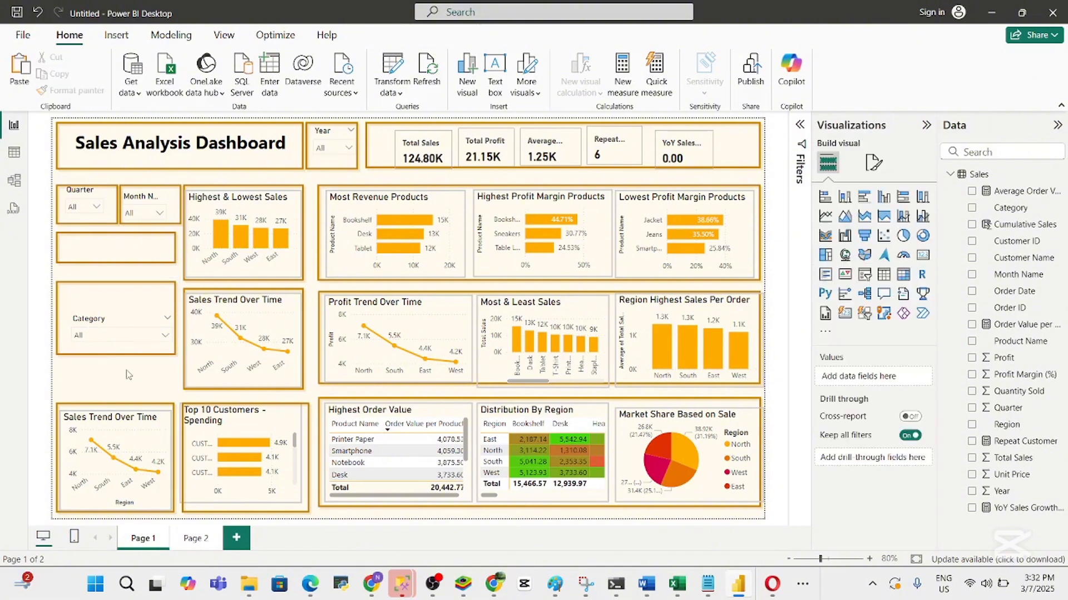
left_click(143, 327)
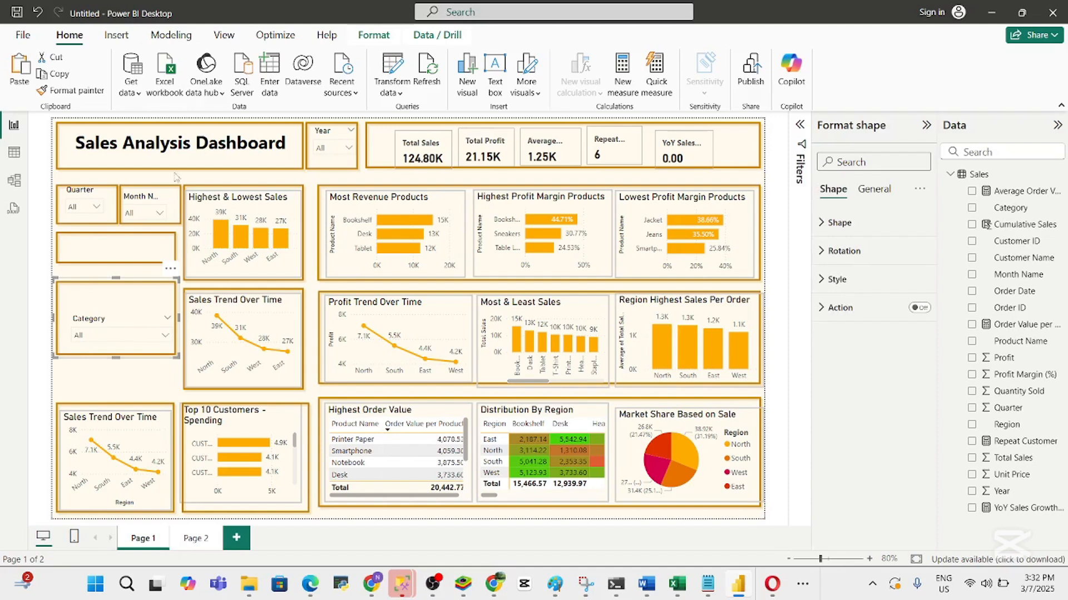
left_click(374, 35)
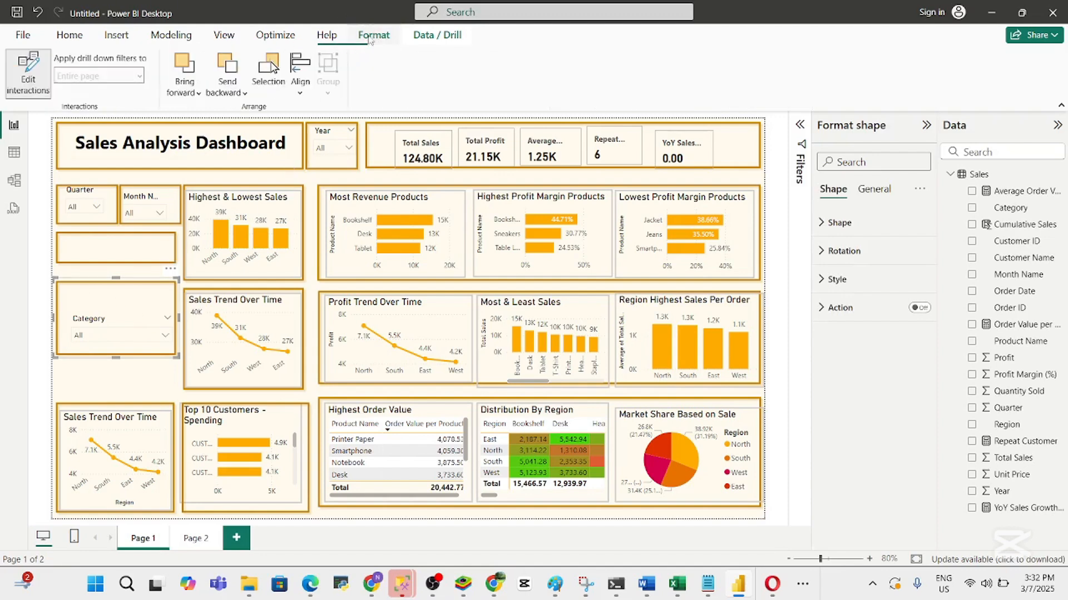
left_click(229, 89)
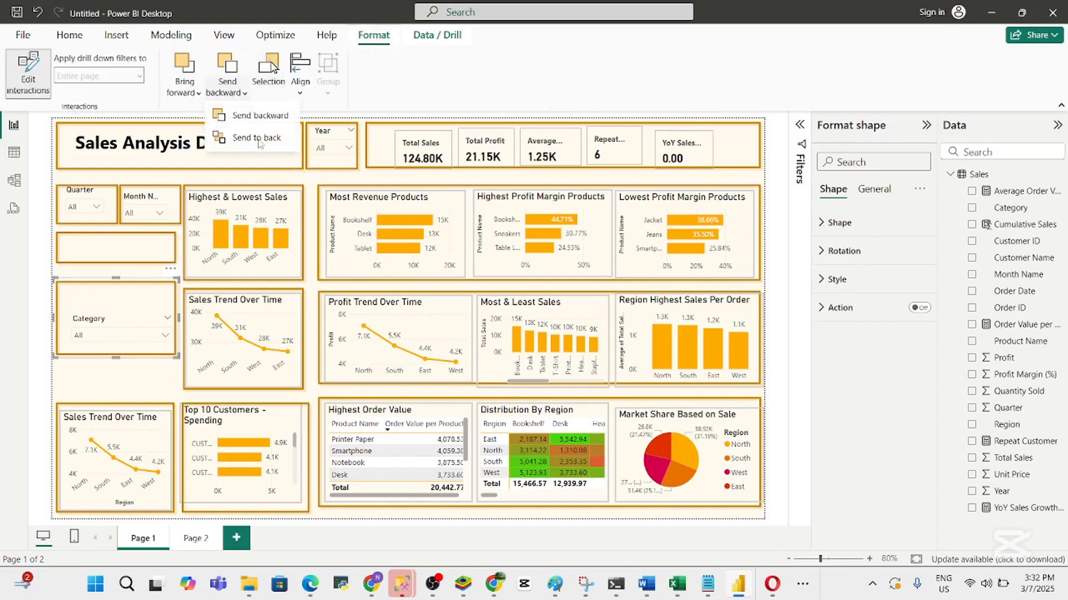
left_click(265, 139)
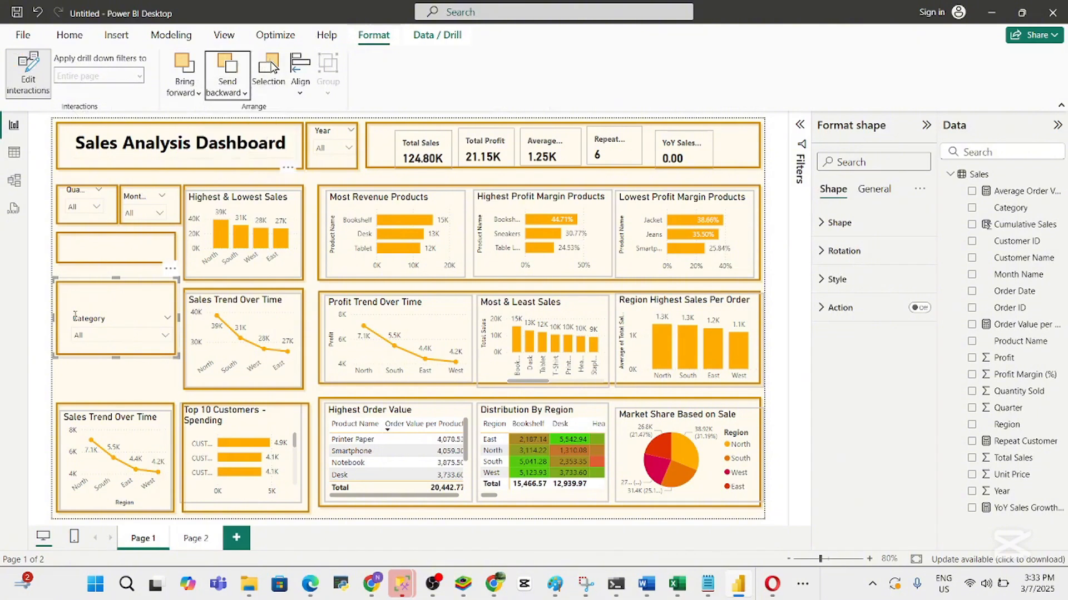
Move the Category slicer up into the short empty box beneath the Quarter and Month Name slicers
left_click(101, 382)
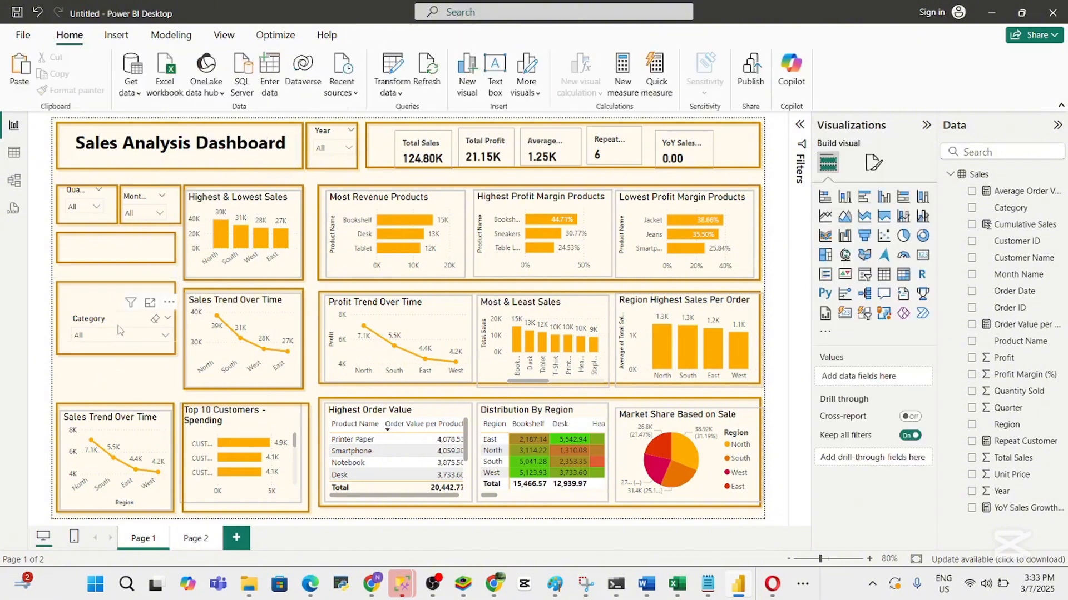
left_click(118, 330)
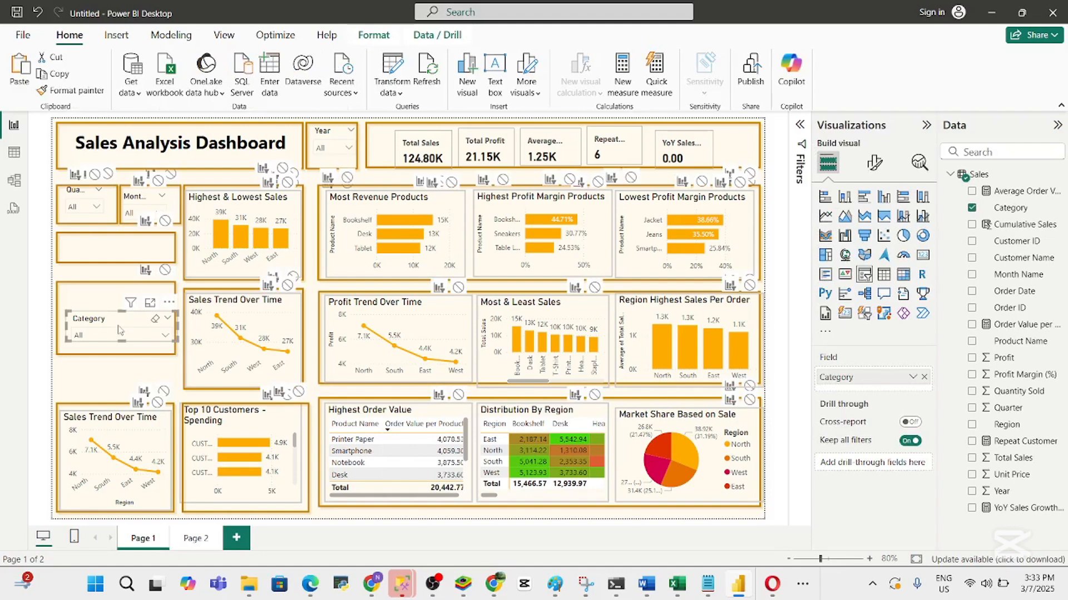
left_click_drag(118, 330, 111, 253)
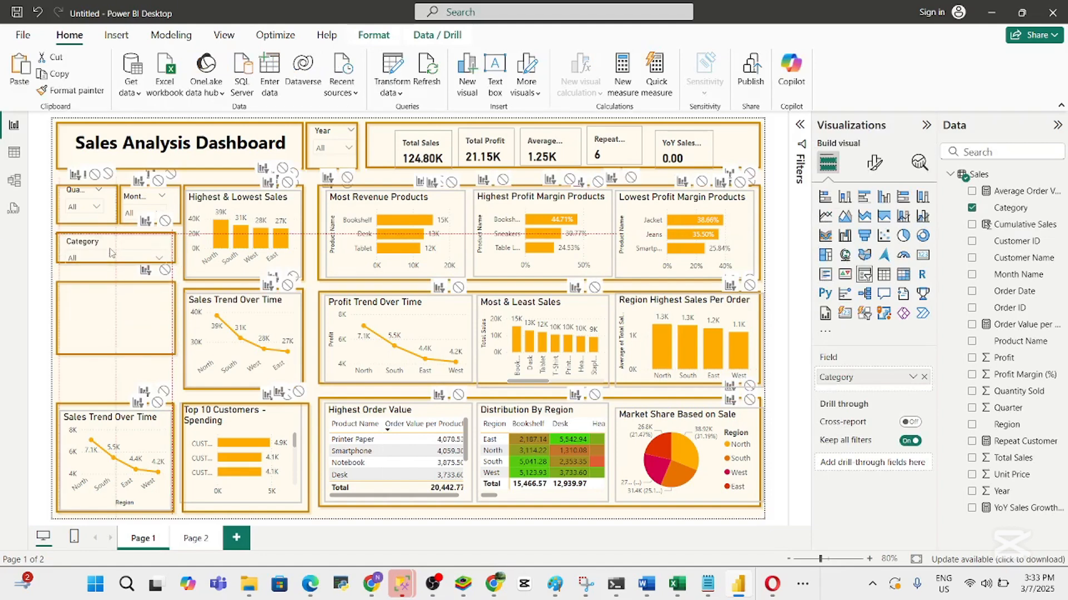
left_click_drag(112, 253, 112, 253)
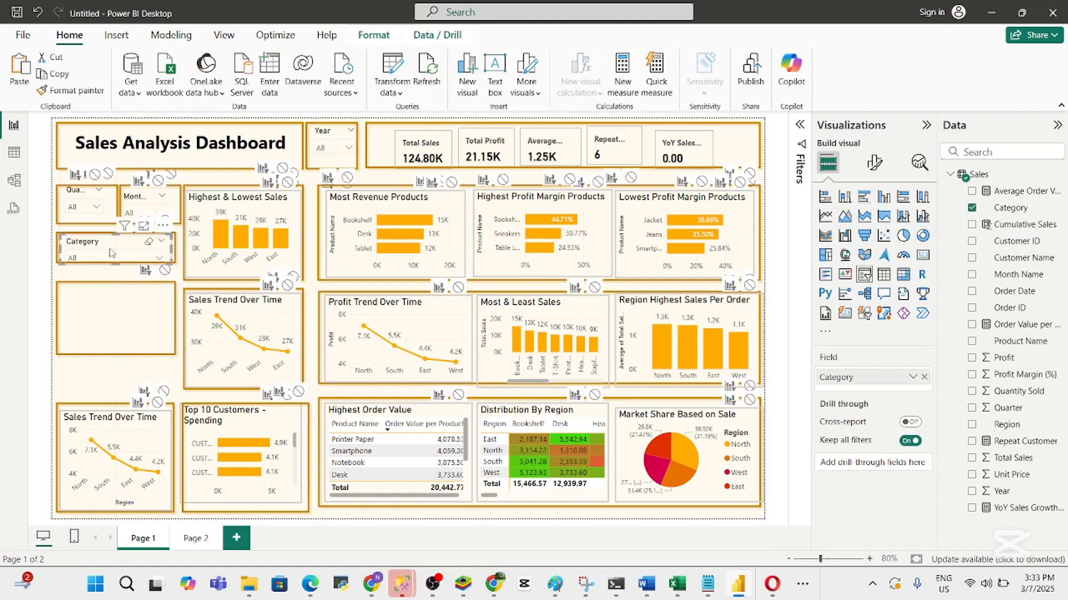
Enlarge the Category slicer's new box slightly so its right edge lines up with the Month Name box
left_click(98, 307)
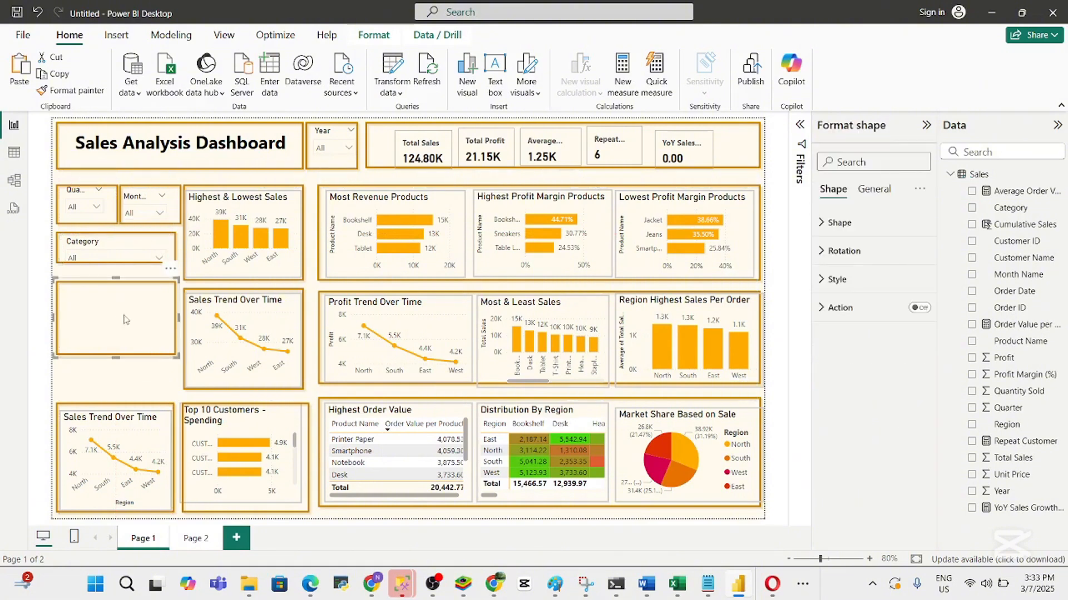
left_click(144, 254)
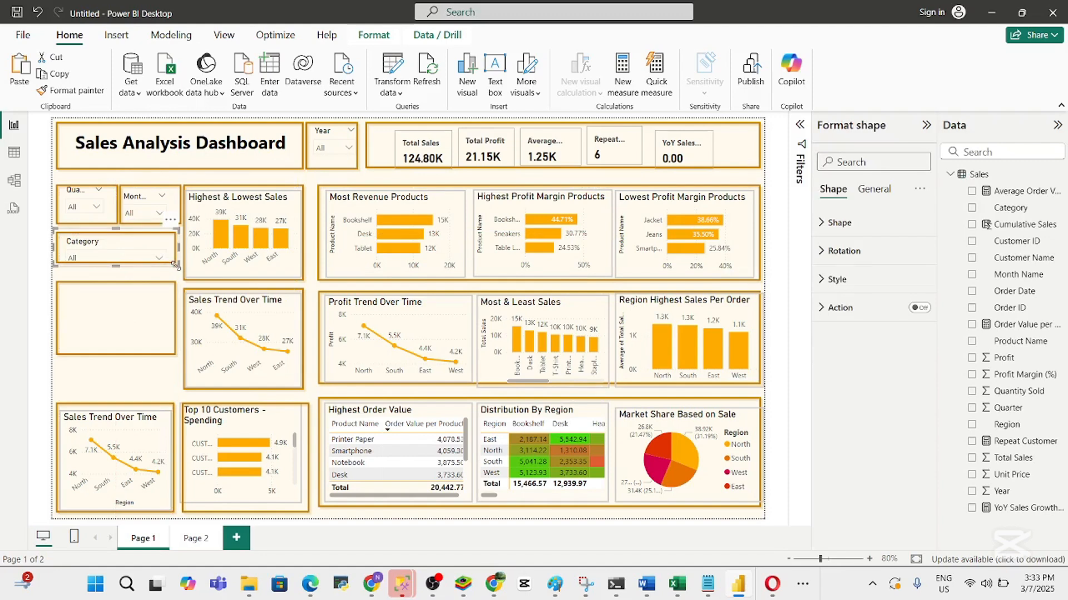
left_click_drag(175, 266, 180, 271)
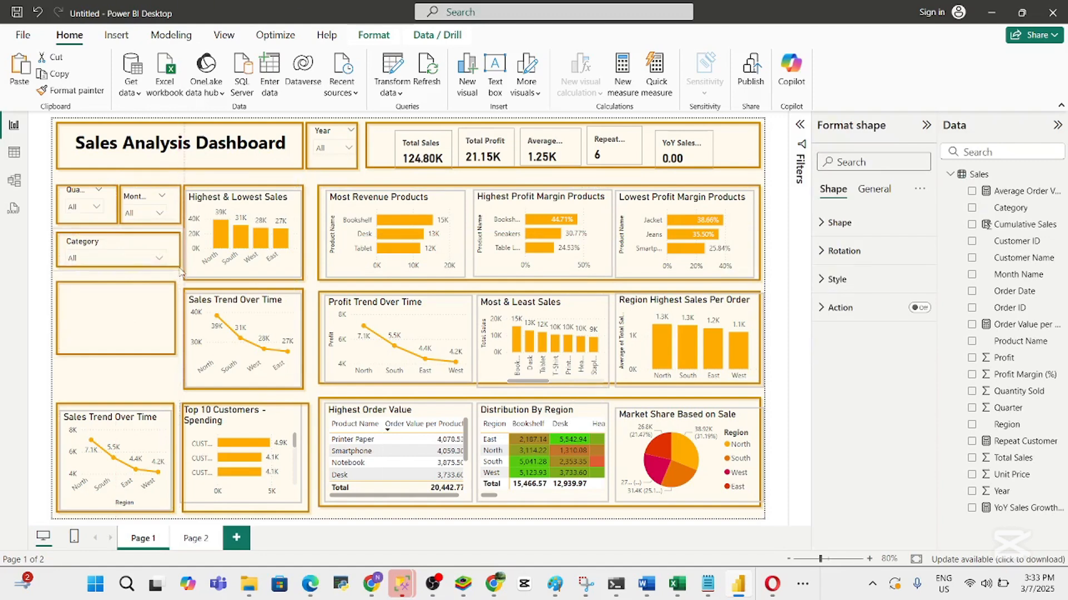
left_click(174, 239)
Switch to the Word project brief, read the Advanced Insights using DAX requirements, and return to Power BI
left_click(111, 324)
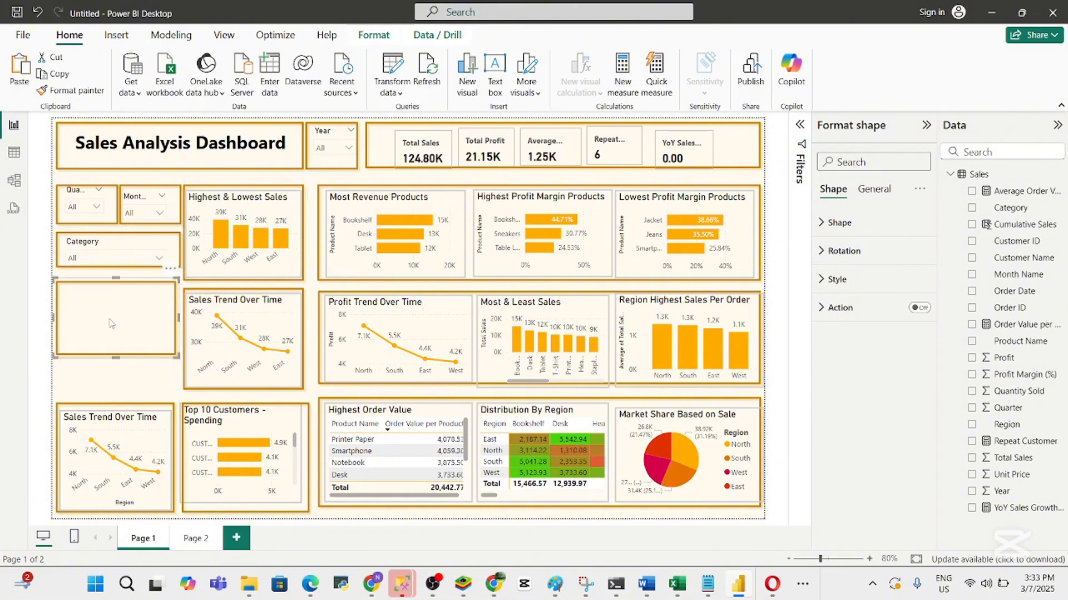
left_click(132, 434)
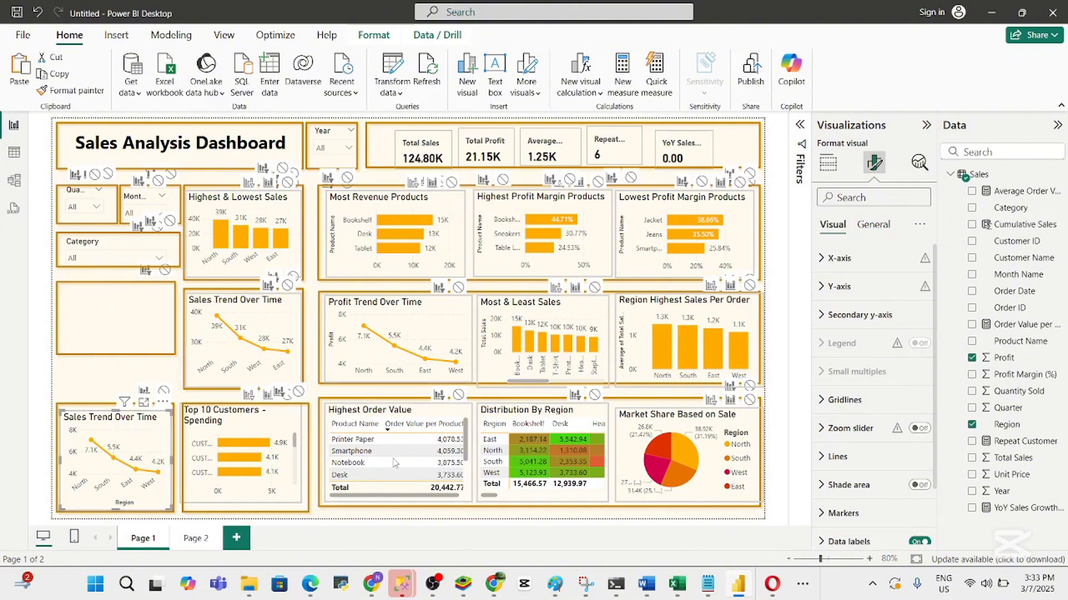
left_click(638, 591)
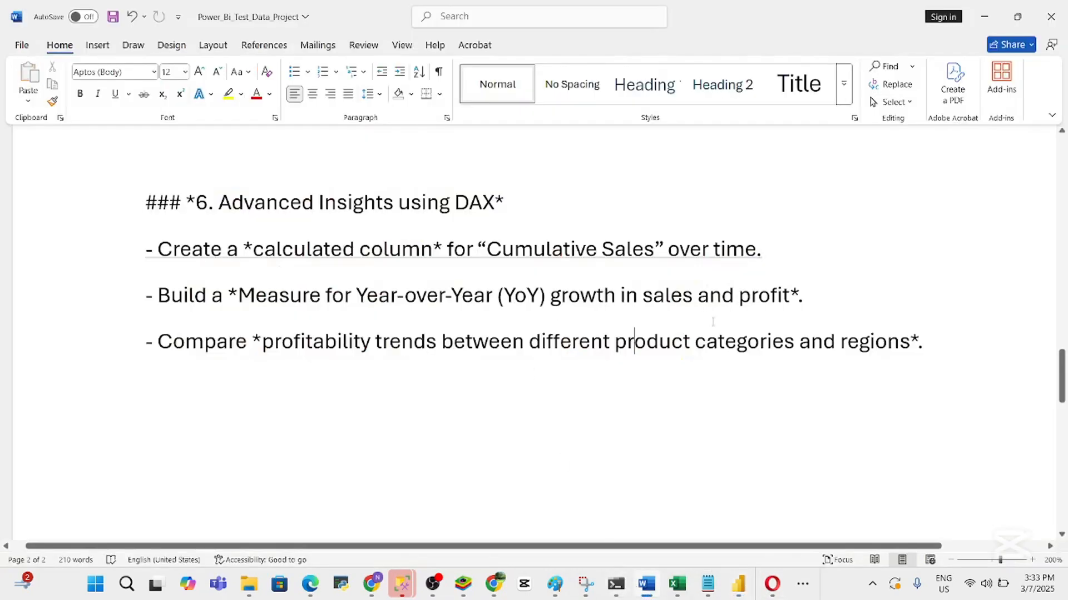
left_click(645, 588)
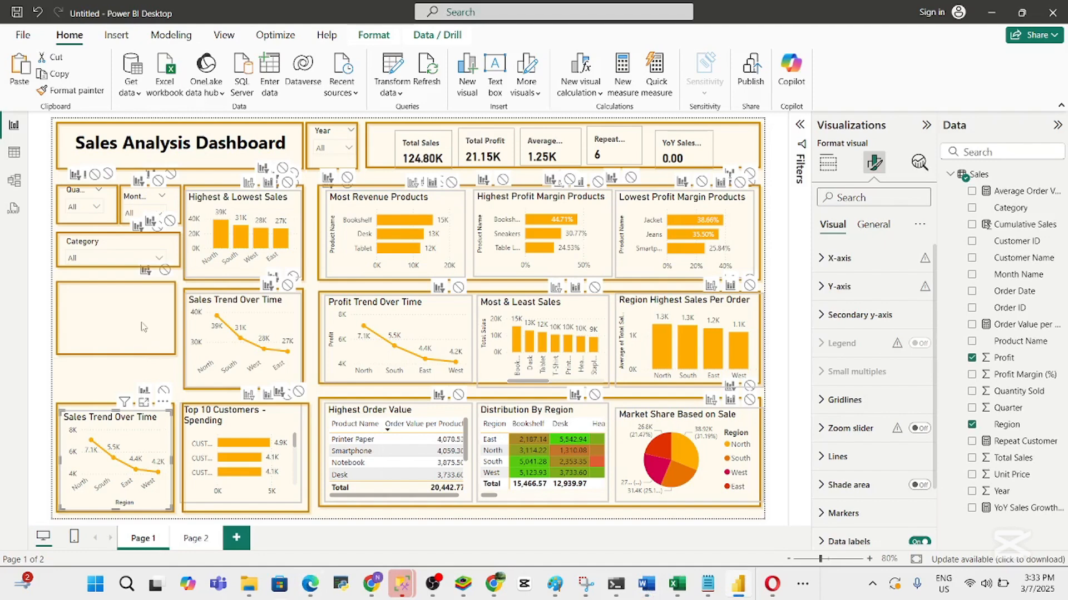
Resize the empty box to match the adjacent Sales Trend Over Time box and extend the Category box downward
left_click_drag(142, 326, 179, 394)
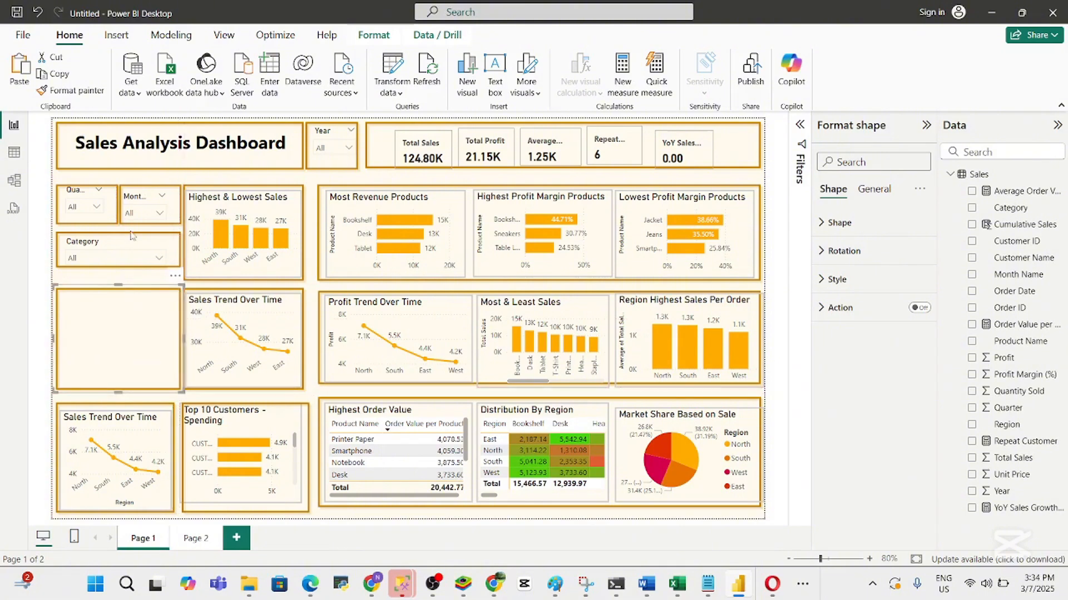
left_click(115, 262)
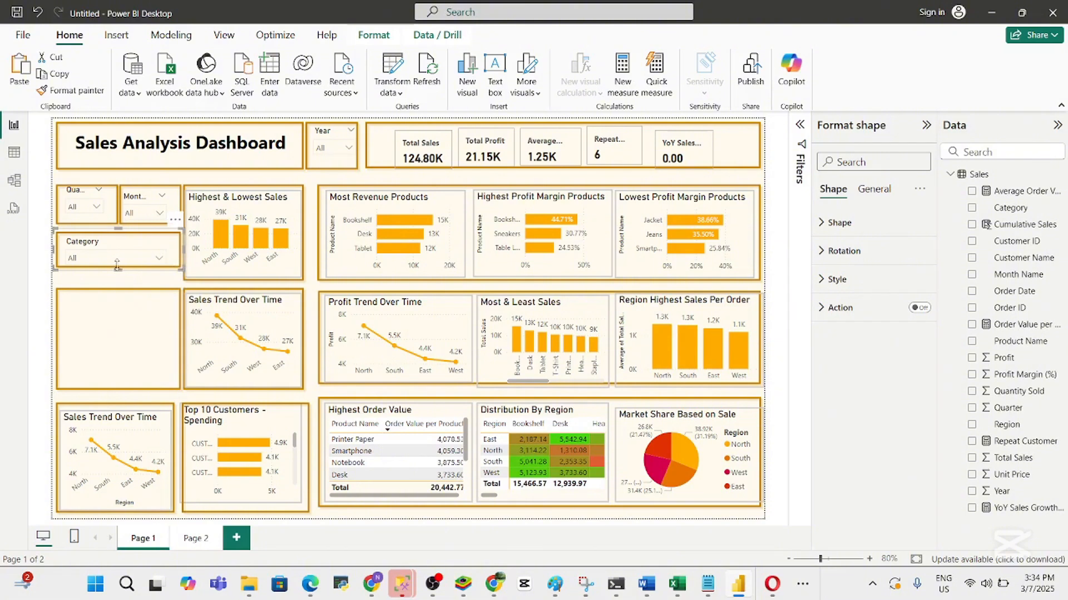
left_click_drag(117, 265, 114, 282)
Move the lower Sales Trend Over Time chart into the empty box below Category and resize it to fill the box
left_click(123, 334)
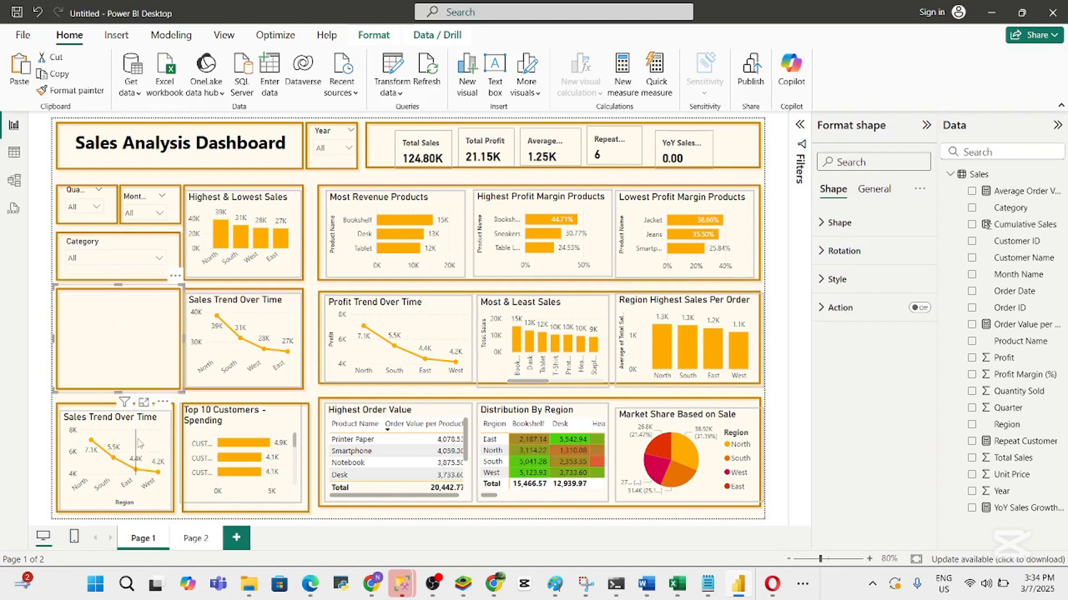
left_click_drag(139, 443, 143, 324)
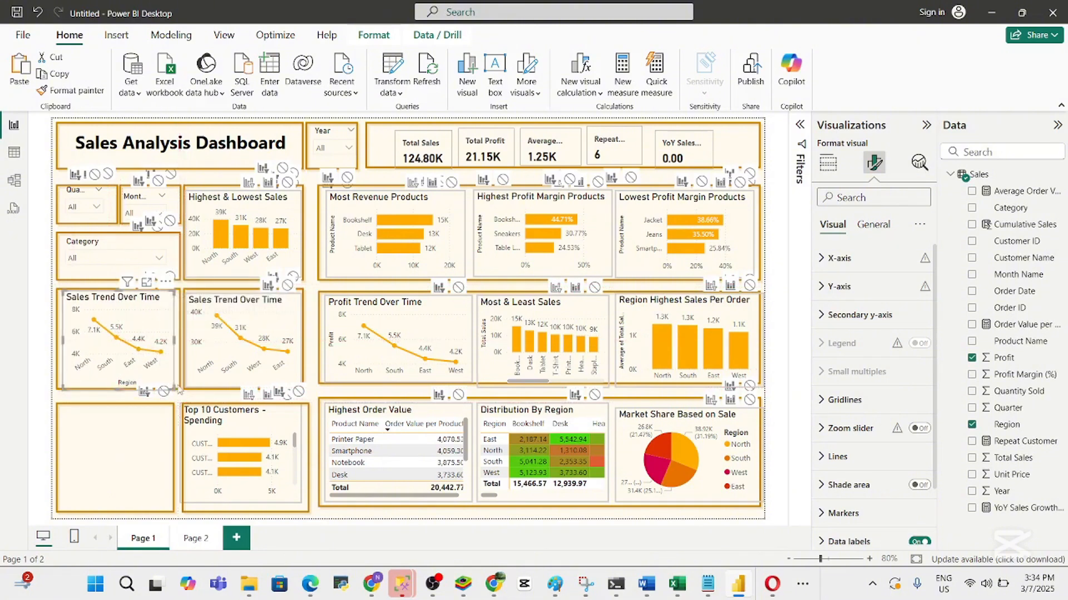
left_click_drag(178, 391, 178, 390)
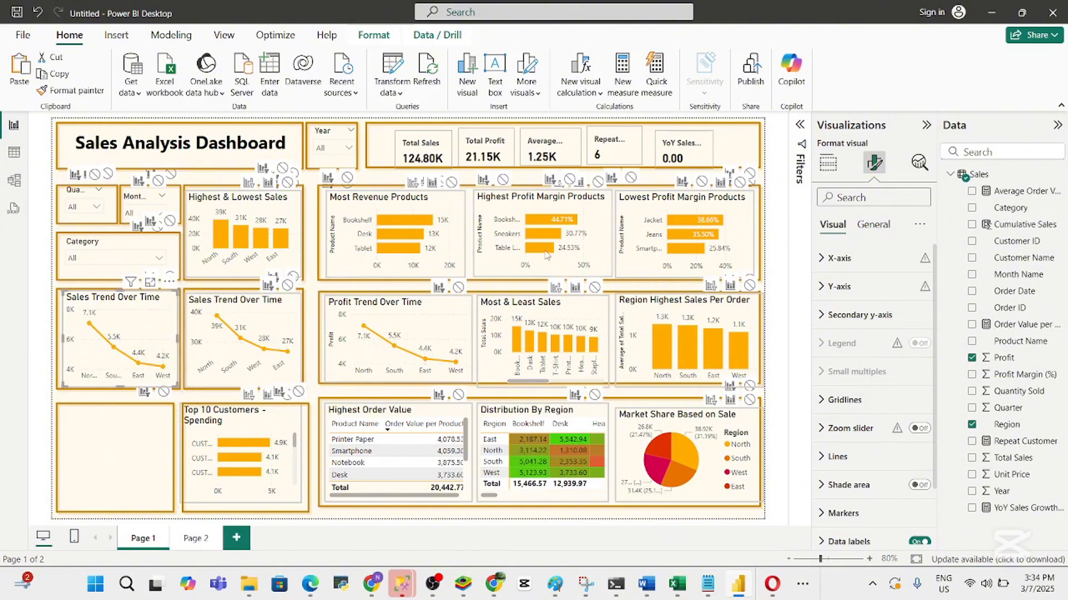
Recheck the profitability trends requirement in the Word project brief and return to the Power BI dashboard
left_click(92, 458)
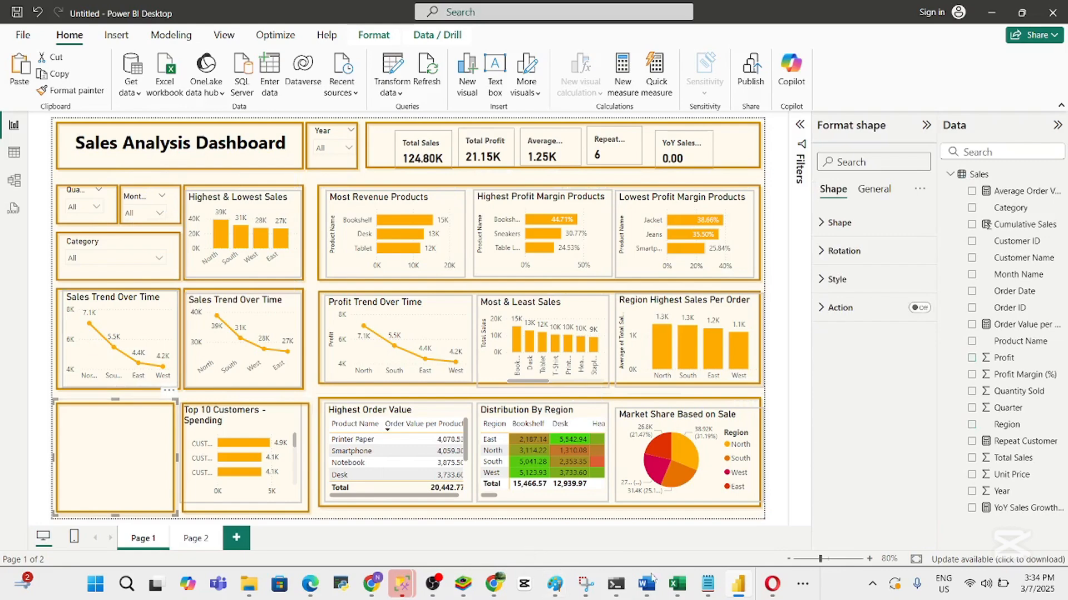
left_click(641, 593)
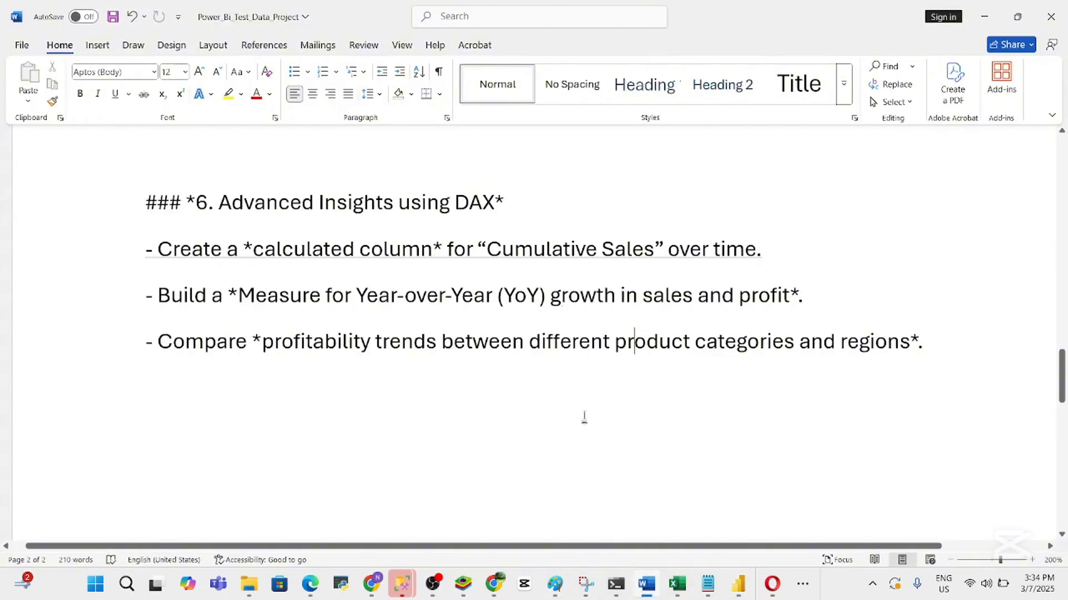
left_click(640, 592)
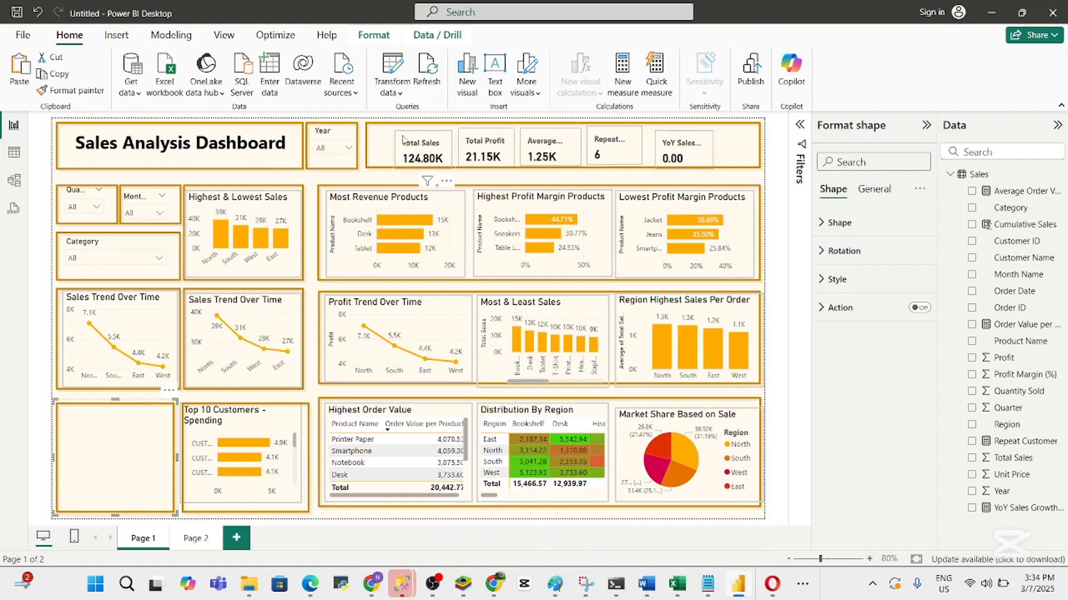
Shift the Total Sales, Total Profit, Average and Repeat KPI cards left within the KPI box, closing up their spacing
left_click_drag(403, 139, 404, 146)
mouse_move(483, 140)
left_mouse_down()
mouse_move(443, 140)
mouse_move(464, 138)
left_mouse_up()
left_click(548, 137)
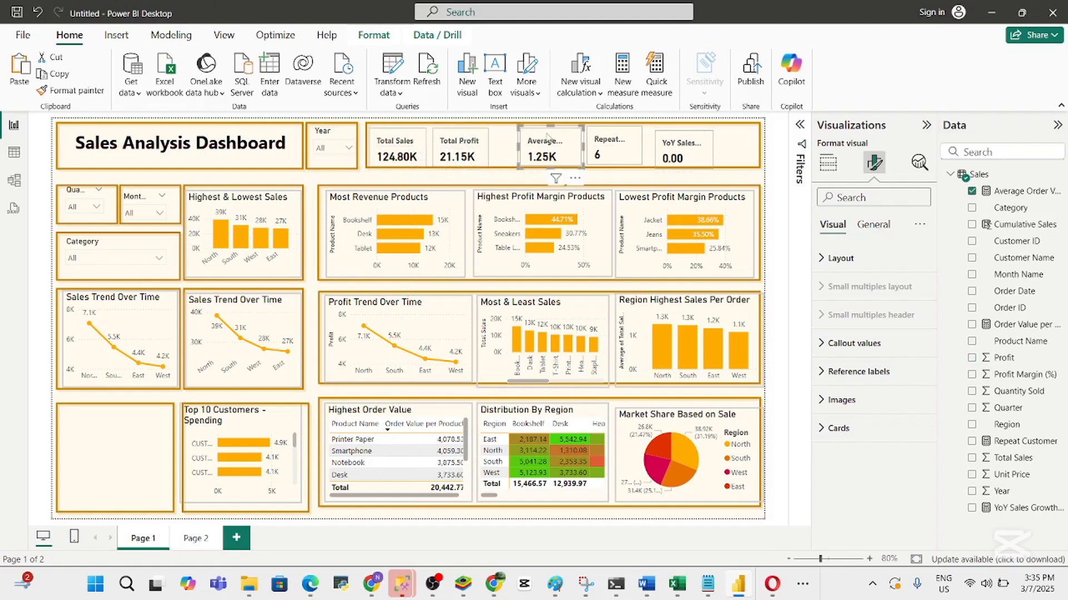
left_click_drag(548, 136, 520, 137)
left_click(609, 141)
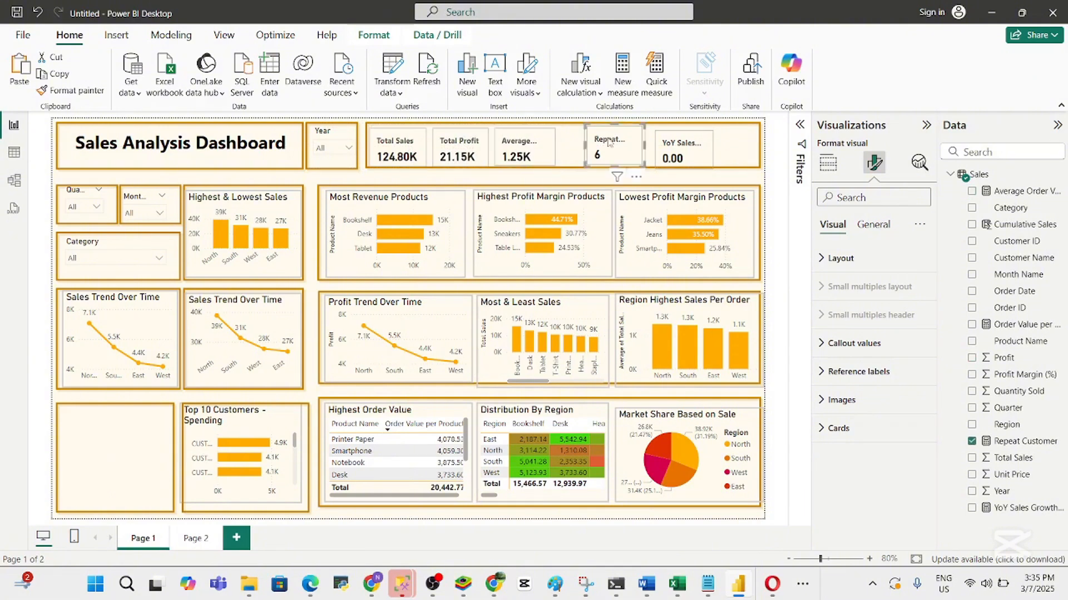
mouse_move(609, 141)
left_mouse_down()
mouse_move(585, 145)
mouse_move(601, 141)
left_mouse_up()
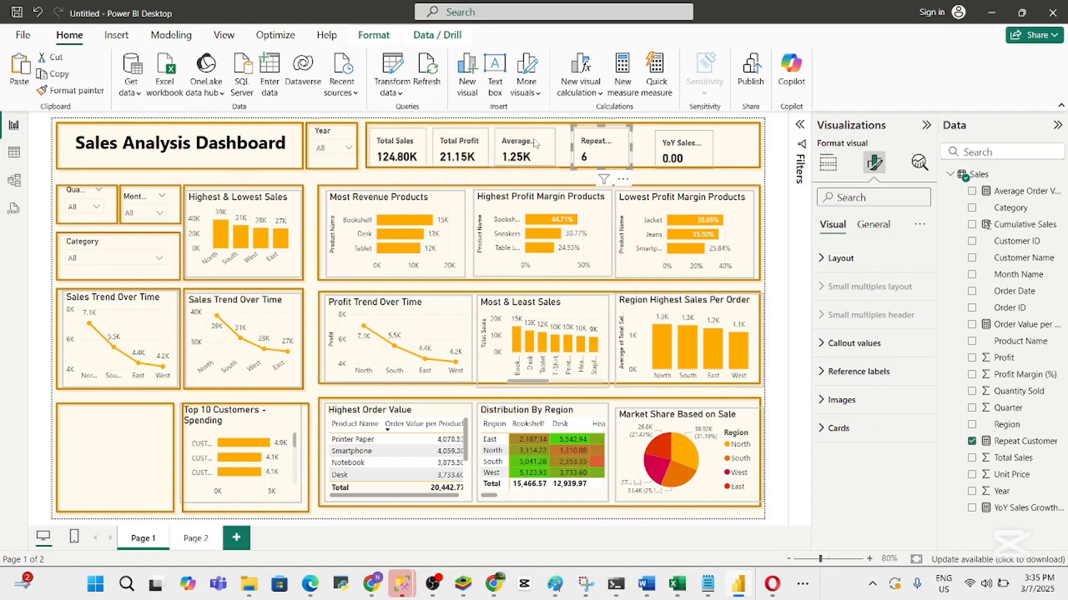
Open the callout value label formatting for the Average KPI card
left_click(534, 144)
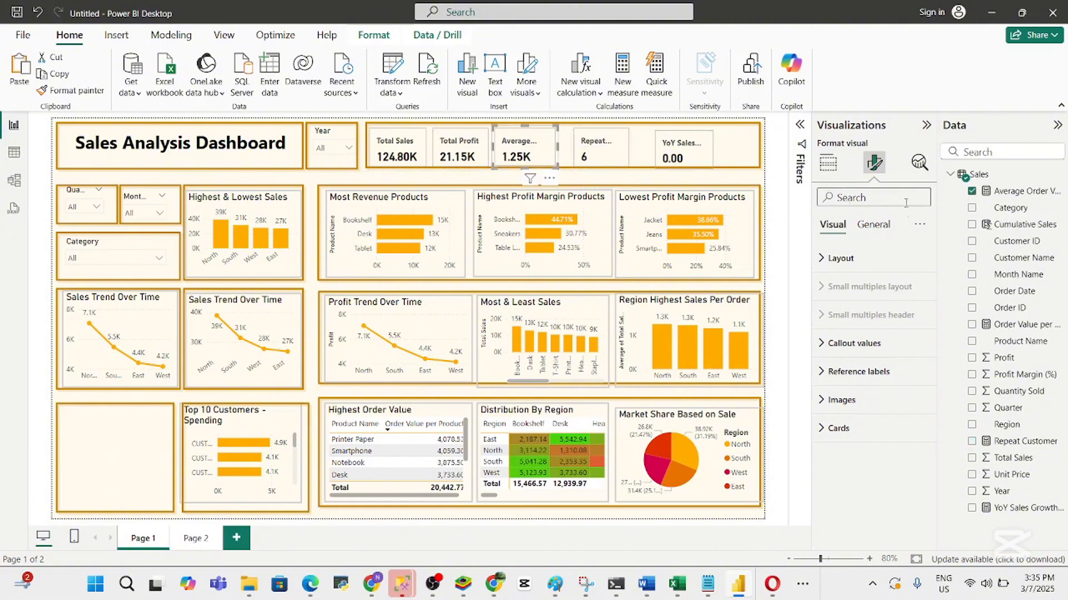
left_click(884, 225)
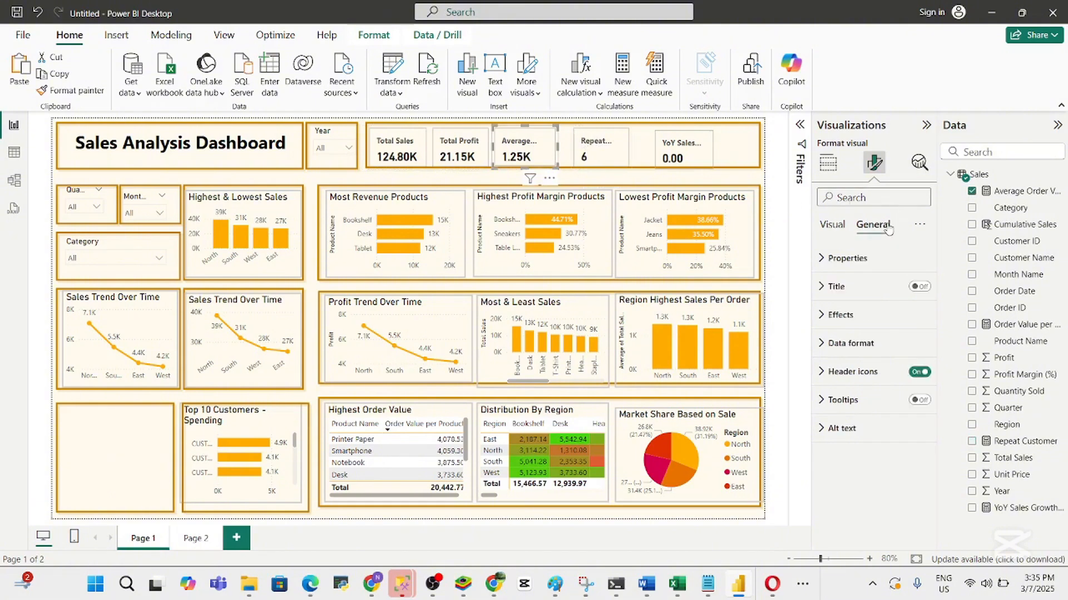
left_click(831, 226)
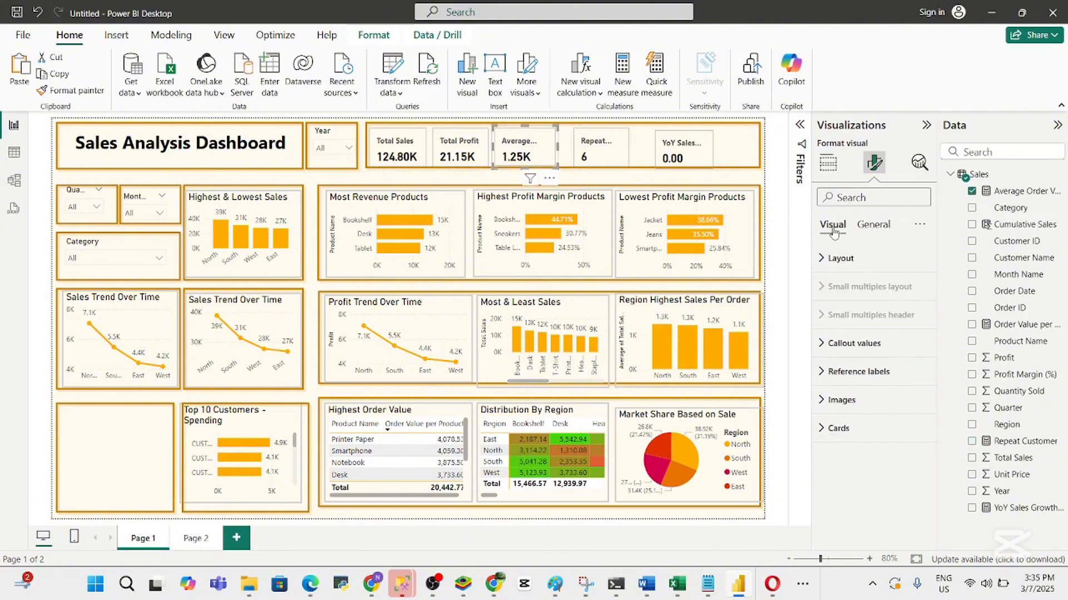
left_click(871, 352)
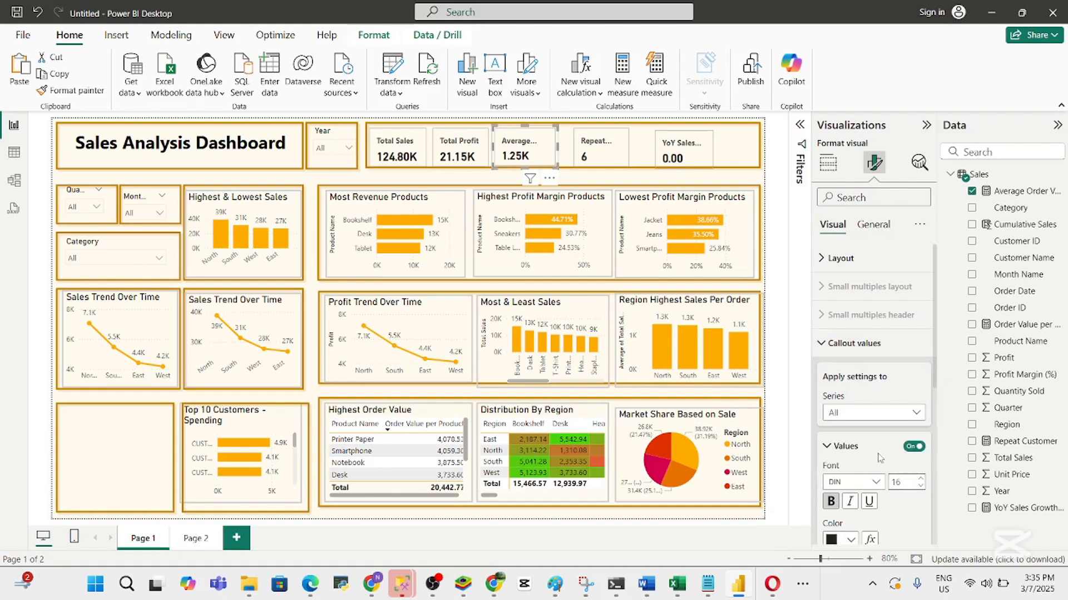
left_click(851, 447)
left_click(864, 490)
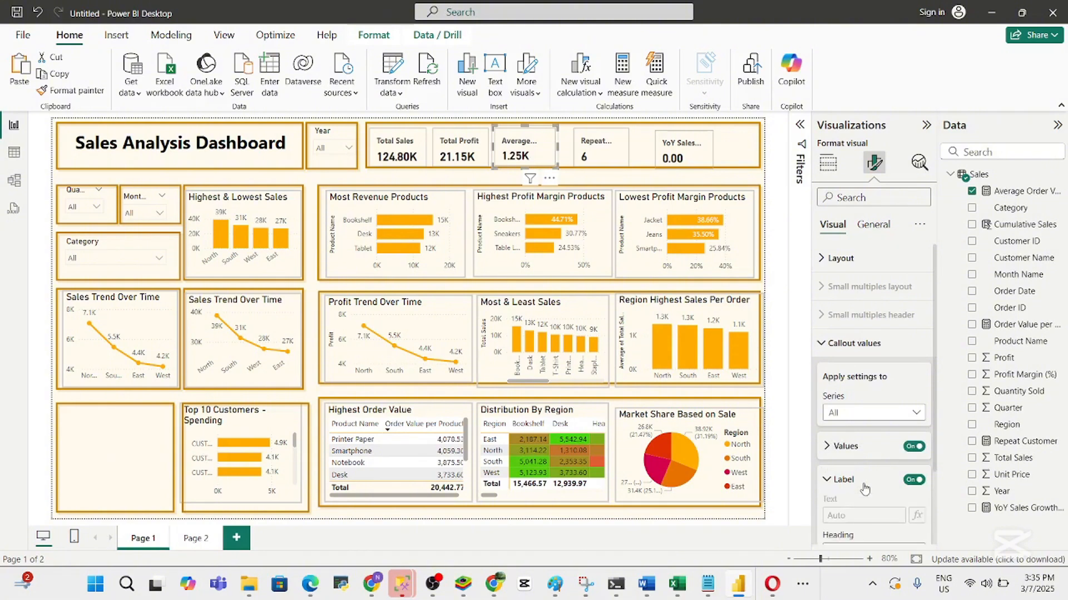
scroll(938, 484, "down", 5)
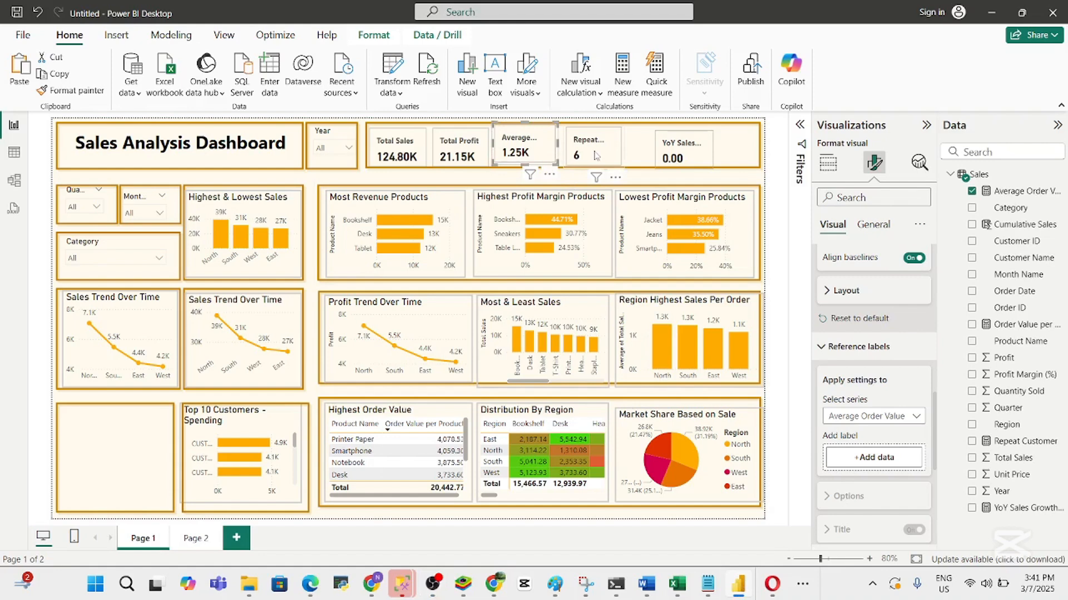
Shift the Repeat KPI card right and widen the Average card to fit its full Average Order Value label
left_click(611, 155)
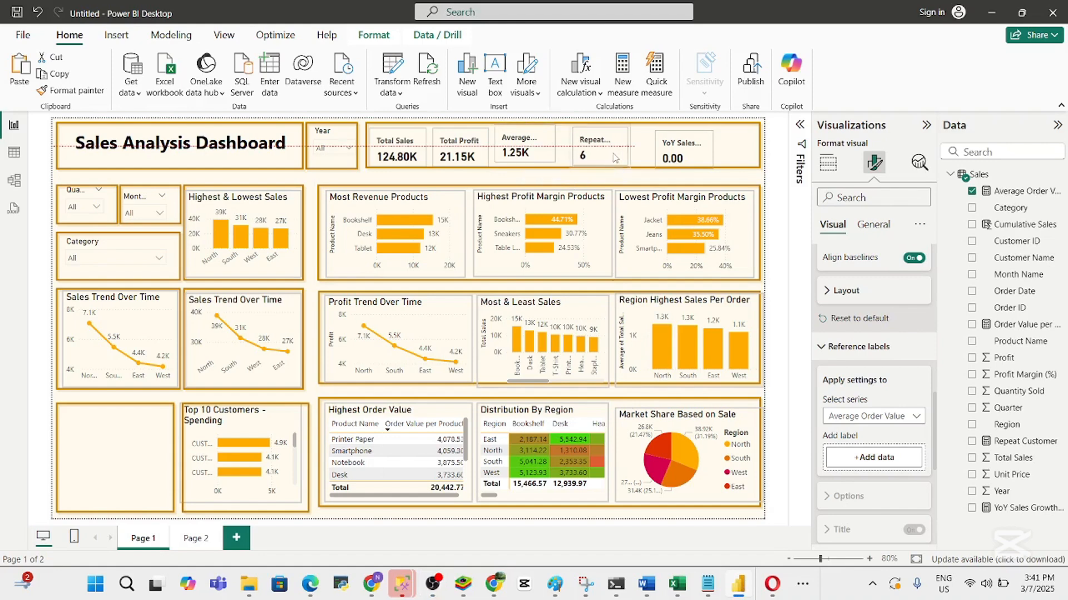
left_click(537, 161)
left_click_drag(554, 165, 580, 170)
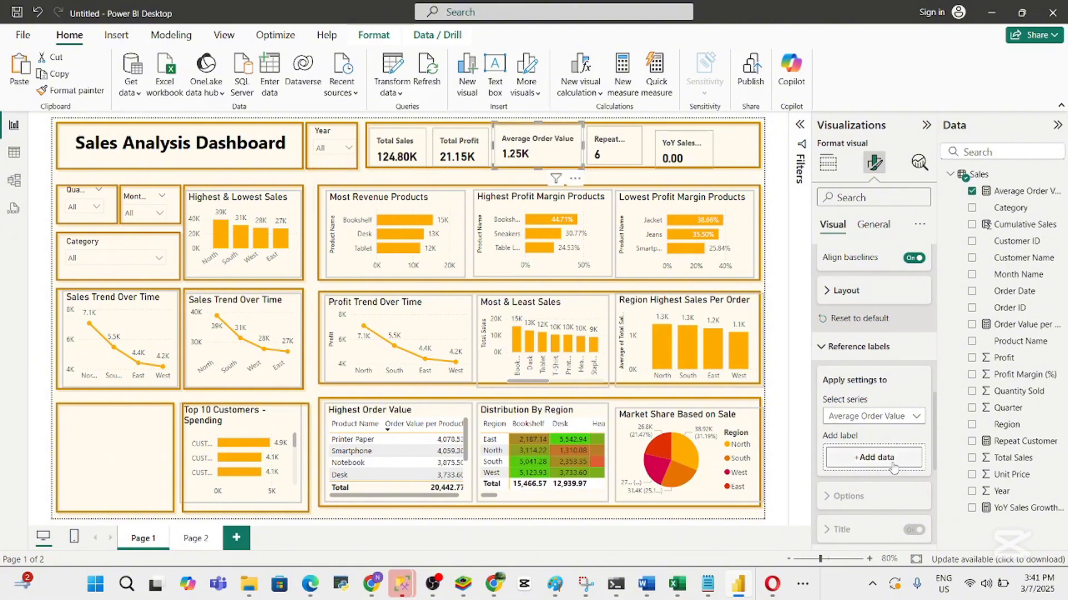
Set the callout label font size of the Average Order Value and Repeat KPI cards to 9
left_click(863, 290)
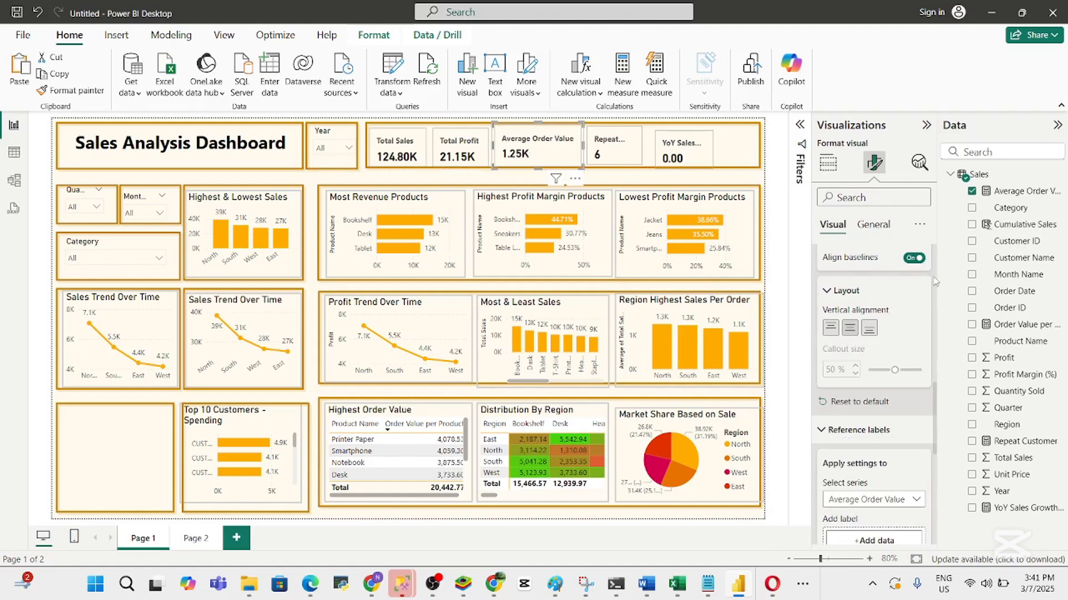
left_click_drag(939, 417, 936, 352)
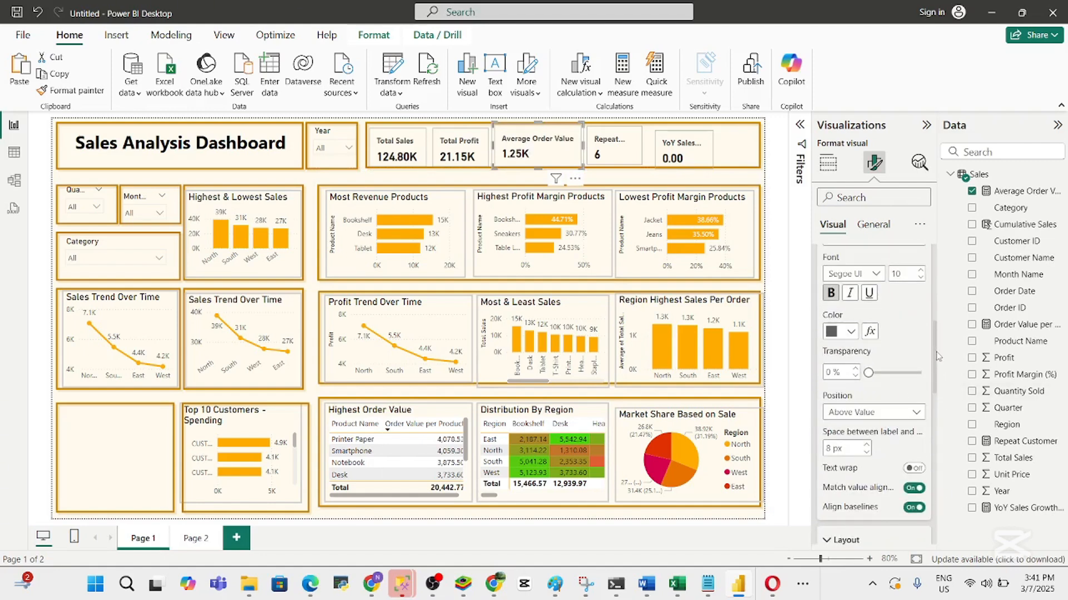
left_click(920, 280)
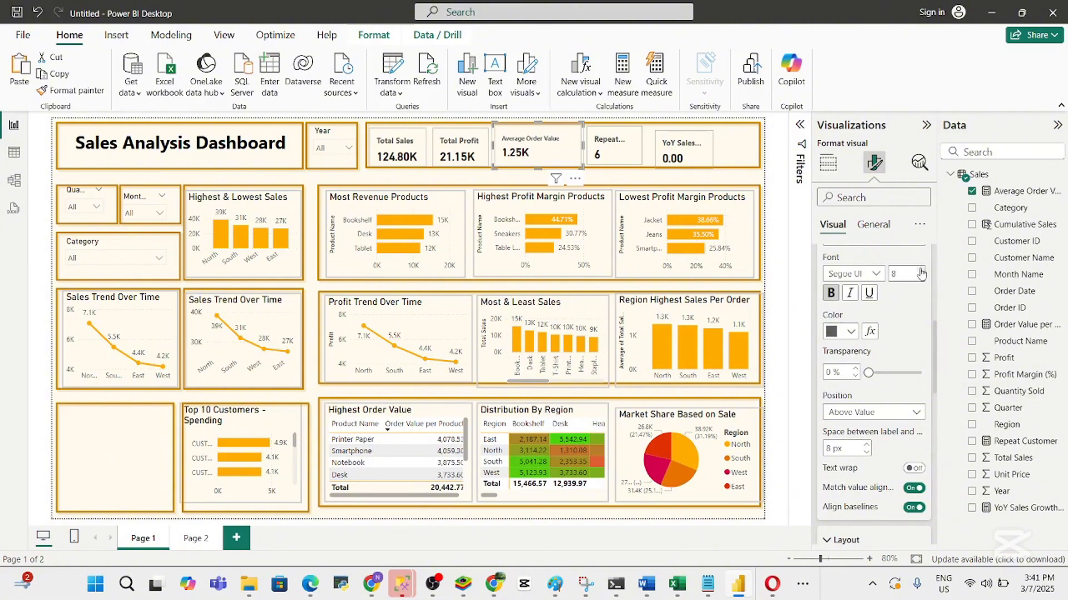
left_click(628, 150)
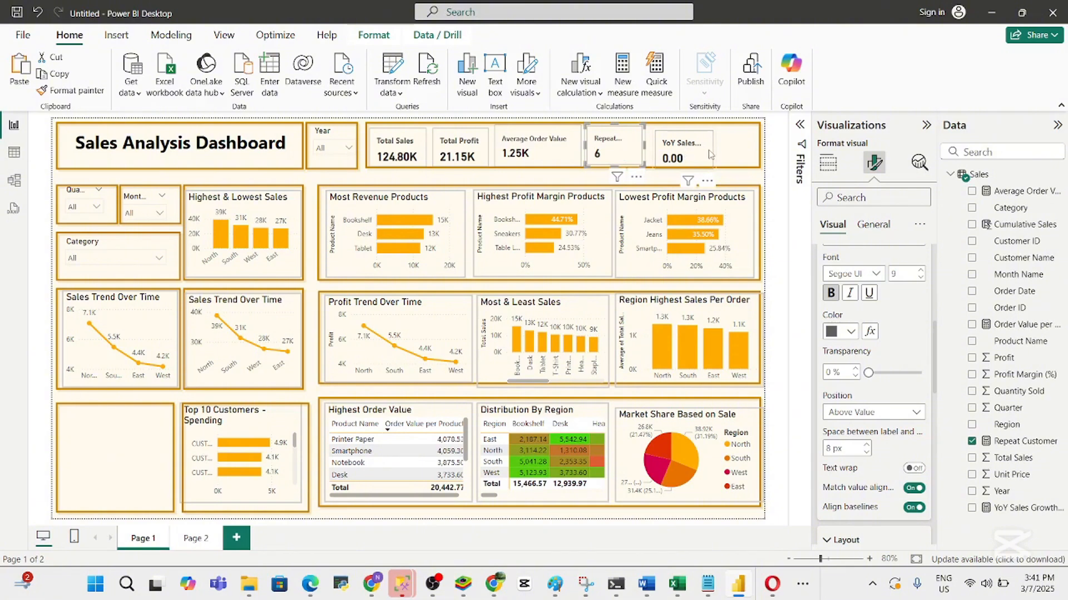
Shift the YoY Sales card right and widen the Repeat card to fit its full Repeat Customer label
left_click_drag(709, 154, 731, 155)
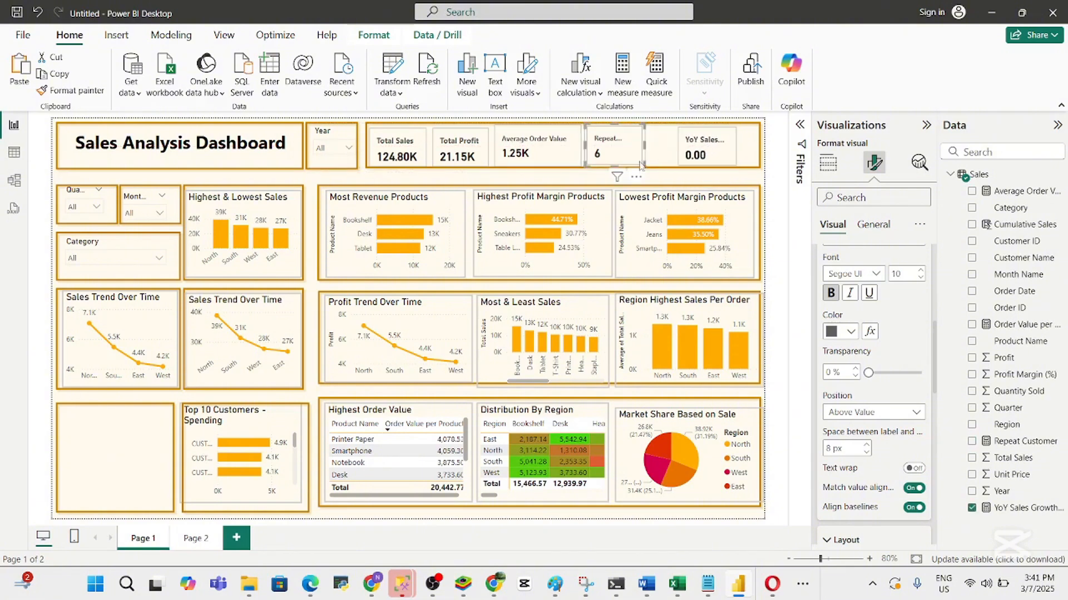
left_click_drag(645, 163, 714, 150)
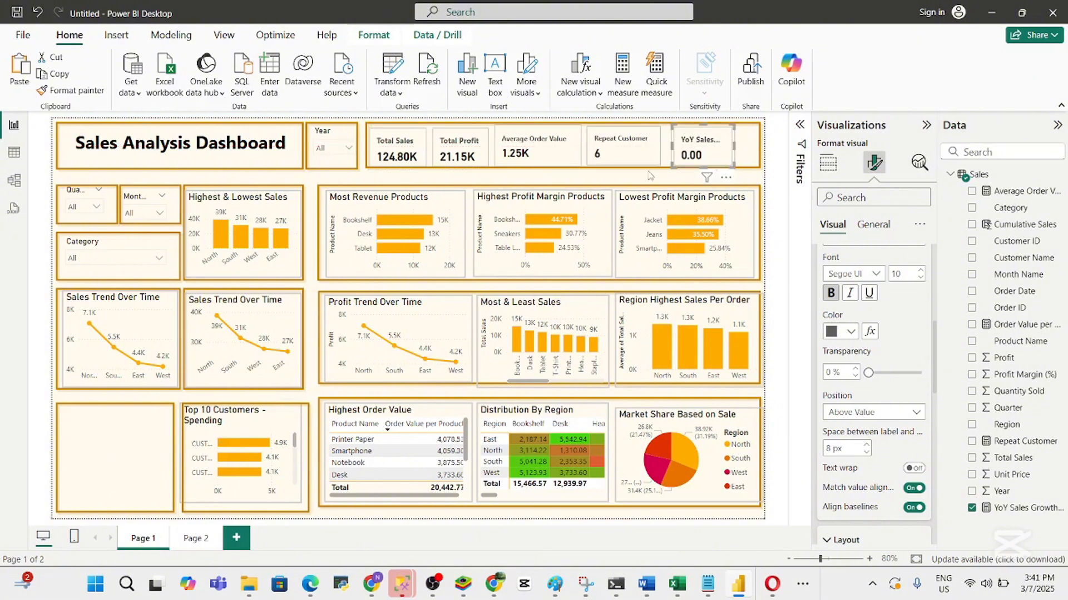
left_click(151, 328)
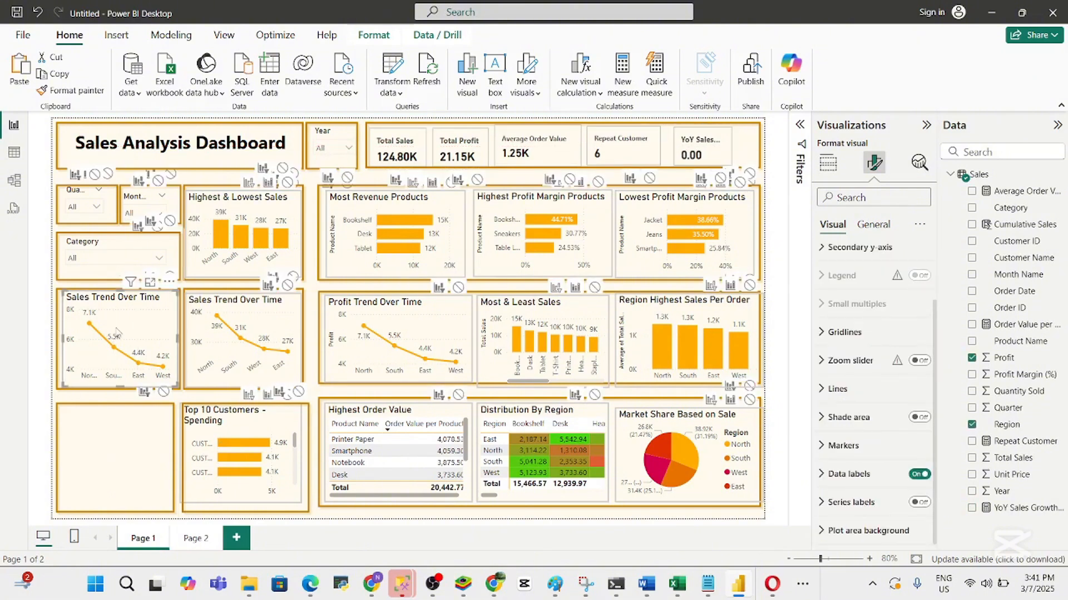
left_click(183, 399)
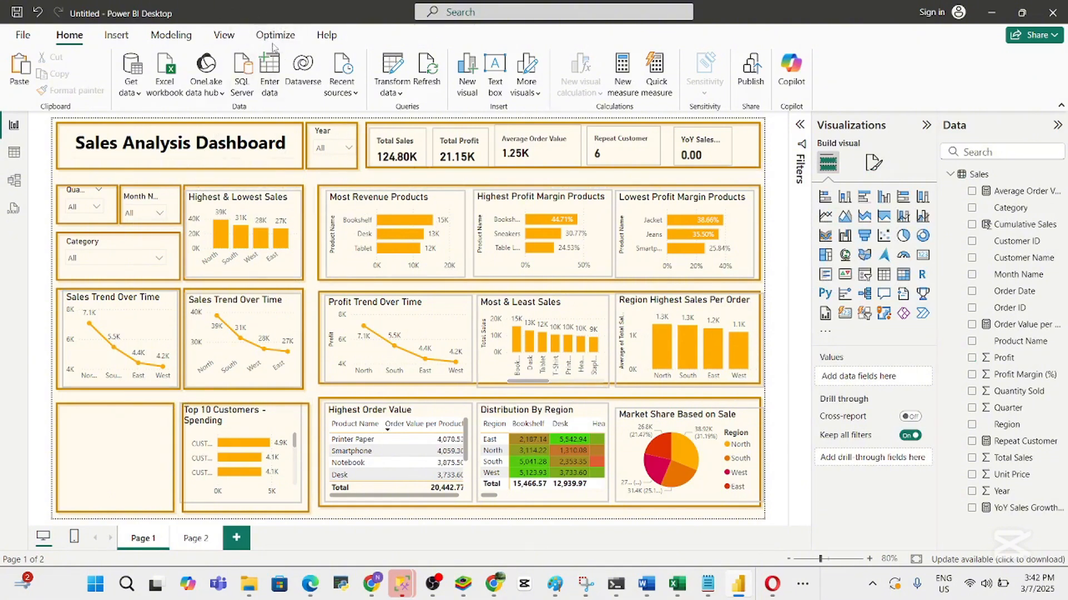
Try the Accessible Default theme on the dashboard and switch back to the Solar theme
left_click(274, 36)
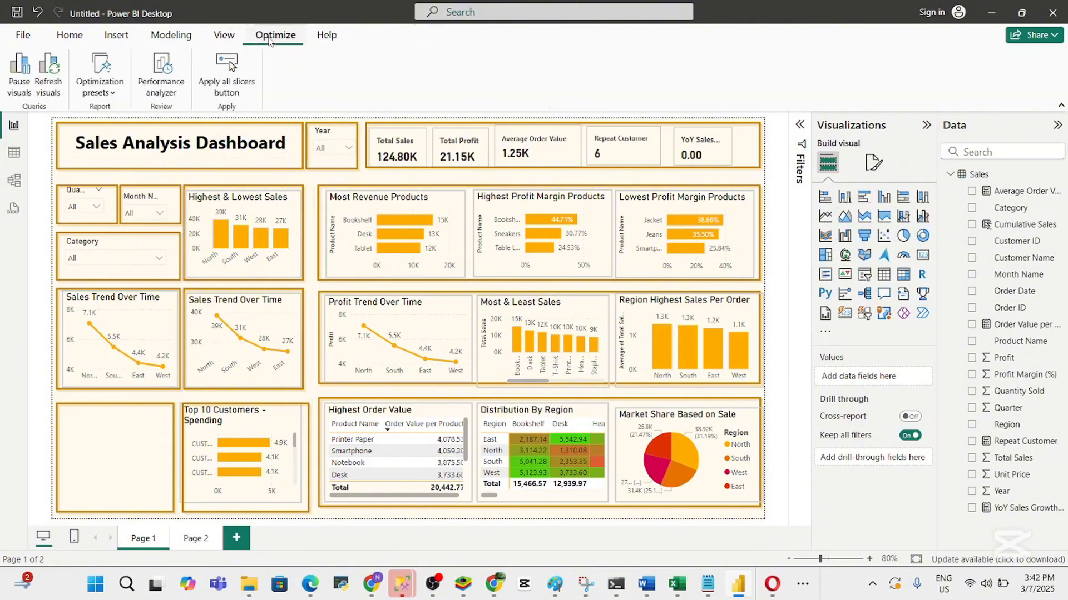
left_click(184, 36)
left_click(223, 36)
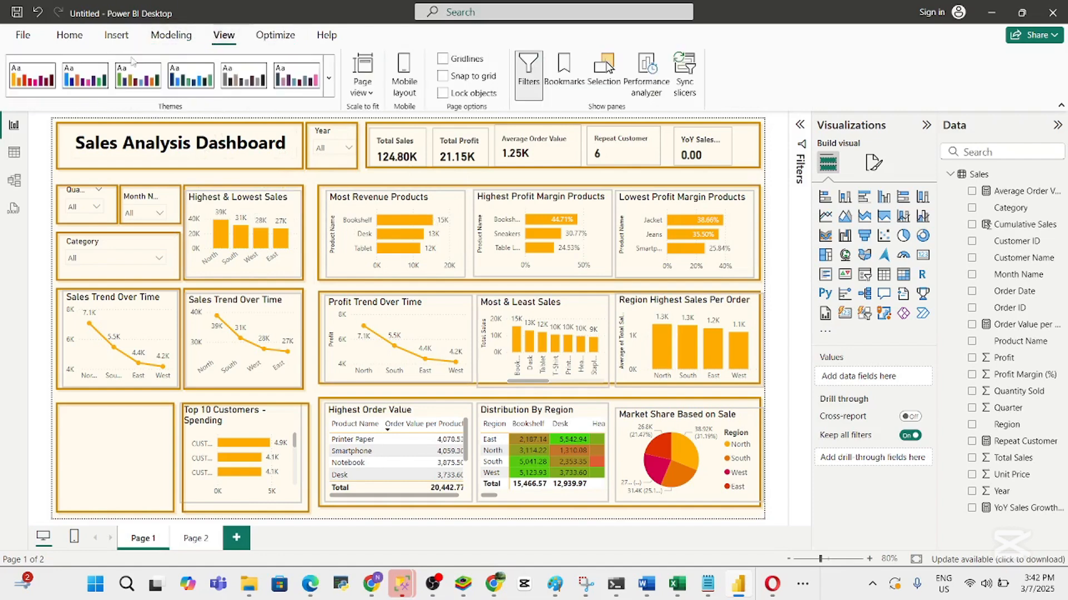
left_click(36, 74)
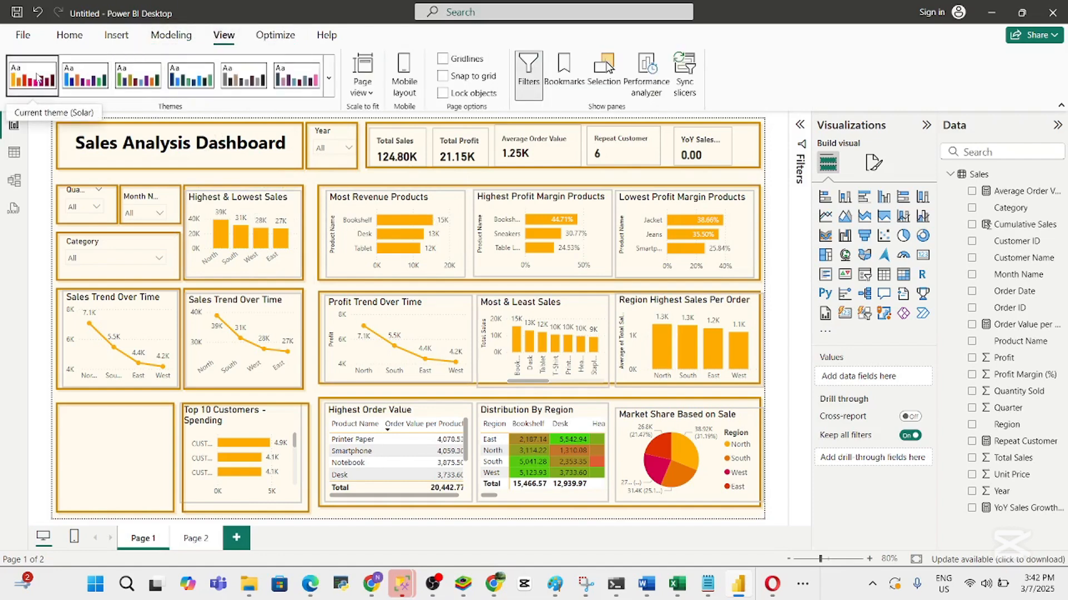
left_click(76, 81)
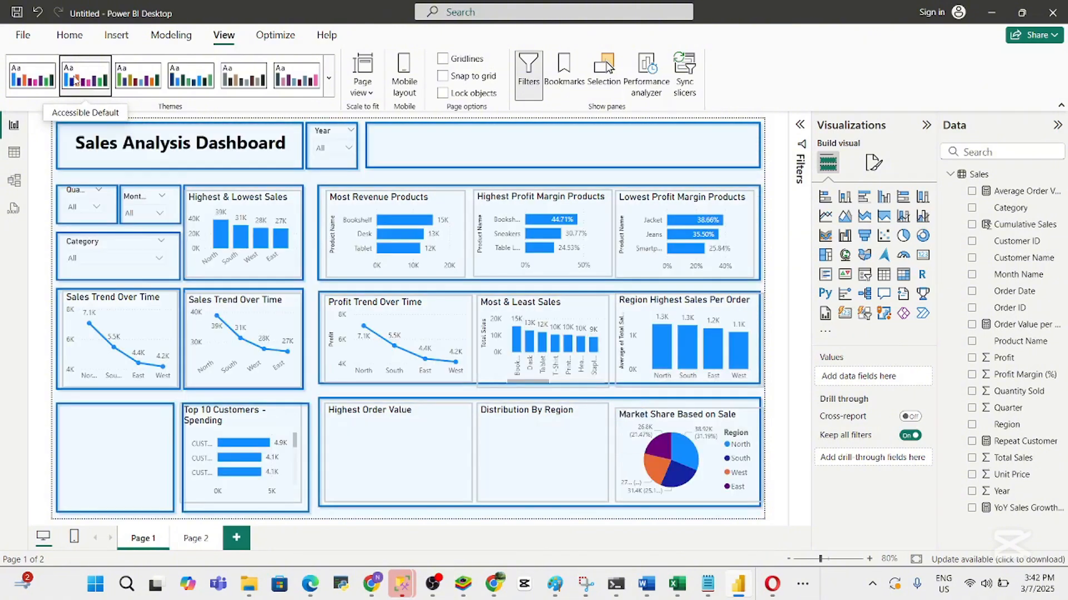
left_click(129, 82)
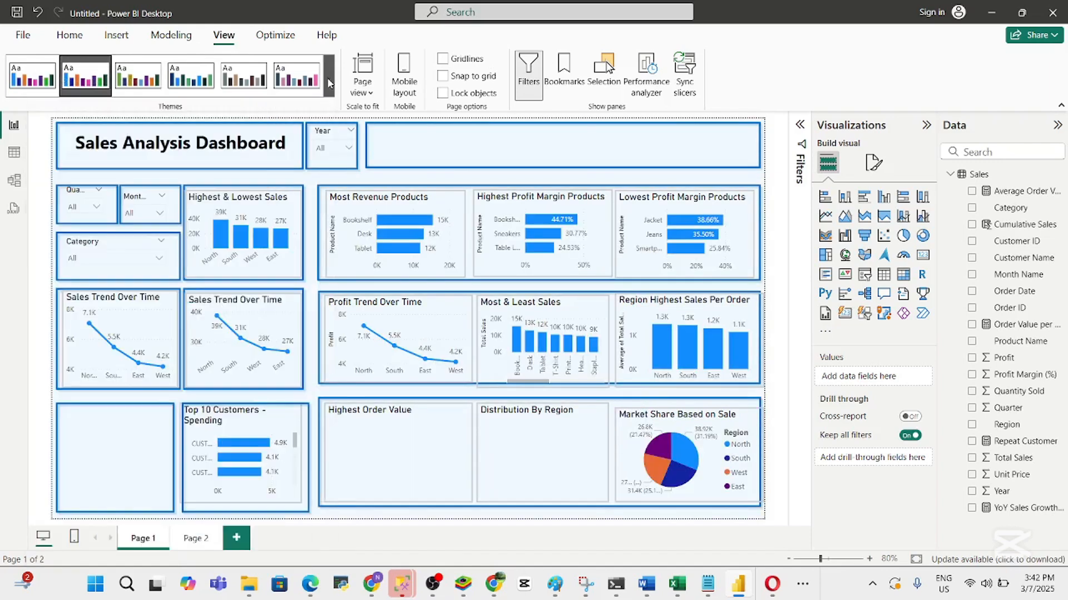
left_click(329, 78)
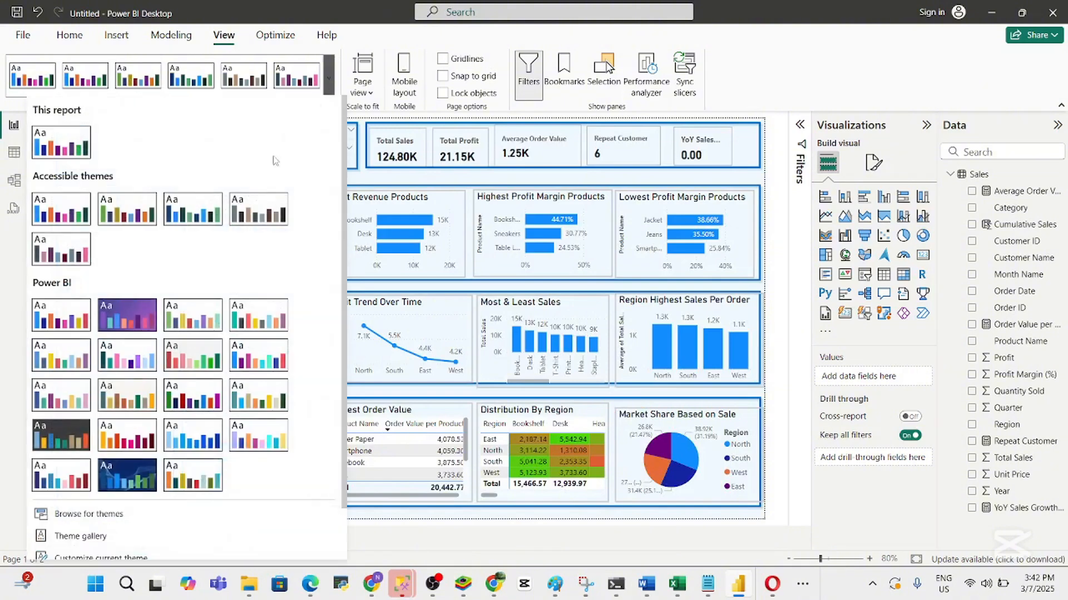
left_click(122, 443)
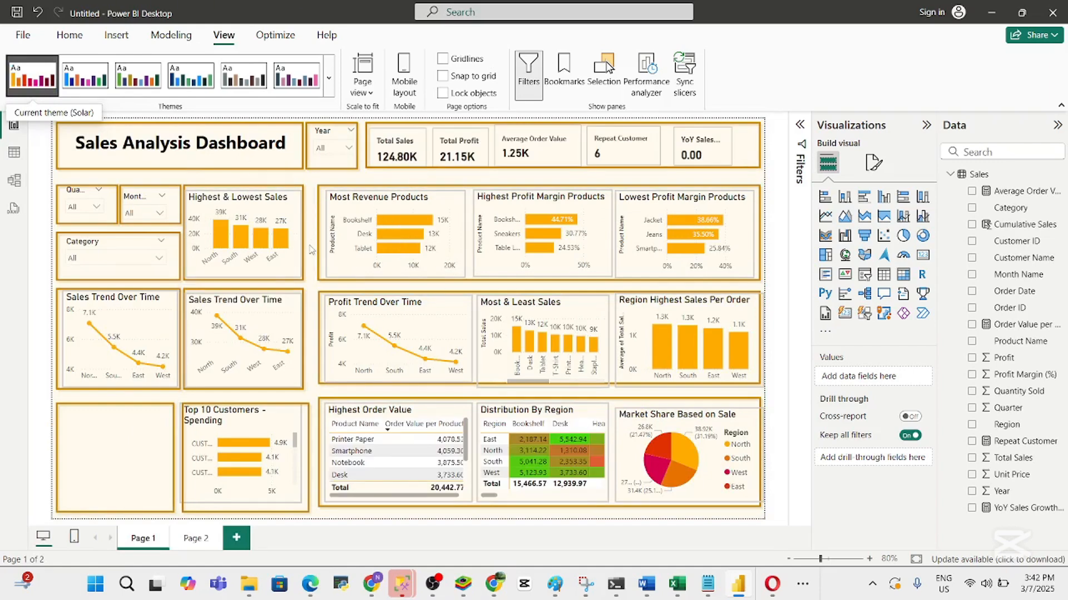
Widen the box around the second Sales Trend Over Time chart to match the Top 10 Customers box below it
left_click(301, 384)
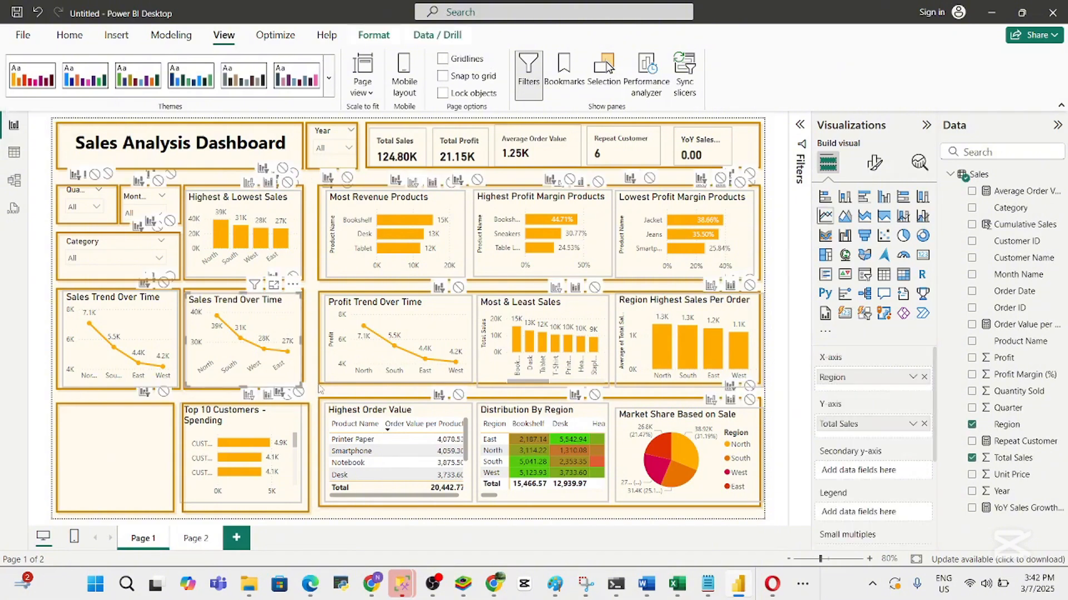
left_click(308, 390)
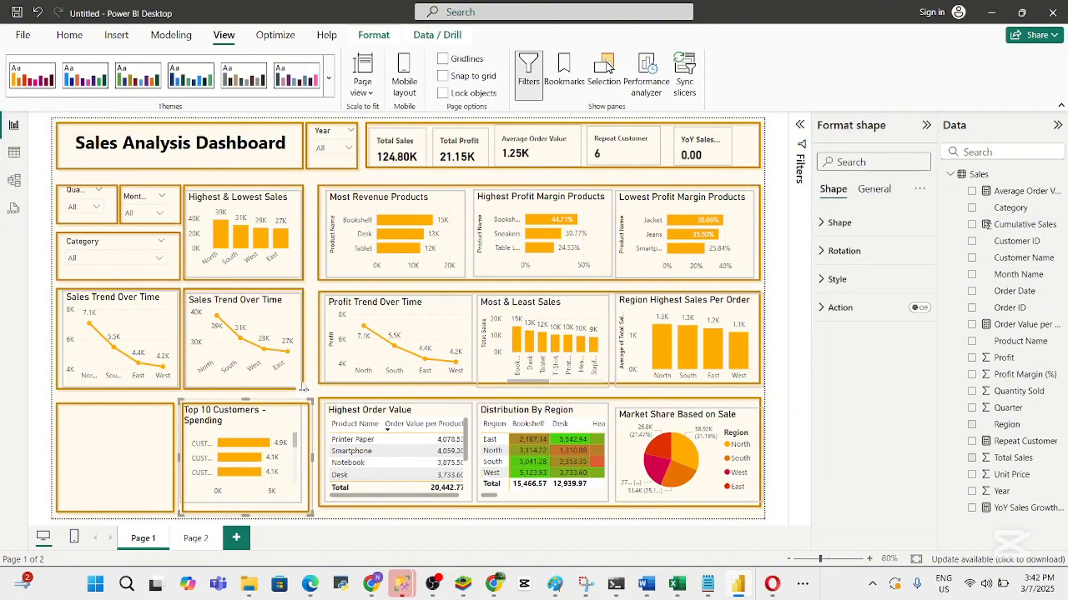
left_click(310, 349)
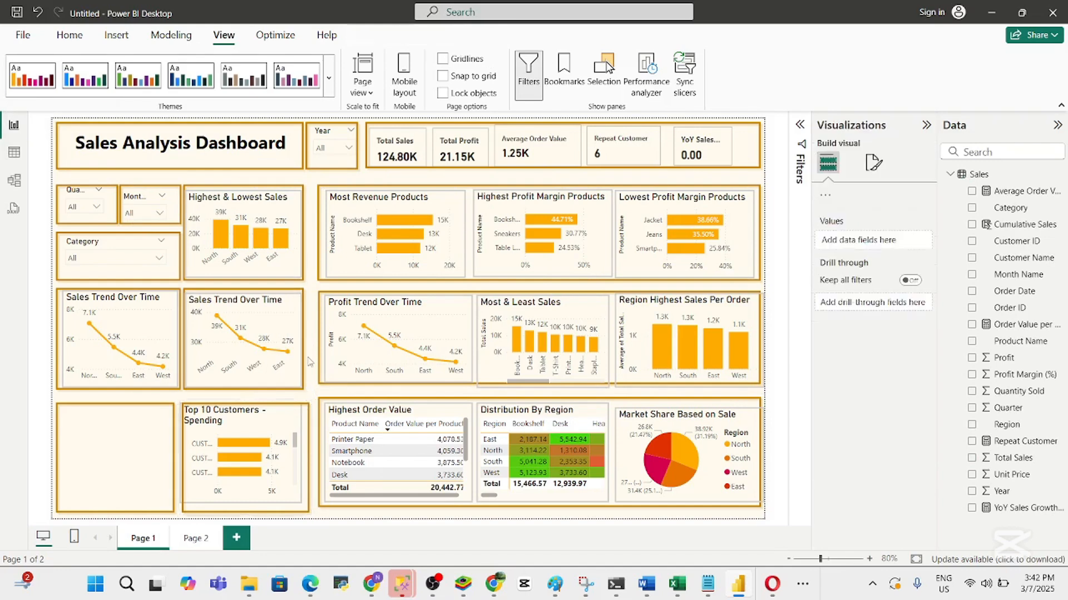
left_click(303, 394)
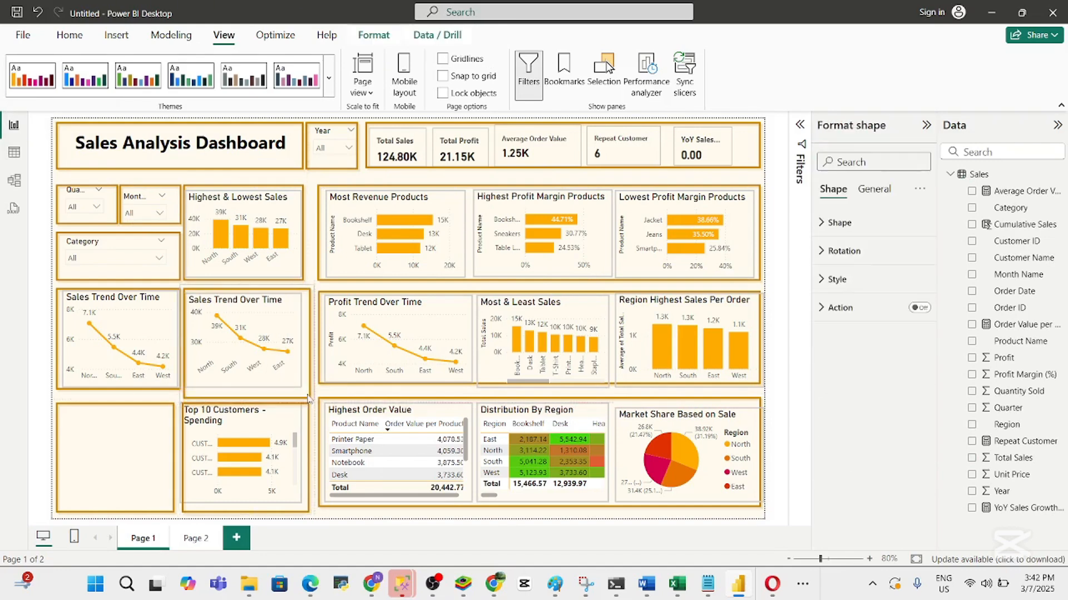
left_click_drag(309, 397, 312, 392)
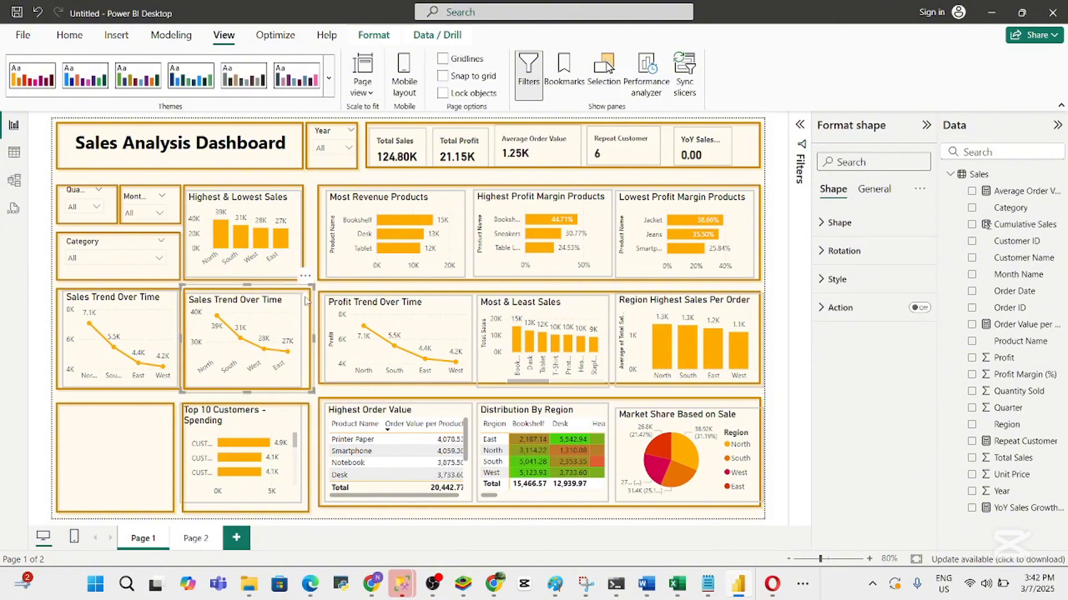
Widen the Highest & Lowest Sales box to line up with the box below and enlarge its chart to fill it
left_click(305, 245)
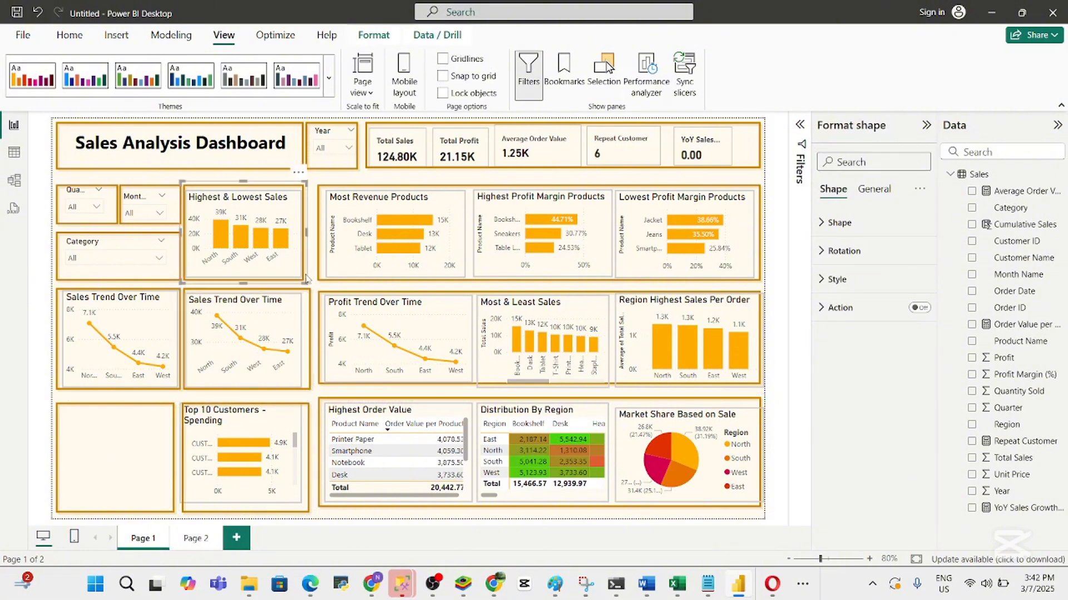
left_click_drag(304, 280, 313, 282)
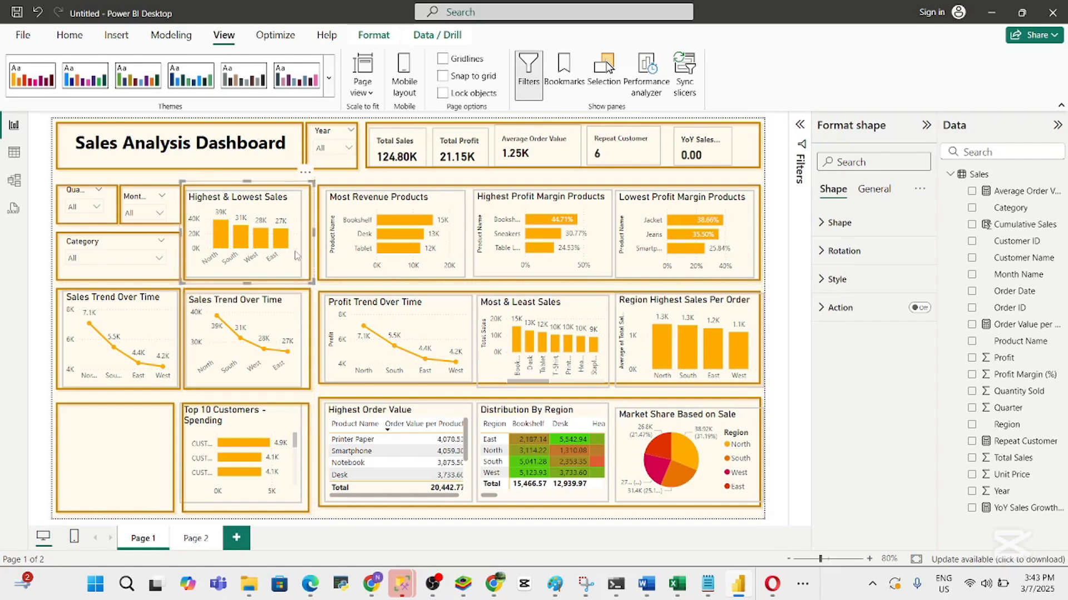
left_click(321, 288)
left_click(314, 282)
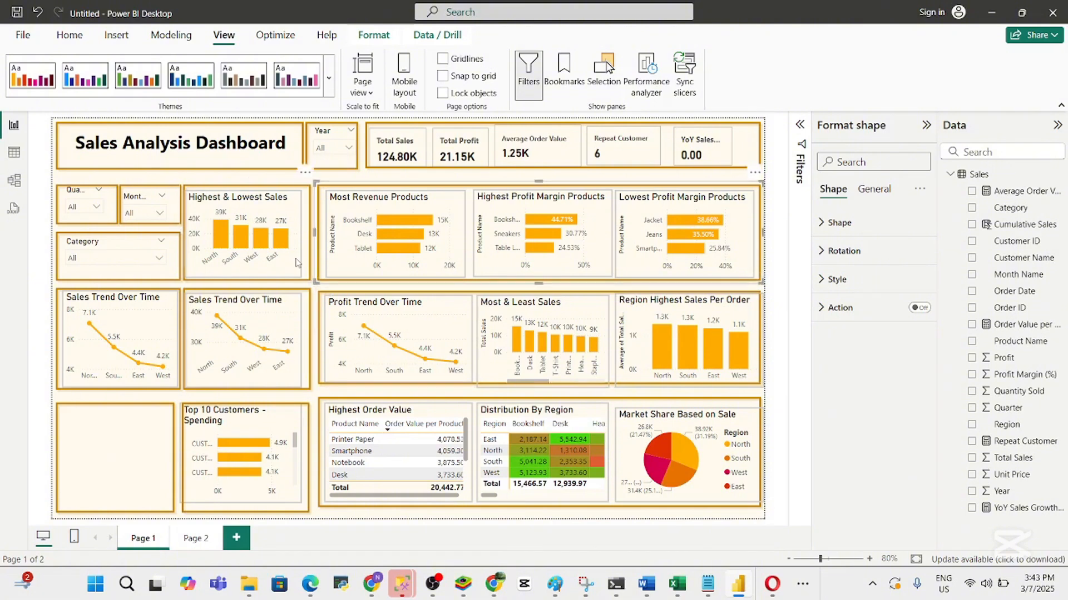
left_click(300, 273)
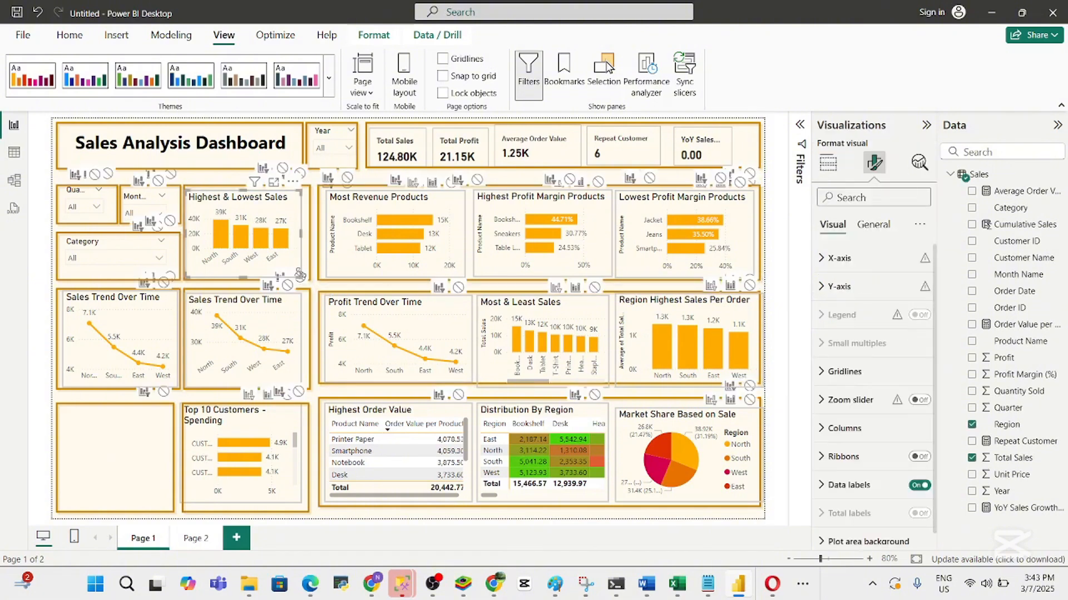
left_click_drag(299, 275, 306, 276)
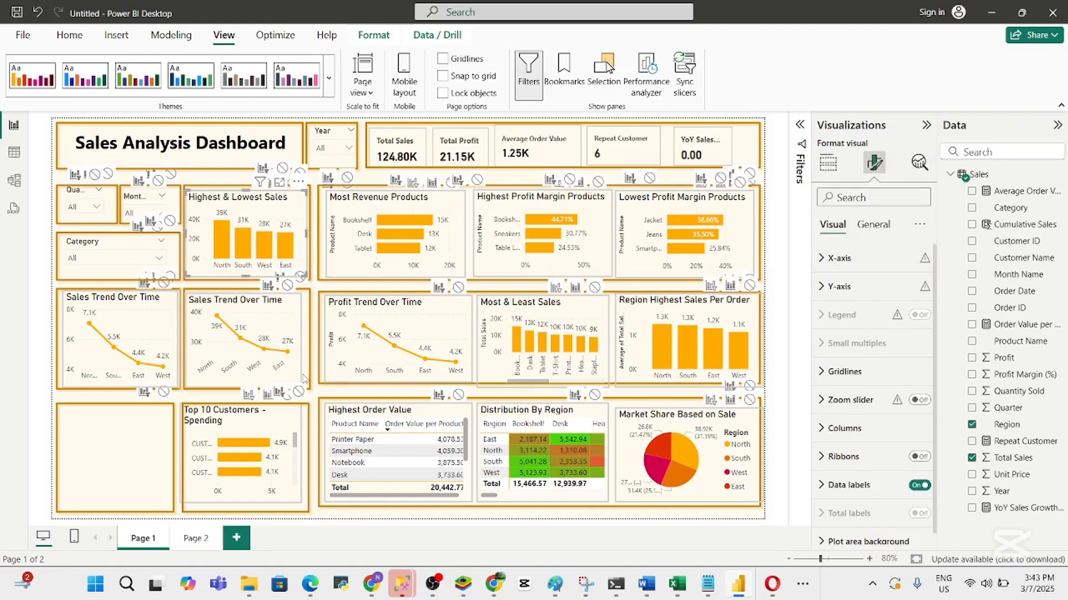
Enlarge the second Sales Trend Over Time chart to fill its widened box
left_click(304, 379)
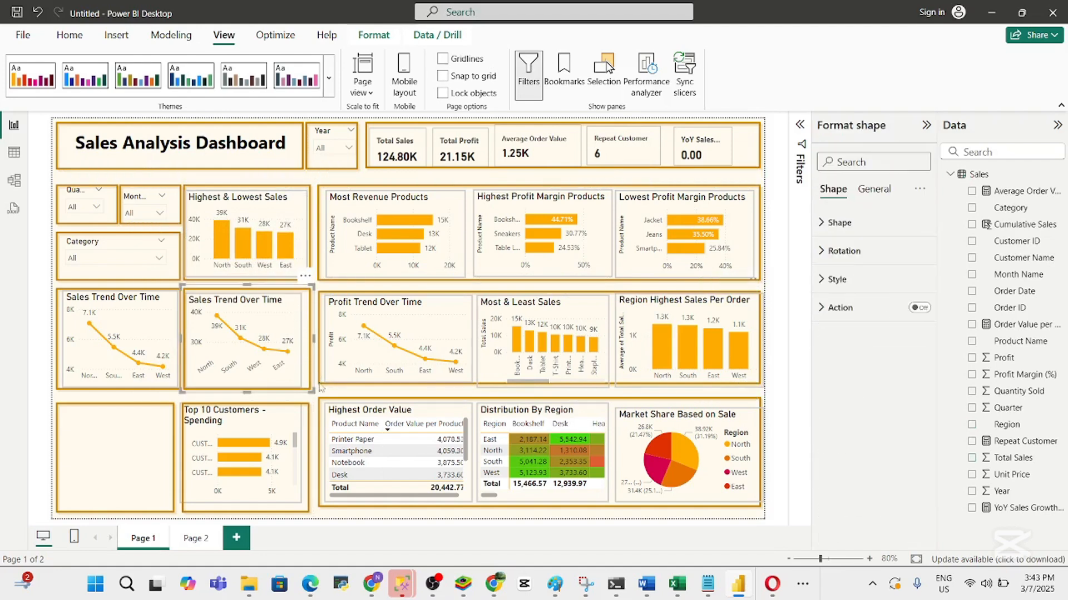
left_click(319, 396)
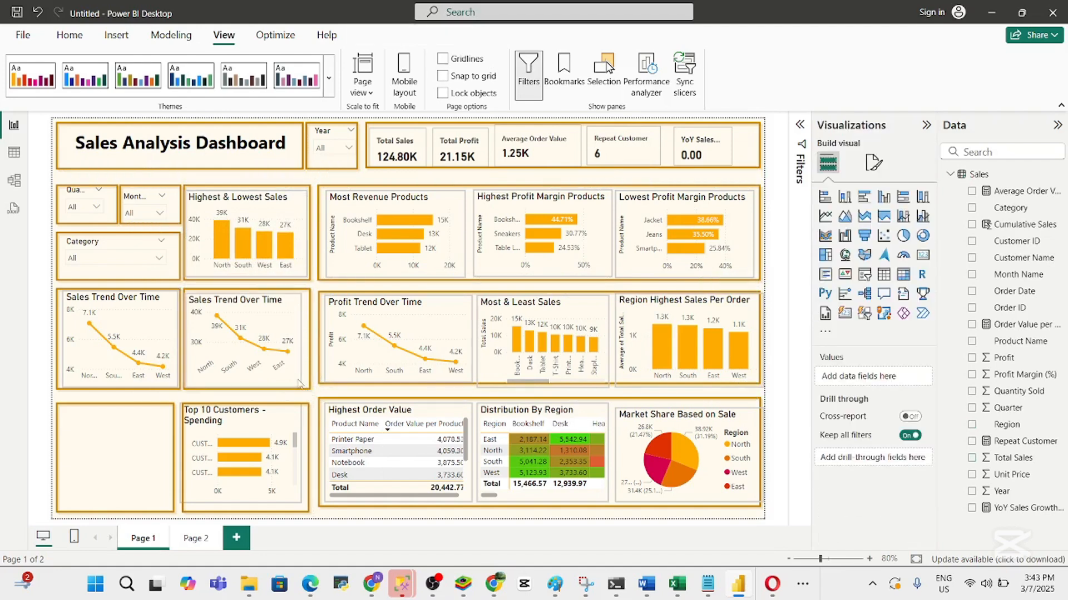
left_click(299, 387)
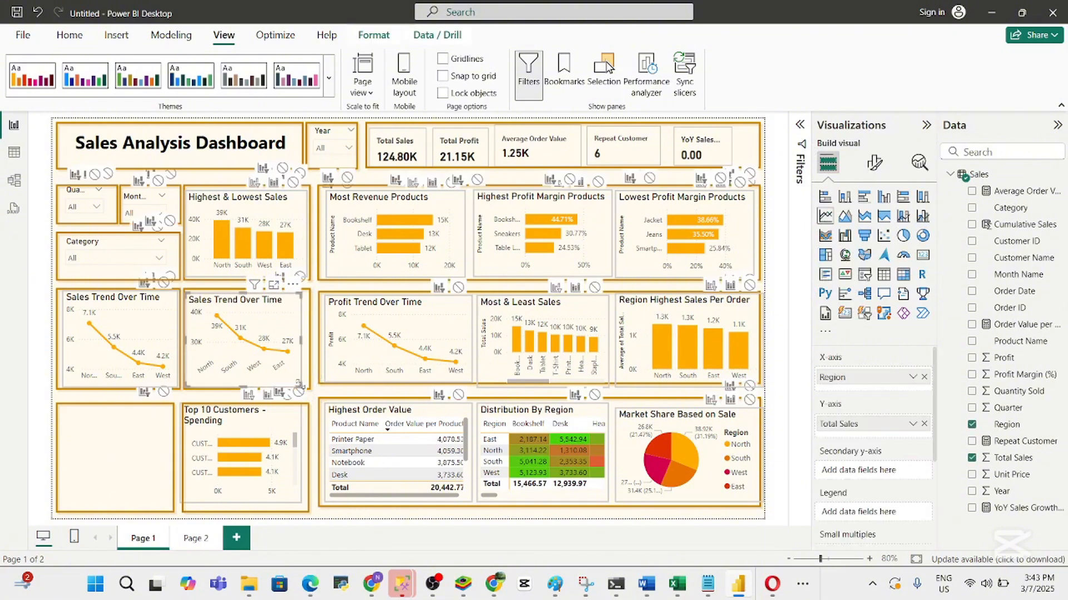
left_click_drag(306, 386, 307, 389)
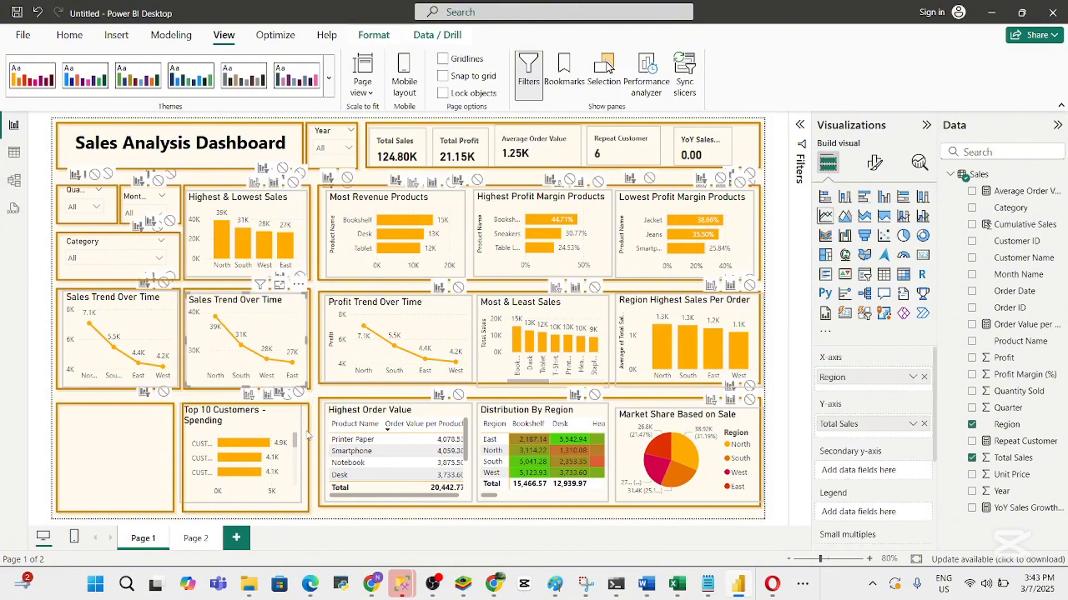
Send the box around the Top 10 Customers - Spending chart to the back
left_click(311, 473)
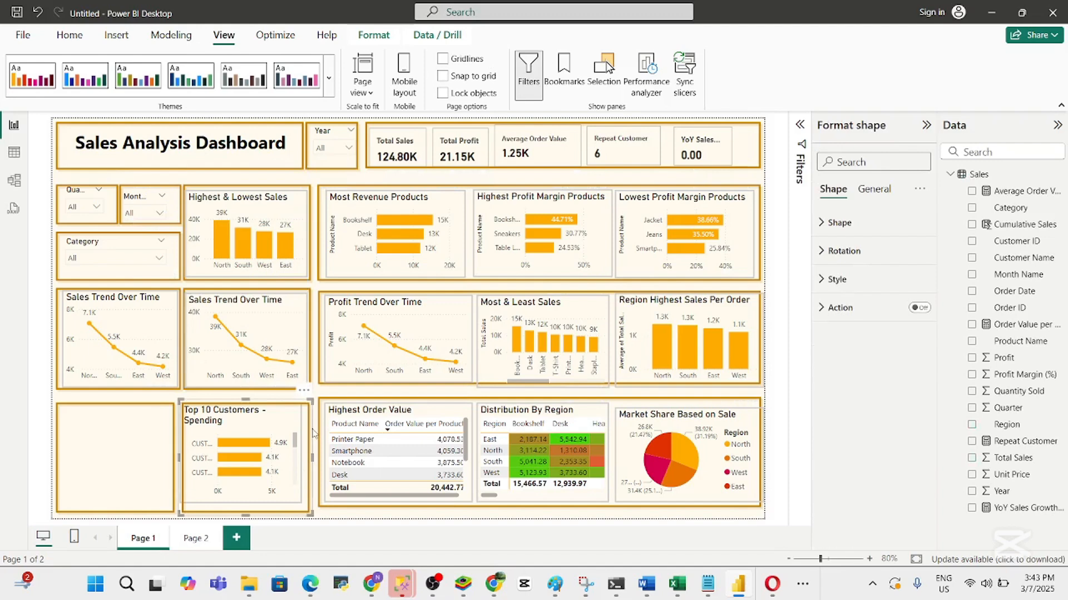
left_click(169, 404)
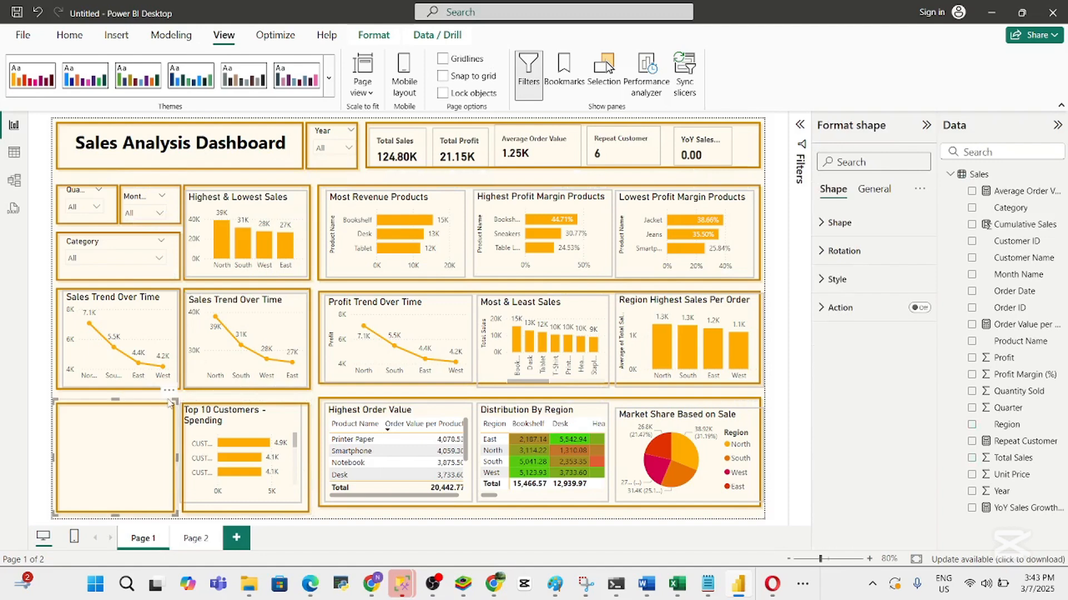
left_click(273, 439)
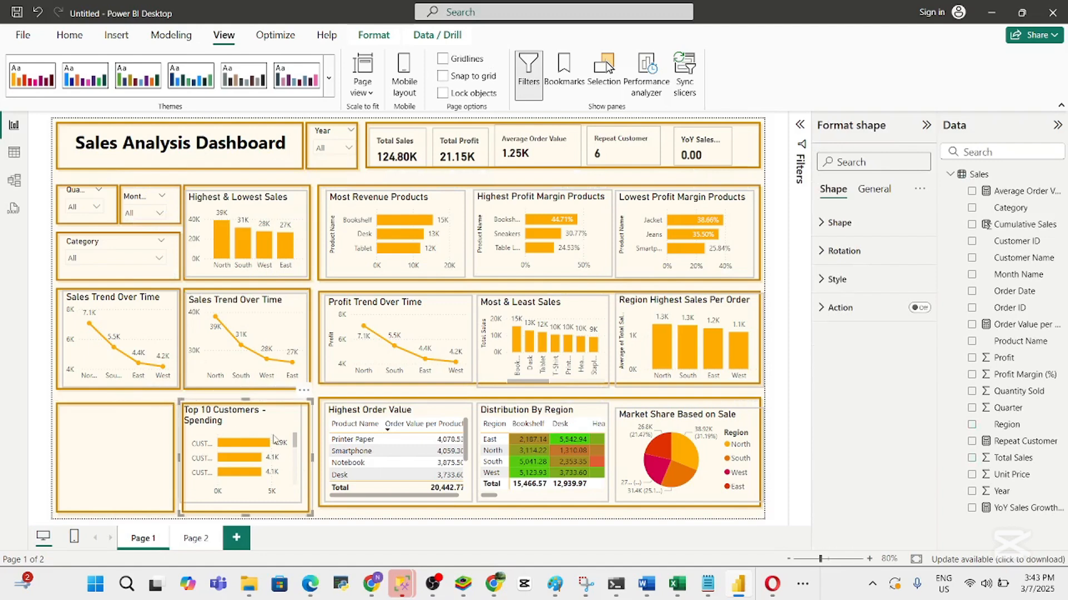
left_click(325, 393)
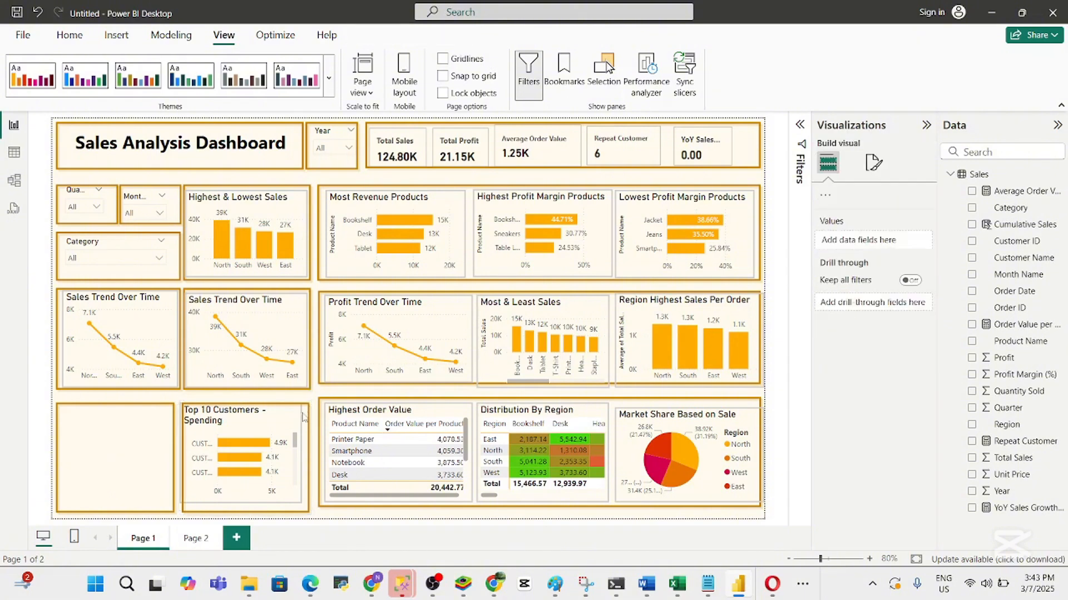
left_click(291, 446)
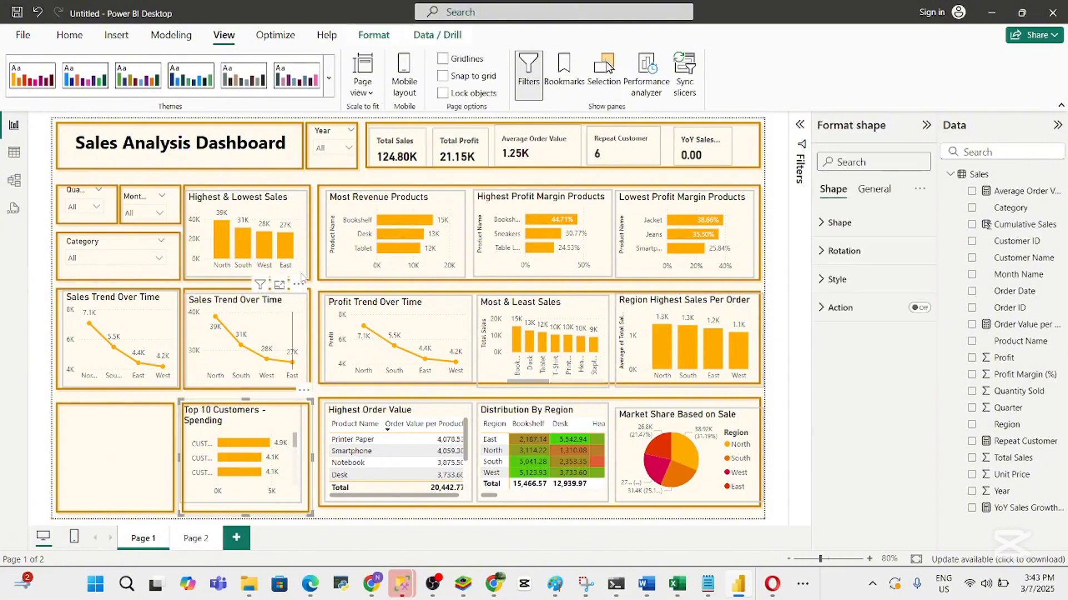
left_click(373, 35)
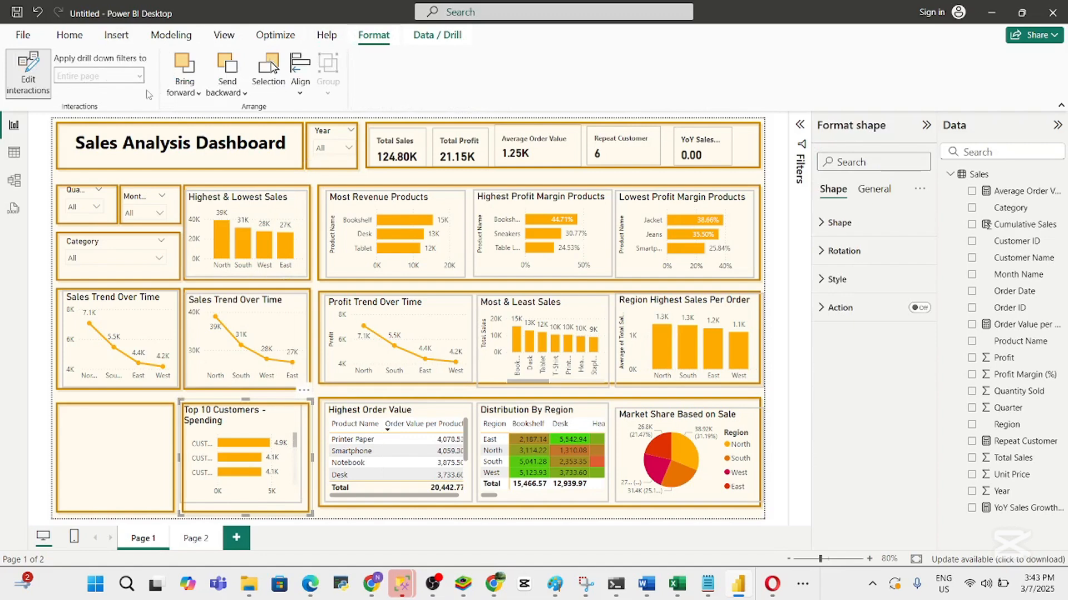
left_click(243, 96)
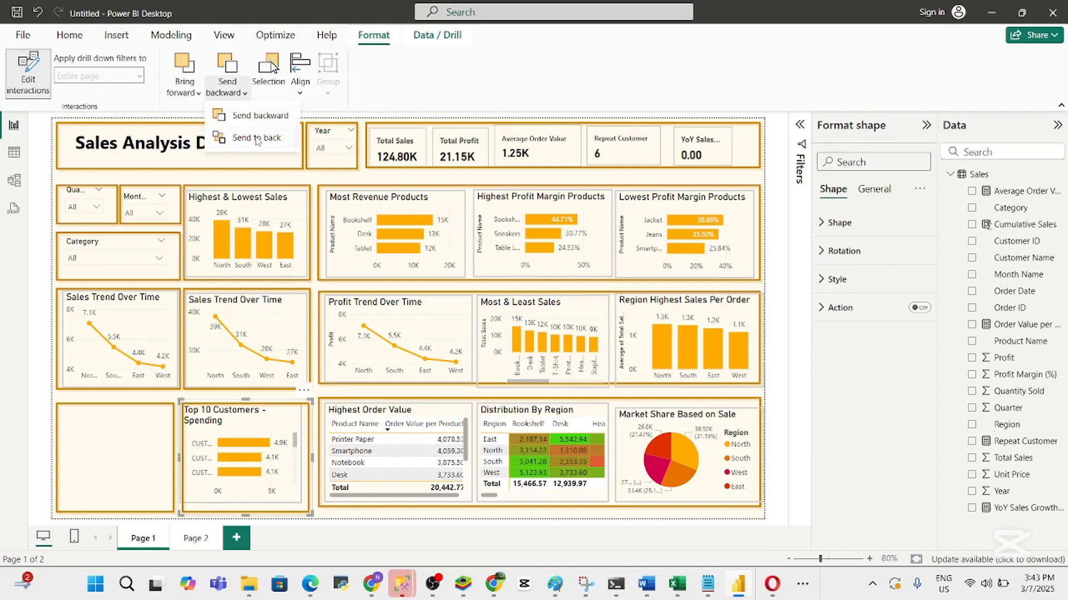
left_click(257, 136)
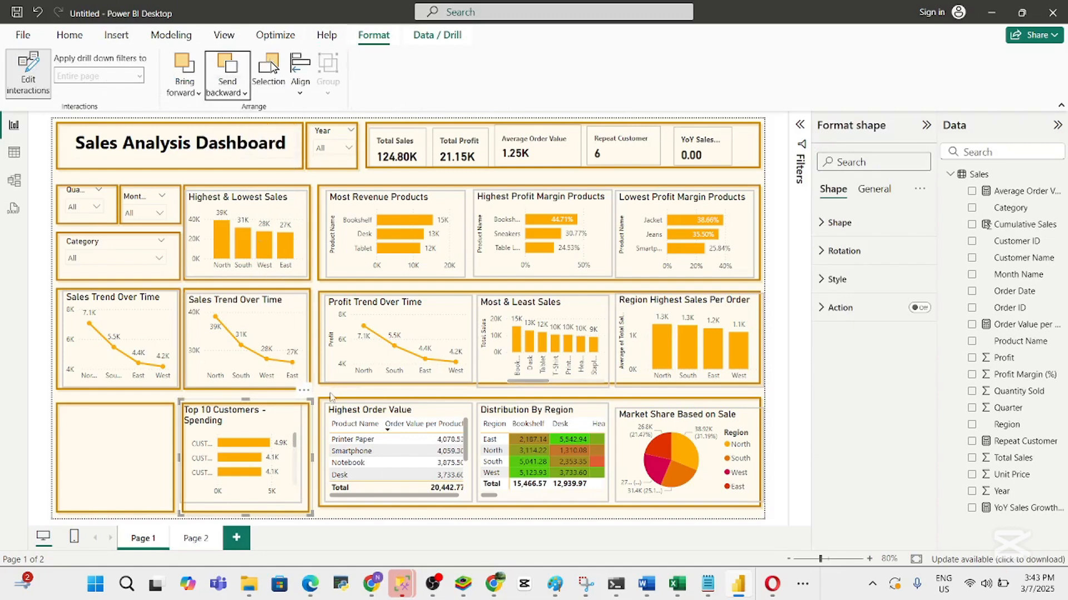
Enlarge the Top 10 Customers - Spending chart to fill its box
left_click(266, 433)
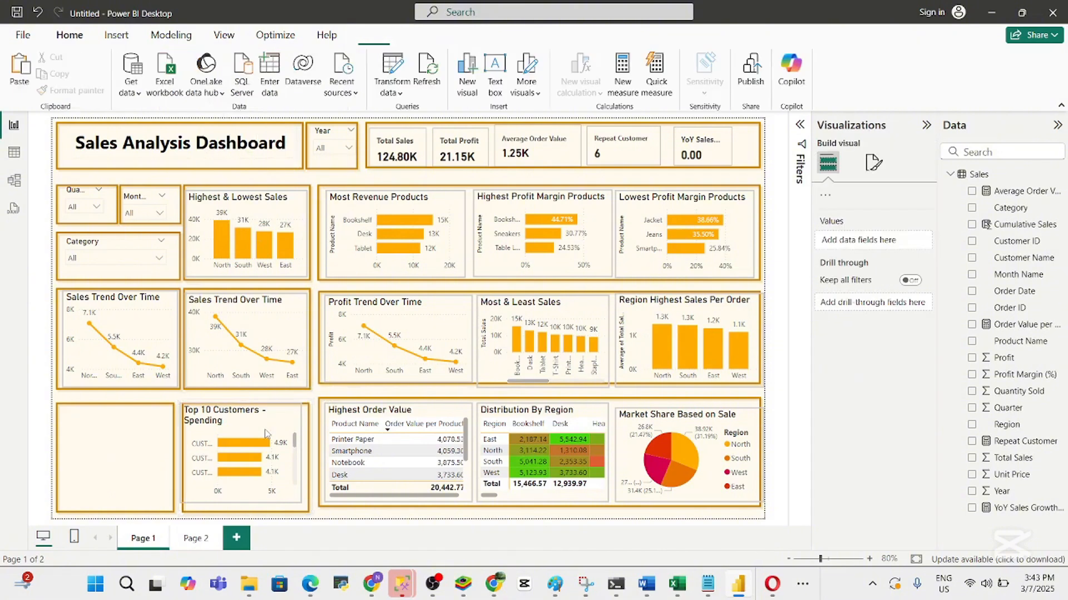
left_click(265, 434)
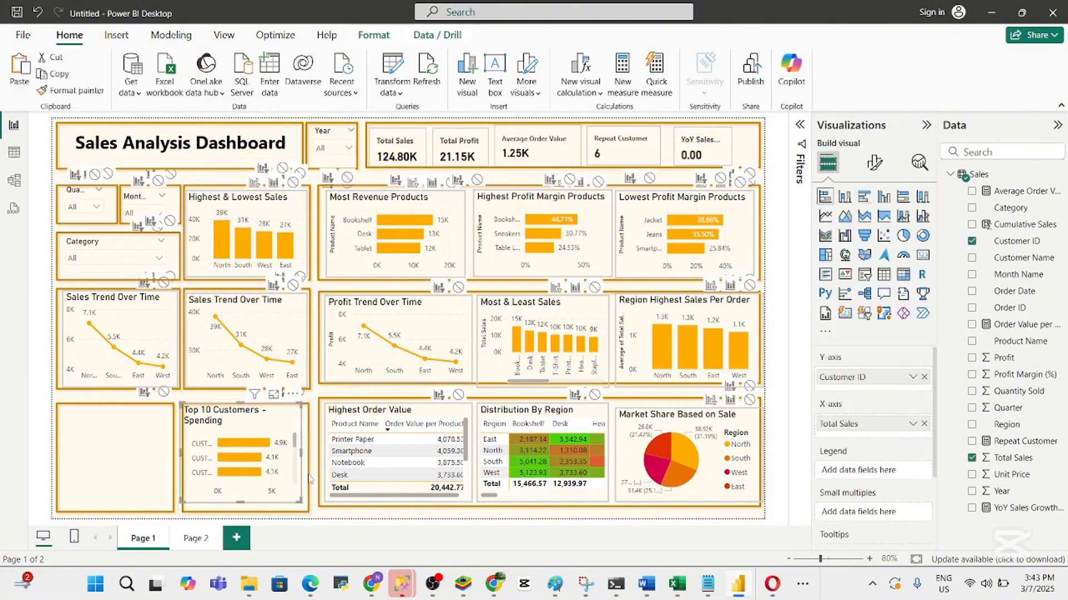
left_click_drag(300, 500, 309, 510)
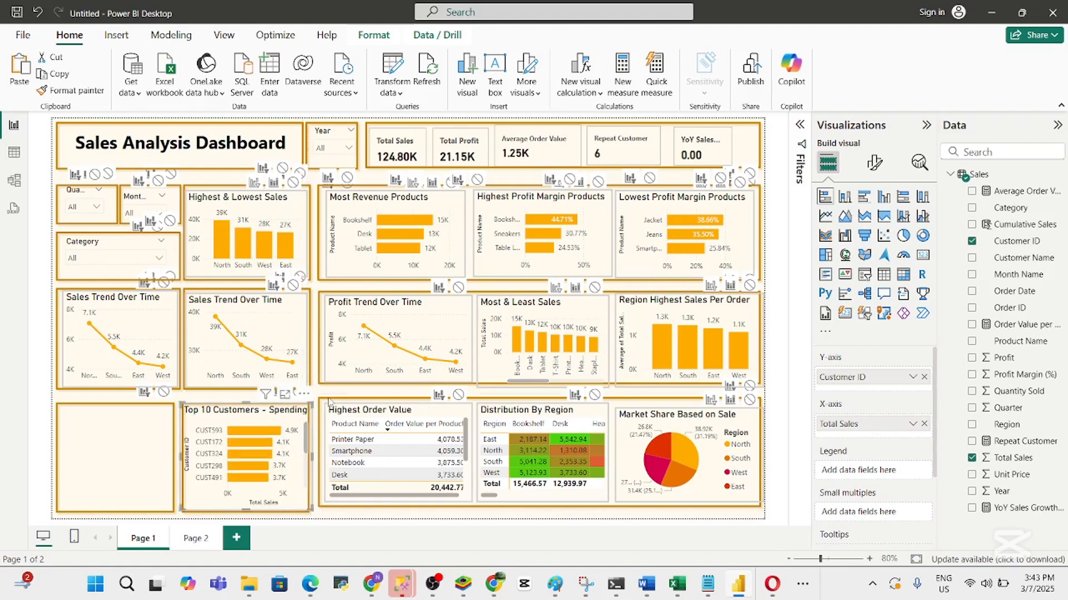
left_click(328, 394)
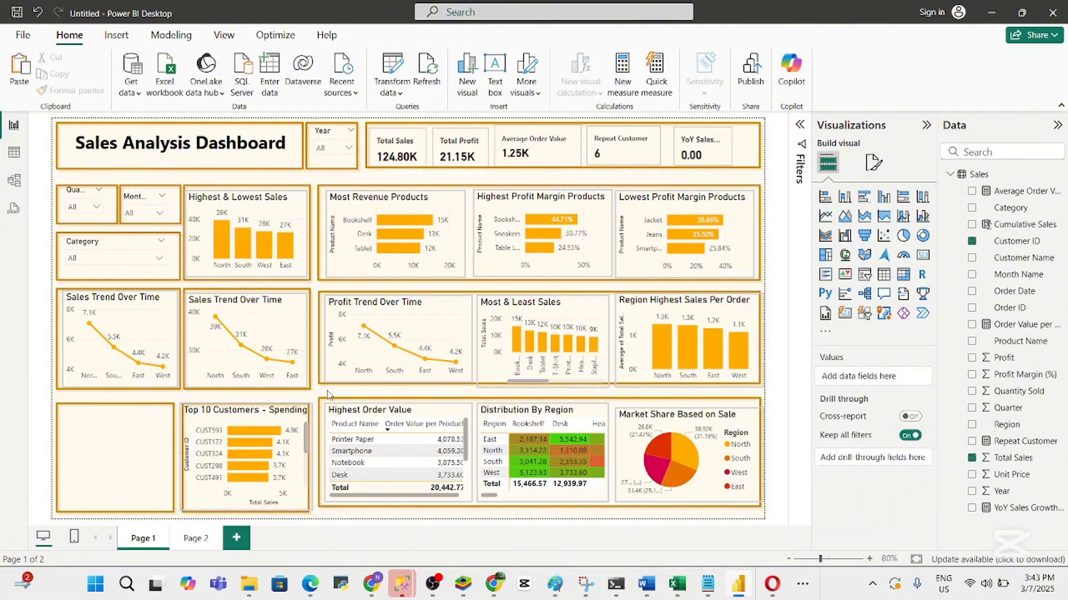
Shorten the Most & Least Sales chart slightly so that it fits inside its box
left_click(516, 349)
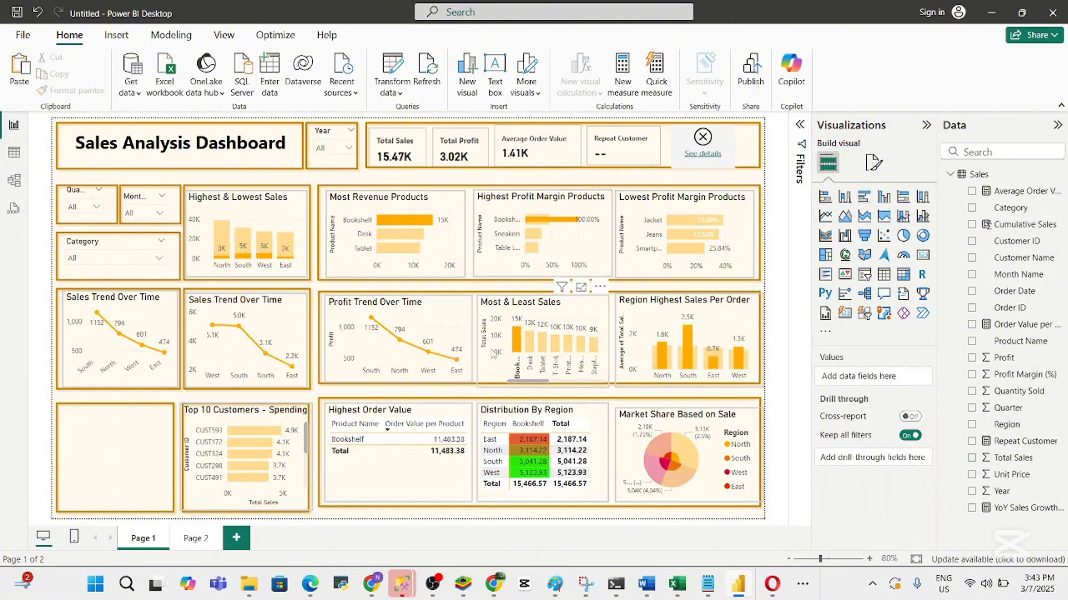
left_click(487, 385)
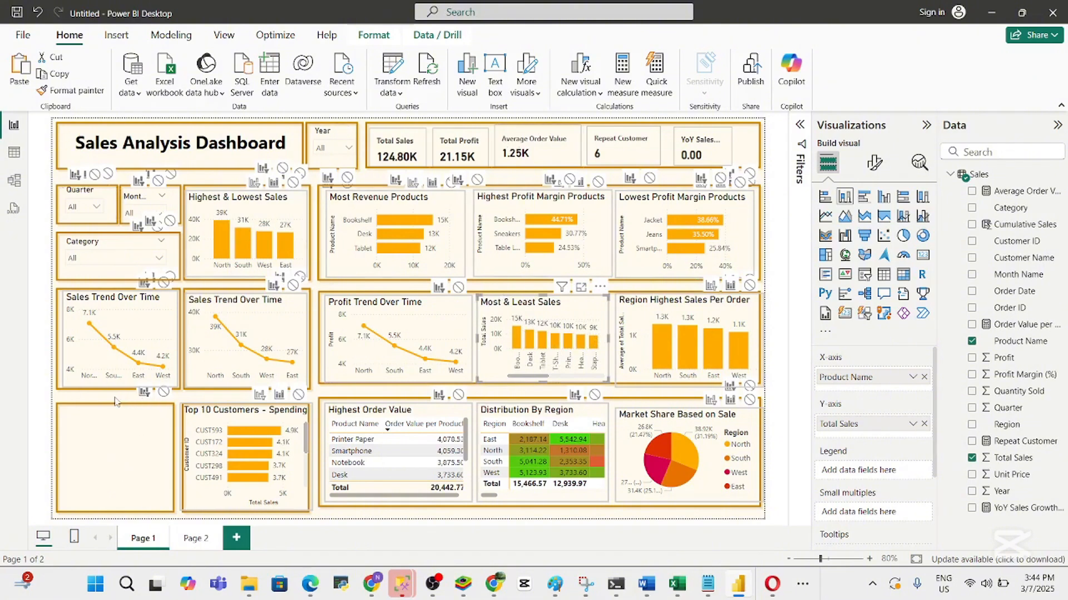
left_click(245, 275)
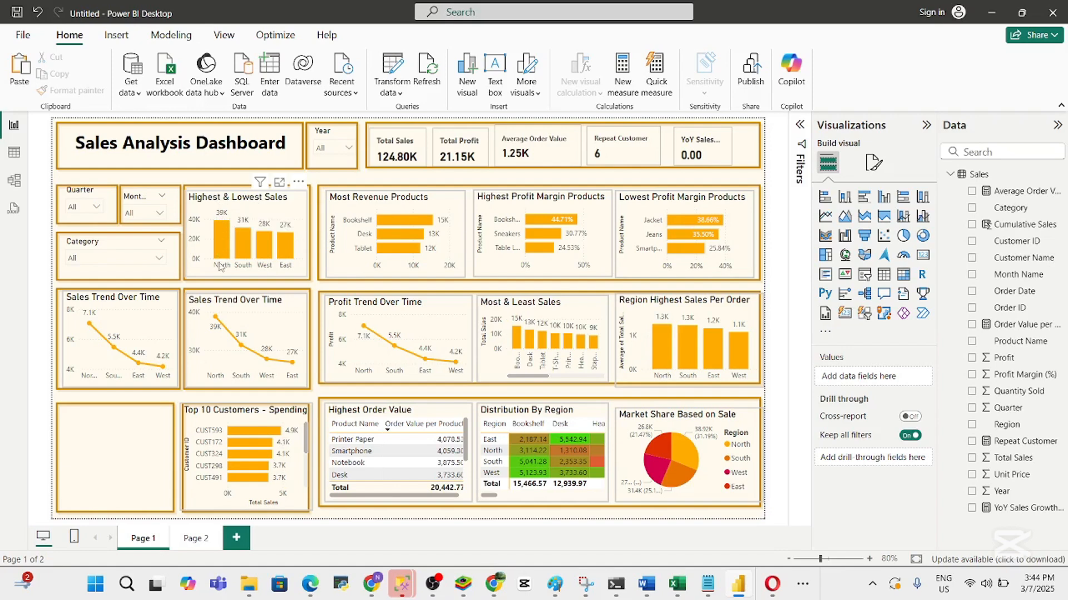
Examine the Highest & Lowest Sales chart's filters and the options of its Total Sales and Region fields
left_click(281, 220)
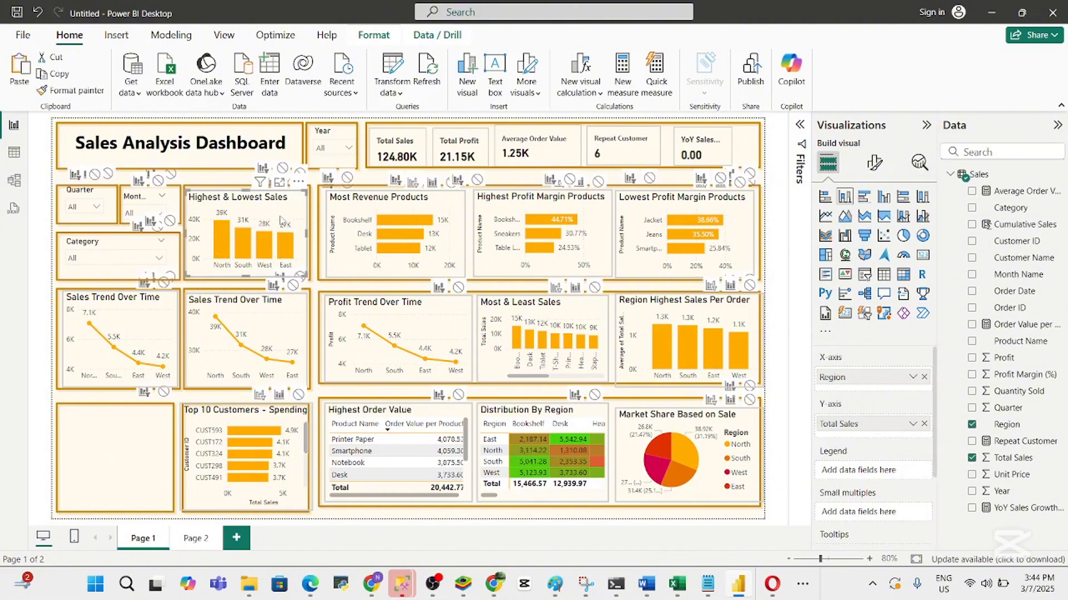
left_click(800, 125)
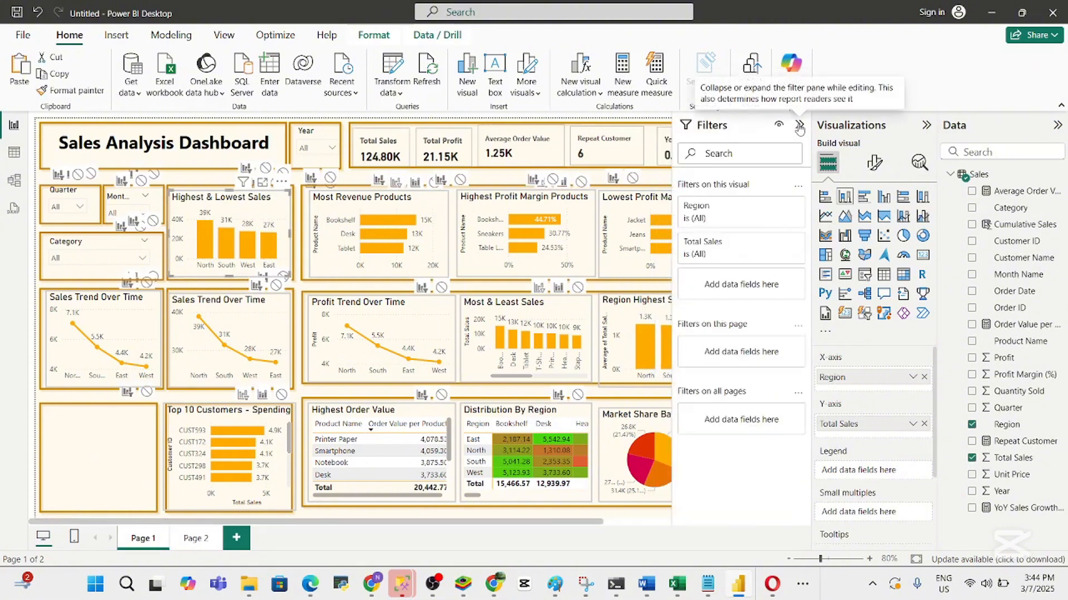
left_click(799, 126)
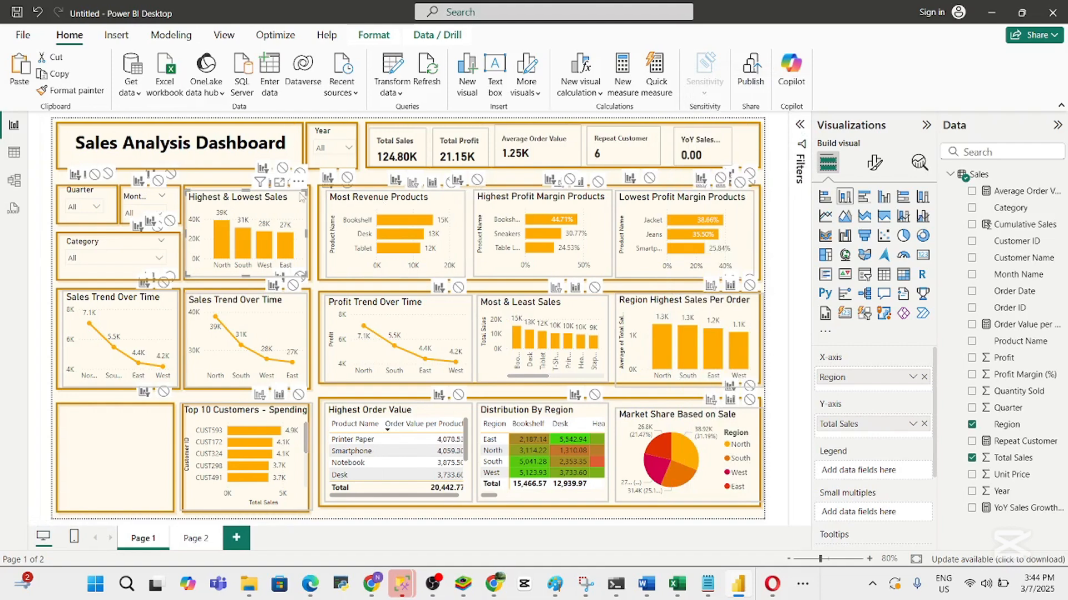
right_click(881, 428)
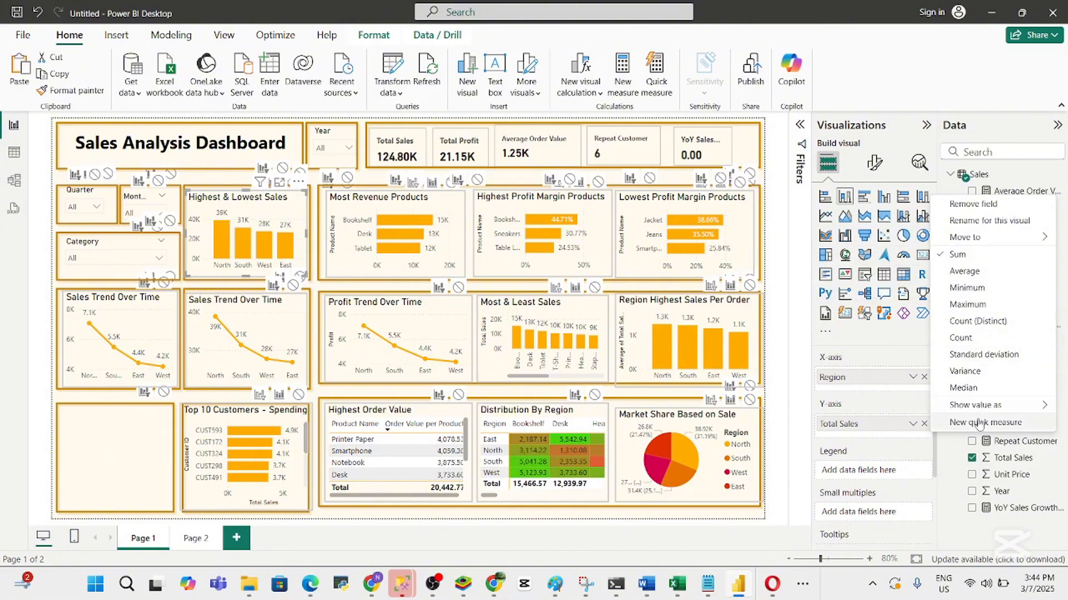
mouse_move(964, 237)
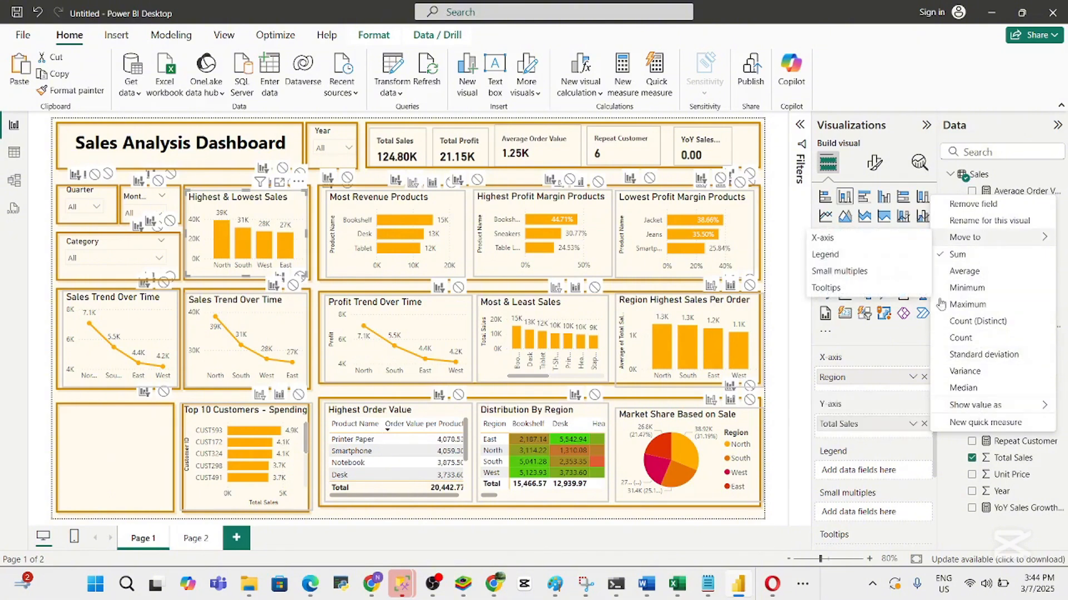
right_click(845, 379)
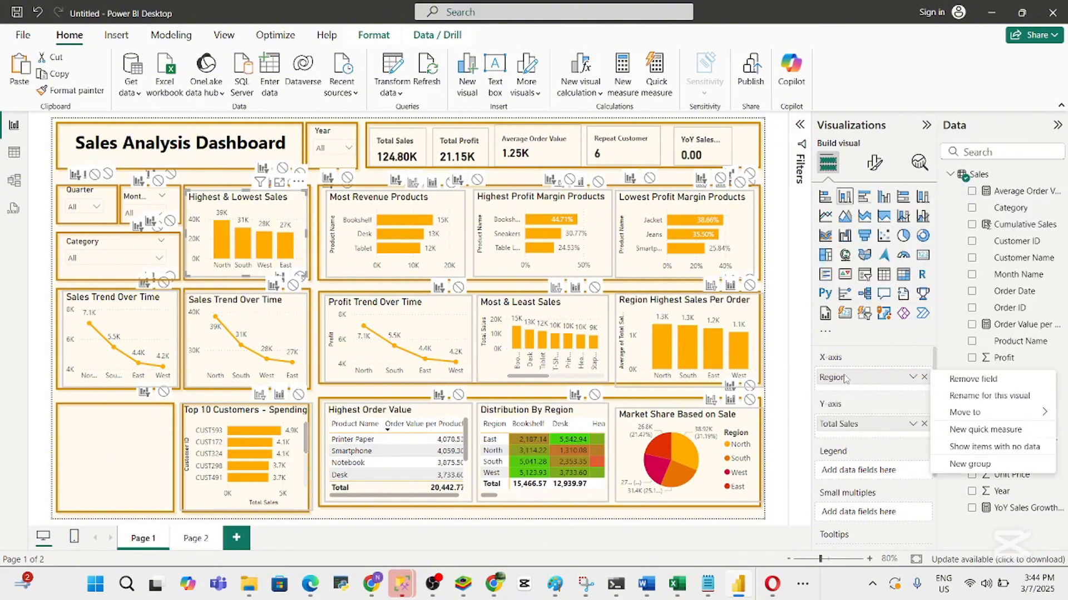
left_click(799, 423)
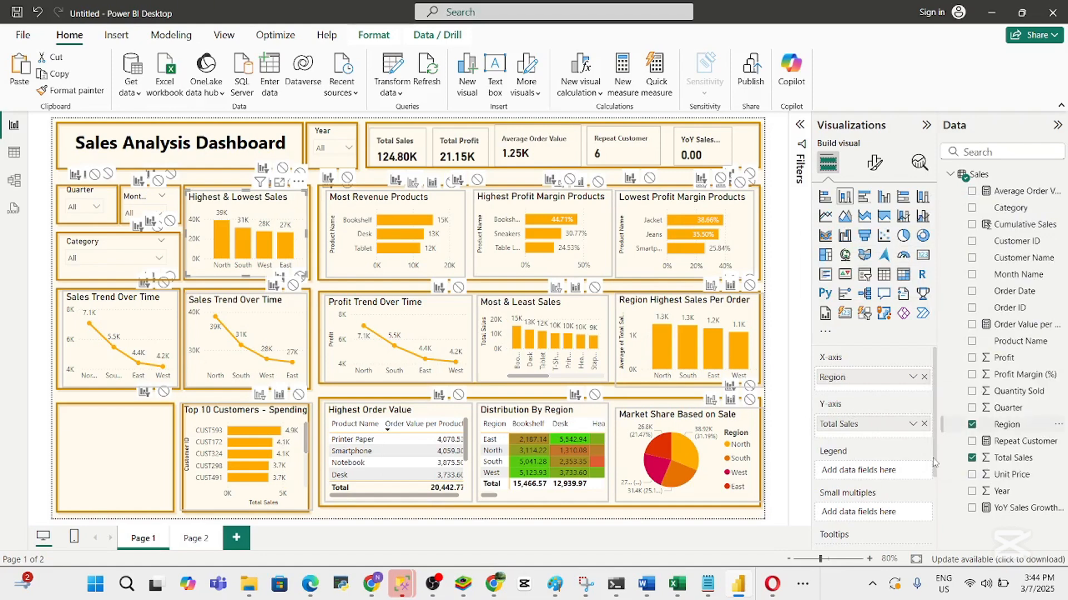
left_click_drag(932, 466, 930, 379)
left_click(800, 126)
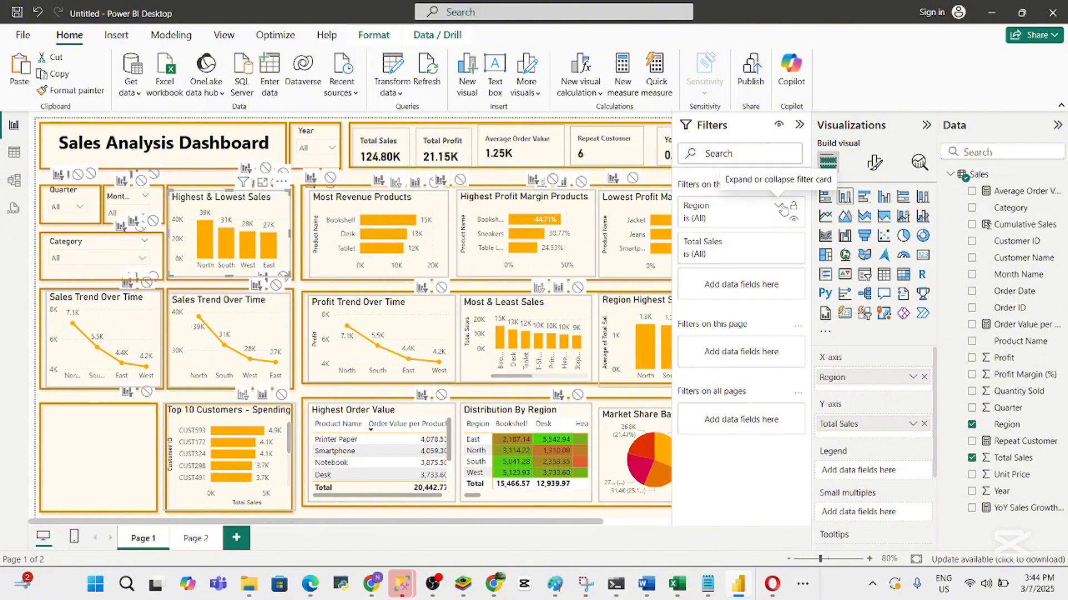
left_click(778, 207)
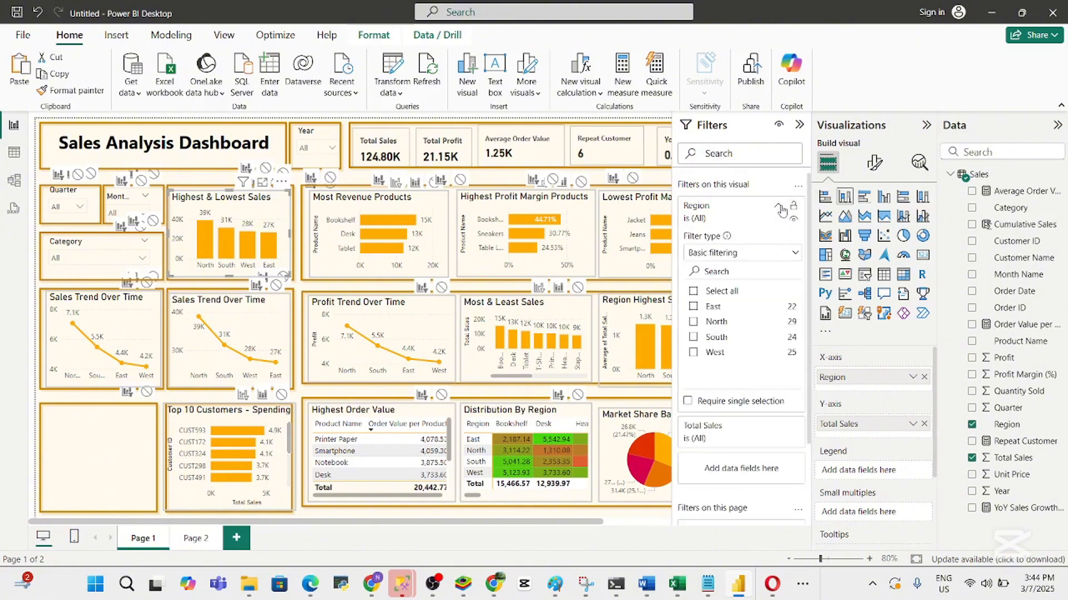
left_click(780, 208)
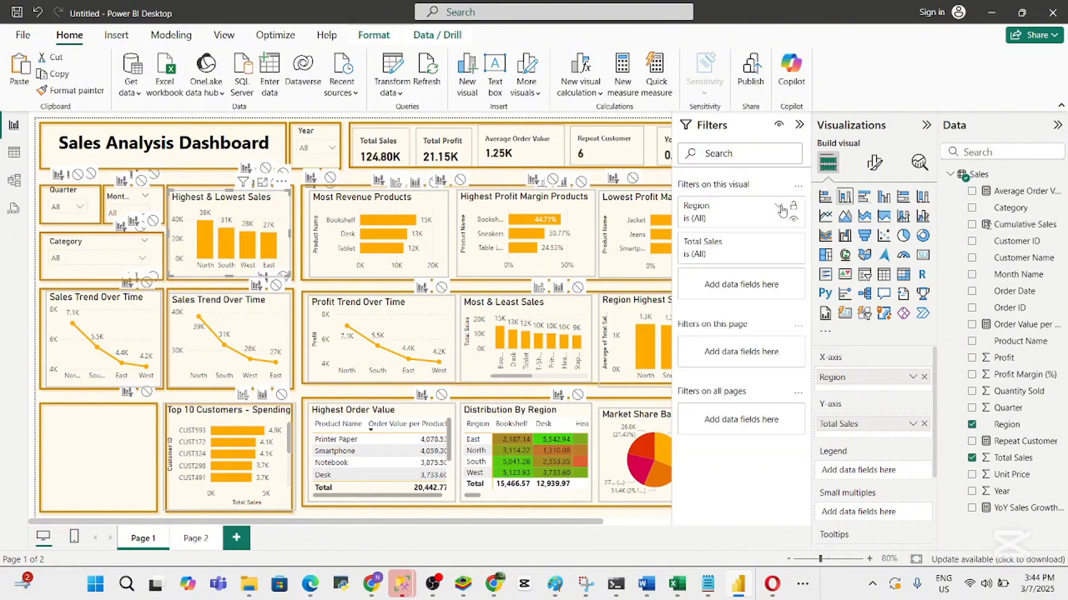
left_click(799, 127)
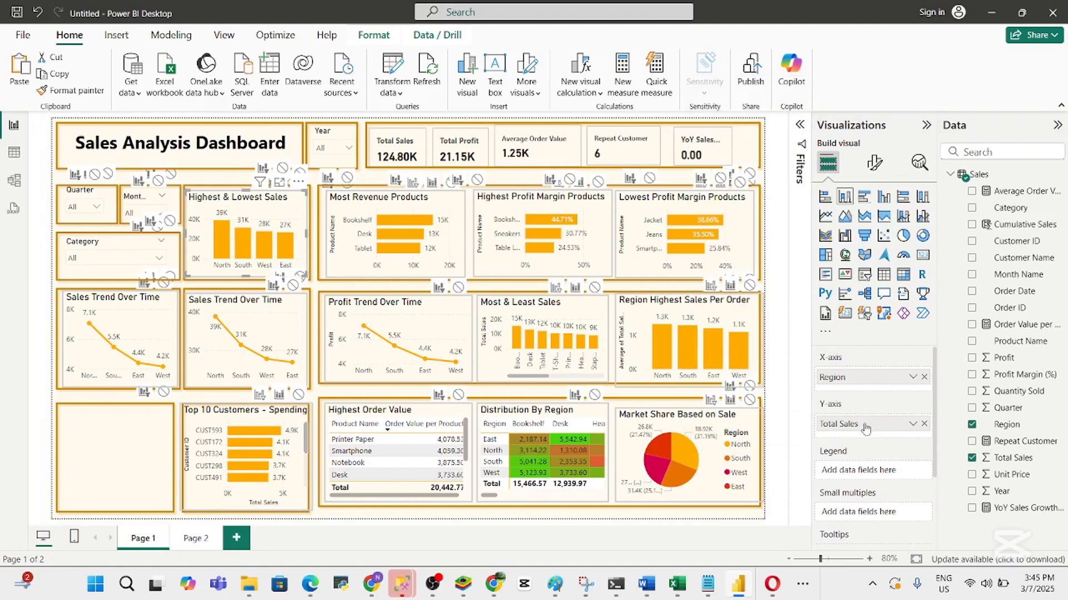
Convert the Highest & Lowest Sales chart into a table of Region and Total Sales
left_click(912, 424)
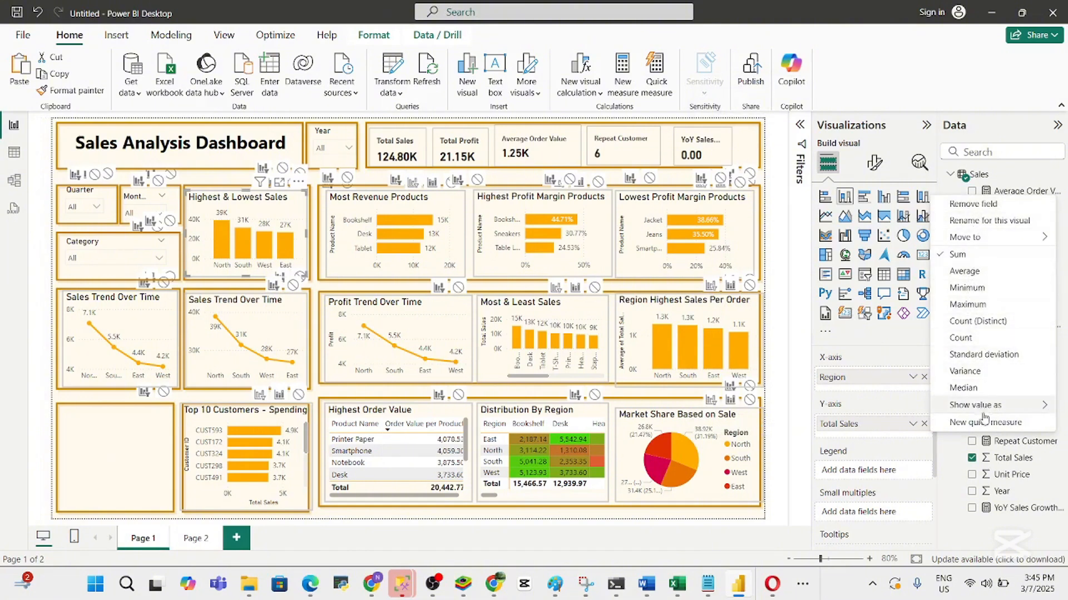
mouse_move(993, 411)
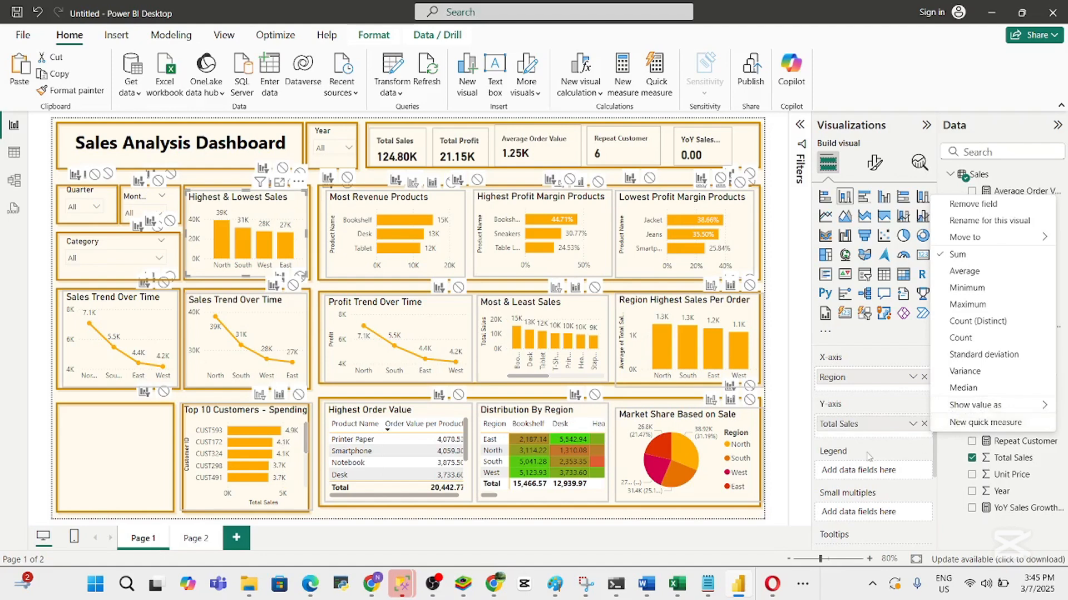
left_click(805, 462)
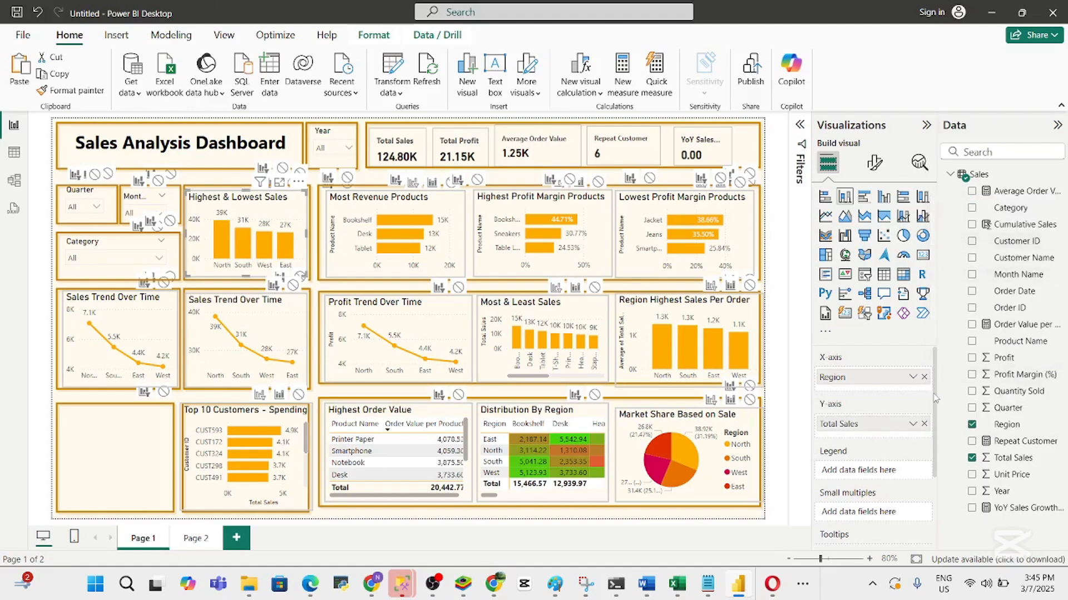
scroll(932, 462, "down", 3)
scroll(937, 481, "up", 3)
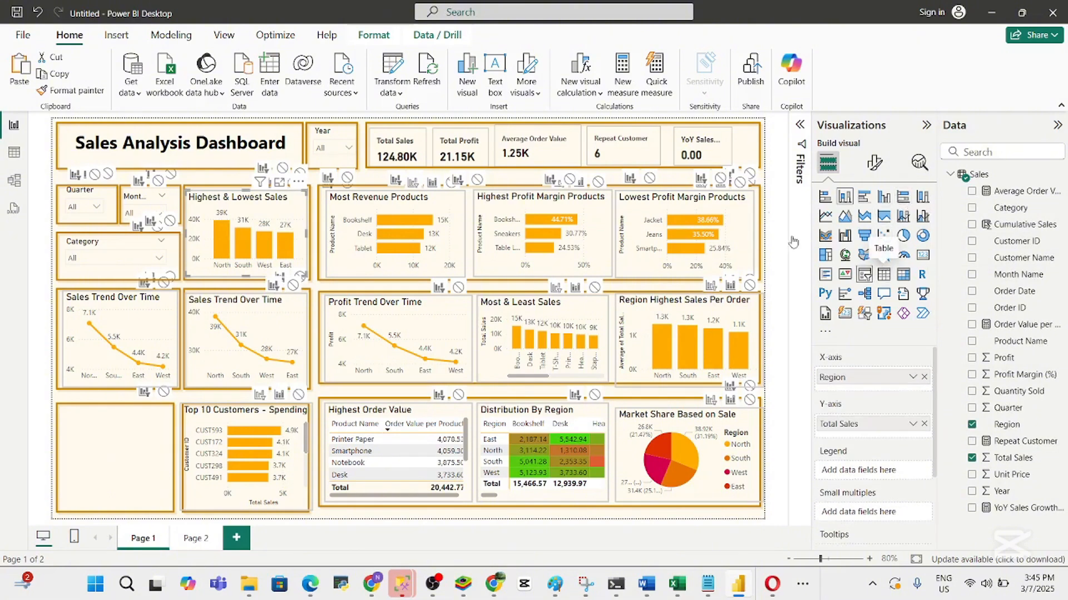
left_click(883, 275)
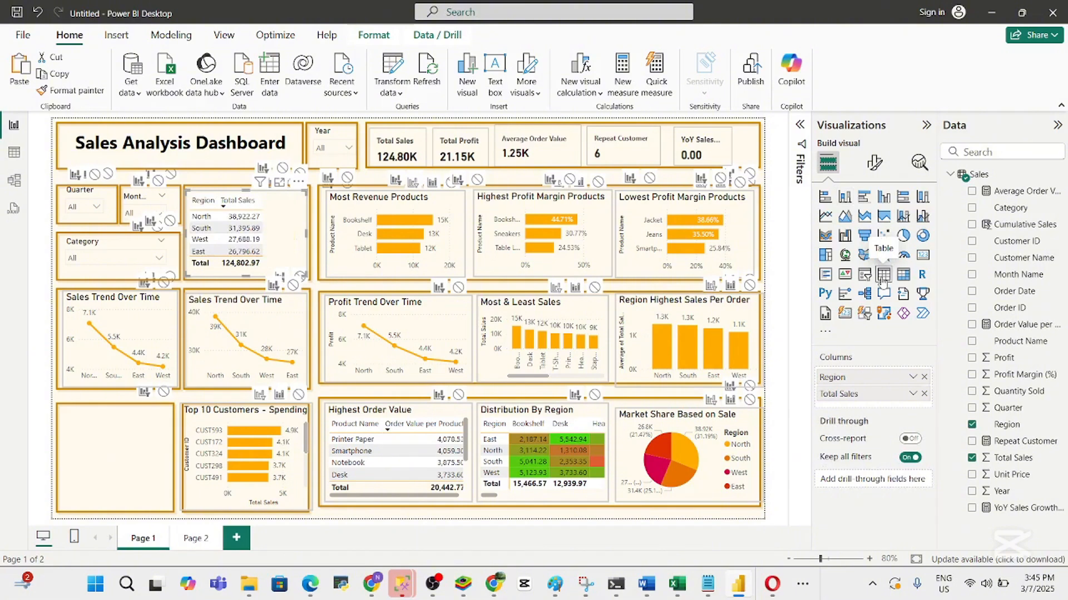
Add a gradient background color to the Total Sales column of the region table, with green #08F500 for the highest value
right_click(893, 398)
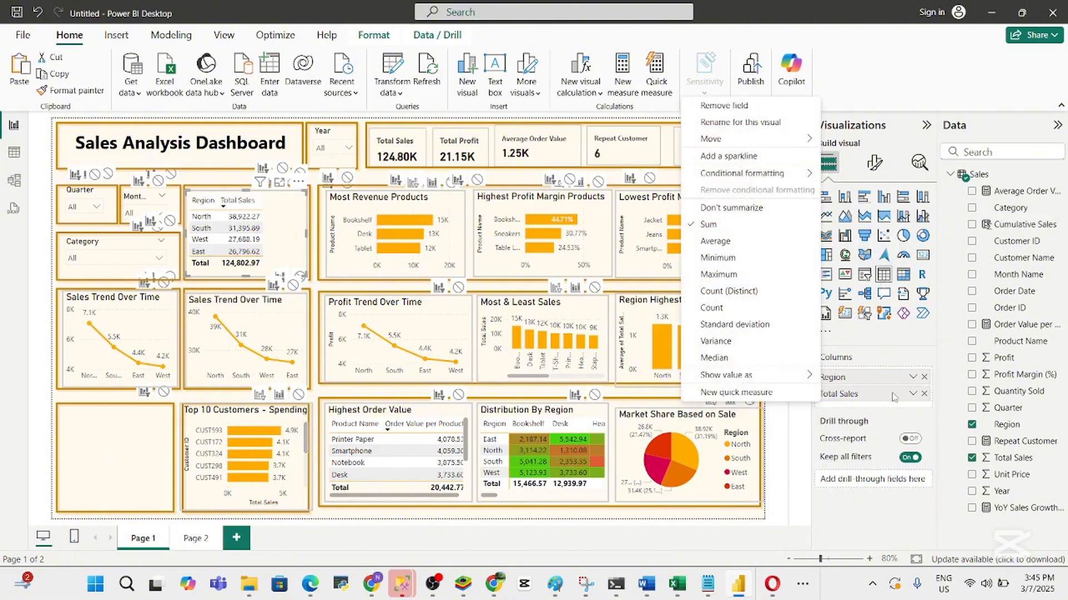
mouse_move(776, 175)
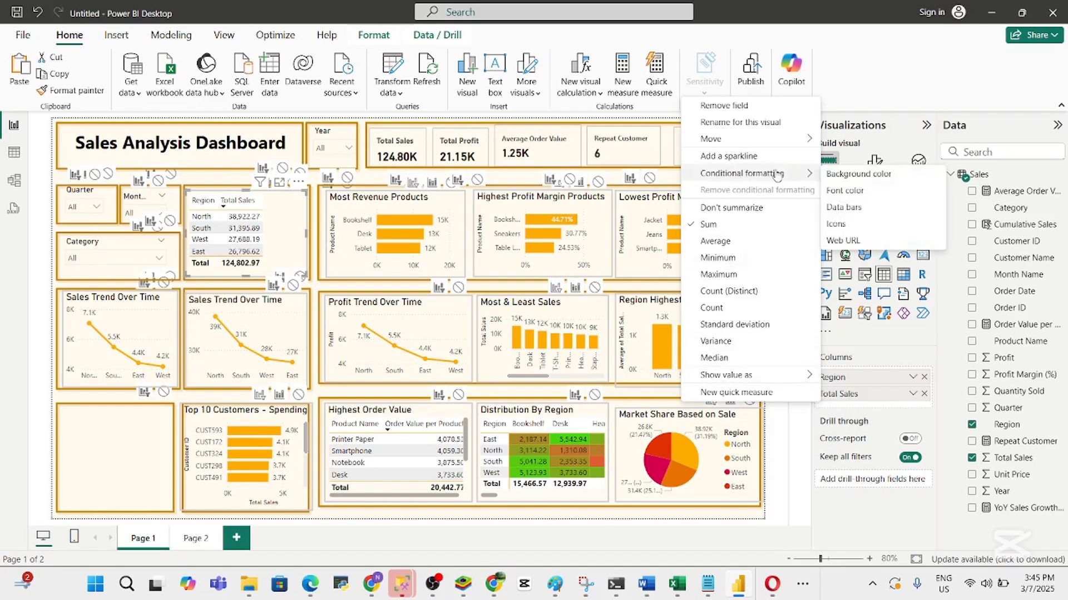
left_click(843, 178)
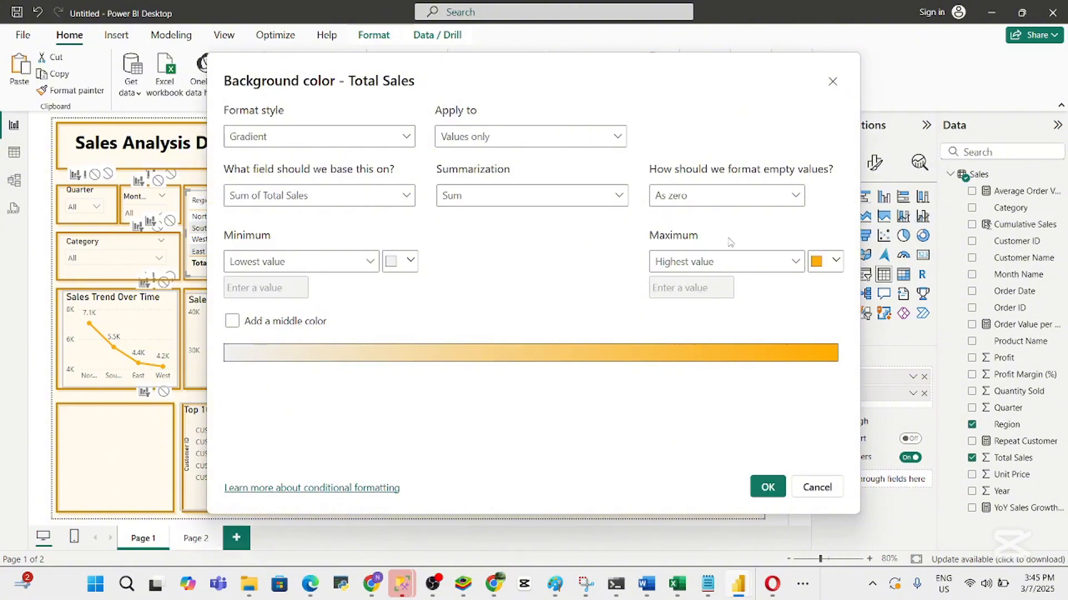
left_click(836, 261)
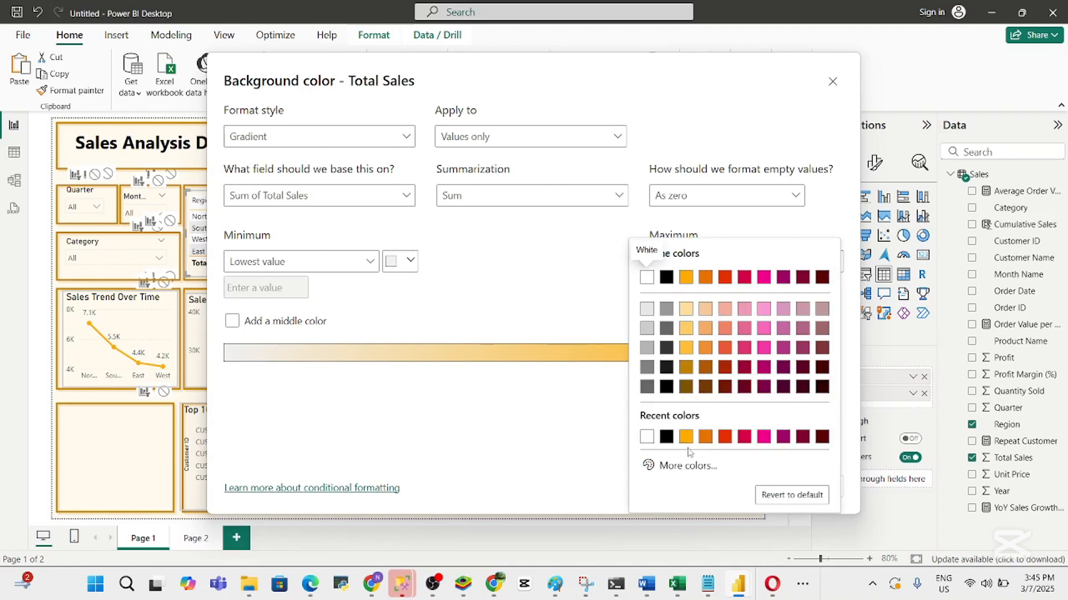
left_click(676, 467)
left_click(703, 420)
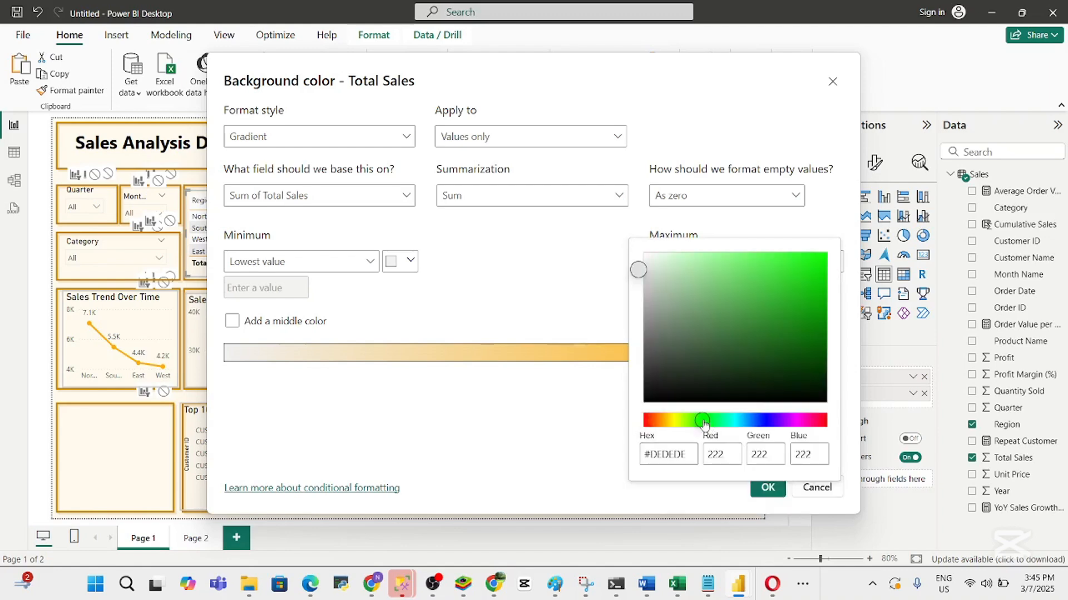
mouse_move(812, 270)
left_mouse_down()
mouse_move(781, 275)
mouse_move(839, 259)
mouse_move(828, 263)
left_mouse_up()
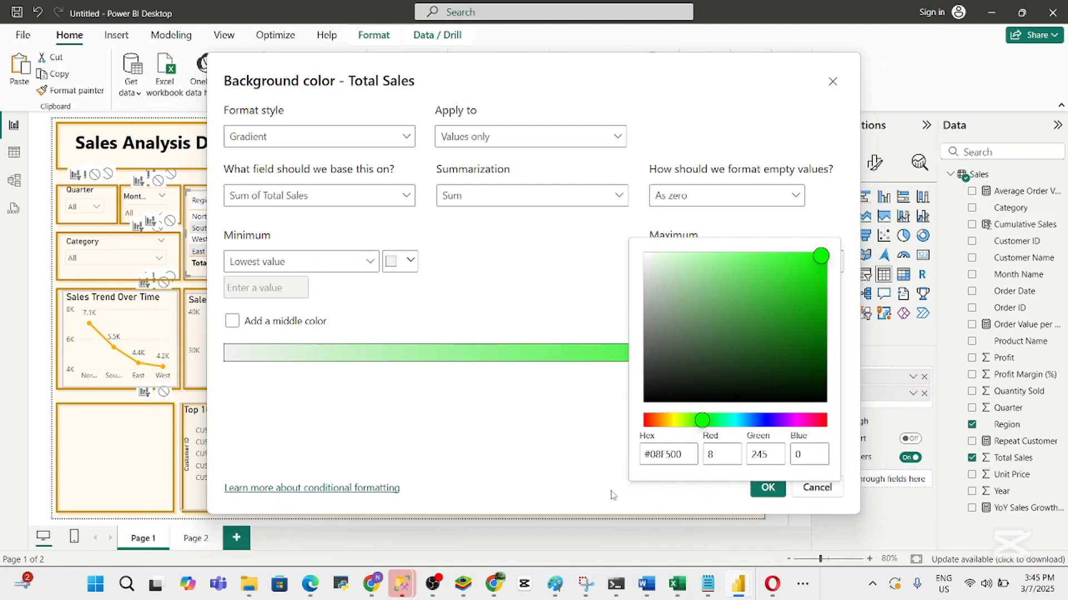
left_click(554, 465)
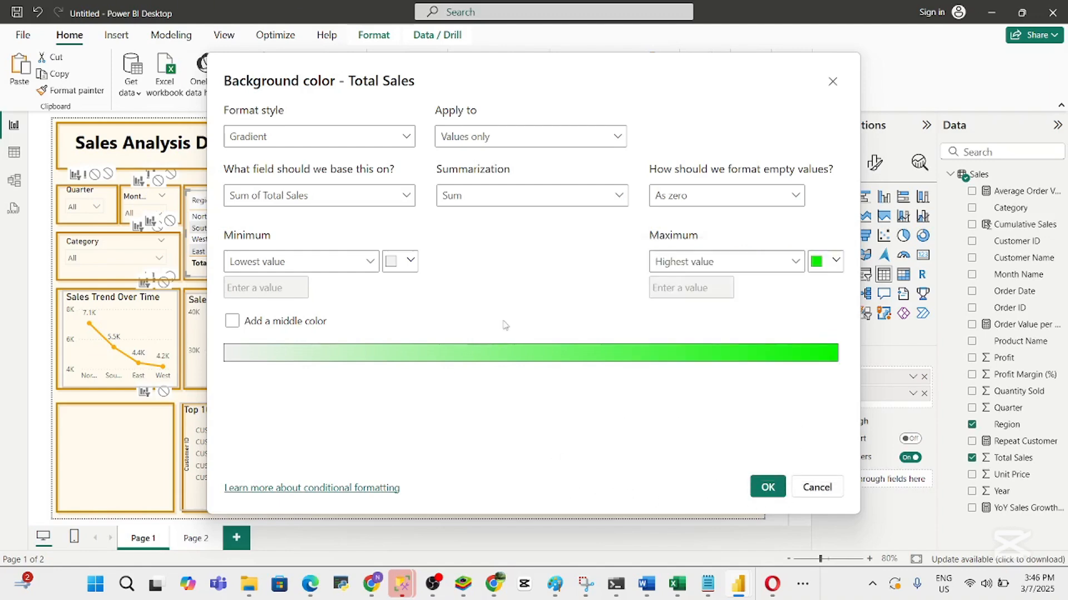
Apply the background gradient with red for the lowest value, and turn the region table back into a stacked column chart
left_click(411, 262)
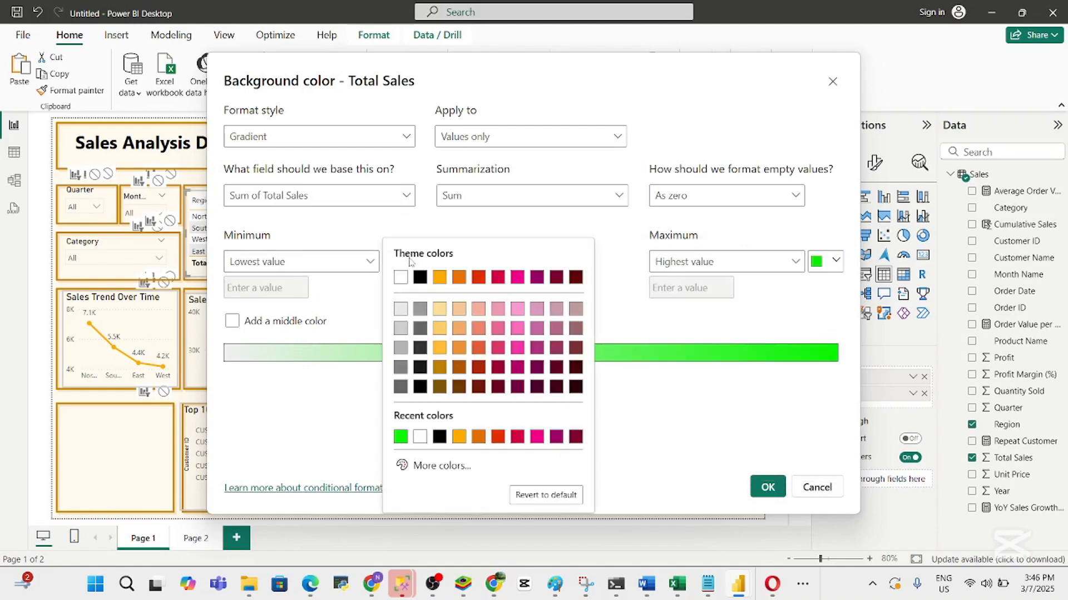
left_click(478, 277)
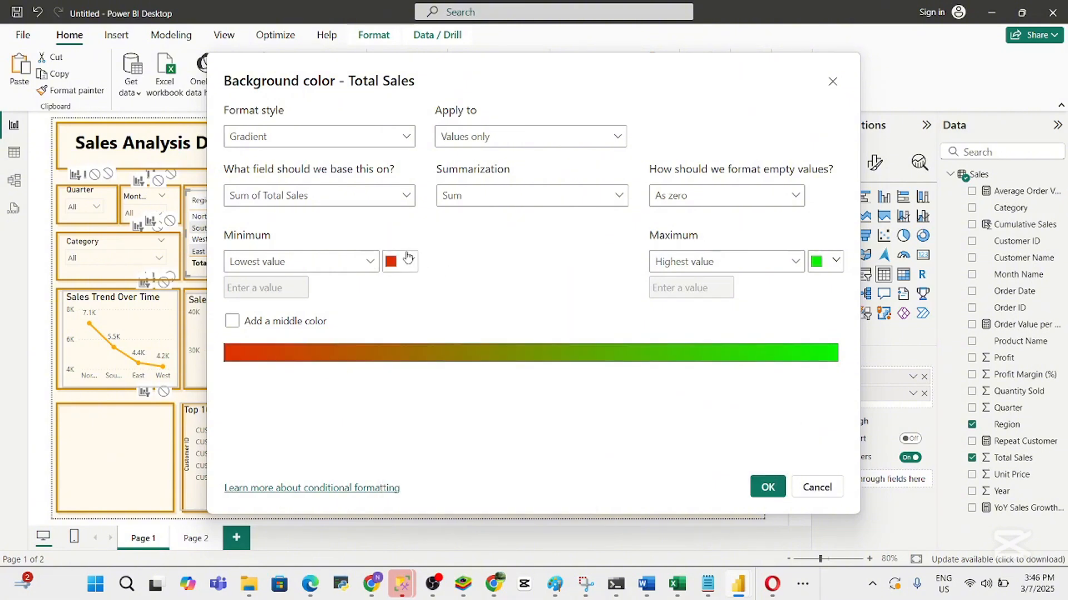
left_click(767, 487)
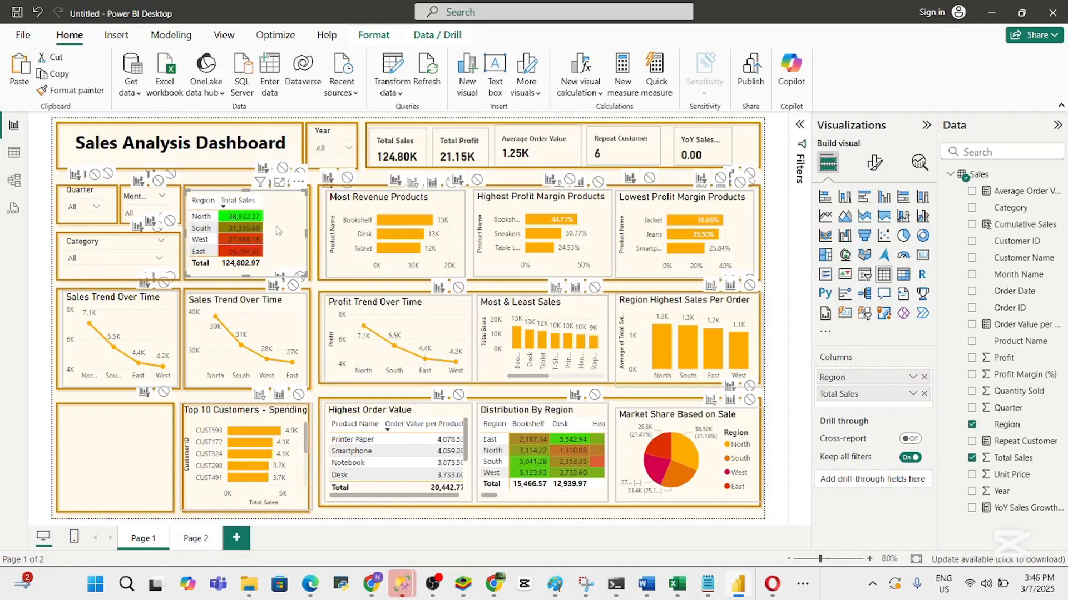
left_click(844, 198)
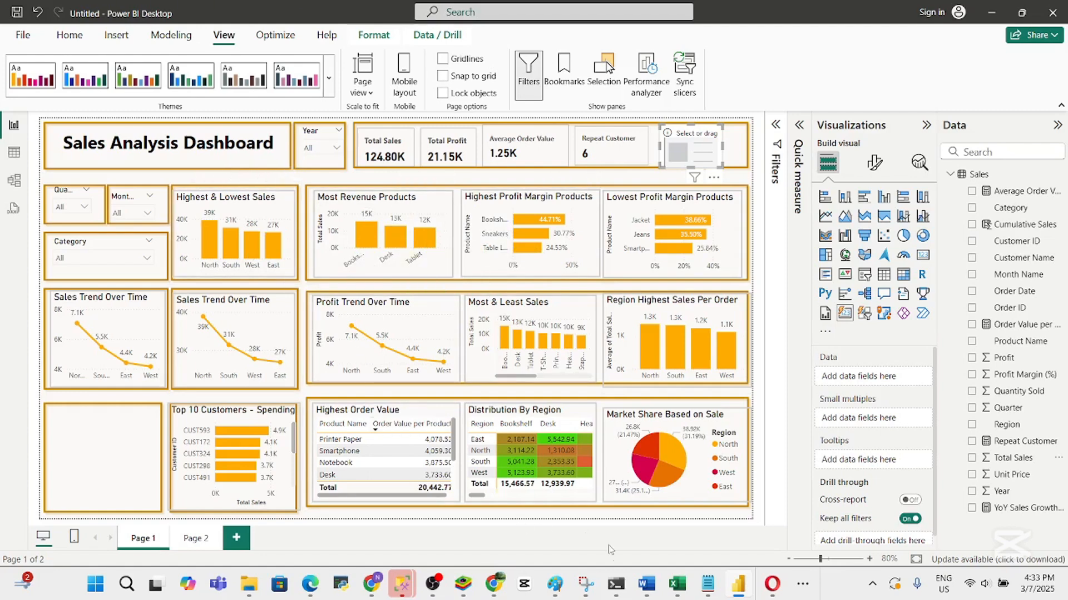
Switch to Word to review the Sales Performance Analysis questions in the project document, and return to Power BI
left_click(644, 585)
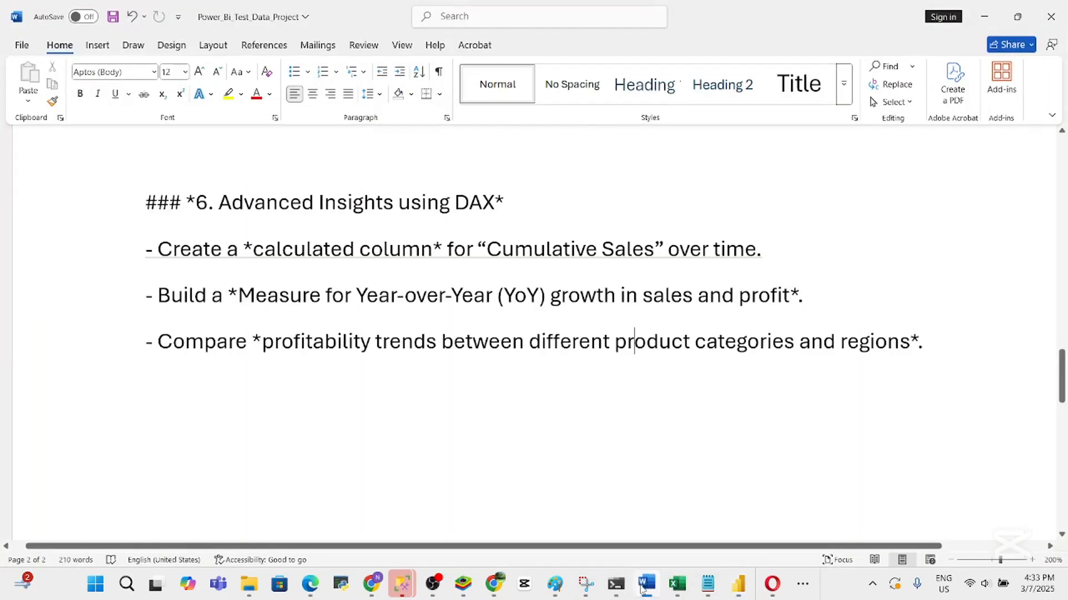
left_click_drag(1056, 359, 1062, 184)
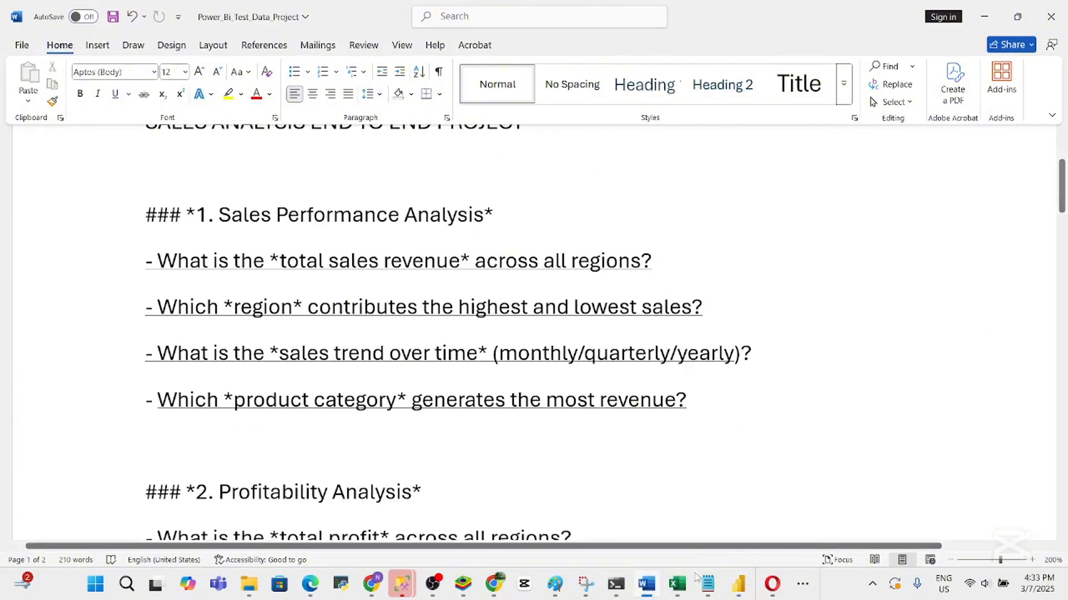
left_click(737, 588)
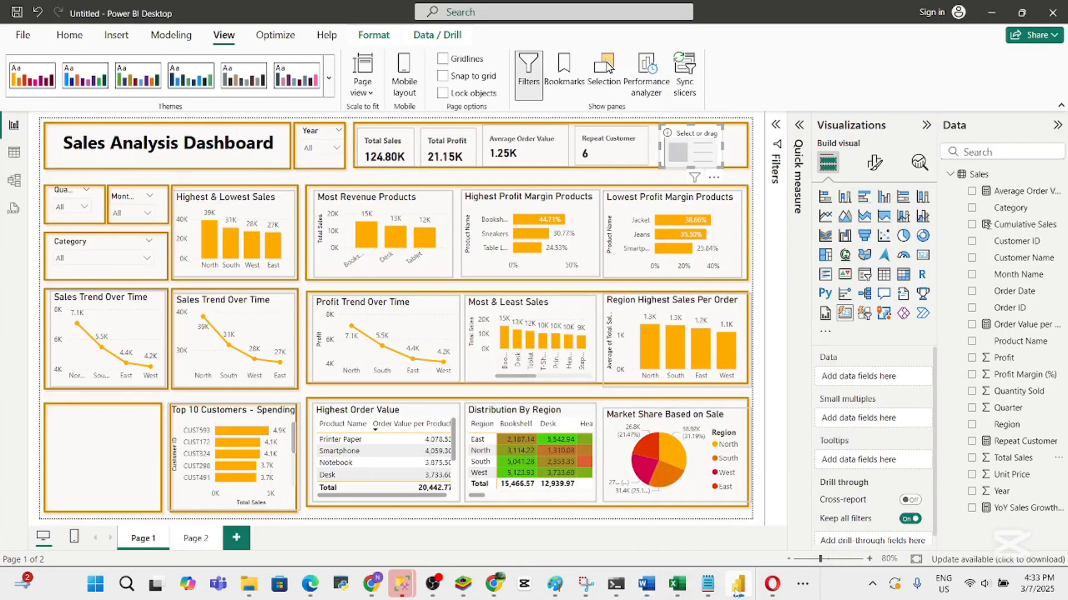
left_click(647, 588)
mouse_move(652, 591)
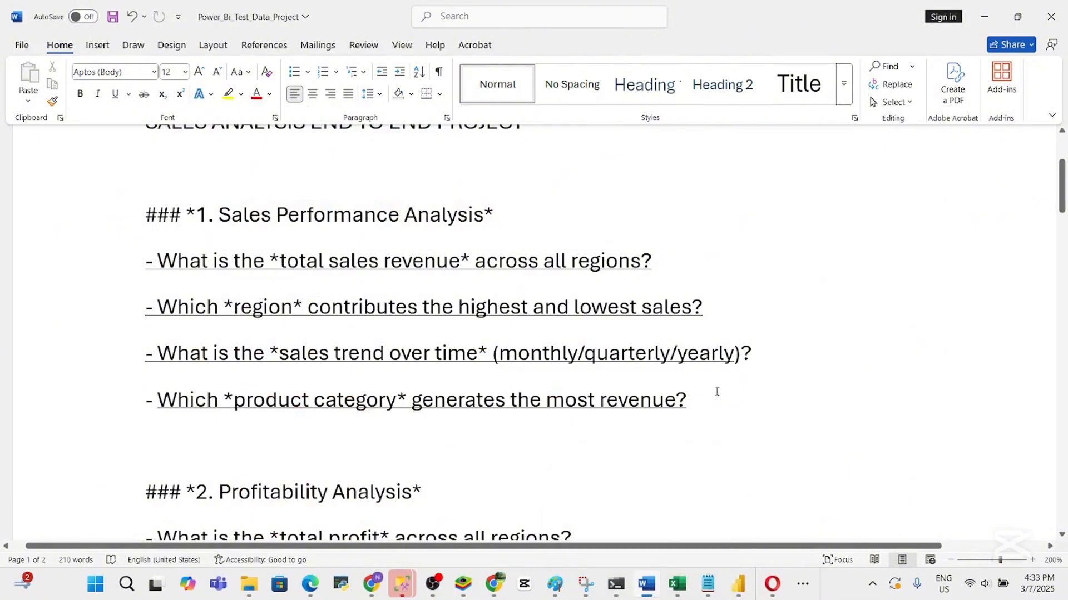
left_click(738, 585)
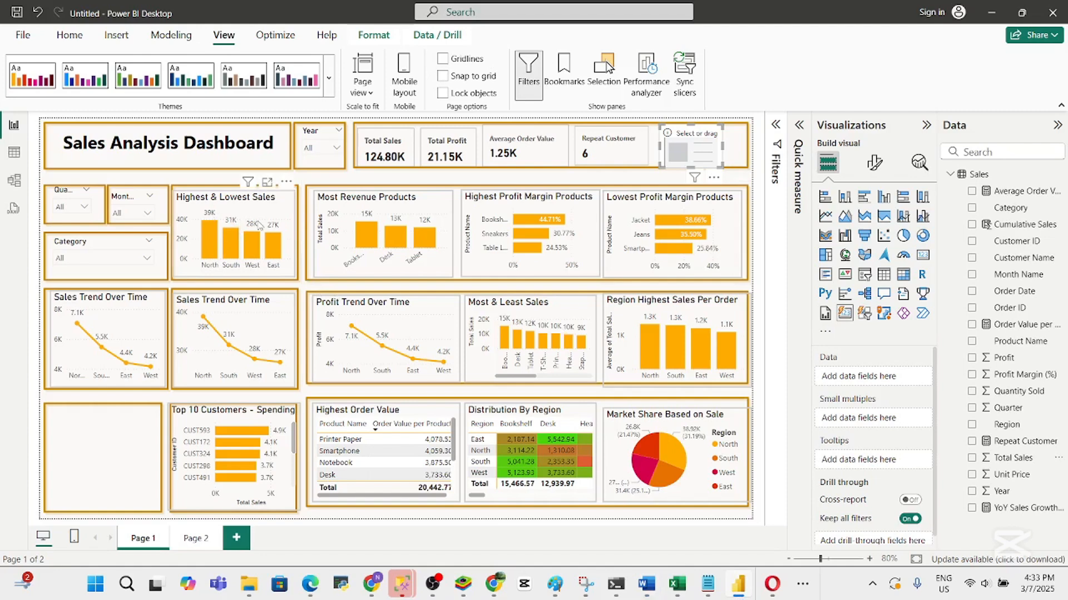
Open the conditional formatting of the column color for the Highest & Lowest Sales chart, keeping the chart in view
left_click(222, 269)
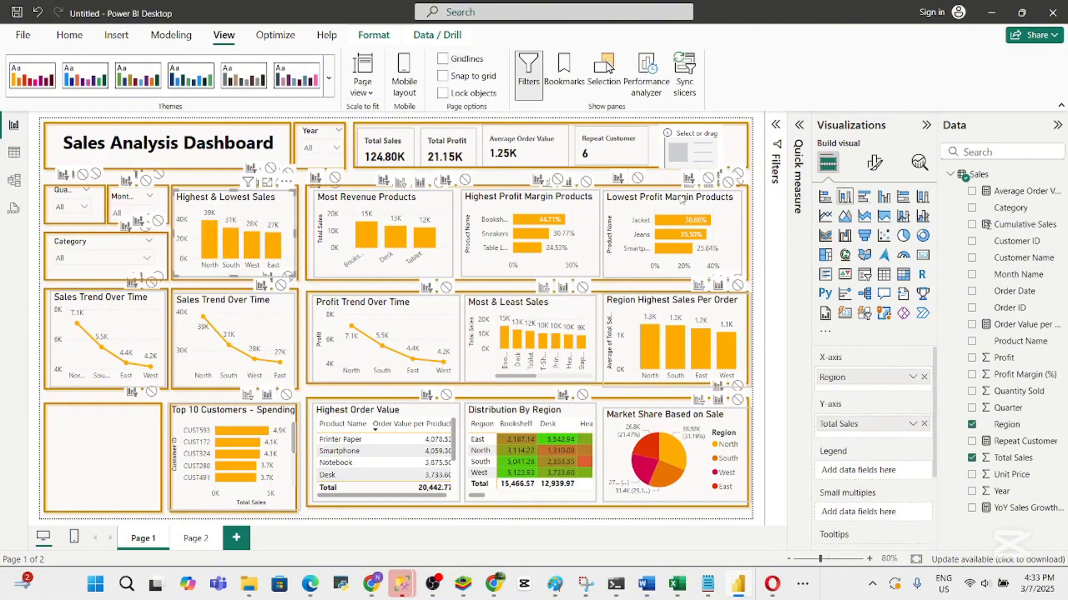
left_click(873, 167)
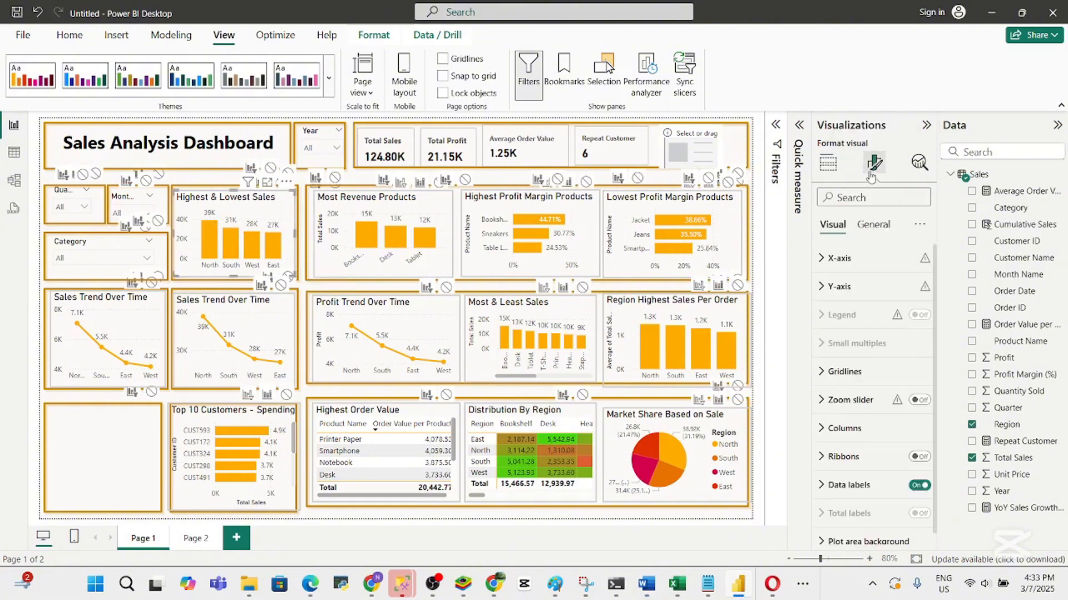
left_click(873, 225)
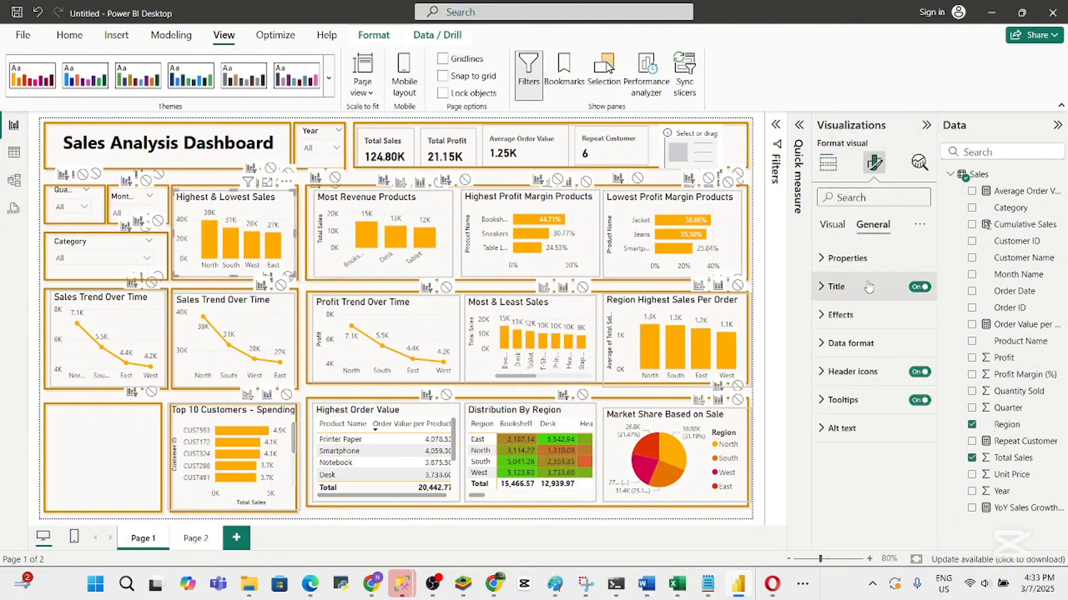
left_click(832, 225)
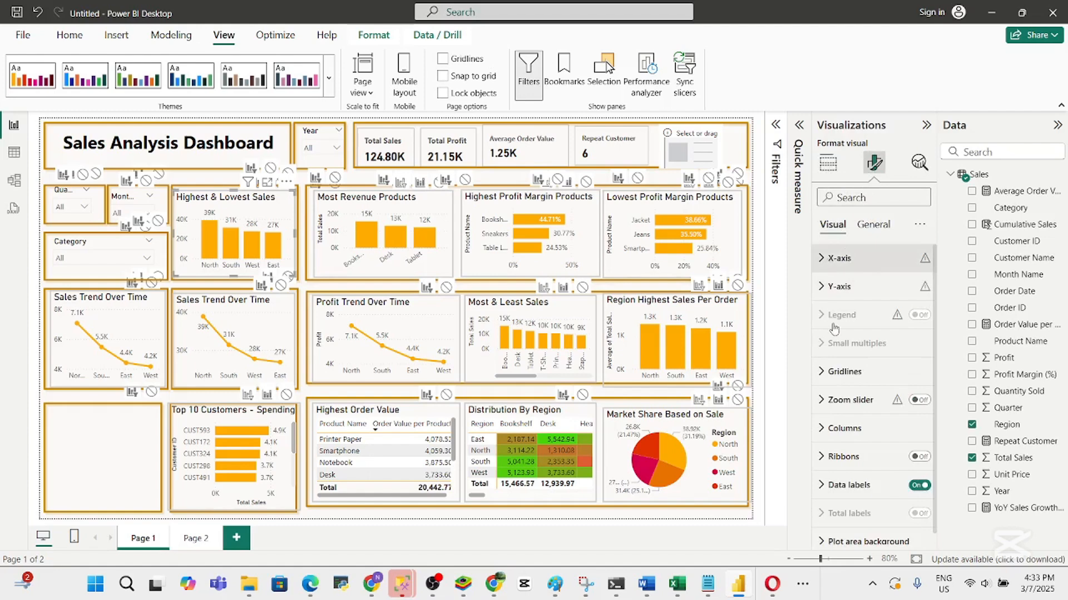
left_click(845, 429)
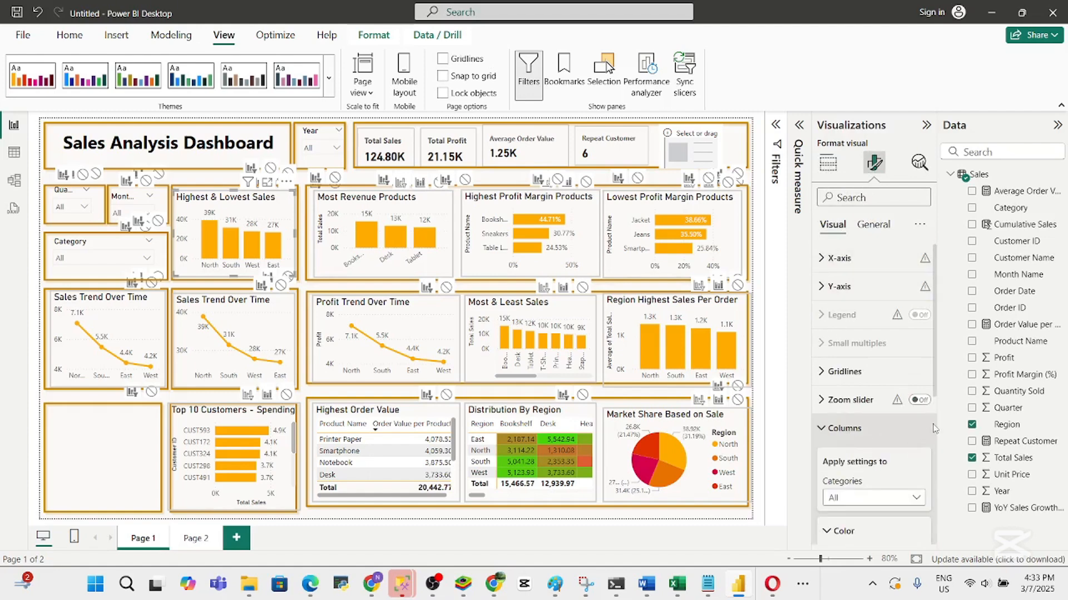
scroll(911, 463, "down", 5)
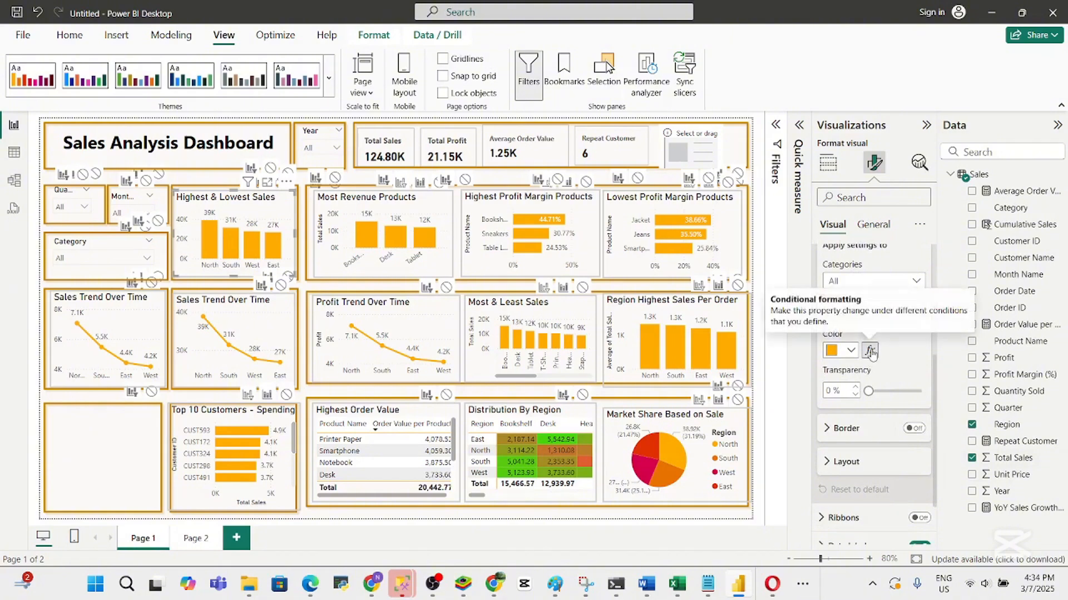
left_click(870, 351)
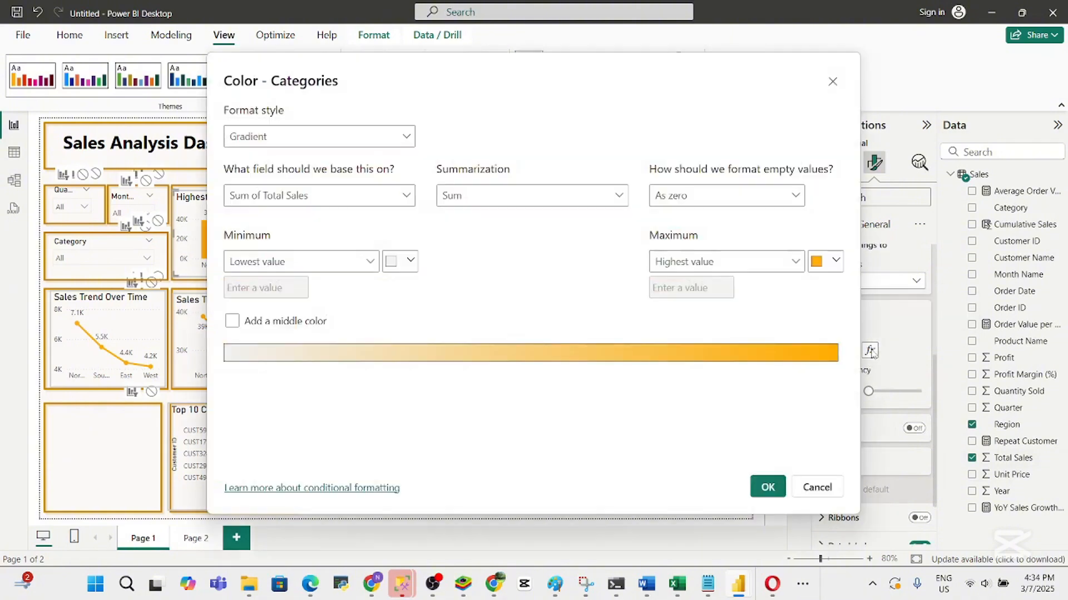
left_click_drag(524, 64, 632, 86)
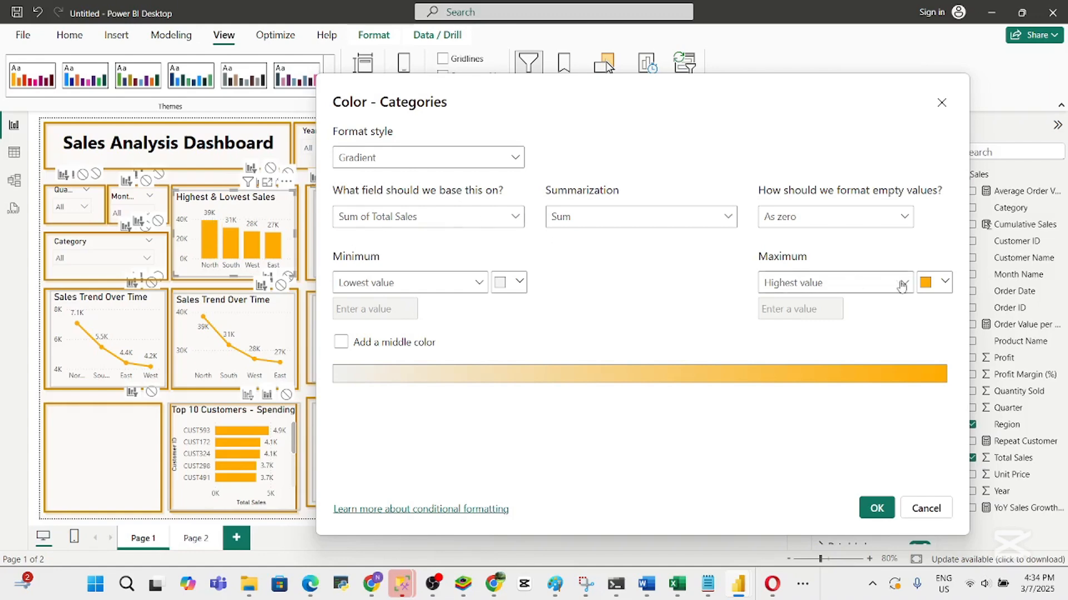
Set the gradient's highest-value color to the custom green #15F201
left_click(946, 283)
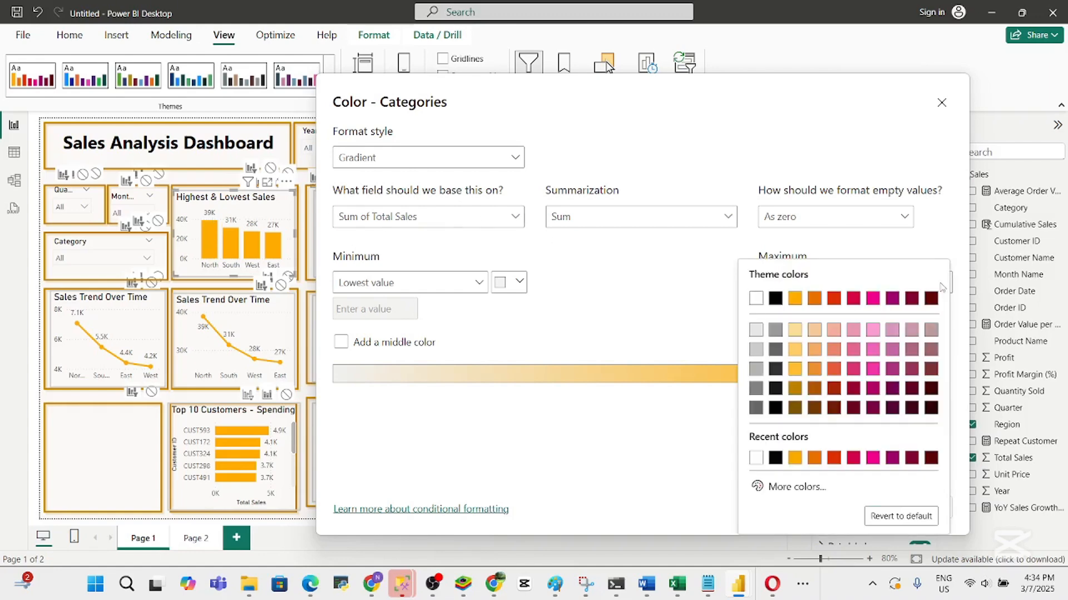
left_click(773, 489)
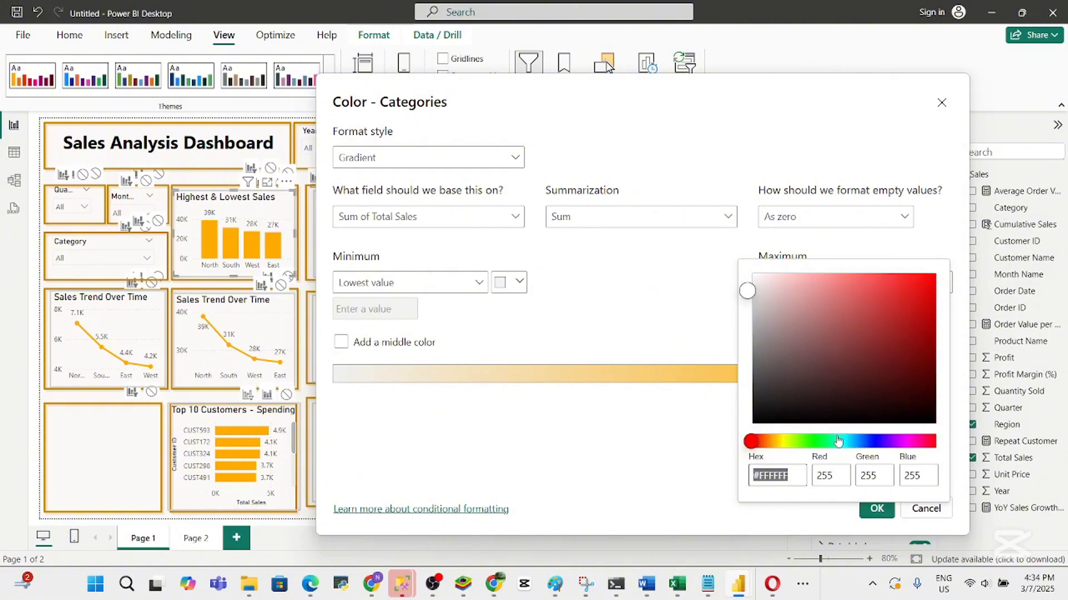
left_click(810, 444)
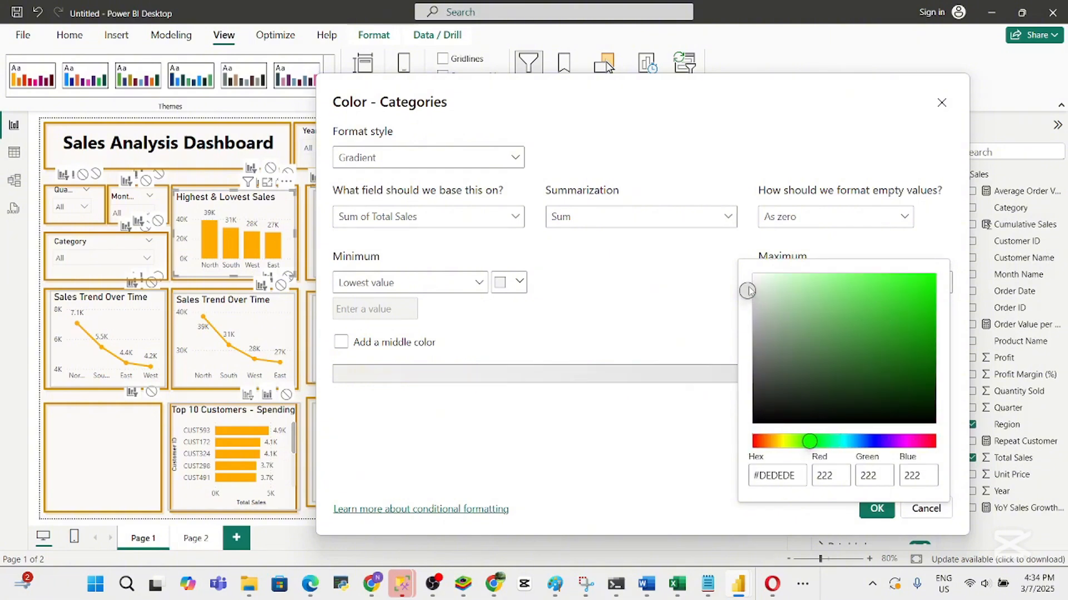
left_click(817, 292)
left_click(878, 293)
left_click_drag(893, 296, 930, 280)
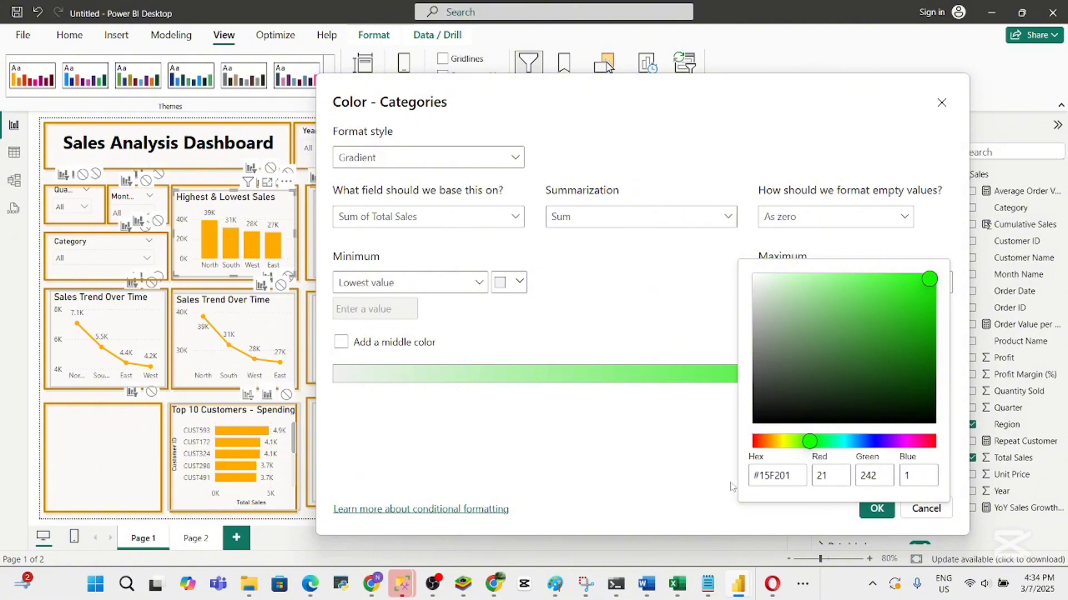
left_click(699, 509)
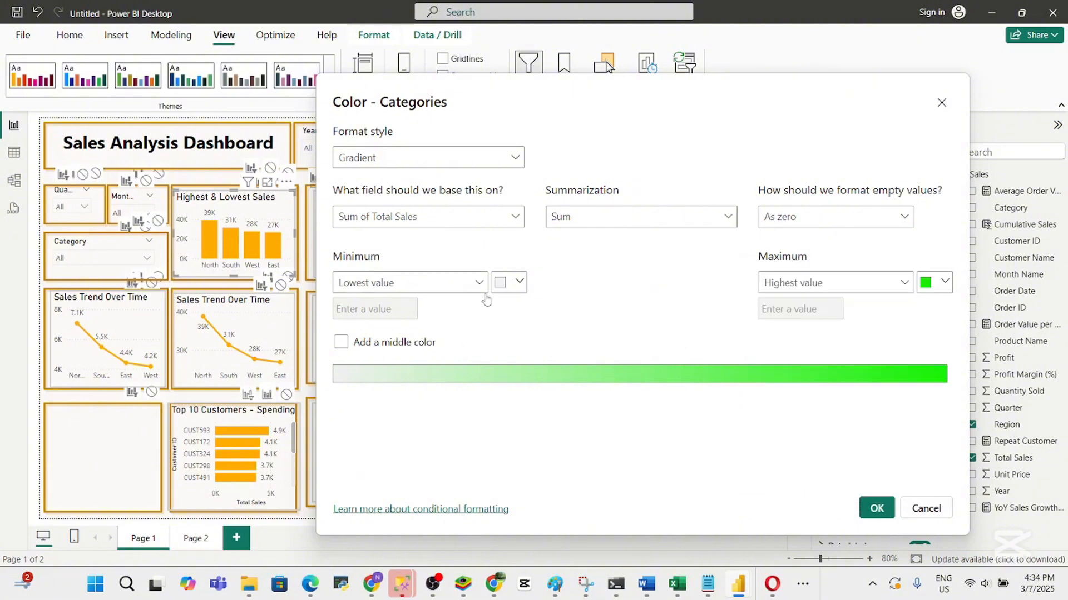
Set the gradient's lowest-value color to dark orange and apply the conditional formatting to the Highest & Lowest Sales columns
left_click(521, 284)
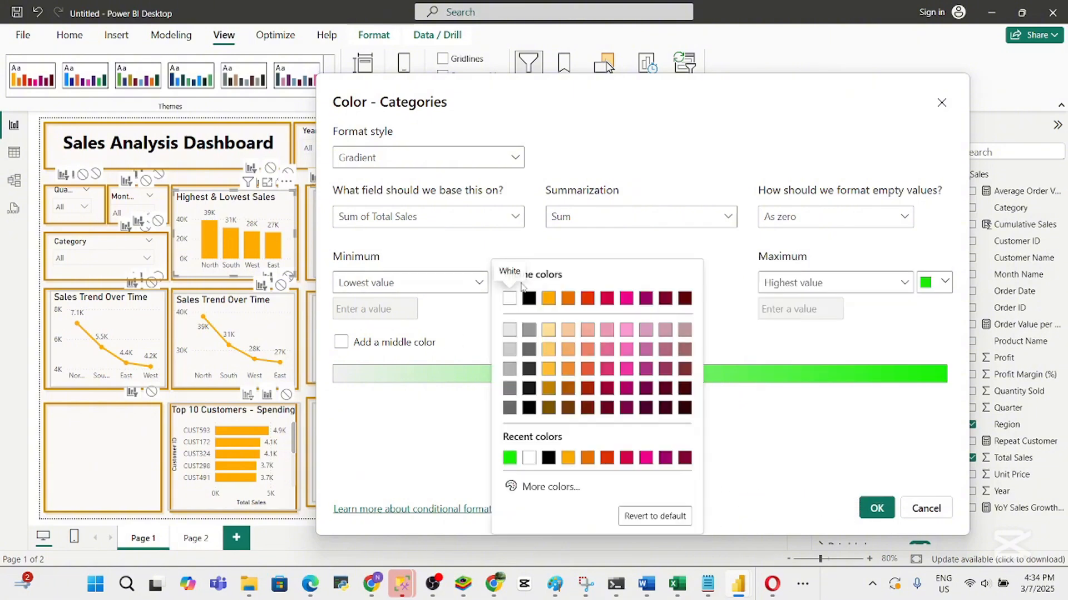
left_click(589, 460)
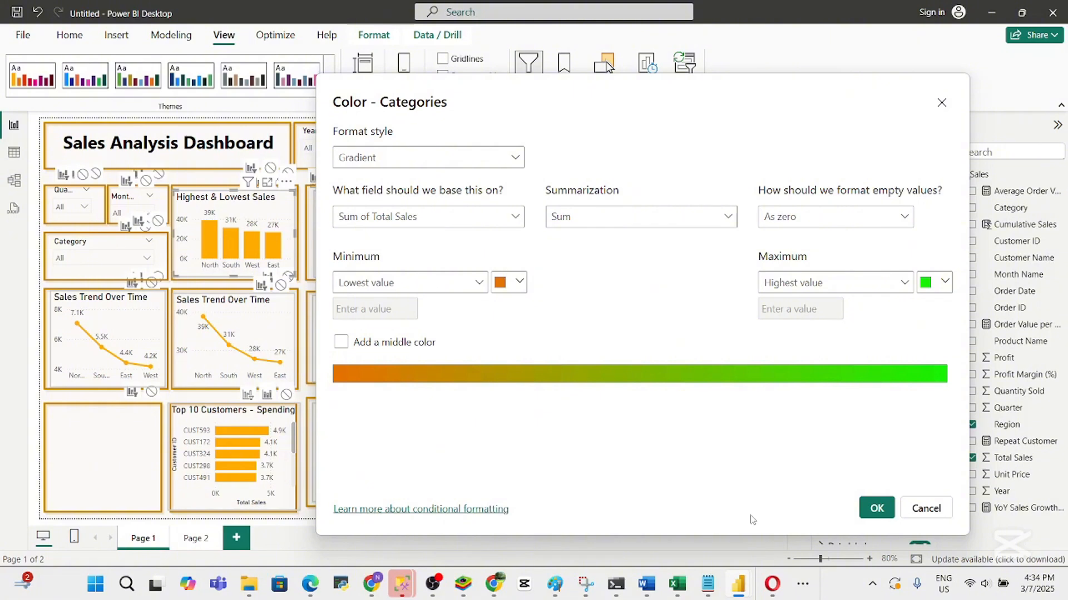
left_click(876, 510)
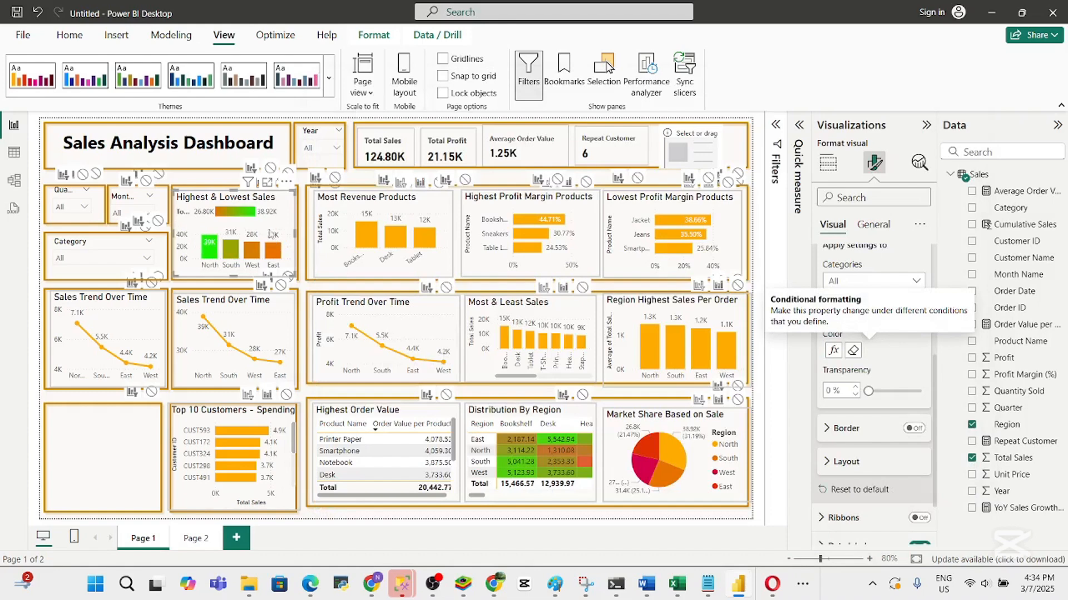
Examine the Highest & Lowest Sales chart in focus mode, return to the report, and switch to the project questions in Word
left_click(267, 182)
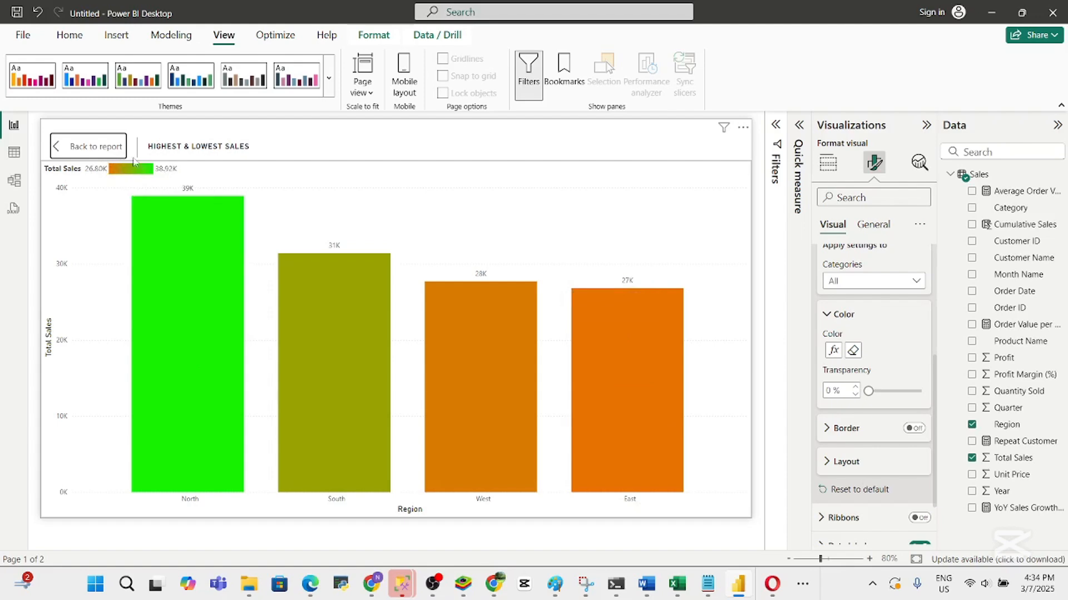
left_click(97, 148)
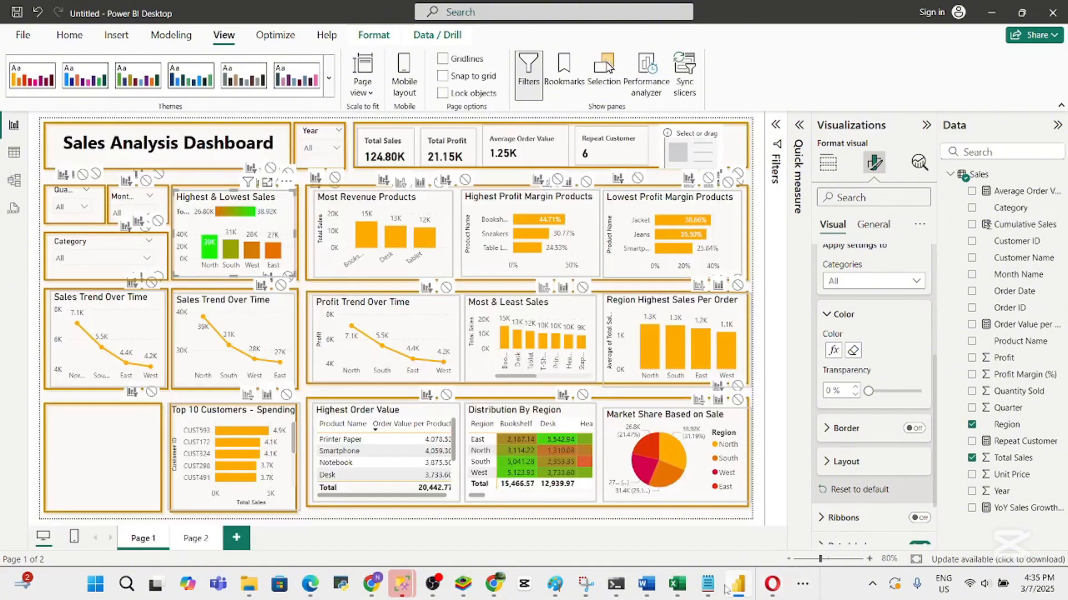
left_click(647, 589)
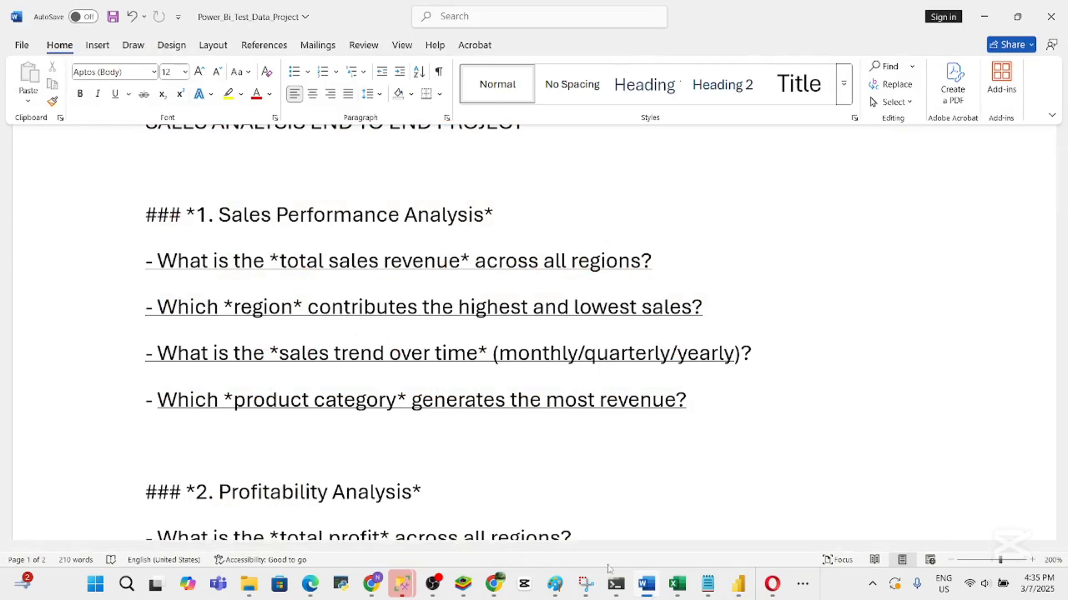
Switch to the Power BI report and review the line and line color settings of the Sales Trend Over Time chart below Highest & Lowest Sales
left_click(737, 589)
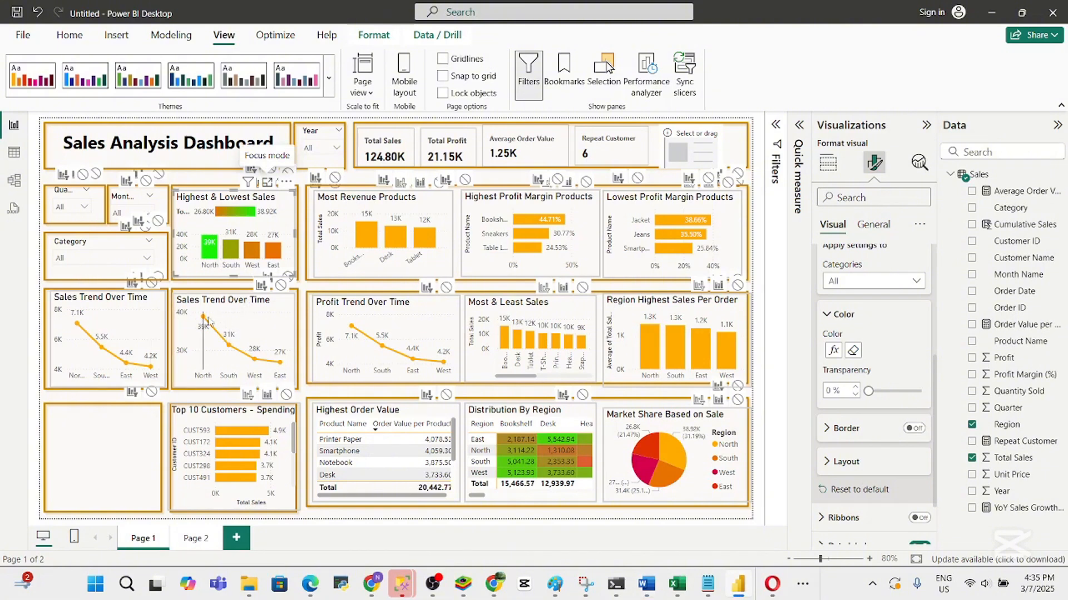
mouse_move(149, 314)
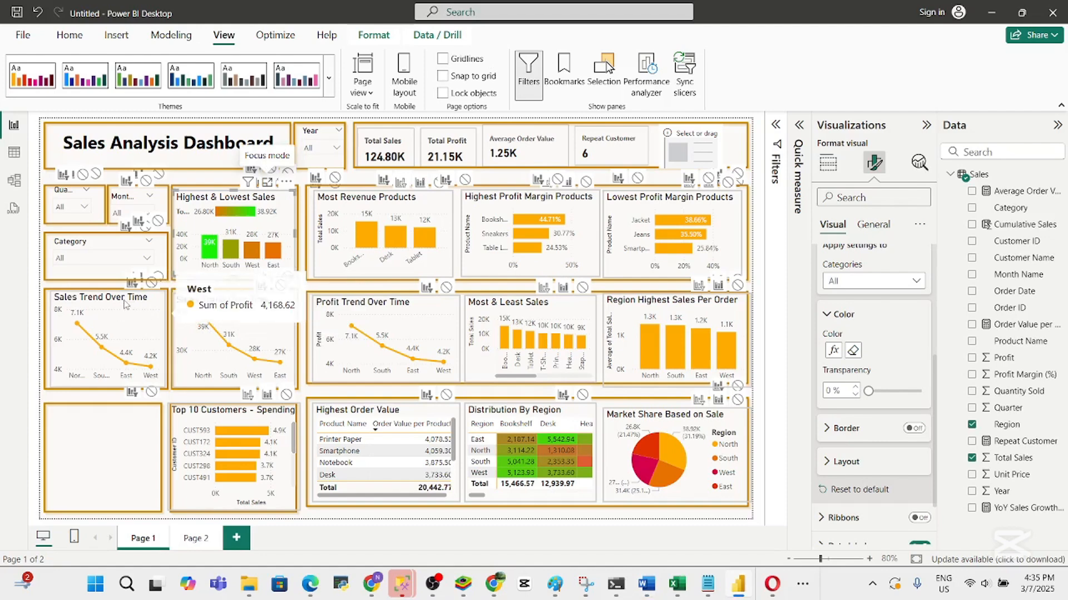
left_click(257, 323)
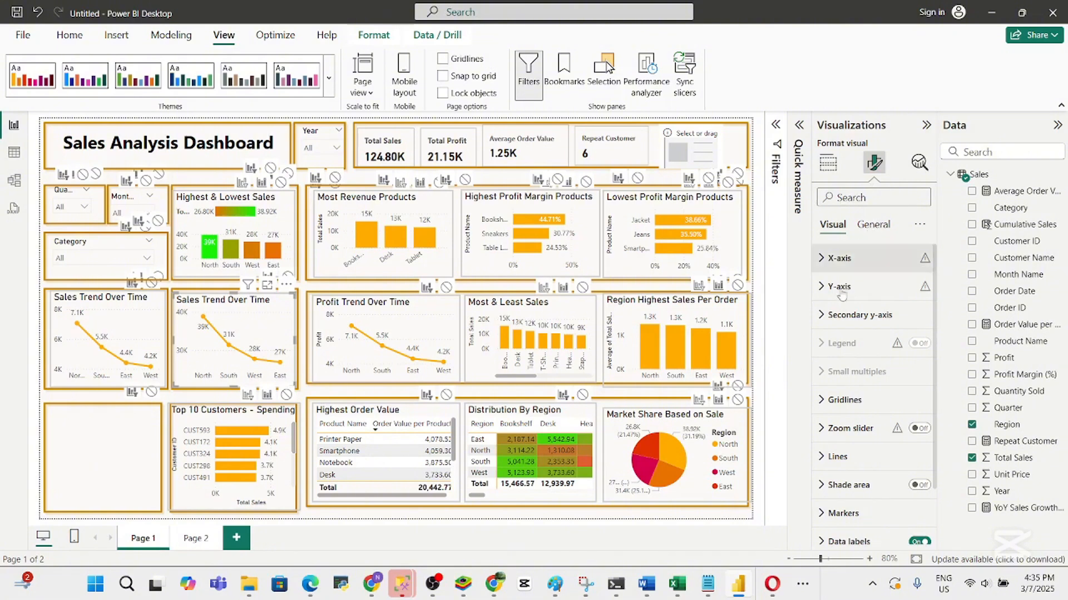
left_click(865, 456)
left_click(865, 456)
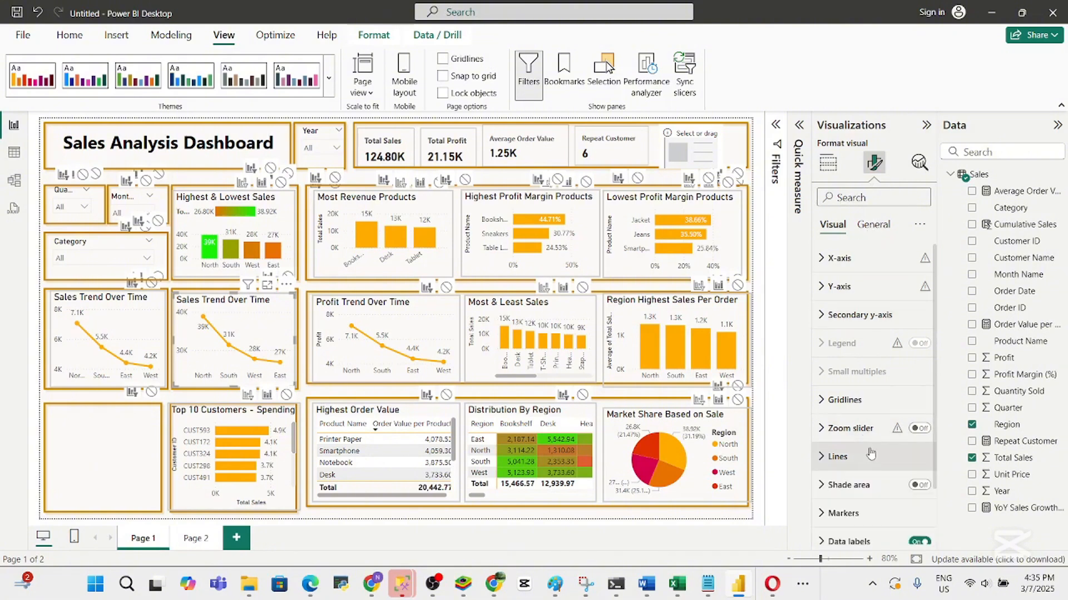
left_click(865, 456)
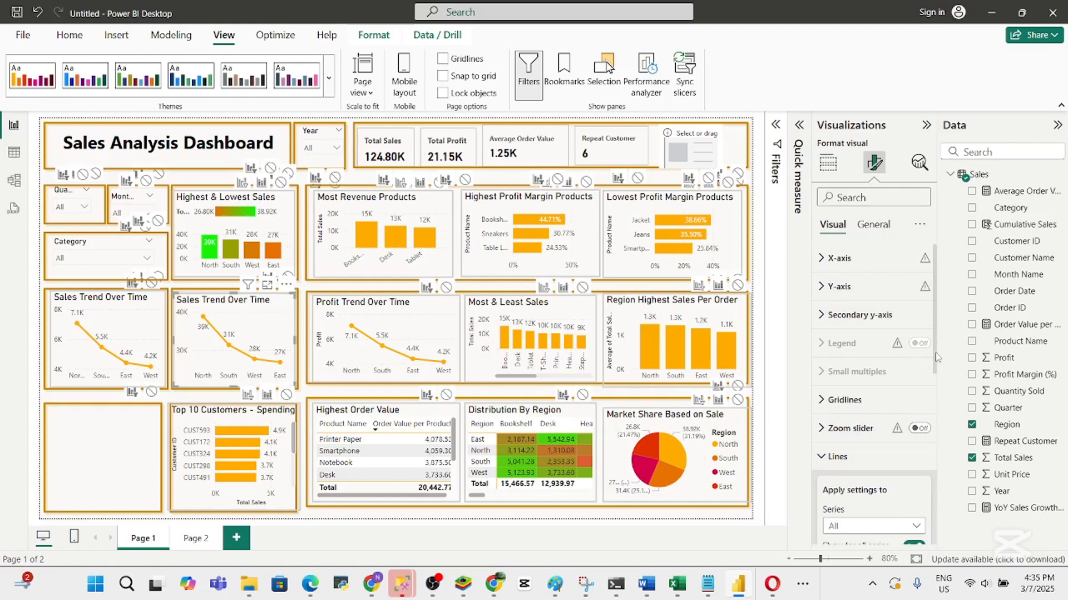
left_click_drag(938, 367, 955, 467)
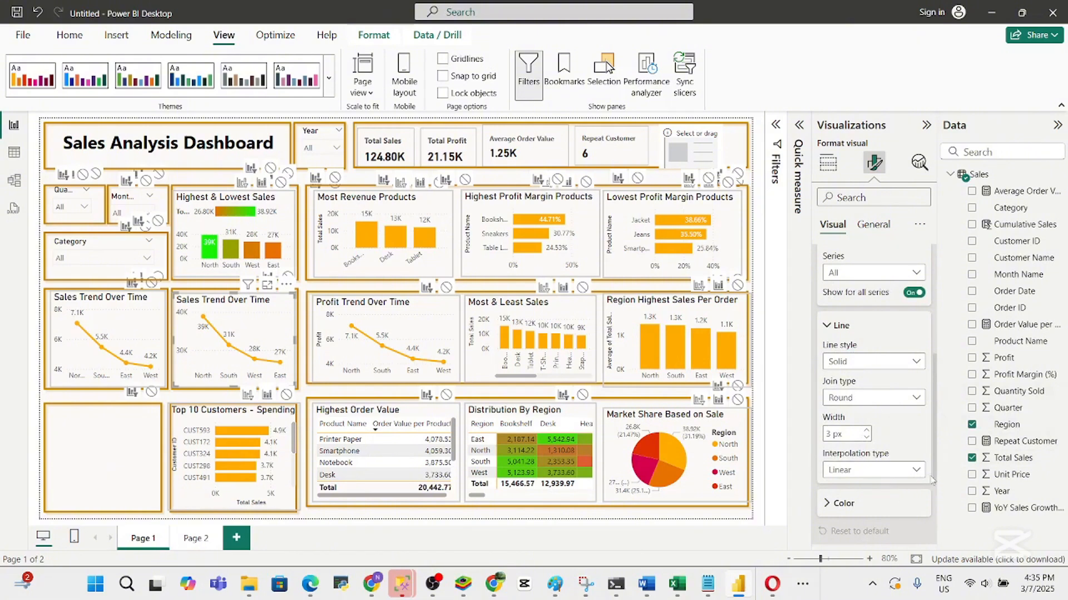
scroll(890, 462, "down", 5)
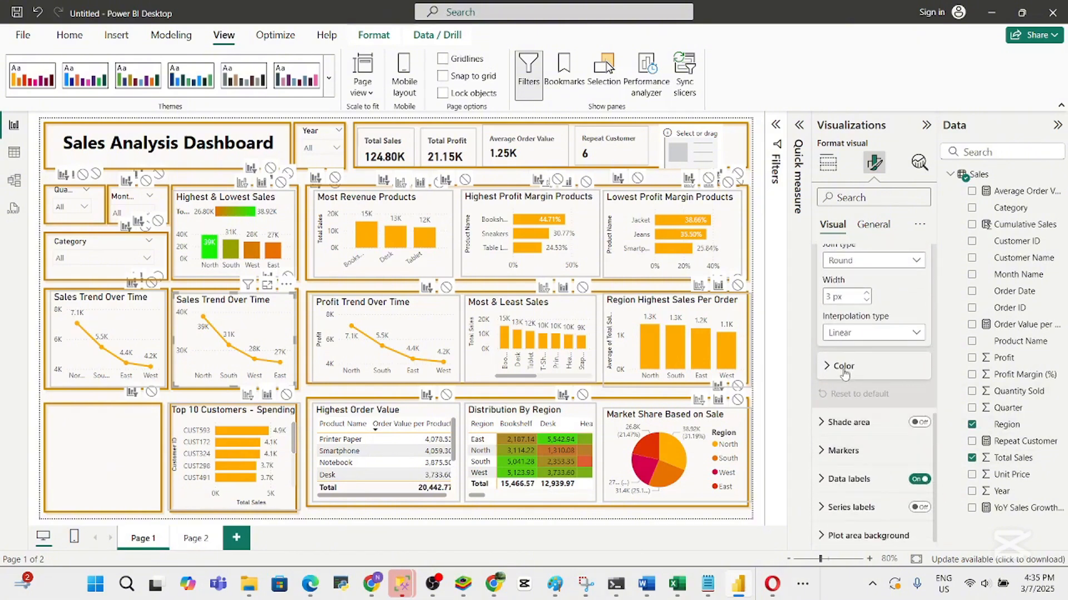
left_click(854, 367)
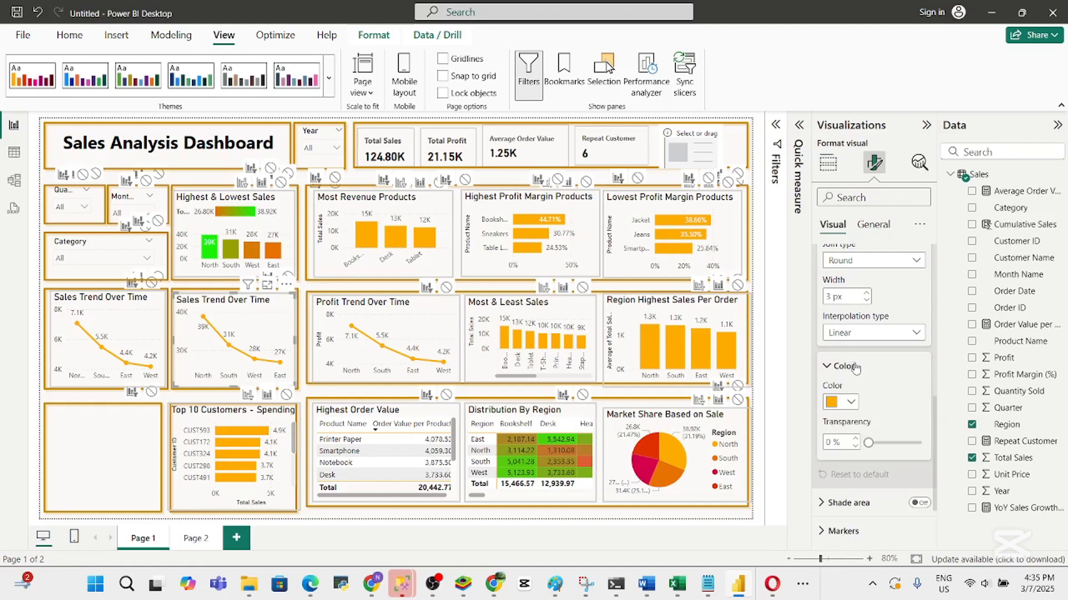
left_click(855, 367)
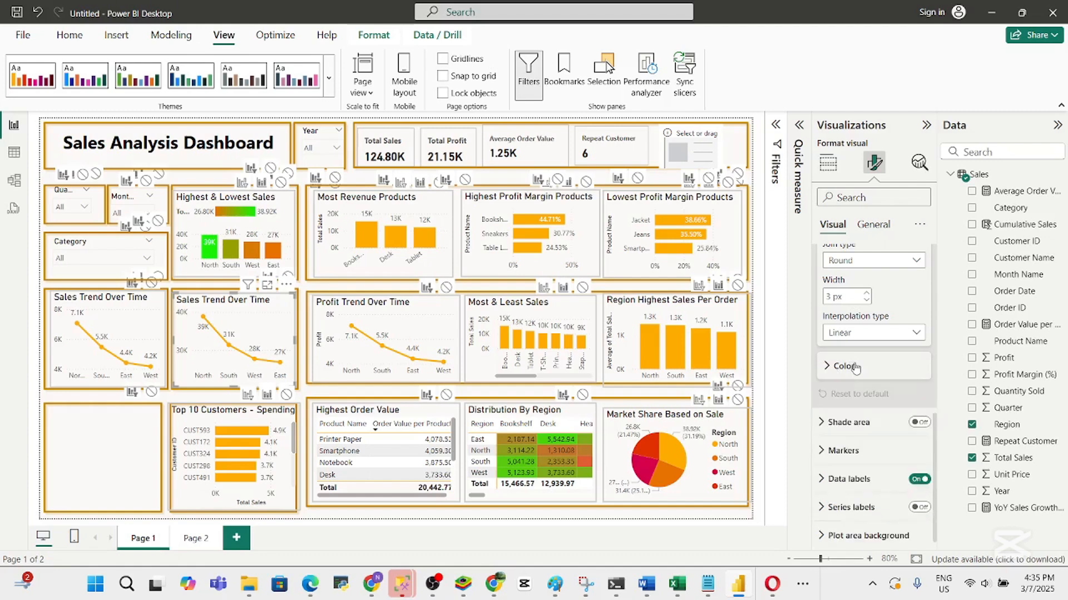
Set the color of the Sales Trend Over Time chart's markers to the recently used green for all categories
left_click(857, 452)
left_click_drag(938, 442, 938, 491)
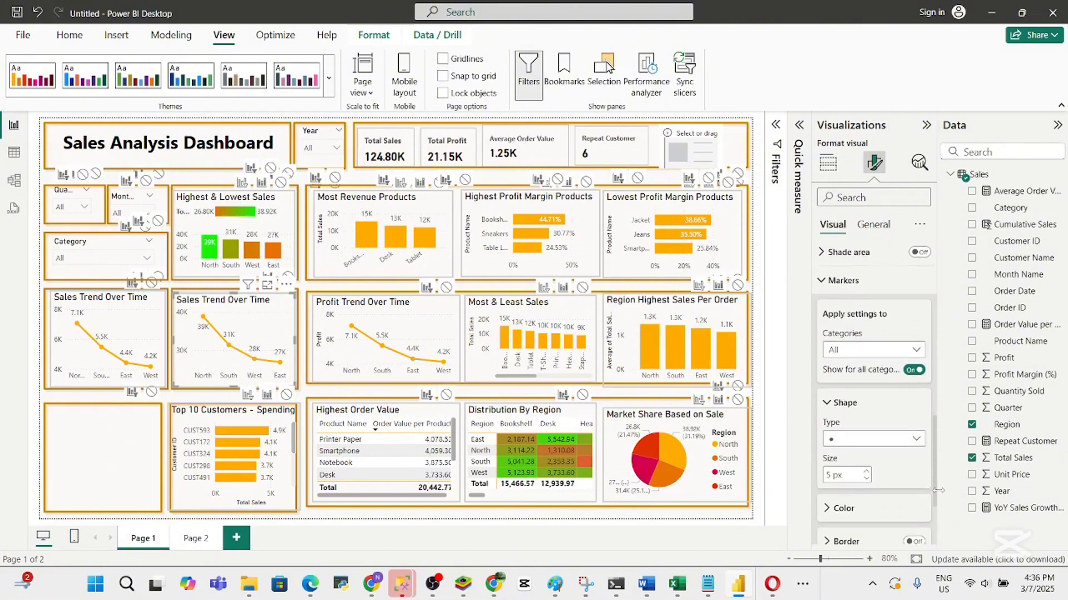
left_click(881, 514)
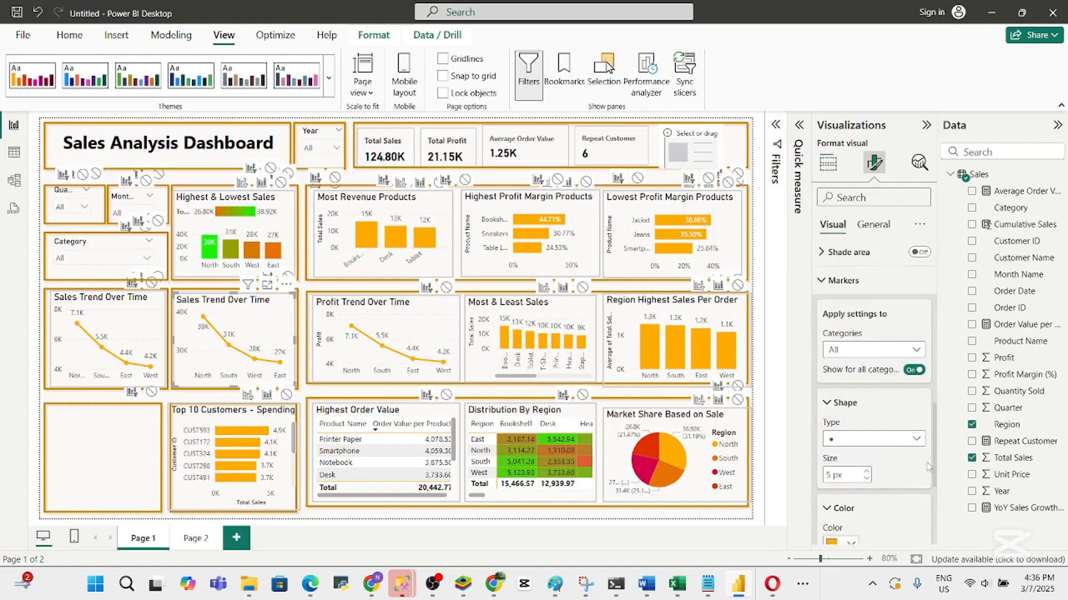
scroll(935, 463, "down", 3)
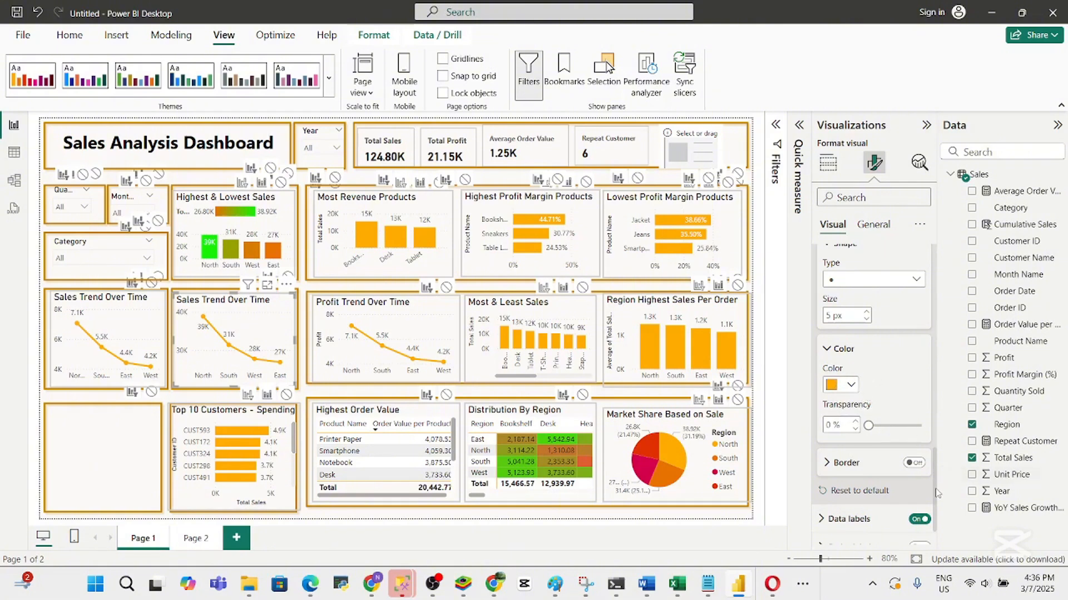
mouse_move(937, 493)
left_mouse_down()
mouse_move(932, 405)
mouse_move(929, 481)
left_mouse_up()
scroll(926, 484, "down", 2)
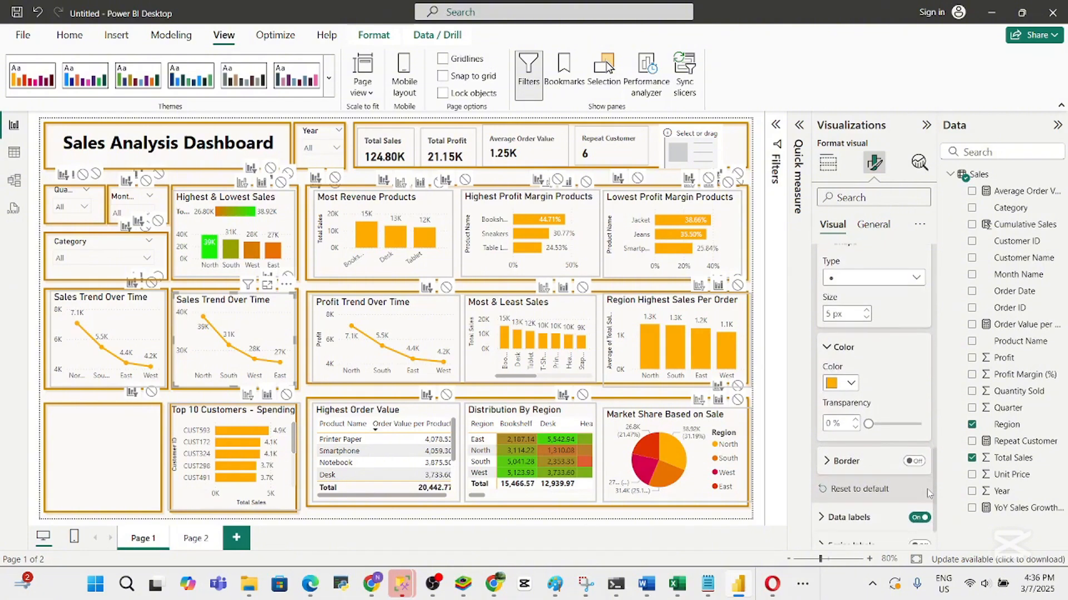
left_click(850, 384)
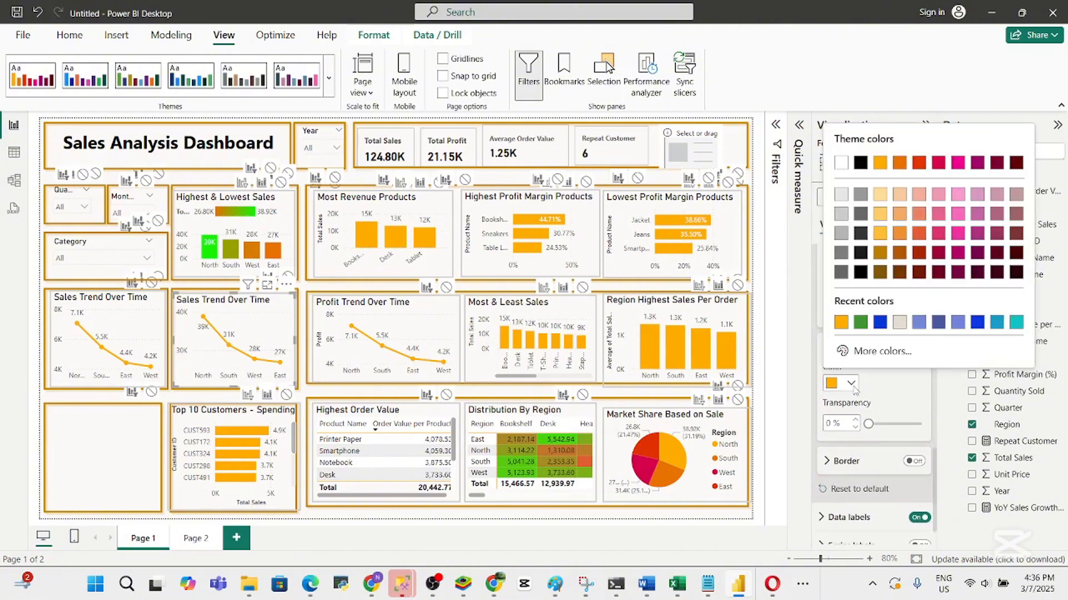
left_click(861, 322)
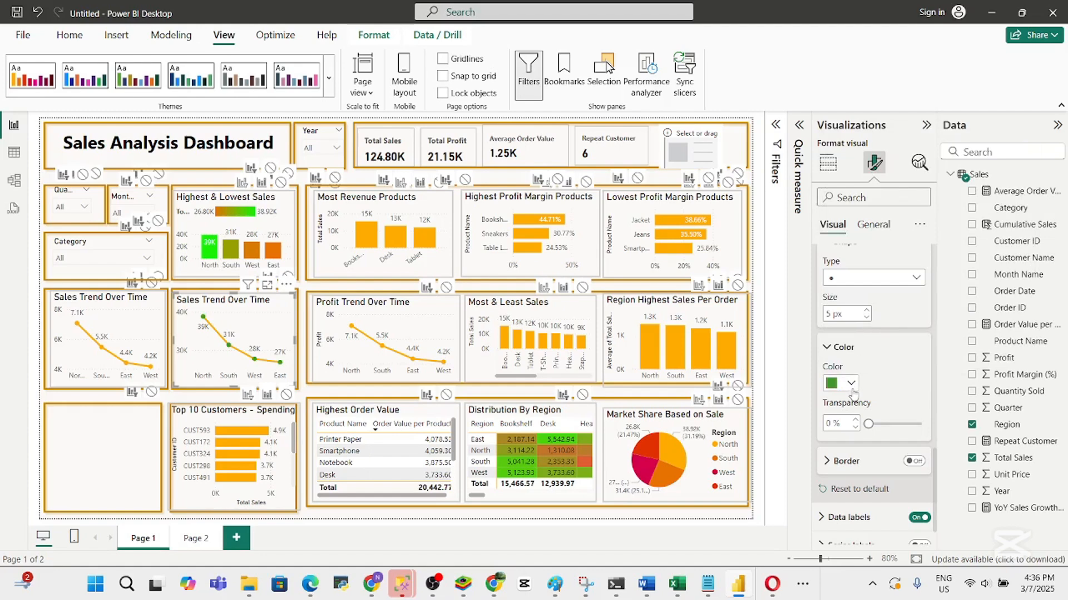
left_click(851, 384)
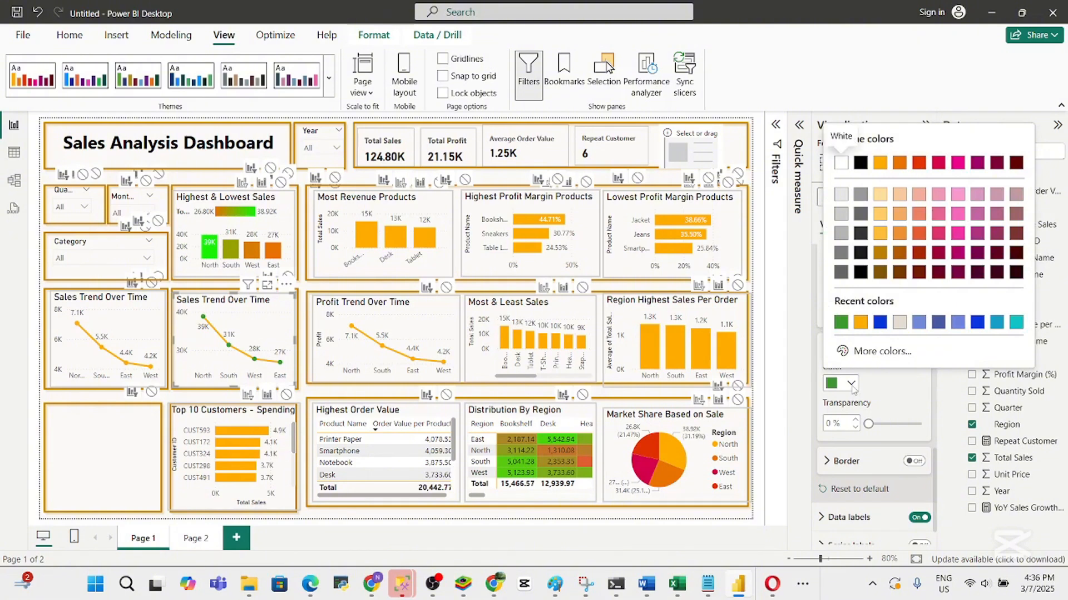
left_click(851, 383)
left_click(851, 384)
left_click(852, 386)
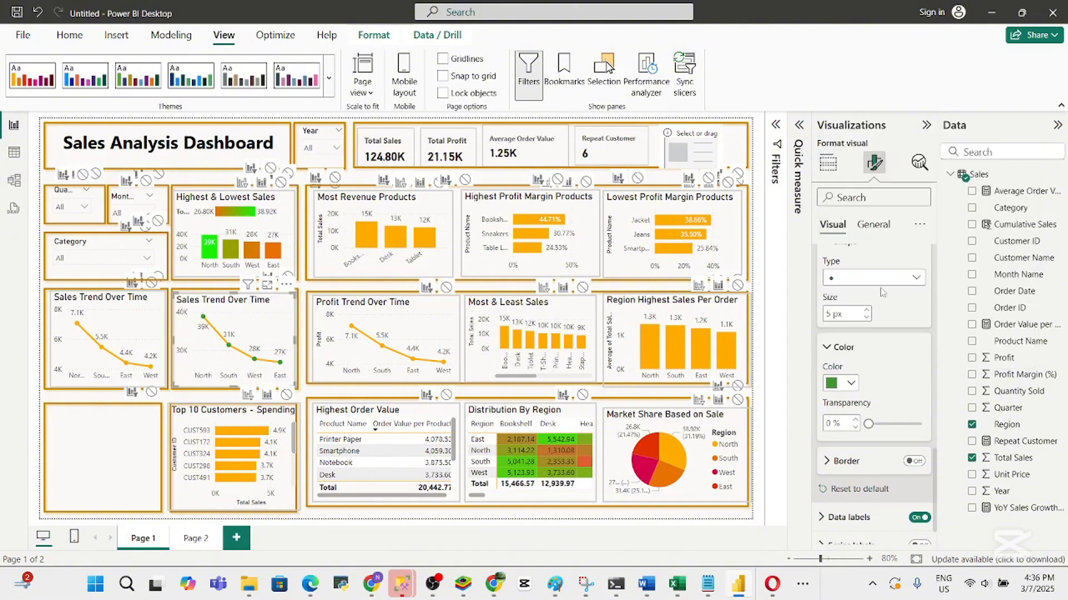
Change the Sales Trend Over Time chart's marker shape to a diamond and check the project questions in Word before returning to the report
left_click(916, 278)
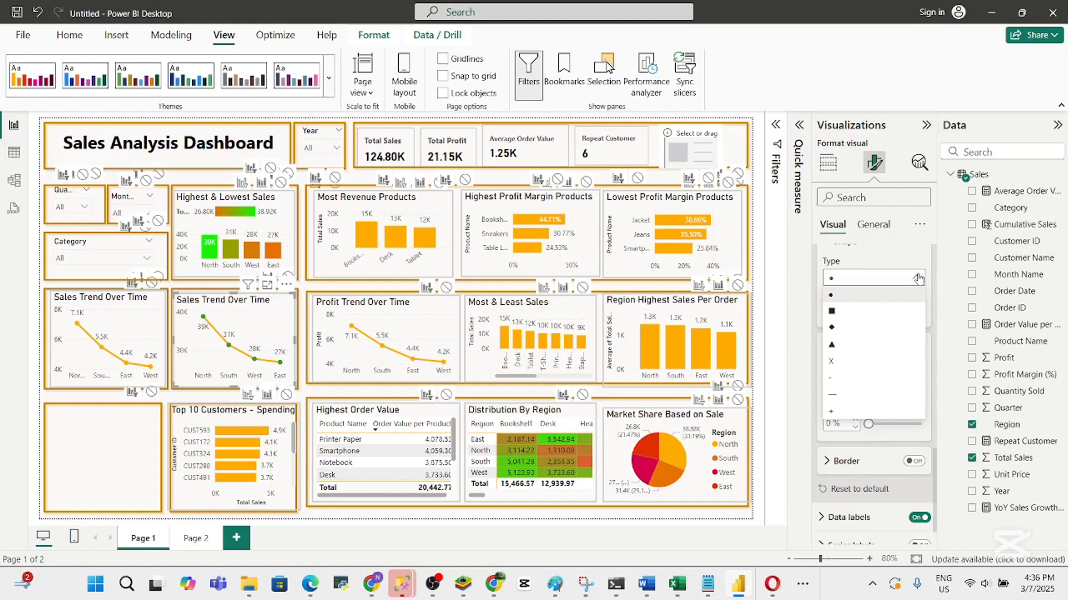
left_click(833, 328)
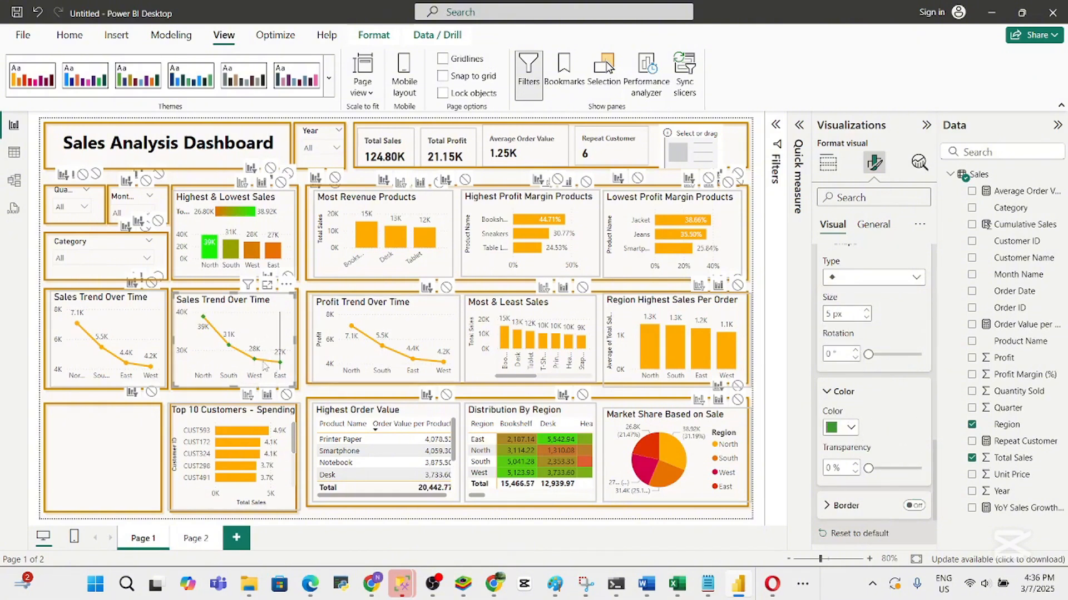
left_click(646, 589)
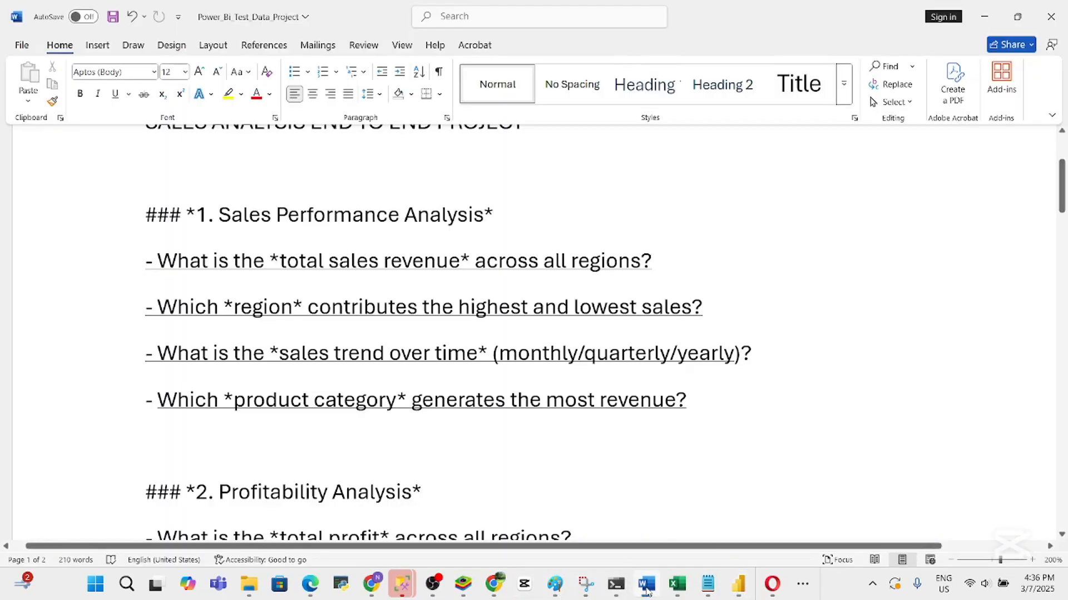
left_click(646, 588)
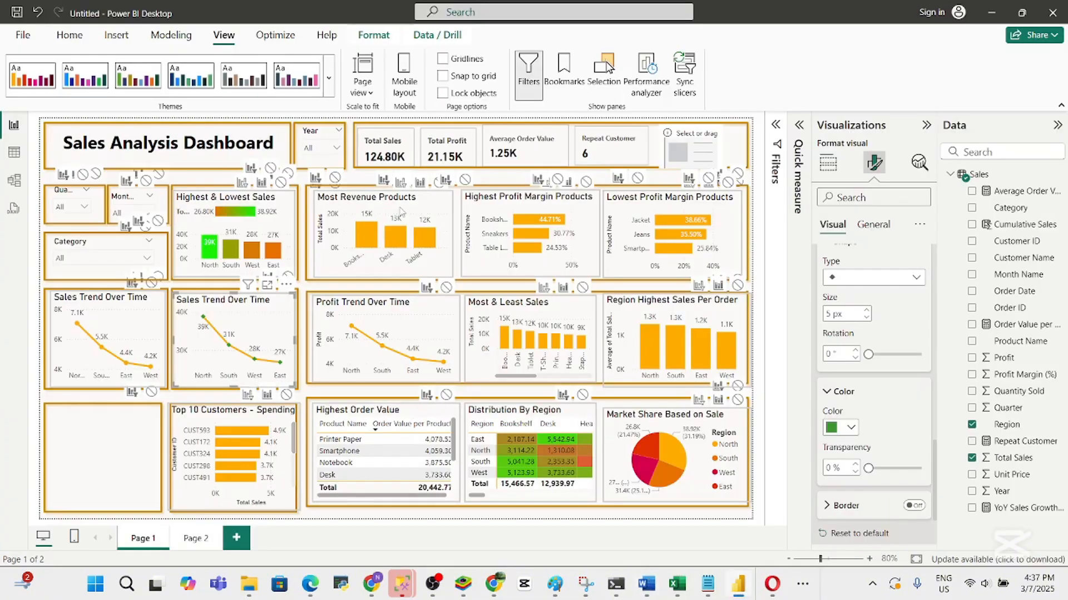
Open the conditional formatting of the column color for the Most Revenue Products chart and set its format style to Gradient
left_click(416, 214)
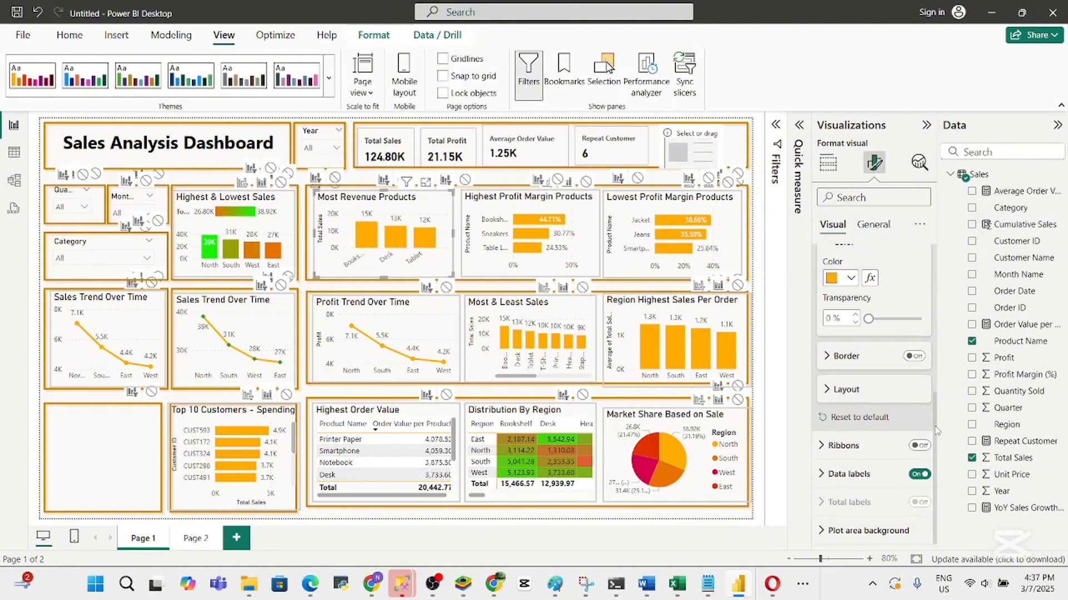
mouse_move(937, 431)
left_mouse_down()
mouse_move(936, 364)
mouse_move(936, 415)
left_mouse_up()
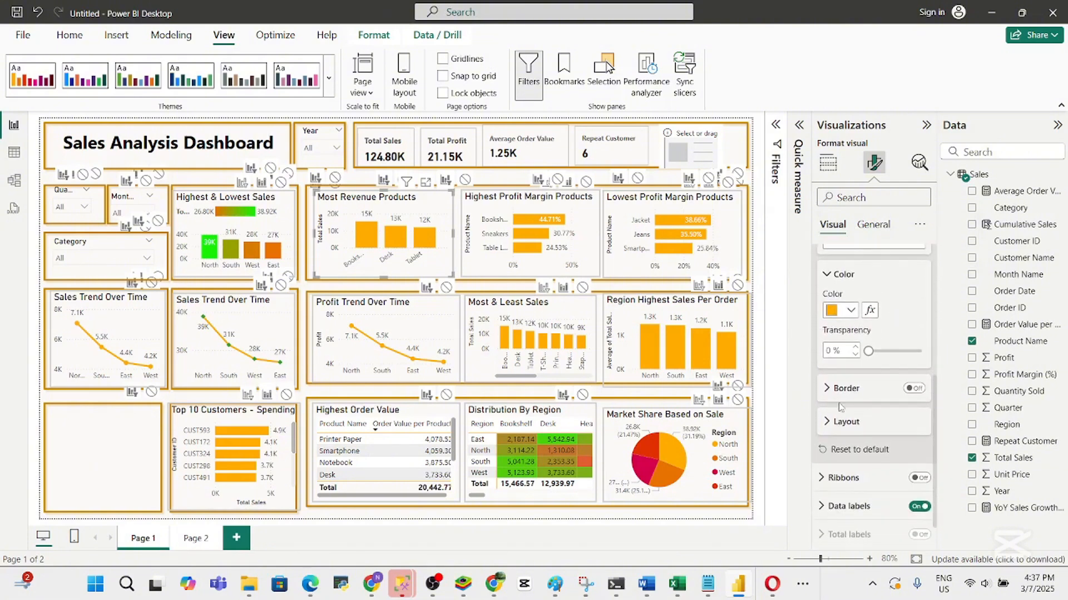
left_click(871, 312)
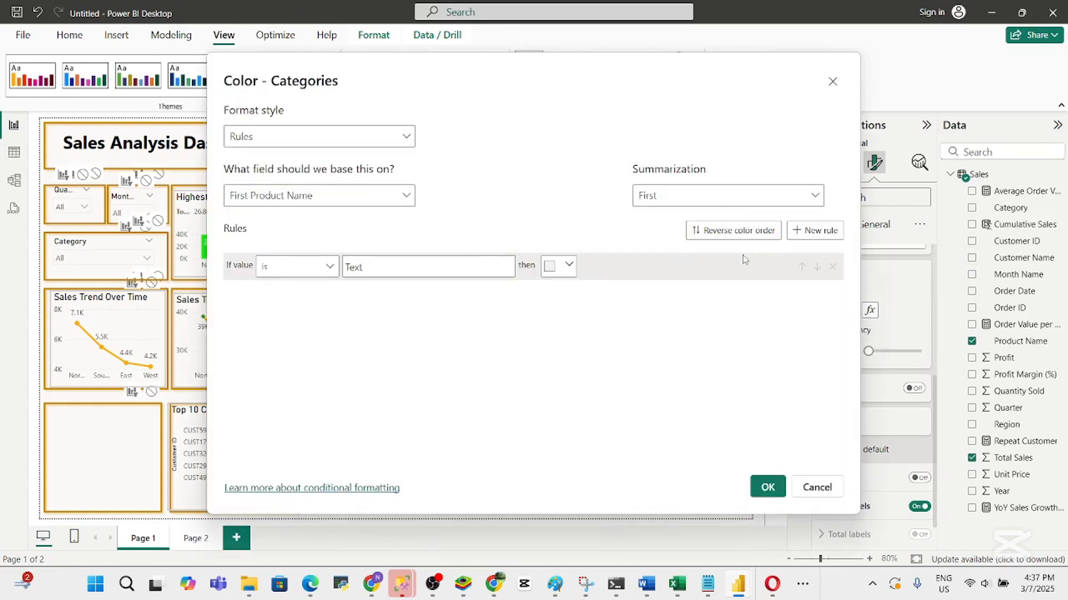
left_click(832, 89)
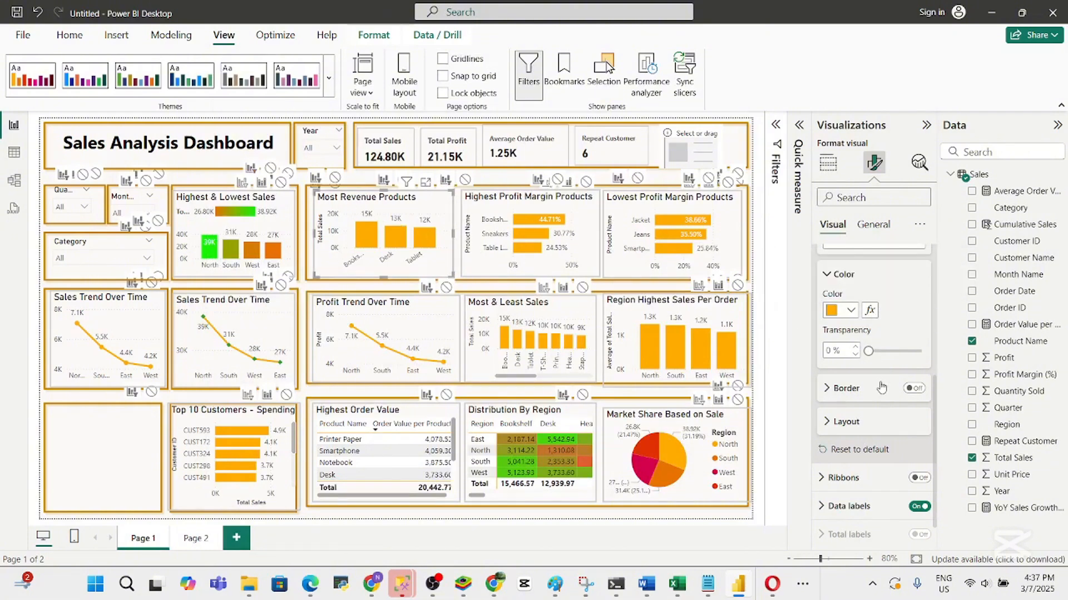
left_click(871, 311)
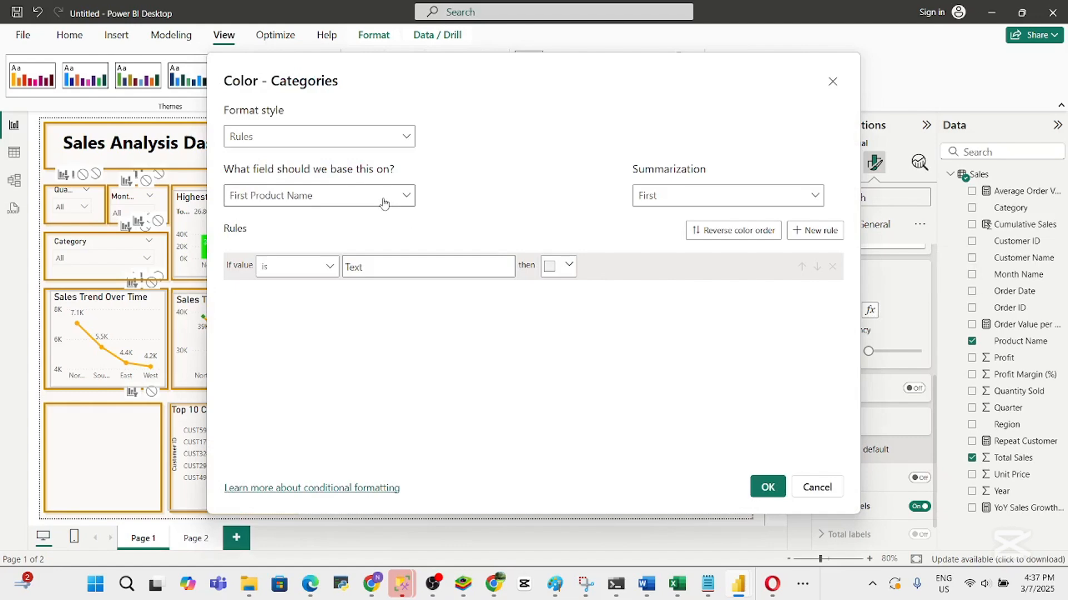
left_click(405, 138)
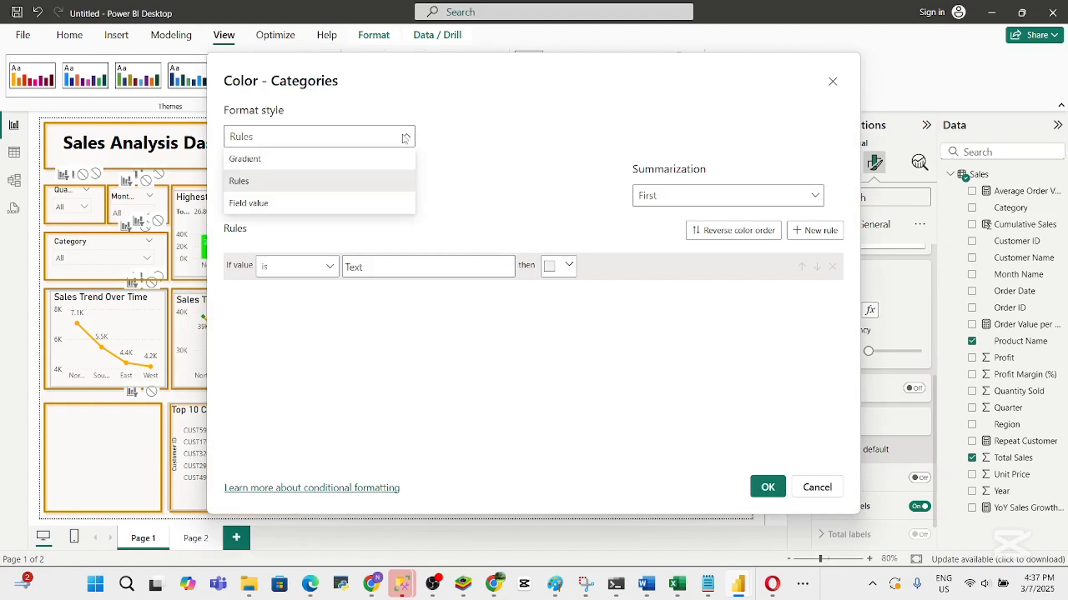
left_click(341, 160)
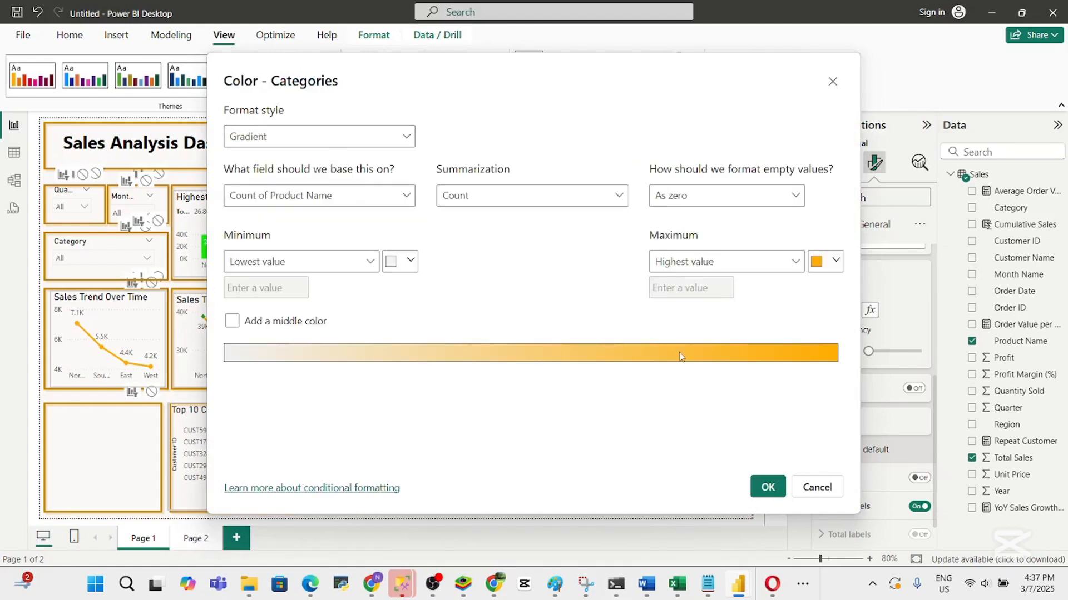
Set the gradient's highest-value color to the custom turquoise green #00F2B5
left_click(835, 261)
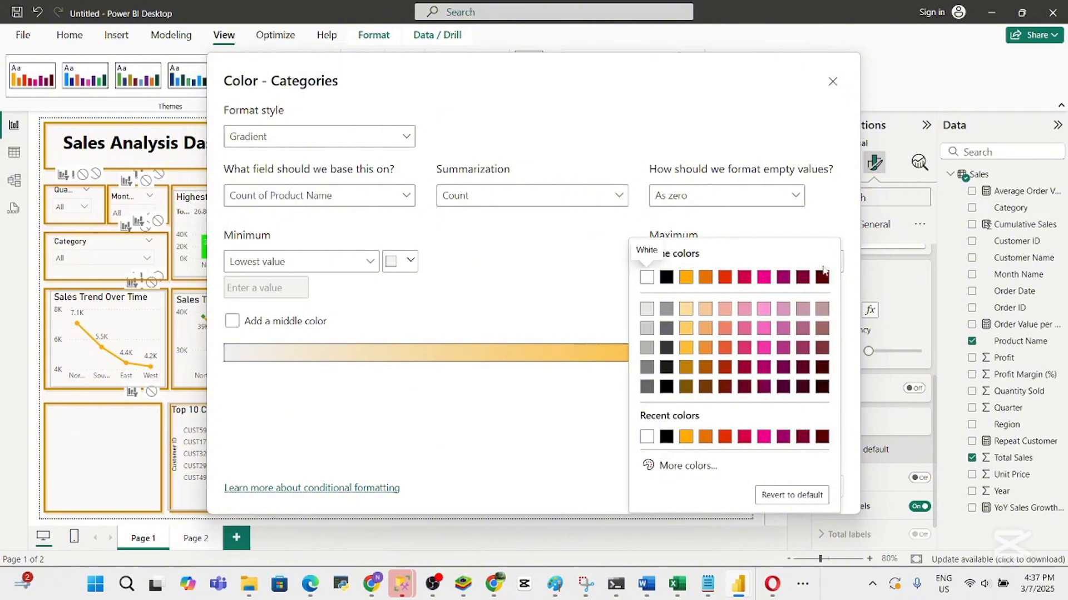
left_click(684, 466)
left_click_drag(734, 422, 751, 423)
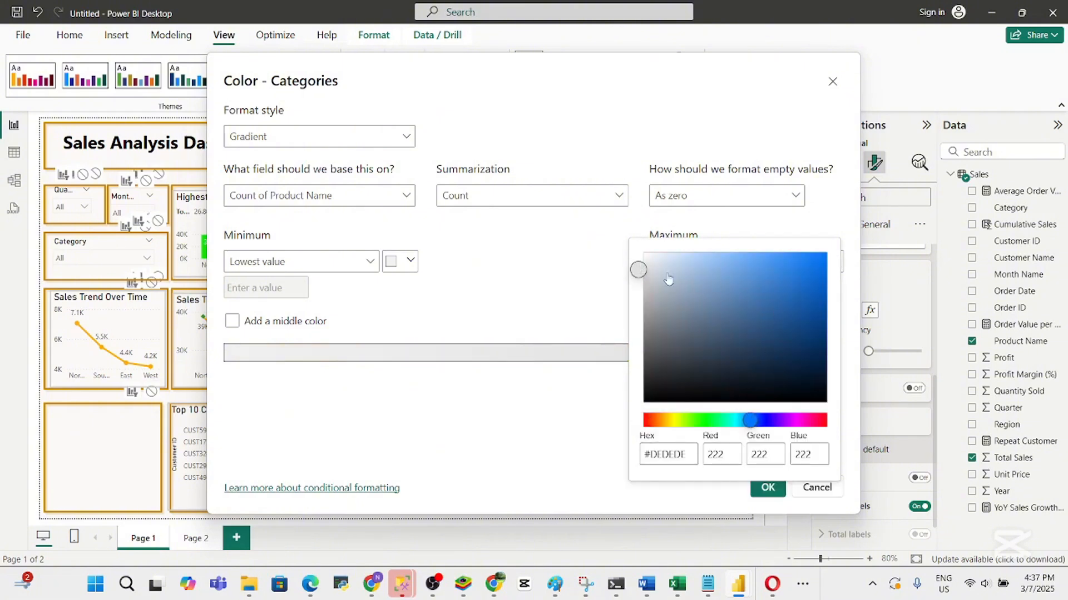
left_click(782, 282)
left_click_drag(787, 287, 802, 255)
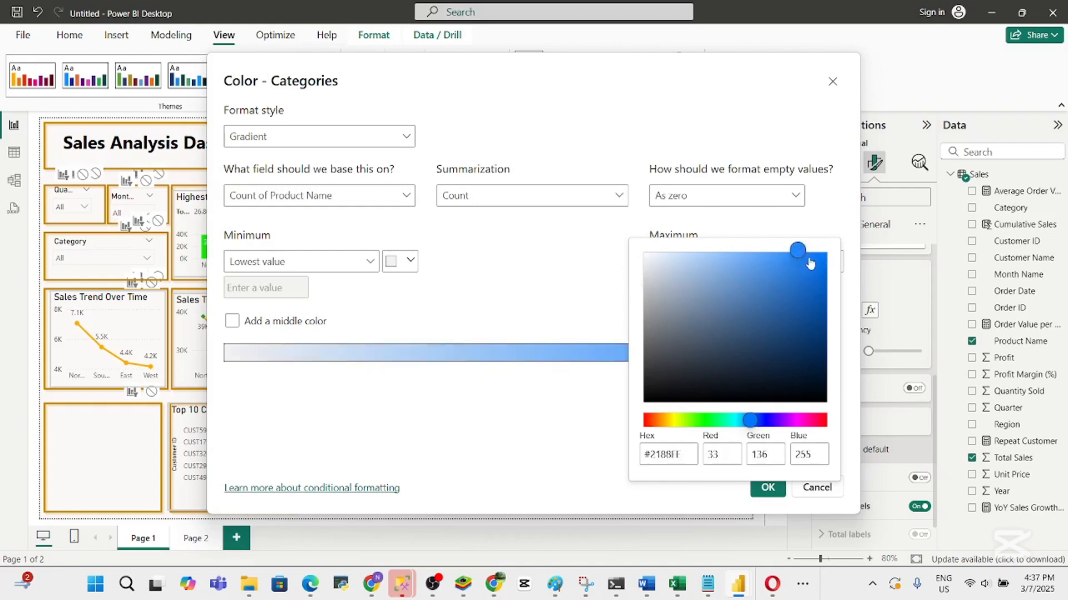
left_click(717, 421)
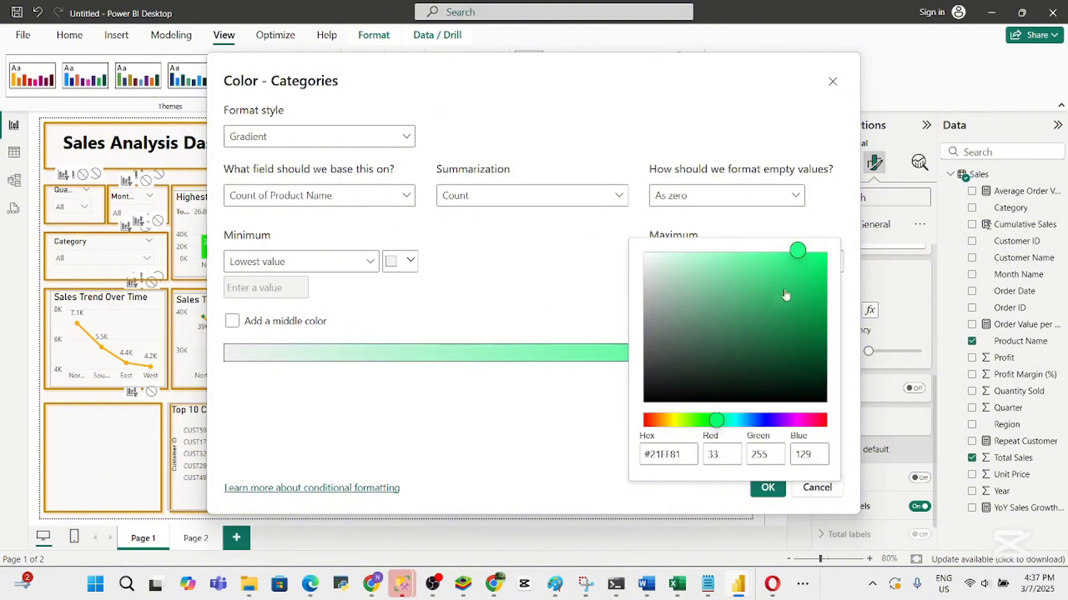
left_click(738, 421)
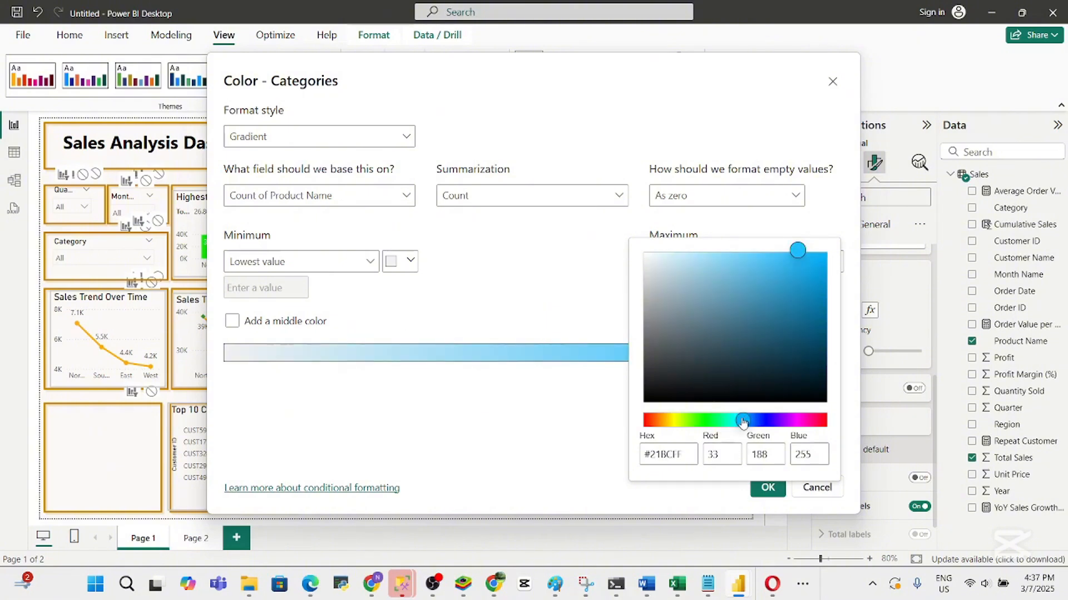
left_click_drag(739, 423, 727, 421)
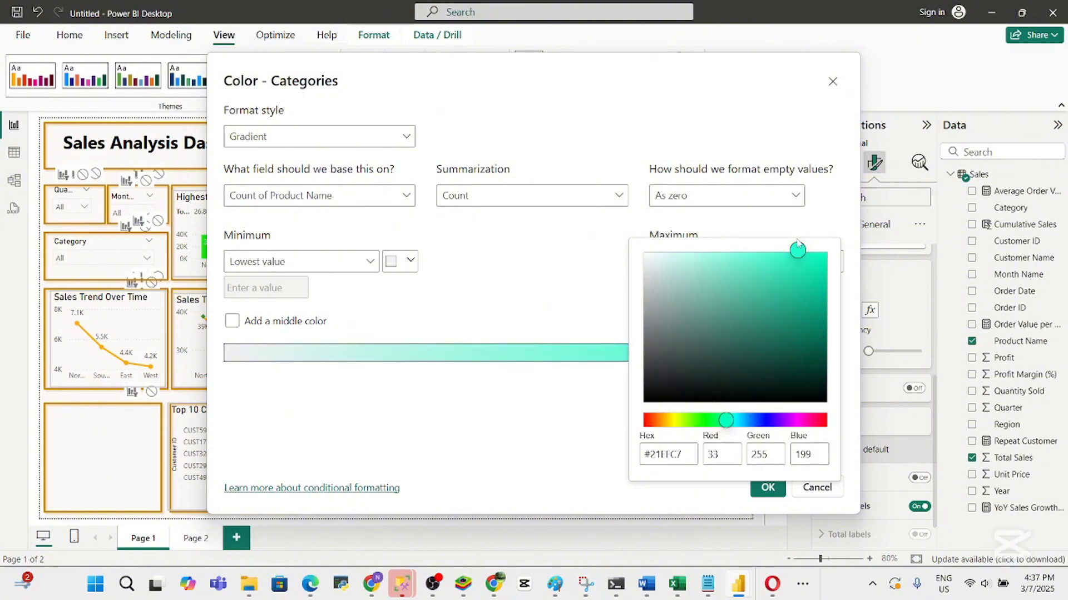
left_click_drag(802, 255, 833, 265)
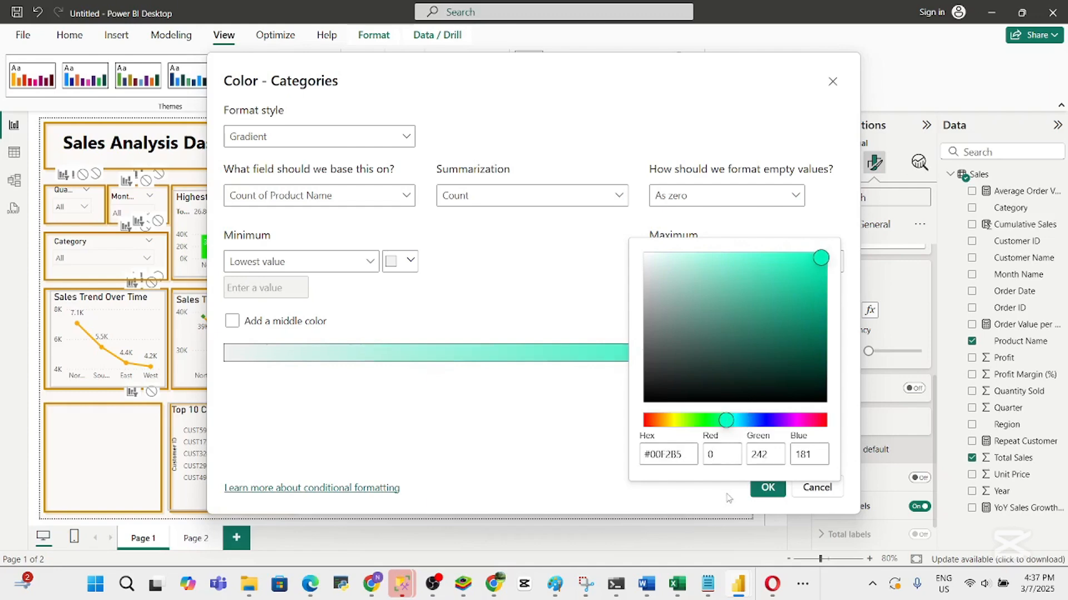
Apply the turquoise gradient to the Most Revenue Products columns and clear that conditional formatting again
left_click(553, 445)
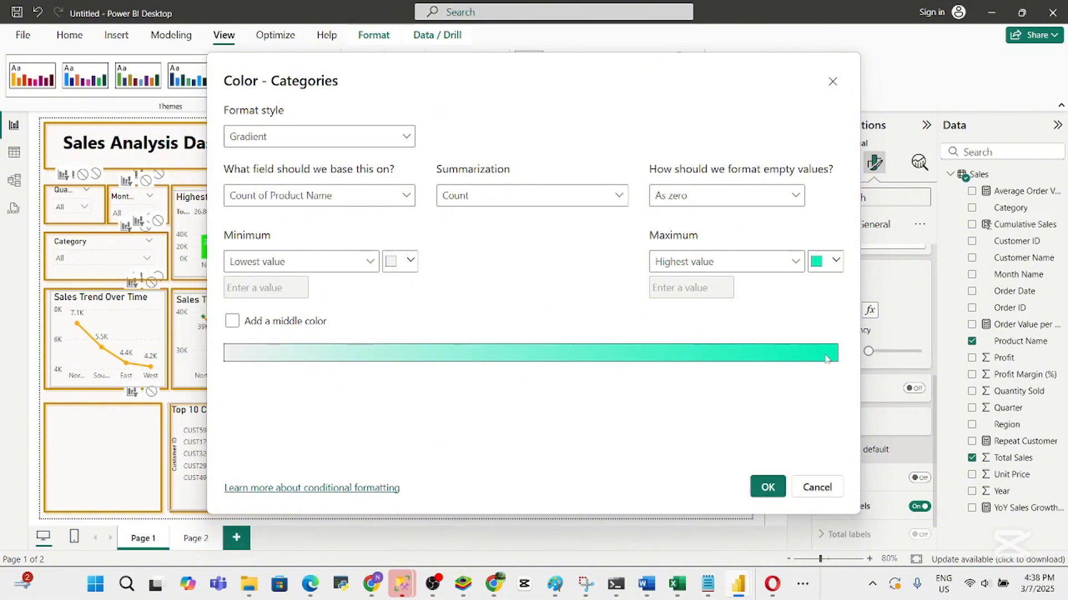
left_click(769, 484)
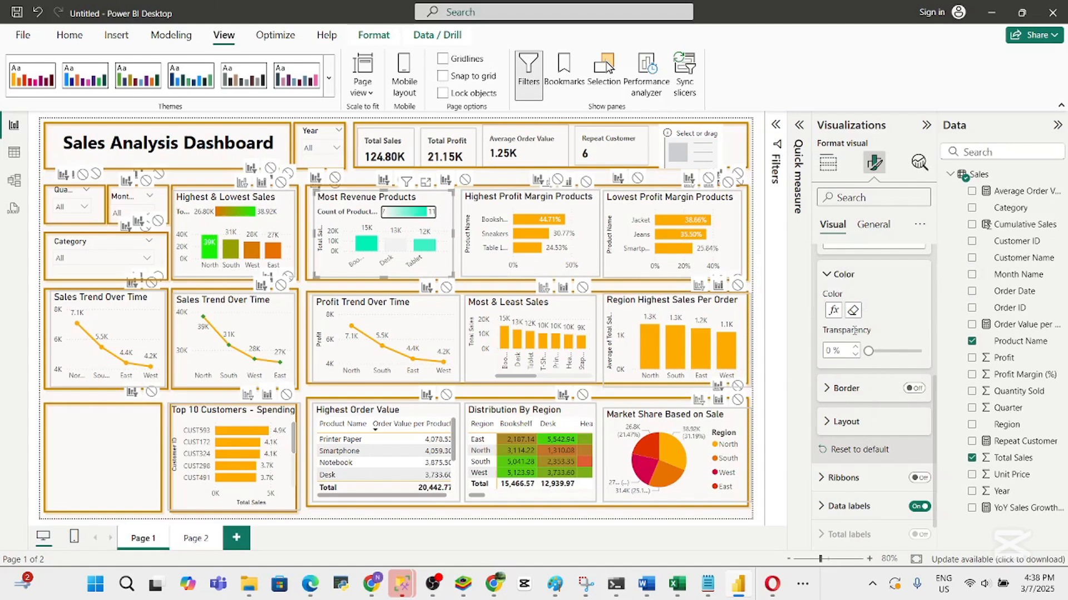
left_click(853, 311)
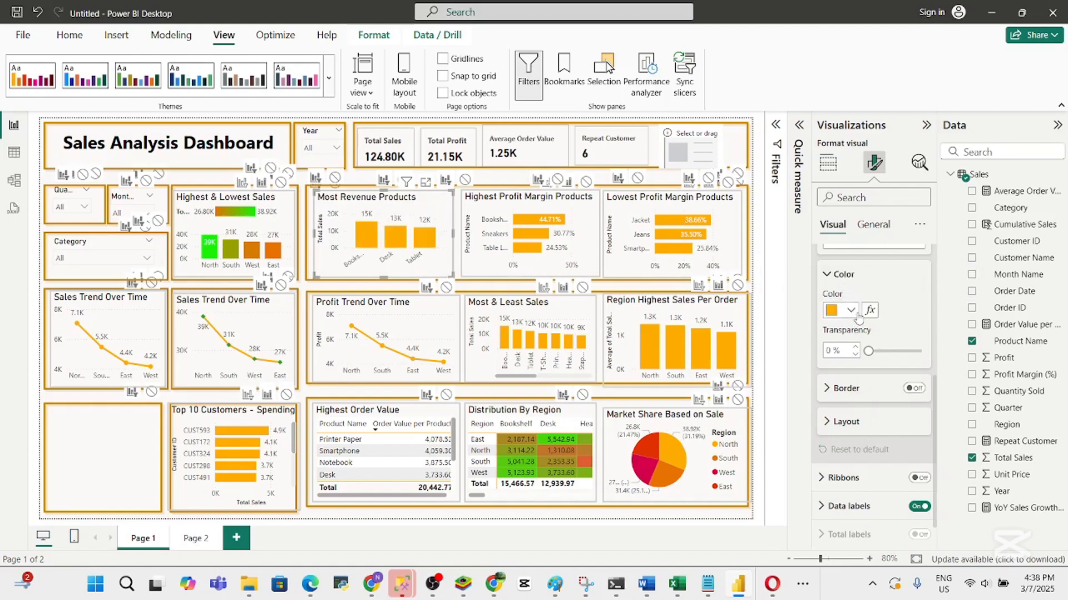
Try conditional column coloring by Field value, based on First Product Name with First summarization, and clear it again
left_click(870, 312)
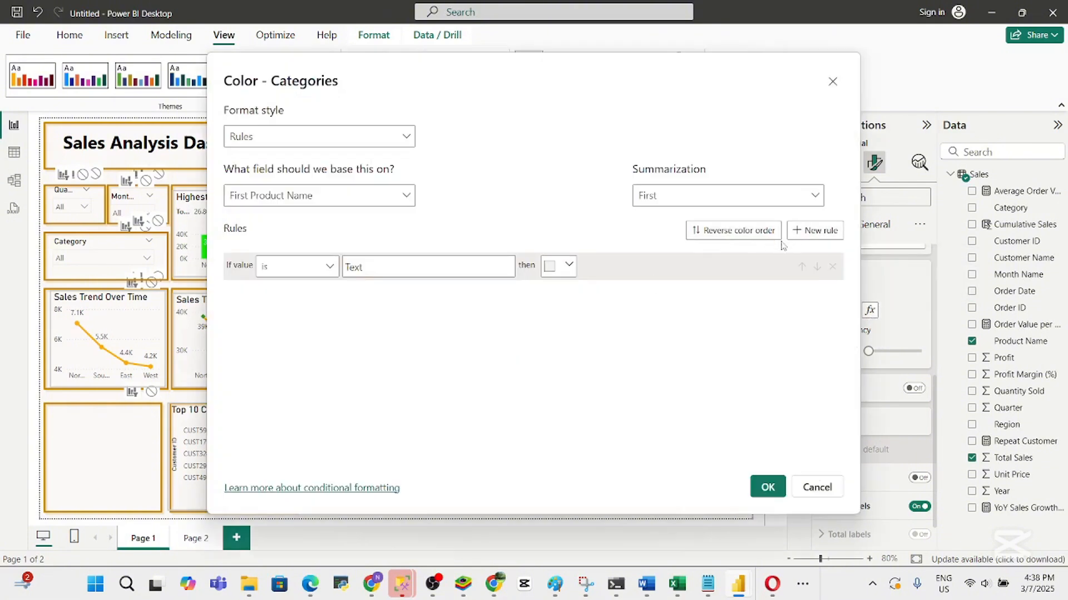
left_click(398, 140)
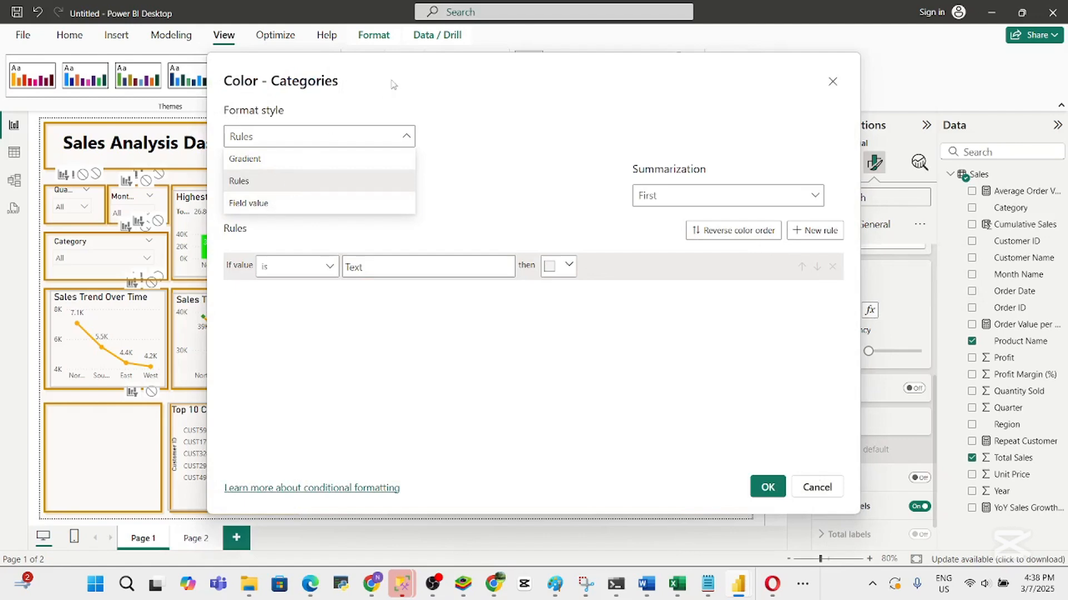
left_click(445, 103)
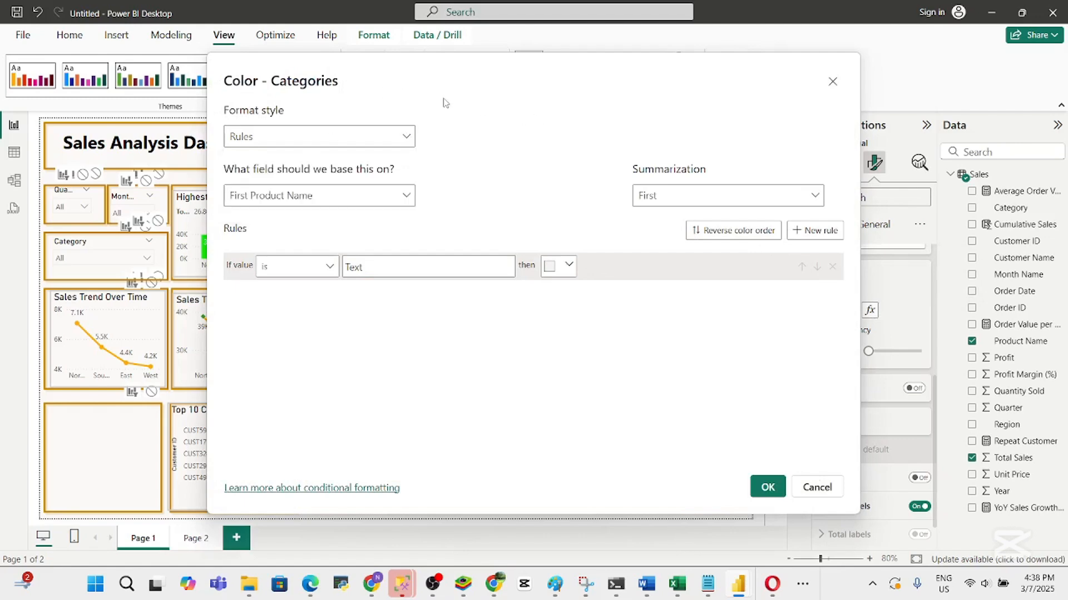
left_click(408, 141)
left_click(304, 203)
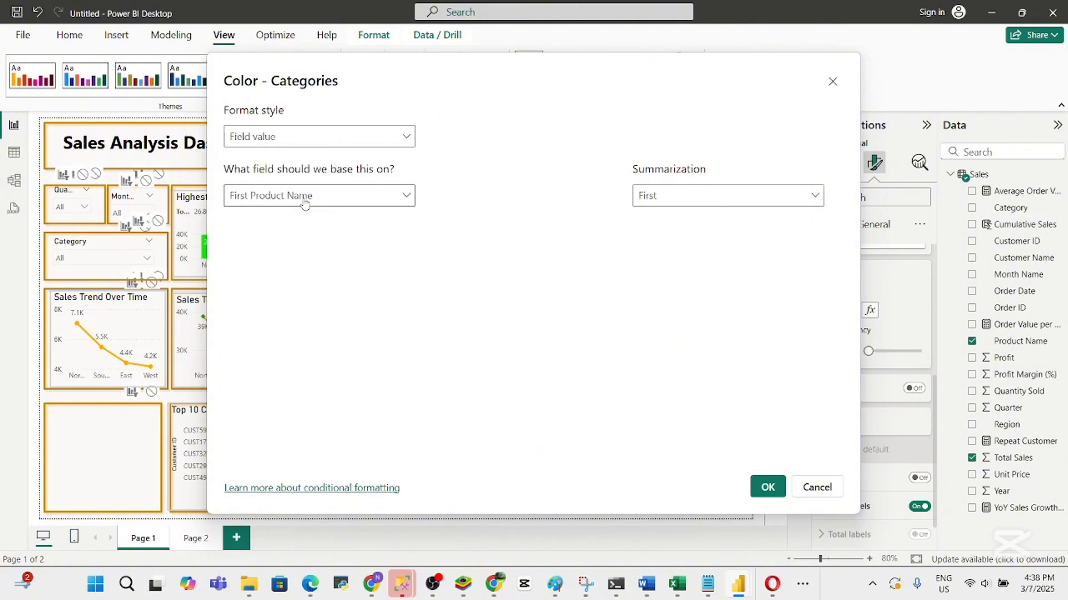
left_click(405, 202)
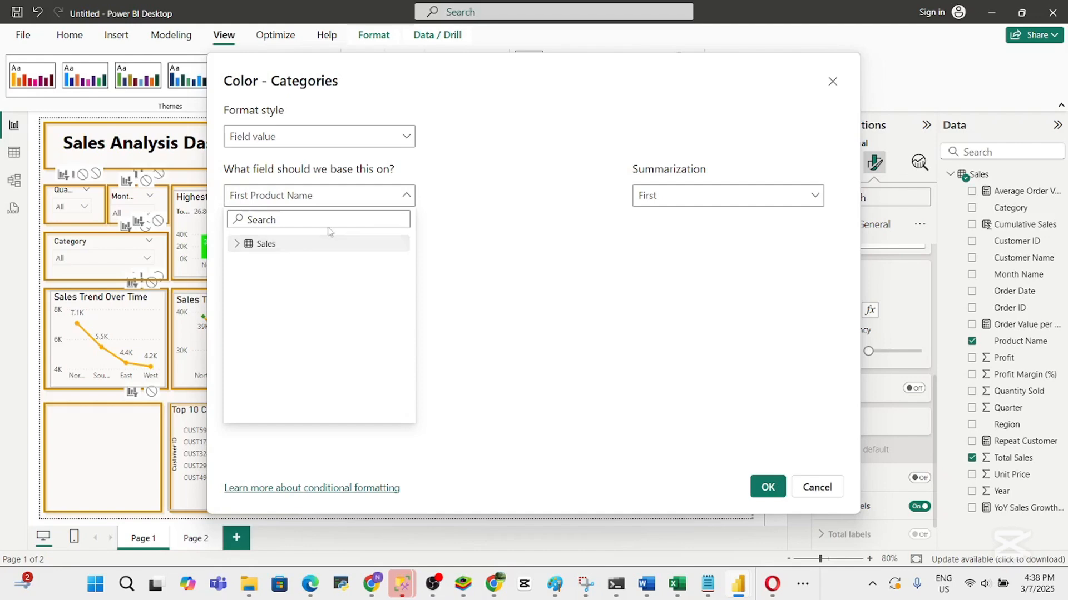
left_click(482, 215)
left_click(721, 200)
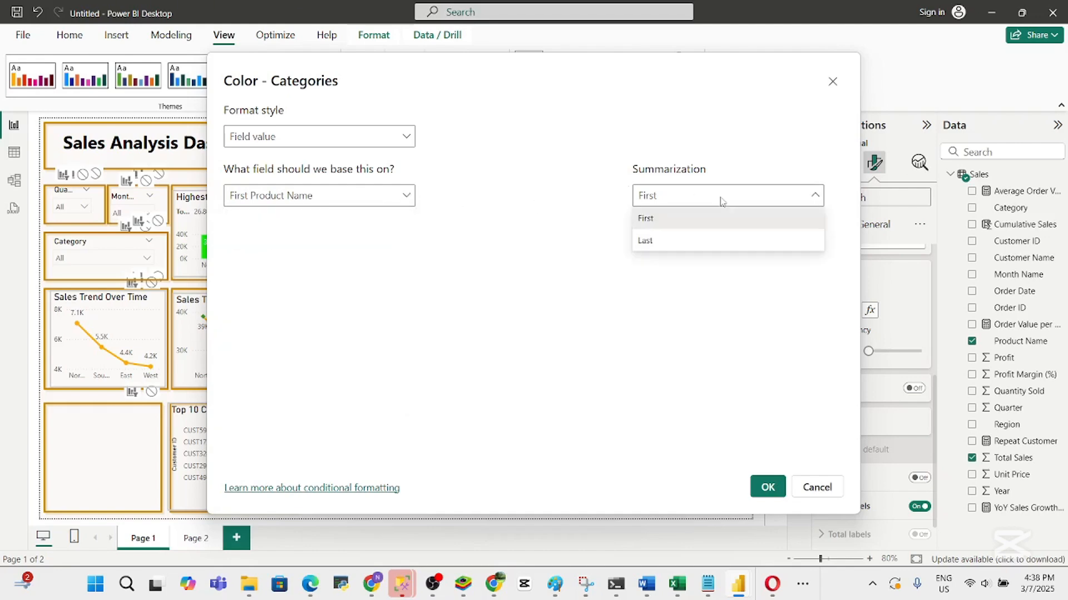
left_click(673, 219)
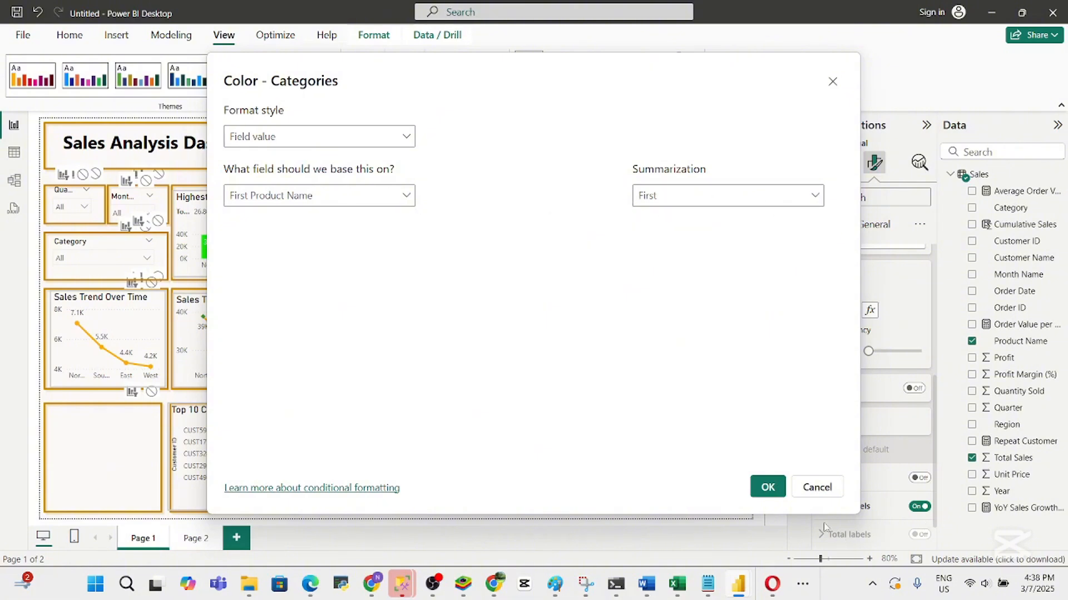
left_click(767, 487)
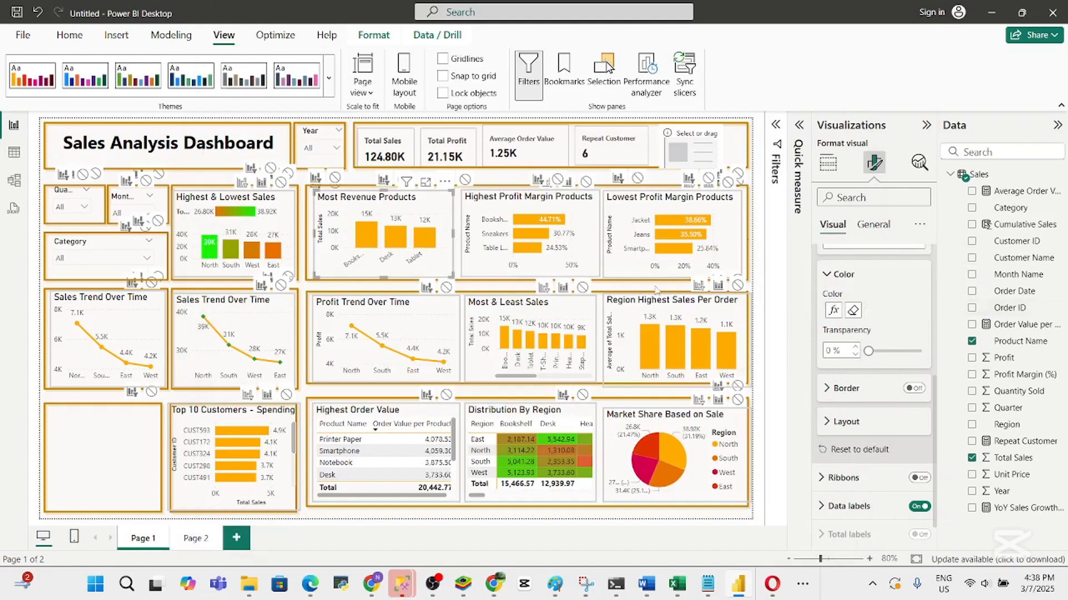
left_click(852, 310)
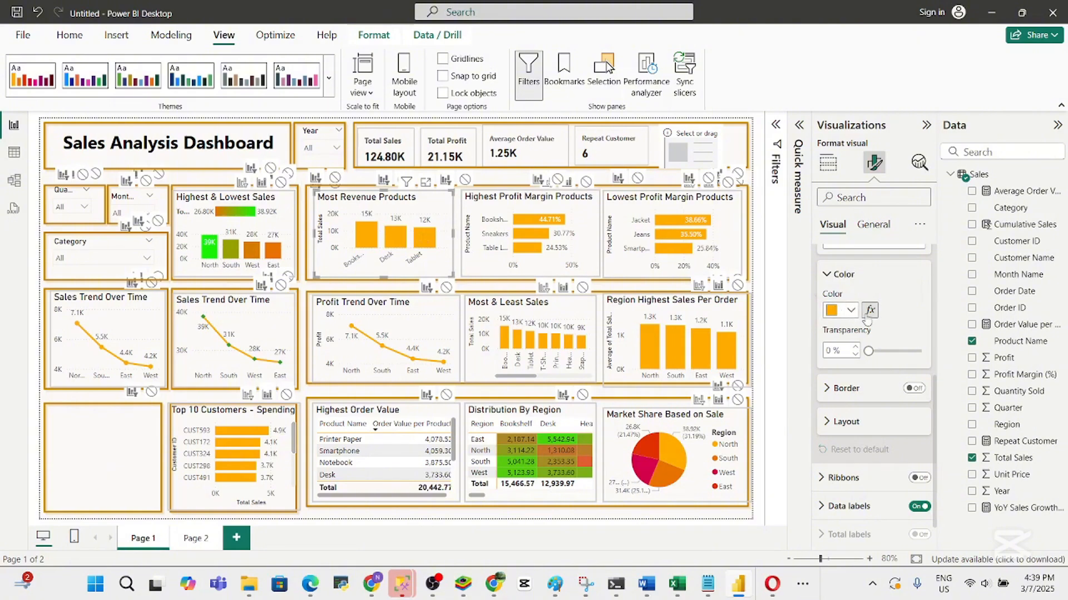
Reopen the conditional formatting of the Most Revenue Products column color and set its format style to Gradient
left_click(870, 311)
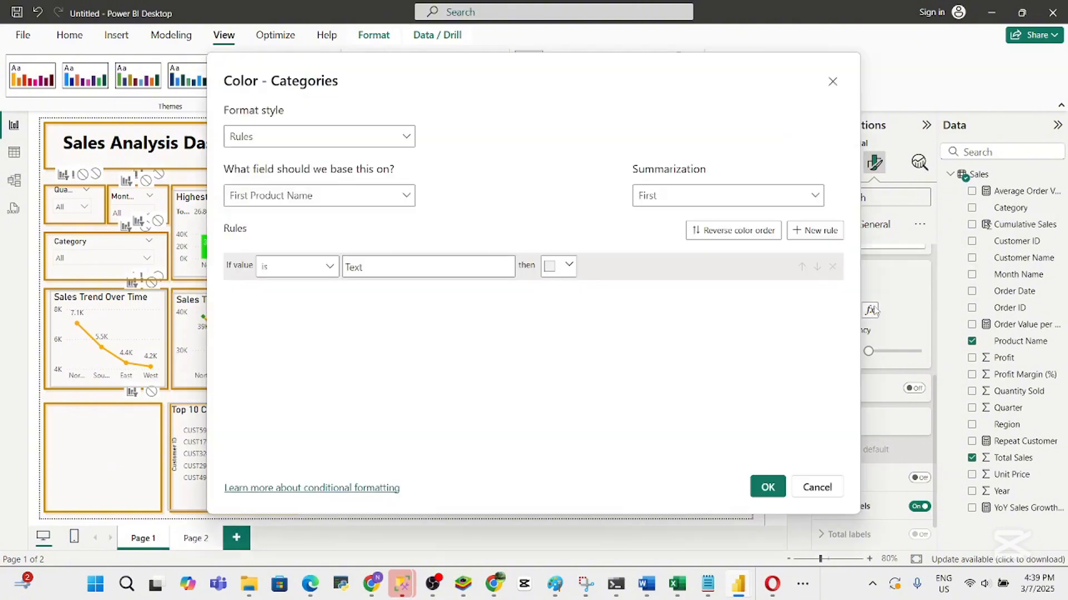
left_click_drag(512, 65, 680, 84)
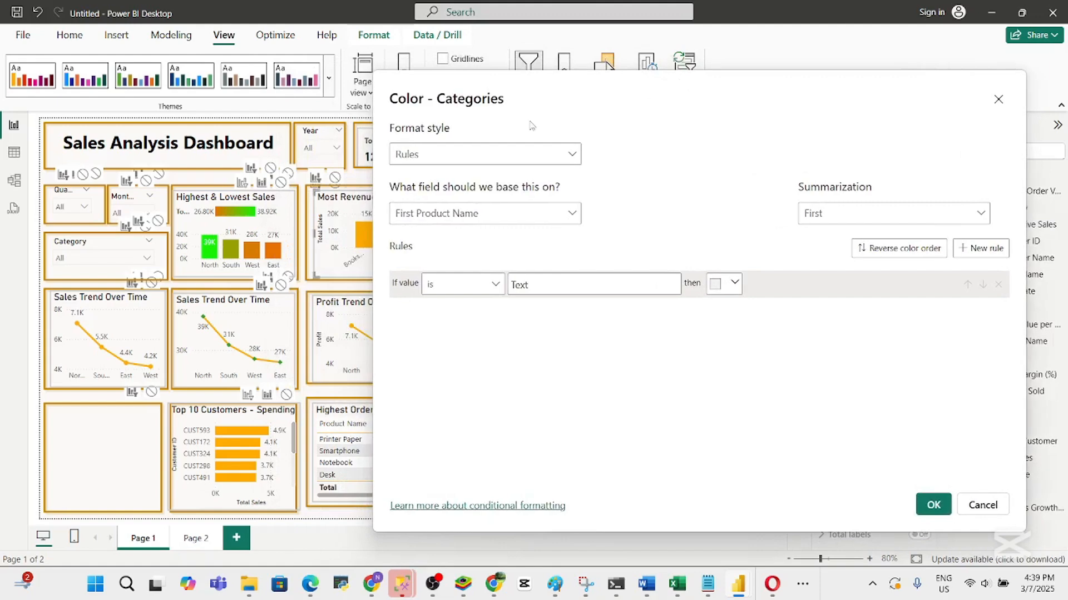
left_click(571, 156)
left_click(434, 177)
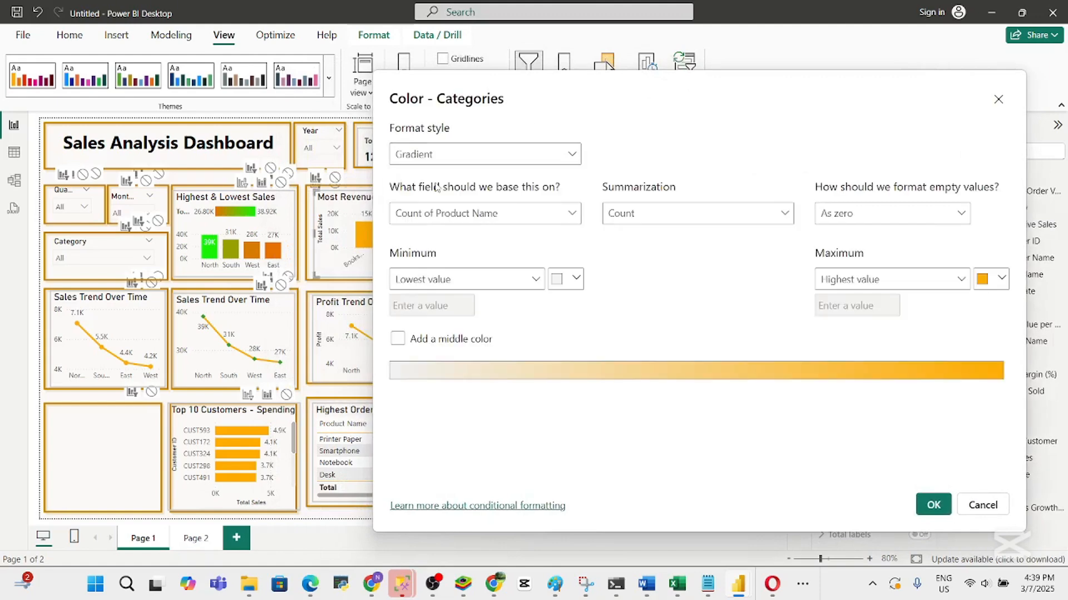
Set the gradient's highest-value color to the custom blue #0484F4 and apply it to the Most Revenue Products columns
left_click(1001, 278)
left_click(797, 169)
left_click(1001, 279)
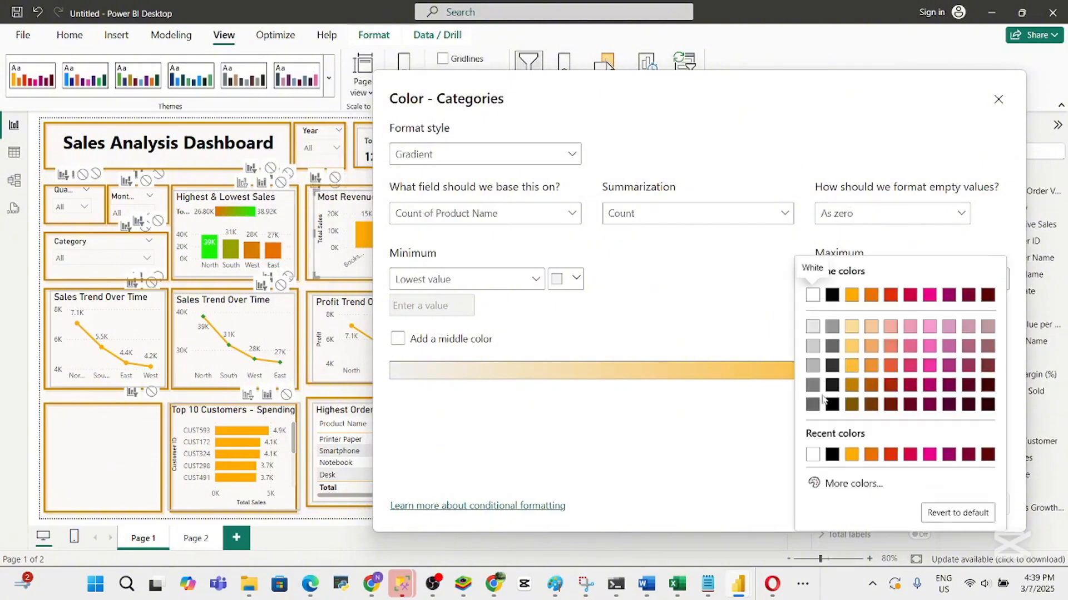
left_click(864, 495)
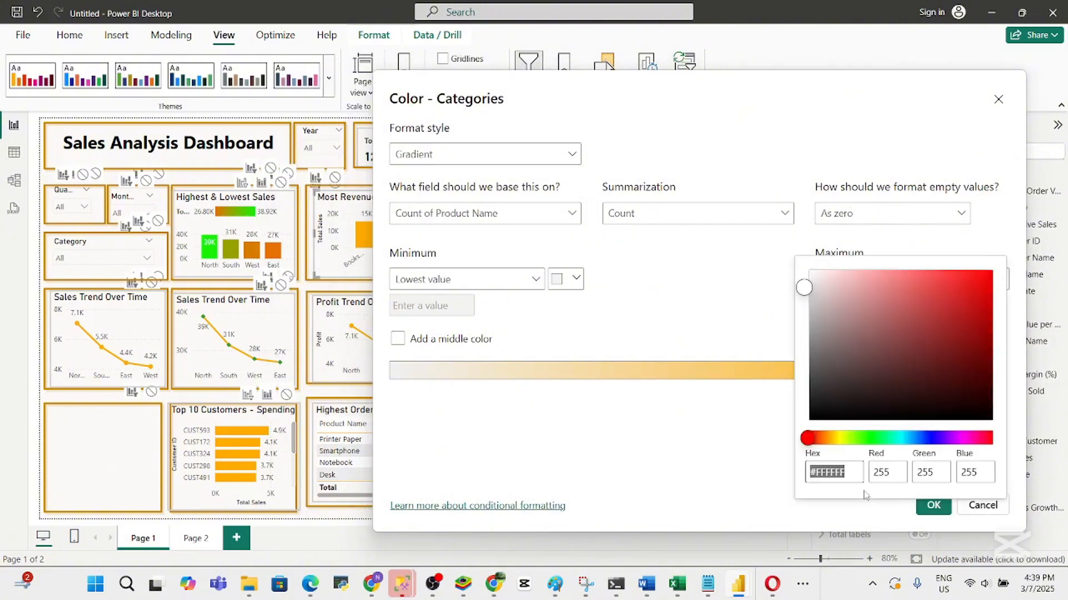
left_click(892, 438)
left_click_drag(896, 442, 924, 442)
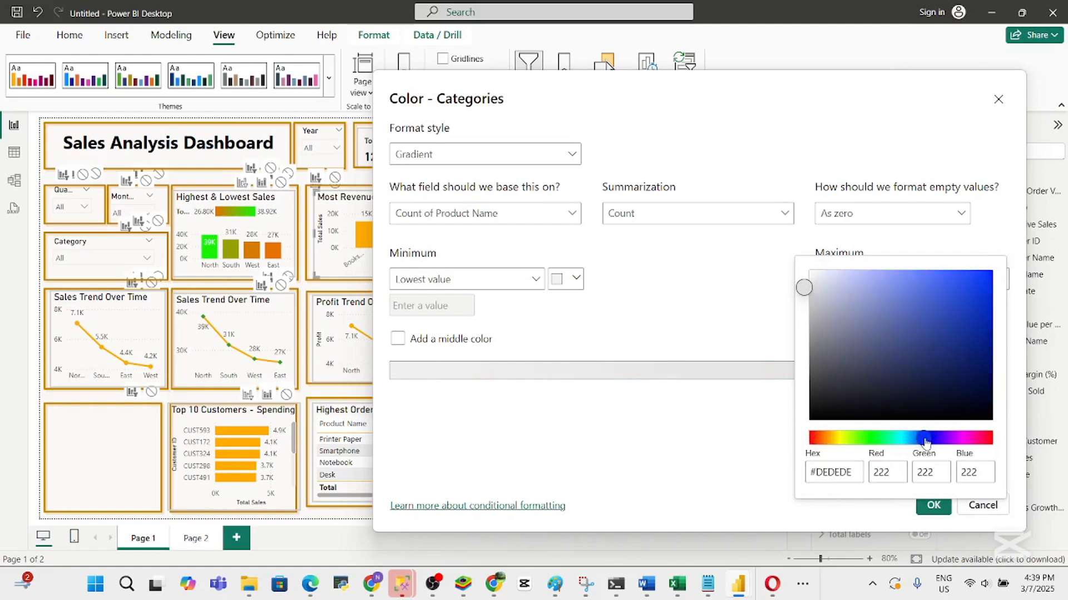
left_click_drag(804, 287, 990, 281)
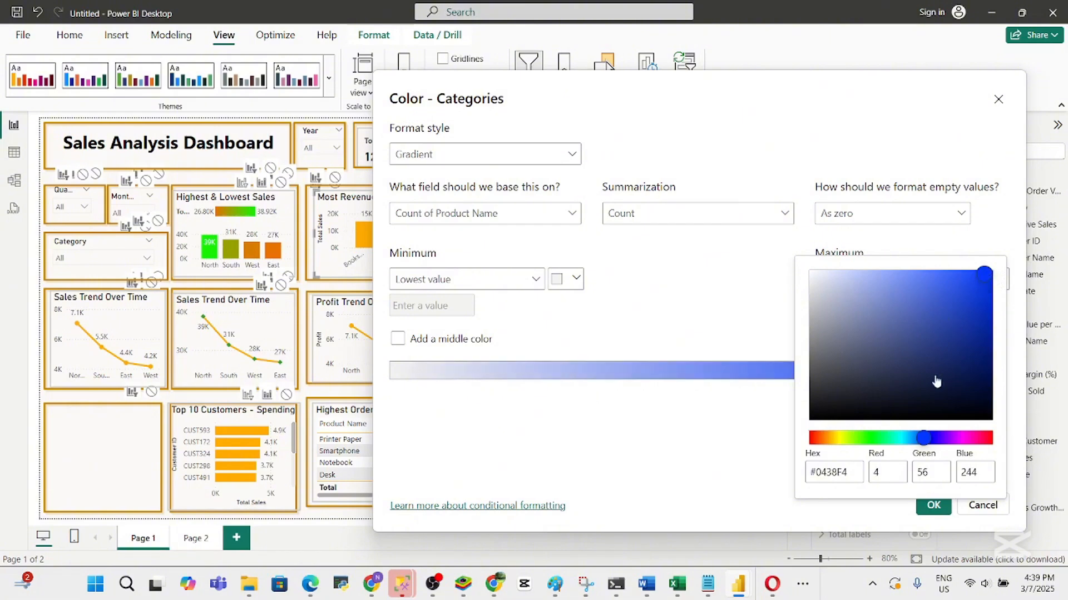
left_click_drag(924, 439, 915, 440)
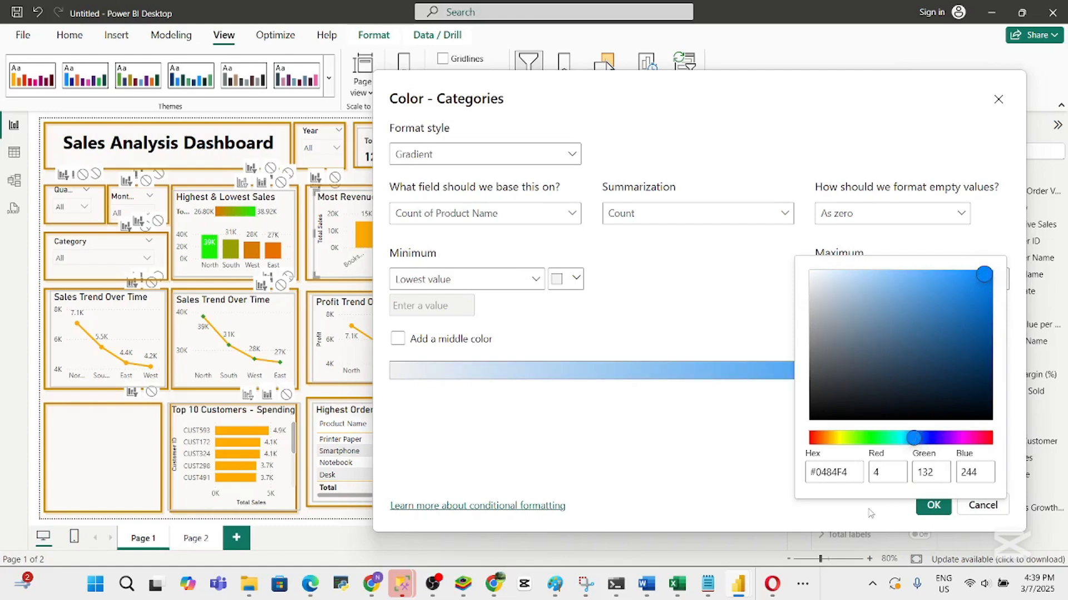
left_click(716, 467)
left_click(931, 505)
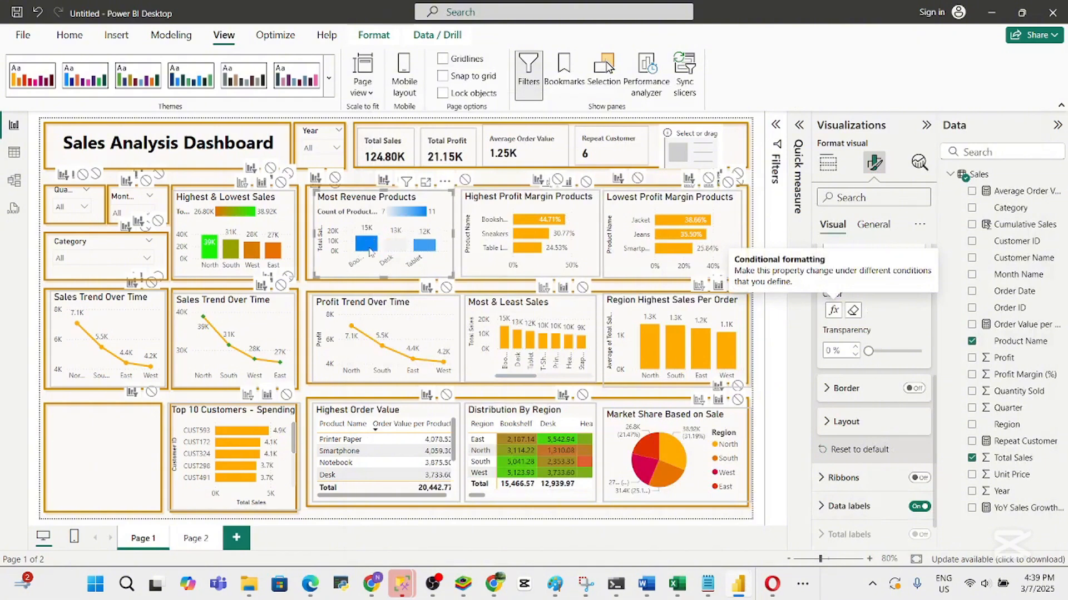
Examine the Most Revenue Products chart enlarged in focus mode, including the Bookshelf column's details, and return to the report
left_click(426, 183)
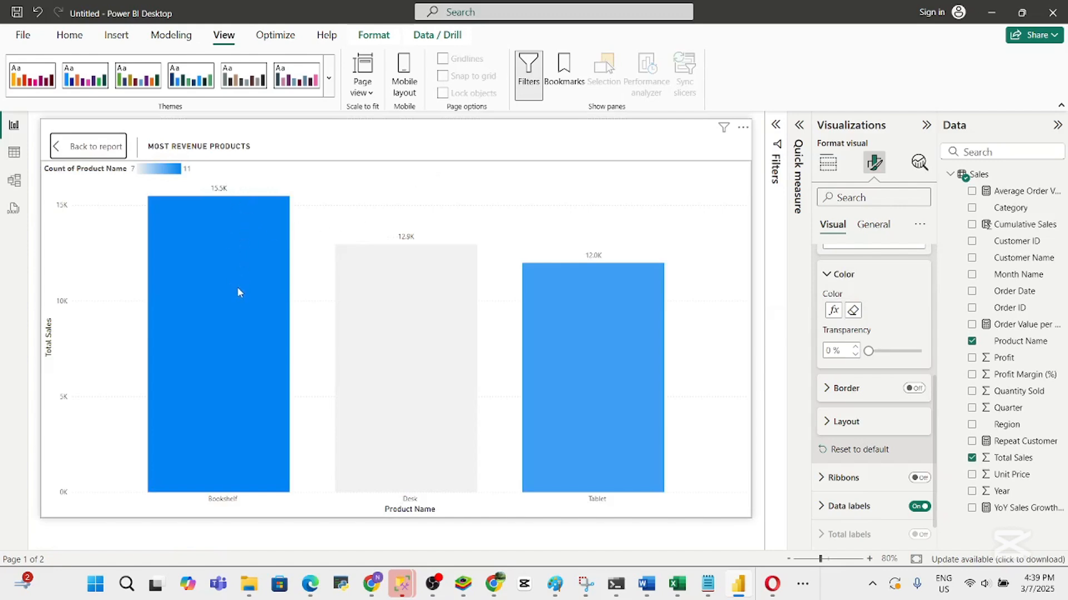
mouse_move(231, 217)
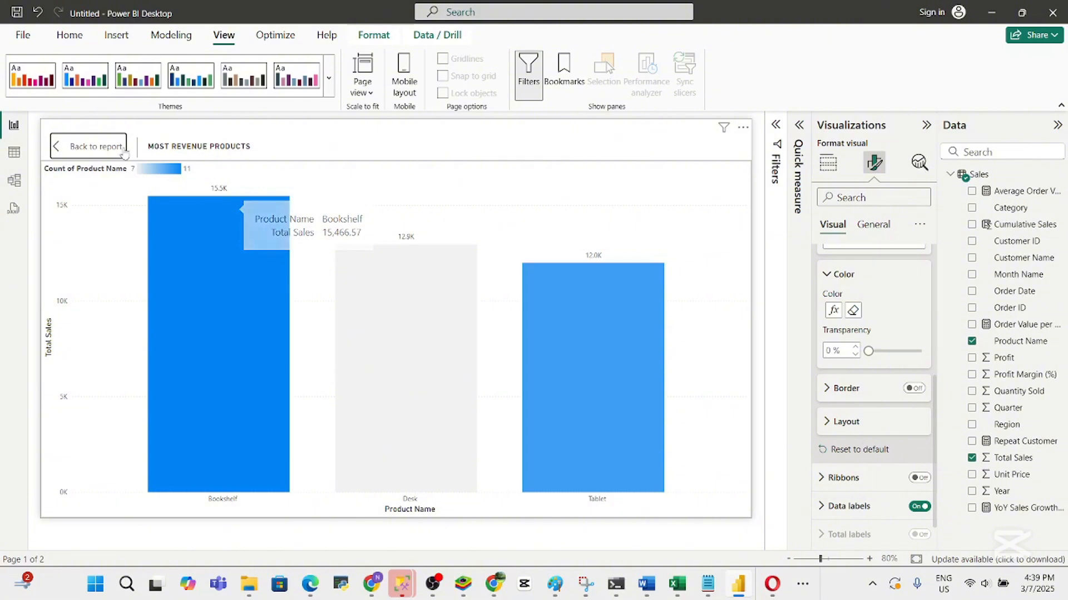
left_click(93, 148)
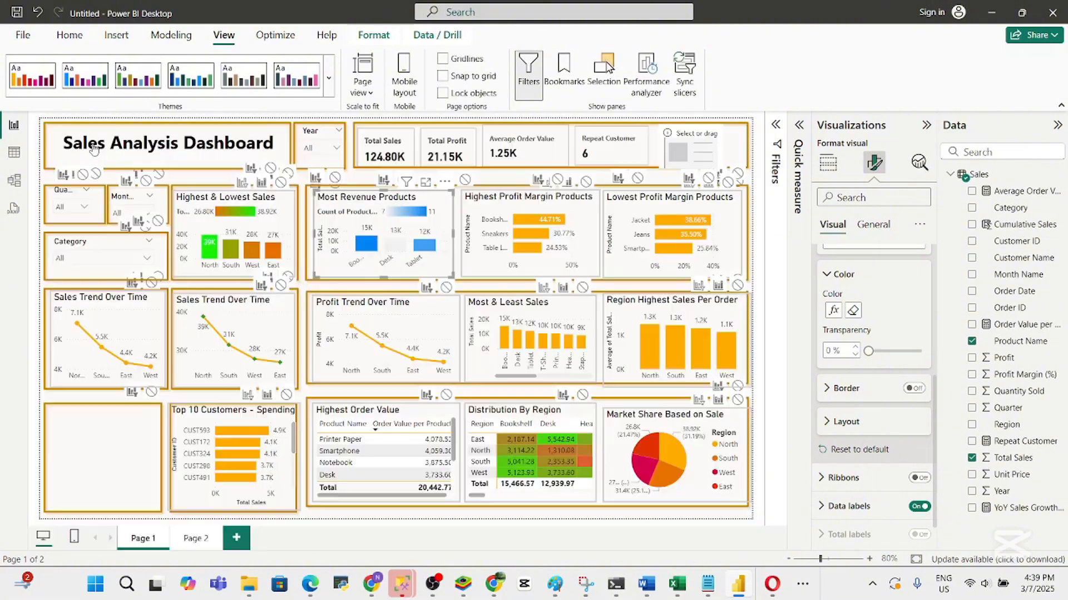
Clear the conditional formatting from the Most Revenue Products chart's column color for all categories
left_click(433, 268)
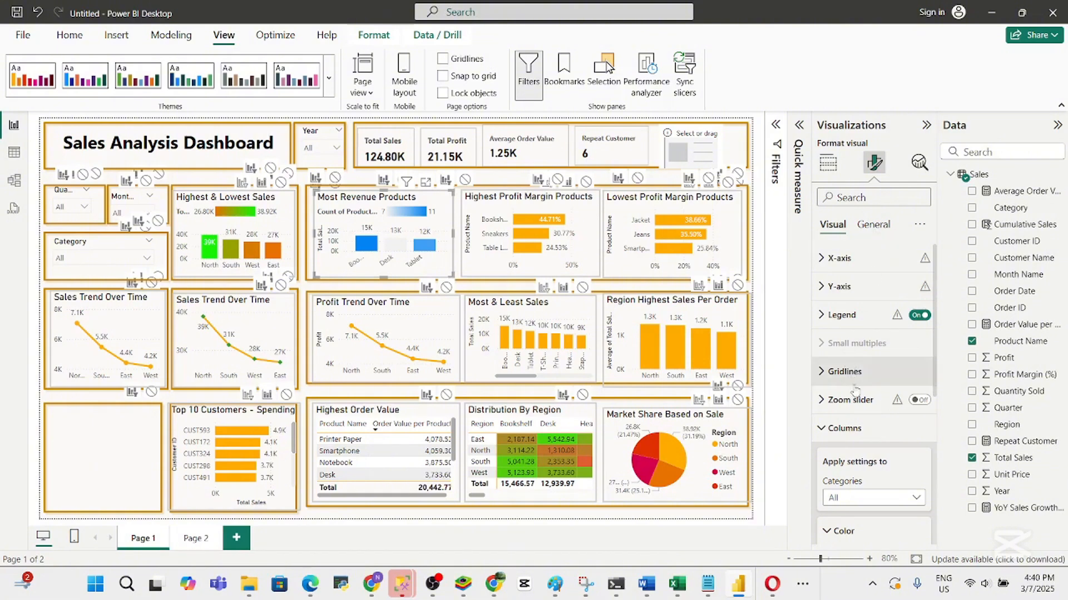
left_click(855, 432)
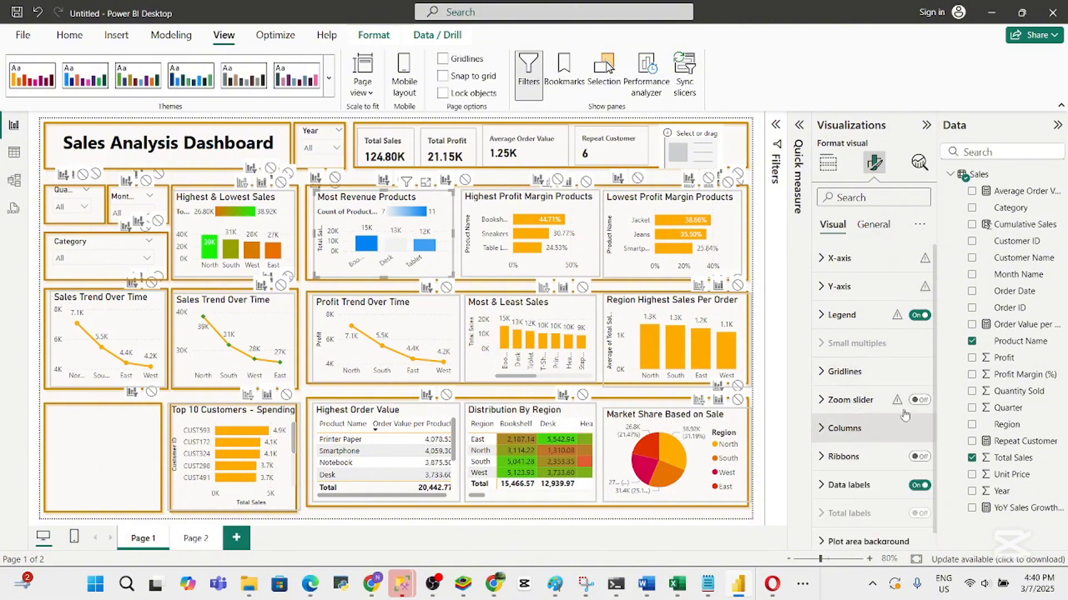
left_click(877, 435)
left_click_drag(934, 390, 937, 473)
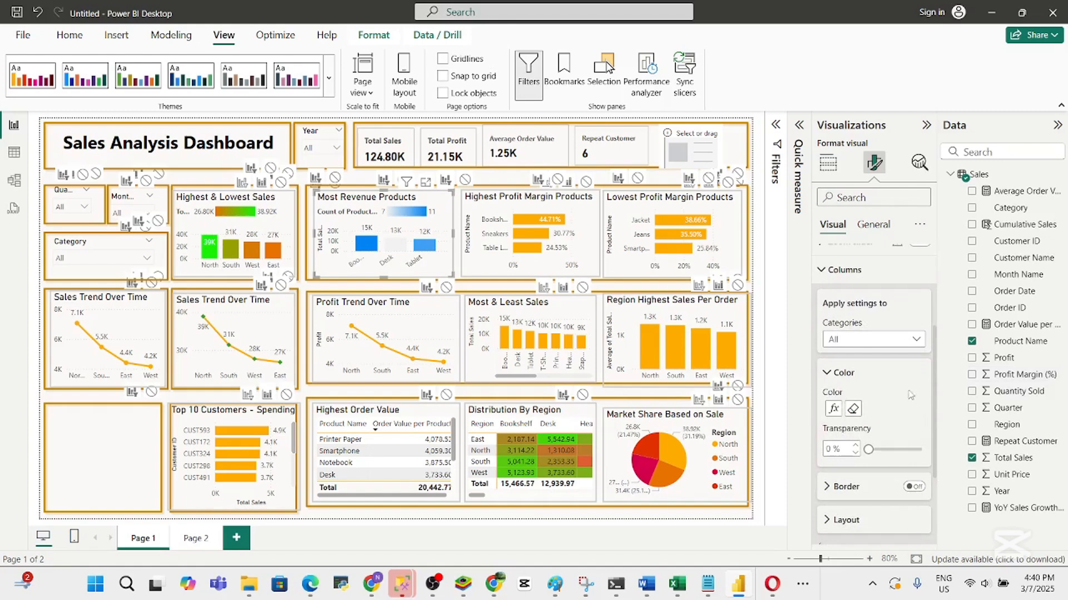
left_click(851, 410)
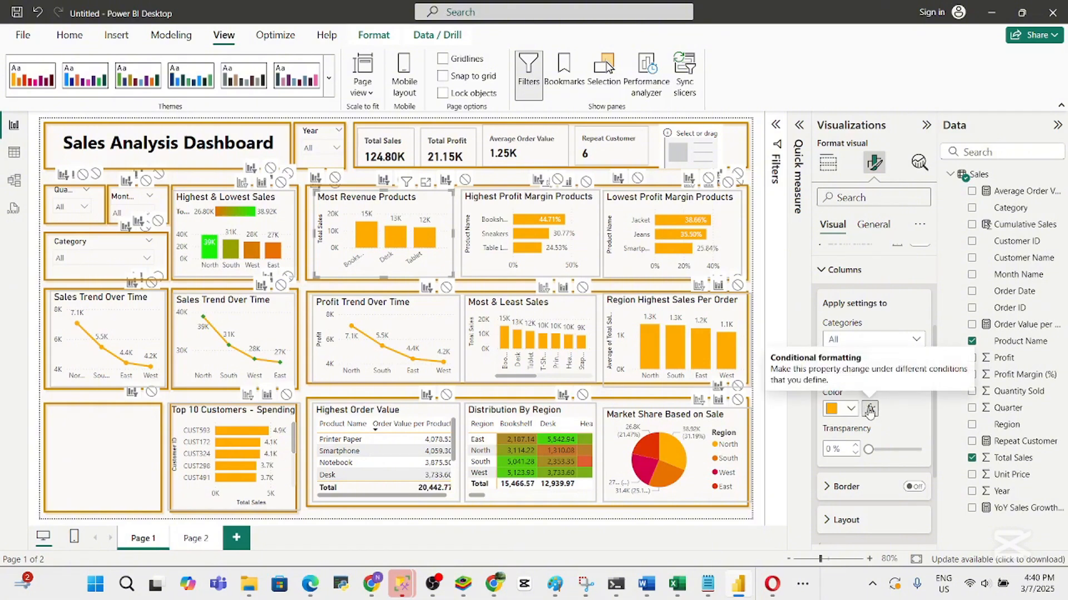
Open the column color's conditional formatting for the Most Revenue Products chart and choose the Gradient format style
left_click(871, 410)
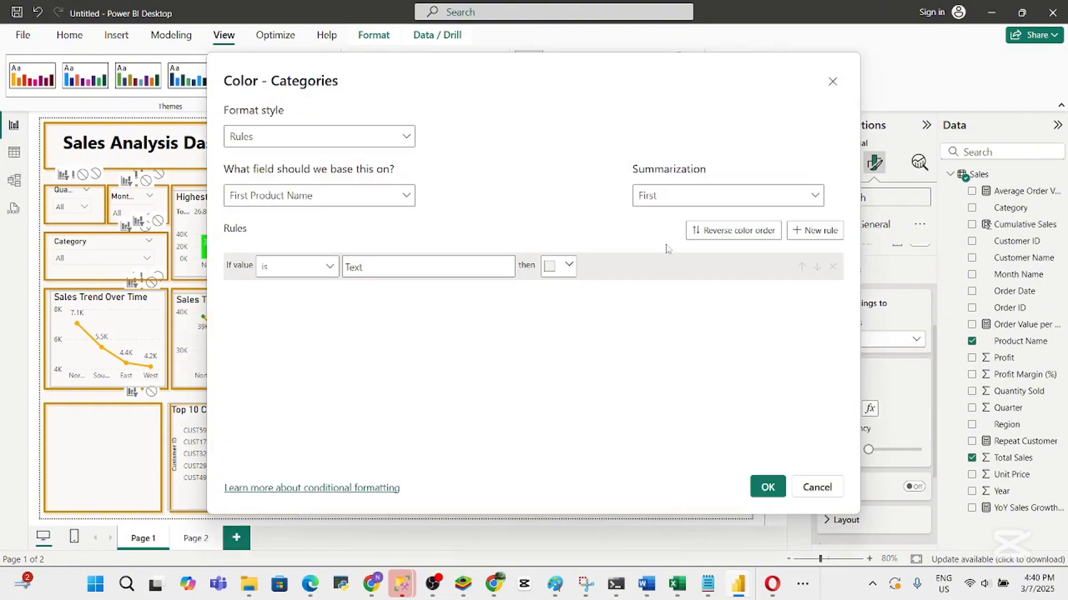
left_click(410, 135)
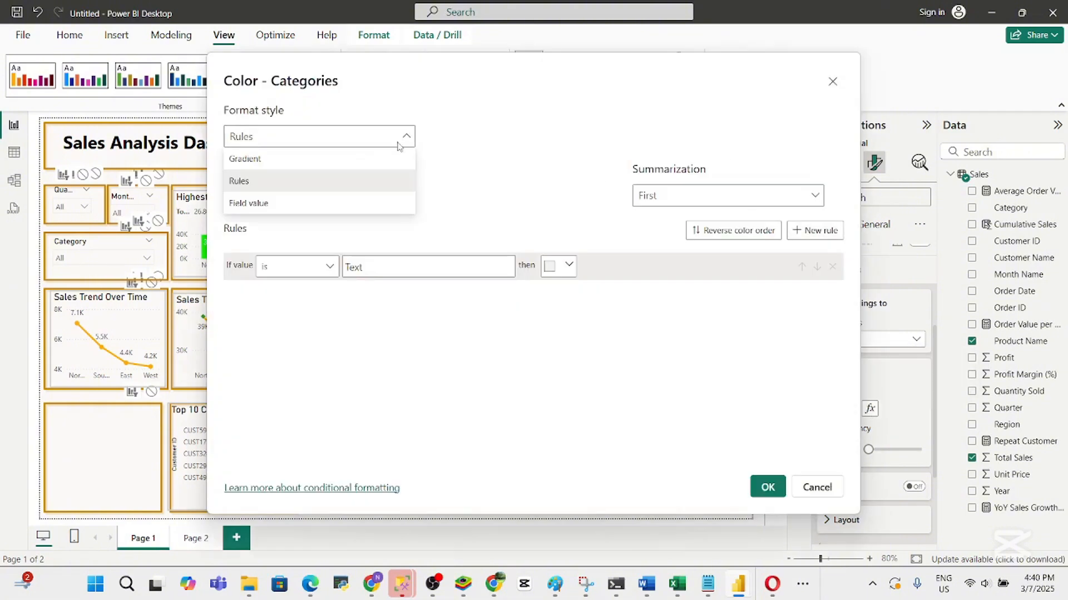
left_click(346, 160)
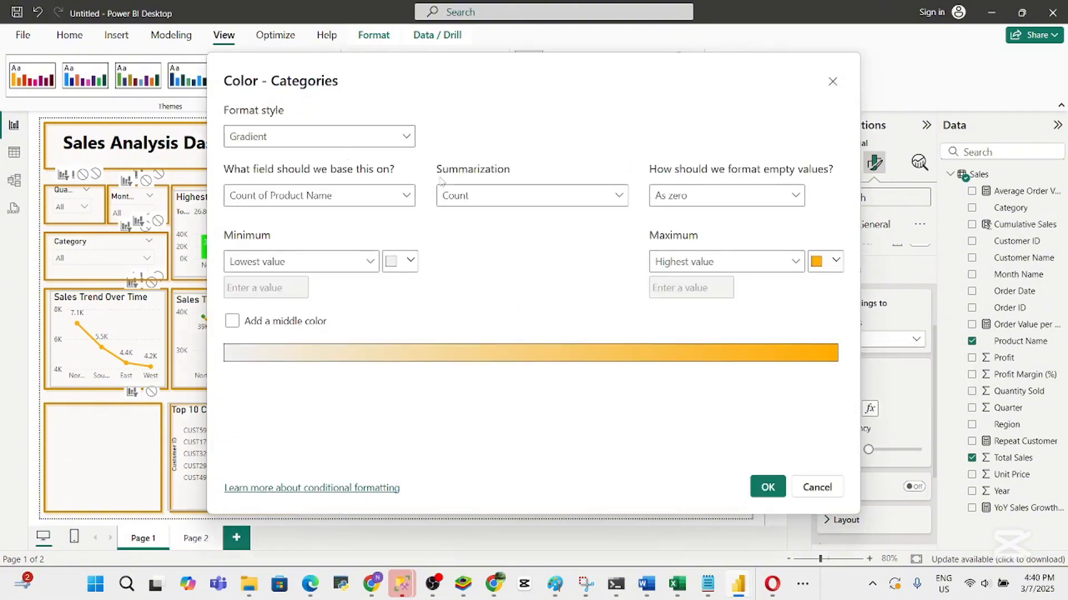
Set the gradient's highest-value color for the Most Revenue Products columns to the custom blue #096BEB
left_click(836, 261)
left_click(689, 465)
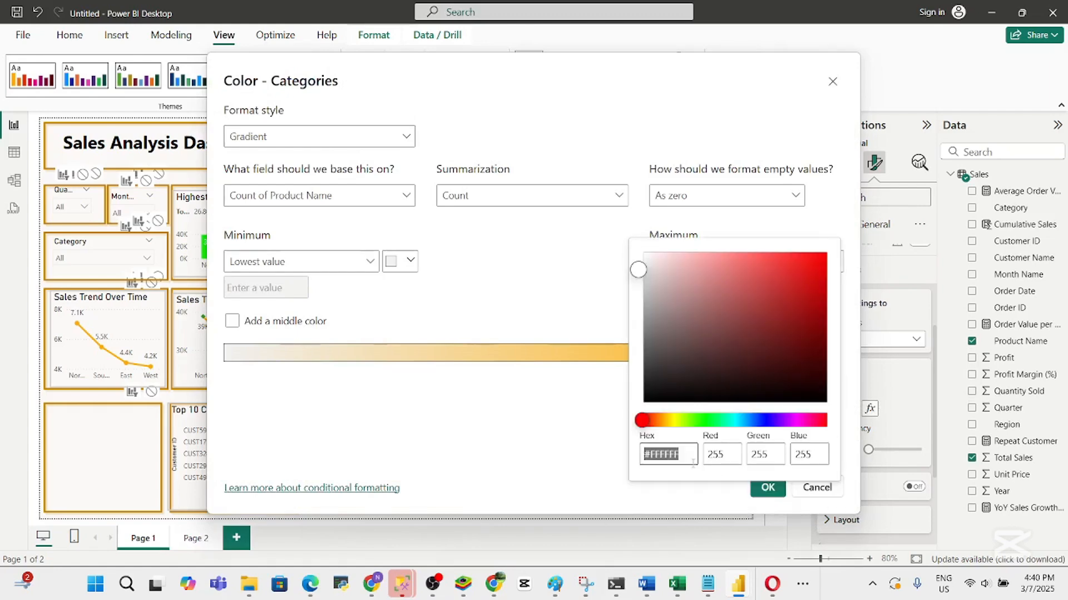
left_click(735, 420)
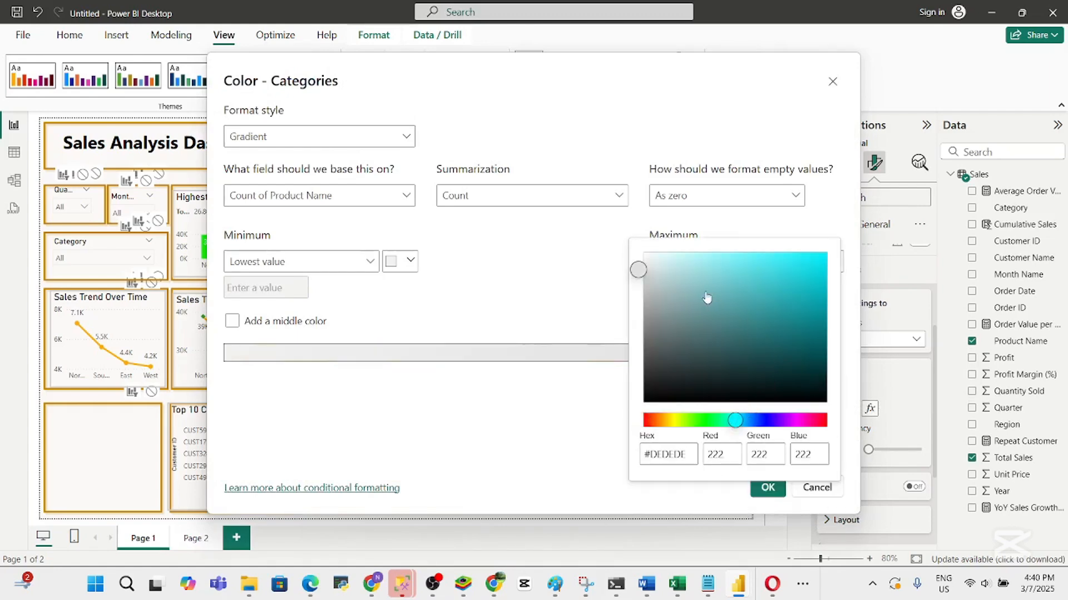
left_click(750, 420)
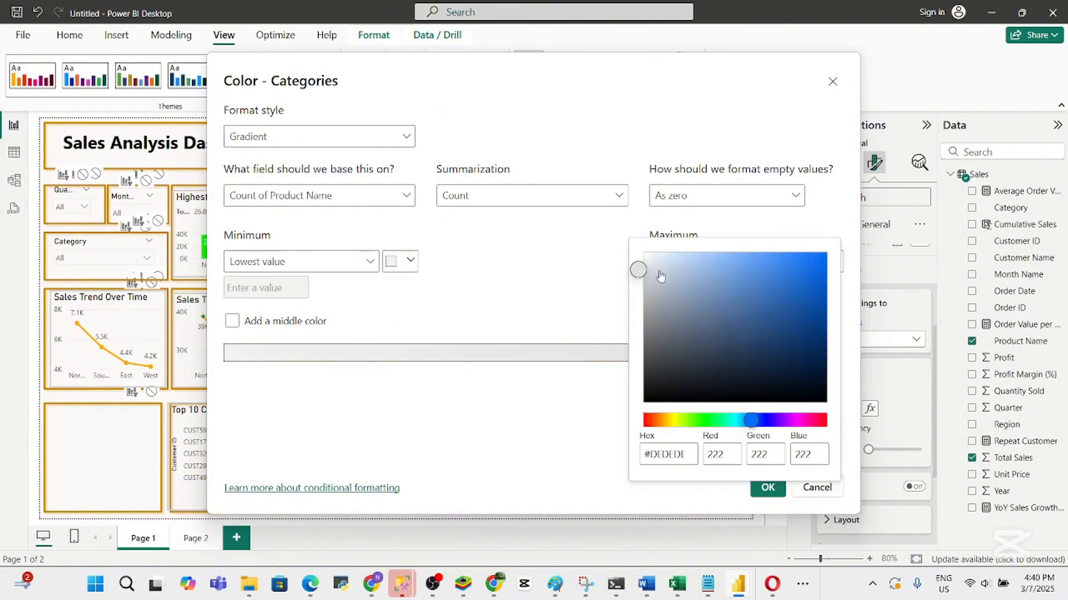
left_click_drag(799, 278, 820, 269)
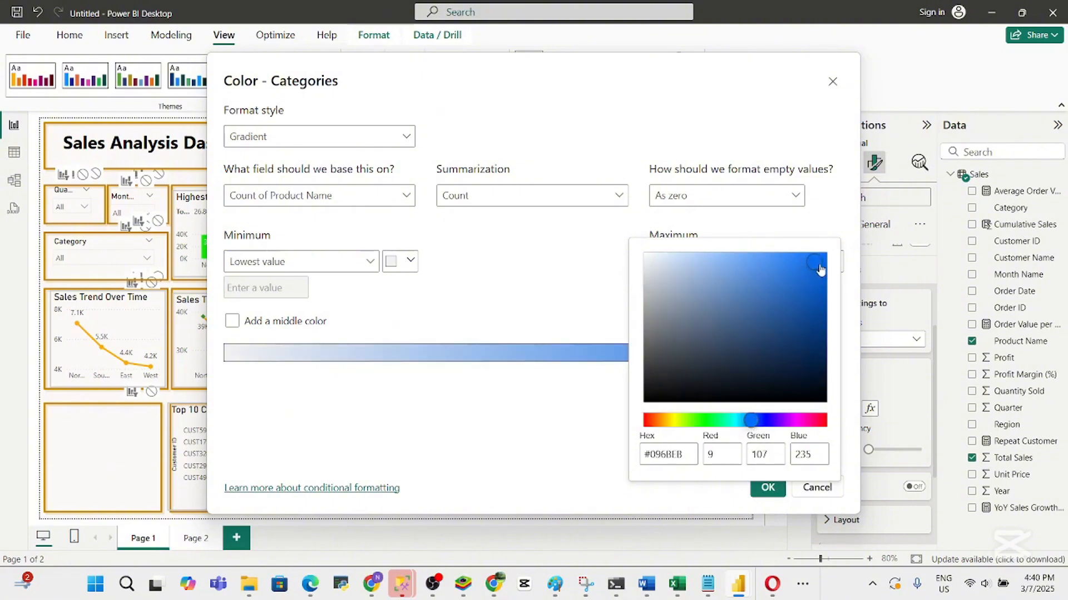
left_click(574, 409)
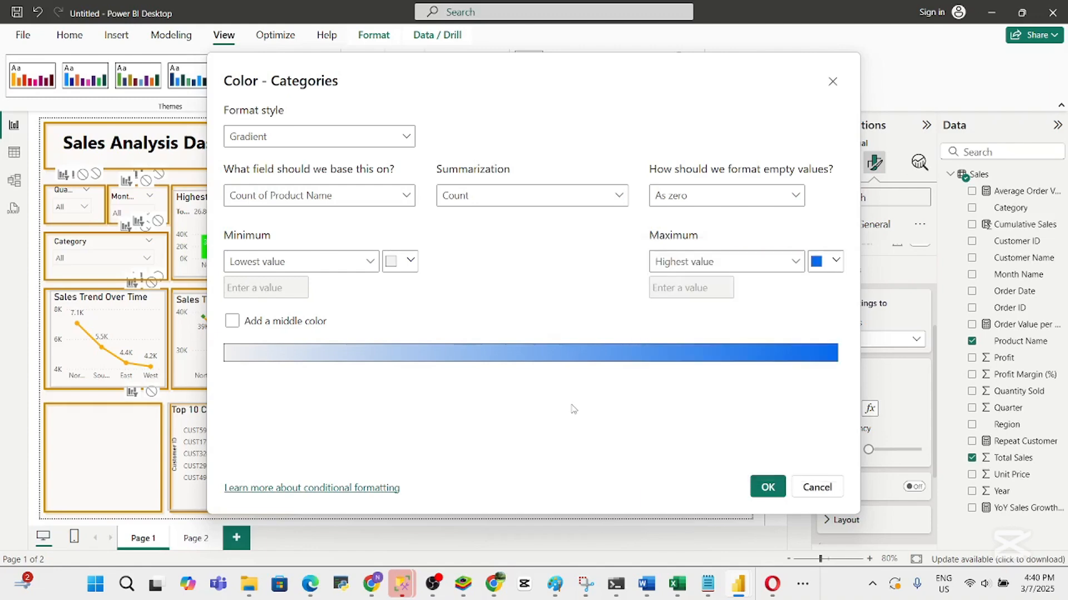
Set the gradient's lowest-value color to the custom light green #A8E3B6 and apply the gradient to the Most Revenue Products columns
left_click(409, 261)
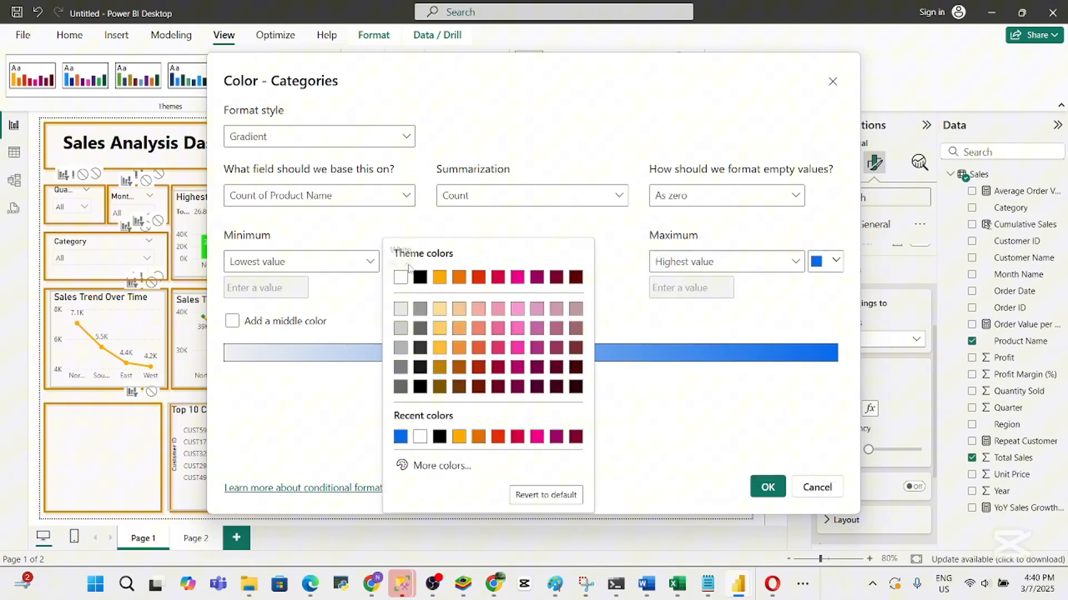
left_click(442, 464)
left_click(475, 421)
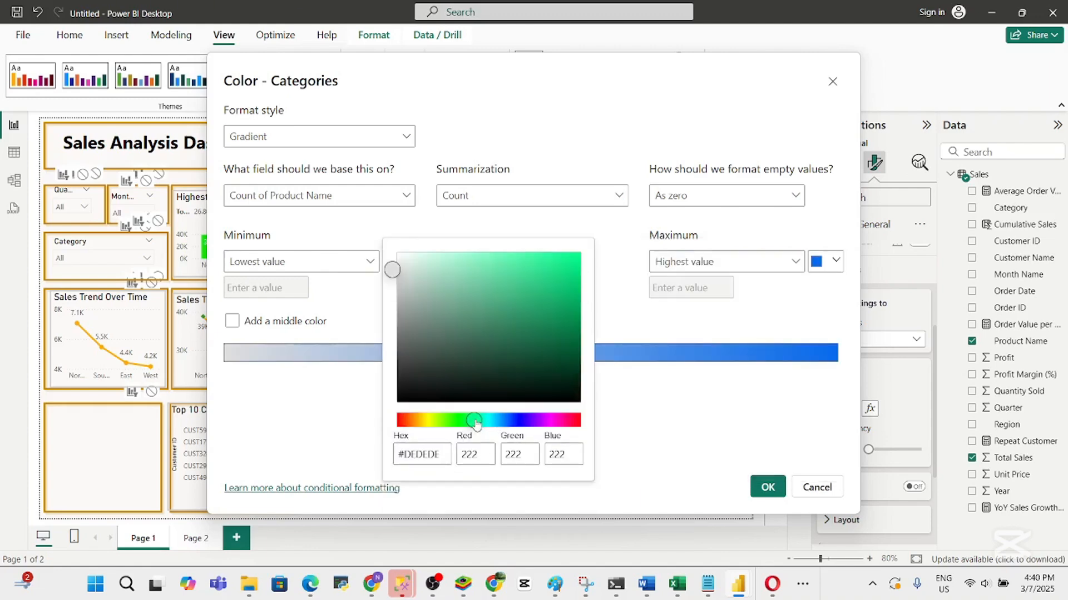
left_click_drag(477, 424, 466, 421)
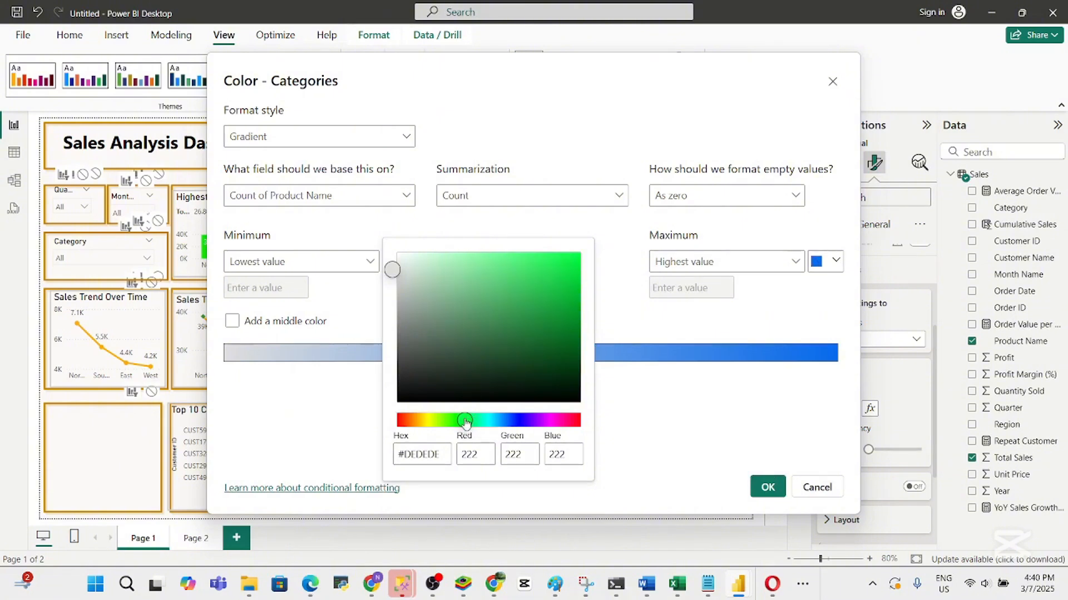
left_click(441, 268)
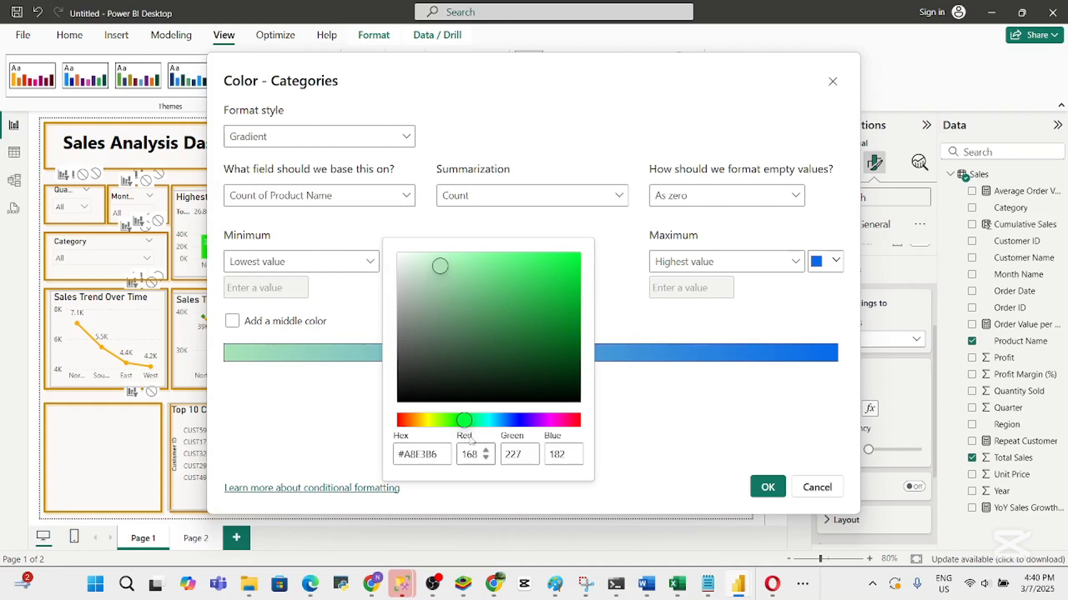
left_click(723, 456)
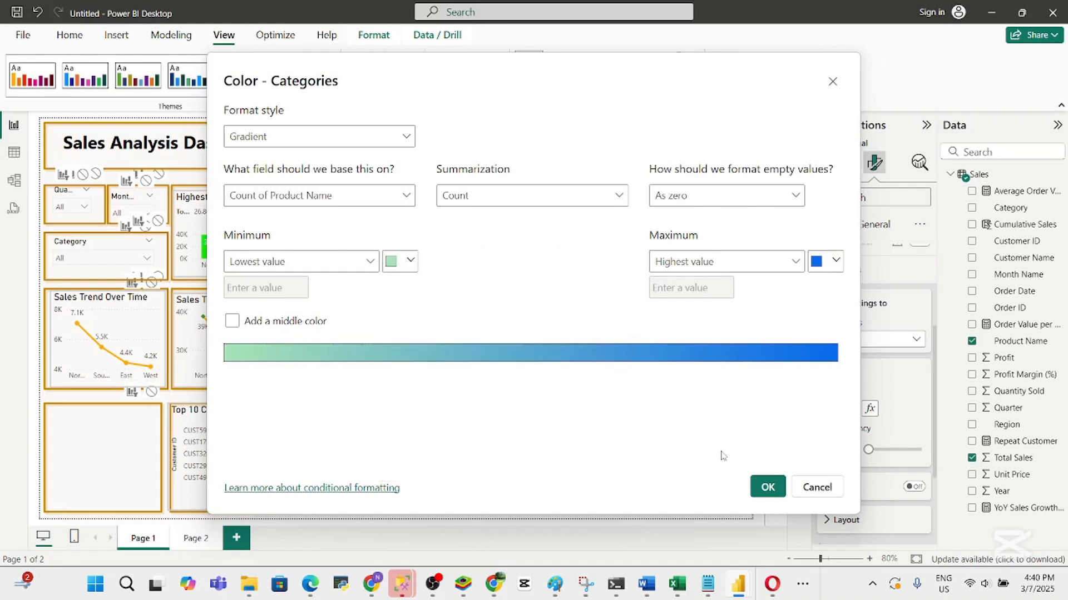
left_click(766, 487)
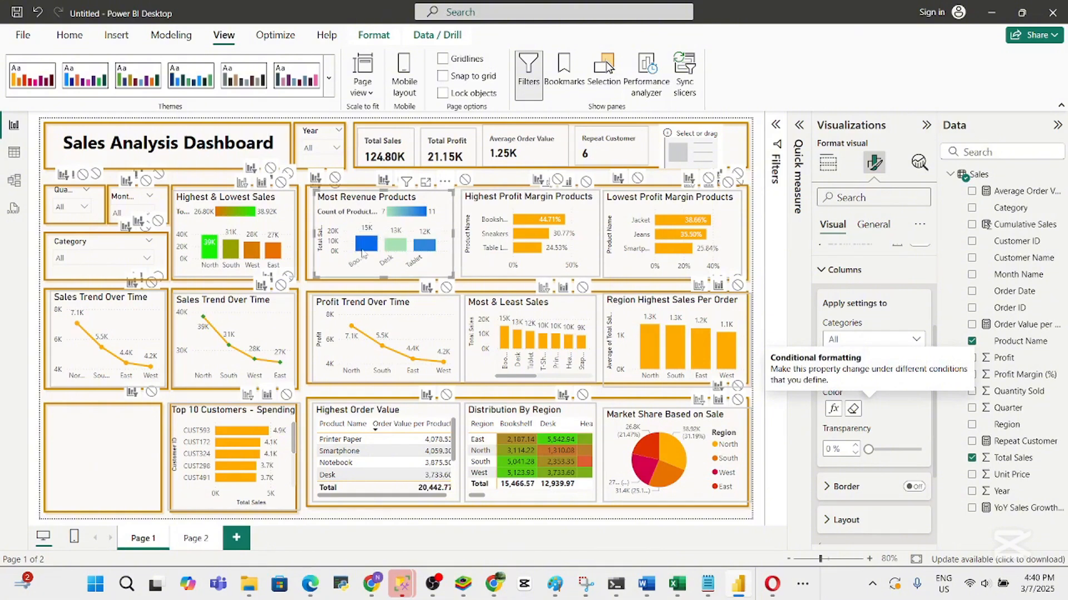
Clear the Most Revenue Products column color formatting and start new conditional formatting with the Gradient style
mouse_move(365, 248)
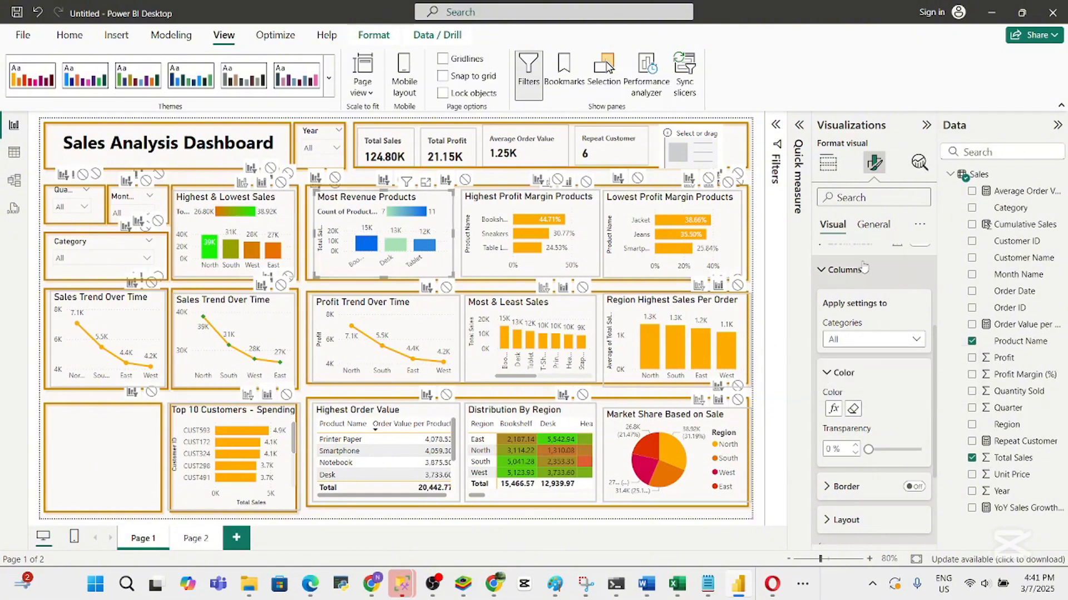
left_click(853, 410)
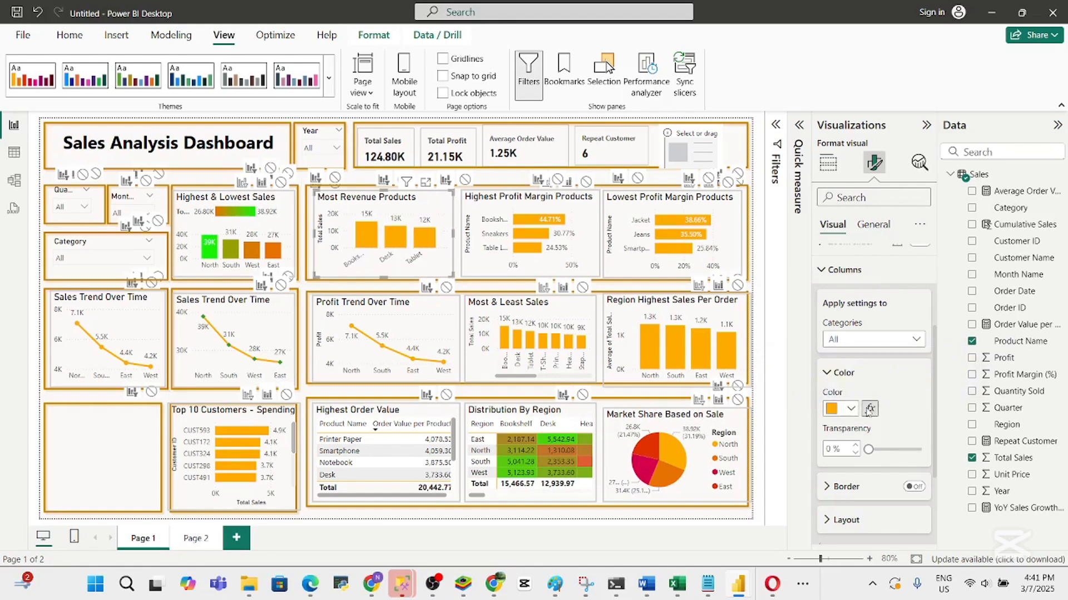
left_click(869, 409)
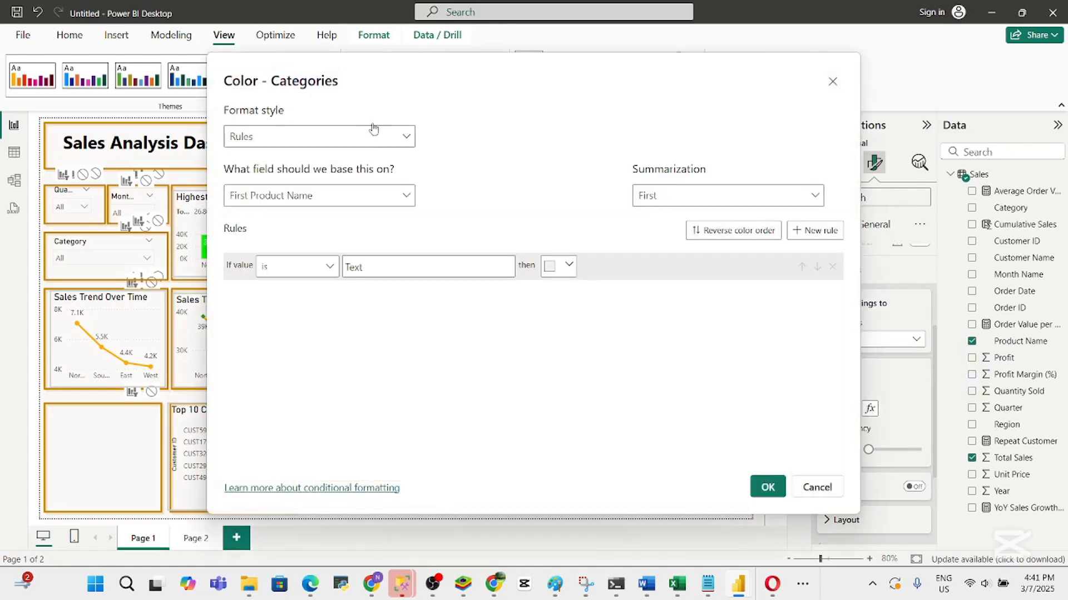
left_click(399, 135)
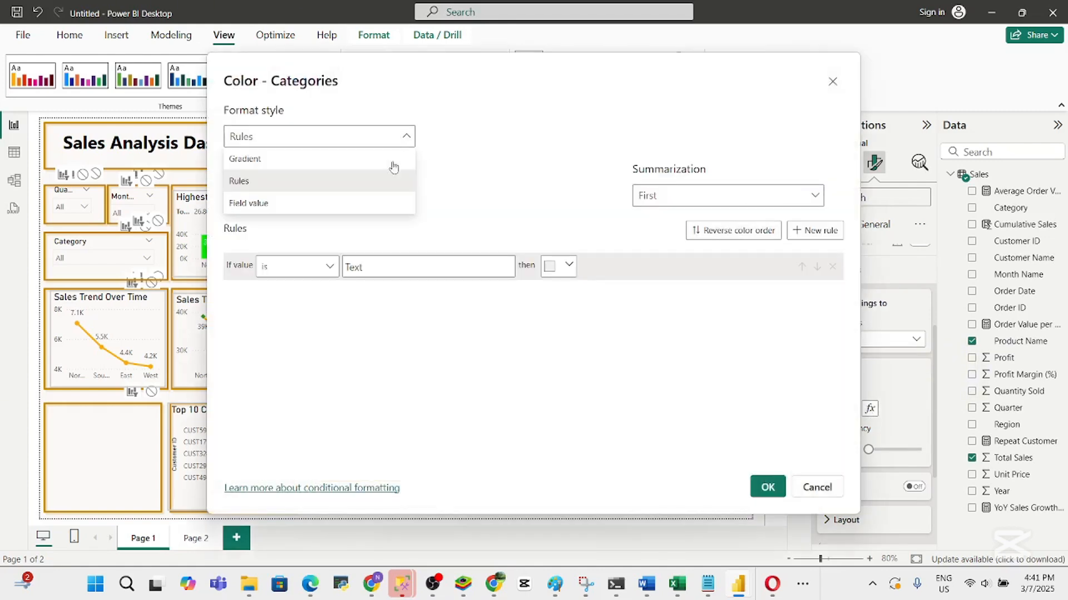
left_click(308, 161)
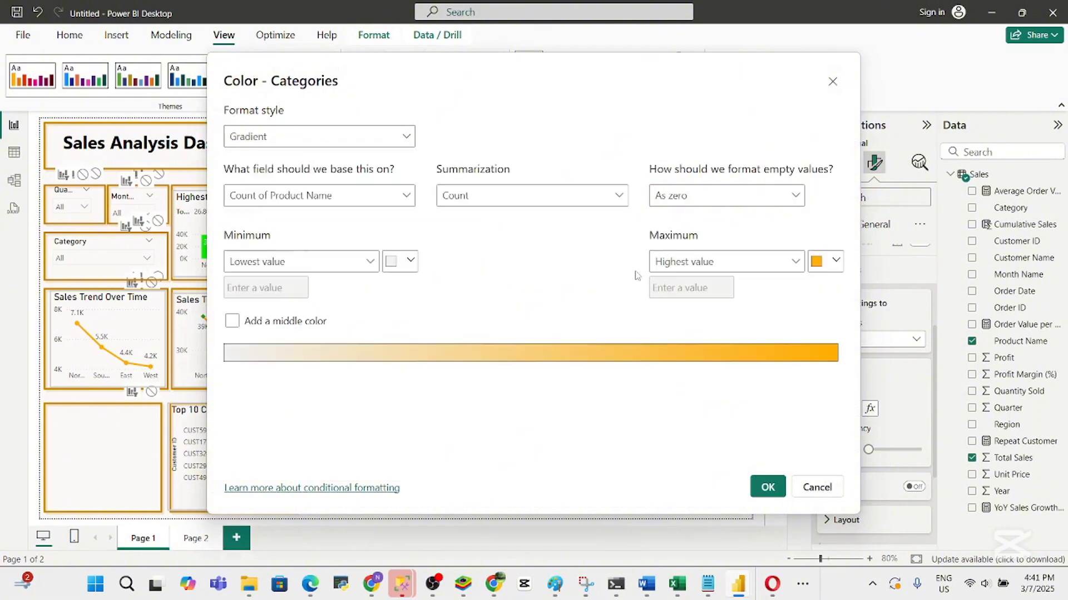
Set the gradient's highest-value color to the custom green #00F249 and apply it to the Most Revenue Products columns
left_click(835, 261)
left_click(689, 467)
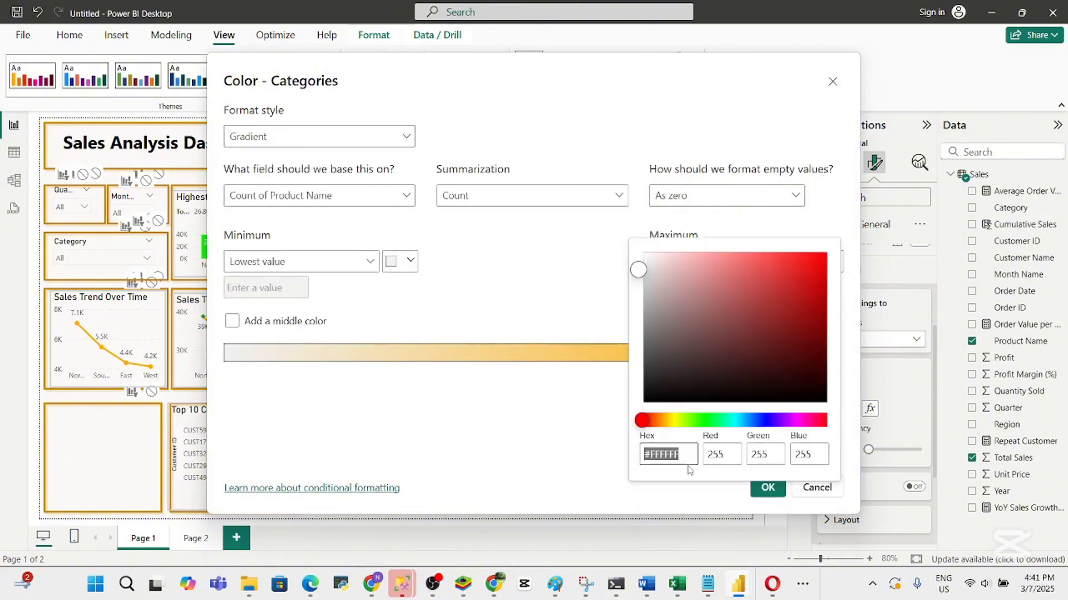
left_click(714, 421)
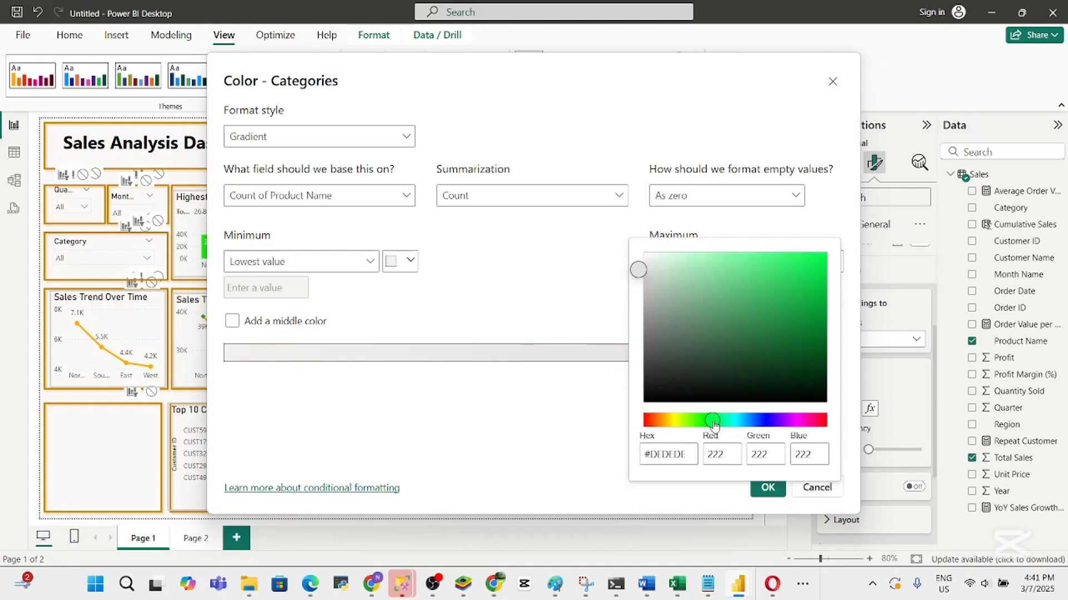
left_click_drag(639, 269, 826, 261)
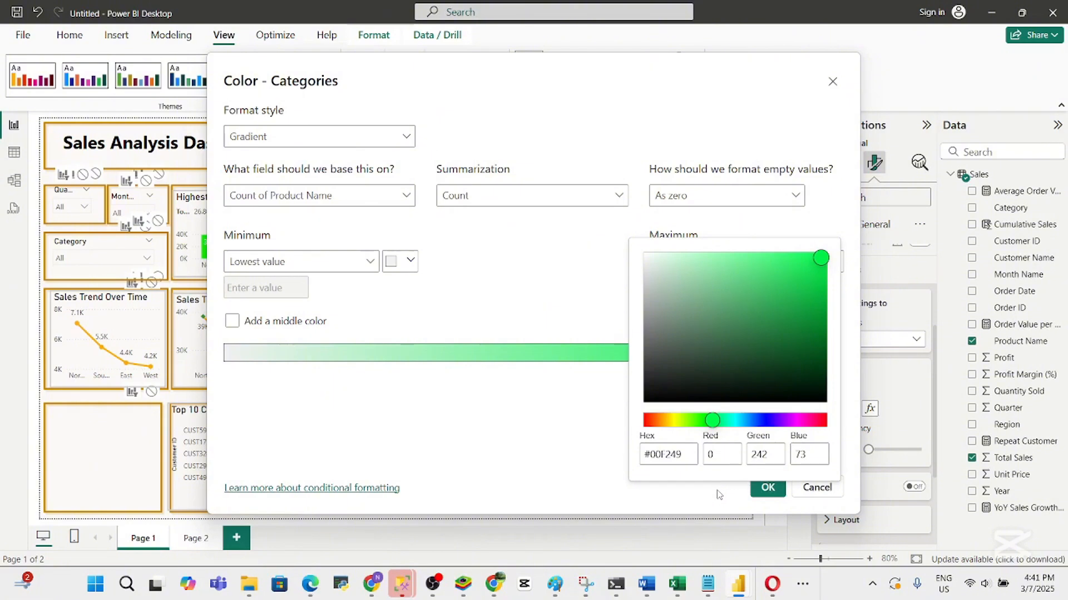
left_click(585, 460)
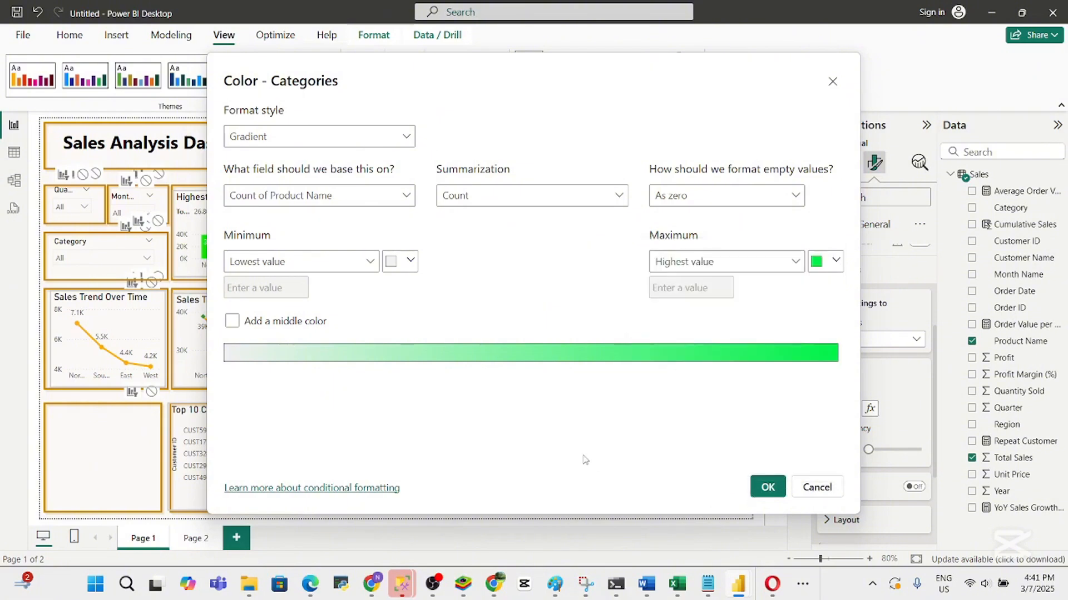
left_click(768, 487)
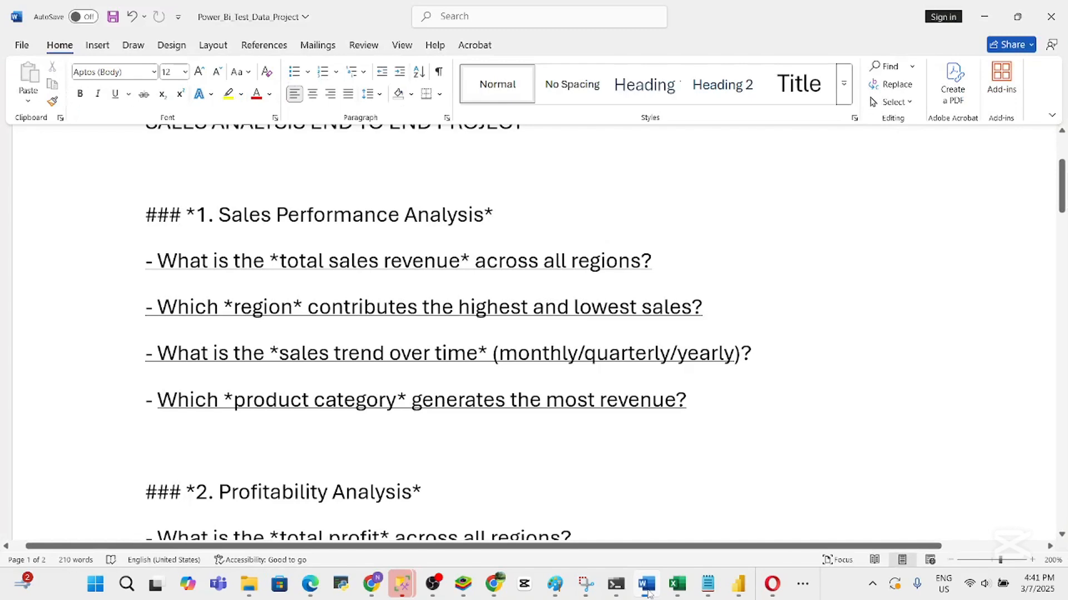
Review the Sales Performance and Profitability Analysis questions in the Word project document against the dashboard, and return to the Power BI report
left_click(648, 593)
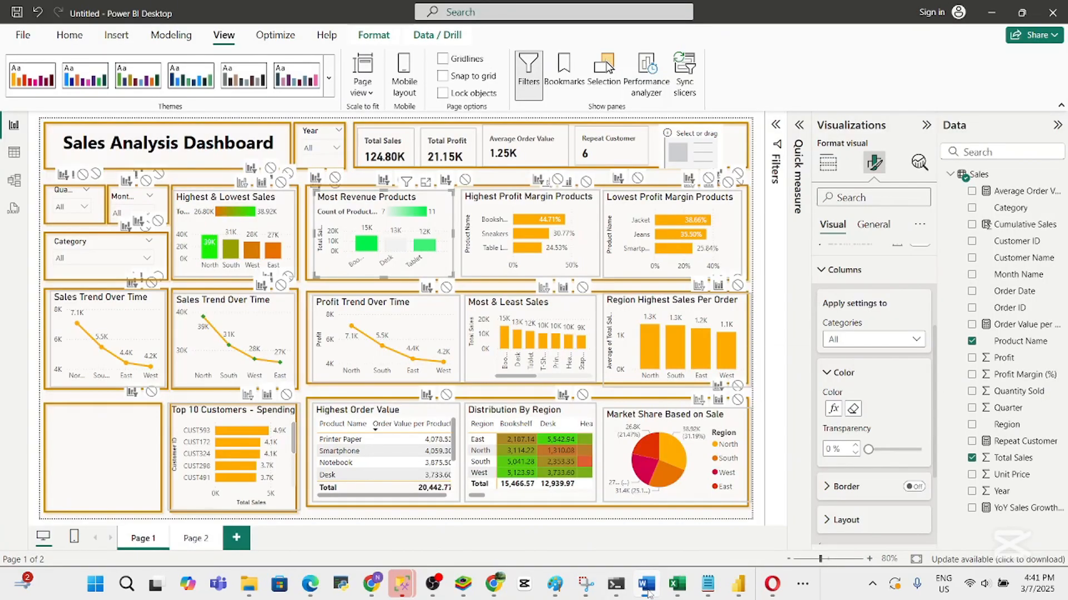
left_click(648, 594)
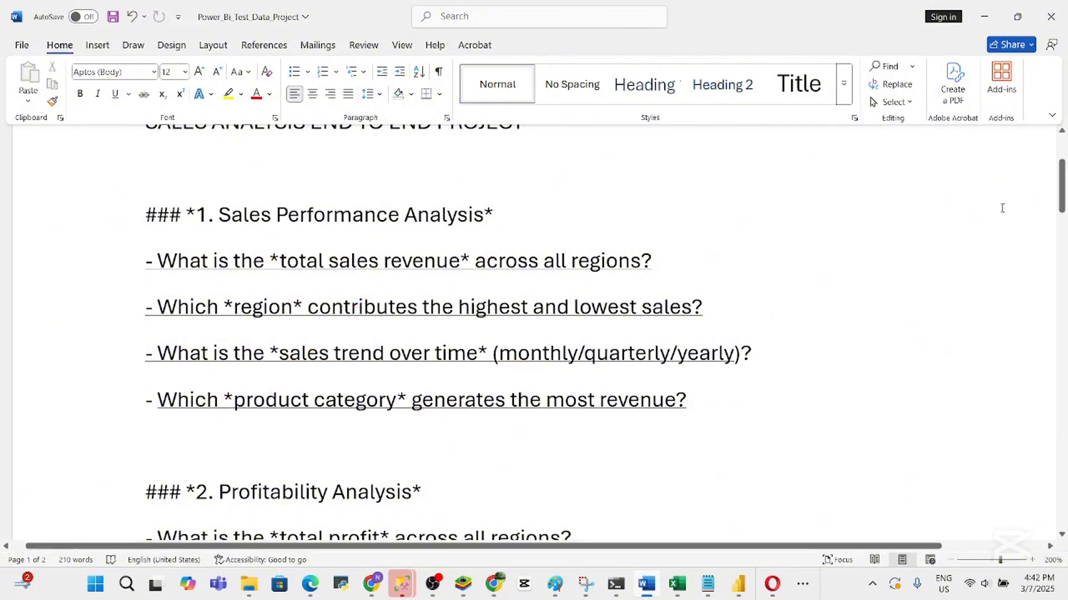
left_click_drag(1061, 189, 1064, 231)
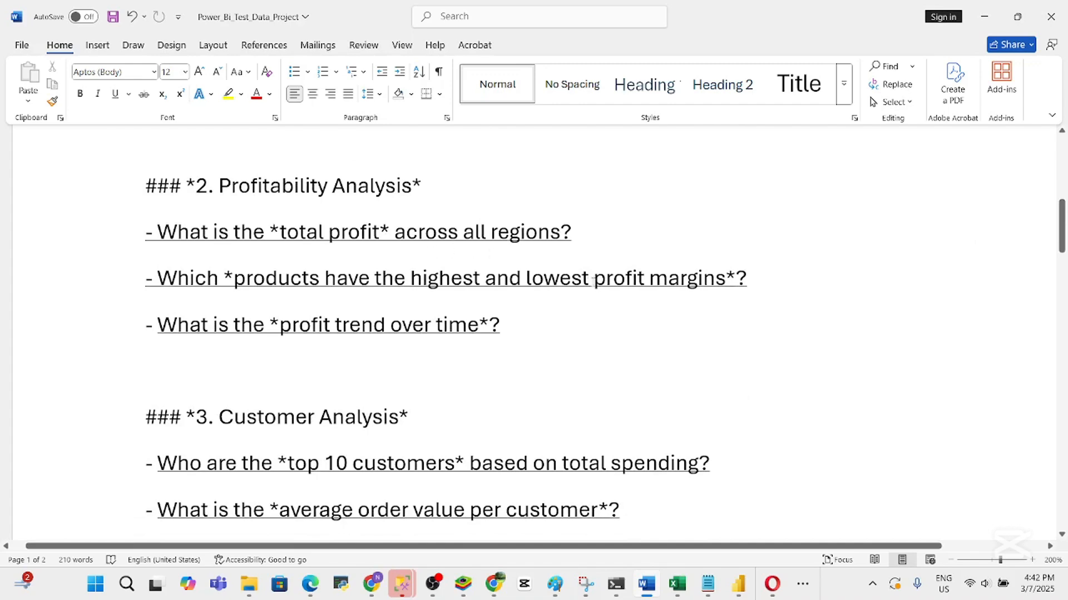
left_click(734, 585)
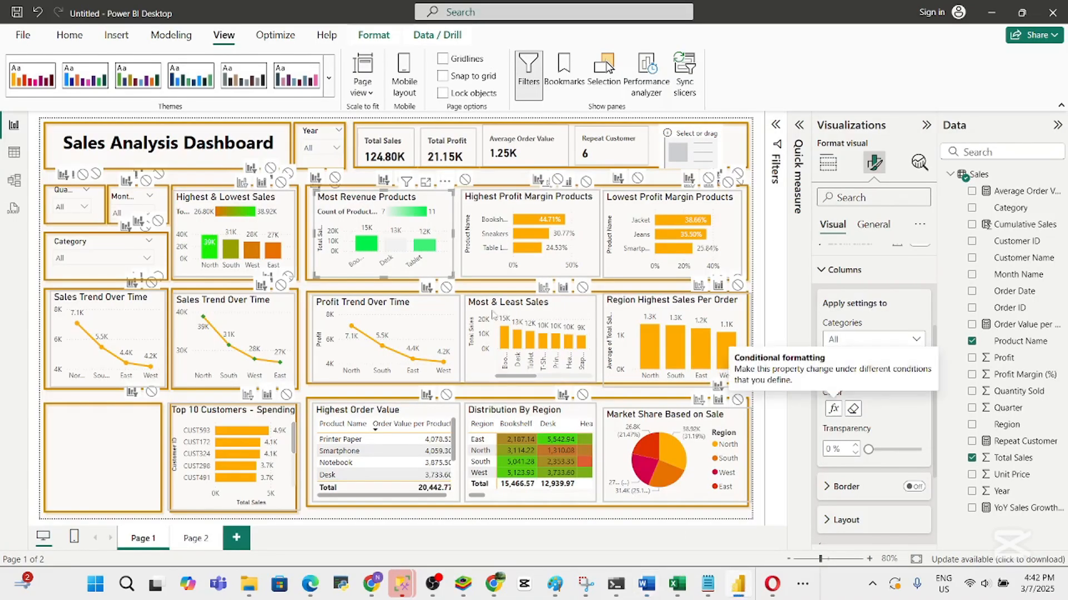
left_click(655, 589)
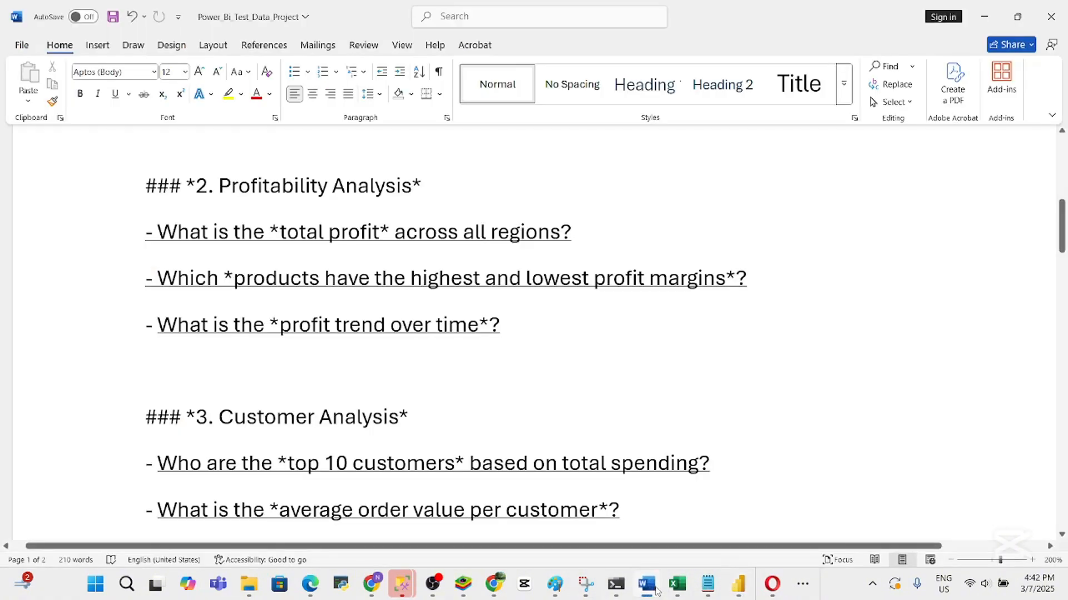
left_click(655, 589)
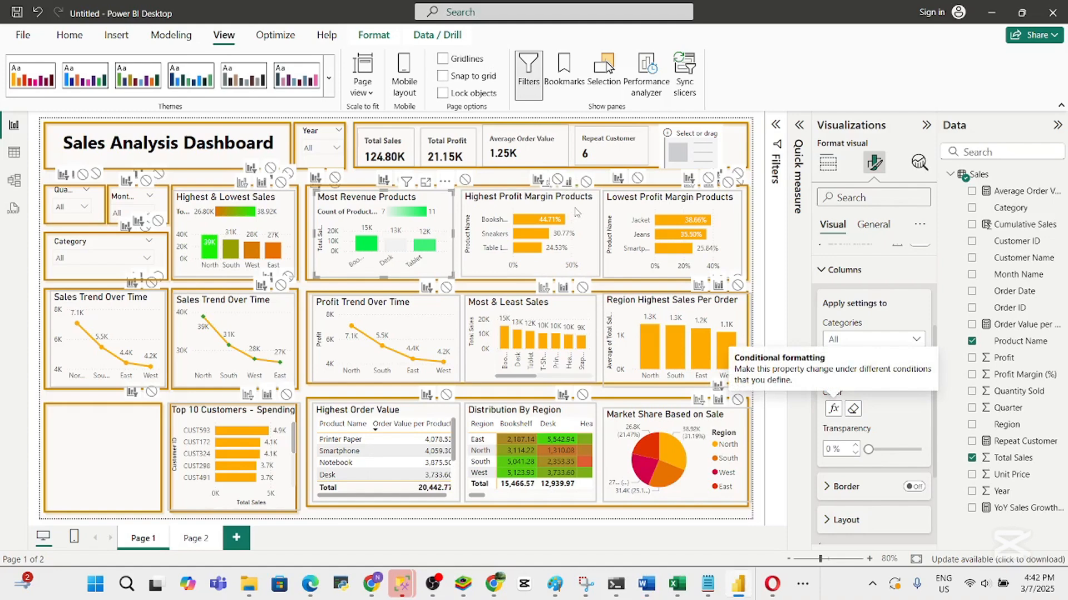
Open the bar color's conditional formatting for the Highest Profit Margin Products chart and set the highest-value color to the custom green #0CED5B
left_click(577, 212)
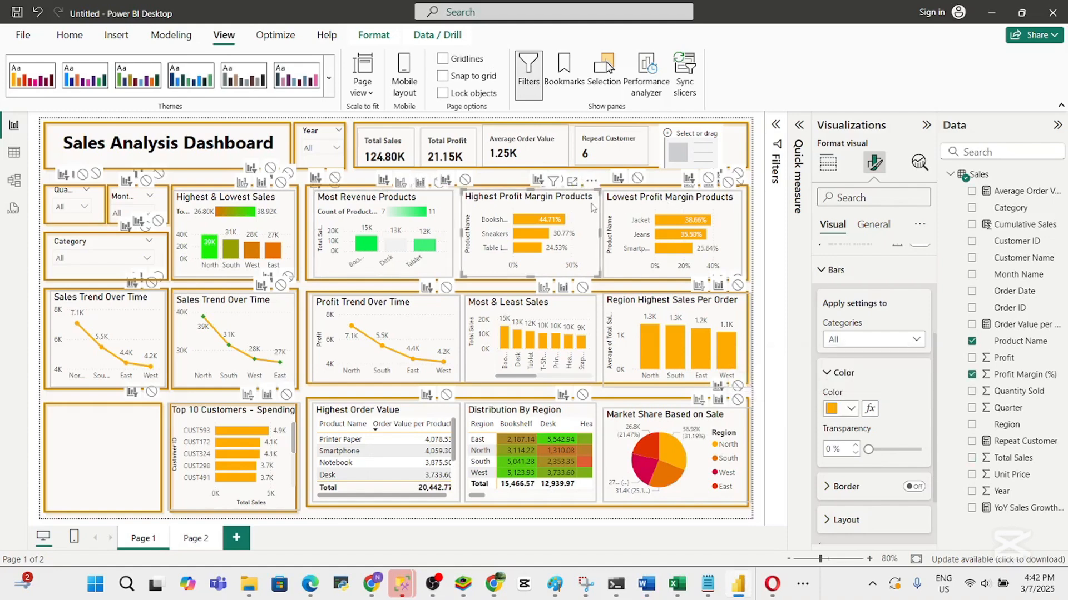
left_click(614, 205)
left_click(580, 214)
left_click(870, 410)
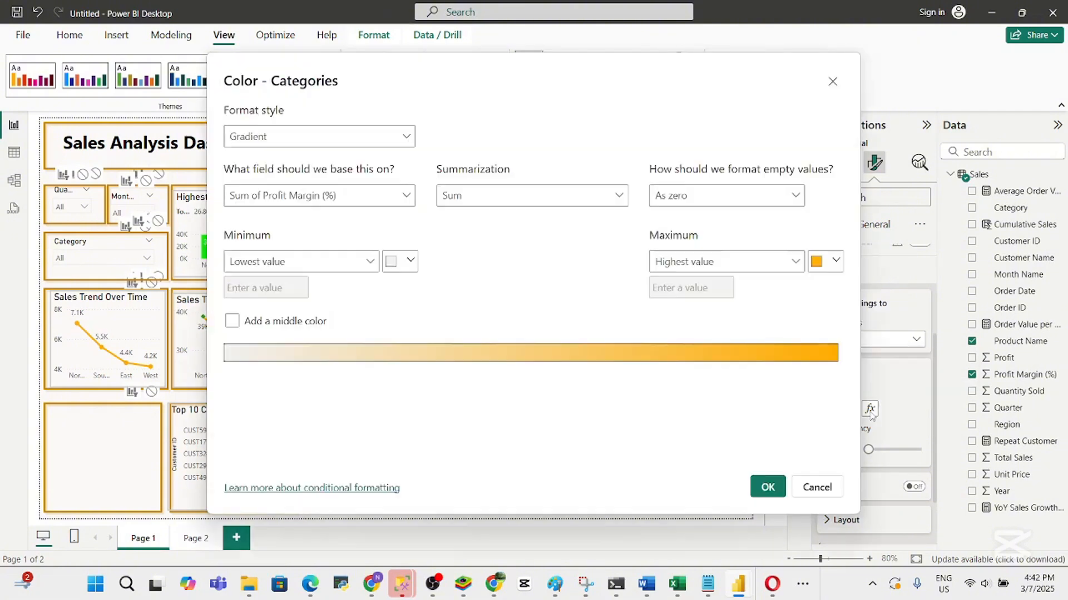
left_click(835, 261)
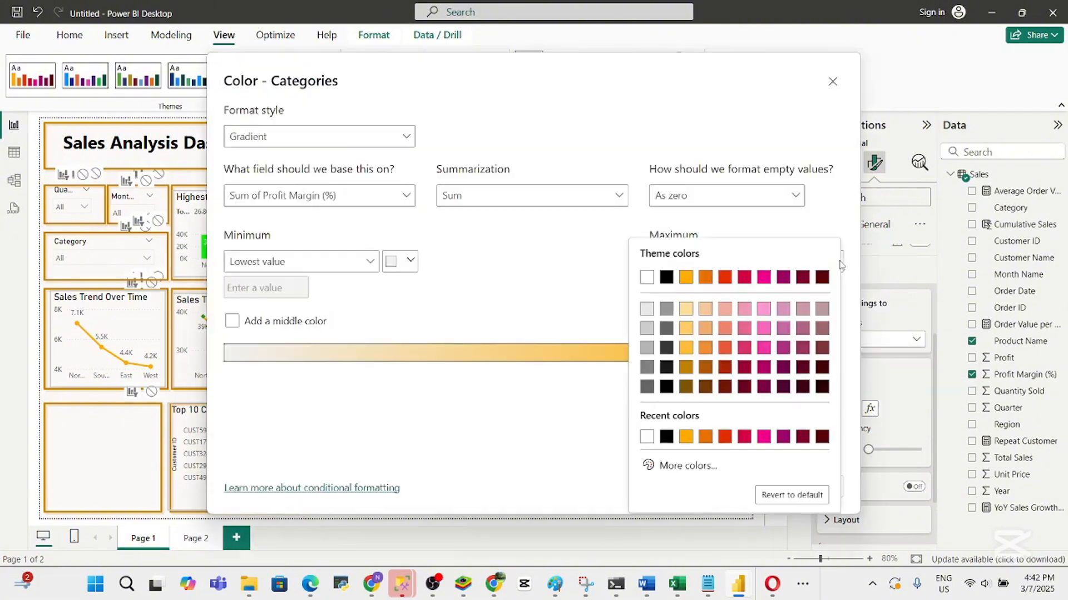
left_click(698, 468)
left_click(715, 420)
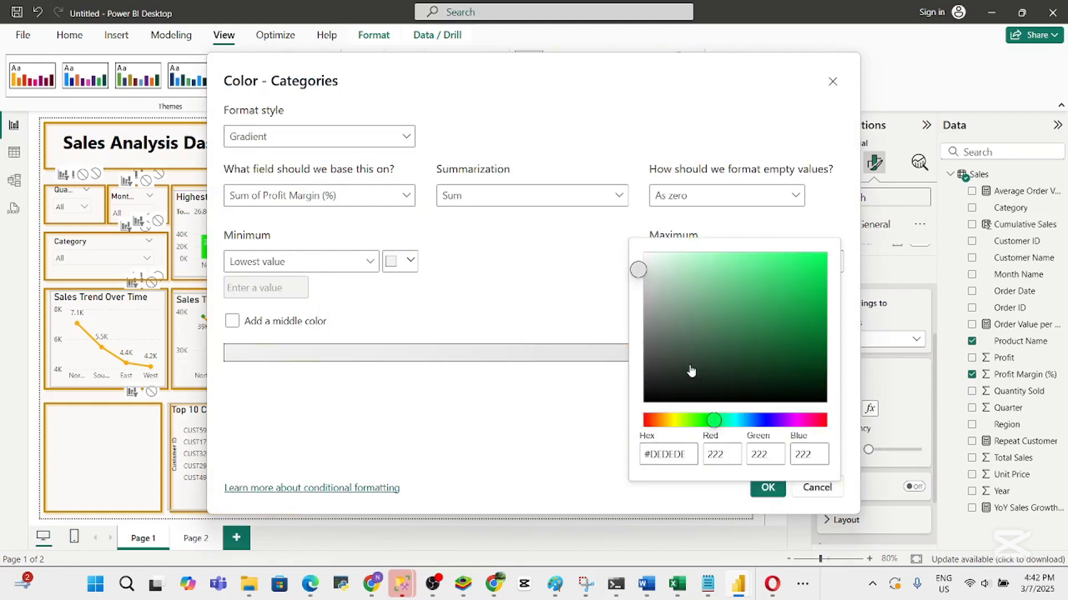
left_click_drag(639, 269, 817, 268)
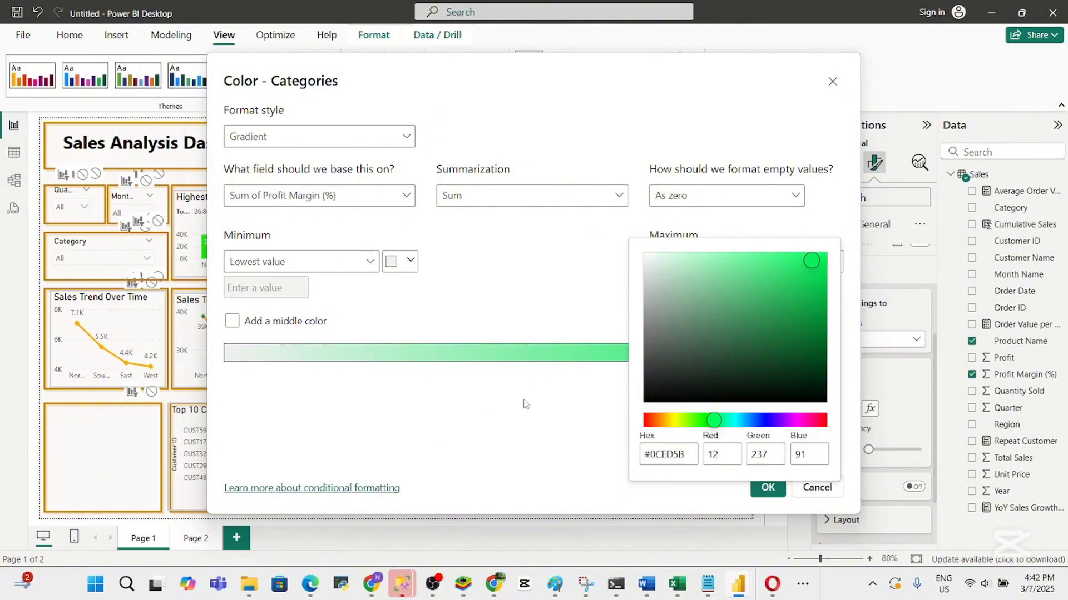
left_click(534, 424)
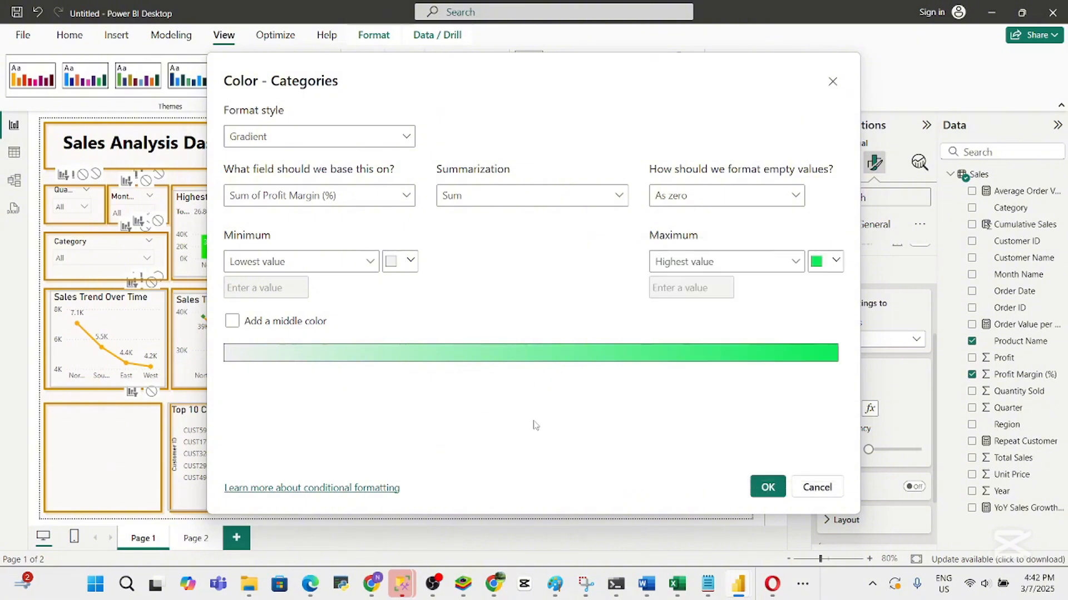
Set the lowest-value color of the Highest Profit Margin Products bar gradient to a custom mustard yellow
left_click(409, 261)
left_click(439, 466)
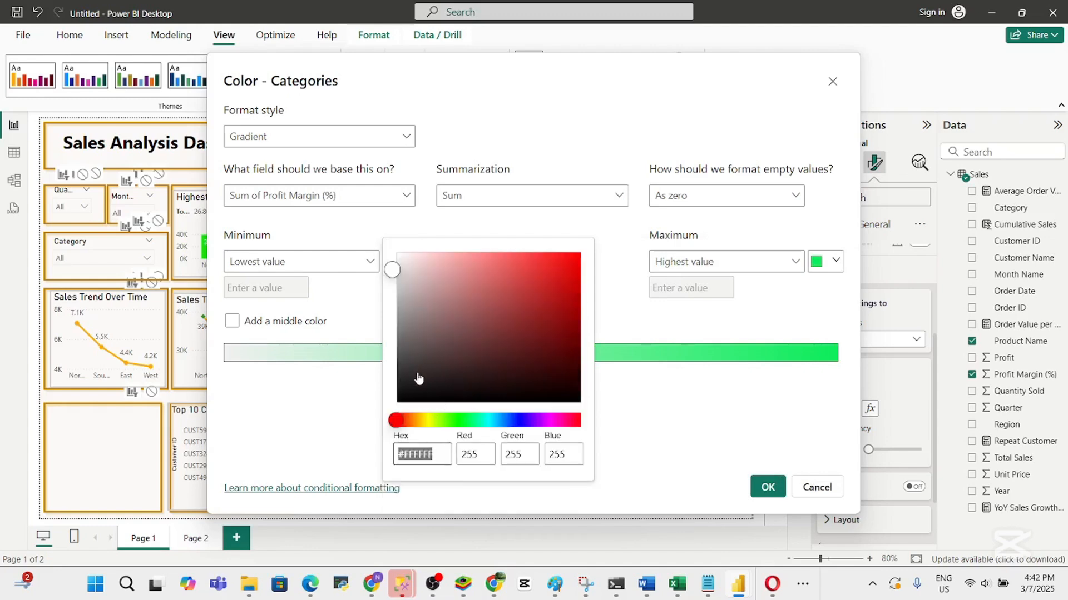
left_click(430, 281)
left_click_drag(436, 284, 523, 275)
left_click(423, 420)
left_click(658, 425)
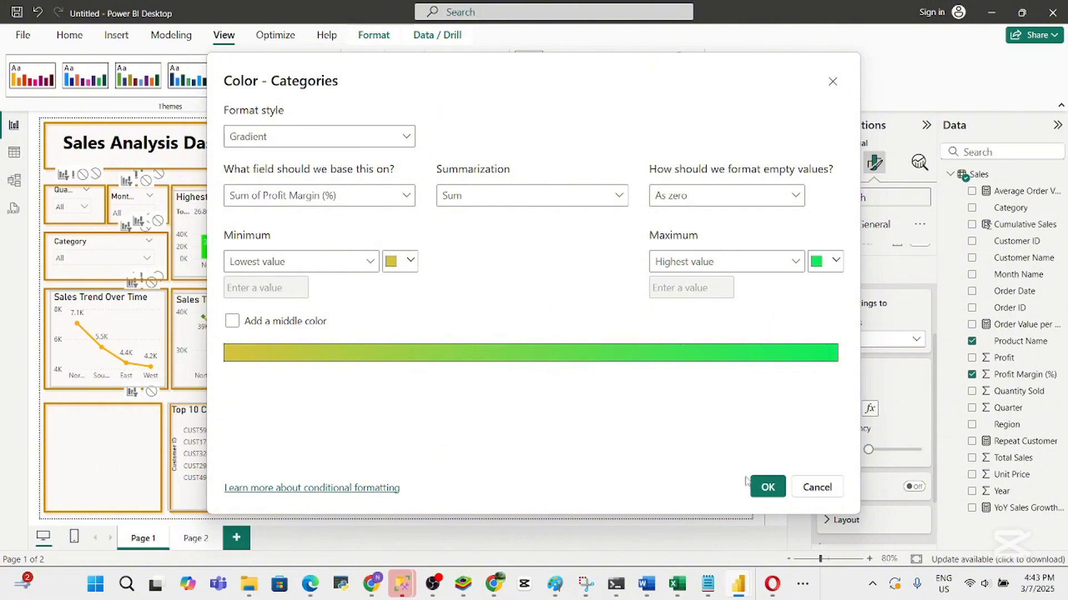
Apply the mustard-to-green gradient to the Highest Profit Margin Products bars and clear that conditional formatting again
left_click(767, 487)
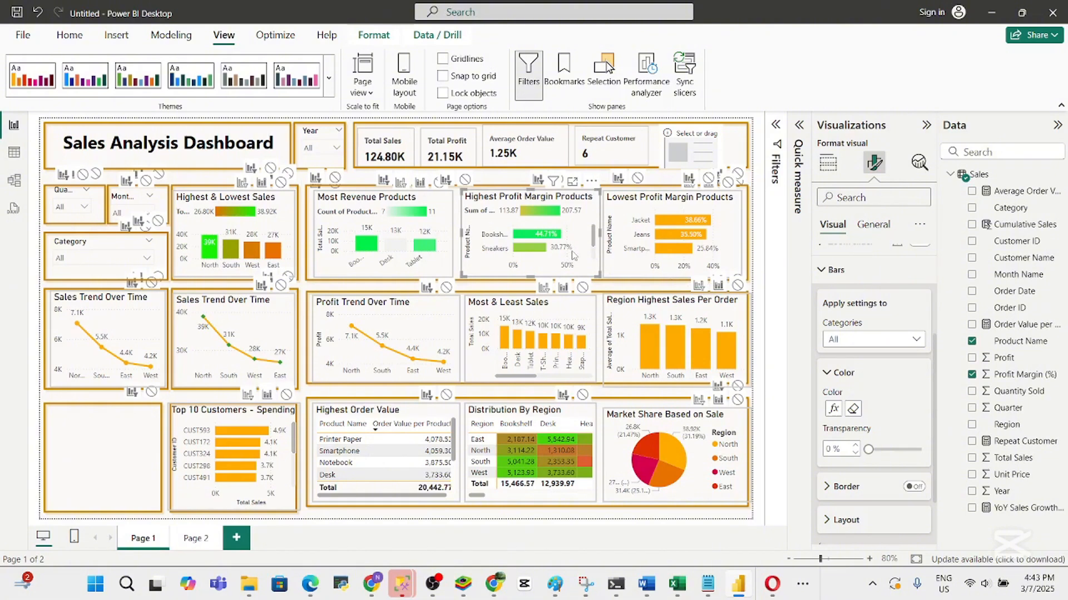
left_click(852, 409)
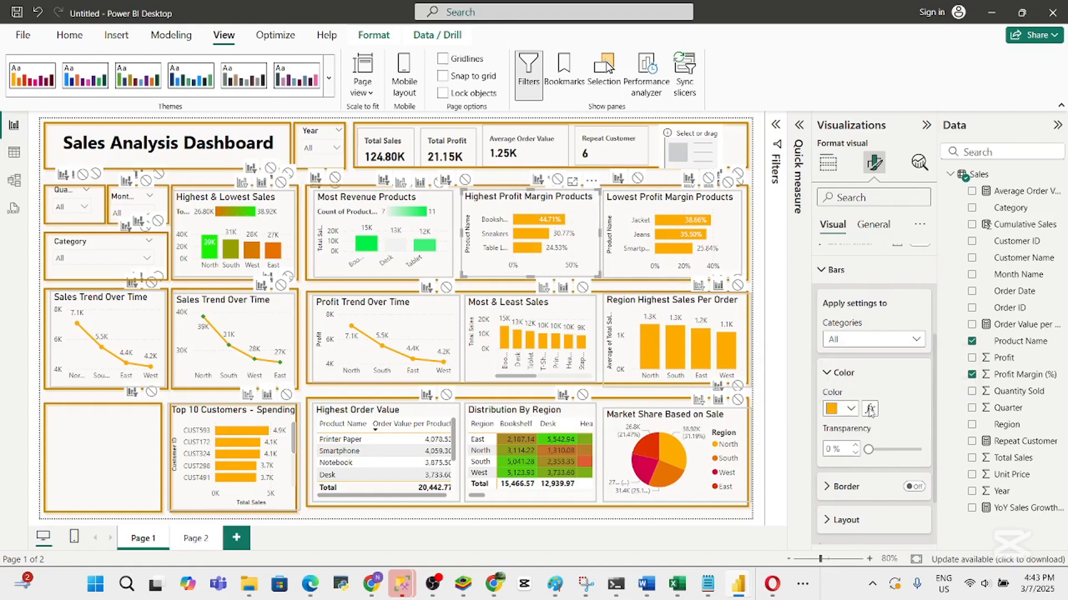
Reopen the bar color's conditional formatting for the Highest Profit Margin Products chart and set the highest-value color to a custom bright green
left_click(870, 410)
left_click(835, 261)
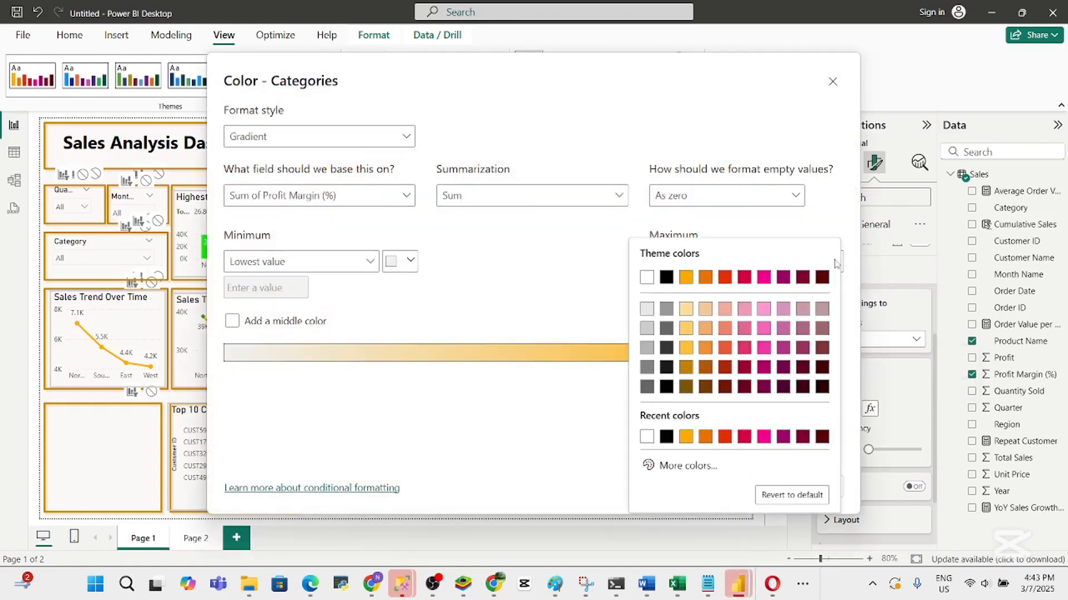
left_click(701, 469)
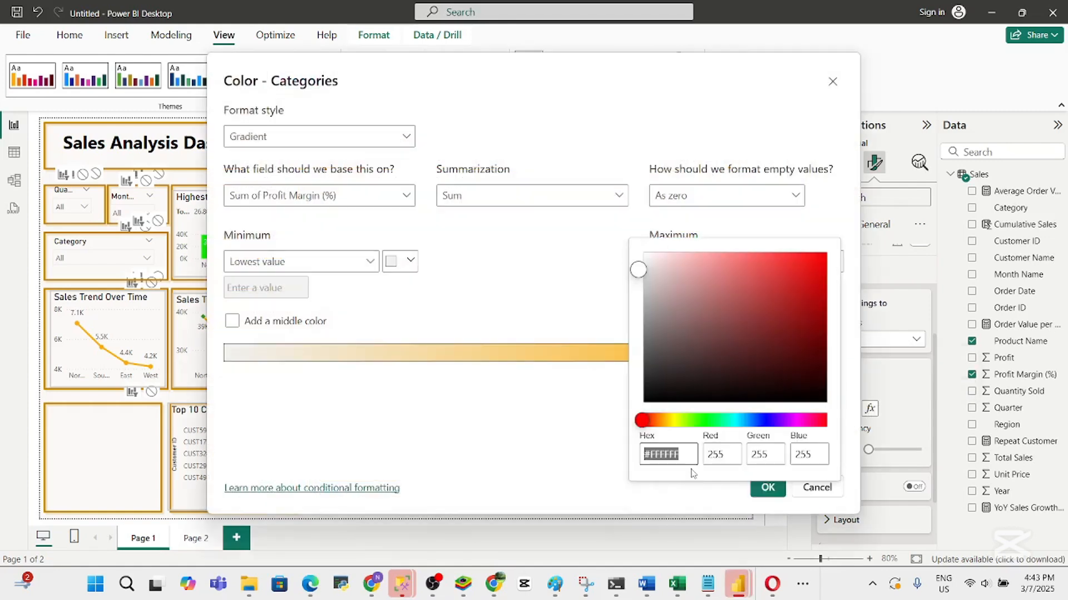
left_click(701, 420)
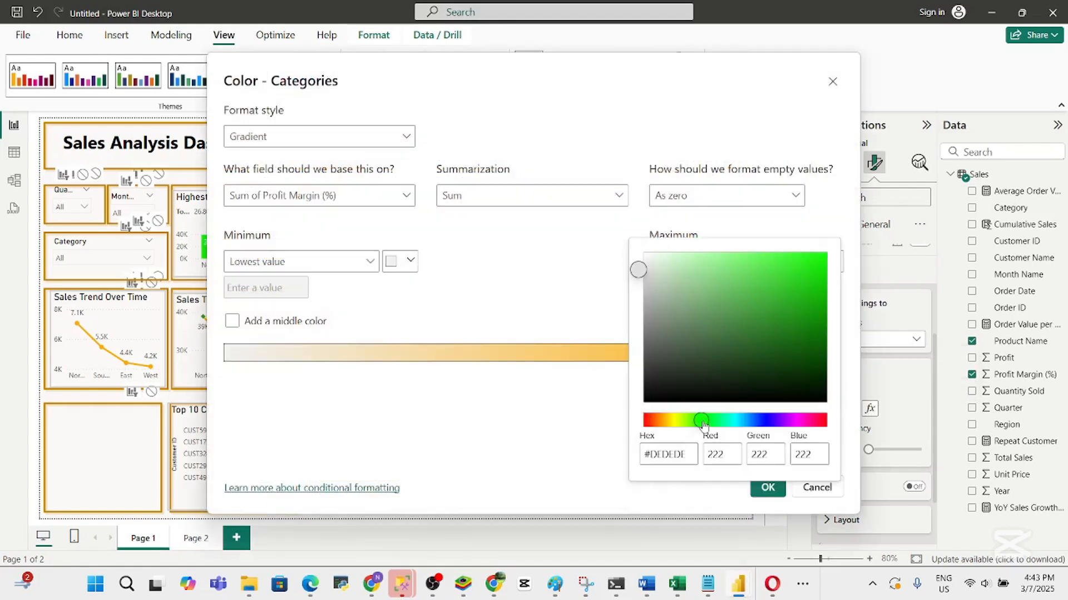
left_click(791, 269)
mouse_move(794, 272)
left_mouse_down()
mouse_move(841, 268)
mouse_move(834, 261)
left_mouse_up()
left_click(585, 430)
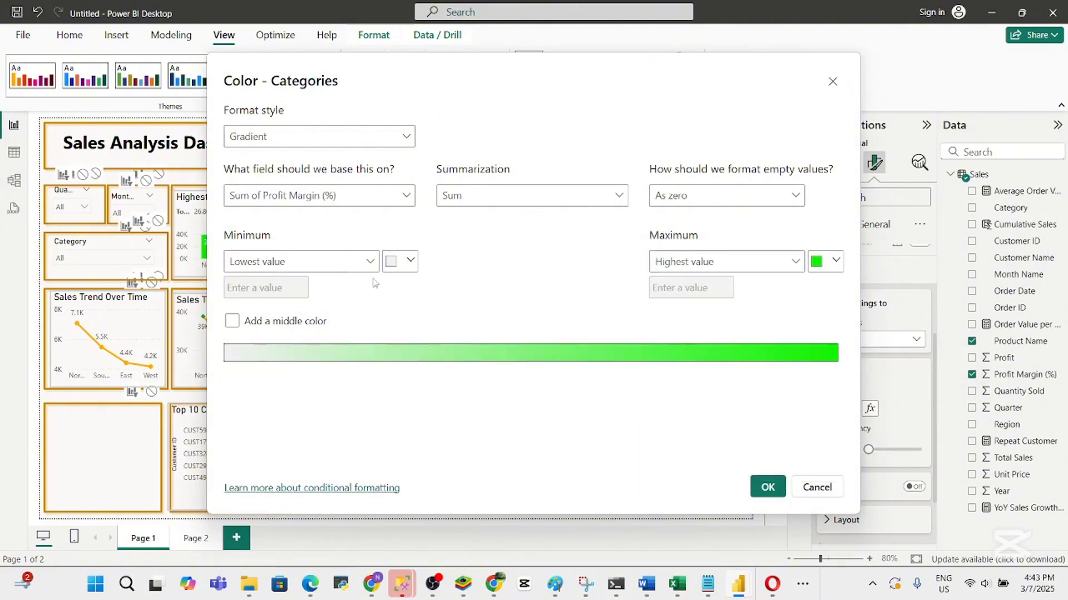
Set the gradient's lowest-value color for the Highest Profit Margin Products bars to the custom yellow #F8EF02
left_click(408, 269)
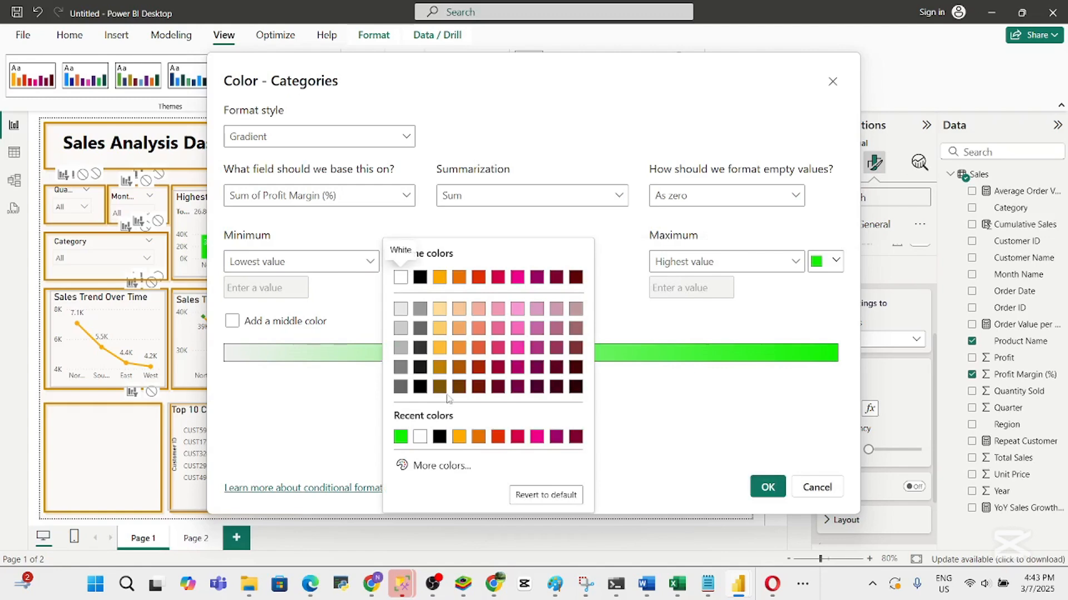
left_click(439, 464)
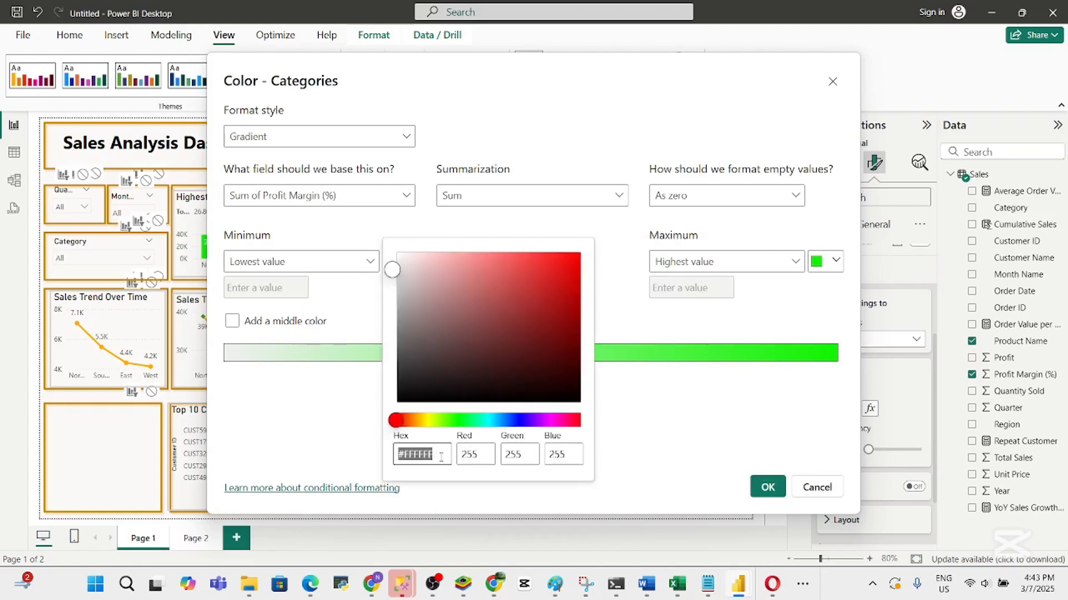
left_click(424, 421)
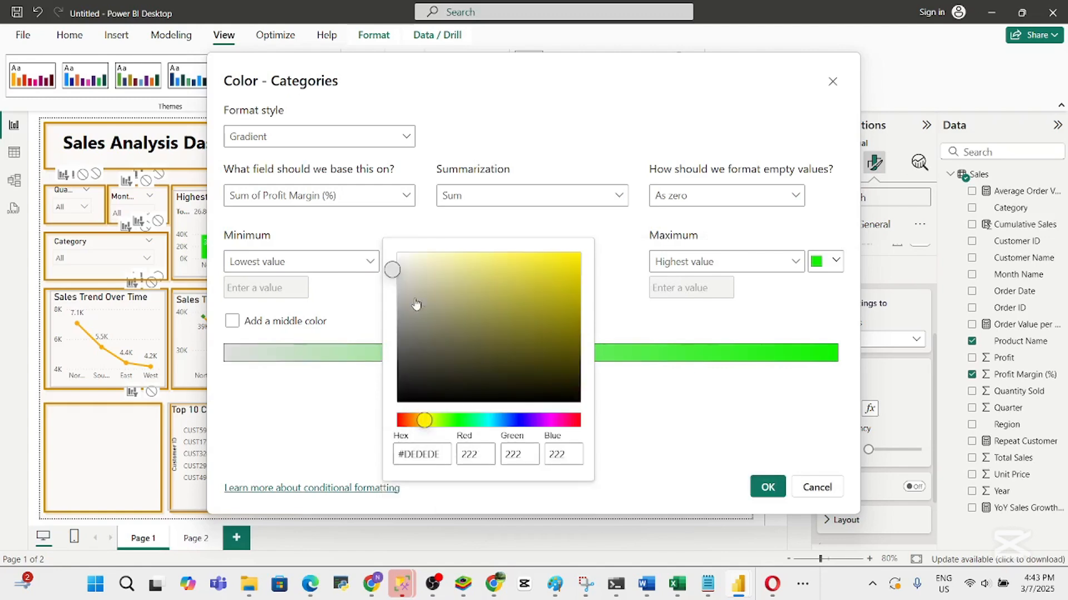
left_click(496, 273)
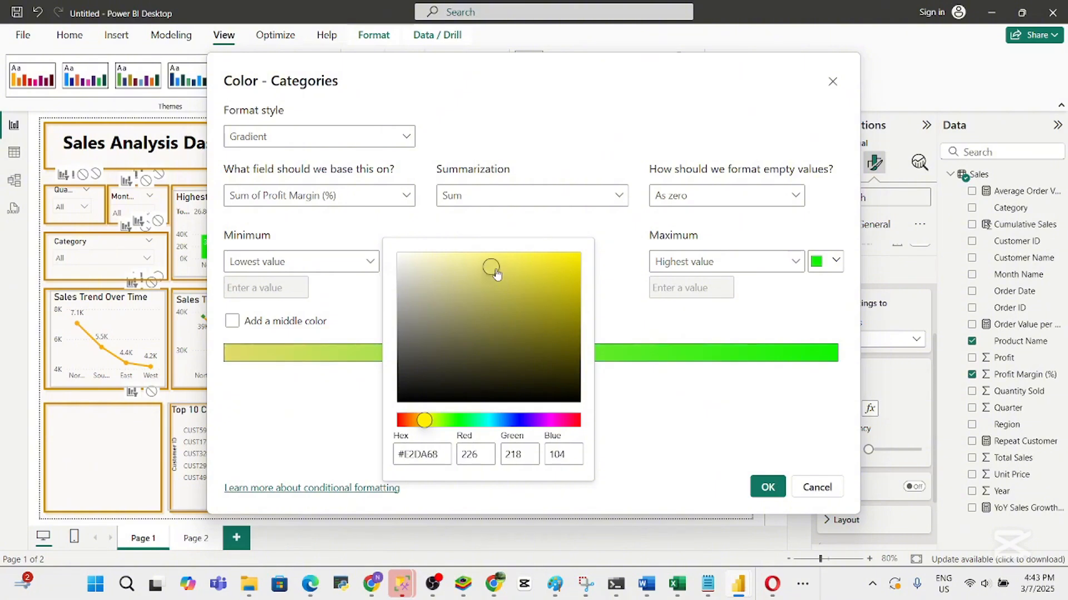
left_click_drag(497, 273, 583, 278)
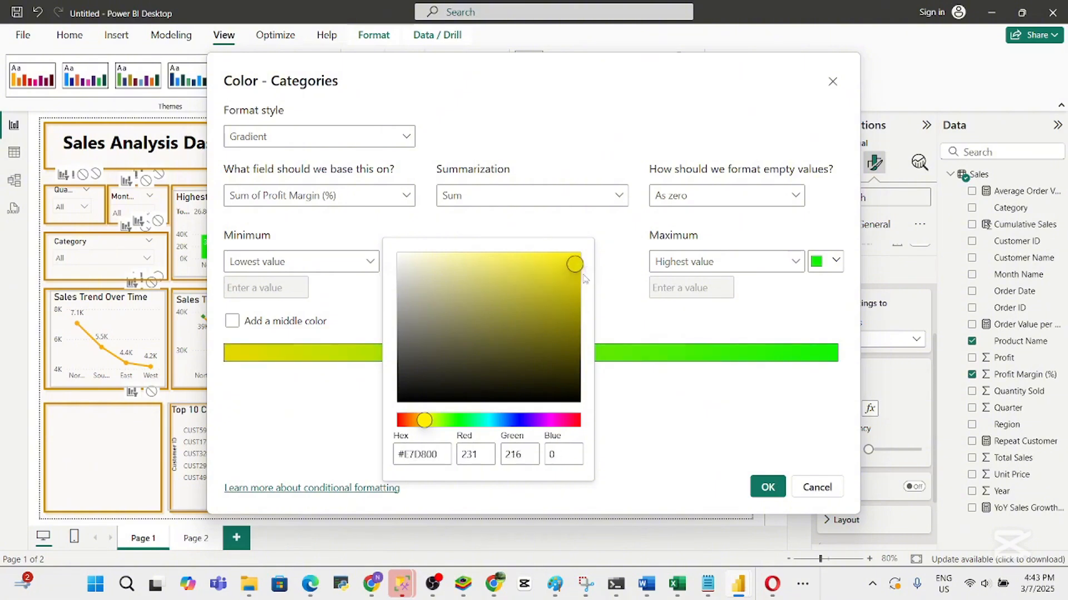
left_click_drag(426, 425, 428, 425)
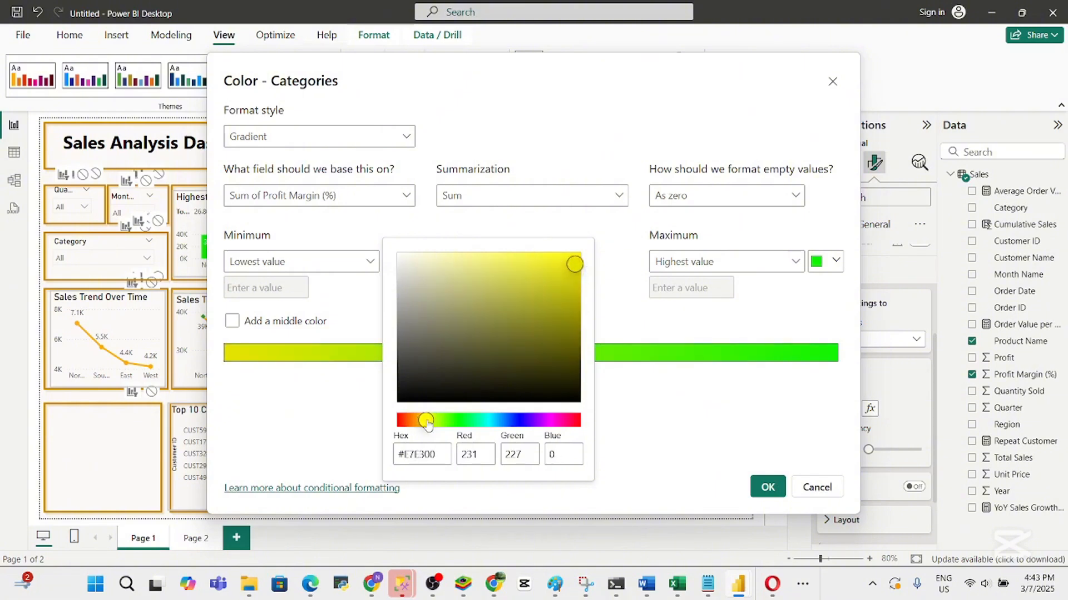
left_click(572, 263)
left_click_drag(576, 270, 579, 263)
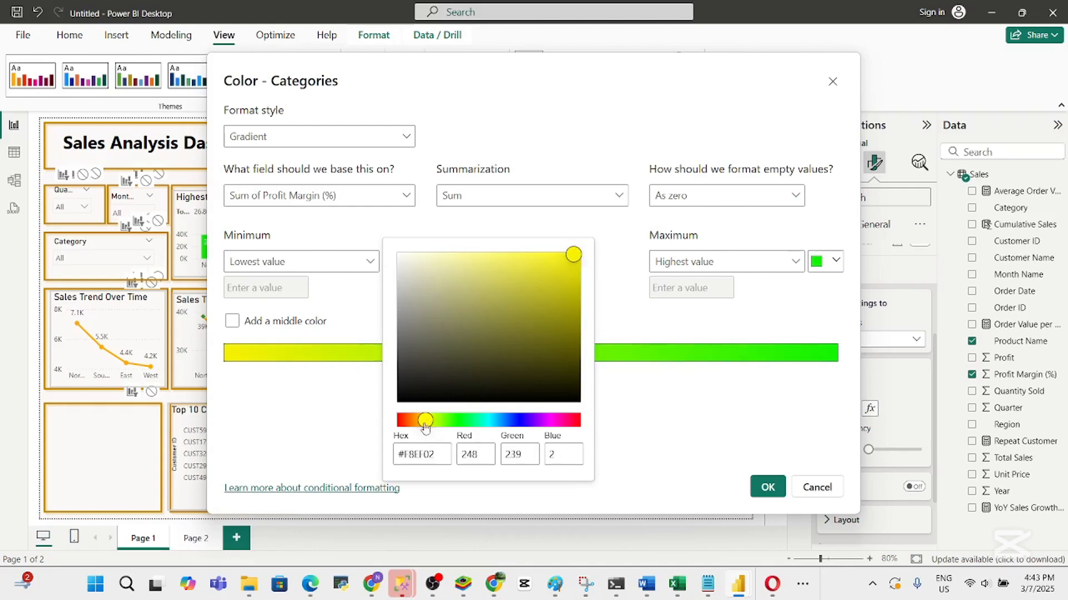
Shift the lowest-value color to the custom blue #02BAF8 and apply the gradient to the Highest Profit Margin Products bars
left_click_drag(425, 426, 488, 427)
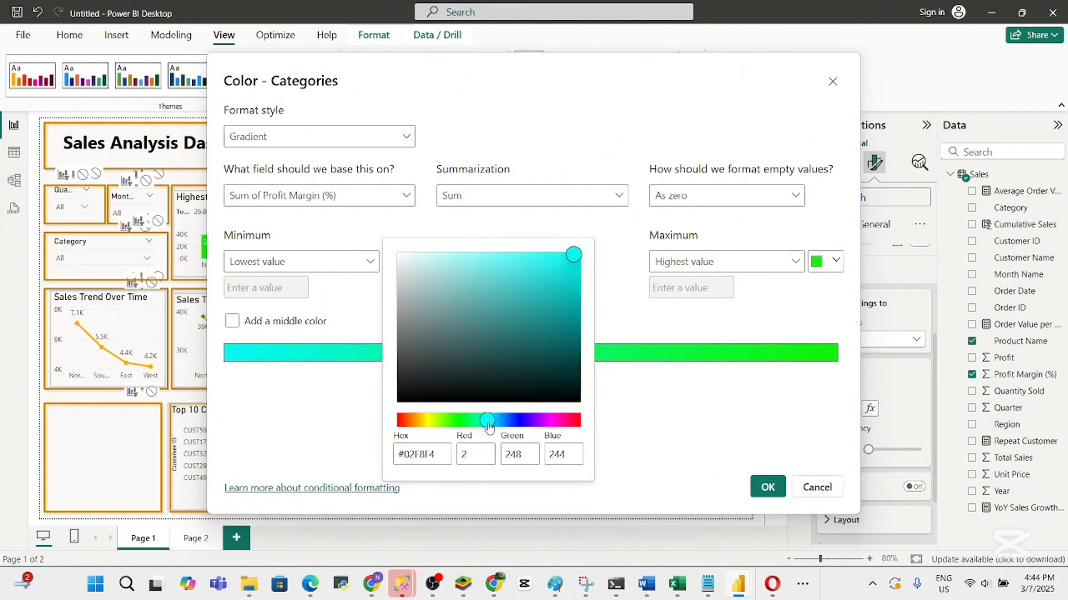
mouse_move(489, 427)
left_mouse_down()
mouse_move(509, 426)
mouse_move(496, 427)
left_mouse_up()
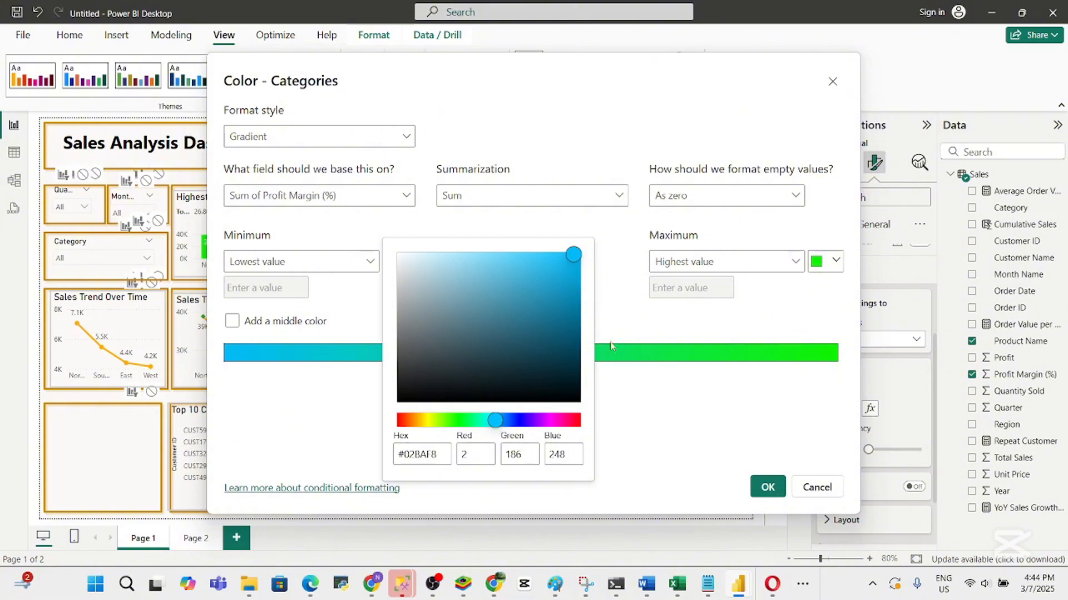
left_click(767, 493)
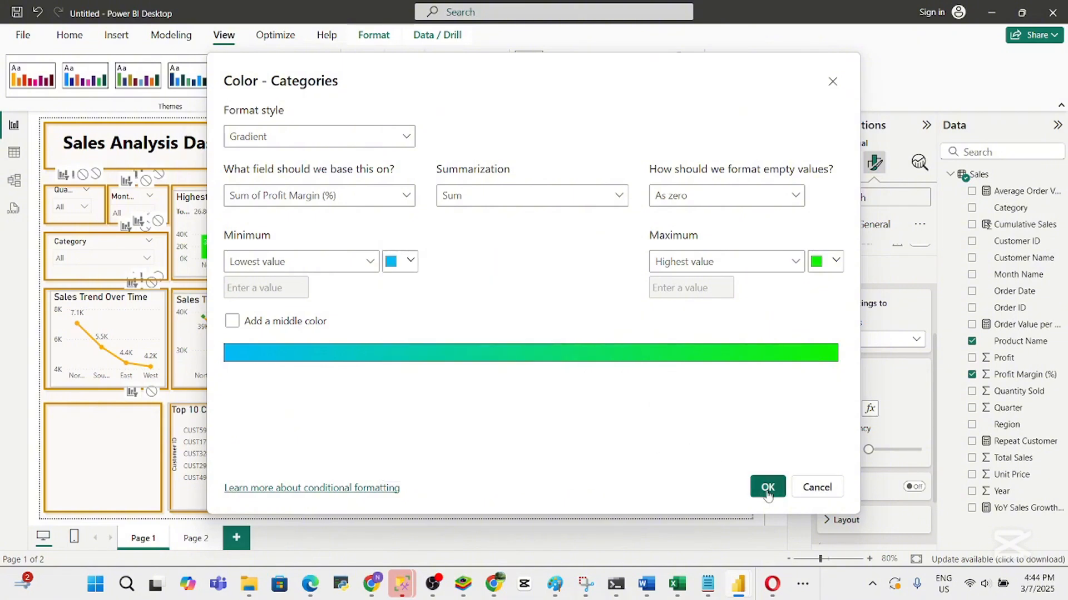
left_click(767, 488)
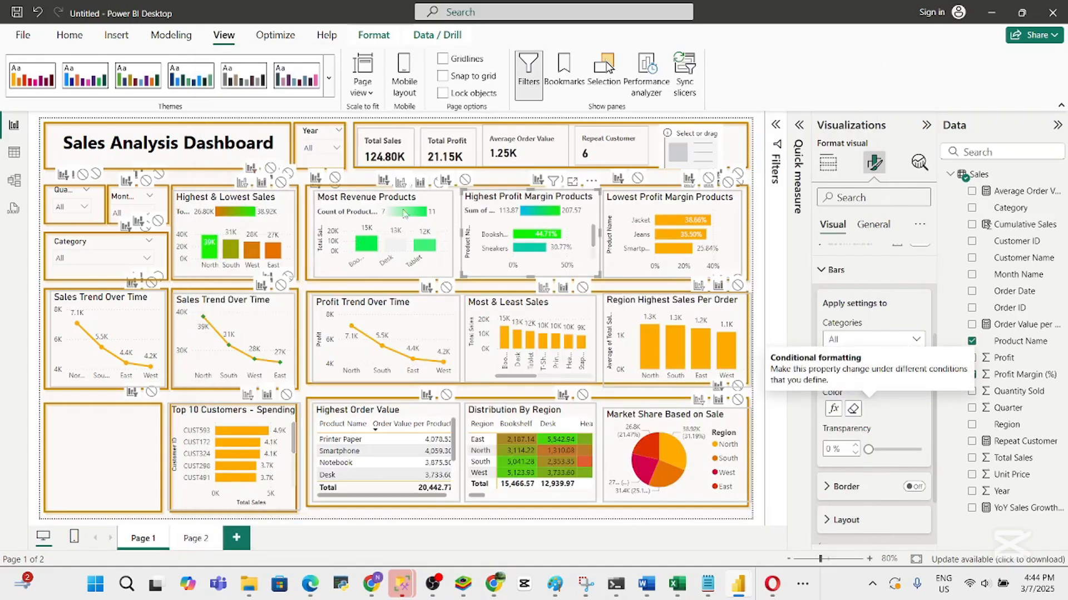
Open the bar color's conditional formatting for the Lowest Profit Margin Products chart and set the highest-value color to the recent orange-red
mouse_move(531, 238)
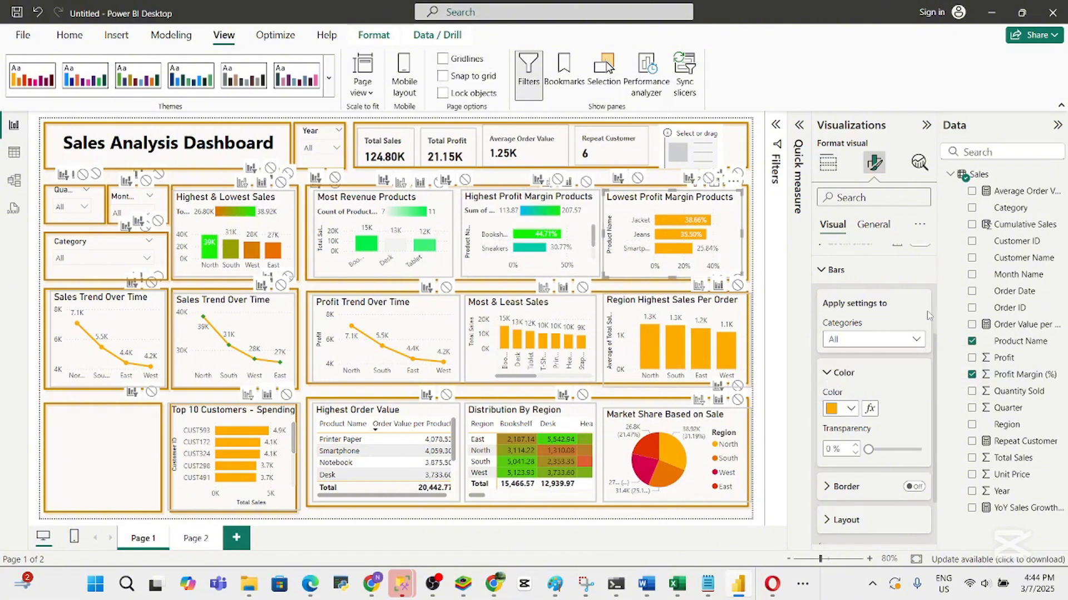
left_click(870, 410)
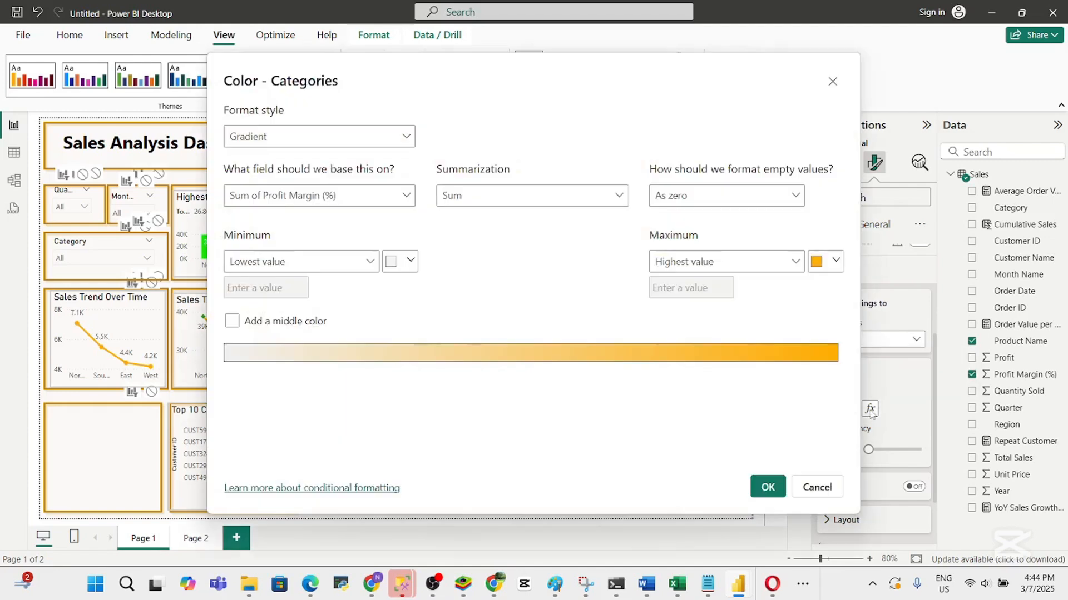
left_click(835, 262)
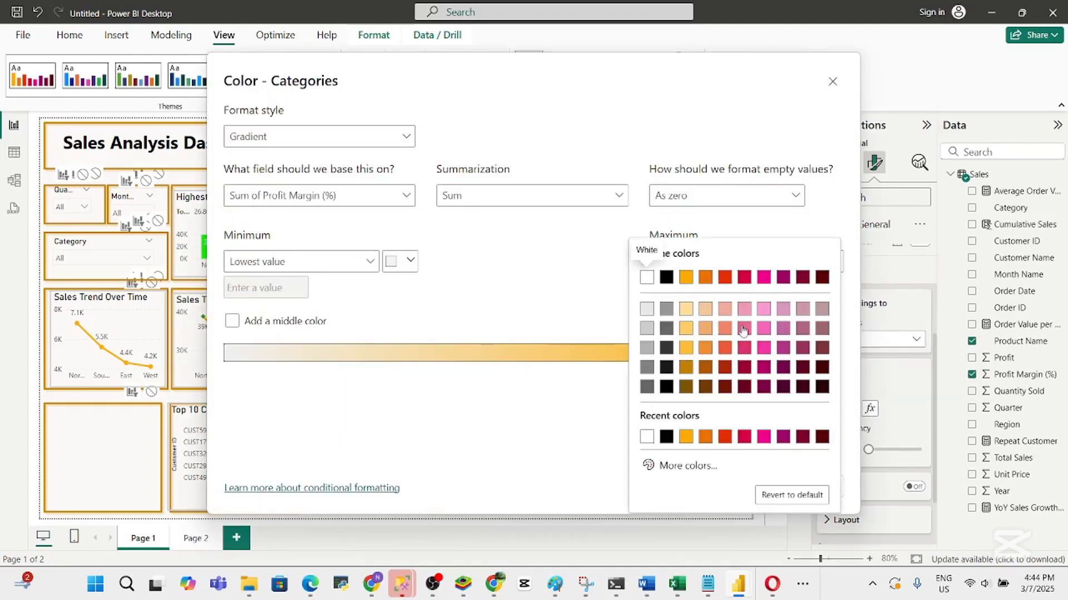
left_click(721, 439)
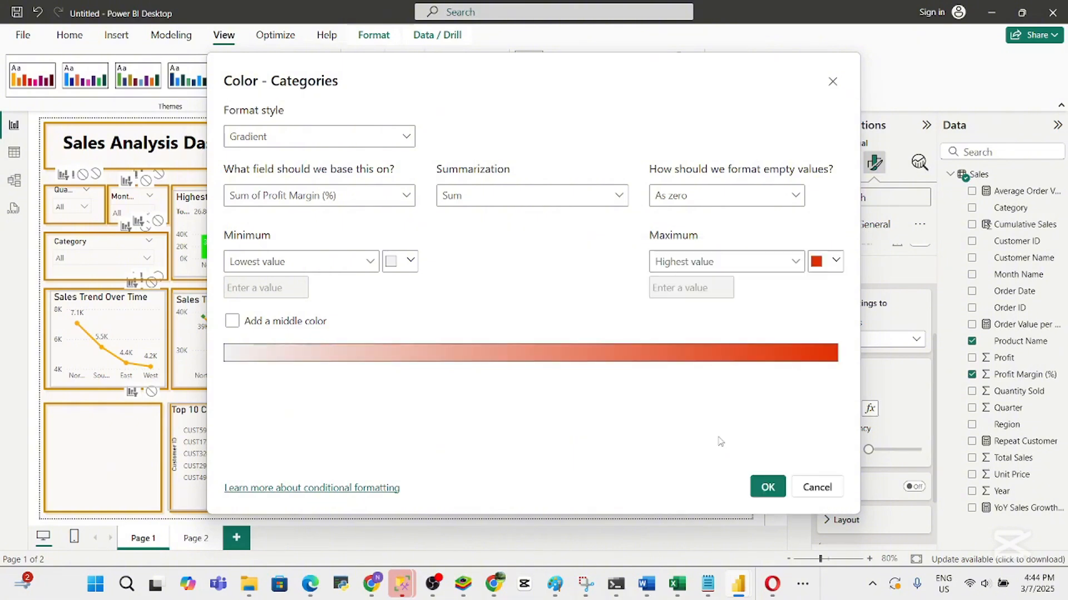
Apply orange as the maximum color of the profit margin gradient on the Lowest Profit Margin Products bars, and clear the conditional formatting
left_click(836, 261)
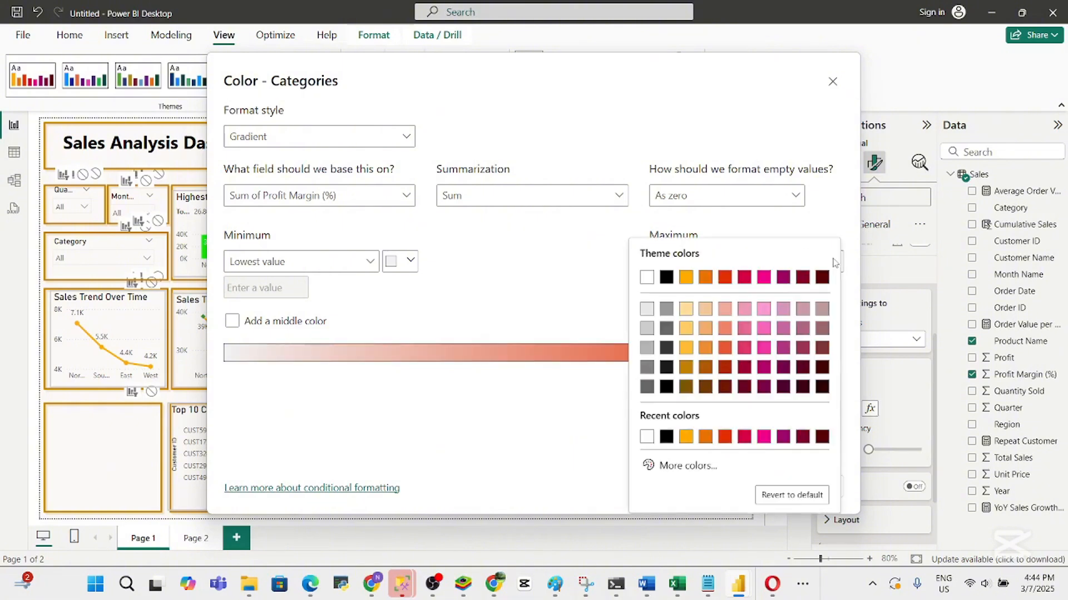
left_click(705, 277)
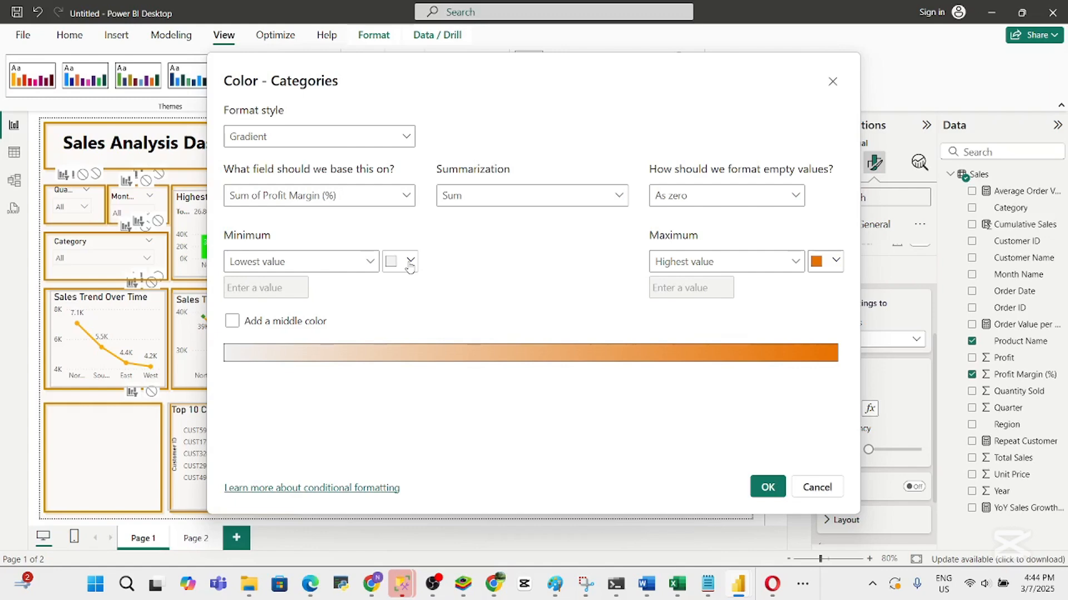
left_click(764, 487)
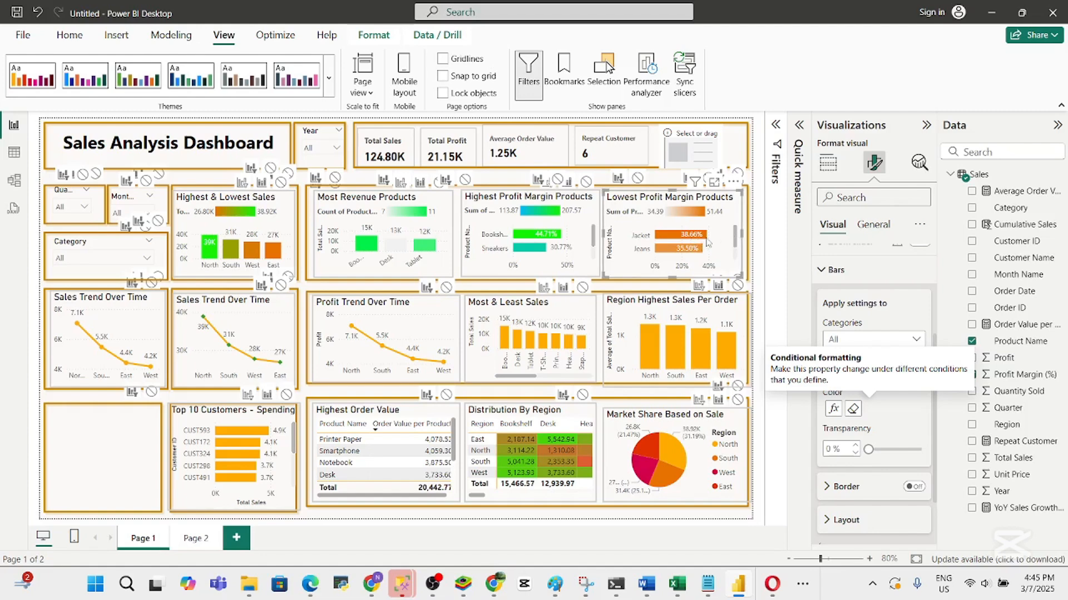
left_click(856, 414)
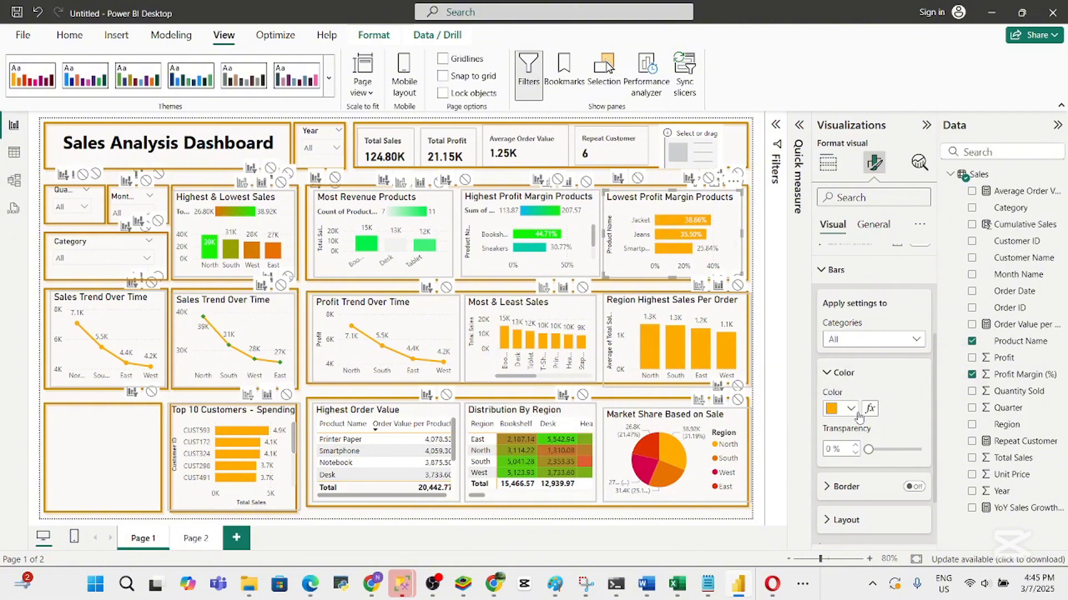
Apply a conditional color gradient to the Lowest Profit Margin Products bars, with orange for the lowest value and the lightest gray for the highest
left_click(857, 413)
left_click(871, 412)
left_click(870, 410)
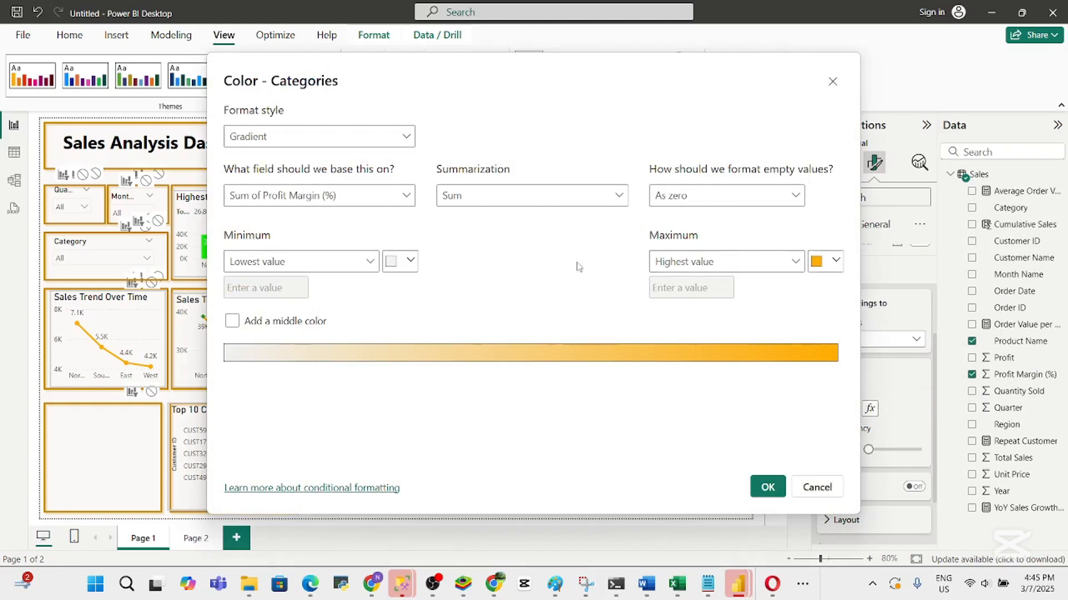
left_click(409, 262)
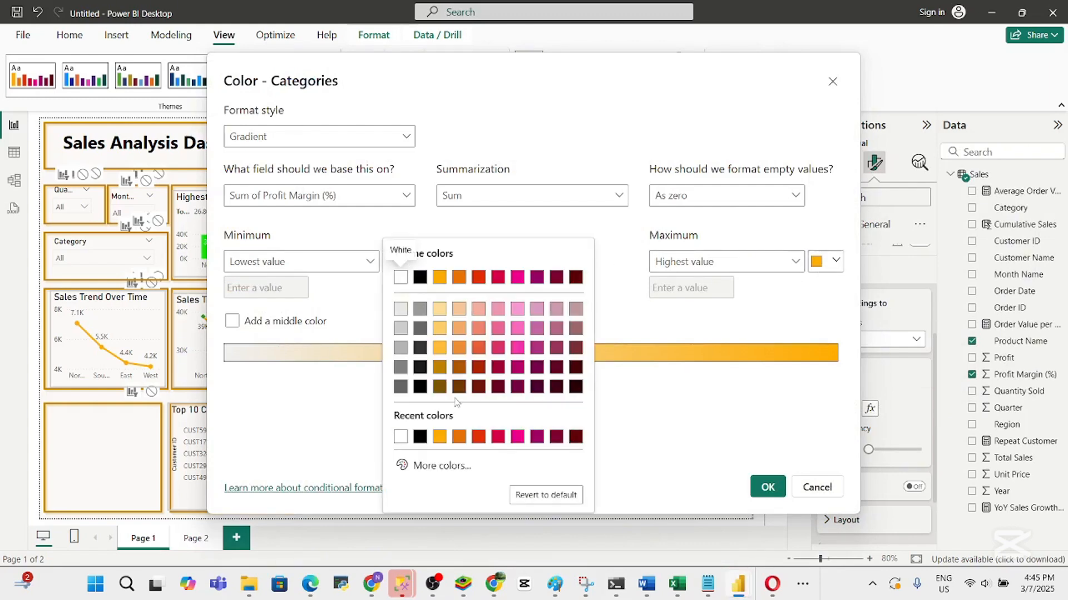
left_click(457, 437)
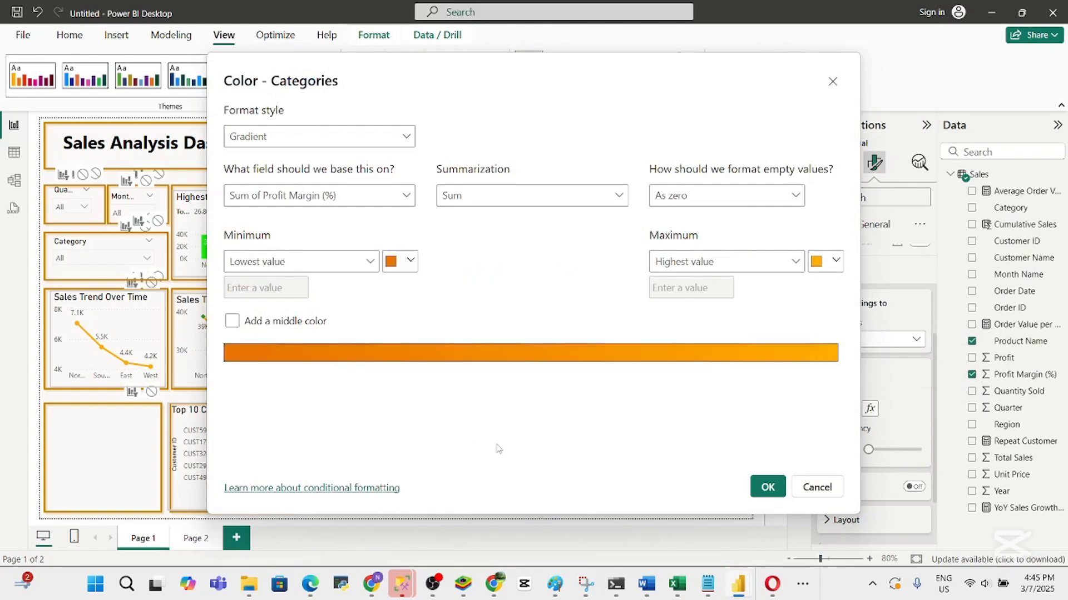
left_click(836, 263)
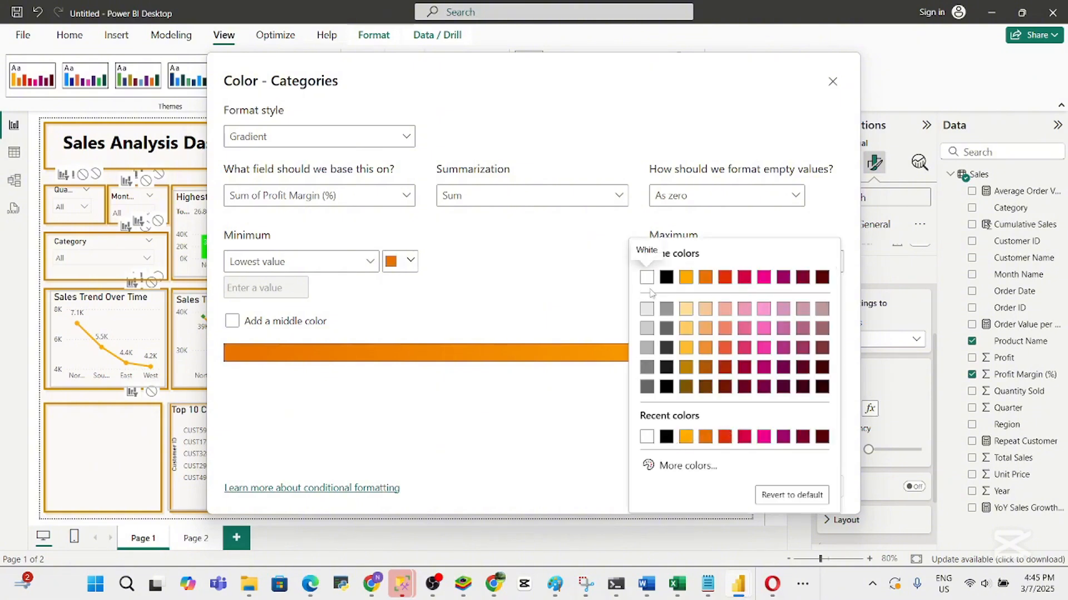
left_click(646, 314)
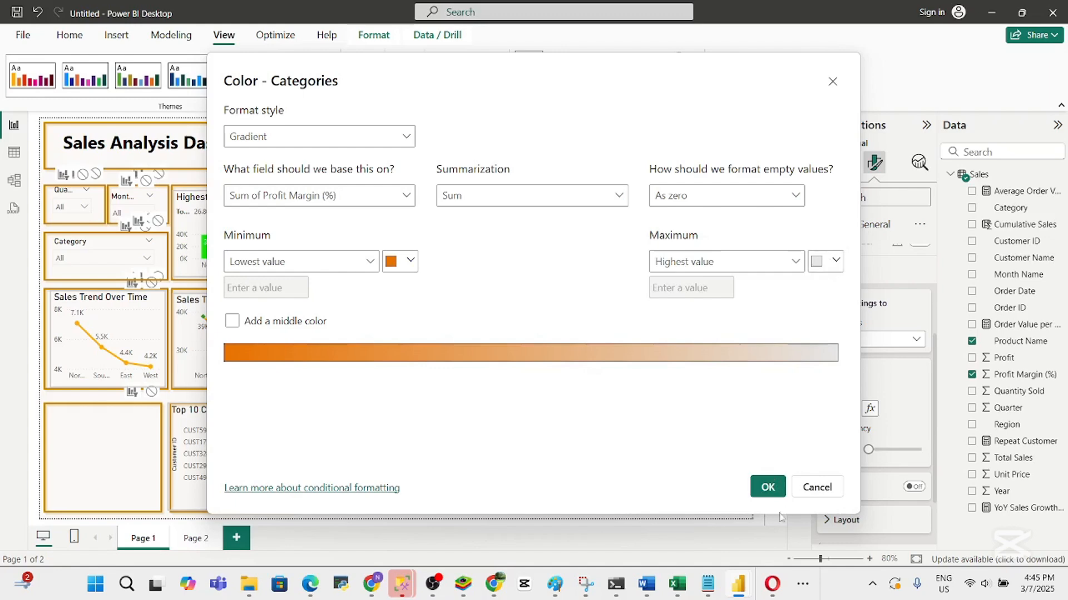
left_click(768, 490)
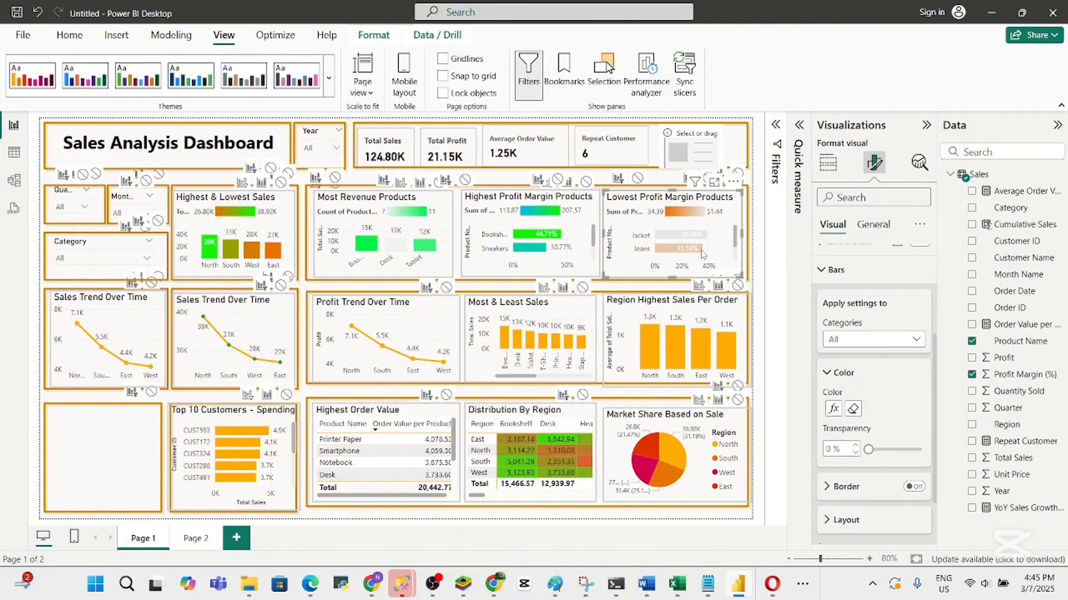
Examine the bar colors of the Lowest Profit Margin Products chart in focus mode and return to the report
left_click_drag(734, 242, 737, 257)
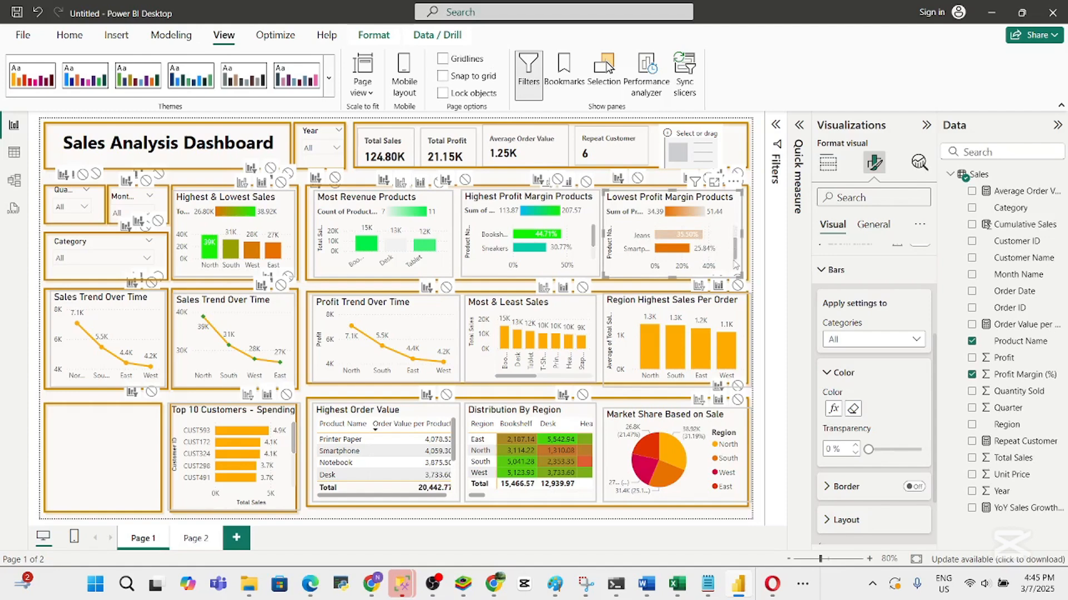
left_click(714, 183)
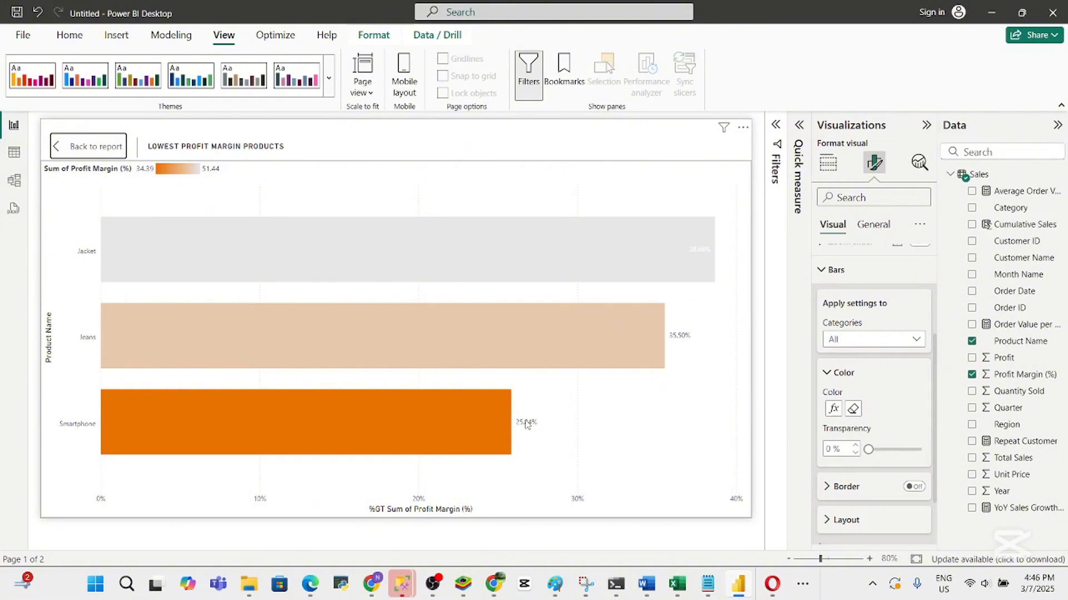
left_click(96, 147)
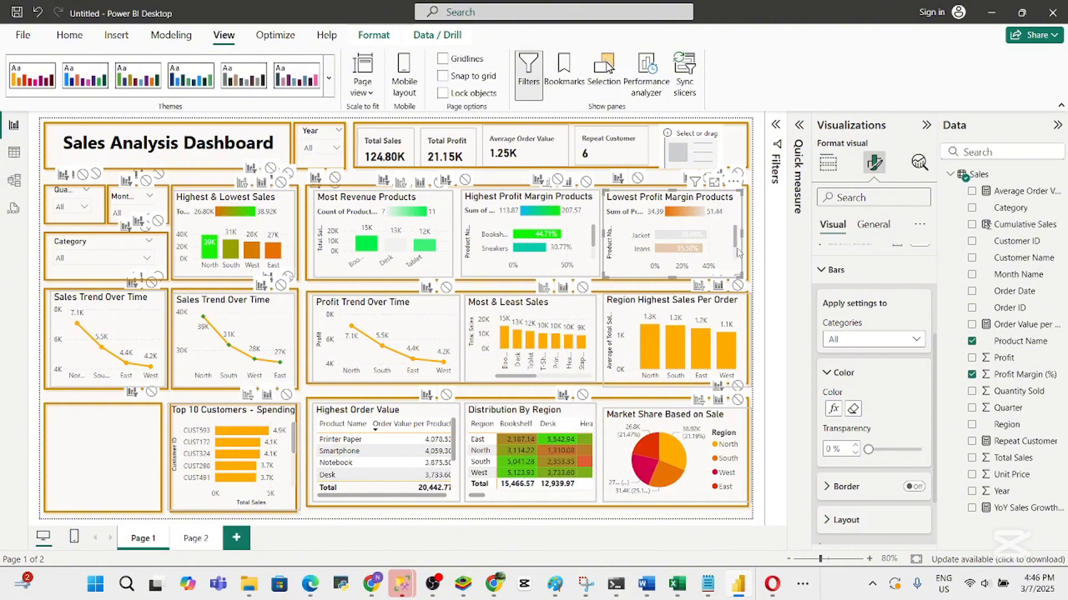
scroll(737, 252, "down", 1)
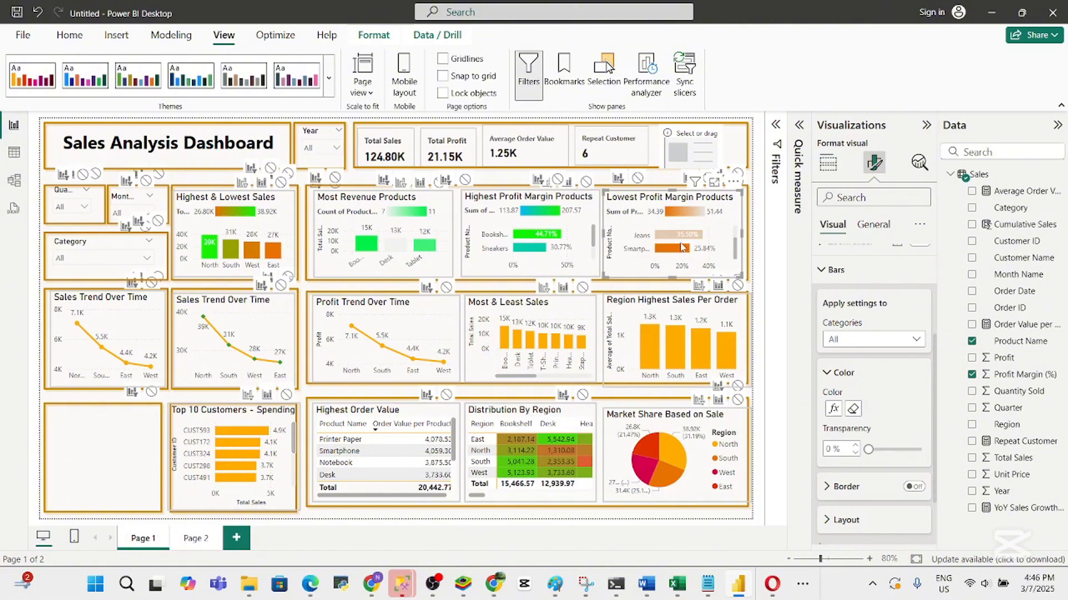
Clear the chart's conditional bar color and define a new profit margin gradient from orange at the lowest value to a darker light gray at the highest
left_click(853, 409)
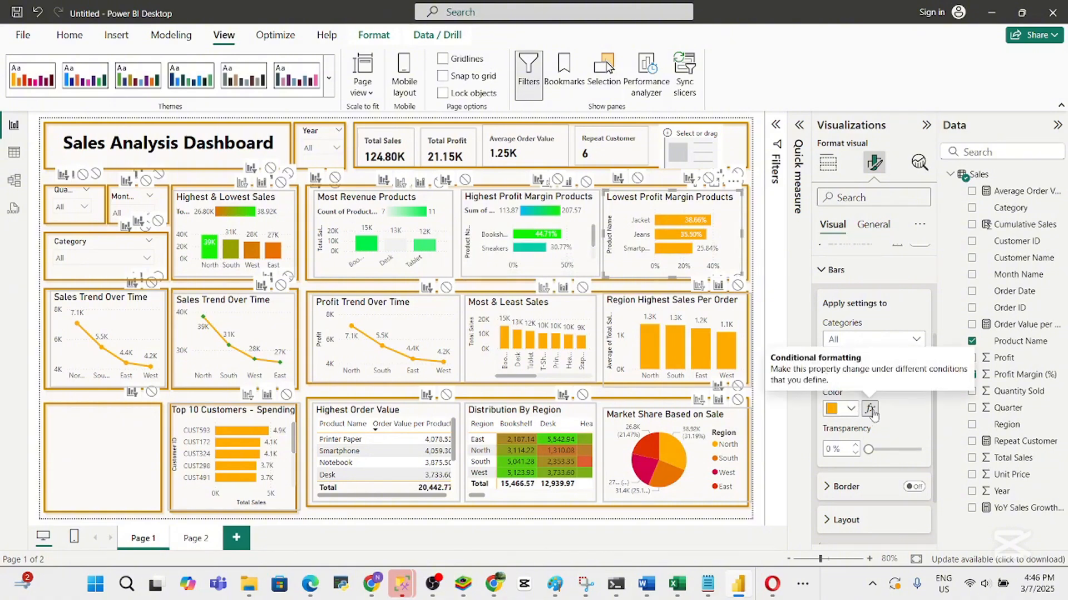
left_click(871, 410)
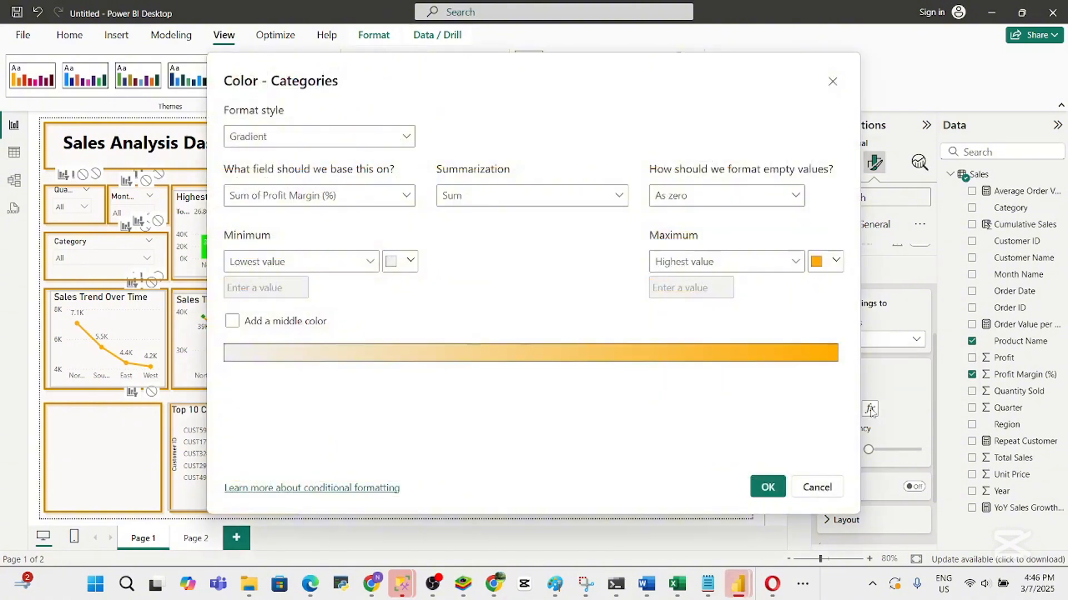
left_click(837, 262)
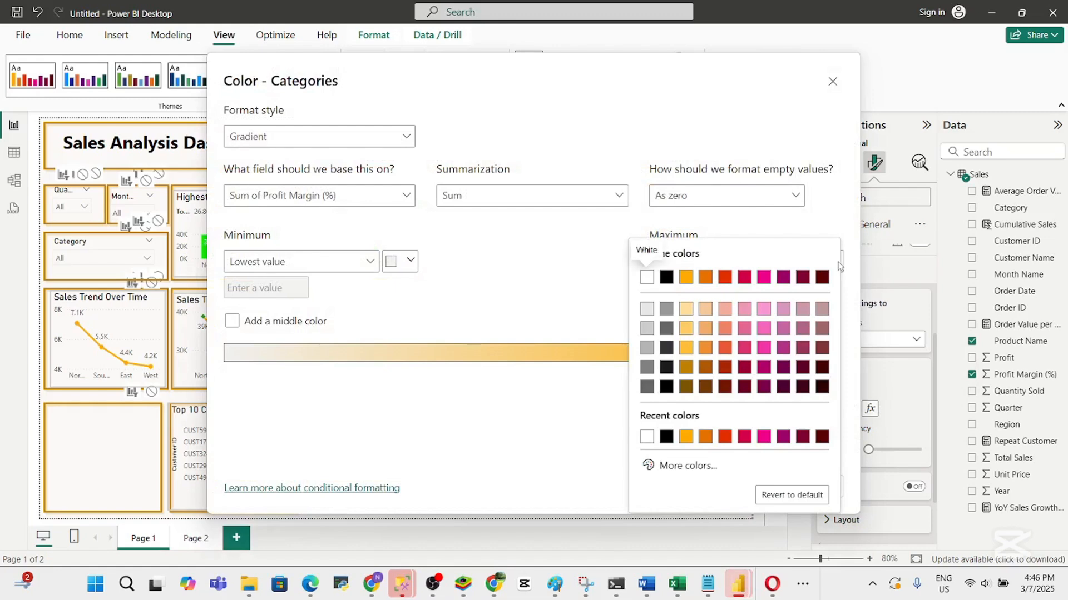
left_click(488, 287)
left_click(411, 261)
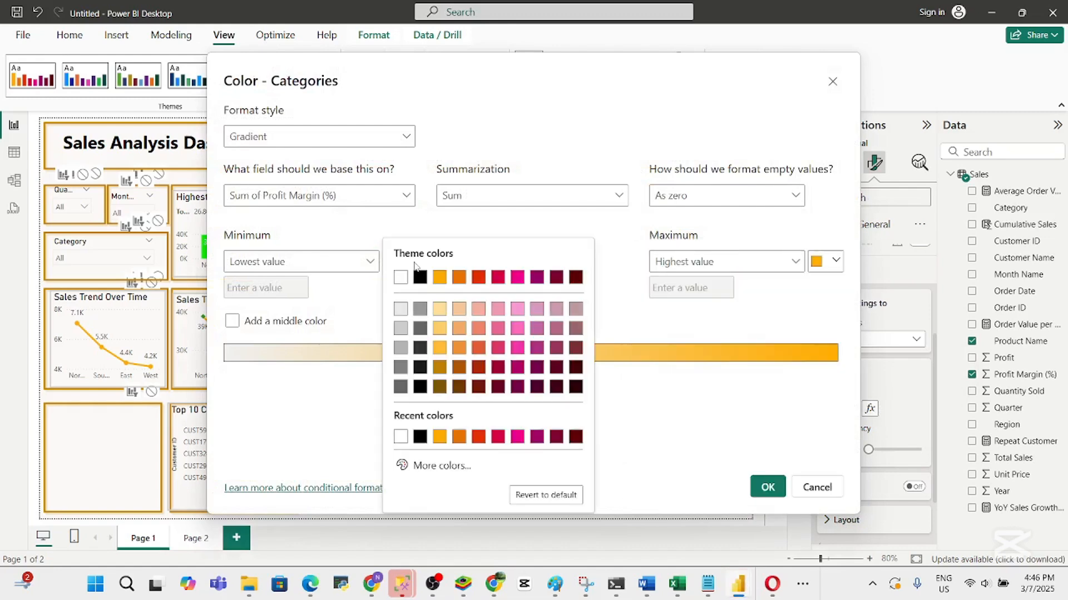
left_click(479, 278)
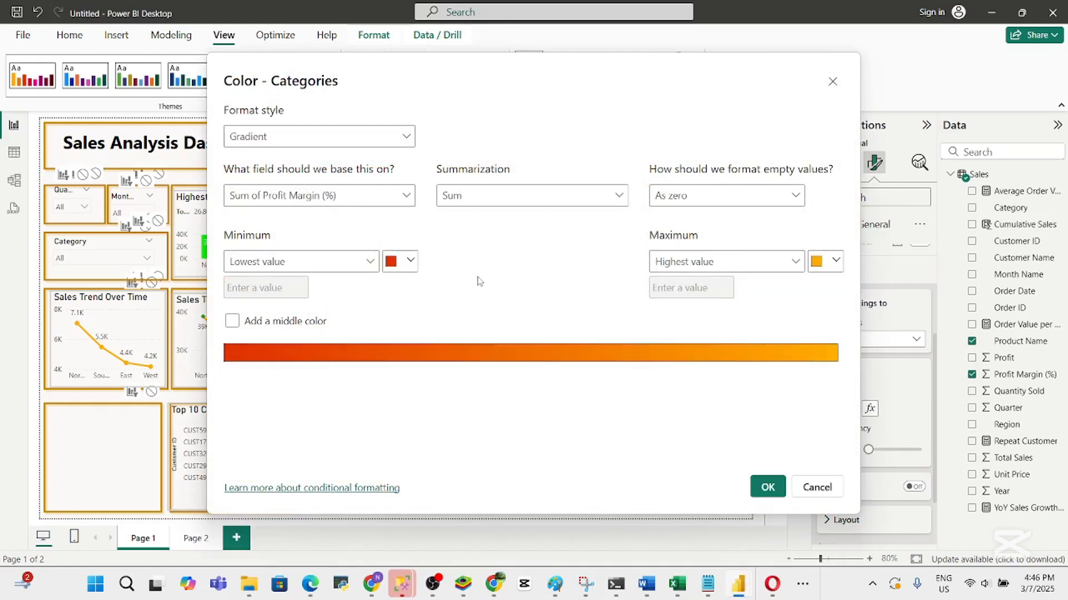
left_click(411, 261)
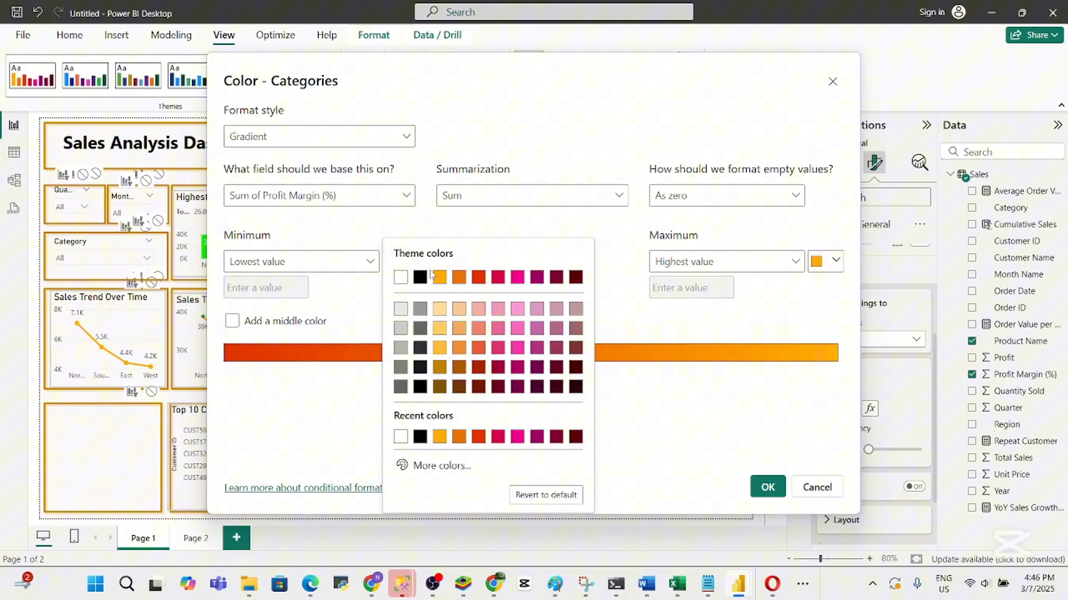
left_click(462, 282)
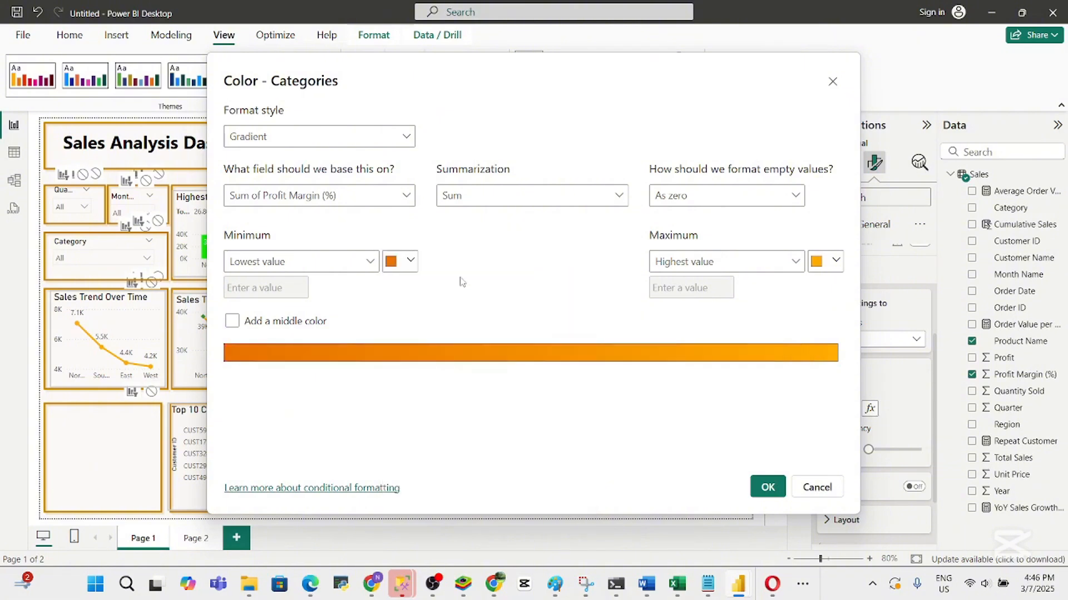
left_click(836, 262)
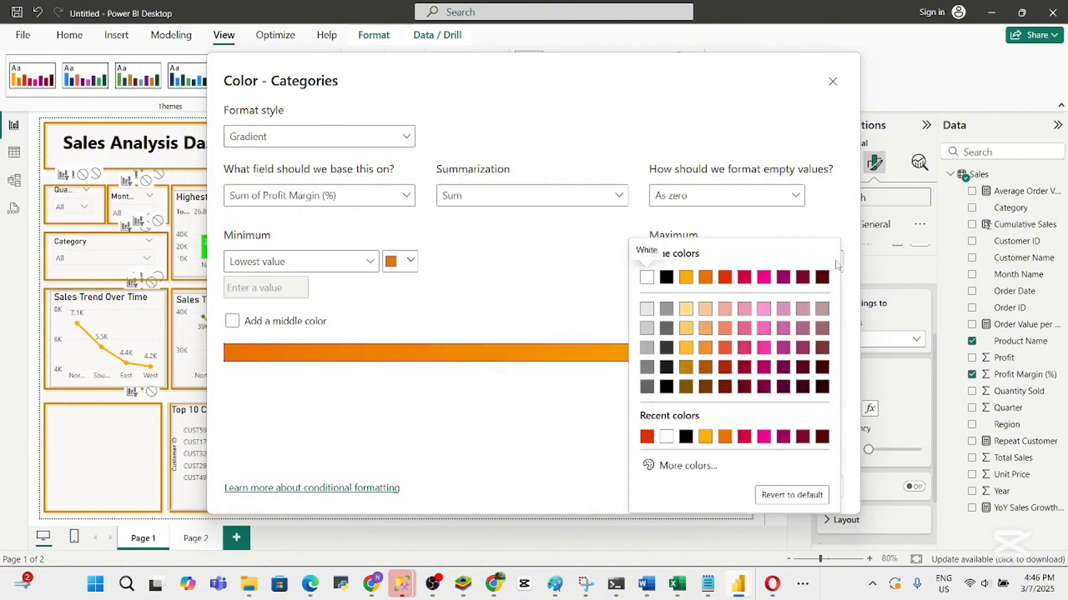
left_click(647, 310)
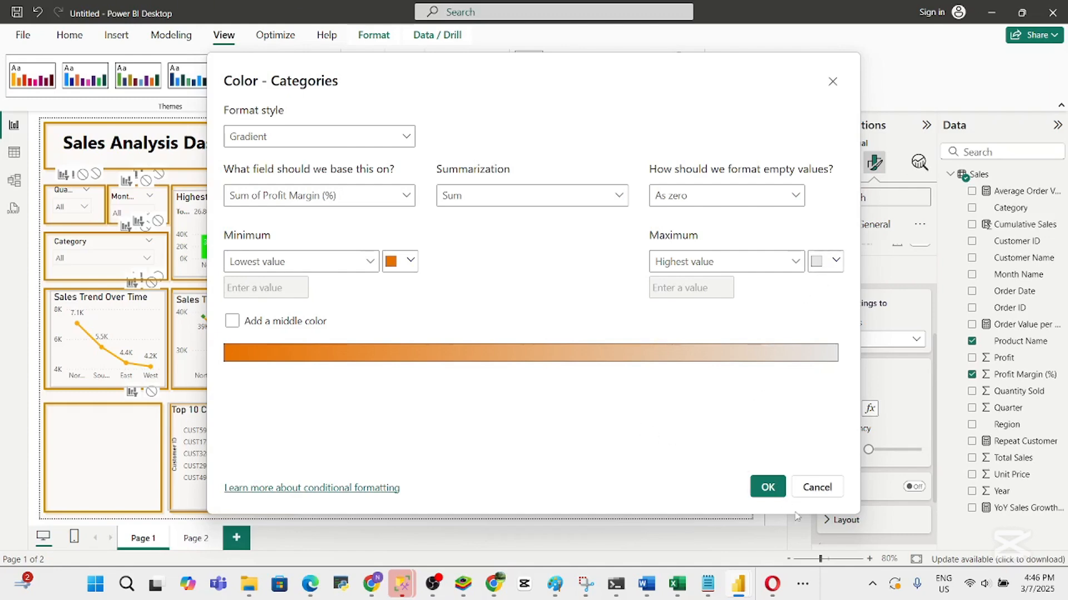
left_click(839, 261)
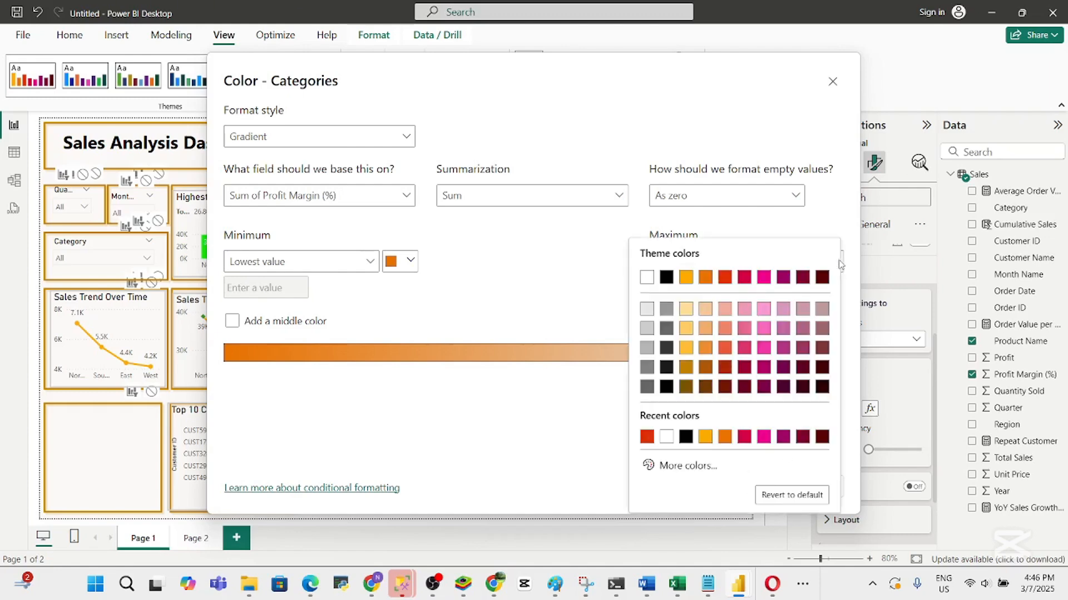
left_click(648, 329)
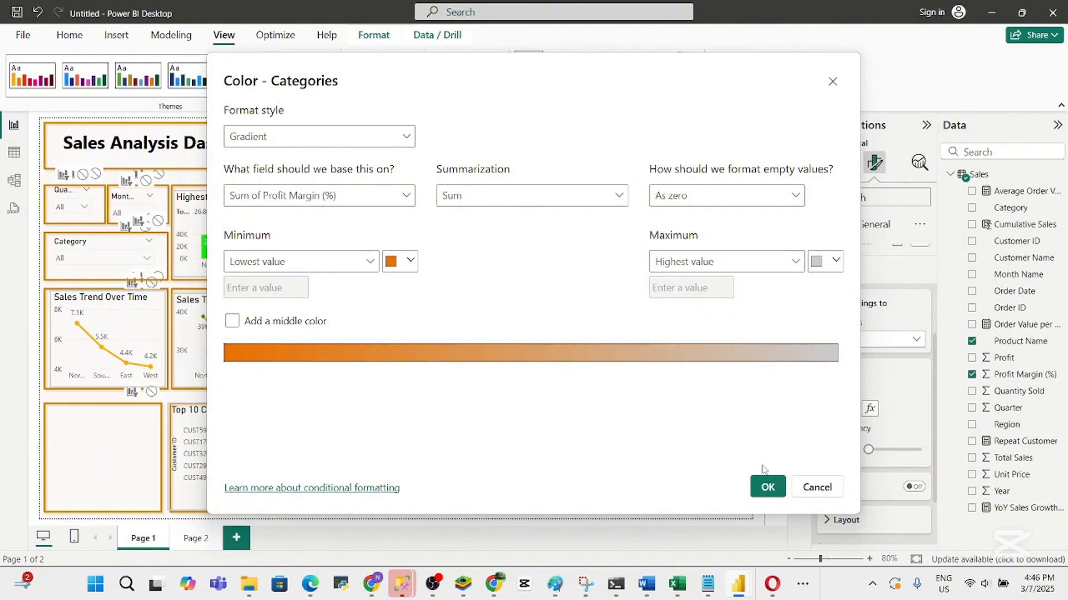
Add a light gray middle color to the gradient, apply it, and check the remaining bars in the Lowest Profit Margin Products chart
left_click(232, 322)
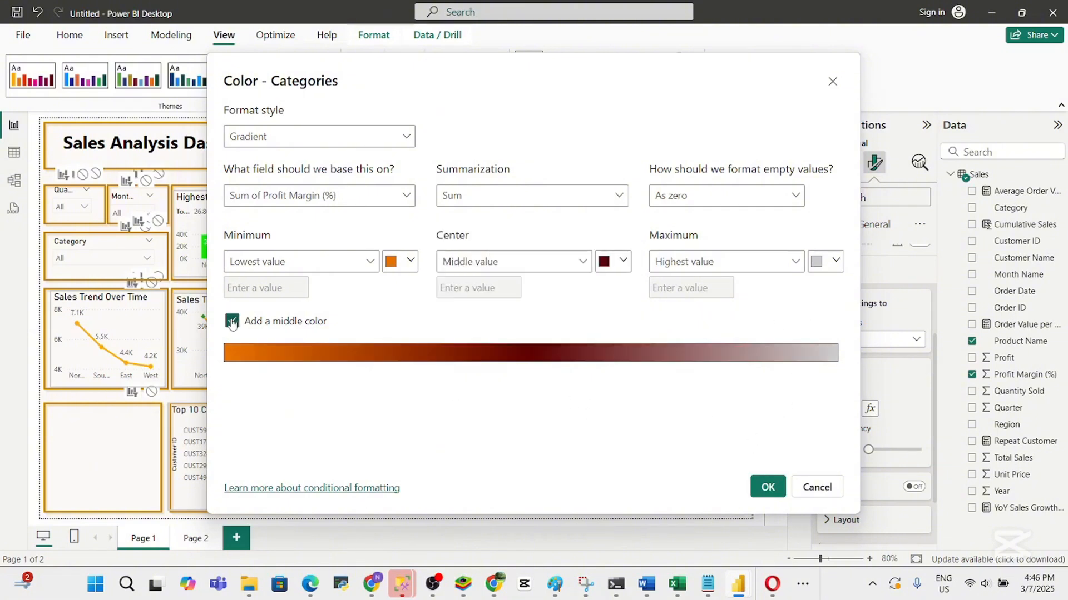
left_click(624, 263)
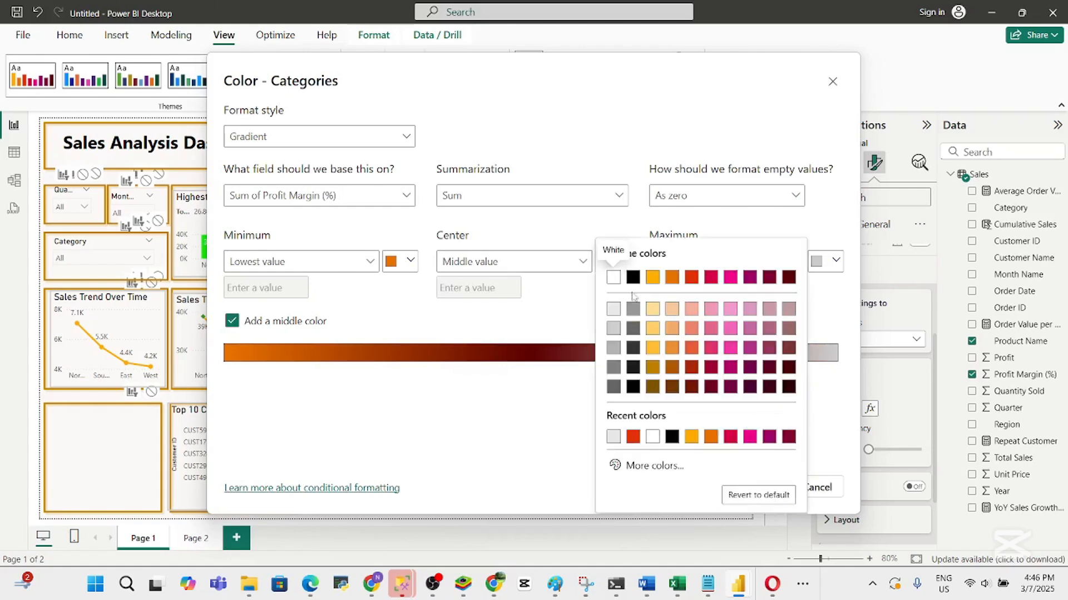
left_click(614, 328)
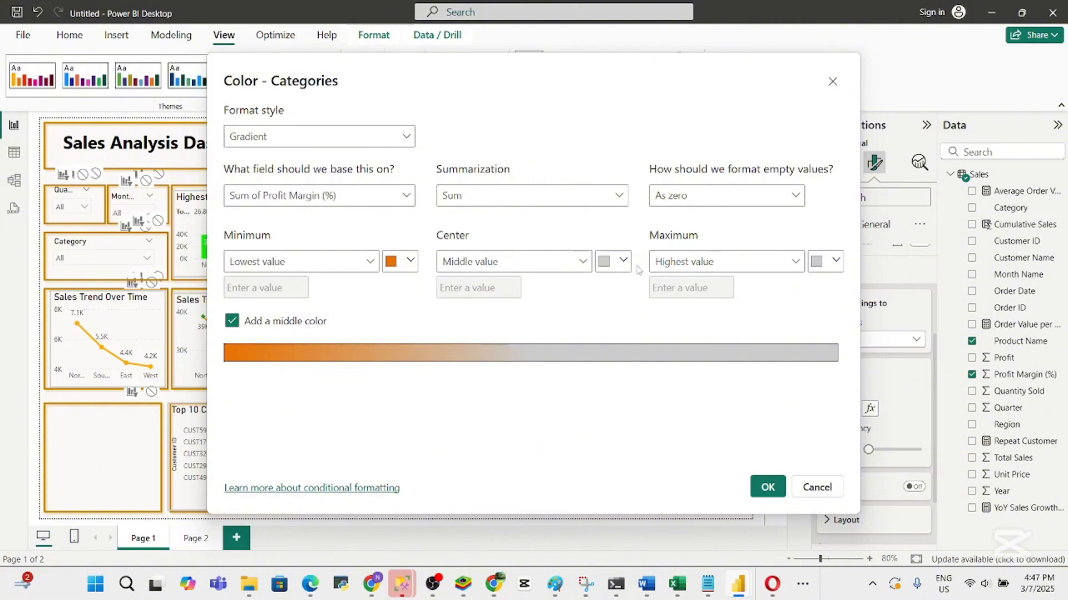
left_click(766, 488)
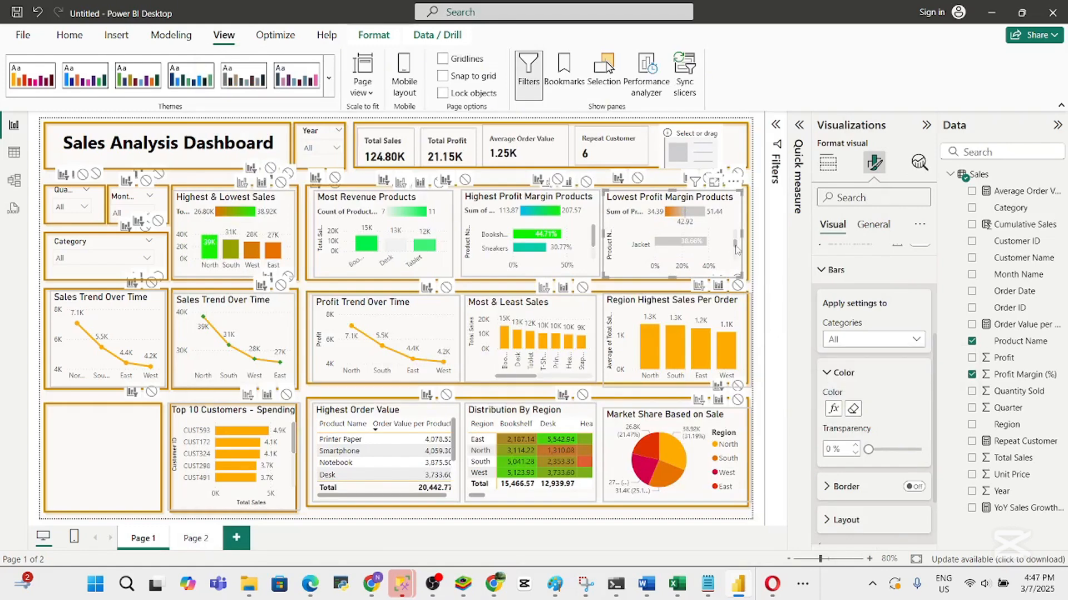
left_click_drag(736, 249, 735, 271)
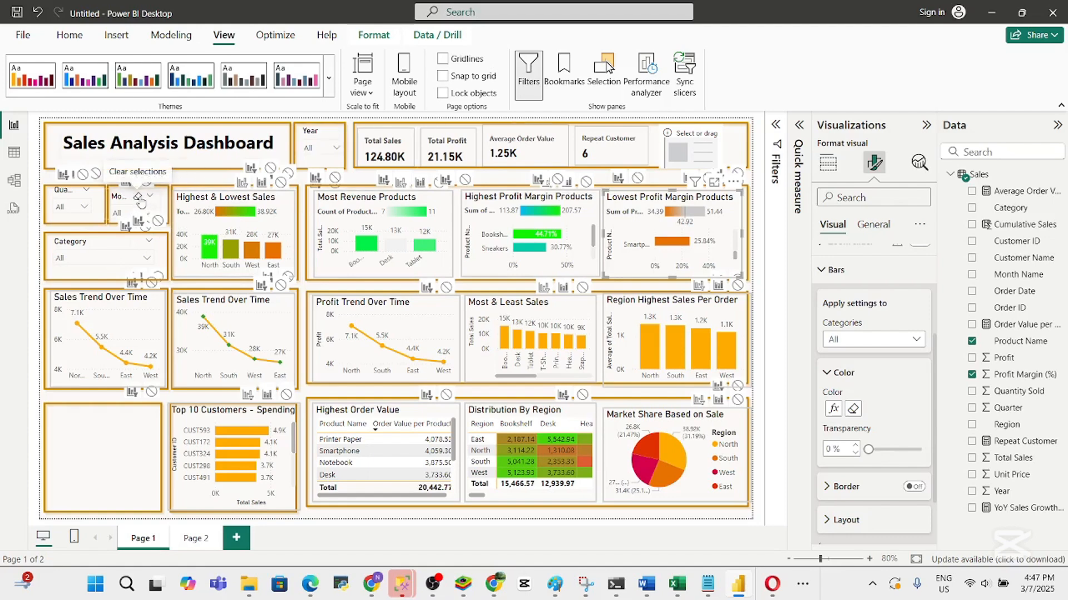
Clear the selections in the Month Name and Quarter slicers
left_click(142, 203)
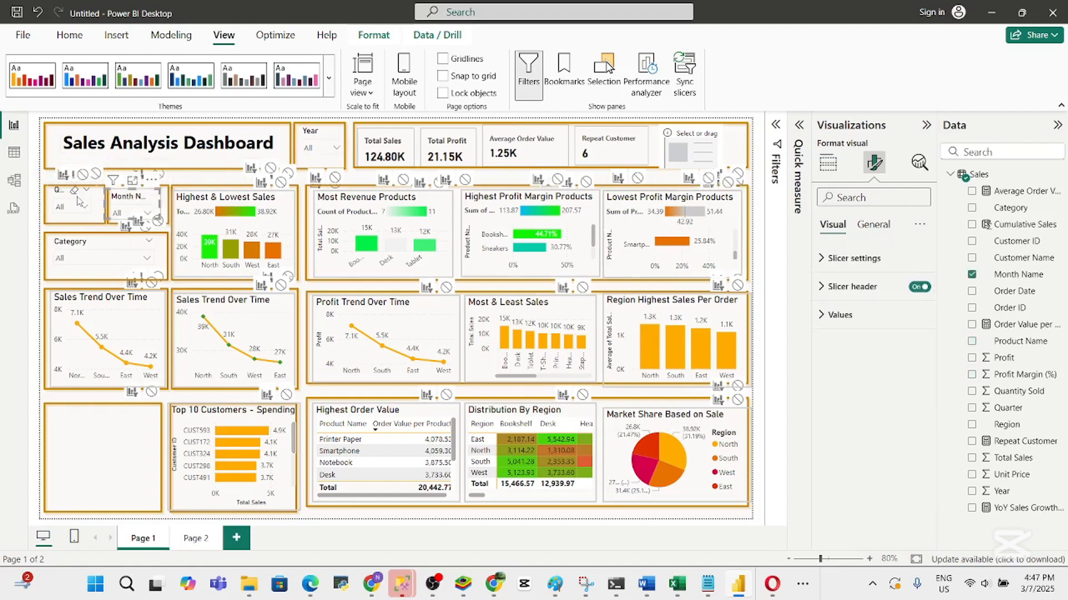
left_click(77, 196)
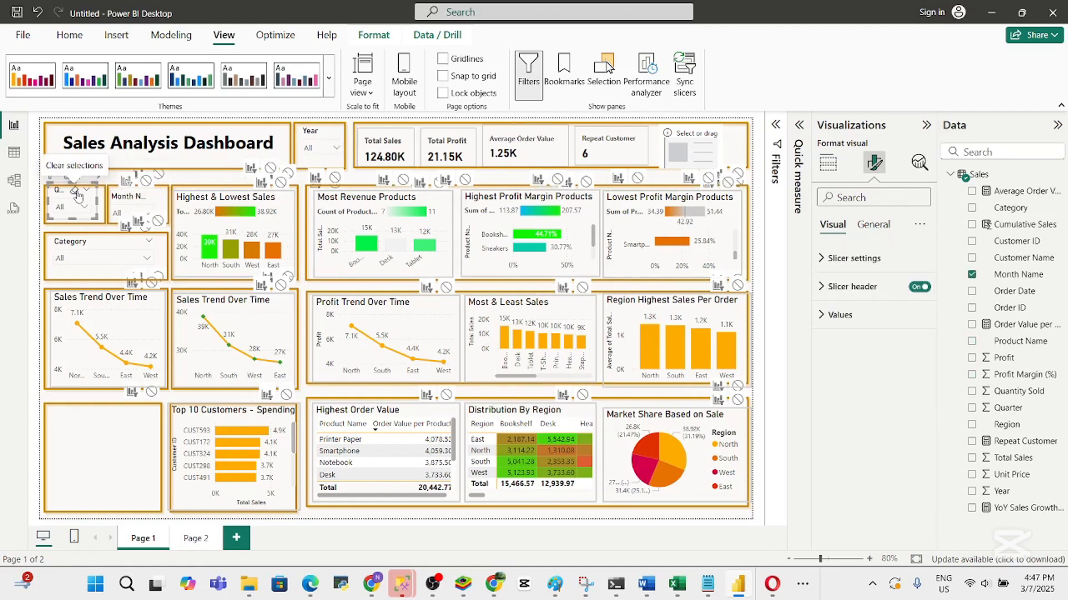
Send the frame around the Category slicer to the back and clear that slicer's selections
left_click(128, 243)
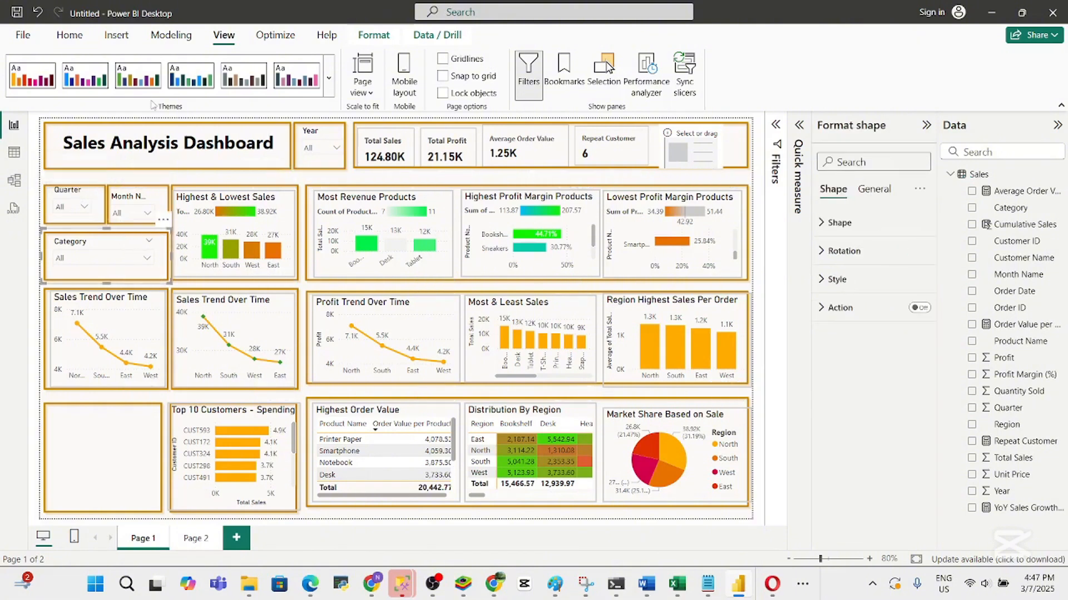
left_click(371, 37)
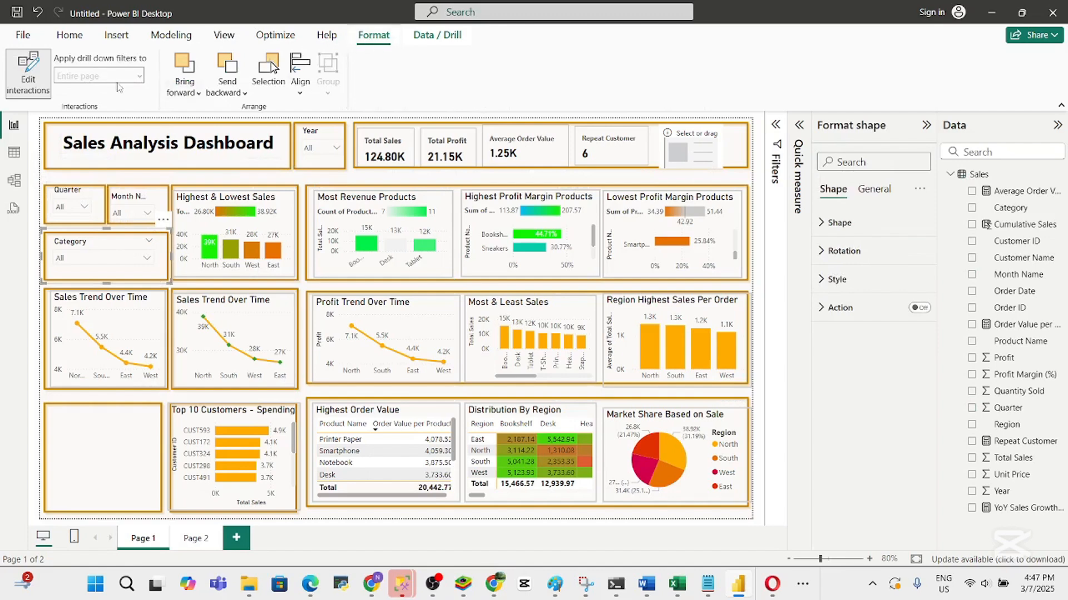
left_click(236, 97)
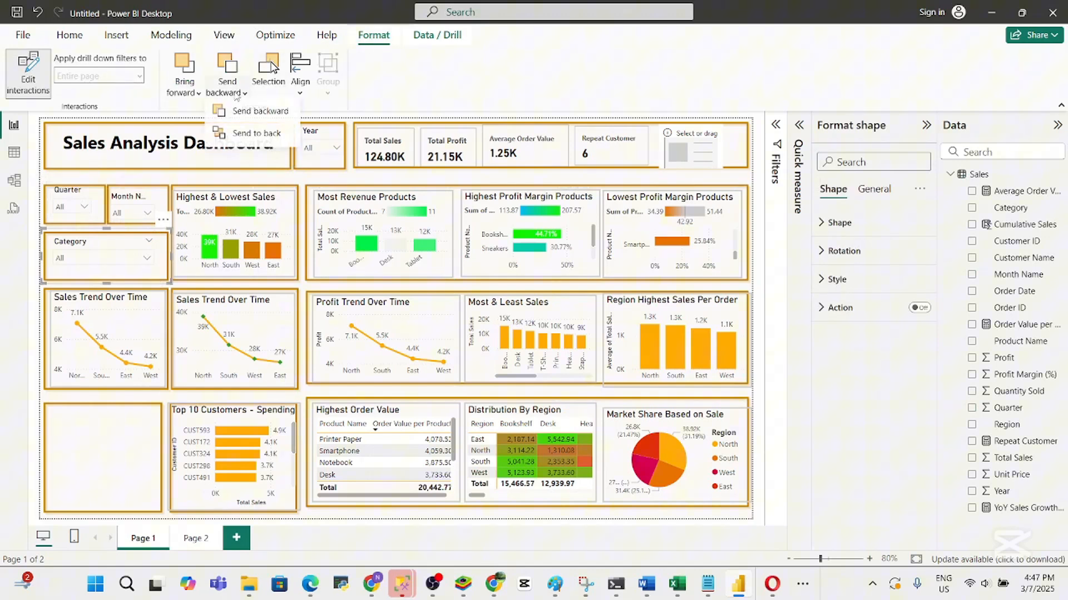
left_click(236, 137)
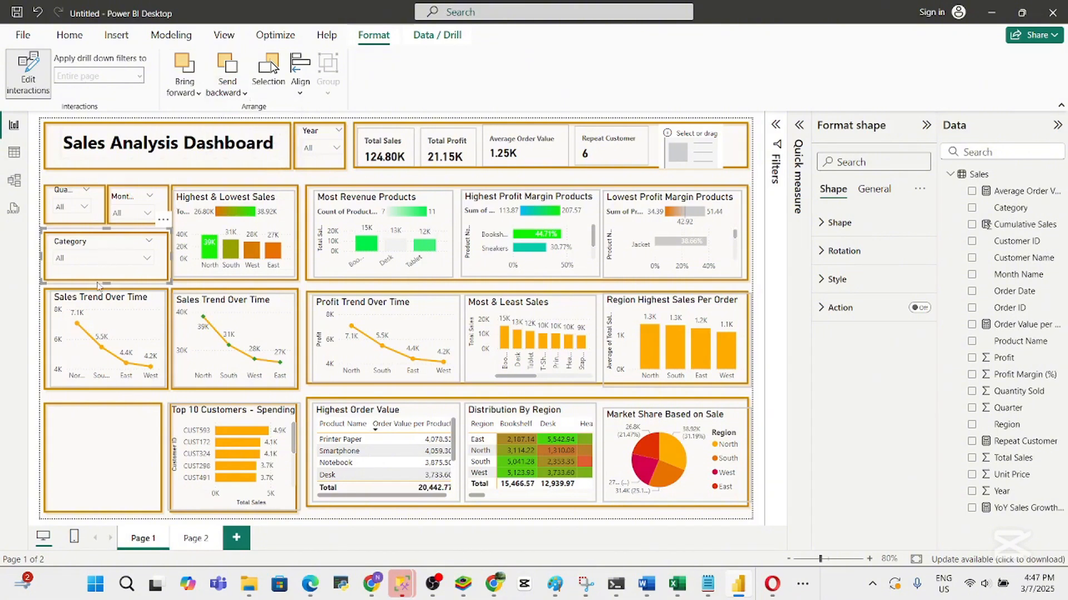
left_click(114, 398)
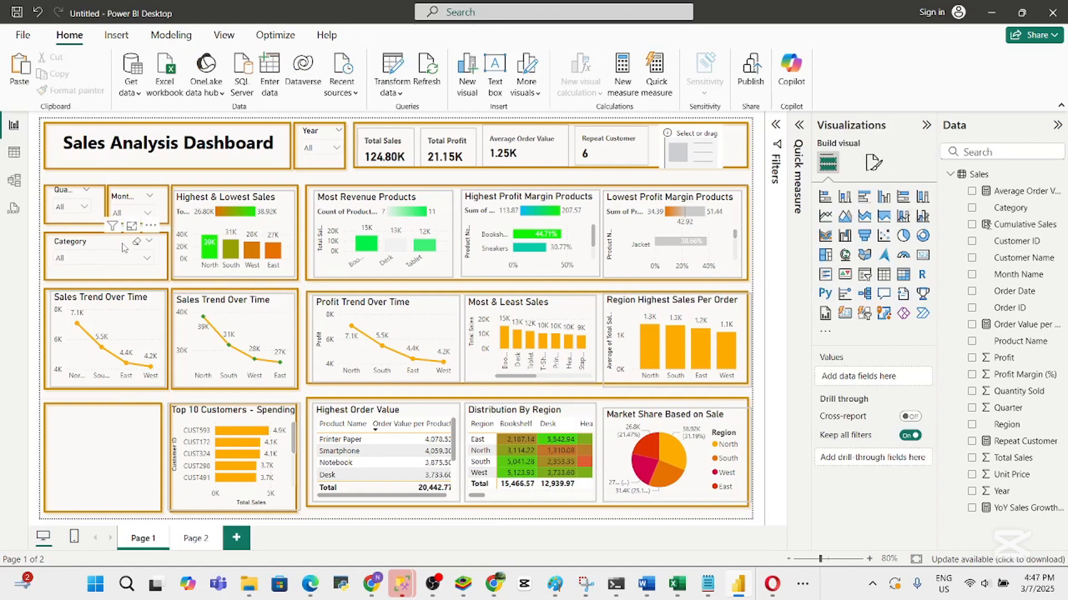
left_click(138, 245)
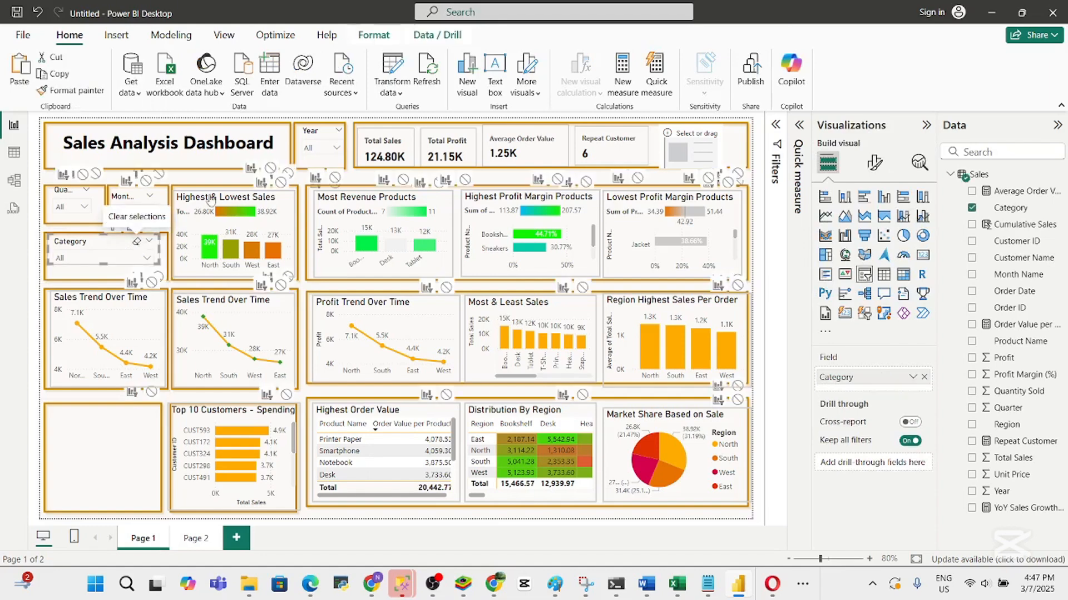
left_click(327, 135)
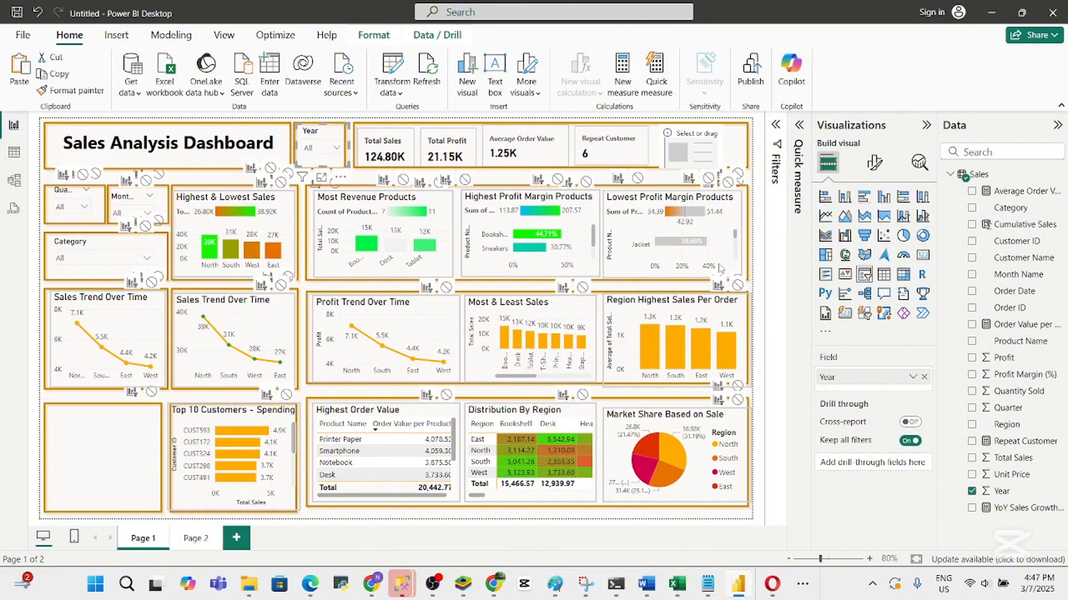
scroll(722, 263, "down", 2)
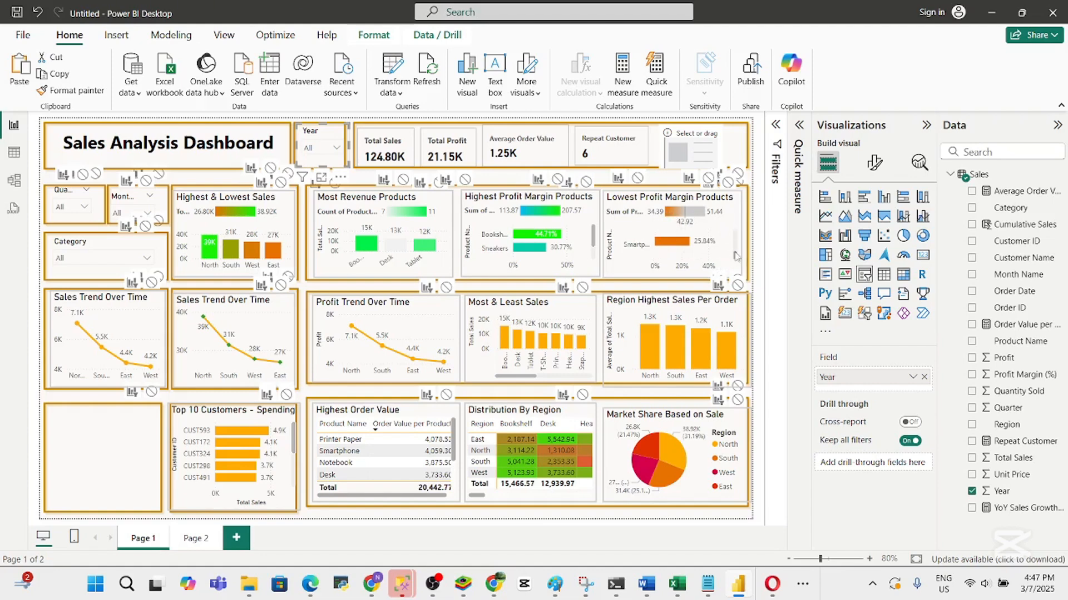
mouse_move(734, 253)
left_mouse_down()
mouse_move(736, 222)
mouse_move(735, 267)
left_mouse_up()
left_click(847, 199)
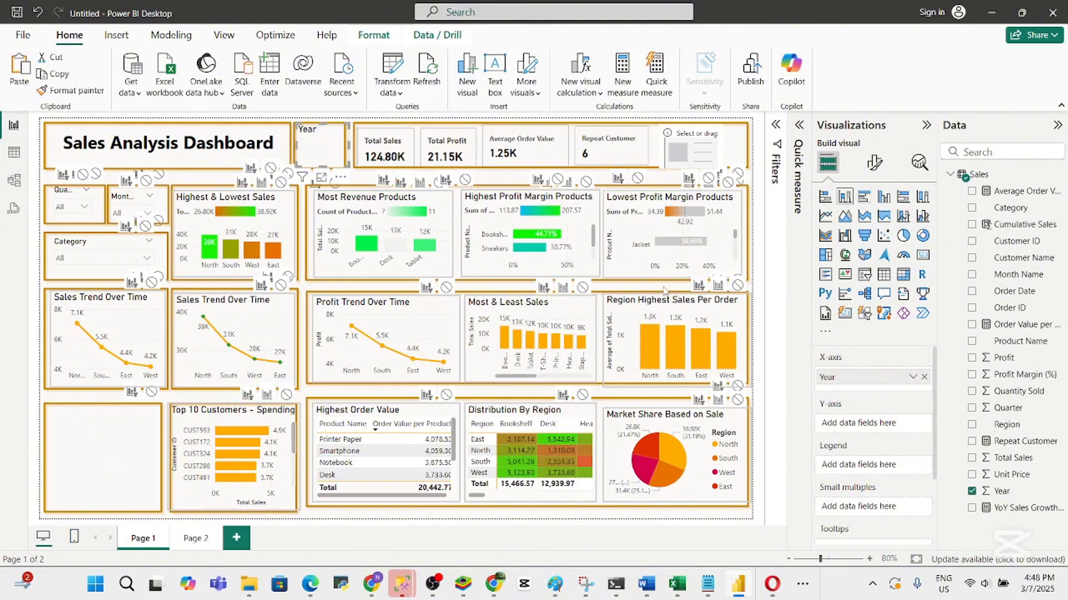
key("ctrl+z")
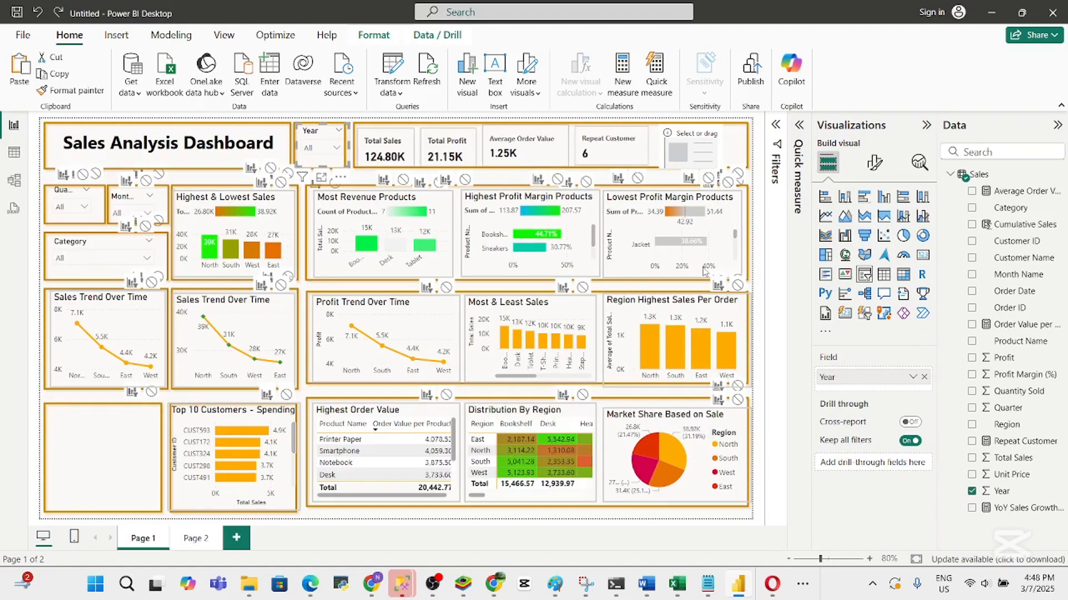
Convert the Lowest Profit Margin Products chart to a stacked column chart
left_click(719, 236)
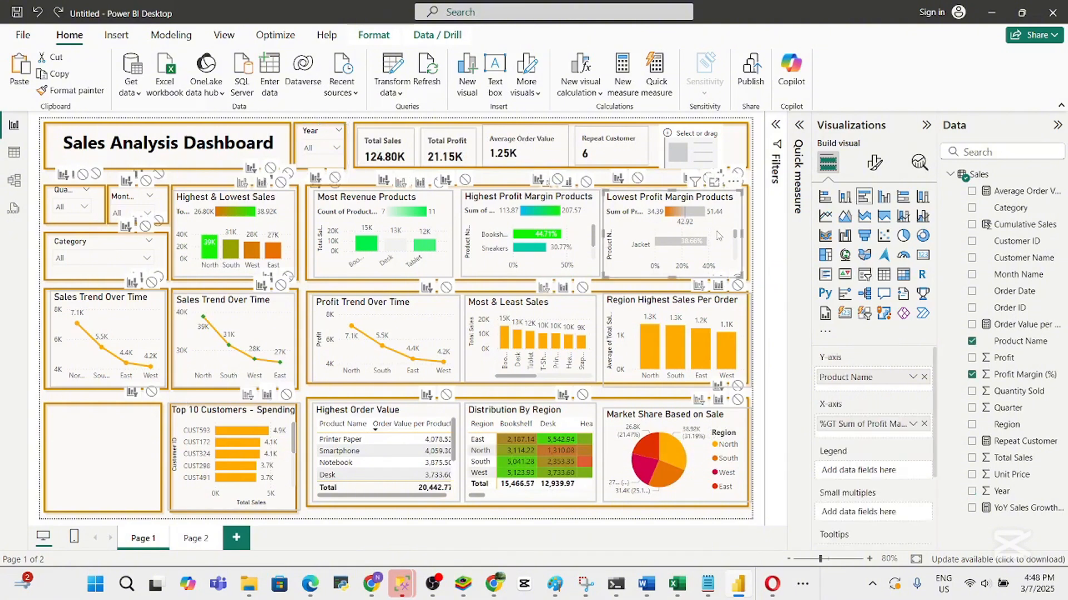
left_click(845, 197)
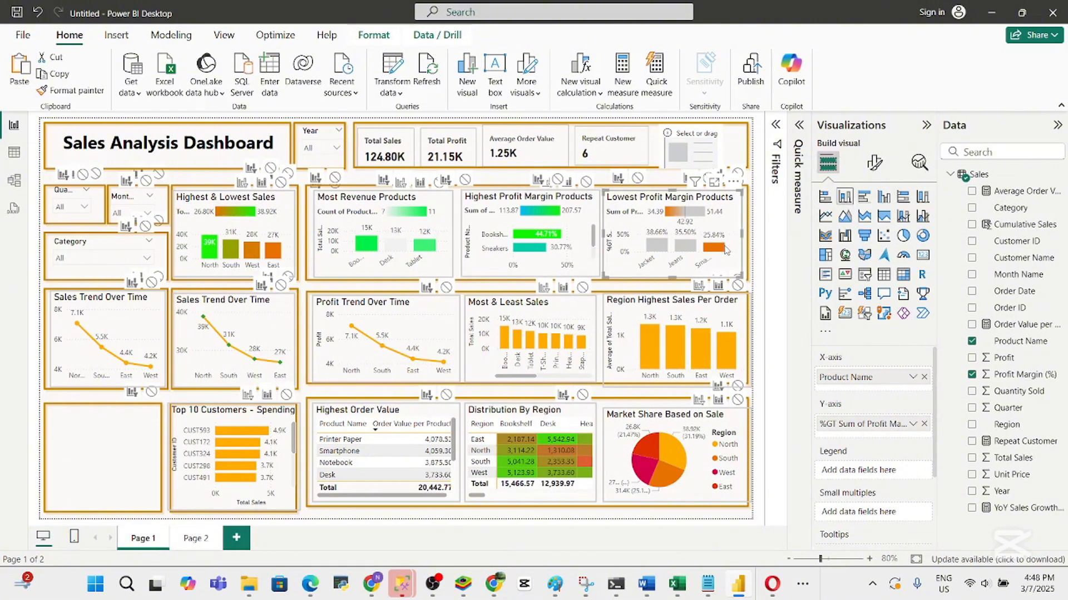
mouse_move(725, 250)
Remove the conditional formatting from the bar color of the Highest Profit Margin Products chart
left_click(576, 235)
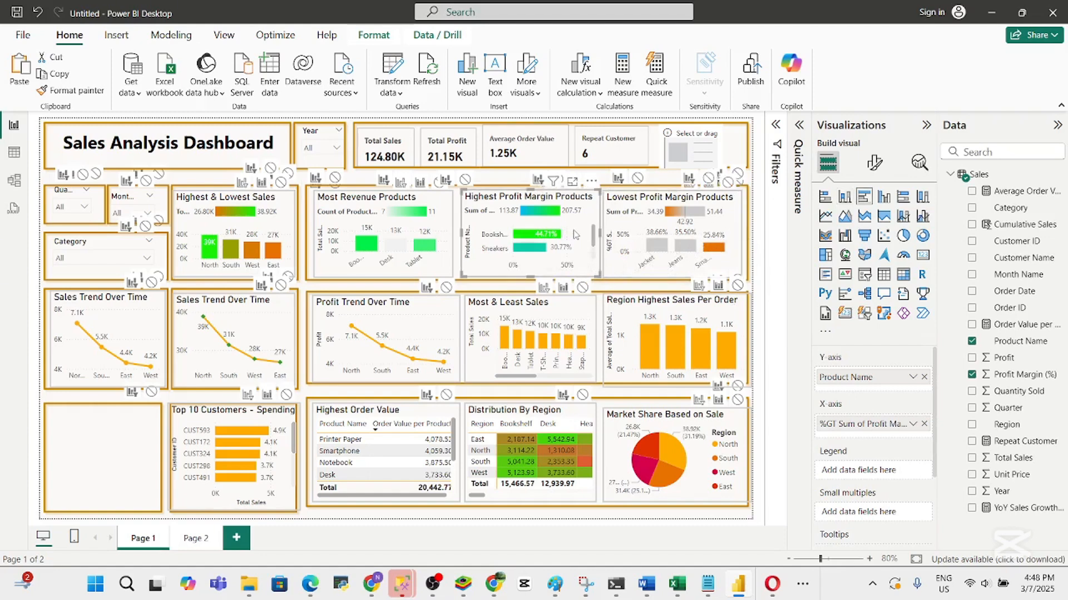
left_click(874, 171)
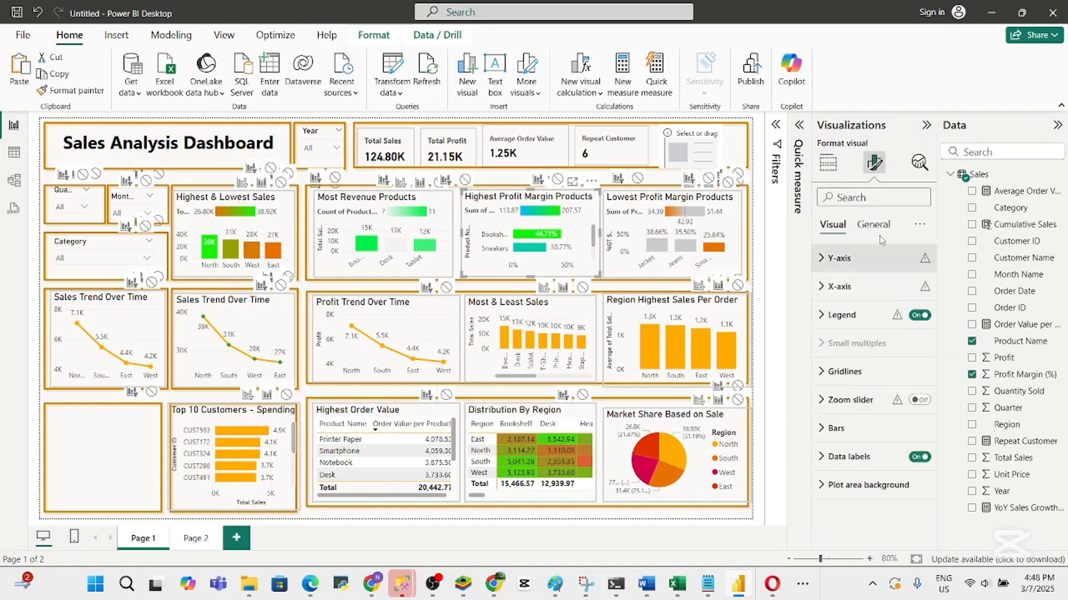
left_click(827, 164)
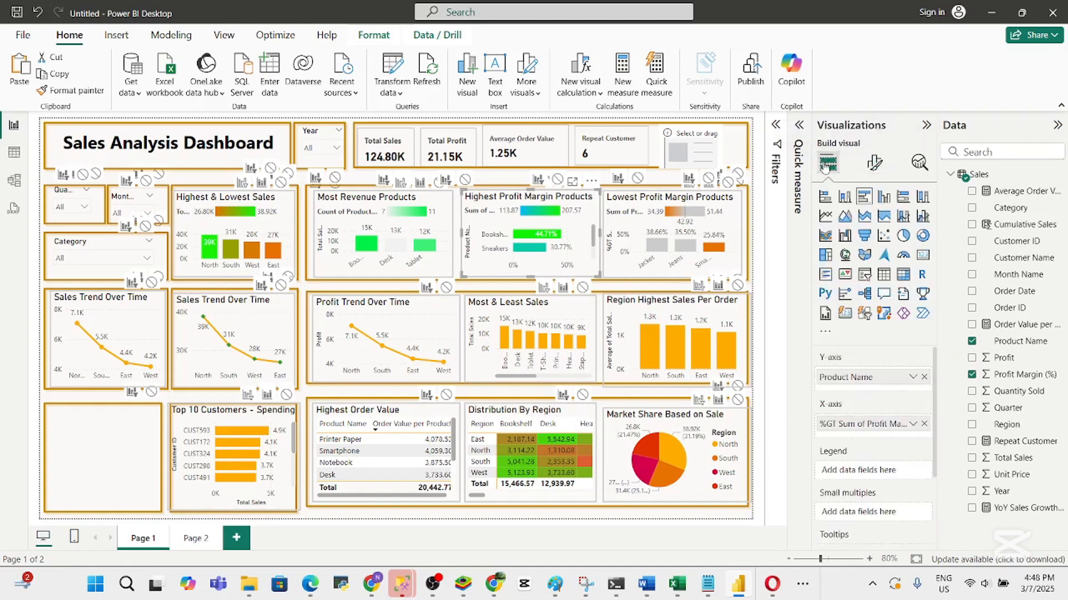
left_click(874, 163)
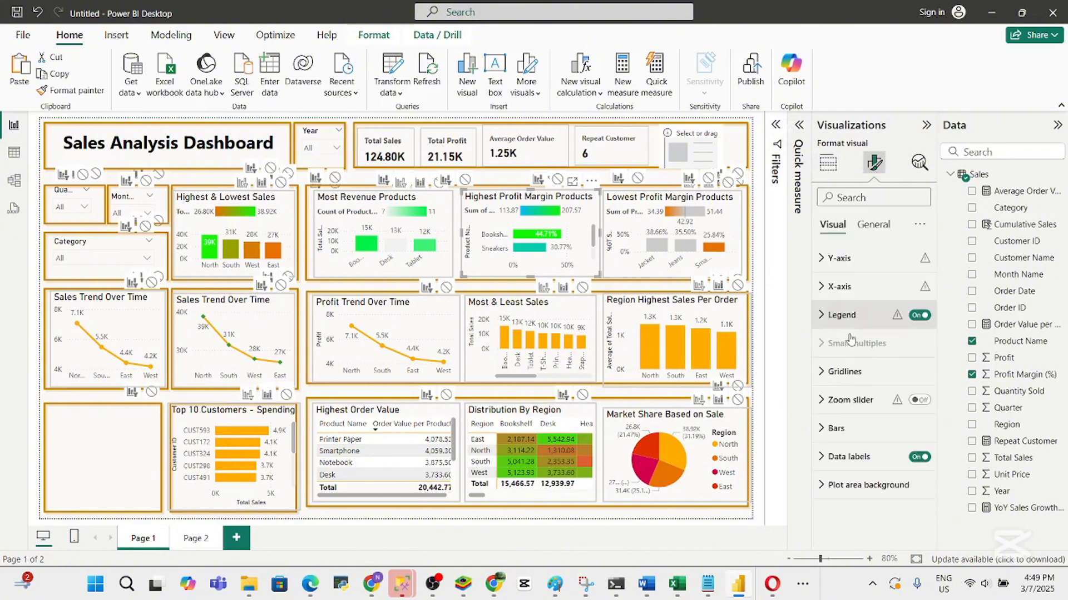
left_click(850, 431)
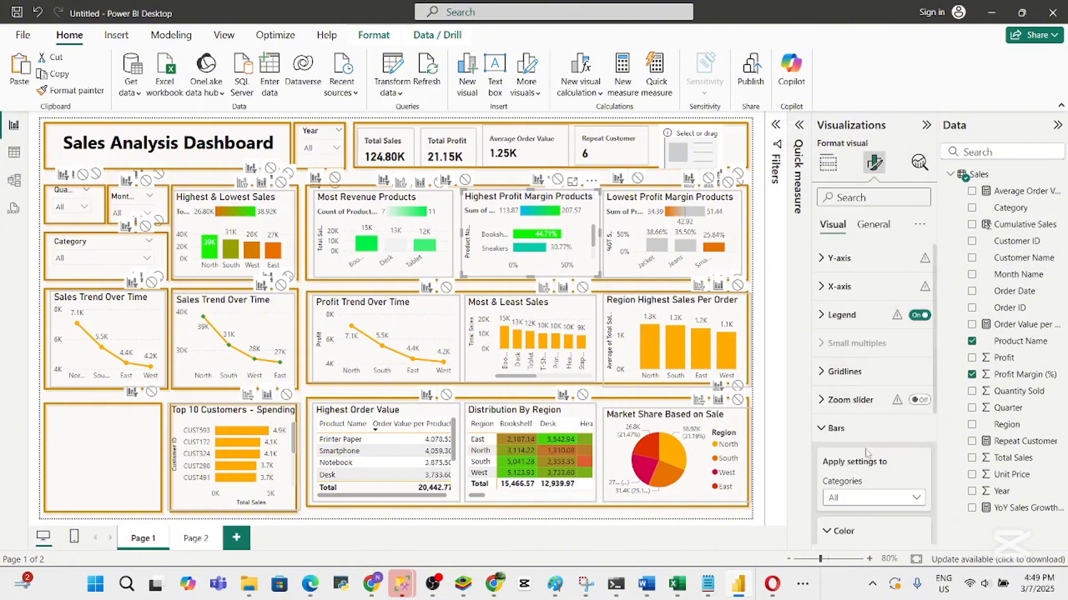
scroll(938, 418, "down", 3)
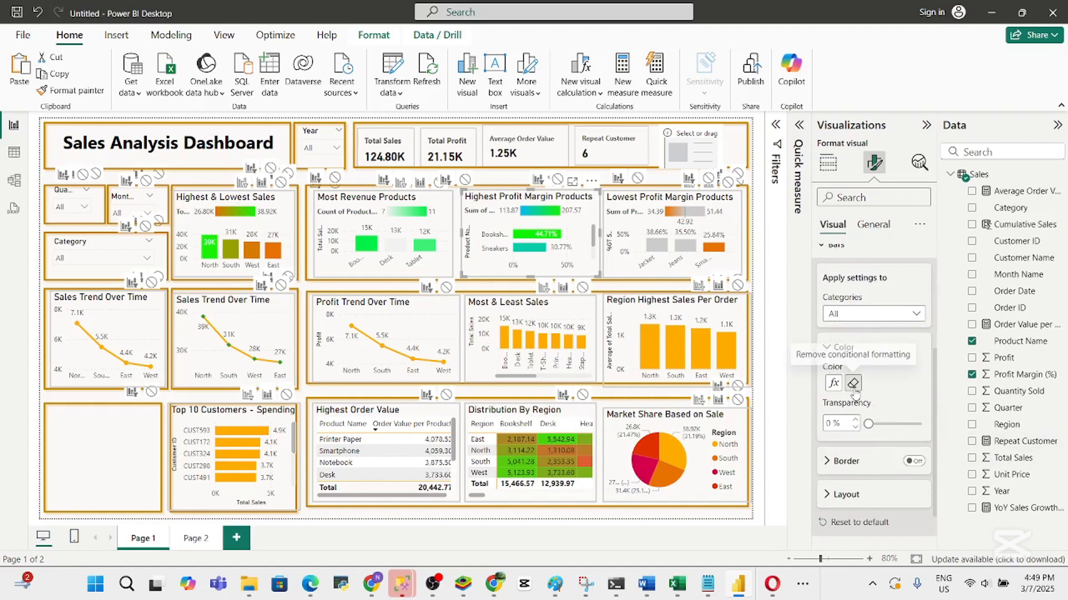
left_click(853, 384)
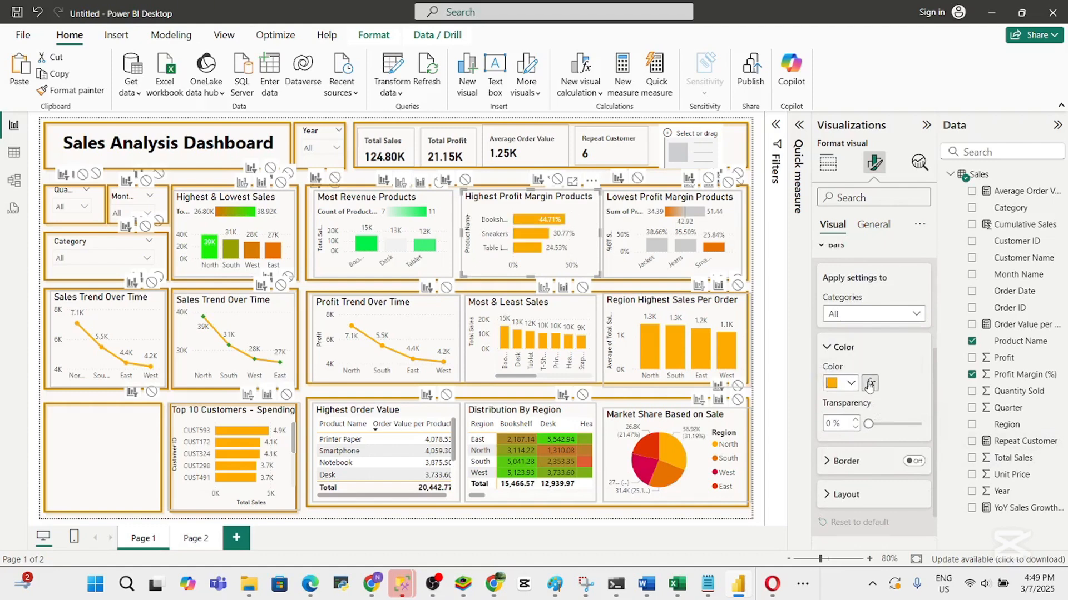
Start a new profit margin gradient for the Highest Profit Margin Products bars, with bright green #00F60C for the highest value
left_click(870, 384)
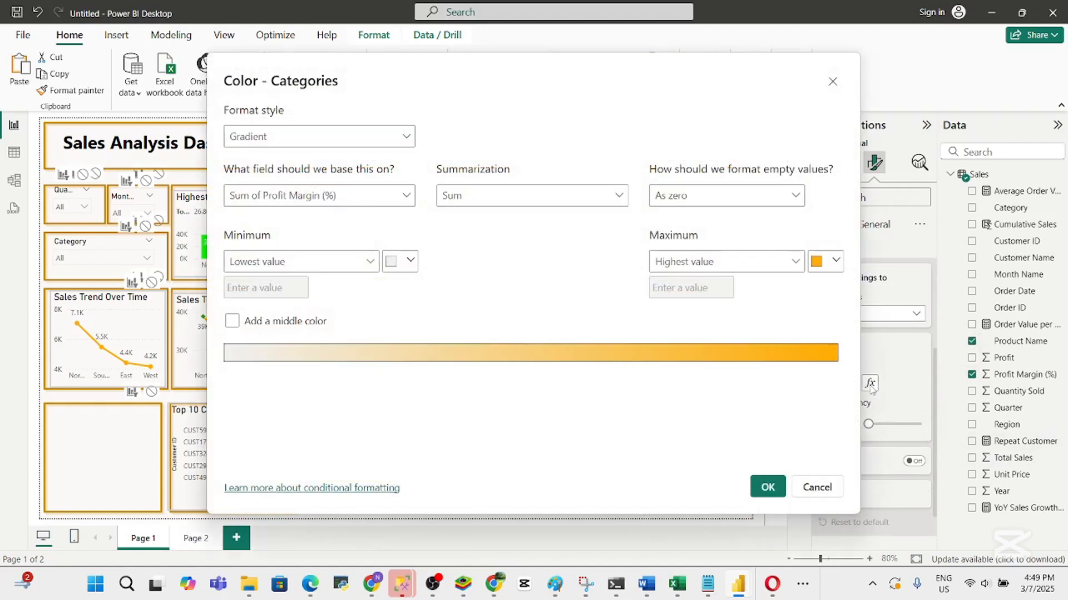
left_click(837, 262)
left_click(691, 466)
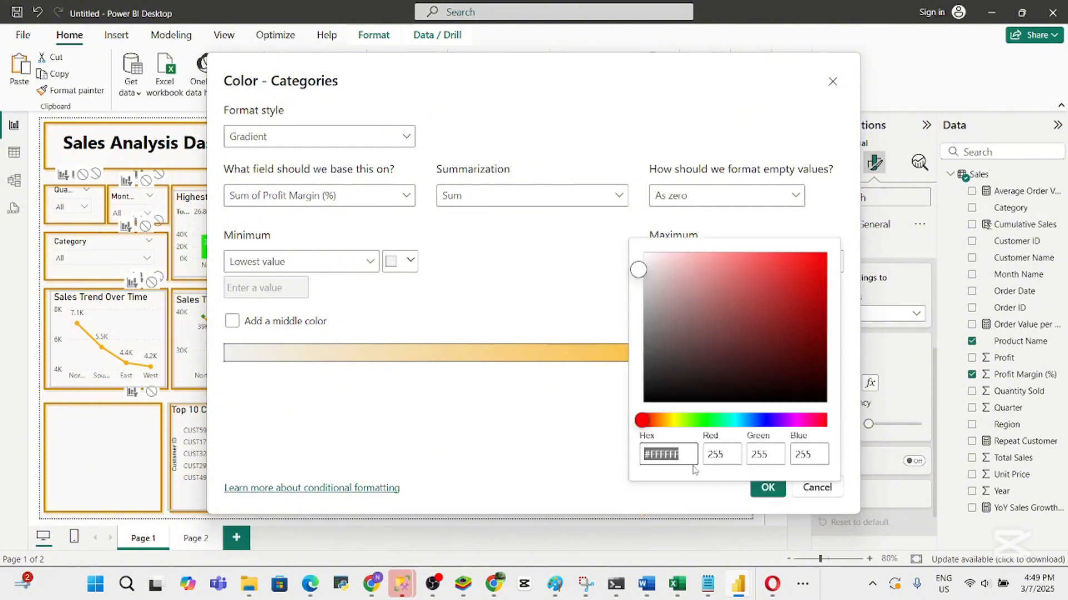
left_click(707, 422)
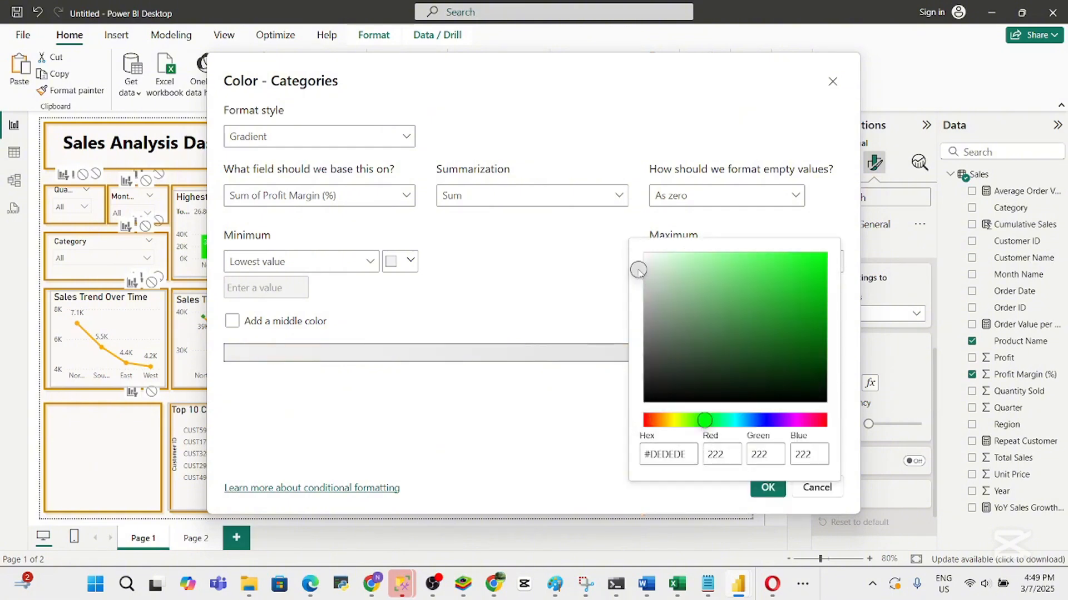
left_click_drag(799, 273, 837, 253)
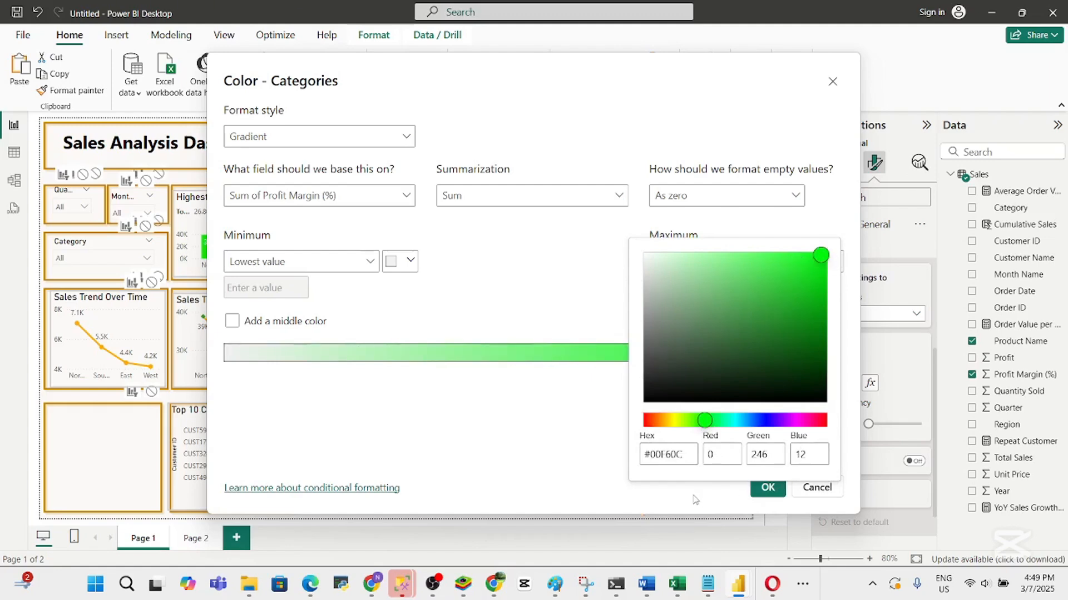
left_click(559, 442)
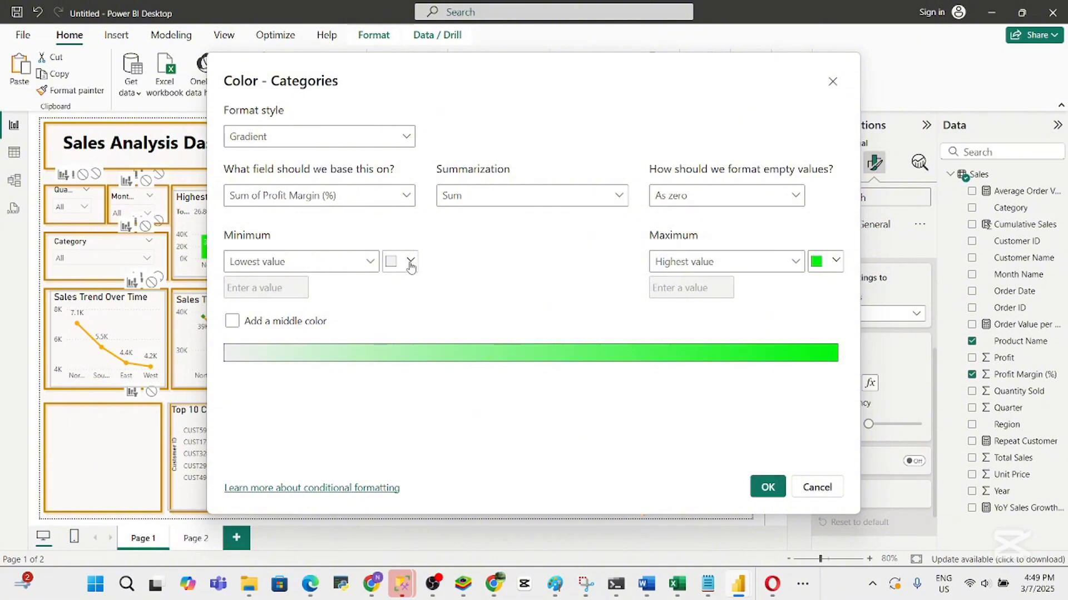
Add a light gray middle color to the gradient and set the lowest value to the palest theme gray
left_click(233, 322)
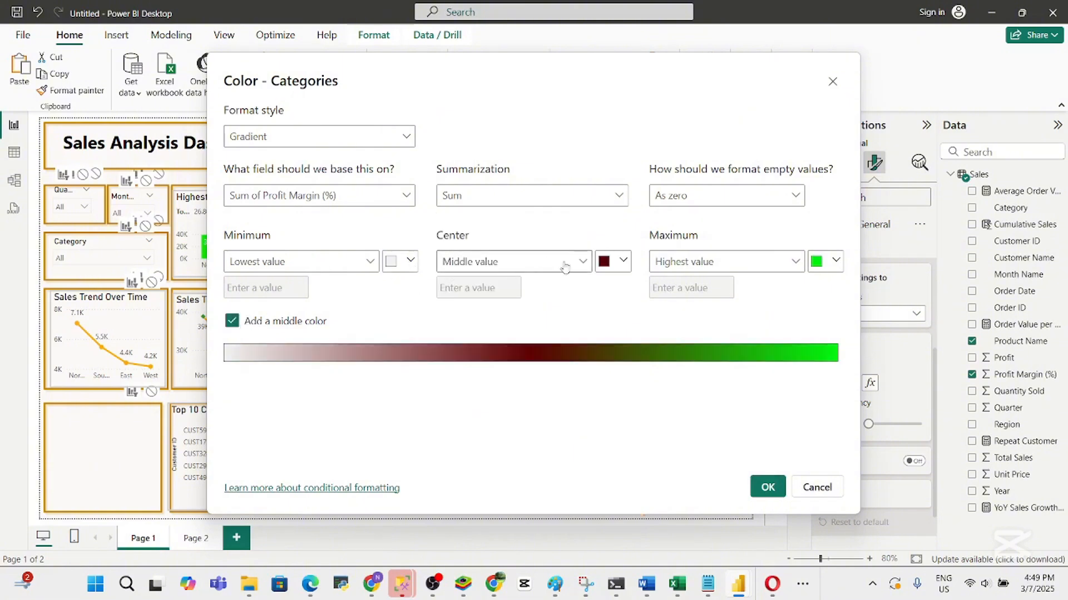
left_click(617, 262)
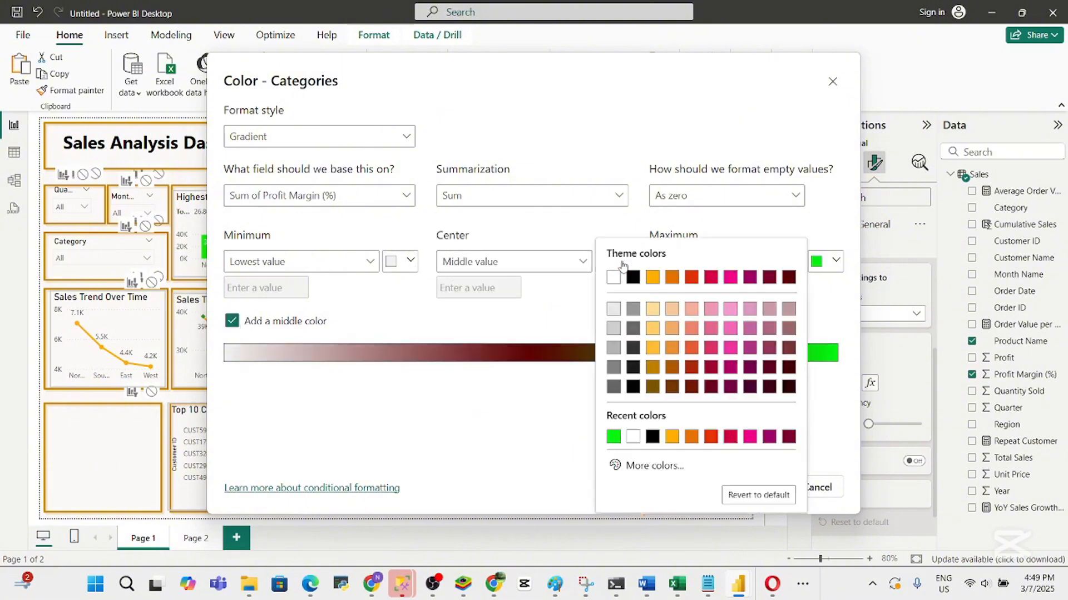
left_click(612, 330)
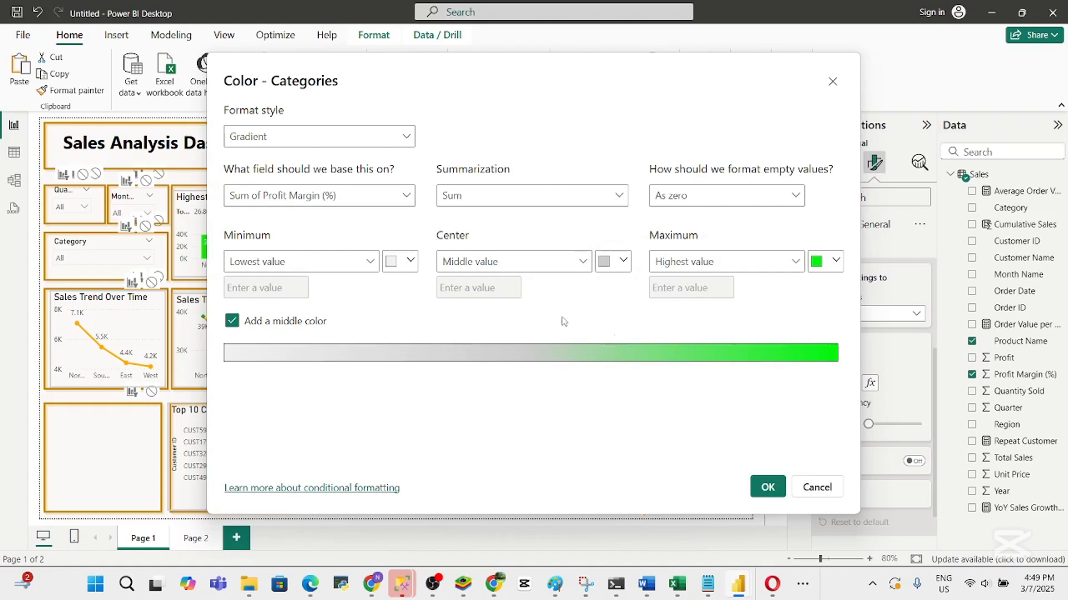
left_click(411, 263)
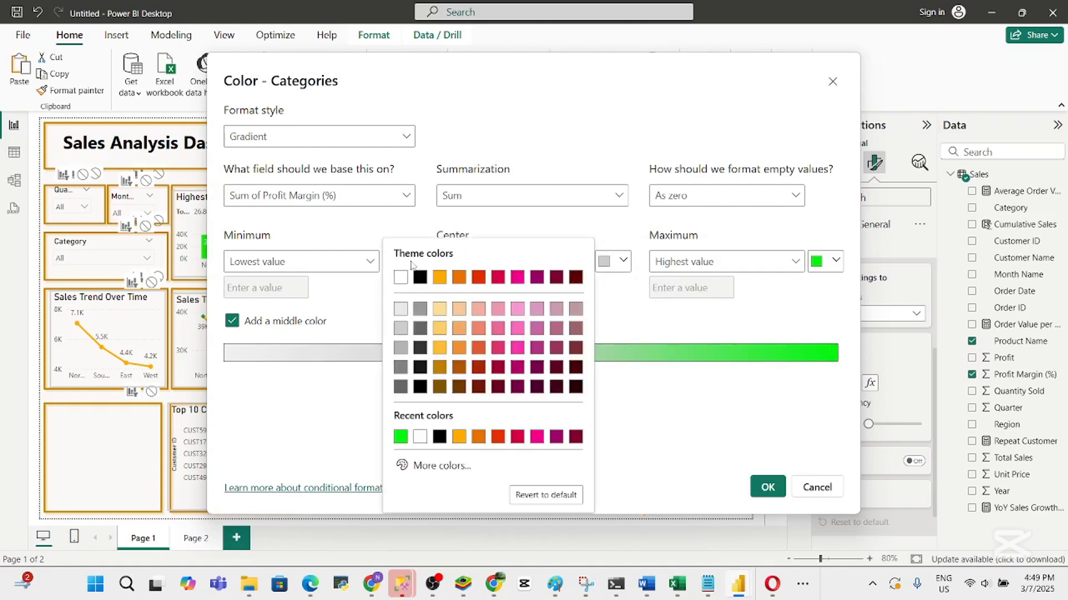
left_click(400, 309)
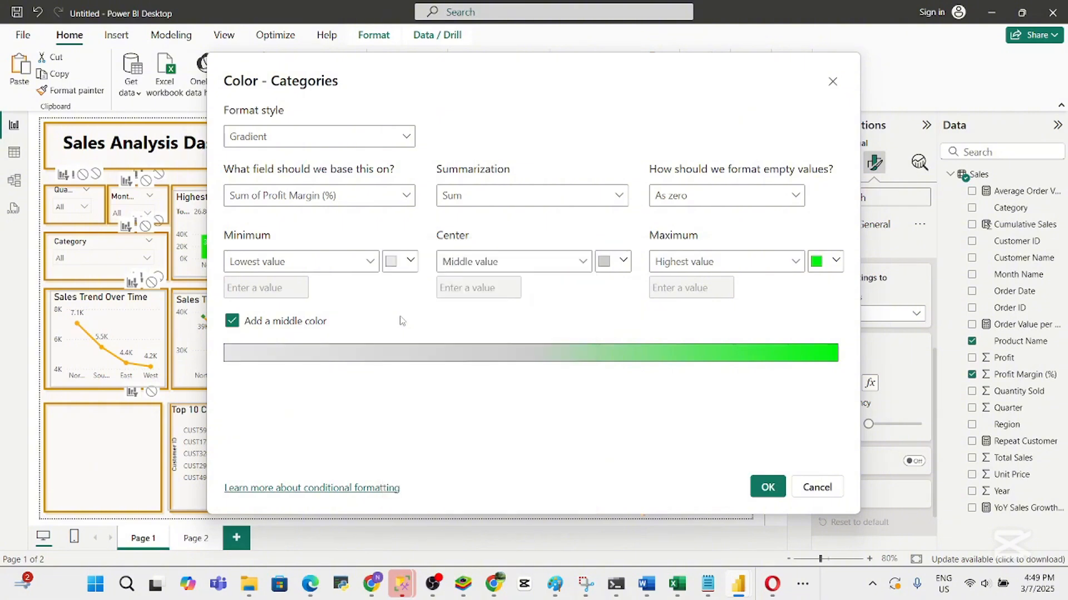
Change the gradient's middle color to a darker theme gray
left_click(619, 266)
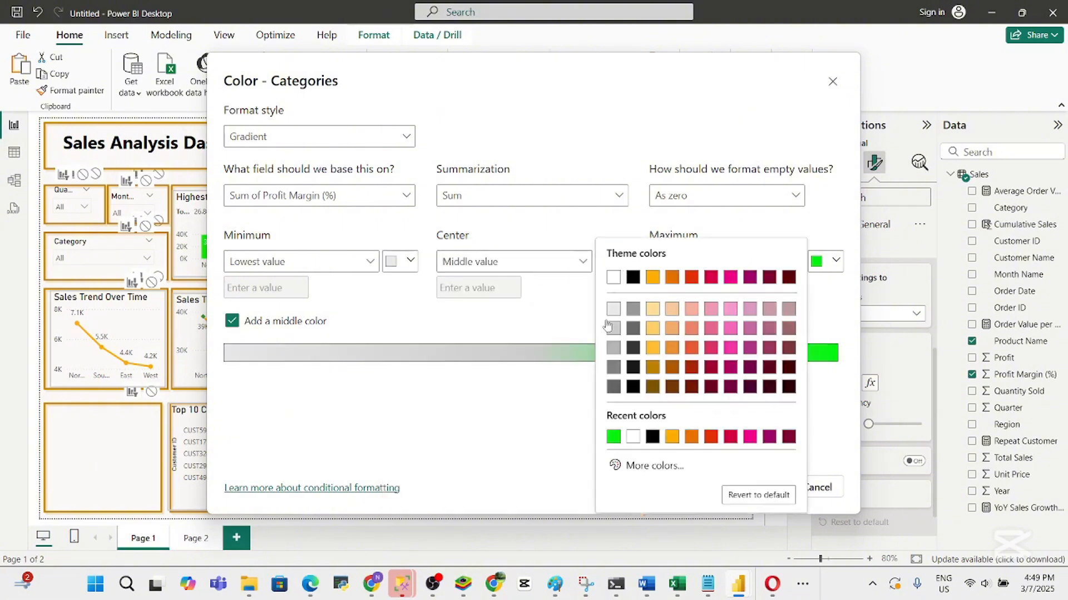
left_click(614, 333)
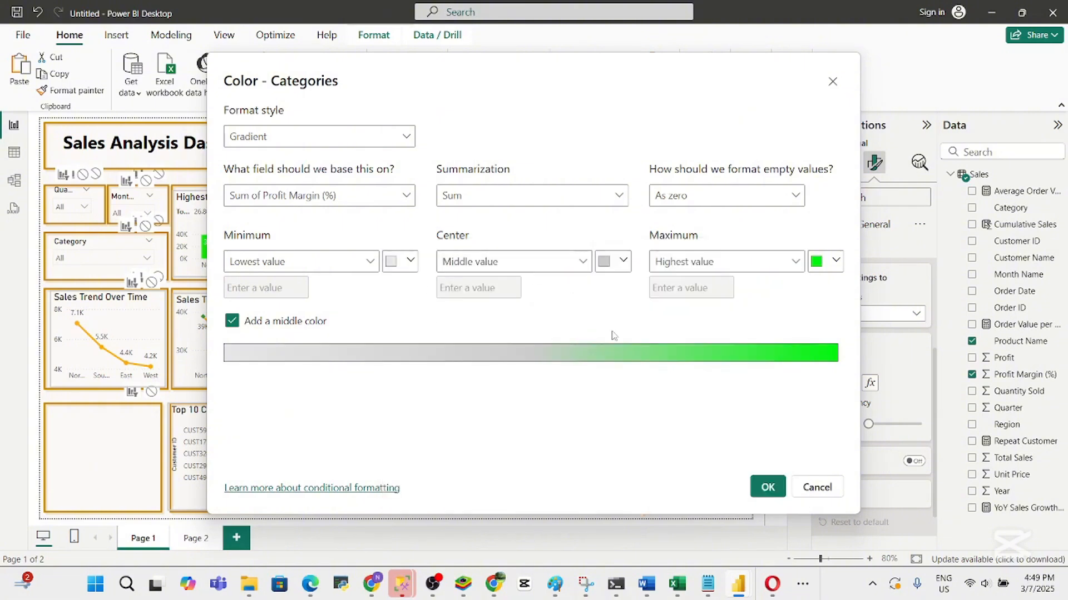
left_click(623, 261)
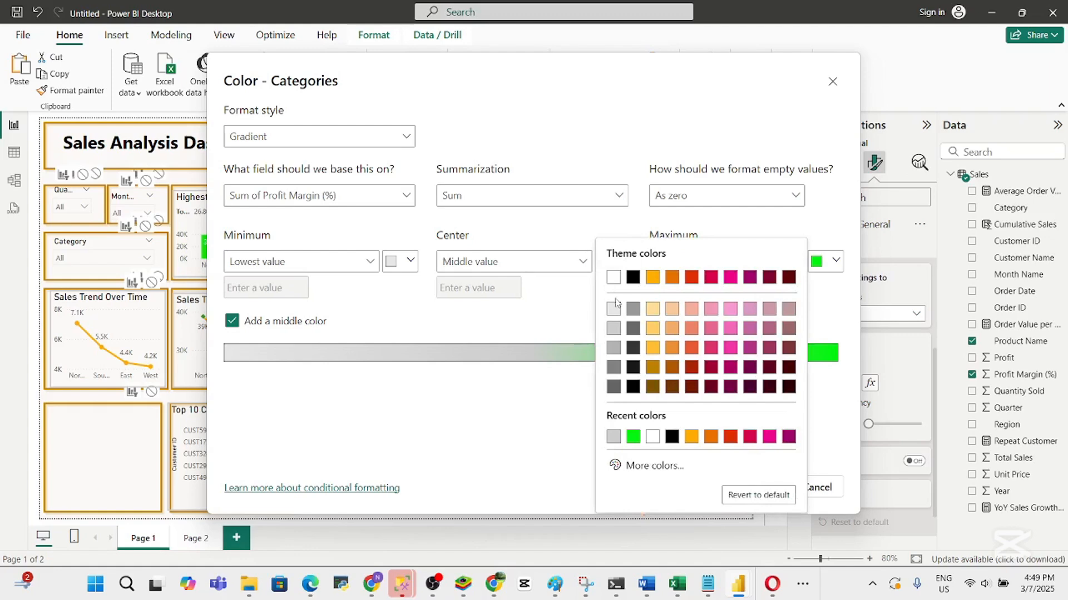
left_click(613, 347)
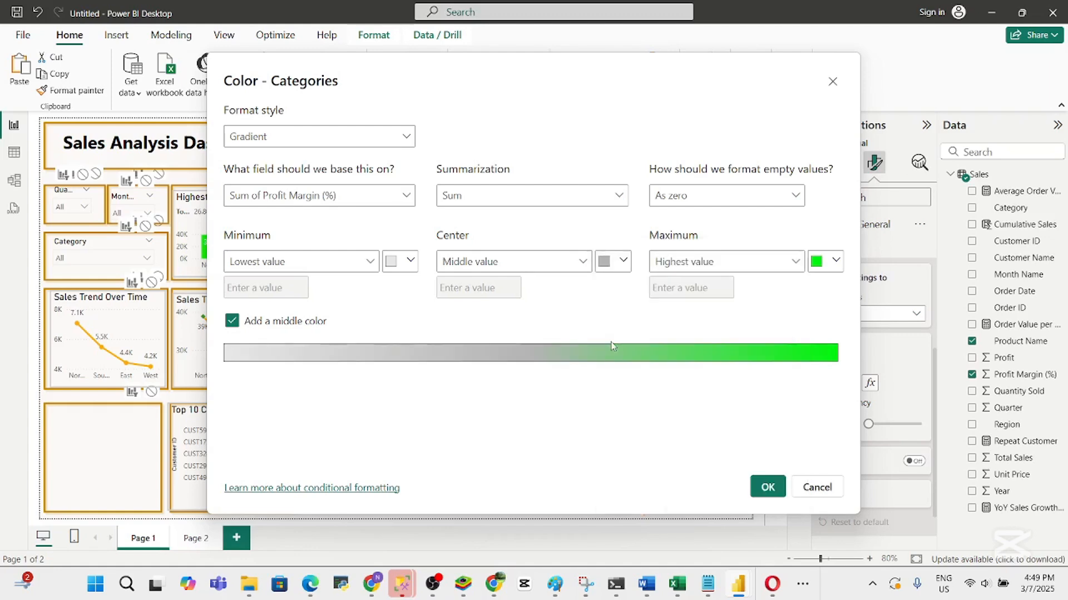
Use the second-lightest theme gray for the gradient's lowest value and the third-lightest for its middle, and apply the gradient to the chart
left_click(410, 262)
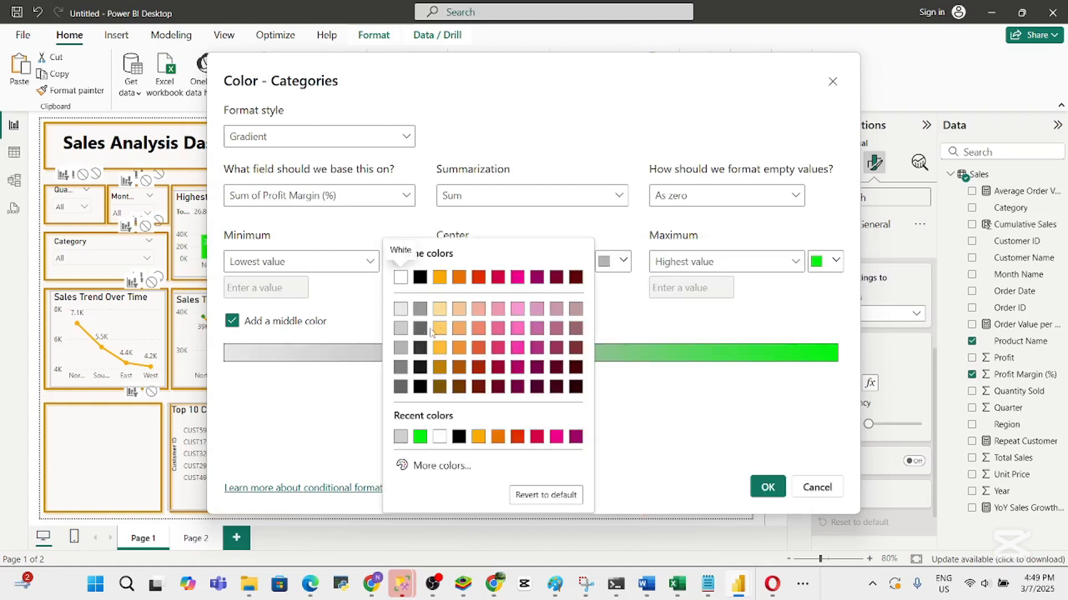
left_click(402, 328)
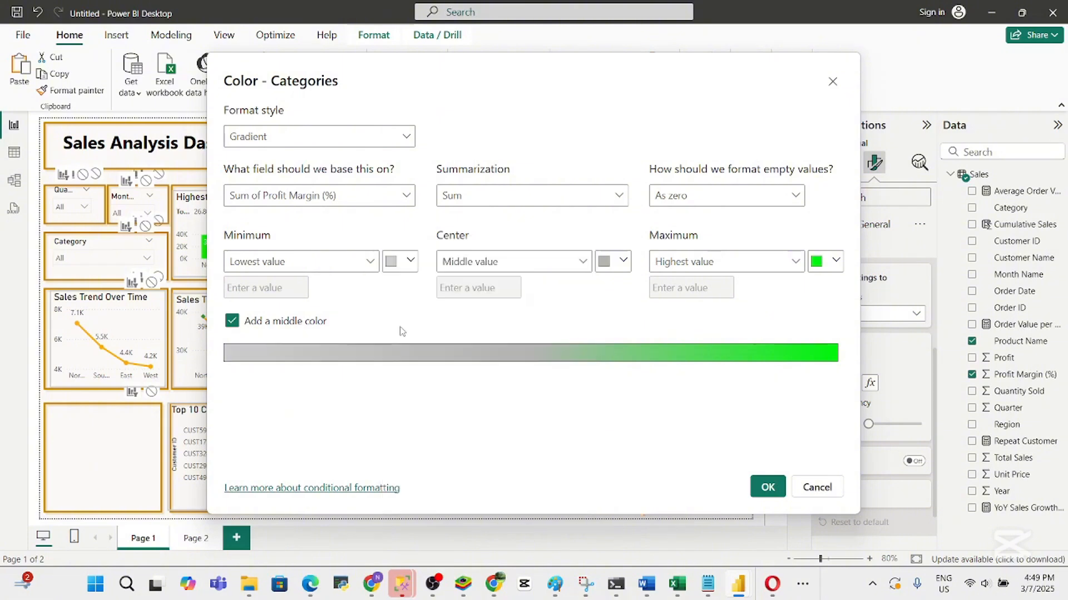
left_click(614, 268)
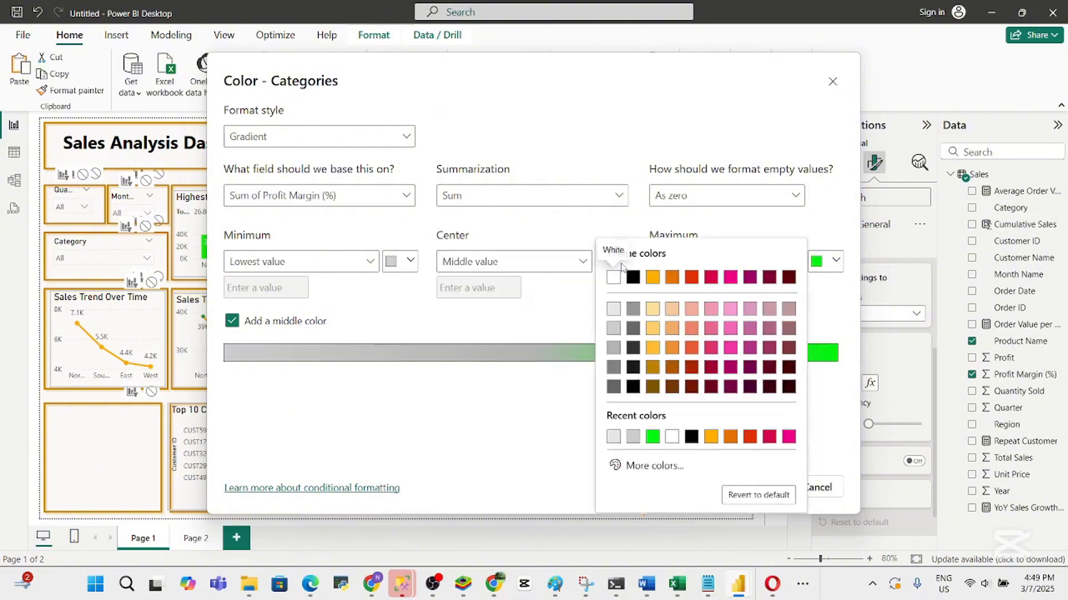
left_click(613, 348)
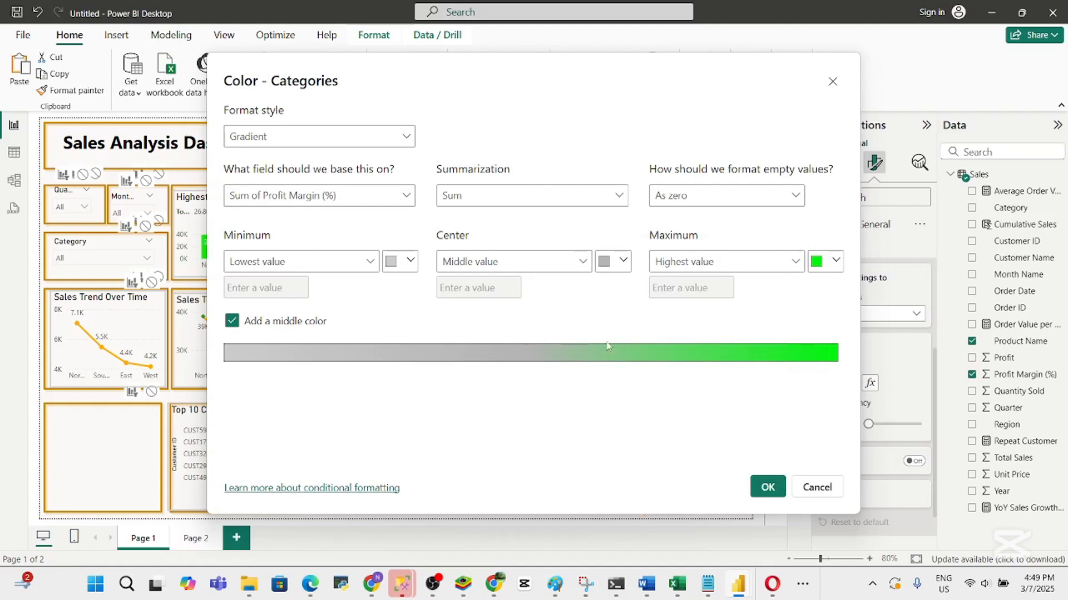
left_click(409, 262)
left_click(398, 330)
left_click(766, 488)
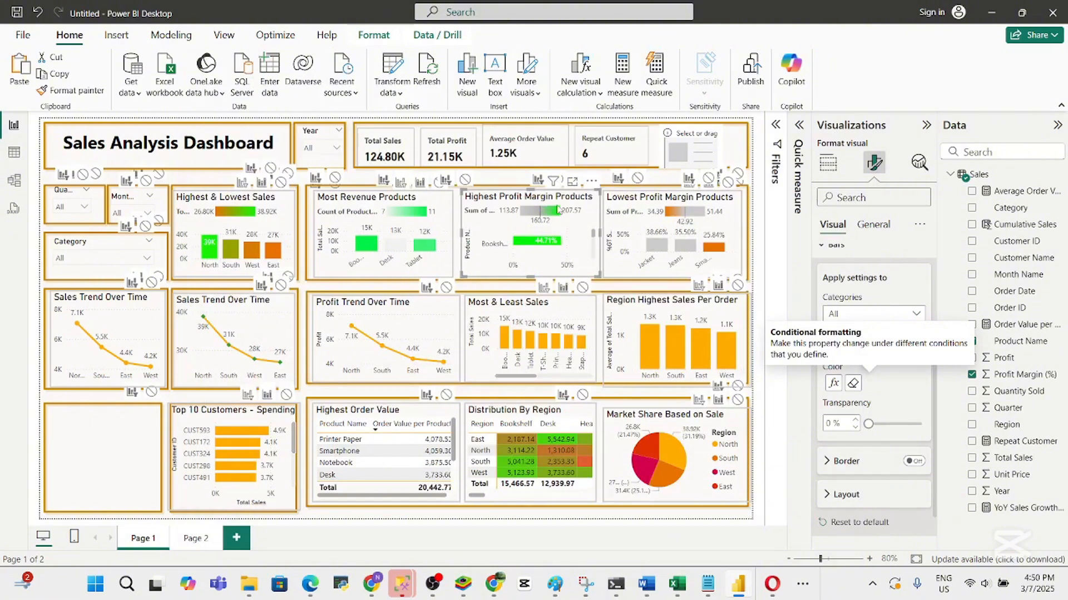
Remove the conditional formatting from the column color of the Most Revenue Products chart
left_click(435, 206)
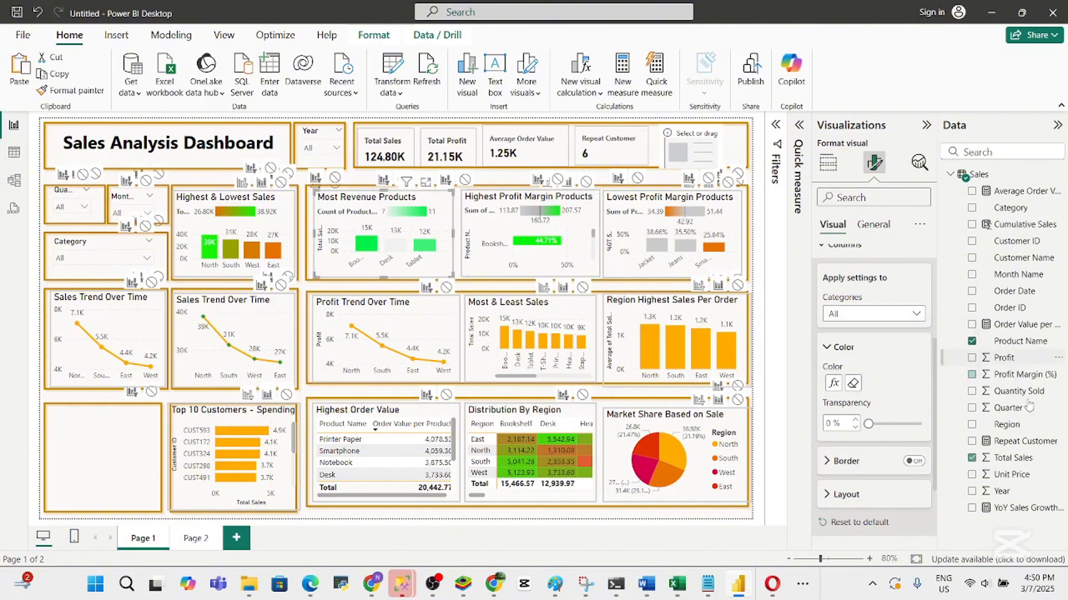
left_click(853, 384)
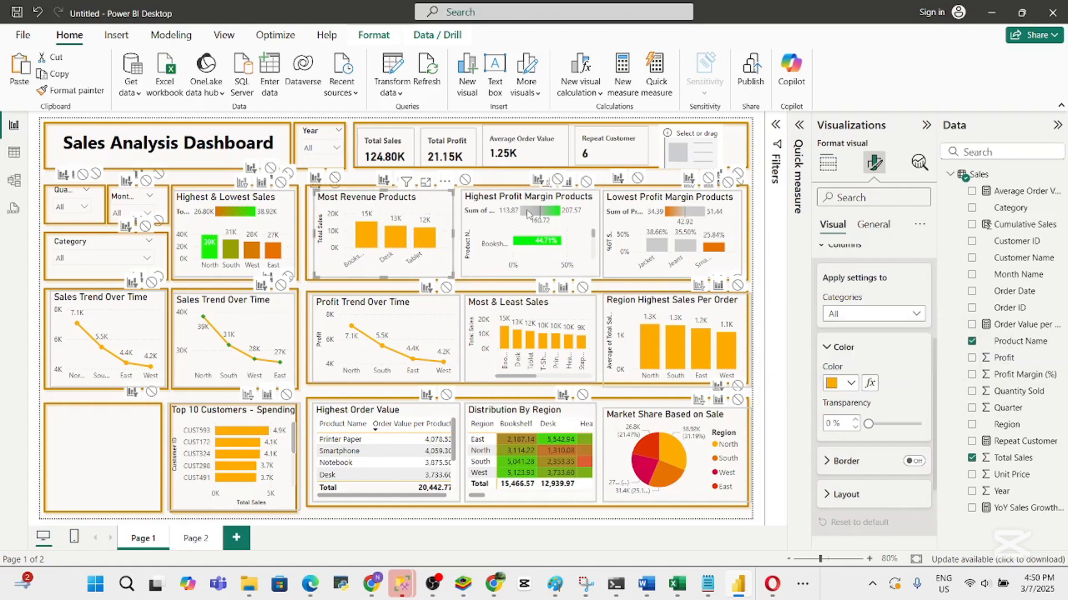
left_click(869, 384)
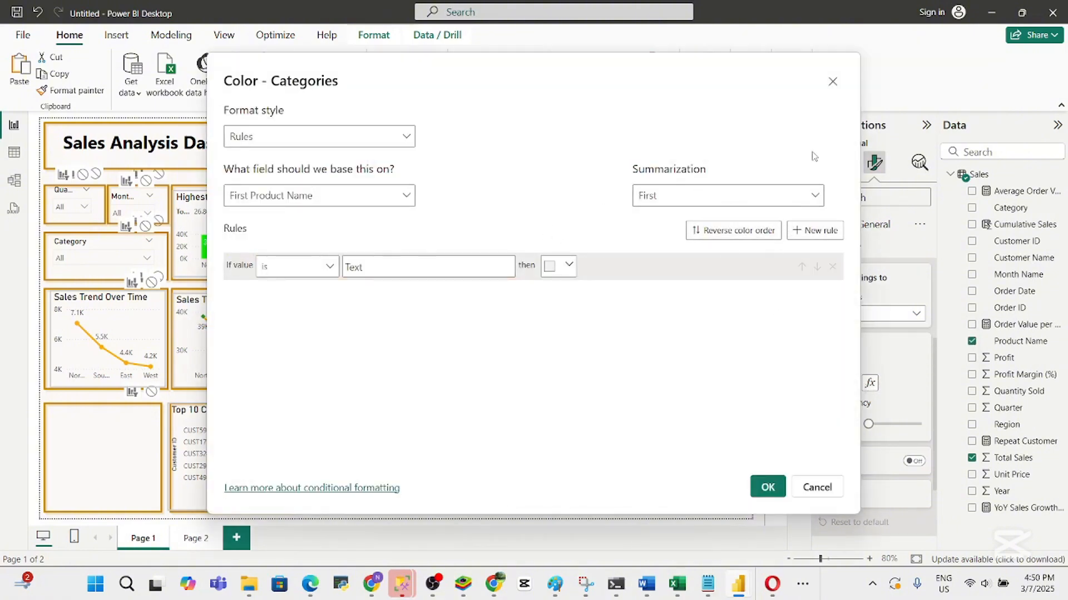
left_click(833, 82)
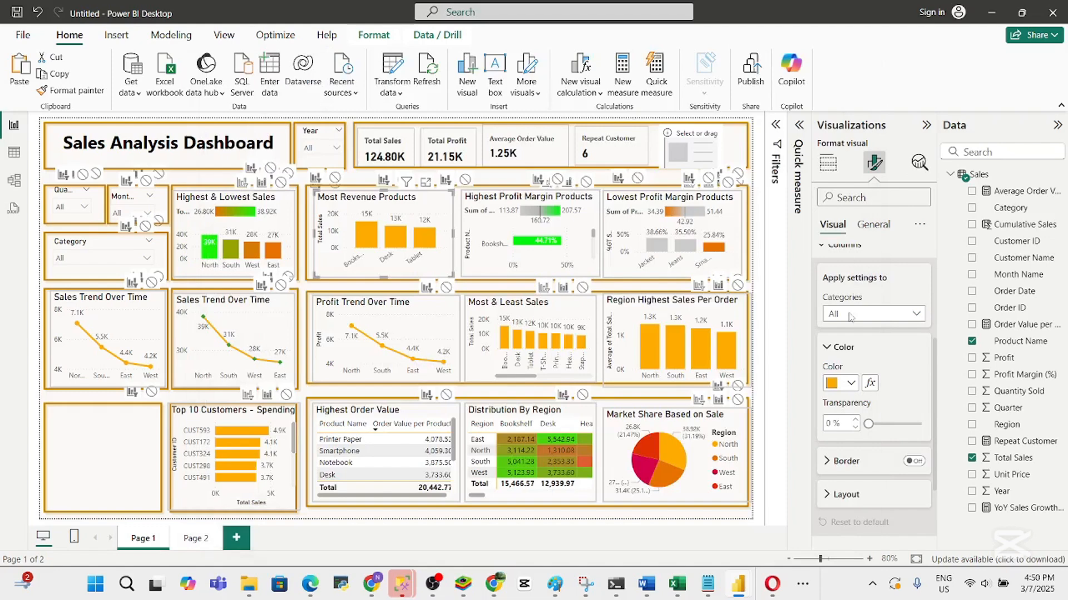
Start a Count of Product Name gradient for the Most Revenue Products columns, with bright green #3DF400 for the highest value
left_click(870, 386)
left_click(405, 139)
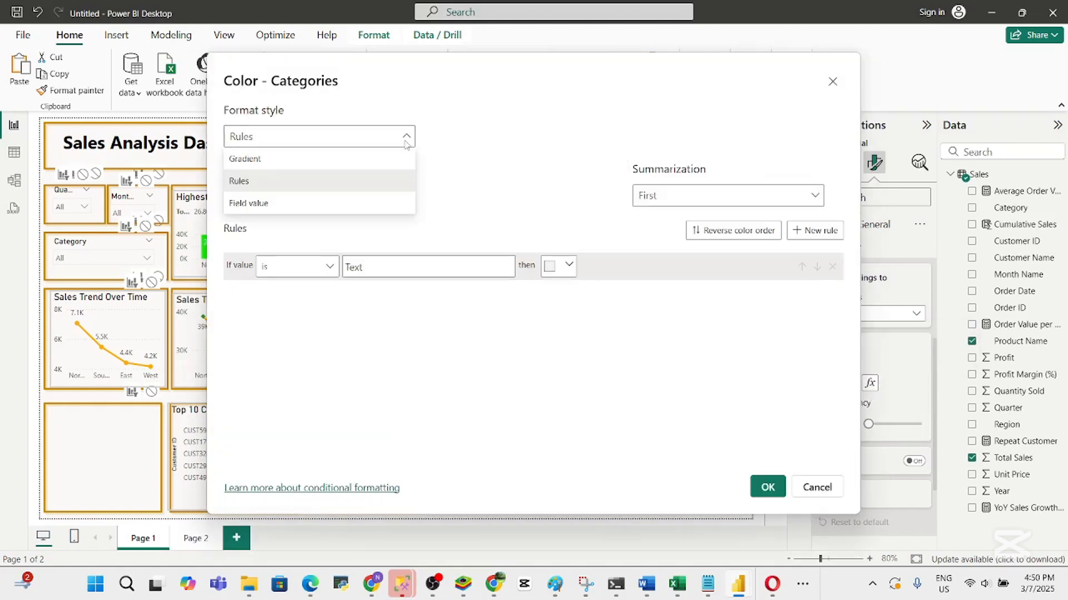
left_click(307, 161)
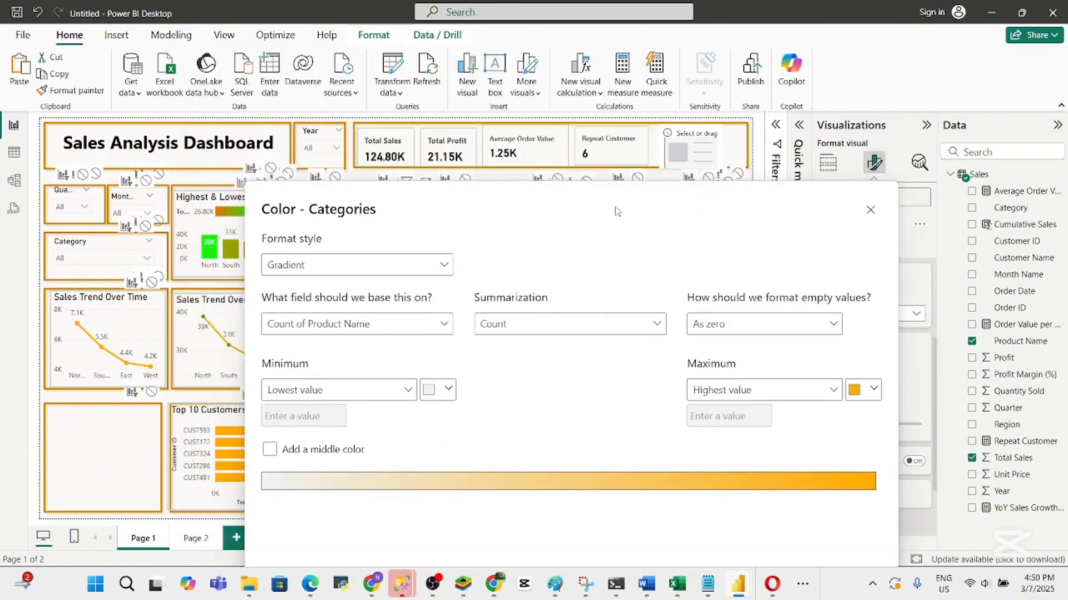
left_click_drag(615, 207, 651, 124)
left_click(876, 280)
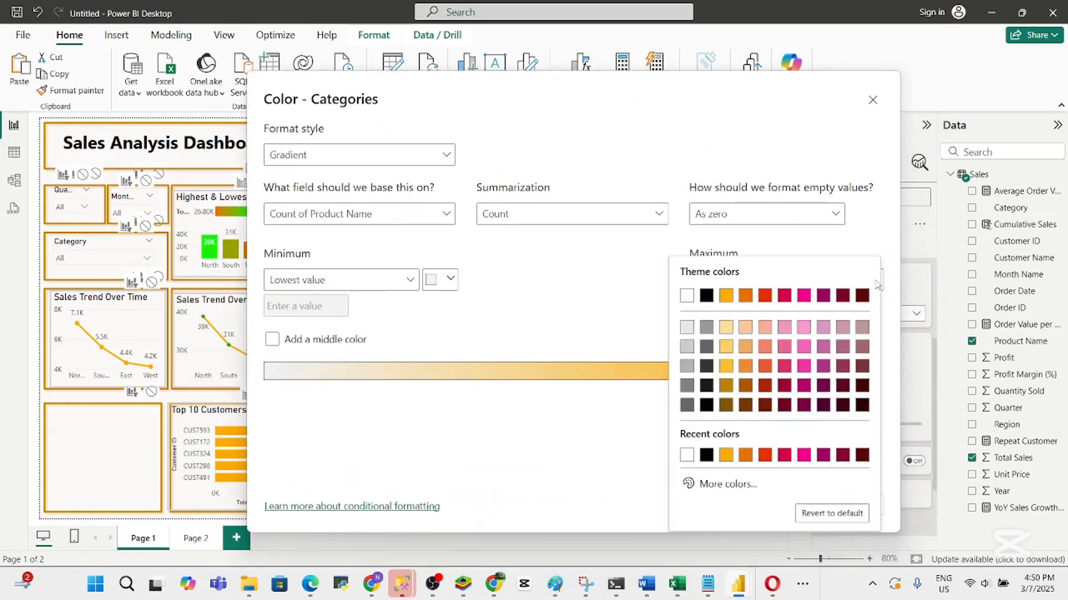
left_click(717, 482)
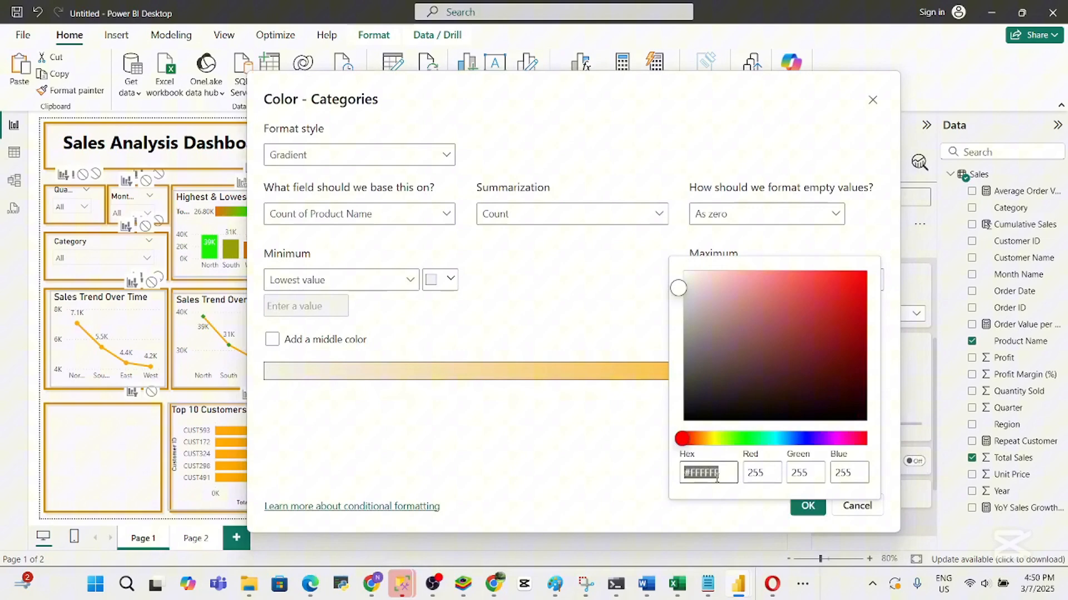
left_click(735, 439)
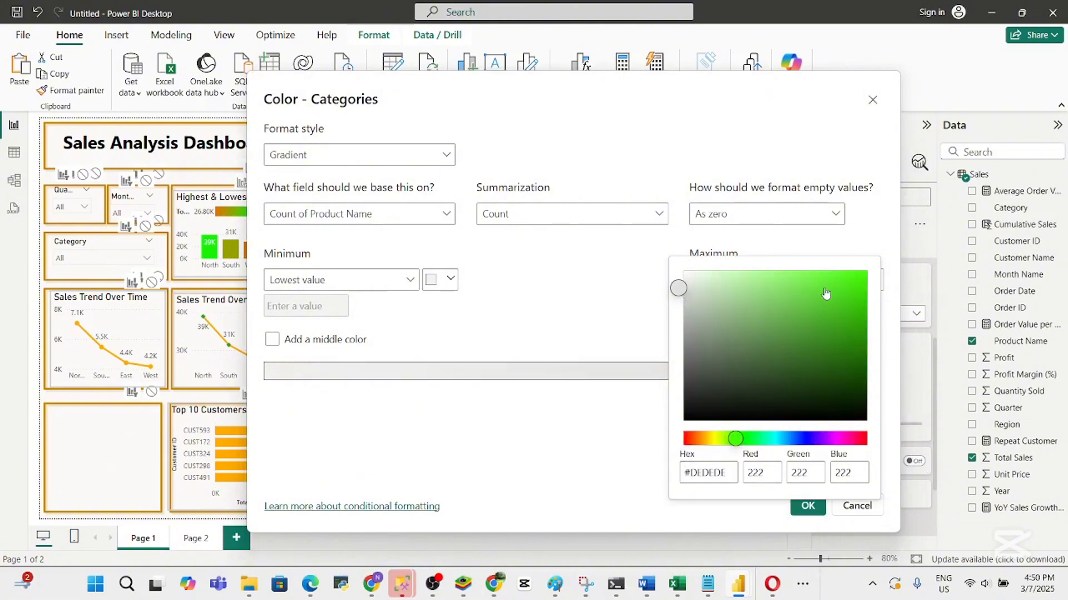
left_click_drag(825, 293, 870, 281)
left_click(547, 451)
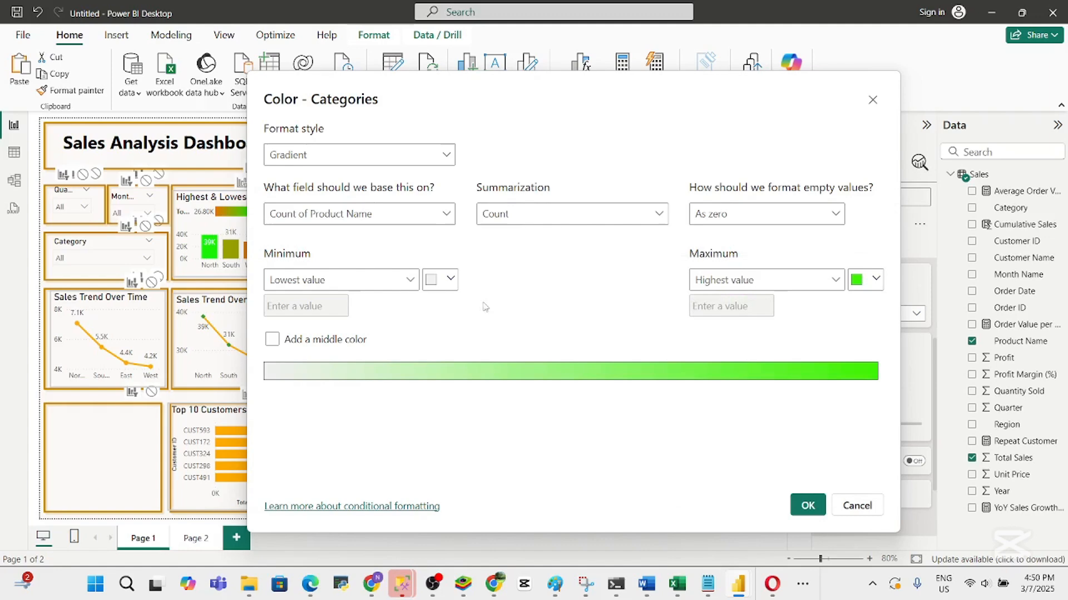
Set the gradient's lowest value to a dark theme gray and add a middle color
left_click(450, 279)
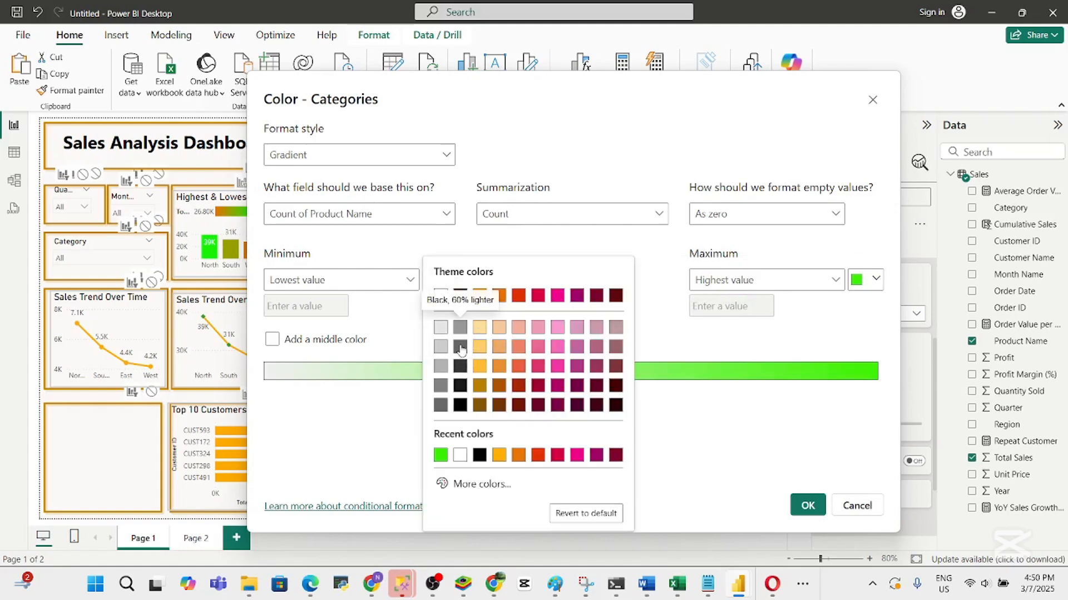
left_click(460, 327)
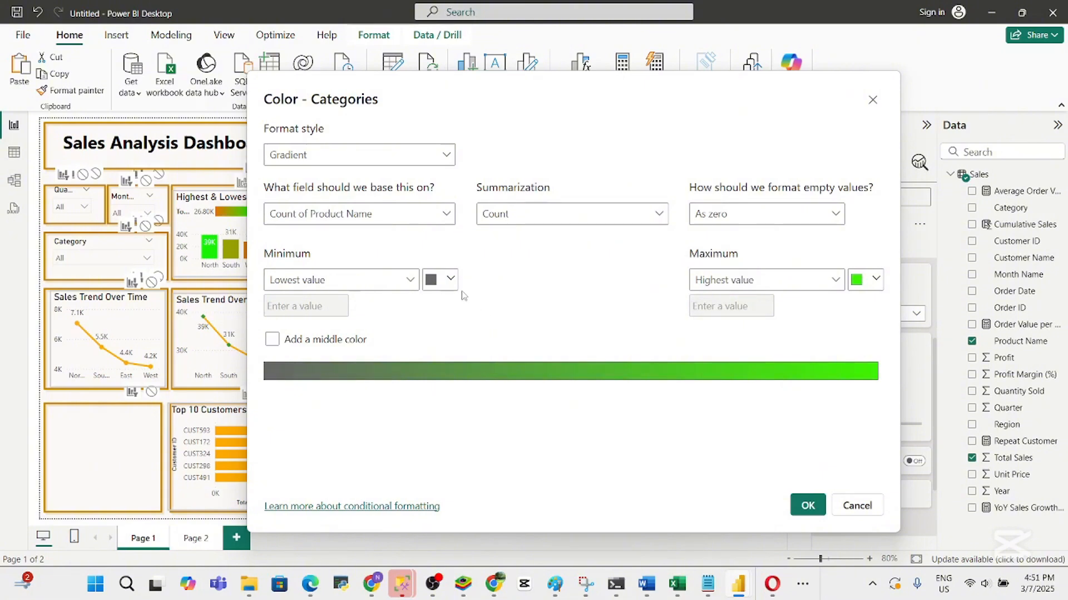
left_click(272, 340)
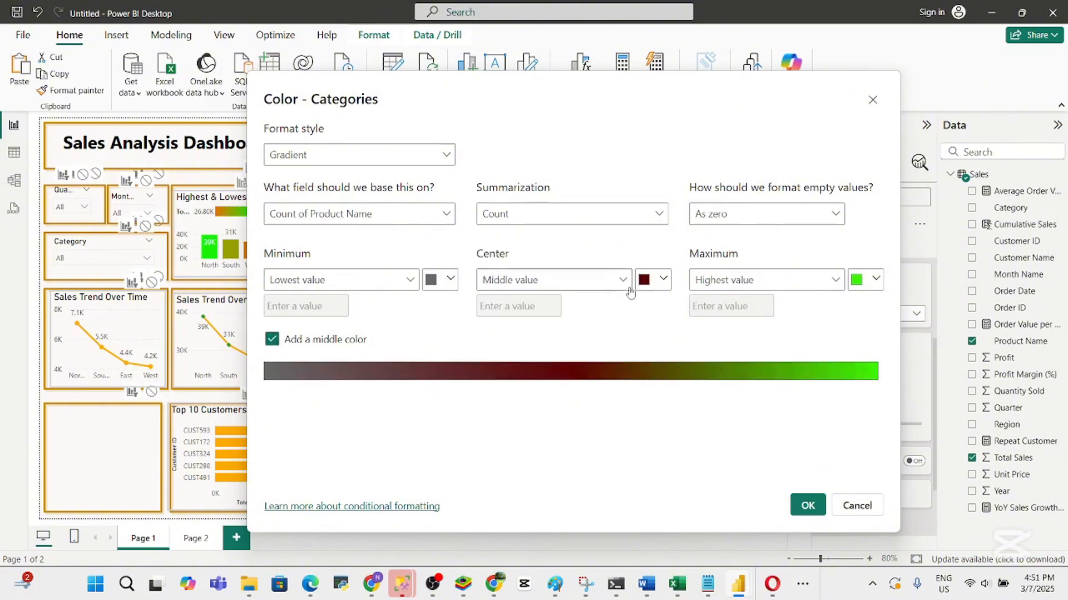
Change the color of the gradient's highest value to a softer, less saturated green
left_click(876, 279)
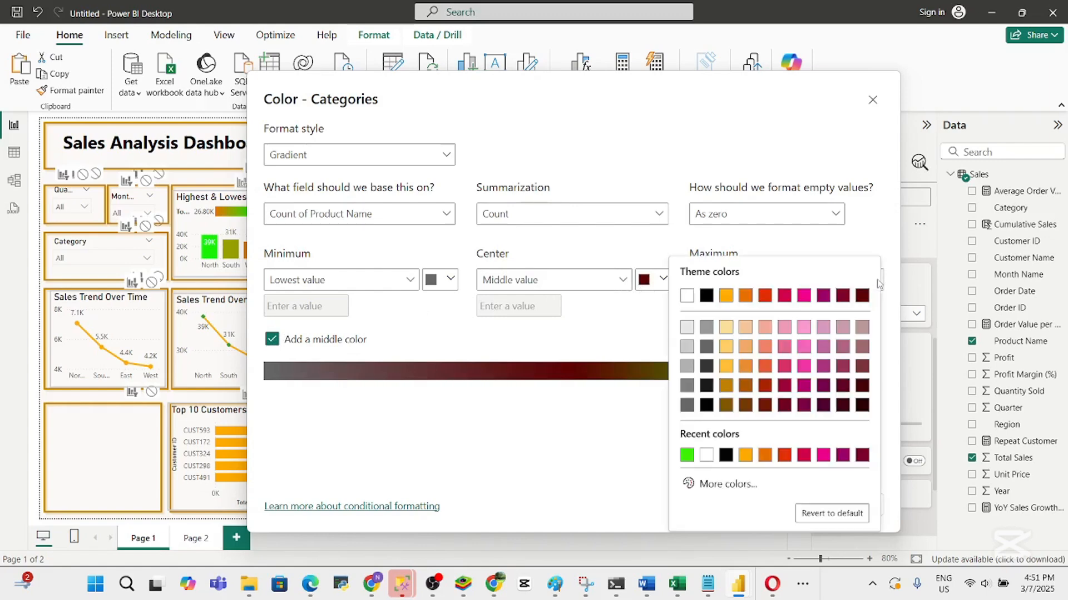
left_click(717, 484)
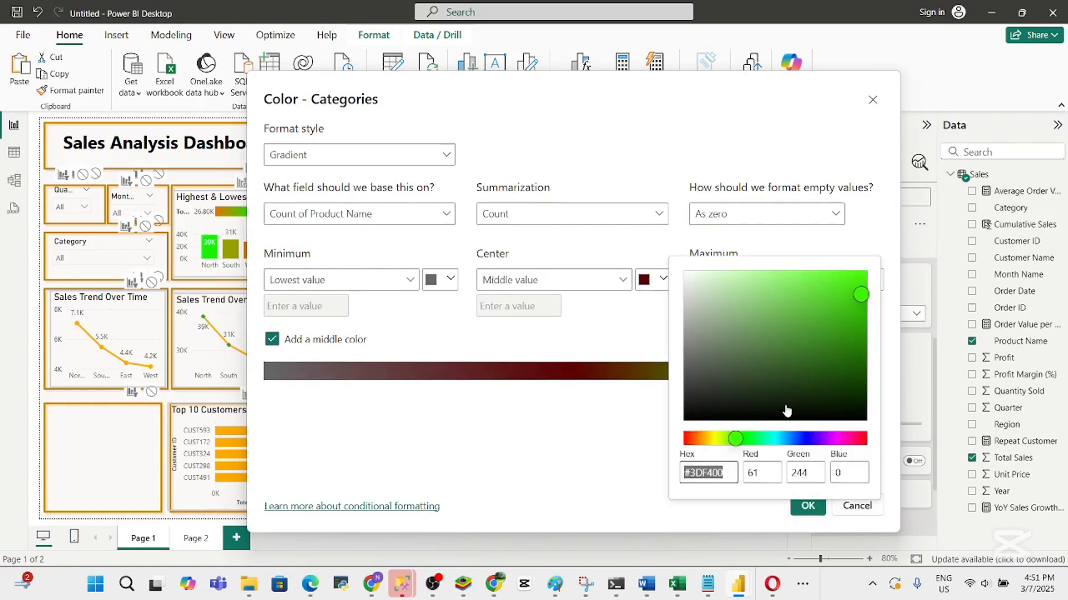
left_click_drag(834, 309, 828, 300)
left_click(558, 441)
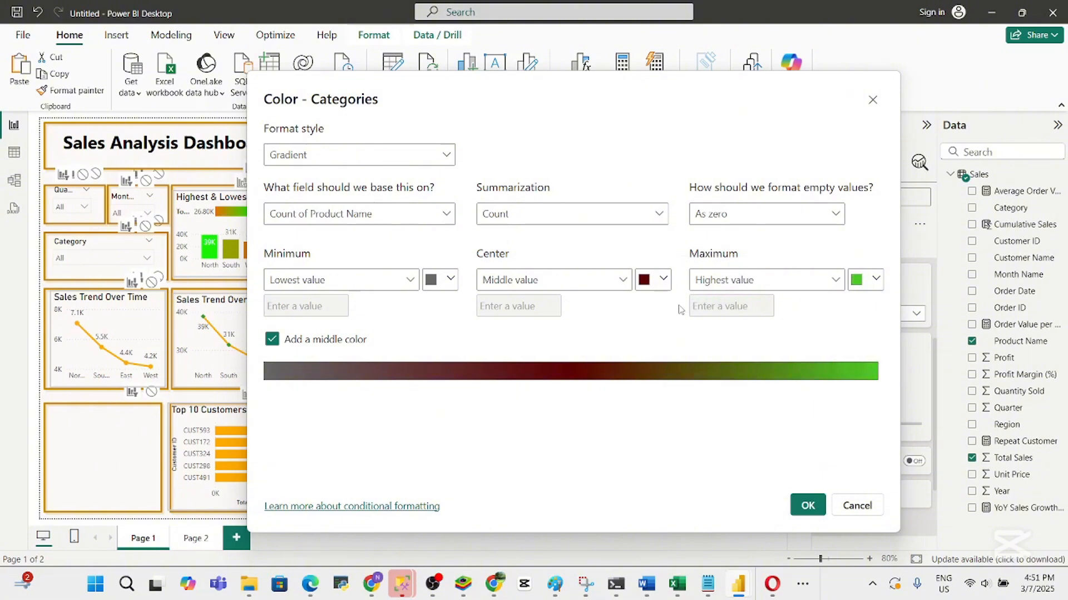
Set the gradient's middle color to a dark theme gray and its lowest value to a lighter theme gray
left_click(664, 280)
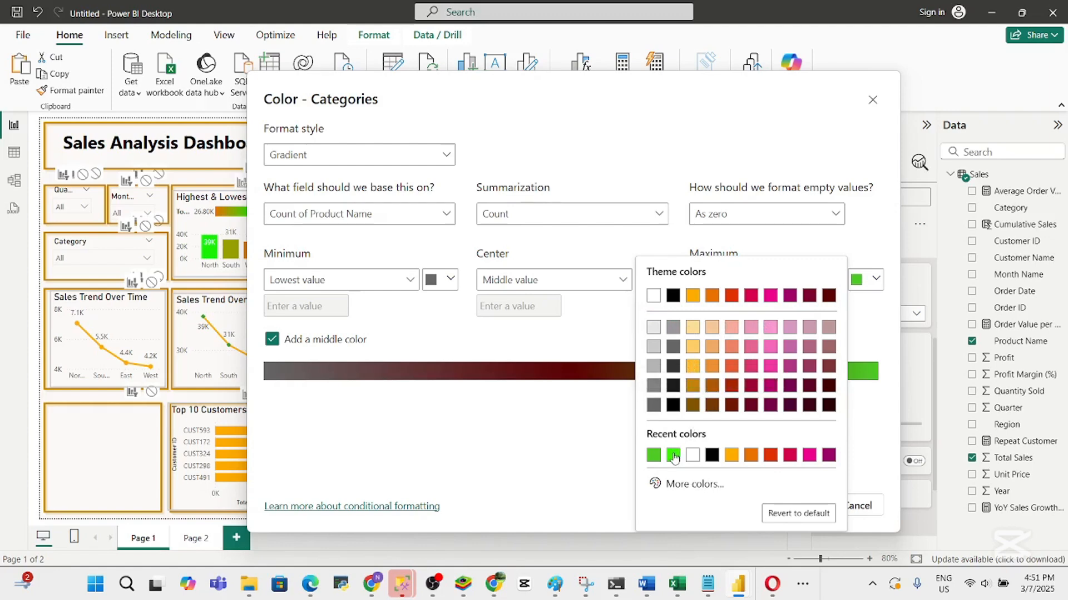
left_click(551, 437)
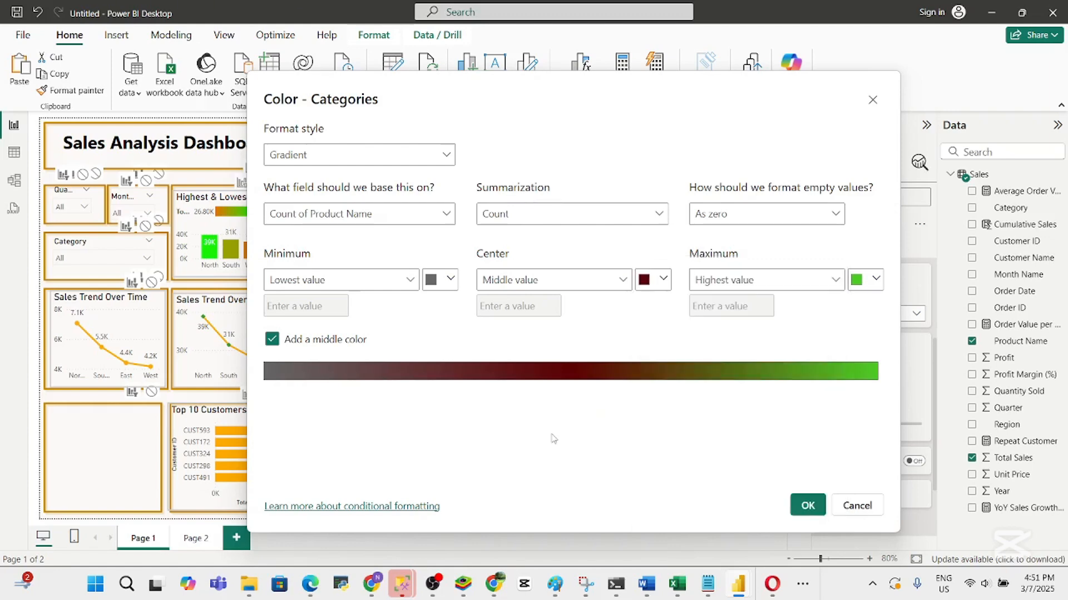
left_click(663, 280)
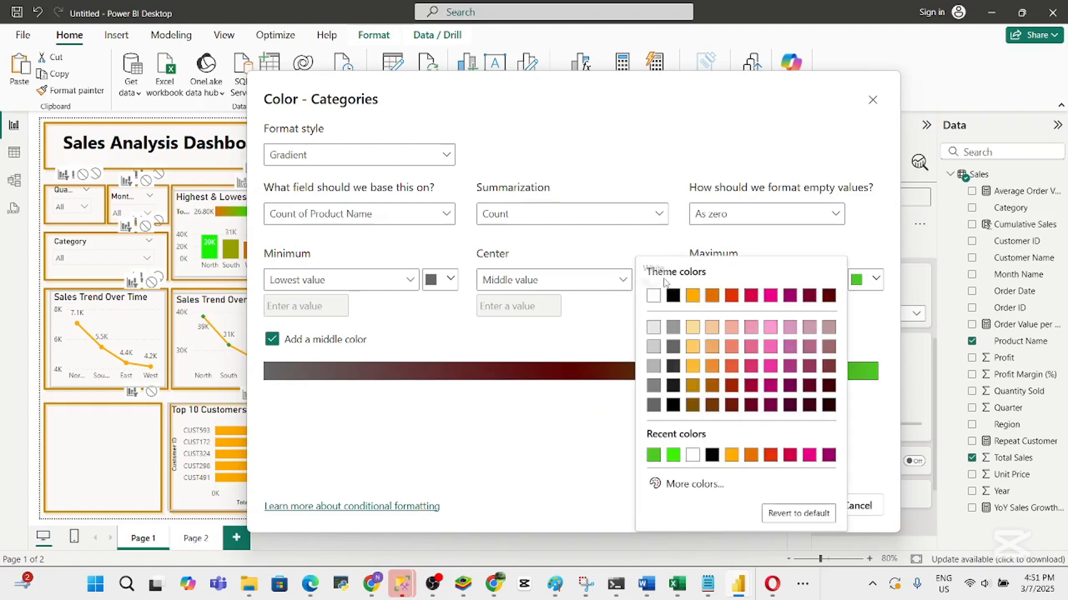
left_click(674, 348)
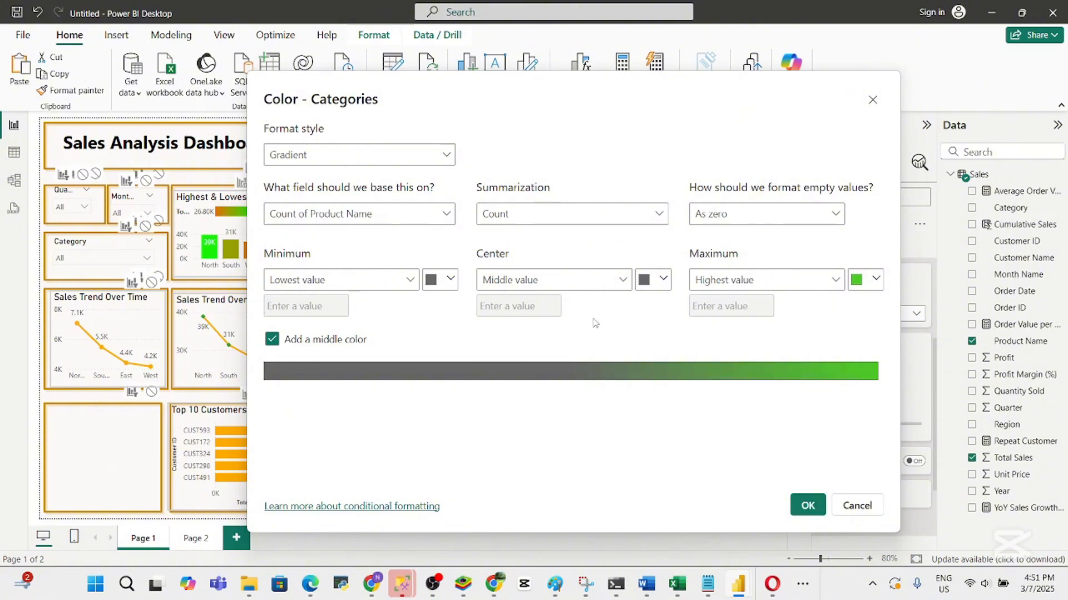
left_click(449, 283)
left_click(459, 331)
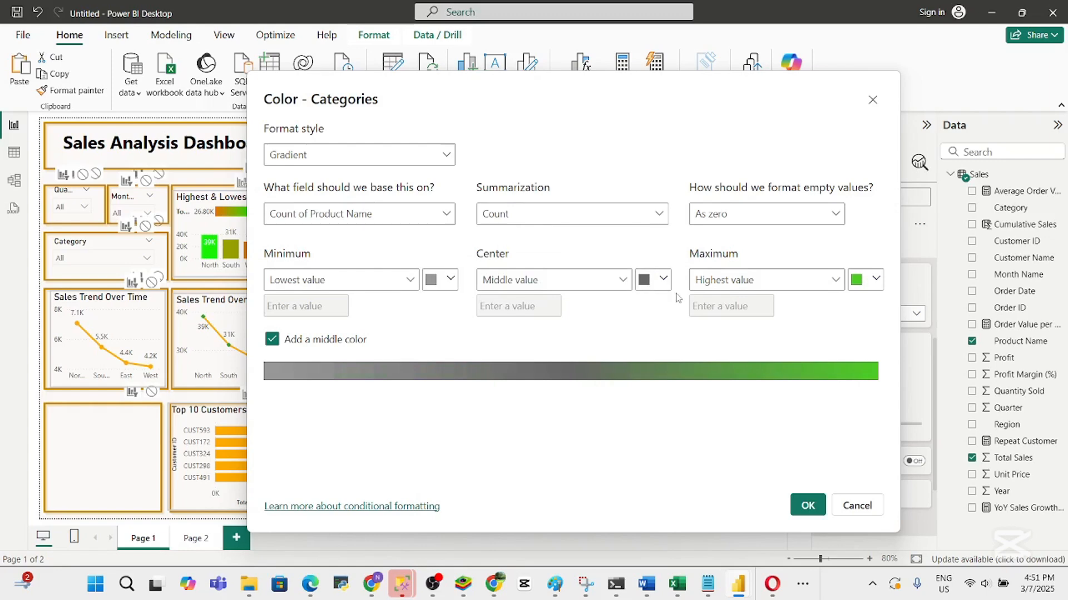
Darken the gradient's middle color to the custom gray #444444
left_click(661, 282)
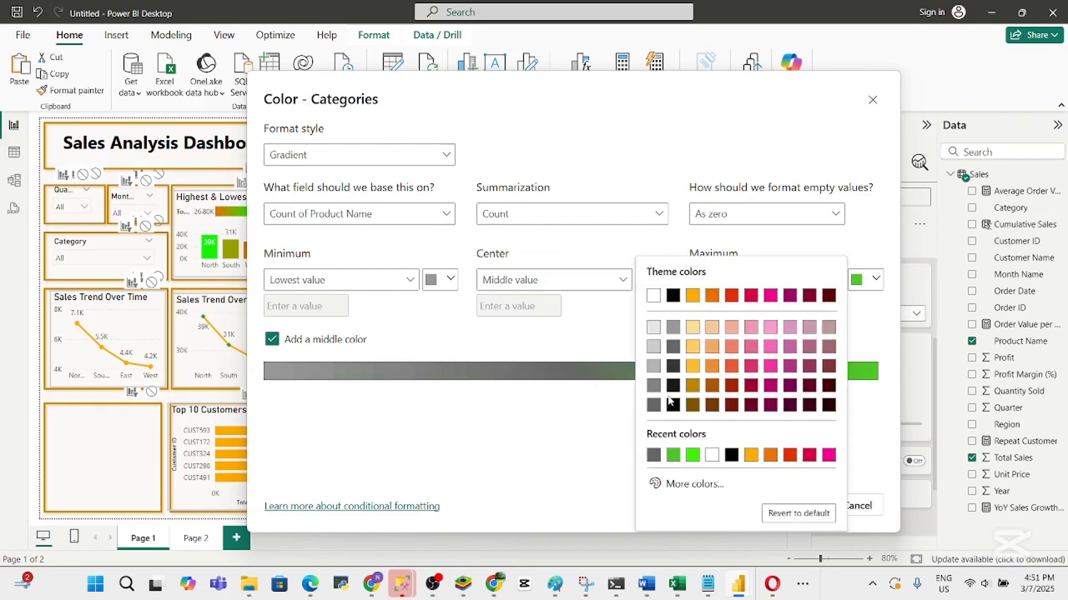
left_click(689, 484)
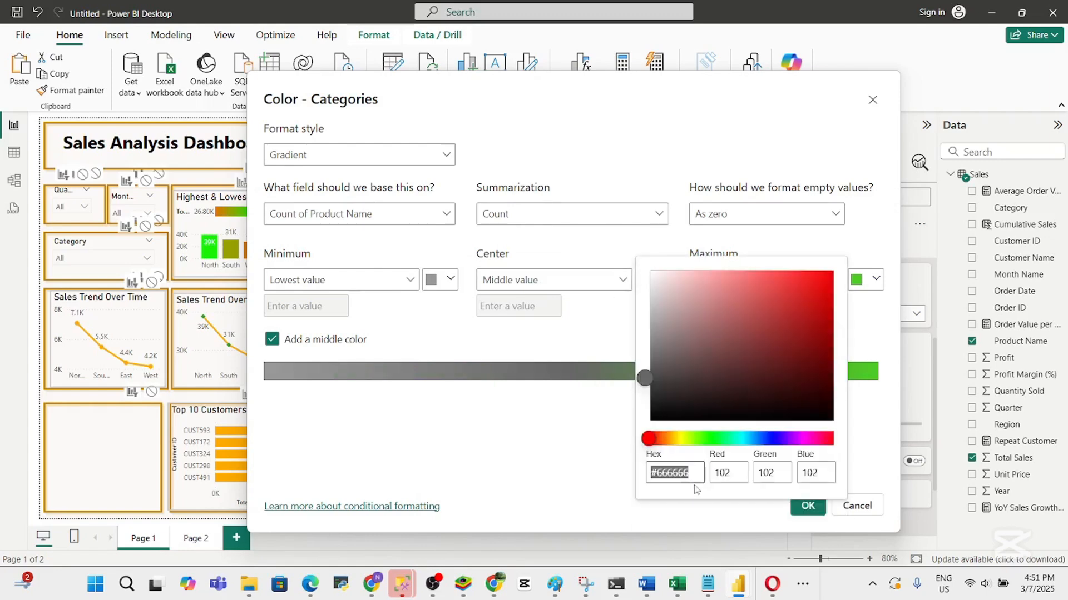
left_click(742, 442)
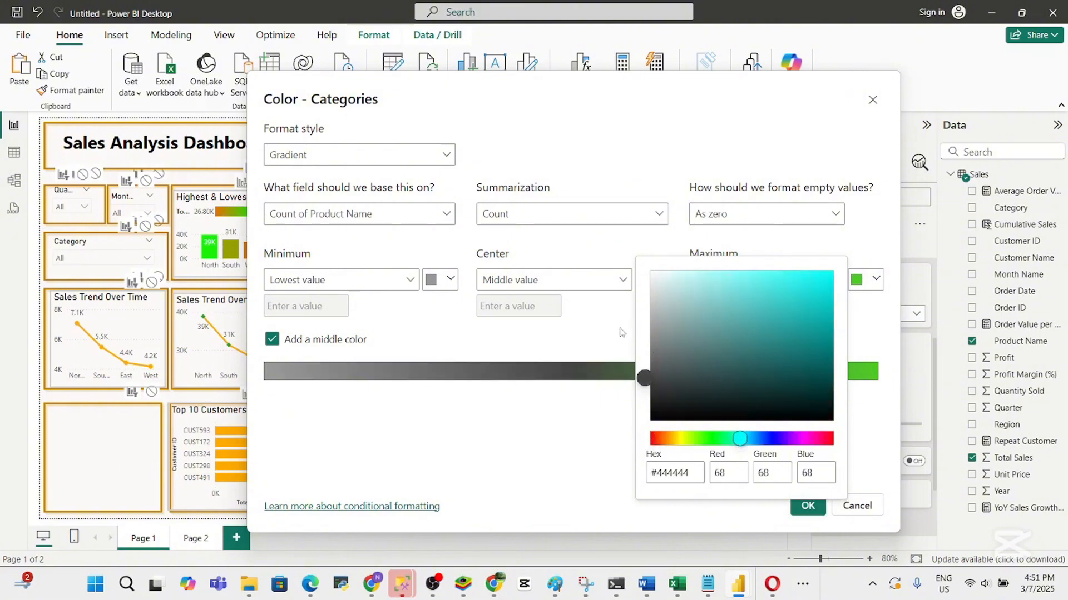
left_click(615, 332)
Set the gradient's middle color to the custom light blue #8BB6DC and use the same blue for the lowest value
left_click(656, 280)
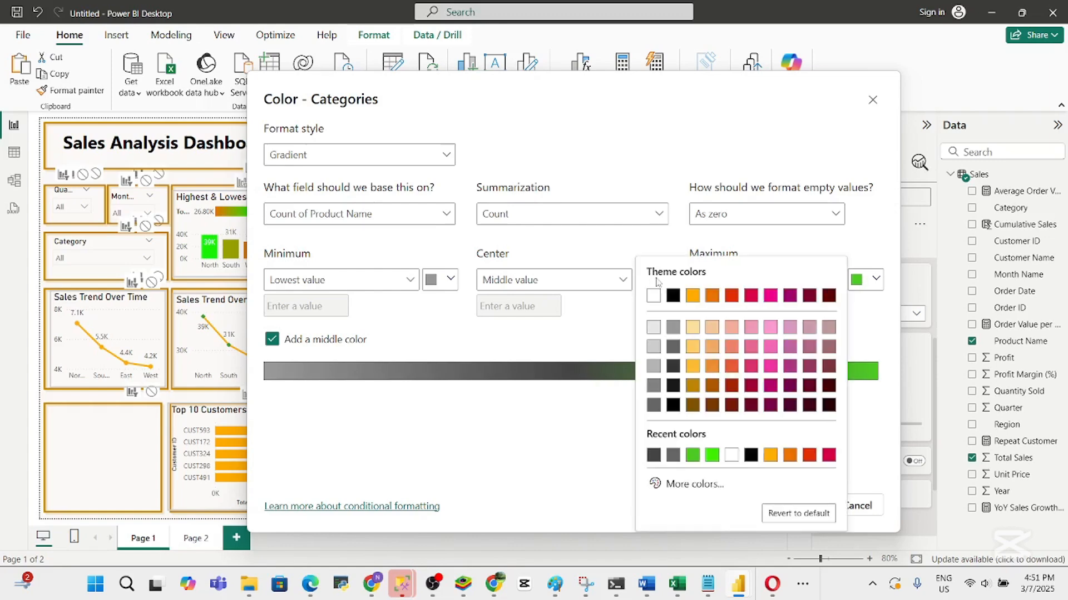
left_click(689, 484)
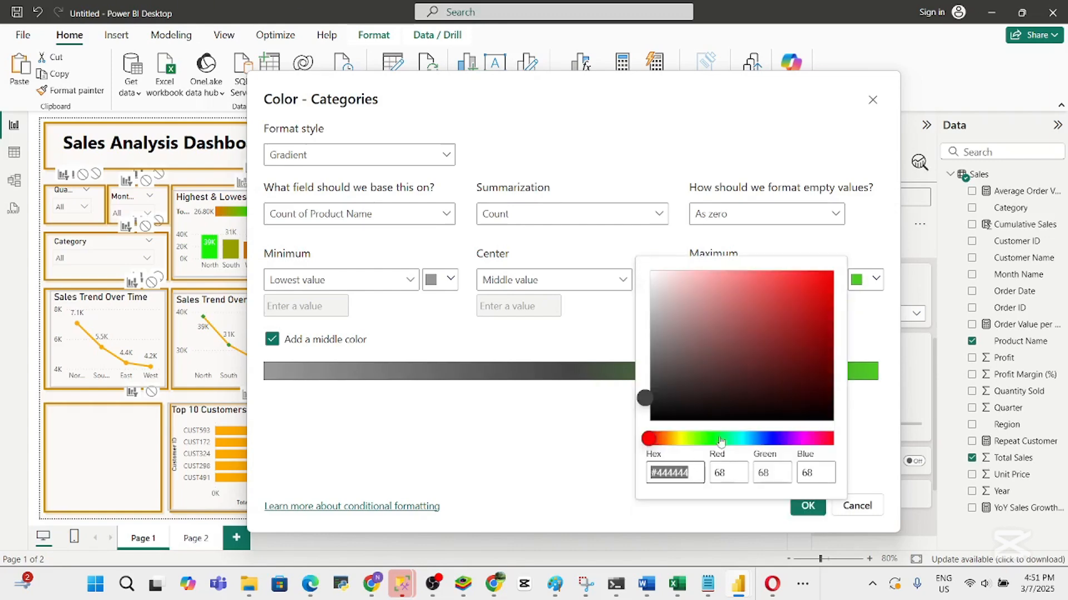
left_click_drag(721, 443, 736, 438)
left_click(787, 303)
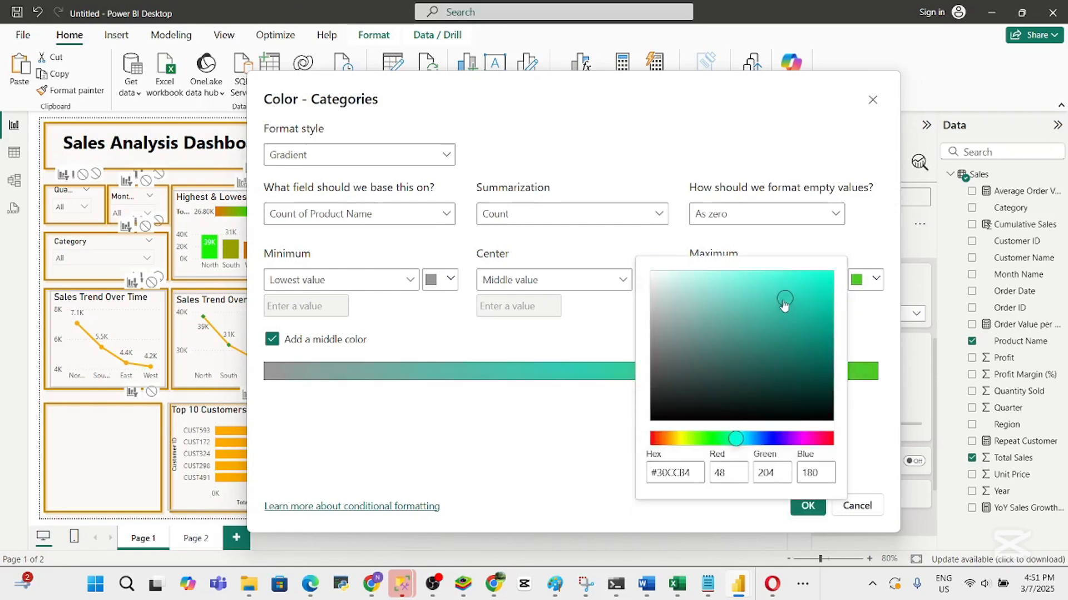
left_click_drag(788, 304, 712, 289)
left_click_drag(738, 438, 756, 440)
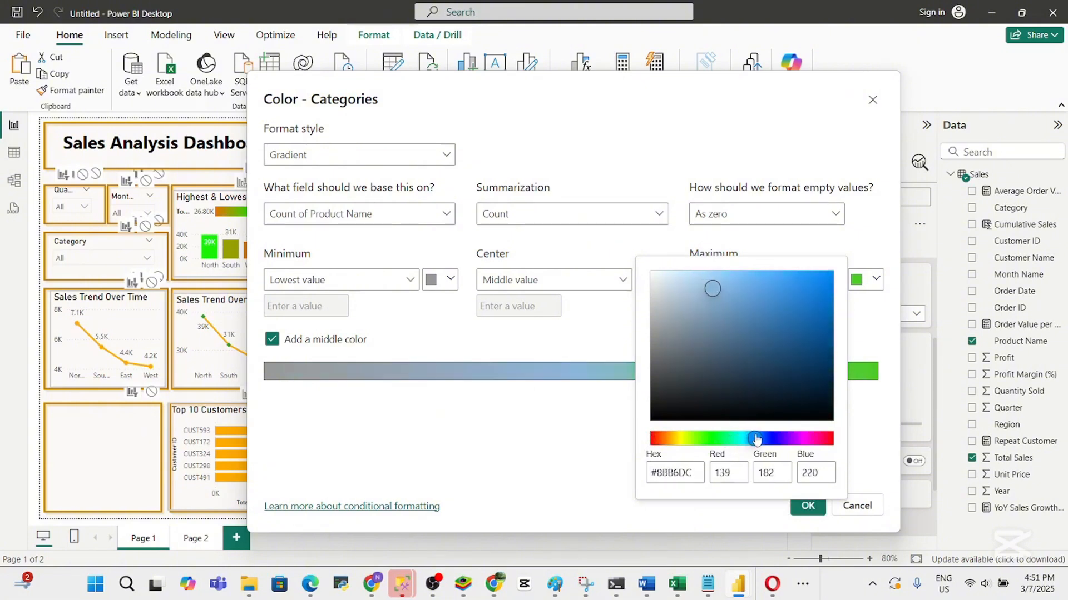
left_click(599, 454)
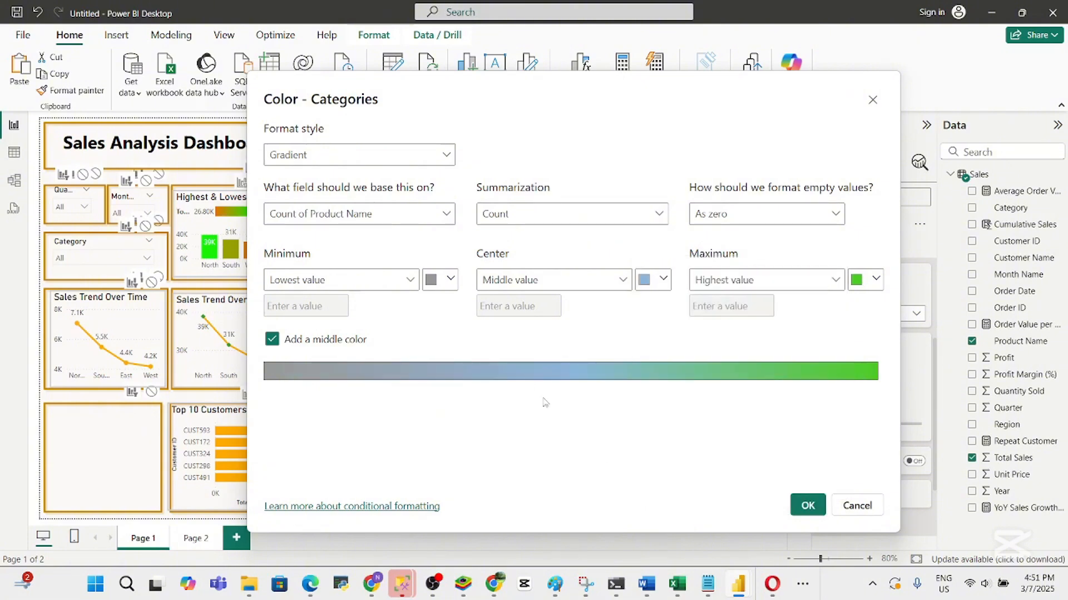
left_click(449, 278)
left_click(440, 455)
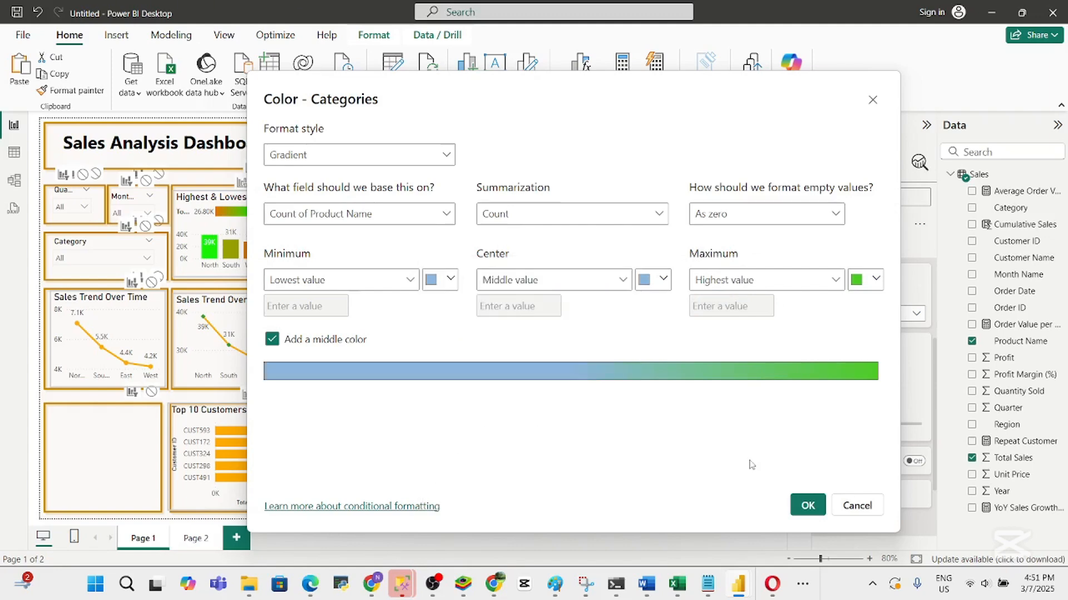
Apply the gradient to the Most Revenue Products chart and check the Highest Profit Margin Products chart in focus mode
left_click(808, 506)
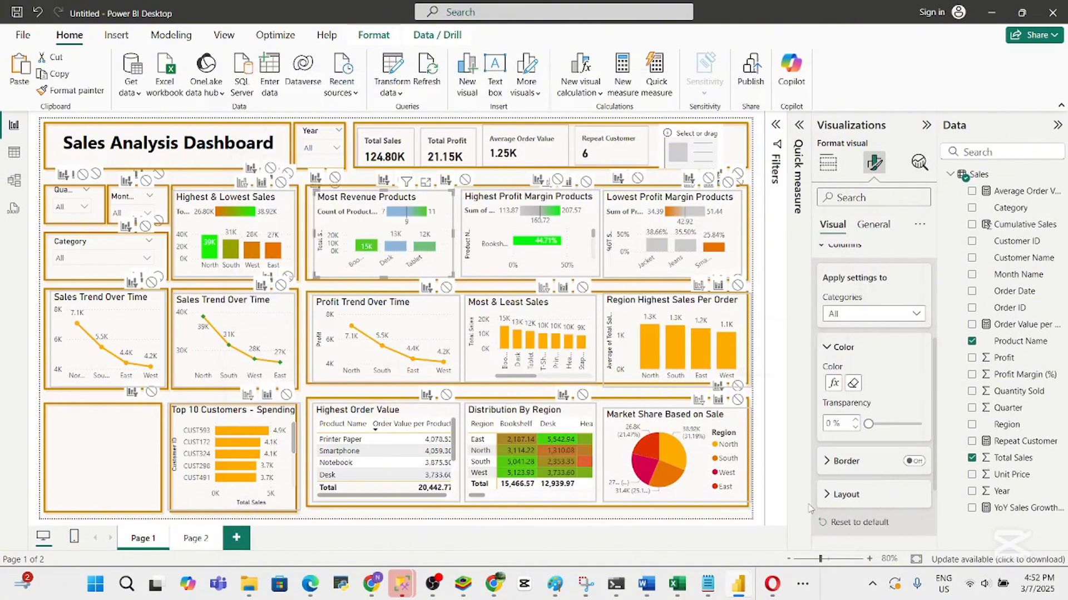
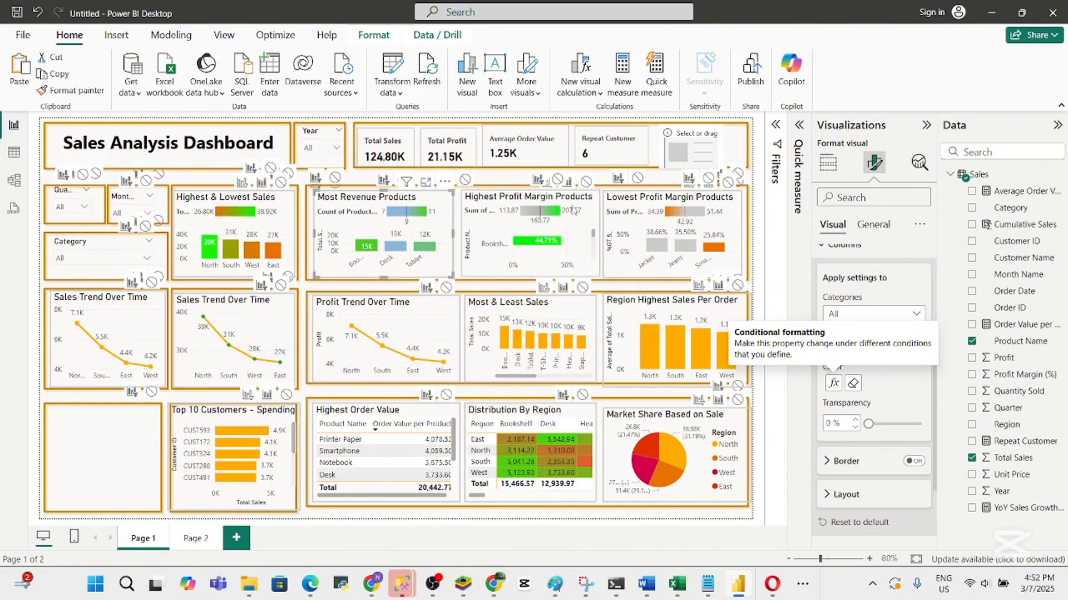
left_click(570, 190)
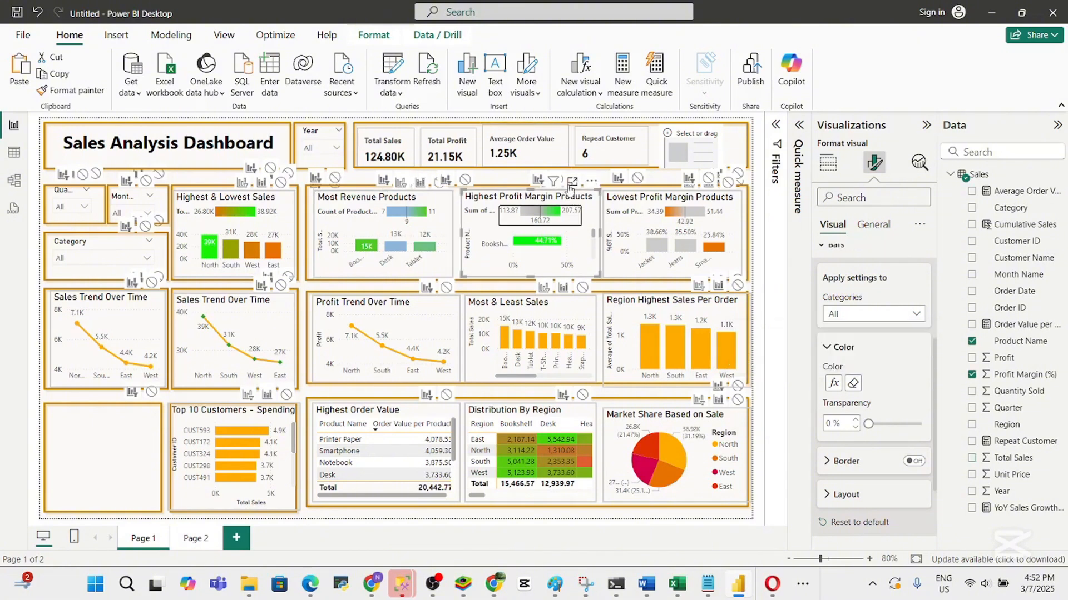
left_click(572, 182)
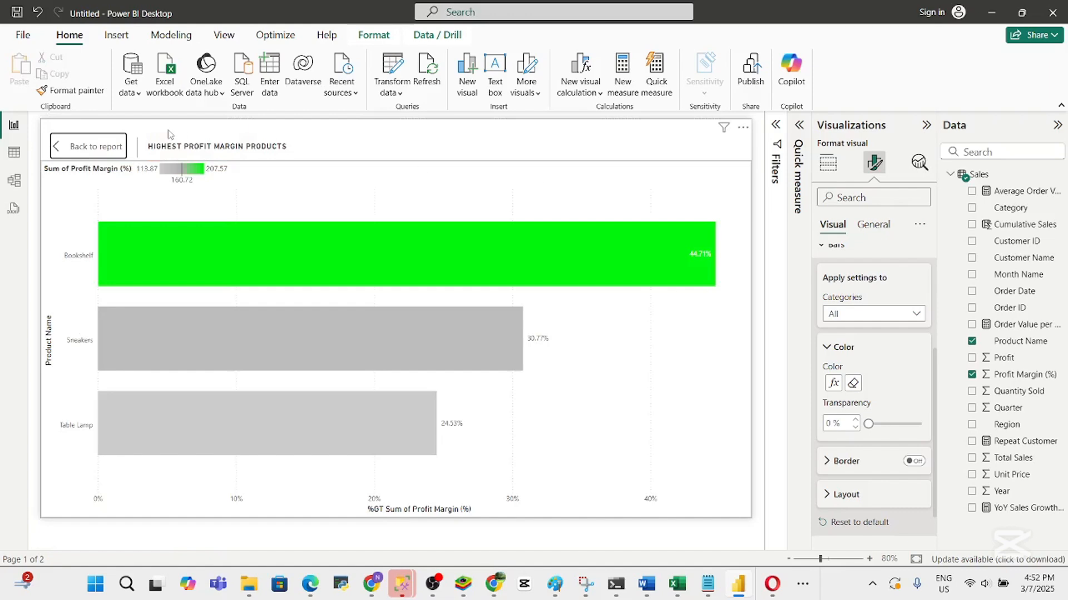
left_click(80, 149)
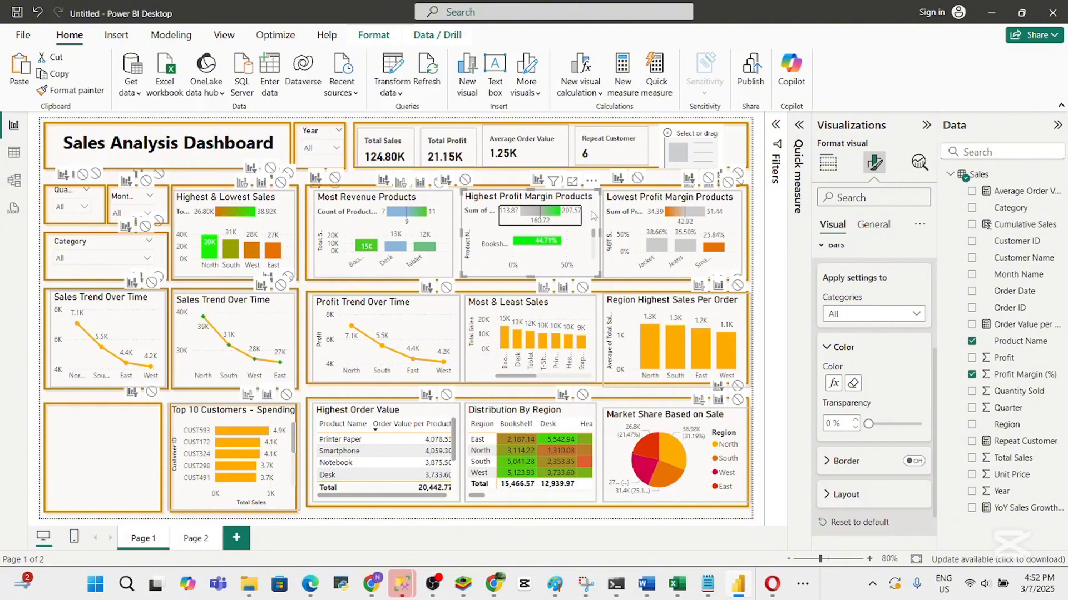
Clear the existing conditional color from the bars of the Highest Profit Margin Products chart
left_click(872, 229)
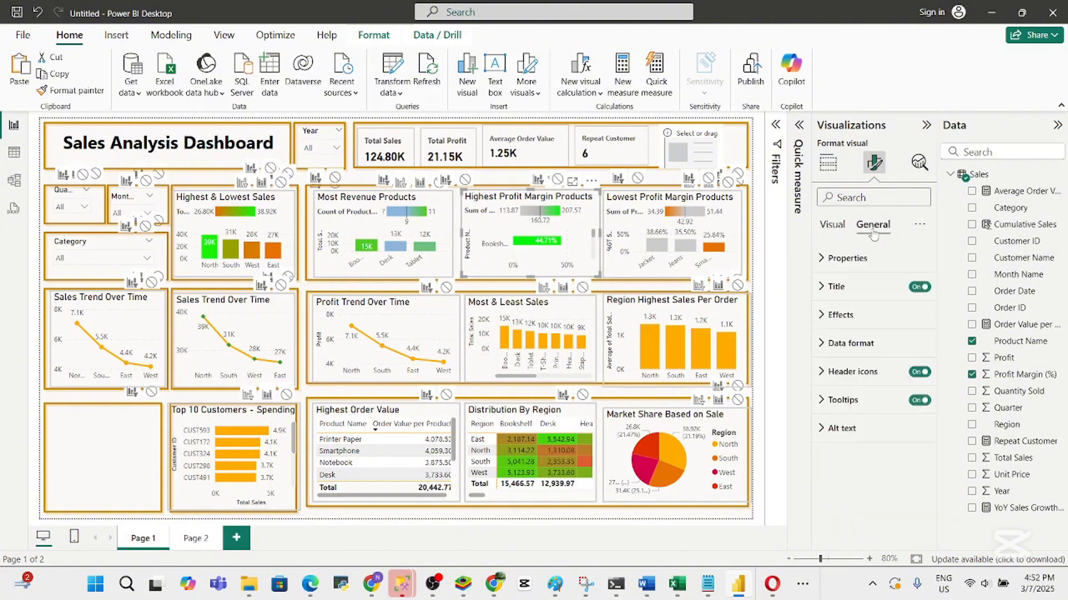
left_click(831, 236)
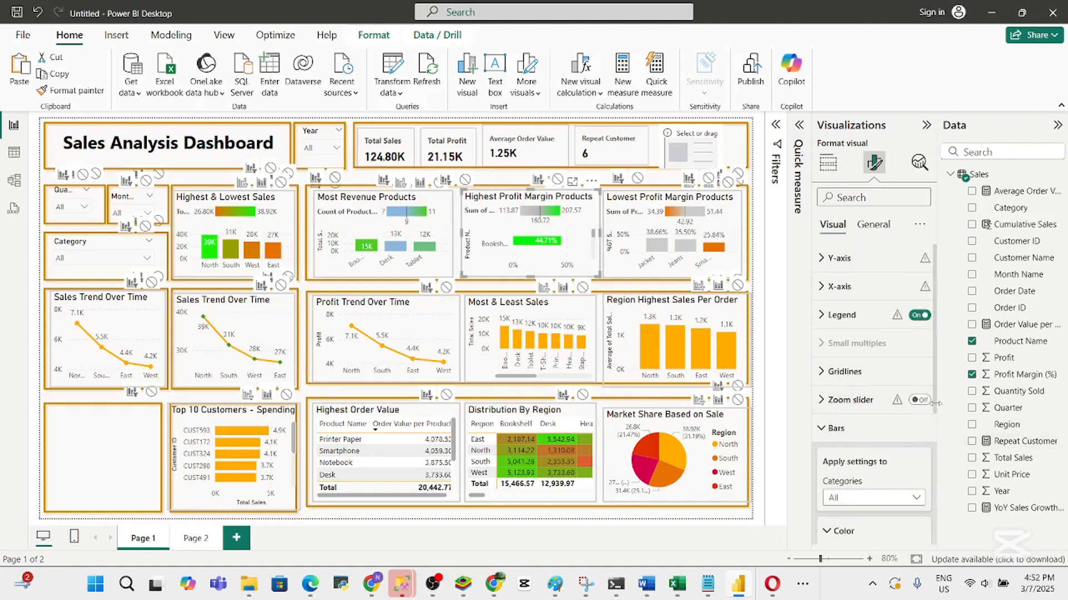
scroll(934, 412, "down", 4)
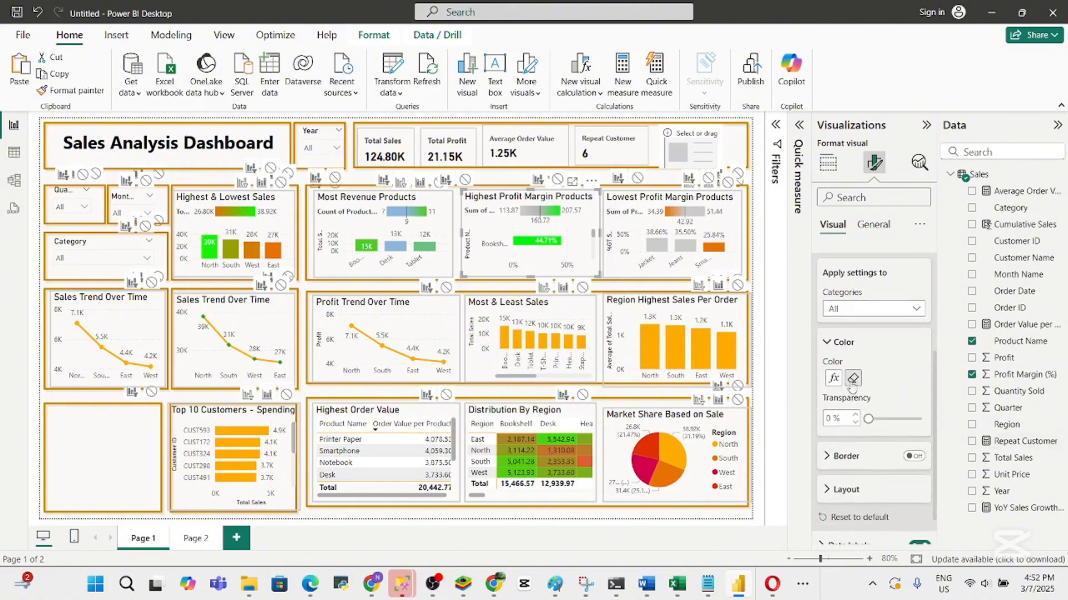
left_click(852, 382)
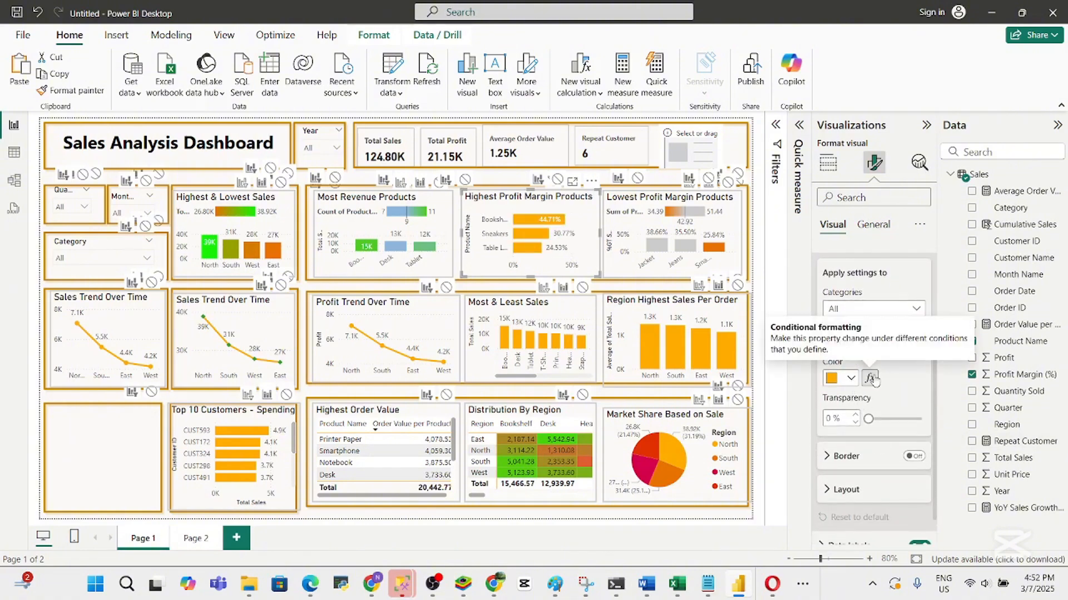
Start a new gradient for the bars based on Sum of Profit Margin (%) and set its highest value to a custom medium green
left_click(870, 378)
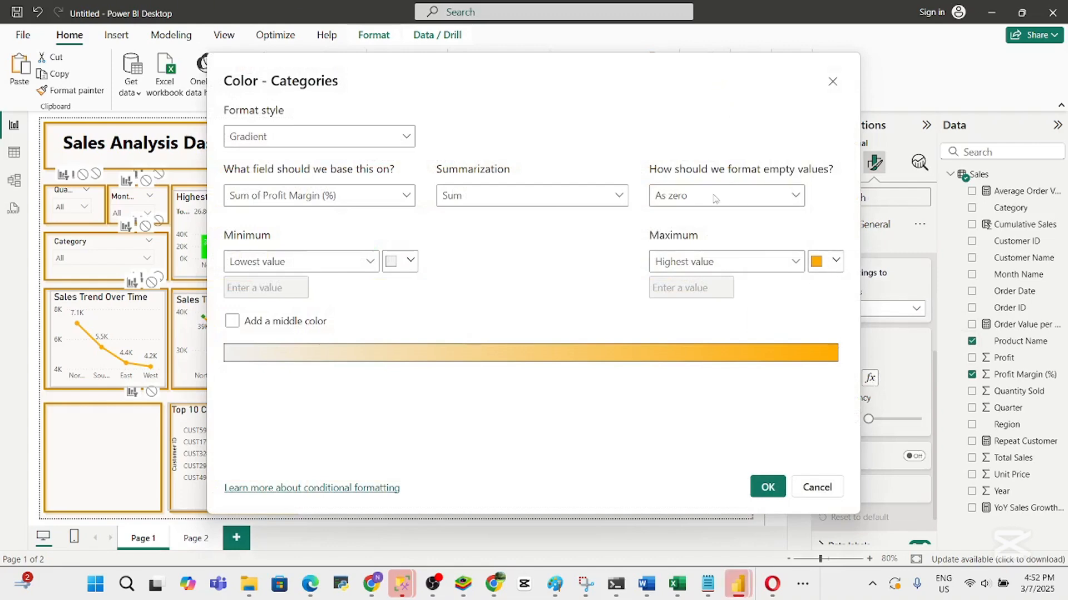
left_click_drag(710, 69, 745, 153)
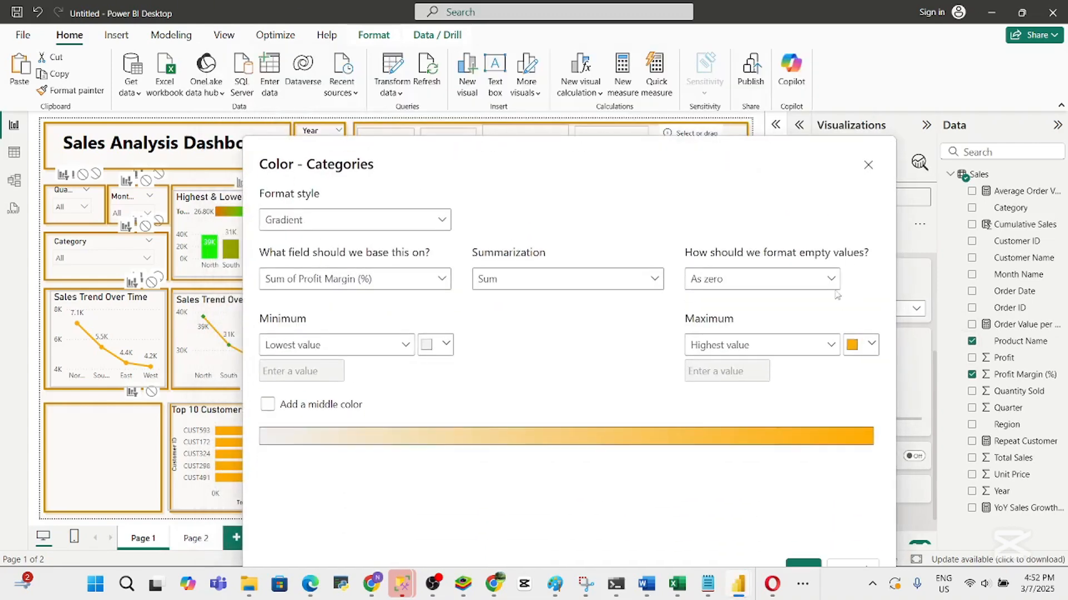
left_click(829, 283)
left_click(858, 288)
left_click(870, 344)
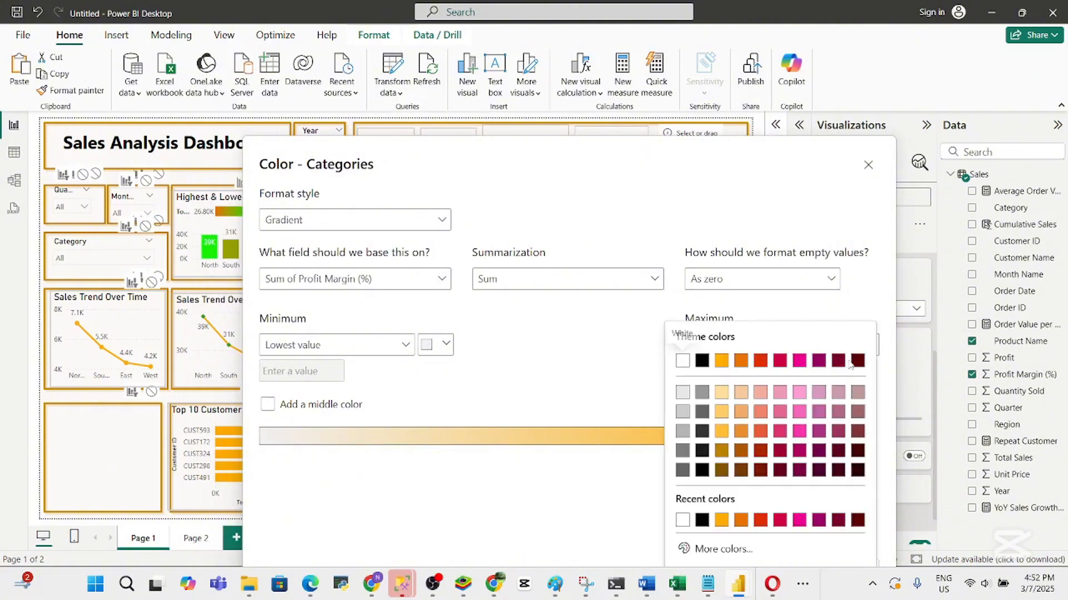
left_click(723, 549)
left_click(738, 504)
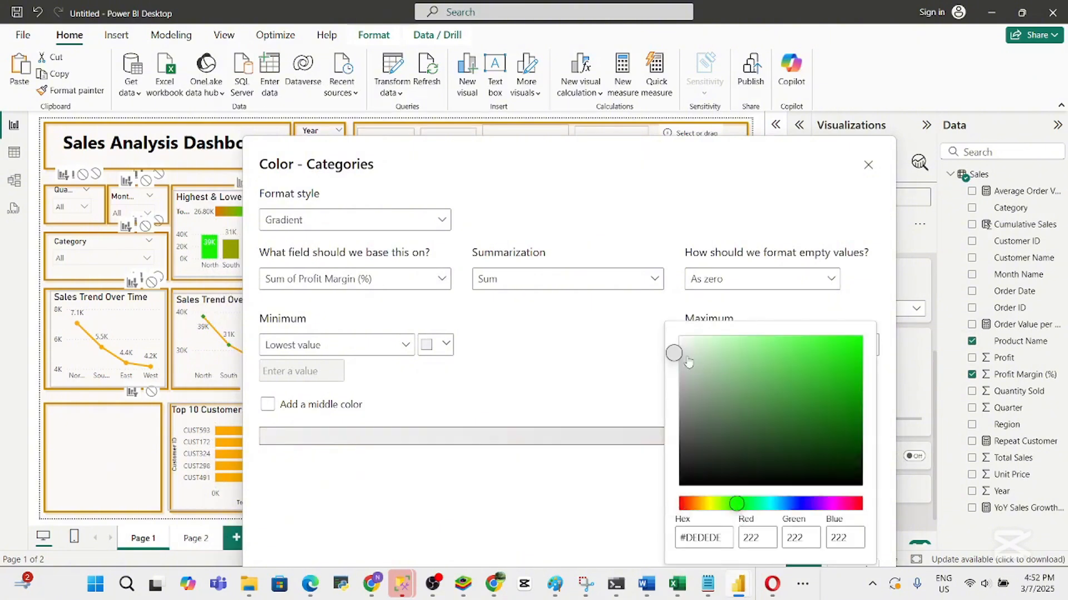
left_click(825, 372)
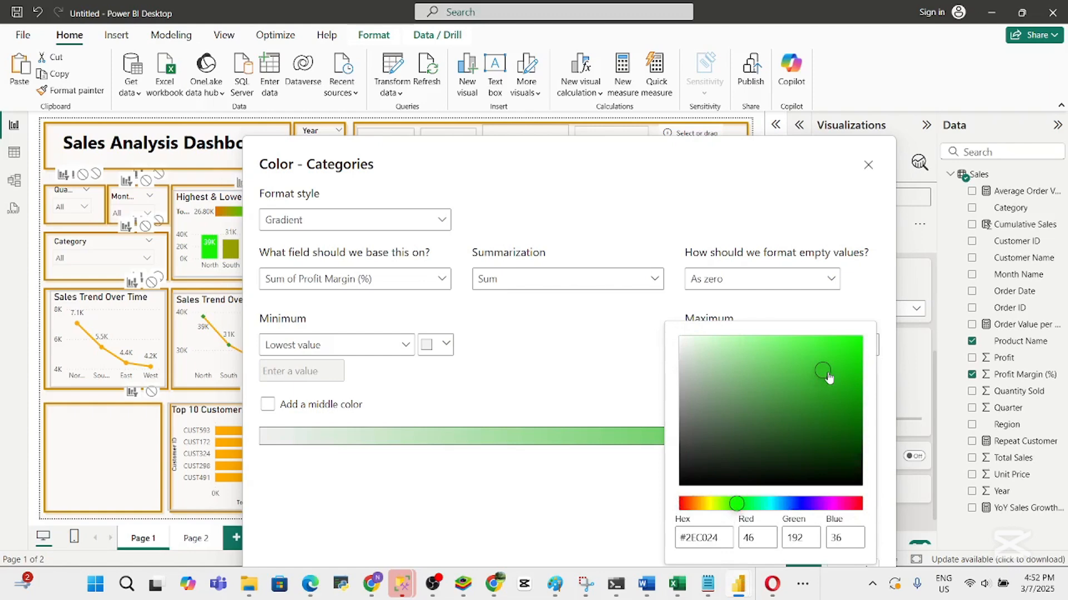
left_click(827, 361)
left_click(832, 366)
left_click(607, 484)
Set the gradient's lowest value to a light theme gray, add a darker theme gray as middle color, and apply it to the bars
left_click(439, 347)
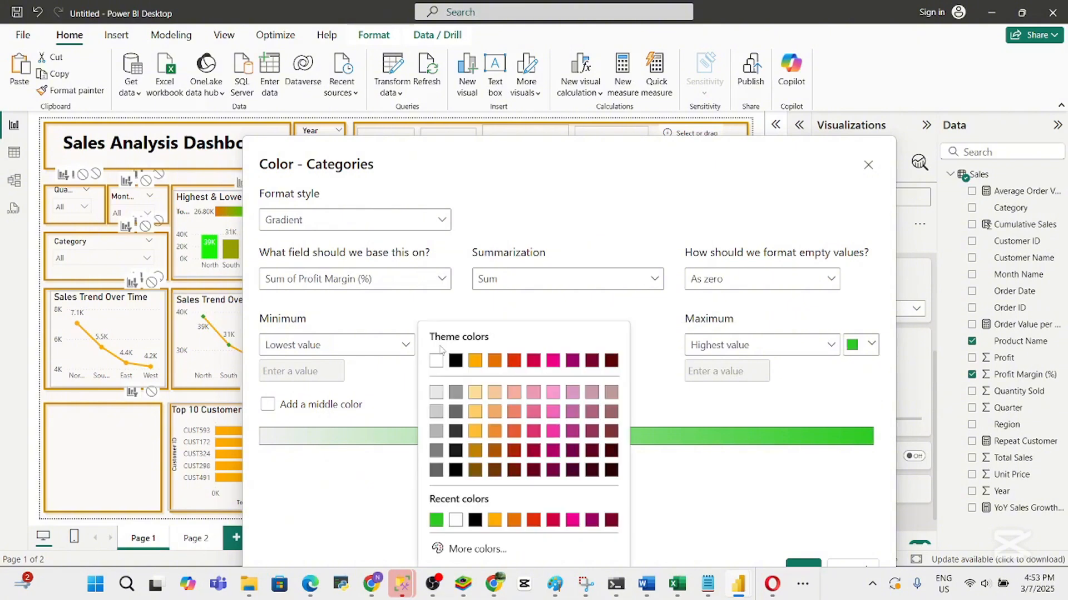
left_click(436, 393)
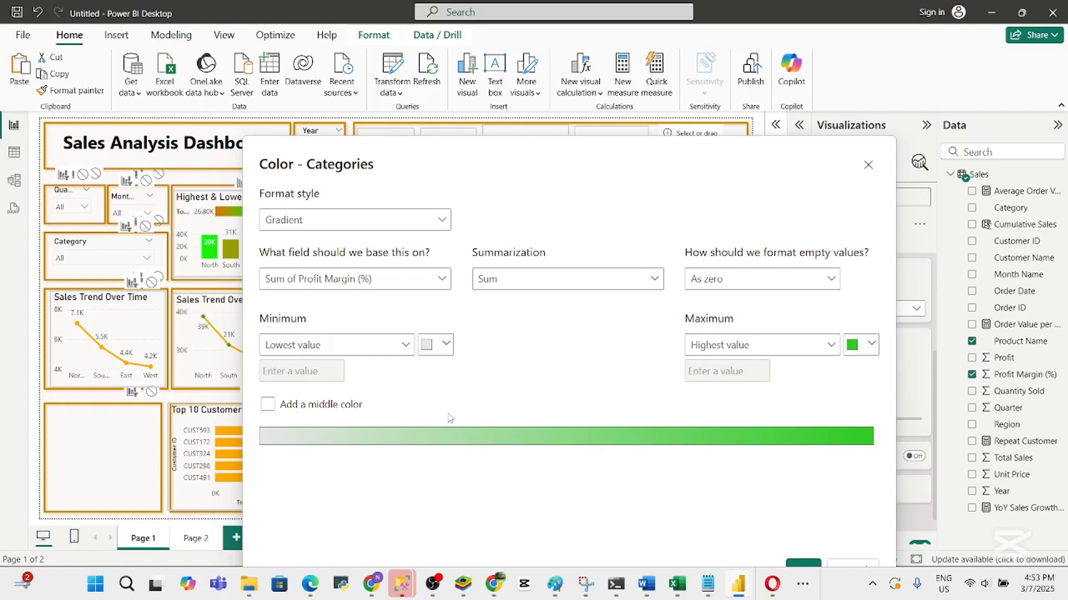
left_click(268, 405)
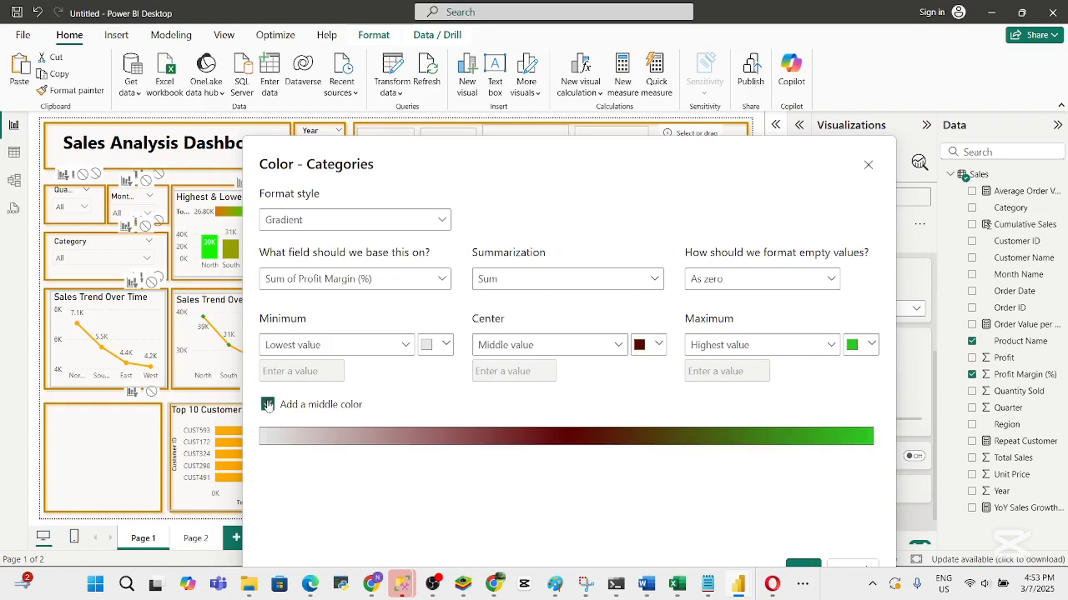
left_click(658, 344)
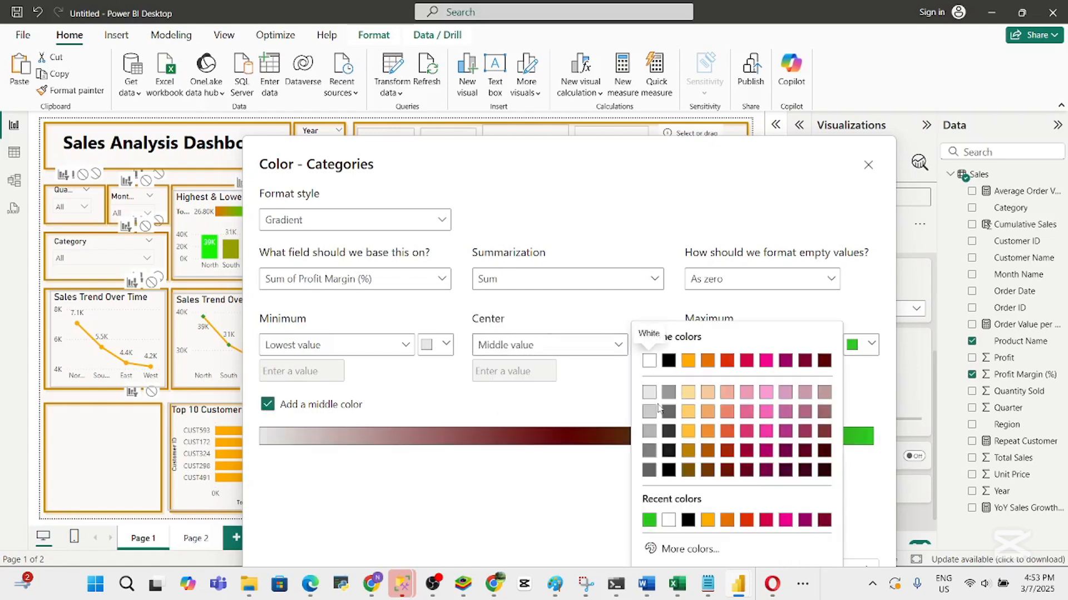
left_click(649, 429)
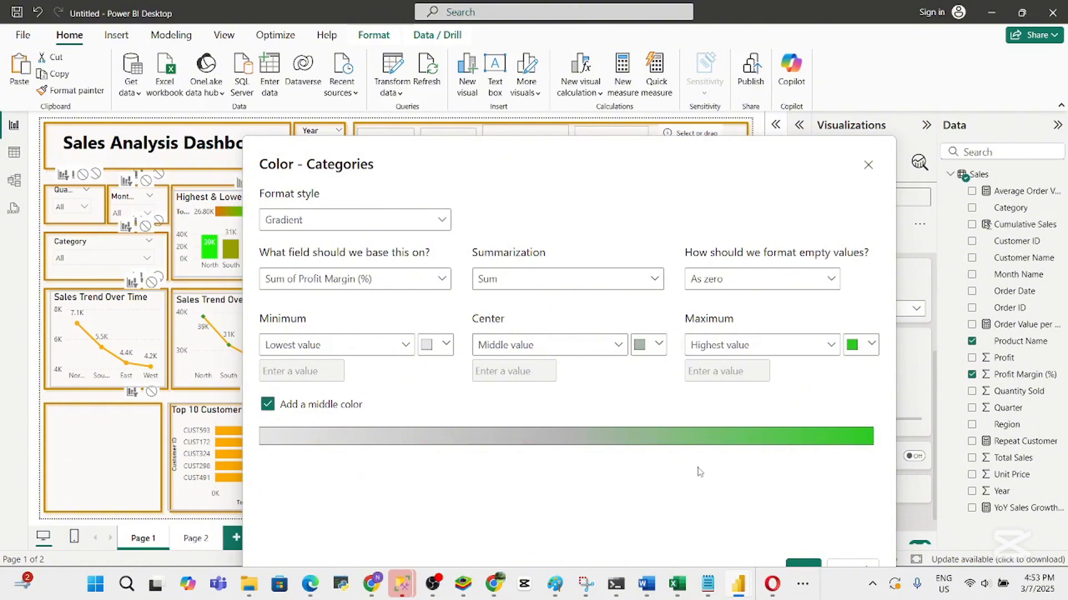
left_click(794, 566)
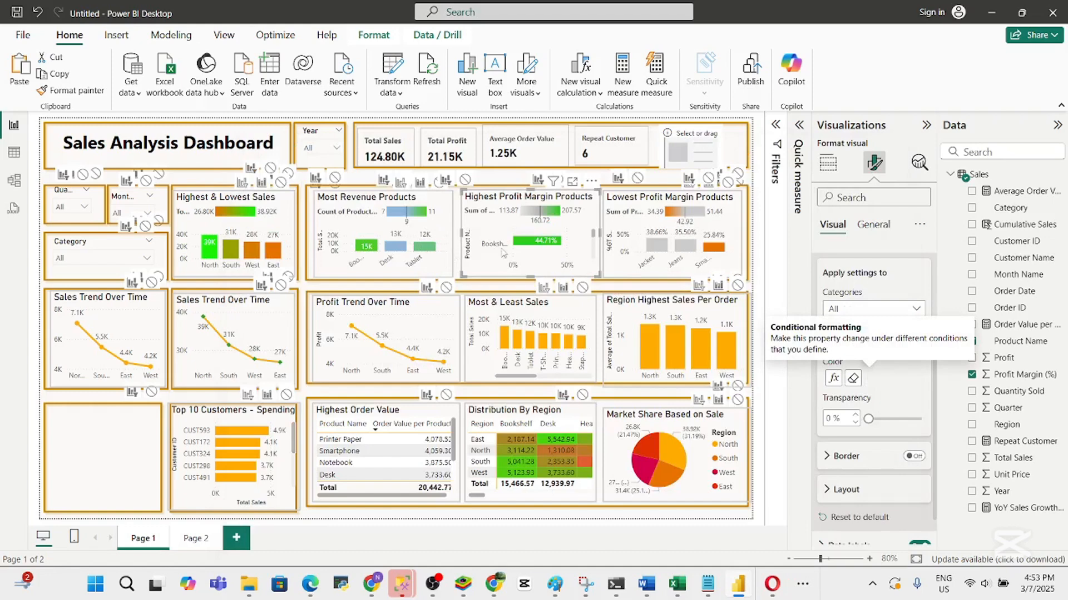
Clear the existing conditional color from the columns of the Highest & Lowest Sales chart
left_click(287, 218)
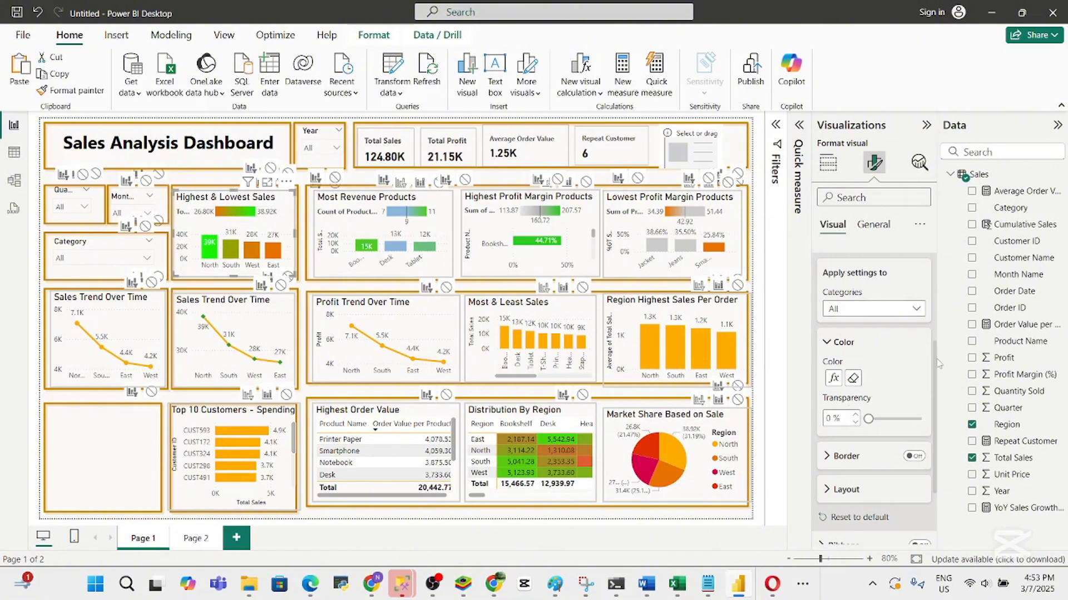
left_click_drag(934, 401, 935, 470)
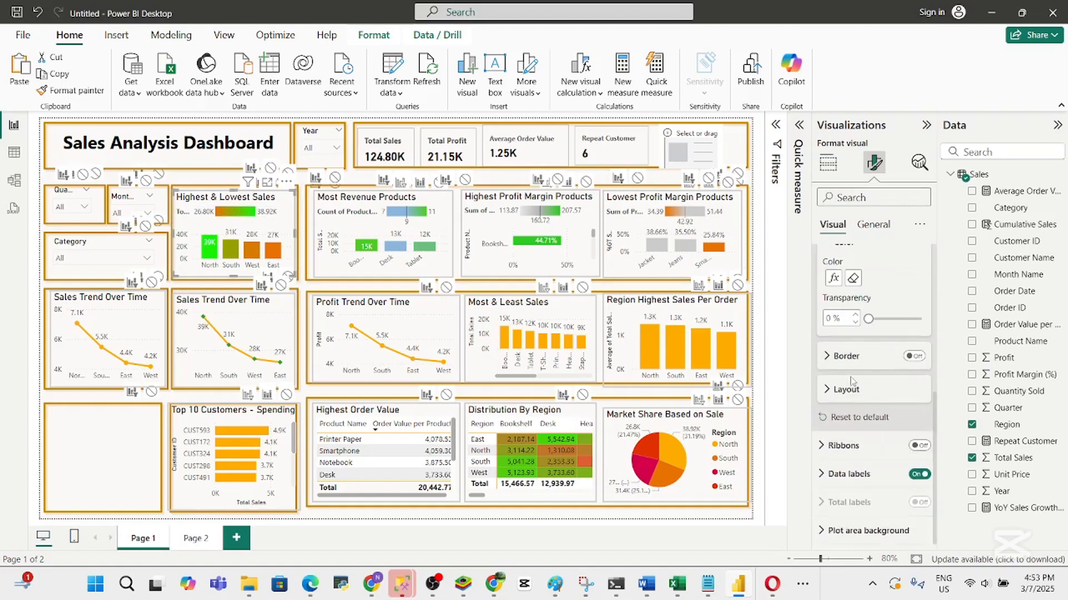
left_click(869, 227)
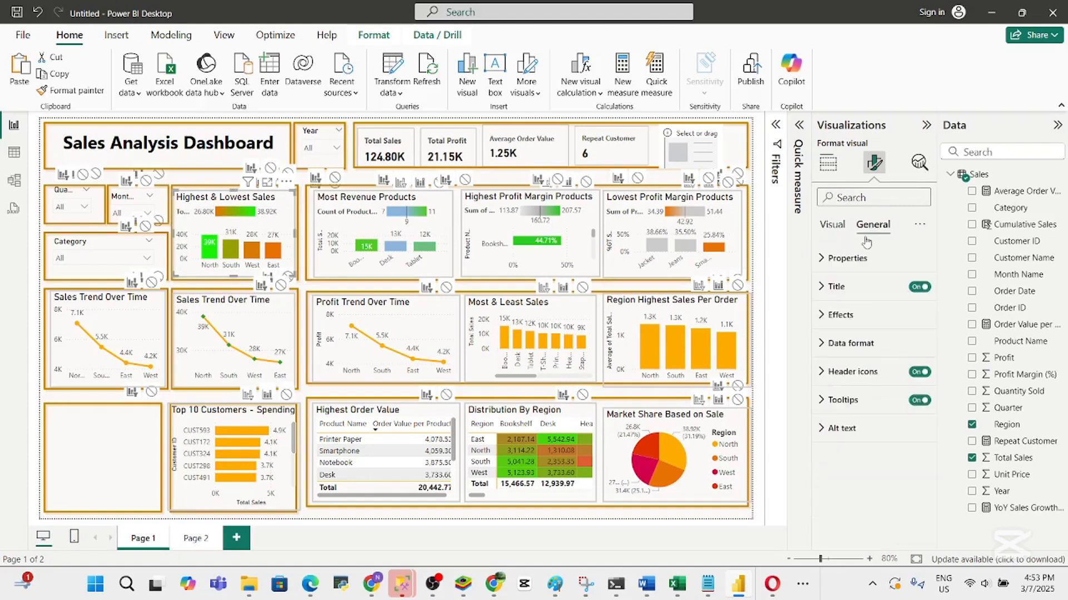
left_click(842, 315)
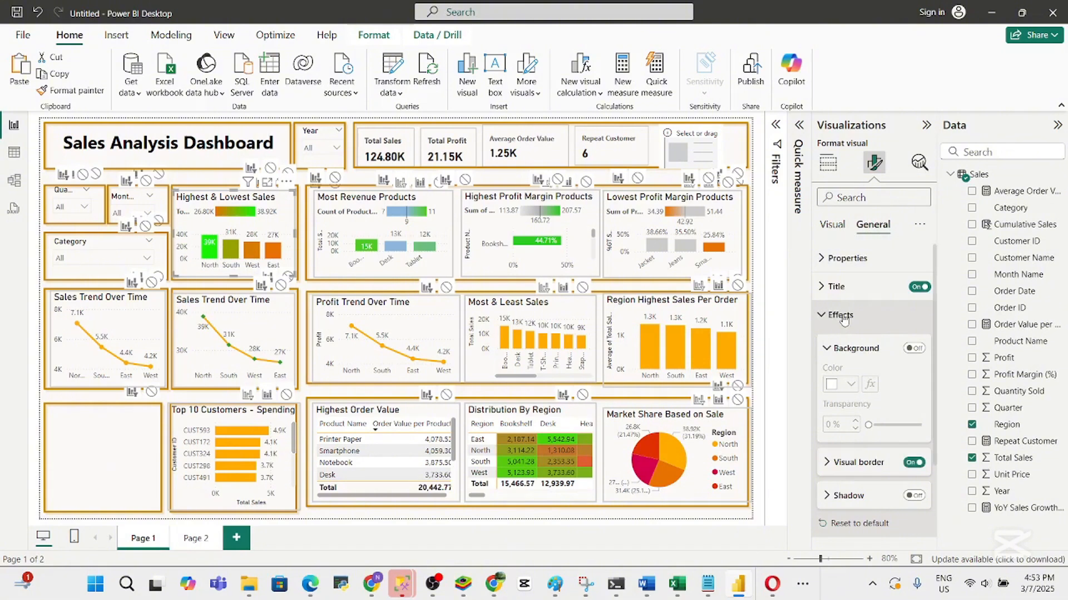
left_click(841, 315)
left_click(836, 228)
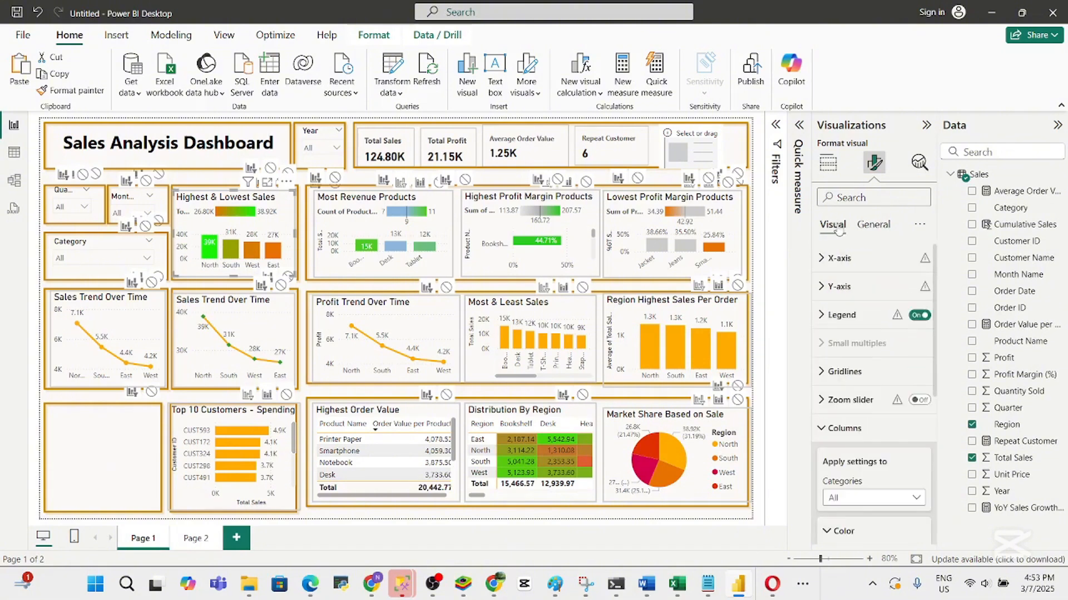
left_click(857, 431)
left_click(857, 431)
left_click_drag(934, 392, 935, 443)
scroll(887, 405, "down", 3)
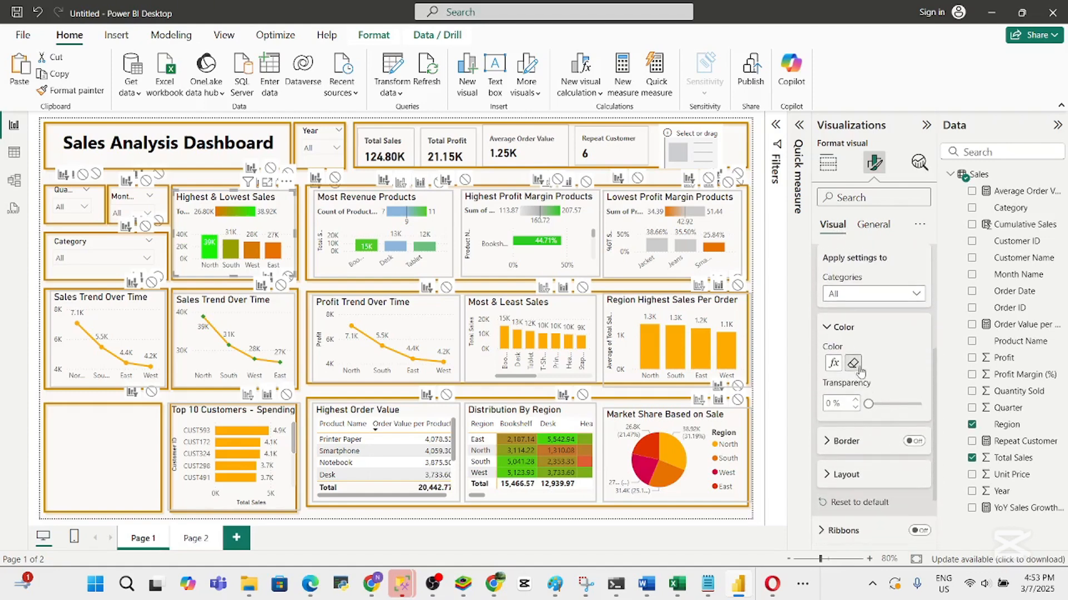
left_click(854, 364)
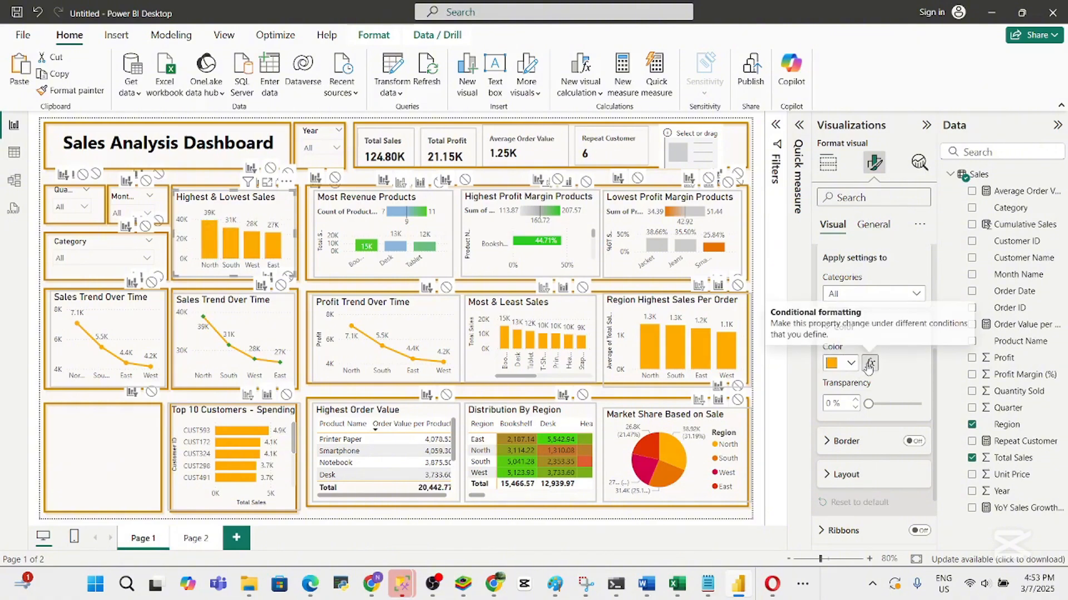
Start a new gradient for the columns based on Sum of Total Sales and set its highest value to a custom green
left_click(870, 365)
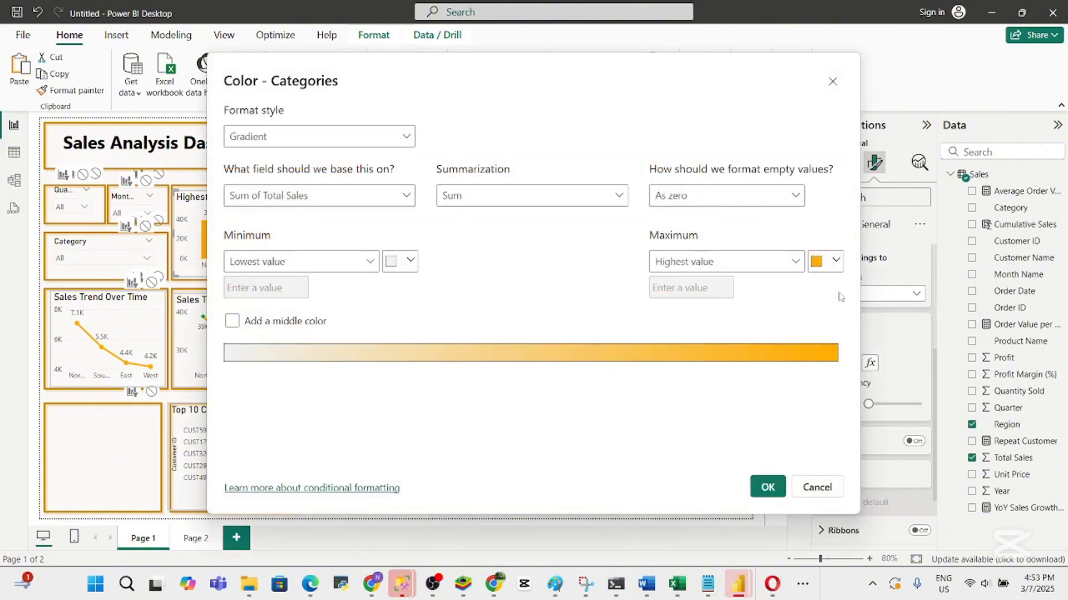
left_click(834, 261)
left_click(688, 466)
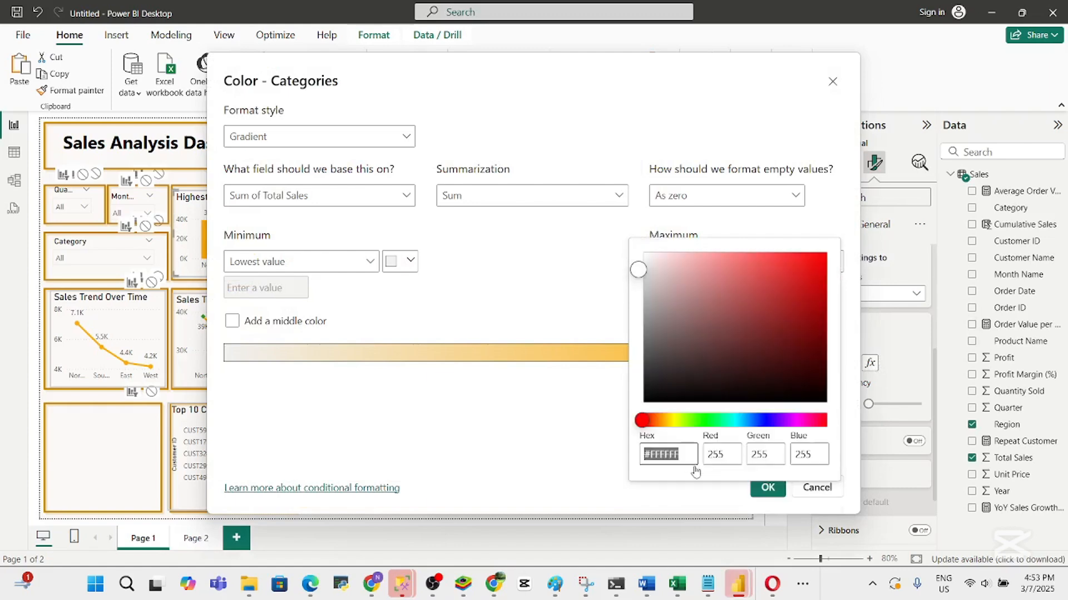
left_click(703, 420)
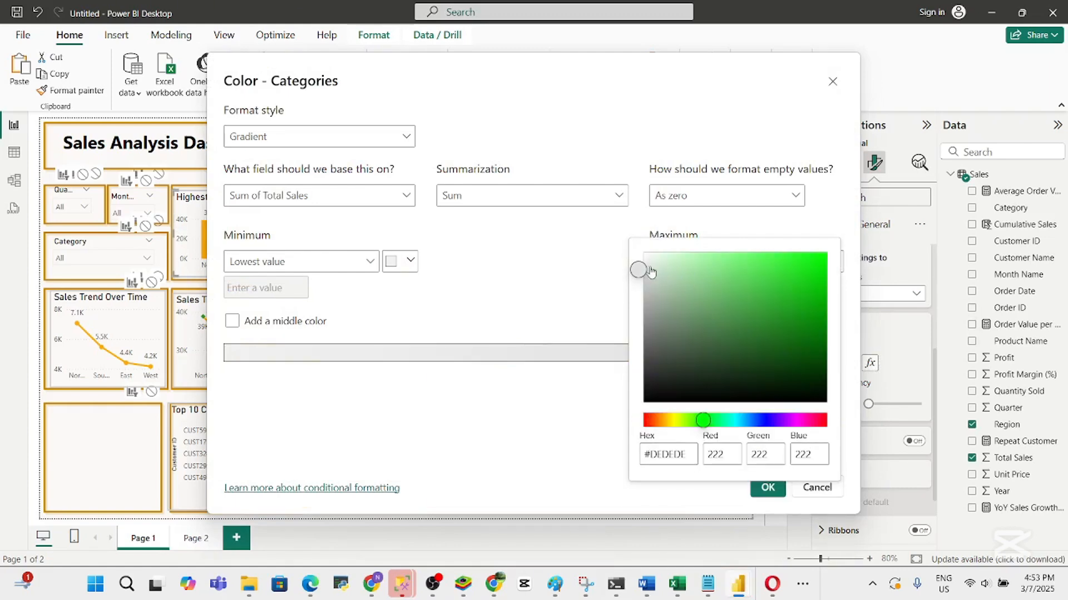
left_click_drag(639, 272, 806, 286)
left_click(595, 436)
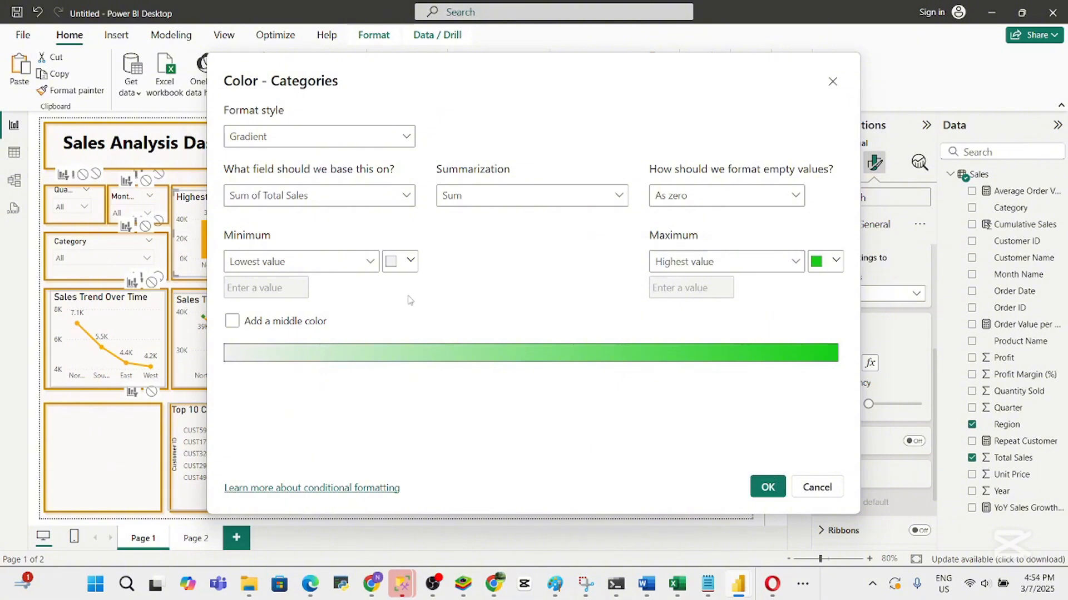
Set the gradient's lowest value to orange and add a light orange middle color
left_click(410, 261)
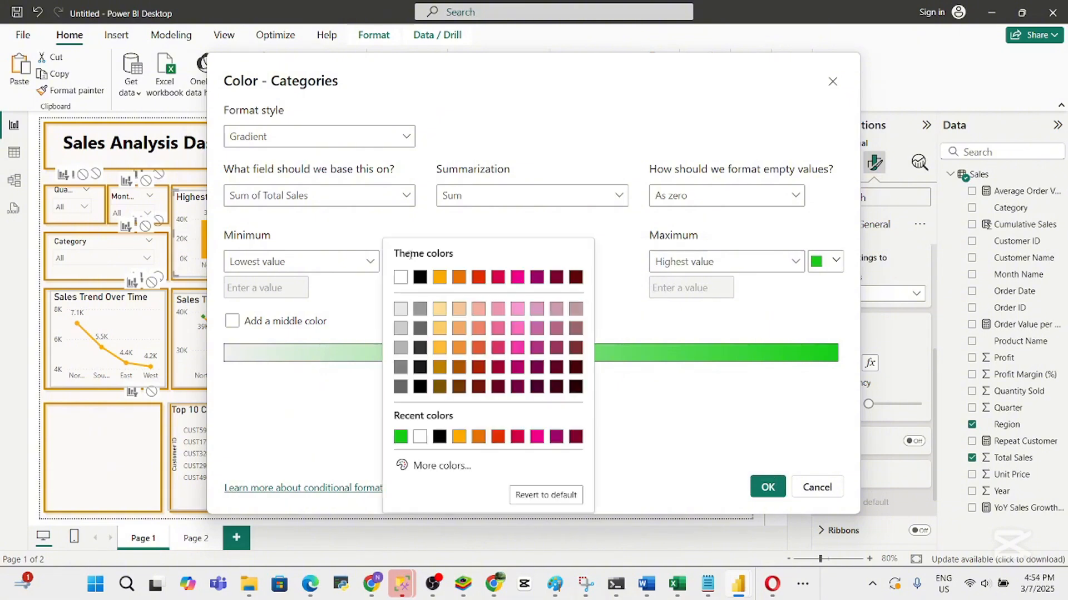
left_click(477, 437)
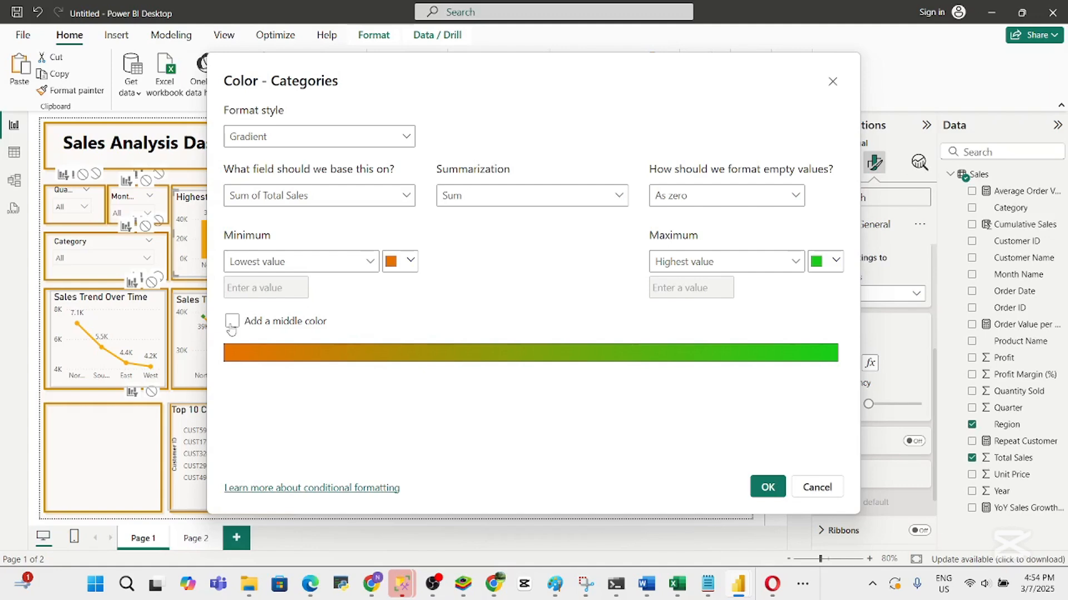
left_click(232, 321)
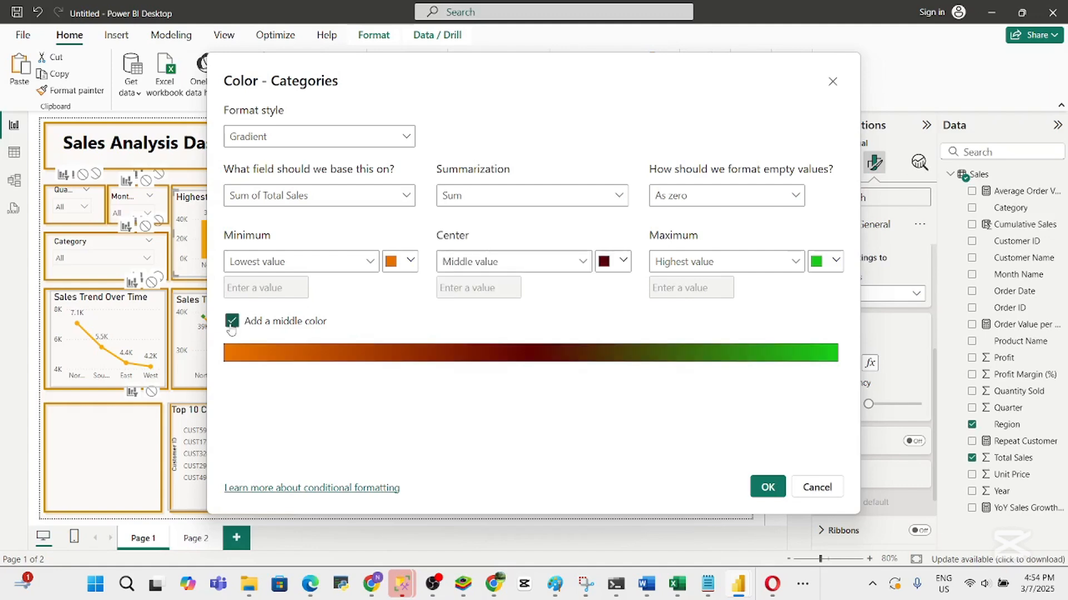
left_click(623, 270)
left_click(658, 317)
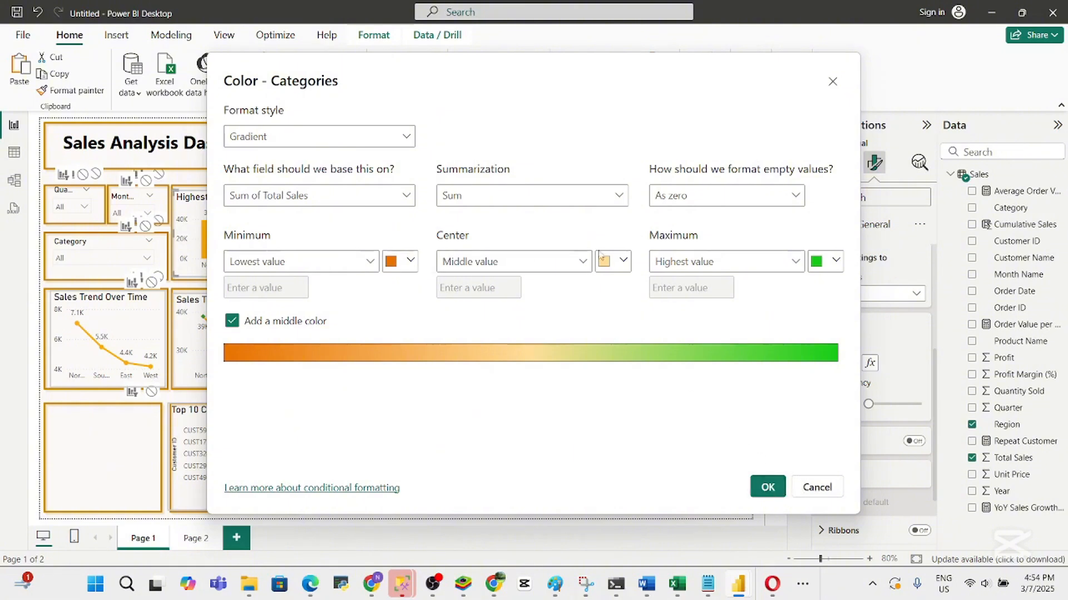
Change the gradient's middle color to a custom off-white beige
left_click(623, 261)
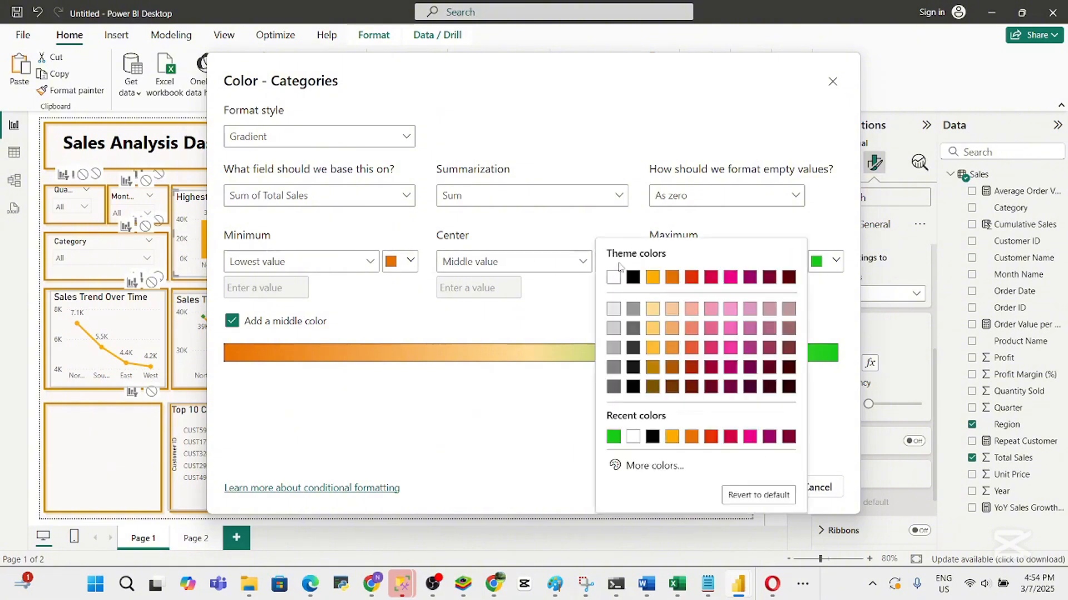
left_click(648, 466)
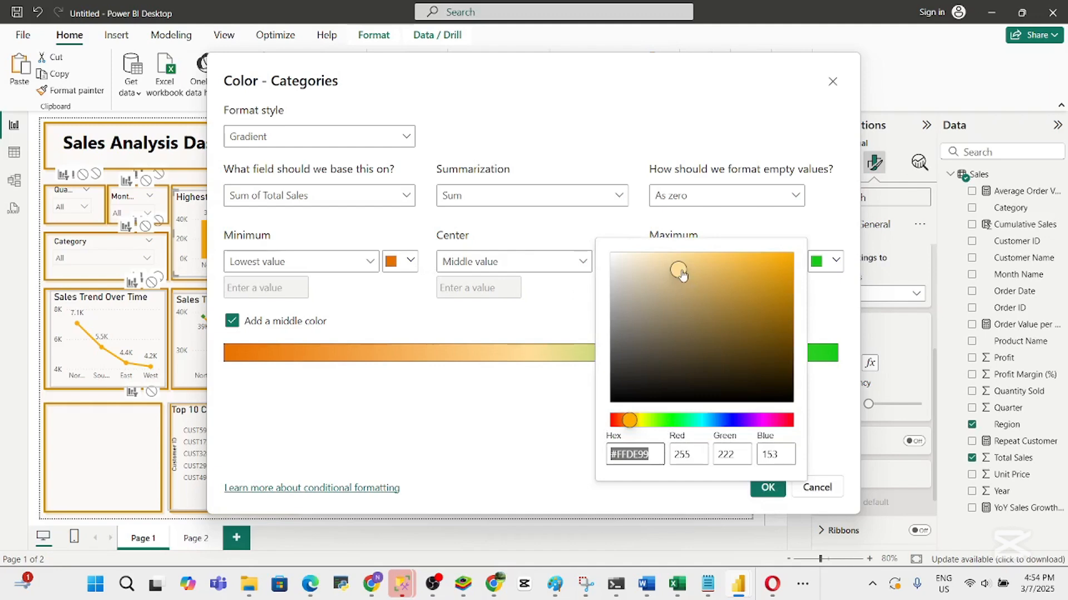
left_click_drag(679, 270, 618, 256)
left_click(558, 325)
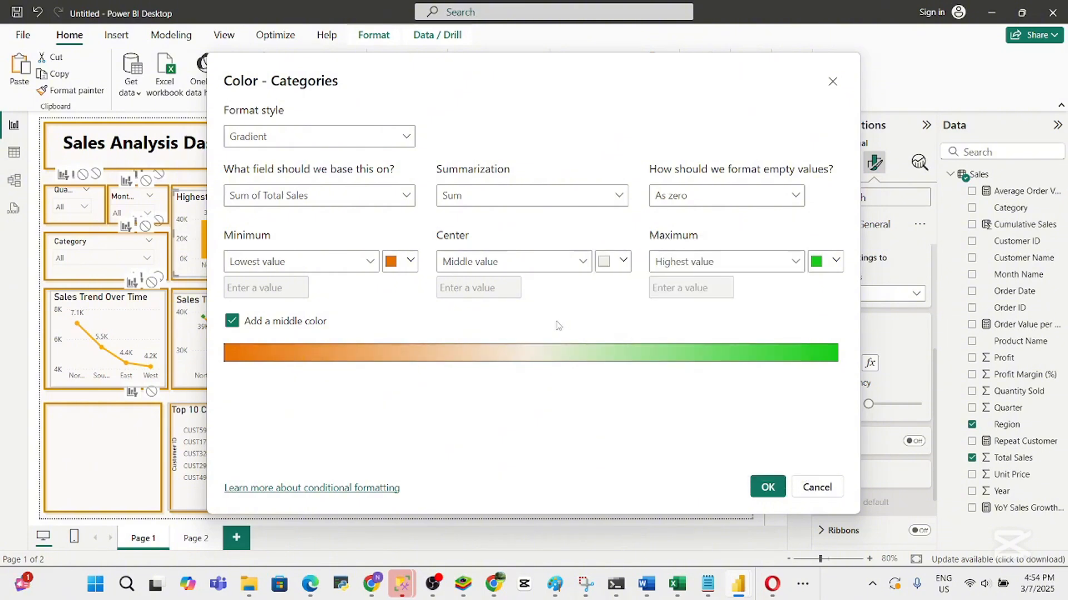
Set the gradient's lowest value to a custom red-orange, about #EF5807, and apply the gradient to the Highest & Lowest Sales columns
left_click(410, 261)
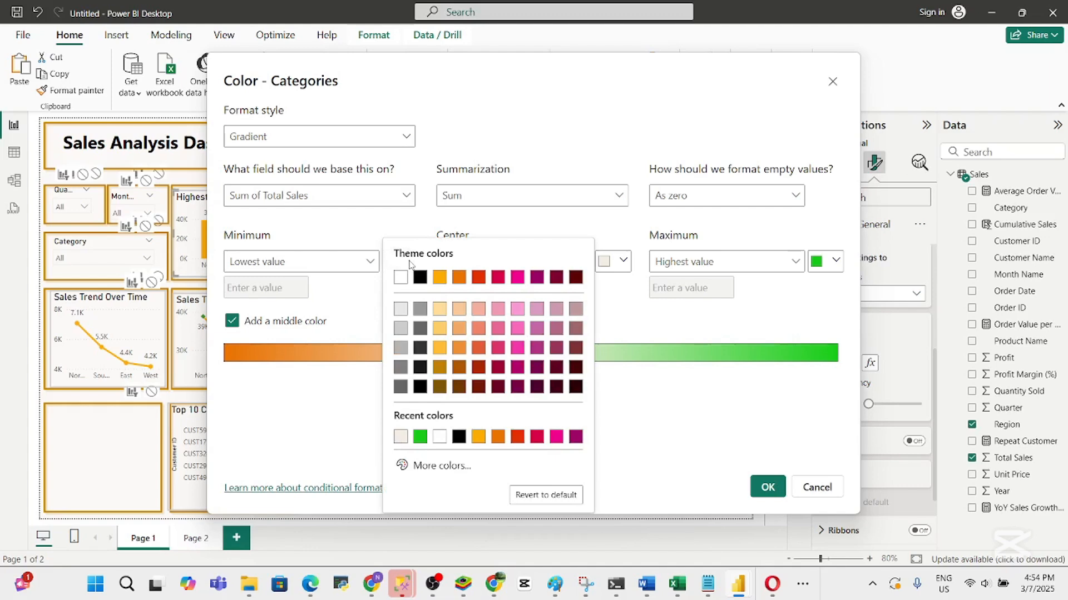
left_click(443, 465)
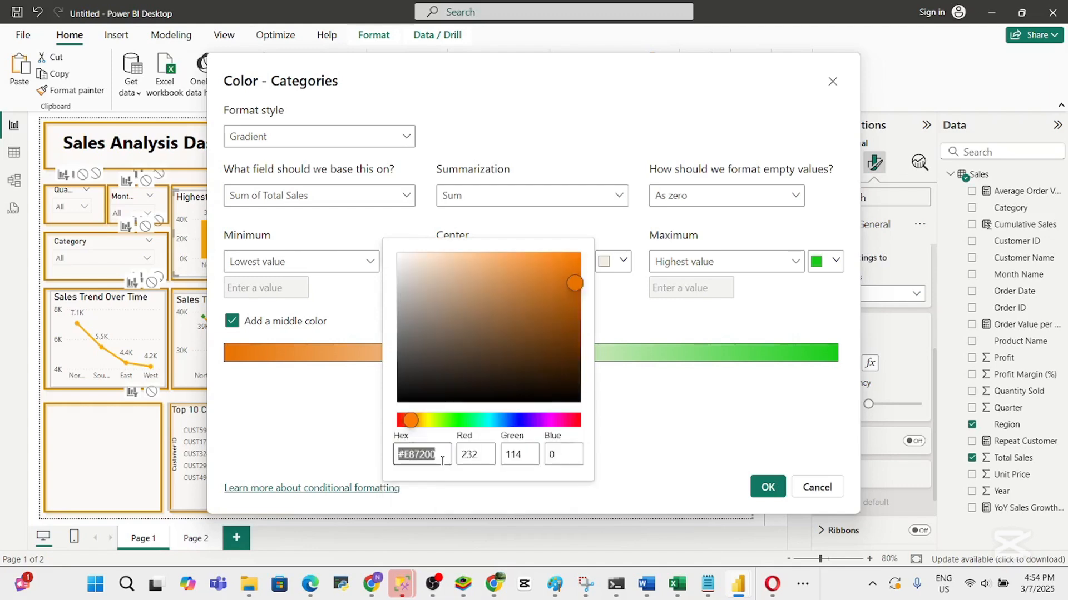
left_click(563, 279)
mouse_move(565, 284)
left_mouse_down()
mouse_move(563, 269)
mouse_move(578, 273)
left_mouse_up()
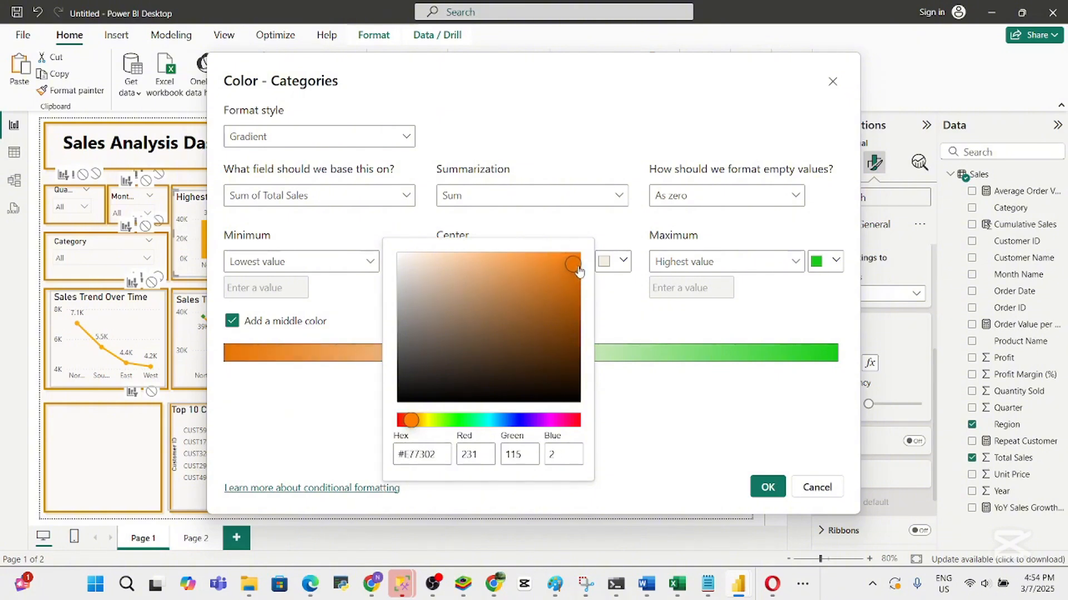
left_click_drag(410, 423, 406, 423)
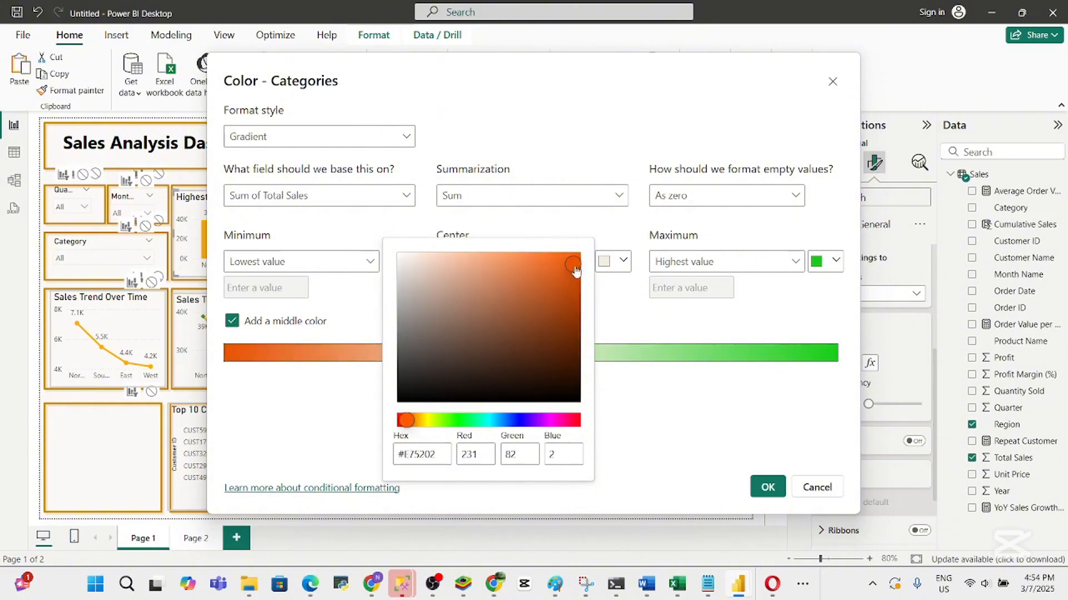
left_click_drag(576, 273, 575, 264)
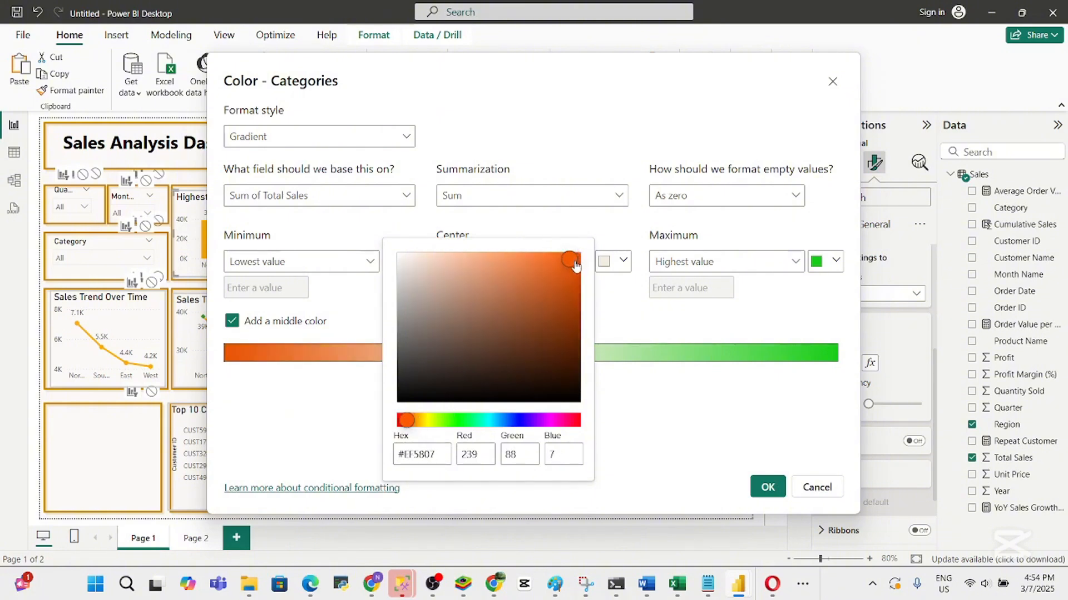
left_click(644, 452)
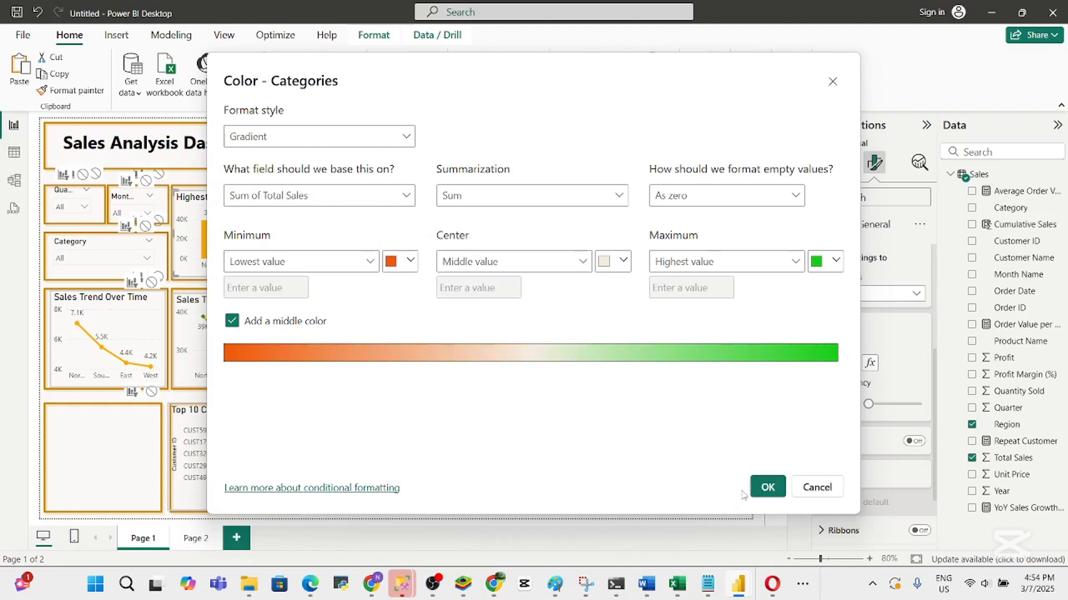
left_click(768, 495)
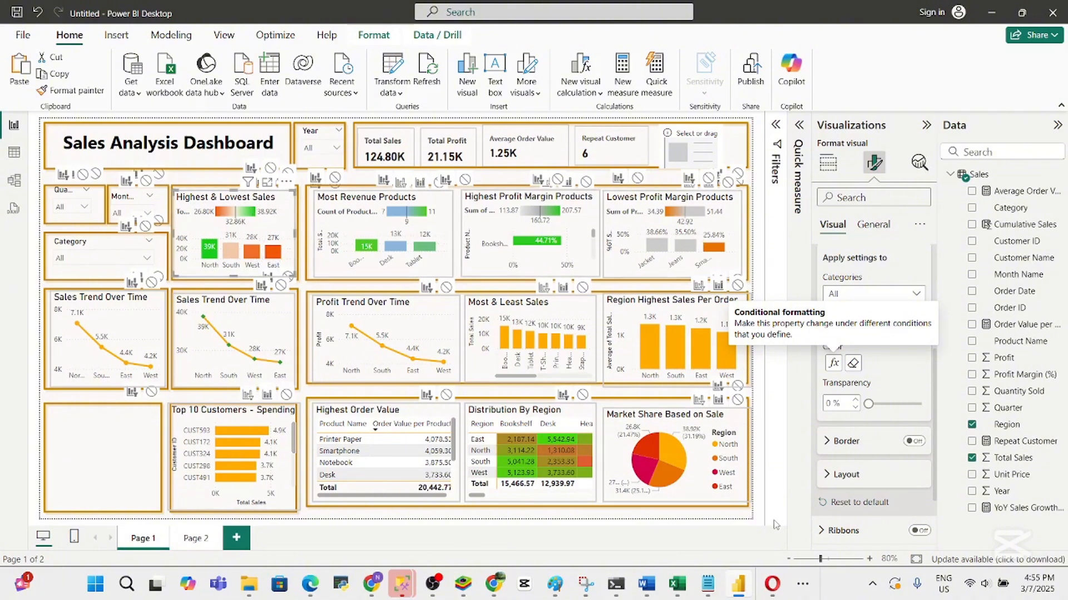
Switch to Word to check the analysis questions in Power_Bi_Test_Data_Project, and return to the Profit Trend Over Time chart in Power BI
left_click(656, 591)
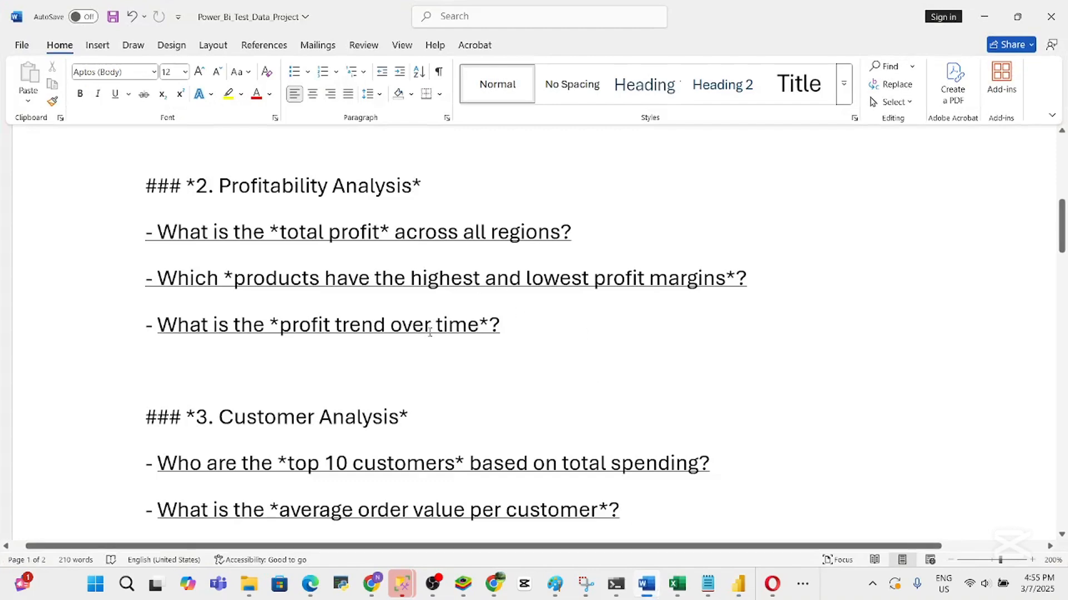
left_click(647, 589)
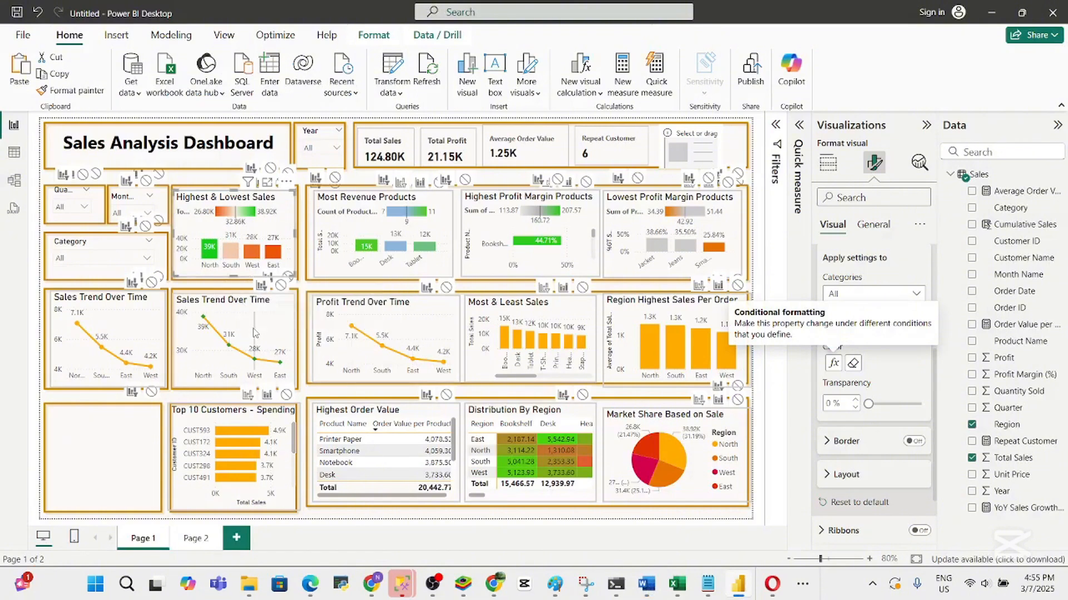
left_click(416, 326)
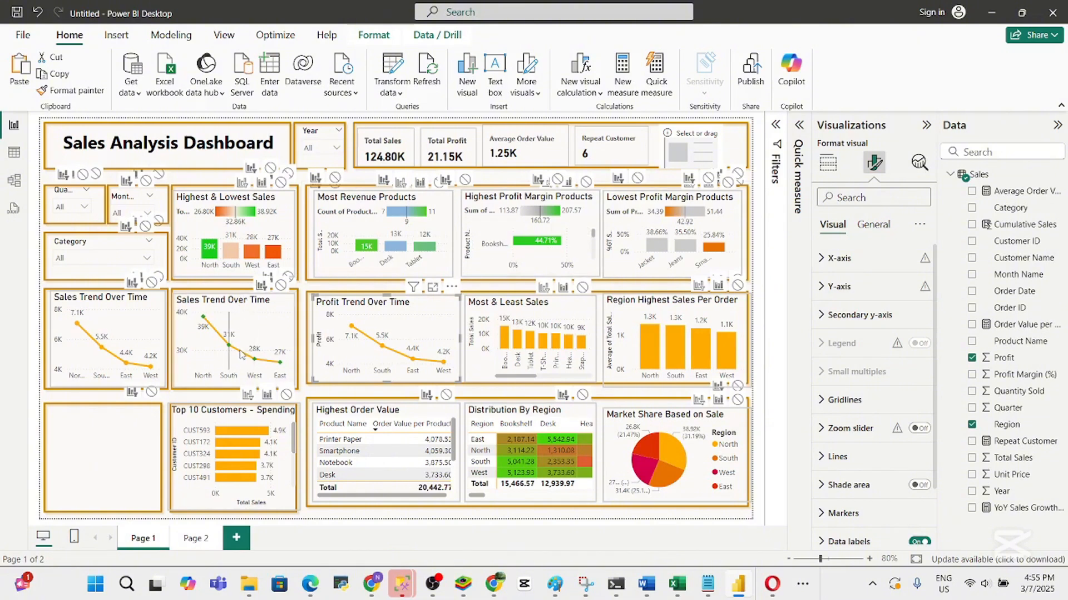
Set the line color of the Sales Trend Over Time chart showing Total Sales by Region to the recently used blue
left_click(262, 333)
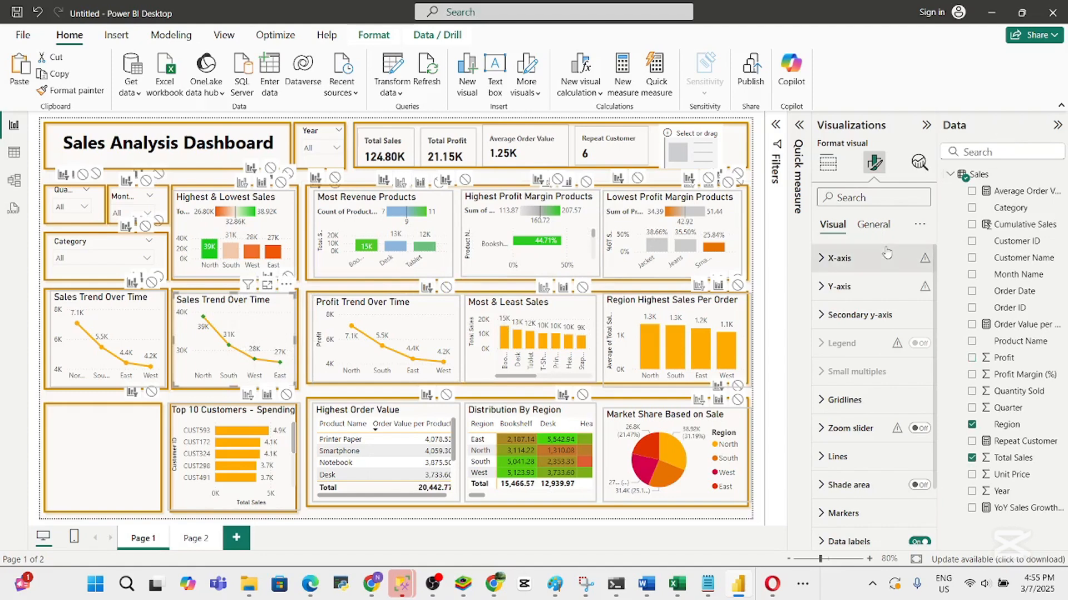
left_click(875, 225)
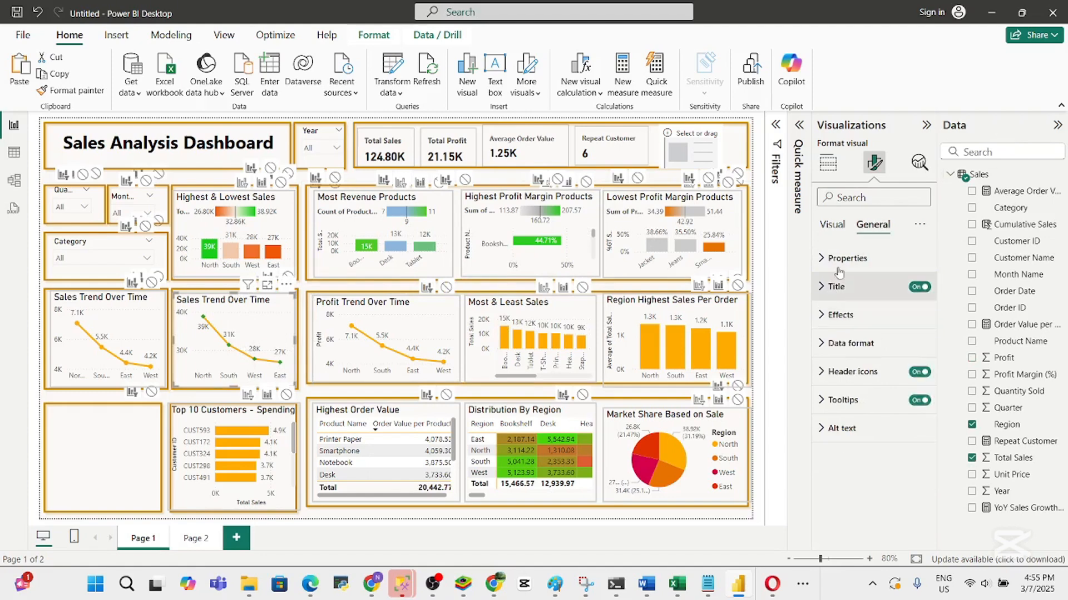
left_click(833, 226)
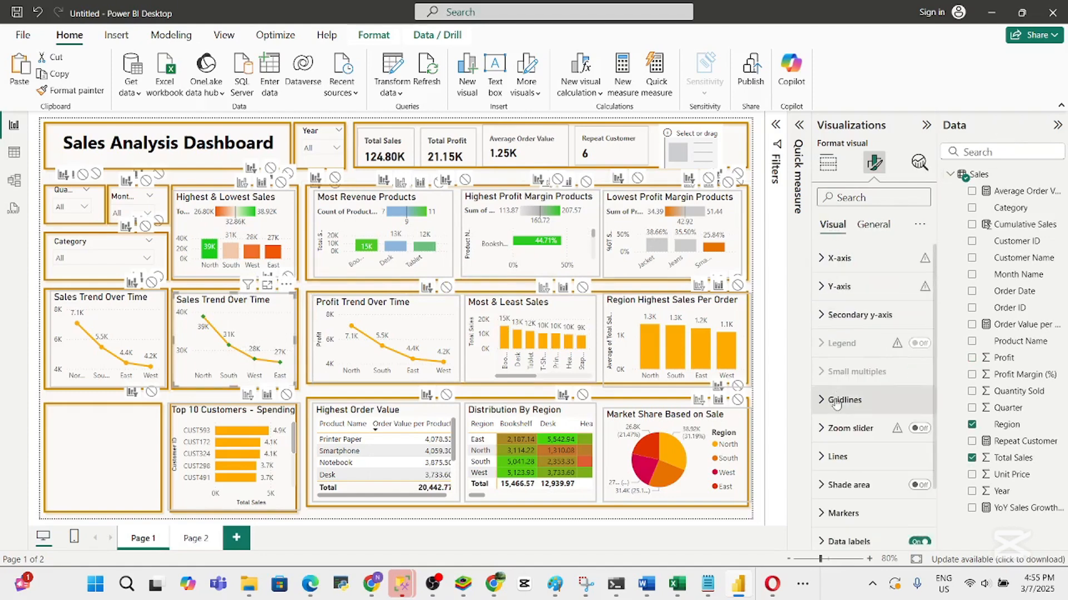
left_click(841, 456)
left_click_drag(934, 368, 938, 486)
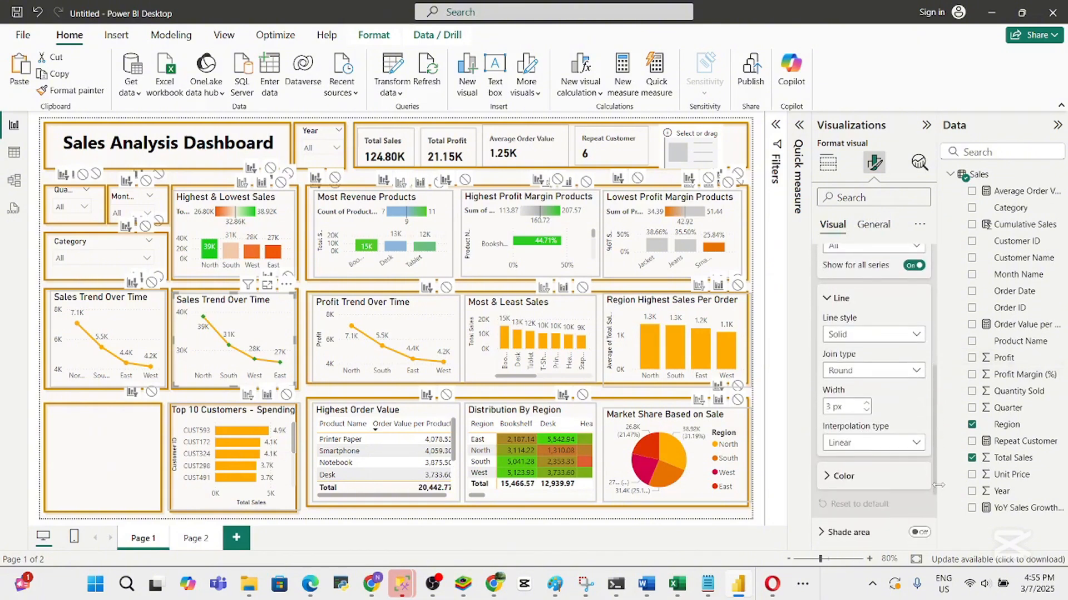
left_click(881, 478)
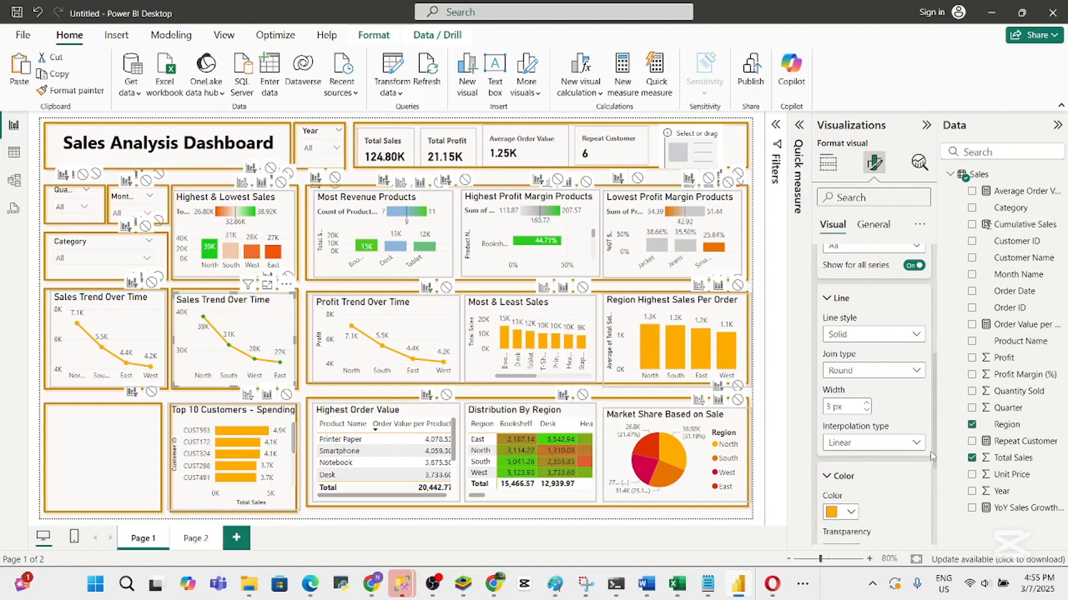
left_click_drag(936, 462, 942, 535)
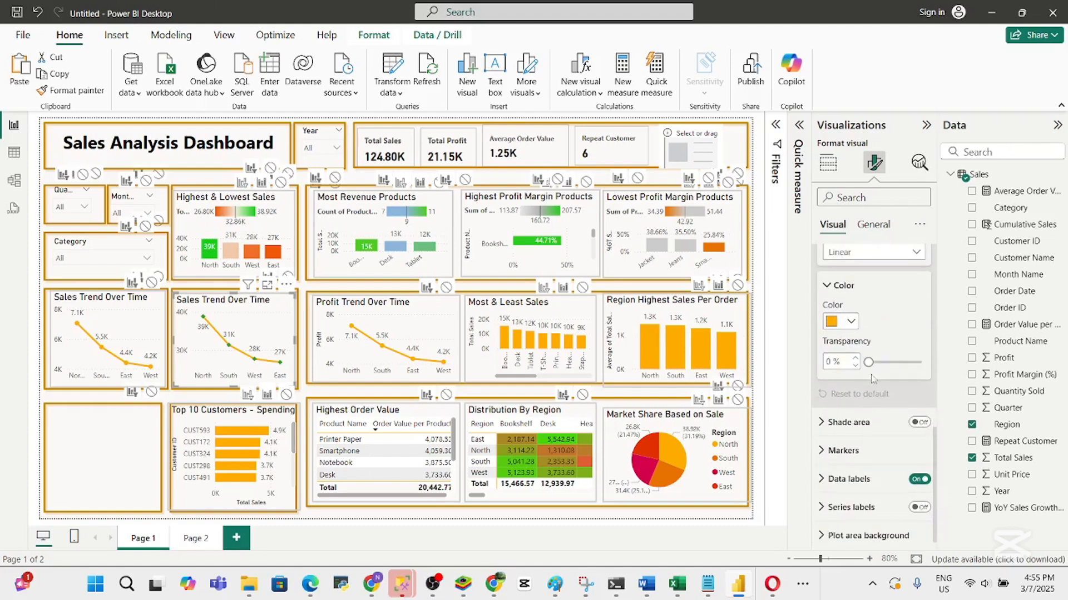
left_click(850, 322)
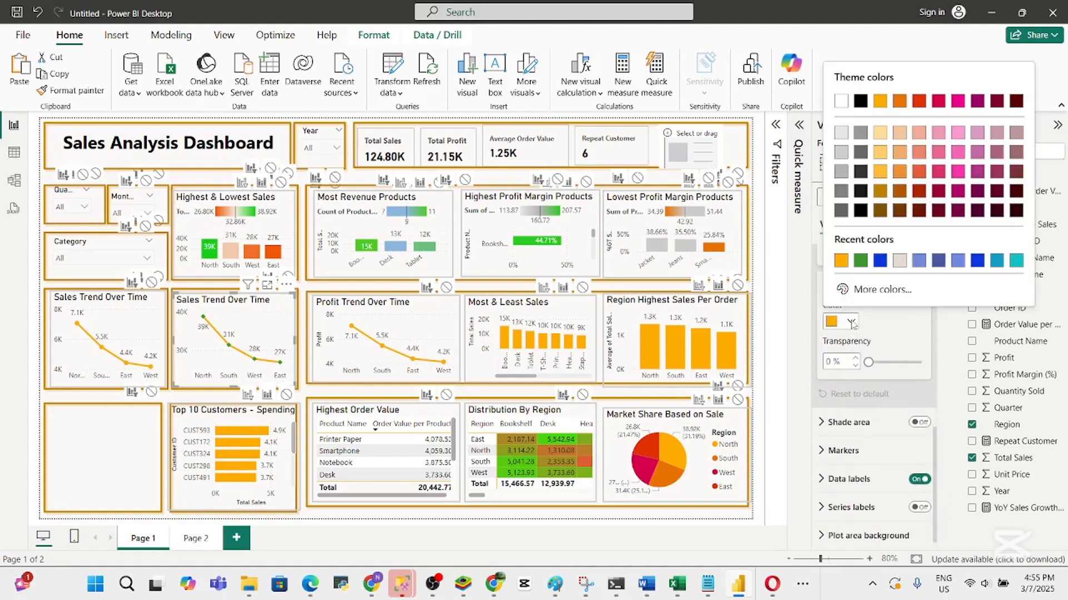
left_click(881, 262)
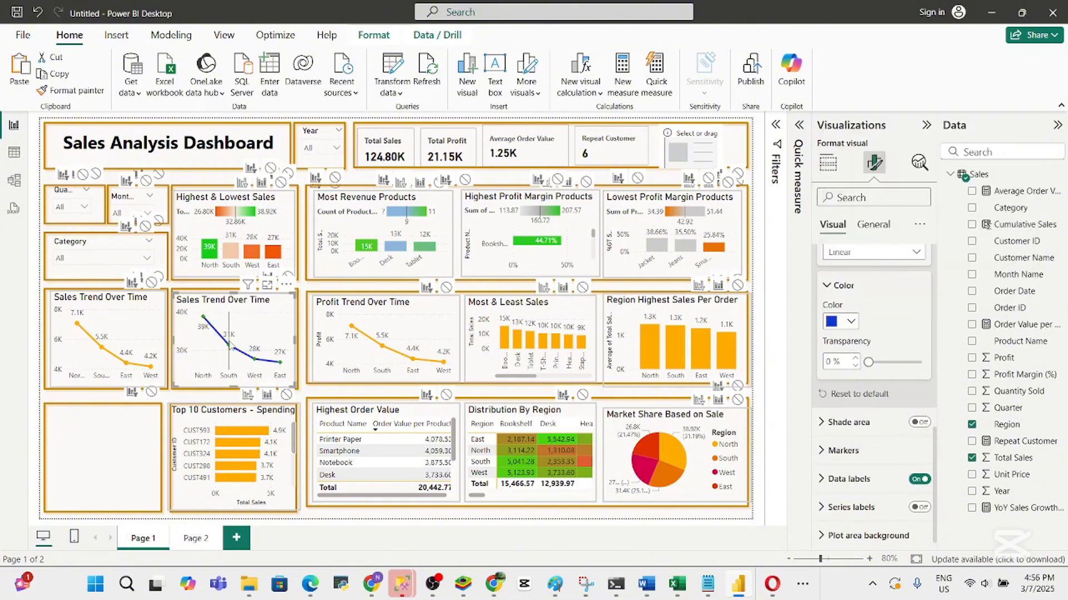
Change the marker color of the blue Sales Trend Over Time line to a dark gray theme shade
left_click(869, 453)
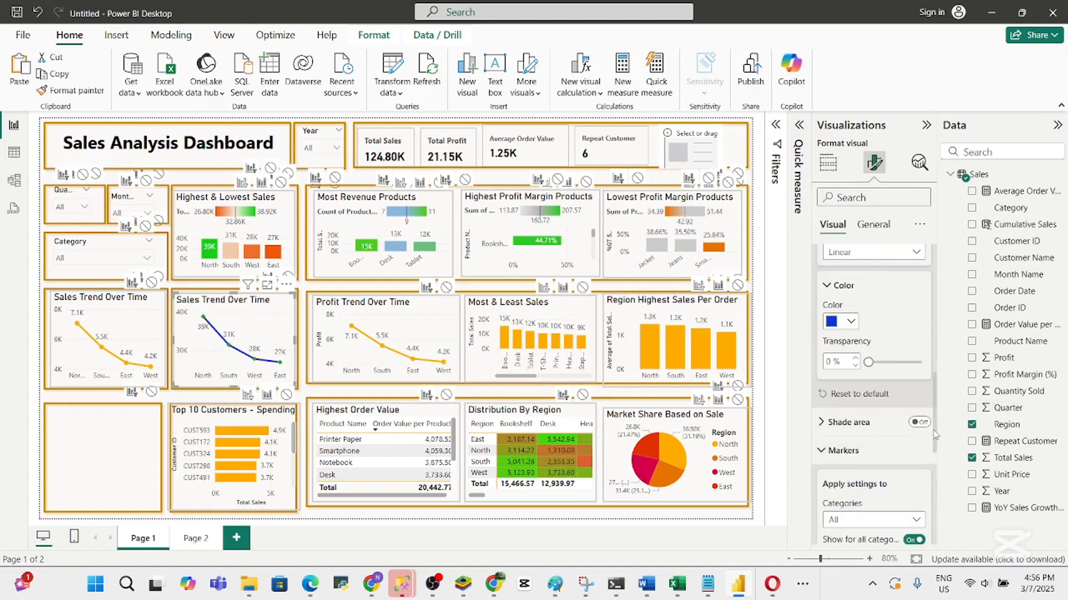
left_click_drag(935, 436, 937, 484)
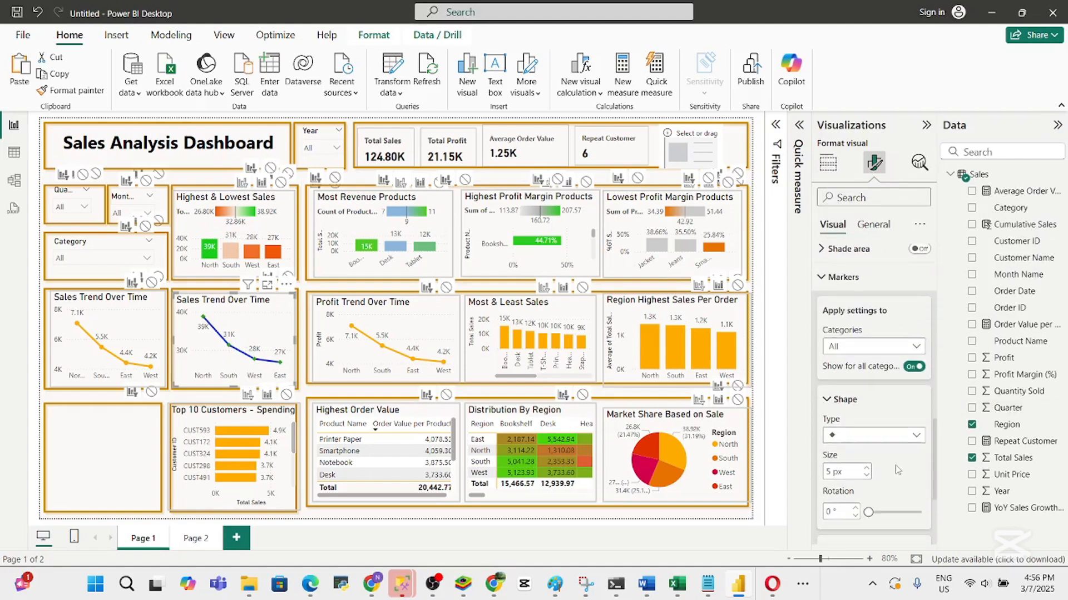
scroll(935, 503, "down", 3)
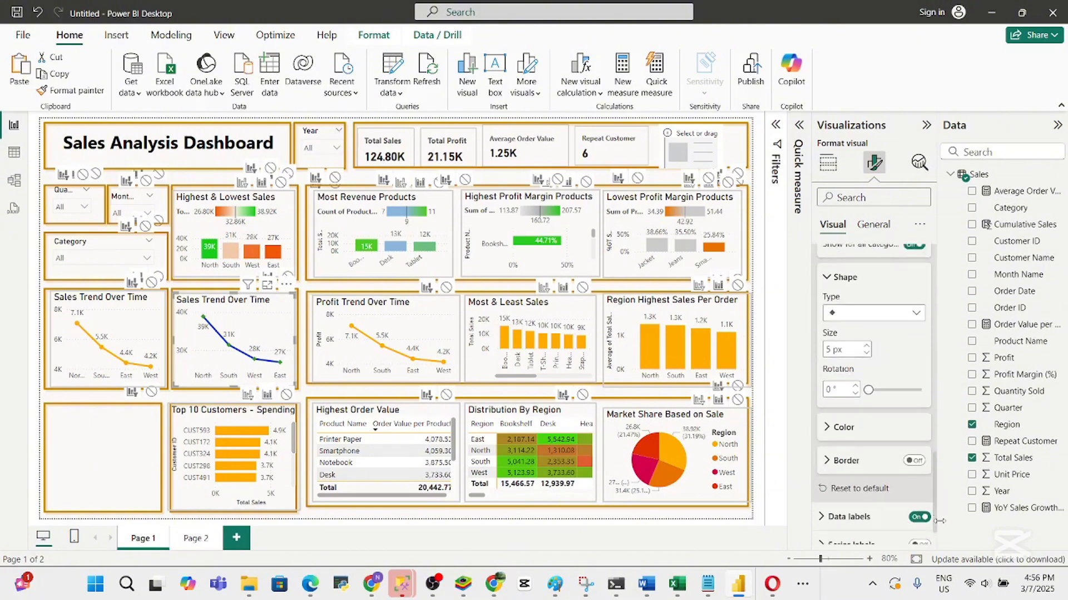
left_click(845, 425)
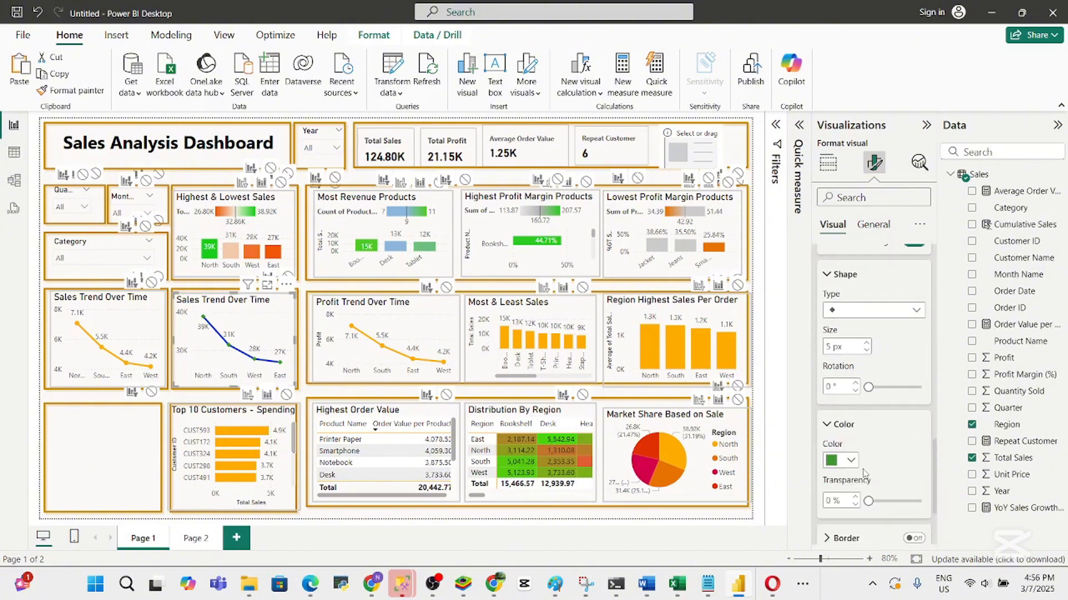
left_click(851, 461)
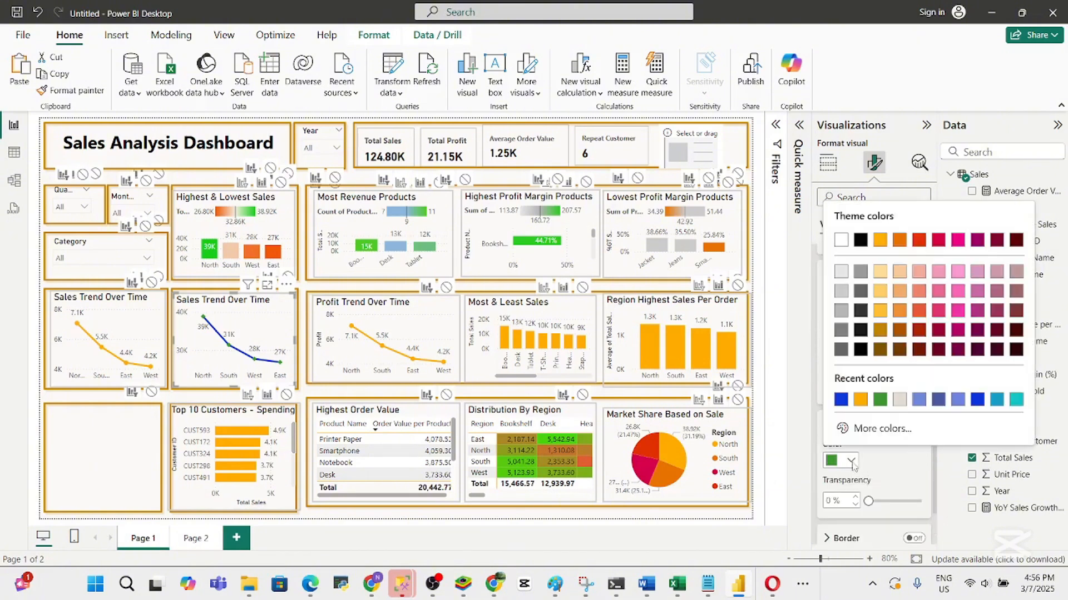
left_click(860, 311)
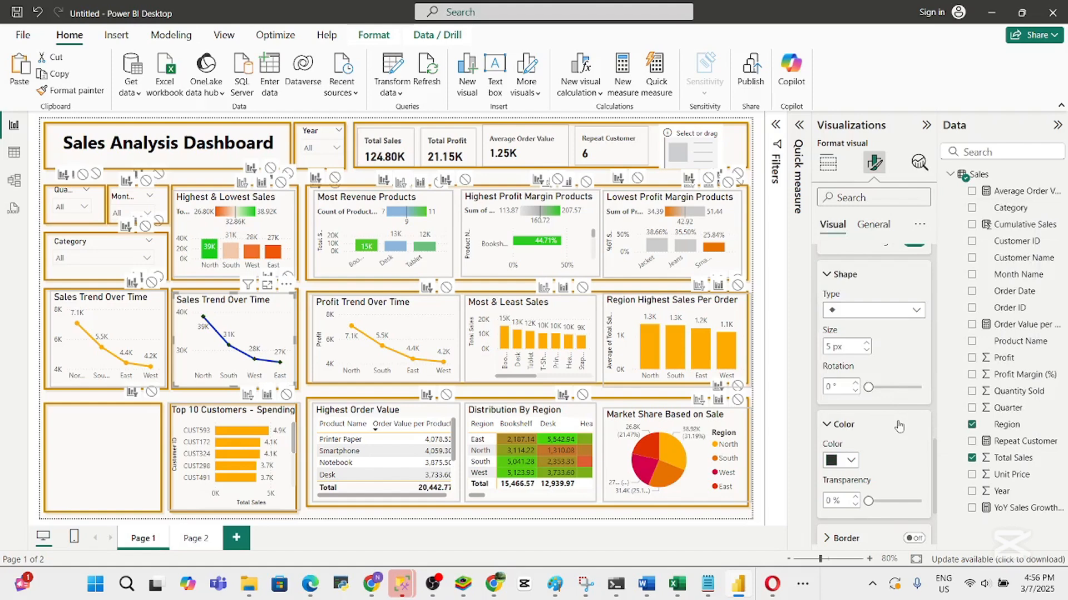
Inspect the recolored Sales Trend Over Time chart in focus mode and return to the report
left_click(268, 286)
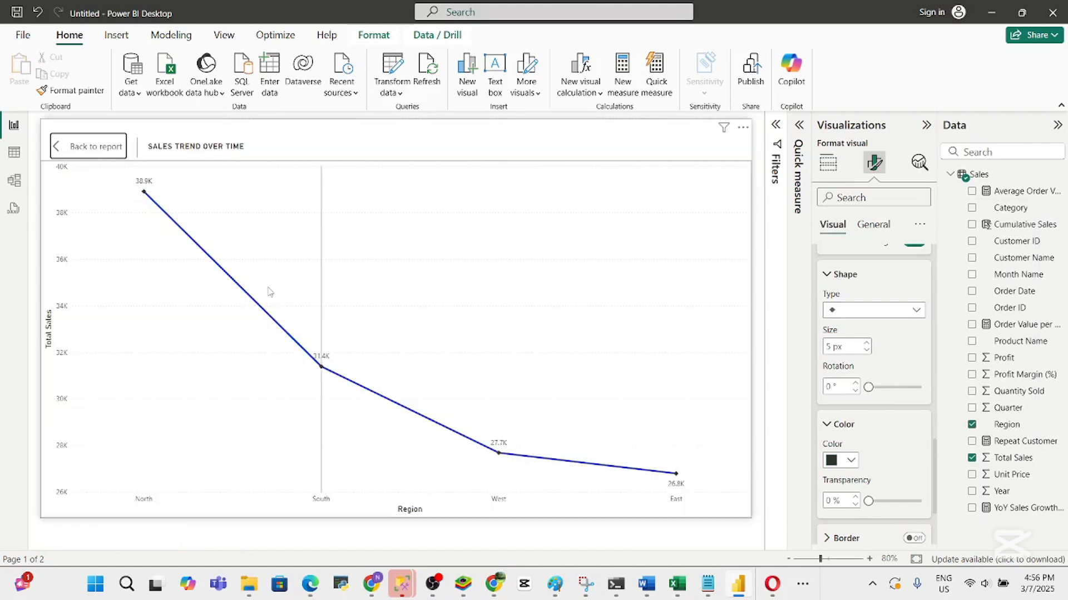
left_click(96, 147)
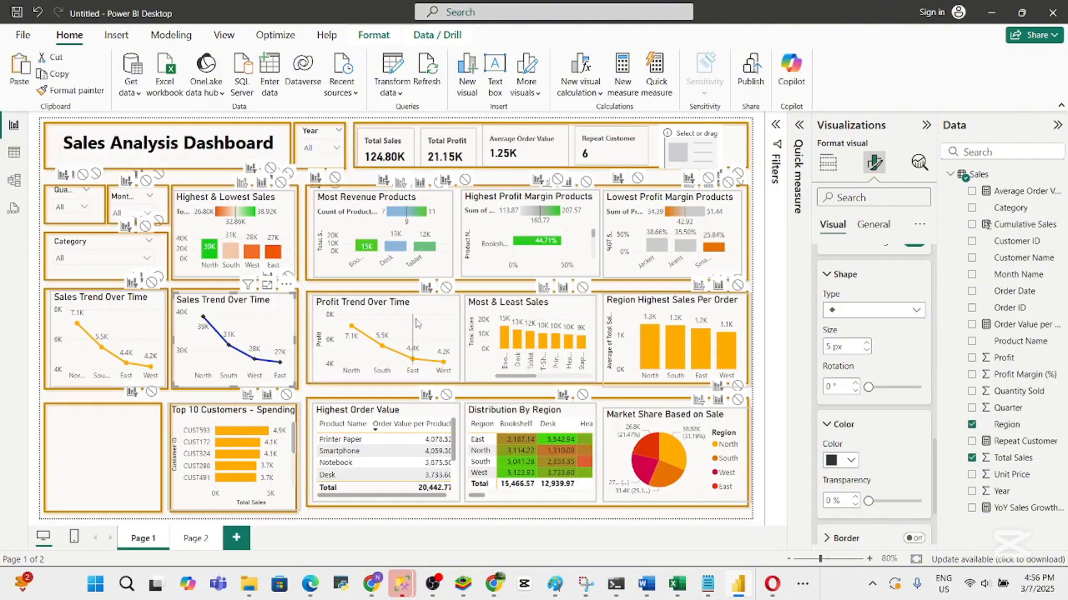
mouse_move(414, 327)
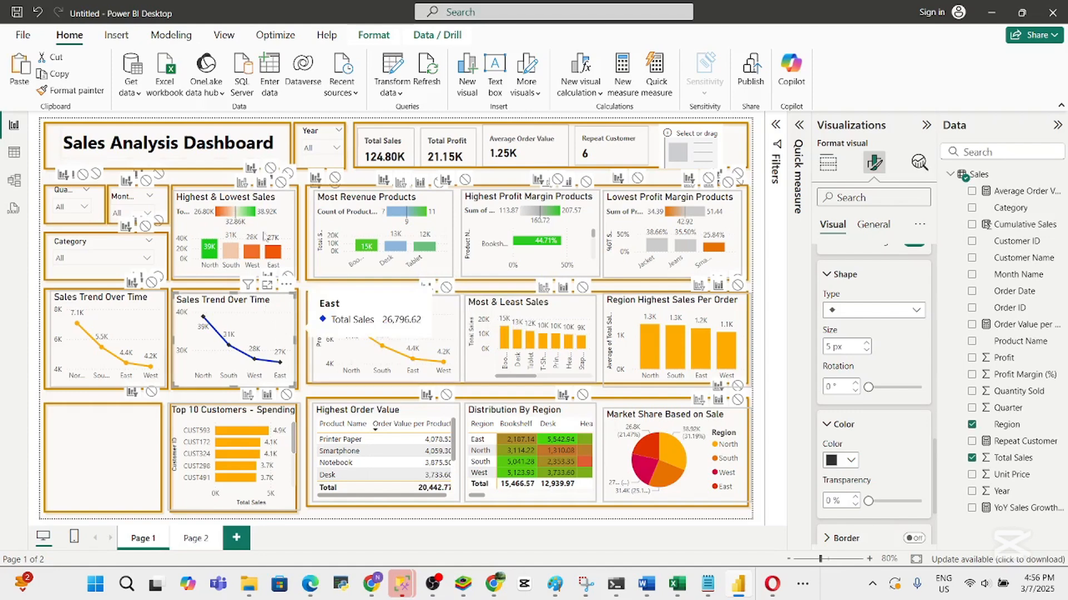
mouse_move(268, 211)
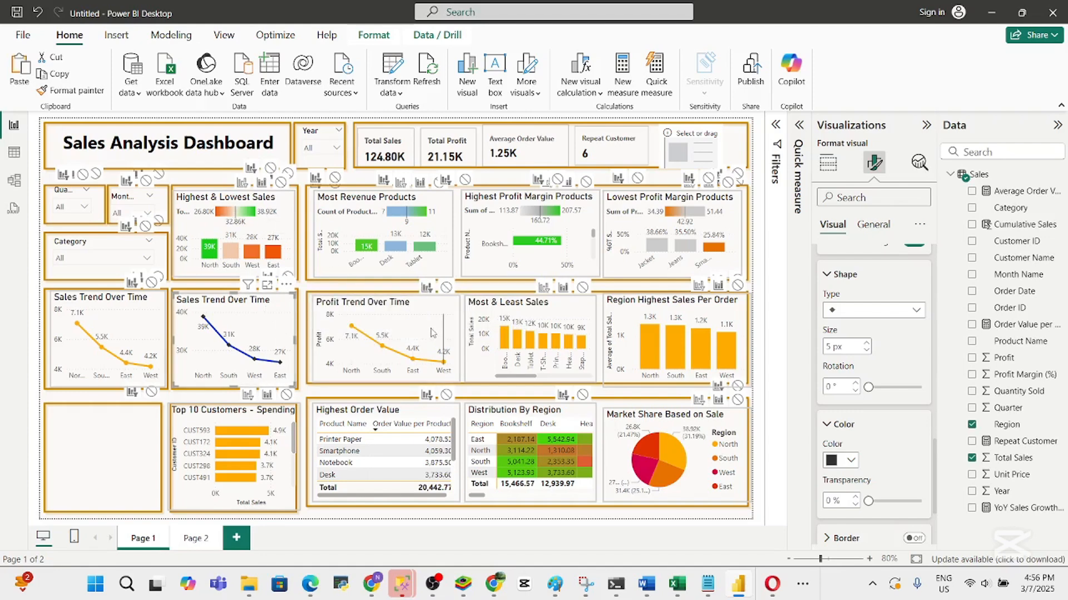
Set the line color of the Profit Trend Over Time chart to the recently used green
left_click(460, 329)
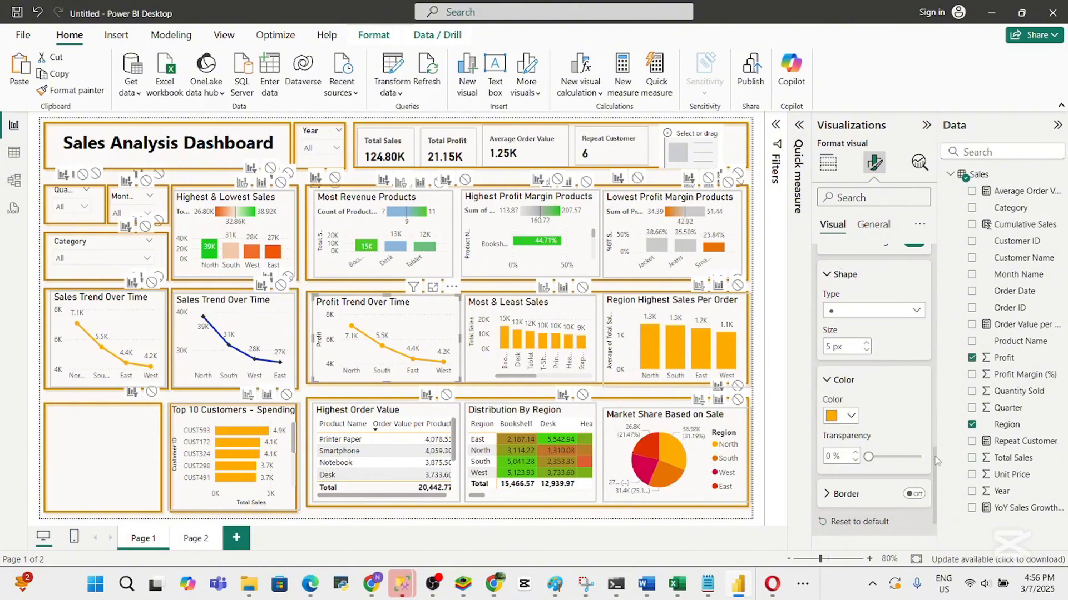
left_click_drag(935, 463, 933, 382)
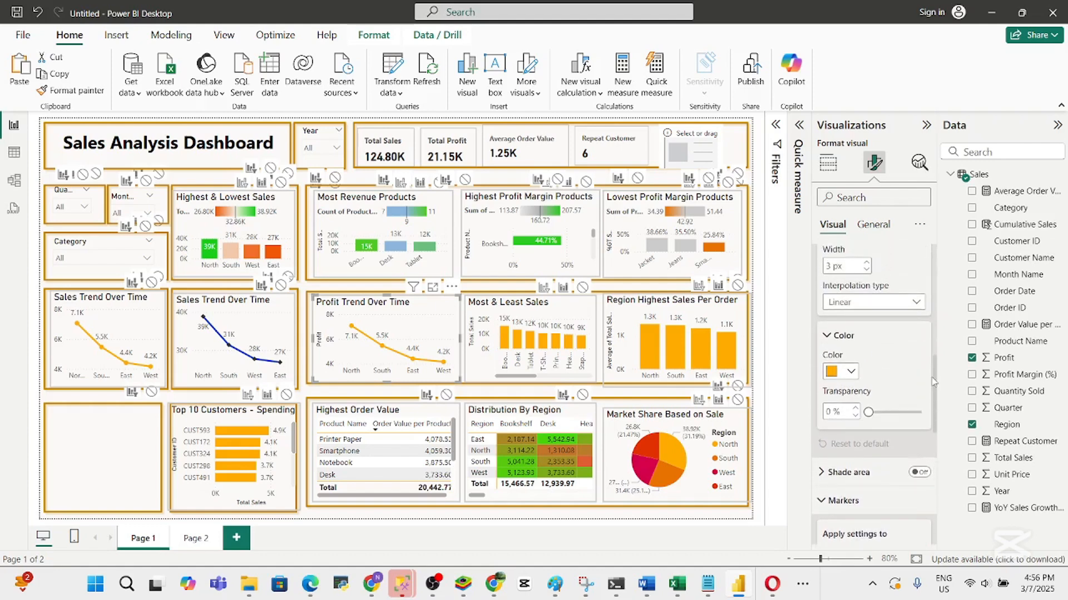
left_click(849, 371)
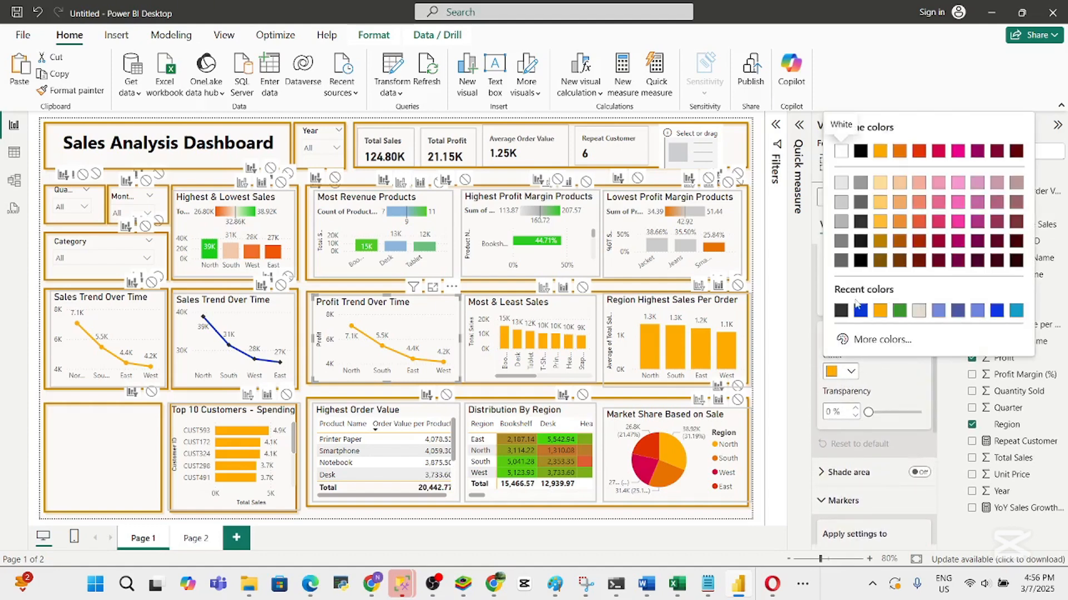
left_click(899, 310)
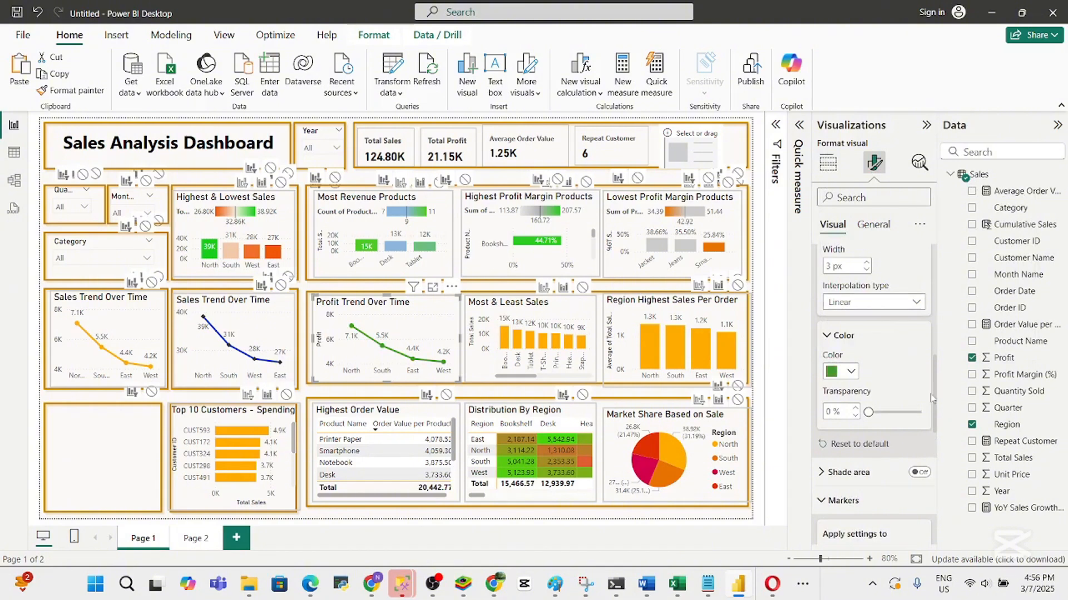
scroll(938, 402, "down", 3)
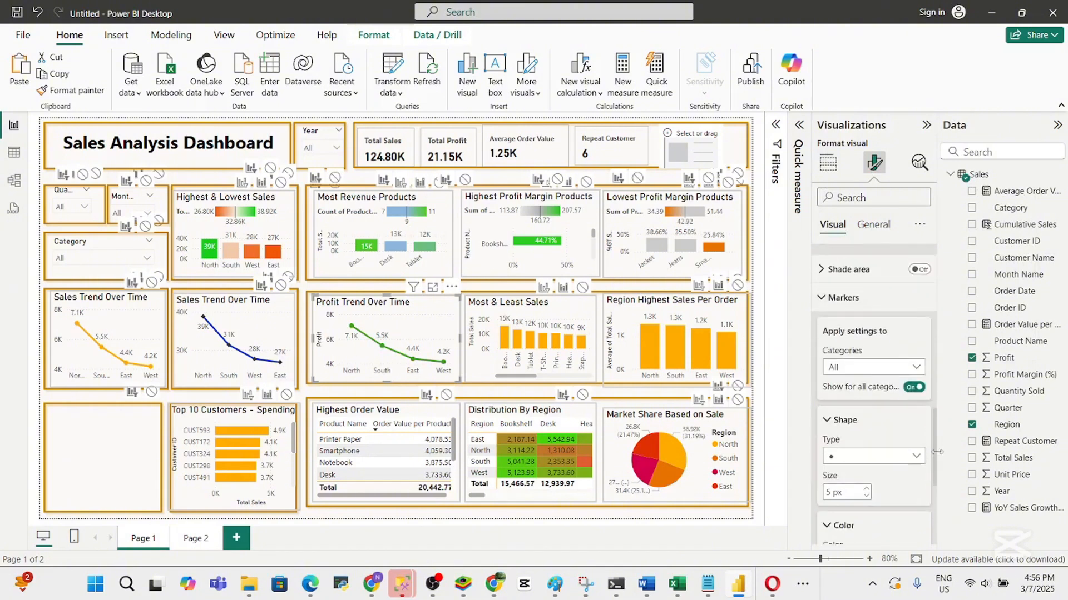
left_click(854, 299)
left_click(852, 317)
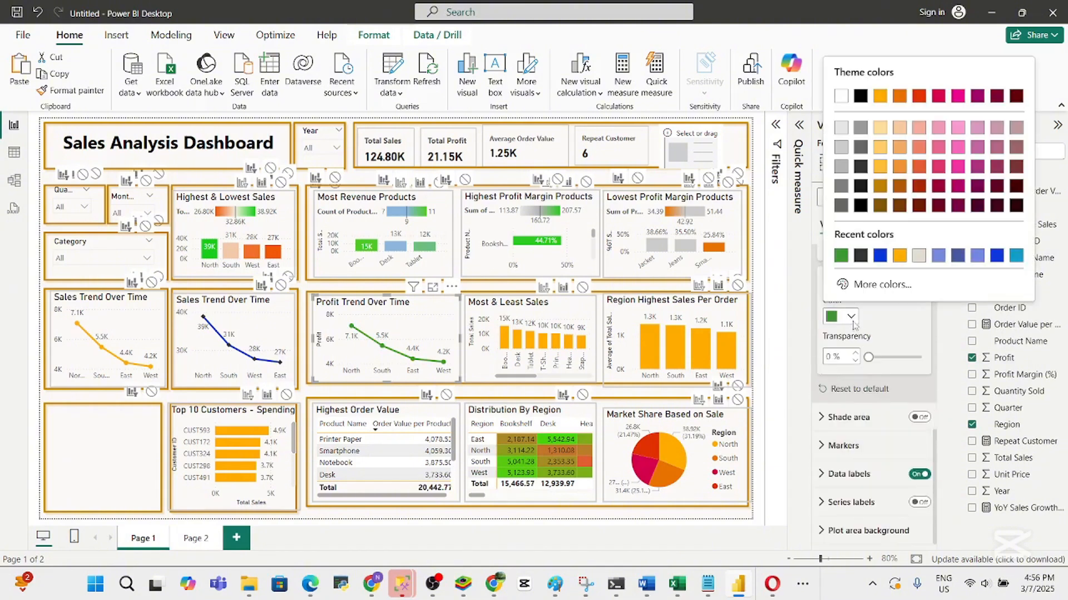
left_click(862, 256)
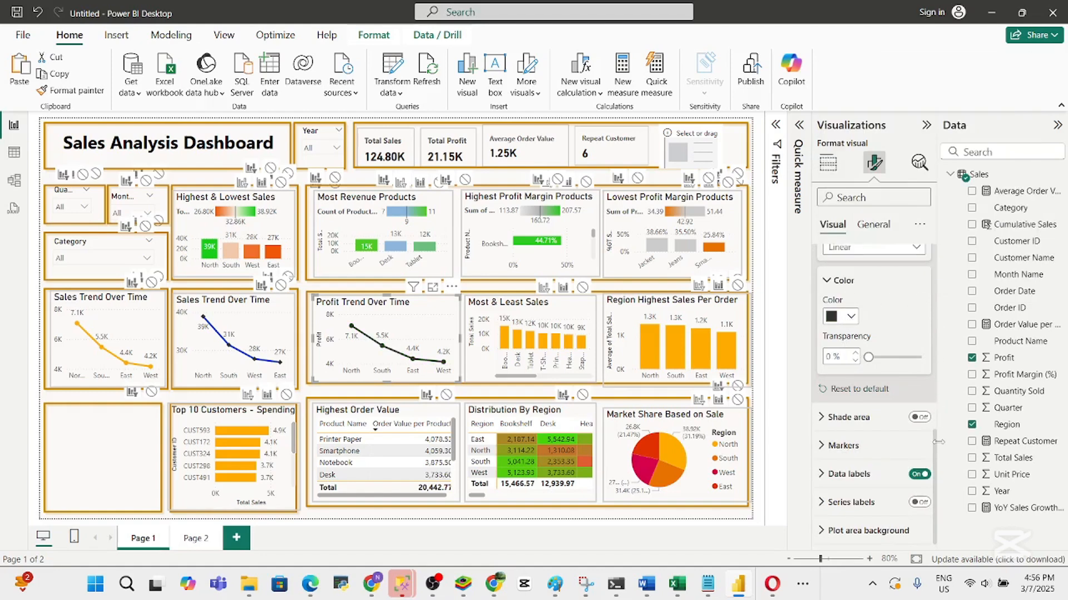
left_click_drag(936, 450, 938, 381)
scroll(871, 389, "down", 3)
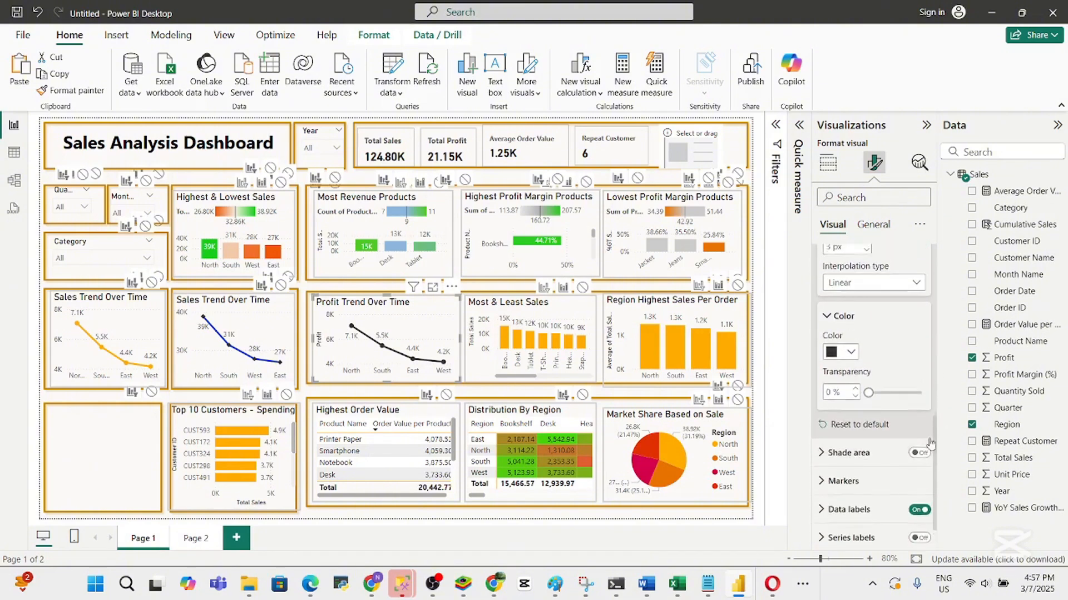
left_click(852, 349)
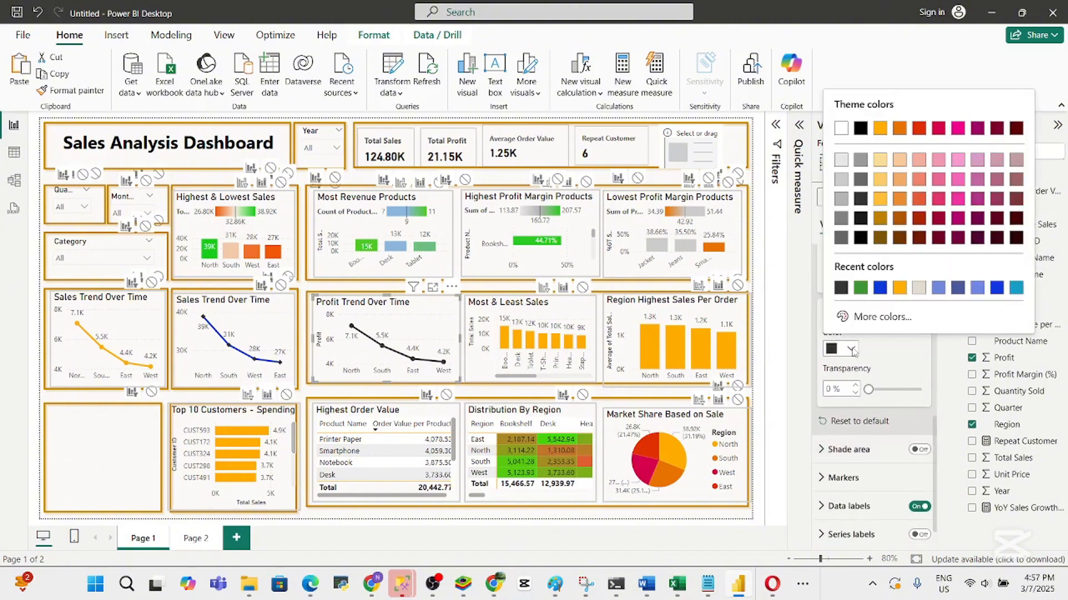
left_click(858, 285)
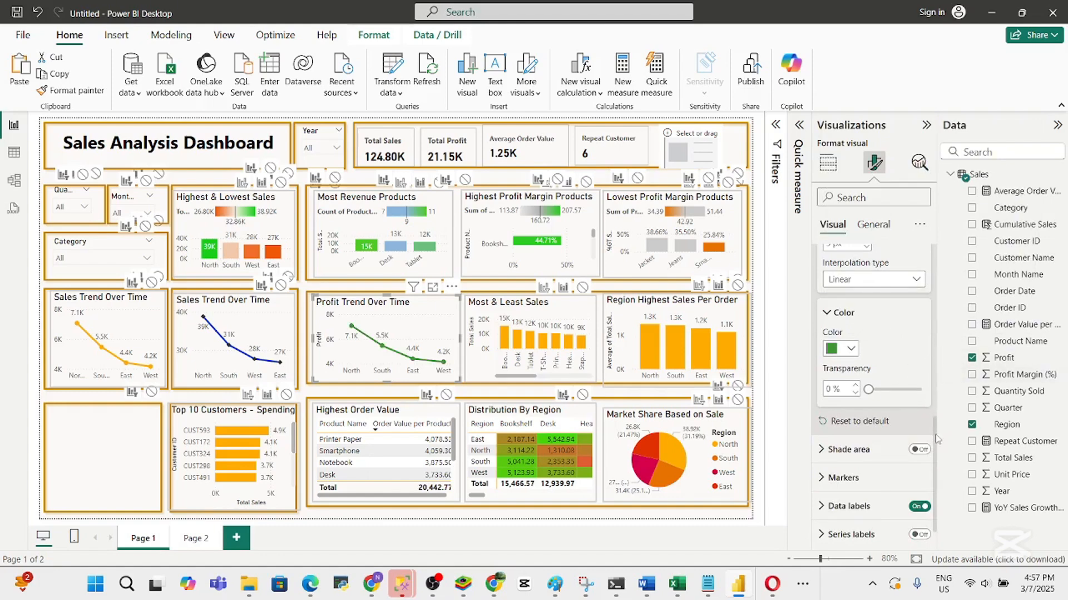
Change the marker color of the Profit Trend Over Time line to a dark gray theme shade
scroll(937, 440, "down", 1)
left_click(884, 448)
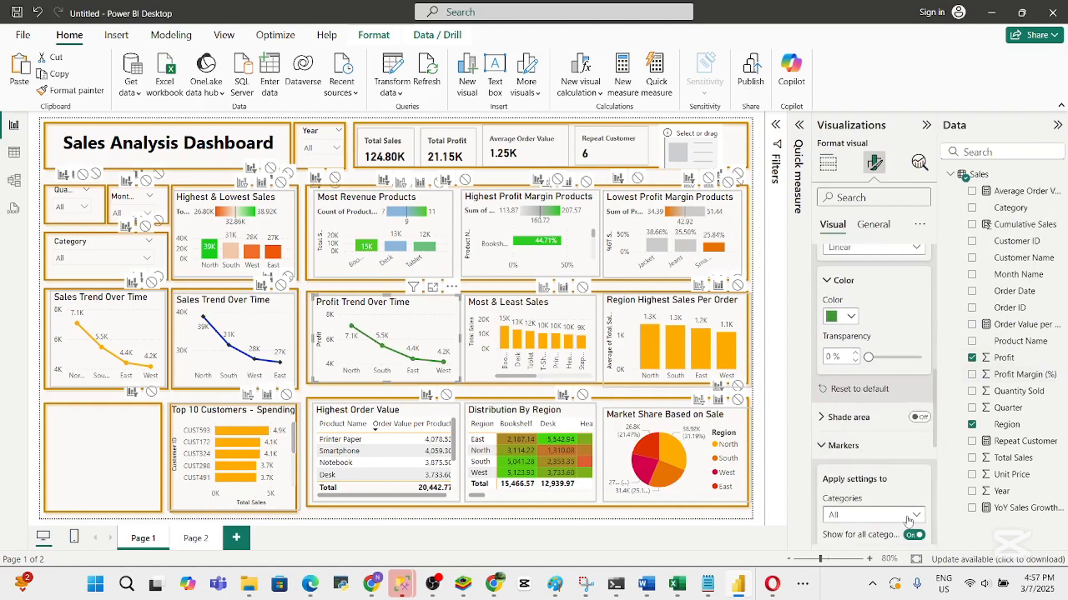
scroll(937, 439, "down", 5)
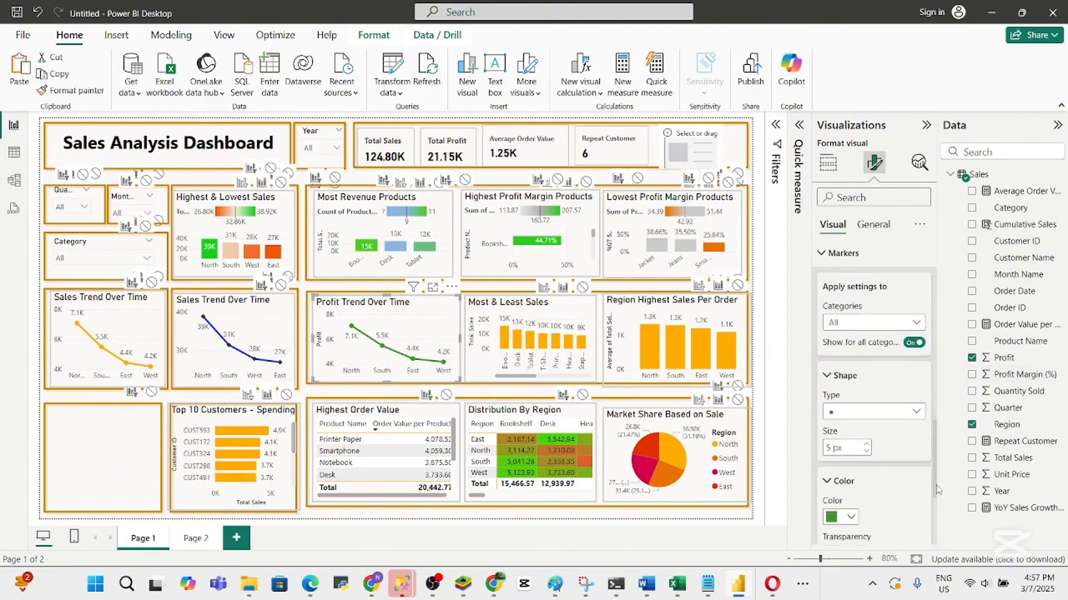
left_click(854, 513)
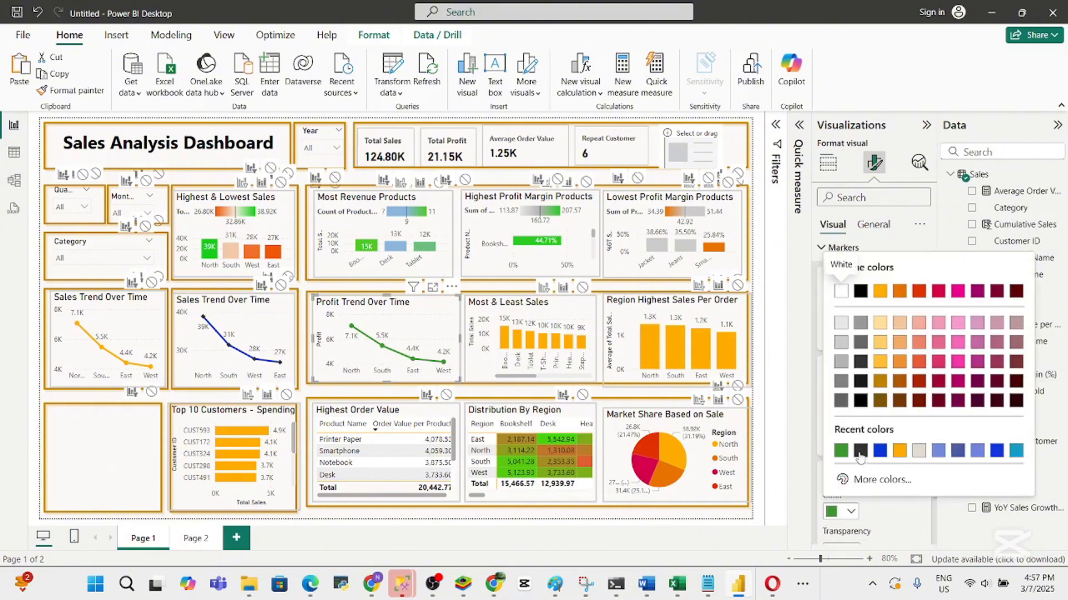
left_click(859, 350)
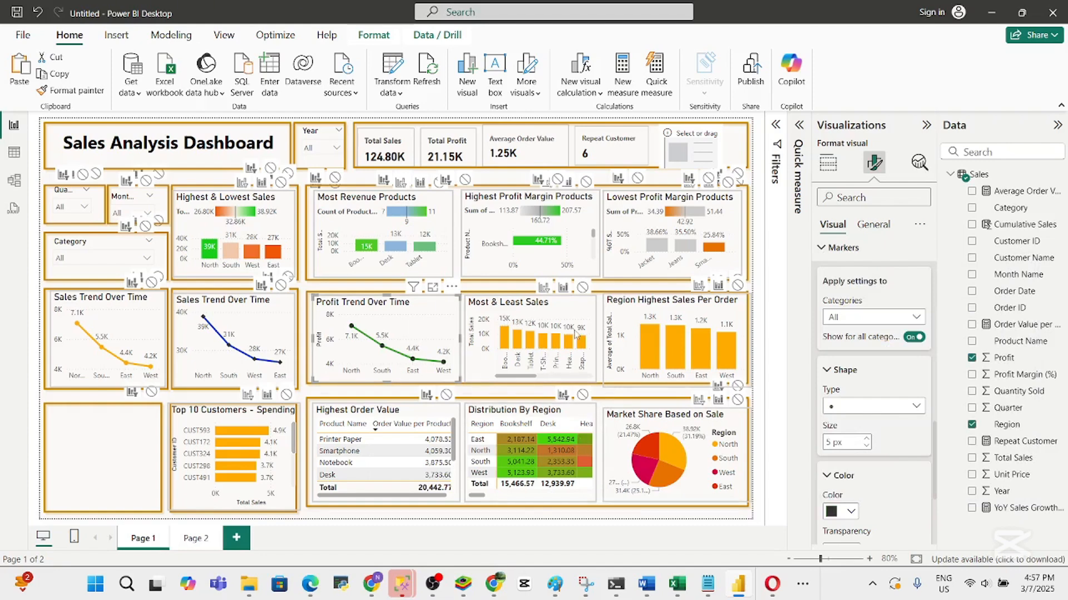
Check the customer analysis and product performance questions in the Word project document and return to the Power BI report
left_click(643, 590)
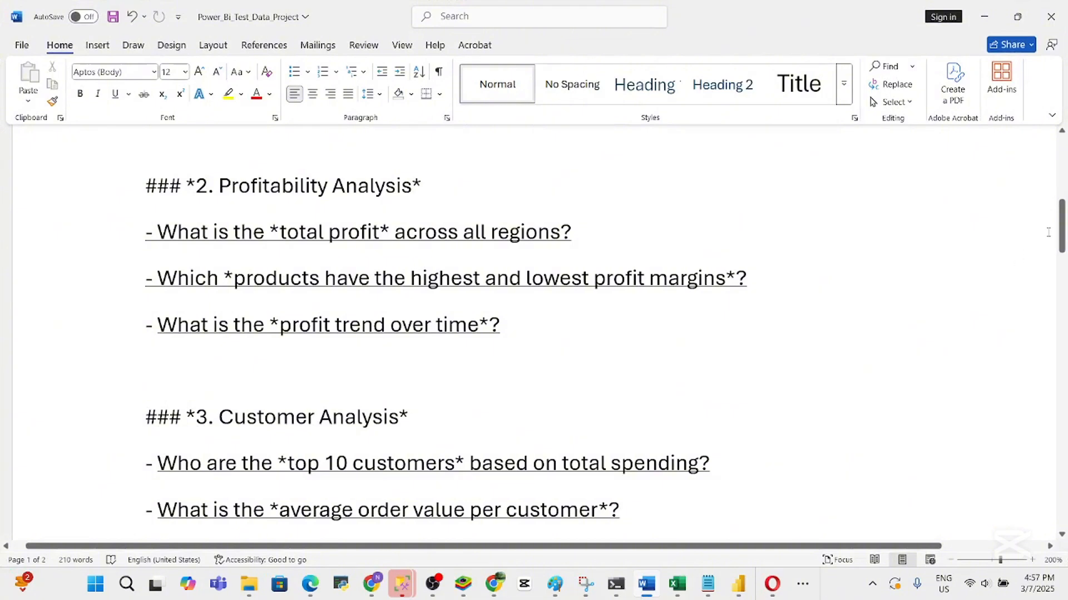
left_click_drag(1061, 229, 1064, 274)
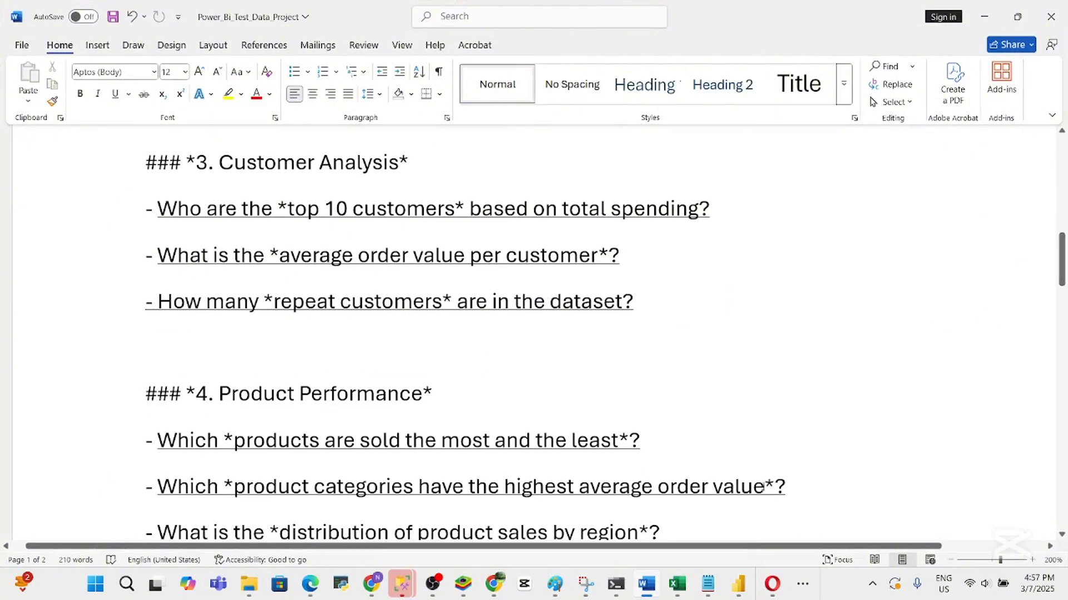
left_click(656, 594)
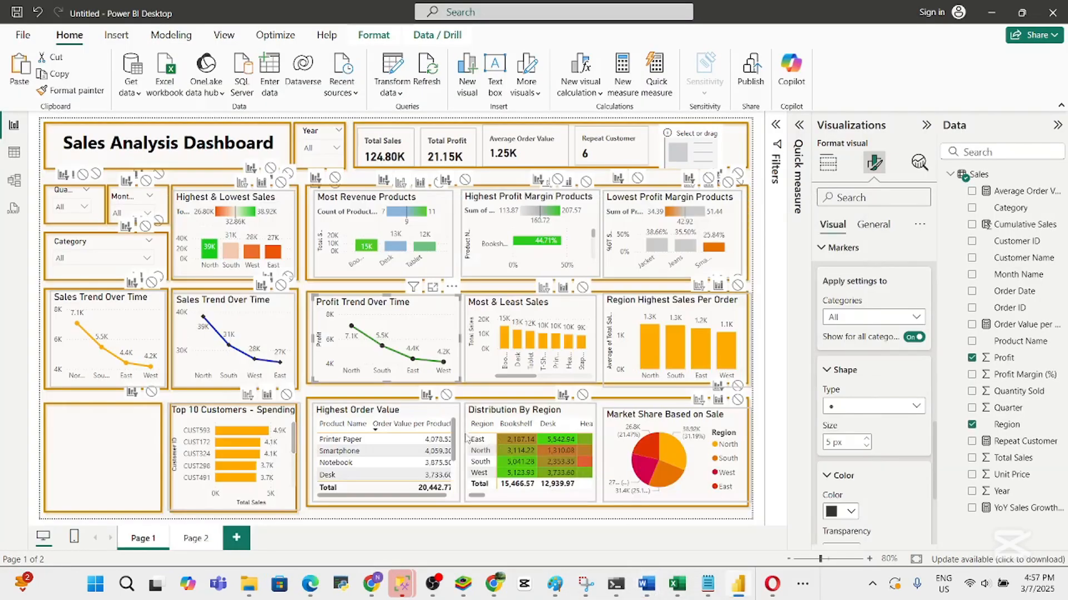
Open conditional formatting for the bar color of the Top 10 Customers chart and set its format style to Gradient
left_click(258, 423)
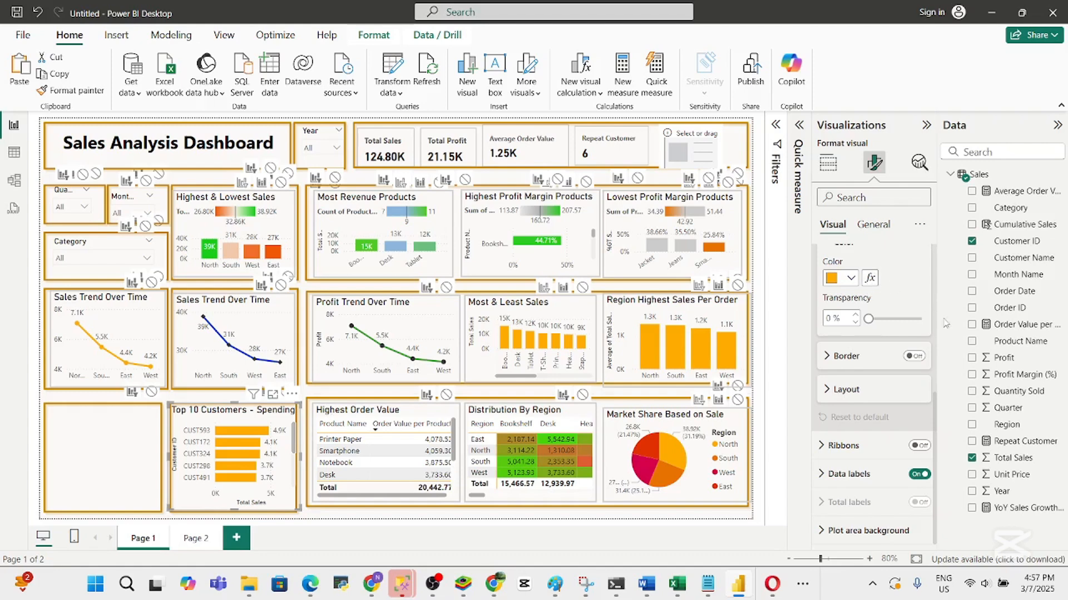
left_click_drag(936, 416, 936, 344)
scroll(901, 356, "down", 3)
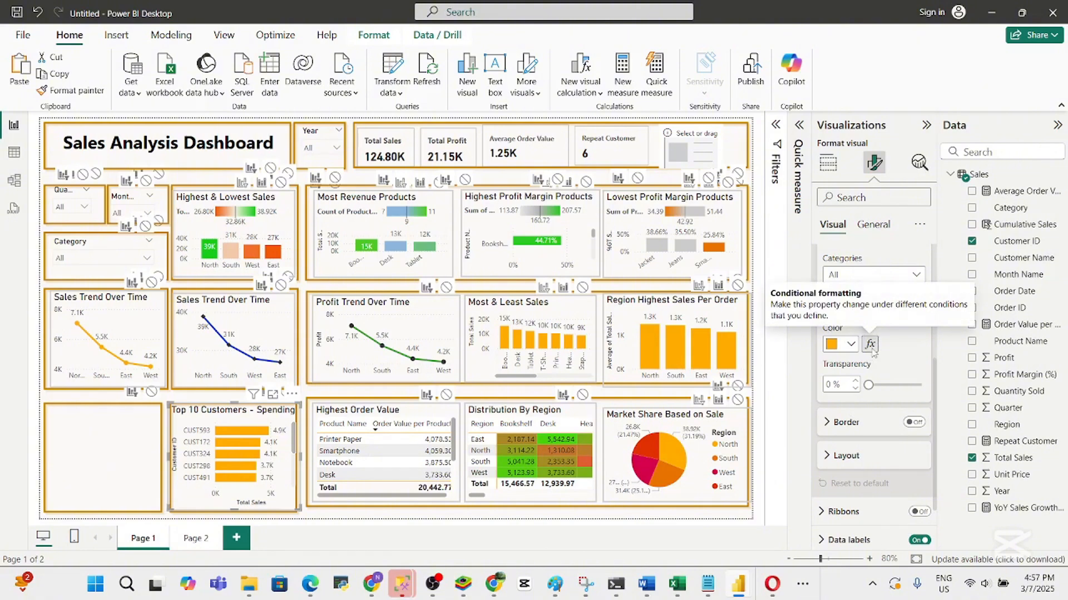
left_click(871, 345)
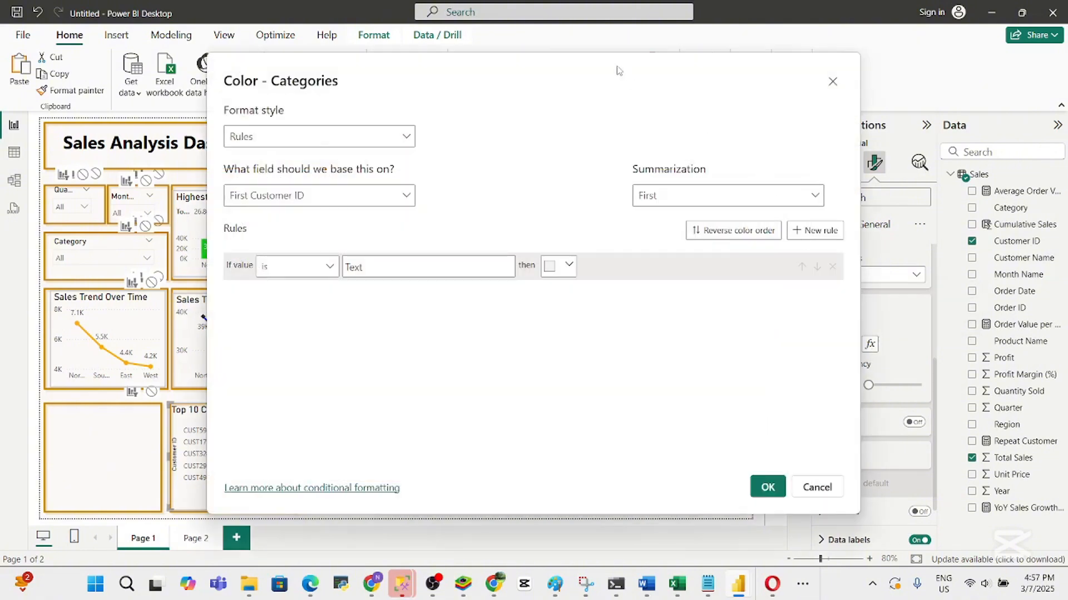
left_click_drag(619, 70, 815, 66)
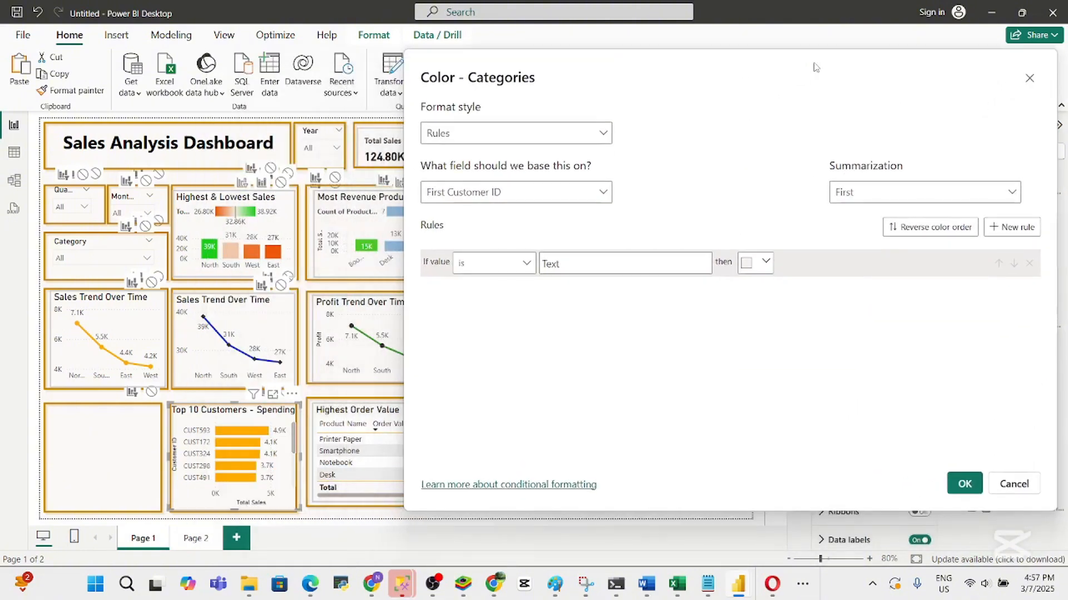
left_click(585, 134)
left_click(456, 156)
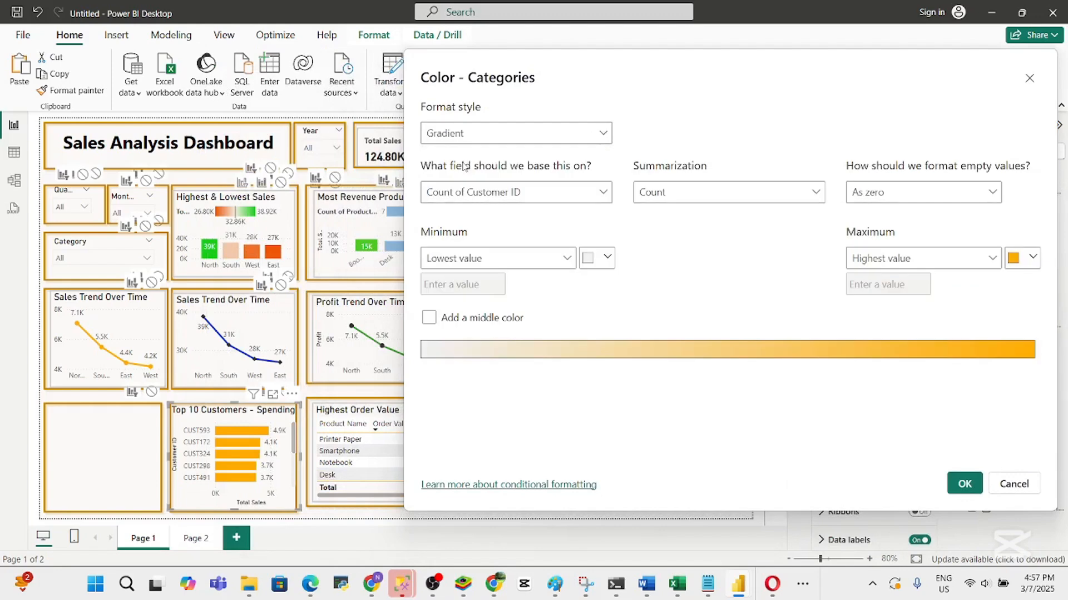
Set the gradient's maximum color to the custom green #0A9F08
left_click(1031, 258)
left_click(881, 462)
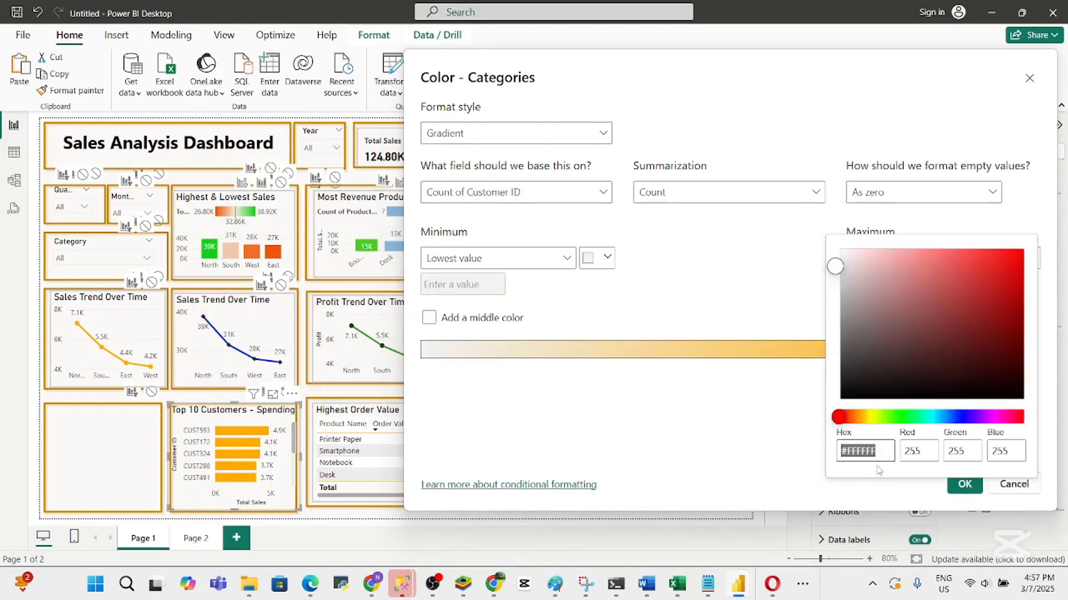
left_click(899, 417)
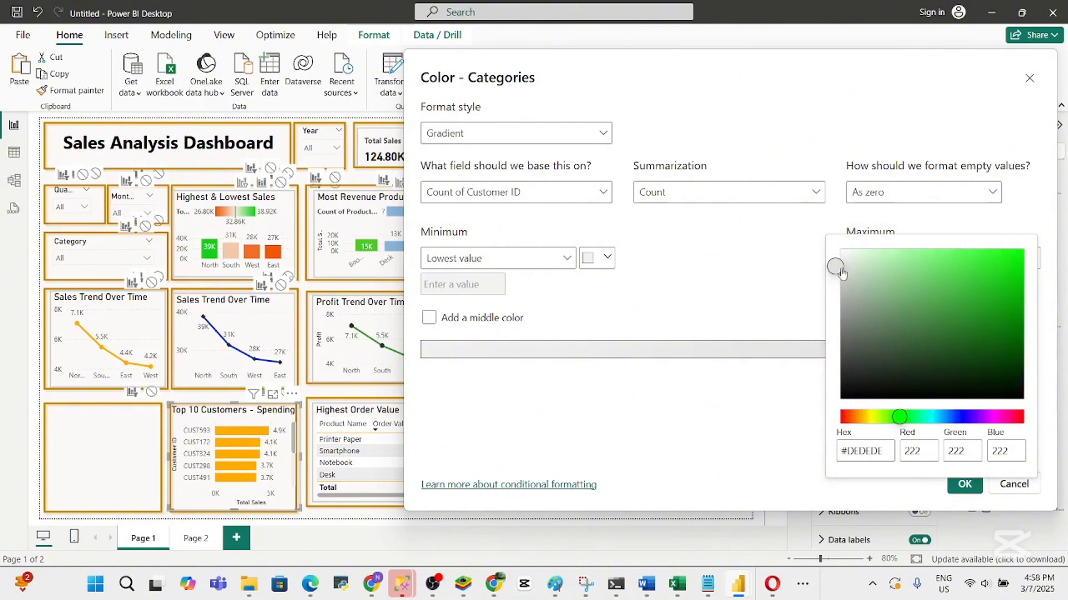
left_click_drag(836, 267, 1008, 279)
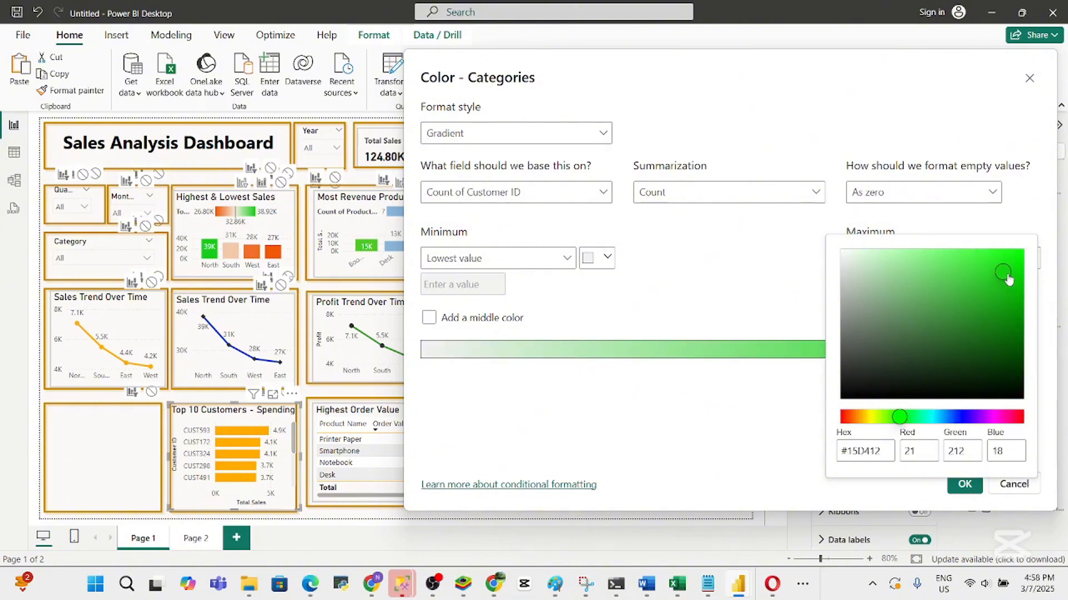
left_click(768, 457)
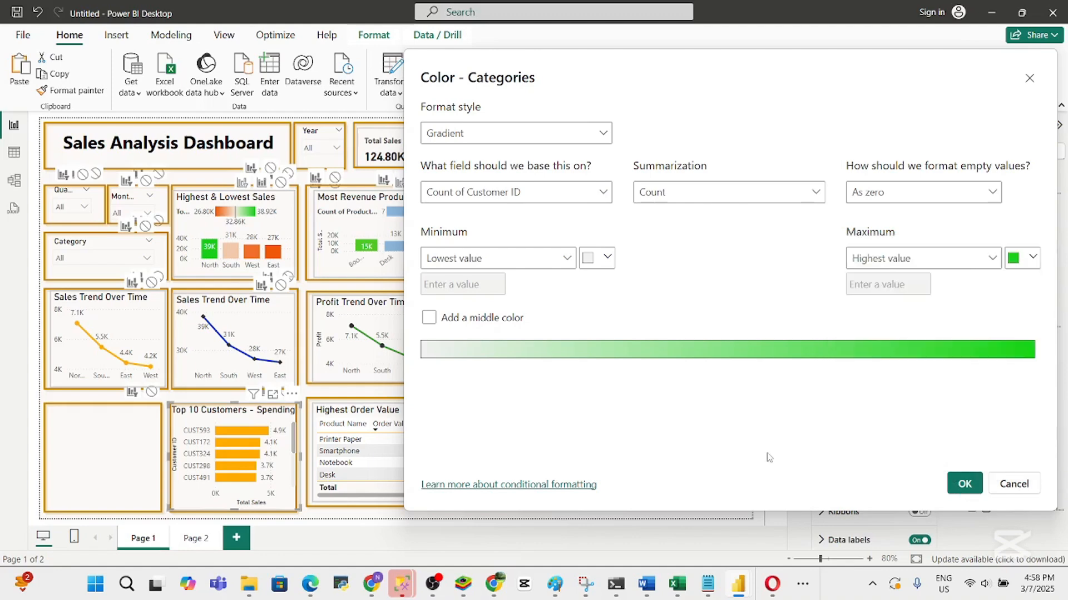
left_click(606, 257)
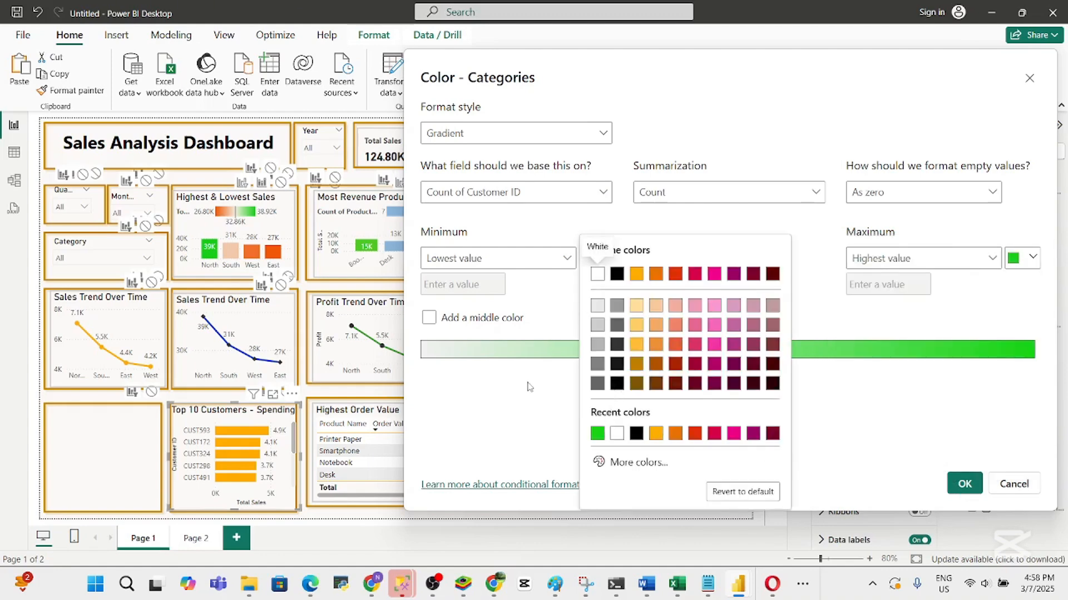
left_click(548, 373)
left_click(1032, 257)
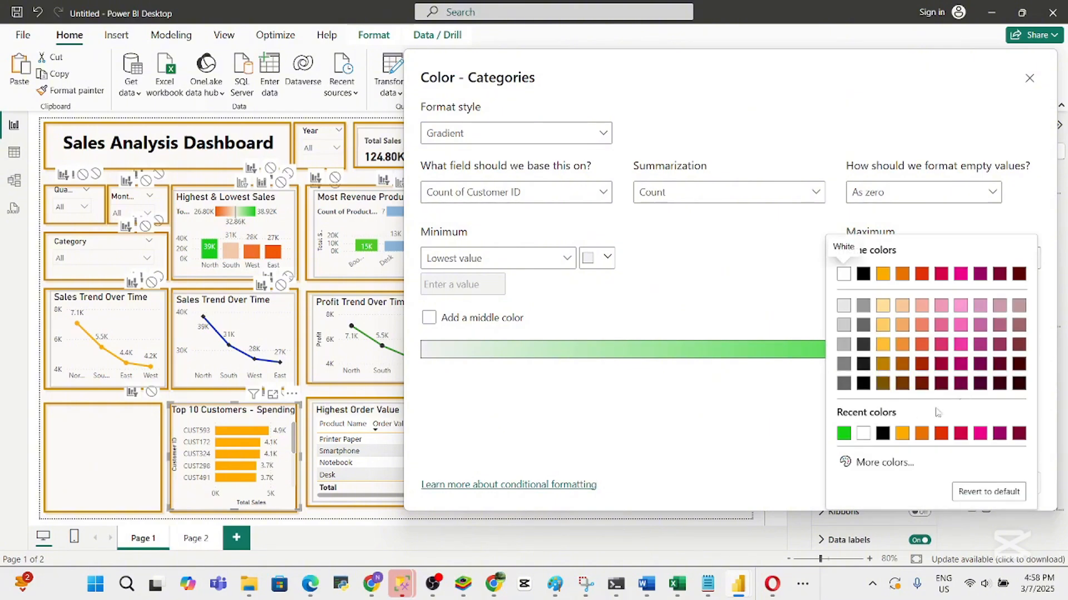
left_click(879, 462)
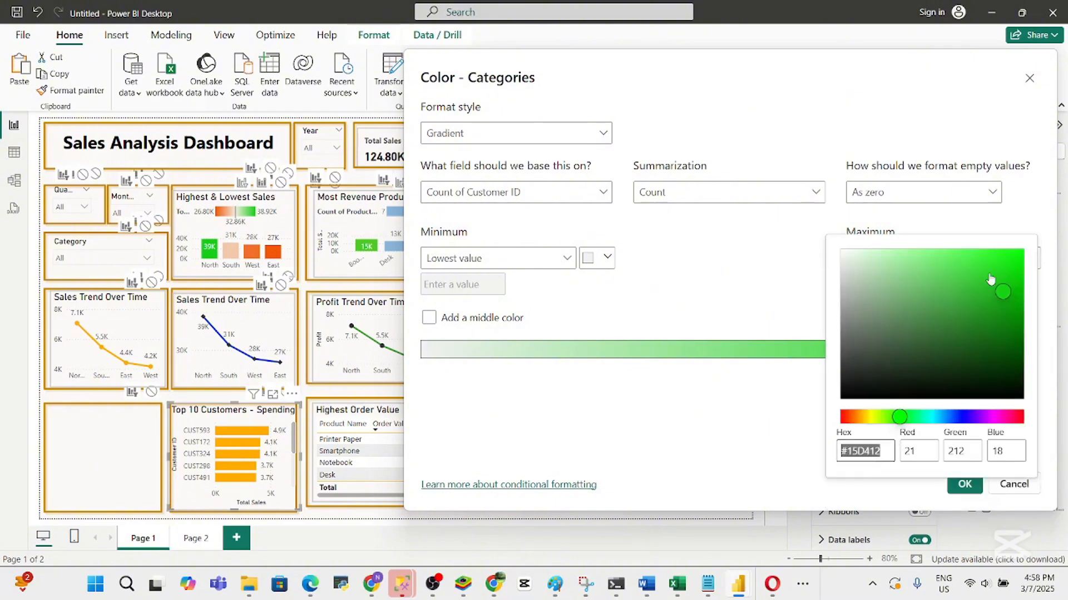
mouse_move(1004, 295)
left_mouse_down()
mouse_move(999, 324)
mouse_move(1014, 312)
left_mouse_up()
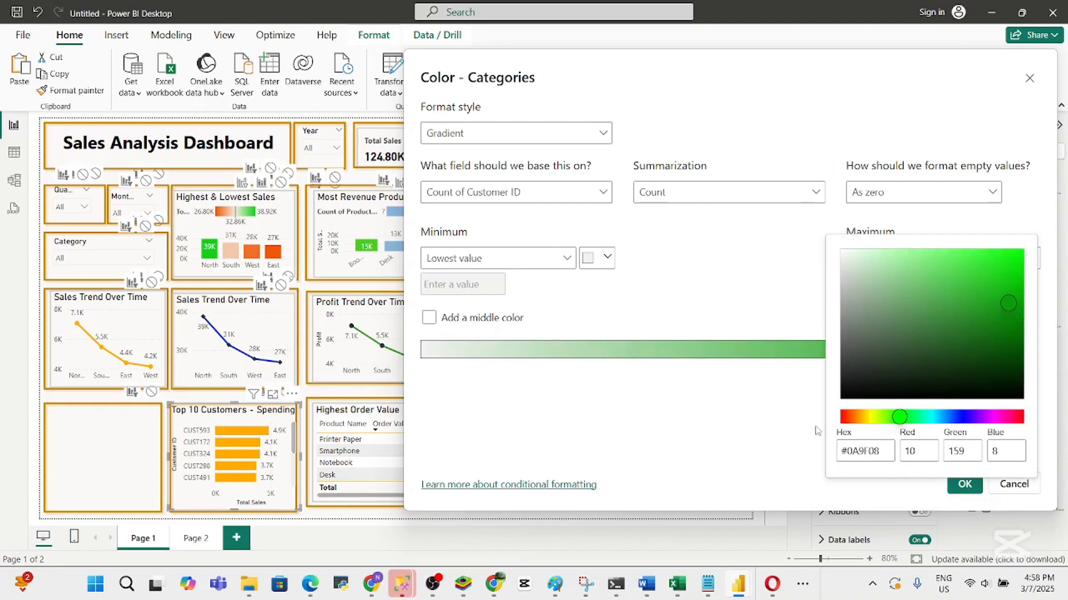
left_click(768, 421)
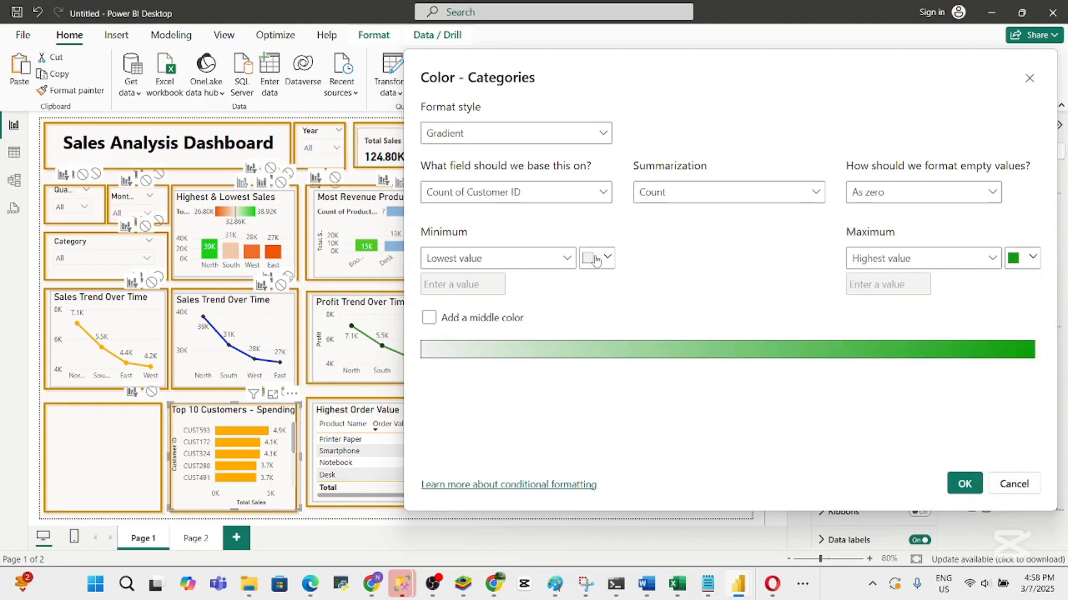
Add a middle color of light green #89DC88 to the gradient and set its minimum color to a light gray theme shade
left_click(433, 318)
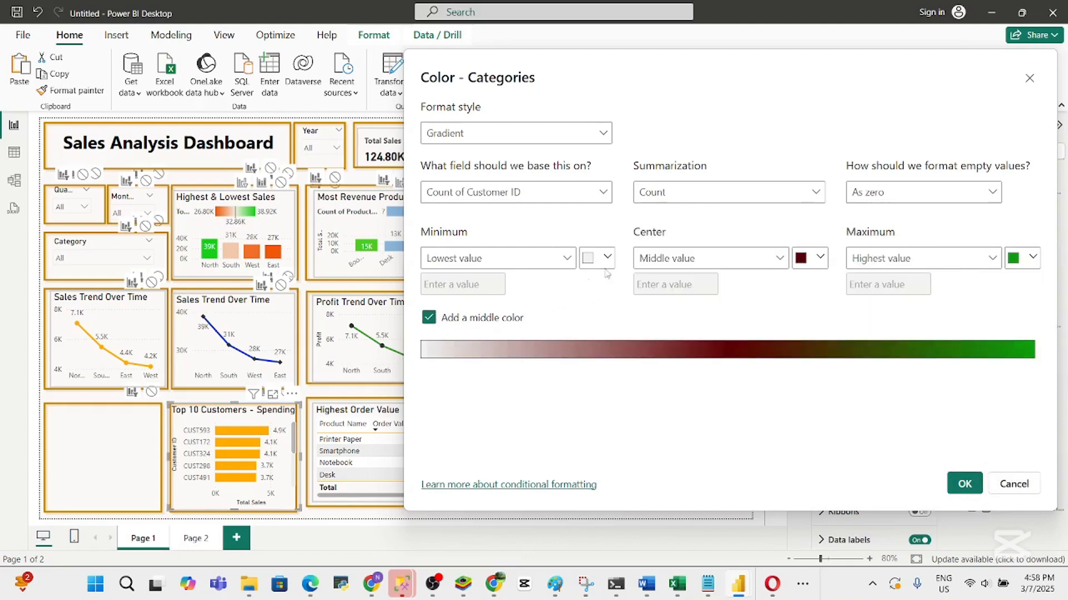
left_click(821, 259)
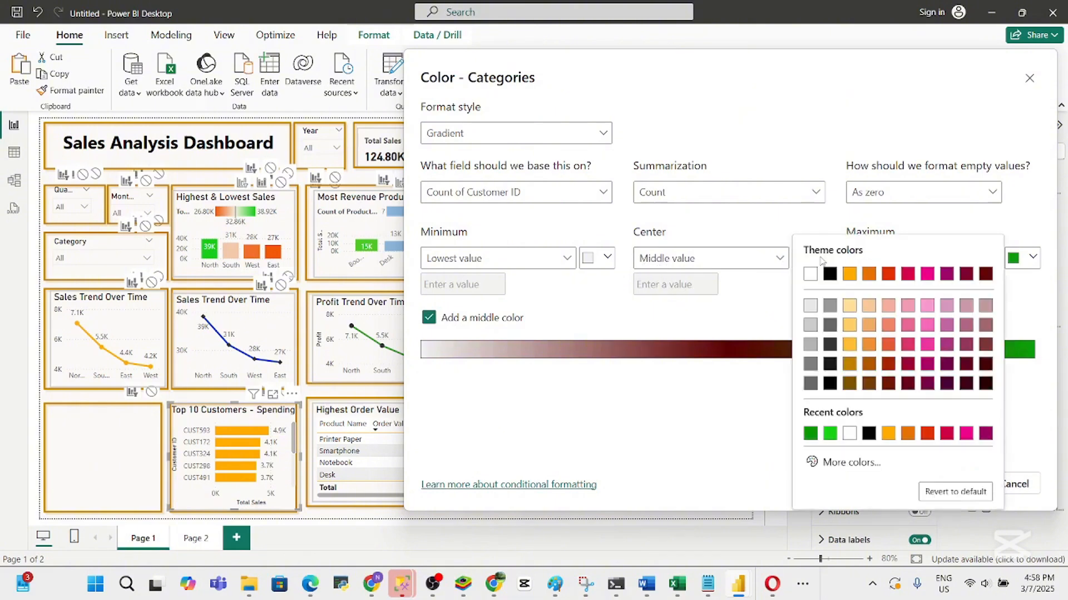
left_click(829, 437)
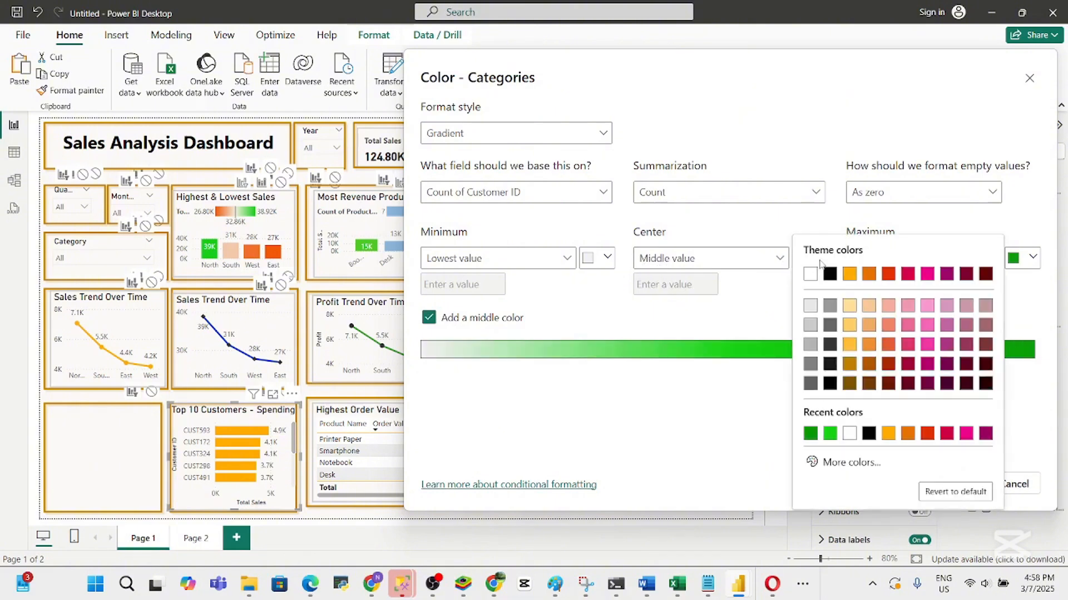
left_click(818, 259)
left_click(850, 466)
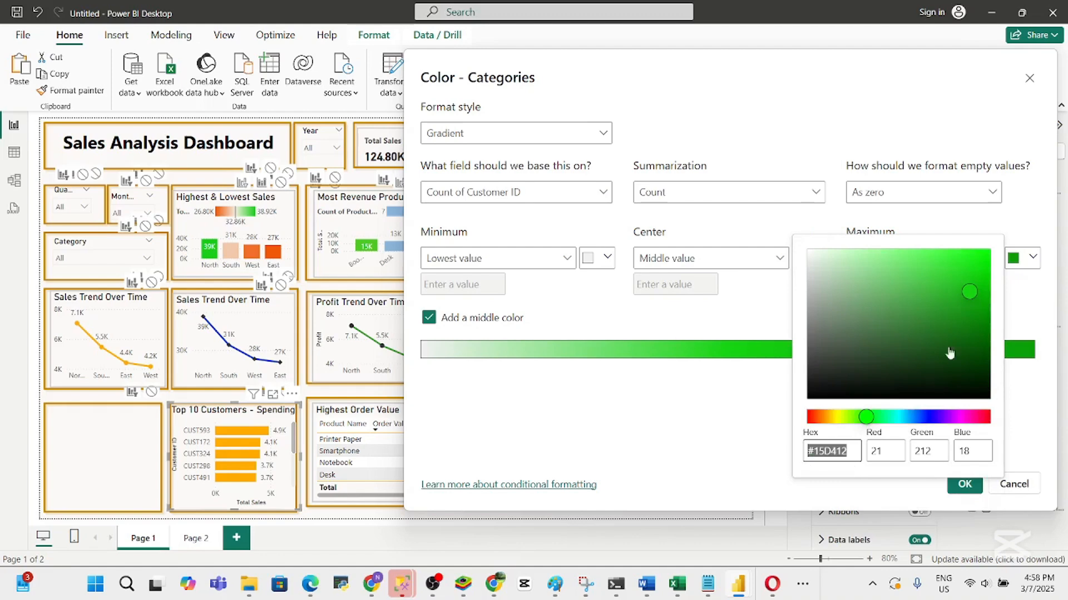
left_click(973, 292)
mouse_move(925, 269)
left_mouse_down()
mouse_move(869, 264)
mouse_move(895, 273)
mouse_move(877, 274)
left_mouse_up()
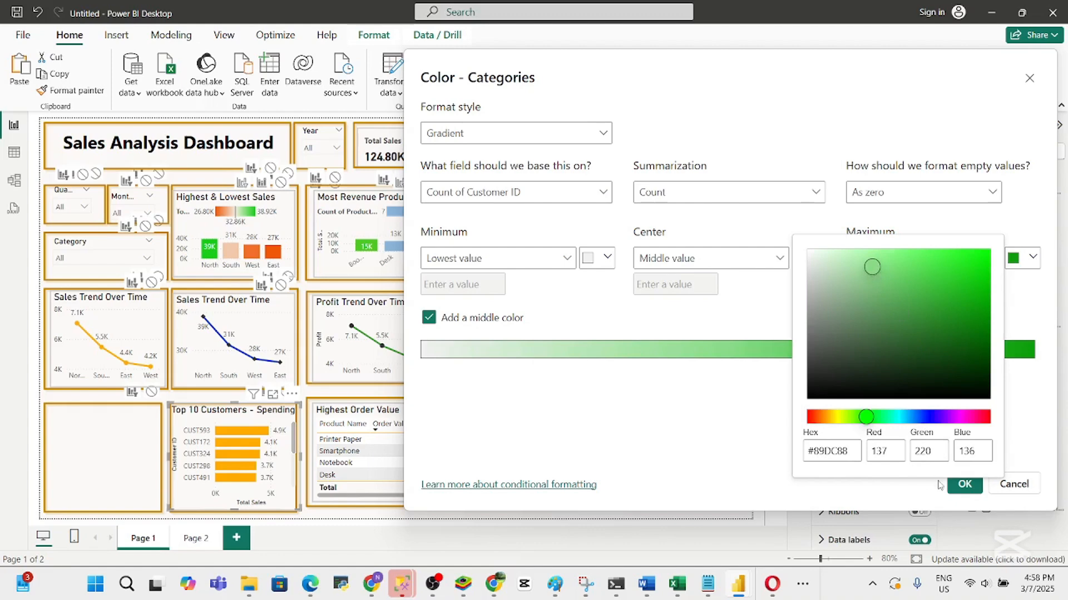
left_click(720, 464)
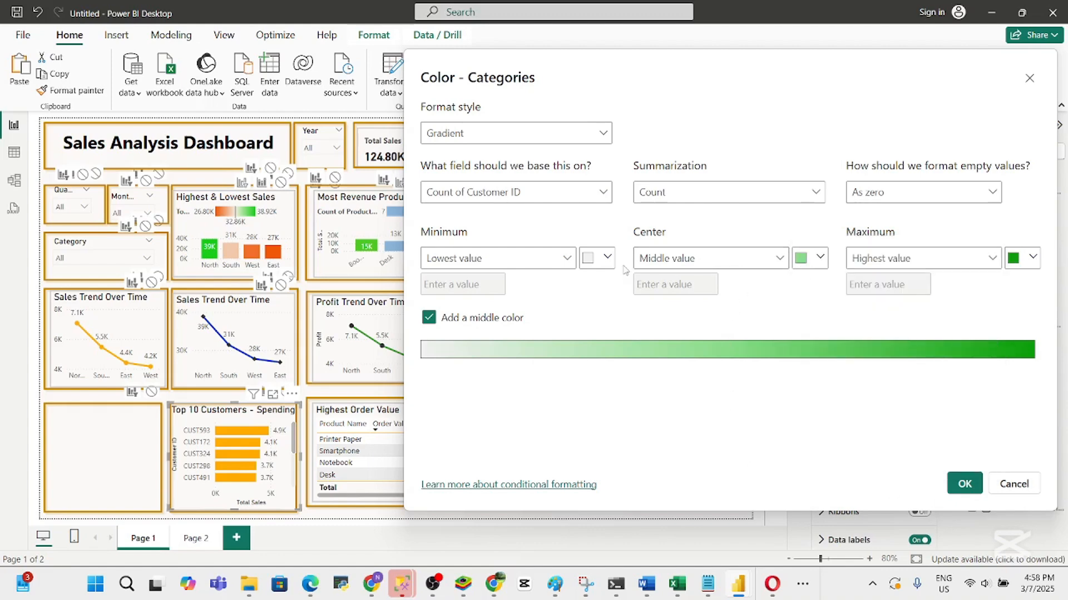
left_click(608, 258)
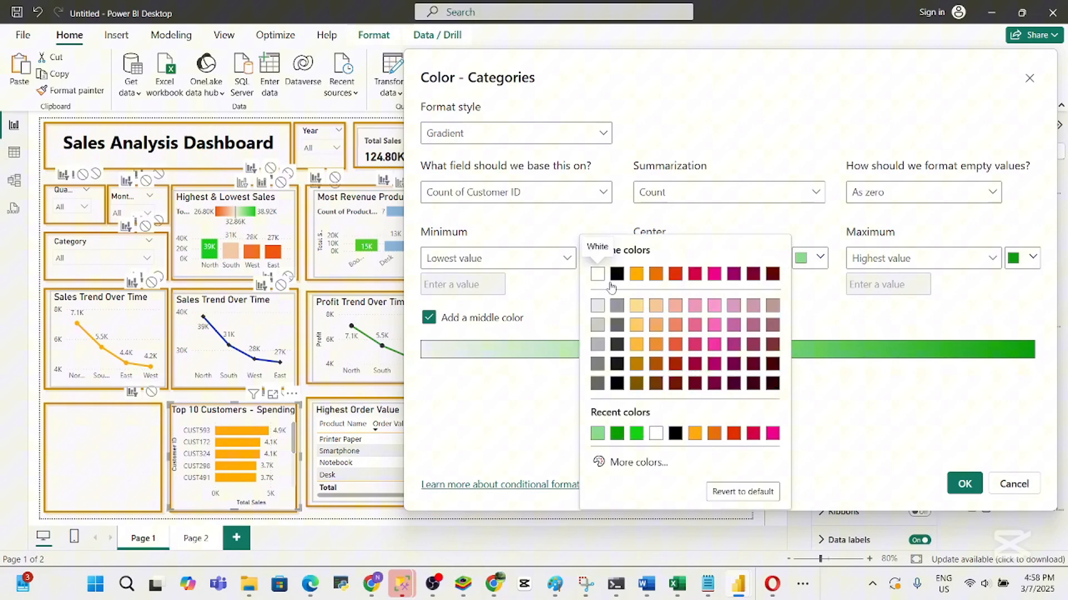
left_click(599, 324)
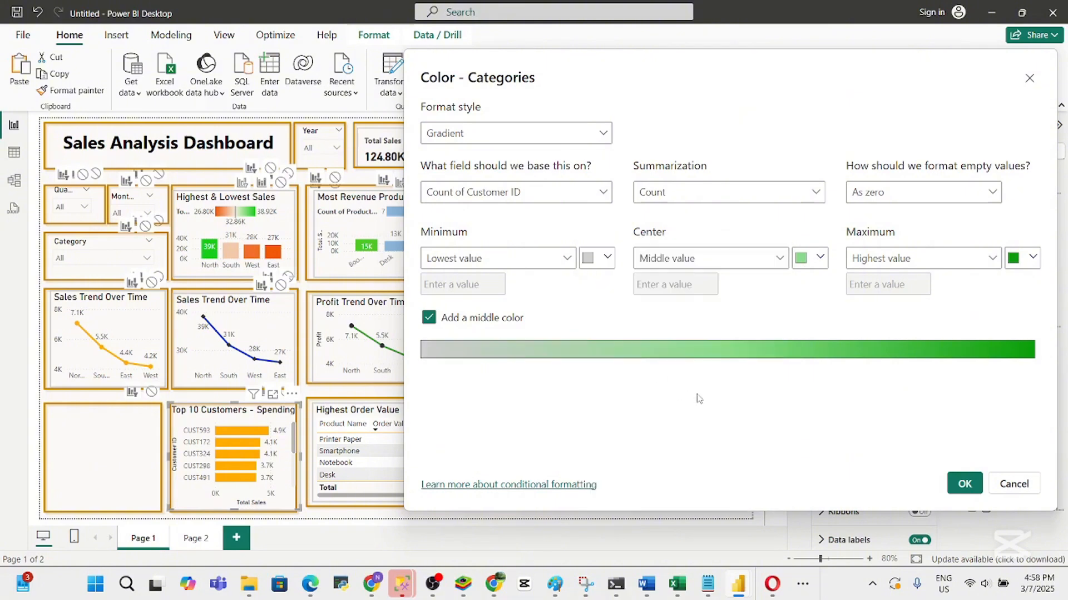
Change the gradient's middle color to a custom light yellow-green and apply the conditional formatting to the Top 10 Customers bars
left_click(817, 259)
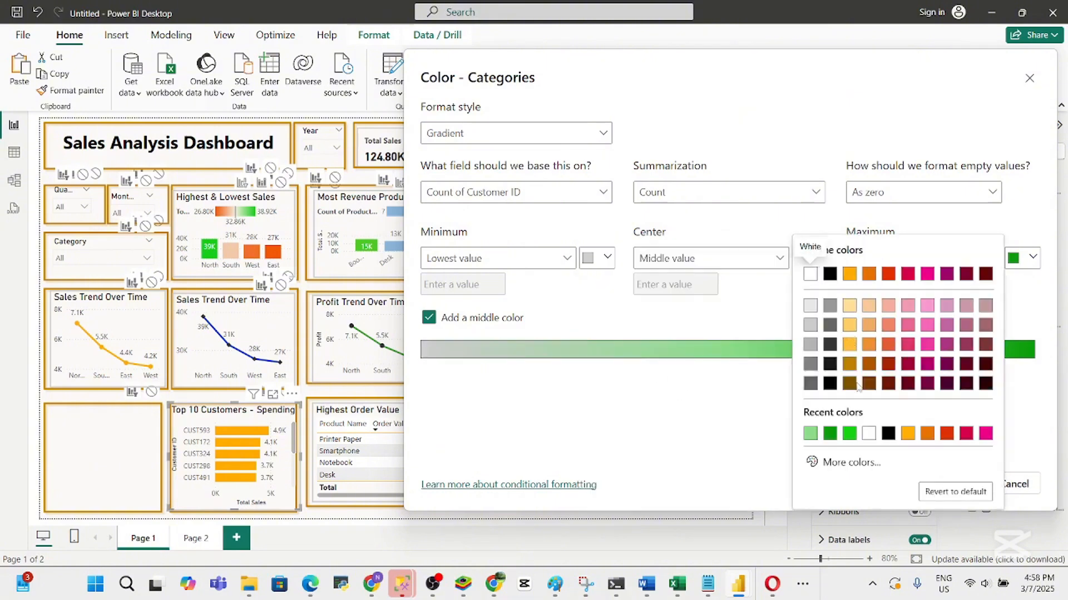
left_click(851, 462)
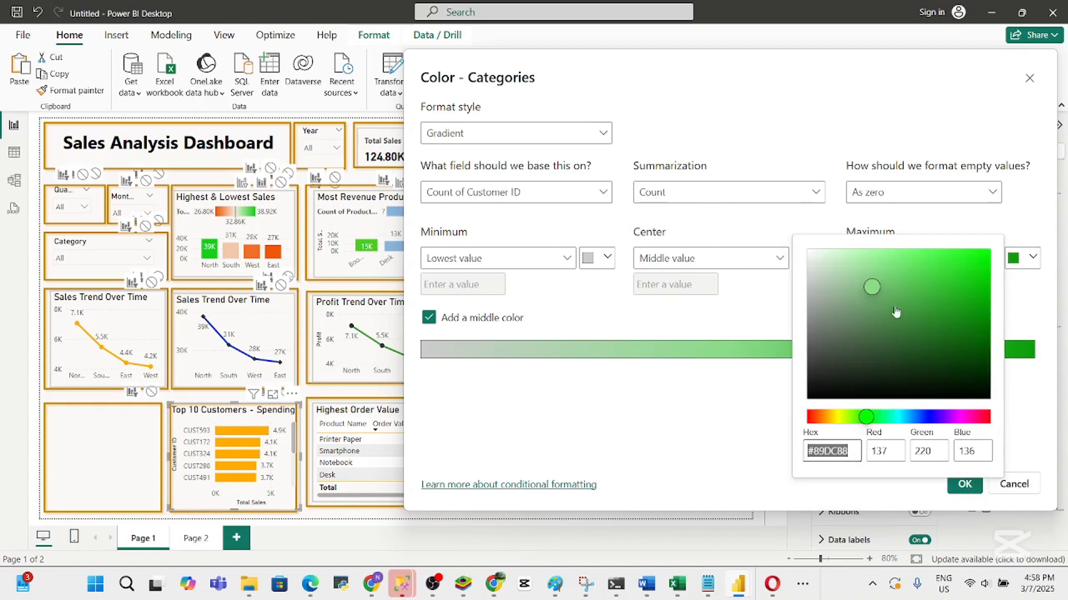
left_click_drag(875, 288, 872, 260)
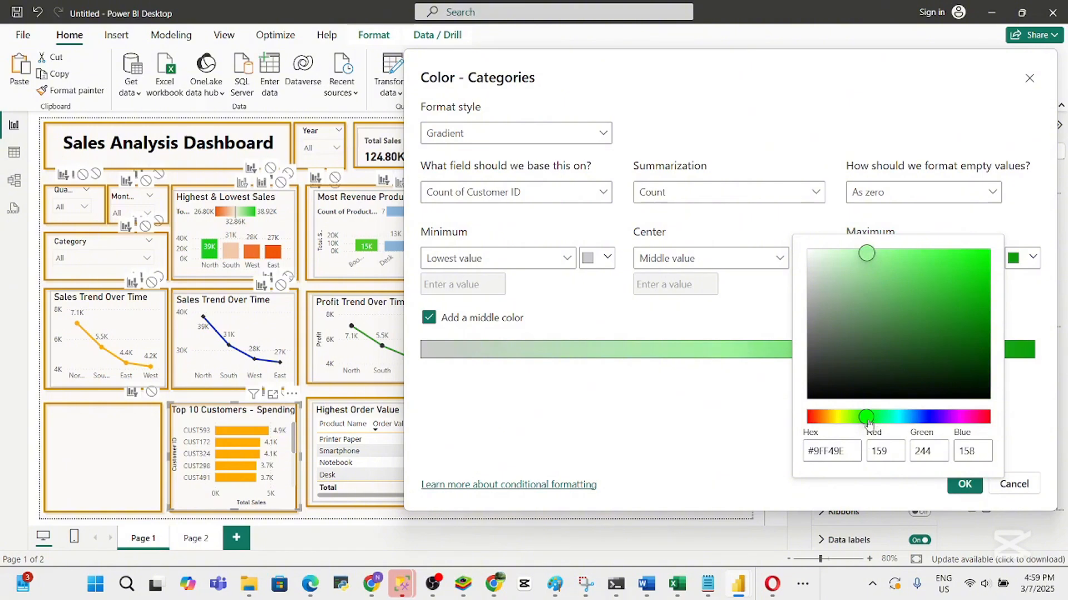
left_click_drag(867, 421, 847, 423)
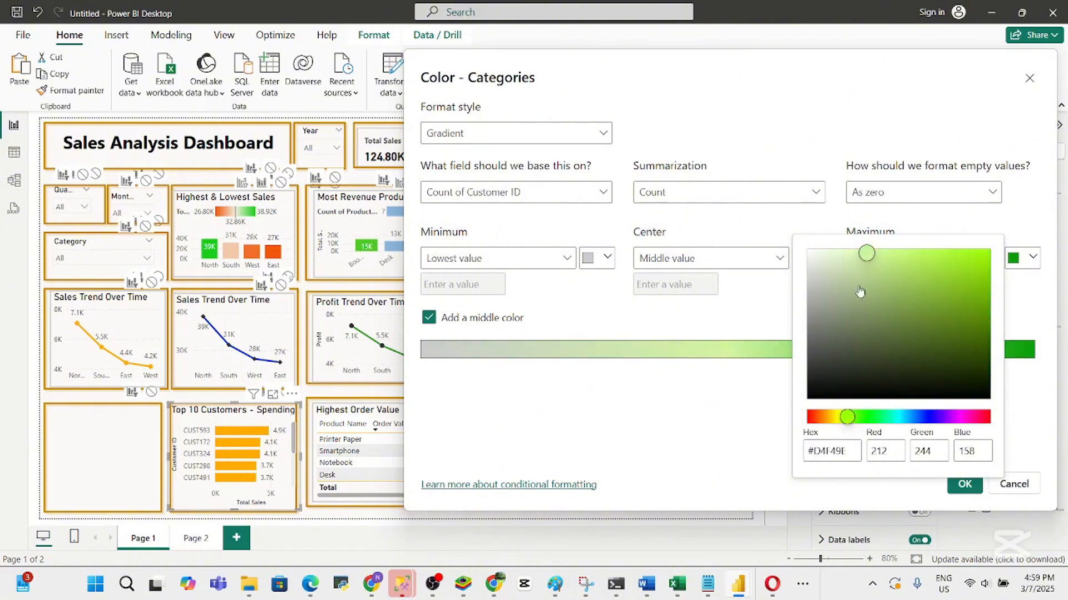
left_click_drag(865, 260, 870, 274)
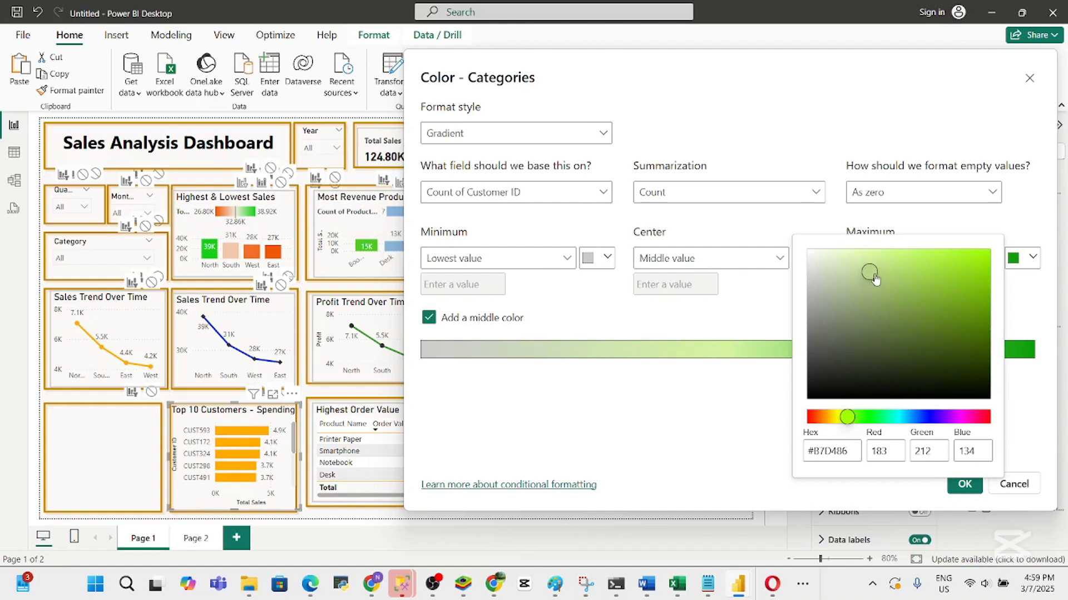
left_click(853, 420)
left_click_drag(853, 423, 844, 423)
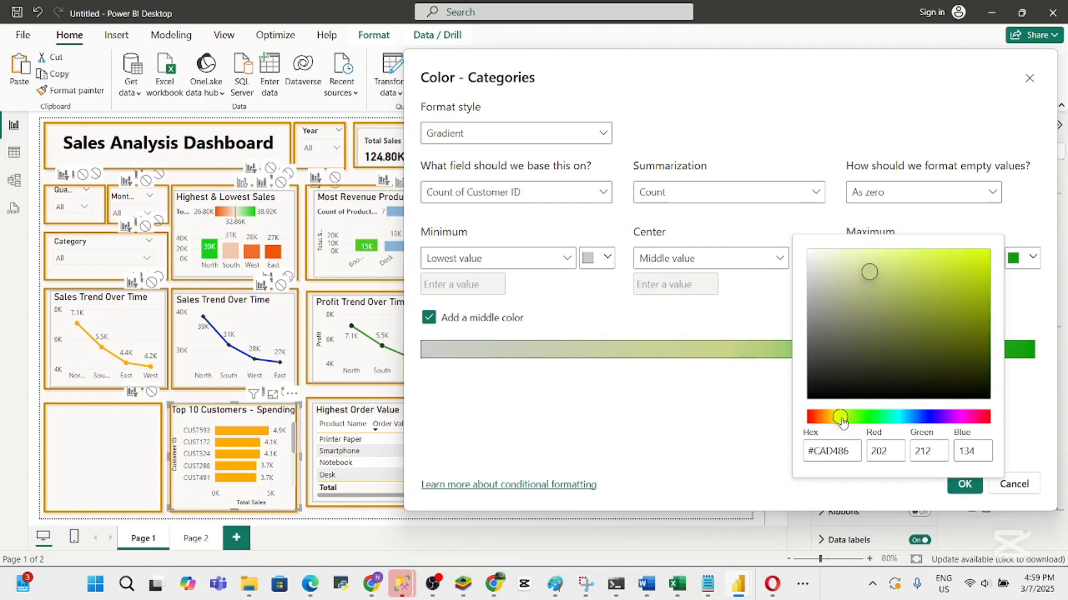
left_click_drag(869, 271, 880, 261)
left_click(742, 392)
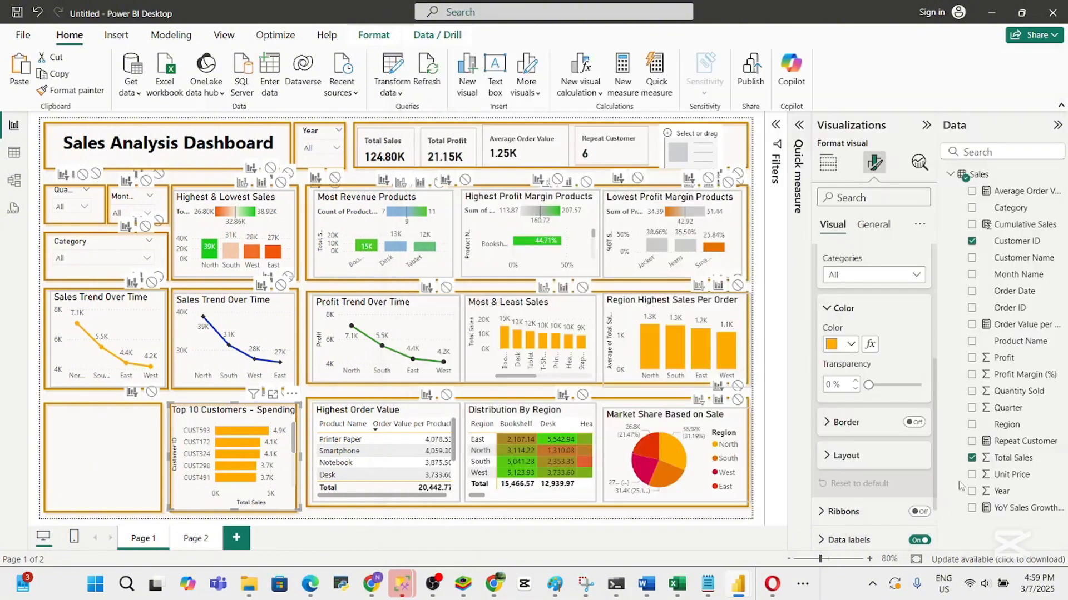
left_click(961, 484)
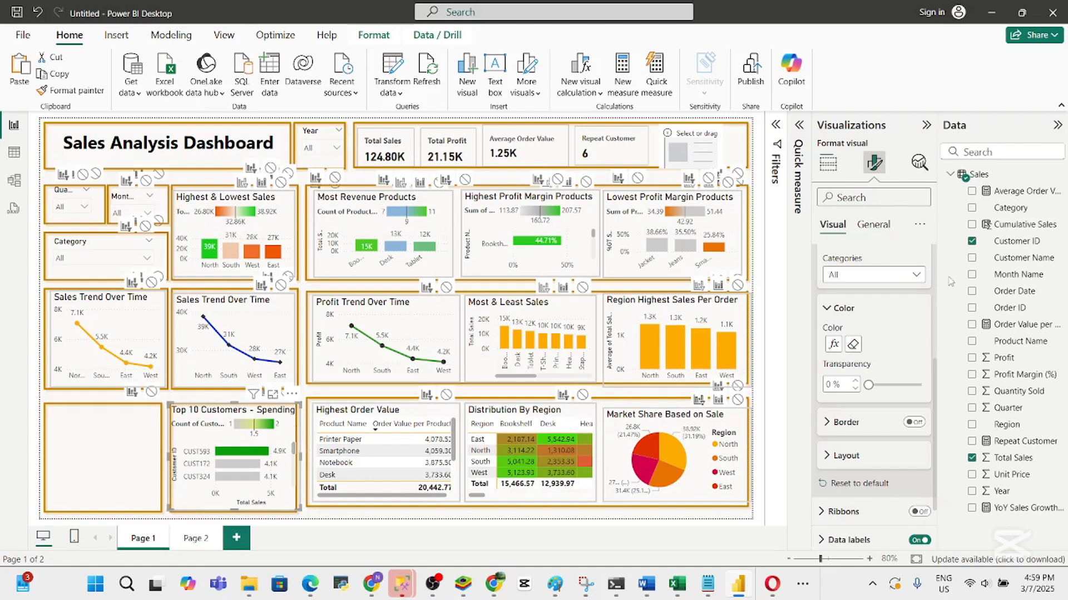
Clear the conditional formatting from the bar color of the Top 10 Customers chart
left_click(882, 227)
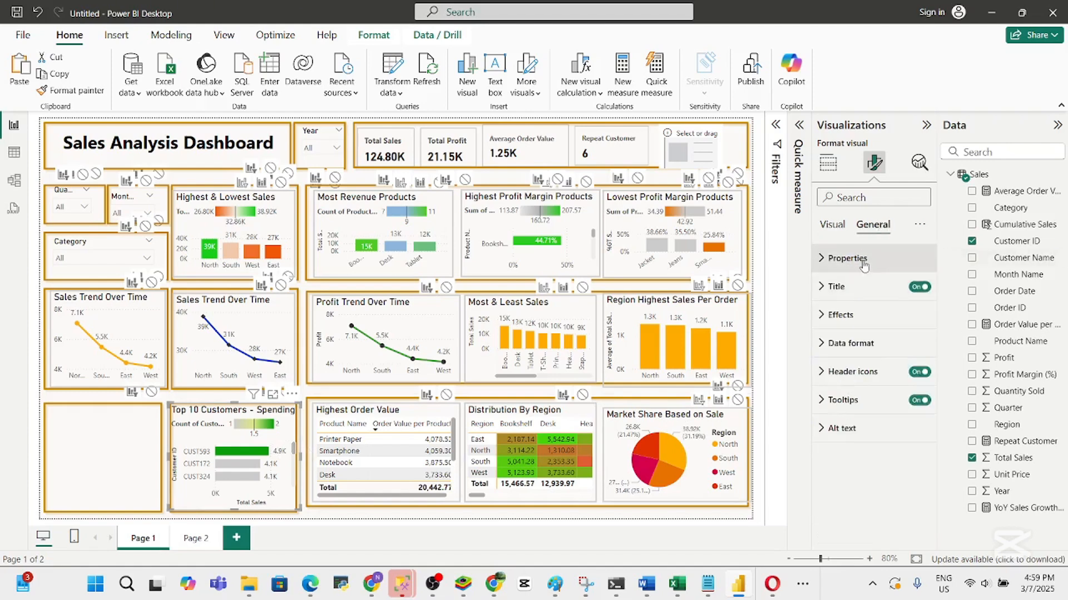
left_click(839, 228)
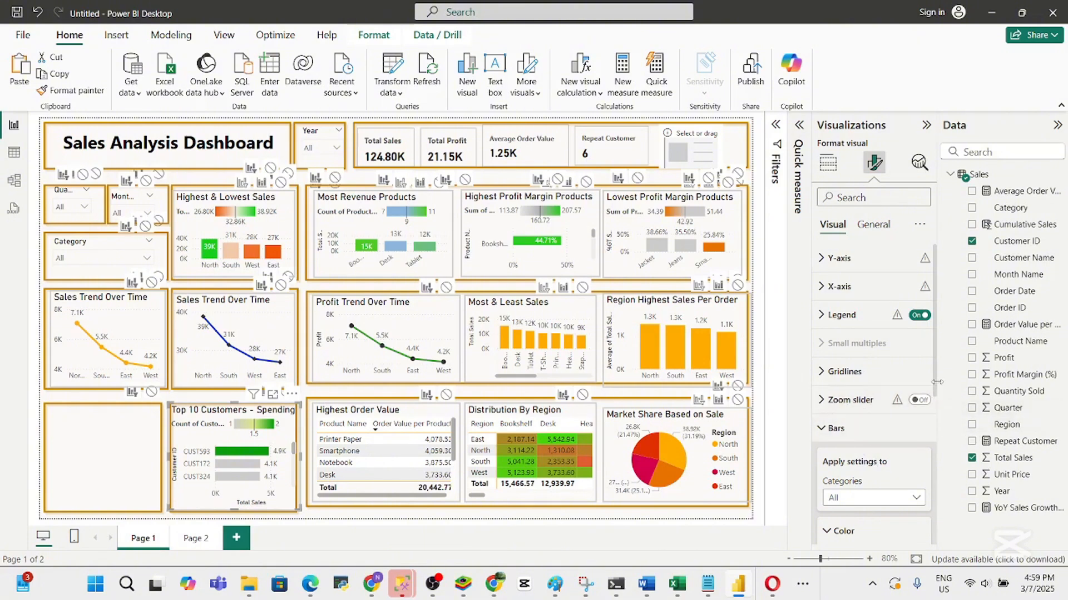
left_click_drag(937, 391, 928, 485)
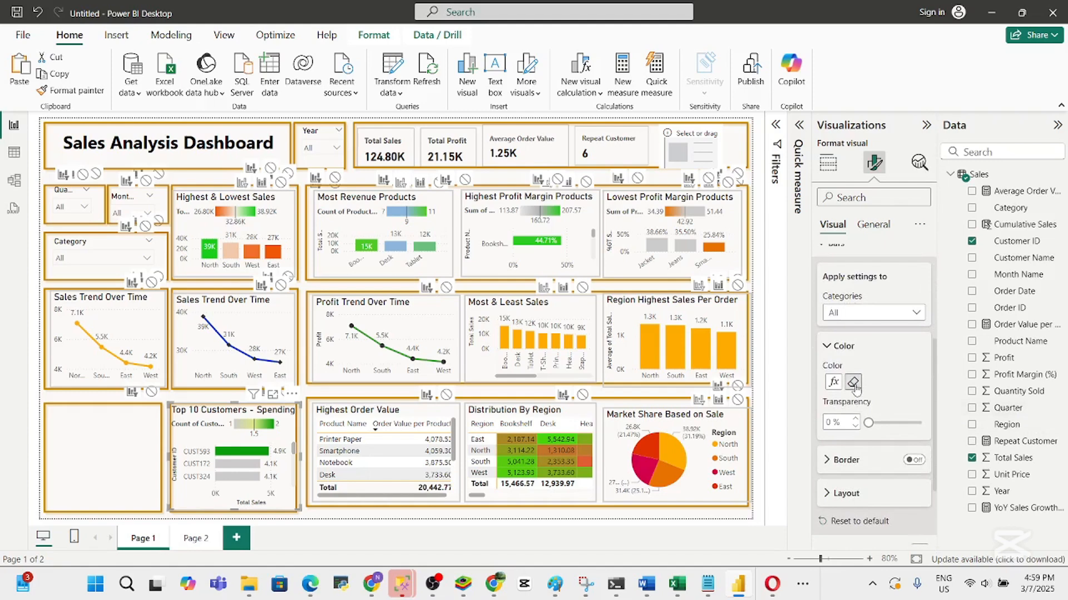
left_click(853, 383)
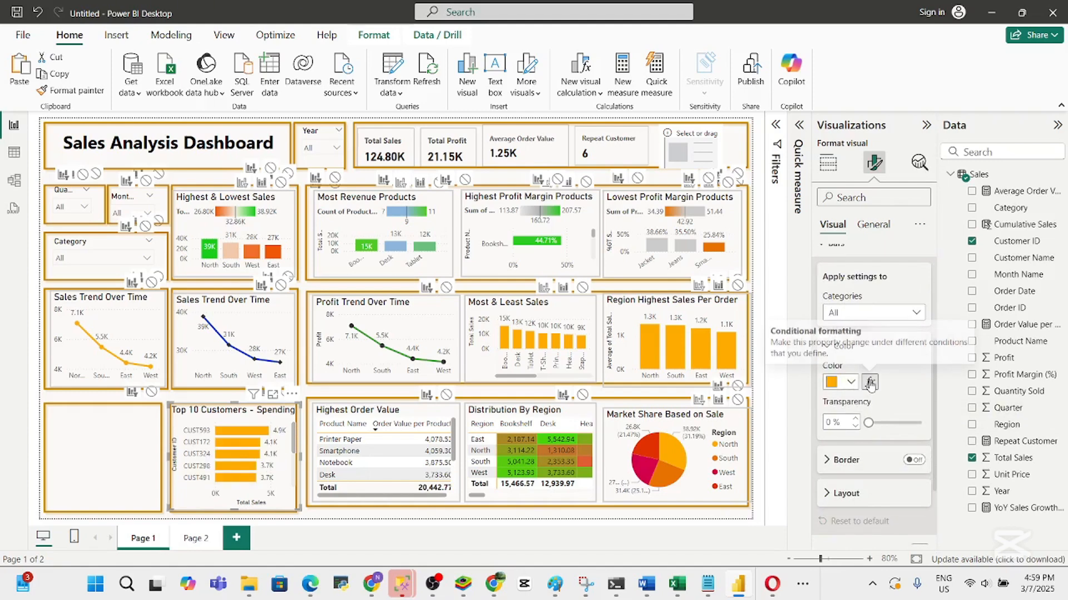
Open new conditional formatting for the Top 10 Customers bar color and set its format style to Gradient
left_click(871, 382)
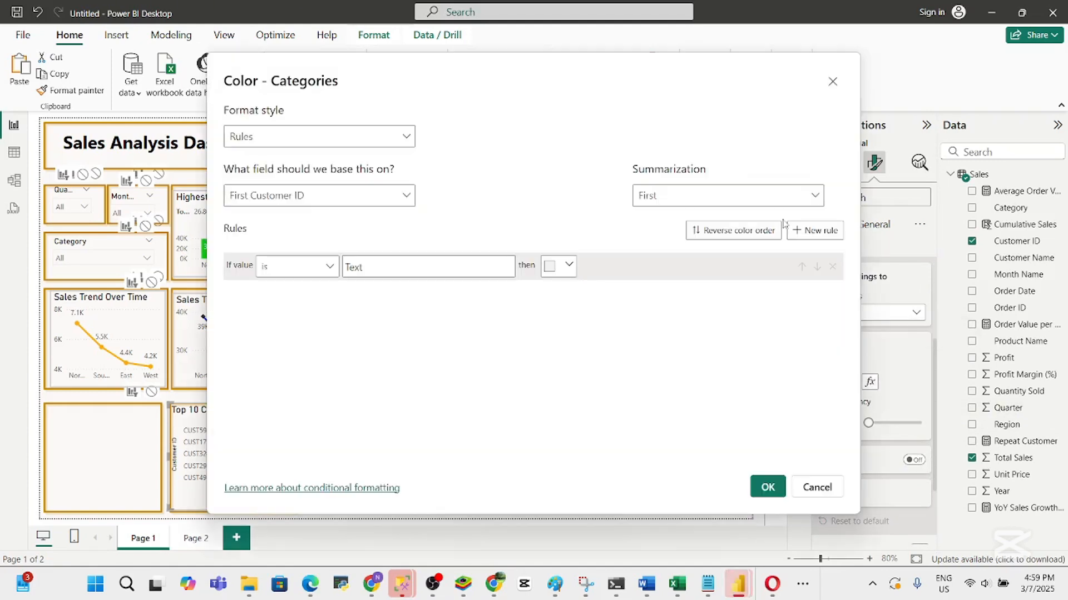
left_click(380, 130)
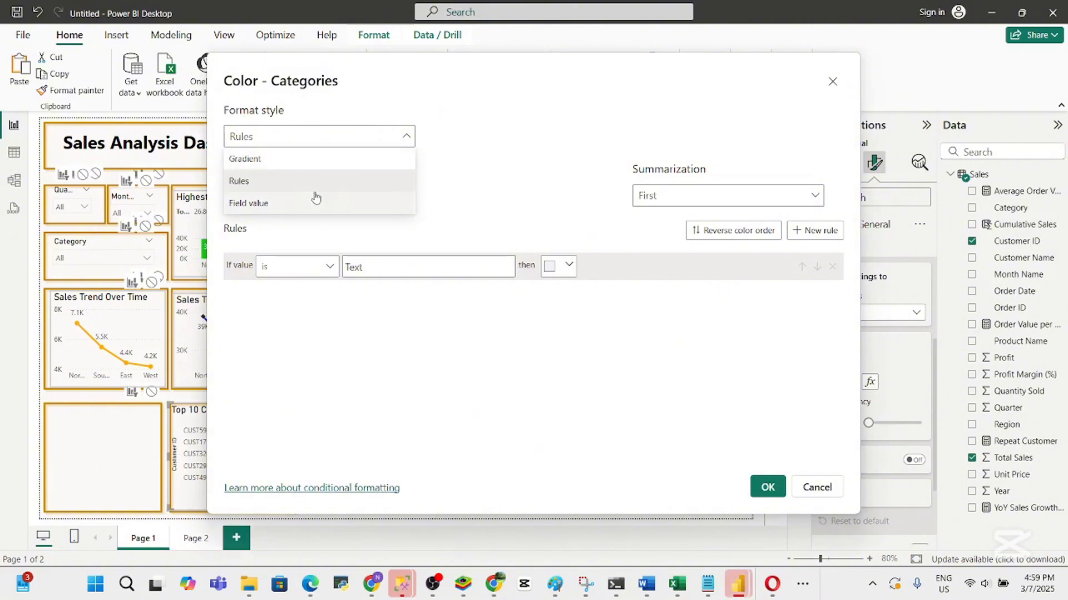
left_click(293, 160)
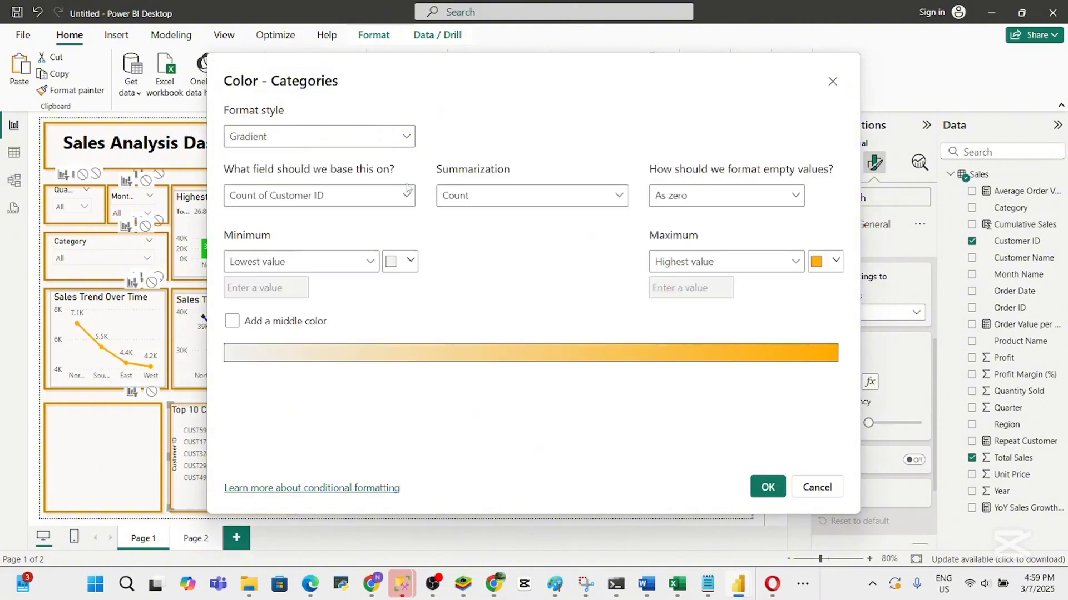
Set the gradient's maximum color to the custom bright green #28D102
left_click(820, 265)
left_click(688, 466)
left_click(698, 420)
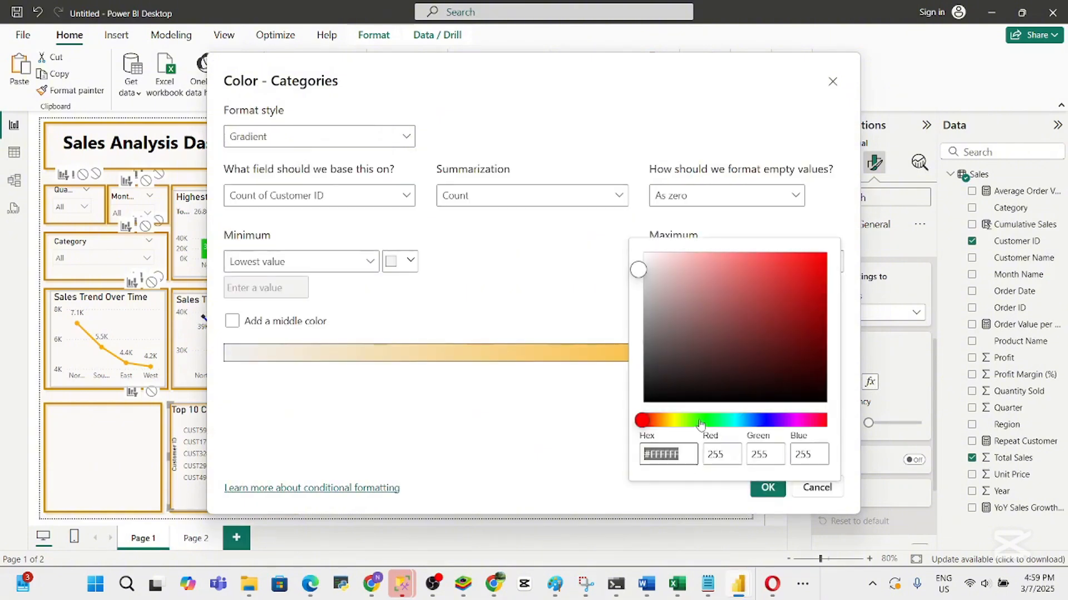
left_click_drag(638, 269, 819, 278)
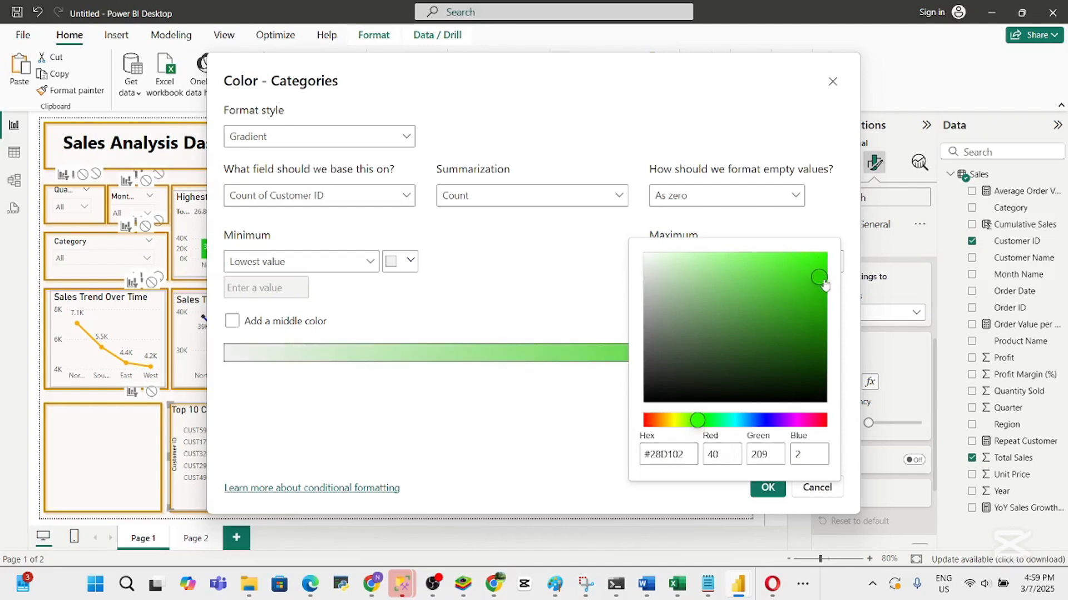
left_click(598, 461)
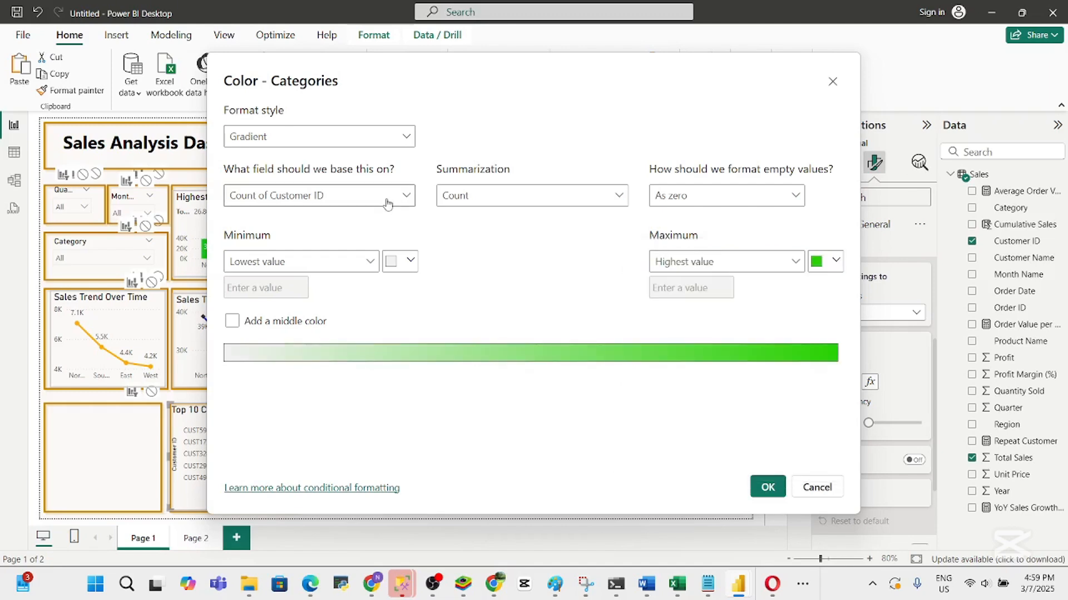
left_click(411, 262)
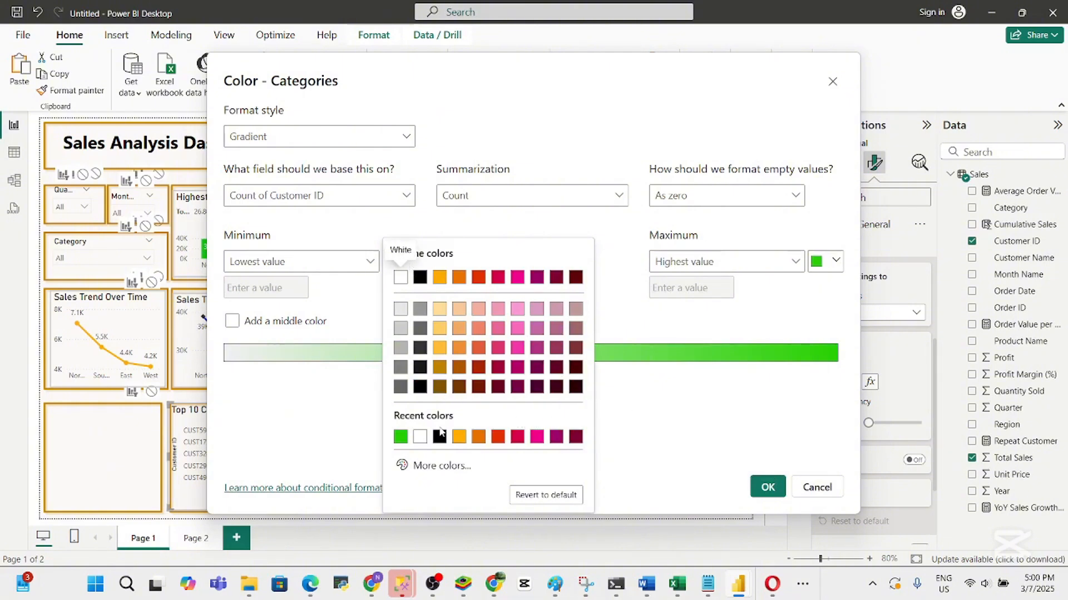
left_click(348, 398)
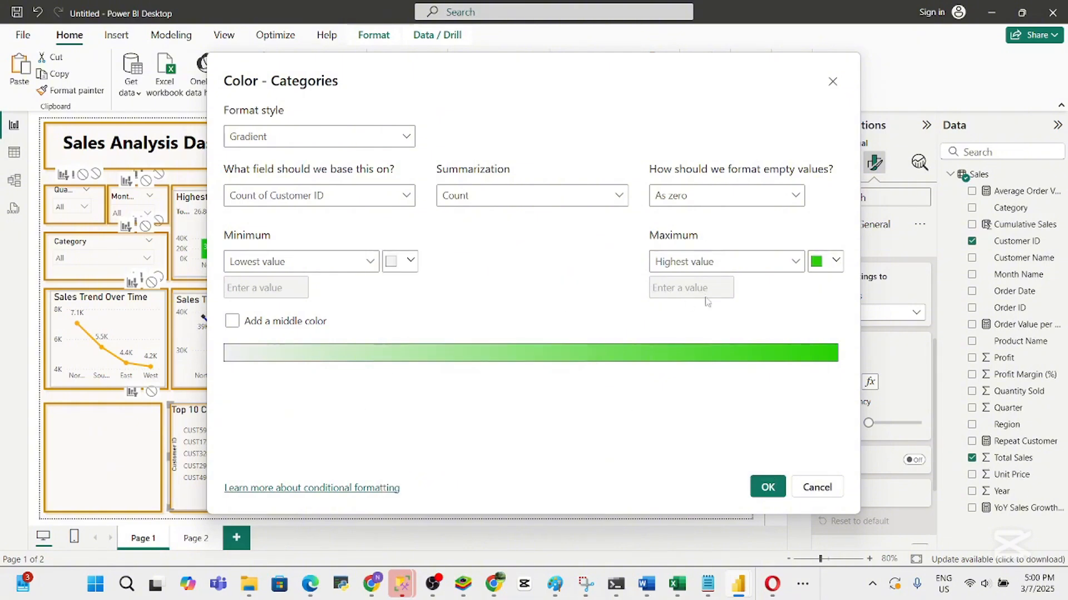
Darken the gradient's maximum color to the custom green #24960A
left_click(836, 261)
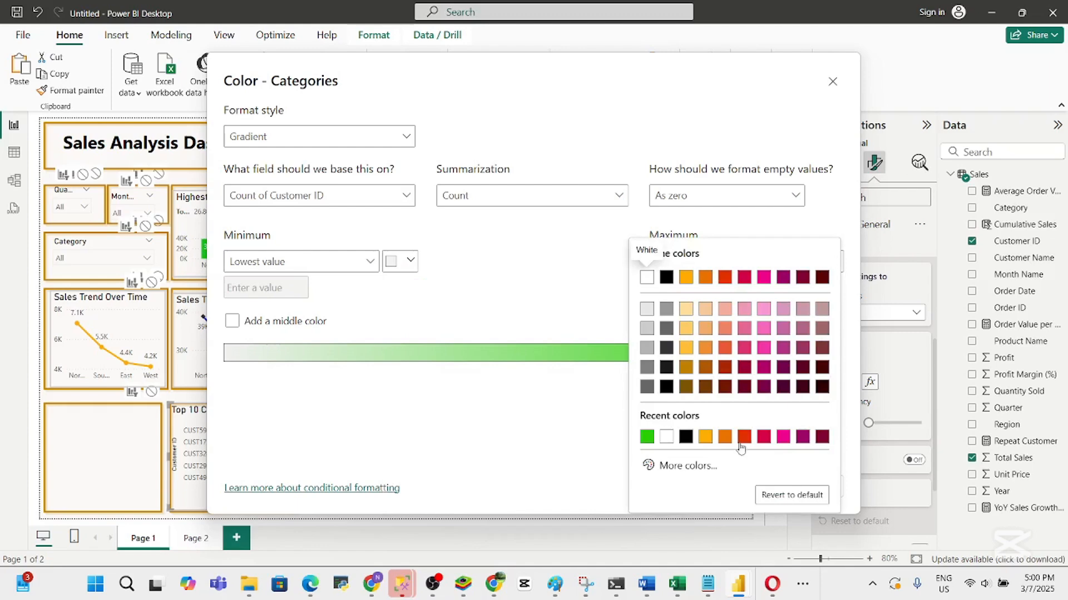
left_click(689, 467)
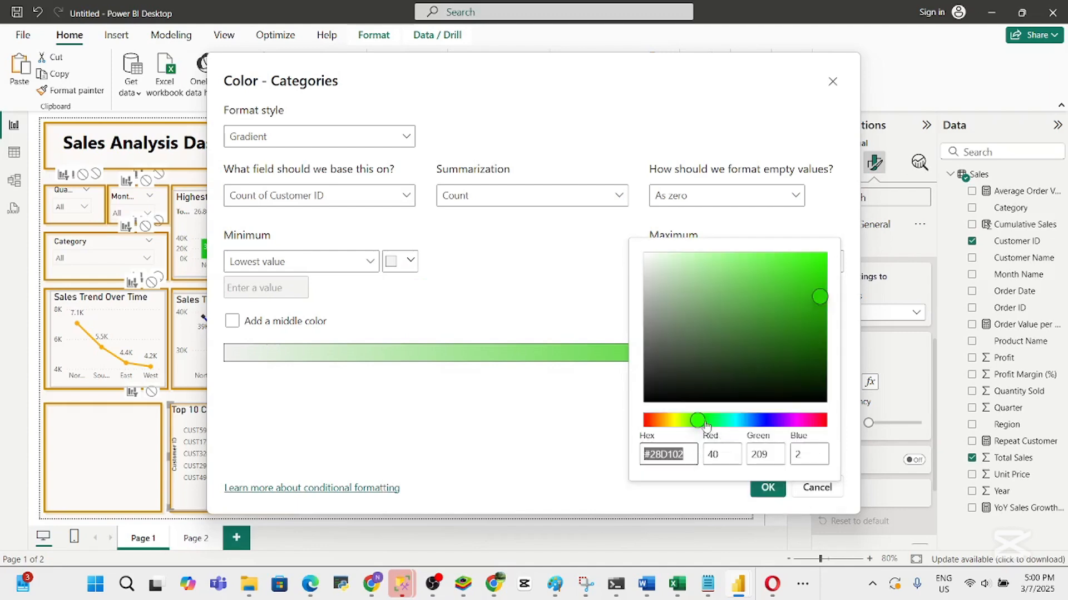
left_click_drag(821, 303, 814, 318)
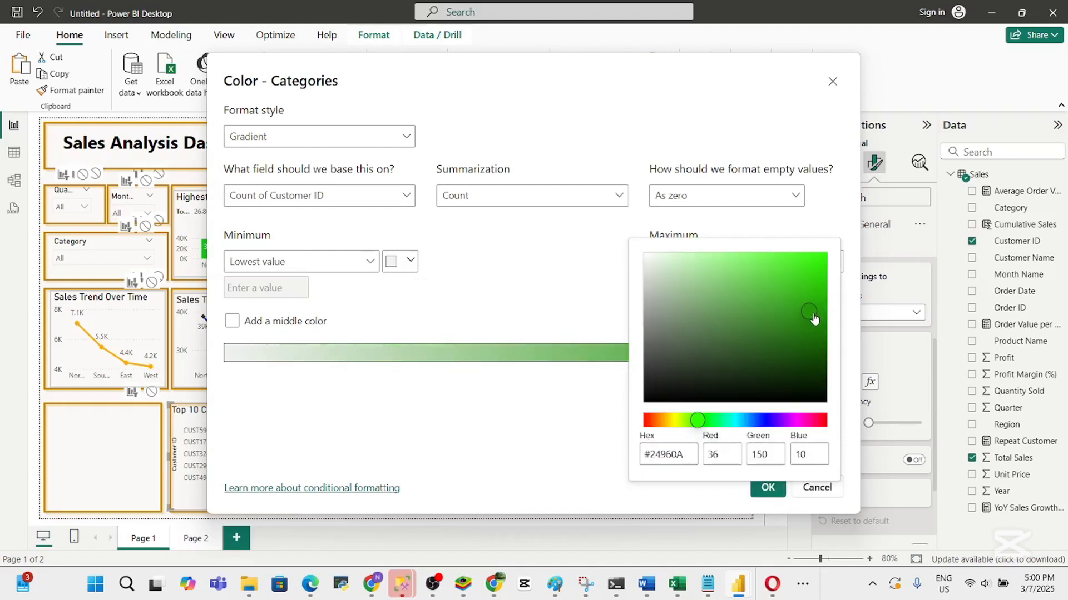
left_click(575, 473)
Set the gradient's minimum color to the custom mint green #7FD99E
left_click(412, 273)
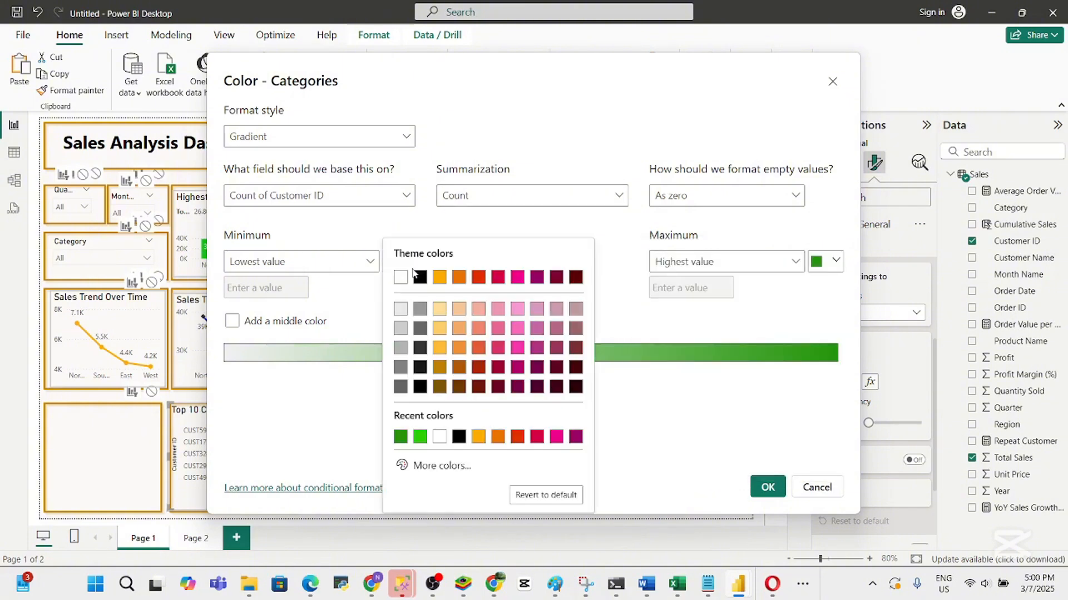
left_click(368, 295)
left_click(400, 267)
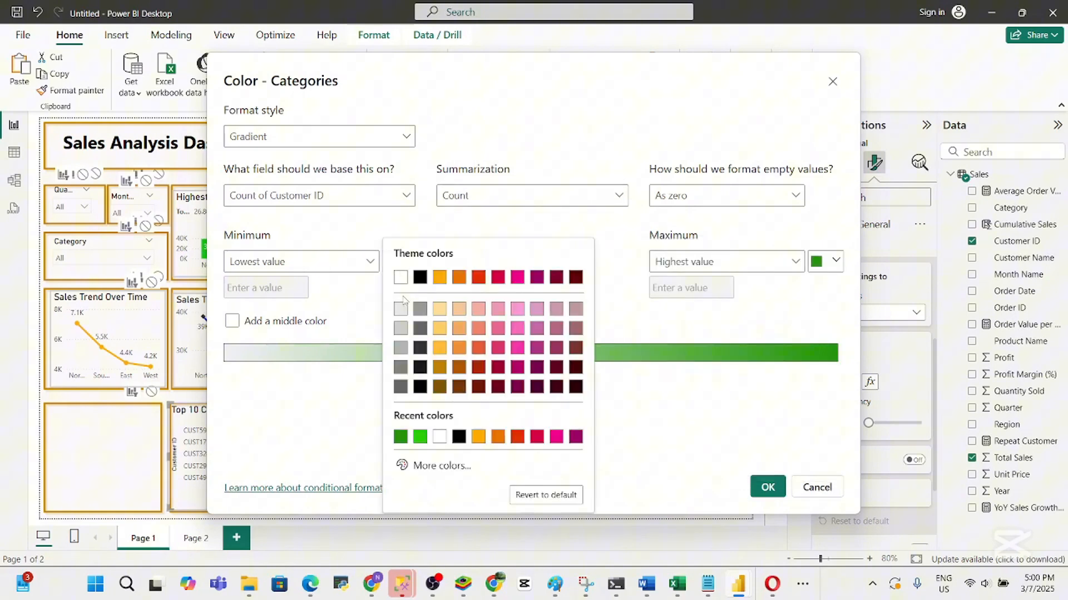
left_click(419, 437)
left_click(411, 263)
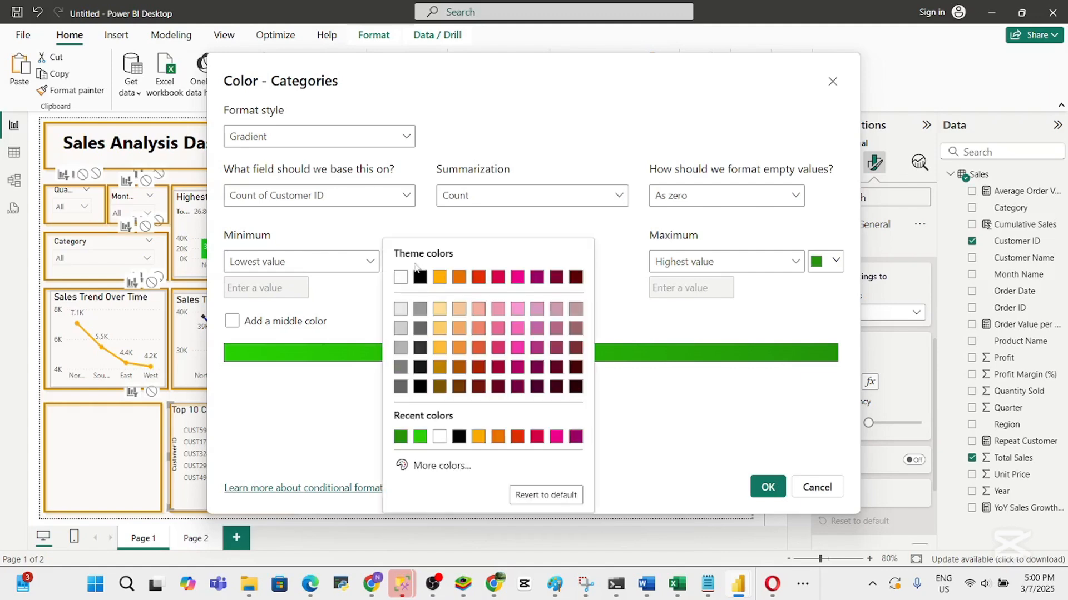
left_click(442, 467)
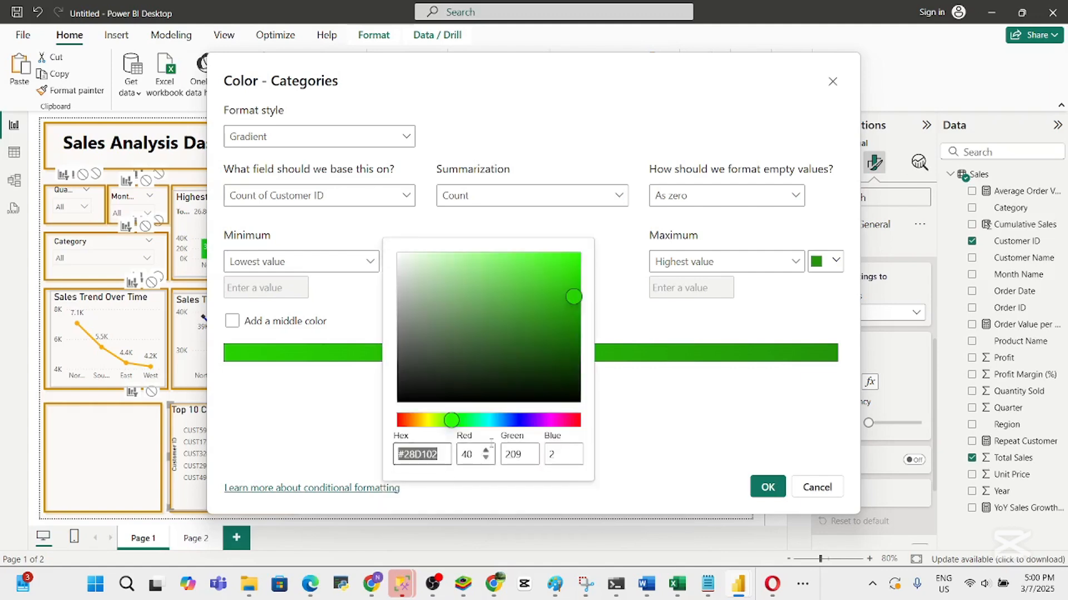
left_click_drag(454, 426, 470, 426)
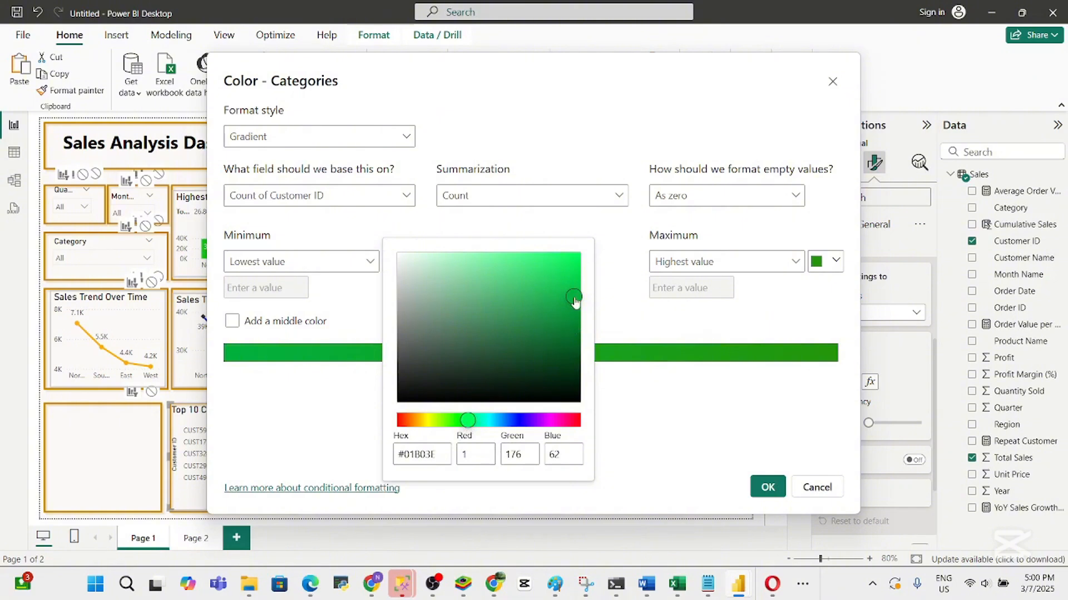
left_click_drag(573, 299, 471, 280)
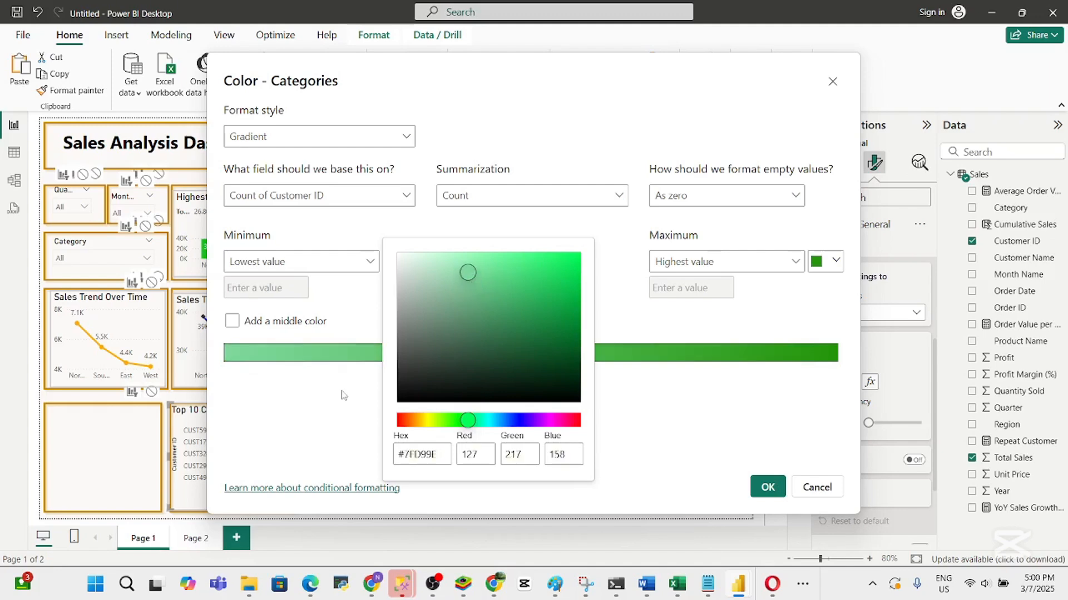
left_click(342, 397)
Add a middle color to the gradient and set it to the custom light green #9BE69D
left_click(231, 321)
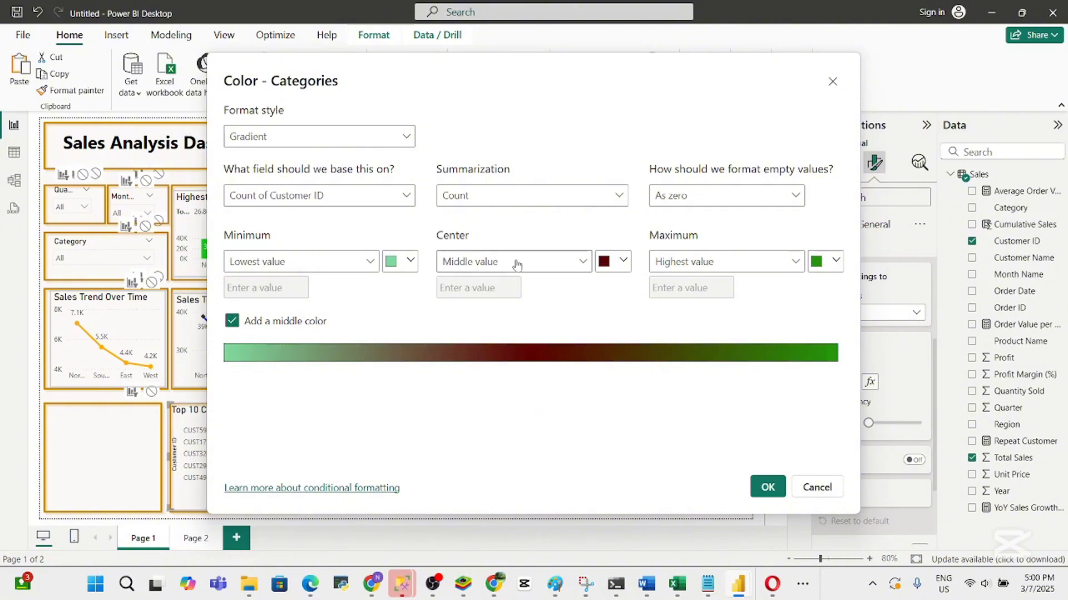
left_click(617, 261)
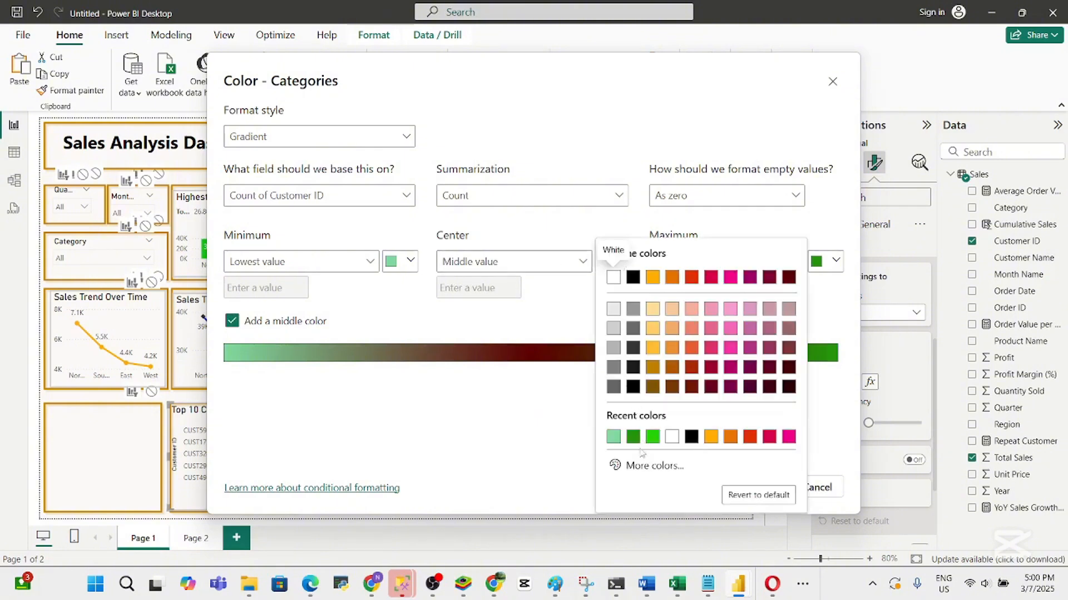
left_click(640, 467)
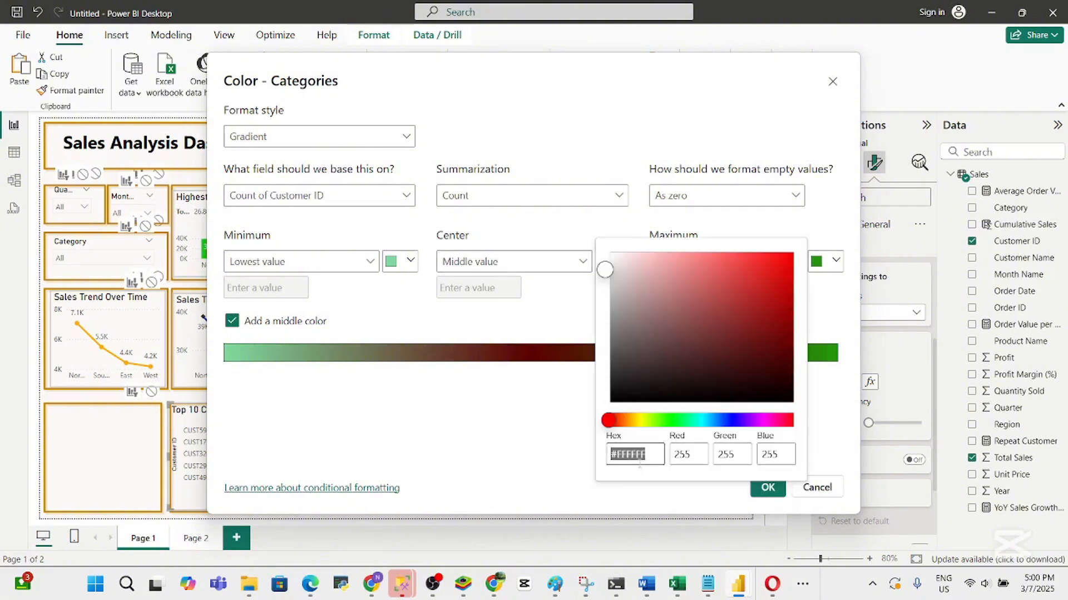
left_click(671, 421)
left_click_drag(610, 272, 670, 271)
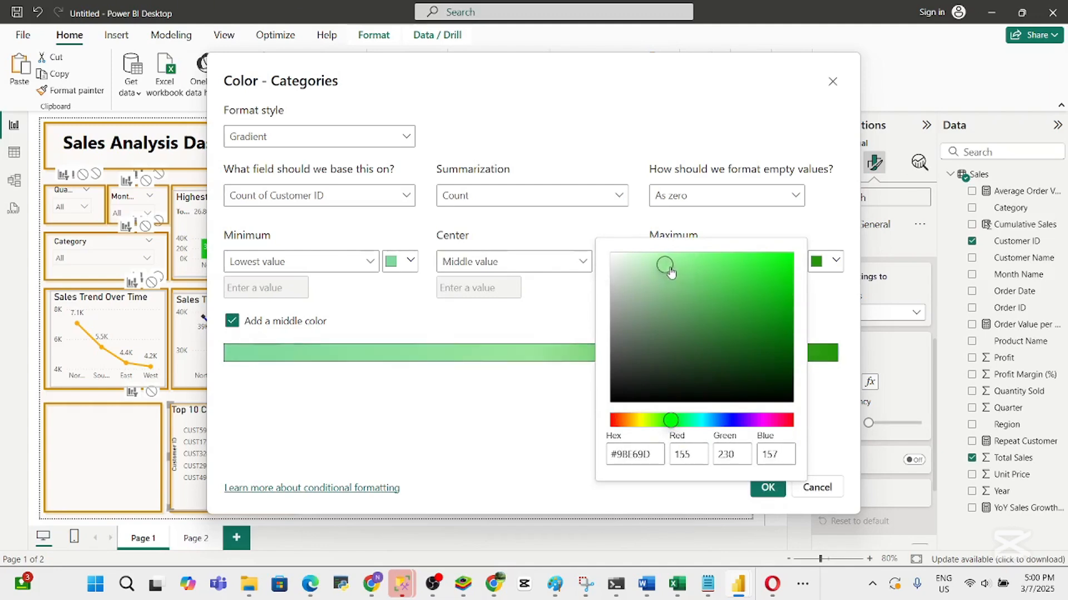
left_click(538, 391)
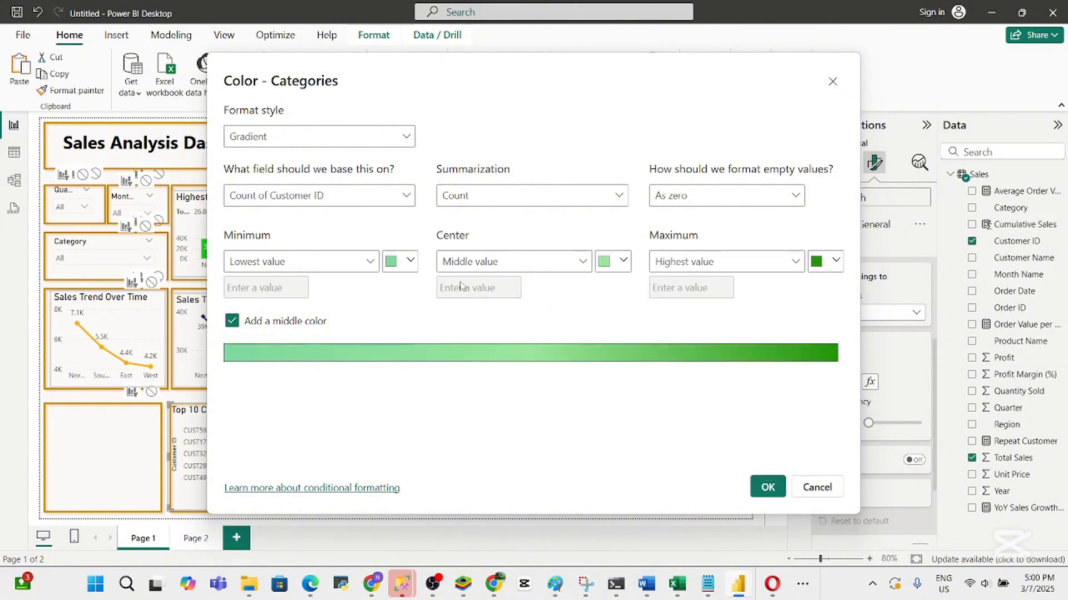
Change the gradient's minimum color from mint to a custom muted green and apply the gradient to the Top 10 Customers bars
left_click(409, 262)
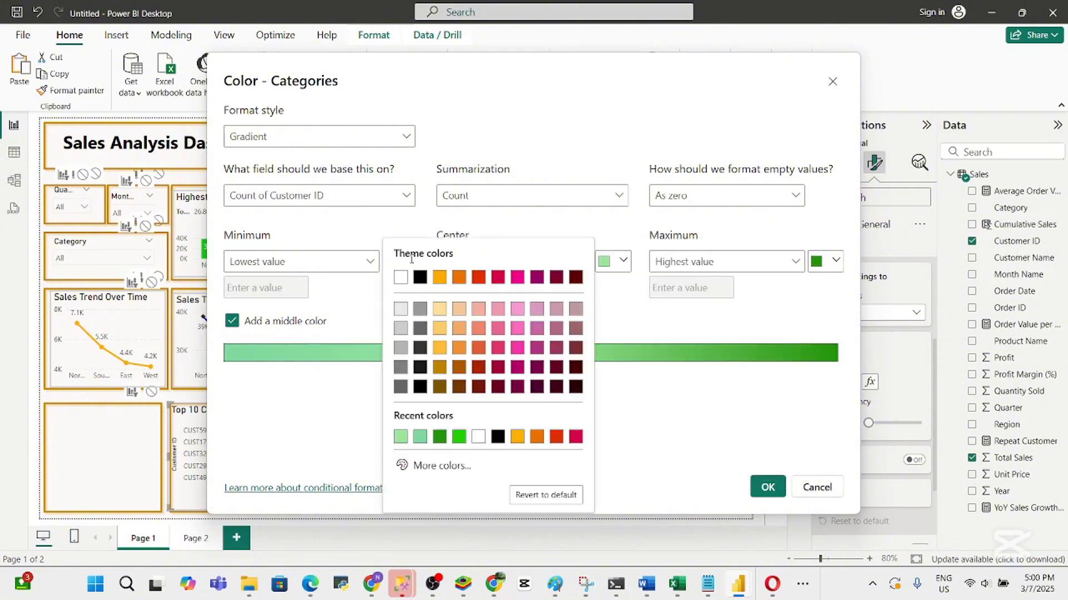
left_click(424, 465)
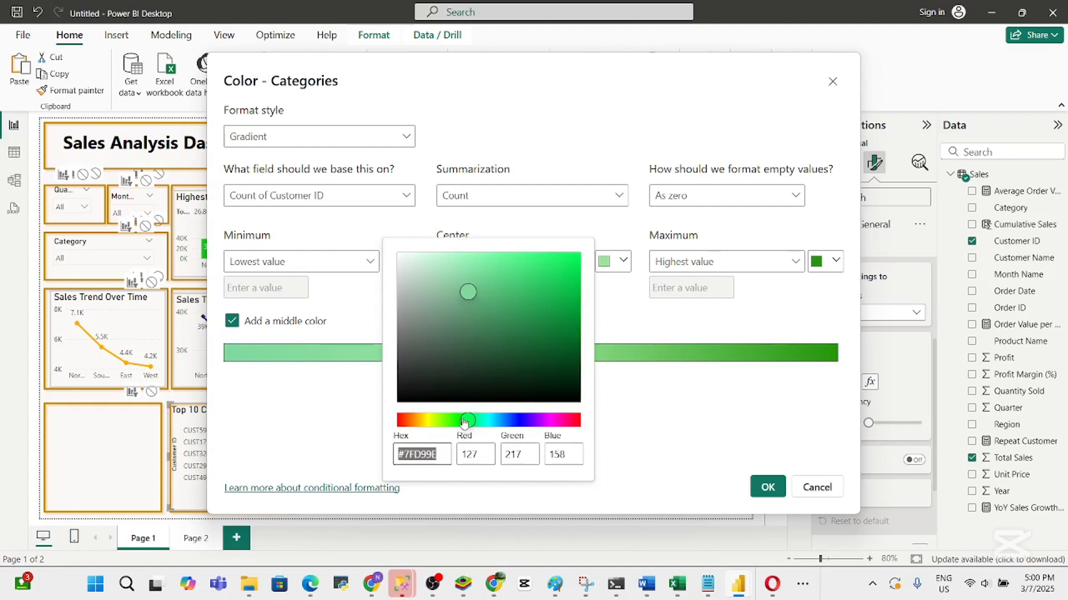
left_click_drag(464, 424, 456, 424)
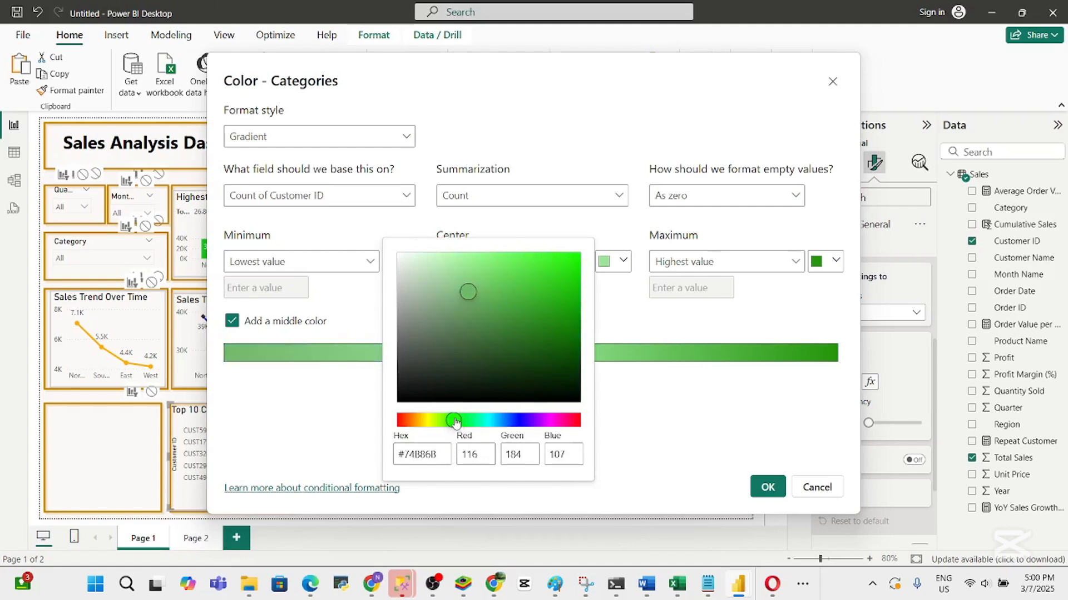
left_click(467, 290)
left_click(345, 389)
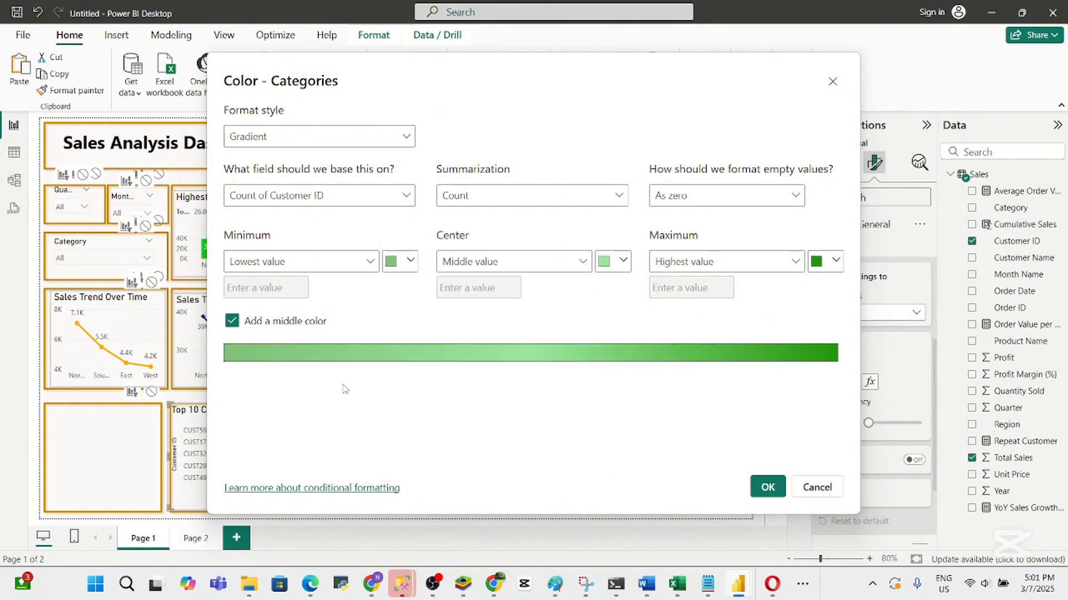
left_click(768, 488)
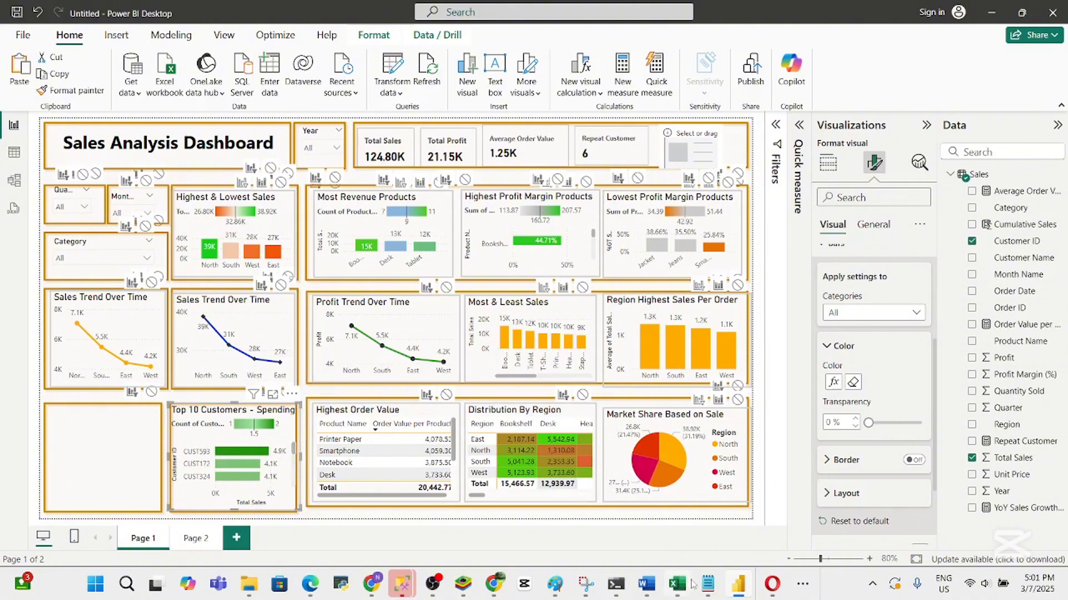
Switch to the Power_Bi_Test_Data_Project document in Word and compare its Customer Analysis, Product Performance and Regional Insights questions with the Power BI dashboard
left_click(657, 588)
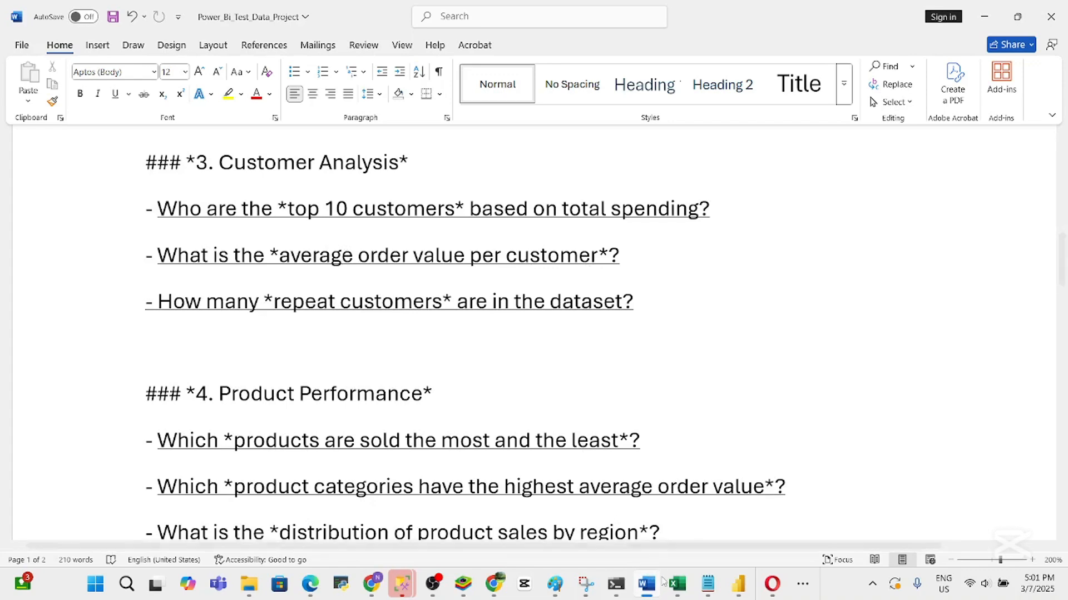
left_click(742, 592)
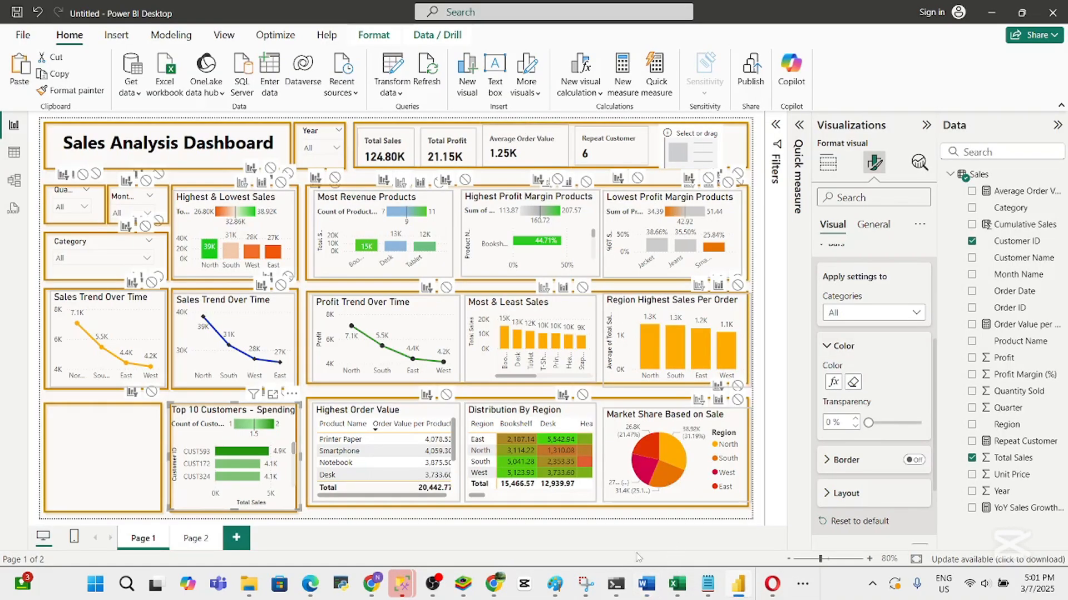
left_click(641, 591)
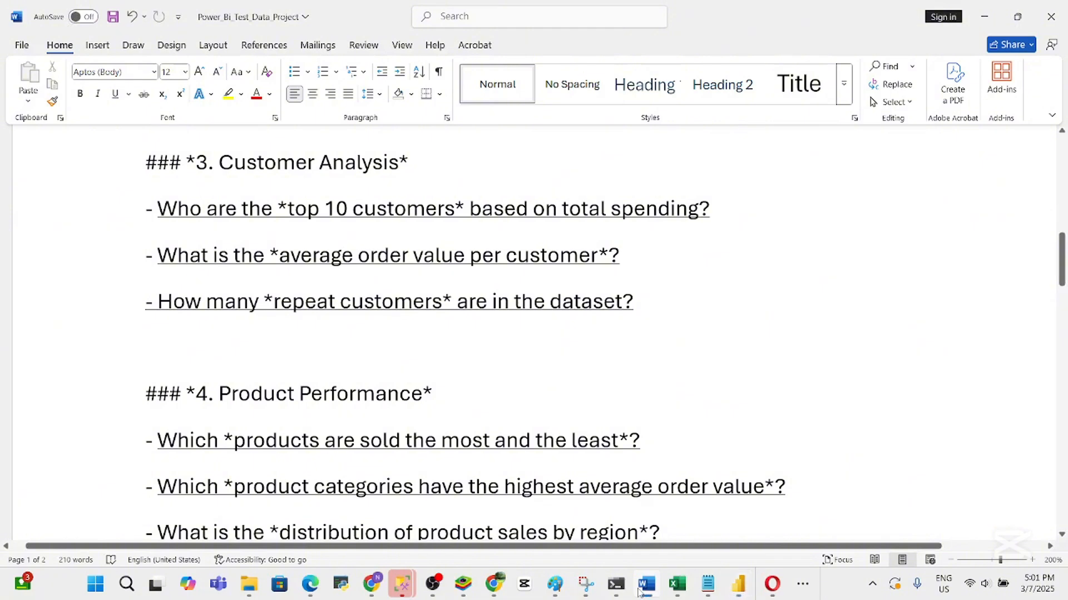
left_click(640, 592)
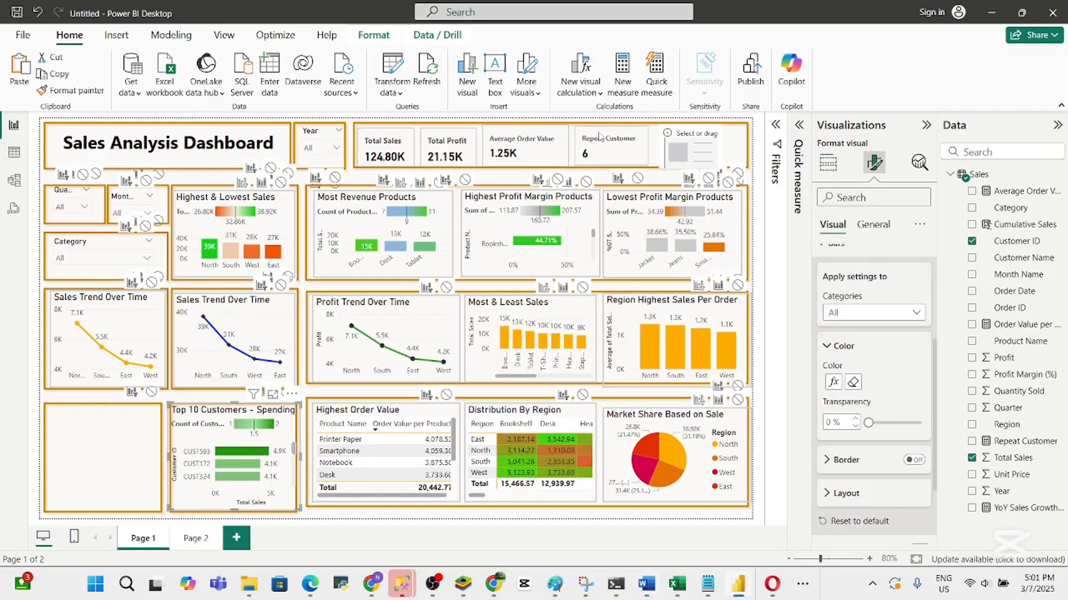
left_click(645, 587)
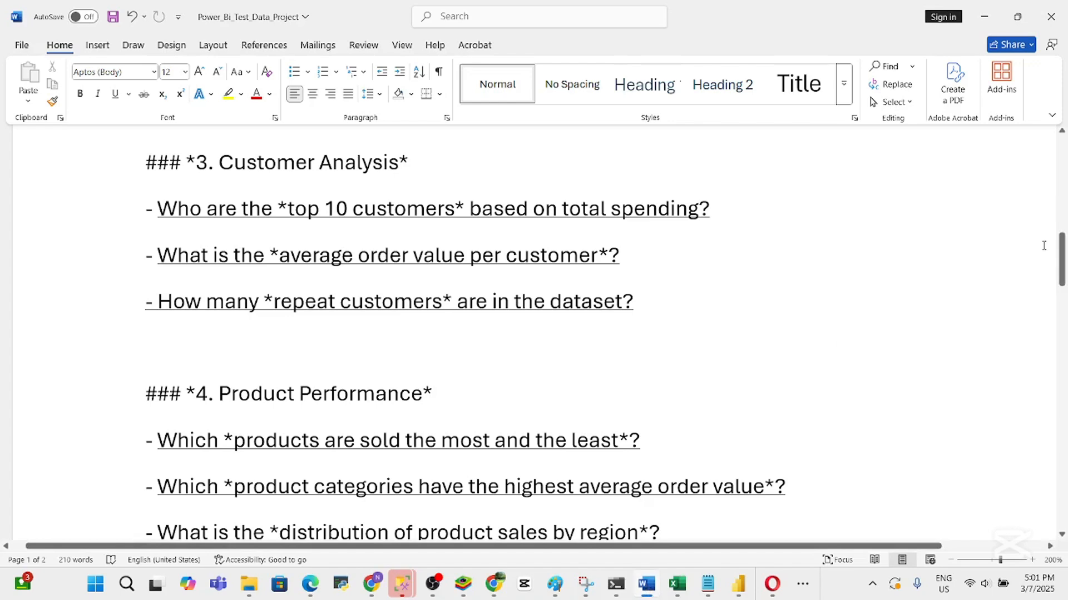
left_click_drag(1063, 262, 1063, 293)
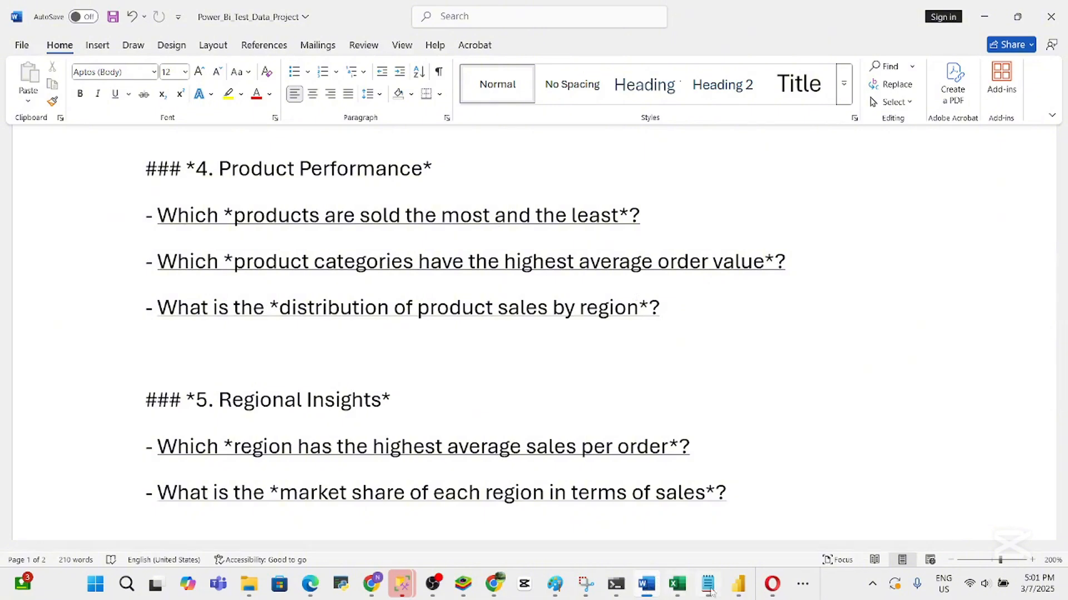
left_click(735, 595)
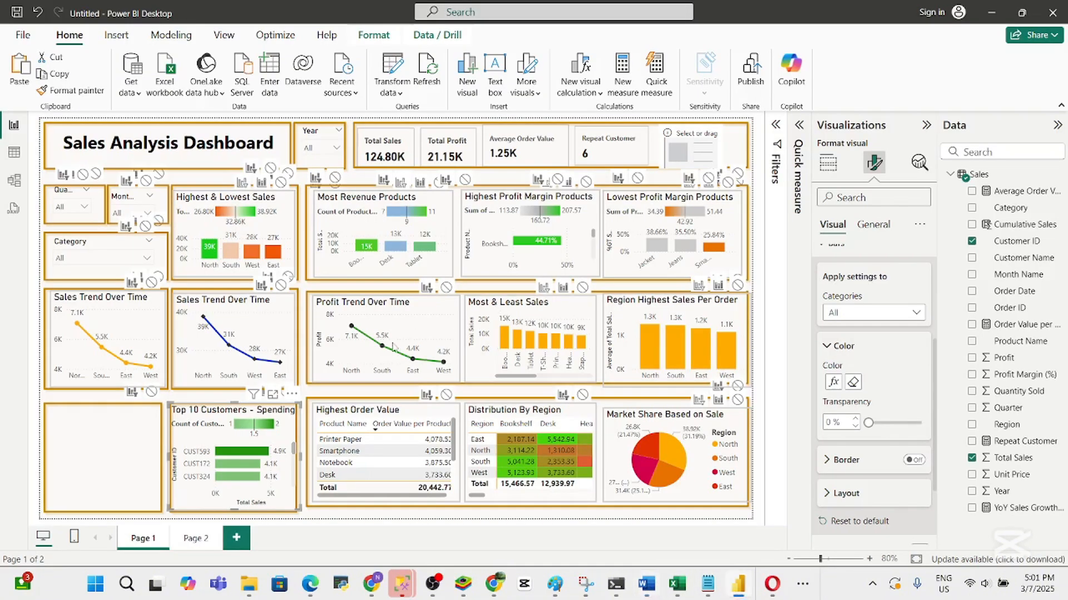
Retitle the Most & Least Sales chart as "Most & Least Product Sales"
mouse_move(382, 349)
left_click(551, 313)
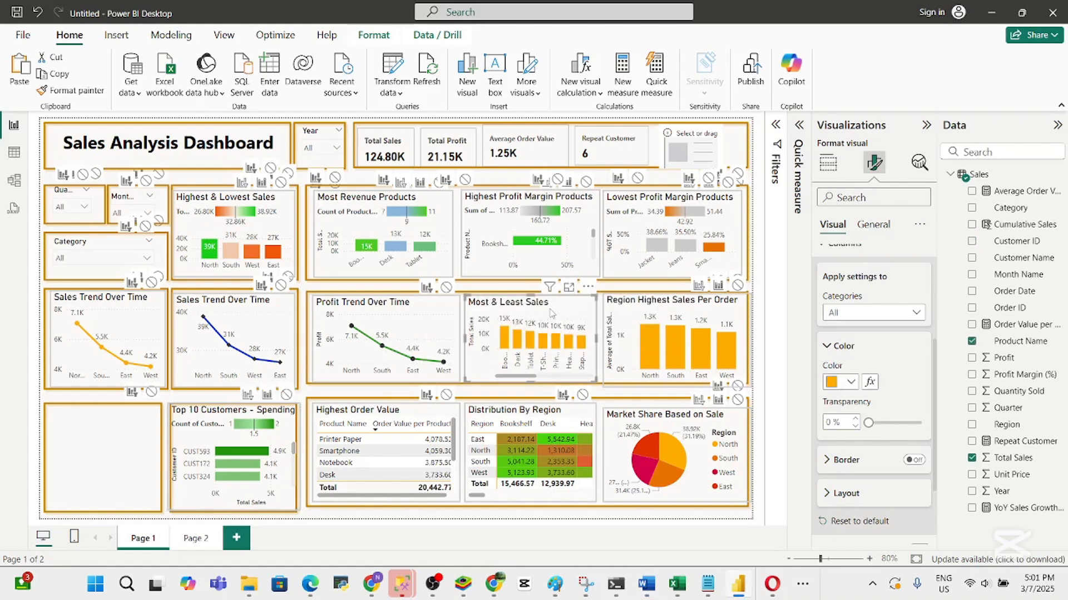
left_click(872, 226)
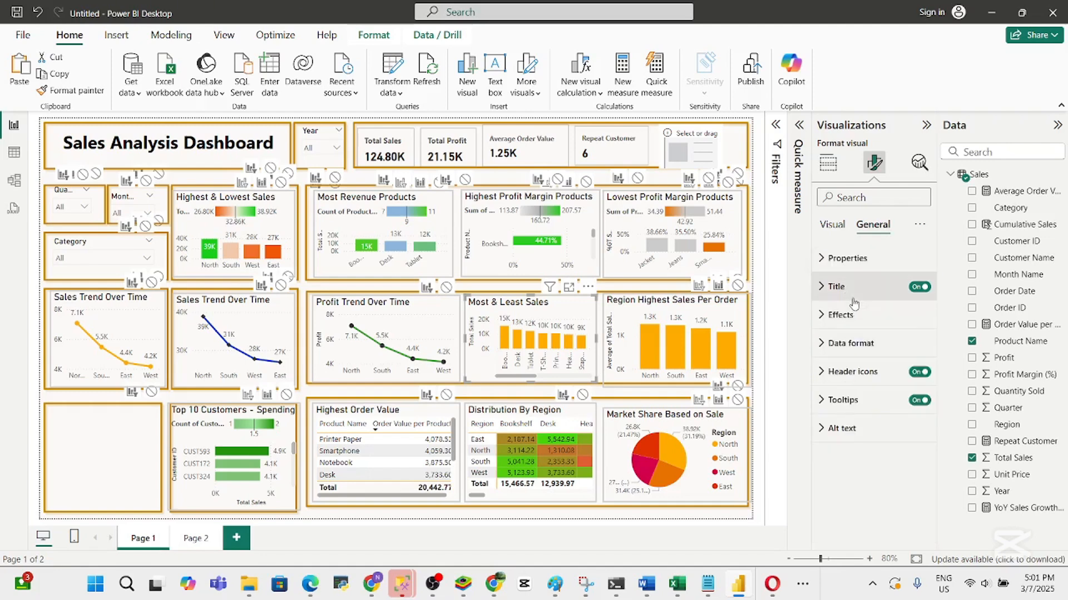
left_click(848, 295)
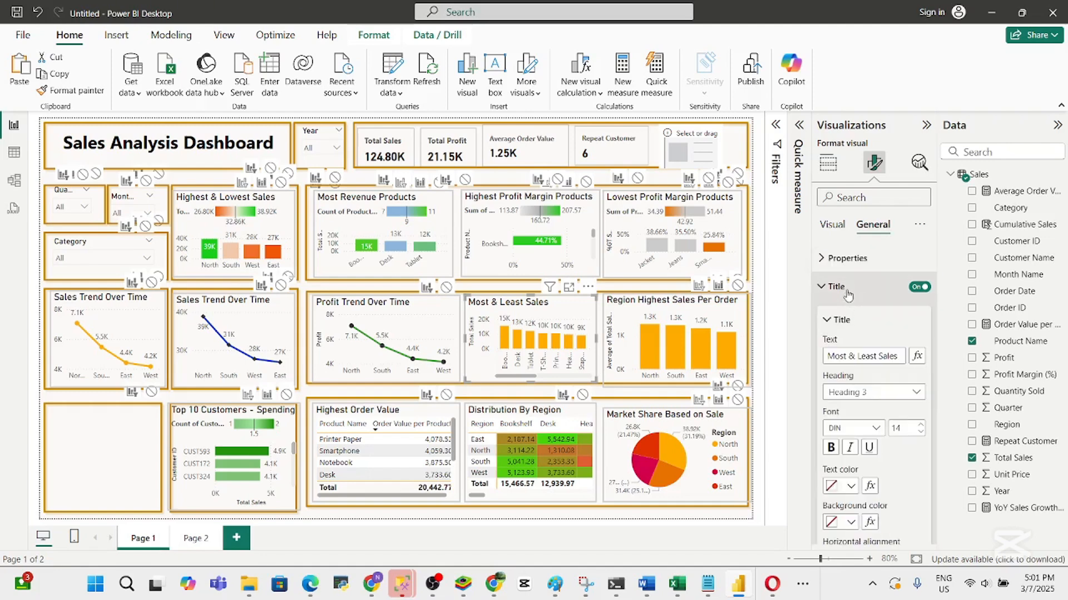
left_click(880, 356)
type("Pro")
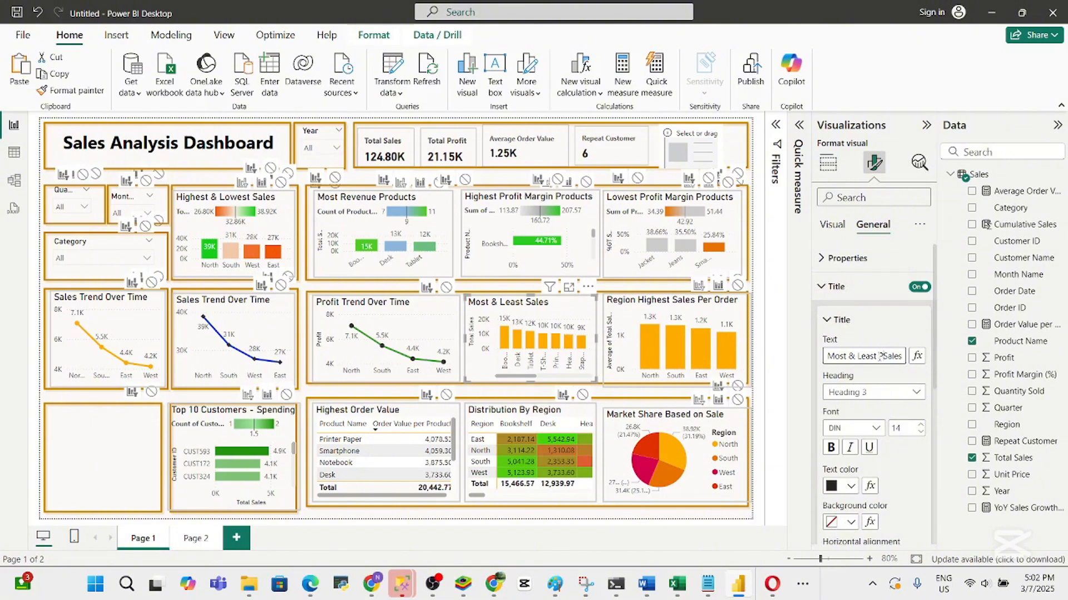
type("duct")
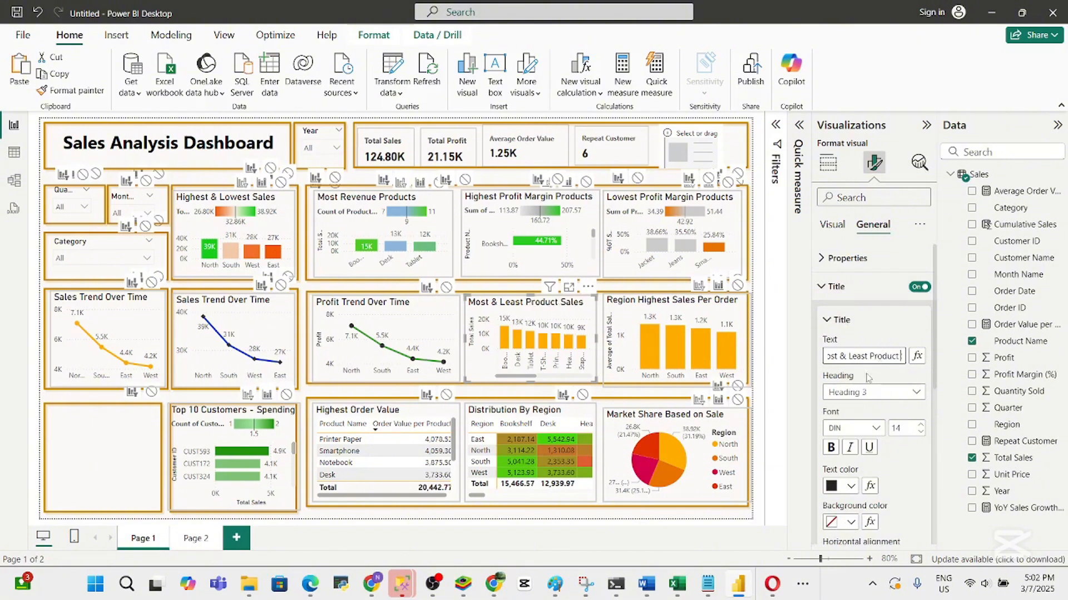
left_click(781, 349)
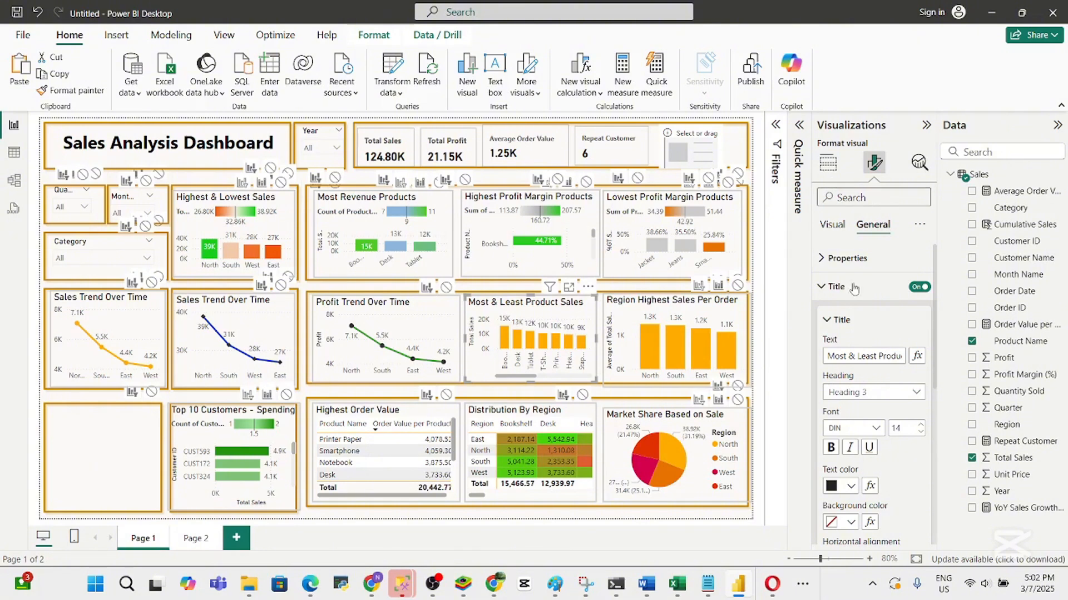
Start conditional color formatting for the product sales chart's columns, using the Gradient style based on Count of Product Name
left_click(831, 224)
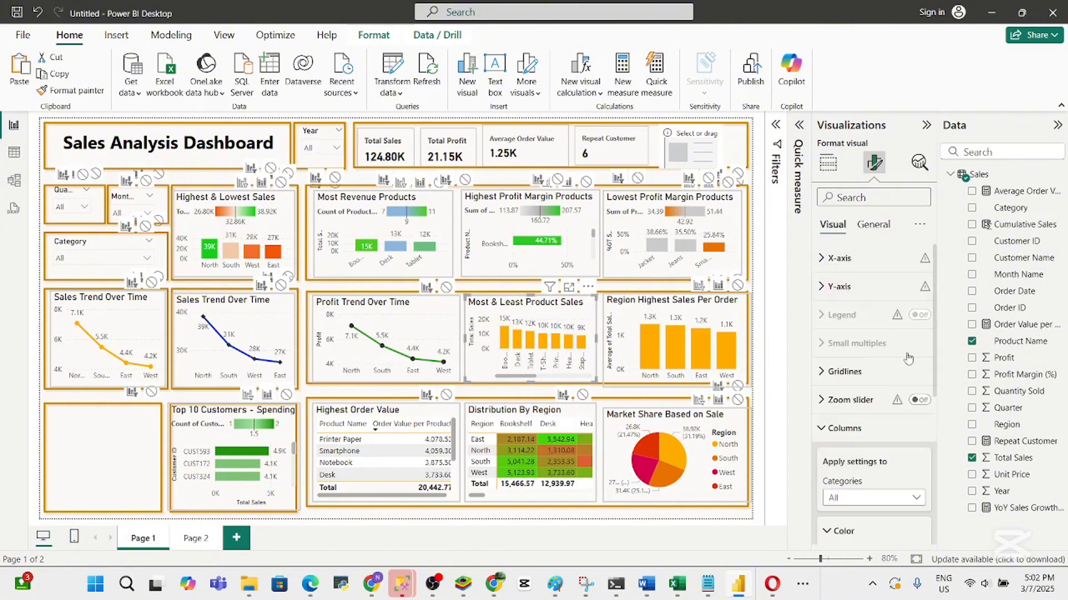
left_click(859, 432)
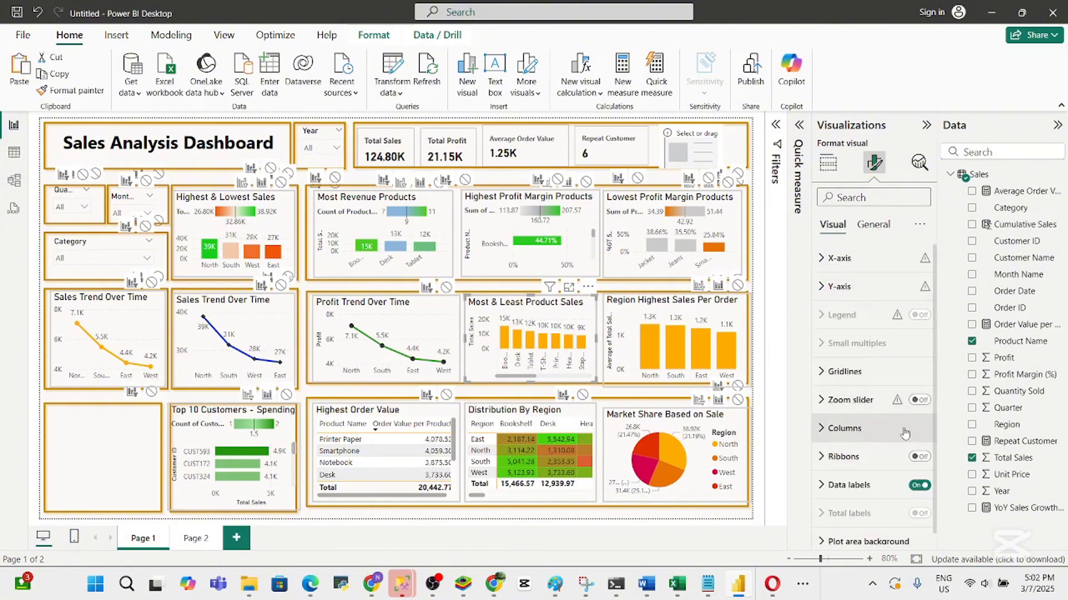
left_click(857, 439)
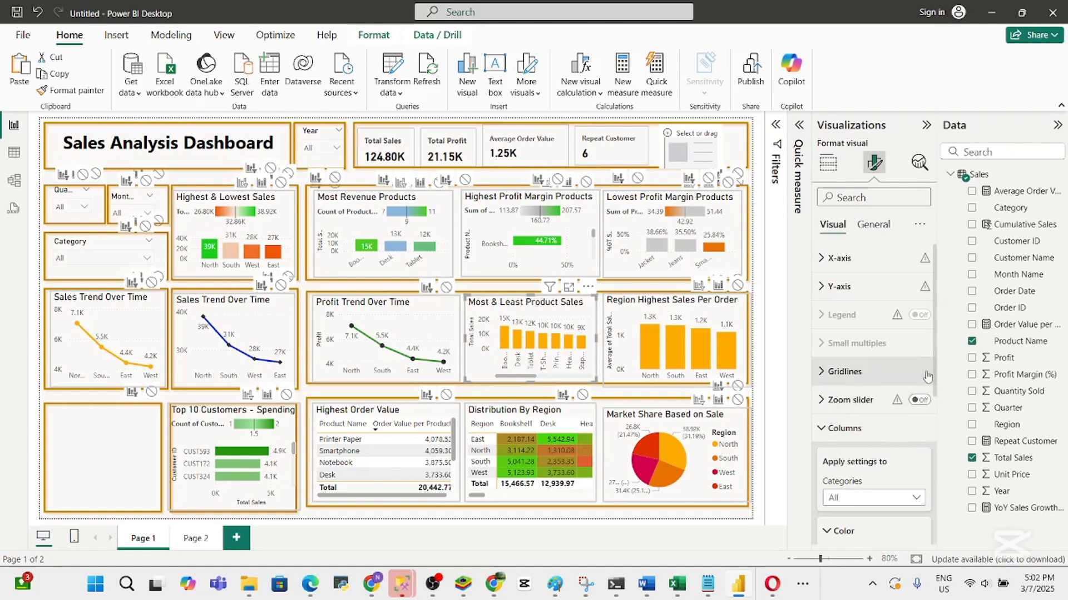
scroll(935, 389, "down", 3)
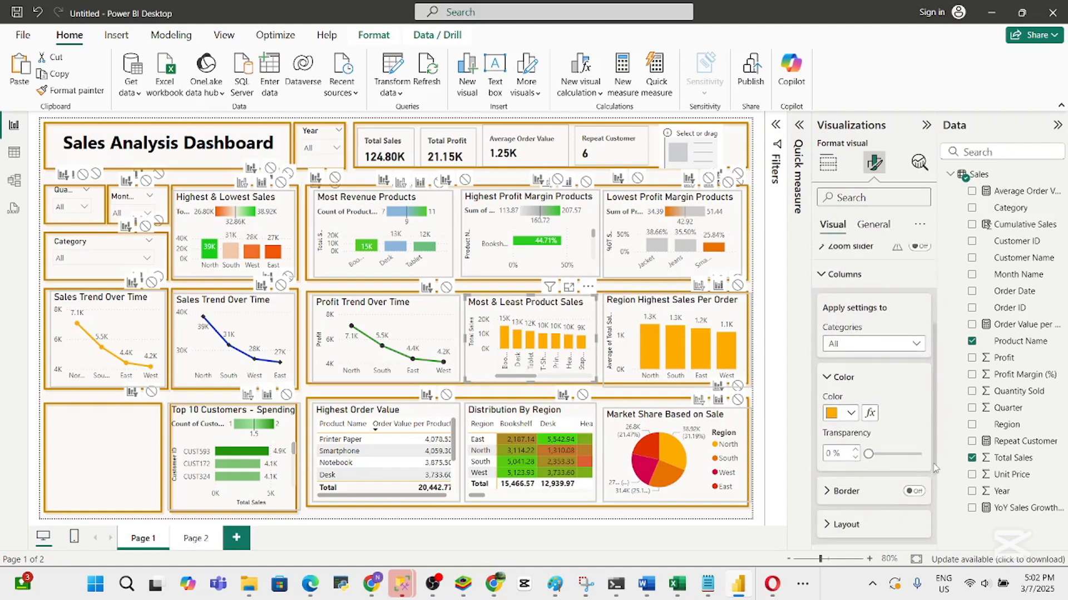
left_click(870, 413)
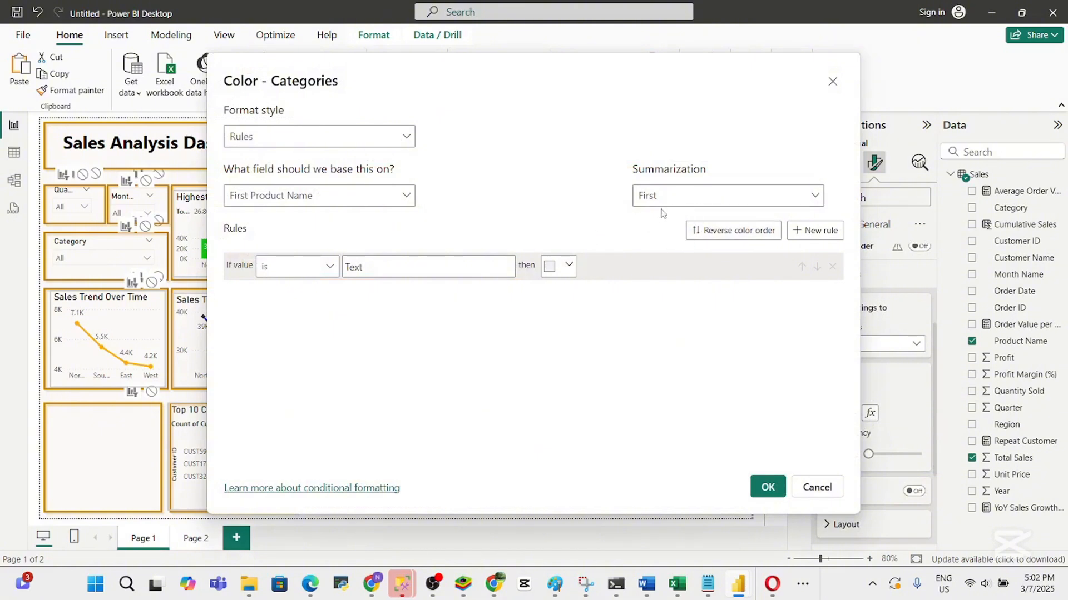
left_click(410, 142)
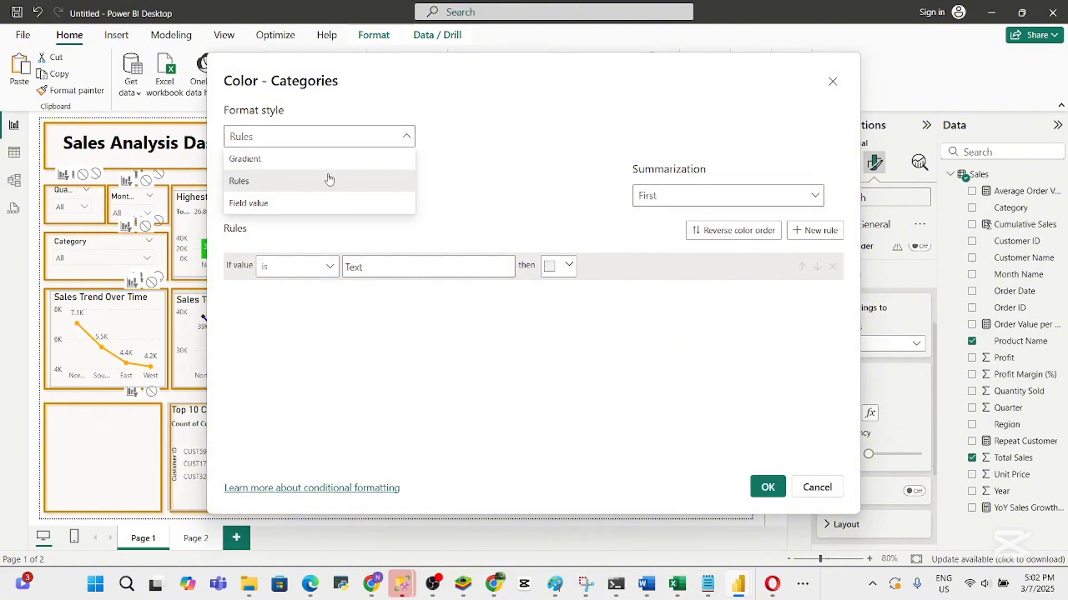
left_click(310, 162)
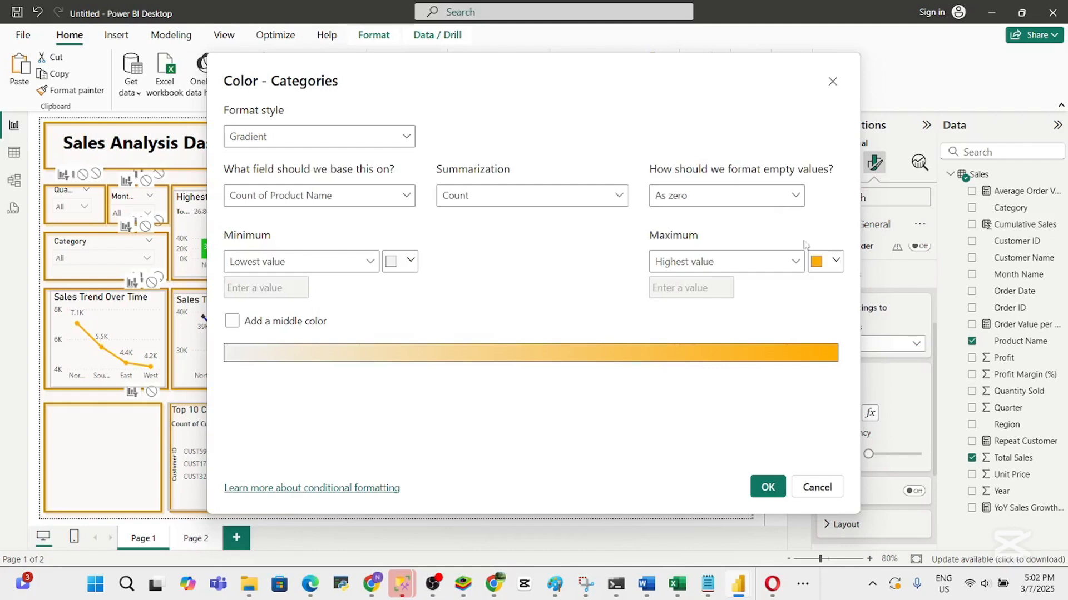
Set the gradient's maximum color to a custom bright green
left_click(833, 270)
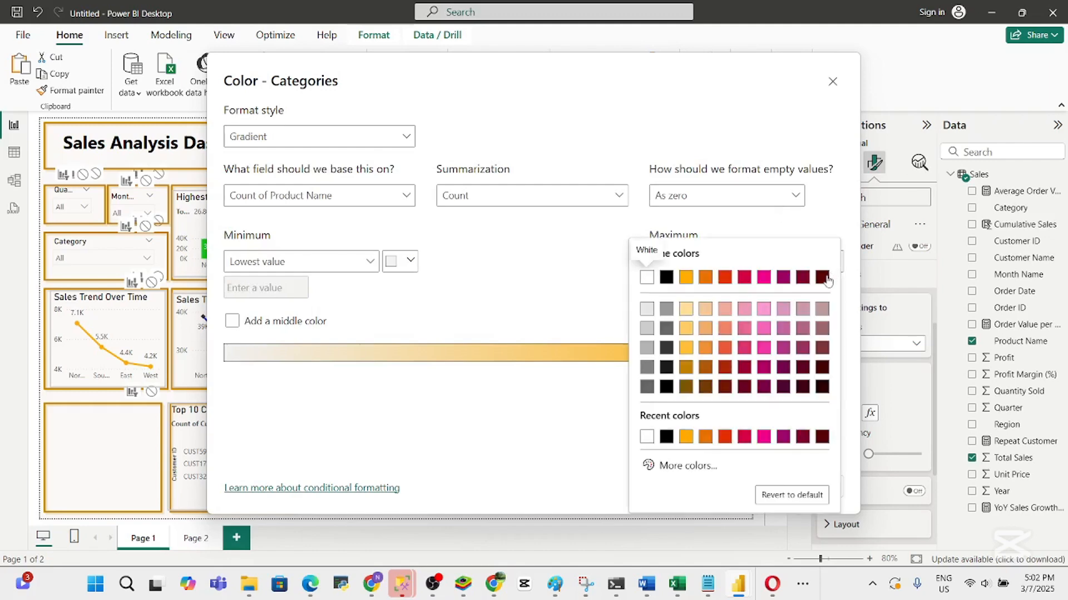
left_click(680, 467)
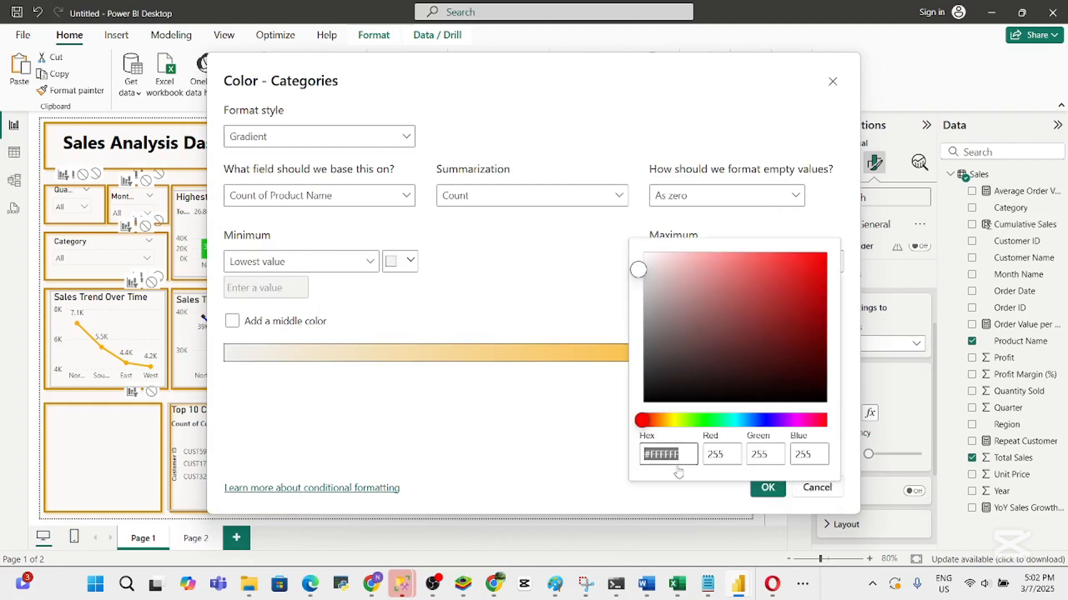
left_click(693, 420)
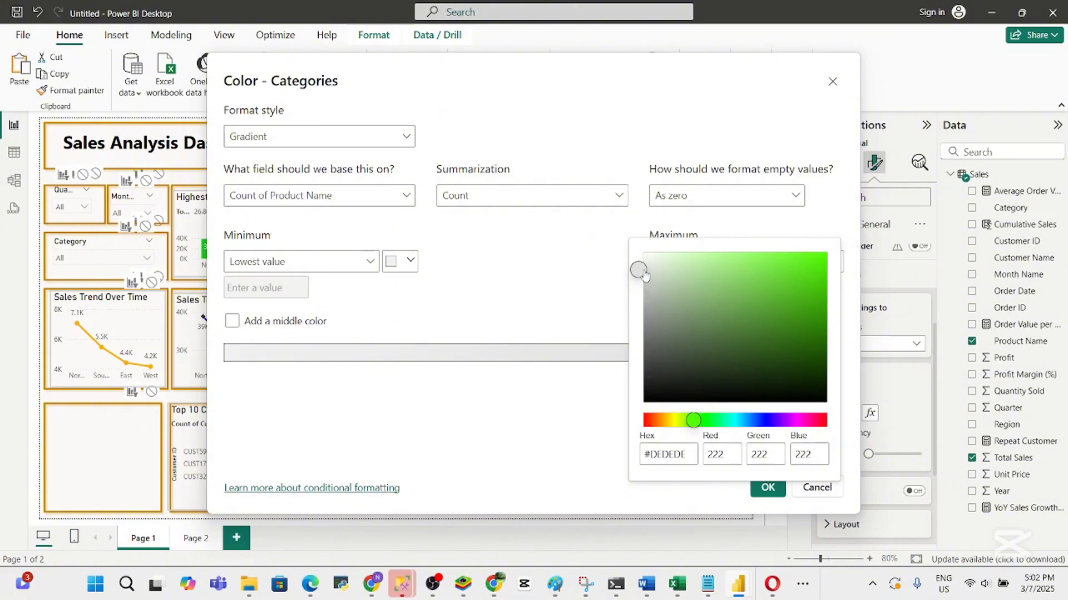
left_click(792, 281)
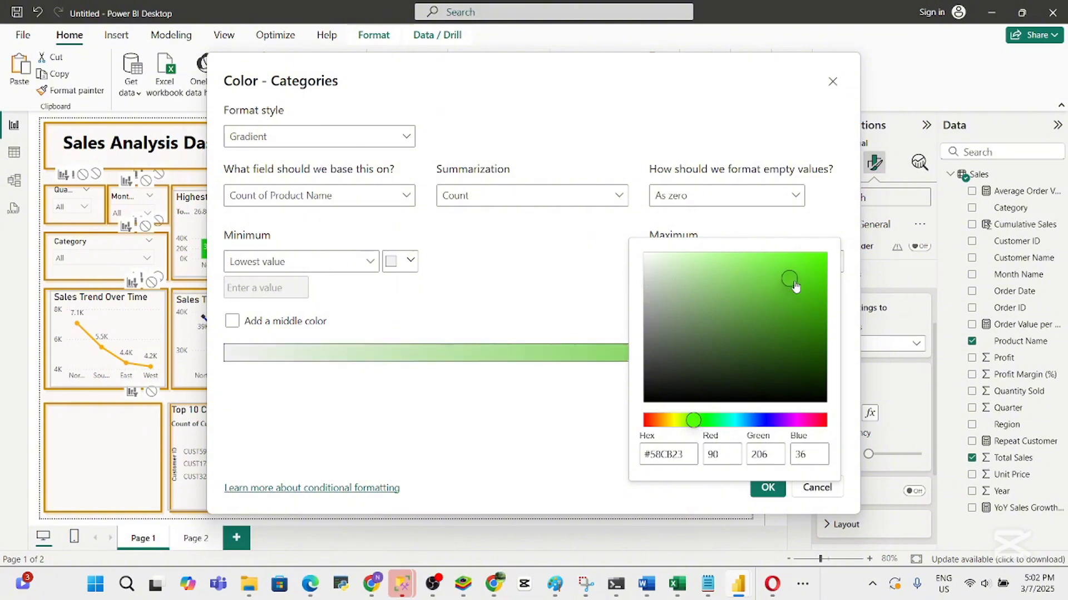
left_click_drag(795, 285, 819, 291)
left_click(568, 400)
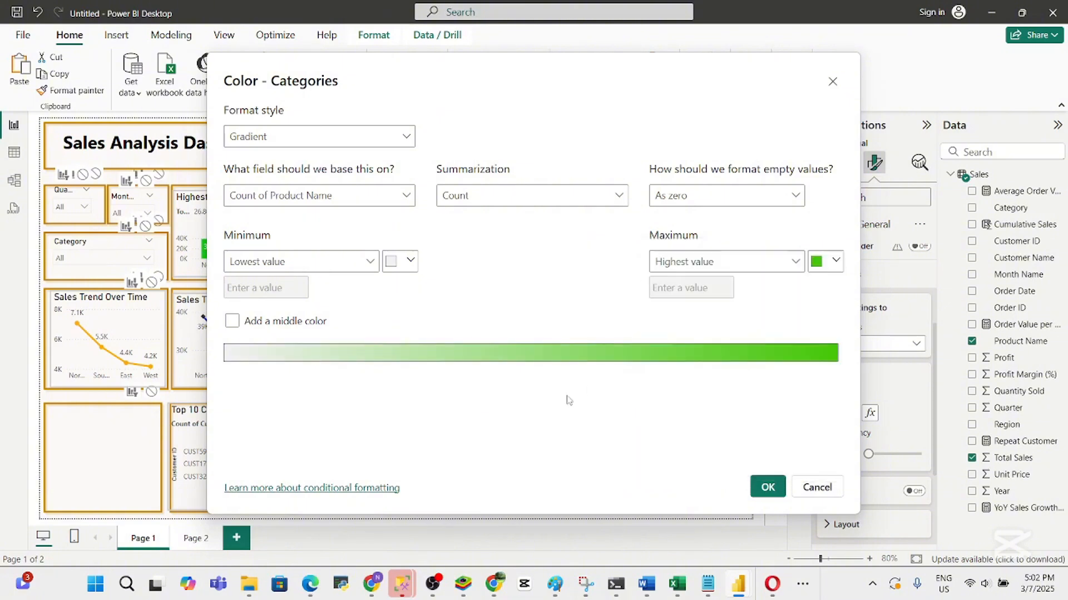
Set the gradient's minimum color to orange, moving the color dialog aside to uncover more of the dashboard
left_click_drag(454, 82, 569, 91)
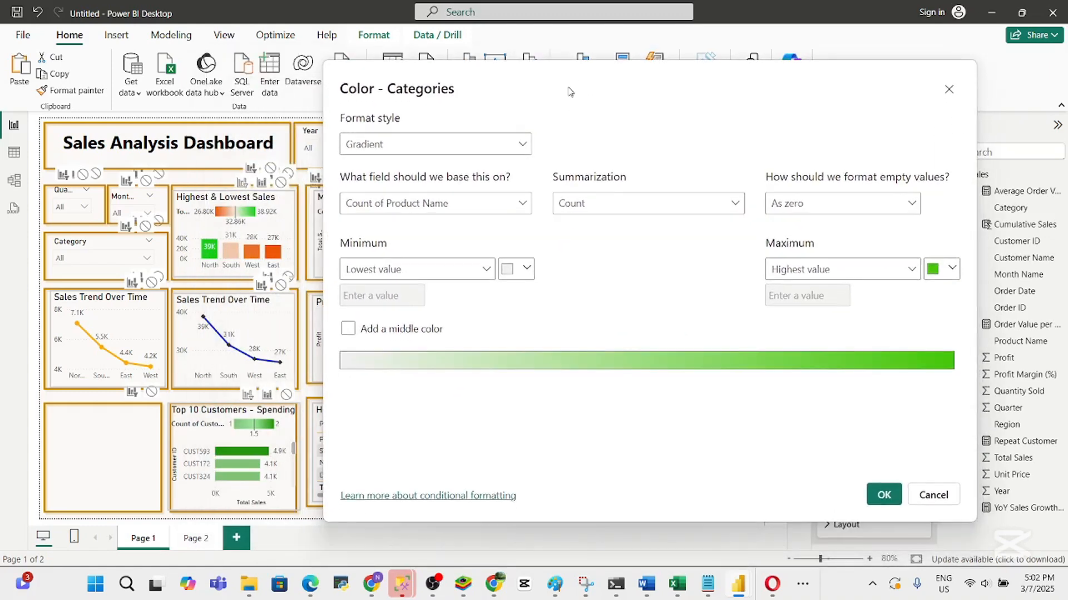
left_click(519, 270)
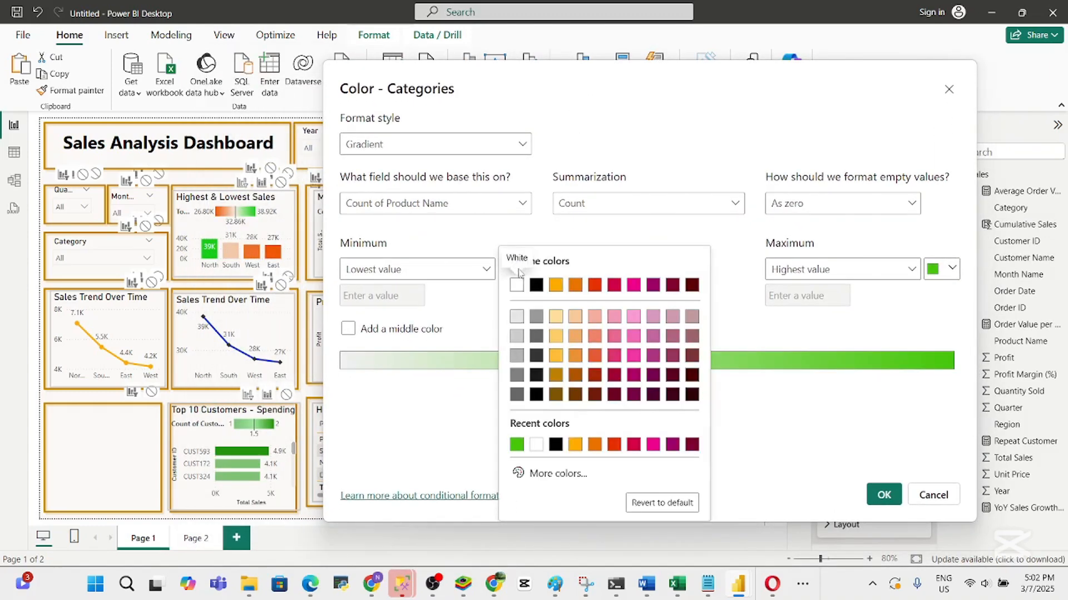
left_click(593, 445)
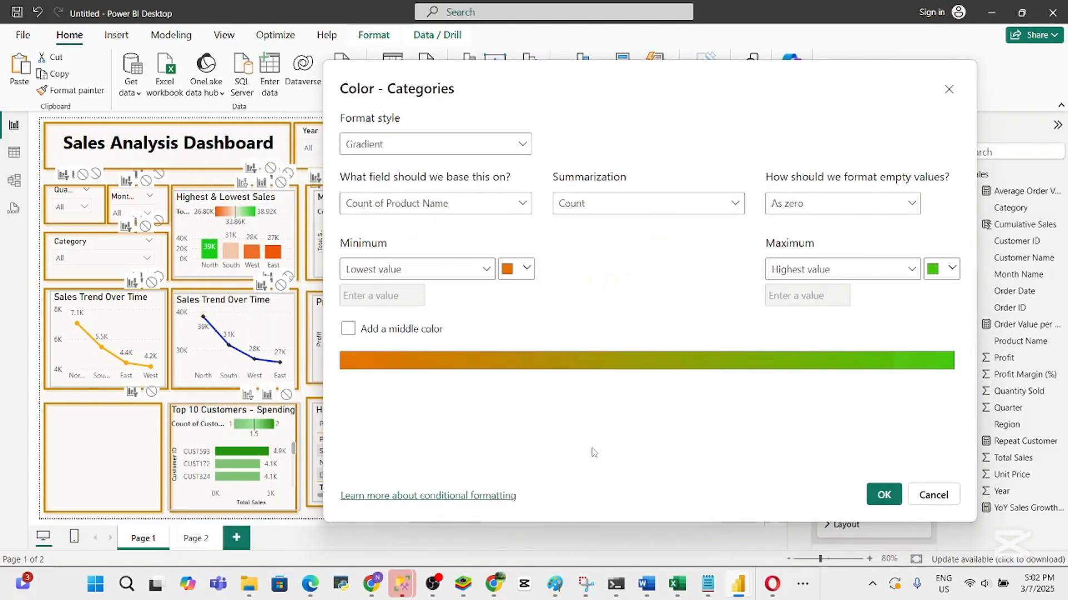
Add a middle color to the product sales chart's gradient and make it pale yellow-orange
left_click(346, 330)
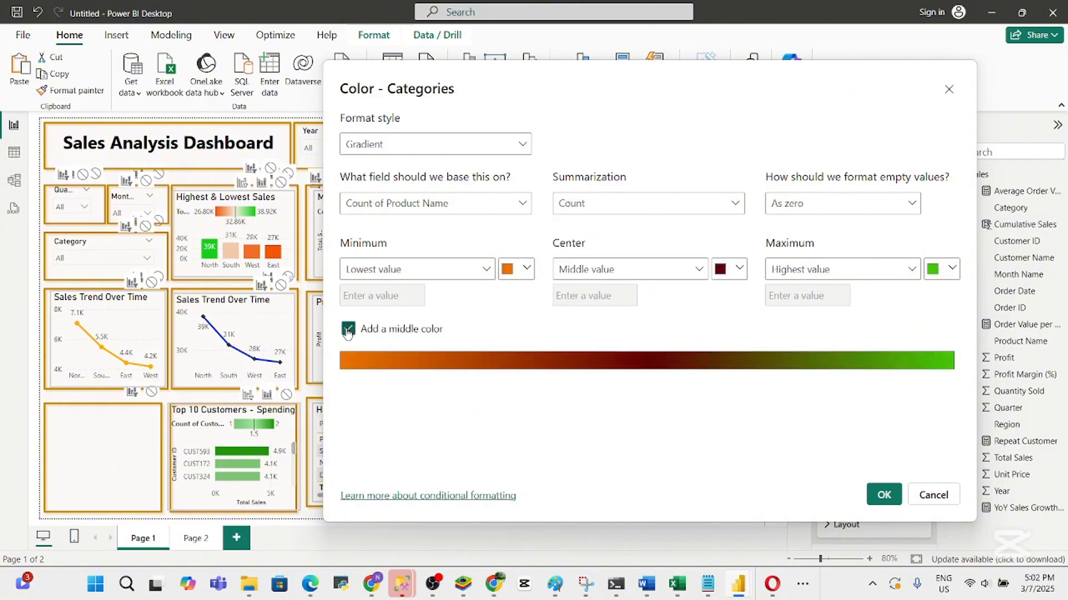
left_click(738, 271)
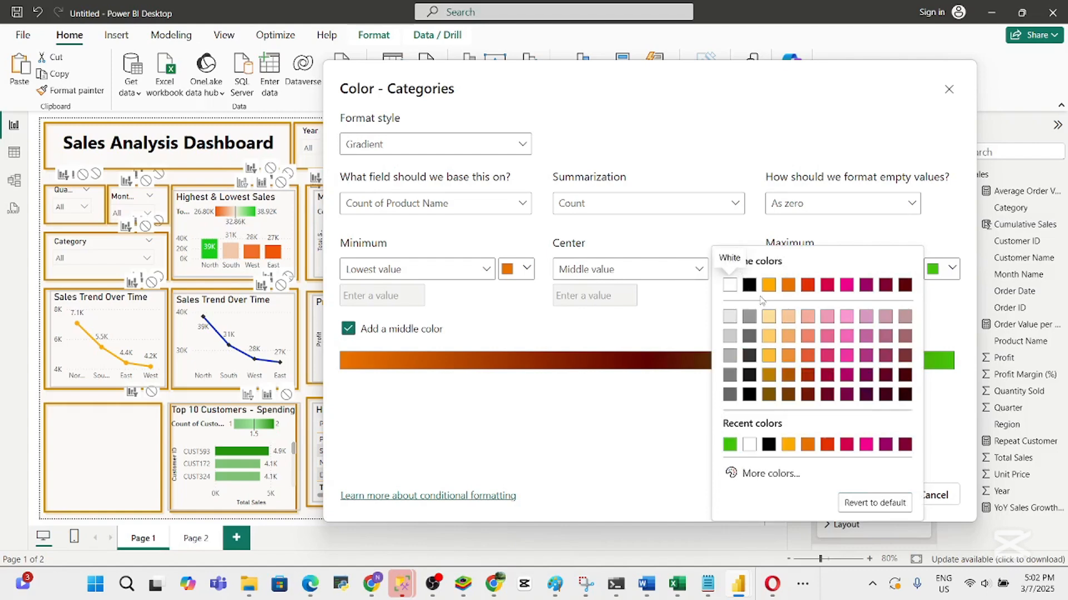
left_click(770, 318)
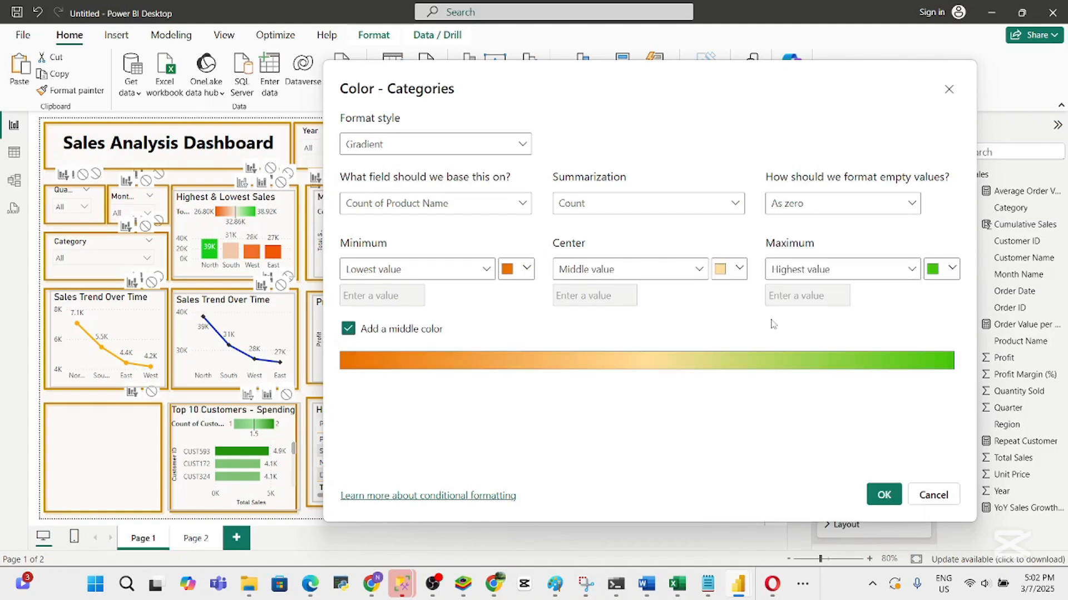
Set the gradient's minimum color to a custom red, #D3280E
left_click(527, 270)
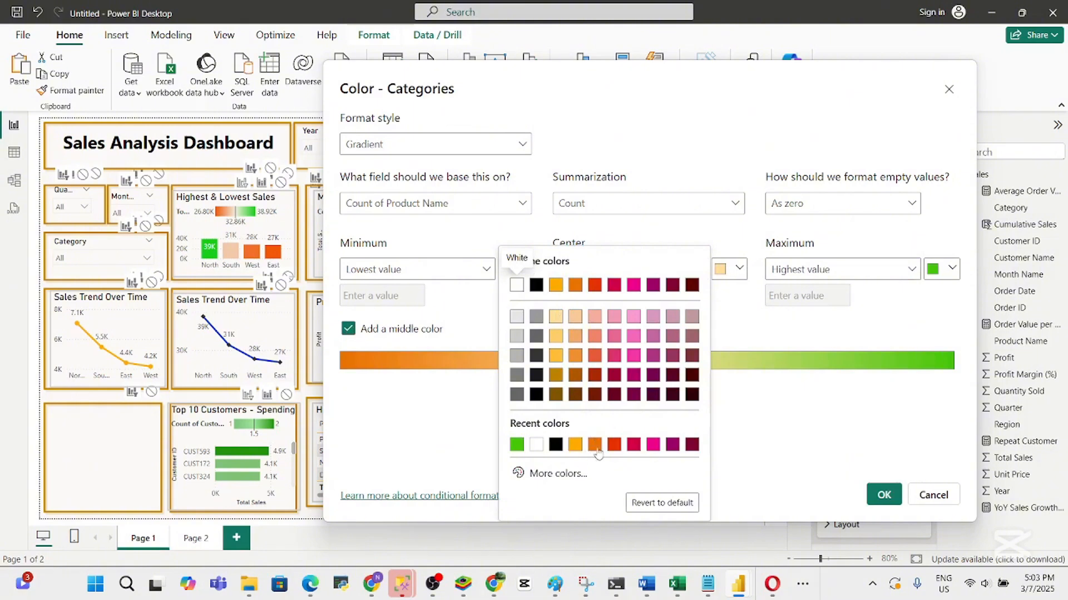
left_click(551, 473)
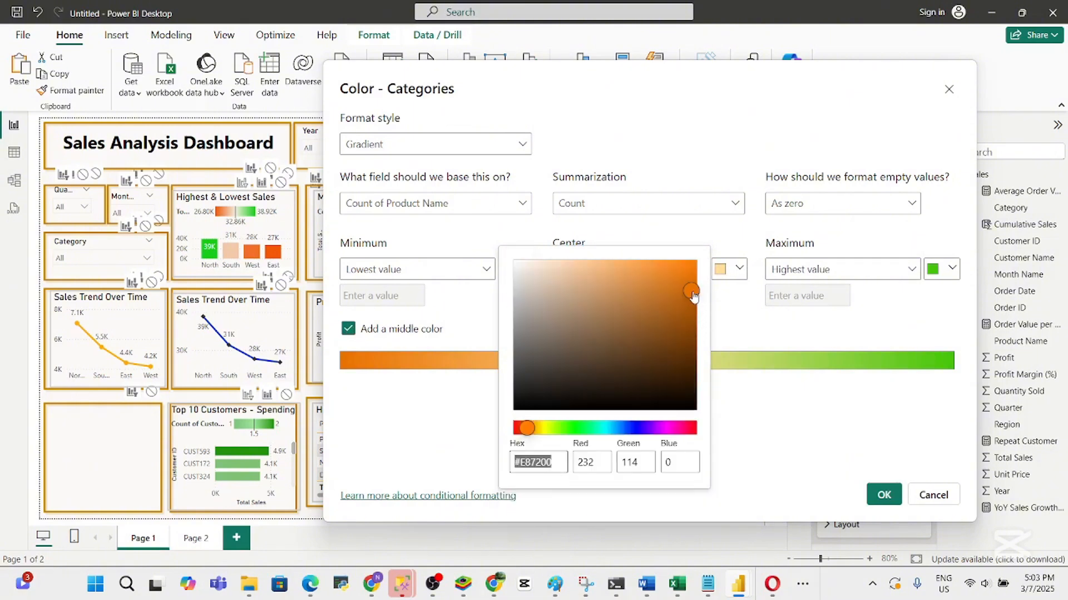
mouse_move(691, 291)
left_mouse_down()
mouse_move(694, 316)
mouse_move(693, 289)
mouse_move(692, 304)
left_mouse_up()
left_click_drag(528, 428, 517, 431)
mouse_move(689, 303)
left_mouse_down()
mouse_move(682, 282)
mouse_move(684, 293)
left_mouse_up()
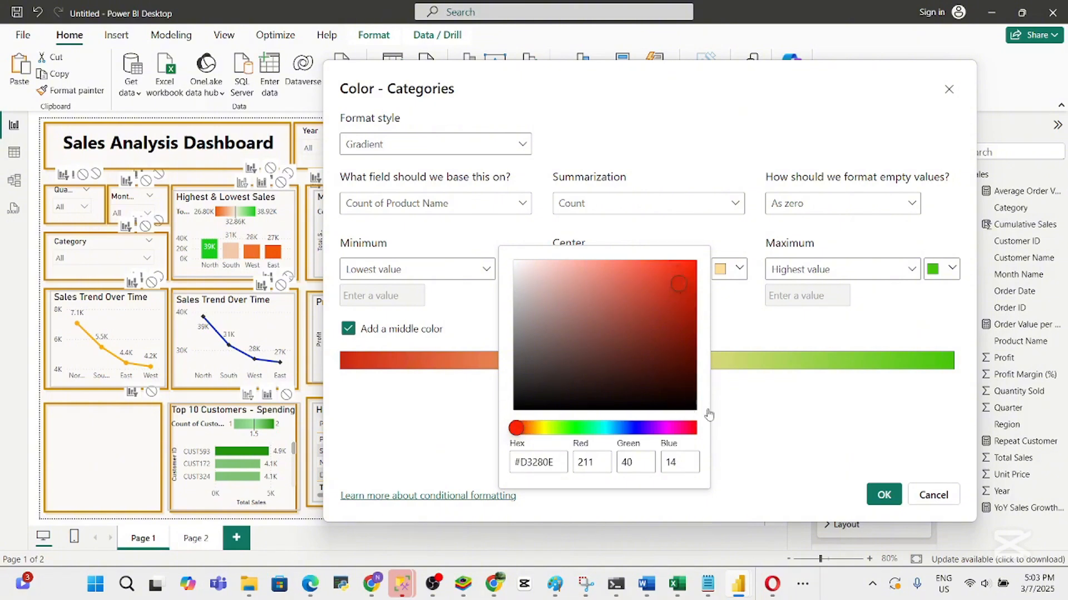
left_click(755, 406)
Darken the gradient's maximum color to green #379A09 and apply the conditional formatting to the product sales columns
left_click(951, 273)
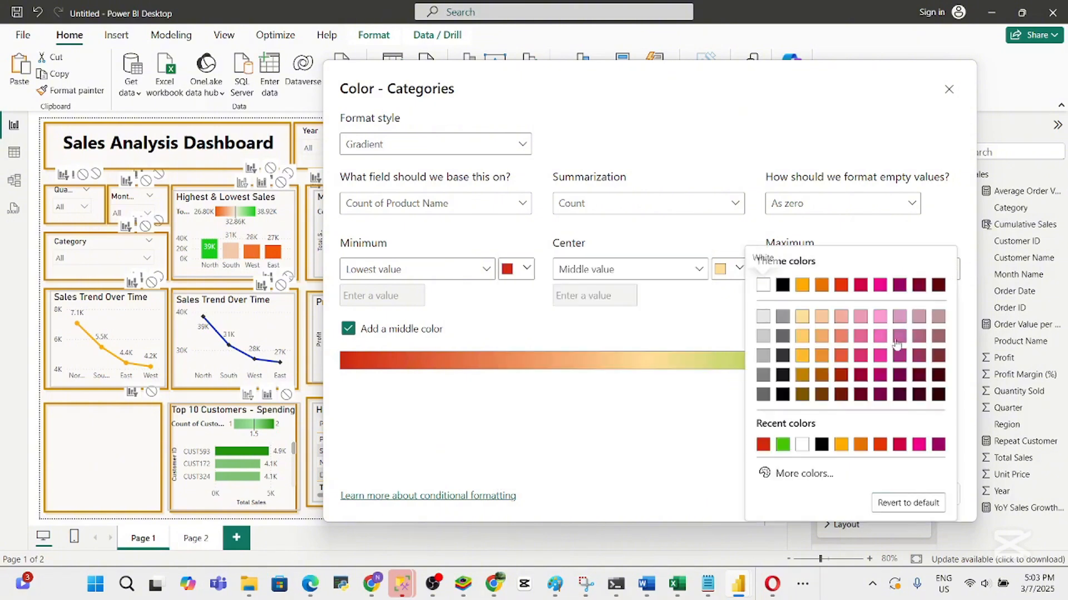
left_click(805, 472)
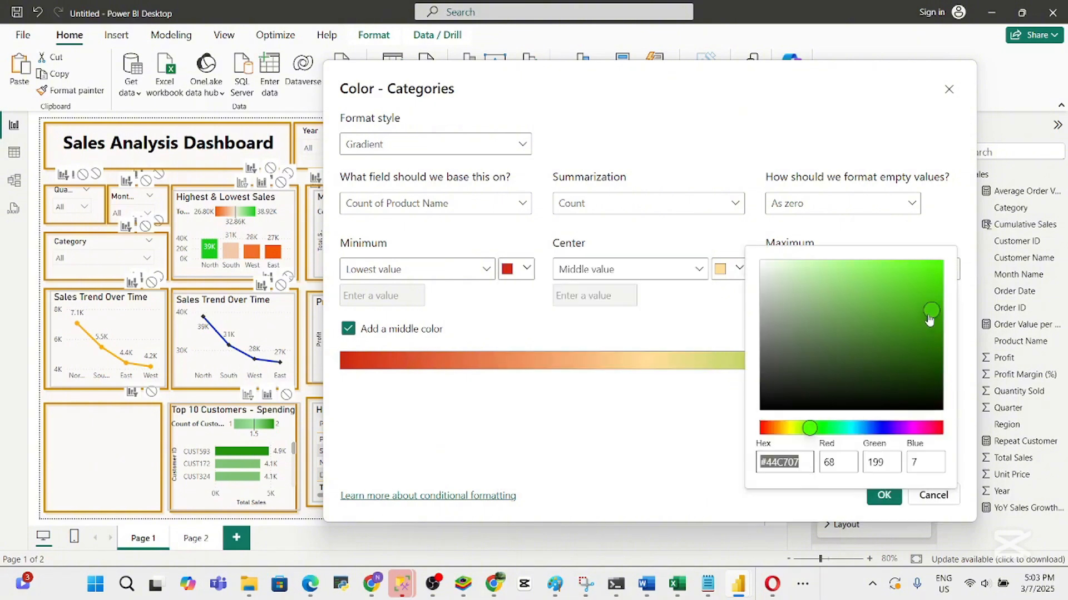
left_click_drag(927, 326, 932, 325)
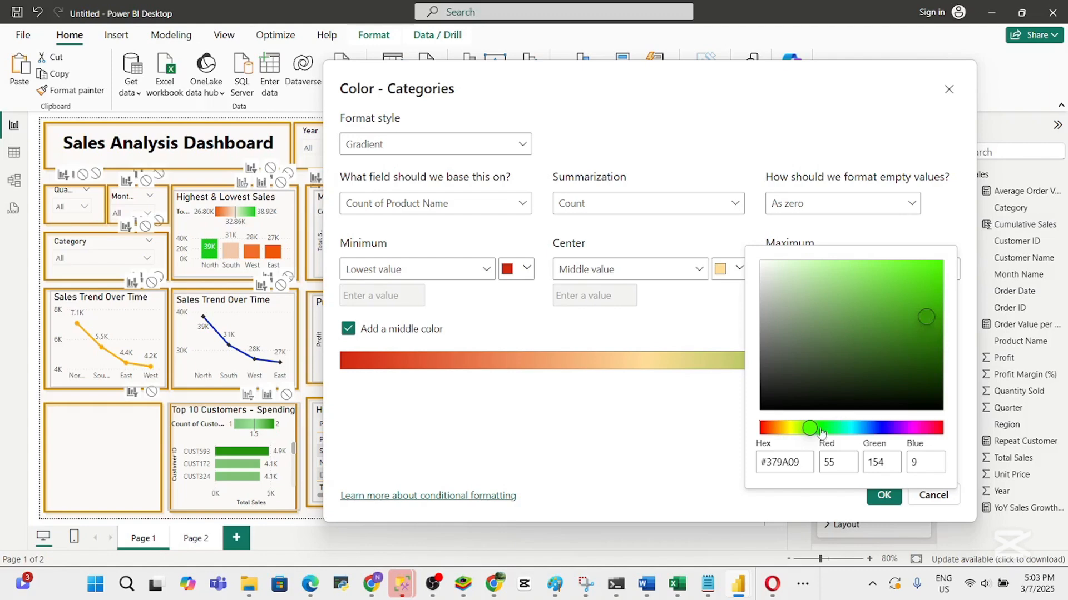
left_click(707, 444)
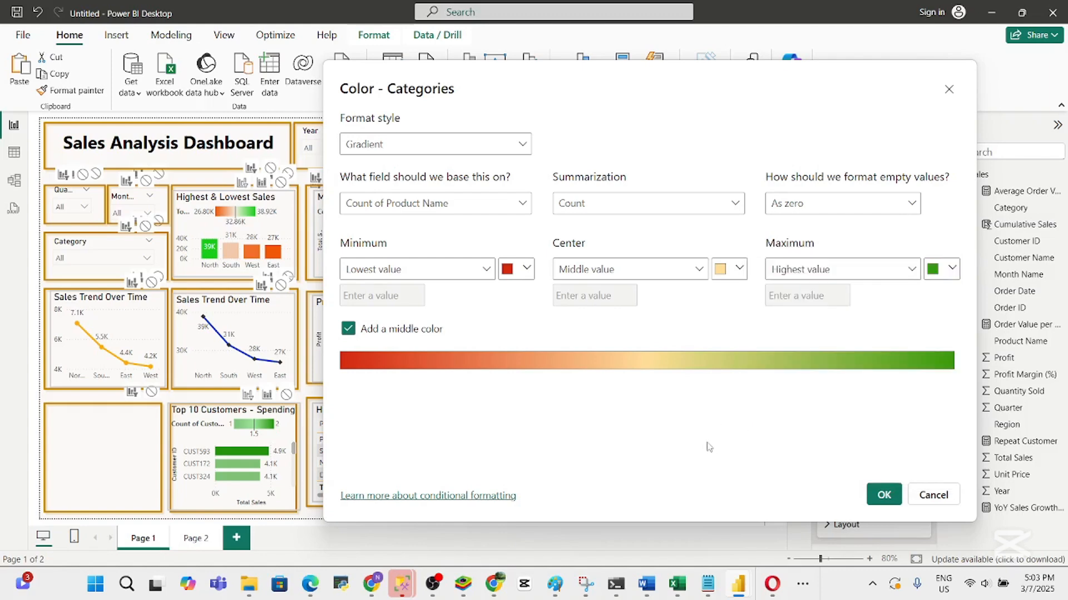
left_click(884, 495)
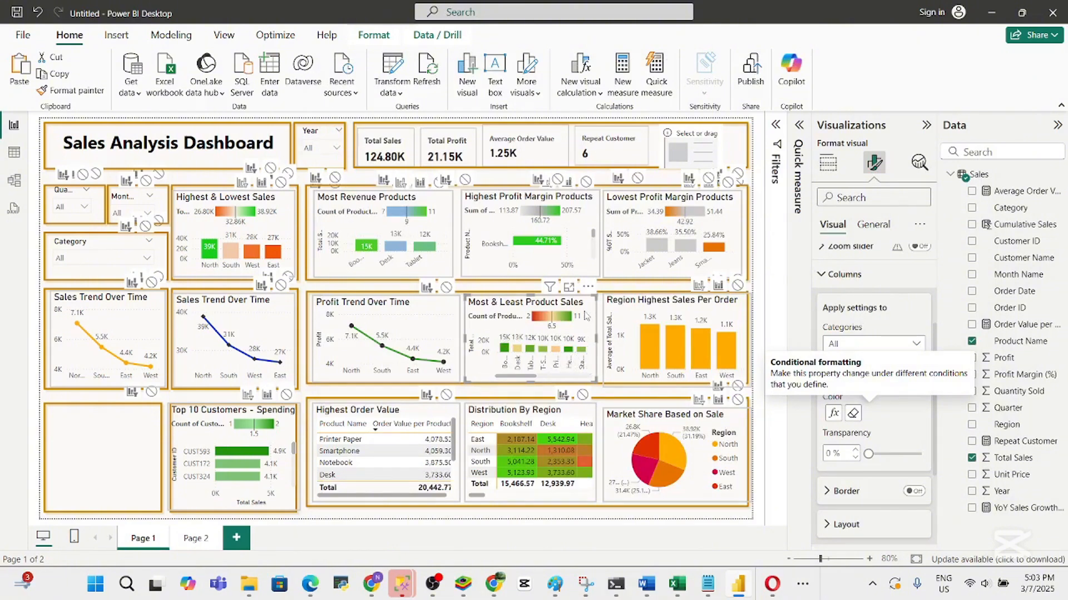
Examine the Most & Least Product Sales chart enlarged in focus mode, and return to the report
left_click(568, 288)
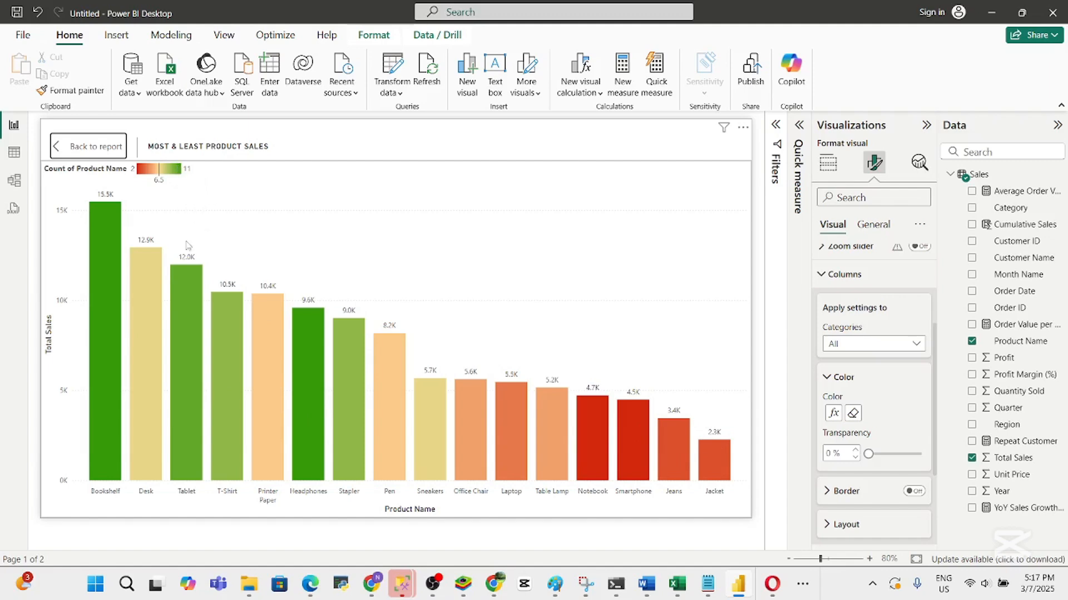
left_click(83, 150)
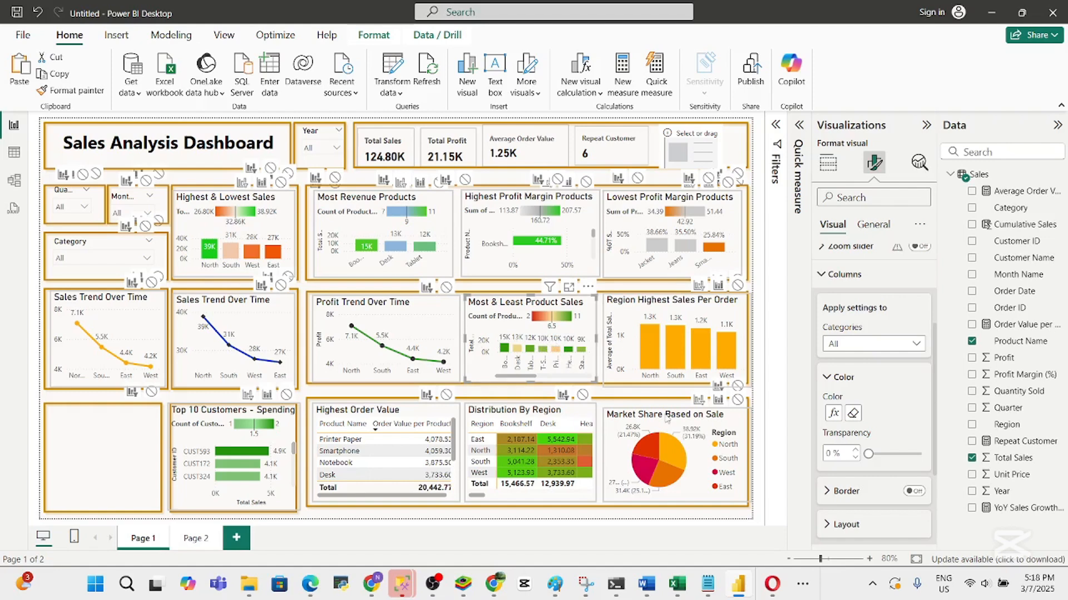
Compare the Product Performance and Regional Insights questions in the Word document with the visuals on the Power BI dashboard
left_click(650, 593)
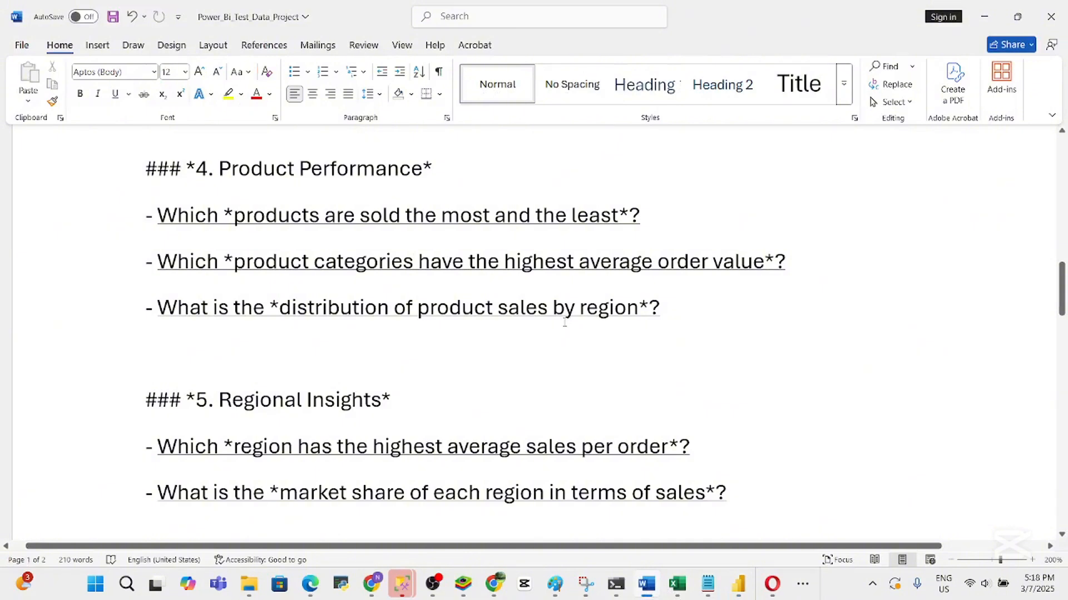
left_click(645, 595)
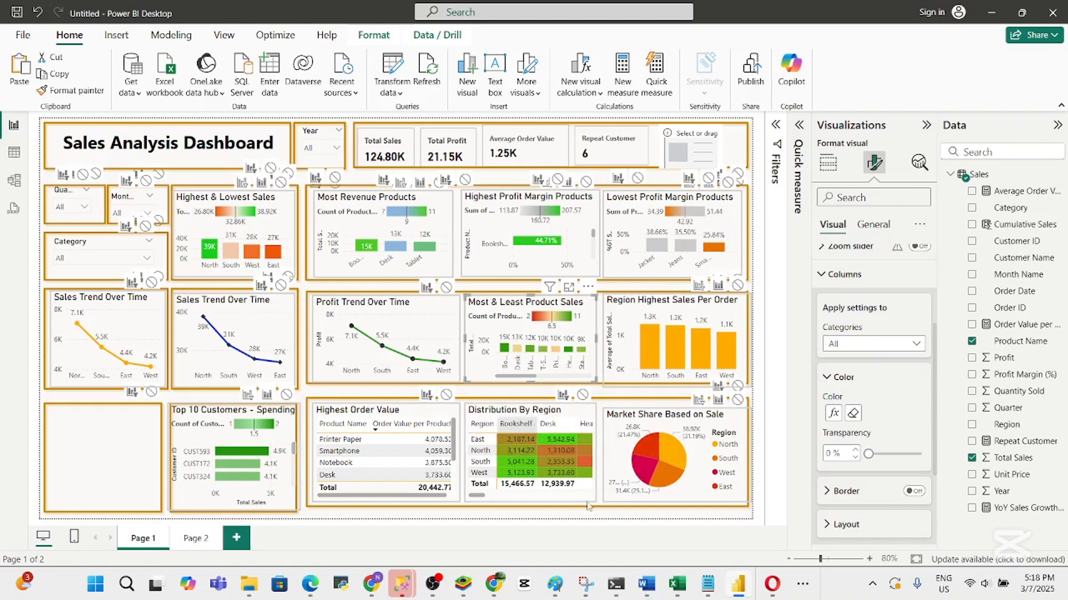
mouse_move(649, 592)
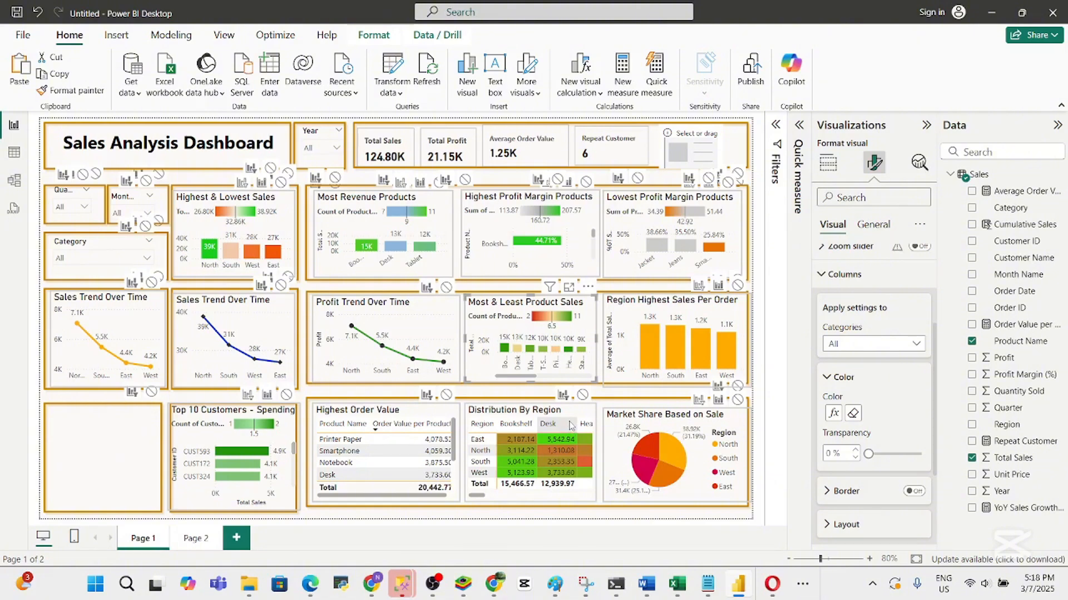
left_click(650, 591)
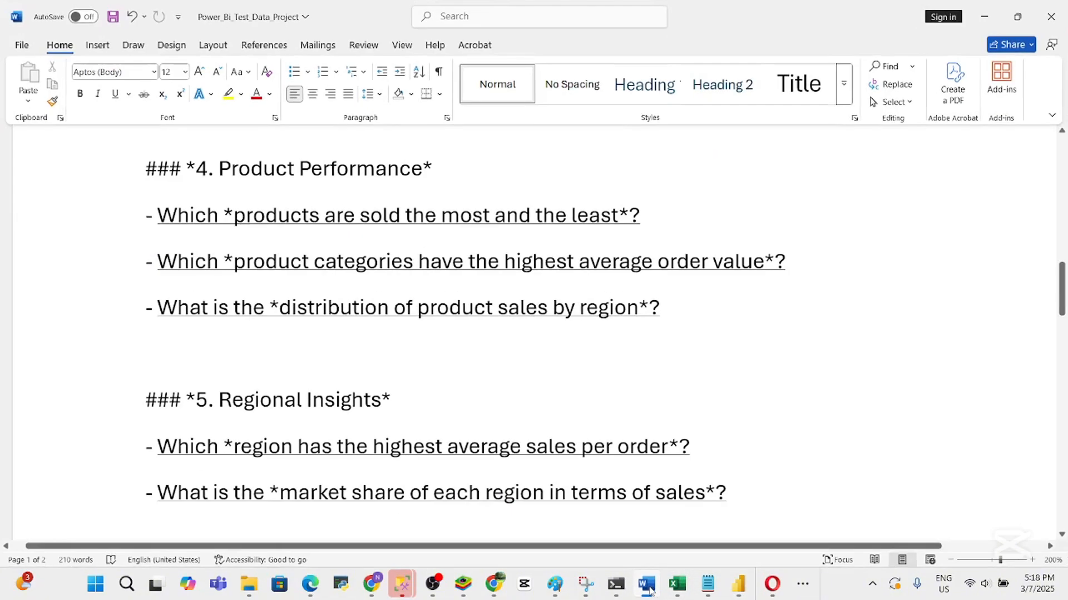
left_click(650, 591)
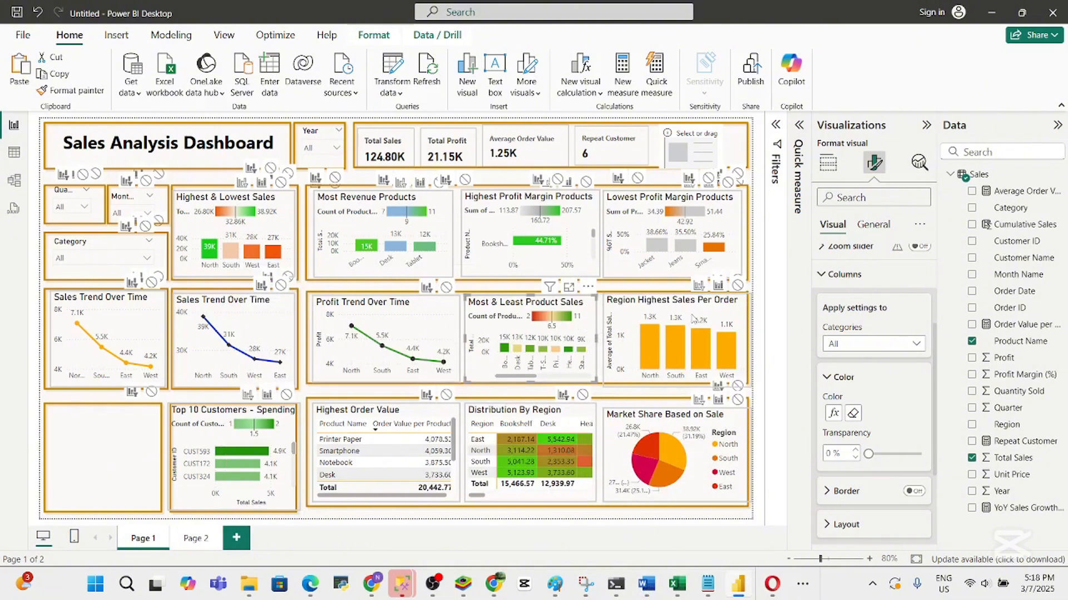
Swap the positions of the Region Highest Sales Per Order chart and the Distribution By Region matrix, and resize the matrix to fit its frame
left_click_drag(676, 334, 125, 447)
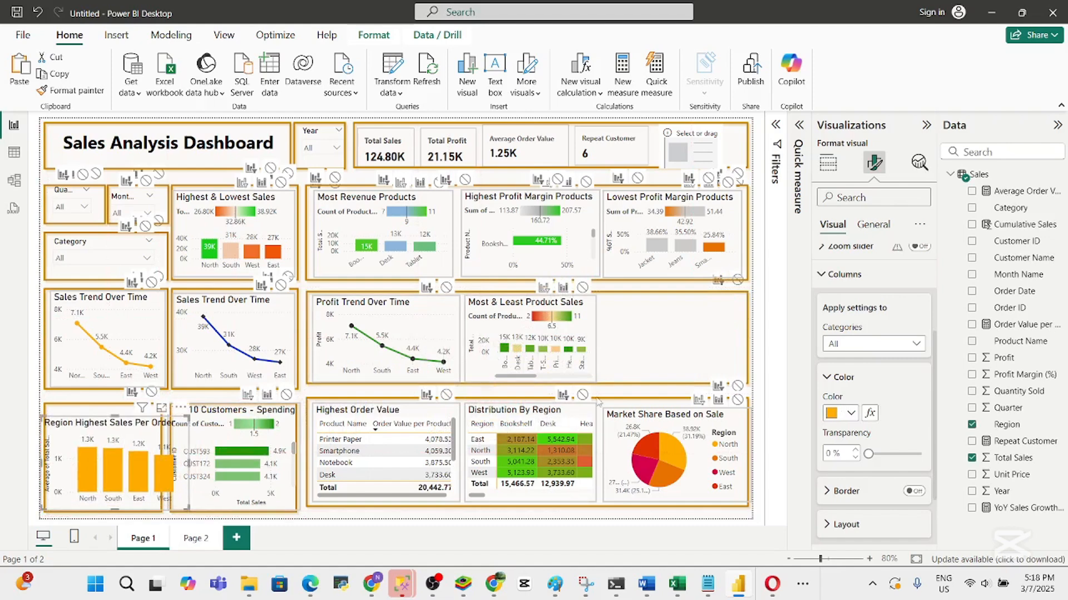
left_click_drag(598, 401, 686, 312)
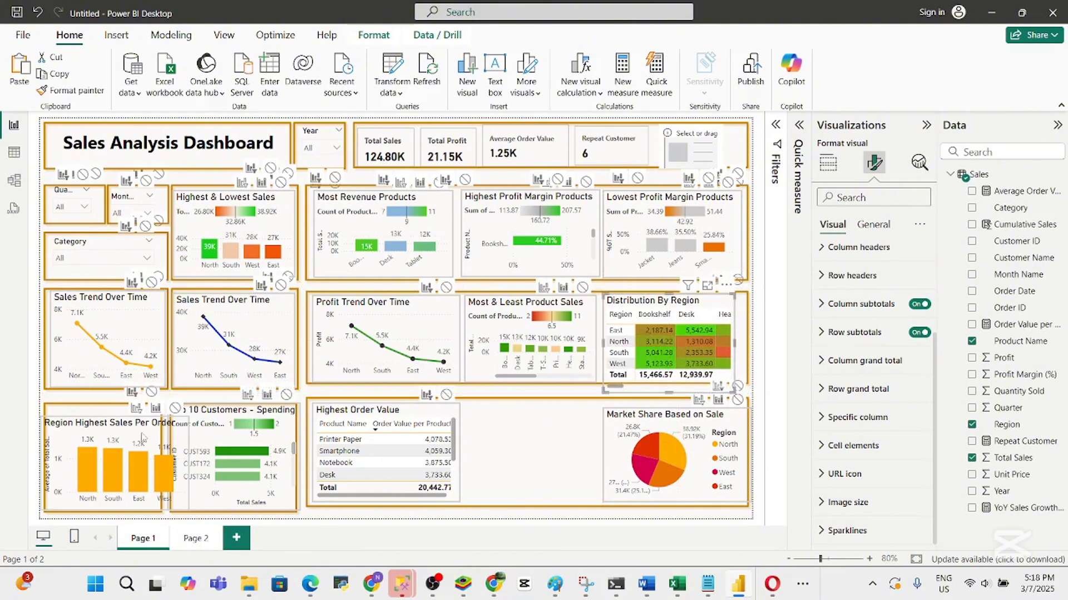
left_click_drag(399, 438, 558, 423)
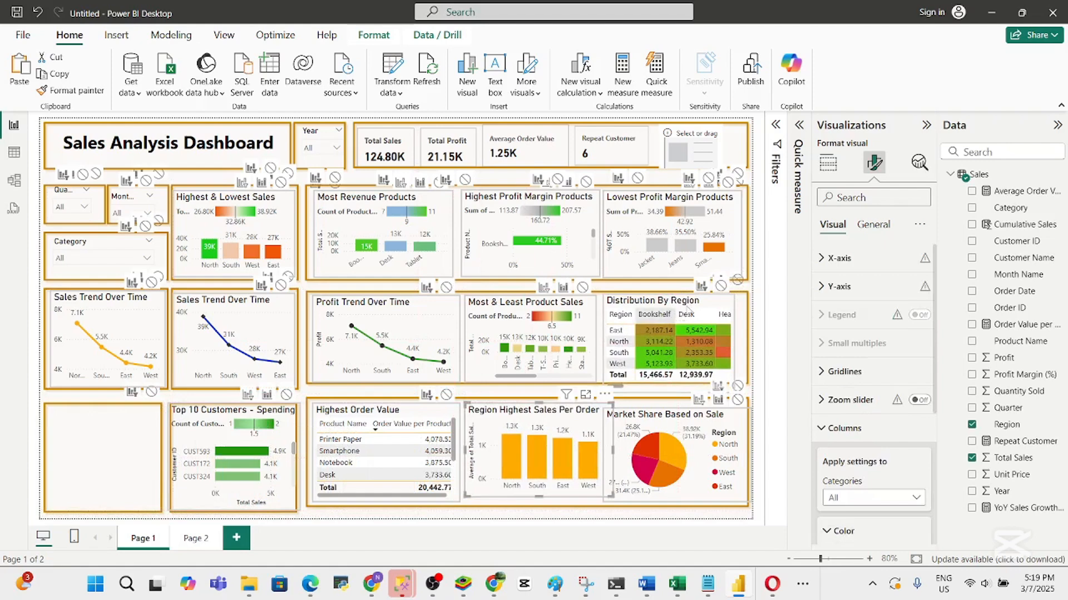
left_click_drag(707, 305, 711, 303)
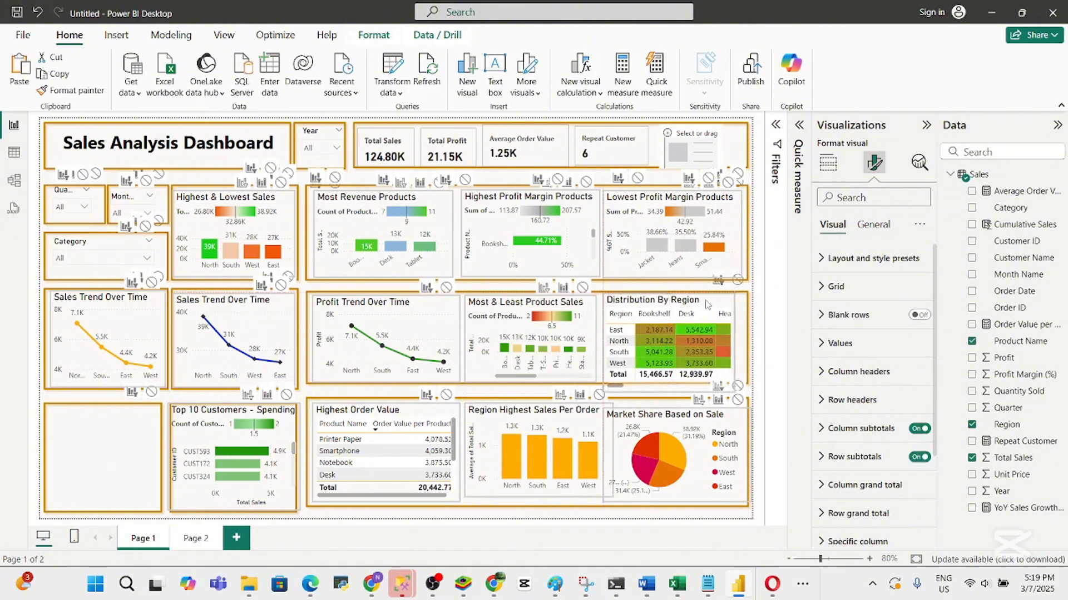
left_click_drag(605, 387, 598, 384)
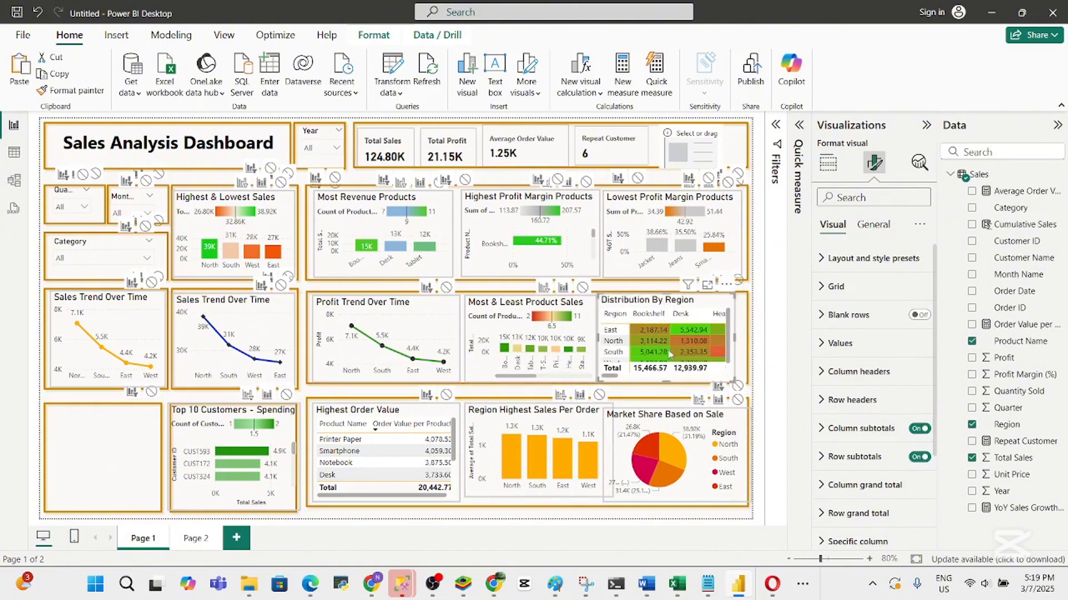
Check the filters on the Distribution By Region matrix, including the Product Name filter's options
left_click(776, 125)
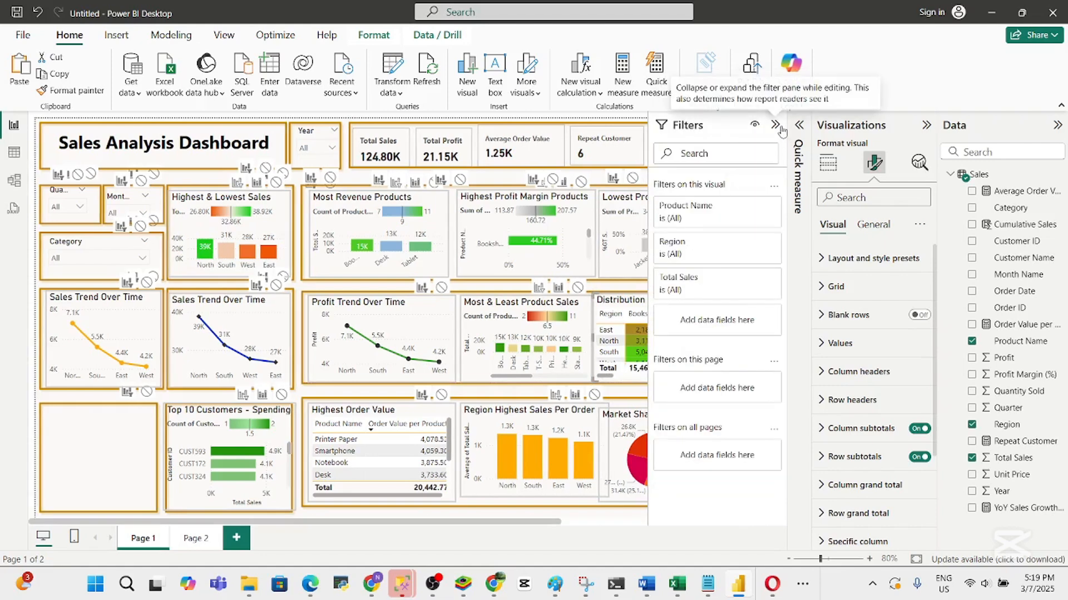
left_click(776, 125)
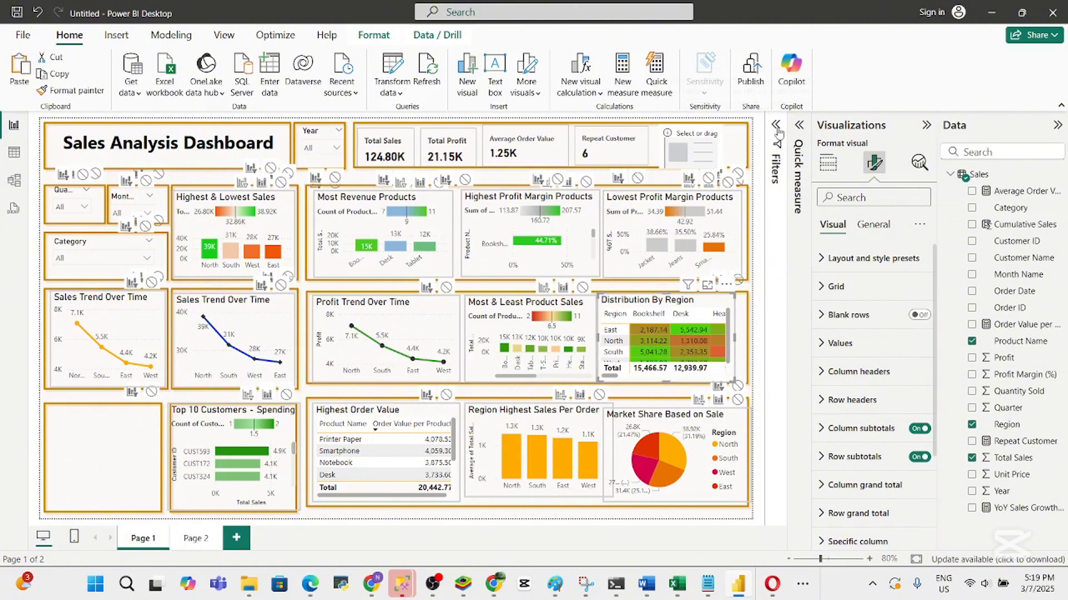
left_click(776, 126)
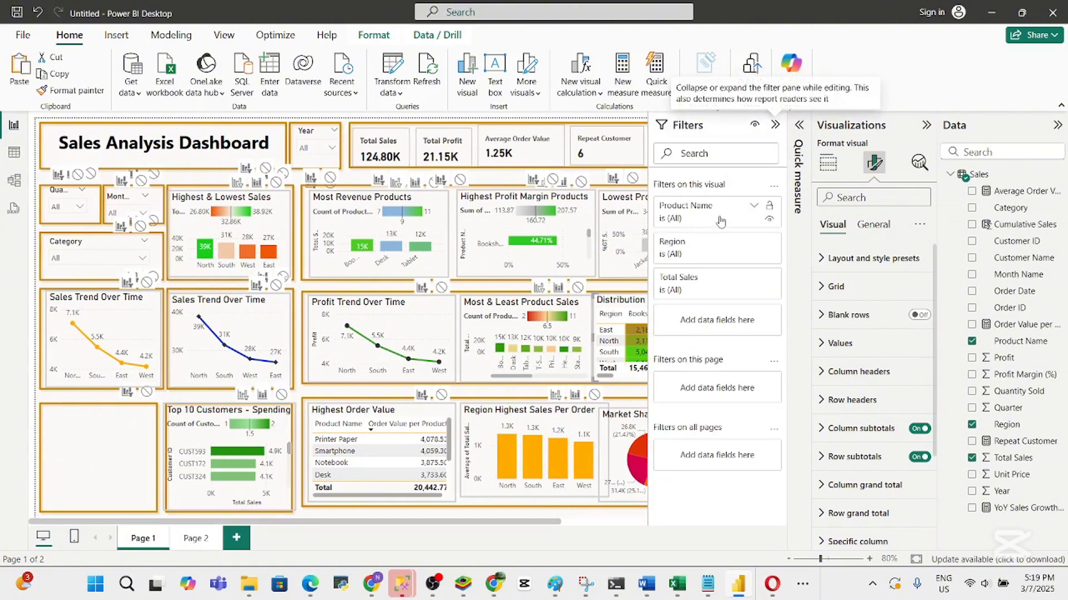
left_click(751, 210)
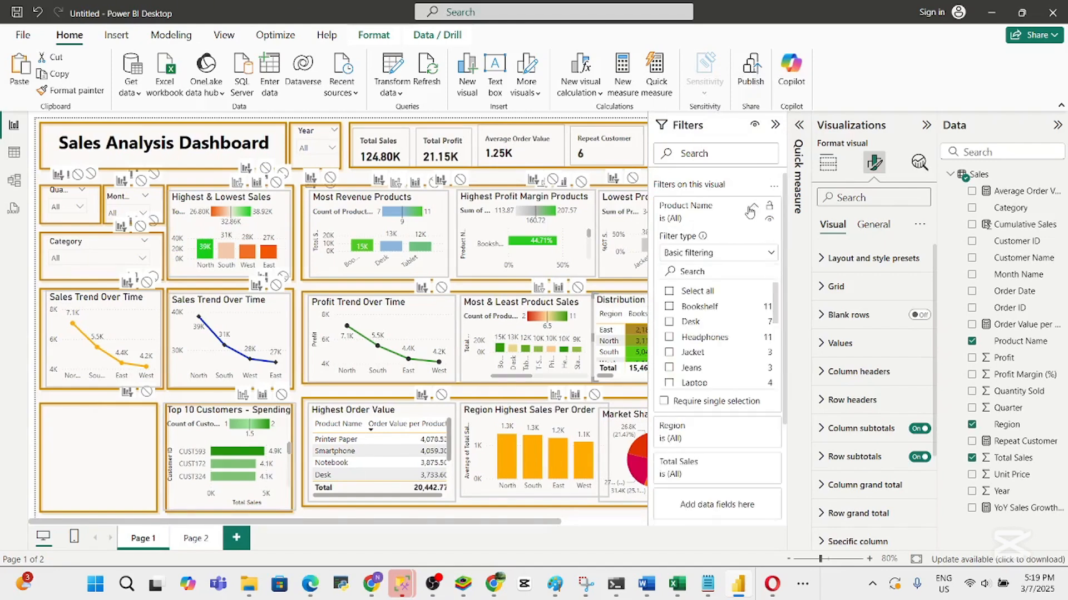
left_click(750, 211)
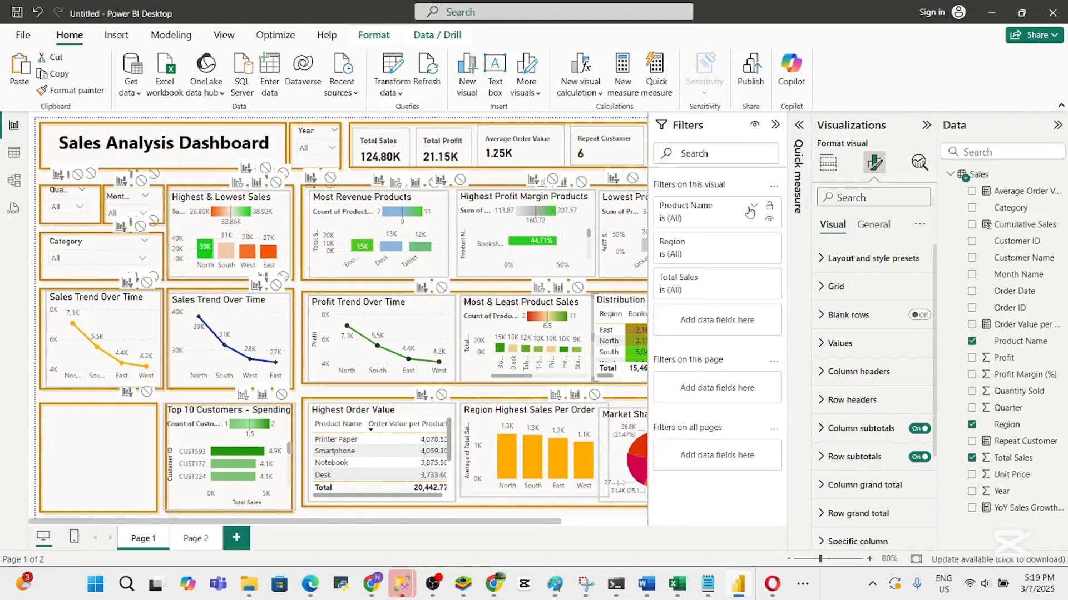
left_click(774, 126)
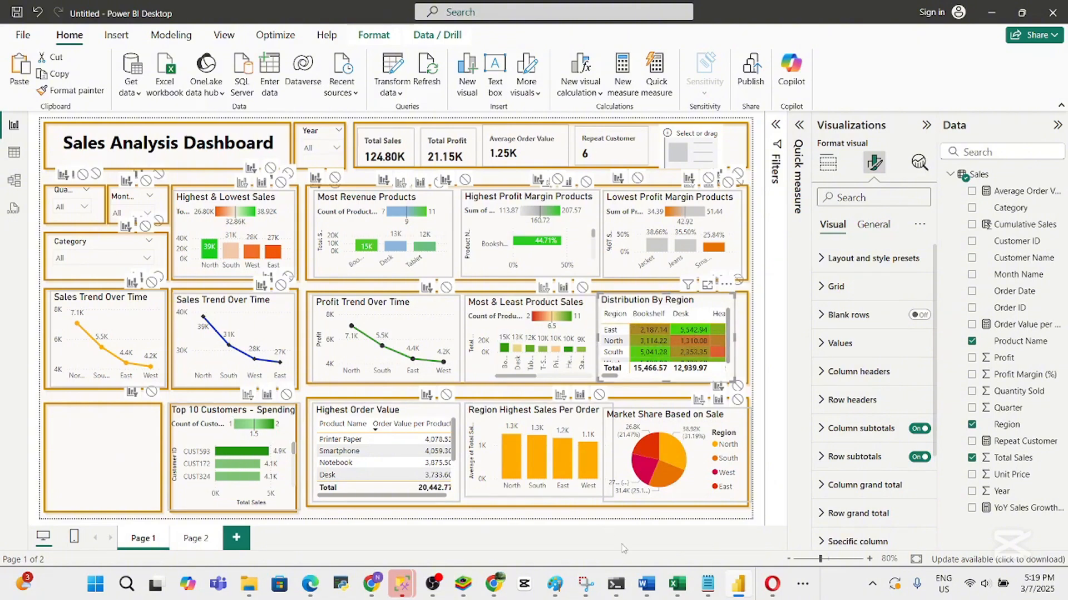
Read the Regional Insights questions in the Word document and return to the Power BI dashboard to check the matching visuals
left_click(647, 591)
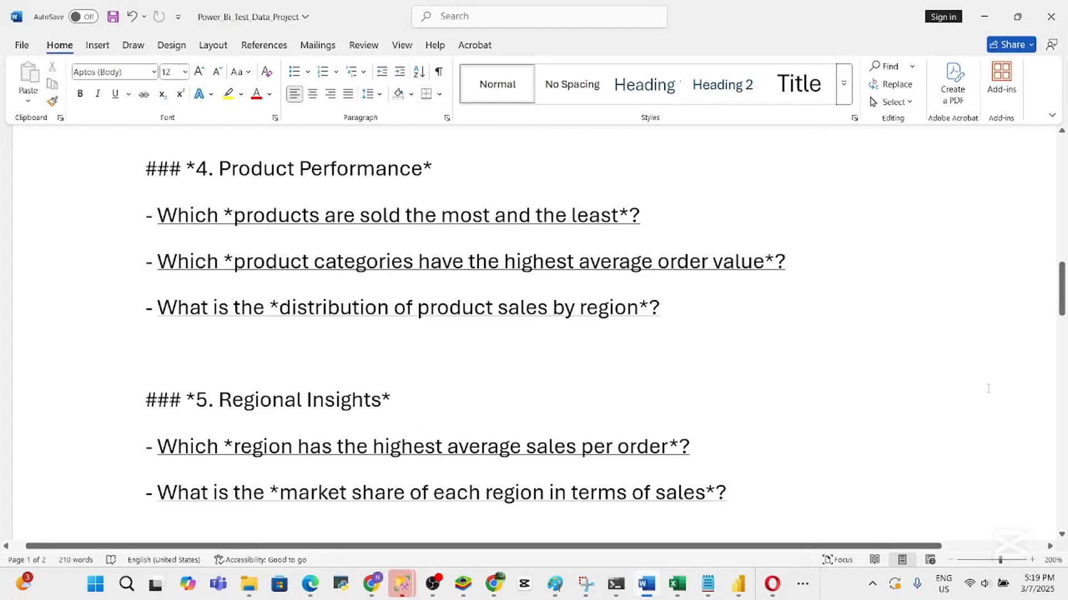
left_click_drag(1062, 298, 1062, 329)
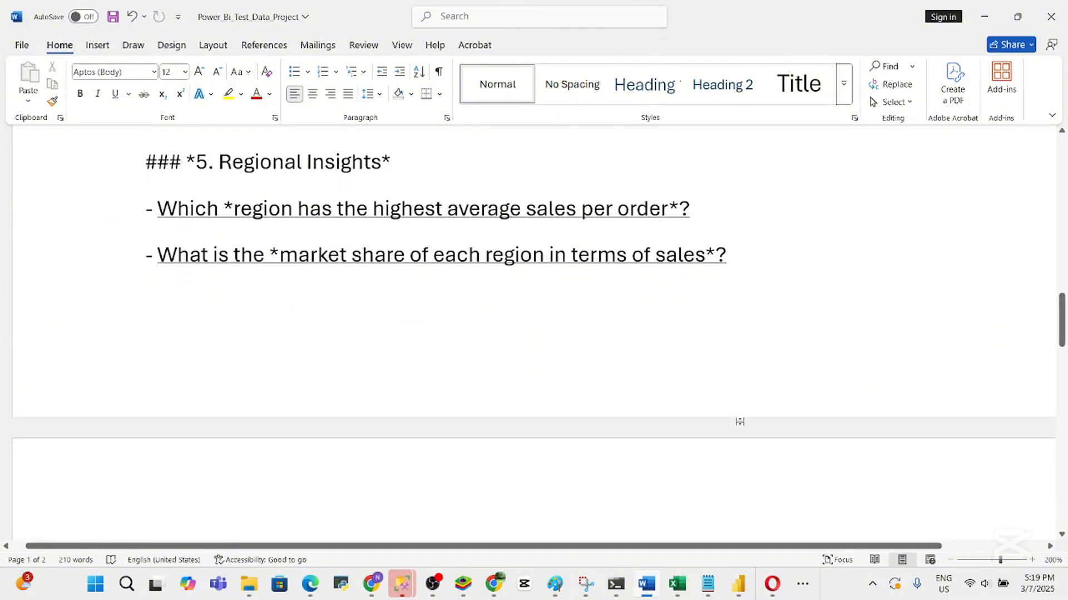
left_click(737, 585)
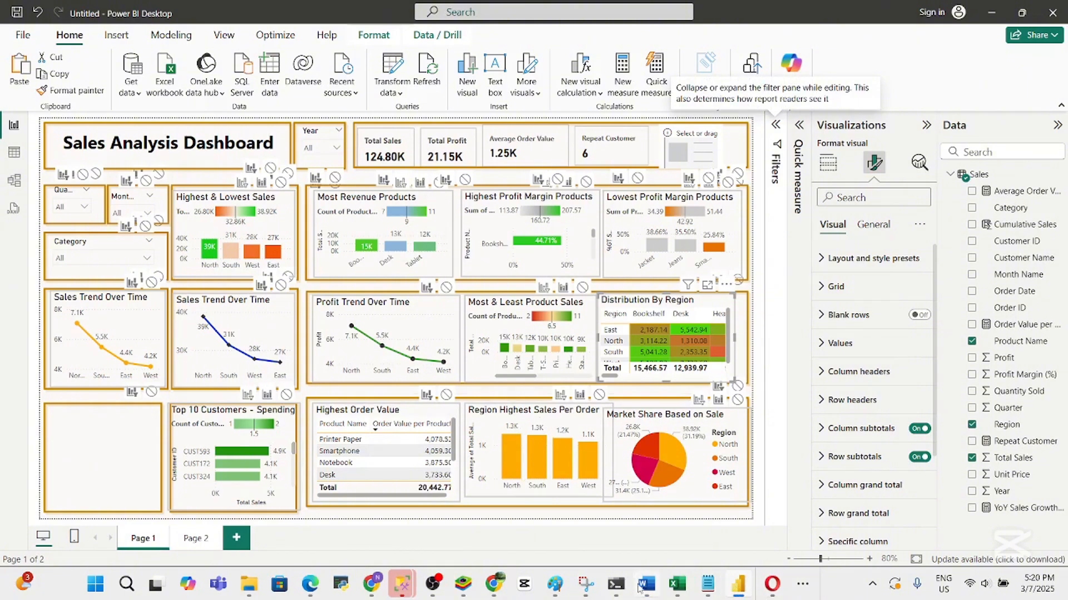
left_click(643, 590)
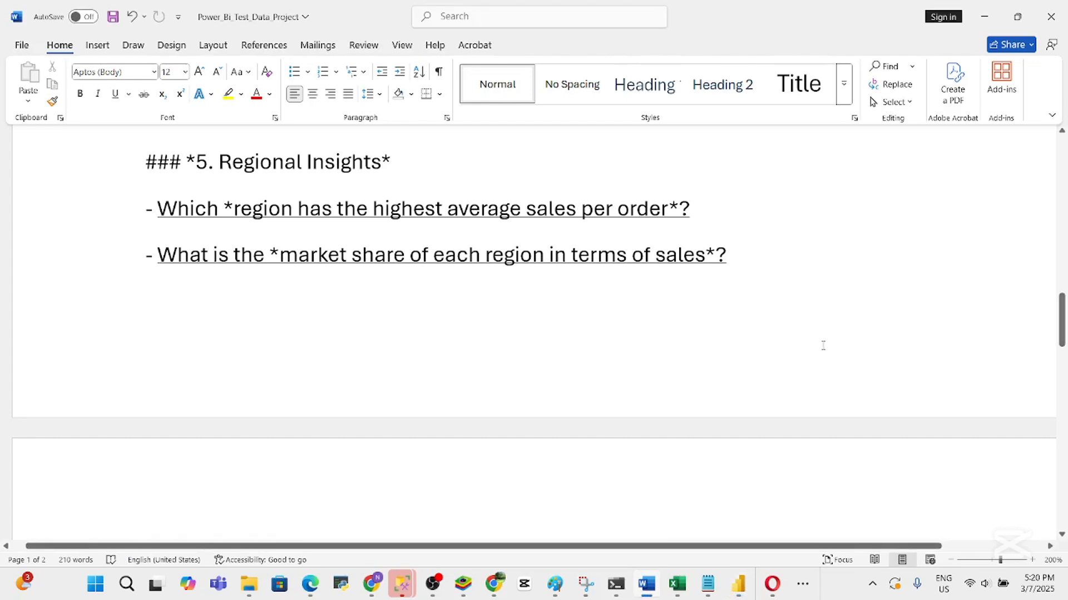
mouse_move(1062, 321)
left_mouse_down()
mouse_move(1065, 342)
mouse_move(1063, 311)
left_mouse_up()
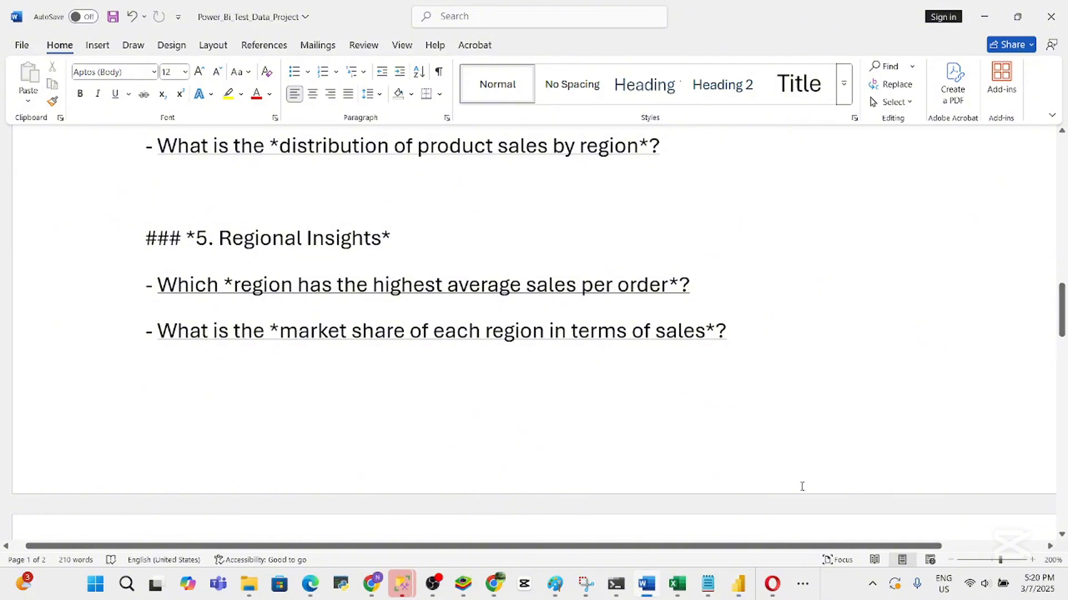
left_click(740, 584)
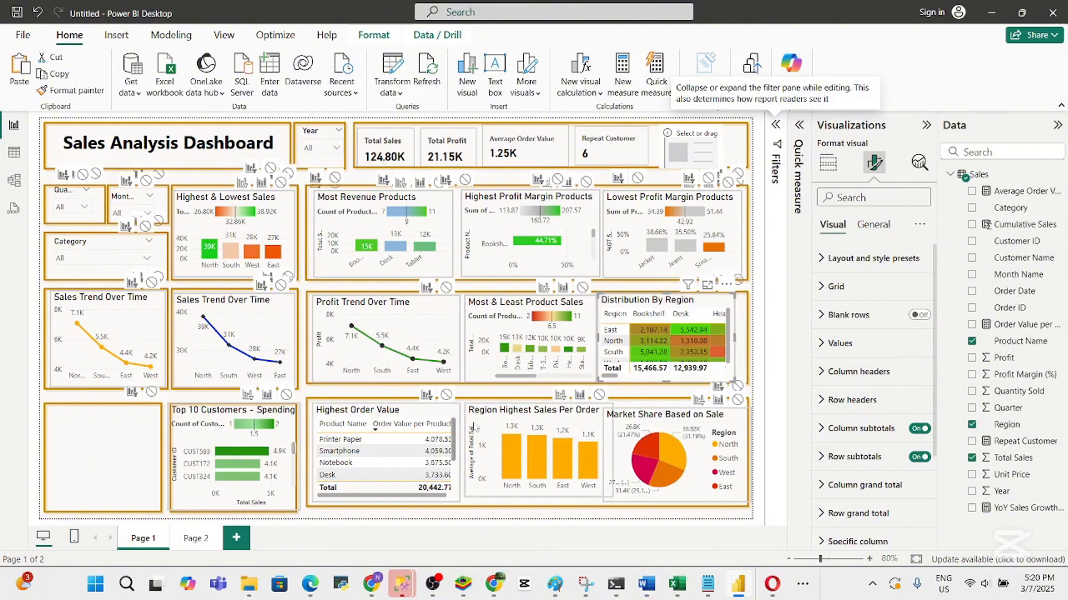
Resize the Region Highest Sales Per Order chart so it fits its frame between the Highest Order Value table and the Market Share pie chart
left_click(562, 422)
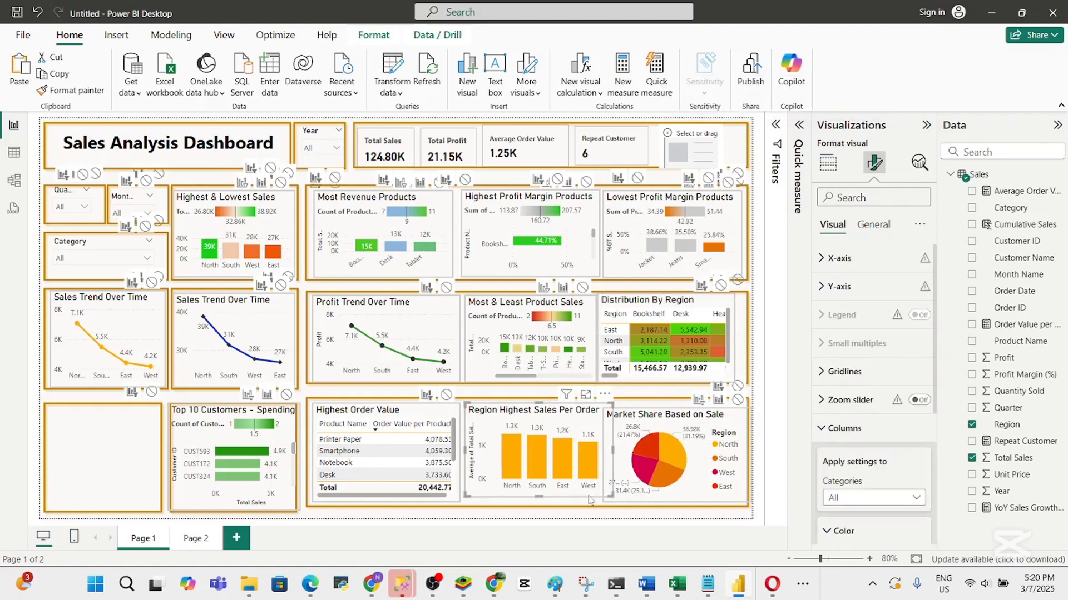
mouse_move(612, 496)
left_mouse_down()
mouse_move(590, 495)
mouse_move(606, 511)
left_mouse_up()
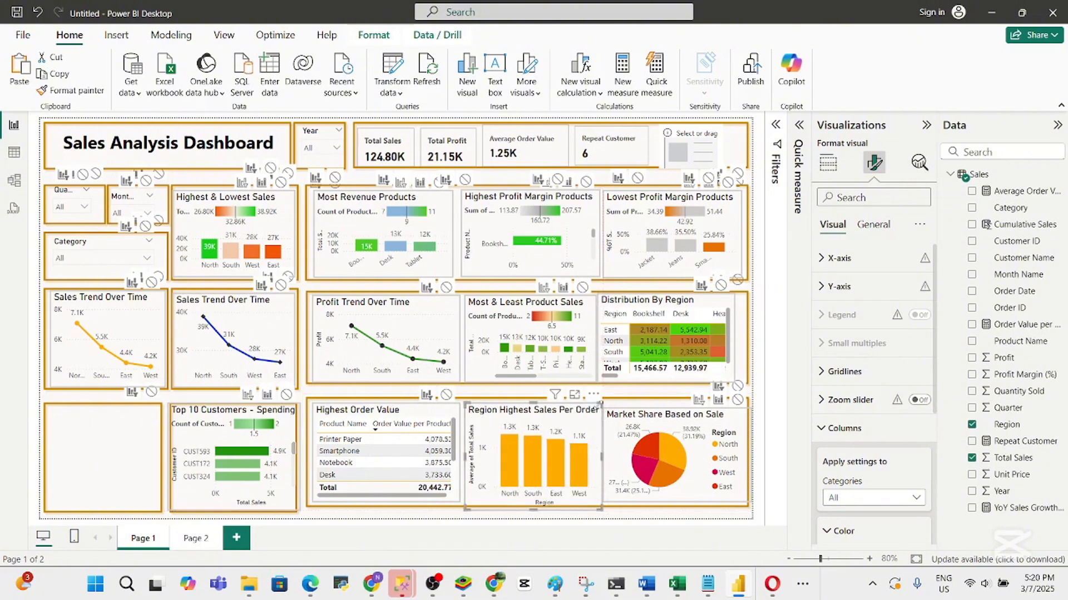
left_click_drag(599, 404, 598, 411)
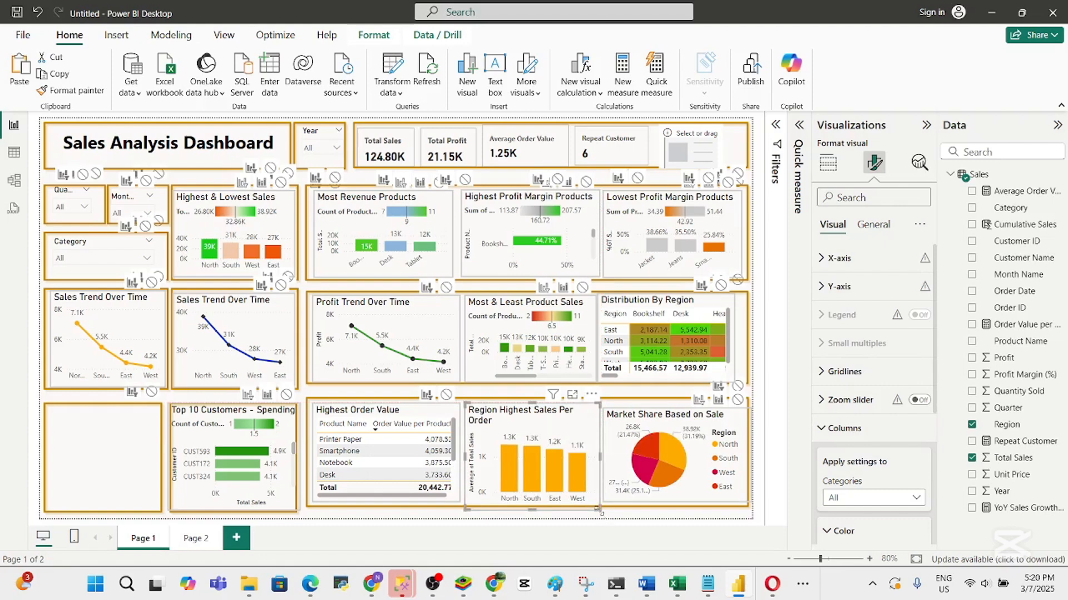
left_click_drag(596, 508, 596, 500)
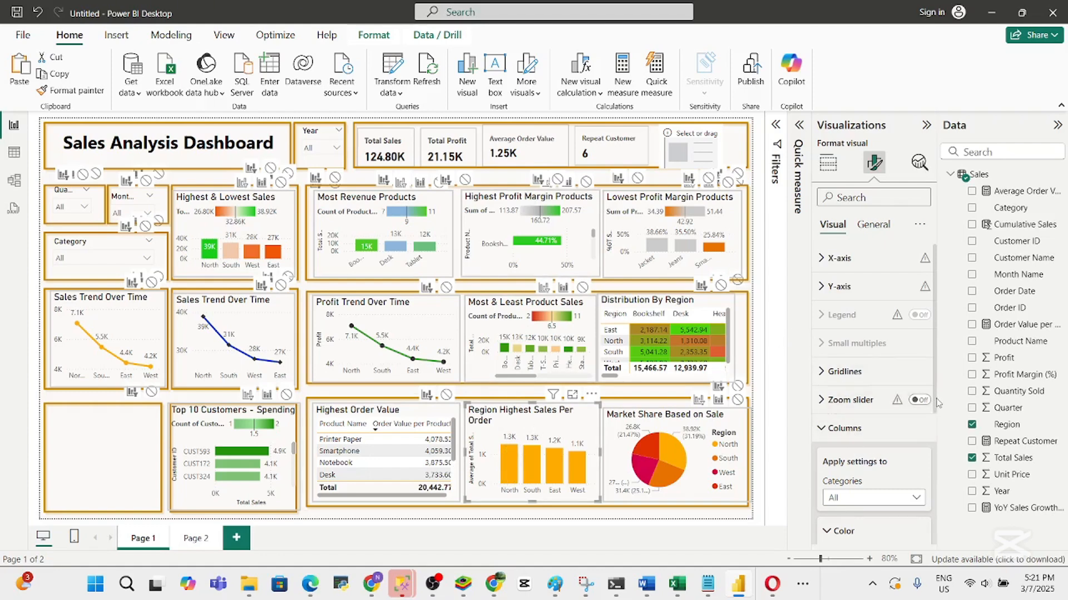
left_click_drag(935, 406, 938, 467)
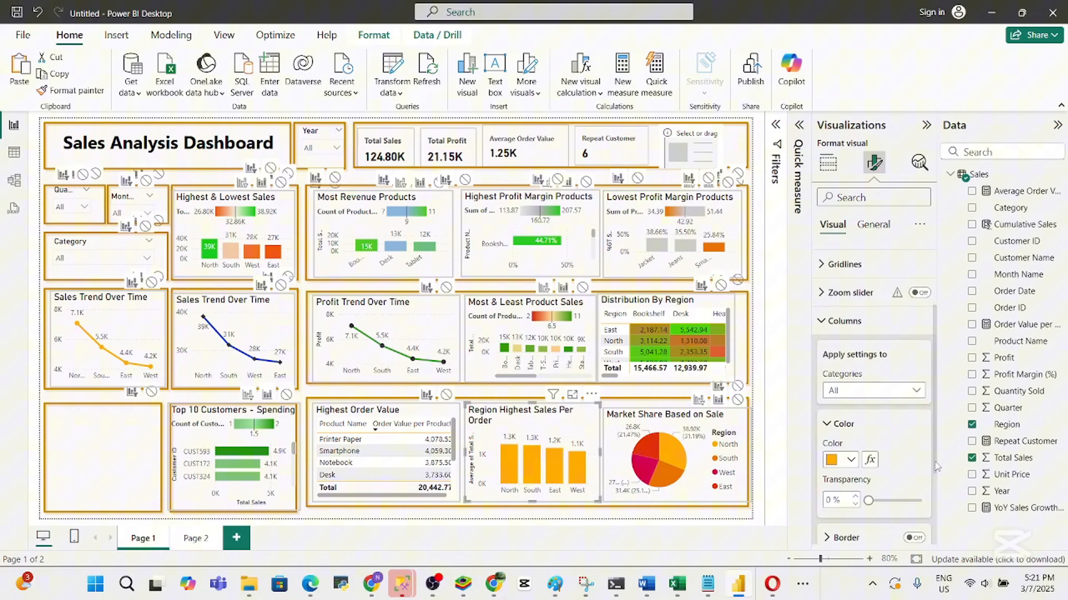
left_click(871, 460)
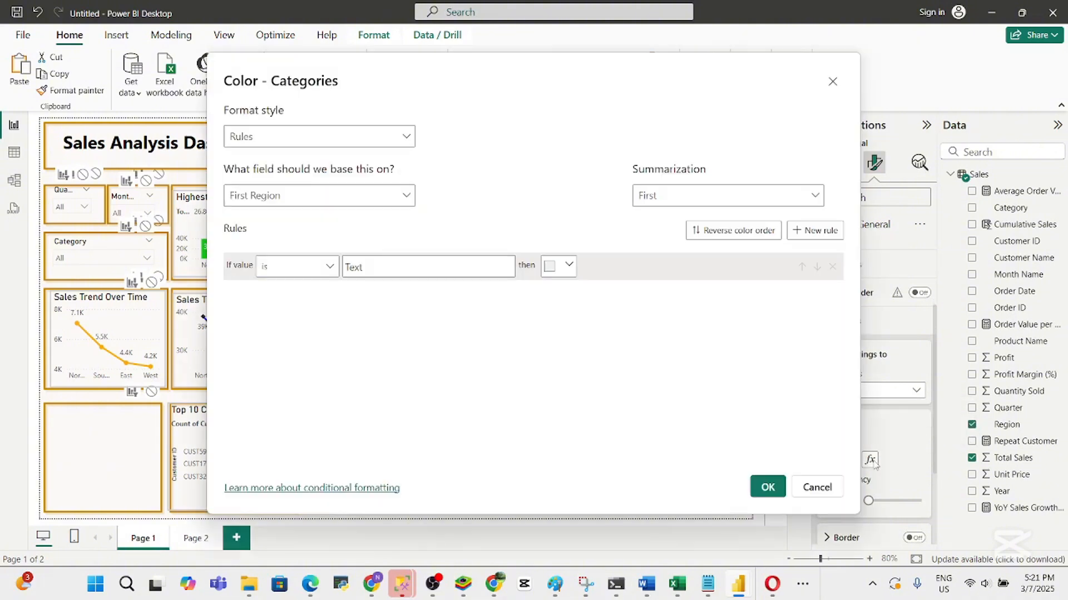
left_click(406, 136)
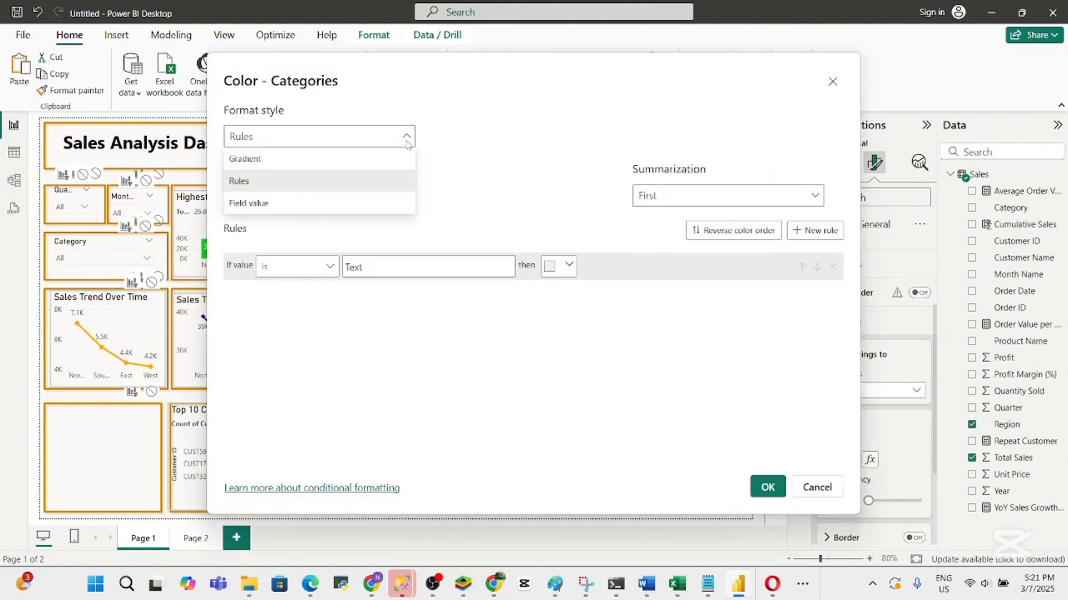
left_click(268, 160)
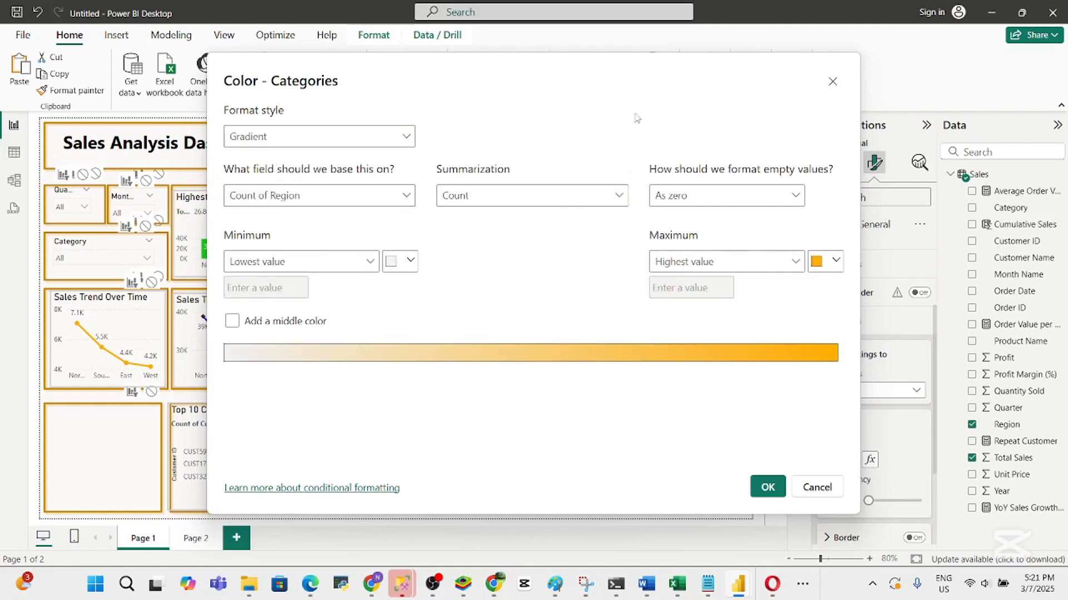
left_click(836, 264)
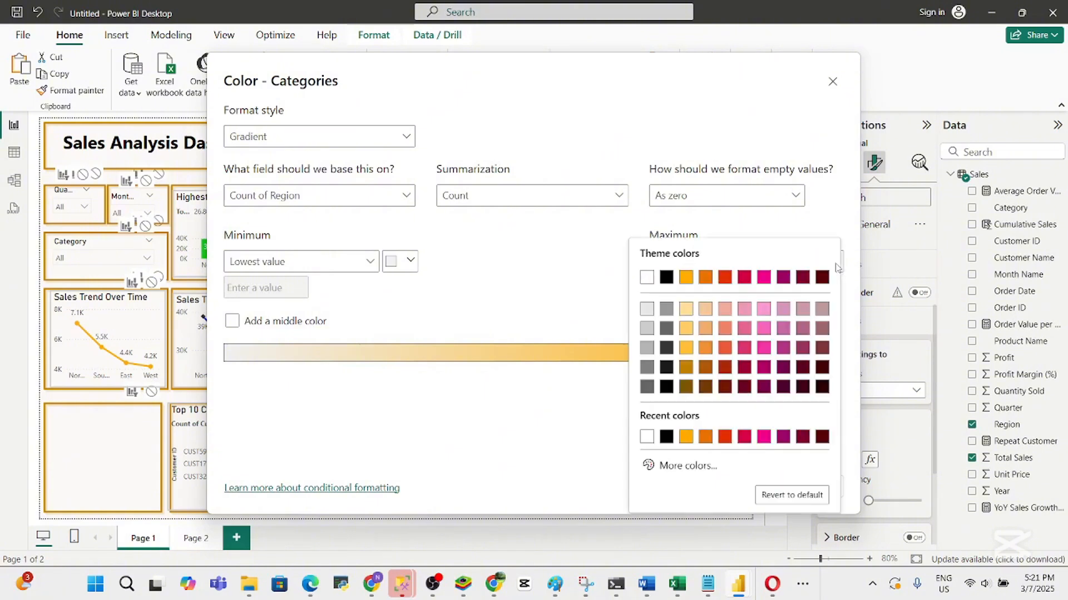
left_click(685, 466)
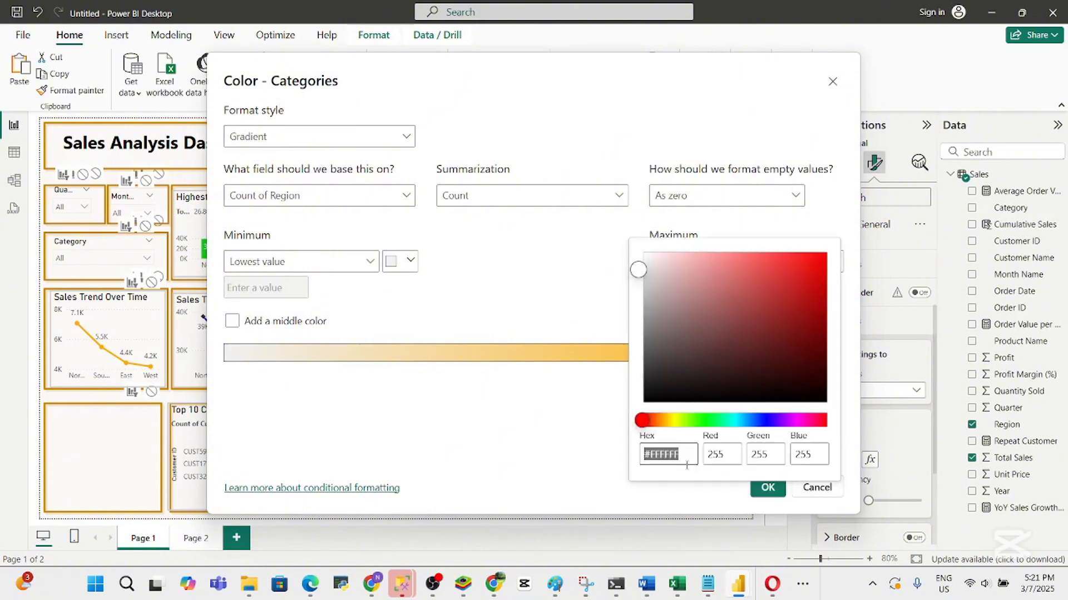
left_click(692, 421)
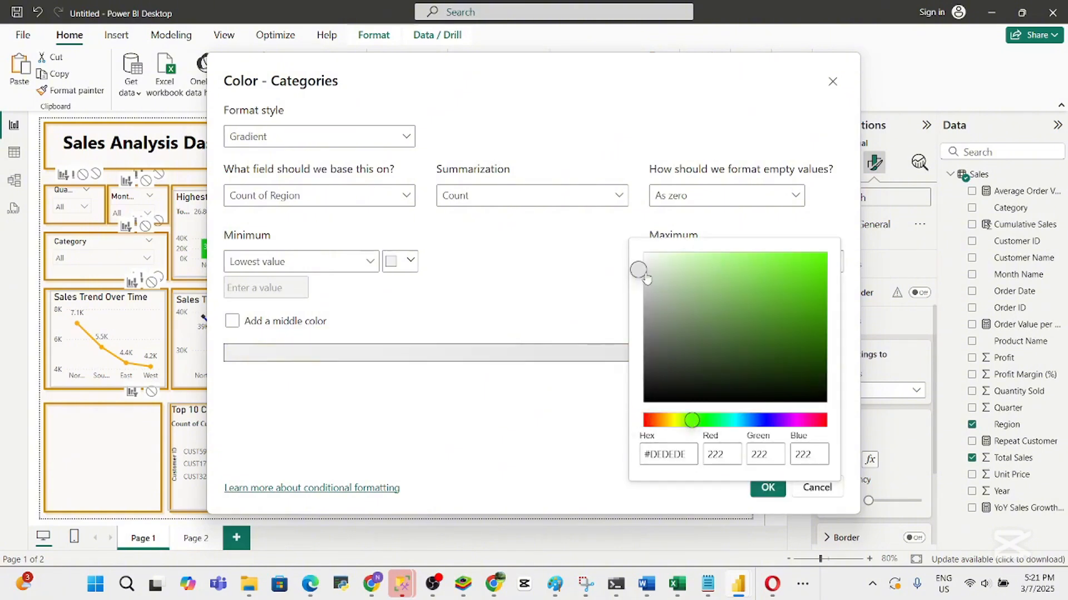
left_click_drag(646, 279, 811, 287)
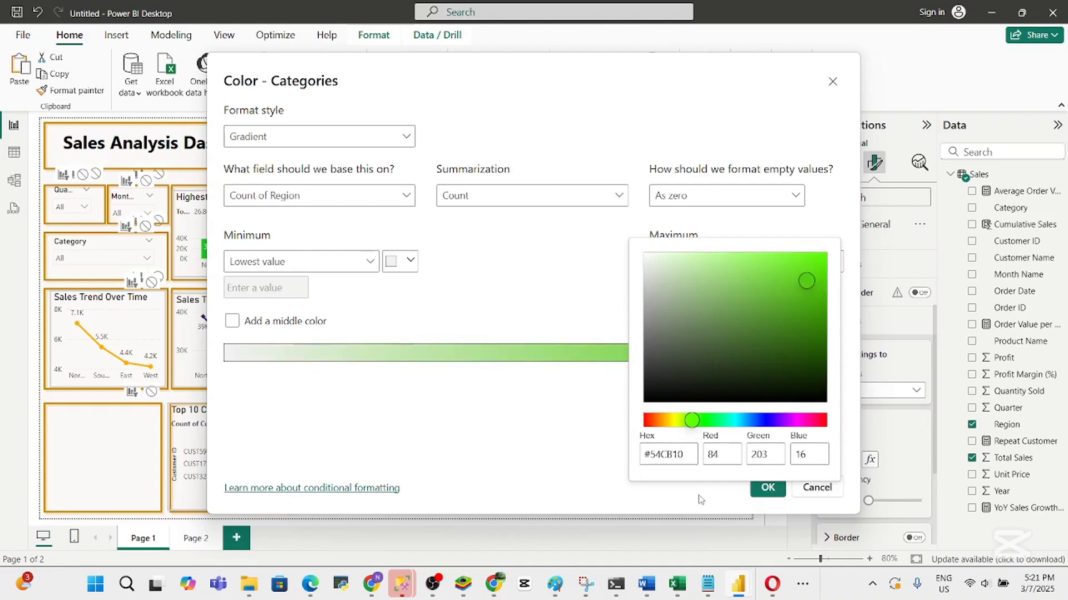
left_click(525, 445)
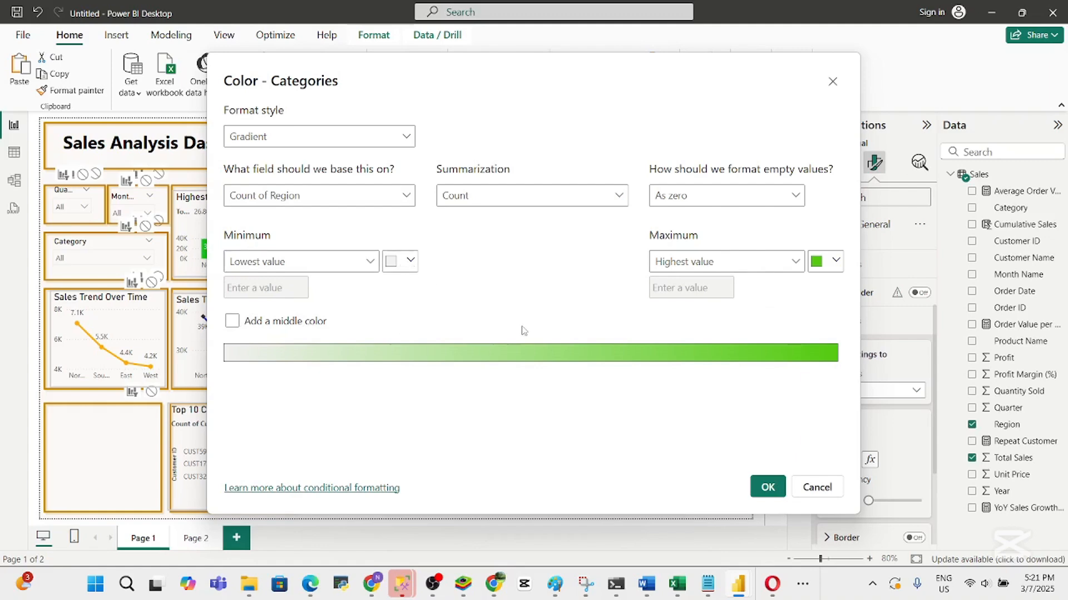
left_click(835, 260)
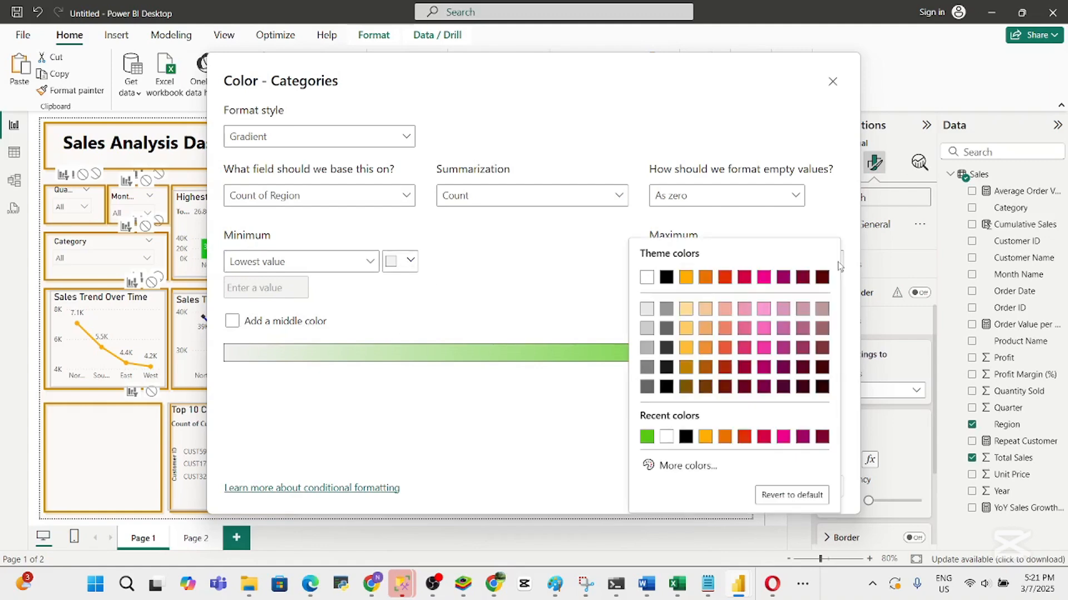
left_click(699, 474)
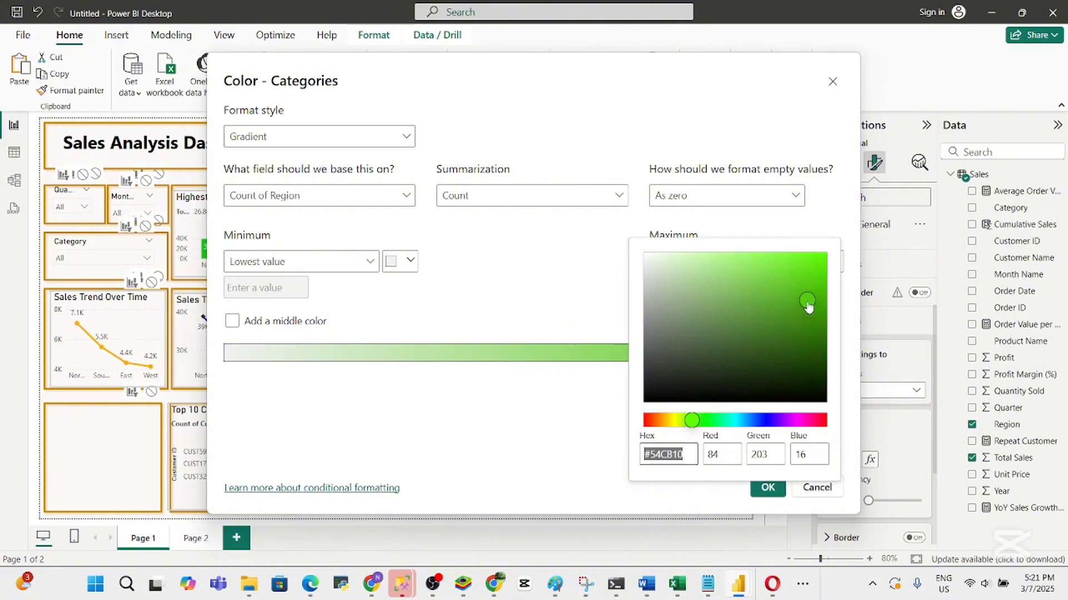
left_click_drag(807, 306, 815, 318)
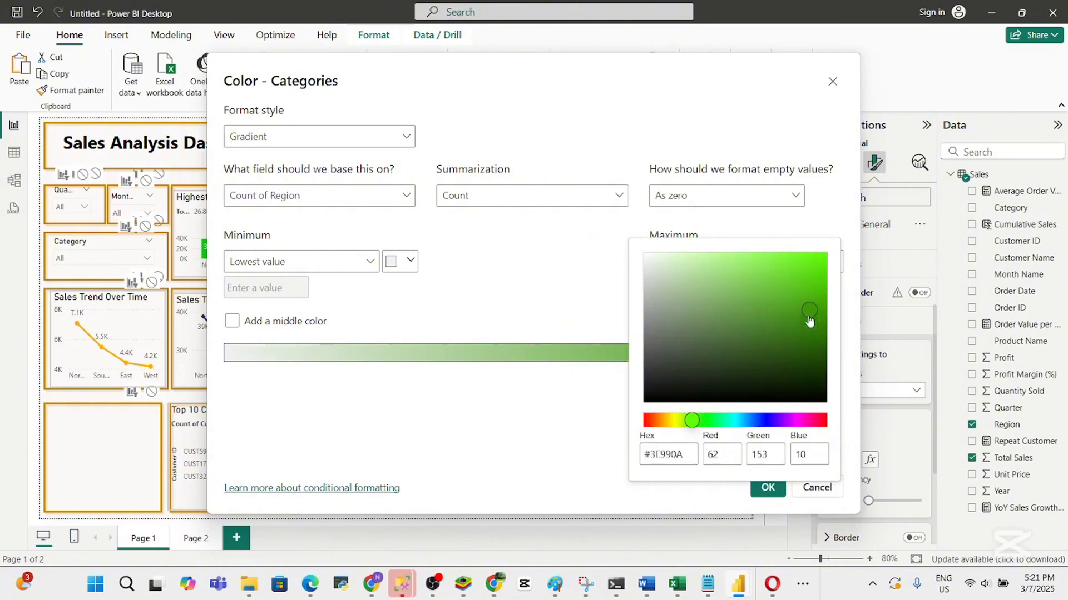
left_click(592, 429)
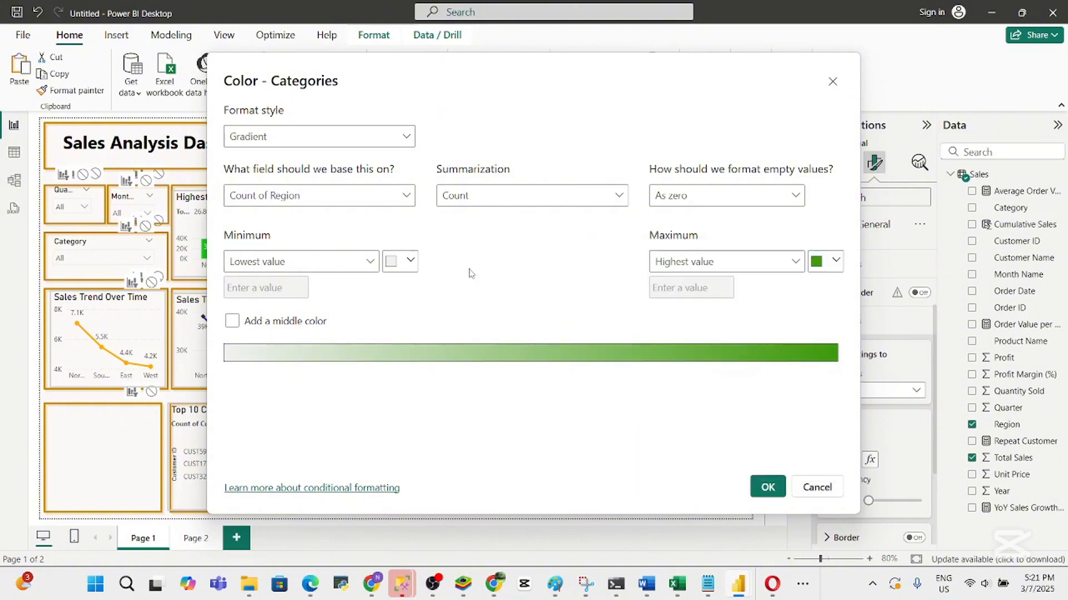
left_click(232, 322)
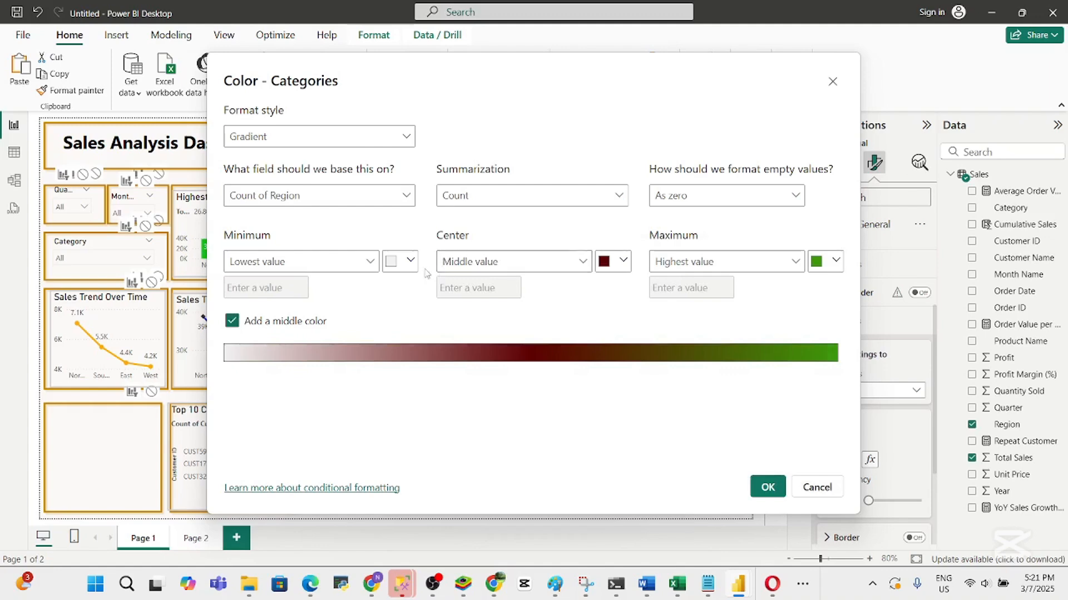
left_click(622, 263)
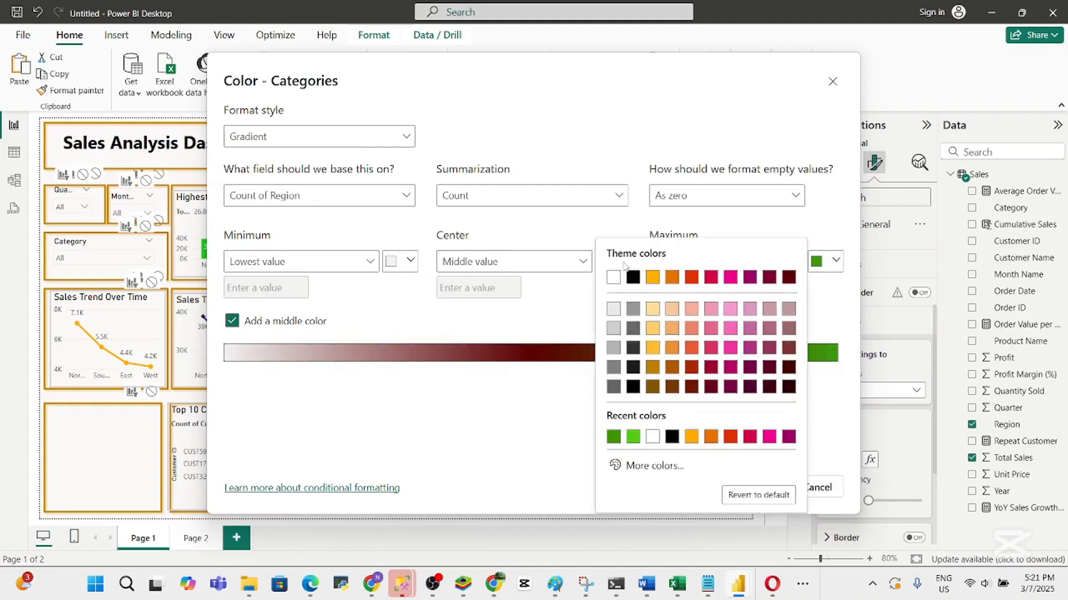
left_click(638, 467)
left_click(663, 421)
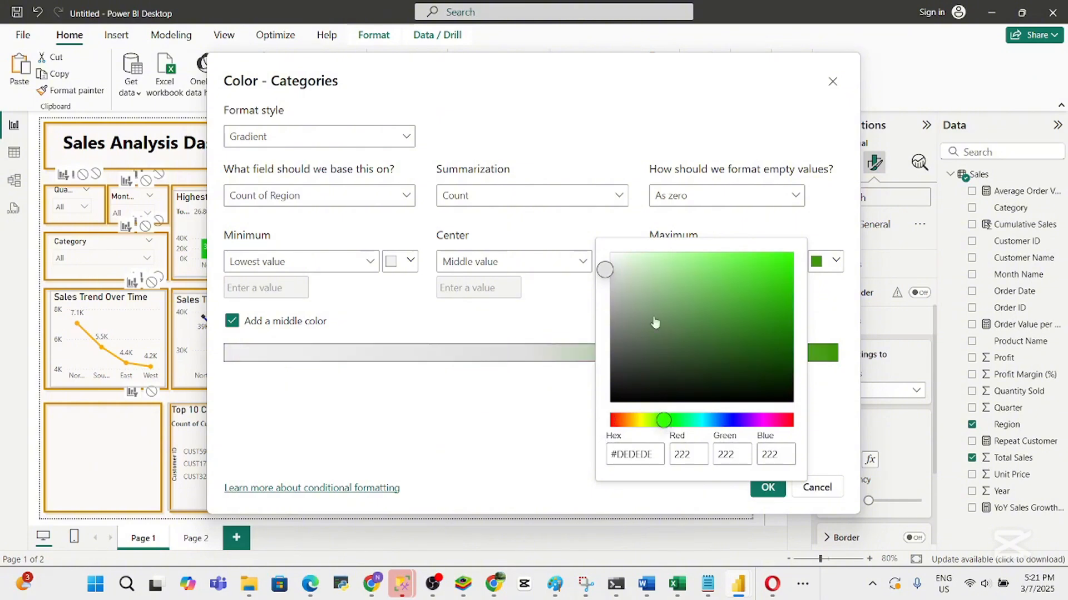
mouse_move(612, 271)
left_mouse_down()
mouse_move(711, 280)
mouse_move(706, 273)
left_mouse_up()
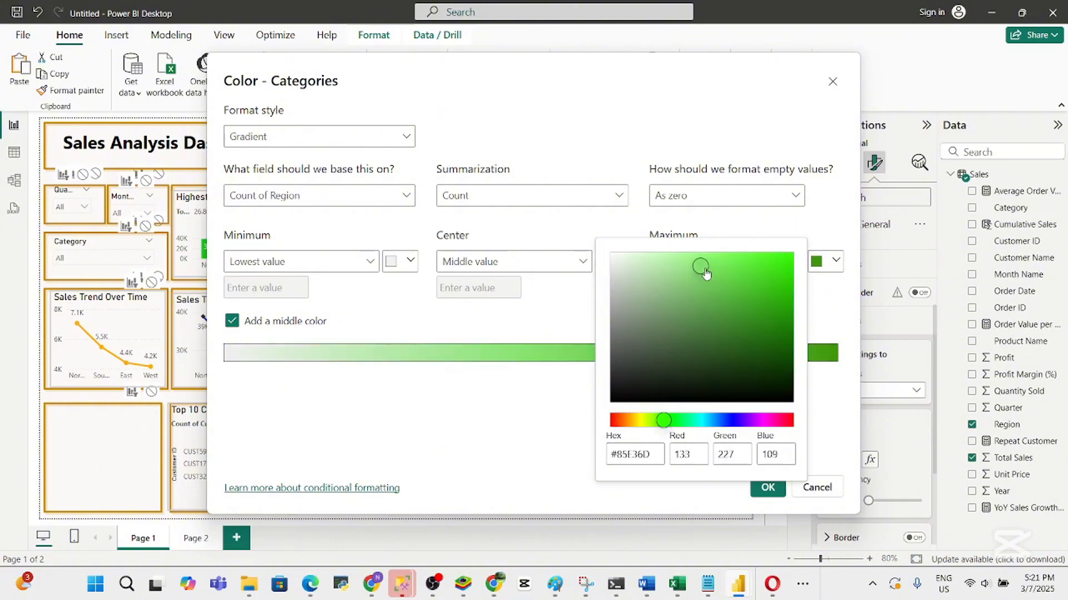
left_click(698, 270)
left_click_drag(698, 271, 692, 276)
left_click(832, 87)
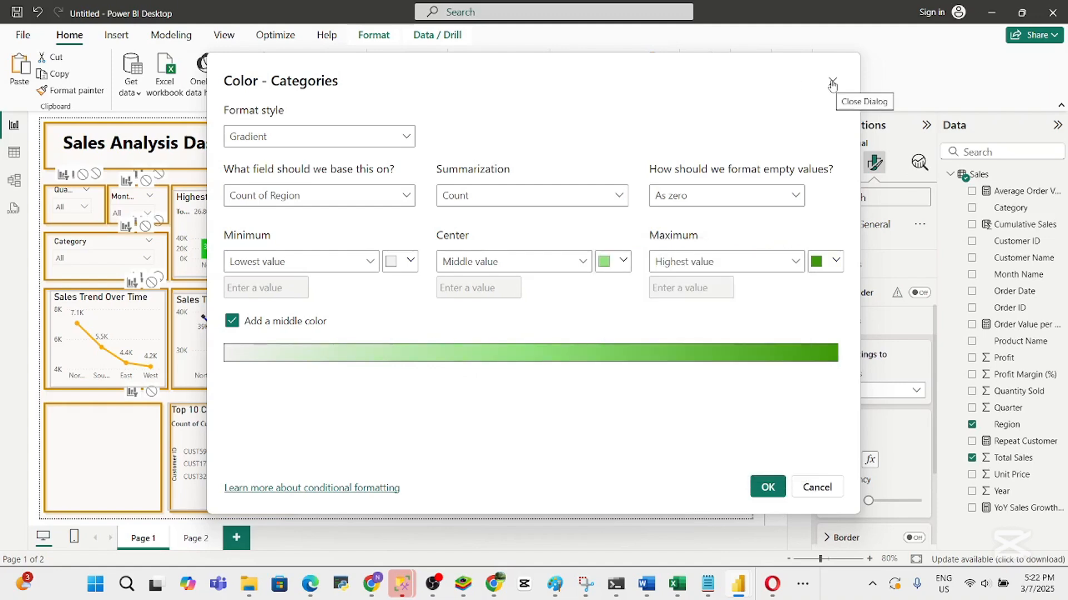
left_click(832, 84)
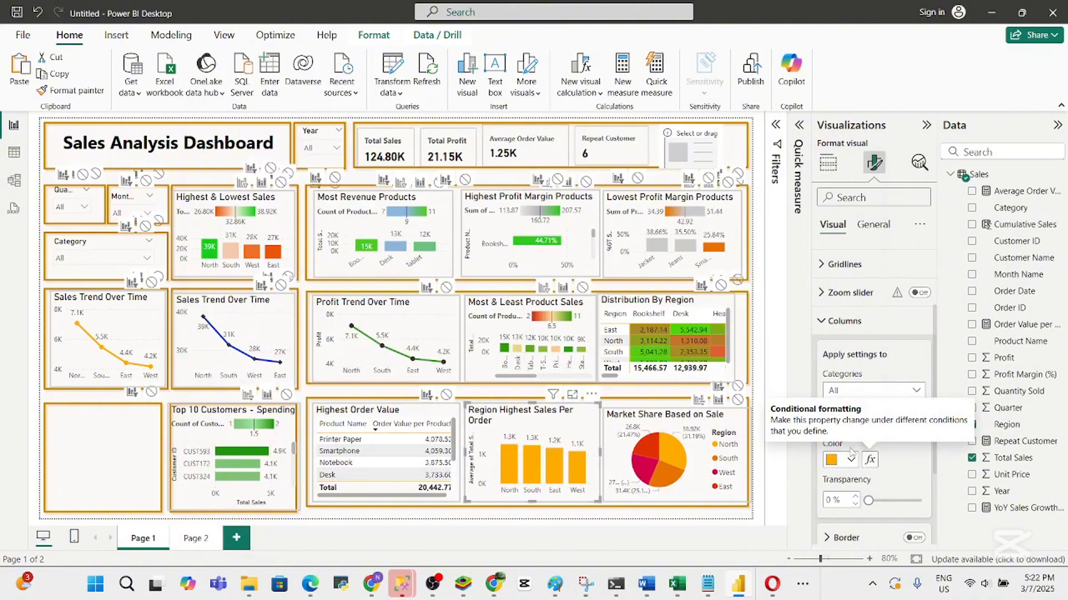
Give the Region Highest Sales Per Order columns a gradient conditional color format with green #05A80A for the highest value
left_click(871, 461)
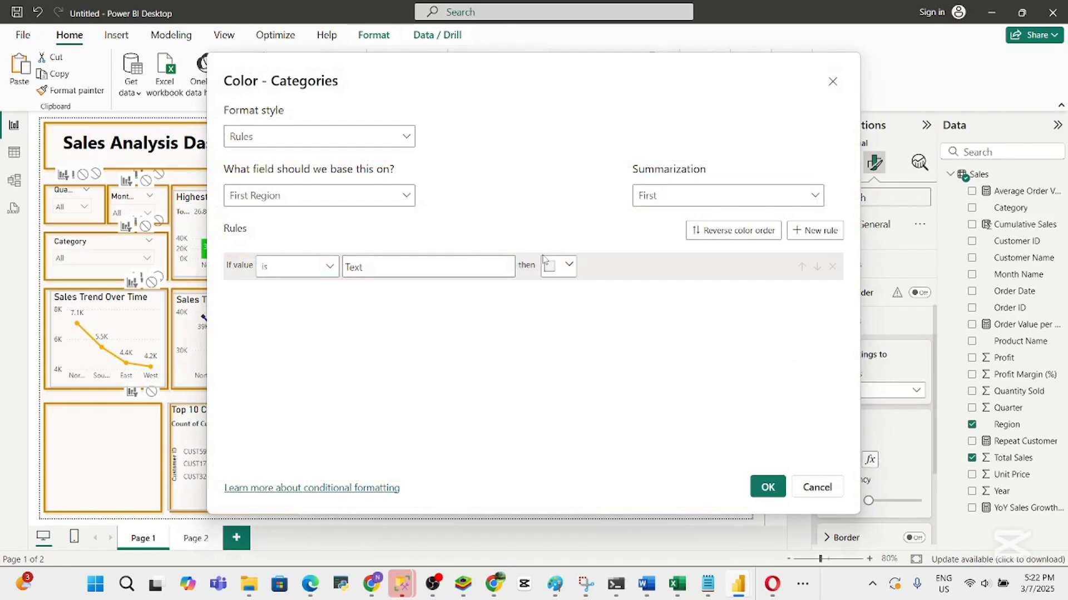
left_click(405, 137)
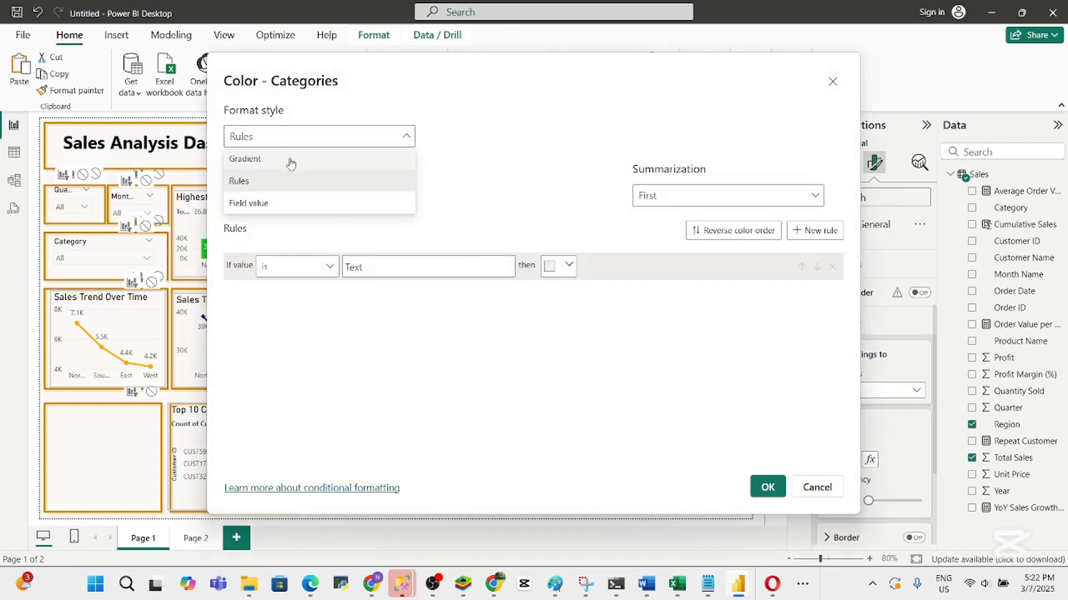
left_click(244, 159)
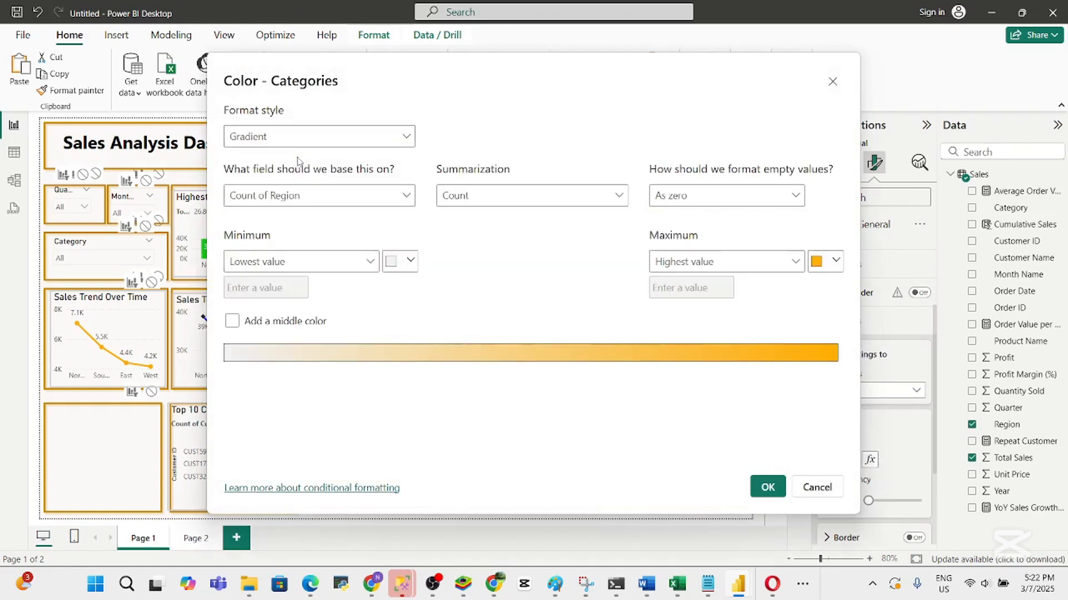
left_click(840, 265)
left_click(682, 467)
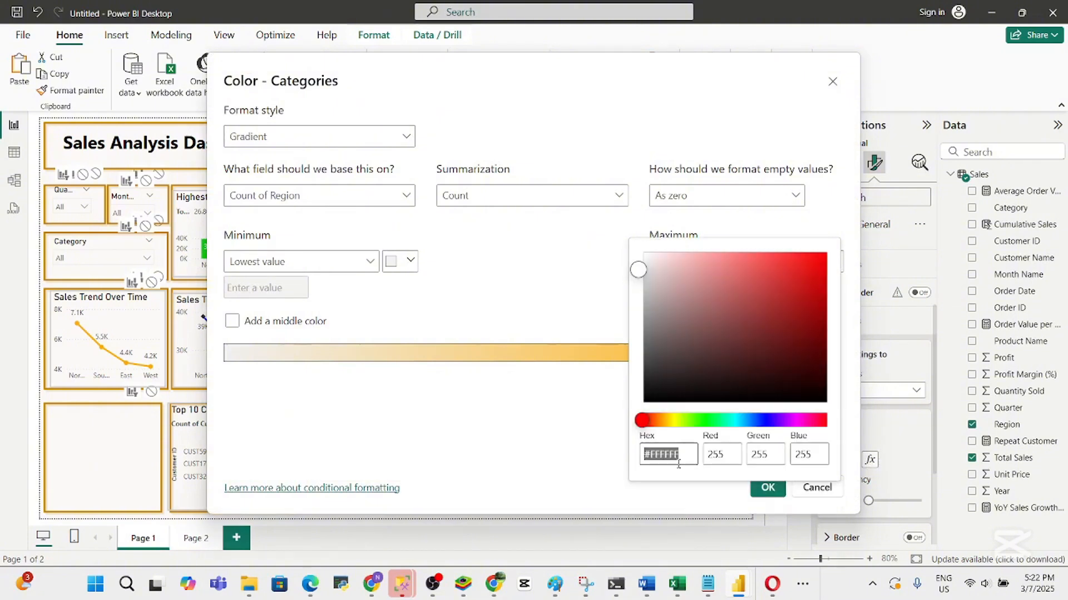
left_click(704, 420)
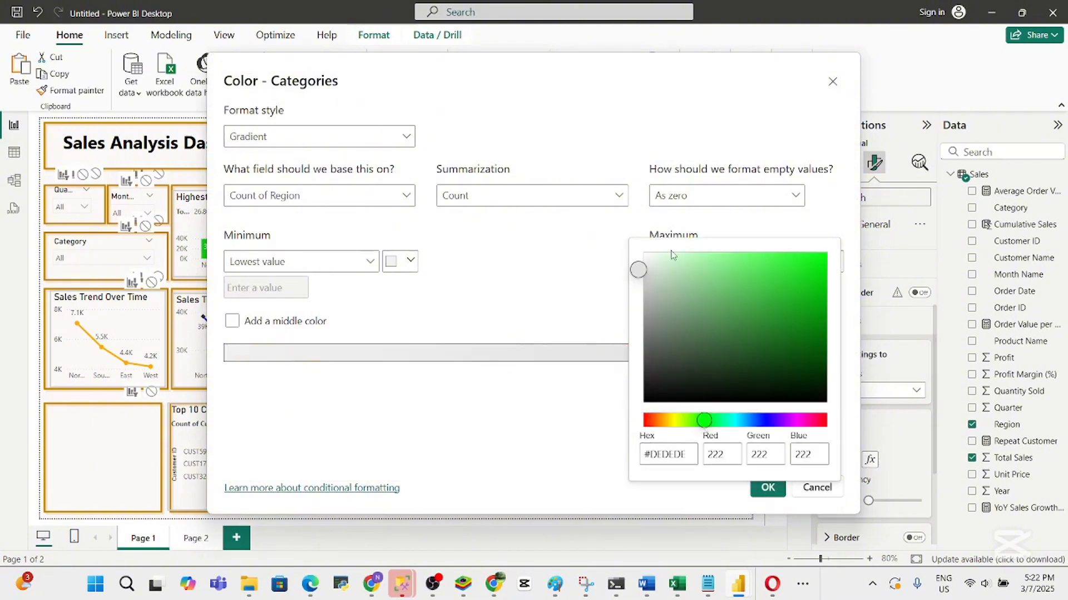
left_click(804, 294)
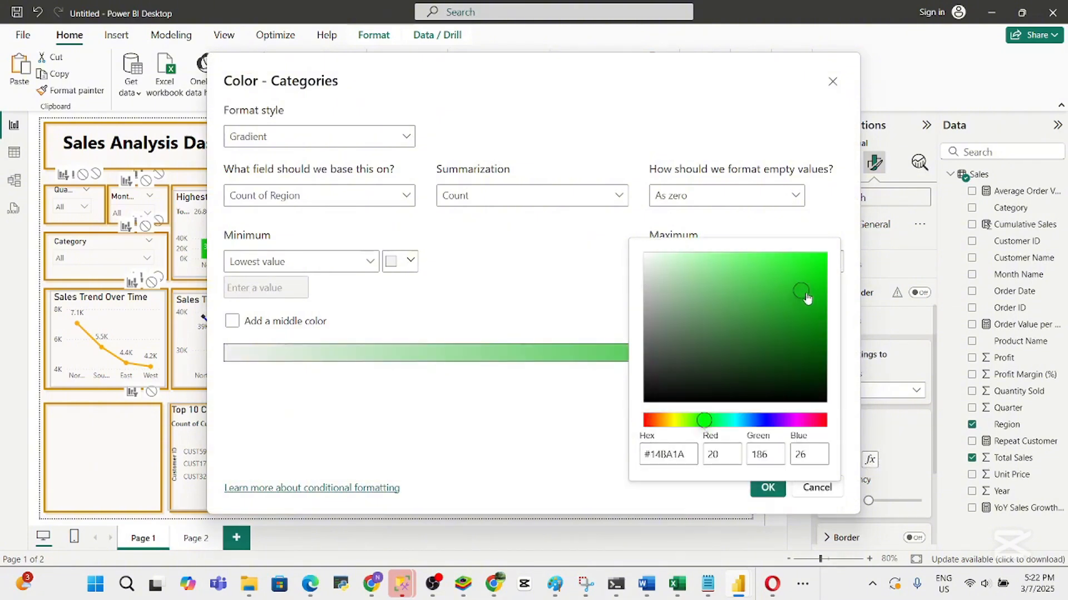
mouse_move(807, 296)
left_mouse_down()
mouse_move(825, 296)
mouse_move(821, 307)
left_mouse_up()
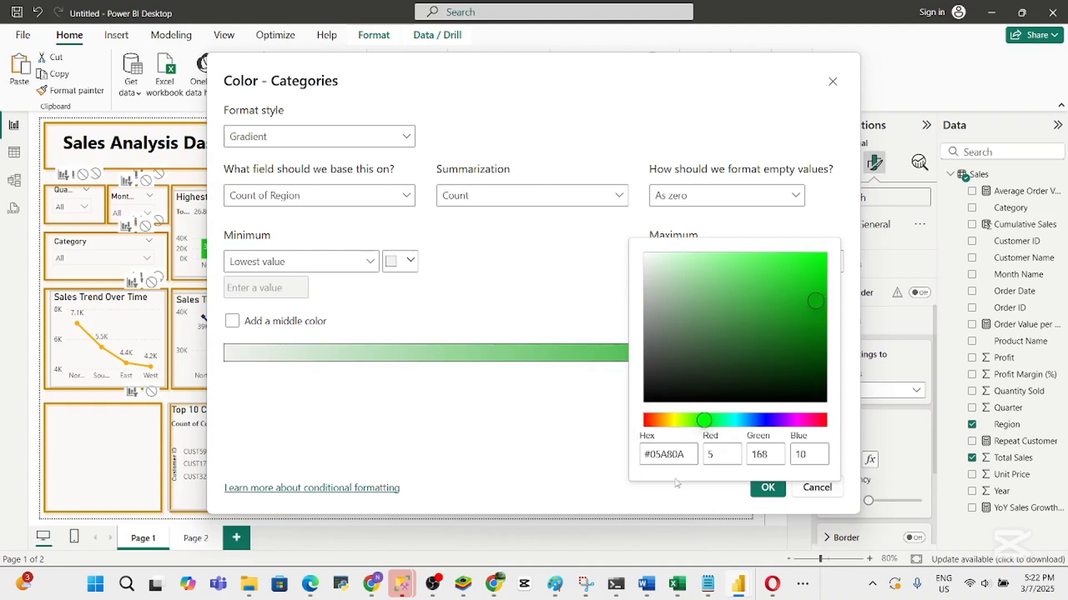
left_click(595, 458)
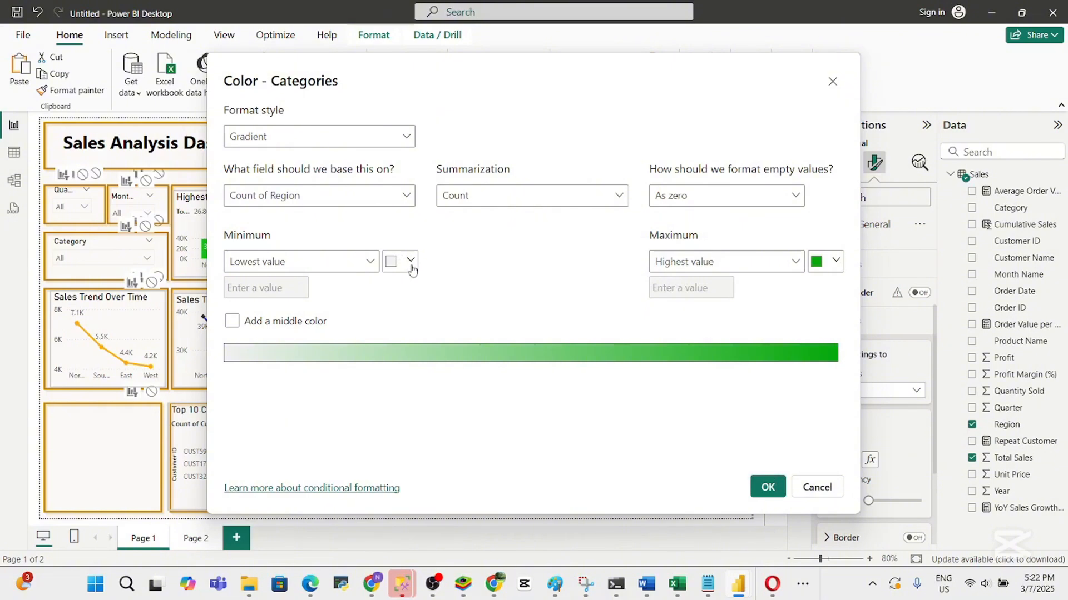
Check the summarization and base field options of the column color gradient
left_click_drag(470, 80, 578, 144)
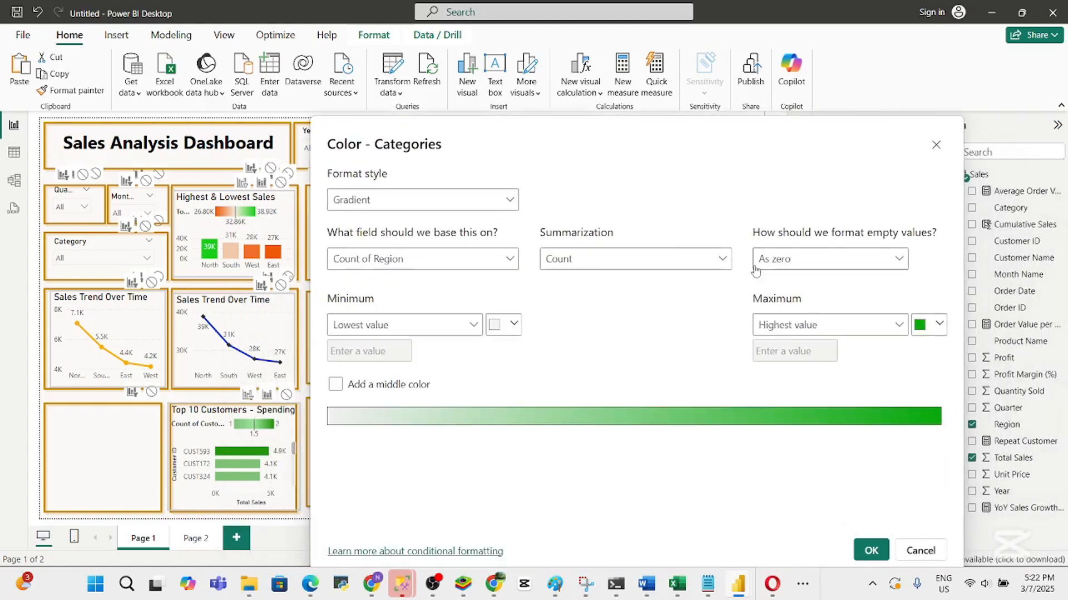
left_click(726, 263)
left_click(613, 356)
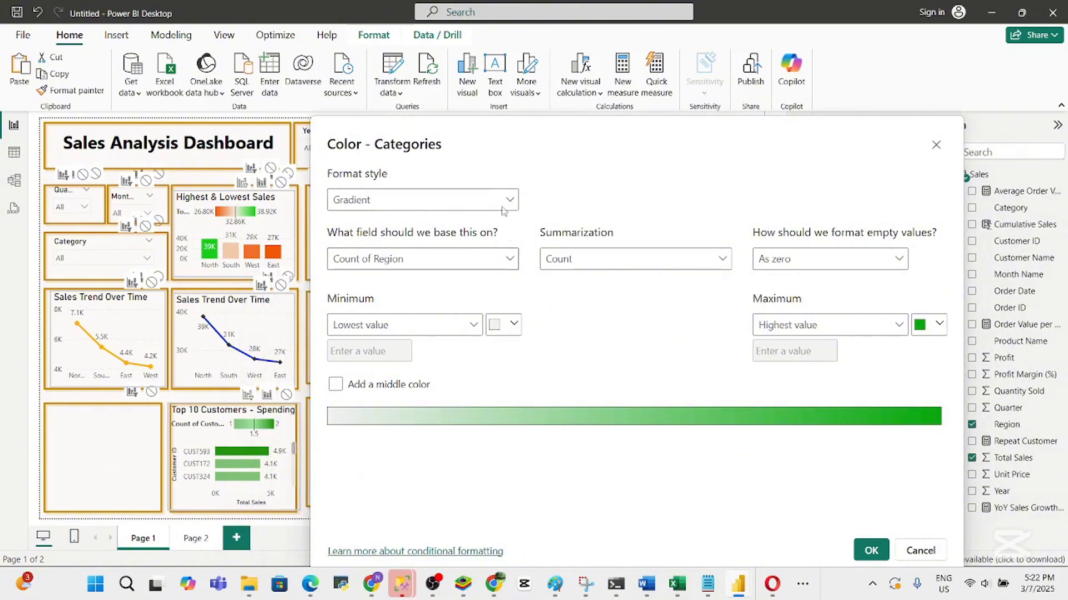
left_click(508, 258)
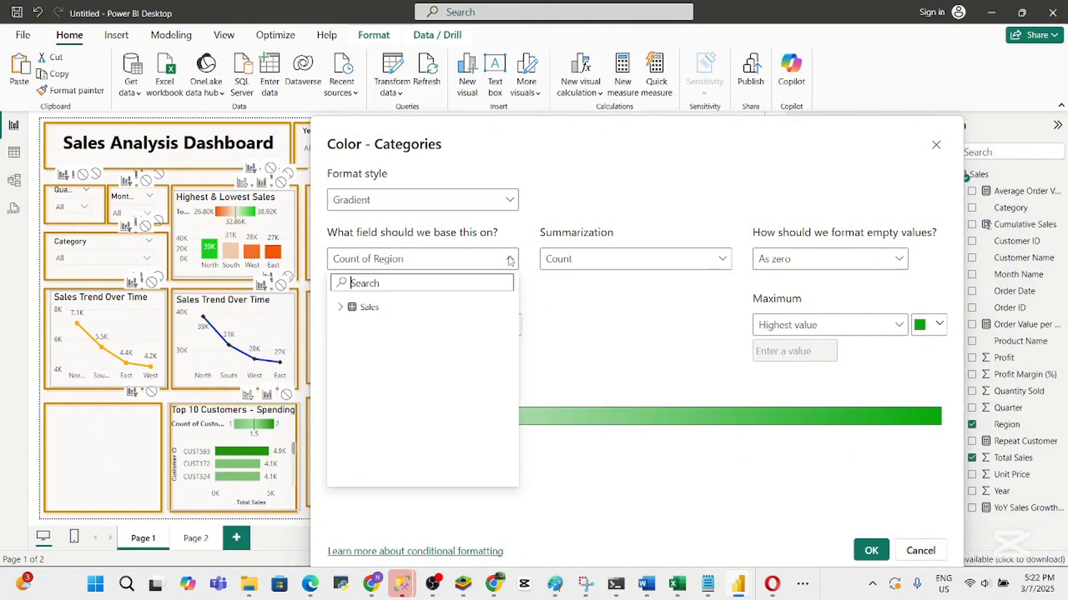
left_click(508, 258)
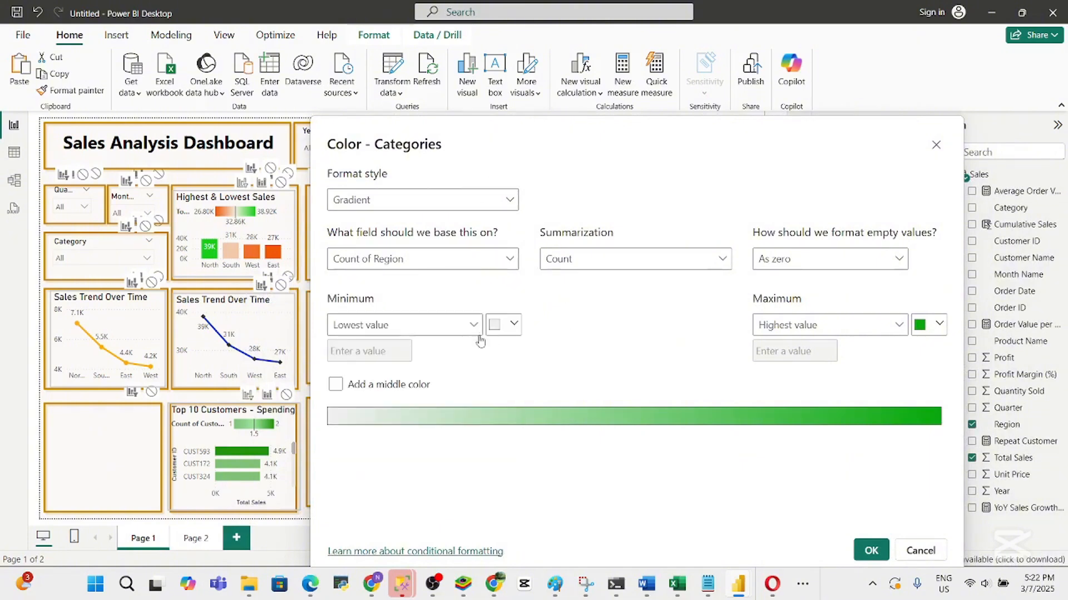
Set the column gradient's lowest value color to orange #F17907
left_click(514, 326)
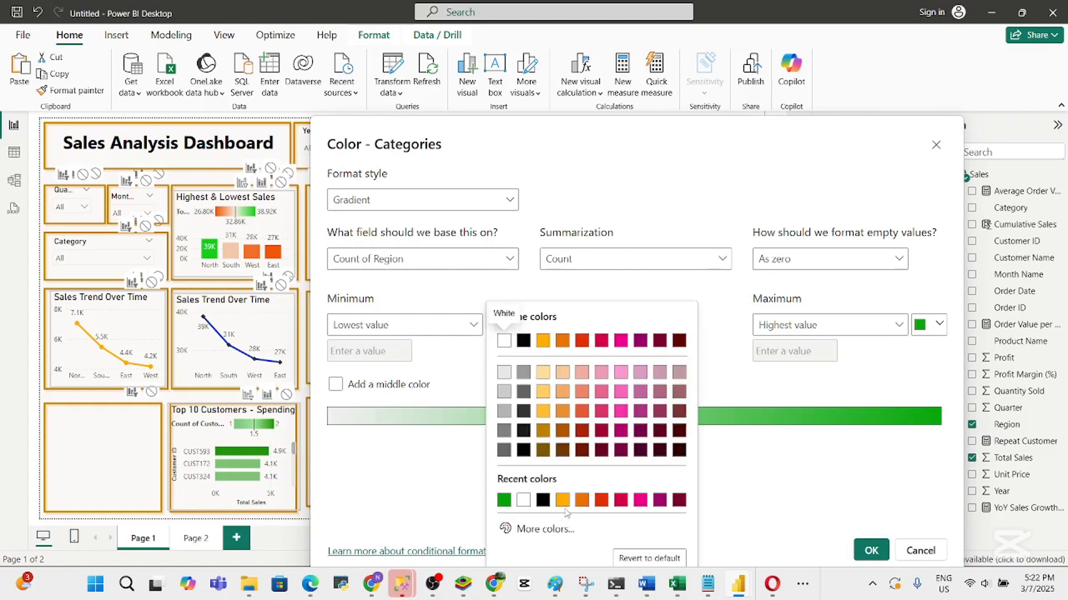
left_click(581, 500)
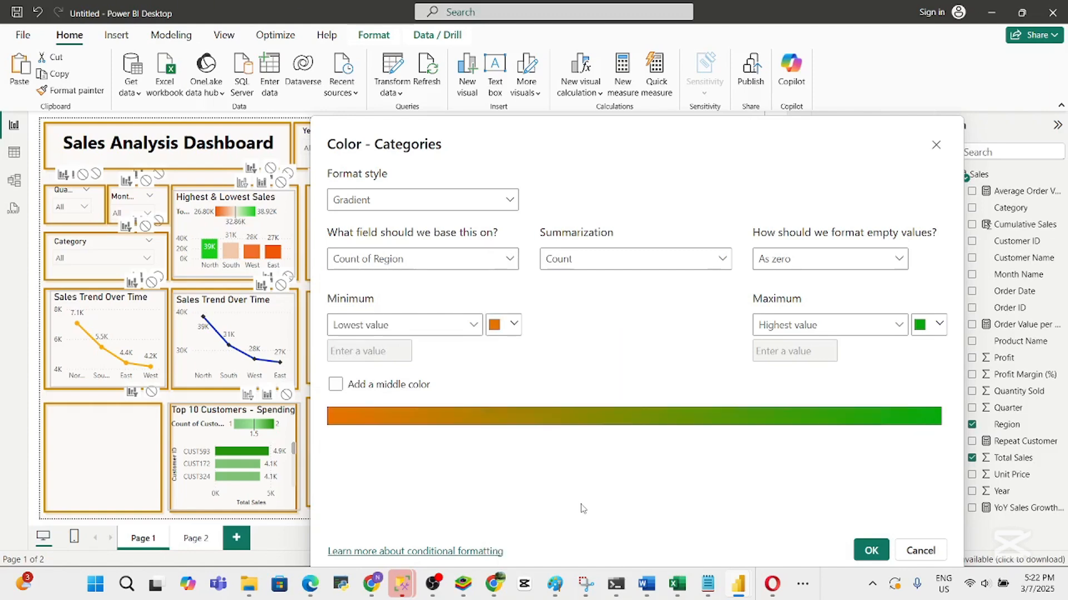
left_click(512, 326)
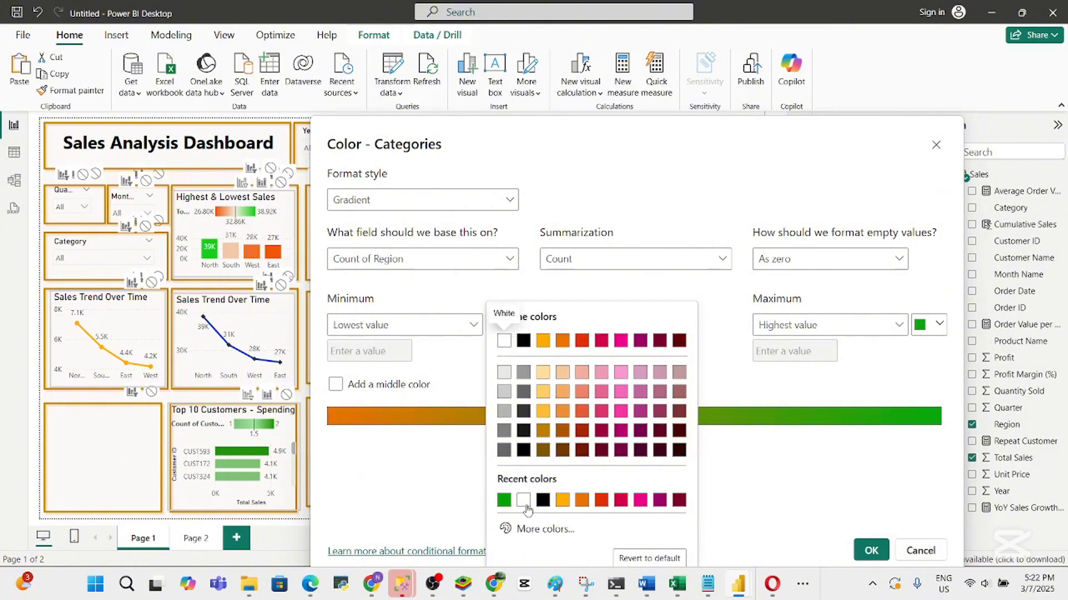
left_click(539, 530)
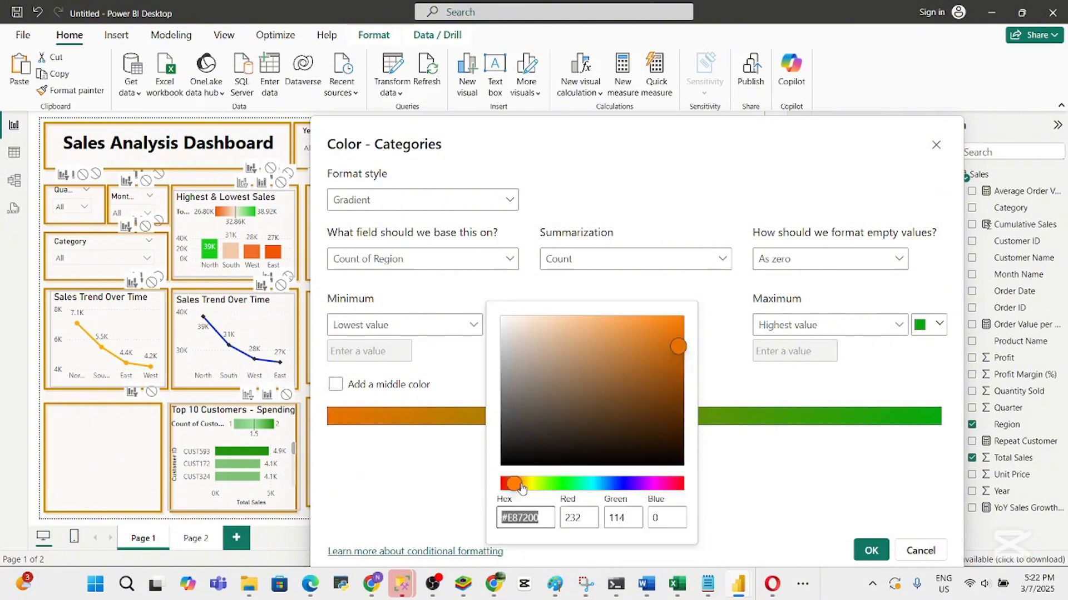
left_click_drag(667, 353, 679, 329)
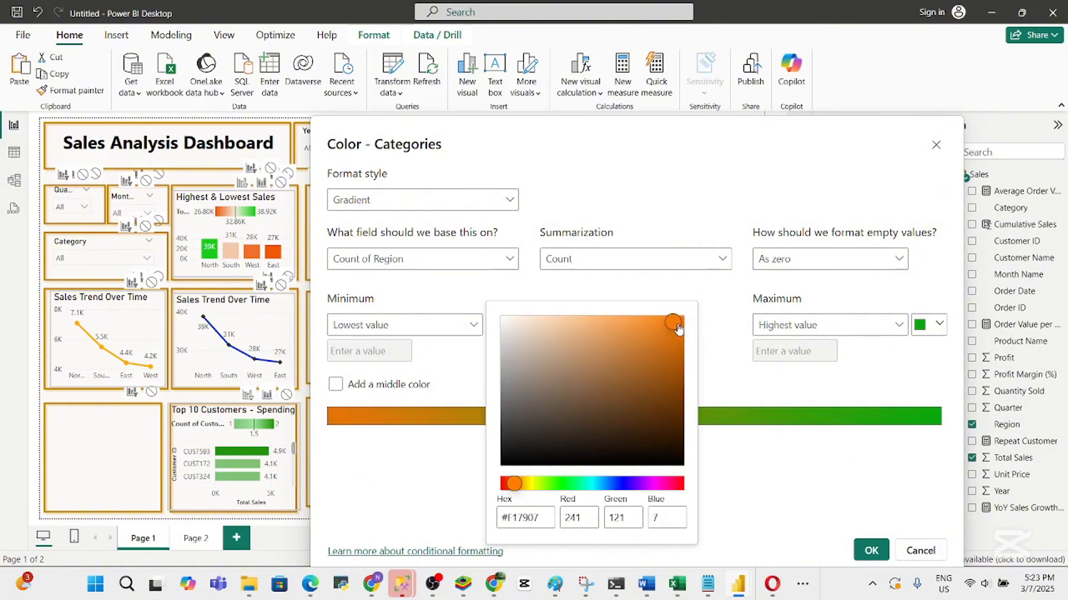
left_click(727, 496)
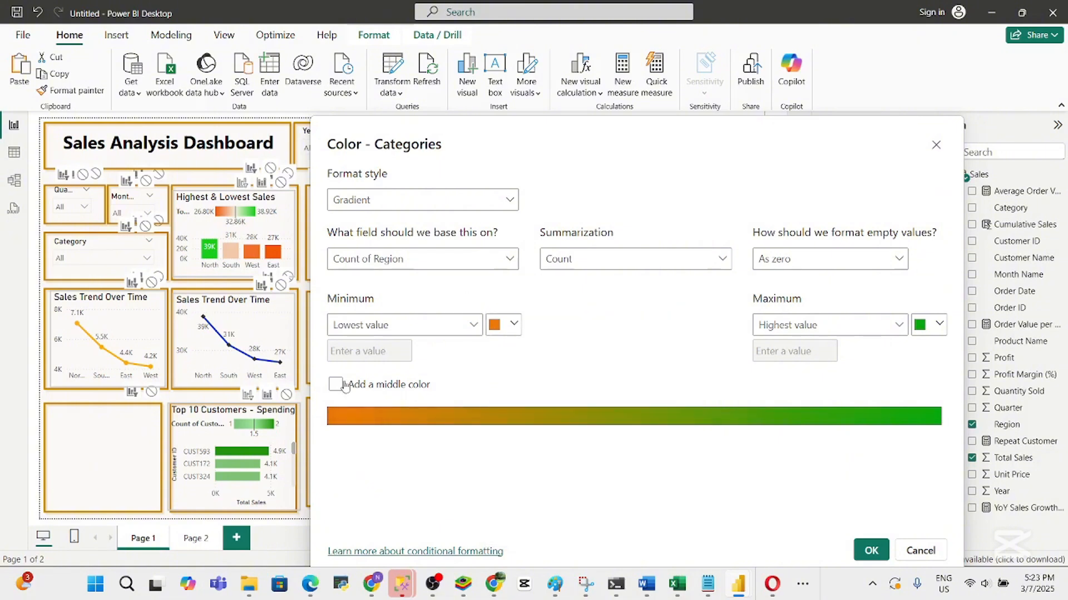
Add a middle color of light orange #E79836 to the column gradient and apply the conditional formatting
left_click(336, 384)
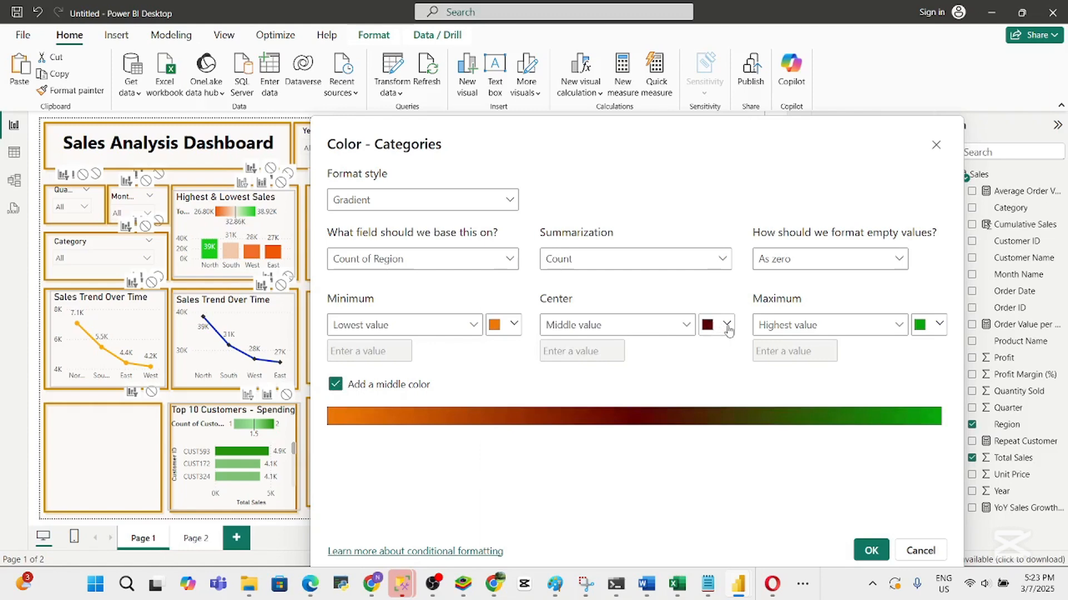
left_click(725, 325)
left_click(747, 530)
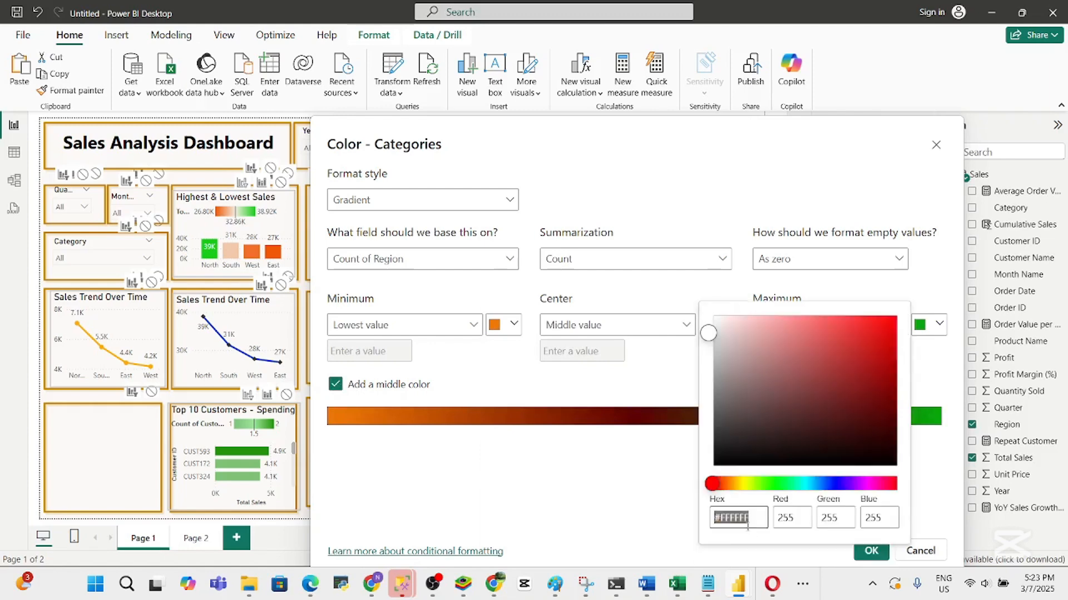
left_click(729, 485)
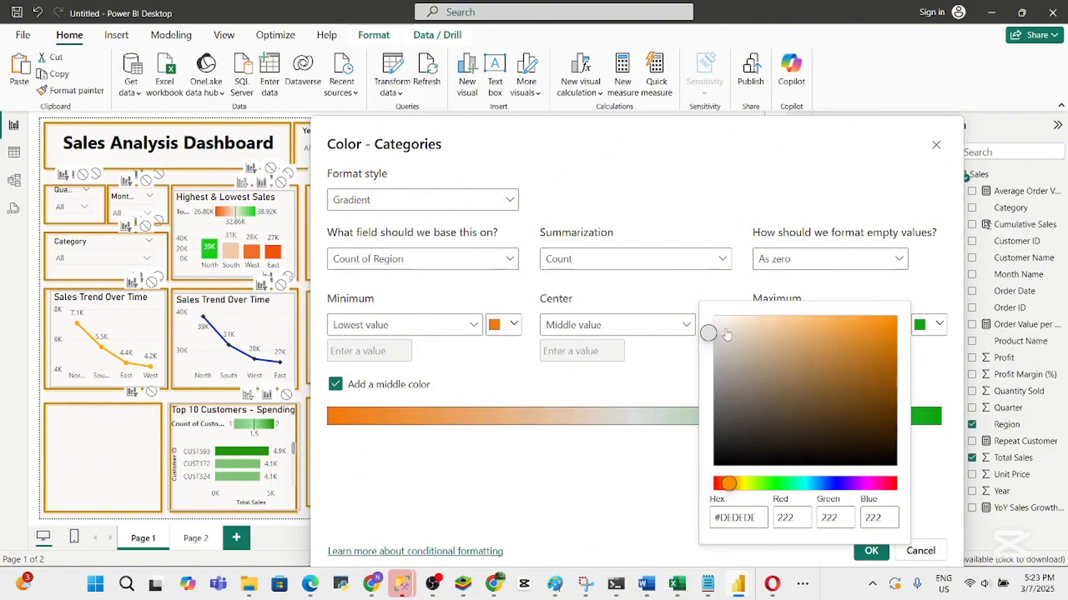
left_click(782, 334)
mouse_move(787, 341)
left_mouse_down()
mouse_move(837, 340)
mouse_move(848, 328)
left_mouse_up()
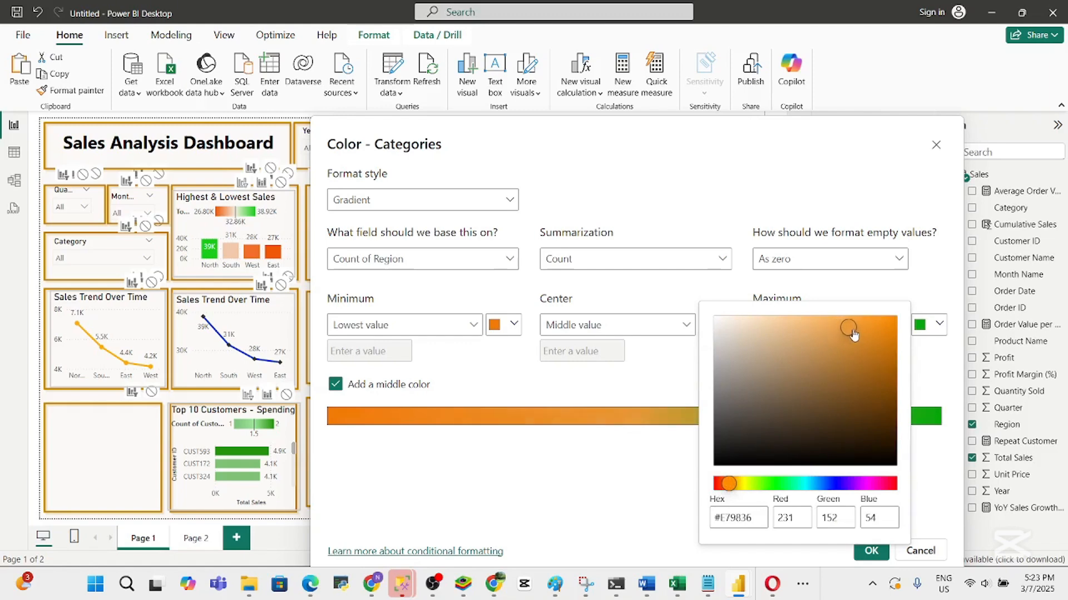
left_click(599, 461)
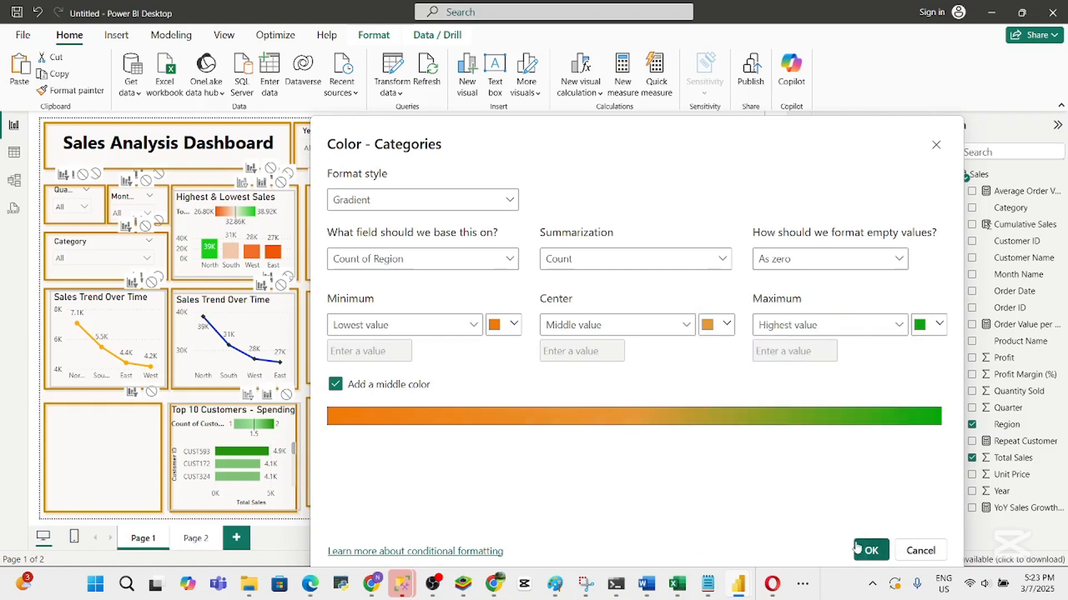
left_click(871, 551)
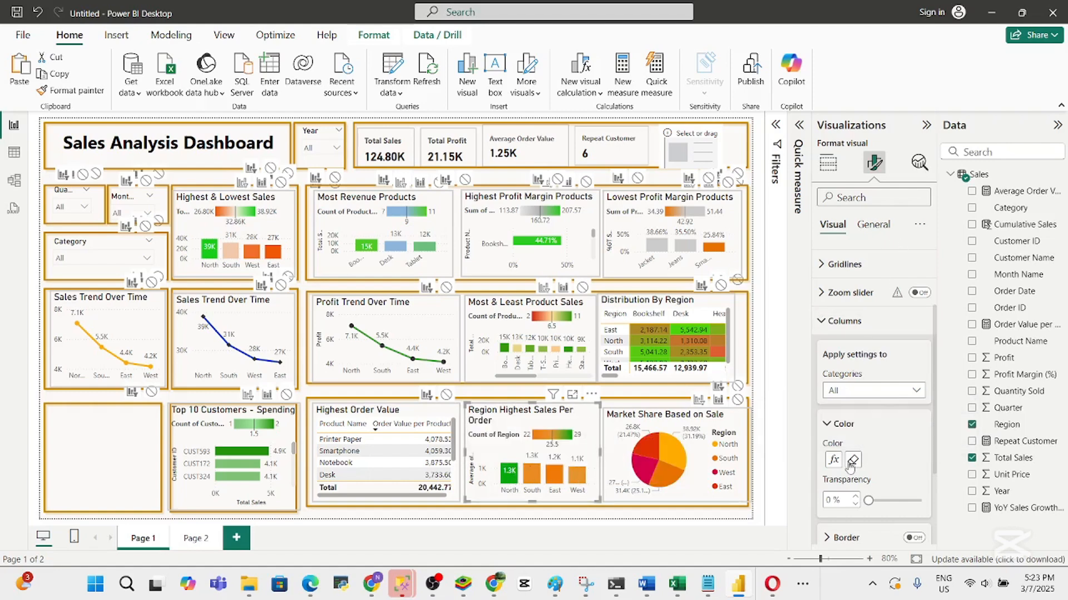
Clear the Region Highest Sales Per Order column colors and start a new gradient with green #2FA109 for the highest value
left_click(852, 460)
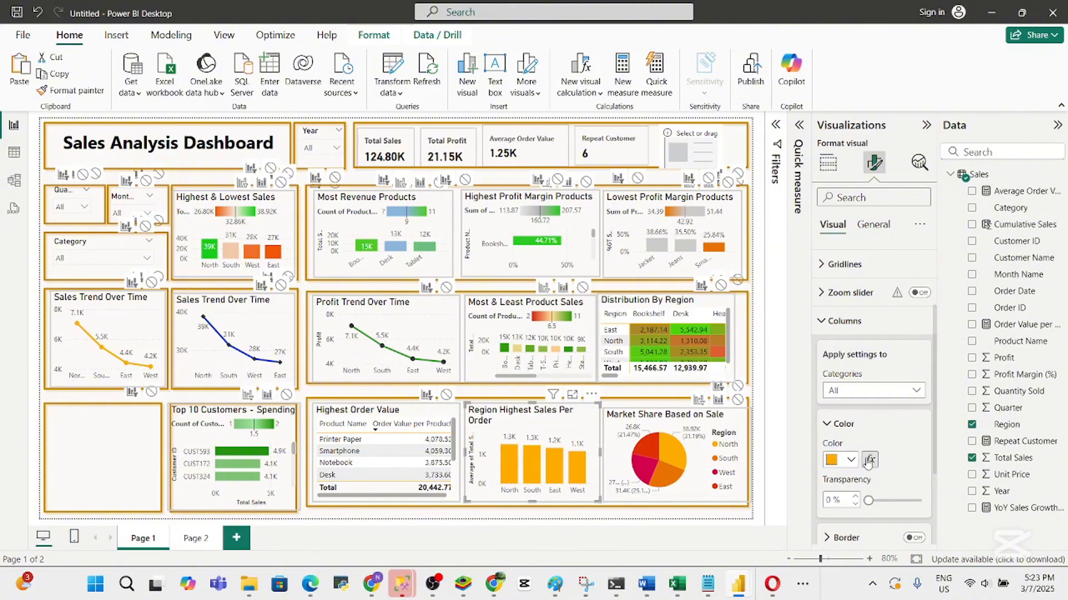
left_click(869, 460)
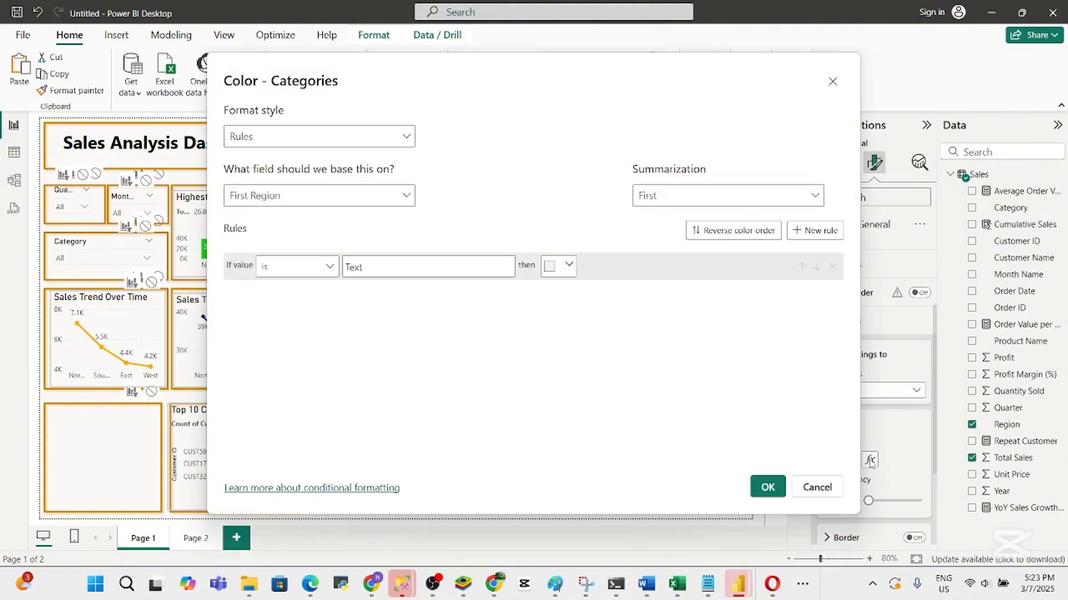
left_click(401, 137)
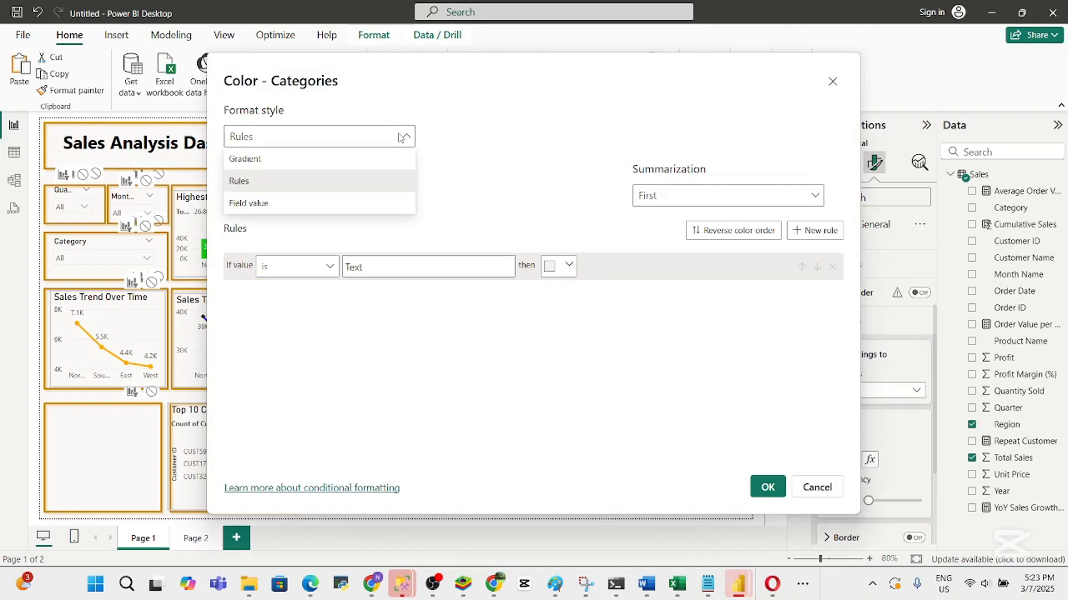
left_click(294, 159)
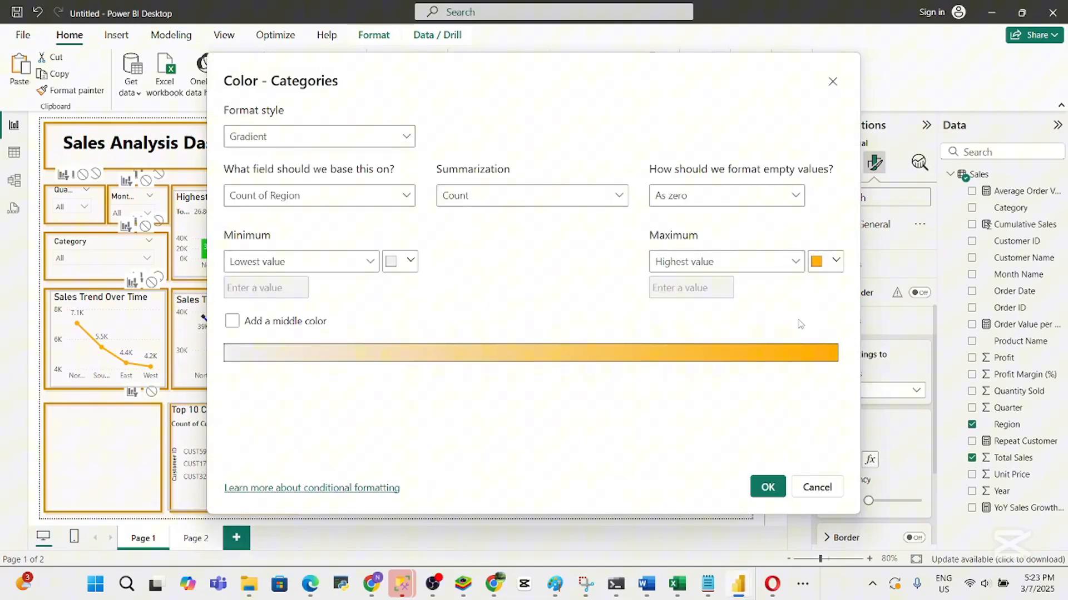
left_click(833, 262)
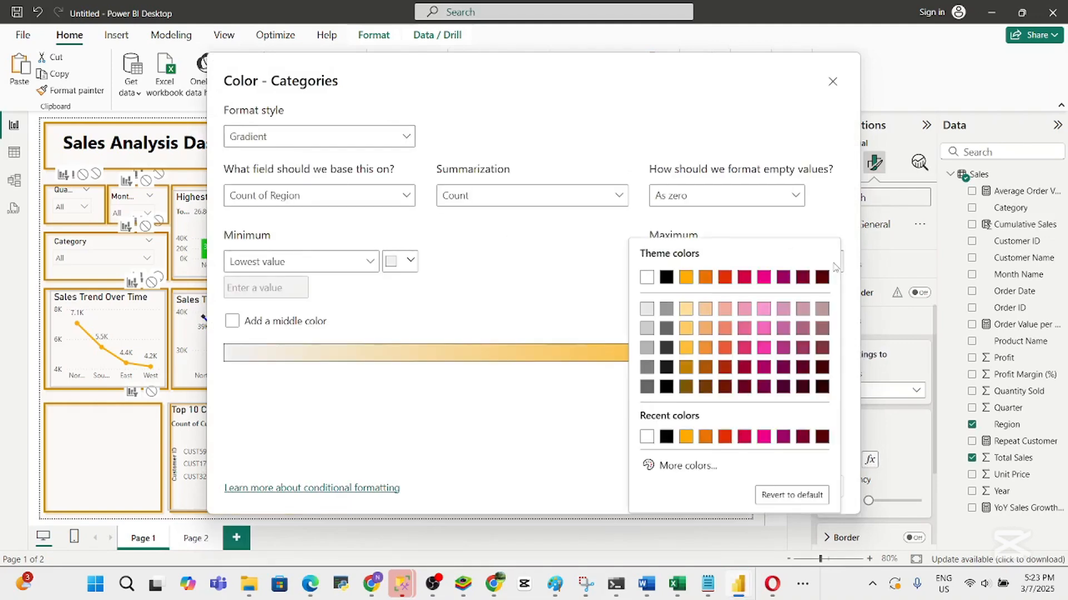
left_click(692, 466)
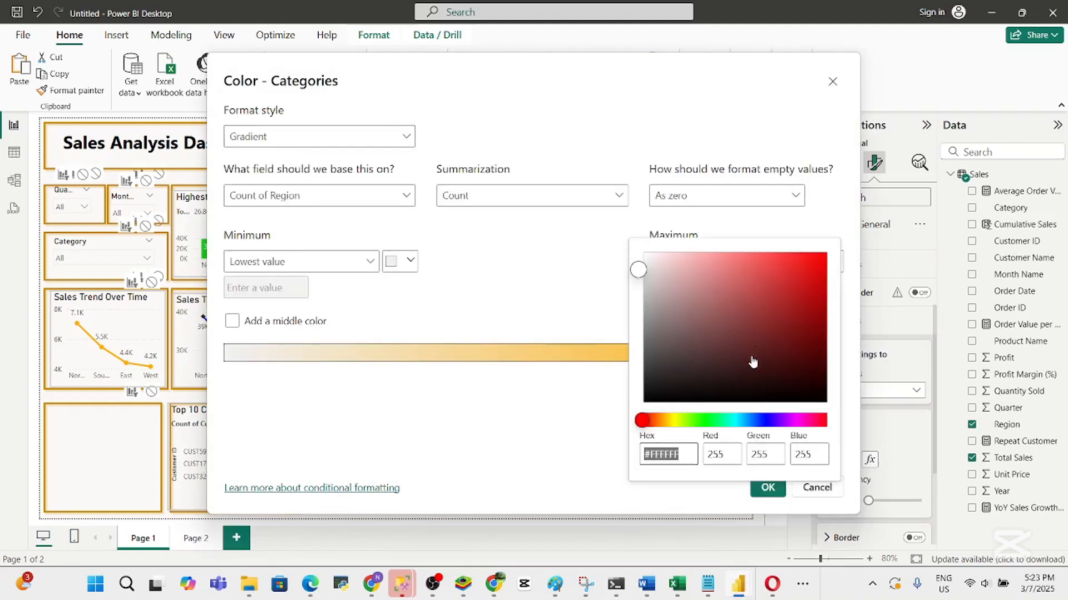
left_click(696, 422)
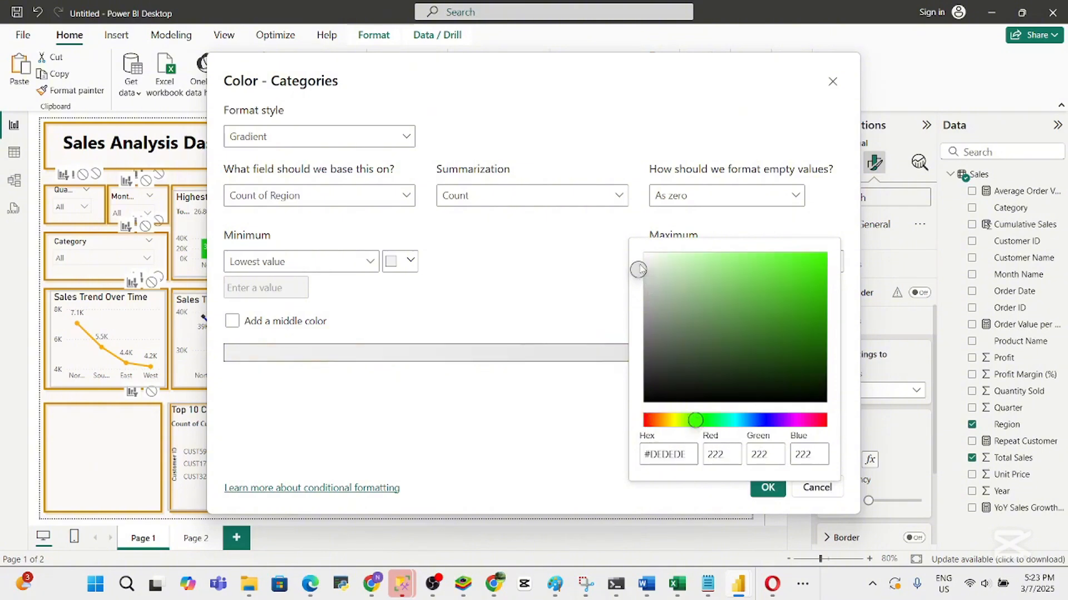
left_click(805, 299)
left_click(810, 305)
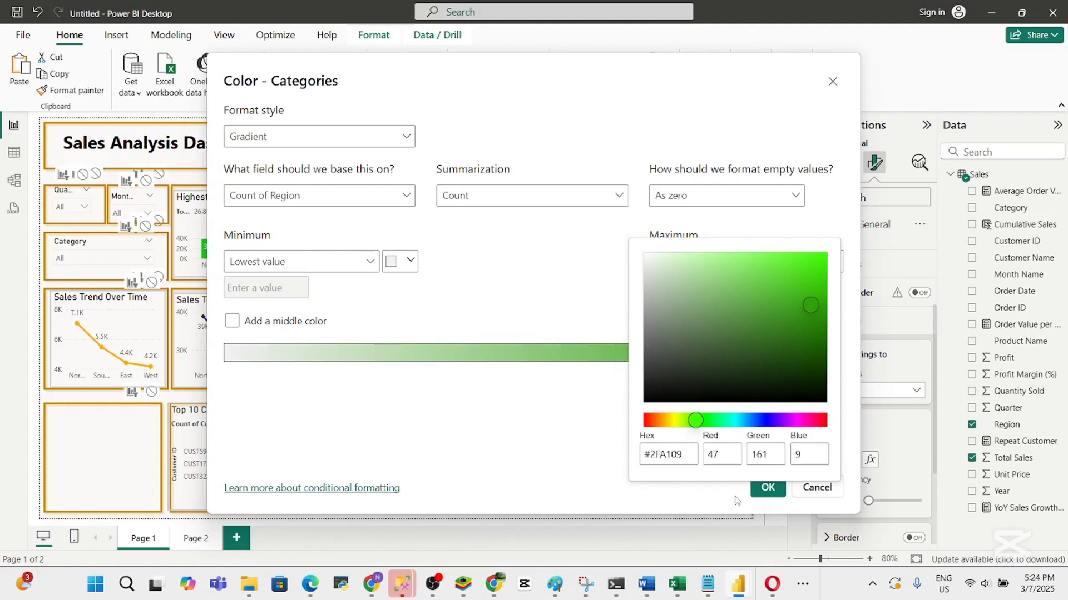
left_click(502, 432)
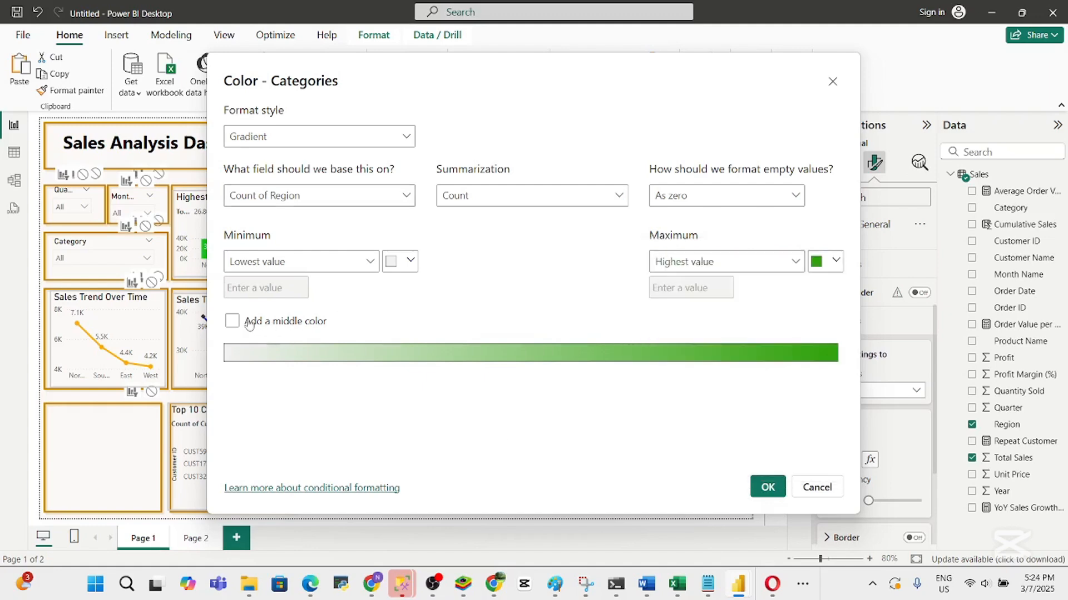
Add a middle color of light green #B1D898 to the column gradient
left_click(230, 321)
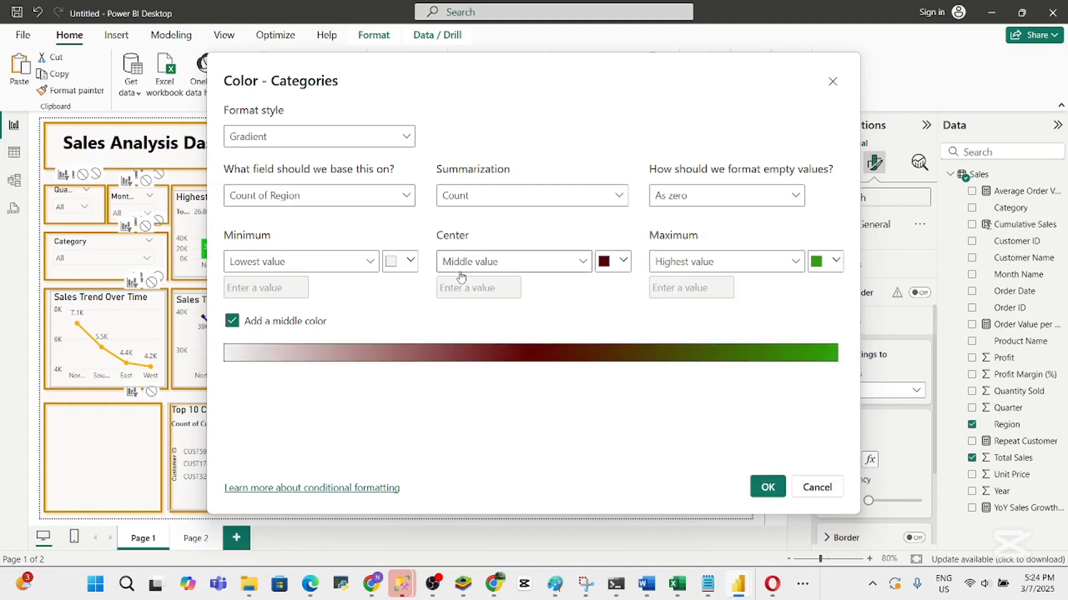
left_click(623, 261)
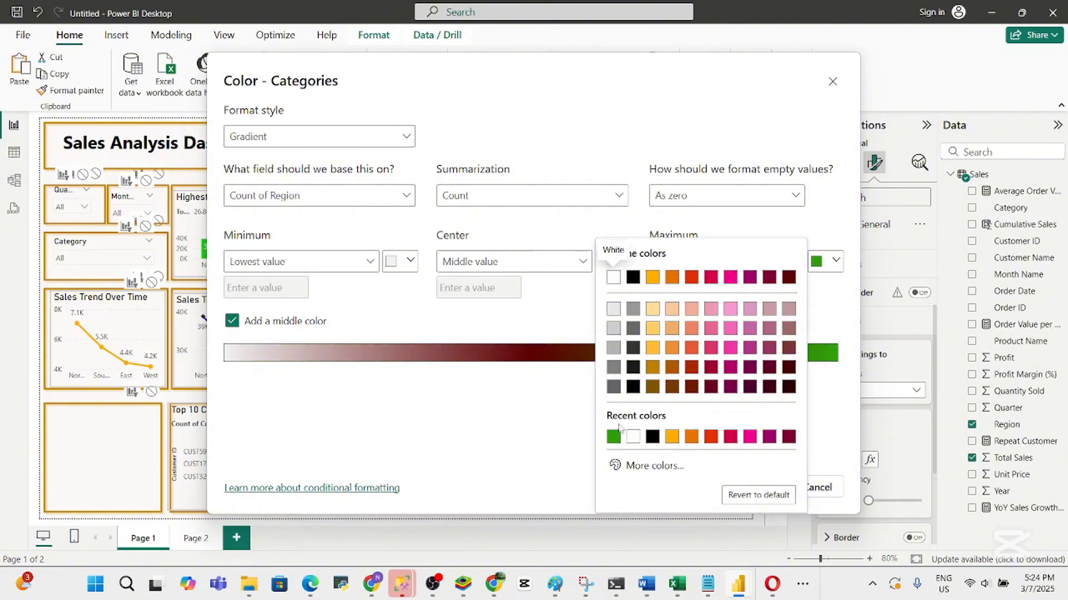
left_click(643, 467)
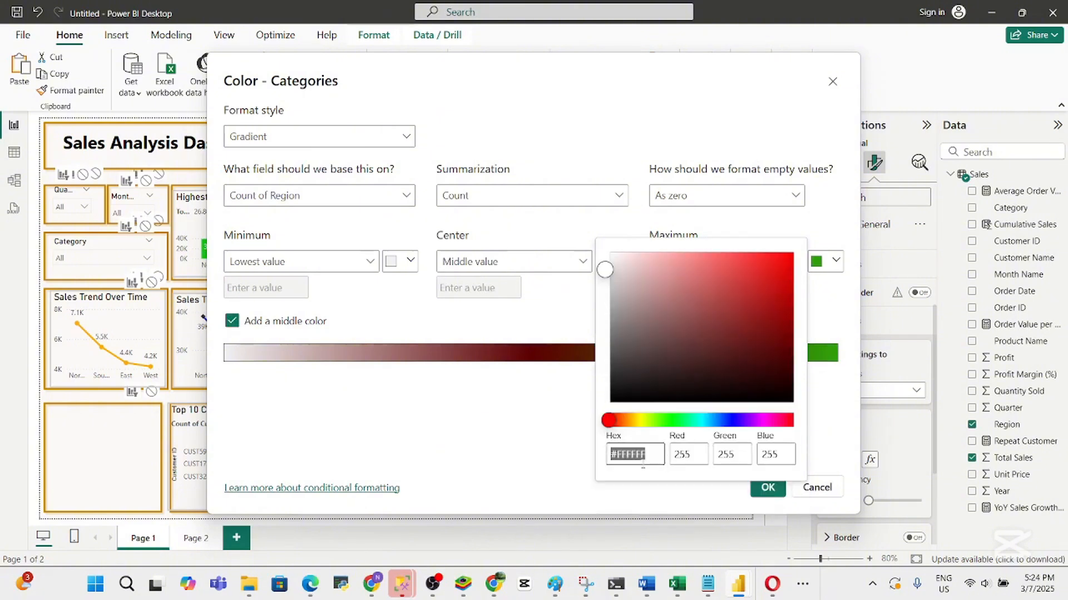
left_click(659, 420)
left_click(633, 275)
left_click_drag(638, 281, 665, 282)
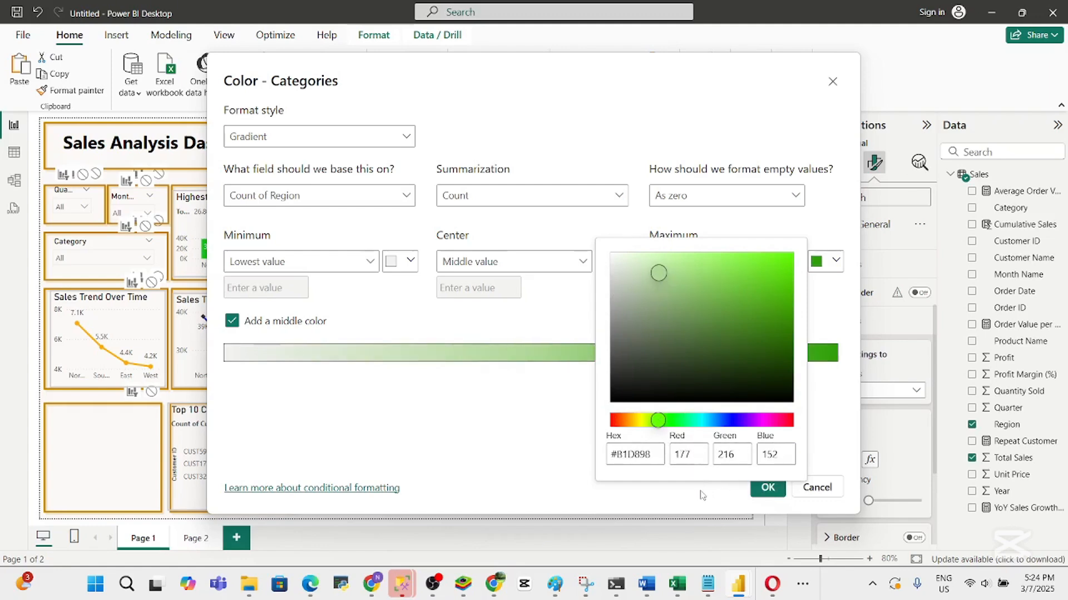
left_click(527, 424)
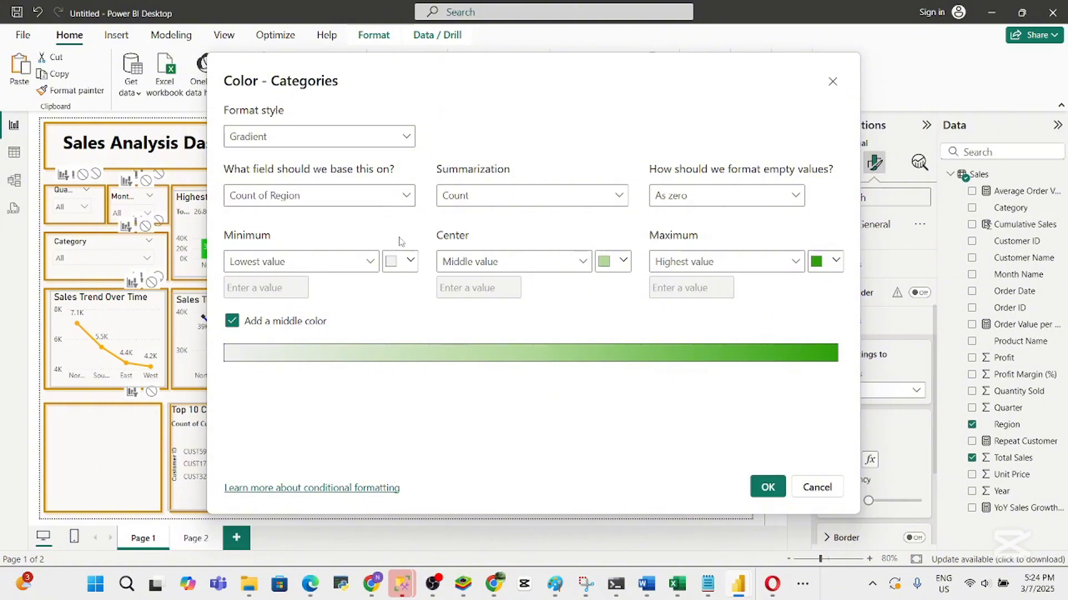
Set the gradient's lowest value color to orange #E1671A and apply the conditional formatting to the columns
left_click(404, 261)
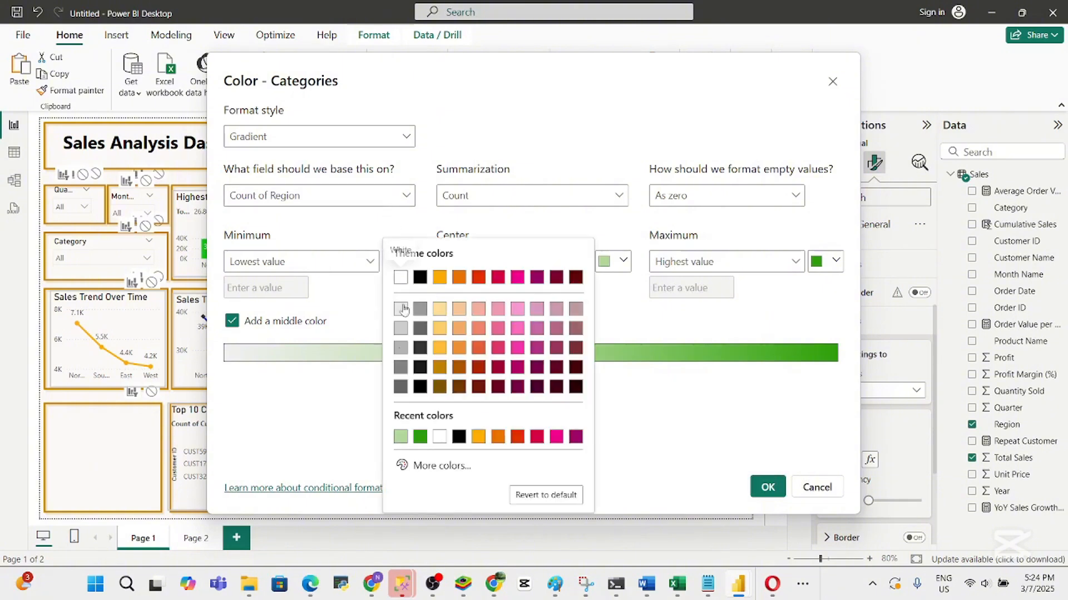
left_click(432, 468)
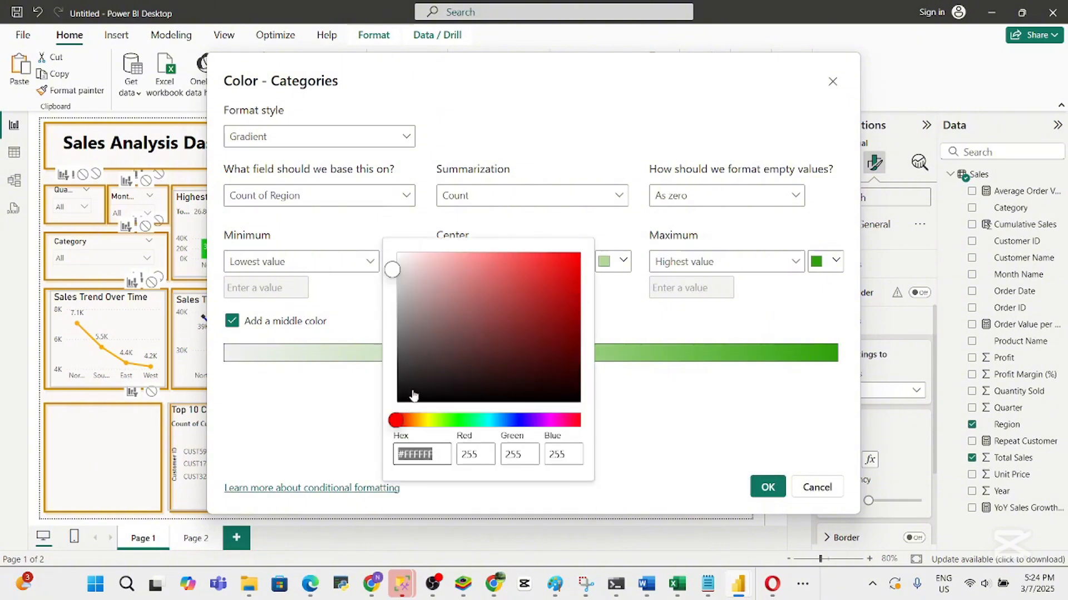
left_click(409, 421)
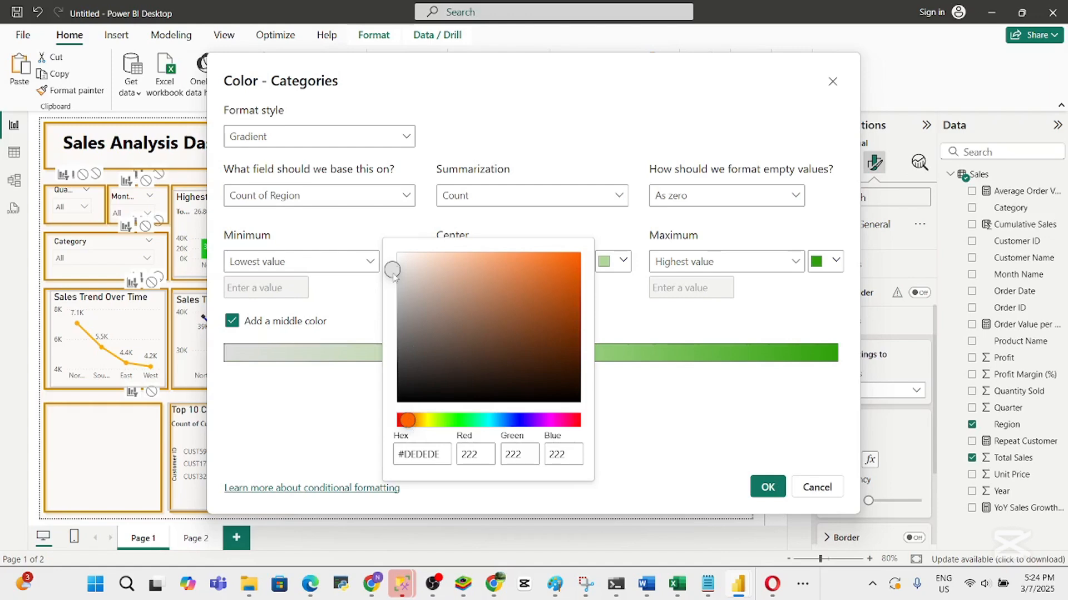
left_click(553, 268)
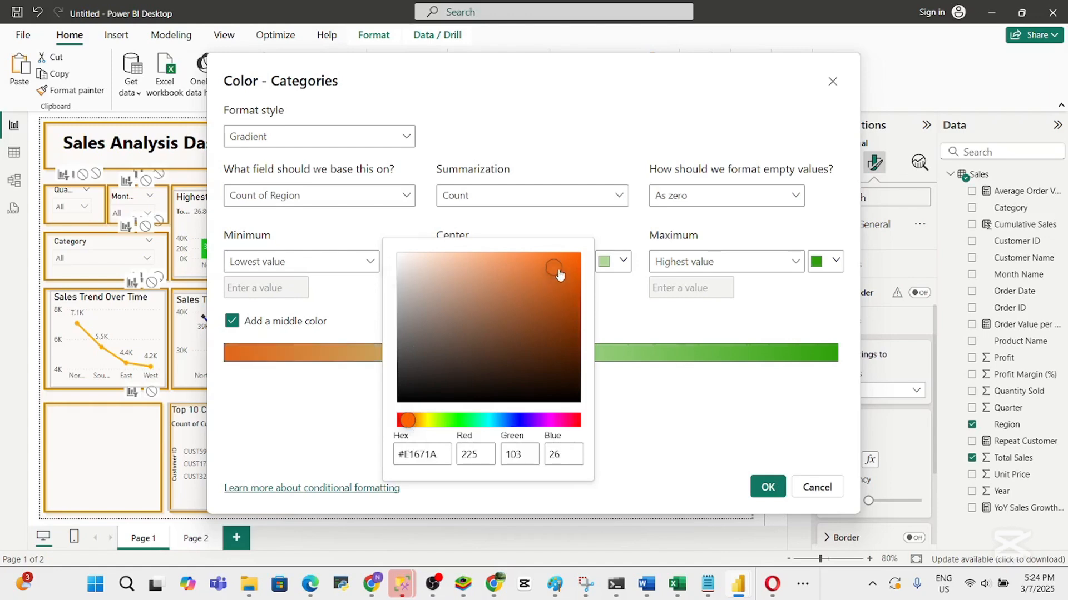
left_click(661, 458)
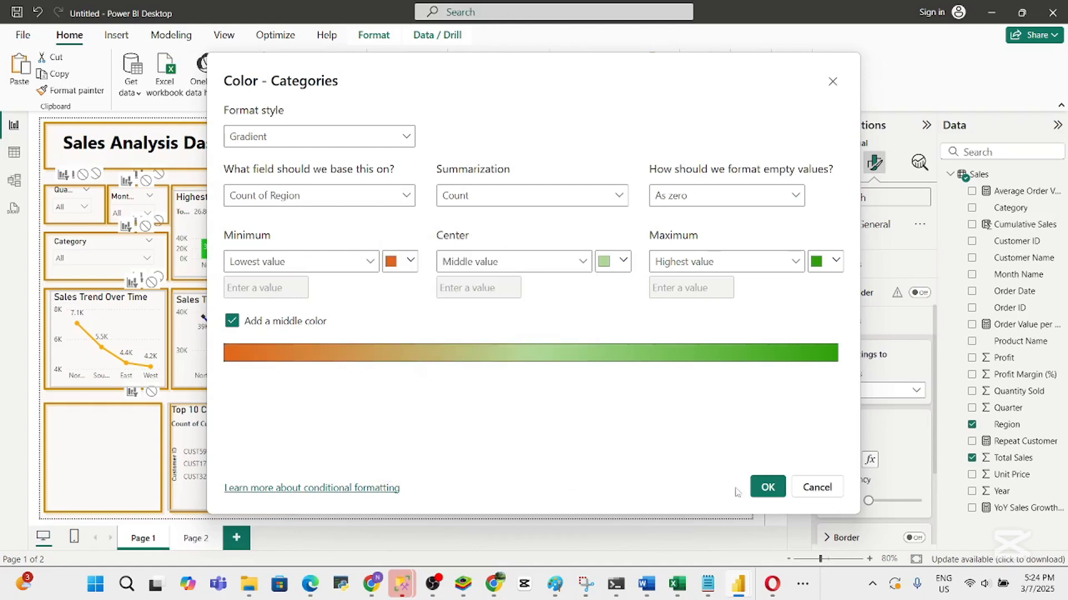
left_click(769, 489)
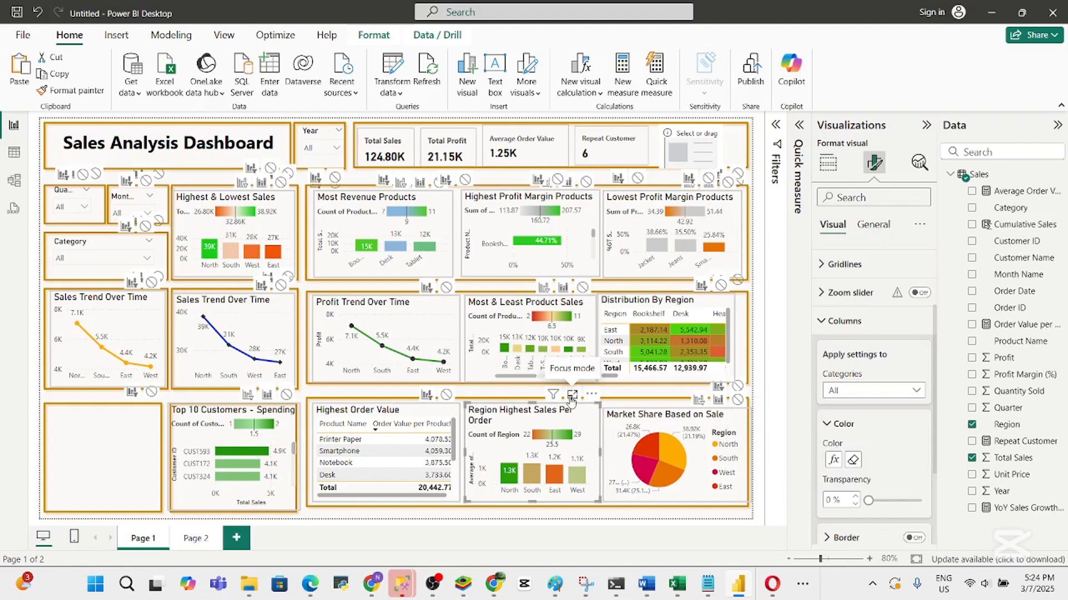
Show the Region Highest Sales Per Order chart in focus mode and clear the conditional formatting from its column color
left_click(571, 396)
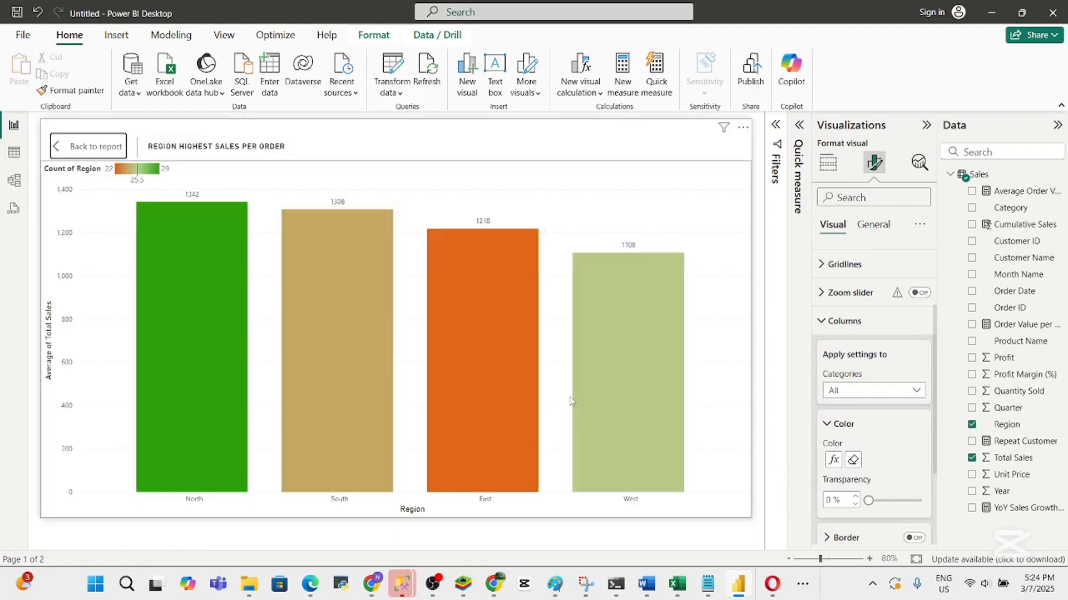
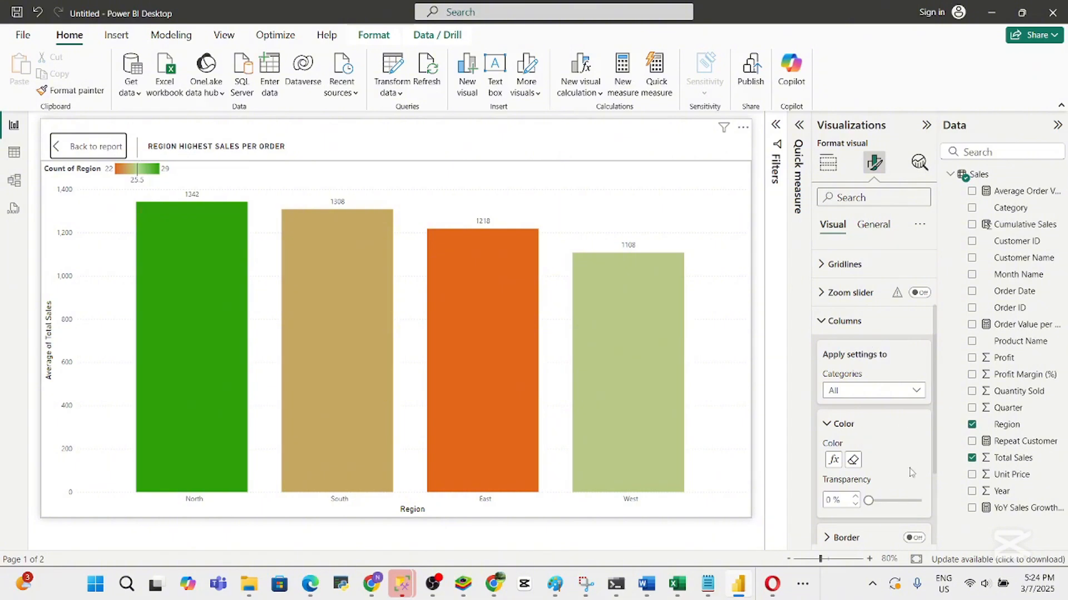
left_click(853, 460)
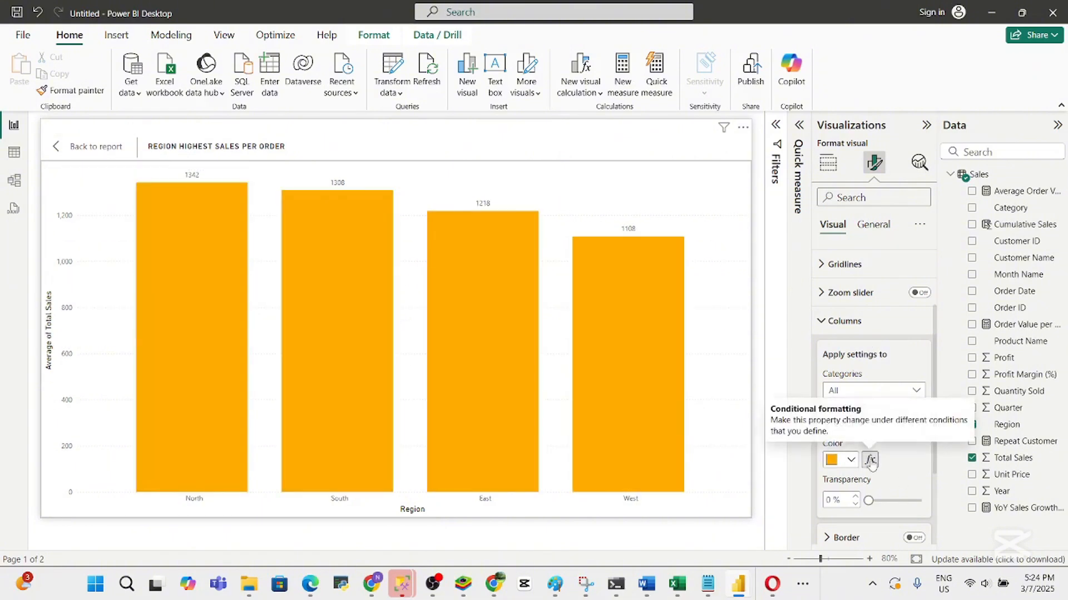
Start gradient conditional formatting for the Region Highest Sales Per Order columns, with green #30CD14 for the highest value
left_click(870, 460)
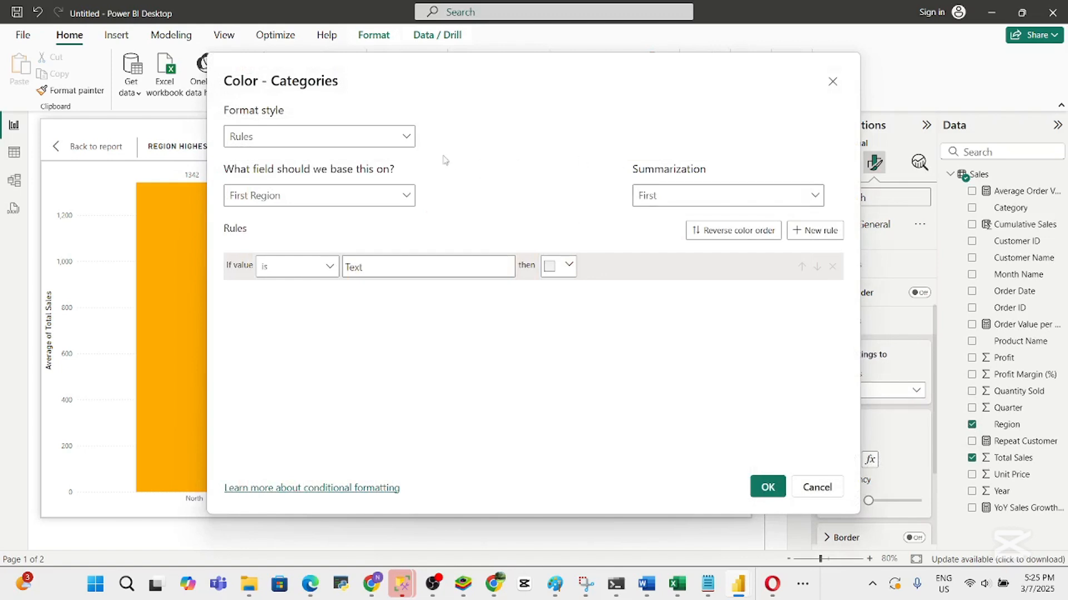
left_click(398, 137)
left_click(307, 162)
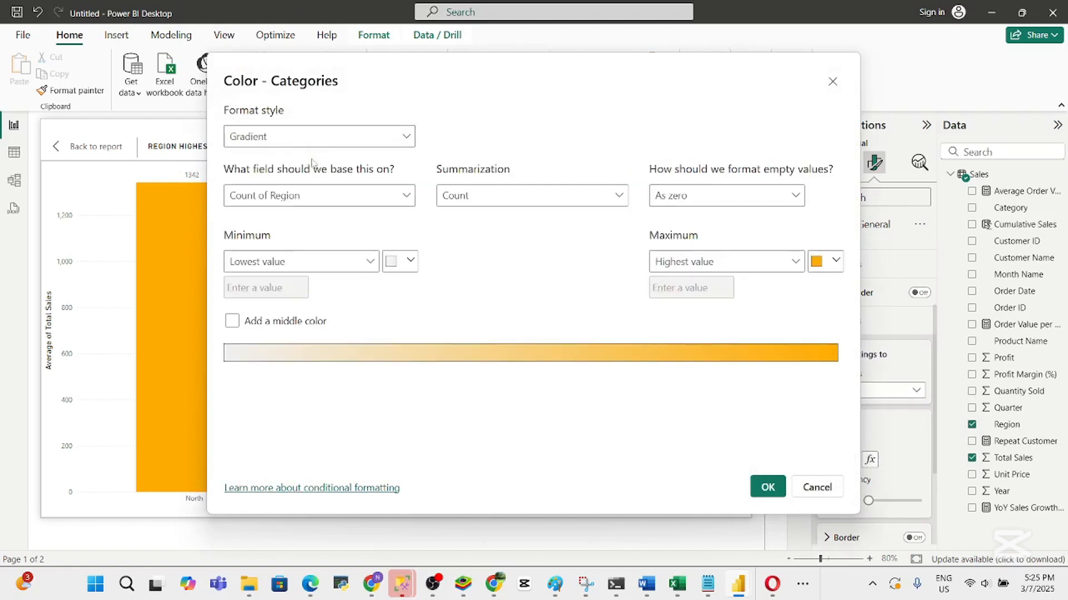
left_click(831, 264)
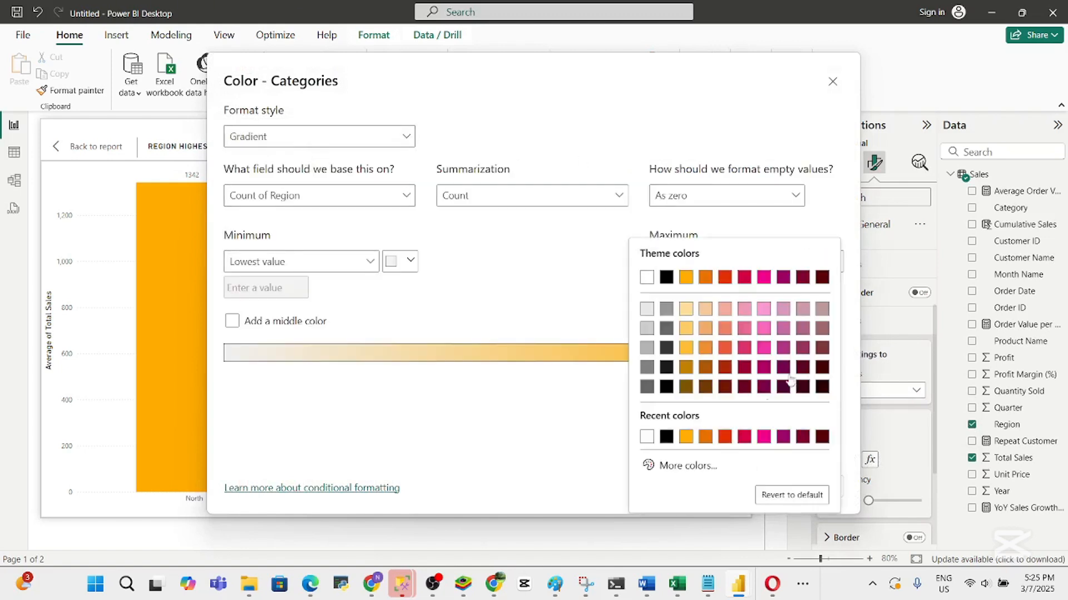
left_click(695, 467)
left_click(699, 421)
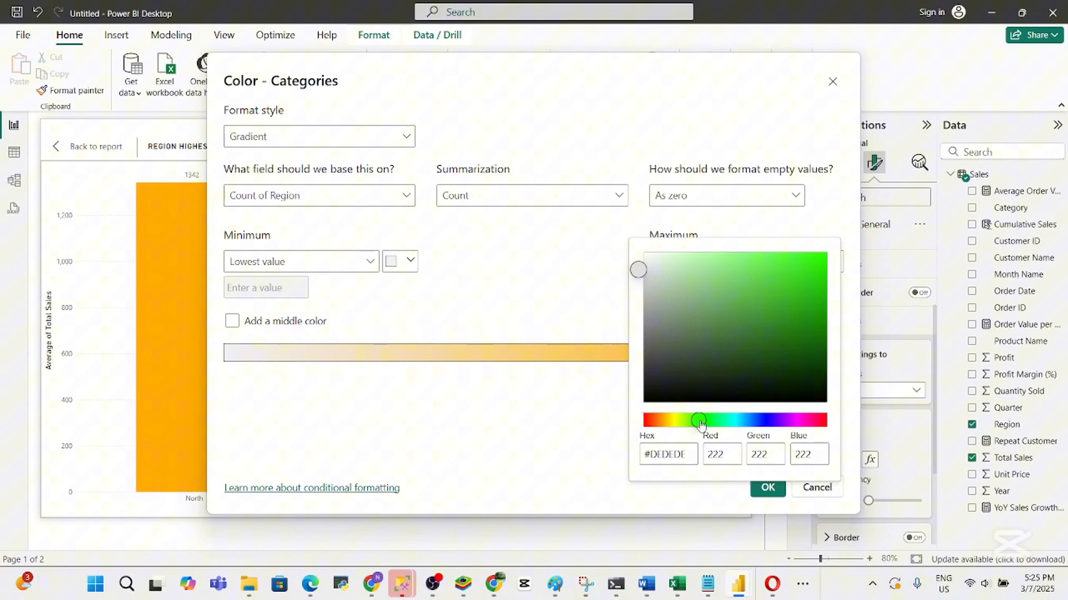
left_click(789, 276)
left_click(804, 280)
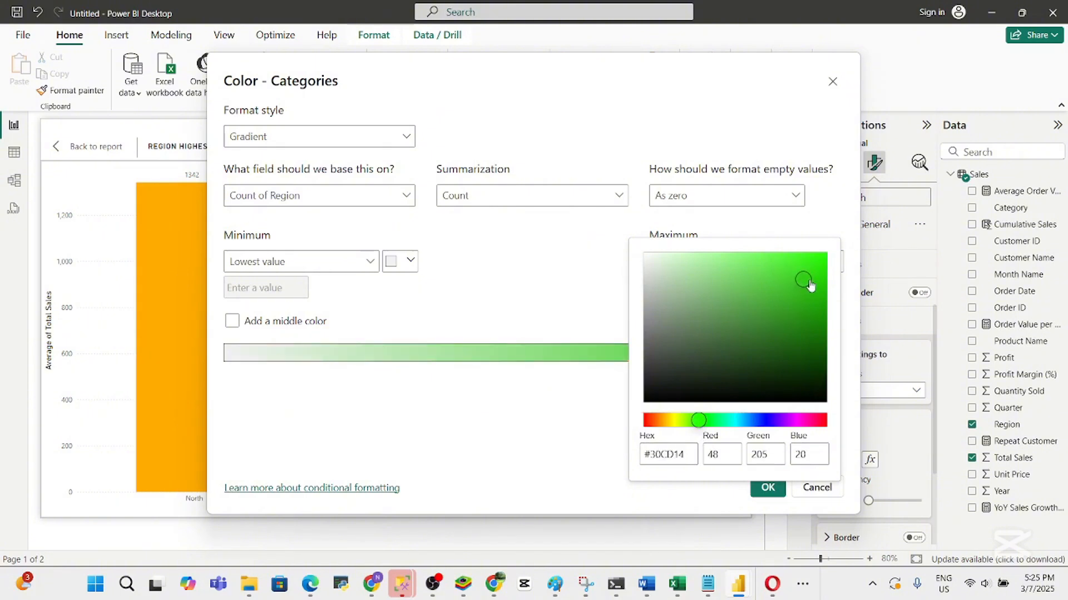
left_click(594, 405)
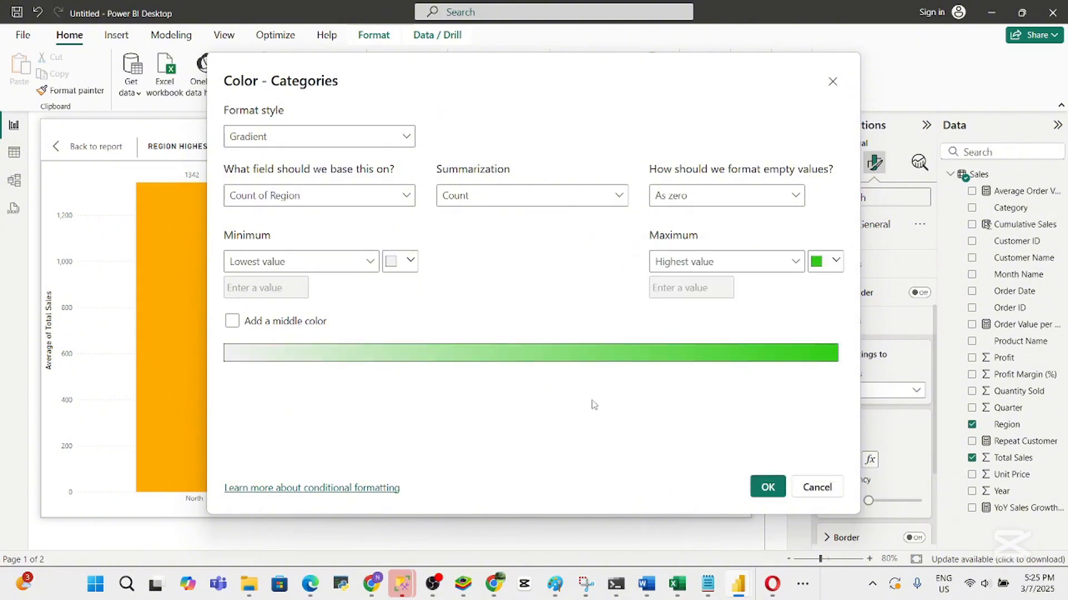
Add a middle color to the column gradient and set it to the recent yellow-orange
left_click(405, 261)
left_click(309, 296)
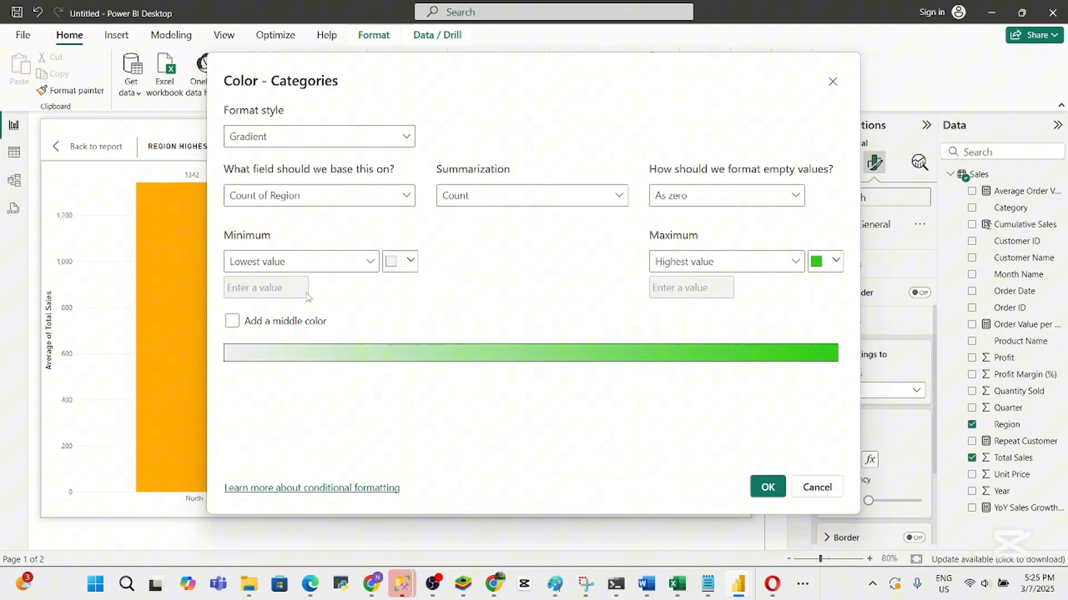
left_click(231, 321)
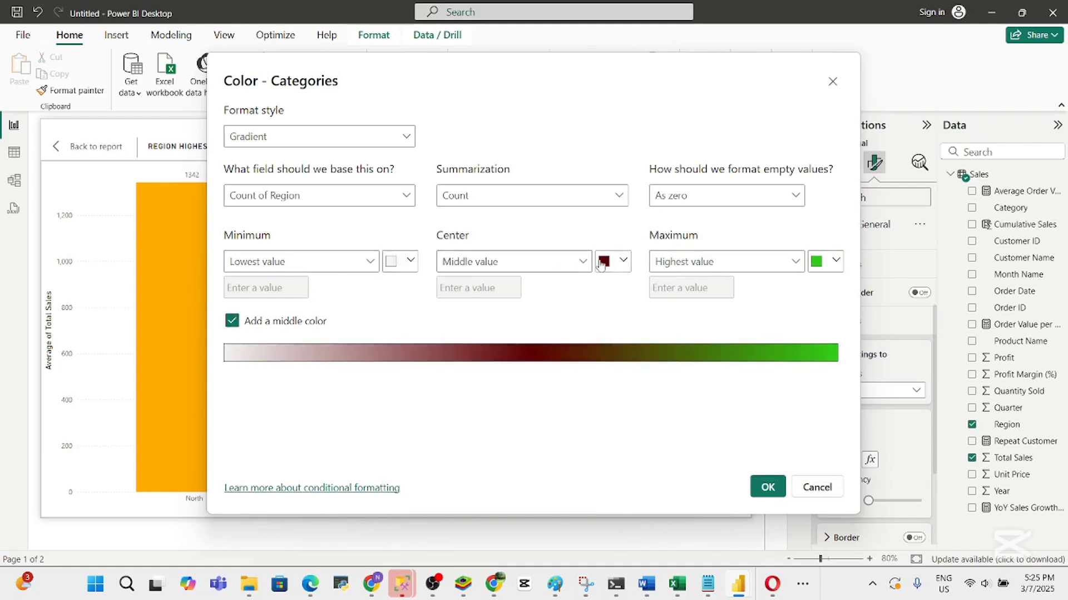
left_click(622, 263)
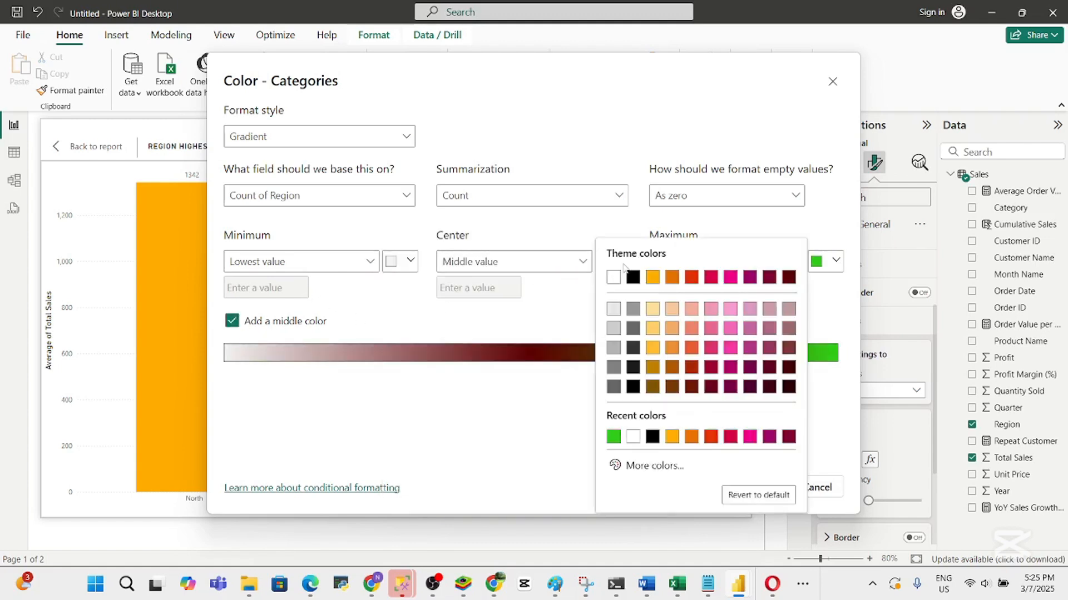
left_click(674, 437)
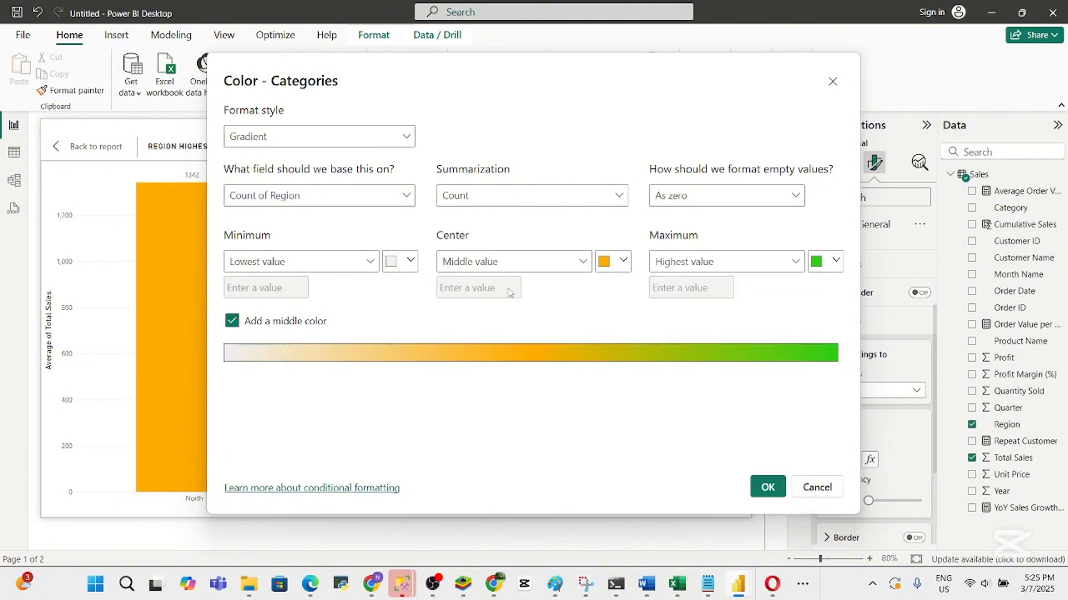
Open the color choices for the gradient's lowest value
left_click(410, 261)
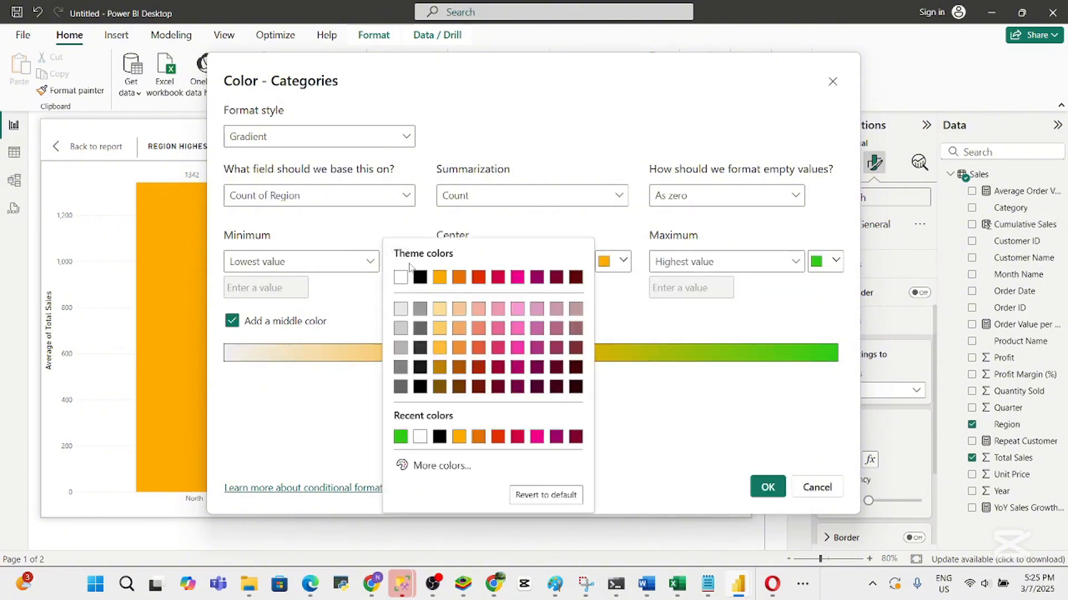
Set the column gradient's minimum colour to tan #DFC07F, apply the conditional formatting and return to the report page
left_click(459, 438)
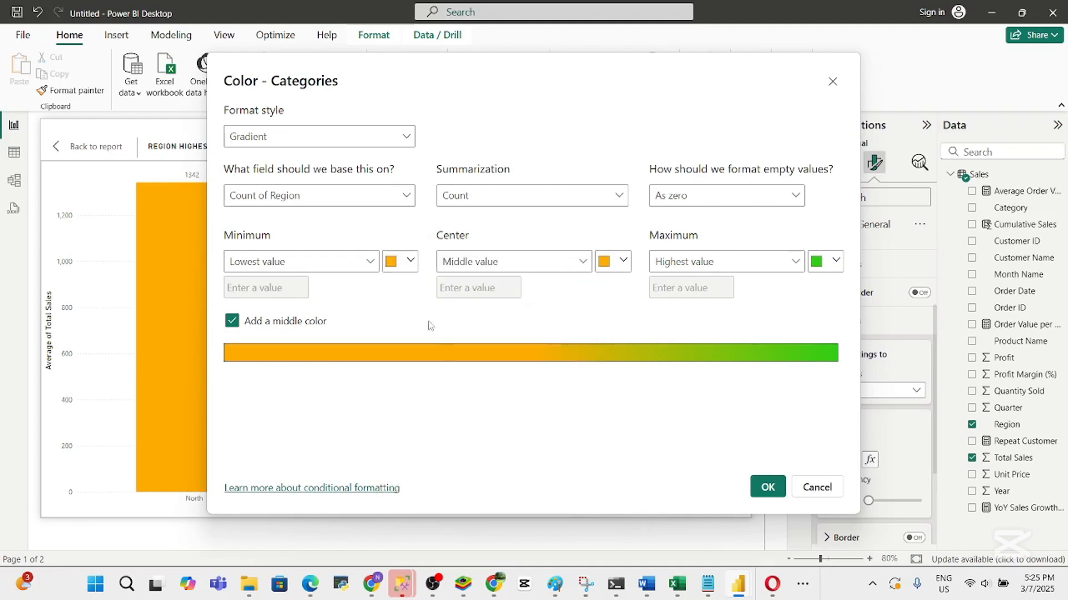
left_click(412, 264)
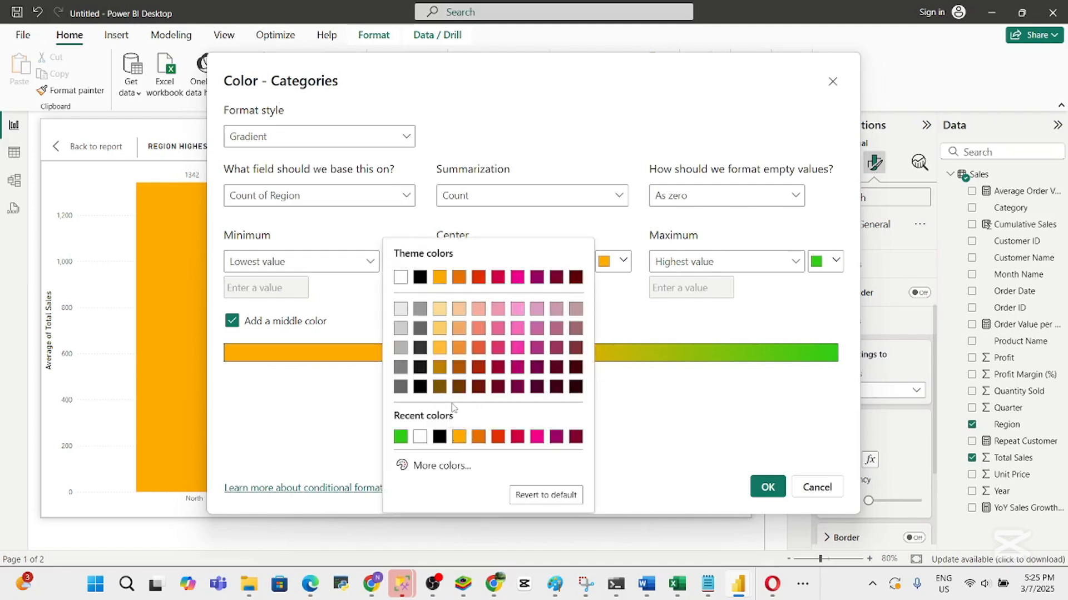
left_click(370, 393)
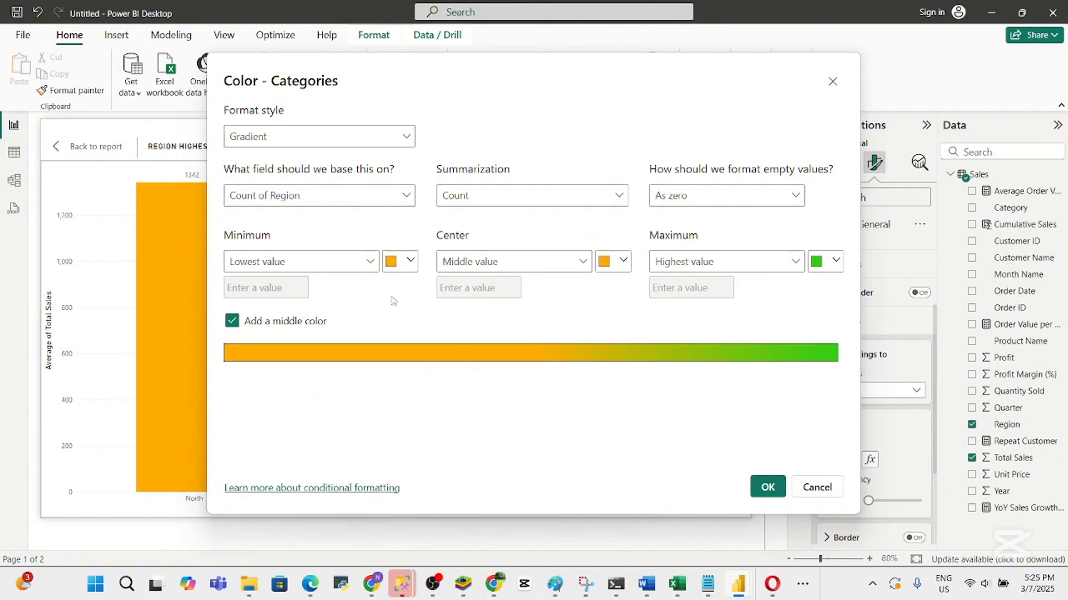
left_click(410, 263)
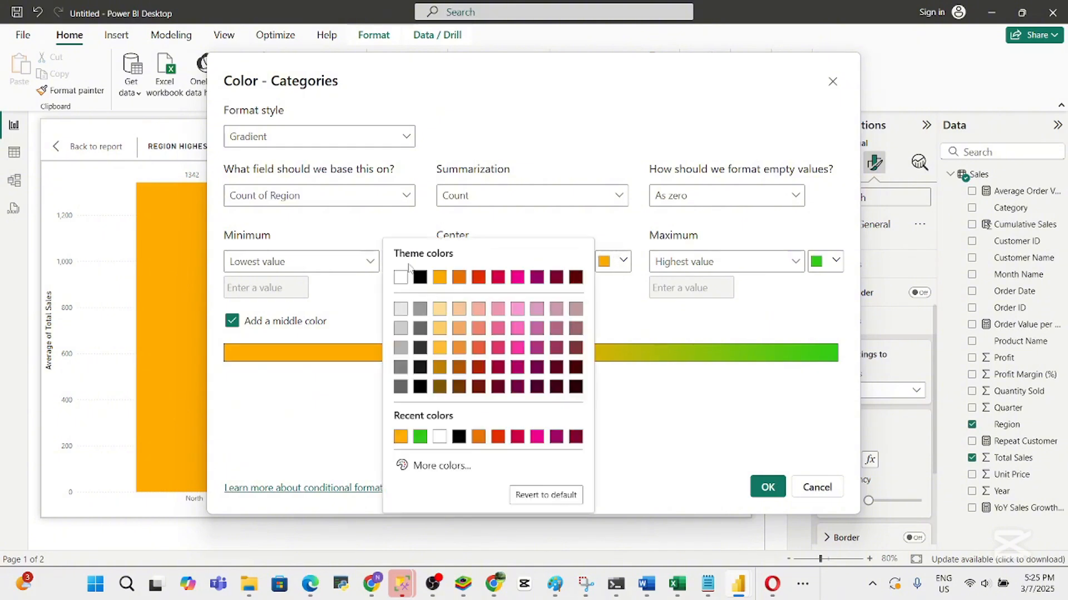
left_click(449, 465)
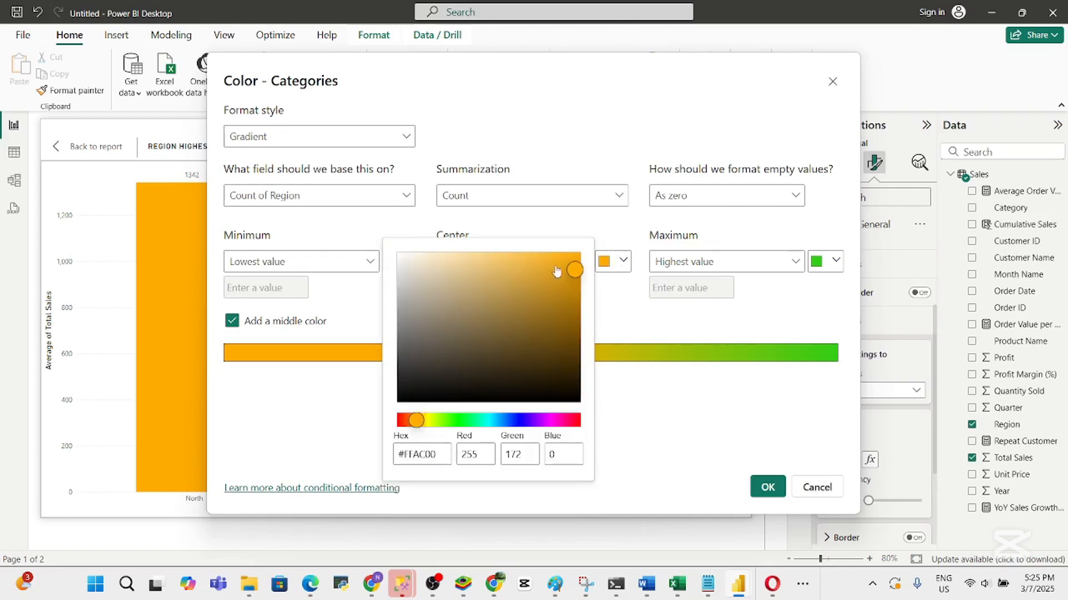
left_click_drag(574, 271, 476, 275)
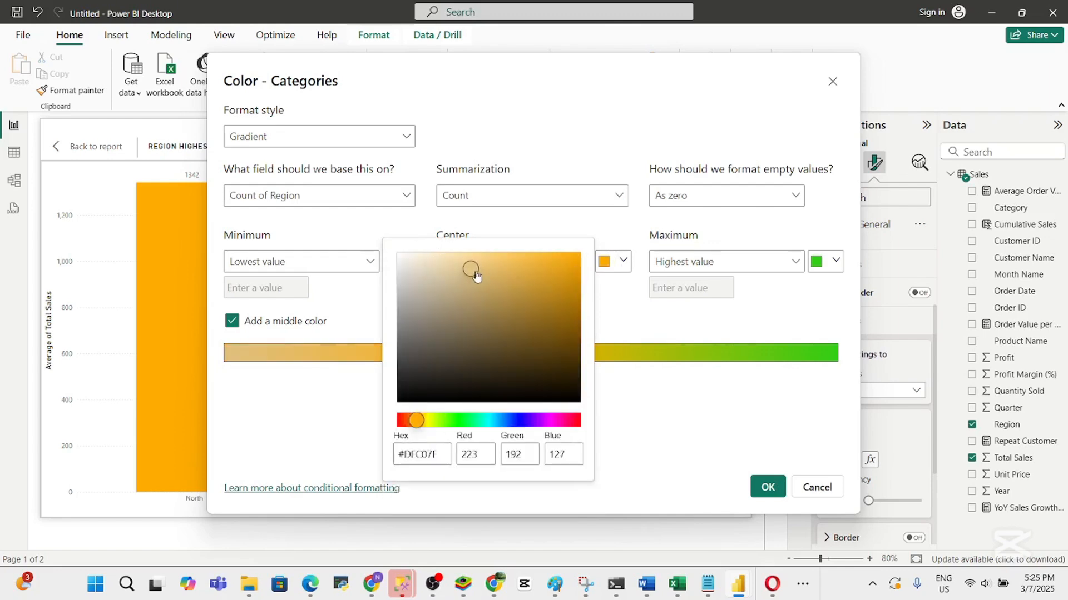
left_click(621, 440)
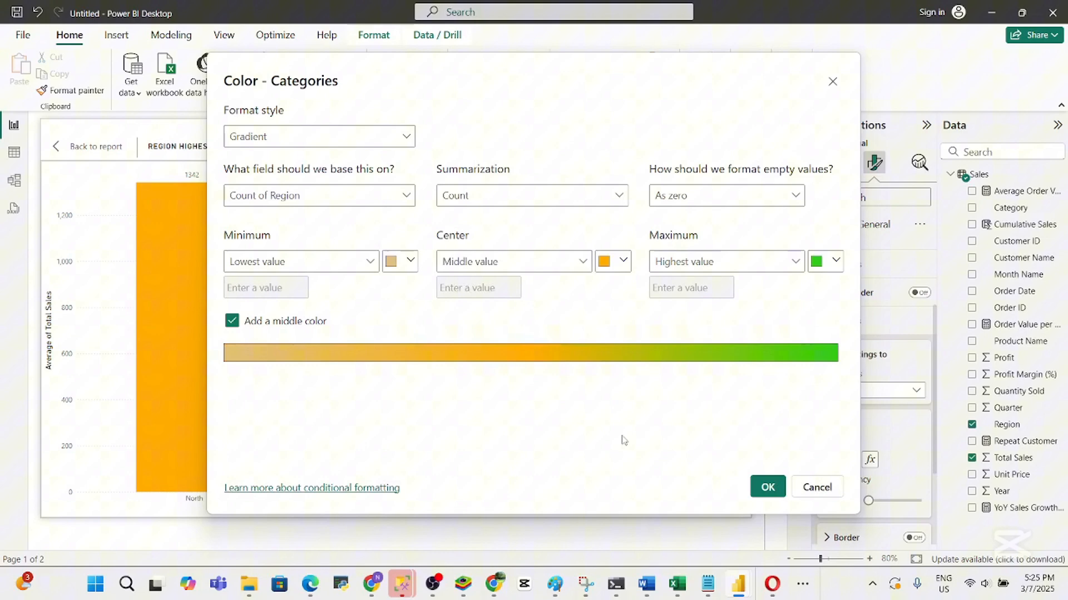
left_click(774, 489)
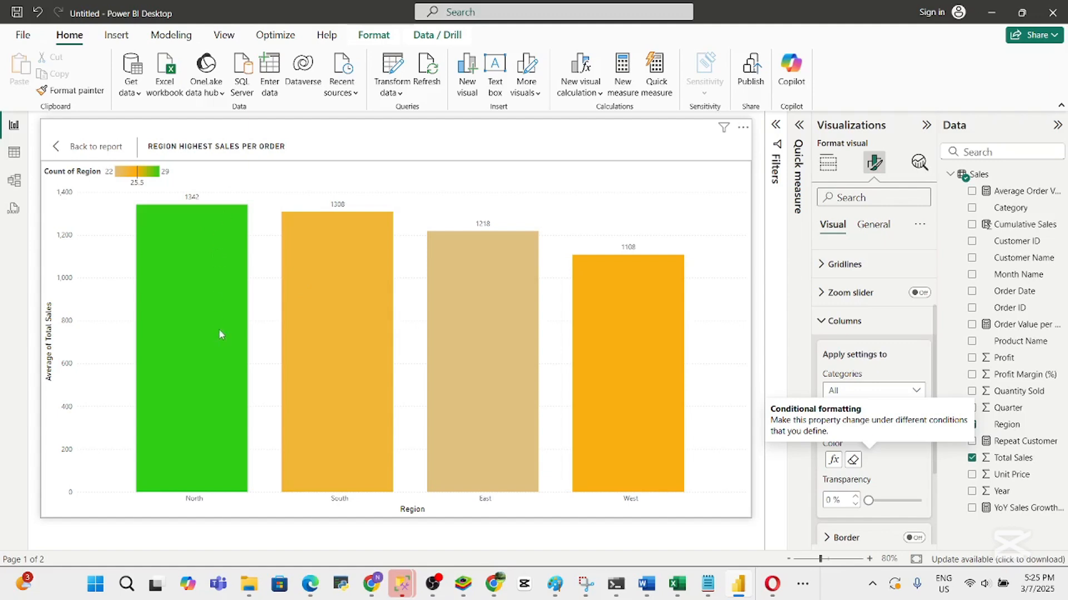
left_click(75, 148)
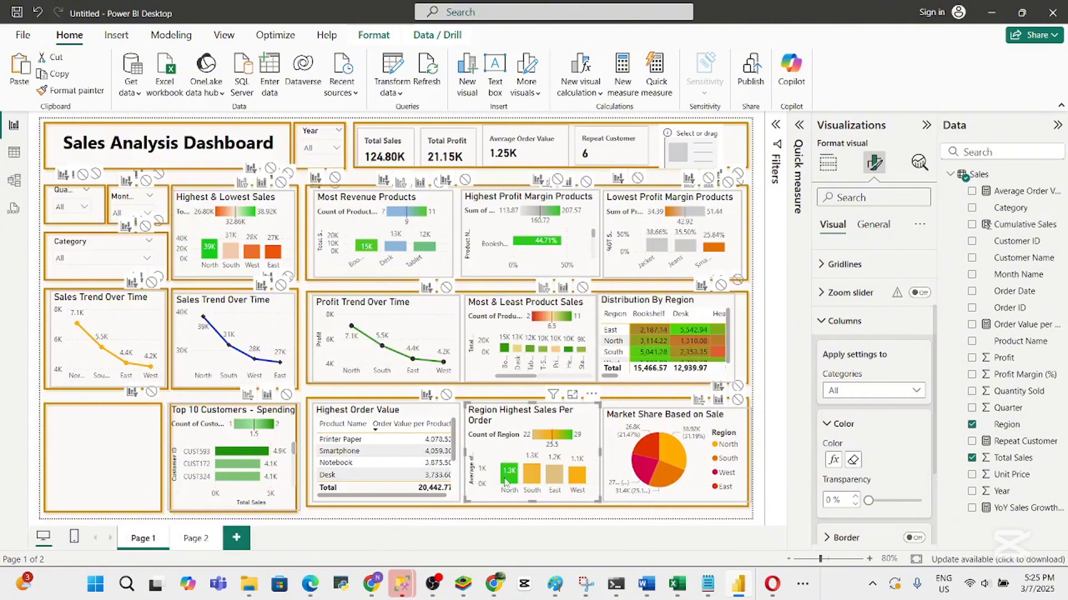
Check the Regional Insights questions in the Word document, and show the Market Share Based on Sale pie chart in focus mode
mouse_move(510, 472)
left_click(645, 589)
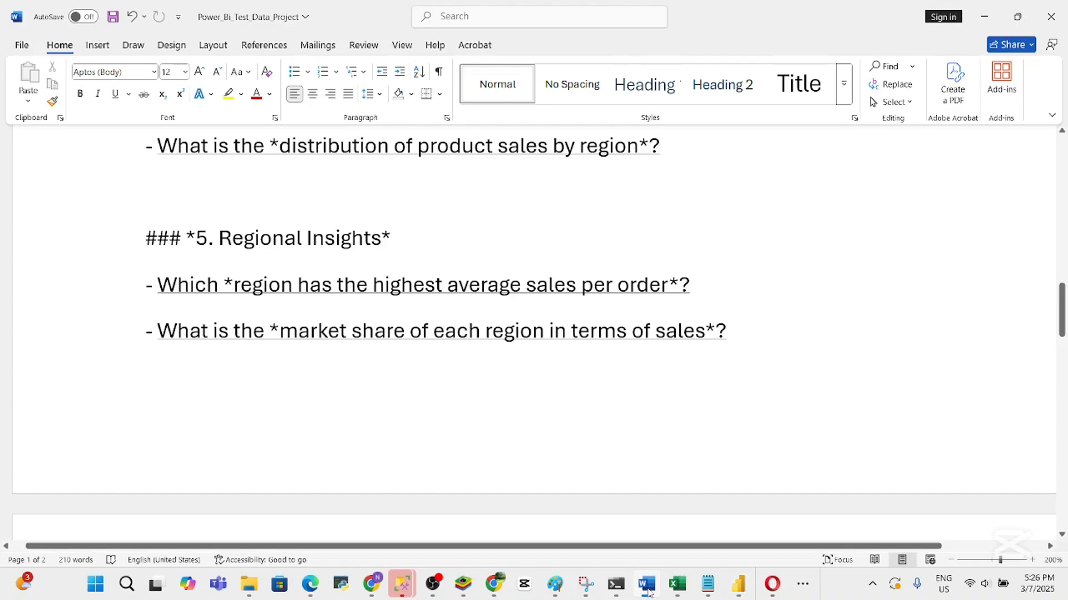
left_click(648, 591)
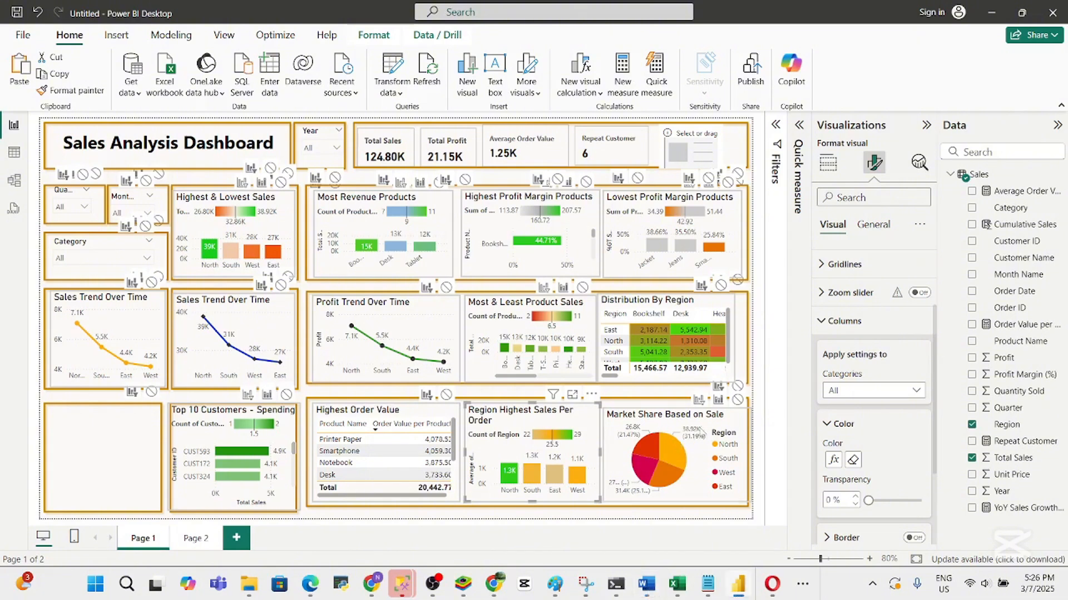
left_click(719, 410)
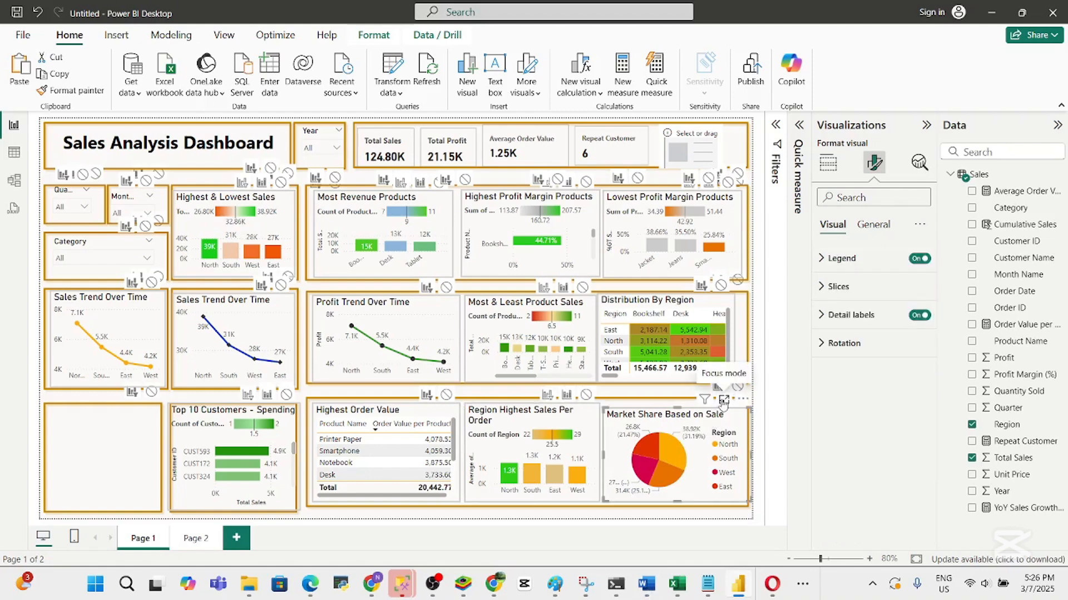
left_click(722, 401)
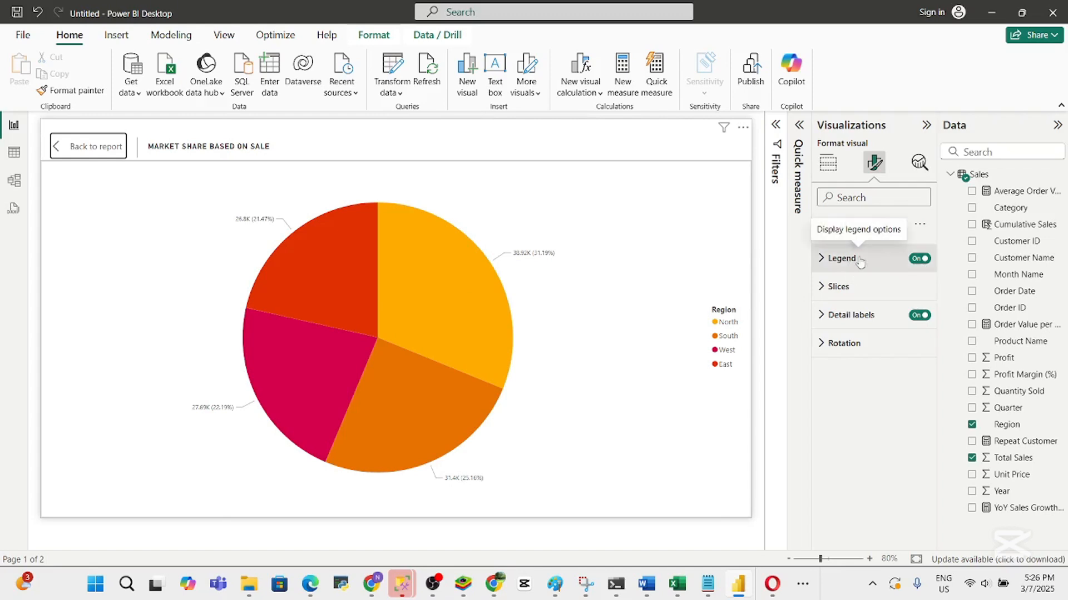
Set the North slice of the market share pie chart to the custom green #24C00C
left_click(853, 293)
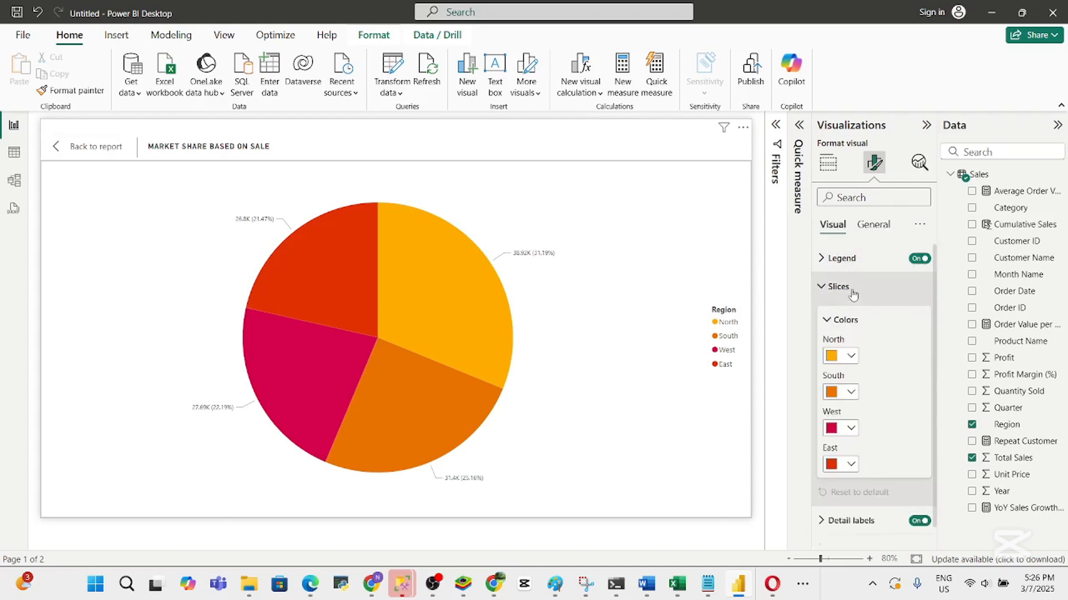
left_click(851, 361)
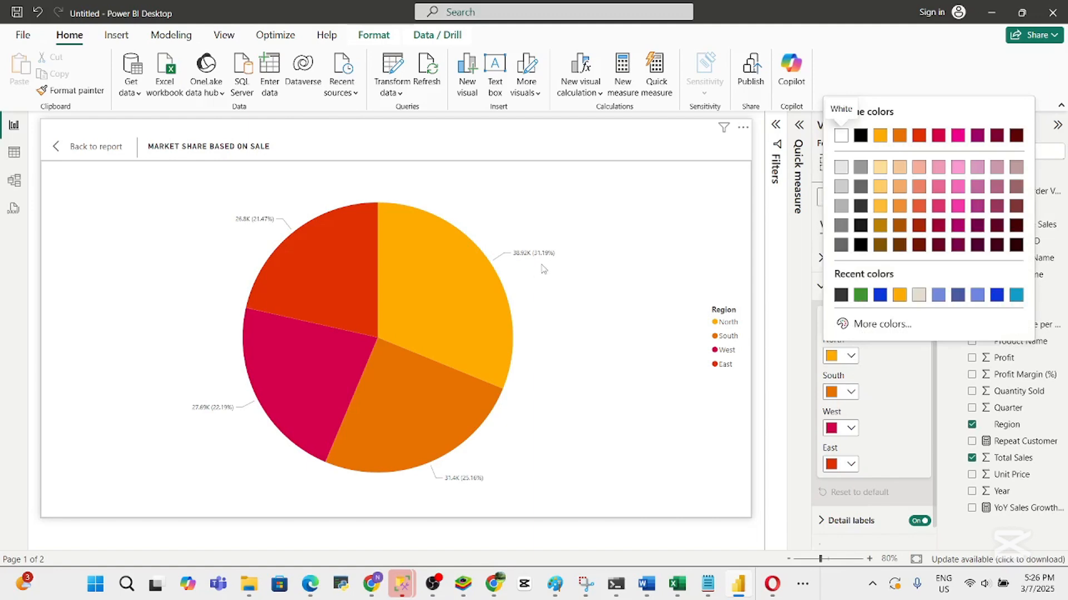
left_click(867, 325)
left_click_drag(877, 278, 893, 278)
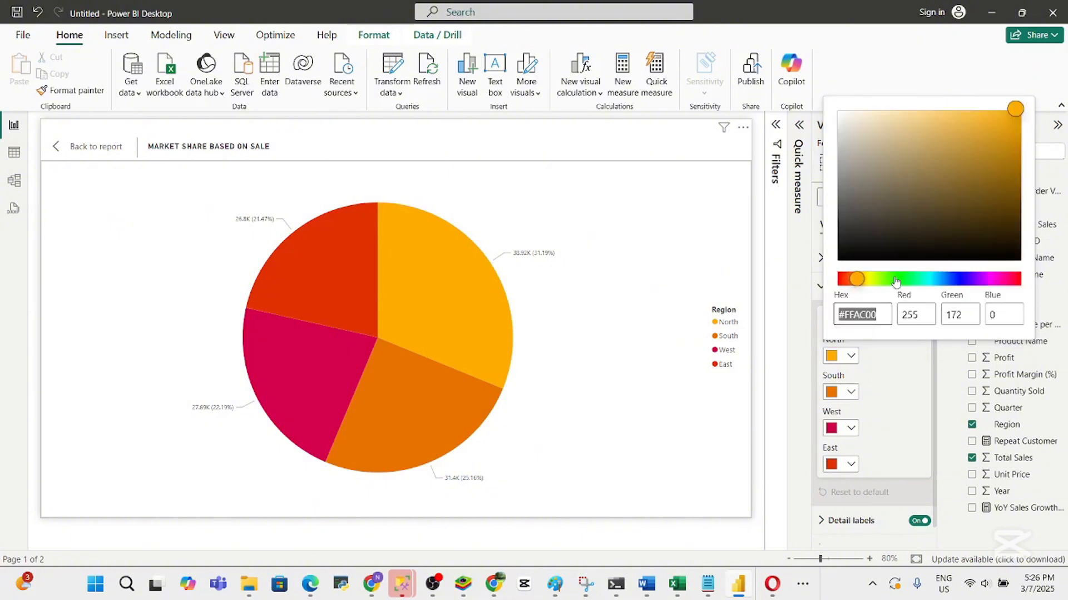
left_click(1010, 118)
left_click(1007, 148)
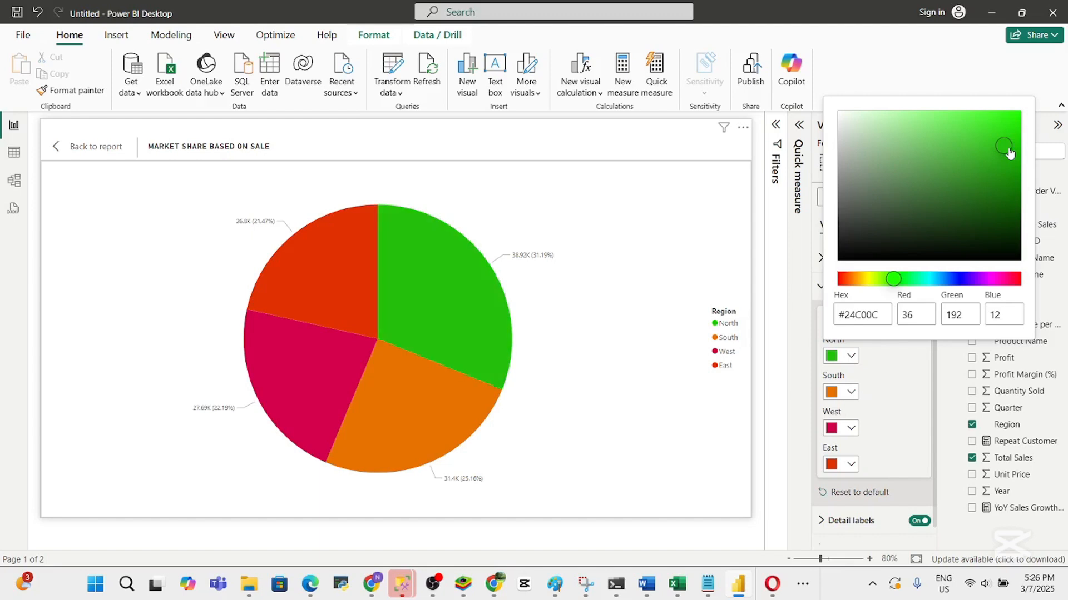
left_click(895, 363)
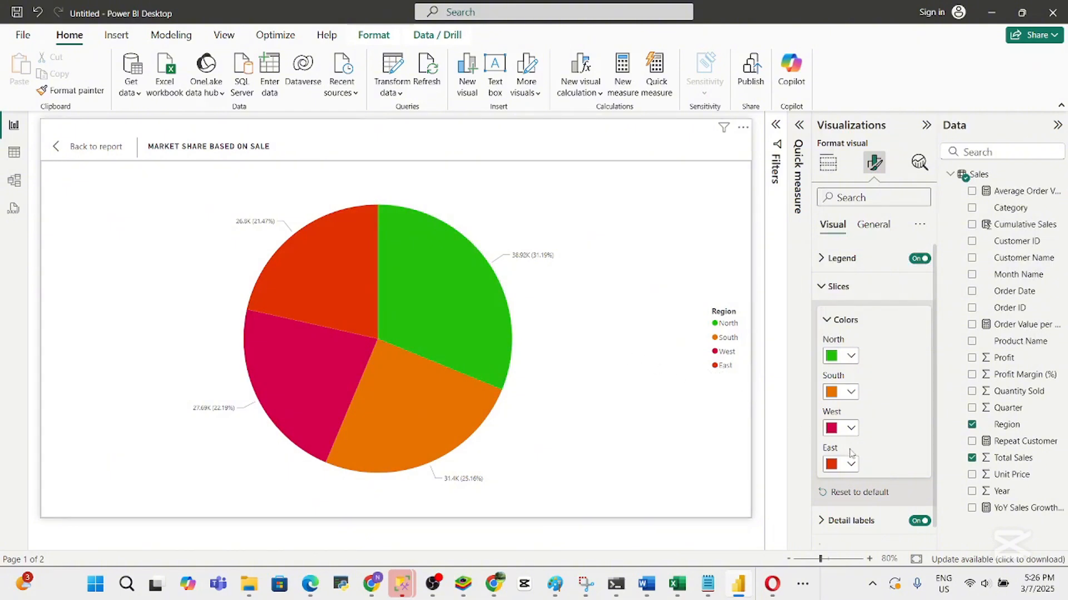
Set the South slice of the pie chart to the custom muted green #79C48D
left_click(851, 395)
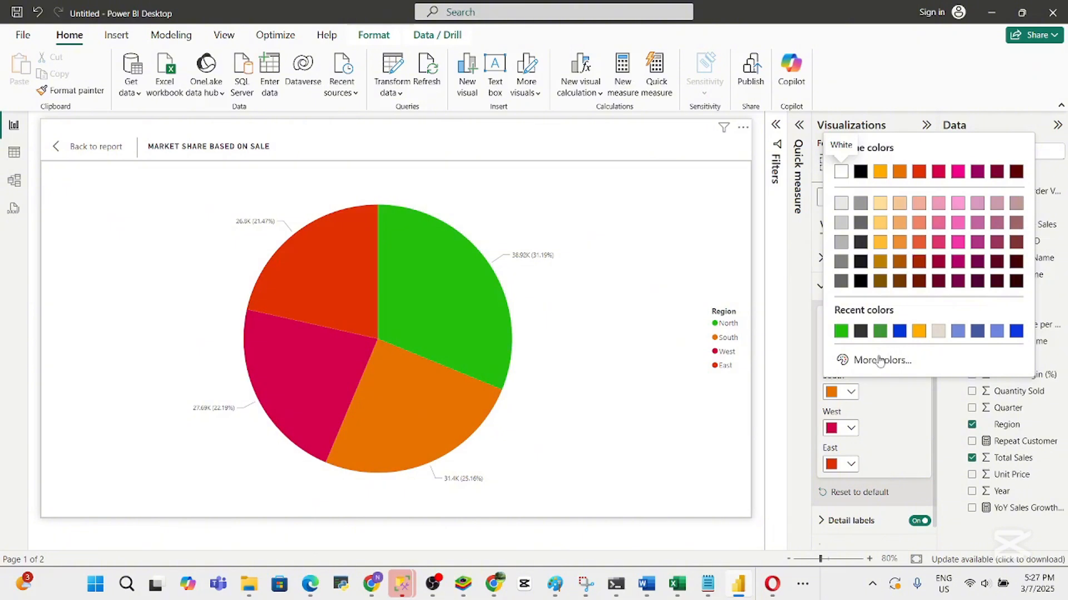
left_click(853, 465)
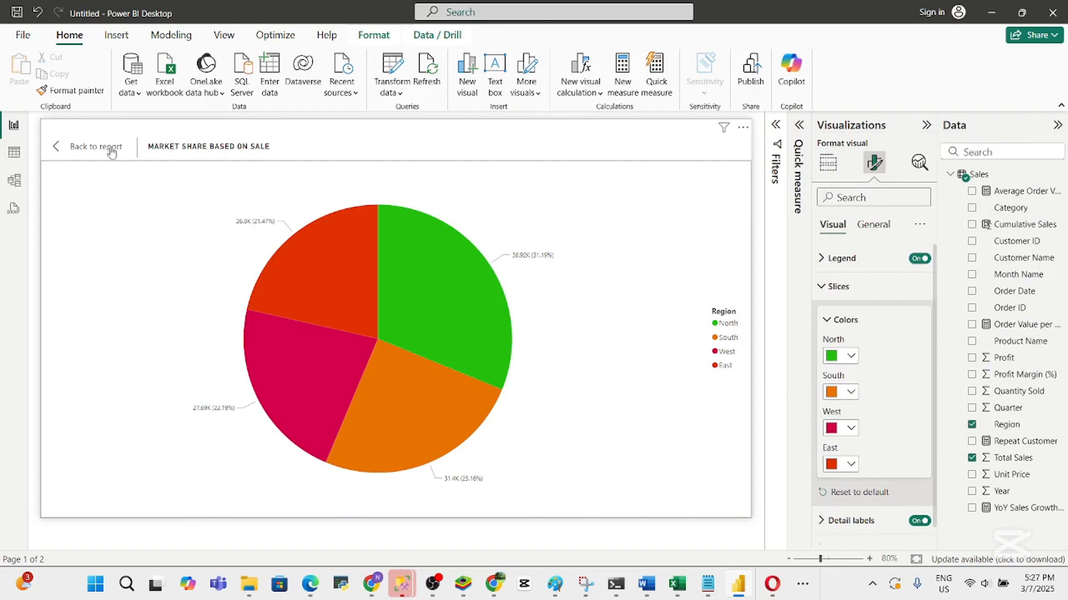
left_click(851, 393)
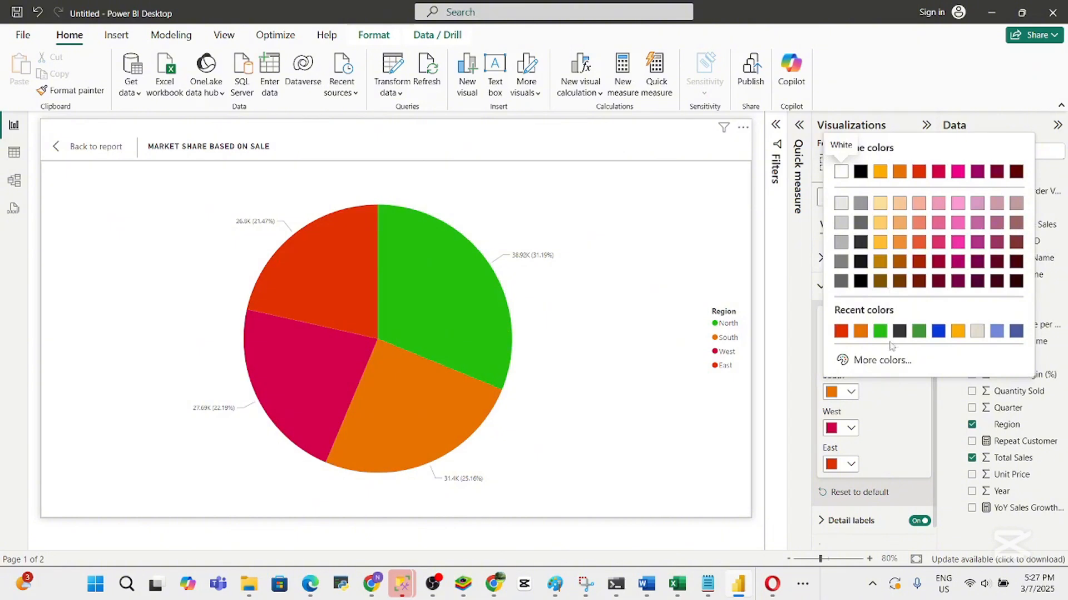
left_click(878, 360)
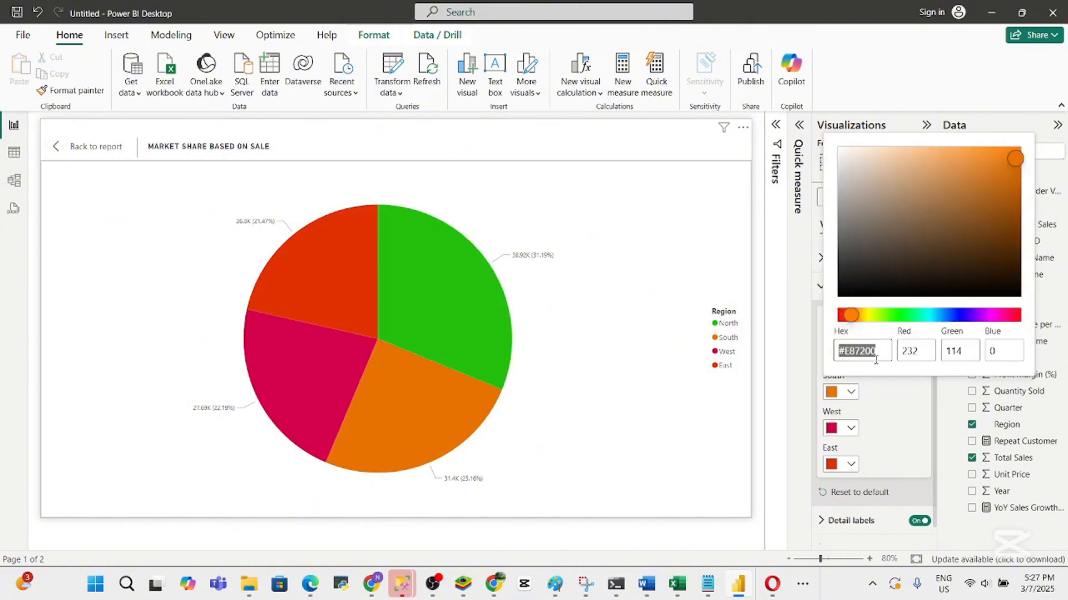
left_click(918, 318)
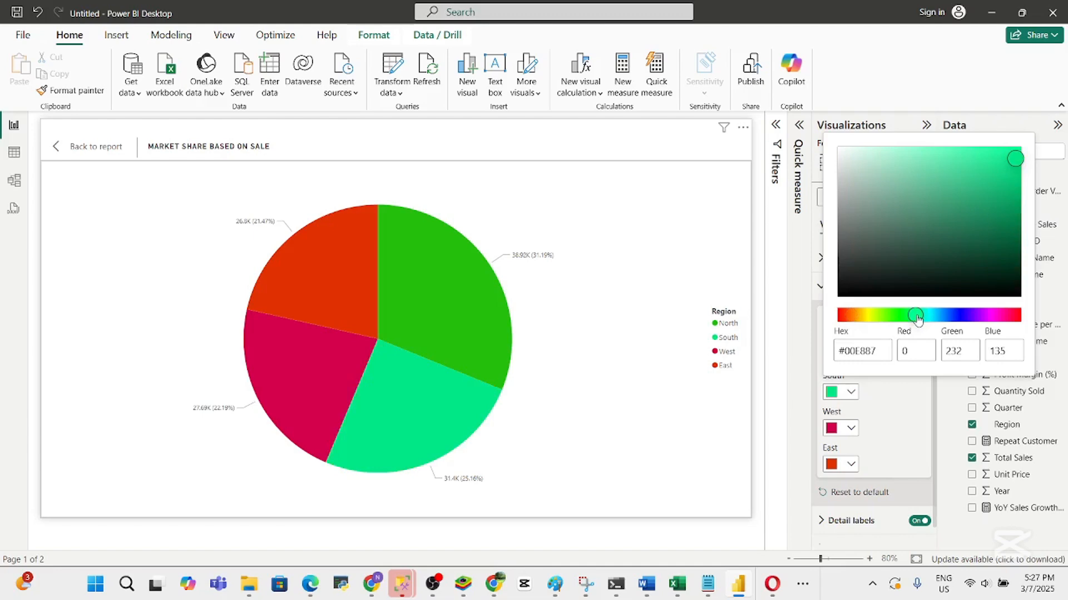
left_click(905, 315)
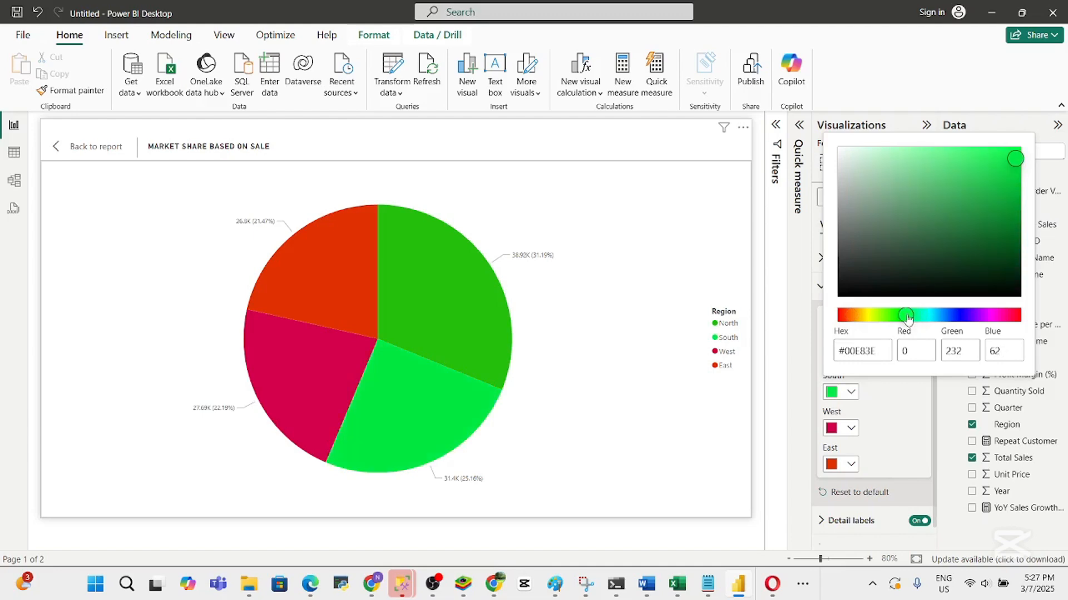
left_click_drag(1008, 162, 908, 186)
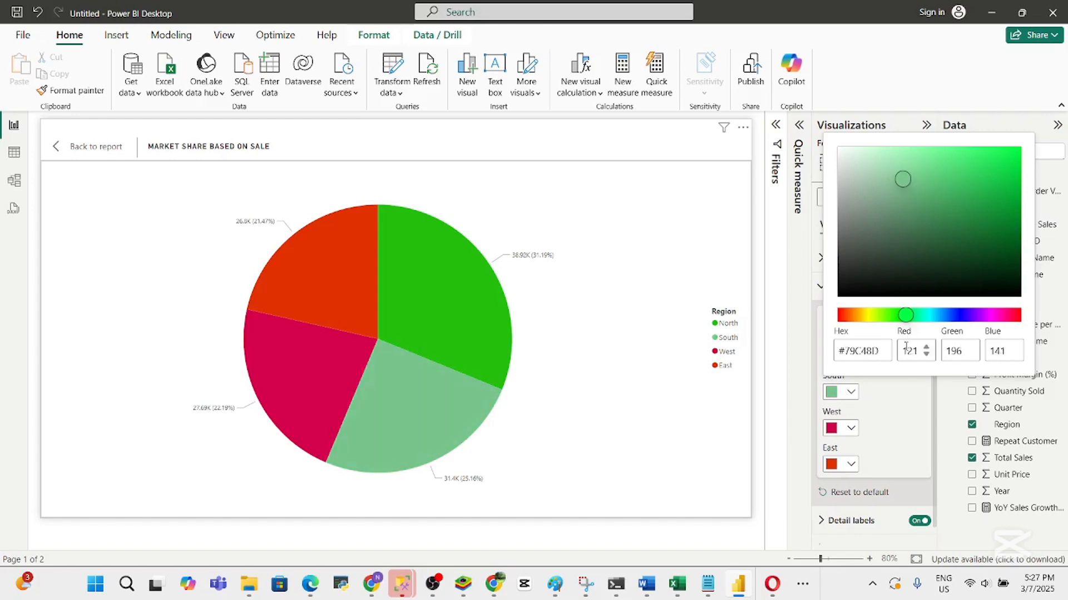
left_click(899, 396)
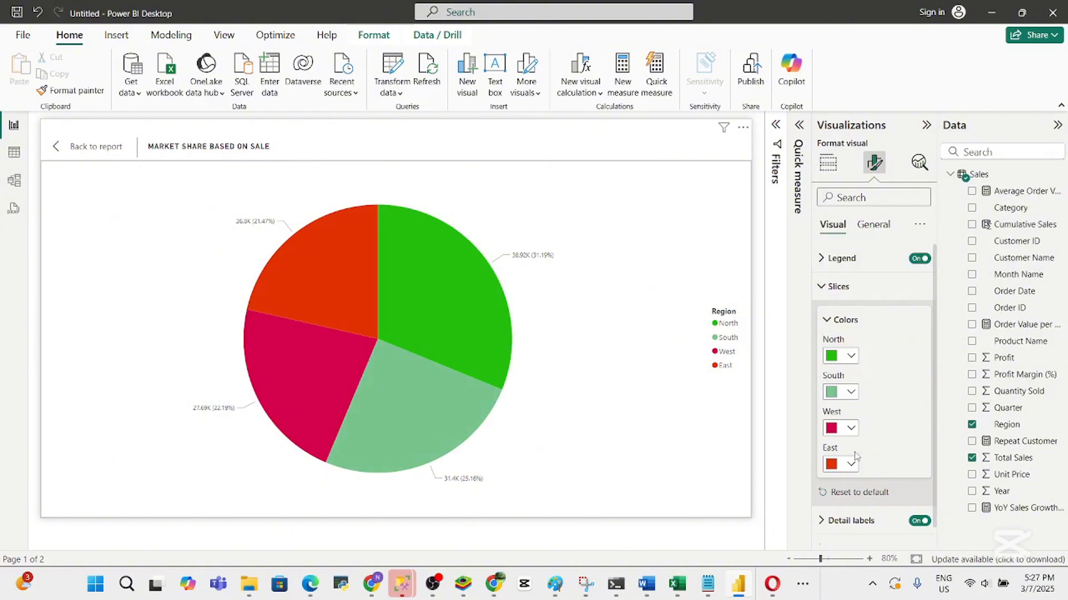
Set the West slice of the pie chart to the custom light orange #E77F4F
left_click(851, 429)
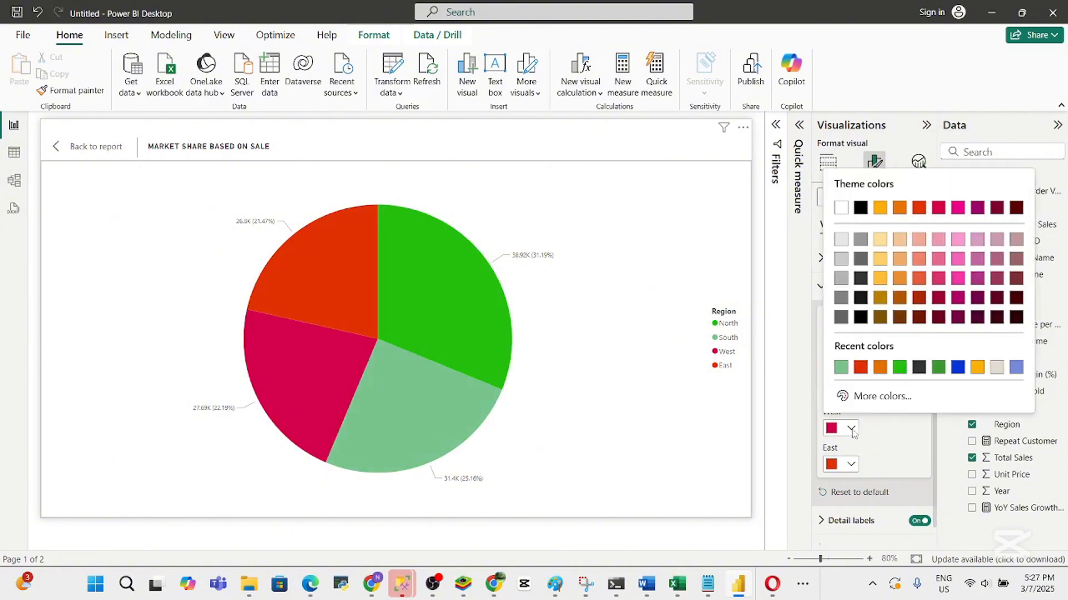
left_click(869, 398)
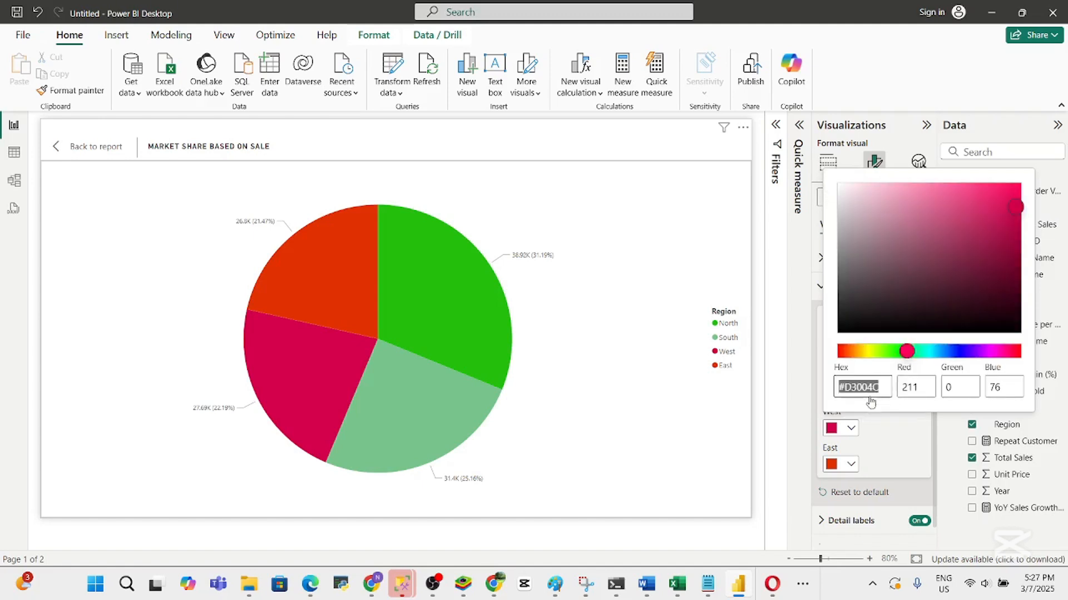
left_click(844, 351)
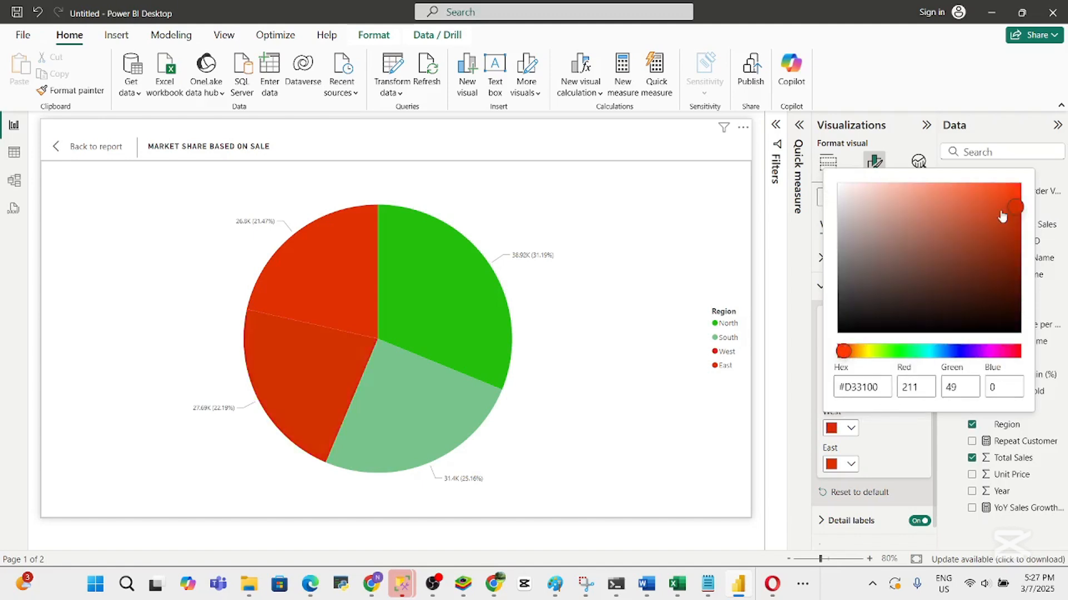
left_click(905, 204)
left_click(855, 352)
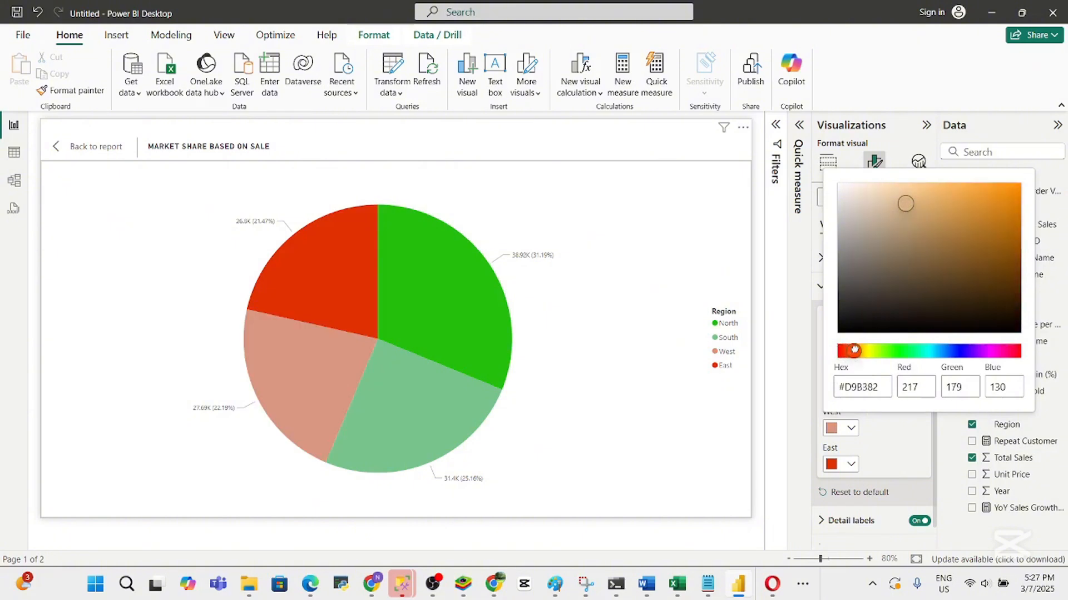
left_click(859, 351)
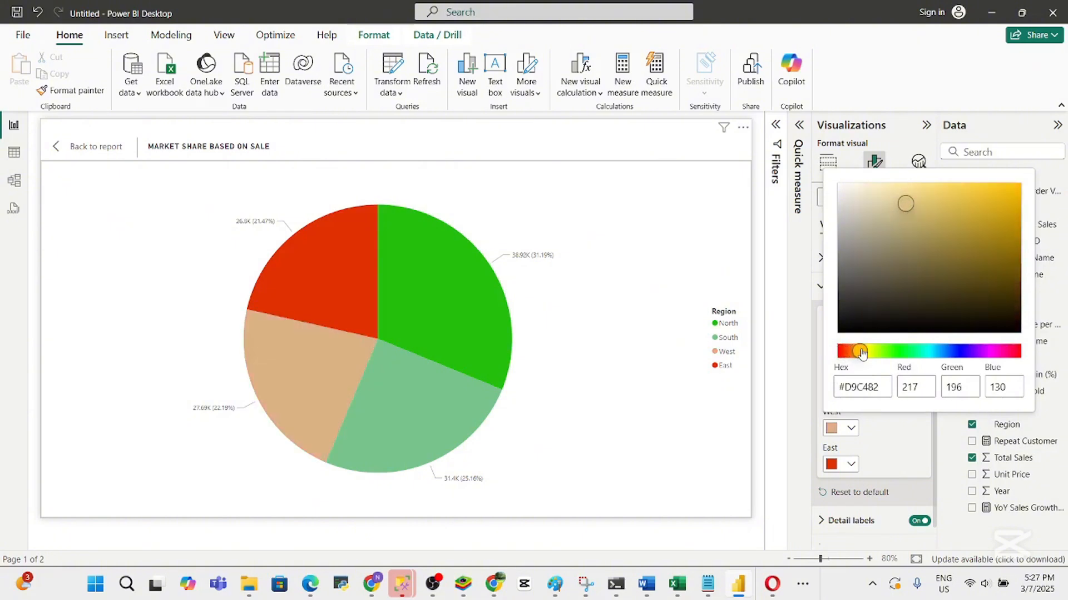
left_click(849, 351)
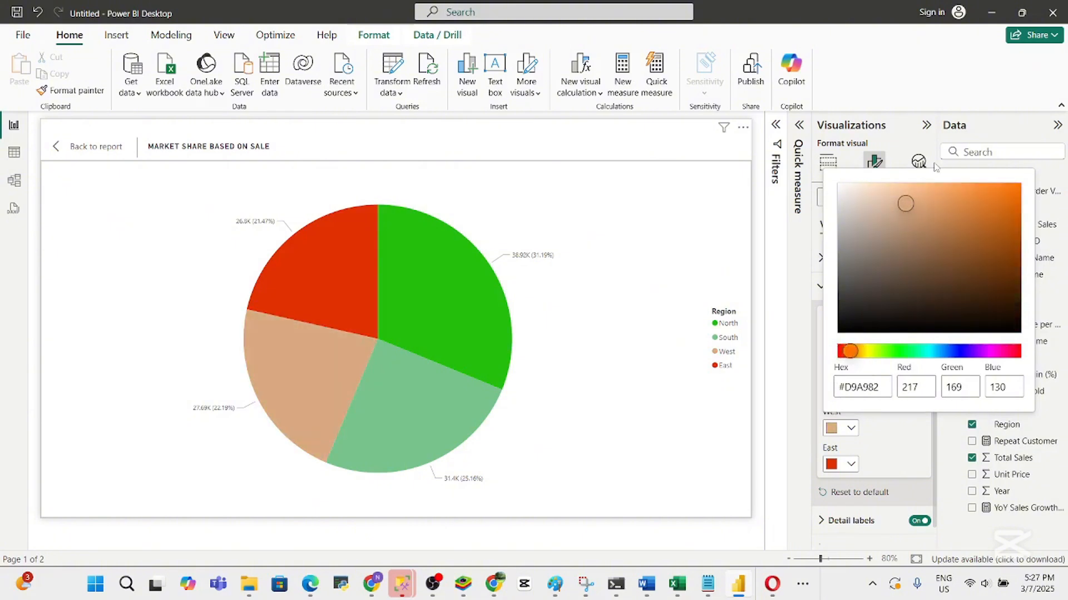
left_click(844, 355)
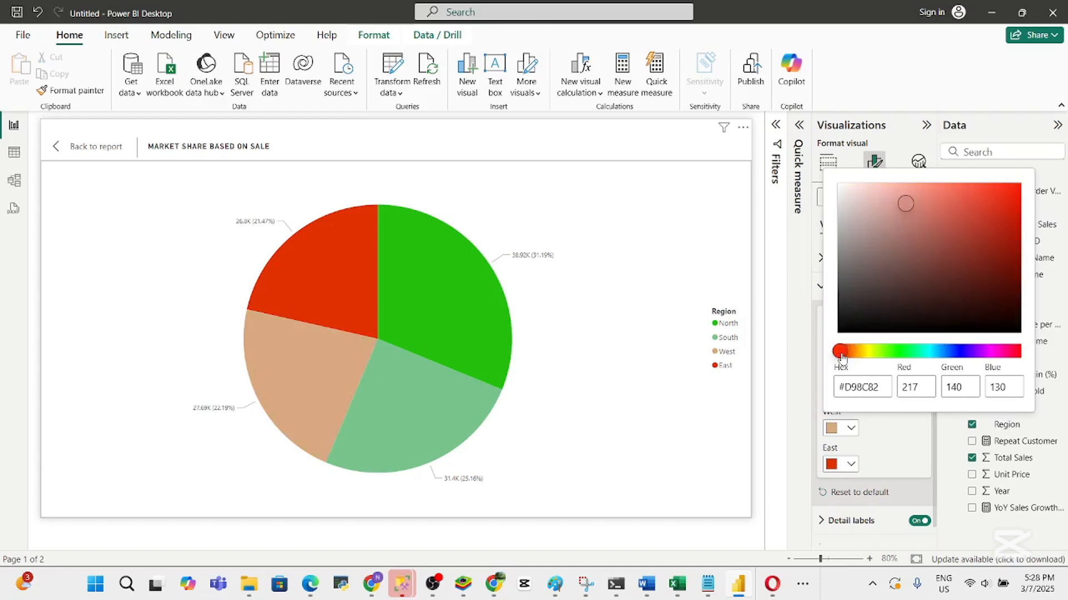
left_click(845, 353)
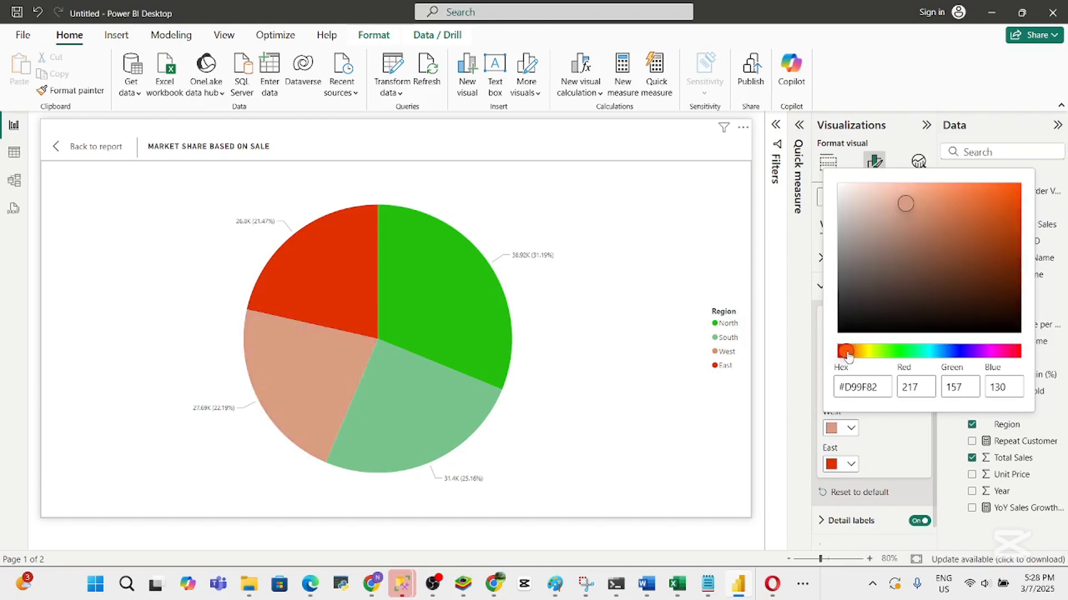
left_click_drag(911, 207, 959, 202)
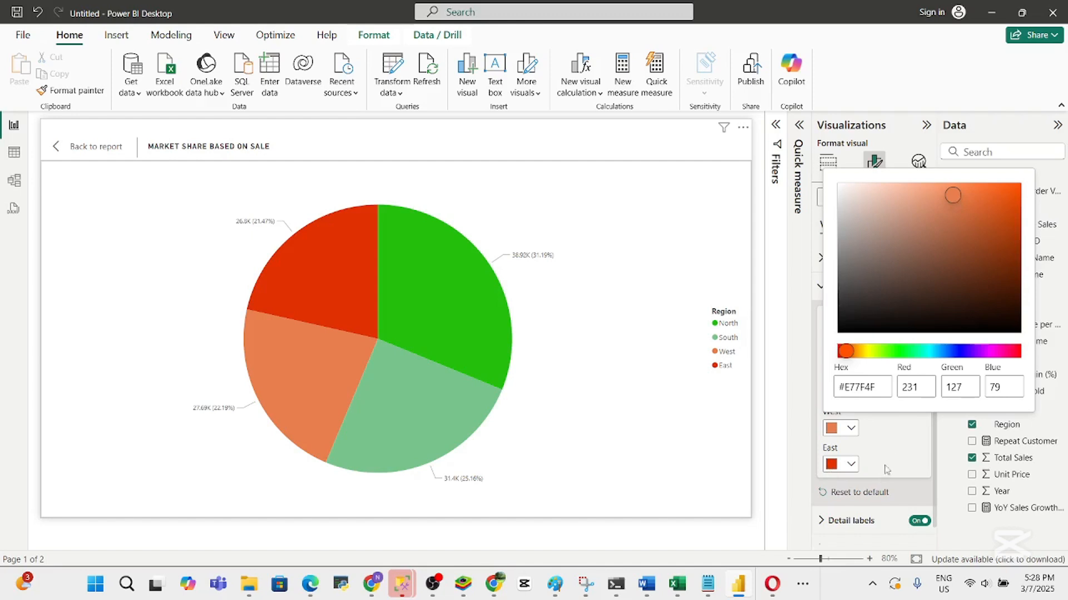
Set the East slice of the market share pie chart to the custom red #E83505 and return to the full report
left_click(897, 445)
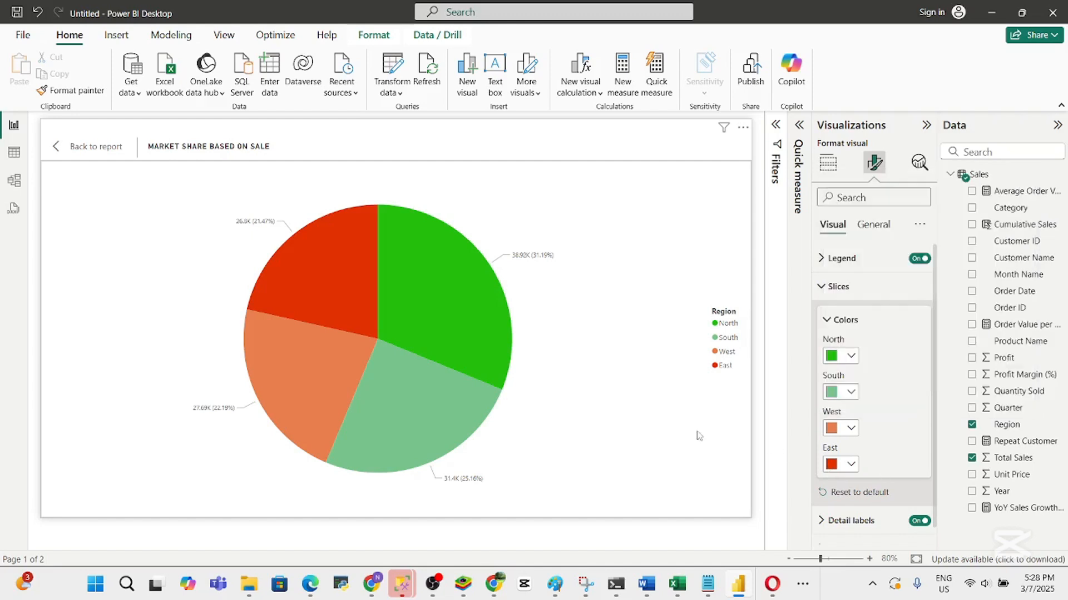
left_click(851, 465)
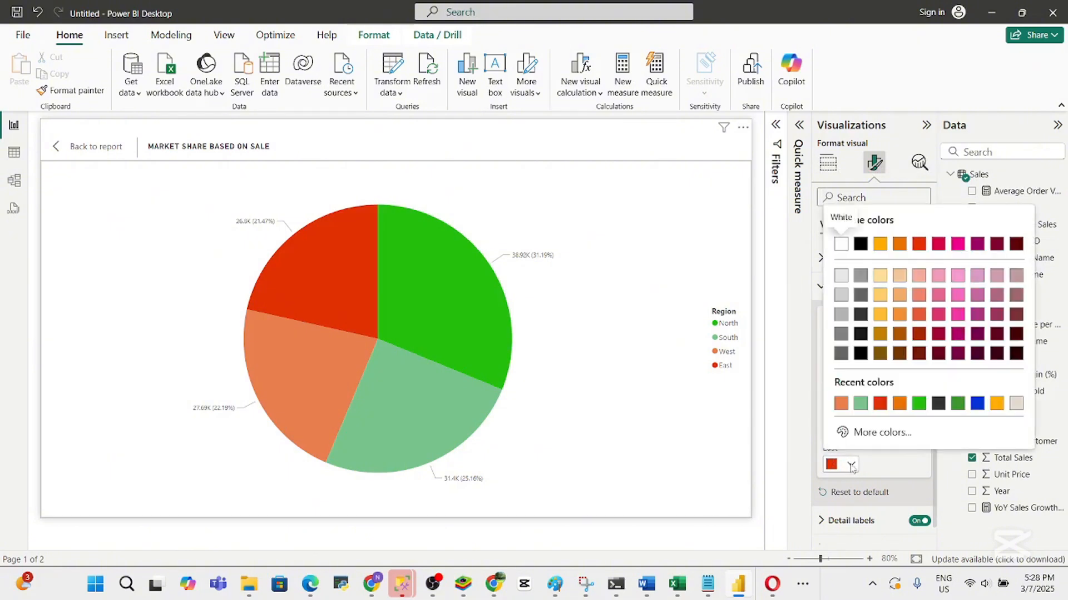
left_click(876, 432)
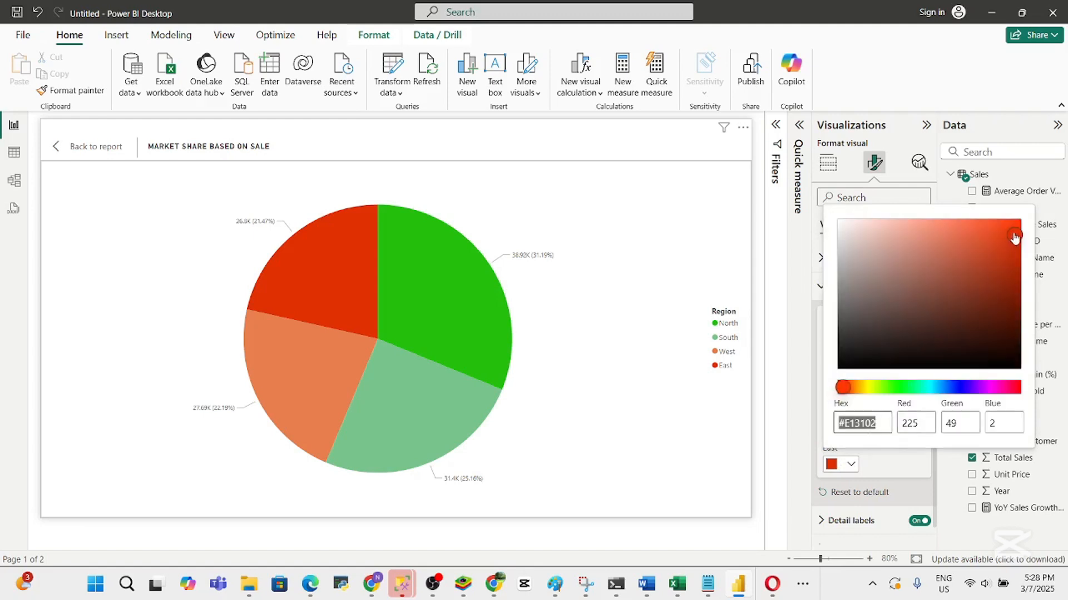
mouse_move(1015, 237)
left_mouse_down()
mouse_move(1001, 238)
mouse_move(1017, 237)
left_mouse_up()
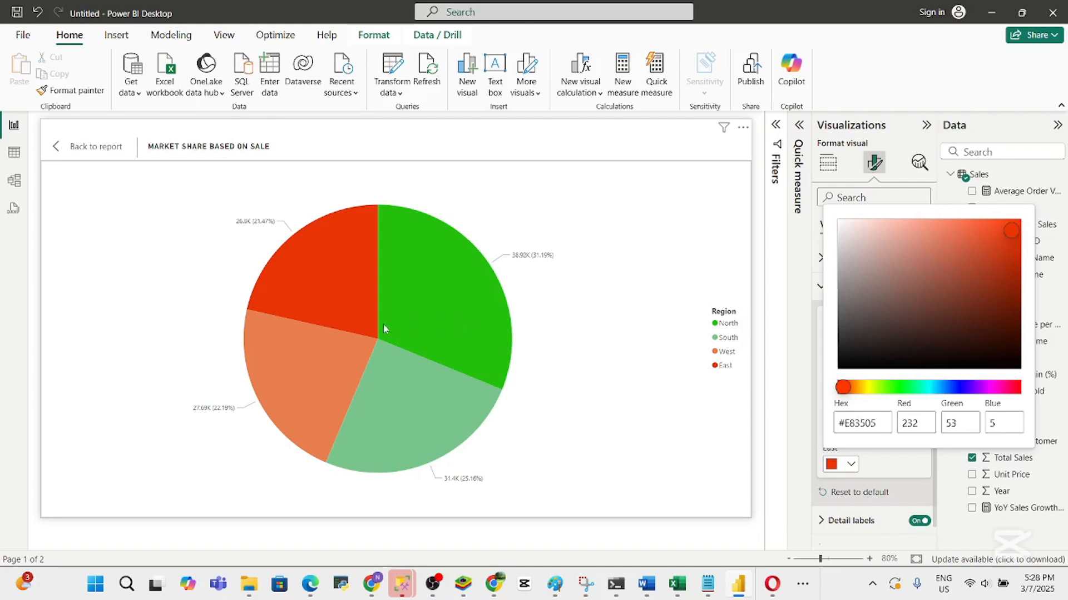
left_click(676, 449)
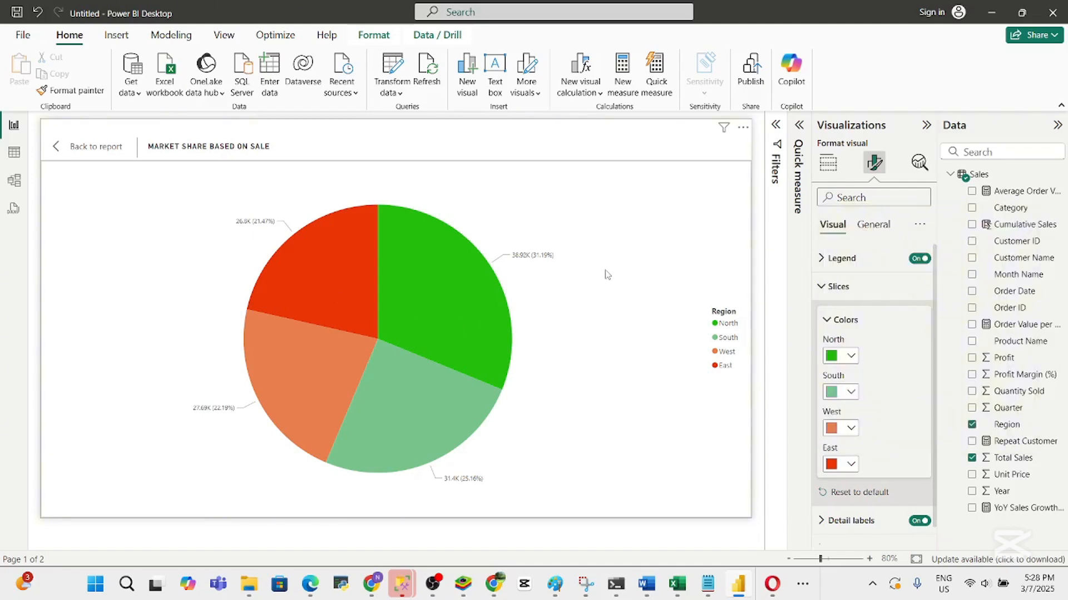
left_click(103, 151)
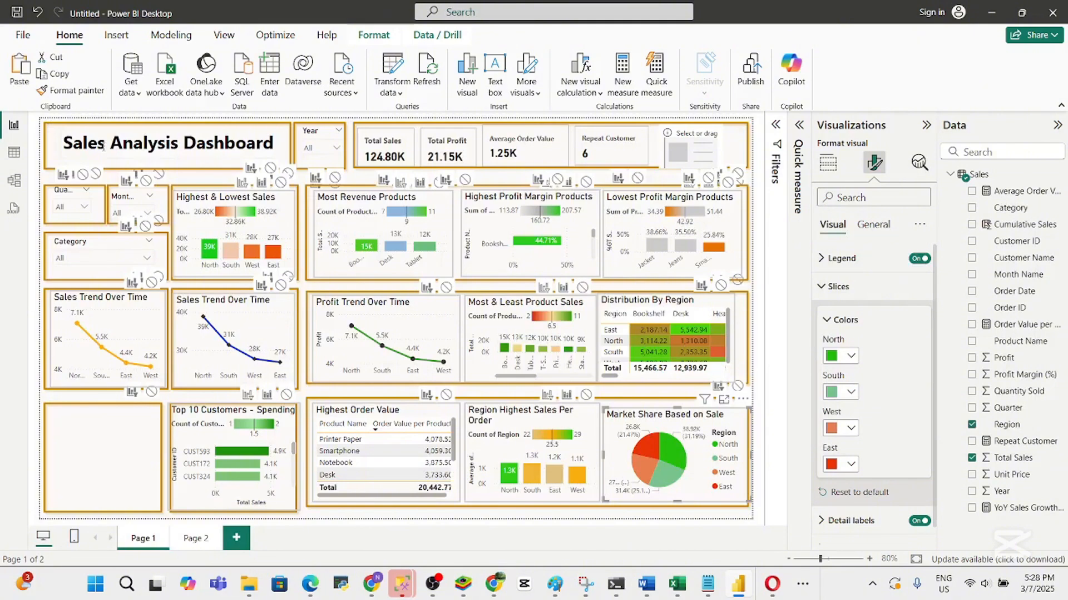
Check the Advanced Insights using DAX tasks in the Word document, and return to the Power BI dashboard
left_click(647, 585)
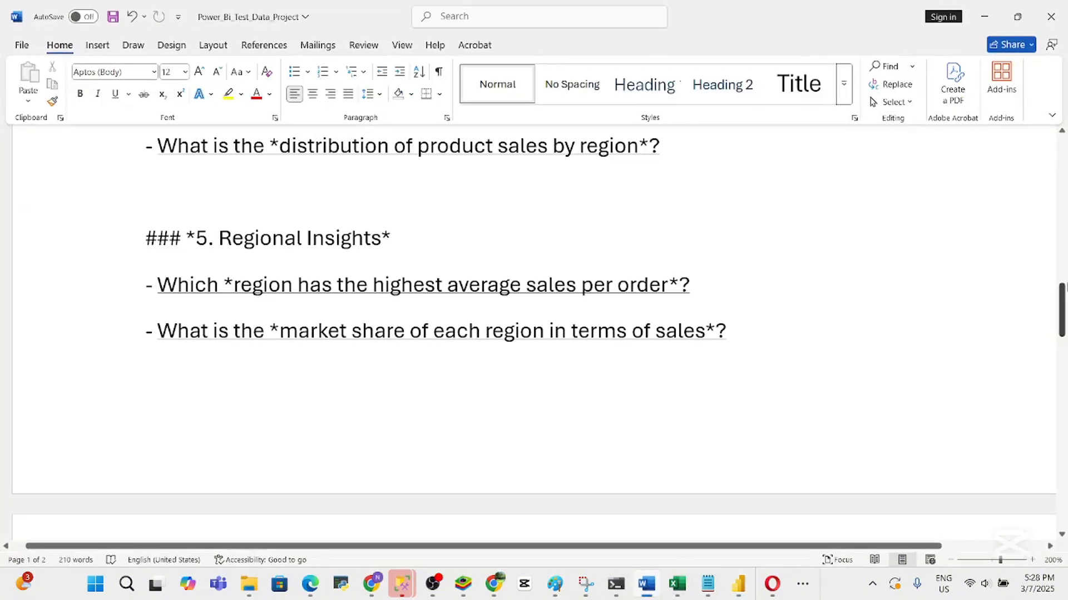
left_click_drag(1060, 311, 1064, 373)
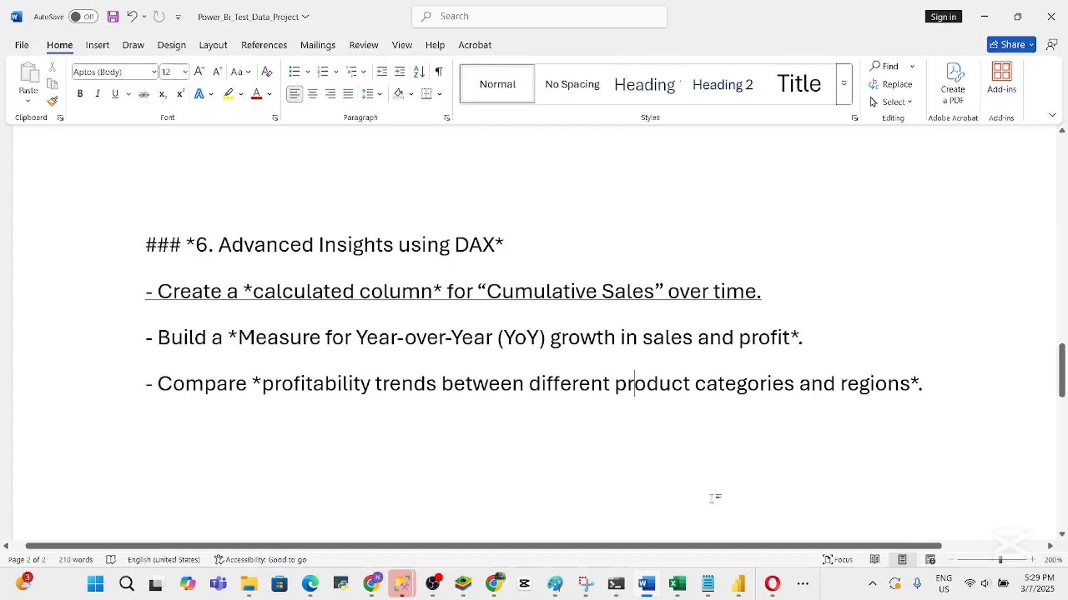
left_click(734, 591)
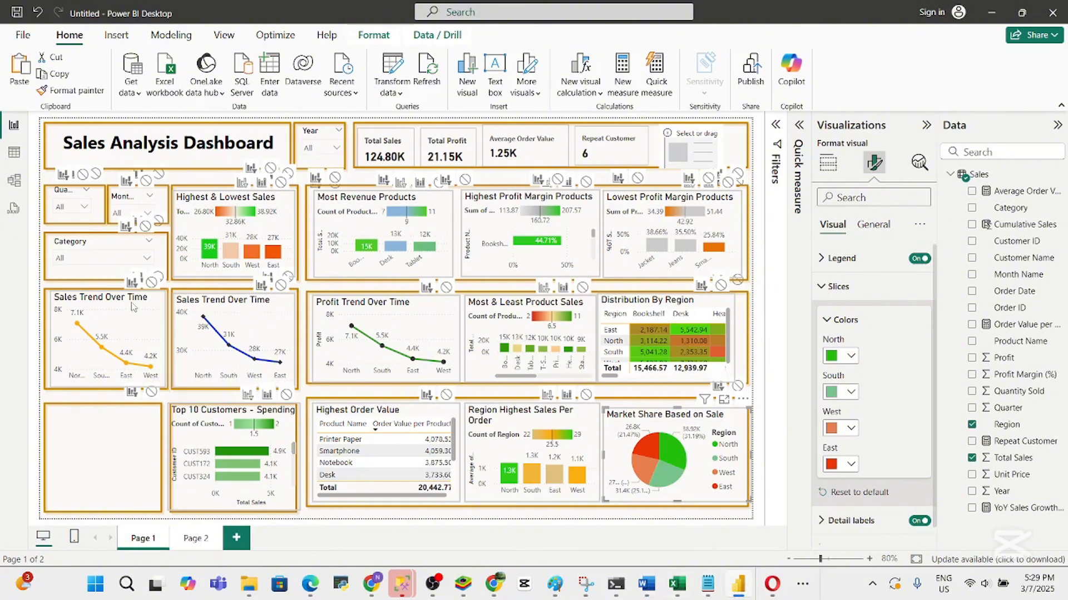
Retitle the yellow line chart that plots Sum of Profit by Region as "Profit Trend Over Time"
left_click(130, 315)
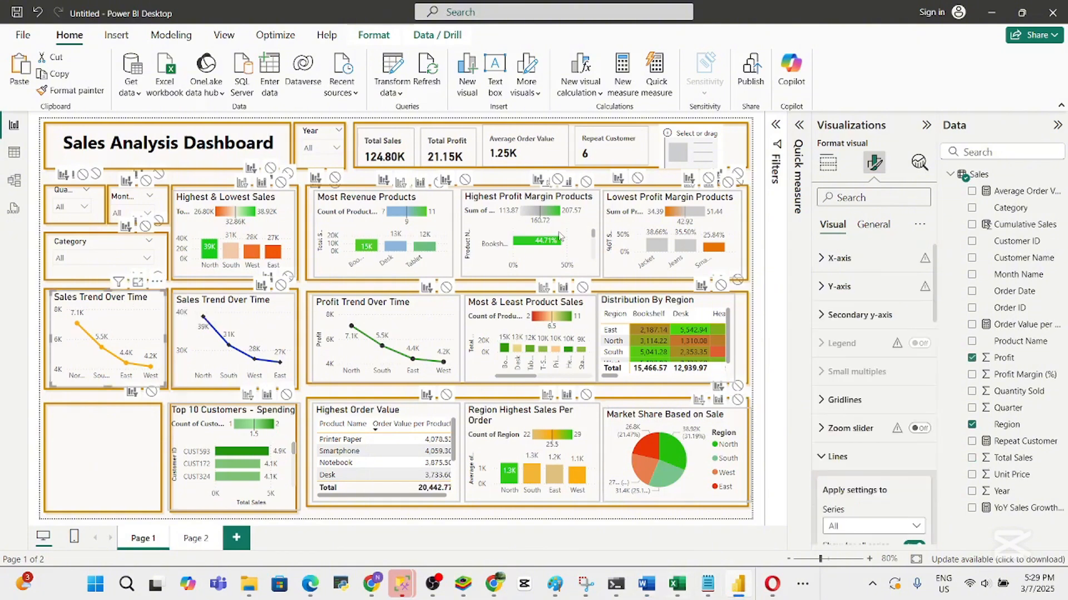
left_click(828, 163)
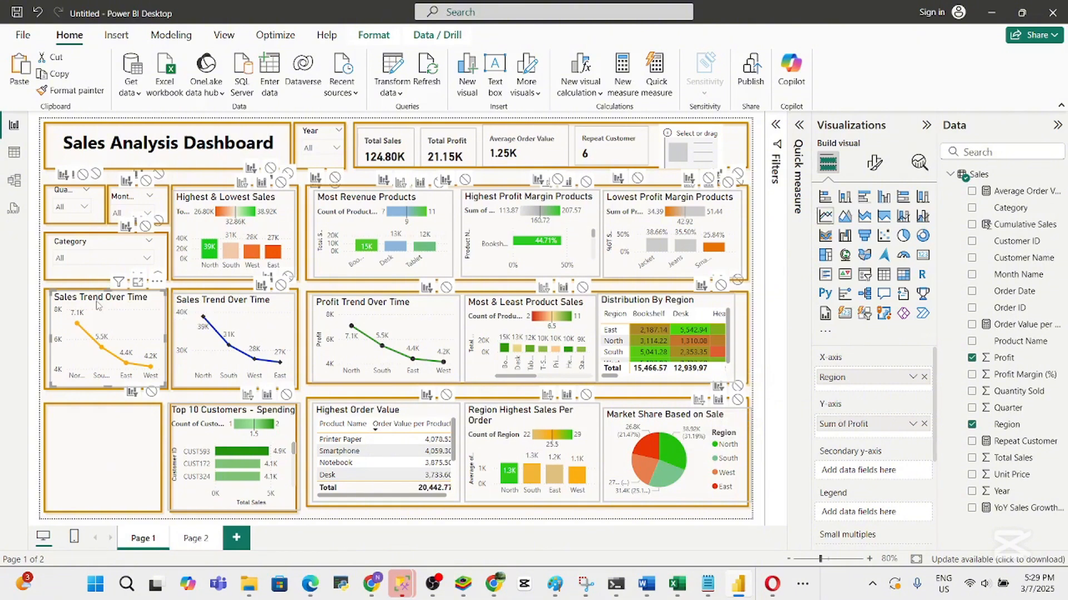
left_click(874, 165)
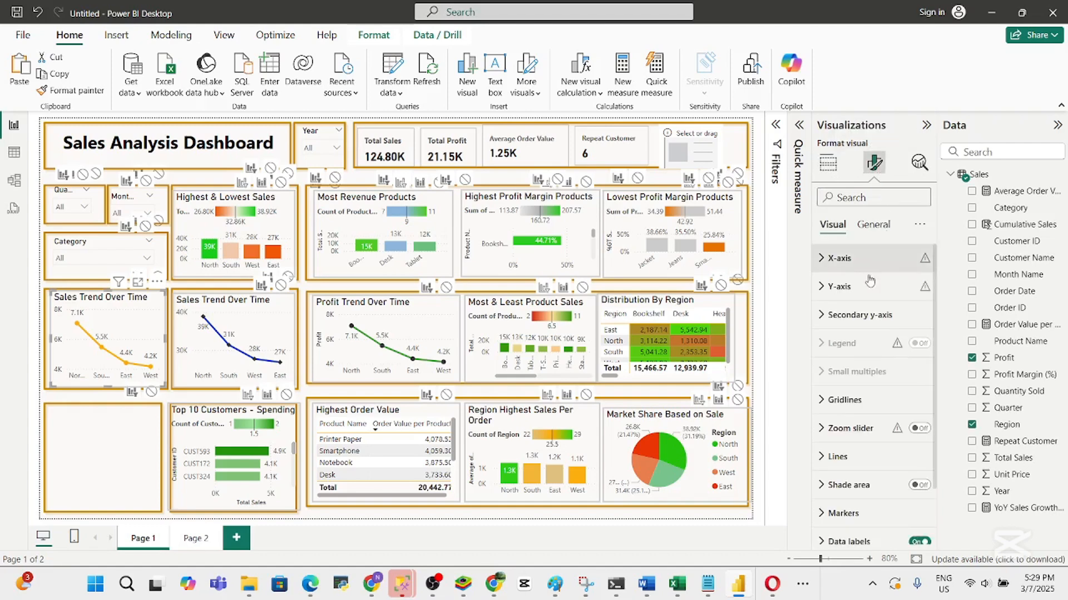
left_click(873, 226)
left_click(836, 287)
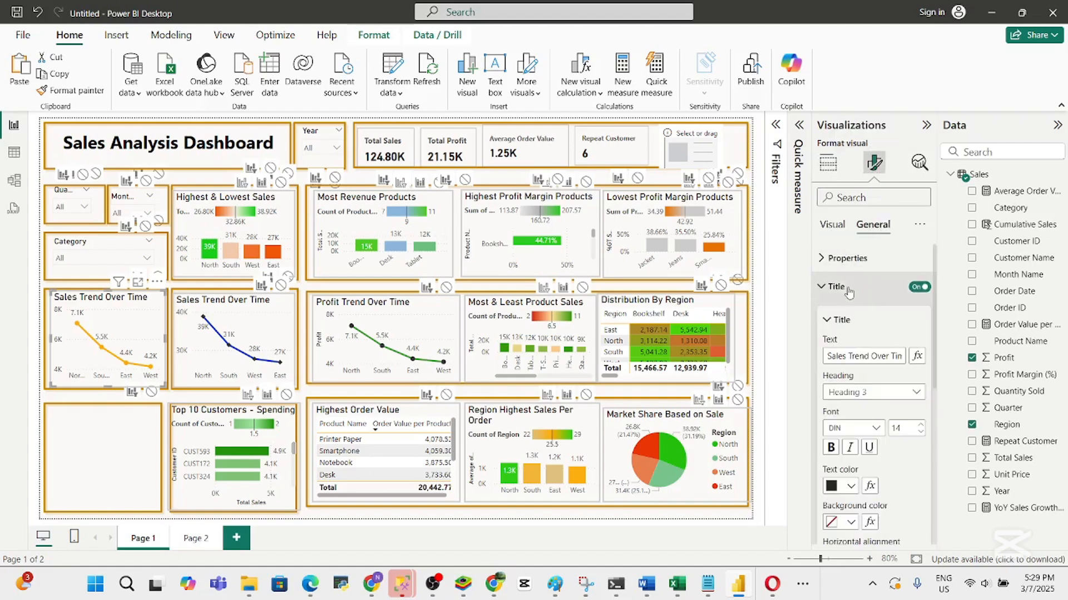
double_click(845, 354)
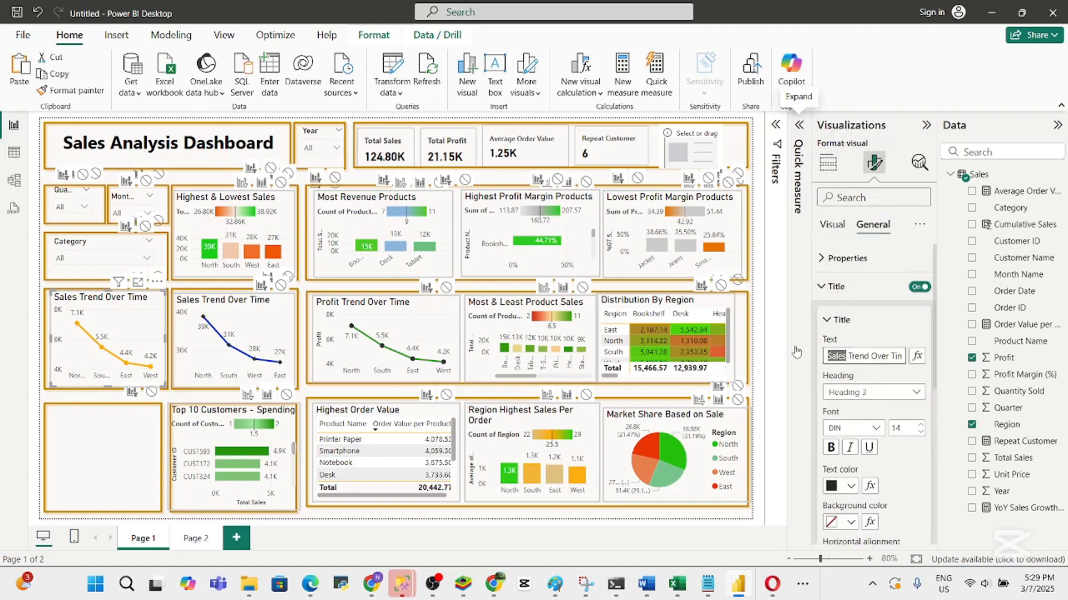
type("Profit")
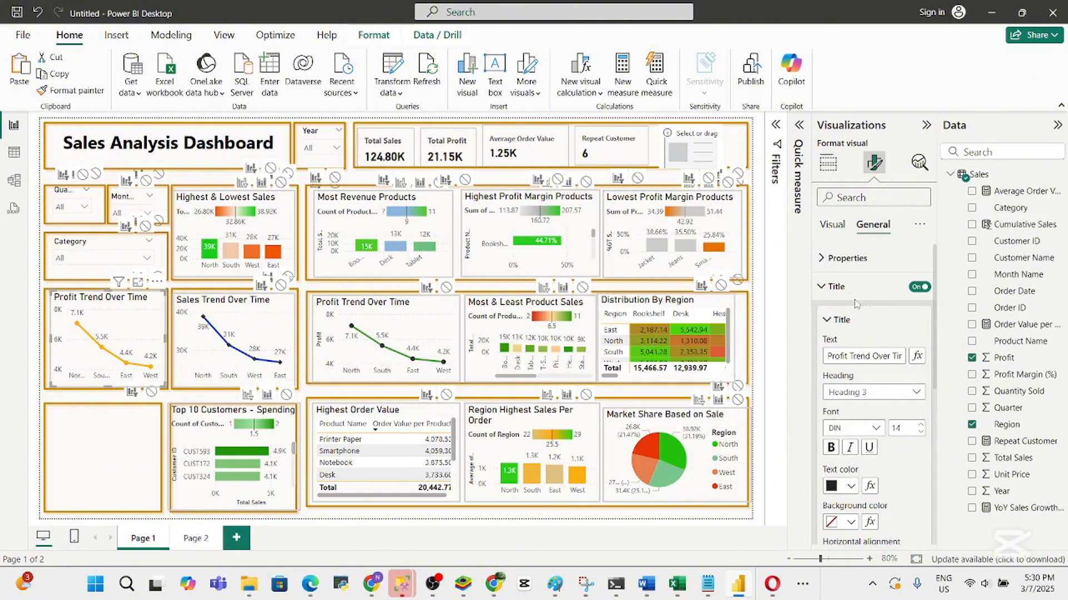
Set the line colour of the retitled Profit Trend Over Time chart to the recently used dark green
left_click(833, 224)
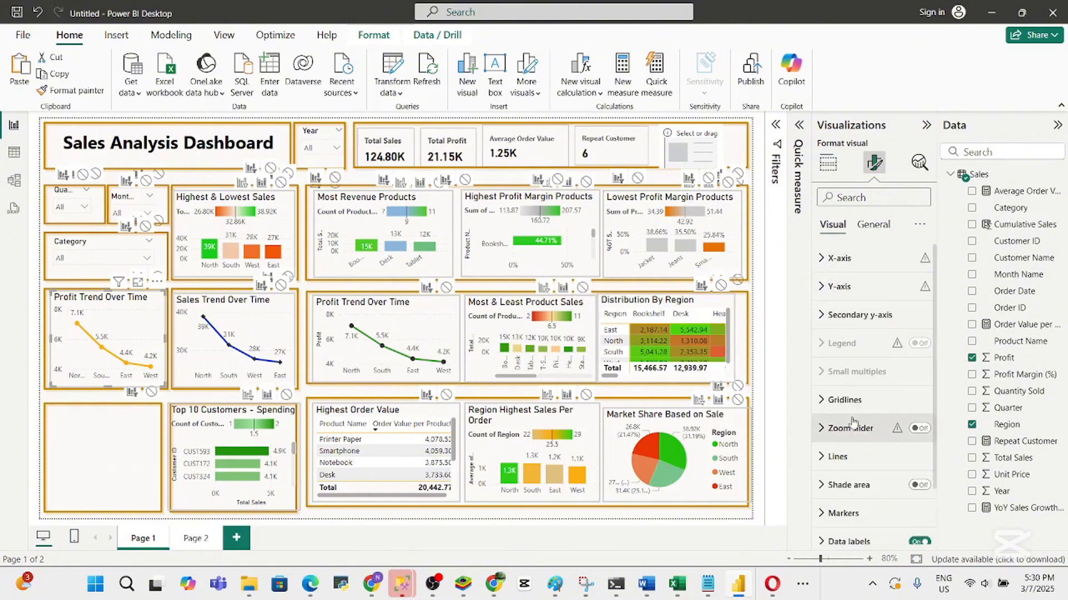
left_click(854, 456)
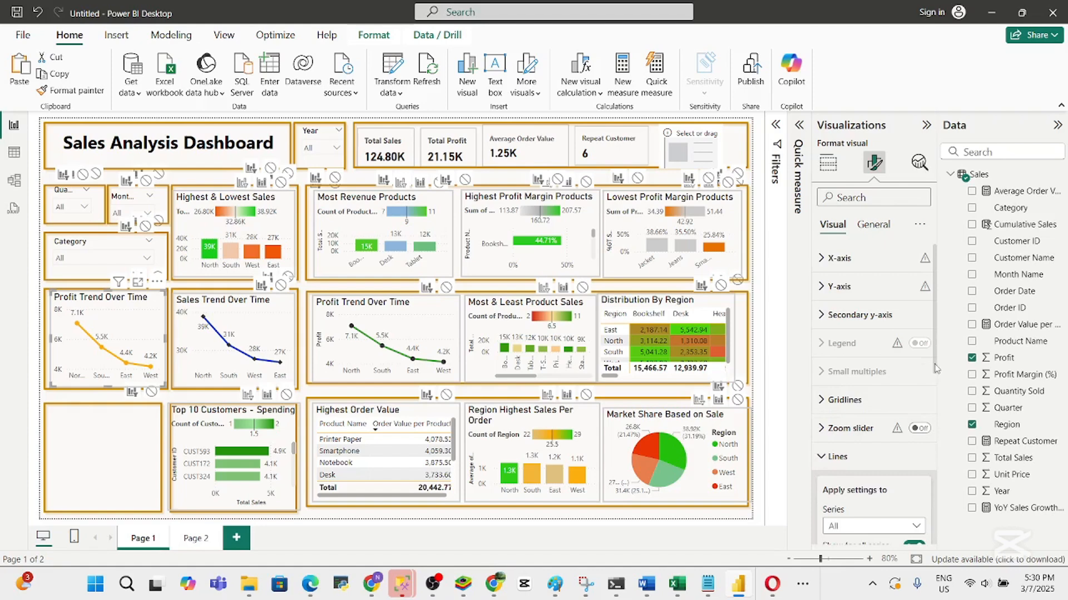
left_click_drag(934, 369, 923, 528)
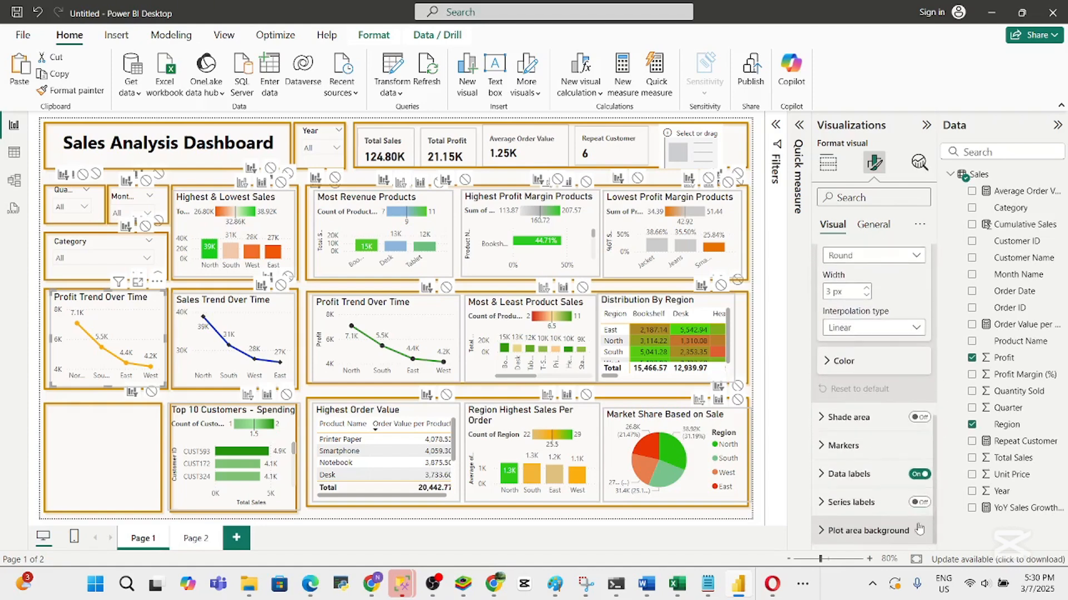
left_click(870, 361)
left_click(850, 398)
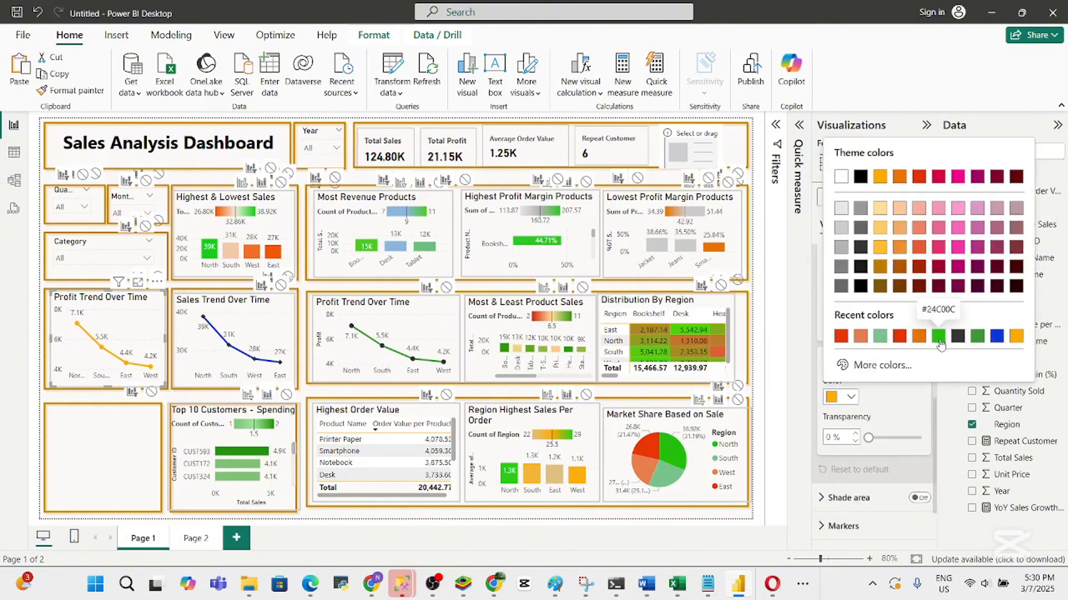
left_click(978, 338)
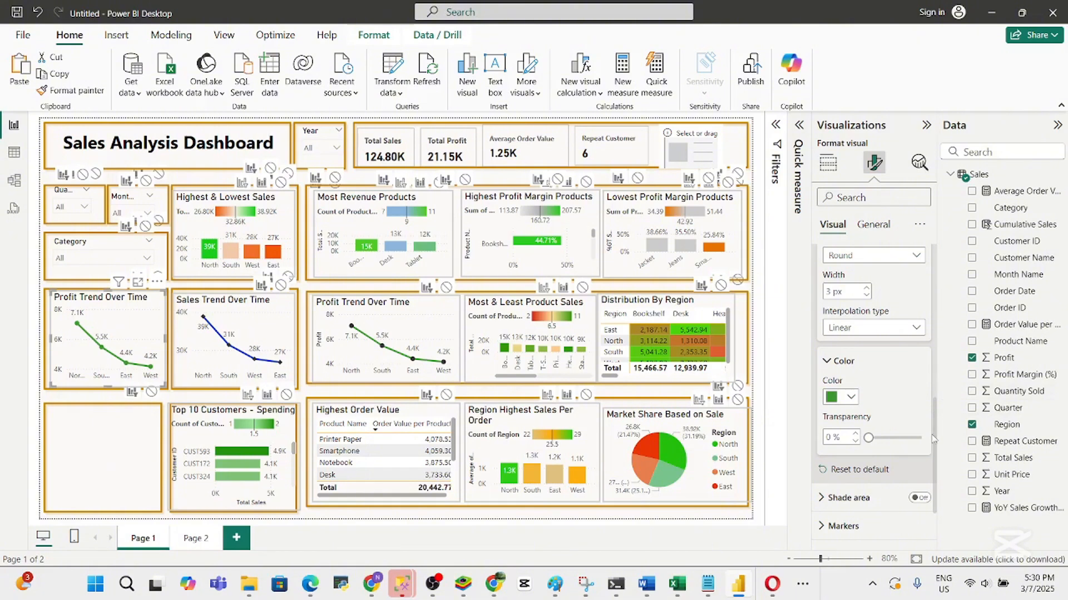
Set the marker colour of the retitled Profit Trend Over Time chart to a light amber theme shade
scroll(934, 439, "down", 2)
left_click(885, 446)
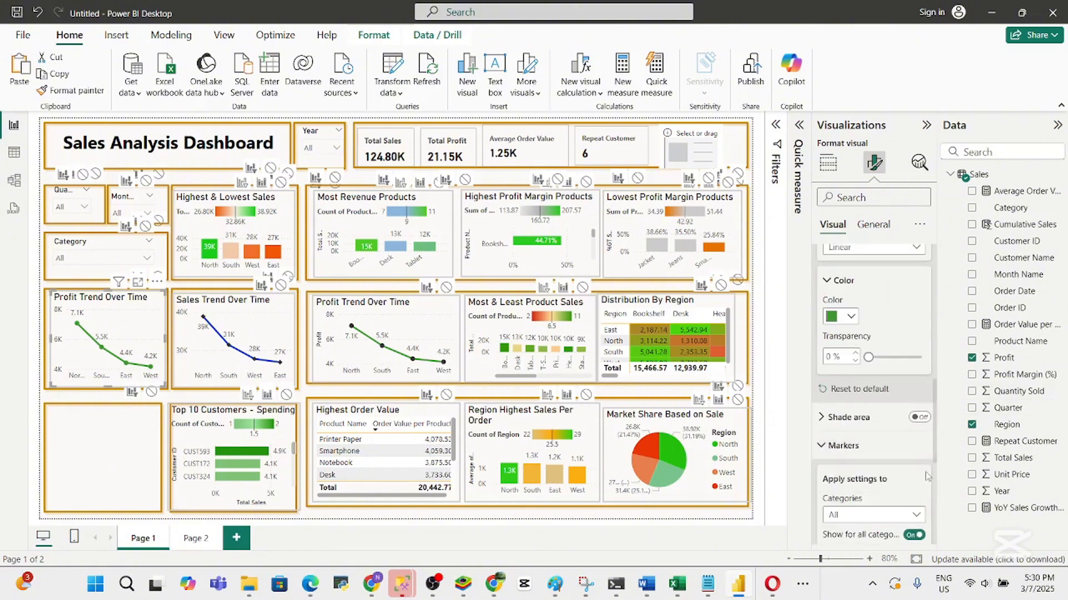
scroll(934, 495, "down", 3)
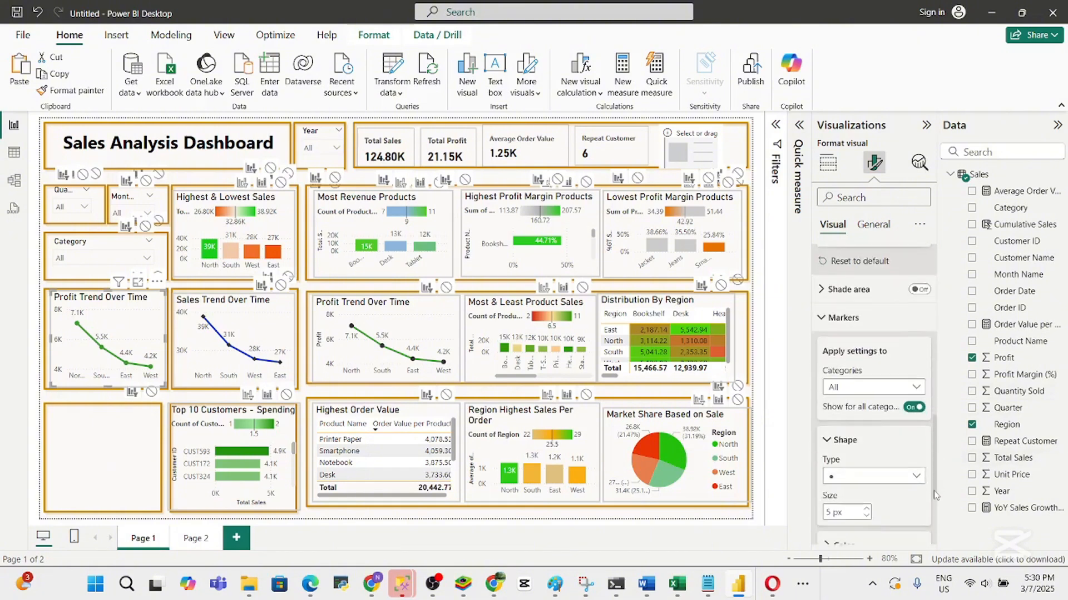
scroll(934, 495, "down", 3)
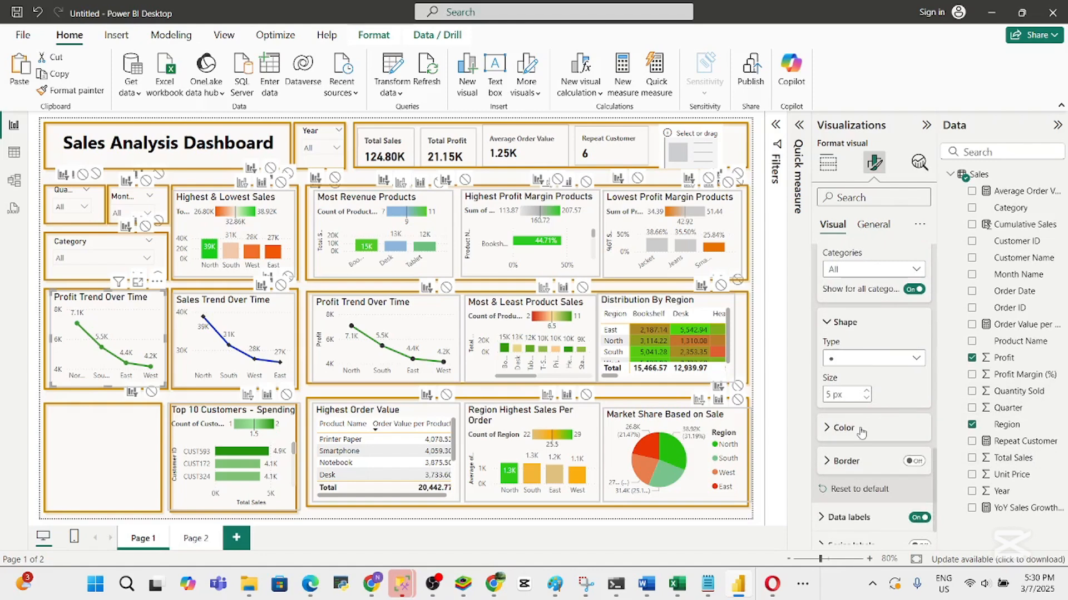
left_click(861, 433)
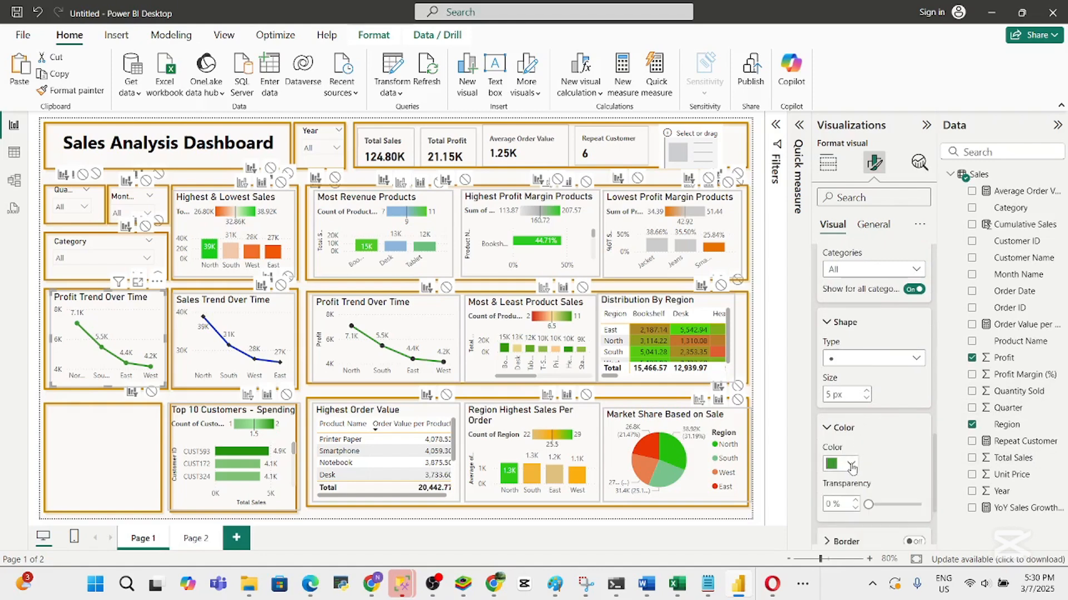
left_click(851, 466)
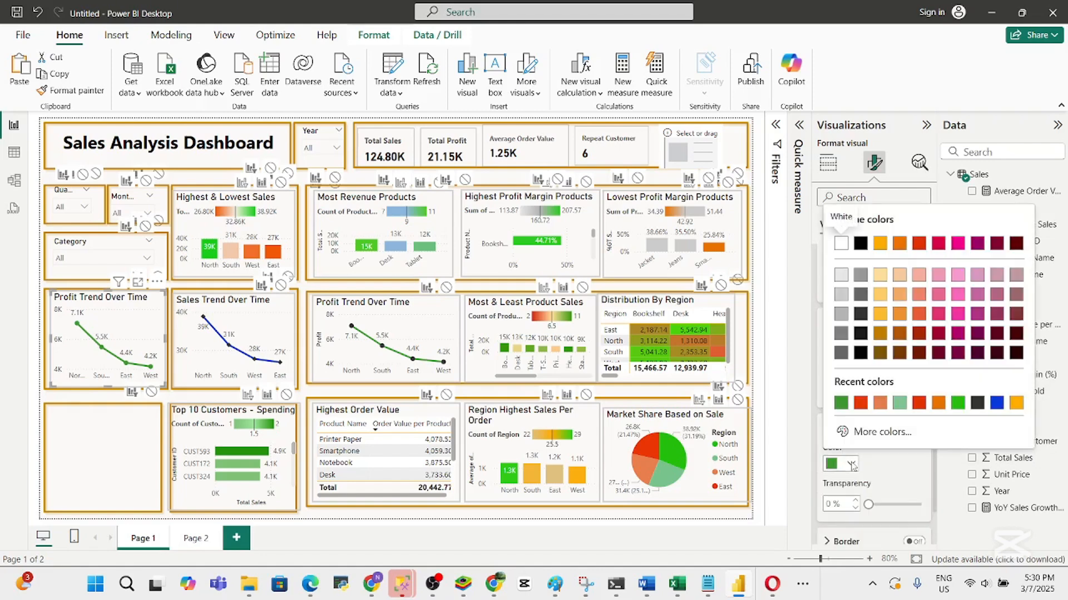
left_click(881, 313)
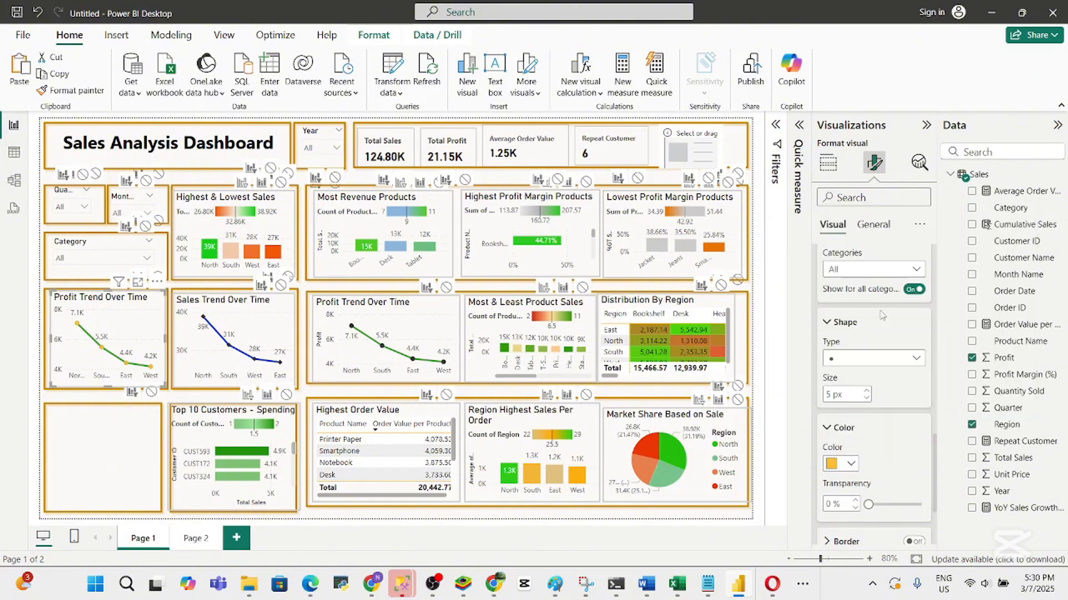
Change the chart's line markers to filled diamonds and set their colour to the dark charcoal theme shade
left_click(863, 359)
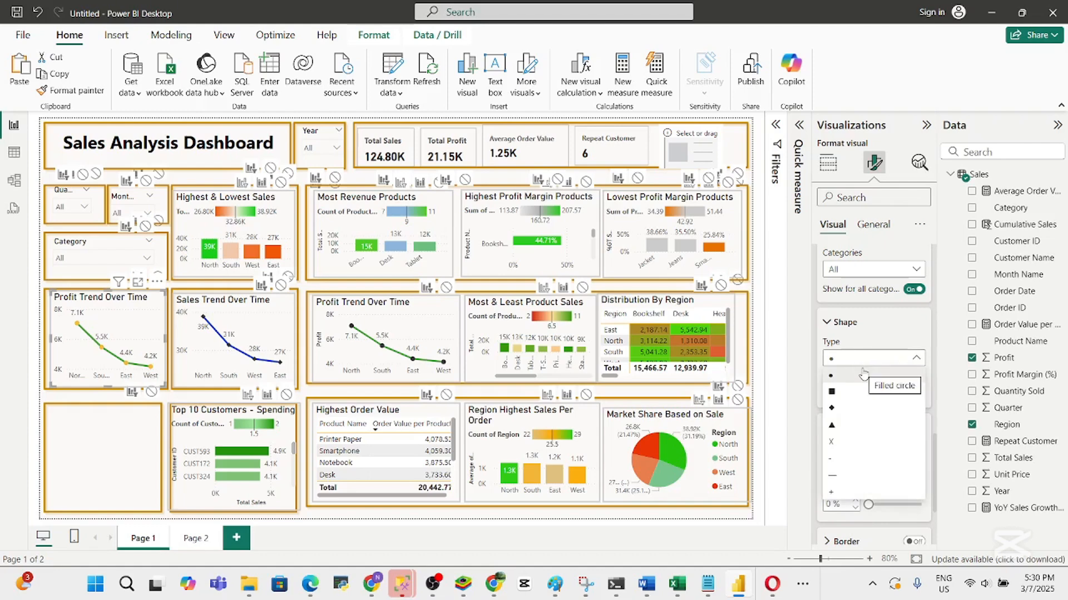
left_click(833, 409)
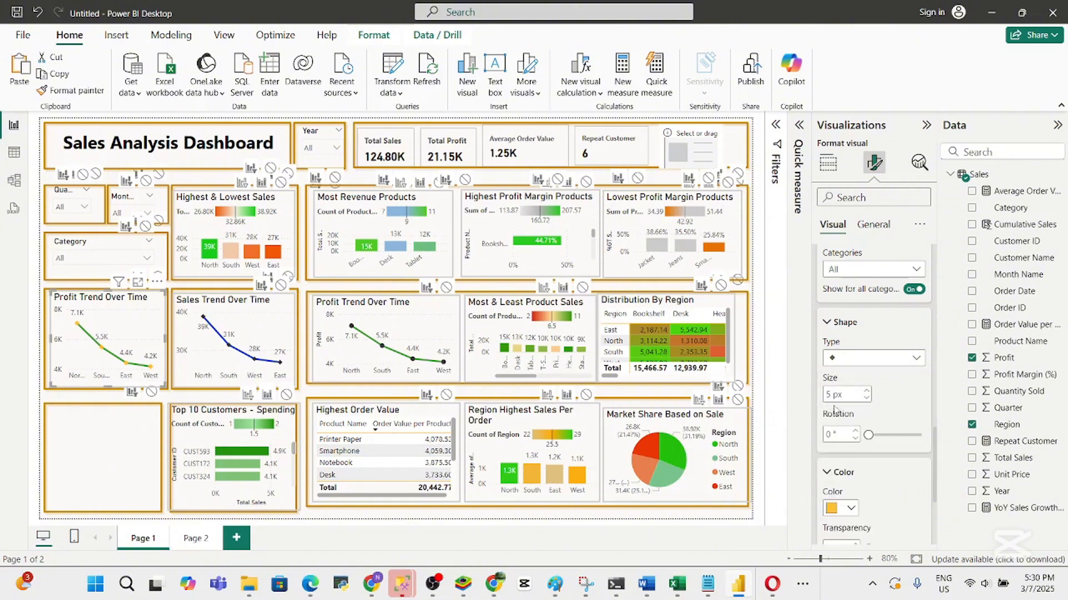
left_click(851, 508)
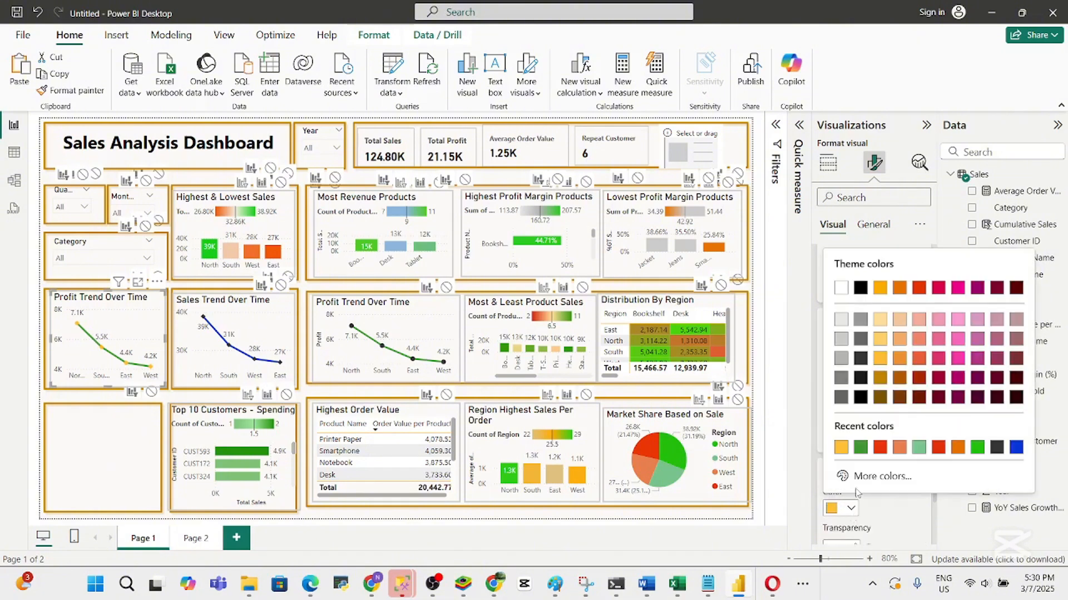
left_click(860, 359)
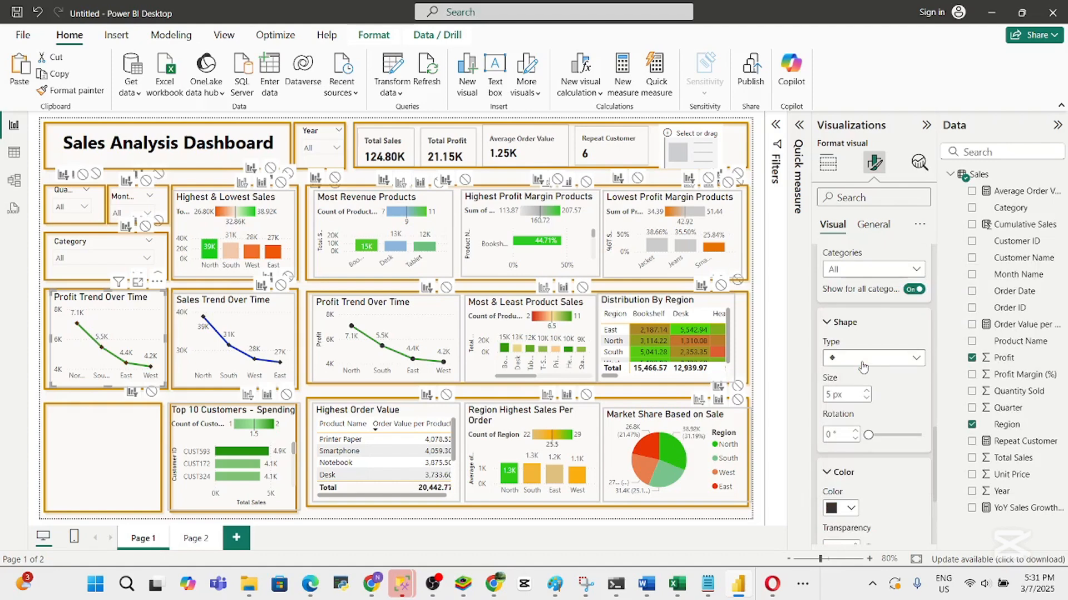
left_click(851, 510)
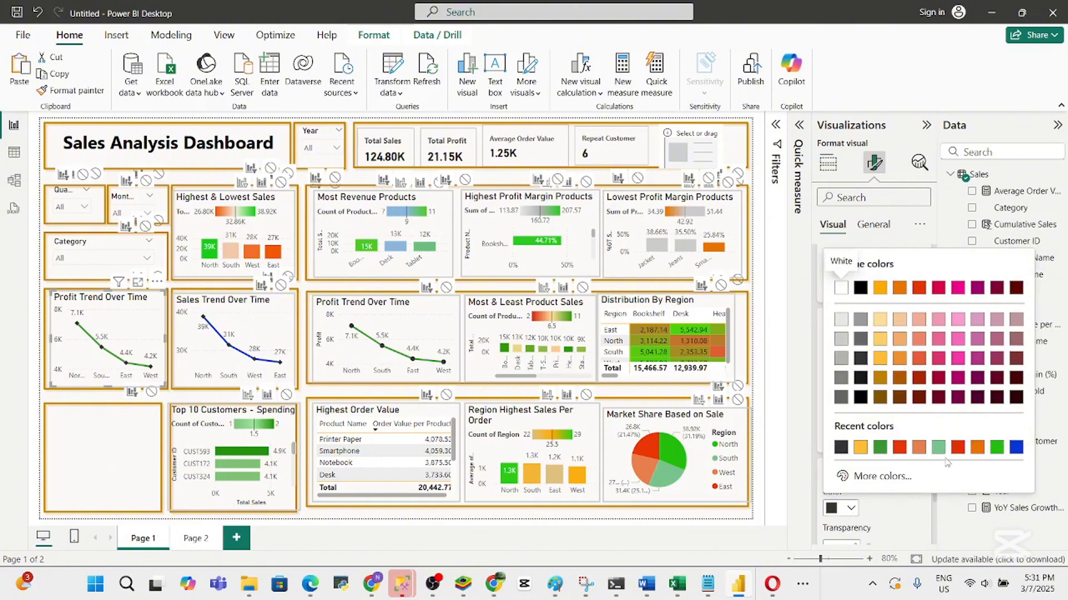
left_click(897, 507)
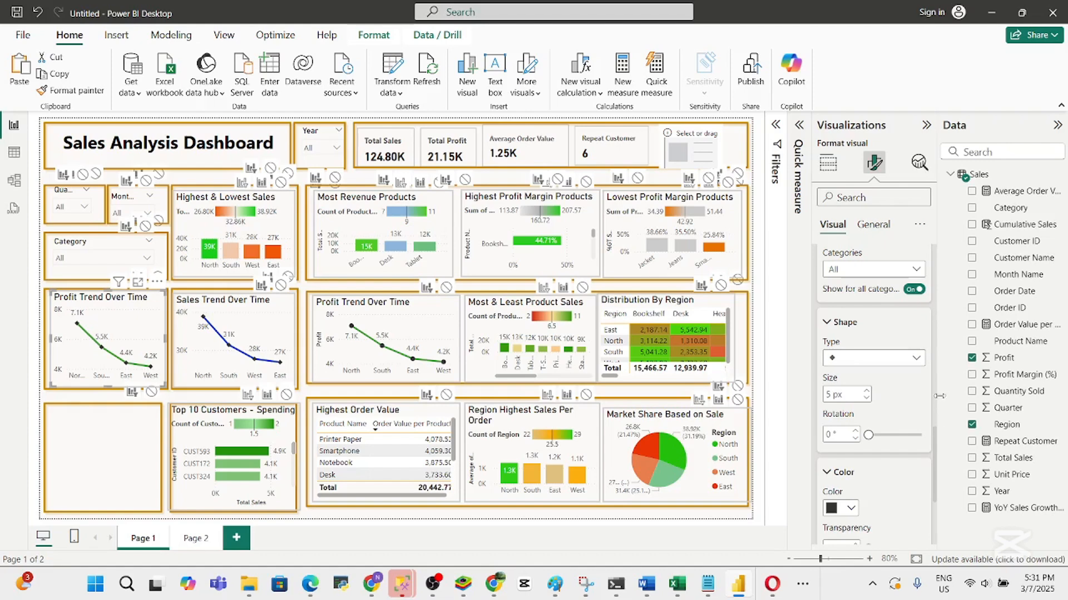
Set the line colour of the chart with diamond markers to the recently used amber
scroll(934, 466, "up", 5)
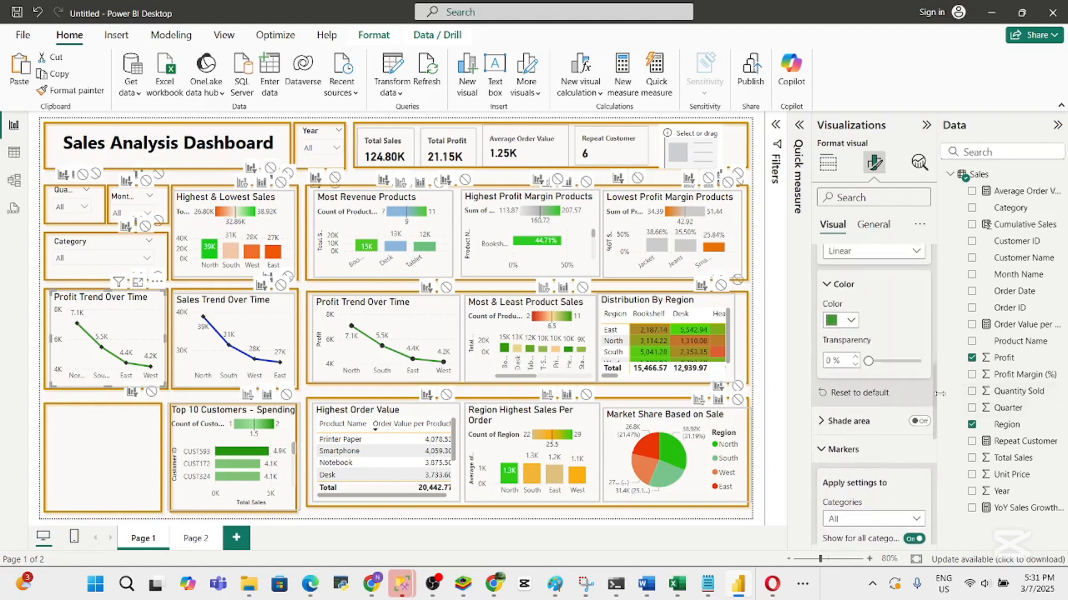
scroll(940, 400, "up", 1)
left_click(851, 363)
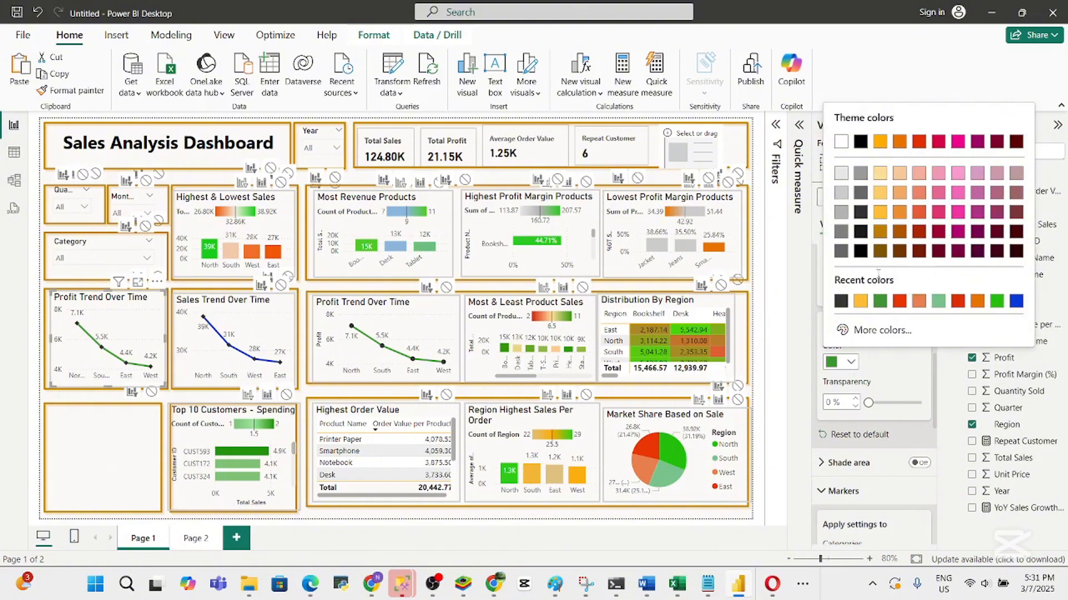
left_click(861, 301)
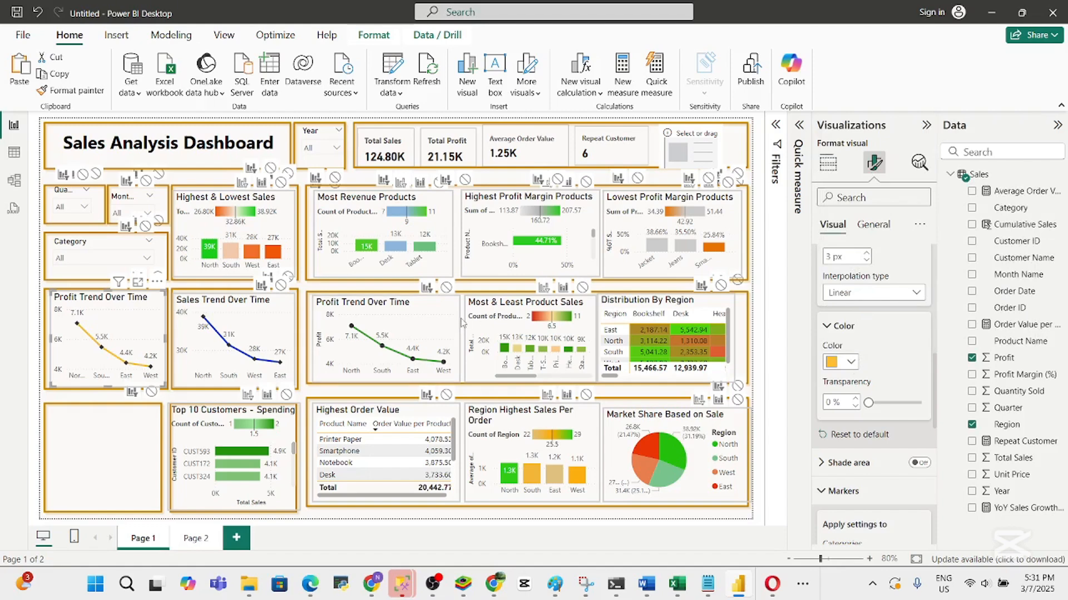
Change the line markers of the green Profit Trend Over Time chart to filled diamonds
left_click(384, 348)
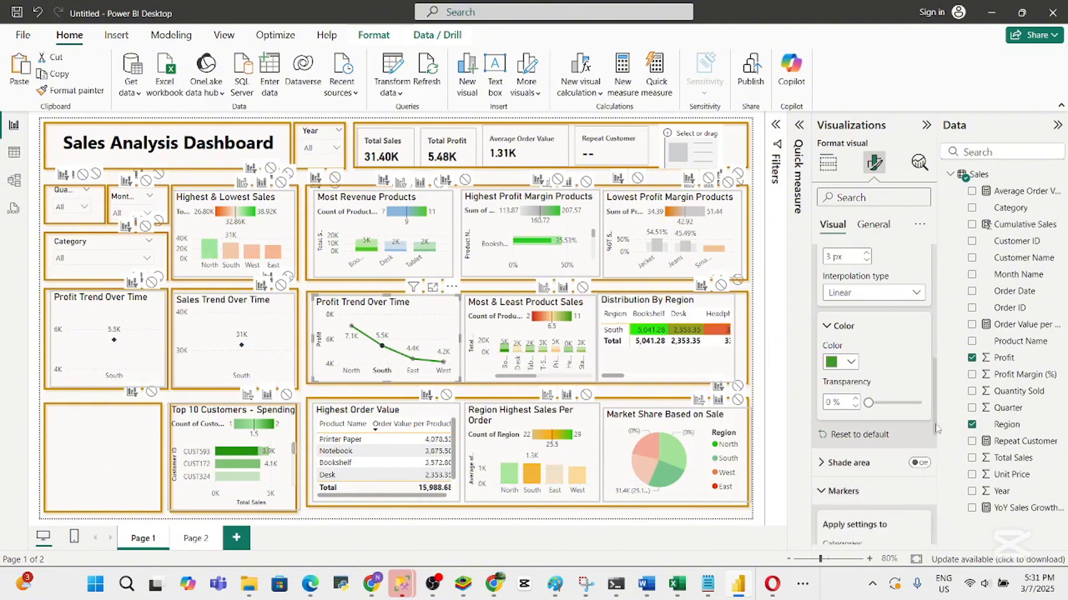
scroll(889, 389, "down", 5)
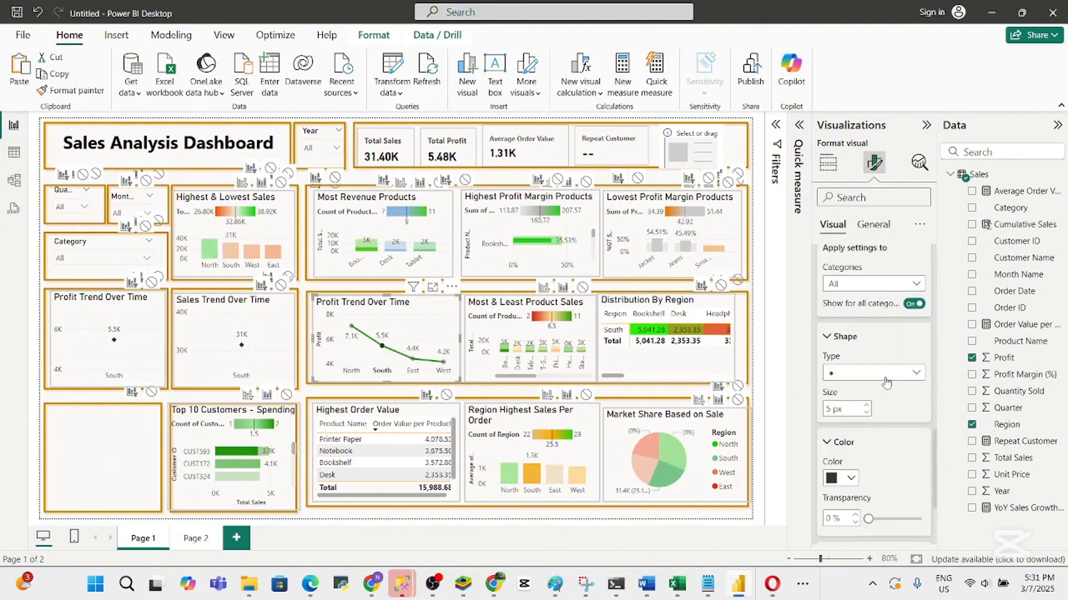
left_click(878, 374)
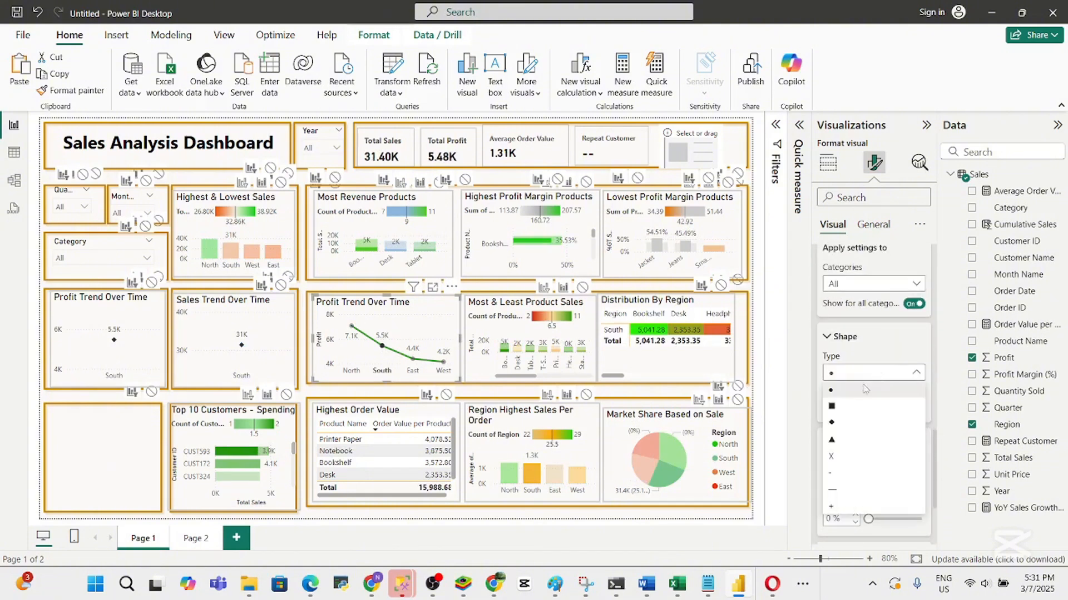
left_click(834, 425)
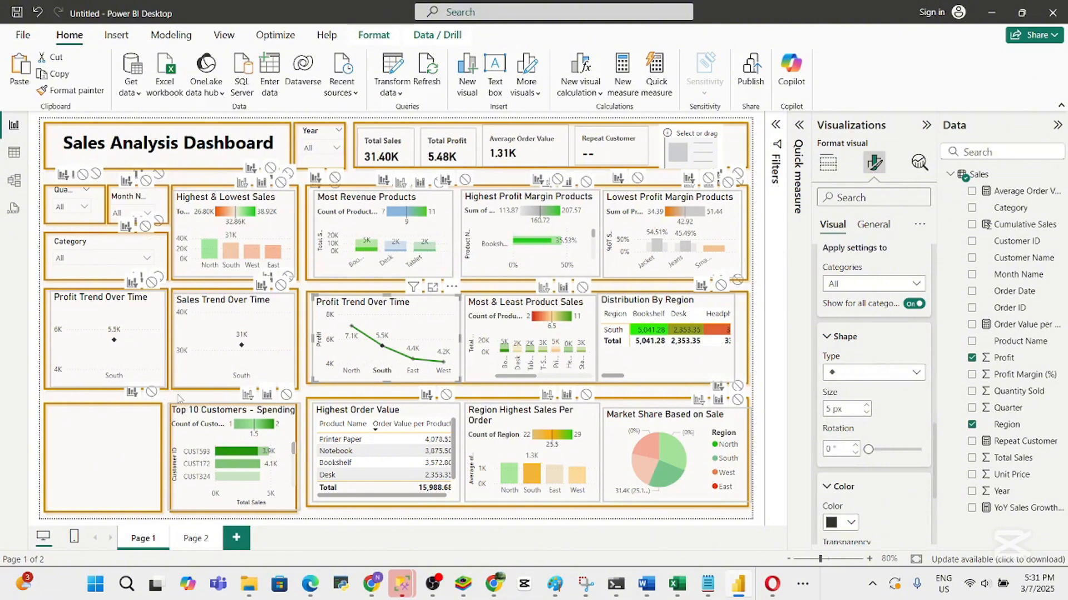
left_click(179, 398)
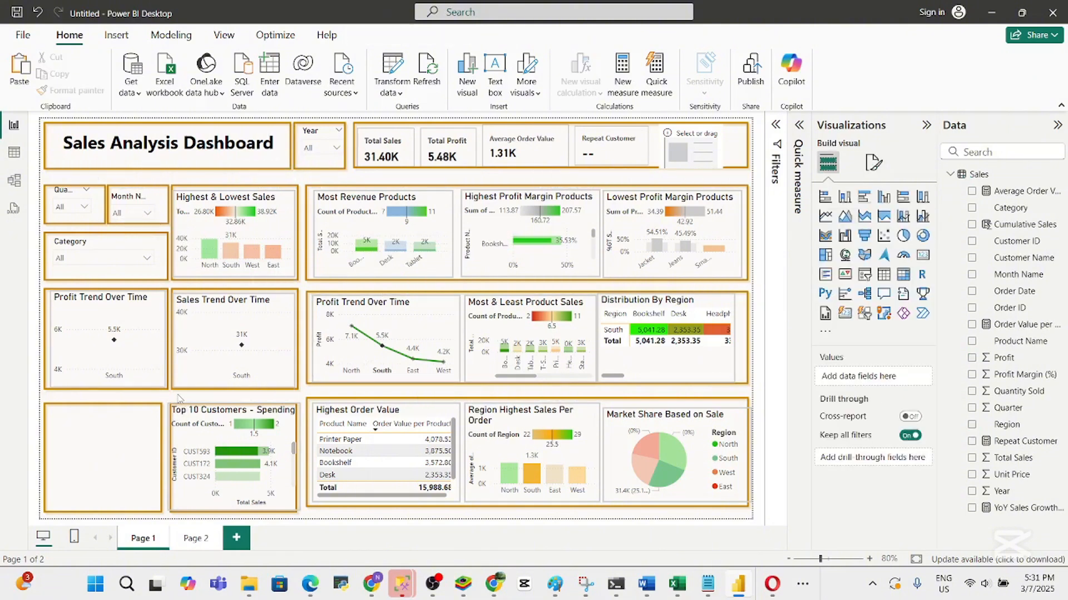
left_click(134, 250)
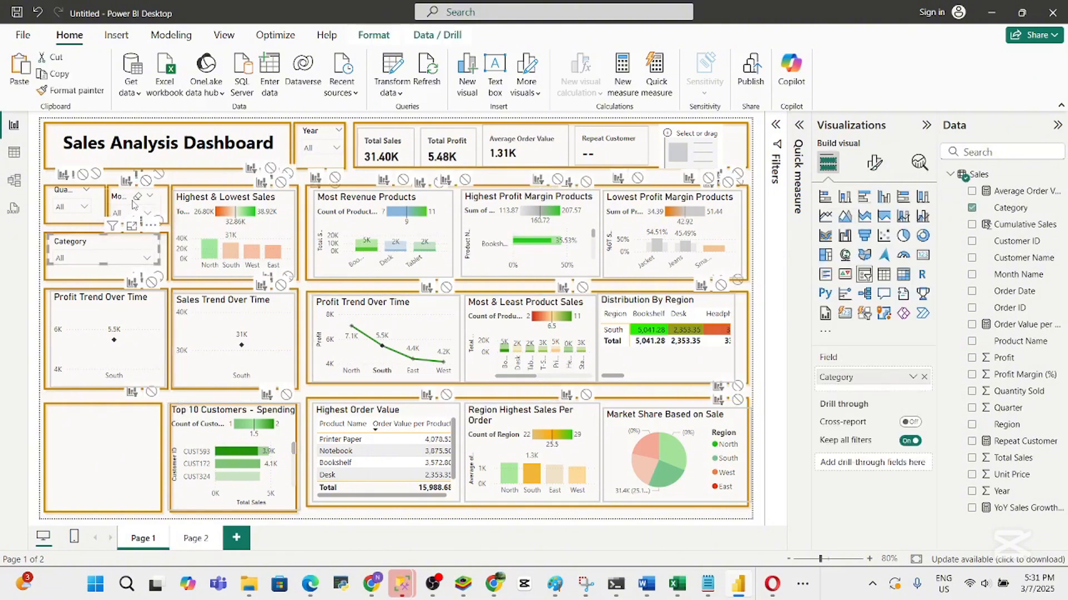
left_click(122, 199)
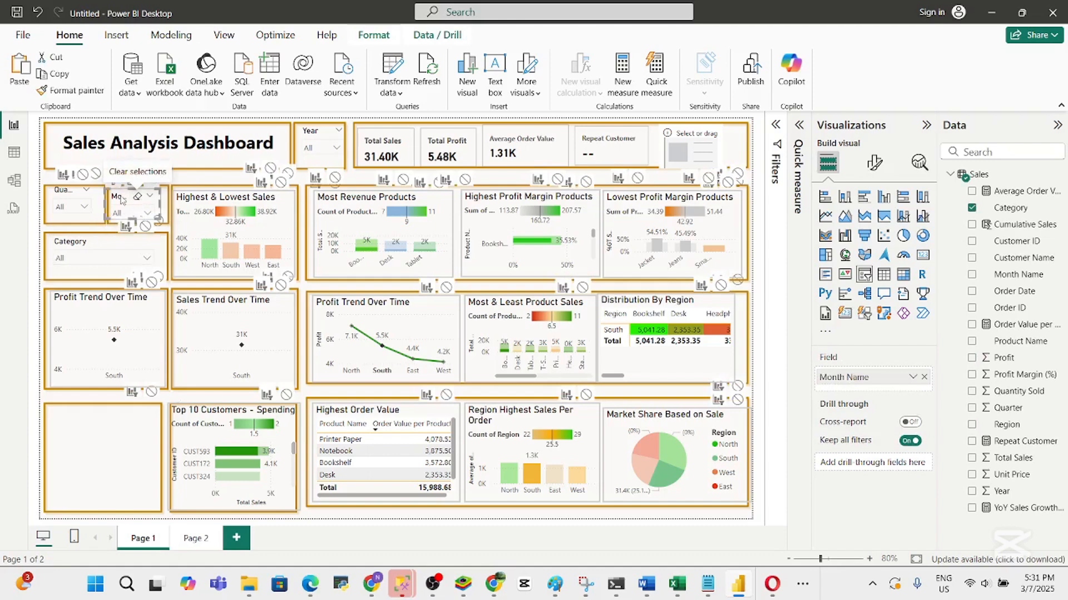
left_click(78, 198)
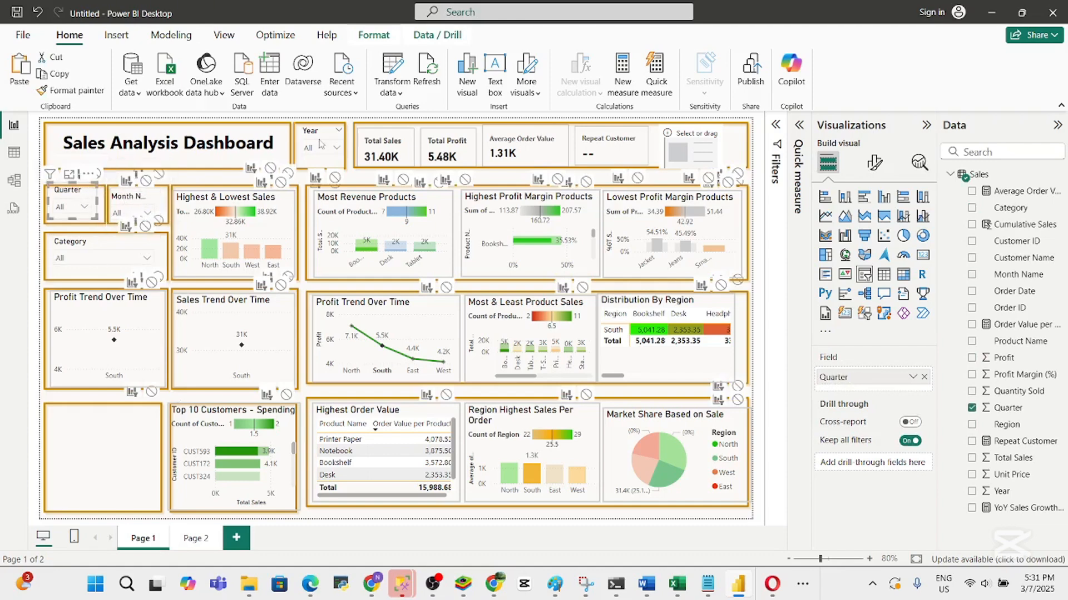
left_click(325, 139)
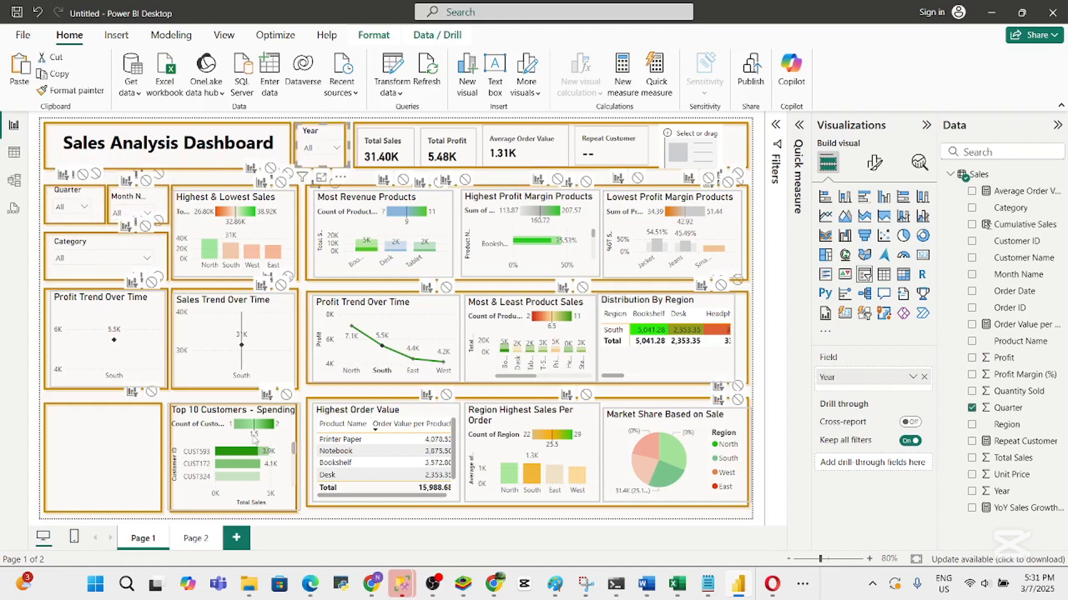
left_click(206, 399)
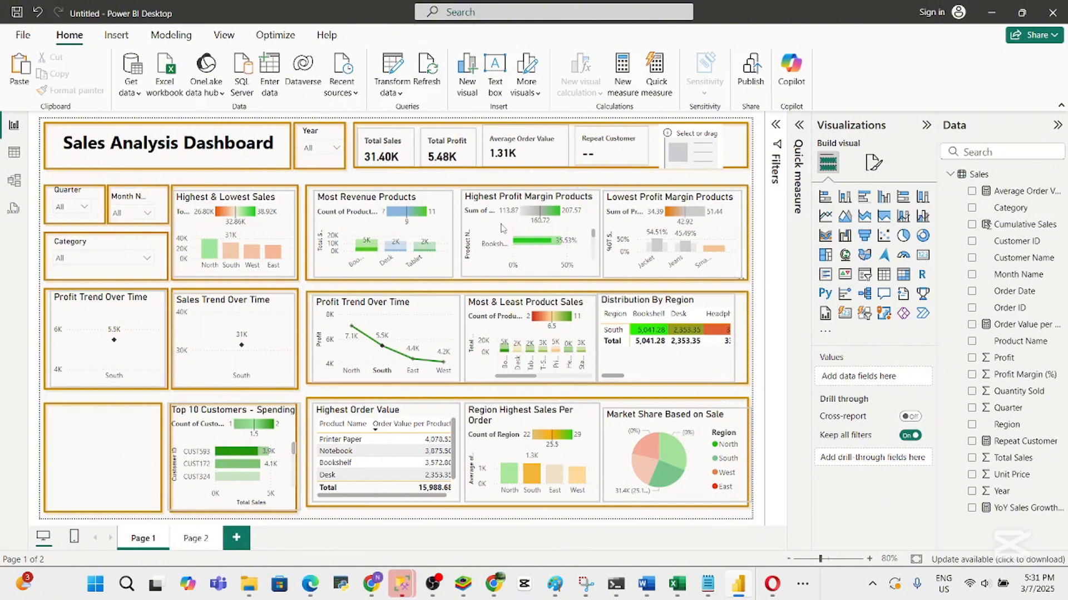
left_click(671, 365)
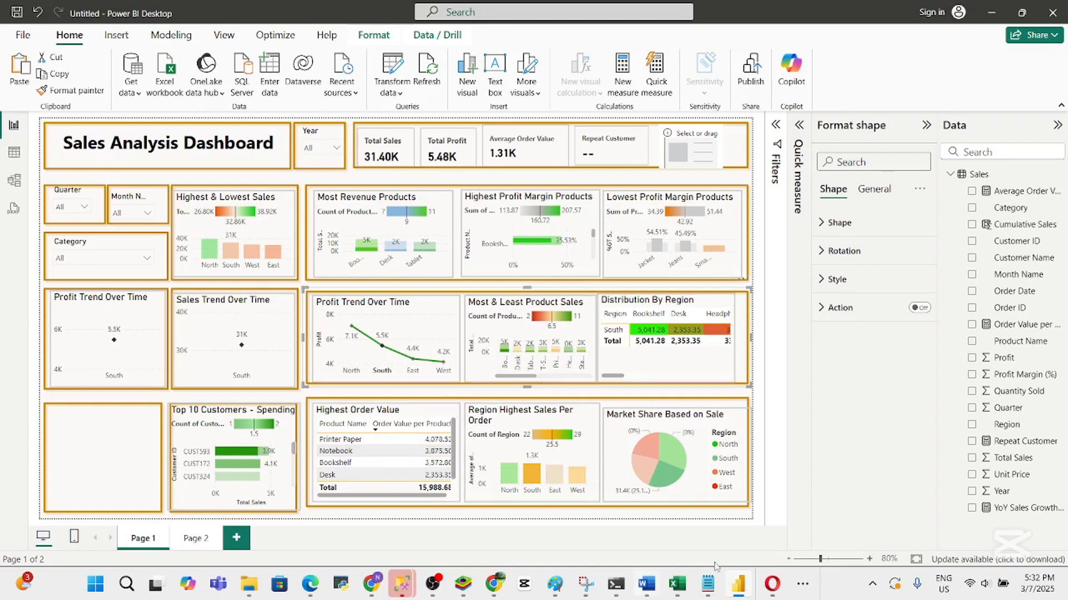
mouse_move(648, 593)
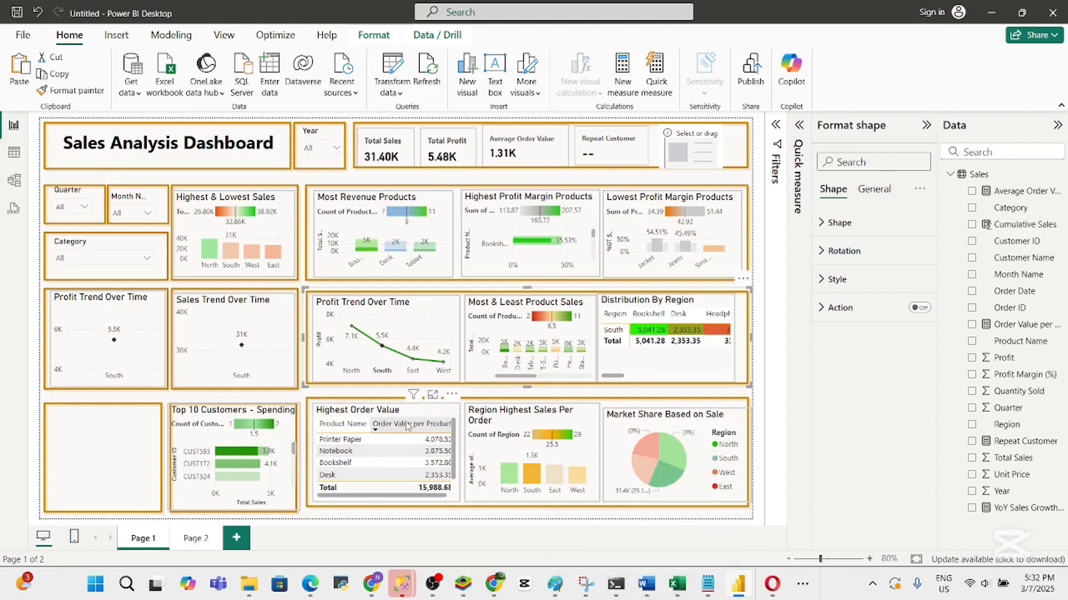
Examine the formatting options and the filters applied to the Highest Order Value table
left_click(434, 416)
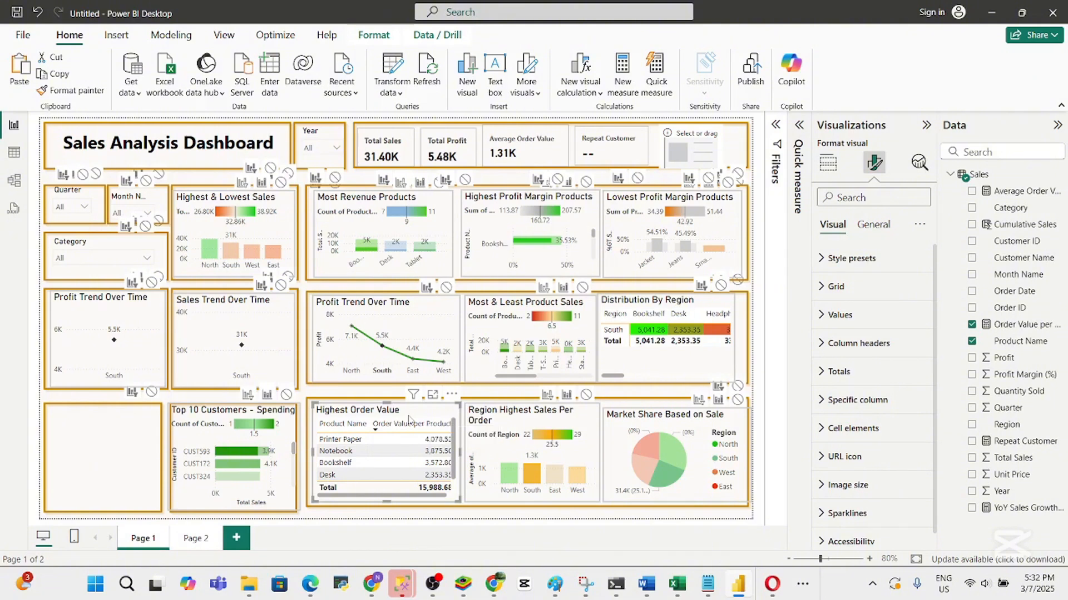
left_click(826, 165)
left_click(875, 167)
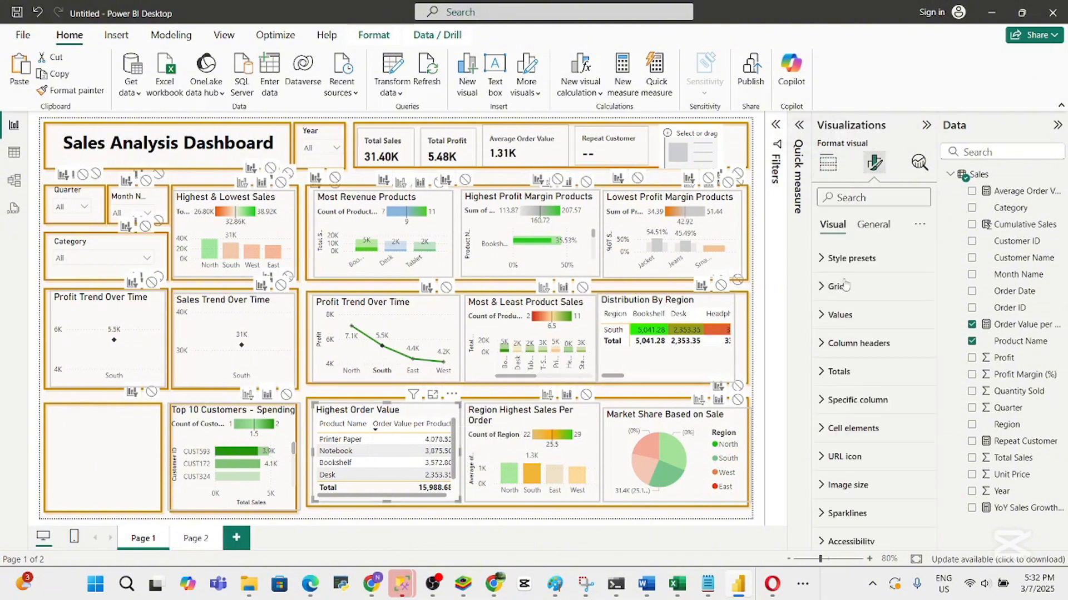
left_click(779, 127)
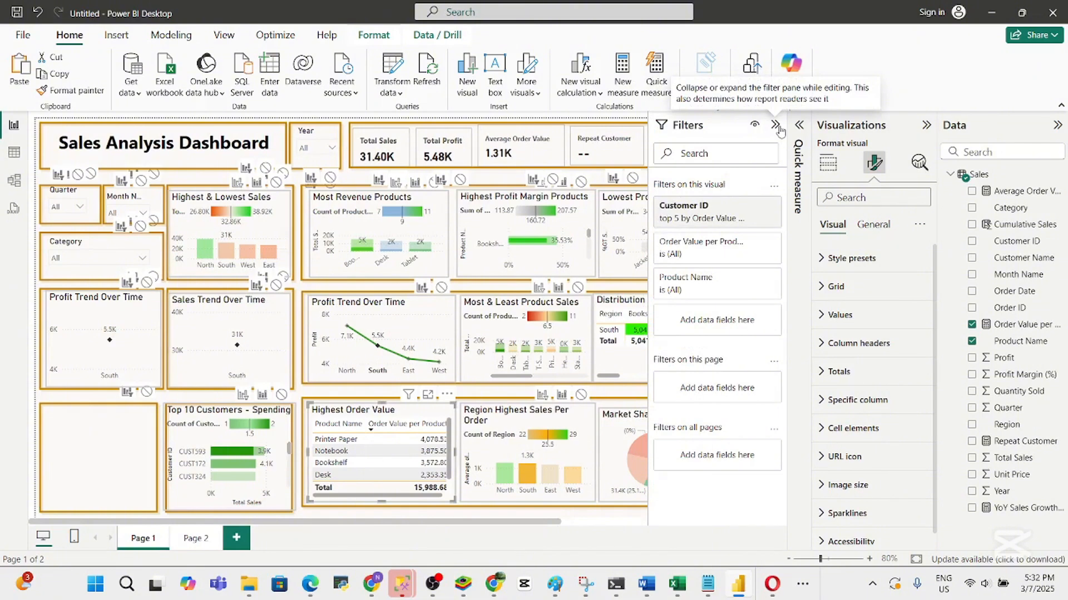
left_click(779, 129)
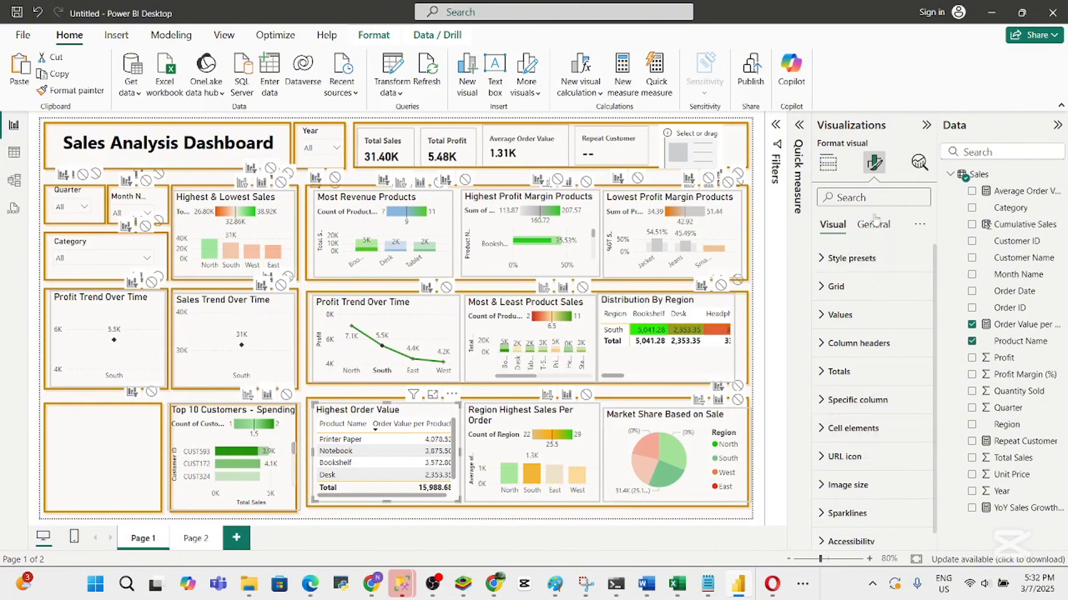
left_click(776, 127)
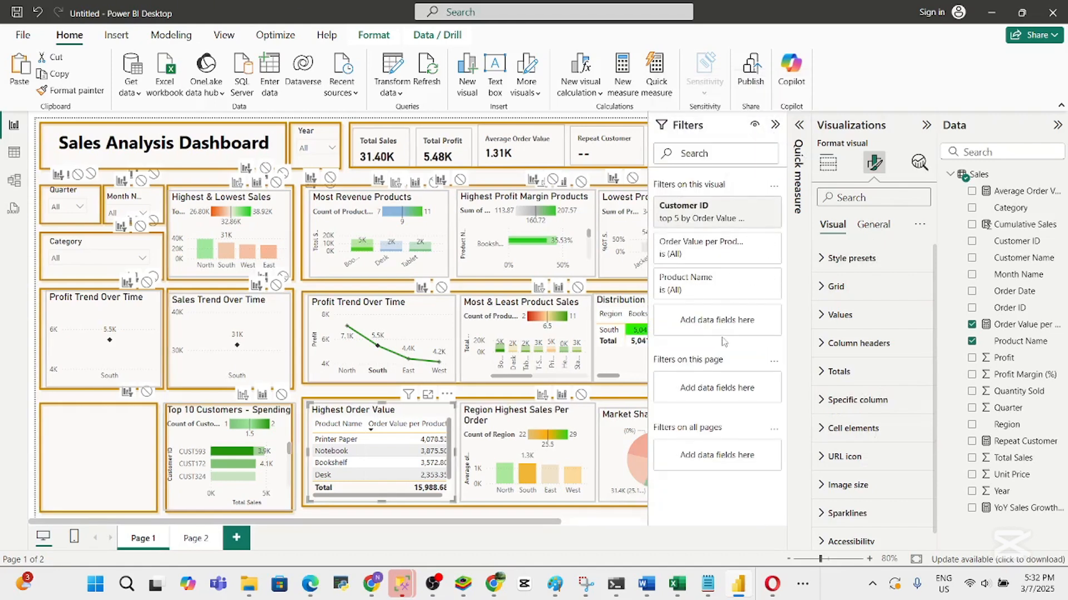
left_click(775, 125)
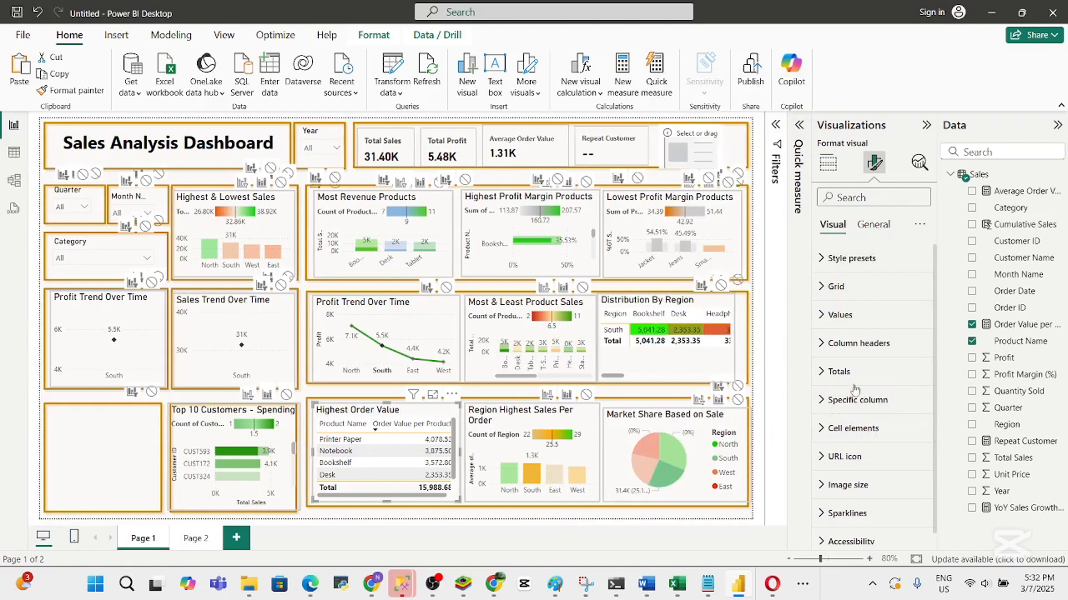
Open the background colour conditional formatting for the Order Value per Product field of the Highest Order Value table
left_click(828, 163)
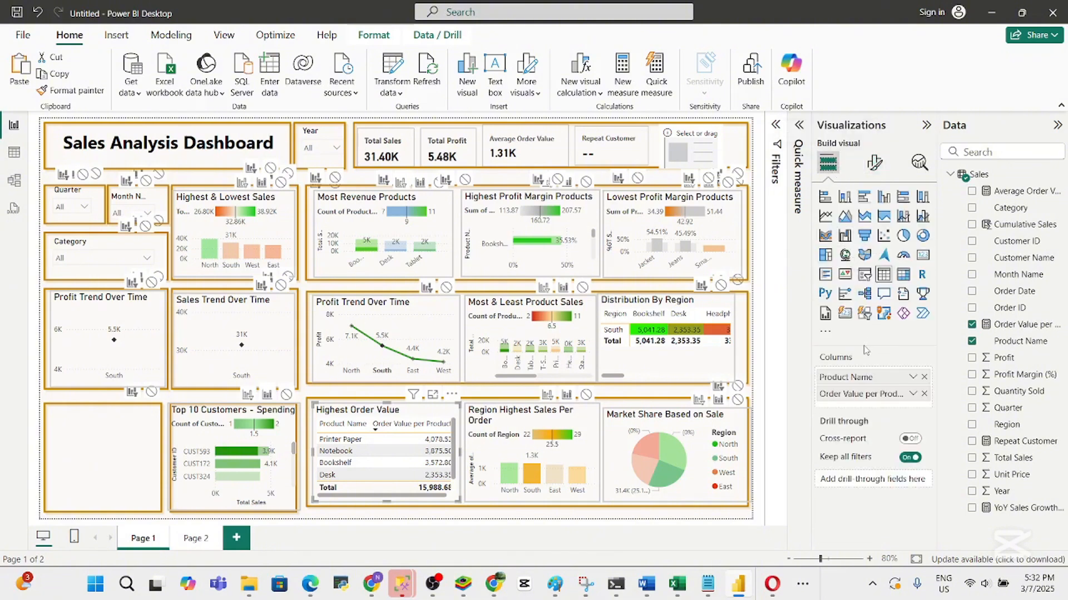
right_click(867, 399)
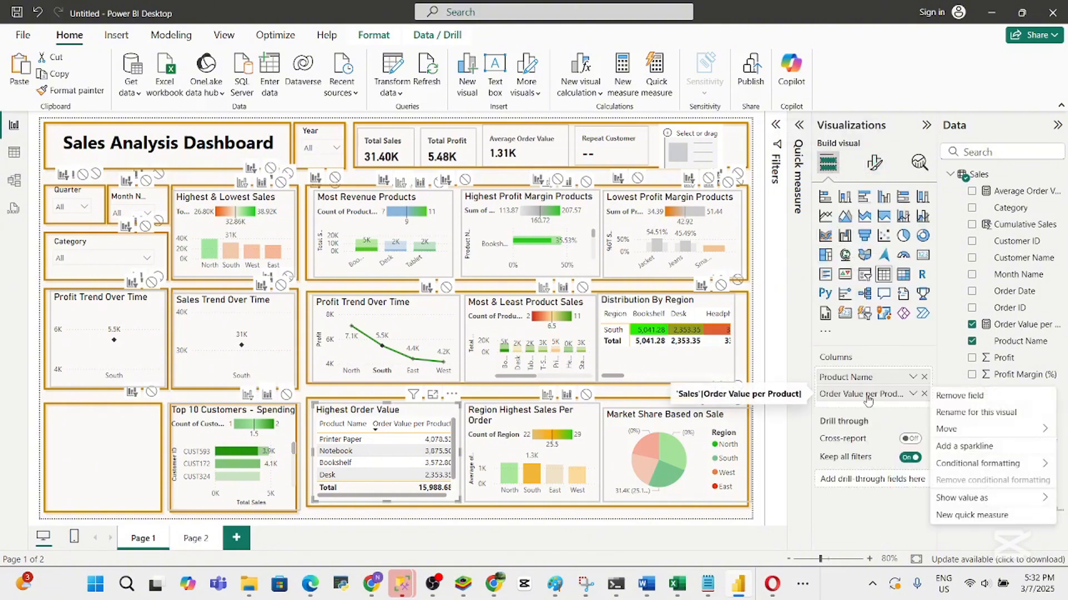
mouse_move(983, 465)
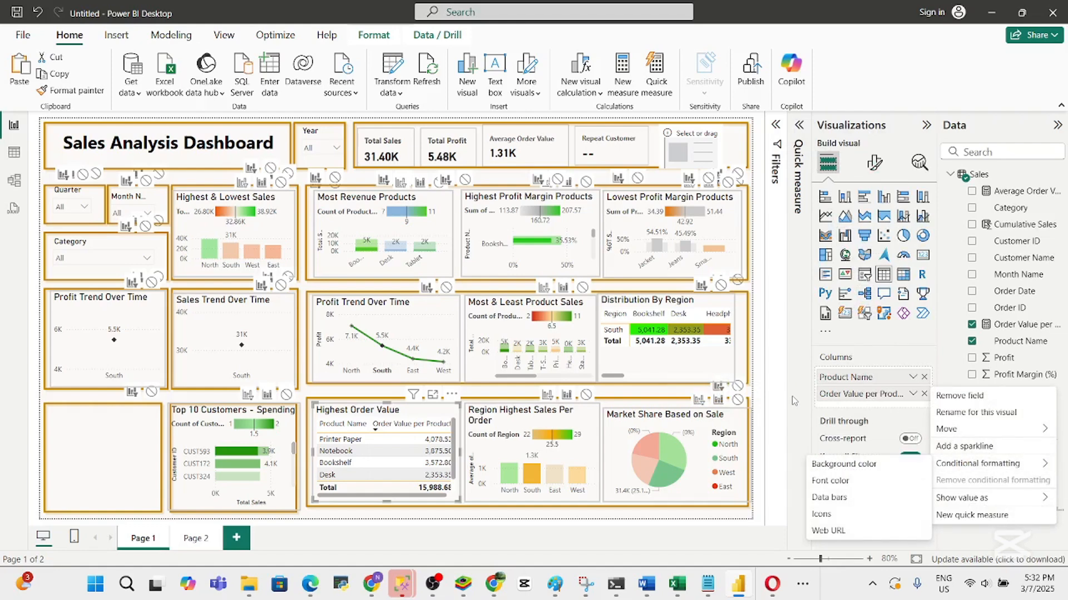
left_click(783, 402)
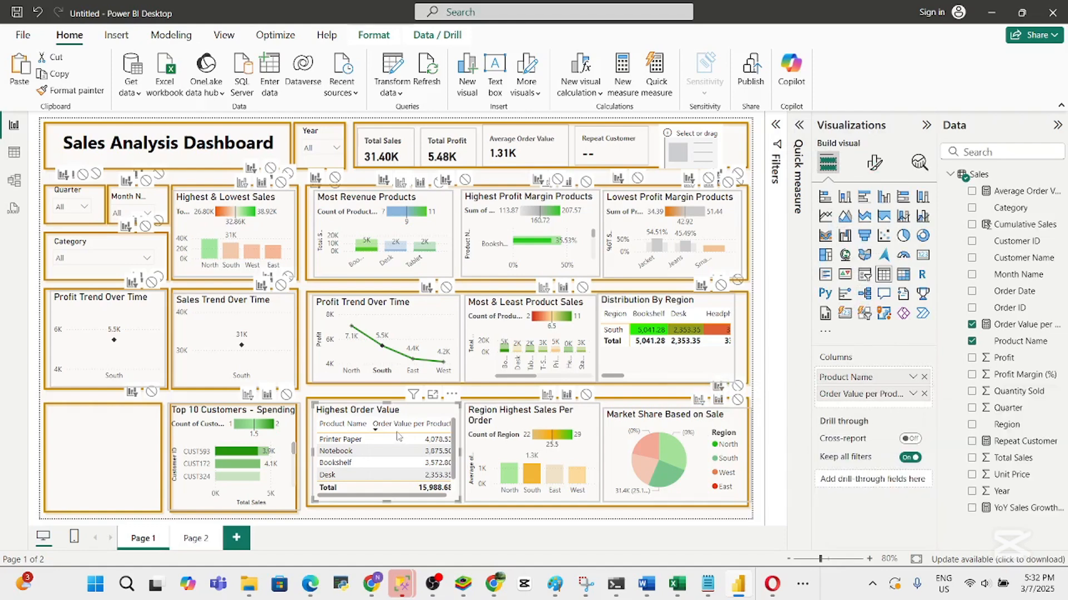
right_click(841, 400)
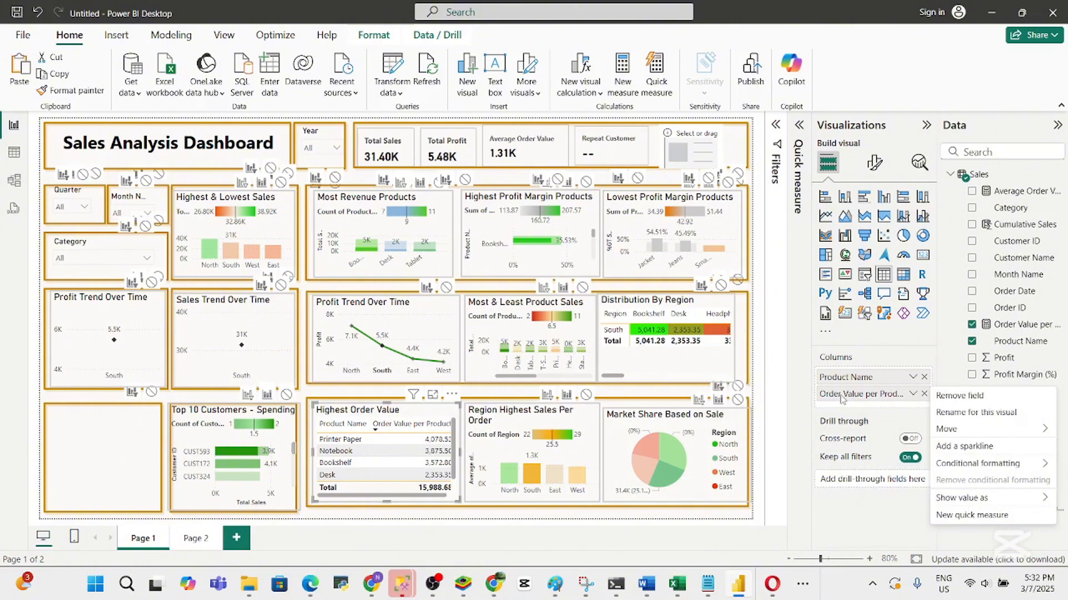
mouse_move(1004, 470)
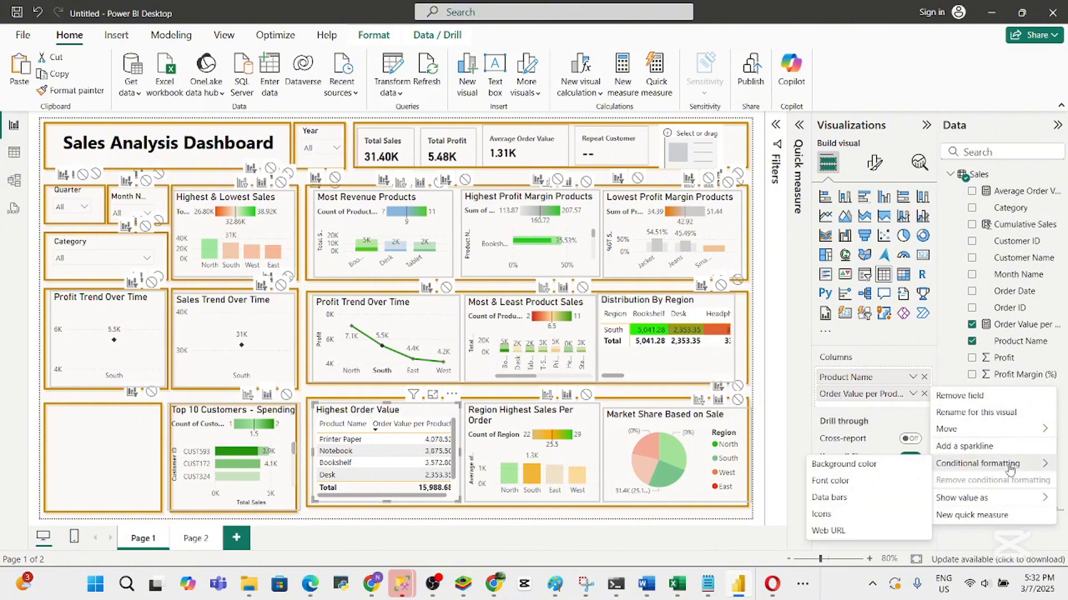
left_click(866, 472)
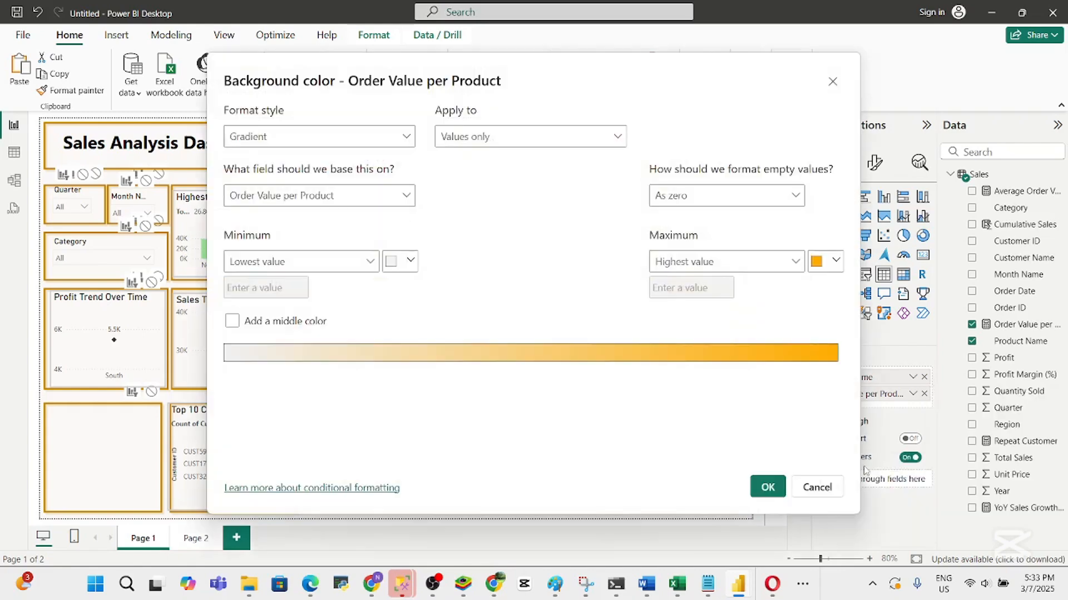
Set the gradient's colour for the highest value to the custom green #09C209
left_click(836, 261)
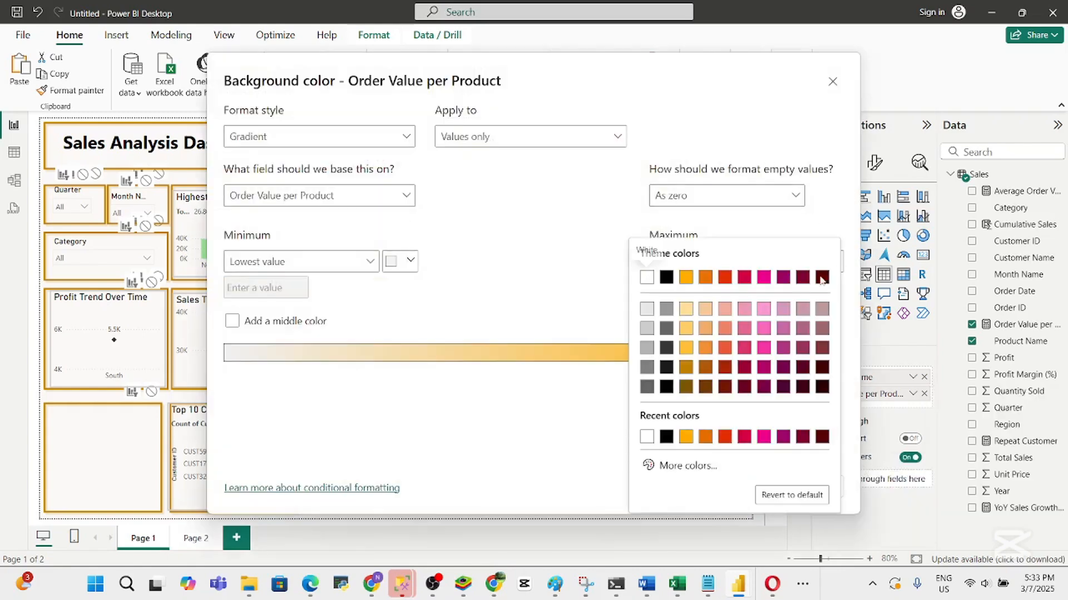
left_click(690, 462)
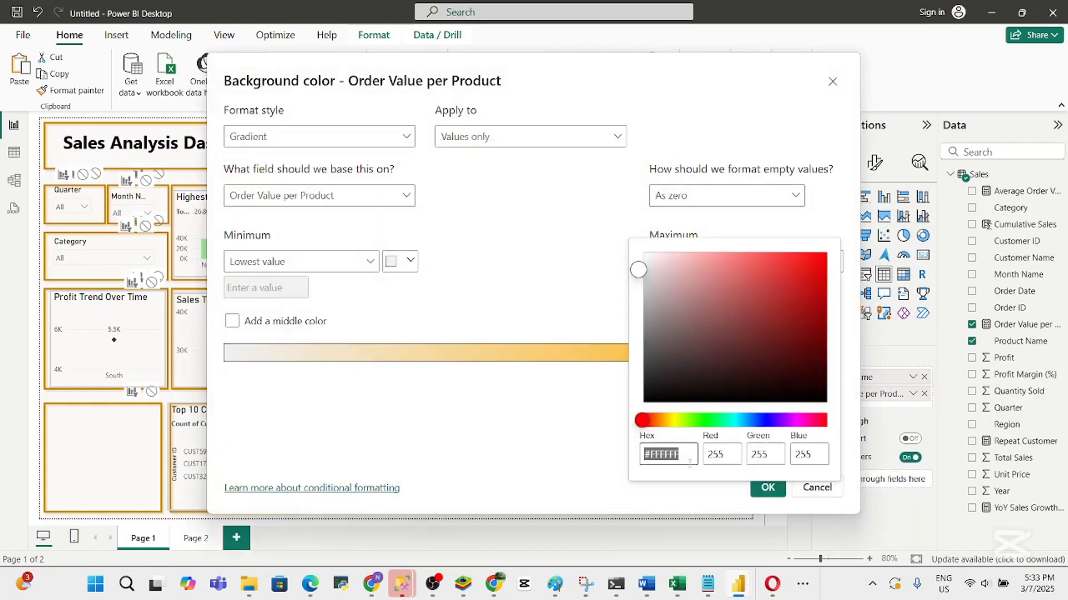
left_click(703, 421)
left_click_drag(639, 270, 813, 286)
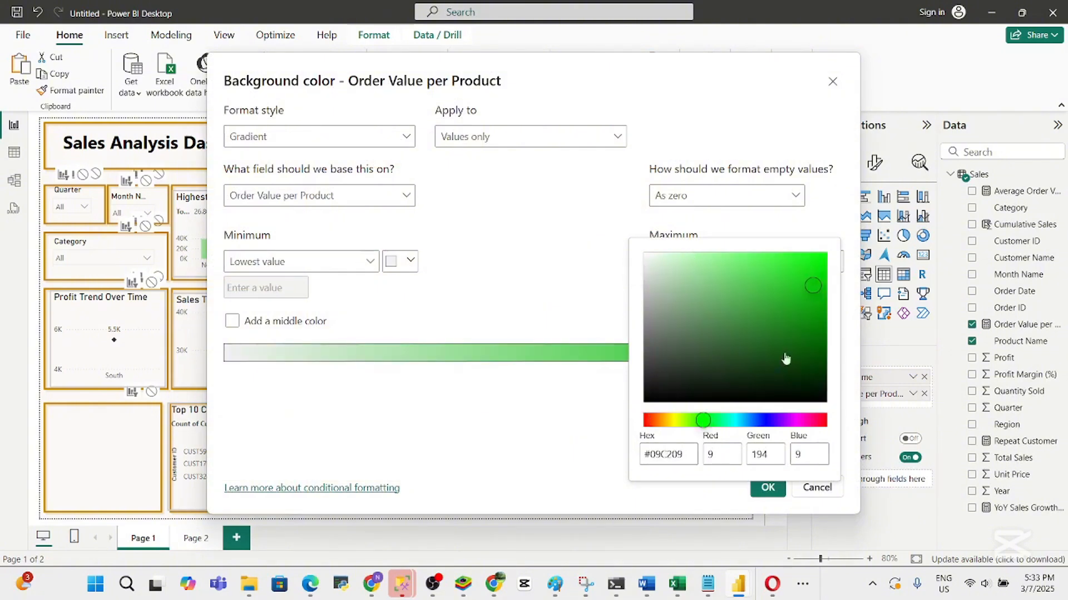
left_click(577, 417)
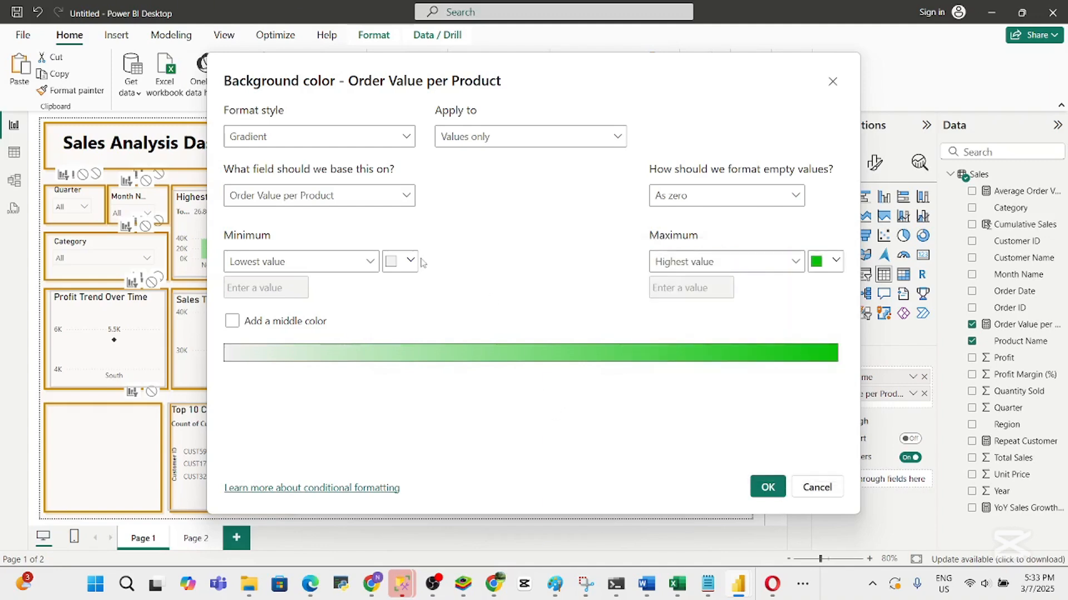
Add a middle colour to the background gradient and set the lowest value's colour to the custom orange #E7731B
left_click(232, 321)
left_click(411, 261)
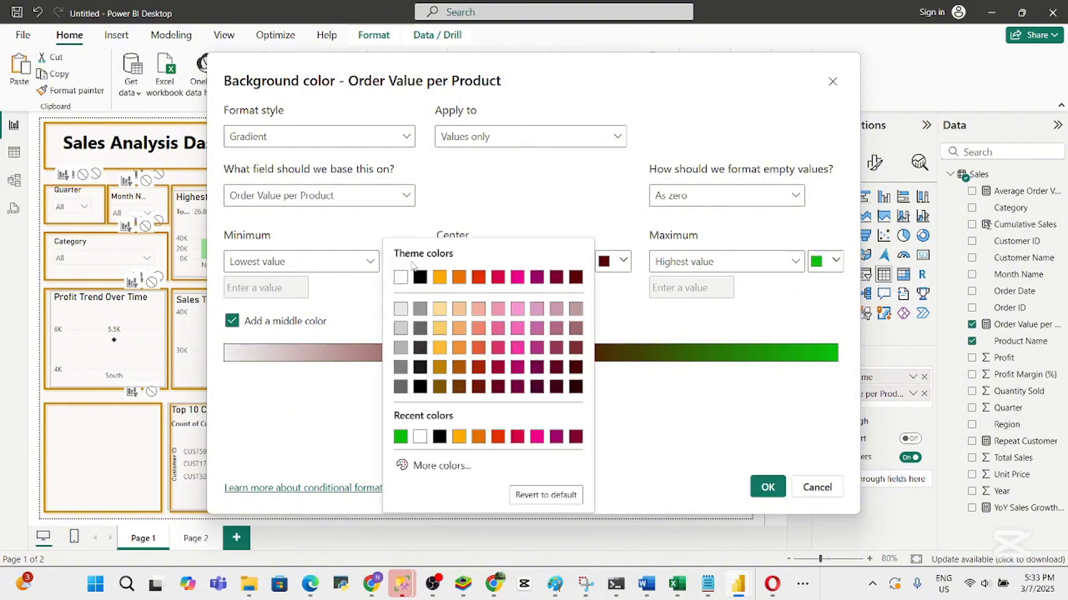
left_click(442, 467)
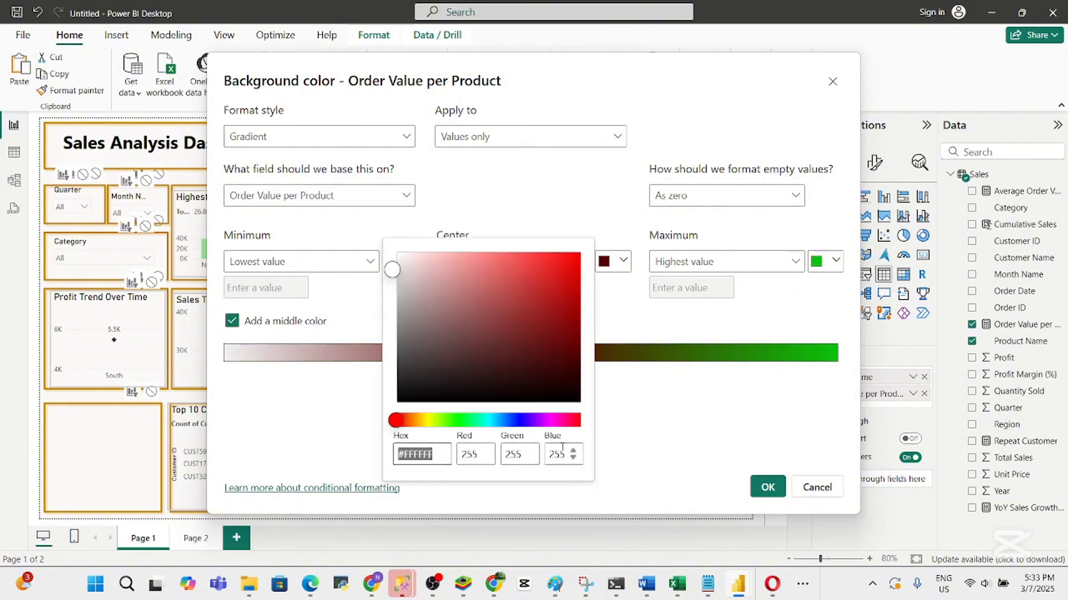
left_click(405, 421)
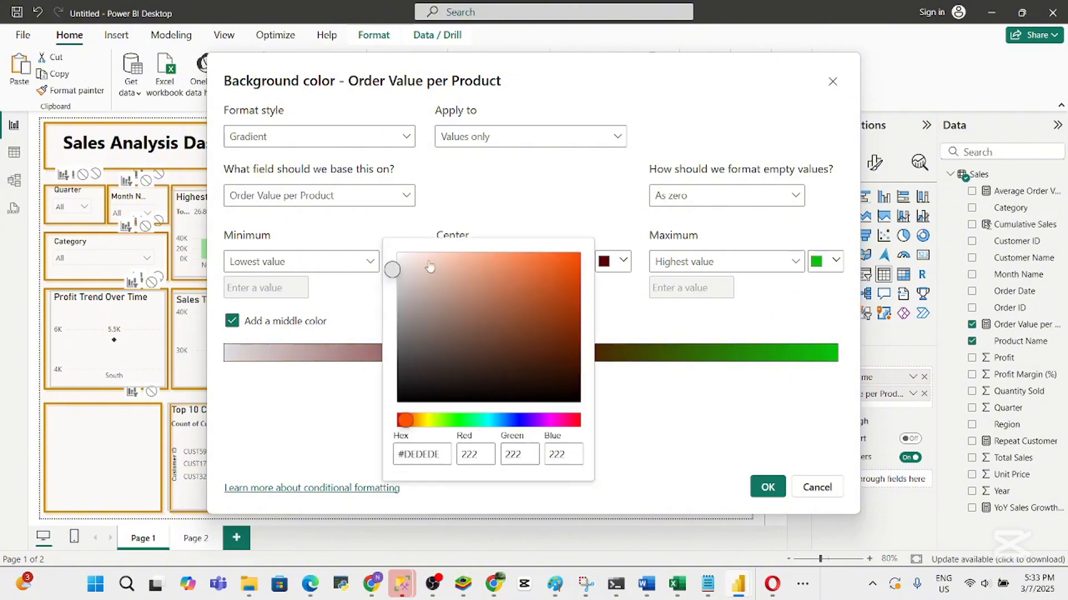
left_click_drag(396, 271, 499, 269)
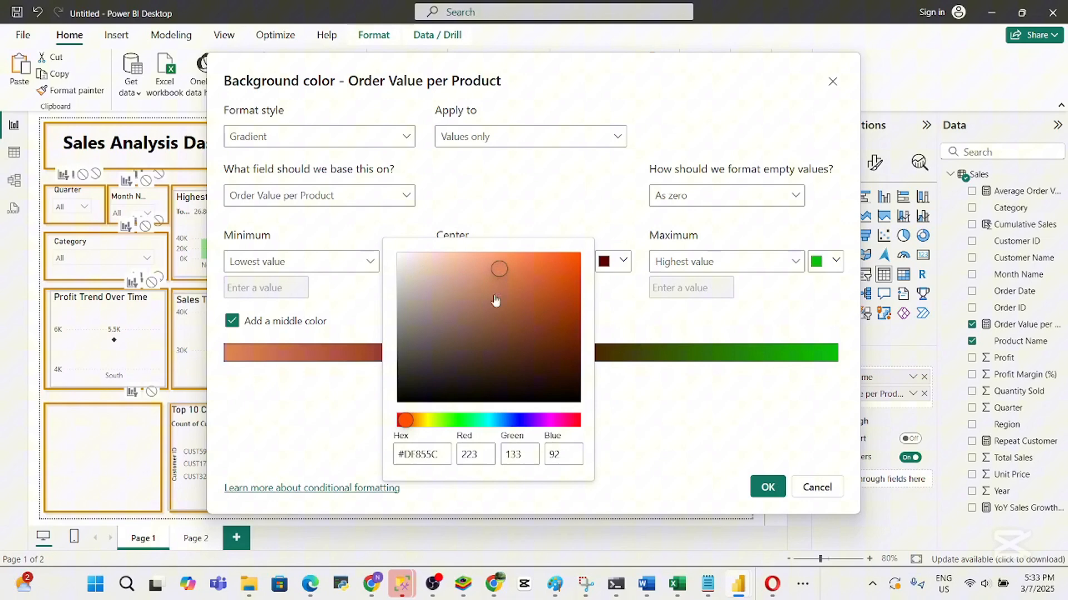
left_click(415, 423)
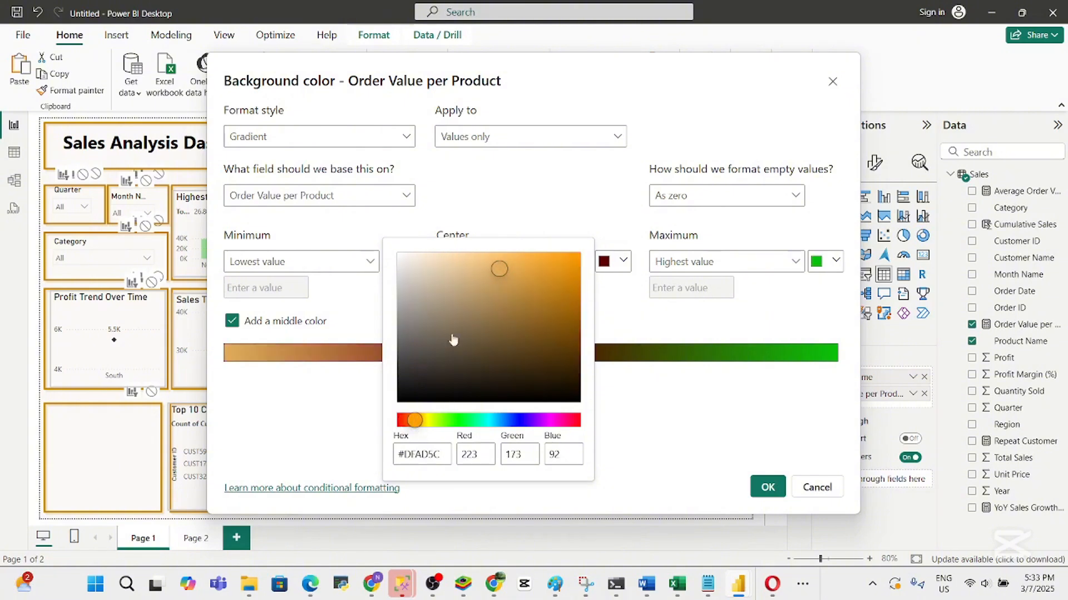
left_click(402, 422)
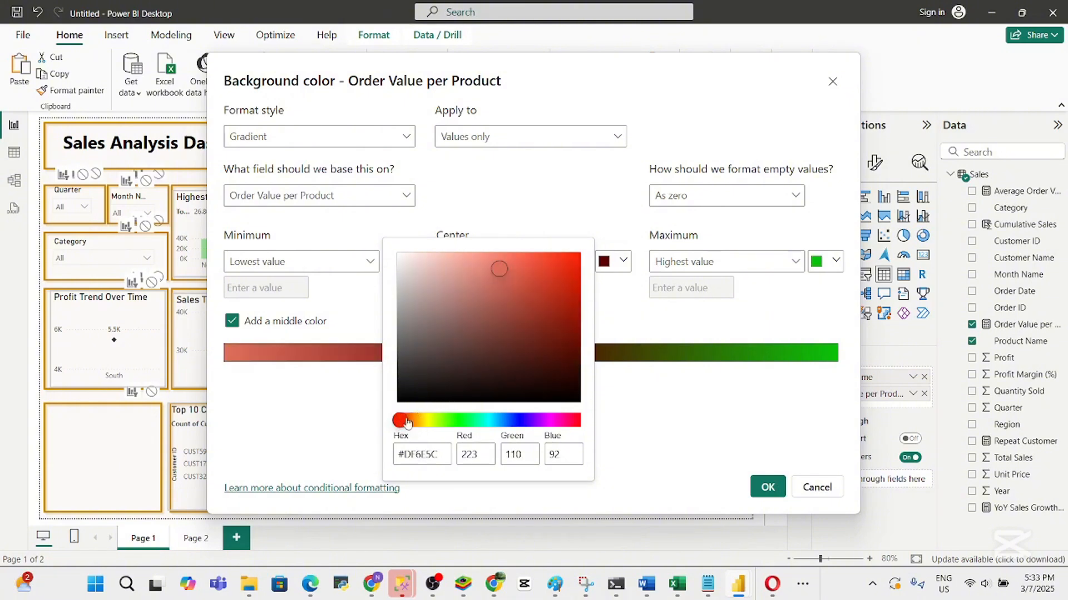
left_click(404, 423)
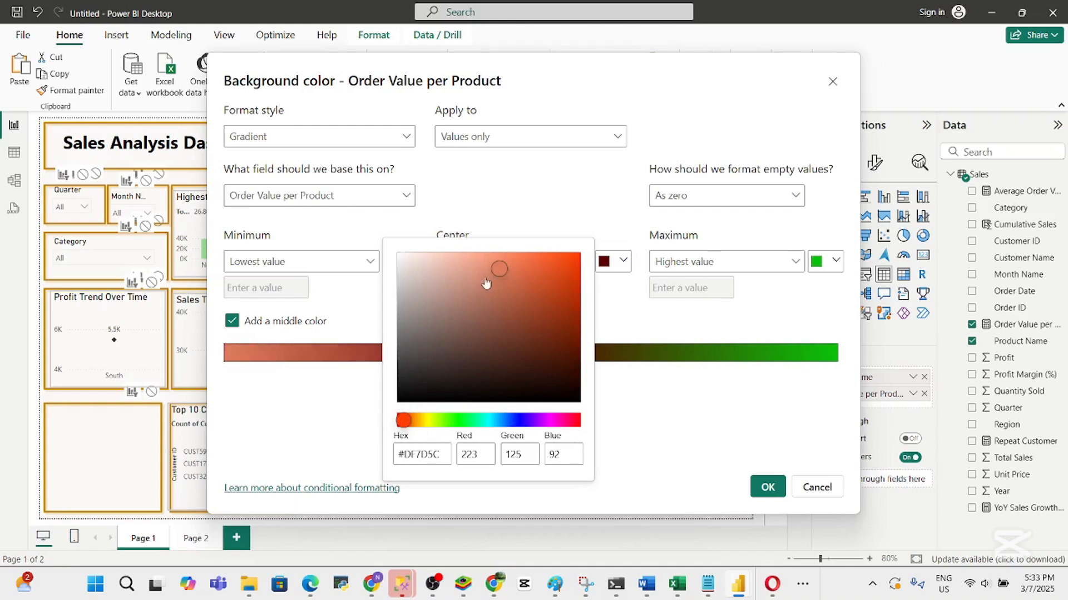
left_click(536, 273)
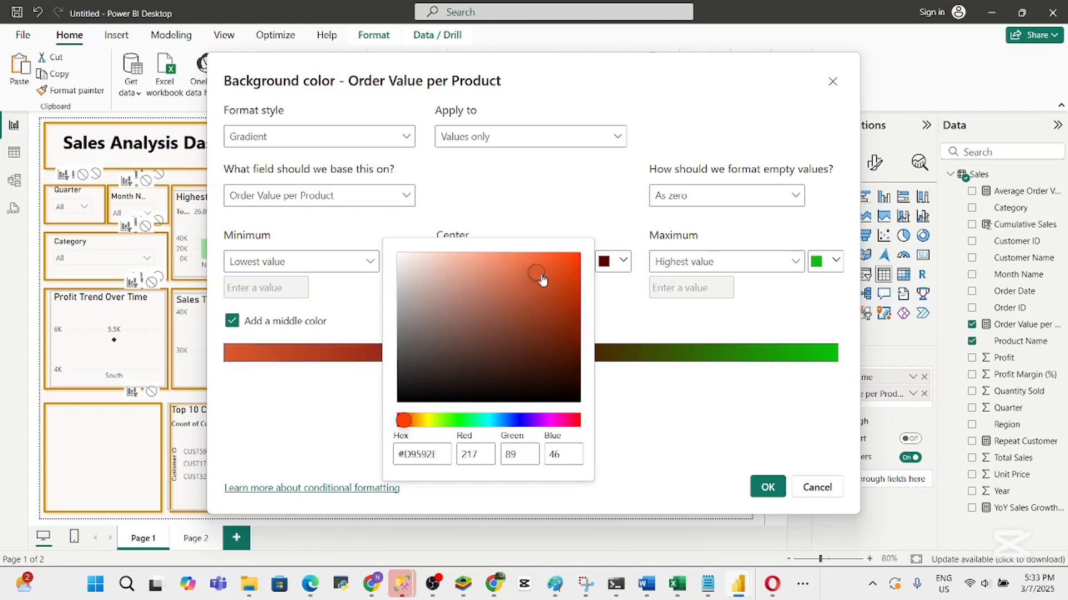
left_click(408, 421)
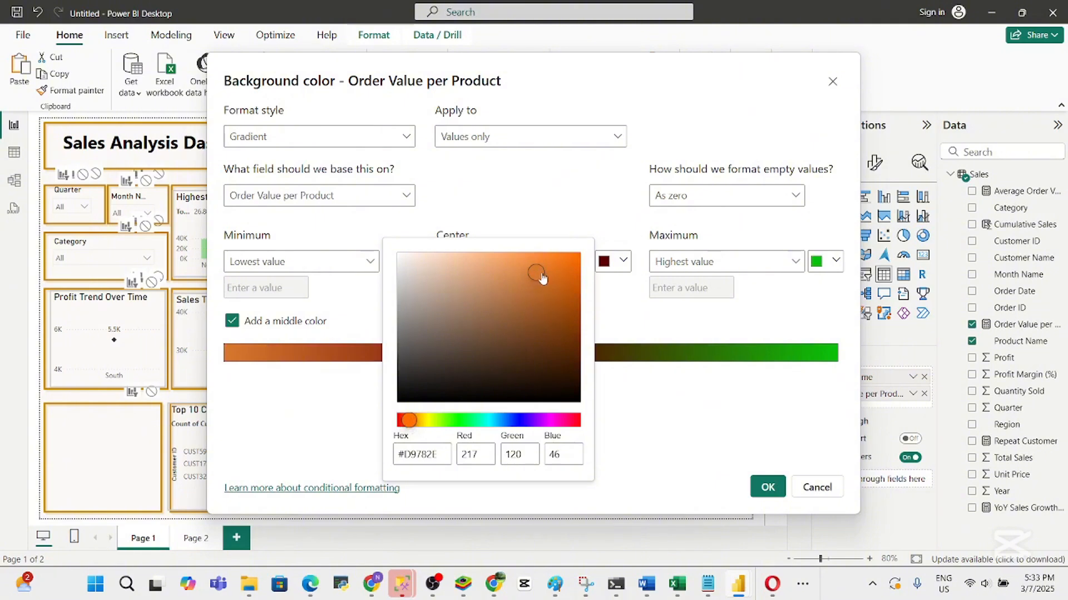
left_click_drag(542, 278, 553, 265)
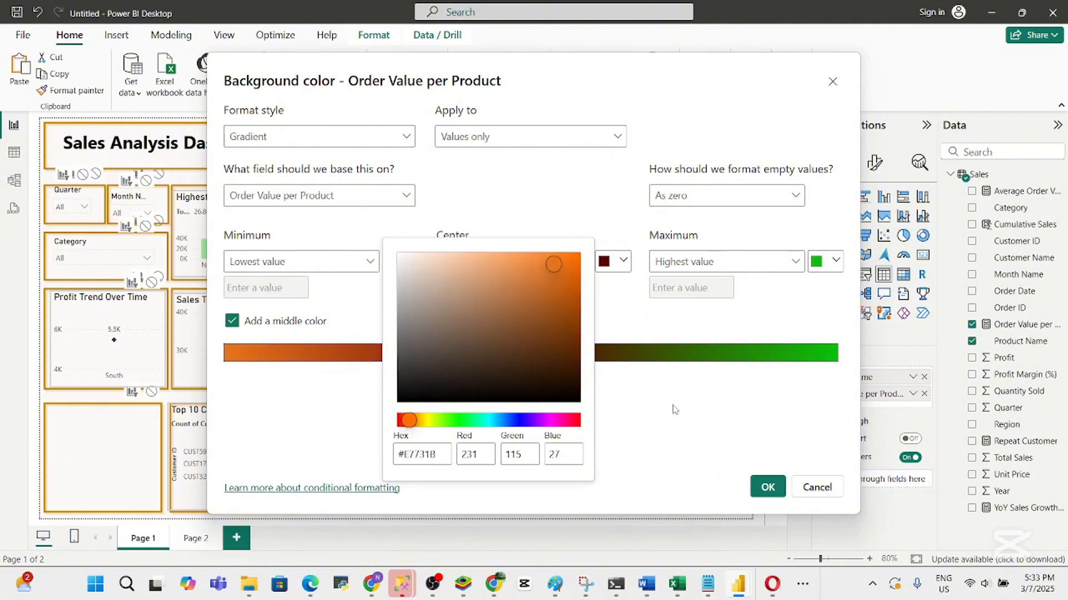
left_click(675, 409)
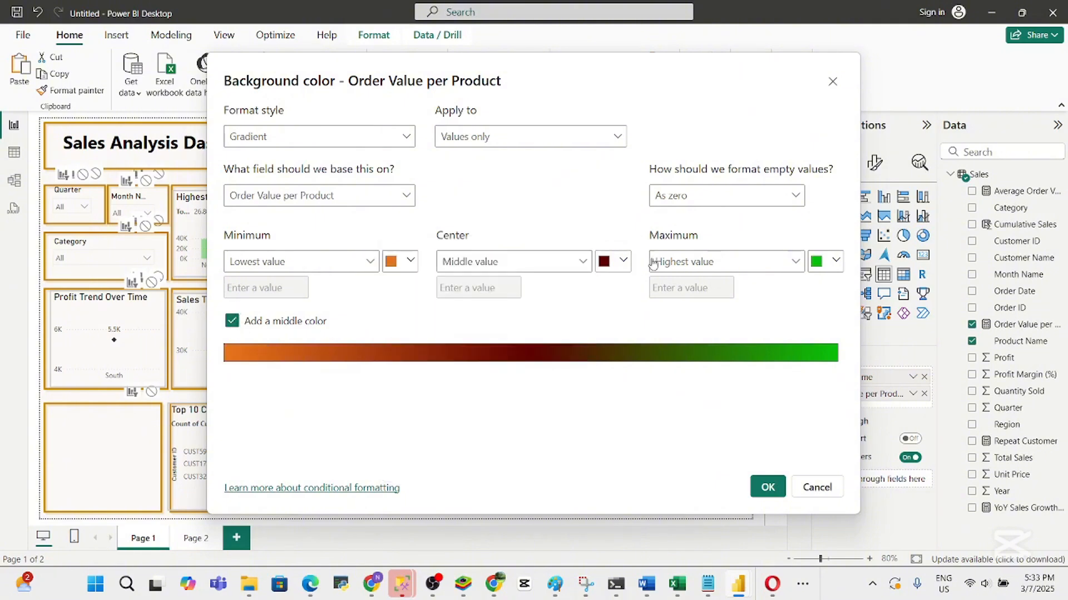
Set the gradient's middle colour to a custom yellowish orange and apply the background formatting to the Highest Order Value table
left_click(624, 261)
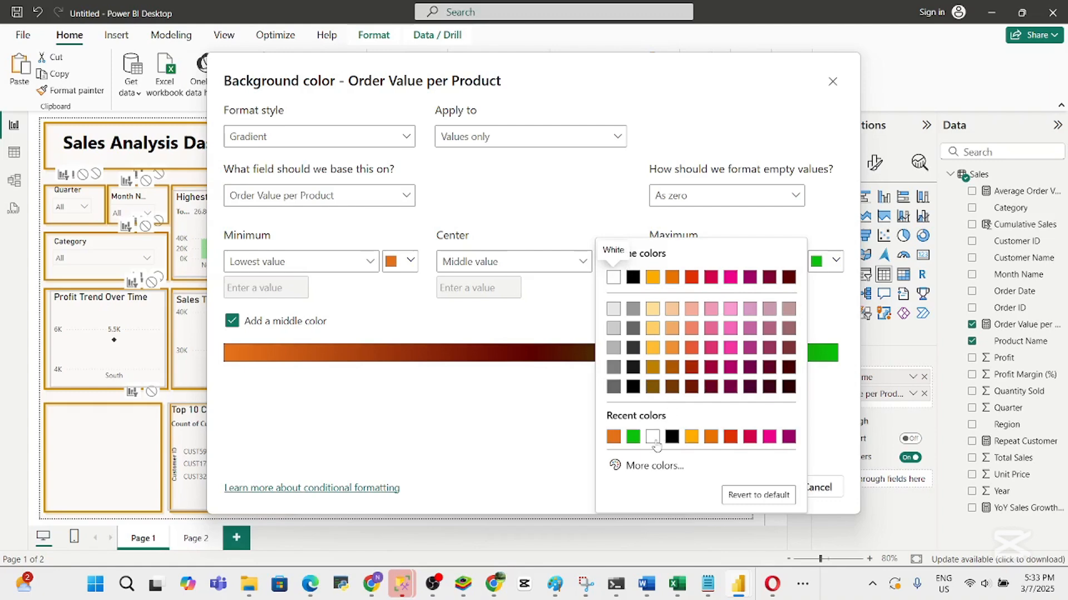
left_click(646, 465)
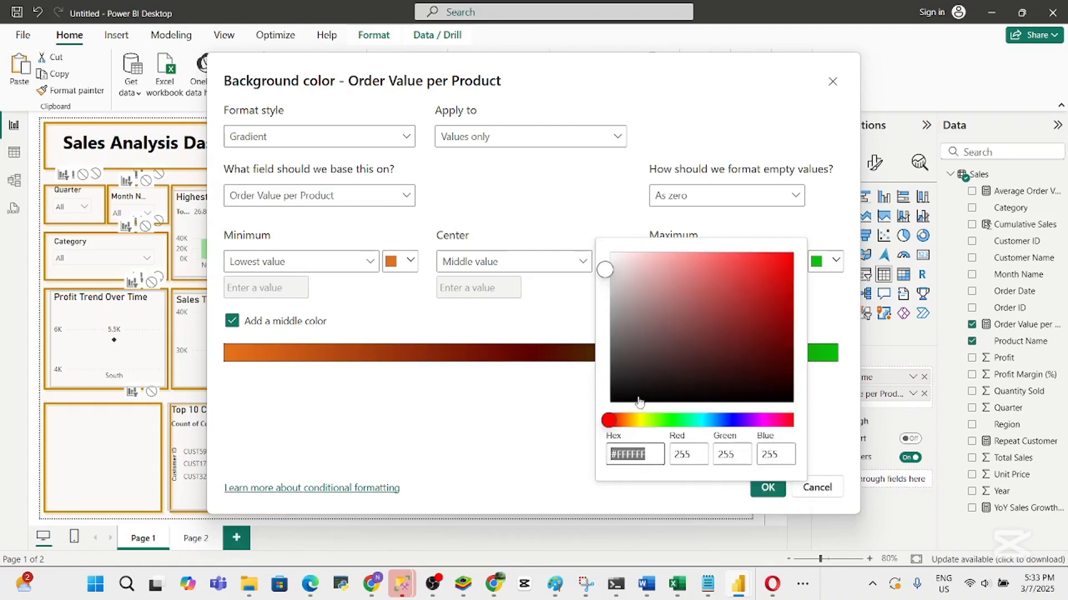
left_click(627, 420)
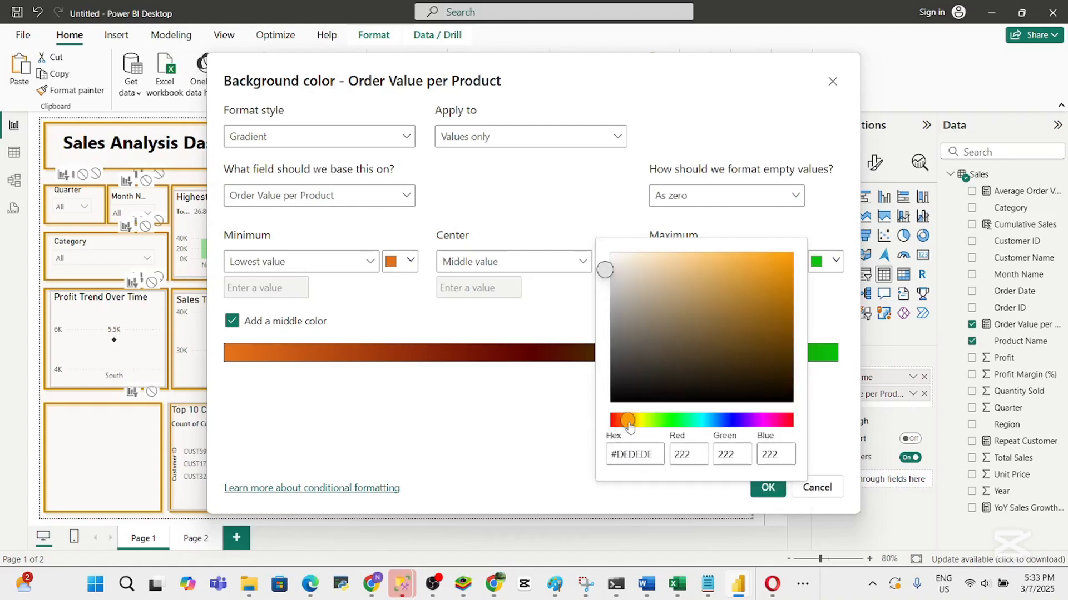
left_click(726, 262)
left_click(747, 260)
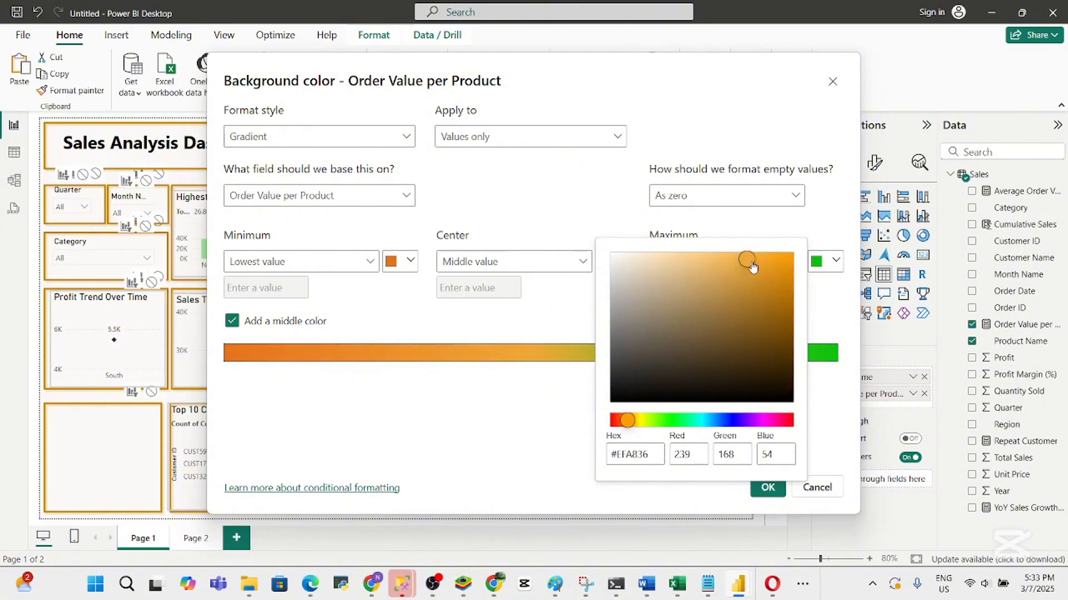
left_click(761, 262)
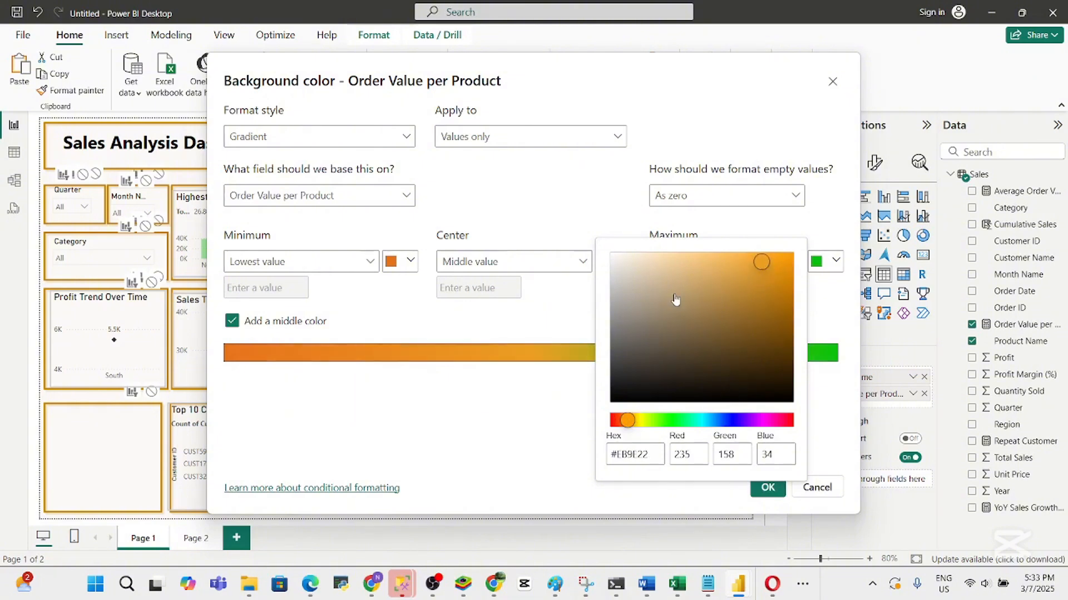
left_click(731, 268)
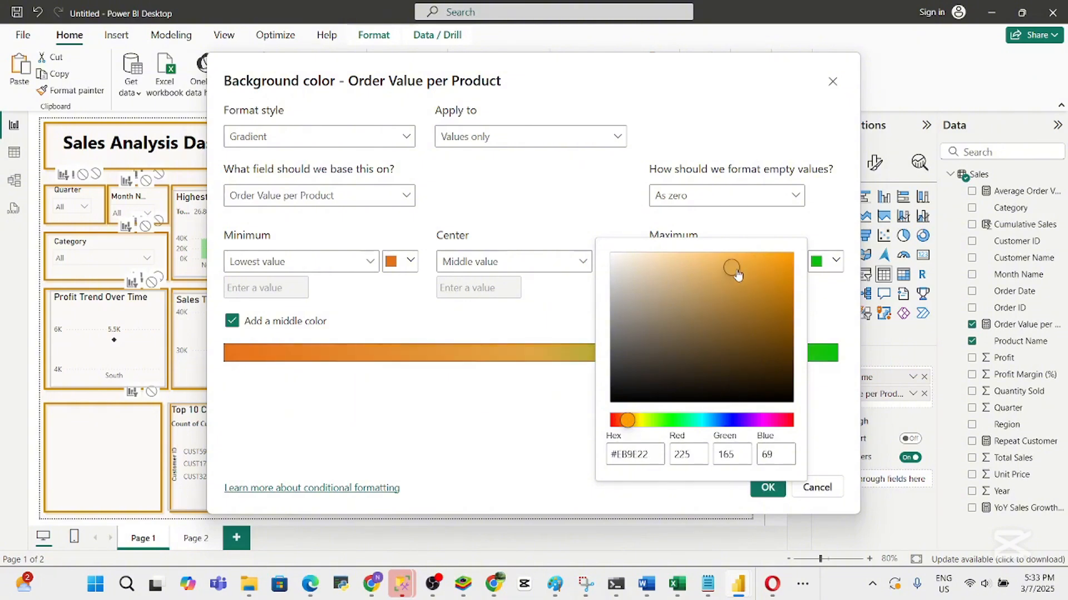
left_click(636, 421)
left_click(627, 421)
left_click(630, 421)
left_click(565, 461)
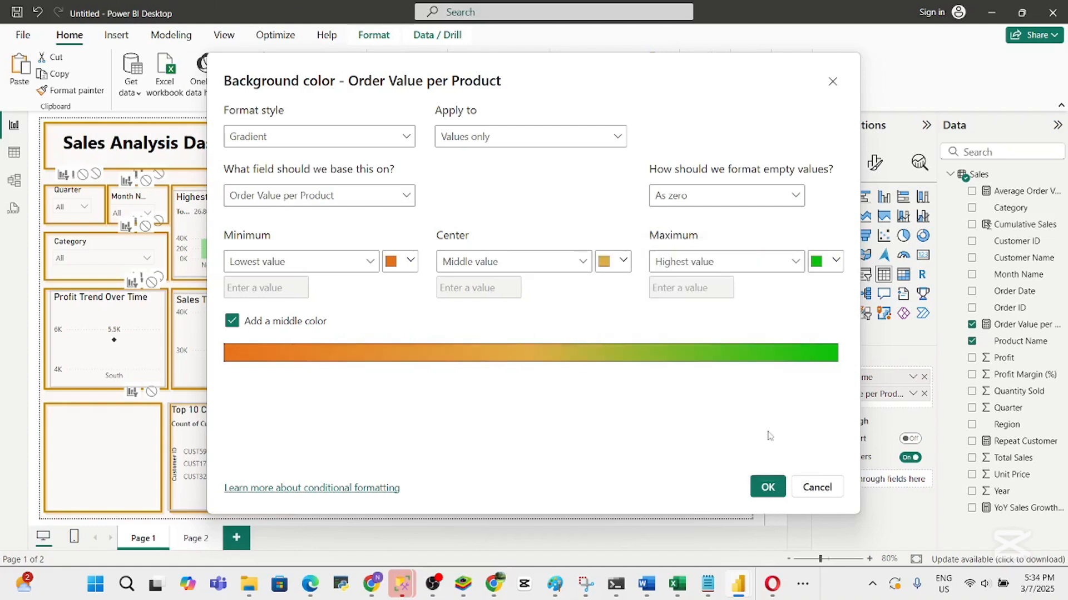
left_click(768, 487)
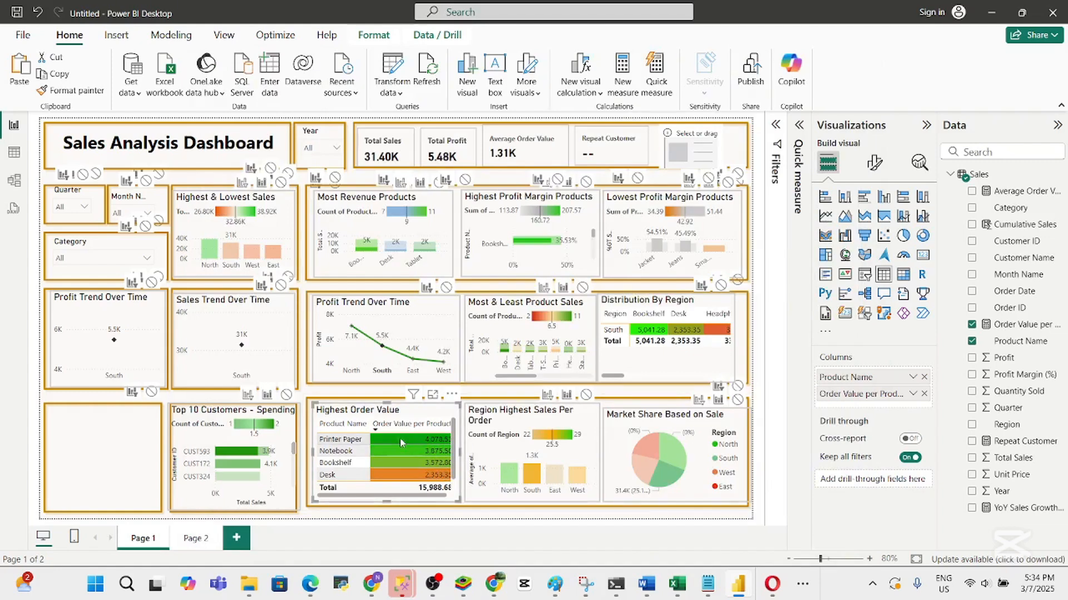
Sort the Highest Order Value table by Order Value per Product in ascending order and look through its visual formatting options
left_click(435, 422)
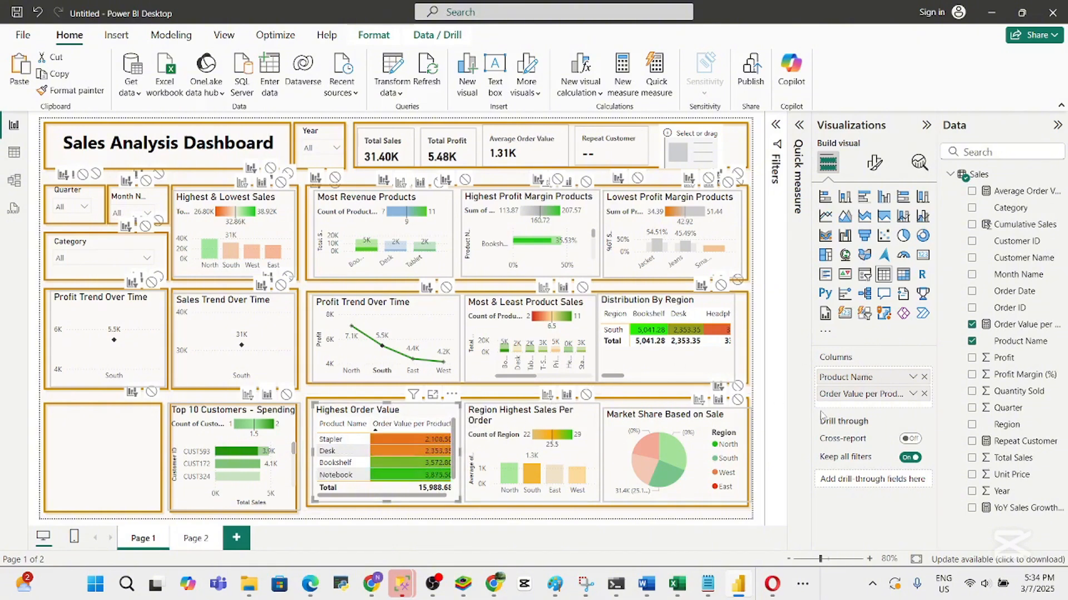
left_click(874, 163)
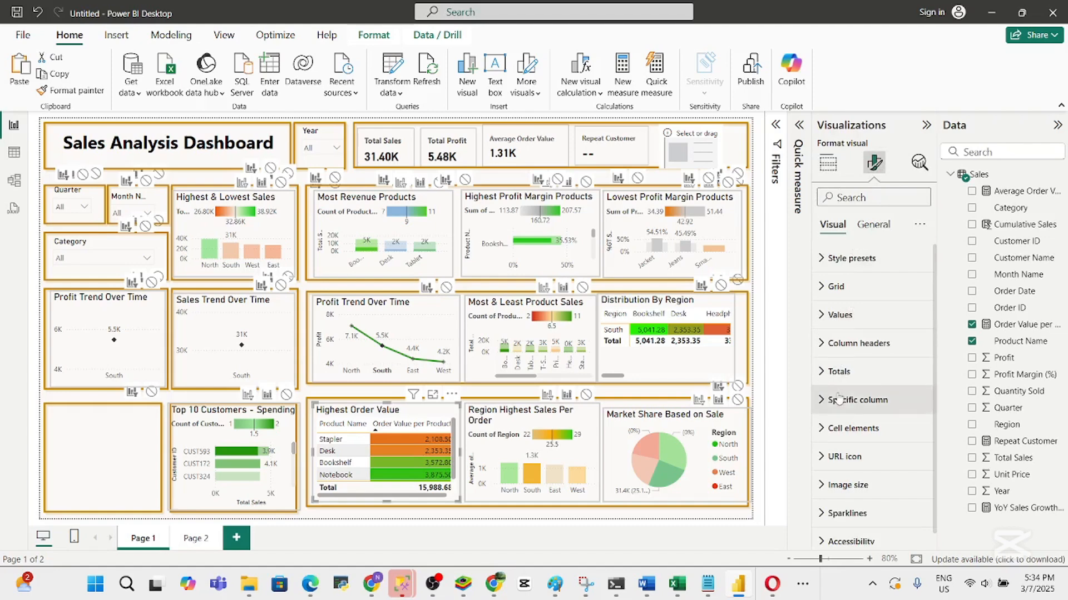
left_click(846, 326)
left_click(846, 326)
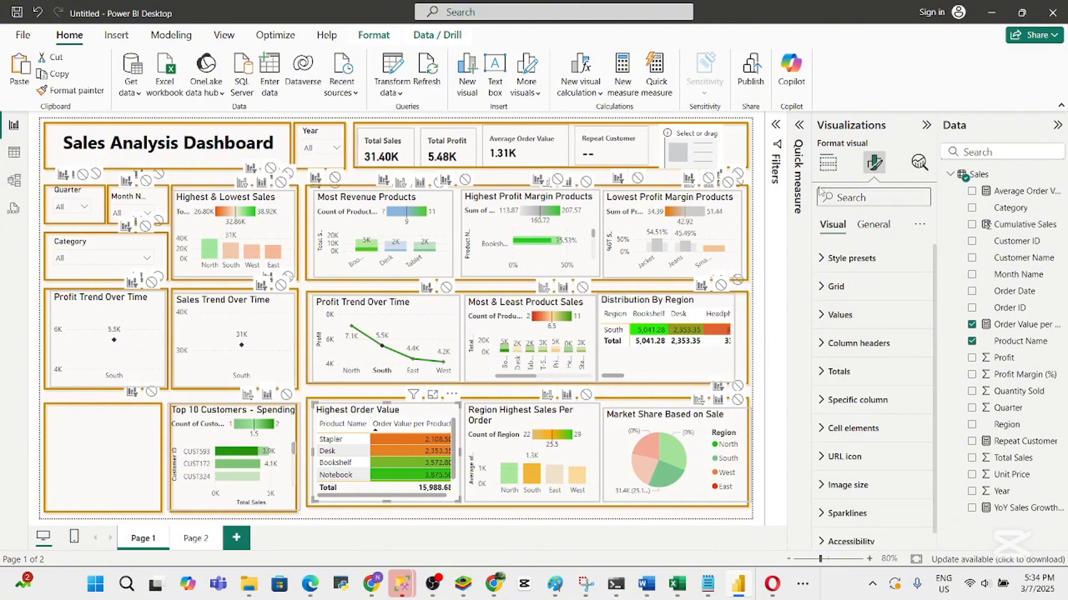
left_click(828, 163)
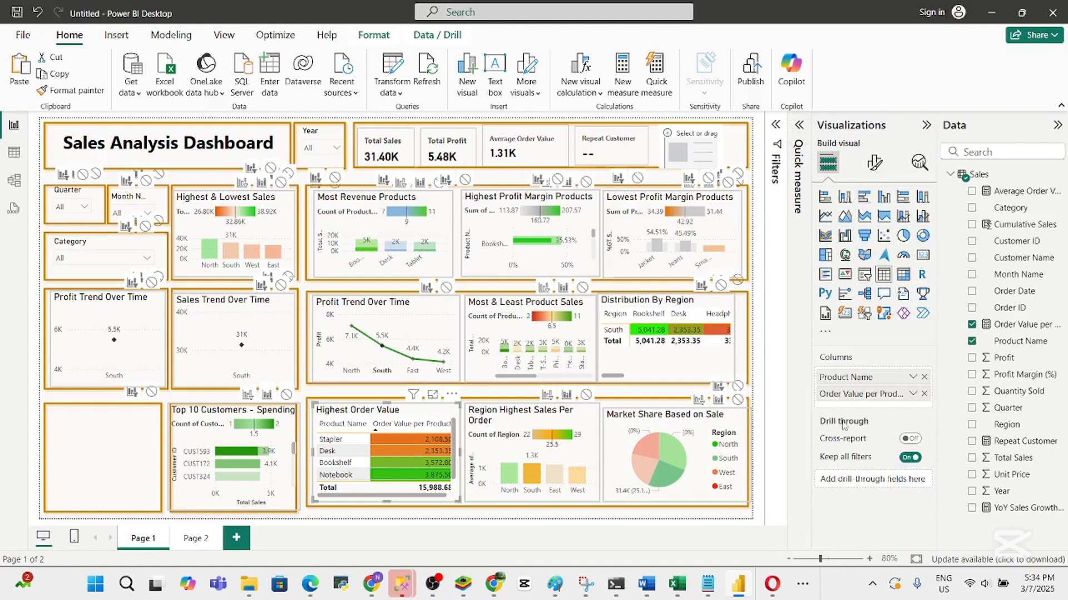
Remove the background colour conditional formatting from Order Value per Product and sort the Highest Order Value table by that field in descending order
right_click(857, 399)
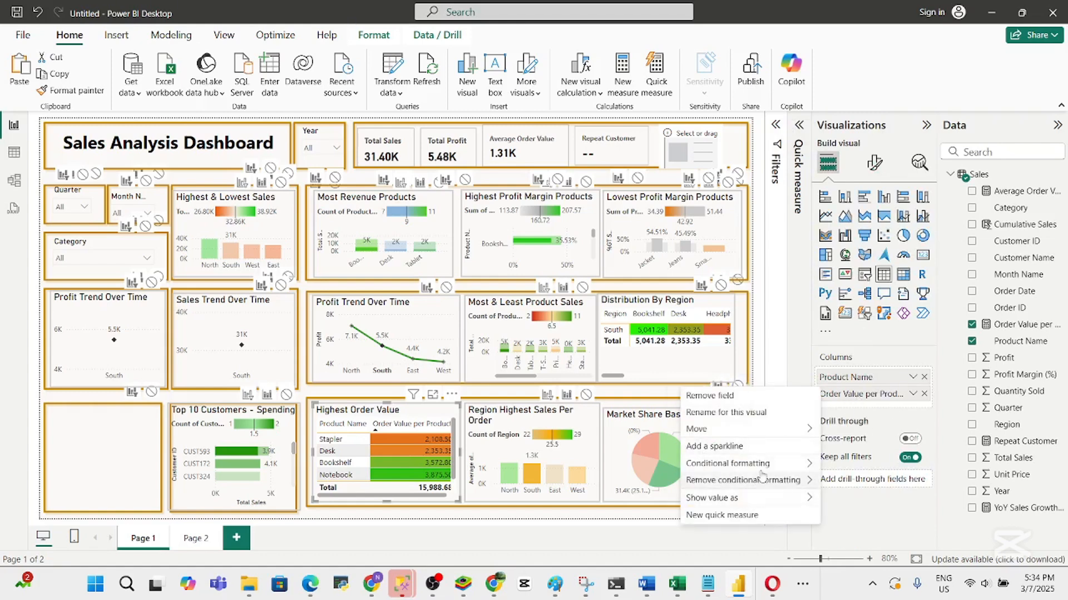
mouse_move(763, 470)
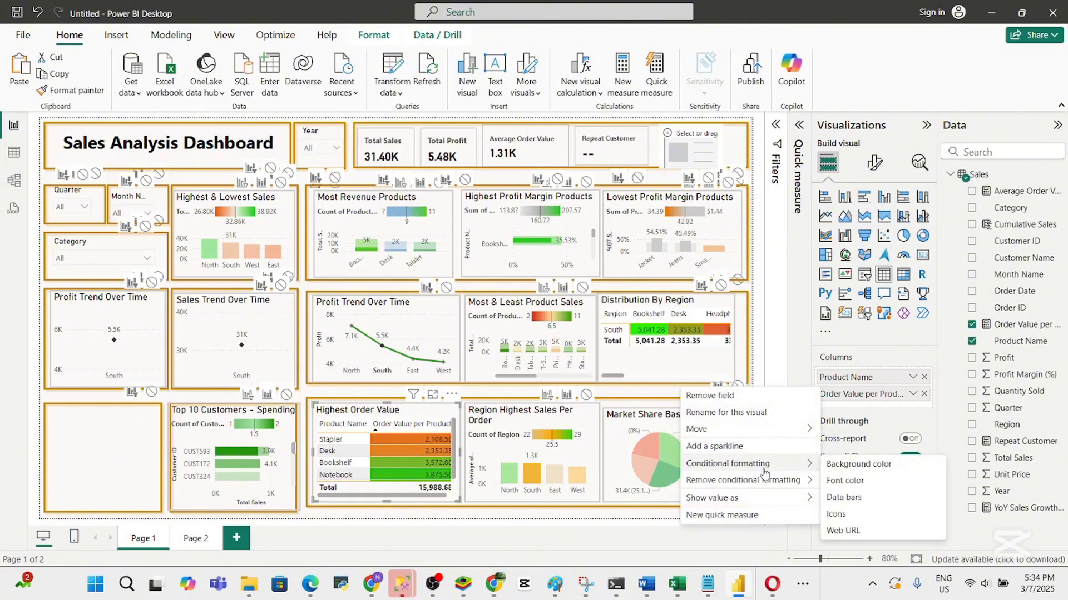
mouse_move(784, 488)
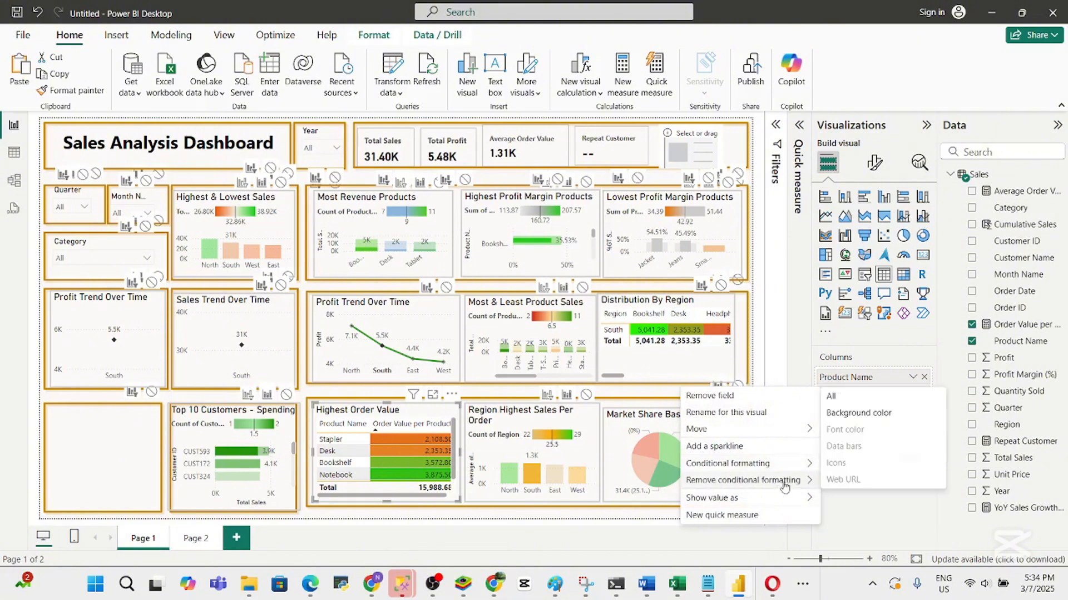
left_click(845, 415)
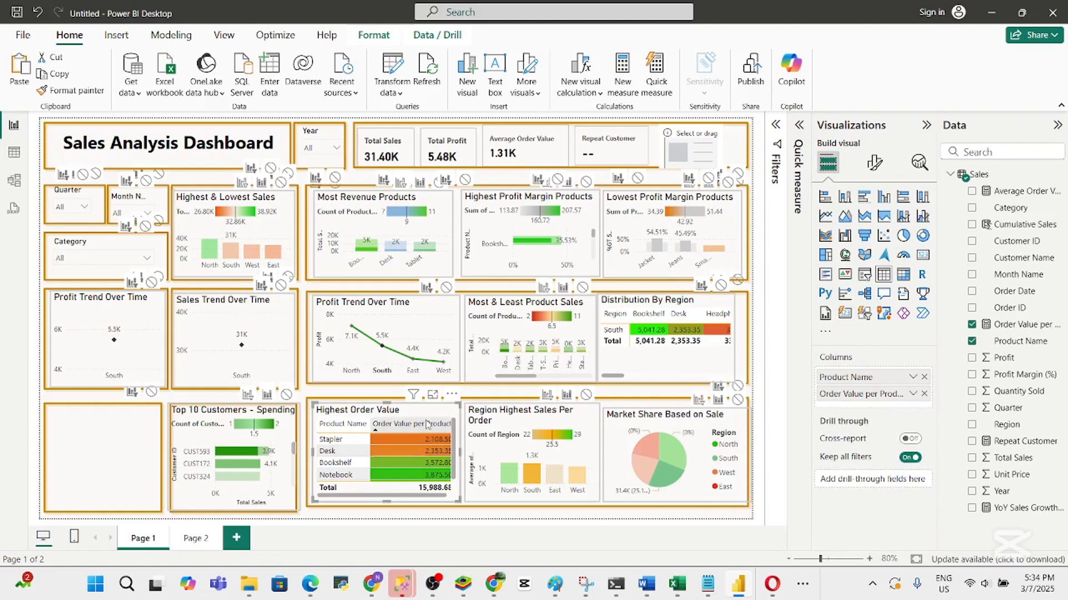
left_click(425, 424)
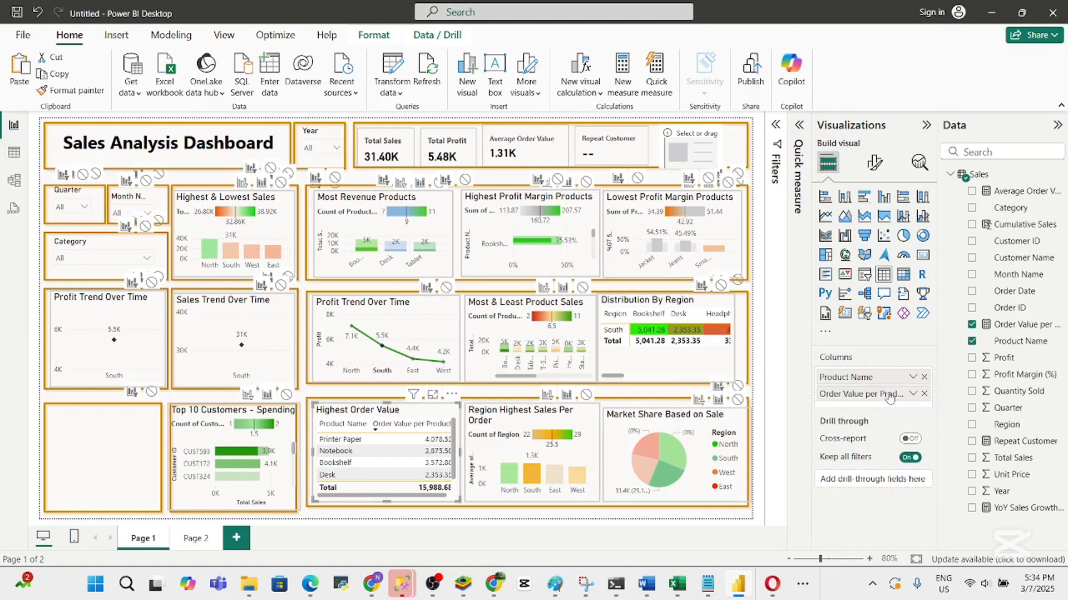
Open the background colour formatting for Order Value per Product and set the gradient's highest-value colour to the custom green #05C011
left_click(912, 393)
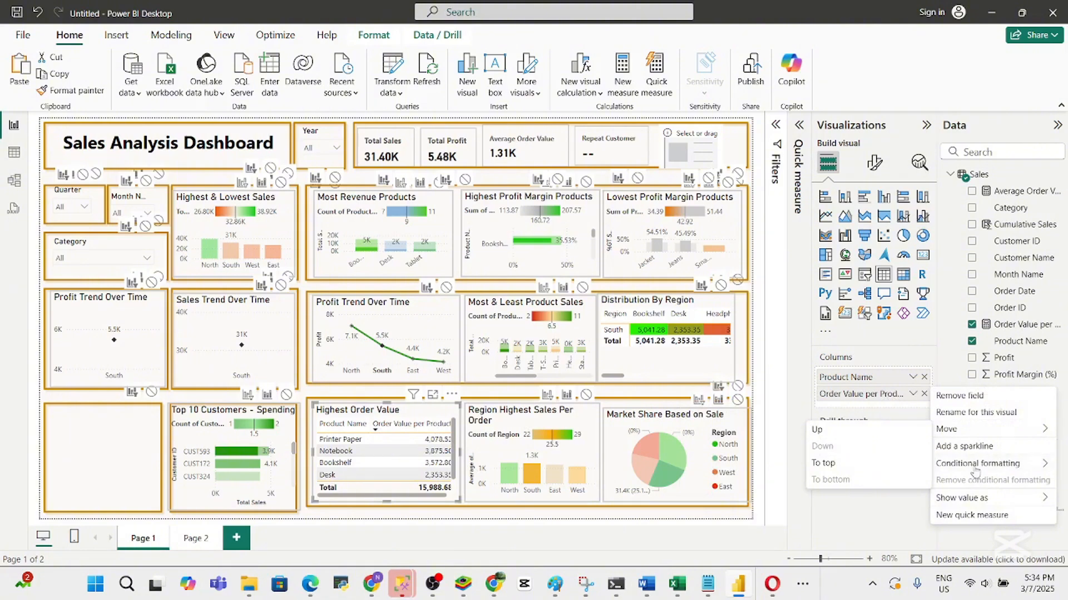
mouse_move(978, 465)
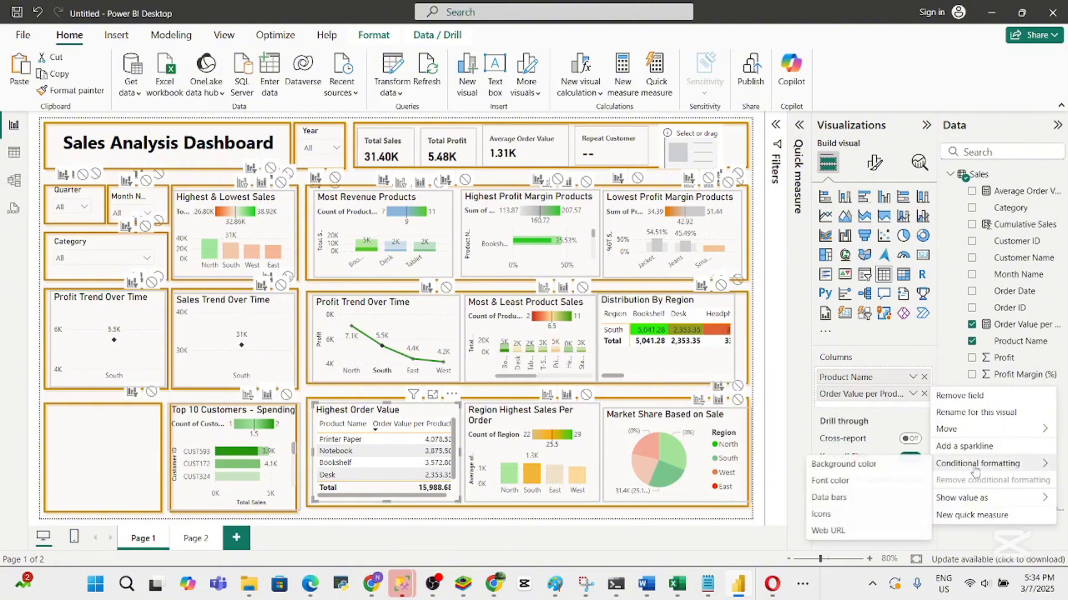
left_click(864, 468)
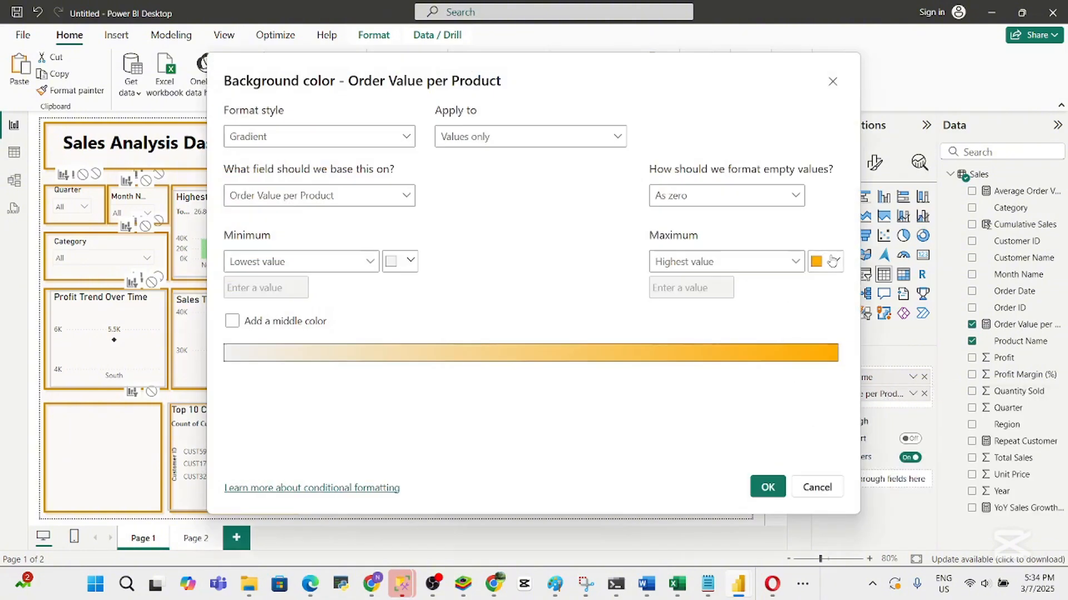
left_click(835, 263)
left_click(685, 466)
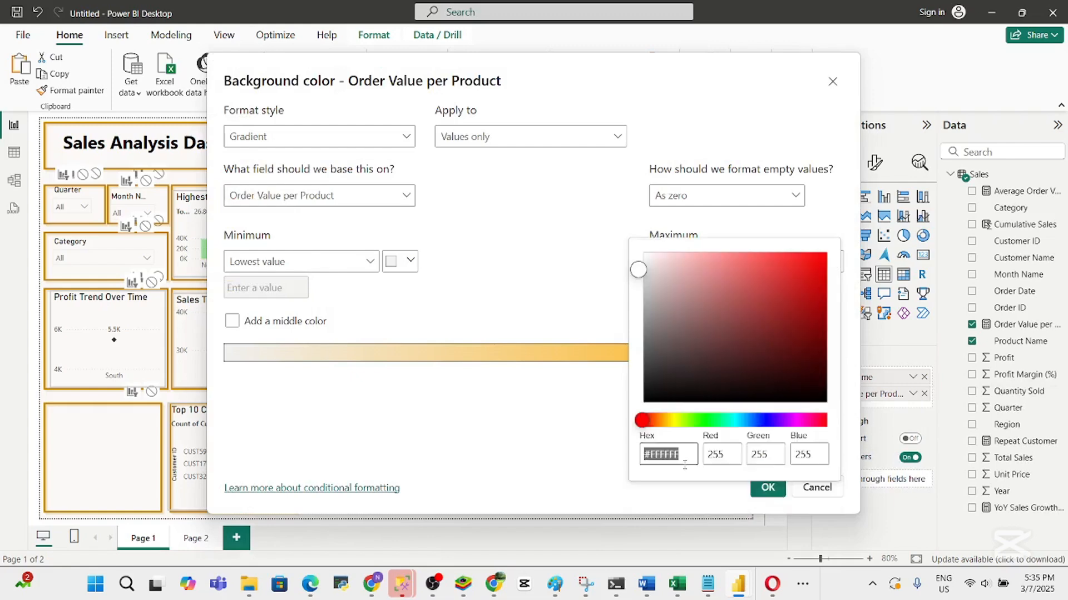
left_click(710, 421)
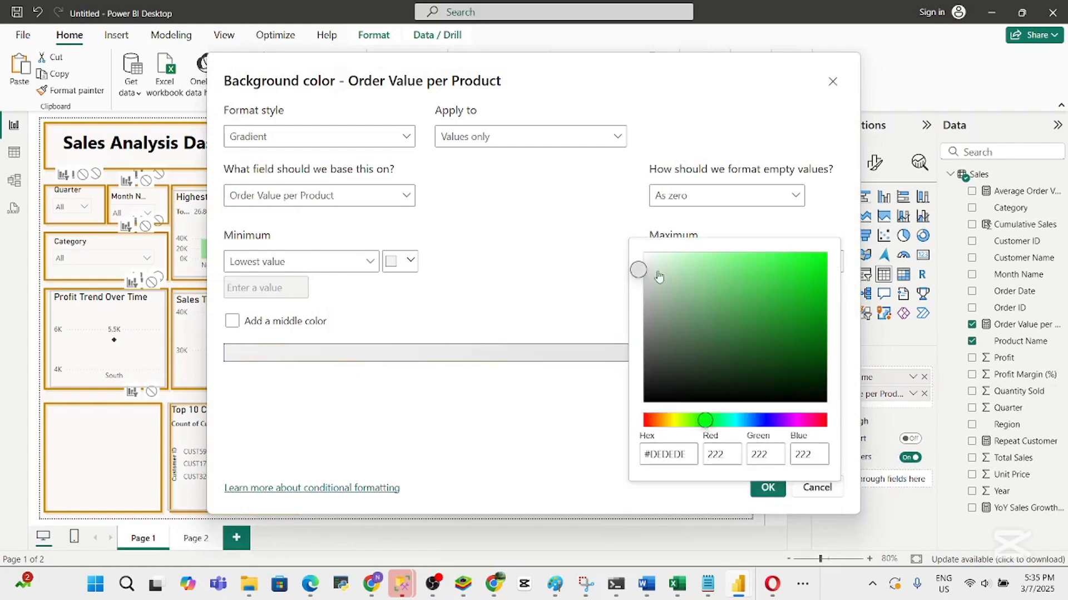
left_click_drag(657, 278, 822, 294)
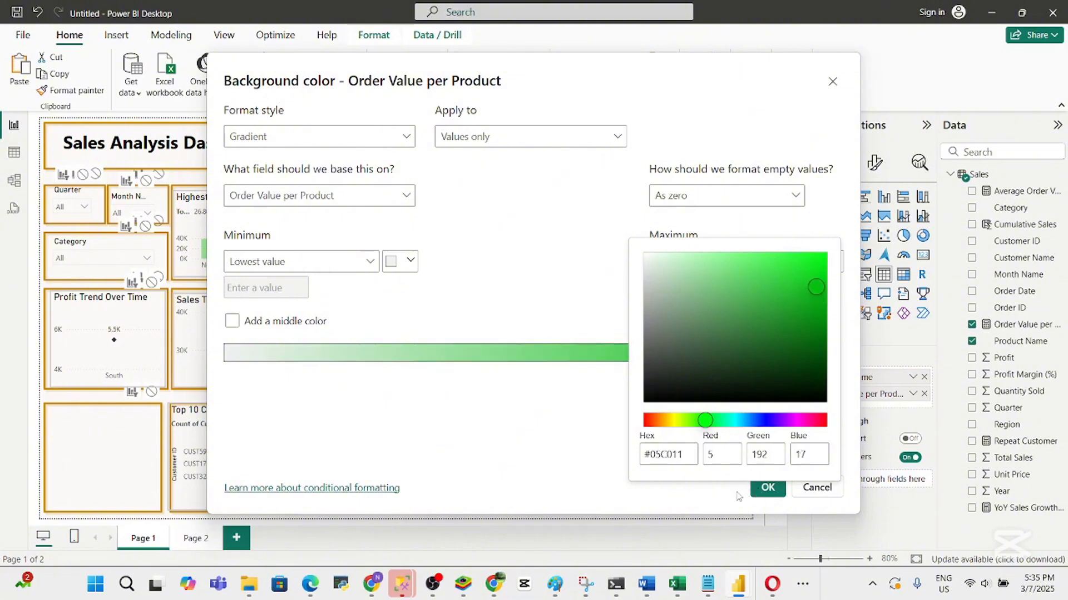
left_click(533, 445)
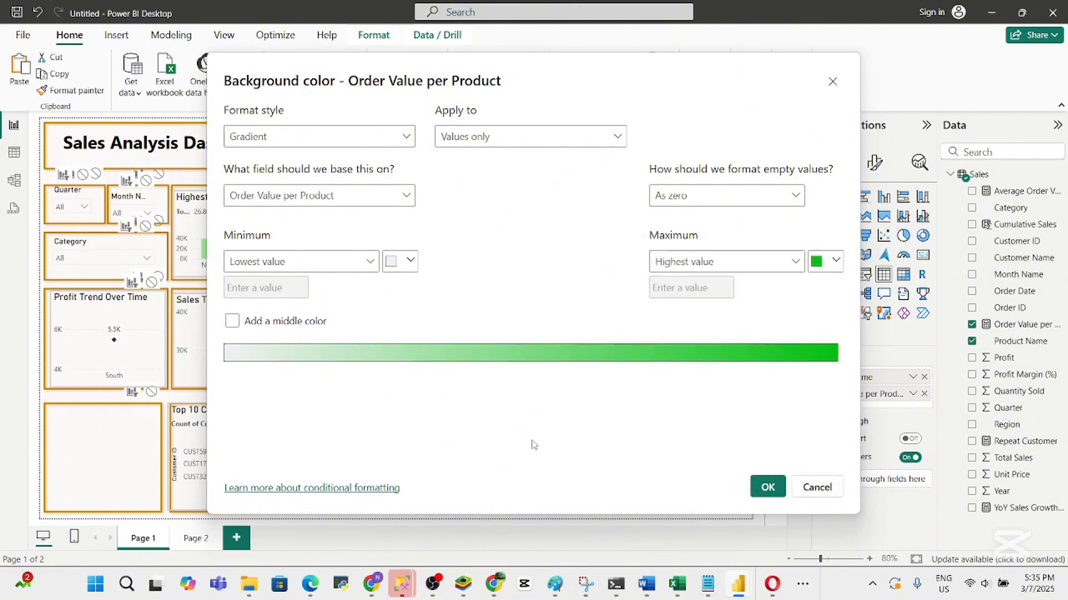
Add a middle colour to the Order Value per Product gradient and set it to the custom yellow #D8D66A
left_click(232, 322)
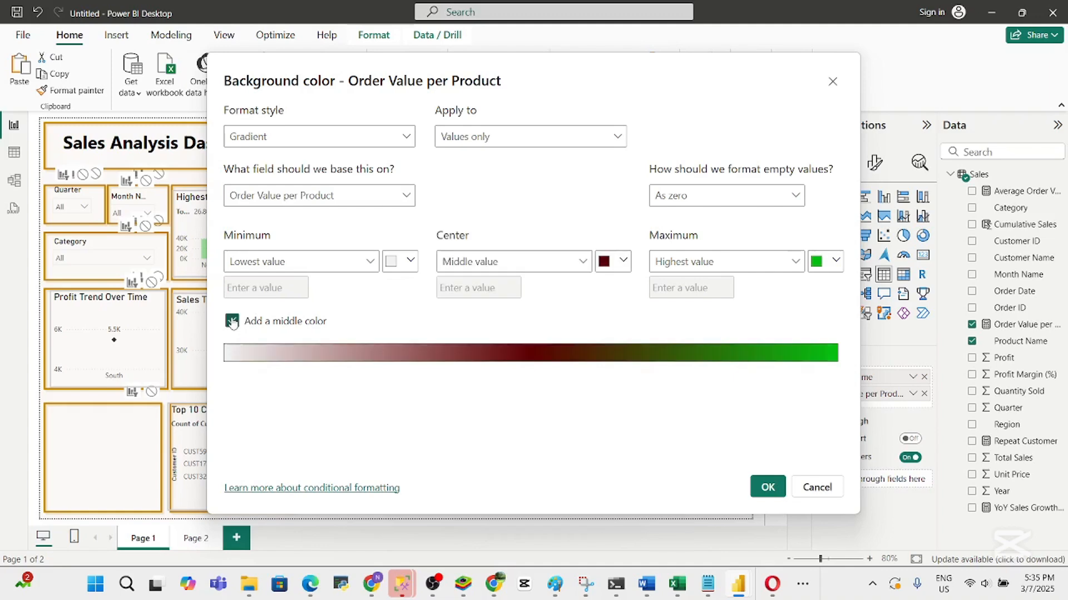
left_click(623, 263)
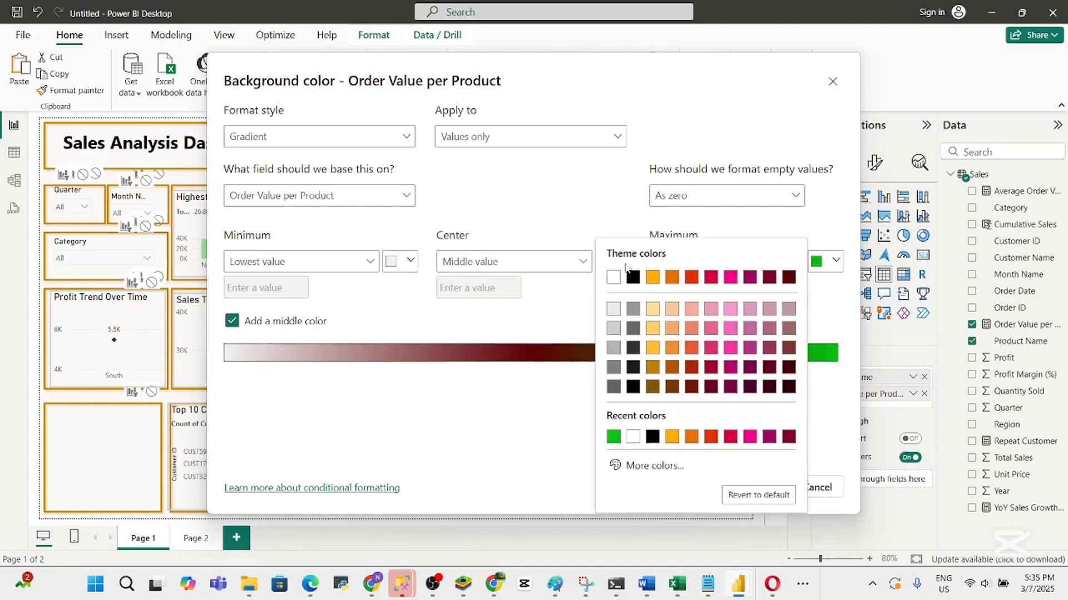
left_click(628, 466)
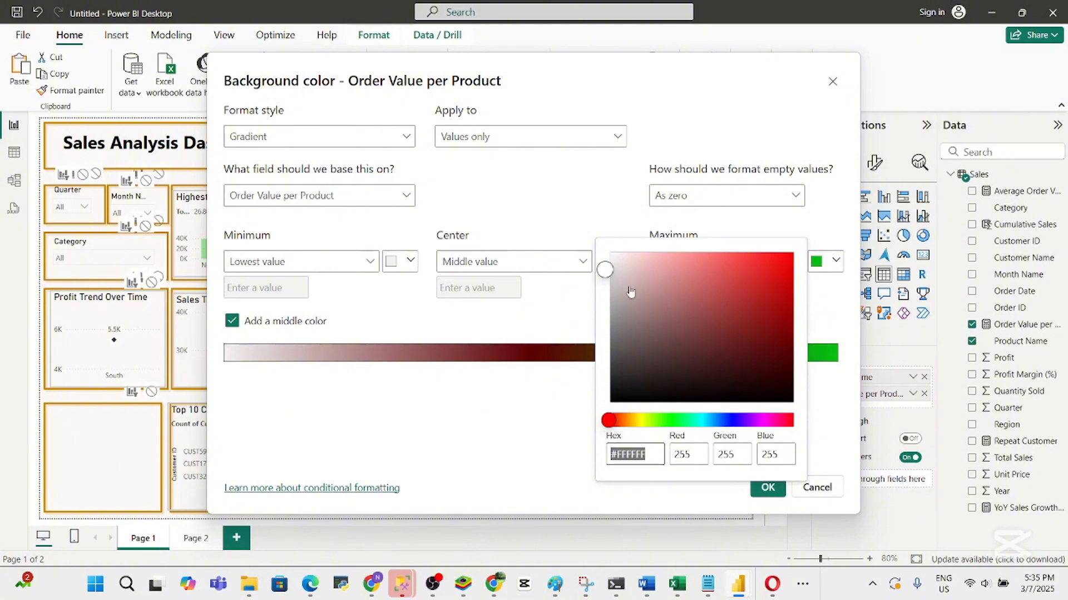
left_click(636, 424)
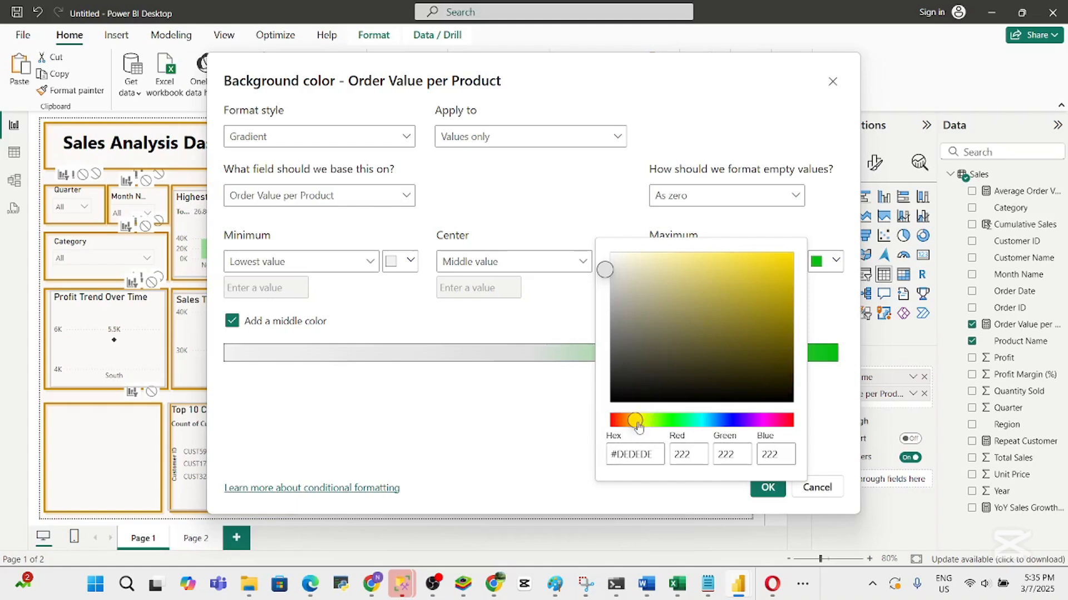
mouse_move(637, 423)
left_mouse_down()
mouse_move(628, 423)
mouse_move(641, 422)
left_mouse_up()
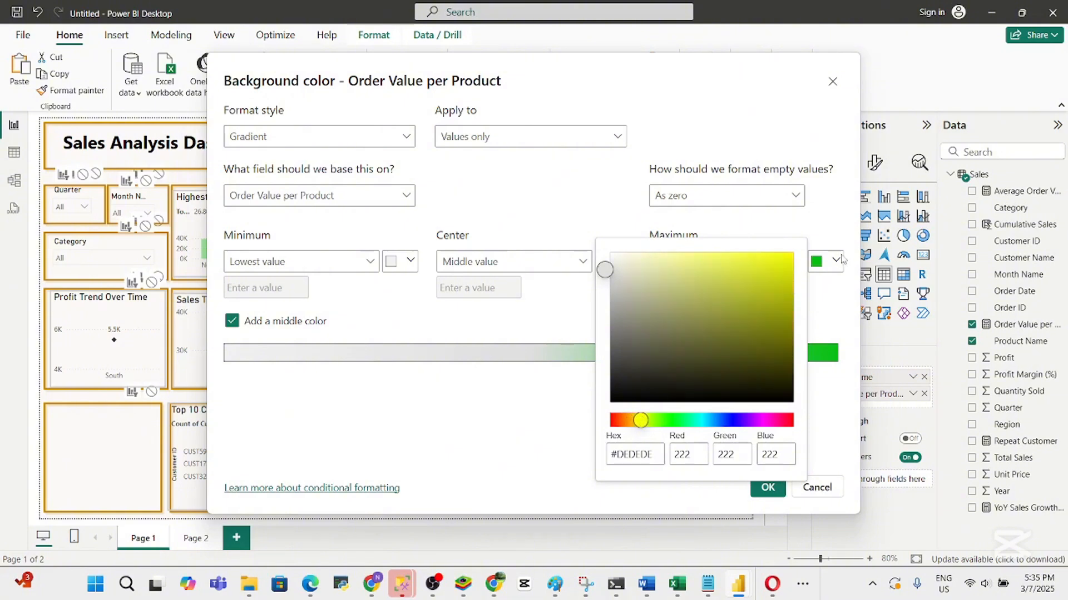
left_click(732, 265)
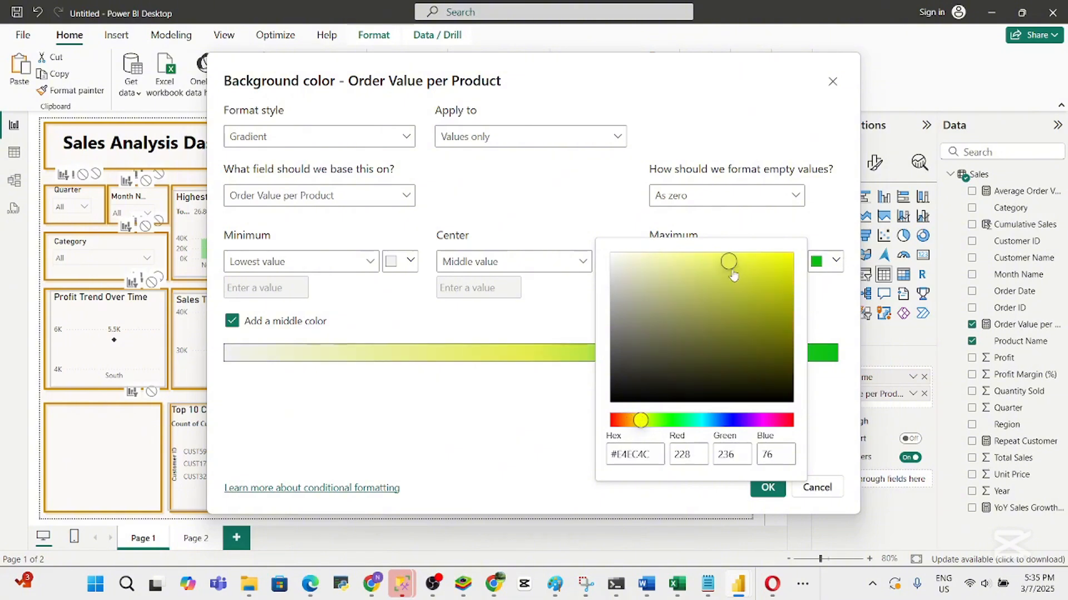
left_click_drag(642, 422, 644, 422)
left_click_drag(643, 423, 641, 423)
left_click_drag(728, 262, 704, 281)
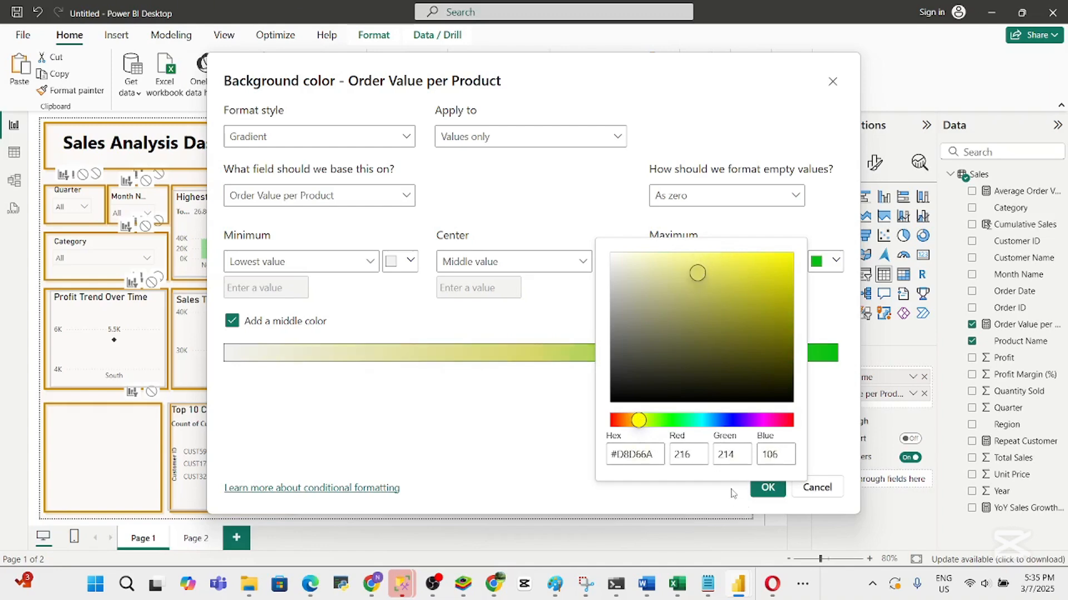
left_click(451, 419)
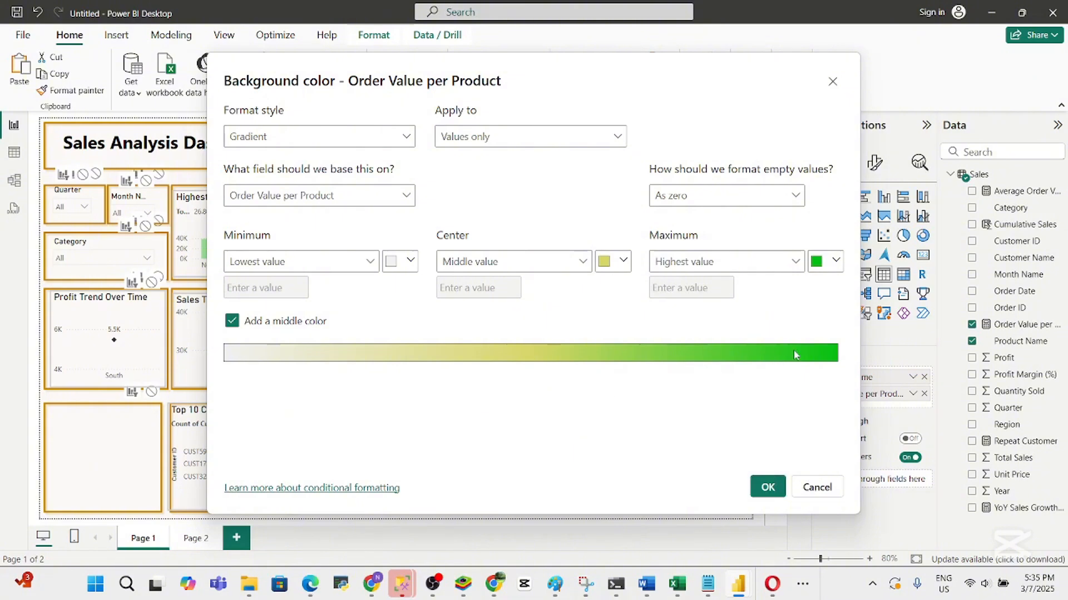
Set the gradient's lowest-value colour to a custom muted orange and apply the background formatting to the Highest Order Value table
left_click(410, 260)
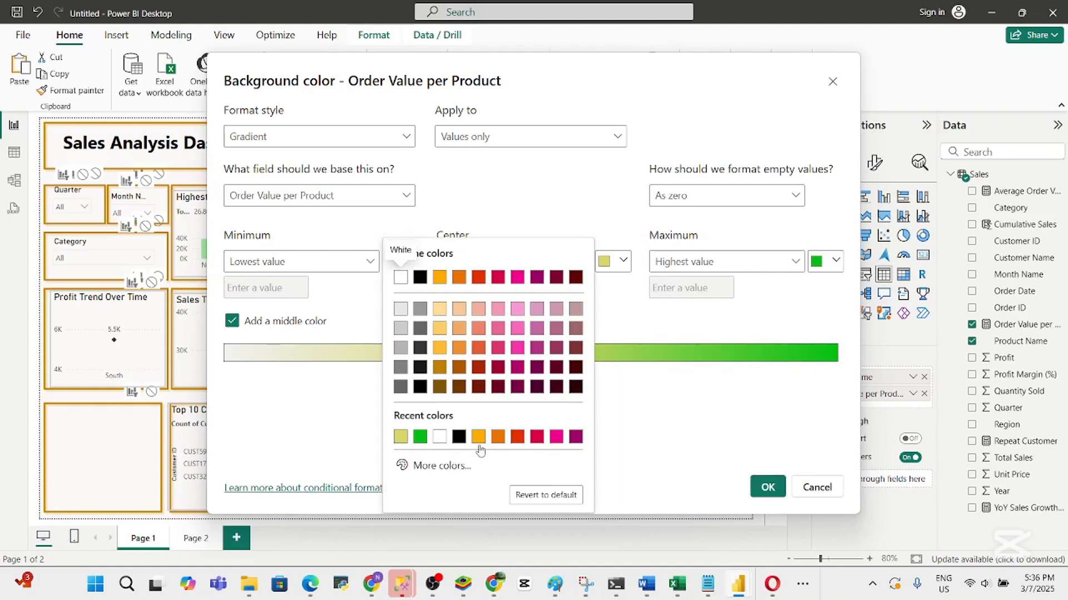
left_click(442, 466)
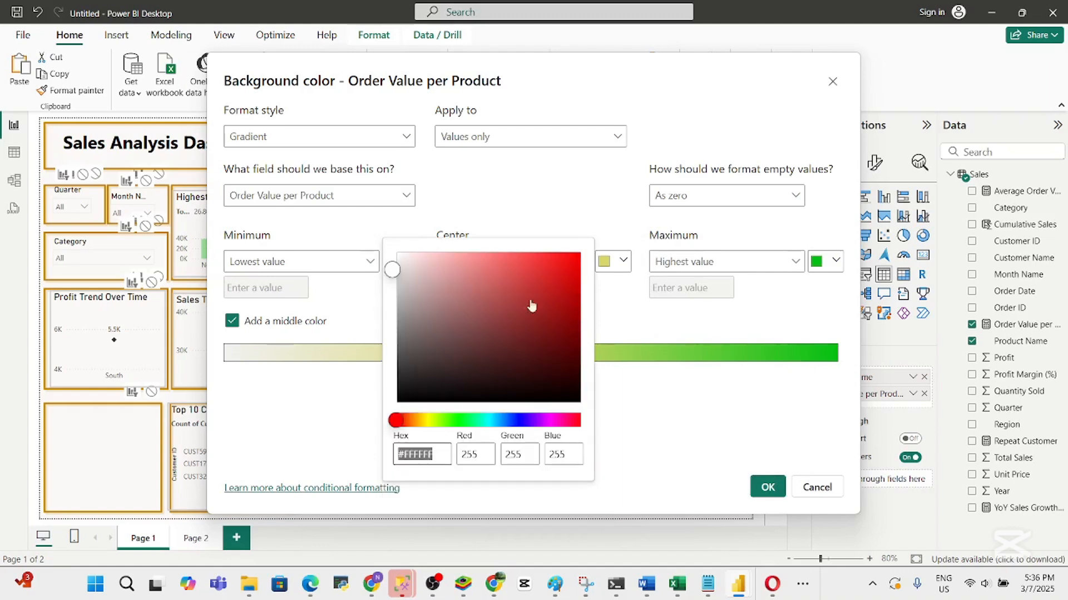
left_click(410, 421)
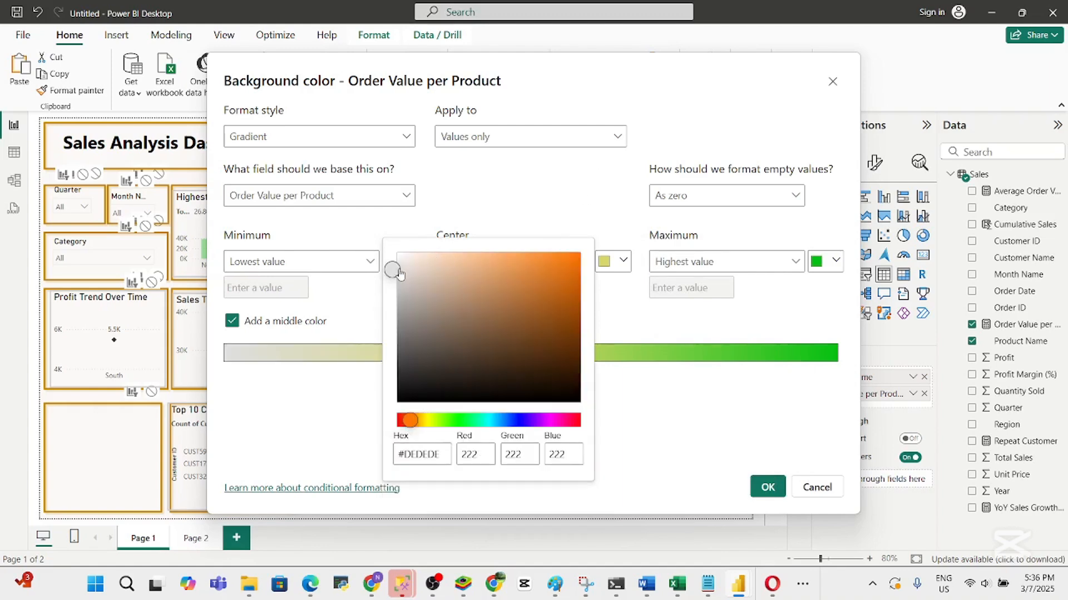
left_click_drag(456, 273, 521, 274)
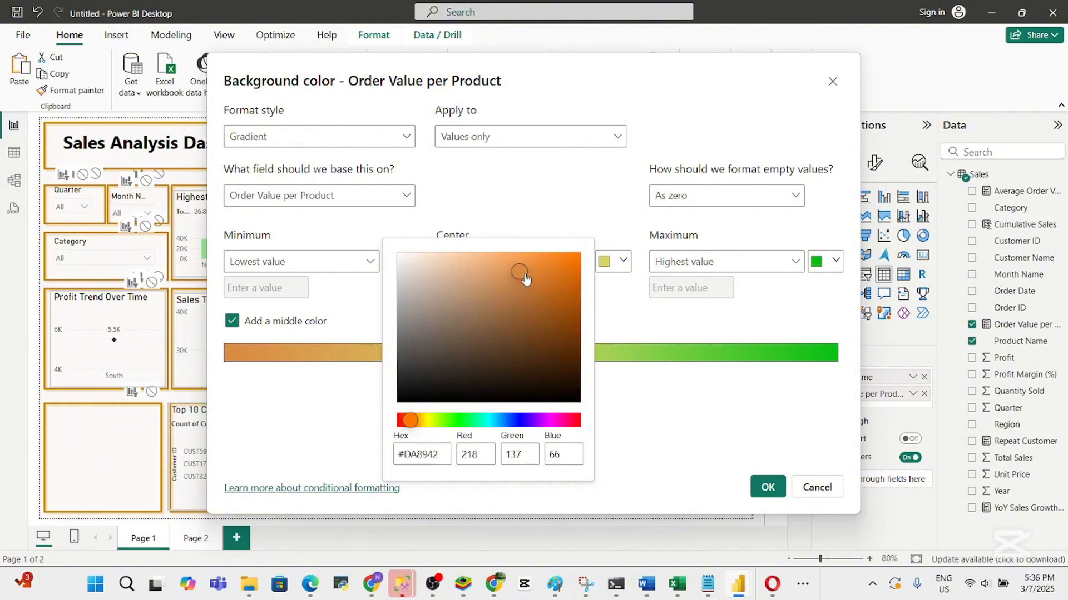
mouse_move(525, 278)
left_mouse_down()
mouse_move(508, 276)
mouse_move(511, 290)
left_mouse_up()
left_click(673, 447)
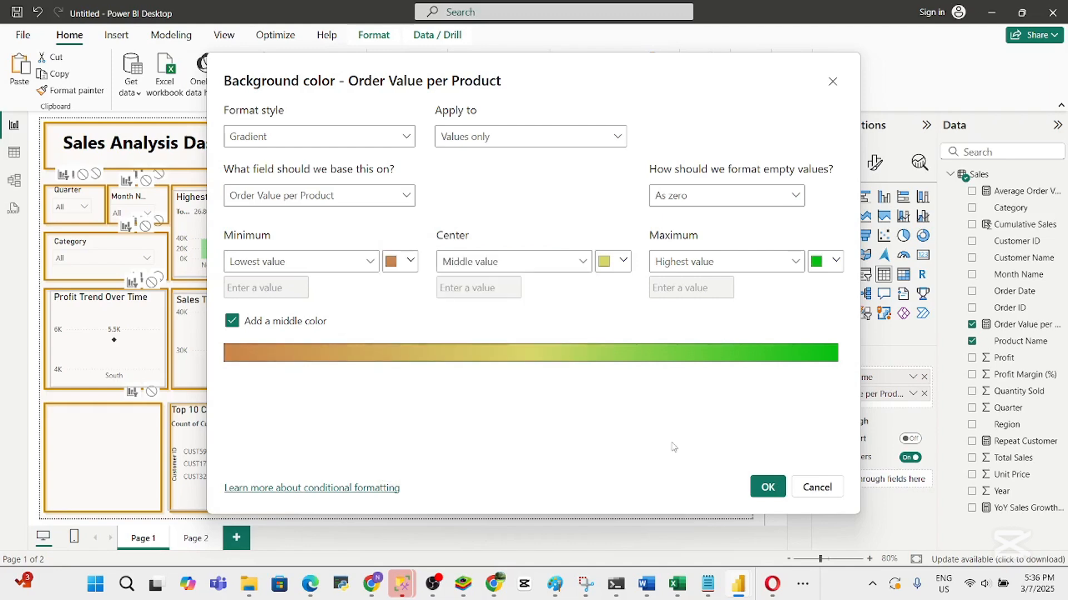
left_click(766, 488)
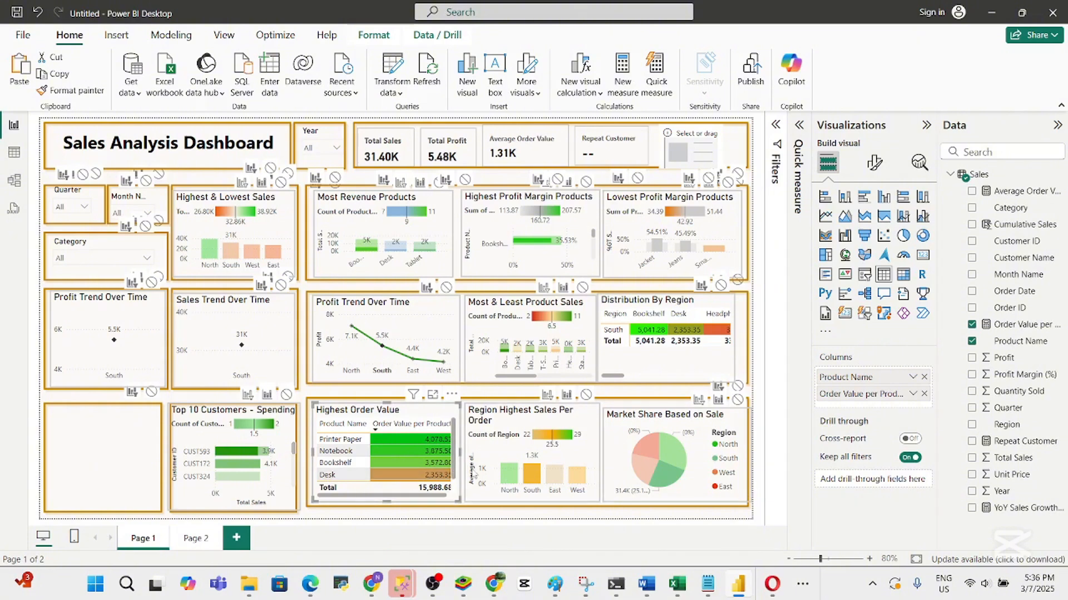
left_click_drag(454, 471, 458, 443)
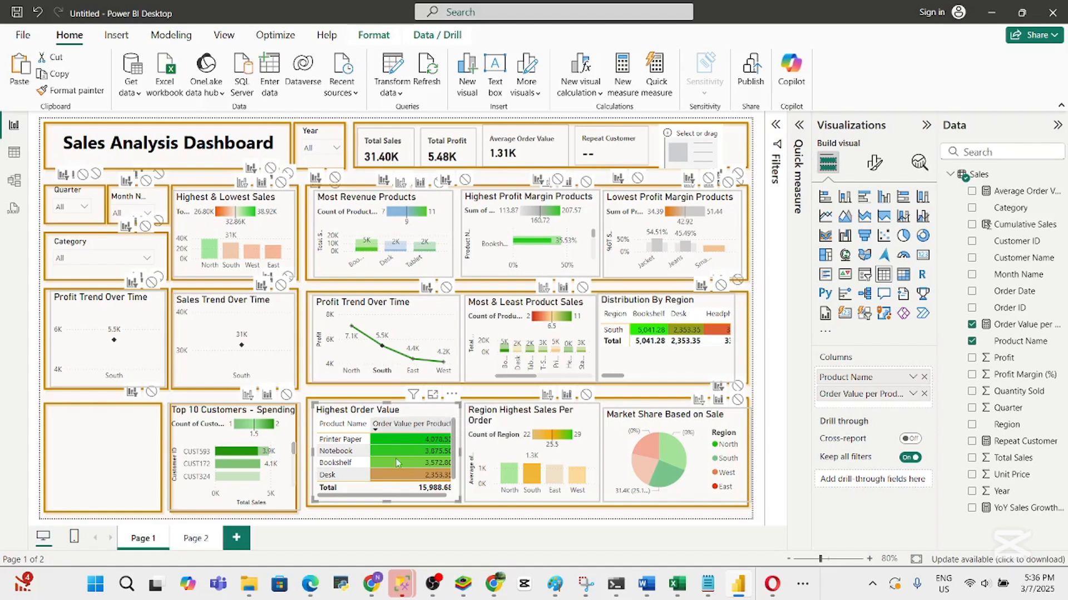
Edit the Order Value per Product background gradient to use grey for the middle value and lighter grey for the lowest value
right_click(888, 398)
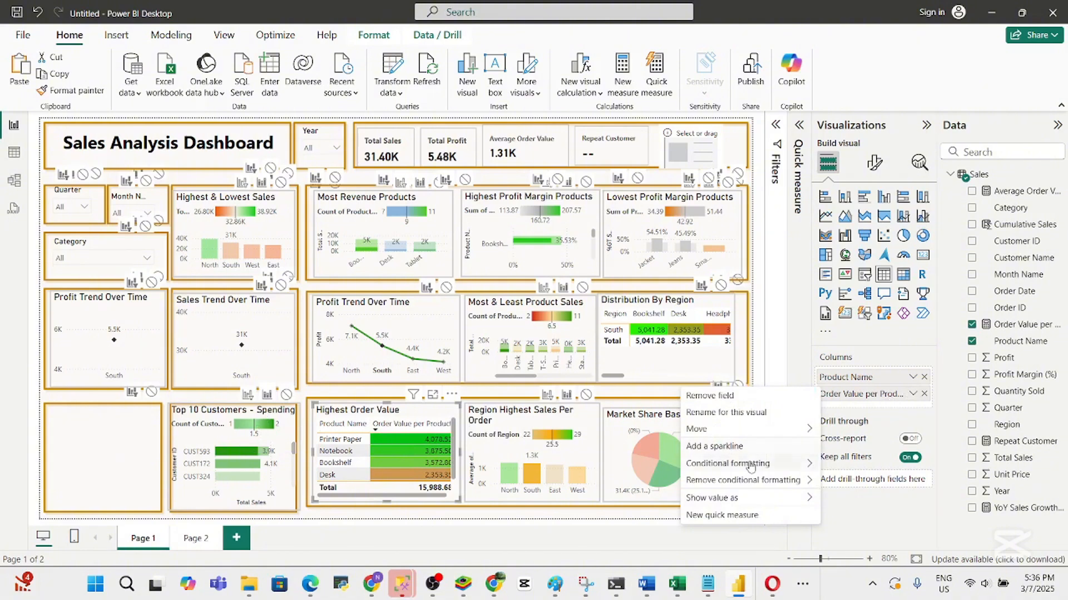
mouse_move(750, 467)
left_click(859, 464)
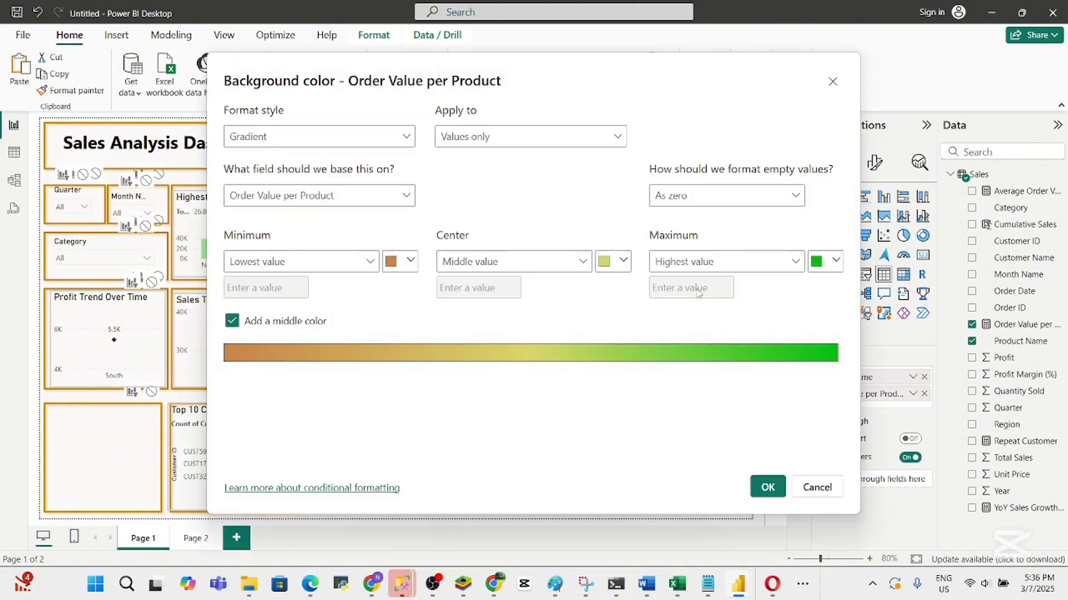
left_click(623, 263)
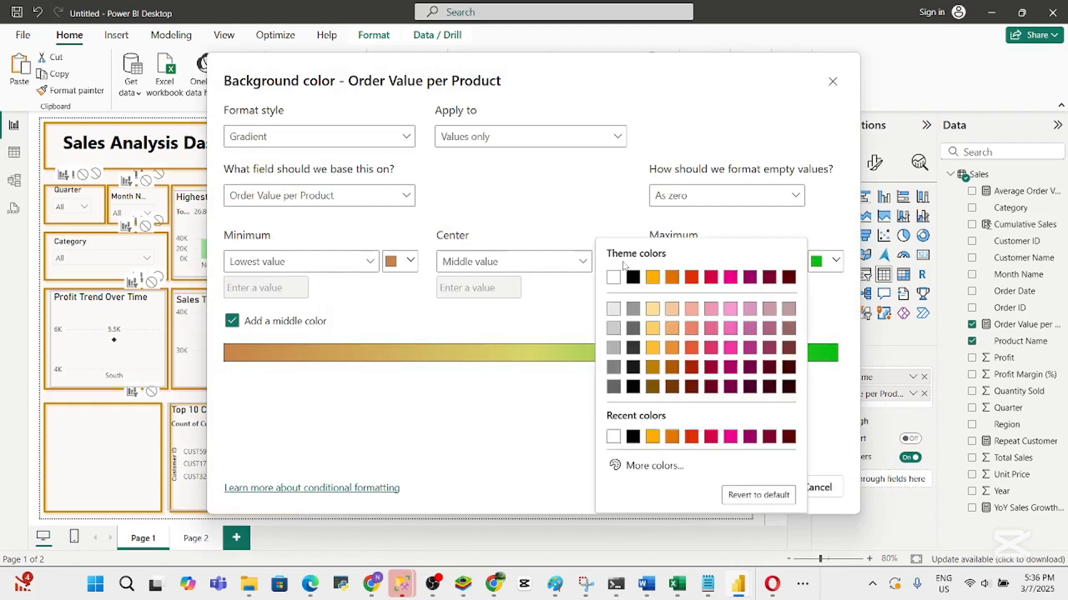
left_click(615, 350)
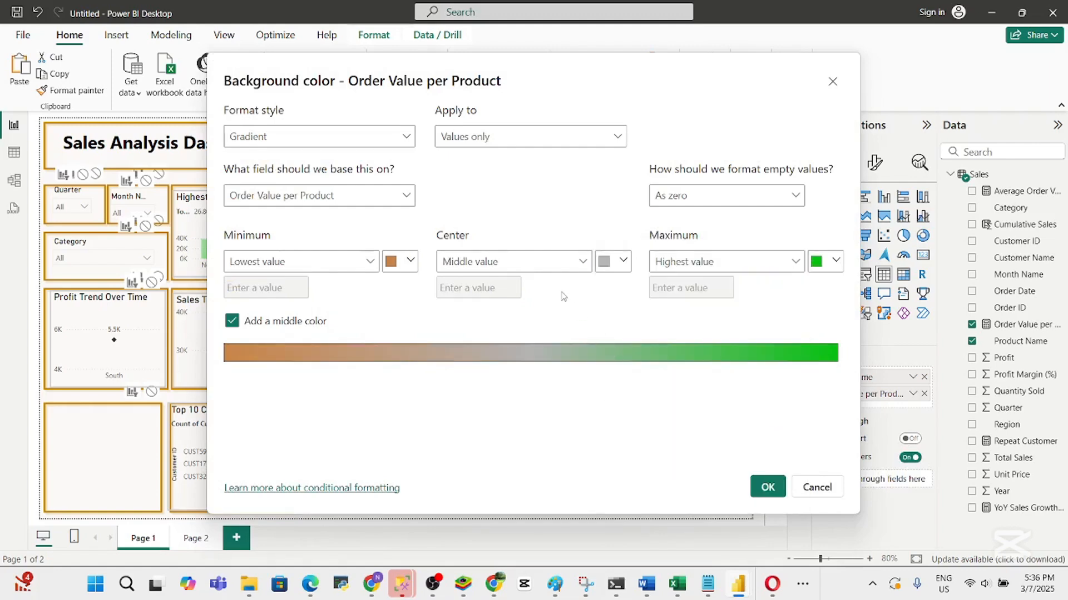
left_click(403, 263)
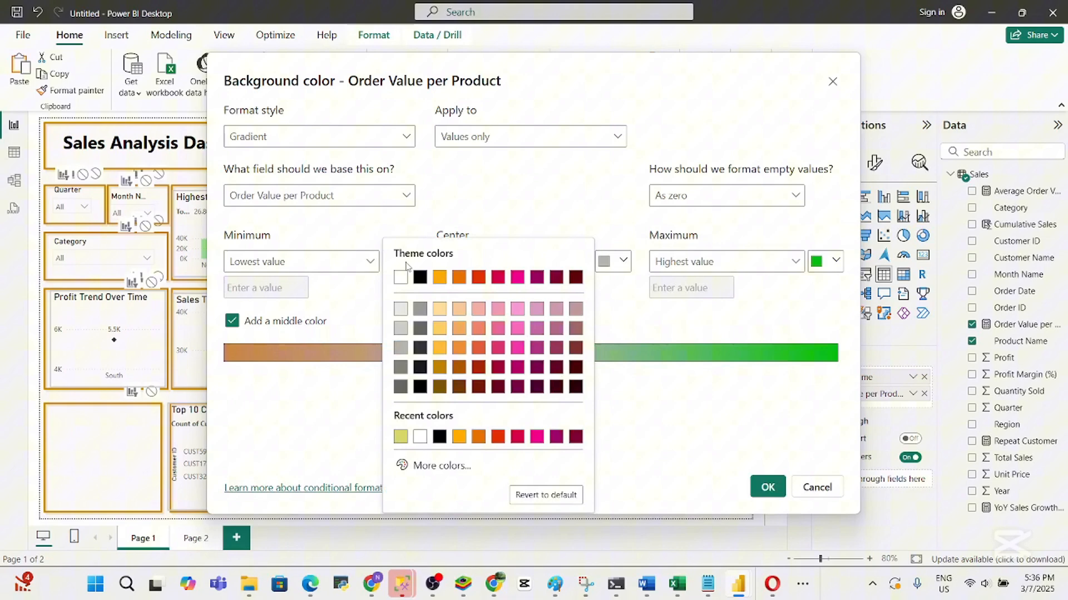
left_click(400, 328)
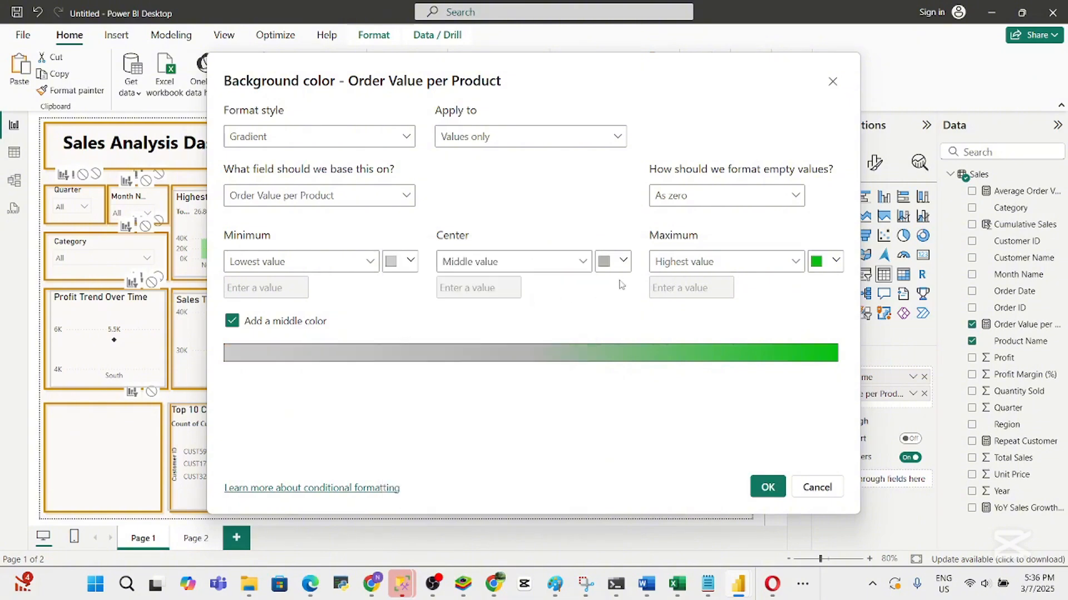
left_click(767, 488)
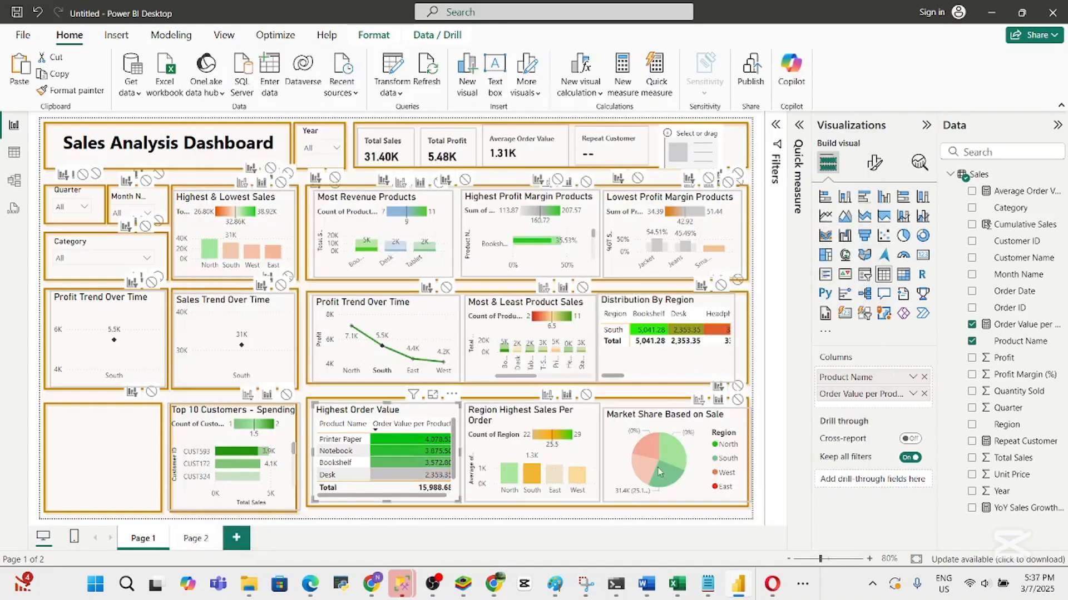
Change the Order Value per Product gradient's lowest-value colour to orange and apply the background formatting
right_click(432, 421)
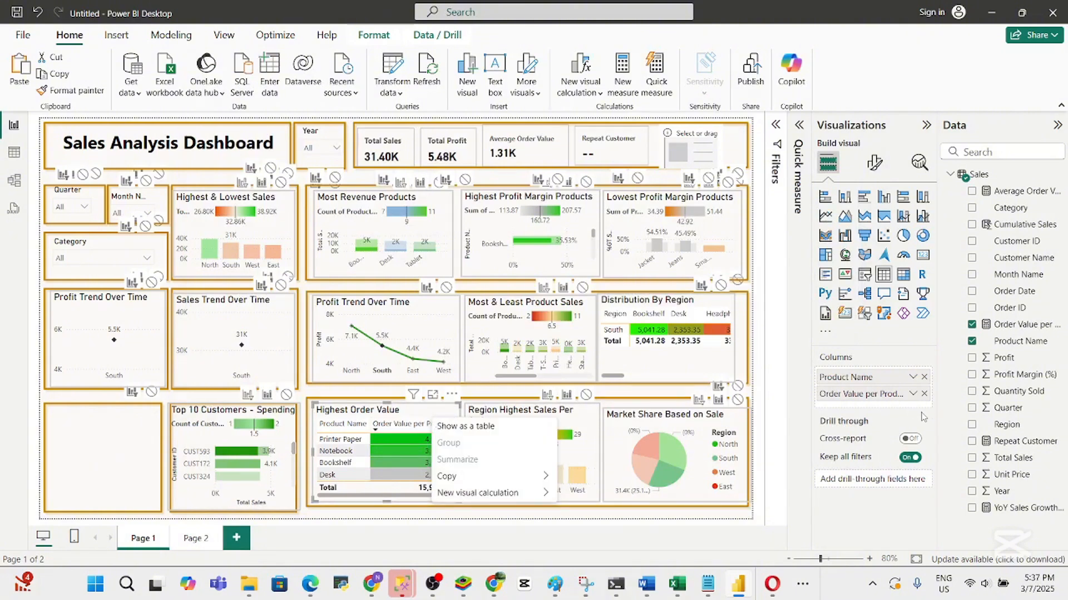
left_click(888, 395)
double_click(888, 394)
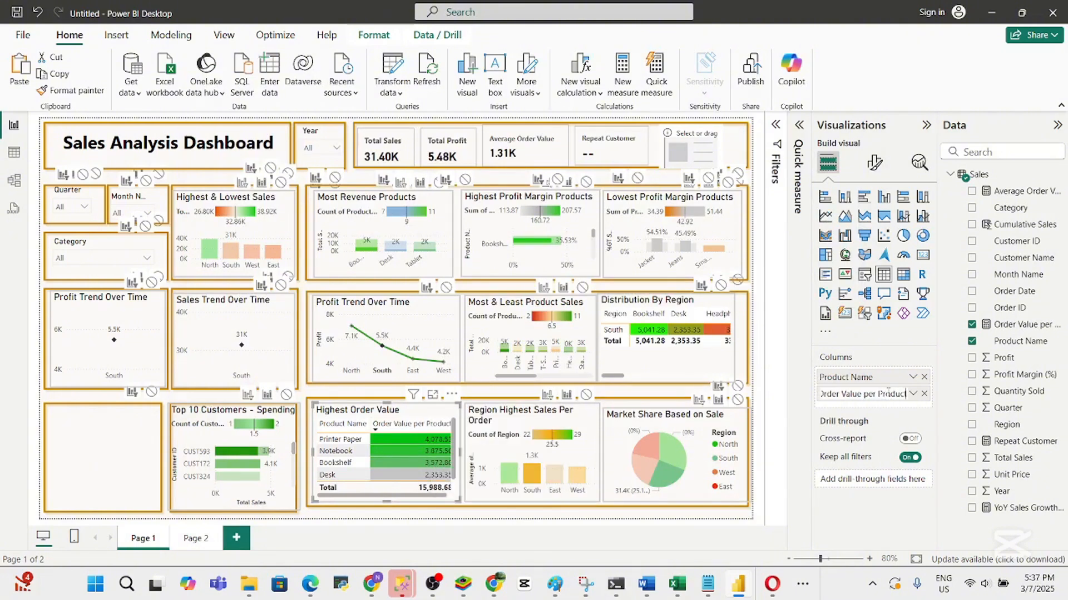
left_click(795, 425)
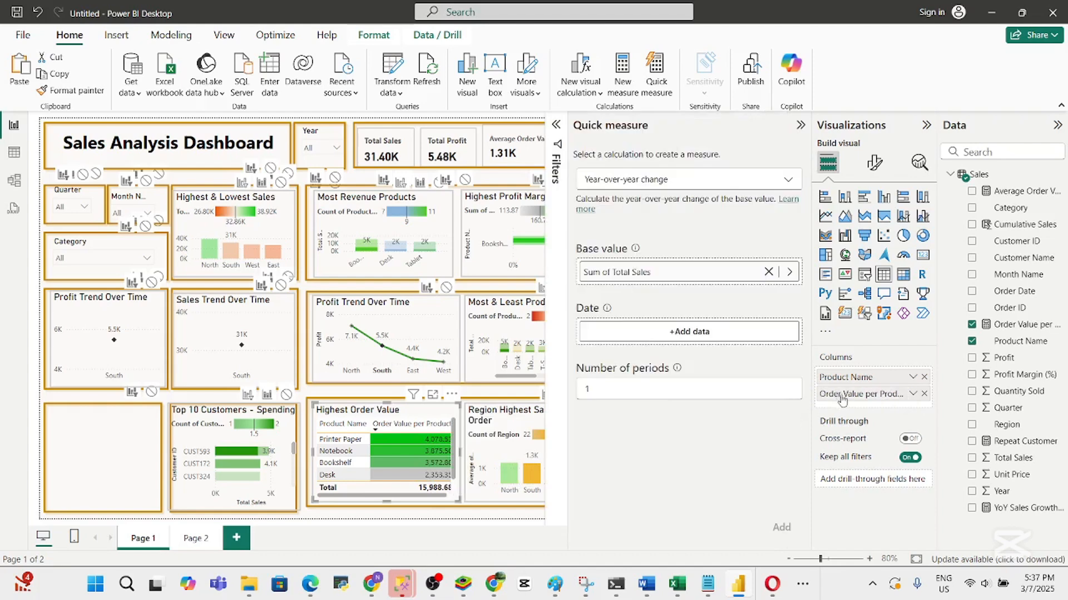
right_click(859, 396)
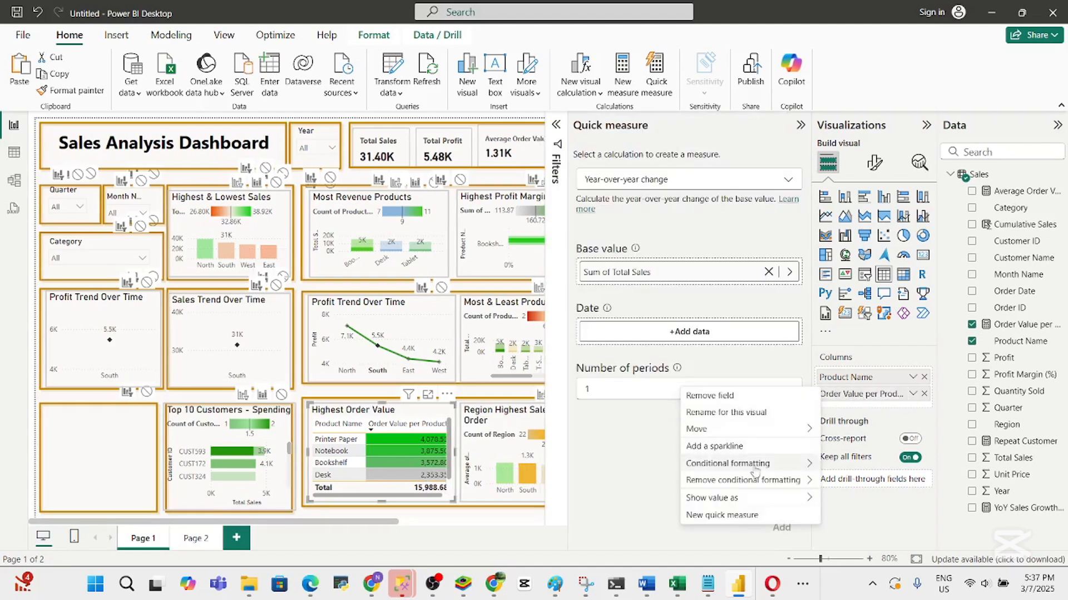
mouse_move(779, 464)
left_click(842, 466)
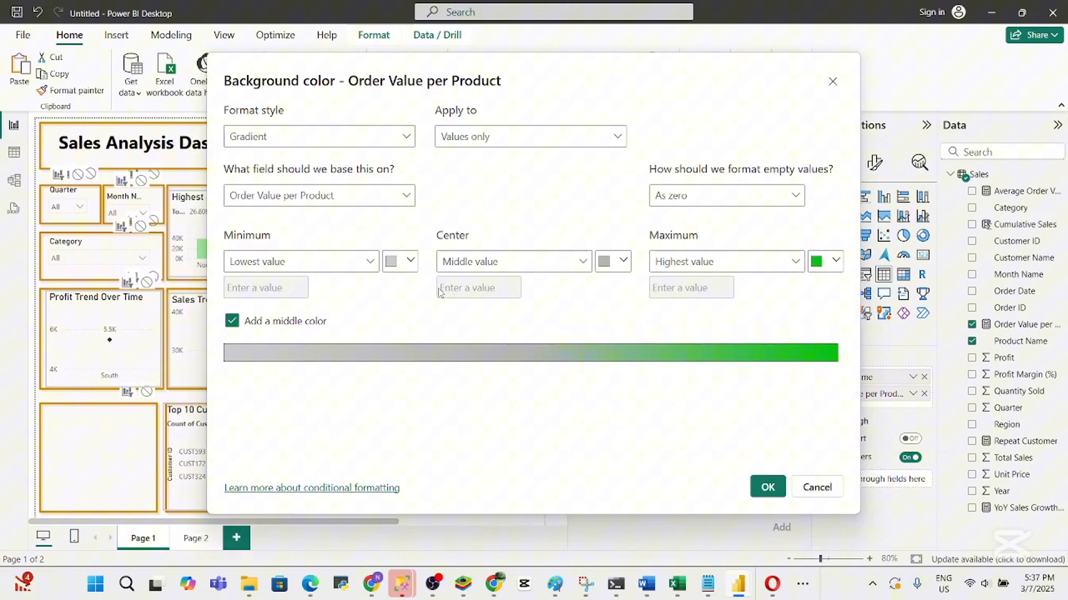
left_click(408, 262)
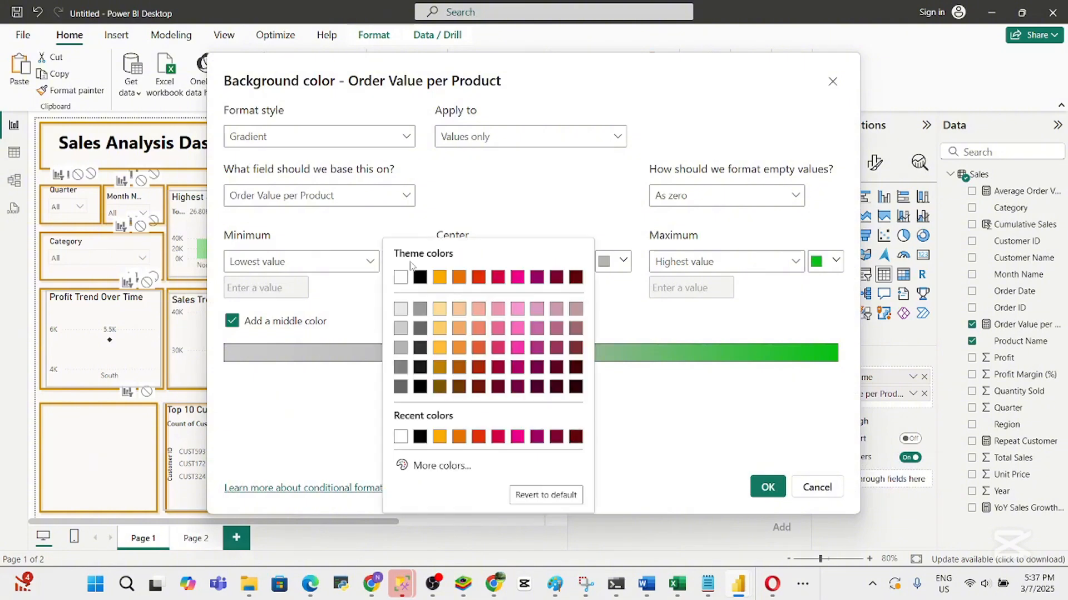
left_click(457, 438)
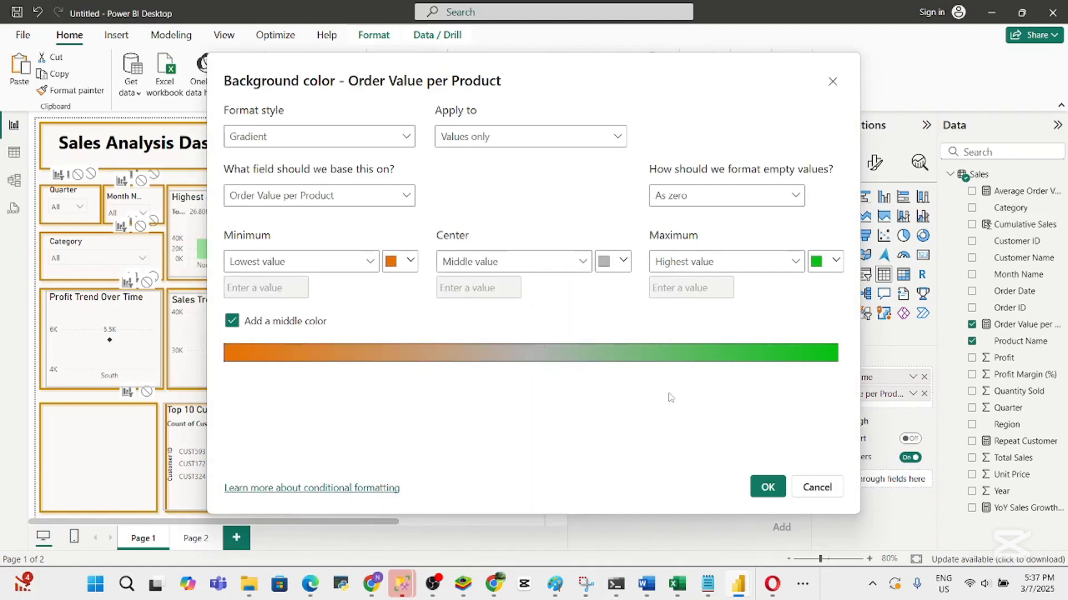
left_click(767, 487)
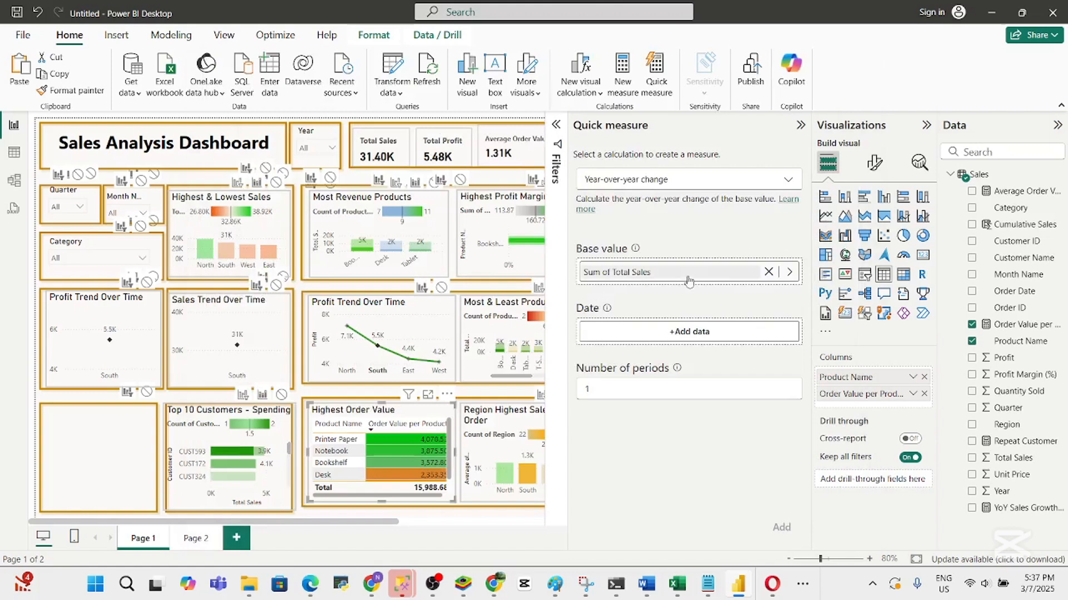
left_click(800, 126)
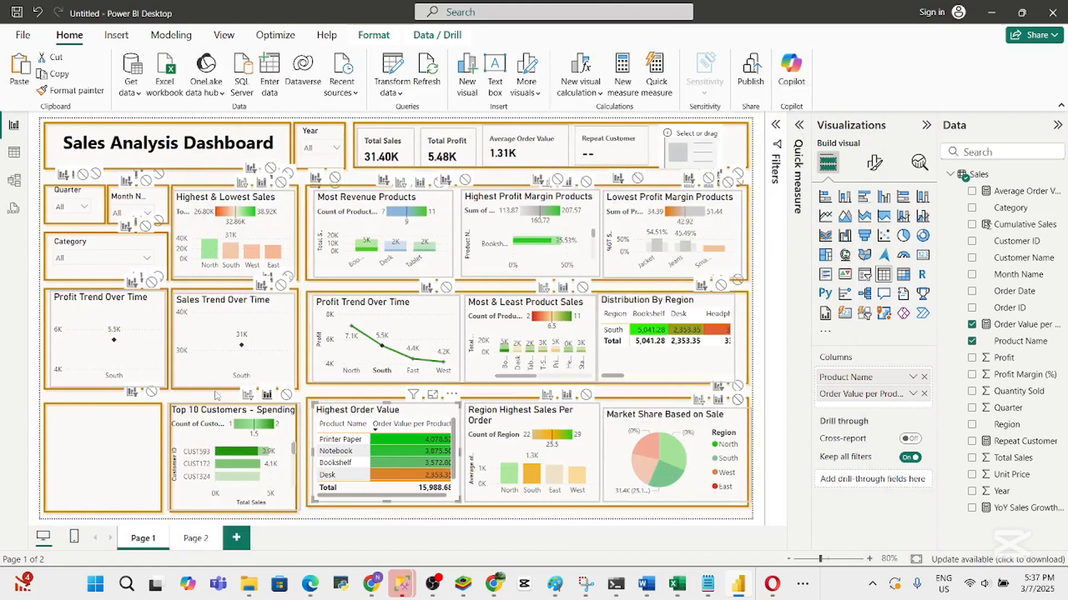
Select the Total Profit and Repeat Customer cards in turn and cross-filter the dashboard by North in the Highest & Lowest Sales chart
left_click(107, 402)
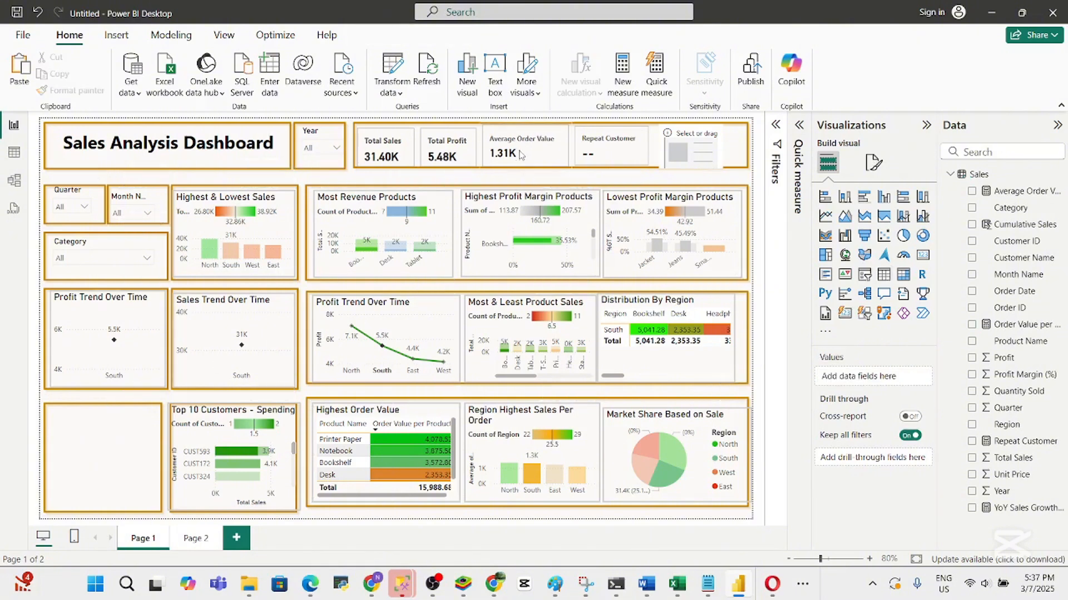
left_click(474, 143)
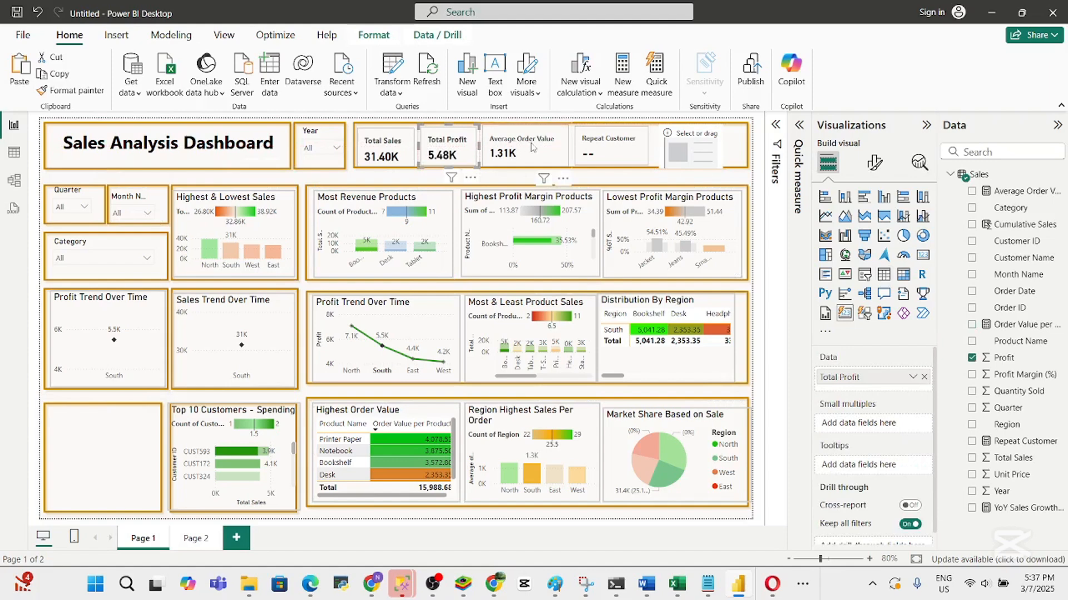
left_click(620, 150)
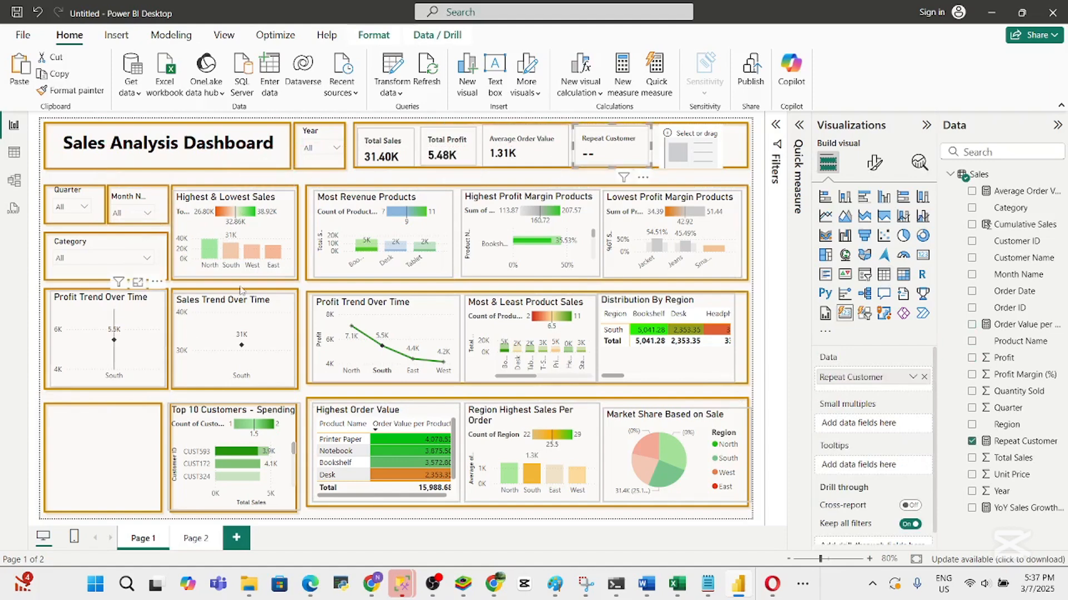
left_click(207, 253)
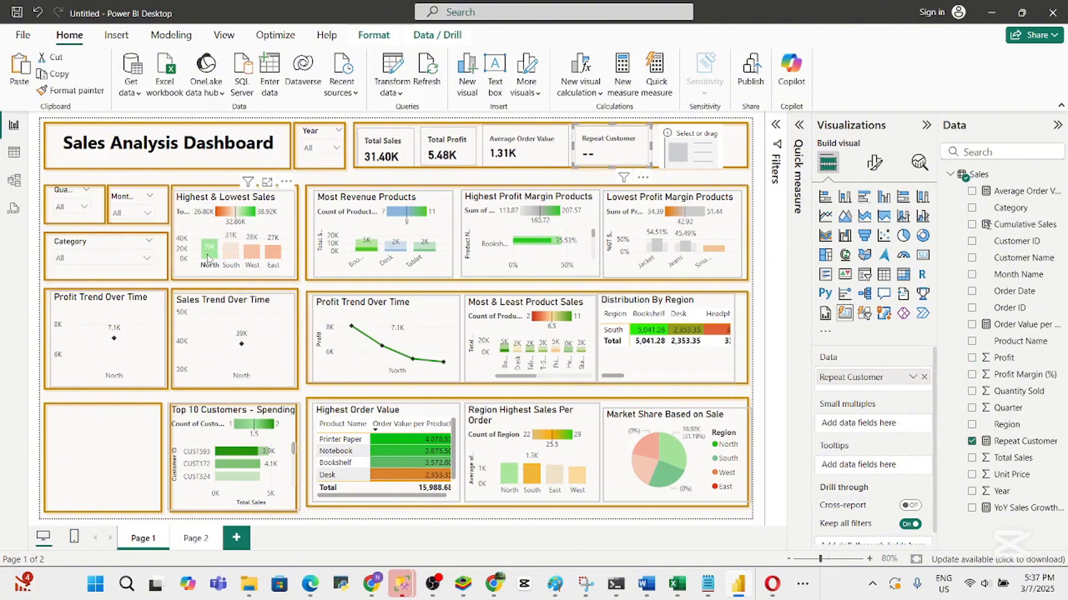
Select the first Profit Trend Over Time chart and the empty visual beside the cards in turn, and deselect them
left_click(128, 308)
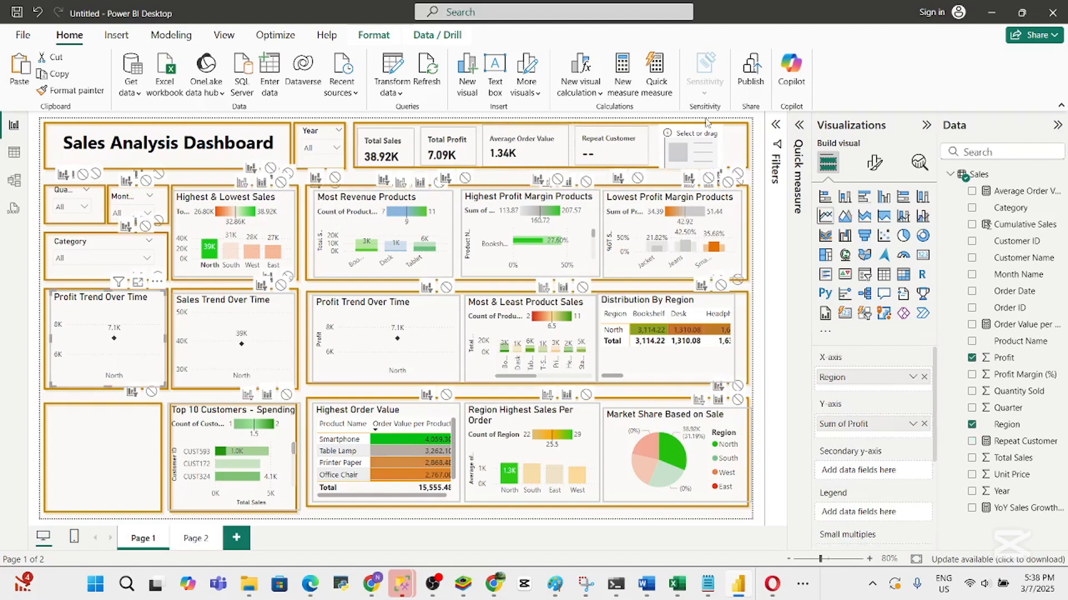
left_click(700, 148)
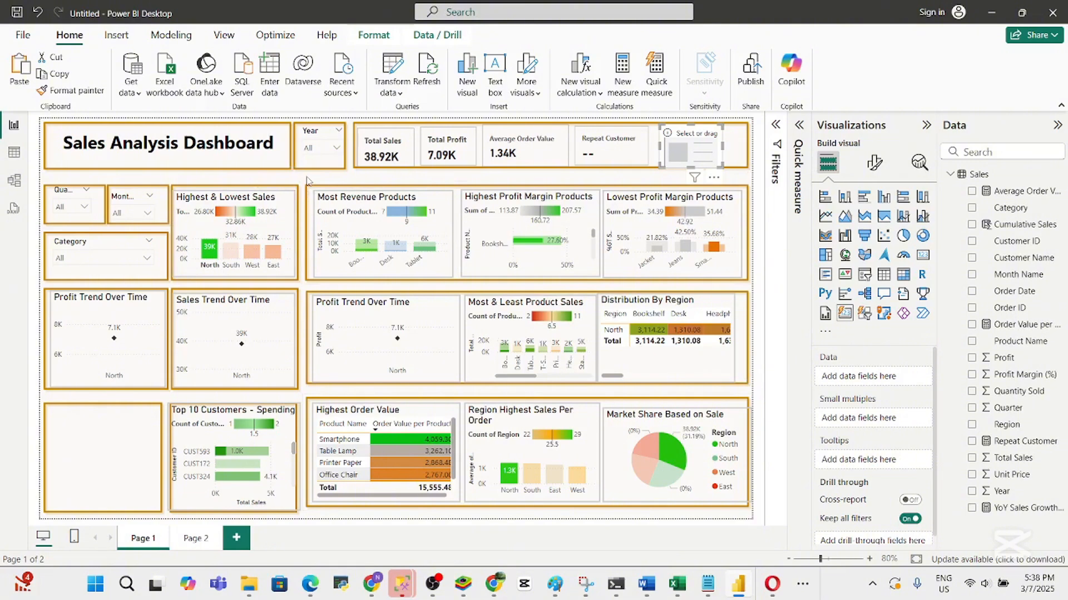
left_click(514, 181)
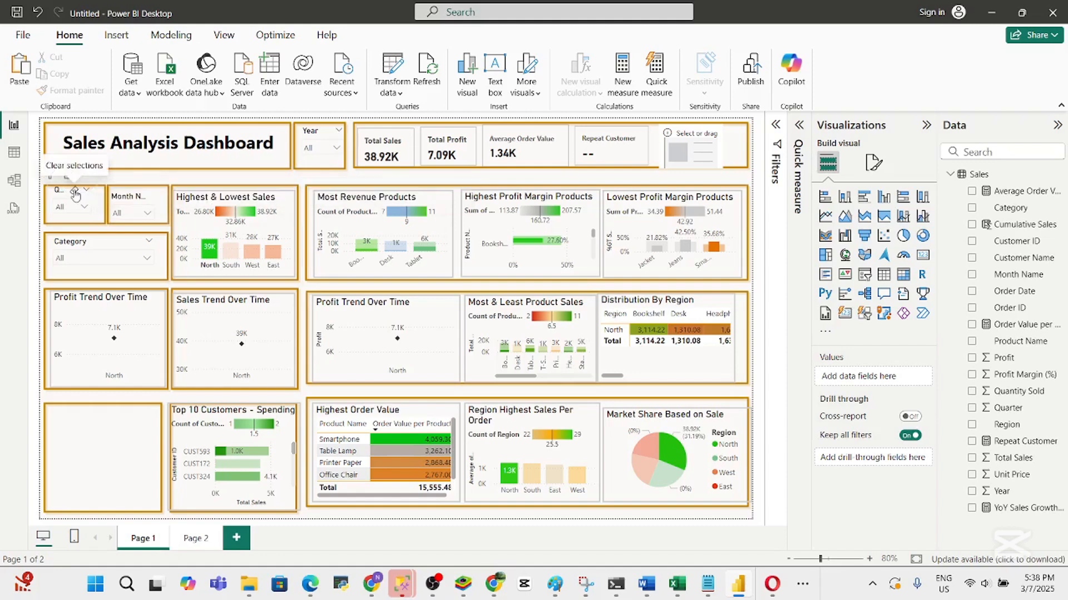
Clear the selections in the Quarter, Month Name and Category slicers, and select and deselect the Year slicer
left_click(77, 196)
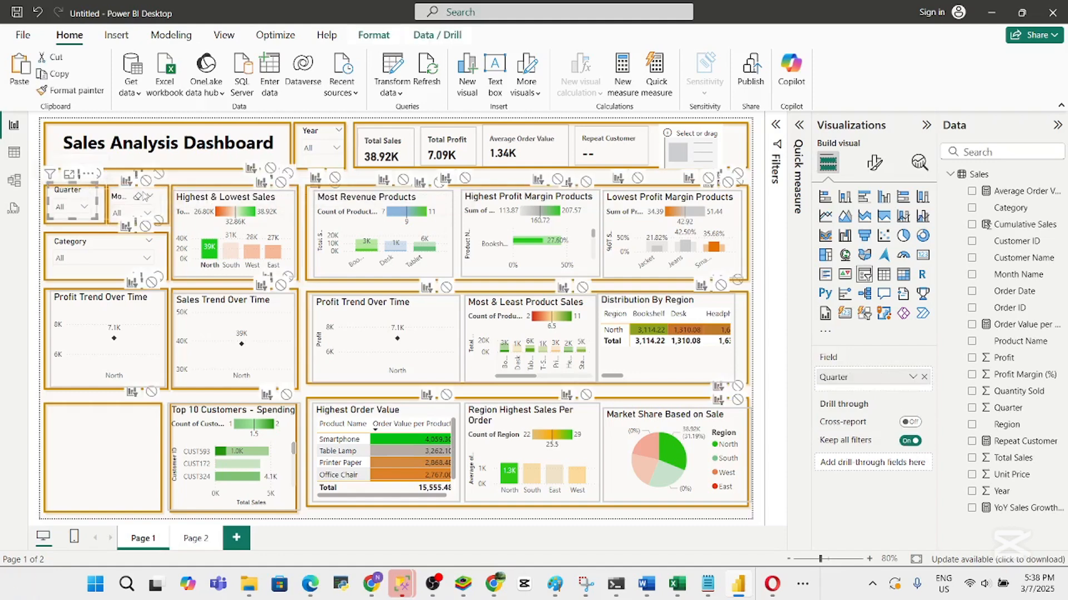
left_click(139, 198)
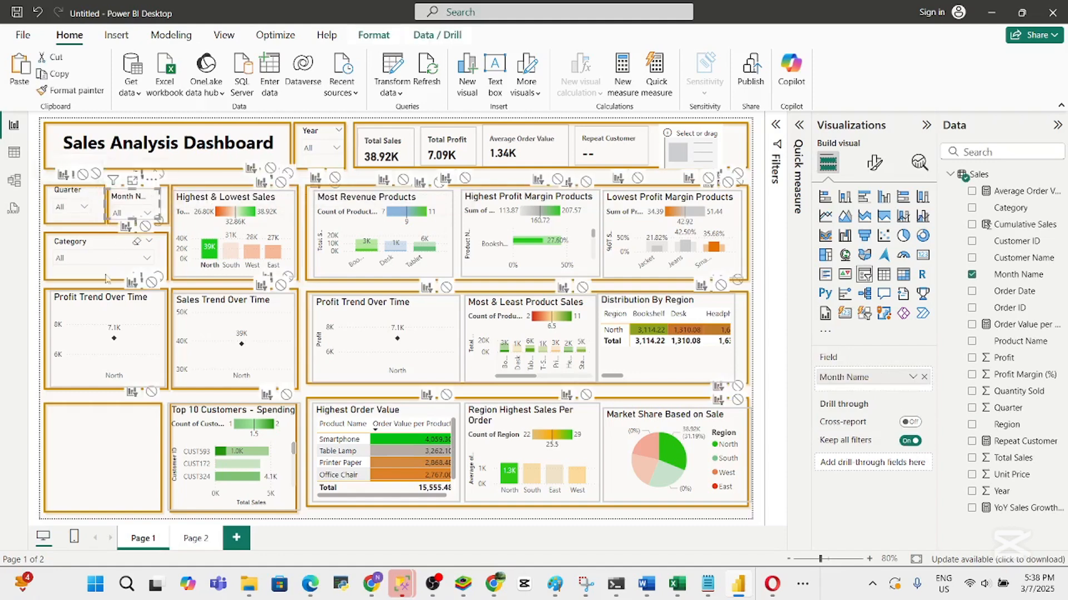
left_click(134, 245)
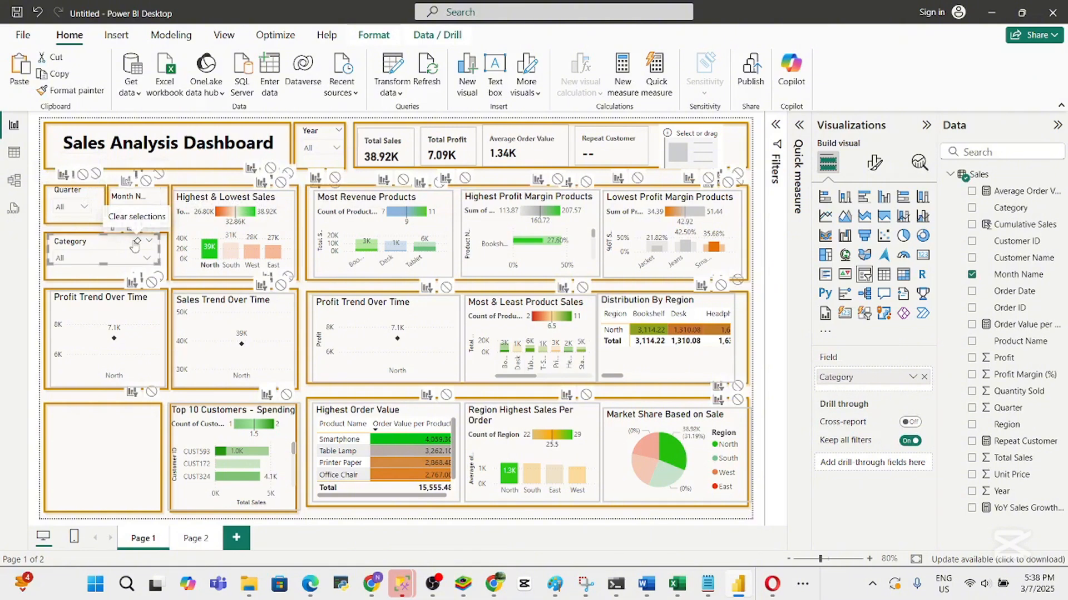
left_click(330, 142)
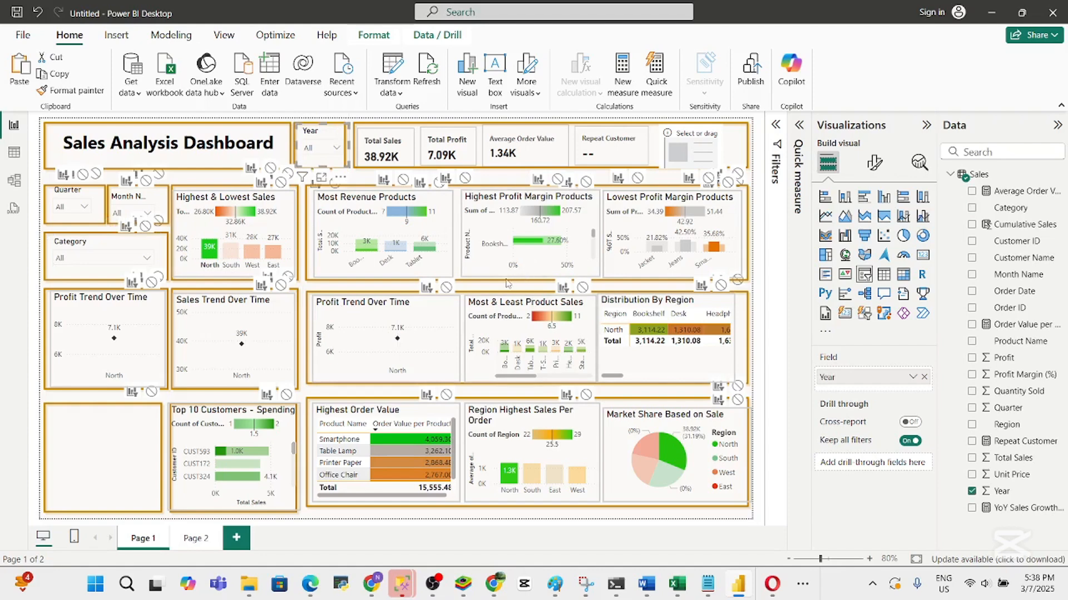
left_click(176, 399)
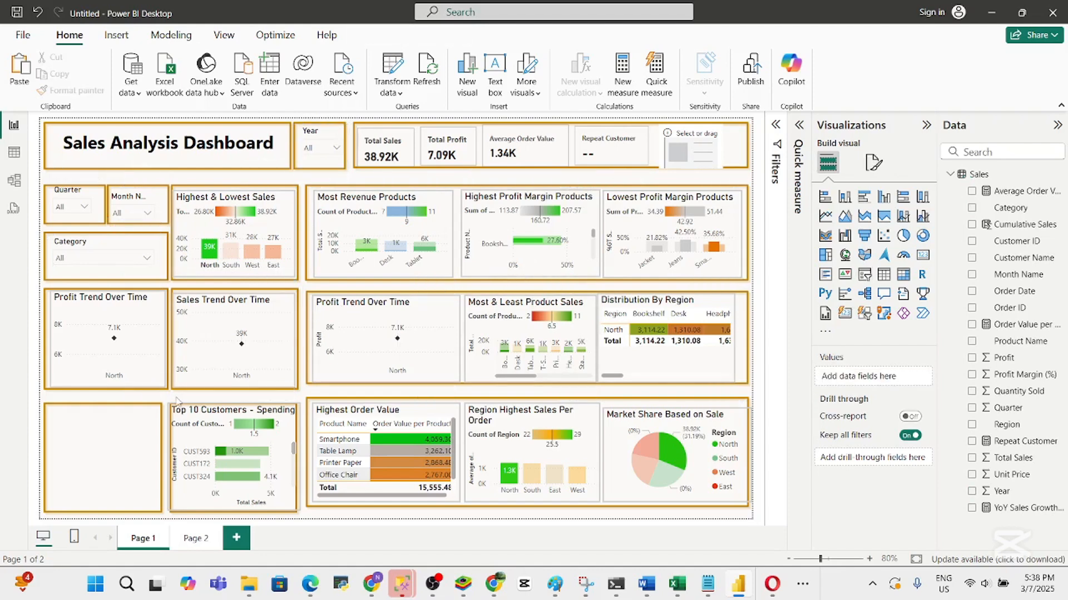
Filter the dashboard with the Year slicer by 2024, by 2025 and again by 2024, and clear its selection
left_click(333, 149)
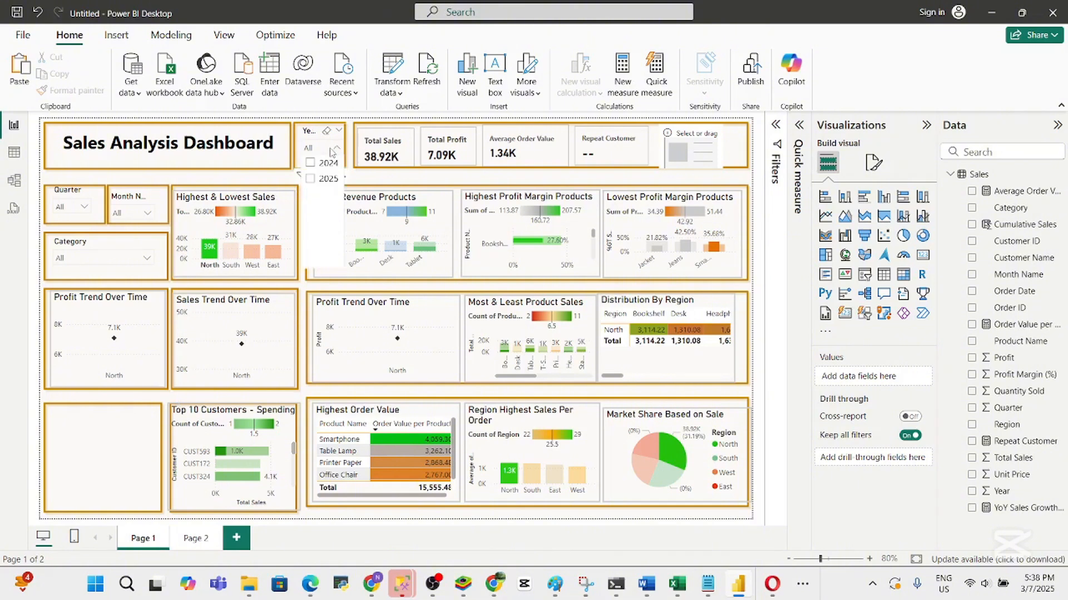
left_click(310, 163)
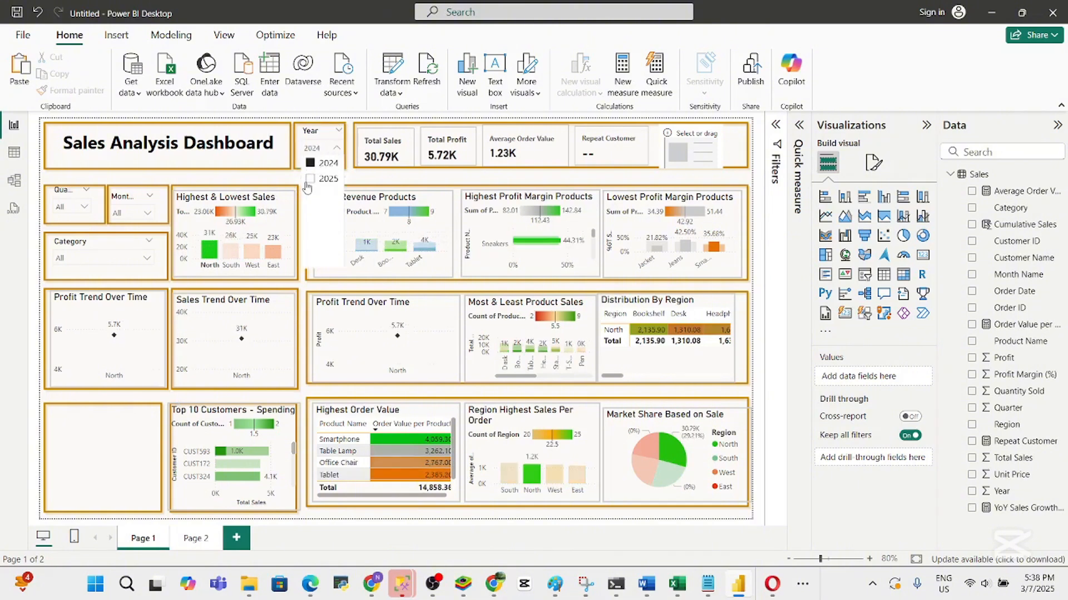
left_click(309, 179)
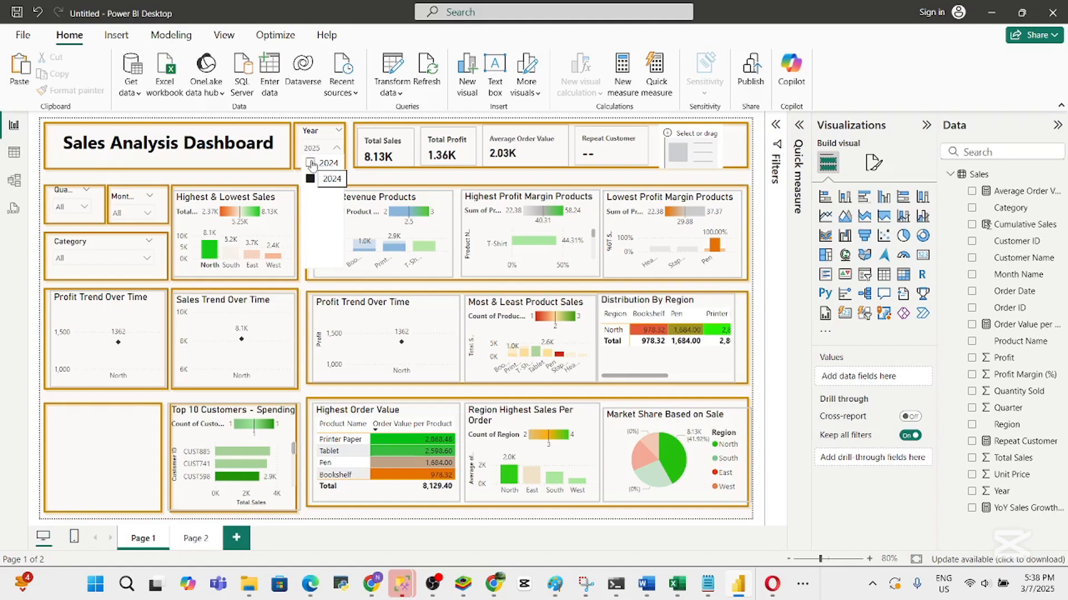
left_click(310, 163)
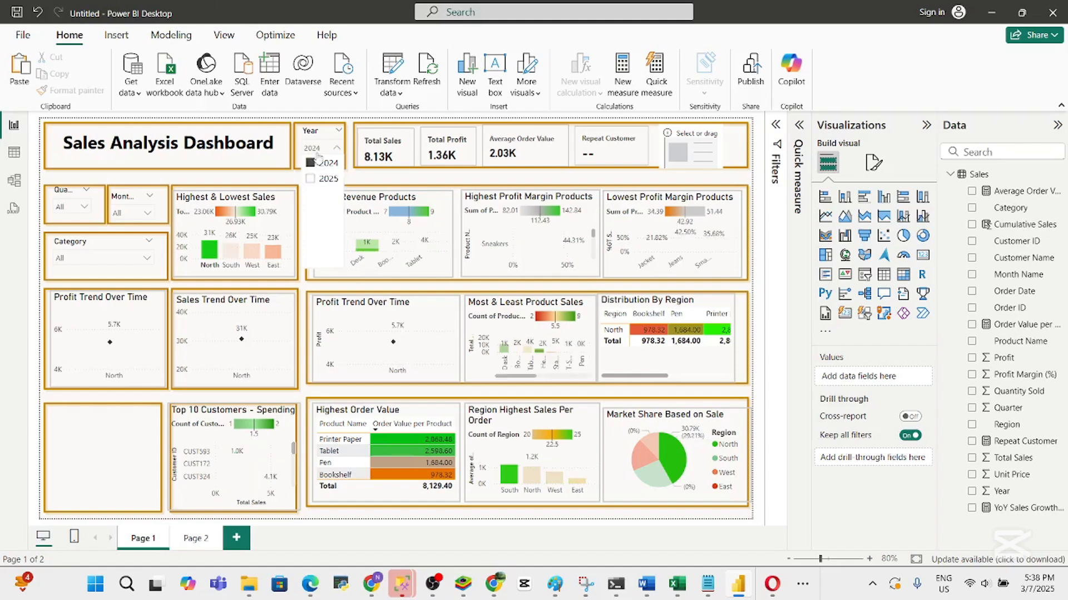
left_click(327, 135)
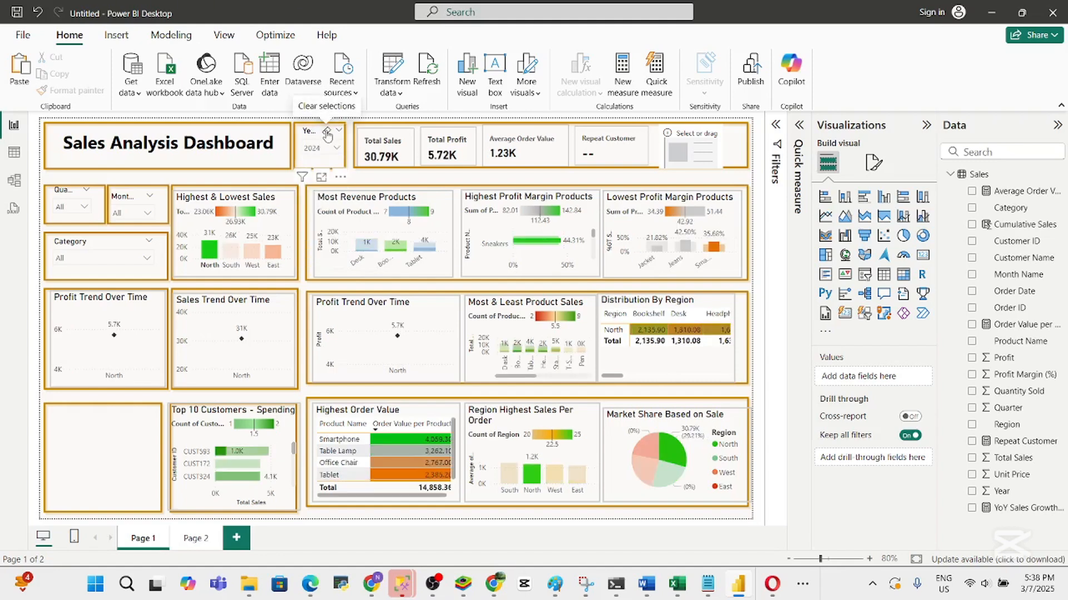
left_click(327, 135)
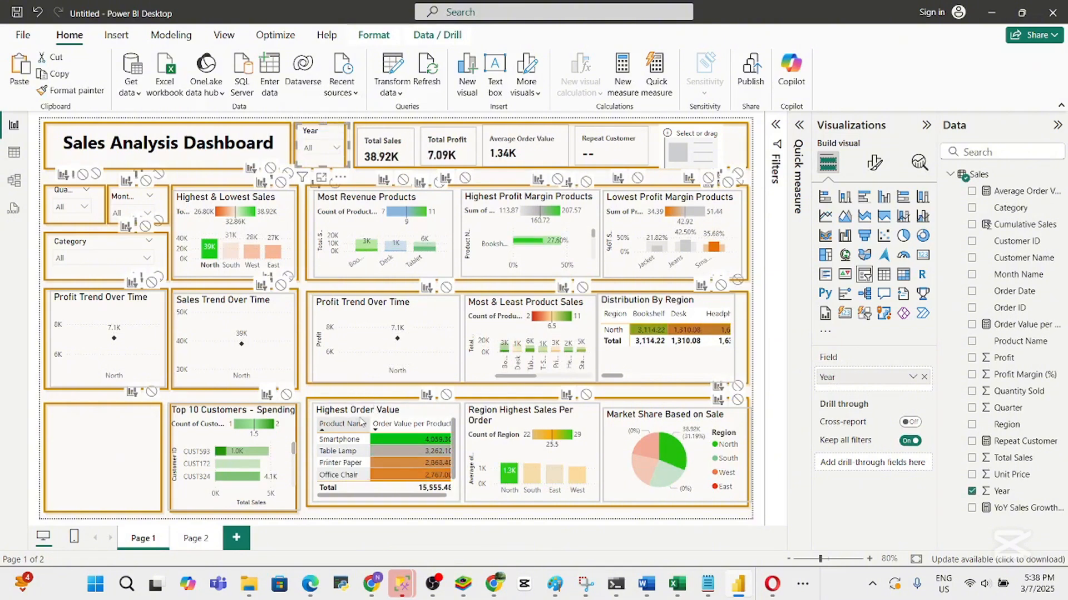
Sort the Highest Order Value table by product name and cross-filter the dashboard by its Notebook and Printer Paper rows in turn
left_click(360, 423)
left_click(402, 418)
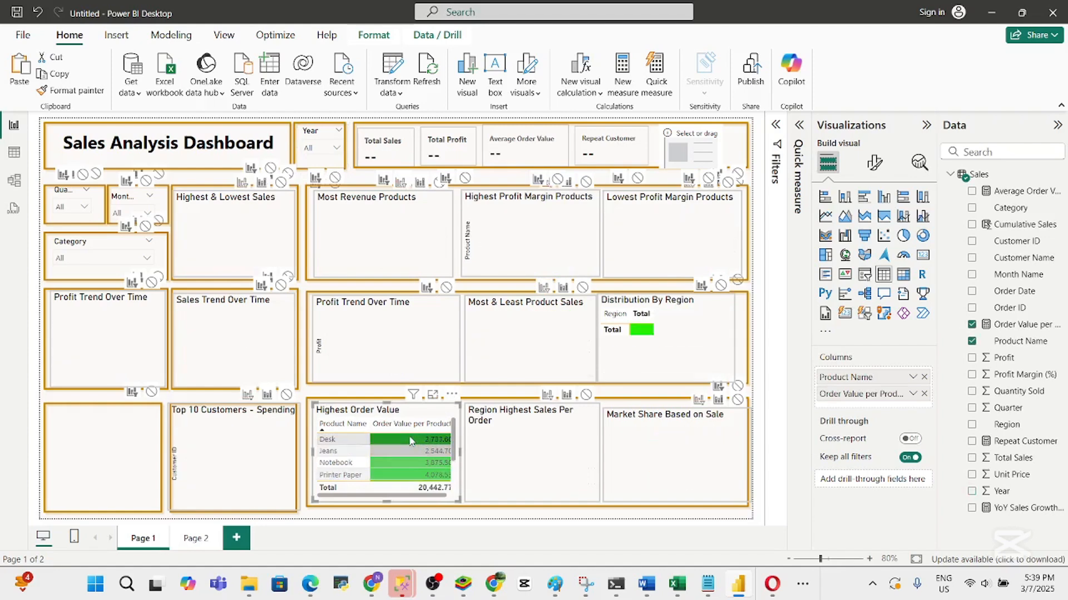
left_click(389, 468)
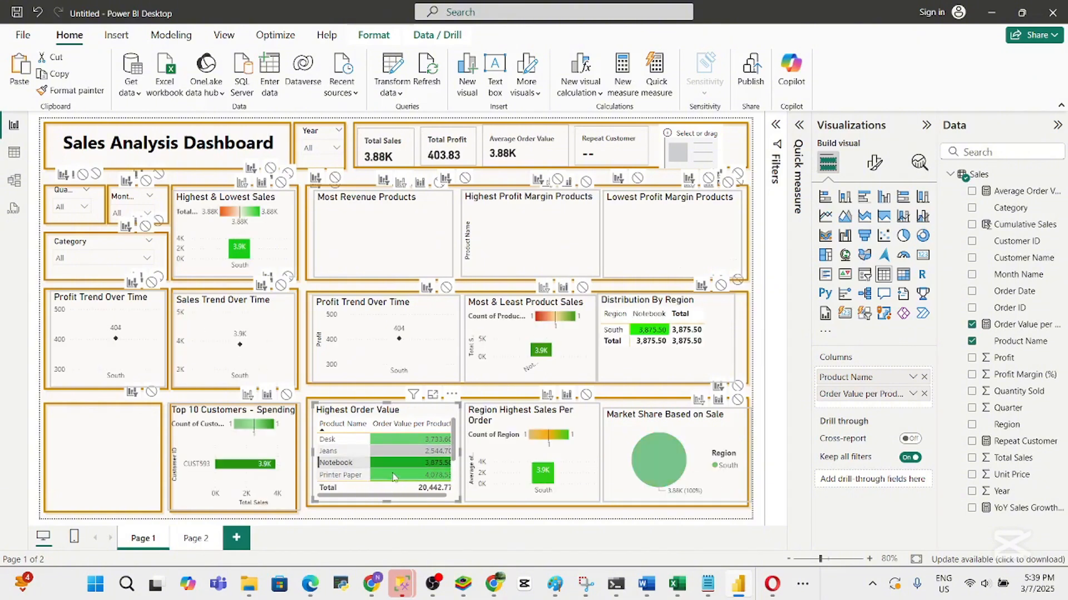
left_click(389, 474)
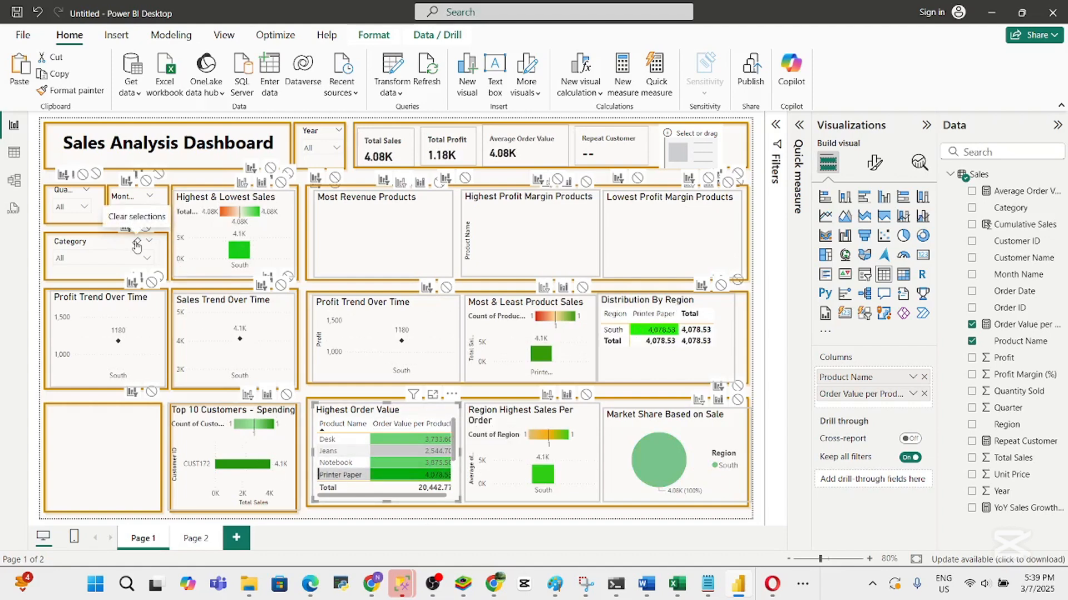
Clear the selections in the Category, Year and Month Name slicers
left_click(135, 248)
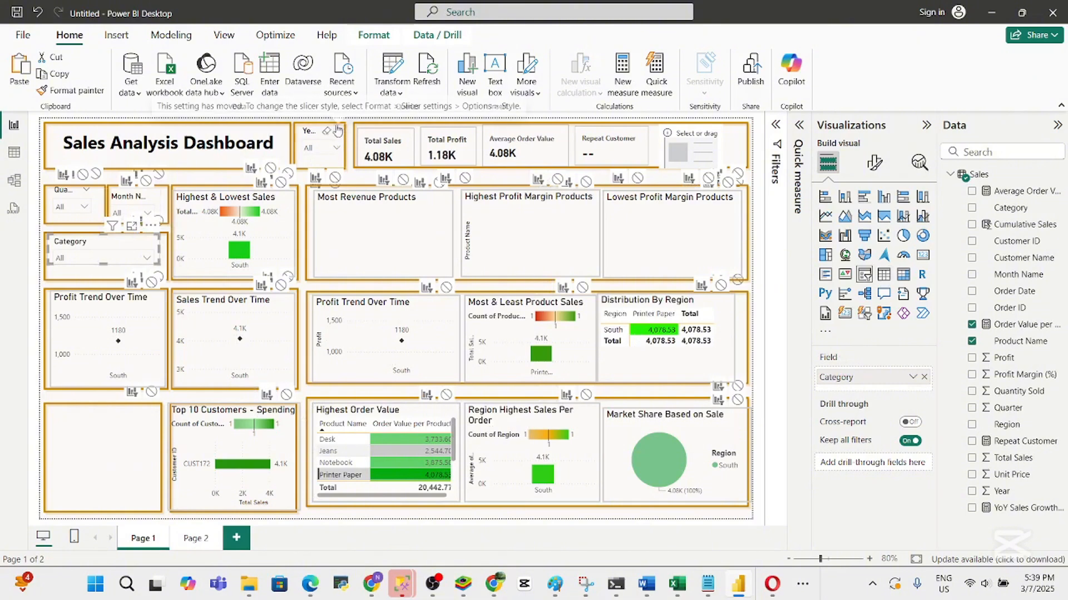
left_click(327, 134)
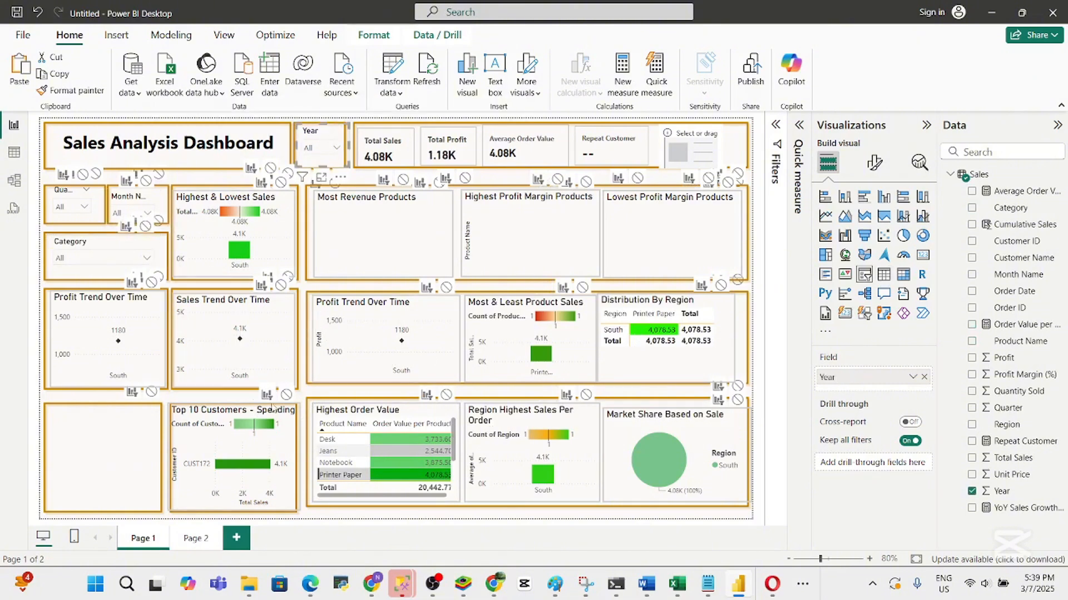
left_click(99, 402)
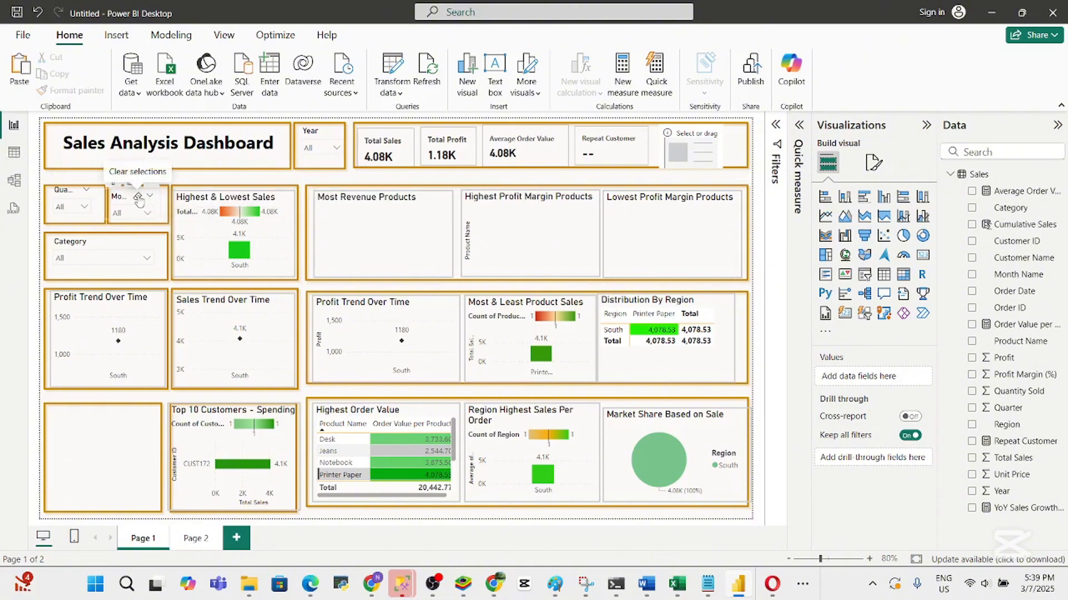
left_click(139, 205)
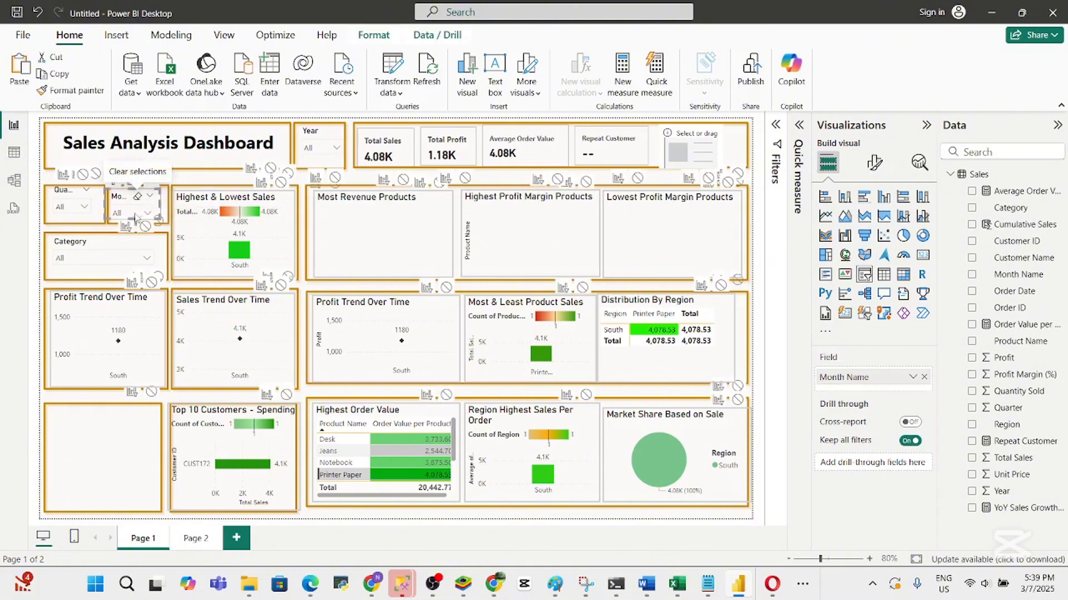
Filter the dashboard by December in the Month Name slicer, and remove that month filter
left_click(148, 213)
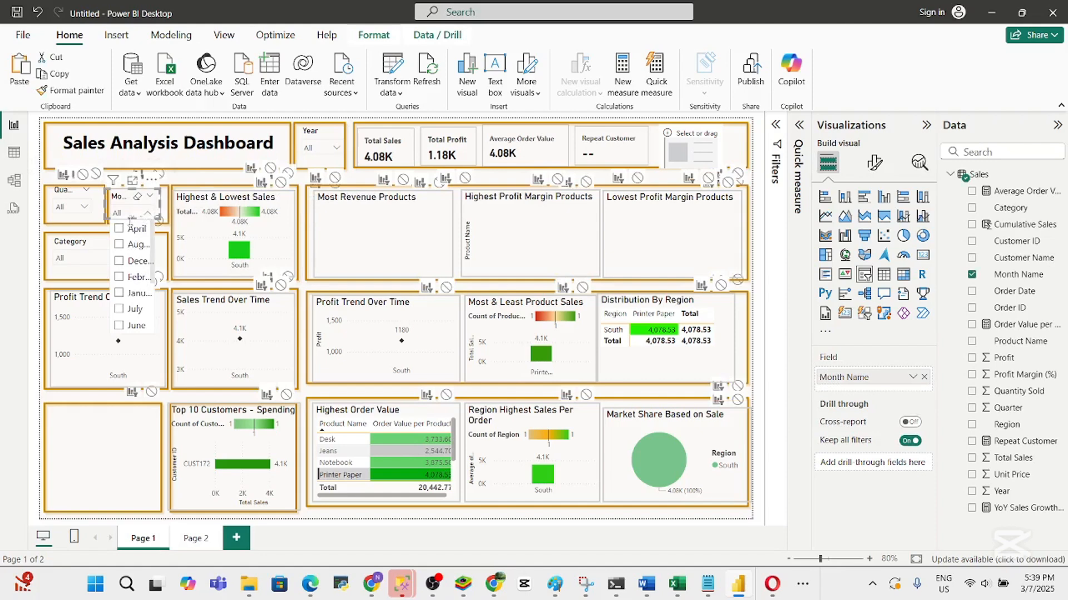
left_click(118, 264)
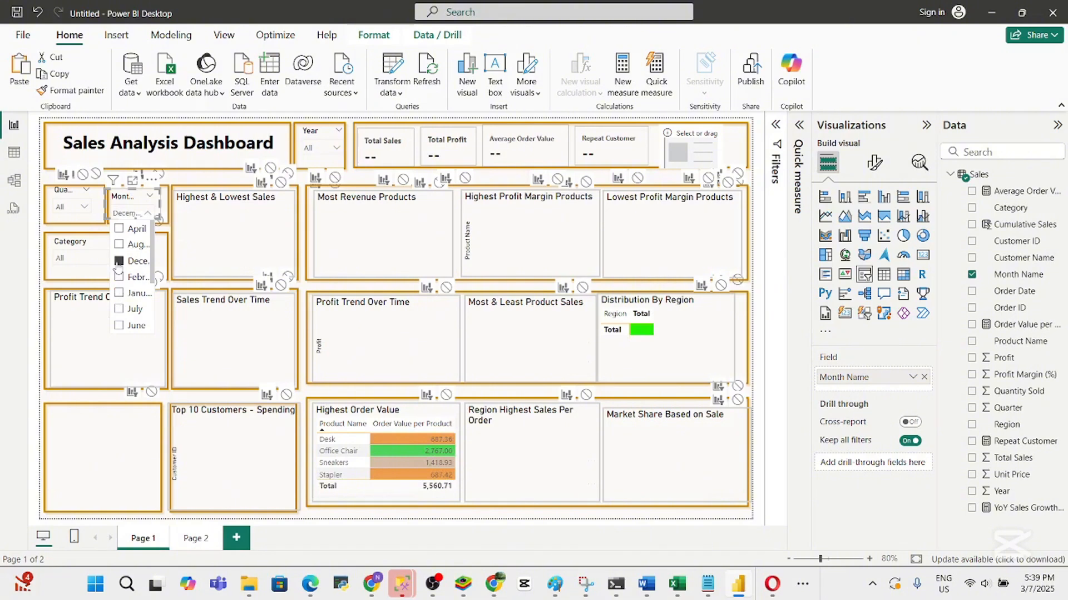
left_click(118, 261)
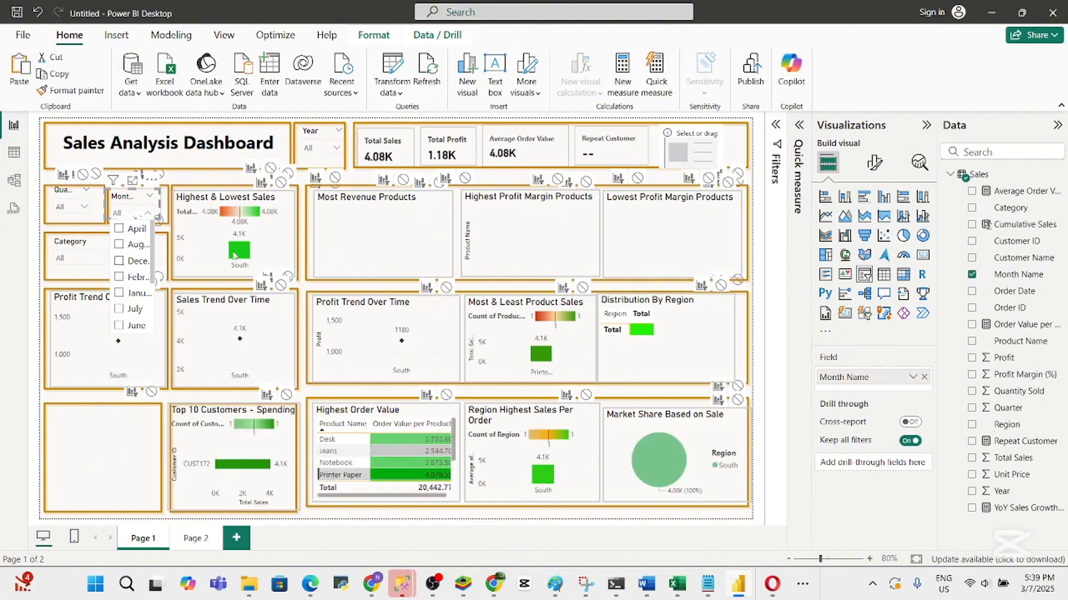
left_click(218, 180)
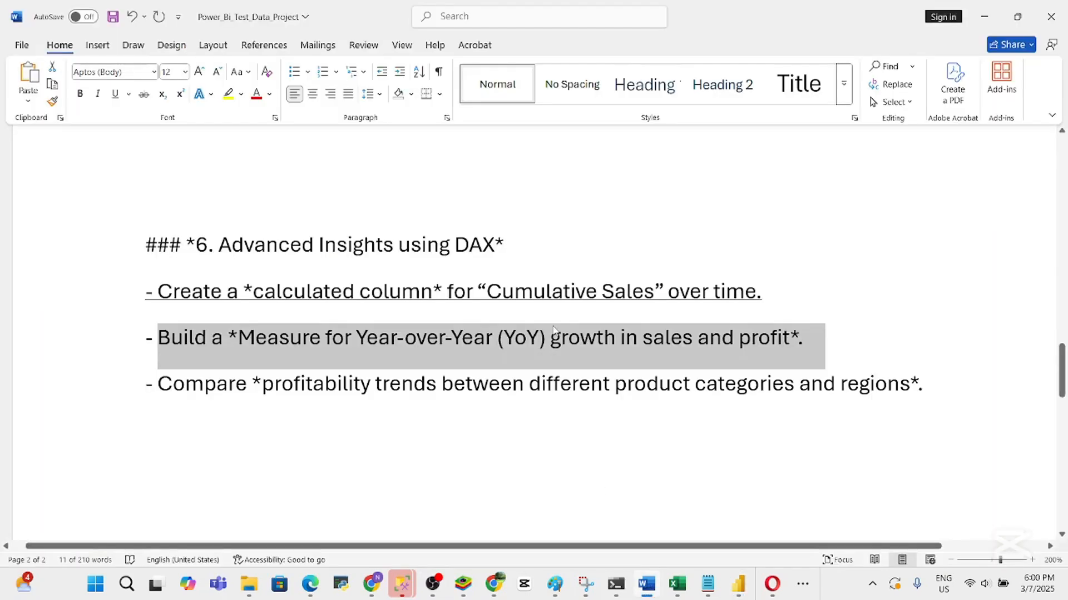
In Power BI, create calculated table DateTable from minimum to maximum Sales Order Date, with Year, Month Name (MMMM), Month Number (MM) and Quarter columns
left_click(551, 337)
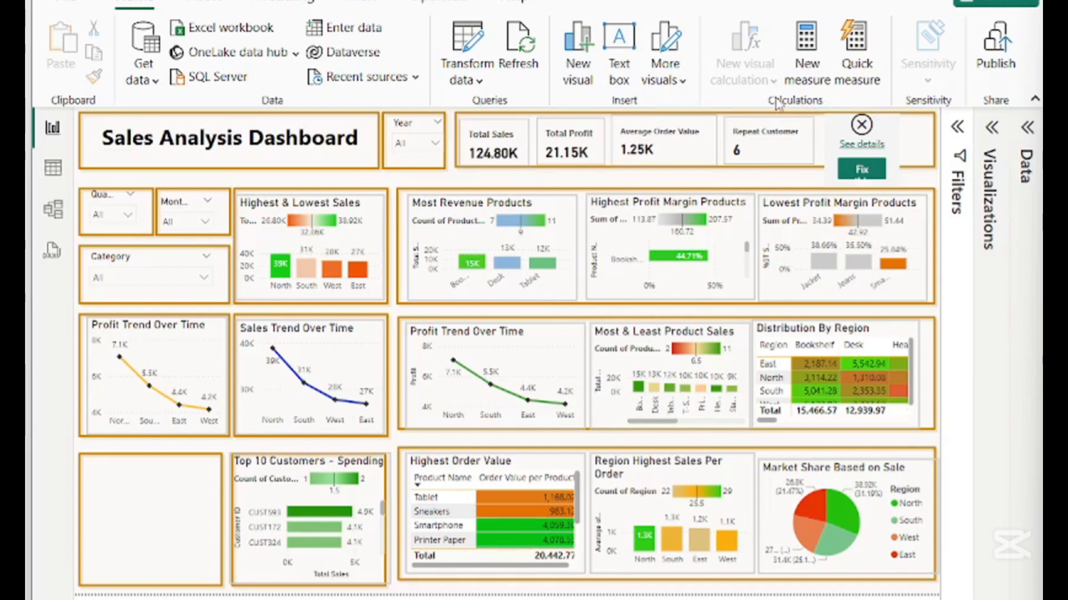
left_click(209, 4)
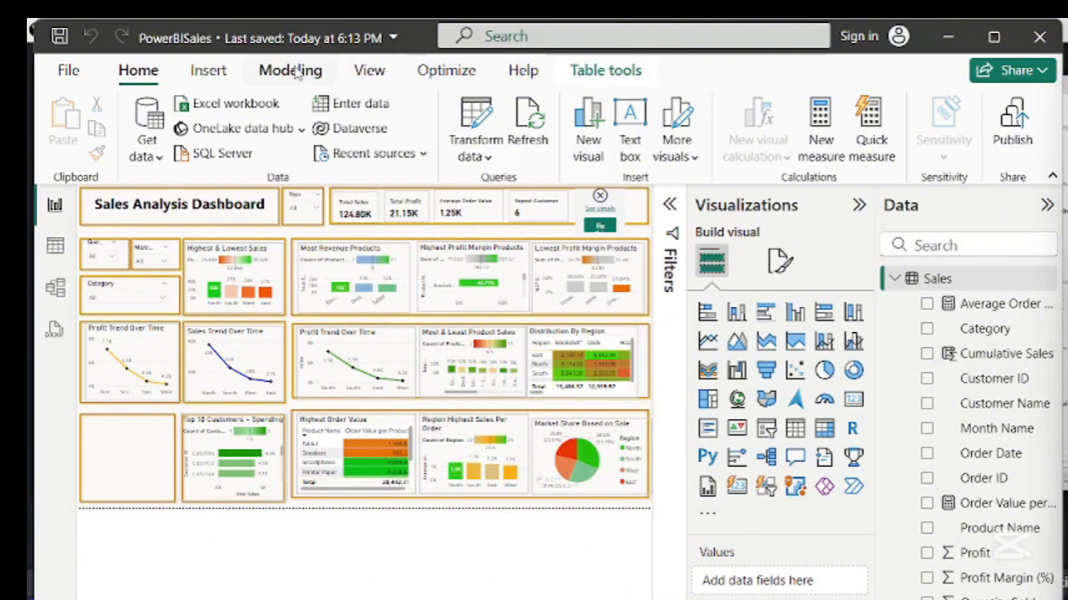
left_click(298, 73)
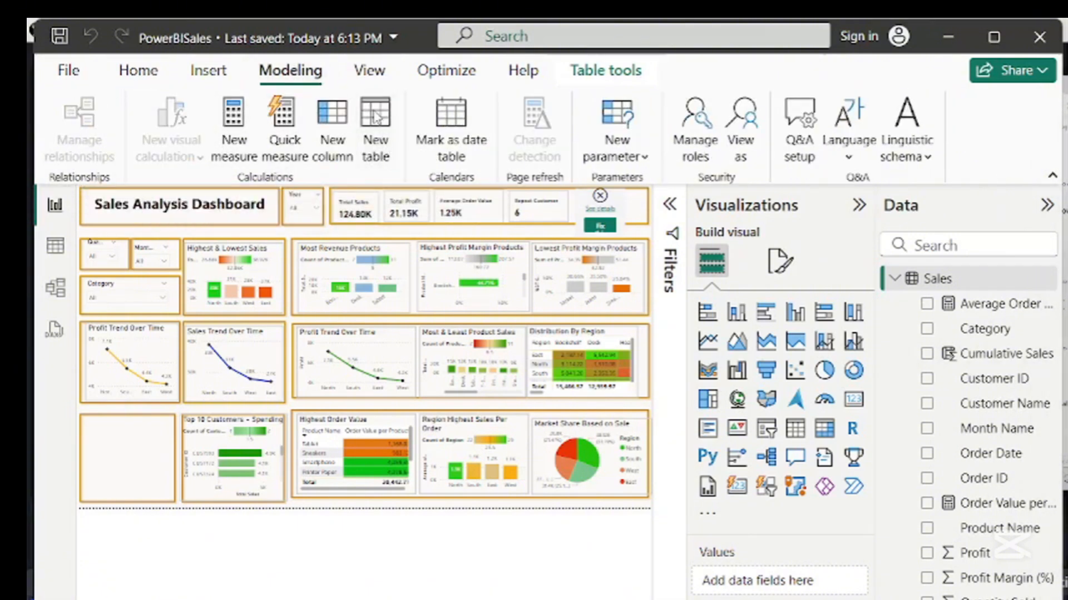
left_click(377, 116)
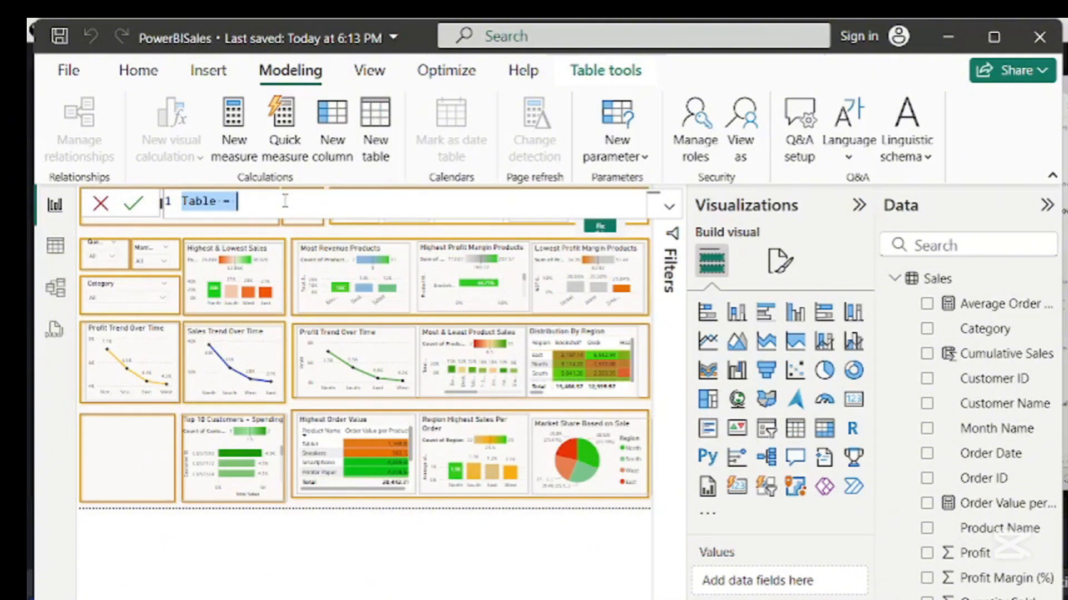
type("DateTable = ADDCOLUMNS(     CALENDAR(MIN('Sales'[Order Date]), MAX('Sales'[Order Date])),     \"Year\", YEAR([Date]),     \"Month Name\", FORMAT([Date], \"MMMM\"),     \"Month Number\", FORMAT([Date], \"MM\"),     \"Quarter\", \"Q\" & FORMAT([Date], \"Q\") )")
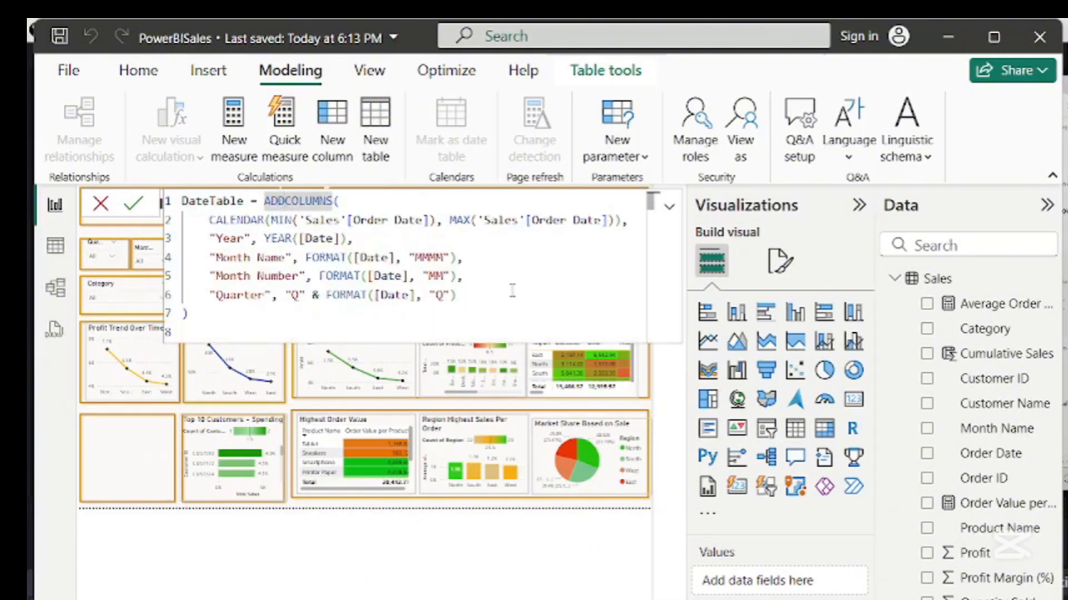
left_click(501, 289)
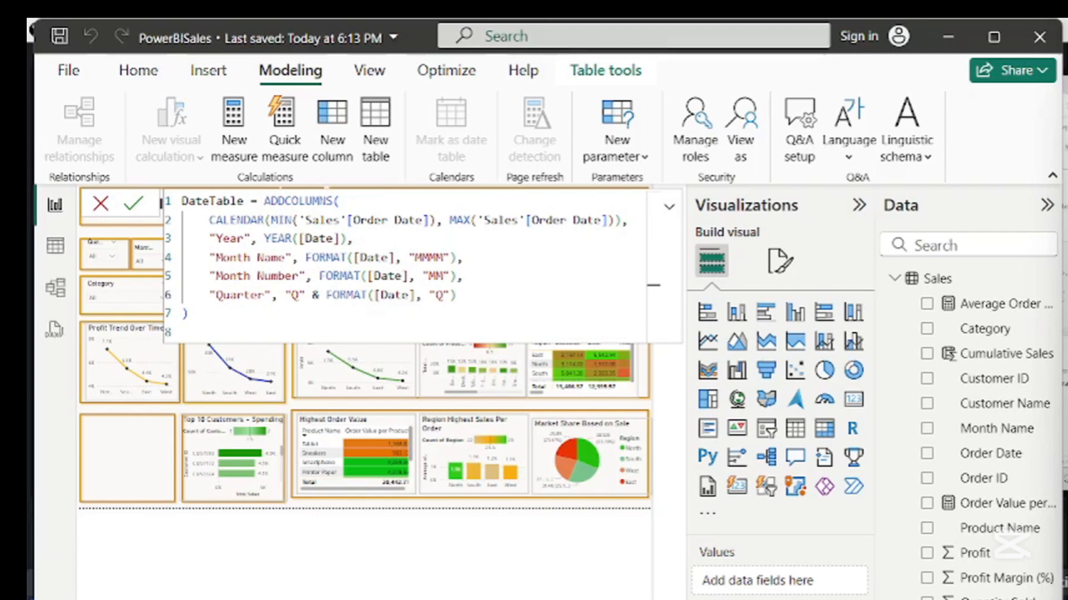
left_click(364, 315)
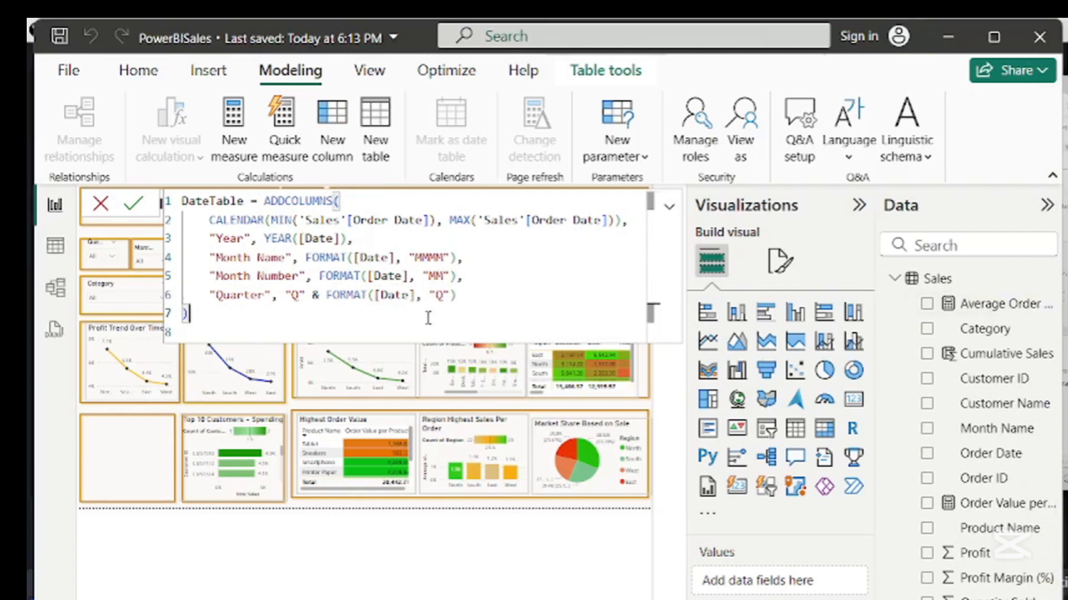
key("Return")
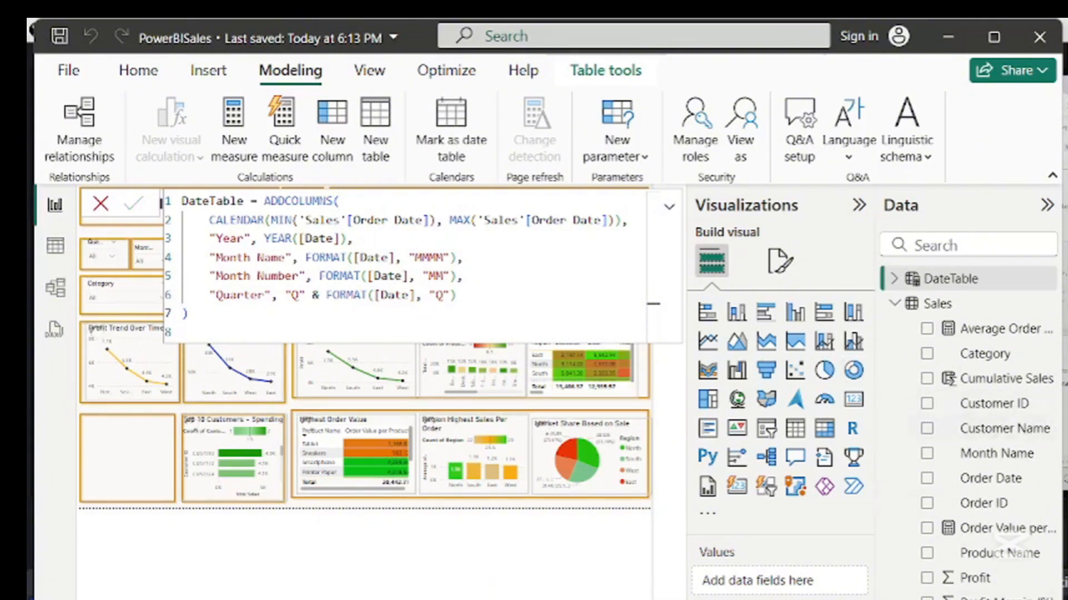
Expand and collapse the DateTable field list, inspect the data in Table view and return to the report
left_click(894, 278)
left_click(894, 279)
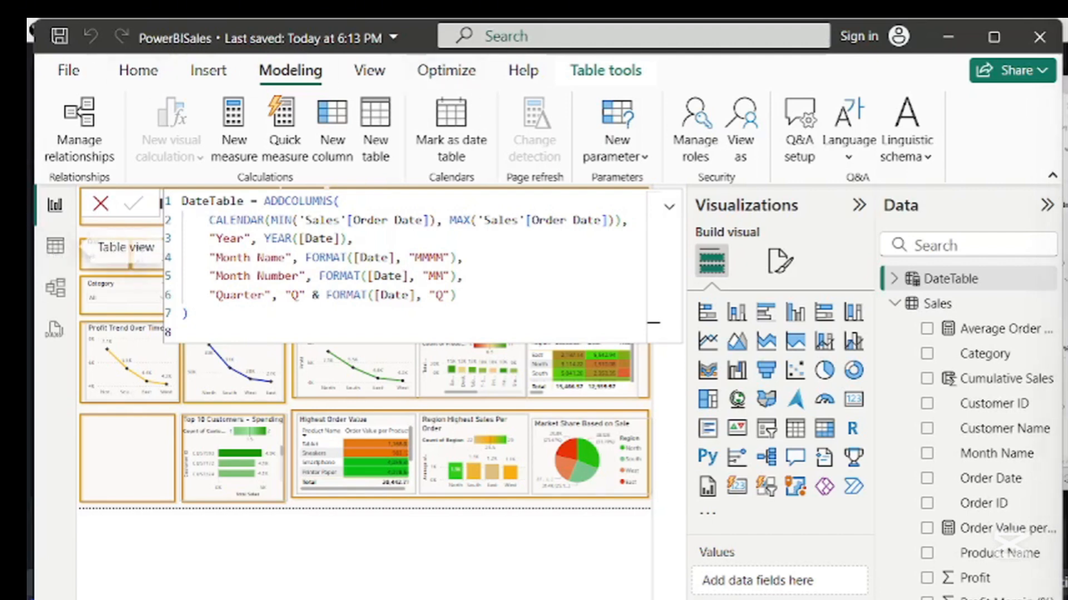
left_click(57, 245)
left_click(55, 205)
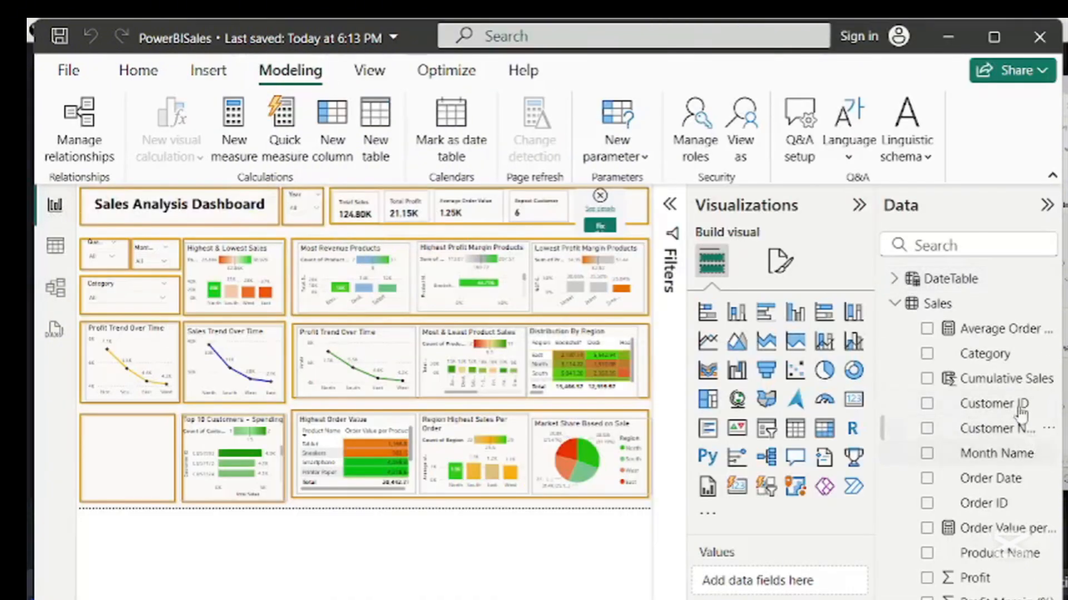
In the Sales table, create measure YoY Sales Growth as current Total Sales minus prior-year Total Sales, using SAMEPERIODLASTYEAR on DateTable[Date]
left_click(954, 306)
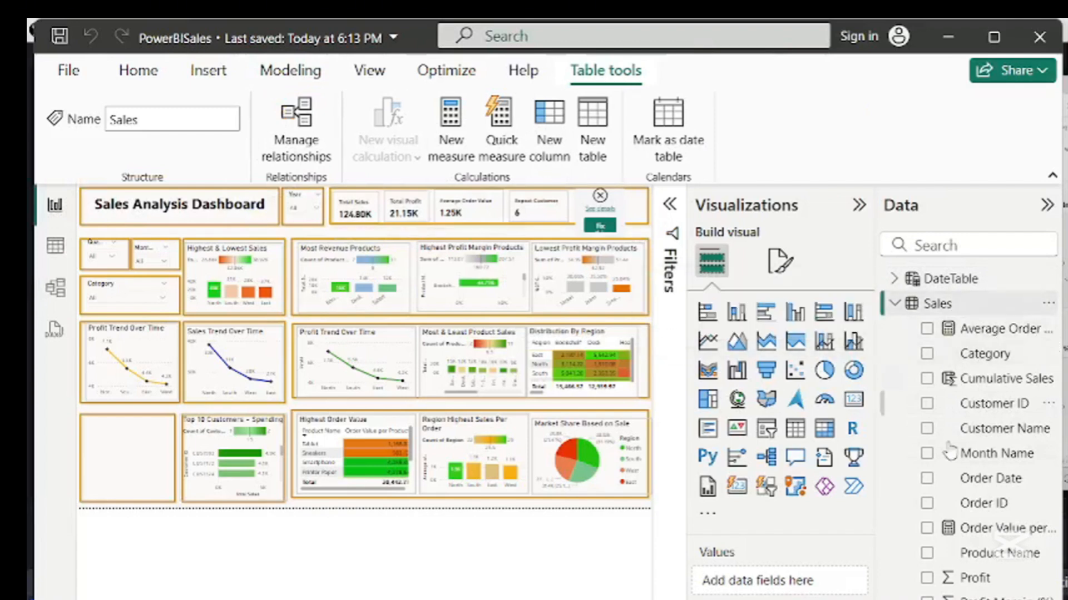
left_click(449, 138)
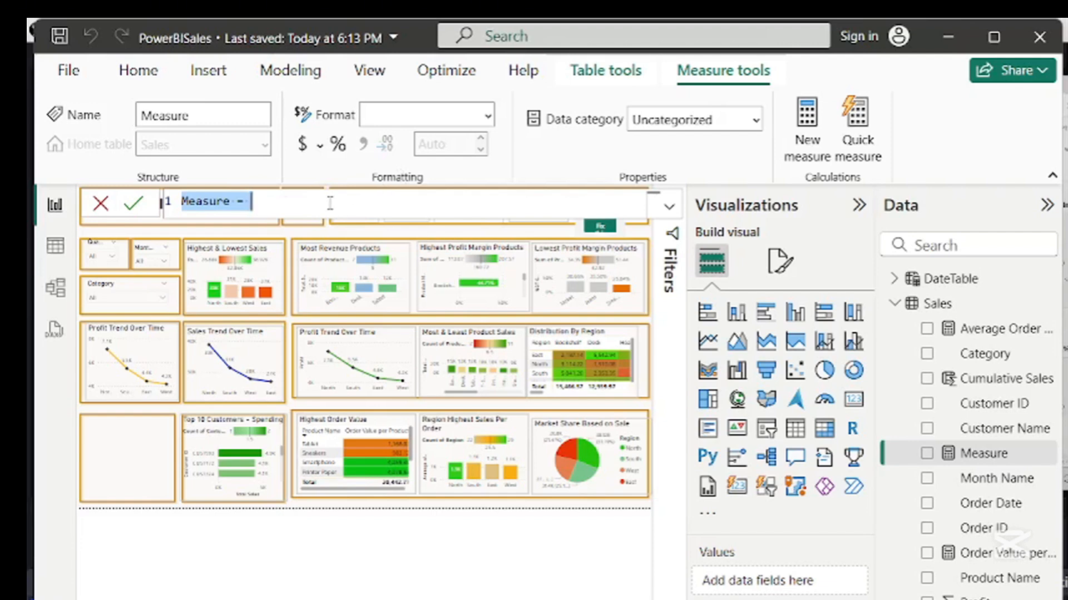
type("YoY Sales Growth = VAR SalesLastYear = CALCULATE(     SUM('Sales'[Total Sales]),     SAMEPERIODLASTYEAR('DateTable'[Date]) -- Using DateTable ) VAR SalesCurrentYear = SUM('Sales'[Total Sales]) RETURN     SalesCurrentYear - SalesLastYear")
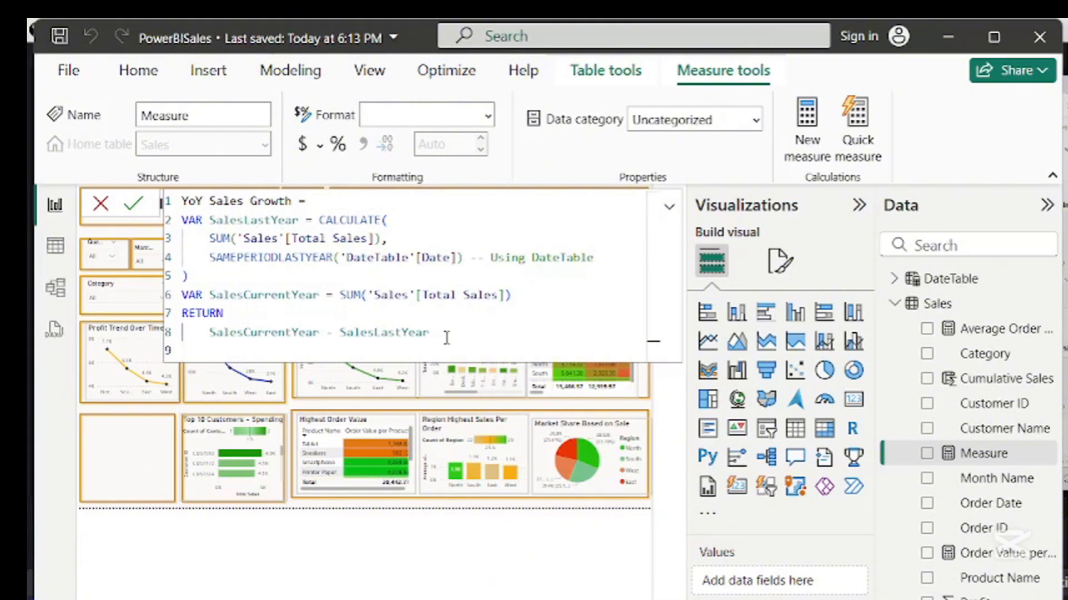
key("Return")
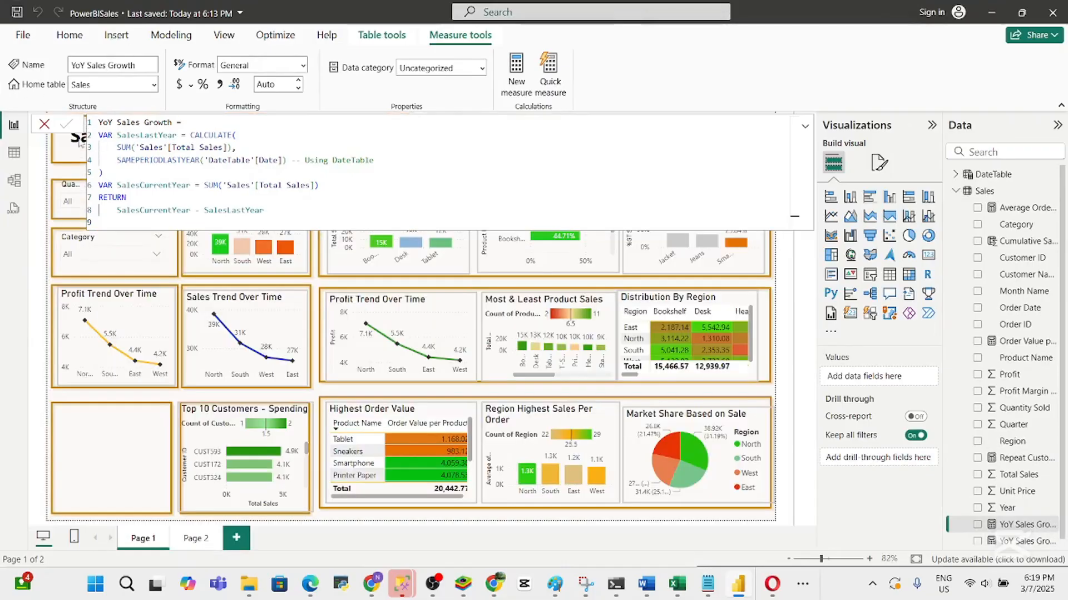
Inspect the Sales table's rows in Table view, return to the report and look through the Sales field list
left_click(14, 150)
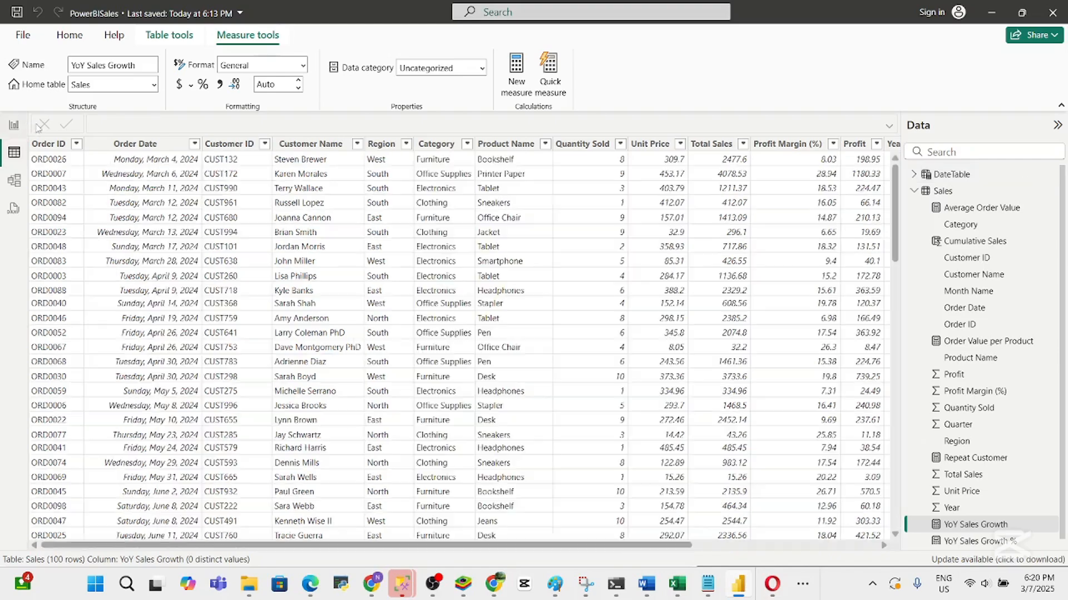
left_click(15, 127)
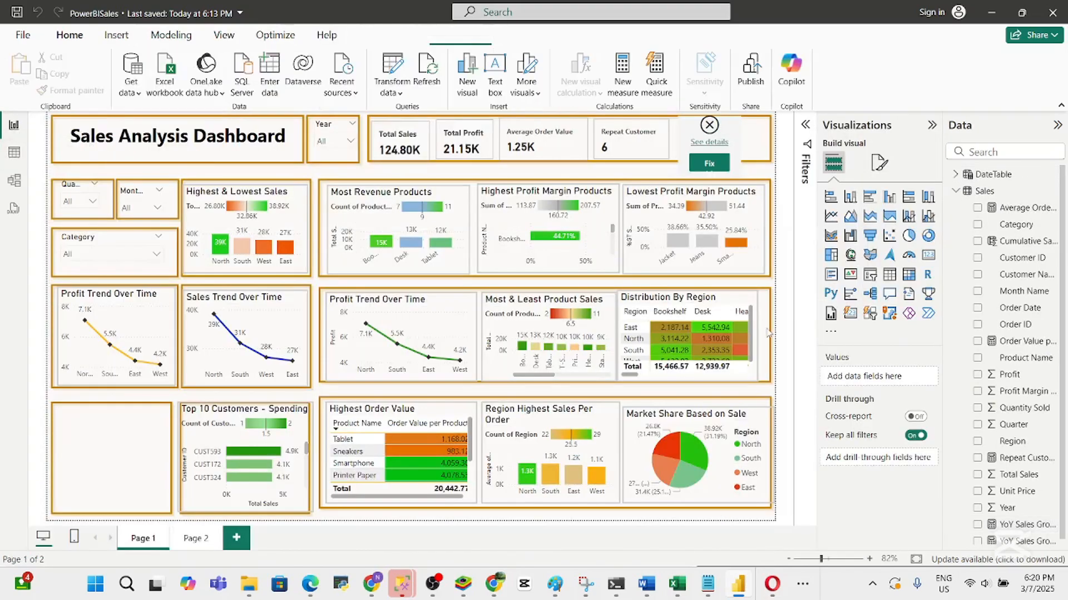
scroll(1063, 483, "down", 1)
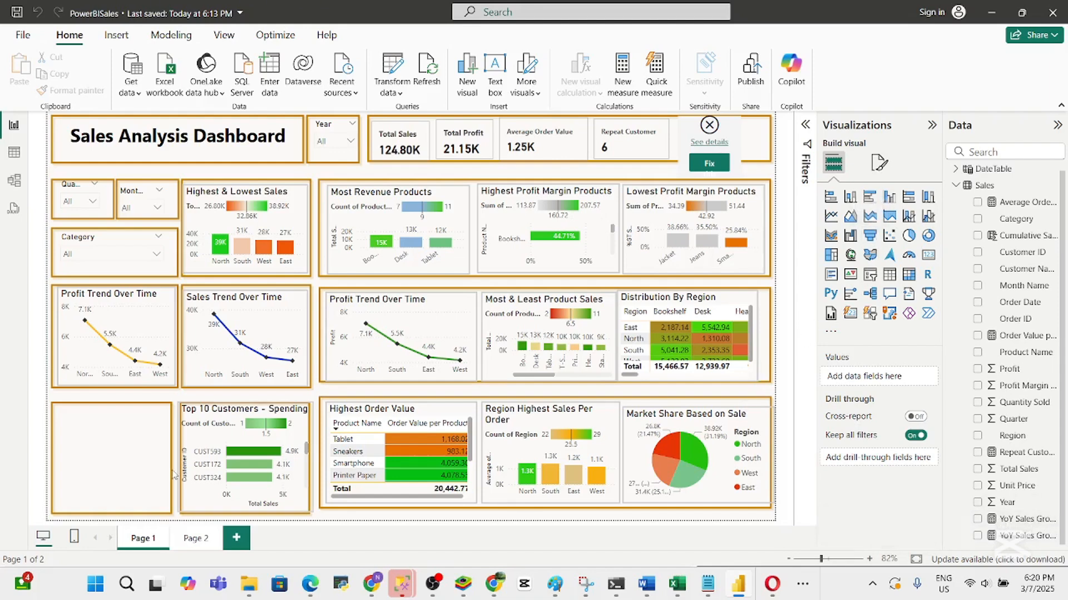
left_click(136, 457)
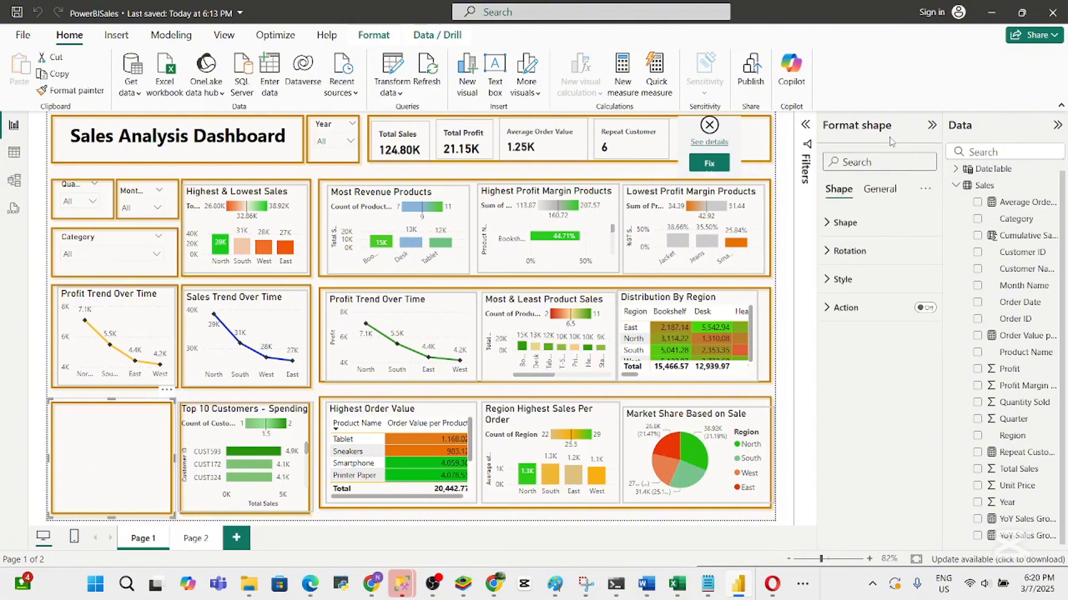
left_click(881, 190)
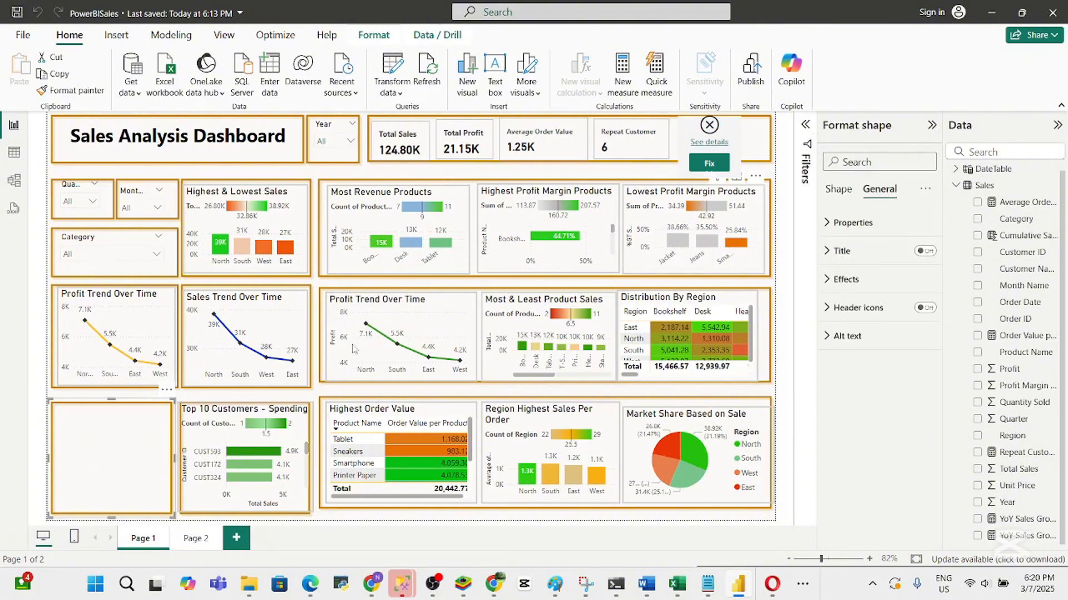
left_click(184, 400)
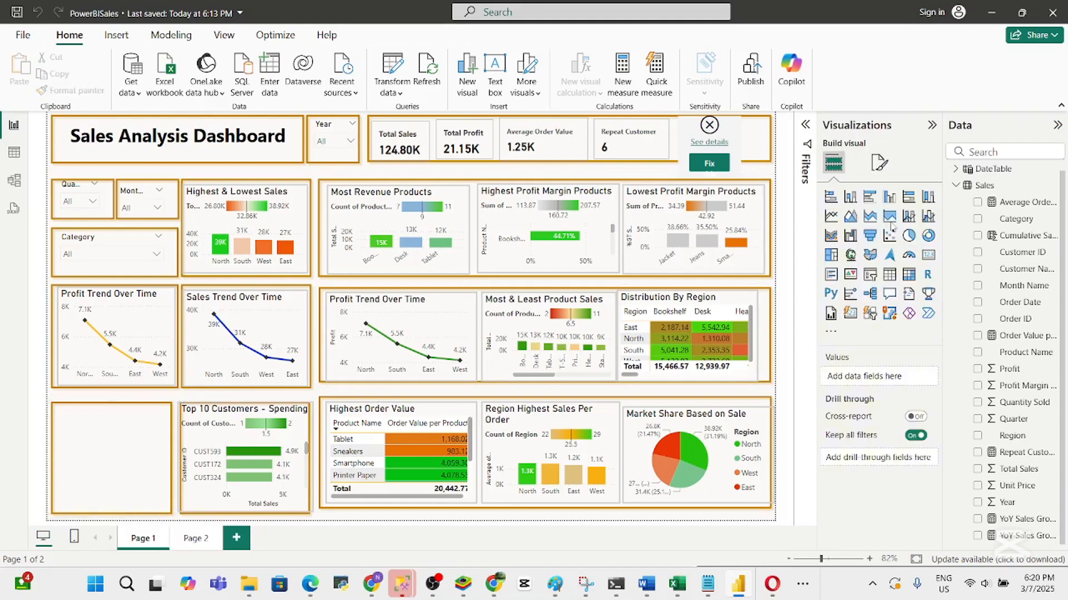
Add a table visual to the dashboard, enlarge it and convert it to a matrix with the Sales table's Year as rows
left_click(888, 274)
left_click_drag(253, 489, 167, 276)
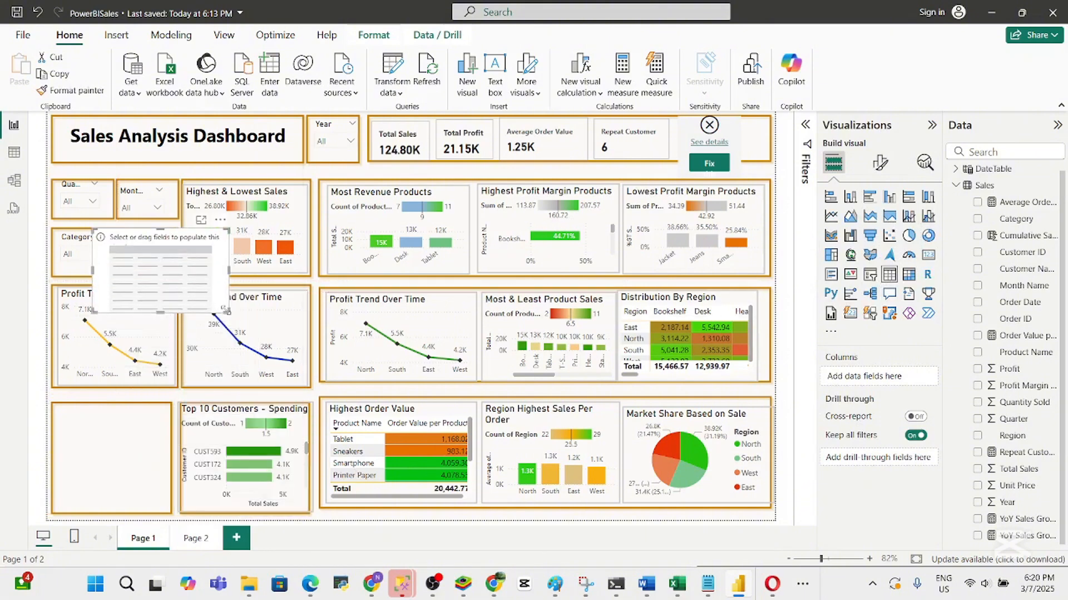
left_click_drag(225, 309, 431, 452)
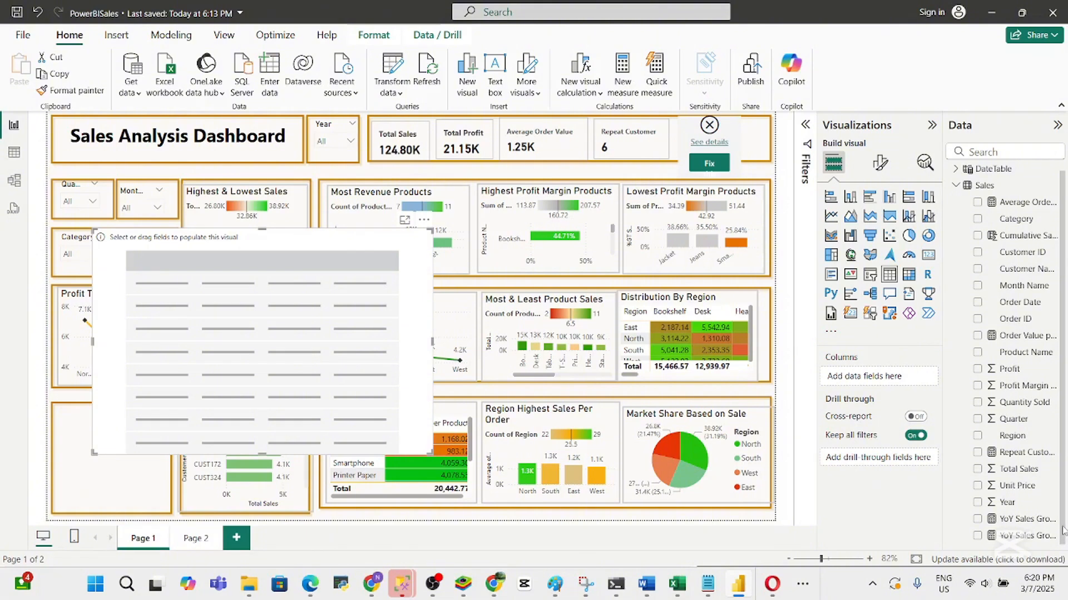
left_click(909, 275)
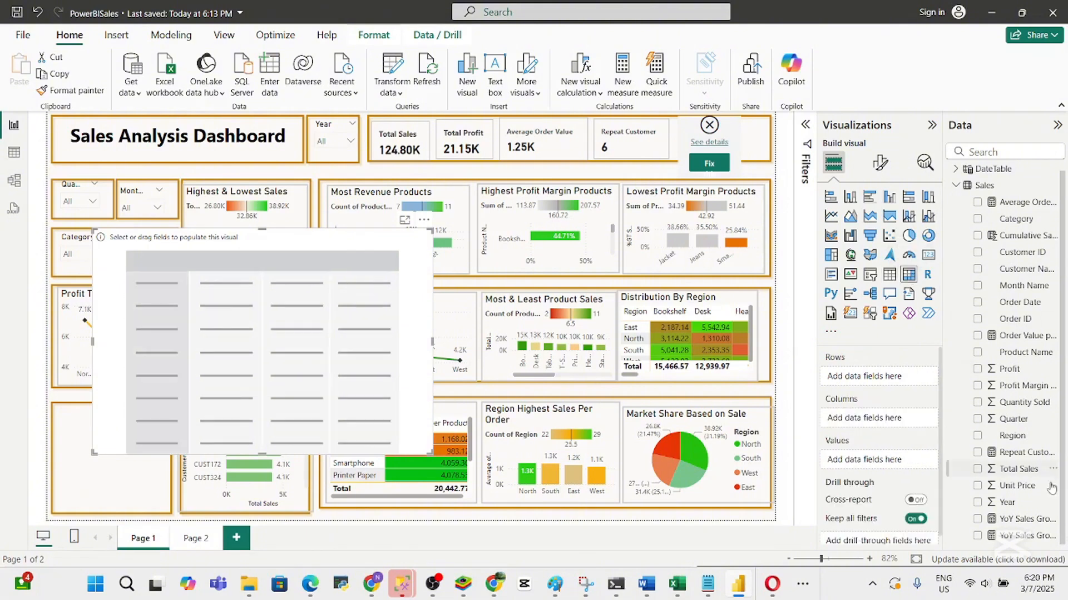
left_click_drag(1008, 503, 873, 378)
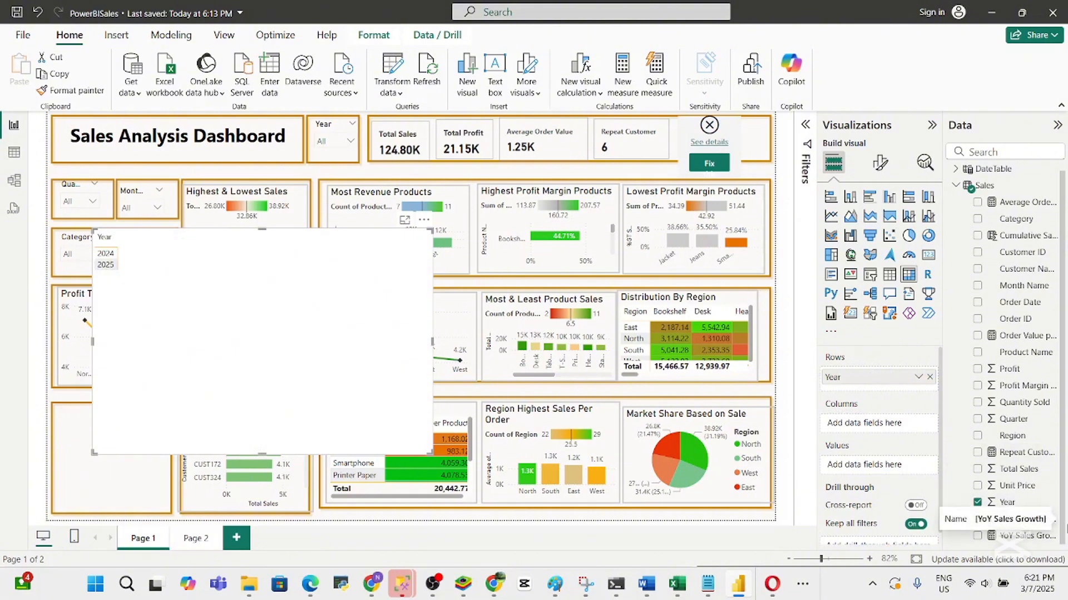
Try YoY Sales Growth and YoY Sales Growth % one at a time in the matrix, removing each again
left_click_drag(1020, 523, 899, 426)
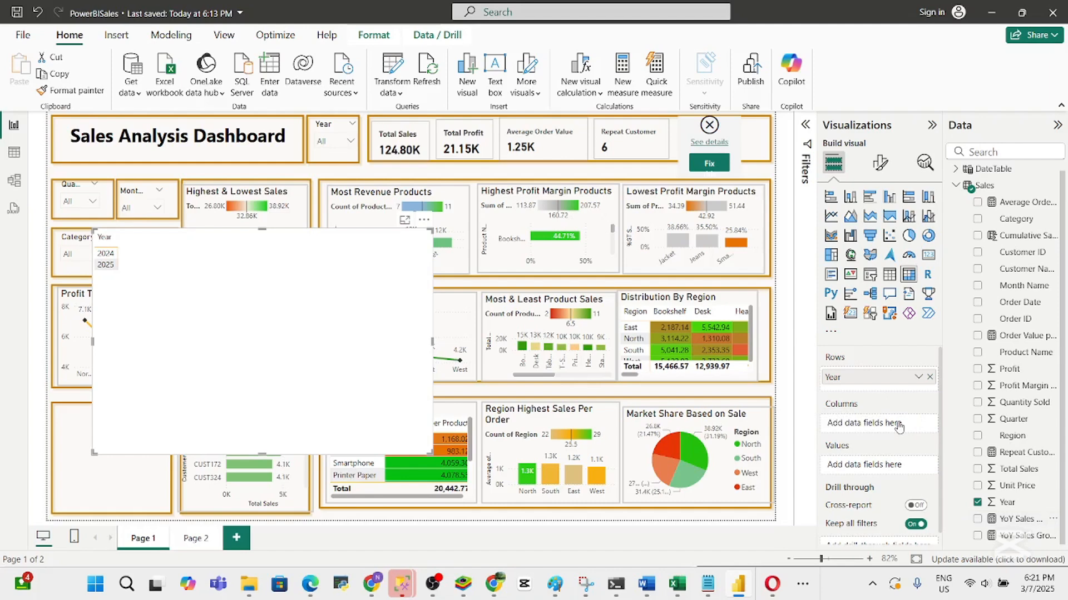
left_click(977, 519)
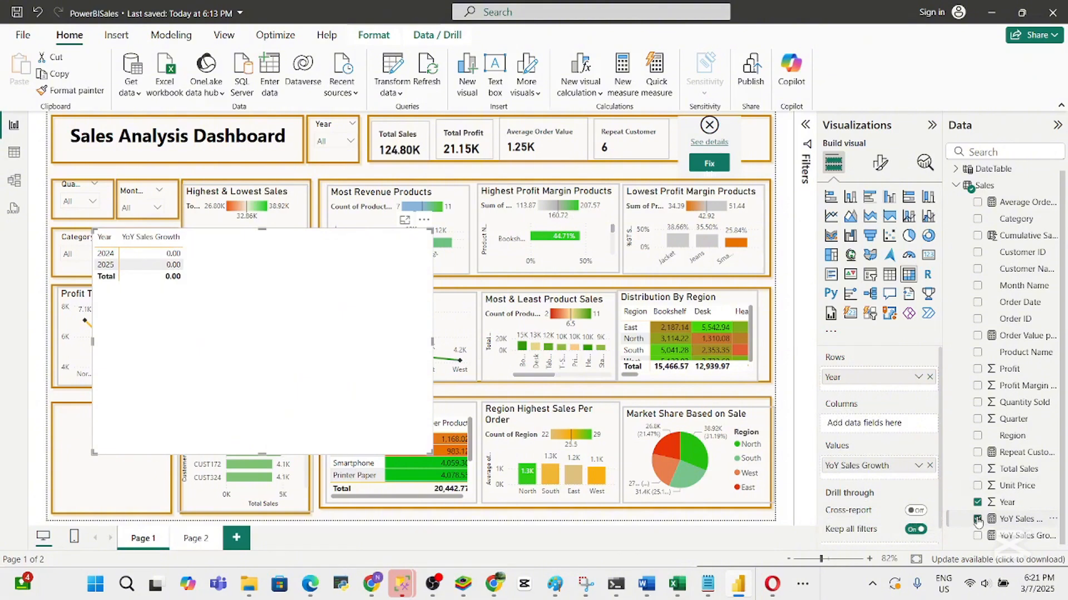
left_click(977, 519)
left_click(978, 536)
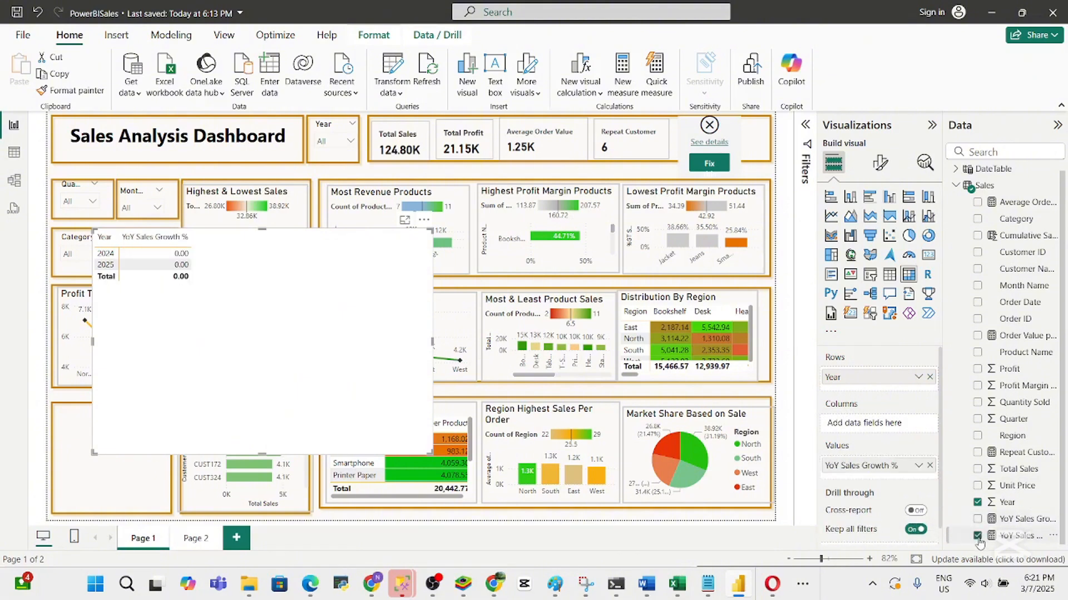
left_click(977, 536)
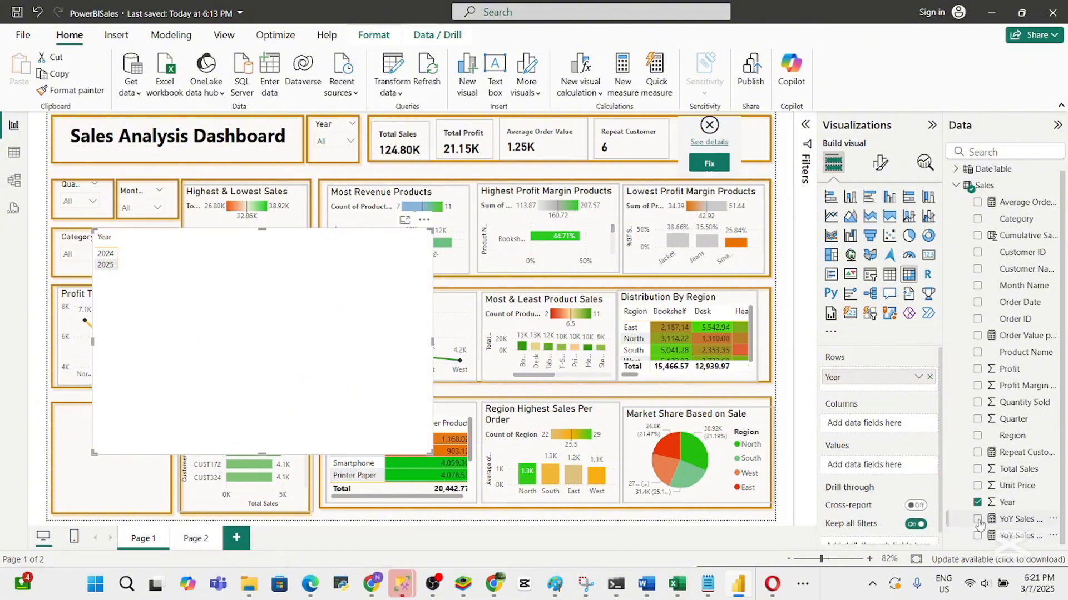
left_click(978, 519)
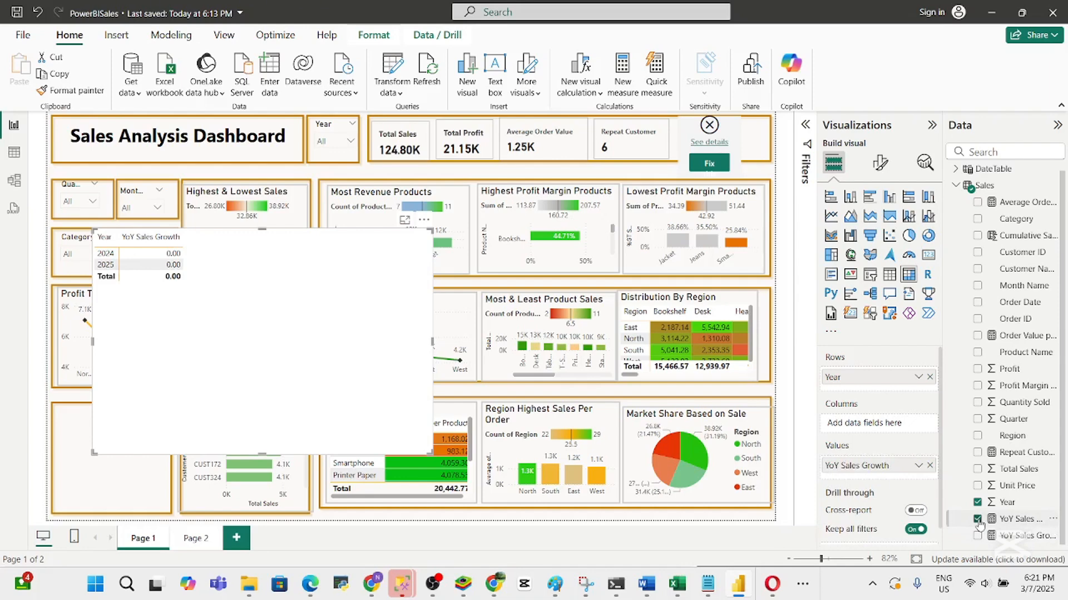
left_click(977, 520)
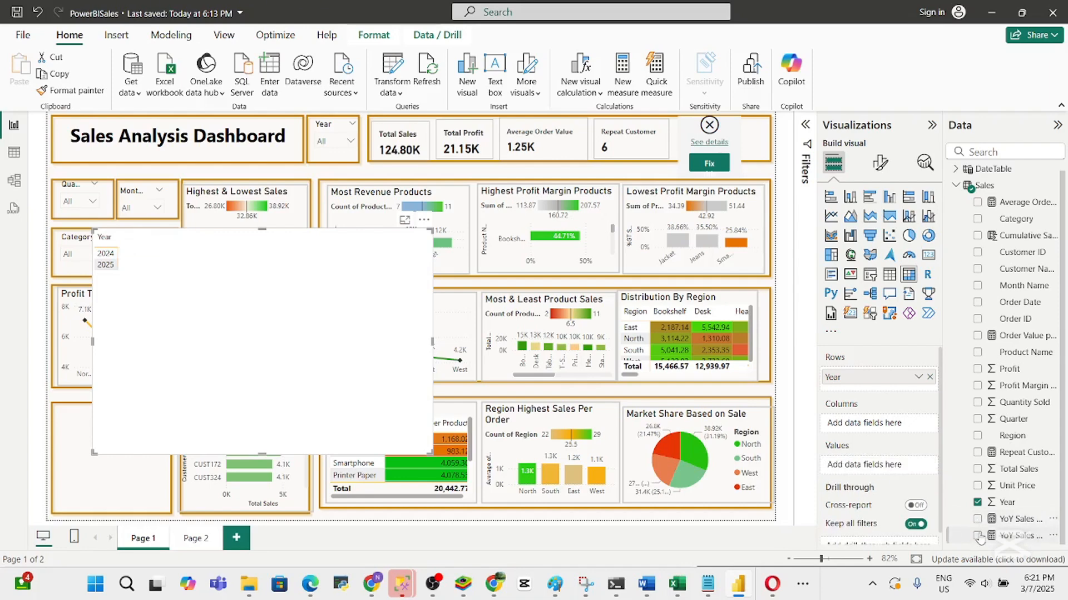
left_click(977, 536)
left_click(978, 536)
left_click(977, 520)
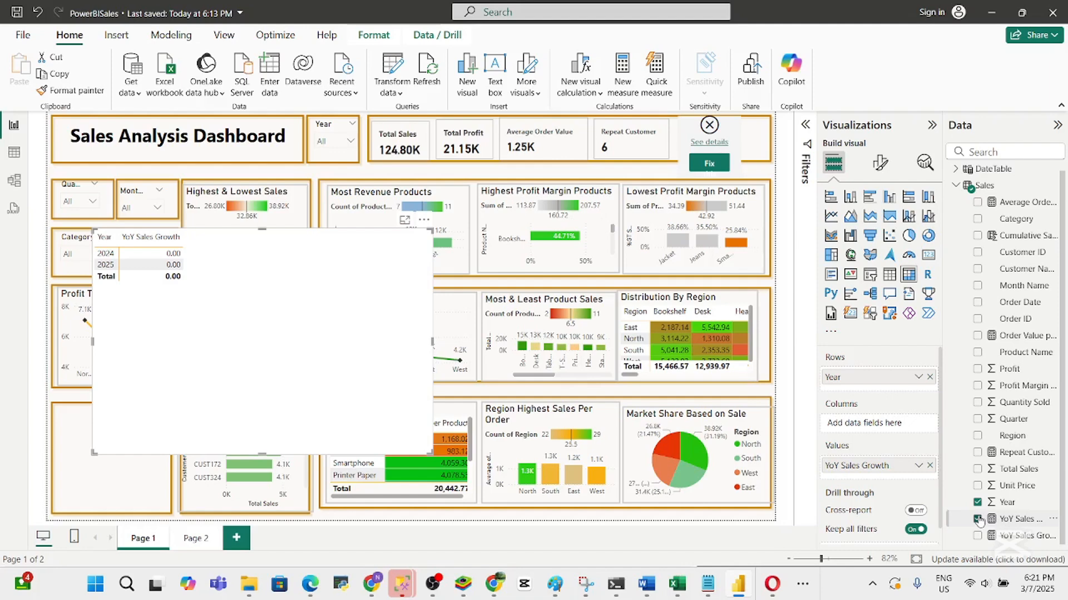
left_click(980, 521)
Add YoY Sales Growth % and YoY Sales Growth together as the matrix values
left_click_drag(1009, 536, 896, 466)
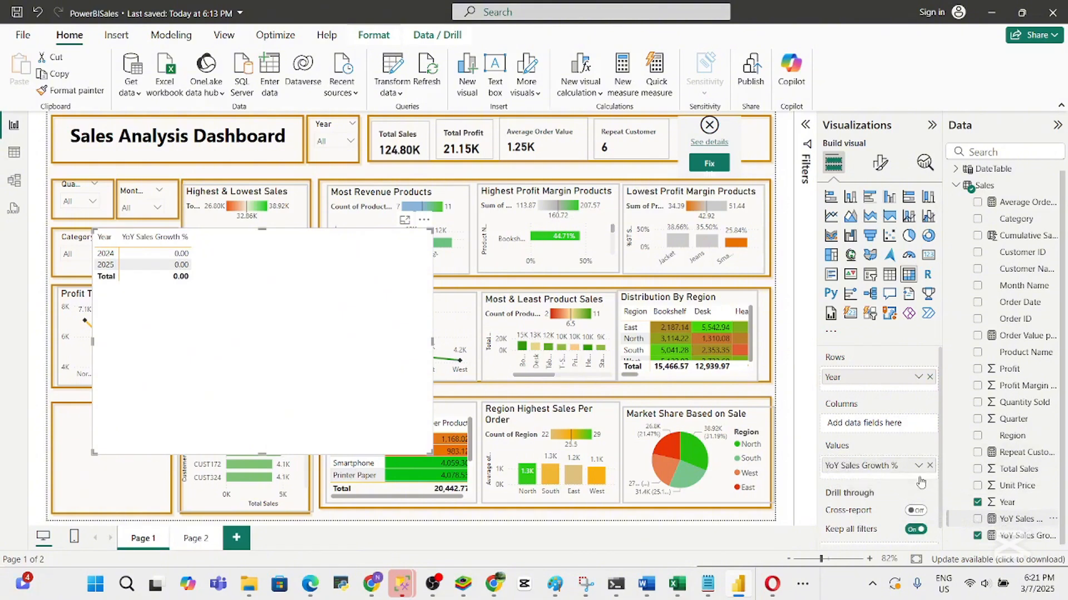
left_click(978, 519)
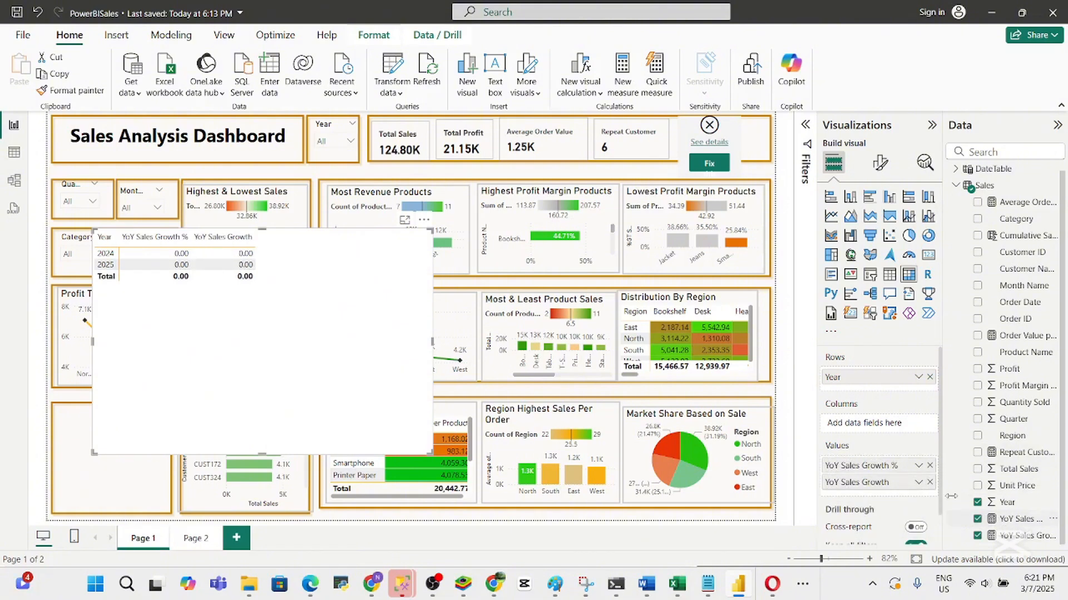
left_click(980, 519)
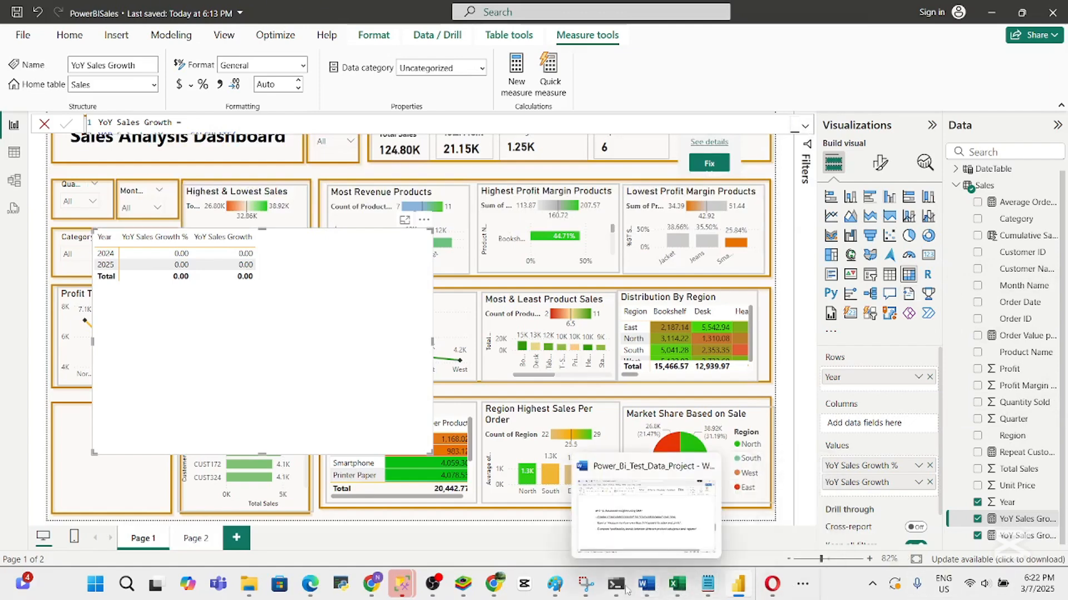
Create Sales measure YoY Profit Growth as current Profit minus prior-year Profit, using SAMEPERIODLASTYEAR on DateTable[Date], and add it to the matrix values
left_click(992, 186)
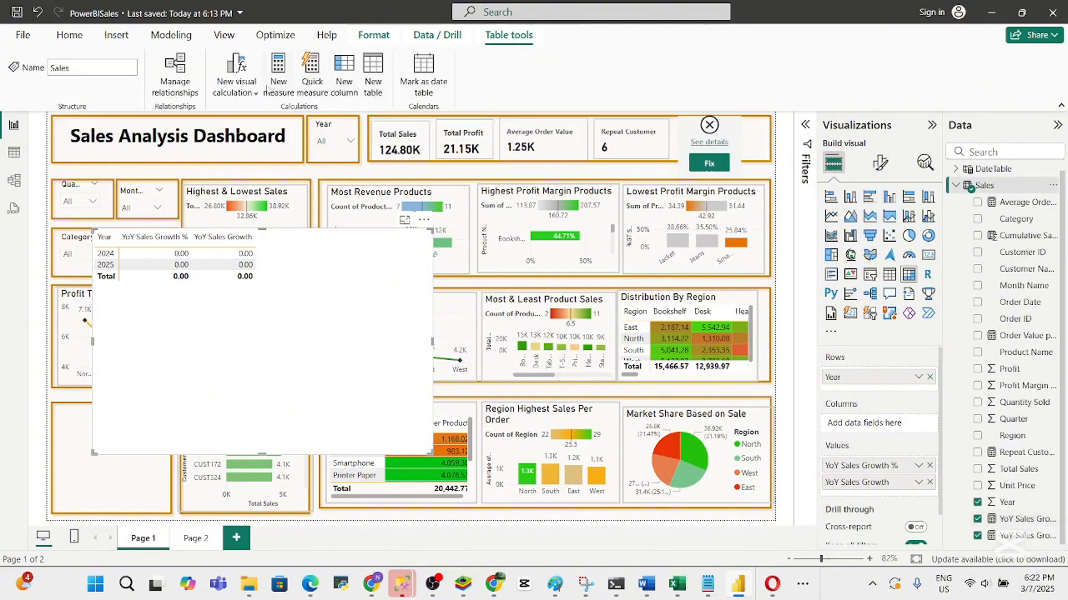
left_click(279, 85)
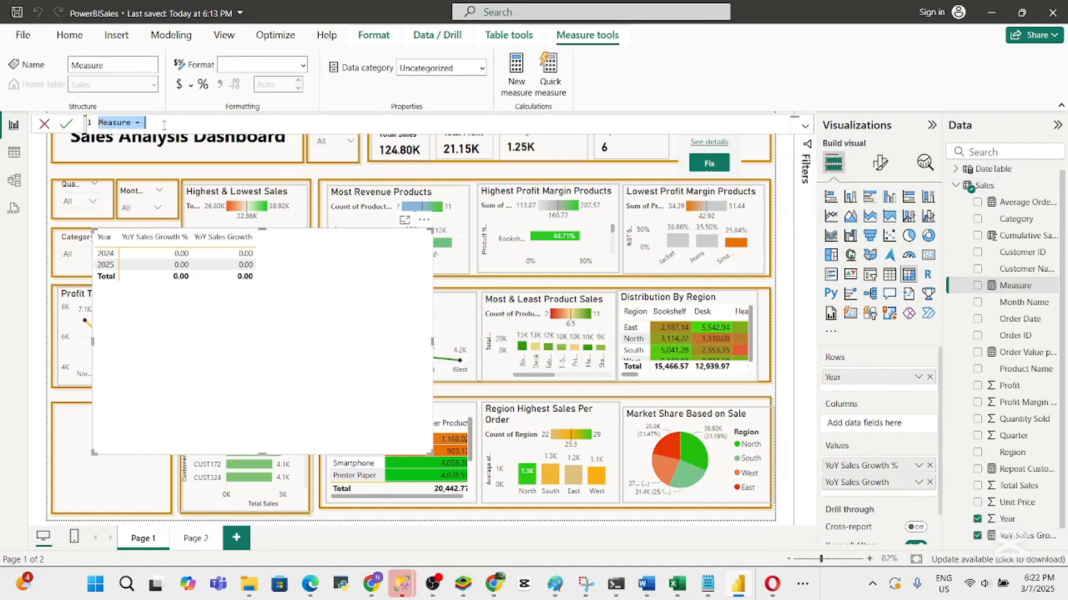
type("YoY Profit Growth = VAR ProfitLastYear = CALCULATE(     SUM('Sales'[Profit]),     SAMEPERIODLASTYEAR('DateTable'[Date]) ) VAR ProfitCurrentYear = SUM('Sales'[Profit]) RETURN     ProfitCurrentYear - ProfitLastYear")
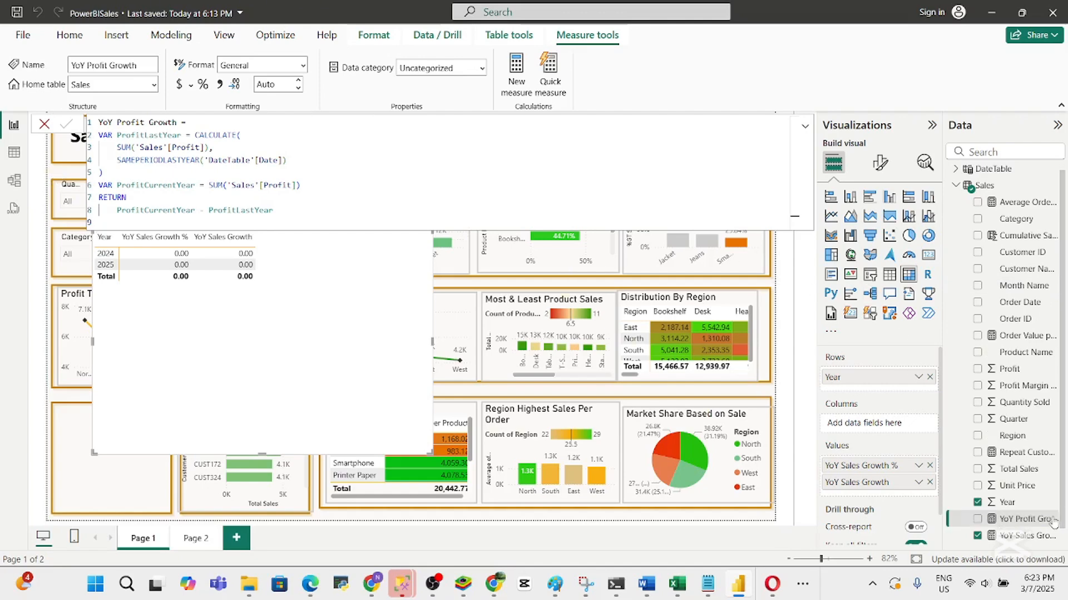
left_click(977, 520)
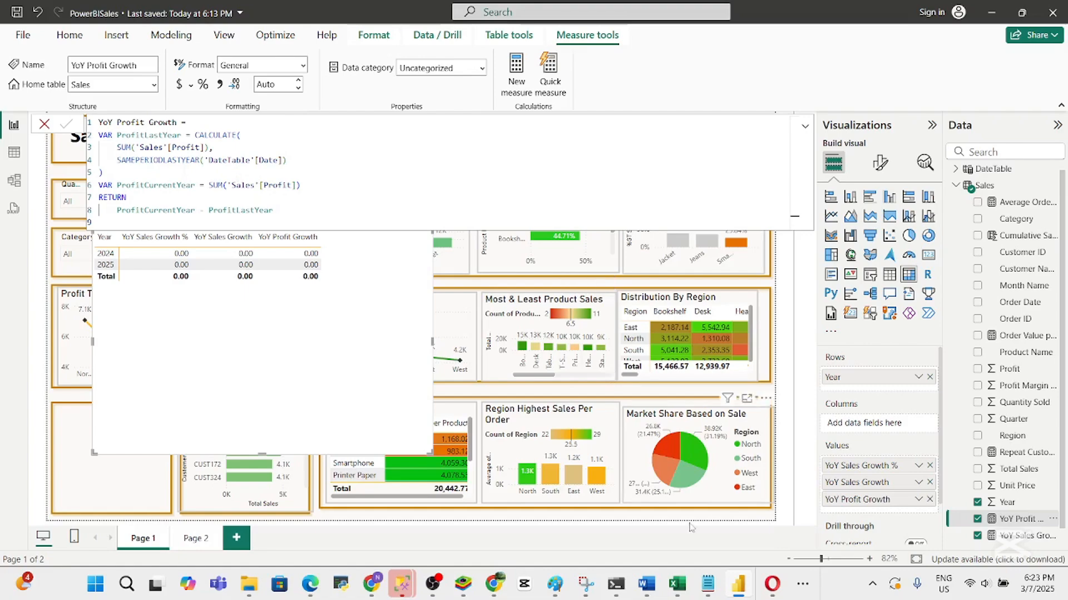
Switch to ChatGPT in the browser and copy the DAX code for the YoY Profit Growth % measure
left_click(737, 590)
left_click(737, 590)
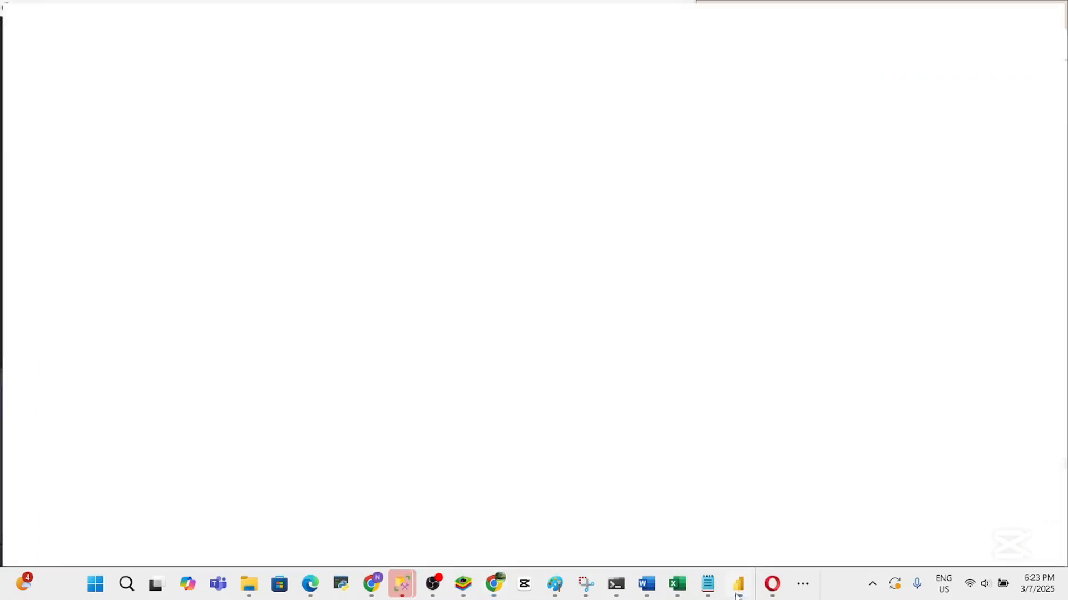
left_click(738, 590)
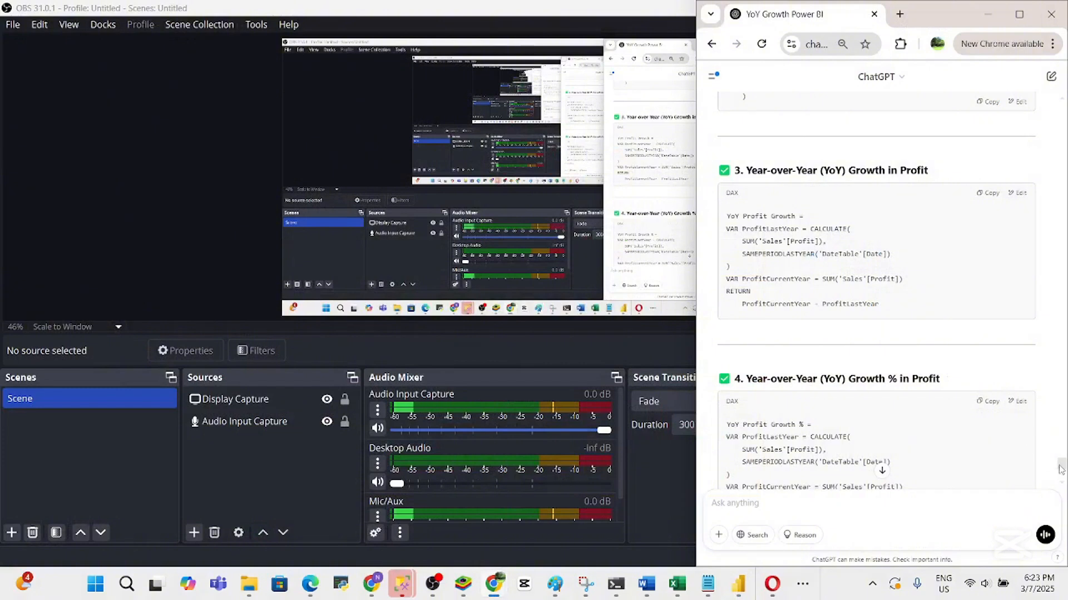
scroll(1060, 470, "down", 5)
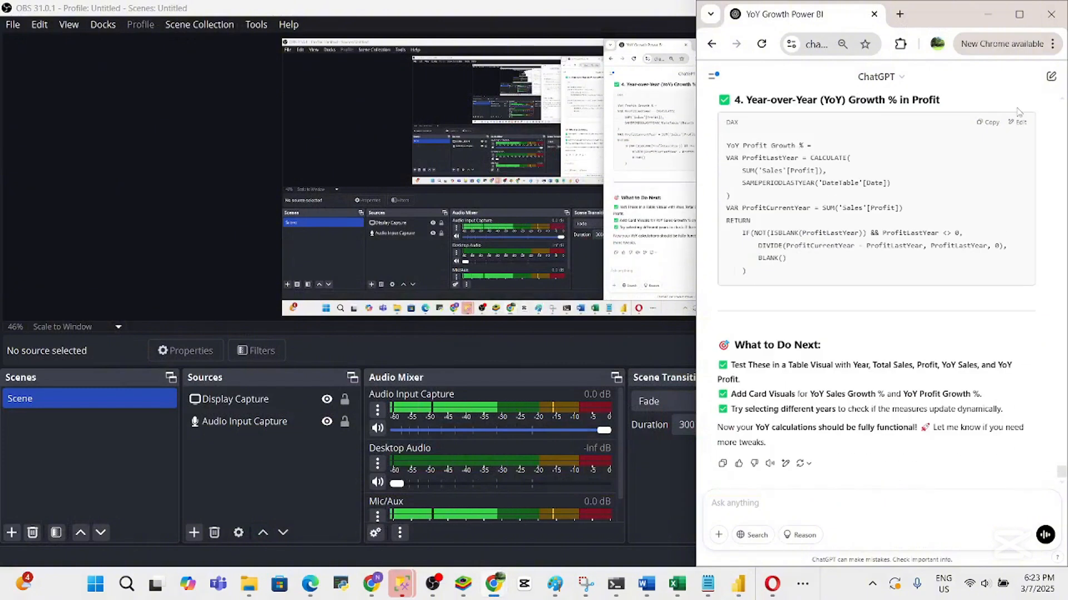
left_click(992, 124)
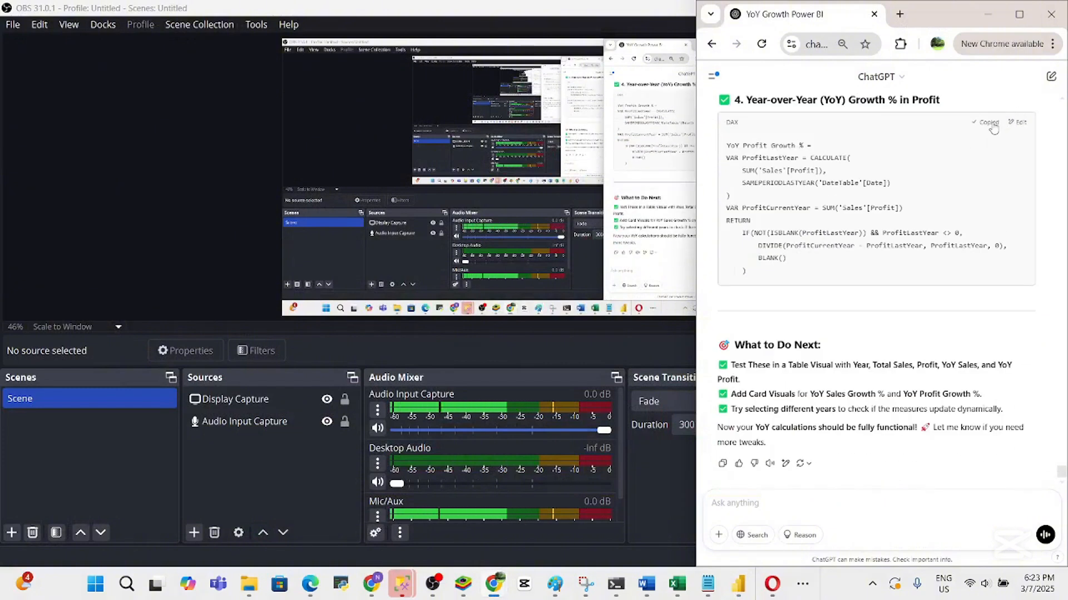
Switch to Power BI and create Sales measure YoY Profit Growth %, dividing the SAMEPERIODLASTYEAR profit difference by prior-year profit, blank without a prior-year value
left_click(739, 583)
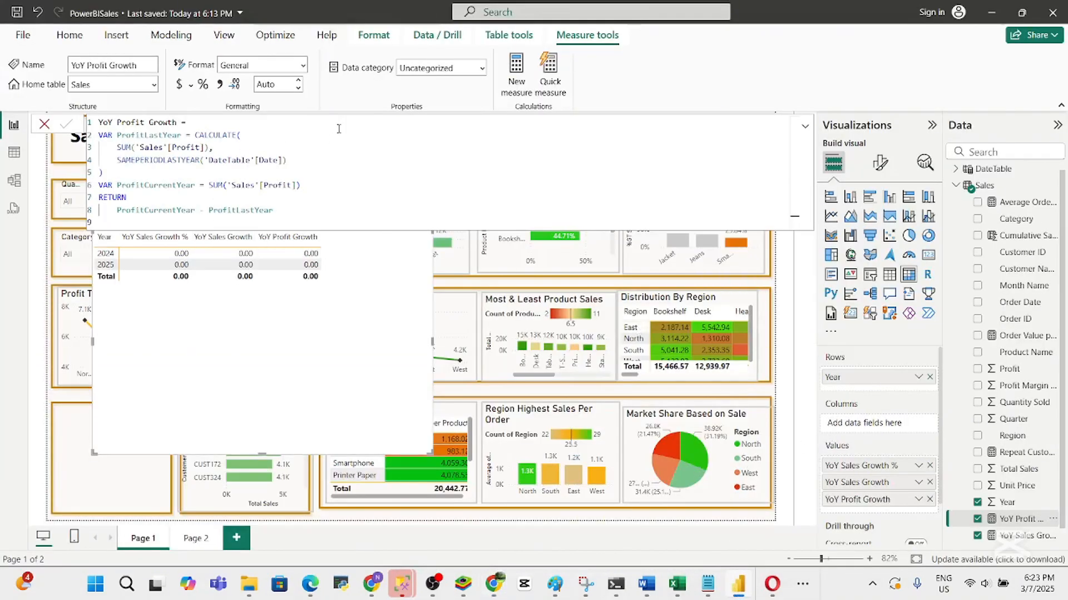
left_click(521, 81)
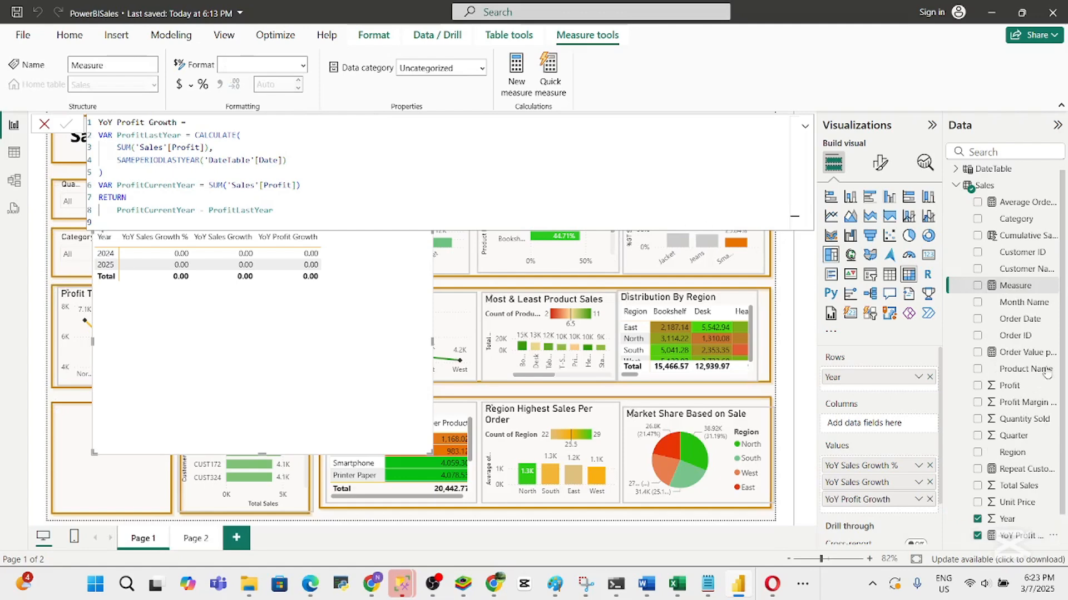
key("ctrl+a")
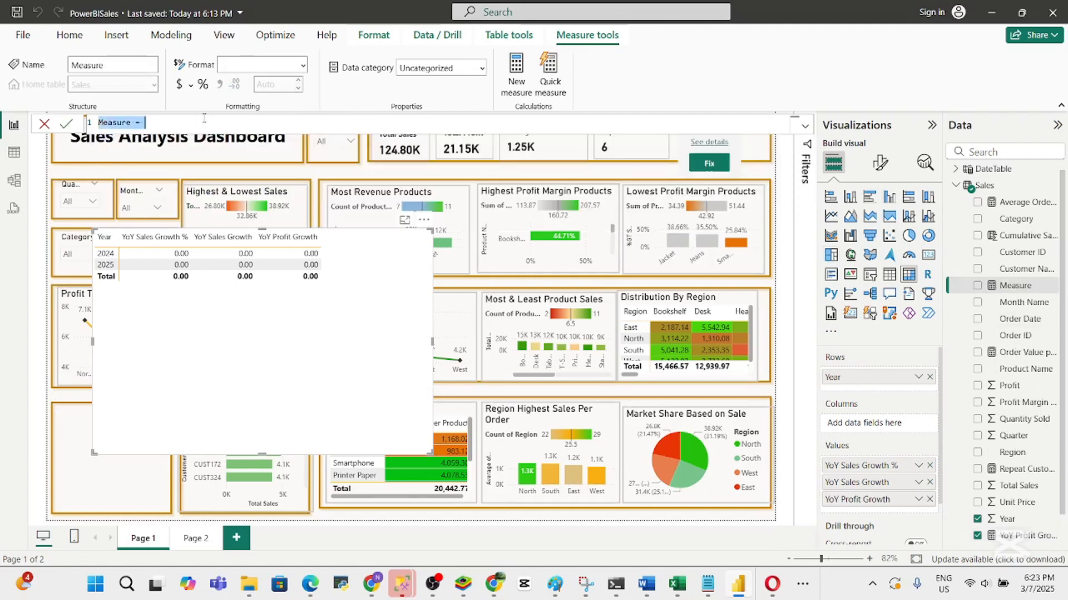
key("ctrl+v")
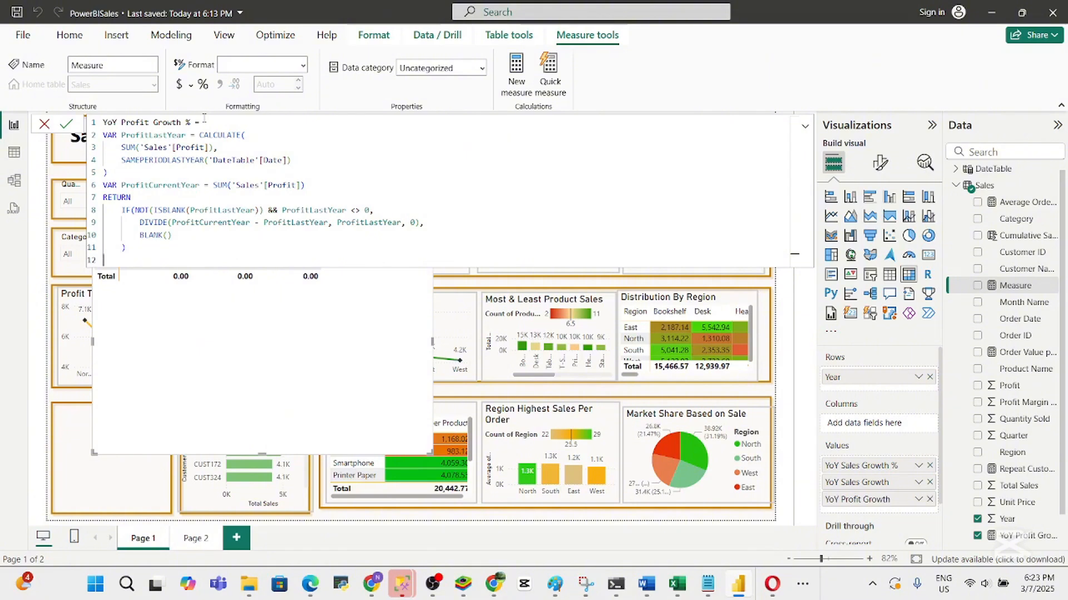
key("Return")
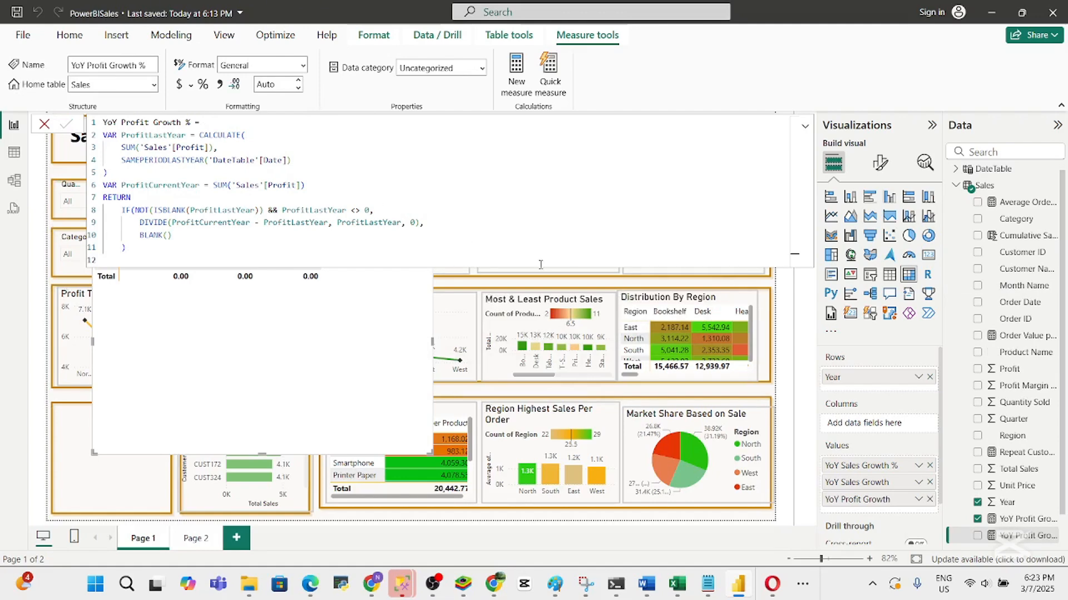
Add YoY Profit Growth % to the matrix values and move the matrix up and left, to just below the dashboard title
left_click(806, 130)
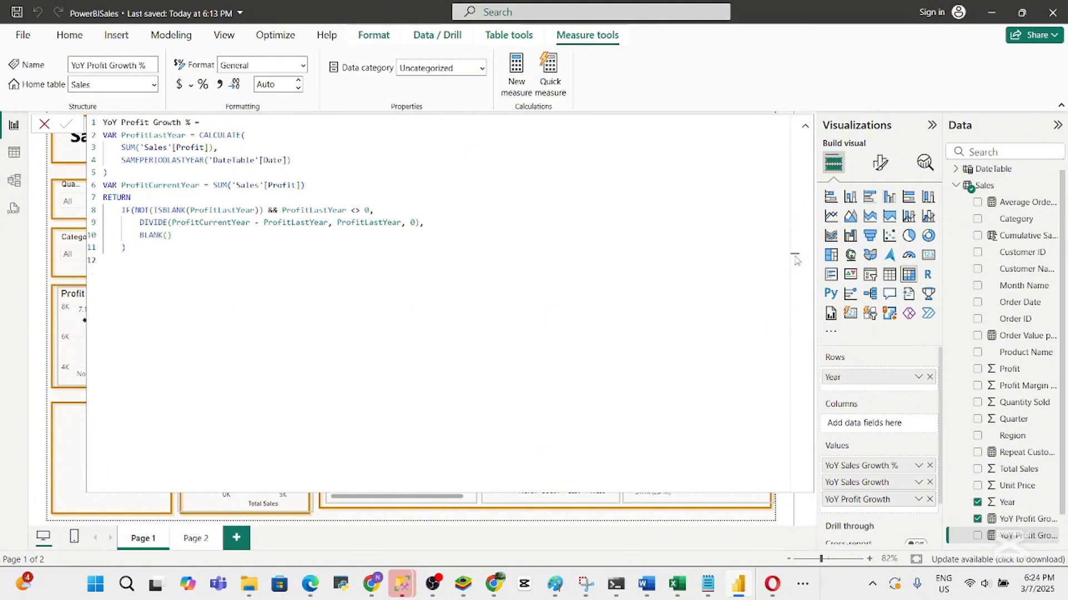
left_click(805, 127)
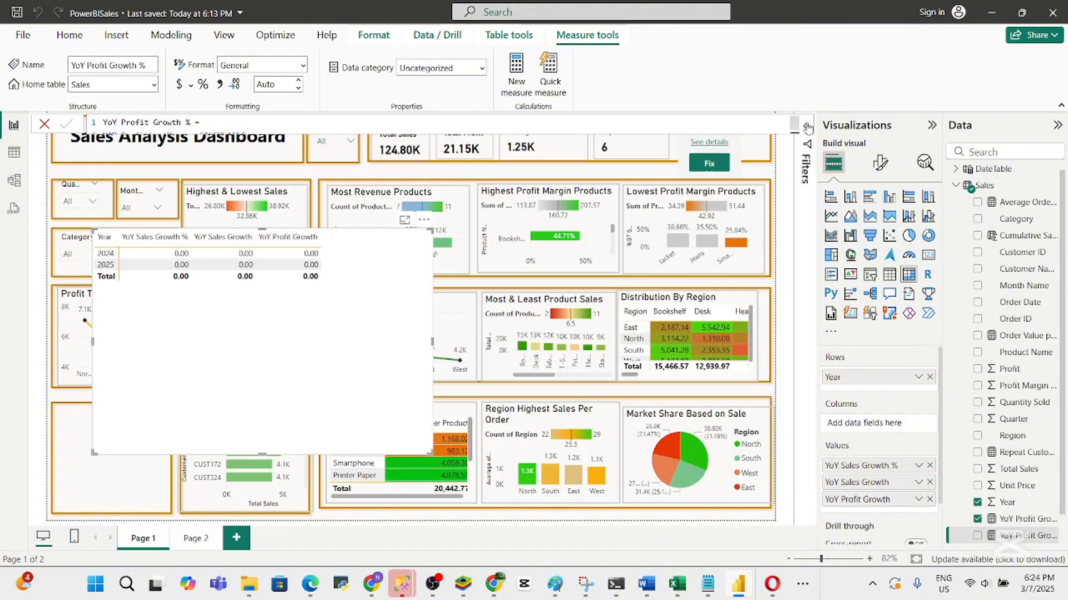
left_click(978, 537)
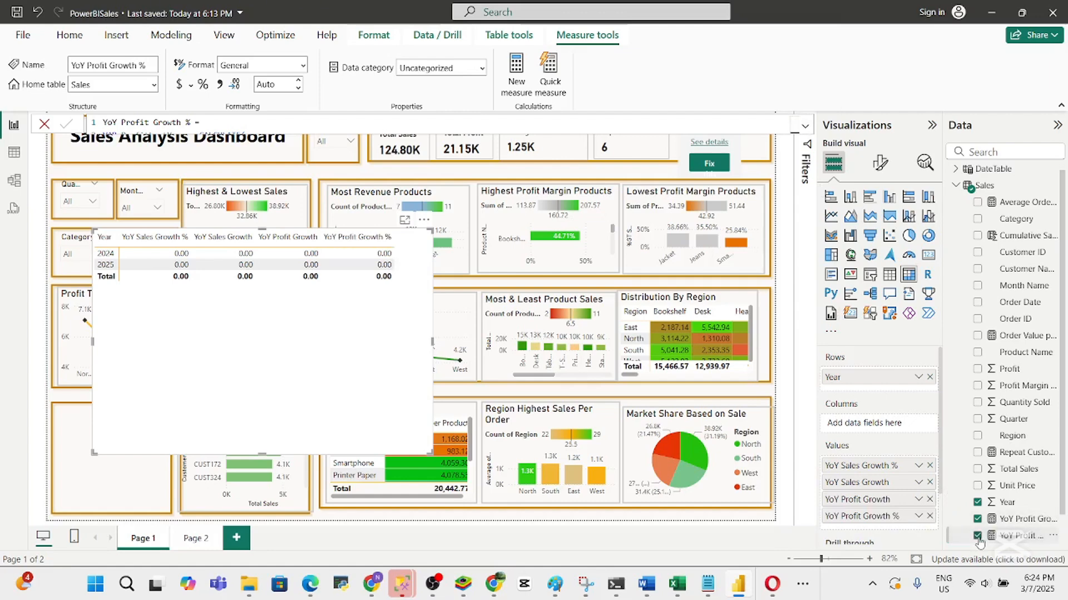
left_click_drag(308, 336, 279, 276)
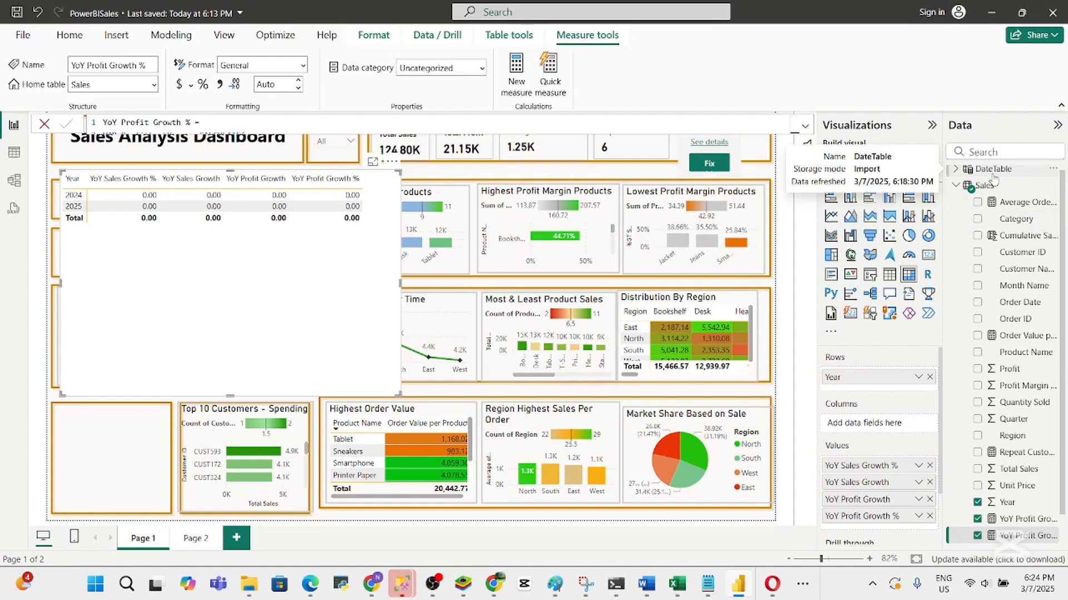
Create an active many-to-one relationship with single cross-filter direction from Sales[Month Name] to DateTable[Date]
left_click(177, 37)
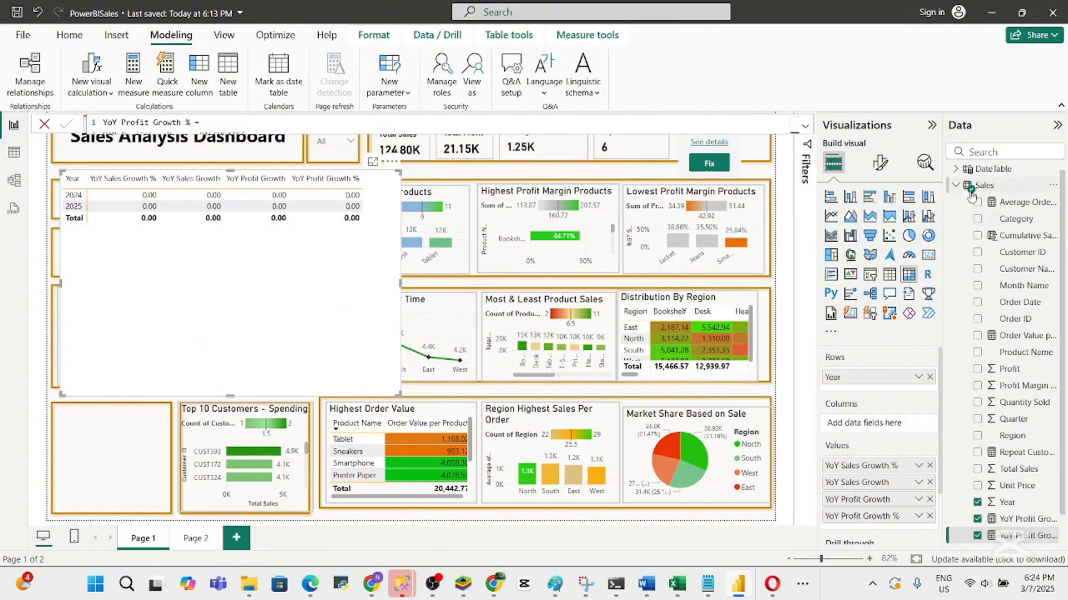
mouse_move(1000, 174)
left_click(29, 87)
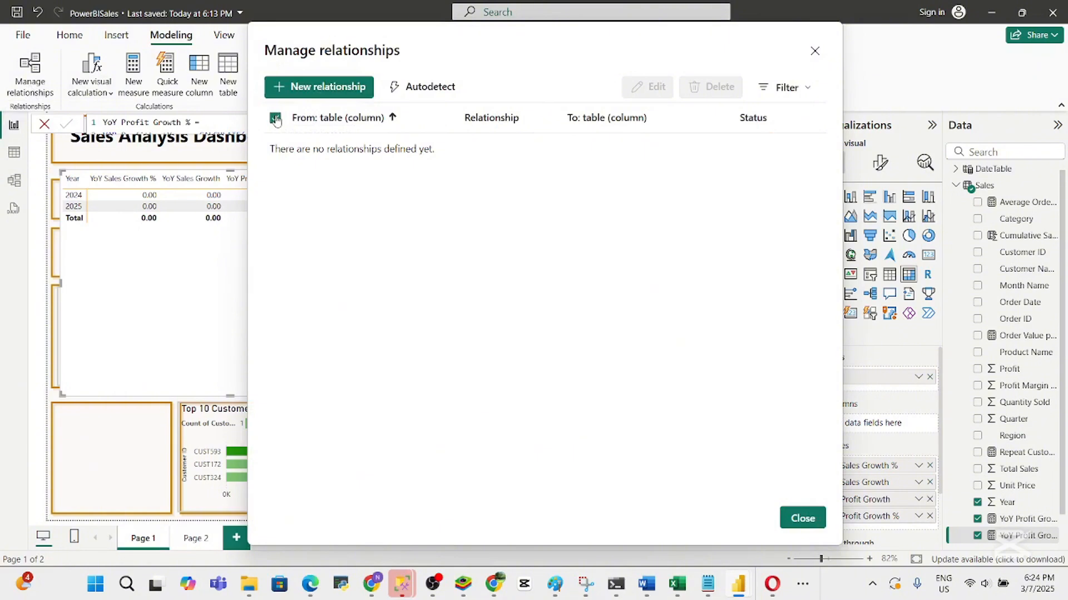
left_click(312, 93)
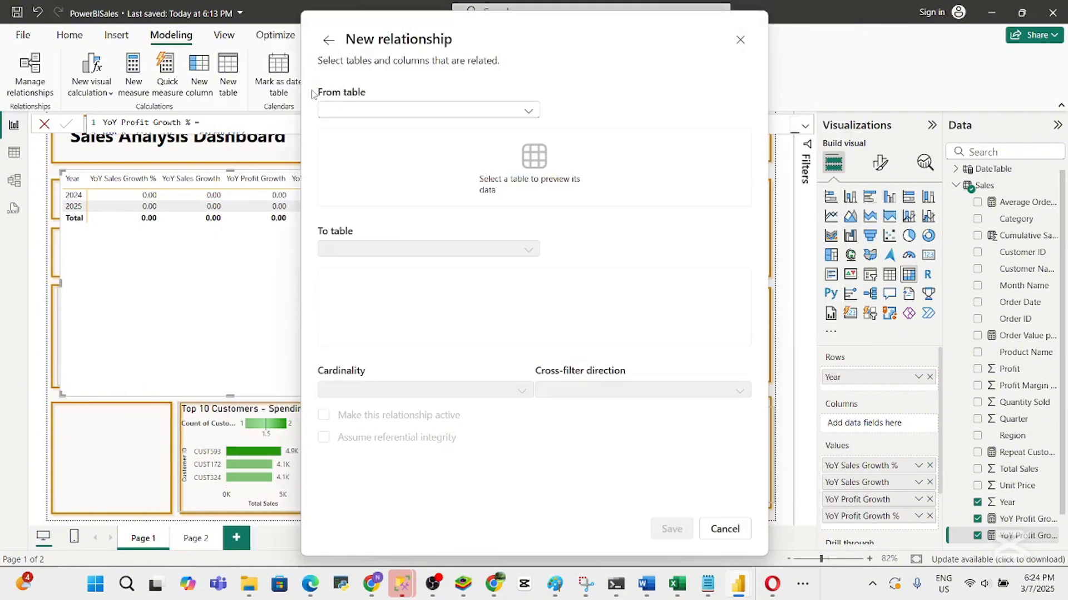
left_click(528, 112)
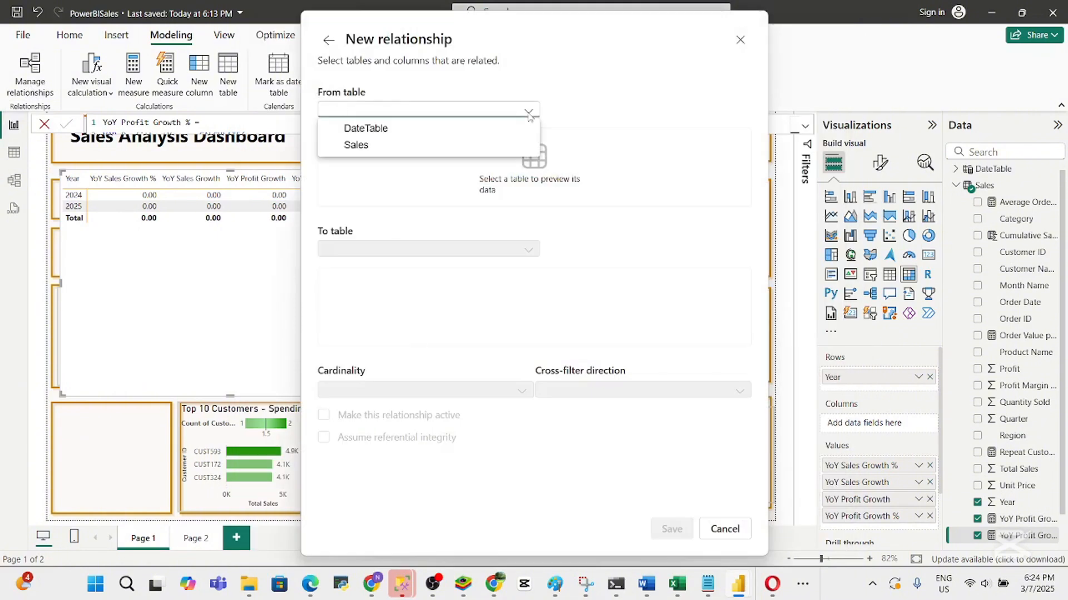
left_click(383, 148)
left_click(398, 247)
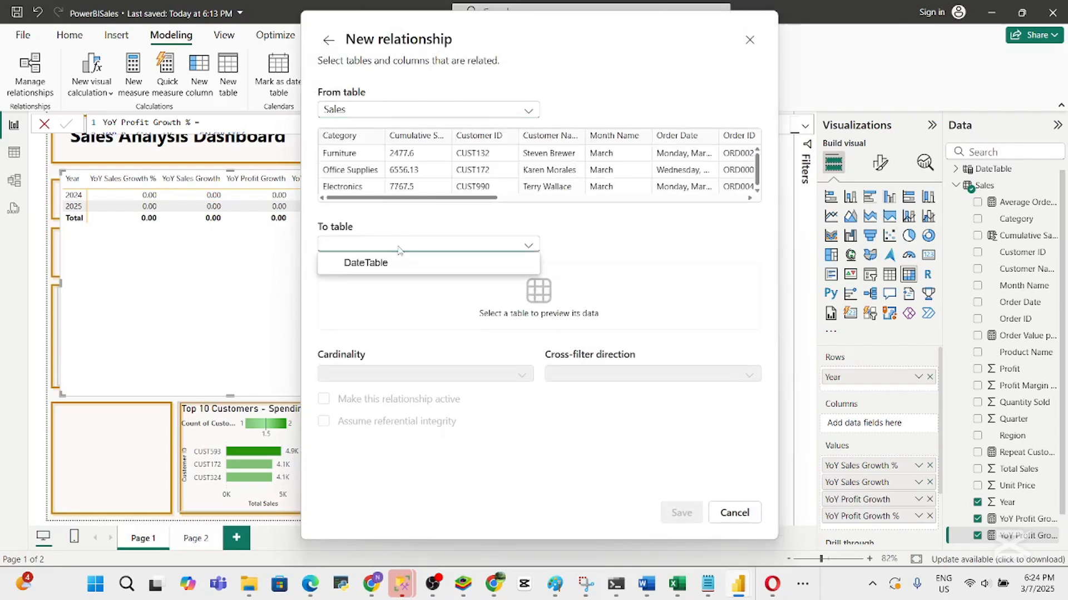
left_click(368, 262)
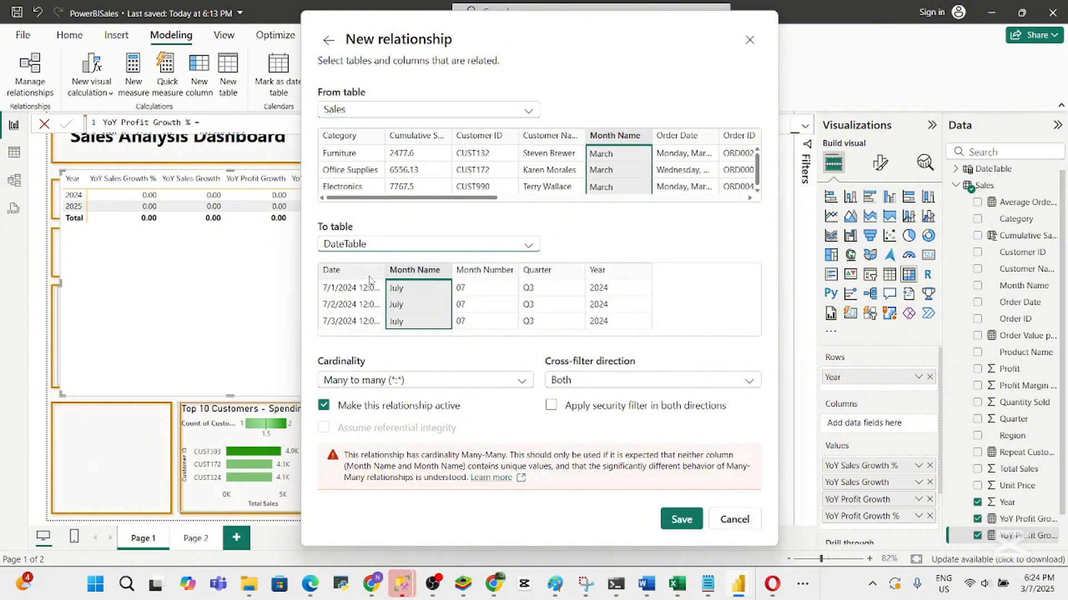
left_click(358, 277)
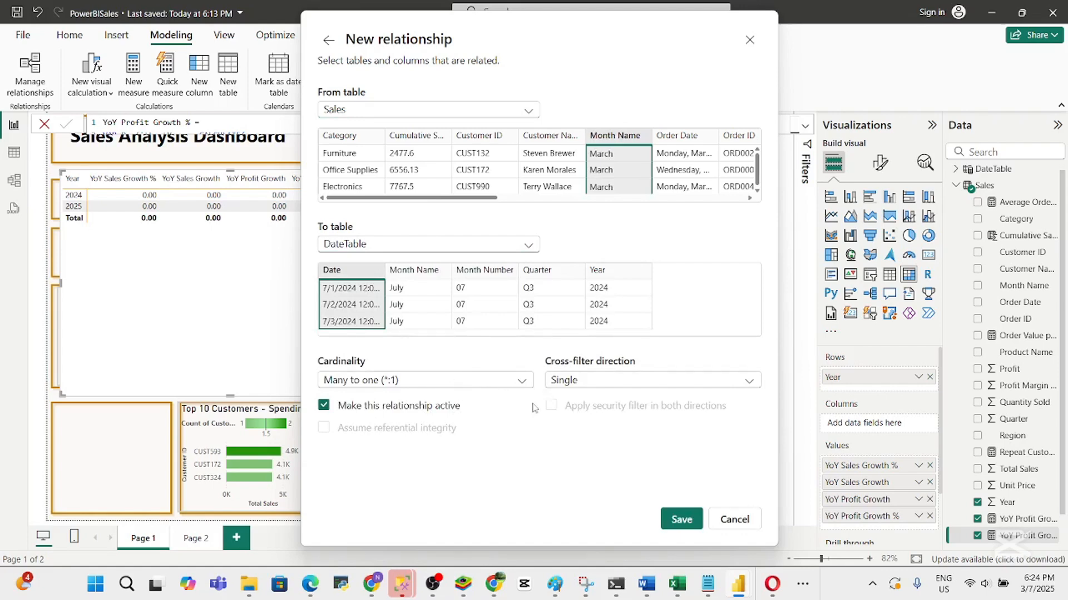
left_click(682, 519)
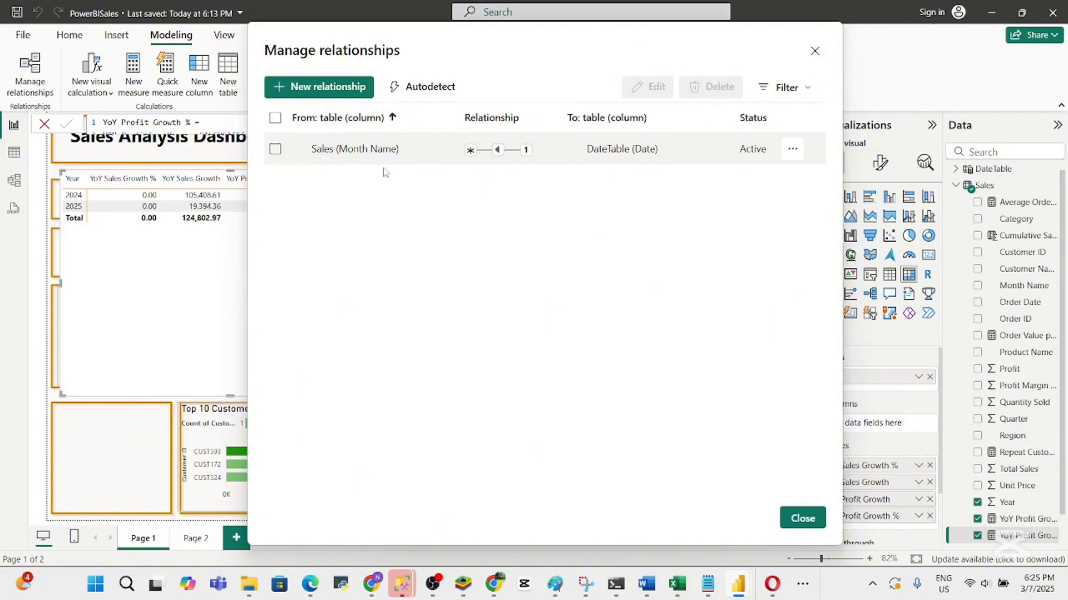
mouse_move(482, 149)
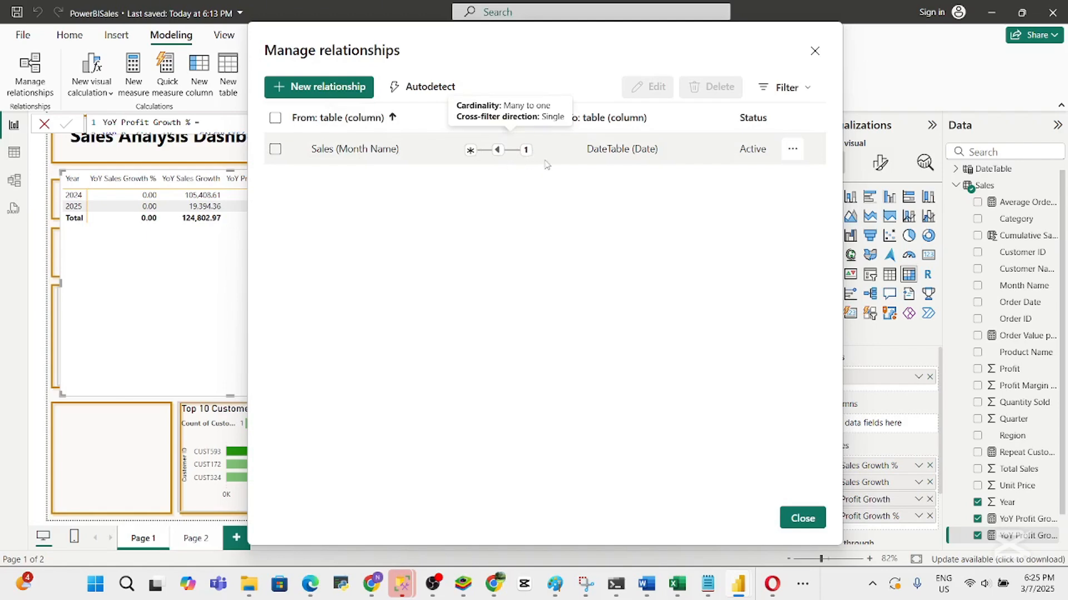
left_click(805, 523)
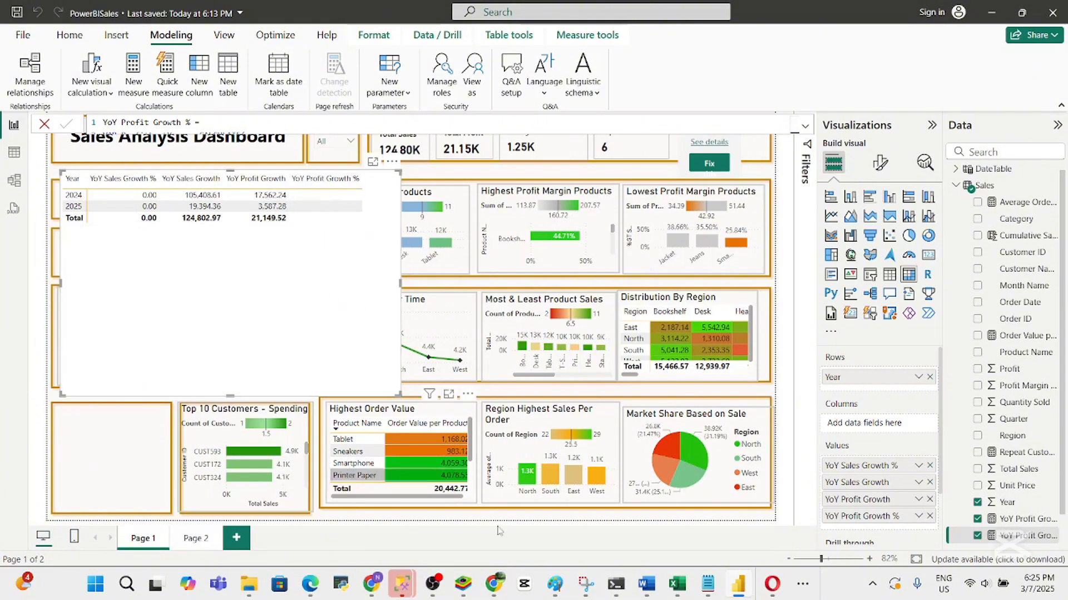
Switch to the Power_Bi_Test_Data_Project document in Word, review the Advanced Insights using DAX tasks, and return to Power BI
left_click(645, 594)
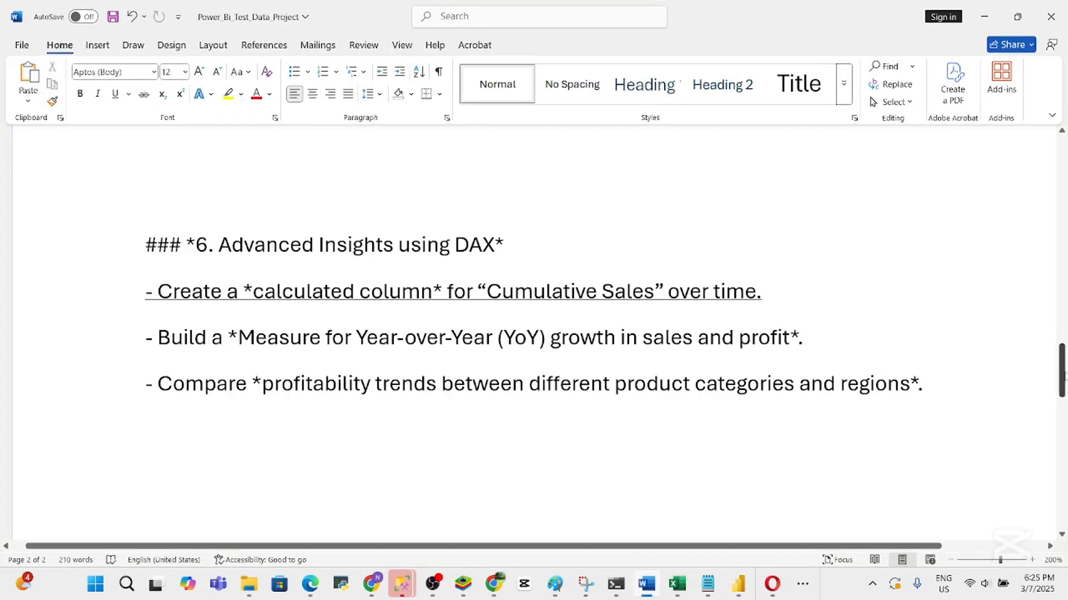
left_click_drag(1061, 372, 1065, 402)
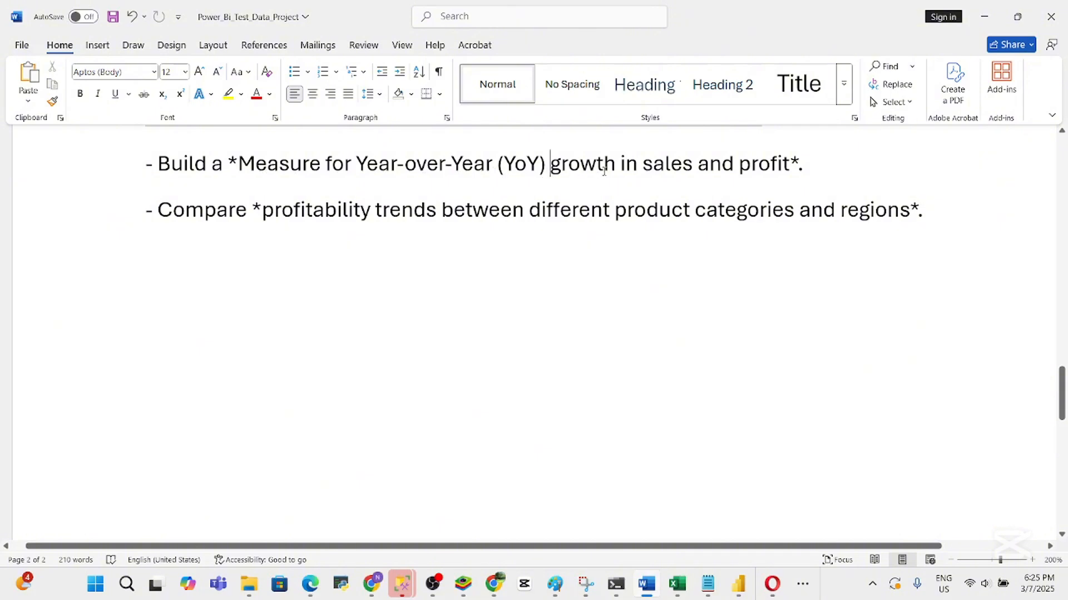
left_click(738, 596)
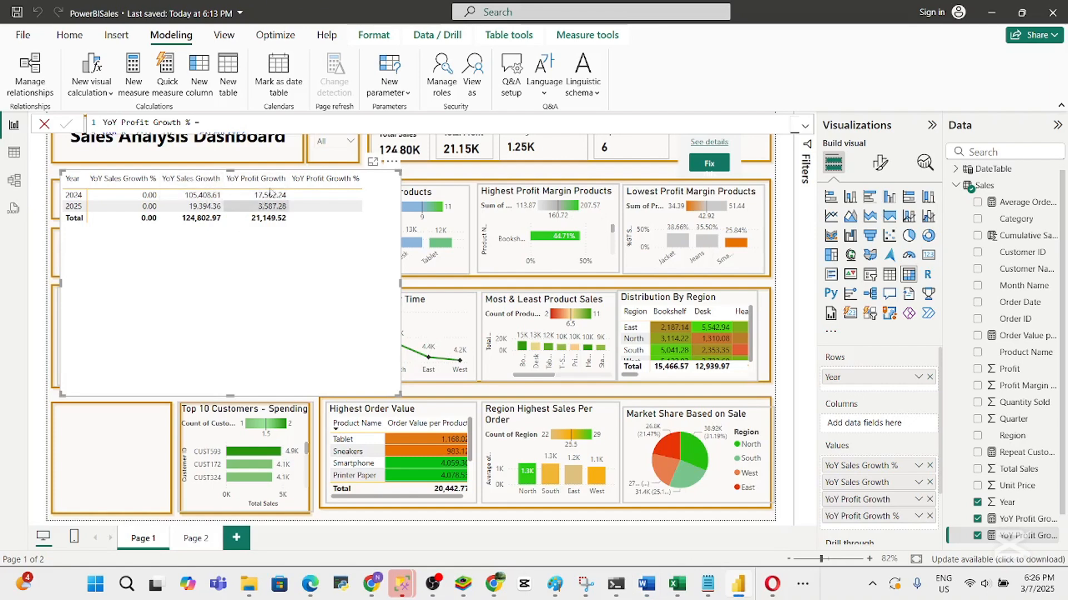
Remove YoY Profit Growth % and YoY Sales Growth % from the matrix values
left_click(123, 178)
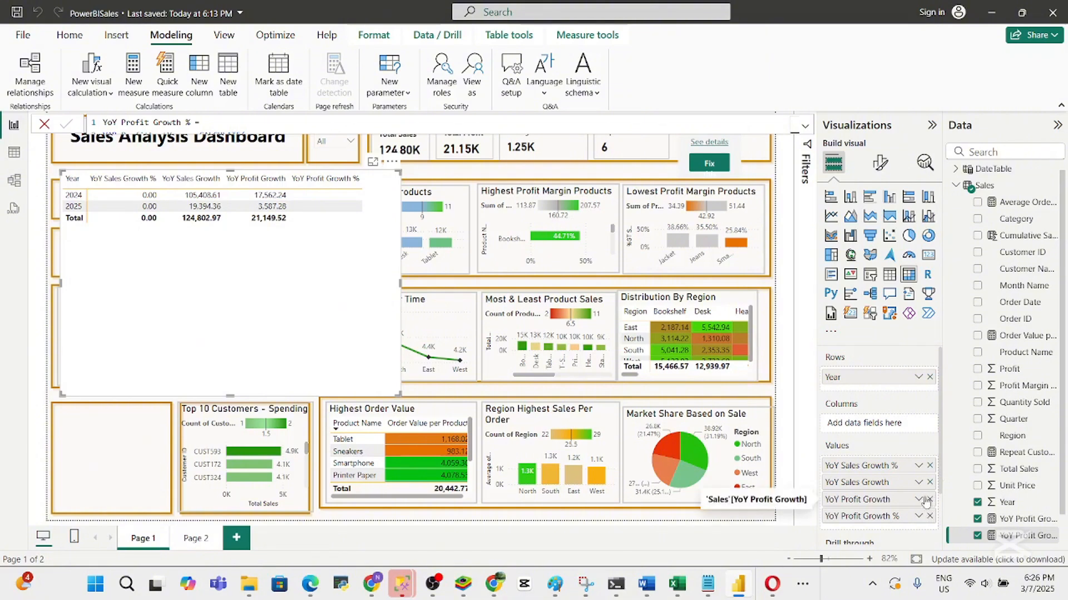
left_click(929, 517)
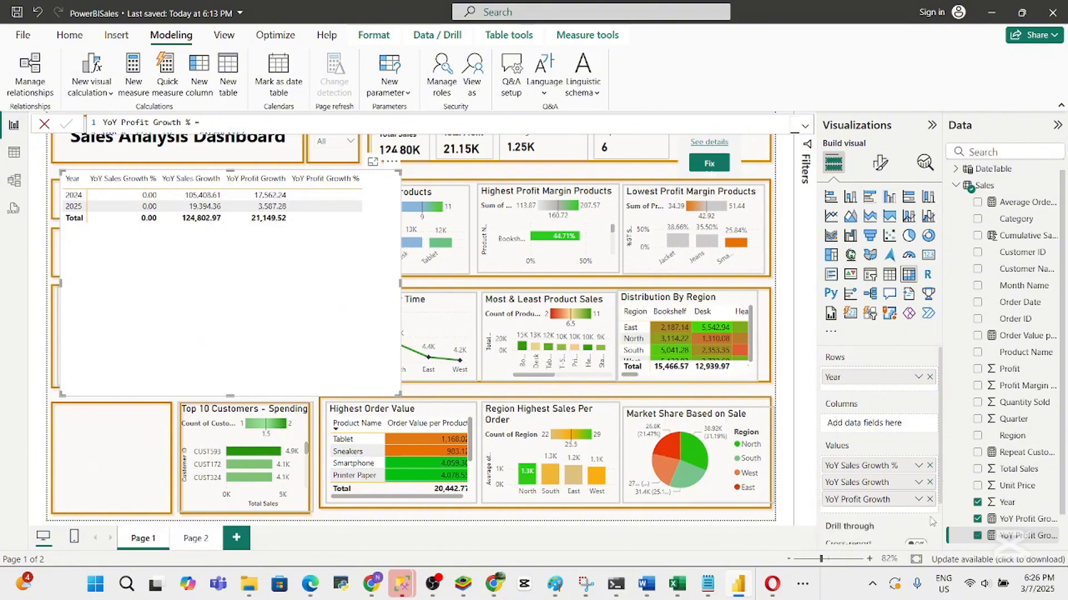
left_click(930, 467)
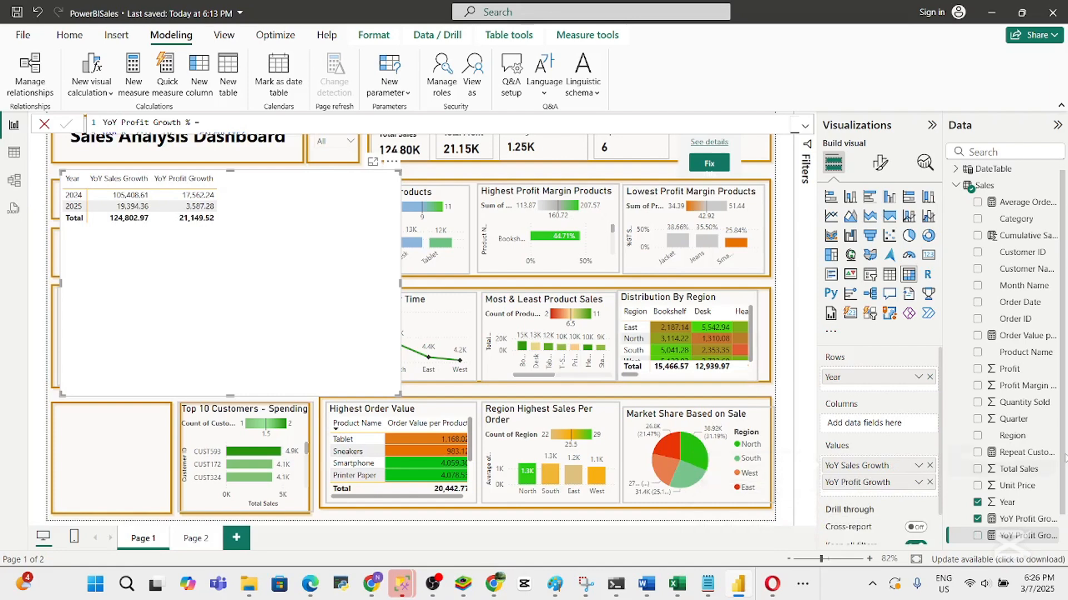
Delete the measures YoY Profit Growth % and YoY Sales Growth % from the Sales table in the model
scroll(1064, 523, "down", 2)
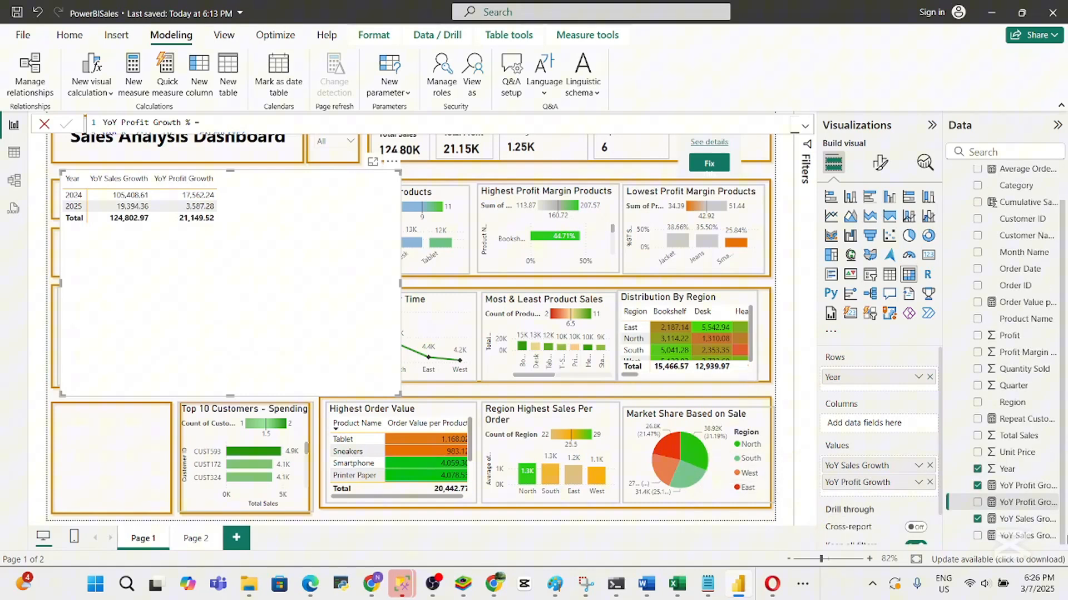
left_click(1049, 503)
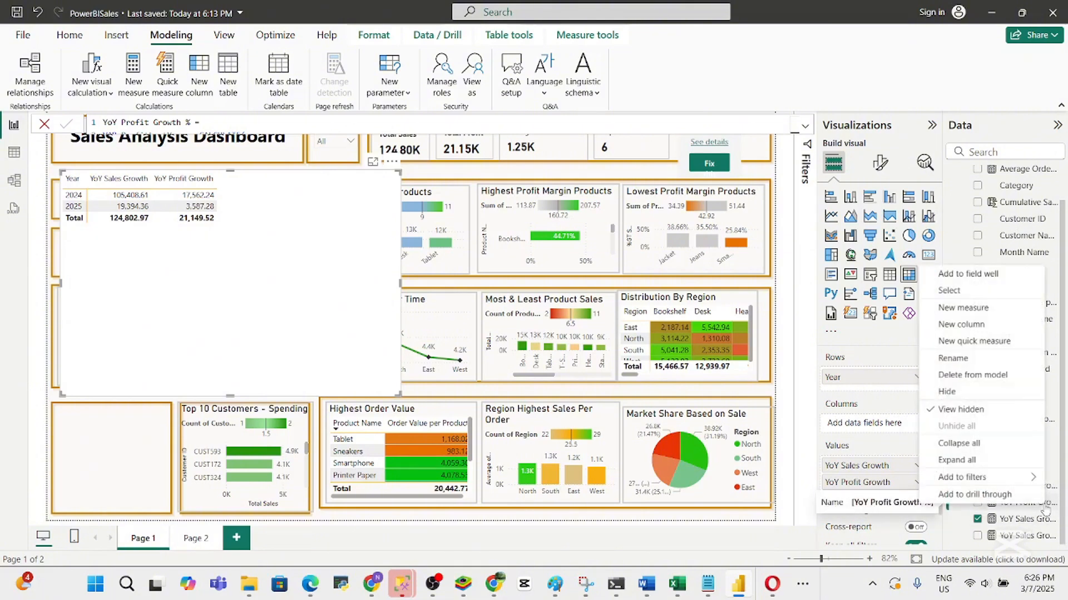
left_click(969, 375)
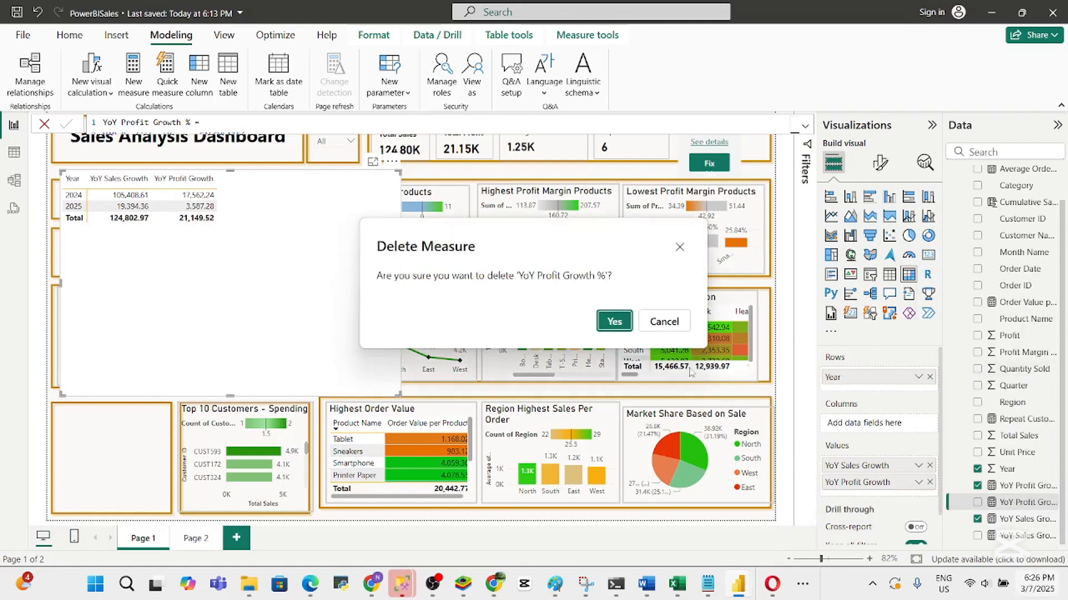
left_click(614, 322)
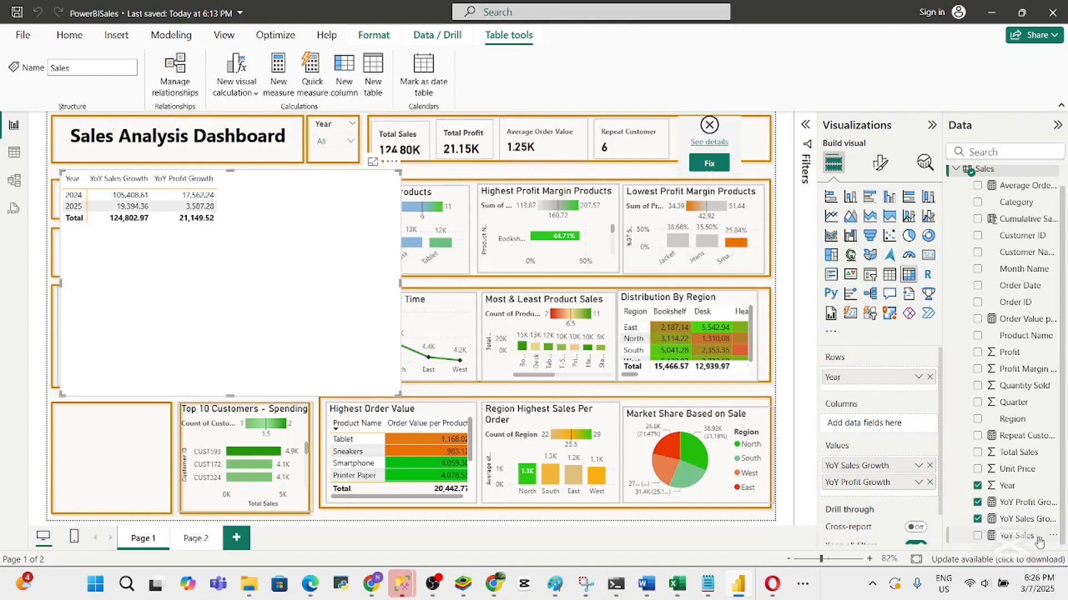
right_click(1038, 540)
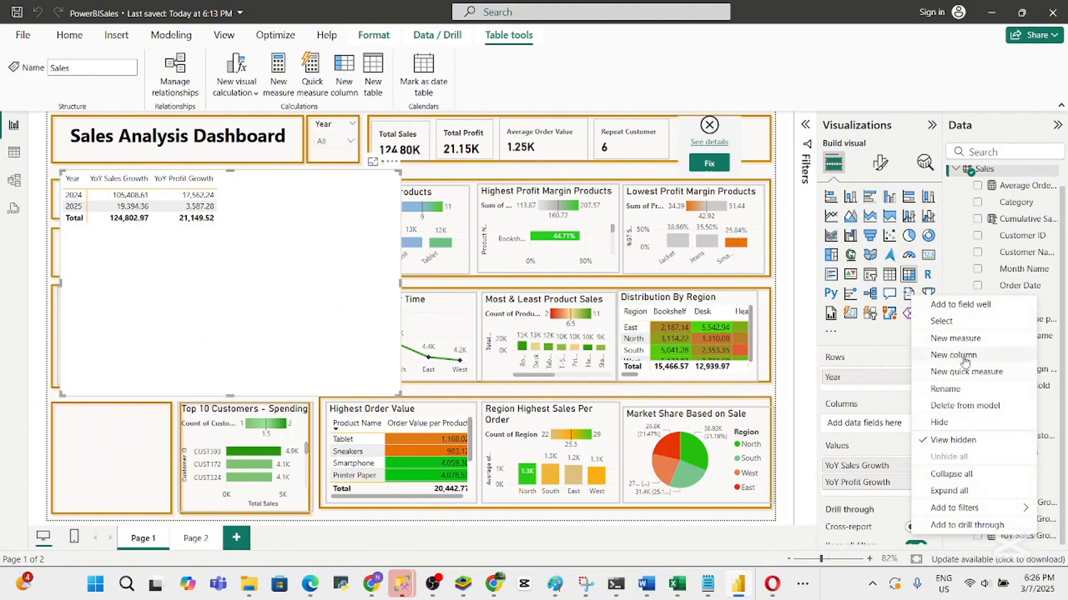
left_click(961, 410)
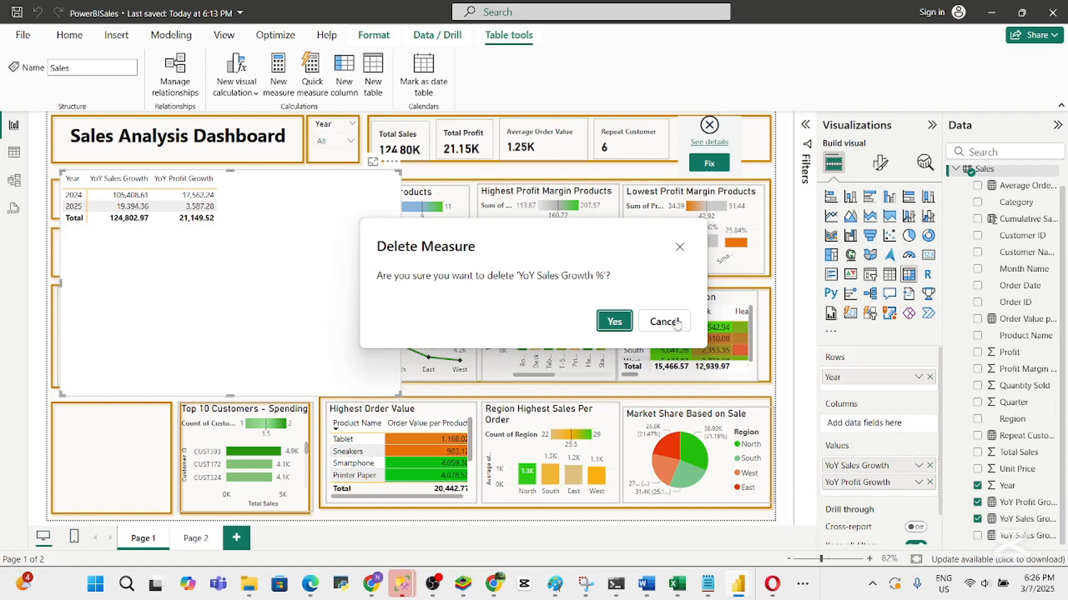
left_click(614, 322)
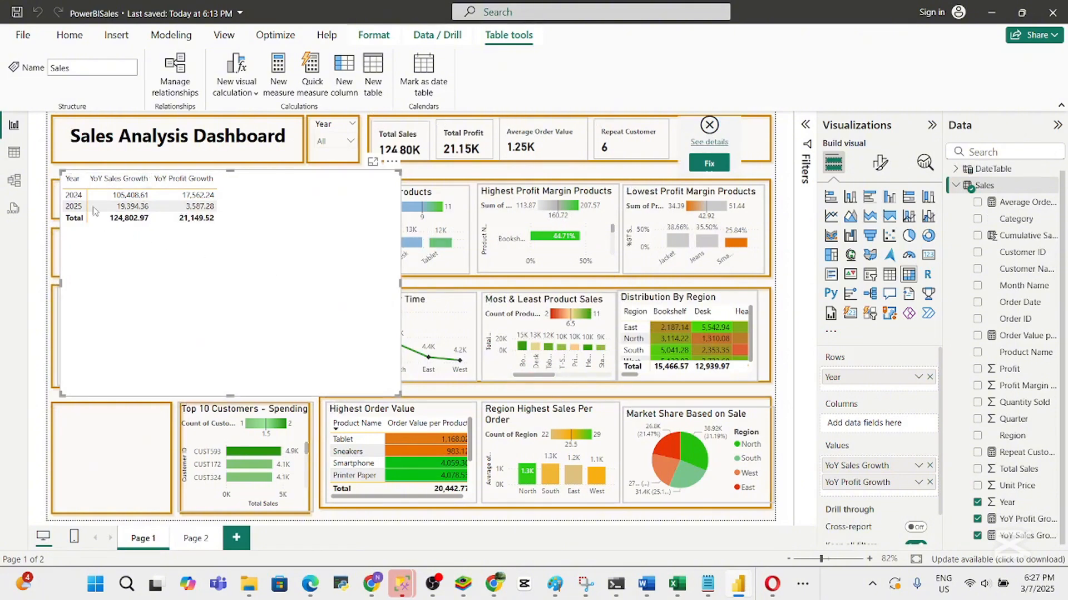
Sort the matrix by YoY Sales Growth in descending order
left_click(148, 181)
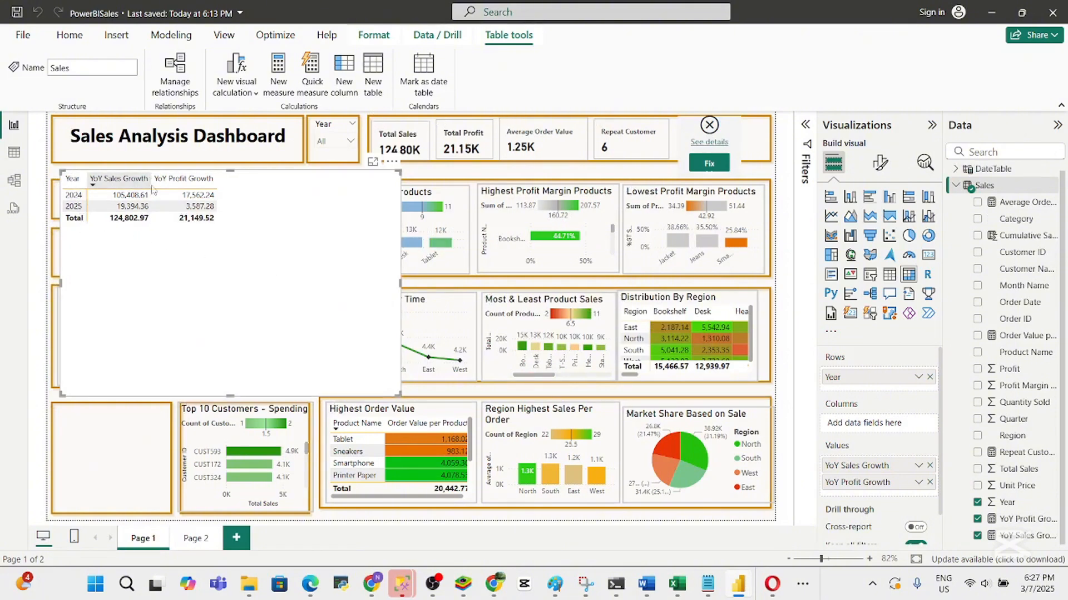
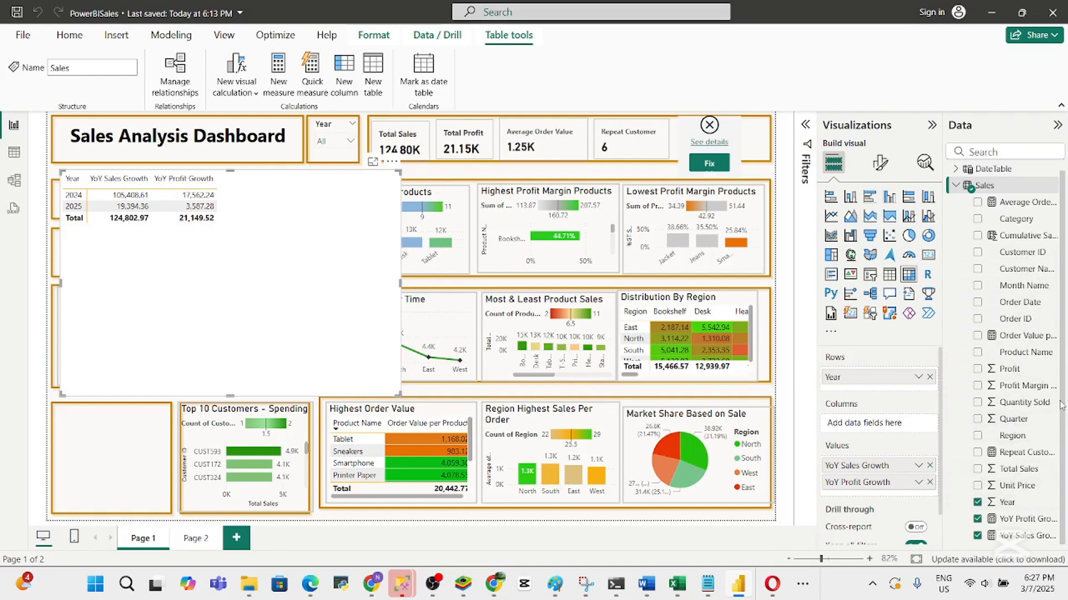
scroll(1061, 406, "up", 1)
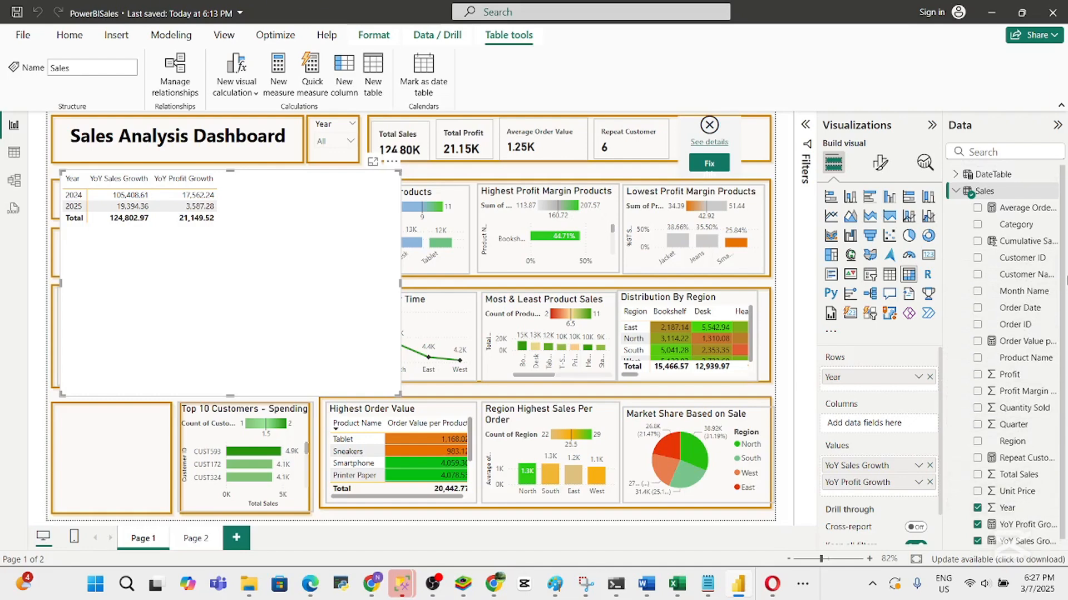
Try Month Name from DateTable as a second row level in the matrix, inspect 2024 and 2025, and remove it
scroll(1061, 406, "down", 1)
scroll(1061, 368, "up", 1)
left_click(956, 175)
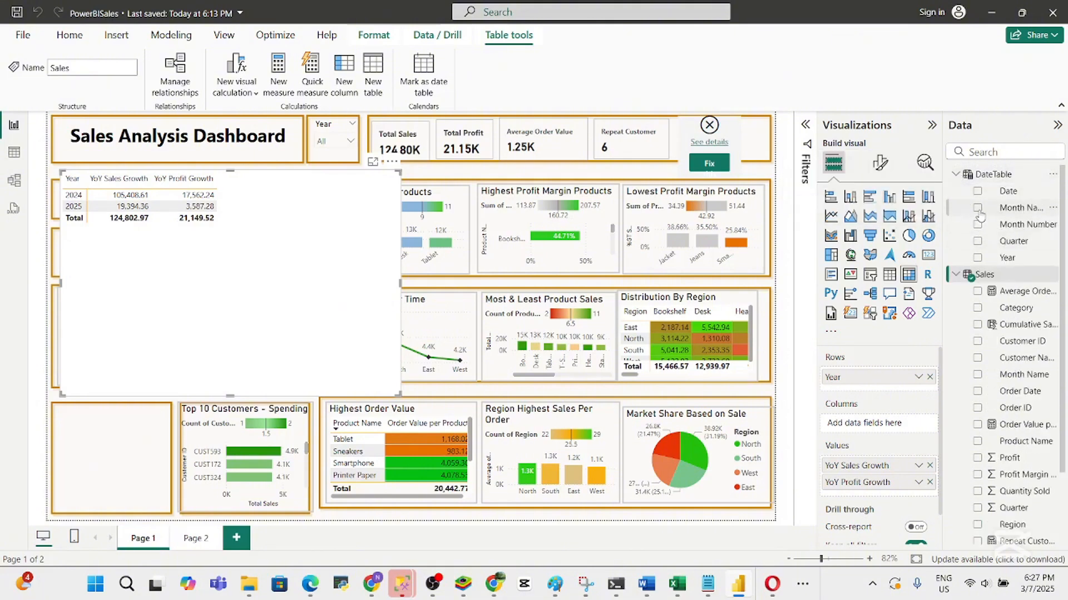
left_click_drag(995, 210, 881, 393)
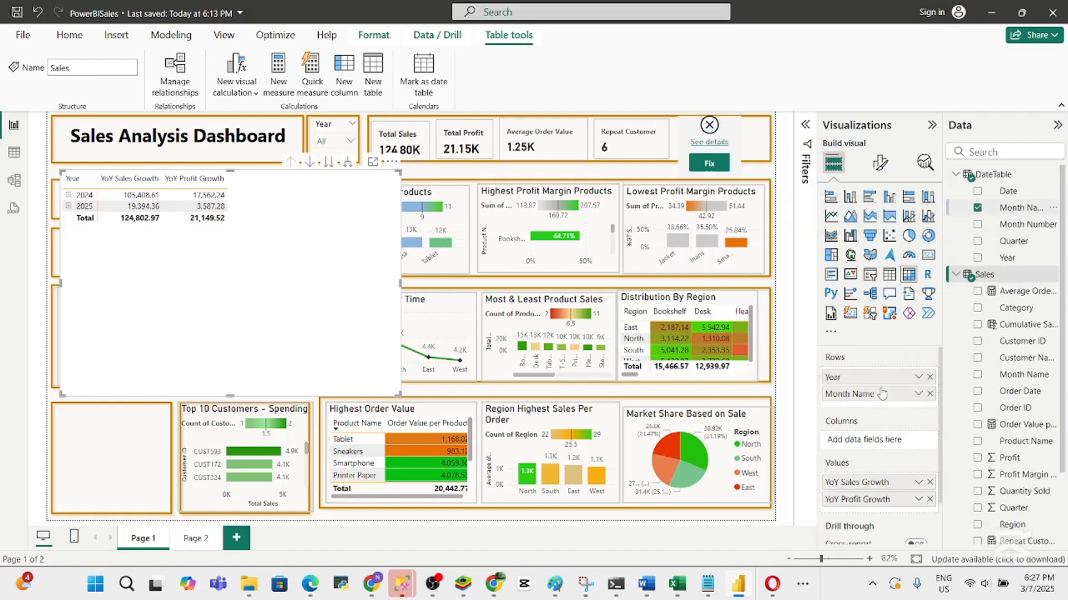
left_click(68, 195)
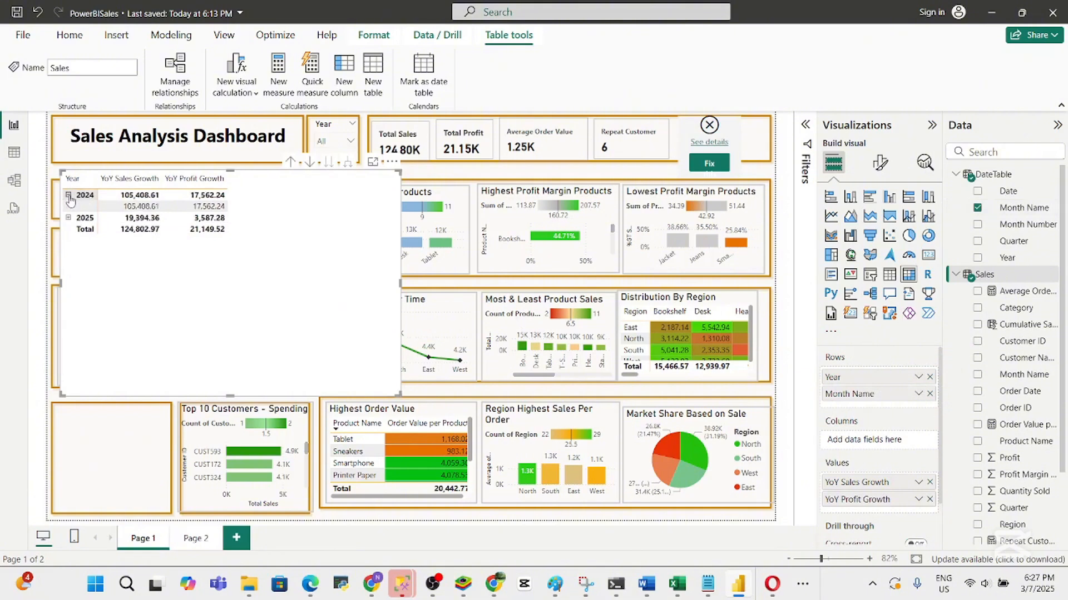
left_click(69, 196)
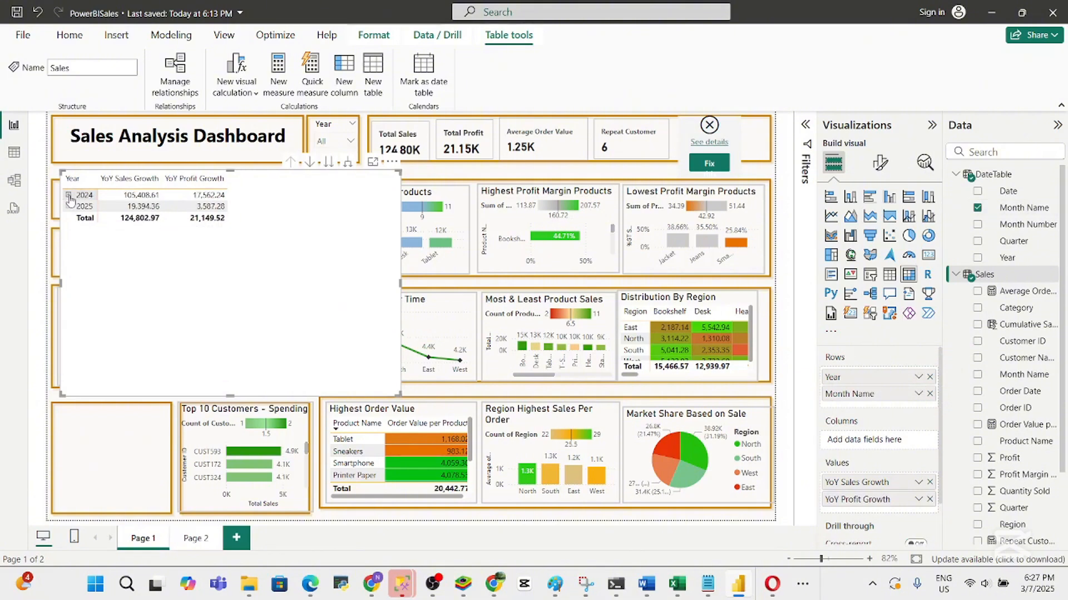
left_click(68, 195)
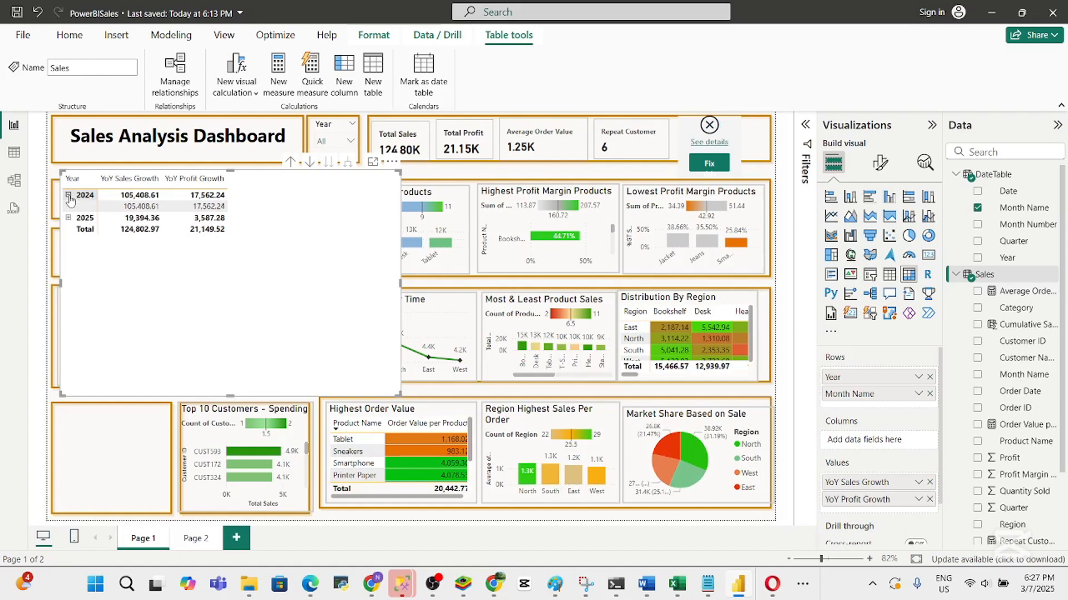
left_click(68, 195)
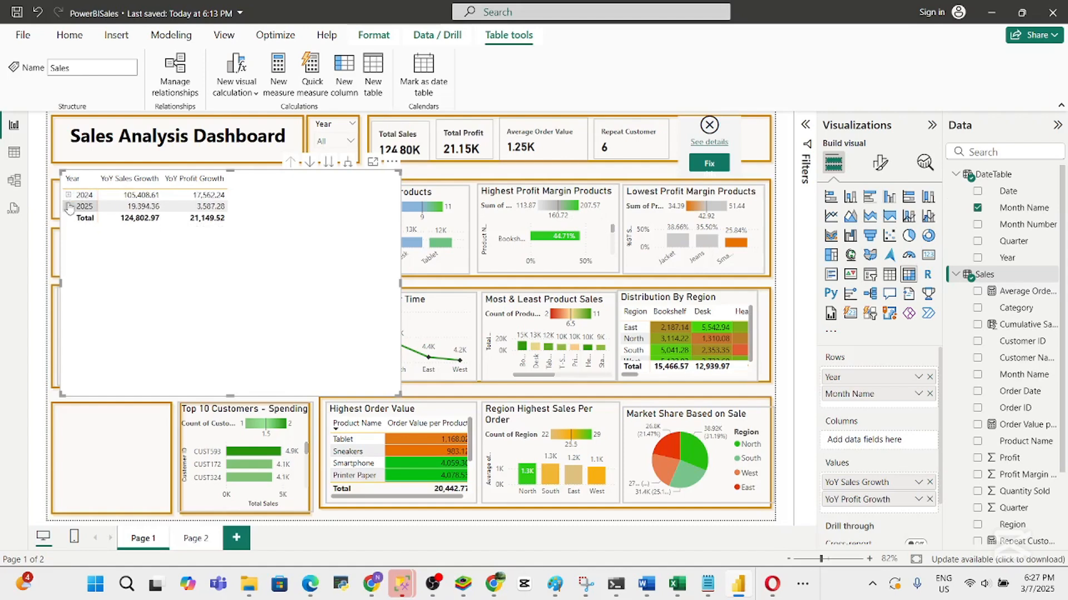
left_click(69, 207)
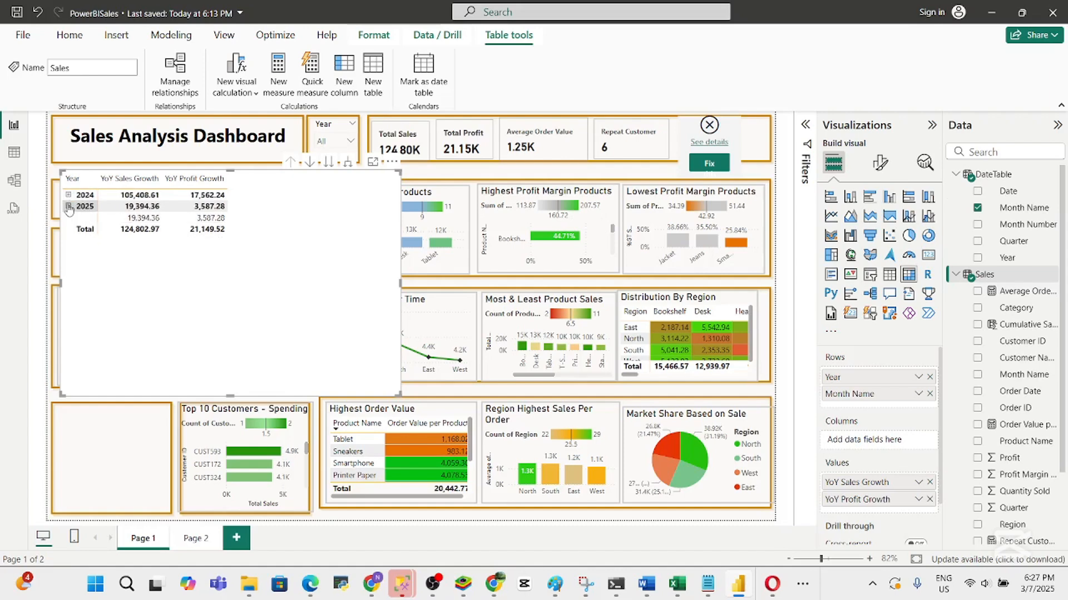
left_click(69, 206)
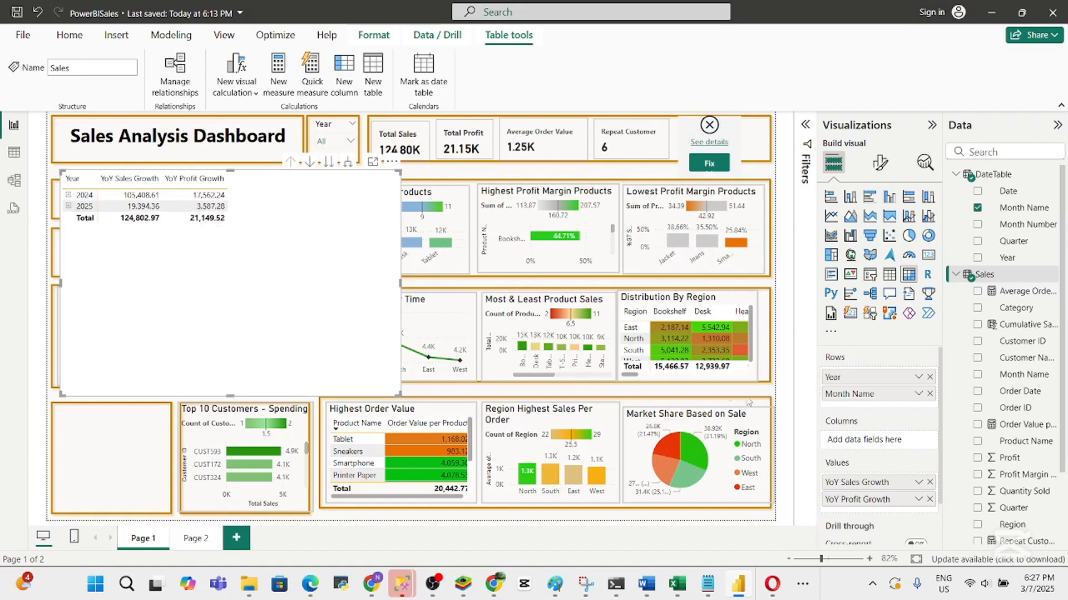
left_click(930, 394)
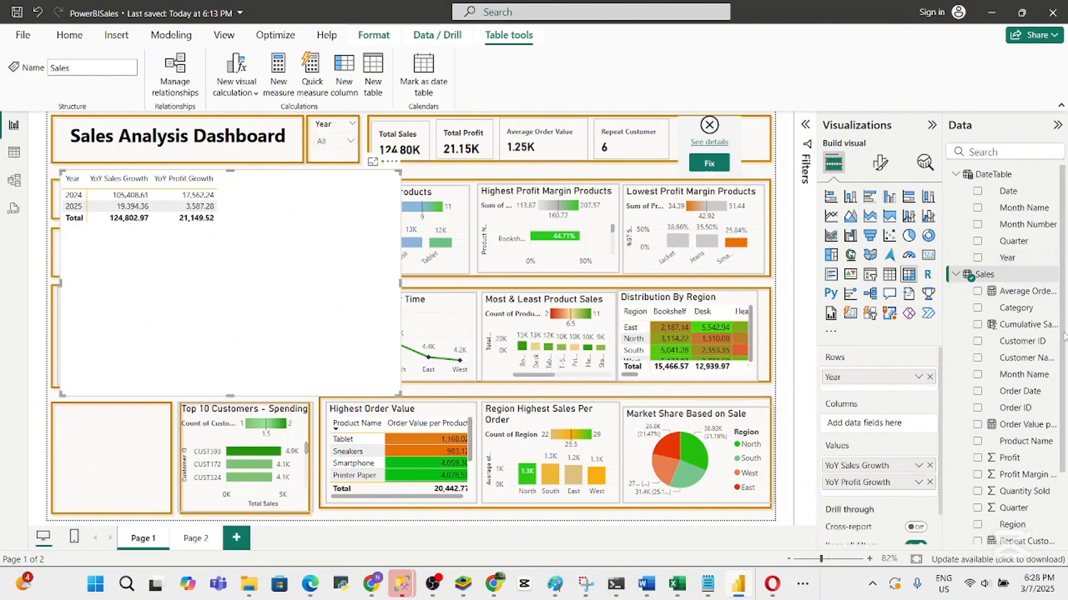
Add Month Name from the Sales table below Year in the matrix rows
left_click_drag(1063, 336, 1056, 413)
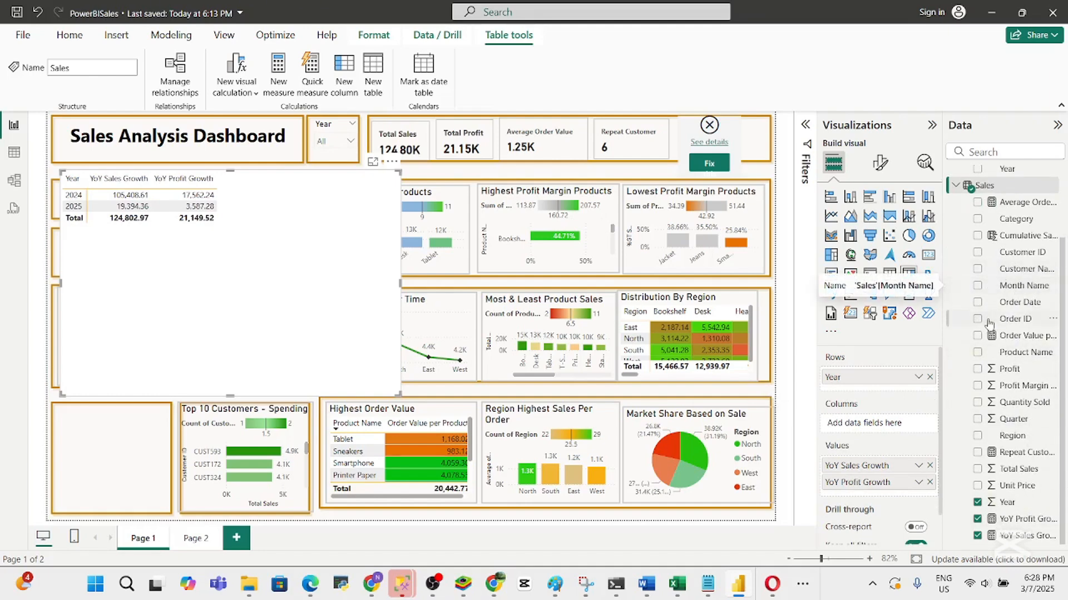
left_click_drag(1004, 289, 867, 394)
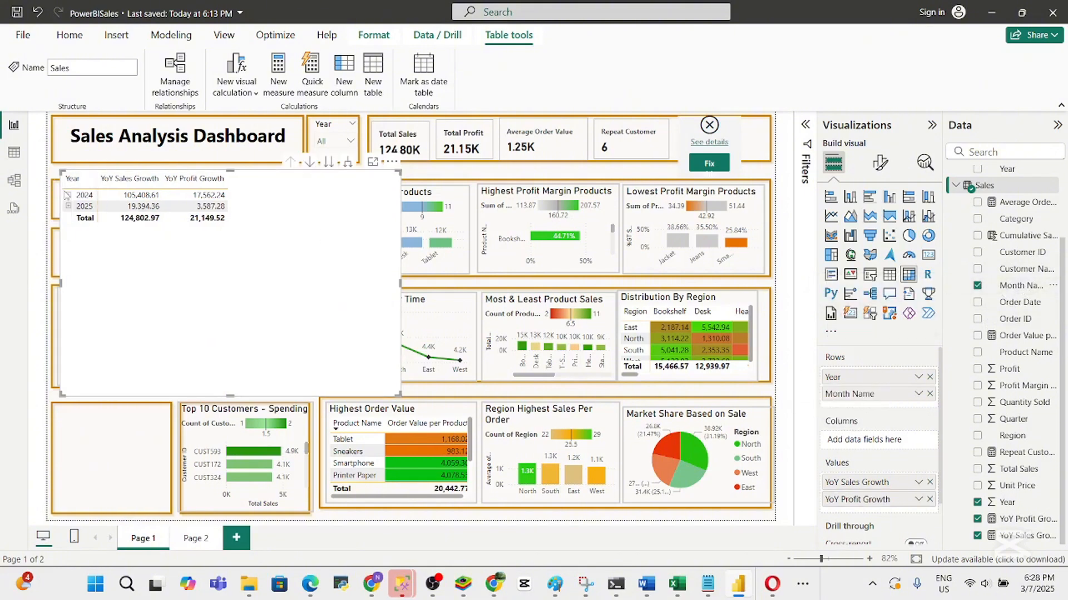
Expand 2024 and 2025 in the matrix to examine monthly YoY Sales Growth and YoY Profit Growth, and collapse both years
left_click(69, 195)
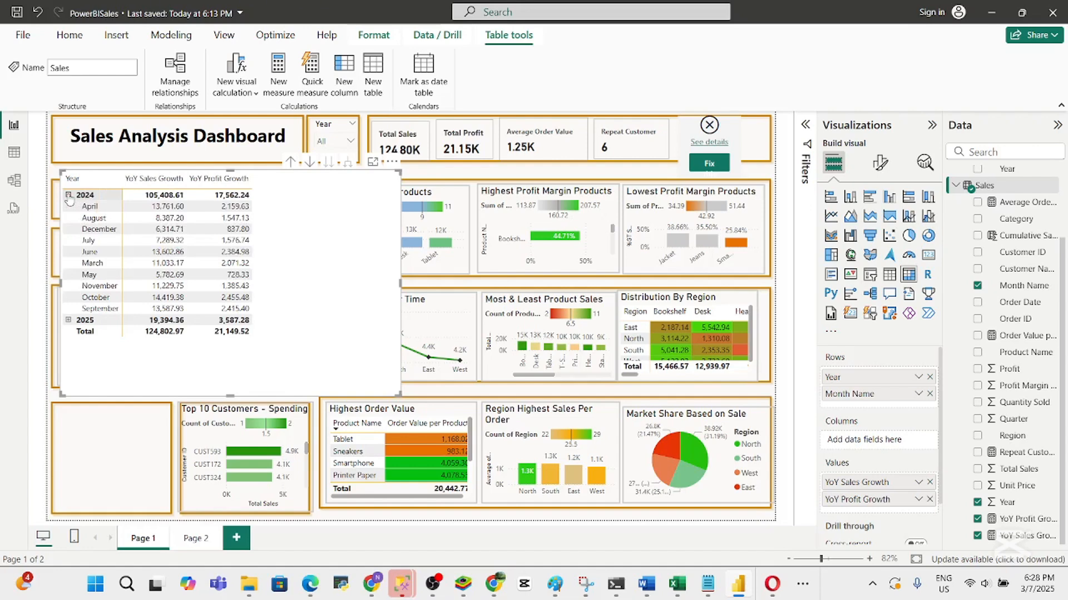
left_click(69, 196)
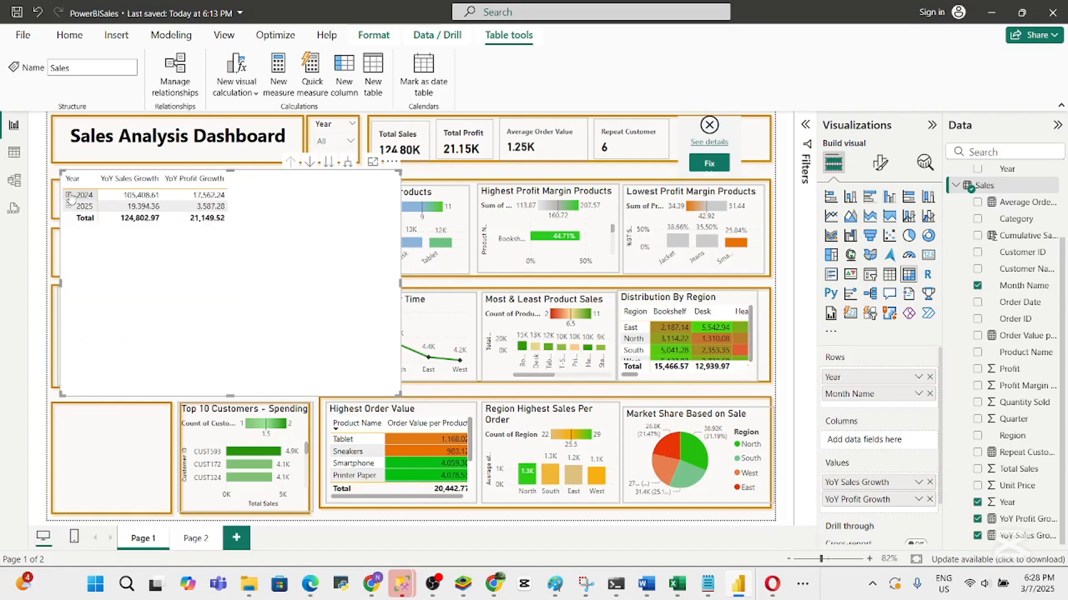
left_click(69, 195)
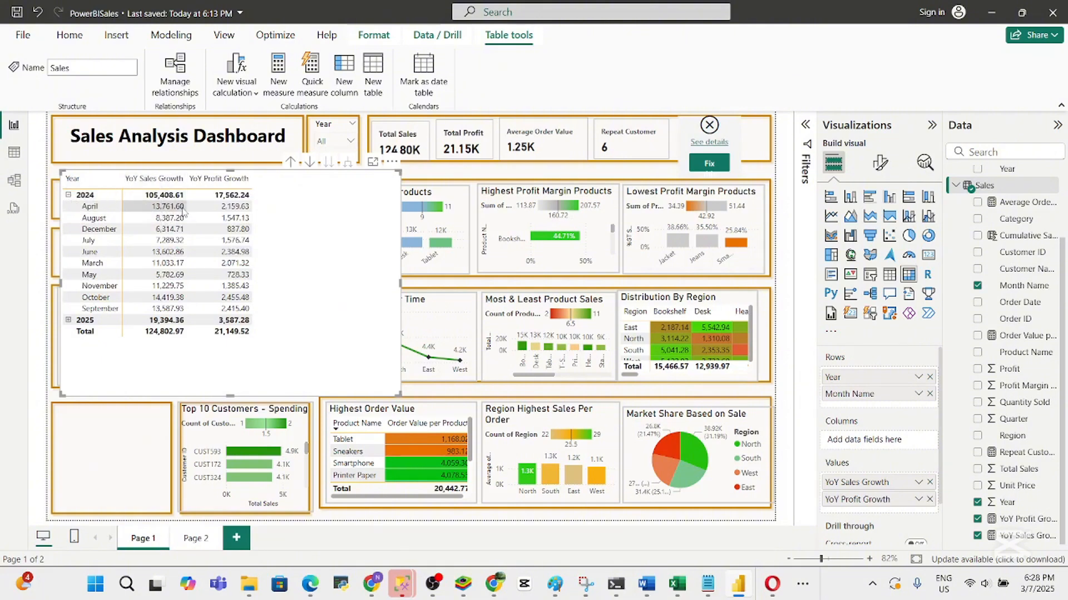
left_click(68, 320)
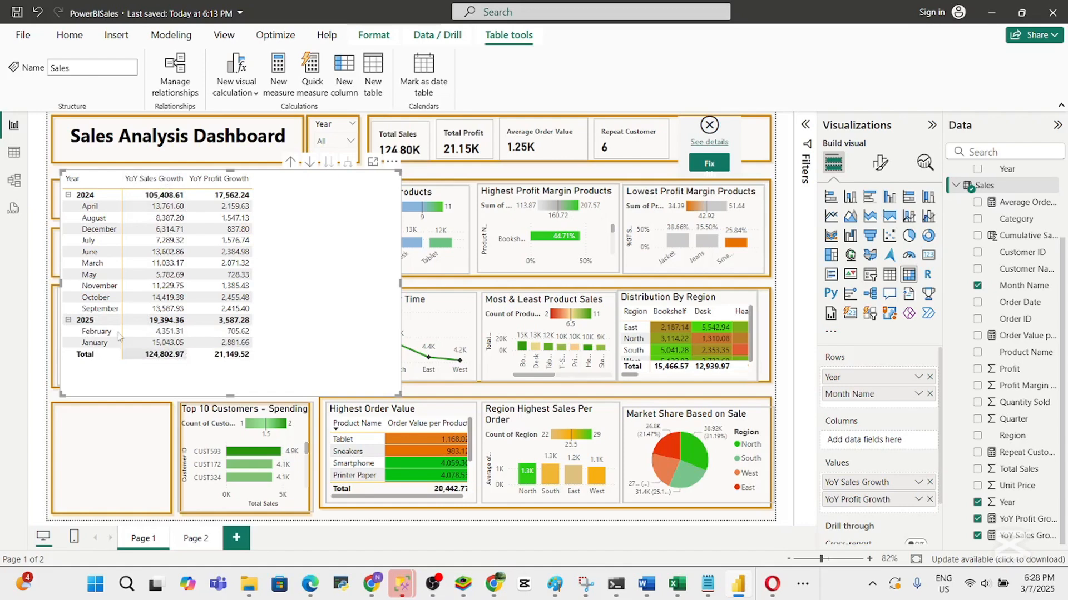
left_click(69, 322)
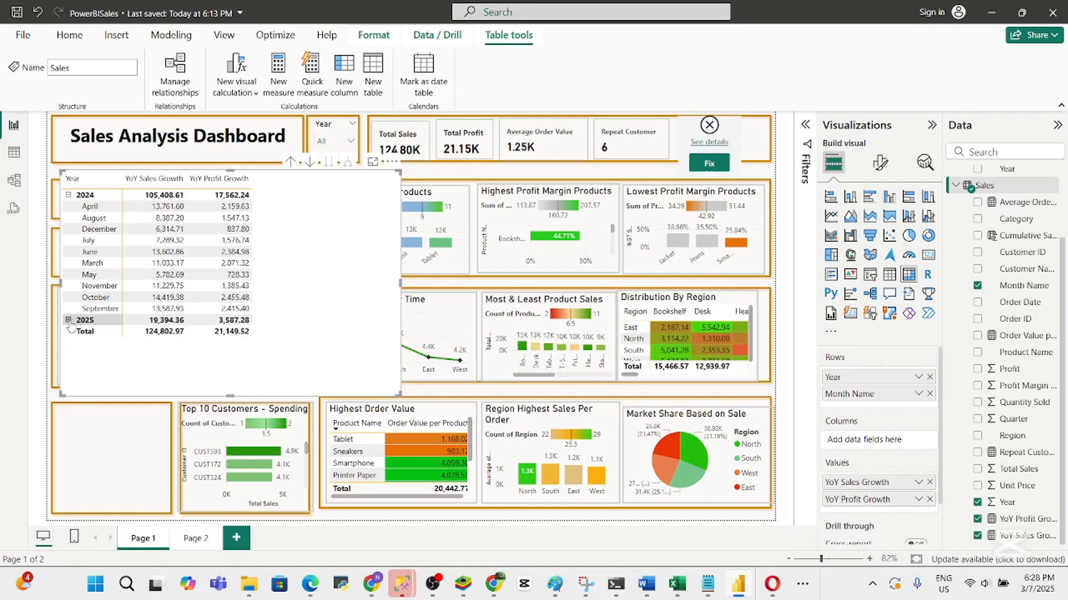
left_click(69, 195)
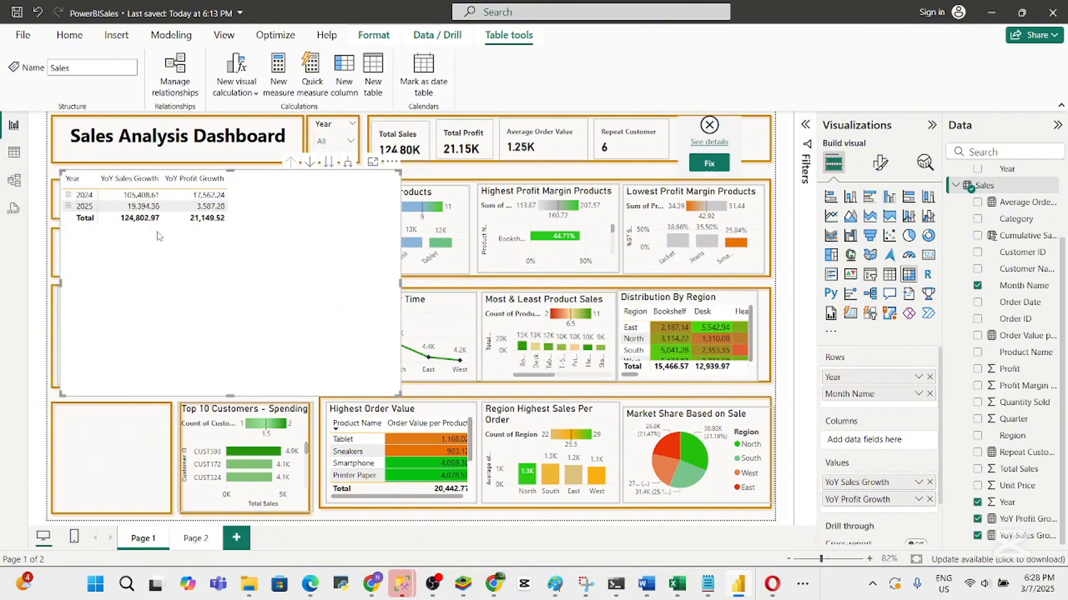
left_click(69, 195)
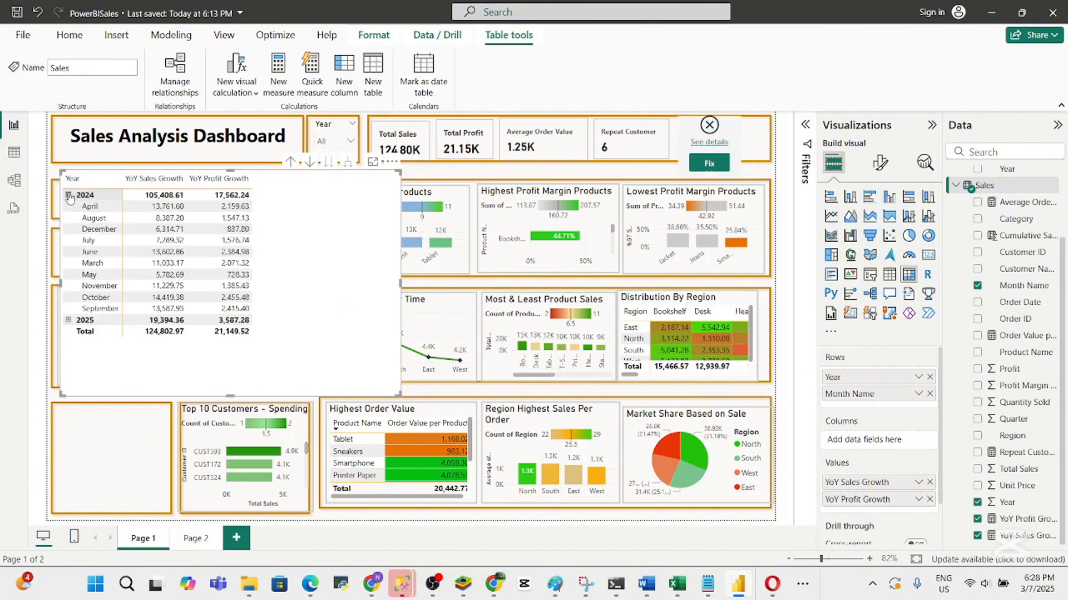
left_click(68, 195)
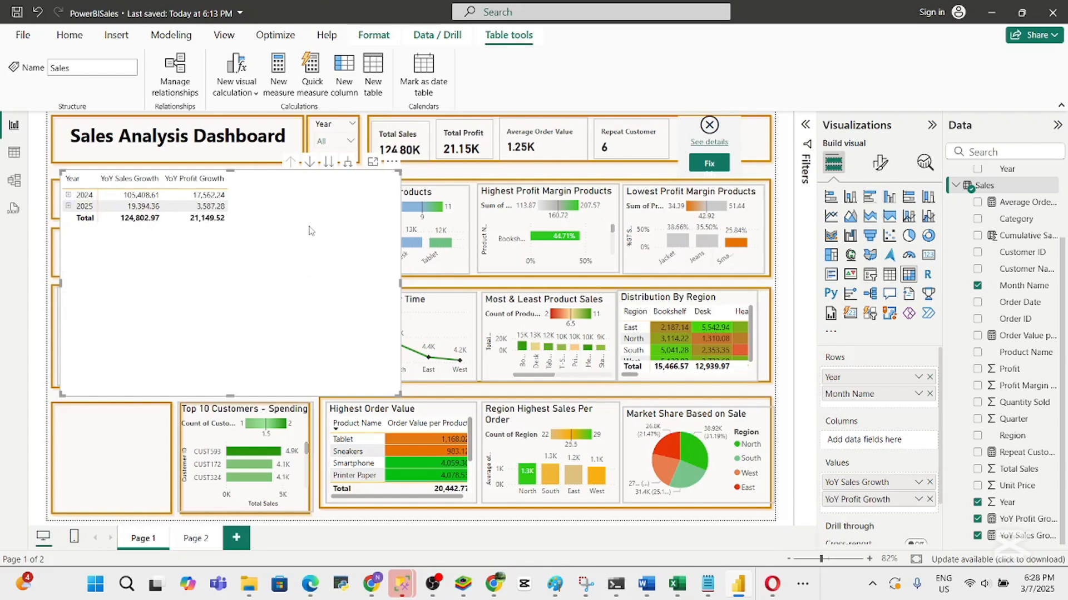
Shift the matrix slightly down the page, turn on its title and set the text to "YoY Sales & Profit Growth"
mouse_move(305, 231)
left_mouse_down()
mouse_move(292, 358)
mouse_move(334, 334)
mouse_move(376, 240)
mouse_move(323, 237)
left_mouse_up()
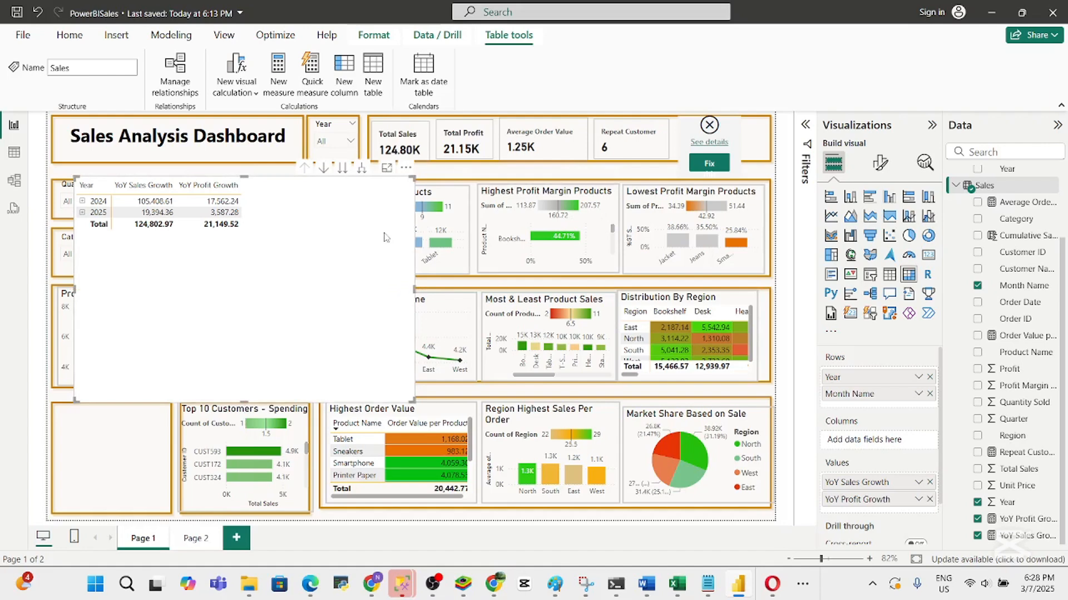
left_click_drag(343, 225, 323, 245)
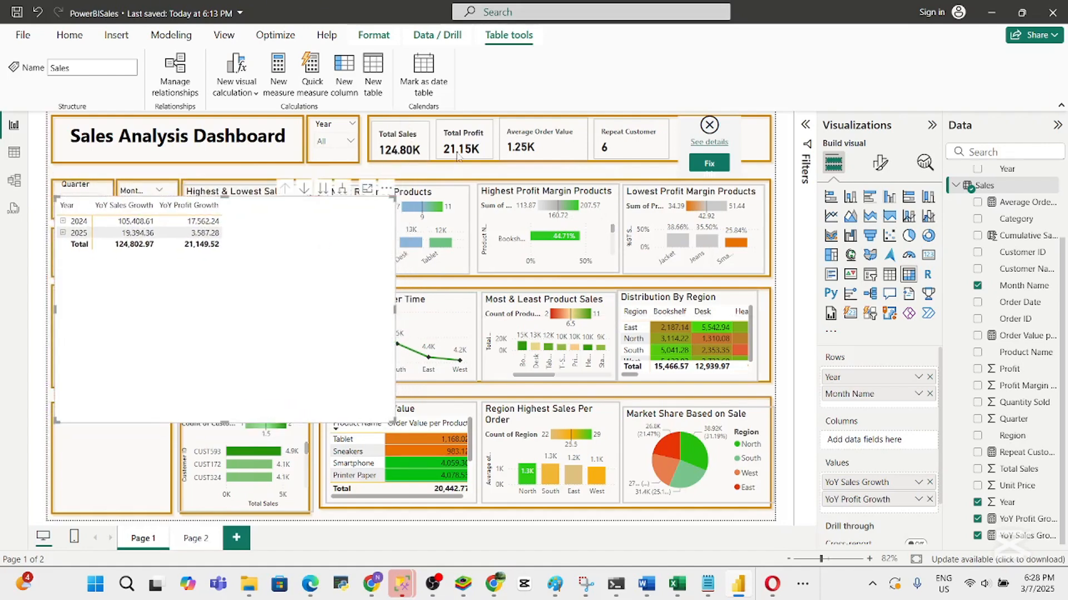
left_click(880, 162)
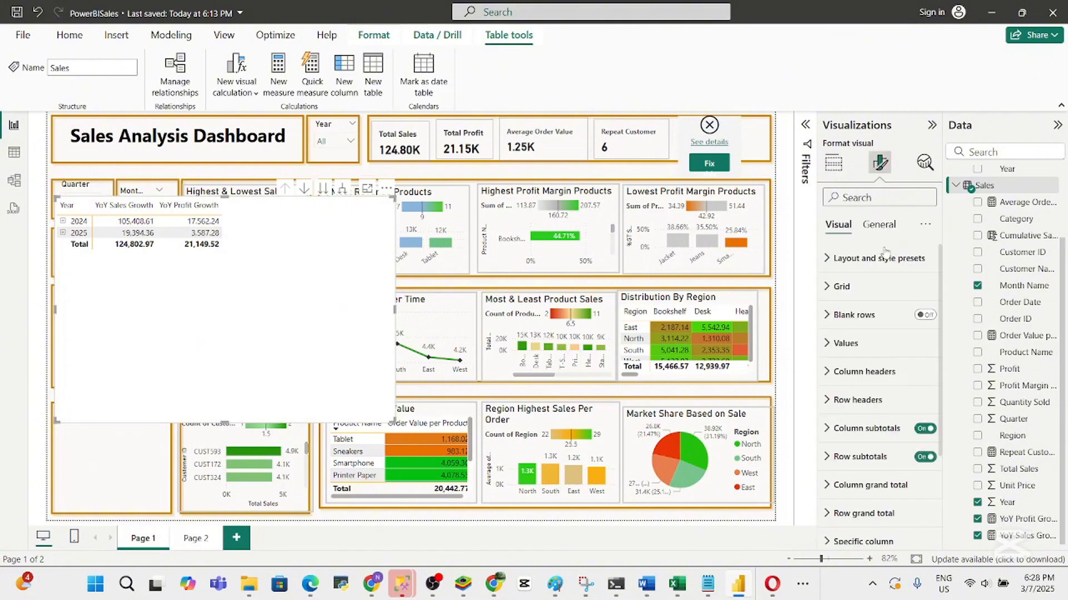
left_click(878, 225)
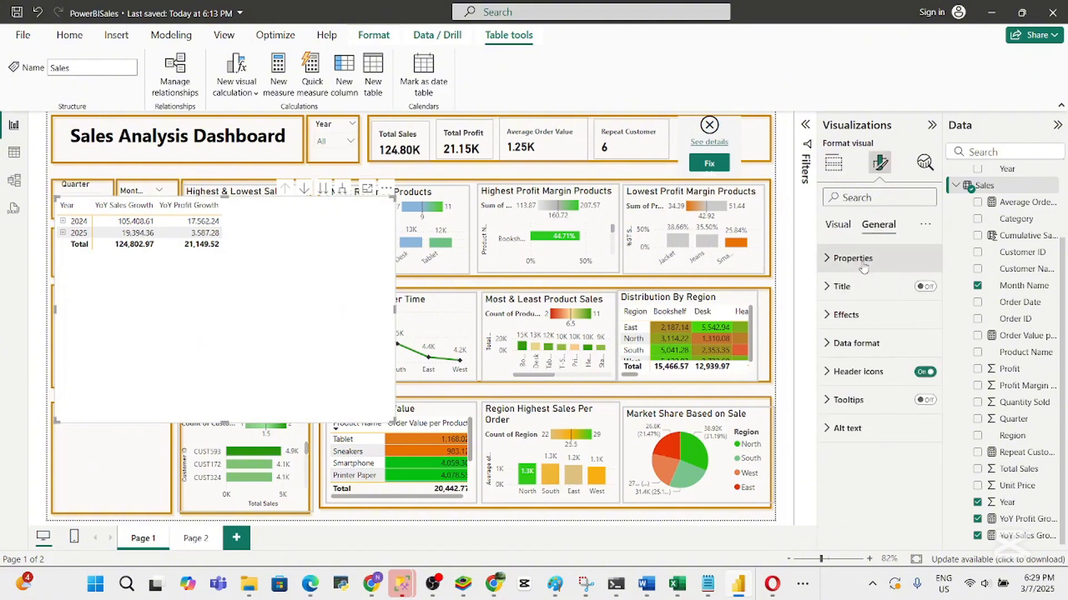
left_click(868, 294)
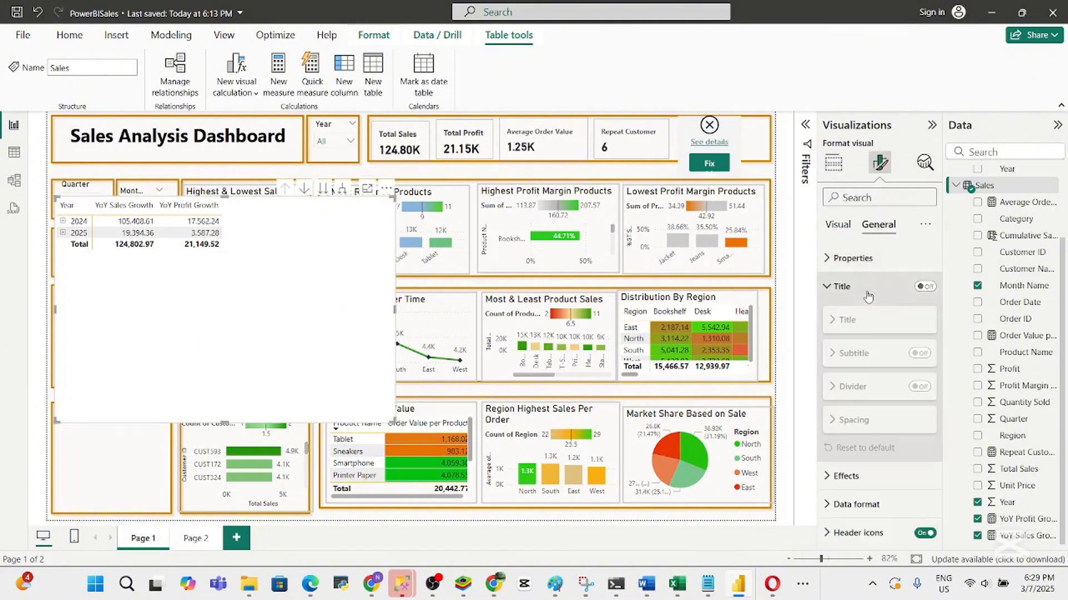
left_click(924, 287)
left_click(848, 320)
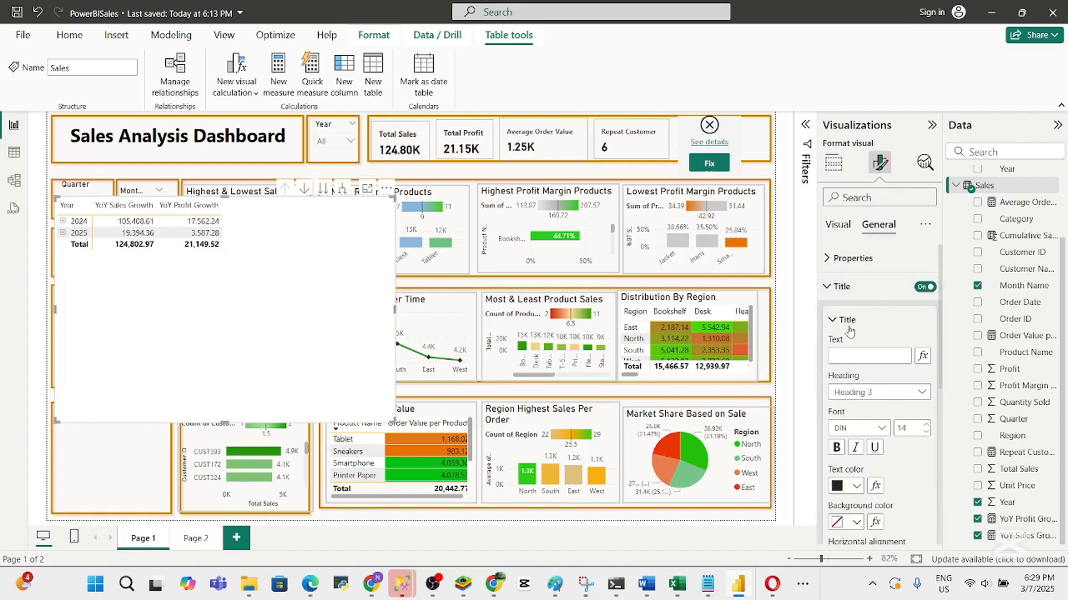
left_click(849, 351)
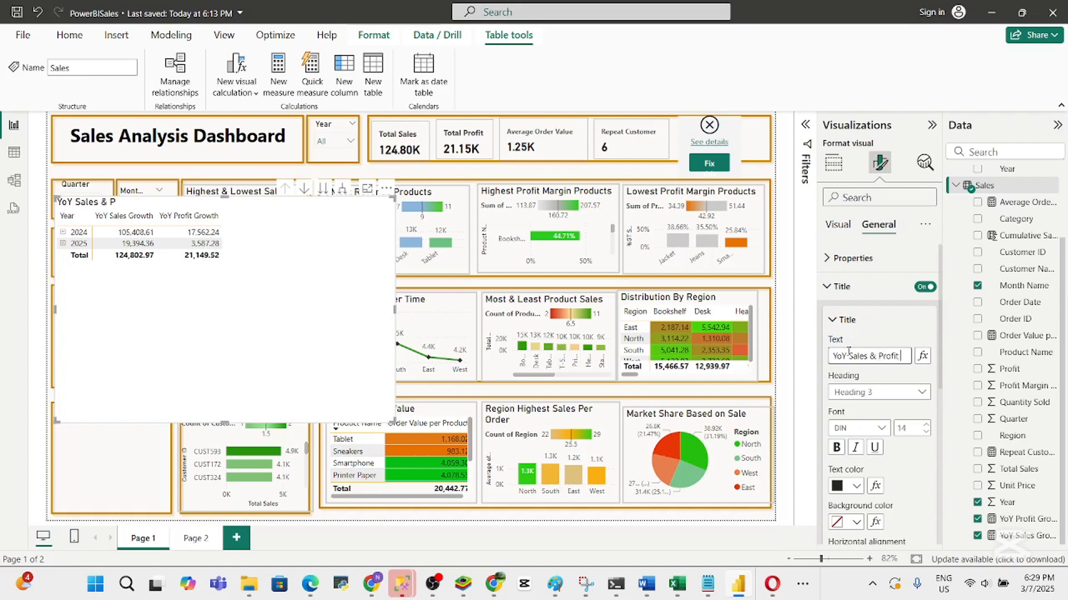
type("Growth")
left_click(859, 320)
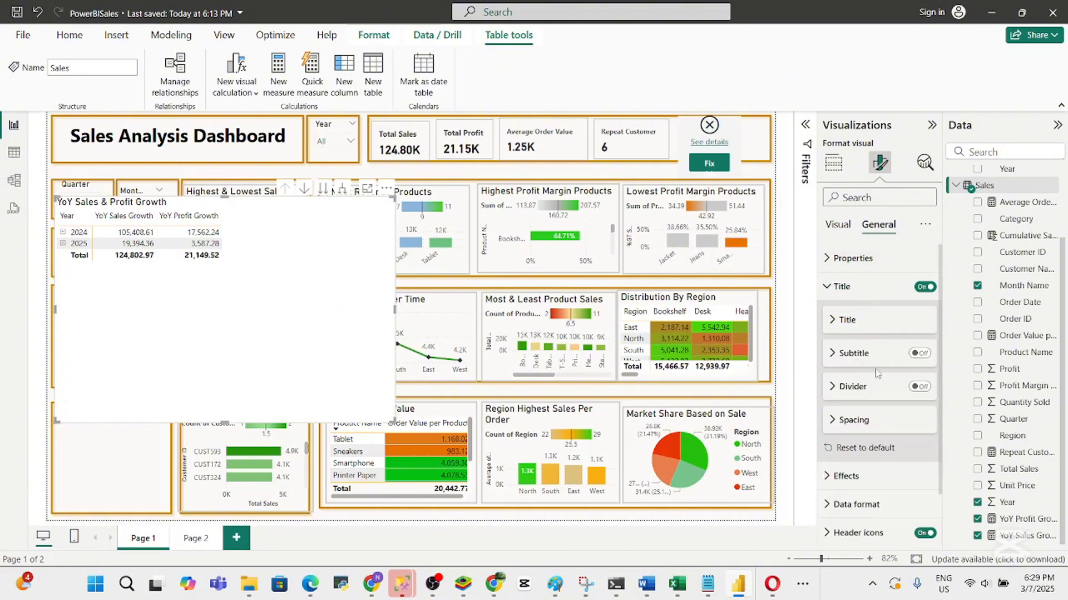
left_click(845, 286)
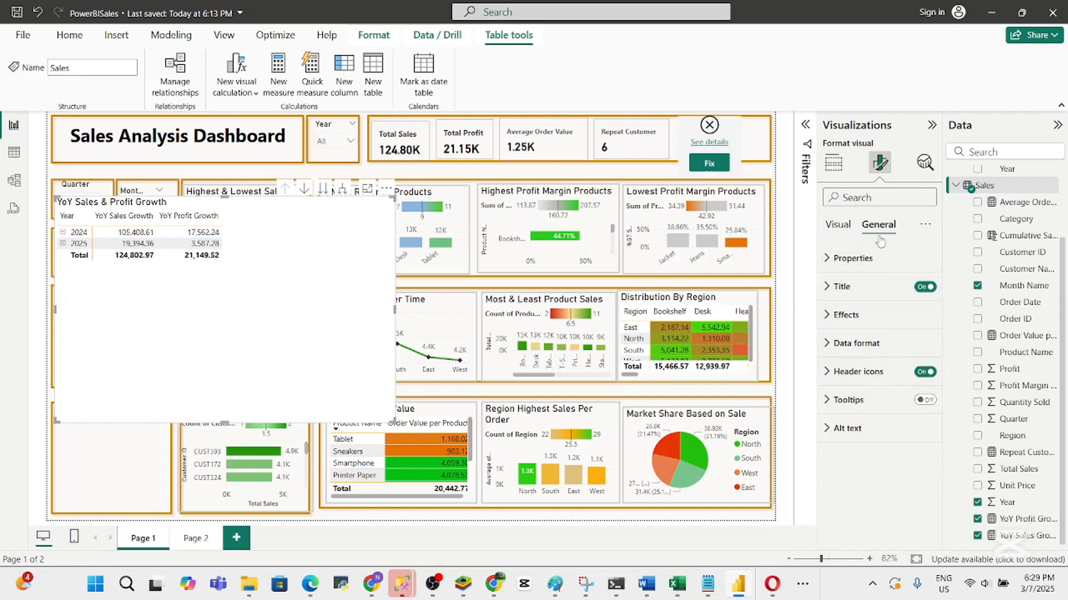
Try the matrix without its background, and turn the background back on
left_click(842, 229)
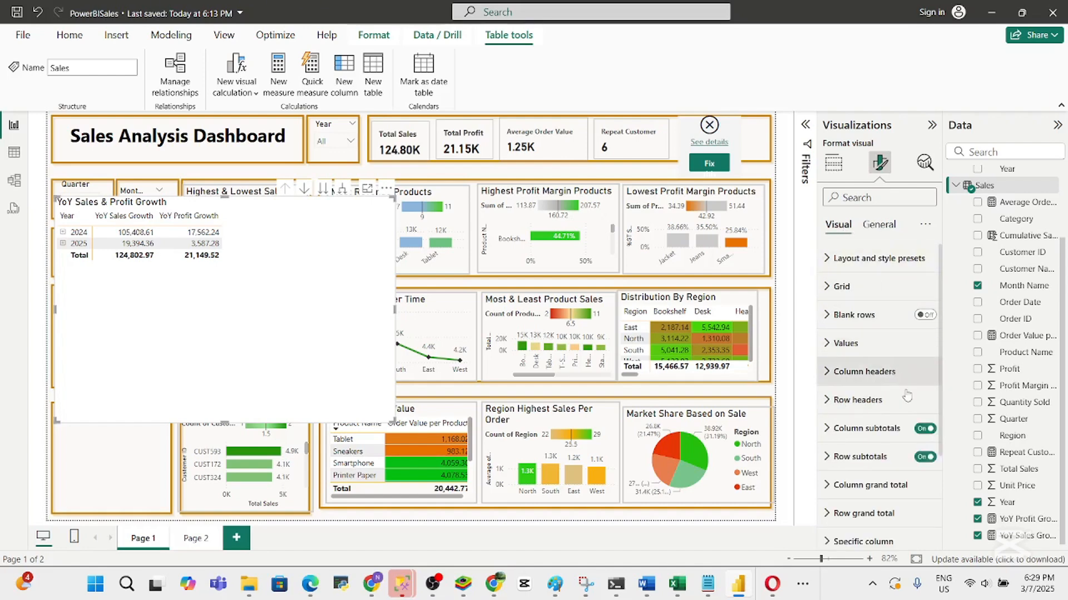
left_click(883, 235)
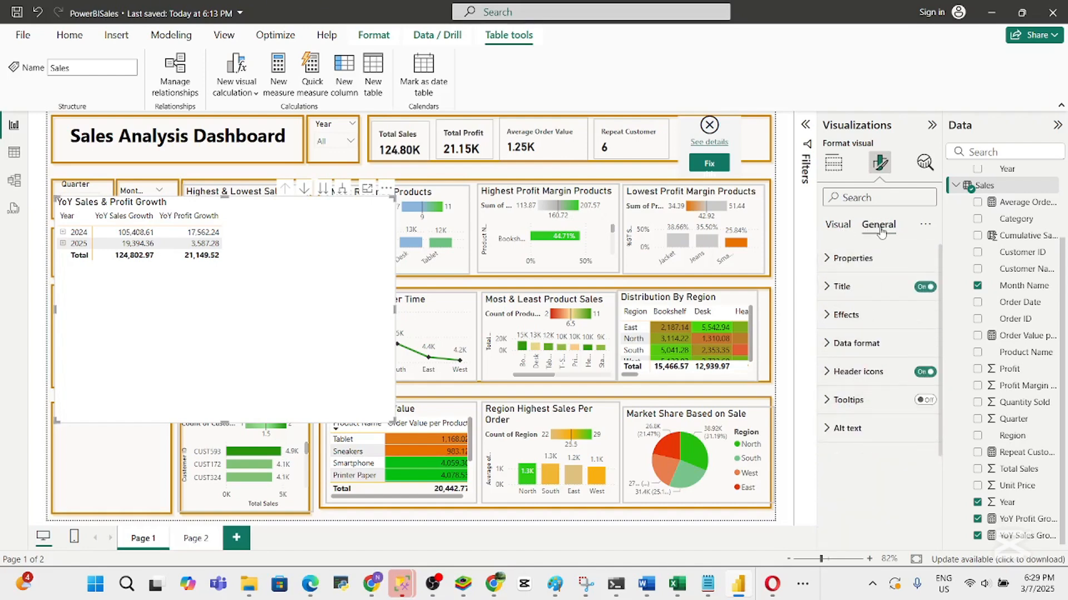
left_click(861, 321)
left_click(920, 349)
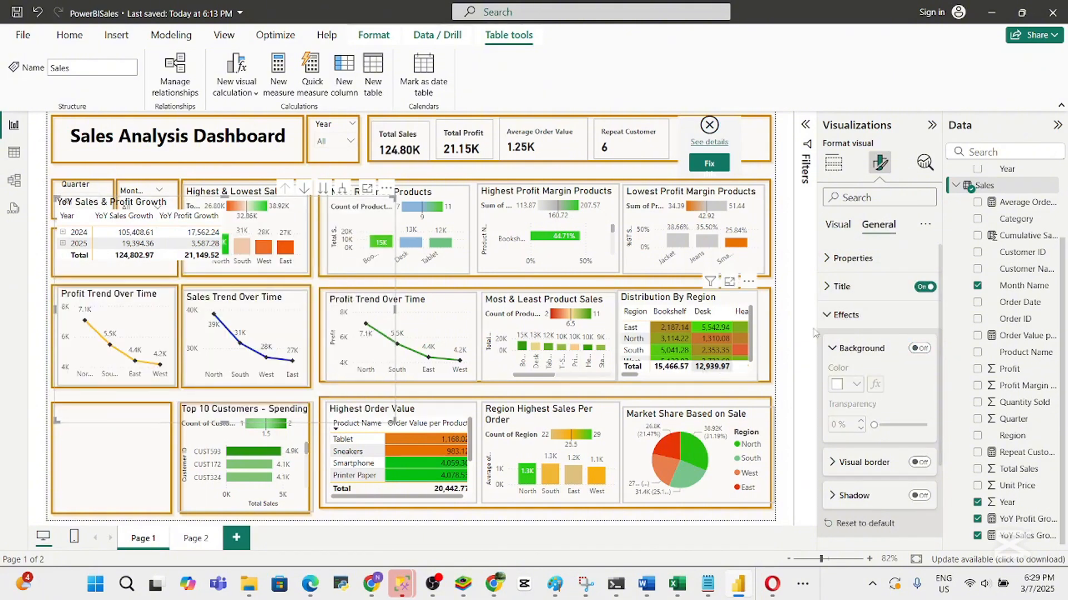
left_click(920, 349)
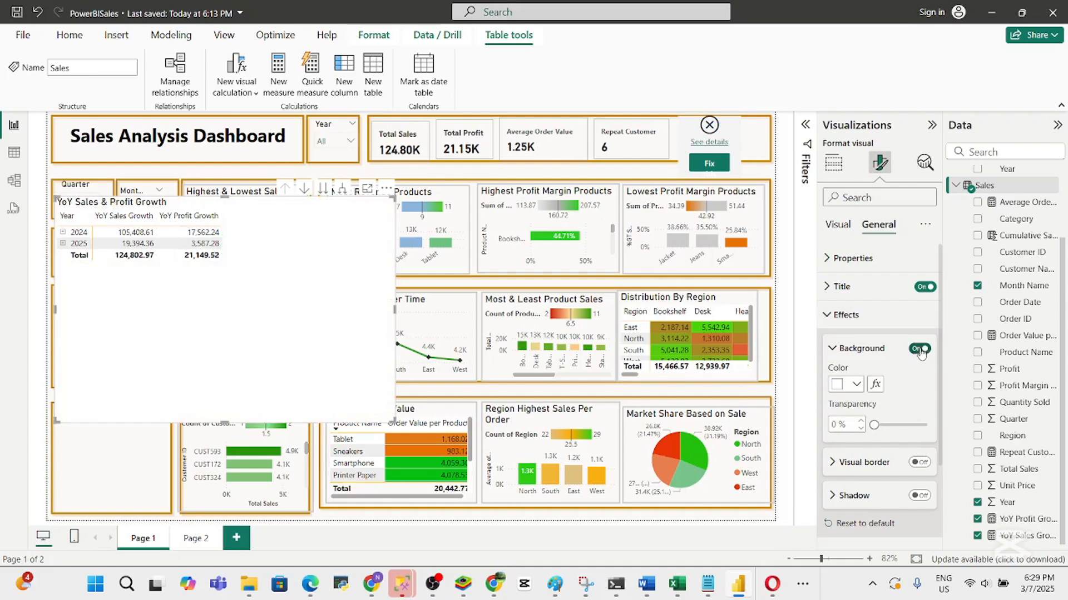
Make the matrix slightly wider and shorter, and reposition it just above the Top 10 Customers chart
left_click_drag(268, 261, 243, 374)
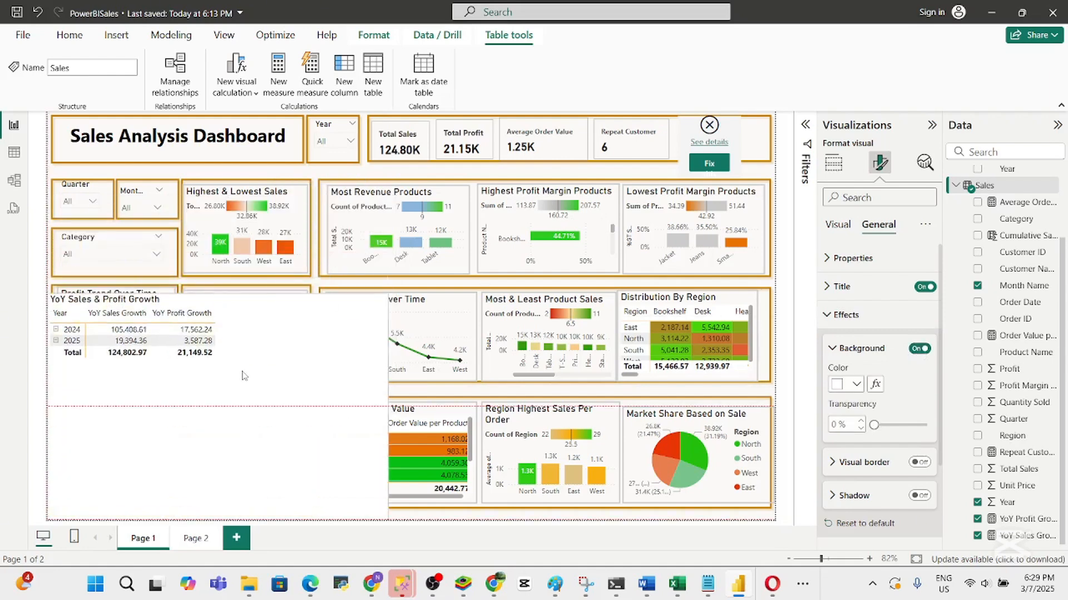
left_click_drag(388, 517, 399, 494)
left_click_drag(323, 345, 332, 240)
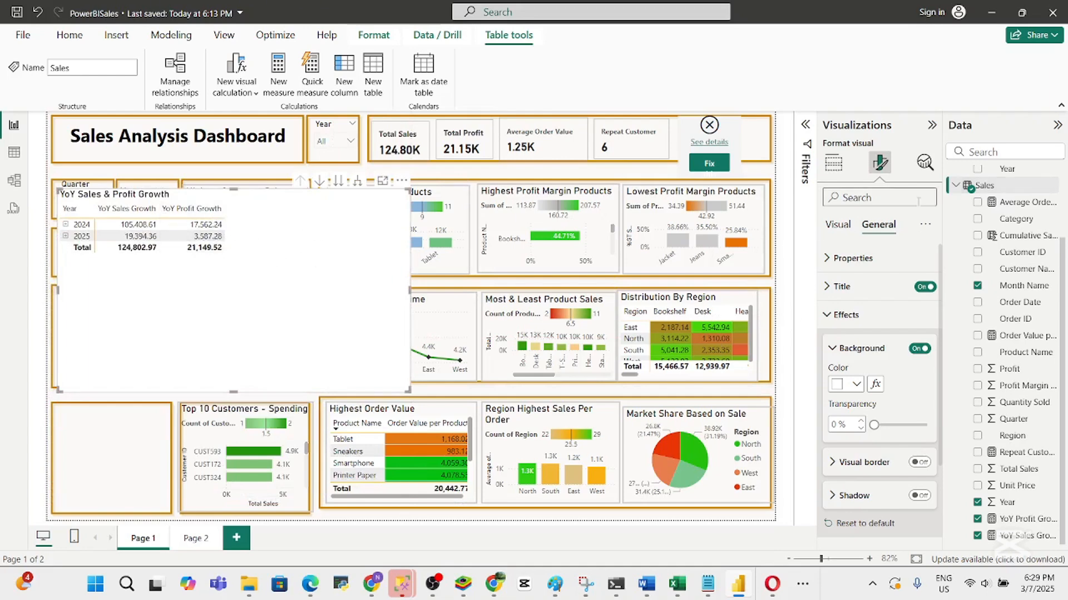
left_click(844, 228)
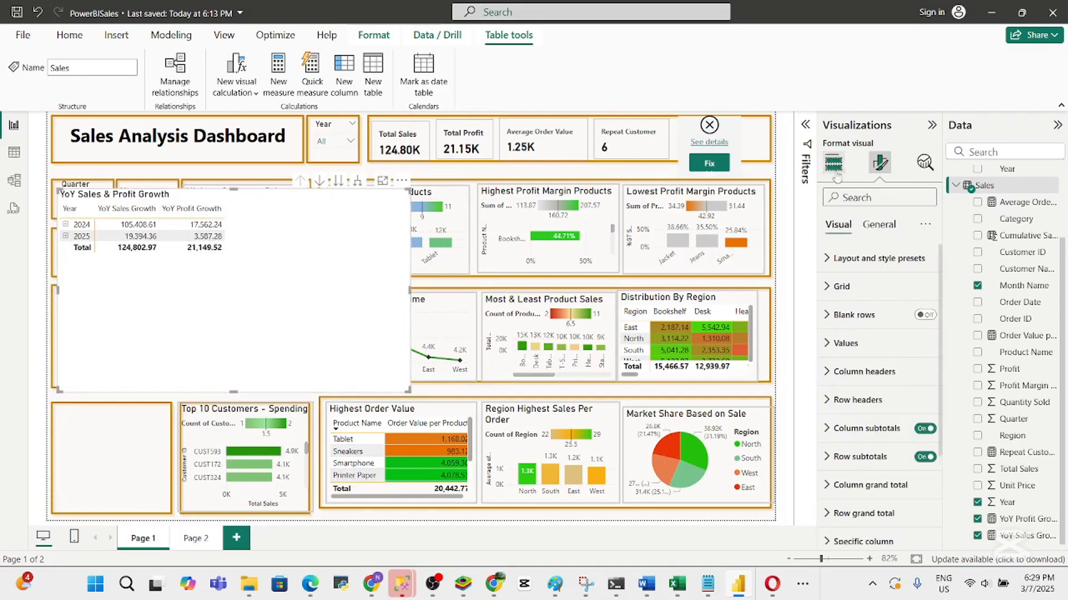
Add gradient background color formatting to YoY Sales Growth in the matrix, with a dark green color for the highest value
left_click(877, 225)
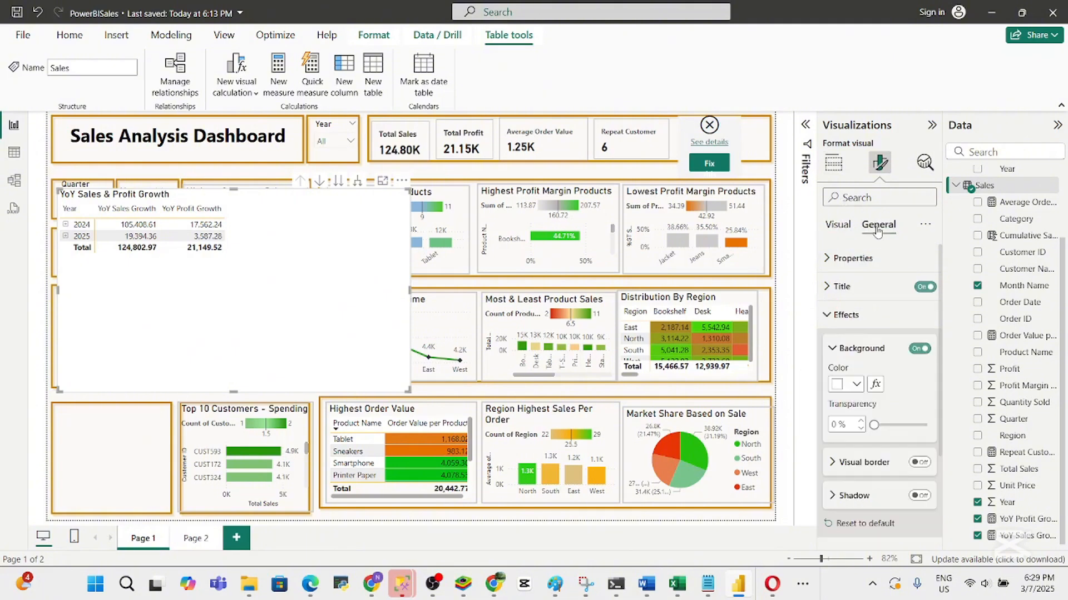
left_click(832, 163)
left_click(832, 163)
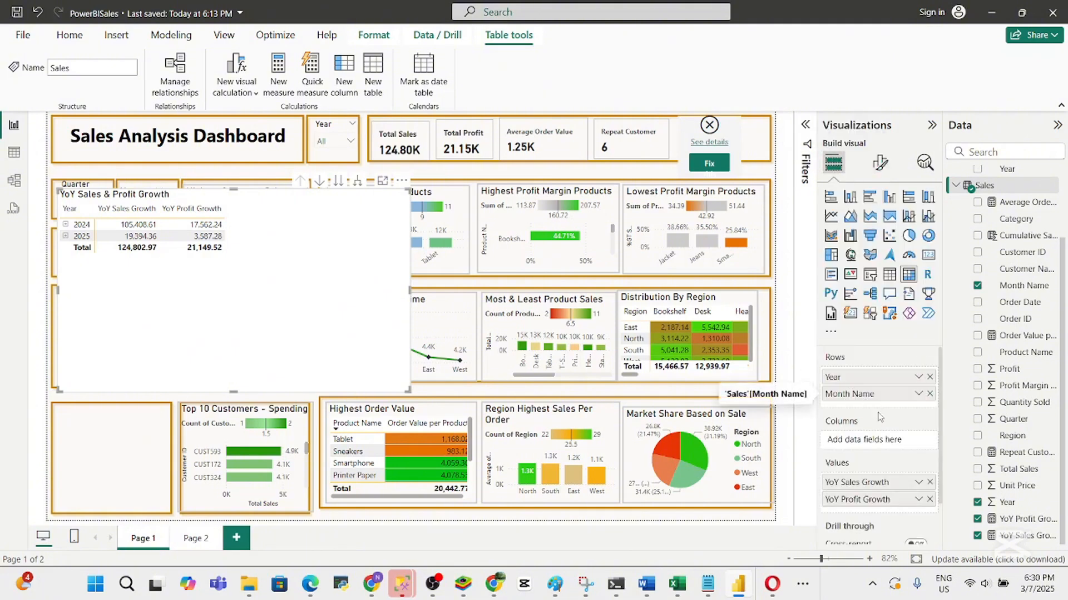
right_click(857, 488)
mouse_move(998, 437)
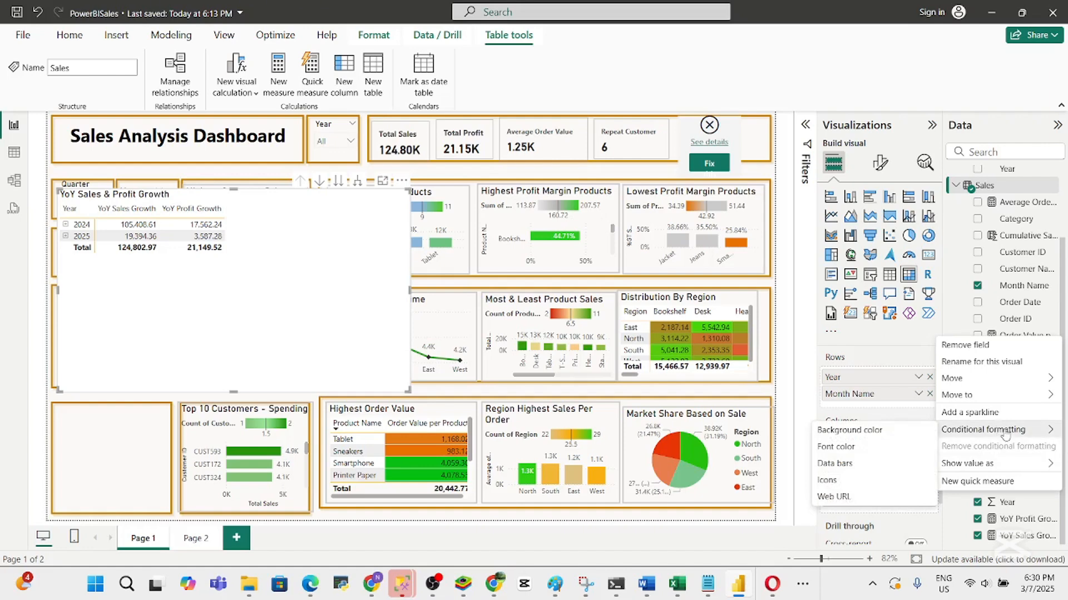
left_click(849, 433)
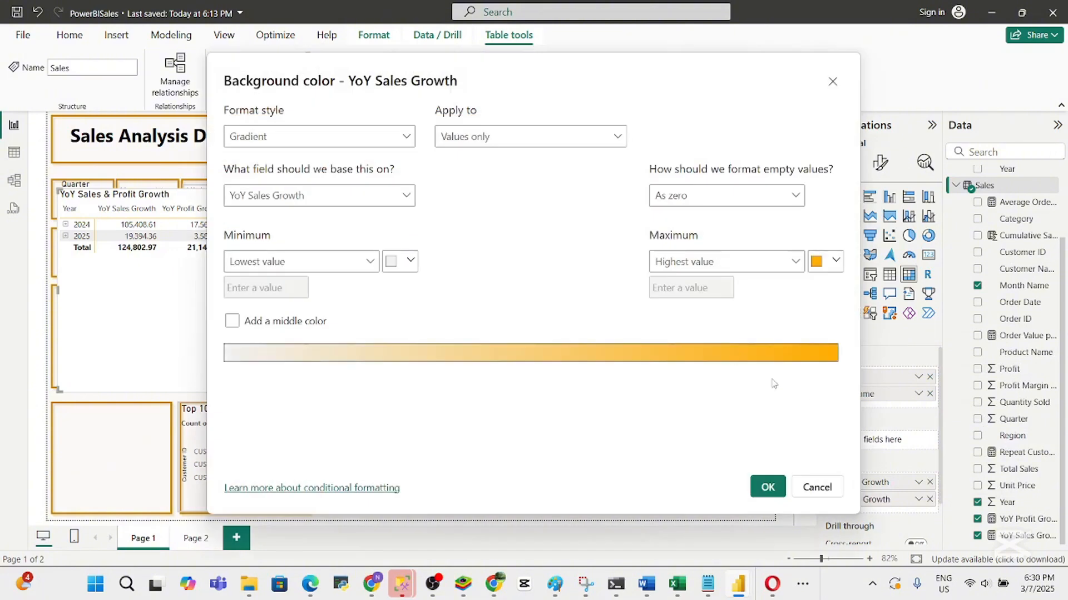
left_click(830, 265)
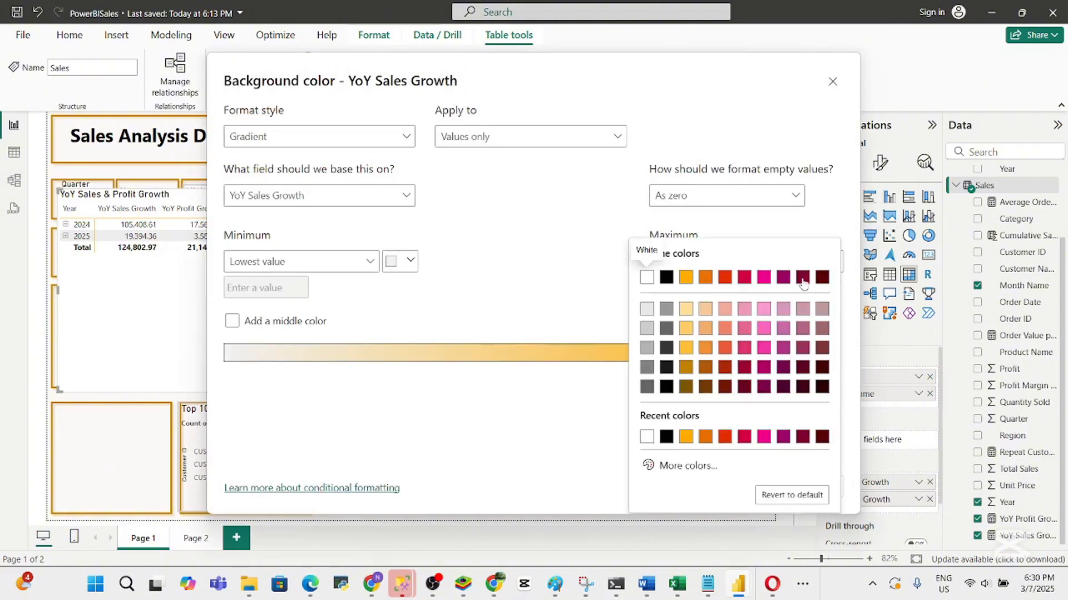
left_click(668, 465)
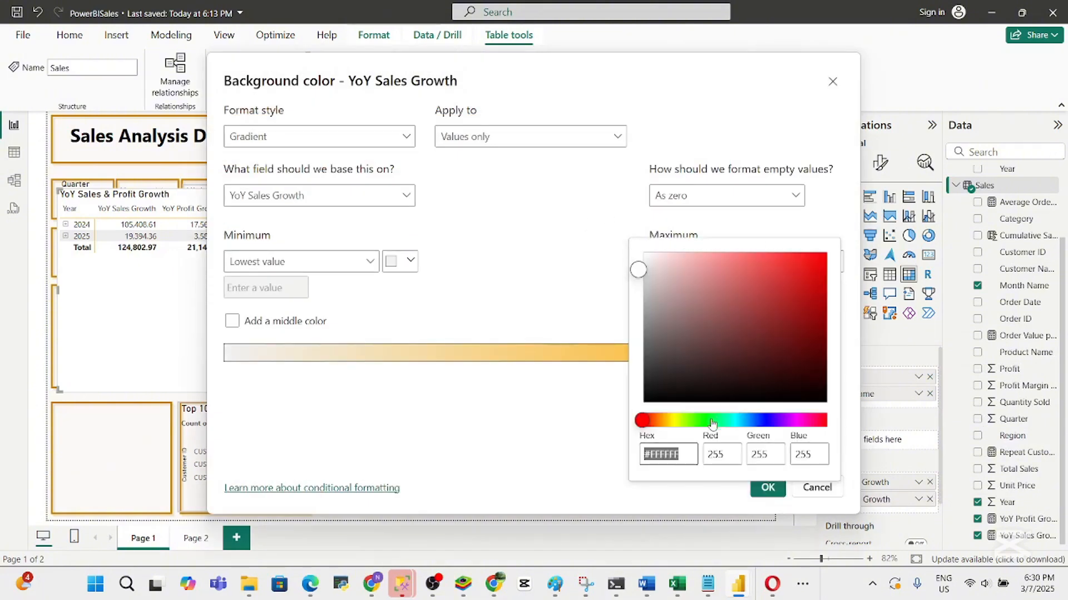
left_click(711, 420)
left_click_drag(639, 269, 806, 314)
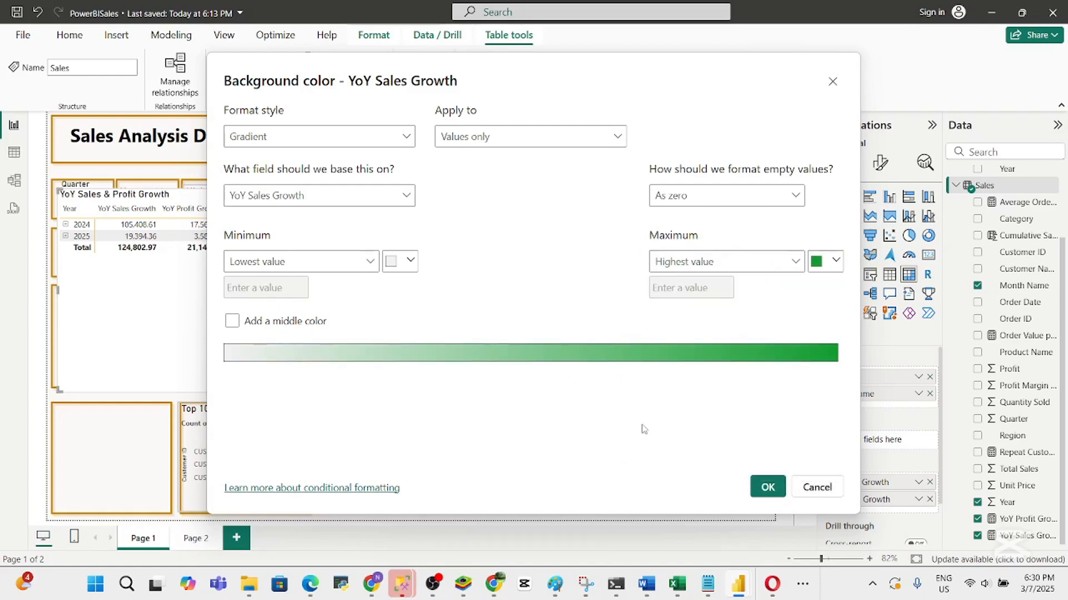
Set the lowest-value color of the YoY Sales Growth gradient to orange-red #E67049 and apply the formatting
left_click(408, 262)
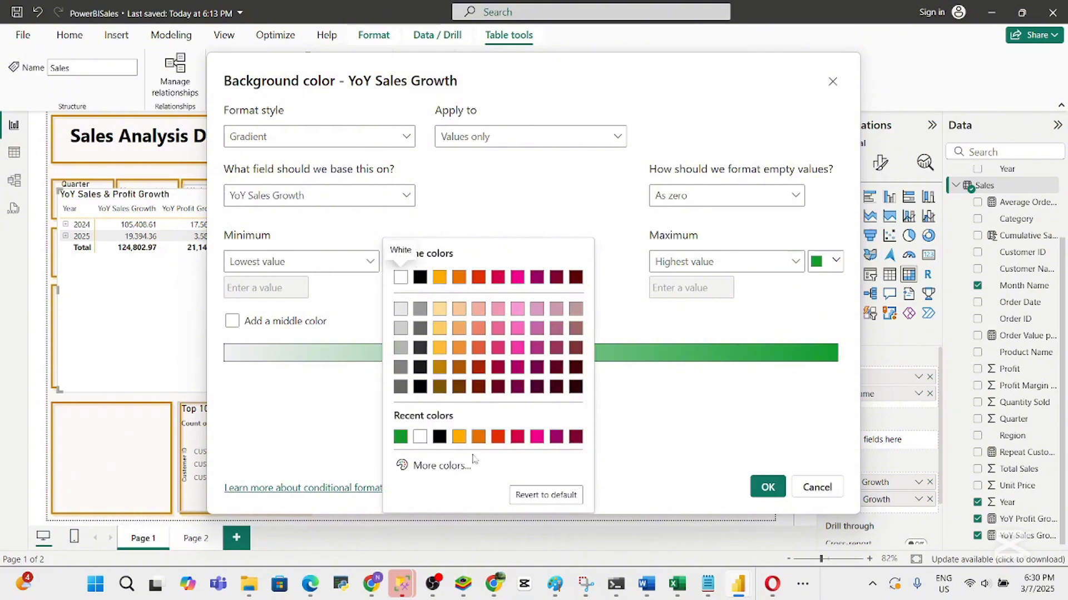
left_click(438, 465)
left_click_drag(402, 420, 413, 421)
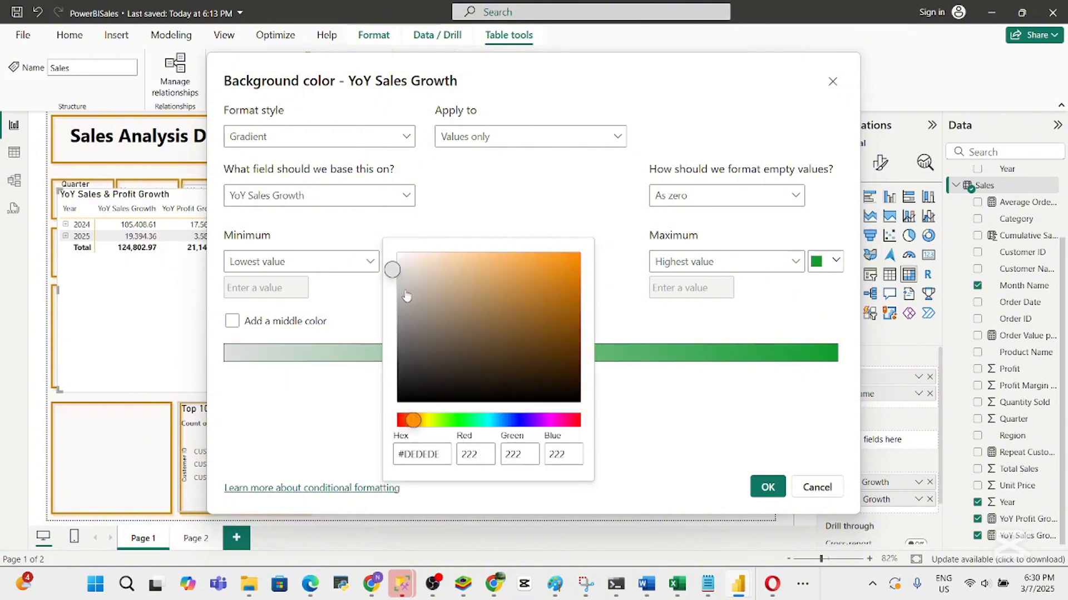
left_click(485, 272)
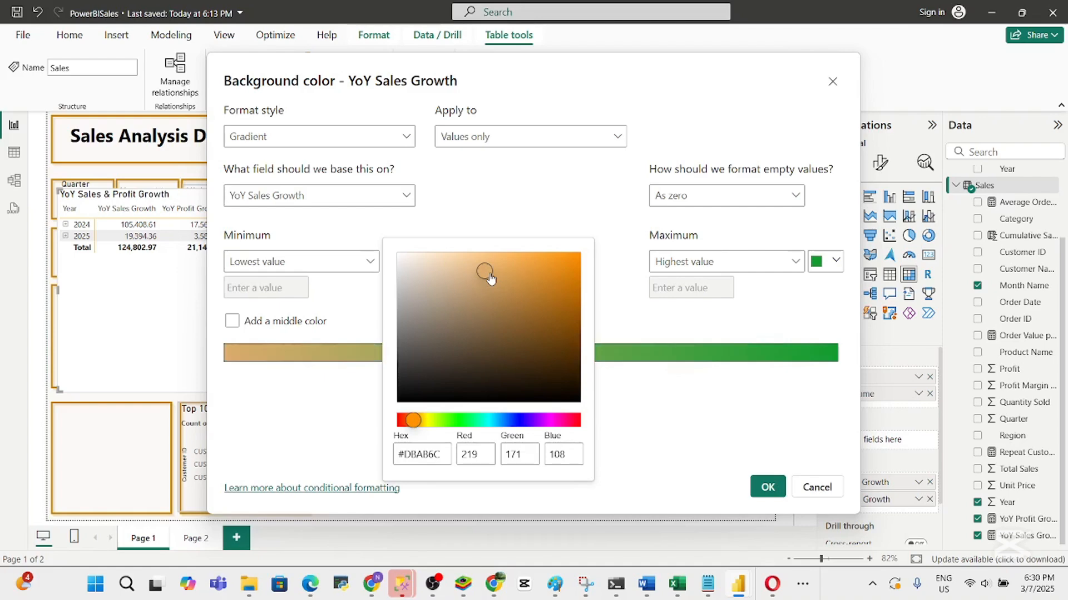
left_click_drag(490, 278, 504, 292)
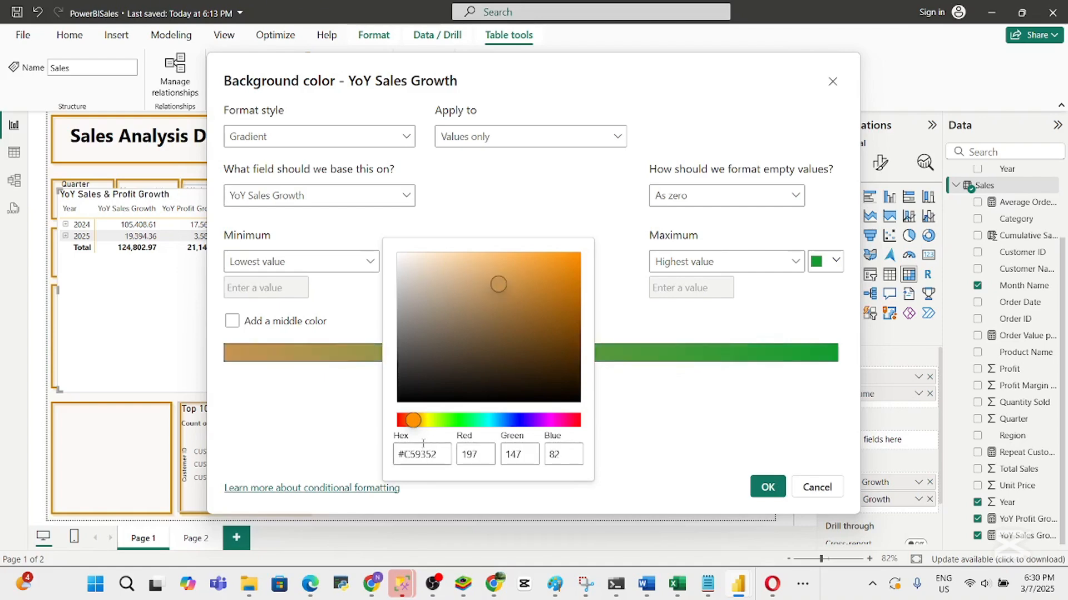
left_click_drag(416, 423, 409, 424)
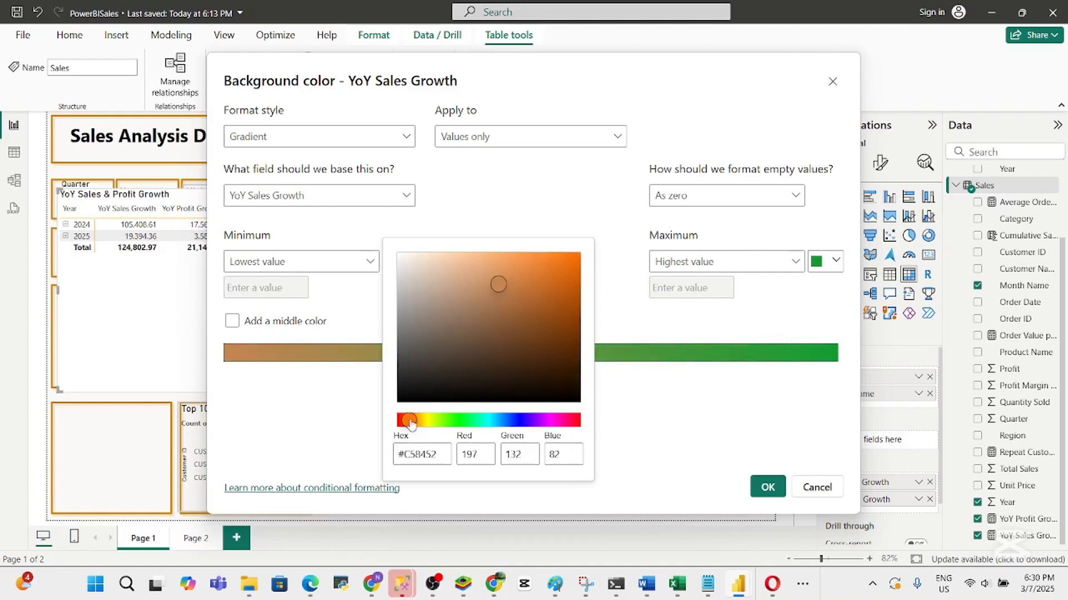
mouse_move(495, 291)
left_mouse_down()
mouse_move(512, 274)
mouse_move(512, 287)
mouse_move(503, 284)
left_mouse_up()
left_click_drag(414, 420, 399, 421)
left_click_drag(498, 289, 516, 268)
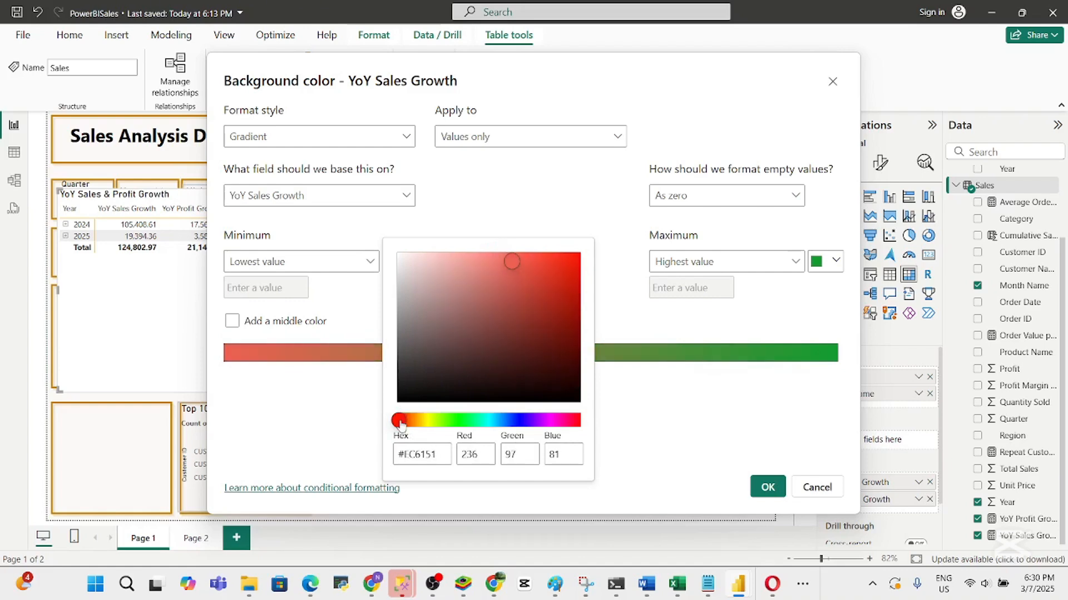
left_click_drag(396, 421, 404, 420)
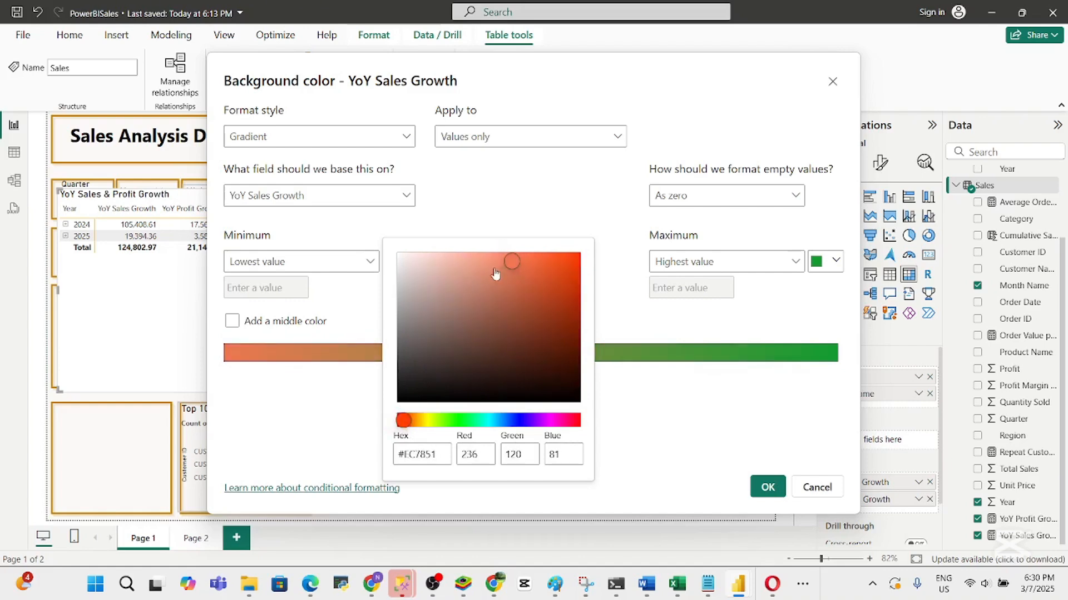
mouse_move(510, 265)
left_mouse_down()
mouse_move(527, 264)
mouse_move(523, 272)
left_mouse_up()
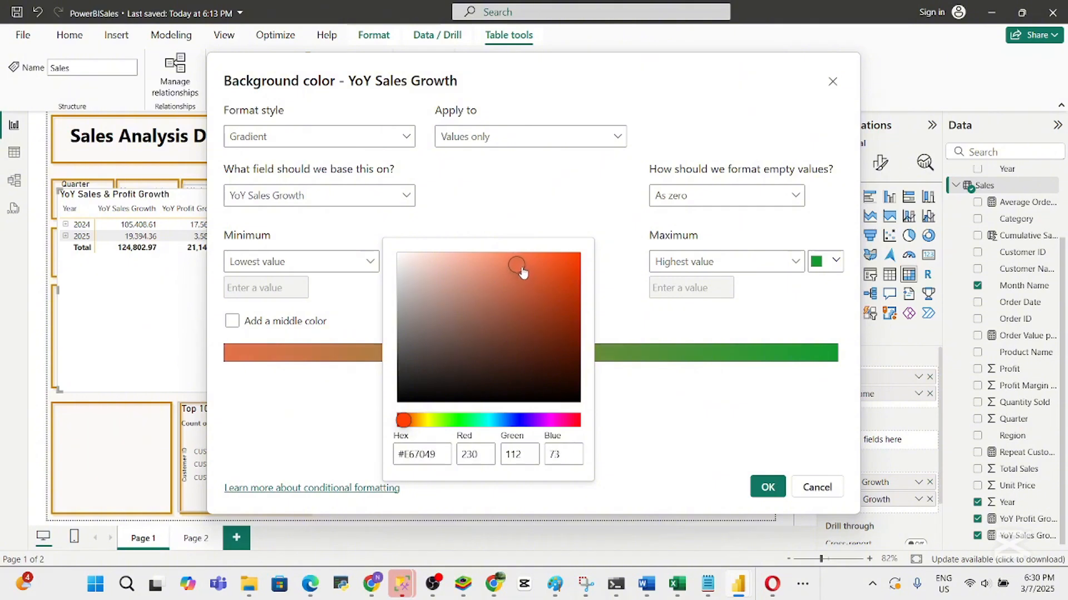
left_click(764, 486)
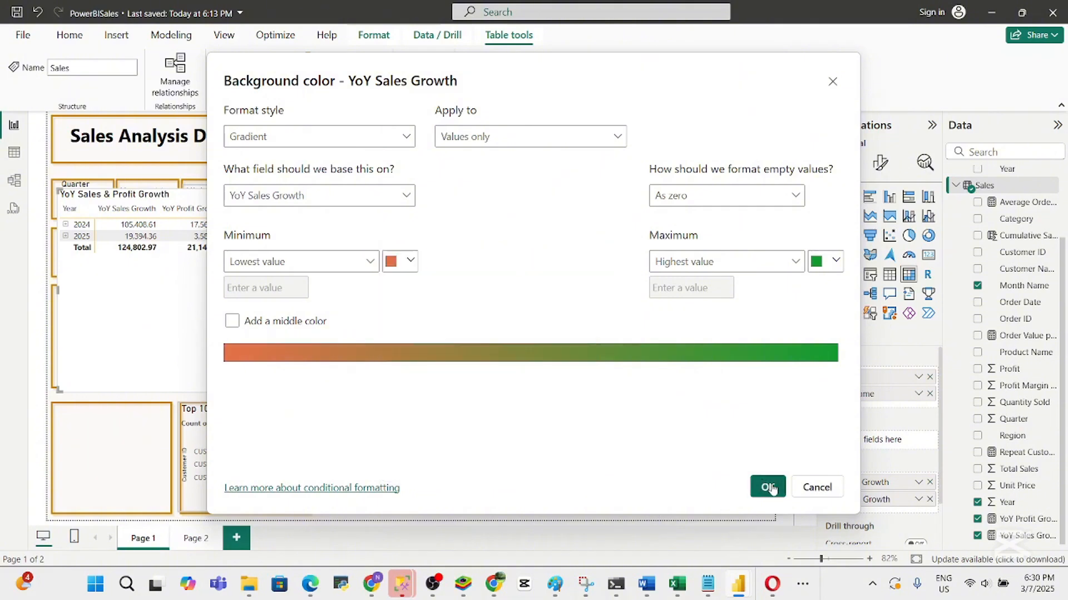
left_click(769, 487)
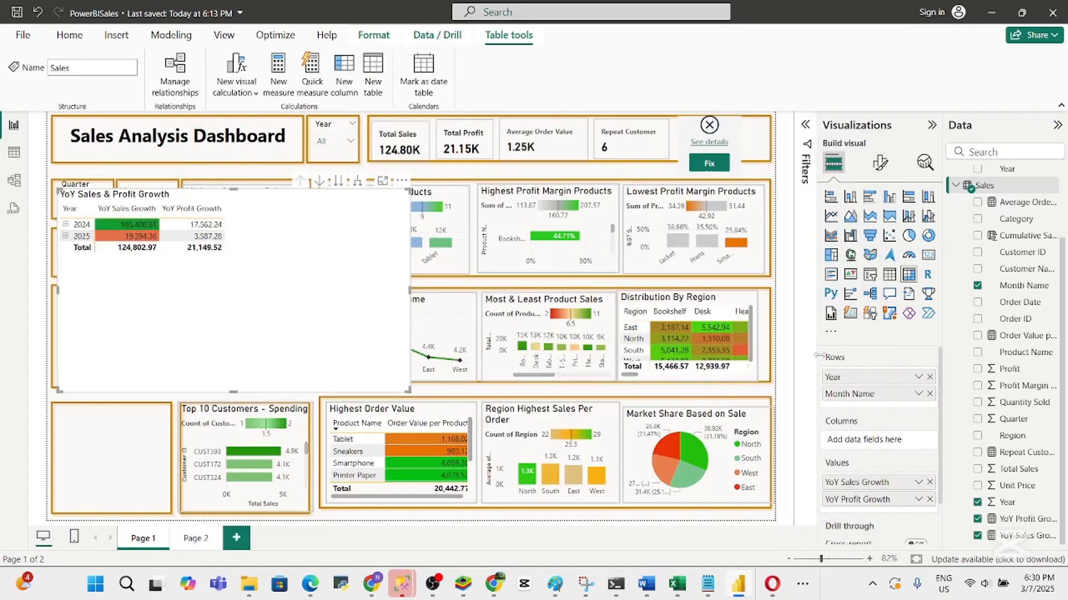
Add gradient background color formatting to YoY Profit Growth, with green #3BA30B for the highest value
right_click(863, 502)
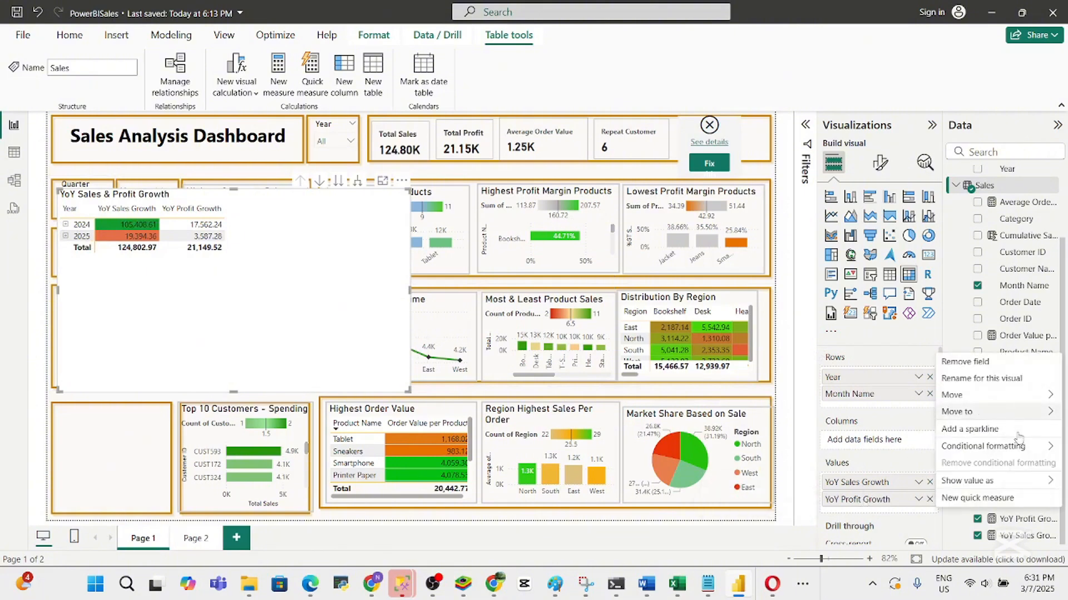
mouse_move(981, 446)
left_click(866, 449)
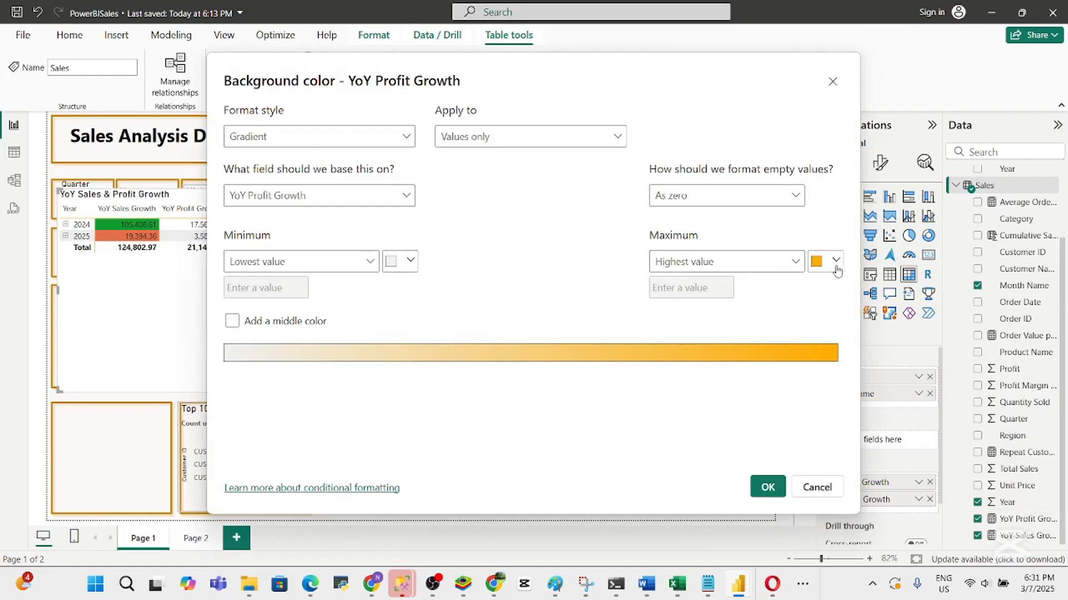
left_click(824, 262)
left_click(679, 466)
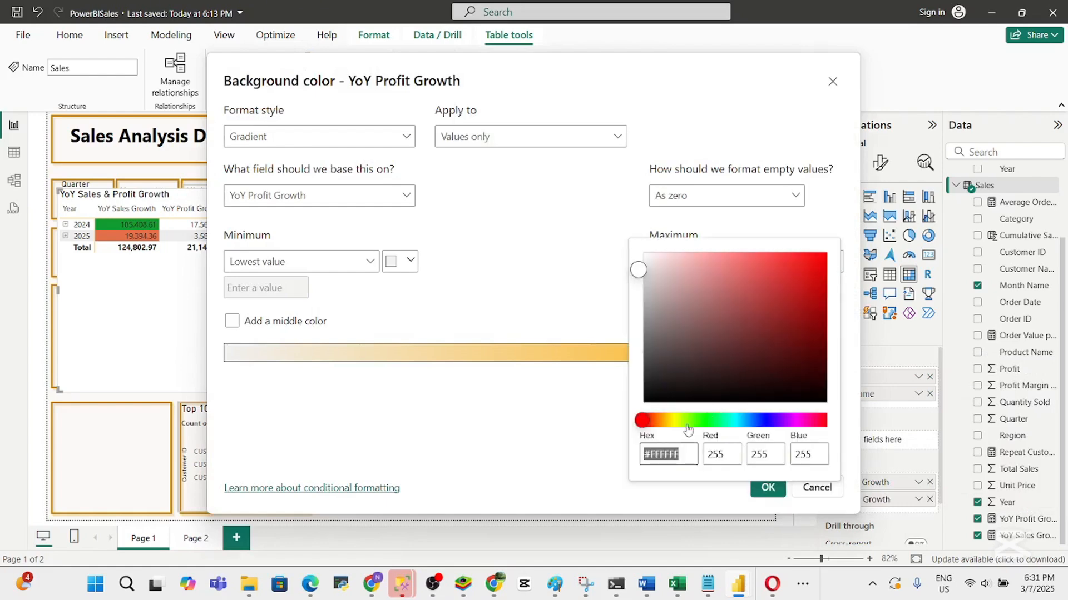
left_click(695, 421)
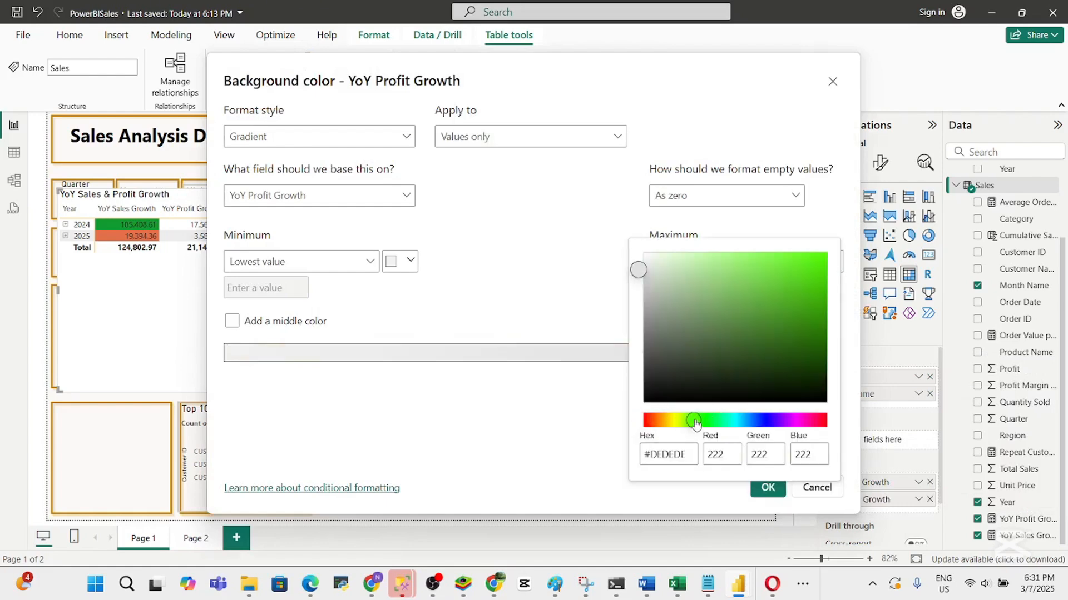
left_click(806, 277)
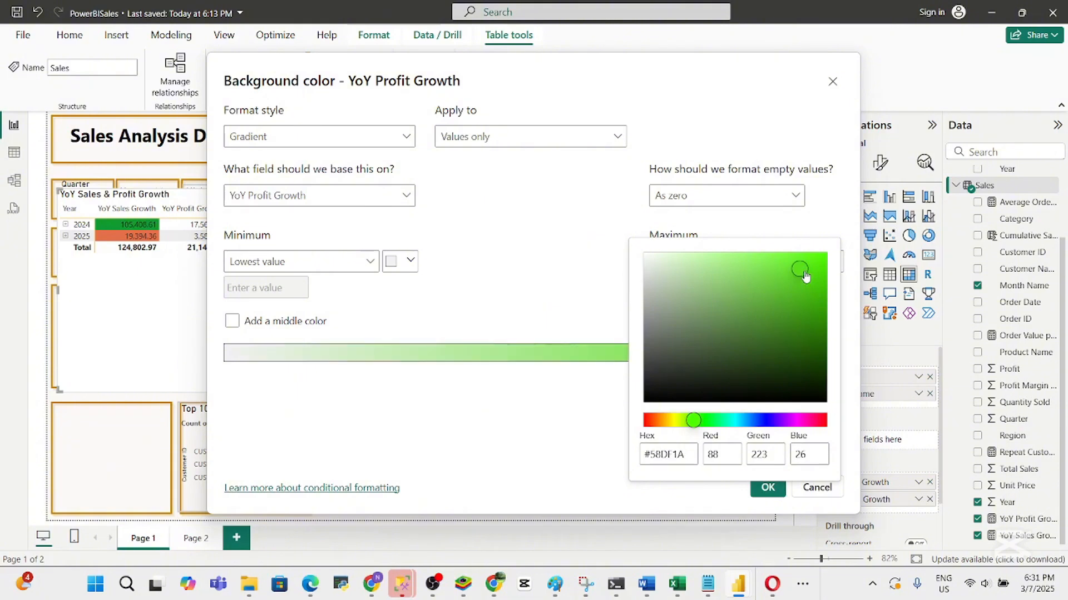
left_click_drag(806, 277, 814, 312)
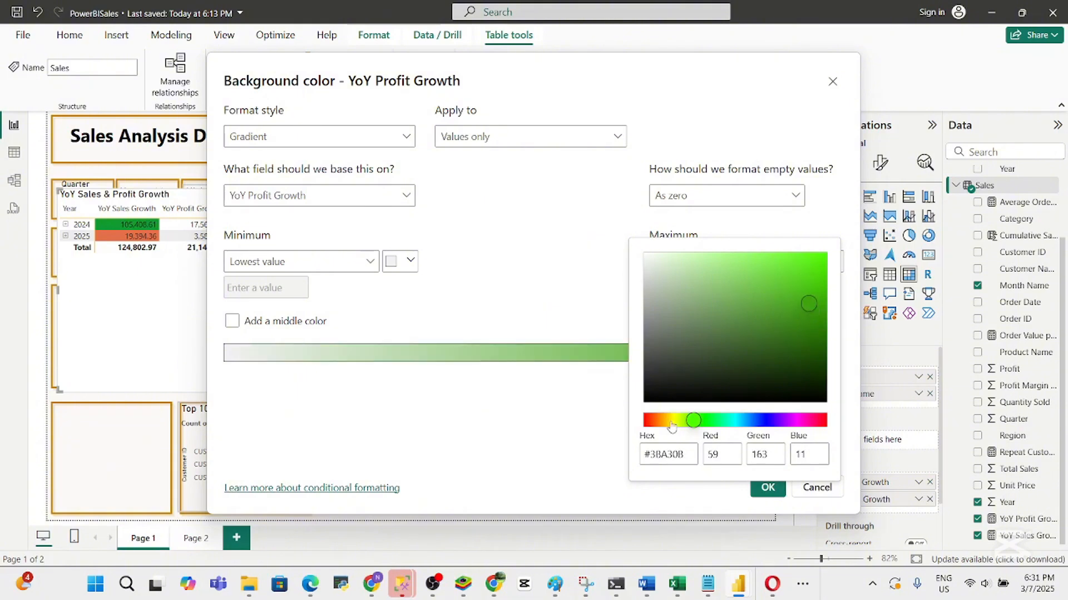
left_click(623, 487)
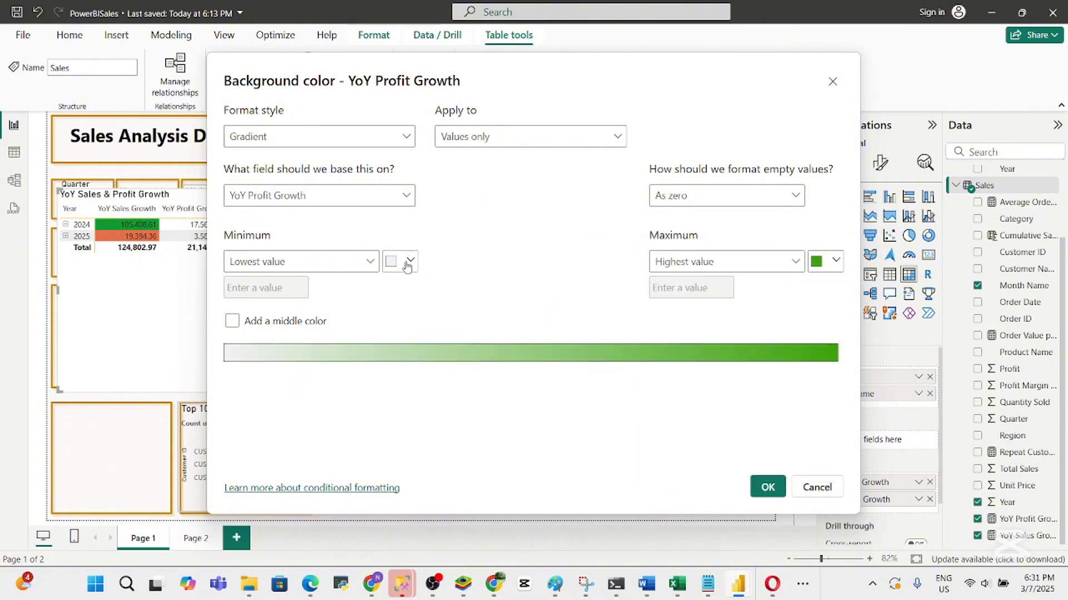
Set the lowest-value color of the YoY Profit Growth gradient to a custom orange-red and apply the formatting
left_click(410, 262)
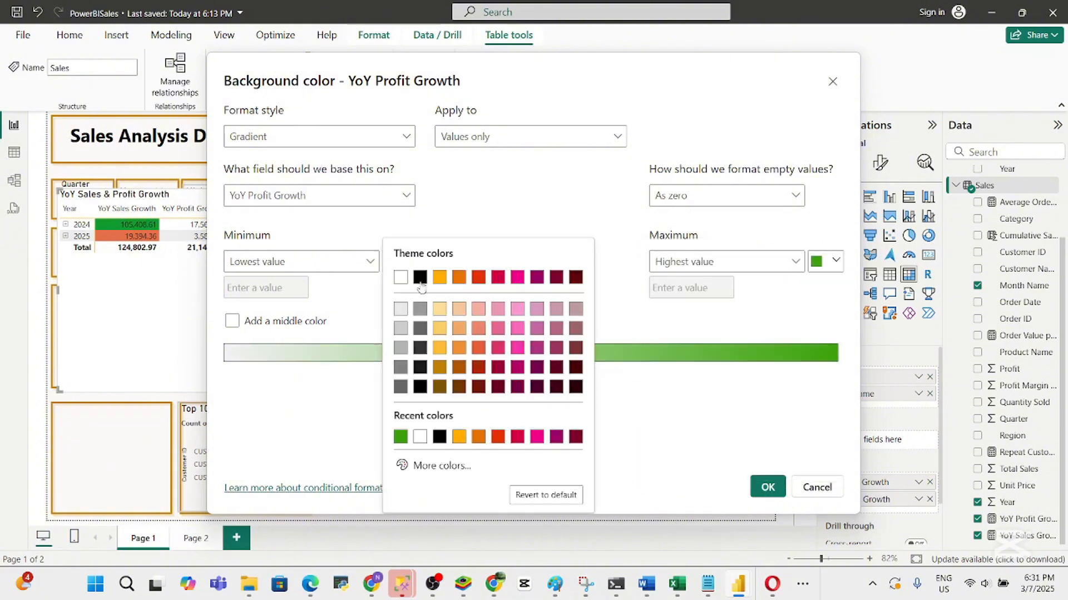
left_click(417, 465)
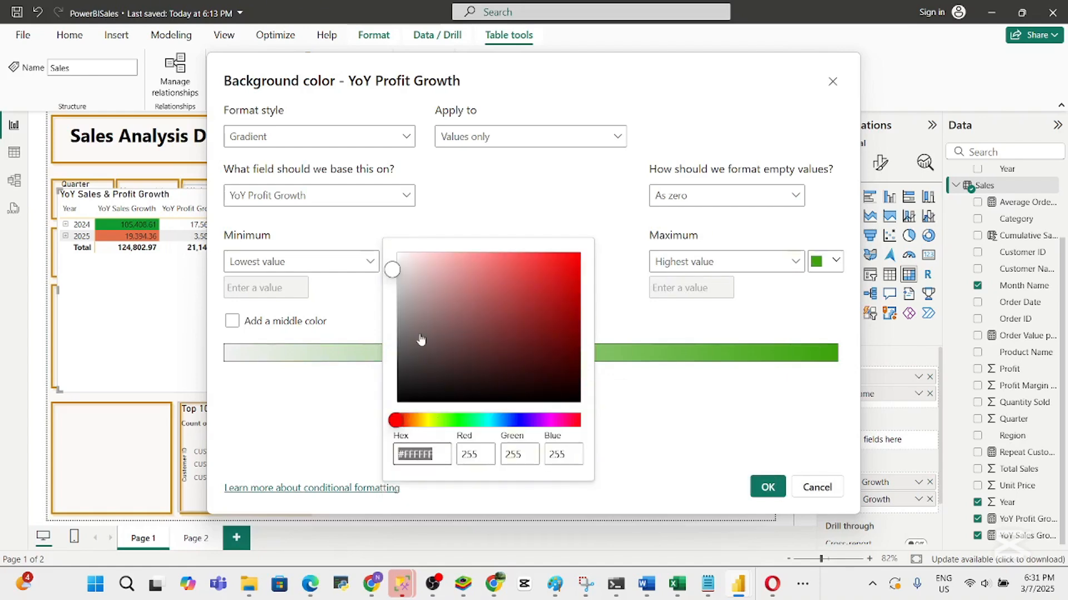
left_click(409, 422)
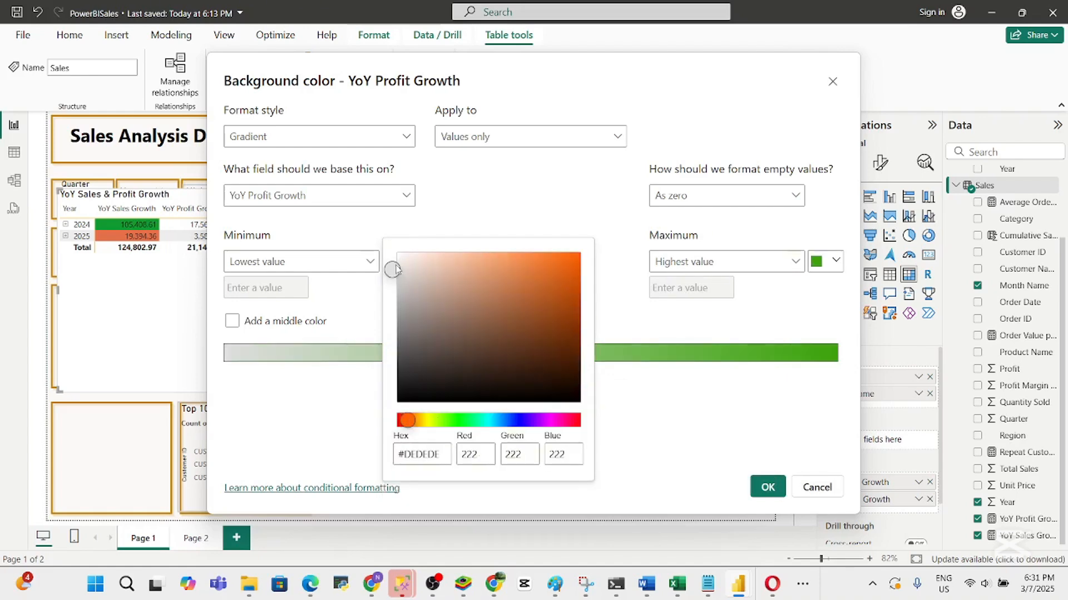
left_click(487, 265)
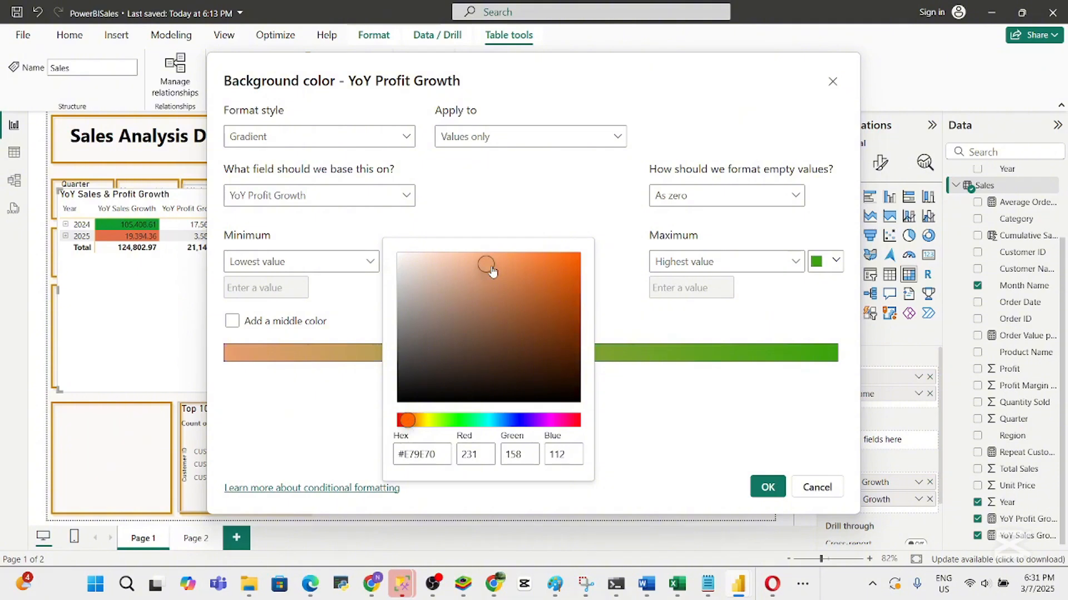
mouse_move(492, 271)
left_mouse_down()
mouse_move(503, 290)
mouse_move(531, 287)
mouse_move(525, 261)
left_mouse_up()
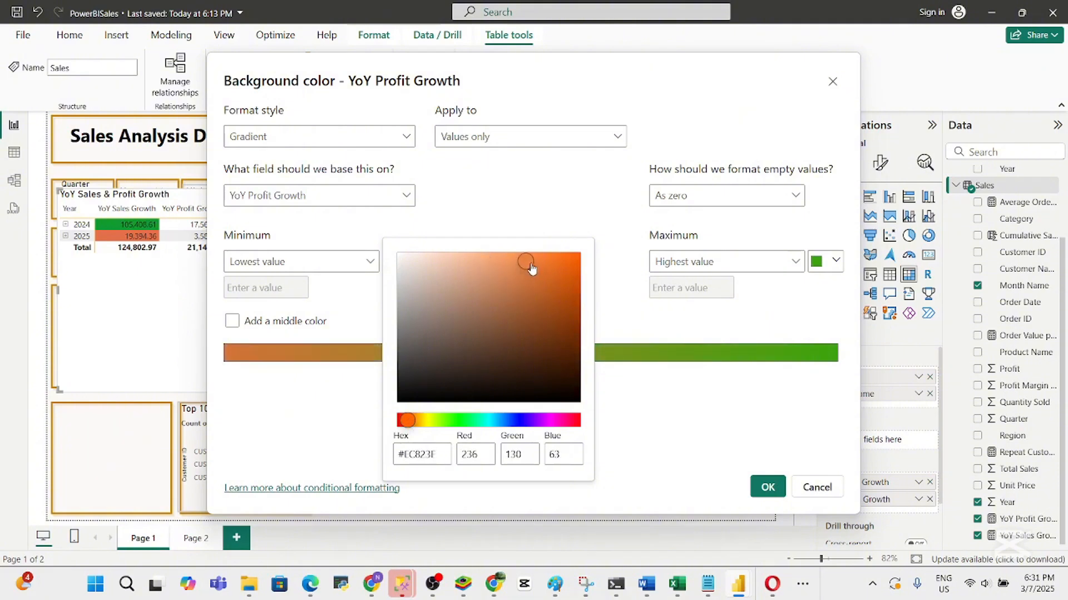
left_click(408, 421)
left_click_drag(408, 422, 404, 421)
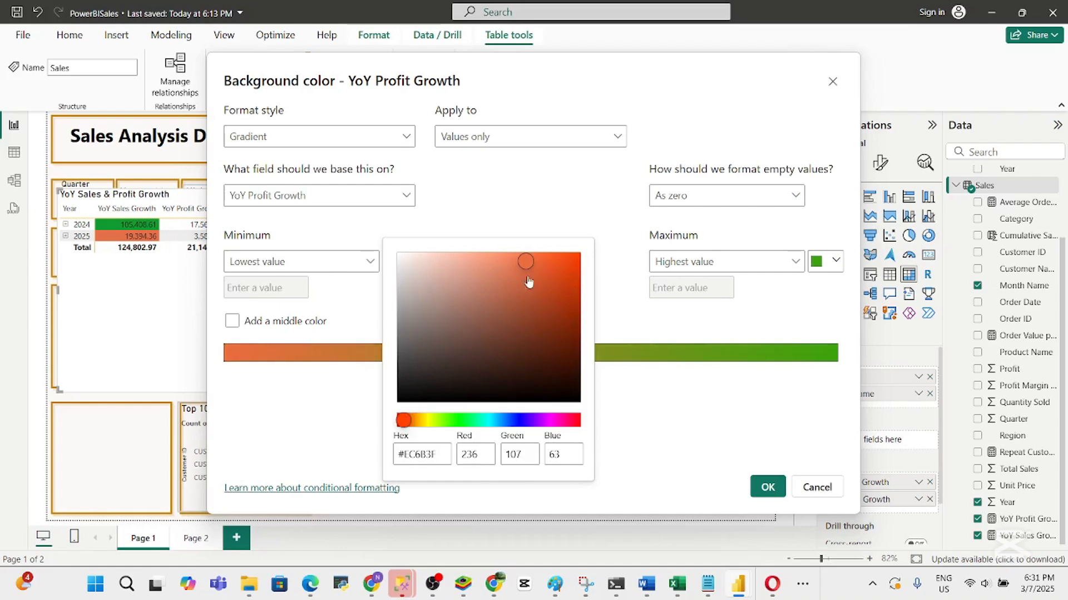
left_click_drag(531, 271, 528, 277)
left_click(648, 445)
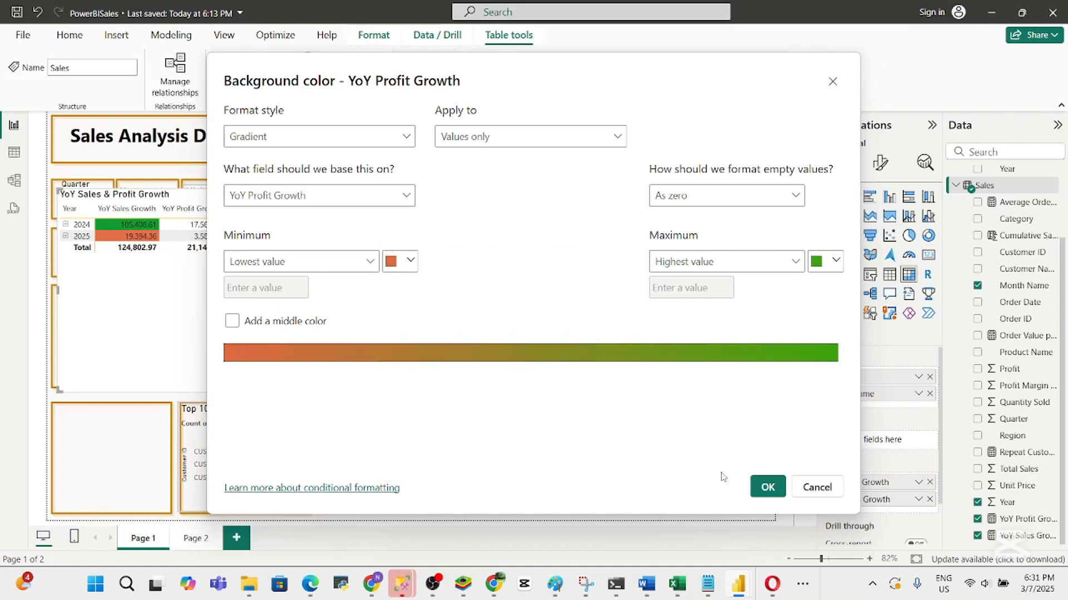
left_click(768, 487)
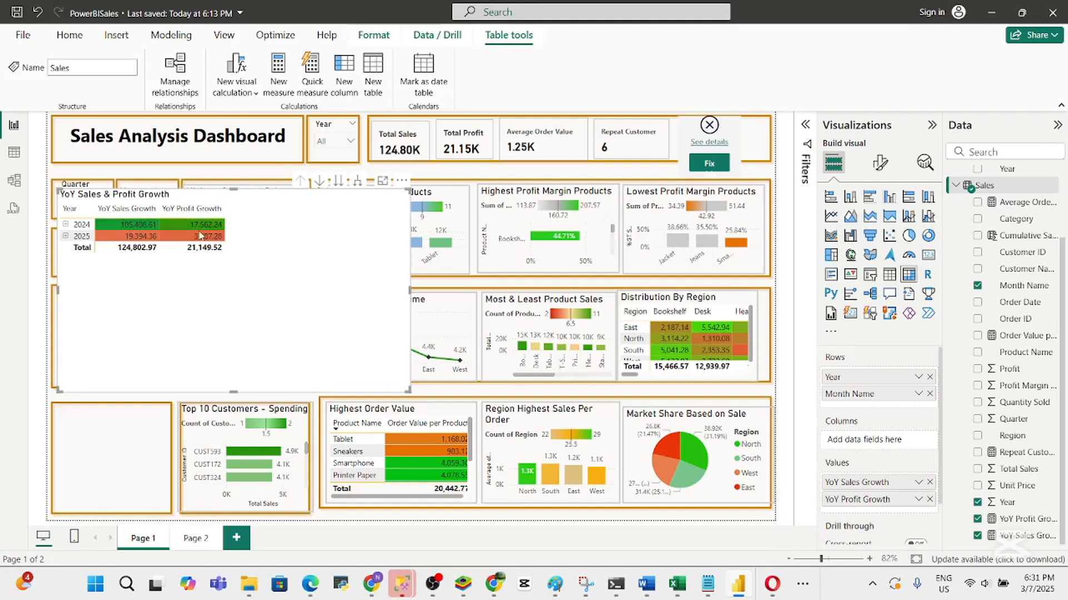
Expand 2024 in the matrix to examine the color formatting of the monthly growth values, and collapse it
left_click(65, 225)
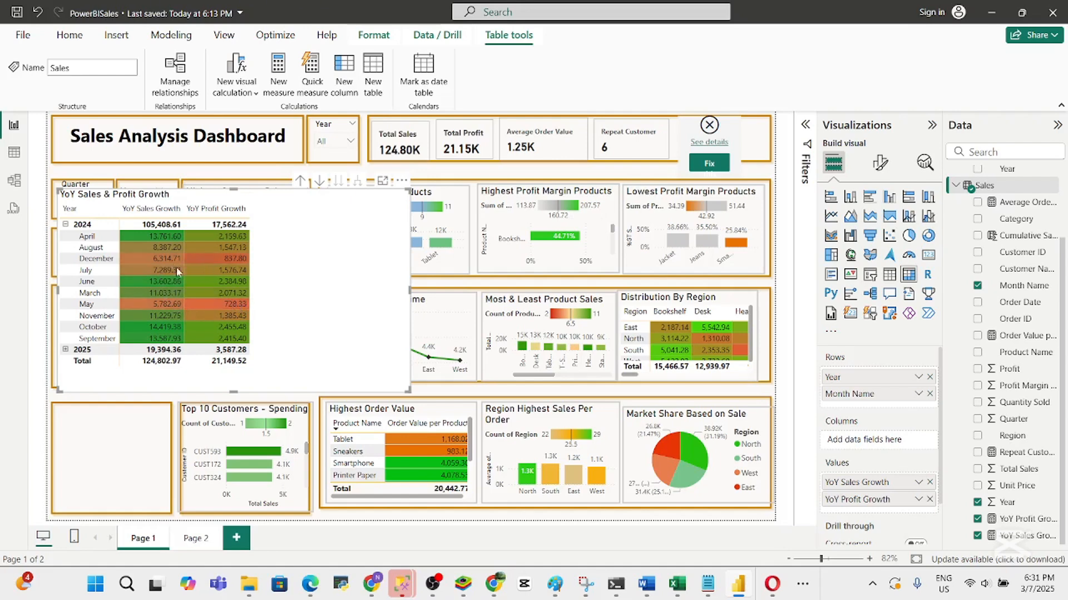
left_click(66, 224)
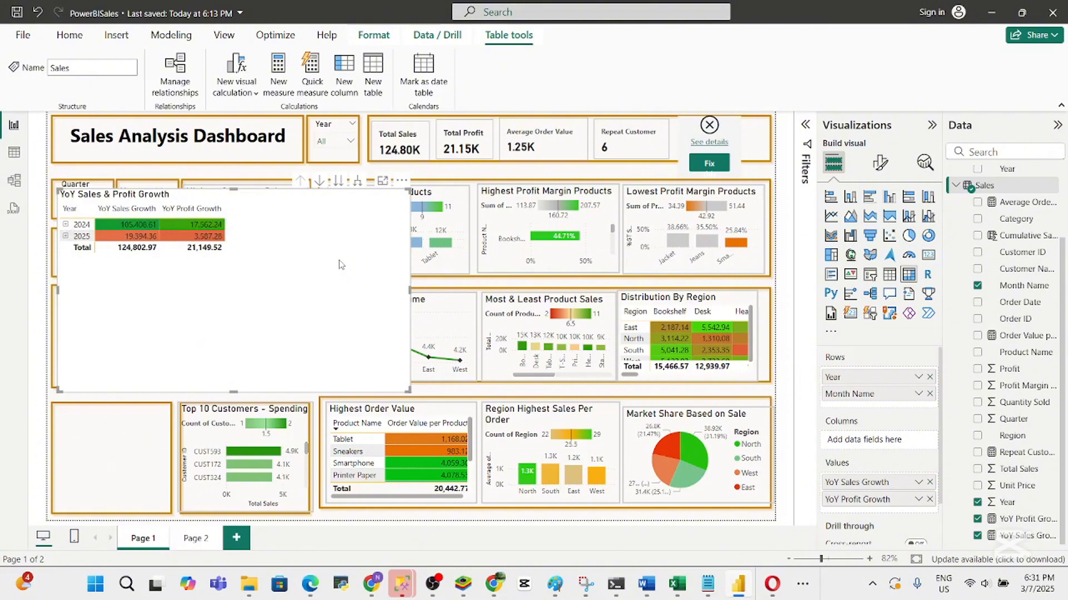
Fit the YoY Sales & Profit Growth matrix into the empty frame beside Top 10 Customers and check it in focus mode
left_click_drag(341, 265, 345, 373)
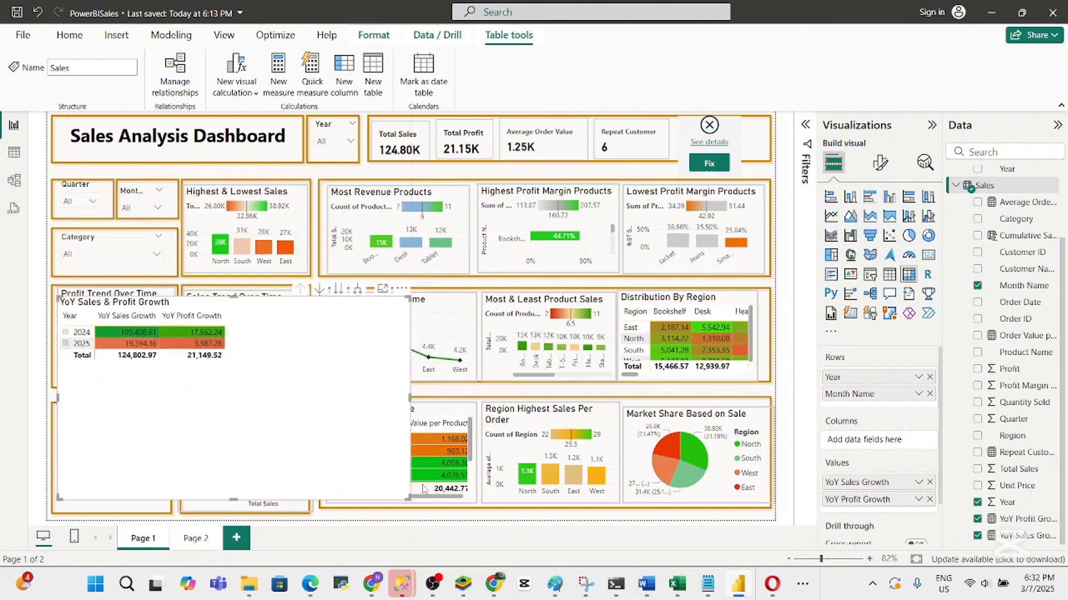
left_click_drag(409, 498, 170, 509)
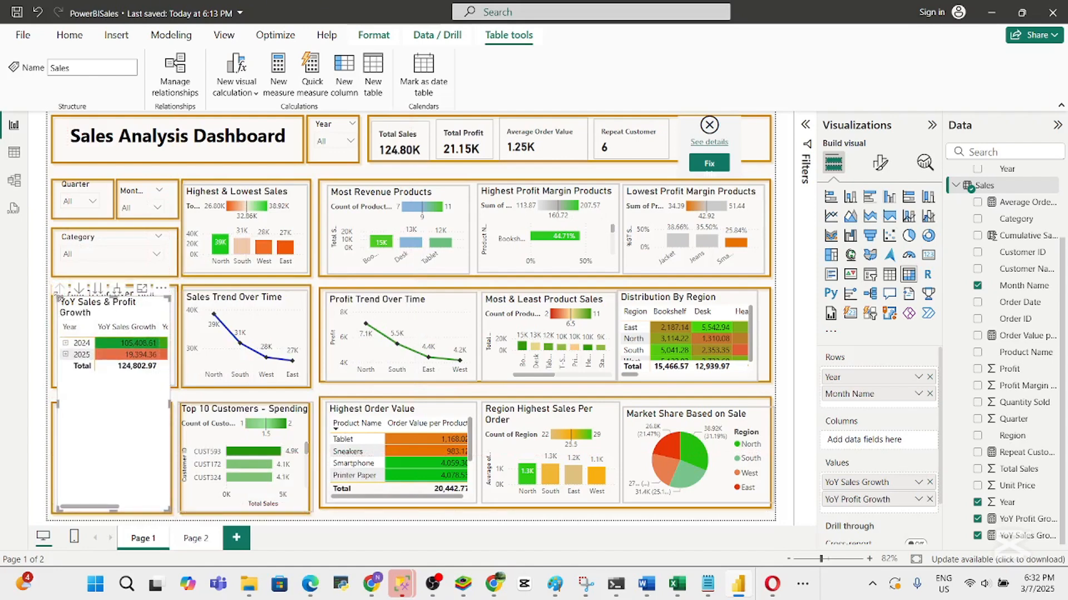
left_click_drag(57, 299, 57, 414)
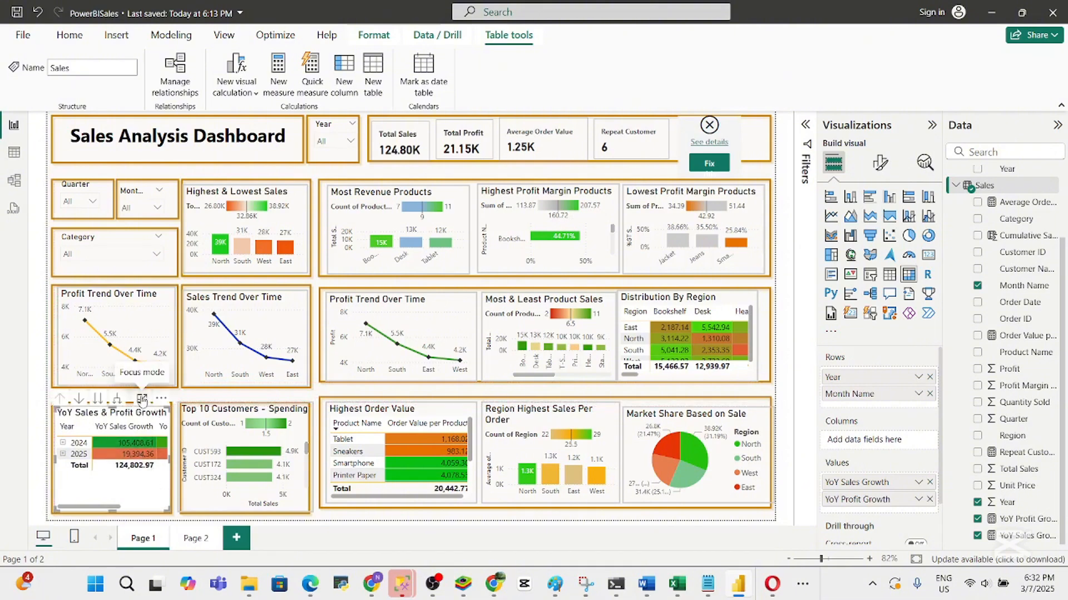
left_click(143, 400)
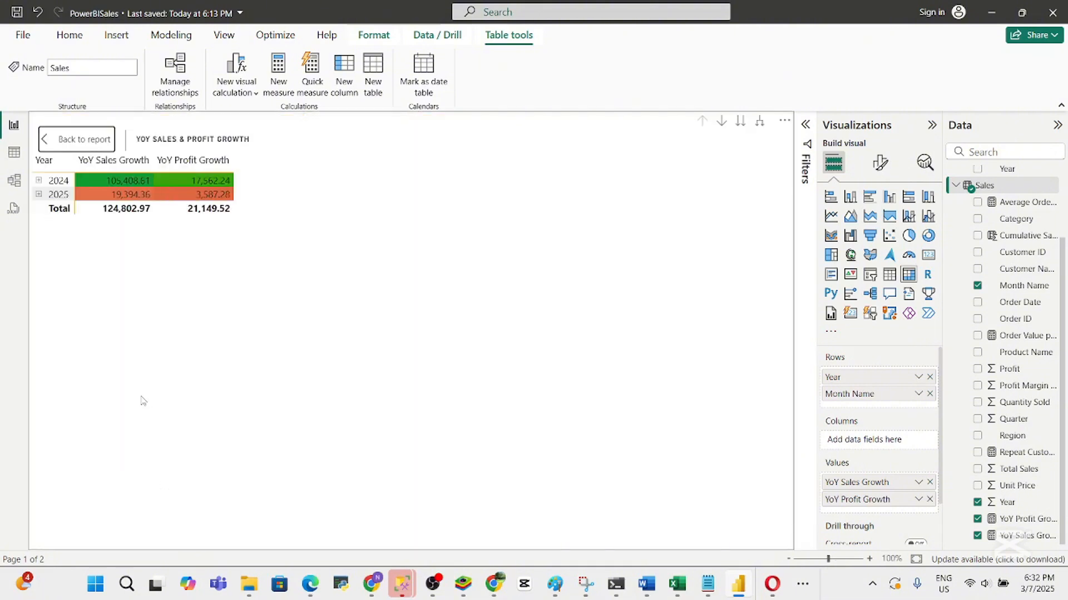
left_click(67, 140)
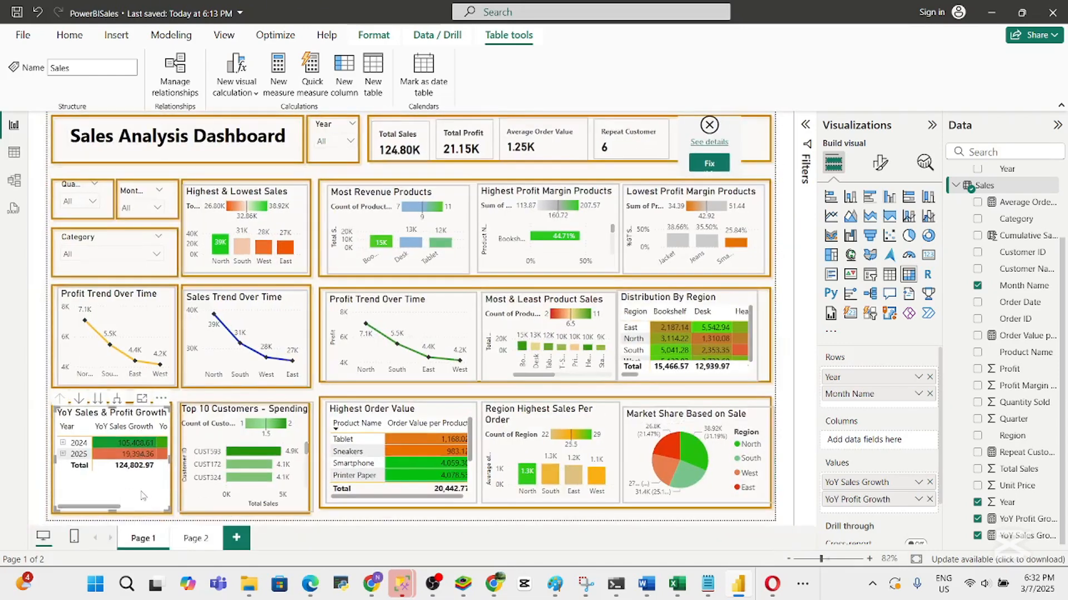
Turn off the background of the YoY Sales & Profit Growth matrix so the frame behind it shows through
left_click(881, 162)
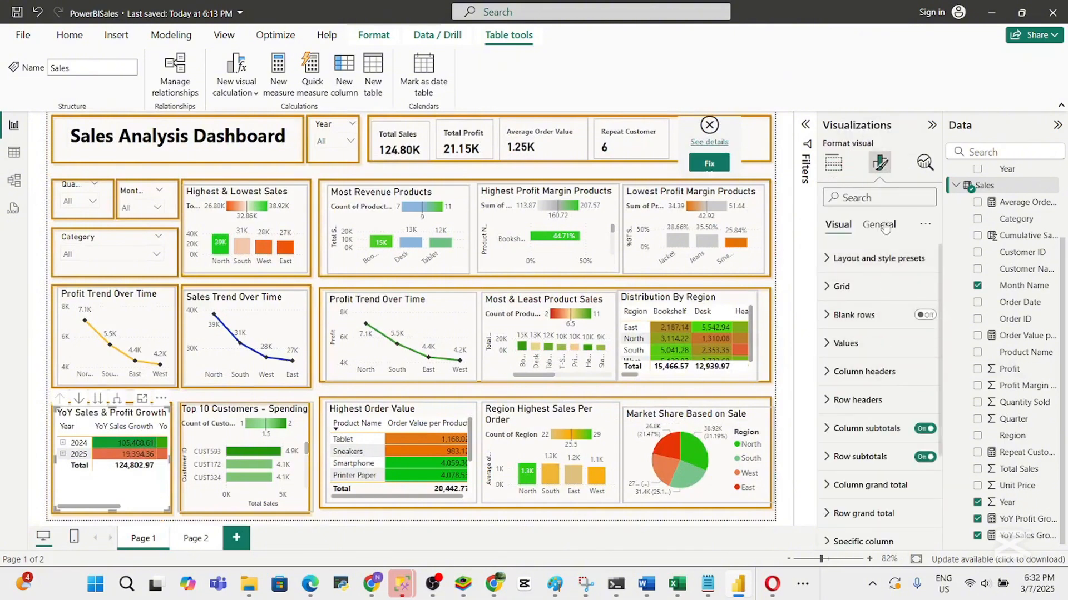
left_click(883, 227)
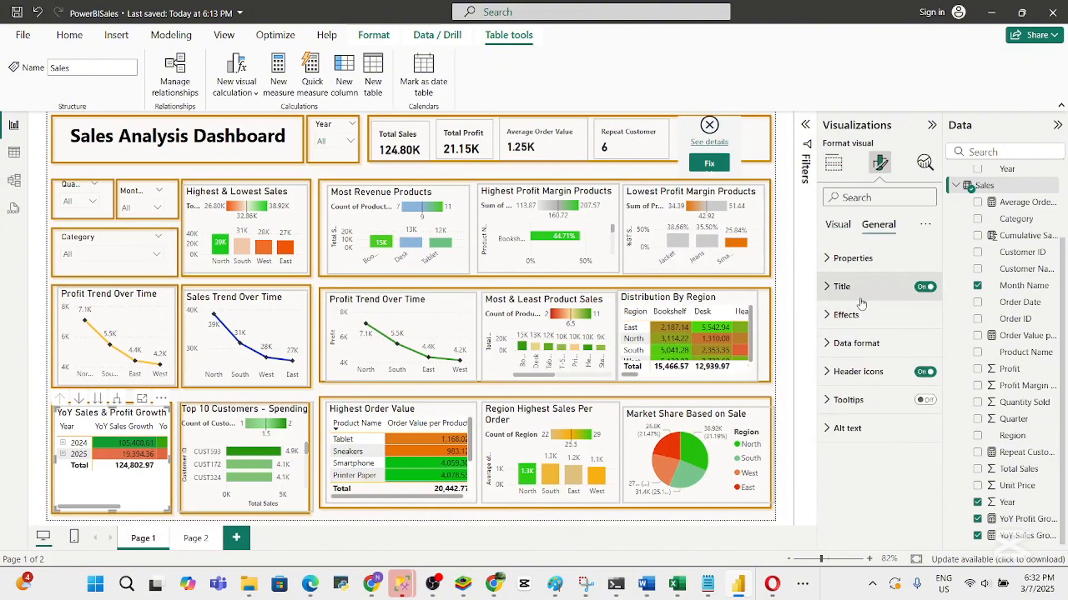
left_click(854, 259)
left_click(853, 258)
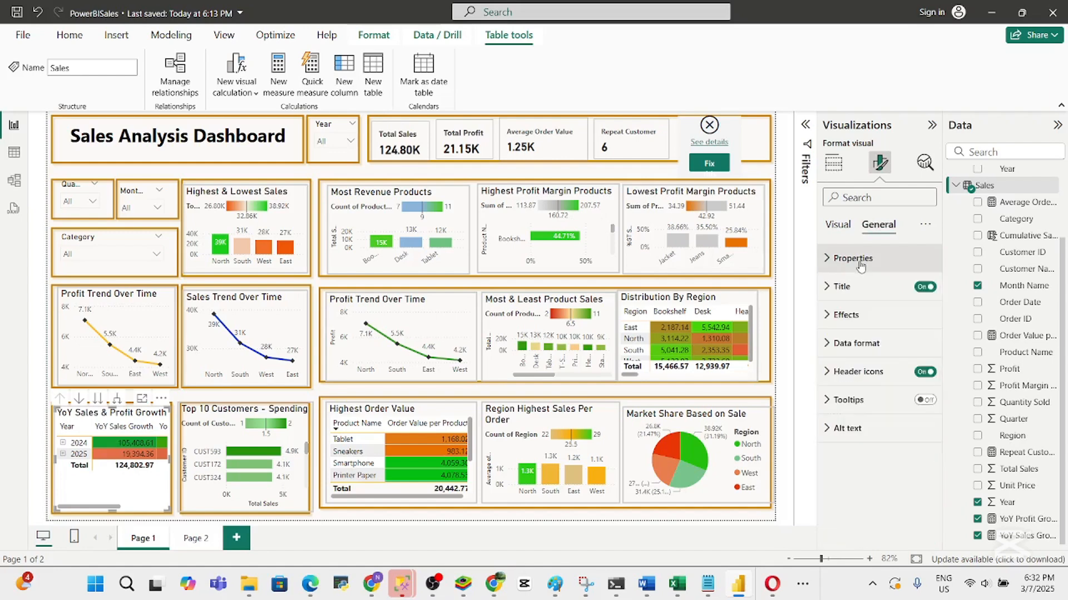
left_click(838, 228)
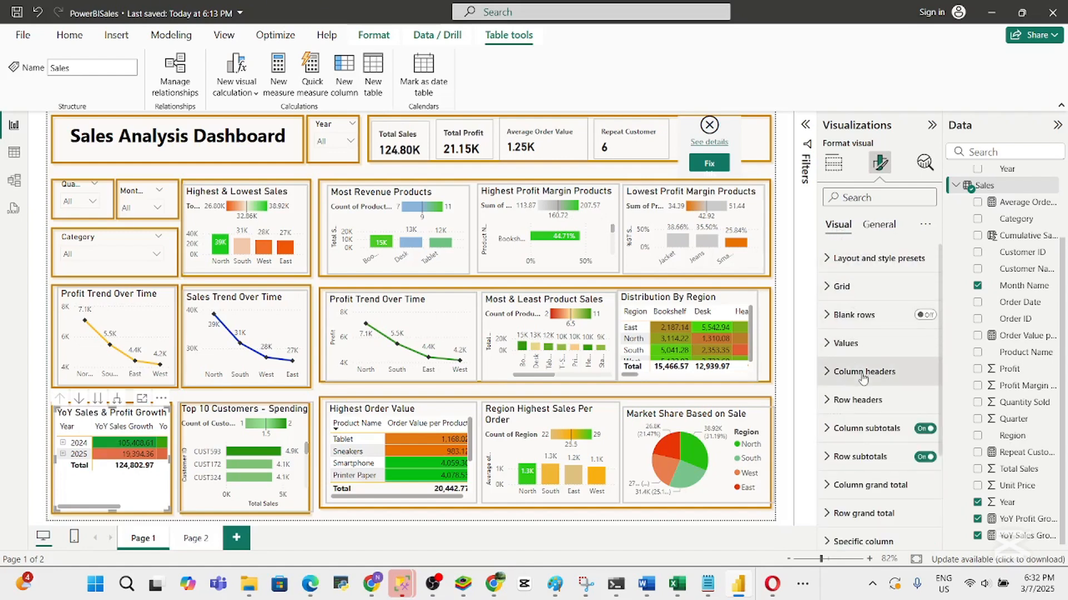
left_click(878, 225)
left_click(846, 315)
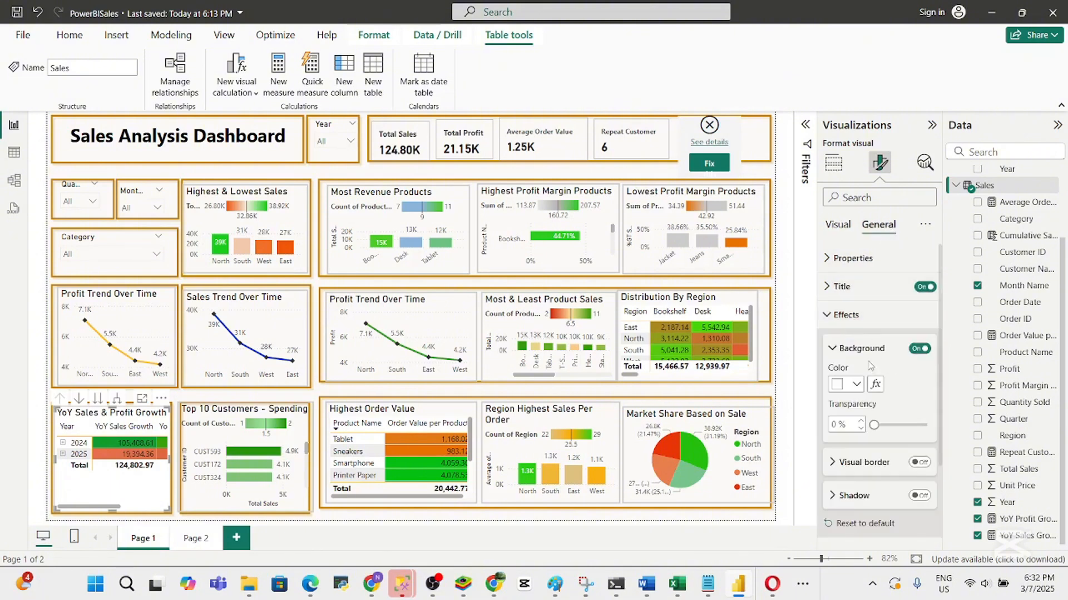
left_click(919, 349)
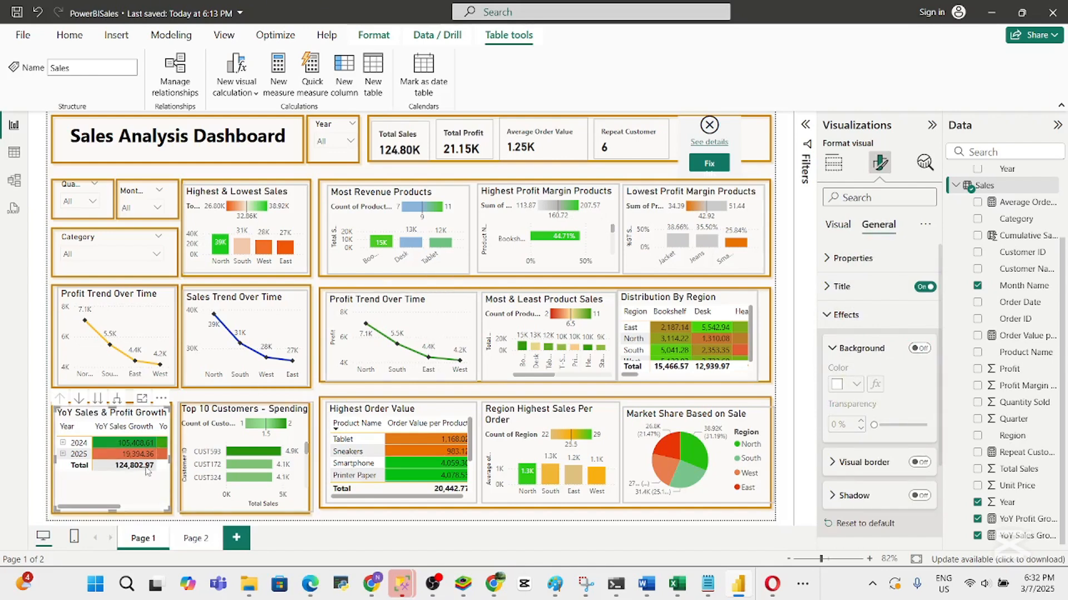
left_click(205, 398)
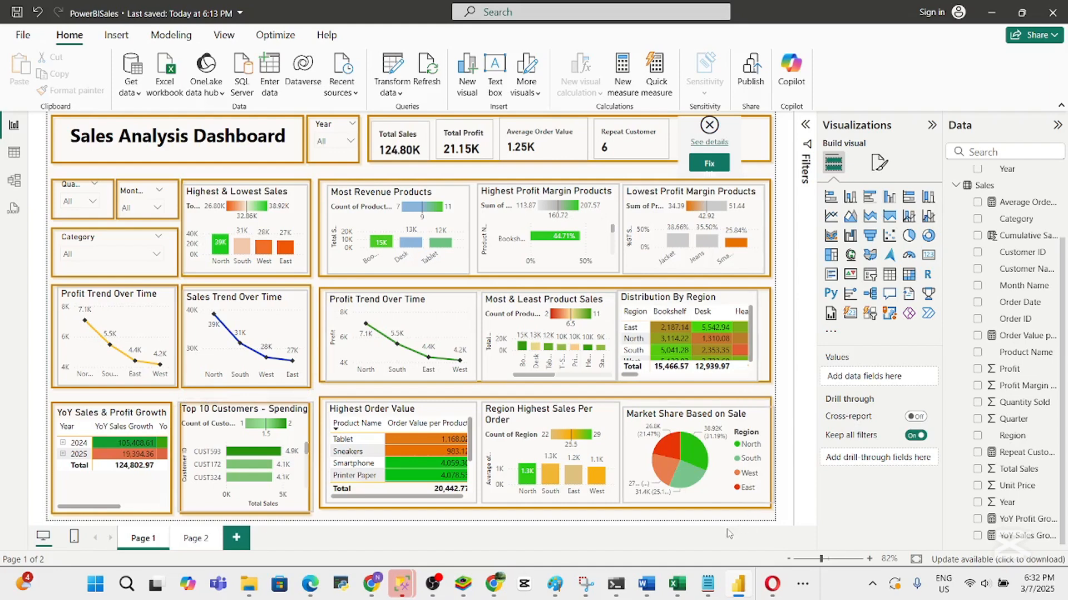
Delete the broken Sales Last Year Test card and move the Repeat Customer card into its place at the end of the KPI frame
left_click(731, 131)
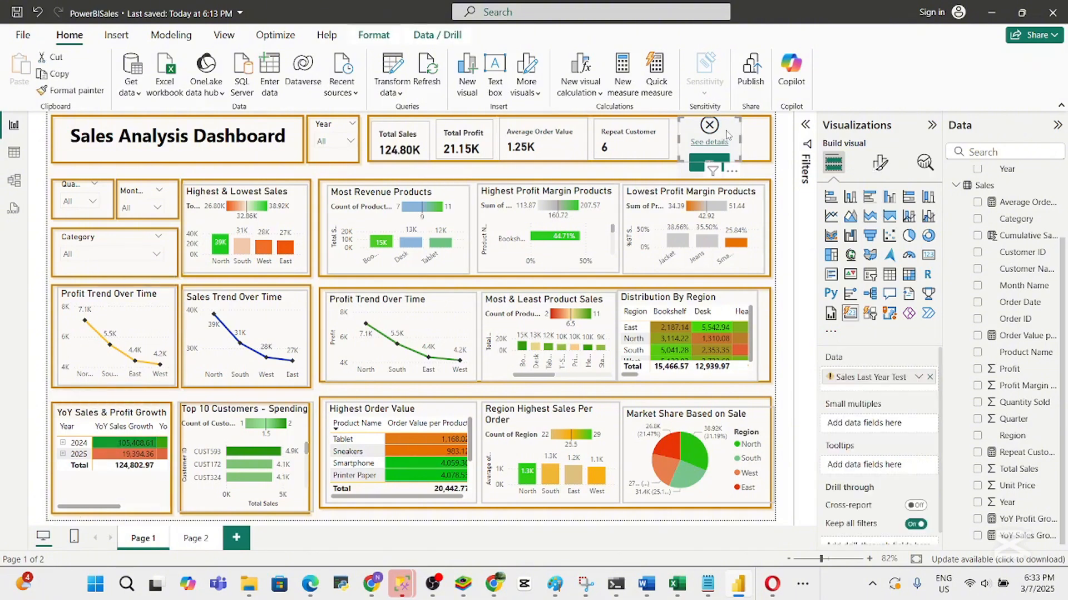
key("Delete")
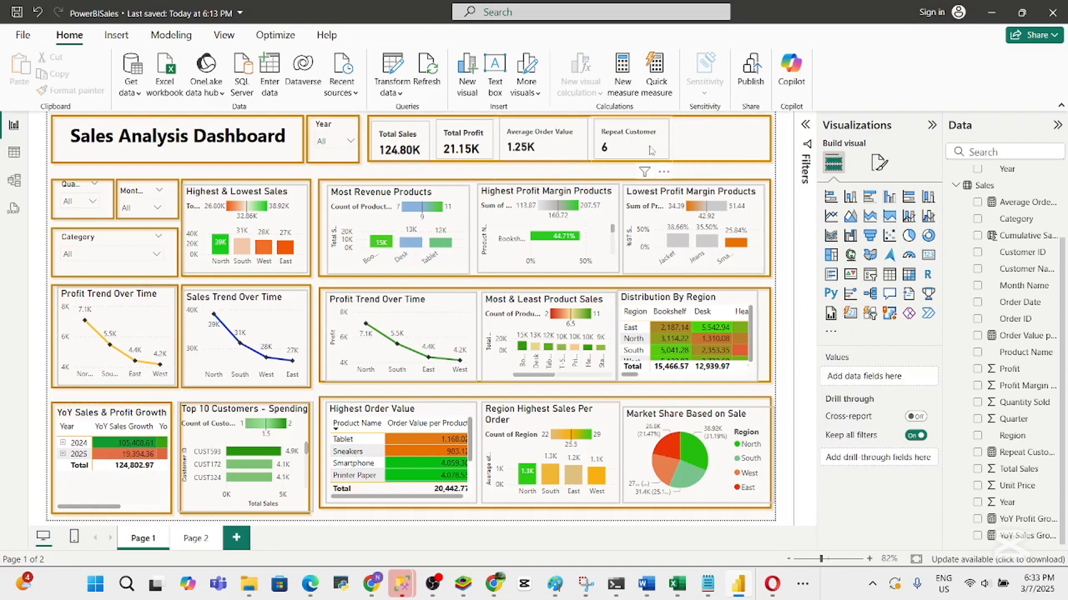
left_click(633, 155)
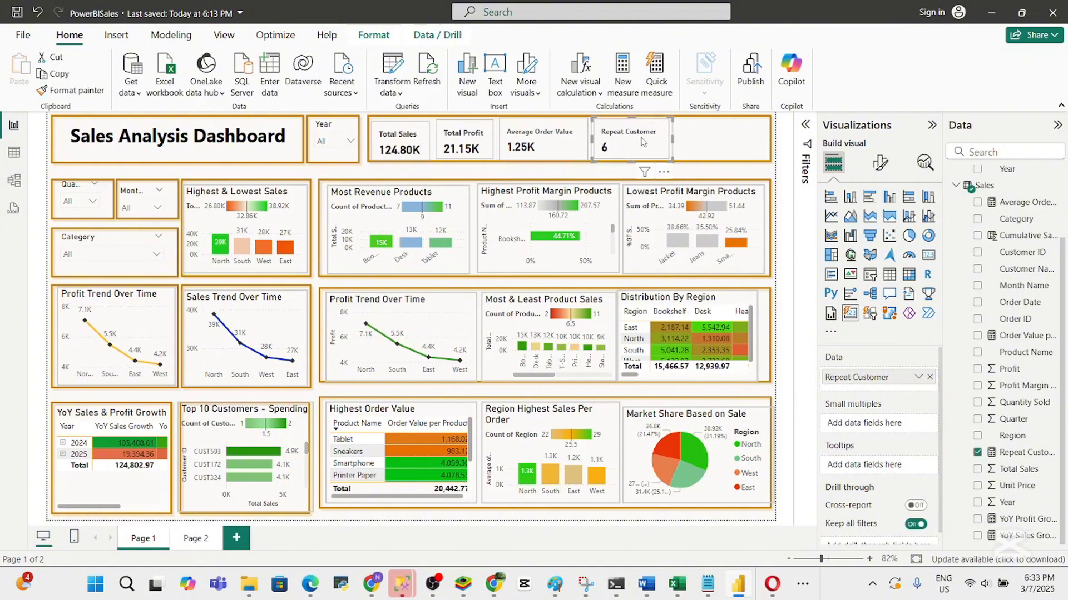
left_click_drag(632, 156, 748, 139)
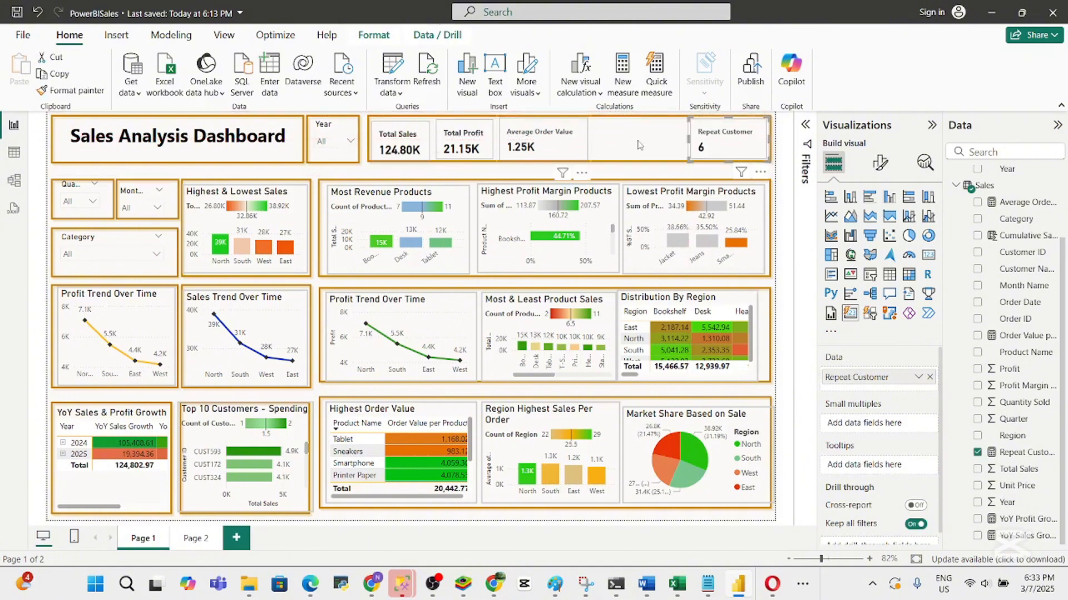
Move the Average Order Value, Total Profit and Total Sales cards toward the Repeat Customer card to spread them across the KPI frame
left_click_drag(570, 137, 651, 135)
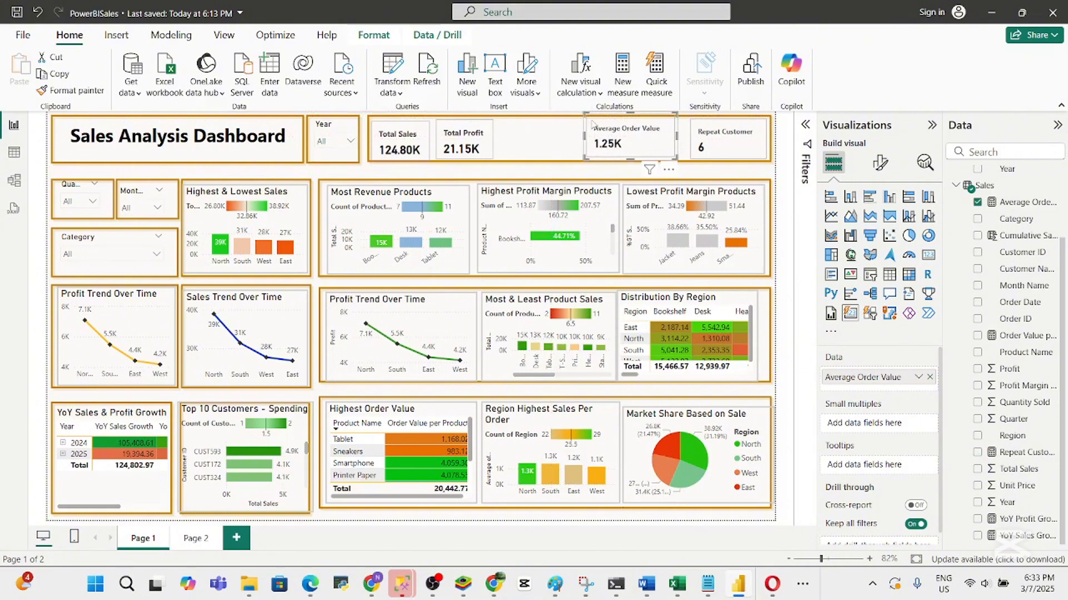
left_click_drag(592, 122, 627, 140)
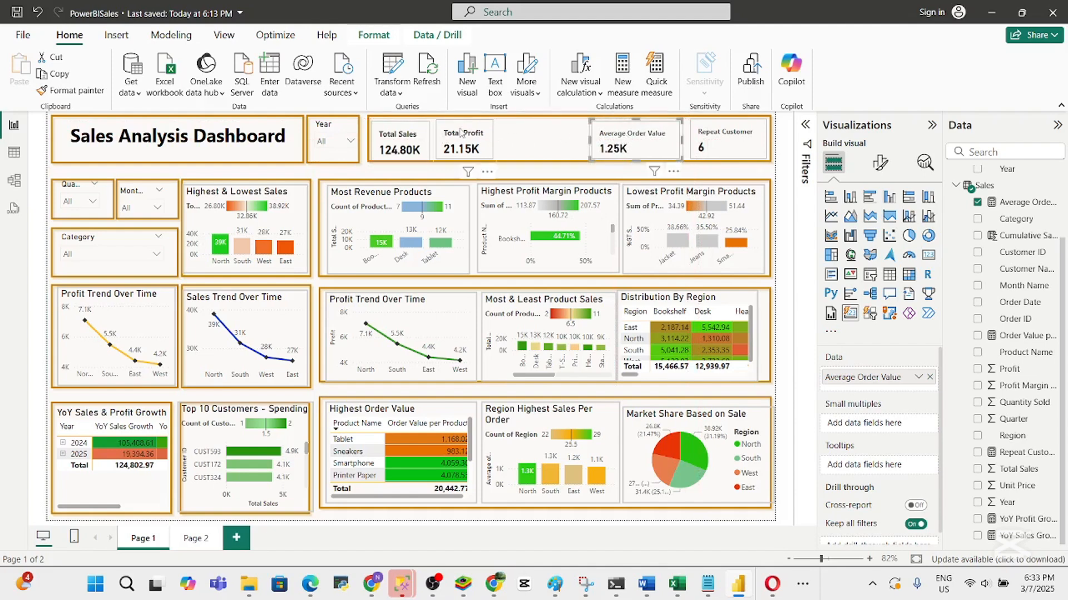
left_click_drag(460, 132, 544, 136)
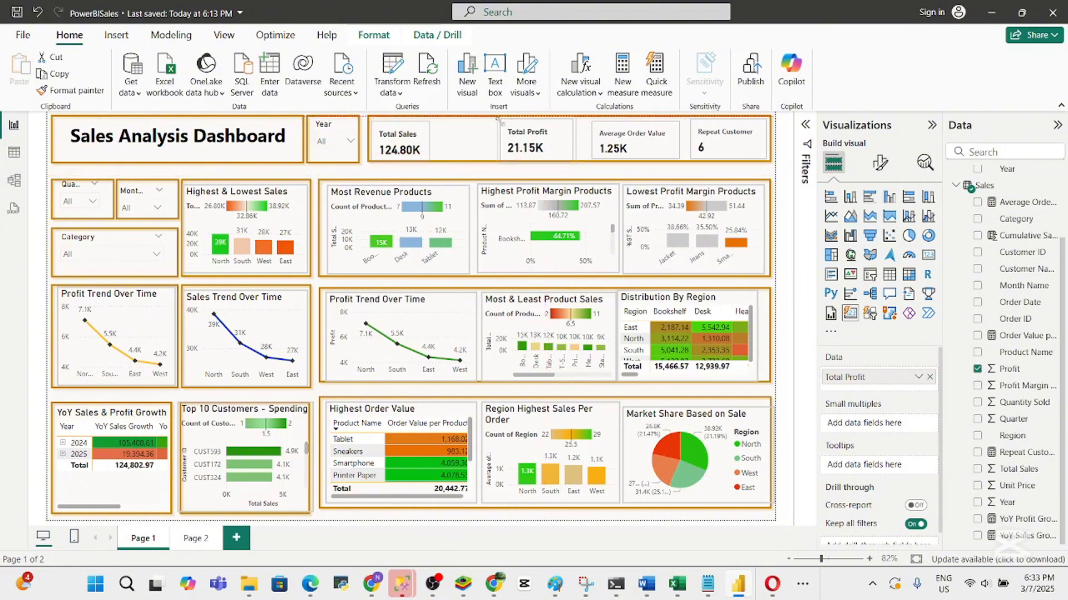
left_click(405, 139)
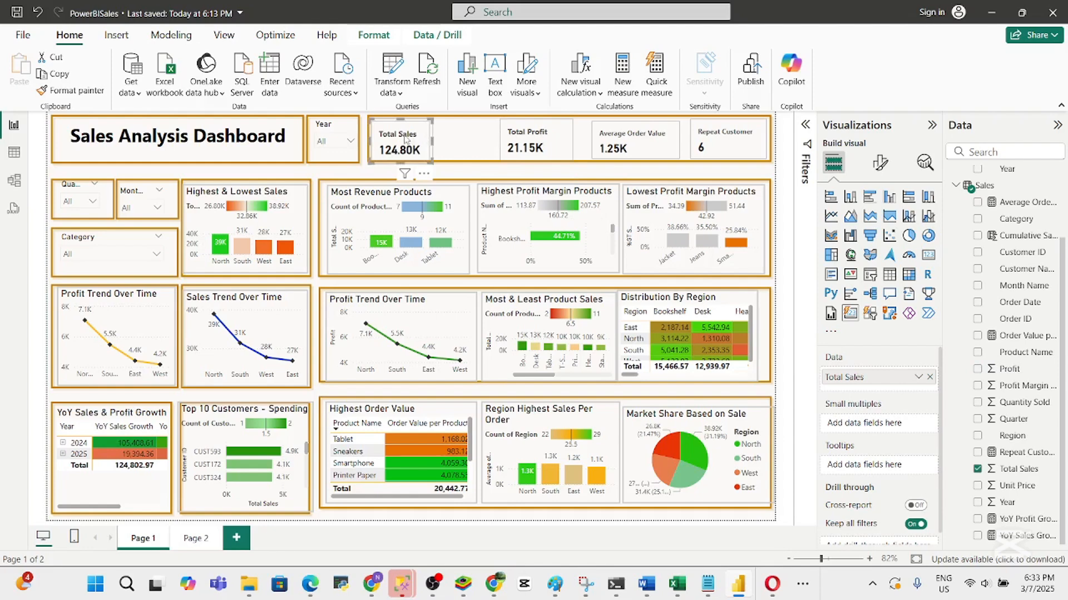
left_click_drag(405, 138, 460, 136)
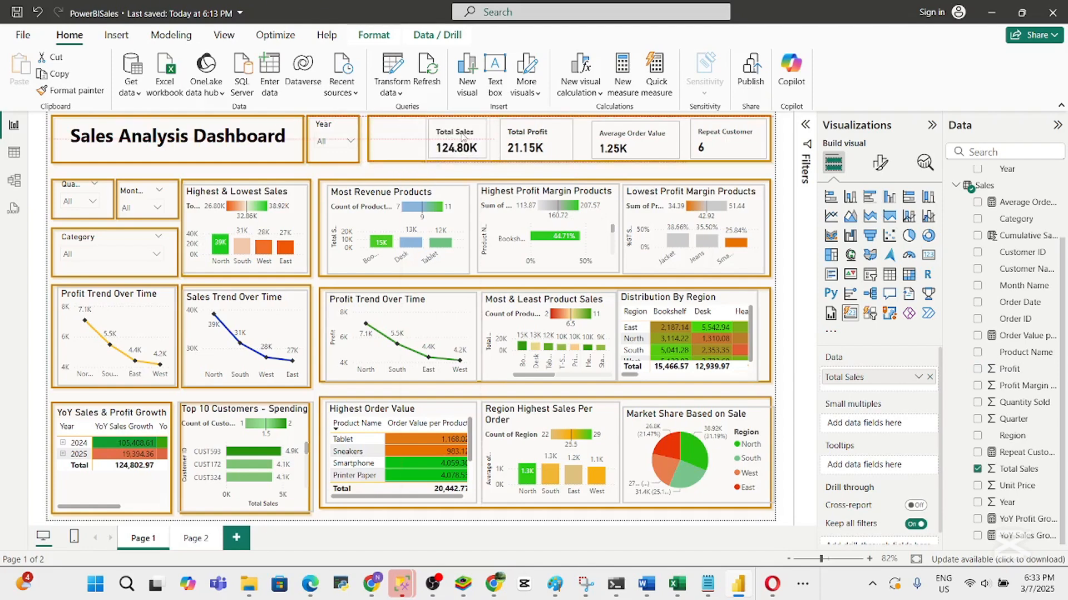
Shift the KPI frame slightly toward the Year slicer and even out the Total Sales, Total Profit and Average Order Value cards
left_click(415, 124)
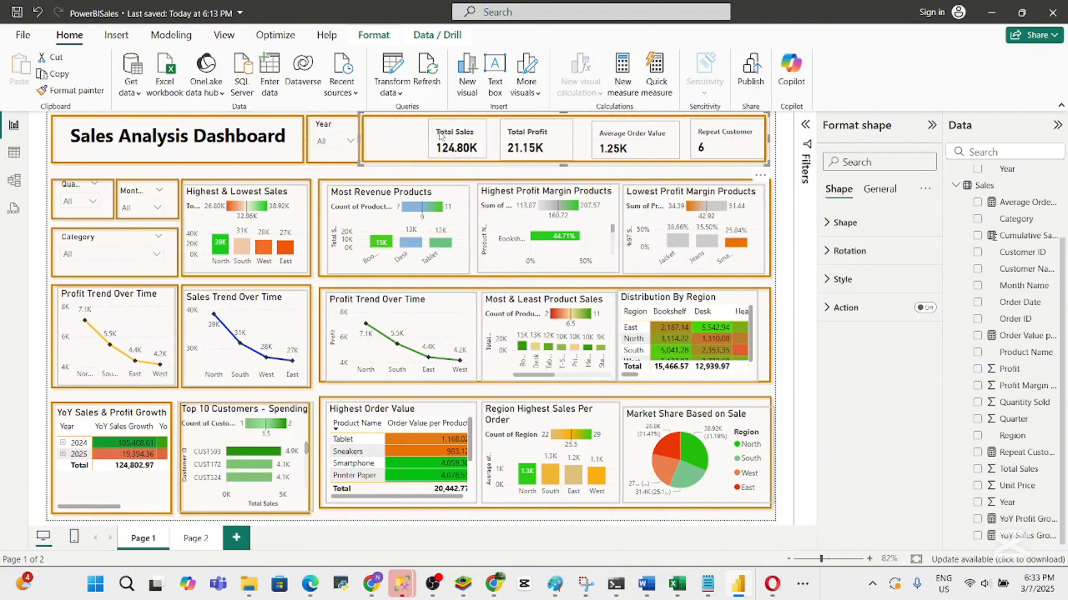
left_click(391, 176)
left_click(439, 142)
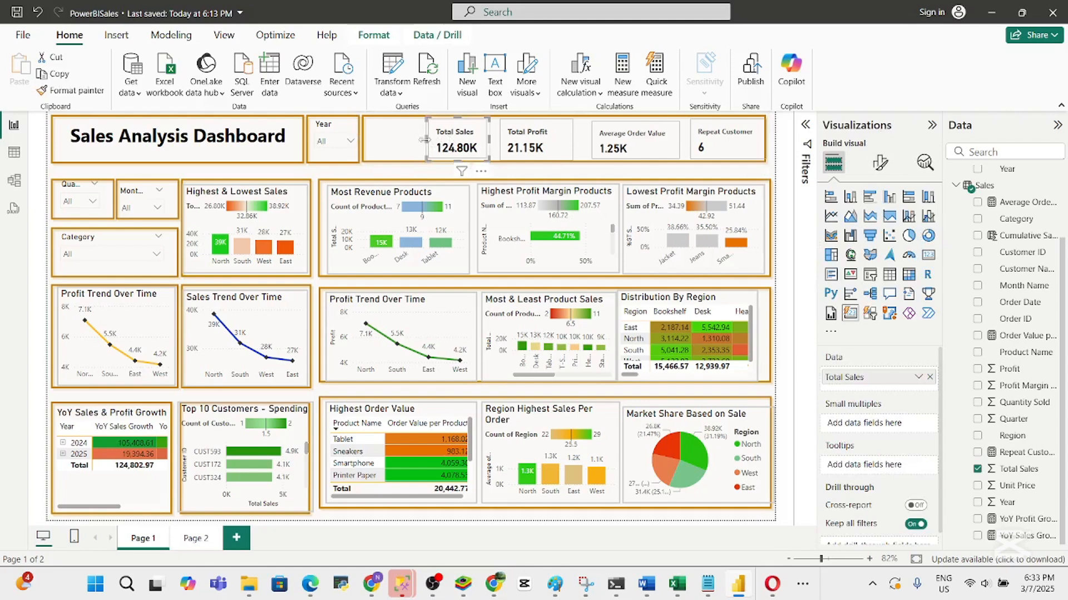
left_click_drag(424, 140, 417, 150)
left_click(531, 149)
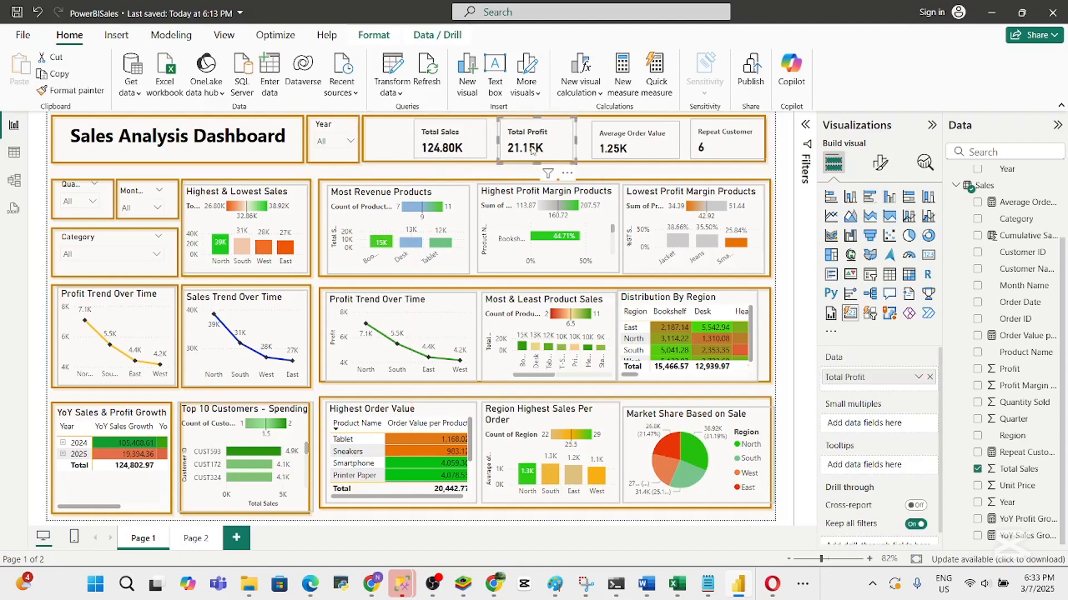
left_click_drag(530, 151, 529, 149)
left_click(596, 139)
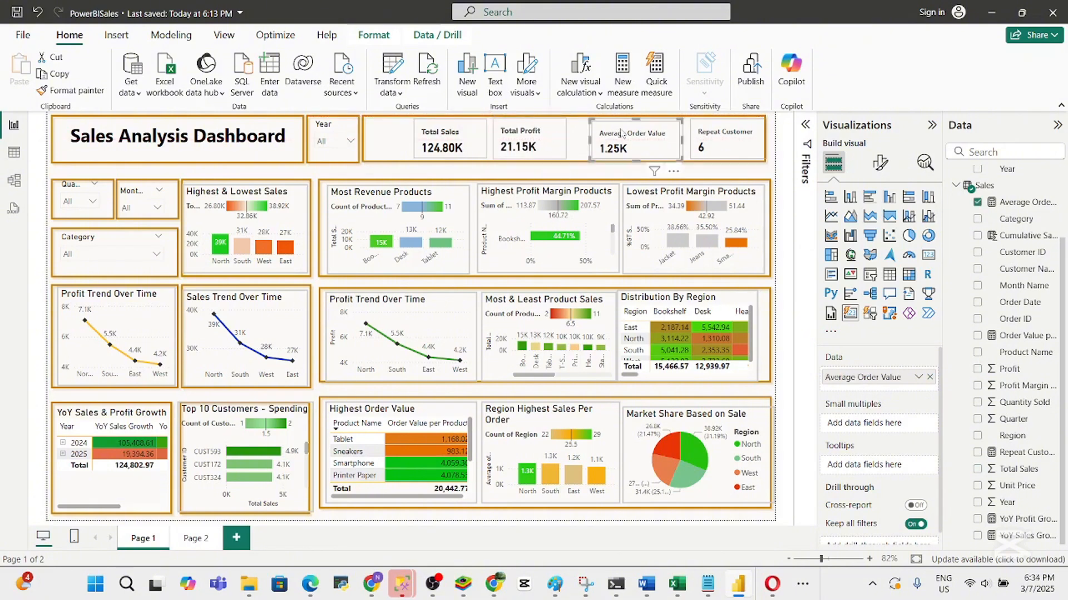
left_click_drag(597, 139, 601, 132)
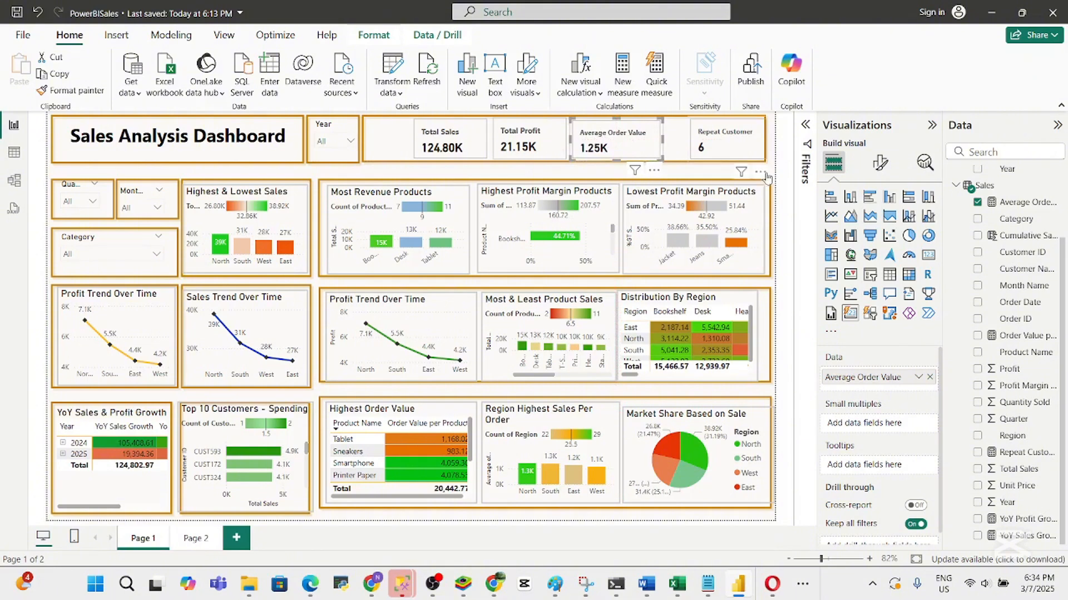
Set the label font size of the Average Order Value card to 10, keeping its callout value and label shown
left_click(880, 162)
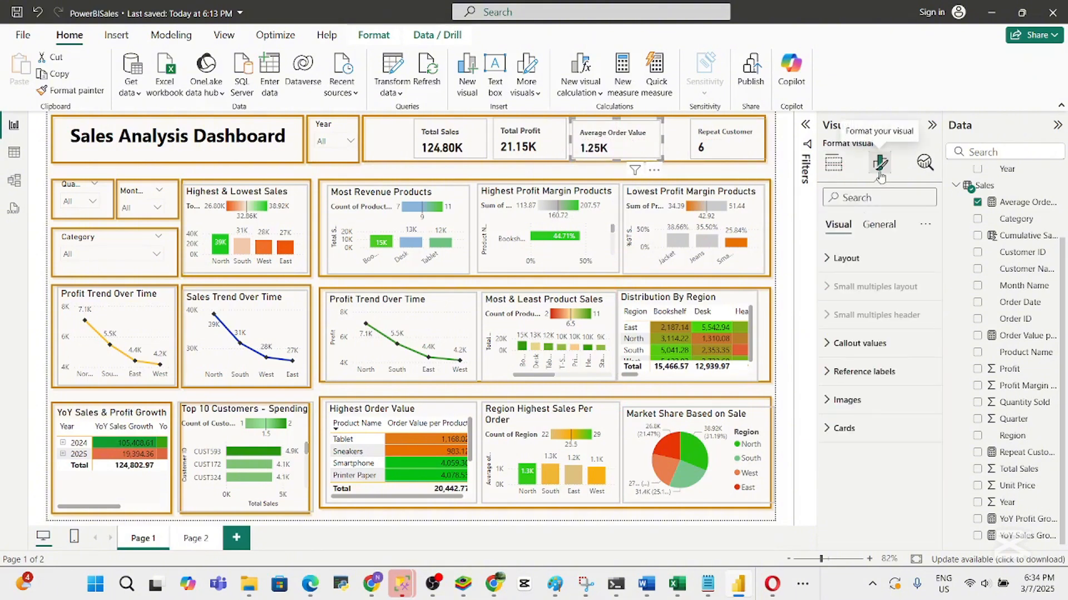
left_click(868, 349)
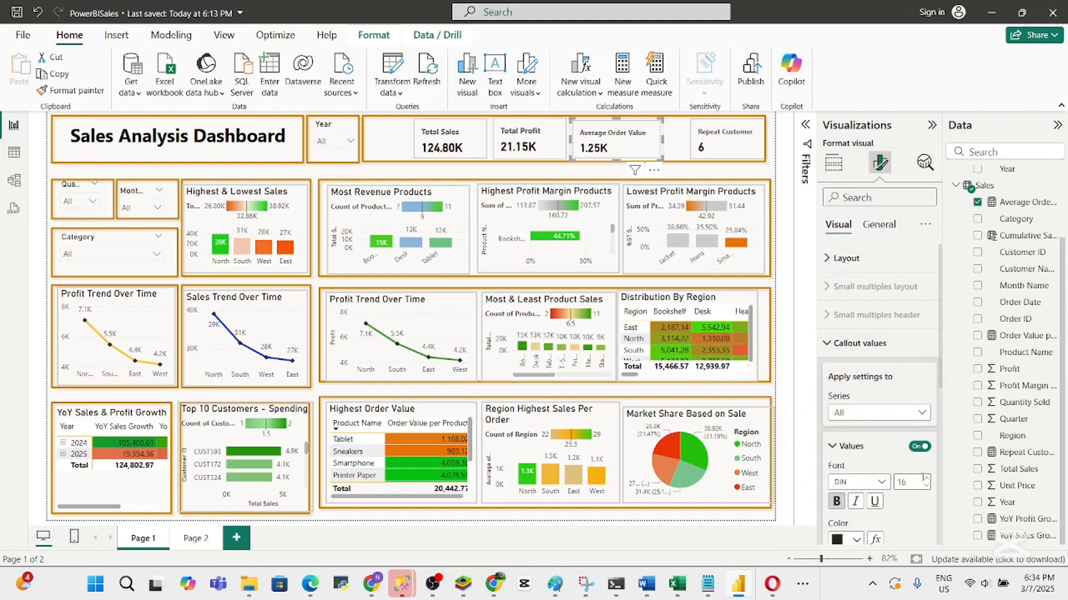
left_click(920, 448)
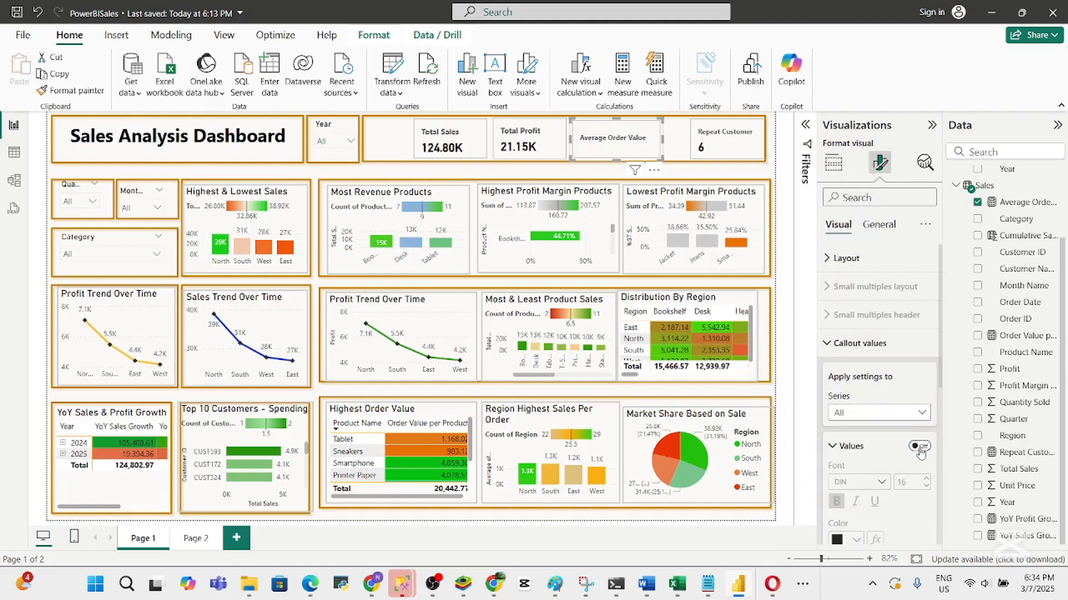
left_click(920, 449)
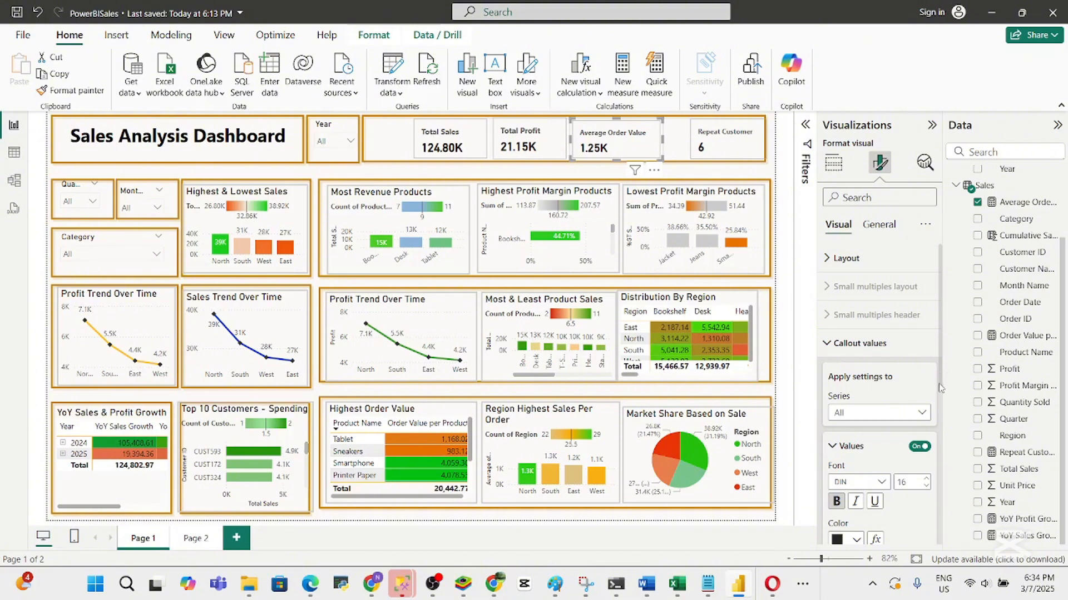
scroll(939, 386, "down", 5)
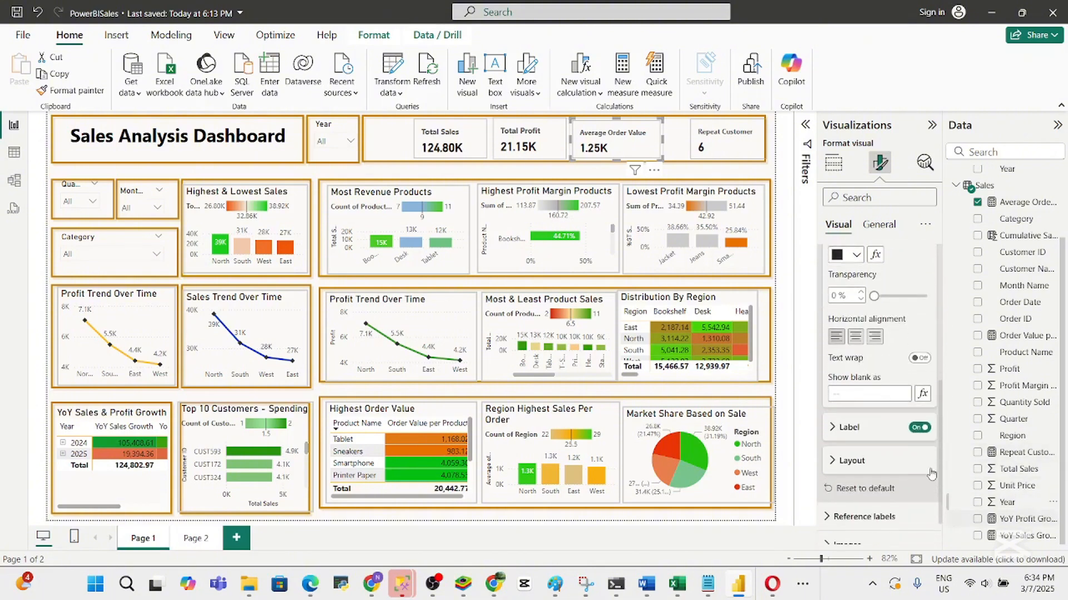
left_click(920, 428)
left_click(920, 428)
left_click(888, 429)
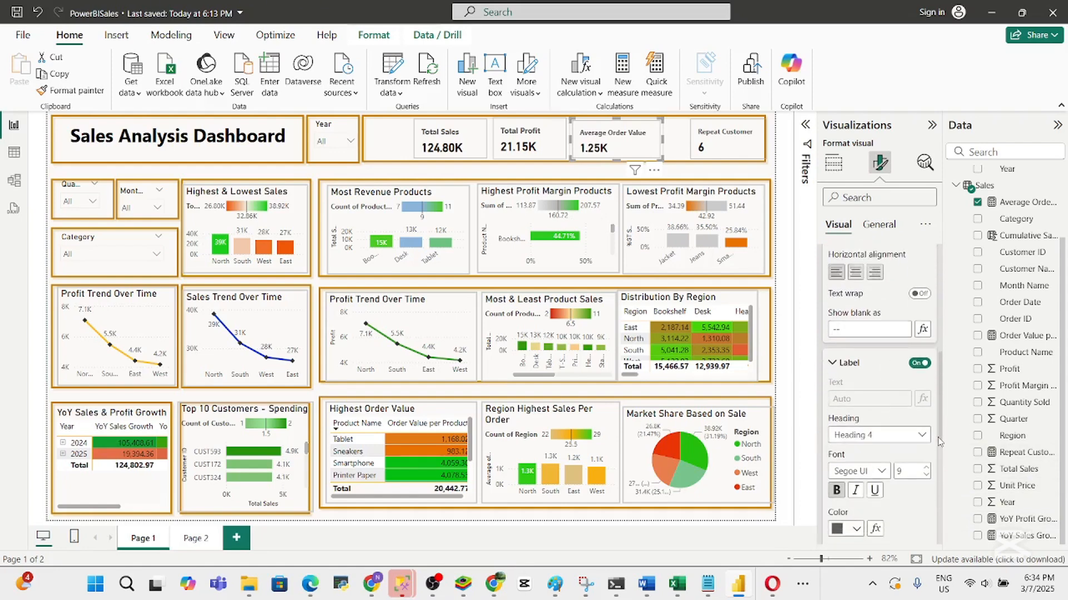
scroll(939, 420, "down", 4)
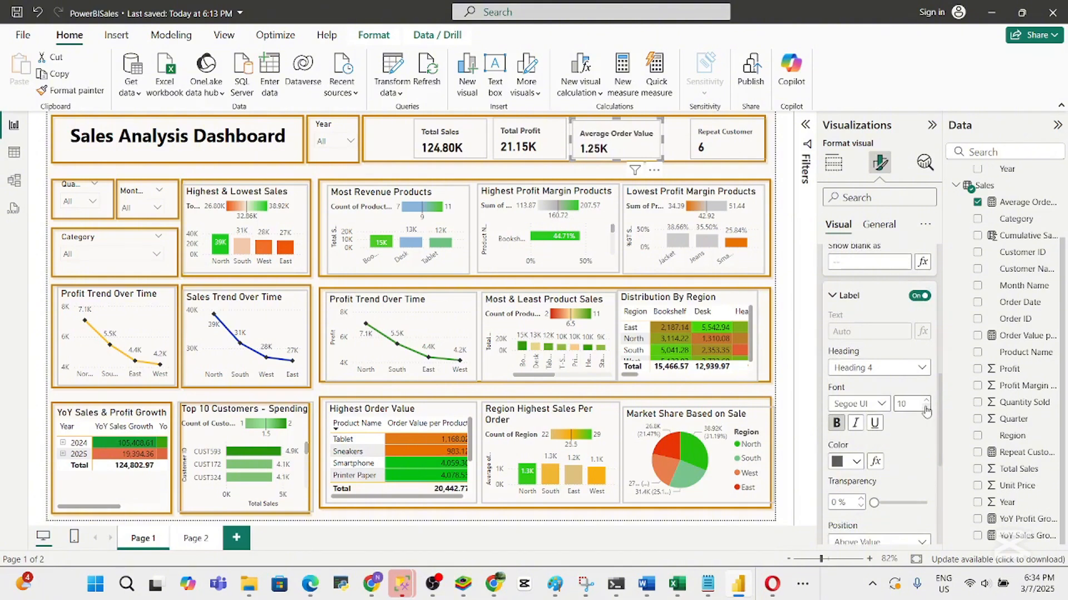
left_click(926, 410)
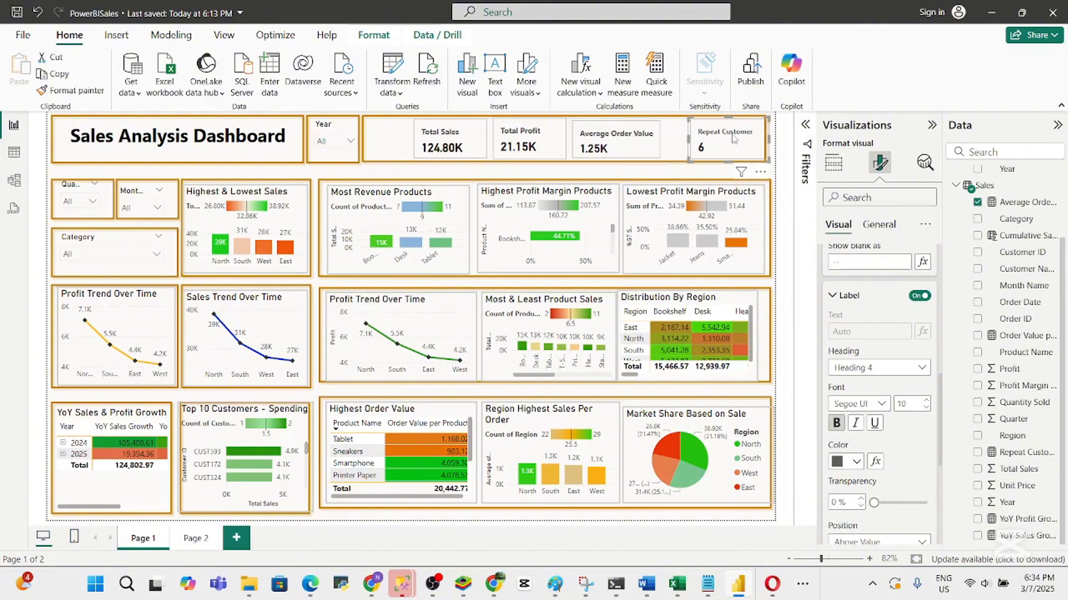
Widen the Repeat Customer card toward the Average Order Value card and set its label font size to 11
left_click(733, 139)
left_click_drag(686, 141, 673, 141)
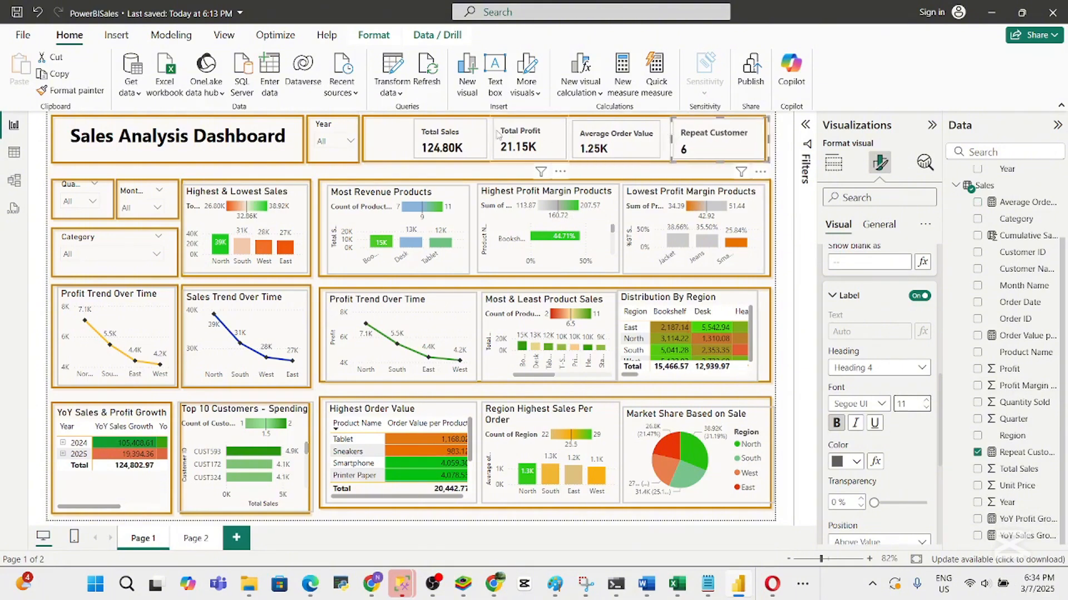
Nudge the Total Sales card toward the Year slicer and narrow the KPI frame to leave a gap beside the slicer
left_click_drag(468, 141, 459, 141)
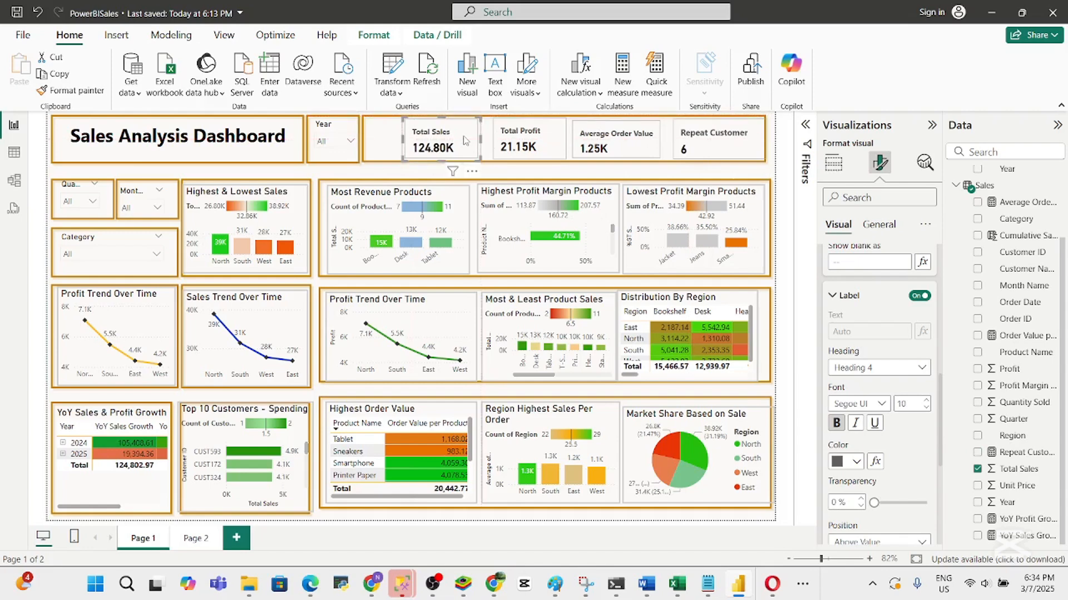
left_click(520, 146)
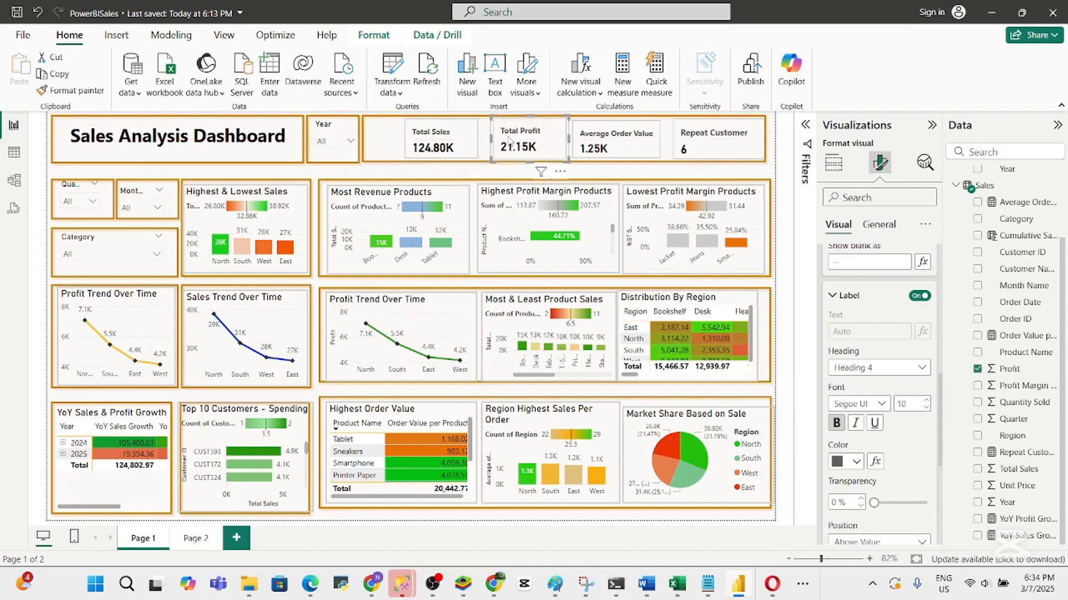
left_click(373, 143)
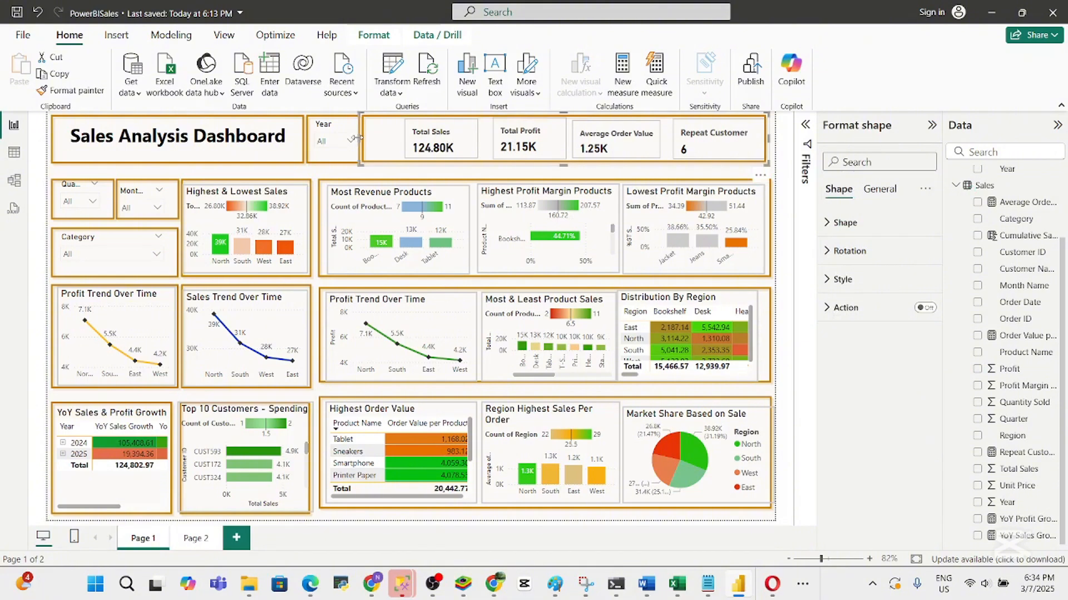
left_click_drag(360, 138, 366, 142)
left_click_drag(442, 137, 442, 138)
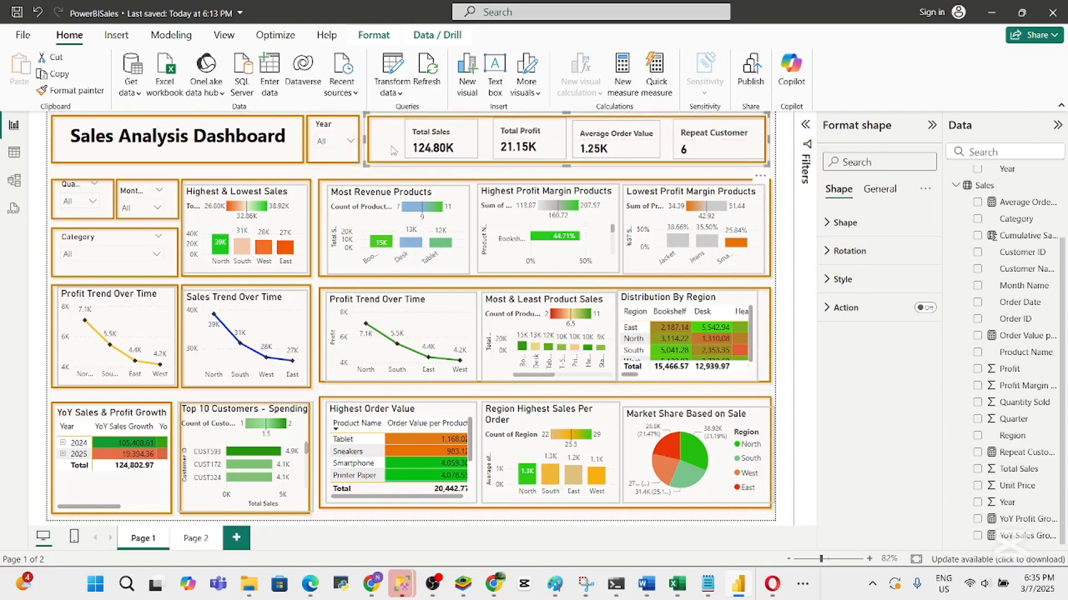
left_click(343, 171)
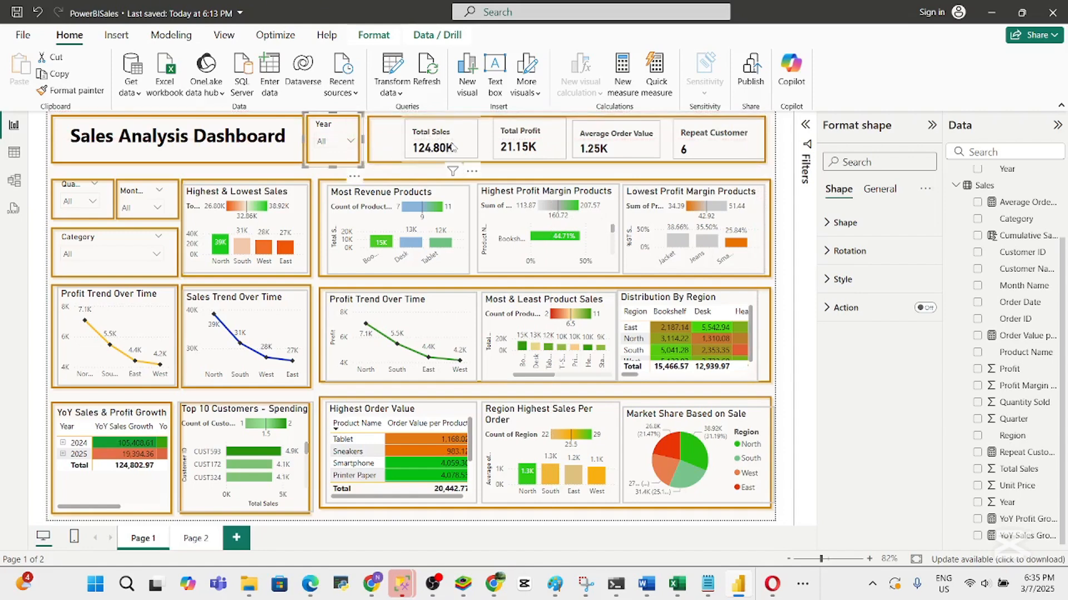
Move the Total Sales card to the KPI frame's edge beside the Year slicer and shift the Total Profit and Average Order Value cards the same way
left_click_drag(453, 147, 422, 147)
left_click_drag(523, 142, 523, 144)
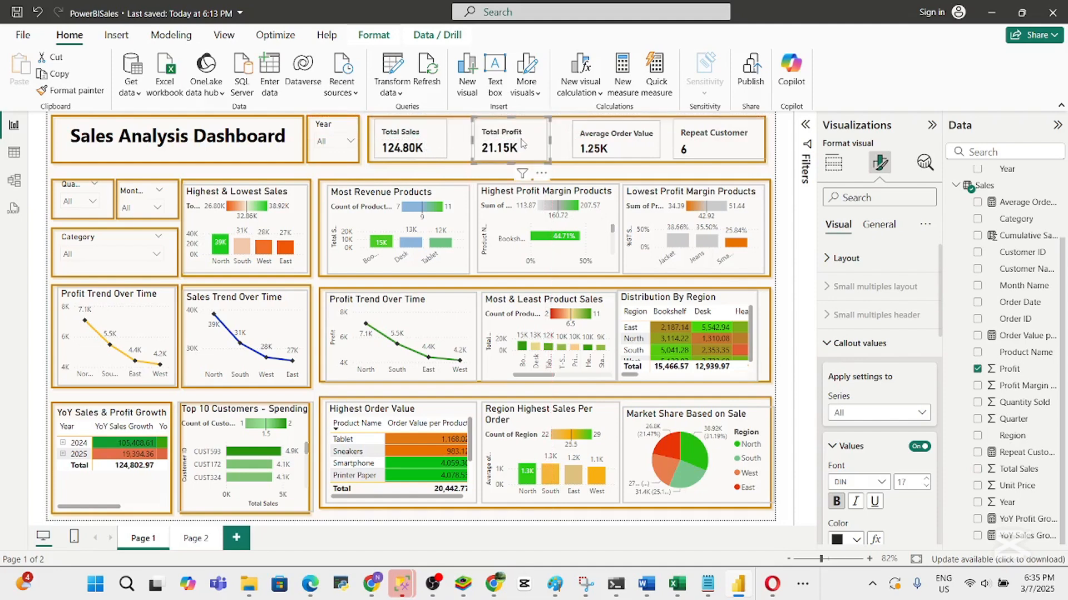
mouse_move(620, 136)
left_mouse_down()
mouse_move(601, 139)
mouse_move(615, 138)
left_mouse_up()
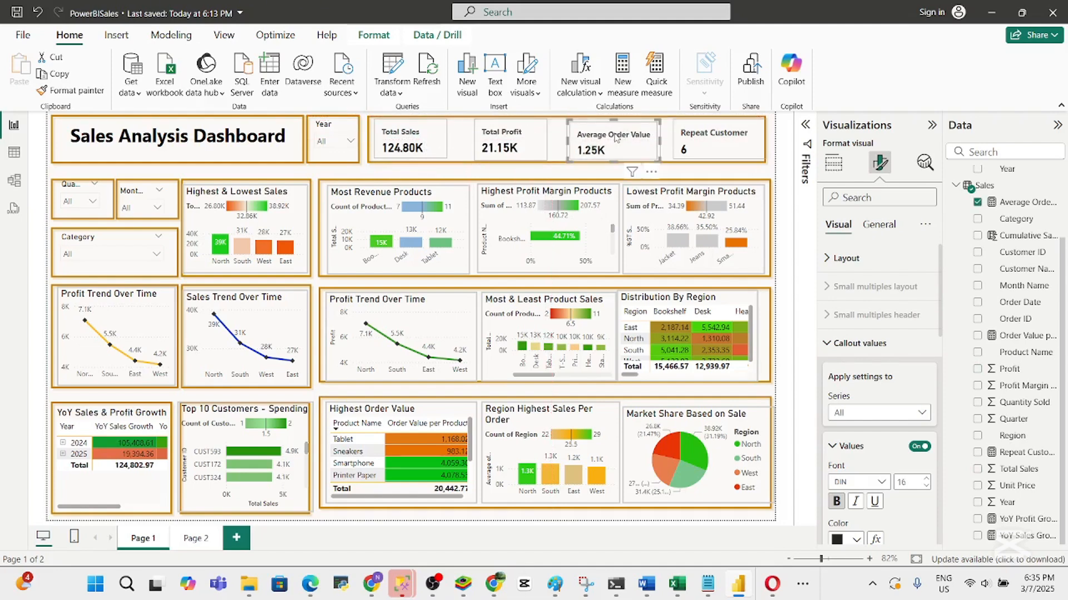
left_click(467, 172)
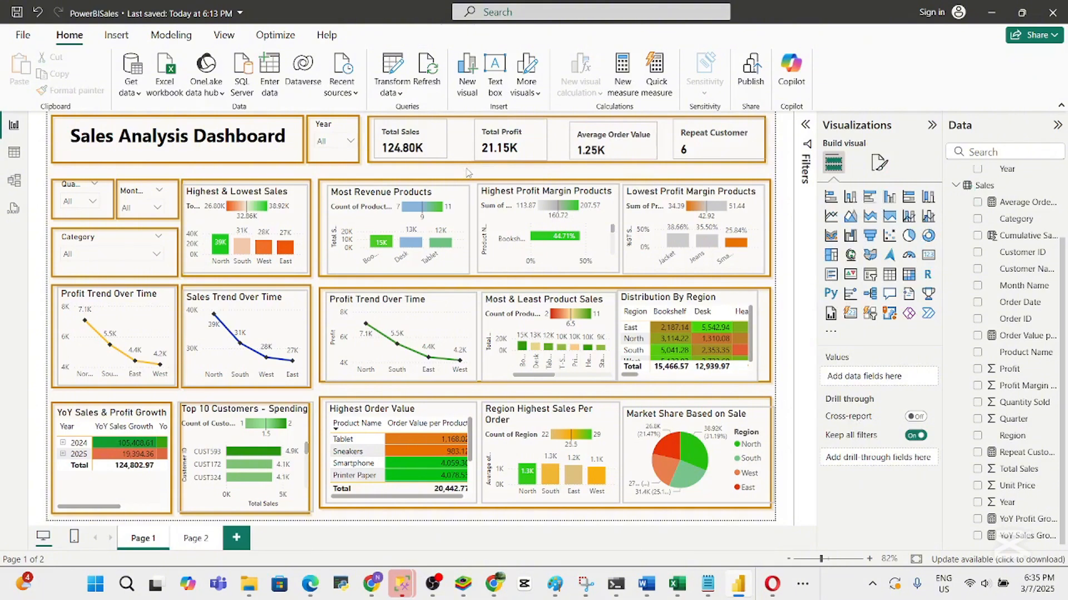
Even out the gaps between the KPI cards by shifting Average Order Value, Total Profit and Repeat Customer slightly toward the Total Sales card
left_click(588, 144)
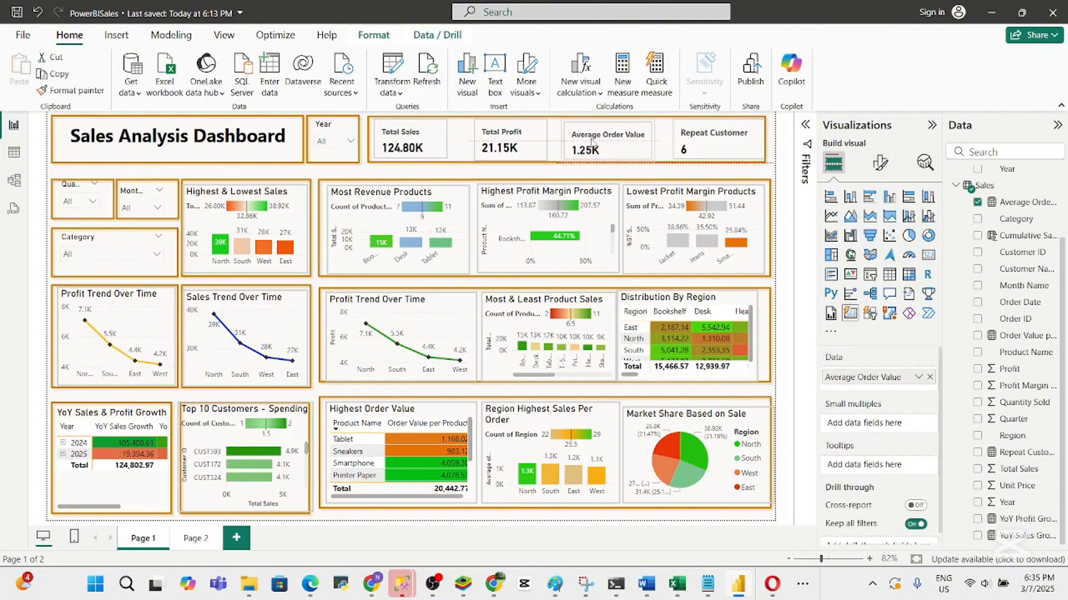
left_click_drag(525, 141, 513, 139)
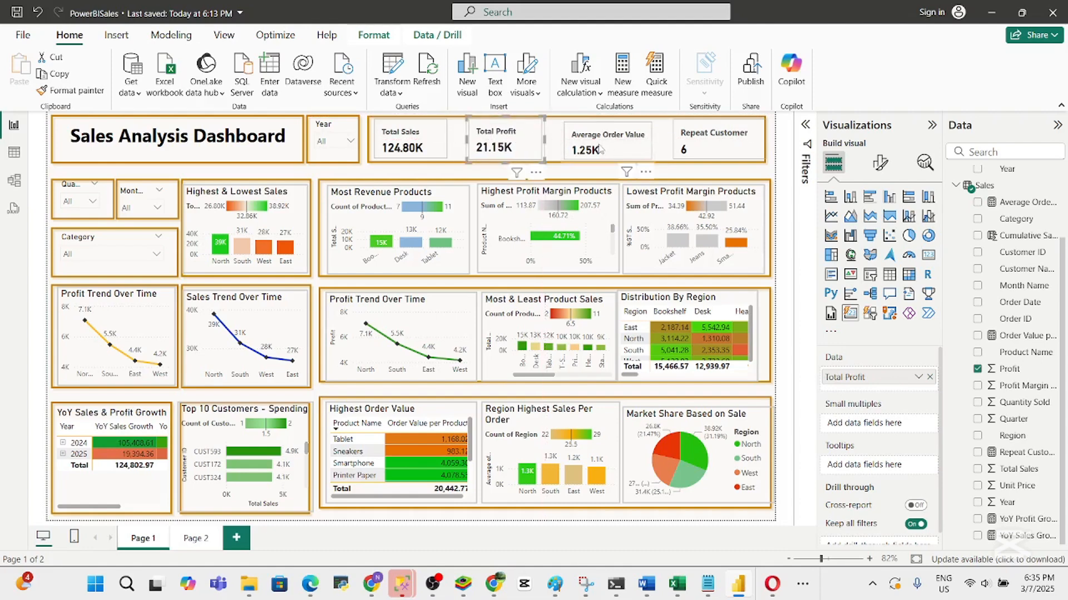
left_click_drag(600, 148, 610, 149)
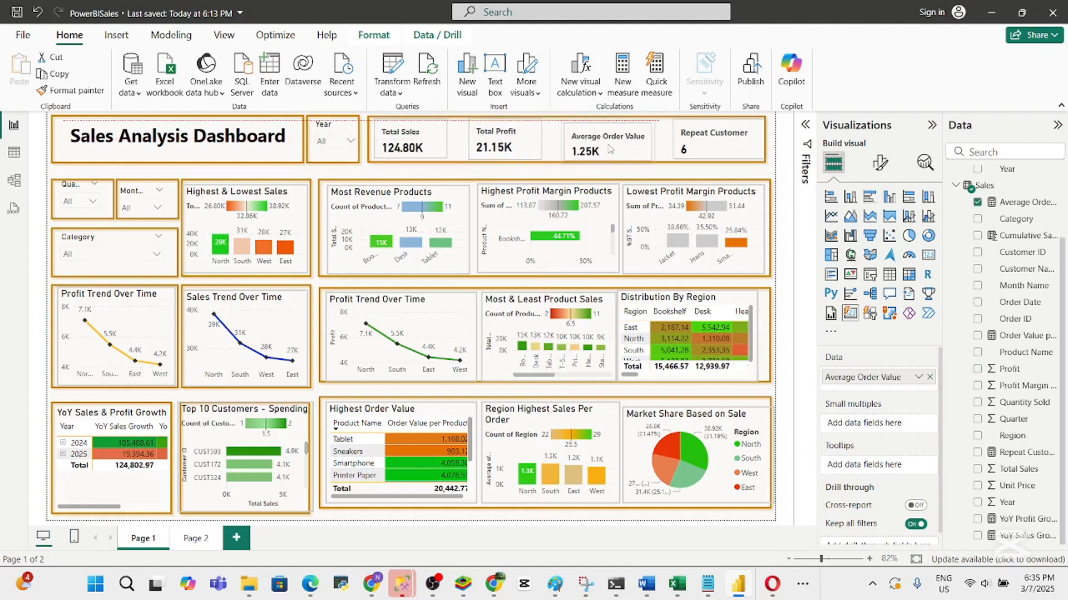
left_click_drag(699, 159, 693, 157)
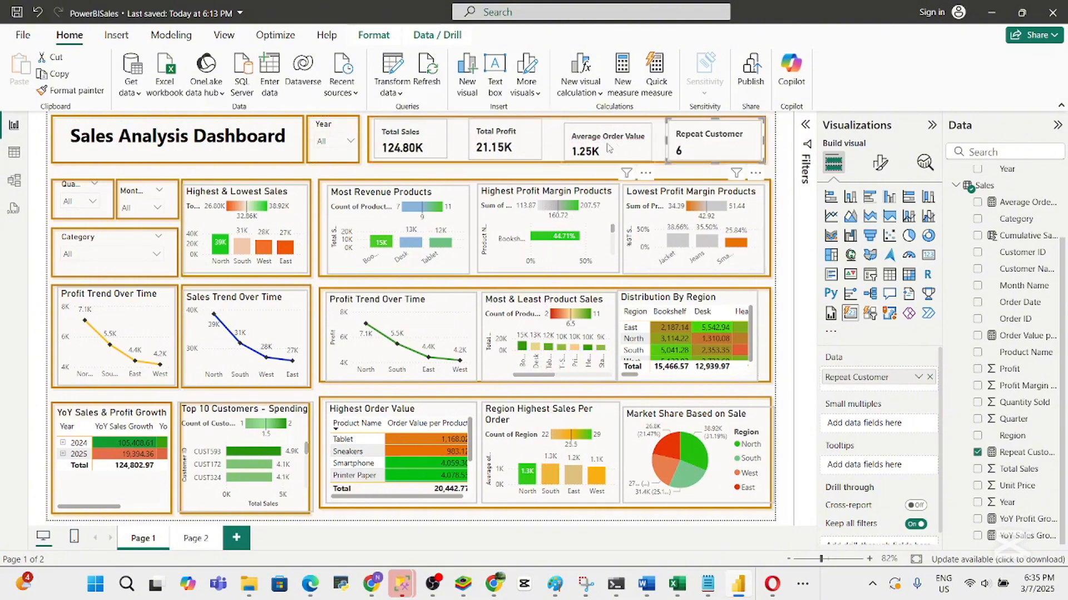
left_click_drag(608, 146, 607, 148)
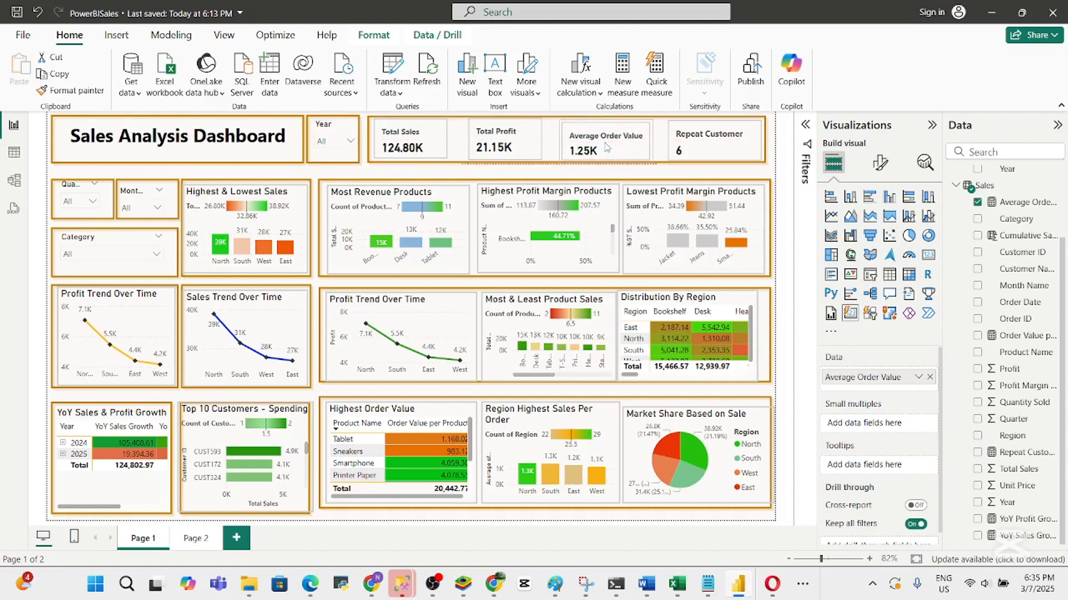
left_click(512, 174)
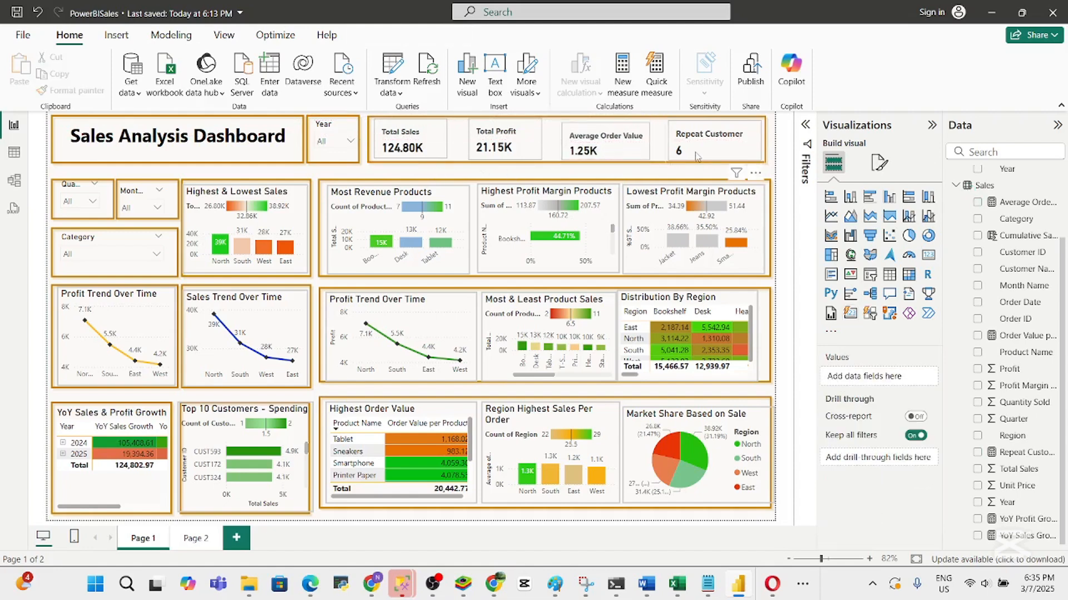